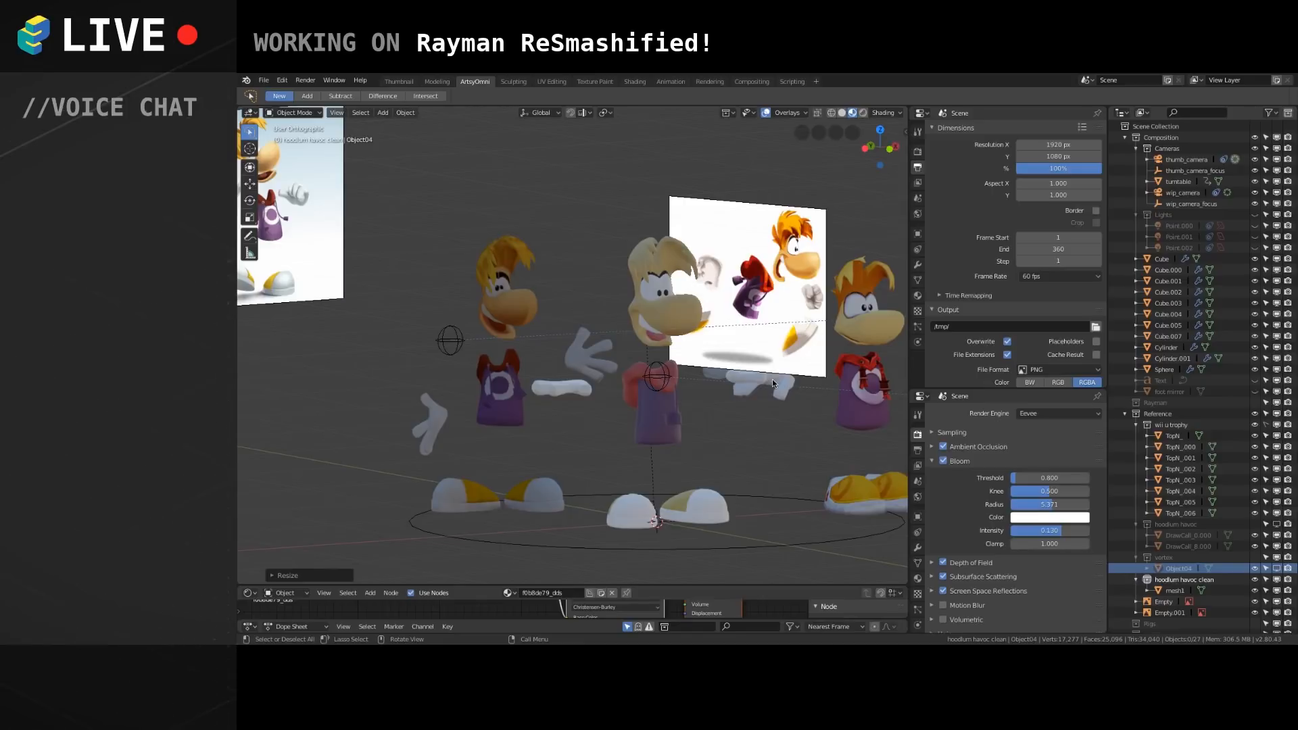
# Examine the central Rayman model's head and torso against the reference artwork and neighbouring models.
pyautogui.moveTo(744, 427); pyautogui.dragTo(675, 381, button='middle')
pyautogui.scroll(3, 648, 408)
pyautogui.scroll(2, 618, 385)
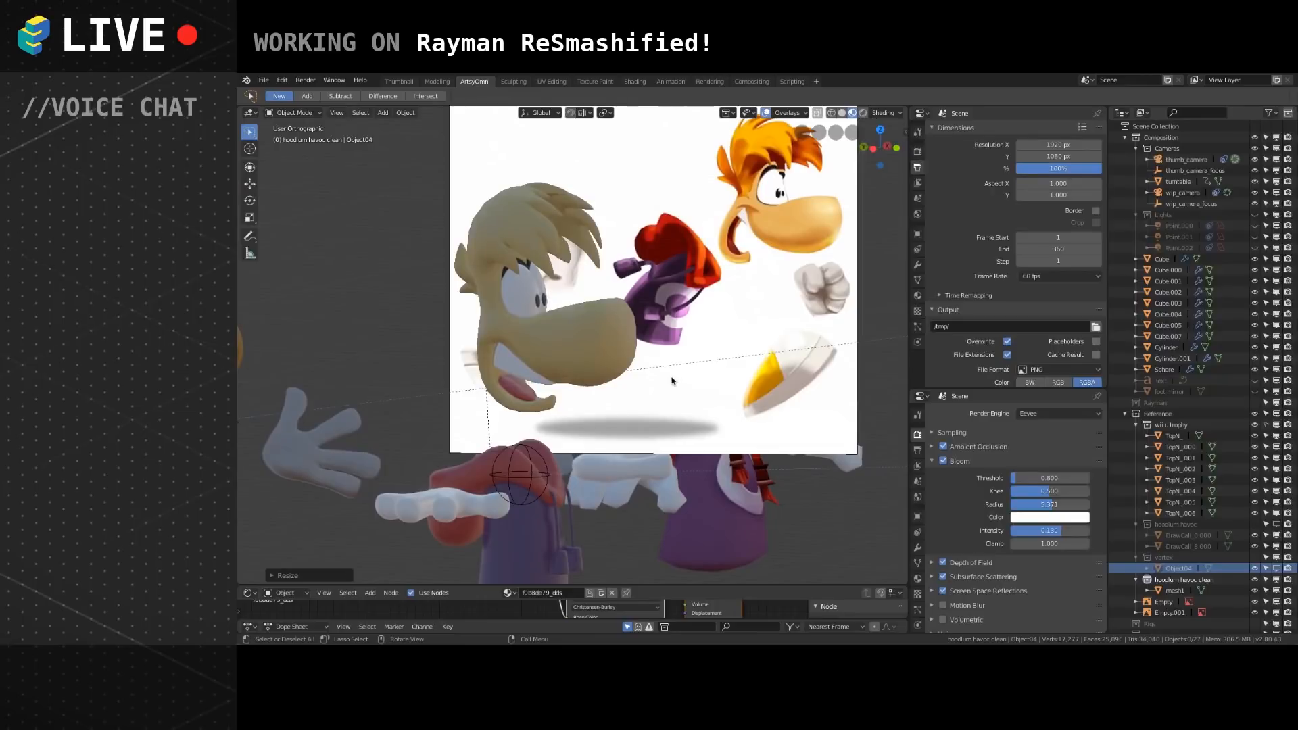
pyautogui.moveTo(673, 380); pyautogui.dragTo(648, 373, button='middle')
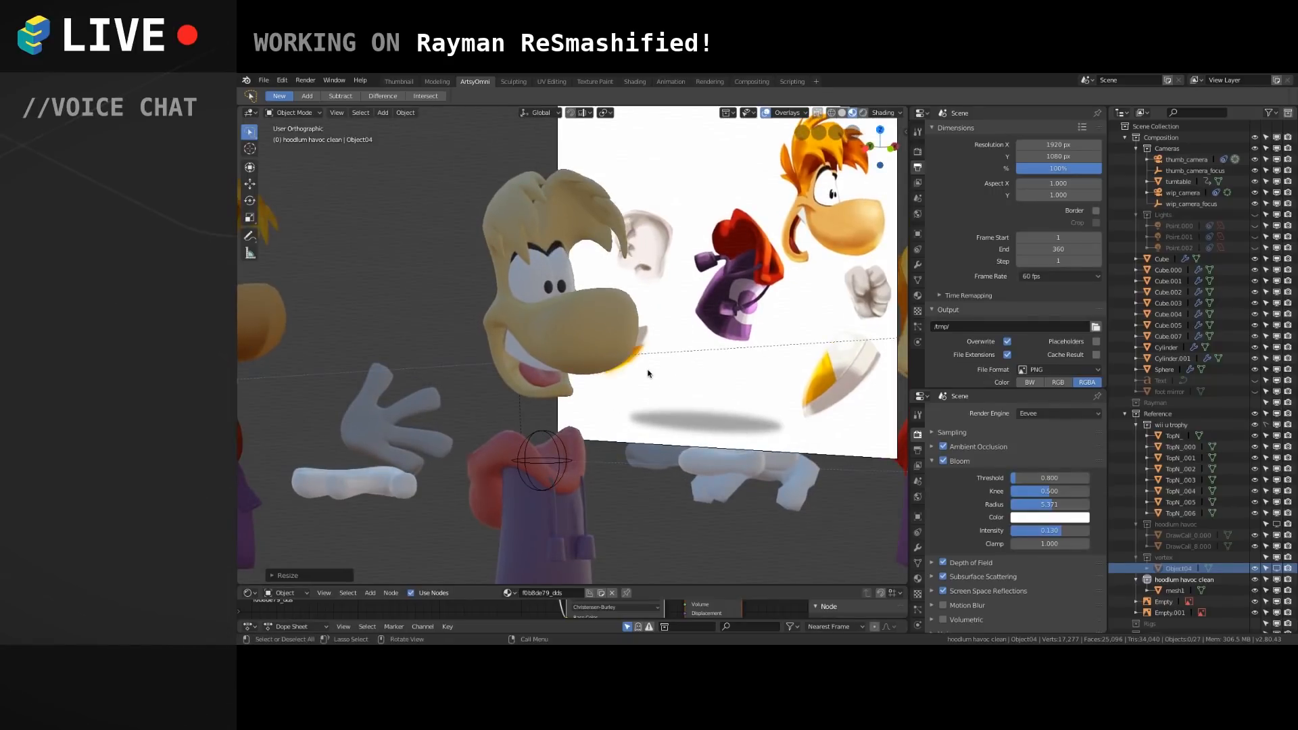
pyautogui.click(580, 353)
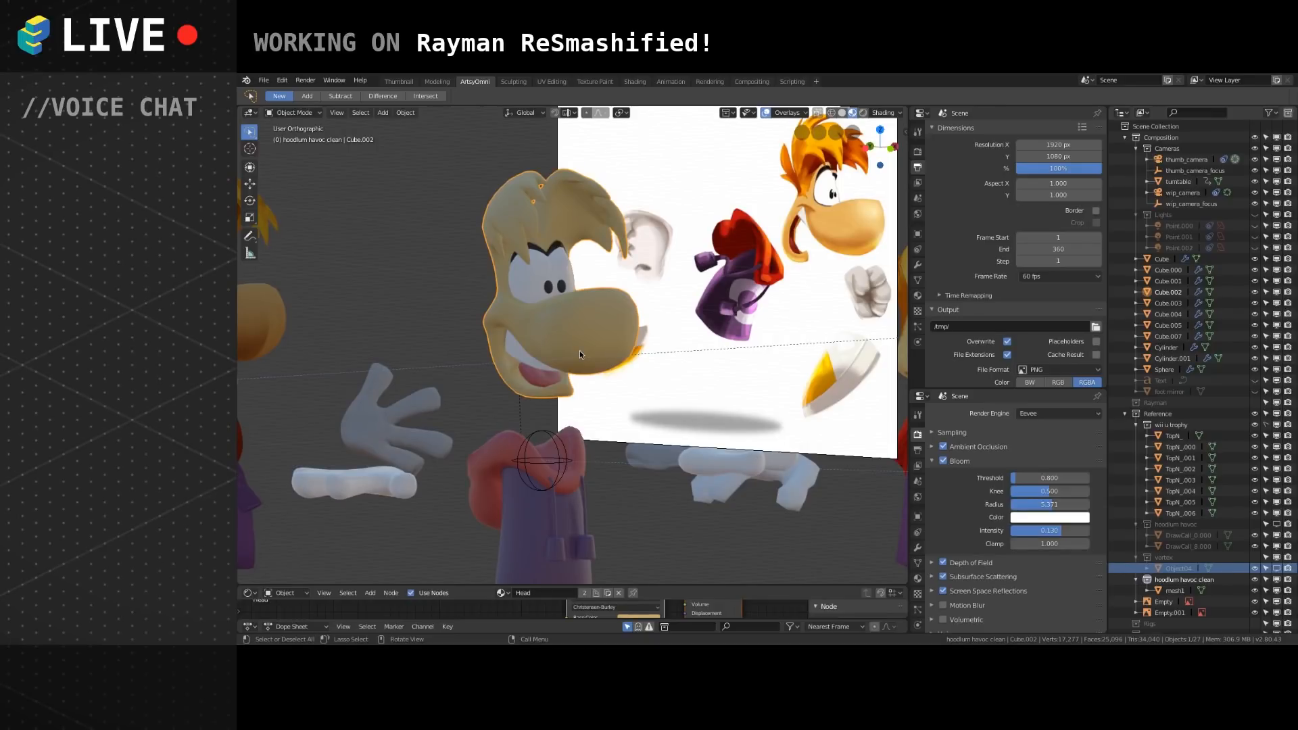
pyautogui.keyDown('shift'); pyautogui.moveTo(618, 395); pyautogui.dragTo(573, 364, button='middle'); pyautogui.keyUp('shift')
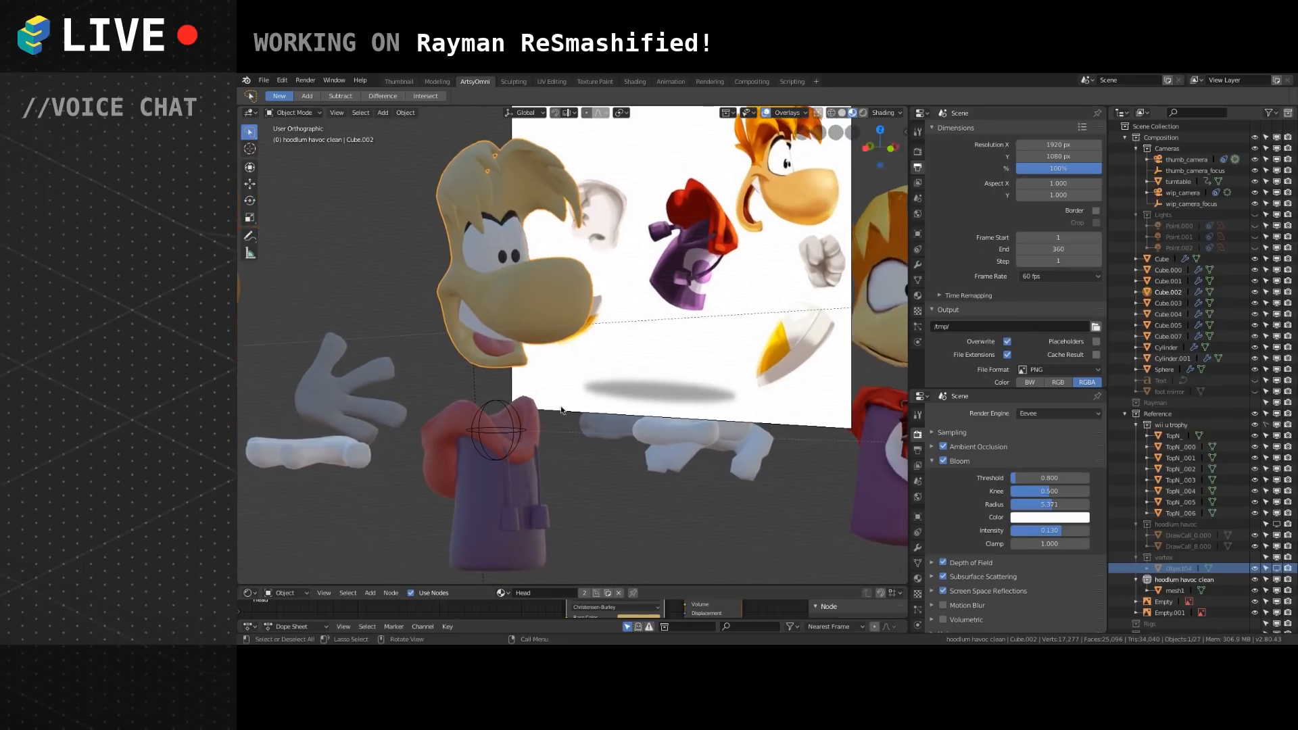
pyautogui.click(492, 479)
pyautogui.moveTo(492, 479); pyautogui.dragTo(623, 395, button='middle')
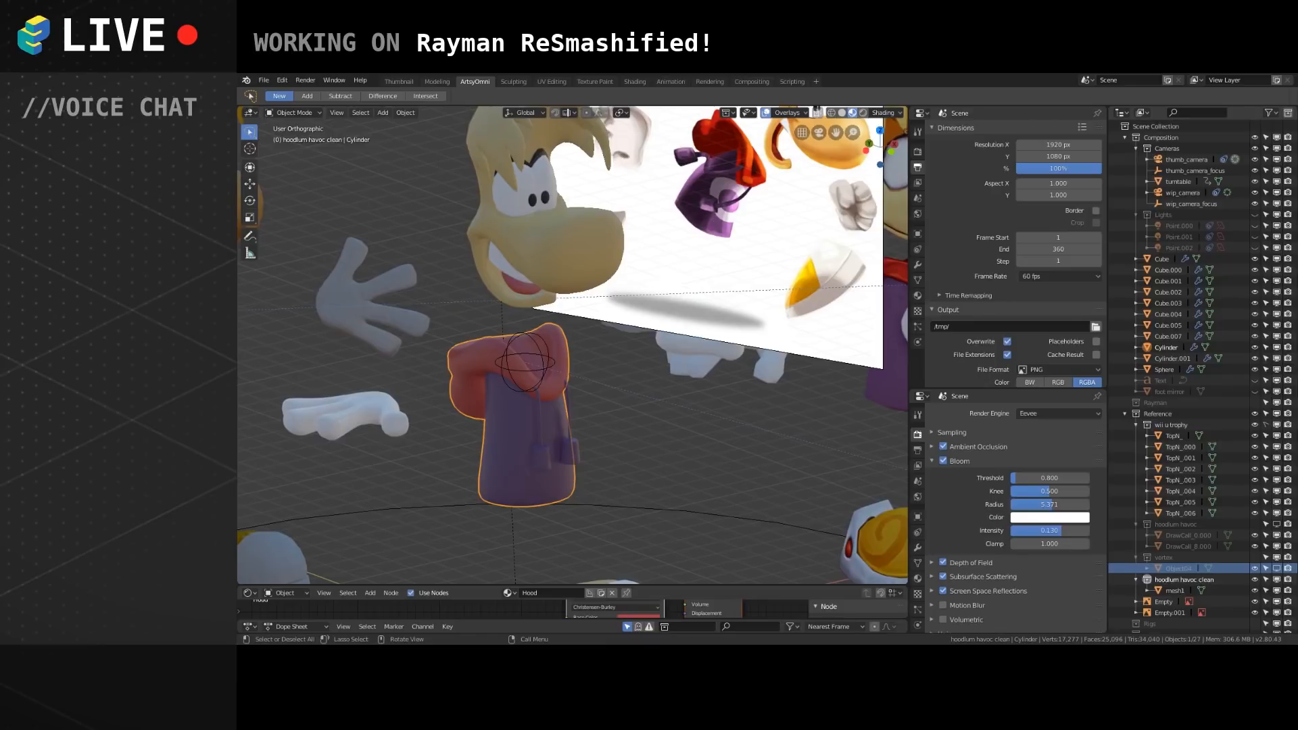
pyautogui.click(596, 441)
pyautogui.keyDown('shift'); pyautogui.moveTo(656, 411); pyautogui.dragTo(649, 437, button='middle'); pyautogui.keyUp('shift')
pyautogui.click(541, 453)
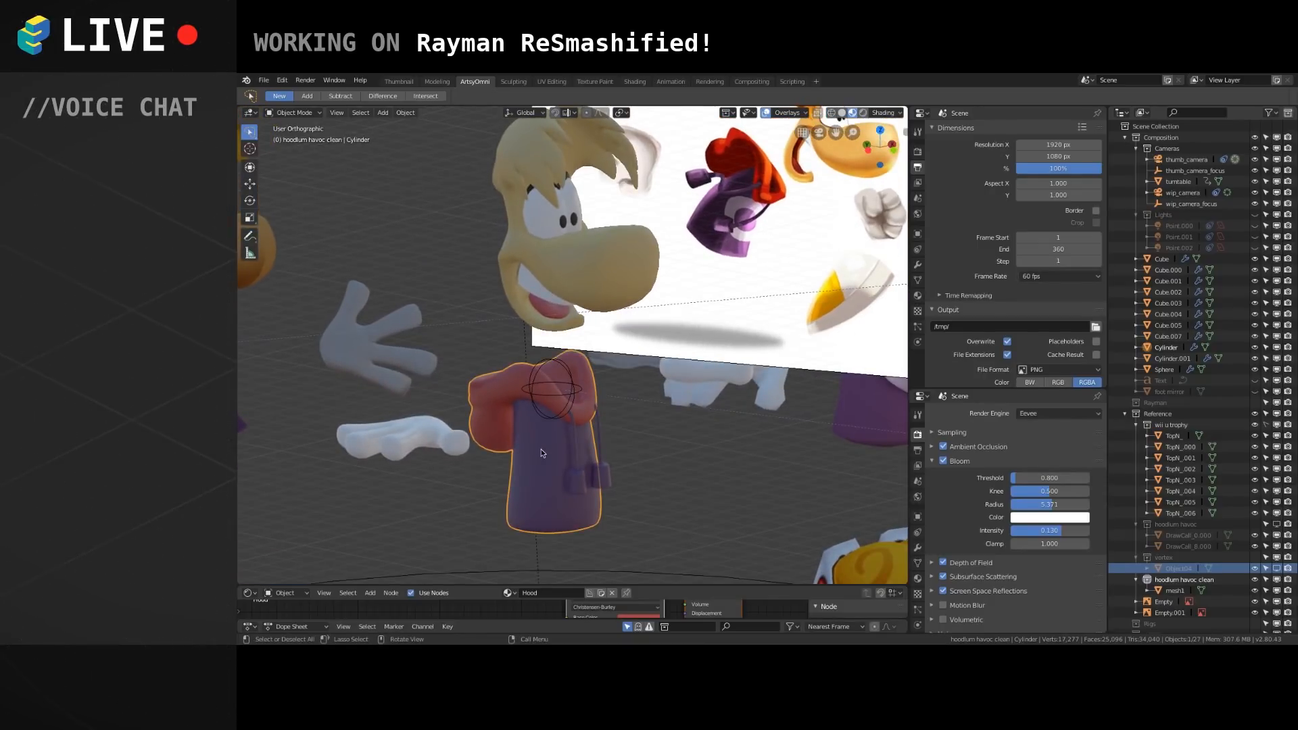
pyautogui.moveTo(655, 437); pyautogui.dragTo(643, 365, button='middle')
# Select the central model's head and switch the viewport to solid shading.
pyautogui.click(620, 290)
pyautogui.moveTo(620, 291)
pyautogui.mouseDown(button='middle')
pyautogui.moveTo(664, 328)
pyautogui.moveTo(645, 320)
pyautogui.moveTo(652, 333)
pyautogui.mouseUp(button='middle')
pyautogui.click(842, 112)
pyautogui.scroll(2, 643, 308)
pyautogui.scroll(4, 651, 333)
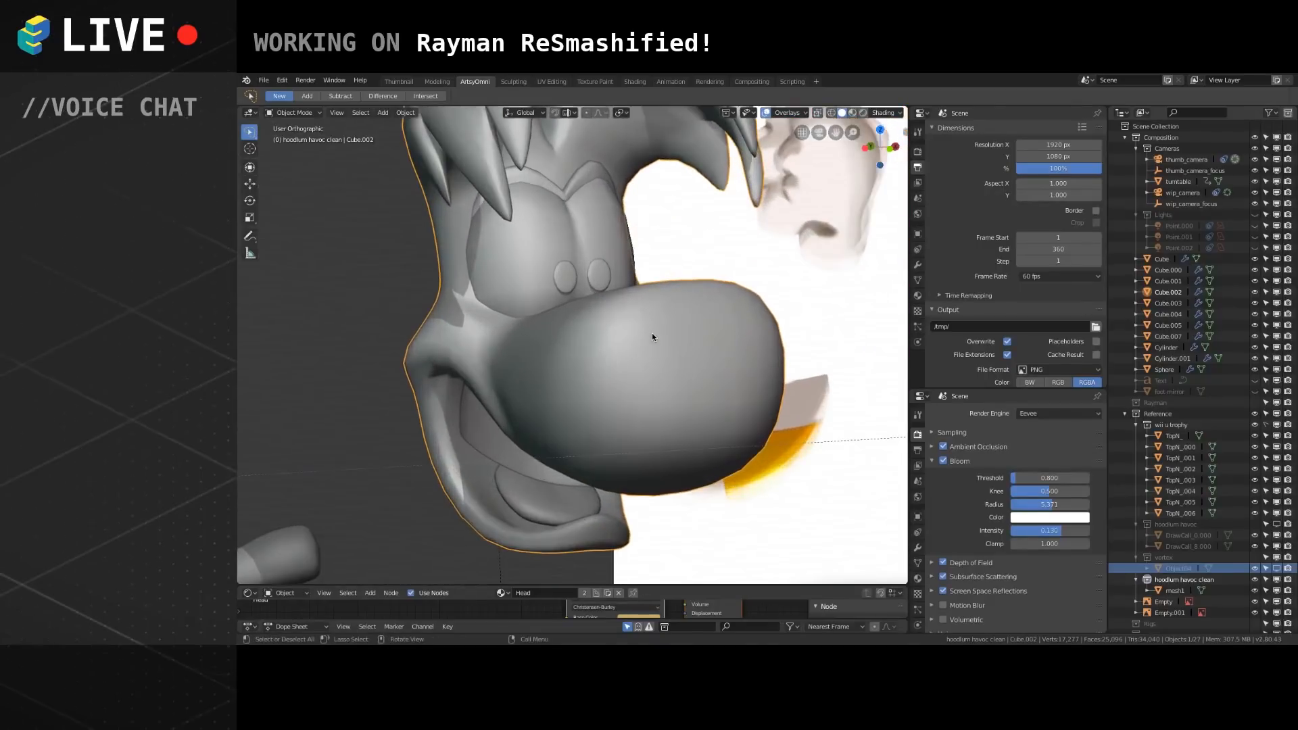
# Examine the forms of the central head's nose, mouth and hair from the front and side.
pyautogui.scroll(-3, 675, 346)
pyautogui.moveTo(674, 348); pyautogui.dragTo(642, 353, button='middle')
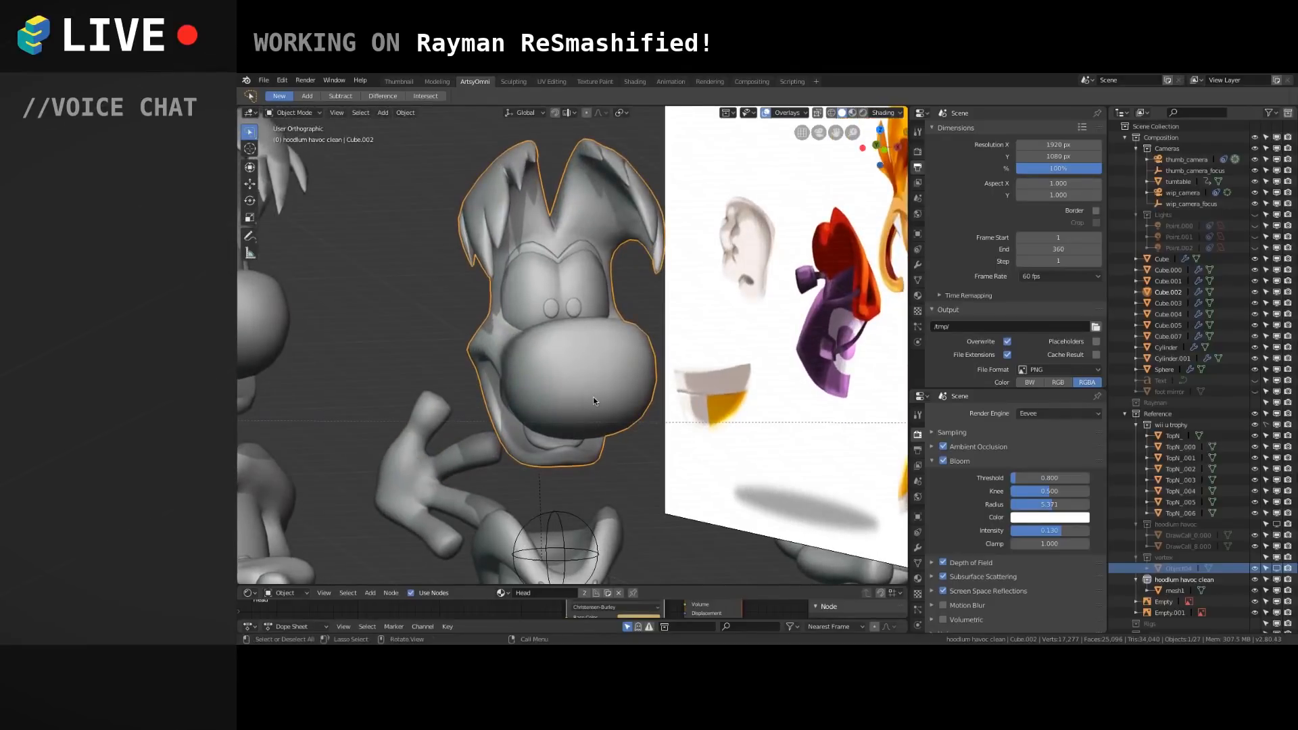
pyautogui.scroll(-2, 594, 401)
pyautogui.scroll(-1, 594, 401)
pyautogui.keyDown('alt'); pyautogui.moveTo(594, 401); pyautogui.dragTo(615, 367); pyautogui.keyUp('alt')
pyautogui.scroll(3, 615, 384)
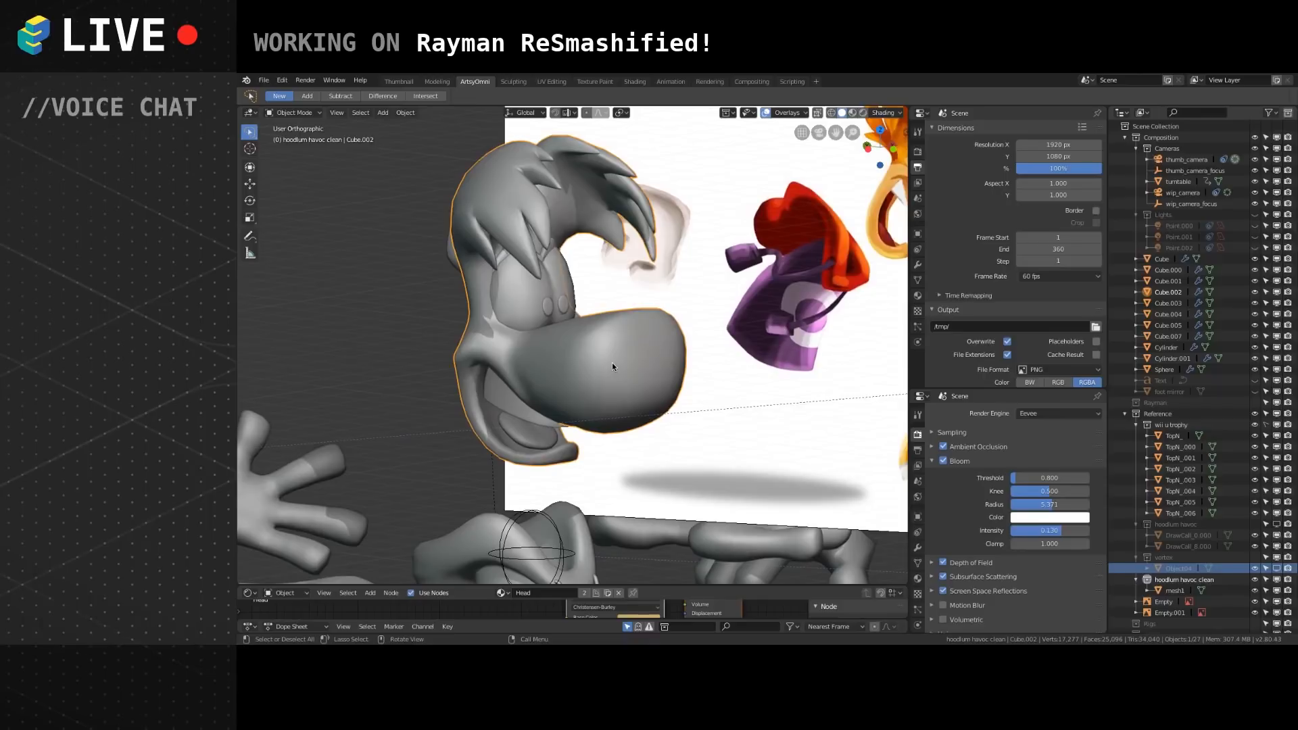
pyautogui.moveTo(612, 364)
pyautogui.keyDown('shift'); pyautogui.mouseDown(button='middle')
pyautogui.moveTo(635, 367)
pyautogui.moveTo(594, 381)
pyautogui.mouseUp(button='middle'); pyautogui.keyUp('shift')
pyautogui.scroll(1, 635, 367)
pyautogui.keyDown('alt'); pyautogui.moveTo(616, 372); pyautogui.dragTo(627, 432); pyautogui.keyUp('alt')
pyautogui.scroll(2, 575, 369)
pyautogui.scroll(-3, 563, 372)
# Rotate the Rayman reference image in top view and move it into place behind the central model's right side.
pyautogui.click(644, 347)
pyautogui.scroll(-2, 603, 355)
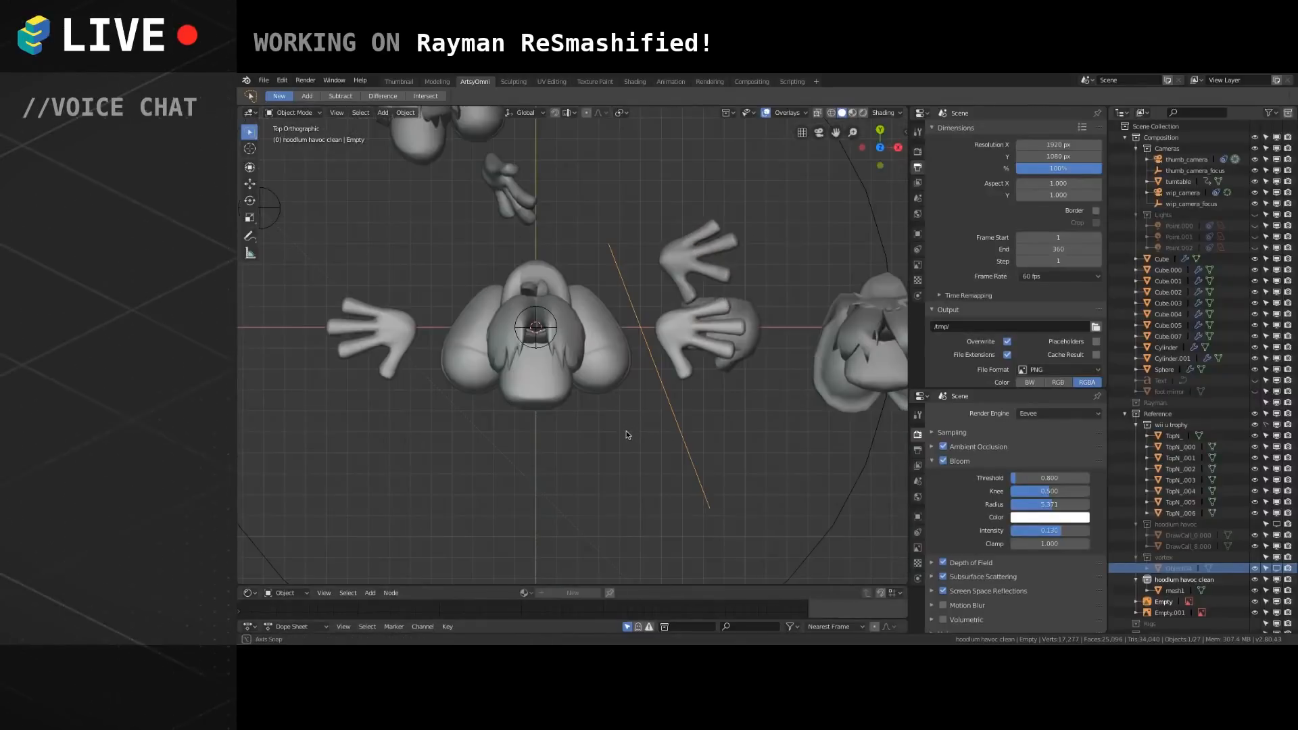
pyautogui.press('g')
pyautogui.click(644, 317)
pyautogui.press('r')
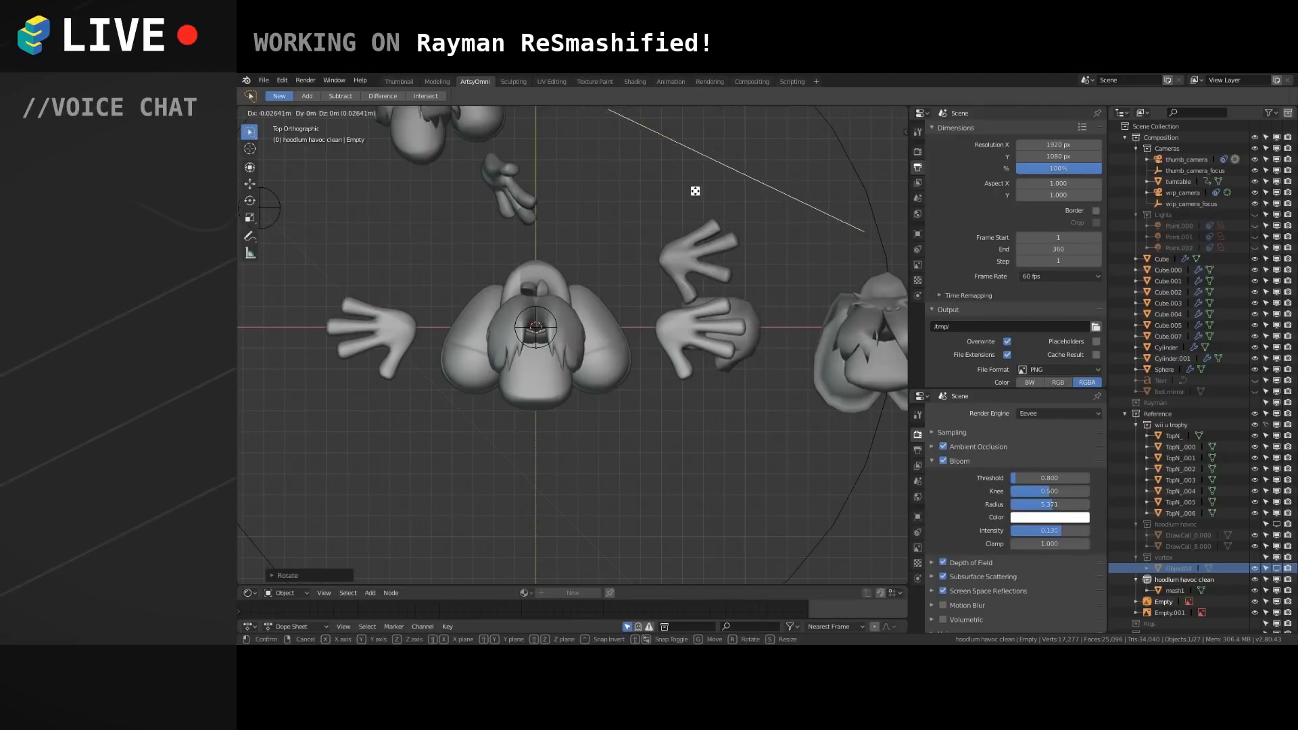
pyautogui.click(660, 305)
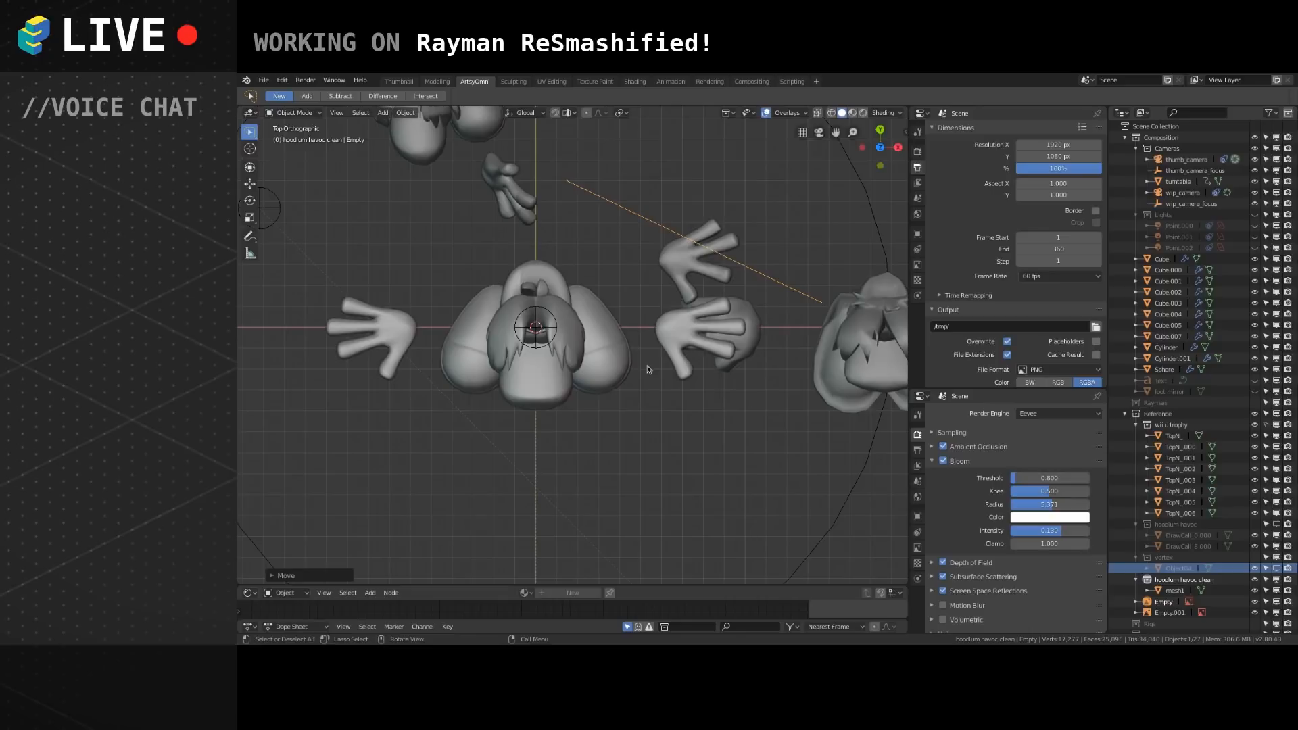
# Compare the central model's head with the repositioned reference artwork from several angles.
pyautogui.keyDown('shift'); pyautogui.moveTo(647, 367); pyautogui.dragTo(683, 345, button='middle'); pyautogui.keyUp('shift')
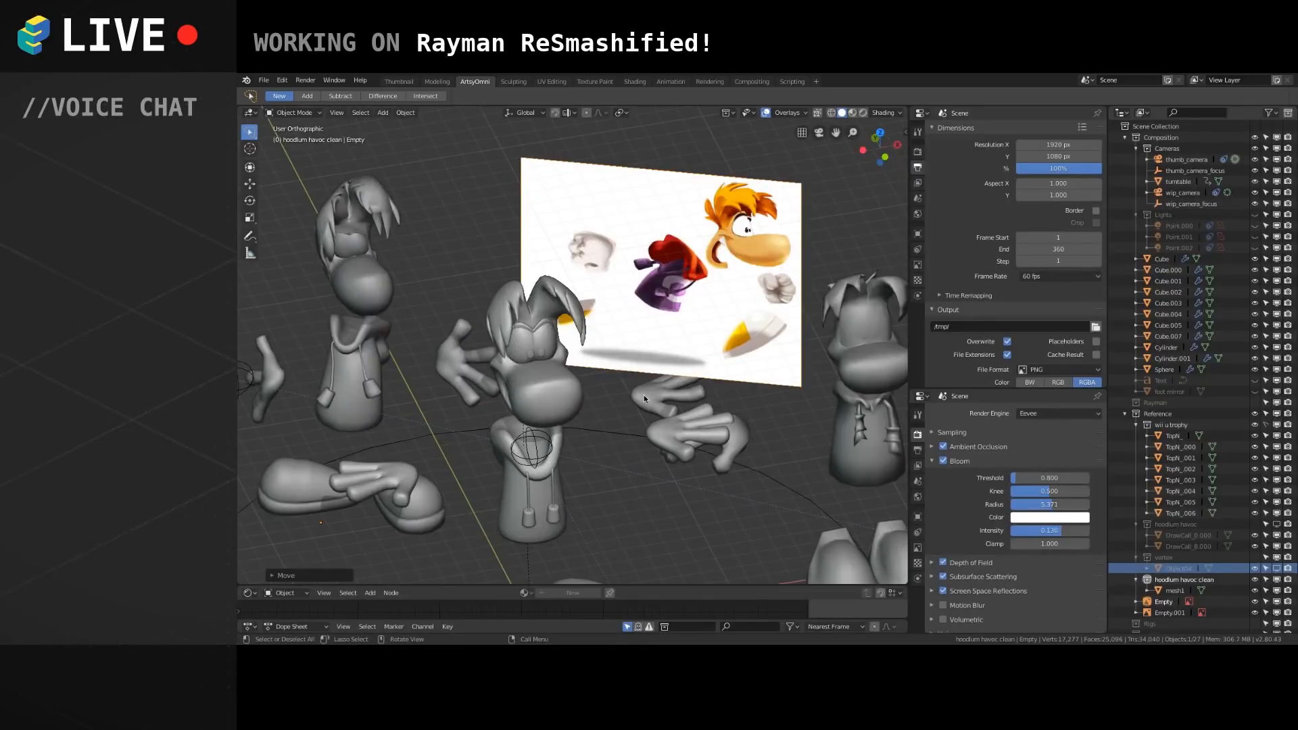
pyautogui.moveTo(610, 444); pyautogui.dragTo(634, 376, button='middle')
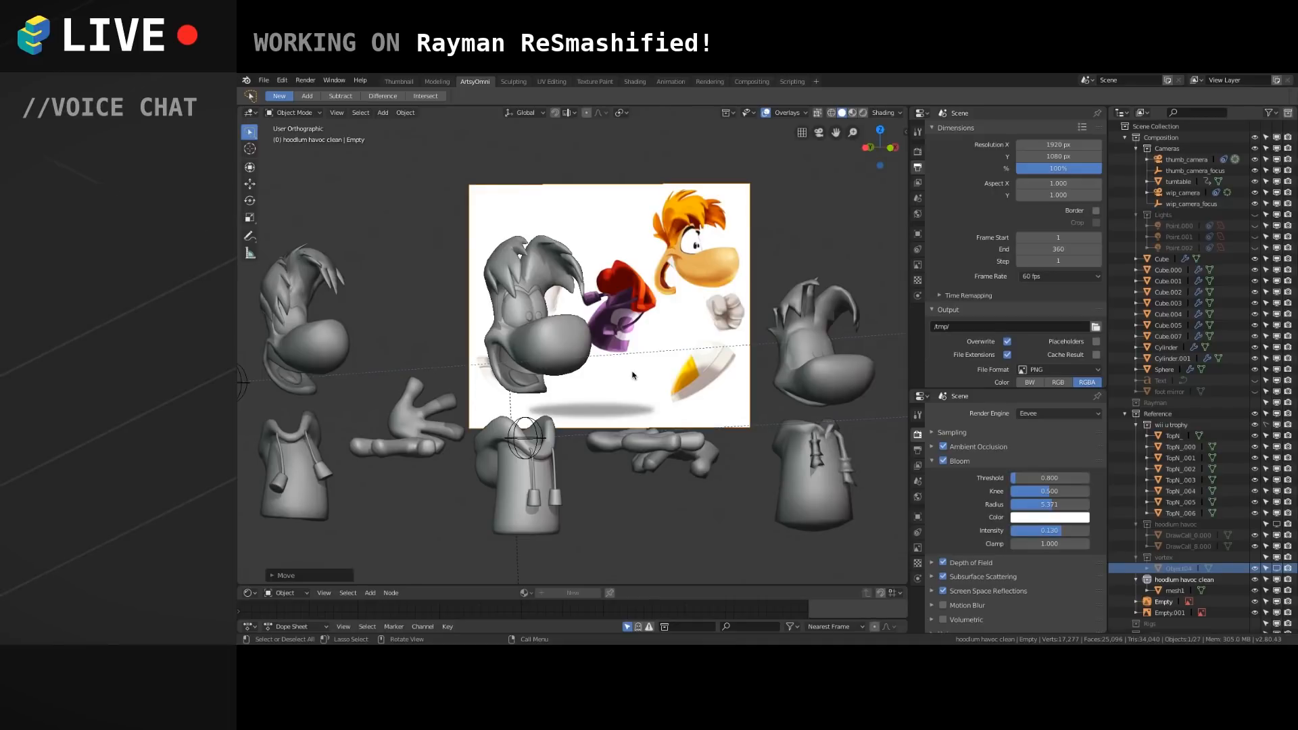
pyautogui.moveTo(633, 375); pyautogui.dragTo(636, 384, button='middle')
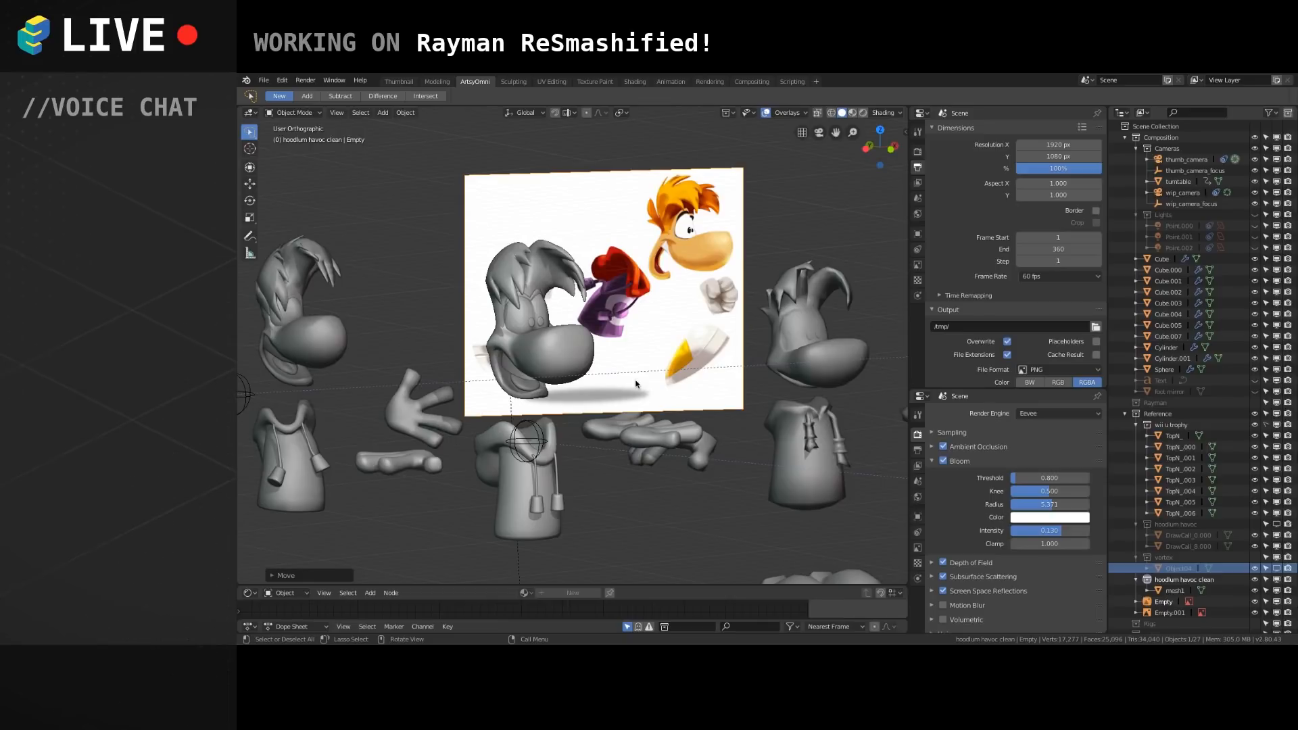
pyautogui.moveTo(636, 384); pyautogui.dragTo(693, 347, button='middle')
pyautogui.click(748, 358)
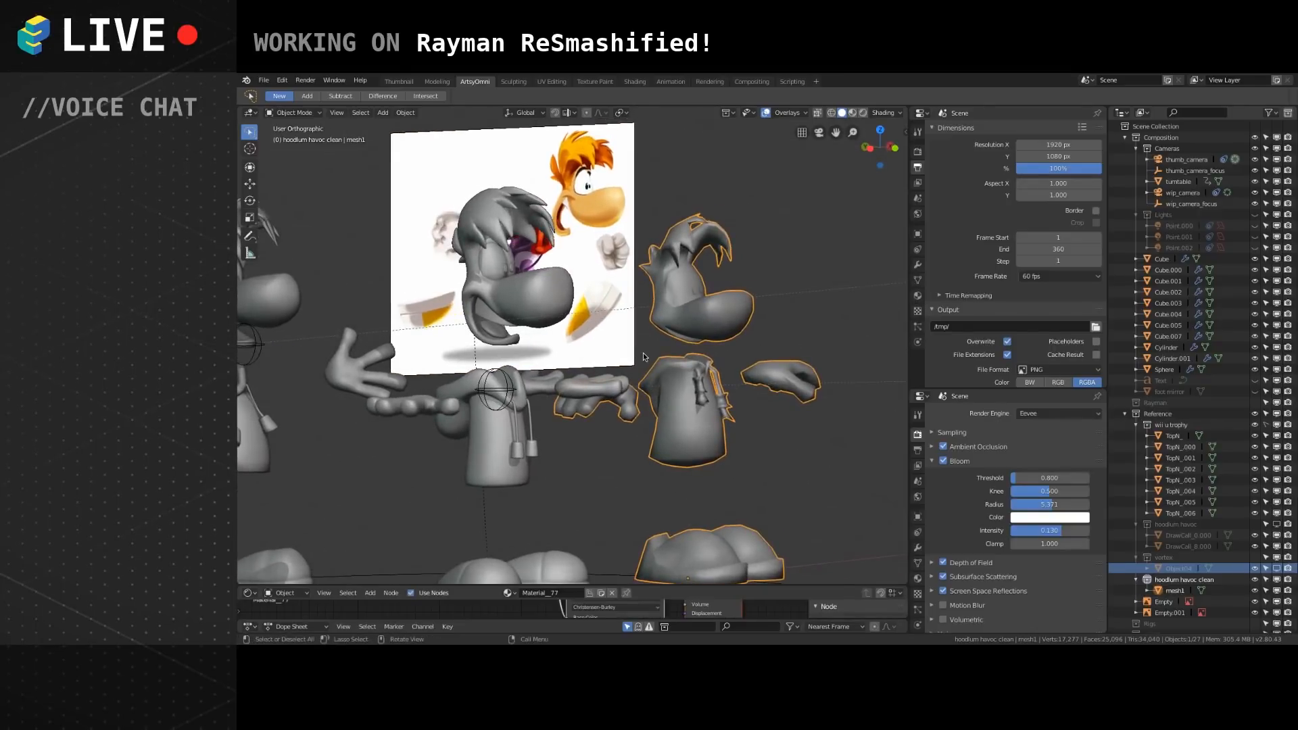
pyautogui.keyDown('shift'); pyautogui.moveTo(611, 342); pyautogui.dragTo(625, 374, button='middle'); pyautogui.keyUp('shift')
pyautogui.click(603, 307)
pyautogui.scroll(2, 671, 316)
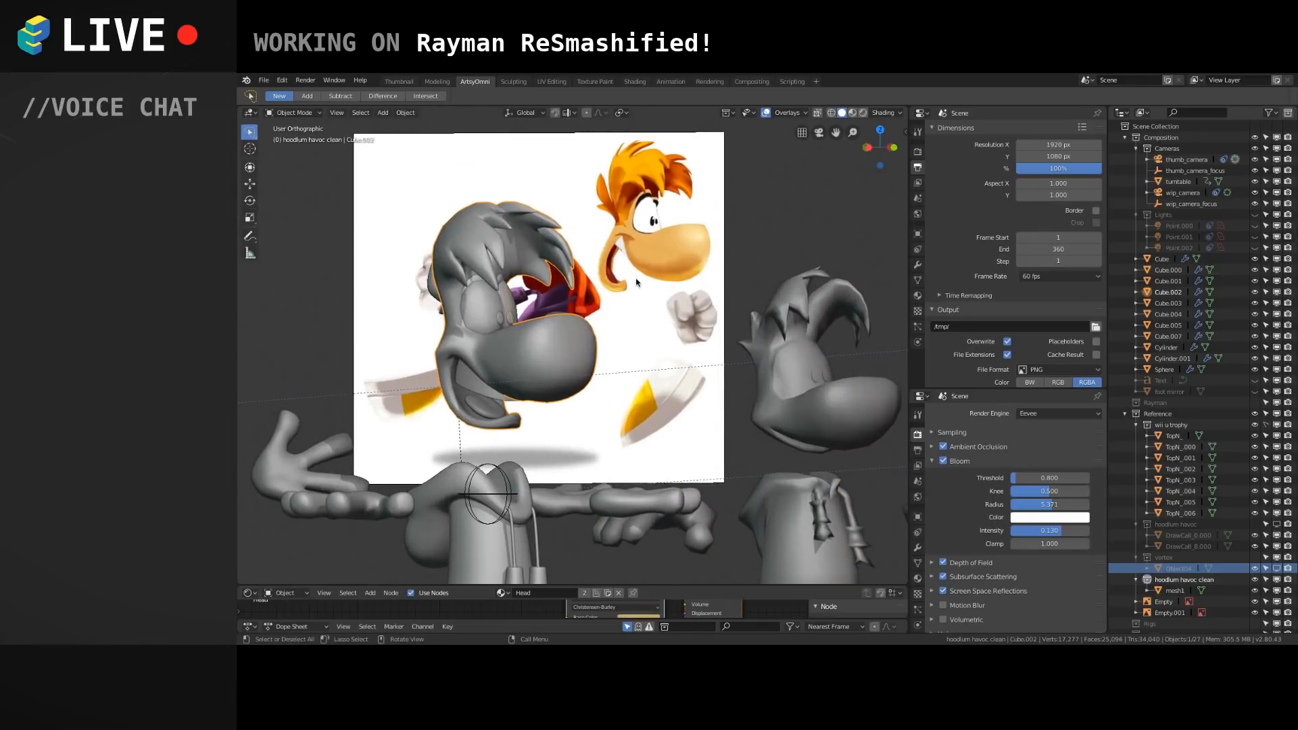
pyautogui.keyDown('shift'); pyautogui.moveTo(645, 288); pyautogui.dragTo(642, 298, button='middle'); pyautogui.keyUp('shift')
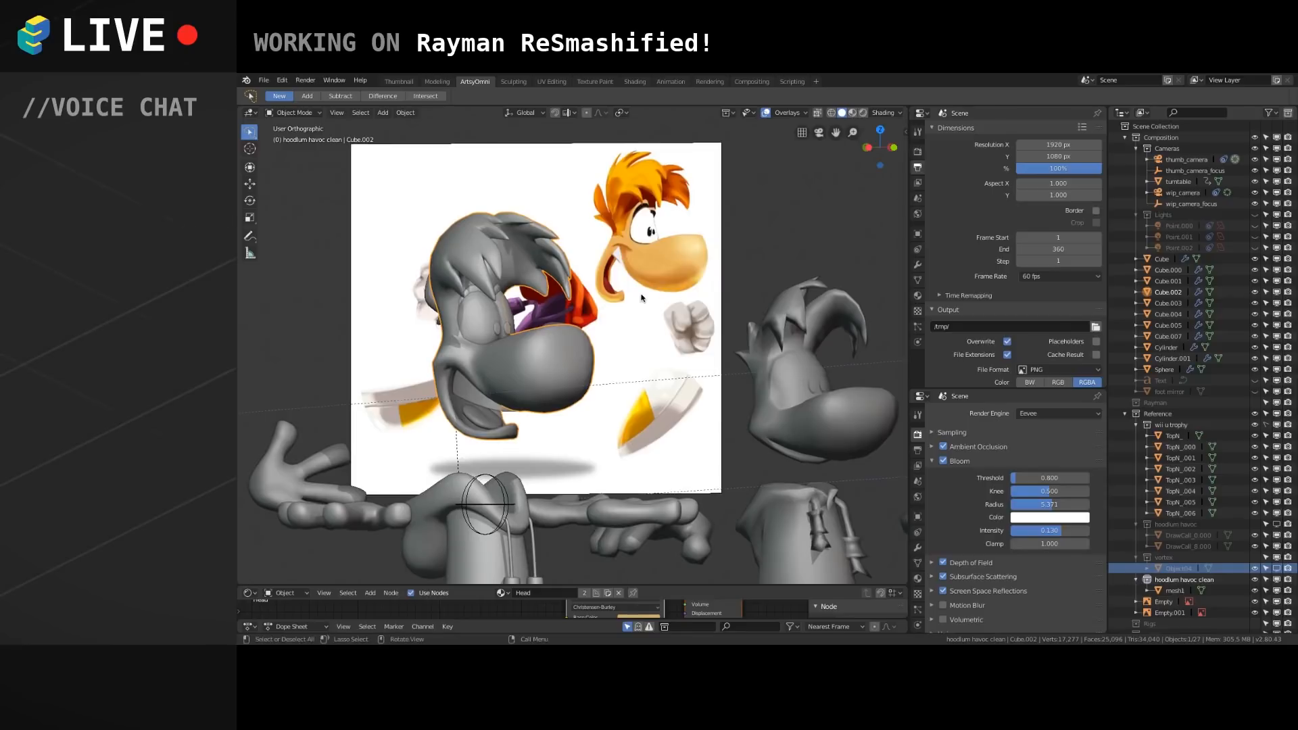
pyautogui.scroll(-4, 636, 315)
pyautogui.keyDown('shift'); pyautogui.moveTo(580, 354); pyautogui.dragTo(654, 322, button='middle'); pyautogui.keyUp('shift')
pyautogui.scroll(3, 622, 315)
# Compare the nose, eyes and mouth of the central head with those of the two neighbouring Rayman models.
pyautogui.click(502, 295)
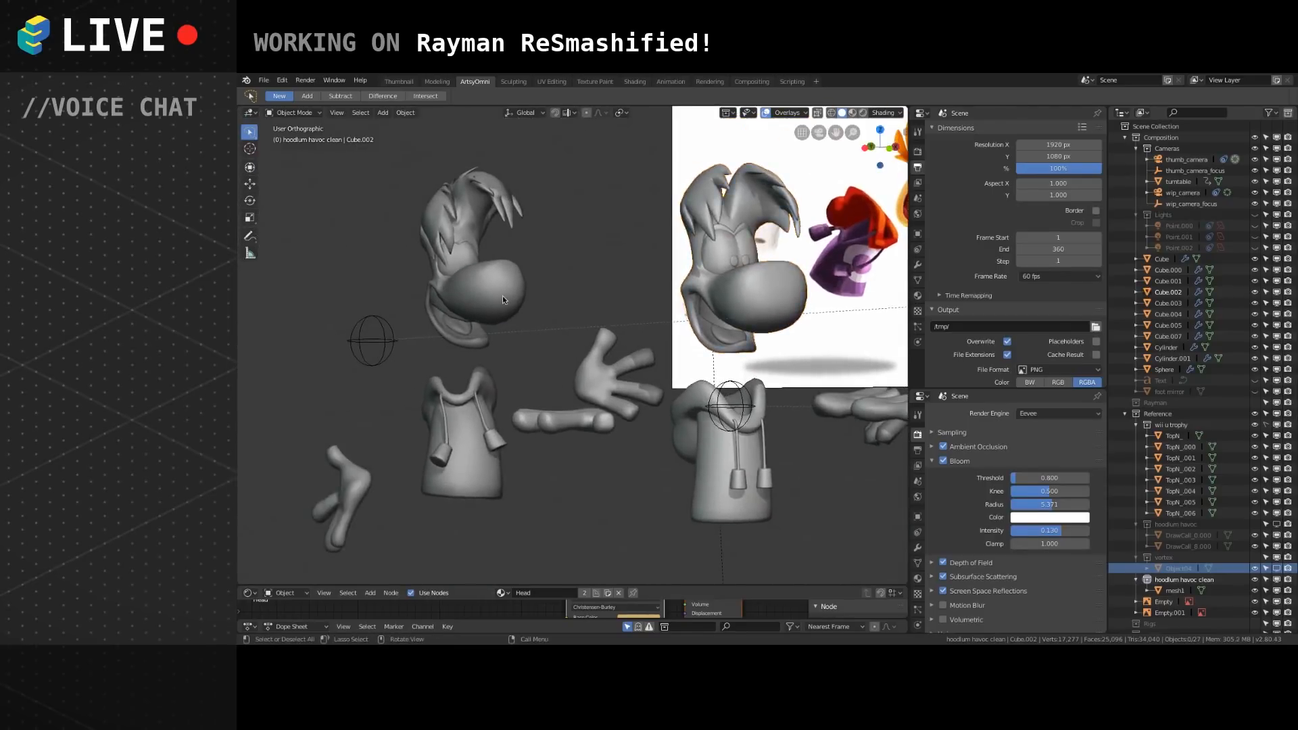
pyautogui.scroll(2, 503, 296)
pyautogui.keyDown('shift'); pyautogui.moveTo(507, 290); pyautogui.dragTo(531, 316, button='middle'); pyautogui.keyUp('shift')
pyautogui.scroll(-3, 689, 310)
pyautogui.keyDown('shift'); pyautogui.moveTo(756, 283); pyautogui.dragTo(605, 305, button='middle'); pyautogui.keyUp('shift')
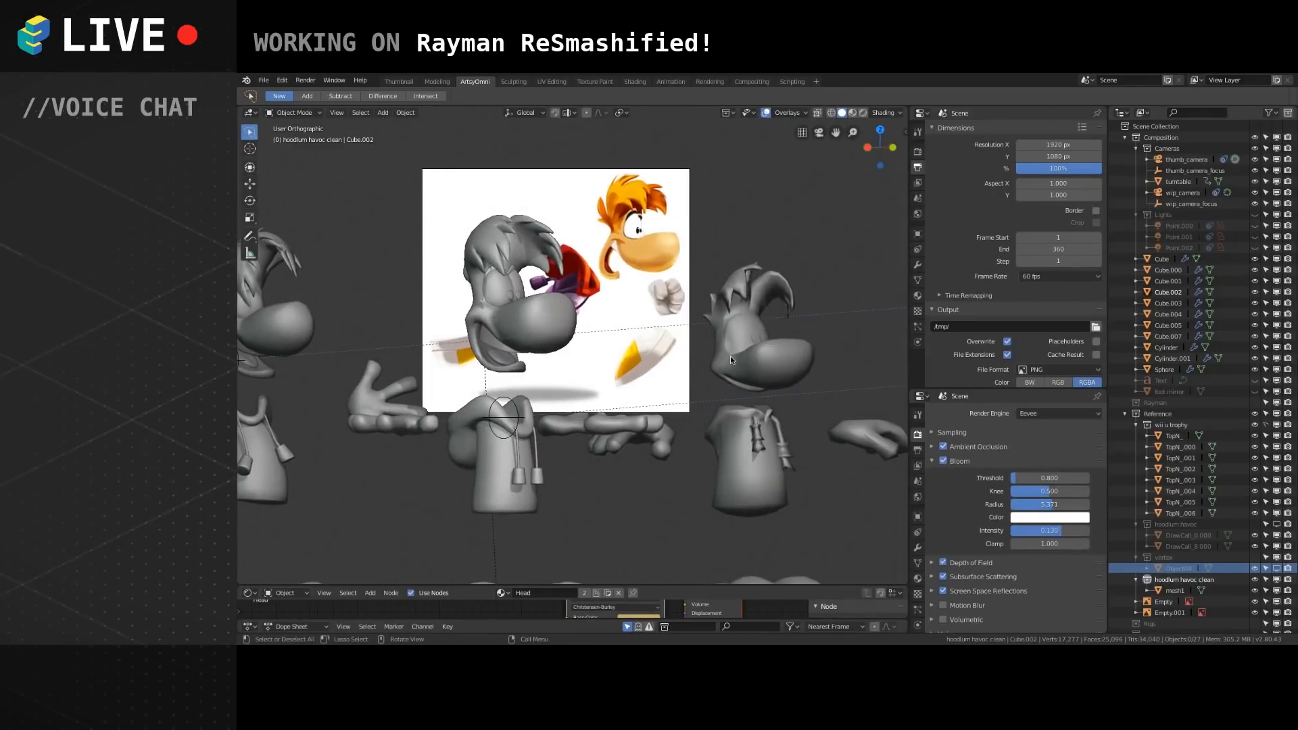
pyautogui.moveTo(752, 358); pyautogui.dragTo(773, 359, button='middle')
pyautogui.keyDown('shift'); pyautogui.moveTo(773, 358); pyautogui.dragTo(524, 324, button='middle'); pyautogui.keyUp('shift')
pyautogui.click(735, 334)
pyautogui.scroll(4, 736, 334)
pyautogui.moveTo(524, 324); pyautogui.dragTo(611, 322, button='middle')
pyautogui.scroll(2, 611, 323)
pyautogui.click(752, 316)
pyautogui.scroll(-3, 751, 317)
pyautogui.keyDown('alt'); pyautogui.moveTo(592, 302); pyautogui.dragTo(595, 332); pyautogui.keyUp('alt')
pyautogui.keyDown('alt'); pyautogui.keyDown('shift'); pyautogui.moveTo(596, 331); pyautogui.dragTo(746, 327); pyautogui.keyUp('shift'); pyautogui.keyUp('alt')
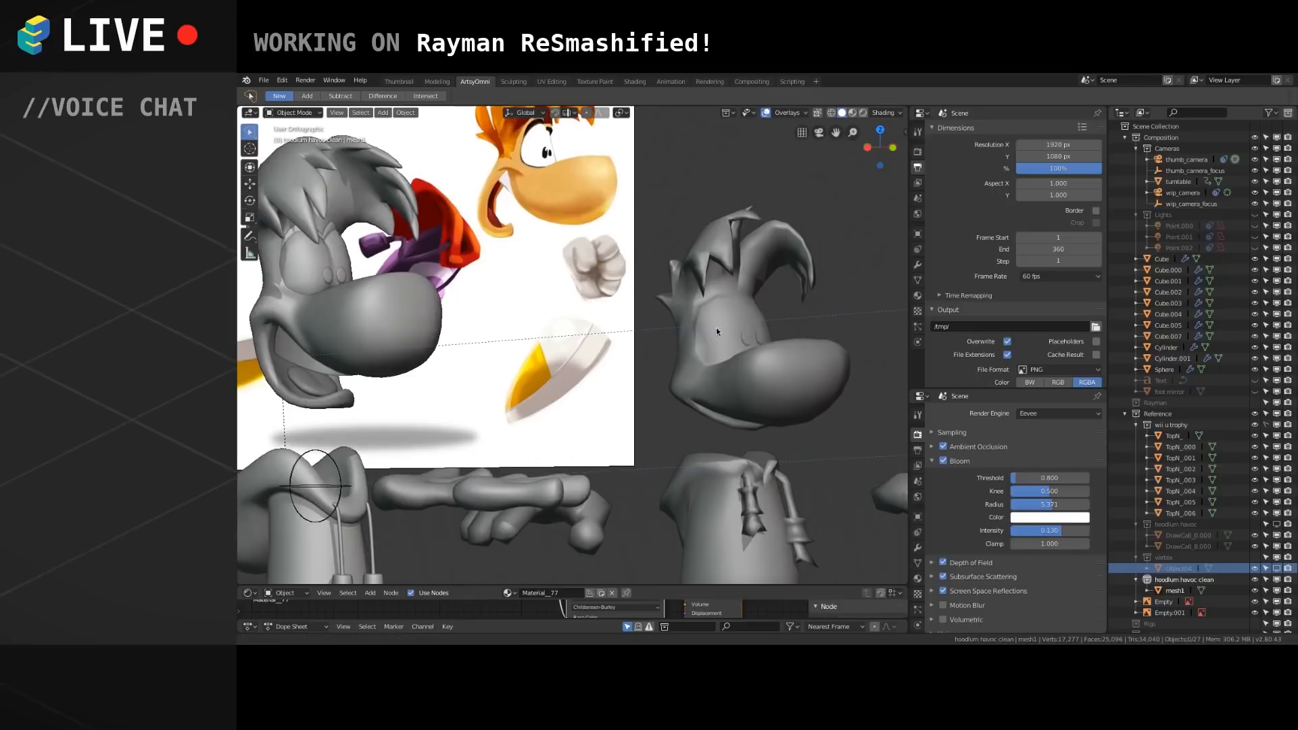
pyautogui.keyDown('alt'); pyautogui.moveTo(747, 327); pyautogui.dragTo(736, 331); pyautogui.keyUp('alt')
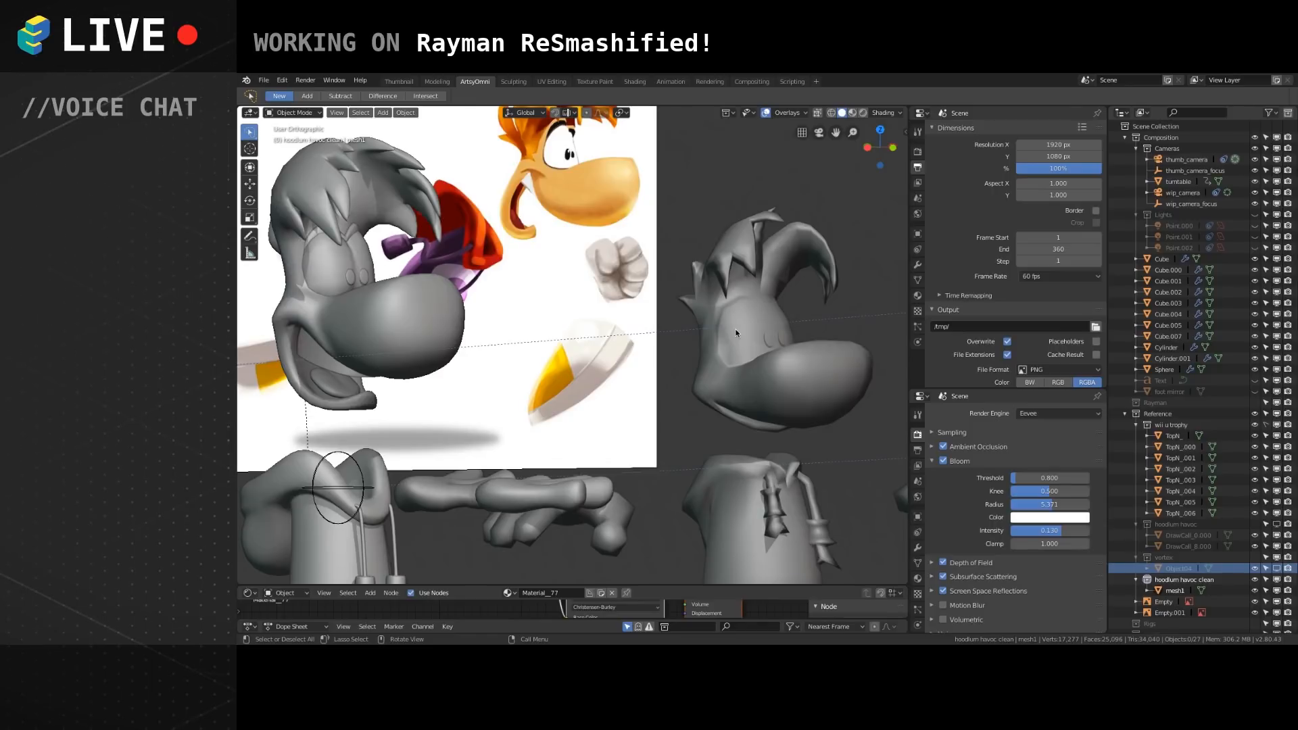
pyautogui.keyDown('shift'); pyautogui.moveTo(727, 327); pyautogui.dragTo(637, 376, button='middle'); pyautogui.keyUp('shift')
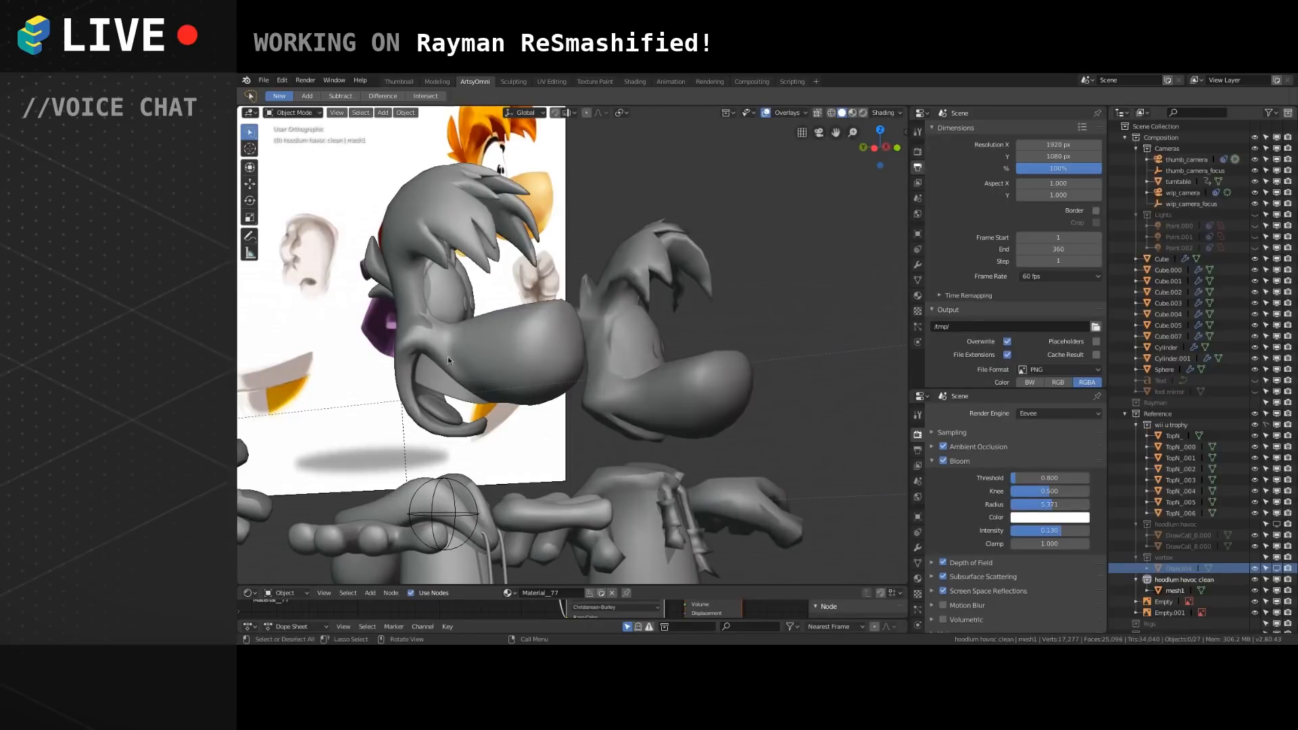
pyautogui.keyDown('alt'); pyautogui.moveTo(441, 352); pyautogui.dragTo(496, 345); pyautogui.keyUp('alt')
# Select the central model's head and enter Edit Mode on its mesh.
pyautogui.click(583, 359)
pyautogui.scroll(2, 583, 359)
pyautogui.scroll(3, 558, 369)
pyautogui.scroll(-1, 563, 347)
pyautogui.moveTo(575, 366)
pyautogui.keyDown('alt'); pyautogui.mouseDown()
pyautogui.moveTo(620, 360)
pyautogui.moveTo(565, 368)
pyautogui.mouseUp(); pyautogui.keyUp('alt')
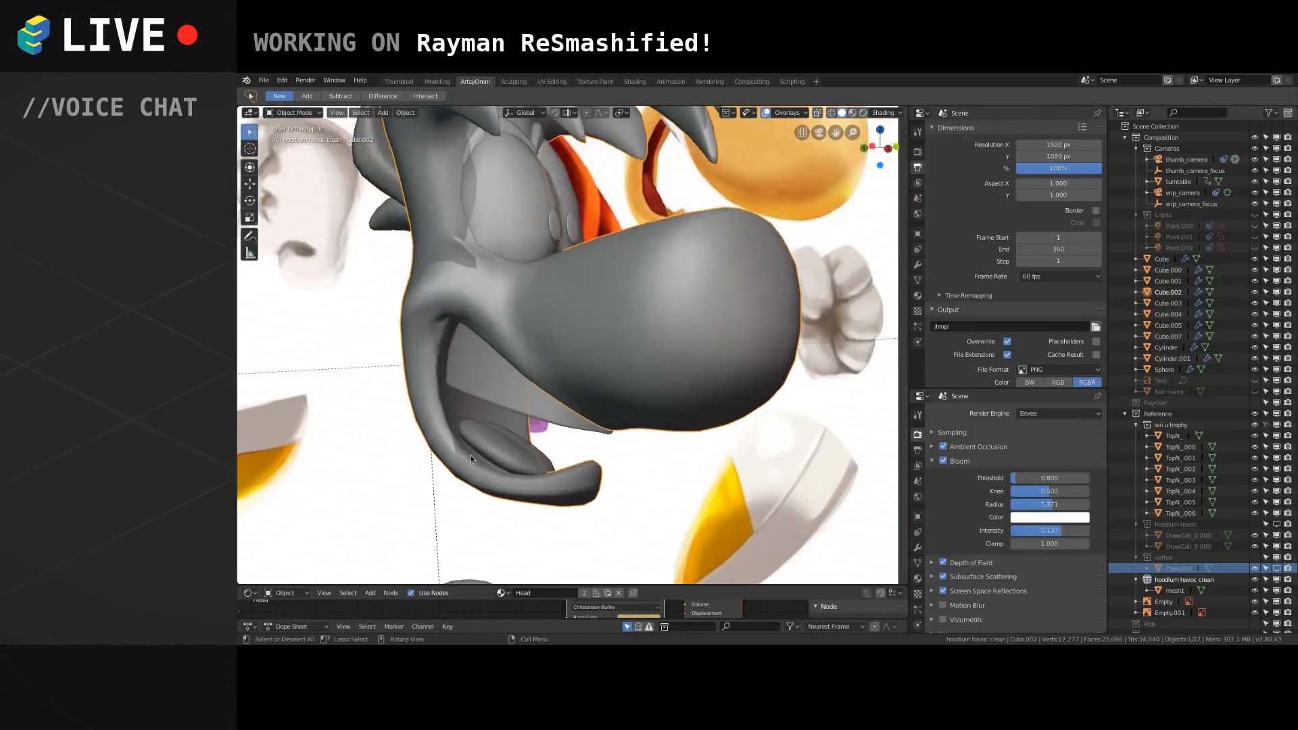
pyautogui.keyDown('alt'); pyautogui.moveTo(541, 473); pyautogui.dragTo(603, 412); pyautogui.keyUp('alt')
pyautogui.press('Tab')
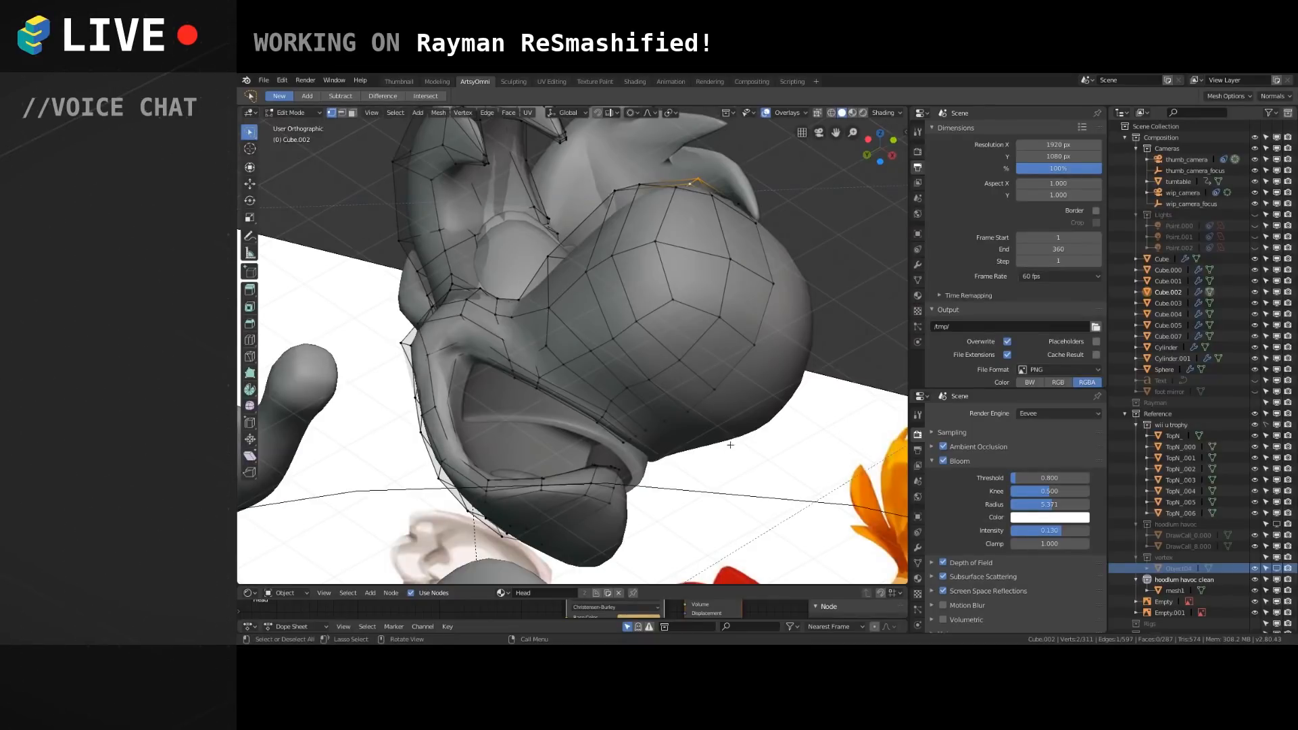
# Select the vertices forming the front part of the nose on the central head.
pyautogui.moveTo(730, 452); pyautogui.dragTo(689, 341, button='middle')
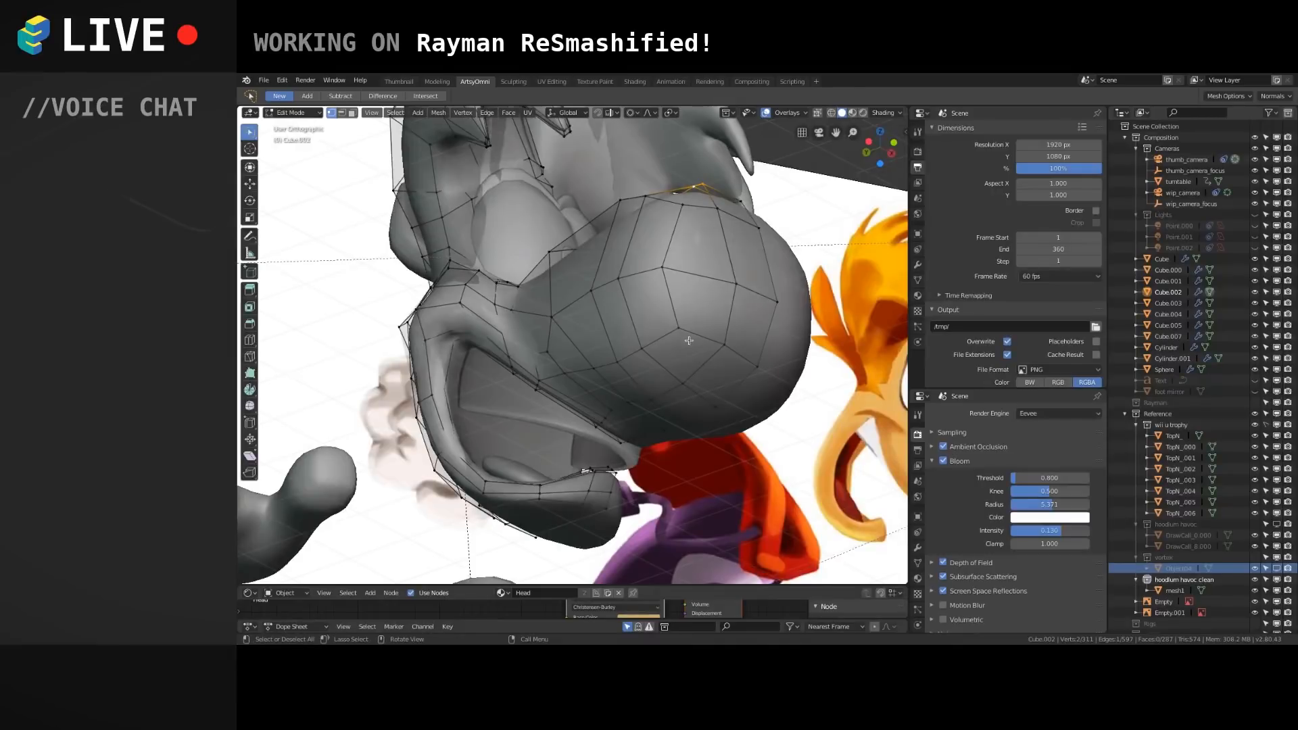
pyautogui.moveTo(672, 344); pyautogui.dragTo(630, 325, button='middle')
pyautogui.keyDown('shift'); pyautogui.moveTo(703, 296); pyautogui.dragTo(705, 350, button='middle'); pyautogui.keyUp('shift')
pyautogui.scroll(-3, 681, 374)
pyautogui.keyDown('shift'); pyautogui.moveTo(363, 490); pyautogui.dragTo(483, 446, button='middle'); pyautogui.keyUp('shift')
pyautogui.scroll(3, 543, 354)
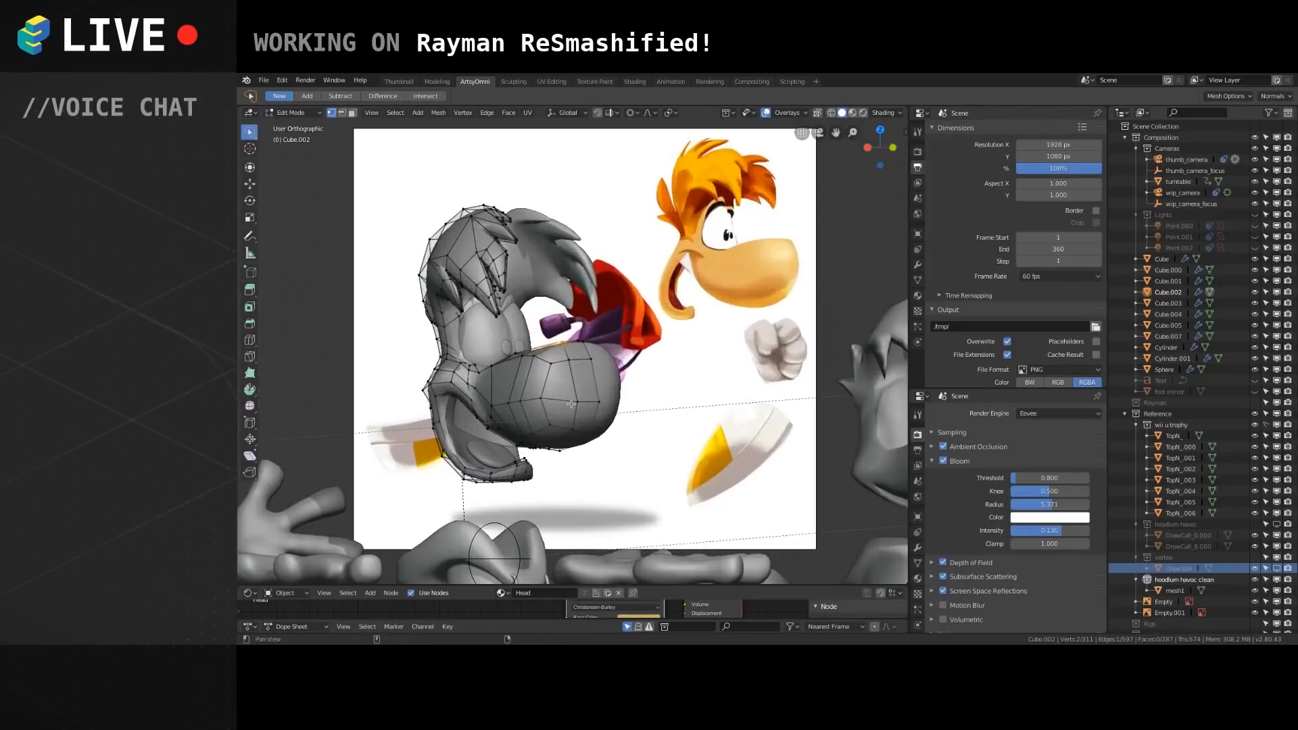
pyautogui.moveTo(523, 333); pyautogui.dragTo(580, 466, button='middle')
pyautogui.moveTo(557, 439)
pyautogui.mouseDown()
pyautogui.moveTo(551, 298)
pyautogui.moveTo(676, 379)
pyautogui.moveTo(636, 467)
pyautogui.mouseUp()
pyautogui.moveTo(637, 458)
pyautogui.mouseDown(button='middle')
pyautogui.moveTo(623, 459)
pyautogui.moveTo(669, 373)
pyautogui.mouseUp(button='middle')
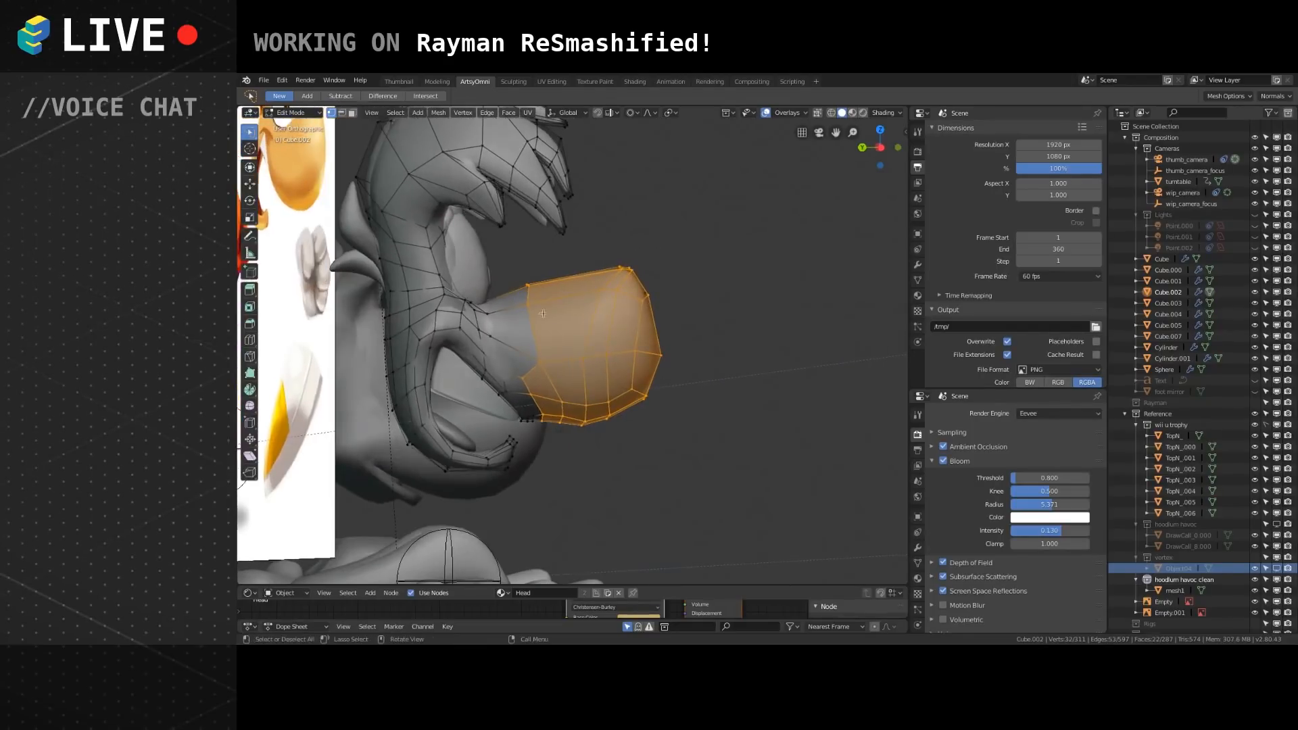
# Rotate the selected nose vertices so the top of the nose is level, and move them into place.
pyautogui.hotkey('ctrl', 'z')
pyautogui.hotkey('ctrl', 'shift', 'z')
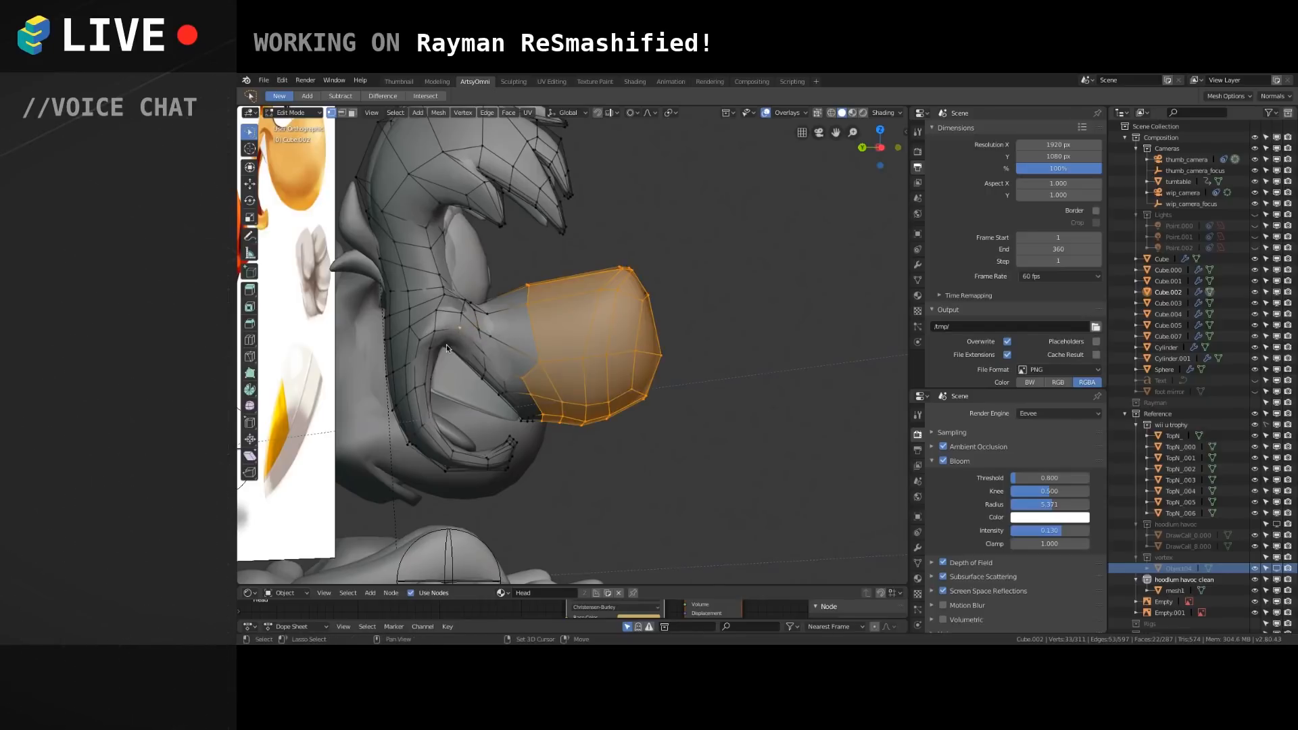
pyautogui.press('r')
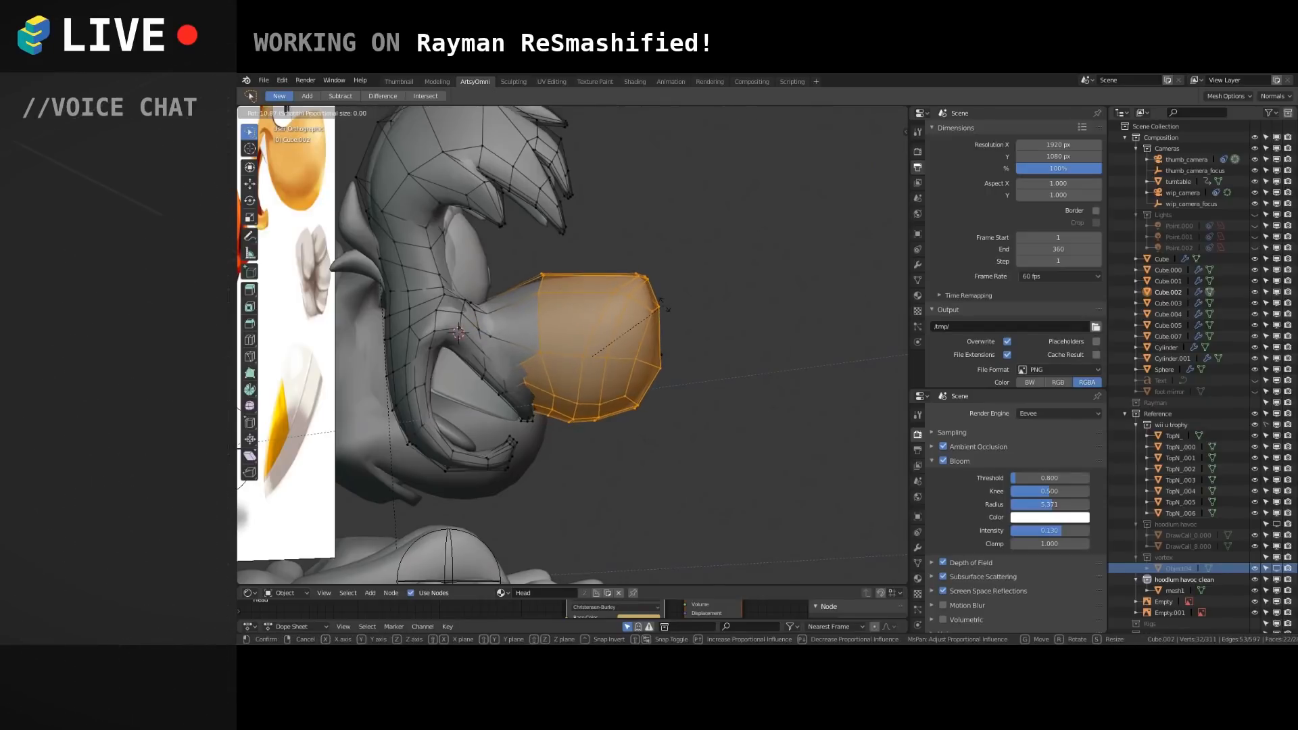
pyautogui.click(665, 305)
pyautogui.press('g')
pyautogui.click(635, 352)
# Check the reshaped nose against the reference artwork and nudge its selected vertices slightly downward.
pyautogui.scroll(-8, 636, 355)
pyautogui.moveTo(636, 362); pyautogui.dragTo(578, 350, button='middle')
pyautogui.scroll(3, 562, 368)
pyautogui.moveTo(578, 351); pyautogui.dragTo(663, 282, button='middle')
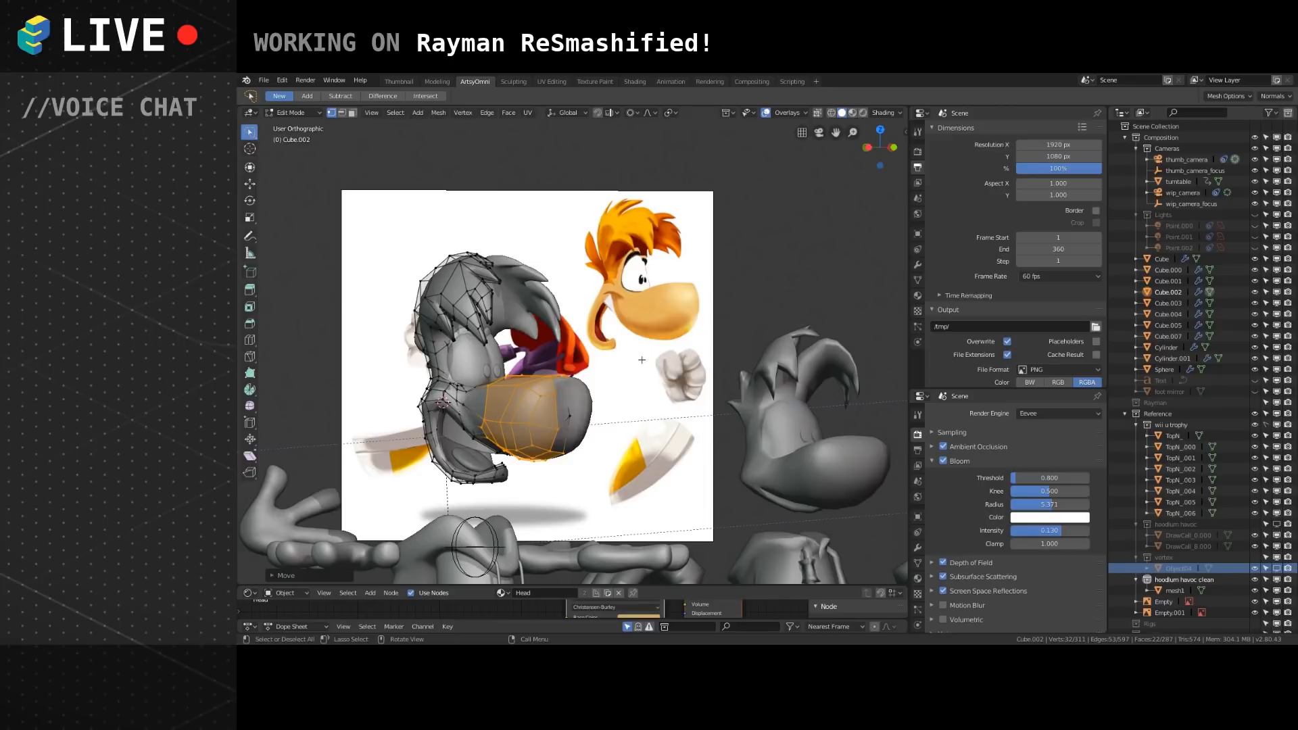
pyautogui.moveTo(606, 331); pyautogui.dragTo(639, 393, button='middle')
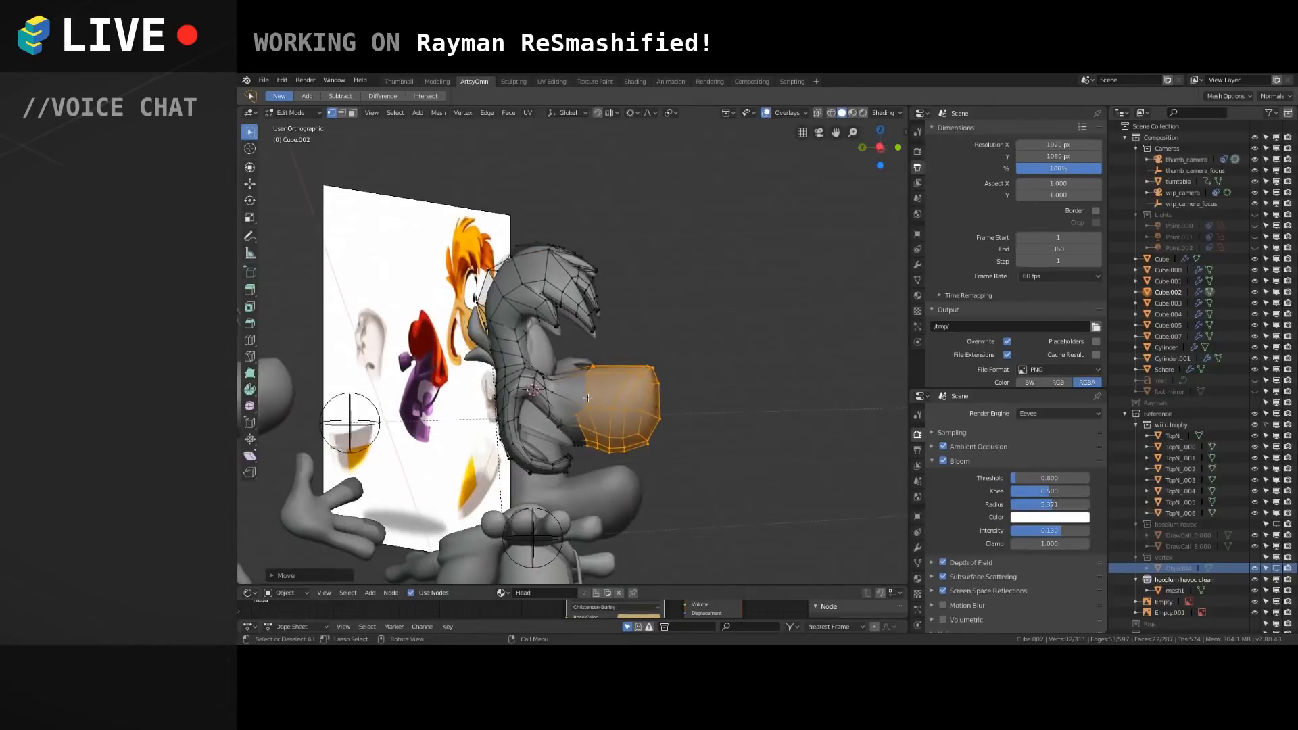
pyautogui.press('v')
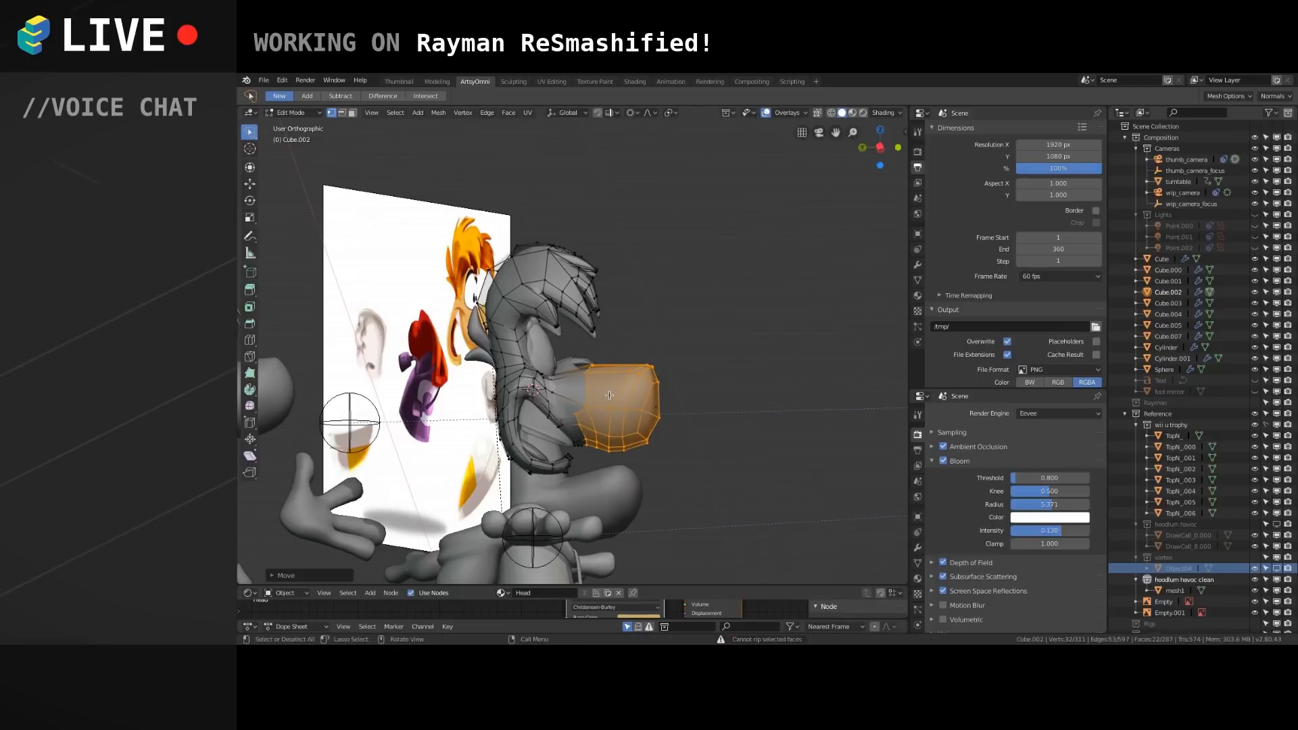
pyautogui.moveTo(610, 396); pyautogui.dragTo(612, 406, button='middle')
pyautogui.scroll(3, 613, 406)
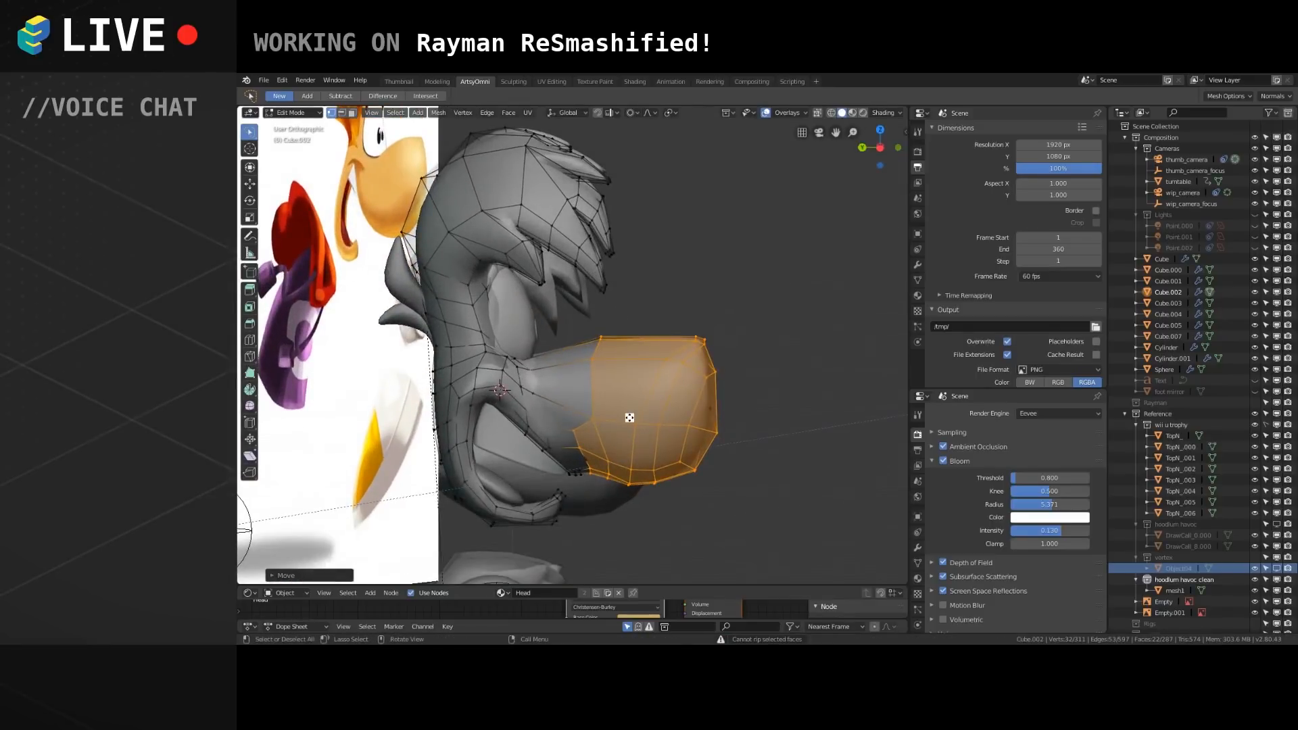
pyautogui.click(632, 421)
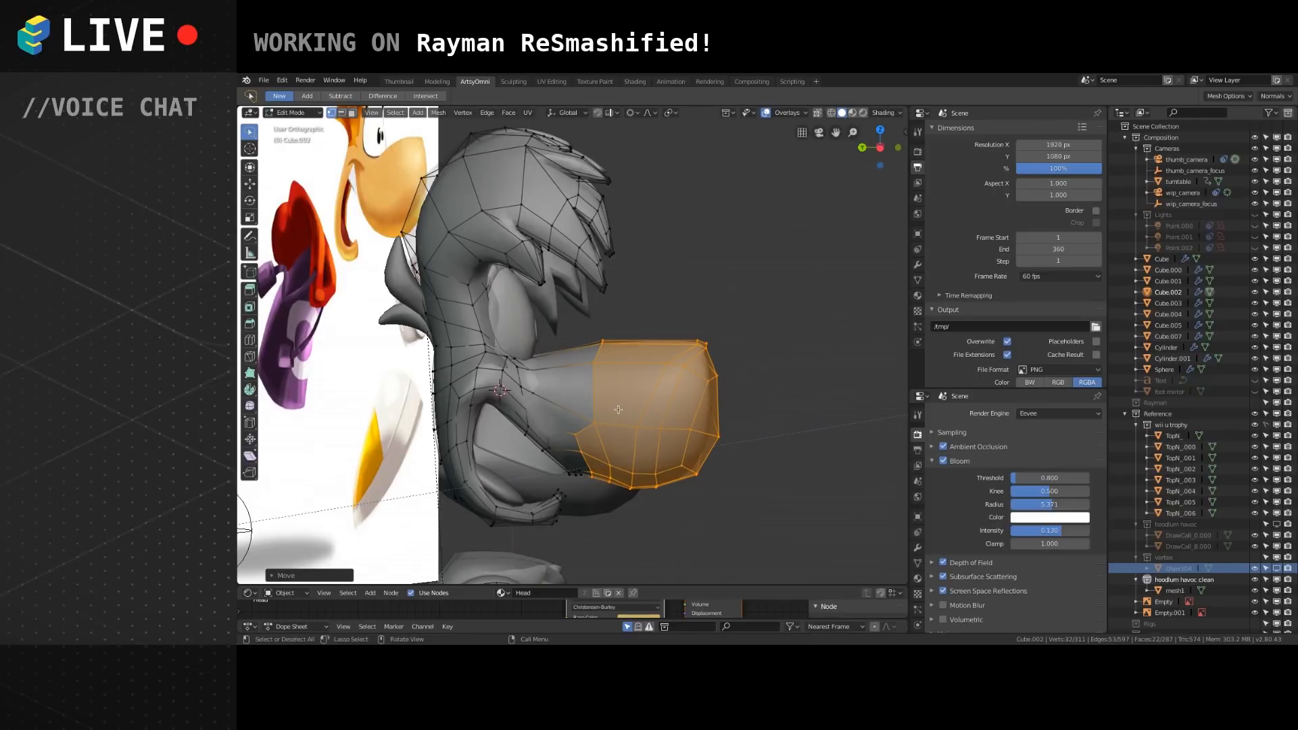
# Undo the recent nose edits, including the trial move of a single side vertex, back to the original front-of-nose selection.
pyautogui.moveTo(618, 410)
pyautogui.mouseDown(button='middle')
pyautogui.moveTo(671, 395)
pyautogui.moveTo(605, 409)
pyautogui.moveTo(616, 399)
pyautogui.mouseUp(button='middle')
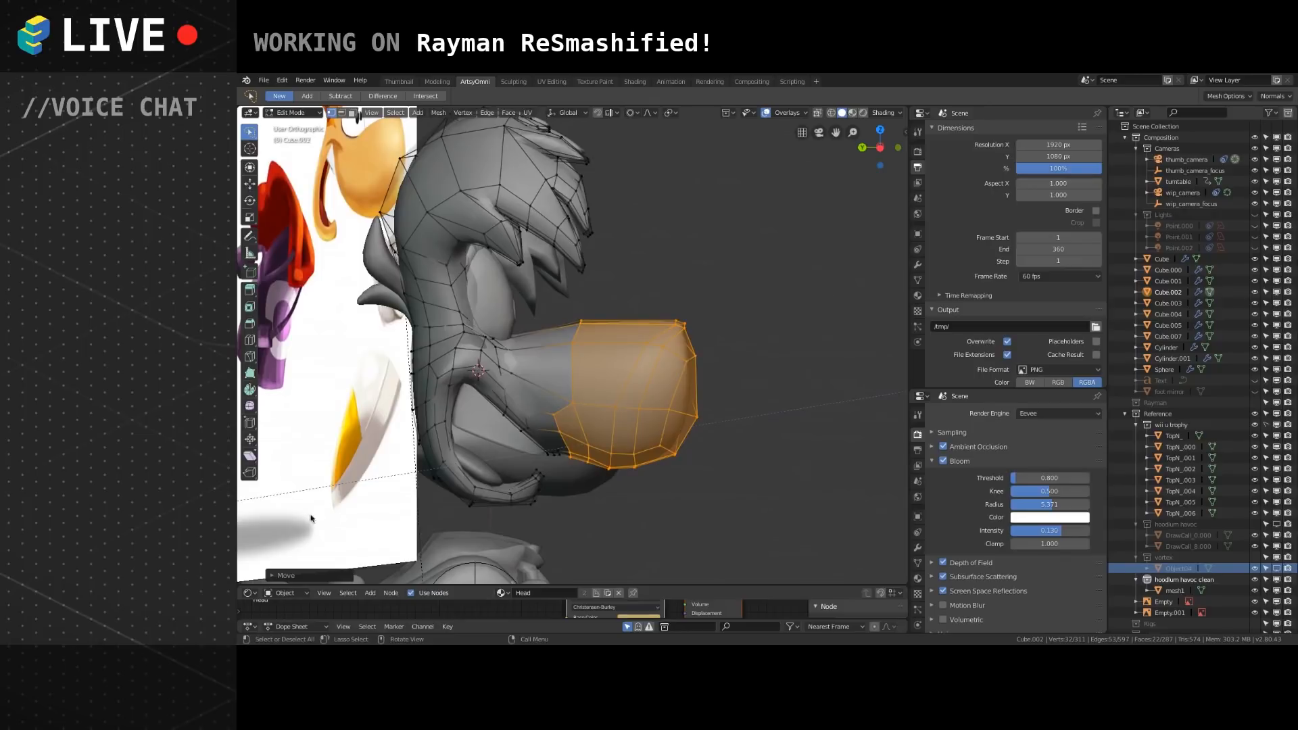
pyautogui.scroll(2, 544, 435)
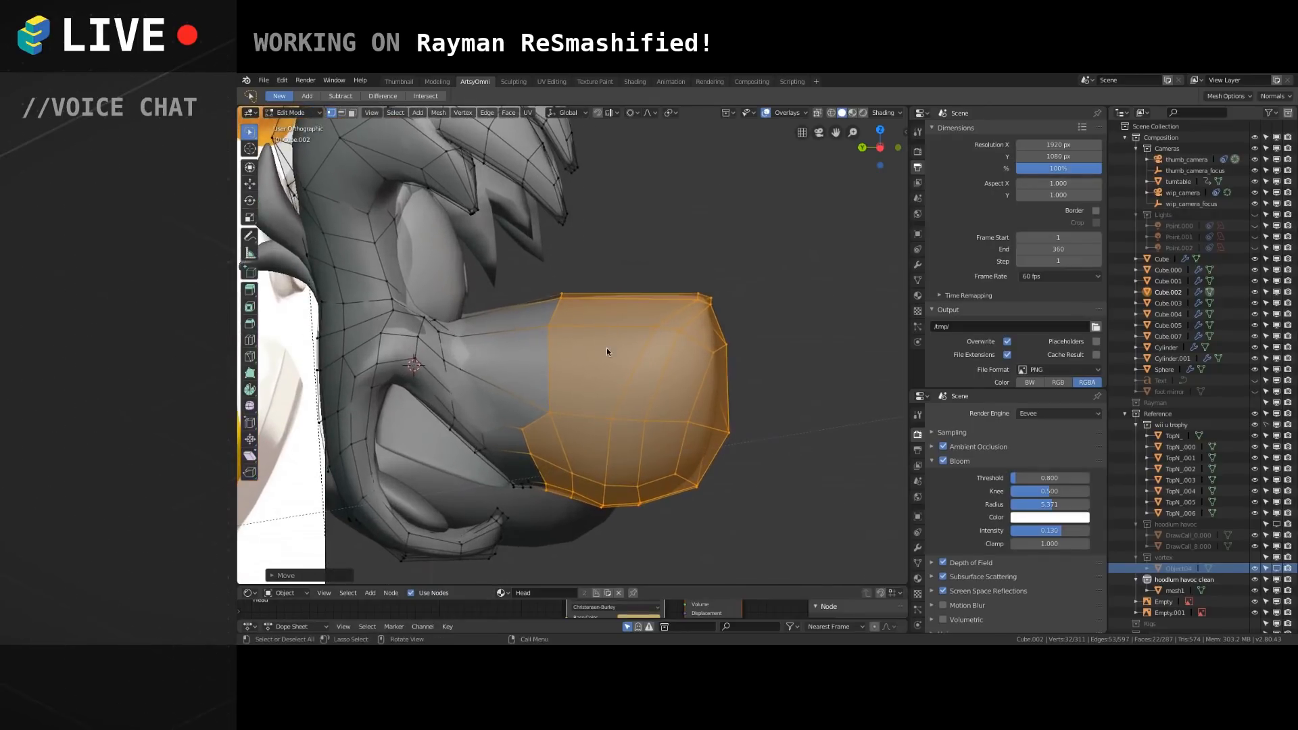
pyautogui.click(550, 328)
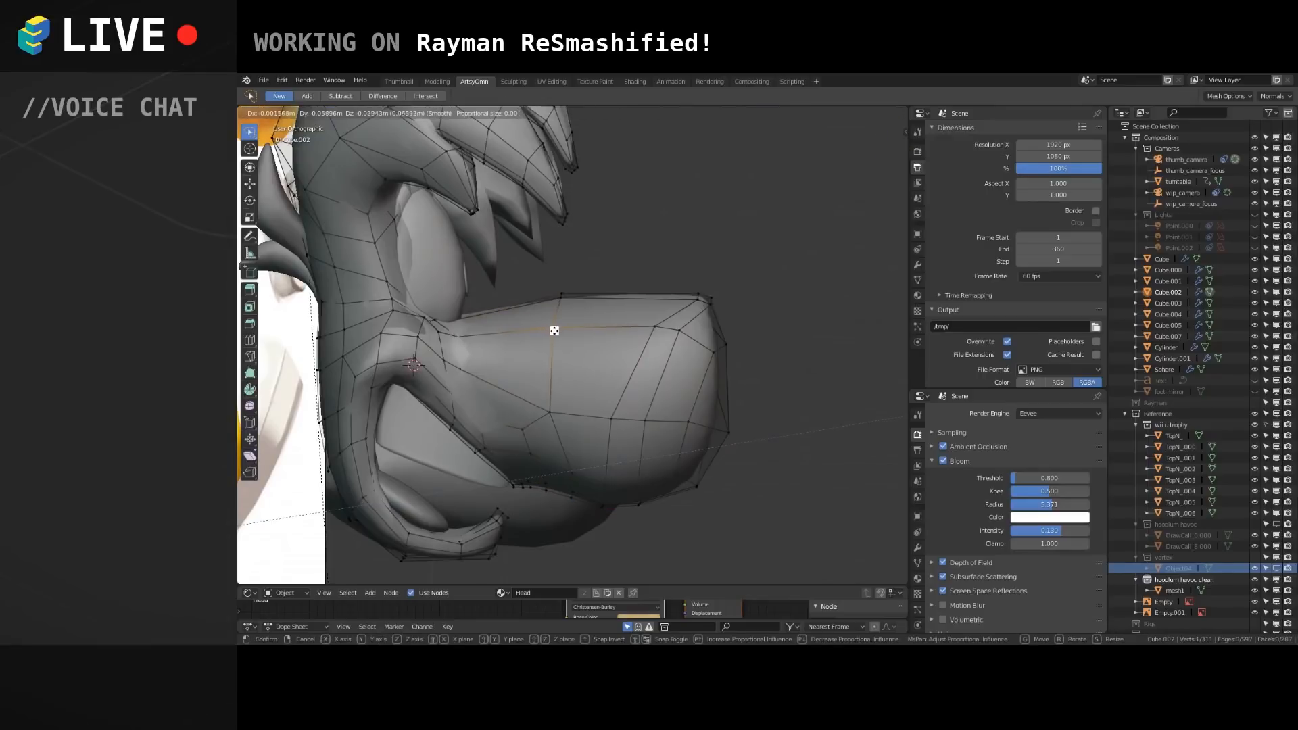
pyautogui.moveTo(555, 330); pyautogui.dragTo(580, 346, button='middle')
pyautogui.hotkey('ctrl', 'z')
pyautogui.hotkey('ctrl', 'z')
pyautogui.hotkey('ctrl', 'z')
pyautogui.hotkey('ctrl', 'z')
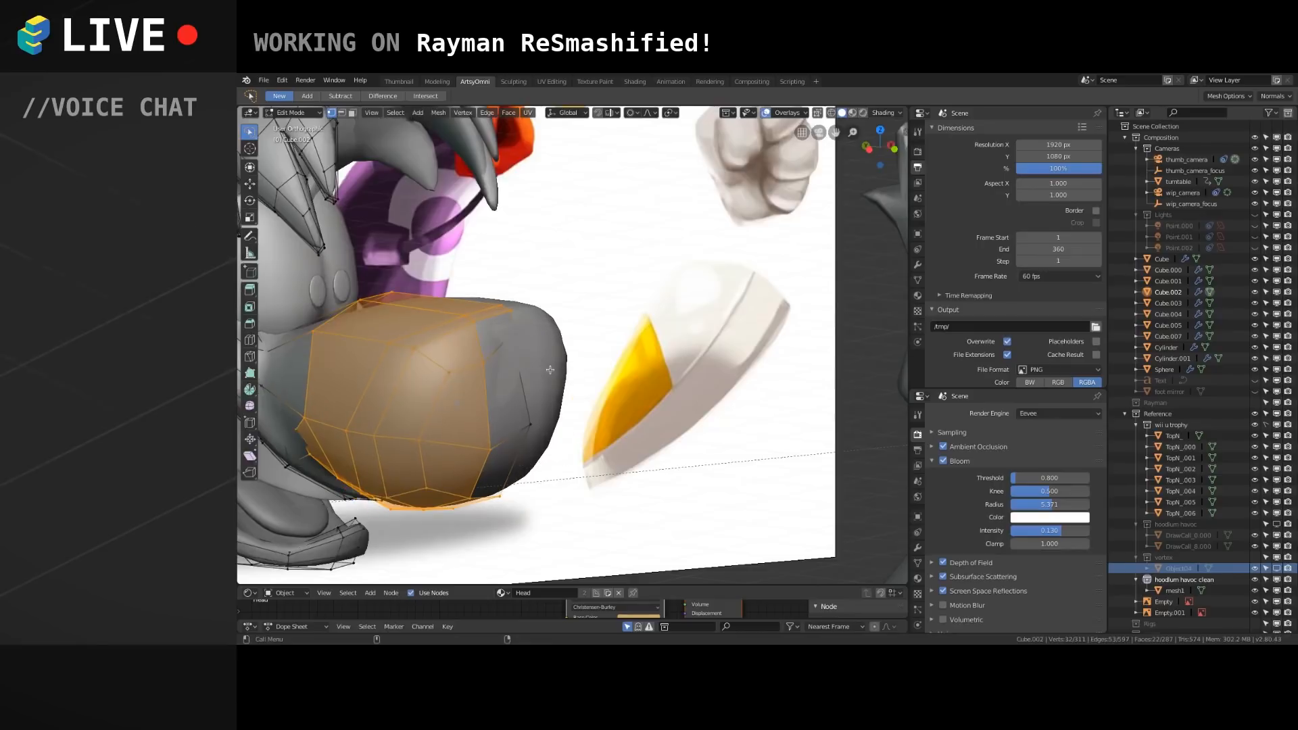
pyautogui.hotkey('ctrl', 'z')
# Add the two unselected vertices at the nose's far side to the selection, then rotate and reposition the front of the nose.
pyautogui.keyDown('shift'); pyautogui.click(519, 339); pyautogui.keyUp('shift')
pyautogui.keyDown('shift'); pyautogui.click(538, 431); pyautogui.keyUp('shift')
pyautogui.moveTo(531, 428); pyautogui.dragTo(653, 364, button='middle')
pyautogui.press('g')
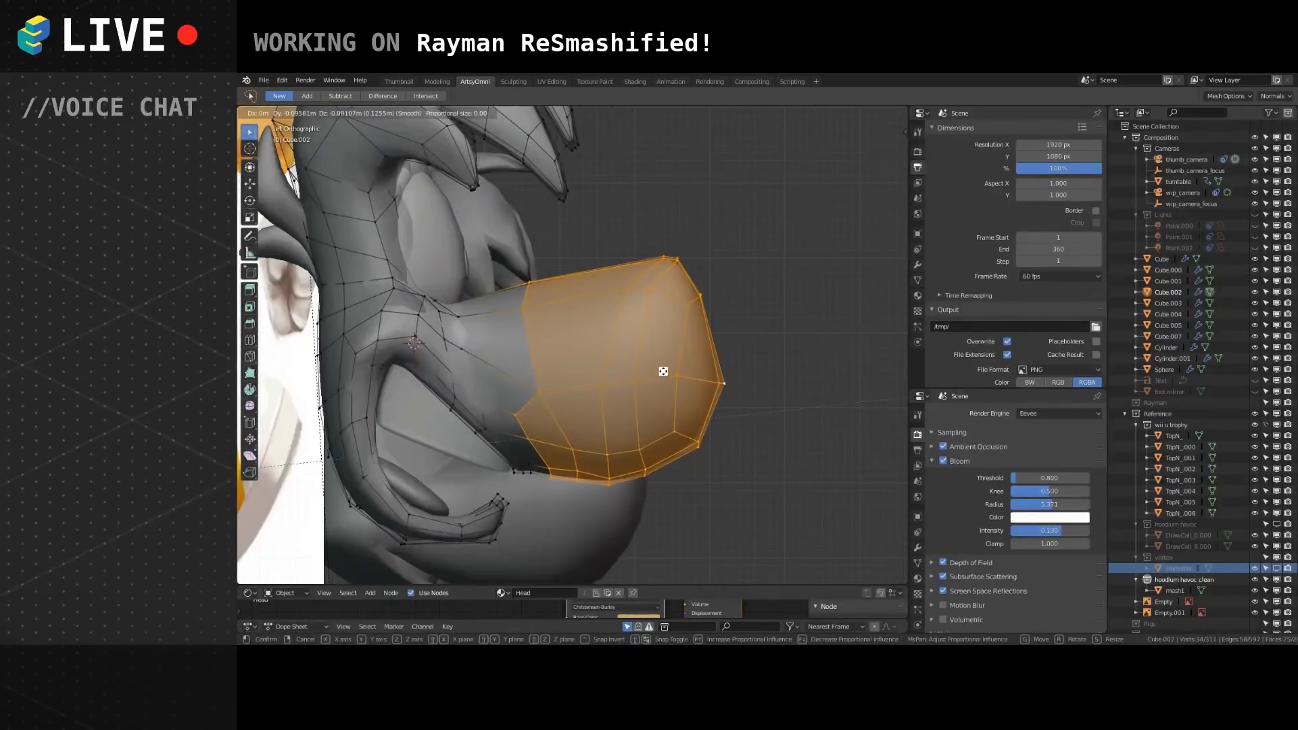
pyautogui.click(751, 370)
pyautogui.press('g')
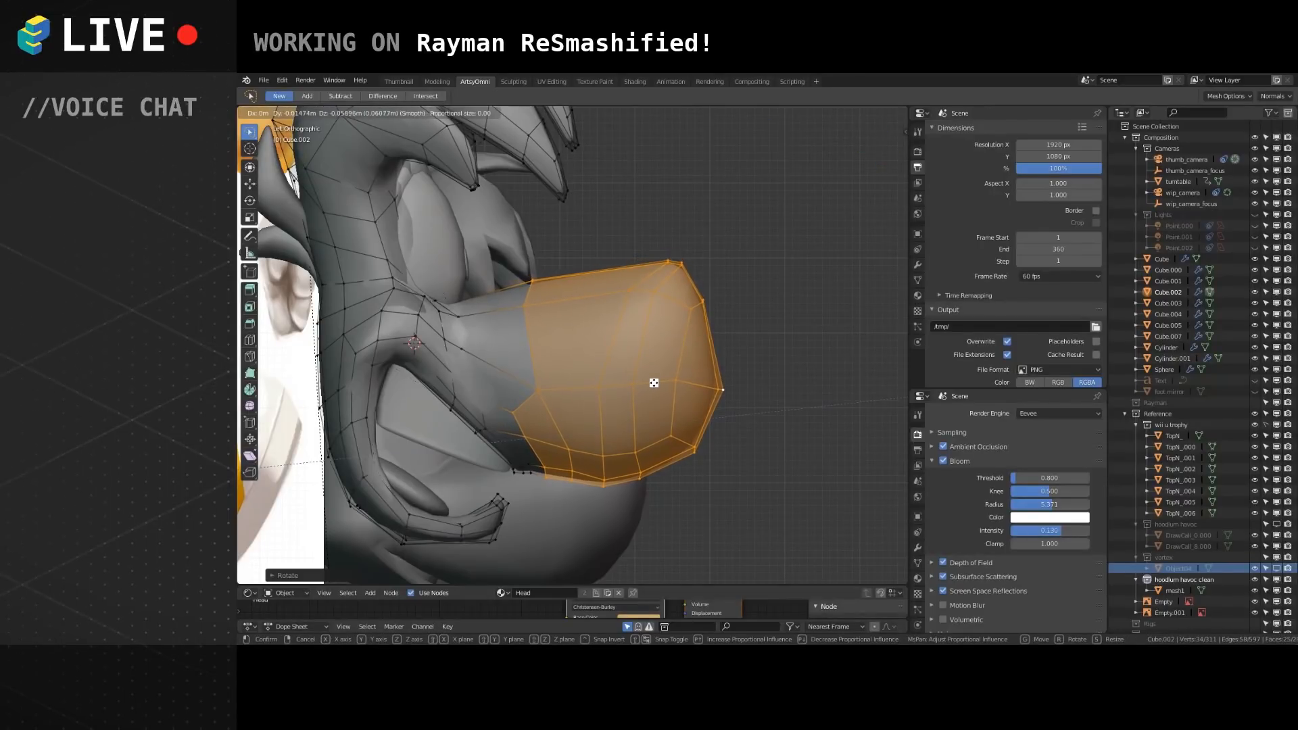
pyautogui.click(653, 381)
# Adjust individual vertices on the underside and side of the nose to smooth its shape.
pyautogui.click(573, 478)
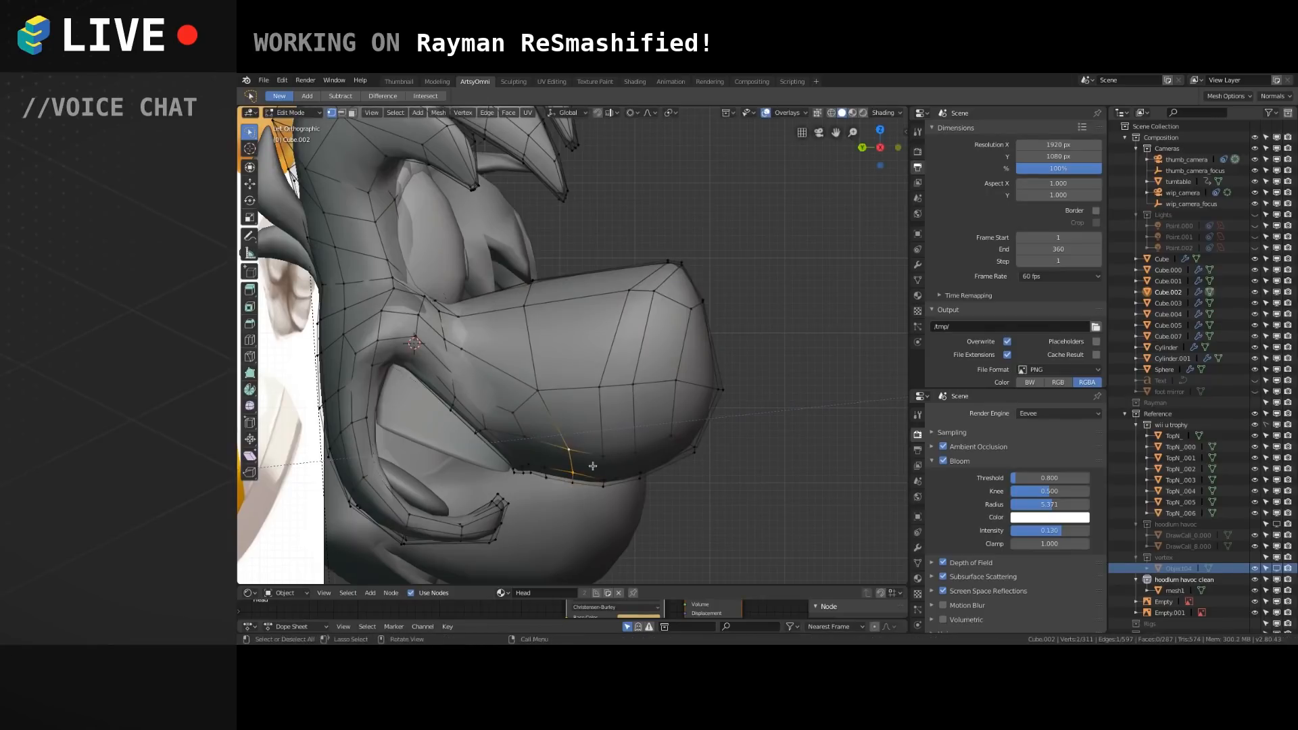
pyautogui.click(547, 393)
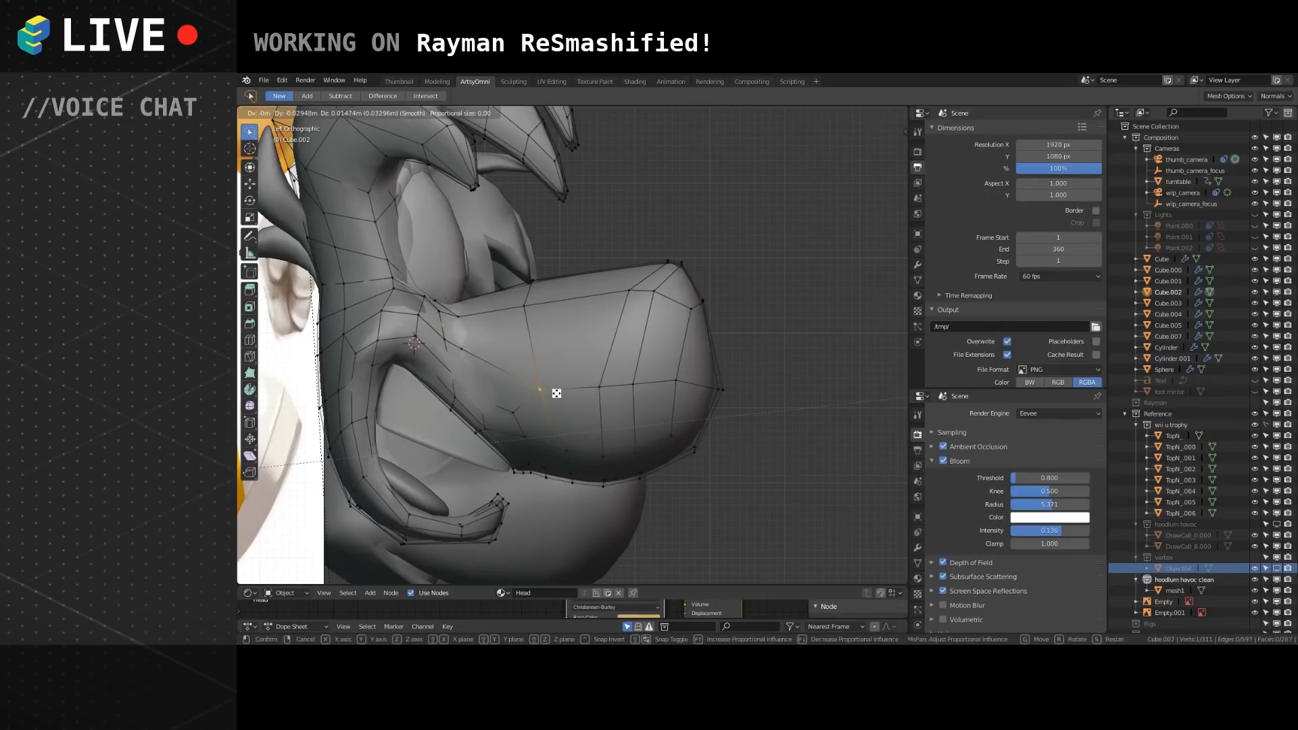
pyautogui.press('g')
pyautogui.click(553, 392)
pyautogui.moveTo(608, 365)
pyautogui.mouseDown(button='middle')
pyautogui.moveTo(572, 366)
pyautogui.moveTo(573, 352)
pyautogui.moveTo(616, 341)
pyautogui.mouseUp(button='middle')
pyautogui.scroll(-3, 572, 363)
pyautogui.scroll(-3, 608, 358)
pyautogui.keyDown('shift'); pyautogui.moveTo(568, 467); pyautogui.dragTo(569, 383, button='middle'); pyautogui.keyUp('shift')
# Leave the head mesh, select the hooded torso and enter Edit Mode on it.
pyautogui.press('Tab')
pyautogui.click(547, 398)
pyautogui.scroll(5, 541, 398)
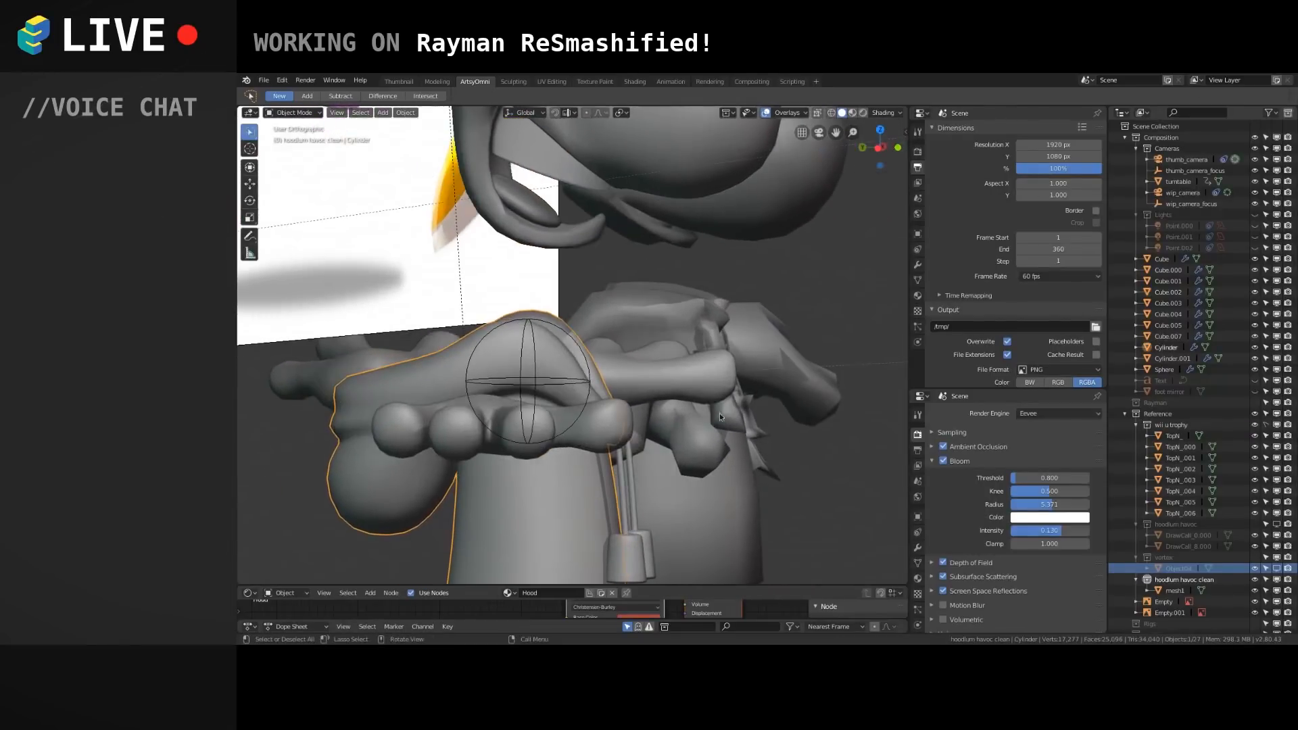
pyautogui.press('KP_5')
pyautogui.press('KP_5')
pyautogui.keyDown('shift'); pyautogui.moveTo(616, 403); pyautogui.dragTo(702, 379, button='middle'); pyautogui.keyUp('shift')
pyautogui.scroll(-3, 676, 366)
pyautogui.keyDown('shift'); pyautogui.moveTo(606, 324); pyautogui.dragTo(646, 353, button='middle'); pyautogui.keyUp('shift')
pyautogui.press('Tab')
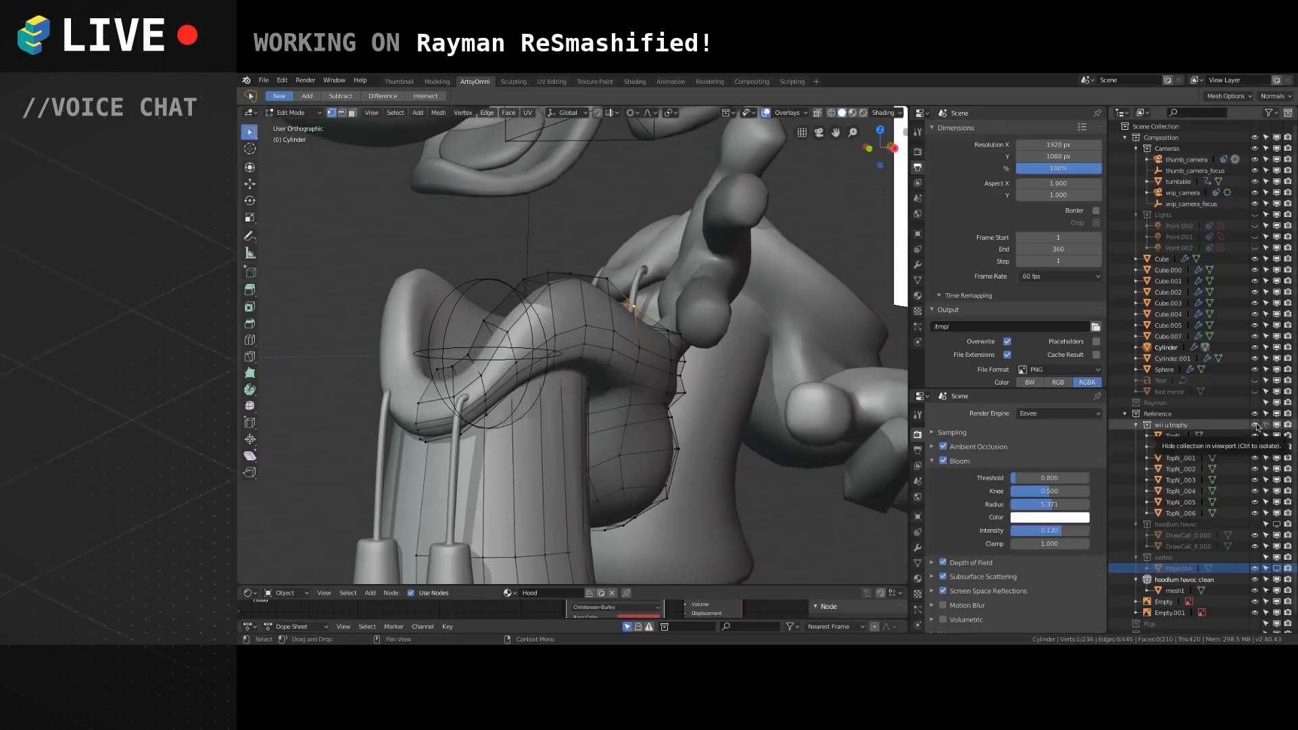
# Hide the wii u trophy and hoodlum havoc clean reference collections in the viewport.
pyautogui.click(1277, 425)
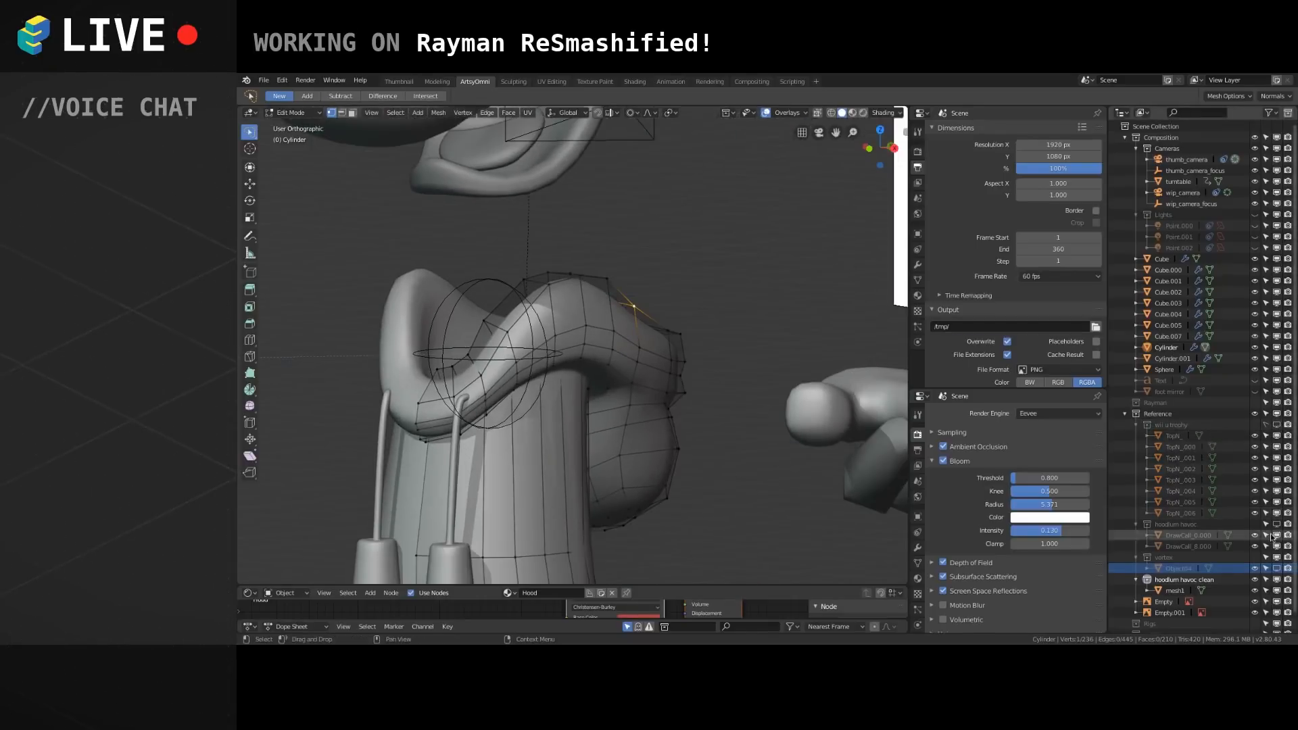
pyautogui.scroll(-9, 814, 452)
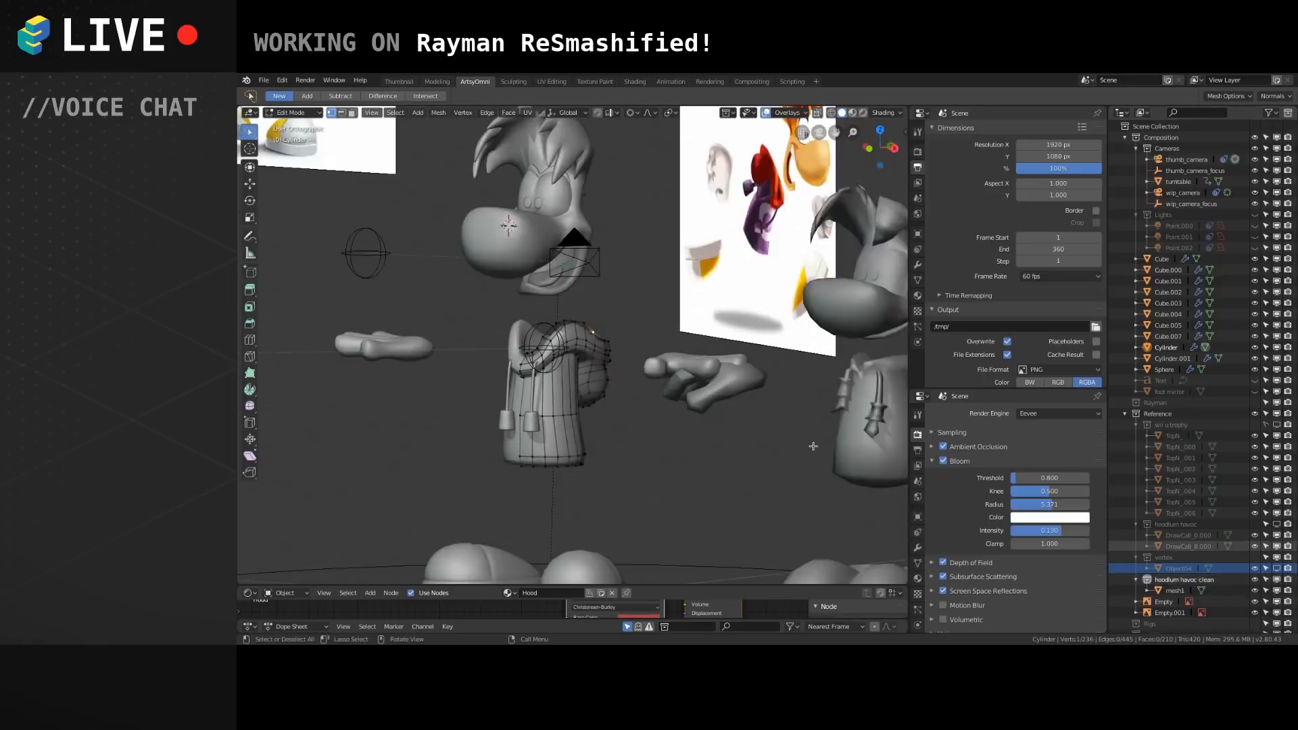
pyautogui.moveTo(632, 365)
pyautogui.mouseDown(button='middle')
pyautogui.moveTo(708, 362)
pyautogui.moveTo(668, 375)
pyautogui.moveTo(655, 358)
pyautogui.moveTo(621, 368)
pyautogui.mouseUp(button='middle')
pyautogui.scroll(2, 654, 357)
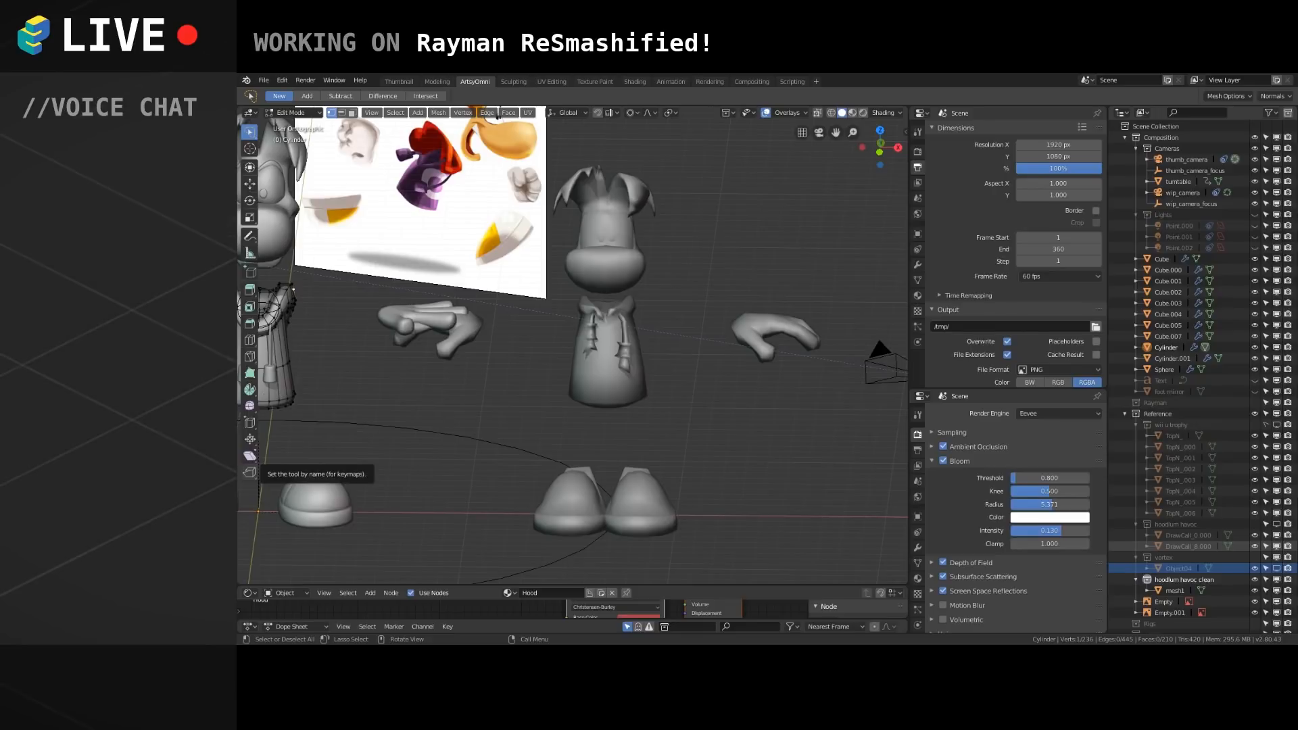
pyautogui.keyDown('alt'); pyautogui.moveTo(619, 426); pyautogui.dragTo(609, 440, button='middle'); pyautogui.keyUp('alt')
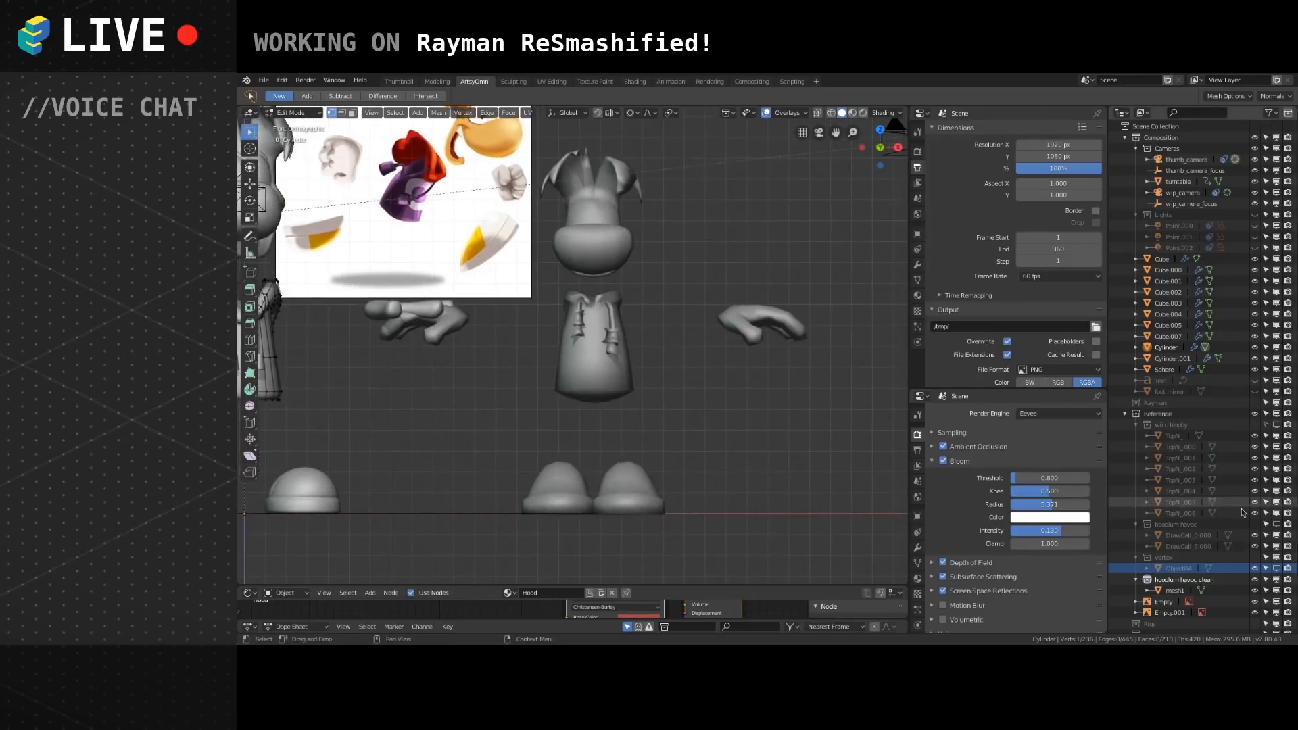
pyautogui.click(1277, 580)
pyautogui.keyDown('shift'); pyautogui.moveTo(481, 403); pyautogui.dragTo(656, 451, button='middle'); pyautogui.keyUp('shift')
# Deselect all hood vertices and hide the reference images Empty and Empty.001 in the side view.
pyautogui.hotkey('alt', 'a')
pyautogui.moveTo(424, 287); pyautogui.dragTo(534, 328, button='middle')
pyautogui.scroll(3, 588, 357)
pyautogui.moveTo(534, 327); pyautogui.dragTo(809, 305, button='middle')
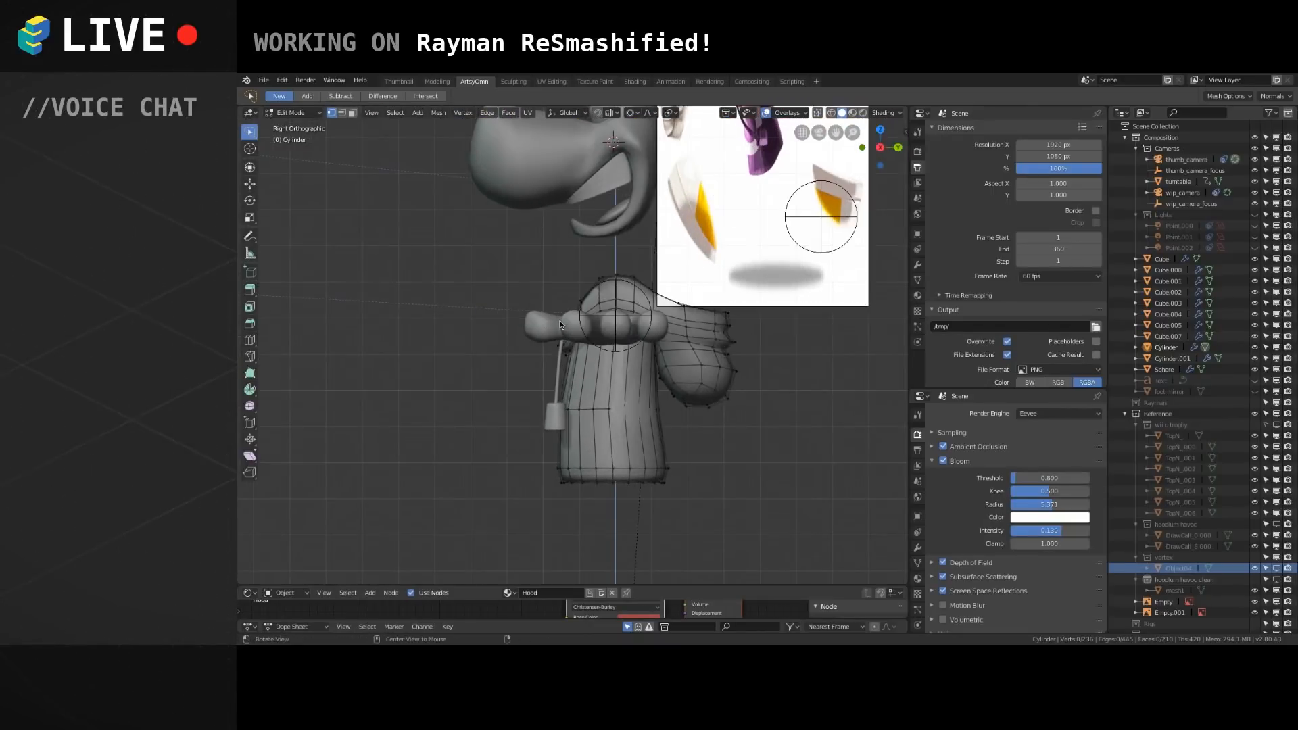
pyautogui.click(1277, 602)
pyautogui.click(1277, 612)
pyautogui.scroll(4, 624, 368)
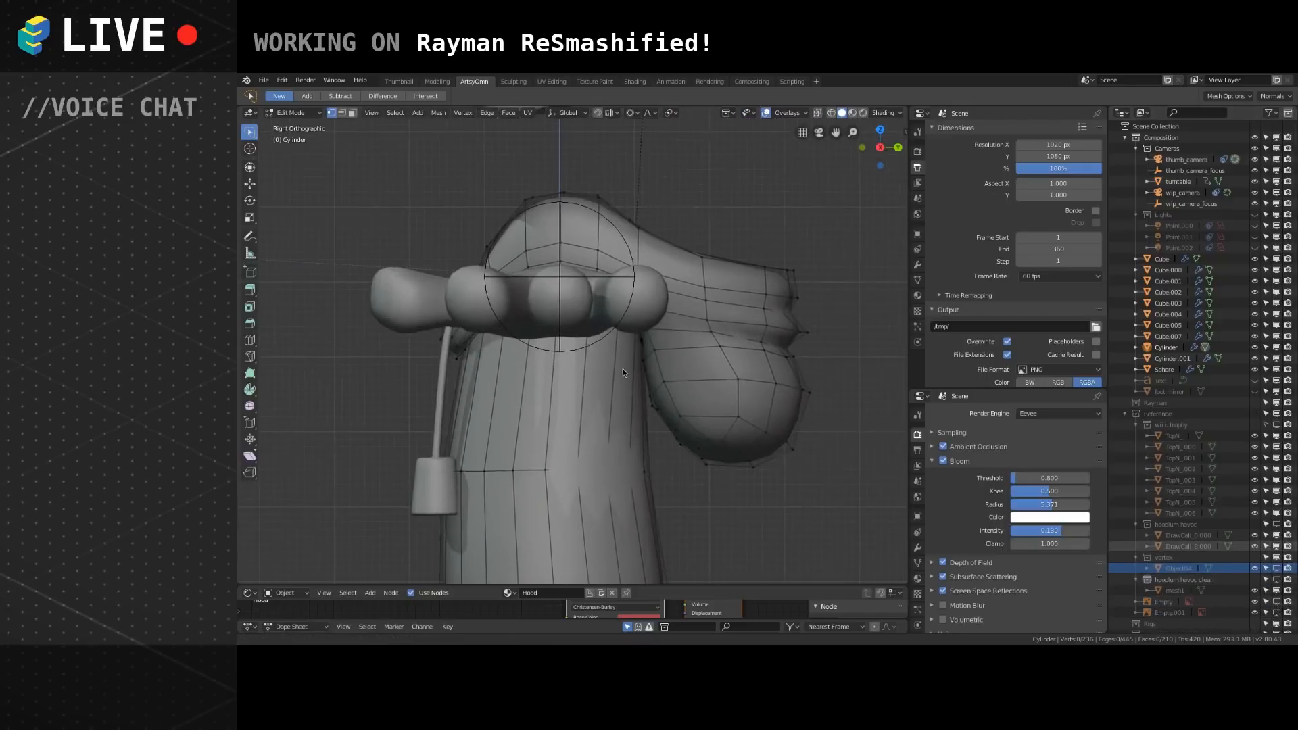
# Turn on X-ray, select the vertices of the hood's hanging rear part and try moving them along Y.
pyautogui.click(818, 113)
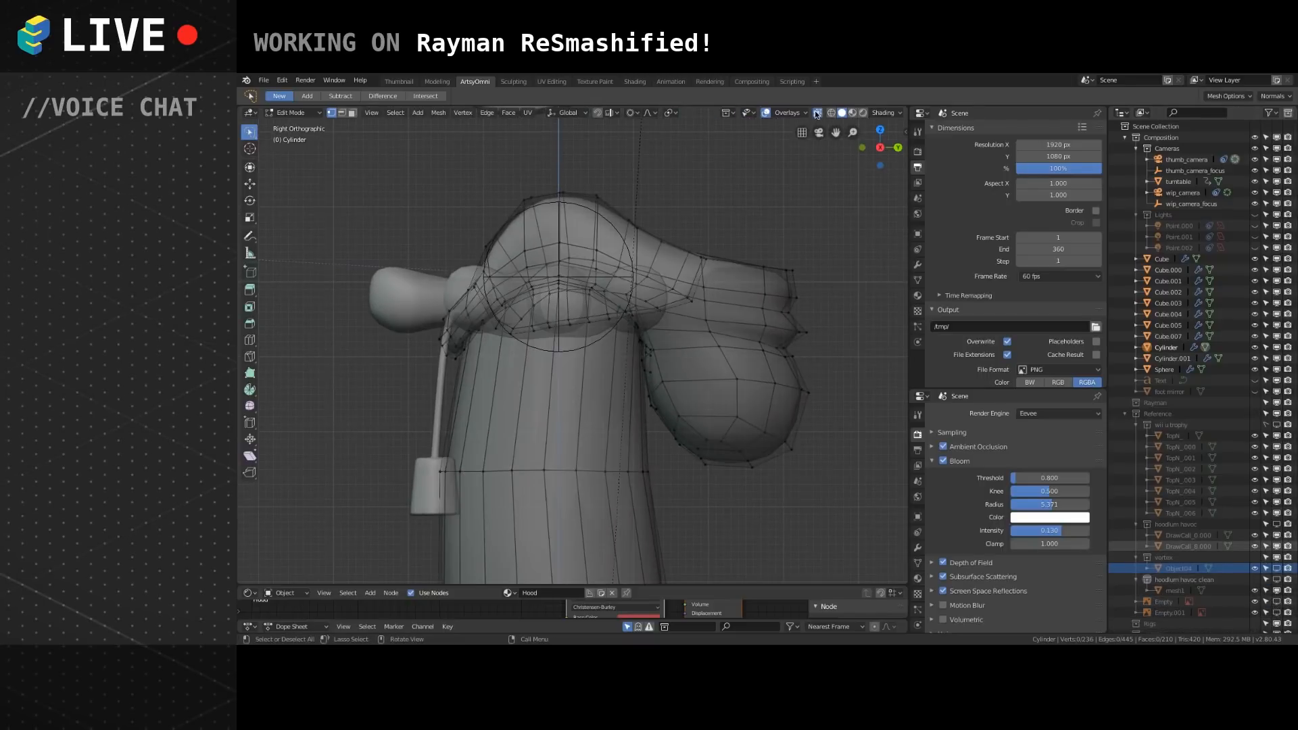
pyautogui.moveTo(655, 414)
pyautogui.mouseDown()
pyautogui.moveTo(805, 474)
pyautogui.moveTo(828, 223)
pyautogui.moveTo(685, 168)
pyautogui.moveTo(657, 355)
pyautogui.mouseUp()
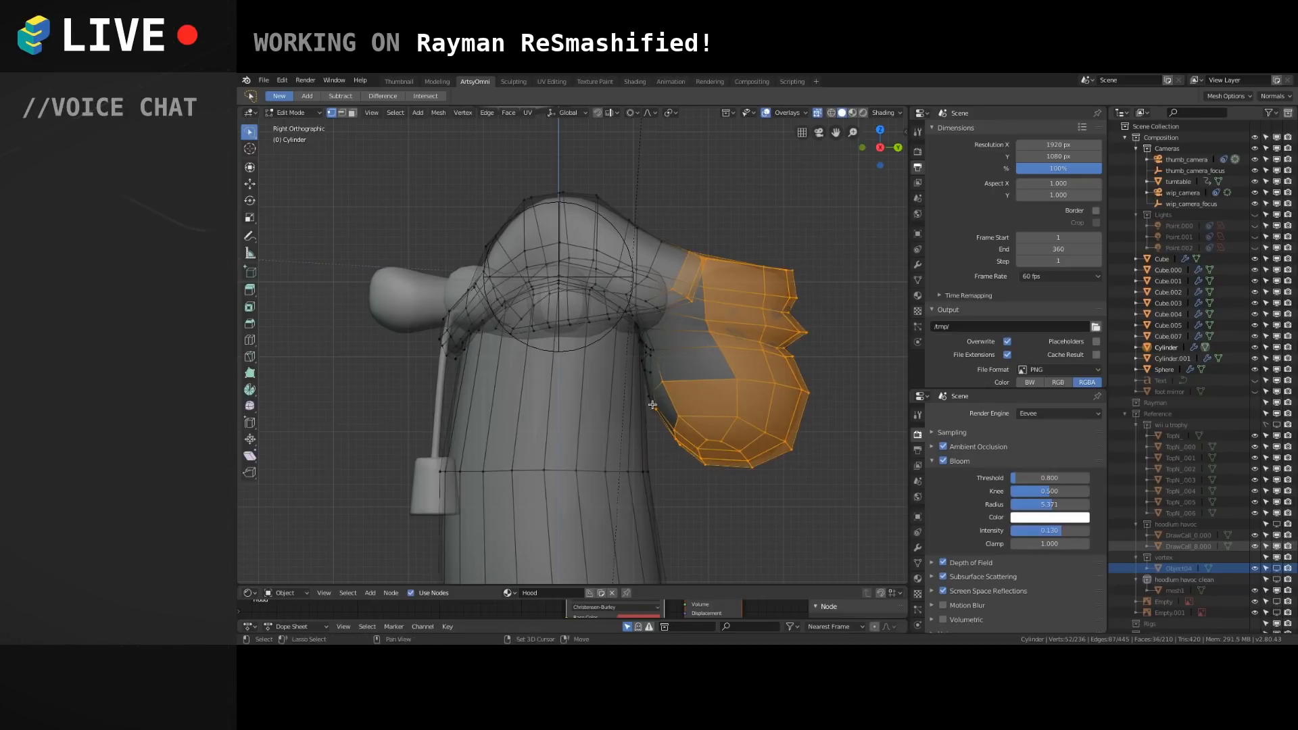
pyautogui.press('g')
pyautogui.press('y')
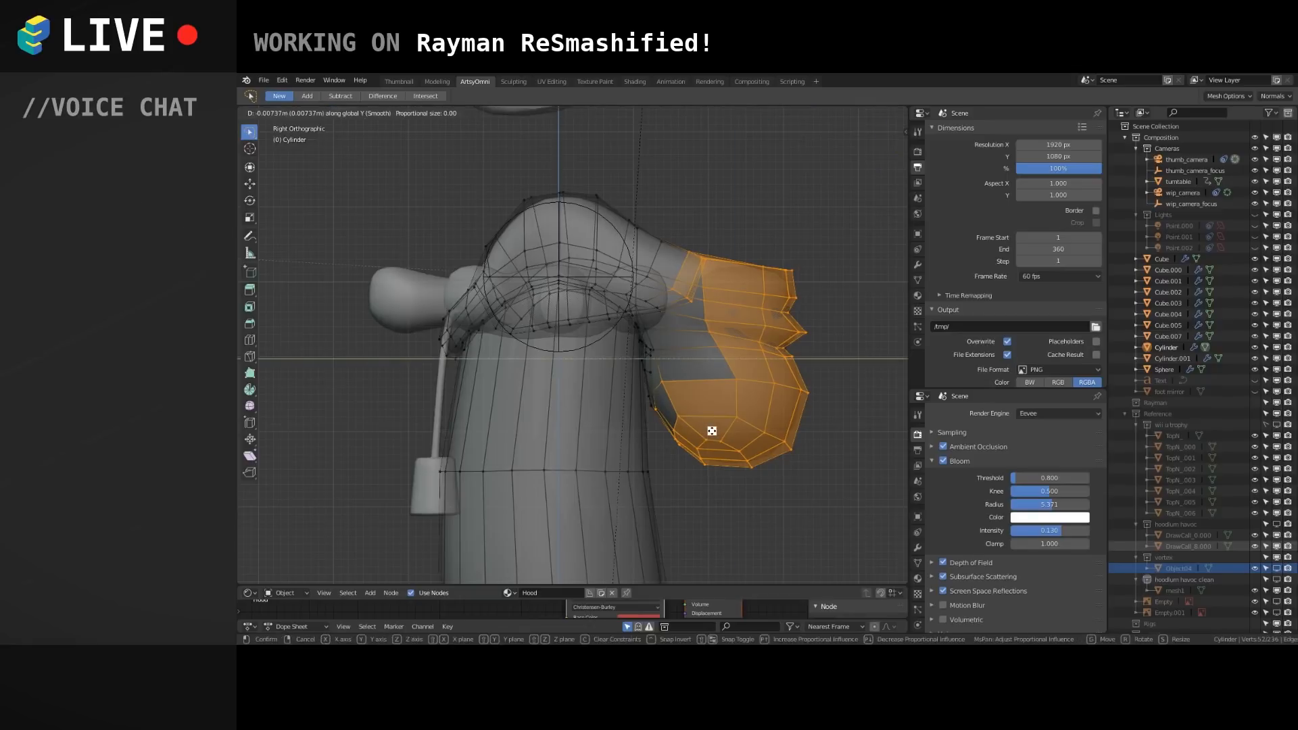
pyautogui.click(712, 426)
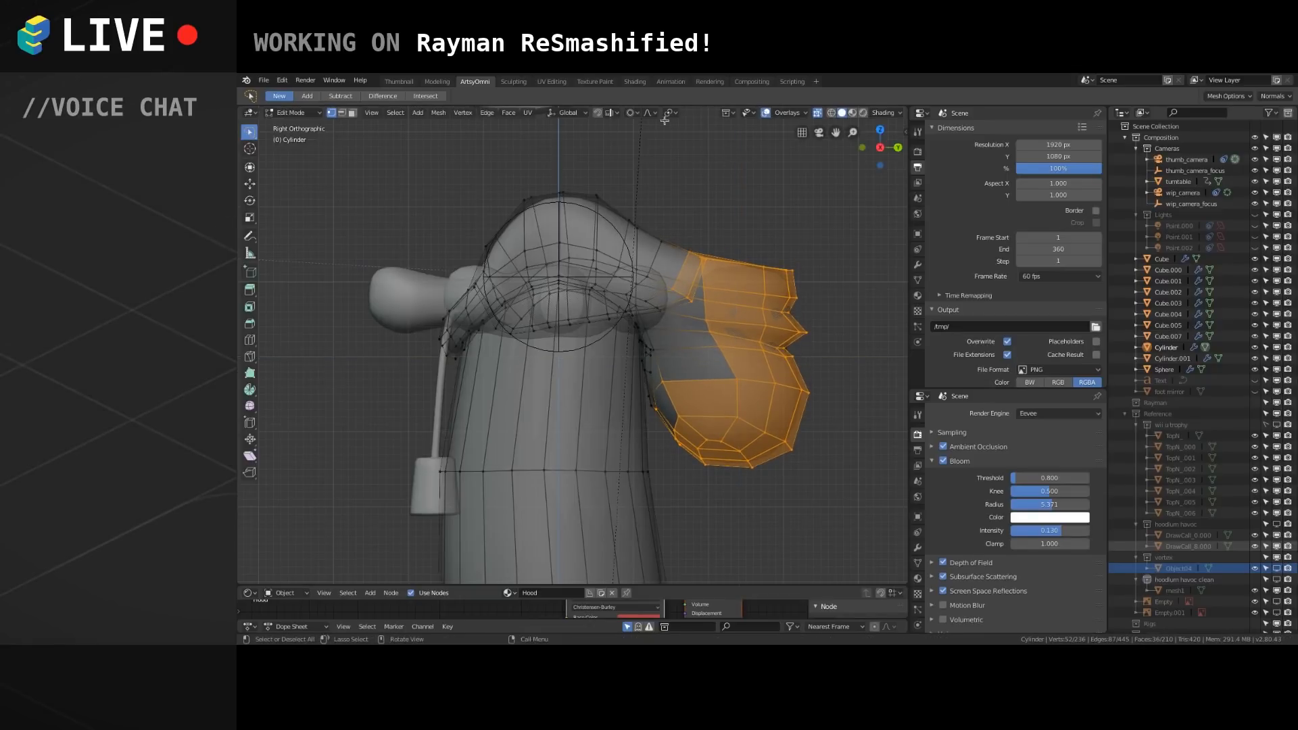
# Raise the rear hood vertices about 0.7 m along Z using smooth proportional editing with a size of 2.31.
pyautogui.click(638, 113)
pyautogui.click(651, 162)
pyautogui.press('g')
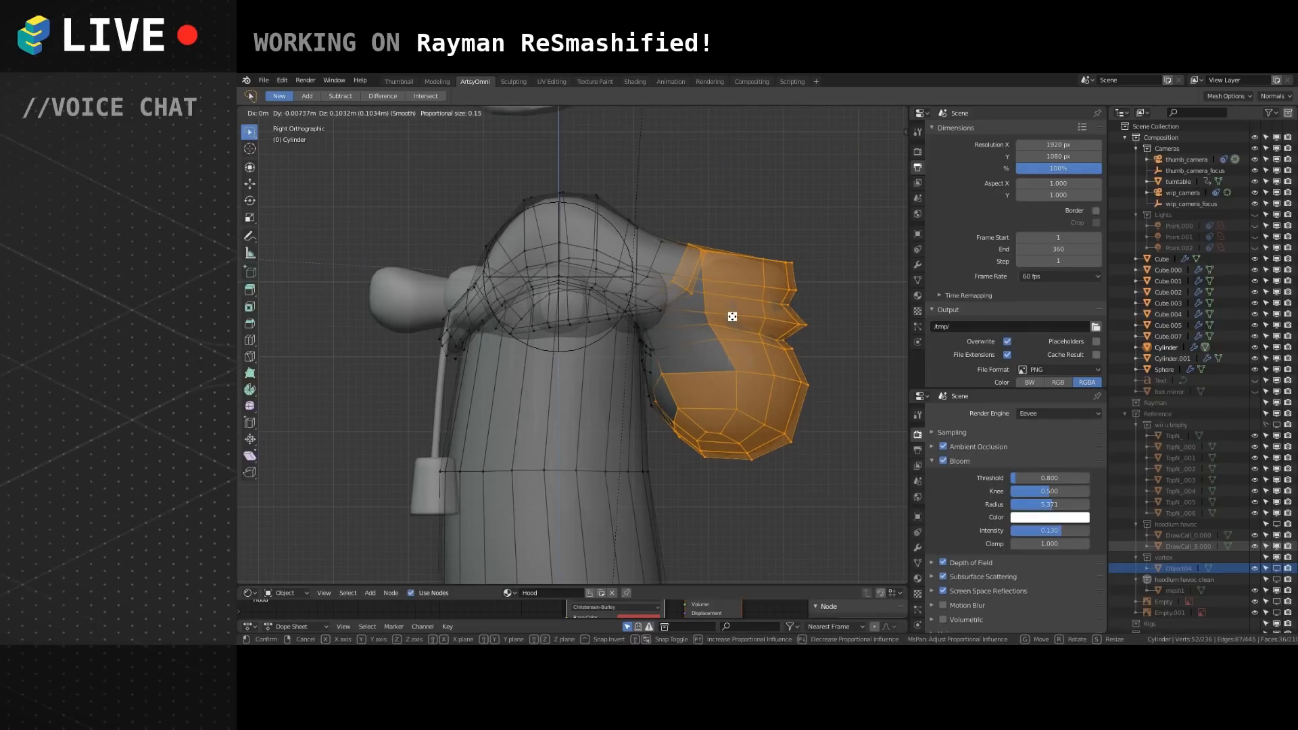
pyautogui.scroll(-20, 732, 315)
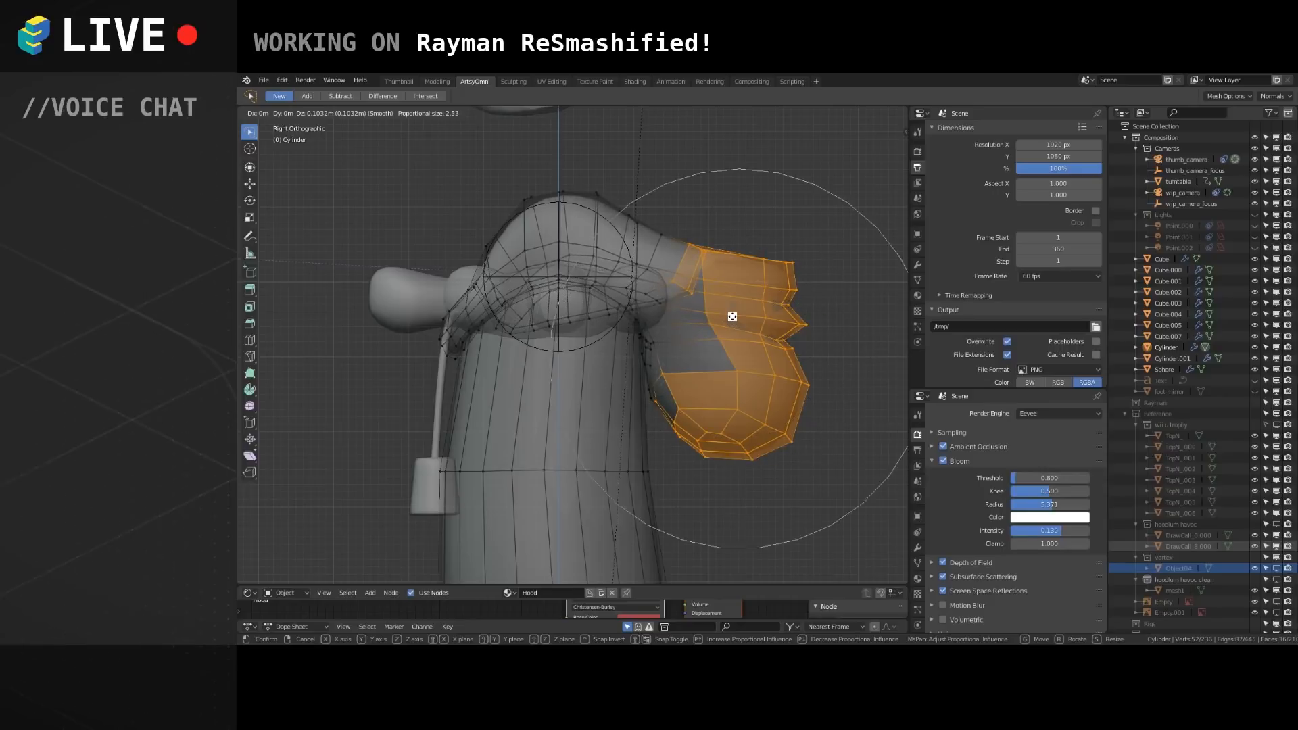
pyautogui.press('z')
pyautogui.scroll(2, 734, 285)
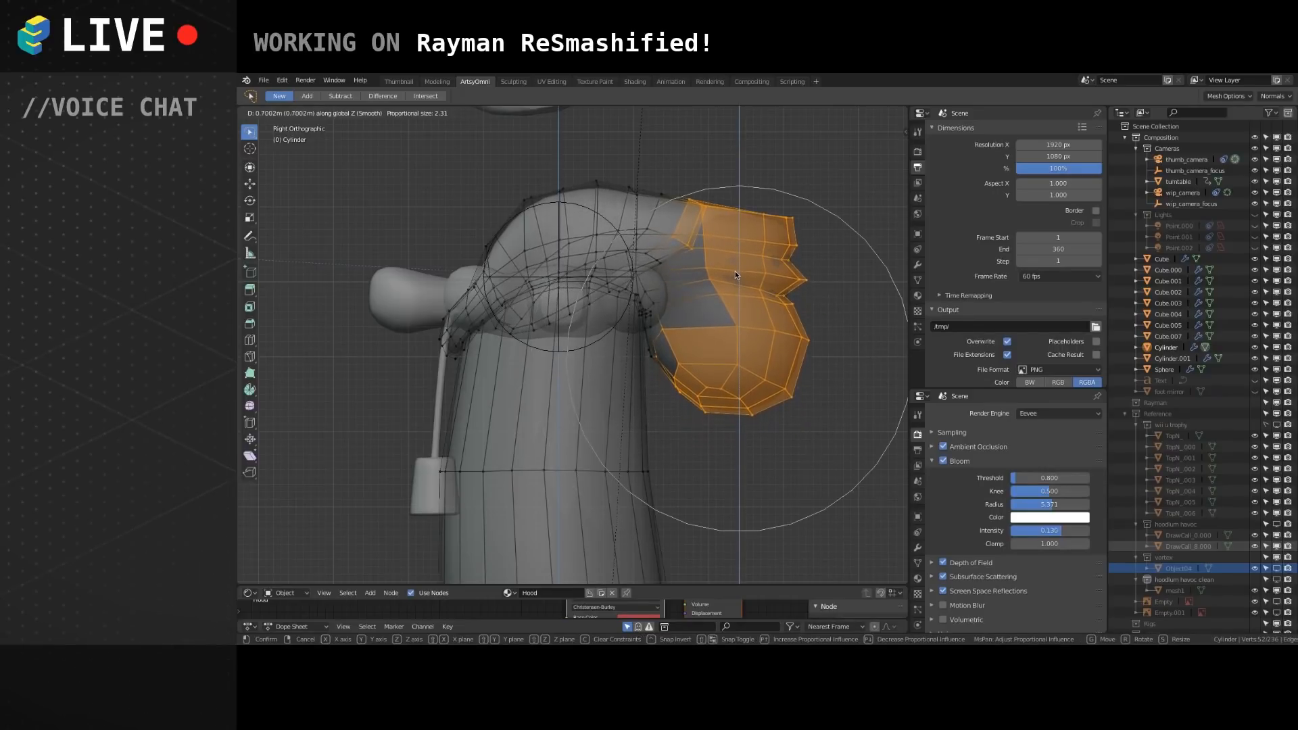
pyautogui.click(735, 271)
# Select two vertices at the front edge of the hood's collar and reposition them with proportional editing in side view.
pyautogui.keyDown('shift'); pyautogui.moveTo(533, 259); pyautogui.dragTo(576, 342, button='middle'); pyautogui.keyUp('shift')
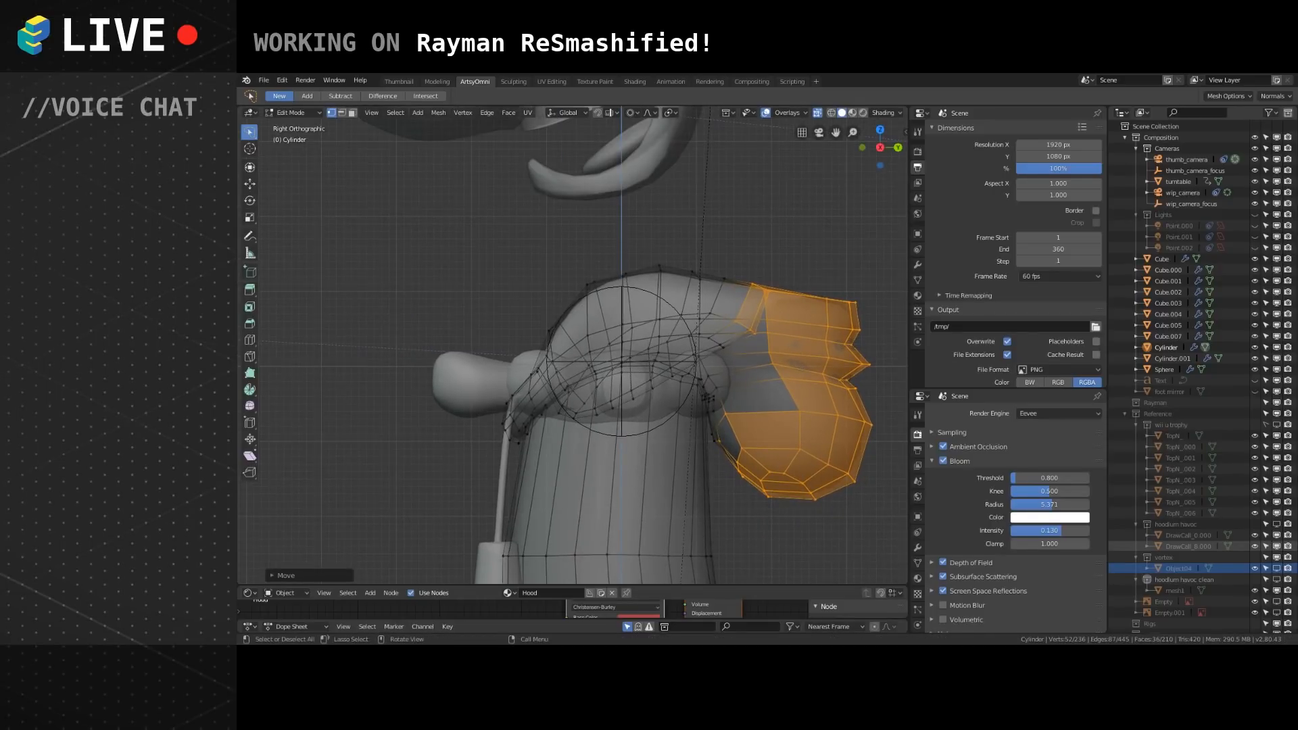
pyautogui.moveTo(516, 481); pyautogui.dragTo(519, 383, button='middle')
pyautogui.click(497, 369)
pyautogui.keyDown('shift'); pyautogui.click(498, 377); pyautogui.keyUp('shift')
pyautogui.press('g')
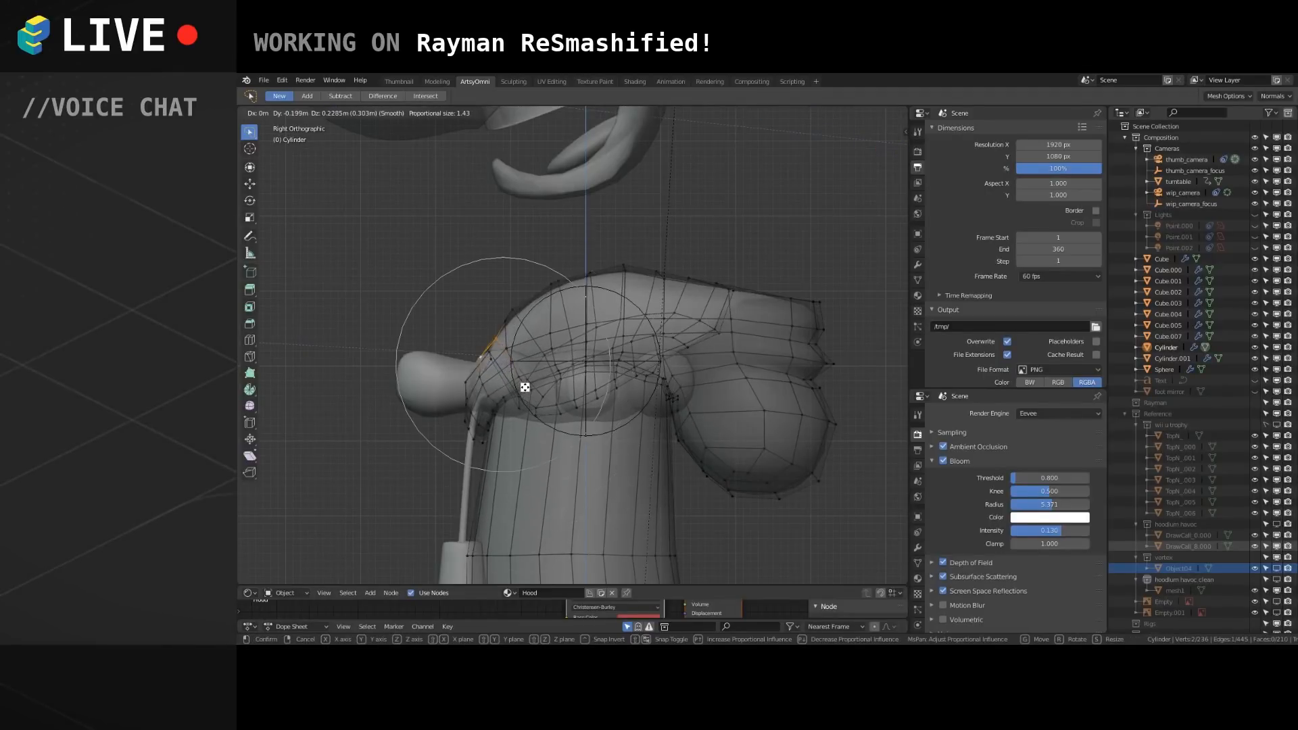
pyautogui.click(532, 409)
# Turn off X-ray and raise the two front collar vertices about 0.06 m along Z with a proportional size of 0.74.
pyautogui.scroll(3, 545, 405)
pyautogui.moveTo(543, 400); pyautogui.dragTo(575, 402, button='middle')
pyautogui.keyDown('shift'); pyautogui.moveTo(572, 500); pyautogui.dragTo(661, 396, button='middle'); pyautogui.keyUp('shift')
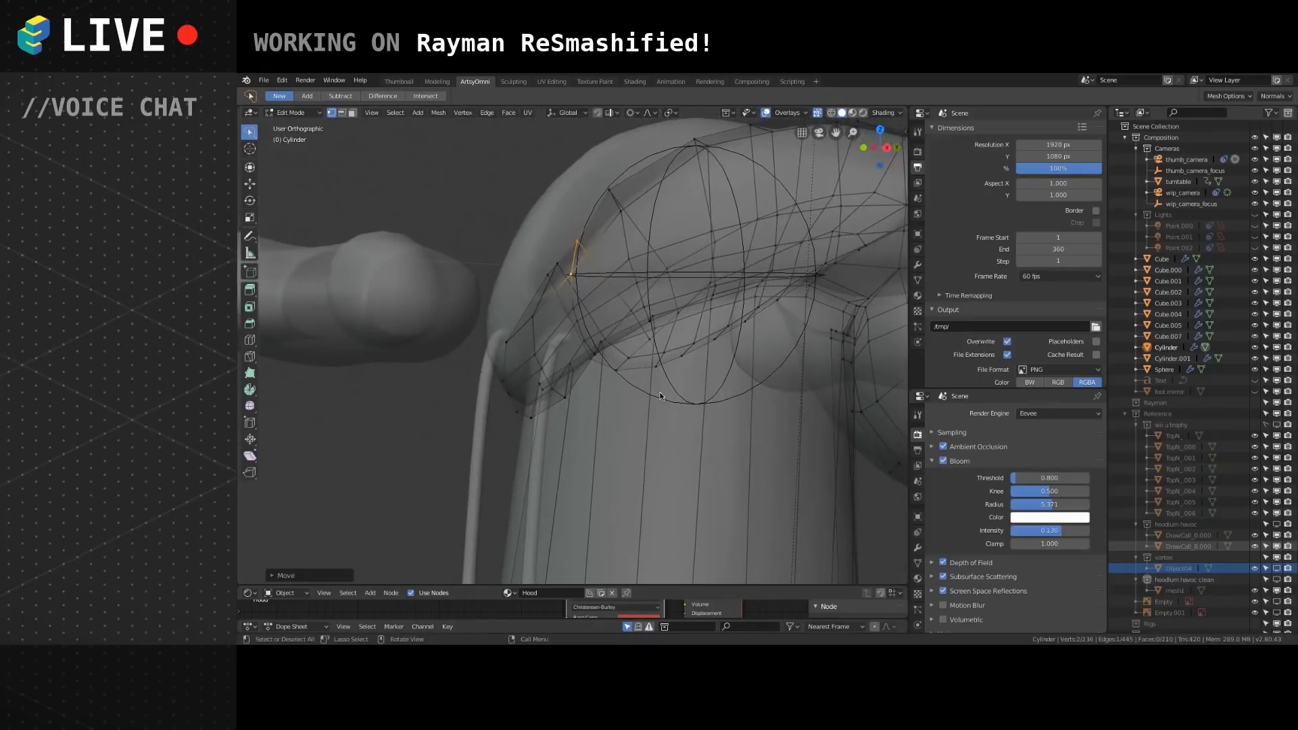
pyautogui.click(820, 115)
pyautogui.keyDown('shift'); pyautogui.moveTo(720, 321); pyautogui.dragTo(708, 374, button='middle'); pyautogui.keyUp('shift')
pyautogui.moveTo(595, 396); pyautogui.dragTo(555, 314, button='middle')
pyautogui.press('g')
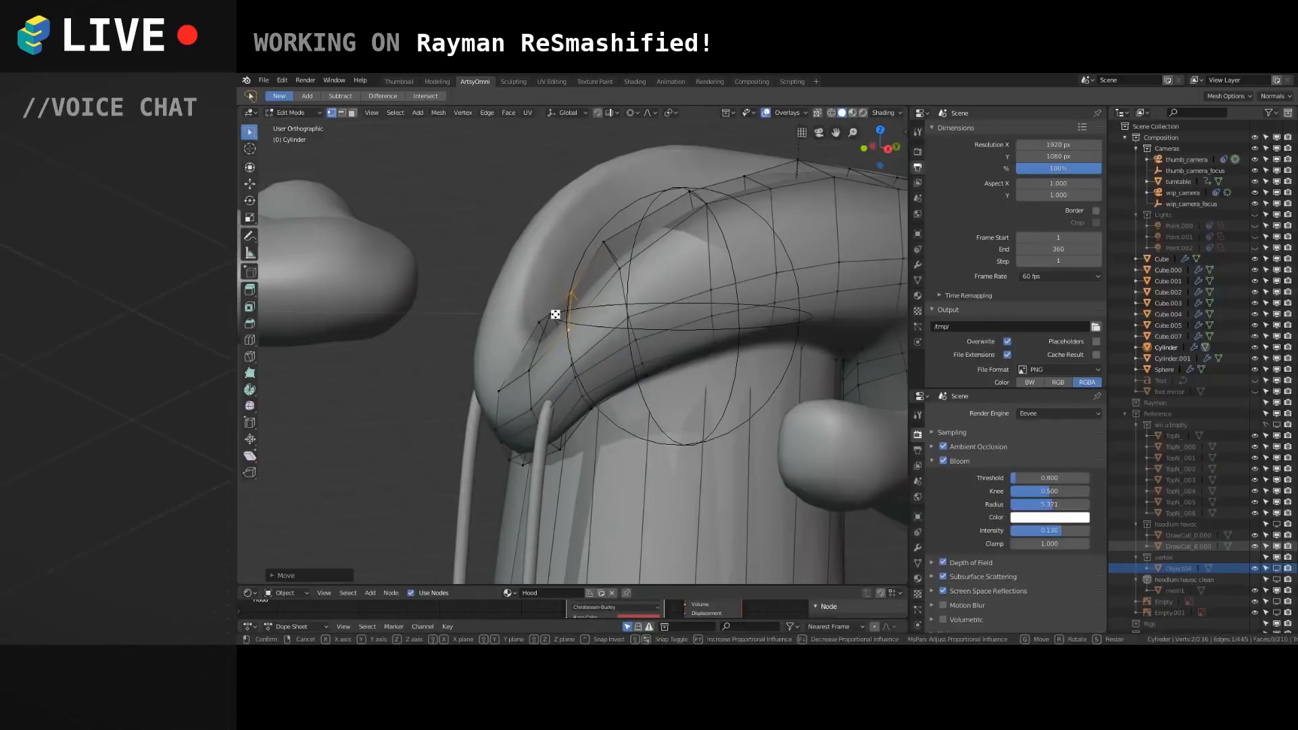
pyautogui.press('z')
pyautogui.scroll(6, 554, 308)
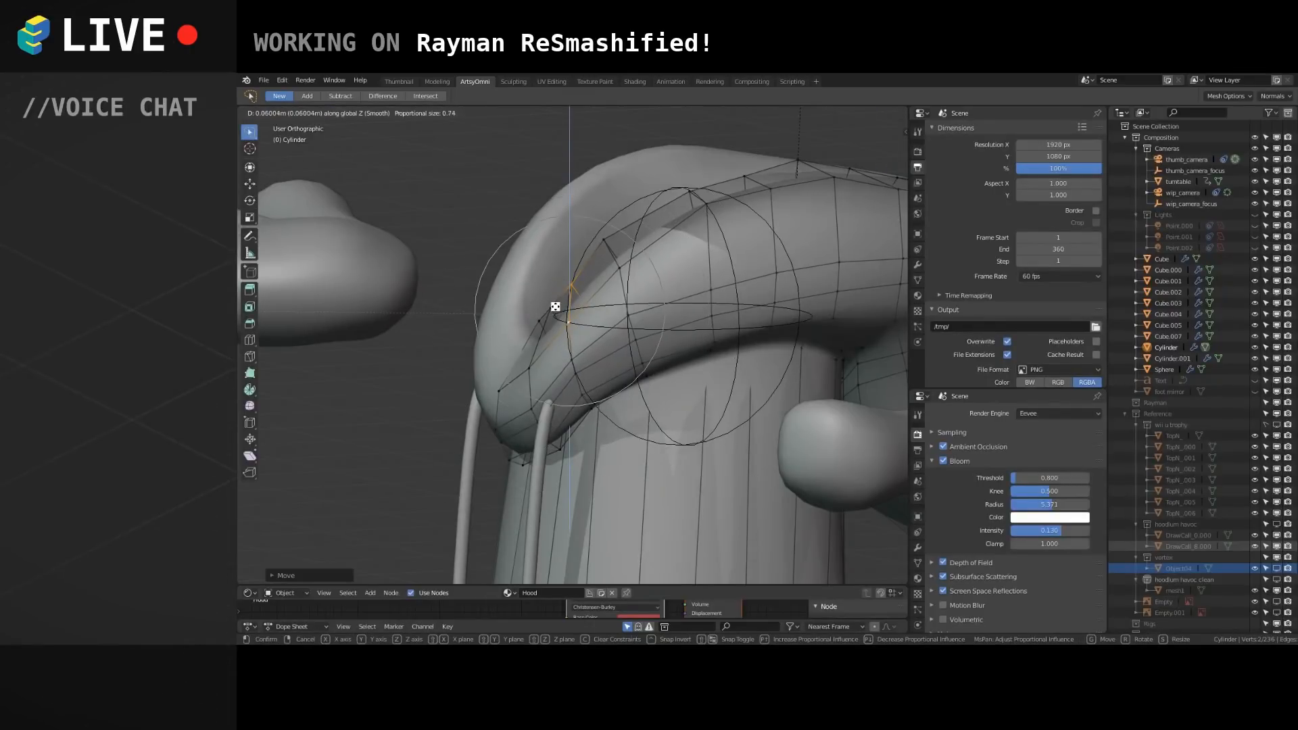
pyautogui.click(555, 306)
# Select two vertices beneath the front of the hood and raise them about 0.1 m along Z with a proportional size of 0.55.
pyautogui.moveTo(555, 306); pyautogui.dragTo(595, 329, button='middle')
pyautogui.click(573, 375)
pyautogui.scroll(2, 581, 372)
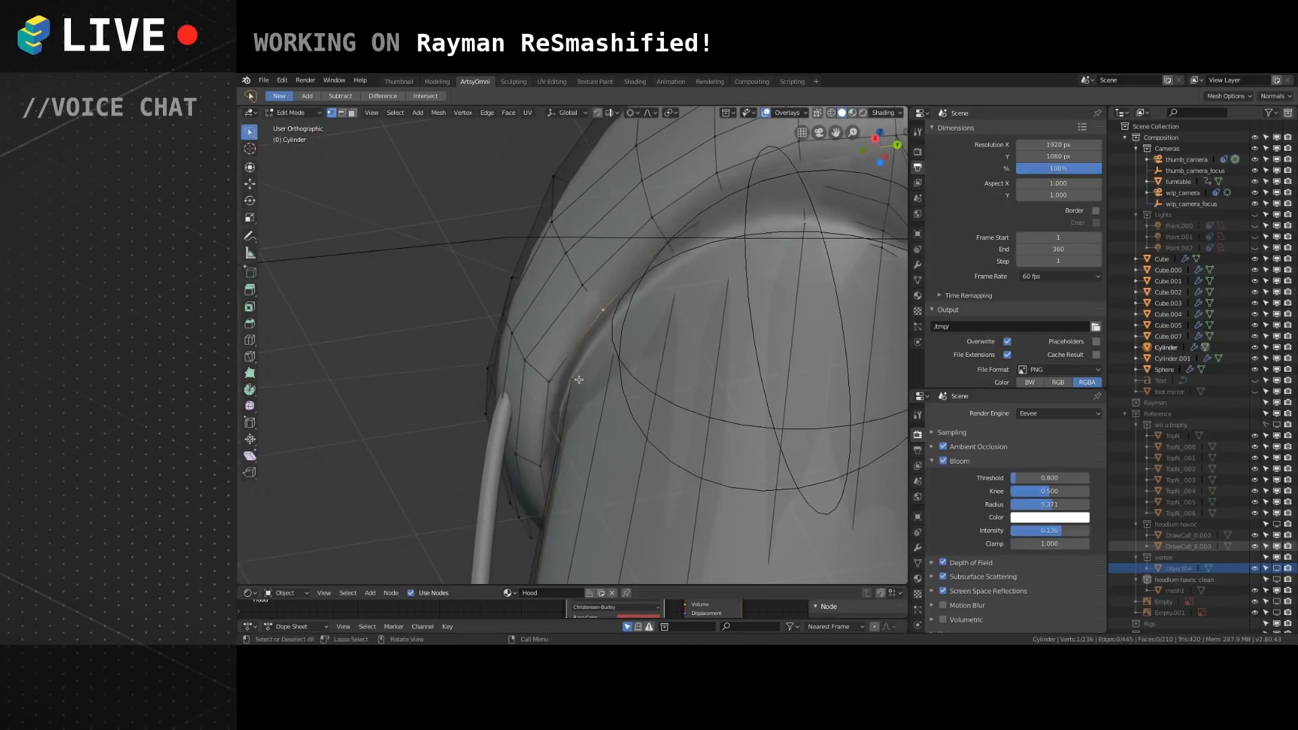
pyautogui.moveTo(786, 205); pyautogui.dragTo(604, 289, button='middle')
pyautogui.click(614, 288)
pyautogui.keyDown('shift'); pyautogui.click(569, 360); pyautogui.keyUp('shift')
pyautogui.moveTo(571, 360); pyautogui.dragTo(598, 391, button='middle')
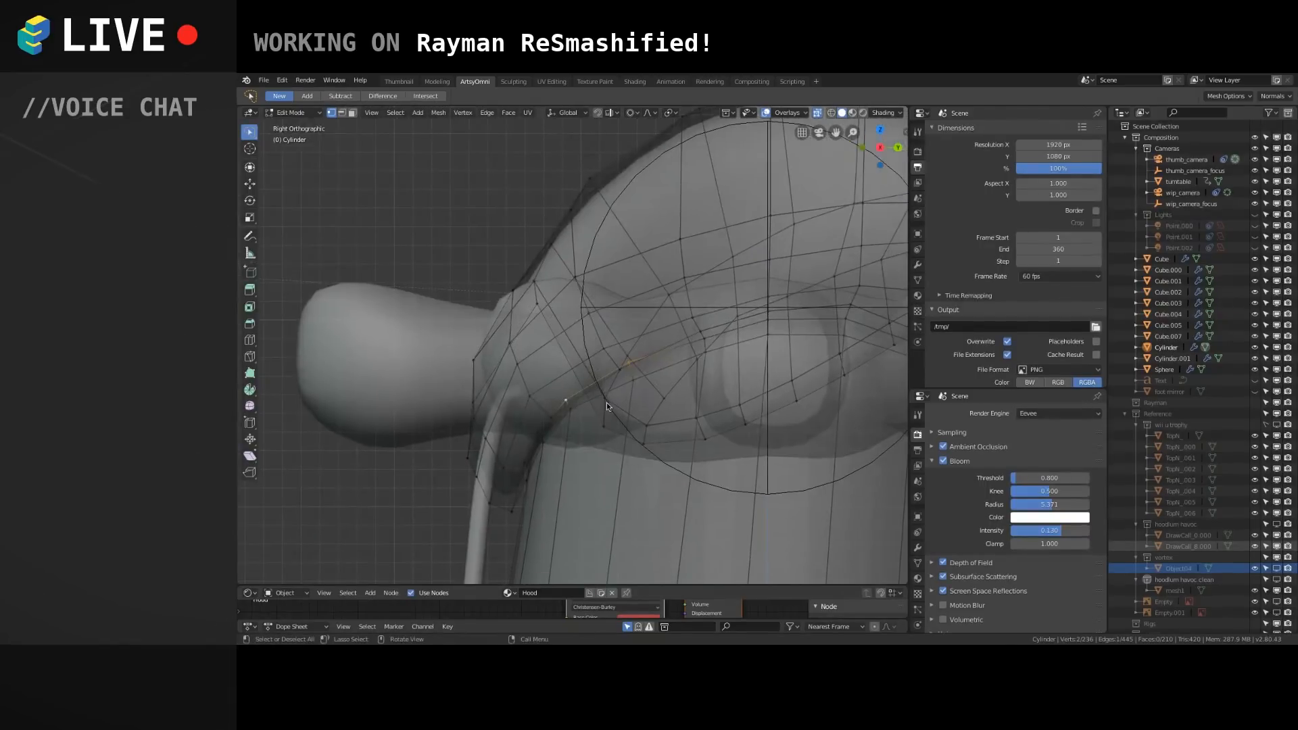
pyautogui.press('g')
pyautogui.press('x')
pyautogui.press('z')
pyautogui.scroll(-2, 607, 391)
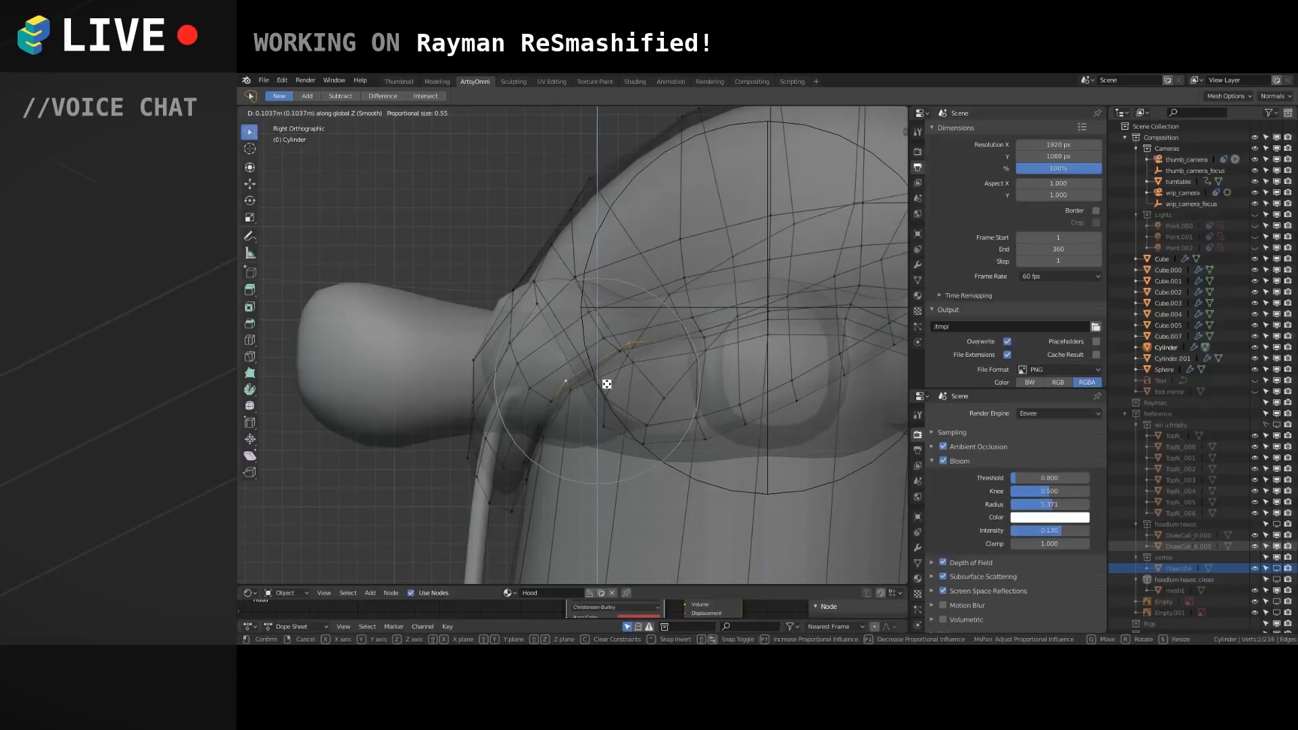
pyautogui.click(606, 379)
# Add two more neighbouring vertices beneath the hood's front to the selection and move them along X with proportional editing.
pyautogui.moveTo(607, 378); pyautogui.dragTo(635, 356, button='middle')
pyautogui.keyDown('shift'); pyautogui.click(586, 368); pyautogui.keyUp('shift')
pyautogui.keyDown('shift'); pyautogui.click(583, 375); pyautogui.keyUp('shift')
pyautogui.scroll(-3, 642, 382)
pyautogui.press('g')
pyautogui.scroll(2, 632, 355)
pyautogui.press('x')
pyautogui.click(628, 357)
# Turn off X-ray and examine the front of the hood's collar in front view.
pyautogui.moveTo(628, 357); pyautogui.dragTo(607, 354, button='middle')
pyautogui.click(819, 113)
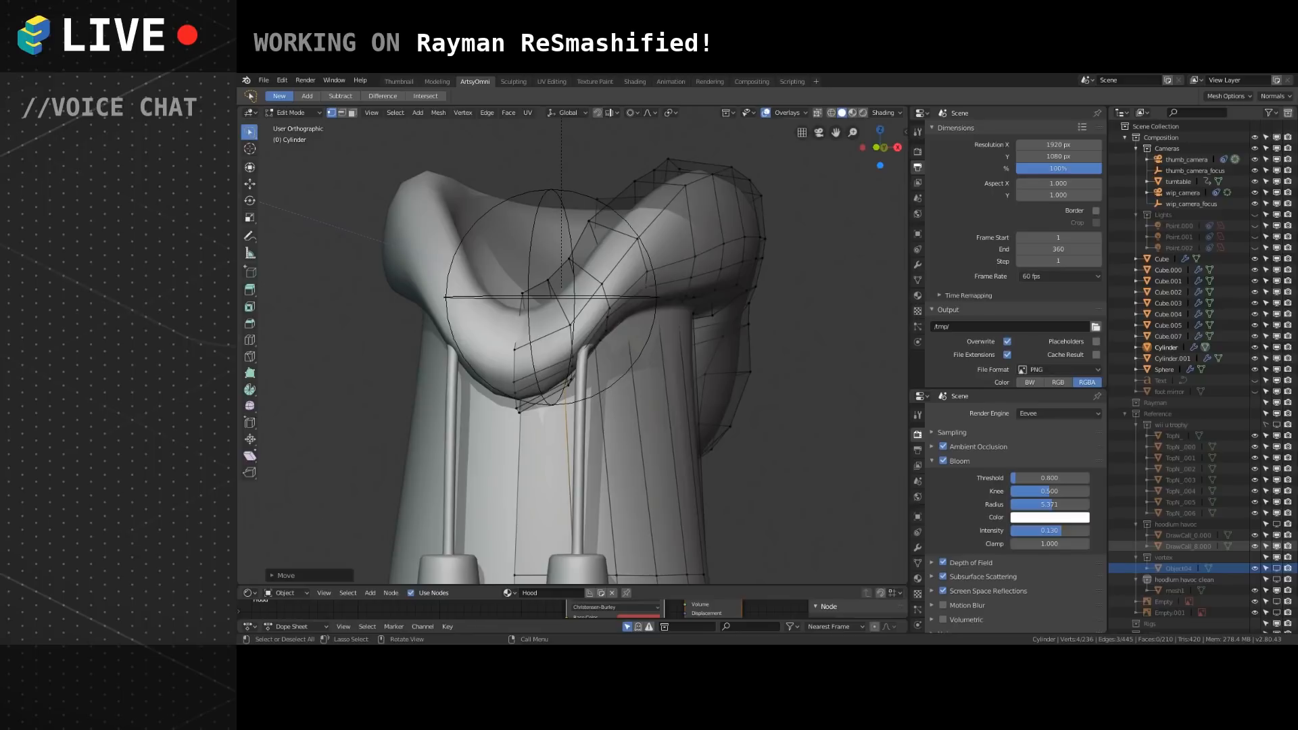
pyautogui.moveTo(348, 537); pyautogui.dragTo(595, 369, button='middle')
pyautogui.scroll(4, 601, 350)
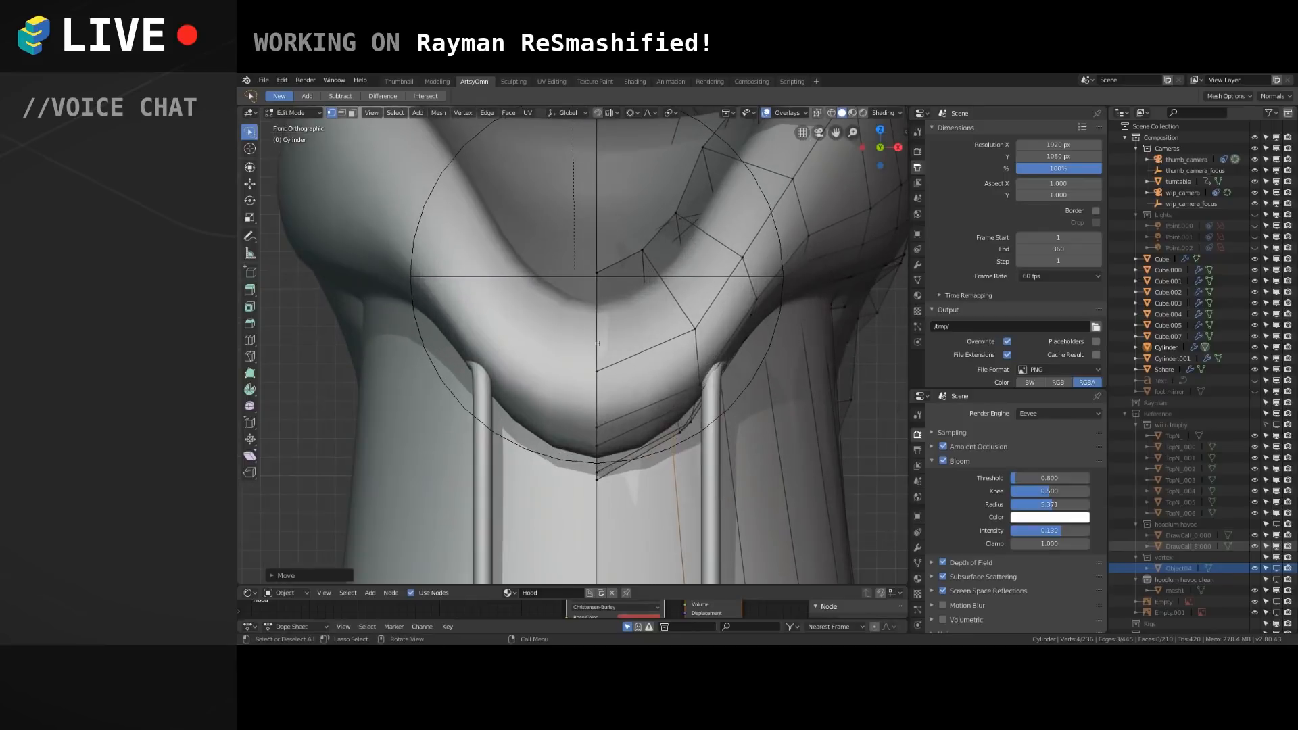
# With X-ray on, select the vertices along the hood's front centreline and raise them about 0.17 m along Z with a proportional size of 0.89.
pyautogui.click(598, 298)
pyautogui.moveTo(612, 282); pyautogui.dragTo(644, 287, button='middle')
pyautogui.keyDown('ctrl'); pyautogui.click(612, 476); pyautogui.keyUp('ctrl')
pyautogui.moveTo(613, 474)
pyautogui.mouseDown(button='middle')
pyautogui.moveTo(683, 452)
pyautogui.moveTo(740, 412)
pyautogui.moveTo(698, 435)
pyautogui.moveTo(629, 440)
pyautogui.moveTo(597, 466)
pyautogui.mouseUp(button='middle')
pyautogui.click(817, 115)
pyautogui.keyDown('shift'); pyautogui.click(626, 434); pyautogui.keyUp('shift')
pyautogui.keyDown('shift'); pyautogui.click(629, 426); pyautogui.keyUp('shift')
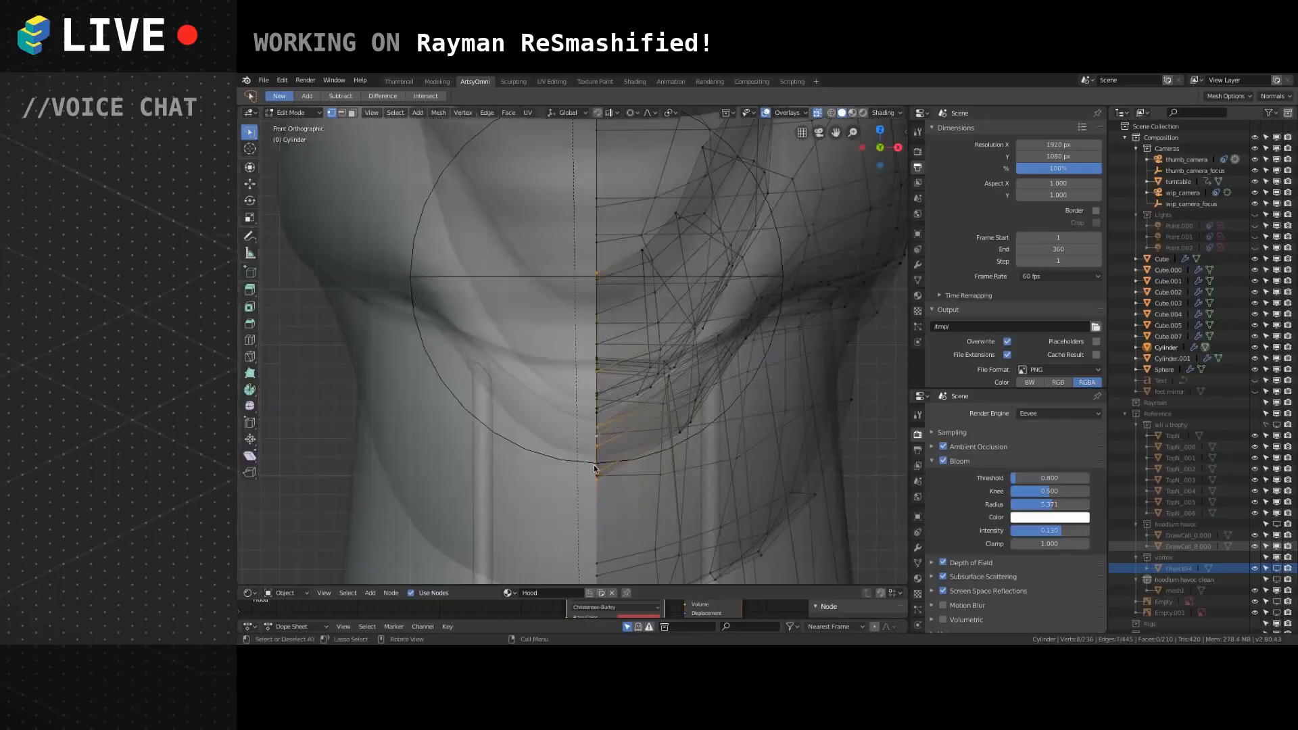
pyautogui.press('g')
pyautogui.press('z')
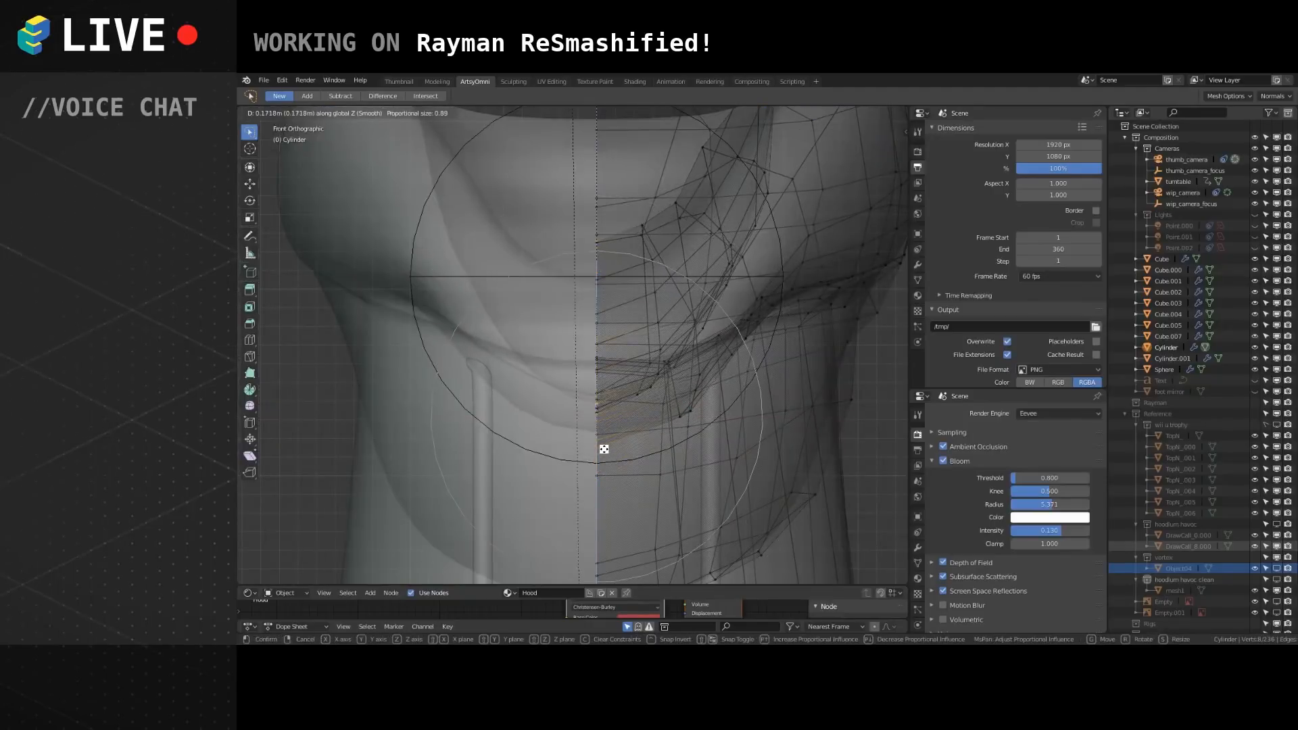
pyautogui.click(604, 449)
pyautogui.moveTo(604, 449); pyautogui.dragTo(673, 348, button='middle')
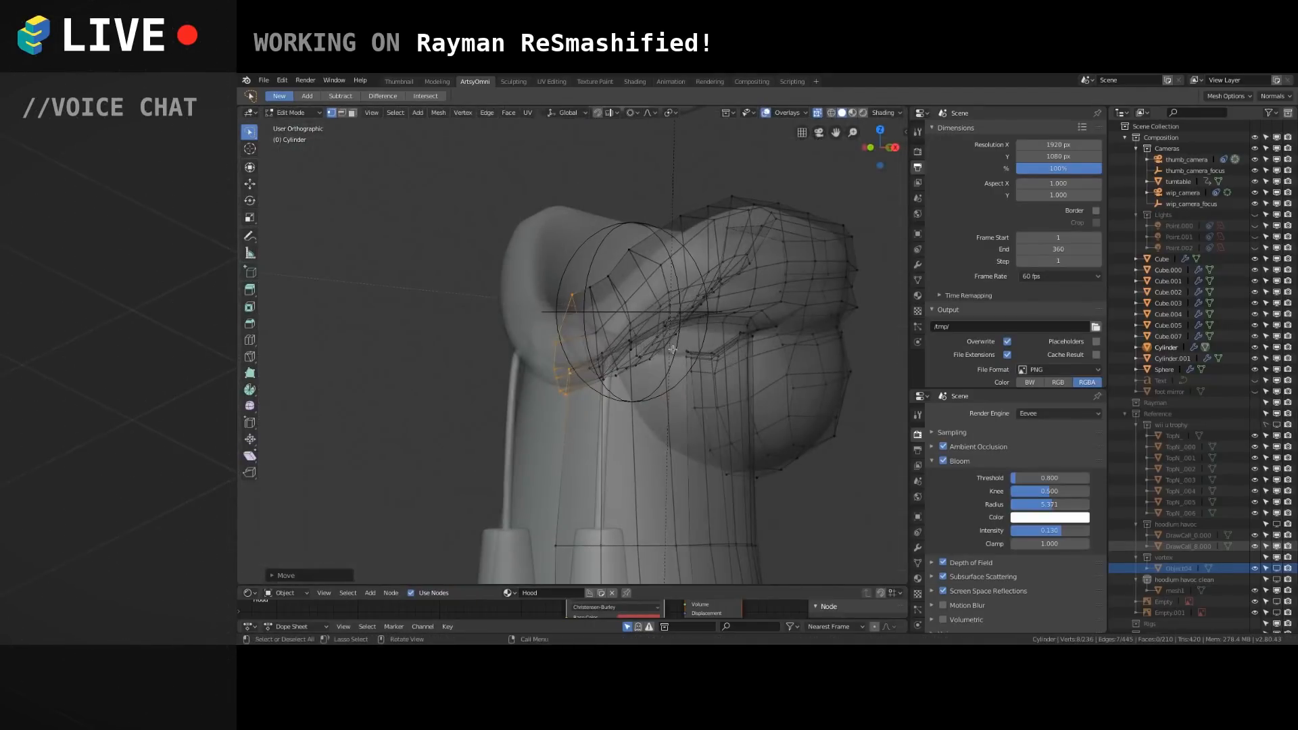
# Examine the hood's overall shape in Object Mode from the front and the side.
pyautogui.press('Tab')
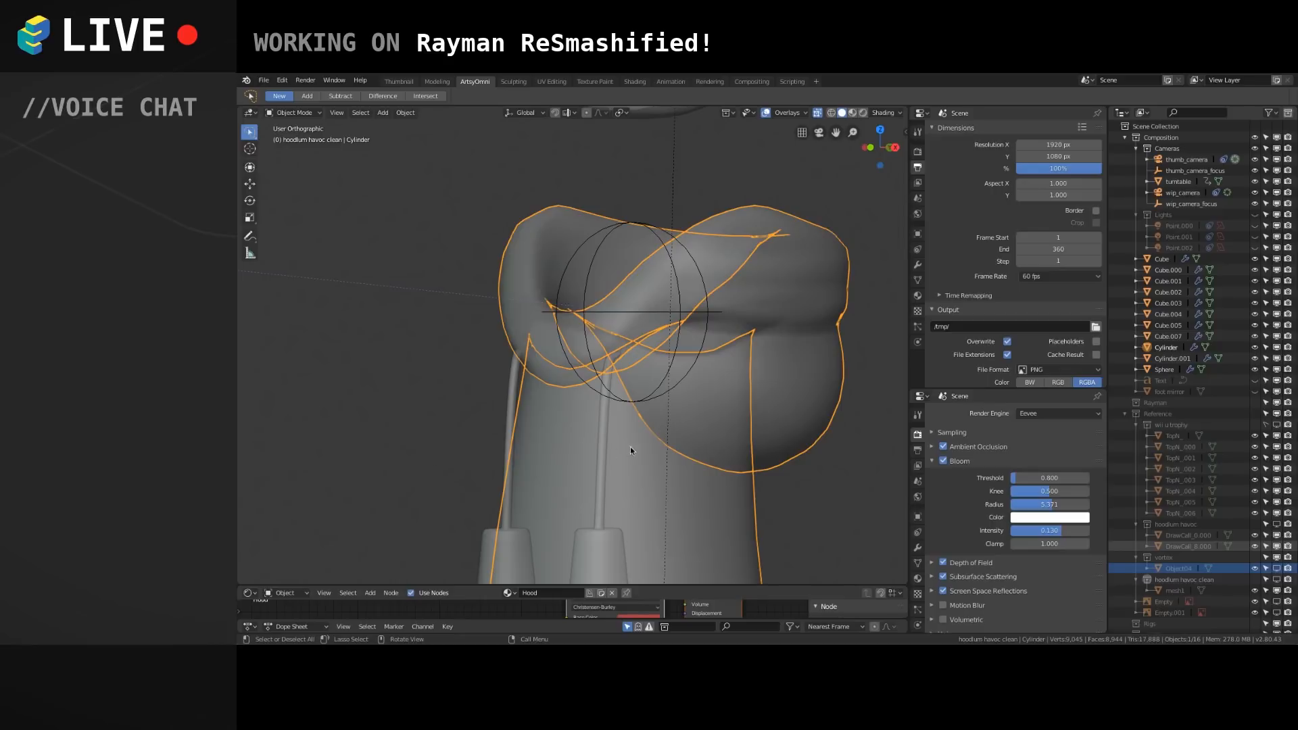
pyautogui.press('KP_1')
pyautogui.scroll(4, 651, 434)
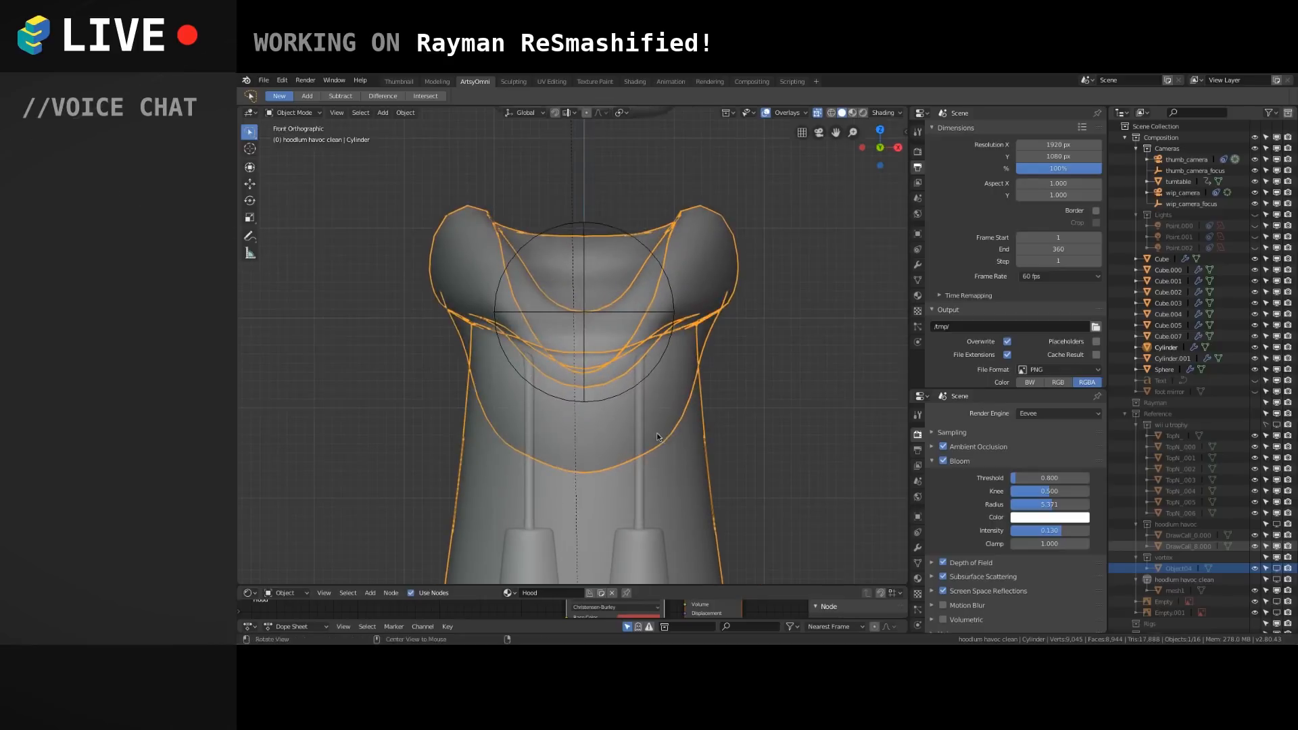
pyautogui.keyDown('shift'); pyautogui.moveTo(579, 314); pyautogui.dragTo(552, 188, button='middle'); pyautogui.keyUp('shift')
pyautogui.moveTo(689, 420); pyautogui.dragTo(534, 420, button='middle')
pyautogui.scroll(-4, 534, 420)
pyautogui.keyDown('shift'); pyautogui.moveTo(626, 412); pyautogui.dragTo(520, 418, button='middle'); pyautogui.keyUp('shift')
# Edit the torso mesh and lower one vertex near the bottom of the hood's back about 0.04 m along Z with a proportional size of 0.89.
pyautogui.press('Tab')
pyautogui.scroll(2, 643, 371)
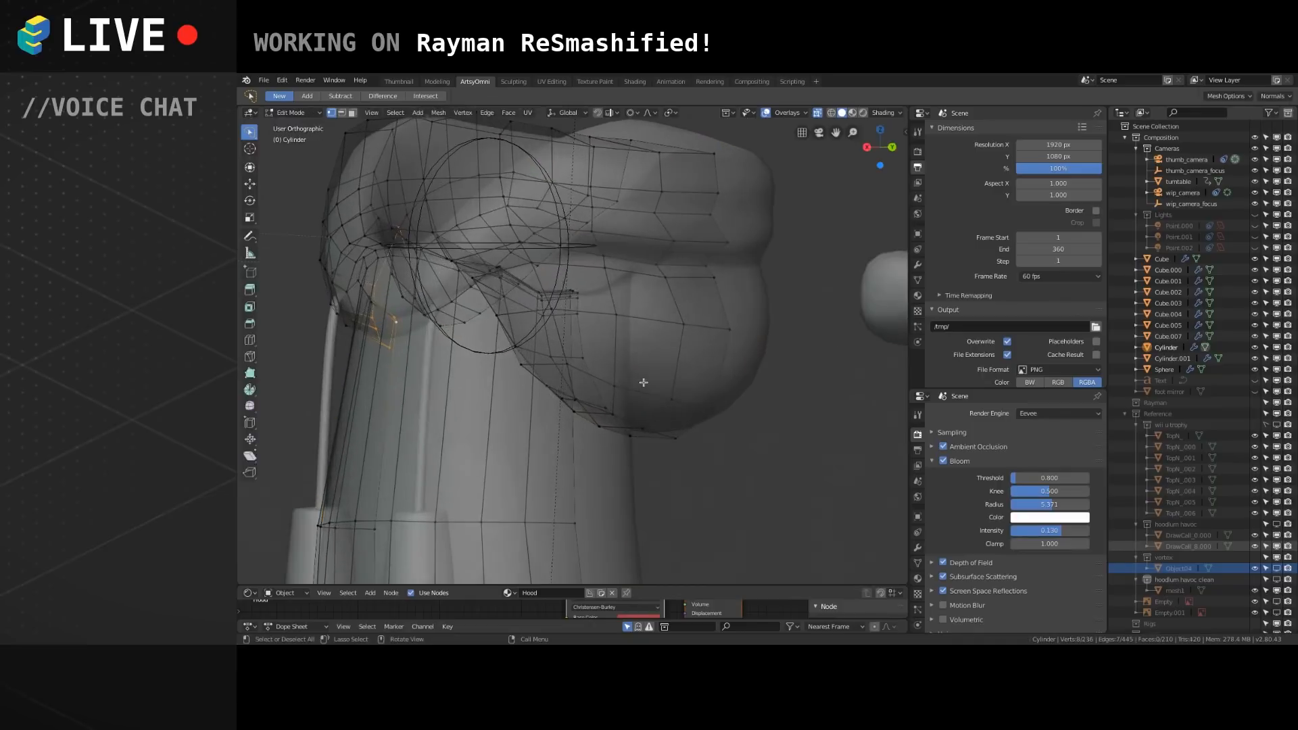
pyautogui.moveTo(643, 384); pyautogui.dragTo(719, 384, button='middle')
pyautogui.click(658, 354)
pyautogui.scroll(3, 605, 372)
pyautogui.scroll(-4, 614, 432)
pyautogui.moveTo(614, 432); pyautogui.dragTo(570, 421, button='middle')
pyautogui.press('g')
pyautogui.press('z')
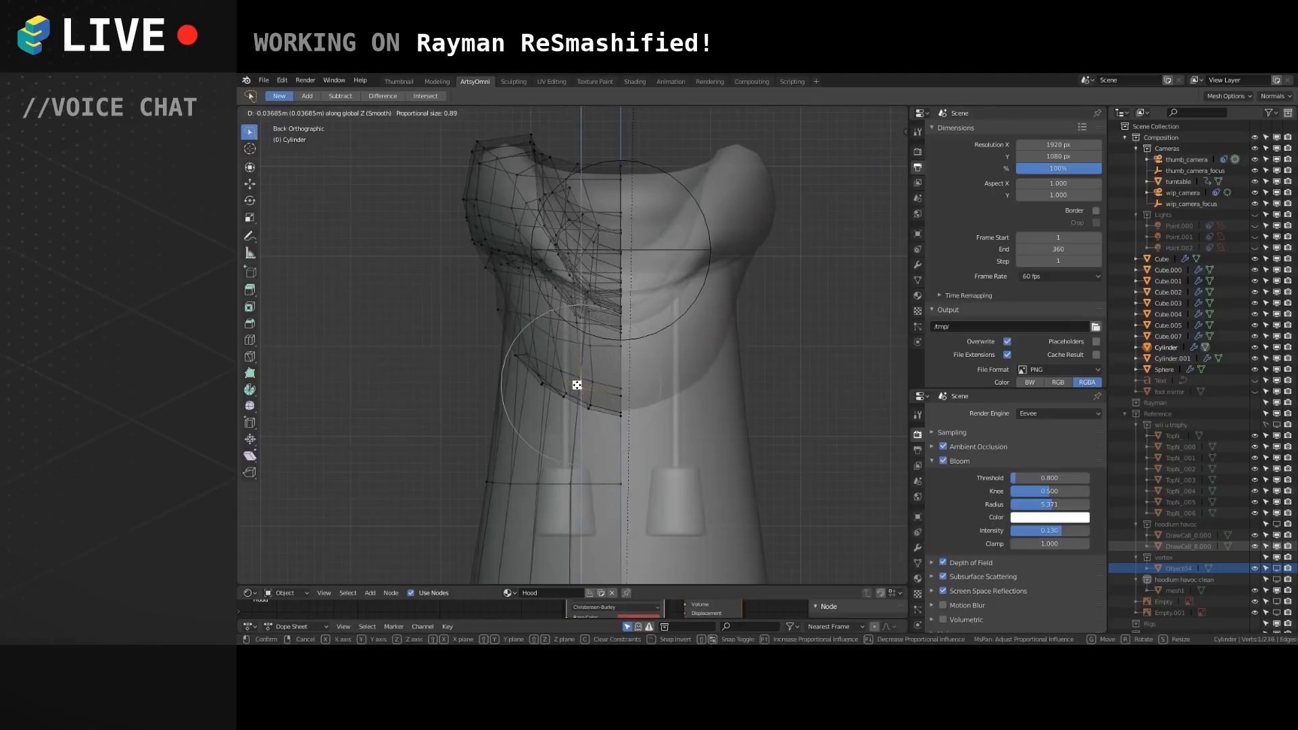
pyautogui.click(576, 386)
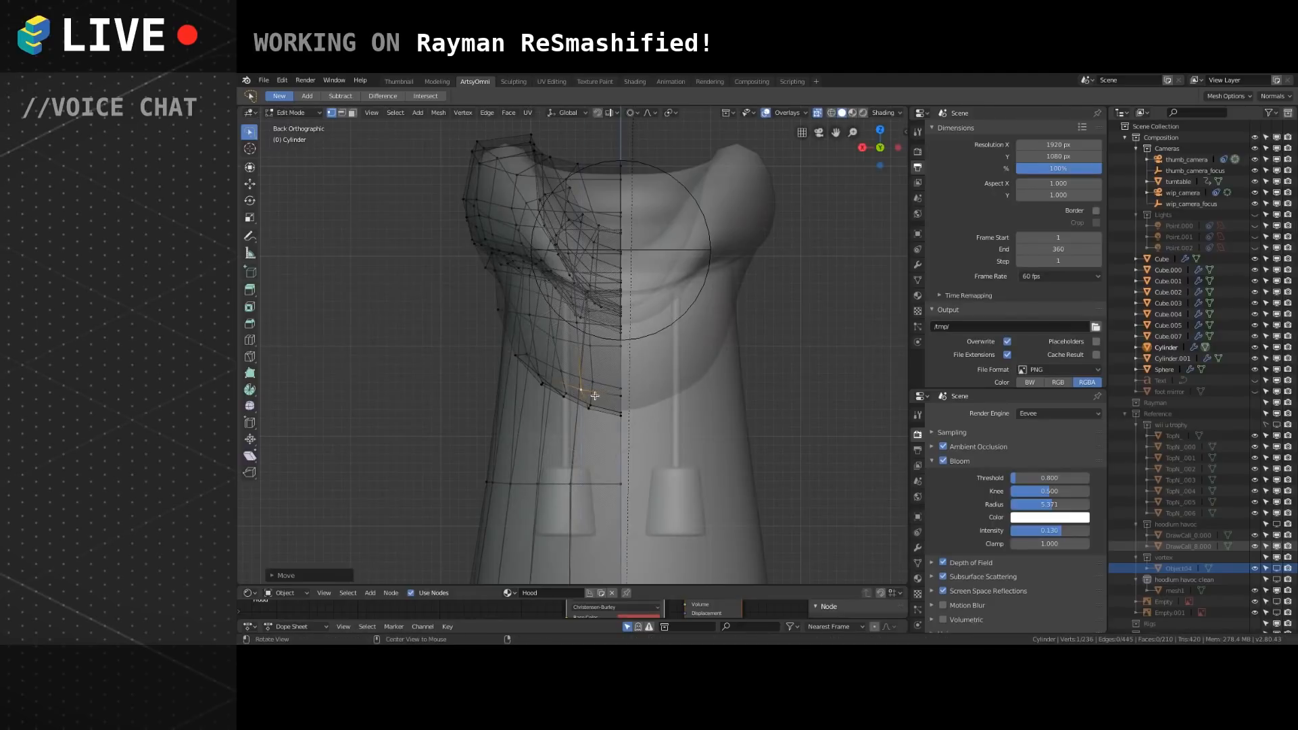
# Adjust two vertices at the bottom of the hood's back along Z with a proportional size of 0.74.
pyautogui.keyDown('shift'); pyautogui.moveTo(576, 386); pyautogui.dragTo(594, 364, button='middle'); pyautogui.keyUp('shift')
pyautogui.press('g')
pyautogui.press('z')
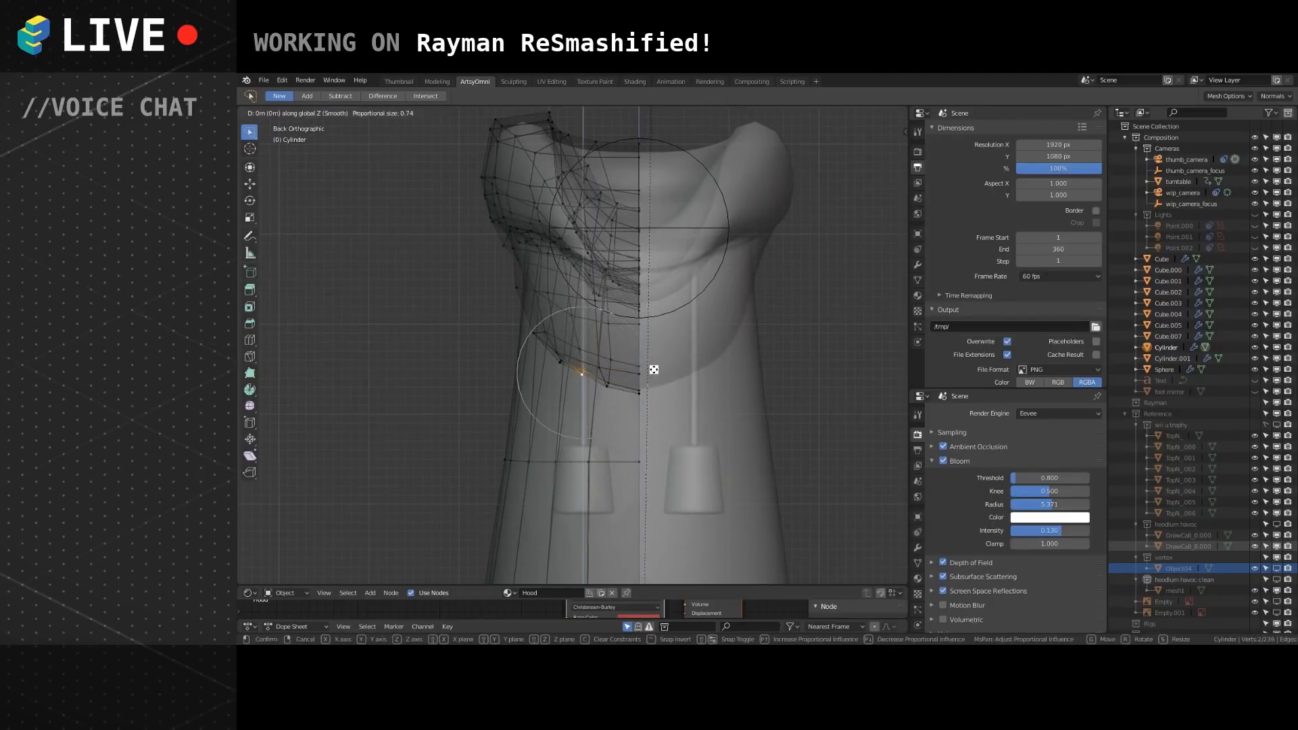
pyautogui.click(652, 376)
pyautogui.moveTo(652, 376); pyautogui.dragTo(621, 369, button='middle')
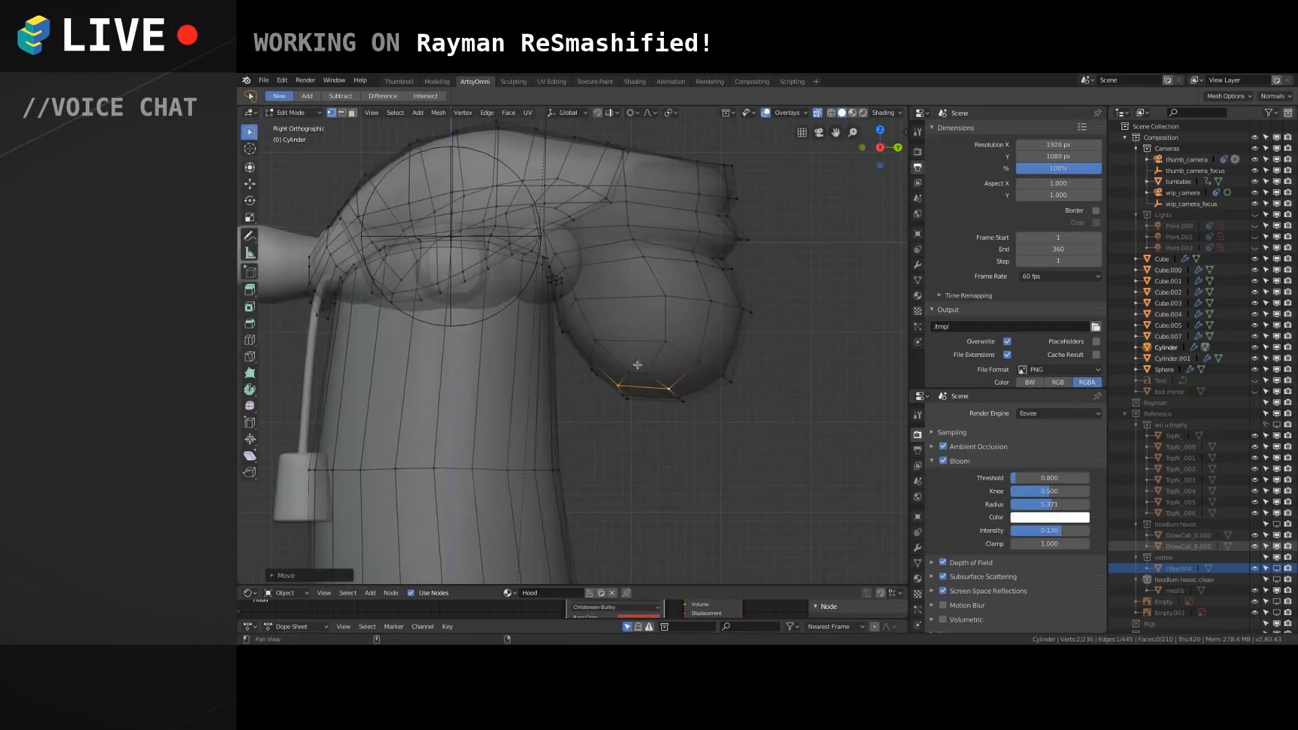
# Lower one vertex on the side of the hanging hood about 0.04 m along Z with a proportional size of 0.74.
pyautogui.click(678, 345)
pyautogui.press('g')
pyautogui.press('z')
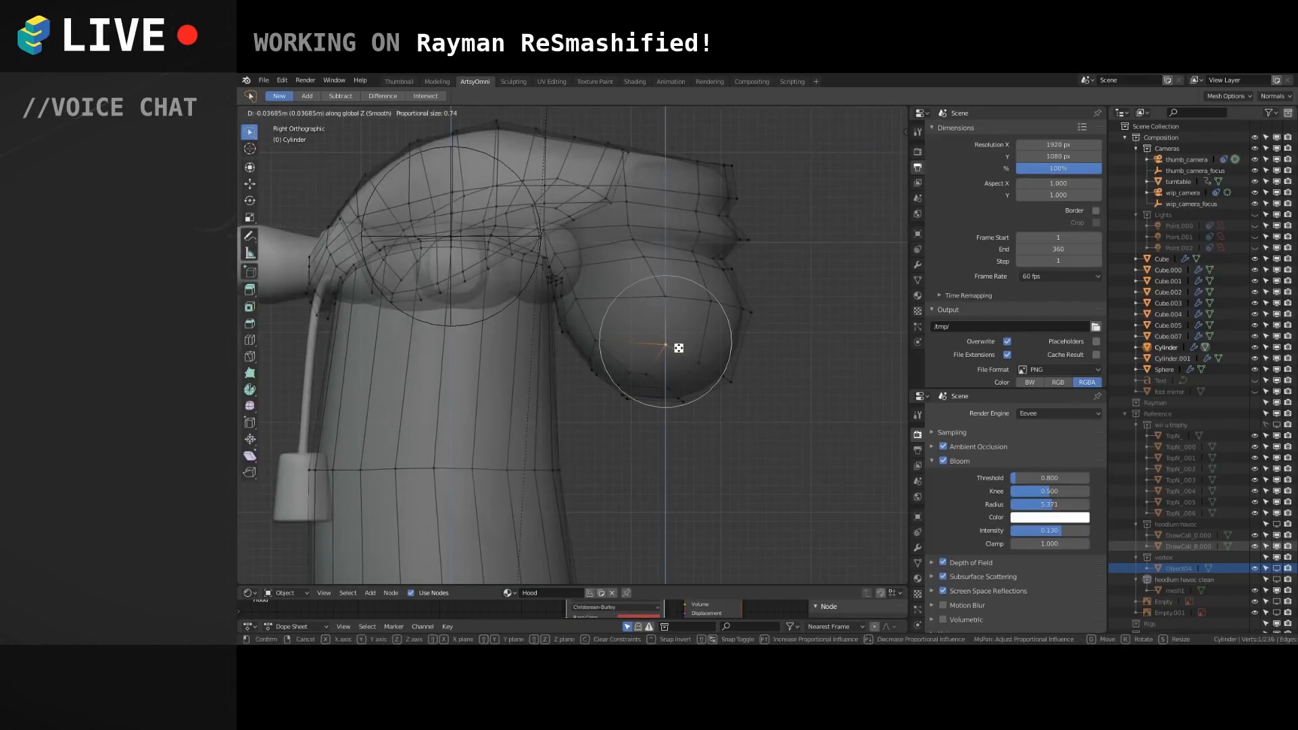
pyautogui.click(679, 347)
pyautogui.scroll(2, 685, 364)
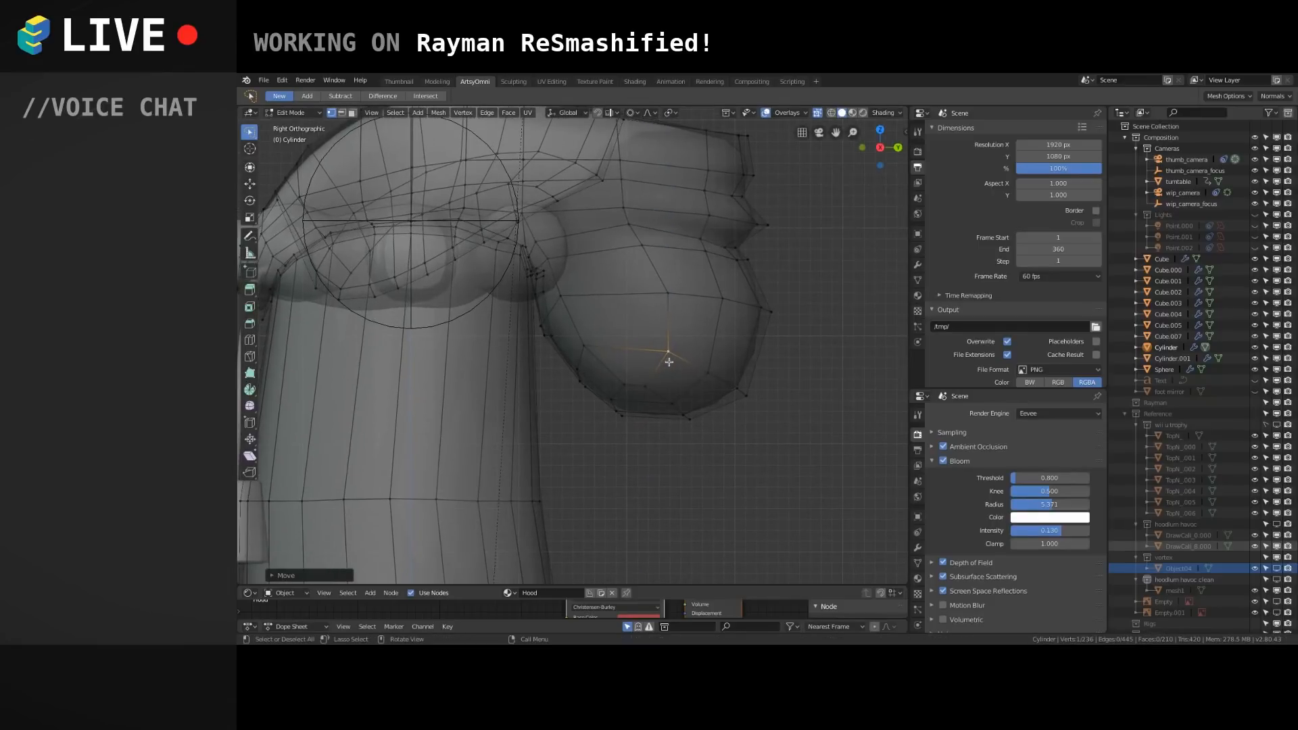
# Return to Object Mode, deselect the torso and turn off X-ray.
pyautogui.keyDown('shift'); pyautogui.moveTo(681, 345); pyautogui.dragTo(654, 420, button='middle'); pyautogui.keyUp('shift')
pyautogui.moveTo(653, 421); pyautogui.dragTo(573, 398, button='middle')
pyautogui.press('Tab')
pyautogui.scroll(-7, 594, 395)
pyautogui.press('Tab')
pyautogui.keyDown('shift'); pyautogui.moveTo(653, 388); pyautogui.dragTo(681, 387, button='middle'); pyautogui.keyUp('shift')
pyautogui.press('Tab')
pyautogui.click(855, 194)
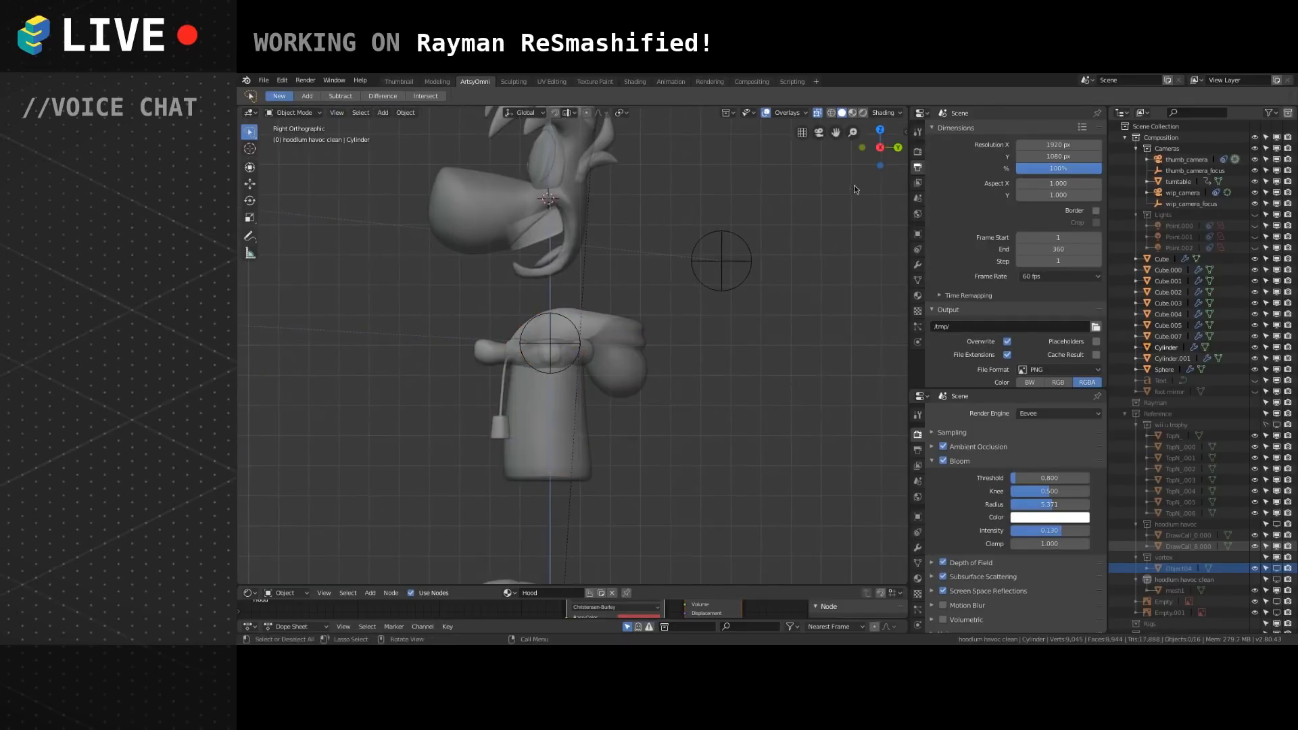
pyautogui.click(817, 114)
pyautogui.moveTo(579, 346); pyautogui.dragTo(659, 301, button='middle')
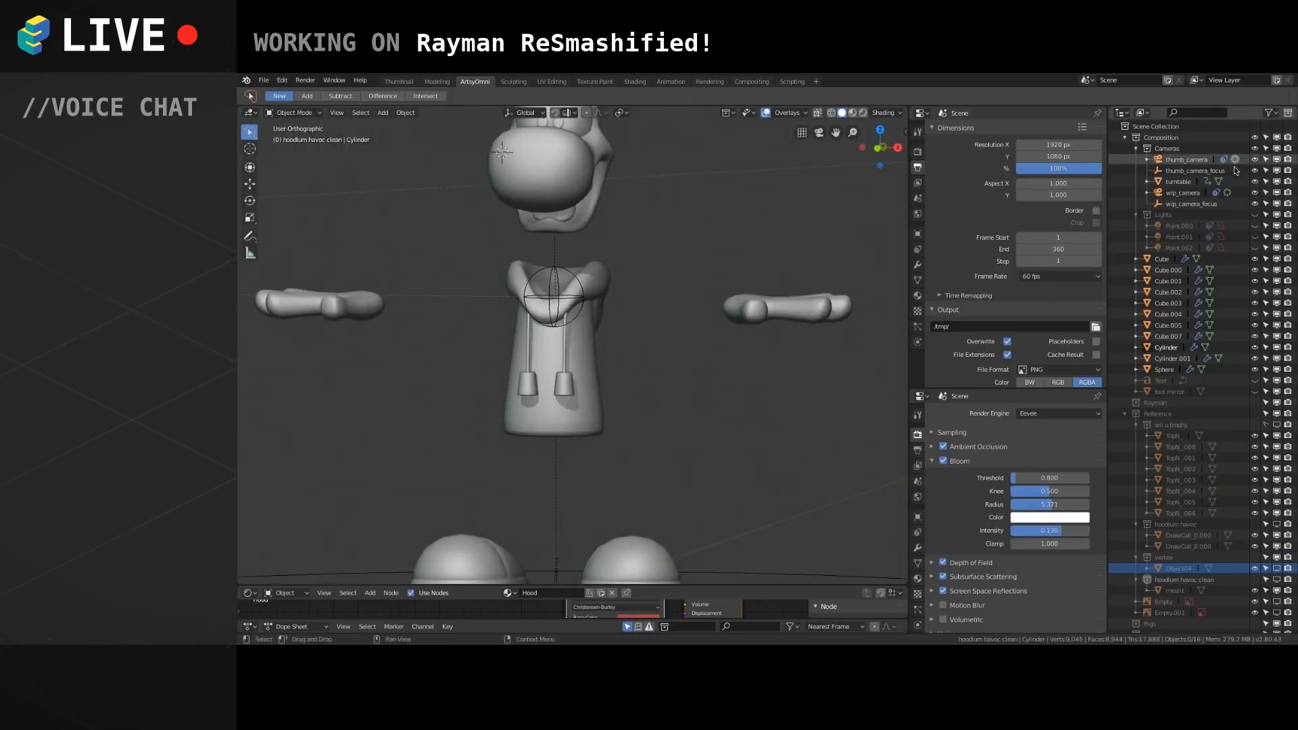
# Hide the Cameras collection in the viewport.
pyautogui.click(1277, 148)
pyautogui.moveTo(689, 314); pyautogui.dragTo(696, 384, button='middle')
pyautogui.scroll(2, 578, 358)
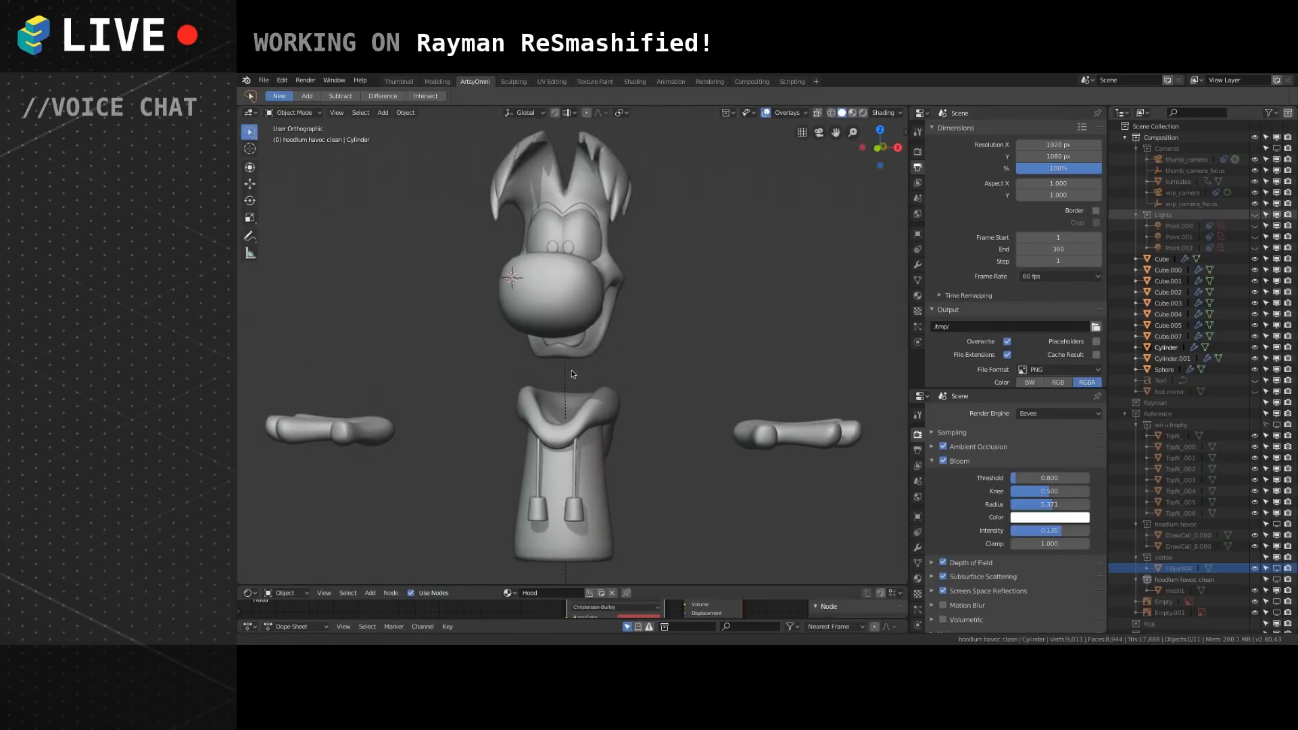
# Select the head object and duplicate it in place.
pyautogui.moveTo(578, 365); pyautogui.dragTo(671, 453, button='middle')
pyautogui.click(556, 291)
pyautogui.scroll(3, 566, 303)
pyautogui.scroll(3, 669, 446)
pyautogui.keyDown('shift'); pyautogui.moveTo(654, 399); pyautogui.dragTo(579, 342, button='middle'); pyautogui.keyUp('shift')
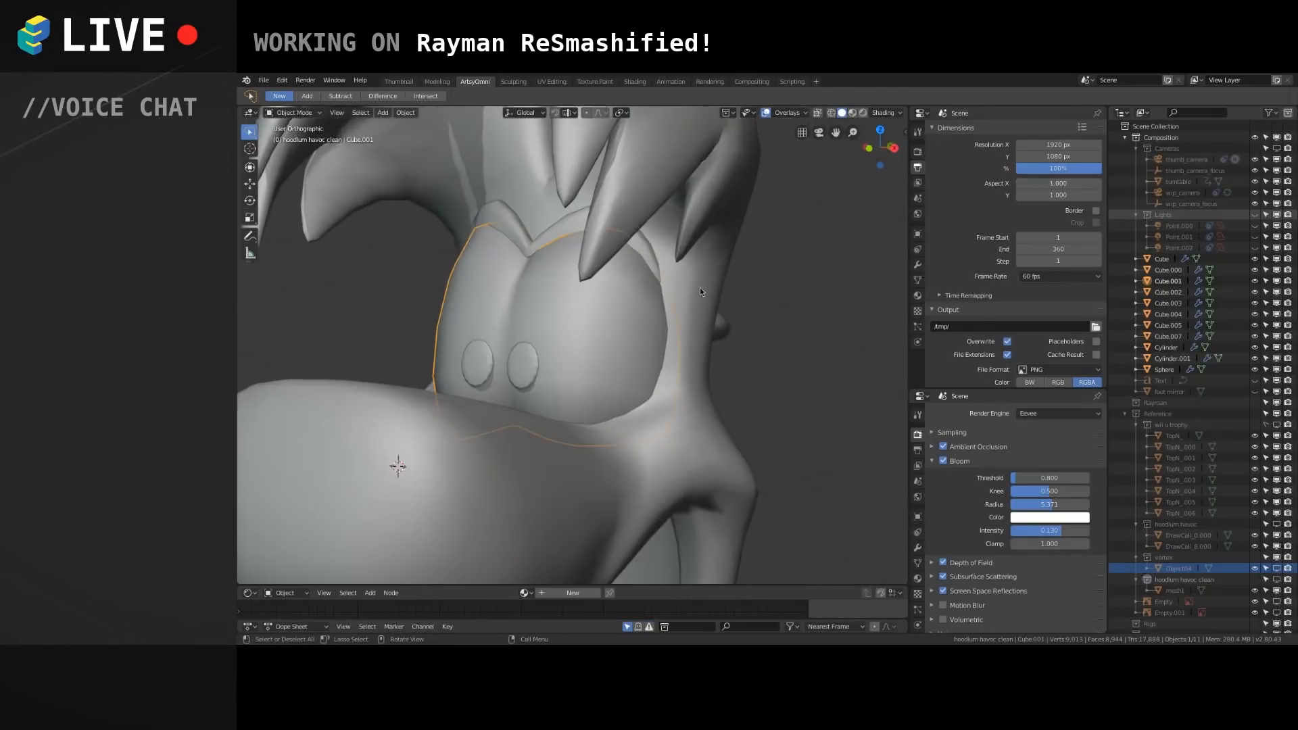
pyautogui.click(711, 279)
pyautogui.moveTo(704, 289); pyautogui.dragTo(671, 388, button='middle')
pyautogui.scroll(-2, 671, 388)
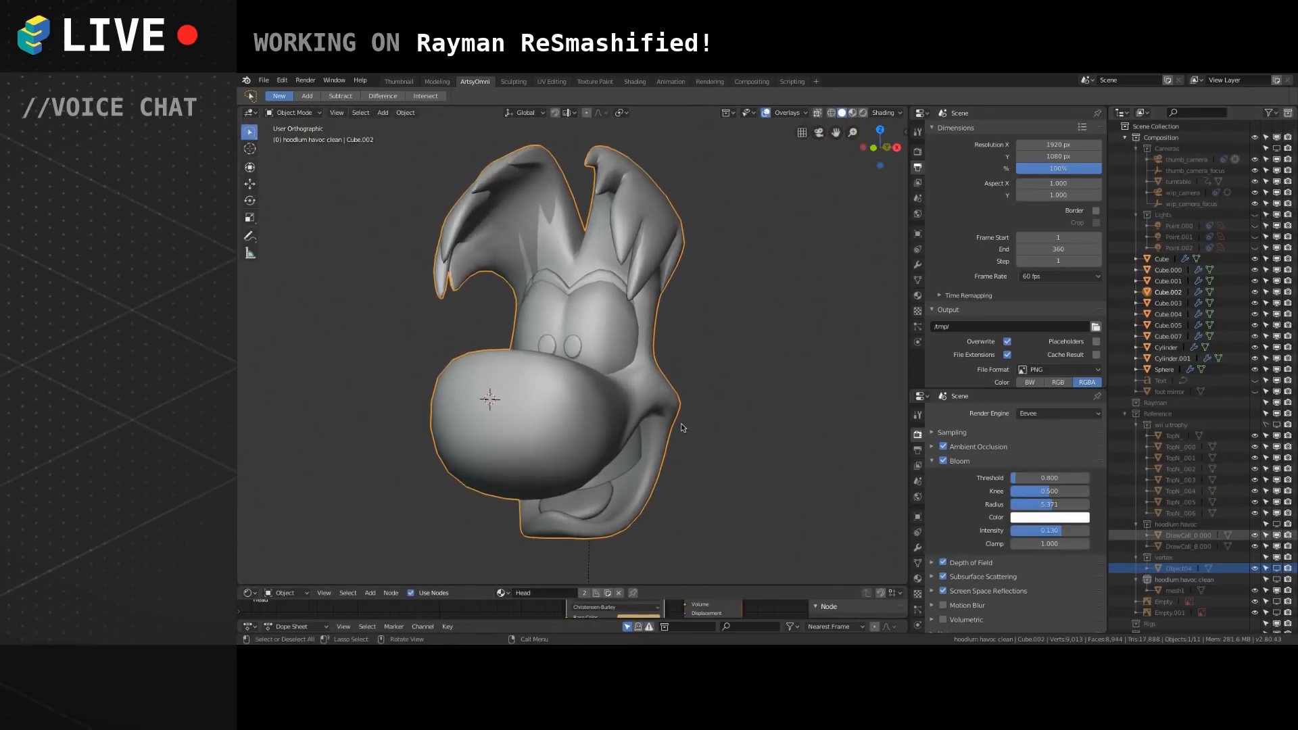
pyautogui.hotkey('shift', 'd')
pyautogui.rightClick(671, 419)
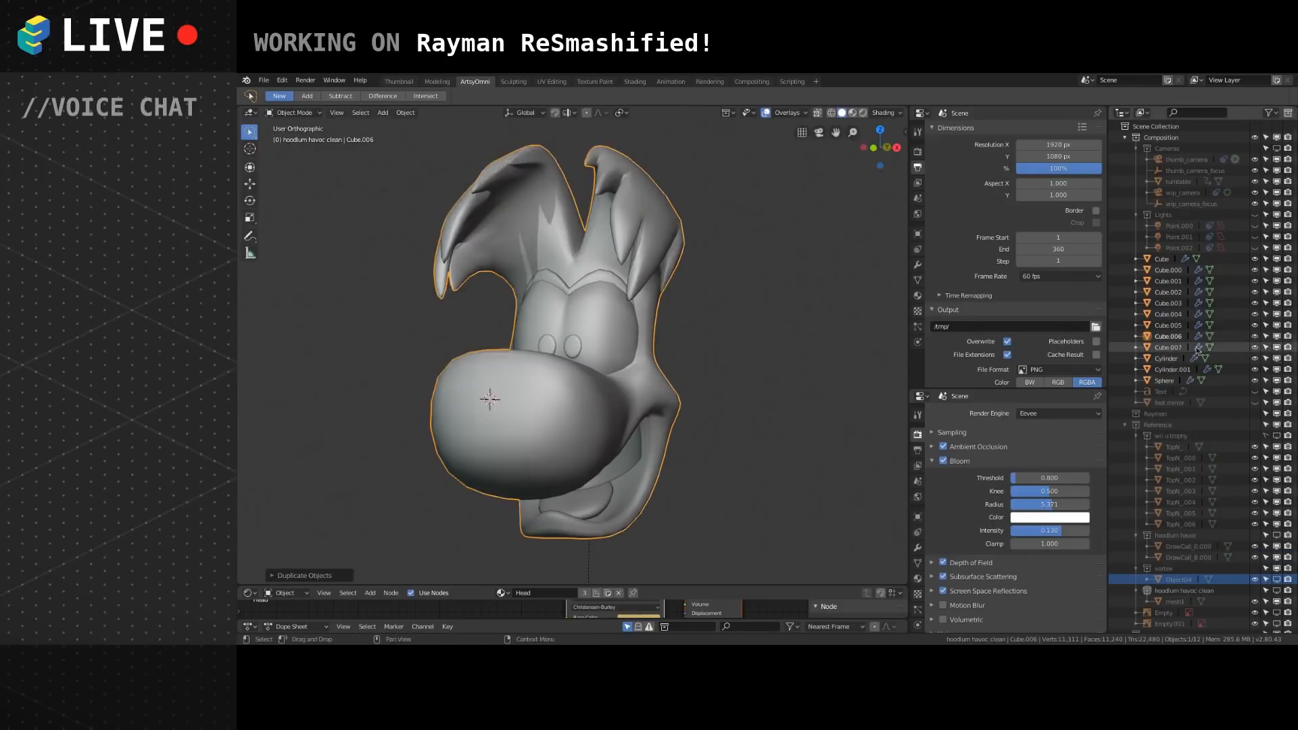
# Rename the copied head as "head duplicate" and hide it in the viewport.
pyautogui.click(1175, 336)
pyautogui.doubleClick(1174, 336)
pyautogui.write('head duplicate')
pyautogui.press('Return')
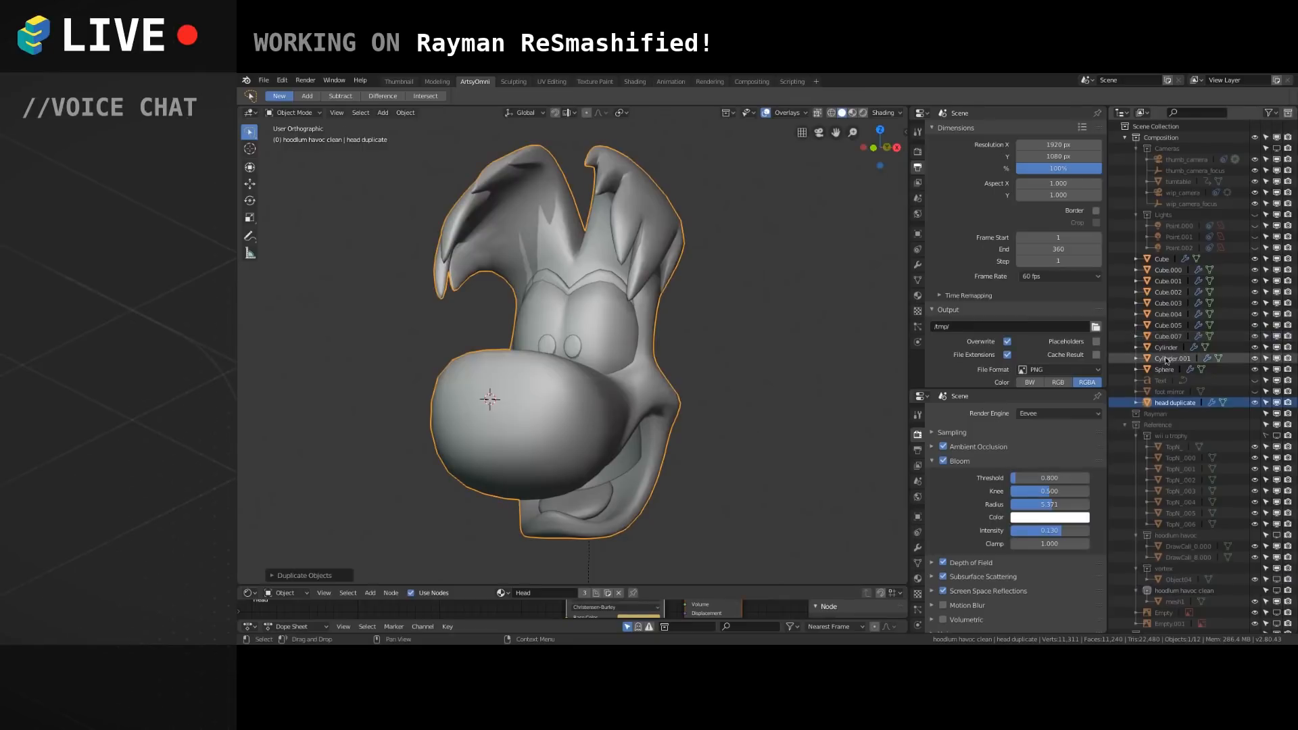
pyautogui.press('h')
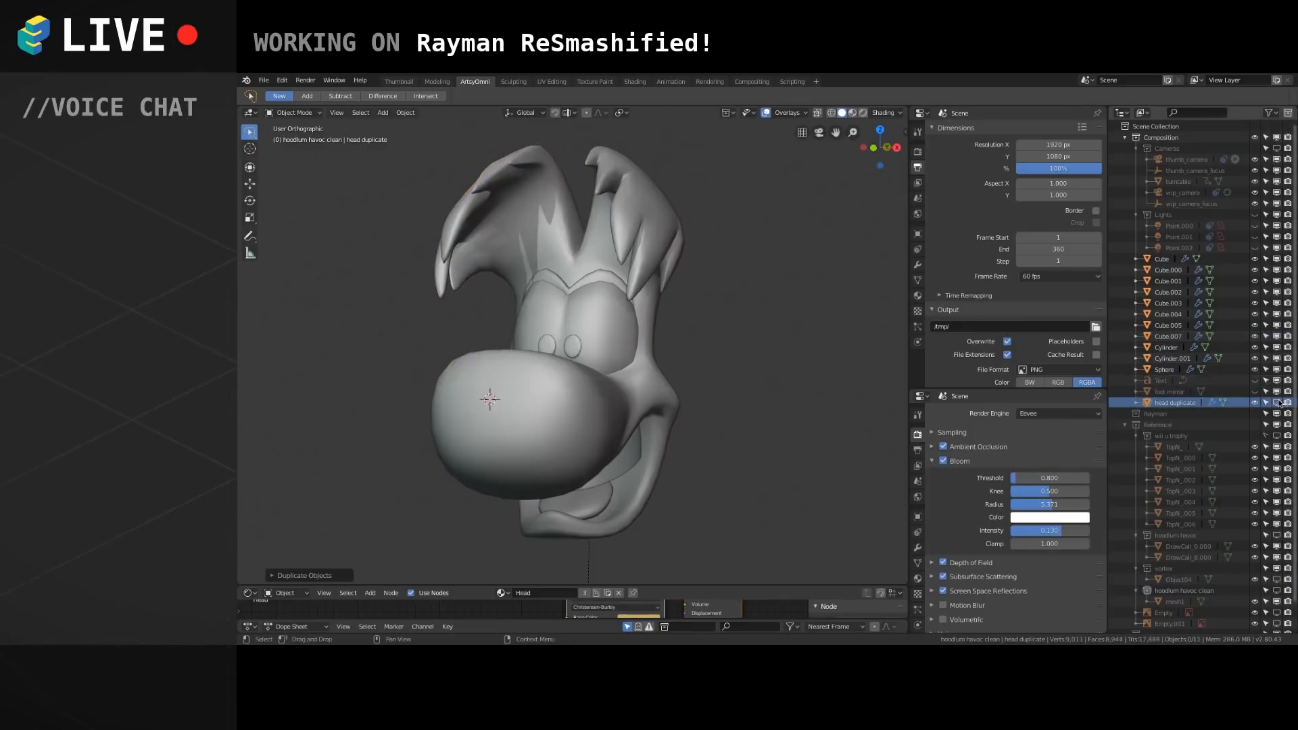
# Select the original head object and rename it as "head sculpt".
pyautogui.click(578, 385)
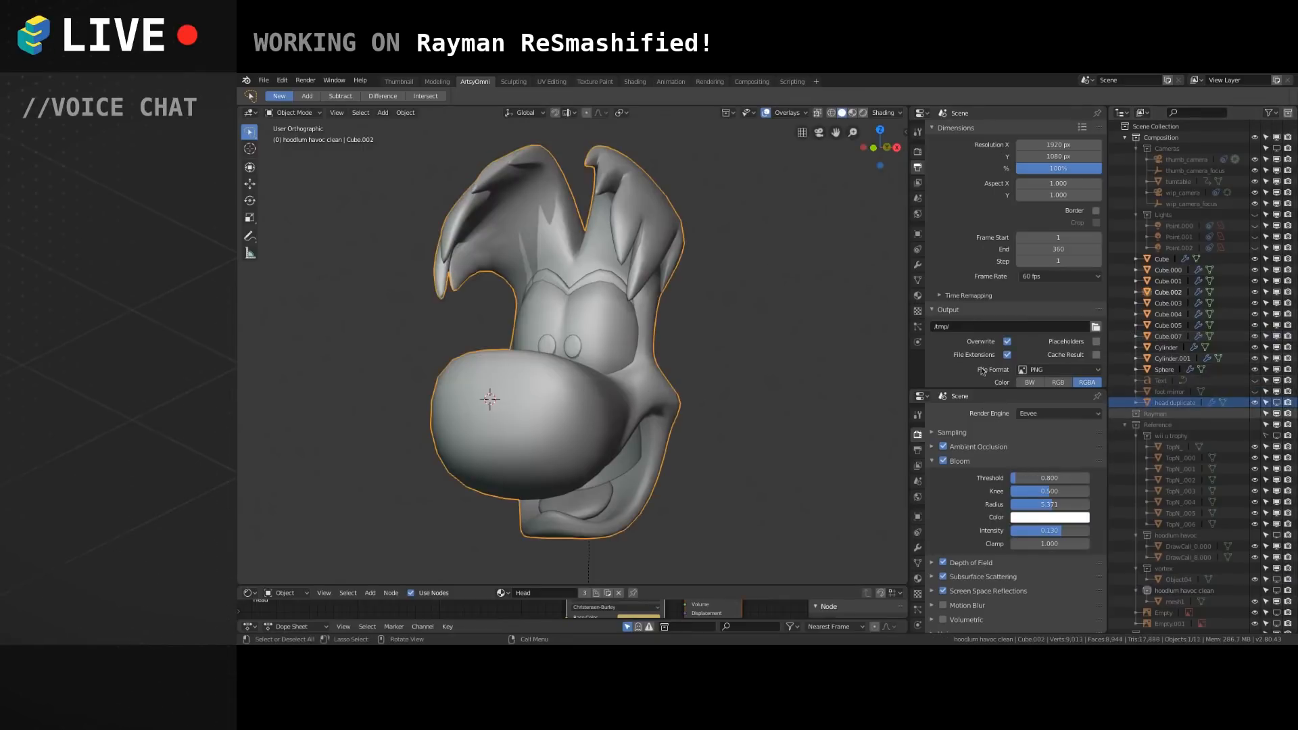
pyautogui.doubleClick(1178, 292)
pyautogui.write('head sculpt')
pyautogui.press('Return')
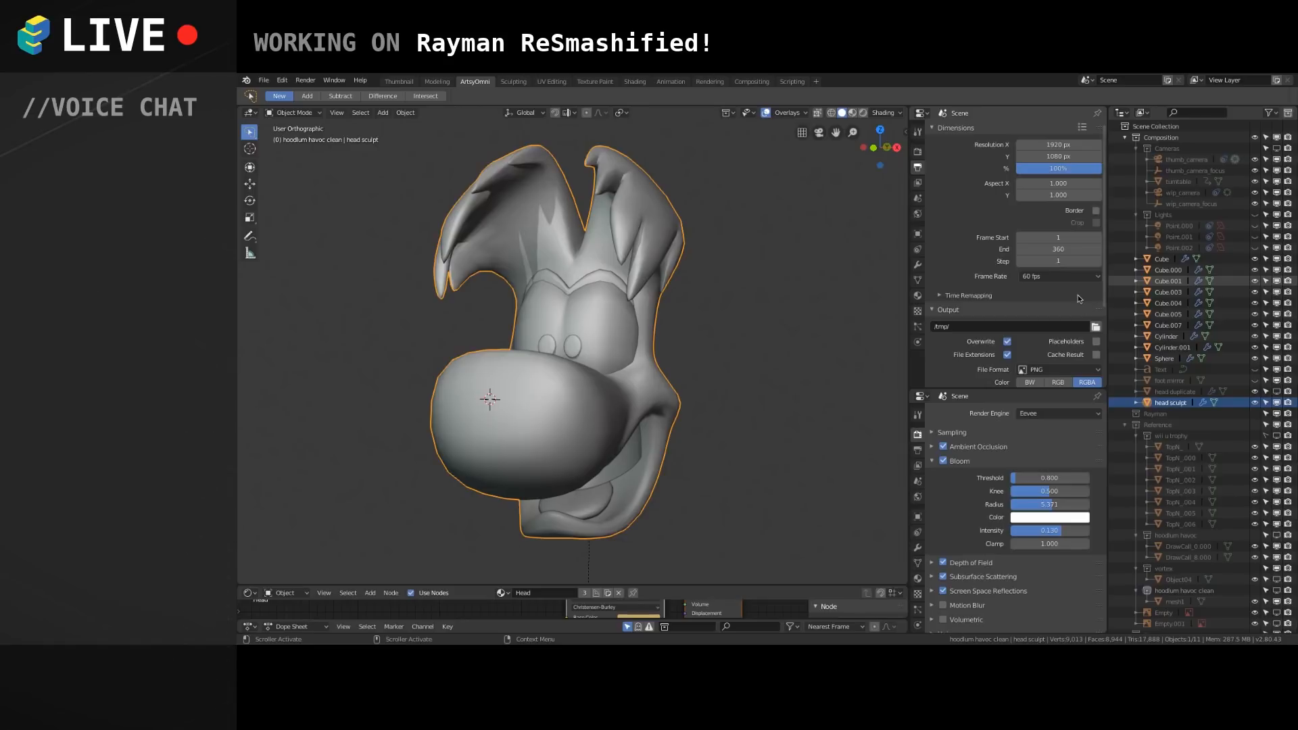
# Show the "hoodlum havoc clean" reference model beside the Rayman model in front view.
pyautogui.moveTo(426, 315); pyautogui.dragTo(586, 406, button='middle')
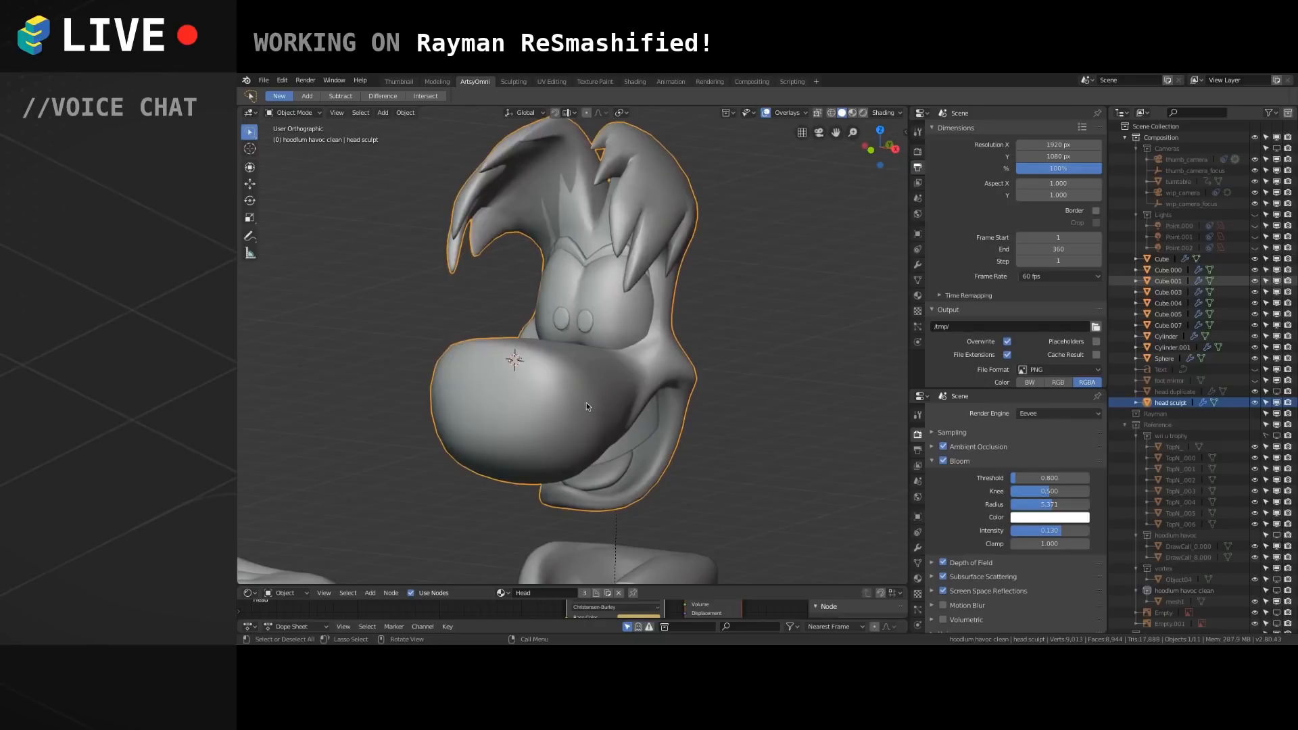
pyautogui.moveTo(595, 384)
pyautogui.mouseDown(button='middle')
pyautogui.moveTo(587, 396)
pyautogui.moveTo(627, 381)
pyautogui.moveTo(595, 374)
pyautogui.moveTo(602, 383)
pyautogui.mouseUp(button='middle')
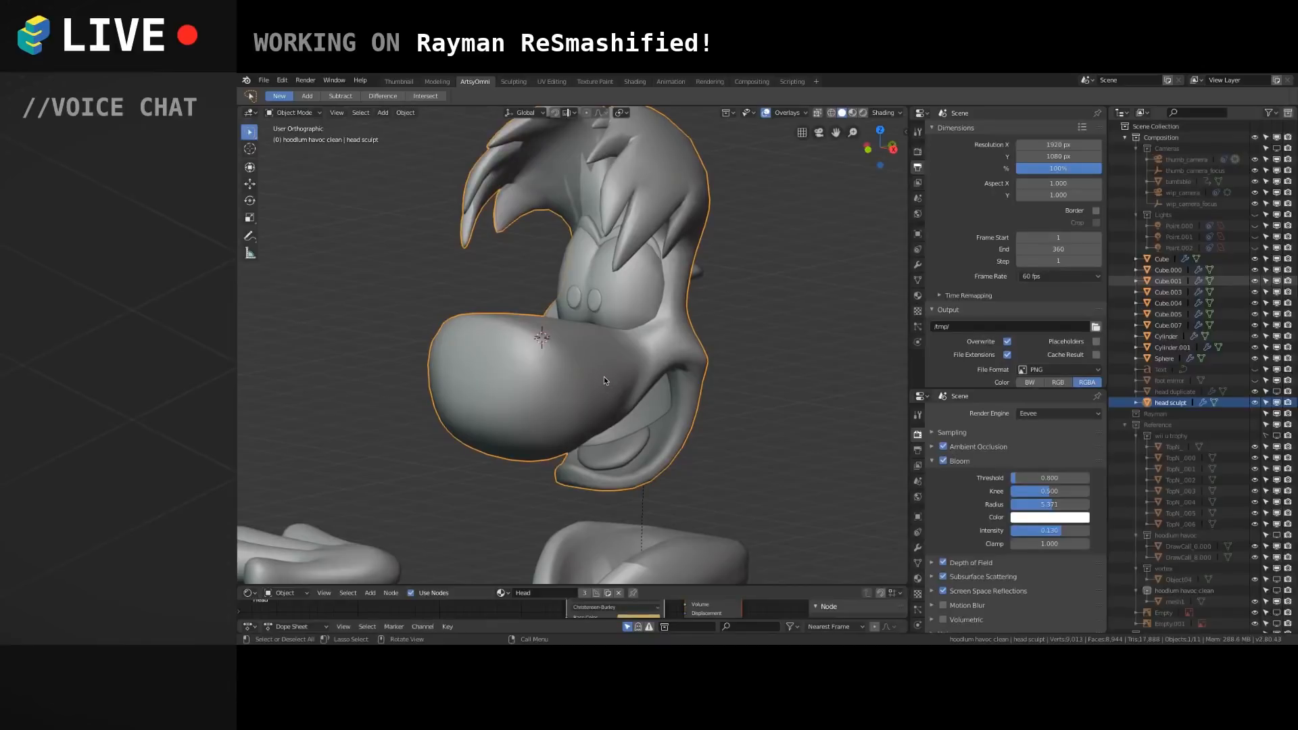
pyautogui.scroll(-6, 601, 380)
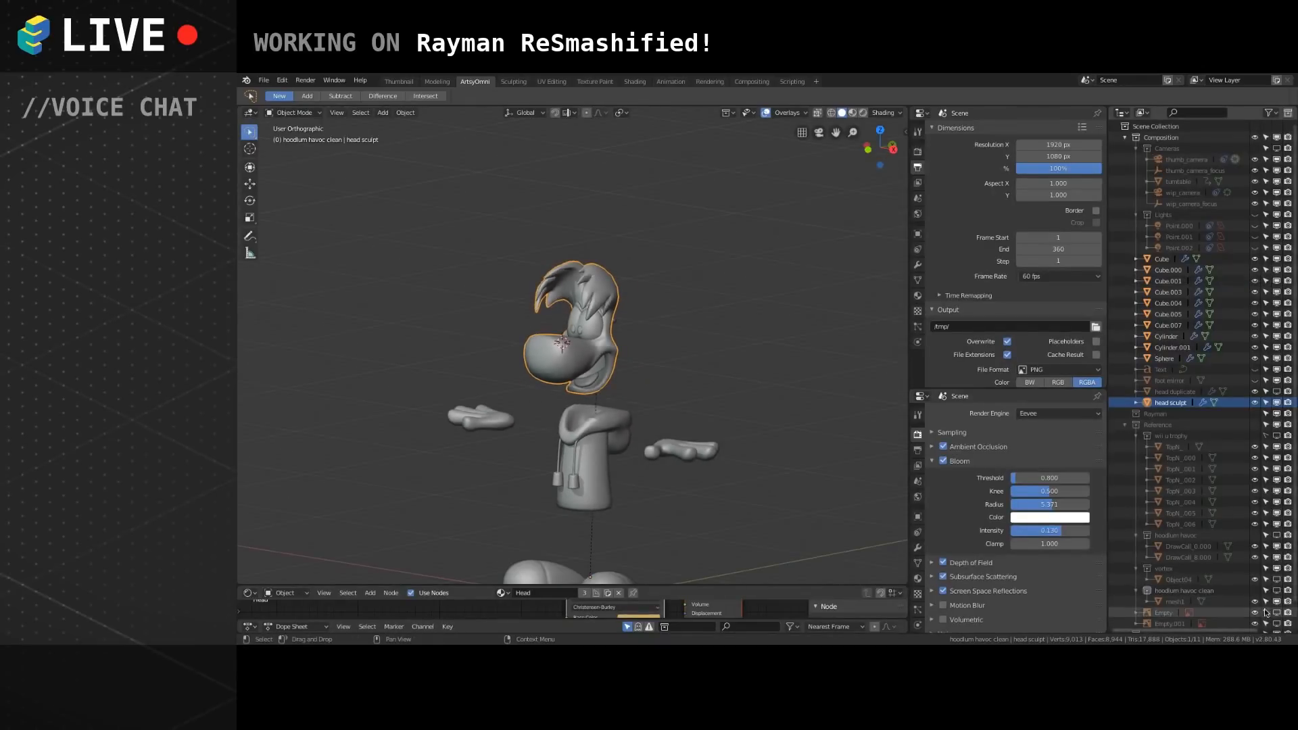
pyautogui.scroll(3, 711, 412)
pyautogui.press('KP_1')
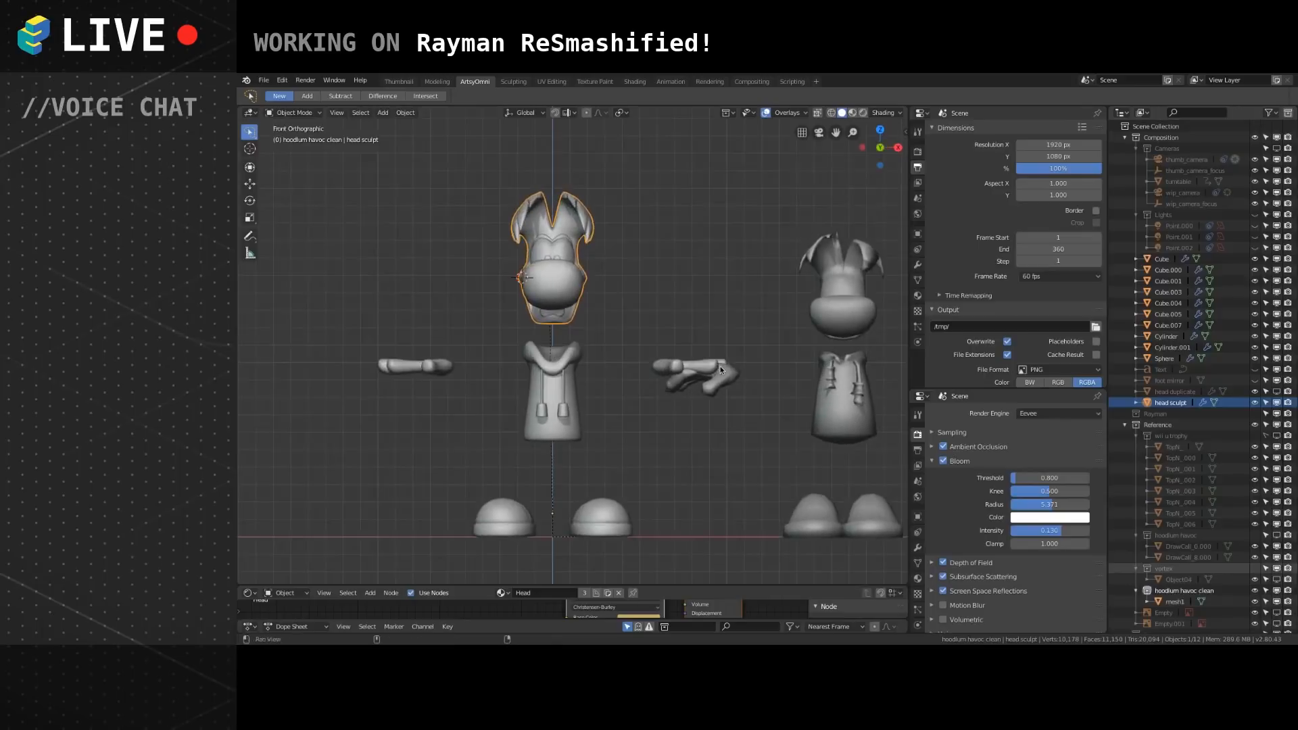
# Lower the torso along Z to match its height to the reference model.
pyautogui.click(515, 401)
pyautogui.press('g')
pyautogui.press('z')
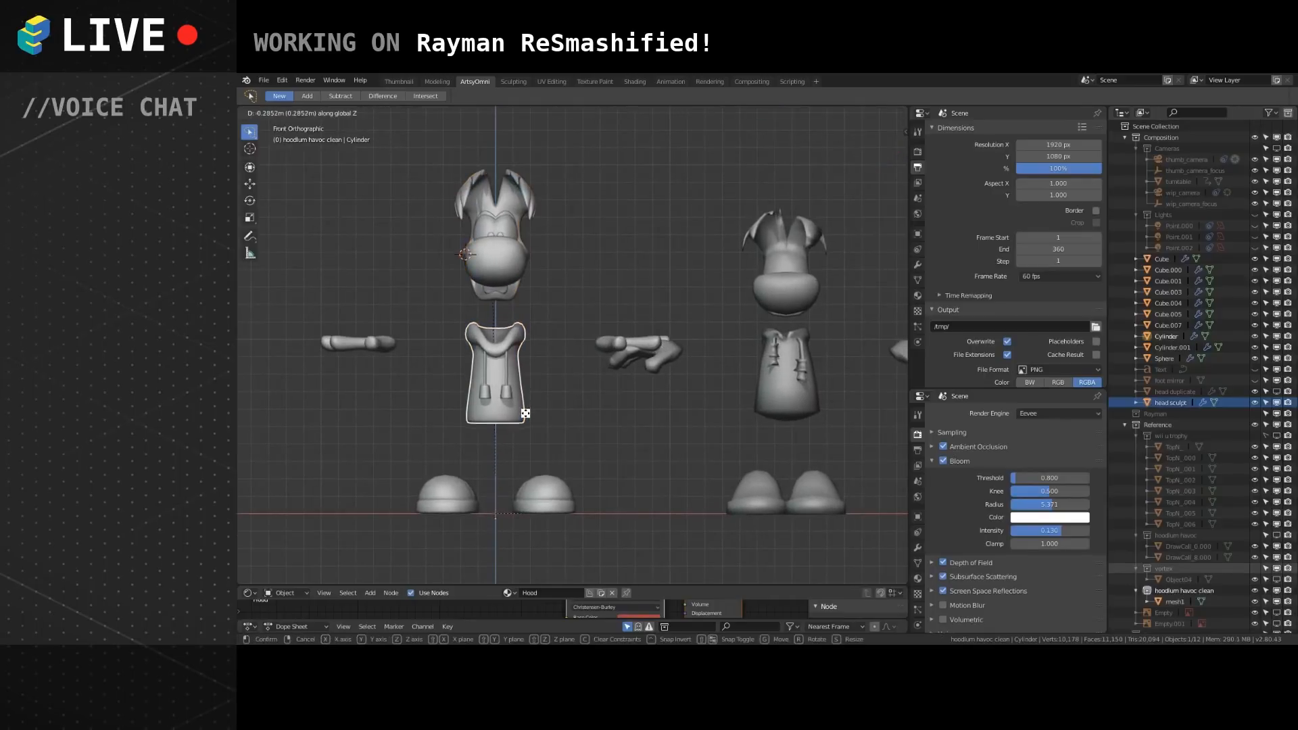
pyautogui.click(526, 419)
# Lower the hands about 0.5 m along Z and bring the shoes about 0.54 m closer together along X.
pyautogui.click(606, 345)
pyautogui.press('z')
pyautogui.press('Escape')
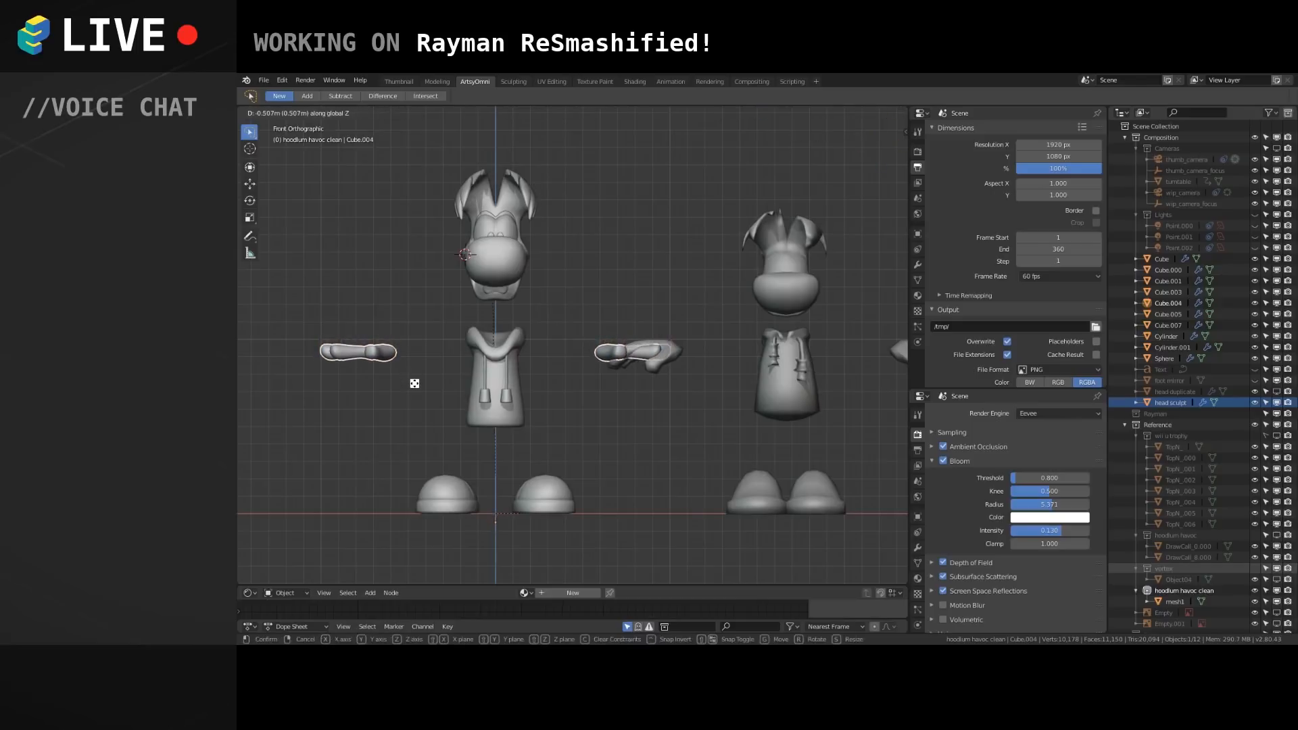
pyautogui.click(542, 482)
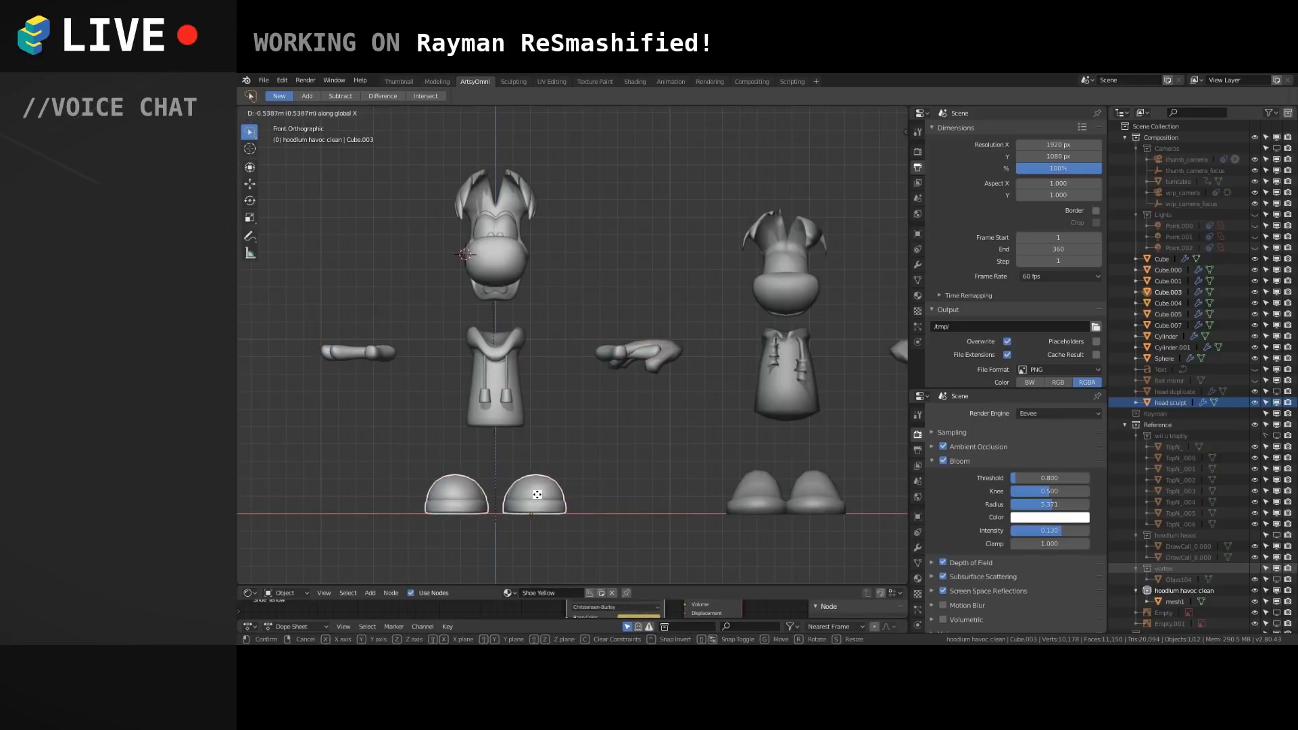
pyautogui.click(537, 497)
# Lower the head about 0.7 m along Z towards the torso.
pyautogui.click(500, 280)
pyautogui.press('g')
pyautogui.press('Escape')
pyautogui.press('g')
pyautogui.press('z')
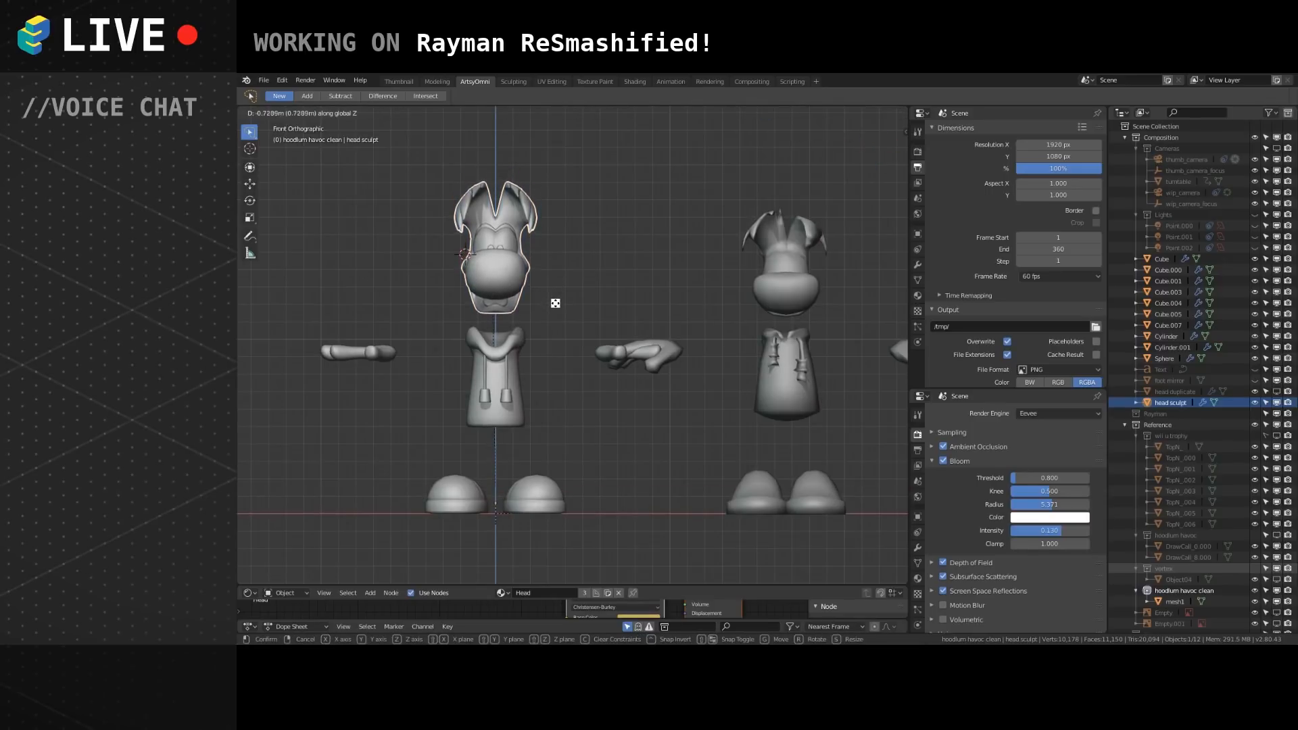
pyautogui.click(557, 301)
# Fine-tune the head's height along Z in left side view.
pyautogui.moveTo(559, 302); pyautogui.dragTo(652, 299, button='middle')
pyautogui.press('g')
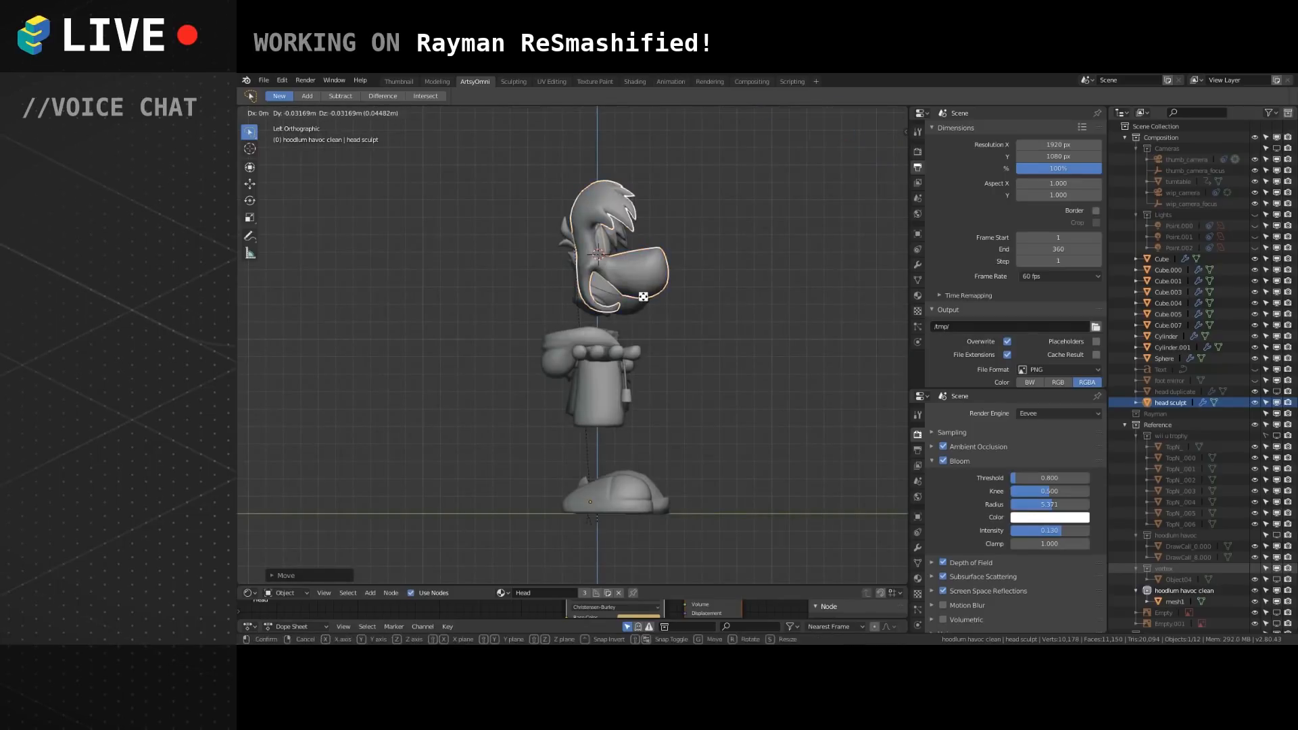
pyautogui.press('z')
pyautogui.click(644, 306)
# Examine the head's nose, mouth and profile up close from the side against the reference model.
pyautogui.keyDown('shift'); pyautogui.moveTo(644, 307); pyautogui.dragTo(522, 359, button='middle'); pyautogui.keyUp('shift')
pyautogui.scroll(4, 530, 352)
pyautogui.scroll(4, 522, 359)
pyautogui.keyDown('shift'); pyautogui.moveTo(491, 279); pyautogui.dragTo(572, 352, button='middle'); pyautogui.keyUp('shift')
pyautogui.scroll(2, 521, 331)
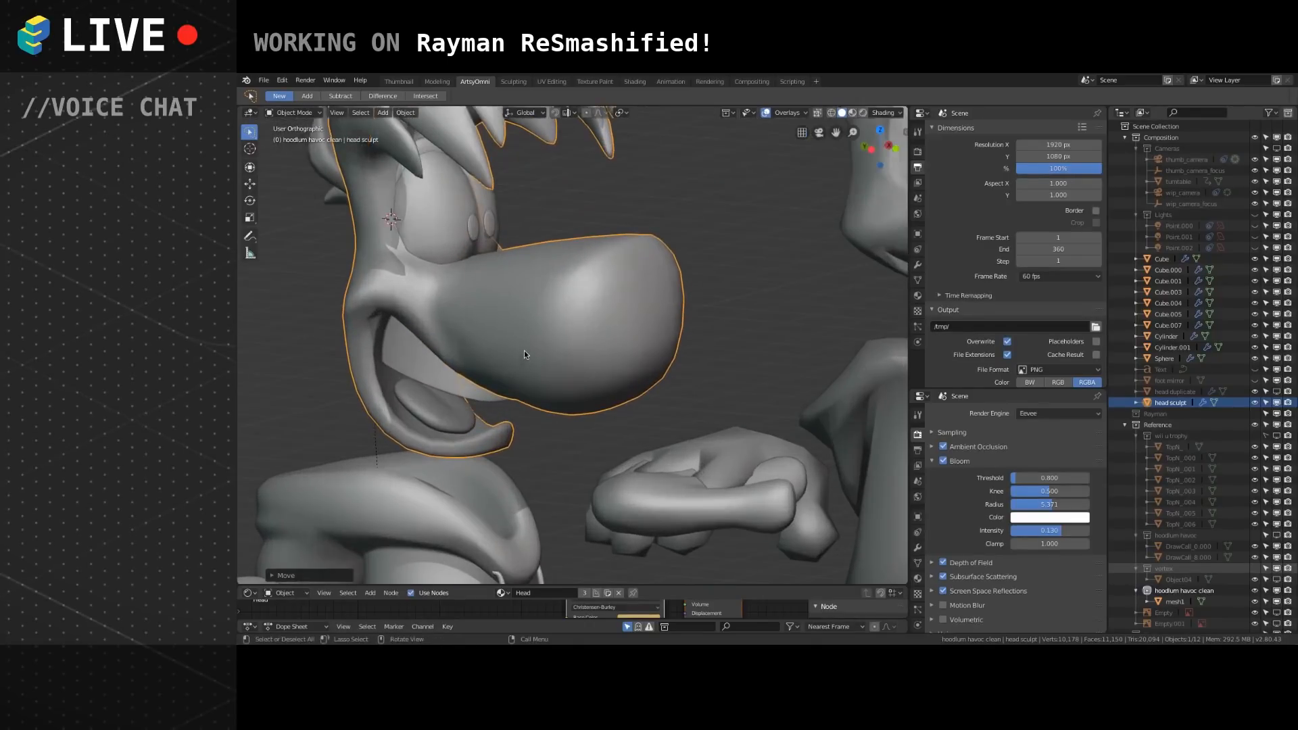
pyautogui.scroll(-1, 523, 353)
pyautogui.keyDown('shift'); pyautogui.moveTo(539, 308); pyautogui.dragTo(643, 364, button='middle'); pyautogui.keyUp('shift')
pyautogui.click(603, 332)
pyautogui.scroll(-1, 599, 352)
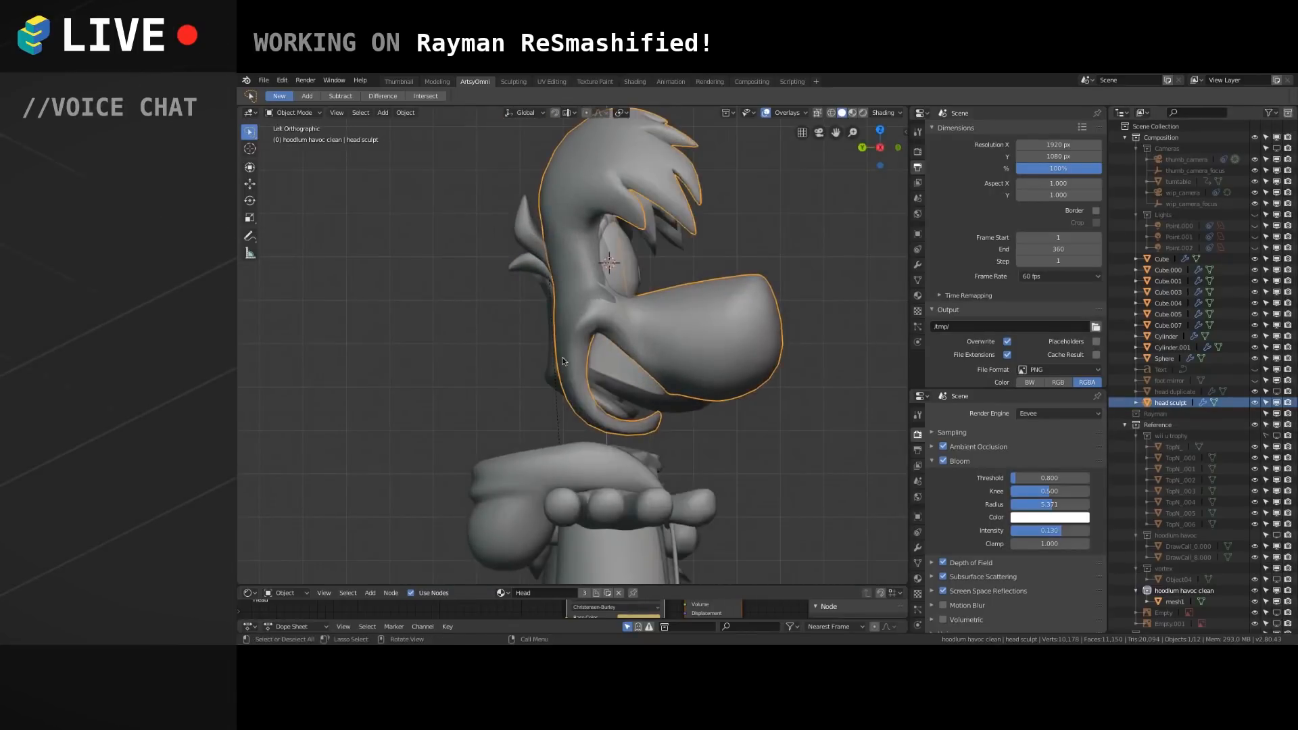
# Examine the head's nose, hair and eye area up close from the side and front against the reference model.
pyautogui.moveTo(570, 392); pyautogui.dragTo(601, 344, button='middle')
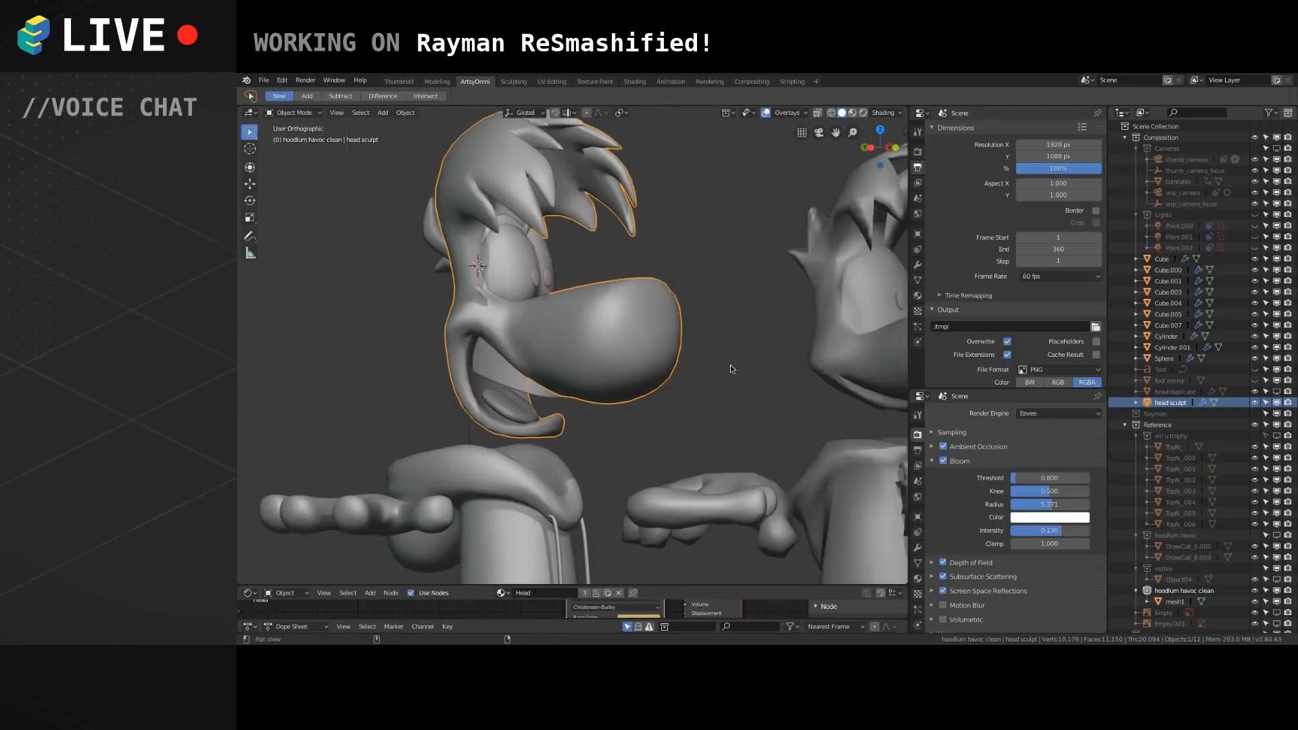
pyautogui.keyDown('shift'); pyautogui.moveTo(732, 364); pyautogui.dragTo(695, 349, button='middle'); pyautogui.keyUp('shift')
pyautogui.moveTo(439, 297)
pyautogui.keyDown('shift'); pyautogui.mouseDown(button='middle')
pyautogui.moveTo(477, 326)
pyautogui.moveTo(594, 310)
pyautogui.moveTo(560, 358)
pyautogui.moveTo(601, 364)
pyautogui.moveTo(589, 358)
pyautogui.mouseUp(button='middle'); pyautogui.keyUp('shift')
pyautogui.click(501, 339)
pyautogui.moveTo(618, 400); pyautogui.dragTo(558, 372, button='middle')
pyautogui.scroll(-1, 558, 370)
pyautogui.moveTo(683, 364); pyautogui.dragTo(579, 372, button='middle')
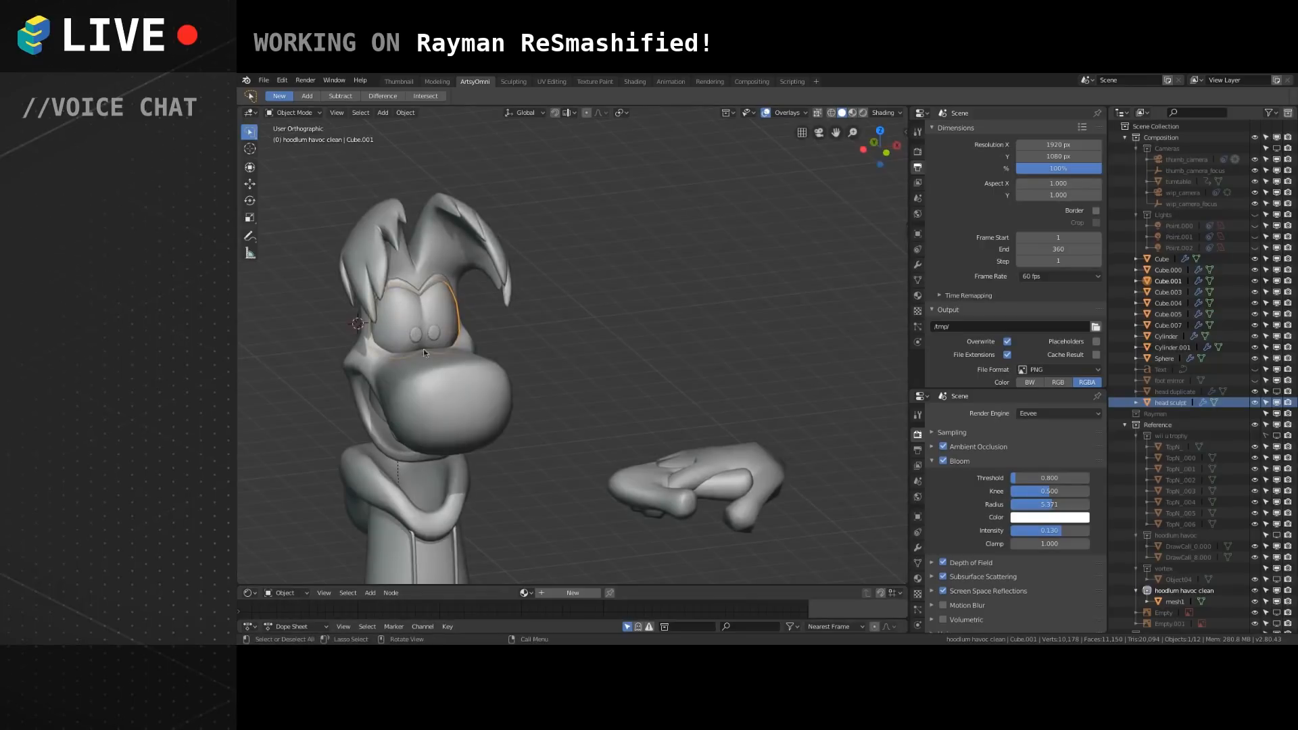
pyautogui.scroll(3, 432, 354)
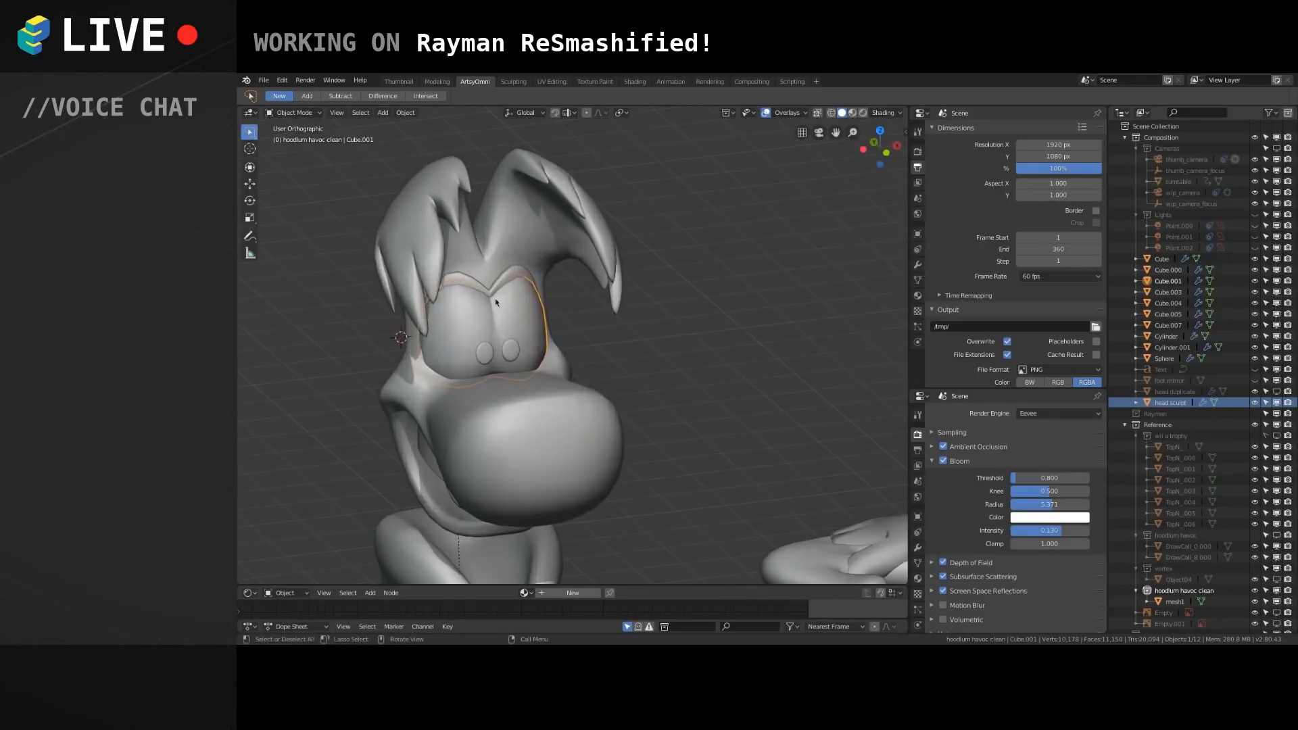
pyautogui.scroll(-2, 498, 304)
pyautogui.scroll(3, 528, 359)
pyautogui.moveTo(537, 371)
pyautogui.mouseDown(button='middle')
pyautogui.moveTo(542, 404)
pyautogui.moveTo(574, 384)
pyautogui.moveTo(557, 368)
pyautogui.mouseUp(button='middle')
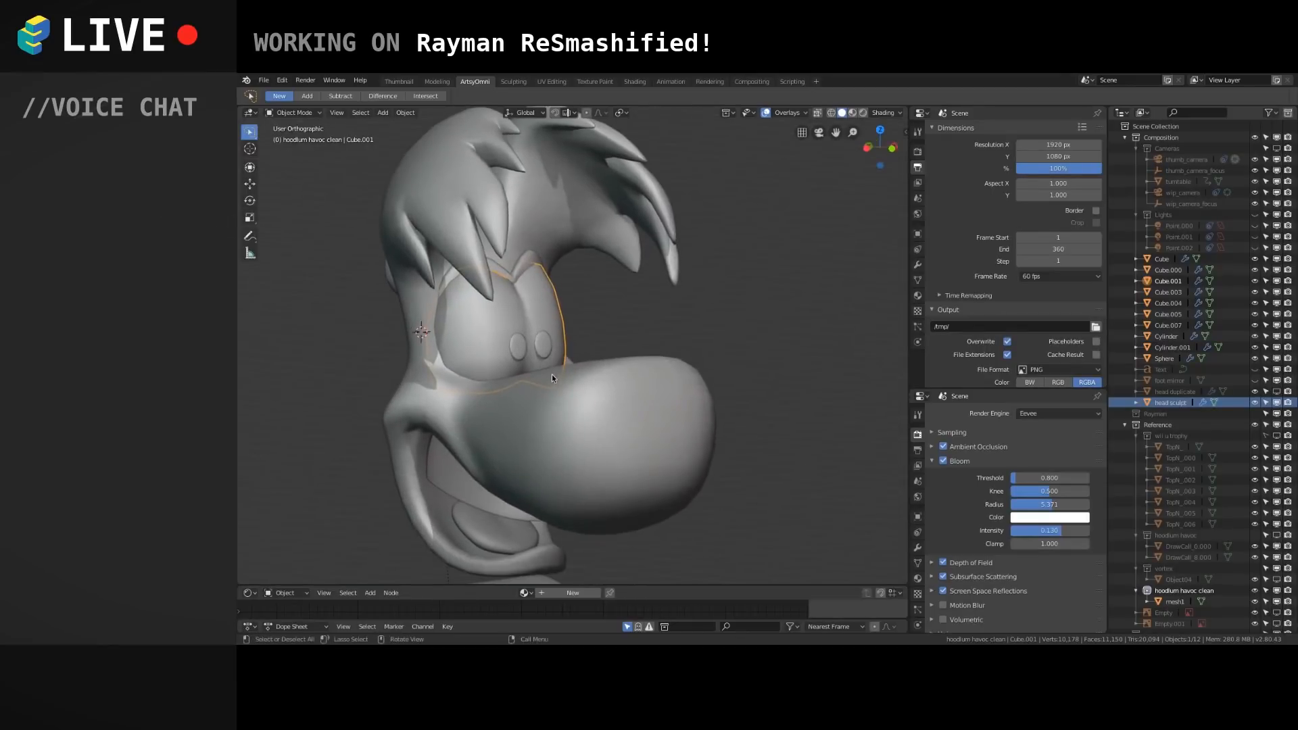
# Examine the pupils' placement on the eyes up close from the front and side.
pyautogui.click(523, 347)
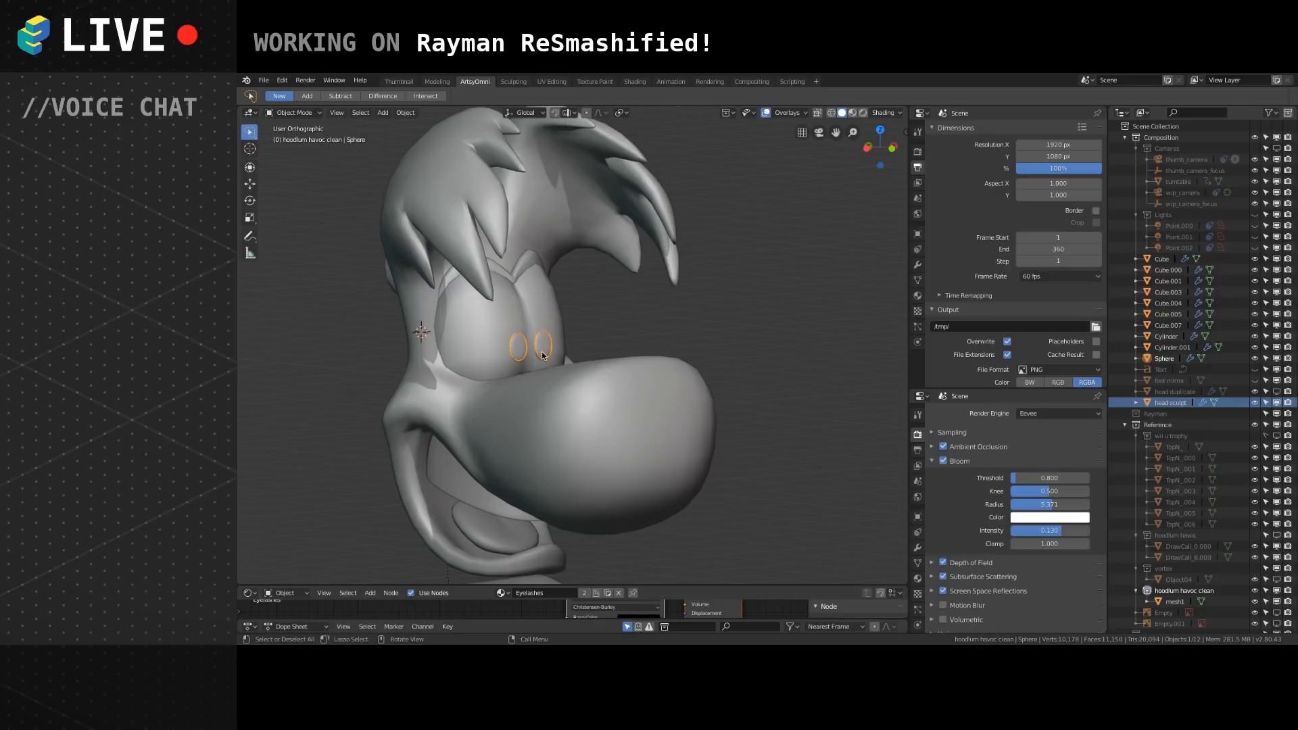
pyautogui.keyDown('shift'); pyautogui.moveTo(549, 345); pyautogui.dragTo(591, 374, button='middle'); pyautogui.keyUp('shift')
pyautogui.scroll(2, 560, 371)
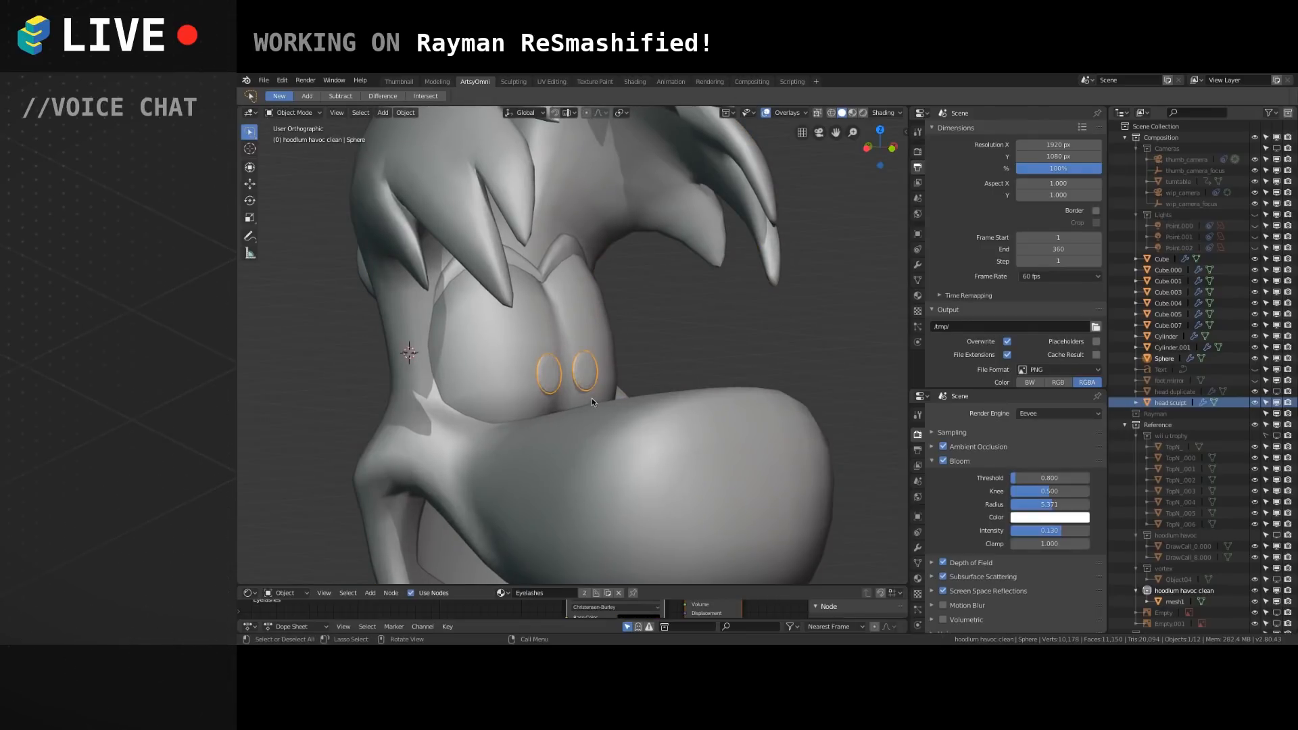
pyautogui.scroll(1, 595, 391)
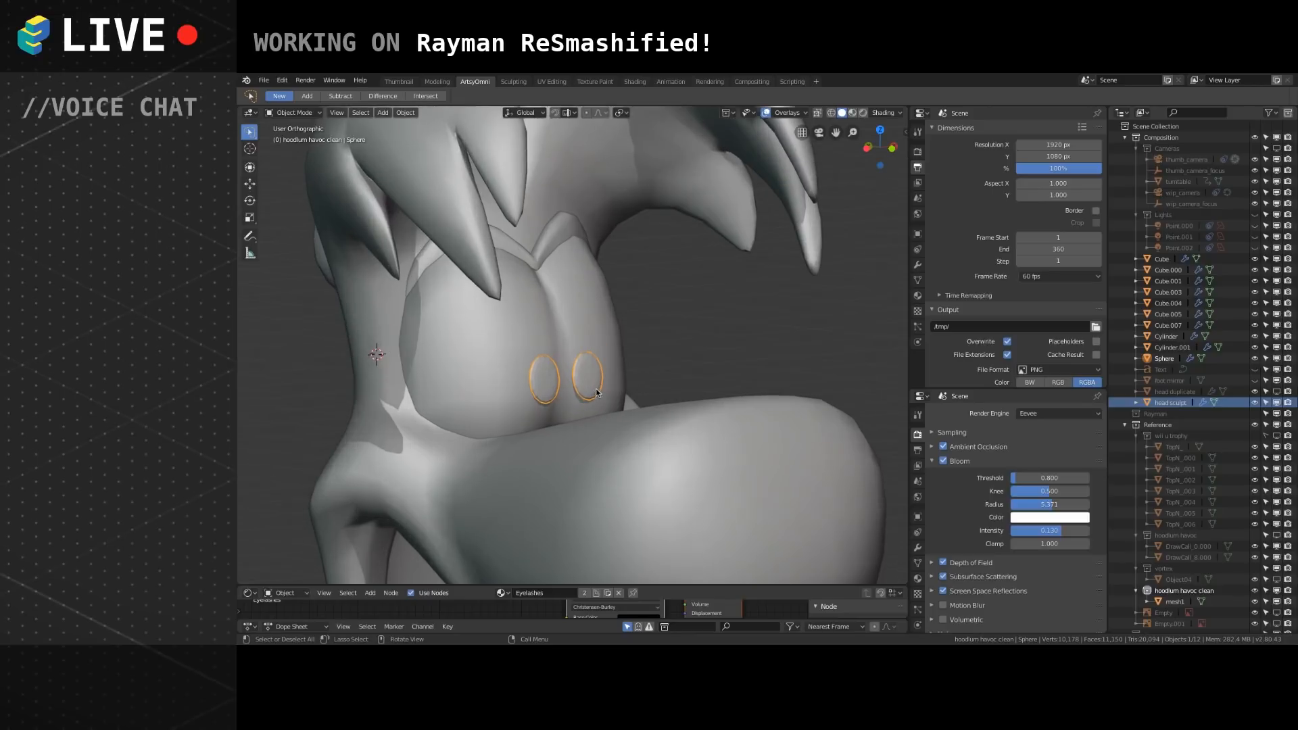
pyautogui.keyDown('shift'); pyautogui.moveTo(590, 403); pyautogui.dragTo(610, 387, button='middle'); pyautogui.keyUp('shift')
pyautogui.scroll(-3, 608, 387)
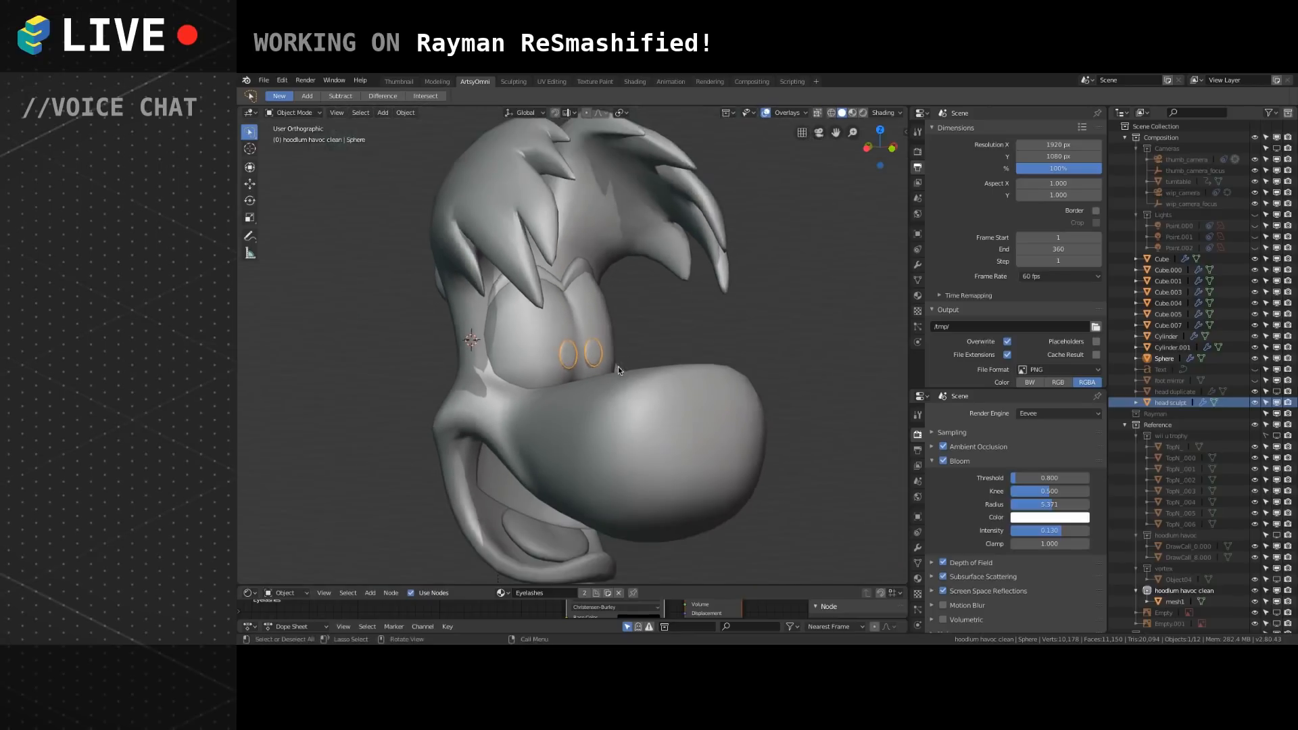
pyautogui.click(587, 359)
pyautogui.click(594, 358)
pyautogui.moveTo(610, 348); pyautogui.dragTo(601, 397, button='middle')
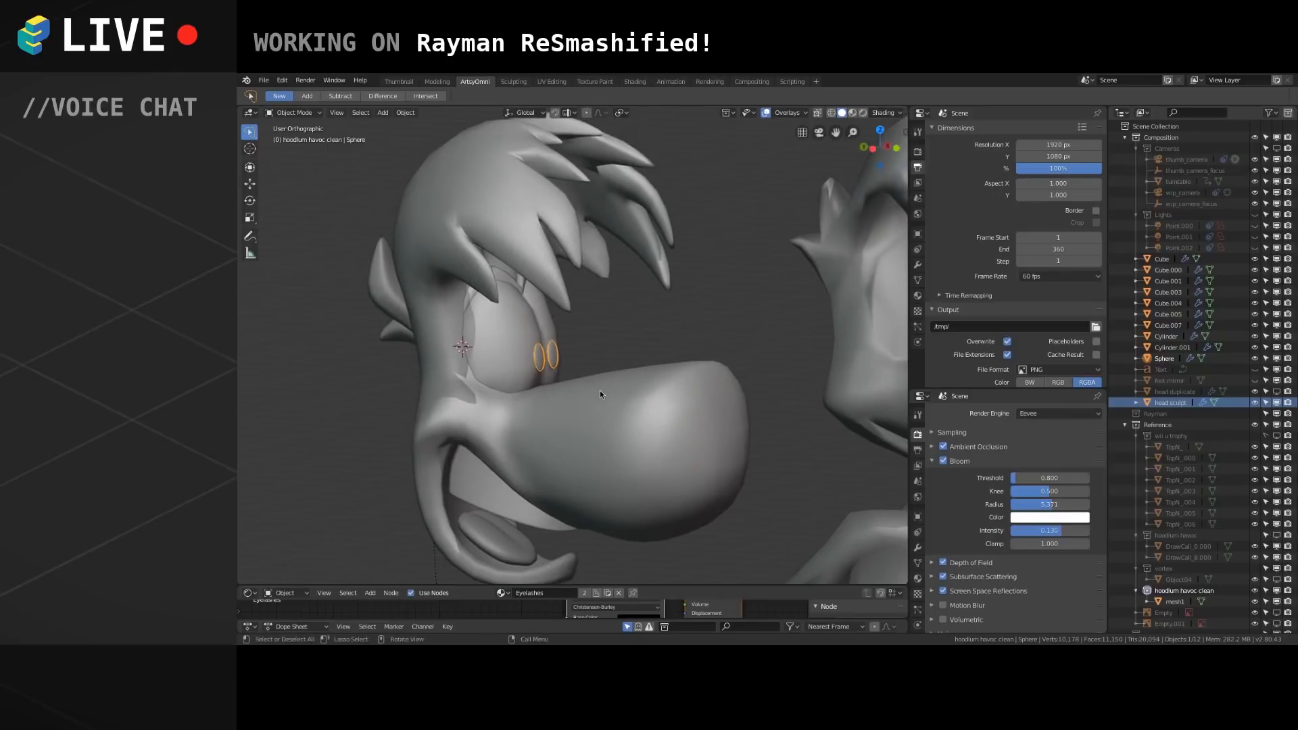
pyautogui.moveTo(561, 363); pyautogui.dragTo(577, 383, button='middle')
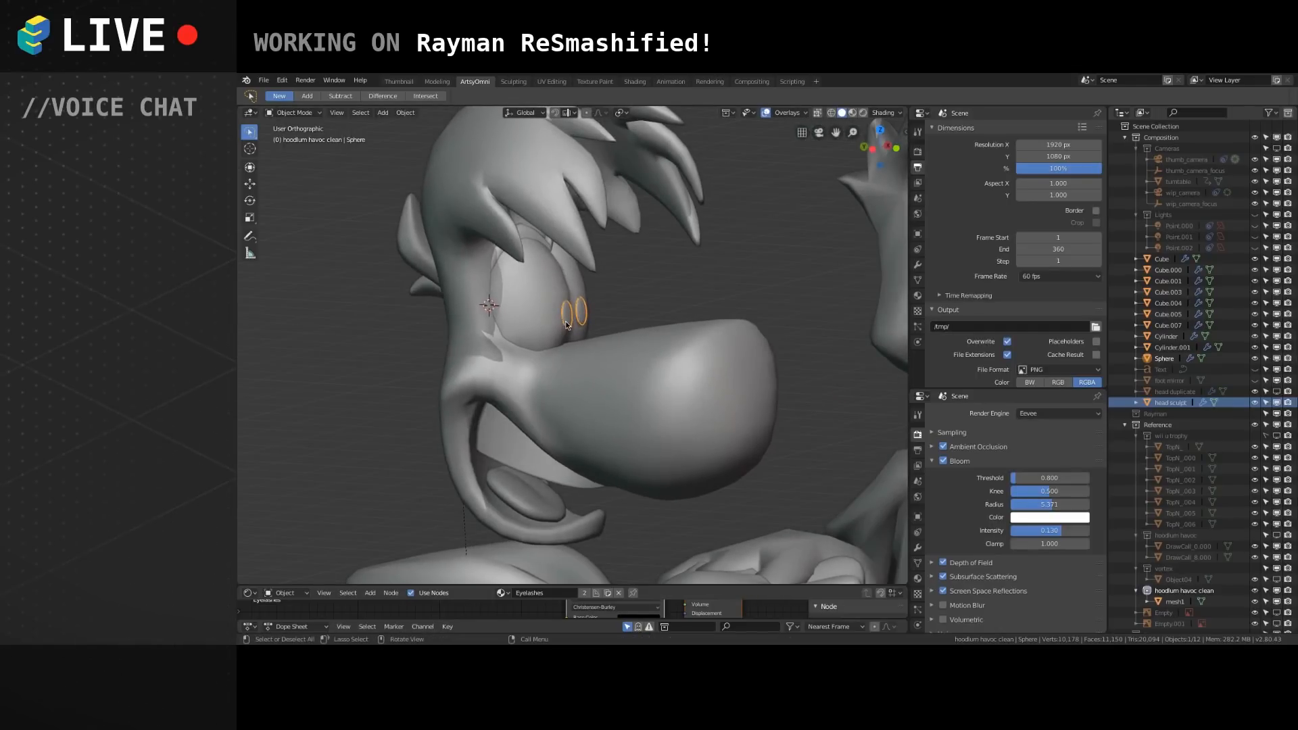
pyautogui.moveTo(571, 352); pyautogui.dragTo(587, 397, button='middle')
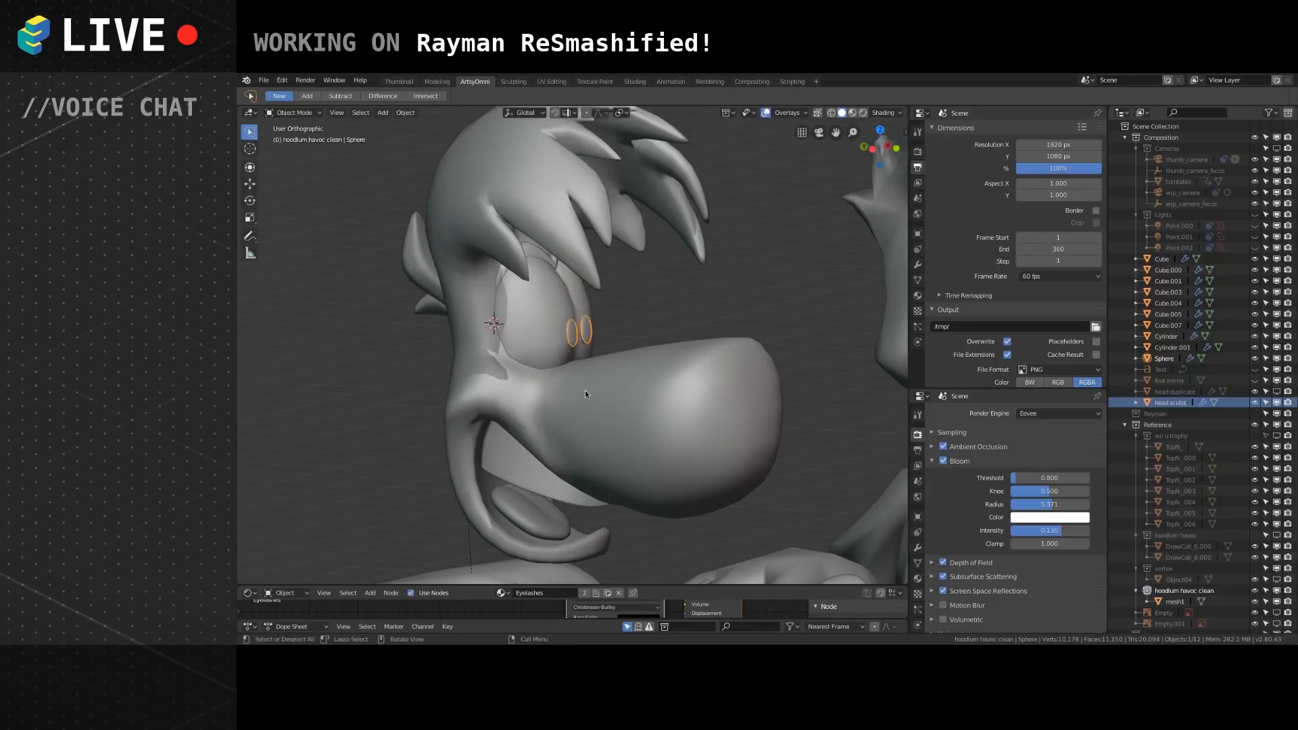
# Select the head sculpt object and inspect its cheek and mouth from the side and three-quarter front.
pyautogui.click(698, 418)
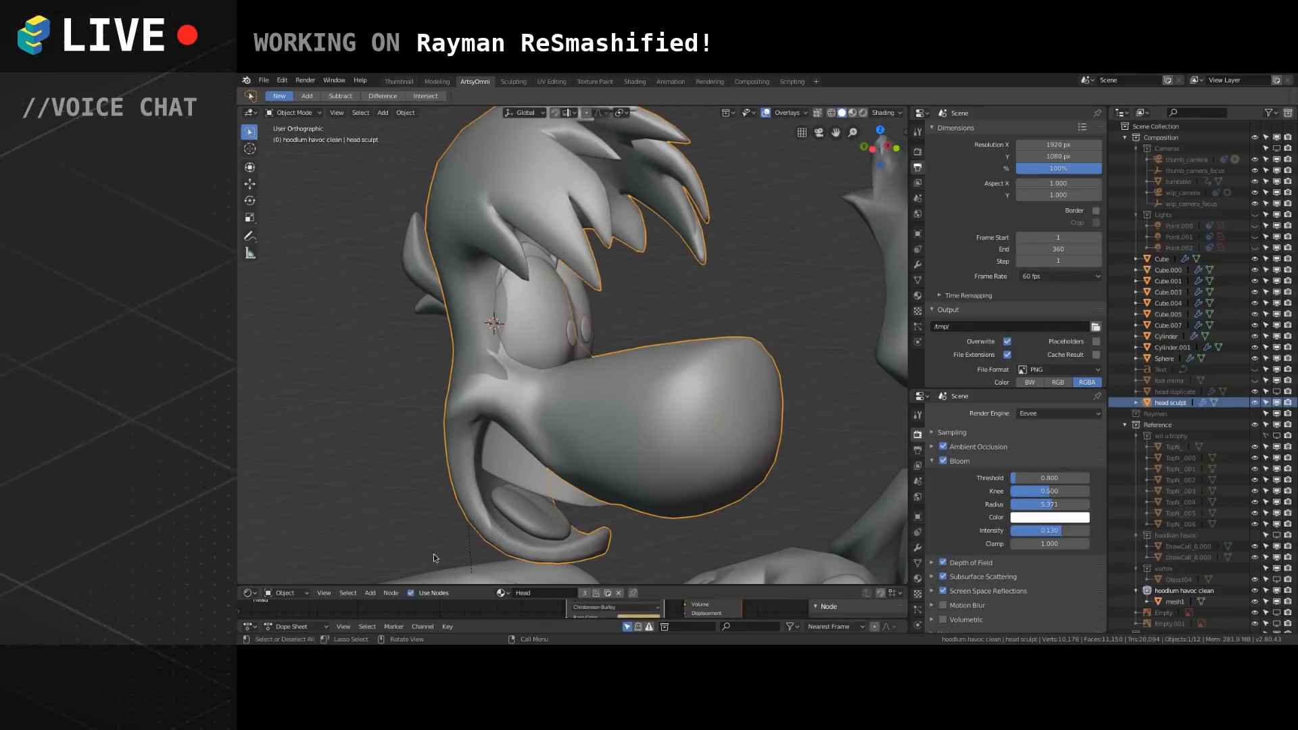
pyautogui.moveTo(553, 403); pyautogui.dragTo(587, 236, button='middle')
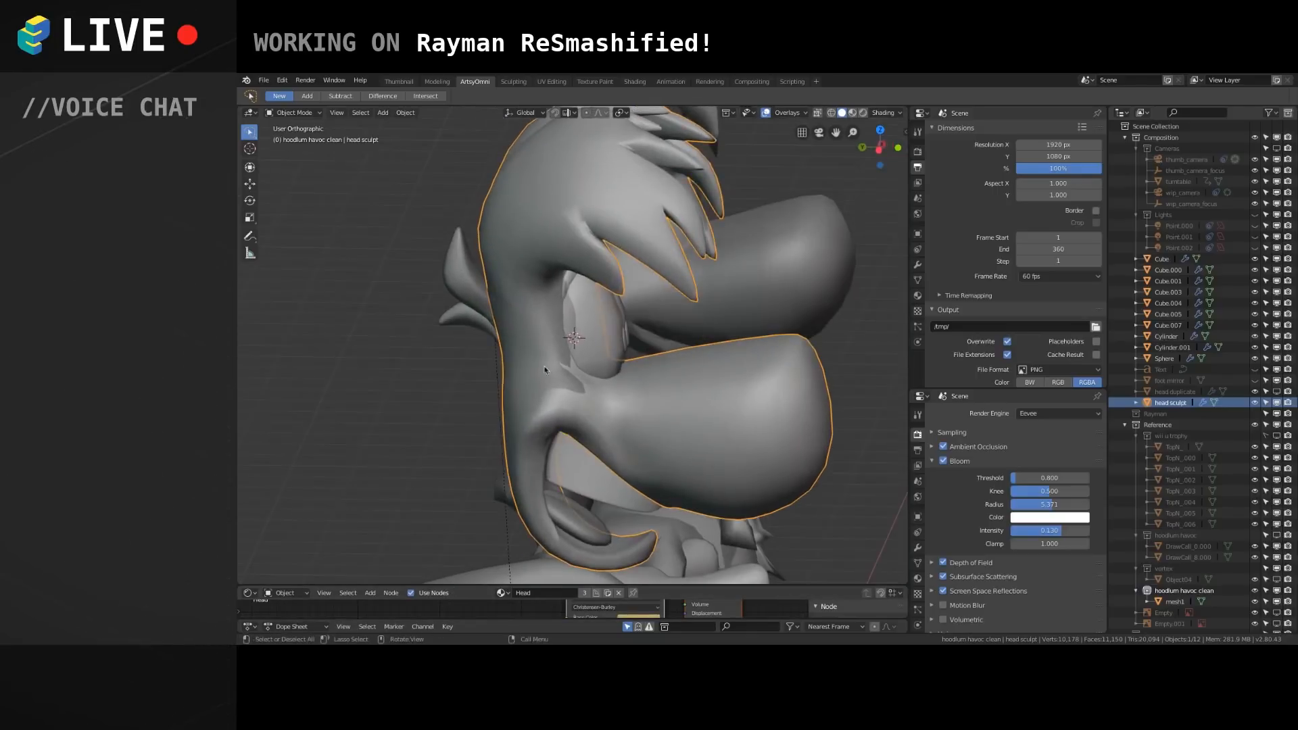
pyautogui.moveTo(521, 442); pyautogui.dragTo(536, 403, button='middle')
pyautogui.click(311, 113)
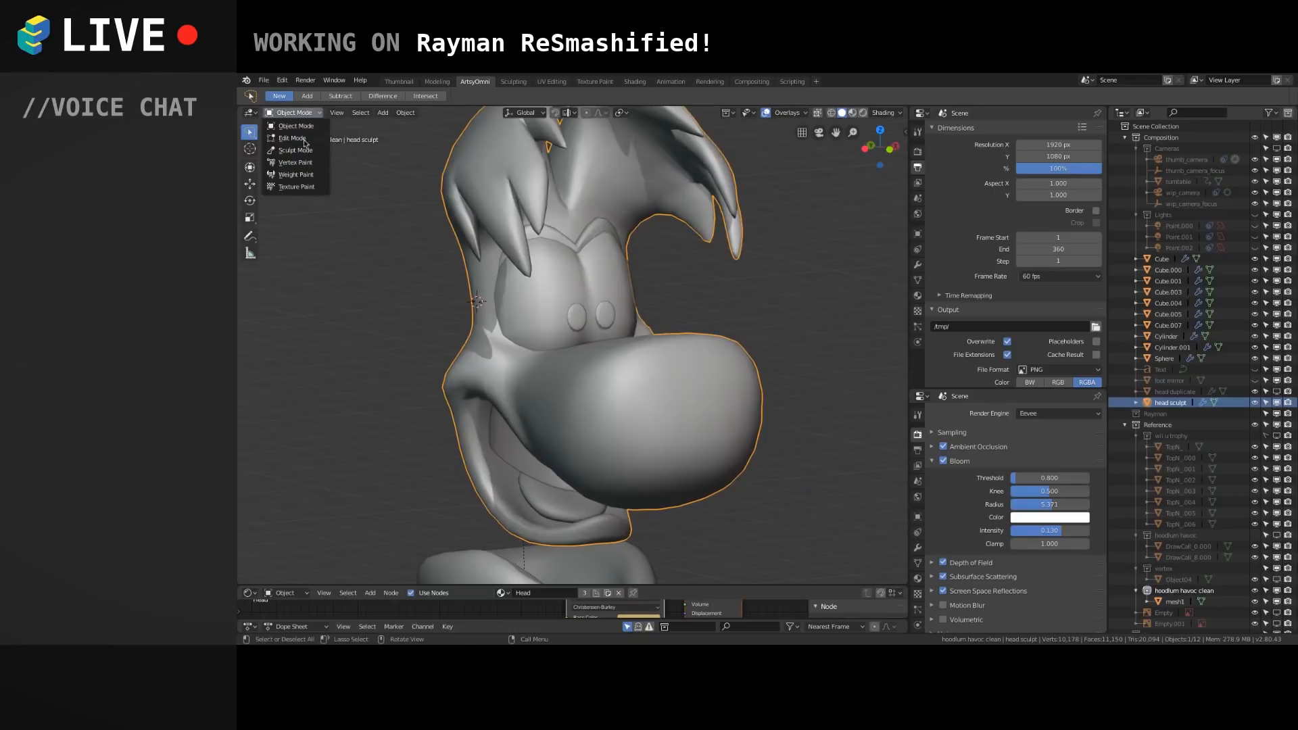
pyautogui.click(295, 149)
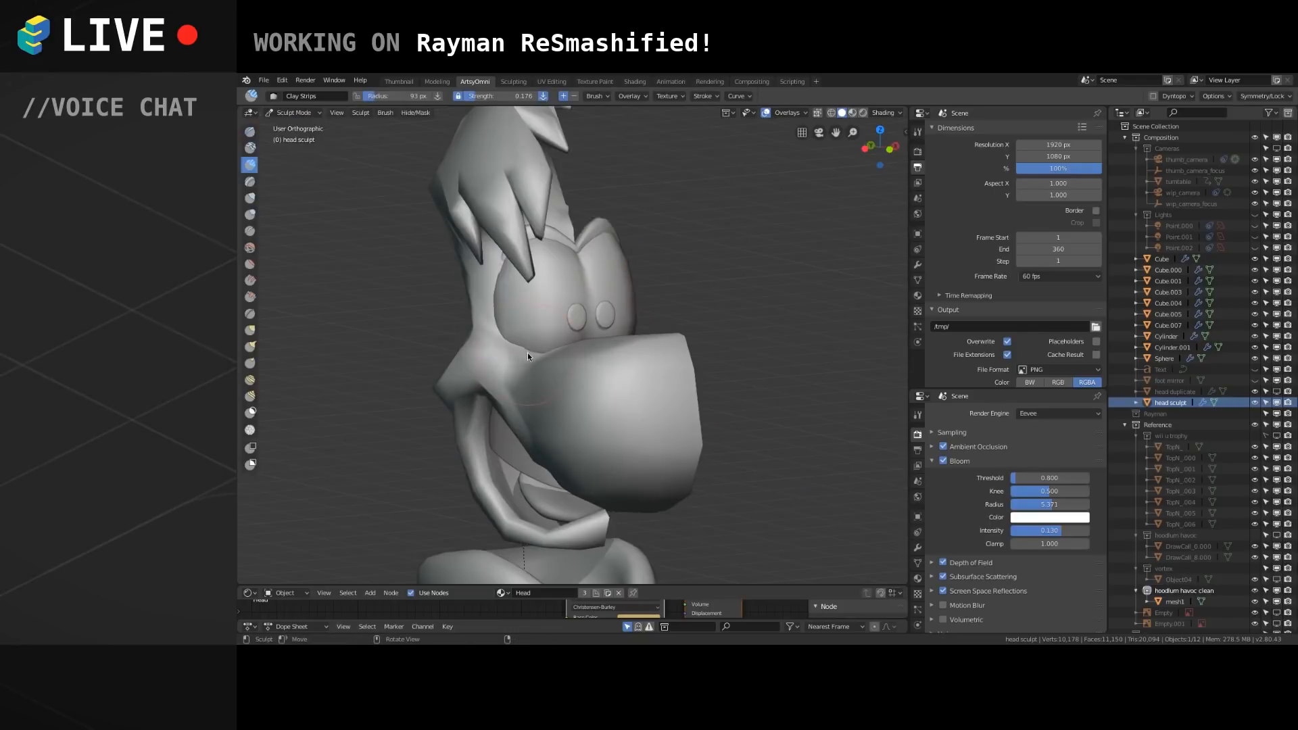
pyautogui.click(295, 112)
pyautogui.click(296, 125)
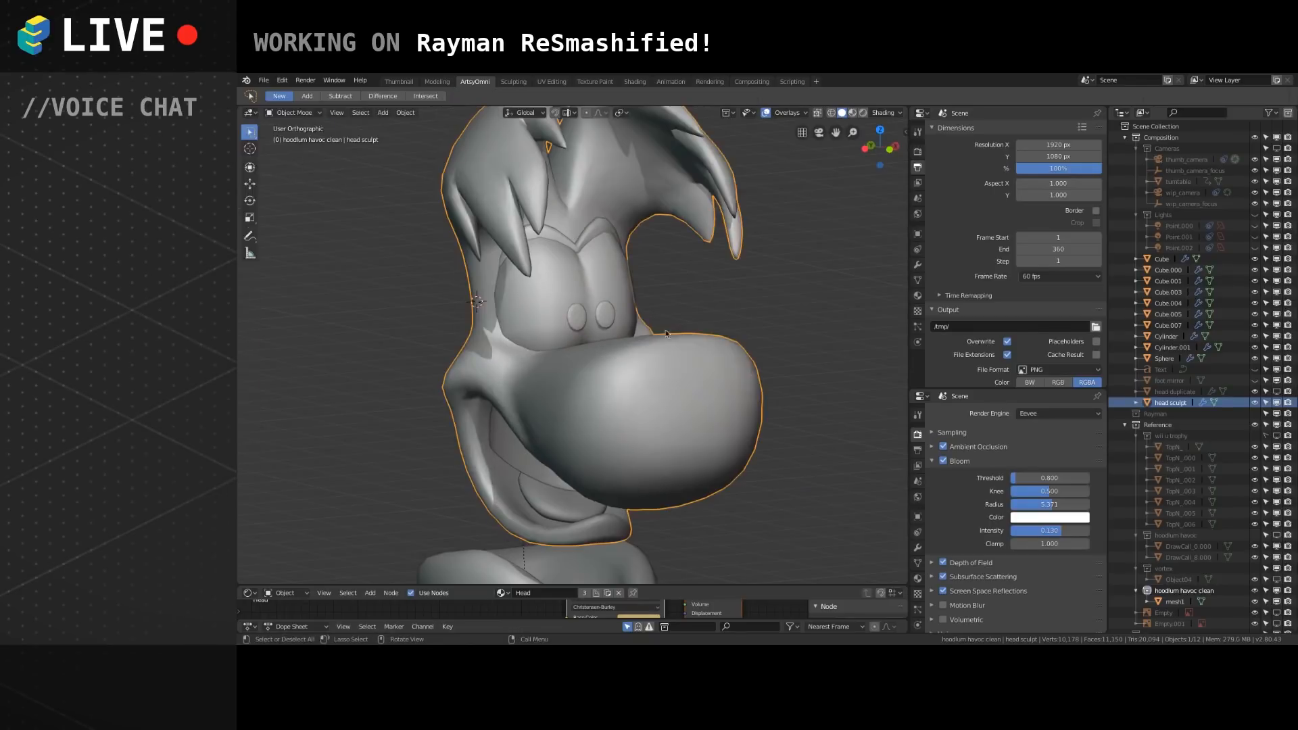
# Apply the Mirror and Subdivision Surface modifiers on the head sculpt object.
pyautogui.click(917, 265)
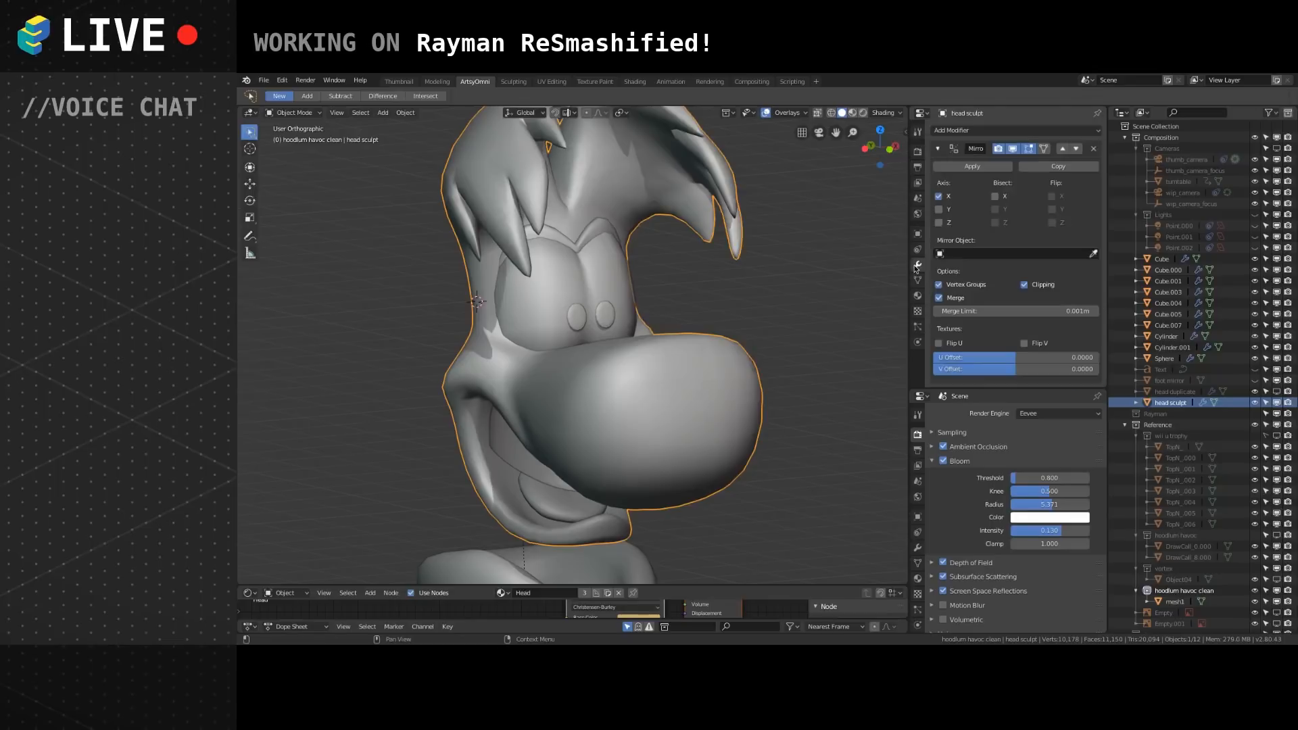
pyautogui.click(973, 166)
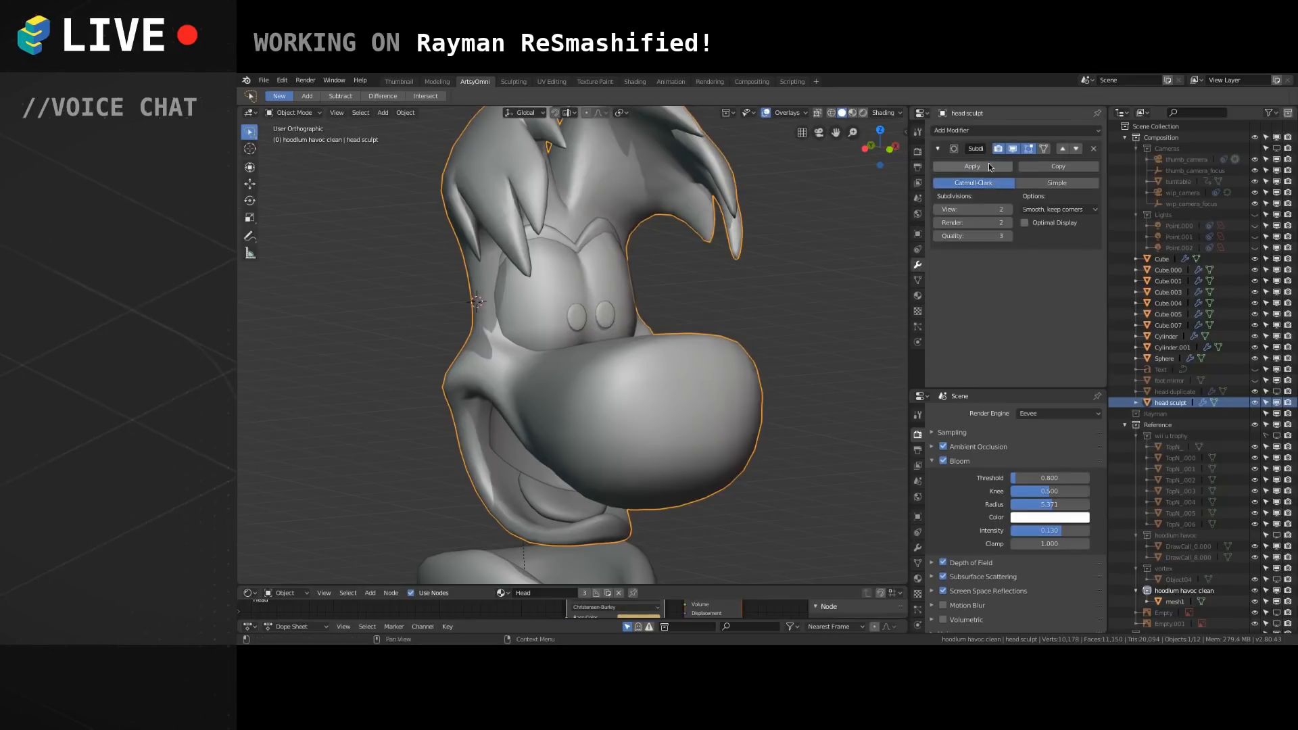
pyautogui.click(983, 166)
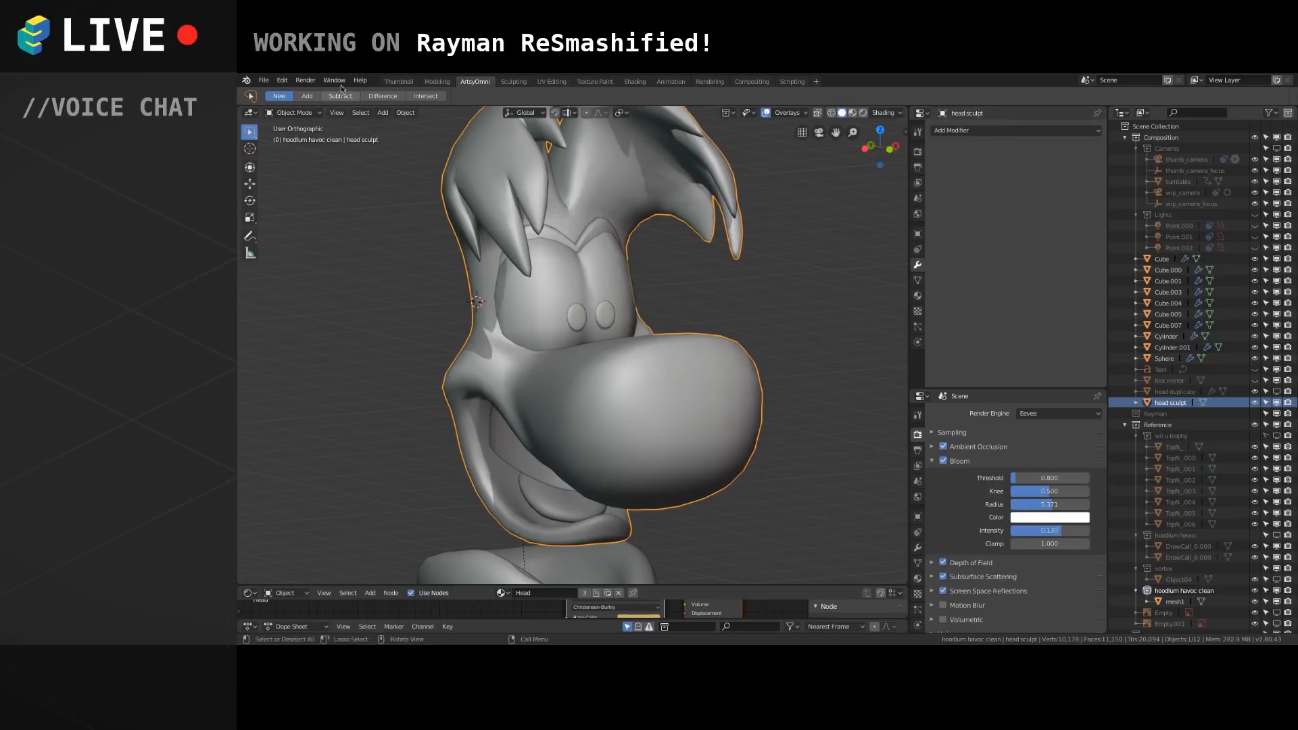
# Enter Sculpt Mode on the head and reduce the Clay Strips brush radius to 33 px.
pyautogui.click(295, 113)
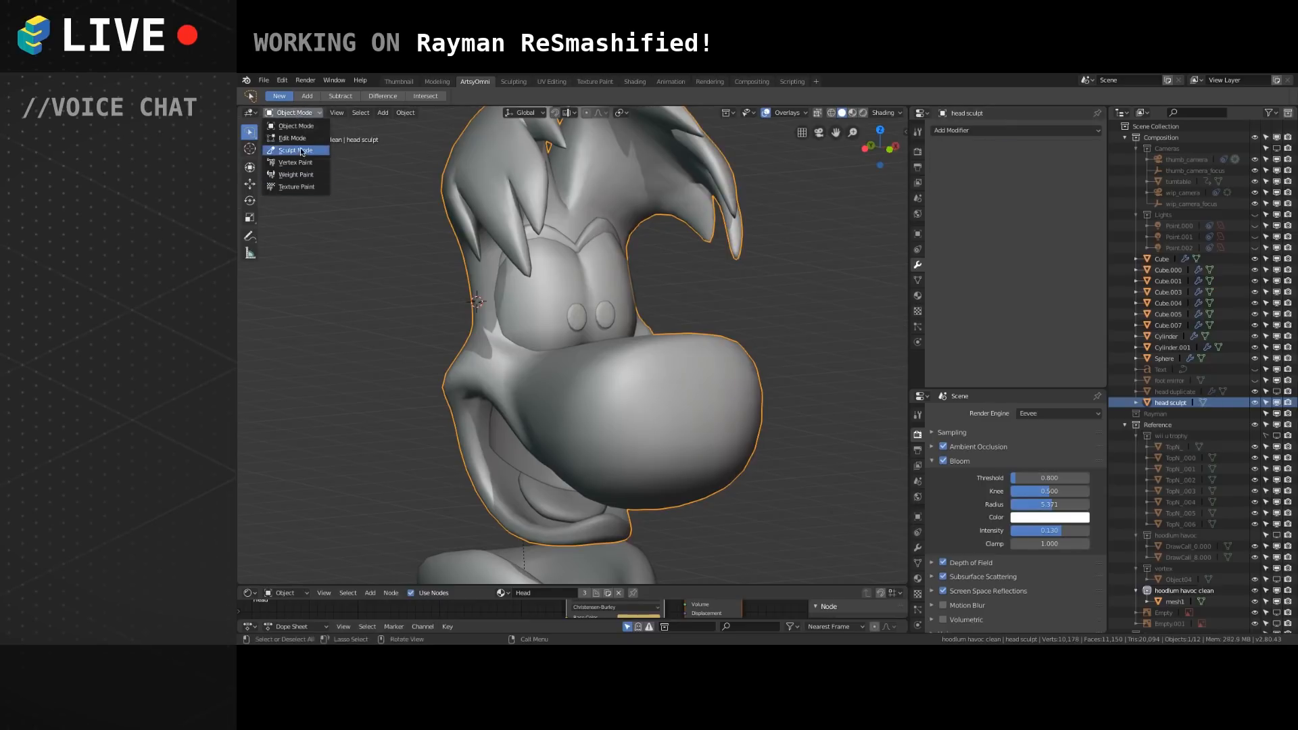
pyautogui.click(298, 150)
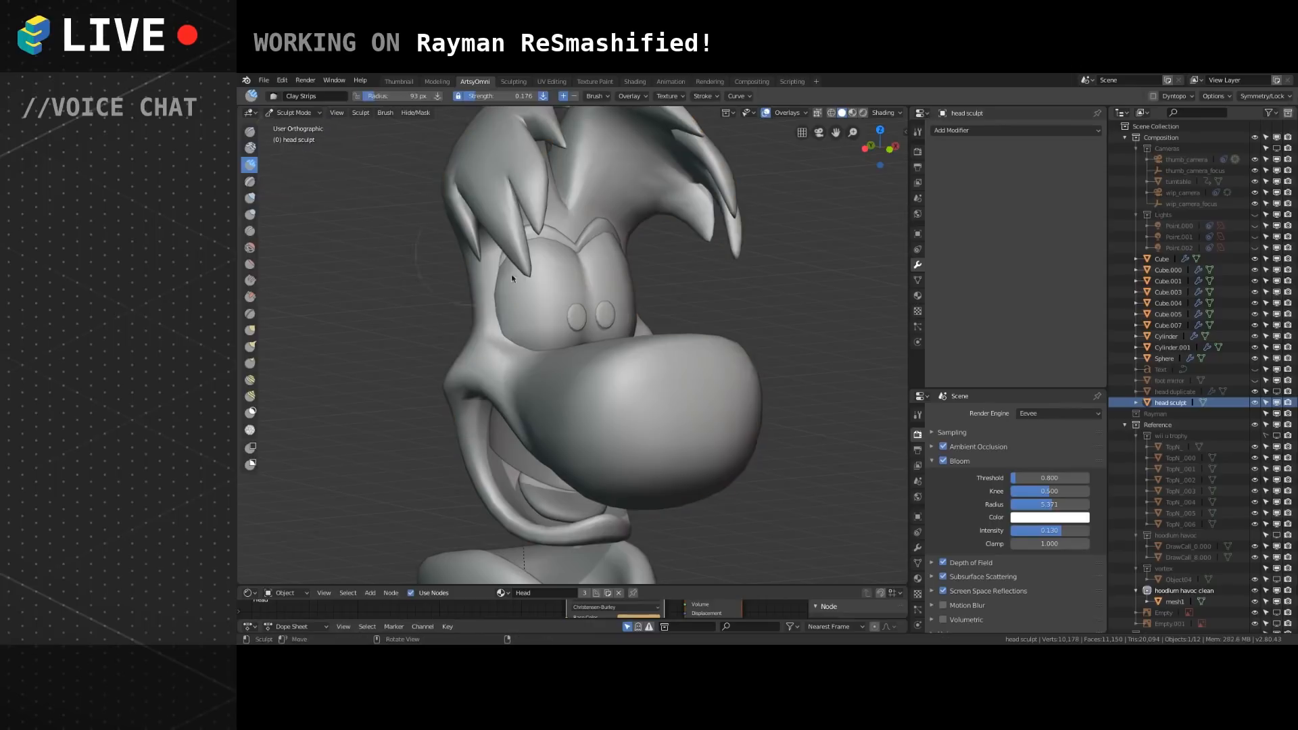
pyautogui.press('[')
pyautogui.moveTo(598, 381)
pyautogui.mouseDown(button='middle')
pyautogui.moveTo(628, 344)
pyautogui.moveTo(594, 374)
pyautogui.moveTo(517, 348)
pyautogui.mouseUp(button='middle')
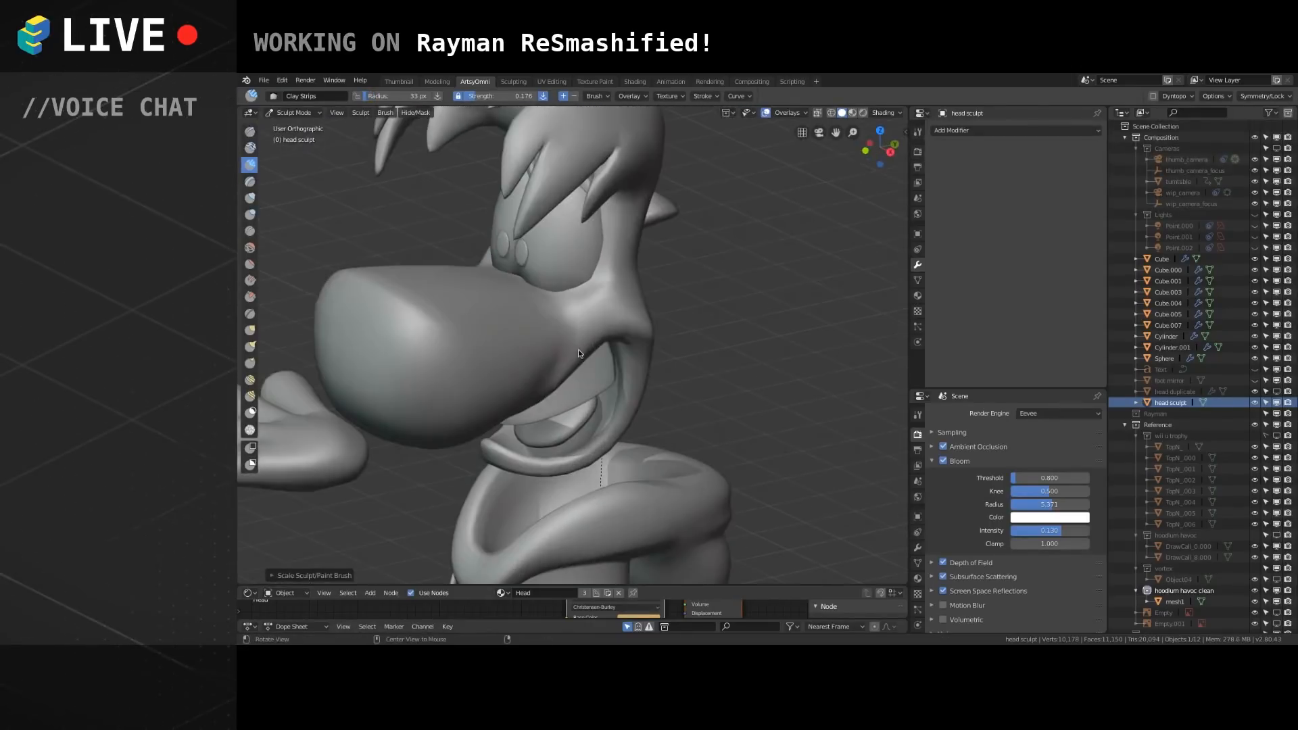
pyautogui.scroll(2, 548, 355)
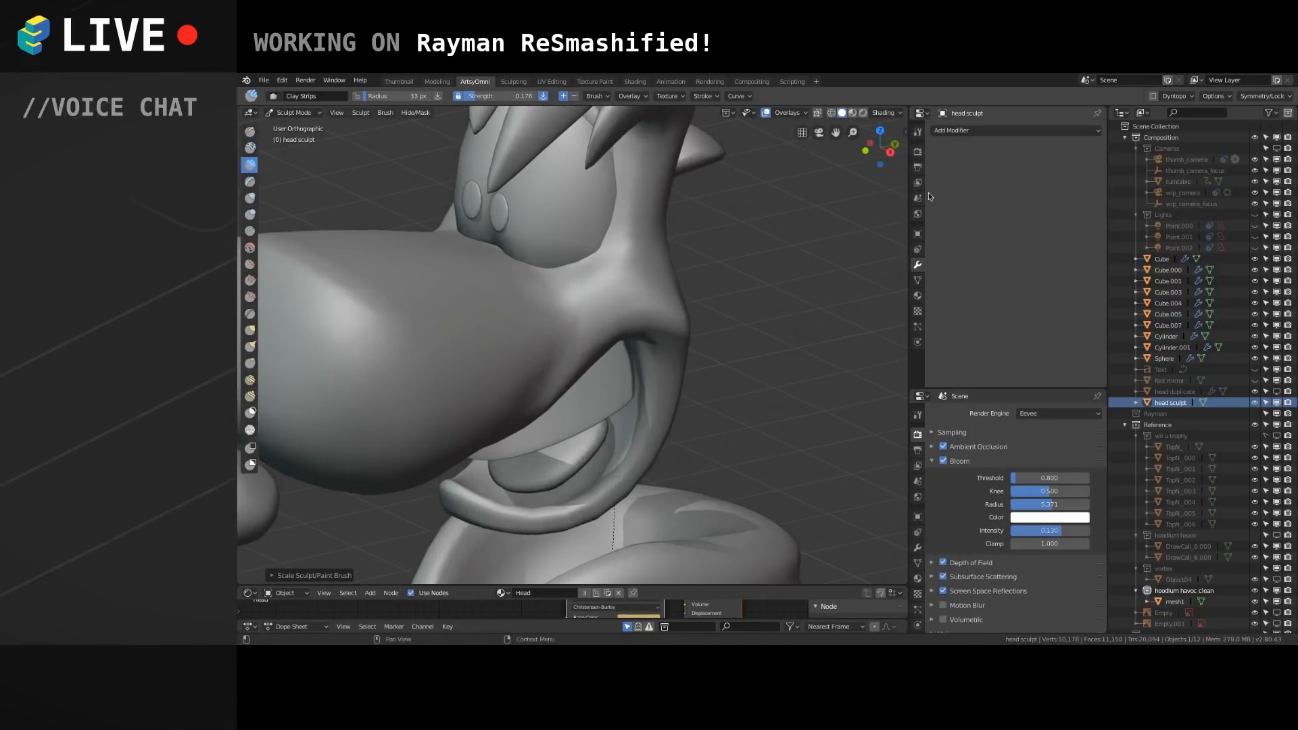
# Enable Dyntopo for the head sculpt in the sculpting tool settings and accept the vertex data warning.
pyautogui.click(917, 131)
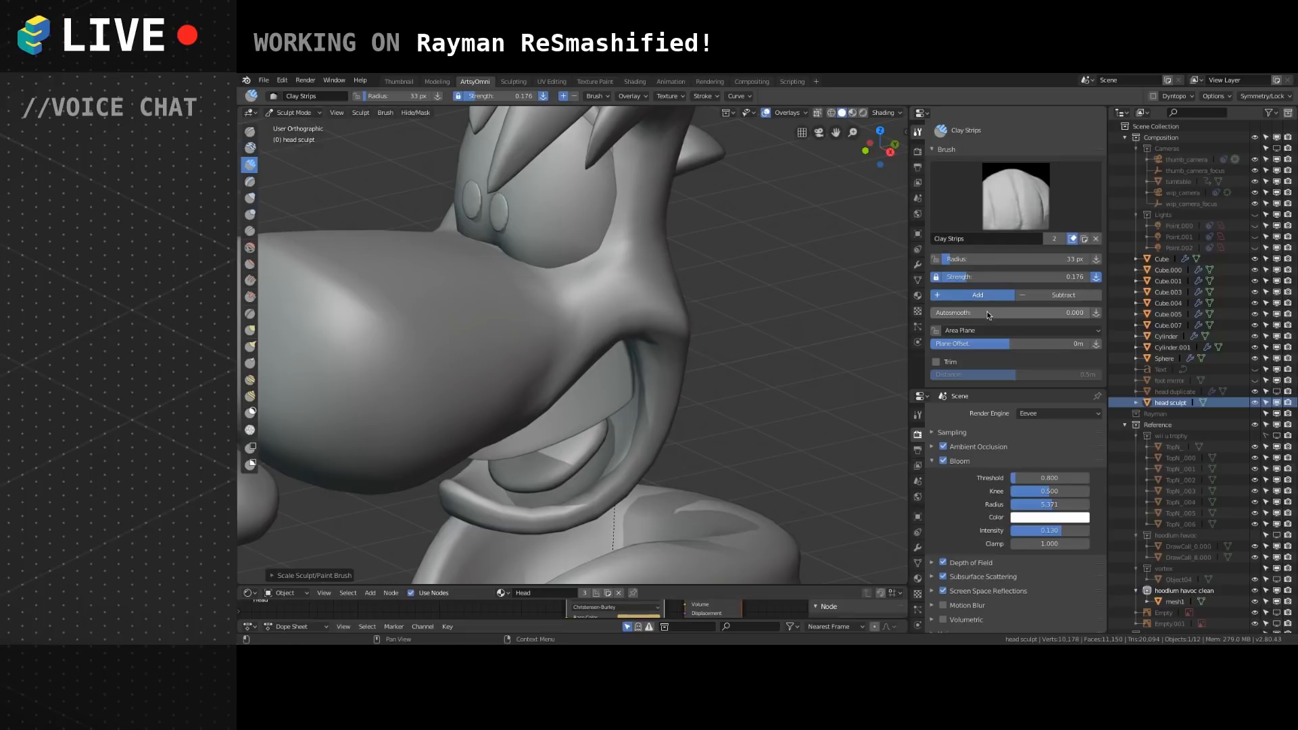
pyautogui.scroll(-3, 991, 320)
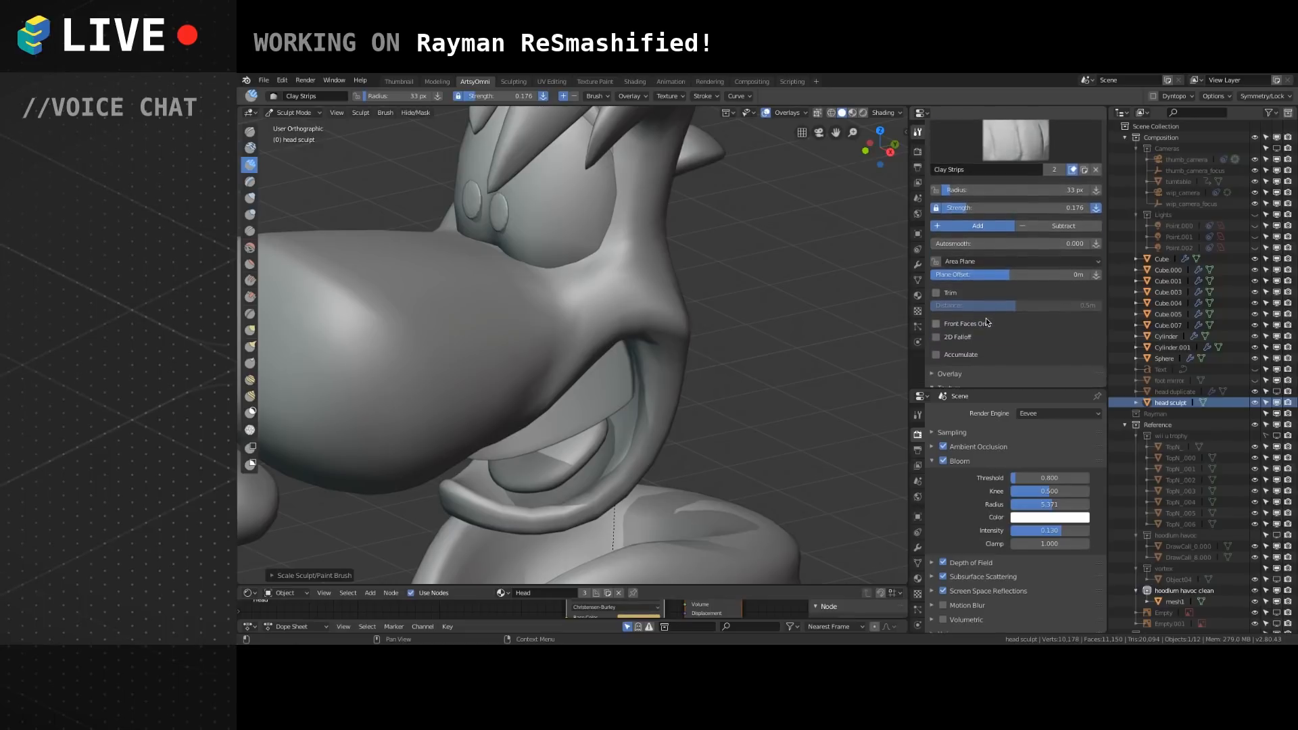
pyautogui.scroll(-3, 987, 323)
pyautogui.scroll(-15, 994, 290)
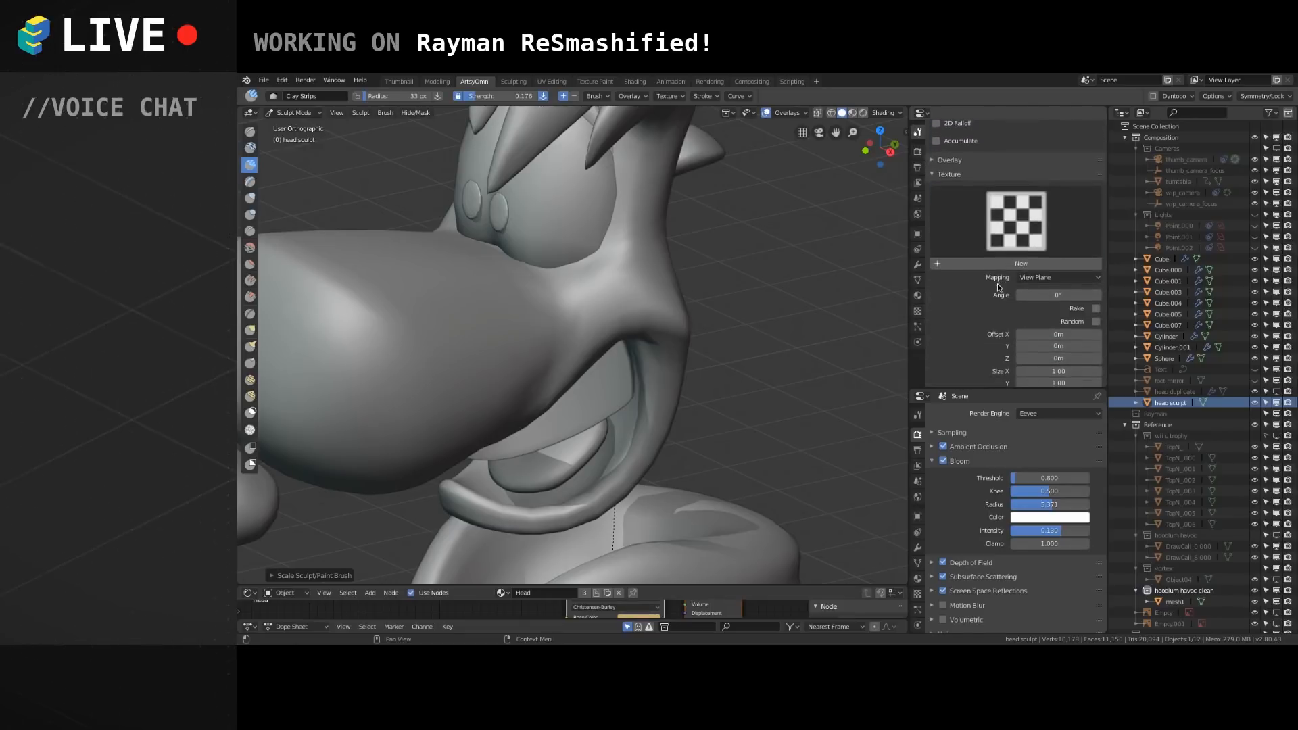
pyautogui.scroll(2, 994, 290)
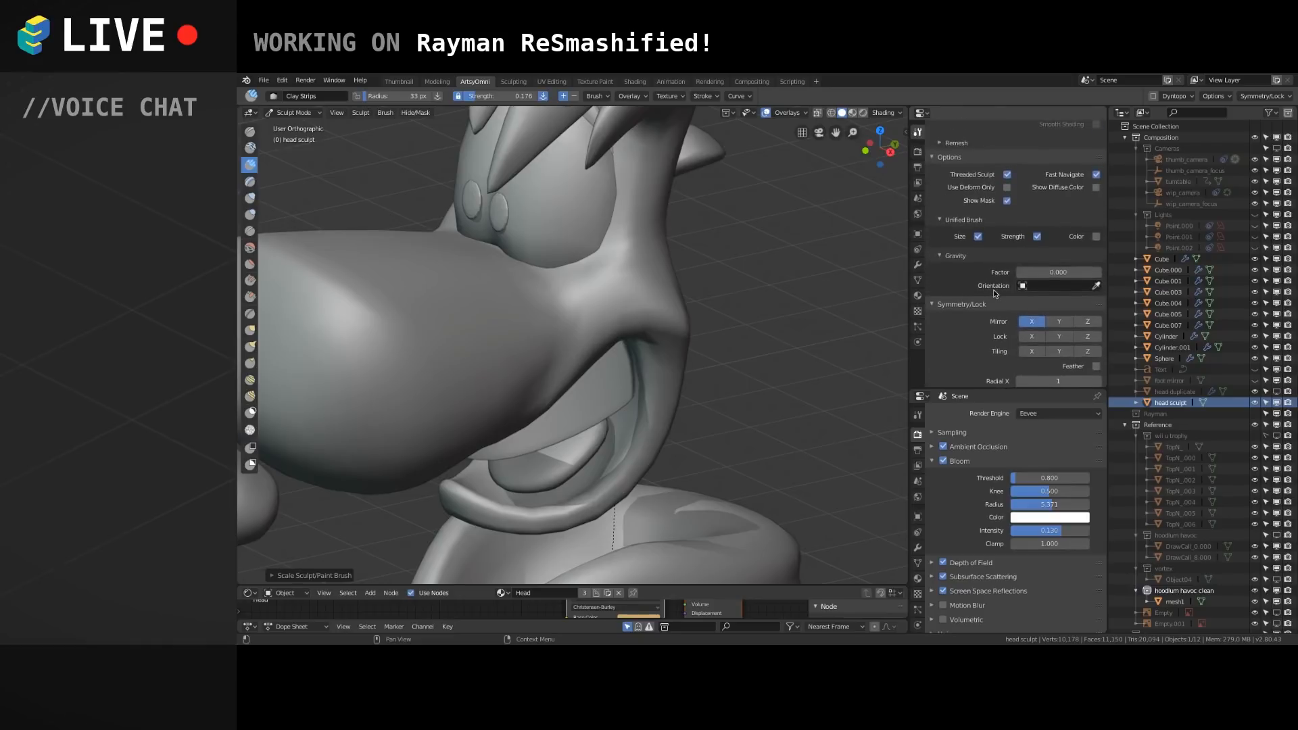
pyautogui.scroll(5, 994, 292)
pyautogui.scroll(1, 994, 295)
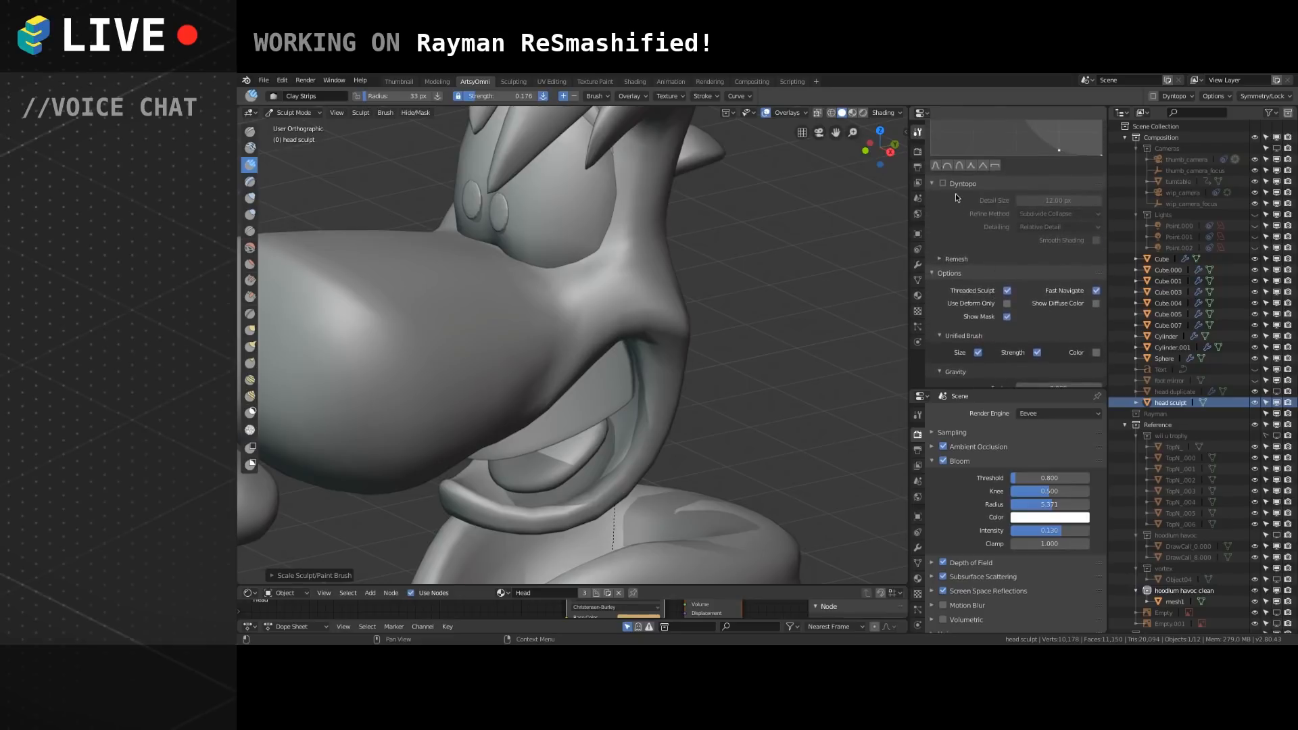
pyautogui.click(944, 184)
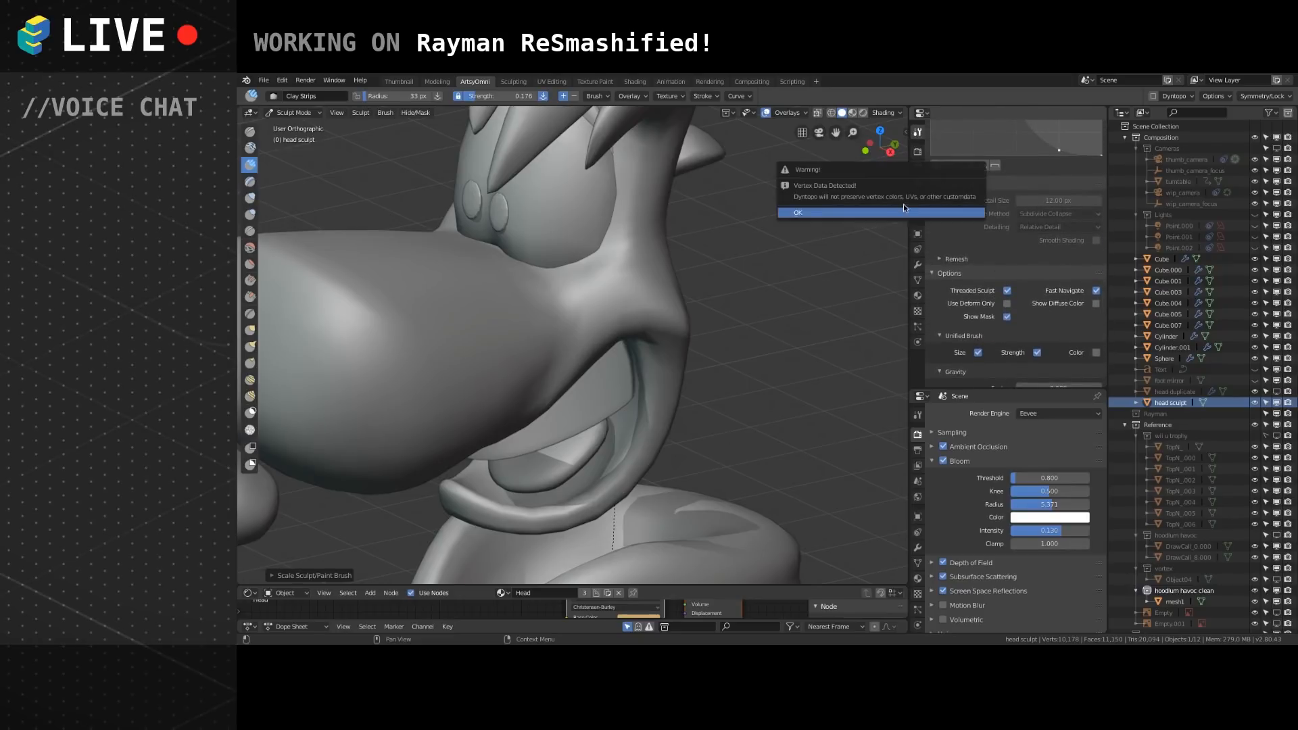
pyautogui.click(908, 209)
# Set the Dyntopo detail size to 3 px, keeping the Subdivide Collapse refine method.
pyautogui.scroll(2, 1001, 223)
pyautogui.click(1062, 232)
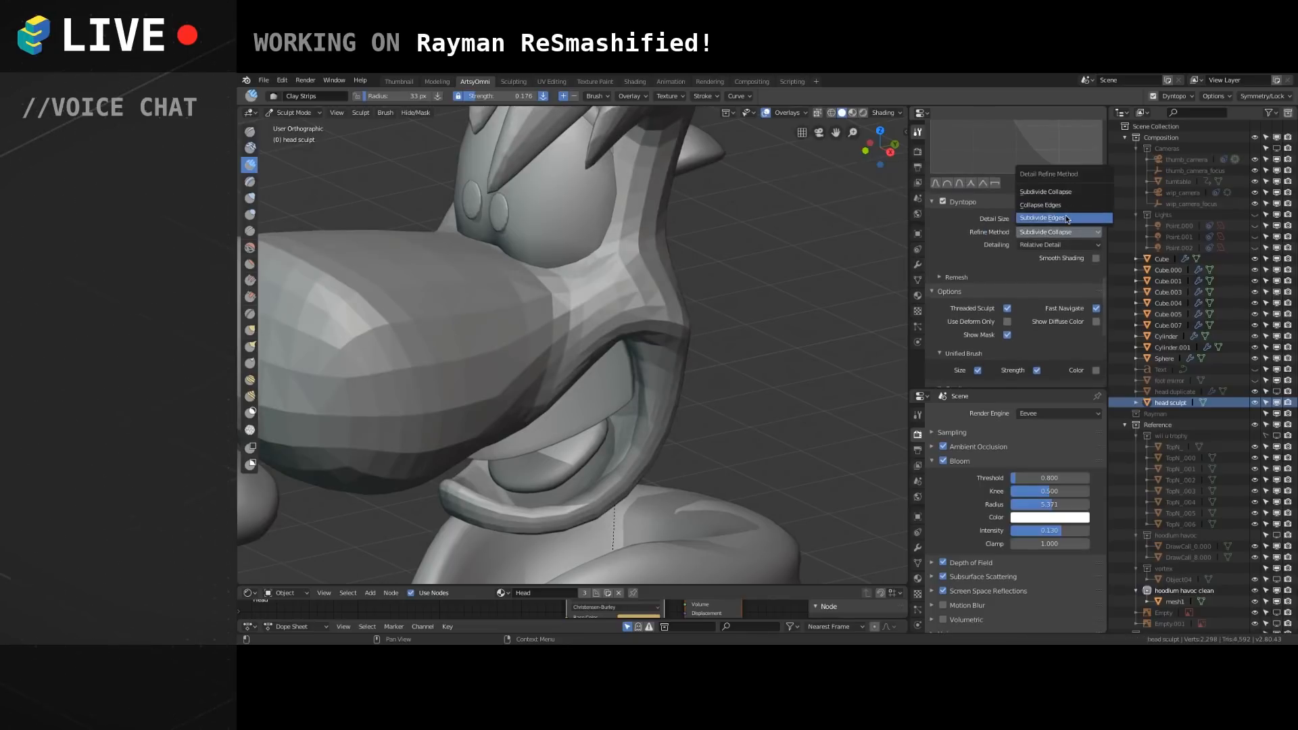
pyautogui.press('Escape')
pyautogui.click(1052, 219)
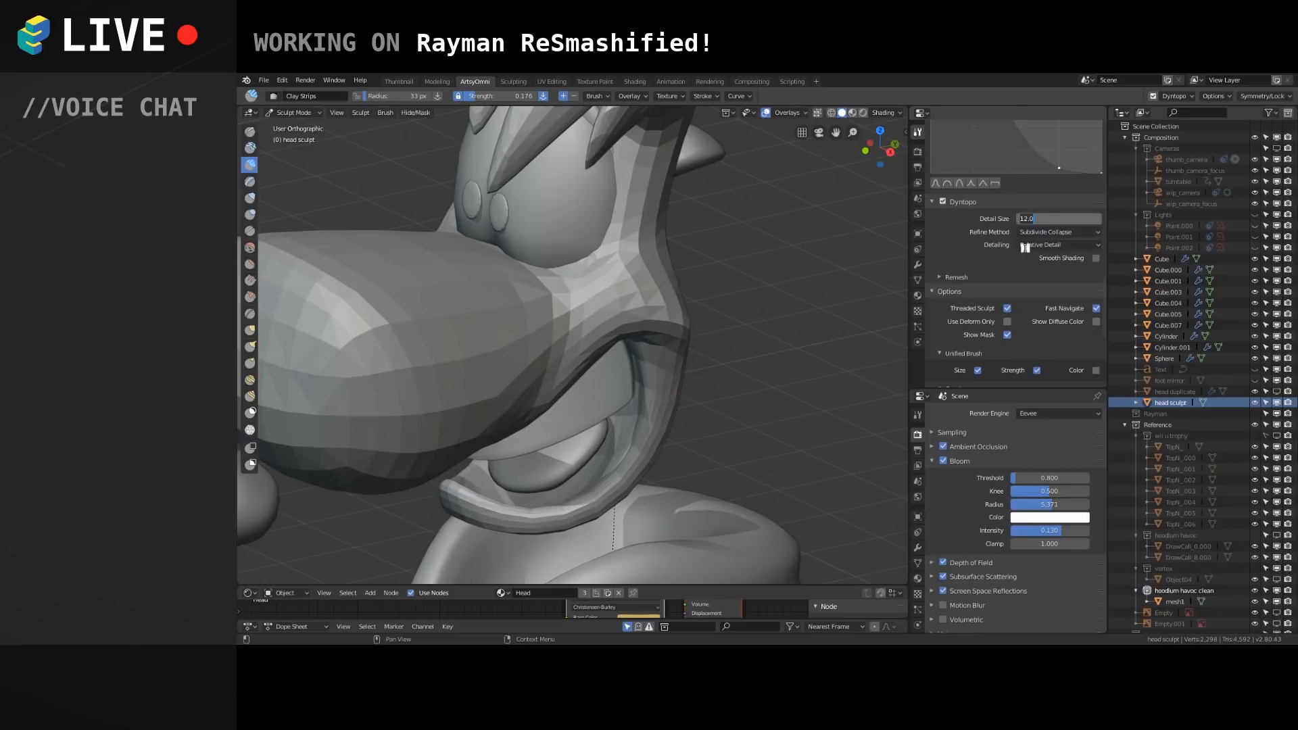
pyautogui.press('Return')
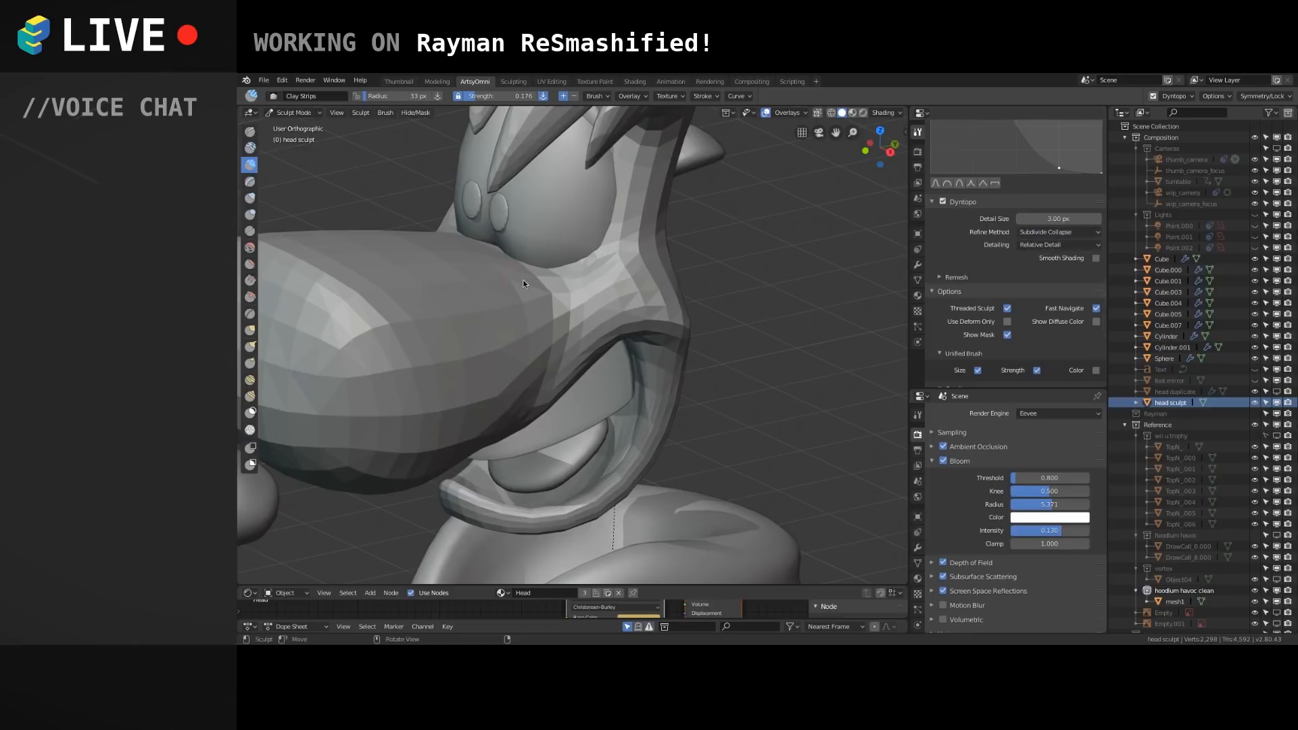
# Build up the cheek between the nose and the corner of the mouth with Clay Strips strokes.
pyautogui.moveTo(532, 299); pyautogui.dragTo(606, 321, button='middle')
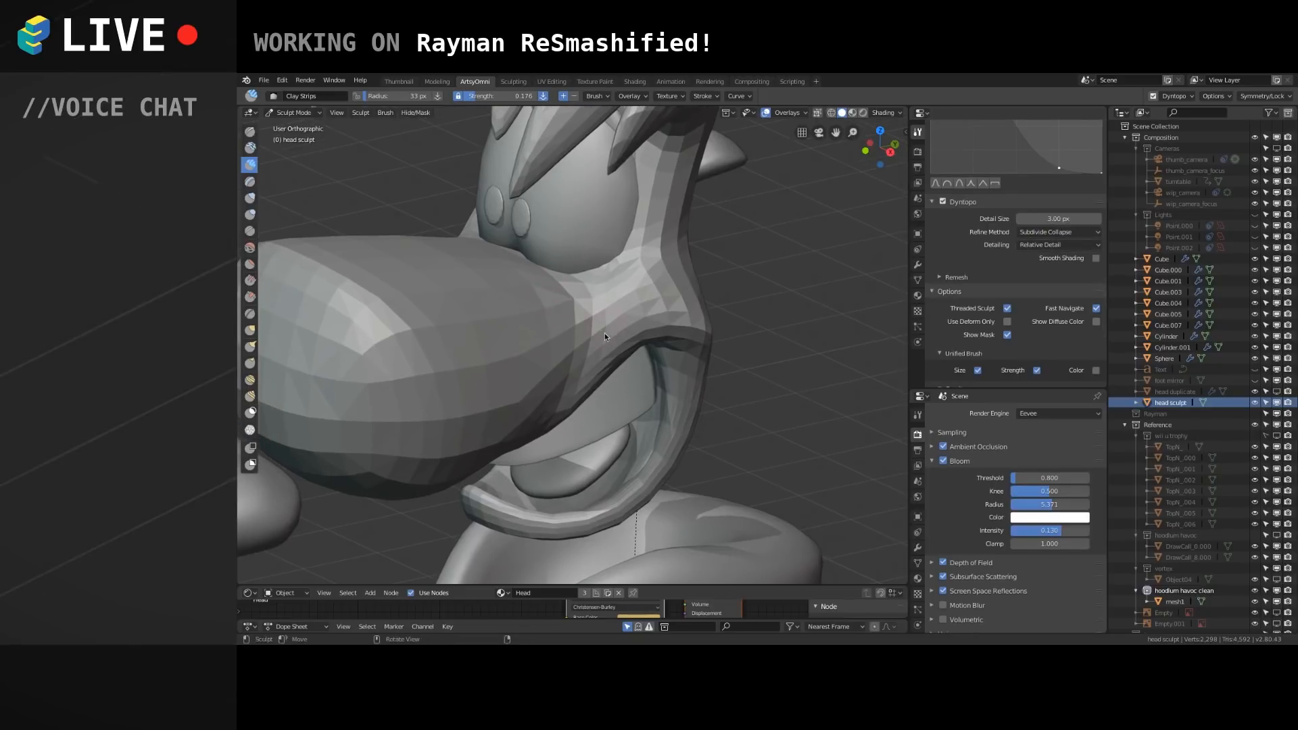
pyautogui.moveTo(635, 318)
pyautogui.mouseDown()
pyautogui.moveTo(595, 349)
pyautogui.moveTo(643, 301)
pyautogui.moveTo(657, 318)
pyautogui.moveTo(656, 287)
pyautogui.mouseUp()
pyautogui.moveTo(628, 334); pyautogui.dragTo(574, 285, button='middle')
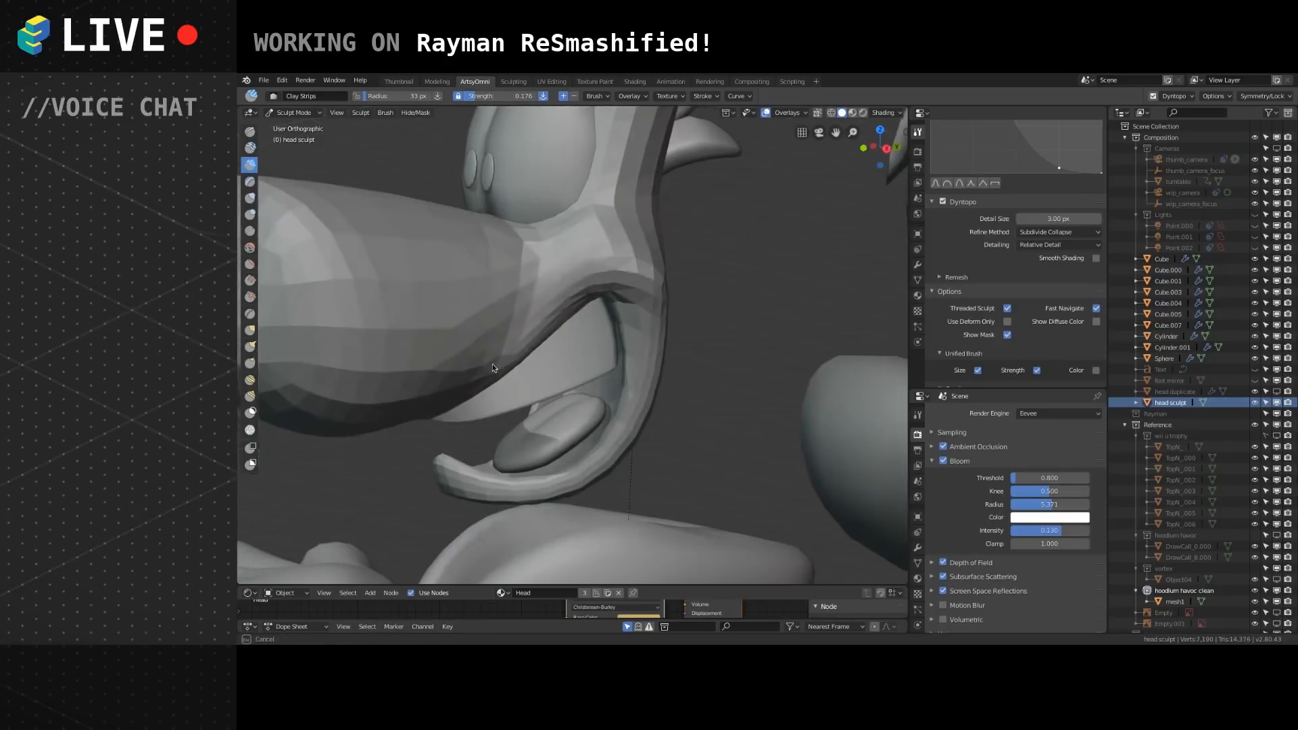
pyautogui.moveTo(578, 261); pyautogui.dragTo(522, 338)
# Raise the Clay Strips strength to 0.912 and sculpt the cheek fold around the mouth corner.
pyautogui.moveTo(482, 98); pyautogui.dragTo(529, 97)
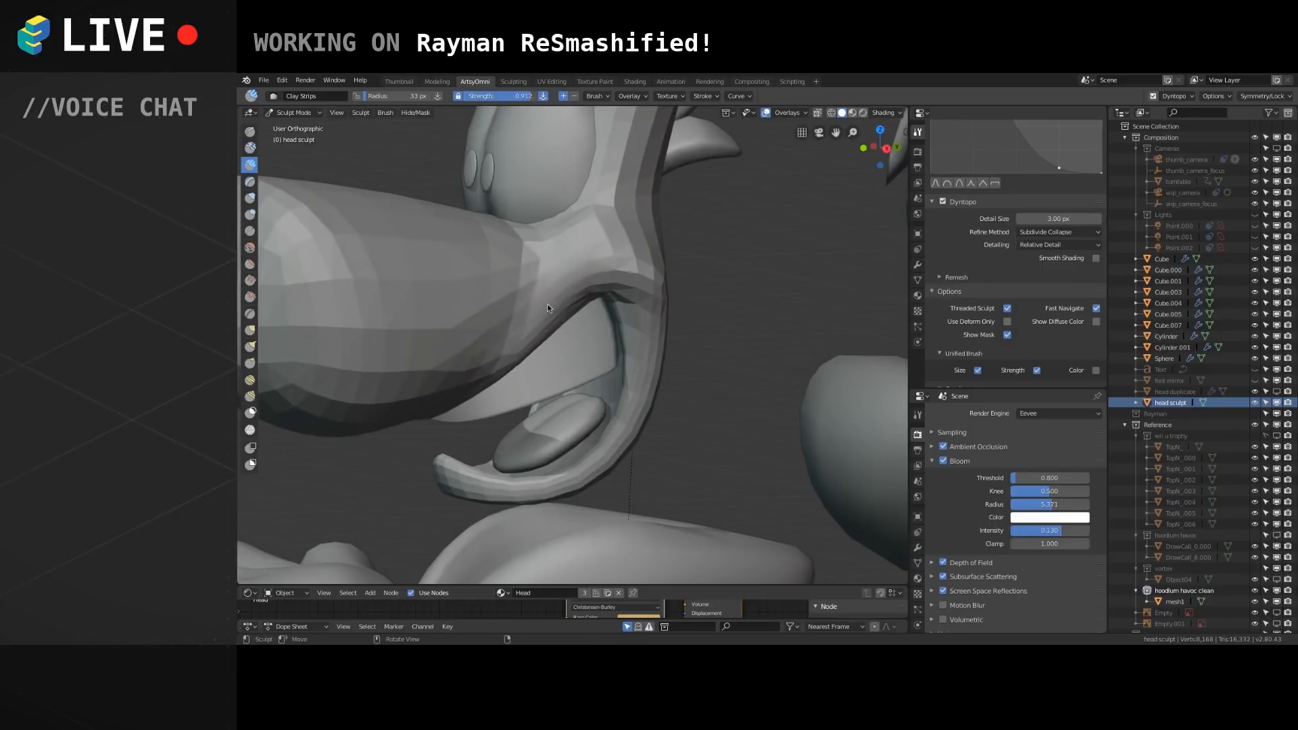
pyautogui.moveTo(553, 314)
pyautogui.mouseDown()
pyautogui.moveTo(562, 281)
pyautogui.moveTo(630, 261)
pyautogui.mouseUp()
pyautogui.moveTo(641, 316); pyautogui.dragTo(582, 280, button='middle')
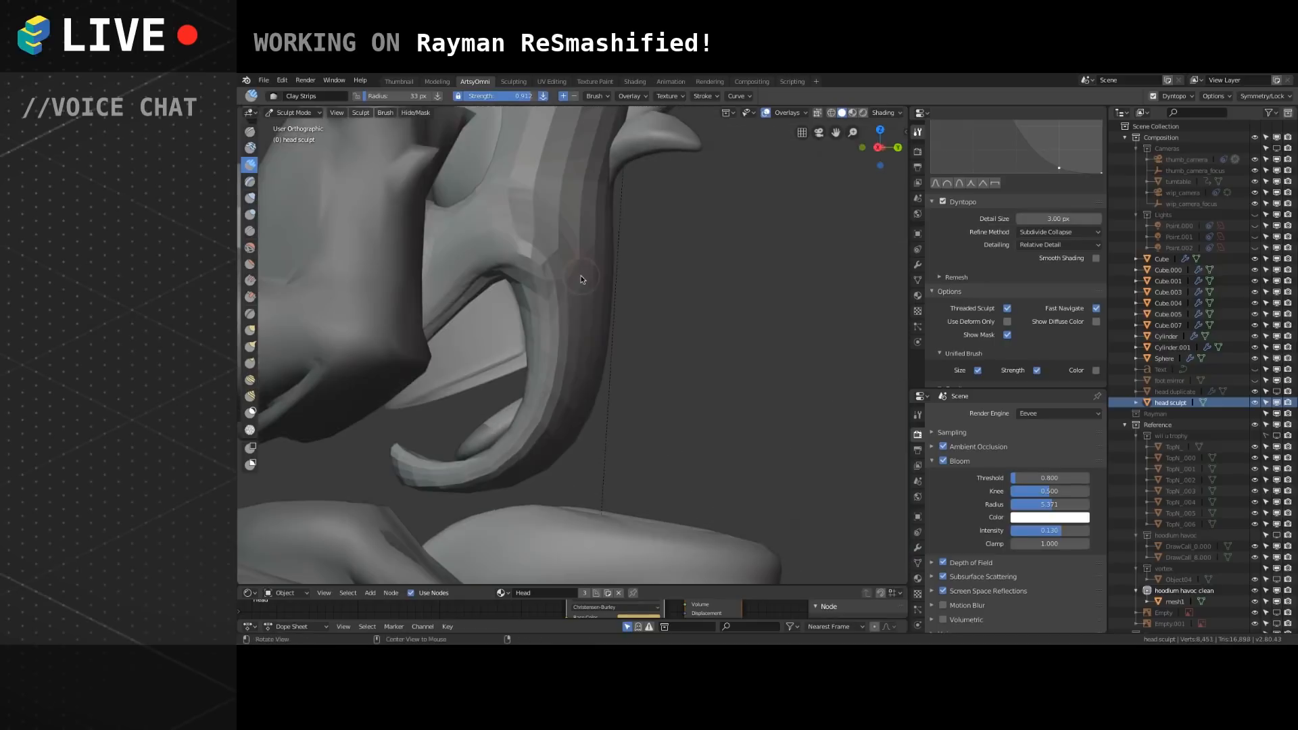
pyautogui.moveTo(521, 250)
pyautogui.mouseDown(button='middle')
pyautogui.moveTo(595, 298)
pyautogui.moveTo(584, 312)
pyautogui.mouseUp(button='middle')
pyautogui.moveTo(583, 323); pyautogui.dragTo(599, 384)
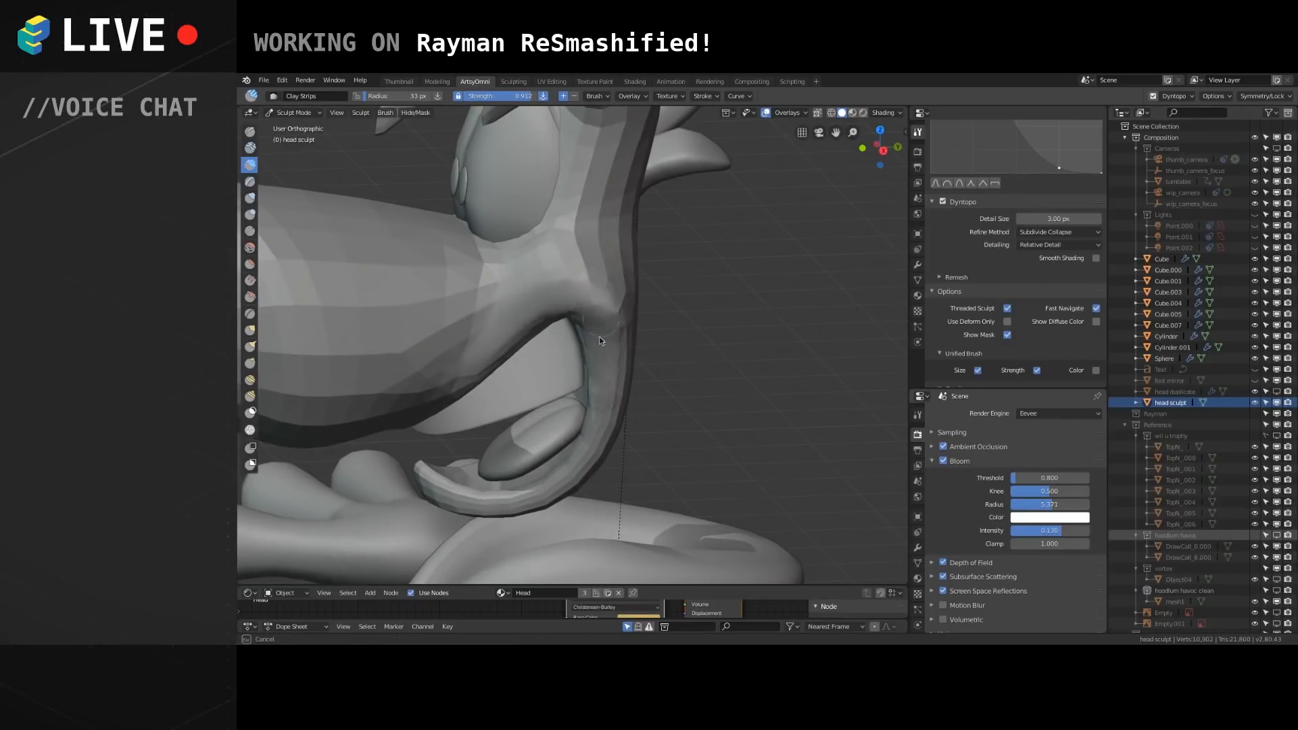
# Sculpt the upper lip edge beneath the cheek and the side of the mouth down to the jaw.
pyautogui.moveTo(590, 302); pyautogui.dragTo(573, 276, button='middle')
pyautogui.moveTo(463, 294); pyautogui.dragTo(530, 242)
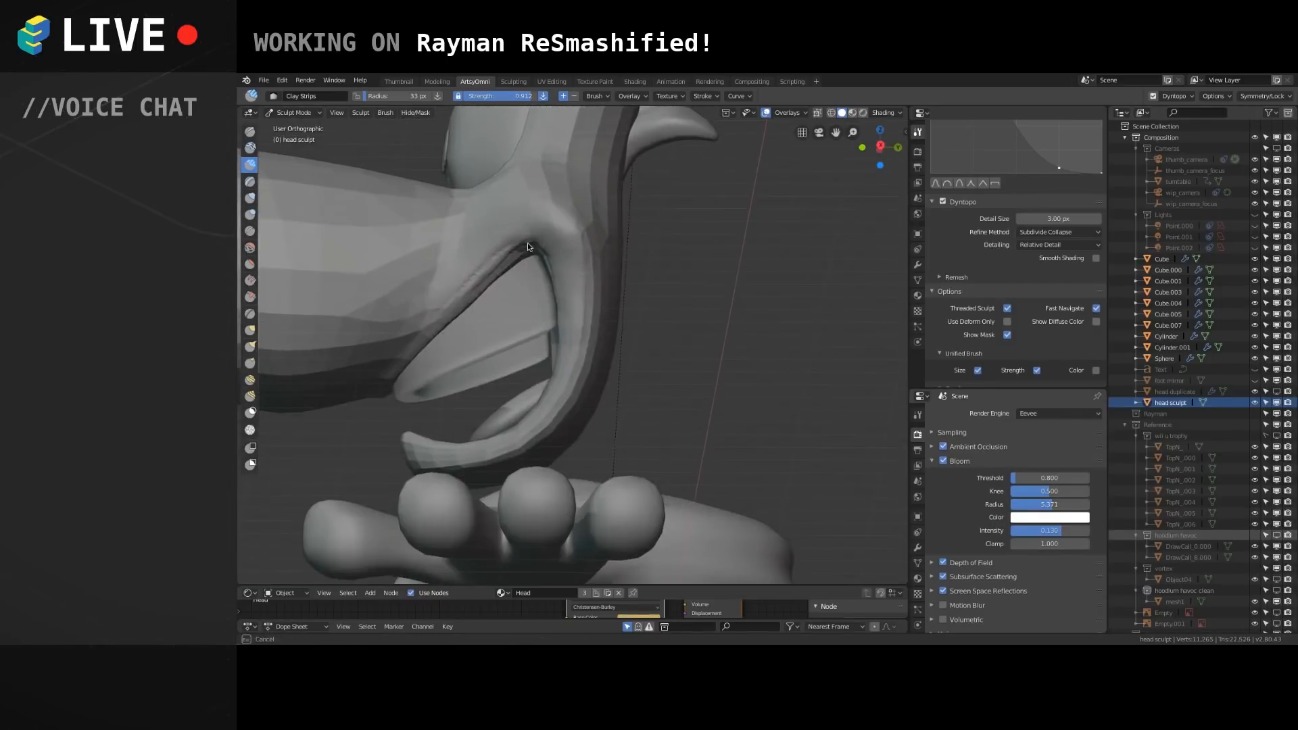
pyautogui.moveTo(590, 233)
pyautogui.mouseDown(button='middle')
pyautogui.moveTo(682, 355)
pyautogui.moveTo(553, 296)
pyautogui.moveTo(544, 362)
pyautogui.mouseUp(button='middle')
pyautogui.moveTo(522, 386)
pyautogui.mouseDown()
pyautogui.moveTo(595, 322)
pyautogui.moveTo(603, 246)
pyautogui.moveTo(533, 391)
pyautogui.moveTo(603, 325)
pyautogui.mouseUp()
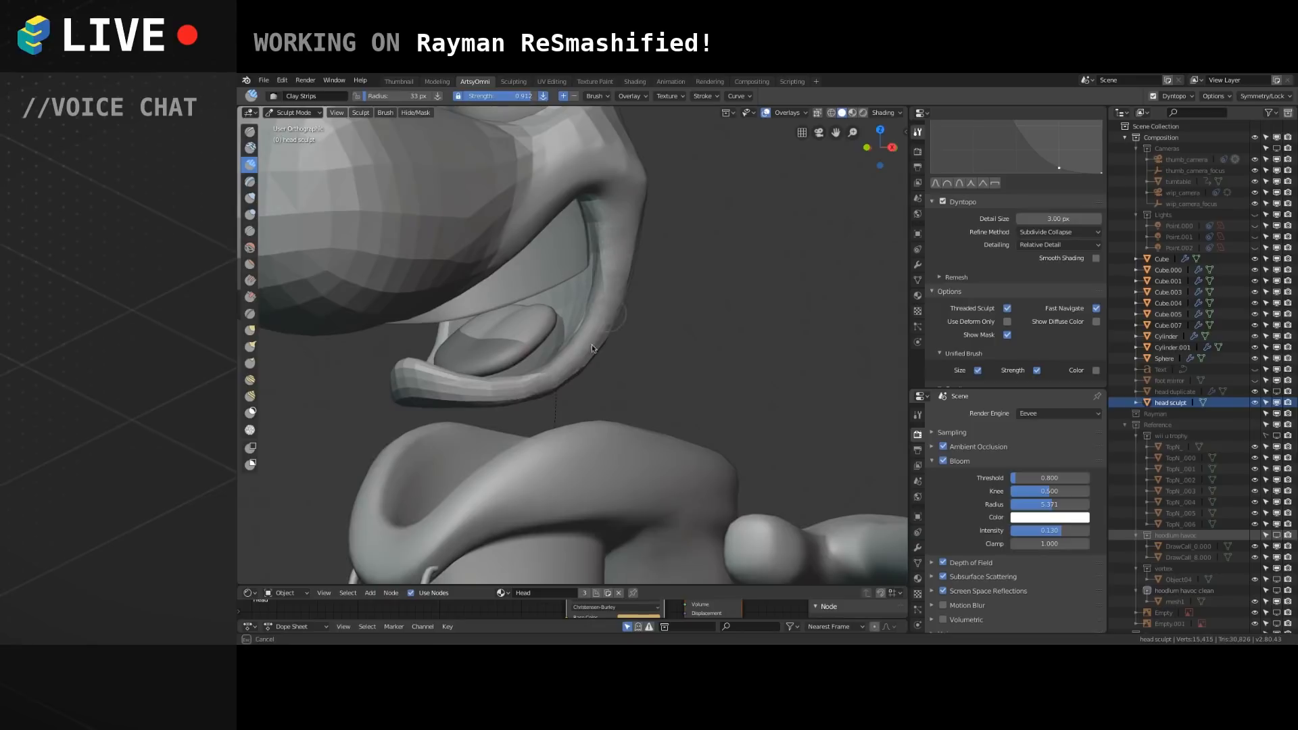
# Shape and round the lower lip and chin with Clay Strips strokes from the front and below.
pyautogui.moveTo(551, 342)
pyautogui.mouseDown(button='middle')
pyautogui.moveTo(578, 342)
pyautogui.moveTo(567, 340)
pyautogui.mouseUp(button='middle')
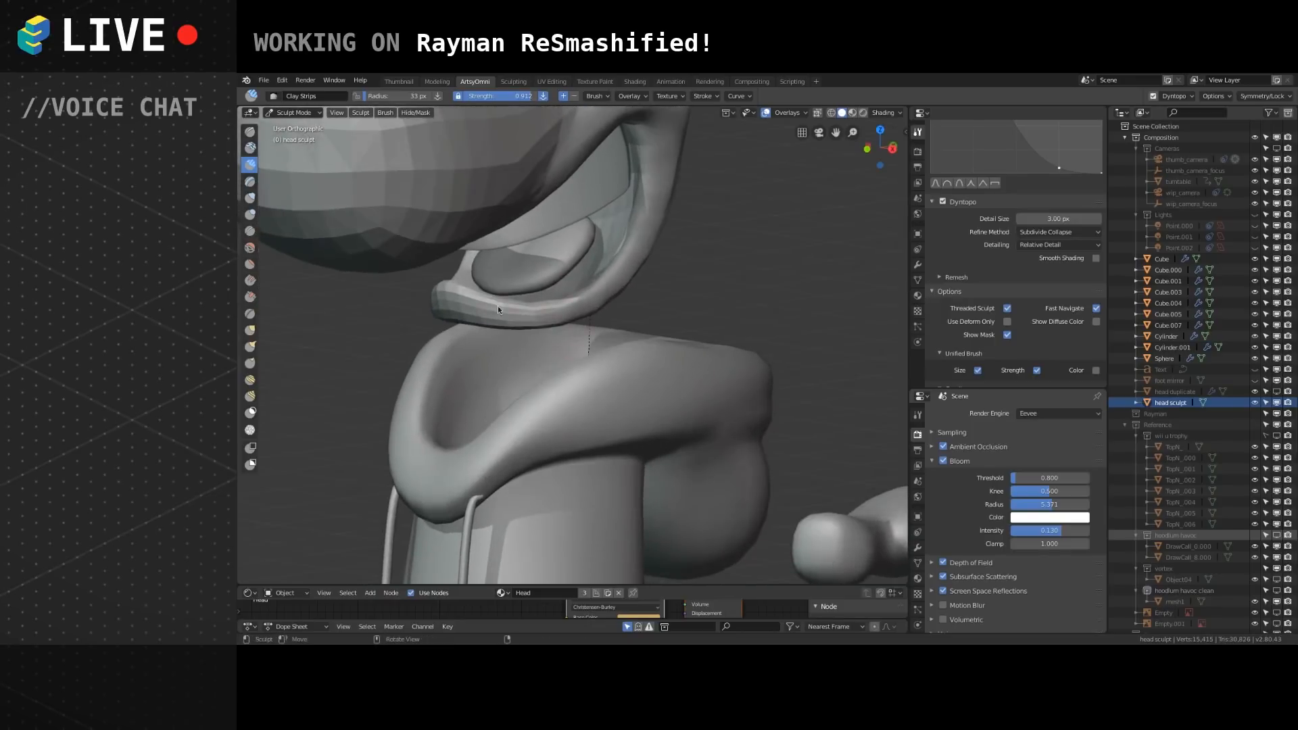
pyautogui.moveTo(472, 312)
pyautogui.mouseDown()
pyautogui.moveTo(571, 310)
pyautogui.moveTo(475, 315)
pyautogui.mouseUp()
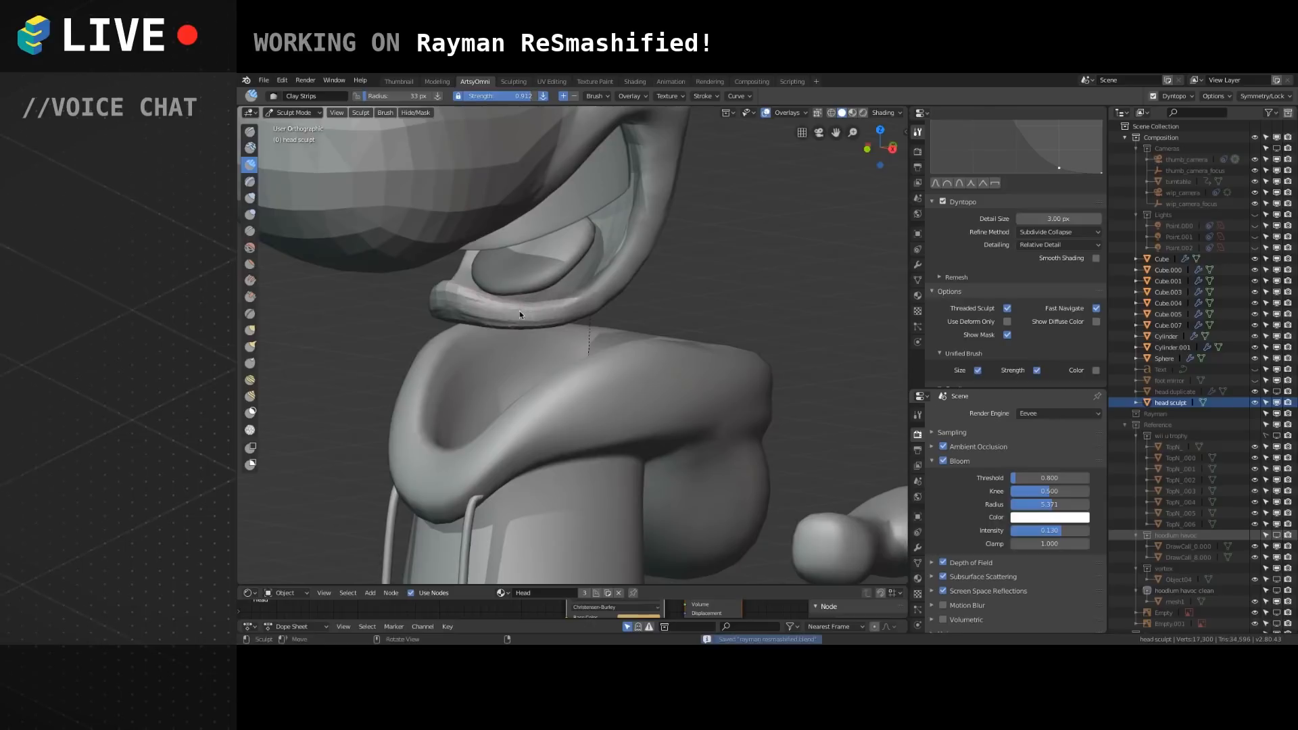
pyautogui.moveTo(560, 312)
pyautogui.keyDown('alt'); pyautogui.mouseDown()
pyautogui.moveTo(638, 273)
pyautogui.moveTo(602, 291)
pyautogui.mouseUp(); pyautogui.keyUp('alt')
pyautogui.scroll(3, 590, 319)
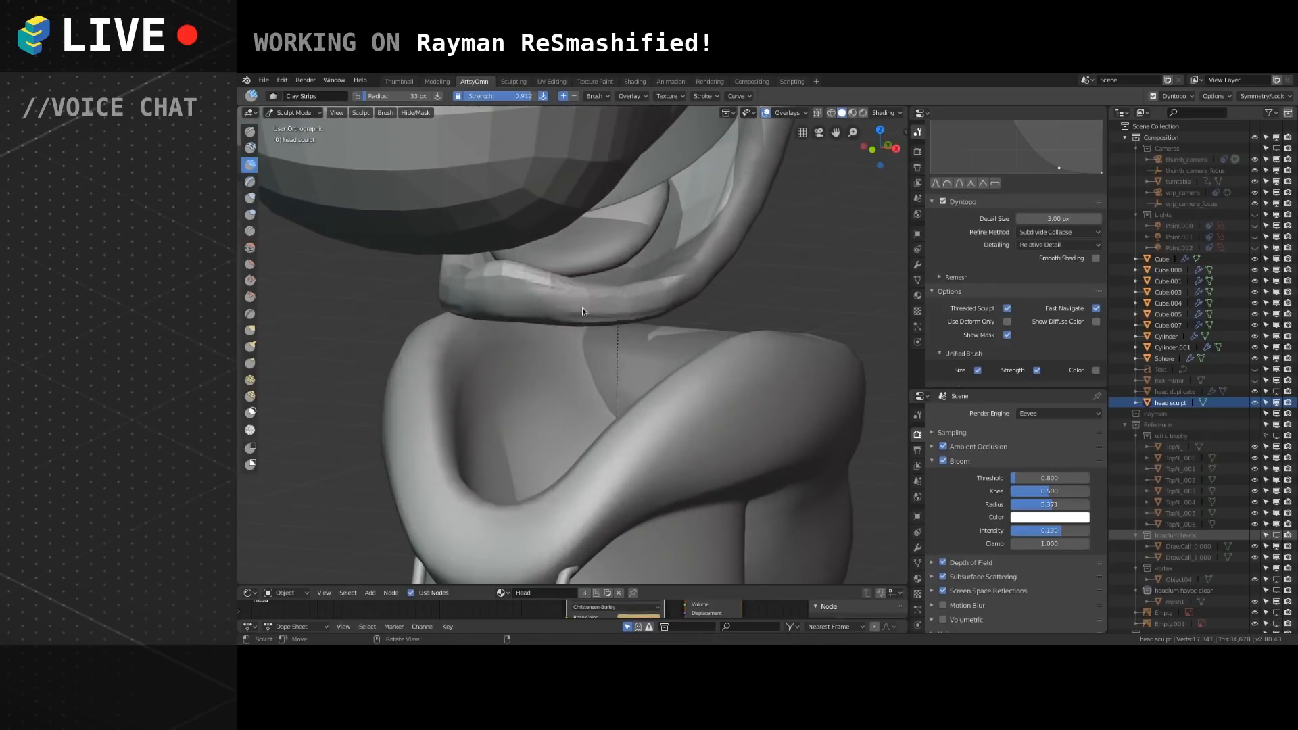
pyautogui.moveTo(523, 281)
pyautogui.mouseDown()
pyautogui.moveTo(469, 278)
pyautogui.moveTo(531, 289)
pyautogui.mouseUp()
pyautogui.moveTo(515, 299); pyautogui.dragTo(570, 240, button='middle')
pyautogui.moveTo(488, 234); pyautogui.dragTo(482, 202, button='middle')
pyautogui.moveTo(501, 236); pyautogui.dragTo(516, 233)
pyautogui.moveTo(446, 236)
pyautogui.mouseDown()
pyautogui.moveTo(601, 216)
pyautogui.moveTo(582, 215)
pyautogui.mouseUp()
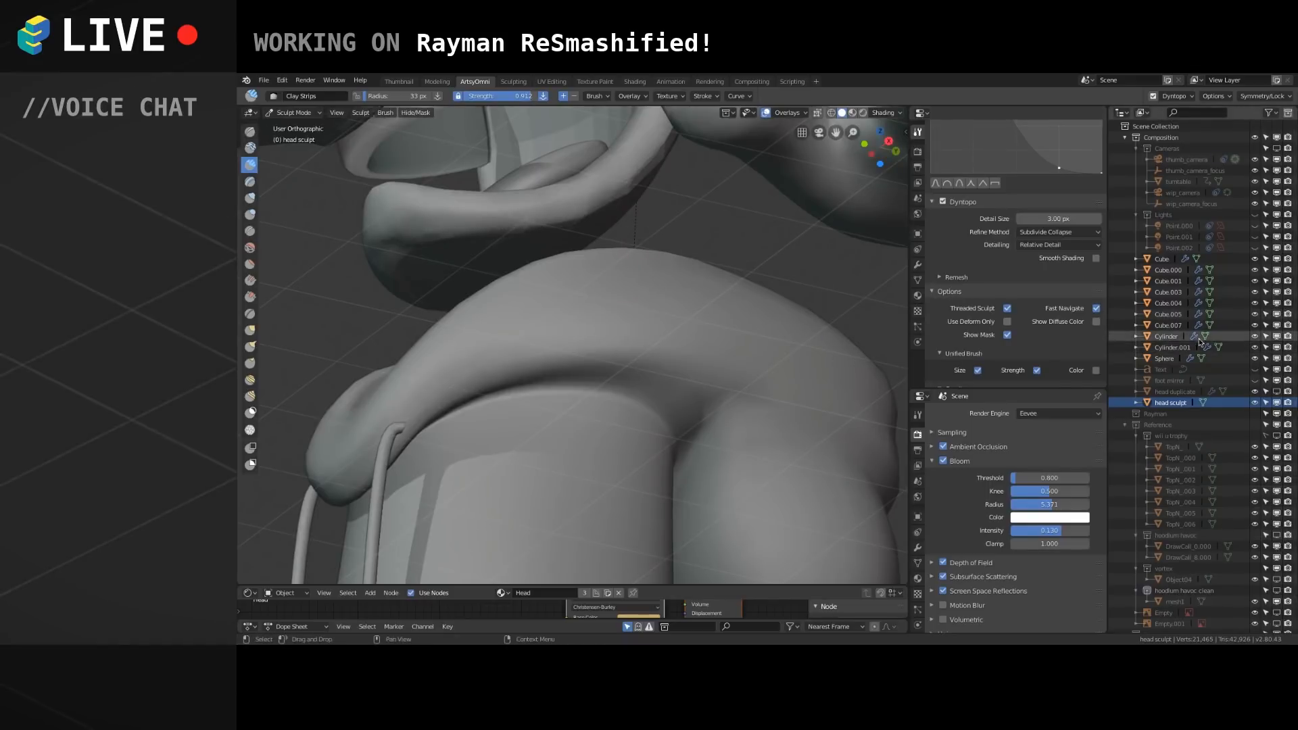
# Switch the head sculpt from Sculpt Mode back to Object Mode.
pyautogui.click(294, 112)
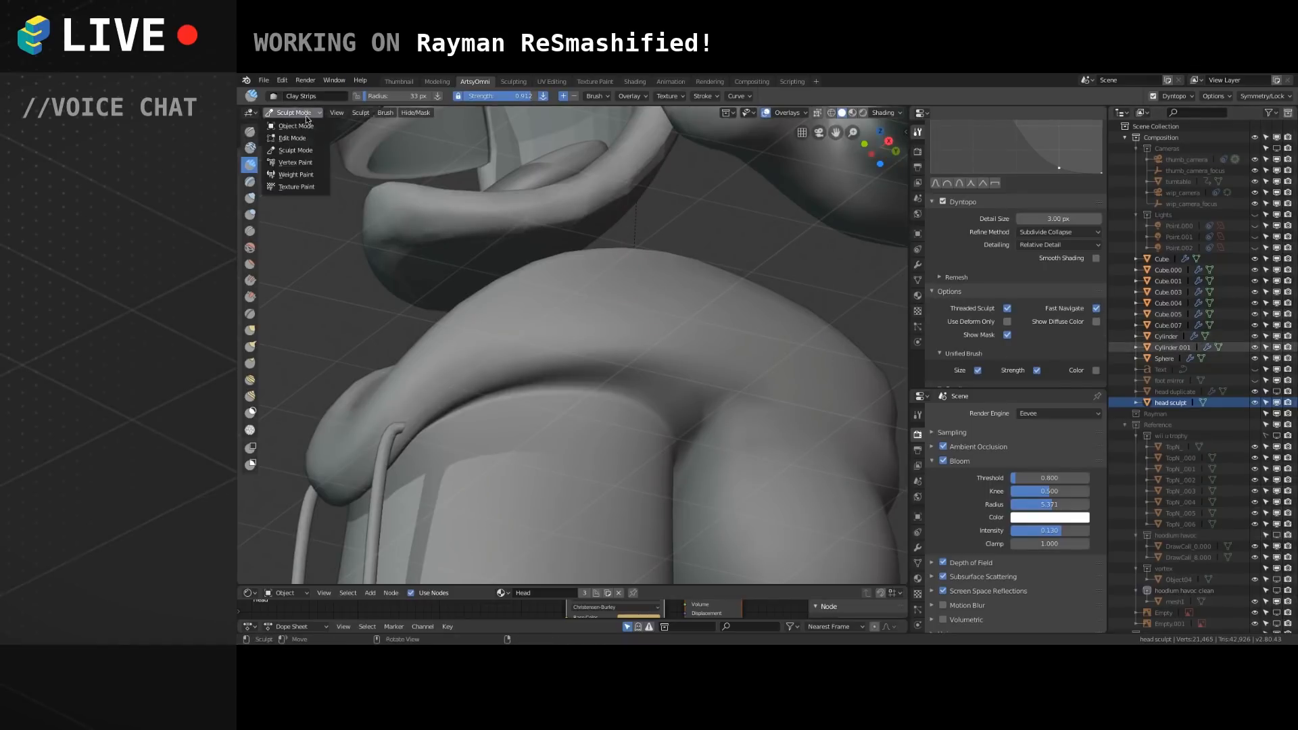
pyautogui.click(291, 123)
pyautogui.keyDown('shift'); pyautogui.moveTo(559, 334); pyautogui.dragTo(558, 292, button='middle'); pyautogui.keyUp('shift')
pyautogui.scroll(-4, 571, 345)
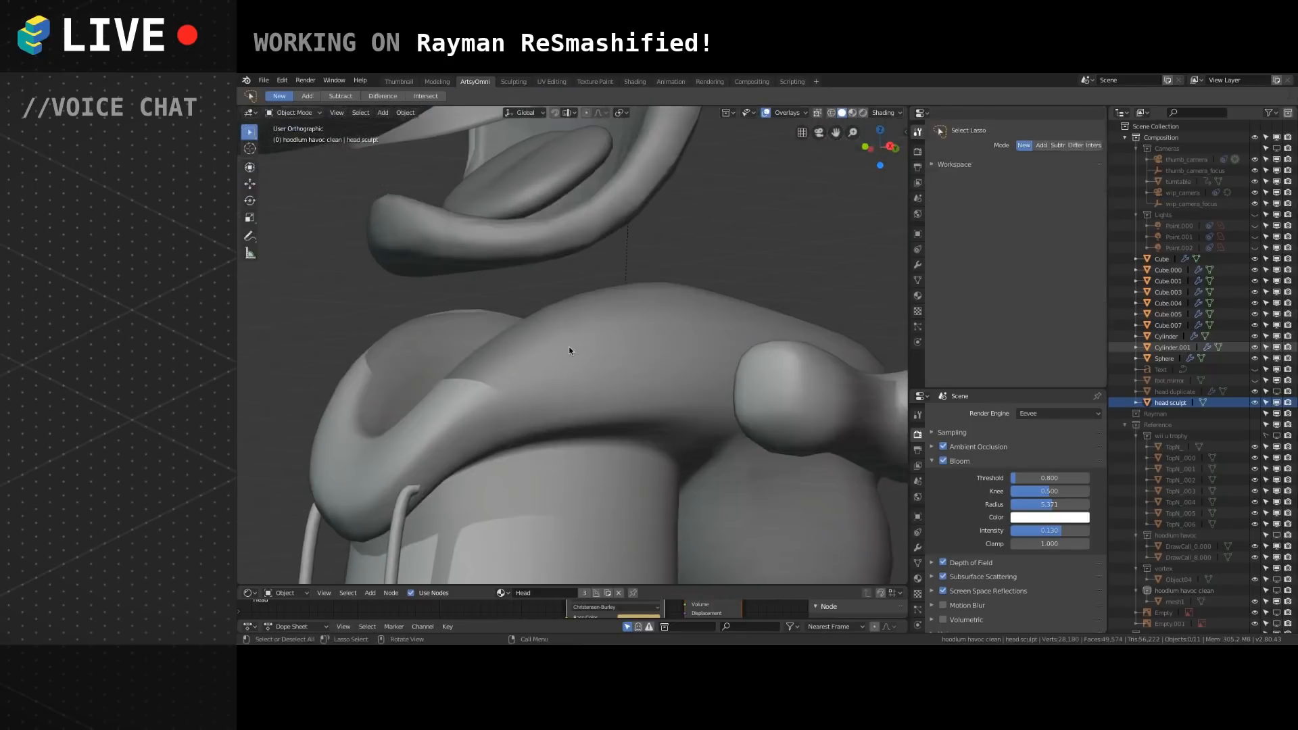
pyautogui.moveTo(586, 344); pyautogui.dragTo(595, 305, button='middle')
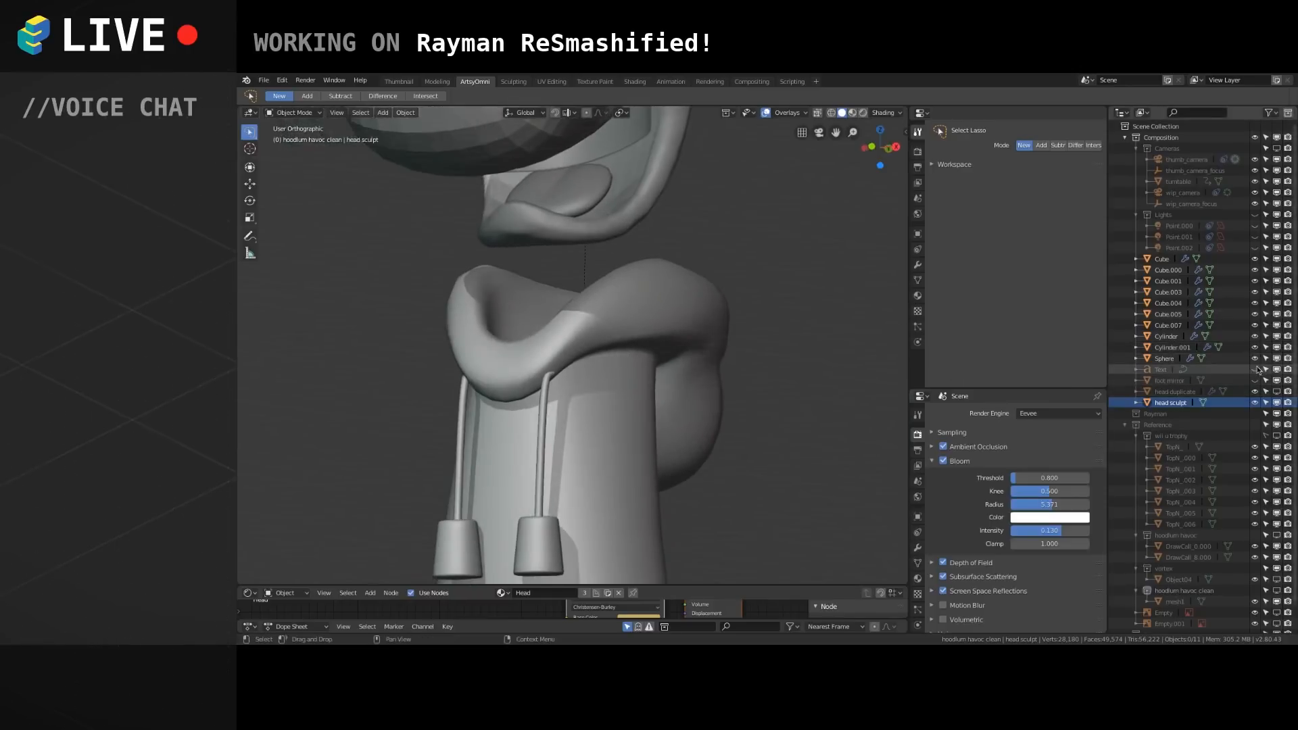
# Rename the hooded torso object as body and disable it in the viewport.
pyautogui.click(583, 384)
pyautogui.doubleClick(1167, 335)
pyautogui.write('body')
pyautogui.press('Return')
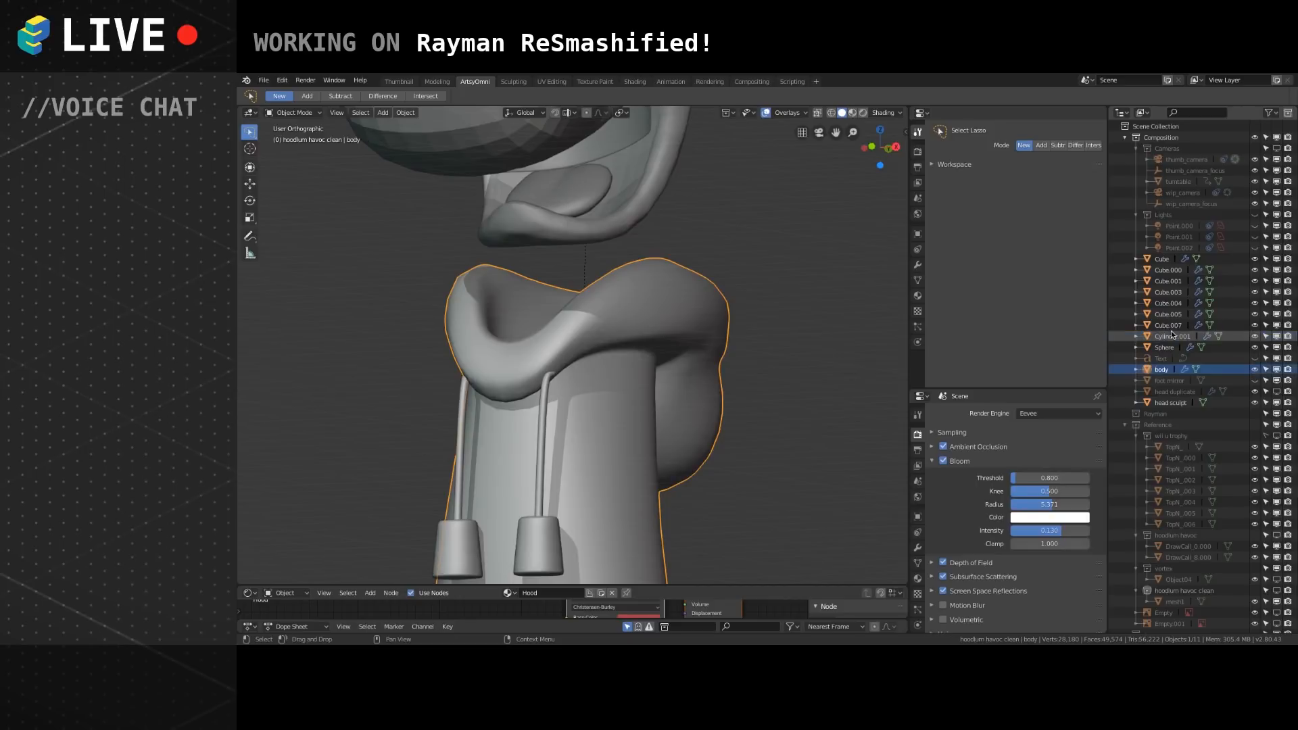
pyautogui.click(1276, 370)
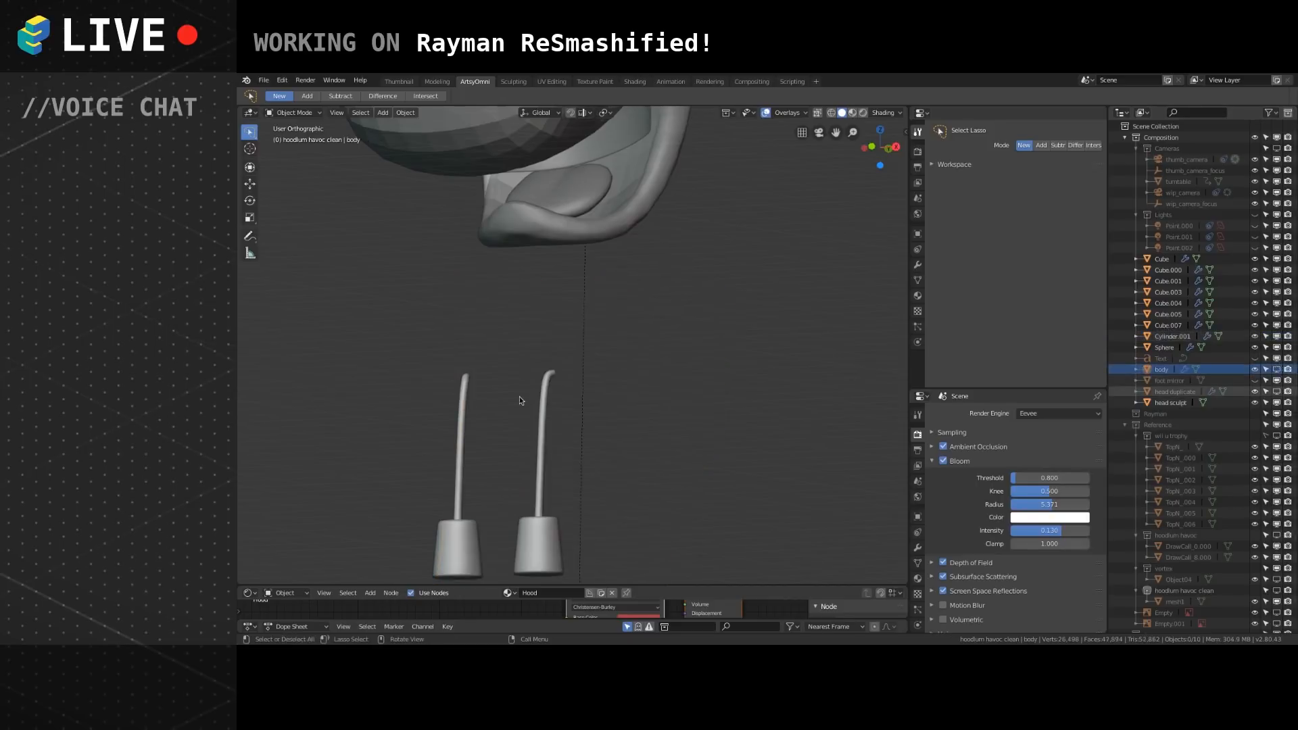
# Rename the hoodie drawstrings object as pull strings and hide it from the viewport.
pyautogui.click(543, 398)
pyautogui.write('pull')
pyautogui.press('Return')
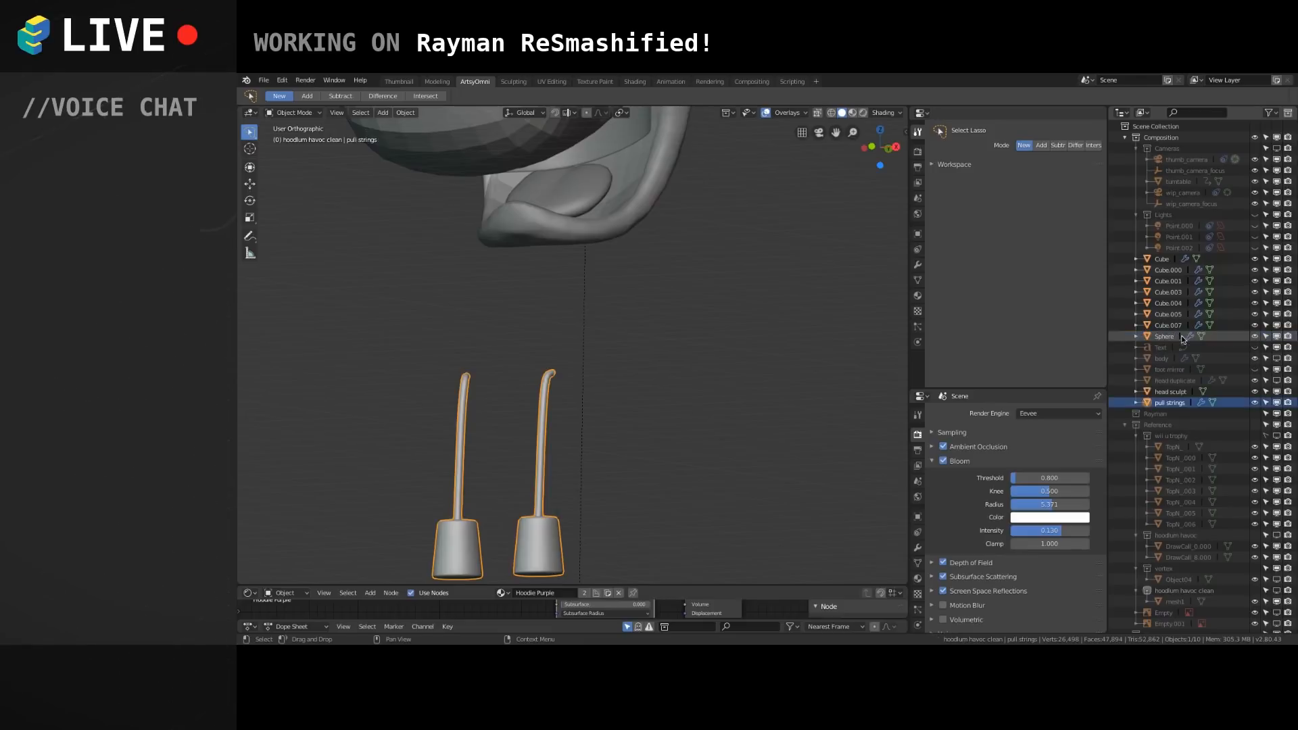
pyautogui.click(1255, 403)
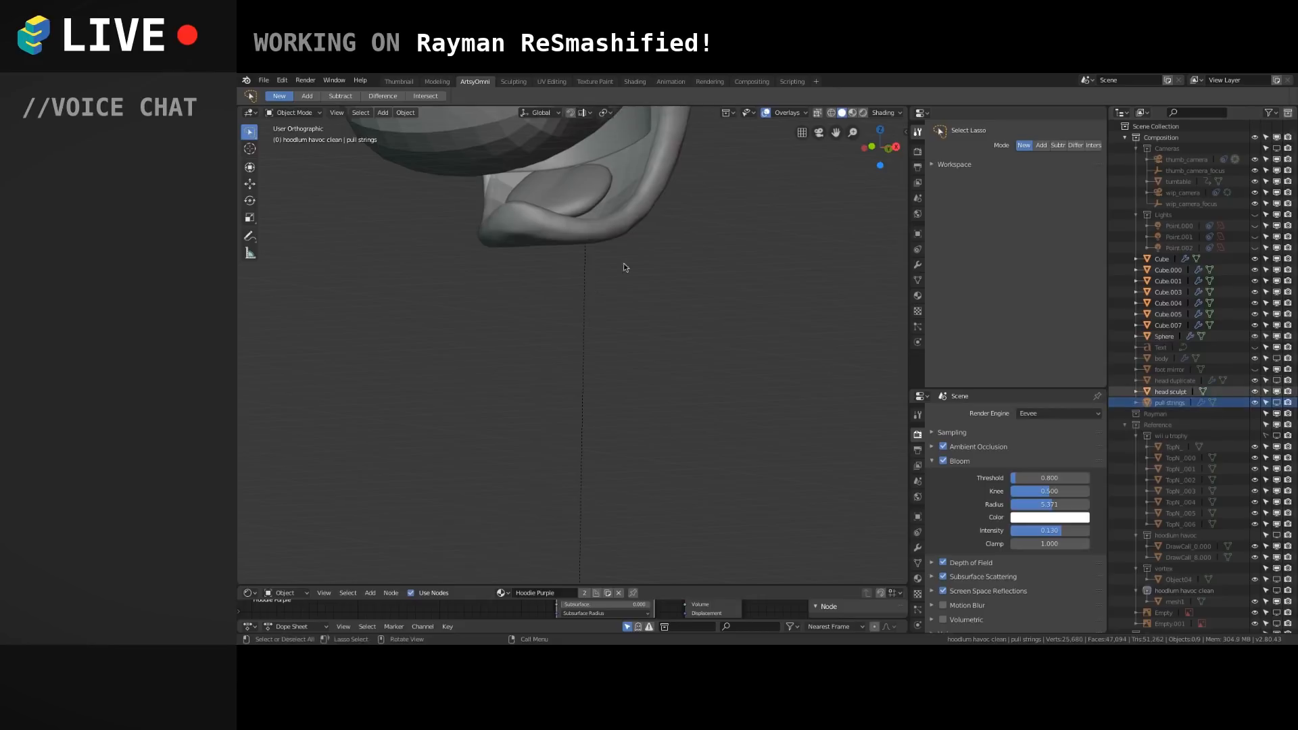
# Rename the hand object Cube.004 as hands and disable it in the viewport.
pyautogui.moveTo(583, 291)
pyautogui.mouseDown(button='middle')
pyautogui.moveTo(577, 310)
pyautogui.moveTo(623, 357)
pyautogui.moveTo(591, 350)
pyautogui.moveTo(740, 306)
pyautogui.mouseUp(button='middle')
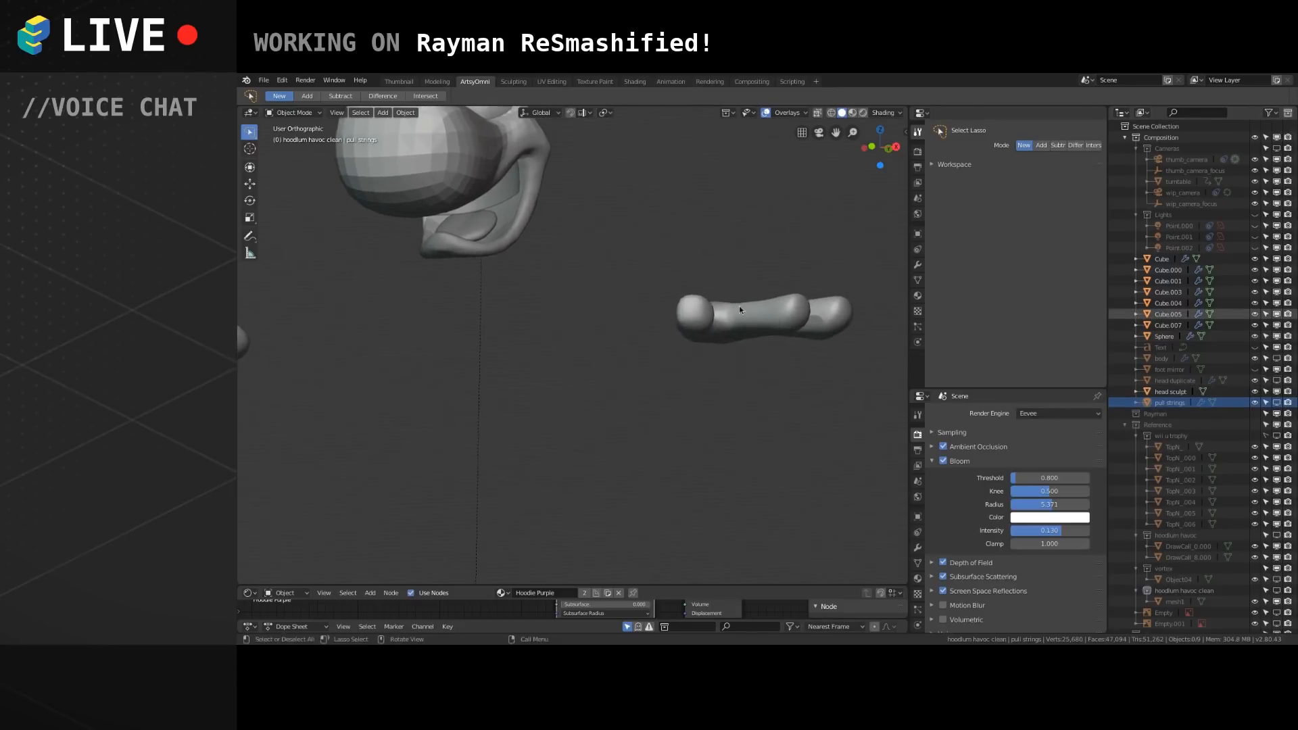
pyautogui.click(782, 316)
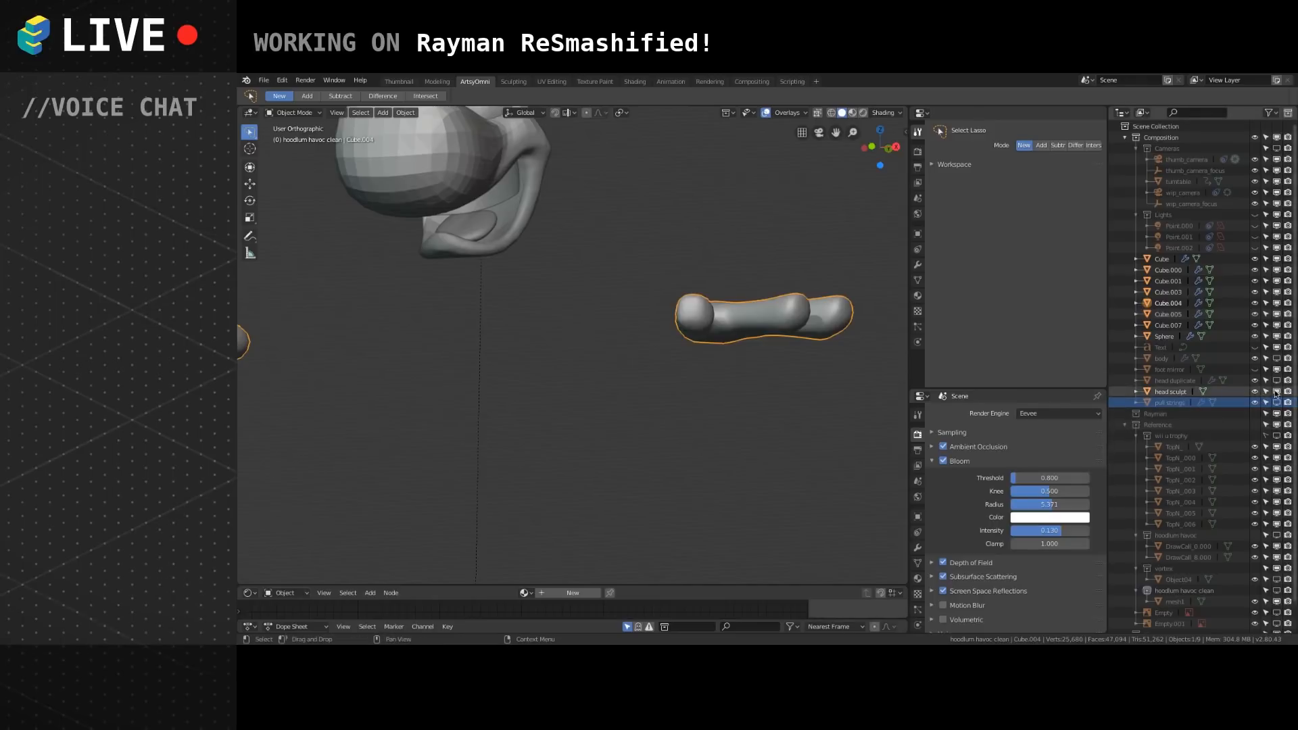
pyautogui.click(1118, 303)
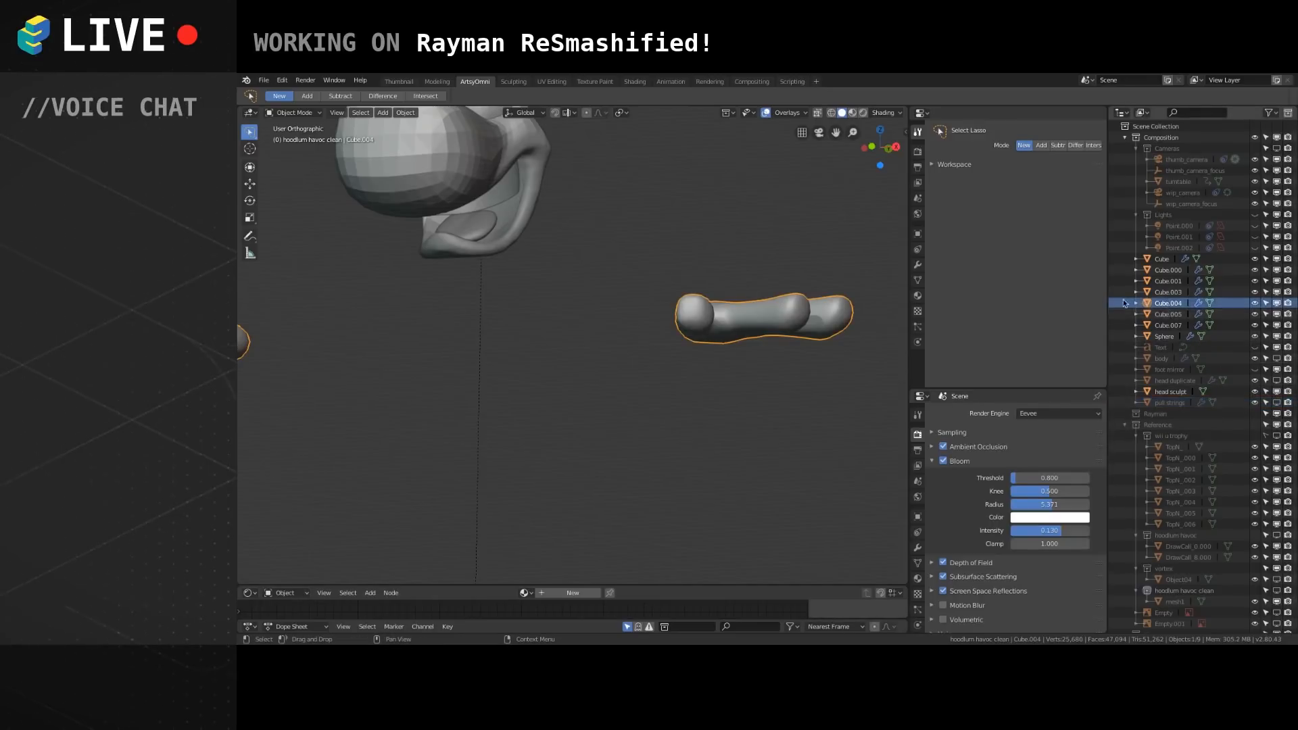
pyautogui.doubleClick(1165, 304)
pyautogui.write('hands')
pyautogui.press('Return')
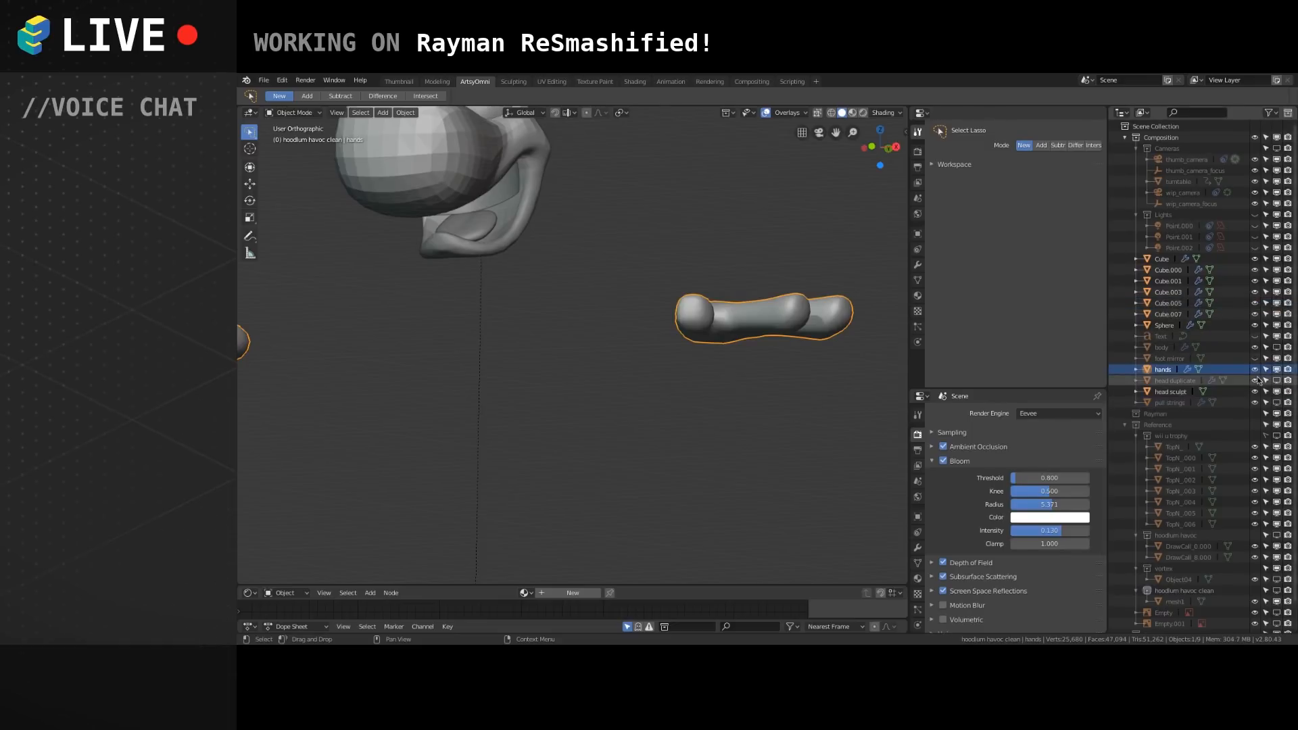
pyautogui.click(1277, 371)
# Rename the shoe object Cube.003 as shoes and hide it from the viewport.
pyautogui.keyDown('alt'); pyautogui.keyDown('shift'); pyautogui.moveTo(570, 568); pyautogui.dragTo(592, 403); pyautogui.keyUp('shift'); pyautogui.keyUp('alt')
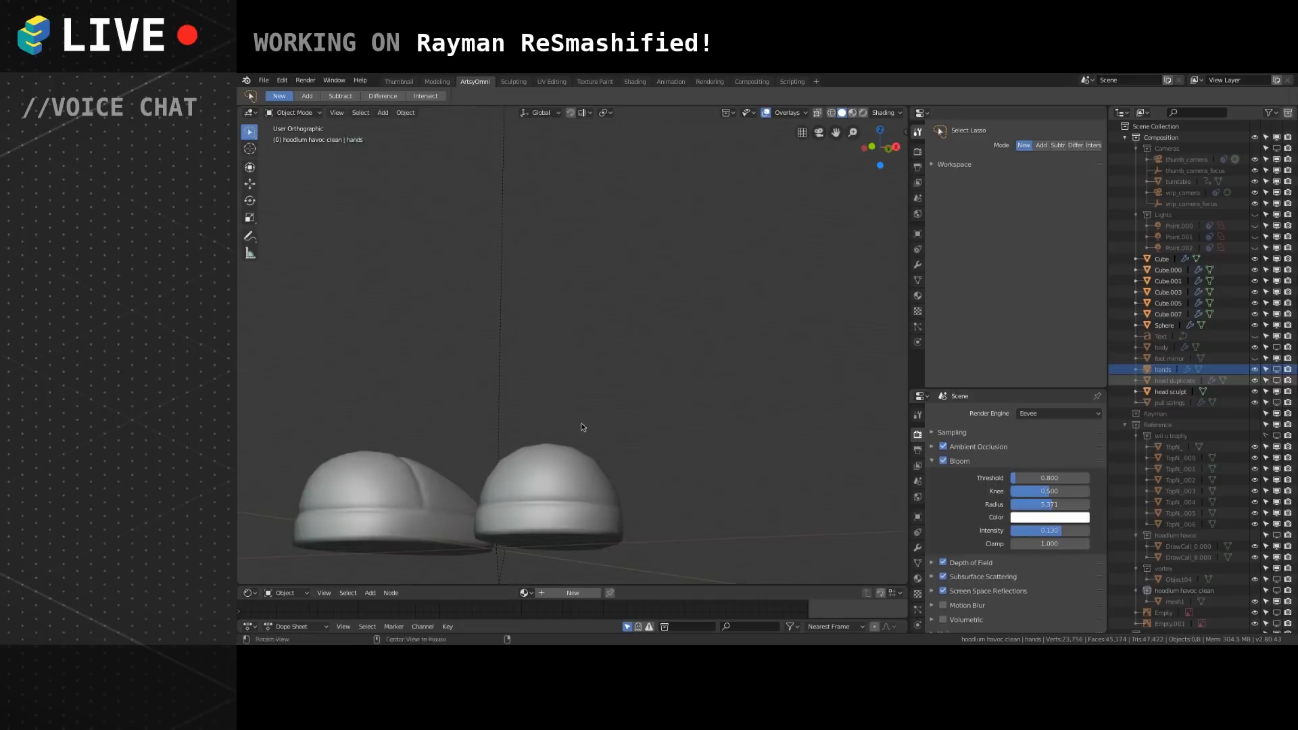
pyautogui.click(554, 474)
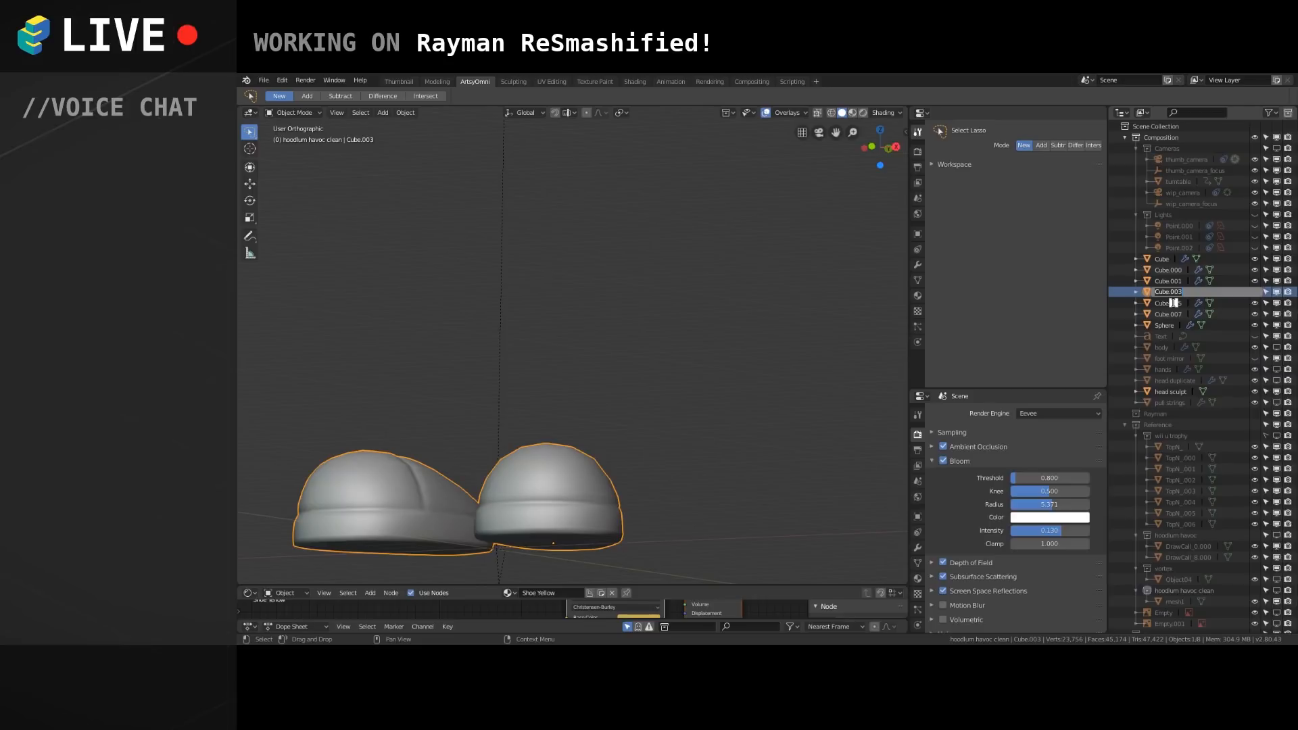
pyautogui.write('shoes')
pyautogui.press('Return')
pyautogui.click(1255, 403)
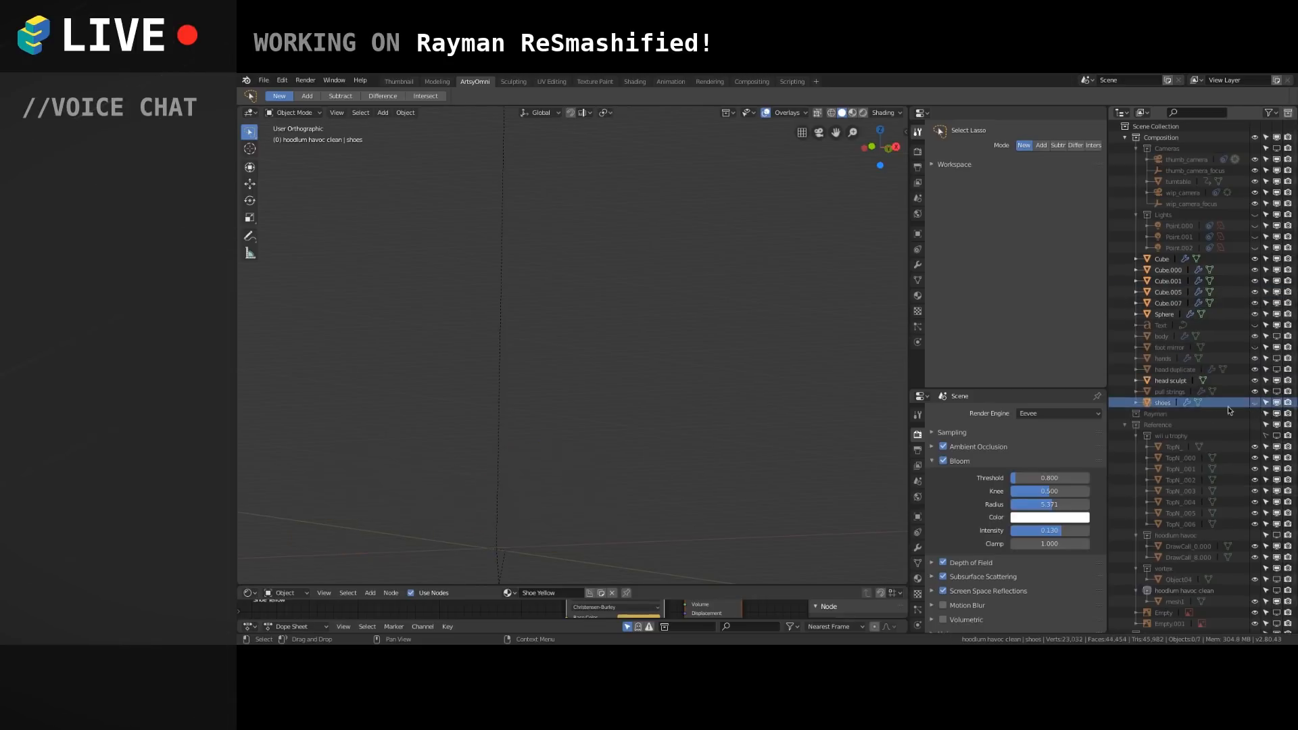
# Select the head sculpt object and enter Sculpt Mode on it.
pyautogui.keyDown('shift'); pyautogui.moveTo(581, 313); pyautogui.dragTo(630, 332, button='middle'); pyautogui.keyUp('shift')
pyautogui.scroll(2, 549, 365)
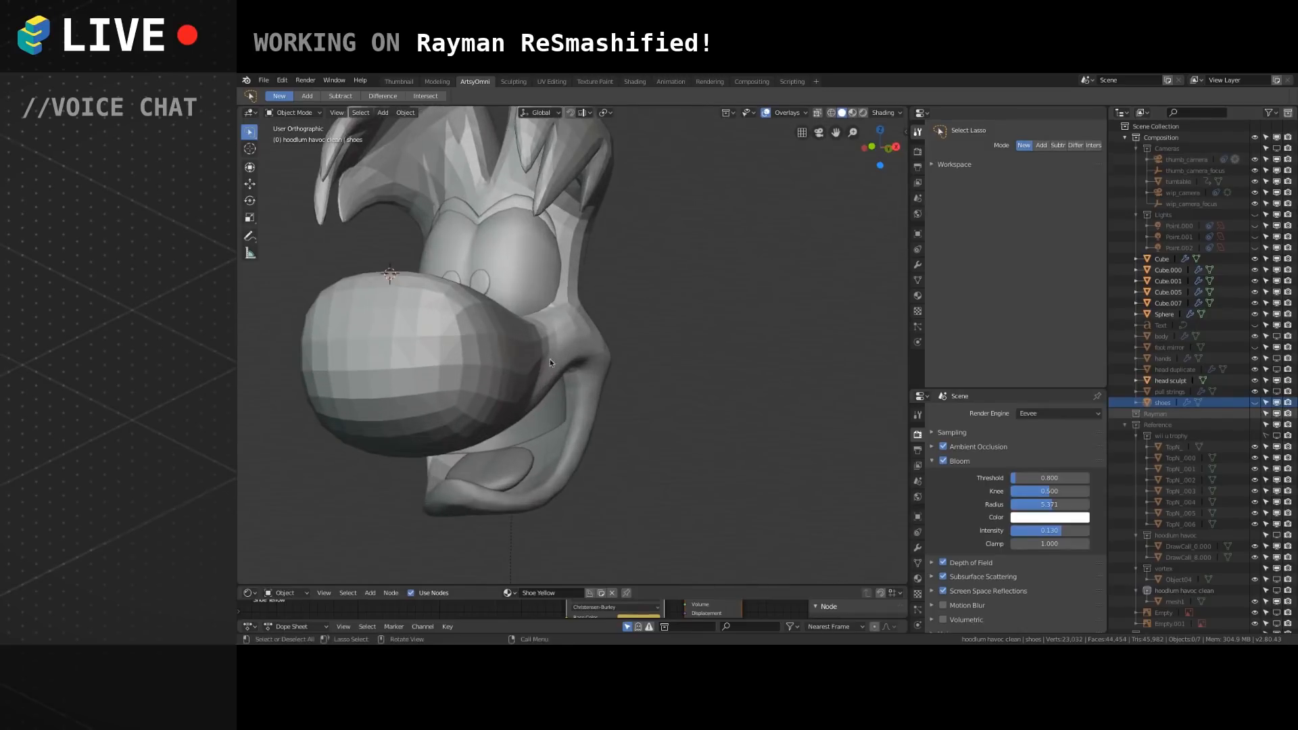
pyautogui.moveTo(539, 367); pyautogui.dragTo(545, 328, button='middle')
pyautogui.click(529, 296)
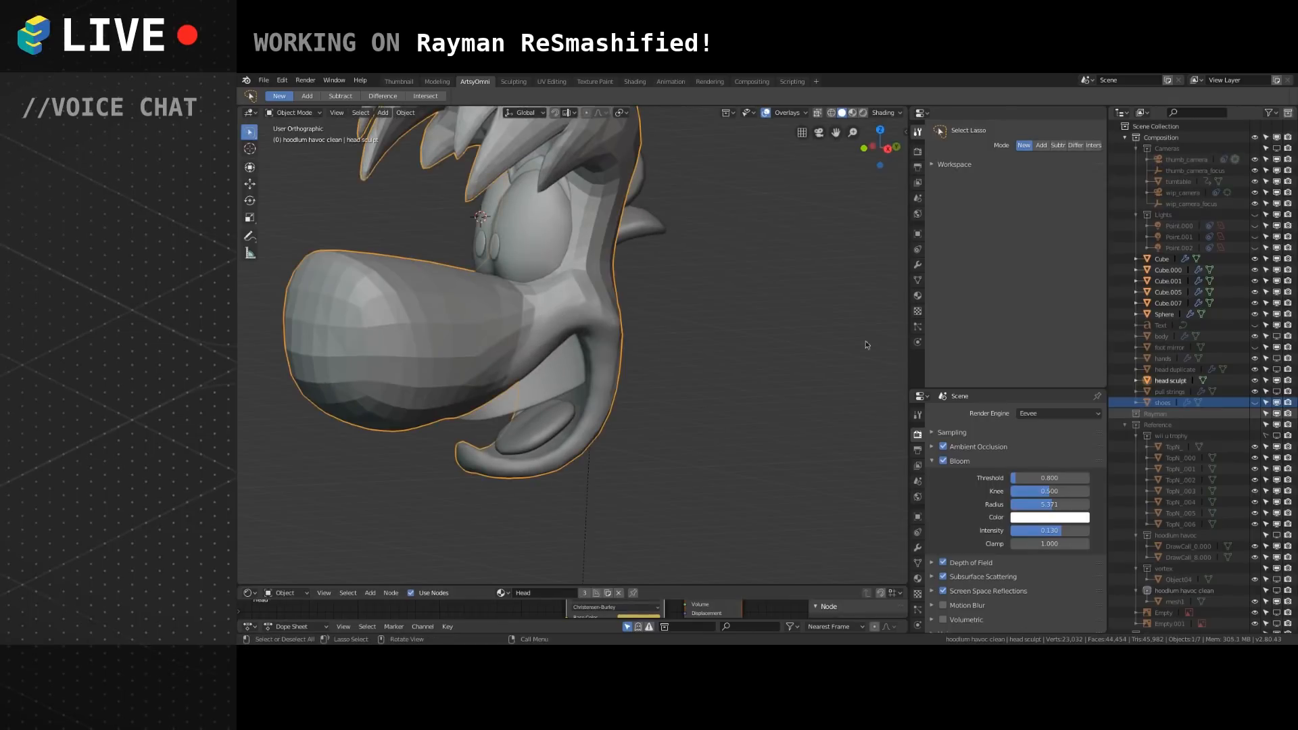
pyautogui.keyDown('shift'); pyautogui.moveTo(595, 276); pyautogui.dragTo(646, 298, button='middle'); pyautogui.keyUp('shift')
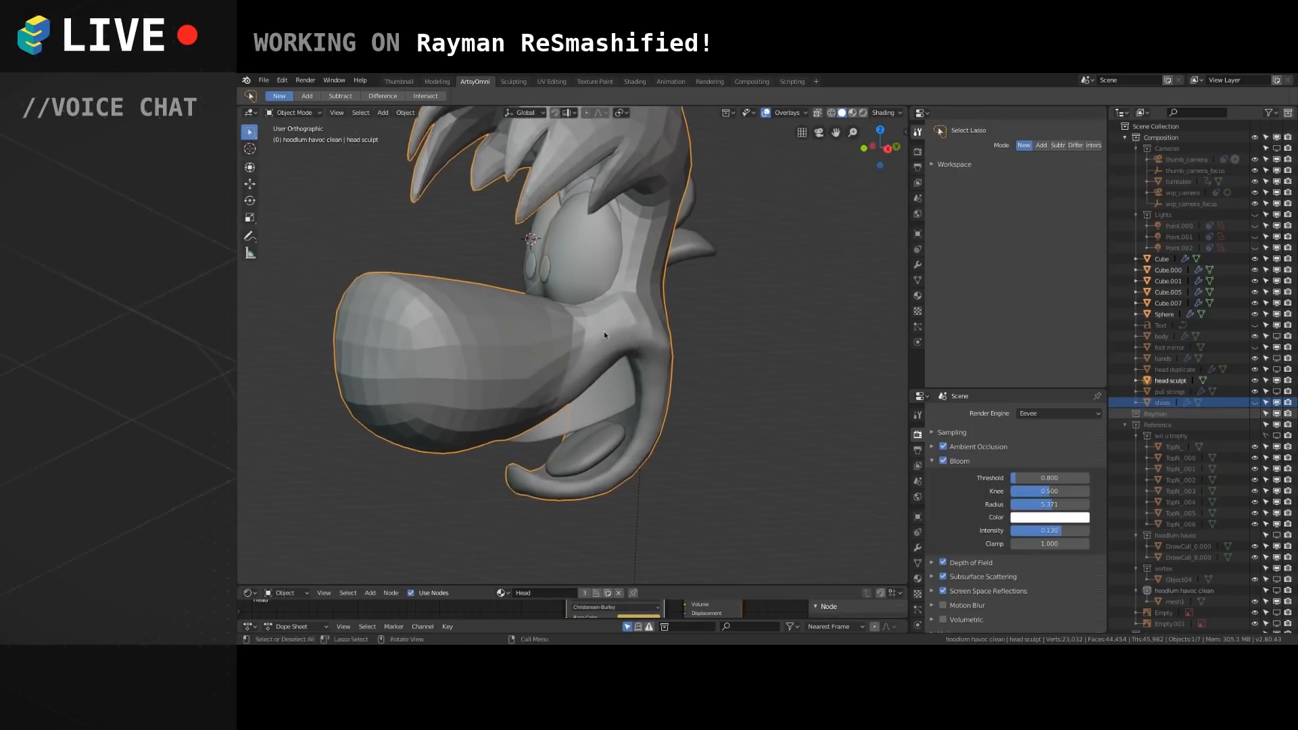
pyautogui.click(292, 112)
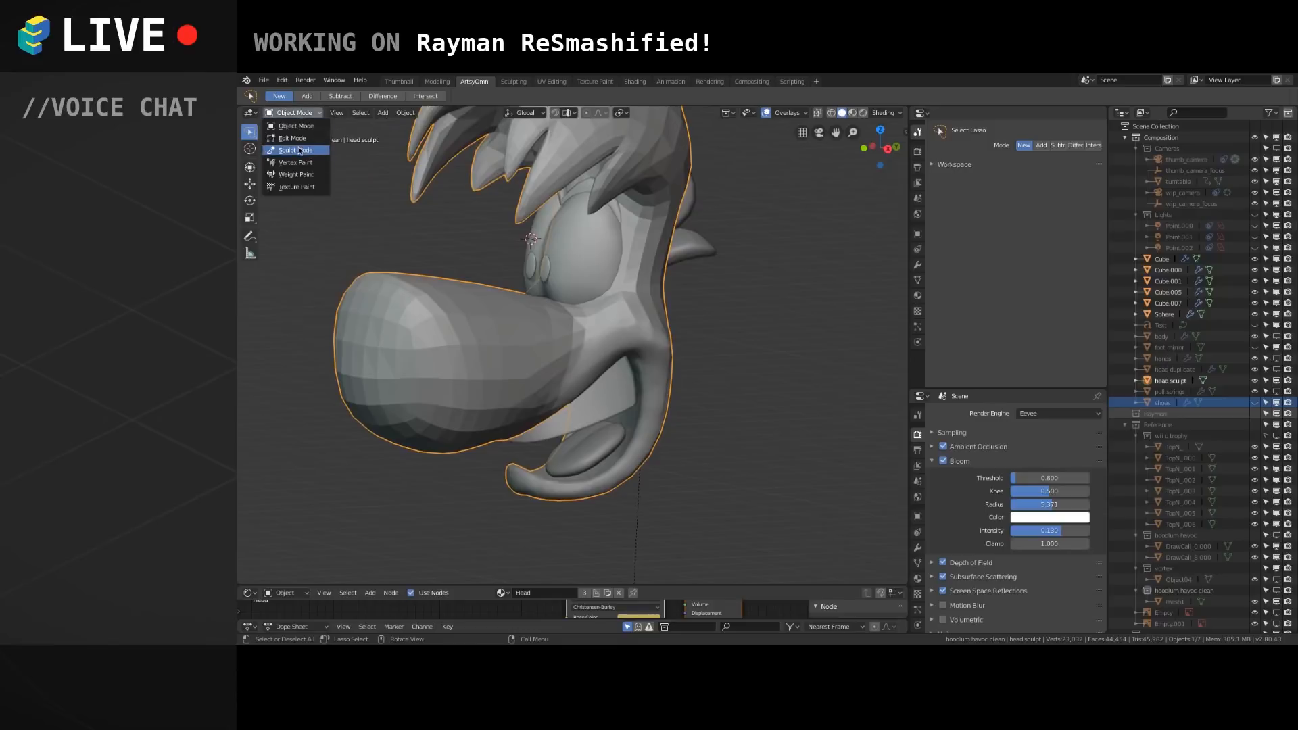
pyautogui.click(301, 151)
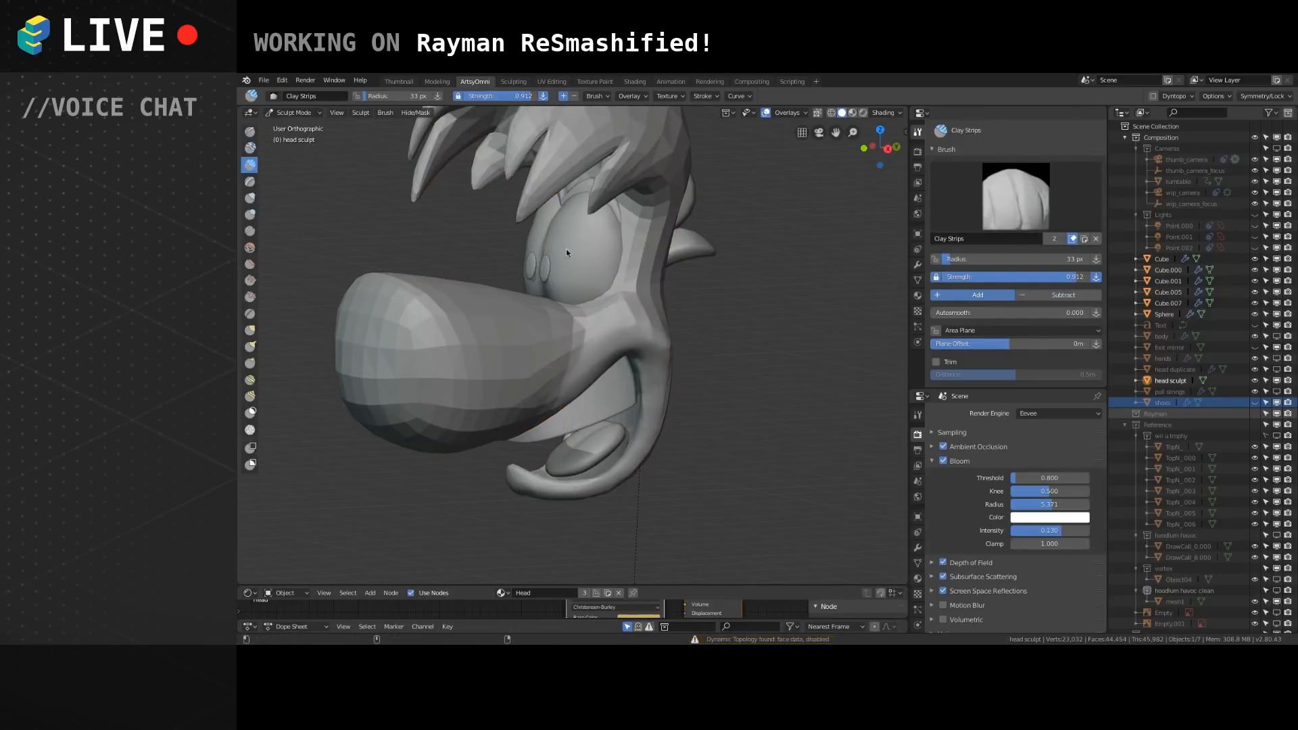
# Lower the Clay Strips strength to 0.392 and undo the last stroke on the head.
pyautogui.moveTo(530, 98); pyautogui.dragTo(493, 98)
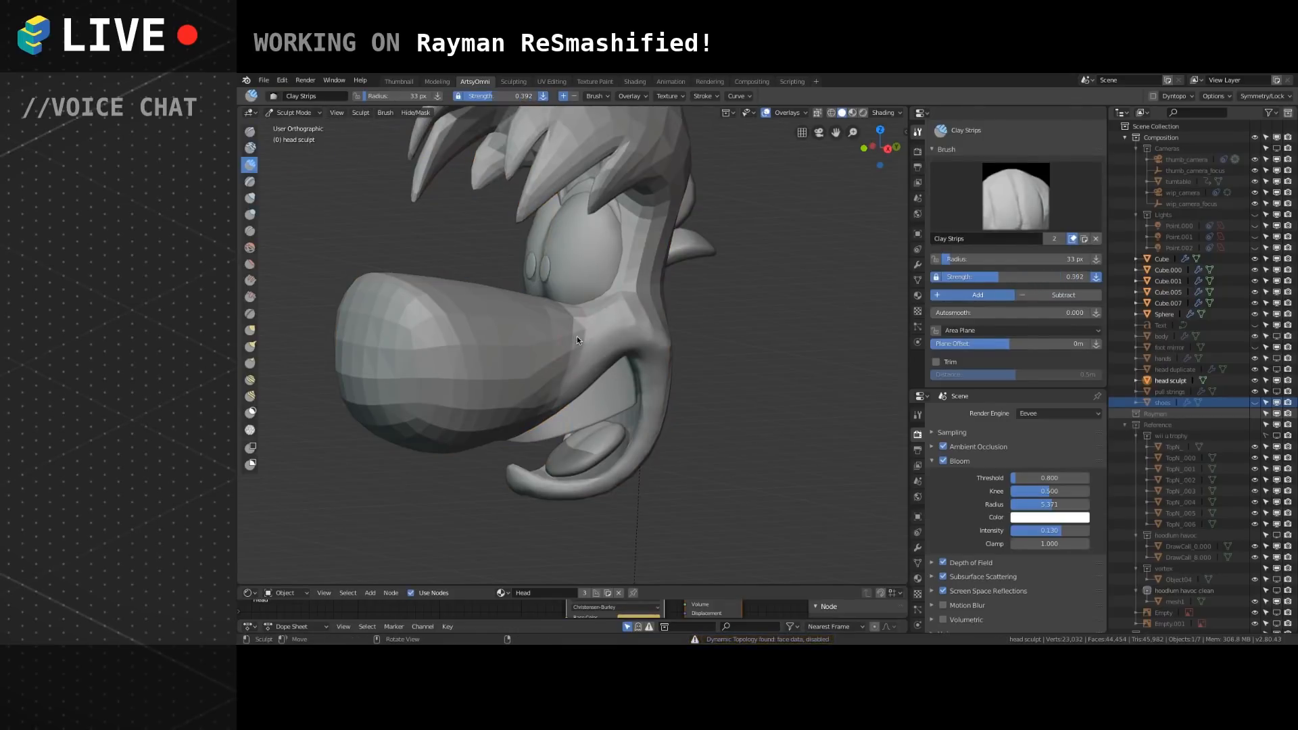
pyautogui.scroll(2, 574, 338)
pyautogui.moveTo(631, 314); pyautogui.dragTo(554, 336, button='middle')
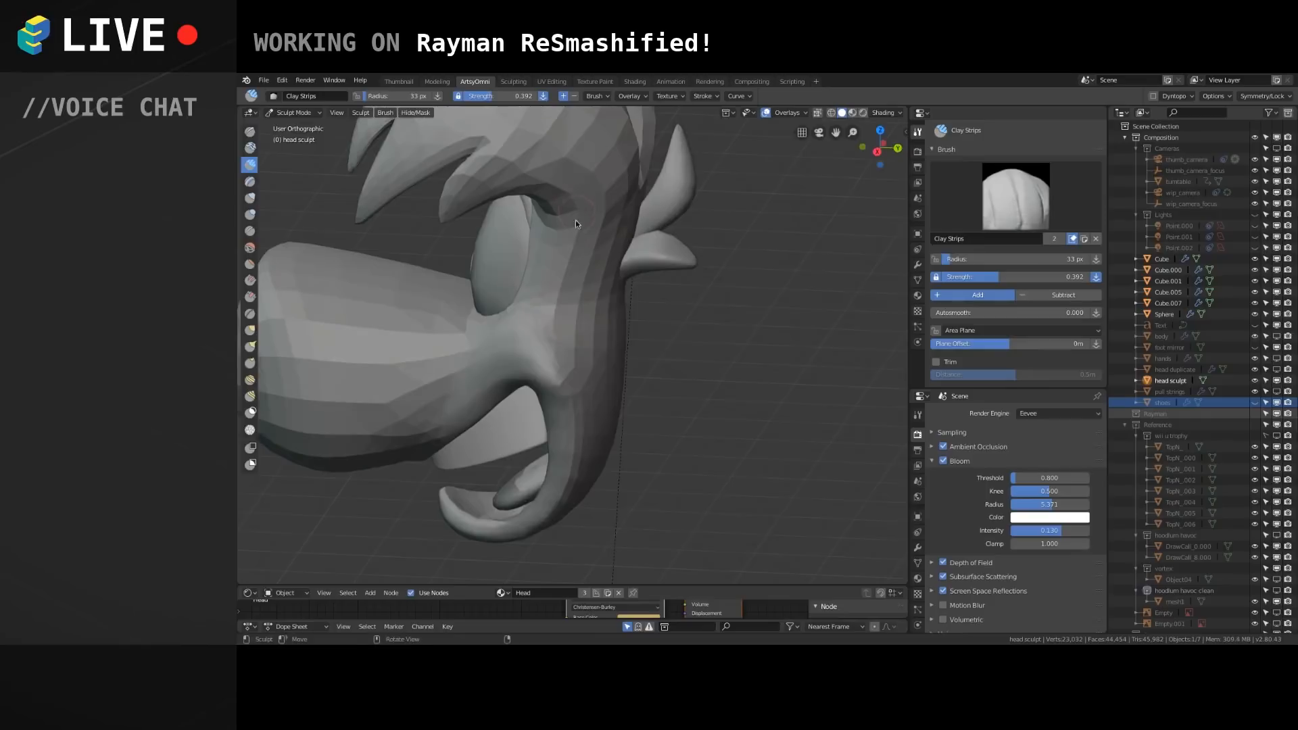
pyautogui.hotkey('ctrl', 'z')
# Set the Clay Strips strength to 0.600 and enable Dyntopo on the head sculpt.
pyautogui.moveTo(491, 96); pyautogui.dragTo(506, 97)
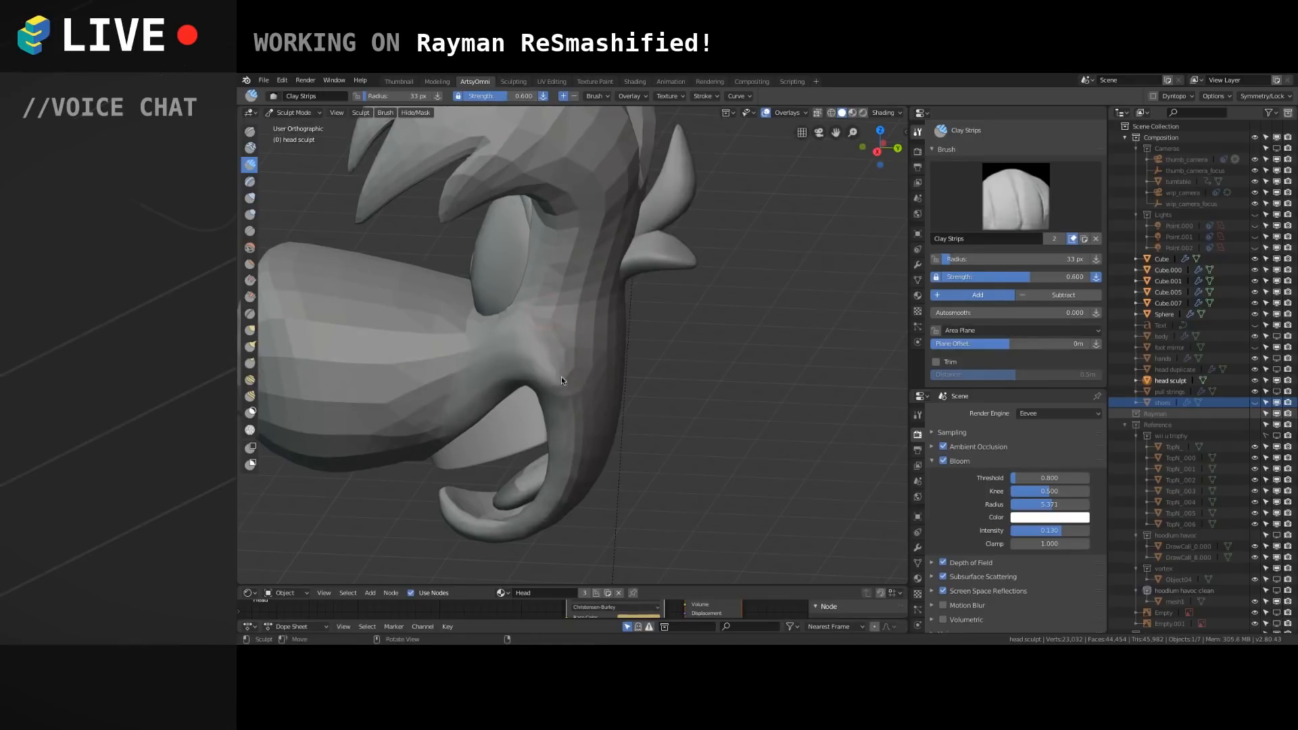
pyautogui.moveTo(542, 291); pyautogui.dragTo(530, 333, button='middle')
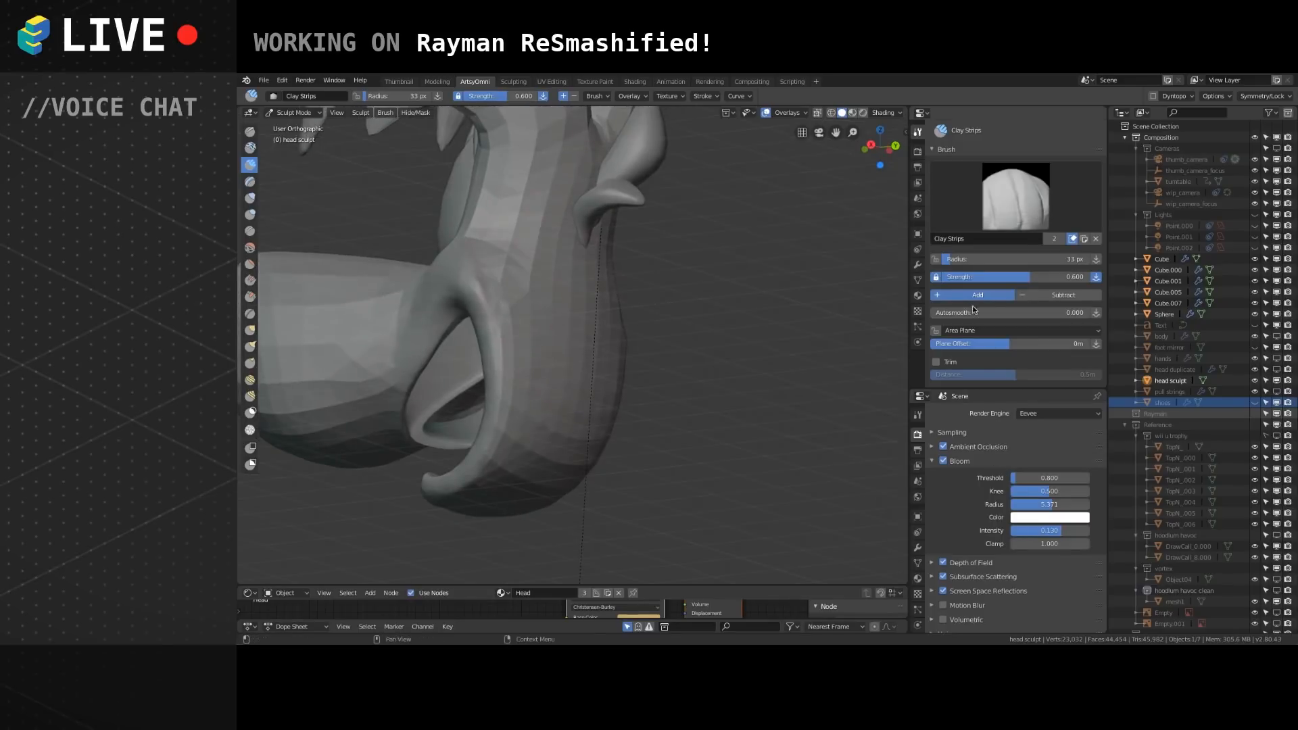
pyautogui.scroll(-10, 969, 281)
pyautogui.scroll(-12, 970, 281)
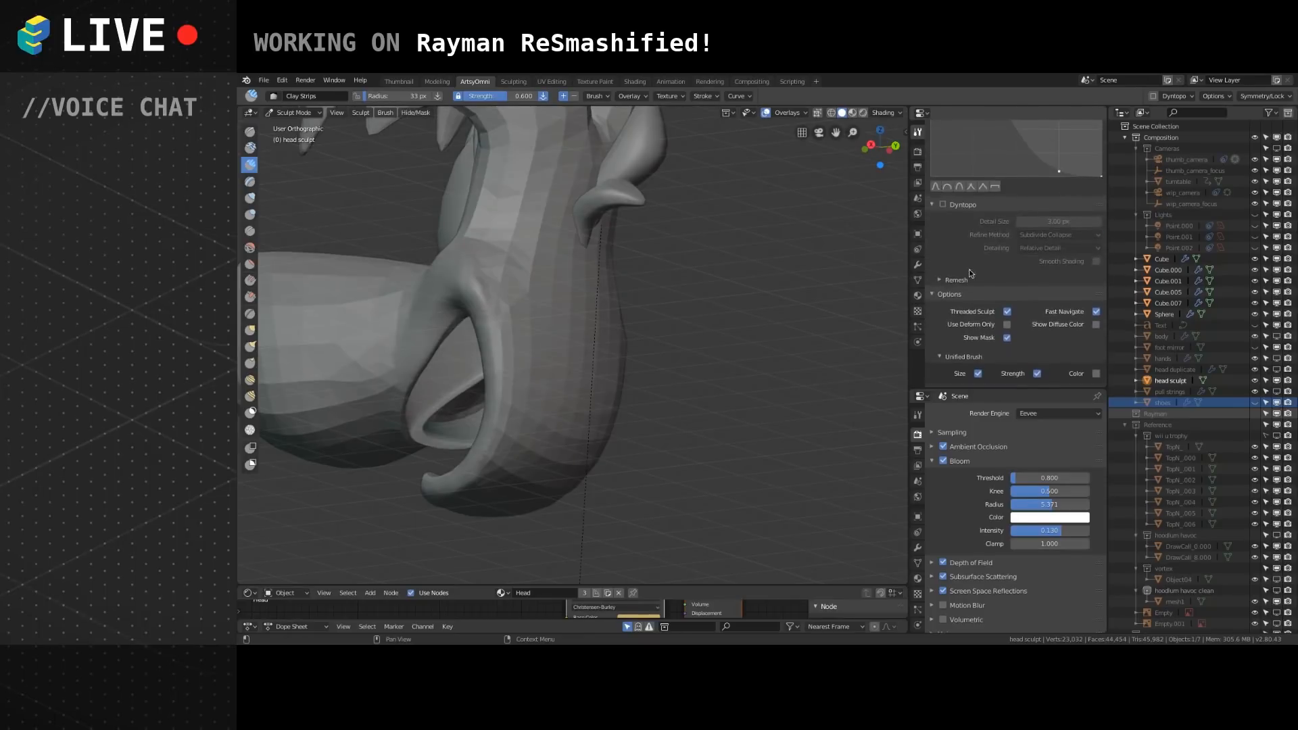
pyautogui.click(943, 203)
pyautogui.scroll(1, 937, 237)
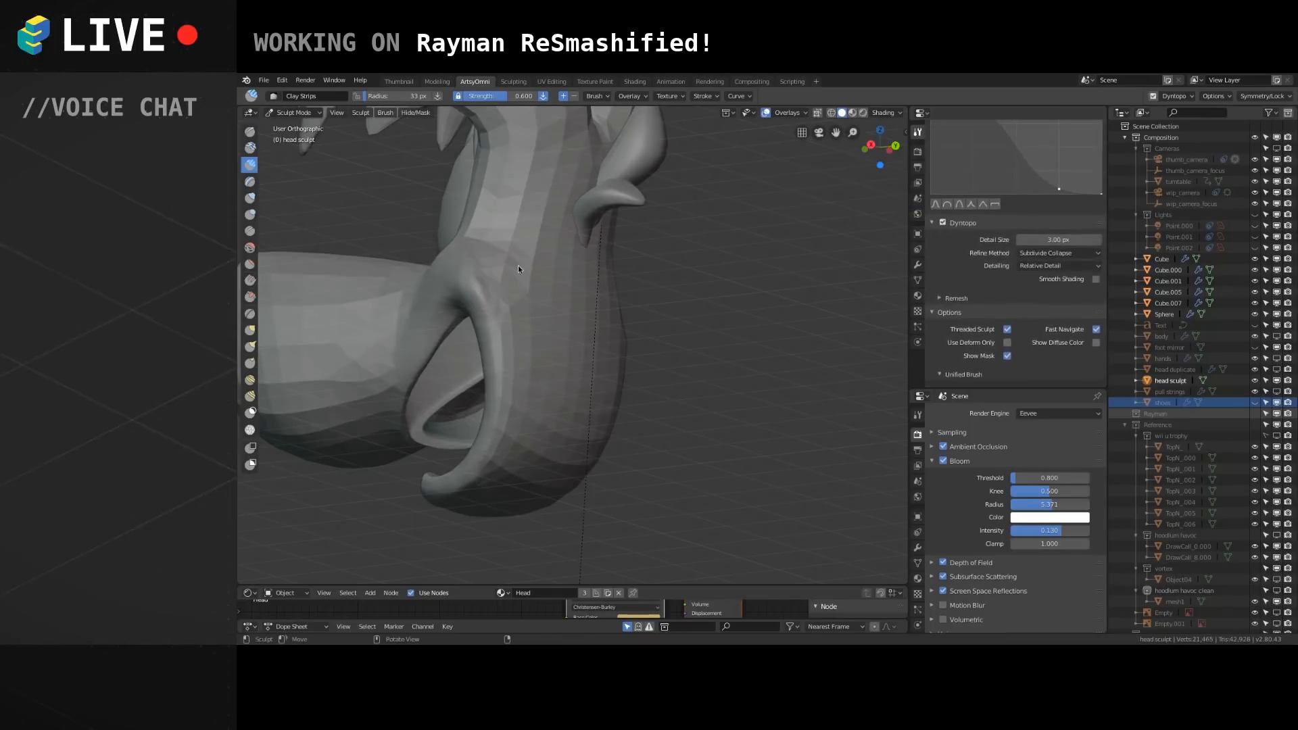
# Sculpt the cheek above the mouth corner and the side of the face beside the eye with Clay Strips.
pyautogui.moveTo(510, 263)
pyautogui.mouseDown()
pyautogui.moveTo(505, 336)
pyautogui.moveTo(517, 350)
pyautogui.moveTo(501, 327)
pyautogui.moveTo(505, 346)
pyautogui.mouseUp()
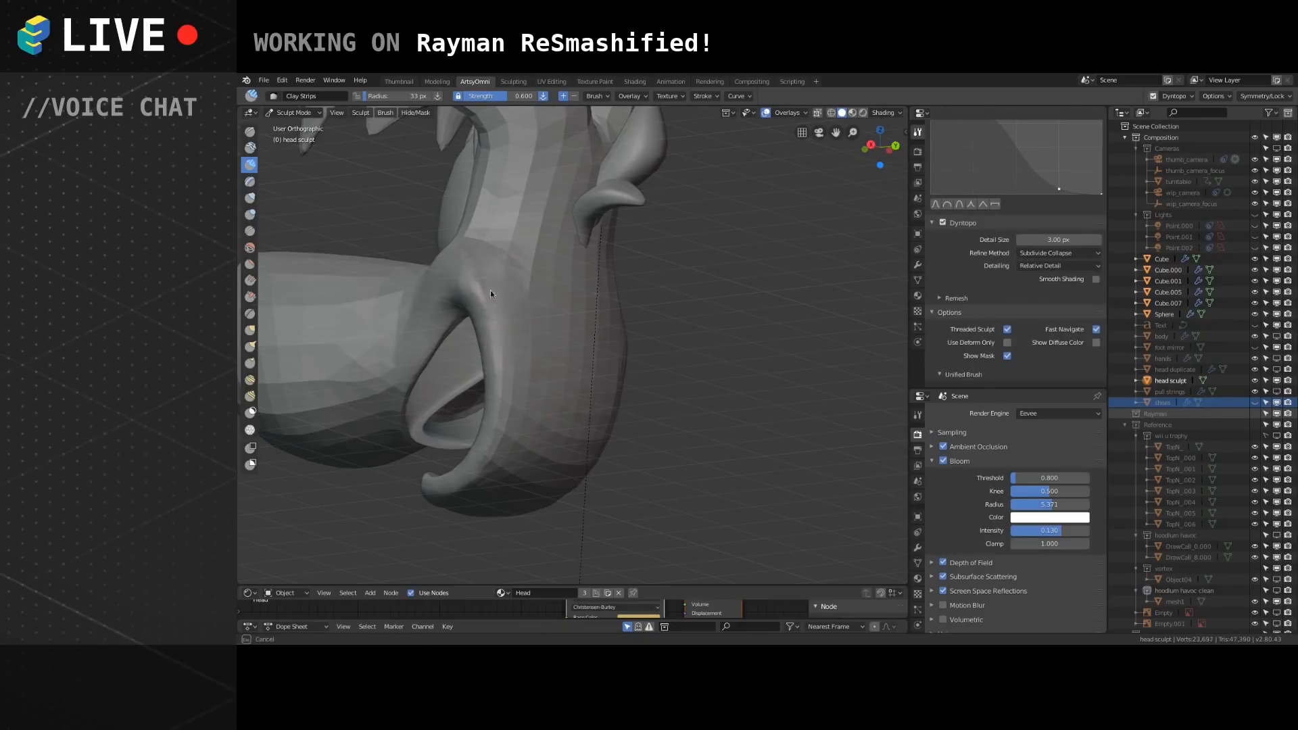
pyautogui.moveTo(520, 272); pyautogui.dragTo(567, 255, button='middle')
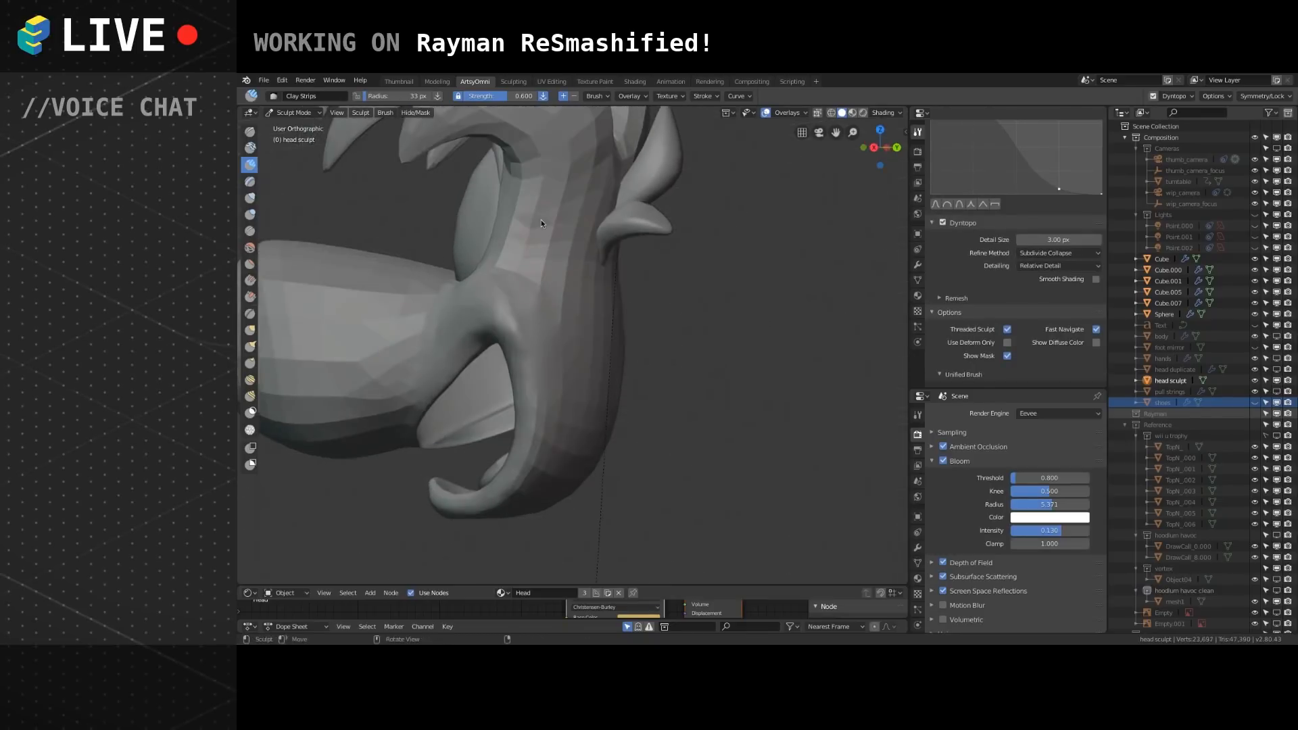
pyautogui.moveTo(506, 266)
pyautogui.mouseDown()
pyautogui.moveTo(564, 205)
pyautogui.moveTo(550, 271)
pyautogui.mouseUp()
pyautogui.moveTo(520, 238)
pyautogui.mouseDown(button='middle')
pyautogui.moveTo(558, 249)
pyautogui.moveTo(562, 214)
pyautogui.mouseUp(button='middle')
pyautogui.moveTo(581, 211)
pyautogui.mouseDown()
pyautogui.moveTo(576, 242)
pyautogui.moveTo(534, 286)
pyautogui.mouseUp()
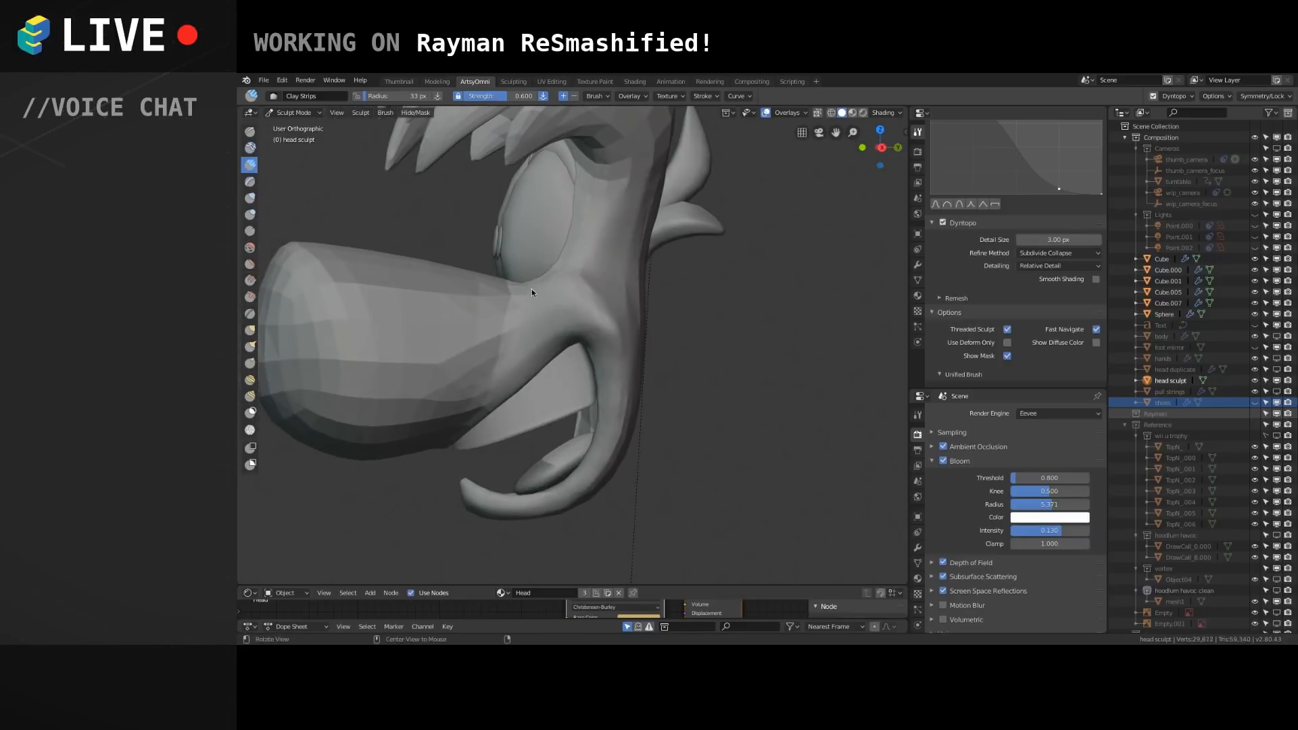
# Refine the faceted surface around the eye socket and brow with Clay Strips.
pyautogui.moveTo(533, 289); pyautogui.dragTo(652, 257, button='middle')
pyautogui.moveTo(686, 268); pyautogui.dragTo(700, 192)
pyautogui.moveTo(699, 188)
pyautogui.mouseDown(button='middle')
pyautogui.moveTo(607, 310)
pyautogui.moveTo(610, 254)
pyautogui.moveTo(616, 266)
pyautogui.moveTo(574, 269)
pyautogui.moveTo(631, 244)
pyautogui.mouseUp(button='middle')
pyautogui.moveTo(631, 244)
pyautogui.mouseDown()
pyautogui.moveTo(512, 230)
pyautogui.moveTo(580, 225)
pyautogui.moveTo(582, 201)
pyautogui.moveTo(524, 221)
pyautogui.moveTo(560, 210)
pyautogui.mouseUp()
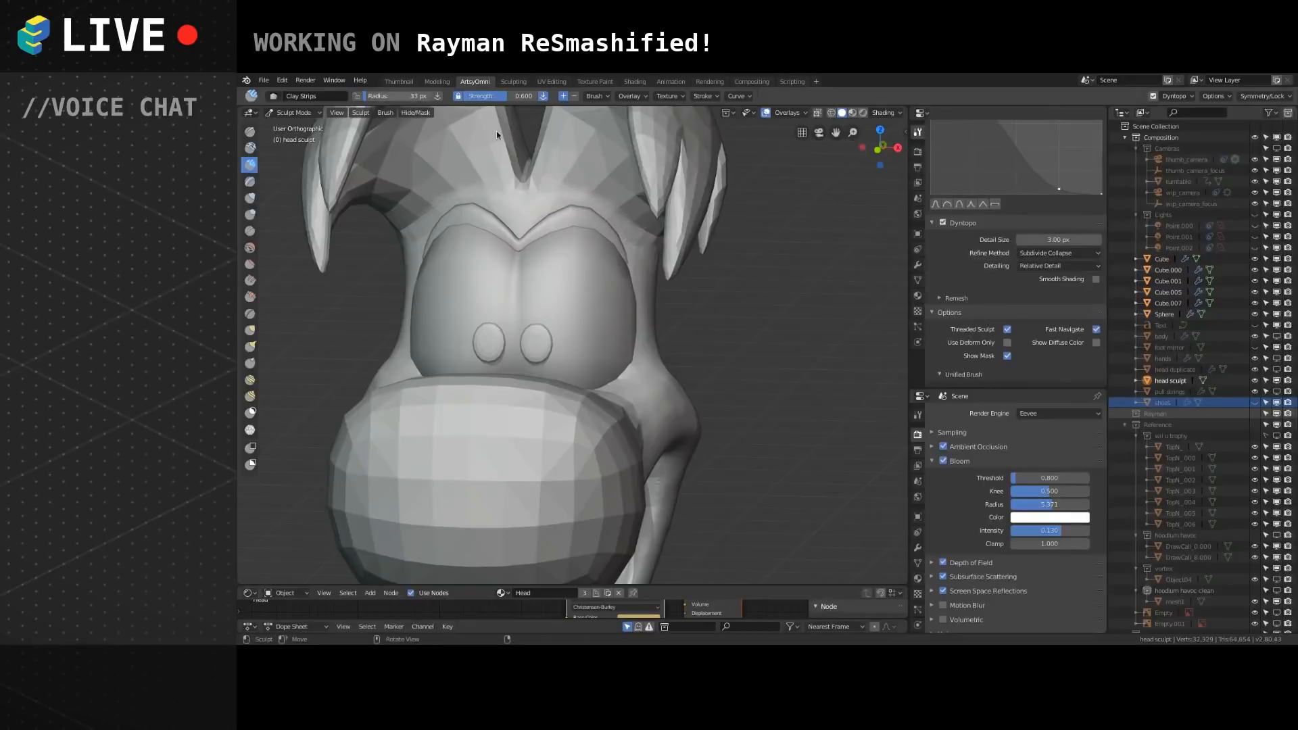
# Rename the brow object Cube.005 as eyebrows and hide it from the viewport.
pyautogui.click(301, 115)
pyautogui.click(298, 126)
pyautogui.click(578, 223)
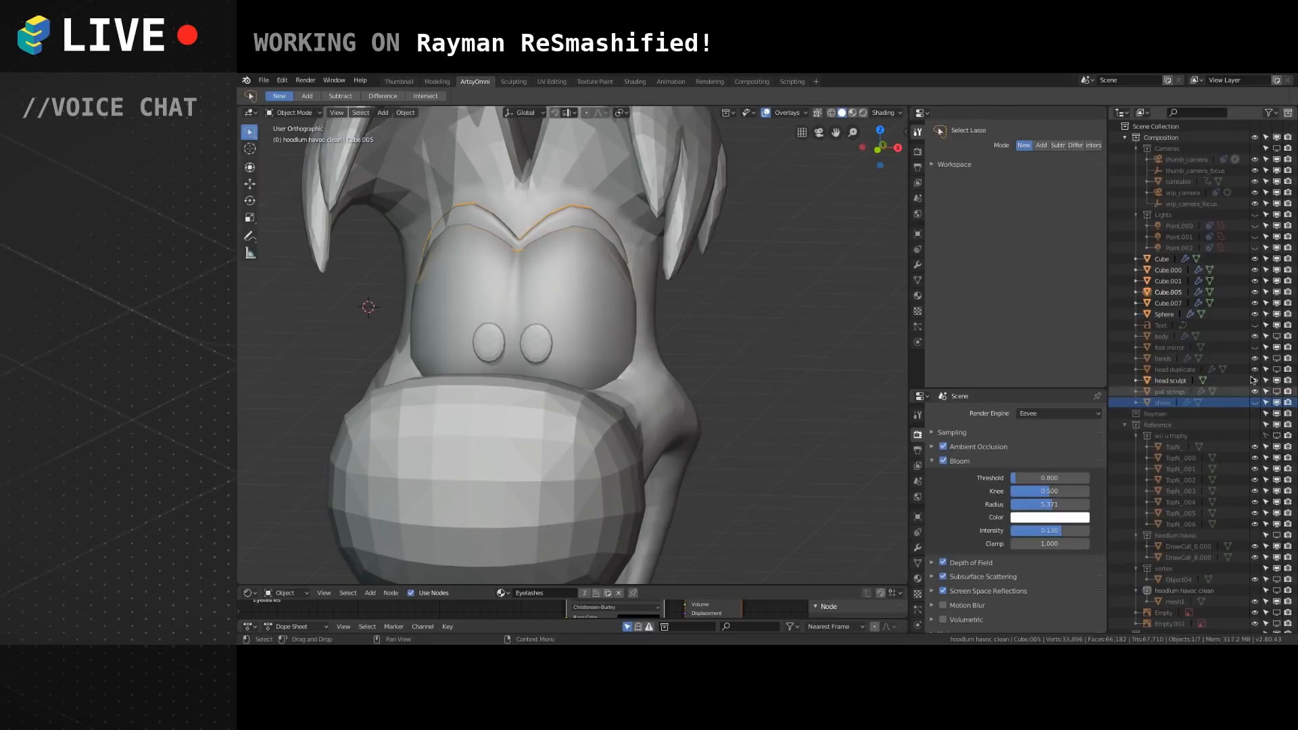
pyautogui.click(1170, 293)
pyautogui.write('eyebrows')
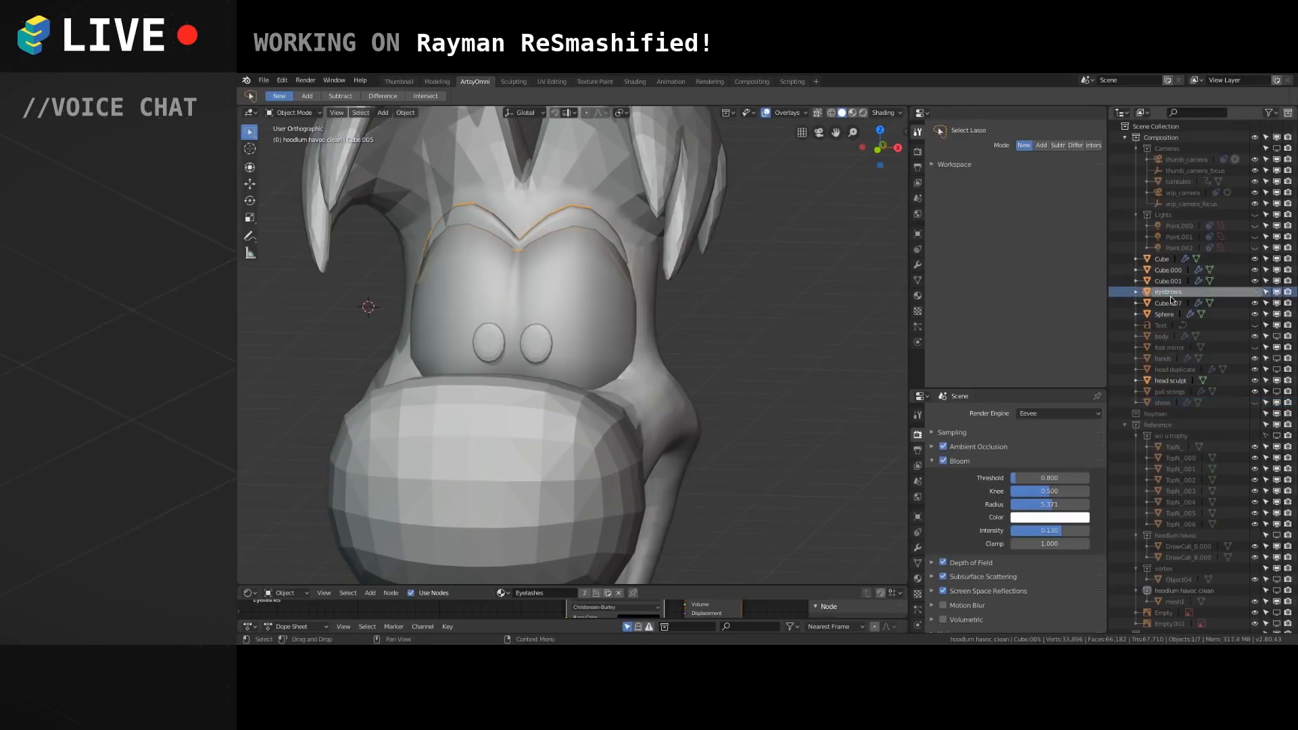
pyautogui.press('Return')
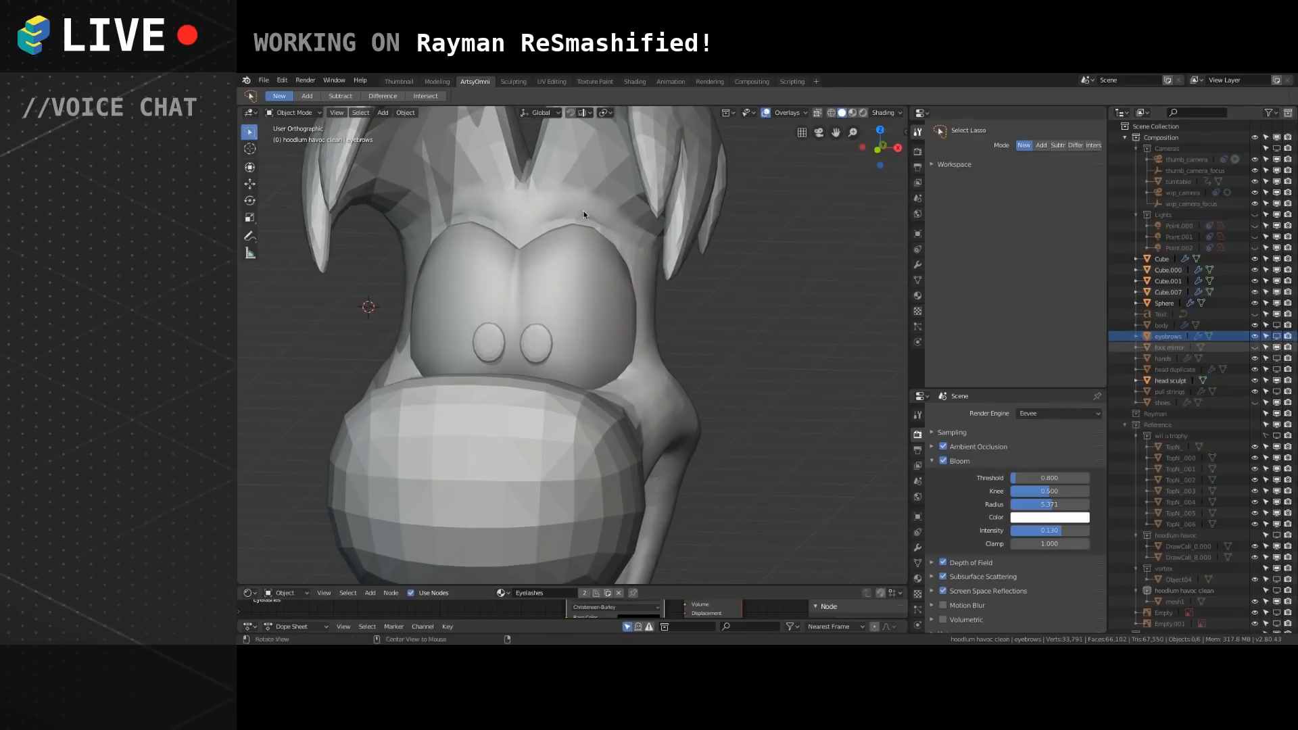
# Select the head sculpt object and enter Sculpt Mode on it.
pyautogui.click(306, 112)
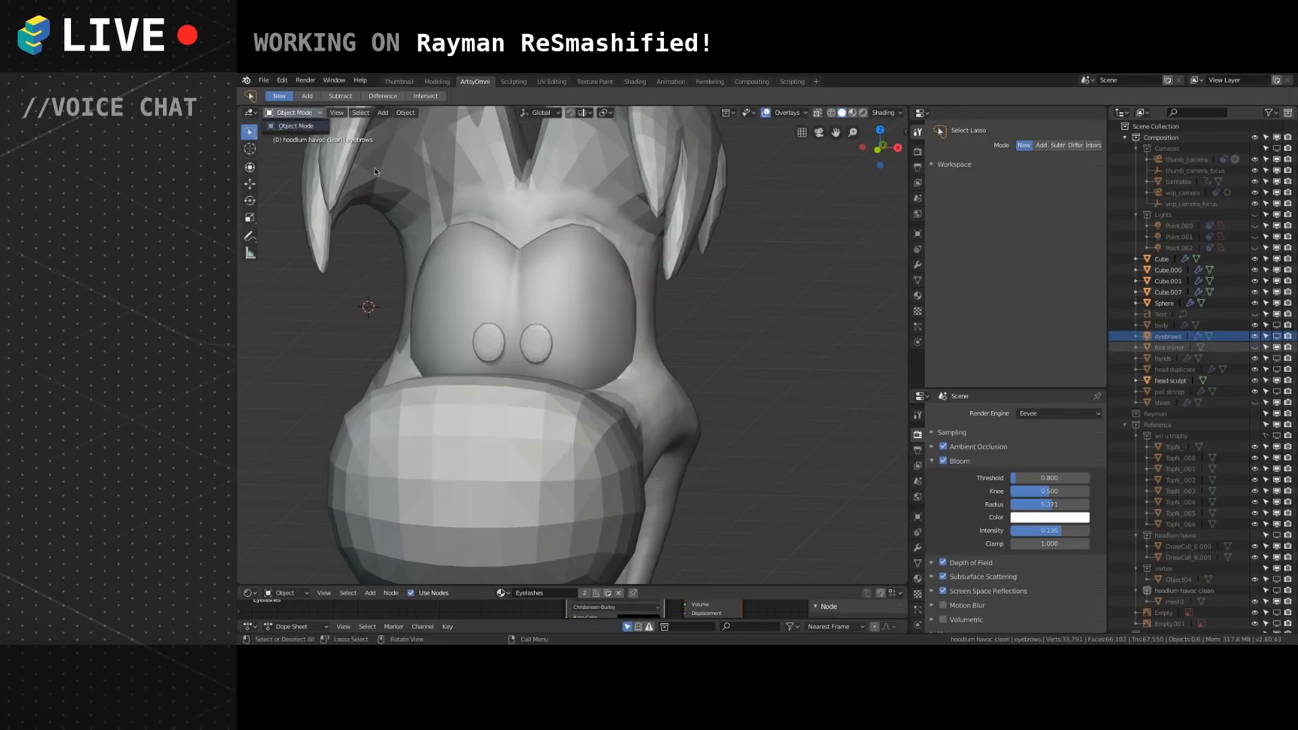
pyautogui.click(476, 211)
pyautogui.click(303, 113)
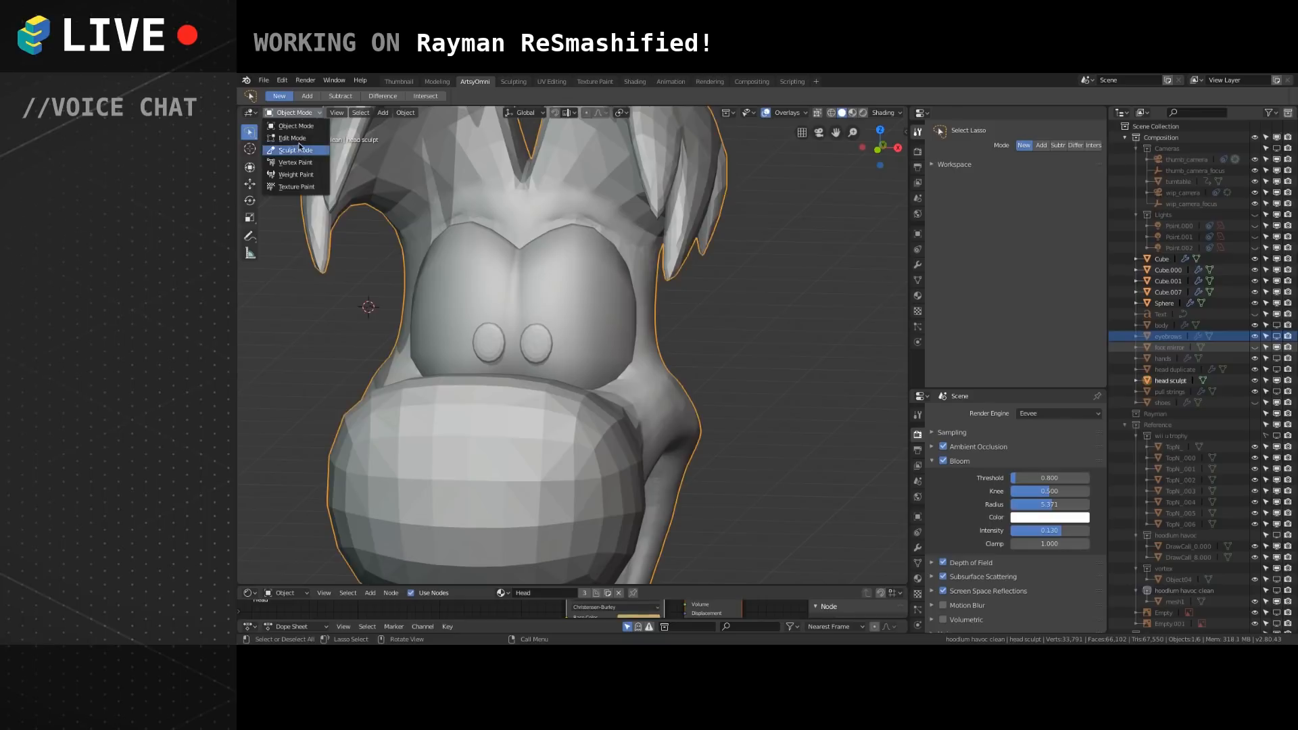
pyautogui.click(298, 150)
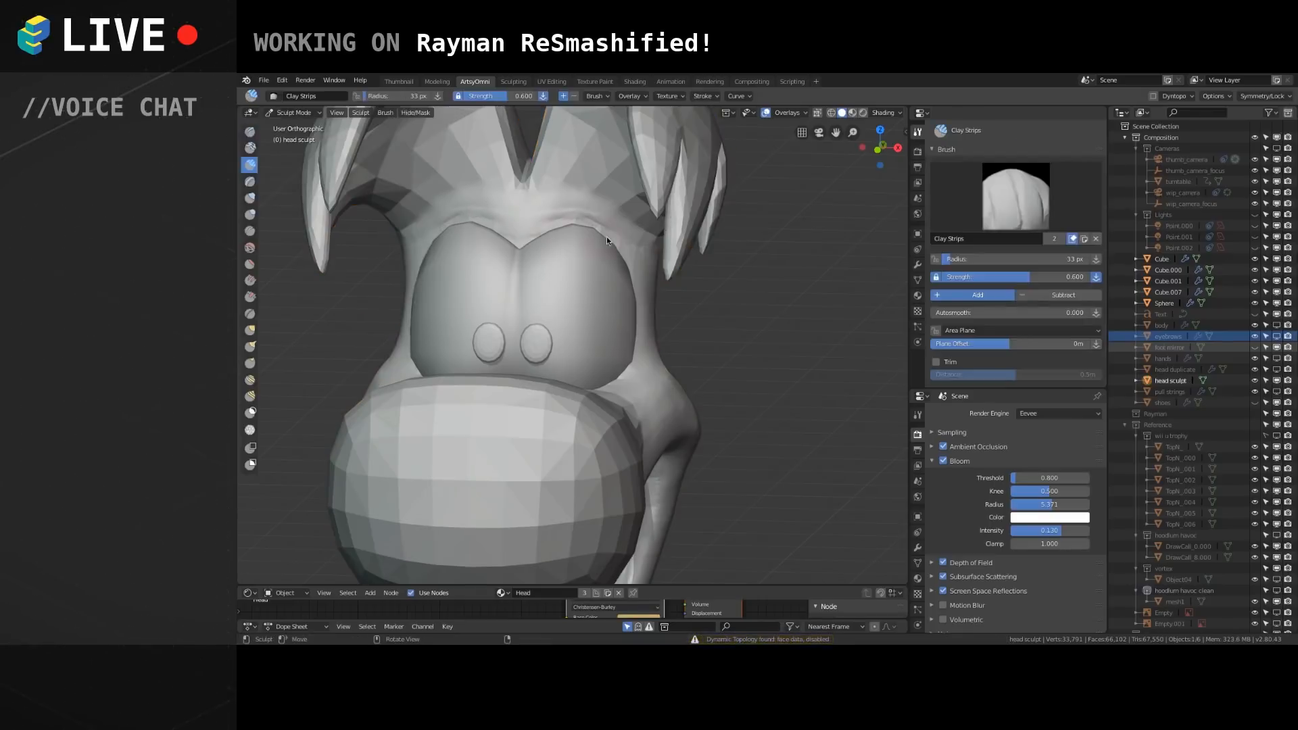
# Build up the brow ridge above both eyes with Clay Strips and smooth its surface.
pyautogui.moveTo(552, 197)
pyautogui.mouseDown(button='middle')
pyautogui.moveTo(563, 282)
pyautogui.moveTo(643, 245)
pyautogui.mouseUp(button='middle')
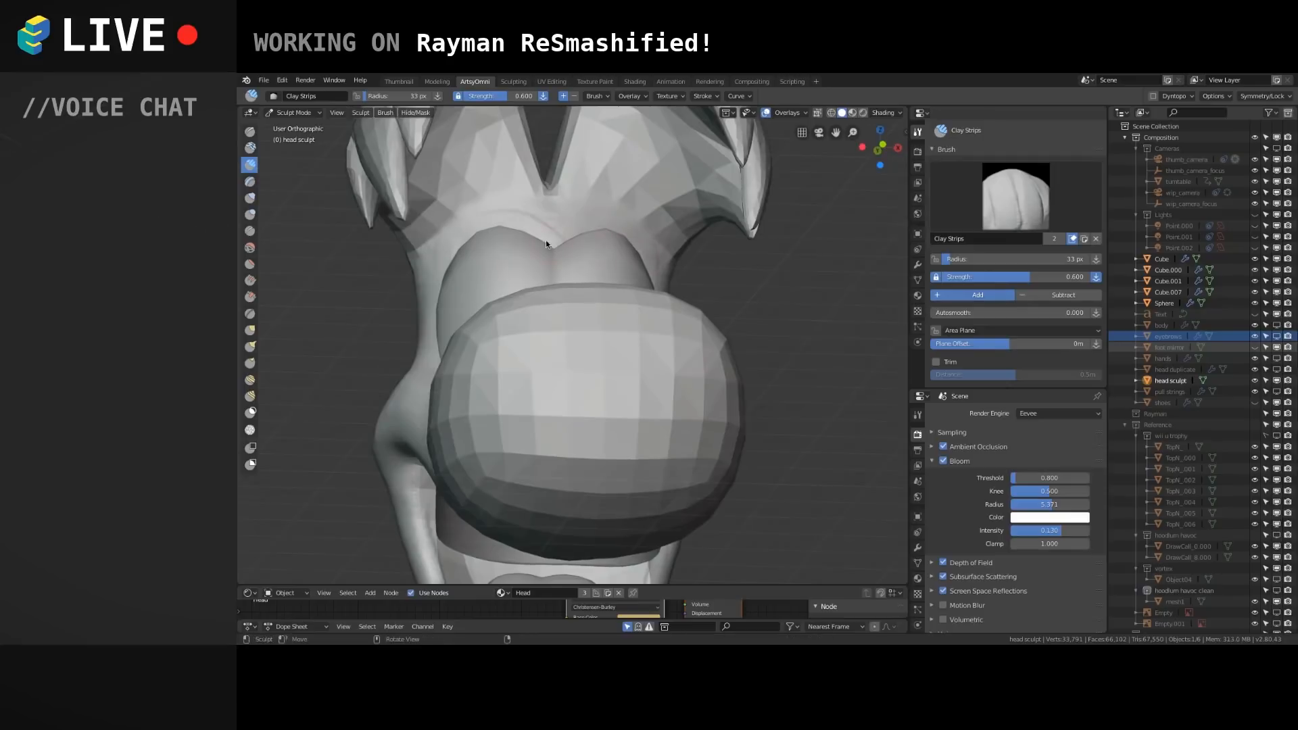
pyautogui.moveTo(603, 242)
pyautogui.mouseDown(button='middle')
pyautogui.moveTo(383, 262)
pyautogui.moveTo(485, 256)
pyautogui.moveTo(444, 245)
pyautogui.moveTo(436, 289)
pyautogui.moveTo(500, 249)
pyautogui.mouseUp(button='middle')
pyautogui.moveTo(535, 258)
pyautogui.mouseDown()
pyautogui.moveTo(603, 290)
pyautogui.moveTo(487, 270)
pyautogui.moveTo(581, 277)
pyautogui.mouseUp()
pyautogui.moveTo(499, 259)
pyautogui.mouseDown()
pyautogui.moveTo(550, 218)
pyautogui.moveTo(519, 232)
pyautogui.moveTo(570, 242)
pyautogui.moveTo(504, 246)
pyautogui.mouseUp()
pyautogui.moveTo(605, 278); pyautogui.dragTo(582, 240)
pyautogui.moveTo(550, 189)
pyautogui.mouseDown(button='middle')
pyautogui.moveTo(546, 261)
pyautogui.moveTo(574, 258)
pyautogui.mouseUp(button='middle')
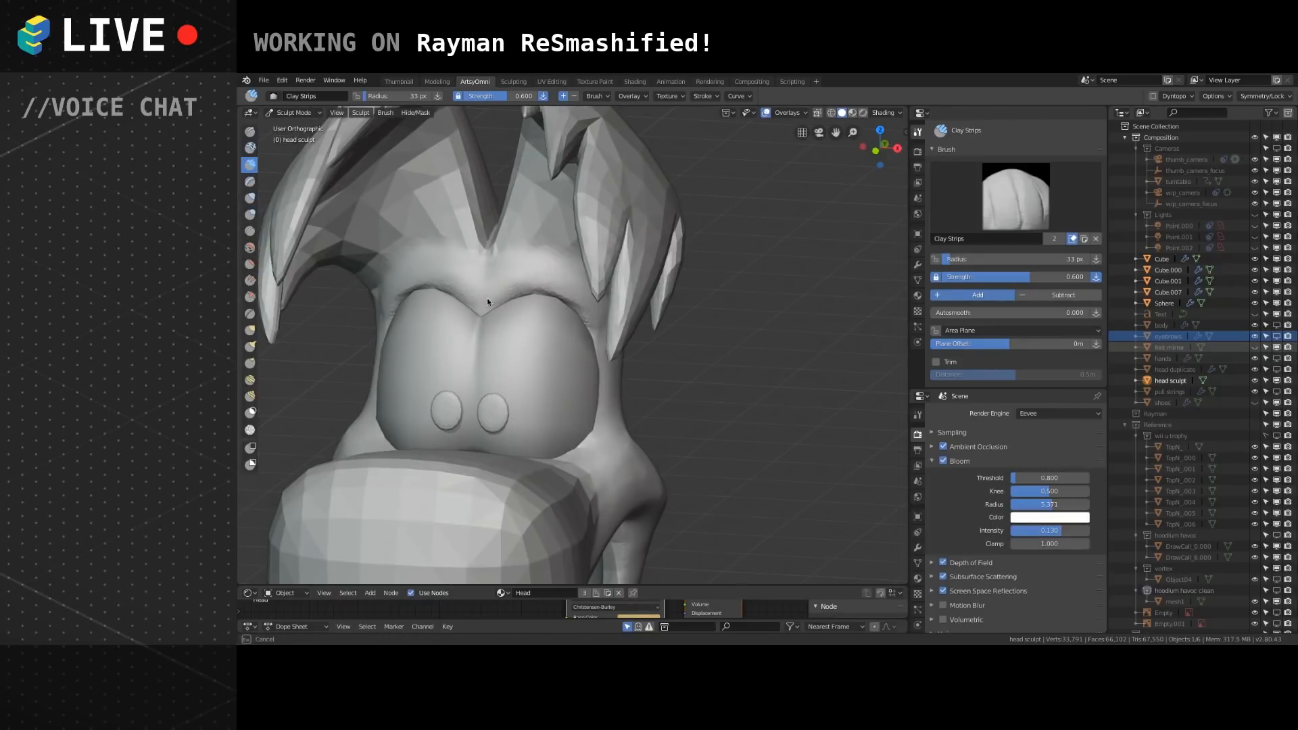
pyautogui.moveTo(581, 318)
pyautogui.mouseDown()
pyautogui.moveTo(495, 298)
pyautogui.moveTo(554, 326)
pyautogui.moveTo(595, 400)
pyautogui.moveTo(587, 303)
pyautogui.moveTo(521, 295)
pyautogui.mouseUp()
pyautogui.moveTo(590, 367)
pyautogui.keyDown('shift'); pyautogui.mouseDown()
pyautogui.moveTo(509, 297)
pyautogui.moveTo(472, 285)
pyautogui.mouseUp(); pyautogui.keyUp('shift')
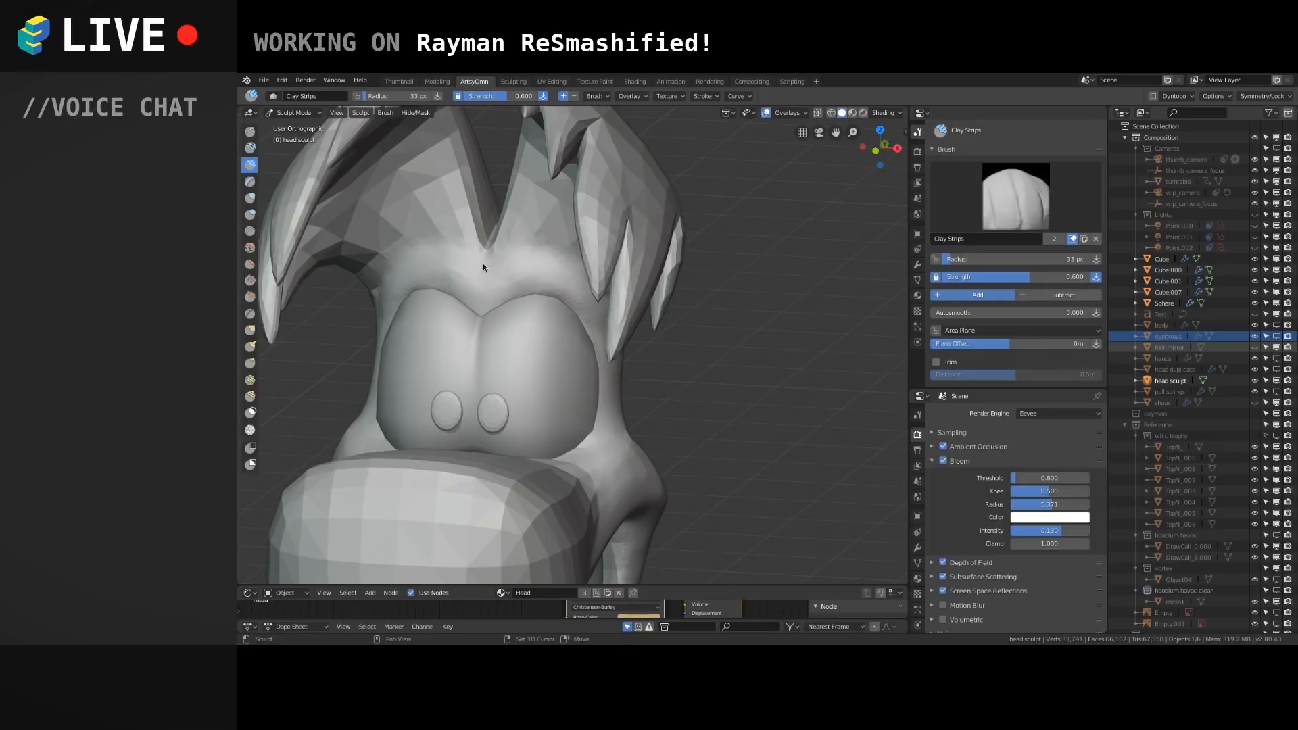
# Enable Dyntopo again, accept the vertex data warning, and keep the brush falloff on the smooth curve preset.
pyautogui.moveTo(517, 262)
pyautogui.mouseDown(button='middle')
pyautogui.moveTo(603, 225)
pyautogui.moveTo(541, 224)
pyautogui.mouseUp(button='middle')
pyautogui.scroll(-10, 965, 318)
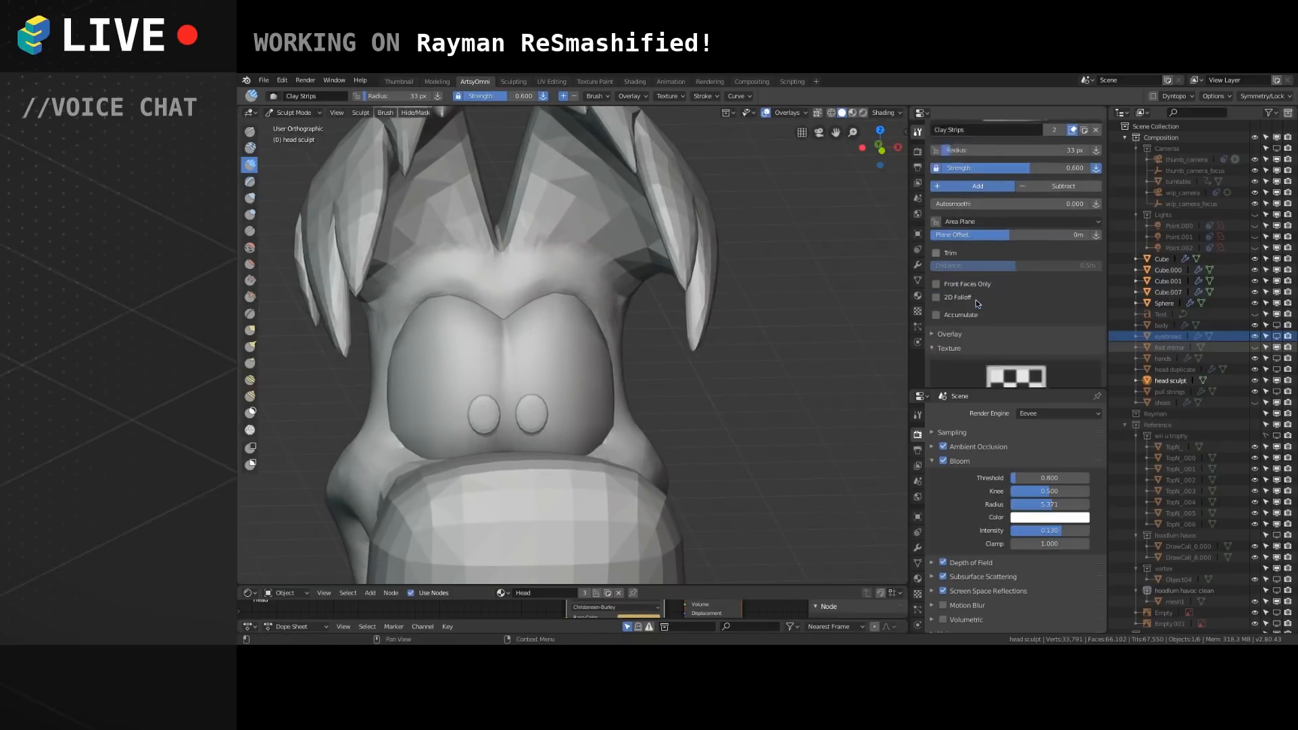
pyautogui.scroll(-8, 950, 270)
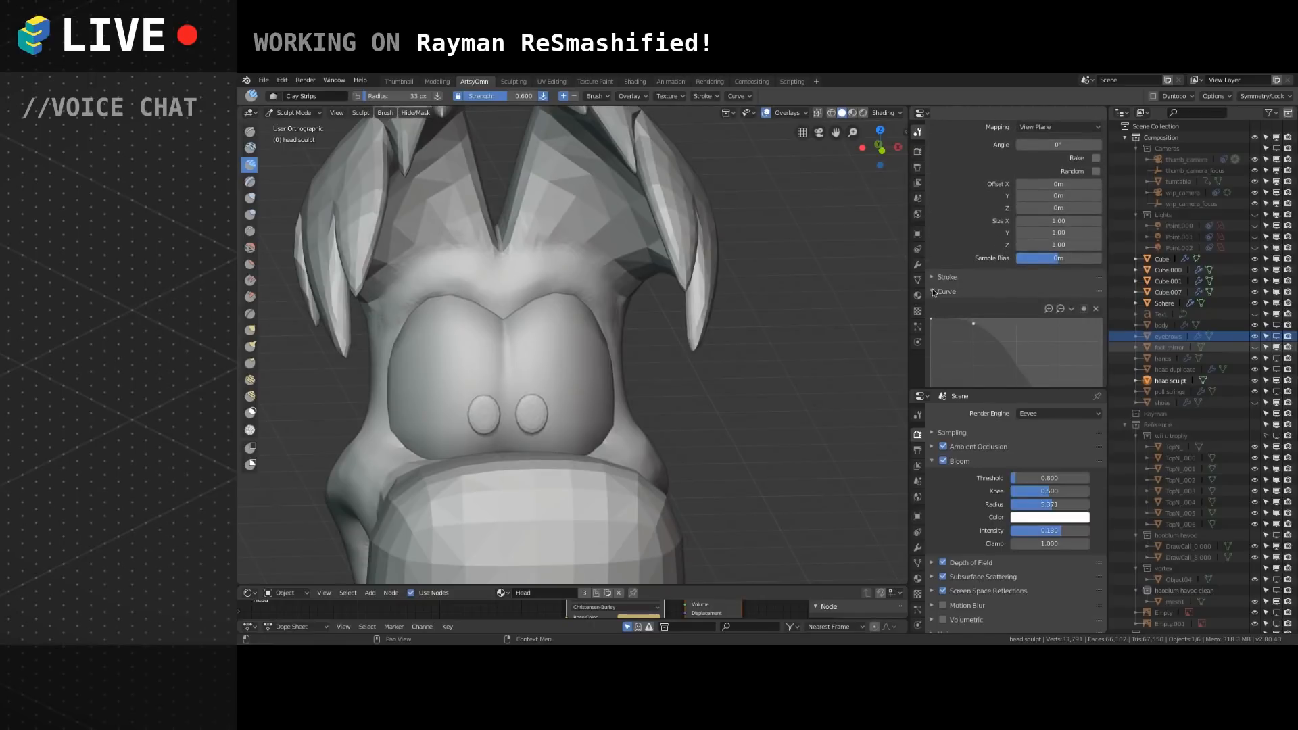
pyautogui.click(941, 283)
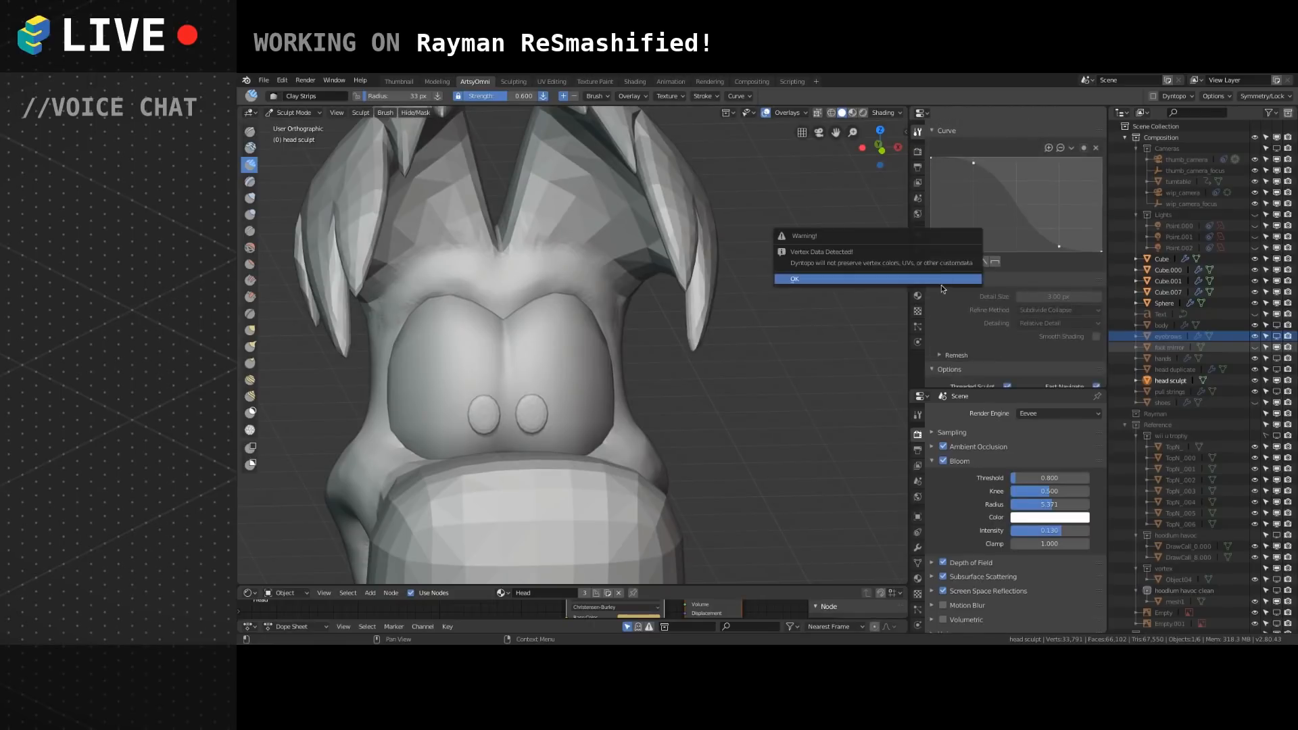
pyautogui.click(861, 279)
pyautogui.scroll(1, 940, 290)
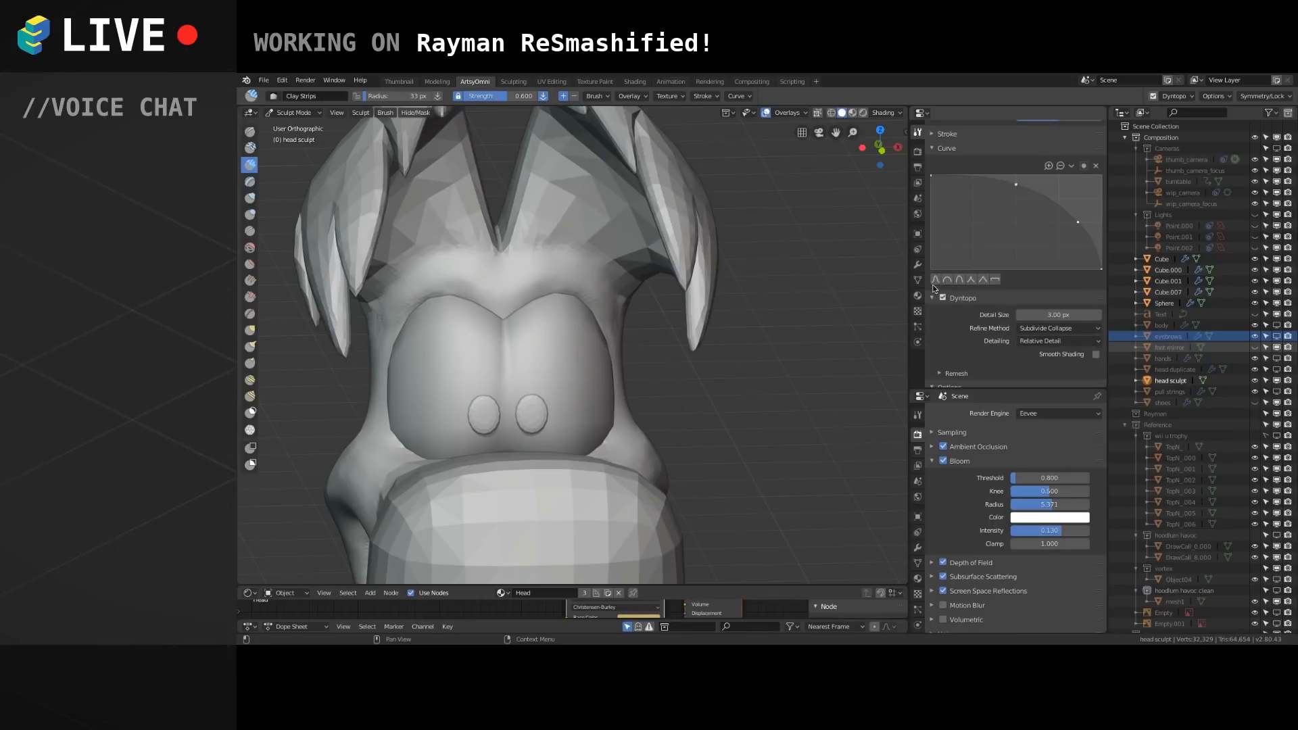
pyautogui.click(940, 281)
# Sculpt the forehead from the hair parting to the outer brow and smooth the area above the eye.
pyautogui.keyDown('shift'); pyautogui.moveTo(562, 137); pyautogui.dragTo(578, 174, button='middle'); pyautogui.keyUp('shift')
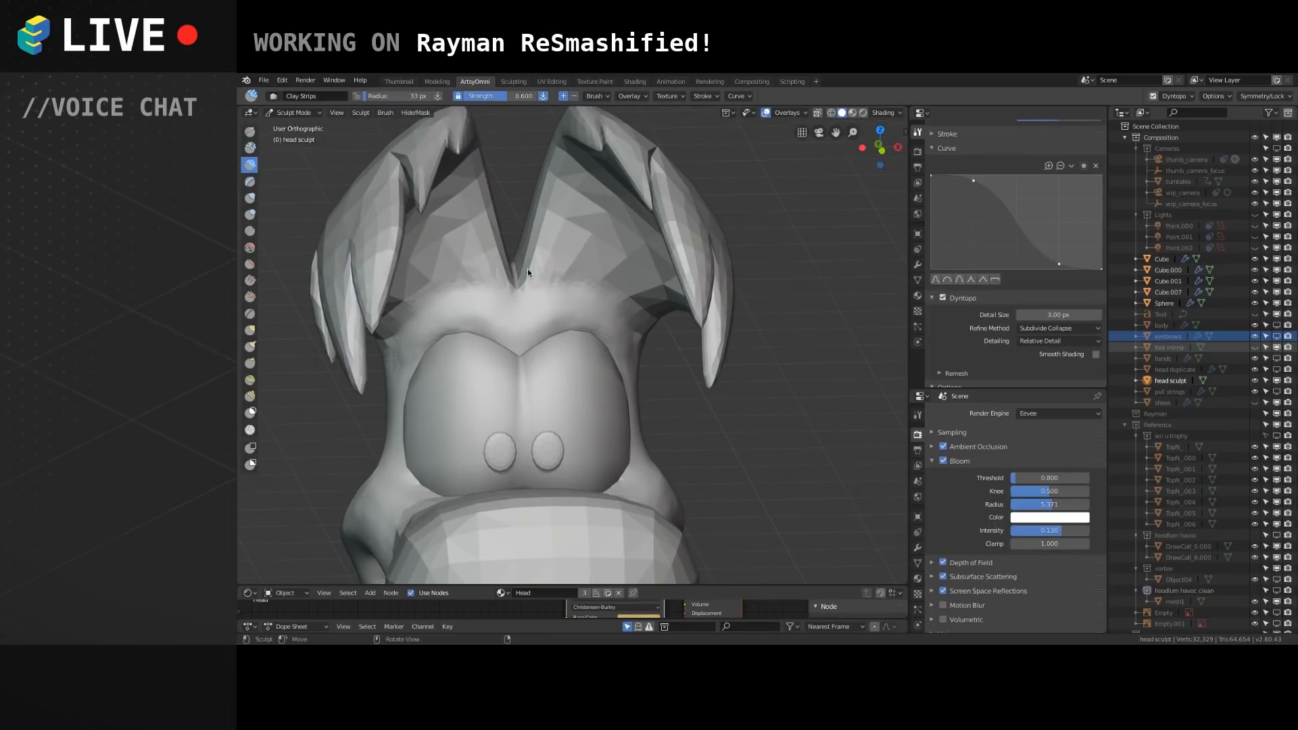
pyautogui.moveTo(577, 175)
pyautogui.mouseDown()
pyautogui.moveTo(575, 247)
pyautogui.moveTo(538, 285)
pyautogui.mouseUp()
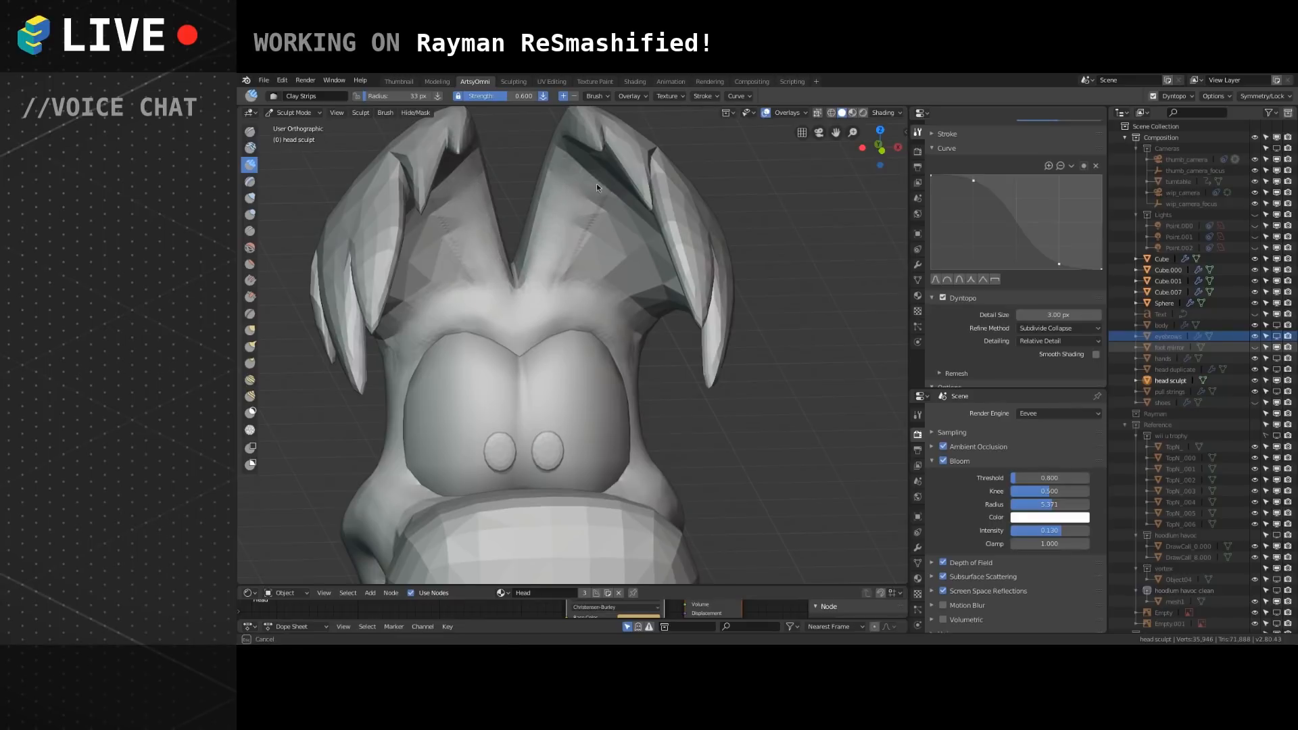
pyautogui.moveTo(603, 225); pyautogui.dragTo(541, 234, button='middle')
pyautogui.moveTo(591, 184); pyautogui.dragTo(556, 271)
pyautogui.moveTo(604, 202); pyautogui.dragTo(565, 291)
pyautogui.moveTo(618, 223); pyautogui.dragTo(574, 284)
pyautogui.moveTo(612, 201)
pyautogui.mouseDown()
pyautogui.moveTo(530, 273)
pyautogui.moveTo(562, 234)
pyautogui.moveTo(582, 308)
pyautogui.mouseUp()
pyautogui.moveTo(625, 260); pyautogui.dragTo(593, 315)
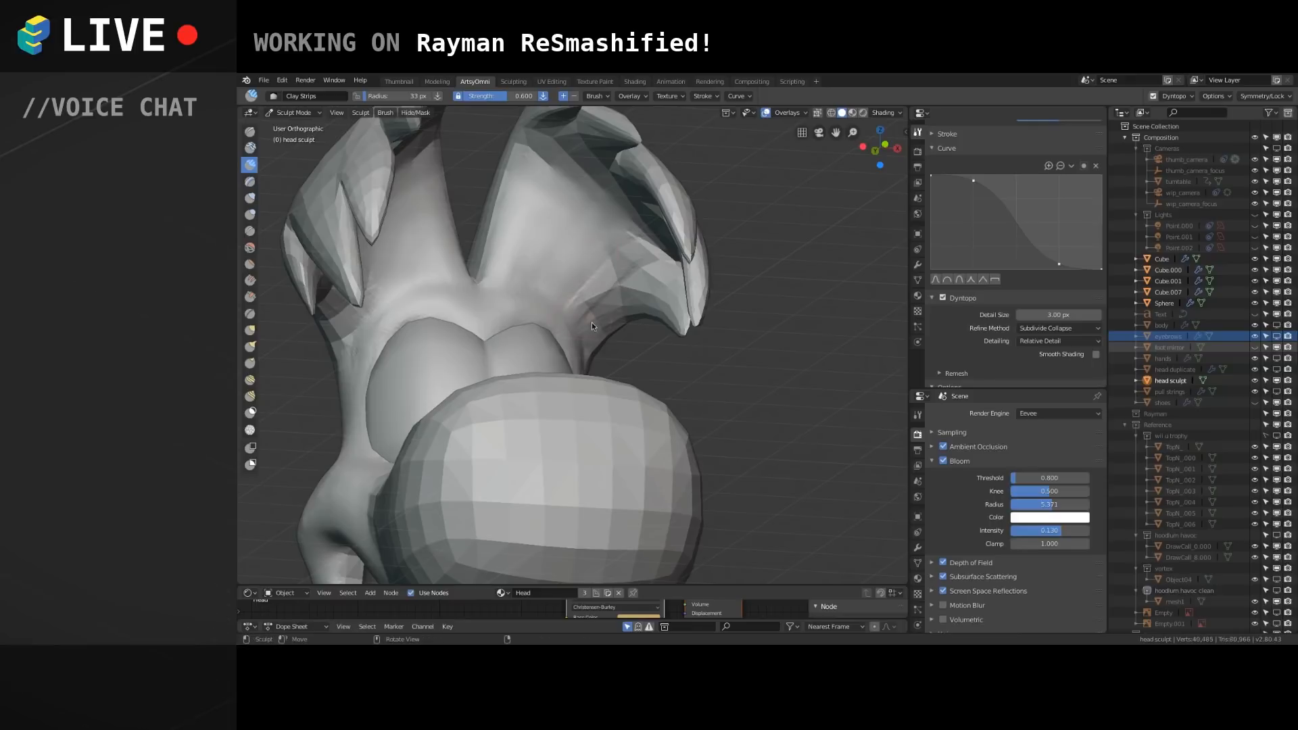
pyautogui.moveTo(625, 264)
pyautogui.mouseDown()
pyautogui.moveTo(575, 326)
pyautogui.moveTo(593, 263)
pyautogui.mouseUp()
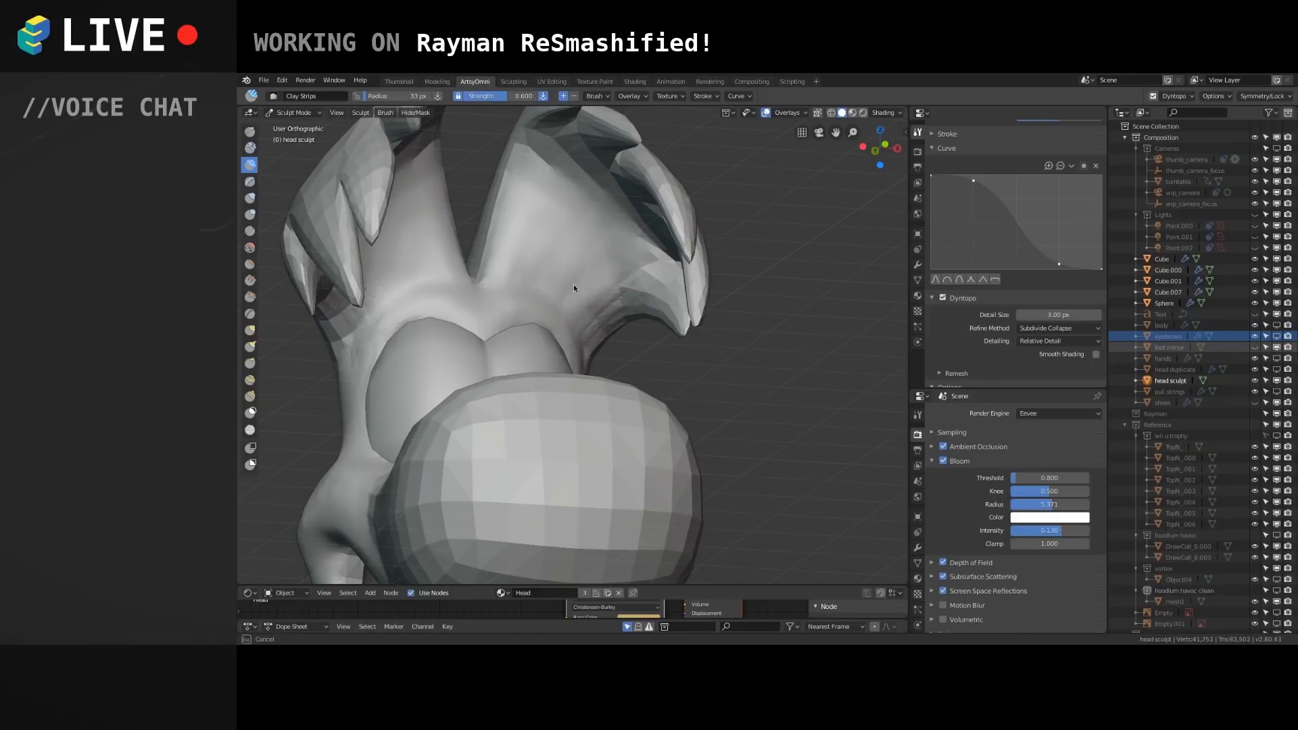
pyautogui.keyDown('shift'); pyautogui.moveTo(534, 213); pyautogui.dragTo(567, 288); pyautogui.keyUp('shift')
pyautogui.keyDown('shift'); pyautogui.moveTo(578, 335); pyautogui.dragTo(575, 330); pyautogui.keyUp('shift')
# Add clay along the inner underside of the hair and the side of the head, smoothing the transition.
pyautogui.moveTo(524, 167); pyautogui.dragTo(493, 207)
pyautogui.moveTo(548, 128)
pyautogui.mouseDown(button='middle')
pyautogui.moveTo(521, 279)
pyautogui.moveTo(461, 303)
pyautogui.moveTo(491, 350)
pyautogui.mouseUp(button='middle')
pyautogui.moveTo(476, 269); pyautogui.dragTo(484, 272)
pyautogui.moveTo(414, 251); pyautogui.dragTo(487, 251)
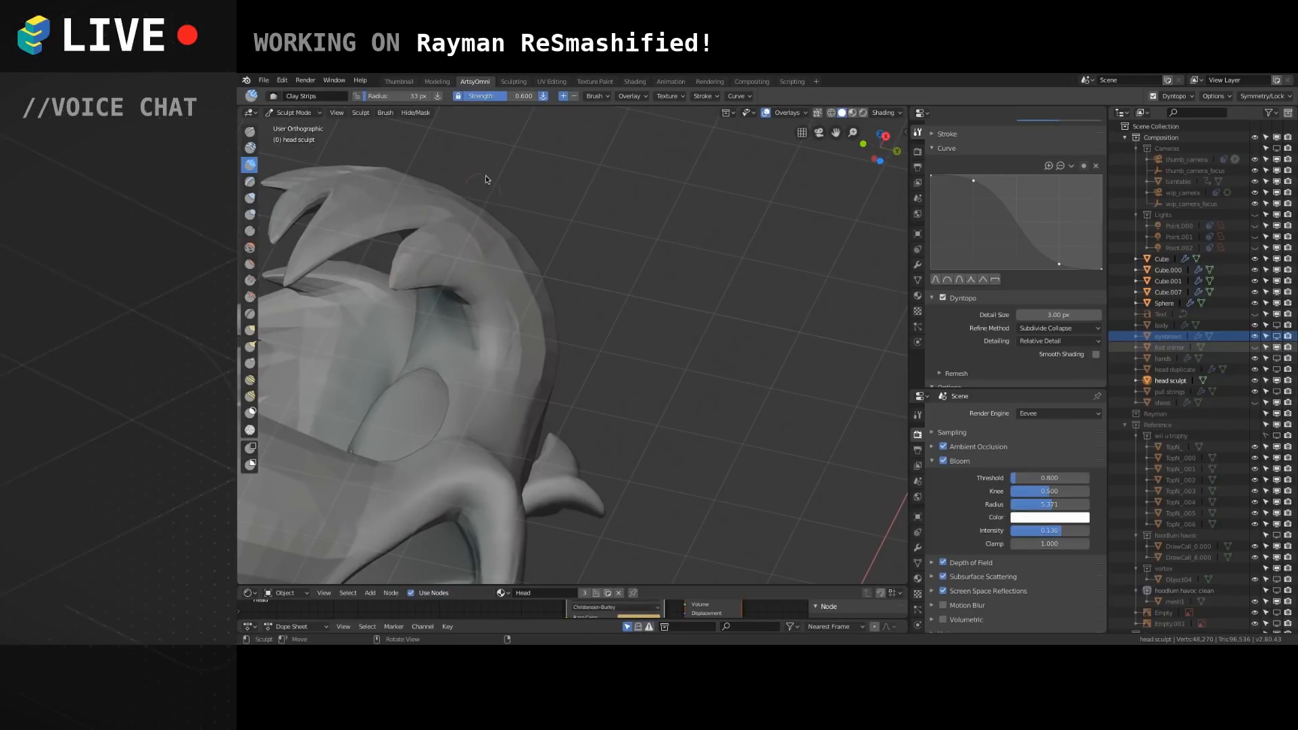
pyautogui.moveTo(493, 314); pyautogui.dragTo(505, 258, button='middle')
pyautogui.moveTo(525, 338); pyautogui.dragTo(509, 250)
pyautogui.moveTo(483, 202)
pyautogui.keyDown('shift'); pyautogui.mouseDown()
pyautogui.moveTo(510, 236)
pyautogui.moveTo(468, 190)
pyautogui.moveTo(541, 278)
pyautogui.moveTo(505, 225)
pyautogui.moveTo(517, 273)
pyautogui.mouseUp(); pyautogui.keyUp('shift')
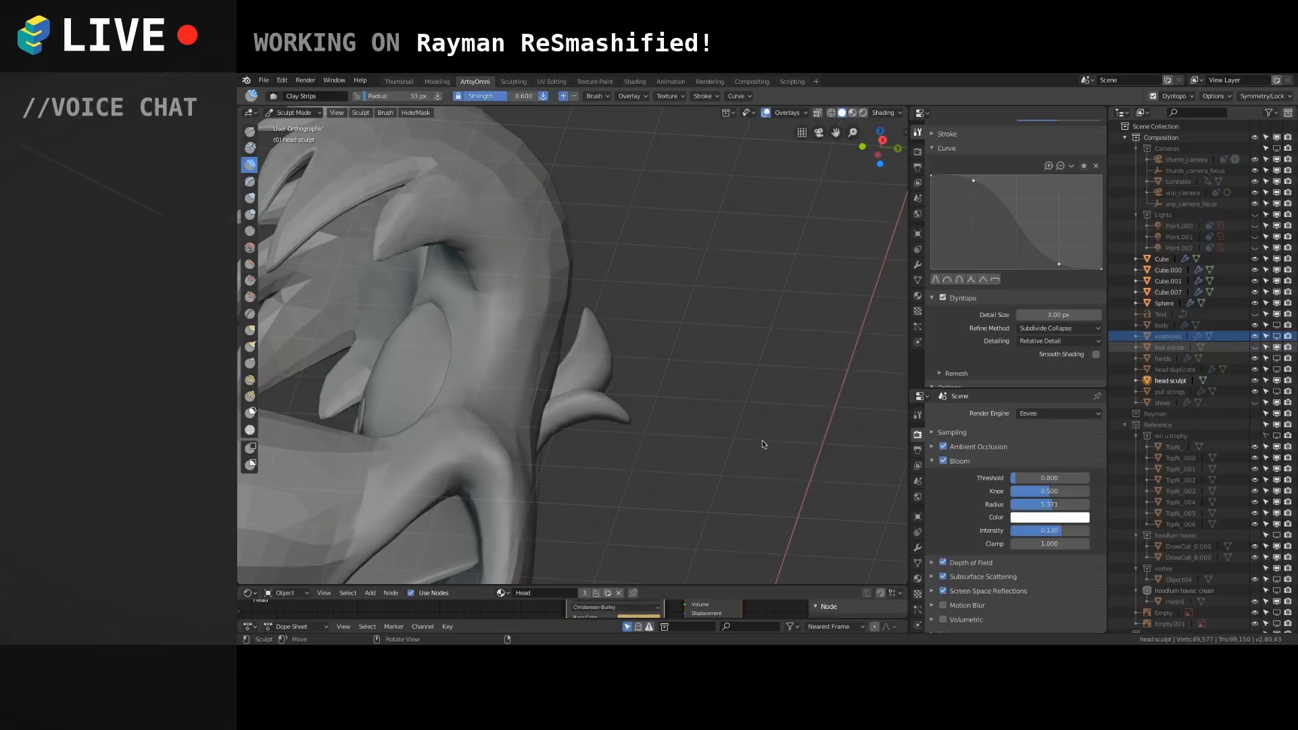
# Smooth the side of the head behind the eye and build up the surface where it meets the hair.
pyautogui.moveTo(546, 314)
pyautogui.mouseDown(button='middle')
pyautogui.moveTo(656, 322)
pyautogui.moveTo(580, 379)
pyautogui.mouseUp(button='middle')
pyautogui.moveTo(591, 349)
pyautogui.keyDown('shift'); pyautogui.mouseDown()
pyautogui.moveTo(574, 351)
pyautogui.moveTo(566, 376)
pyautogui.moveTo(582, 391)
pyautogui.mouseUp(); pyautogui.keyUp('shift')
pyautogui.moveTo(570, 215); pyautogui.dragTo(579, 278)
pyautogui.moveTo(600, 238); pyautogui.dragTo(619, 272)
pyautogui.moveTo(595, 223); pyautogui.dragTo(593, 262)
pyautogui.keyDown('shift'); pyautogui.moveTo(595, 322); pyautogui.dragTo(566, 283, button='middle'); pyautogui.keyUp('shift')
pyautogui.moveTo(563, 195); pyautogui.dragTo(555, 218)
# Sculpt flowing Clay Strips strokes along the front hair tufts over the eye and smooth them.
pyautogui.moveTo(573, 227); pyautogui.dragTo(467, 254, button='middle')
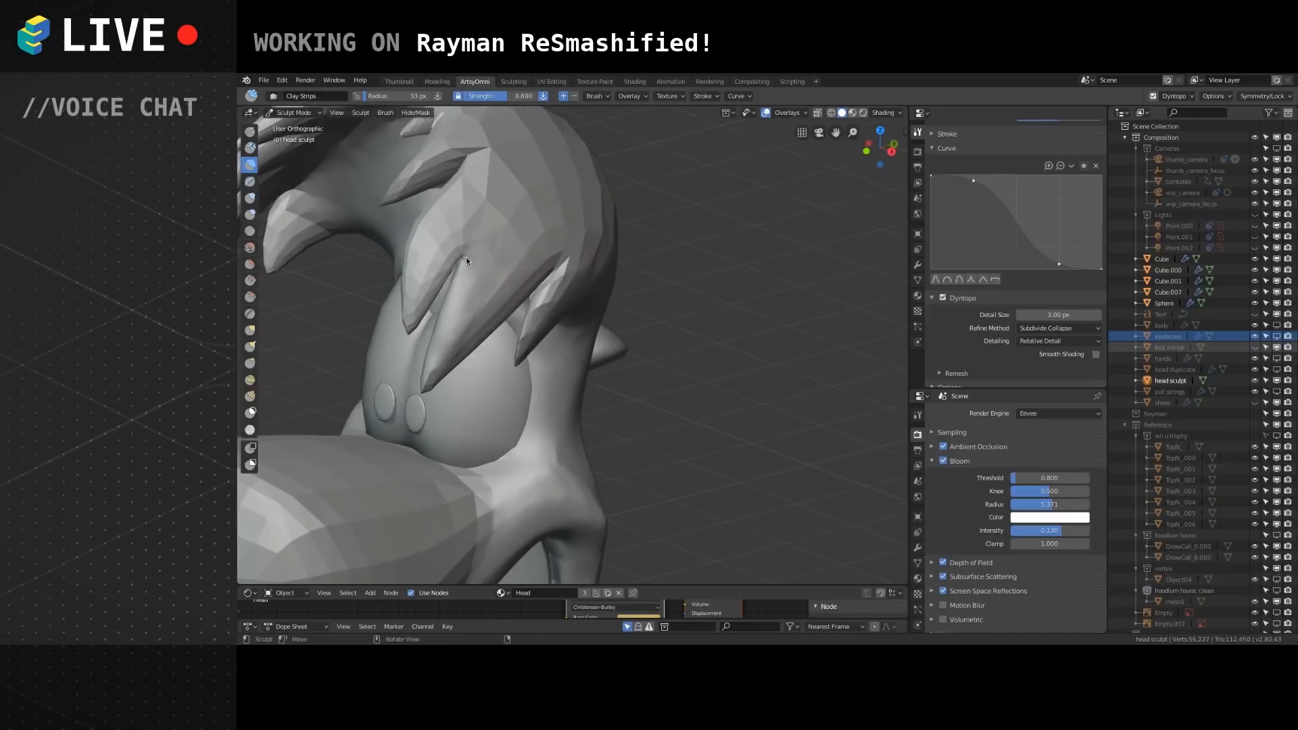
pyautogui.moveTo(516, 268); pyautogui.dragTo(501, 287)
pyautogui.moveTo(553, 201); pyautogui.dragTo(501, 272)
pyautogui.moveTo(539, 193); pyautogui.dragTo(486, 269)
pyautogui.moveTo(524, 181); pyautogui.dragTo(475, 258)
pyautogui.moveTo(489, 208); pyautogui.dragTo(416, 317)
pyautogui.moveTo(467, 220); pyautogui.dragTo(416, 300)
pyautogui.moveTo(475, 192)
pyautogui.mouseDown()
pyautogui.moveTo(417, 306)
pyautogui.moveTo(453, 240)
pyautogui.moveTo(423, 264)
pyautogui.moveTo(414, 291)
pyautogui.moveTo(520, 158)
pyautogui.mouseUp()
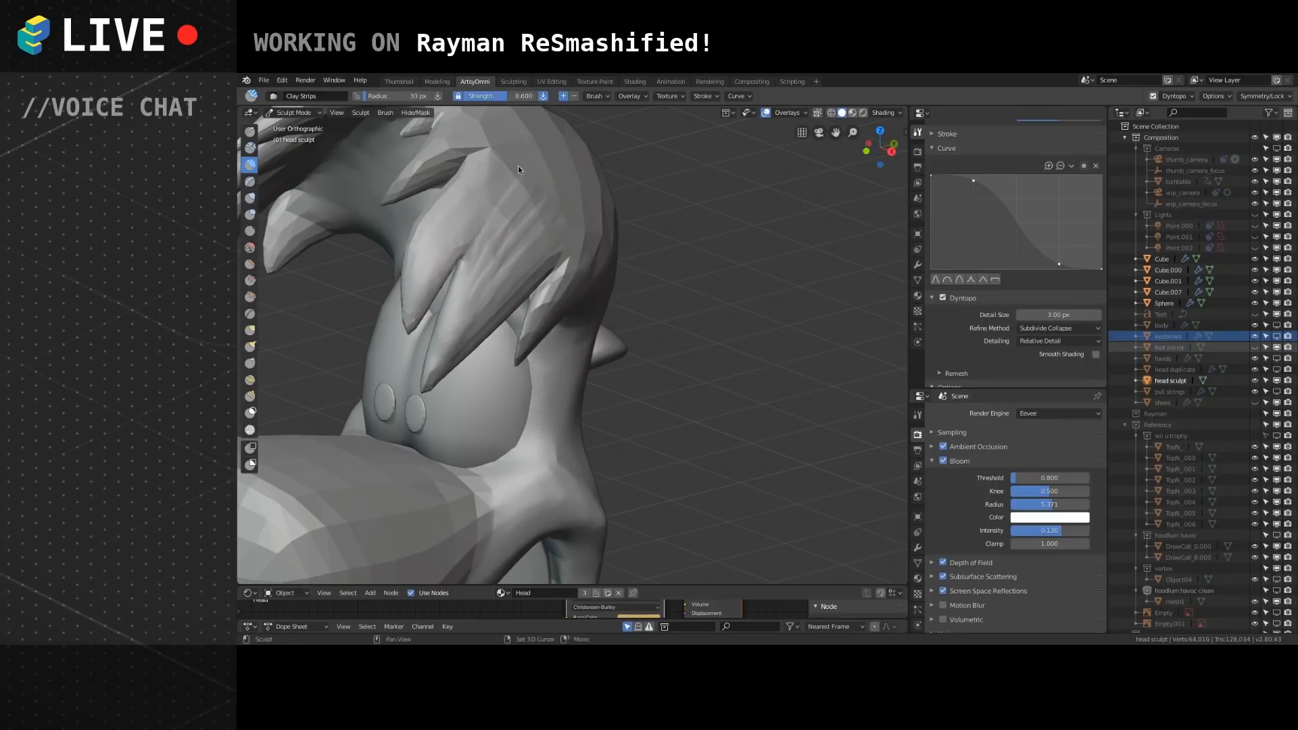
pyautogui.moveTo(485, 261)
pyautogui.keyDown('shift'); pyautogui.mouseDown()
pyautogui.moveTo(509, 214)
pyautogui.moveTo(541, 218)
pyautogui.moveTo(478, 255)
pyautogui.moveTo(493, 162)
pyautogui.mouseUp(); pyautogui.keyUp('shift')
# Refine the hair spikes hanging above the eye and the gaps between them with Clay Strips.
pyautogui.moveTo(493, 162)
pyautogui.mouseDown(button='middle')
pyautogui.moveTo(492, 305)
pyautogui.moveTo(478, 244)
pyautogui.moveTo(430, 280)
pyautogui.moveTo(476, 268)
pyautogui.moveTo(662, 296)
pyautogui.mouseUp(button='middle')
pyautogui.moveTo(521, 295)
pyautogui.mouseDown()
pyautogui.moveTo(627, 228)
pyautogui.moveTo(526, 289)
pyautogui.moveTo(546, 280)
pyautogui.moveTo(512, 313)
pyautogui.mouseUp()
pyautogui.moveTo(615, 232); pyautogui.dragTo(600, 245, button='middle')
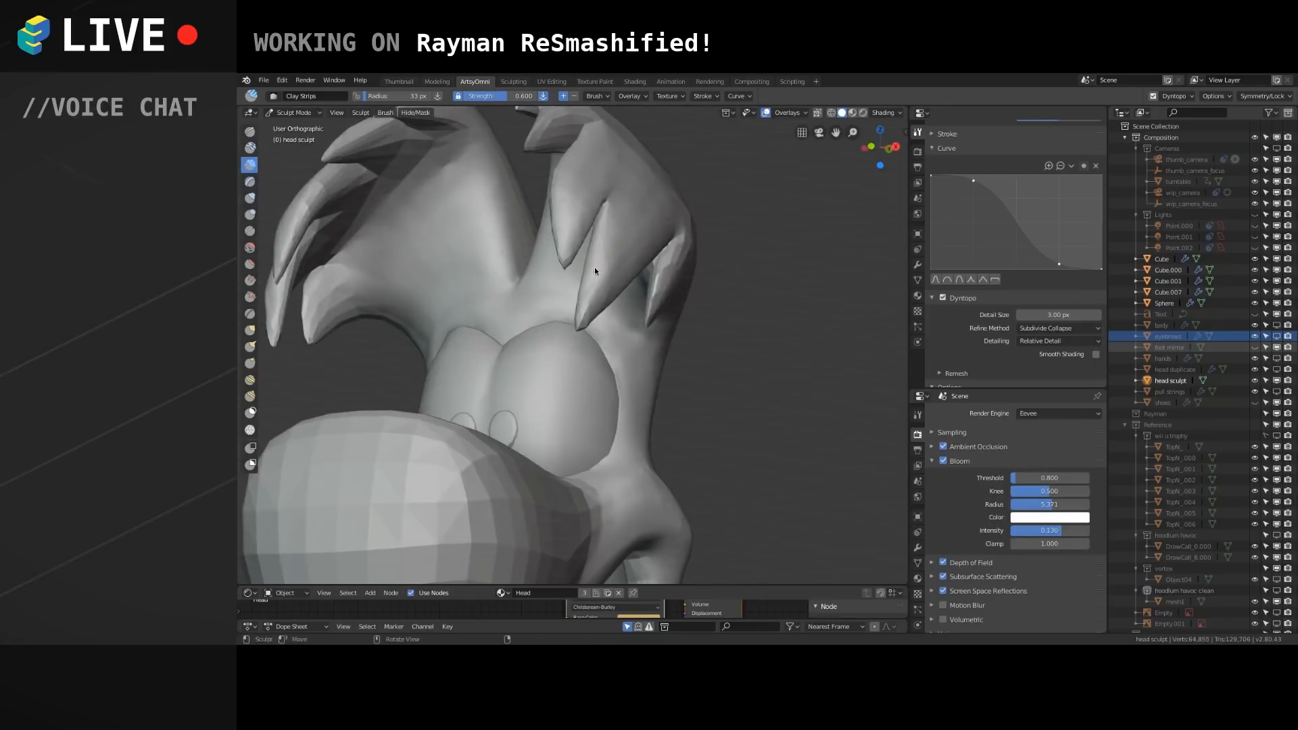
pyautogui.moveTo(587, 311); pyautogui.dragTo(586, 311, button='middle')
pyautogui.moveTo(569, 248); pyautogui.dragTo(560, 173)
pyautogui.moveTo(567, 247)
pyautogui.mouseDown()
pyautogui.moveTo(567, 186)
pyautogui.moveTo(567, 236)
pyautogui.mouseUp()
pyautogui.moveTo(567, 235)
pyautogui.mouseDown(button='middle')
pyautogui.moveTo(592, 234)
pyautogui.moveTo(506, 307)
pyautogui.moveTo(512, 294)
pyautogui.mouseUp(button='middle')
pyautogui.moveTo(566, 283); pyautogui.dragTo(604, 261)
# Sculpt the upper hair tufts and the faceted side of the hair with Clay Strips.
pyautogui.moveTo(604, 264); pyautogui.dragTo(509, 350, button='middle')
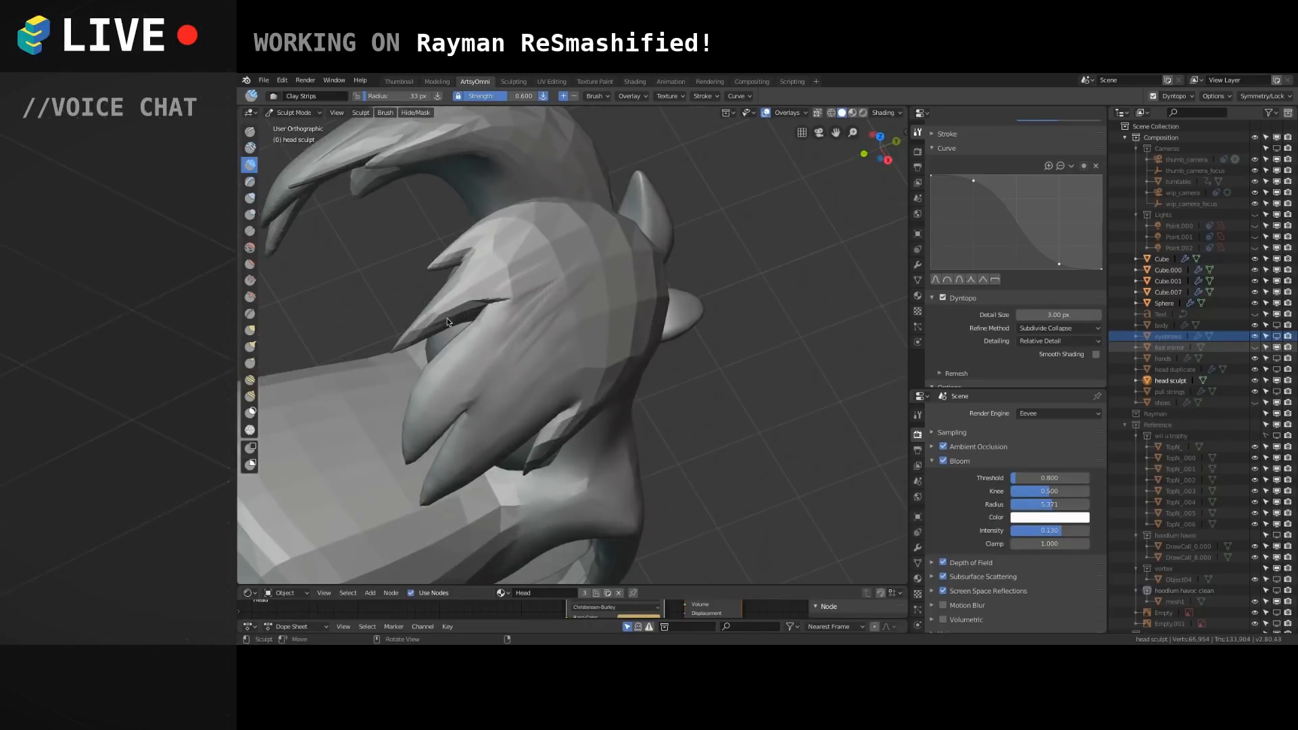
pyautogui.moveTo(536, 270)
pyautogui.mouseDown()
pyautogui.moveTo(458, 301)
pyautogui.moveTo(549, 251)
pyautogui.mouseUp()
pyautogui.moveTo(526, 286)
pyautogui.mouseDown(button='middle')
pyautogui.moveTo(520, 340)
pyautogui.moveTo(495, 317)
pyautogui.moveTo(489, 217)
pyautogui.moveTo(507, 192)
pyautogui.moveTo(489, 219)
pyautogui.mouseUp(button='middle')
pyautogui.moveTo(473, 220)
pyautogui.mouseDown()
pyautogui.moveTo(462, 205)
pyautogui.moveTo(473, 220)
pyautogui.mouseUp()
pyautogui.moveTo(510, 314); pyautogui.dragTo(473, 251, button='middle')
pyautogui.moveTo(469, 312)
pyautogui.mouseDown()
pyautogui.moveTo(469, 273)
pyautogui.moveTo(465, 299)
pyautogui.mouseUp()
# Rework the remaining hair spikes and outer side of the hair from several angles, smoothing between strokes.
pyautogui.keyDown('alt'); pyautogui.moveTo(549, 379); pyautogui.dragTo(612, 352); pyautogui.keyUp('alt')
pyautogui.keyDown('alt'); pyautogui.keyDown('shift'); pyautogui.moveTo(484, 337); pyautogui.dragTo(537, 266); pyautogui.keyUp('shift'); pyautogui.keyUp('alt')
pyautogui.moveTo(622, 250)
pyautogui.mouseDown()
pyautogui.moveTo(461, 330)
pyautogui.moveTo(503, 278)
pyautogui.mouseUp()
pyautogui.moveTo(557, 239); pyautogui.dragTo(533, 254)
pyautogui.moveTo(493, 310)
pyautogui.keyDown('alt'); pyautogui.mouseDown()
pyautogui.moveTo(583, 278)
pyautogui.moveTo(566, 306)
pyautogui.mouseUp(); pyautogui.keyUp('alt')
pyautogui.moveTo(583, 223); pyautogui.dragTo(555, 298)
pyautogui.moveTo(556, 329)
pyautogui.keyDown('alt'); pyautogui.mouseDown()
pyautogui.moveTo(632, 343)
pyautogui.moveTo(665, 173)
pyautogui.mouseUp(); pyautogui.keyUp('alt')
pyautogui.moveTo(612, 313)
pyautogui.keyDown('alt'); pyautogui.mouseDown()
pyautogui.moveTo(659, 321)
pyautogui.moveTo(646, 263)
pyautogui.moveTo(659, 260)
pyautogui.moveTo(646, 338)
pyautogui.moveTo(669, 400)
pyautogui.mouseUp(); pyautogui.keyUp('alt')
# Increase the brush radius to 44 px and sculpt broad strokes over the back and side of the hair.
pyautogui.keyDown('shift'); pyautogui.moveTo(641, 339); pyautogui.dragTo(476, 336, button='middle'); pyautogui.keyUp('shift')
pyautogui.press(']')
pyautogui.keyDown('shift'); pyautogui.moveTo(518, 283); pyautogui.dragTo(545, 326, button='middle'); pyautogui.keyUp('shift')
pyautogui.moveTo(540, 338)
pyautogui.keyDown('shift'); pyautogui.mouseDown()
pyautogui.moveTo(526, 322)
pyautogui.moveTo(558, 301)
pyautogui.moveTo(557, 222)
pyautogui.moveTo(522, 231)
pyautogui.moveTo(495, 281)
pyautogui.mouseUp(); pyautogui.keyUp('shift')
pyautogui.moveTo(513, 403); pyautogui.dragTo(520, 427)
pyautogui.moveTo(468, 317)
pyautogui.mouseDown()
pyautogui.moveTo(492, 428)
pyautogui.moveTo(451, 334)
pyautogui.moveTo(468, 420)
pyautogui.mouseUp()
pyautogui.moveTo(427, 290)
pyautogui.mouseDown()
pyautogui.moveTo(493, 460)
pyautogui.moveTo(441, 297)
pyautogui.moveTo(476, 279)
pyautogui.moveTo(530, 461)
pyautogui.moveTo(493, 285)
pyautogui.mouseUp()
pyautogui.moveTo(522, 419)
pyautogui.mouseDown()
pyautogui.moveTo(511, 368)
pyautogui.moveTo(537, 431)
pyautogui.moveTo(500, 306)
pyautogui.moveTo(548, 426)
pyautogui.moveTo(528, 449)
pyautogui.mouseUp()
pyautogui.moveTo(539, 326)
pyautogui.mouseDown()
pyautogui.moveTo(534, 428)
pyautogui.moveTo(533, 389)
pyautogui.moveTo(586, 355)
pyautogui.mouseUp()
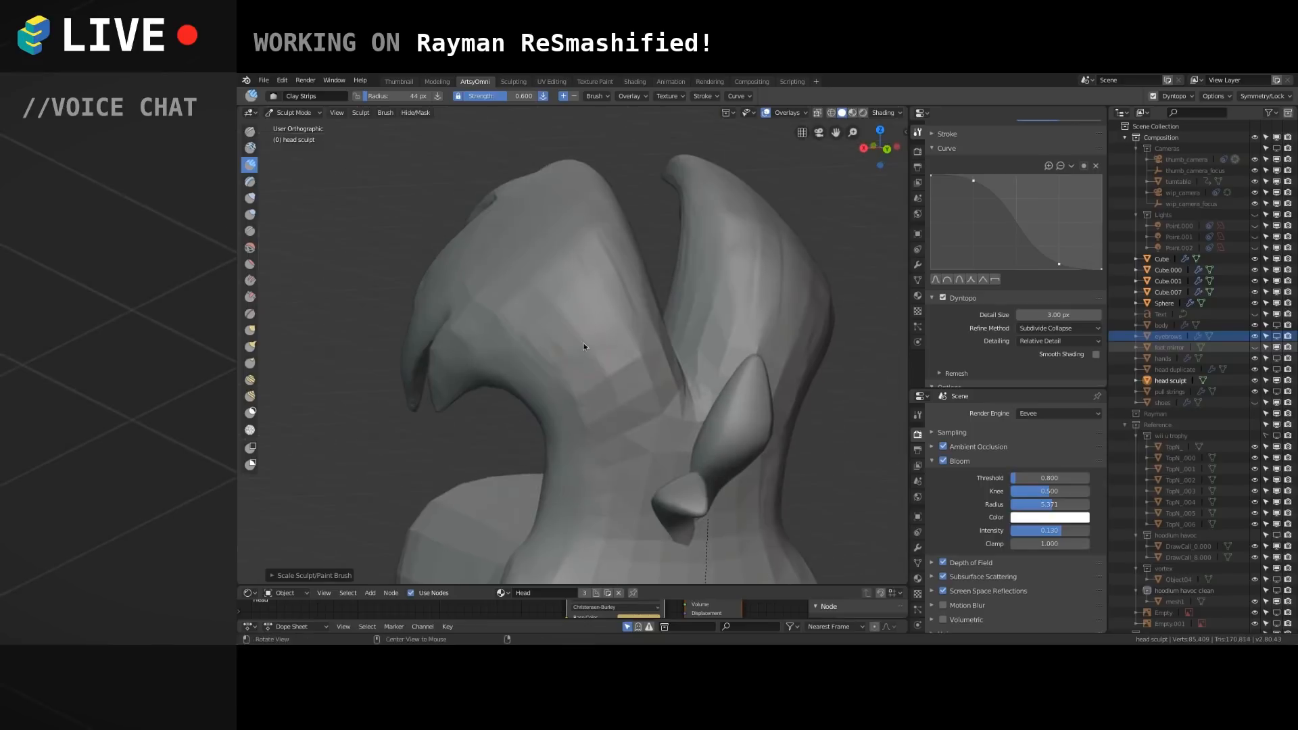
# Sculpt the faceted back and outer side of the hair with broad Clay Strips strokes.
pyautogui.moveTo(553, 301); pyautogui.dragTo(535, 362)
pyautogui.moveTo(511, 348)
pyautogui.keyDown('alt'); pyautogui.mouseDown()
pyautogui.moveTo(588, 349)
pyautogui.moveTo(558, 375)
pyautogui.moveTo(621, 349)
pyautogui.mouseUp(); pyautogui.keyUp('alt')
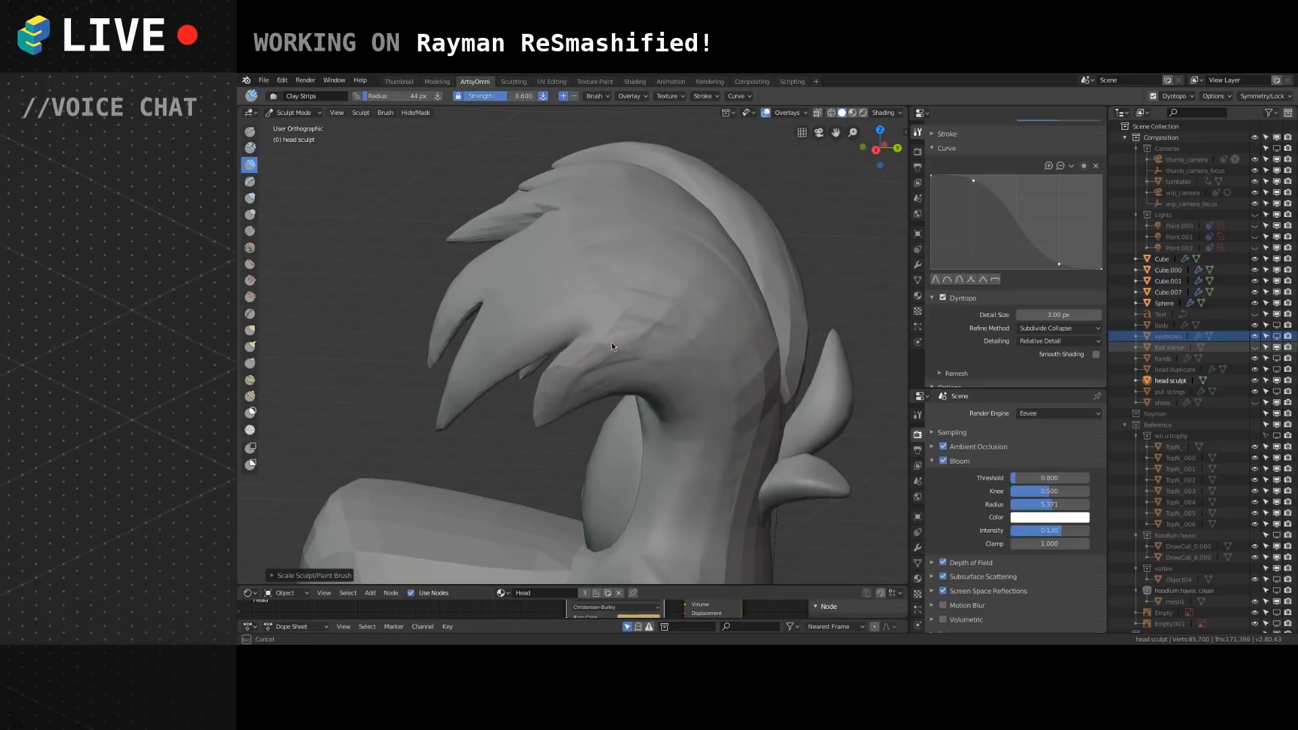
pyautogui.moveTo(710, 370)
pyautogui.keyDown('alt'); pyautogui.mouseDown()
pyautogui.moveTo(676, 375)
pyautogui.moveTo(698, 375)
pyautogui.mouseUp(); pyautogui.keyUp('alt')
pyautogui.moveTo(628, 324)
pyautogui.mouseDown()
pyautogui.moveTo(554, 269)
pyautogui.moveTo(612, 270)
pyautogui.moveTo(574, 345)
pyautogui.moveTo(610, 323)
pyautogui.moveTo(493, 375)
pyautogui.moveTo(466, 372)
pyautogui.moveTo(499, 349)
pyautogui.mouseUp()
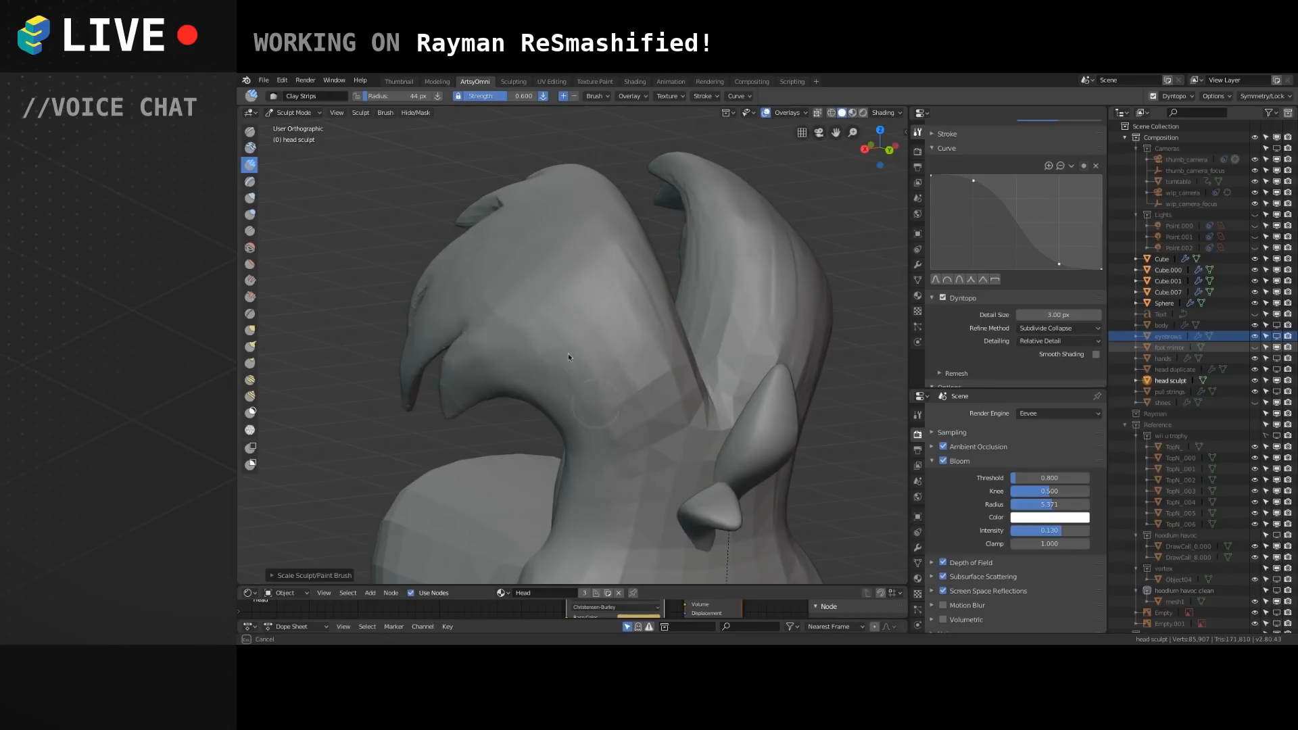
# Sculpt the base of the hair at the back of the head, blending it into the head below the central gap.
pyautogui.keyDown('shift'); pyautogui.moveTo(586, 334); pyautogui.dragTo(520, 256, button='middle'); pyautogui.keyUp('shift')
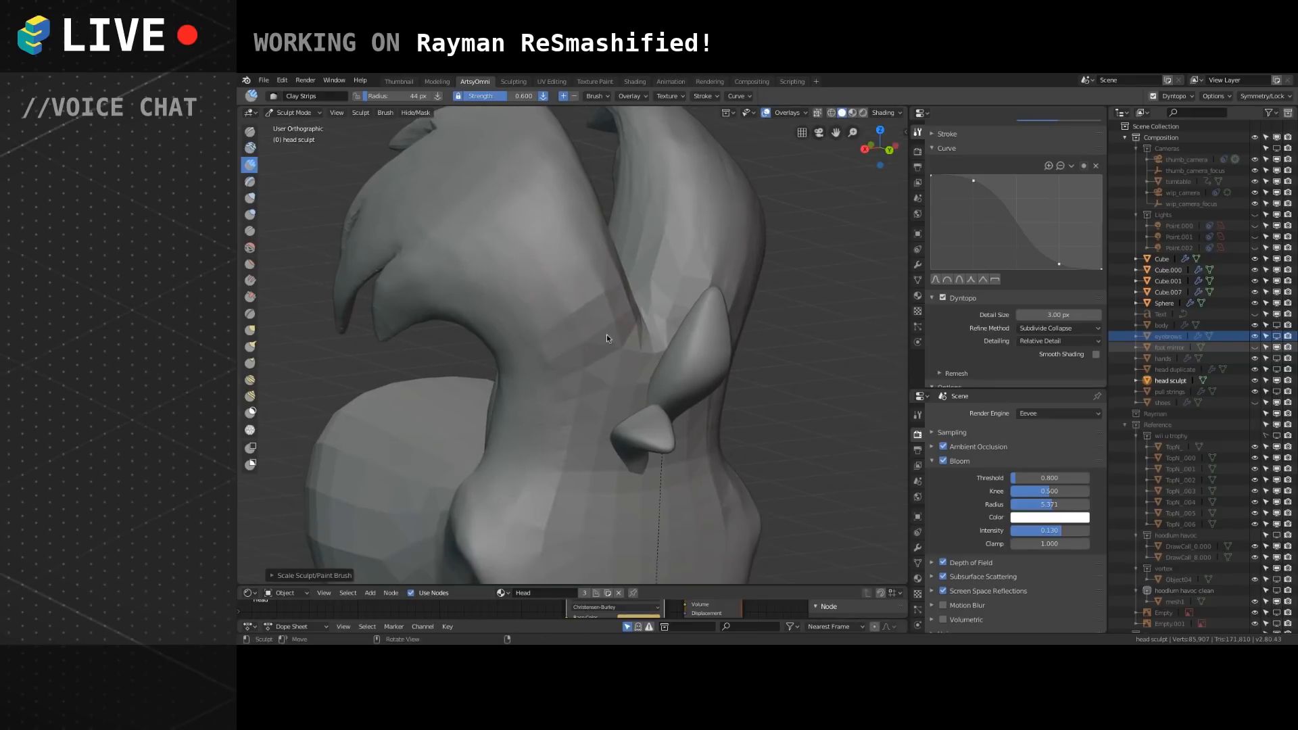
pyautogui.moveTo(603, 352); pyautogui.dragTo(545, 340, button='middle')
pyautogui.moveTo(546, 340)
pyautogui.mouseDown()
pyautogui.moveTo(516, 223)
pyautogui.moveTo(489, 293)
pyautogui.moveTo(525, 262)
pyautogui.mouseUp()
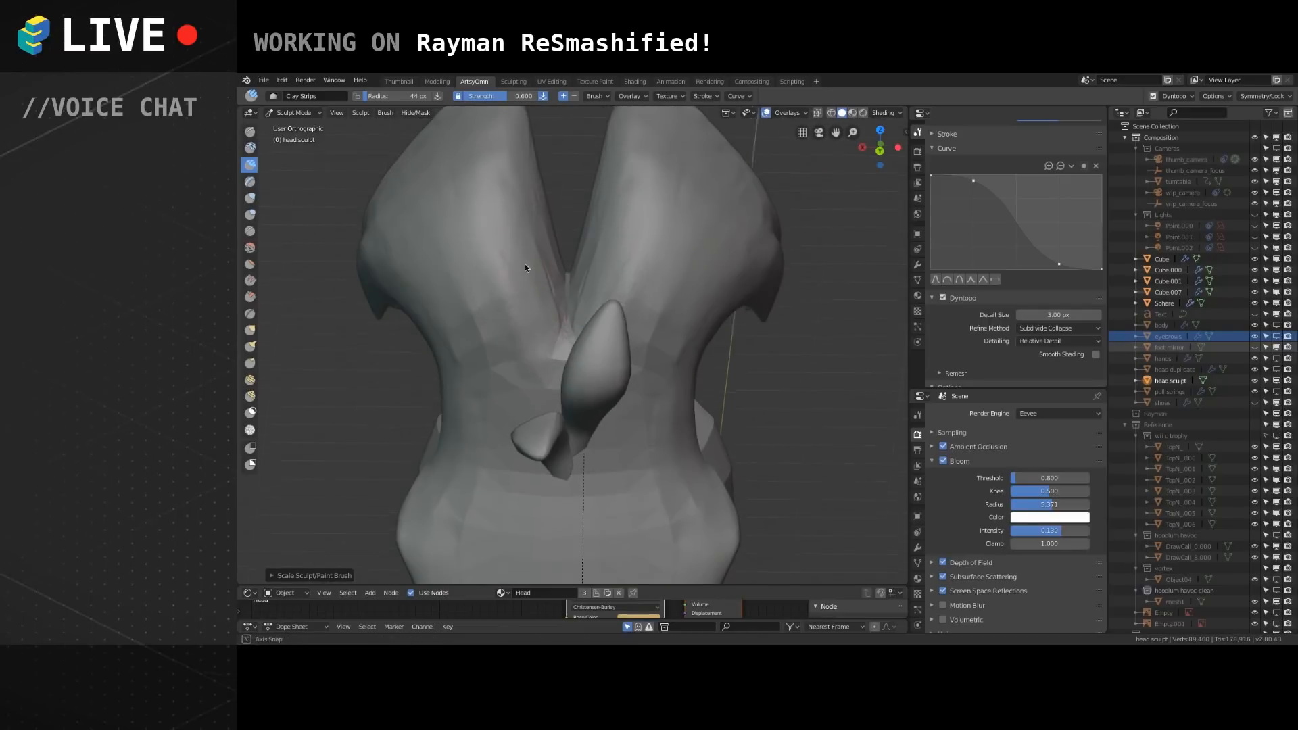
pyautogui.moveTo(525, 288); pyautogui.dragTo(488, 314, button='middle')
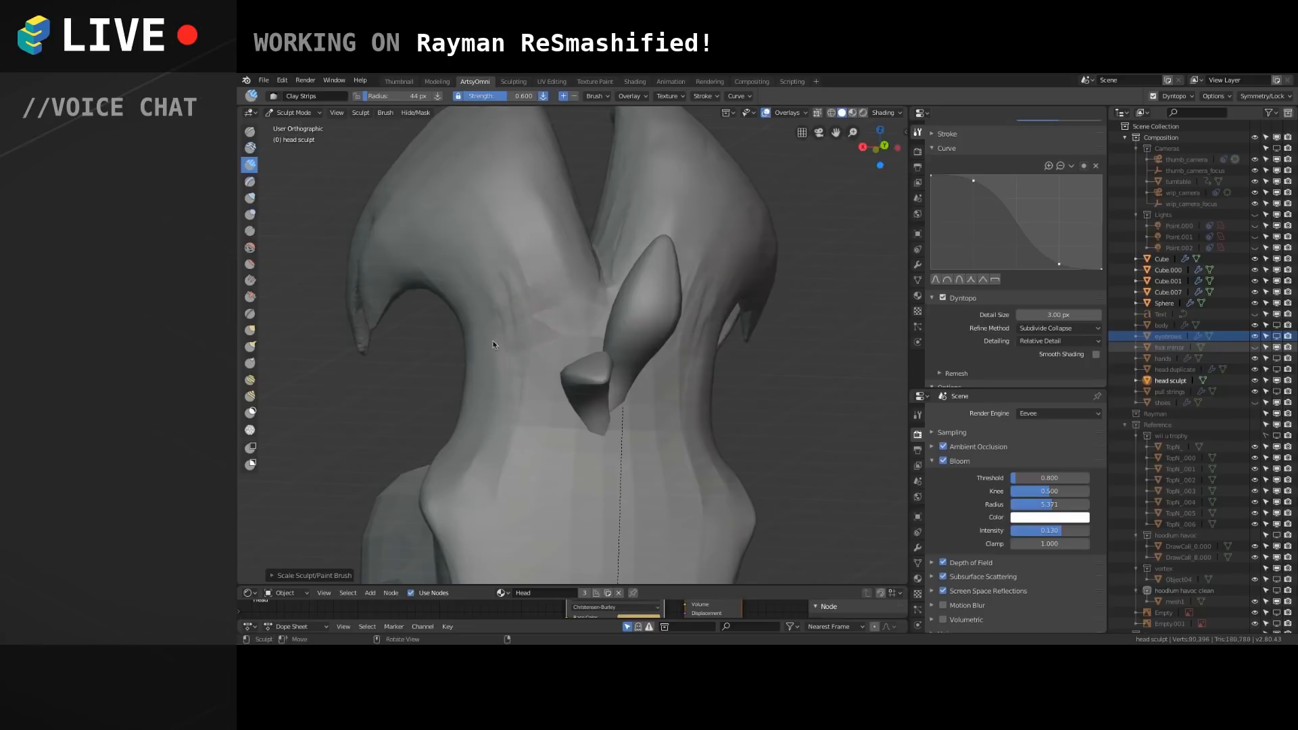
pyautogui.moveTo(485, 340)
pyautogui.mouseDown()
pyautogui.moveTo(517, 364)
pyautogui.moveTo(493, 313)
pyautogui.moveTo(543, 354)
pyautogui.moveTo(570, 348)
pyautogui.mouseUp()
pyautogui.moveTo(546, 299)
pyautogui.mouseDown()
pyautogui.moveTo(535, 432)
pyautogui.moveTo(562, 426)
pyautogui.moveTo(580, 387)
pyautogui.moveTo(579, 420)
pyautogui.moveTo(551, 405)
pyautogui.moveTo(566, 365)
pyautogui.moveTo(536, 388)
pyautogui.moveTo(541, 371)
pyautogui.mouseUp()
# Even out the faceted back of the head below the hair ornament with long vertical Clay Strips strokes.
pyautogui.moveTo(541, 370)
pyautogui.mouseDown(button='middle')
pyautogui.moveTo(568, 351)
pyautogui.moveTo(578, 481)
pyautogui.mouseUp(button='middle')
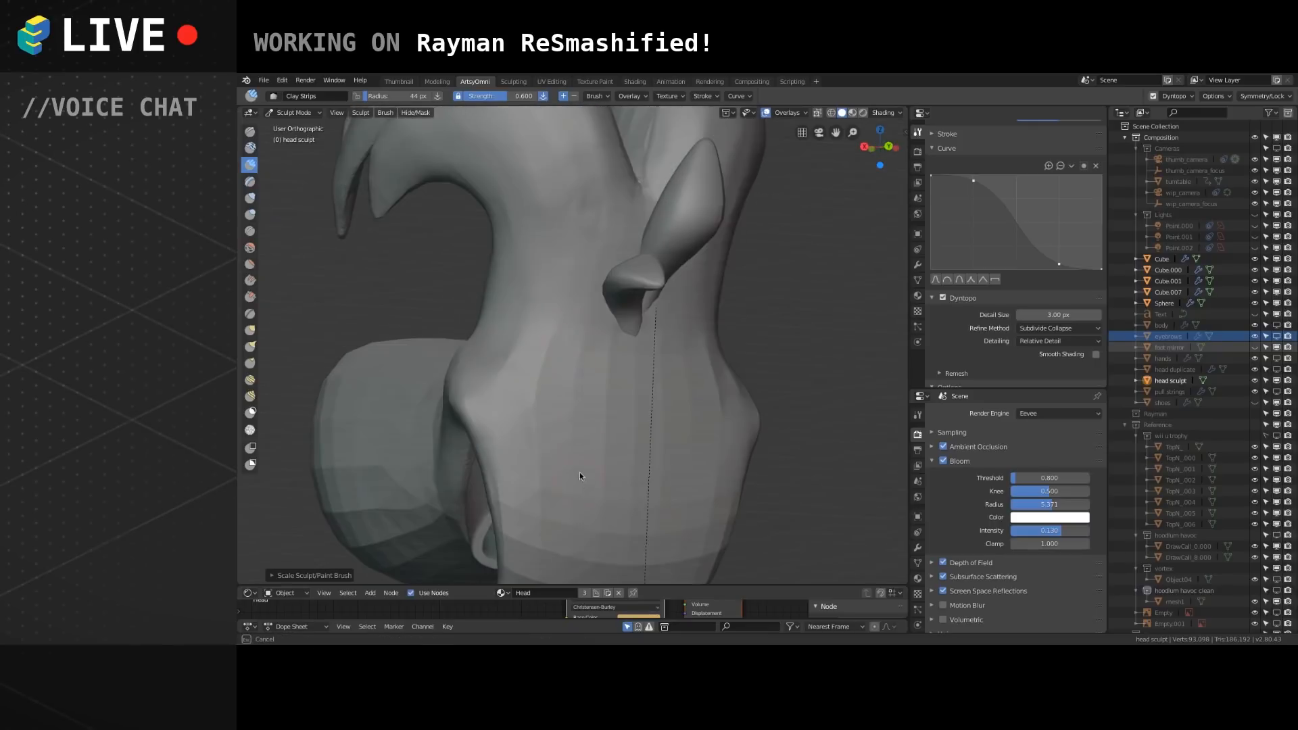
pyautogui.moveTo(545, 493); pyautogui.dragTo(540, 372)
pyautogui.moveTo(530, 446)
pyautogui.mouseDown()
pyautogui.moveTo(515, 355)
pyautogui.moveTo(540, 353)
pyautogui.moveTo(573, 481)
pyautogui.moveTo(524, 368)
pyautogui.moveTo(507, 383)
pyautogui.moveTo(565, 389)
pyautogui.mouseUp()
pyautogui.moveTo(590, 461)
pyautogui.mouseDown()
pyautogui.moveTo(596, 351)
pyautogui.moveTo(611, 350)
pyautogui.mouseUp()
pyautogui.moveTo(629, 474); pyautogui.dragTo(623, 352)
# Sculpt and smooth the lower back of the head beside the mouth corner.
pyautogui.moveTo(594, 412)
pyautogui.mouseDown(button='middle')
pyautogui.moveTo(549, 342)
pyautogui.moveTo(569, 352)
pyautogui.mouseUp(button='middle')
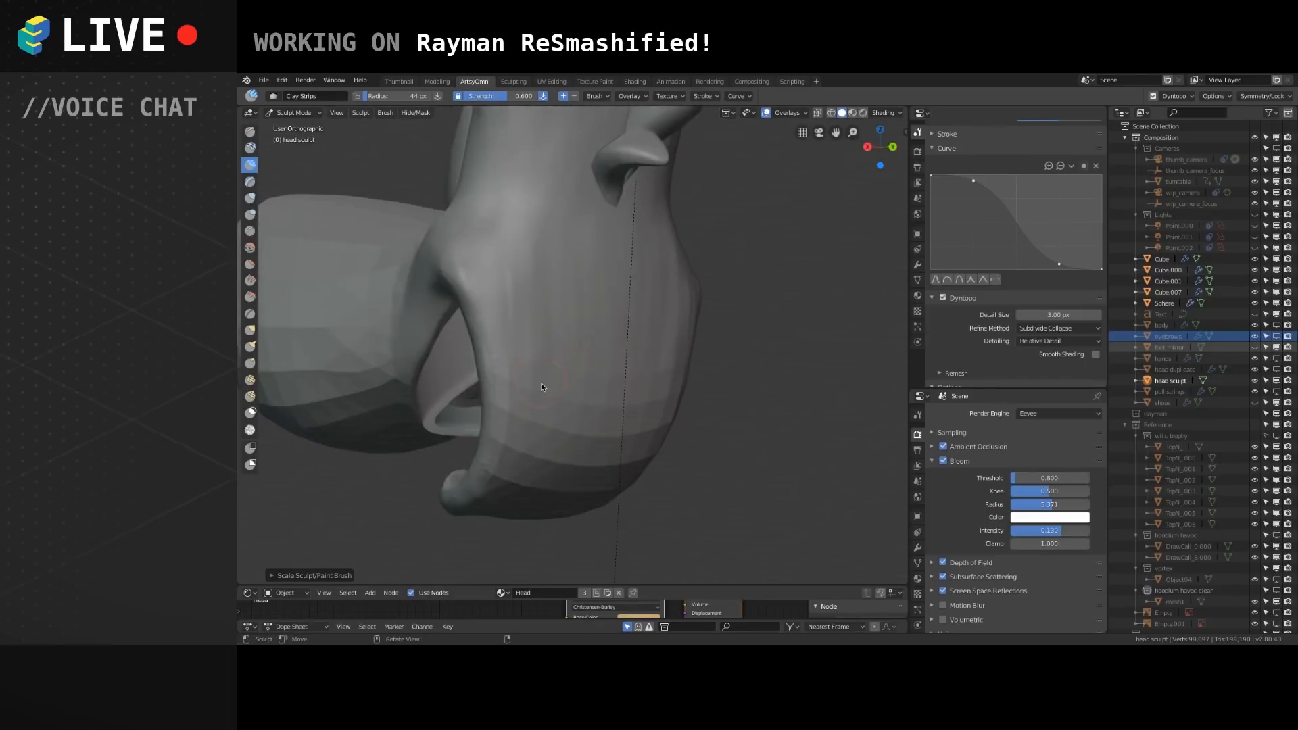
pyautogui.moveTo(520, 427); pyautogui.dragTo(497, 272)
pyautogui.keyDown('shift'); pyautogui.moveTo(521, 424); pyautogui.dragTo(515, 326); pyautogui.keyUp('shift')
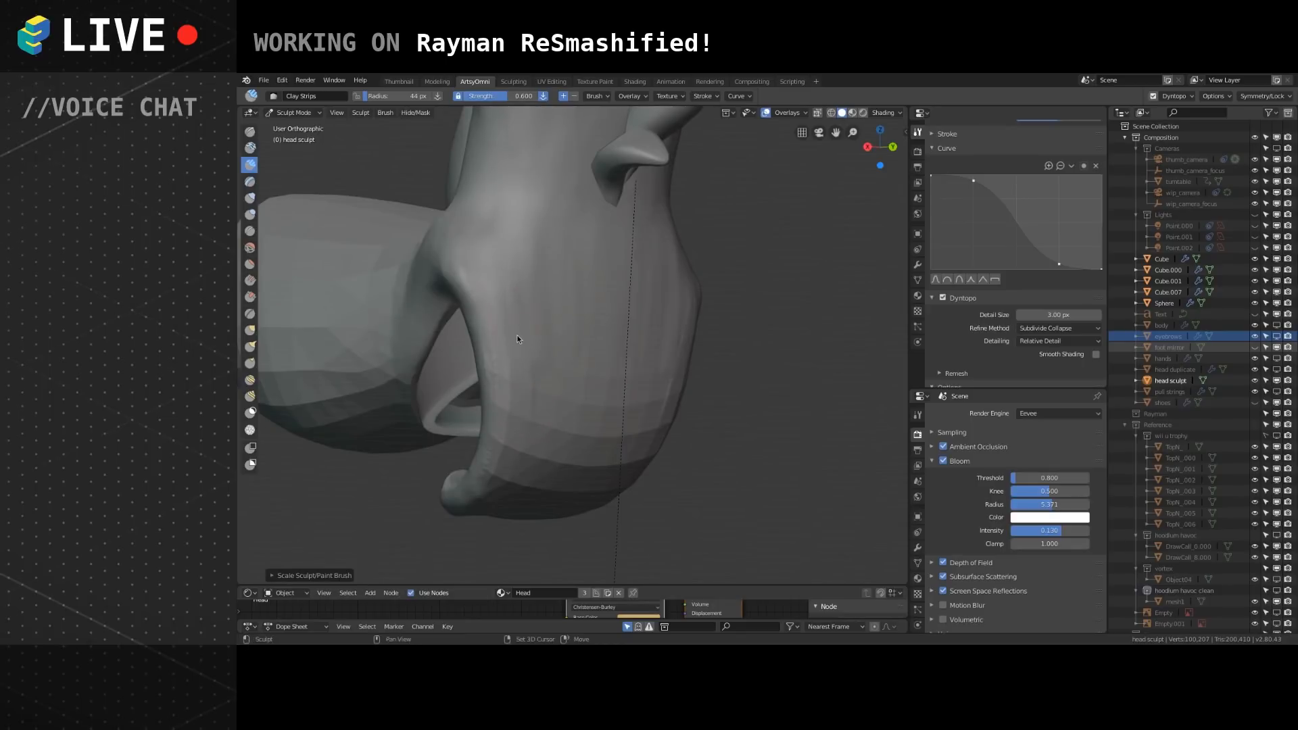
pyautogui.moveTo(560, 396); pyautogui.dragTo(581, 400, button='middle')
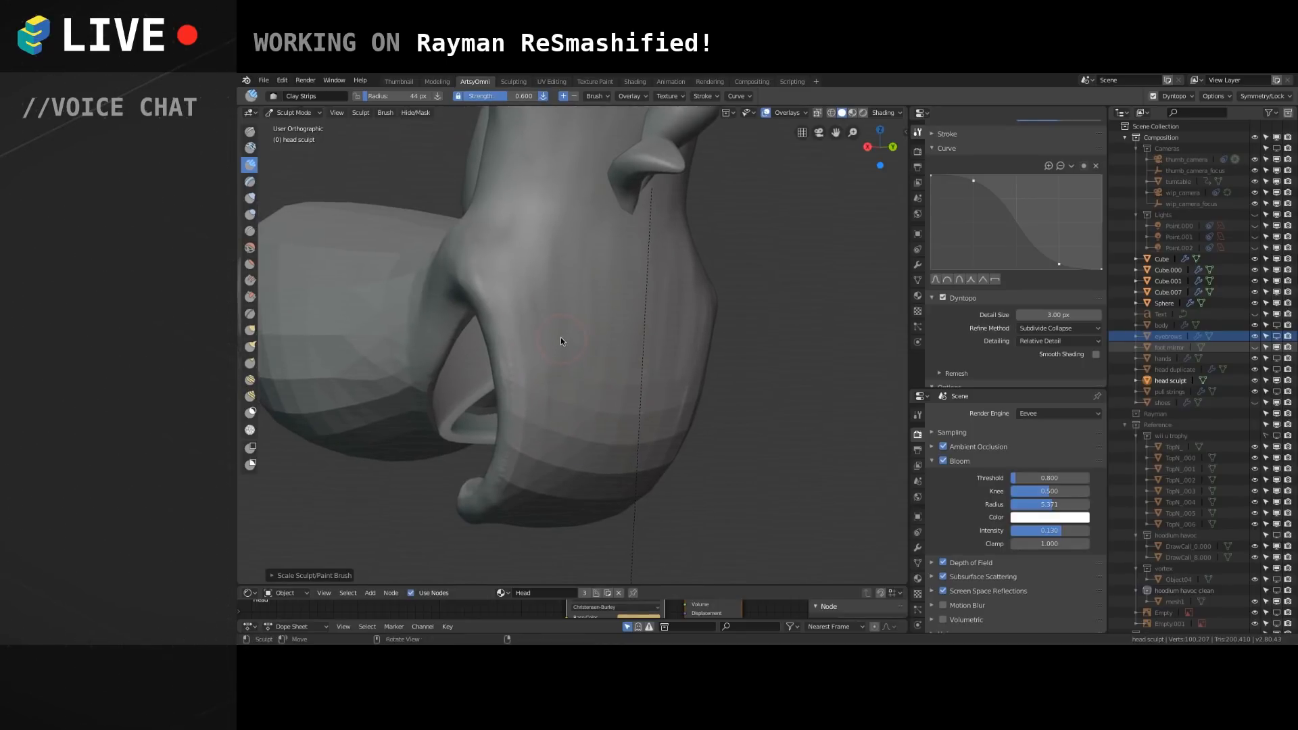
pyautogui.moveTo(557, 323); pyautogui.dragTo(550, 319, button='middle')
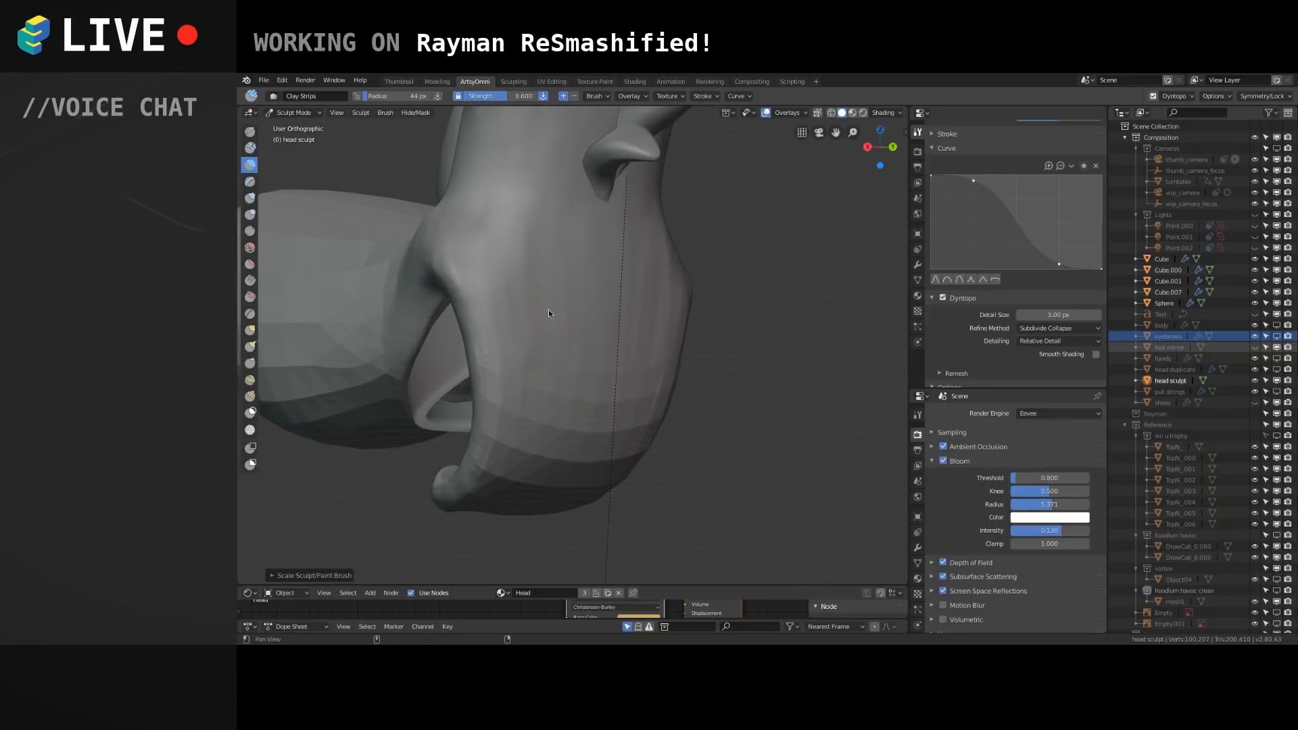
pyautogui.moveTo(525, 379)
pyautogui.mouseDown()
pyautogui.moveTo(498, 386)
pyautogui.moveTo(528, 412)
pyautogui.moveTo(485, 272)
pyautogui.moveTo(527, 390)
pyautogui.mouseUp()
# Sculpt the underside of the jaw and chin with Clay Strips, smoothing the faceted surface.
pyautogui.moveTo(526, 388); pyautogui.dragTo(541, 321, button='middle')
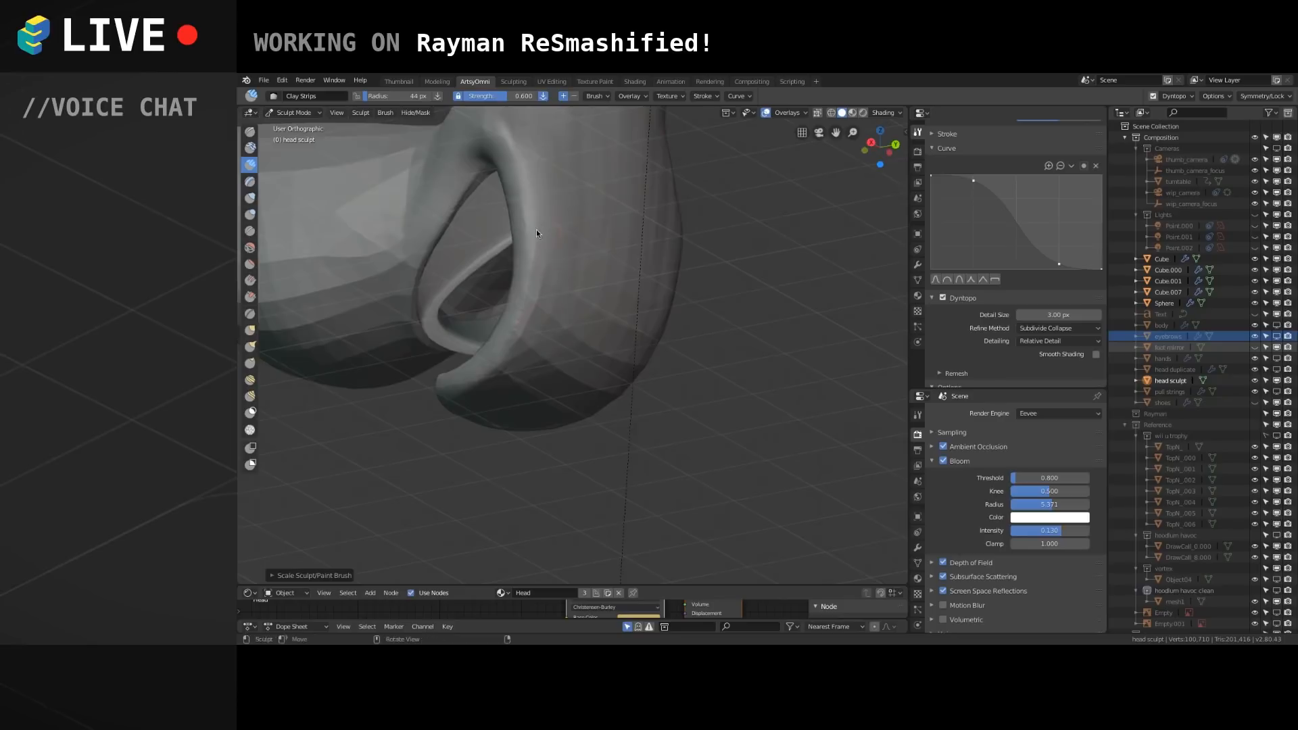
pyautogui.moveTo(565, 228)
pyautogui.mouseDown()
pyautogui.moveTo(542, 394)
pyautogui.moveTo(571, 220)
pyautogui.moveTo(594, 331)
pyautogui.mouseUp()
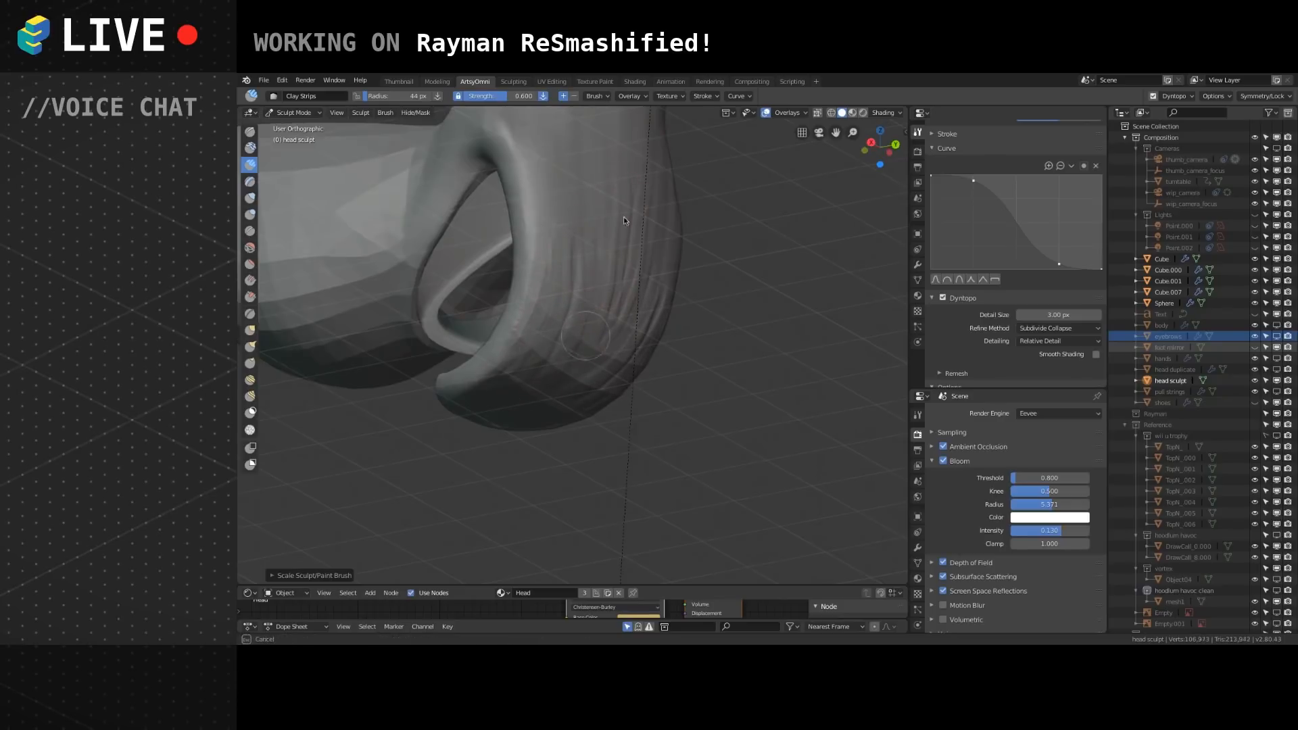
pyautogui.moveTo(565, 382); pyautogui.dragTo(576, 346)
pyautogui.moveTo(545, 245)
pyautogui.mouseDown(button='middle')
pyautogui.moveTo(564, 298)
pyautogui.moveTo(559, 221)
pyautogui.moveTo(508, 302)
pyautogui.moveTo(513, 283)
pyautogui.mouseUp(button='middle')
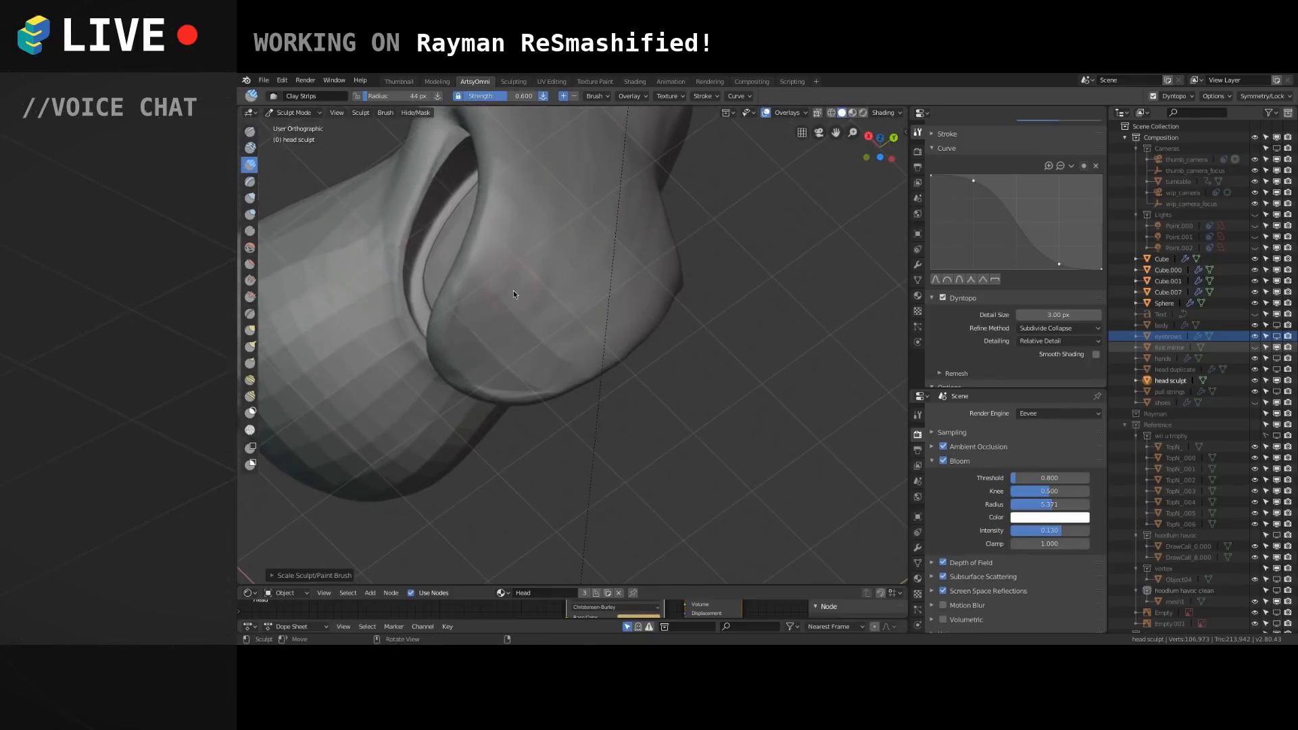
pyautogui.moveTo(486, 376)
pyautogui.mouseDown()
pyautogui.moveTo(479, 261)
pyautogui.moveTo(525, 367)
pyautogui.moveTo(509, 266)
pyautogui.mouseUp()
pyautogui.moveTo(533, 339)
pyautogui.mouseDown()
pyautogui.moveTo(525, 253)
pyautogui.moveTo(575, 330)
pyautogui.mouseUp()
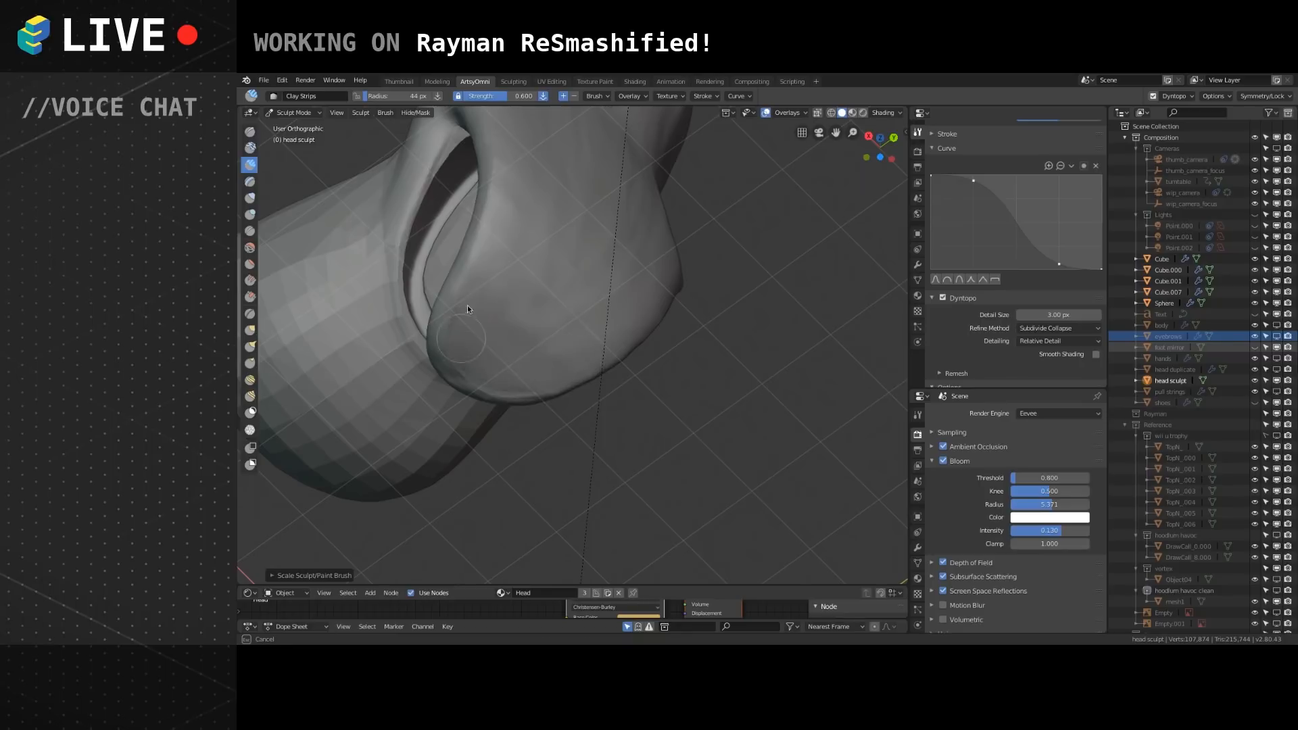
pyautogui.moveTo(553, 366)
pyautogui.mouseDown()
pyautogui.moveTo(490, 375)
pyautogui.moveTo(484, 316)
pyautogui.moveTo(471, 359)
pyautogui.moveTo(507, 363)
pyautogui.moveTo(445, 360)
pyautogui.mouseUp()
pyautogui.moveTo(560, 362); pyautogui.dragTo(545, 349)
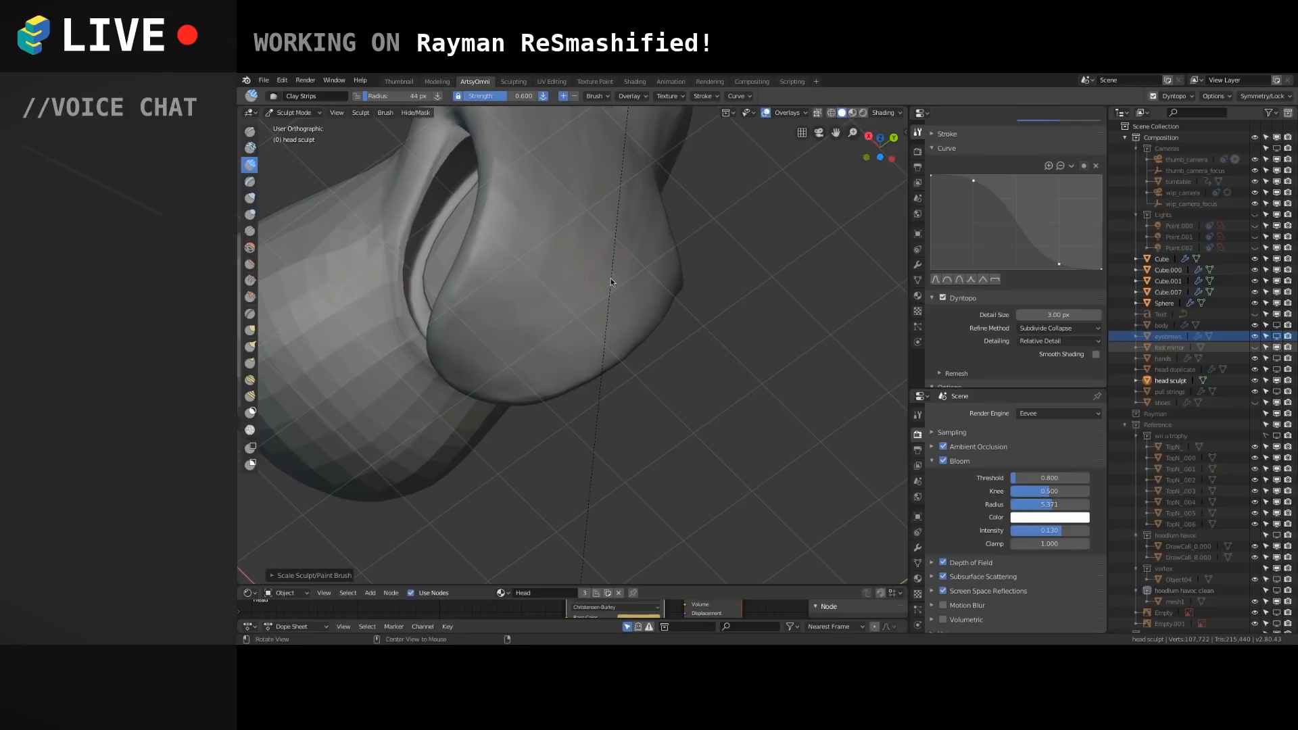
# Refine the back of the jaw and its outer edge behind the mouth from below and the side.
pyautogui.moveTo(553, 305); pyautogui.dragTo(618, 235, button='middle')
pyautogui.moveTo(546, 230)
pyautogui.mouseDown()
pyautogui.moveTo(528, 264)
pyautogui.moveTo(584, 223)
pyautogui.moveTo(520, 261)
pyautogui.moveTo(520, 314)
pyautogui.mouseUp()
pyautogui.moveTo(600, 287)
pyautogui.mouseDown(button='middle')
pyautogui.moveTo(627, 242)
pyautogui.moveTo(539, 255)
pyautogui.mouseUp(button='middle')
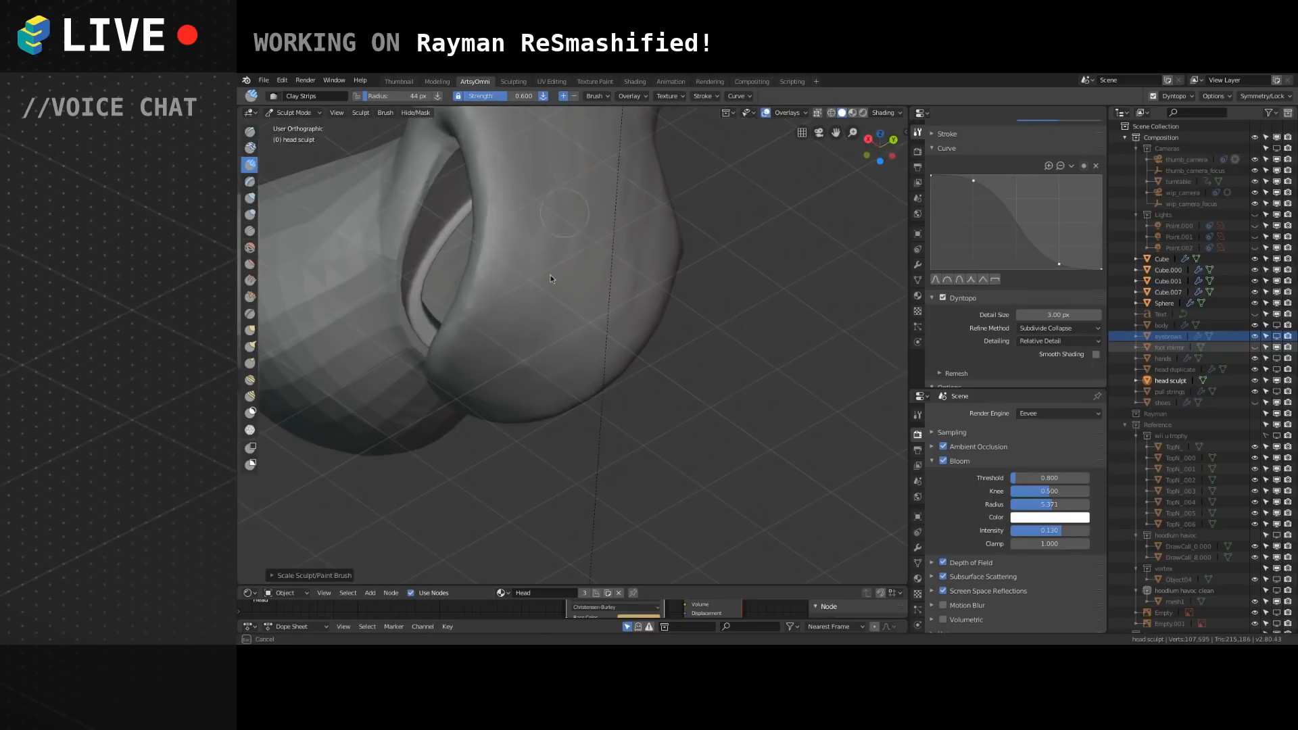
pyautogui.moveTo(617, 251); pyautogui.dragTo(676, 268, button='middle')
pyautogui.moveTo(692, 282); pyautogui.dragTo(698, 246)
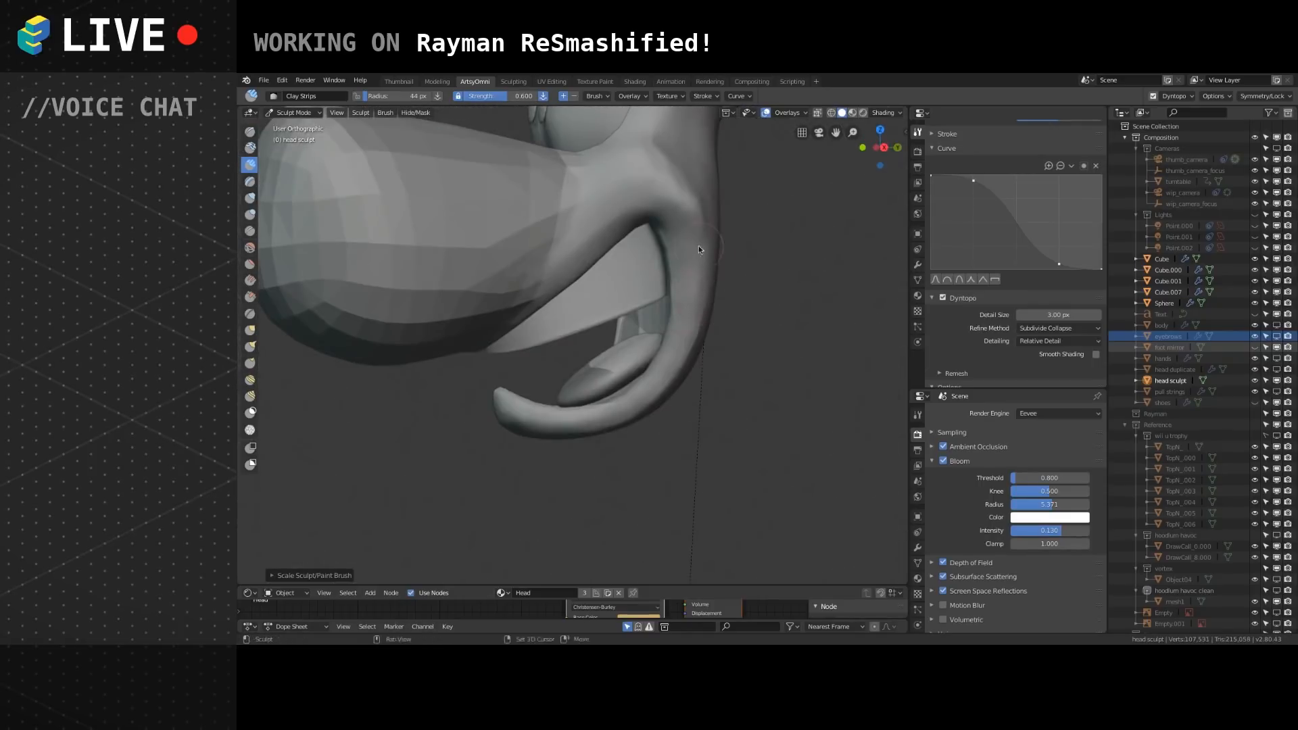
# Sculpt the side of the muzzle where it meets the cheek with Clay Strips.
pyautogui.keyDown('shift'); pyautogui.moveTo(650, 315); pyautogui.dragTo(647, 330, button='middle'); pyautogui.keyUp('shift')
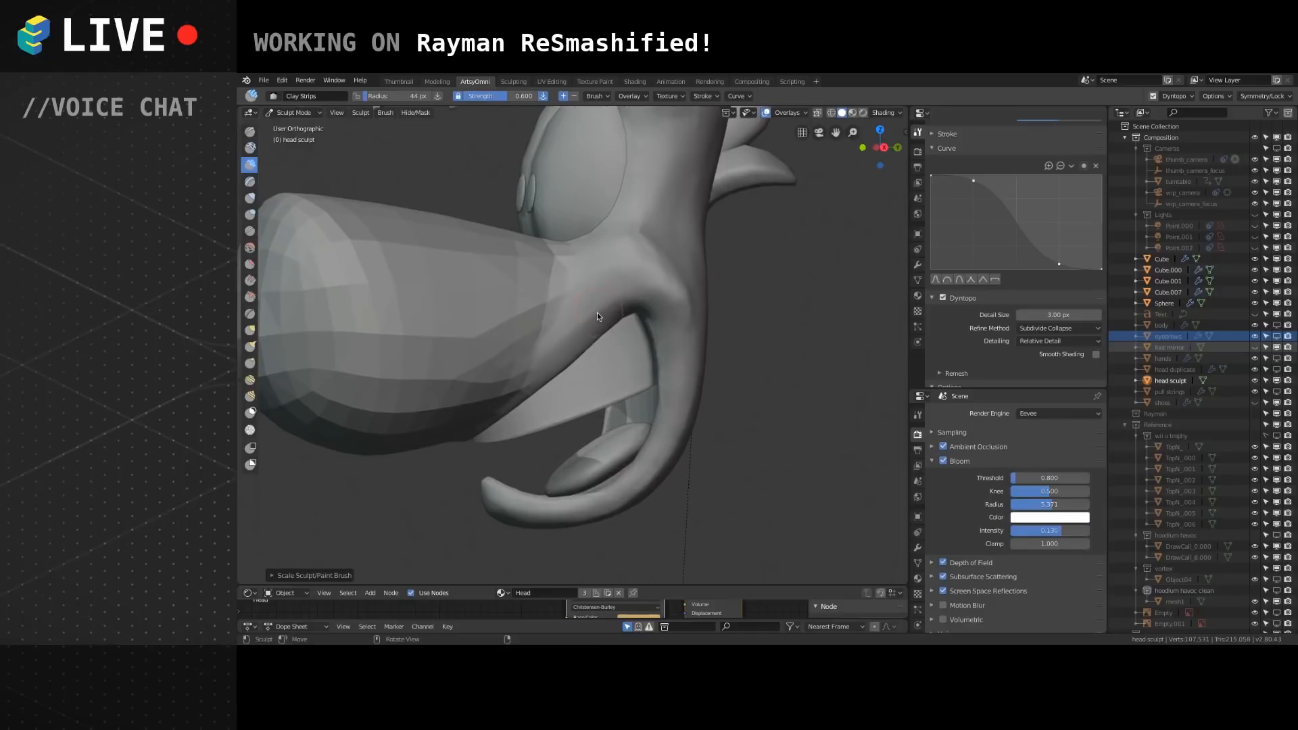
pyautogui.moveTo(605, 305)
pyautogui.keyDown('shift'); pyautogui.mouseDown(button='middle')
pyautogui.moveTo(635, 299)
pyautogui.moveTo(622, 294)
pyautogui.mouseUp(button='middle'); pyautogui.keyUp('shift')
pyautogui.moveTo(595, 301)
pyautogui.mouseDown()
pyautogui.moveTo(555, 291)
pyautogui.moveTo(518, 347)
pyautogui.moveTo(513, 217)
pyautogui.moveTo(478, 380)
pyautogui.mouseUp()
pyautogui.moveTo(491, 198)
pyautogui.mouseDown()
pyautogui.moveTo(468, 253)
pyautogui.moveTo(481, 201)
pyautogui.mouseUp()
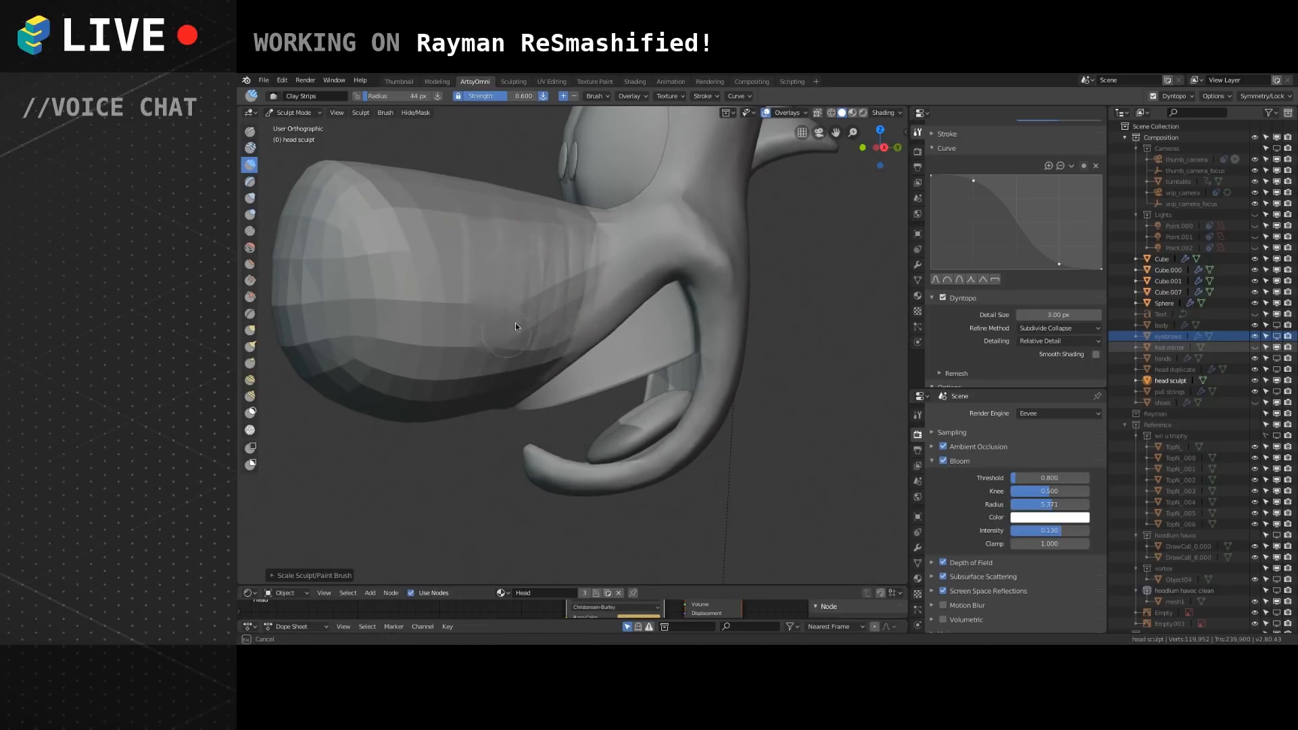
pyautogui.moveTo(551, 265)
pyautogui.mouseDown()
pyautogui.moveTo(558, 332)
pyautogui.moveTo(596, 258)
pyautogui.moveTo(551, 247)
pyautogui.moveTo(591, 226)
pyautogui.mouseUp()
# Sculpt the top of the muzzle and its transition into the cheek from several angles.
pyautogui.moveTo(591, 230); pyautogui.dragTo(557, 331, button='middle')
pyautogui.moveTo(543, 403)
pyautogui.mouseDown(button='middle')
pyautogui.moveTo(499, 290)
pyautogui.moveTo(533, 295)
pyautogui.mouseUp(button='middle')
pyautogui.moveTo(502, 288); pyautogui.dragTo(602, 273)
pyautogui.moveTo(479, 298)
pyautogui.mouseDown()
pyautogui.moveTo(507, 279)
pyautogui.moveTo(583, 273)
pyautogui.mouseUp()
pyautogui.moveTo(460, 269)
pyautogui.mouseDown()
pyautogui.moveTo(521, 251)
pyautogui.moveTo(516, 233)
pyautogui.mouseUp()
pyautogui.moveTo(517, 232)
pyautogui.mouseDown(button='middle')
pyautogui.moveTo(490, 300)
pyautogui.moveTo(553, 277)
pyautogui.moveTo(551, 238)
pyautogui.moveTo(583, 294)
pyautogui.mouseUp(button='middle')
pyautogui.moveTo(587, 350); pyautogui.dragTo(553, 294, button='middle')
pyautogui.moveTo(553, 294); pyautogui.dragTo(597, 326)
# Work Clay Strips strokes over the side of the bulbous muzzle end and round off its facets.
pyautogui.moveTo(557, 300)
pyautogui.mouseDown(button='middle')
pyautogui.moveTo(581, 339)
pyautogui.moveTo(571, 360)
pyautogui.moveTo(487, 297)
pyautogui.mouseUp(button='middle')
pyautogui.moveTo(492, 276)
pyautogui.mouseDown()
pyautogui.moveTo(529, 363)
pyautogui.moveTo(509, 372)
pyautogui.moveTo(446, 346)
pyautogui.mouseUp()
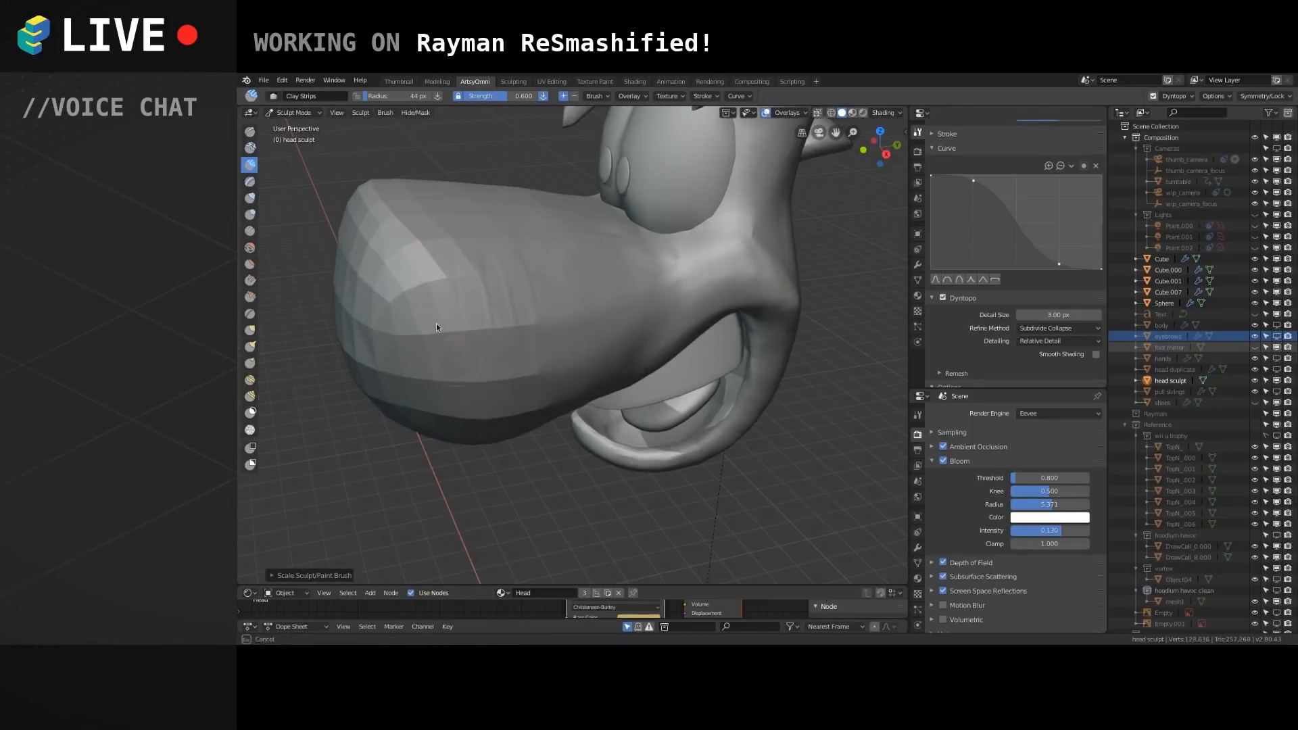
pyautogui.moveTo(406, 309)
pyautogui.mouseDown()
pyautogui.moveTo(381, 286)
pyautogui.moveTo(405, 257)
pyautogui.moveTo(452, 278)
pyautogui.moveTo(505, 244)
pyautogui.mouseUp()
pyautogui.moveTo(505, 245)
pyautogui.mouseDown(button='middle')
pyautogui.moveTo(525, 315)
pyautogui.moveTo(462, 319)
pyautogui.mouseUp(button='middle')
pyautogui.moveTo(460, 323)
pyautogui.mouseDown()
pyautogui.moveTo(509, 347)
pyautogui.moveTo(570, 321)
pyautogui.moveTo(478, 348)
pyautogui.moveTo(378, 239)
pyautogui.mouseUp()
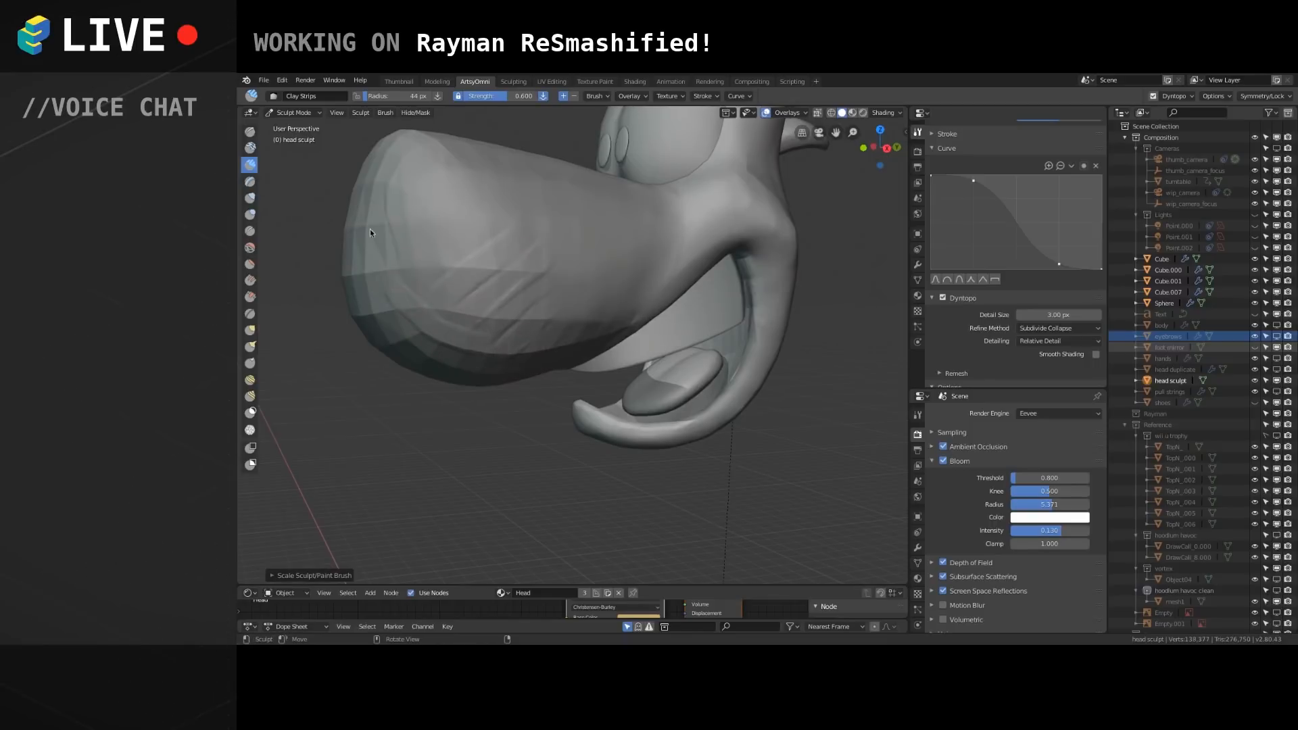
pyautogui.moveTo(492, 290); pyautogui.dragTo(420, 304)
pyautogui.moveTo(501, 349); pyautogui.dragTo(533, 270)
# Sculpt the underside and upper surface of the muzzle end to even out the remaining facets.
pyautogui.moveTo(533, 270); pyautogui.dragTo(514, 188, button='middle')
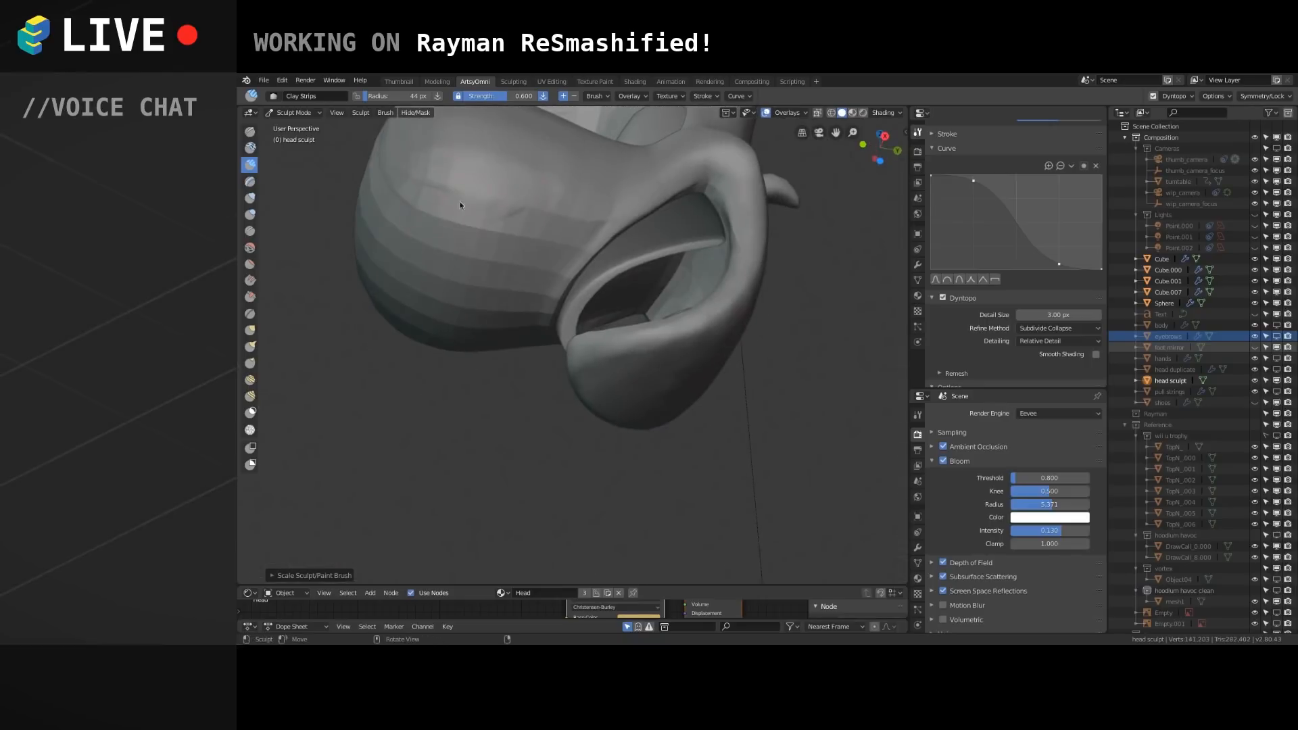
pyautogui.moveTo(472, 258); pyautogui.dragTo(514, 240)
pyautogui.moveTo(590, 210)
pyautogui.mouseDown(button='middle')
pyautogui.moveTo(562, 239)
pyautogui.moveTo(505, 213)
pyautogui.mouseUp(button='middle')
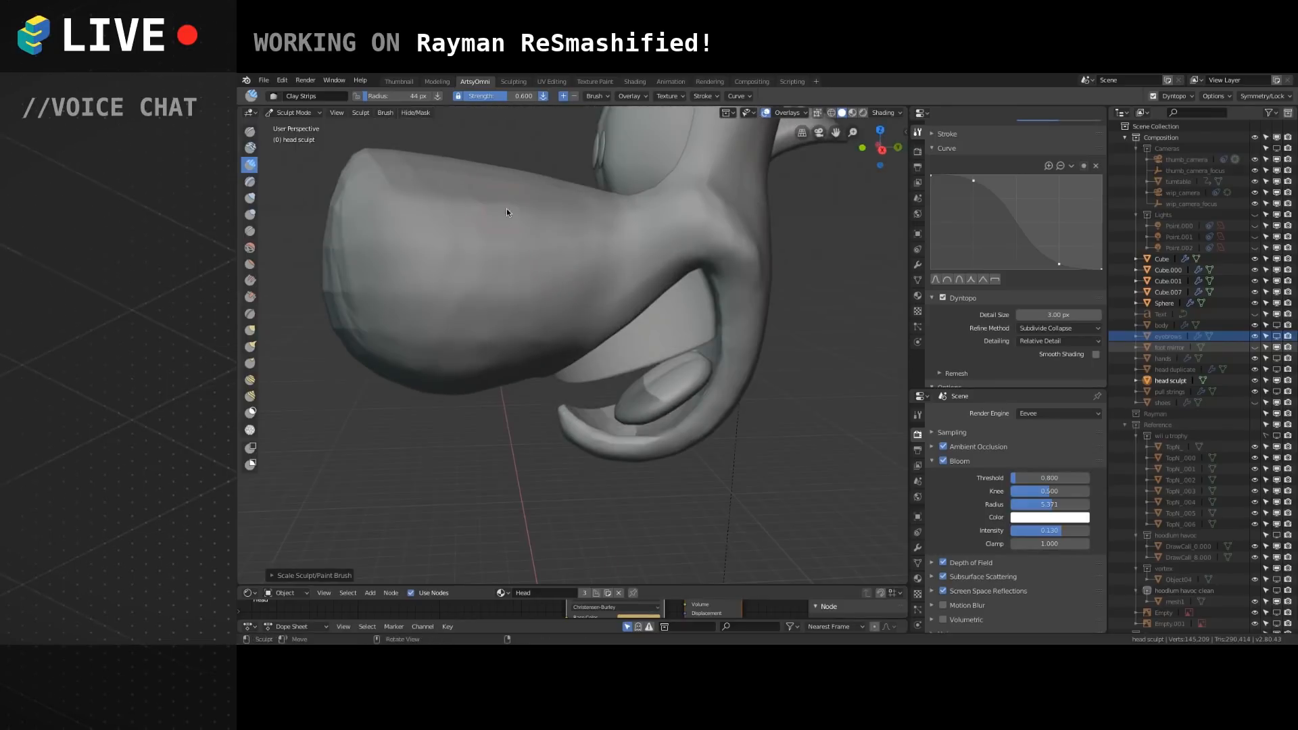
pyautogui.moveTo(389, 163); pyautogui.dragTo(495, 257, button='middle')
pyautogui.moveTo(495, 257); pyautogui.dragTo(473, 302)
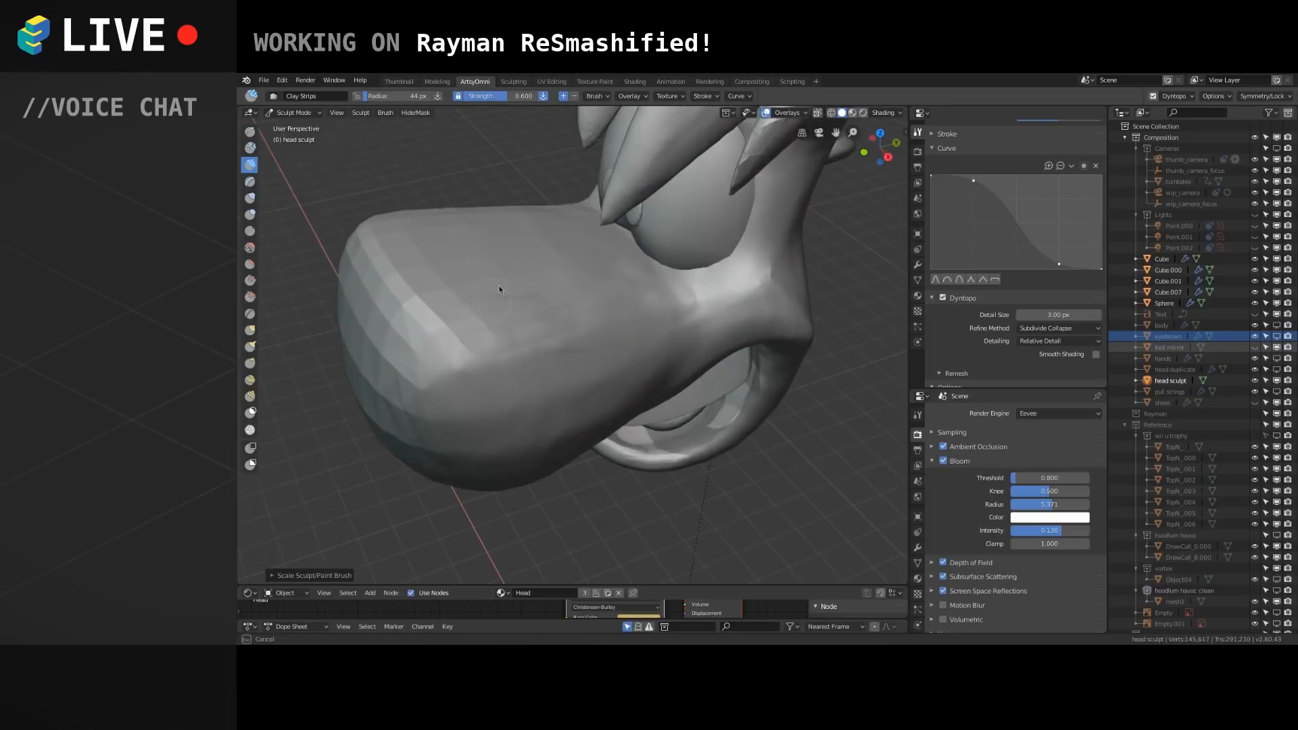
# Sculpt the forehead directly above the eyes with Clay Strips.
pyautogui.moveTo(602, 256)
pyautogui.mouseDown(button='middle')
pyautogui.moveTo(533, 368)
pyautogui.moveTo(615, 295)
pyautogui.moveTo(557, 362)
pyautogui.moveTo(563, 221)
pyautogui.moveTo(585, 319)
pyautogui.moveTo(582, 240)
pyautogui.moveTo(634, 244)
pyautogui.moveTo(608, 322)
pyautogui.moveTo(542, 230)
pyautogui.mouseUp(button='middle')
pyautogui.moveTo(547, 247); pyautogui.dragTo(600, 272)
pyautogui.moveTo(549, 244)
pyautogui.mouseDown()
pyautogui.moveTo(599, 260)
pyautogui.moveTo(542, 239)
pyautogui.moveTo(563, 236)
pyautogui.moveTo(514, 251)
pyautogui.moveTo(587, 255)
pyautogui.moveTo(562, 261)
pyautogui.mouseUp()
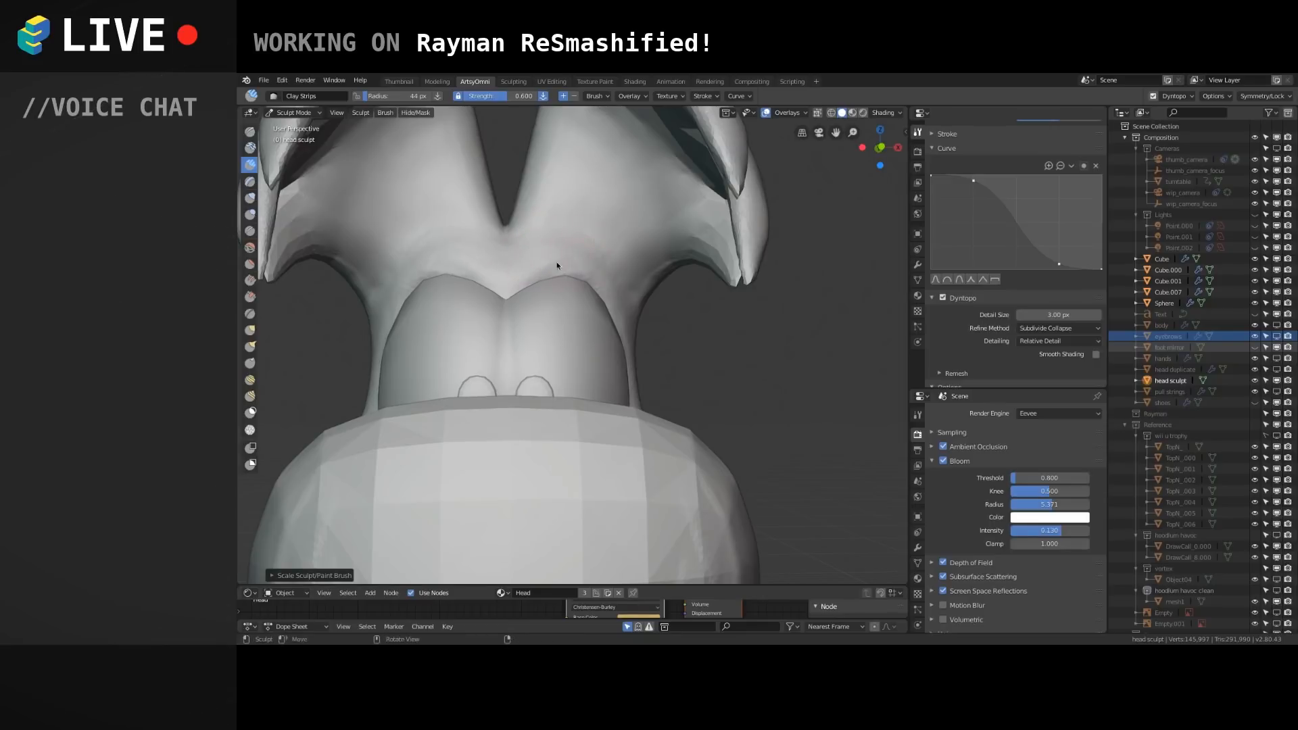
pyautogui.moveTo(594, 302)
pyautogui.keyDown('shift'); pyautogui.mouseDown(button='middle')
pyautogui.moveTo(574, 267)
pyautogui.moveTo(543, 296)
pyautogui.moveTo(531, 258)
pyautogui.mouseUp(button='middle'); pyautogui.keyUp('shift')
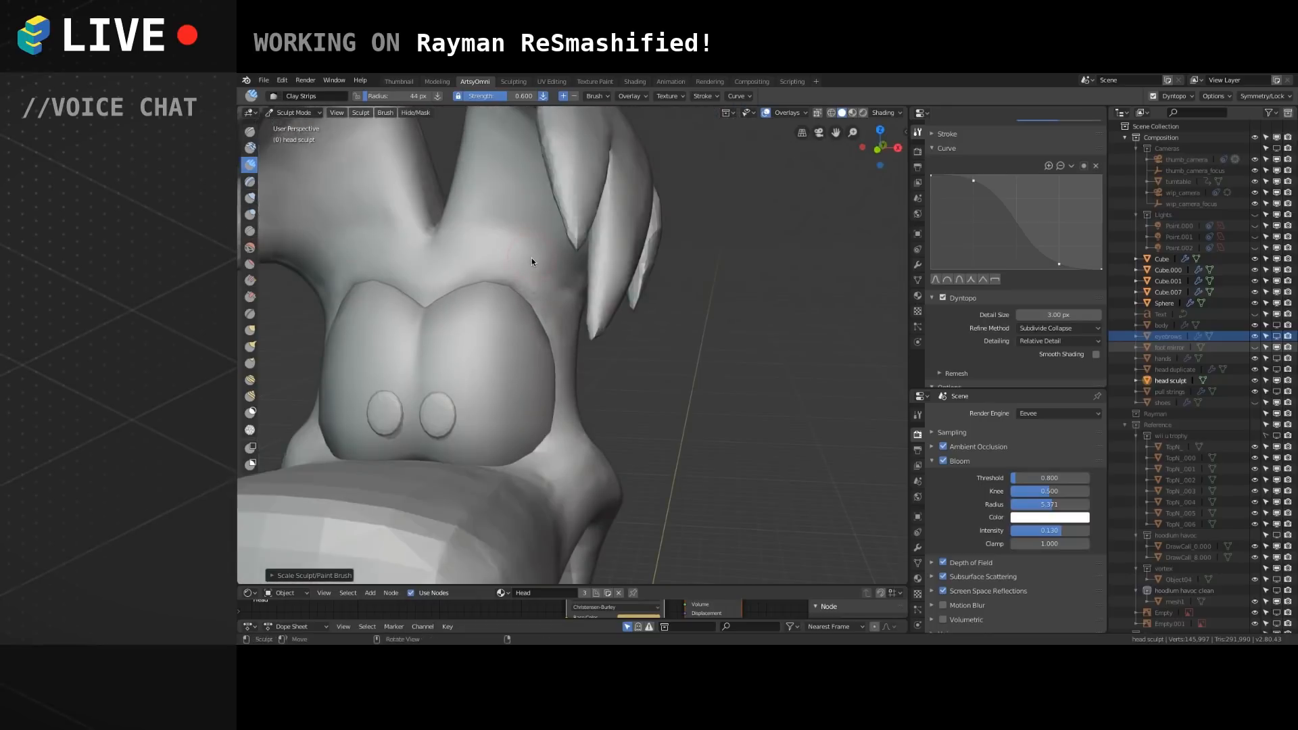
pyautogui.moveTo(568, 289); pyautogui.dragTo(448, 281)
# Reduce the brush radius to 35 px and shape a smooth brow ridge along the upper edge of the eyes.
pyautogui.moveTo(552, 334)
pyautogui.mouseDown(button='middle')
pyautogui.moveTo(521, 292)
pyautogui.moveTo(600, 255)
pyautogui.moveTo(501, 259)
pyautogui.moveTo(493, 364)
pyautogui.moveTo(550, 301)
pyautogui.moveTo(538, 342)
pyautogui.mouseUp(button='middle')
pyautogui.moveTo(488, 306)
pyautogui.mouseDown()
pyautogui.moveTo(599, 311)
pyautogui.moveTo(510, 294)
pyautogui.moveTo(493, 304)
pyautogui.mouseUp()
pyautogui.moveTo(492, 311); pyautogui.dragTo(580, 299)
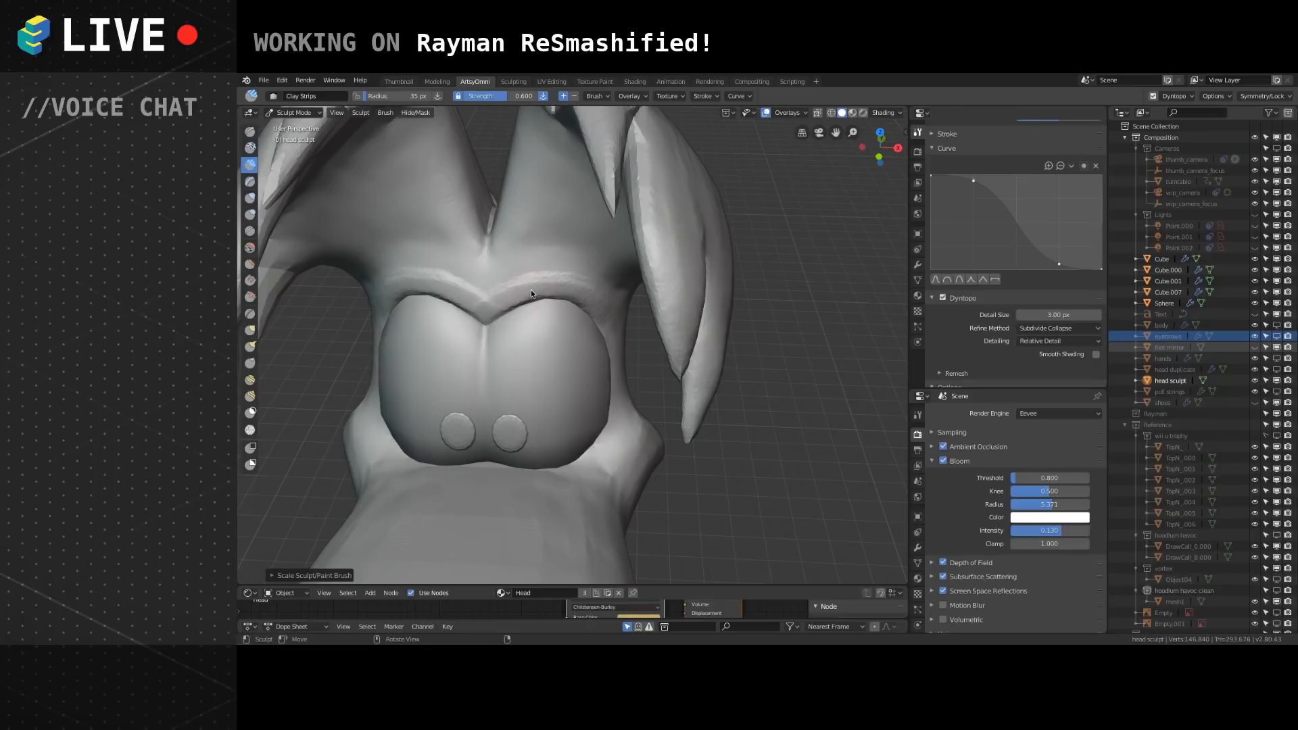
pyautogui.moveTo(528, 293)
pyautogui.mouseDown()
pyautogui.moveTo(594, 300)
pyautogui.moveTo(502, 291)
pyautogui.moveTo(581, 276)
pyautogui.moveTo(623, 310)
pyautogui.mouseUp()
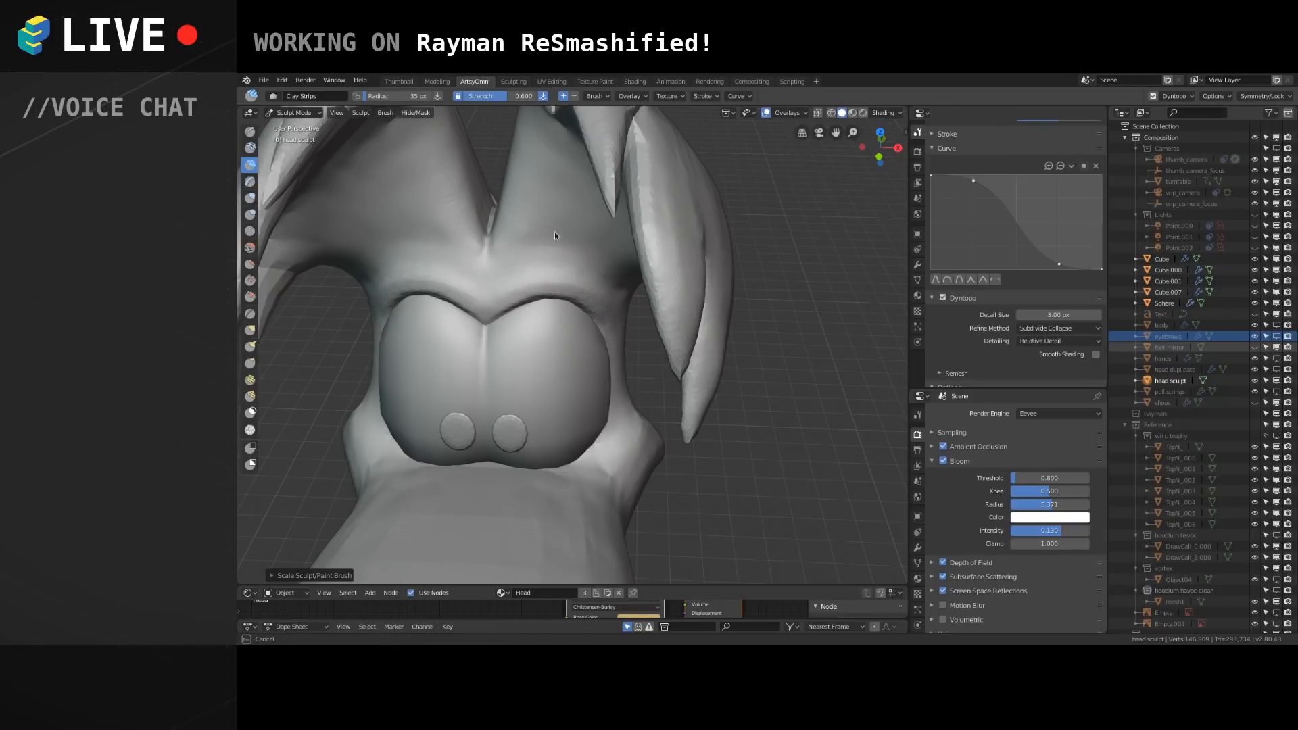
# Sculpt the forehead above the brow and the roots of the hair around the central gap.
pyautogui.moveTo(510, 259)
pyautogui.mouseDown()
pyautogui.moveTo(576, 209)
pyautogui.moveTo(606, 225)
pyautogui.moveTo(560, 200)
pyautogui.moveTo(583, 208)
pyautogui.mouseUp()
pyautogui.moveTo(497, 233)
pyautogui.mouseDown(button='middle')
pyautogui.moveTo(565, 233)
pyautogui.moveTo(501, 340)
pyautogui.moveTo(500, 447)
pyautogui.moveTo(503, 369)
pyautogui.mouseUp(button='middle')
pyautogui.moveTo(499, 416); pyautogui.dragTo(503, 331)
pyautogui.moveTo(507, 374); pyautogui.dragTo(513, 333, button='middle')
pyautogui.moveTo(495, 257)
pyautogui.mouseDown()
pyautogui.moveTo(554, 177)
pyautogui.moveTo(568, 173)
pyautogui.moveTo(591, 215)
pyautogui.mouseUp()
pyautogui.moveTo(591, 215); pyautogui.dragTo(526, 266, button='middle')
pyautogui.moveTo(489, 350); pyautogui.dragTo(519, 241)
# Sculpt and smooth the inner faces of the hair halves and the crease between them from behind.
pyautogui.moveTo(507, 255)
pyautogui.mouseDown(button='middle')
pyautogui.moveTo(535, 416)
pyautogui.moveTo(465, 316)
pyautogui.moveTo(663, 279)
pyautogui.moveTo(571, 293)
pyautogui.mouseUp(button='middle')
pyautogui.moveTo(575, 340); pyautogui.dragTo(570, 283)
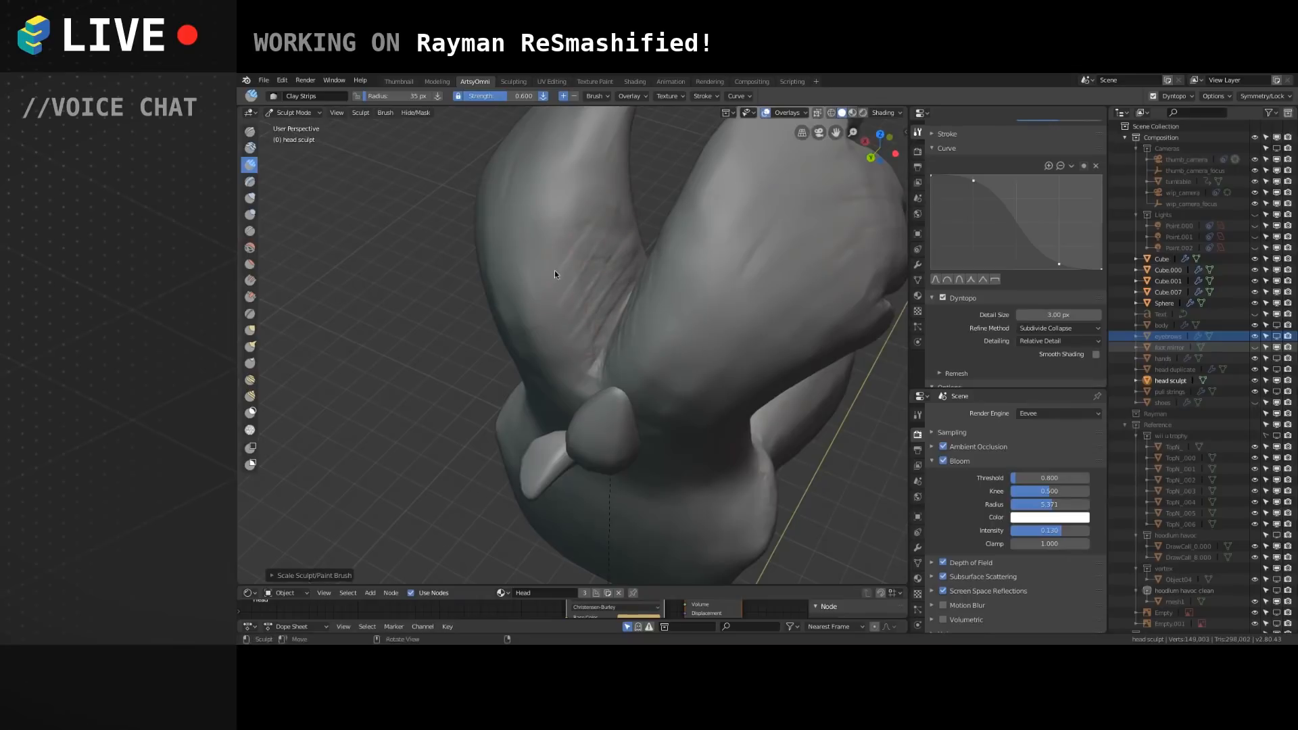
pyautogui.moveTo(586, 333); pyautogui.dragTo(623, 236)
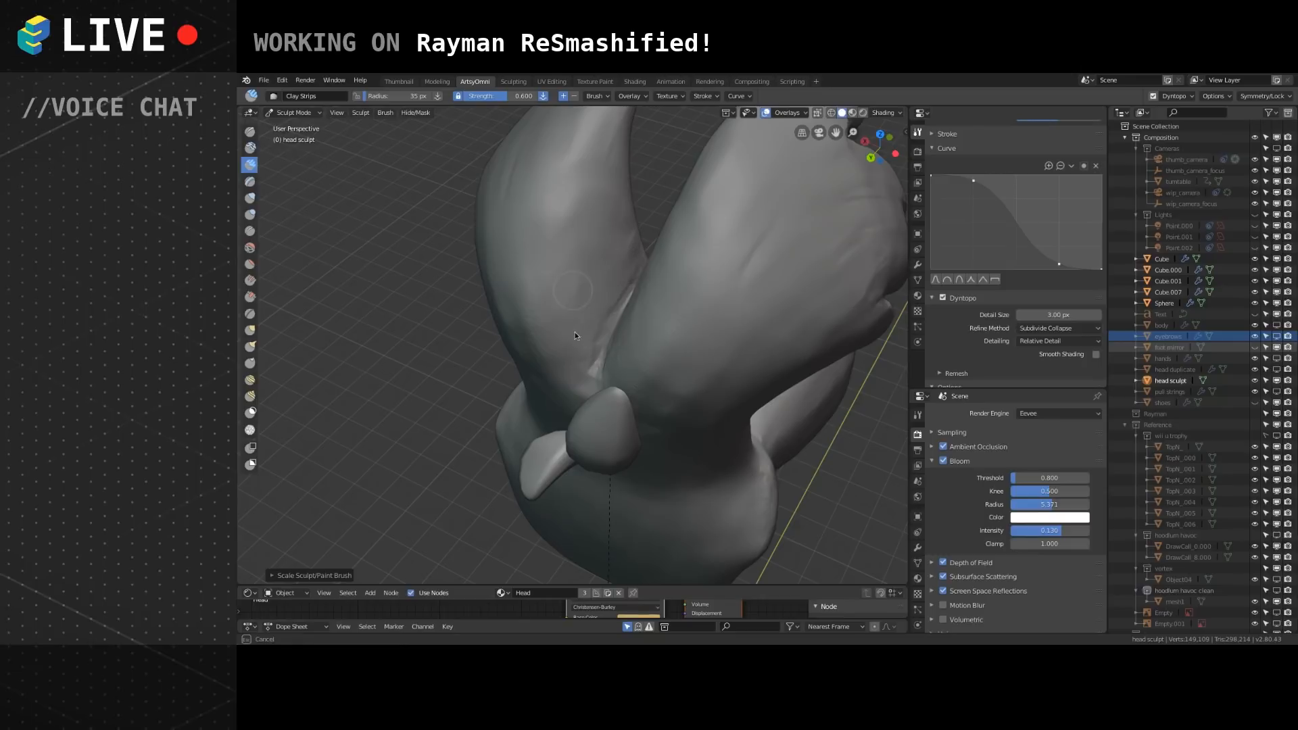
pyautogui.moveTo(630, 311); pyautogui.dragTo(645, 327, button='middle')
pyautogui.moveTo(632, 375); pyautogui.dragTo(661, 287)
pyautogui.moveTo(631, 380)
pyautogui.mouseDown(button='middle')
pyautogui.moveTo(603, 369)
pyautogui.moveTo(618, 338)
pyautogui.mouseUp(button='middle')
pyautogui.scroll(3, 619, 338)
pyautogui.moveTo(600, 421)
pyautogui.mouseDown()
pyautogui.moveTo(624, 310)
pyautogui.moveTo(592, 384)
pyautogui.moveTo(648, 238)
pyautogui.moveTo(625, 208)
pyautogui.moveTo(615, 279)
pyautogui.mouseUp()
pyautogui.scroll(-4, 615, 279)
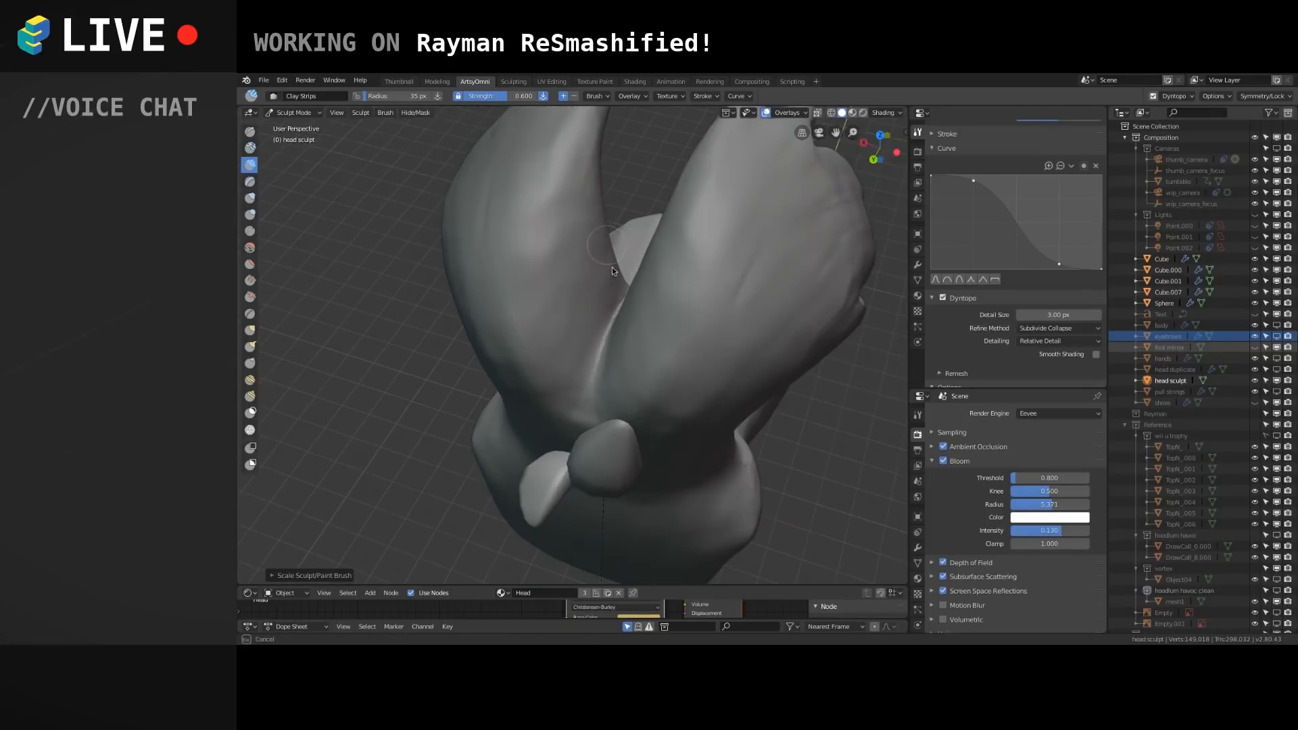
# Refine the back surface of the hair with a series of short upward strokes.
pyautogui.moveTo(574, 205); pyautogui.dragTo(582, 186)
pyautogui.moveTo(541, 244)
pyautogui.mouseDown()
pyautogui.moveTo(572, 200)
pyautogui.moveTo(554, 215)
pyautogui.mouseUp()
pyautogui.moveTo(516, 267); pyautogui.dragTo(540, 213)
pyautogui.moveTo(538, 281); pyautogui.dragTo(565, 207)
pyautogui.moveTo(566, 267); pyautogui.dragTo(582, 200)
pyautogui.moveTo(526, 270); pyautogui.dragTo(547, 203)
pyautogui.moveTo(522, 344); pyautogui.dragTo(518, 324)
pyautogui.moveTo(564, 195)
pyautogui.mouseDown(button='middle')
pyautogui.moveTo(538, 306)
pyautogui.moveTo(549, 334)
pyautogui.moveTo(548, 303)
pyautogui.moveTo(557, 320)
pyautogui.moveTo(538, 273)
pyautogui.mouseUp(button='middle')
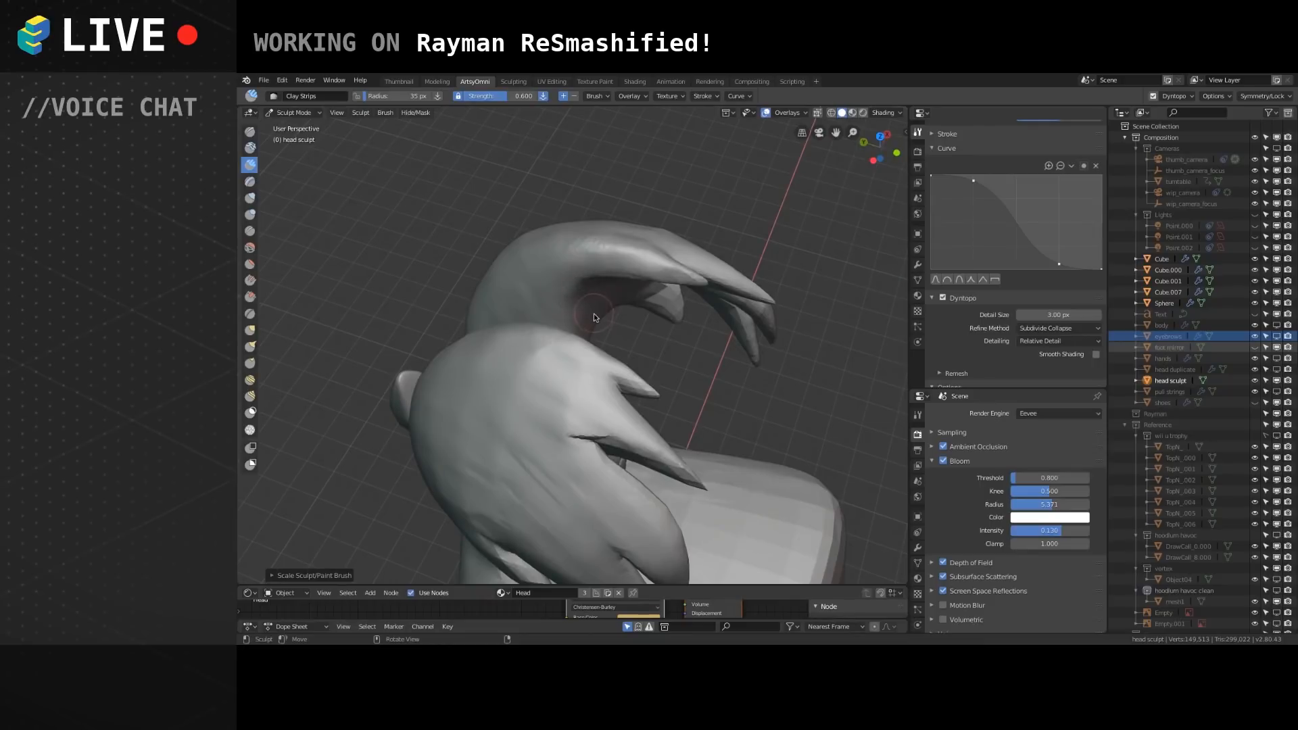
# Sculpt the inner side of the topmost hair spike and the surface leading down from it with Clay Strips.
pyautogui.moveTo(586, 286)
pyautogui.mouseDown(button='middle')
pyautogui.moveTo(549, 282)
pyautogui.moveTo(553, 186)
pyautogui.moveTo(568, 258)
pyautogui.mouseUp(button='middle')
pyautogui.scroll(3, 568, 262)
pyautogui.keyDown('shift'); pyautogui.moveTo(547, 187); pyautogui.dragTo(539, 225, button='middle'); pyautogui.keyUp('shift')
pyautogui.moveTo(574, 186); pyautogui.dragTo(486, 252)
pyautogui.moveTo(561, 191); pyautogui.dragTo(535, 205)
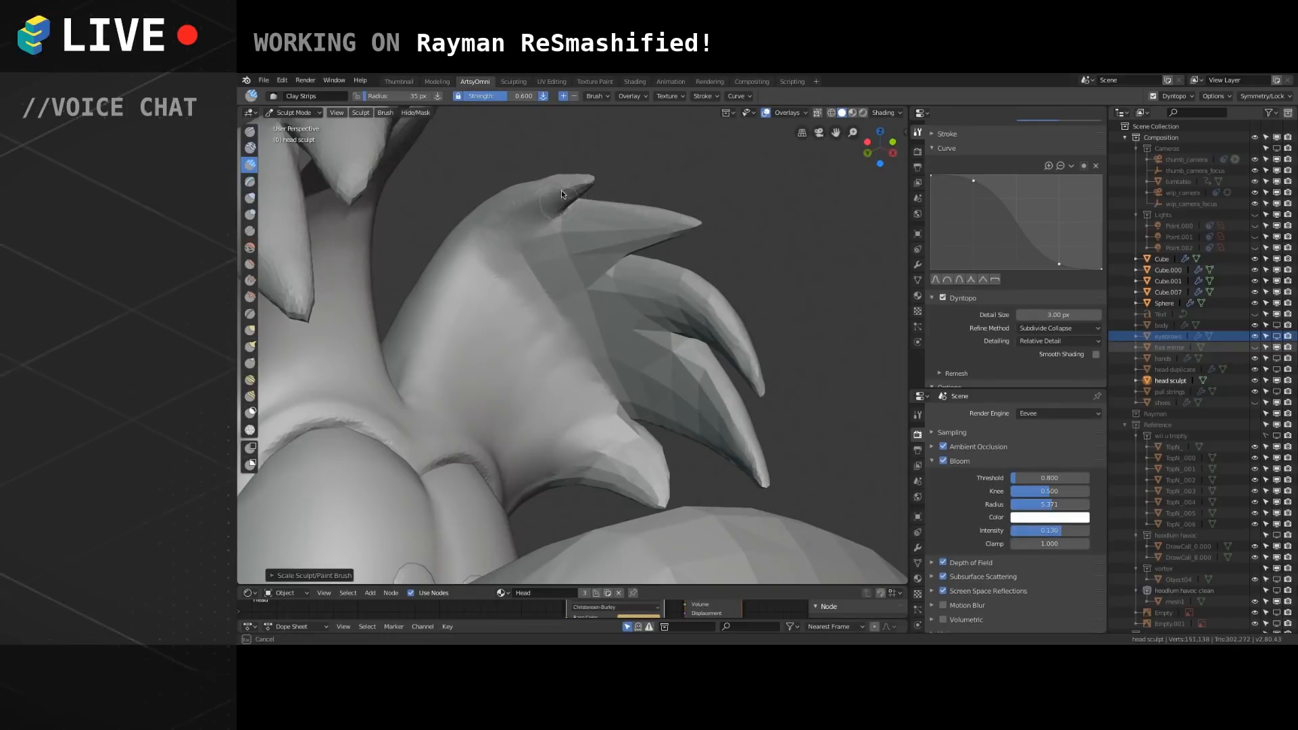
pyautogui.moveTo(571, 230)
pyautogui.mouseDown(button='middle')
pyautogui.moveTo(607, 297)
pyautogui.moveTo(658, 257)
pyautogui.moveTo(620, 241)
pyautogui.mouseUp(button='middle')
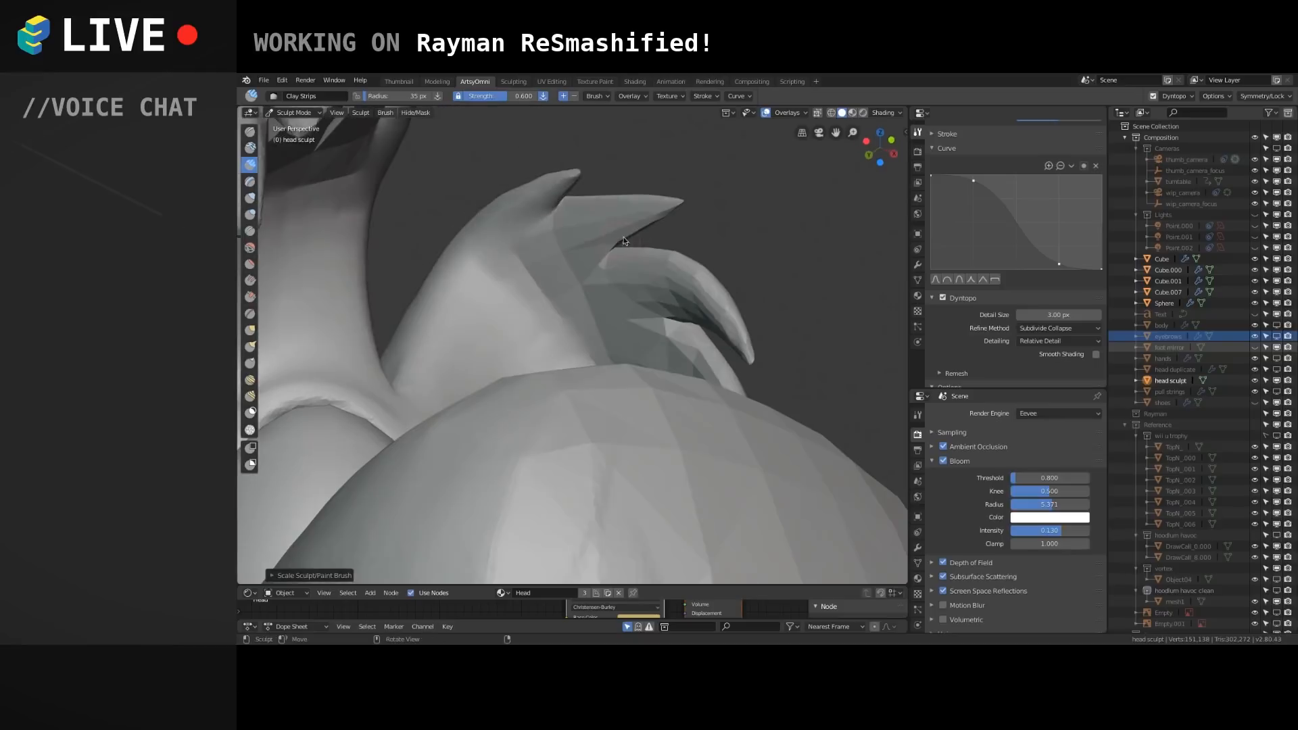
# Build up the inner face of the hair half and blend it into the roots of the middle spikes.
pyautogui.moveTo(539, 240)
pyautogui.mouseDown()
pyautogui.moveTo(610, 224)
pyautogui.moveTo(515, 294)
pyautogui.mouseUp()
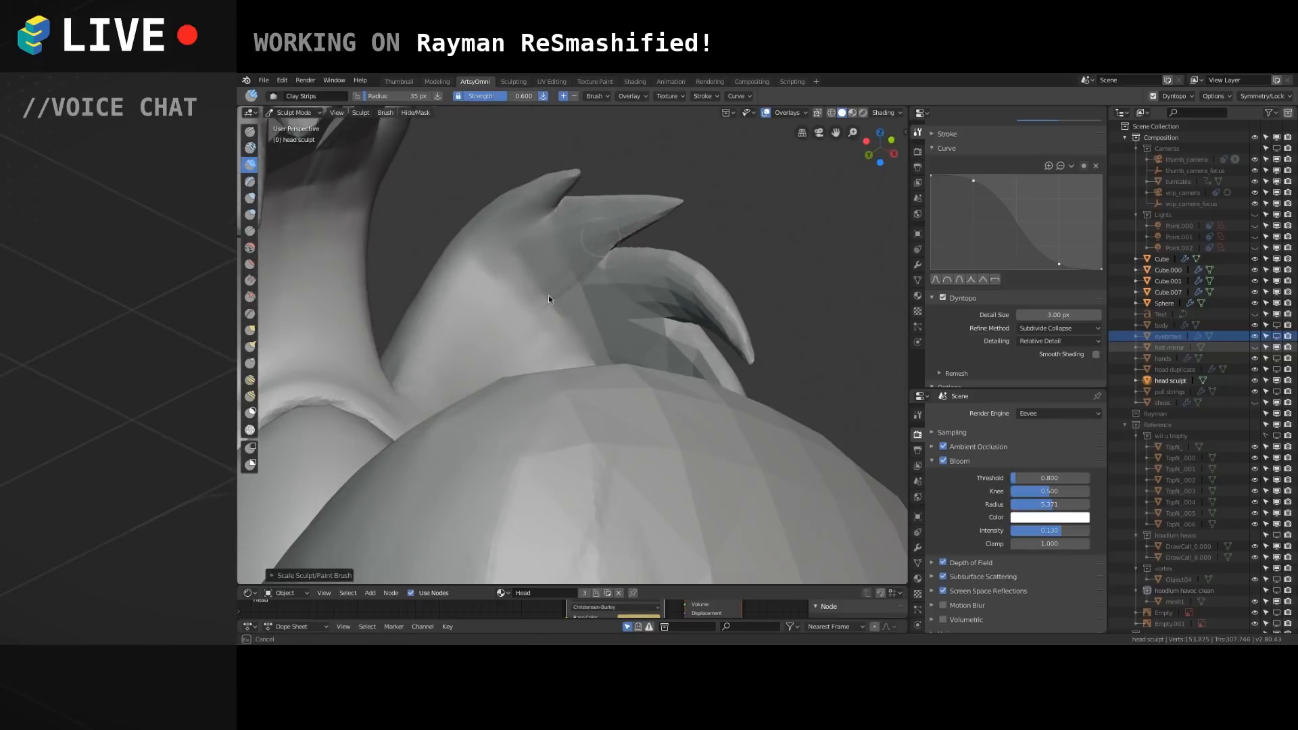
pyautogui.moveTo(570, 212)
pyautogui.mouseDown()
pyautogui.moveTo(541, 270)
pyautogui.moveTo(507, 246)
pyautogui.moveTo(554, 303)
pyautogui.moveTo(529, 315)
pyautogui.mouseUp()
pyautogui.moveTo(548, 278)
pyautogui.mouseDown(button='middle')
pyautogui.moveTo(477, 227)
pyautogui.moveTo(563, 252)
pyautogui.moveTo(639, 219)
pyautogui.mouseUp(button='middle')
pyautogui.moveTo(677, 233); pyautogui.dragTo(560, 223)
pyautogui.moveTo(582, 207)
pyautogui.mouseDown()
pyautogui.moveTo(630, 194)
pyautogui.moveTo(723, 242)
pyautogui.moveTo(588, 217)
pyautogui.moveTo(678, 241)
pyautogui.mouseUp()
pyautogui.moveTo(680, 237)
pyautogui.mouseDown(button='middle')
pyautogui.moveTo(635, 222)
pyautogui.moveTo(692, 245)
pyautogui.mouseUp(button='middle')
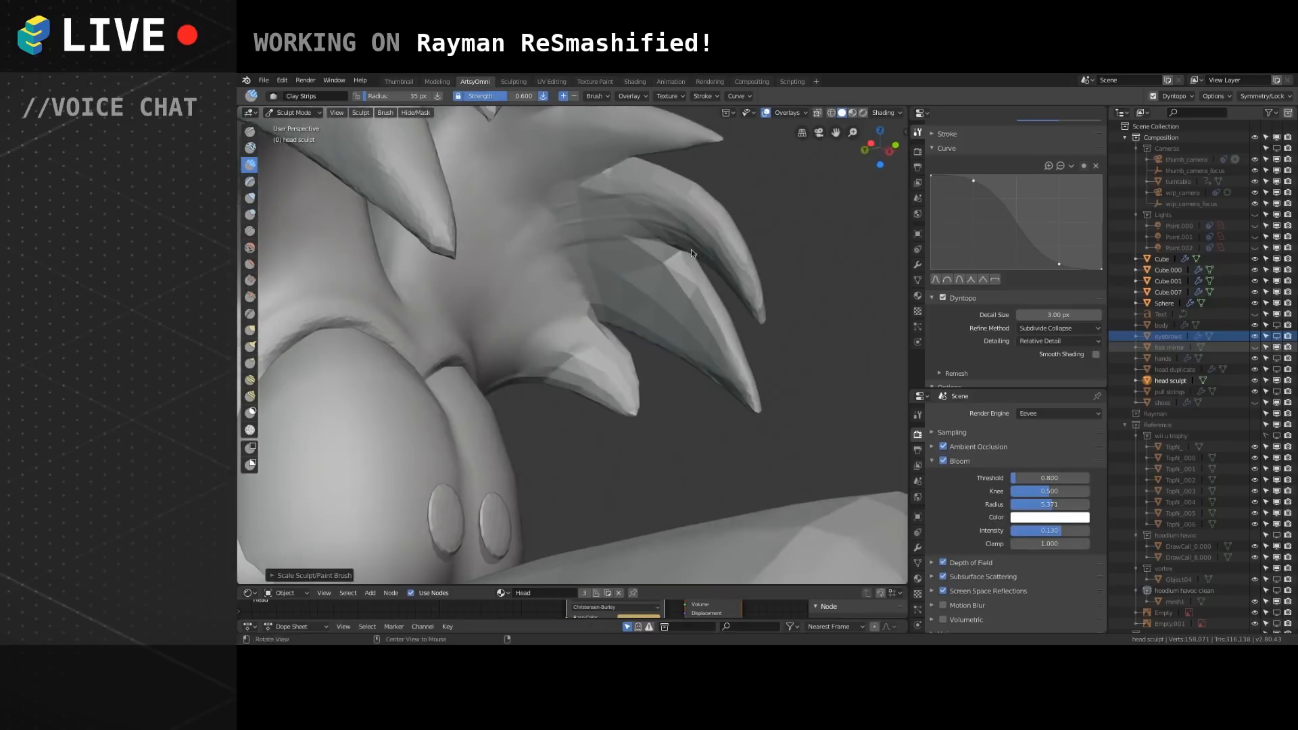
# Refine the lowest hair spike and its underside where it meets the head beside the eyes.
pyautogui.moveTo(633, 405)
pyautogui.mouseDown()
pyautogui.moveTo(549, 371)
pyautogui.moveTo(603, 375)
pyautogui.moveTo(608, 357)
pyautogui.moveTo(568, 372)
pyautogui.moveTo(622, 394)
pyautogui.moveTo(579, 313)
pyautogui.moveTo(540, 308)
pyautogui.mouseUp()
pyautogui.moveTo(564, 340); pyautogui.dragTo(522, 342, button='middle')
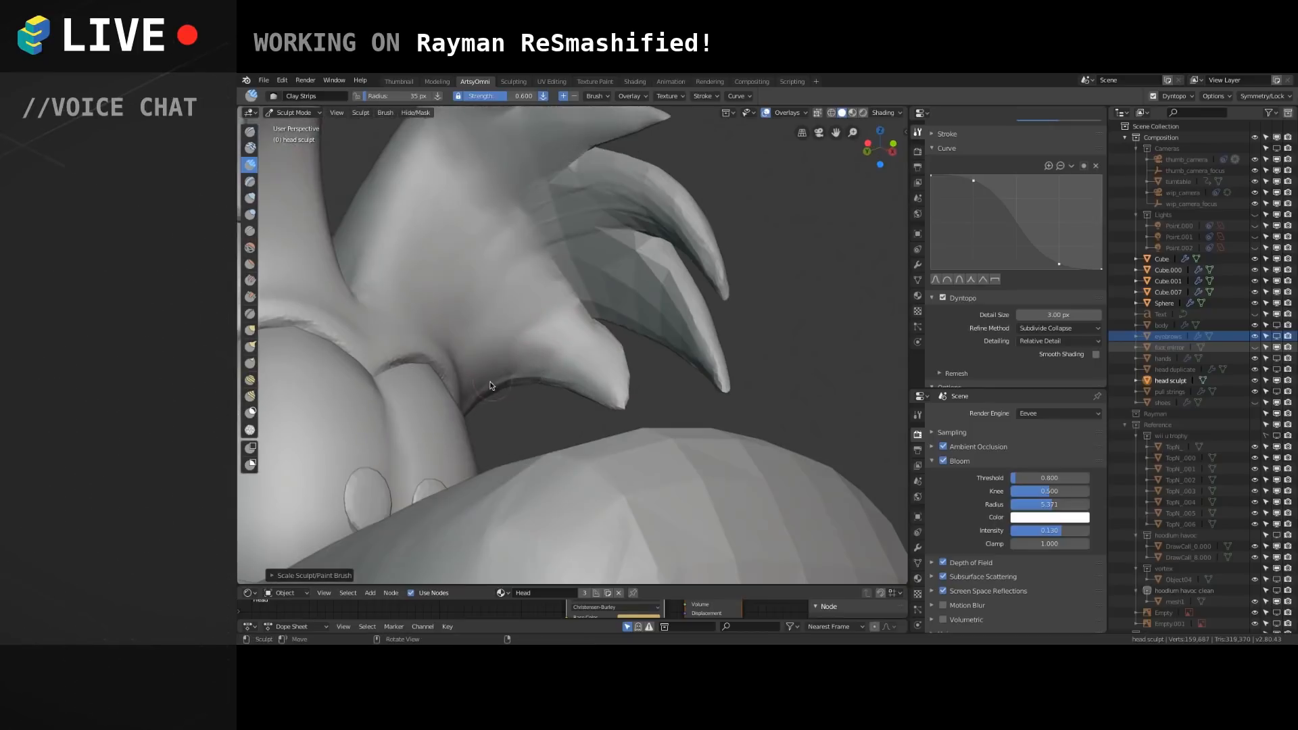
pyautogui.moveTo(599, 394)
pyautogui.mouseDown()
pyautogui.moveTo(565, 383)
pyautogui.moveTo(587, 368)
pyautogui.mouseUp()
pyautogui.moveTo(589, 333); pyautogui.dragTo(518, 379, button='middle')
pyautogui.moveTo(437, 426); pyautogui.dragTo(688, 340, button='middle')
pyautogui.moveTo(468, 401); pyautogui.dragTo(501, 390, button='middle')
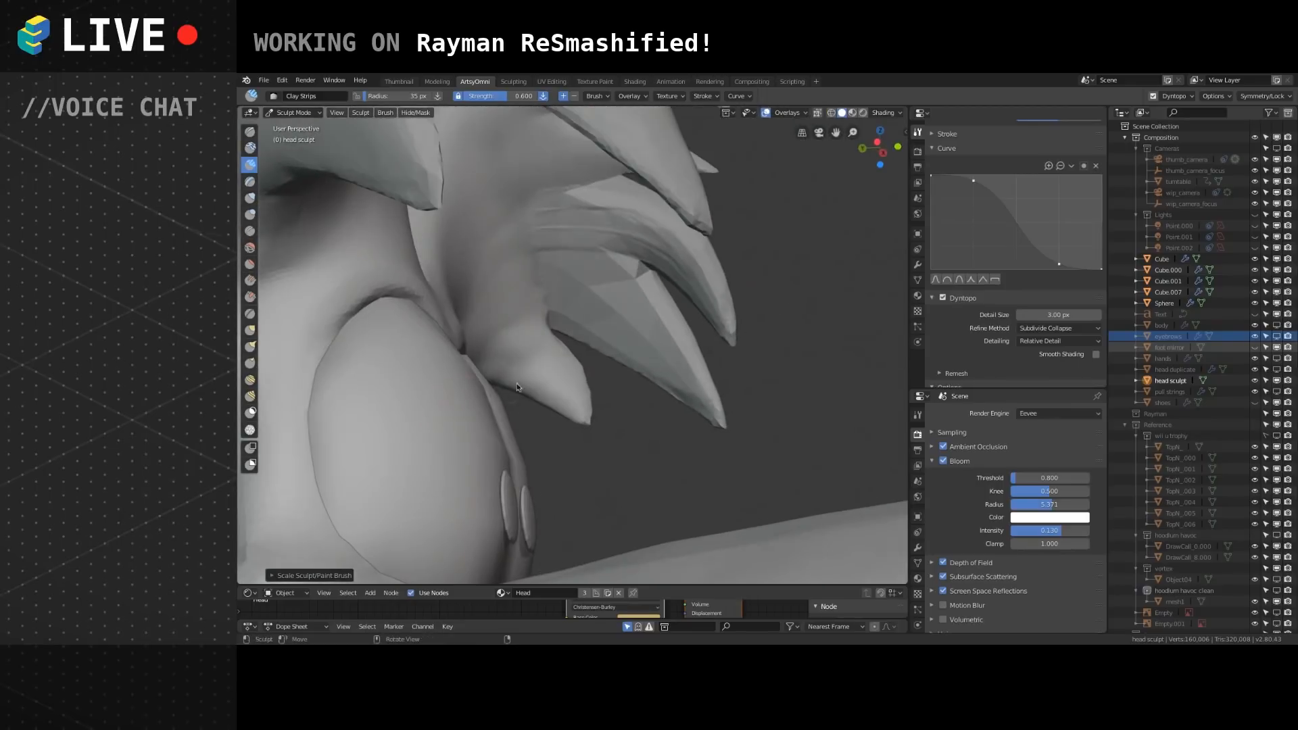
# Change the viewport orbit method to Trackball in the preferences.
pyautogui.press('super+comma')
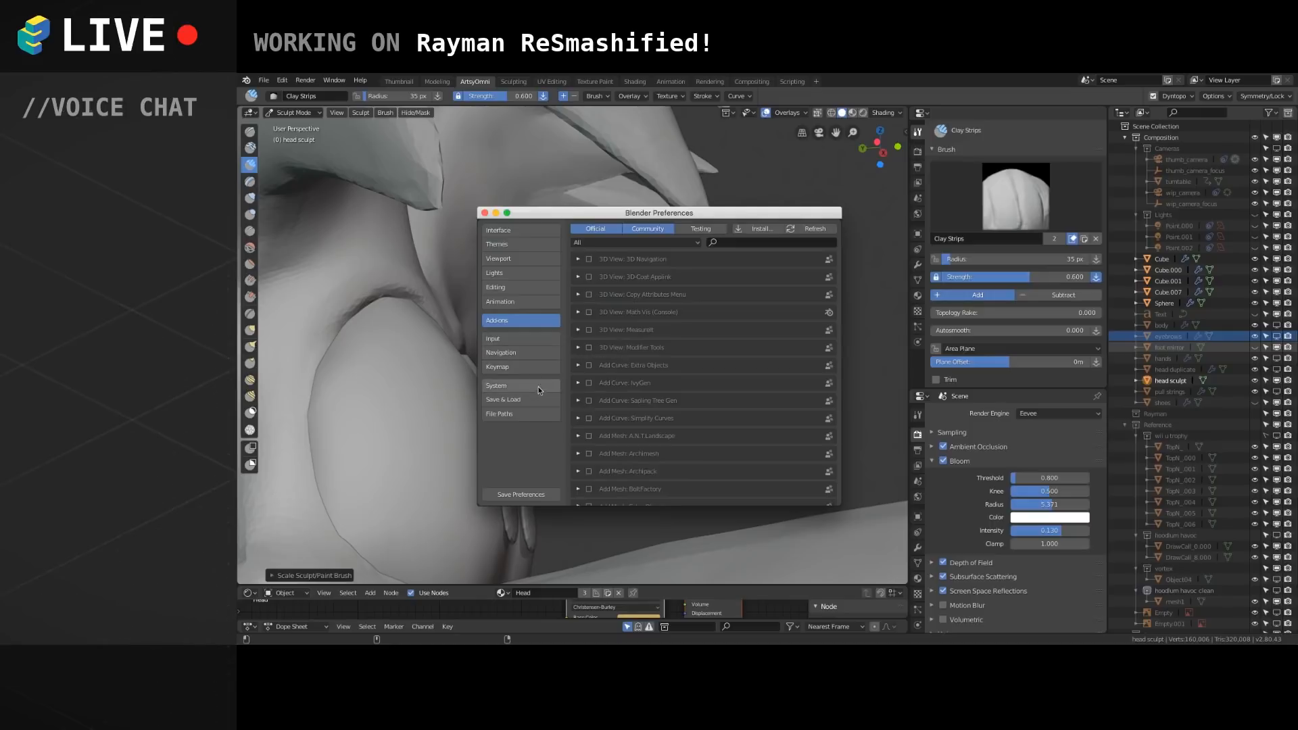
pyautogui.click(537, 339)
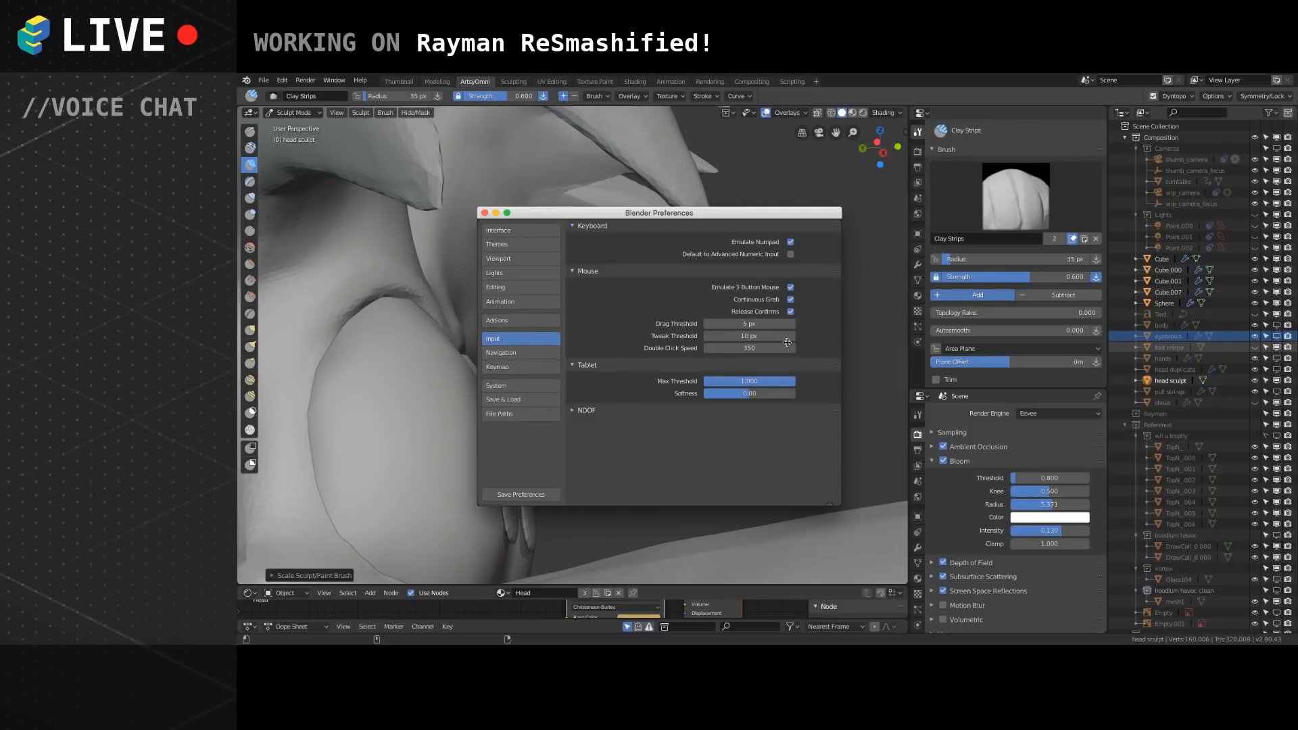
pyautogui.click(542, 233)
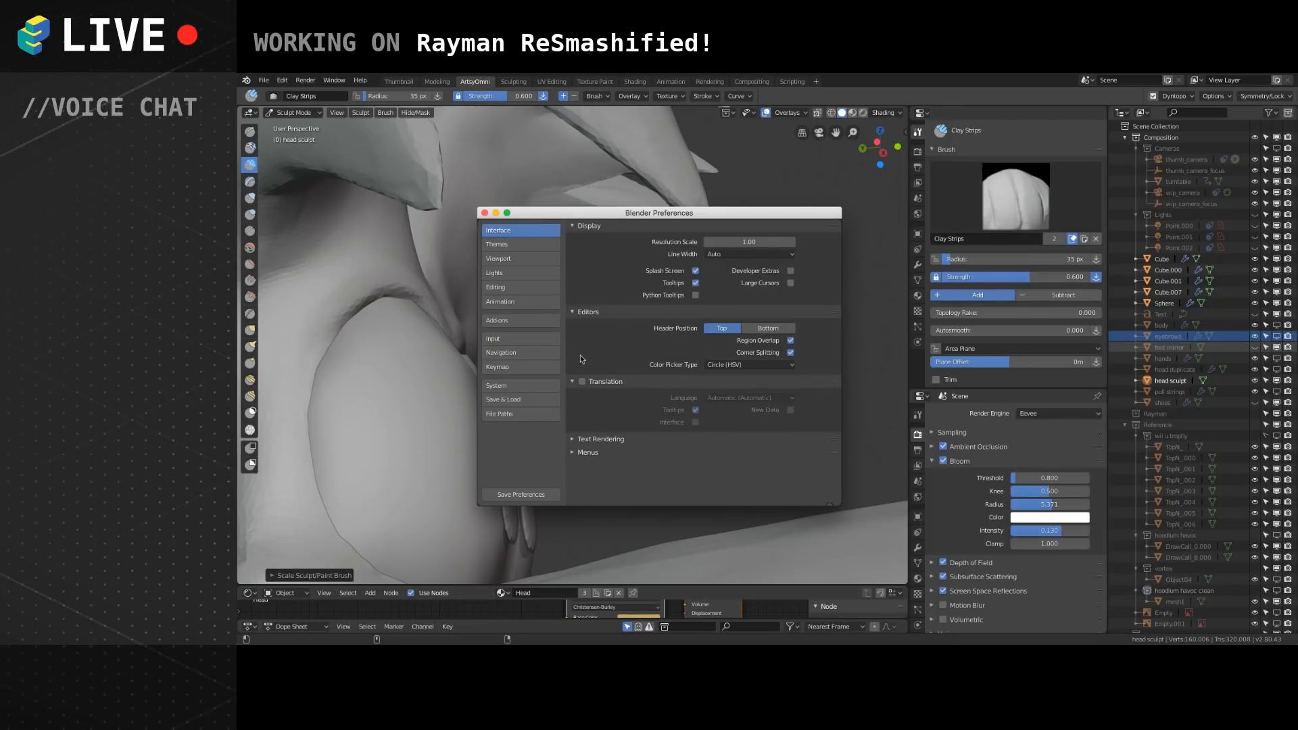
pyautogui.click(517, 352)
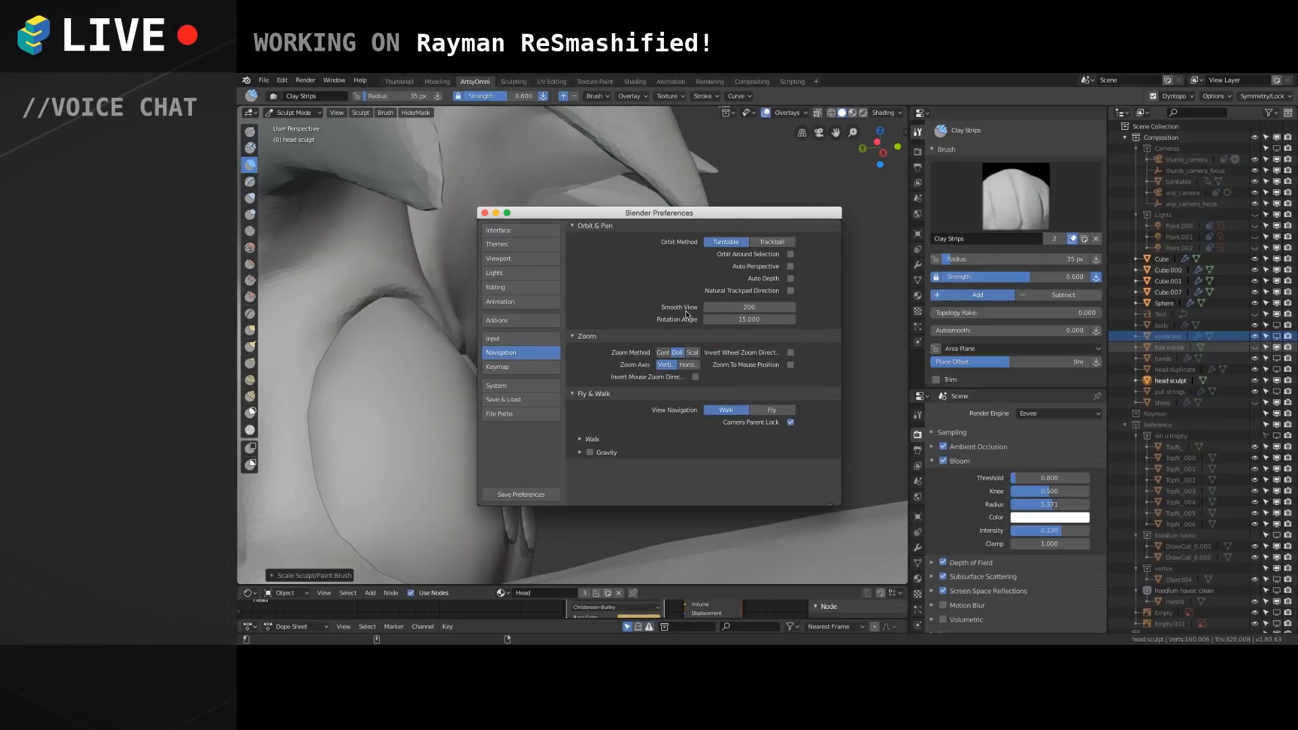
pyautogui.click(771, 241)
pyautogui.click(484, 213)
# Build up the undersides of the two long curved hair spikes with strokes from the roots towards the tips.
pyautogui.moveTo(508, 233)
pyautogui.mouseDown(button='middle')
pyautogui.moveTo(563, 314)
pyautogui.moveTo(424, 425)
pyautogui.moveTo(740, 351)
pyautogui.moveTo(446, 323)
pyautogui.moveTo(671, 329)
pyautogui.mouseUp(button='middle')
pyautogui.moveTo(520, 324)
pyautogui.mouseDown()
pyautogui.moveTo(516, 359)
pyautogui.moveTo(514, 244)
pyautogui.mouseUp()
pyautogui.moveTo(543, 261); pyautogui.dragTo(534, 342)
pyautogui.moveTo(562, 233); pyautogui.dragTo(551, 359)
pyautogui.moveTo(572, 233)
pyautogui.mouseDown()
pyautogui.moveTo(531, 363)
pyautogui.moveTo(522, 339)
pyautogui.mouseUp()
pyautogui.moveTo(534, 240)
pyautogui.mouseDown()
pyautogui.moveTo(524, 371)
pyautogui.moveTo(526, 241)
pyautogui.moveTo(509, 382)
pyautogui.moveTo(533, 280)
pyautogui.moveTo(497, 429)
pyautogui.moveTo(503, 412)
pyautogui.mouseUp()
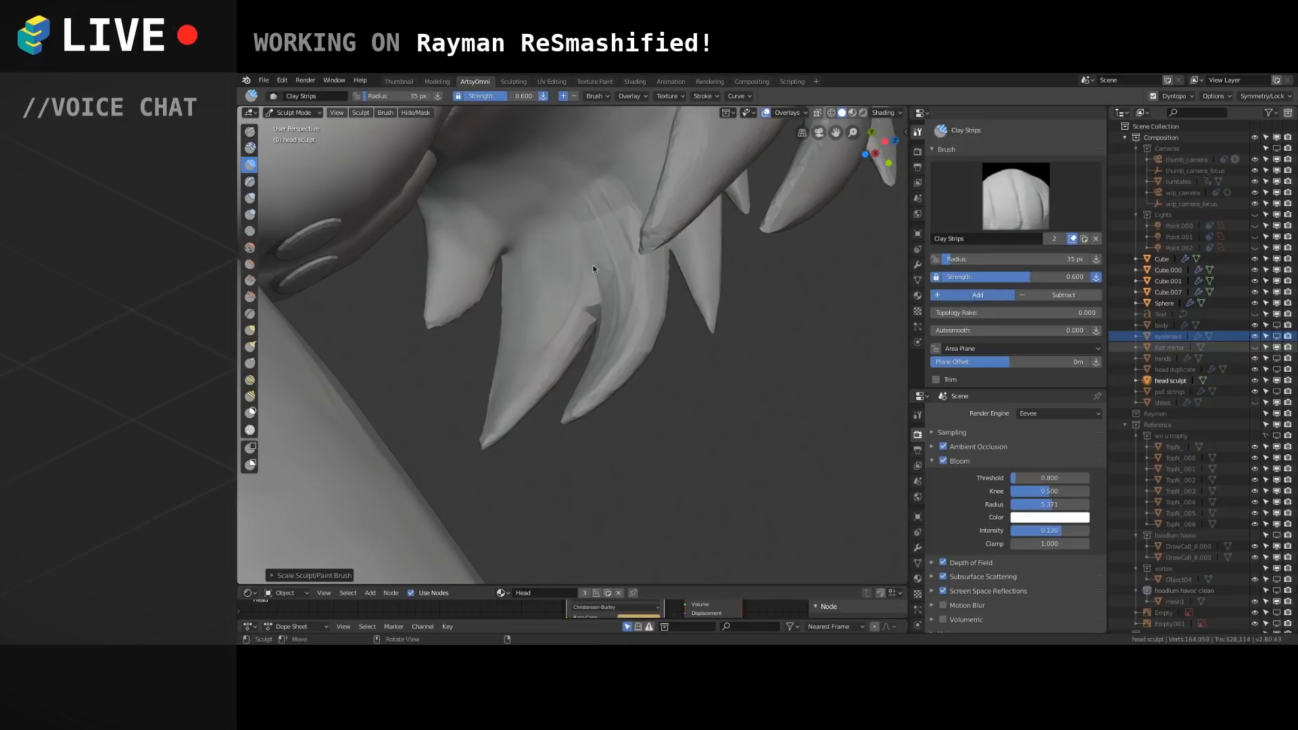
# Fill the gap area between the two curved spikes with long strokes following their direction.
pyautogui.moveTo(594, 245); pyautogui.dragTo(629, 273, button='middle')
pyautogui.moveTo(572, 222)
pyautogui.mouseDown()
pyautogui.moveTo(572, 304)
pyautogui.moveTo(552, 346)
pyautogui.mouseUp()
pyautogui.moveTo(570, 221); pyautogui.dragTo(575, 283)
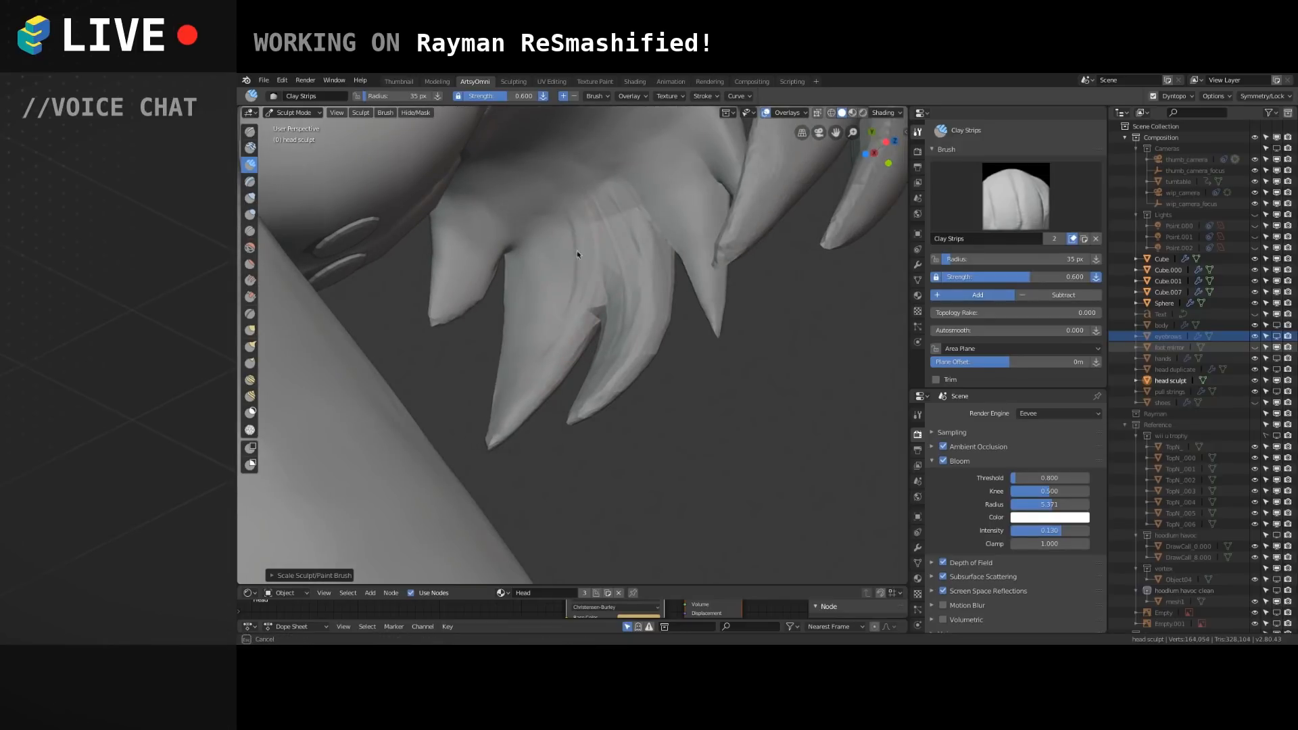
pyautogui.moveTo(564, 355); pyautogui.dragTo(545, 382)
pyautogui.moveTo(604, 220)
pyautogui.mouseDown()
pyautogui.moveTo(617, 302)
pyautogui.moveTo(582, 407)
pyautogui.mouseUp()
pyautogui.moveTo(599, 210); pyautogui.dragTo(604, 374)
pyautogui.moveTo(614, 234); pyautogui.dragTo(631, 355)
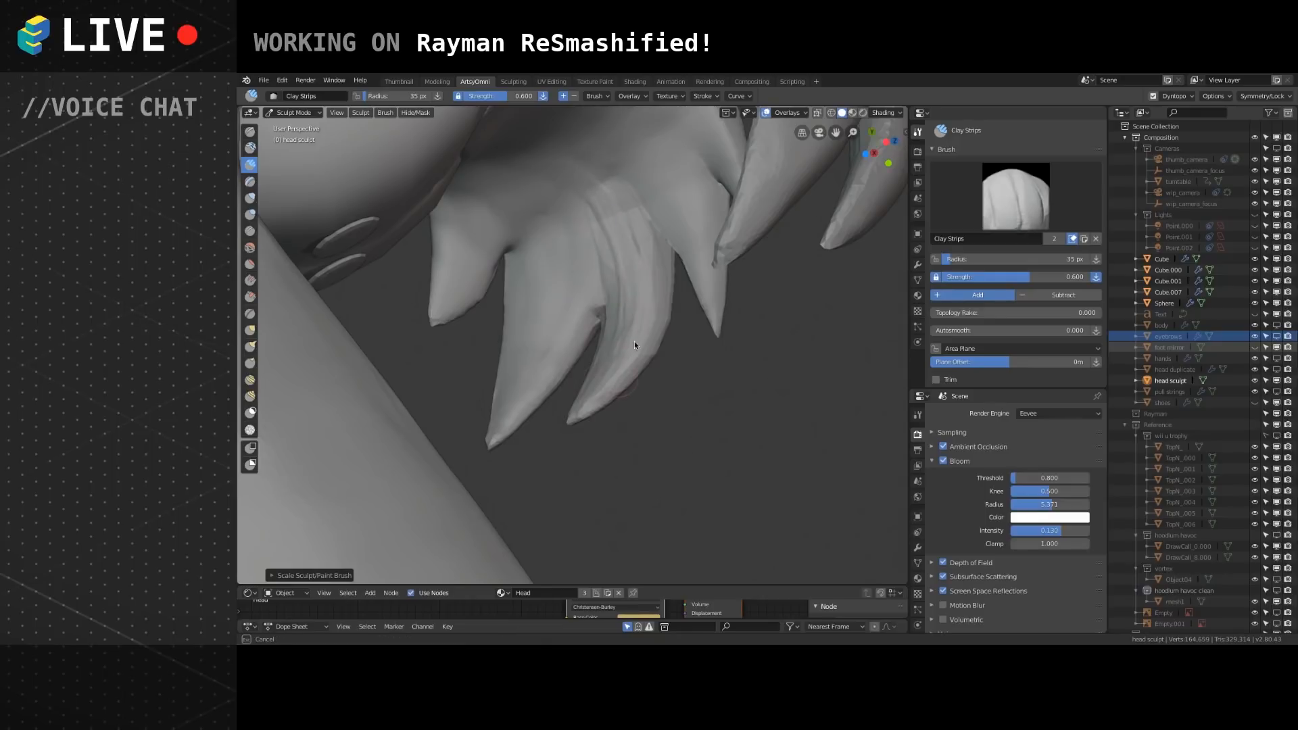
# Layer clay strokes over the shared root of the two curved spikes and smooth their undersides.
pyautogui.moveTo(586, 176)
pyautogui.mouseDown()
pyautogui.moveTo(606, 269)
pyautogui.moveTo(566, 189)
pyautogui.moveTo(601, 267)
pyautogui.mouseUp()
pyautogui.moveTo(576, 169); pyautogui.dragTo(618, 254)
pyautogui.moveTo(609, 181); pyautogui.dragTo(646, 241)
pyautogui.moveTo(588, 169); pyautogui.dragTo(639, 213)
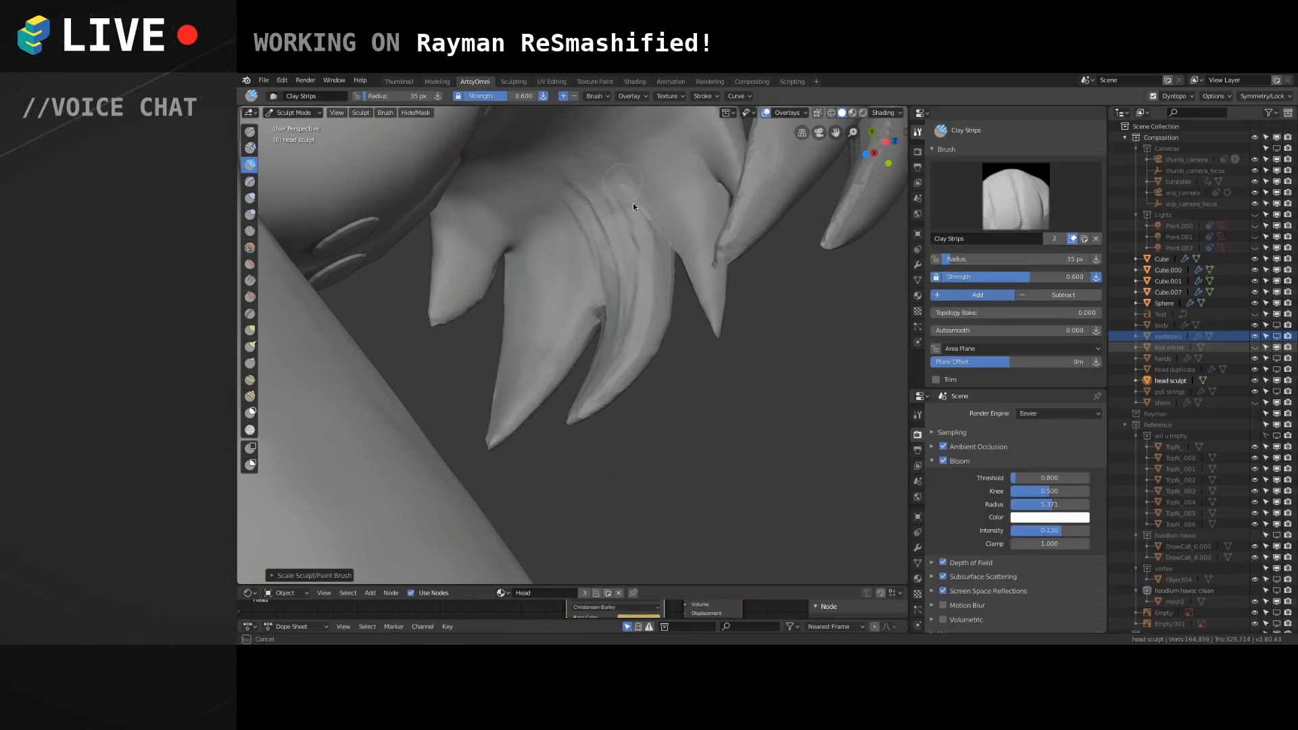
pyautogui.keyDown('shift'); pyautogui.moveTo(613, 307); pyautogui.dragTo(636, 211); pyautogui.keyUp('shift')
pyautogui.moveTo(580, 412)
pyautogui.keyDown('shift'); pyautogui.mouseDown()
pyautogui.moveTo(639, 310)
pyautogui.moveTo(624, 203)
pyautogui.moveTo(579, 325)
pyautogui.mouseUp(); pyautogui.keyUp('shift')
# Smooth the inner hair surface between the curved spikes and the head above the eyes.
pyautogui.moveTo(393, 174)
pyautogui.mouseDown(button='middle')
pyautogui.moveTo(617, 301)
pyautogui.moveTo(418, 229)
pyautogui.moveTo(480, 296)
pyautogui.mouseUp(button='middle')
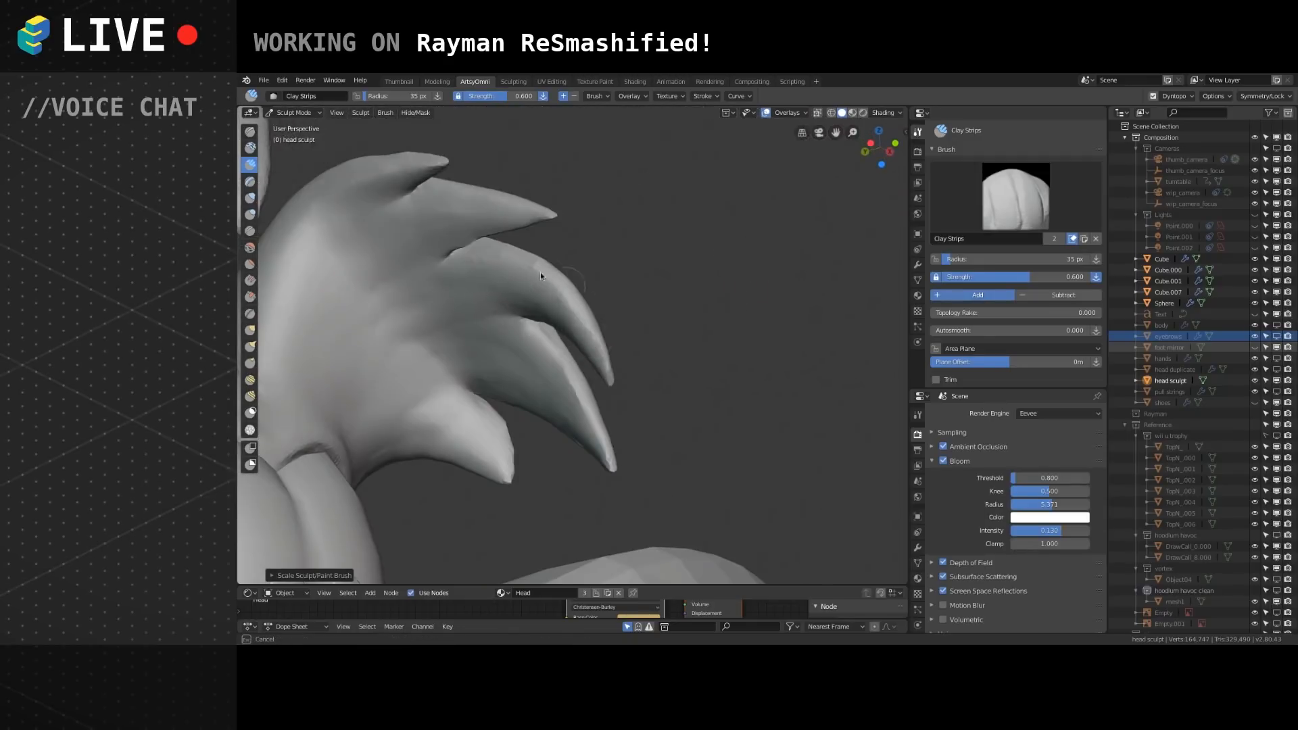
pyautogui.moveTo(514, 254); pyautogui.dragTo(651, 249, button='middle')
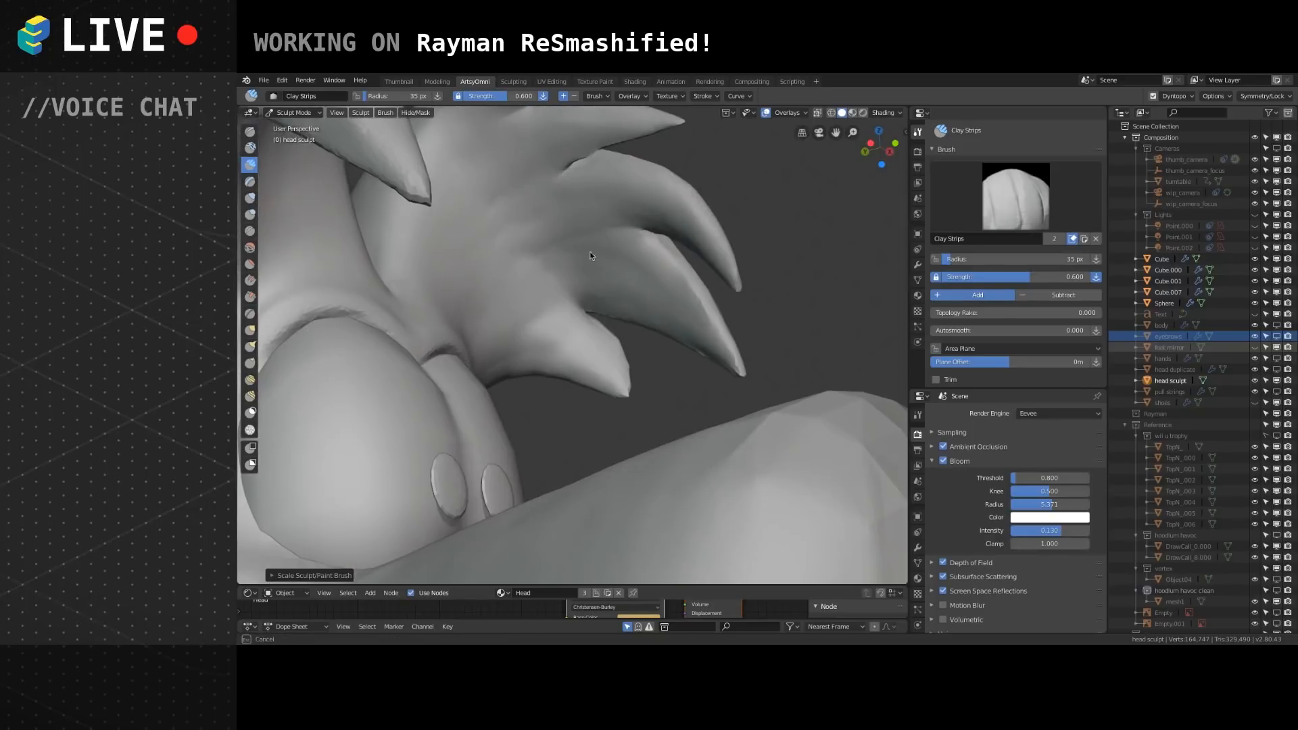
pyautogui.moveTo(626, 283)
pyautogui.mouseDown()
pyautogui.moveTo(587, 246)
pyautogui.moveTo(510, 265)
pyautogui.moveTo(526, 265)
pyautogui.moveTo(545, 234)
pyautogui.mouseUp()
pyautogui.moveTo(518, 285); pyautogui.dragTo(500, 310)
pyautogui.moveTo(500, 310)
pyautogui.mouseDown(button='middle')
pyautogui.moveTo(525, 326)
pyautogui.moveTo(501, 350)
pyautogui.moveTo(550, 317)
pyautogui.moveTo(521, 353)
pyautogui.mouseUp(button='middle')
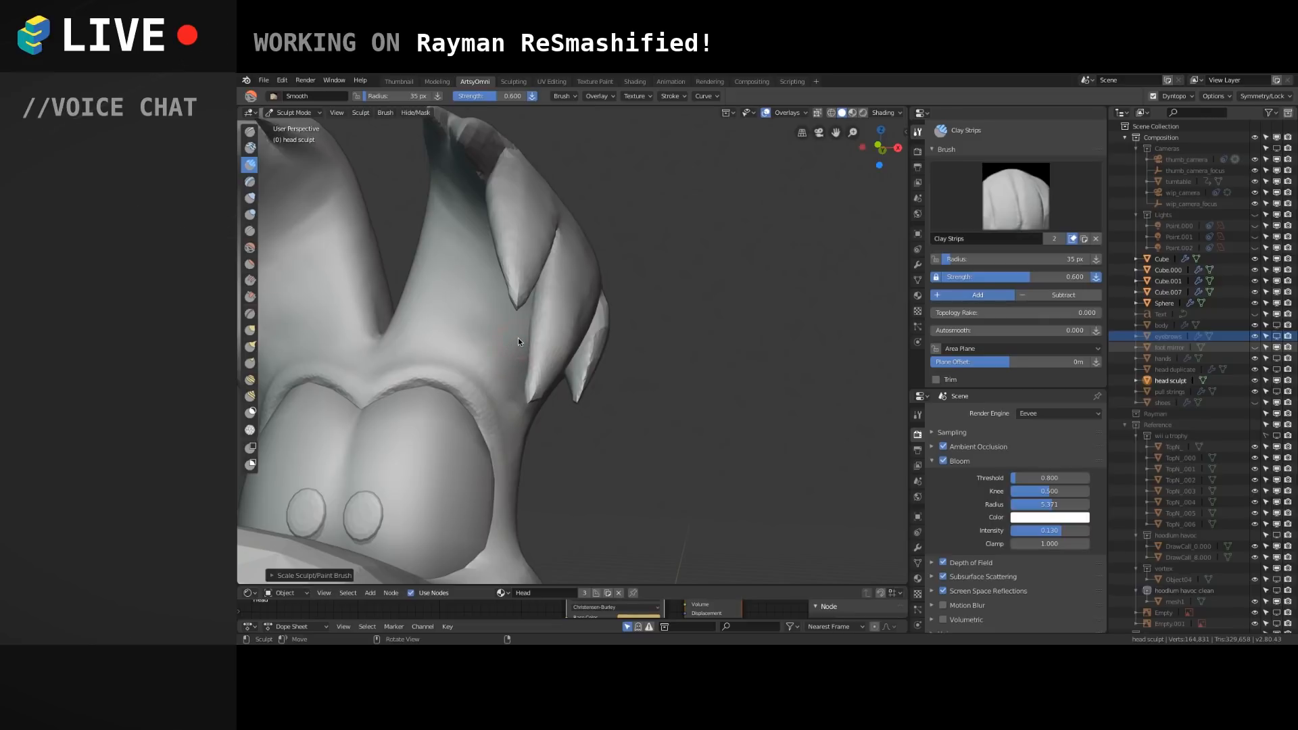
# Shape and smooth the short side spike beside the eye and its transition into the temple.
pyautogui.moveTo(559, 346); pyautogui.dragTo(607, 285, button='middle')
pyautogui.moveTo(607, 285); pyautogui.dragTo(572, 340)
pyautogui.moveTo(602, 274); pyautogui.dragTo(607, 266)
pyautogui.moveTo(607, 267); pyautogui.dragTo(529, 257, button='middle')
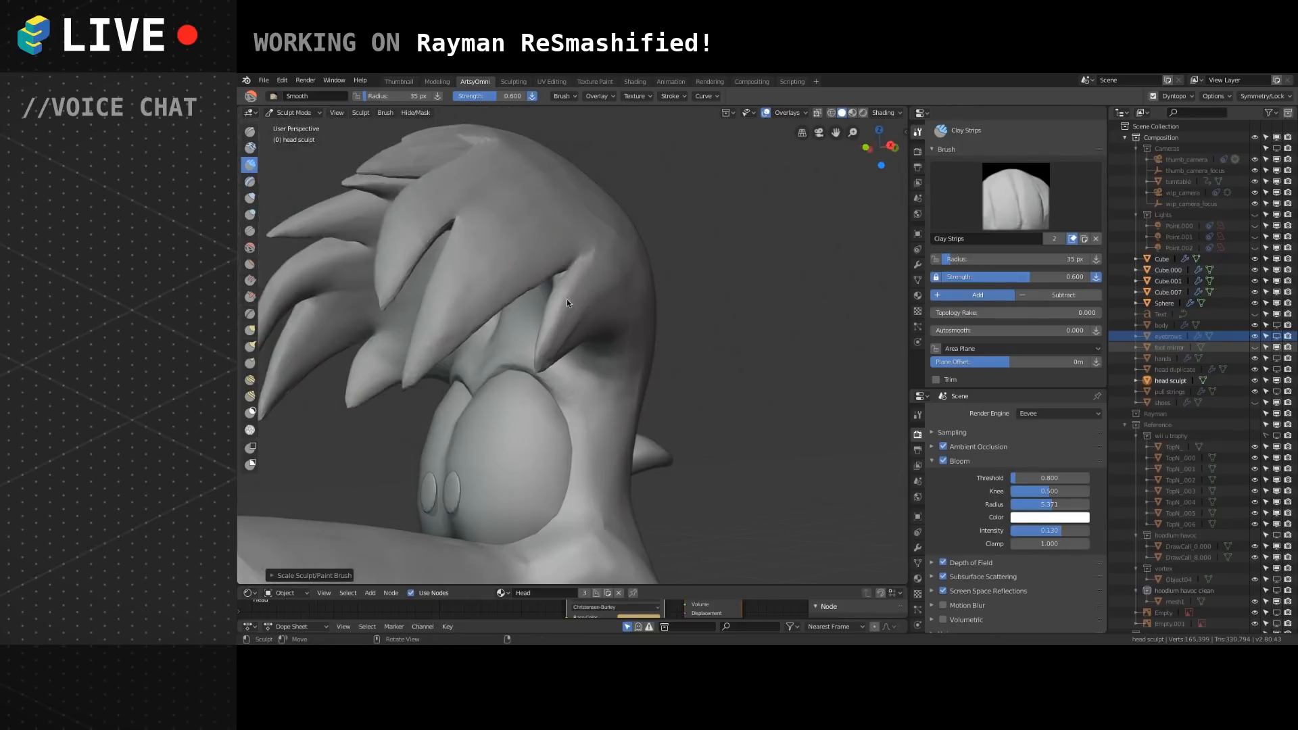
pyautogui.moveTo(558, 280); pyautogui.dragTo(567, 274)
pyautogui.moveTo(585, 283)
pyautogui.mouseDown(button='middle')
pyautogui.moveTo(533, 298)
pyautogui.moveTo(579, 299)
pyautogui.moveTo(631, 363)
pyautogui.mouseUp(button='middle')
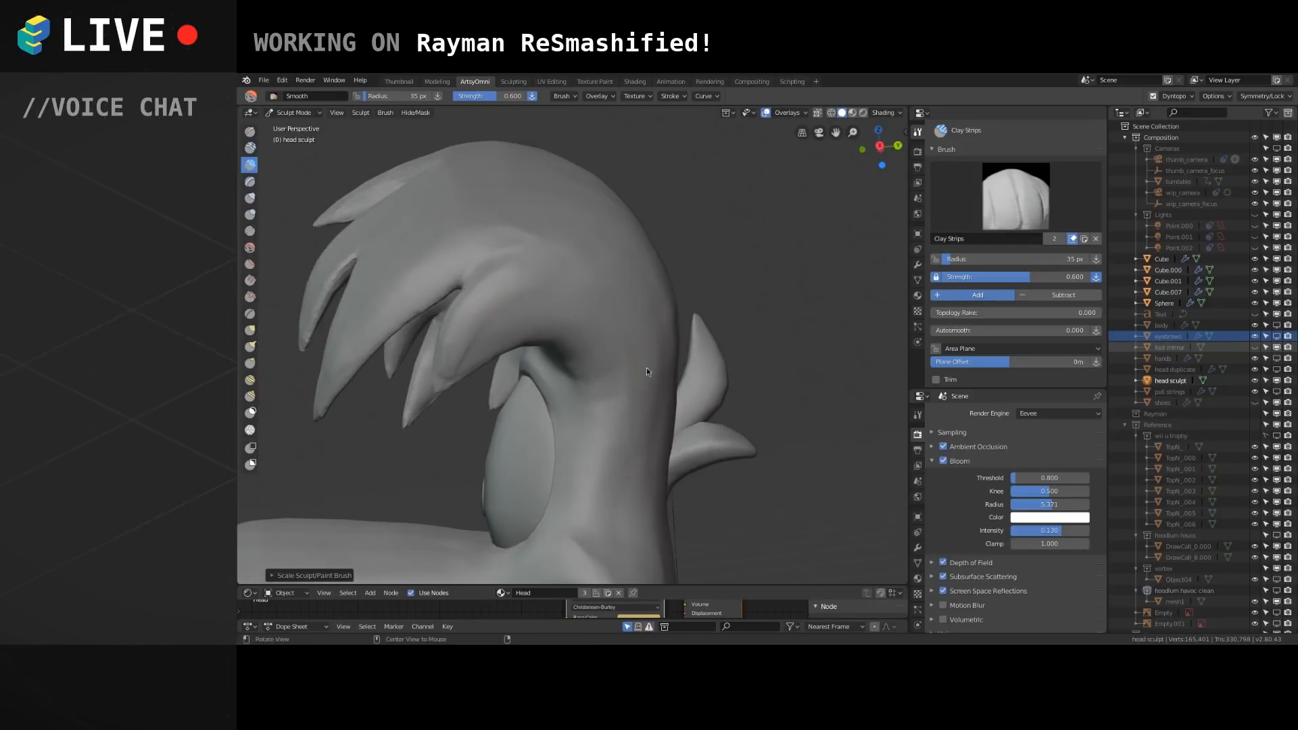
pyautogui.moveTo(524, 291); pyautogui.dragTo(526, 283, button='middle')
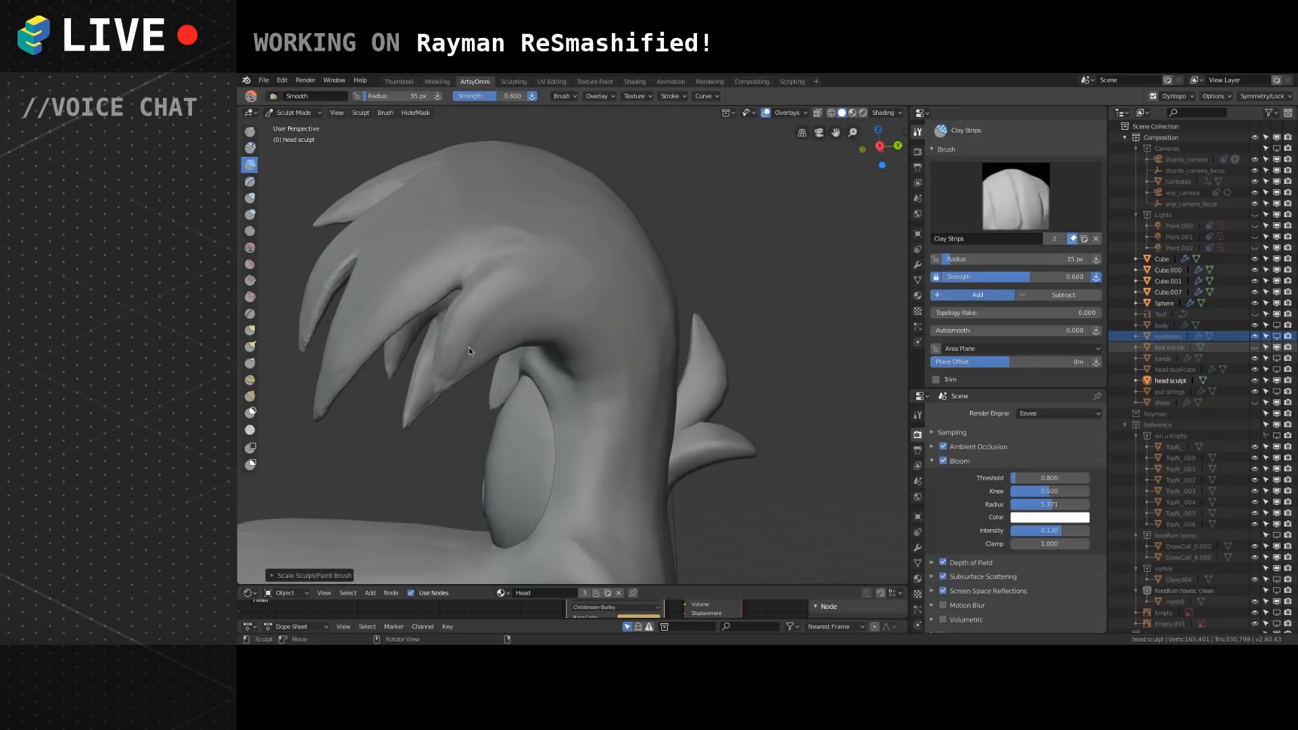
pyautogui.moveTo(449, 376)
pyautogui.mouseDown()
pyautogui.moveTo(527, 317)
pyautogui.moveTo(503, 329)
pyautogui.mouseUp()
pyautogui.moveTo(461, 360)
pyautogui.mouseDown(button='middle')
pyautogui.moveTo(515, 261)
pyautogui.moveTo(489, 279)
pyautogui.moveTo(439, 249)
pyautogui.moveTo(478, 258)
pyautogui.mouseUp(button='middle')
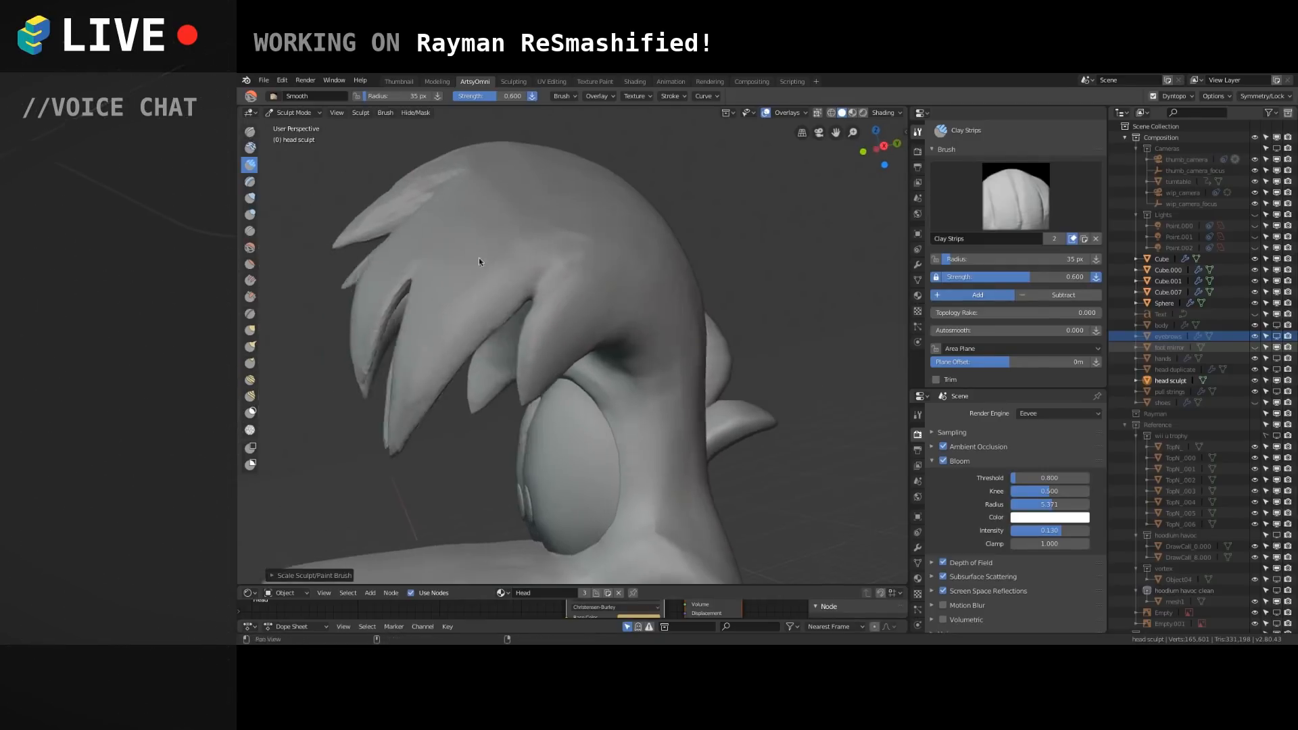
pyautogui.click(251, 135)
pyautogui.moveTo(541, 283)
pyautogui.mouseDown()
pyautogui.moveTo(574, 266)
pyautogui.moveTo(627, 274)
pyautogui.mouseUp()
pyautogui.moveTo(628, 274)
pyautogui.mouseDown(button='middle')
pyautogui.moveTo(569, 291)
pyautogui.moveTo(559, 280)
pyautogui.mouseUp(button='middle')
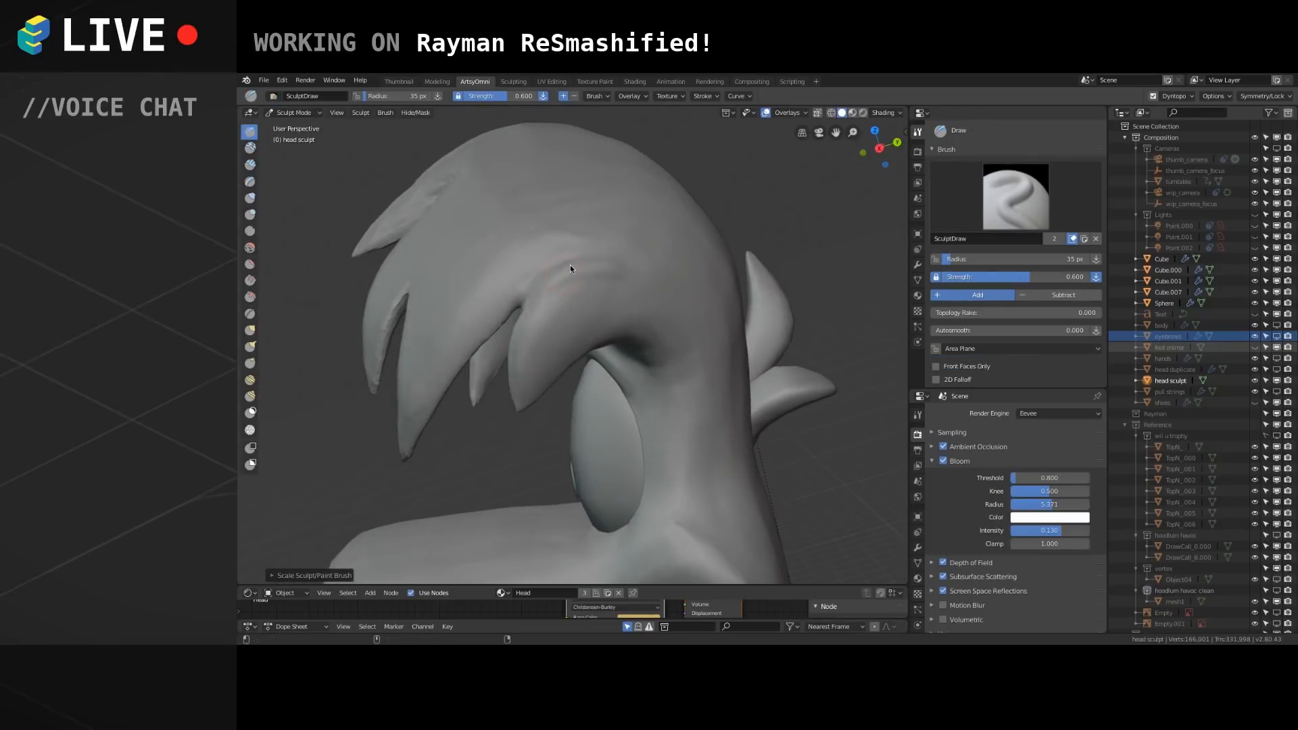
pyautogui.hotkey('ctrl', 'z')
# Carve a curved crease along the upper edge of the side spike with the Crease brush and soften it.
pyautogui.hotkey('shift', 'c')
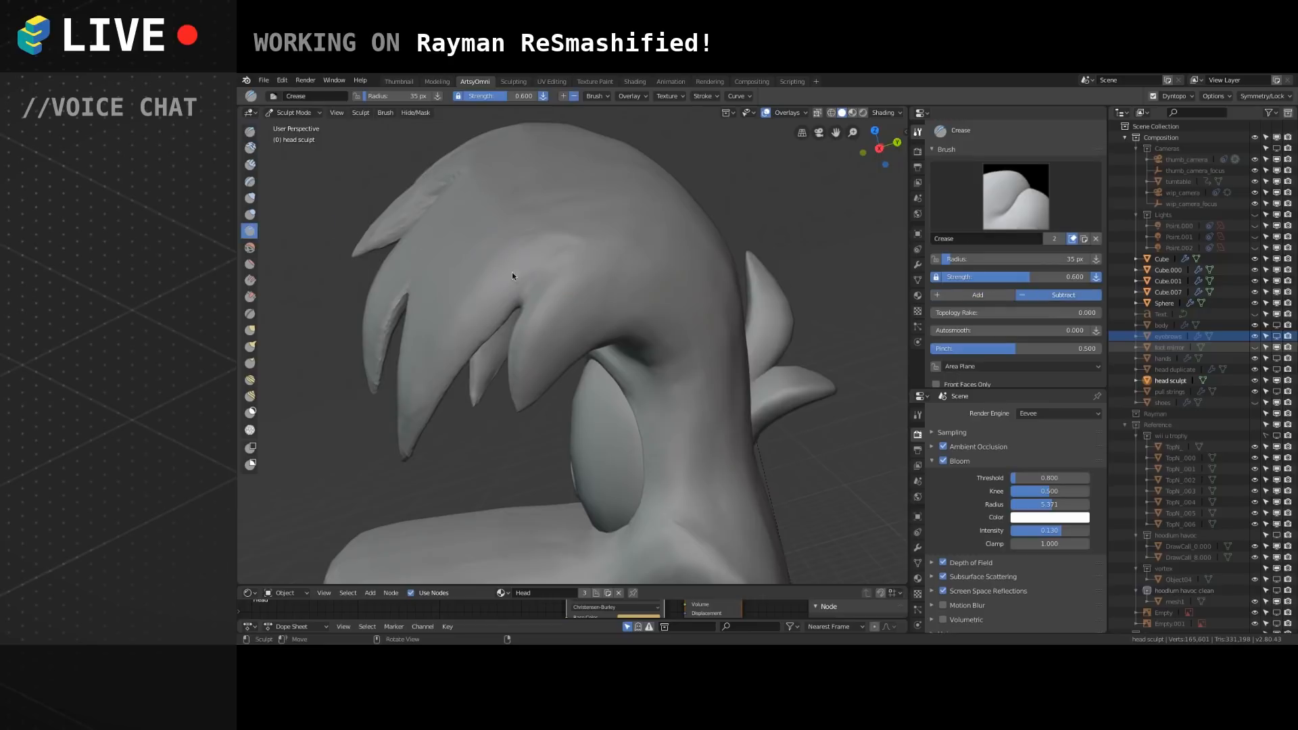
pyautogui.moveTo(670, 263); pyautogui.dragTo(606, 247)
pyautogui.moveTo(514, 302)
pyautogui.mouseDown()
pyautogui.moveTo(648, 261)
pyautogui.moveTo(560, 257)
pyautogui.moveTo(497, 302)
pyautogui.moveTo(655, 232)
pyautogui.mouseUp()
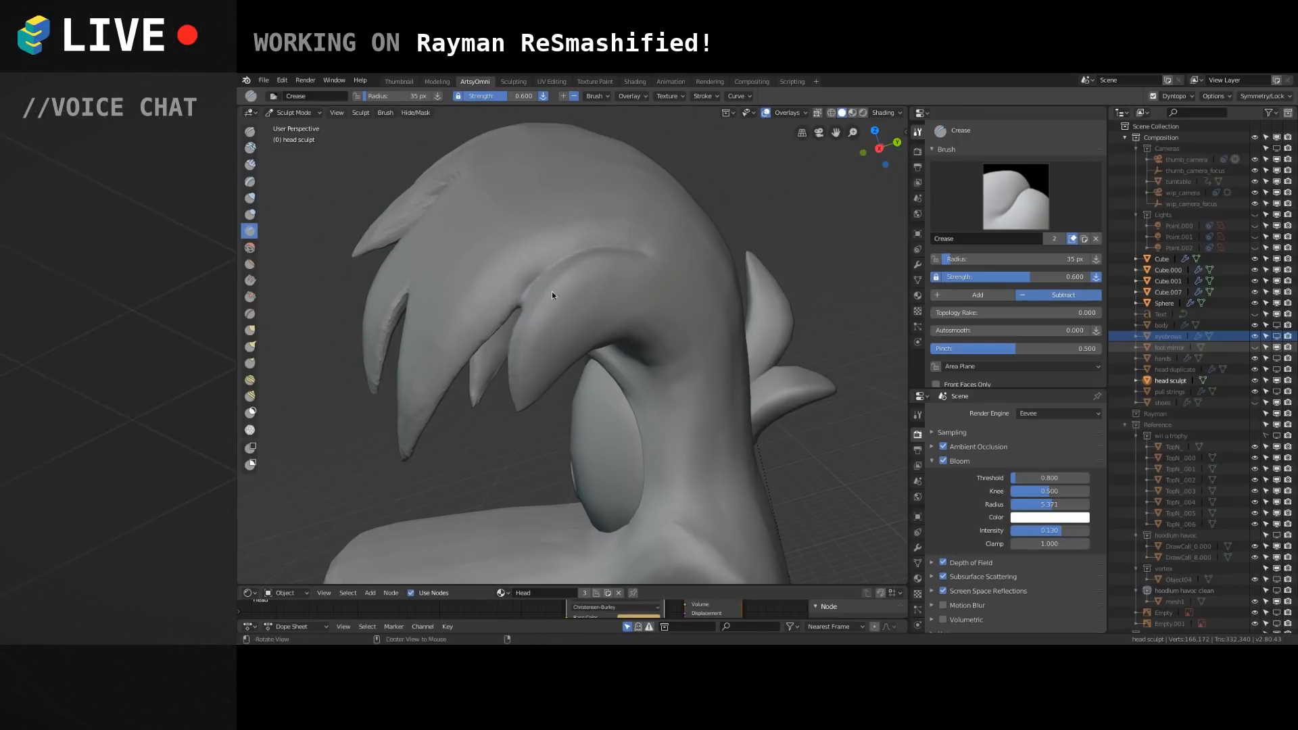
pyautogui.moveTo(541, 295); pyautogui.dragTo(552, 297, button='middle')
pyautogui.moveTo(526, 301)
pyautogui.mouseDown()
pyautogui.moveTo(648, 245)
pyautogui.moveTo(529, 277)
pyautogui.moveTo(567, 274)
pyautogui.moveTo(554, 309)
pyautogui.moveTo(515, 270)
pyautogui.mouseUp()
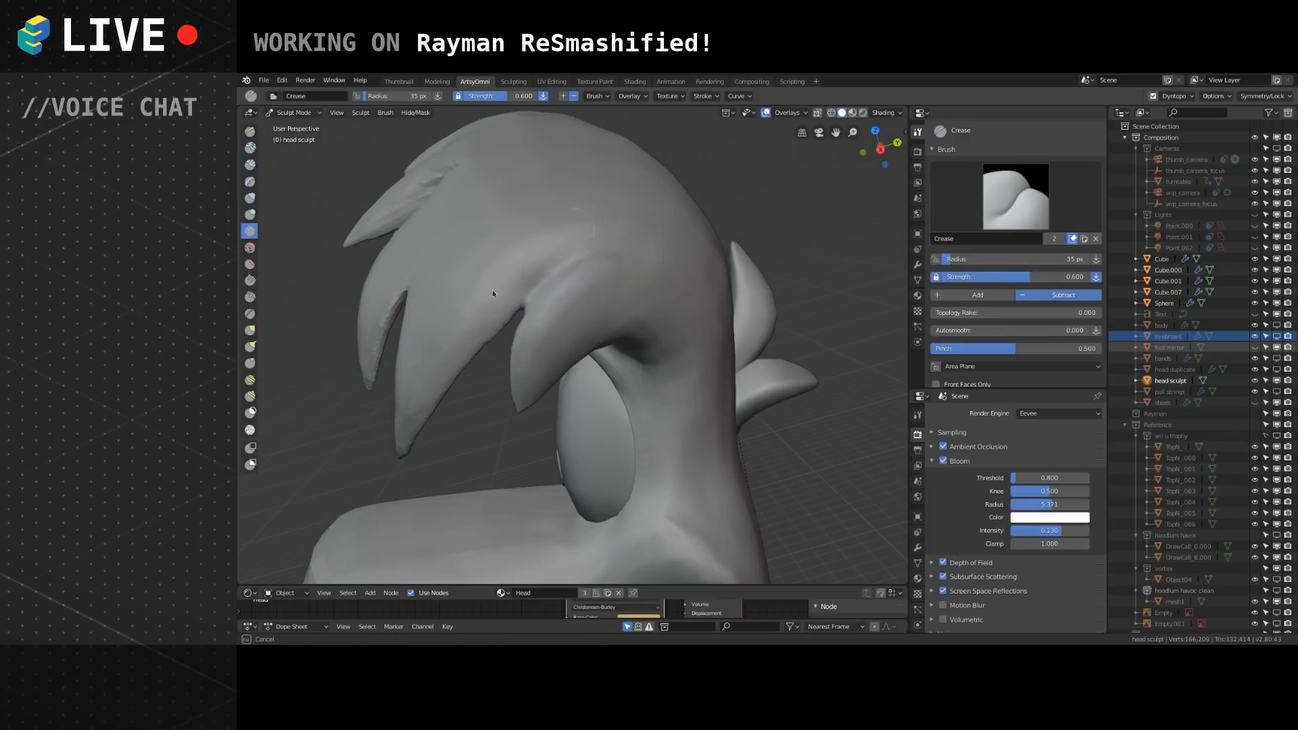
# Switch to Clay Strips, reduce the radius to 24 px and build up the notch above the side spike's root.
pyautogui.click(250, 164)
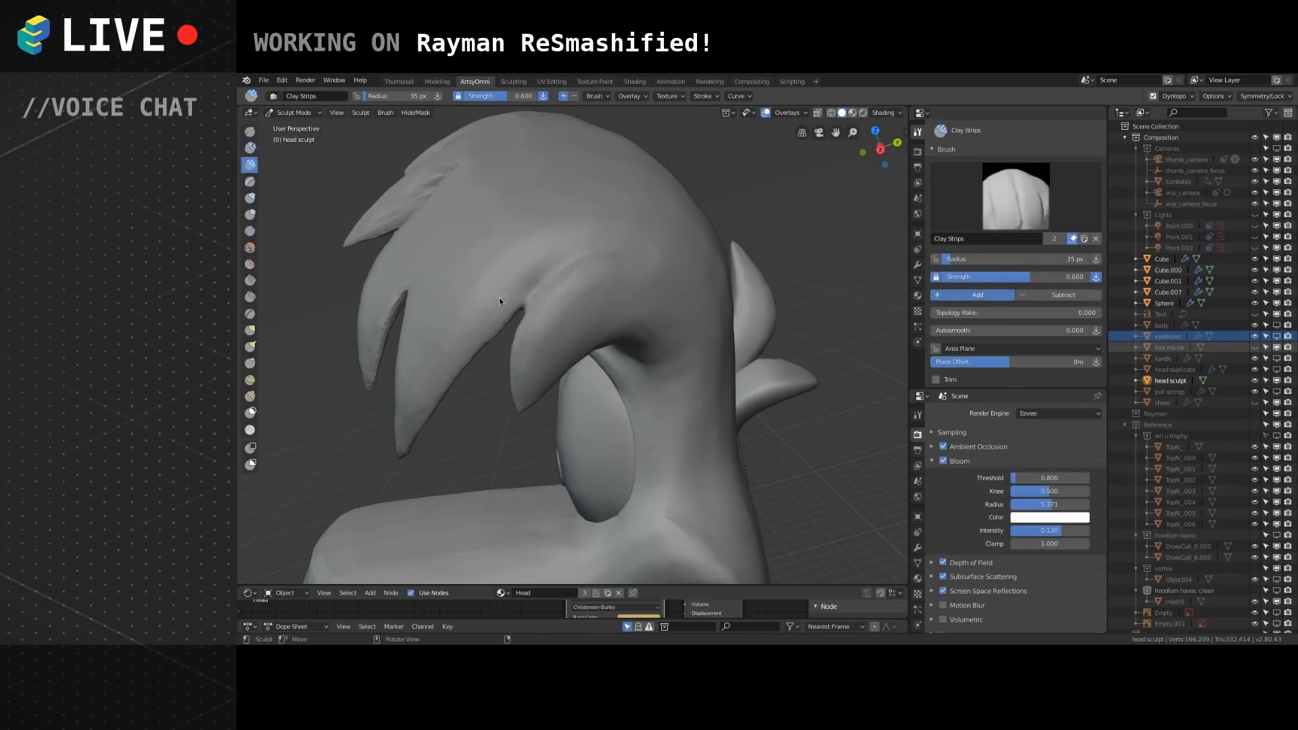
pyautogui.press('[')
pyautogui.press('[')
pyautogui.press('[')
pyautogui.moveTo(526, 288); pyautogui.dragTo(567, 250)
pyautogui.moveTo(567, 249)
pyautogui.mouseDown(button='middle')
pyautogui.moveTo(651, 282)
pyautogui.moveTo(619, 294)
pyautogui.mouseUp(button='middle')
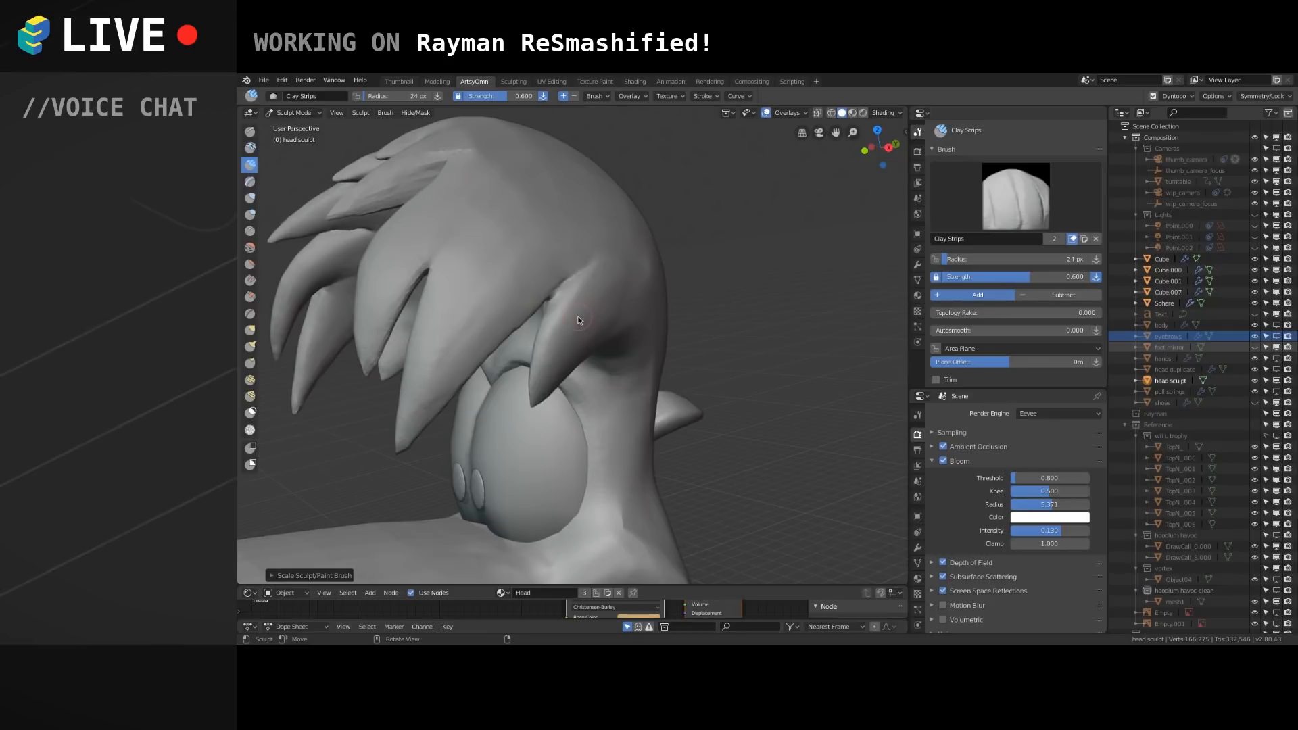
# Blend the hair surface around the side spike and define the notch between the upper spikes.
pyautogui.moveTo(580, 314)
pyautogui.mouseDown(button='middle')
pyautogui.moveTo(611, 290)
pyautogui.moveTo(481, 325)
pyautogui.moveTo(465, 367)
pyautogui.moveTo(420, 403)
pyautogui.mouseUp(button='middle')
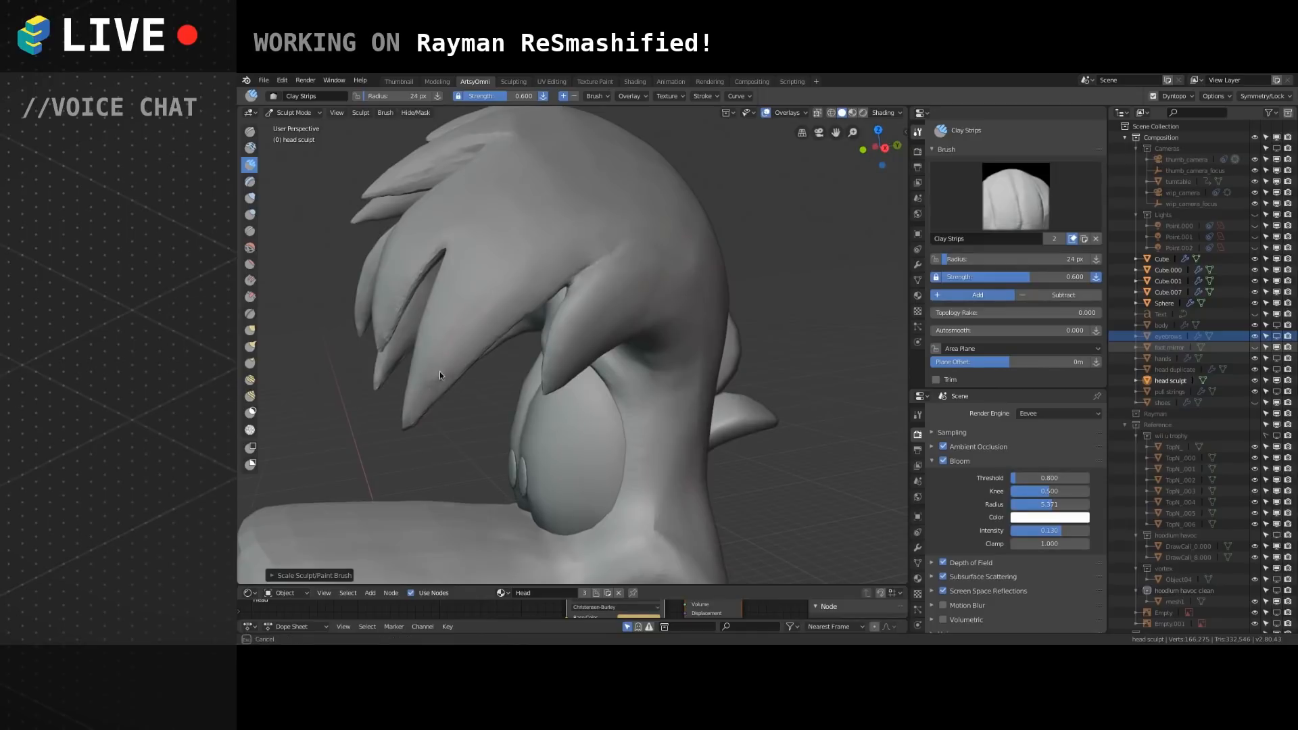
pyautogui.moveTo(453, 356)
pyautogui.mouseDown(button='middle')
pyautogui.moveTo(405, 229)
pyautogui.moveTo(431, 322)
pyautogui.moveTo(488, 241)
pyautogui.moveTo(451, 278)
pyautogui.moveTo(532, 326)
pyautogui.moveTo(583, 270)
pyautogui.moveTo(639, 250)
pyautogui.moveTo(550, 336)
pyautogui.mouseUp(button='middle')
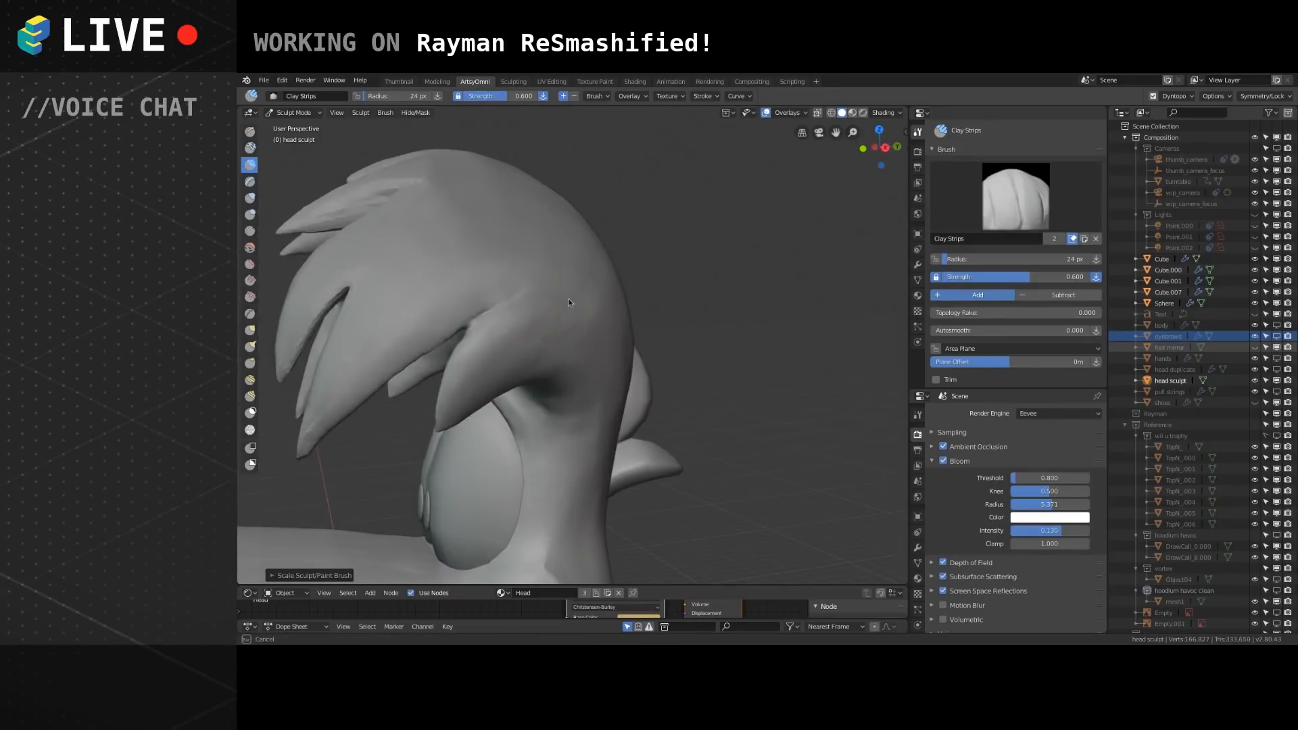
pyautogui.moveTo(524, 254)
pyautogui.mouseDown(button='middle')
pyautogui.moveTo(450, 331)
pyautogui.moveTo(521, 288)
pyautogui.mouseUp(button='middle')
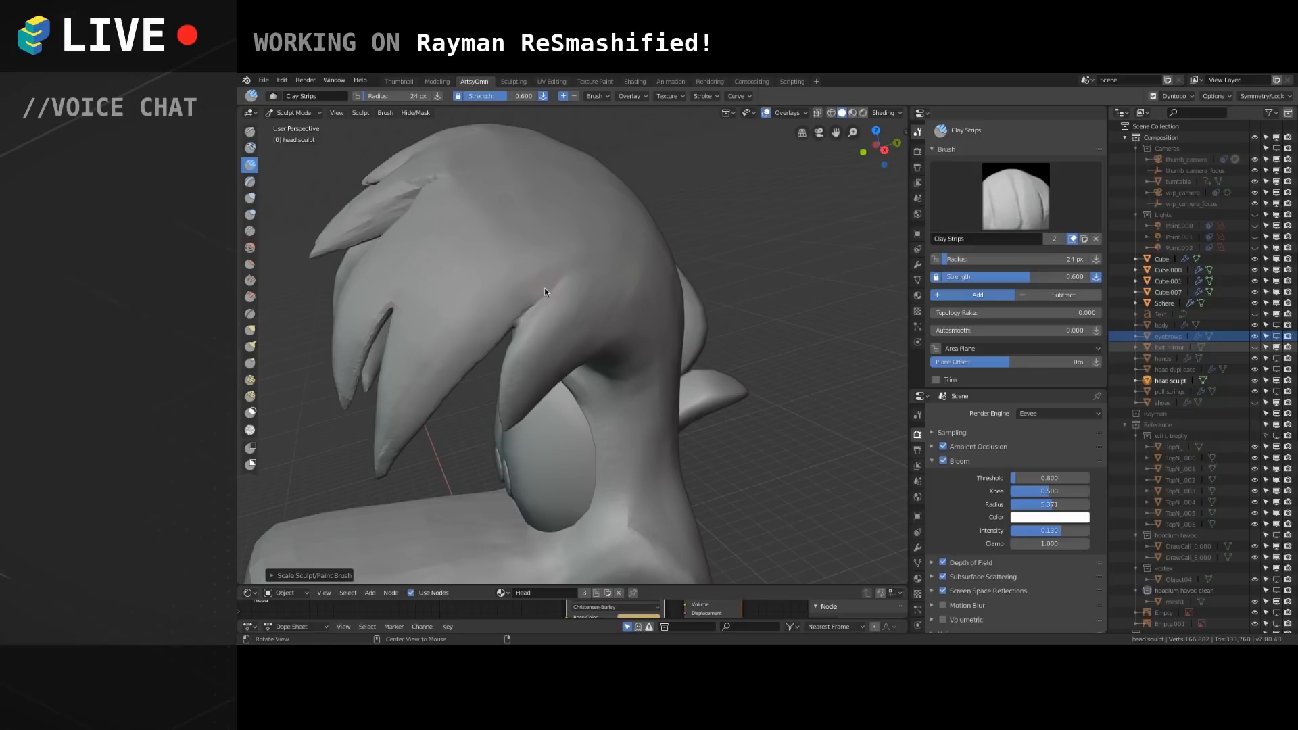
pyautogui.moveTo(542, 291)
pyautogui.mouseDown(button='middle')
pyautogui.moveTo(445, 306)
pyautogui.moveTo(581, 315)
pyautogui.moveTo(532, 239)
pyautogui.mouseUp(button='middle')
pyautogui.moveTo(532, 240)
pyautogui.mouseDown()
pyautogui.moveTo(488, 284)
pyautogui.moveTo(586, 224)
pyautogui.mouseUp()
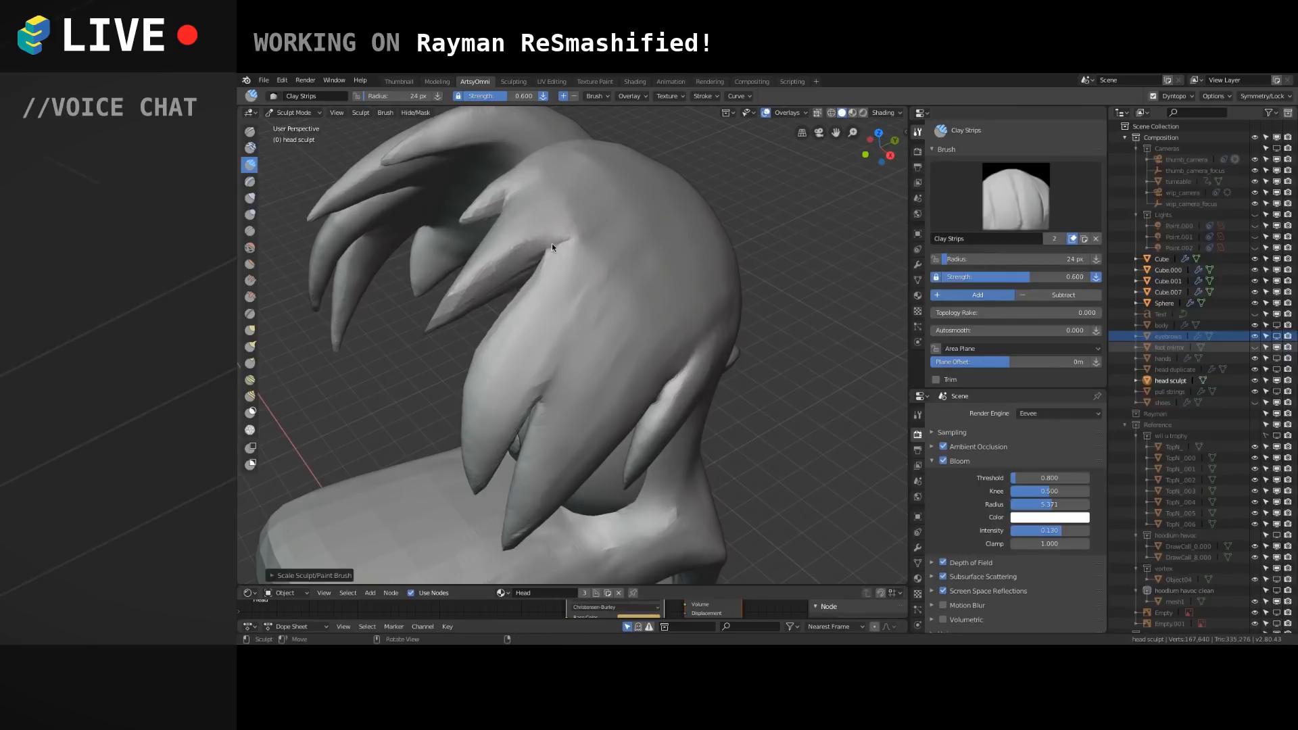
# Refine the upper front hair spike from its tip to its root, including its lower edge.
pyautogui.scroll(3, 525, 274)
pyautogui.moveTo(519, 266); pyautogui.dragTo(507, 267)
pyautogui.keyDown('shift'); pyautogui.moveTo(508, 267); pyautogui.dragTo(549, 323, button='middle'); pyautogui.keyUp('shift')
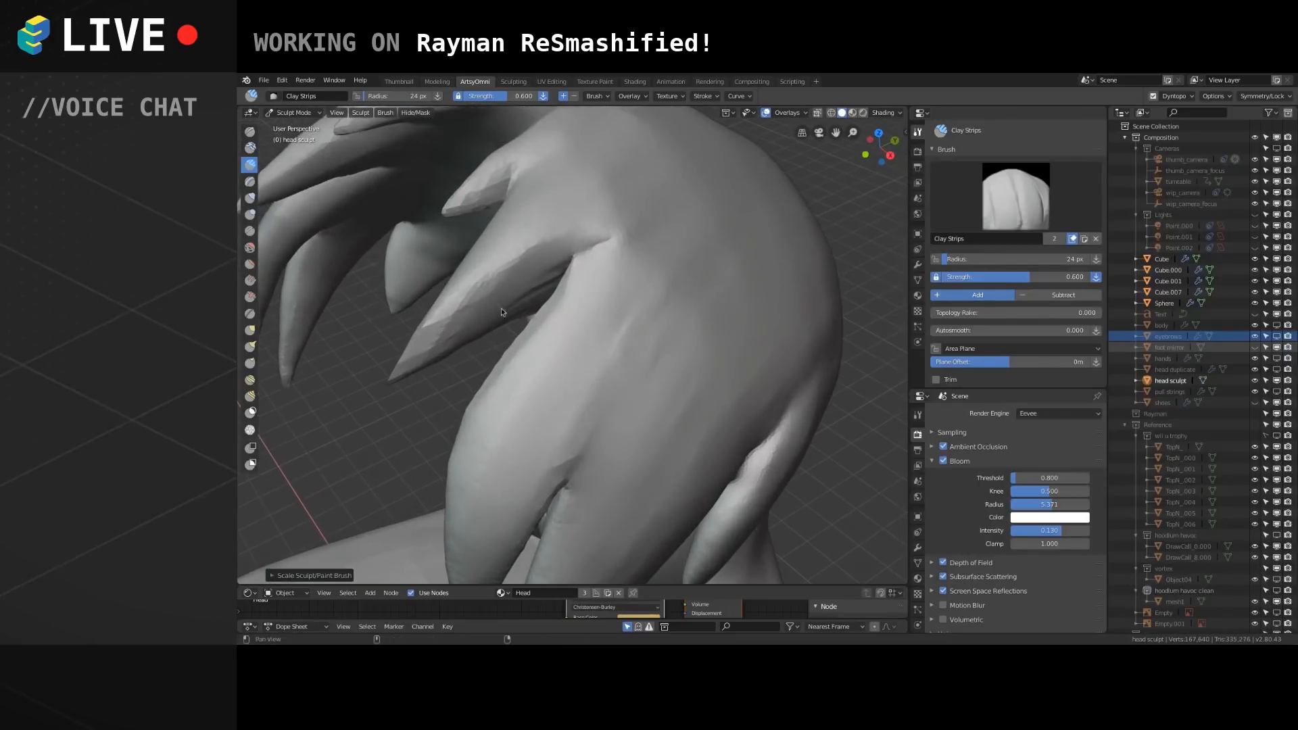
pyautogui.moveTo(410, 365)
pyautogui.mouseDown()
pyautogui.moveTo(466, 314)
pyautogui.moveTo(461, 335)
pyautogui.mouseUp()
pyautogui.moveTo(460, 336)
pyautogui.mouseDown(button='middle')
pyautogui.moveTo(473, 310)
pyautogui.moveTo(615, 288)
pyautogui.moveTo(628, 262)
pyautogui.mouseUp(button='middle')
pyautogui.moveTo(619, 267); pyautogui.dragTo(568, 297)
pyautogui.moveTo(551, 301); pyautogui.dragTo(597, 257)
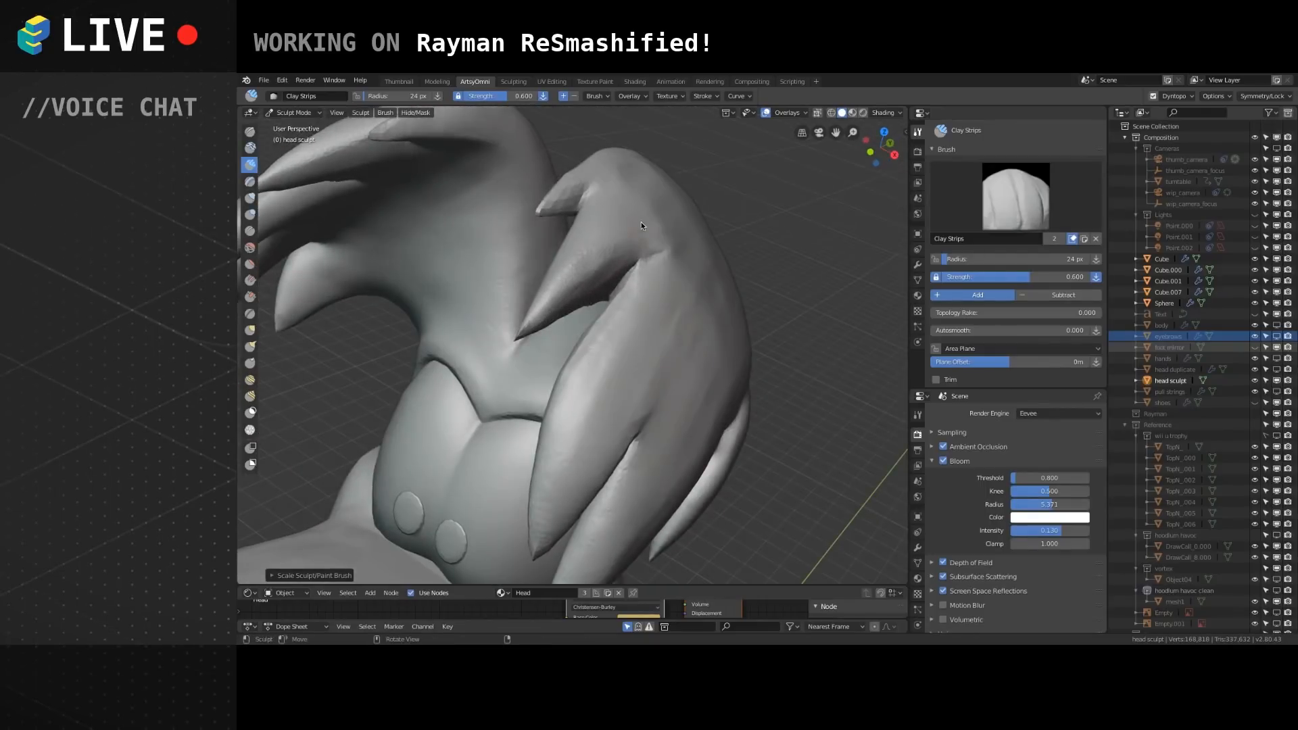
# Sculpt the underside of the topmost small spike and the notch beneath the spike next to it.
pyautogui.moveTo(642, 225); pyautogui.dragTo(623, 180, button='middle')
pyautogui.moveTo(596, 204); pyautogui.dragTo(583, 216)
pyautogui.moveTo(652, 213)
pyautogui.mouseDown(button='middle')
pyautogui.moveTo(636, 225)
pyautogui.moveTo(692, 261)
pyautogui.mouseUp(button='middle')
pyautogui.moveTo(685, 265)
pyautogui.mouseDown()
pyautogui.moveTo(647, 302)
pyautogui.moveTo(679, 278)
pyautogui.mouseUp()
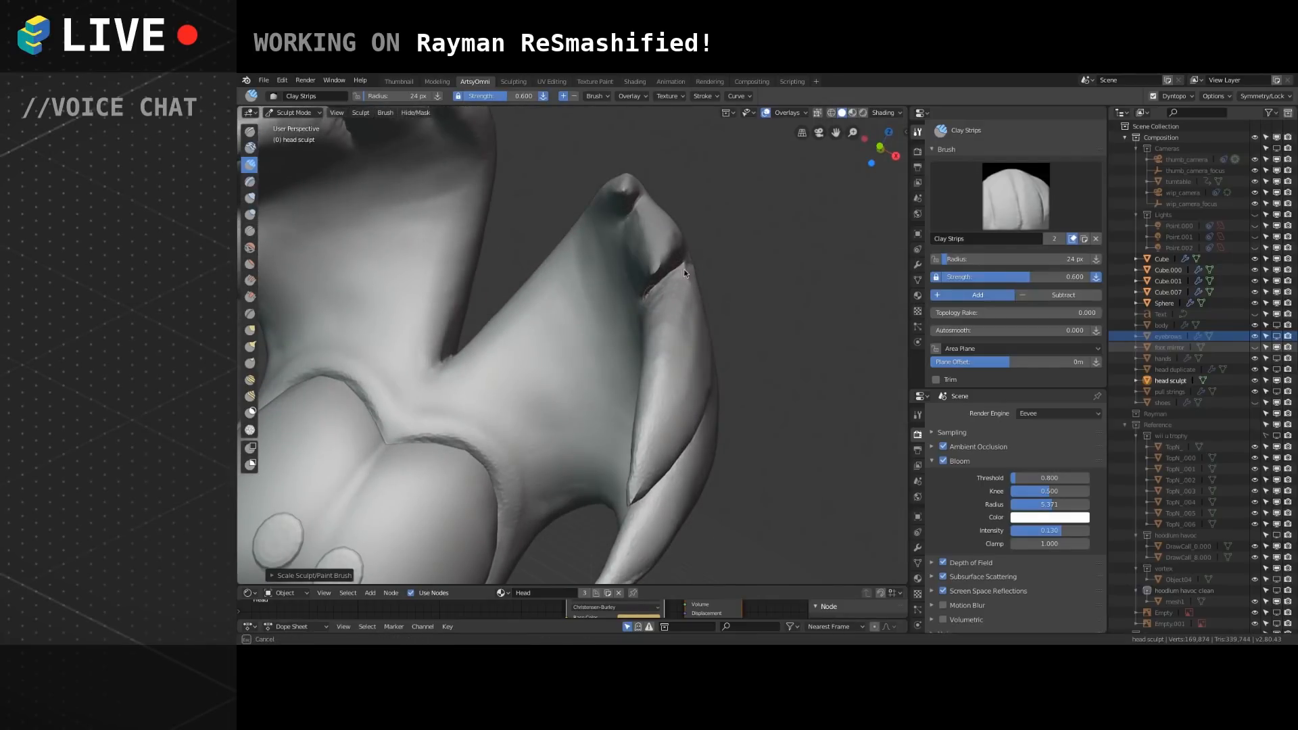
pyautogui.moveTo(669, 329)
pyautogui.mouseDown(button='middle')
pyautogui.moveTo(644, 300)
pyautogui.moveTo(627, 371)
pyautogui.mouseUp(button='middle')
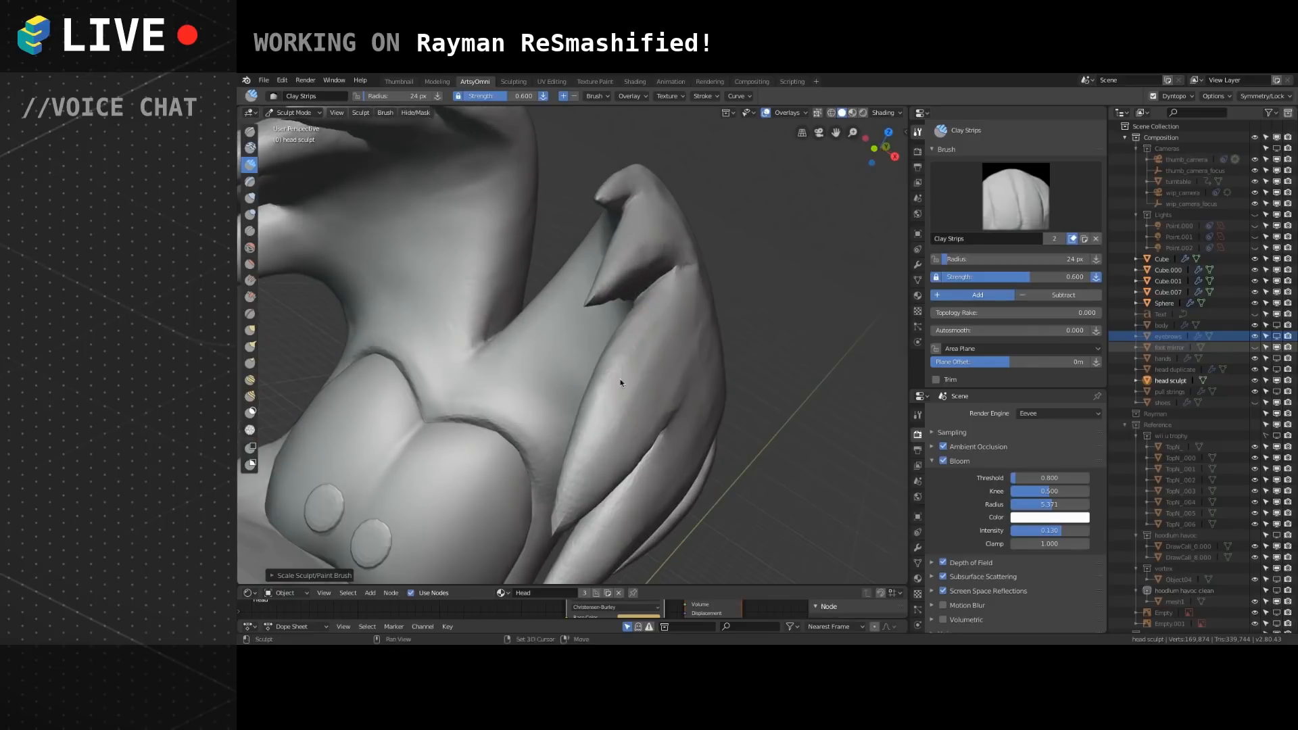
# Sculpt the undersides of the two uppermost side hair spikes and the notch between them with Clay Strips.
pyautogui.moveTo(676, 275); pyautogui.dragTo(628, 248, button='middle')
pyautogui.moveTo(634, 248)
pyautogui.mouseDown()
pyautogui.moveTo(605, 264)
pyautogui.moveTo(654, 245)
pyautogui.moveTo(549, 300)
pyautogui.mouseUp()
pyautogui.moveTo(649, 245)
pyautogui.mouseDown(button='middle')
pyautogui.moveTo(630, 241)
pyautogui.moveTo(668, 201)
pyautogui.mouseUp(button='middle')
pyautogui.moveTo(667, 201); pyautogui.dragTo(630, 280)
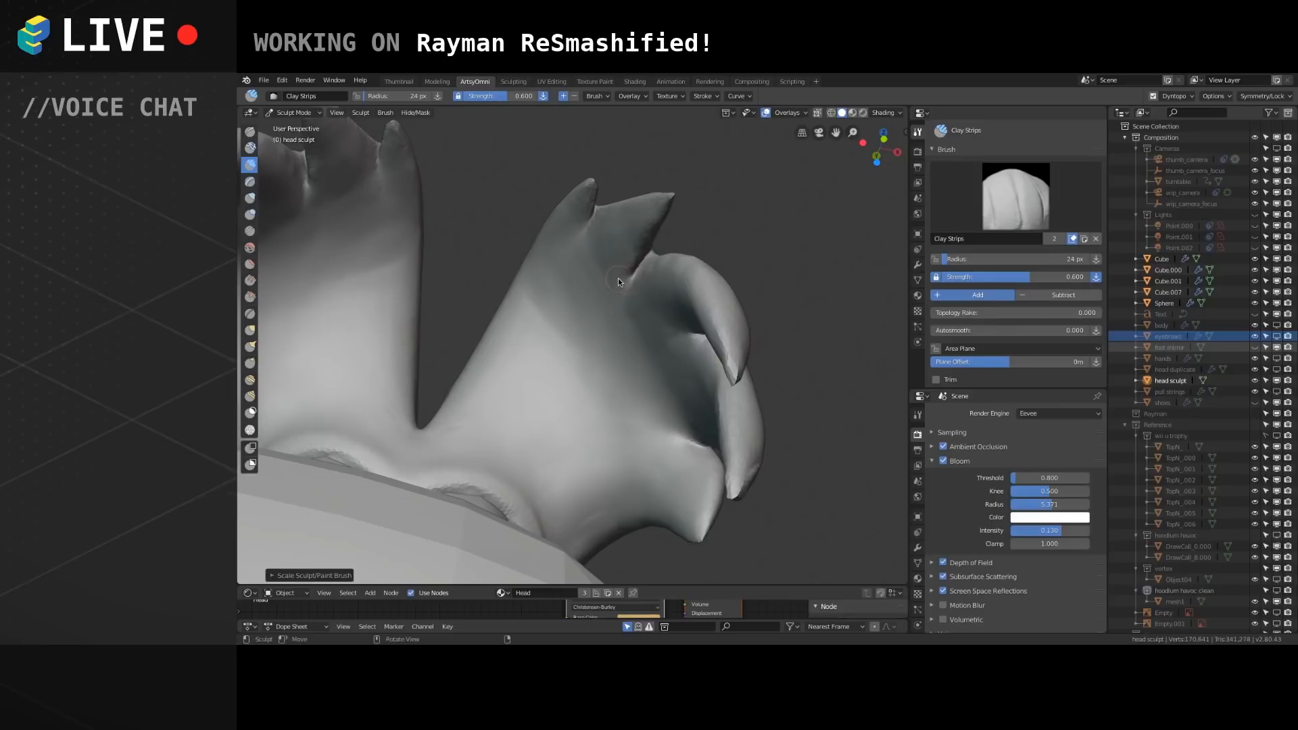
pyautogui.moveTo(614, 295)
pyautogui.mouseDown(button='middle')
pyautogui.moveTo(661, 303)
pyautogui.moveTo(597, 327)
pyautogui.moveTo(653, 258)
pyautogui.moveTo(657, 211)
pyautogui.moveTo(575, 339)
pyautogui.moveTo(590, 292)
pyautogui.mouseUp(button='middle')
pyautogui.moveTo(579, 341)
pyautogui.mouseDown(button='middle')
pyautogui.moveTo(615, 331)
pyautogui.moveTo(561, 338)
pyautogui.mouseUp(button='middle')
pyautogui.moveTo(555, 342); pyautogui.dragTo(648, 260)
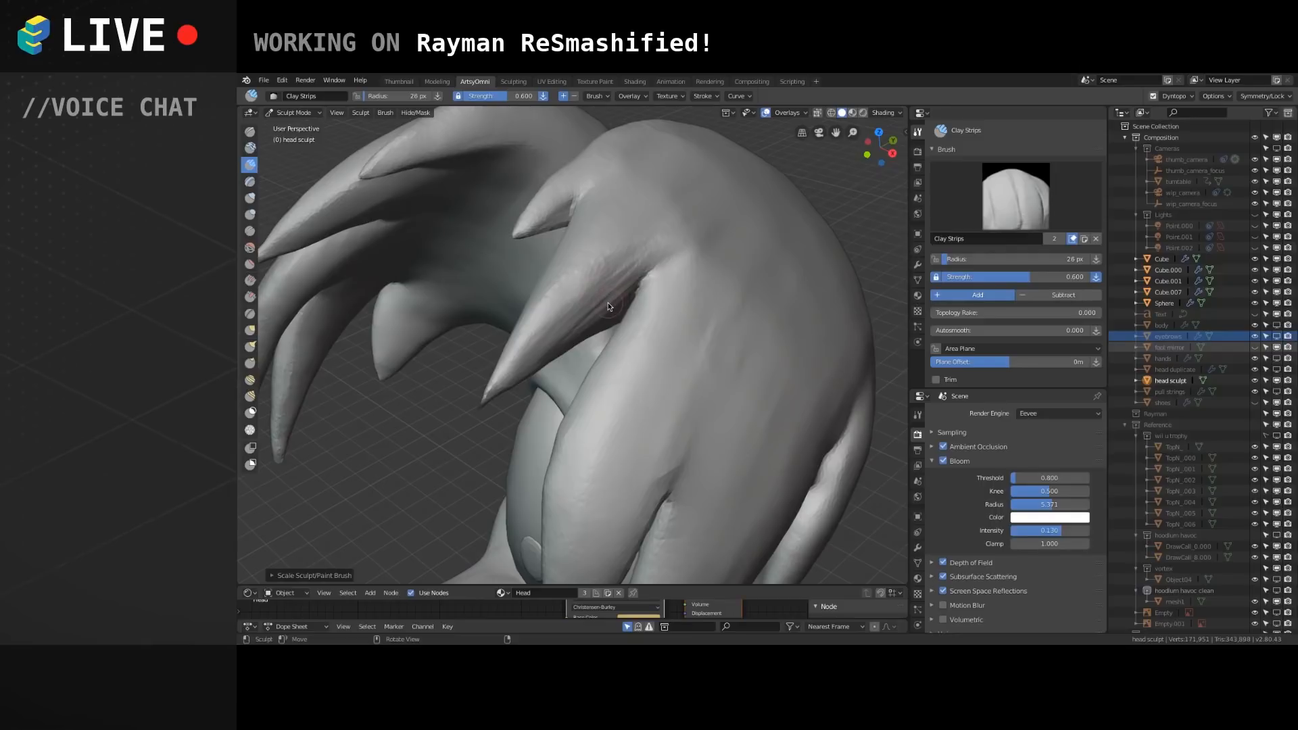
# Smooth the root of the second side spike and build up its surrounding hair surface with a 31 px brush radius.
pyautogui.moveTo(581, 290)
pyautogui.keyDown('shift'); pyautogui.mouseDown()
pyautogui.moveTo(627, 281)
pyautogui.moveTo(558, 334)
pyautogui.moveTo(606, 284)
pyautogui.mouseUp(); pyautogui.keyUp('shift')
pyautogui.moveTo(663, 233)
pyautogui.mouseDown(button='middle')
pyautogui.moveTo(618, 307)
pyautogui.moveTo(683, 258)
pyautogui.mouseUp(button='middle')
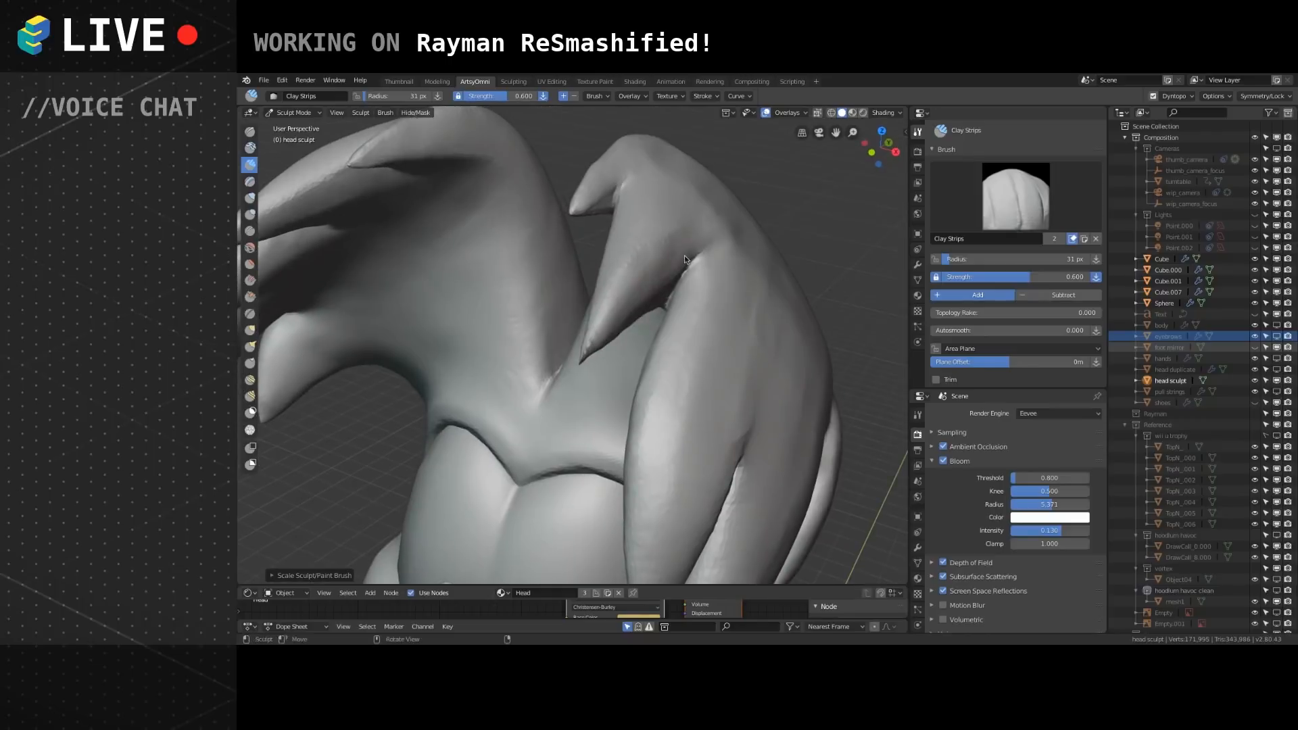
pyautogui.moveTo(641, 296); pyautogui.dragTo(600, 308, button='middle')
pyautogui.moveTo(563, 317)
pyautogui.mouseDown()
pyautogui.moveTo(627, 252)
pyautogui.moveTo(541, 332)
pyautogui.moveTo(662, 219)
pyautogui.moveTo(642, 250)
pyautogui.mouseUp()
pyautogui.scroll(-3, 630, 283)
pyautogui.moveTo(608, 280)
pyautogui.mouseDown(button='middle')
pyautogui.moveTo(594, 223)
pyautogui.moveTo(640, 192)
pyautogui.mouseUp(button='middle')
pyautogui.moveTo(639, 197); pyautogui.dragTo(590, 304)
pyautogui.moveTo(617, 196); pyautogui.dragTo(570, 328)
pyautogui.moveTo(626, 221)
pyautogui.mouseDown()
pyautogui.moveTo(577, 302)
pyautogui.moveTo(572, 269)
pyautogui.mouseUp()
# Build up the side of the head beside the eye, below the hanging hair spike.
pyautogui.moveTo(518, 359)
pyautogui.mouseDown(button='middle')
pyautogui.moveTo(598, 329)
pyautogui.moveTo(595, 272)
pyautogui.moveTo(550, 351)
pyautogui.moveTo(633, 376)
pyautogui.mouseUp(button='middle')
pyautogui.moveTo(582, 311); pyautogui.dragTo(614, 346)
pyautogui.moveTo(587, 314); pyautogui.dragTo(617, 359)
pyautogui.keyDown('shift'); pyautogui.moveTo(619, 381); pyautogui.dragTo(587, 350, button='middle'); pyautogui.keyUp('shift')
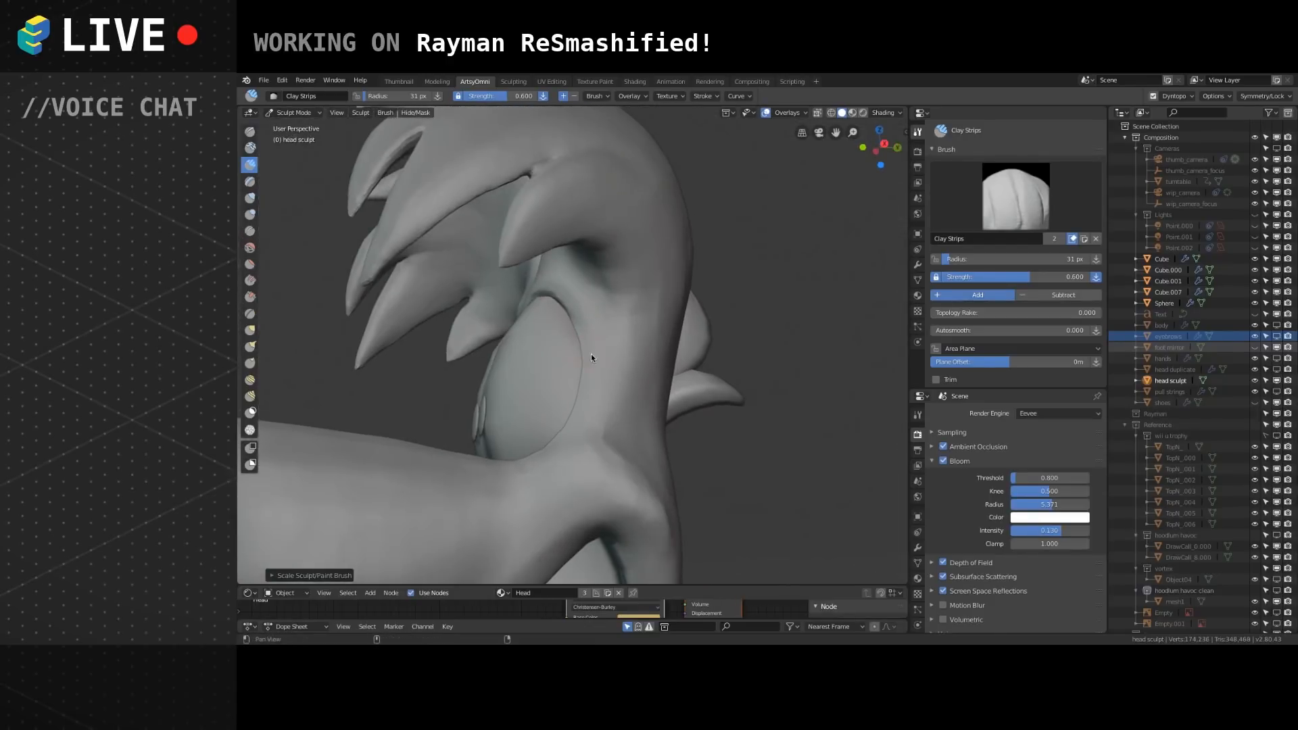
pyautogui.scroll(1, 600, 371)
pyautogui.scroll(1, 599, 371)
pyautogui.moveTo(577, 299); pyautogui.dragTo(599, 376)
pyautogui.moveTo(579, 330); pyautogui.dragTo(573, 329)
# Shape the rim along the outer edge of the eye down toward the base of the nose.
pyautogui.moveTo(574, 313)
pyautogui.mouseDown(button='middle')
pyautogui.moveTo(590, 368)
pyautogui.moveTo(518, 345)
pyautogui.mouseUp(button='middle')
pyautogui.moveTo(532, 306); pyautogui.dragTo(546, 330)
pyautogui.moveTo(532, 458); pyautogui.dragTo(506, 478)
pyautogui.moveTo(521, 300)
pyautogui.mouseDown()
pyautogui.moveTo(530, 444)
pyautogui.moveTo(485, 482)
pyautogui.mouseUp()
pyautogui.moveTo(498, 517)
pyautogui.keyDown('shift'); pyautogui.mouseDown(button='middle')
pyautogui.moveTo(548, 443)
pyautogui.moveTo(568, 365)
pyautogui.moveTo(574, 428)
pyautogui.moveTo(621, 397)
pyautogui.moveTo(617, 409)
pyautogui.moveTo(591, 334)
pyautogui.mouseUp(button='middle'); pyautogui.keyUp('shift')
pyautogui.scroll(-2, 565, 352)
pyautogui.moveTo(534, 283)
pyautogui.mouseDown(button='middle')
pyautogui.moveTo(516, 311)
pyautogui.moveTo(534, 313)
pyautogui.mouseUp(button='middle')
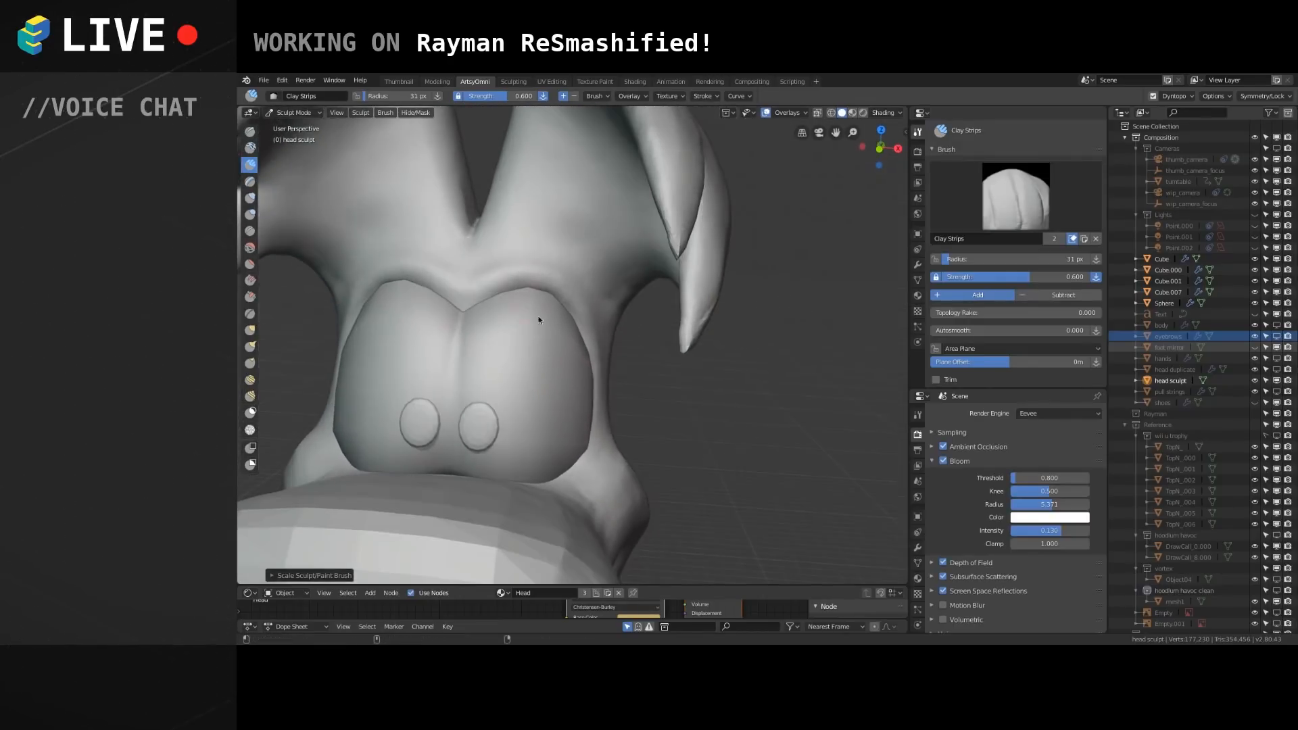
# Sculpt and smooth the brow ridge around the upper and outer edges of the eyes.
pyautogui.moveTo(565, 326)
pyautogui.mouseDown(button='middle')
pyautogui.moveTo(631, 278)
pyautogui.moveTo(637, 319)
pyautogui.moveTo(607, 327)
pyautogui.moveTo(449, 242)
pyautogui.moveTo(379, 313)
pyautogui.moveTo(435, 336)
pyautogui.moveTo(395, 426)
pyautogui.mouseUp(button='middle')
pyautogui.moveTo(441, 355)
pyautogui.mouseDown(button='middle')
pyautogui.moveTo(436, 274)
pyautogui.moveTo(394, 293)
pyautogui.moveTo(445, 361)
pyautogui.moveTo(430, 264)
pyautogui.moveTo(467, 356)
pyautogui.moveTo(492, 253)
pyautogui.mouseUp(button='middle')
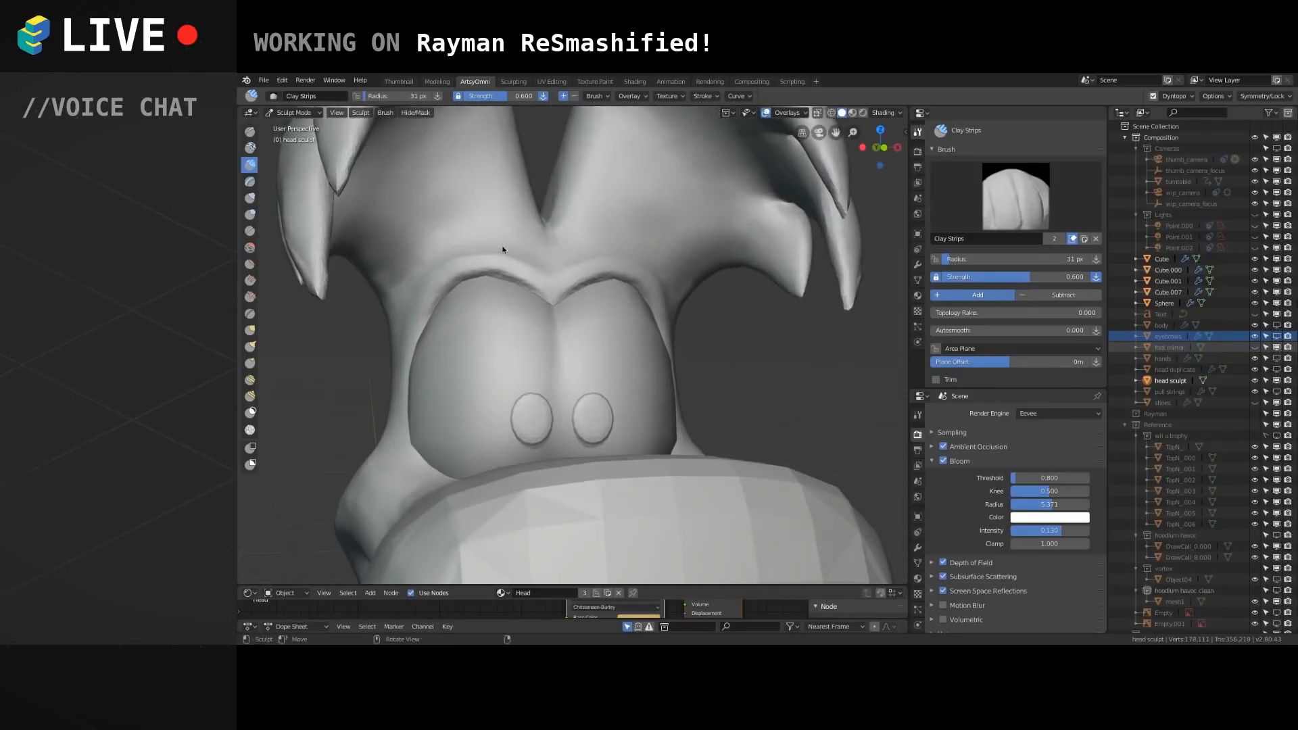
pyautogui.moveTo(482, 260)
pyautogui.mouseDown()
pyautogui.moveTo(429, 289)
pyautogui.moveTo(493, 257)
pyautogui.moveTo(426, 287)
pyautogui.moveTo(490, 250)
pyautogui.moveTo(595, 257)
pyautogui.moveTo(463, 262)
pyautogui.moveTo(473, 242)
pyautogui.mouseUp()
pyautogui.moveTo(473, 242)
pyautogui.mouseDown(button='middle')
pyautogui.moveTo(470, 292)
pyautogui.moveTo(486, 232)
pyautogui.mouseUp(button='middle')
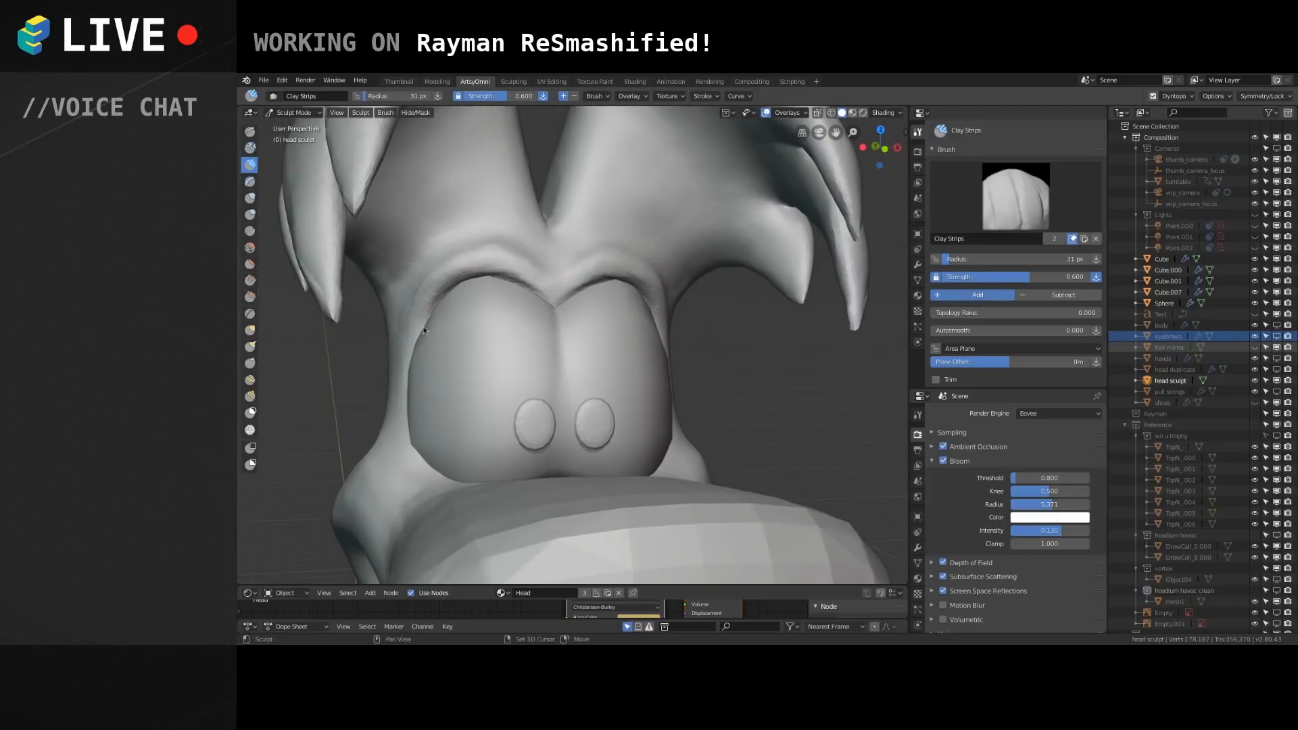
pyautogui.moveTo(548, 298)
pyautogui.mouseDown(button='middle')
pyautogui.moveTo(502, 326)
pyautogui.moveTo(603, 244)
pyautogui.moveTo(672, 280)
pyautogui.mouseUp(button='middle')
pyautogui.moveTo(672, 280)
pyautogui.mouseDown()
pyautogui.moveTo(554, 272)
pyautogui.moveTo(607, 254)
pyautogui.moveTo(555, 276)
pyautogui.moveTo(657, 291)
pyautogui.mouseUp()
pyautogui.moveTo(657, 291)
pyautogui.keyDown('shift'); pyautogui.mouseDown()
pyautogui.moveTo(602, 269)
pyautogui.moveTo(605, 253)
pyautogui.moveTo(636, 252)
pyautogui.mouseUp(); pyautogui.keyUp('shift')
pyautogui.moveTo(601, 235)
pyautogui.keyDown('shift'); pyautogui.mouseDown()
pyautogui.moveTo(672, 249)
pyautogui.moveTo(591, 243)
pyautogui.mouseUp(); pyautogui.keyUp('shift')
pyautogui.moveTo(667, 265); pyautogui.dragTo(670, 245, button='middle')
pyautogui.moveTo(670, 240)
pyautogui.mouseDown()
pyautogui.moveTo(600, 225)
pyautogui.moveTo(667, 220)
pyautogui.mouseUp()
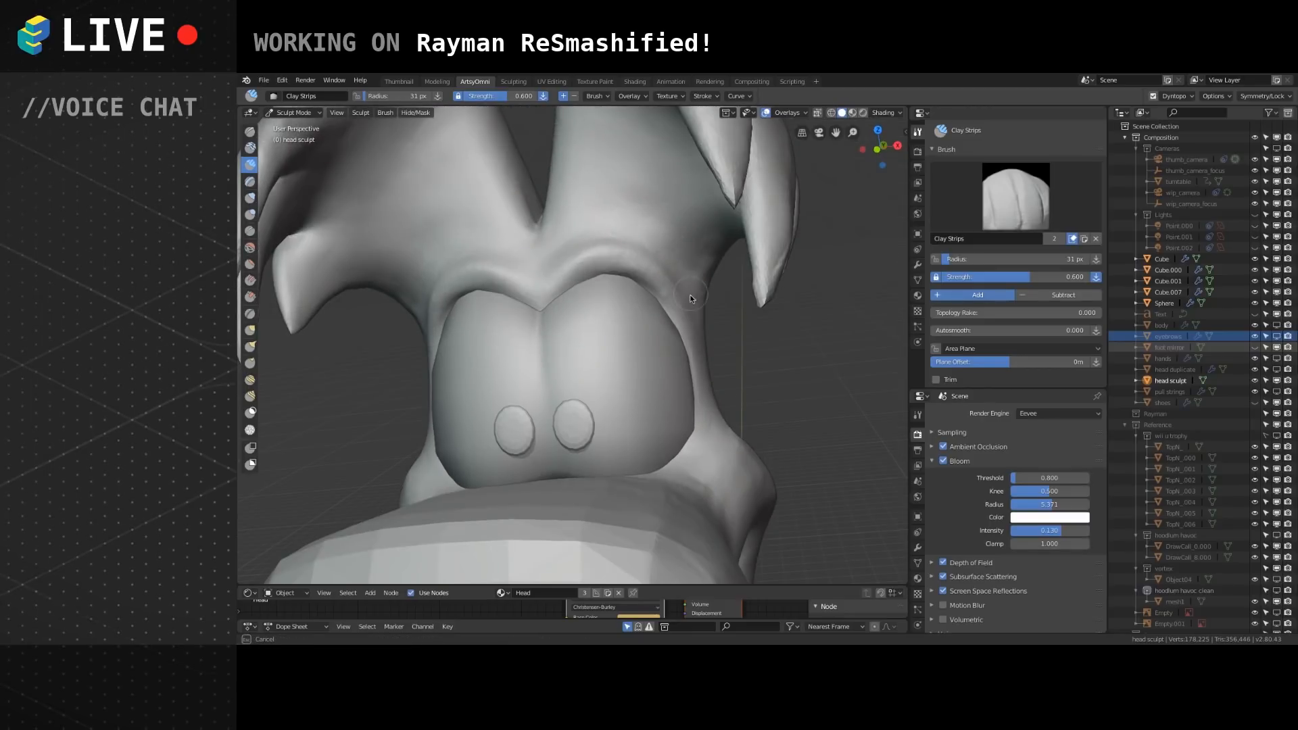
pyautogui.moveTo(575, 247)
pyautogui.mouseDown(button='middle')
pyautogui.moveTo(525, 269)
pyautogui.moveTo(603, 273)
pyautogui.mouseUp(button='middle')
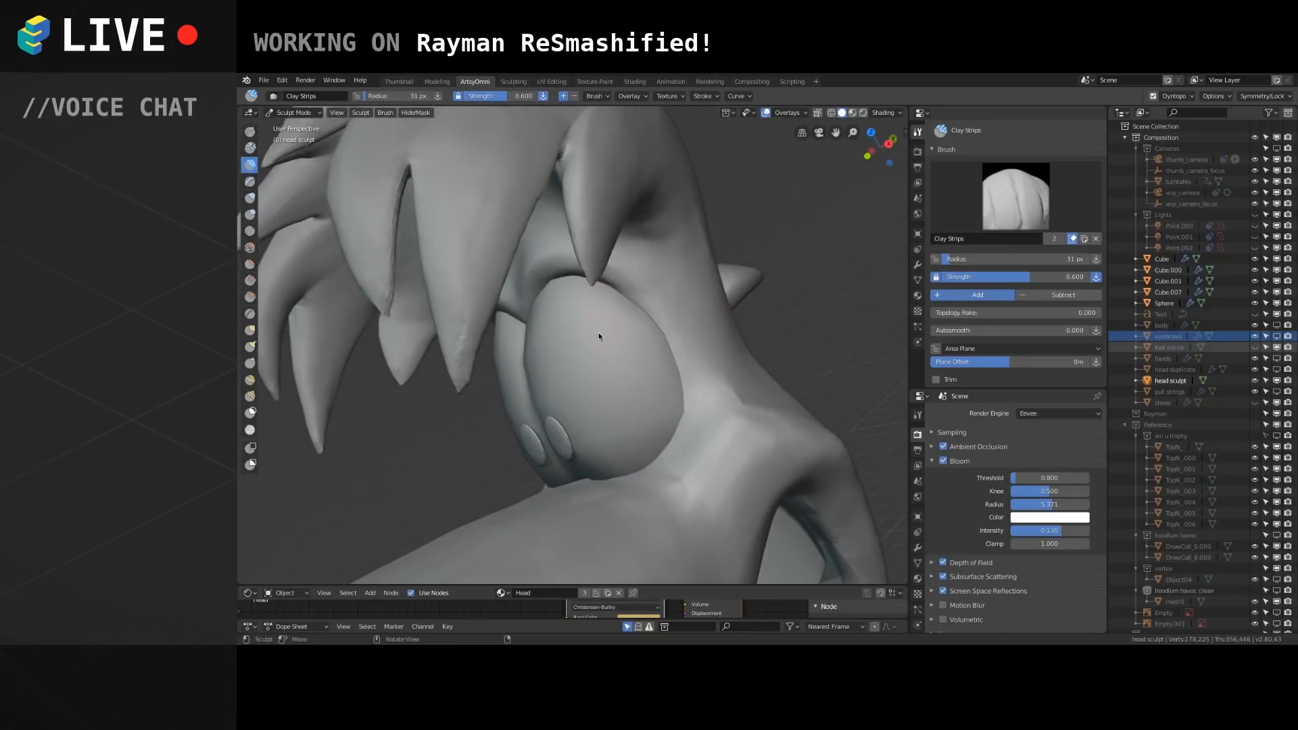
# Increase the Clay Strips radius to 37 px and build up the top surface of the nose.
pyautogui.moveTo(558, 306)
pyautogui.keyDown('alt'); pyautogui.mouseDown()
pyautogui.moveTo(559, 320)
pyautogui.moveTo(690, 349)
pyautogui.moveTo(496, 289)
pyautogui.moveTo(534, 335)
pyautogui.moveTo(531, 322)
pyautogui.moveTo(521, 334)
pyautogui.moveTo(571, 327)
pyautogui.moveTo(533, 352)
pyautogui.moveTo(484, 419)
pyautogui.mouseUp(); pyautogui.keyUp('alt')
pyautogui.scroll(-5, 530, 318)
pyautogui.press(']')
pyautogui.press(']')
pyautogui.moveTo(515, 304); pyautogui.dragTo(457, 404)
pyautogui.moveTo(487, 324)
pyautogui.mouseDown()
pyautogui.moveTo(464, 365)
pyautogui.moveTo(466, 400)
pyautogui.mouseUp()
pyautogui.moveTo(528, 290)
pyautogui.keyDown('shift'); pyautogui.mouseDown()
pyautogui.moveTo(496, 310)
pyautogui.moveTo(563, 288)
pyautogui.mouseUp(); pyautogui.keyUp('shift')
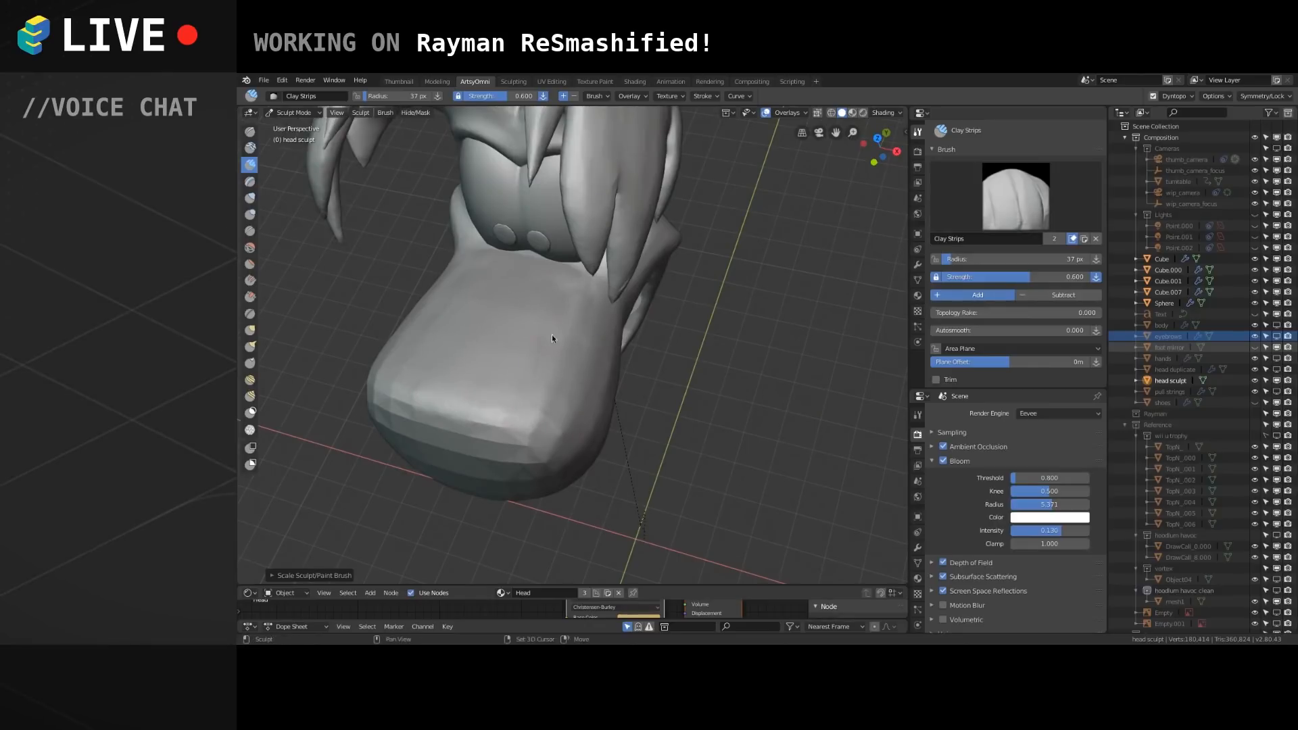
# Smooth the top of the nose up to the base of the eyes.
pyautogui.moveTo(549, 341); pyautogui.dragTo(573, 343, button='middle')
pyautogui.keyDown('shift'); pyautogui.moveTo(558, 366); pyautogui.dragTo(572, 329); pyautogui.keyUp('shift')
pyautogui.moveTo(533, 415)
pyautogui.mouseDown(button='middle')
pyautogui.moveTo(539, 324)
pyautogui.moveTo(551, 370)
pyautogui.mouseUp(button='middle')
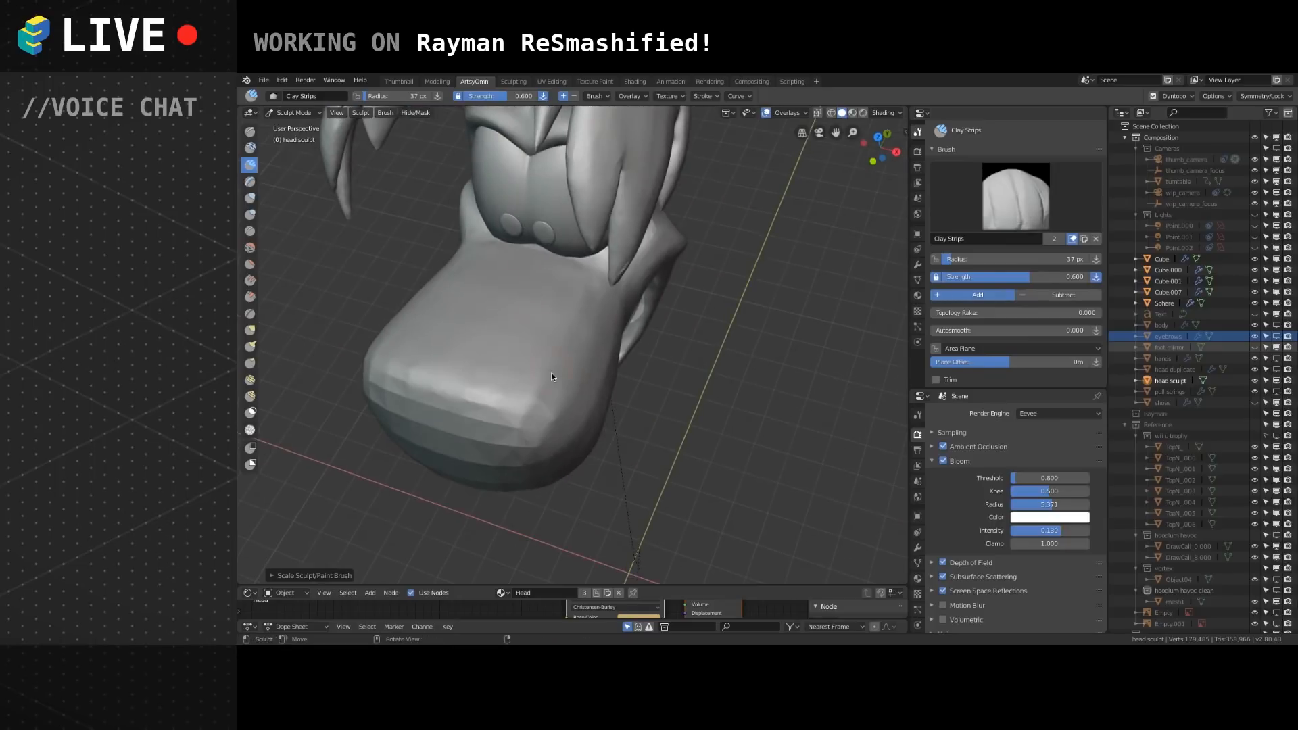
pyautogui.moveTo(560, 378)
pyautogui.keyDown('shift'); pyautogui.mouseDown()
pyautogui.moveTo(533, 381)
pyautogui.moveTo(545, 390)
pyautogui.moveTo(576, 349)
pyautogui.mouseUp(); pyautogui.keyUp('shift')
pyautogui.moveTo(533, 258)
pyautogui.keyDown('shift'); pyautogui.mouseDown()
pyautogui.moveTo(571, 273)
pyautogui.moveTo(522, 254)
pyautogui.moveTo(538, 257)
pyautogui.mouseUp(); pyautogui.keyUp('shift')
pyautogui.moveTo(587, 265); pyautogui.dragTo(626, 271, button='middle')
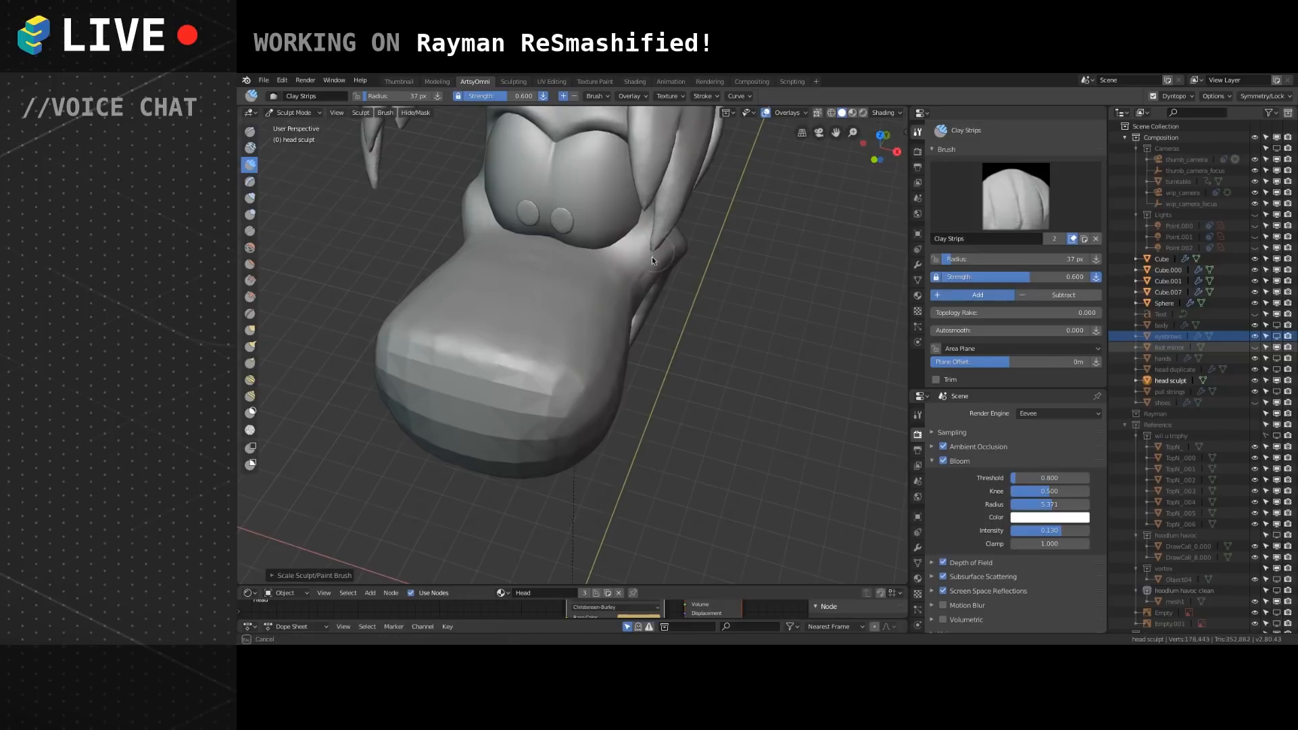
pyautogui.moveTo(537, 367); pyautogui.dragTo(456, 343, button='middle')
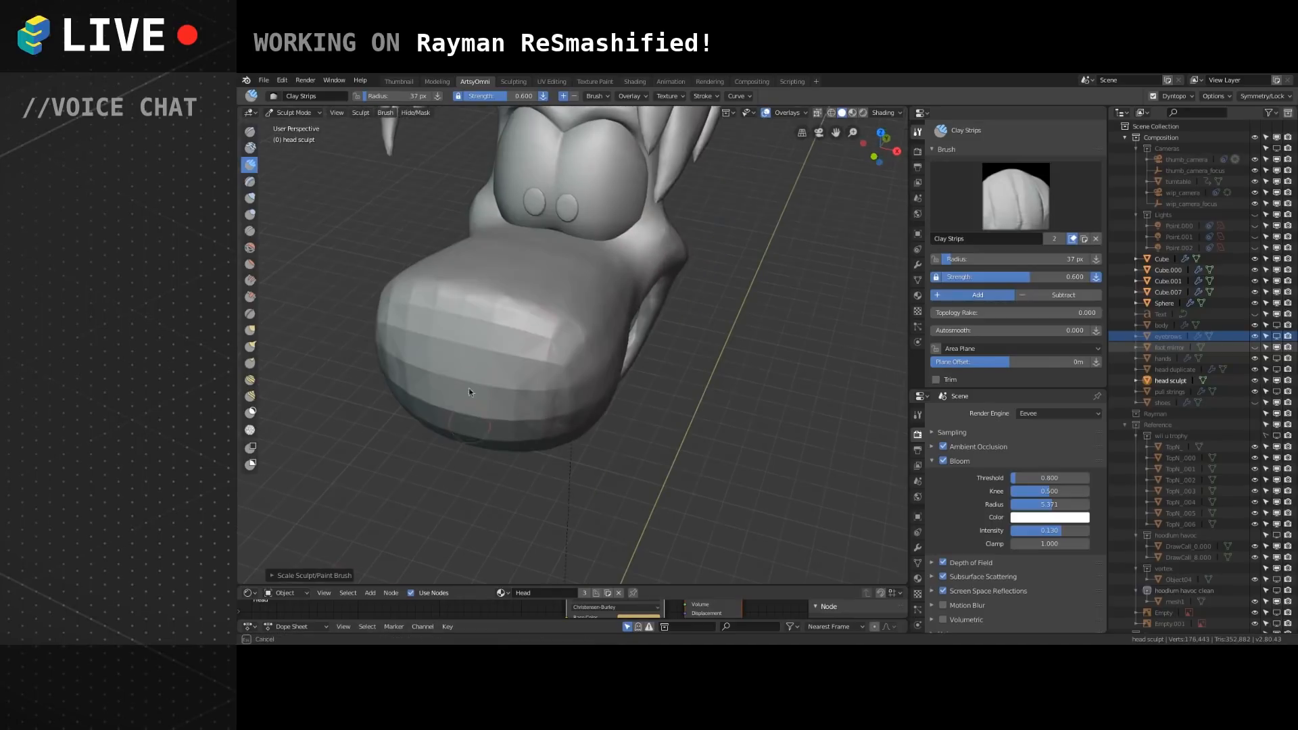
# Build up the faceted front of the nose with overlapping Clay Strips strokes.
pyautogui.moveTo(497, 415)
pyautogui.mouseDown()
pyautogui.moveTo(534, 373)
pyautogui.moveTo(536, 393)
pyautogui.mouseUp()
pyautogui.moveTo(554, 327); pyautogui.dragTo(556, 372)
pyautogui.moveTo(527, 304); pyautogui.dragTo(526, 343)
pyautogui.moveTo(445, 289); pyautogui.dragTo(446, 325)
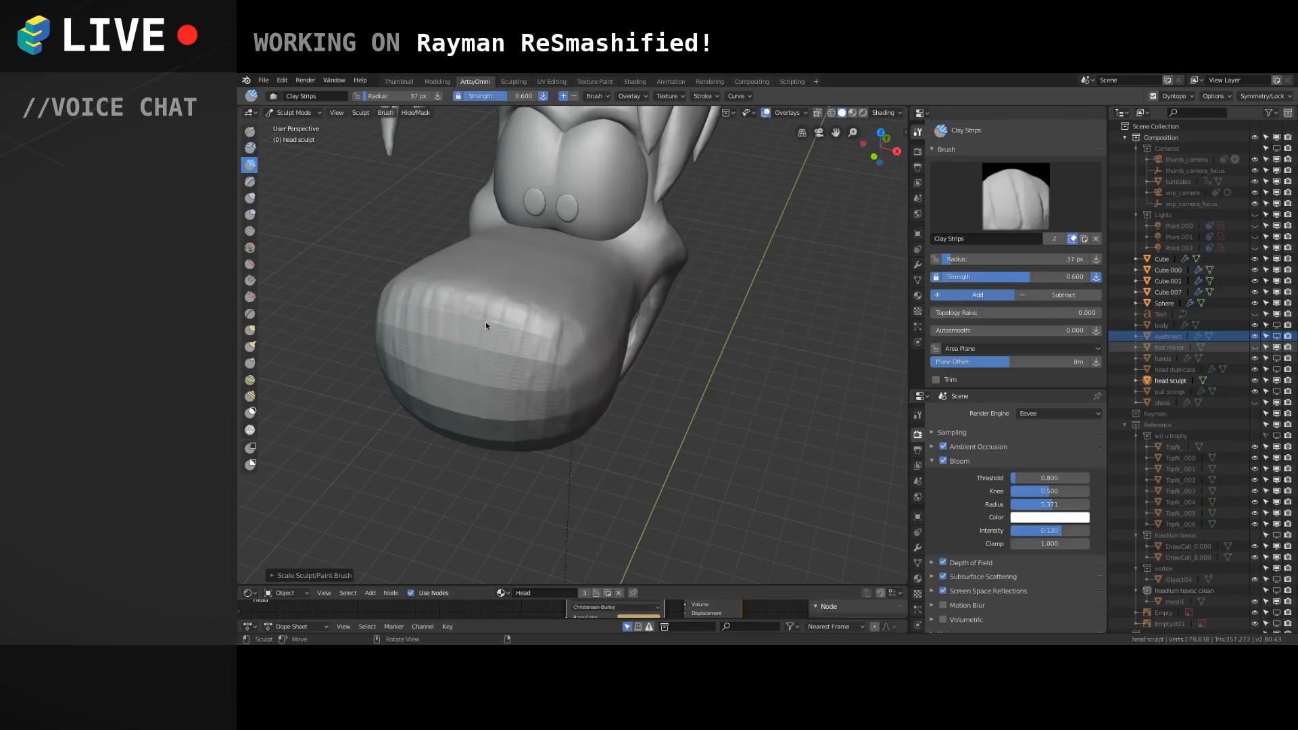
pyautogui.moveTo(542, 344); pyautogui.dragTo(527, 348, button='middle')
pyautogui.moveTo(528, 348); pyautogui.dragTo(420, 329)
pyautogui.moveTo(556, 355); pyautogui.dragTo(549, 342, button='middle')
pyautogui.moveTo(437, 312)
pyautogui.mouseDown()
pyautogui.moveTo(563, 339)
pyautogui.moveTo(573, 359)
pyautogui.mouseUp()
pyautogui.moveTo(420, 351)
pyautogui.mouseDown()
pyautogui.moveTo(563, 380)
pyautogui.moveTo(503, 389)
pyautogui.moveTo(581, 331)
pyautogui.moveTo(499, 316)
pyautogui.moveTo(477, 296)
pyautogui.mouseUp()
# Smooth the front of the nose from its upper side to its lower edge.
pyautogui.moveTo(556, 258)
pyautogui.keyDown('shift'); pyautogui.mouseDown()
pyautogui.moveTo(478, 237)
pyautogui.moveTo(578, 283)
pyautogui.mouseUp(); pyautogui.keyUp('shift')
pyautogui.moveTo(561, 298); pyautogui.dragTo(576, 255, button='middle')
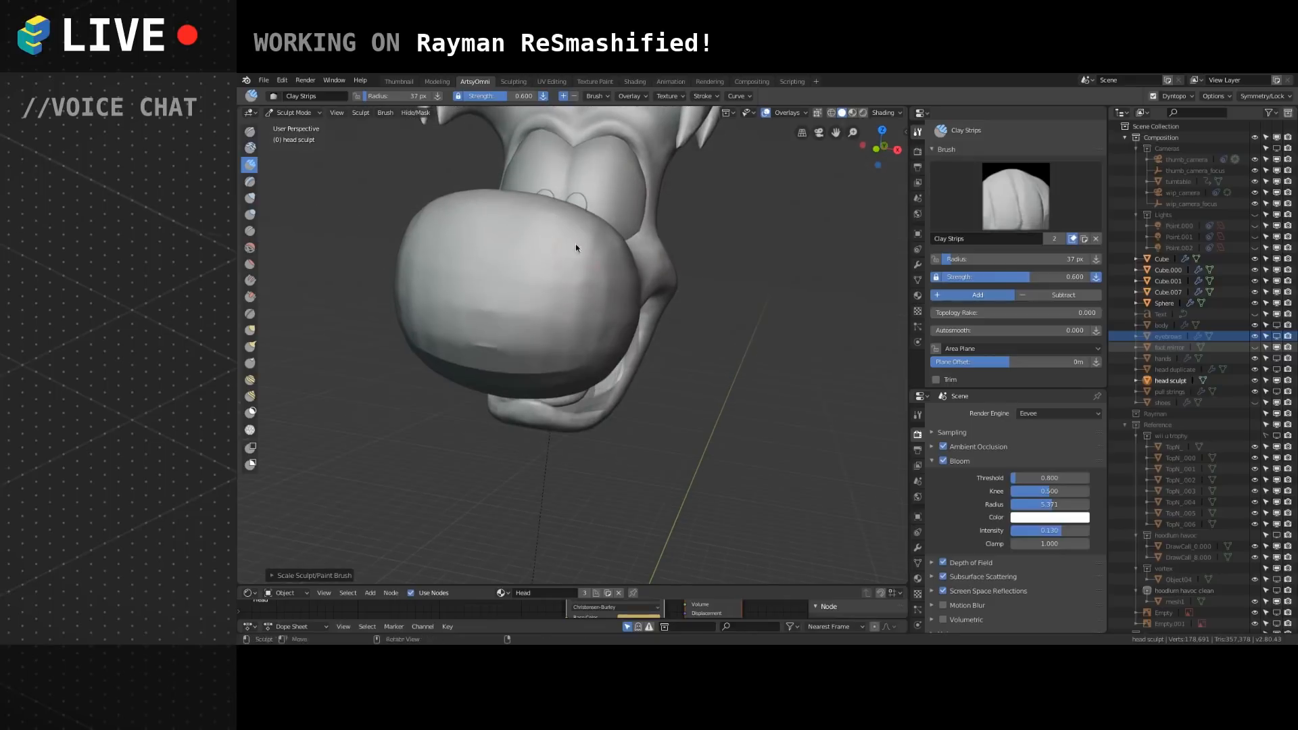
pyautogui.keyDown('shift'); pyautogui.moveTo(603, 301); pyautogui.dragTo(571, 295); pyautogui.keyUp('shift')
pyautogui.keyDown('shift'); pyautogui.moveTo(534, 345); pyautogui.dragTo(485, 351); pyautogui.keyUp('shift')
# Round out the nose's front and underside with Clay Strips and smooth the strokes.
pyautogui.moveTo(561, 285); pyautogui.dragTo(506, 275, button='middle')
pyautogui.moveTo(527, 245); pyautogui.dragTo(529, 233)
pyautogui.moveTo(549, 281); pyautogui.dragTo(561, 218)
pyautogui.moveTo(485, 295)
pyautogui.mouseDown()
pyautogui.moveTo(472, 243)
pyautogui.moveTo(491, 296)
pyautogui.mouseUp()
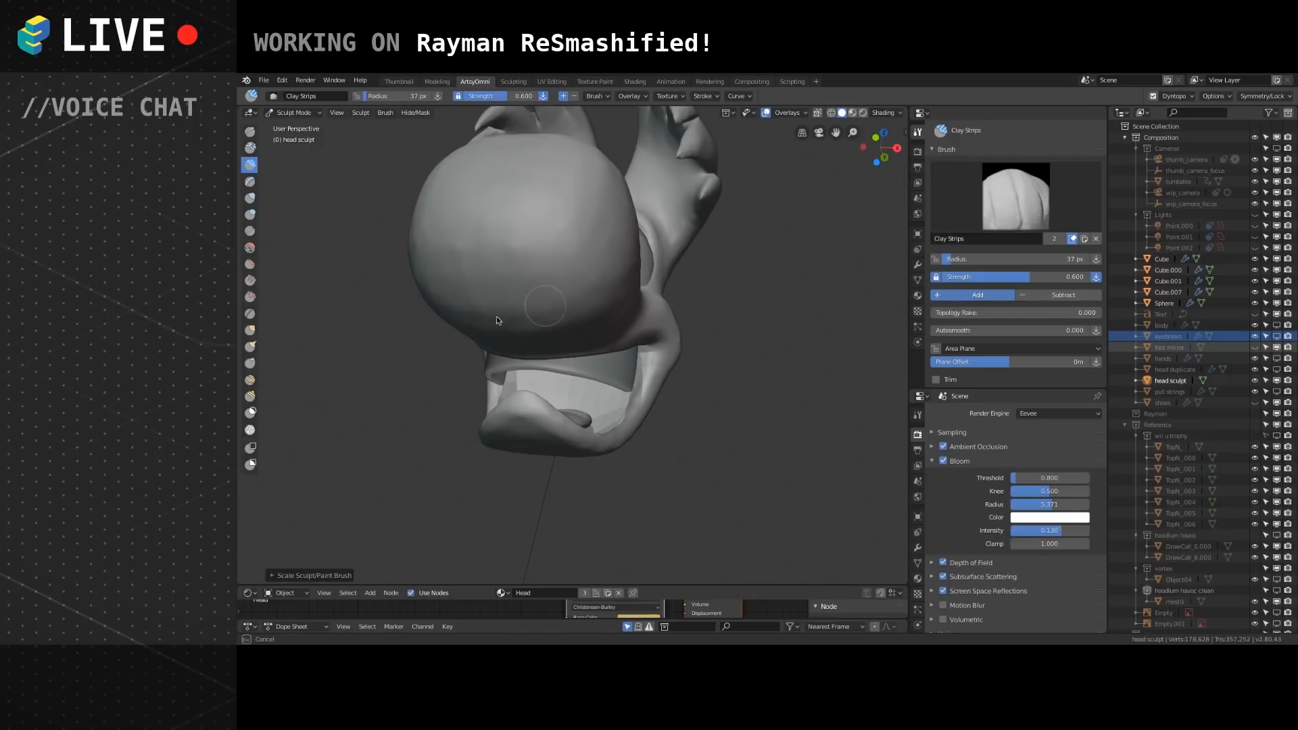
pyautogui.press('s')
pyautogui.keyDown('shift'); pyautogui.moveTo(534, 177); pyautogui.dragTo(527, 192); pyautogui.keyUp('shift')
pyautogui.moveTo(491, 237); pyautogui.dragTo(477, 244, button='middle')
pyautogui.moveTo(476, 304); pyautogui.dragTo(454, 193)
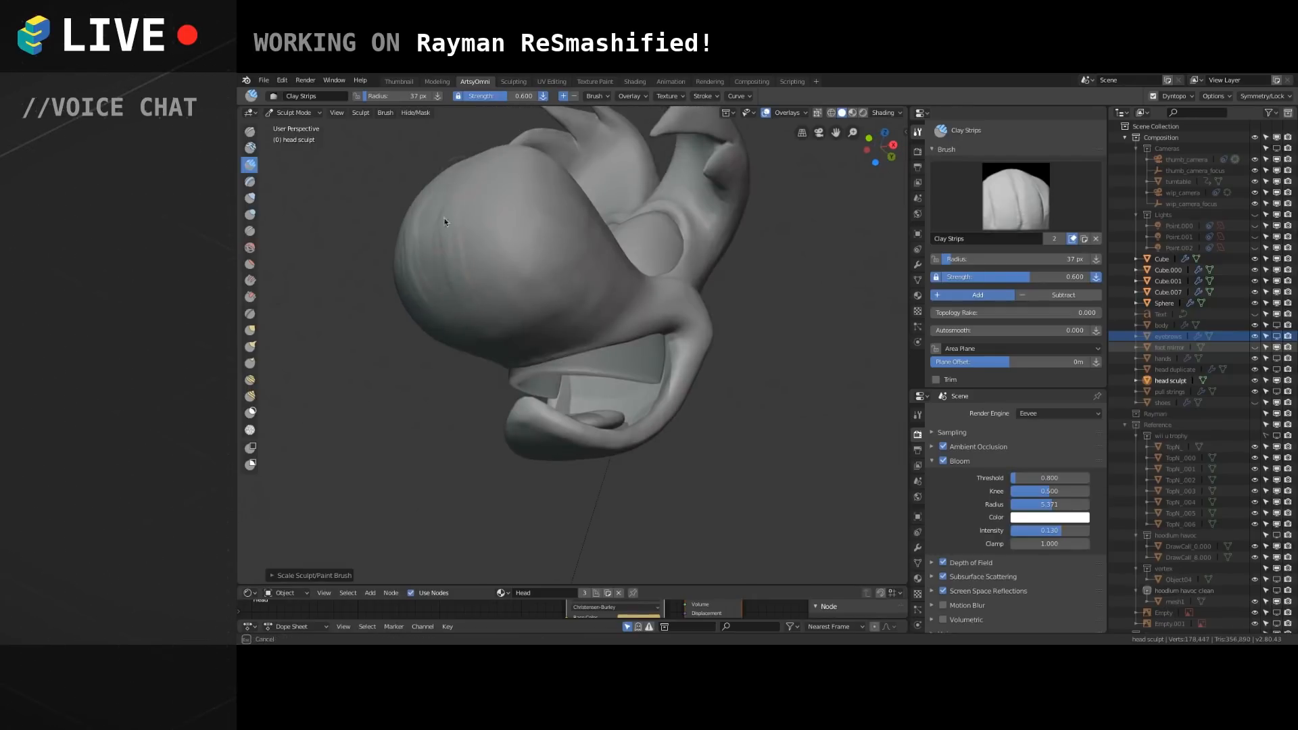
pyautogui.moveTo(457, 202); pyautogui.dragTo(446, 203, button='middle')
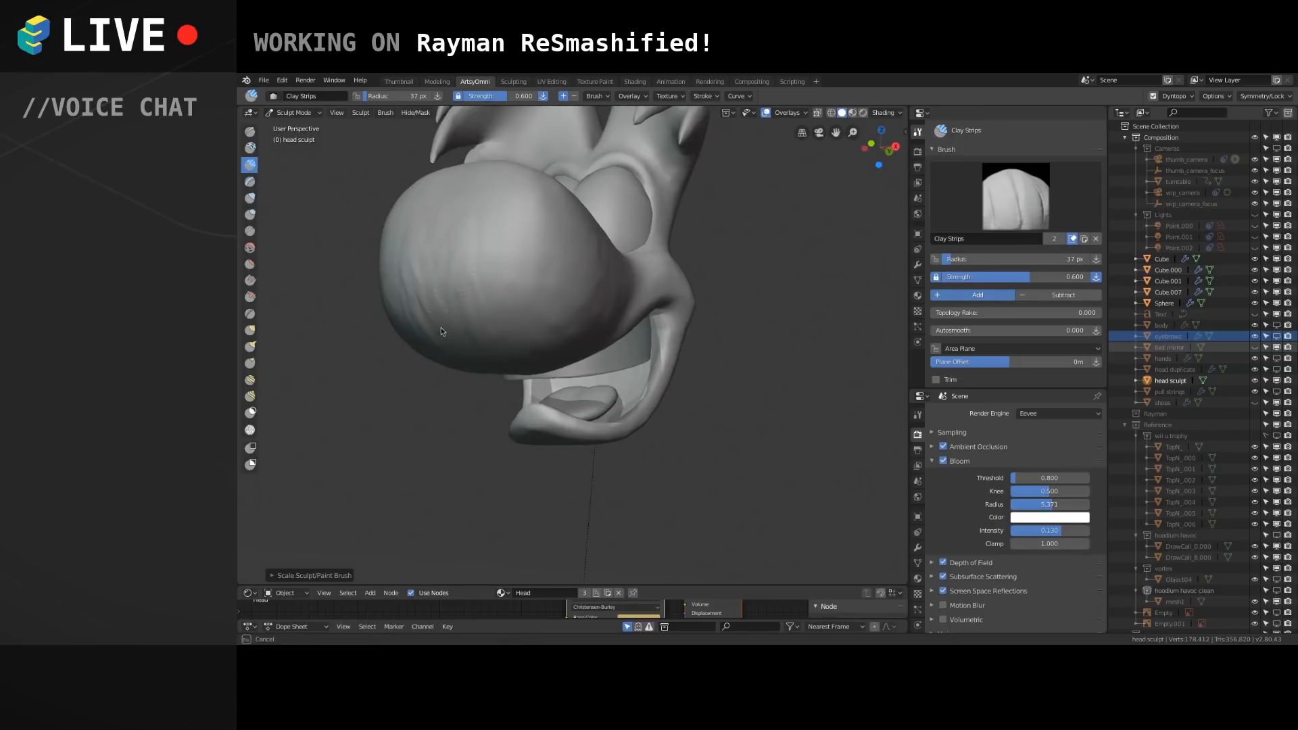
pyautogui.moveTo(445, 202)
pyautogui.keyDown('shift'); pyautogui.mouseDown()
pyautogui.moveTo(492, 346)
pyautogui.moveTo(434, 291)
pyautogui.moveTo(470, 236)
pyautogui.moveTo(453, 207)
pyautogui.mouseUp(); pyautogui.keyUp('shift')
pyautogui.scroll(-2, 466, 283)
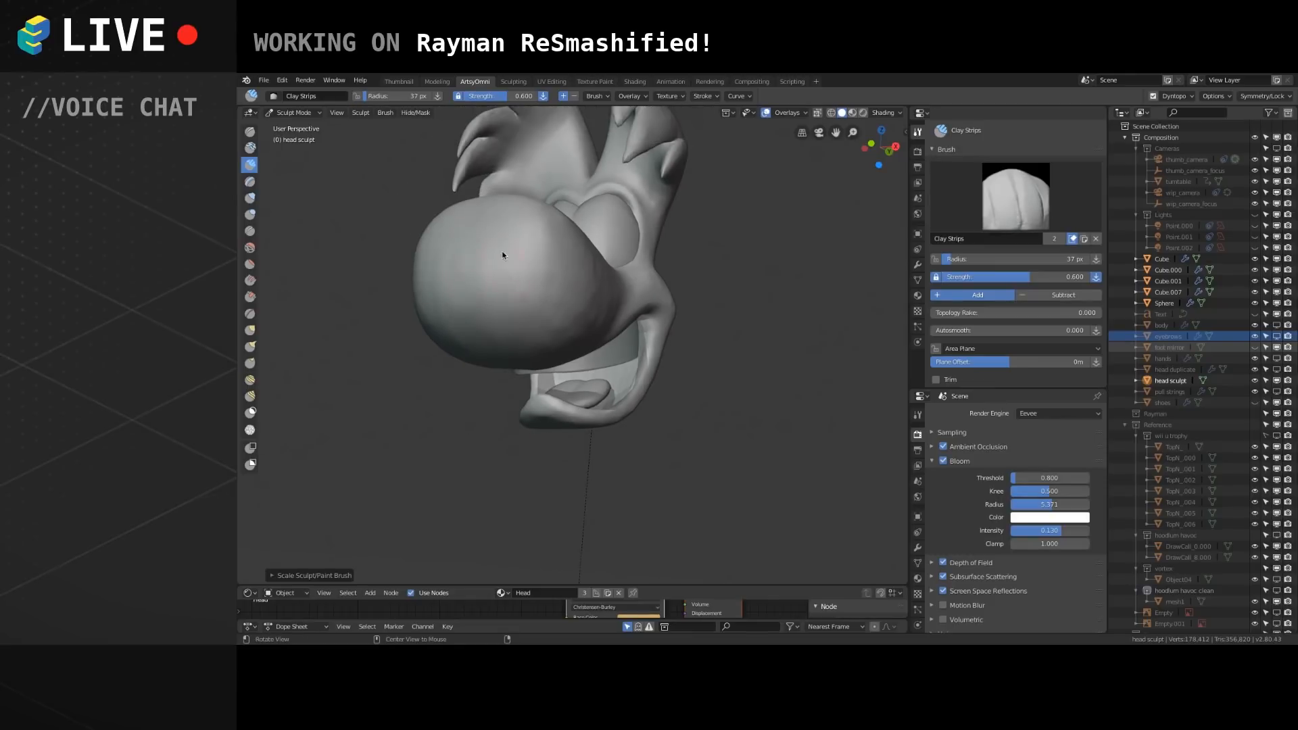
# Build up the side of the nose with long Clay Strips strokes and smooth it.
pyautogui.moveTo(544, 225); pyautogui.dragTo(517, 378, button='middle')
pyautogui.scroll(2, 535, 310)
pyautogui.moveTo(567, 265); pyautogui.dragTo(480, 313)
pyautogui.moveTo(572, 281); pyautogui.dragTo(474, 332)
pyautogui.moveTo(565, 296)
pyautogui.mouseDown()
pyautogui.moveTo(497, 319)
pyautogui.moveTo(466, 349)
pyautogui.mouseUp()
pyautogui.moveTo(482, 400)
pyautogui.mouseDown()
pyautogui.moveTo(574, 338)
pyautogui.moveTo(489, 379)
pyautogui.mouseUp()
pyautogui.moveTo(563, 353)
pyautogui.keyDown('shift'); pyautogui.mouseDown()
pyautogui.moveTo(598, 274)
pyautogui.moveTo(520, 333)
pyautogui.mouseUp(); pyautogui.keyUp('shift')
pyautogui.moveTo(590, 263)
pyautogui.mouseDown(button='middle')
pyautogui.moveTo(622, 256)
pyautogui.moveTo(498, 244)
pyautogui.moveTo(510, 264)
pyautogui.moveTo(535, 255)
pyautogui.mouseUp(button='middle')
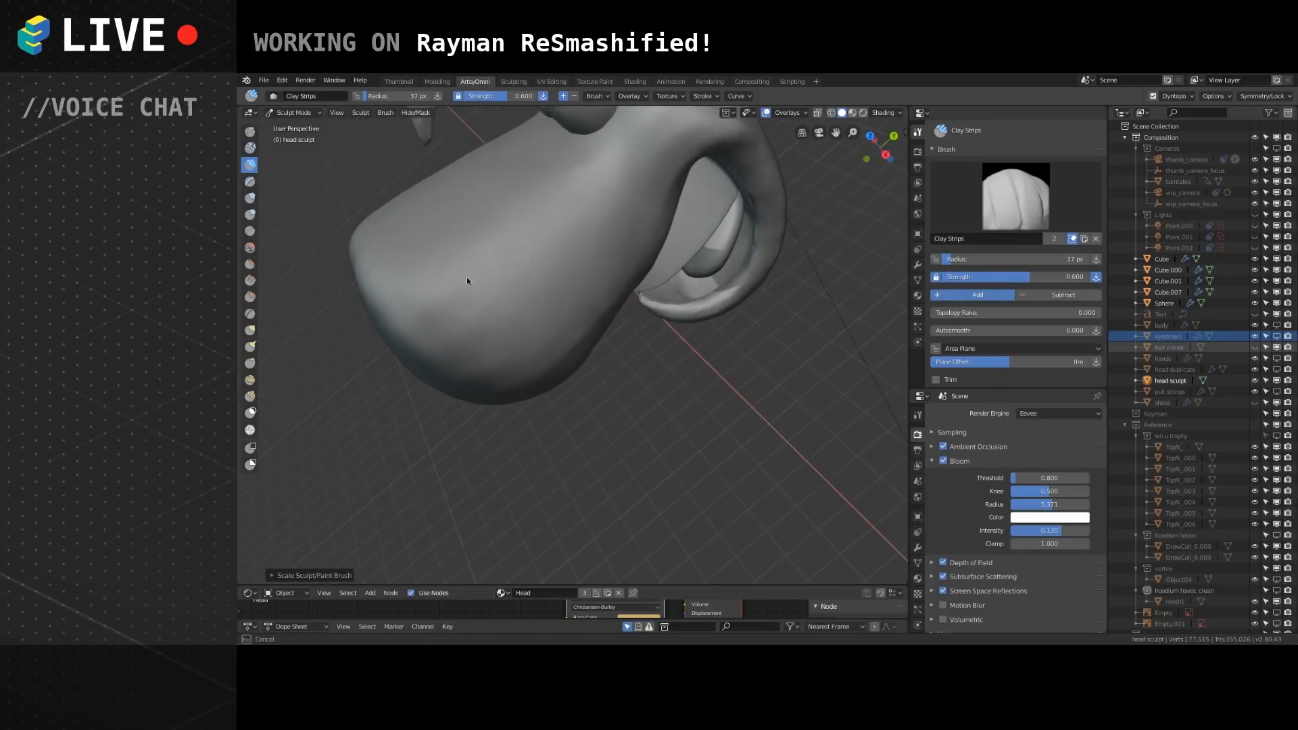
# Refine the lower side of the nose near the mouth and smooth the lower front of its tip.
pyautogui.moveTo(517, 311); pyautogui.dragTo(549, 270, button='middle')
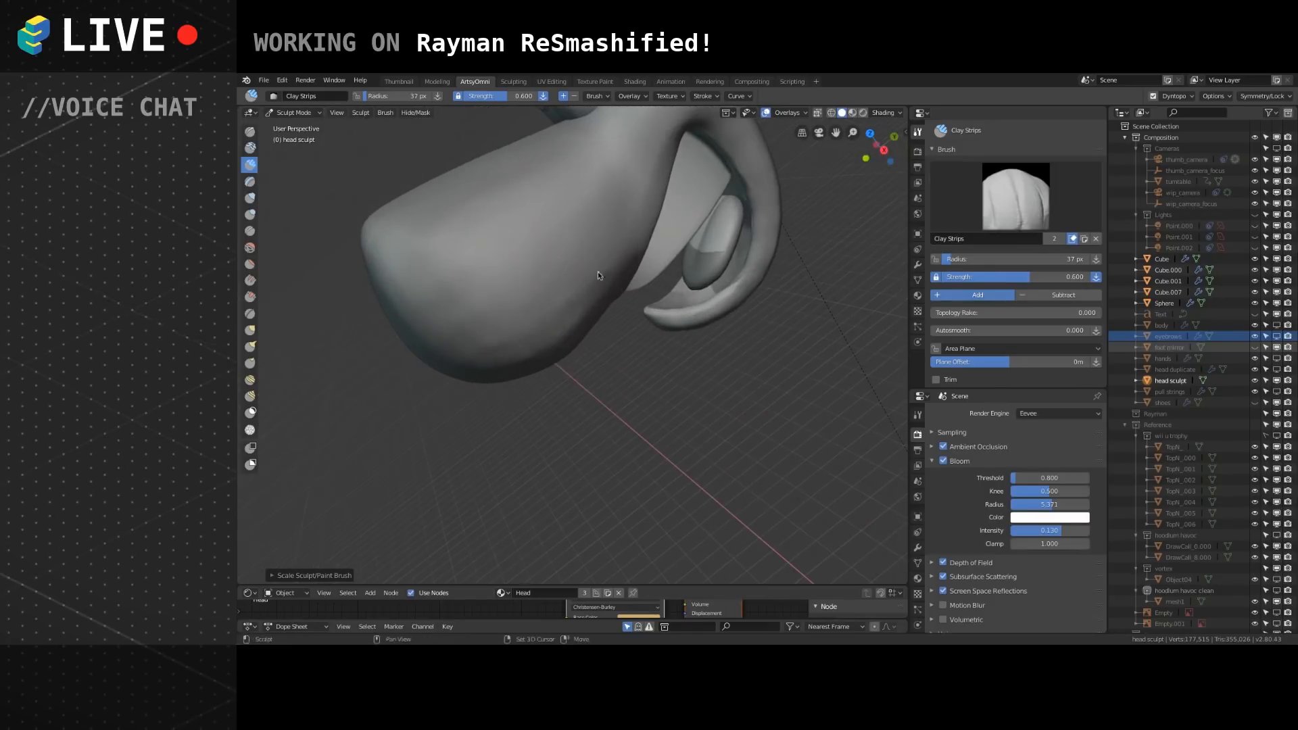
pyautogui.moveTo(616, 235)
pyautogui.mouseDown()
pyautogui.moveTo(528, 298)
pyautogui.moveTo(588, 232)
pyautogui.moveTo(565, 293)
pyautogui.moveTo(575, 307)
pyautogui.moveTo(619, 268)
pyautogui.mouseUp()
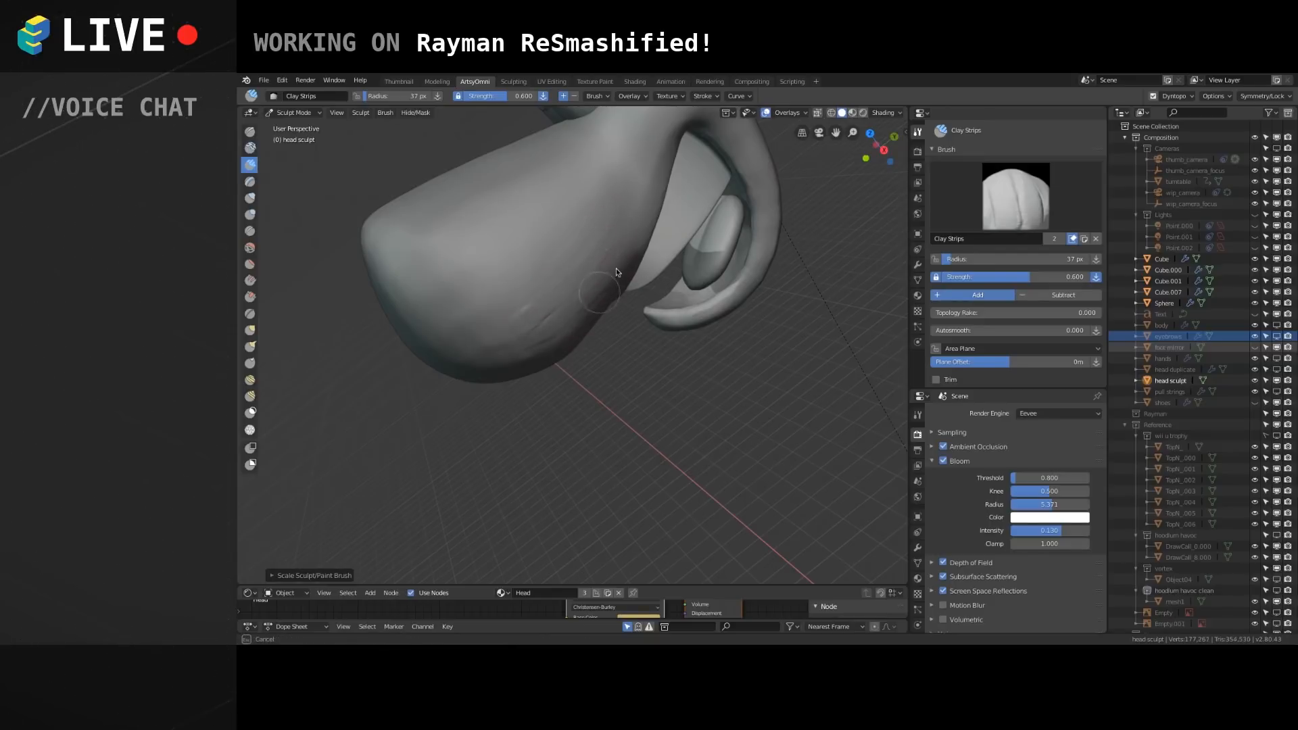
pyautogui.moveTo(582, 284)
pyautogui.mouseDown(button='middle')
pyautogui.moveTo(564, 243)
pyautogui.moveTo(531, 292)
pyautogui.mouseUp(button='middle')
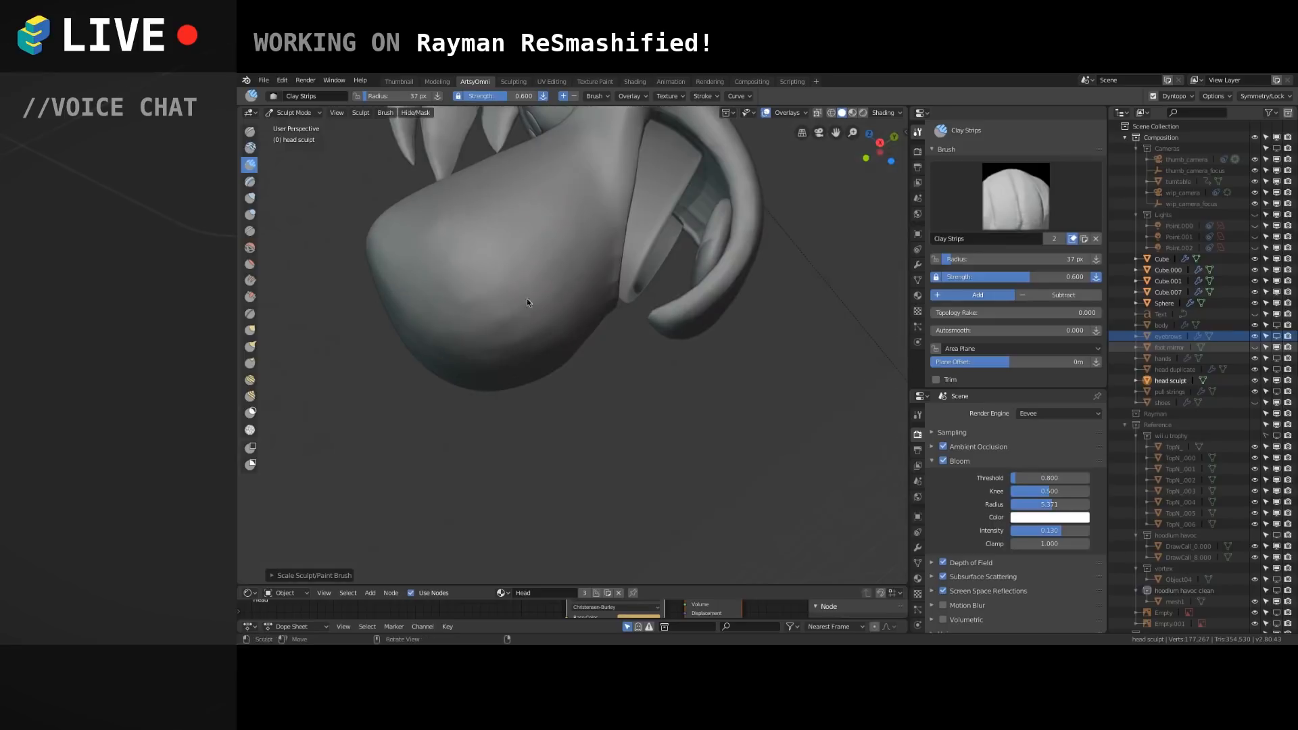
pyautogui.moveTo(474, 307)
pyautogui.mouseDown()
pyautogui.moveTo(587, 258)
pyautogui.moveTo(596, 229)
pyautogui.moveTo(479, 330)
pyautogui.moveTo(470, 293)
pyautogui.mouseUp()
pyautogui.moveTo(470, 294); pyautogui.dragTo(477, 278, button='middle')
pyautogui.moveTo(468, 308)
pyautogui.mouseDown()
pyautogui.moveTo(423, 267)
pyautogui.moveTo(501, 289)
pyautogui.moveTo(446, 269)
pyautogui.moveTo(469, 288)
pyautogui.moveTo(466, 248)
pyautogui.moveTo(498, 213)
pyautogui.moveTo(513, 295)
pyautogui.moveTo(473, 297)
pyautogui.moveTo(411, 234)
pyautogui.moveTo(476, 229)
pyautogui.moveTo(454, 257)
pyautogui.moveTo(468, 202)
pyautogui.mouseUp()
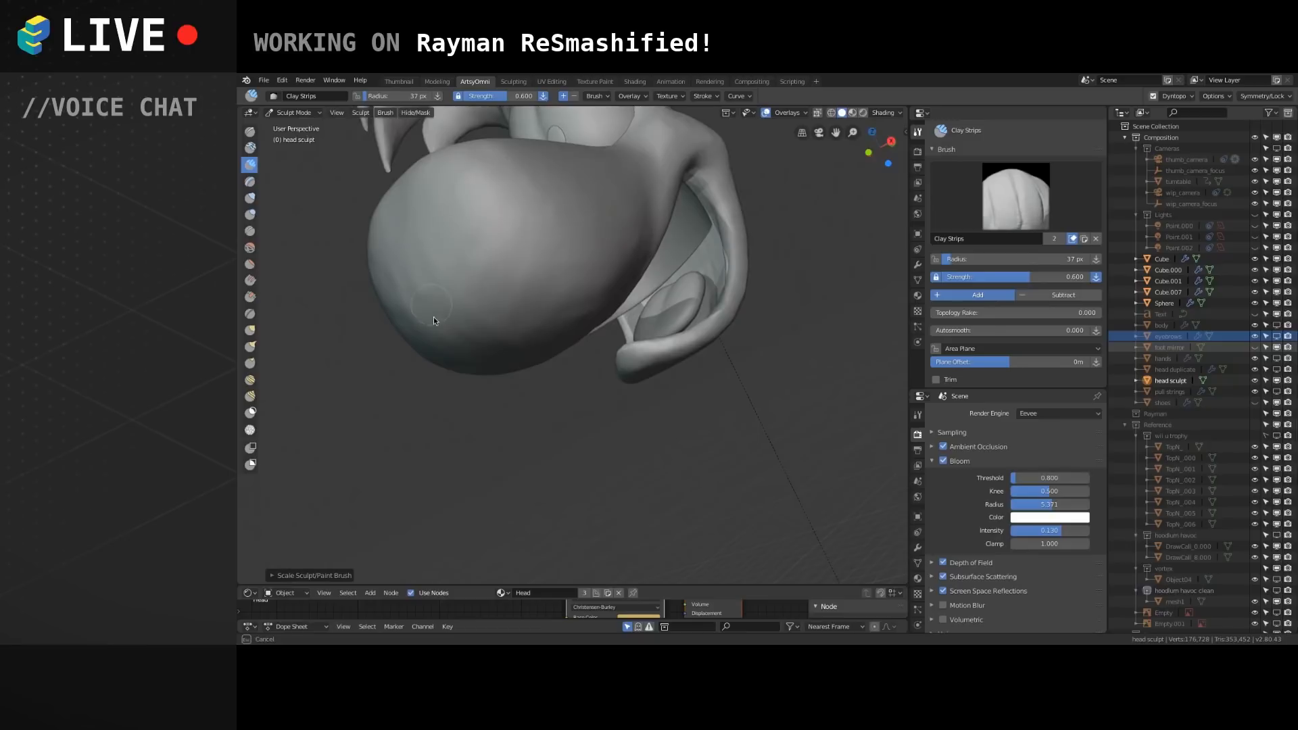
pyautogui.moveTo(416, 294)
pyautogui.keyDown('shift'); pyautogui.mouseDown()
pyautogui.moveTo(453, 303)
pyautogui.moveTo(454, 273)
pyautogui.mouseUp(); pyautogui.keyUp('shift')
pyautogui.keyDown('alt'); pyautogui.moveTo(430, 168); pyautogui.dragTo(396, 184); pyautogui.keyUp('alt')
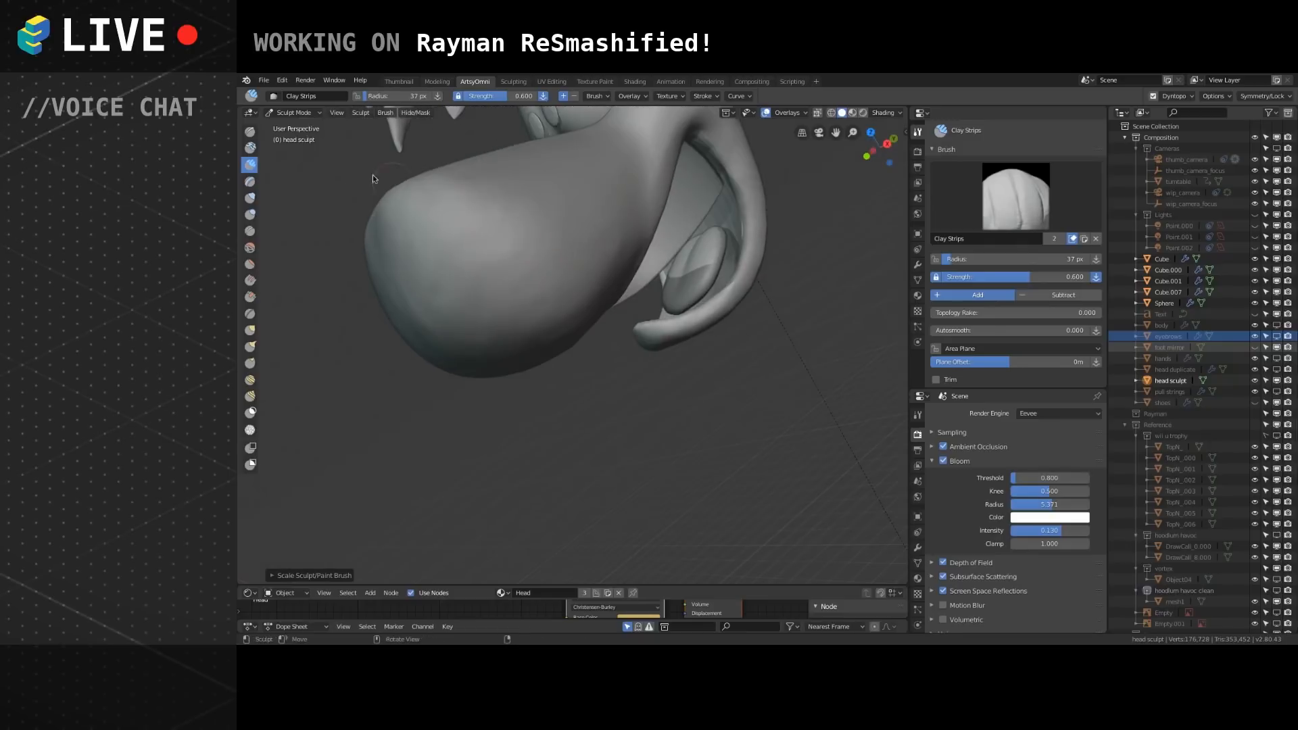
pyautogui.keyDown('shift'); pyautogui.moveTo(471, 249); pyautogui.dragTo(463, 288, button='middle'); pyautogui.keyUp('shift')
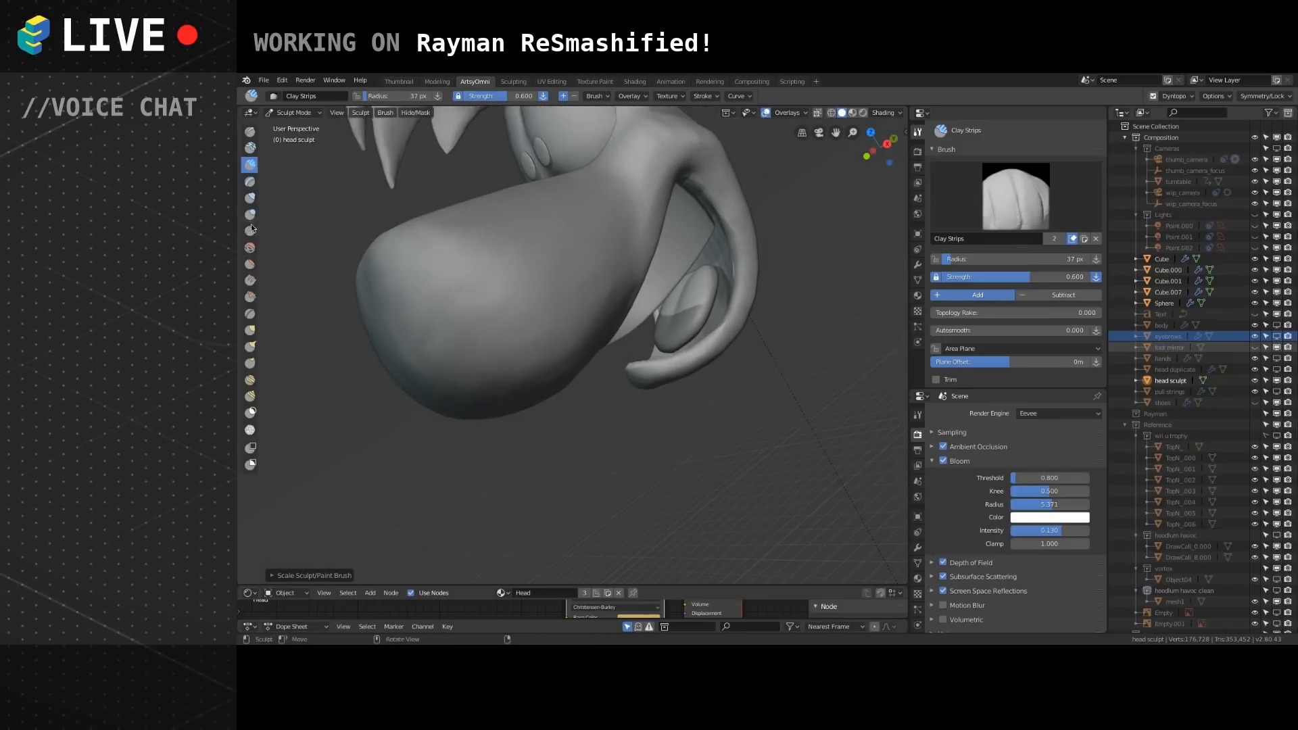
# Switch to the Flatten brush at a 74 px radius and even out the lower side of the nose.
pyautogui.click(250, 266)
pyautogui.press(']')
pyautogui.press(']')
pyautogui.press(']')
pyautogui.press(']')
pyautogui.press(']')
pyautogui.moveTo(477, 334)
pyautogui.mouseDown()
pyautogui.moveTo(467, 338)
pyautogui.moveTo(539, 377)
pyautogui.moveTo(560, 363)
pyautogui.mouseUp()
pyautogui.moveTo(590, 325); pyautogui.dragTo(617, 265, button='middle')
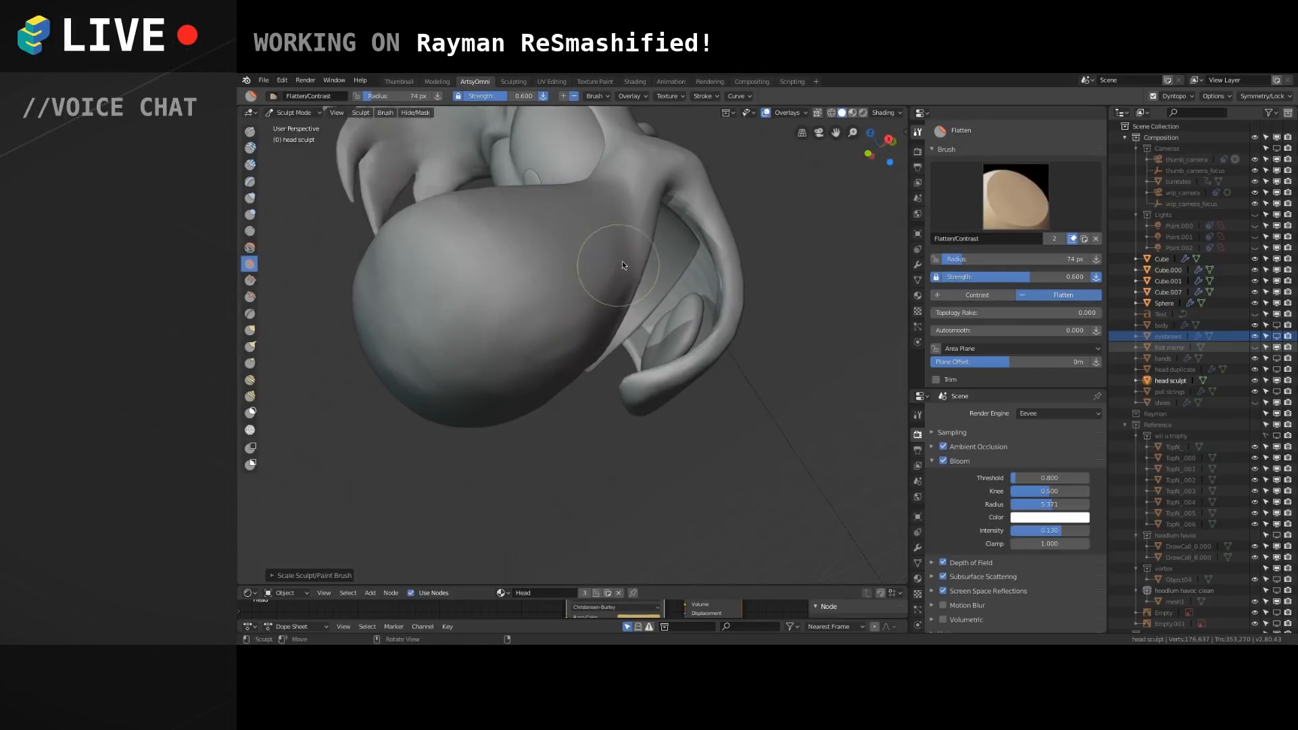
pyautogui.moveTo(578, 320); pyautogui.dragTo(582, 310)
# Flatten the nose's side and underside toward the edge of the mouth.
pyautogui.moveTo(582, 309); pyautogui.dragTo(617, 295, button='middle')
pyautogui.moveTo(512, 273)
pyautogui.mouseDown()
pyautogui.moveTo(499, 233)
pyautogui.moveTo(502, 260)
pyautogui.mouseUp()
pyautogui.moveTo(531, 312); pyautogui.dragTo(536, 261)
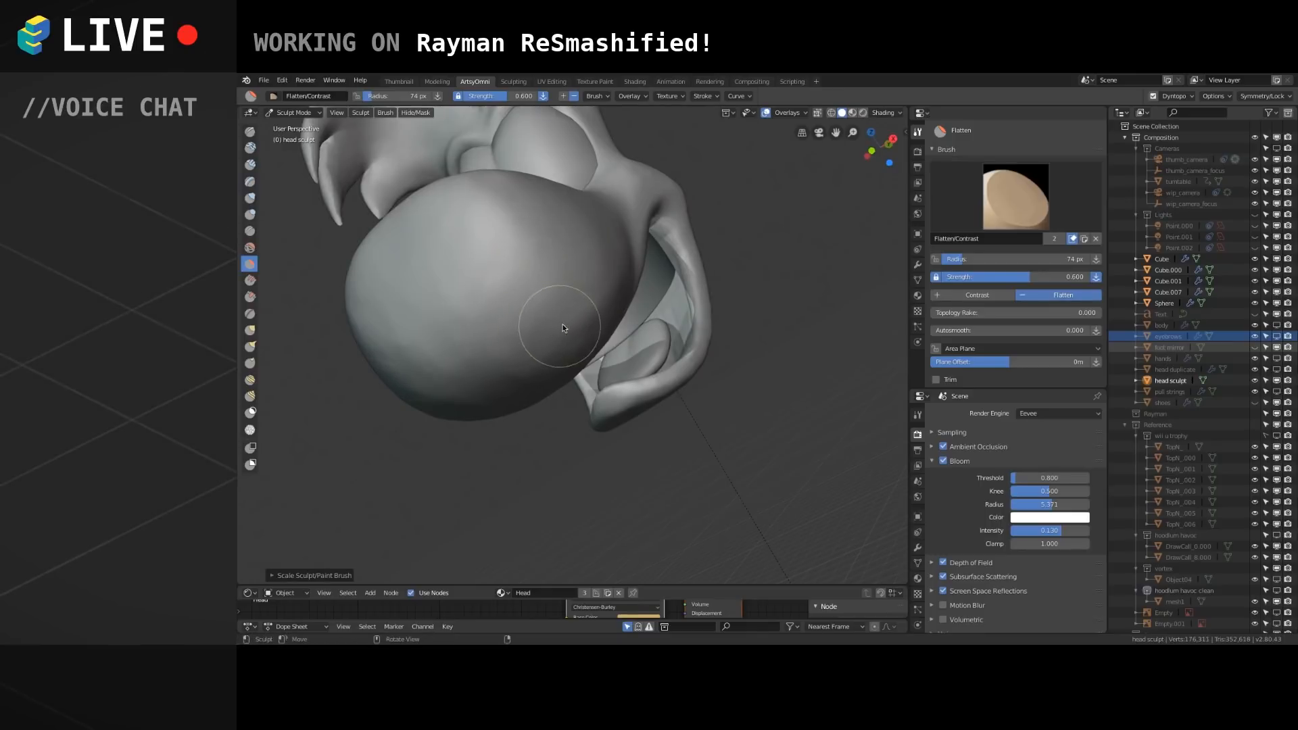
pyautogui.moveTo(559, 326); pyautogui.dragTo(523, 318, button='middle')
pyautogui.moveTo(552, 285)
pyautogui.mouseDown()
pyautogui.moveTo(564, 343)
pyautogui.moveTo(598, 318)
pyautogui.mouseUp()
pyautogui.moveTo(569, 320); pyautogui.dragTo(515, 291, button='middle')
pyautogui.moveTo(536, 343)
pyautogui.mouseDown()
pyautogui.moveTo(570, 328)
pyautogui.moveTo(509, 327)
pyautogui.mouseUp()
pyautogui.moveTo(575, 304)
pyautogui.mouseDown()
pyautogui.moveTo(580, 346)
pyautogui.moveTo(454, 349)
pyautogui.moveTo(478, 371)
pyautogui.mouseUp()
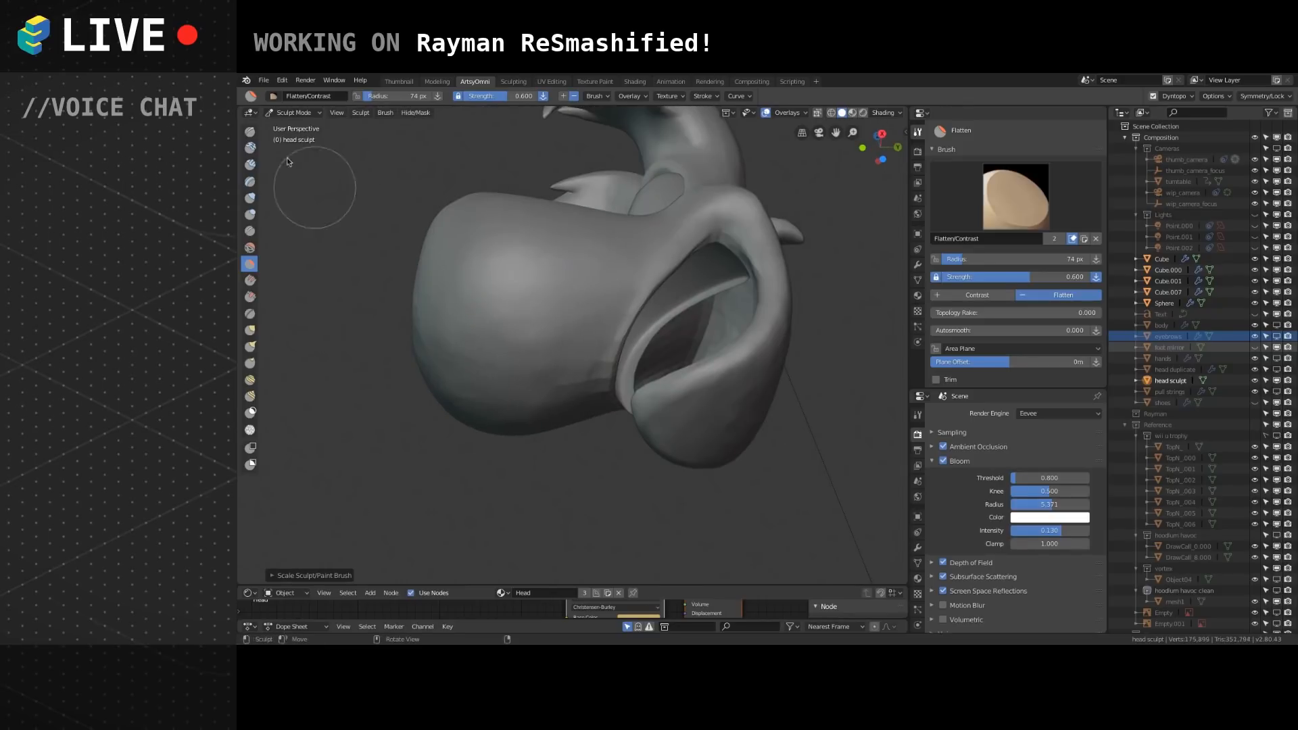
# Switch to Clay Strips, reduce the radius to 29 px, then build up and smooth the nose's underside along the upper lip.
pyautogui.click(250, 164)
pyautogui.press('[')
pyautogui.press('[')
pyautogui.press('[')
pyautogui.press('[')
pyautogui.press('[')
pyautogui.press('[')
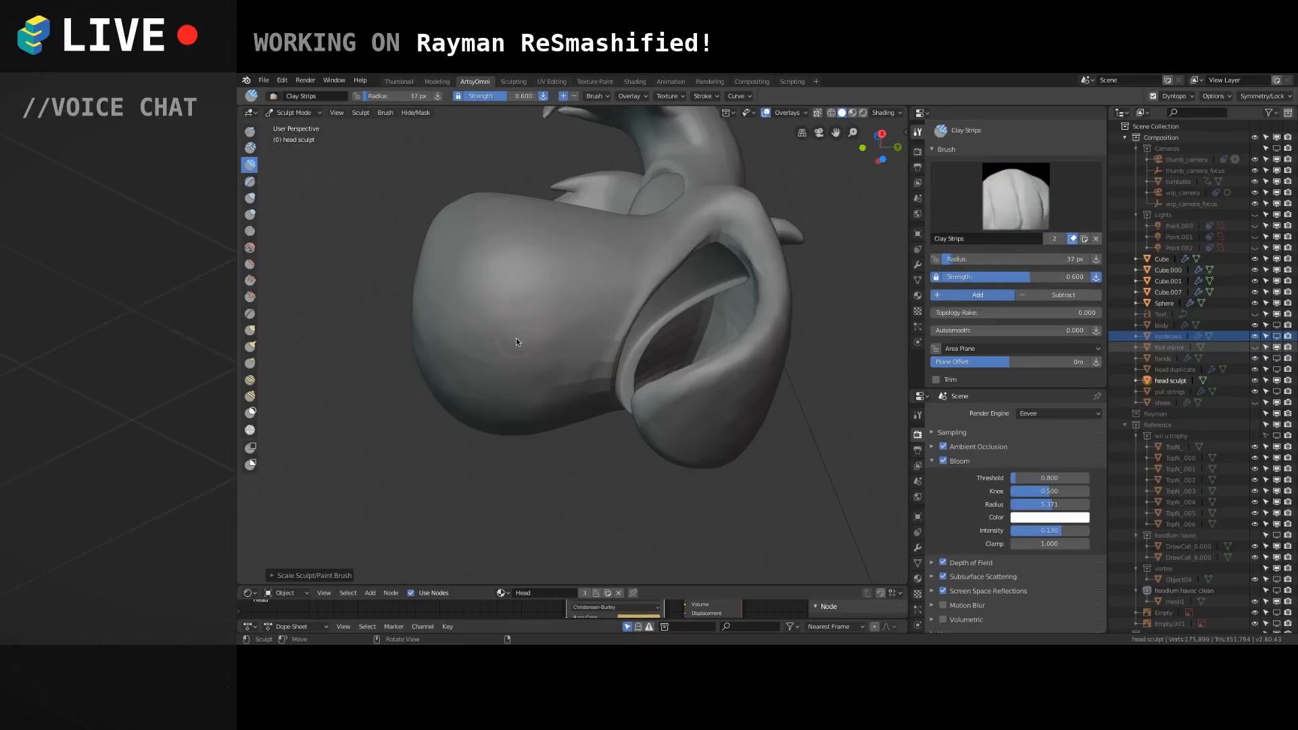
pyautogui.scroll(2, 517, 338)
pyautogui.moveTo(553, 332)
pyautogui.keyDown('shift'); pyautogui.mouseDown(button='middle')
pyautogui.moveTo(412, 304)
pyautogui.moveTo(473, 325)
pyautogui.mouseUp(button='middle'); pyautogui.keyUp('shift')
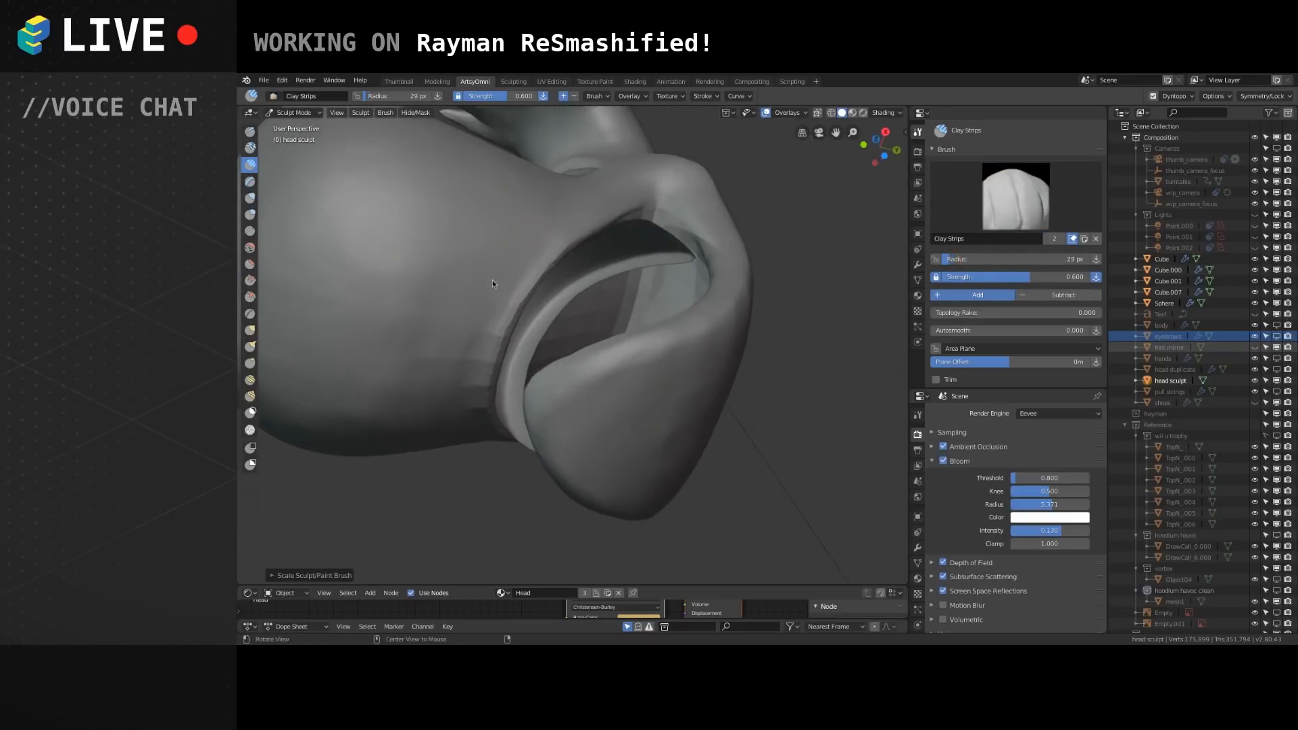
pyautogui.moveTo(461, 372)
pyautogui.mouseDown()
pyautogui.moveTo(460, 387)
pyautogui.moveTo(435, 391)
pyautogui.moveTo(462, 391)
pyautogui.moveTo(492, 318)
pyautogui.mouseUp()
pyautogui.moveTo(490, 328); pyautogui.dragTo(522, 256)
pyautogui.moveTo(522, 255)
pyautogui.keyDown('shift'); pyautogui.mouseDown()
pyautogui.moveTo(474, 373)
pyautogui.moveTo(502, 307)
pyautogui.mouseUp(); pyautogui.keyUp('shift')
# Sculpt the crease and inner edge at the upper corner of the mouth.
pyautogui.moveTo(616, 203)
pyautogui.mouseDown(button='middle')
pyautogui.moveTo(652, 198)
pyautogui.moveTo(474, 313)
pyautogui.mouseUp(button='middle')
pyautogui.moveTo(532, 289); pyautogui.dragTo(541, 285)
pyautogui.moveTo(556, 277)
pyautogui.mouseDown(button='middle')
pyautogui.moveTo(586, 281)
pyautogui.moveTo(551, 289)
pyautogui.mouseUp(button='middle')
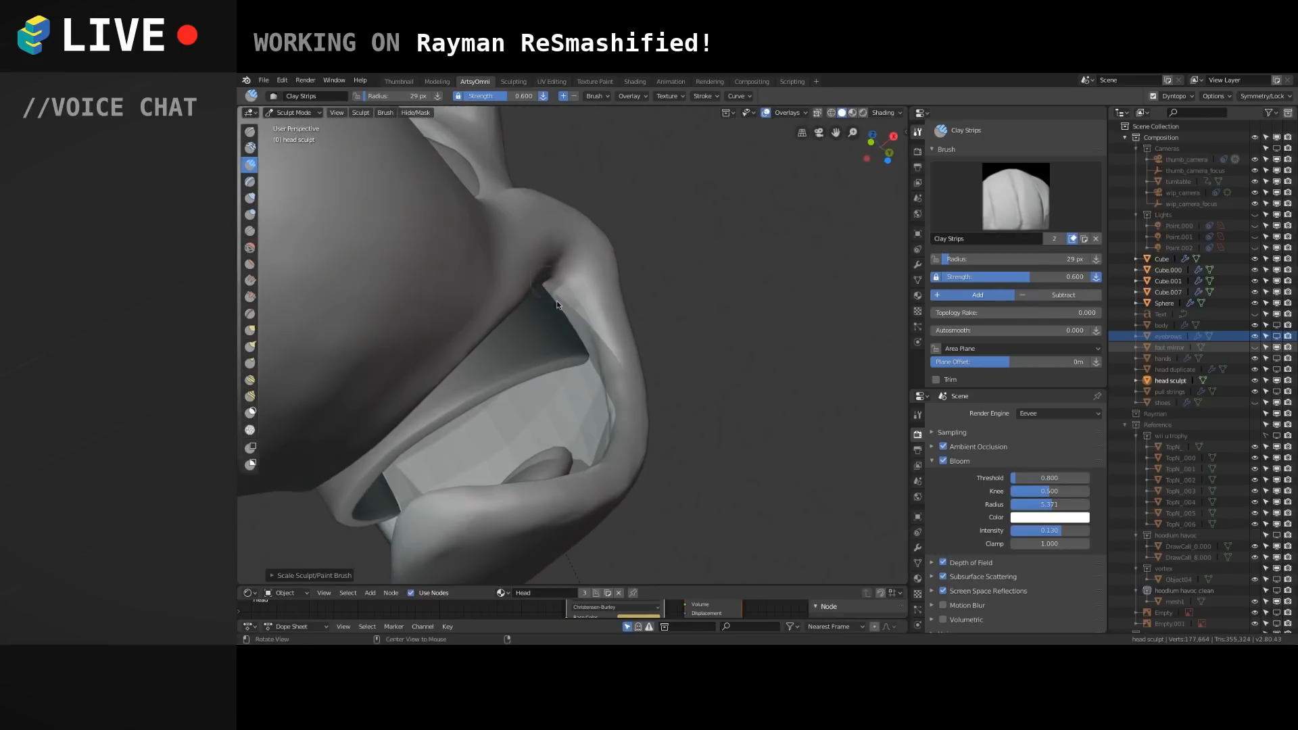
pyautogui.moveTo(599, 417)
pyautogui.mouseDown(button='middle')
pyautogui.moveTo(589, 306)
pyautogui.moveTo(679, 359)
pyautogui.moveTo(511, 288)
pyautogui.moveTo(565, 332)
pyautogui.mouseUp(button='middle')
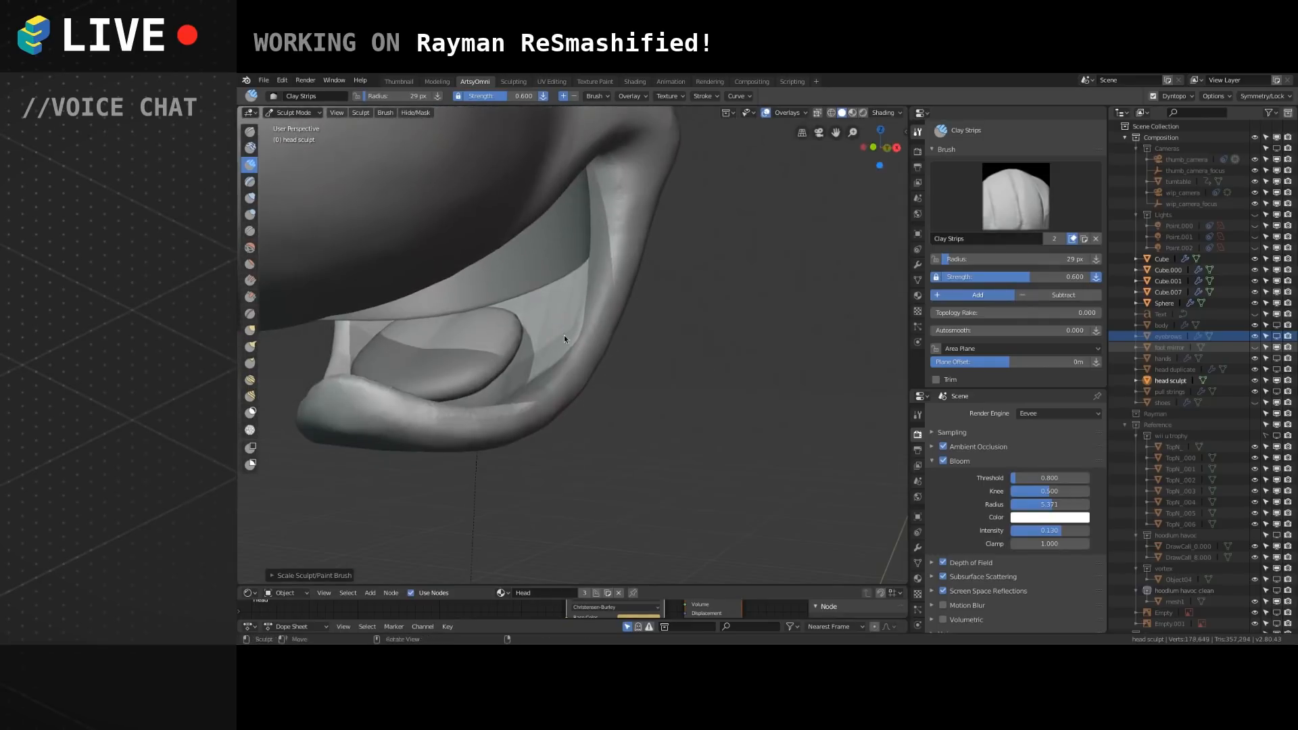
pyautogui.moveTo(630, 236)
pyautogui.mouseDown(button='middle')
pyautogui.moveTo(623, 259)
pyautogui.moveTo(641, 274)
pyautogui.moveTo(603, 325)
pyautogui.moveTo(571, 333)
pyautogui.moveTo(513, 395)
pyautogui.mouseUp(button='middle')
# Sculpt the lower lip and the rim curving up to the corner of the mouth.
pyautogui.moveTo(448, 414)
pyautogui.mouseDown()
pyautogui.moveTo(389, 435)
pyautogui.moveTo(501, 419)
pyautogui.mouseUp()
pyautogui.moveTo(549, 302)
pyautogui.mouseDown()
pyautogui.moveTo(512, 416)
pyautogui.moveTo(400, 436)
pyautogui.moveTo(439, 449)
pyautogui.mouseUp()
pyautogui.moveTo(553, 330); pyautogui.dragTo(506, 411)
pyautogui.keyDown('shift'); pyautogui.moveTo(506, 411); pyautogui.dragTo(558, 344, button='middle'); pyautogui.keyUp('shift')
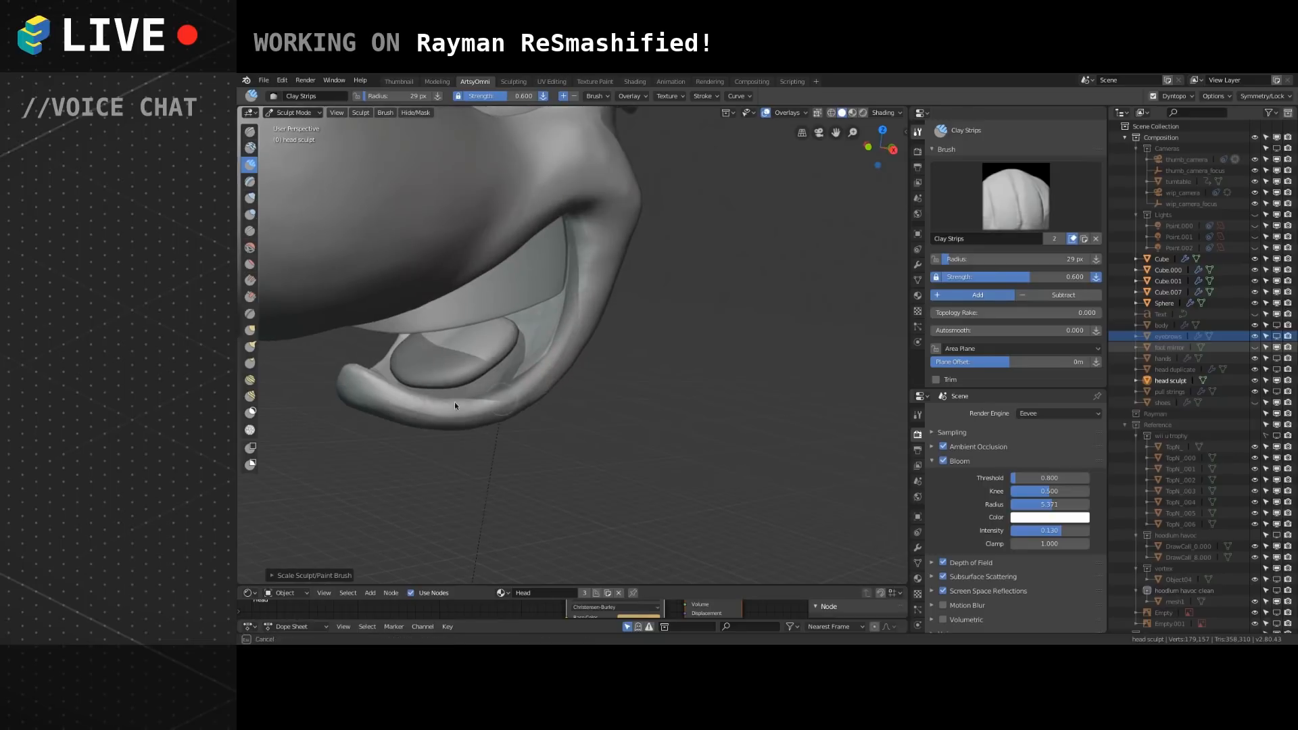
pyautogui.moveTo(552, 351); pyautogui.dragTo(566, 263, button='middle')
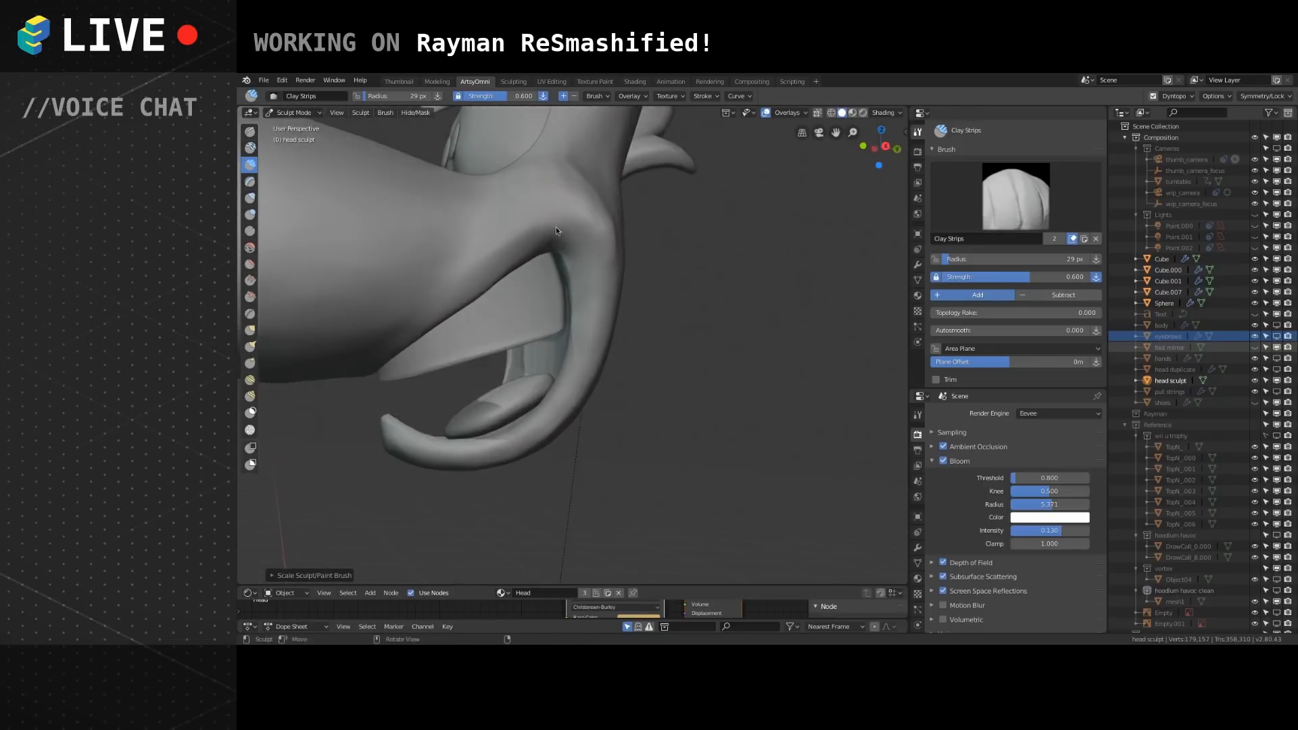
# Sculpt the upper corner of the mouth and the crease where it meets the nose with Clay Strips.
pyautogui.moveTo(567, 263)
pyautogui.mouseDown()
pyautogui.moveTo(527, 247)
pyautogui.moveTo(542, 242)
pyautogui.mouseUp()
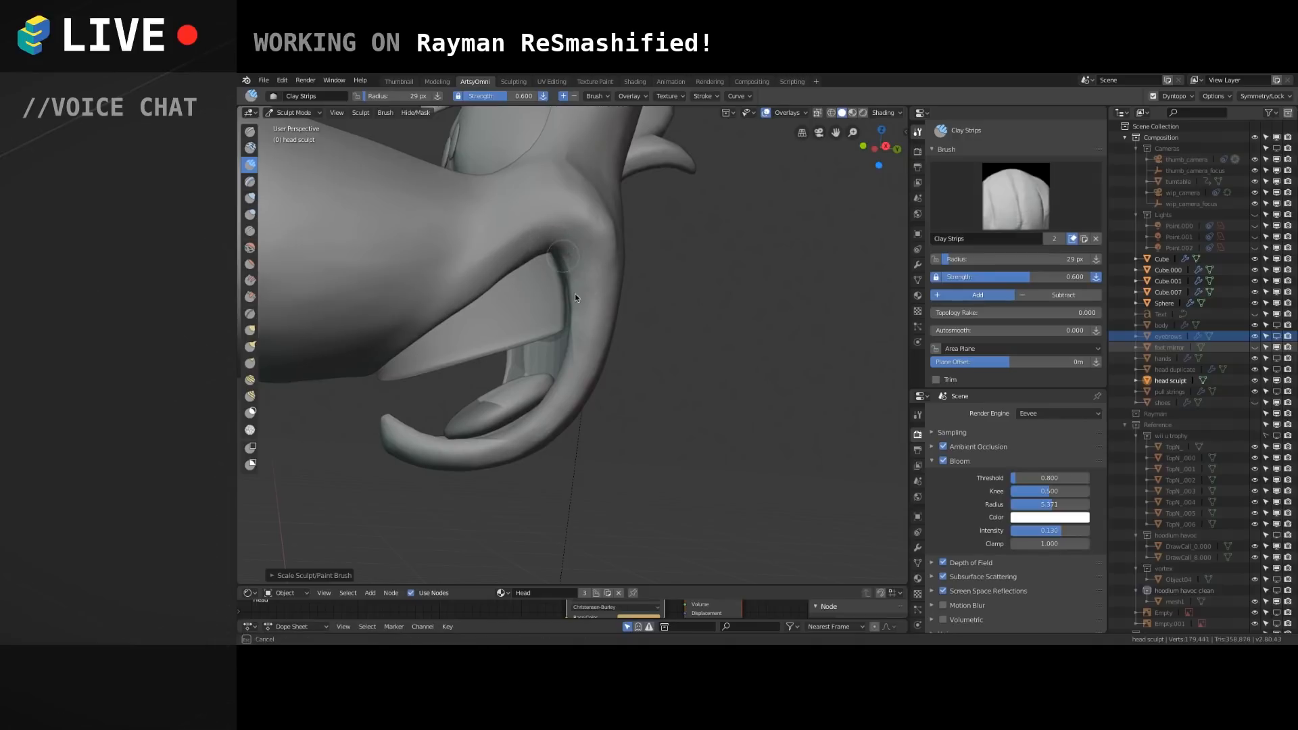
pyautogui.moveTo(520, 250)
pyautogui.mouseDown(button='middle')
pyautogui.moveTo(512, 268)
pyautogui.moveTo(586, 306)
pyautogui.moveTo(534, 358)
pyautogui.mouseUp(button='middle')
pyautogui.scroll(-4, 536, 318)
pyautogui.scroll(3, 575, 311)
pyautogui.scroll(2, 572, 304)
pyautogui.moveTo(558, 234)
pyautogui.mouseDown()
pyautogui.moveTo(570, 210)
pyautogui.moveTo(610, 273)
pyautogui.mouseUp()
pyautogui.moveTo(589, 296); pyautogui.dragTo(542, 297, button='middle')
pyautogui.moveTo(504, 242)
pyautogui.mouseDown()
pyautogui.moveTo(519, 215)
pyautogui.moveTo(546, 232)
pyautogui.mouseUp()
pyautogui.scroll(2, 533, 237)
pyautogui.scroll(-3, 534, 265)
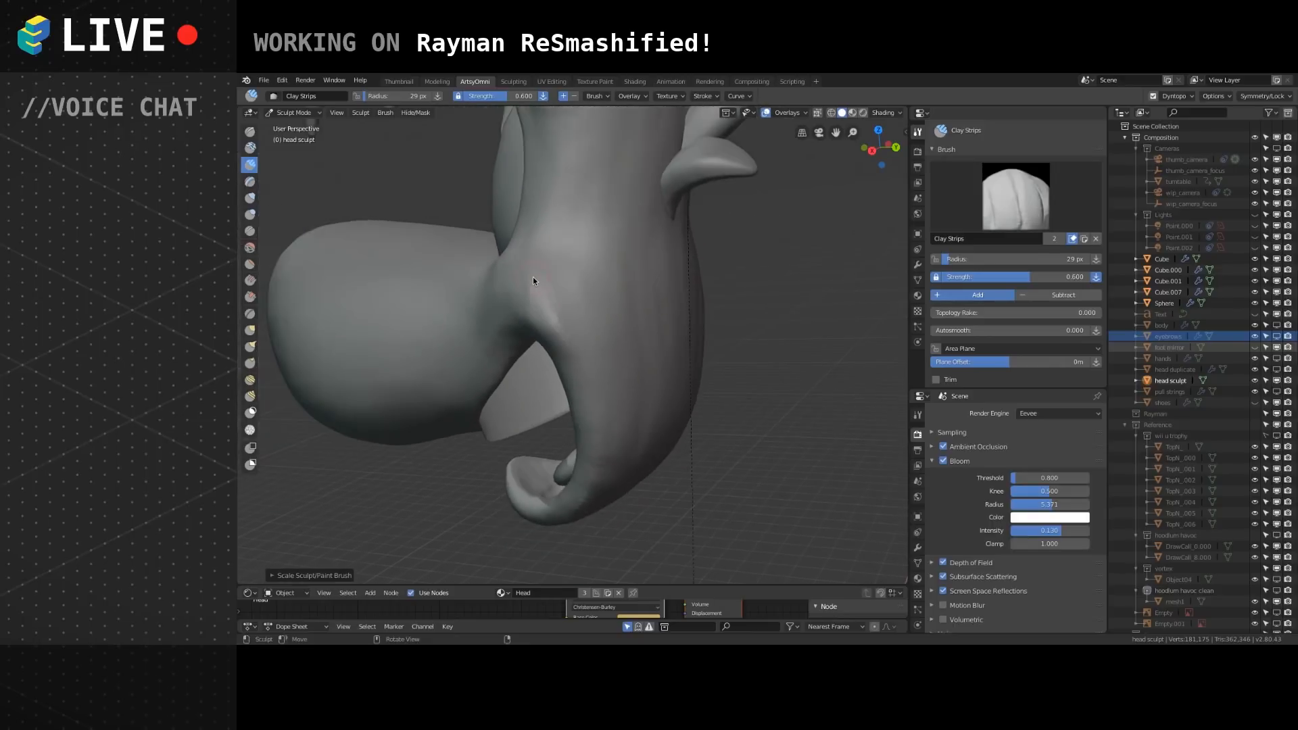
# Increase the brush radius to 42 px and shape the cheek between the nose and the corner of the mouth.
pyautogui.press(']')
pyautogui.moveTo(566, 311); pyautogui.dragTo(555, 344, button='middle')
pyautogui.moveTo(542, 286)
pyautogui.mouseDown()
pyautogui.moveTo(521, 324)
pyautogui.moveTo(584, 337)
pyautogui.moveTo(541, 290)
pyautogui.moveTo(501, 301)
pyautogui.moveTo(535, 303)
pyautogui.mouseUp()
pyautogui.moveTo(537, 303); pyautogui.dragTo(539, 302, button='middle')
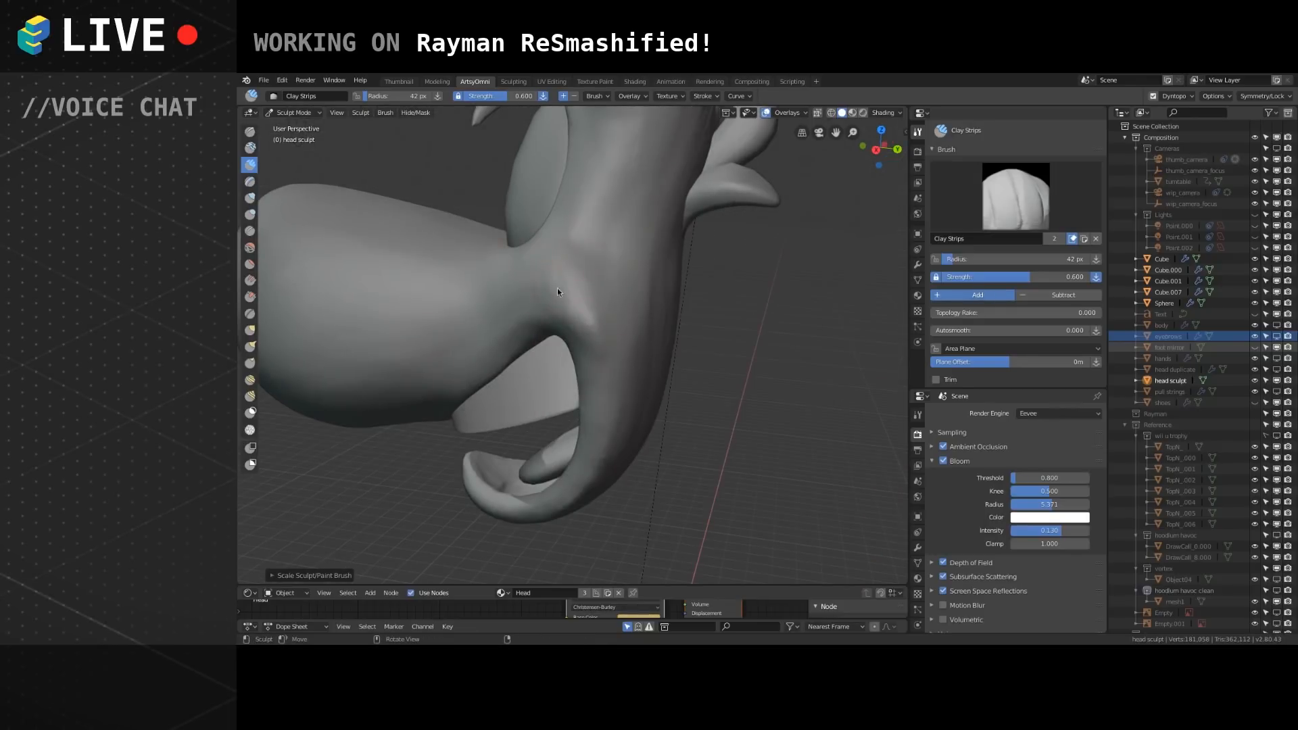
pyautogui.moveTo(563, 276); pyautogui.dragTo(574, 281, button='middle')
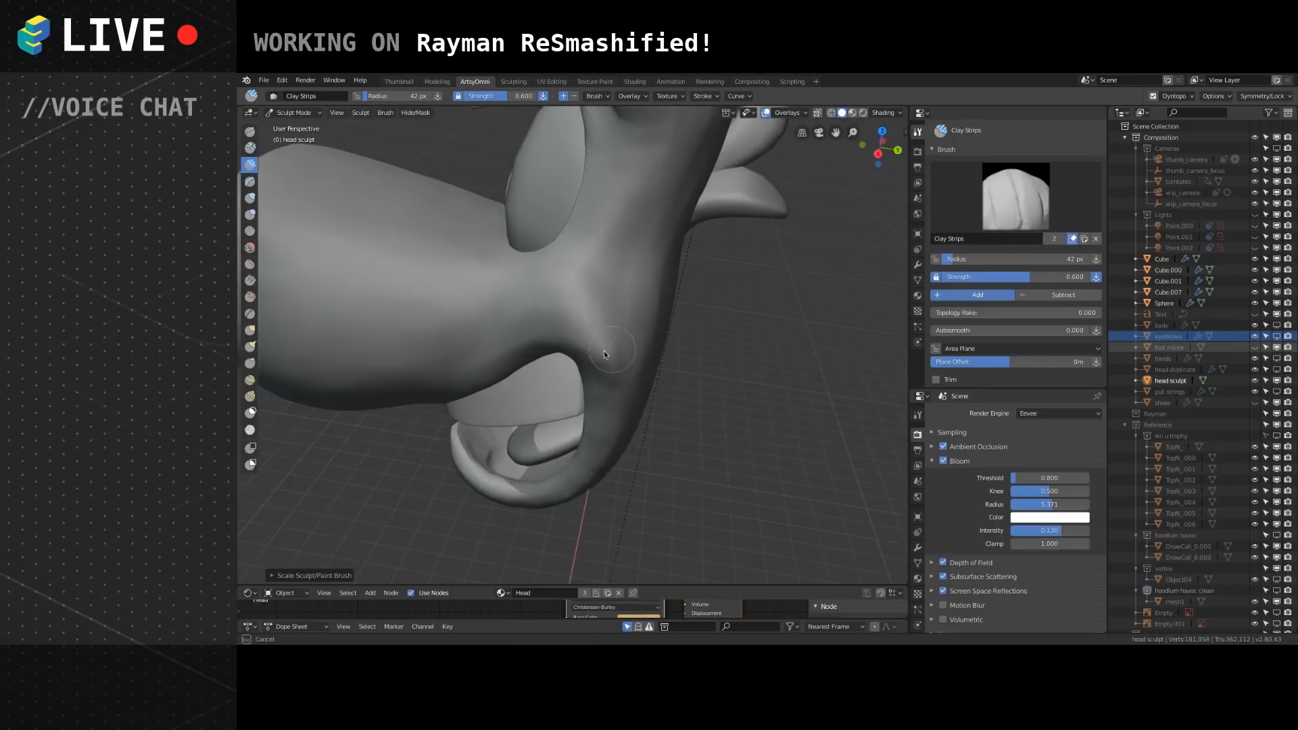
pyautogui.moveTo(596, 334); pyautogui.dragTo(573, 302, button='middle')
pyautogui.moveTo(572, 303); pyautogui.dragTo(582, 406)
# Reduce the brush radius to 34 px and sculpt the back wall inside the mouth behind the teeth.
pyautogui.press('[')
pyautogui.press('[')
pyautogui.press('[')
pyautogui.moveTo(566, 290)
pyautogui.mouseDown(button='middle')
pyautogui.moveTo(581, 331)
pyautogui.moveTo(631, 278)
pyautogui.moveTo(526, 294)
pyautogui.moveTo(560, 406)
pyautogui.moveTo(590, 344)
pyautogui.moveTo(651, 284)
pyautogui.moveTo(595, 271)
pyautogui.moveTo(621, 281)
pyautogui.moveTo(420, 330)
pyautogui.moveTo(539, 276)
pyautogui.moveTo(566, 218)
pyautogui.moveTo(578, 253)
pyautogui.moveTo(599, 207)
pyautogui.moveTo(570, 246)
pyautogui.mouseUp(button='middle')
pyautogui.scroll(2, 591, 347)
pyautogui.moveTo(566, 332)
pyautogui.mouseDown()
pyautogui.moveTo(571, 291)
pyautogui.moveTo(617, 209)
pyautogui.mouseUp()
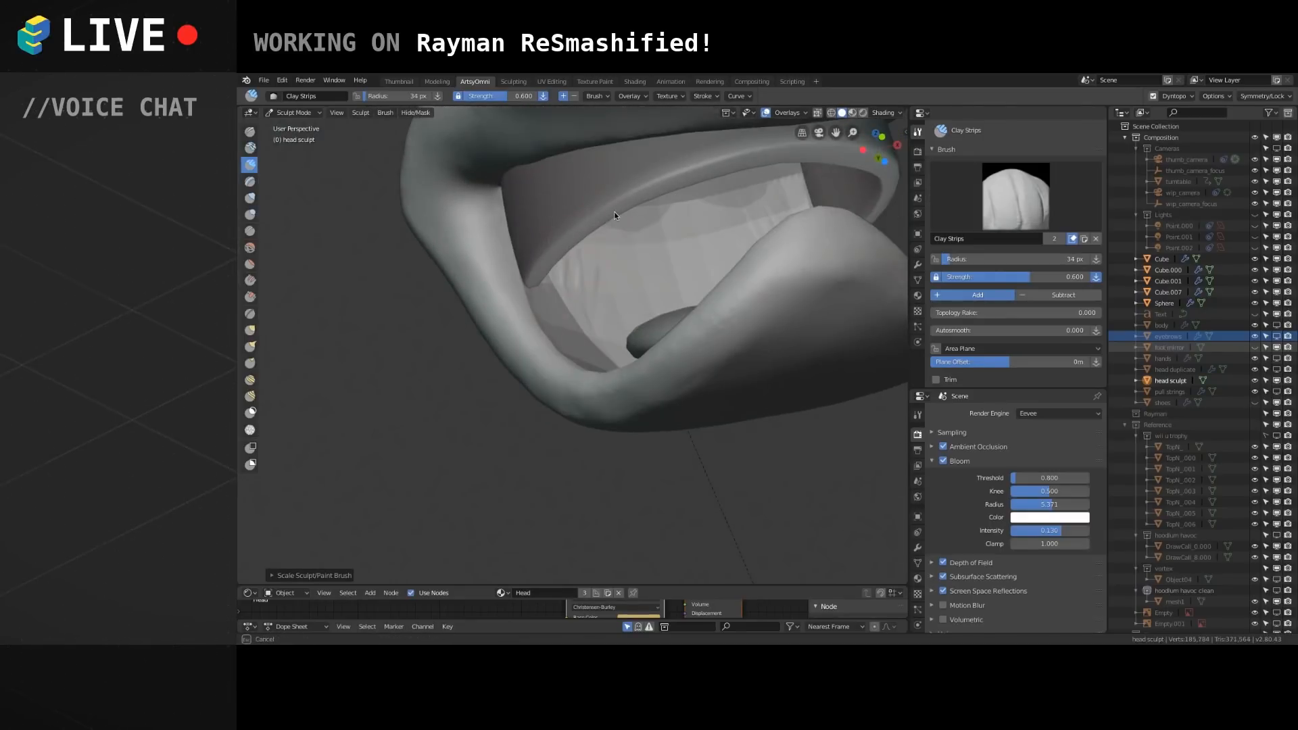
pyautogui.moveTo(647, 298); pyautogui.dragTo(653, 284)
# Sculpt the inner cheek surface between the upper teeth and the lower lip from below.
pyautogui.moveTo(676, 232)
pyautogui.mouseDown(button='middle')
pyautogui.moveTo(655, 191)
pyautogui.moveTo(602, 270)
pyautogui.moveTo(631, 307)
pyautogui.mouseUp(button='middle')
pyautogui.moveTo(630, 339); pyautogui.dragTo(642, 314)
pyautogui.moveTo(652, 275); pyautogui.dragTo(585, 307, button='middle')
pyautogui.moveTo(585, 307)
pyautogui.mouseDown()
pyautogui.moveTo(545, 316)
pyautogui.moveTo(594, 285)
pyautogui.mouseUp()
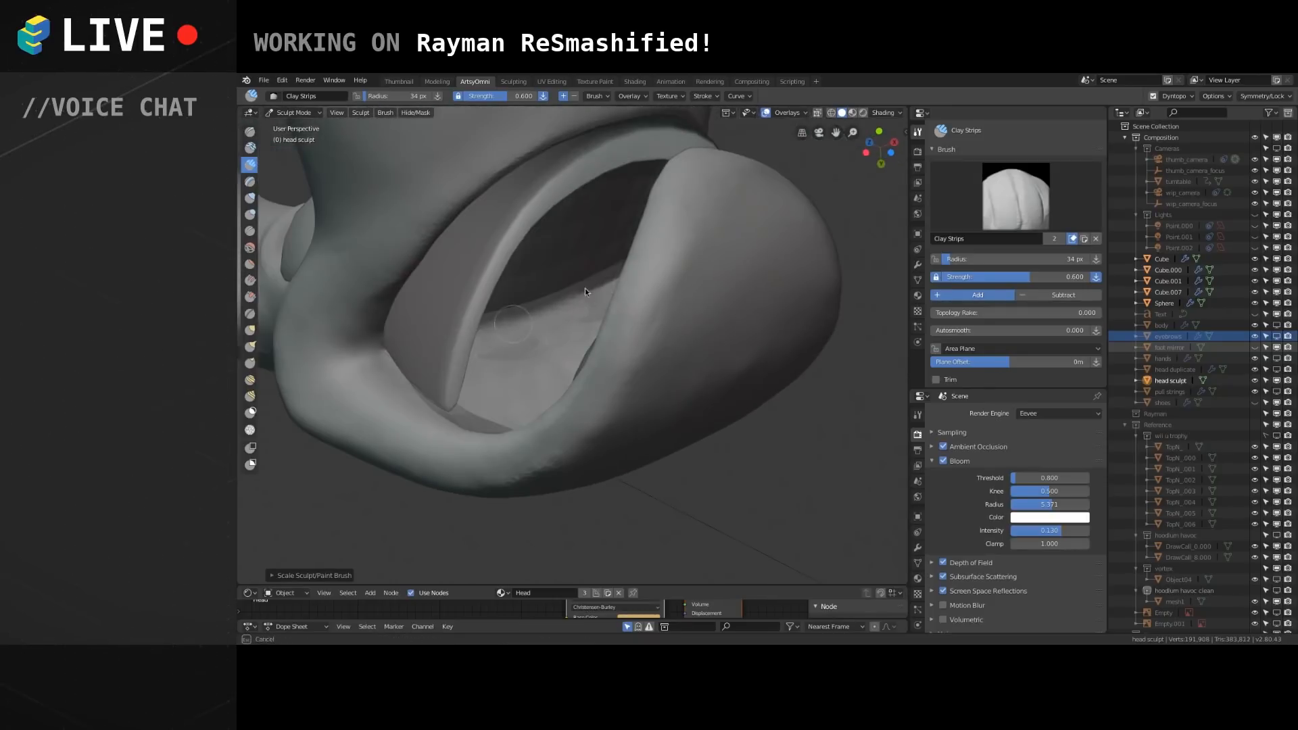
pyautogui.moveTo(538, 323)
pyautogui.mouseDown(button='middle')
pyautogui.moveTo(615, 249)
pyautogui.moveTo(563, 269)
pyautogui.moveTo(562, 301)
pyautogui.mouseUp(button='middle')
pyautogui.moveTo(668, 175)
pyautogui.mouseDown()
pyautogui.moveTo(586, 323)
pyautogui.moveTo(646, 208)
pyautogui.moveTo(570, 298)
pyautogui.mouseUp()
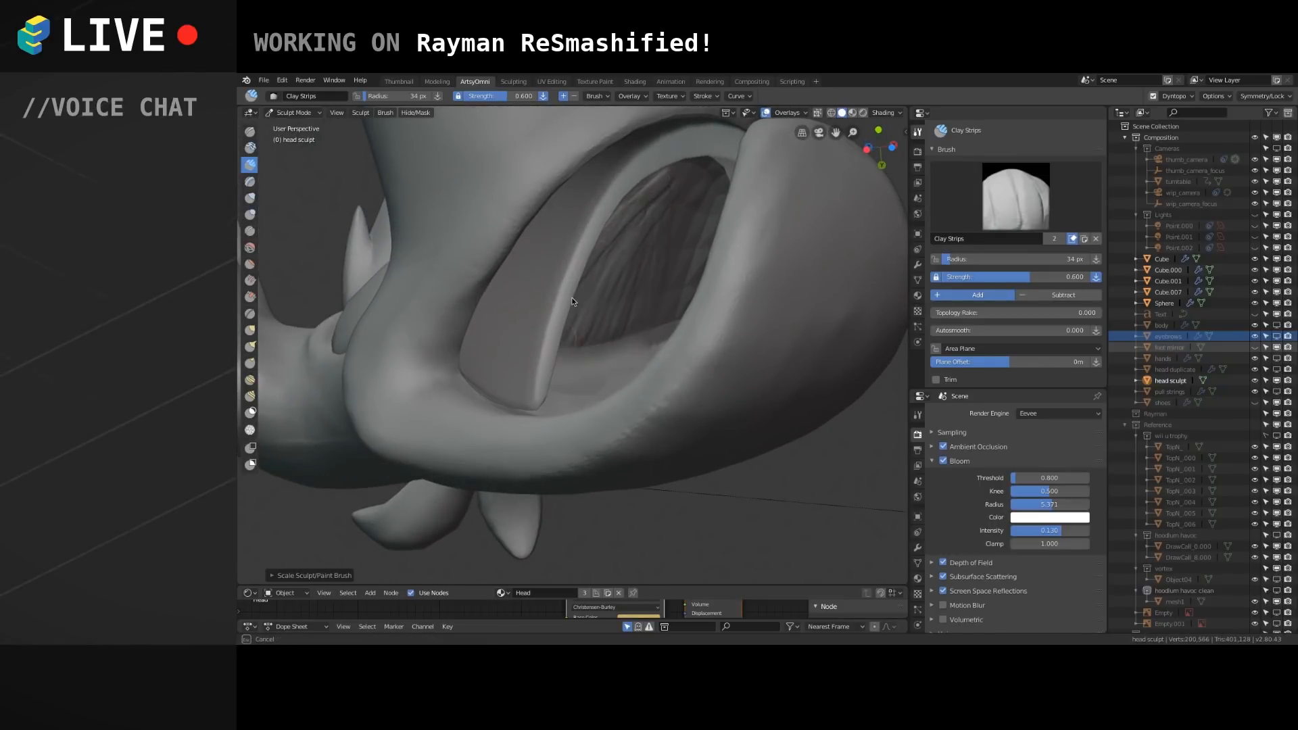
# Sculpt the roof of the mouth behind the row of teeth.
pyautogui.moveTo(570, 298); pyautogui.dragTo(551, 306, button='middle')
pyautogui.moveTo(551, 309); pyautogui.dragTo(604, 177)
pyautogui.moveTo(541, 229); pyautogui.dragTo(582, 255)
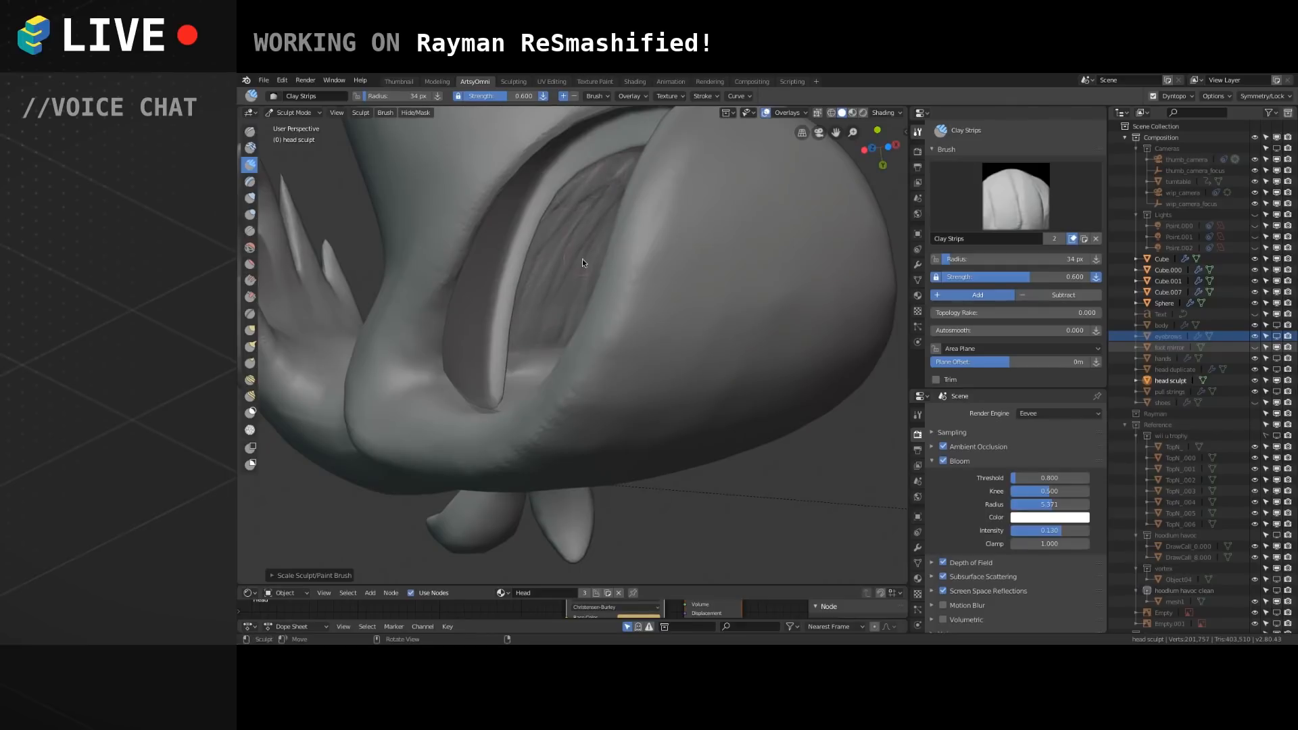
pyautogui.moveTo(583, 254); pyautogui.dragTo(611, 243, button='middle')
pyautogui.moveTo(612, 243)
pyautogui.mouseDown()
pyautogui.moveTo(671, 170)
pyautogui.moveTo(615, 188)
pyautogui.moveTo(590, 247)
pyautogui.mouseUp()
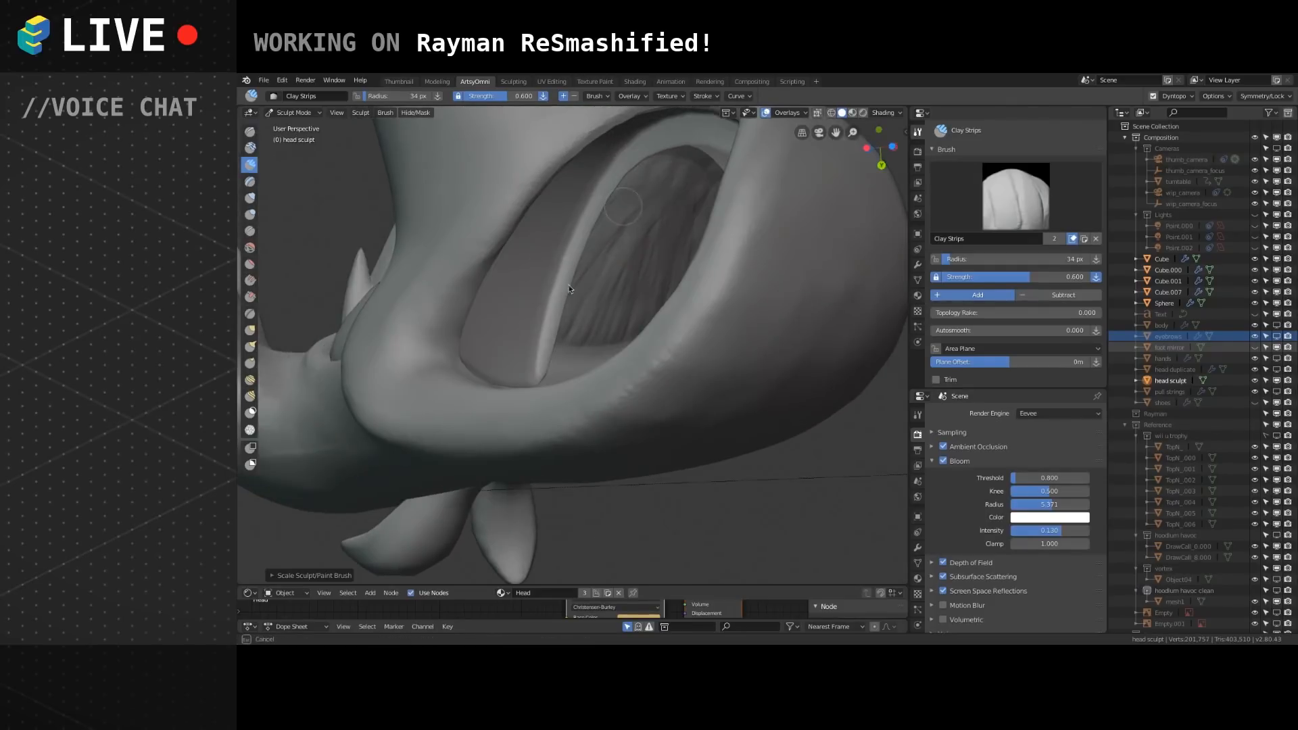
pyautogui.moveTo(570, 339)
pyautogui.mouseDown()
pyautogui.moveTo(599, 332)
pyautogui.moveTo(574, 351)
pyautogui.mouseUp()
# Fill out the inside of the mouth between the teeth and the lower jaw.
pyautogui.moveTo(616, 282); pyautogui.dragTo(675, 254)
pyautogui.moveTo(670, 258); pyautogui.dragTo(706, 252, button='middle')
pyautogui.moveTo(707, 251)
pyautogui.mouseDown()
pyautogui.moveTo(716, 271)
pyautogui.moveTo(636, 352)
pyautogui.mouseUp()
pyautogui.moveTo(653, 370); pyautogui.dragTo(654, 396, button='middle')
pyautogui.moveTo(655, 350)
pyautogui.mouseDown()
pyautogui.moveTo(641, 359)
pyautogui.moveTo(655, 361)
pyautogui.mouseUp()
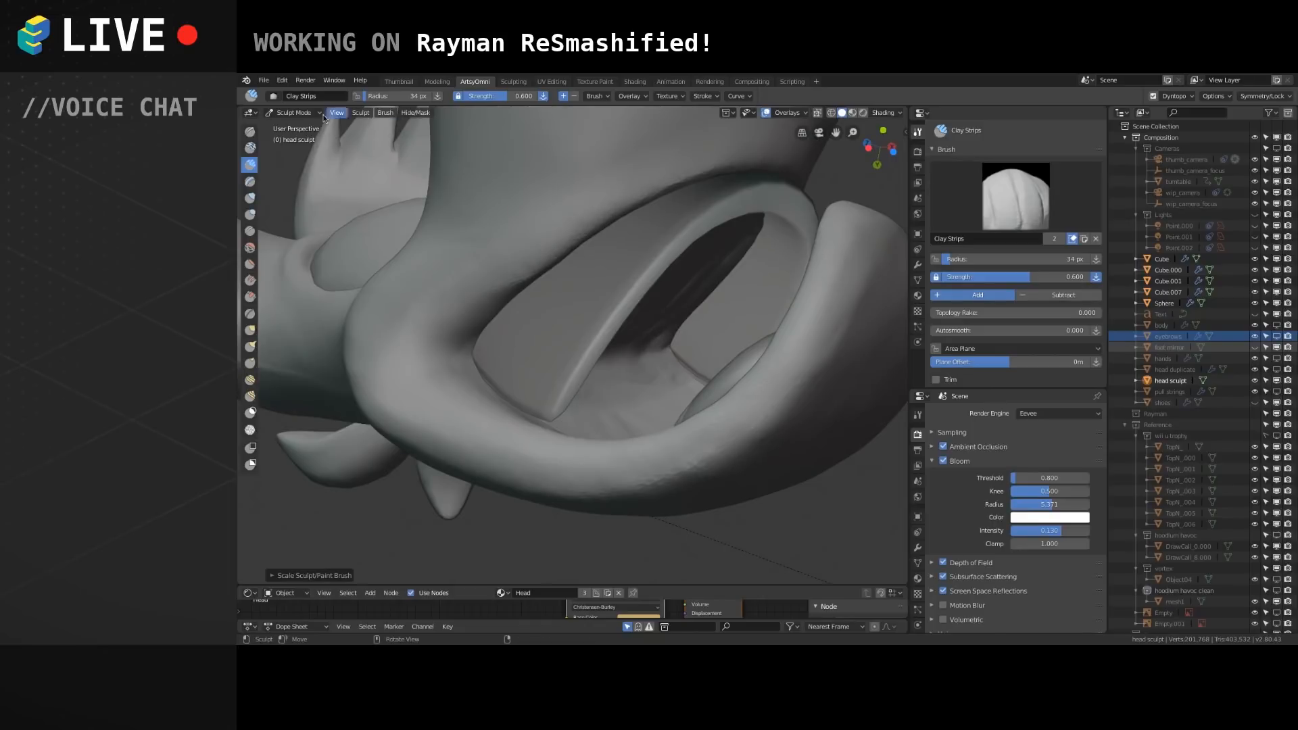
# Switch to Object Mode, save the file, and rename the Cube.000 object as teeth.
pyautogui.click(295, 113)
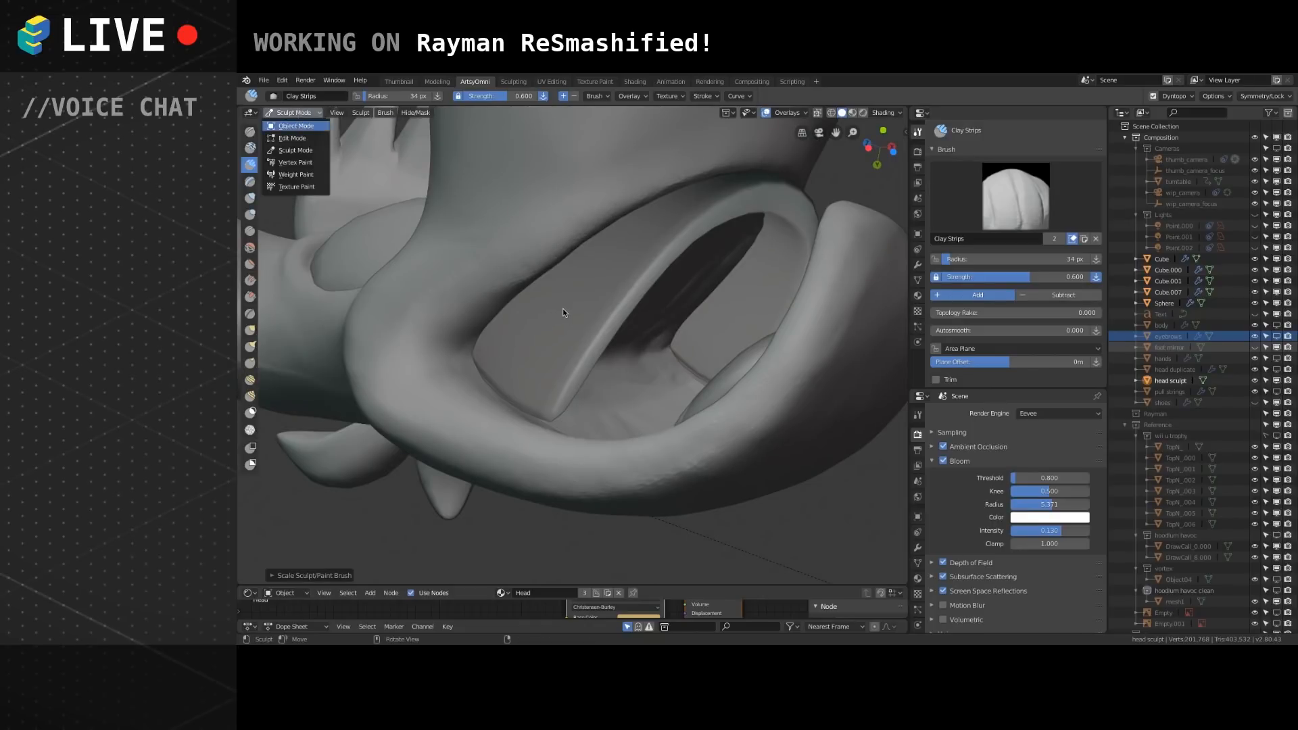
pyautogui.press('Return')
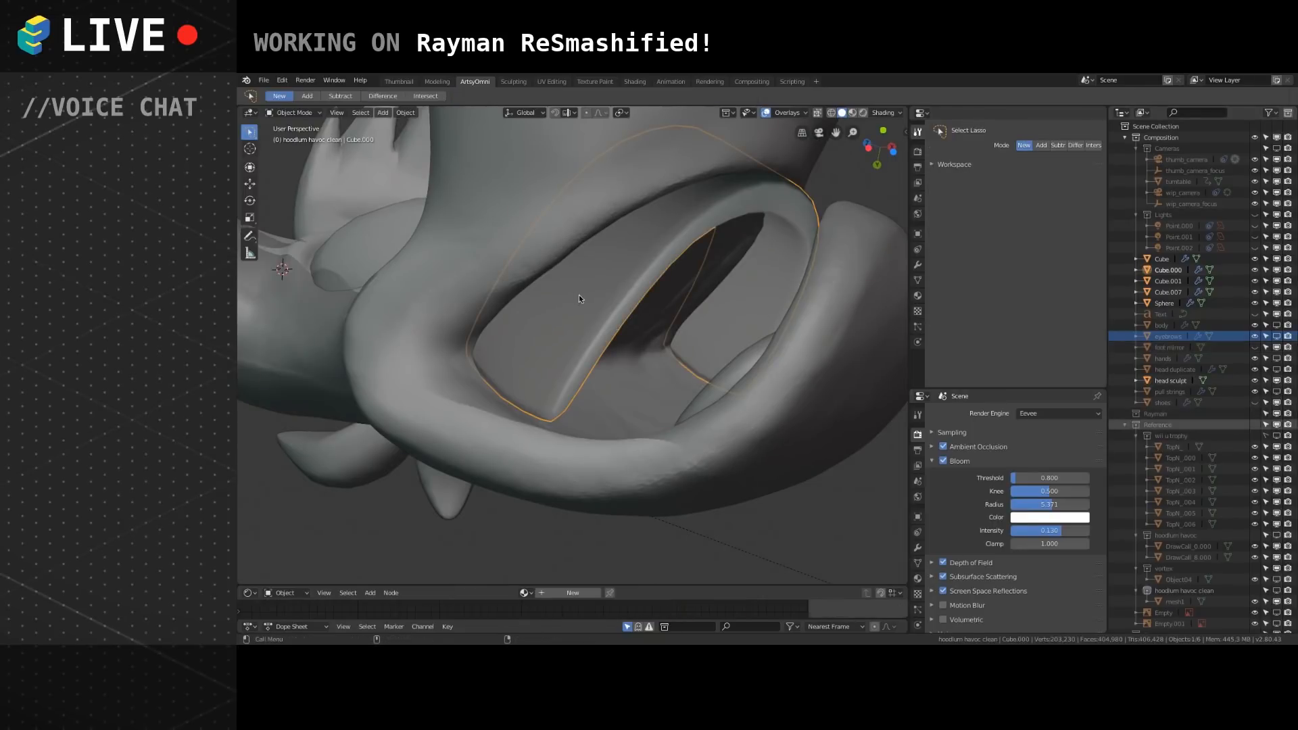
pyautogui.doubleClick(1168, 270)
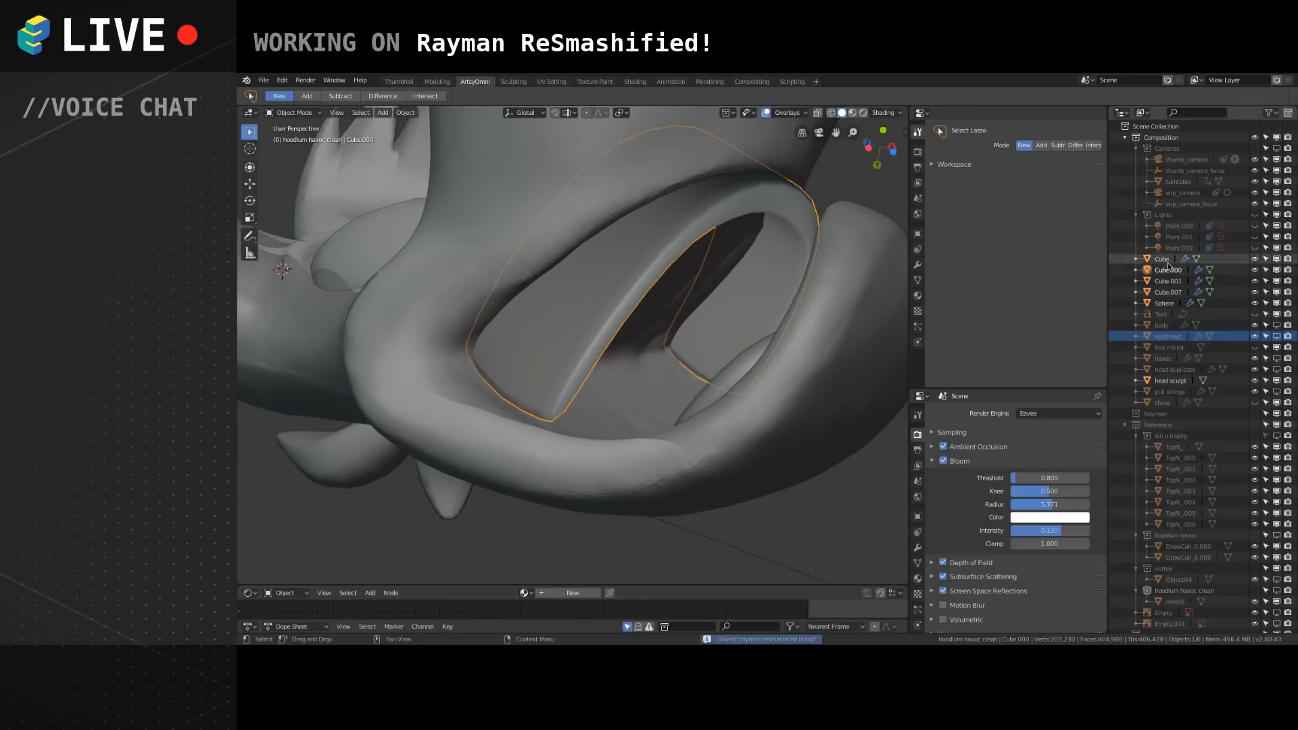
pyautogui.hotkey('ctrl', 's')
pyautogui.write('teeth')
pyautogui.press('Return')
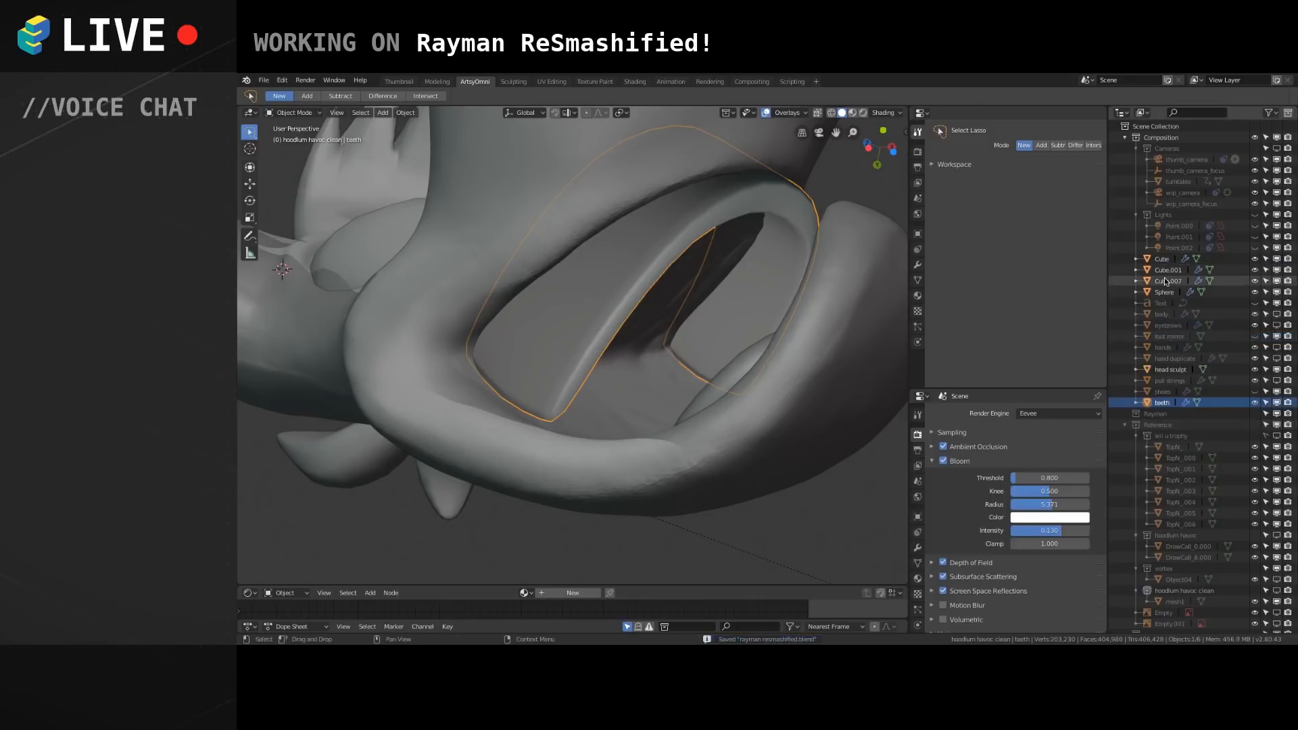
# Hide the teeth in the viewport and put the head sculpt back into Sculpt Mode.
pyautogui.click(1277, 403)
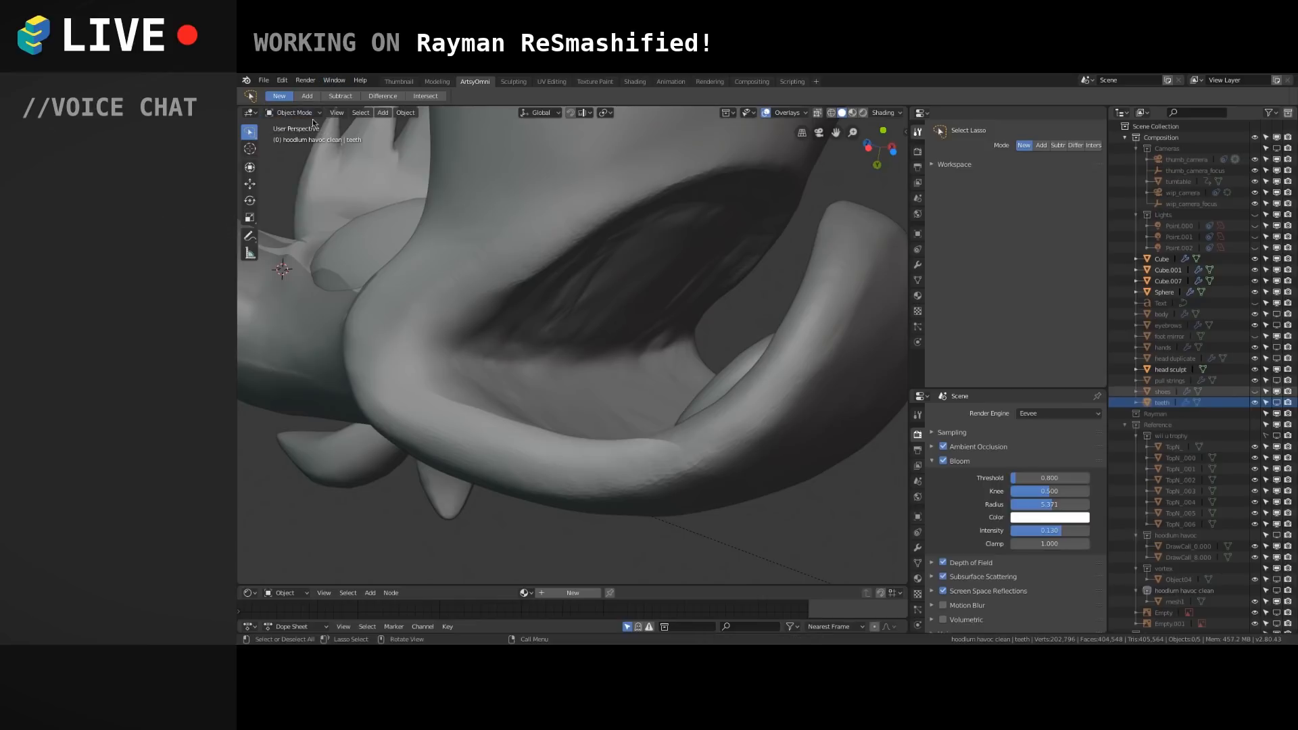
pyautogui.click(456, 230)
pyautogui.click(292, 112)
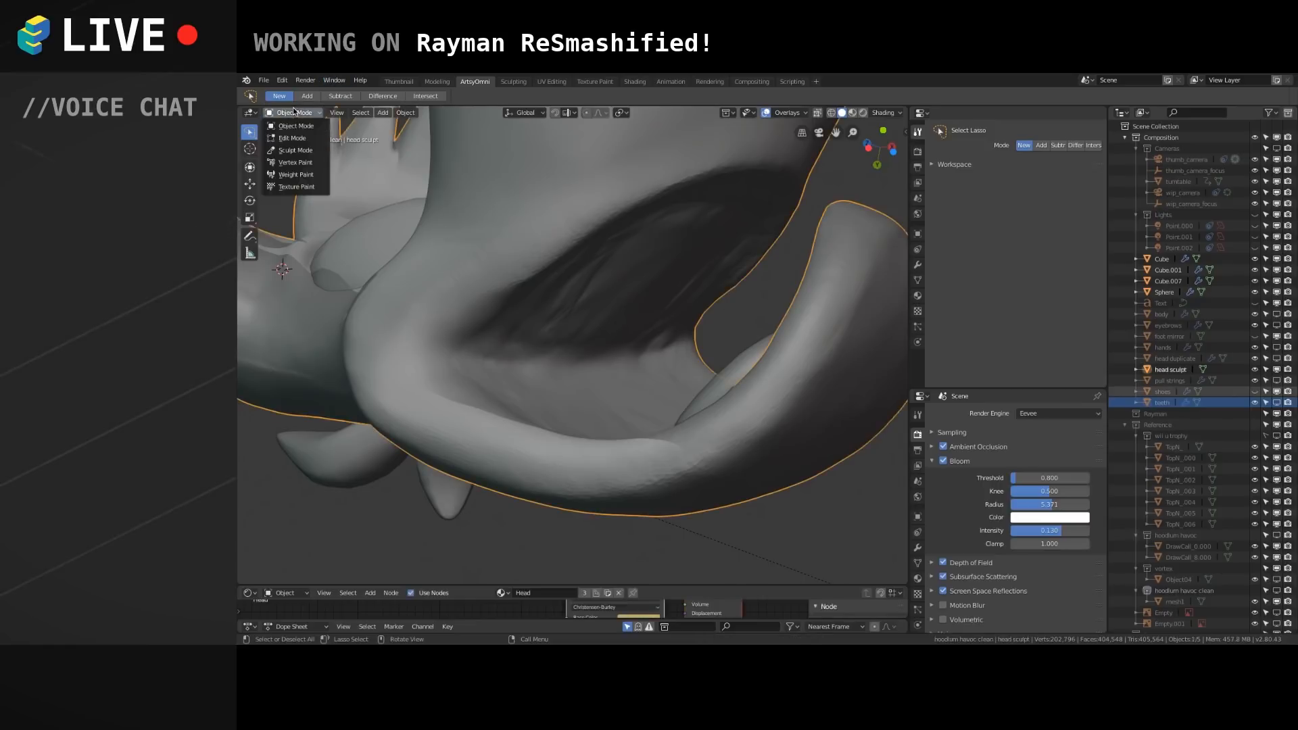
pyautogui.click(300, 150)
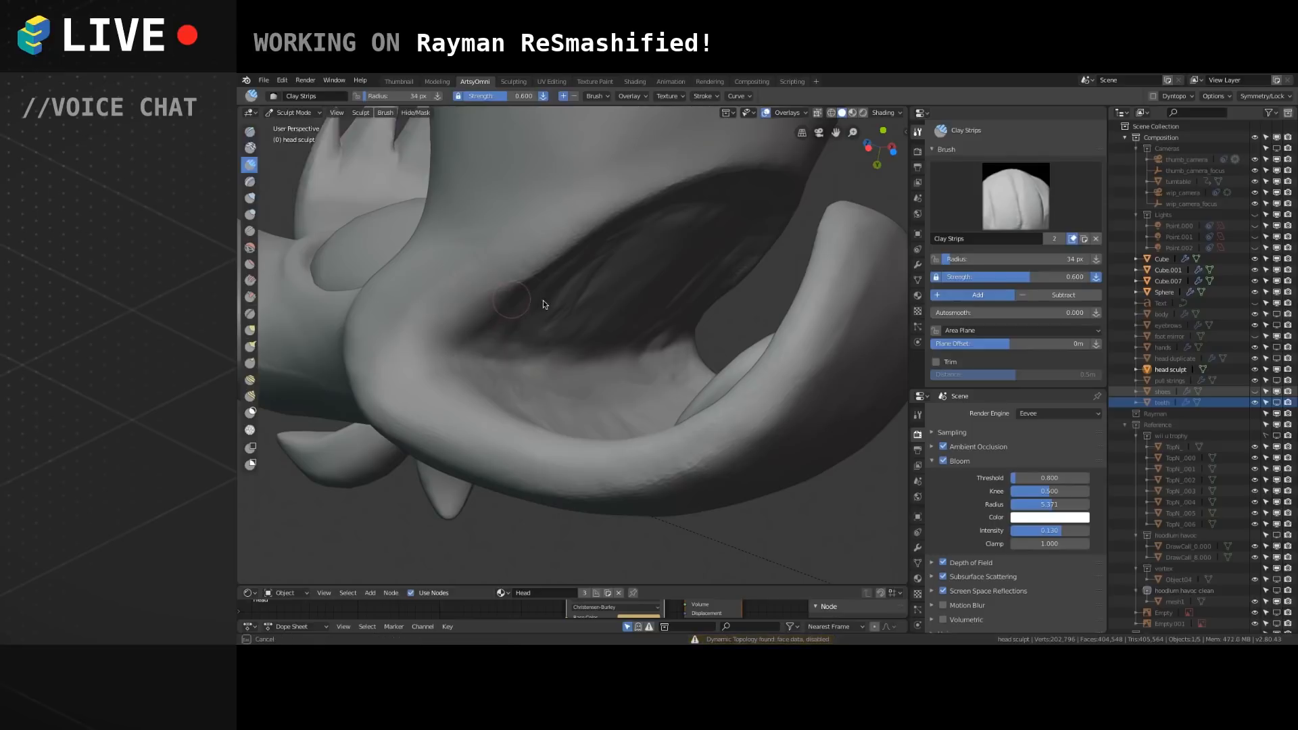
# Sculpt and even out the exposed roof of the mouth under the nose with Clay Strips.
pyautogui.moveTo(531, 287)
pyautogui.mouseDown(button='middle')
pyautogui.moveTo(632, 170)
pyautogui.moveTo(534, 226)
pyautogui.moveTo(606, 173)
pyautogui.mouseUp(button='middle')
pyautogui.moveTo(503, 228)
pyautogui.mouseDown()
pyautogui.moveTo(600, 199)
pyautogui.moveTo(680, 206)
pyautogui.mouseUp()
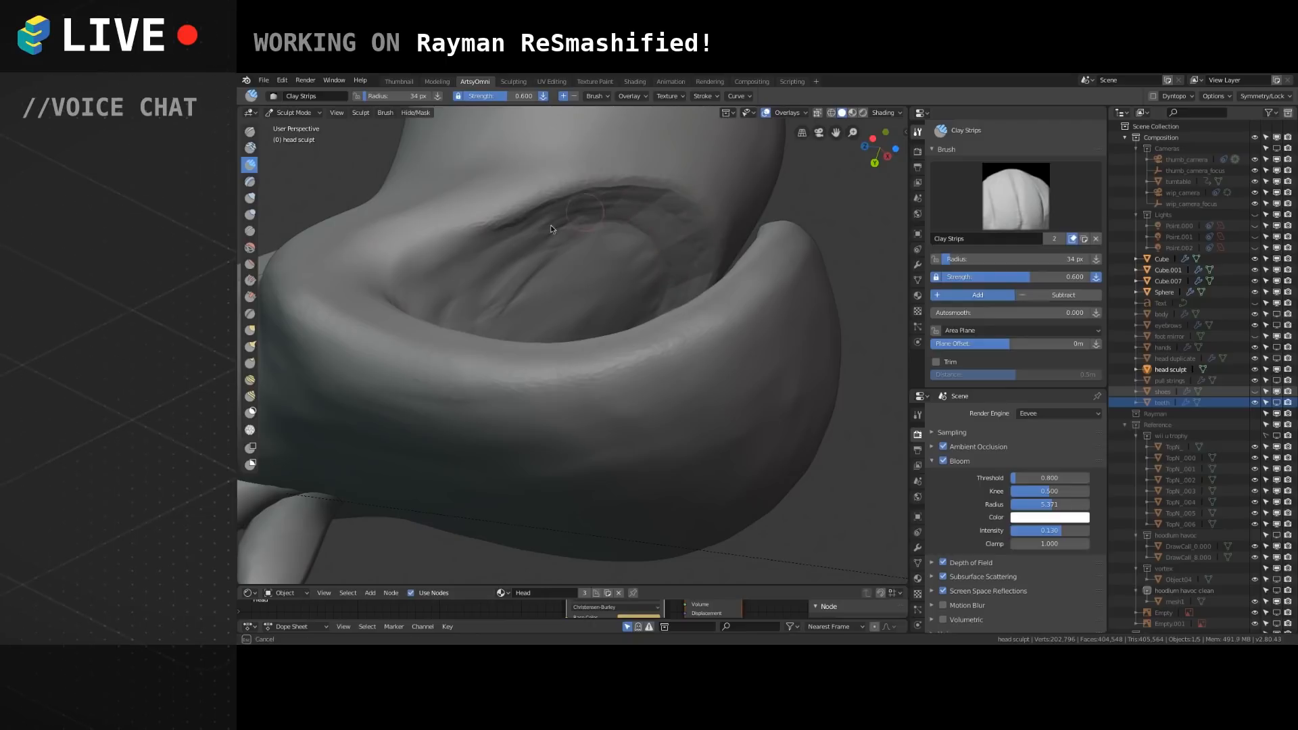
pyautogui.moveTo(642, 258); pyautogui.dragTo(502, 309)
pyautogui.moveTo(625, 231)
pyautogui.mouseDown()
pyautogui.moveTo(501, 308)
pyautogui.moveTo(574, 233)
pyautogui.moveTo(663, 234)
pyautogui.moveTo(594, 190)
pyautogui.moveTo(530, 213)
pyautogui.moveTo(684, 192)
pyautogui.moveTo(493, 246)
pyautogui.moveTo(635, 204)
pyautogui.moveTo(555, 229)
pyautogui.moveTo(618, 203)
pyautogui.moveTo(681, 224)
pyautogui.moveTo(639, 289)
pyautogui.mouseUp()
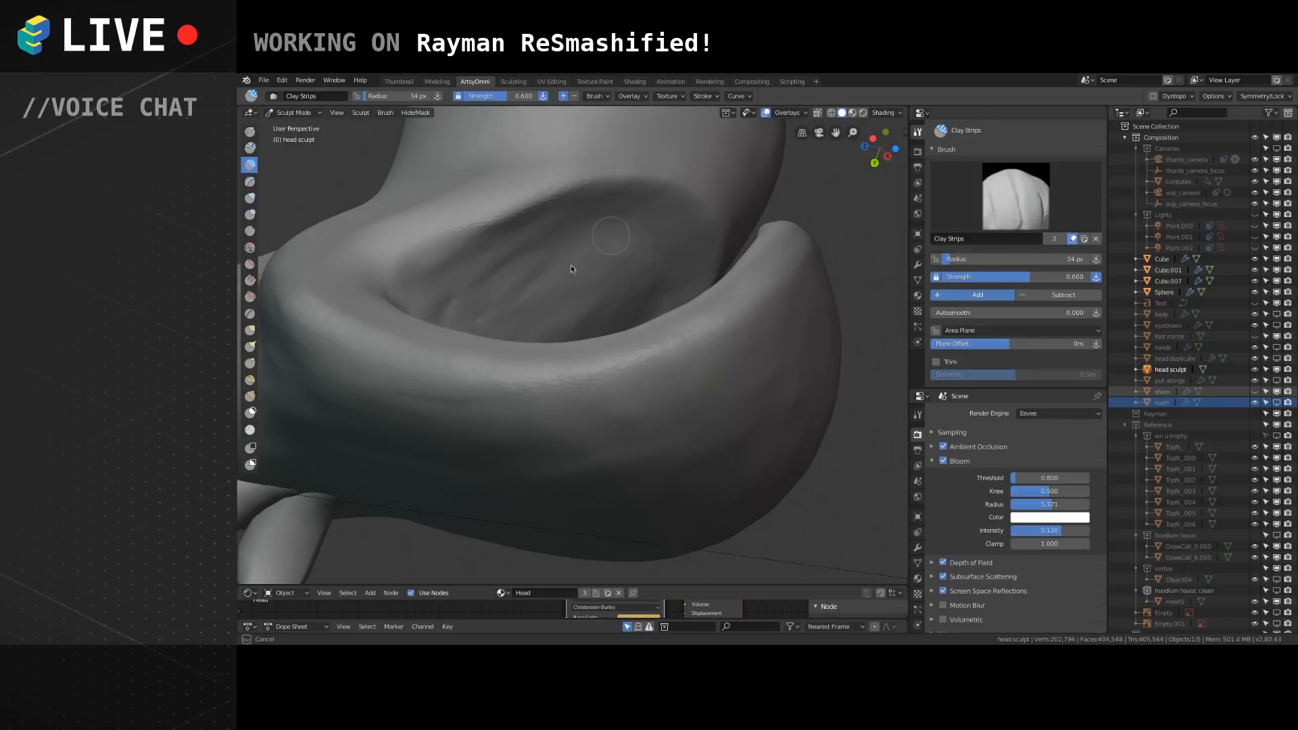
pyautogui.moveTo(574, 264); pyautogui.dragTo(551, 250, button='middle')
# Set the brush radius to 55 px and sculpt the palate from the inner corner of the mouth across to the front.
pyautogui.press('f')
pyautogui.click(550, 269)
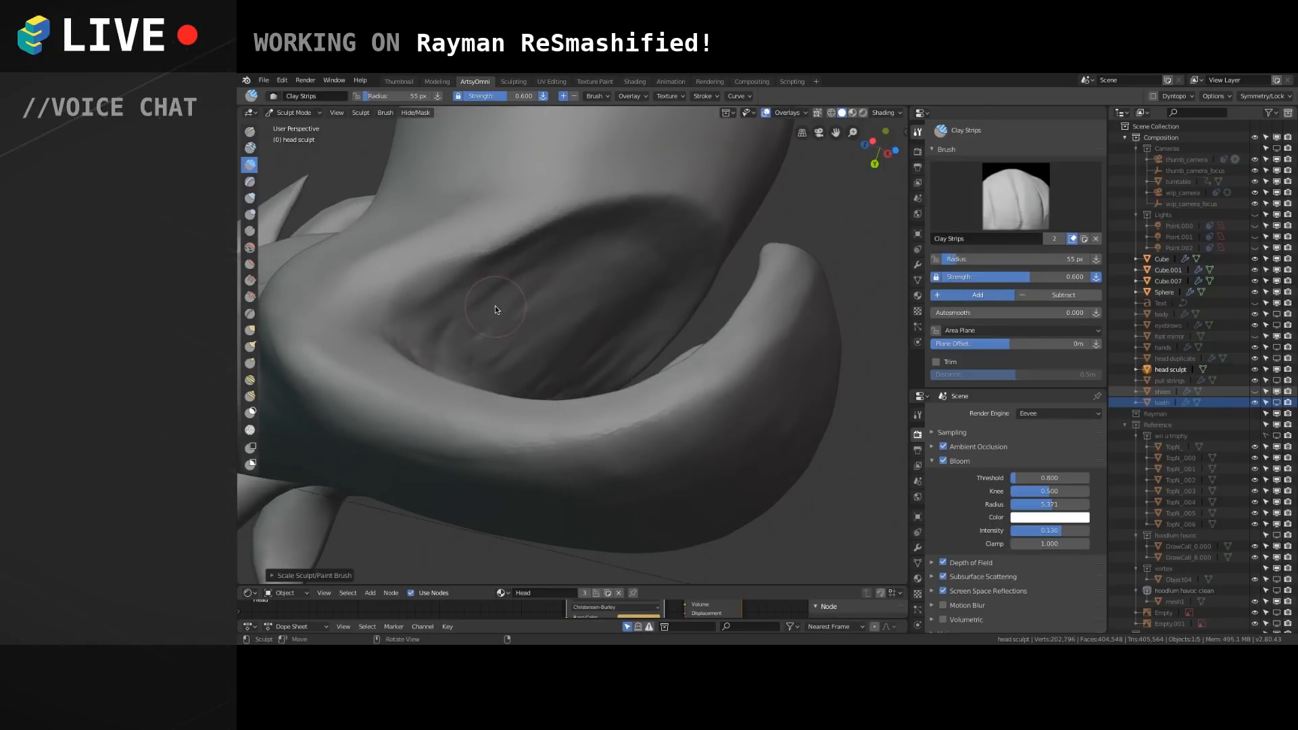
pyautogui.moveTo(495, 306); pyautogui.dragTo(476, 321, button='middle')
pyautogui.press('f')
pyautogui.click(463, 312)
pyautogui.moveTo(462, 312)
pyautogui.mouseDown()
pyautogui.moveTo(501, 284)
pyautogui.moveTo(449, 338)
pyautogui.moveTo(422, 330)
pyautogui.moveTo(525, 291)
pyautogui.moveTo(499, 368)
pyautogui.moveTo(408, 346)
pyautogui.moveTo(436, 367)
pyautogui.moveTo(441, 355)
pyautogui.mouseUp()
pyautogui.moveTo(432, 338)
pyautogui.mouseDown(button='middle')
pyautogui.moveTo(564, 294)
pyautogui.moveTo(538, 288)
pyautogui.moveTo(542, 257)
pyautogui.mouseUp(button='middle')
pyautogui.moveTo(506, 273)
pyautogui.mouseDown()
pyautogui.moveTo(636, 200)
pyautogui.moveTo(528, 268)
pyautogui.moveTo(629, 206)
pyautogui.moveTo(684, 203)
pyautogui.mouseUp()
# Sculpt the inner cheek wall below the palate, from the mouth corner toward the far side.
pyautogui.moveTo(677, 238)
pyautogui.mouseDown(button='middle')
pyautogui.moveTo(661, 284)
pyautogui.moveTo(610, 326)
pyautogui.mouseUp(button='middle')
pyautogui.moveTo(622, 315)
pyautogui.mouseDown()
pyautogui.moveTo(716, 262)
pyautogui.moveTo(721, 246)
pyautogui.mouseUp()
pyautogui.moveTo(549, 325)
pyautogui.mouseDown()
pyautogui.moveTo(703, 239)
pyautogui.moveTo(545, 338)
pyautogui.moveTo(503, 316)
pyautogui.moveTo(619, 387)
pyautogui.moveTo(596, 382)
pyautogui.mouseUp()
pyautogui.moveTo(595, 385)
pyautogui.mouseDown(button='middle')
pyautogui.moveTo(572, 395)
pyautogui.moveTo(642, 385)
pyautogui.mouseUp(button='middle')
pyautogui.moveTo(547, 398); pyautogui.dragTo(457, 361)
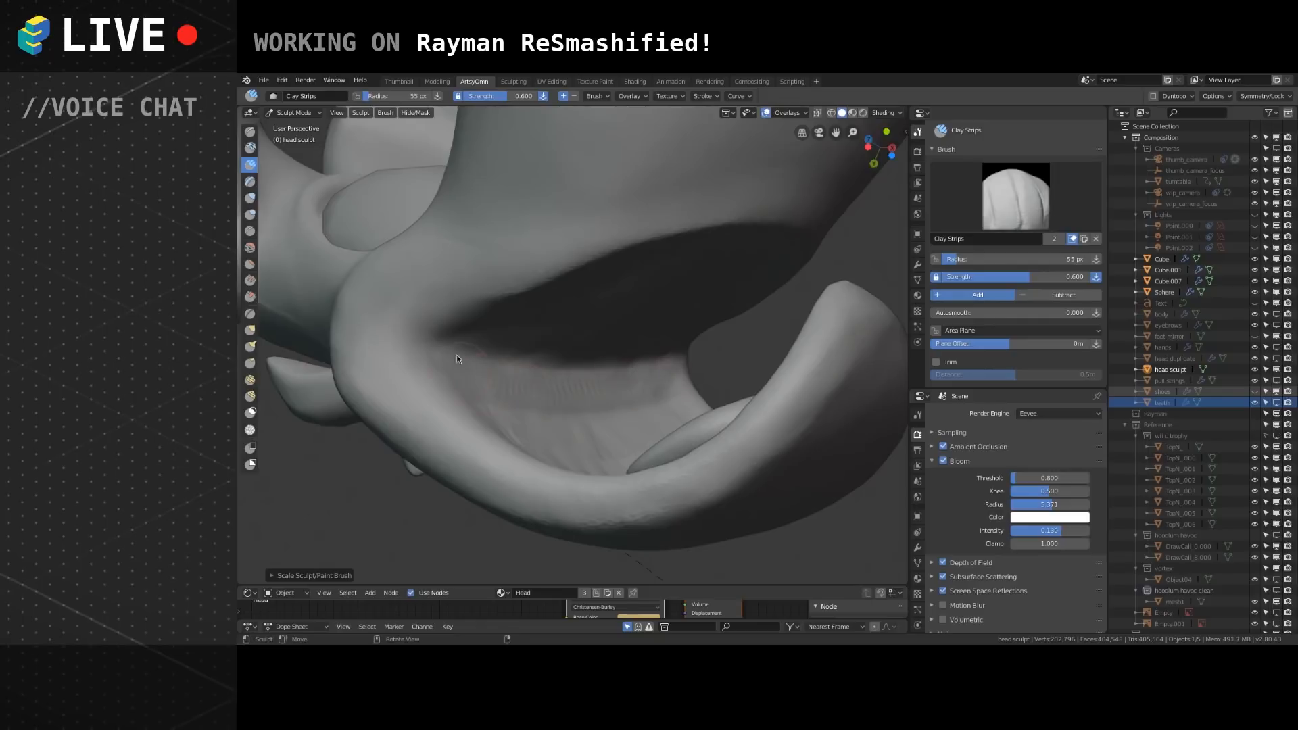
pyautogui.moveTo(621, 376)
pyautogui.mouseDown()
pyautogui.moveTo(556, 363)
pyautogui.moveTo(568, 388)
pyautogui.moveTo(661, 401)
pyautogui.mouseUp()
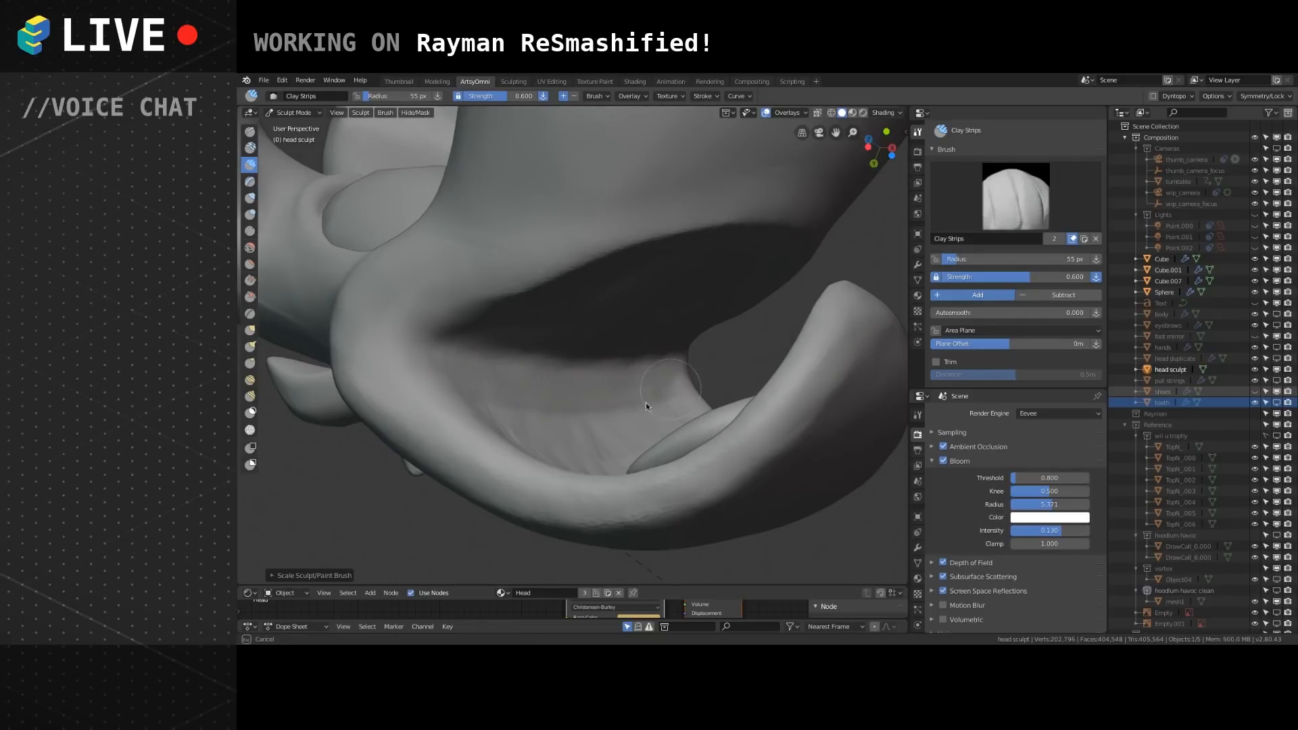
# Build up the back and side walls of the mouth around the tongue from the front.
pyautogui.moveTo(582, 419); pyautogui.dragTo(486, 343, button='middle')
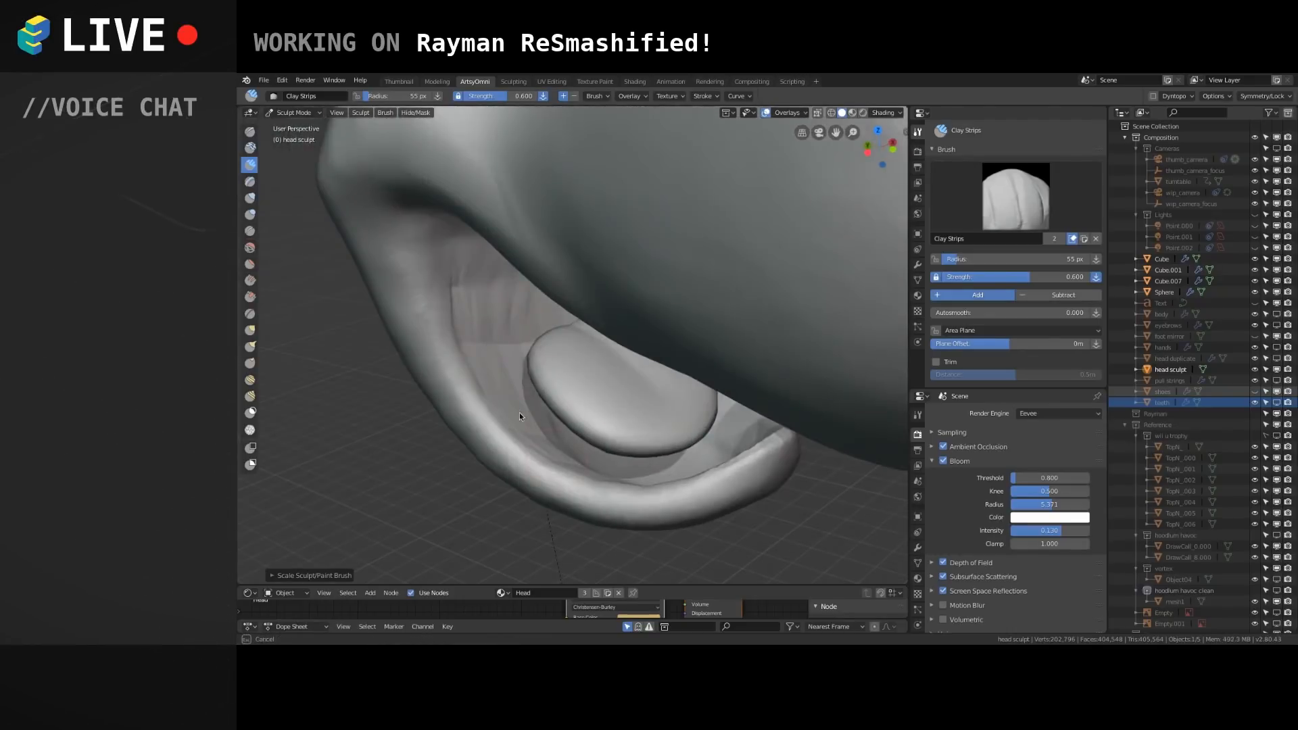
pyautogui.moveTo(461, 258); pyautogui.dragTo(416, 367, button='middle')
pyautogui.moveTo(415, 367)
pyautogui.mouseDown()
pyautogui.moveTo(444, 281)
pyautogui.moveTo(391, 408)
pyautogui.mouseUp()
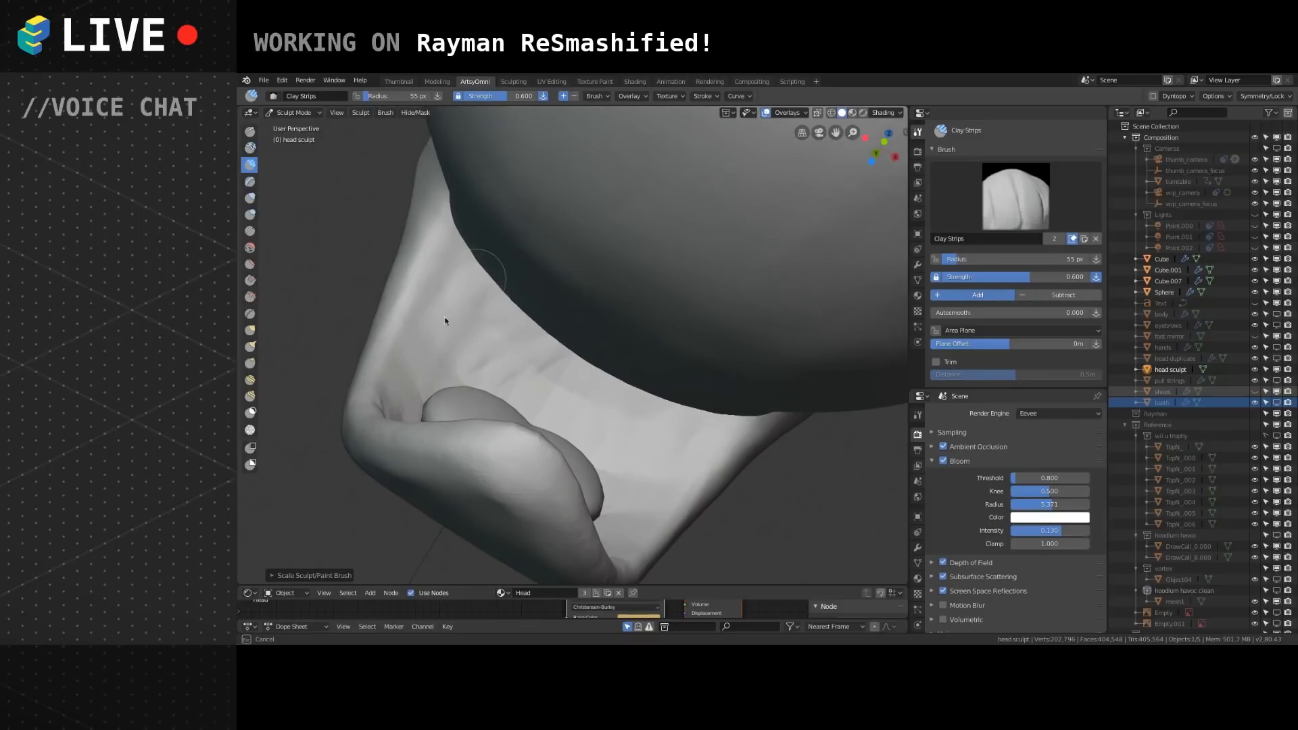
pyautogui.moveTo(491, 285)
pyautogui.mouseDown(button='middle')
pyautogui.moveTo(499, 247)
pyautogui.moveTo(435, 261)
pyautogui.mouseUp(button='middle')
pyautogui.moveTo(470, 306)
pyautogui.keyDown('alt'); pyautogui.mouseDown()
pyautogui.moveTo(472, 340)
pyautogui.moveTo(514, 334)
pyautogui.moveTo(531, 278)
pyautogui.mouseUp(); pyautogui.keyUp('alt')
pyautogui.moveTo(481, 338)
pyautogui.mouseDown()
pyautogui.moveTo(501, 265)
pyautogui.moveTo(470, 267)
pyautogui.moveTo(468, 326)
pyautogui.moveTo(510, 314)
pyautogui.mouseUp()
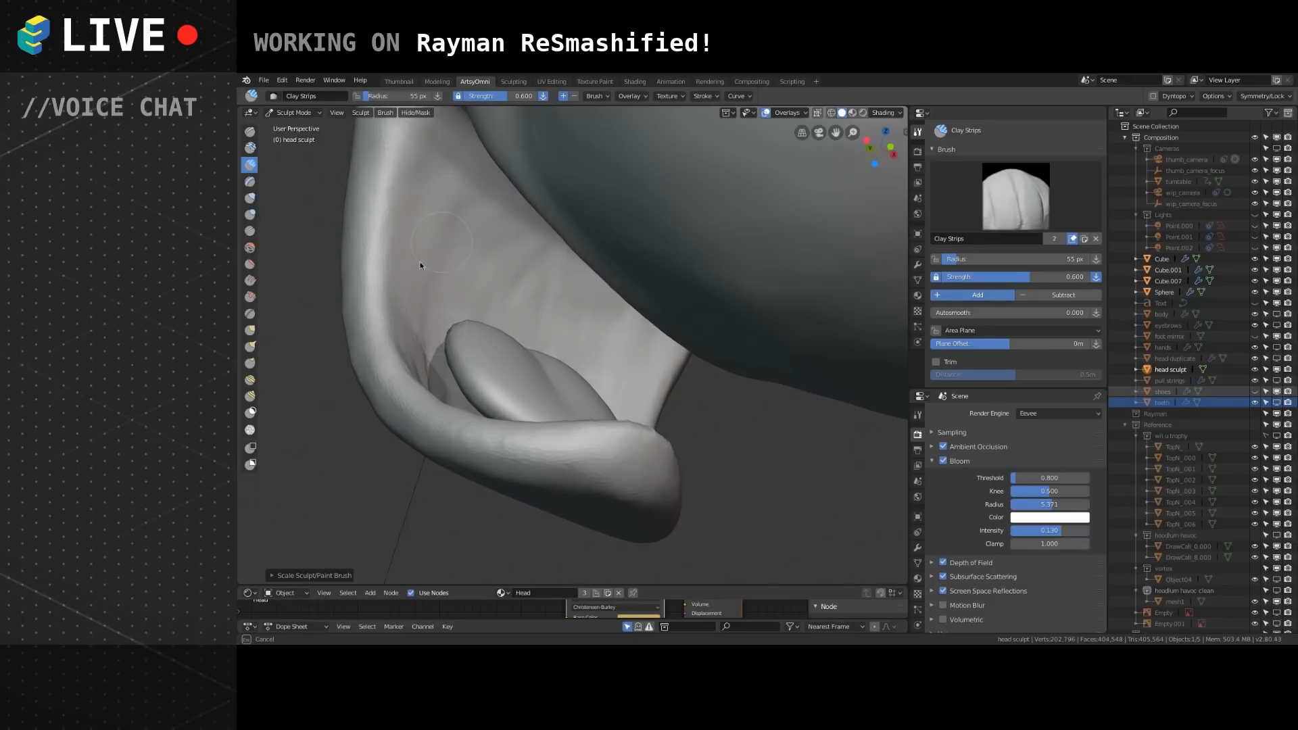
# Smooth the inside of the lower lip and the mouth wall beside the tongue.
pyautogui.moveTo(505, 302)
pyautogui.mouseDown(button='middle')
pyautogui.moveTo(525, 294)
pyautogui.moveTo(556, 318)
pyautogui.moveTo(507, 387)
pyautogui.mouseUp(button='middle')
pyautogui.moveTo(539, 429); pyautogui.dragTo(707, 441, button='middle')
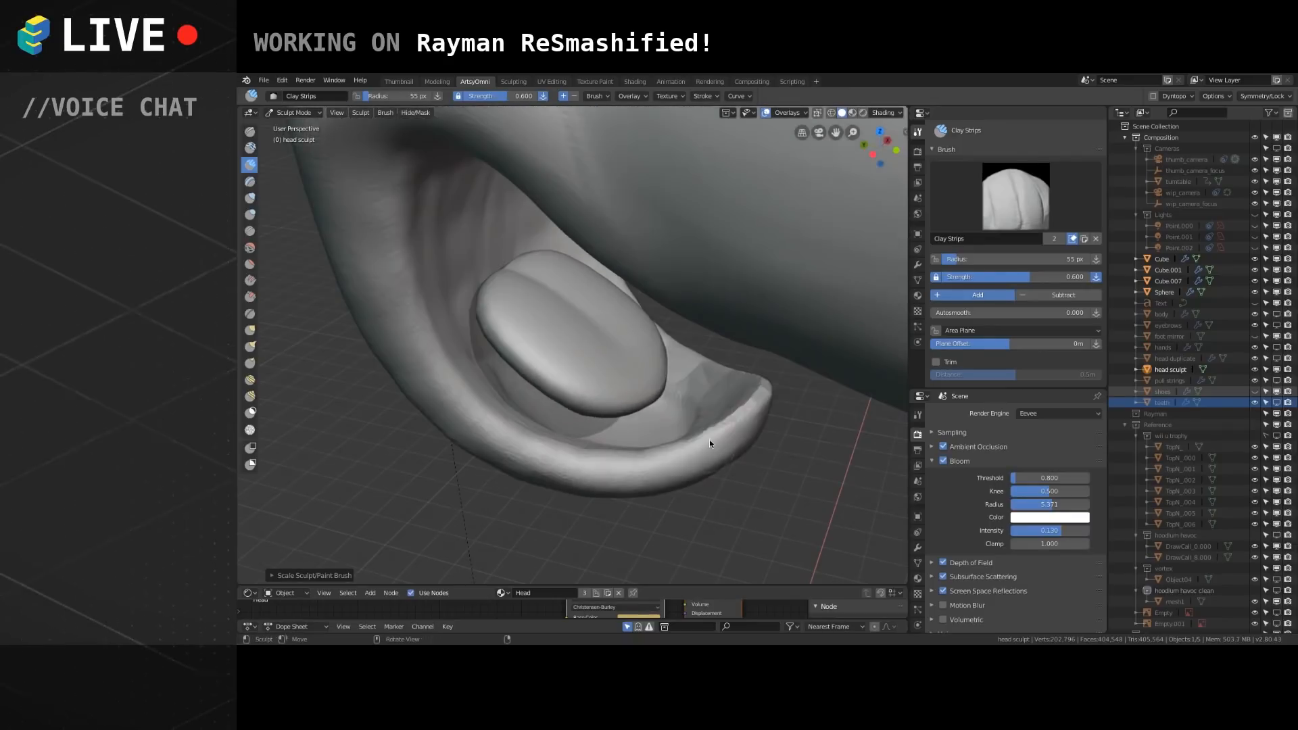
pyautogui.moveTo(694, 378)
pyautogui.keyDown('shift'); pyautogui.mouseDown()
pyautogui.moveTo(743, 398)
pyautogui.moveTo(644, 332)
pyautogui.moveTo(730, 405)
pyautogui.mouseUp(); pyautogui.keyUp('shift')
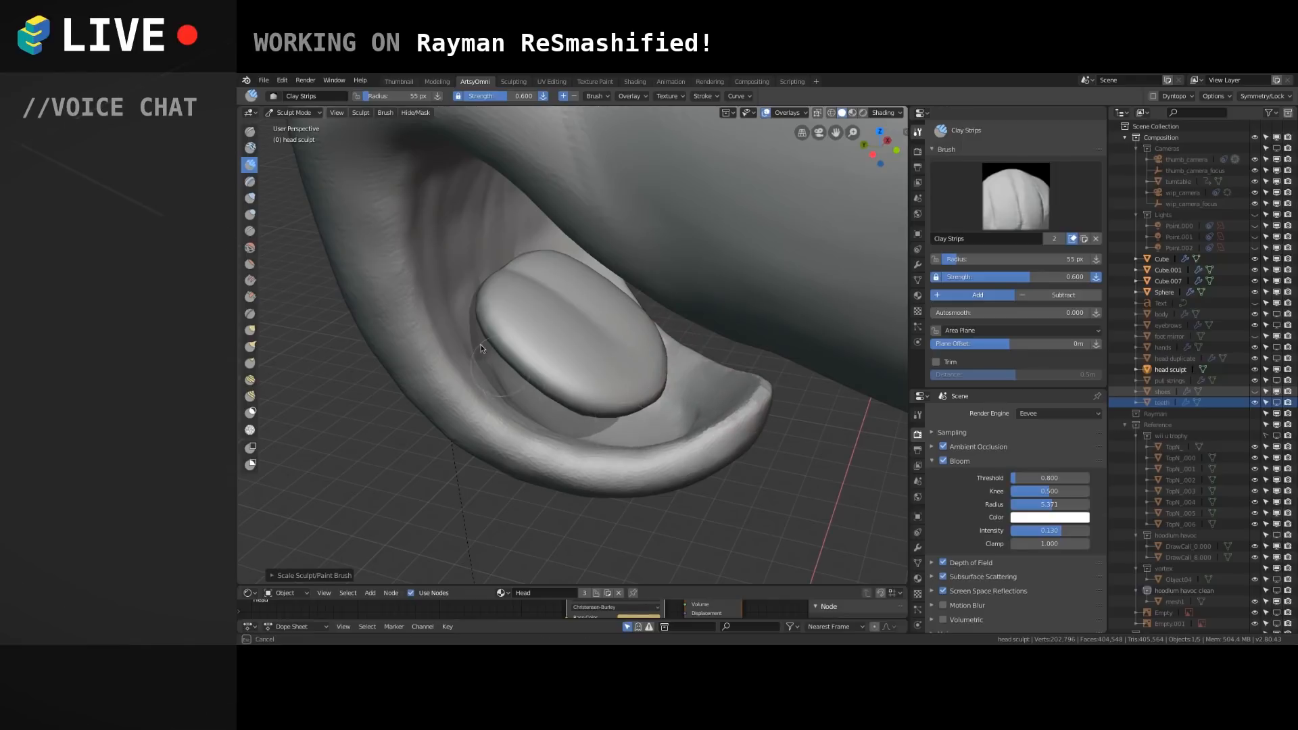
pyautogui.keyDown('shift'); pyautogui.moveTo(463, 303); pyautogui.dragTo(499, 302); pyautogui.keyUp('shift')
pyautogui.moveTo(514, 344); pyautogui.dragTo(657, 430, button='middle')
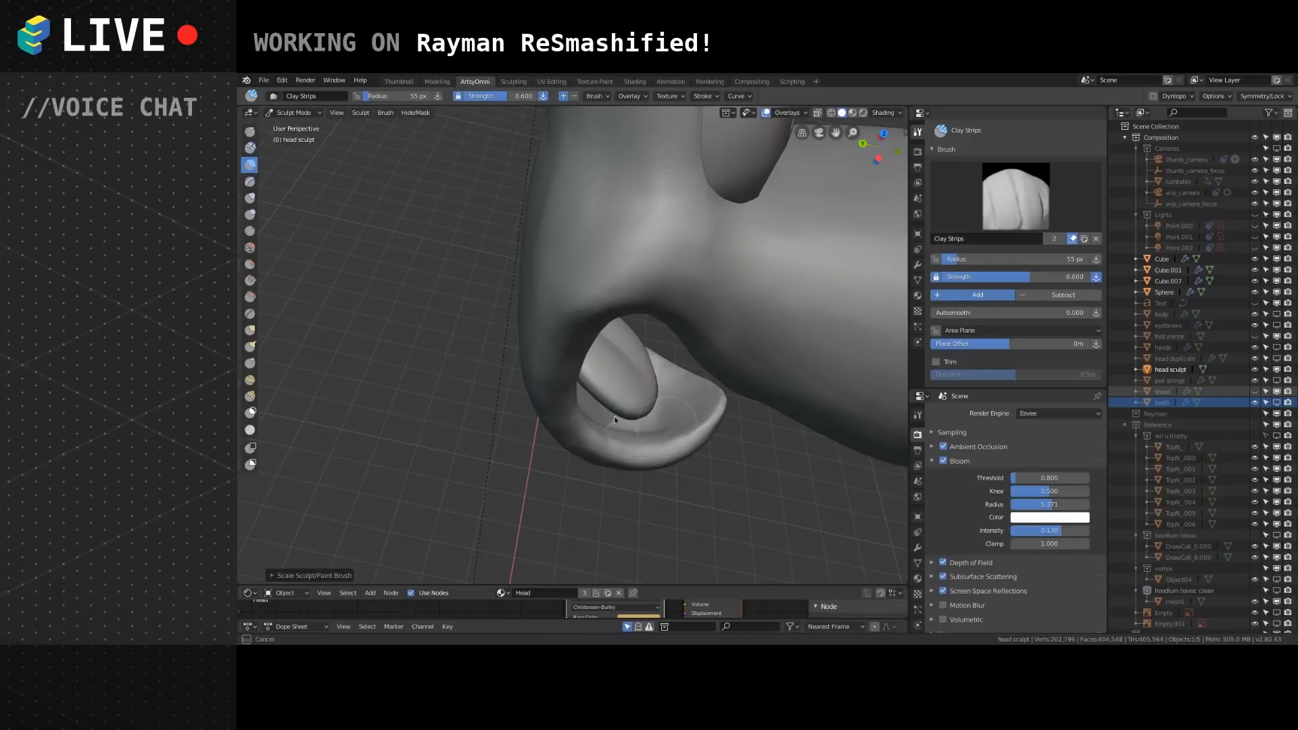
# Even out the inner mouth walls above the tongue on both sides up to the upper corners.
pyautogui.moveTo(630, 404); pyautogui.dragTo(517, 195, button='middle')
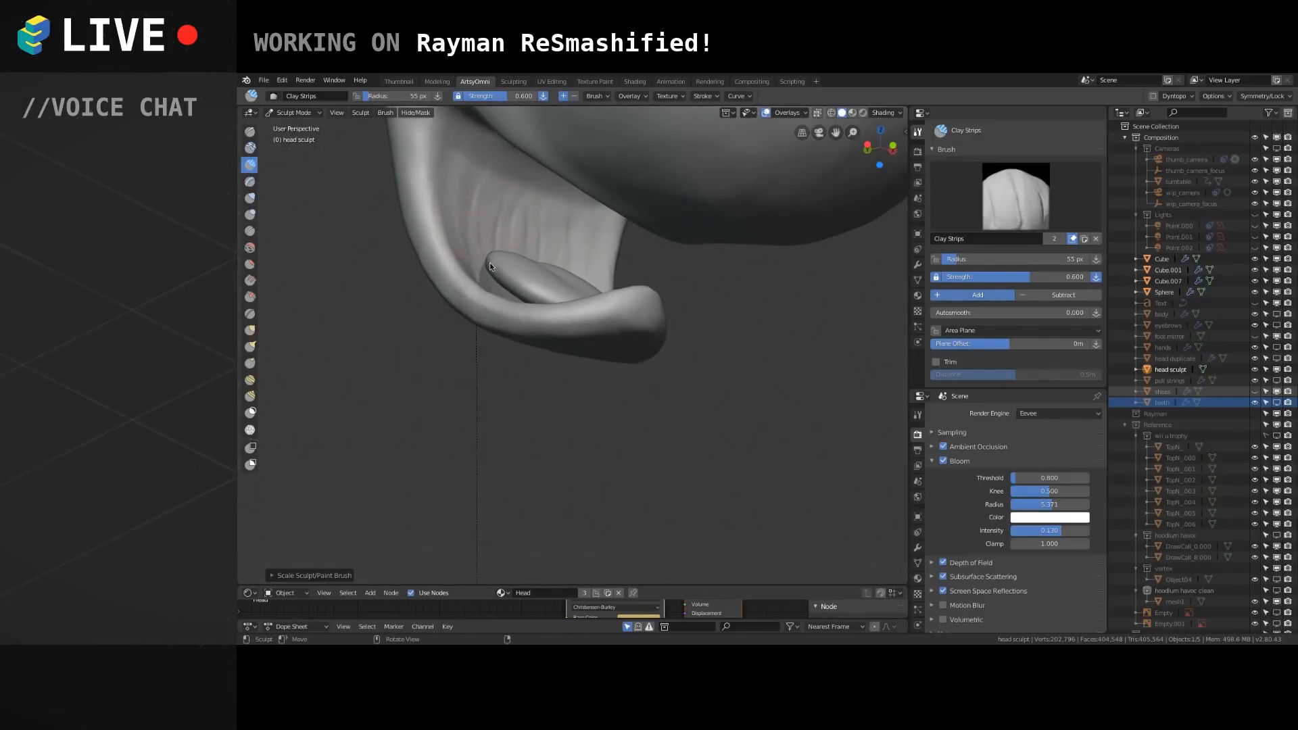
pyautogui.moveTo(488, 194); pyautogui.dragTo(456, 217)
pyautogui.moveTo(508, 259); pyautogui.dragTo(468, 217)
pyautogui.moveTo(501, 256)
pyautogui.mouseDown(button='middle')
pyautogui.moveTo(403, 274)
pyautogui.moveTo(567, 316)
pyautogui.mouseUp(button='middle')
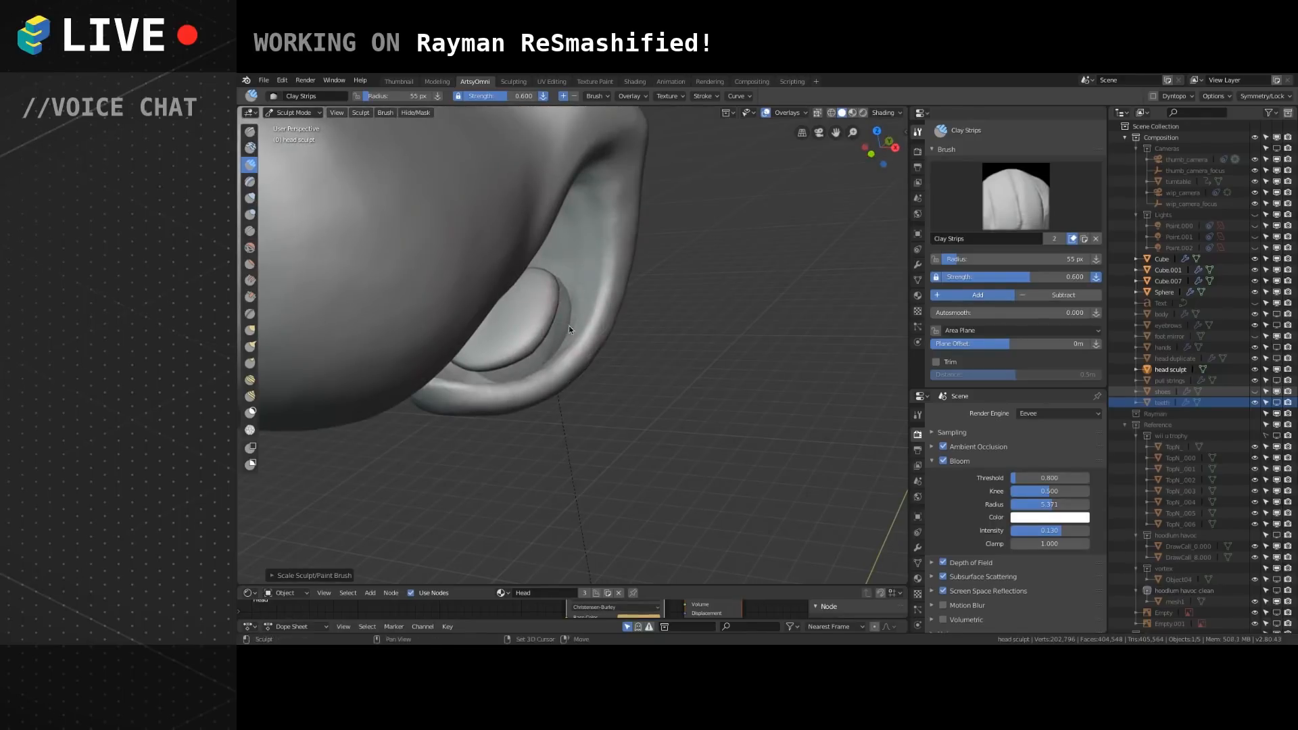
pyautogui.moveTo(551, 270); pyautogui.dragTo(558, 215, button='middle')
pyautogui.moveTo(559, 218); pyautogui.dragTo(582, 236)
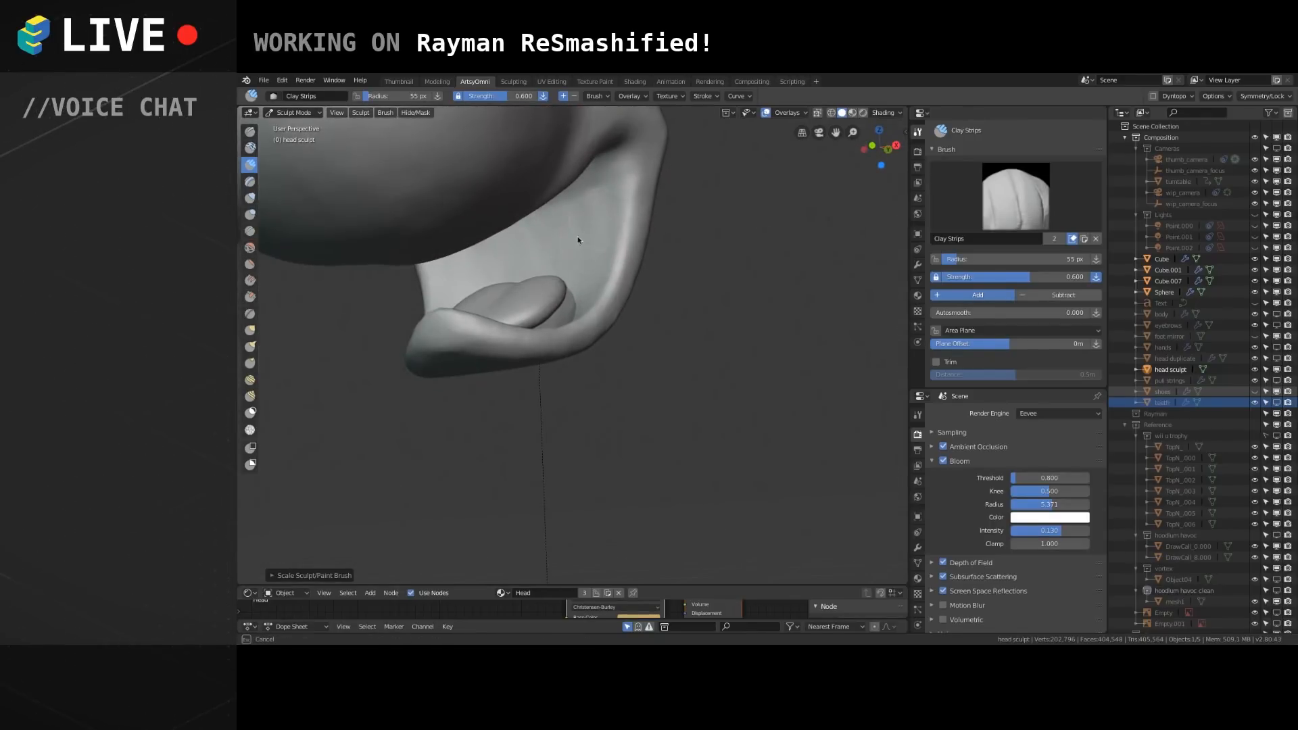
pyautogui.moveTo(576, 250)
pyautogui.mouseDown(button='middle')
pyautogui.moveTo(579, 261)
pyautogui.moveTo(497, 306)
pyautogui.mouseUp(button='middle')
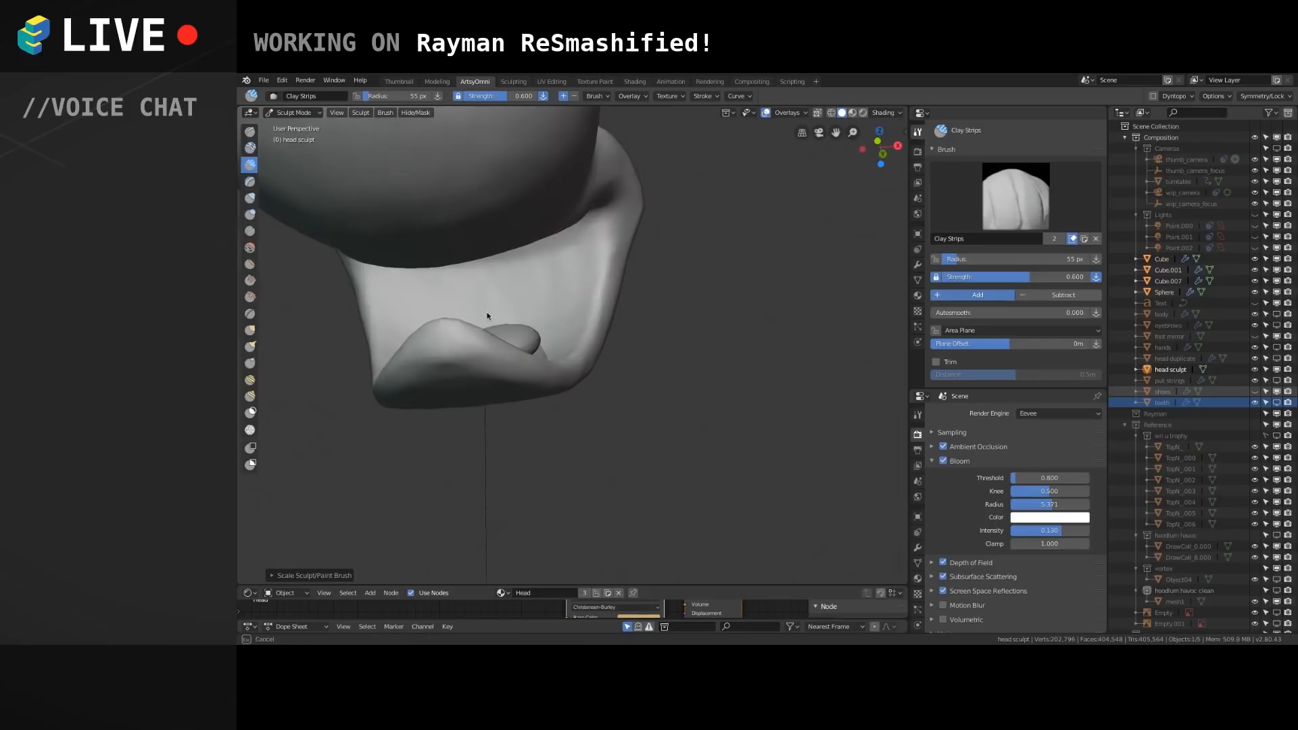
pyautogui.moveTo(574, 241); pyautogui.dragTo(552, 208)
pyautogui.moveTo(552, 208)
pyautogui.mouseDown(button='middle')
pyautogui.moveTo(615, 261)
pyautogui.moveTo(538, 282)
pyautogui.mouseUp(button='middle')
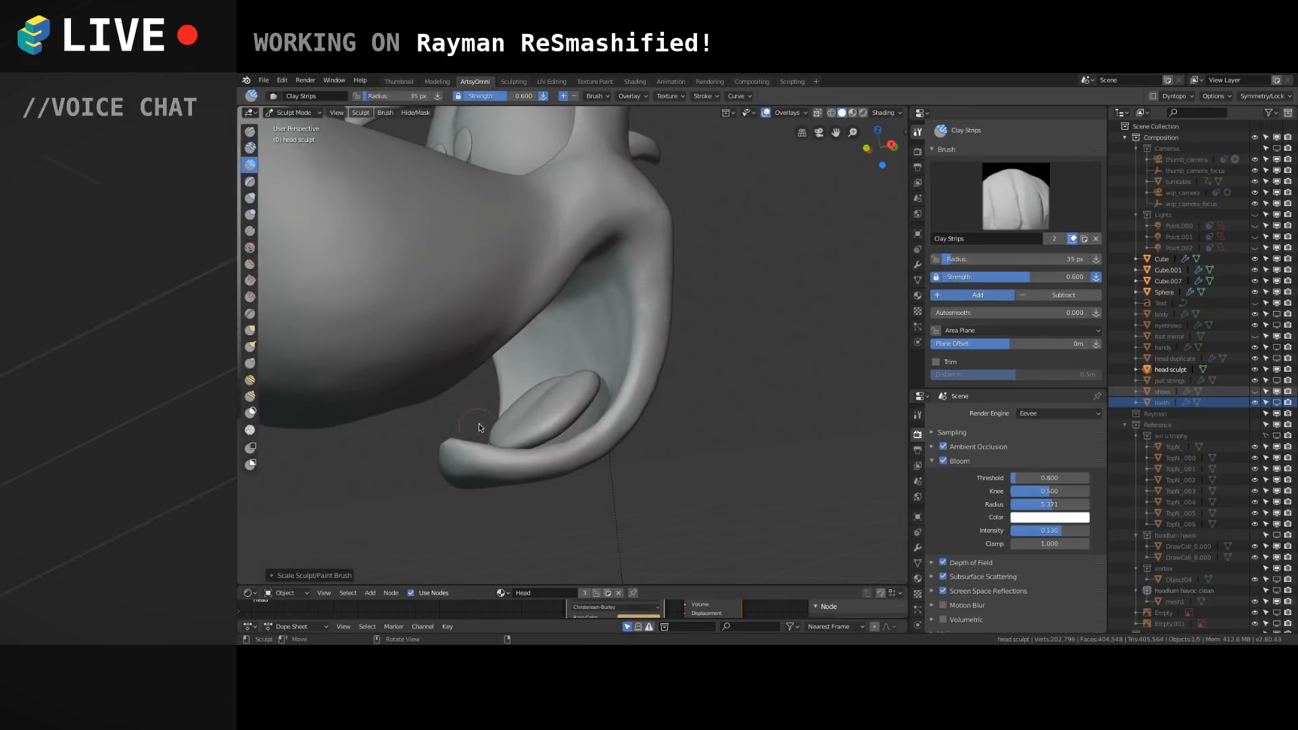
# Build up the lower lip's rim with Clay Strips from its front tip toward the mouth corner.
pyautogui.moveTo(525, 369)
pyautogui.keyDown('shift'); pyautogui.mouseDown(button='middle')
pyautogui.moveTo(532, 323)
pyautogui.moveTo(488, 364)
pyautogui.mouseUp(button='middle'); pyautogui.keyUp('shift')
pyautogui.moveTo(476, 366); pyautogui.dragTo(472, 363)
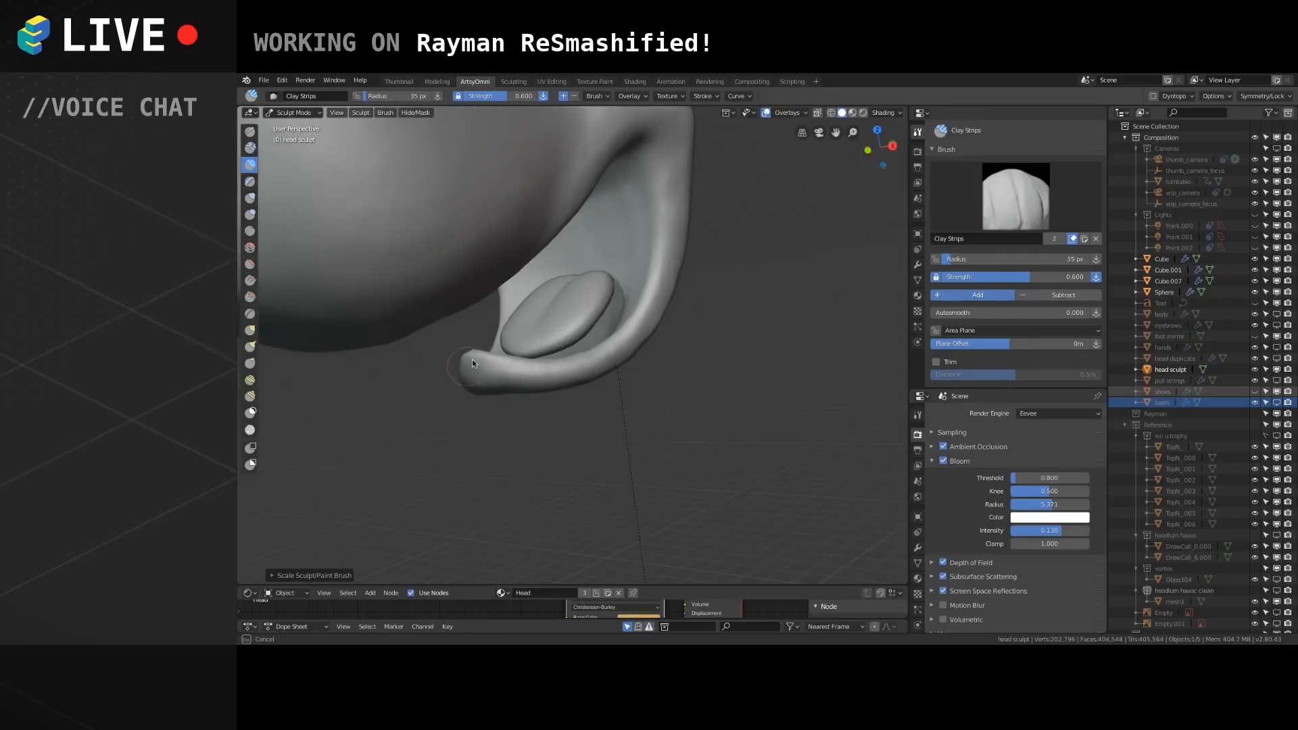
pyautogui.moveTo(562, 367); pyautogui.dragTo(561, 369)
pyautogui.scroll(2, 541, 375)
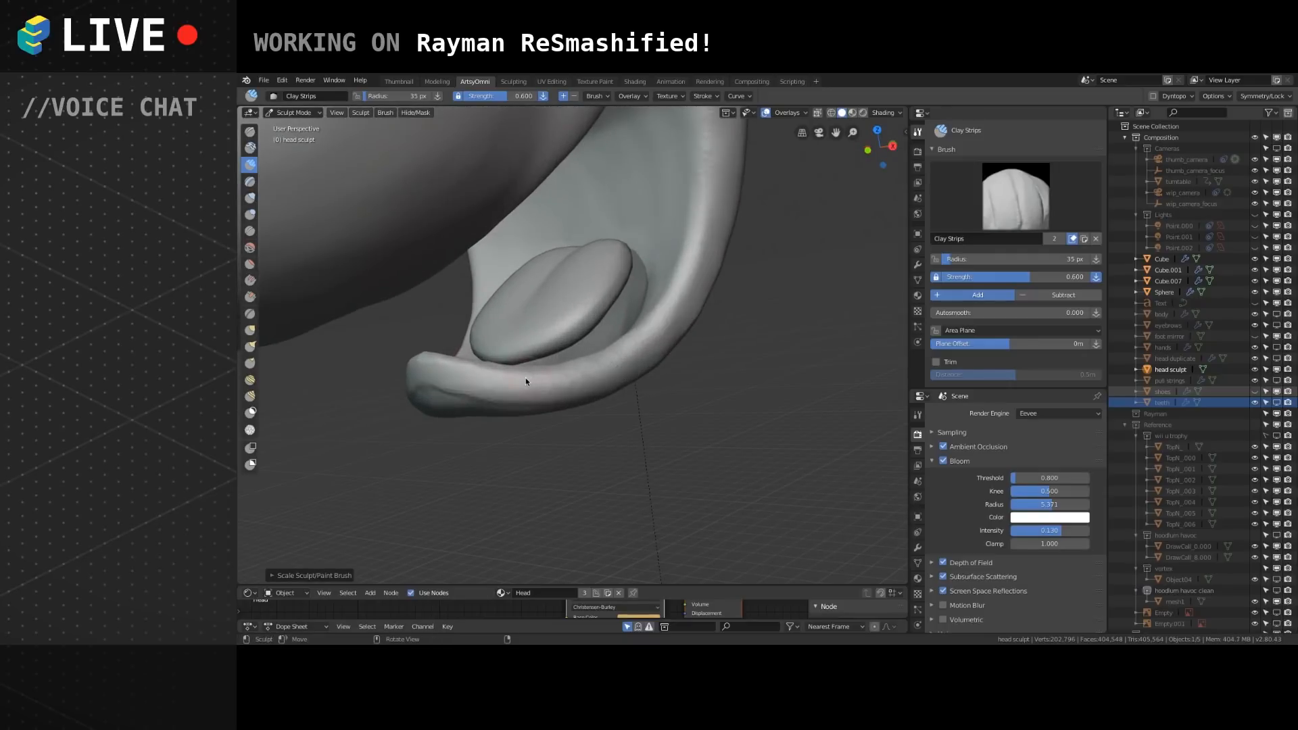
pyautogui.moveTo(454, 381); pyautogui.dragTo(456, 376, button='middle')
pyautogui.moveTo(499, 372)
pyautogui.mouseDown()
pyautogui.moveTo(602, 384)
pyautogui.moveTo(453, 391)
pyautogui.mouseUp()
pyautogui.moveTo(449, 387); pyautogui.dragTo(469, 351, button='middle')
pyautogui.moveTo(481, 366); pyautogui.dragTo(590, 371)
pyautogui.moveTo(691, 306); pyautogui.dragTo(697, 297)
# Sculpt the outer lower lip up toward the cheek and fill out the chin below it with a 31 px brush.
pyautogui.keyDown('shift'); pyautogui.moveTo(633, 305); pyautogui.dragTo(562, 359, button='middle'); pyautogui.keyUp('shift')
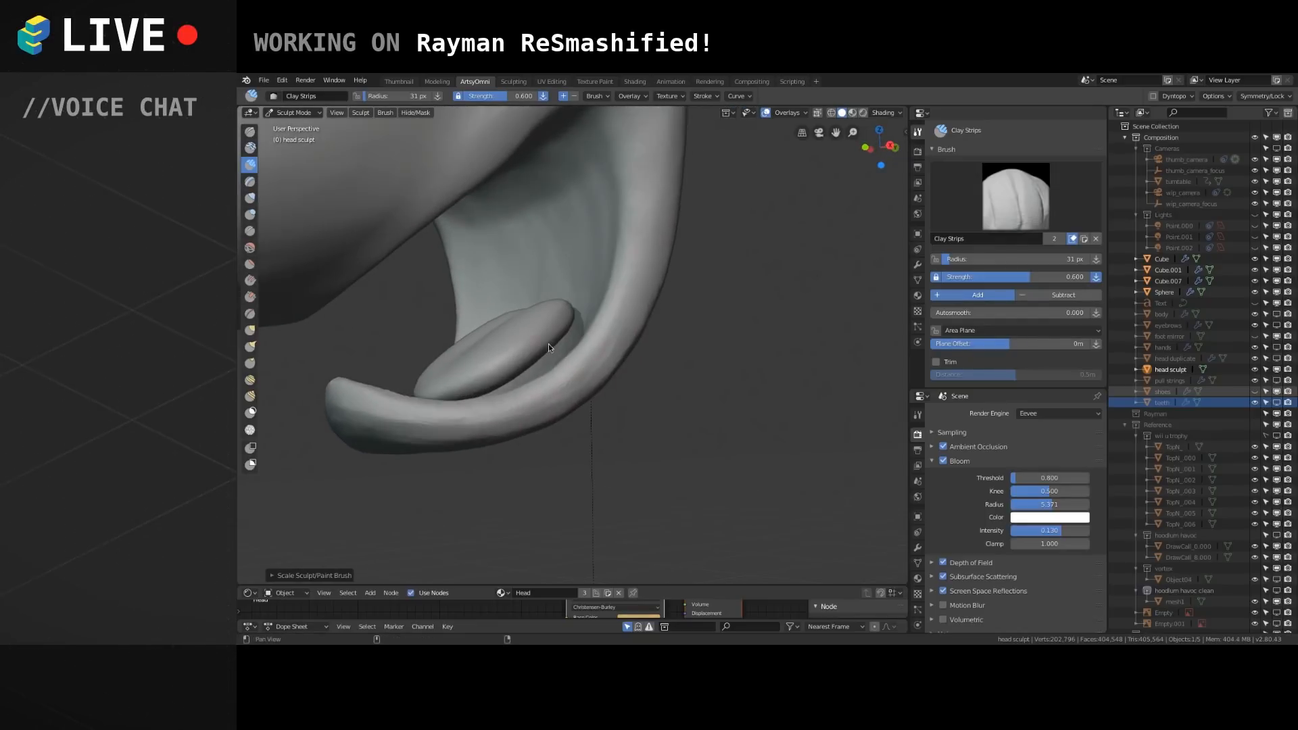
pyautogui.moveTo(567, 384); pyautogui.dragTo(653, 245)
pyautogui.moveTo(530, 367); pyautogui.dragTo(581, 303, button='middle')
pyautogui.moveTo(507, 334); pyautogui.dragTo(522, 297, button='middle')
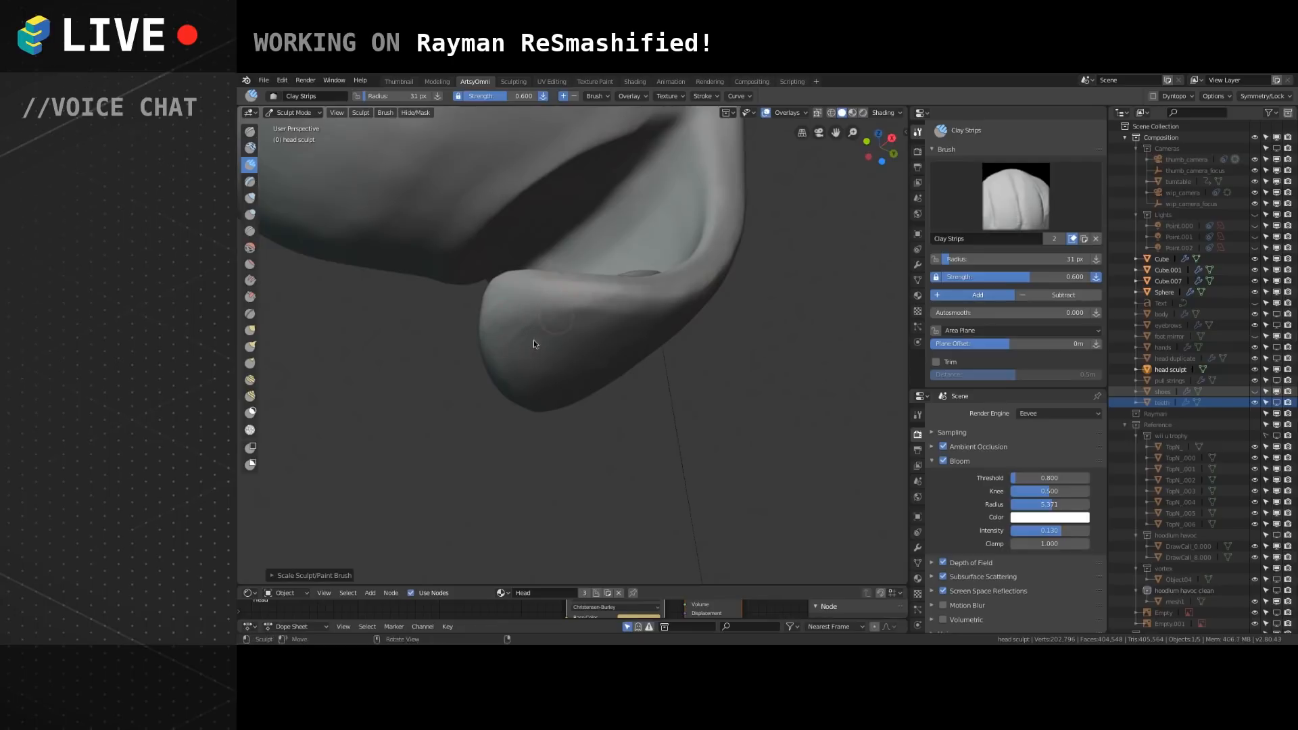
pyautogui.moveTo(558, 365)
pyautogui.mouseDown()
pyautogui.moveTo(530, 355)
pyautogui.moveTo(552, 325)
pyautogui.moveTo(513, 341)
pyautogui.moveTo(589, 337)
pyautogui.moveTo(549, 327)
pyautogui.moveTo(626, 295)
pyautogui.mouseUp()
pyautogui.moveTo(626, 294); pyautogui.dragTo(559, 336, button='middle')
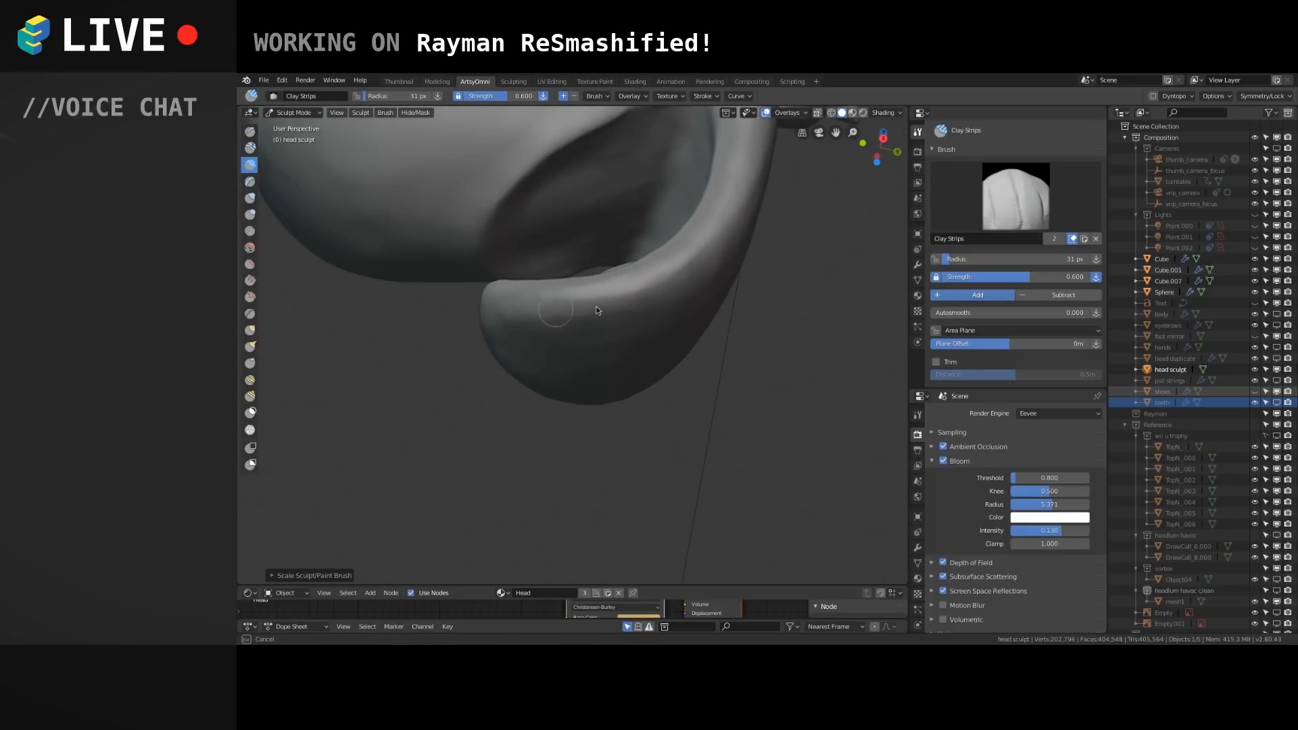
# Thicken the front edge of the lower lip from above, working along its inner side.
pyautogui.moveTo(538, 316); pyautogui.dragTo(544, 372, button='middle')
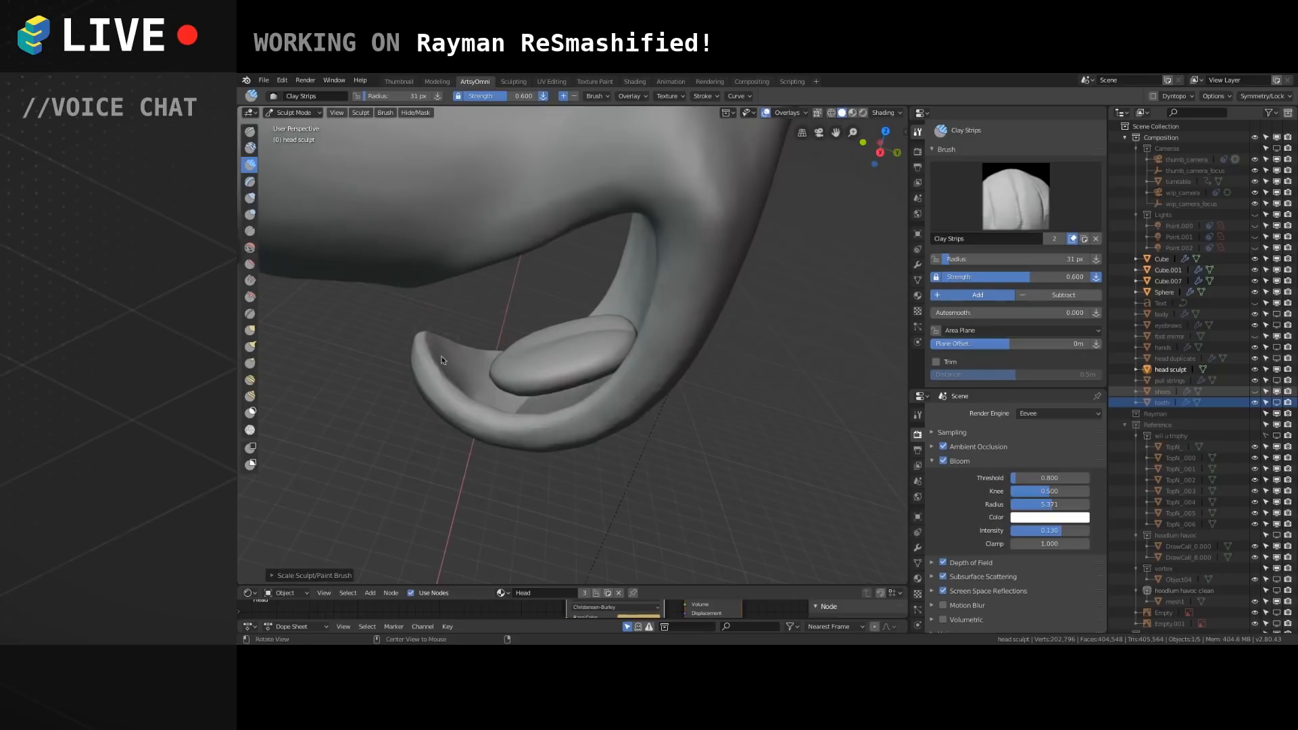
pyautogui.keyDown('shift'); pyautogui.moveTo(423, 335); pyautogui.dragTo(487, 270, button='middle'); pyautogui.keyUp('shift')
pyautogui.keyDown('ctrl'); pyautogui.moveTo(473, 320); pyautogui.dragTo(474, 277, button='middle'); pyautogui.keyUp('ctrl')
pyautogui.moveTo(546, 241); pyautogui.dragTo(594, 382, button='middle')
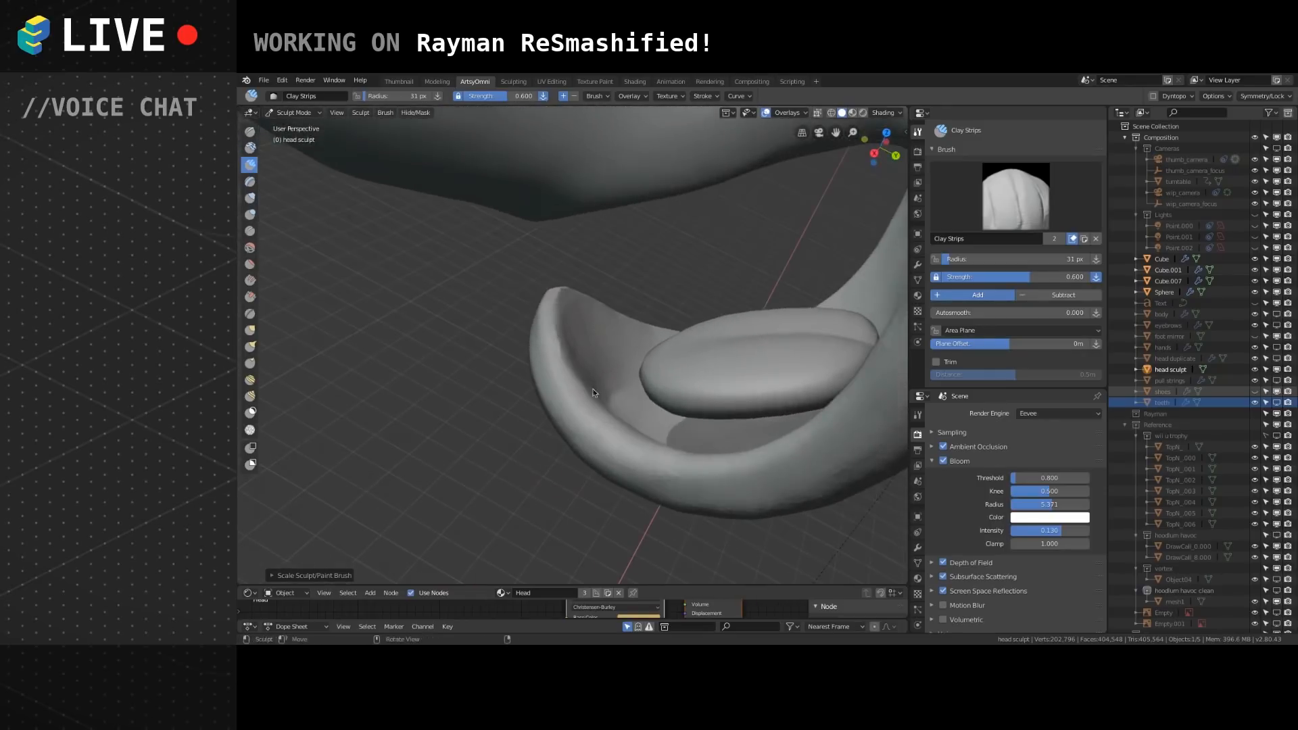
pyautogui.moveTo(567, 343); pyautogui.dragTo(571, 359)
pyautogui.moveTo(560, 296)
pyautogui.mouseDown()
pyautogui.moveTo(555, 352)
pyautogui.moveTo(558, 331)
pyautogui.mouseUp()
# Round off the lower lip along its front and smooth the tip from the other side.
pyautogui.moveTo(573, 317)
pyautogui.mouseDown(button='middle')
pyautogui.moveTo(696, 365)
pyautogui.moveTo(522, 355)
pyautogui.moveTo(541, 371)
pyautogui.moveTo(679, 344)
pyautogui.mouseUp(button='middle')
pyautogui.moveTo(679, 342)
pyautogui.mouseDown()
pyautogui.moveTo(788, 316)
pyautogui.moveTo(710, 336)
pyautogui.mouseUp()
pyautogui.moveTo(613, 318)
pyautogui.mouseDown()
pyautogui.moveTo(692, 336)
pyautogui.moveTo(798, 312)
pyautogui.moveTo(757, 301)
pyautogui.mouseUp()
pyautogui.moveTo(726, 295); pyautogui.dragTo(749, 337, button='middle')
pyautogui.moveTo(682, 334)
pyautogui.keyDown('shift'); pyautogui.mouseDown()
pyautogui.moveTo(567, 322)
pyautogui.moveTo(701, 341)
pyautogui.mouseUp(); pyautogui.keyUp('shift')
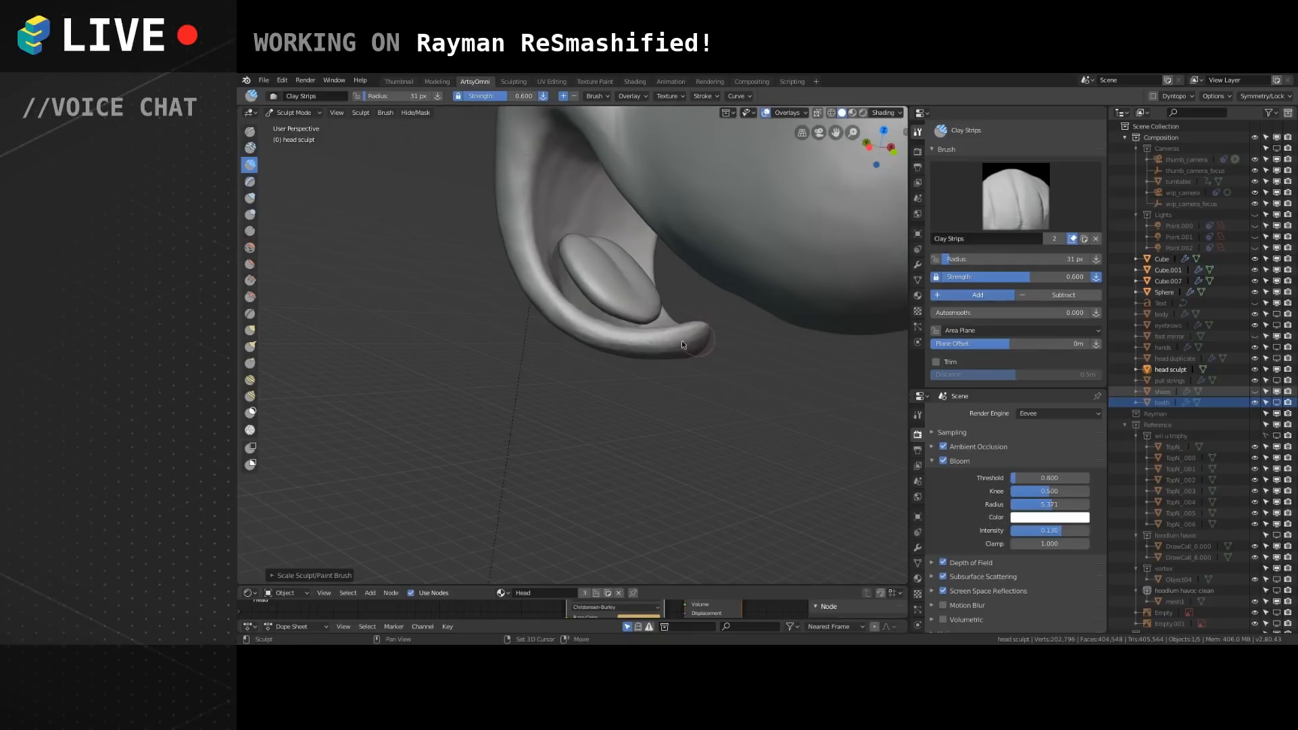
# Sculpt the lower side of the nose from the front view and smooth its front surface.
pyautogui.moveTo(602, 345); pyautogui.dragTo(571, 361, button='middle')
pyautogui.scroll(-3, 572, 361)
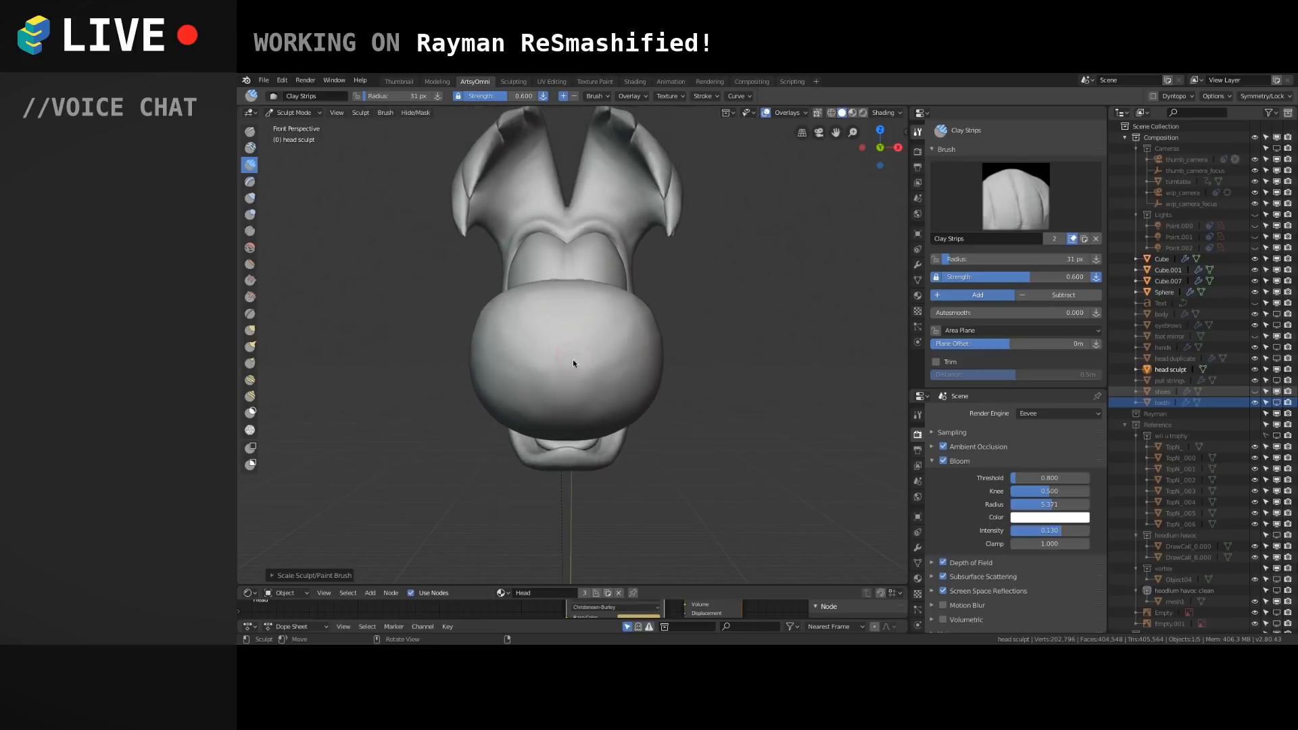
pyautogui.scroll(-4, 575, 361)
pyautogui.moveTo(627, 321)
pyautogui.keyDown('shift'); pyautogui.mouseDown(button='middle')
pyautogui.moveTo(669, 333)
pyautogui.moveTo(635, 332)
pyautogui.mouseUp(button='middle'); pyautogui.keyUp('shift')
pyautogui.scroll(3, 608, 333)
pyautogui.moveTo(635, 374)
pyautogui.mouseDown()
pyautogui.moveTo(620, 374)
pyautogui.moveTo(632, 389)
pyautogui.mouseUp()
pyautogui.moveTo(644, 345)
pyautogui.keyDown('shift'); pyautogui.mouseDown()
pyautogui.moveTo(652, 334)
pyautogui.moveTo(644, 373)
pyautogui.mouseUp(); pyautogui.keyUp('shift')
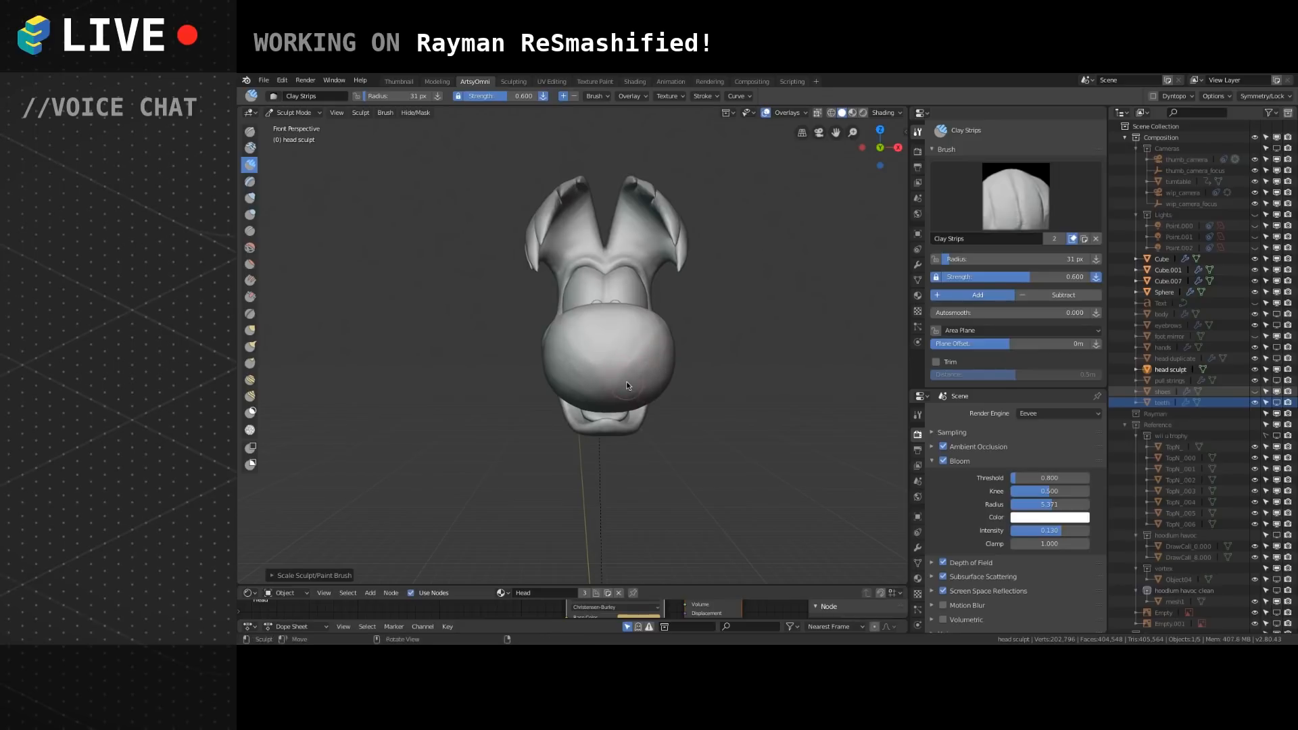
# Add clay strokes across the front and lower part of the nose to round its outline.
pyautogui.keyDown('shift'); pyautogui.moveTo(637, 331); pyautogui.dragTo(611, 325, button='middle'); pyautogui.keyUp('shift')
pyautogui.scroll(1, 605, 328)
pyautogui.moveTo(588, 357); pyautogui.dragTo(604, 327)
pyautogui.moveTo(589, 339)
pyautogui.mouseDown()
pyautogui.moveTo(593, 316)
pyautogui.moveTo(621, 338)
pyautogui.moveTo(580, 366)
pyautogui.moveTo(594, 375)
pyautogui.moveTo(623, 330)
pyautogui.mouseUp()
pyautogui.moveTo(590, 394)
pyautogui.mouseDown()
pyautogui.moveTo(629, 322)
pyautogui.moveTo(594, 356)
pyautogui.moveTo(626, 373)
pyautogui.mouseUp()
# Fill out the side of the nose tip and smooth the strokes there.
pyautogui.moveTo(692, 325)
pyautogui.mouseDown(button='middle')
pyautogui.moveTo(643, 357)
pyautogui.moveTo(576, 316)
pyautogui.mouseUp(button='middle')
pyautogui.moveTo(532, 323); pyautogui.dragTo(531, 355)
pyautogui.moveTo(573, 315); pyautogui.dragTo(572, 338)
pyautogui.moveTo(541, 325)
pyautogui.keyDown('shift'); pyautogui.mouseDown()
pyautogui.moveTo(522, 328)
pyautogui.moveTo(562, 354)
pyautogui.mouseUp(); pyautogui.keyUp('shift')
# Build up the upper lip edge from the mouth corner forward along the underside of the nose.
pyautogui.moveTo(583, 376)
pyautogui.mouseDown(button='middle')
pyautogui.moveTo(487, 370)
pyautogui.moveTo(540, 384)
pyautogui.mouseUp(button='middle')
pyautogui.scroll(2, 509, 313)
pyautogui.moveTo(508, 314); pyautogui.dragTo(477, 384, button='middle')
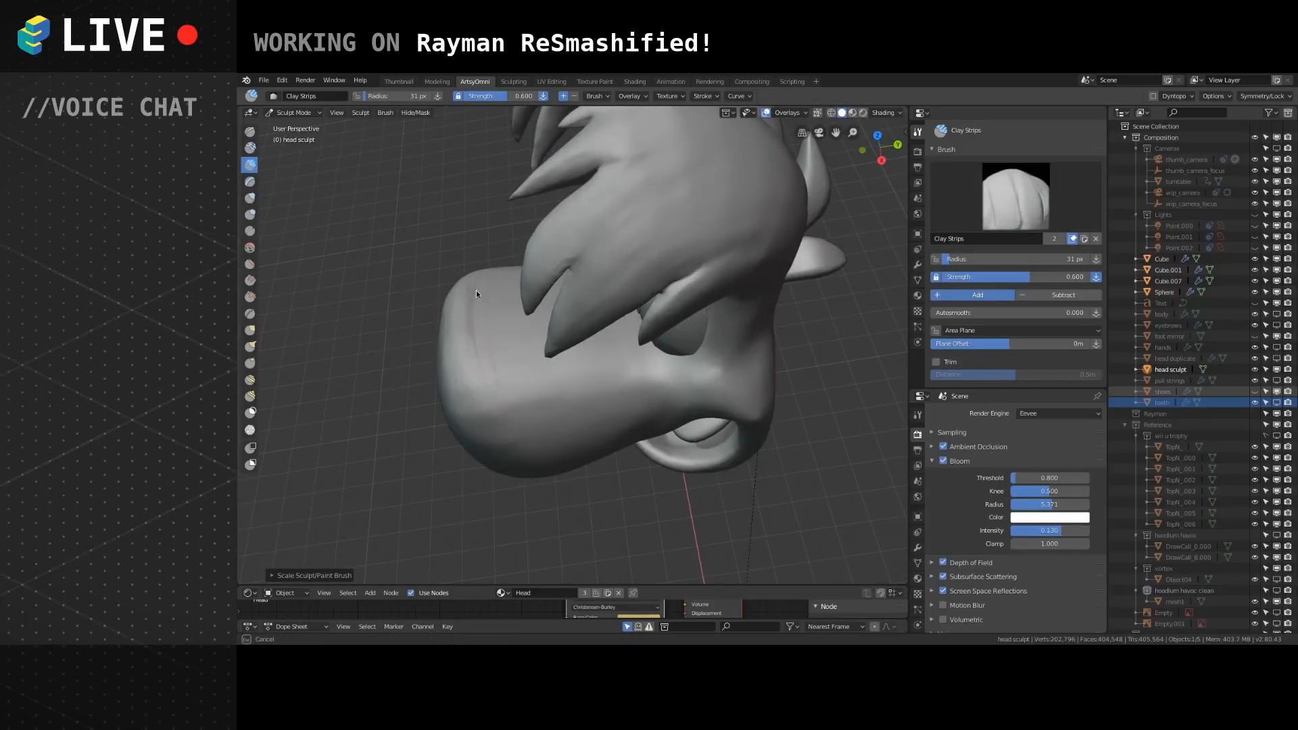
pyautogui.moveTo(489, 280)
pyautogui.mouseDown(button='middle')
pyautogui.moveTo(552, 258)
pyautogui.moveTo(488, 352)
pyautogui.mouseUp(button='middle')
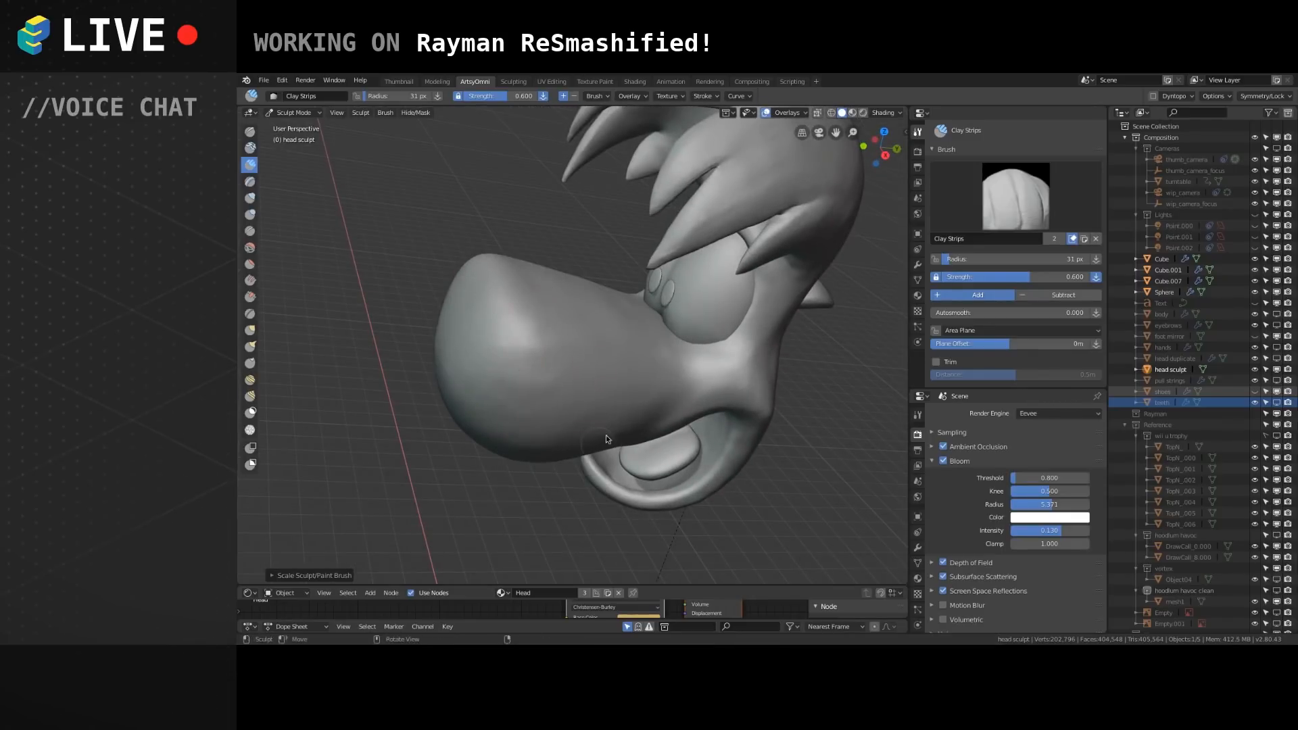
pyautogui.moveTo(641, 356)
pyautogui.mouseDown(button='middle')
pyautogui.moveTo(613, 315)
pyautogui.moveTo(530, 277)
pyautogui.mouseUp(button='middle')
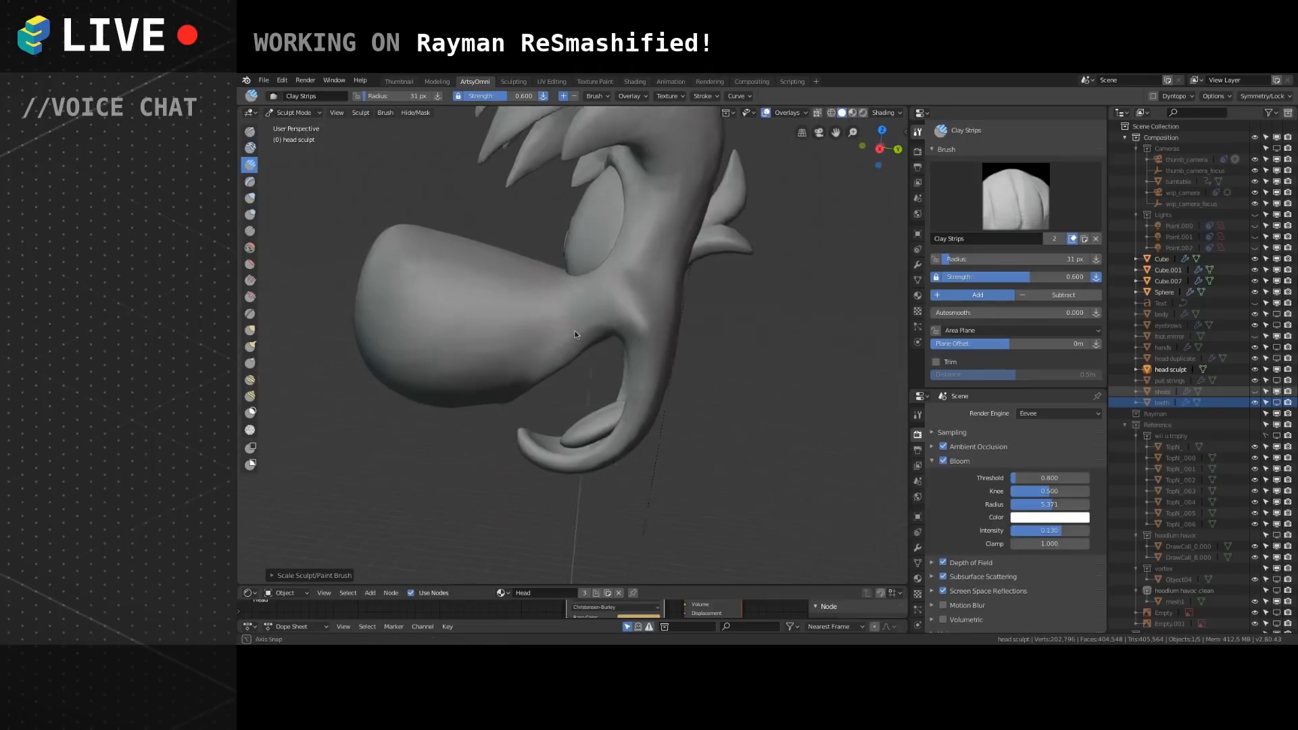
pyautogui.moveTo(562, 336); pyautogui.dragTo(540, 361, button='middle')
pyautogui.moveTo(595, 313); pyautogui.dragTo(546, 356)
pyautogui.moveTo(597, 313); pyautogui.dragTo(543, 357)
pyautogui.moveTo(607, 307); pyautogui.dragTo(547, 357)
pyautogui.moveTo(602, 302)
pyautogui.mouseDown()
pyautogui.moveTo(561, 317)
pyautogui.moveTo(522, 364)
pyautogui.moveTo(619, 316)
pyautogui.mouseUp()
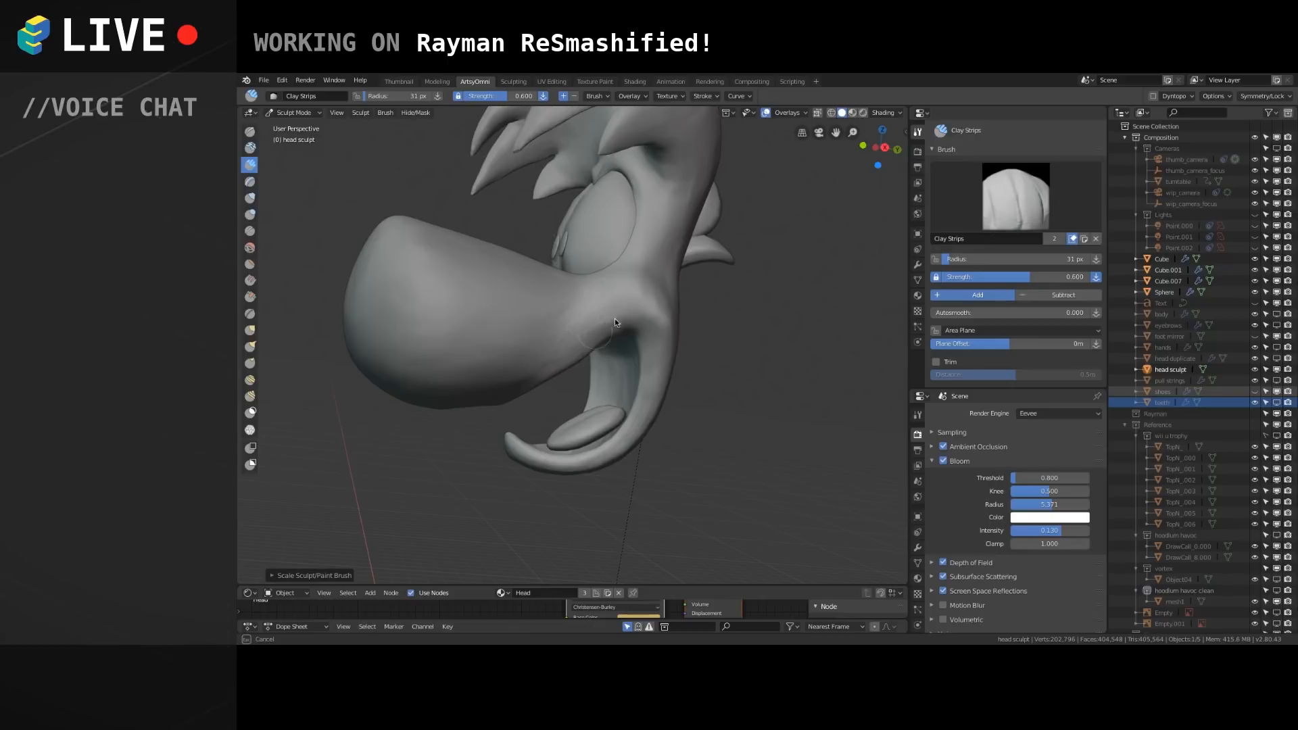
# Strengthen the upper lip ridge from below, between the mouth corner and the base of the nose.
pyautogui.moveTo(550, 353); pyautogui.dragTo(575, 317, button='middle')
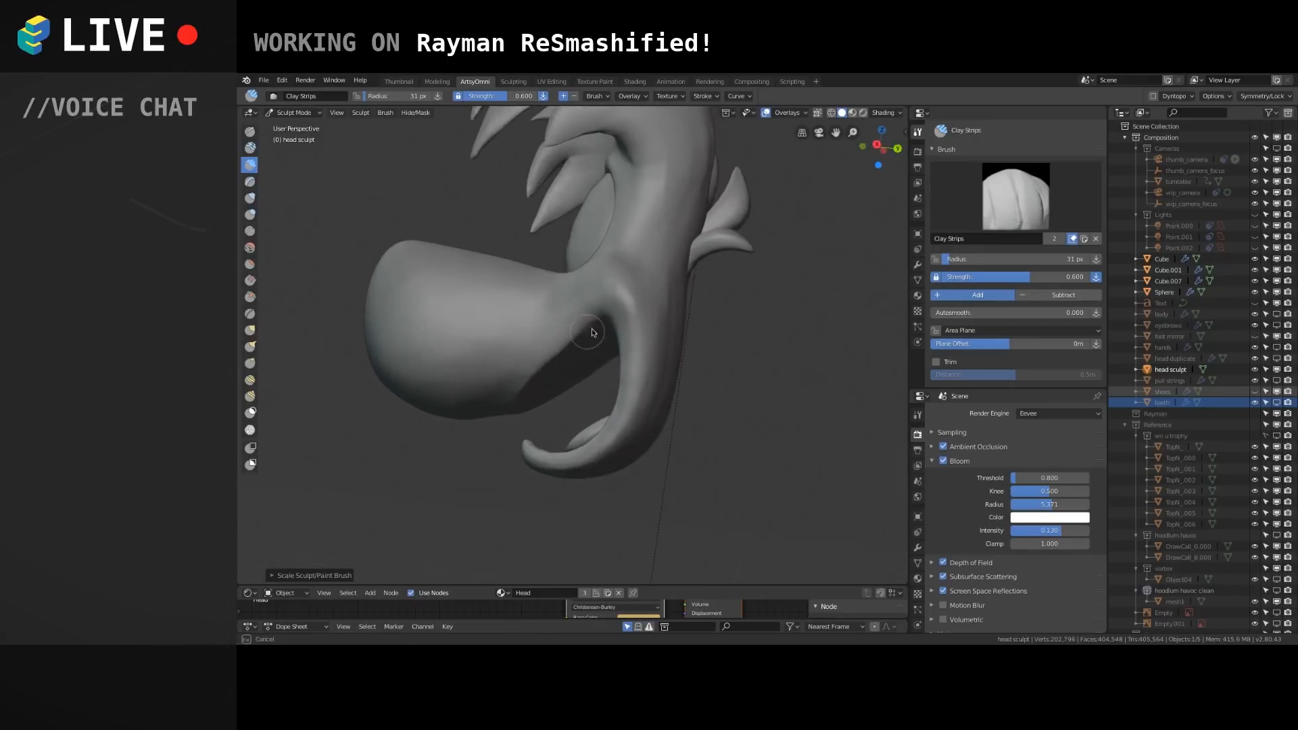
pyautogui.moveTo(556, 289); pyautogui.dragTo(493, 371, button='middle')
pyautogui.moveTo(536, 341)
pyautogui.mouseDown()
pyautogui.moveTo(532, 328)
pyautogui.moveTo(494, 386)
pyautogui.moveTo(541, 327)
pyautogui.moveTo(501, 373)
pyautogui.mouseUp()
pyautogui.moveTo(587, 323); pyautogui.dragTo(474, 388)
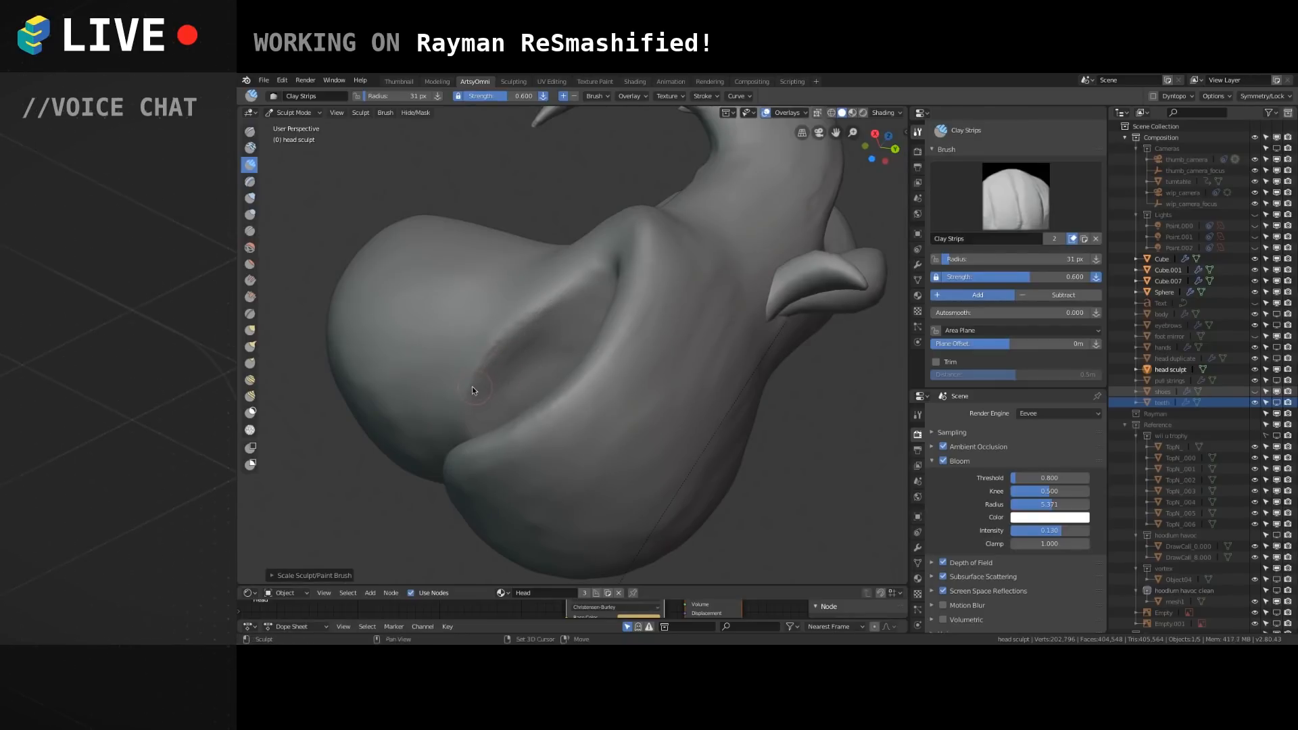
pyautogui.moveTo(554, 292)
pyautogui.mouseDown(button='middle')
pyautogui.moveTo(585, 331)
pyautogui.moveTo(486, 375)
pyautogui.mouseUp(button='middle')
pyautogui.moveTo(487, 375); pyautogui.dragTo(551, 322)
pyautogui.moveTo(618, 276)
pyautogui.mouseDown()
pyautogui.moveTo(487, 363)
pyautogui.moveTo(484, 379)
pyautogui.mouseUp()
pyautogui.moveTo(593, 283); pyautogui.dragTo(494, 383)
# Extend the upper lip ridge into the mouth corner and smooth the transition to the cheek.
pyautogui.moveTo(521, 353); pyautogui.dragTo(489, 382, button='middle')
pyautogui.moveTo(488, 383); pyautogui.dragTo(551, 320)
pyautogui.moveTo(489, 376); pyautogui.dragTo(592, 283)
pyautogui.moveTo(593, 283)
pyautogui.mouseDown(button='middle')
pyautogui.moveTo(624, 422)
pyautogui.moveTo(492, 380)
pyautogui.moveTo(510, 292)
pyautogui.moveTo(521, 346)
pyautogui.moveTo(603, 290)
pyautogui.mouseUp(button='middle')
pyautogui.moveTo(601, 298)
pyautogui.mouseDown()
pyautogui.moveTo(673, 232)
pyautogui.moveTo(657, 234)
pyautogui.mouseUp()
pyautogui.moveTo(595, 273); pyautogui.dragTo(667, 220)
pyautogui.moveTo(591, 288)
pyautogui.keyDown('shift'); pyautogui.mouseDown()
pyautogui.moveTo(667, 223)
pyautogui.moveTo(608, 298)
pyautogui.moveTo(663, 255)
pyautogui.mouseUp(); pyautogui.keyUp('shift')
# Enlarge the brush to 45 px and fill out the side of the nose and the cheek below the eye.
pyautogui.moveTo(578, 330); pyautogui.dragTo(591, 291)
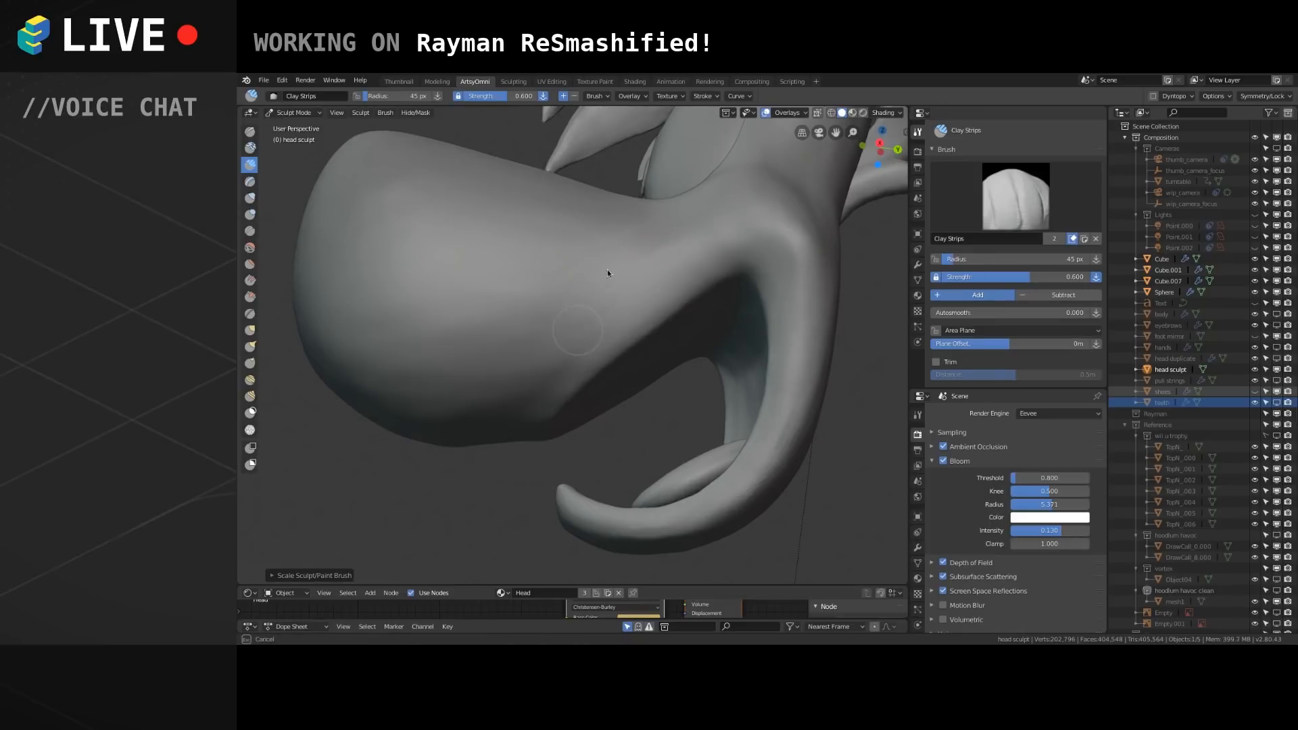
pyautogui.moveTo(631, 233); pyautogui.dragTo(607, 290)
pyautogui.moveTo(586, 284)
pyautogui.mouseDown(button='middle')
pyautogui.moveTo(589, 323)
pyautogui.moveTo(615, 302)
pyautogui.moveTo(518, 404)
pyautogui.moveTo(477, 395)
pyautogui.moveTo(542, 334)
pyautogui.moveTo(524, 345)
pyautogui.mouseUp(button='middle')
pyautogui.moveTo(679, 328)
pyautogui.mouseDown()
pyautogui.moveTo(713, 316)
pyautogui.moveTo(703, 307)
pyautogui.mouseUp()
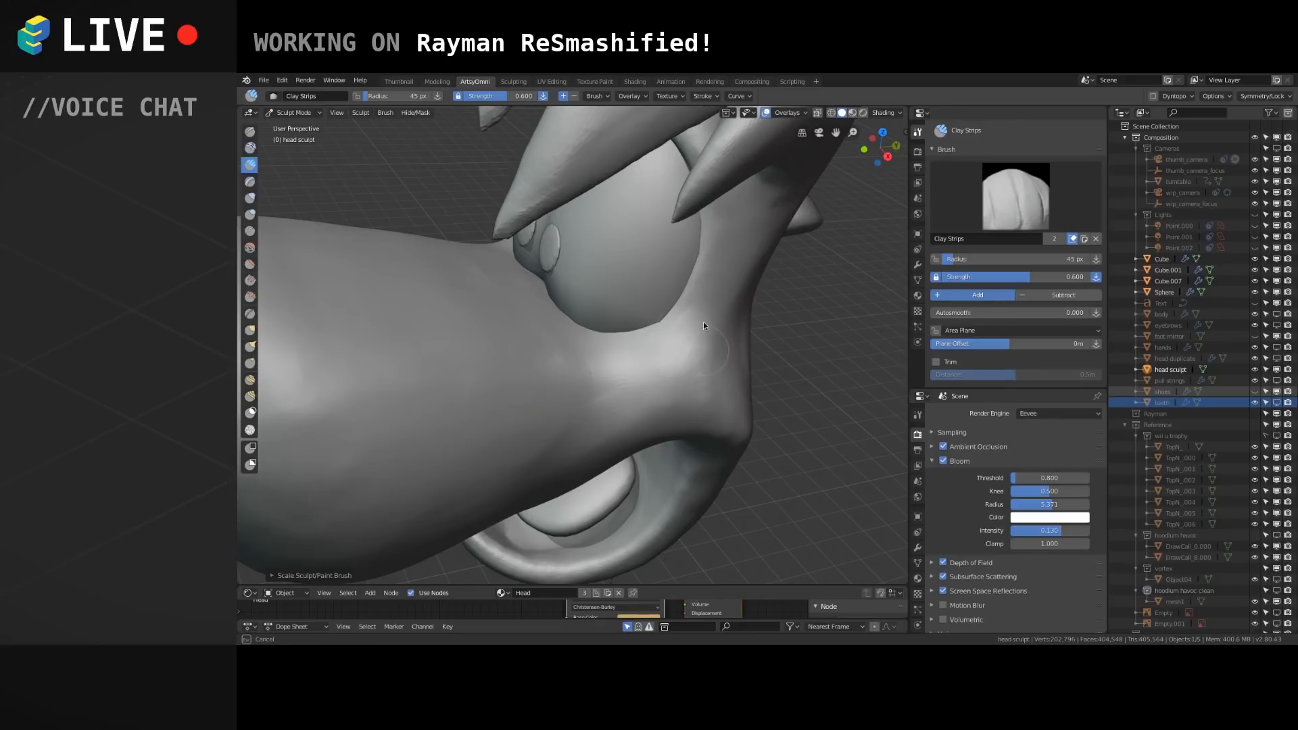
# Show the hoodlum havoc clean reference model beside the head sculpt.
pyautogui.scroll(-5, 700, 328)
pyautogui.moveTo(667, 357)
pyautogui.mouseDown(button='middle')
pyautogui.moveTo(525, 422)
pyautogui.moveTo(435, 384)
pyautogui.moveTo(720, 374)
pyautogui.moveTo(545, 399)
pyautogui.moveTo(521, 270)
pyautogui.moveTo(724, 385)
pyautogui.moveTo(779, 240)
pyautogui.moveTo(527, 301)
pyautogui.moveTo(539, 351)
pyautogui.moveTo(590, 390)
pyautogui.moveTo(602, 383)
pyautogui.moveTo(529, 356)
pyautogui.moveTo(597, 366)
pyautogui.moveTo(498, 359)
pyautogui.moveTo(549, 356)
pyautogui.mouseUp(button='middle')
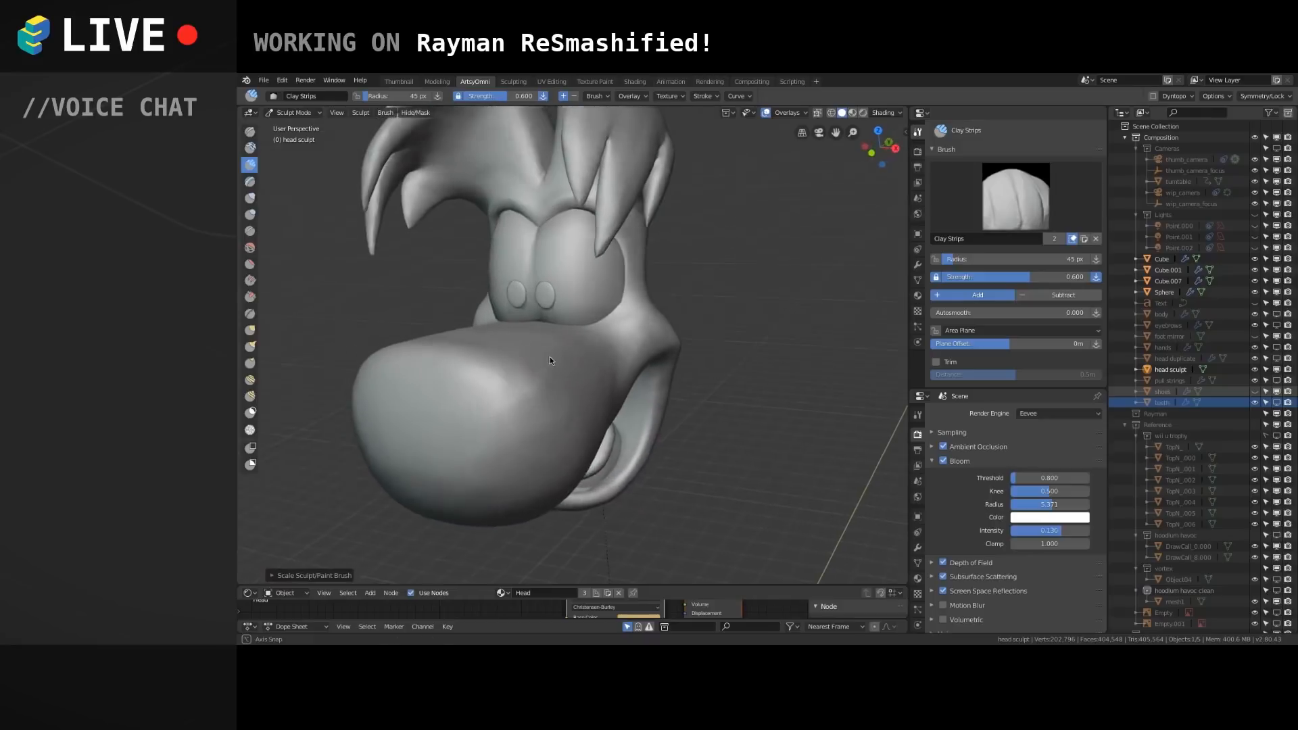
pyautogui.click(1277, 591)
pyautogui.keyDown('shift'); pyautogui.moveTo(771, 341); pyautogui.dragTo(478, 275, button='middle'); pyautogui.keyUp('shift')
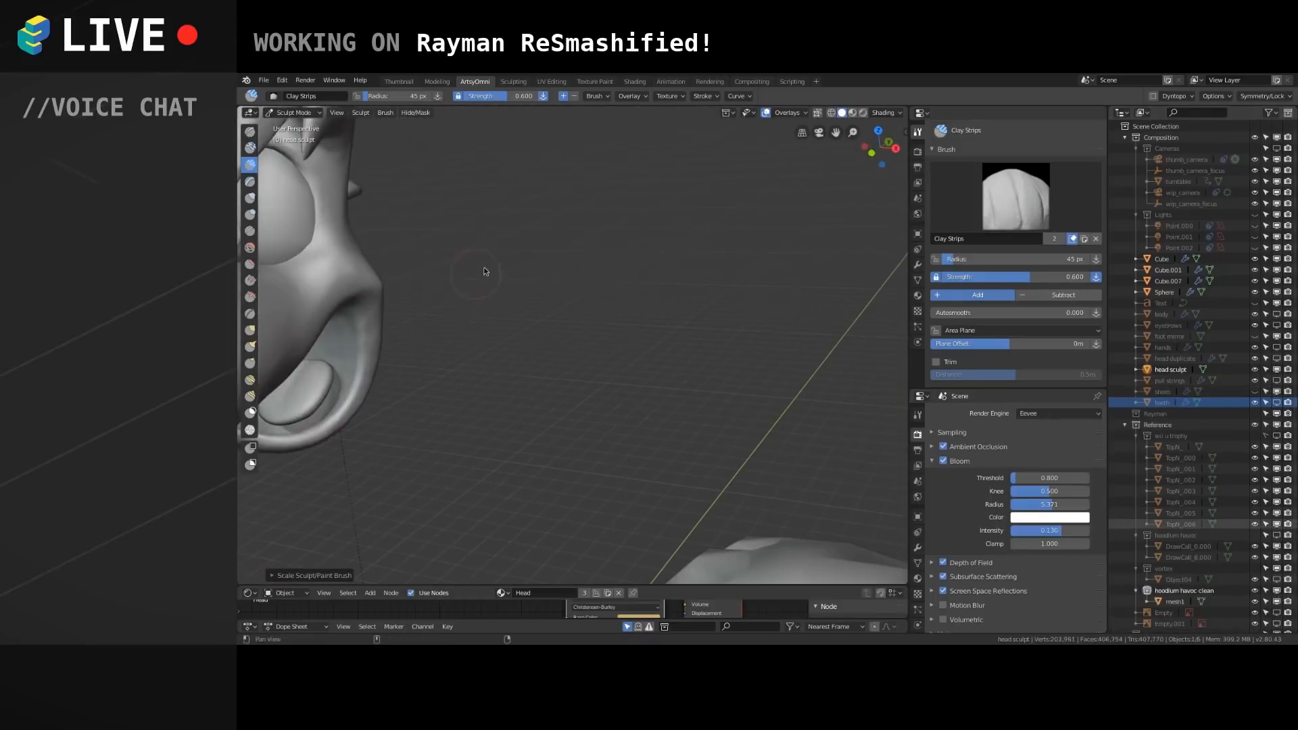
# Compare the sculpted head's nose, face and mouth proportions with the reference model from several angles.
pyautogui.scroll(-5, 715, 365)
pyautogui.moveTo(787, 328)
pyautogui.mouseDown(button='middle')
pyautogui.moveTo(626, 359)
pyautogui.moveTo(548, 418)
pyautogui.mouseUp(button='middle')
pyautogui.moveTo(611, 381)
pyautogui.keyDown('shift'); pyautogui.mouseDown(button='middle')
pyautogui.moveTo(595, 479)
pyautogui.moveTo(567, 404)
pyautogui.moveTo(640, 385)
pyautogui.moveTo(614, 408)
pyautogui.mouseUp(button='middle'); pyautogui.keyUp('shift')
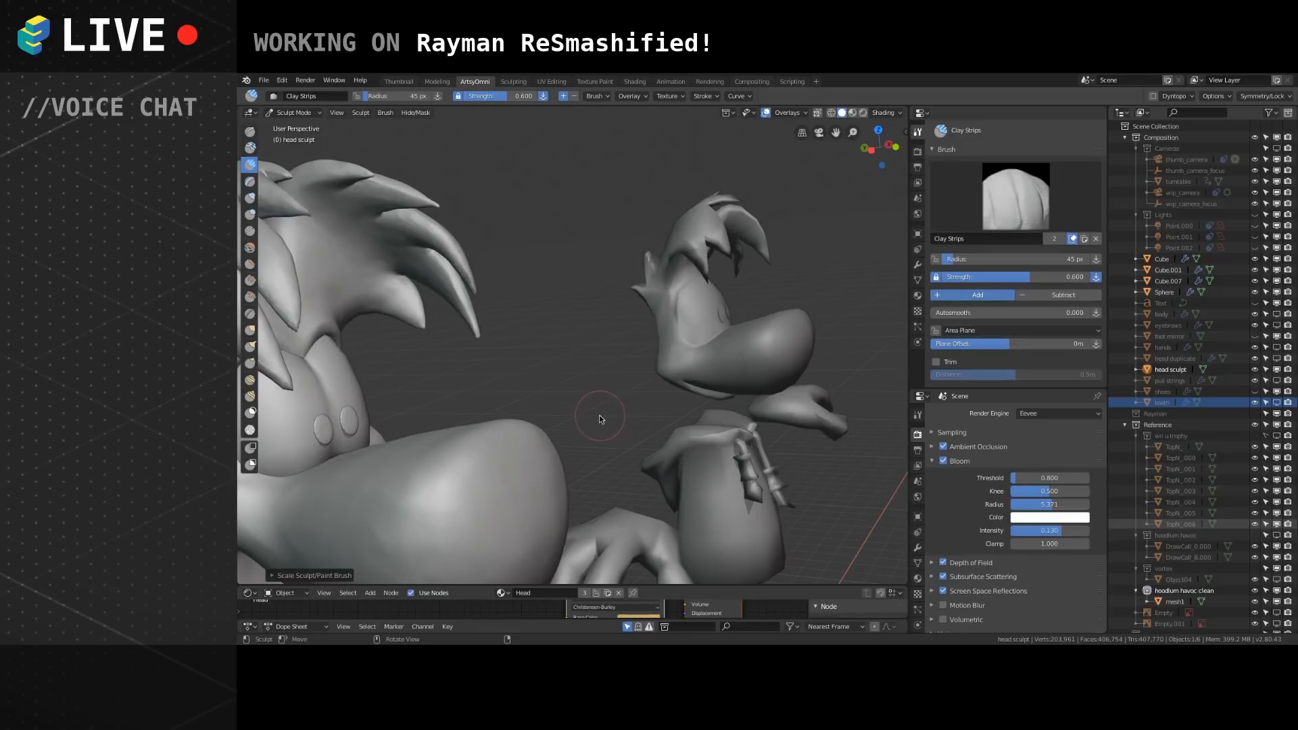
pyautogui.keyDown('shift'); pyautogui.moveTo(591, 421); pyautogui.dragTo(603, 380, button='middle'); pyautogui.keyUp('shift')
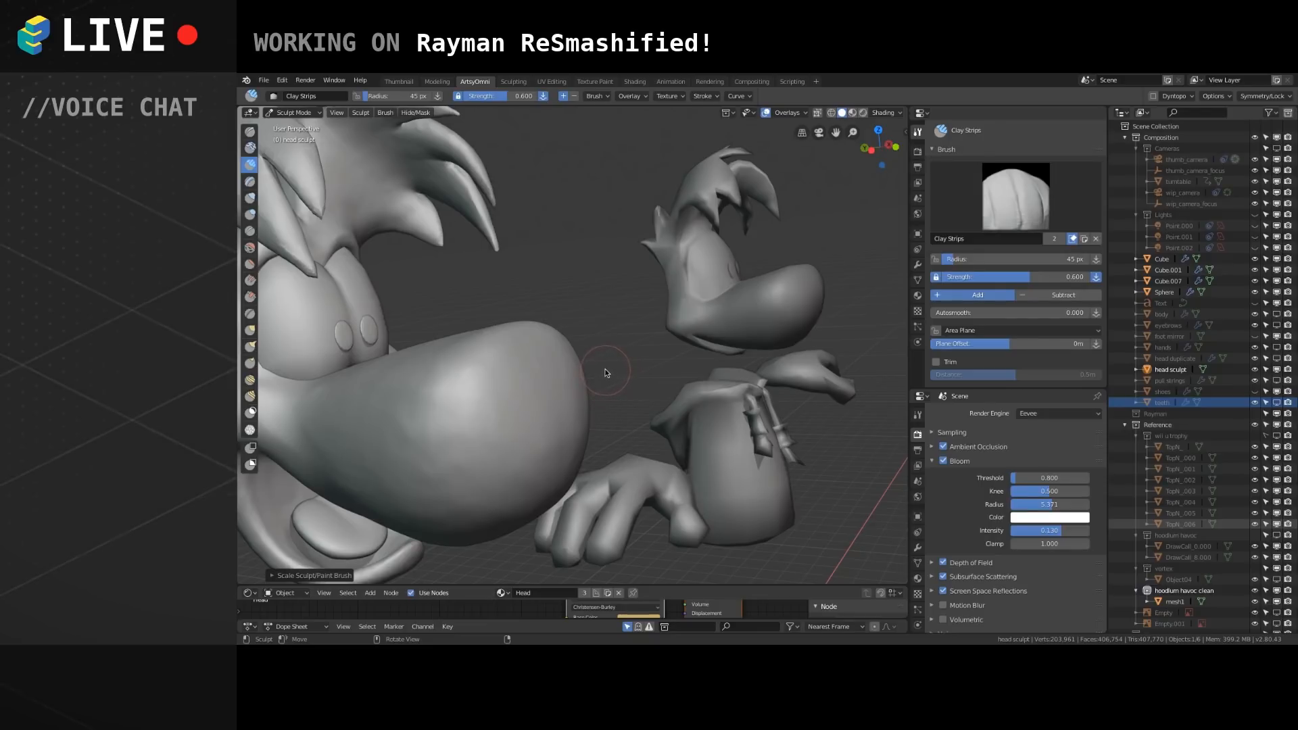
pyautogui.moveTo(606, 372)
pyautogui.mouseDown(button='middle')
pyautogui.moveTo(647, 364)
pyautogui.moveTo(608, 390)
pyautogui.mouseUp(button='middle')
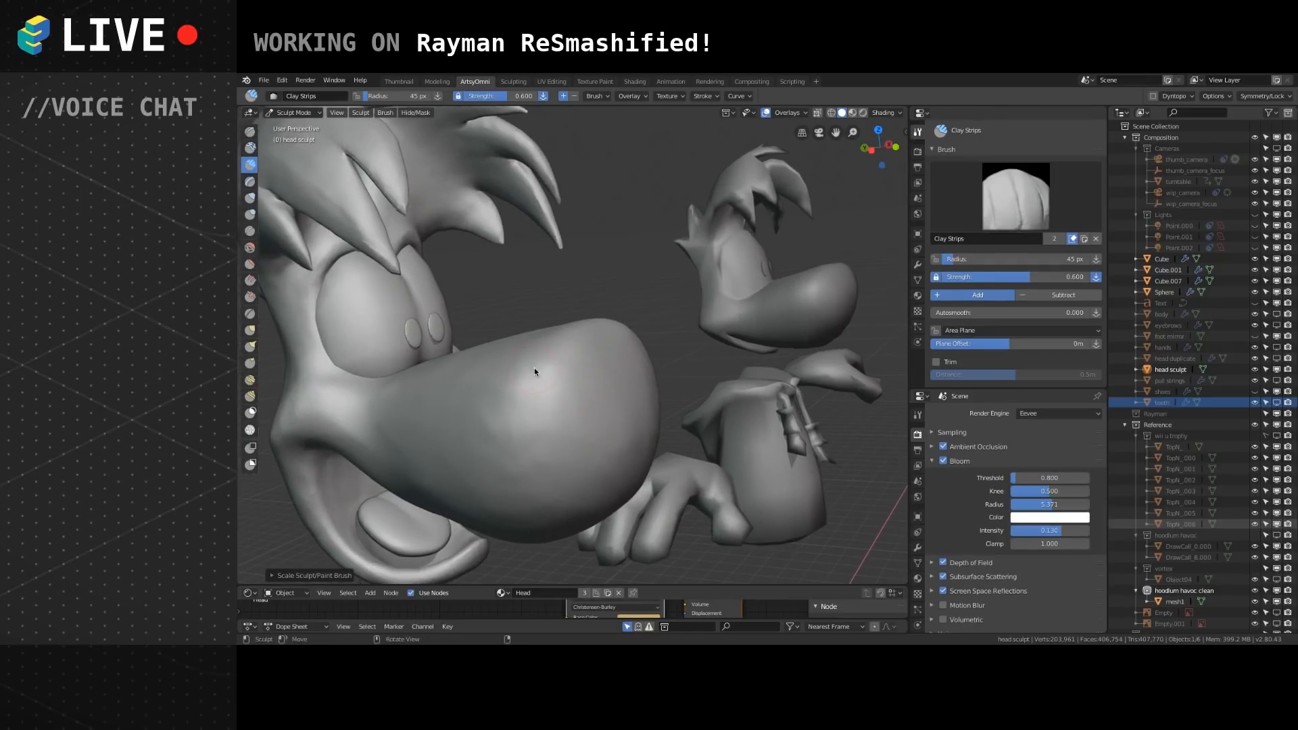
pyautogui.scroll(2, 534, 365)
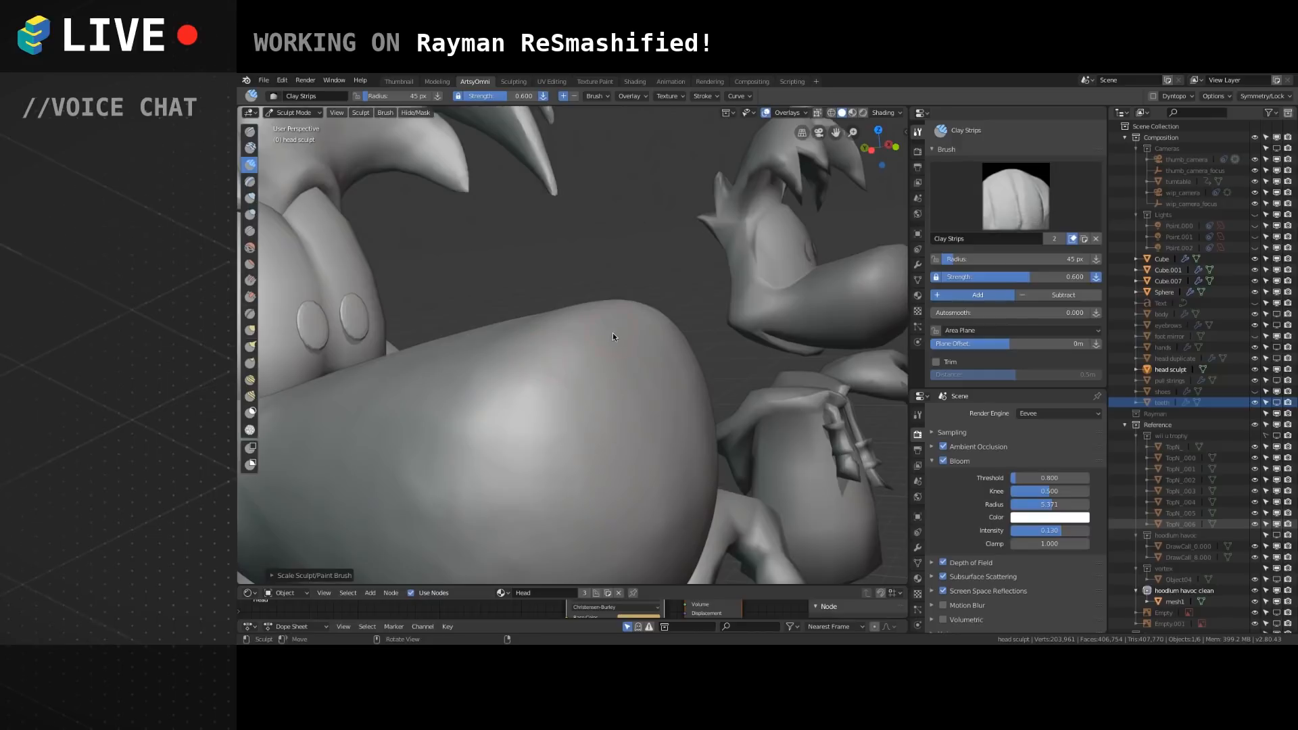
pyautogui.scroll(-4, 614, 335)
pyautogui.scroll(3, 554, 344)
pyautogui.moveTo(527, 380); pyautogui.dragTo(524, 351, button='middle')
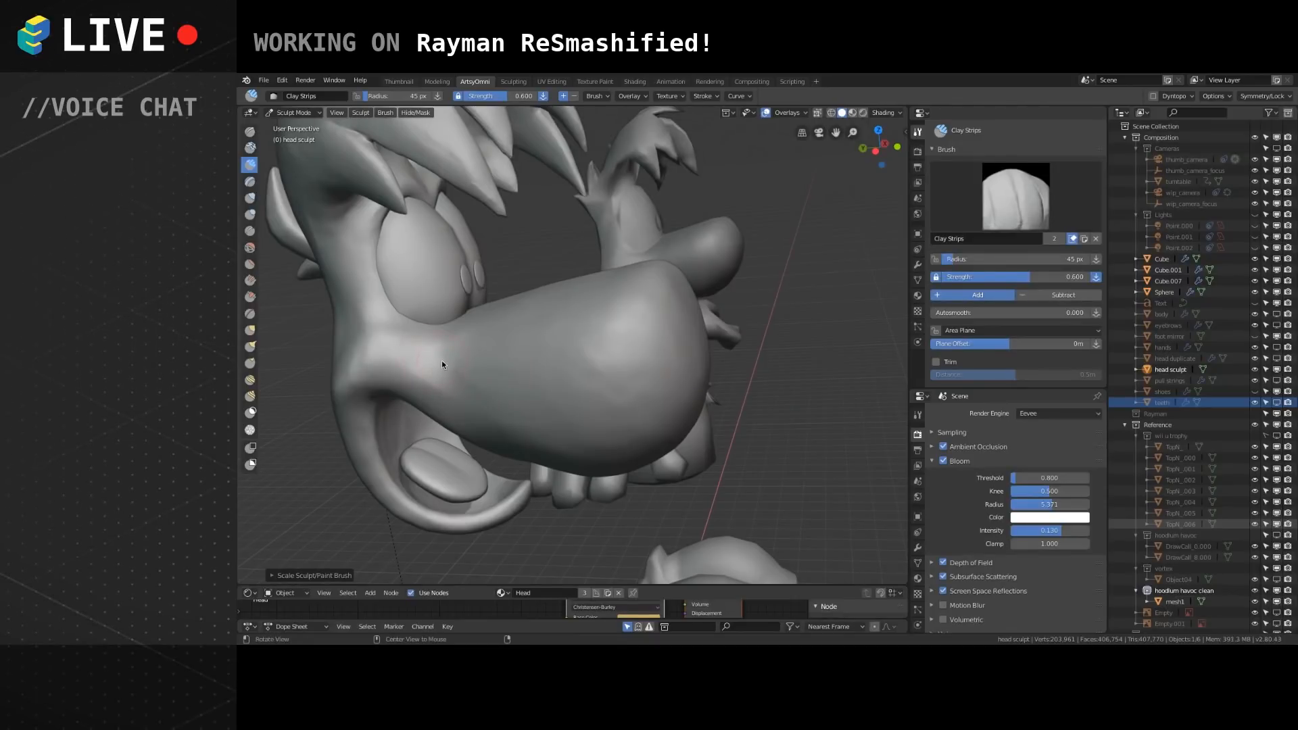
# Build up the area where the nose meets the cheek and smooth the side of the nose.
pyautogui.moveTo(438, 365)
pyautogui.mouseDown(button='middle')
pyautogui.moveTo(493, 364)
pyautogui.moveTo(598, 328)
pyautogui.moveTo(521, 334)
pyautogui.mouseUp(button='middle')
pyautogui.moveTo(449, 322); pyautogui.dragTo(482, 355)
pyautogui.moveTo(473, 338)
pyautogui.mouseDown()
pyautogui.moveTo(500, 359)
pyautogui.moveTo(435, 342)
pyautogui.mouseUp()
pyautogui.moveTo(523, 373)
pyautogui.keyDown('shift'); pyautogui.mouseDown()
pyautogui.moveTo(507, 363)
pyautogui.moveTo(555, 364)
pyautogui.moveTo(510, 339)
pyautogui.moveTo(533, 357)
pyautogui.moveTo(516, 350)
pyautogui.moveTo(516, 388)
pyautogui.moveTo(519, 328)
pyautogui.moveTo(541, 371)
pyautogui.moveTo(587, 322)
pyautogui.mouseUp(); pyautogui.keyUp('shift')
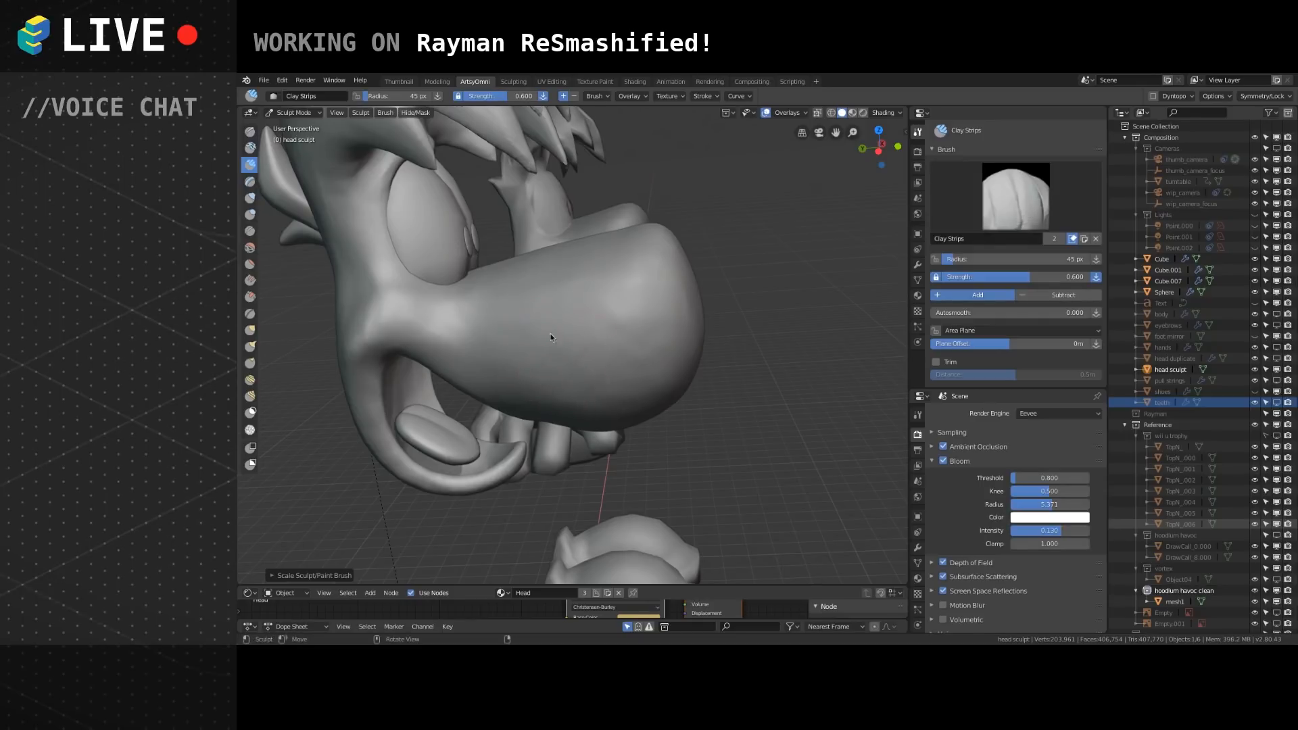
# Sculpt the underside of the nose near the upper lip, viewed from below.
pyautogui.press('f')
pyautogui.rightClick(587, 392)
pyautogui.moveTo(592, 377); pyautogui.dragTo(591, 343, button='middle')
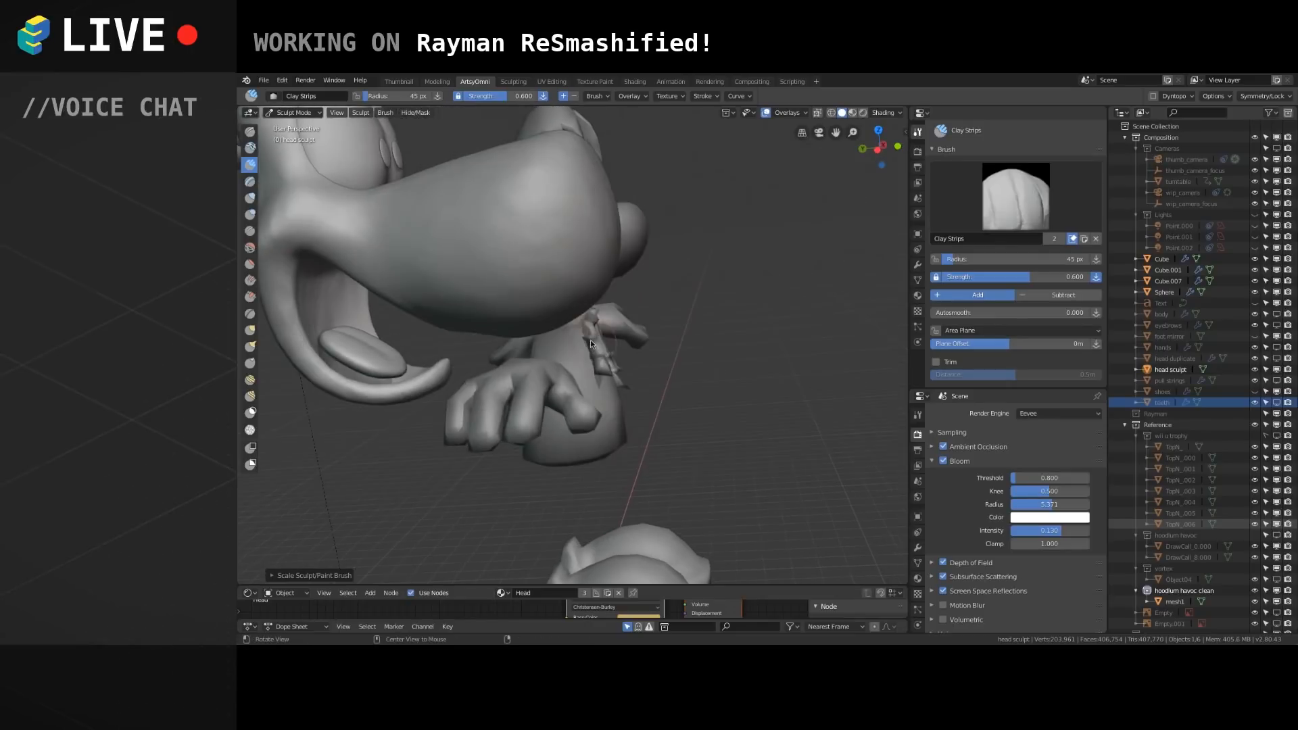
pyautogui.moveTo(576, 255)
pyautogui.mouseDown(button='middle')
pyautogui.moveTo(514, 331)
pyautogui.moveTo(501, 306)
pyautogui.moveTo(505, 342)
pyautogui.moveTo(563, 331)
pyautogui.moveTo(623, 239)
pyautogui.moveTo(595, 281)
pyautogui.mouseUp(button='middle')
pyautogui.press('f')
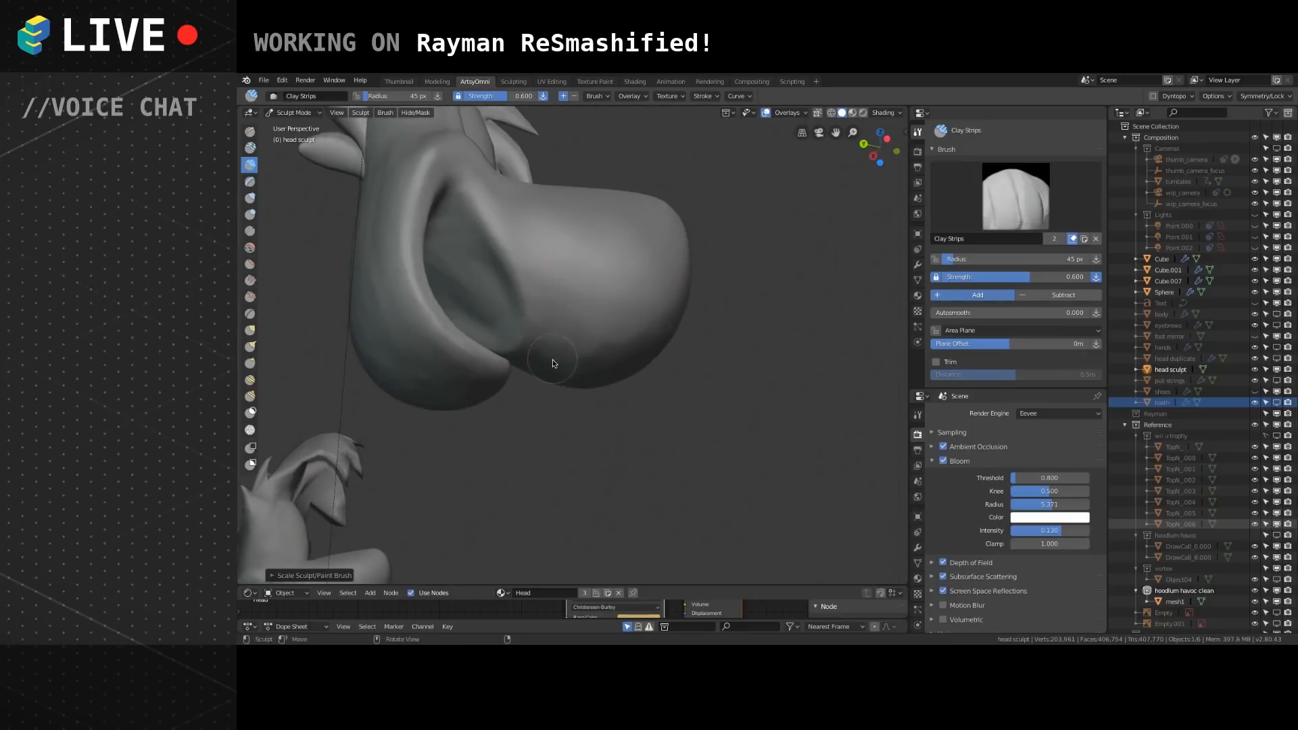
pyautogui.moveTo(589, 369)
pyautogui.mouseDown()
pyautogui.moveTo(623, 360)
pyautogui.moveTo(636, 339)
pyautogui.mouseUp()
pyautogui.moveTo(596, 353)
pyautogui.mouseDown()
pyautogui.moveTo(630, 328)
pyautogui.moveTo(603, 289)
pyautogui.moveTo(566, 290)
pyautogui.moveTo(634, 329)
pyautogui.moveTo(638, 306)
pyautogui.moveTo(613, 311)
pyautogui.moveTo(614, 351)
pyautogui.moveTo(565, 332)
pyautogui.moveTo(567, 295)
pyautogui.moveTo(545, 331)
pyautogui.mouseUp()
pyautogui.moveTo(545, 331)
pyautogui.mouseDown(button='middle')
pyautogui.moveTo(580, 307)
pyautogui.moveTo(536, 368)
pyautogui.moveTo(625, 264)
pyautogui.mouseUp(button='middle')
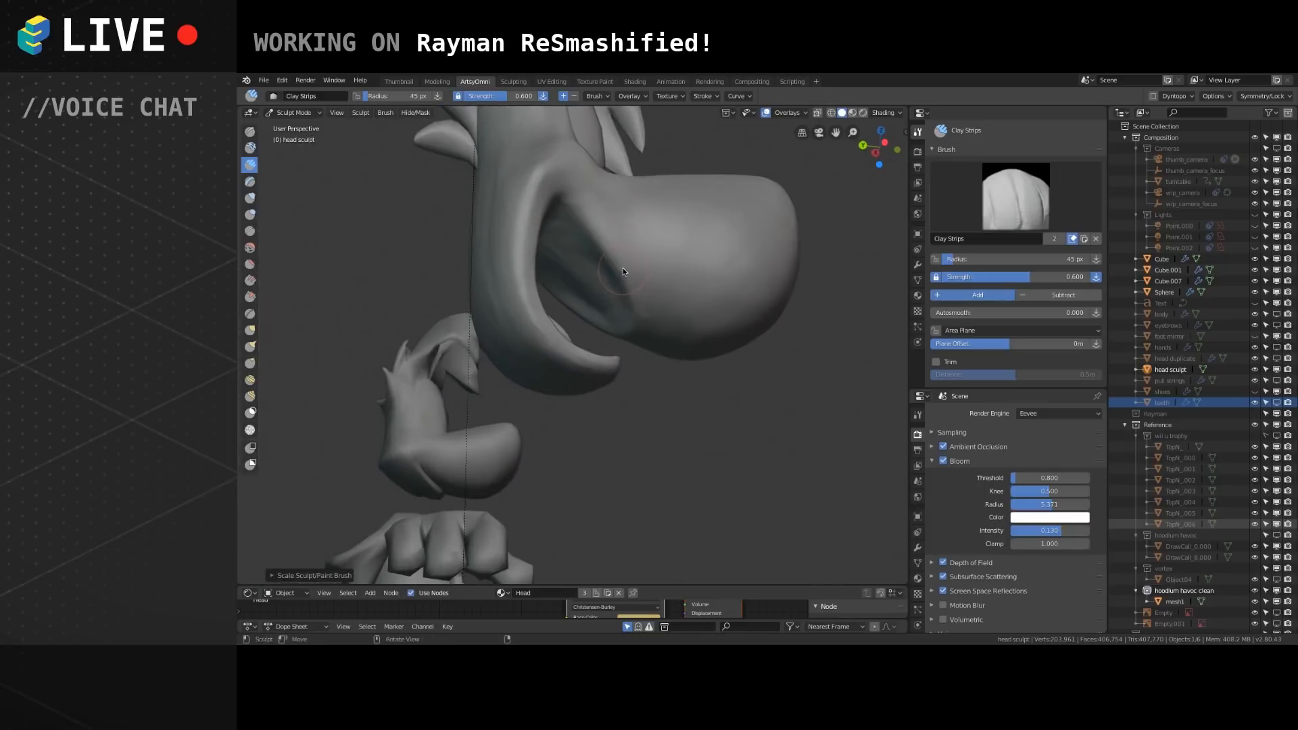
# Examine the head's profile, hair and back of the jaw against the reference model.
pyautogui.moveTo(644, 282); pyautogui.dragTo(593, 307, button='middle')
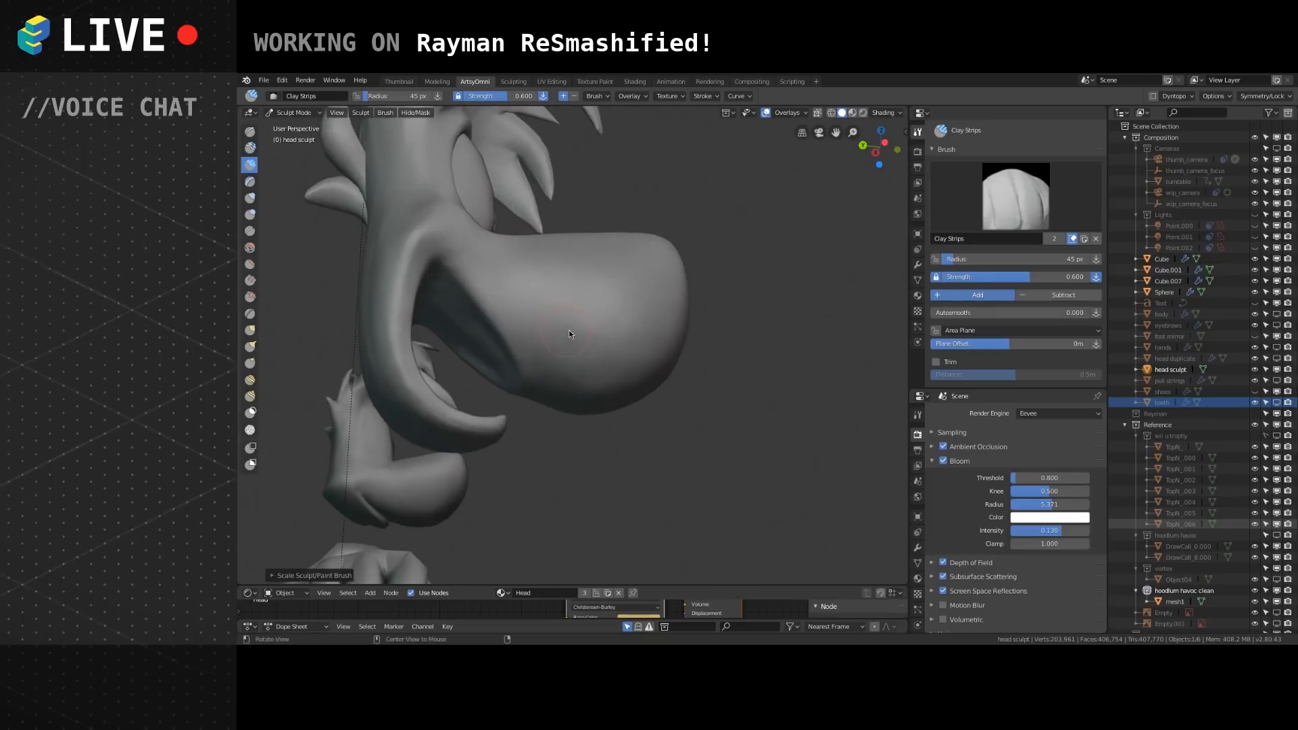
pyautogui.keyDown('shift'); pyautogui.moveTo(574, 288); pyautogui.dragTo(635, 358, button='middle'); pyautogui.keyUp('shift')
pyautogui.scroll(-2, 551, 343)
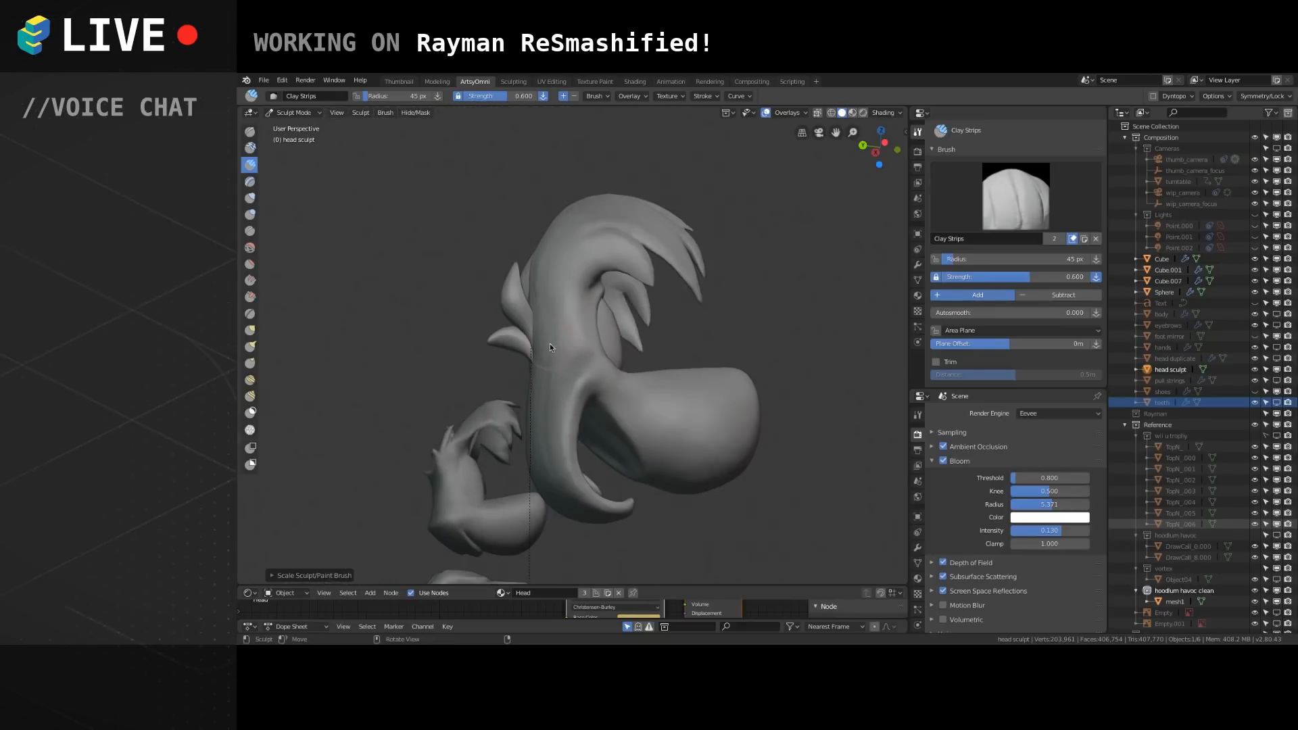
pyautogui.scroll(2, 544, 357)
pyautogui.moveTo(560, 340); pyautogui.dragTo(636, 357, button='middle')
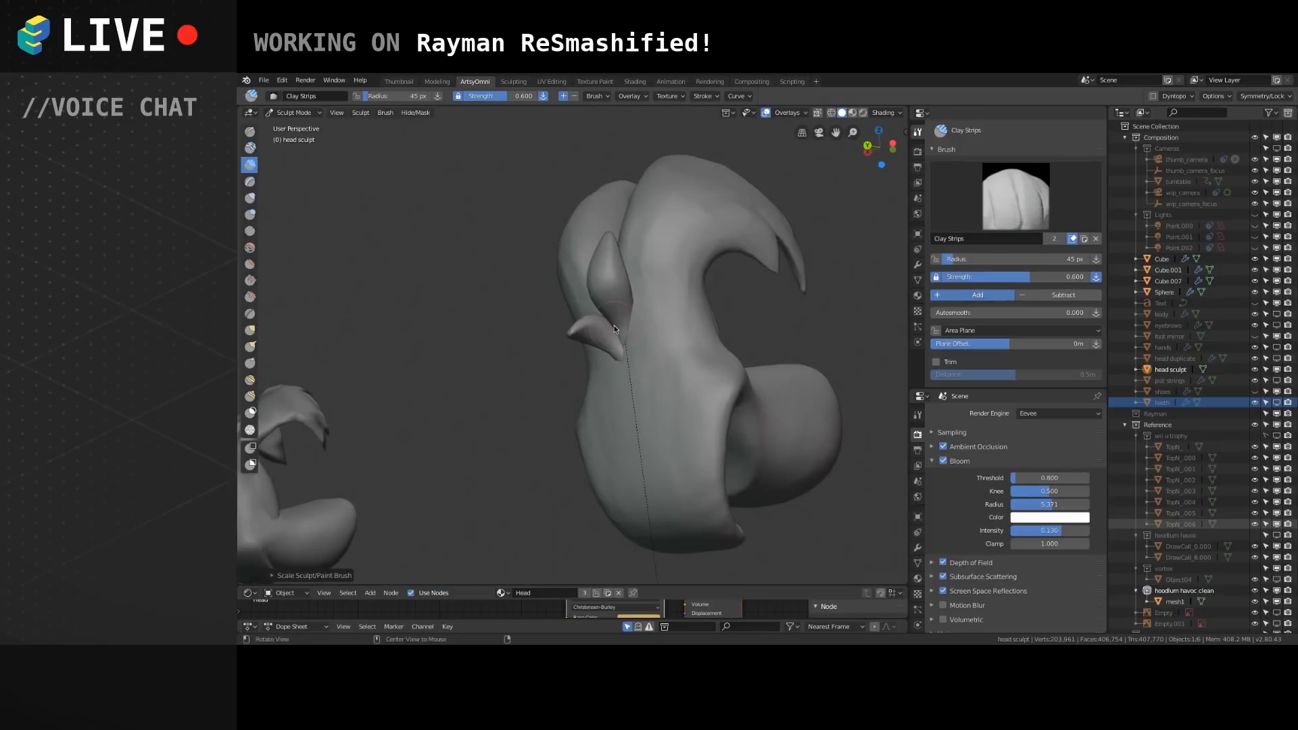
pyautogui.scroll(-2, 614, 326)
pyautogui.scroll(1, 631, 335)
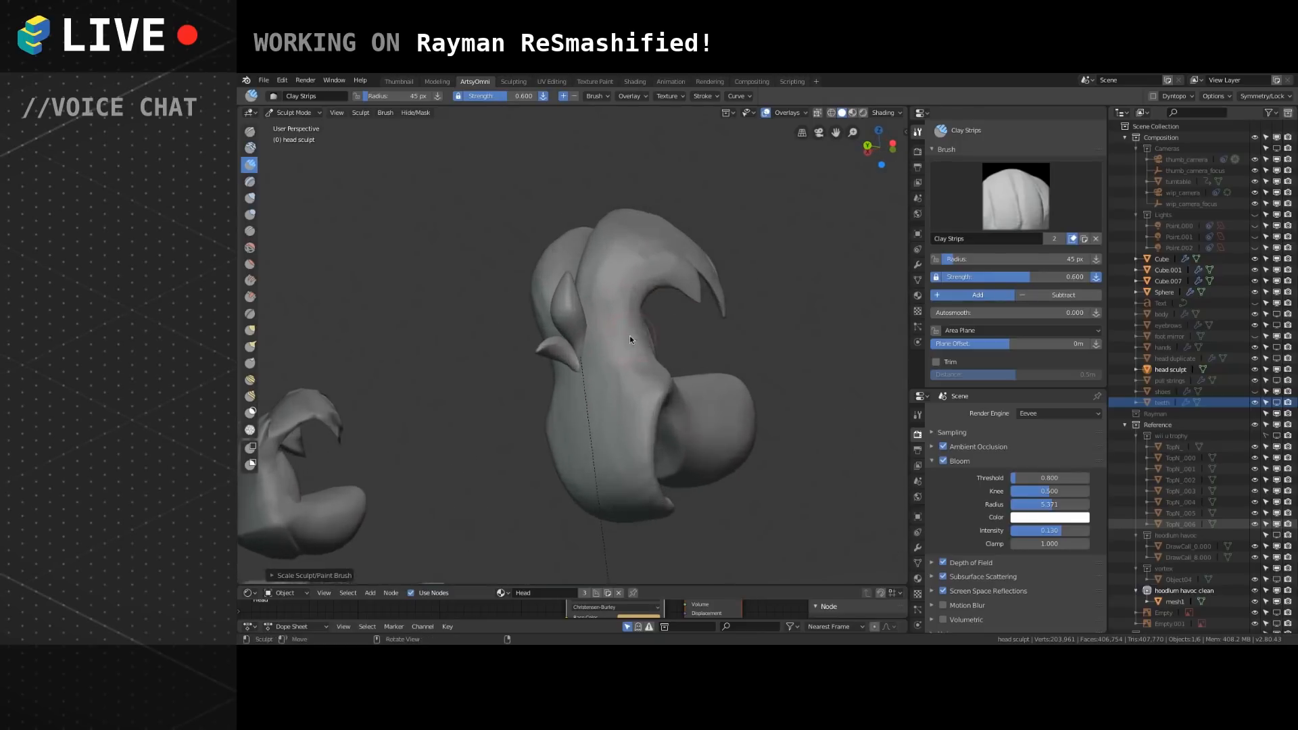
pyautogui.scroll(1, 628, 324)
pyautogui.moveTo(607, 339); pyautogui.dragTo(657, 334, button='middle')
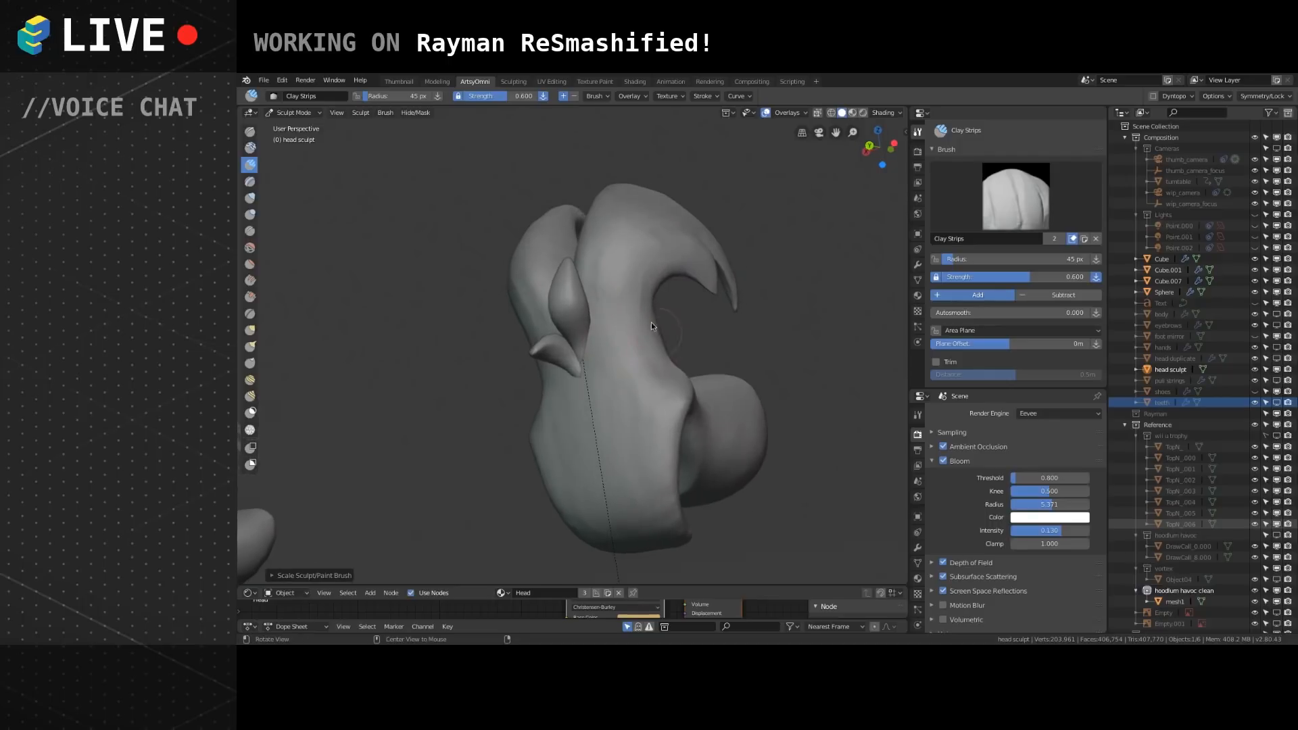
pyautogui.moveTo(639, 262)
pyautogui.mouseDown(button='middle')
pyautogui.moveTo(622, 352)
pyautogui.moveTo(648, 355)
pyautogui.moveTo(594, 409)
pyautogui.mouseUp(button='middle')
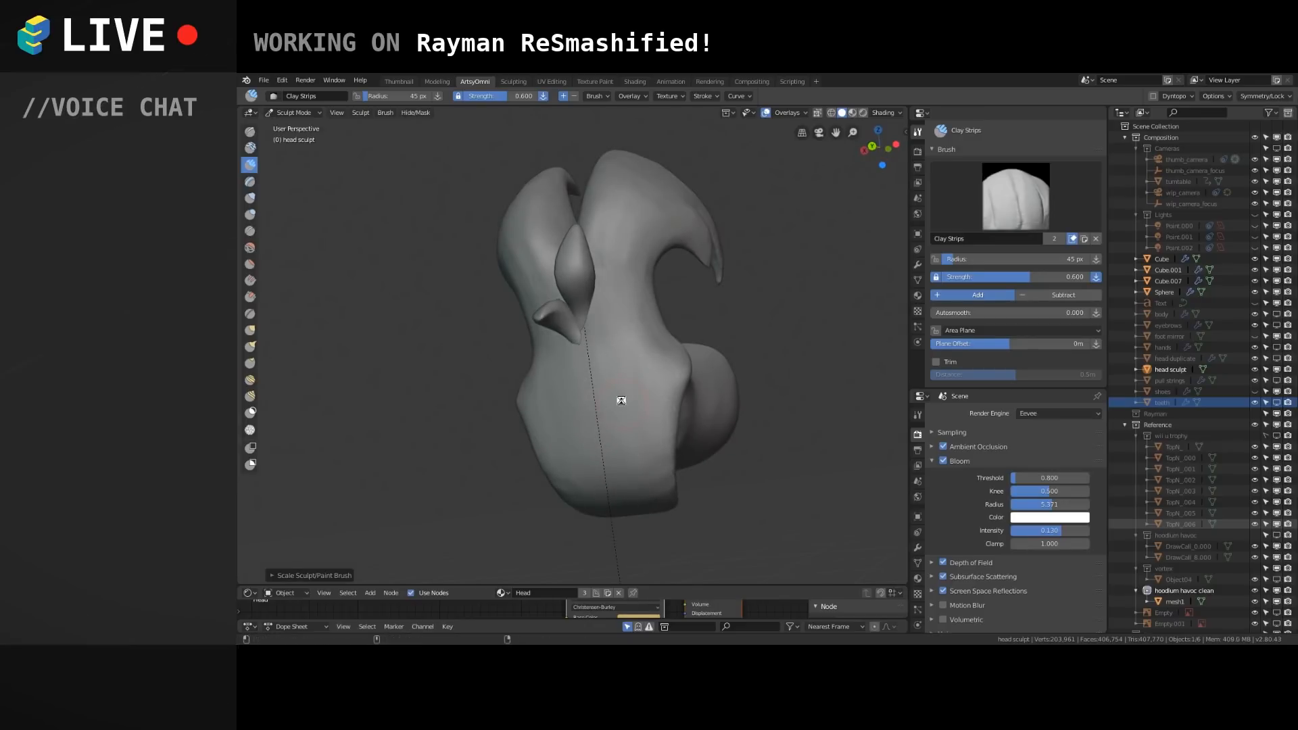
# Save the file and build up the back of one hair lobe with Clay Strips at a 36 px radius.
pyautogui.hotkey('ctrl', 's')
pyautogui.keyDown('shift'); pyautogui.moveTo(656, 355); pyautogui.dragTo(664, 380, button='middle'); pyautogui.keyUp('shift')
pyautogui.scroll(3, 647, 383)
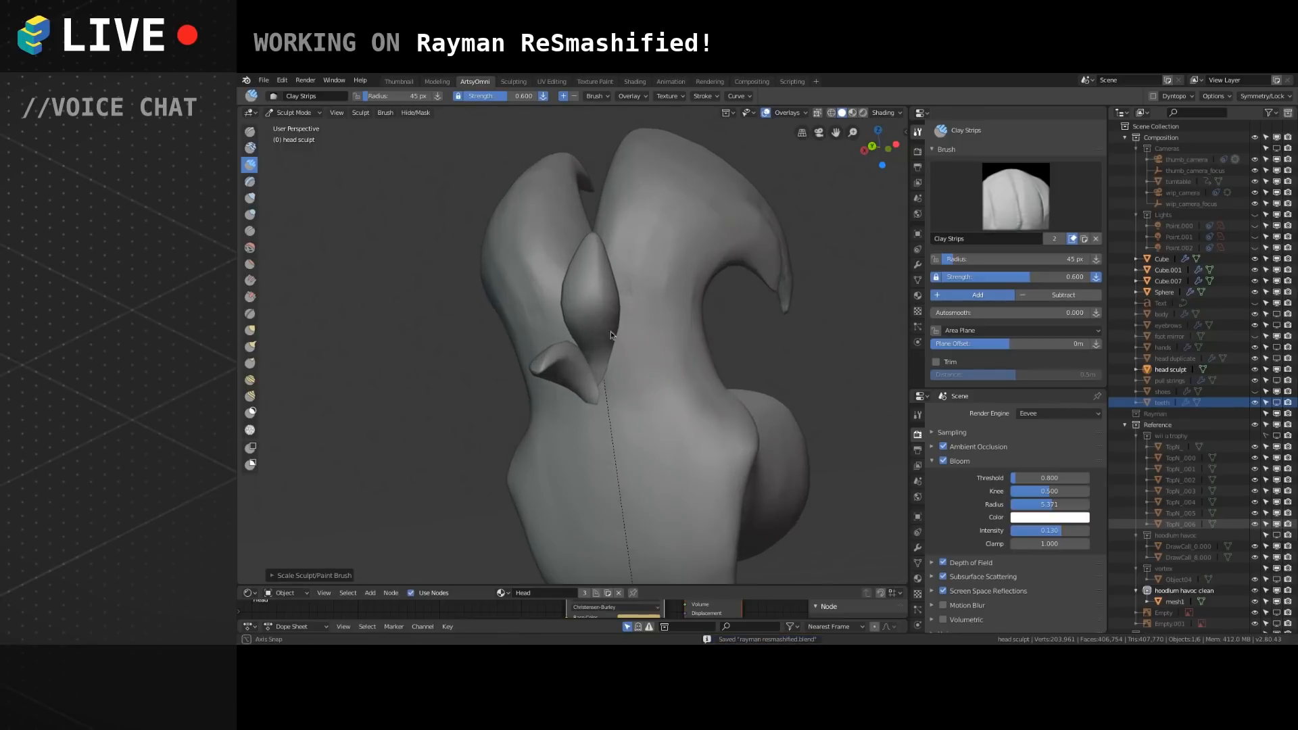
pyautogui.moveTo(602, 334); pyautogui.dragTo(526, 285, button='middle')
pyautogui.moveTo(499, 201)
pyautogui.mouseDown(button='middle')
pyautogui.moveTo(581, 317)
pyautogui.moveTo(550, 313)
pyautogui.mouseUp(button='middle')
pyautogui.scroll(2, 532, 311)
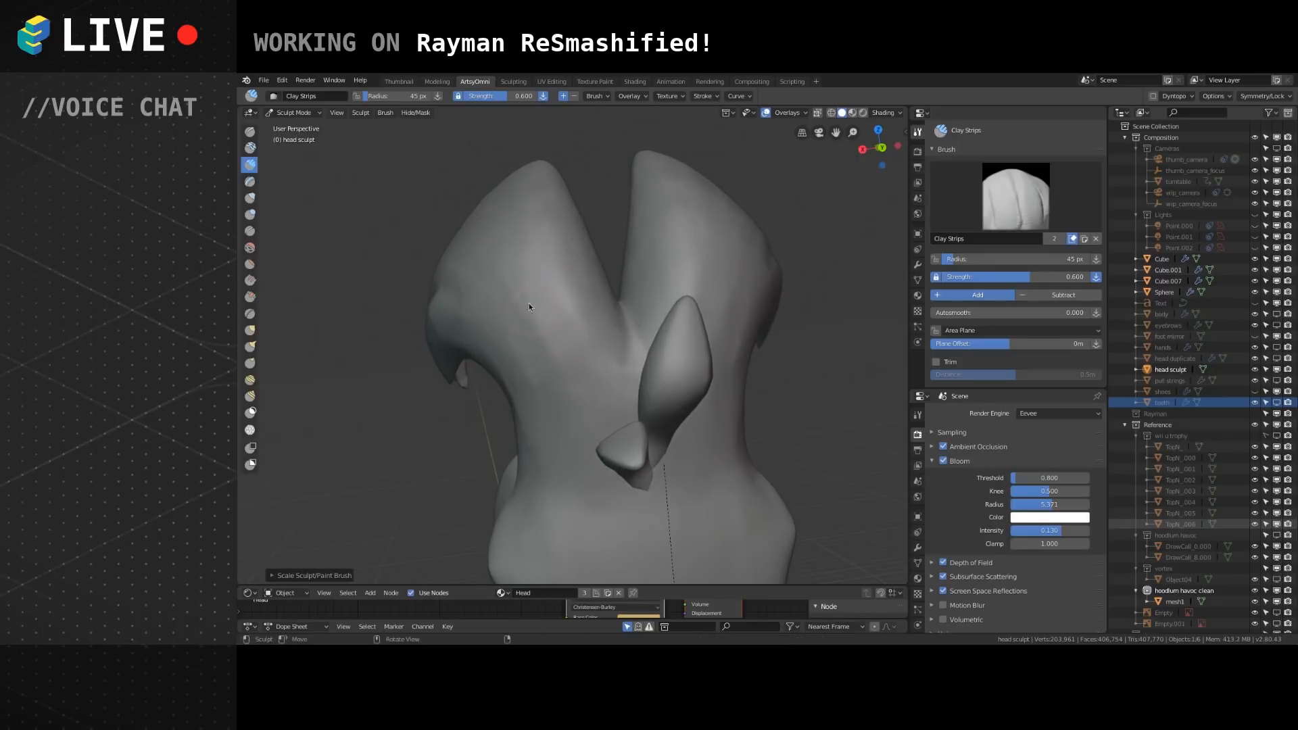
pyautogui.keyDown('shift'); pyautogui.moveTo(562, 361); pyautogui.dragTo(588, 371, button='middle'); pyautogui.keyUp('shift')
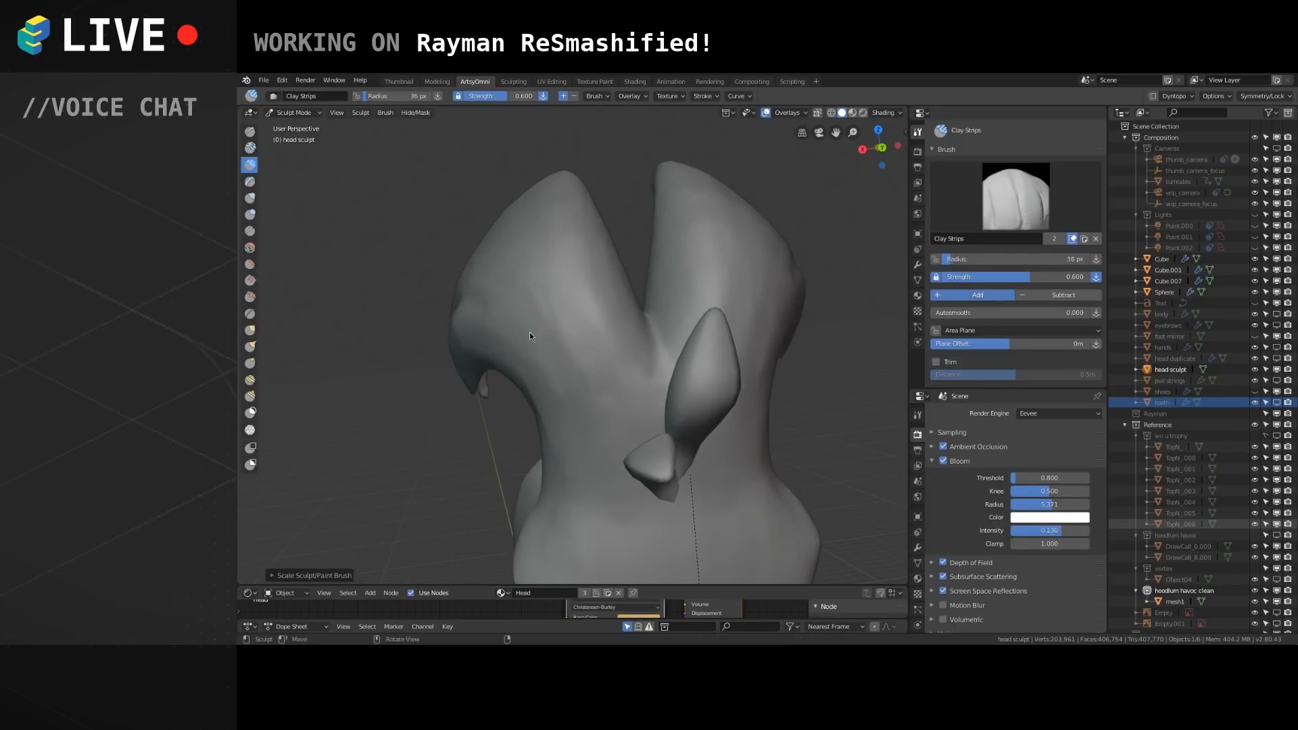
pyautogui.moveTo(552, 354)
pyautogui.mouseDown()
pyautogui.moveTo(488, 276)
pyautogui.moveTo(525, 302)
pyautogui.mouseUp()
pyautogui.moveTo(565, 387); pyautogui.dragTo(539, 330)
pyautogui.moveTo(553, 377); pyautogui.dragTo(494, 294)
pyautogui.moveTo(527, 368); pyautogui.dragTo(487, 281)
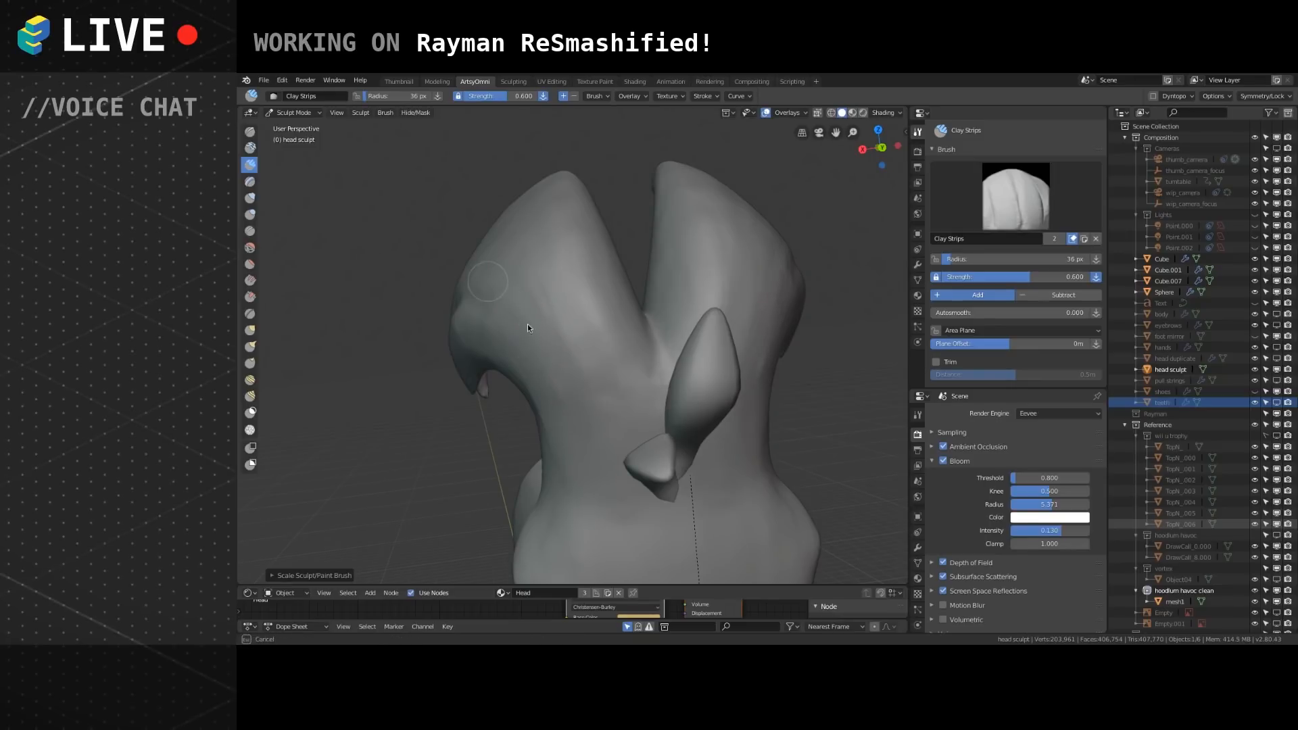
pyautogui.moveTo(592, 393)
pyautogui.mouseDown()
pyautogui.moveTo(525, 268)
pyautogui.moveTo(603, 352)
pyautogui.moveTo(569, 240)
pyautogui.mouseUp()
pyautogui.moveTo(625, 373)
pyautogui.mouseDown()
pyautogui.moveTo(551, 236)
pyautogui.moveTo(623, 343)
pyautogui.moveTo(608, 380)
pyautogui.moveTo(567, 240)
pyautogui.mouseUp()
# Build up the rearmost hair spike beside the eye and smooth its blend into the main hair mass.
pyautogui.moveTo(567, 236)
pyautogui.mouseDown(button='middle')
pyautogui.moveTo(641, 360)
pyautogui.moveTo(645, 392)
pyautogui.moveTo(590, 350)
pyautogui.moveTo(441, 315)
pyautogui.moveTo(609, 305)
pyautogui.moveTo(573, 310)
pyautogui.mouseUp(button='middle')
pyautogui.scroll(2, 568, 318)
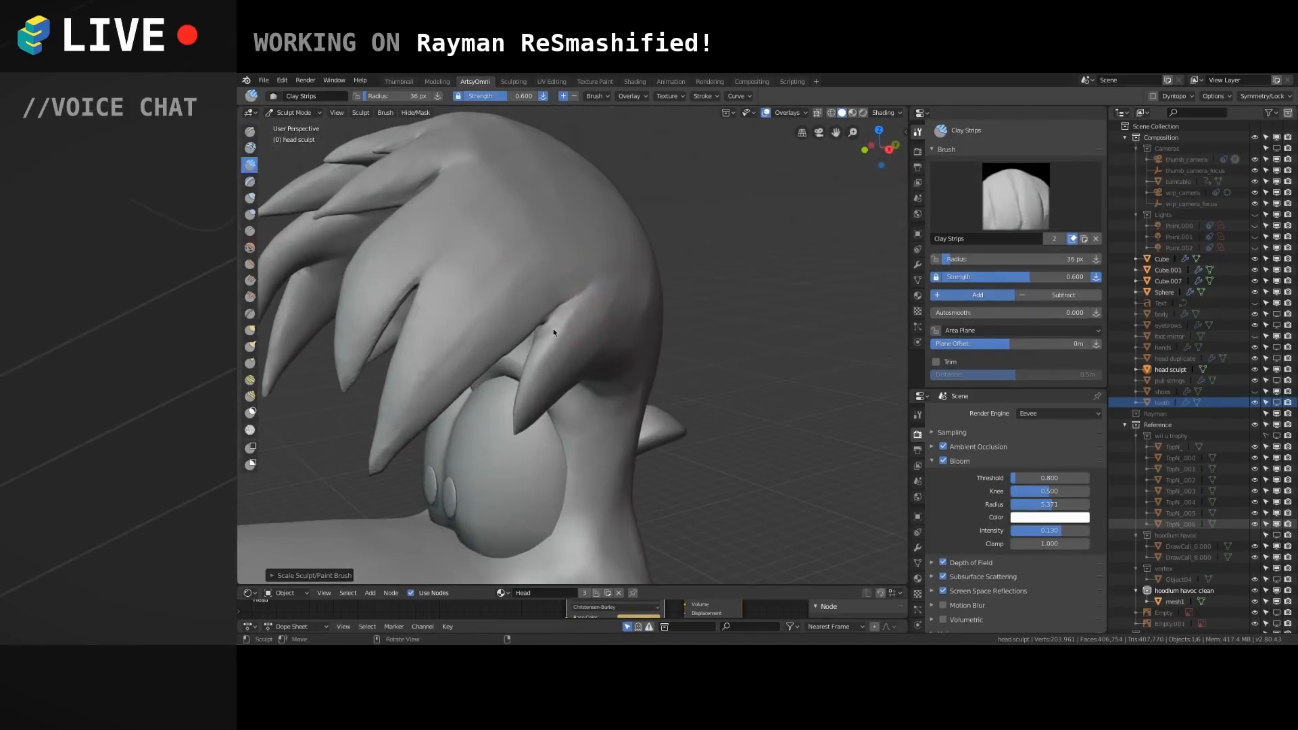
pyautogui.moveTo(532, 363)
pyautogui.mouseDown()
pyautogui.moveTo(575, 312)
pyautogui.moveTo(542, 357)
pyautogui.mouseUp()
pyautogui.moveTo(617, 293); pyautogui.dragTo(545, 315, button='middle')
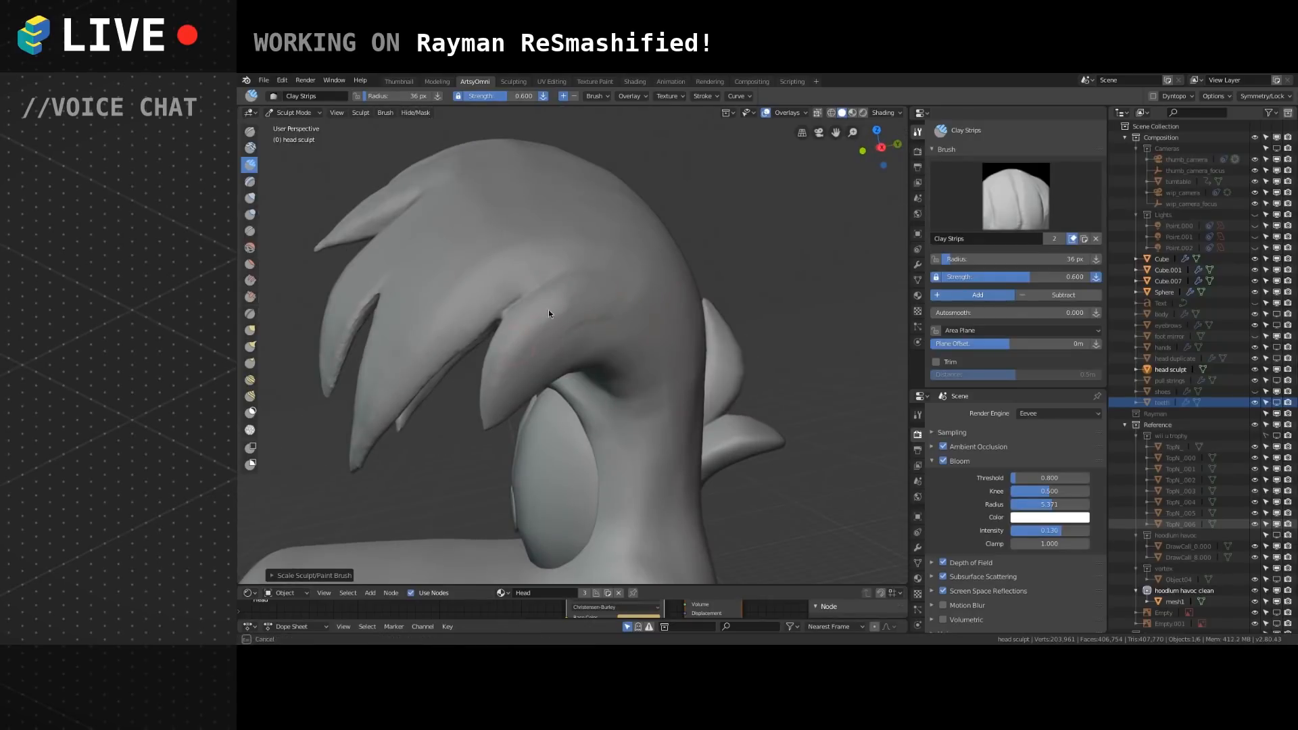
pyautogui.moveTo(626, 305)
pyautogui.mouseDown(button='middle')
pyautogui.moveTo(591, 301)
pyautogui.moveTo(551, 272)
pyautogui.mouseUp(button='middle')
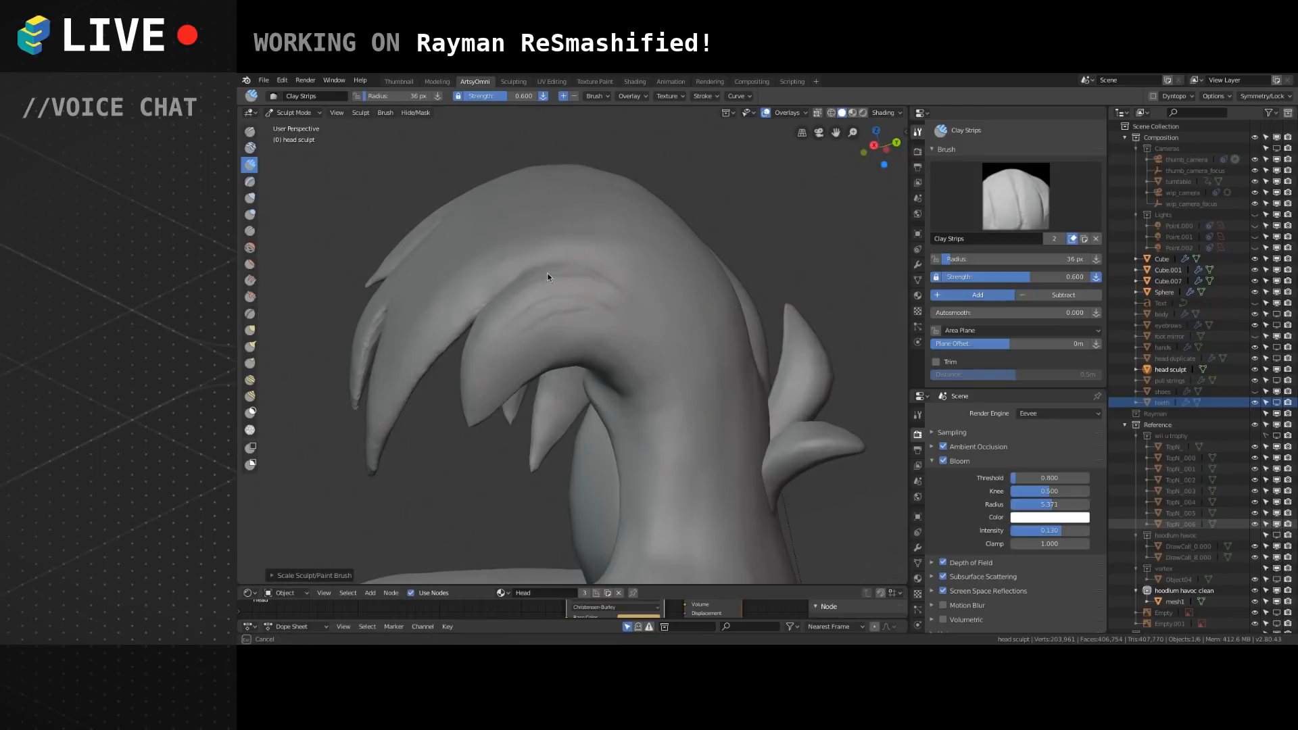
pyautogui.moveTo(481, 329); pyautogui.dragTo(533, 289)
pyautogui.moveTo(490, 335); pyautogui.dragTo(485, 340)
pyautogui.moveTo(504, 331)
pyautogui.keyDown('shift'); pyautogui.mouseDown()
pyautogui.moveTo(611, 310)
pyautogui.moveTo(505, 343)
pyautogui.moveTo(568, 317)
pyautogui.mouseUp(); pyautogui.keyUp('shift')
# Sculpt the lower edge of the rearmost hair spike where it curves into the side of the head.
pyautogui.moveTo(635, 392)
pyautogui.mouseDown()
pyautogui.moveTo(533, 346)
pyautogui.moveTo(595, 327)
pyautogui.mouseUp()
pyautogui.moveTo(518, 365); pyautogui.dragTo(618, 367)
pyautogui.moveTo(656, 346); pyautogui.dragTo(552, 341, button='middle')
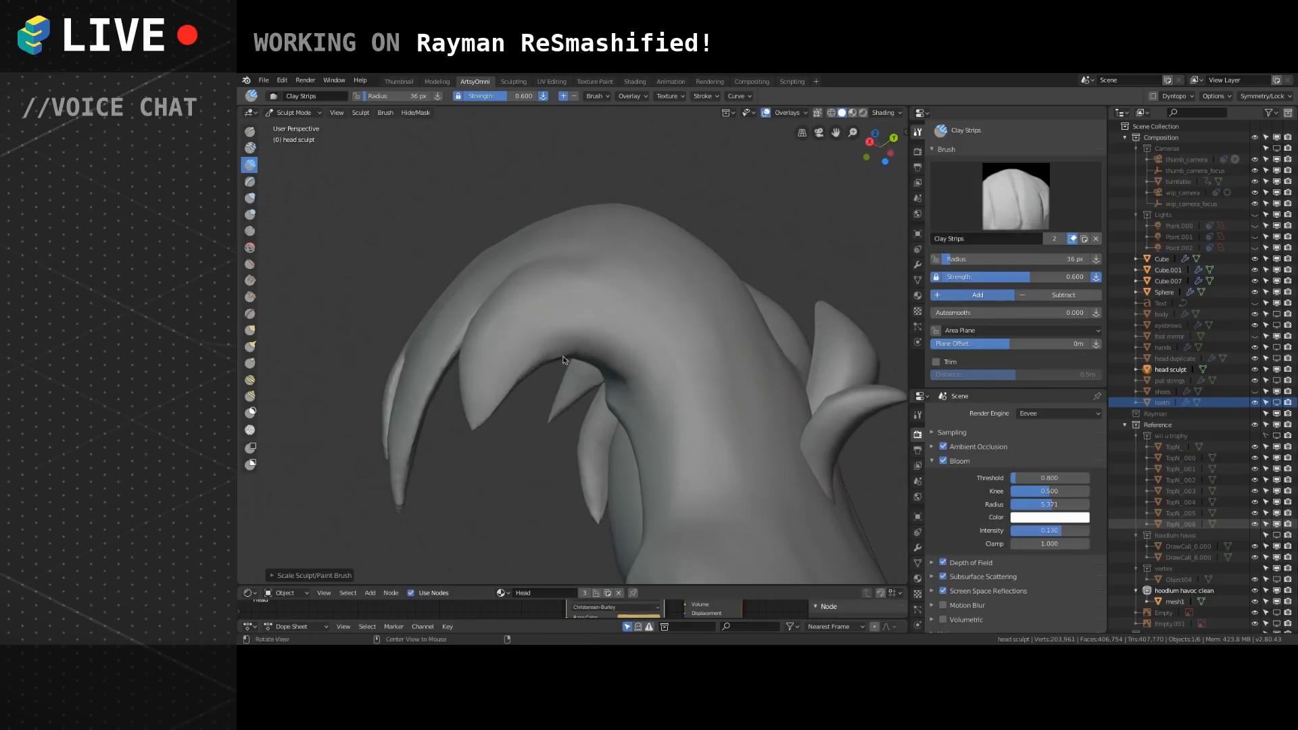
pyautogui.moveTo(669, 380)
pyautogui.mouseDown()
pyautogui.moveTo(660, 390)
pyautogui.moveTo(575, 345)
pyautogui.mouseUp()
pyautogui.moveTo(609, 365)
pyautogui.mouseDown()
pyautogui.moveTo(527, 352)
pyautogui.moveTo(603, 324)
pyautogui.mouseUp()
# Smooth between the hair spikes from below and refine their undersides and tips with Clay Strips.
pyautogui.moveTo(603, 324)
pyautogui.mouseDown(button='middle')
pyautogui.moveTo(542, 332)
pyautogui.moveTo(544, 290)
pyautogui.moveTo(580, 323)
pyautogui.moveTo(562, 334)
pyautogui.moveTo(557, 304)
pyautogui.moveTo(523, 279)
pyautogui.moveTo(497, 291)
pyautogui.mouseUp(button='middle')
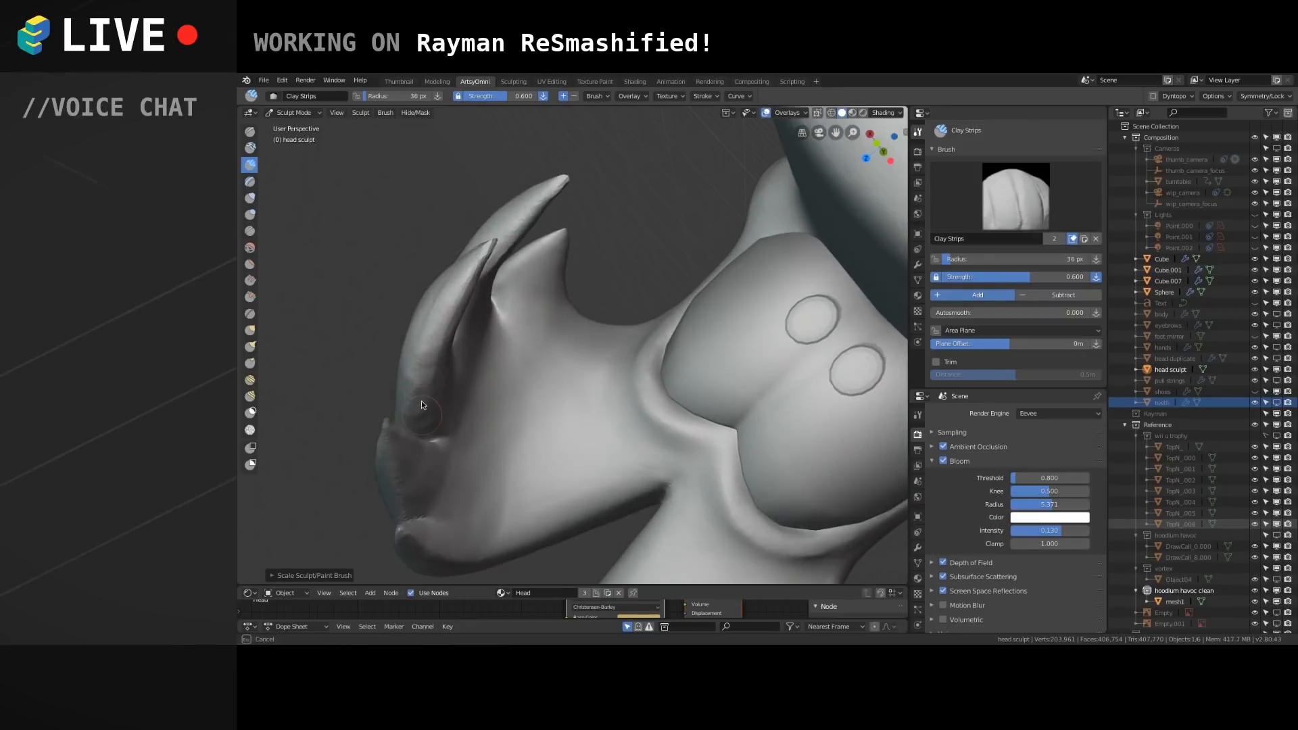
pyautogui.moveTo(421, 404); pyautogui.dragTo(405, 362, button='middle')
pyautogui.moveTo(437, 321); pyautogui.dragTo(459, 315, button='middle')
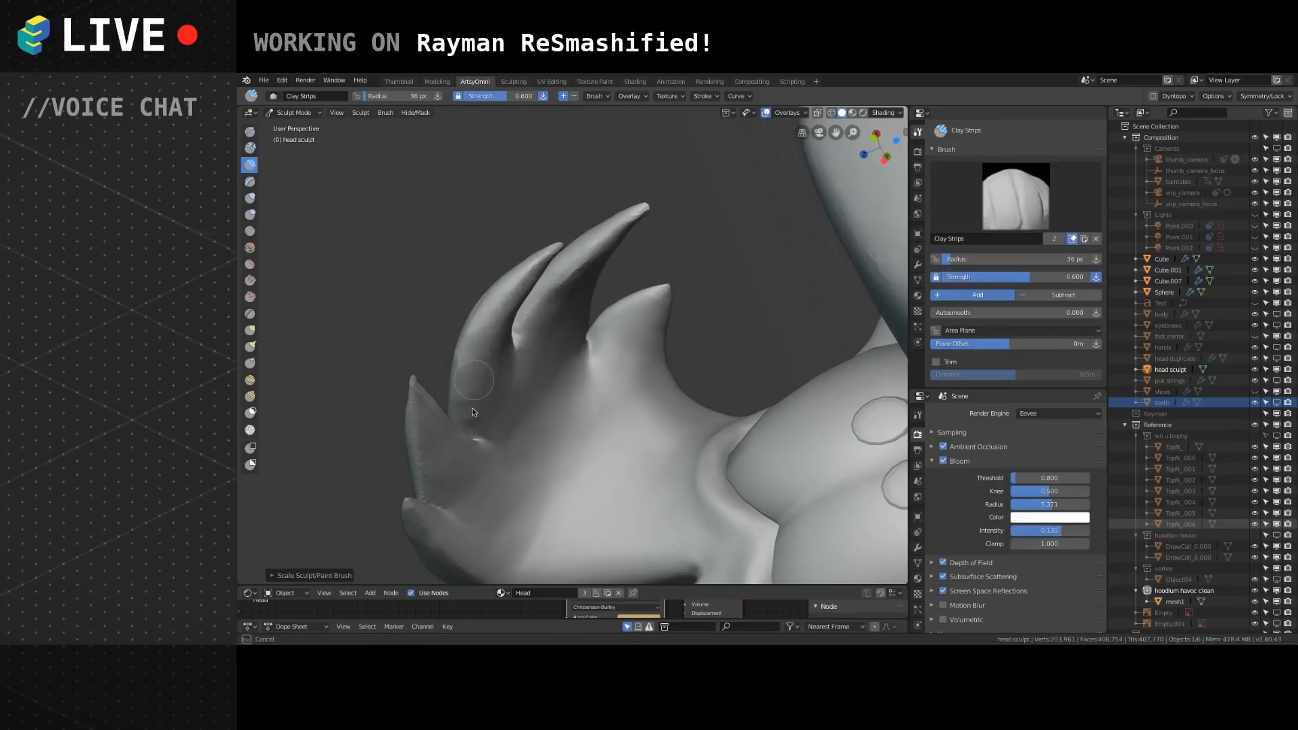
pyautogui.keyDown('shift'); pyautogui.moveTo(502, 315); pyautogui.dragTo(501, 319); pyautogui.keyUp('shift')
pyautogui.moveTo(502, 269); pyautogui.dragTo(550, 303, button='middle')
pyautogui.moveTo(607, 219)
pyautogui.mouseDown()
pyautogui.moveTo(546, 336)
pyautogui.moveTo(594, 243)
pyautogui.mouseUp()
pyautogui.moveTo(598, 237)
pyautogui.mouseDown()
pyautogui.moveTo(558, 291)
pyautogui.moveTo(609, 215)
pyautogui.moveTo(566, 326)
pyautogui.moveTo(554, 282)
pyautogui.moveTo(635, 190)
pyautogui.moveTo(612, 230)
pyautogui.mouseUp()
pyautogui.moveTo(612, 230); pyautogui.dragTo(521, 316, button='middle')
pyautogui.moveTo(640, 381)
pyautogui.mouseDown(button='middle')
pyautogui.moveTo(512, 329)
pyautogui.moveTo(579, 358)
pyautogui.moveTo(535, 295)
pyautogui.moveTo(655, 311)
pyautogui.mouseUp(button='middle')
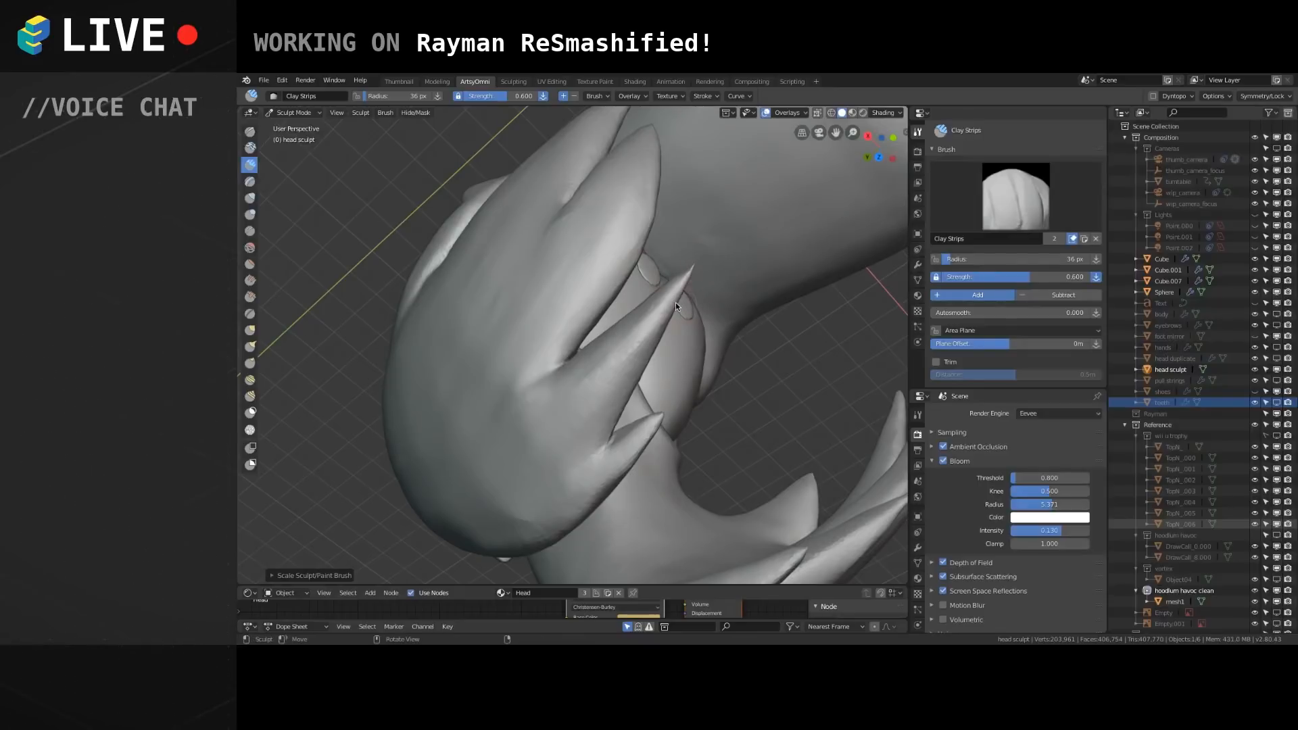
# Smooth the back of the hair clump and its strands, then add a short Clay Strips stroke to its surface.
pyautogui.scroll(-2, 659, 282)
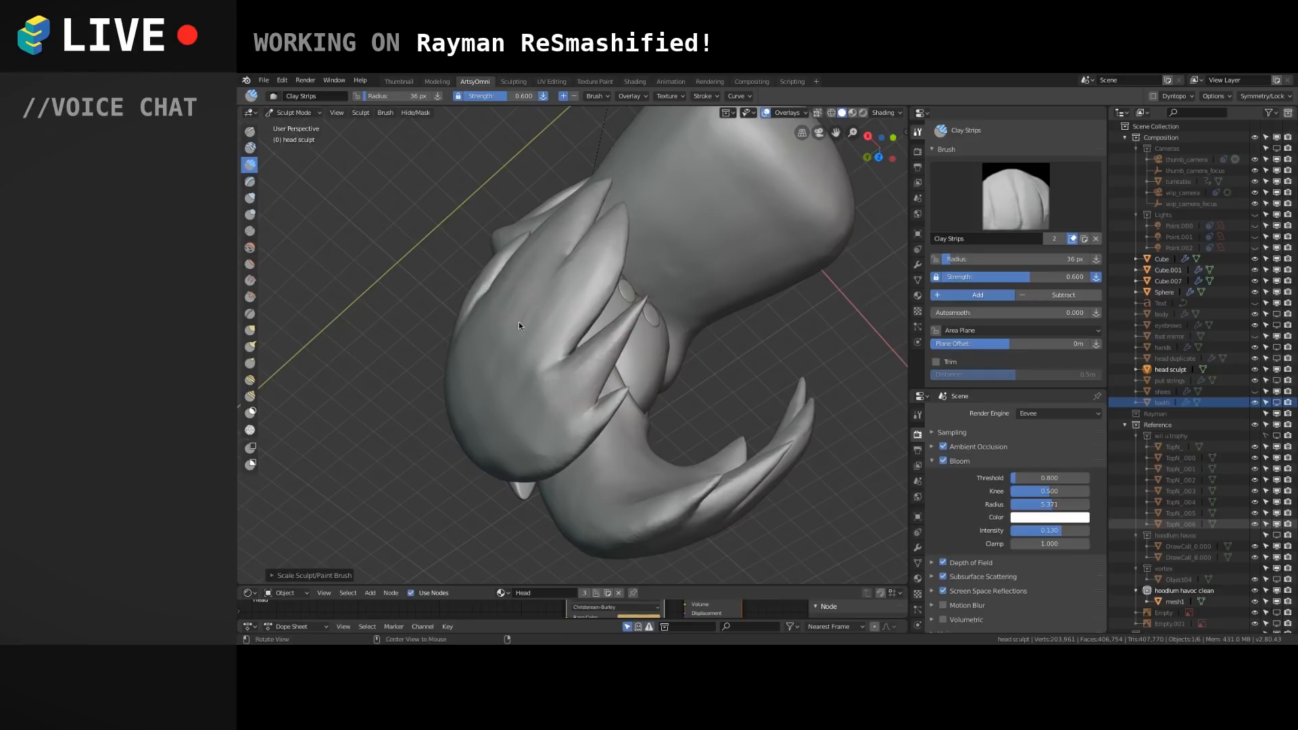
pyautogui.moveTo(523, 413)
pyautogui.keyDown('alt'); pyautogui.mouseDown()
pyautogui.moveTo(500, 327)
pyautogui.moveTo(518, 258)
pyautogui.moveTo(613, 278)
pyautogui.moveTo(598, 261)
pyautogui.moveTo(571, 263)
pyautogui.mouseUp(); pyautogui.keyUp('alt')
pyautogui.keyDown('shift'); pyautogui.moveTo(679, 270); pyautogui.dragTo(696, 270); pyautogui.keyUp('shift')
pyautogui.moveTo(529, 299)
pyautogui.keyDown('shift'); pyautogui.mouseDown()
pyautogui.moveTo(639, 287)
pyautogui.moveTo(564, 271)
pyautogui.moveTo(595, 266)
pyautogui.mouseUp(); pyautogui.keyUp('shift')
pyautogui.moveTo(522, 330); pyautogui.dragTo(539, 309)
pyautogui.moveTo(536, 316)
pyautogui.keyDown('shift'); pyautogui.mouseDown()
pyautogui.moveTo(523, 337)
pyautogui.moveTo(536, 328)
pyautogui.moveTo(515, 309)
pyautogui.mouseUp(); pyautogui.keyUp('shift')
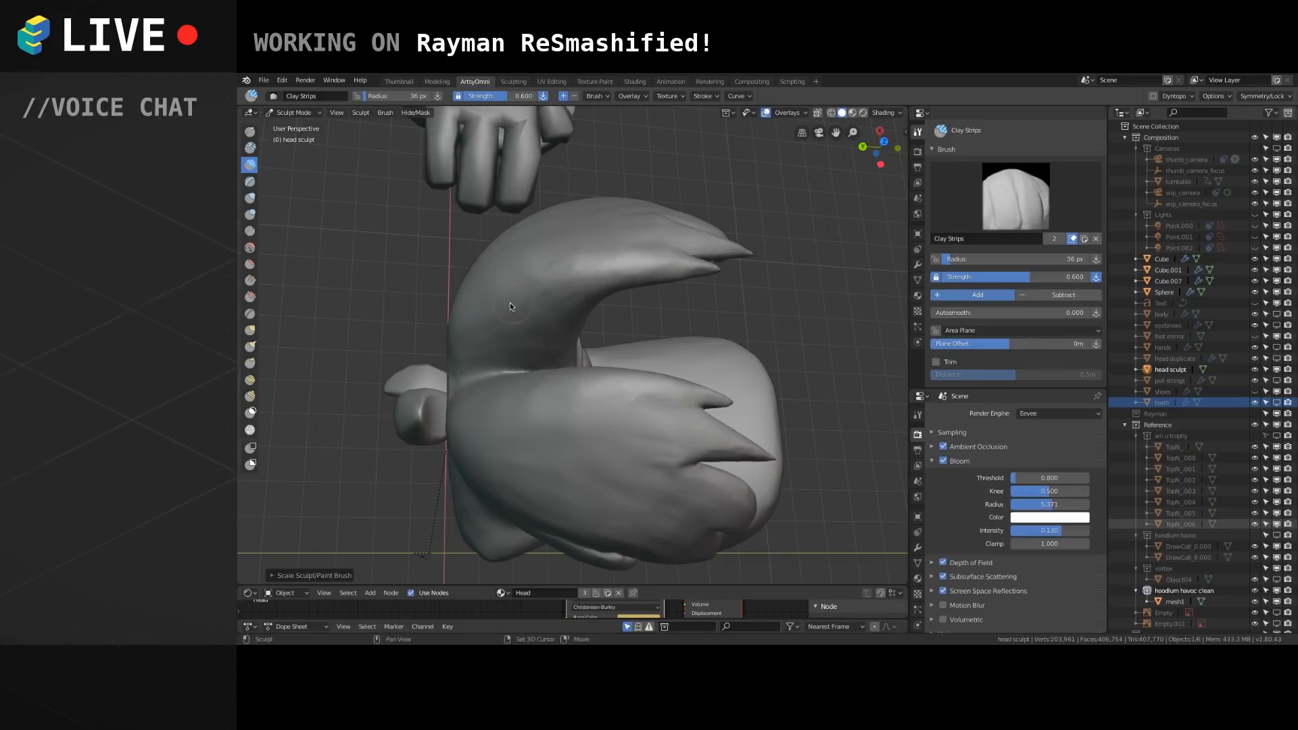
# Build up the side of the hair tuft near its base above the head with Clay Strips strokes.
pyautogui.moveTo(516, 343)
pyautogui.mouseDown(button='middle')
pyautogui.moveTo(590, 347)
pyautogui.moveTo(628, 325)
pyautogui.mouseUp(button='middle')
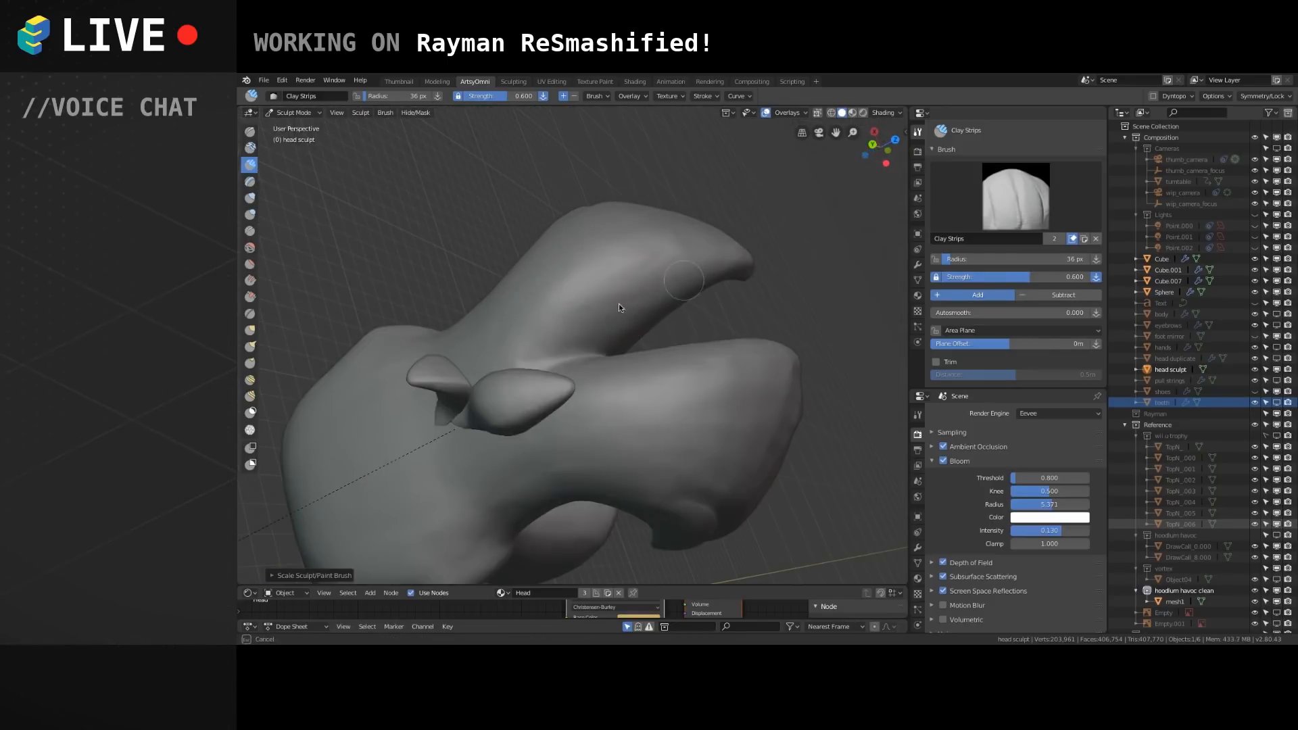
pyautogui.scroll(2, 632, 307)
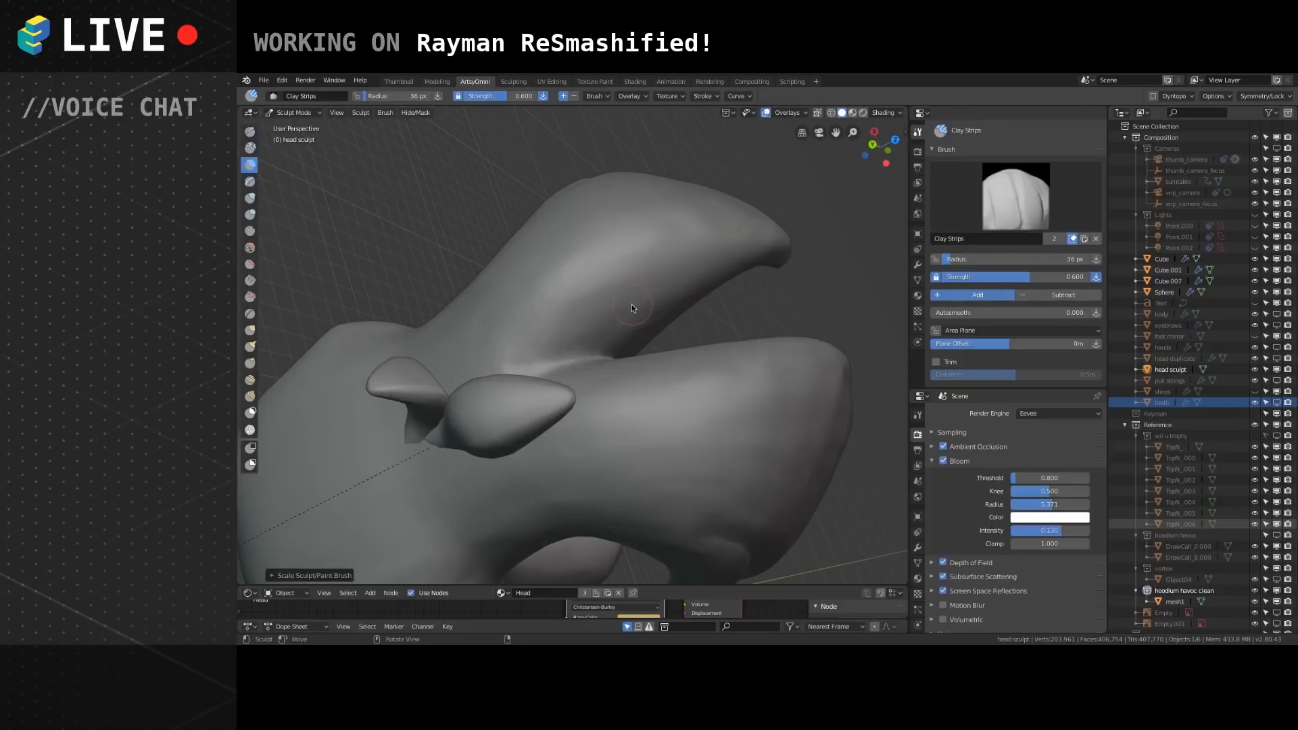
pyautogui.keyDown('shift'); pyautogui.moveTo(637, 310); pyautogui.dragTo(629, 325, button='middle'); pyautogui.keyUp('shift')
pyautogui.moveTo(639, 327); pyautogui.dragTo(588, 350)
pyautogui.moveTo(583, 354); pyautogui.dragTo(681, 292)
pyautogui.moveTo(577, 321)
pyautogui.mouseDown()
pyautogui.moveTo(689, 271)
pyautogui.moveTo(602, 355)
pyautogui.moveTo(649, 325)
pyautogui.moveTo(615, 310)
pyautogui.mouseUp()
pyautogui.moveTo(615, 310)
pyautogui.mouseDown(button='middle')
pyautogui.moveTo(570, 329)
pyautogui.moveTo(539, 306)
pyautogui.moveTo(639, 301)
pyautogui.moveTo(563, 359)
pyautogui.moveTo(473, 470)
pyautogui.moveTo(503, 423)
pyautogui.moveTo(602, 367)
pyautogui.mouseUp(button='middle')
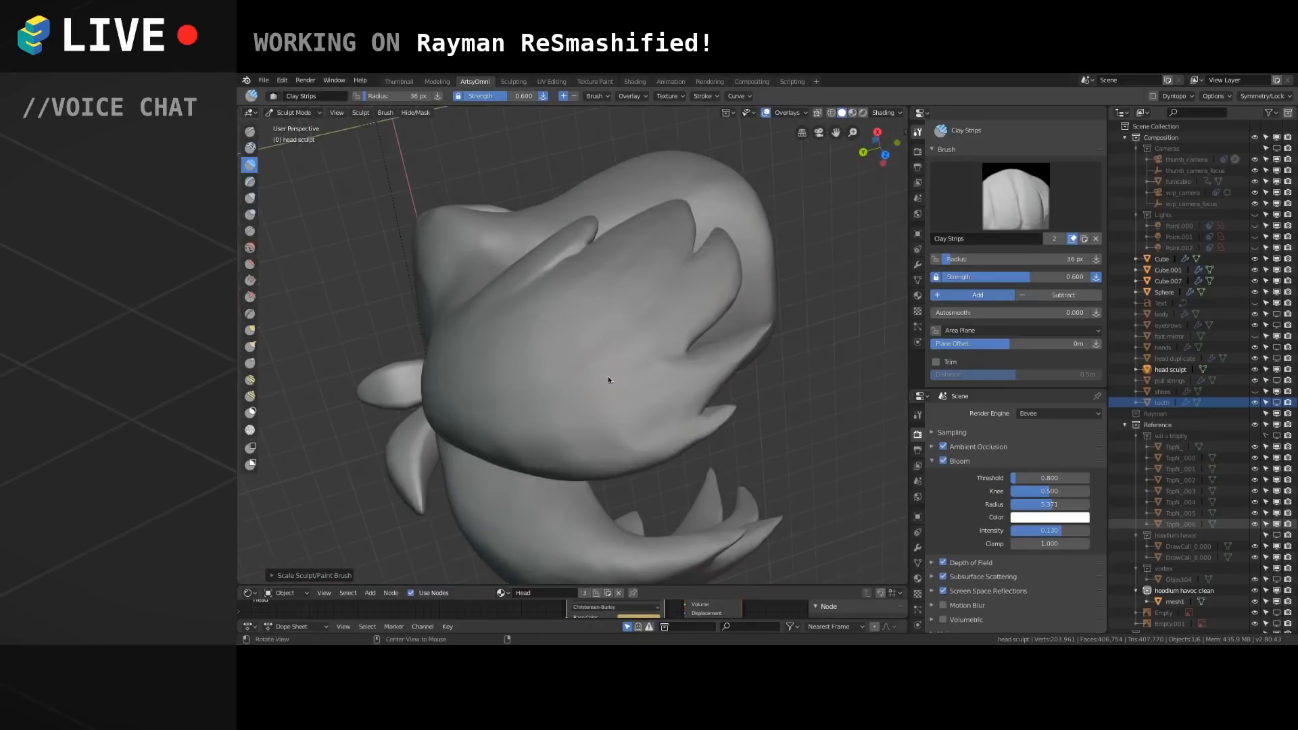
# Add Clay Strips ridges across the hair clump leading into its lower spikes and along its lower side.
pyautogui.moveTo(756, 339)
pyautogui.mouseDown()
pyautogui.moveTo(683, 382)
pyautogui.moveTo(561, 408)
pyautogui.mouseUp()
pyautogui.moveTo(575, 409); pyautogui.dragTo(596, 407)
pyautogui.moveTo(704, 368)
pyautogui.mouseDown()
pyautogui.moveTo(604, 425)
pyautogui.moveTo(667, 412)
pyautogui.mouseUp()
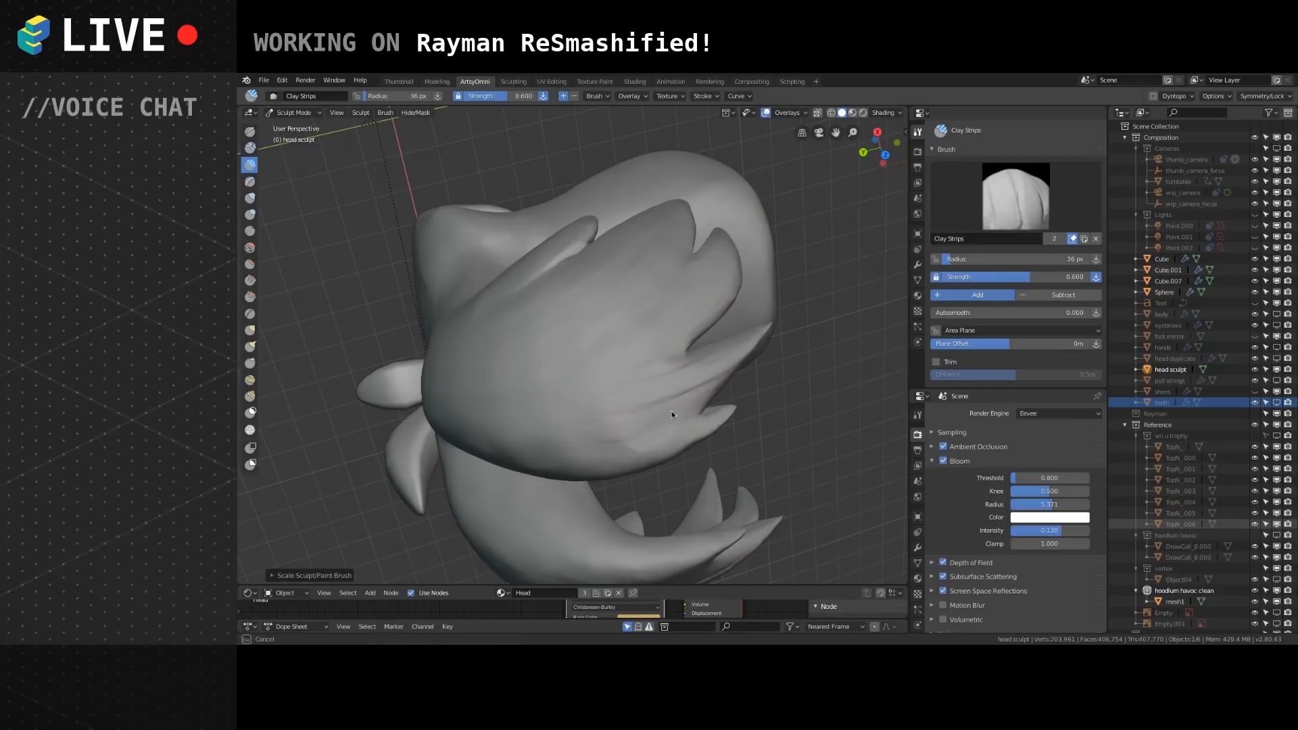
pyautogui.moveTo(679, 390); pyautogui.dragTo(635, 336, button='middle')
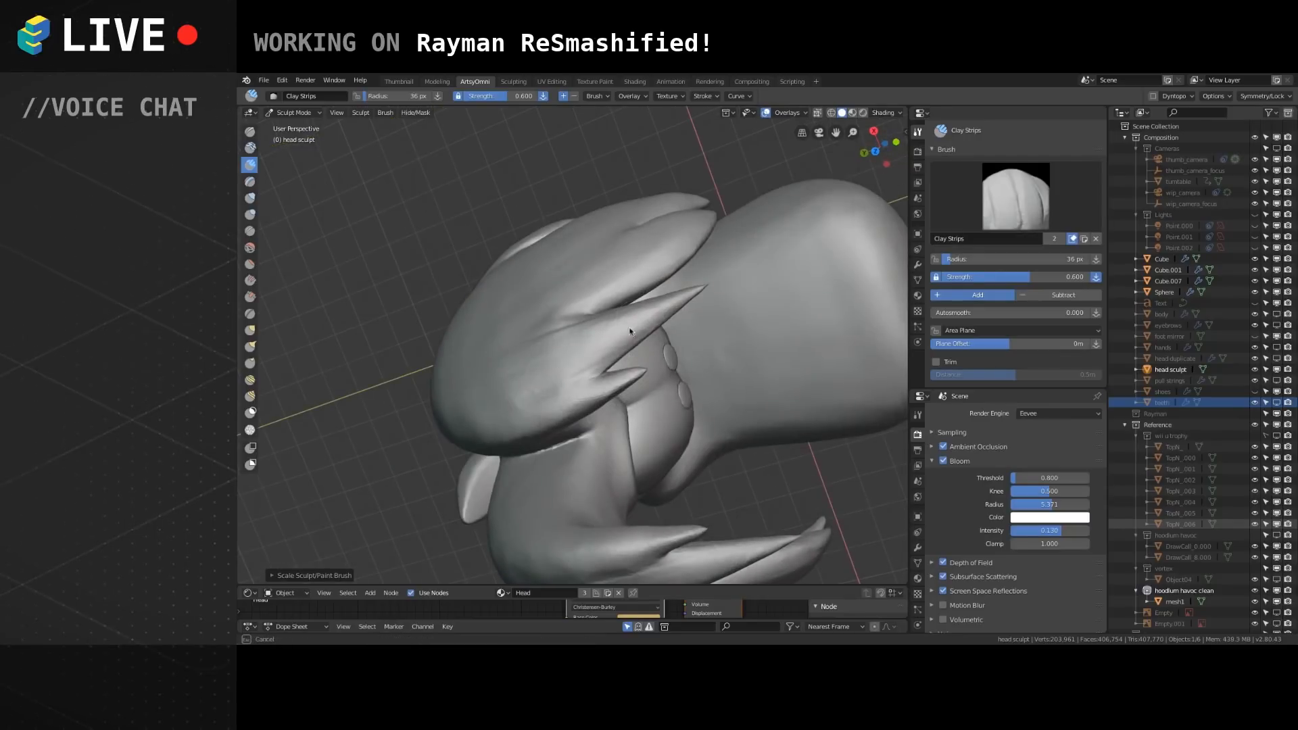
pyautogui.moveTo(508, 394); pyautogui.dragTo(549, 388)
pyautogui.moveTo(499, 412); pyautogui.dragTo(562, 395)
# Layer Clay Strips strands into the large upper hair spikes and smooth the surface along them.
pyautogui.moveTo(564, 382)
pyautogui.mouseDown(button='middle')
pyautogui.moveTo(545, 396)
pyautogui.moveTo(534, 360)
pyautogui.moveTo(530, 439)
pyautogui.mouseUp(button='middle')
pyautogui.moveTo(527, 359); pyautogui.dragTo(542, 376, button='middle')
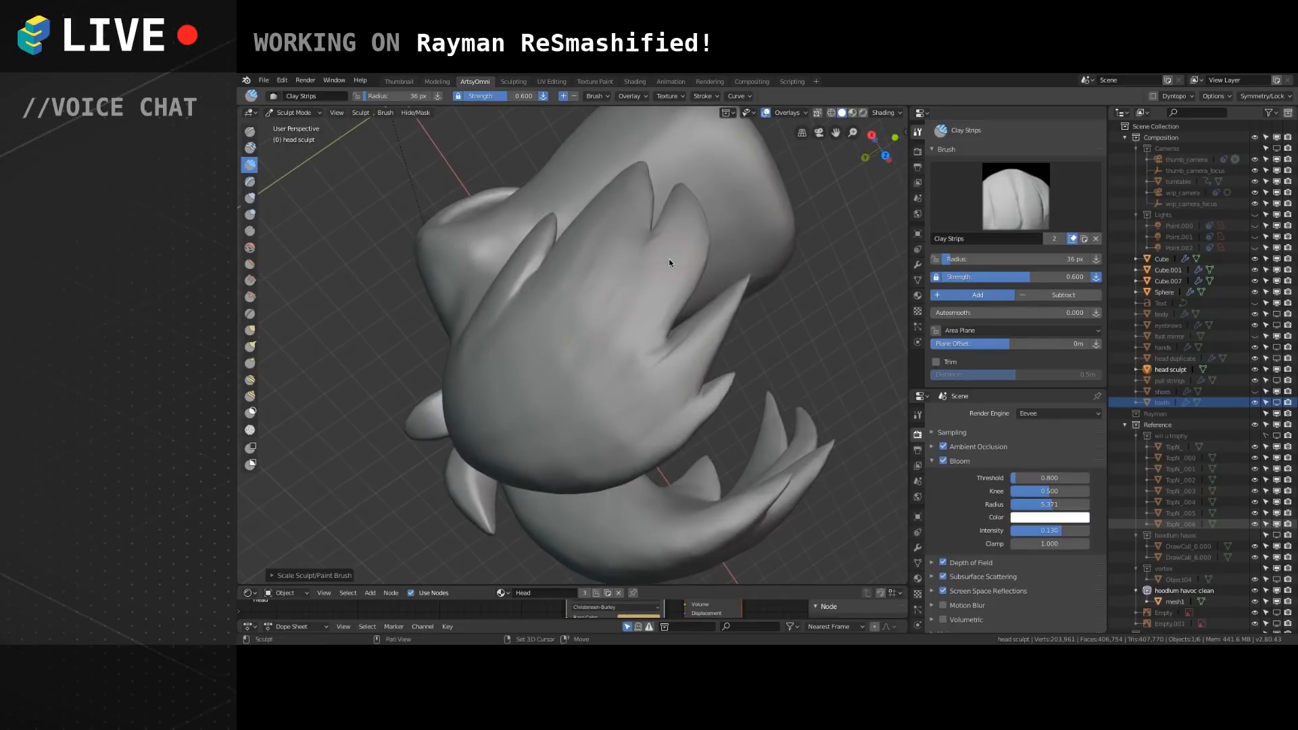
pyautogui.moveTo(639, 323); pyautogui.dragTo(660, 322)
pyautogui.moveTo(699, 248); pyautogui.dragTo(701, 215)
pyautogui.moveTo(645, 318)
pyautogui.mouseDown()
pyautogui.moveTo(683, 266)
pyautogui.moveTo(693, 218)
pyautogui.mouseUp()
pyautogui.moveTo(634, 307)
pyautogui.mouseDown()
pyautogui.moveTo(678, 211)
pyautogui.moveTo(675, 222)
pyautogui.mouseUp()
pyautogui.moveTo(651, 324); pyautogui.dragTo(606, 345, button='middle')
pyautogui.moveTo(609, 341); pyautogui.dragTo(676, 212)
pyautogui.moveTo(651, 305)
pyautogui.keyDown('shift'); pyautogui.mouseDown()
pyautogui.moveTo(666, 293)
pyautogui.moveTo(604, 329)
pyautogui.moveTo(674, 220)
pyautogui.mouseUp(); pyautogui.keyUp('shift')
# Smooth the long front hair spikes and sculpt flowing strands from their tips up toward the crown.
pyautogui.moveTo(557, 370)
pyautogui.mouseDown(button='middle')
pyautogui.moveTo(428, 461)
pyautogui.moveTo(357, 327)
pyautogui.moveTo(337, 356)
pyautogui.moveTo(474, 363)
pyautogui.mouseUp(button='middle')
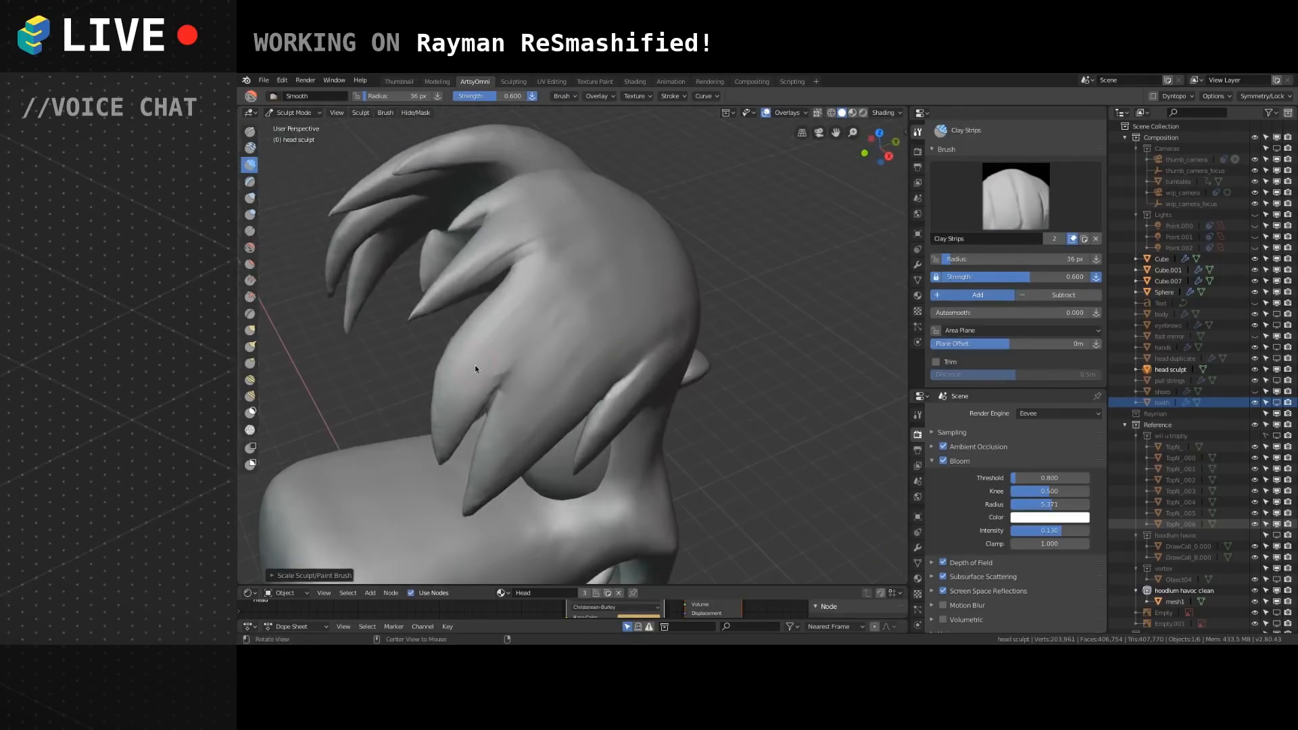
pyautogui.moveTo(448, 432)
pyautogui.keyDown('shift'); pyautogui.mouseDown()
pyautogui.moveTo(556, 329)
pyautogui.moveTo(472, 385)
pyautogui.moveTo(607, 262)
pyautogui.mouseUp(); pyautogui.keyUp('shift')
pyautogui.moveTo(469, 397)
pyautogui.mouseDown()
pyautogui.moveTo(587, 280)
pyautogui.moveTo(469, 375)
pyautogui.moveTo(577, 274)
pyautogui.mouseUp()
pyautogui.moveTo(466, 376)
pyautogui.mouseDown()
pyautogui.moveTo(514, 304)
pyautogui.moveTo(579, 264)
pyautogui.moveTo(494, 348)
pyautogui.moveTo(594, 250)
pyautogui.mouseUp()
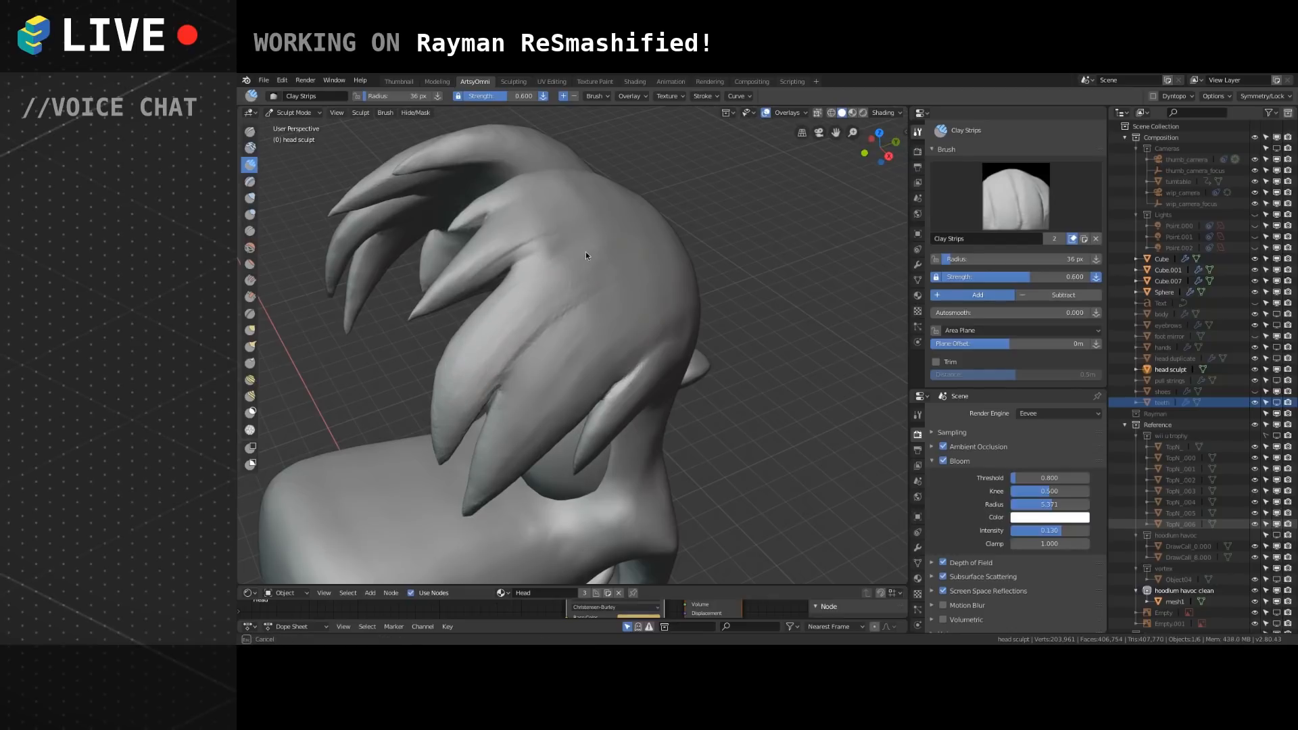
pyautogui.moveTo(521, 278); pyautogui.dragTo(595, 250)
pyautogui.moveTo(458, 399); pyautogui.dragTo(635, 244)
pyautogui.moveTo(499, 358); pyautogui.dragTo(635, 259)
# Add Clay Strips volume on the crown and along the bases of the side hair spikes.
pyautogui.moveTo(635, 259); pyautogui.dragTo(501, 282, button='middle')
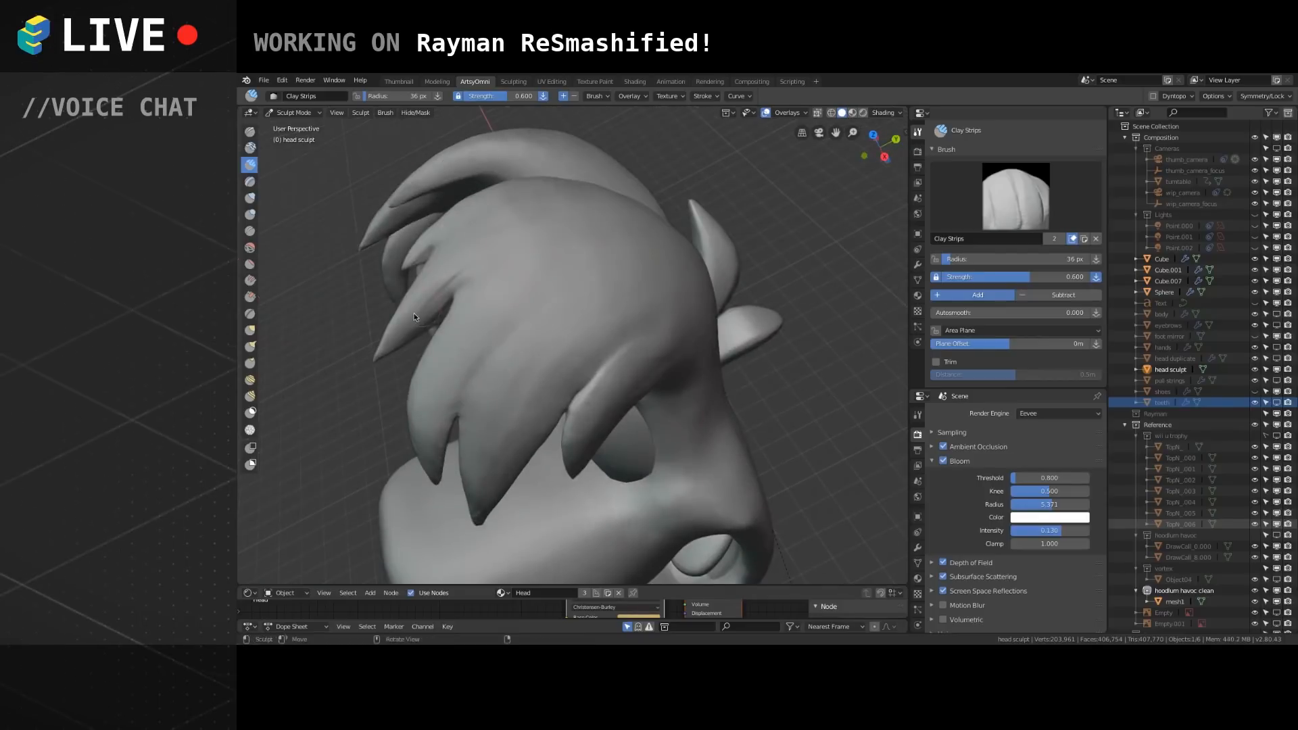
pyautogui.moveTo(558, 237)
pyautogui.mouseDown()
pyautogui.moveTo(426, 286)
pyautogui.moveTo(584, 223)
pyautogui.mouseUp()
pyautogui.moveTo(522, 259); pyautogui.dragTo(470, 302, button='middle')
pyautogui.moveTo(470, 302)
pyautogui.mouseDown()
pyautogui.moveTo(571, 262)
pyautogui.moveTo(446, 291)
pyautogui.moveTo(603, 226)
pyautogui.moveTo(453, 301)
pyautogui.moveTo(504, 266)
pyautogui.moveTo(487, 278)
pyautogui.mouseUp()
pyautogui.moveTo(421, 318)
pyautogui.mouseDown()
pyautogui.moveTo(537, 248)
pyautogui.moveTo(500, 287)
pyautogui.mouseUp()
pyautogui.moveTo(484, 254)
pyautogui.mouseDown(button='middle')
pyautogui.moveTo(509, 277)
pyautogui.moveTo(508, 258)
pyautogui.mouseUp(button='middle')
# Smooth the area beneath the eye and refine the cheek surface with a Clay Strips stroke.
pyautogui.moveTo(558, 331)
pyautogui.mouseDown(button='middle')
pyautogui.moveTo(509, 334)
pyautogui.moveTo(526, 418)
pyautogui.moveTo(529, 360)
pyautogui.moveTo(555, 364)
pyautogui.moveTo(510, 421)
pyautogui.moveTo(537, 376)
pyautogui.moveTo(585, 374)
pyautogui.moveTo(549, 266)
pyautogui.moveTo(599, 346)
pyautogui.moveTo(598, 327)
pyautogui.mouseUp(button='middle')
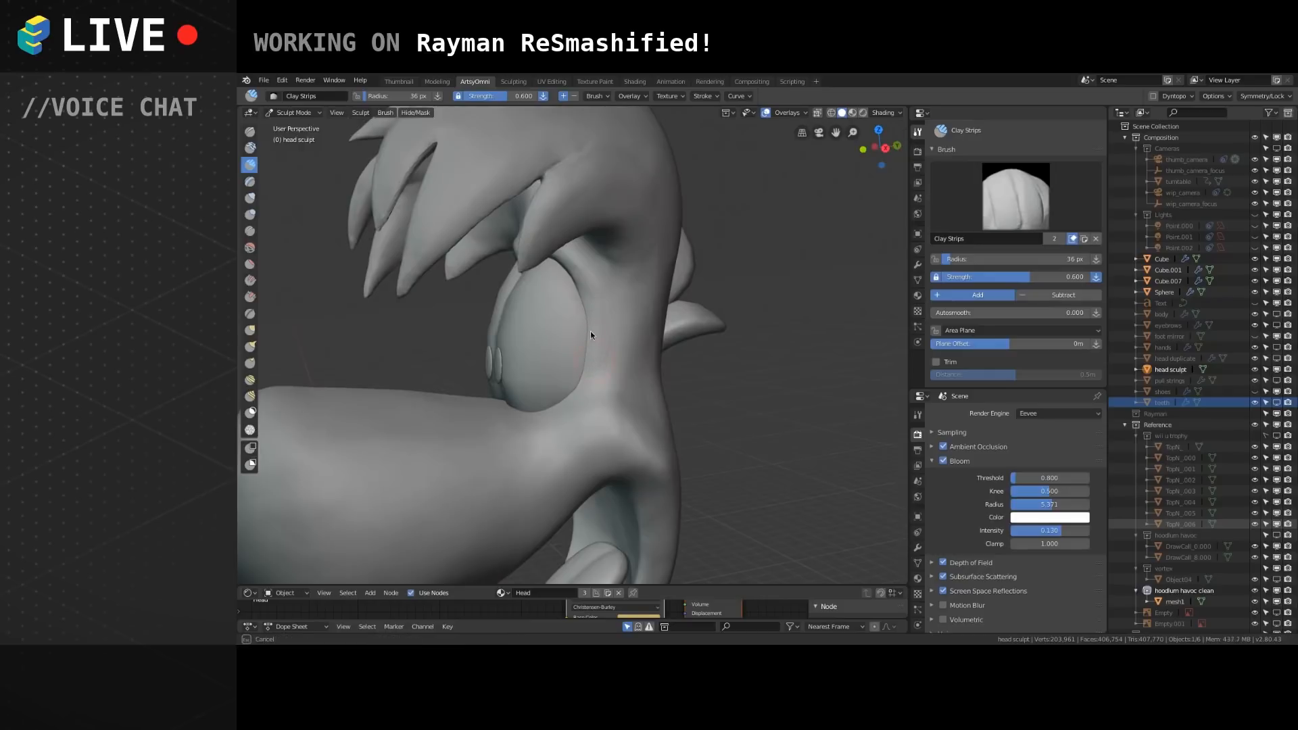
pyautogui.moveTo(600, 334)
pyautogui.mouseDown(button='middle')
pyautogui.moveTo(606, 299)
pyautogui.moveTo(530, 301)
pyautogui.mouseUp(button='middle')
pyautogui.moveTo(553, 392); pyautogui.dragTo(594, 411, button='middle')
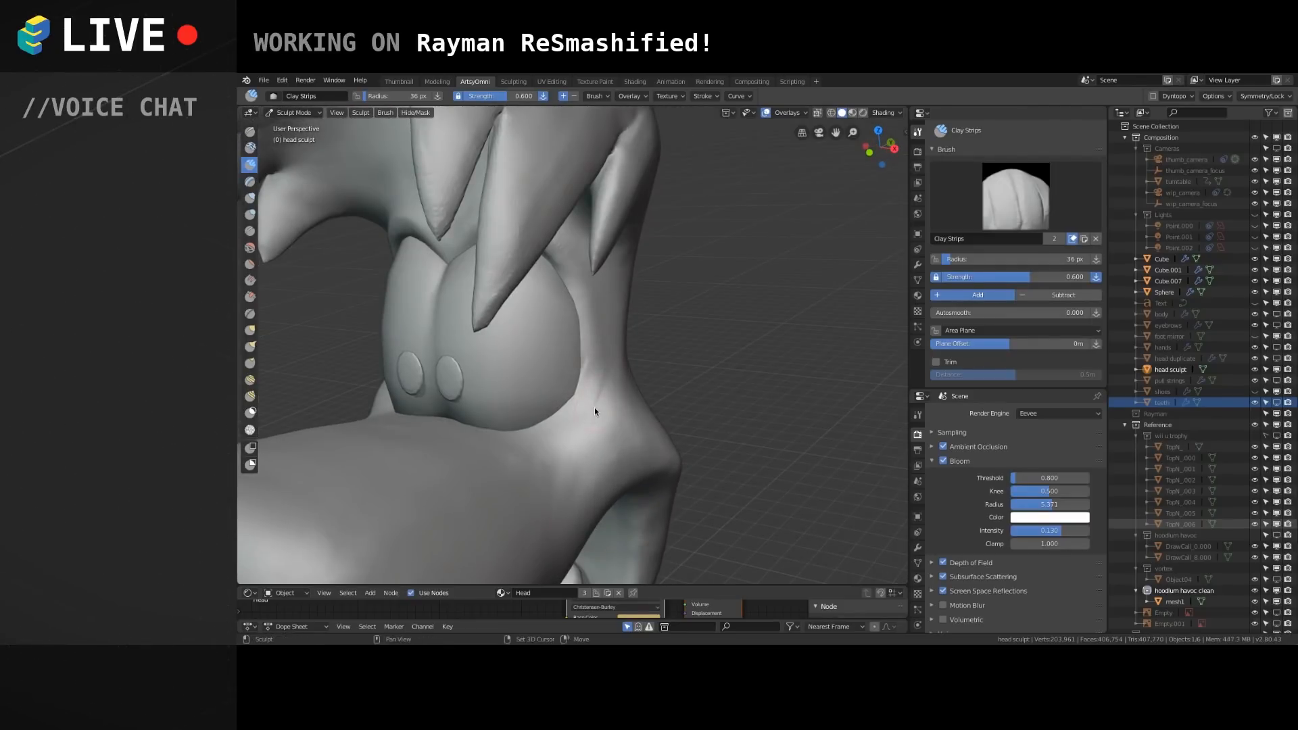
pyautogui.moveTo(594, 403); pyautogui.dragTo(551, 331, button='middle')
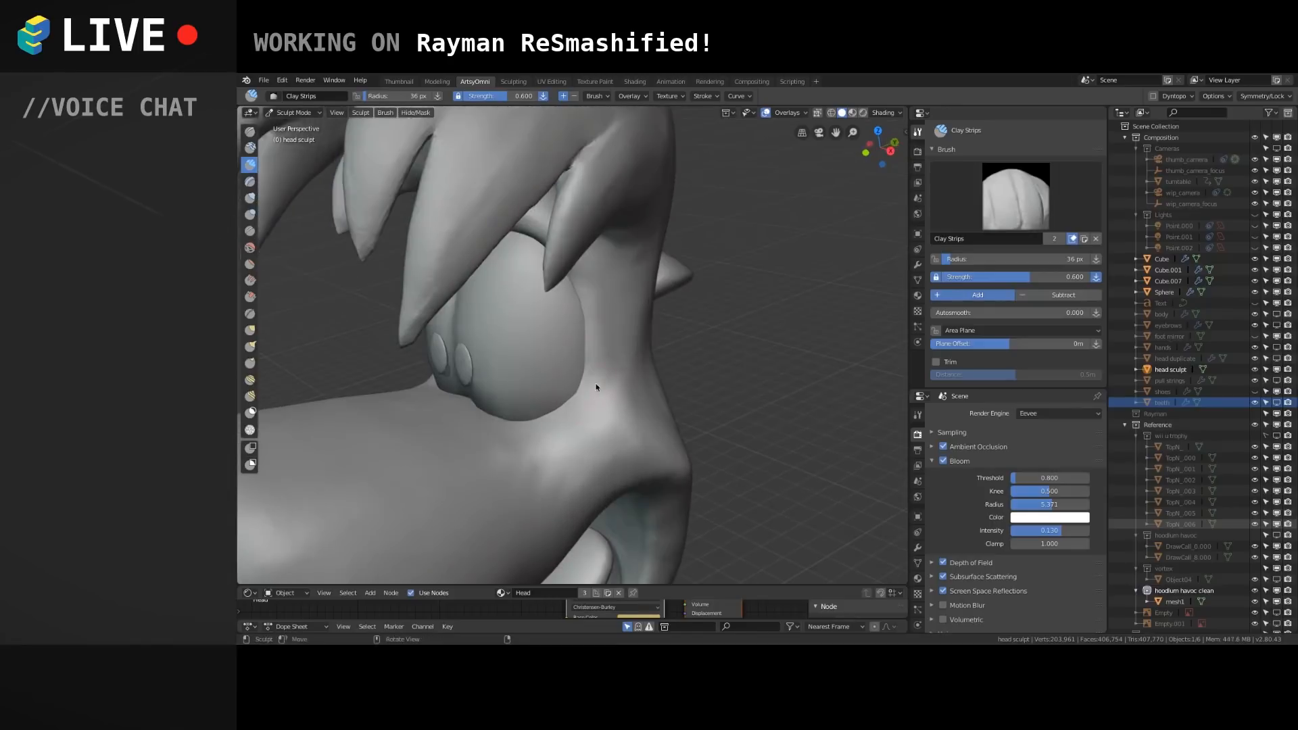
pyautogui.moveTo(548, 411); pyautogui.dragTo(504, 408, button='middle')
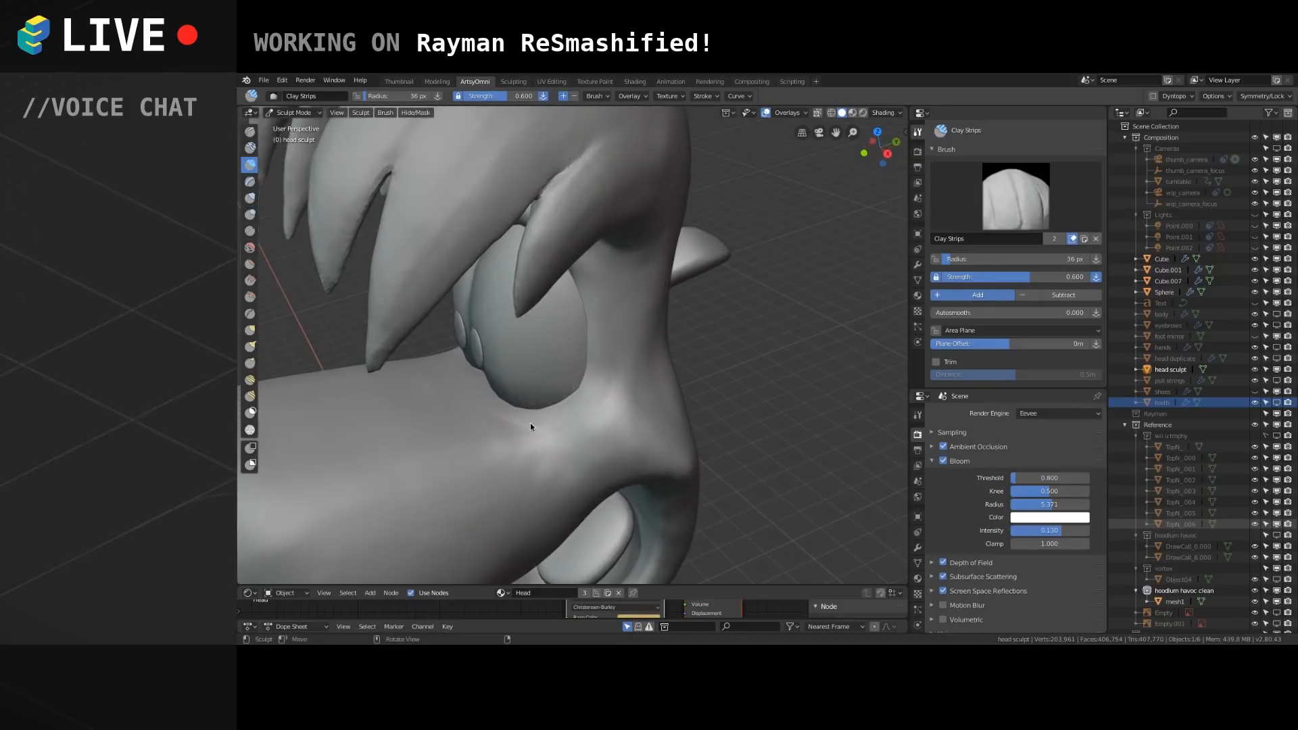
pyautogui.moveTo(583, 379); pyautogui.dragTo(608, 401, button='middle')
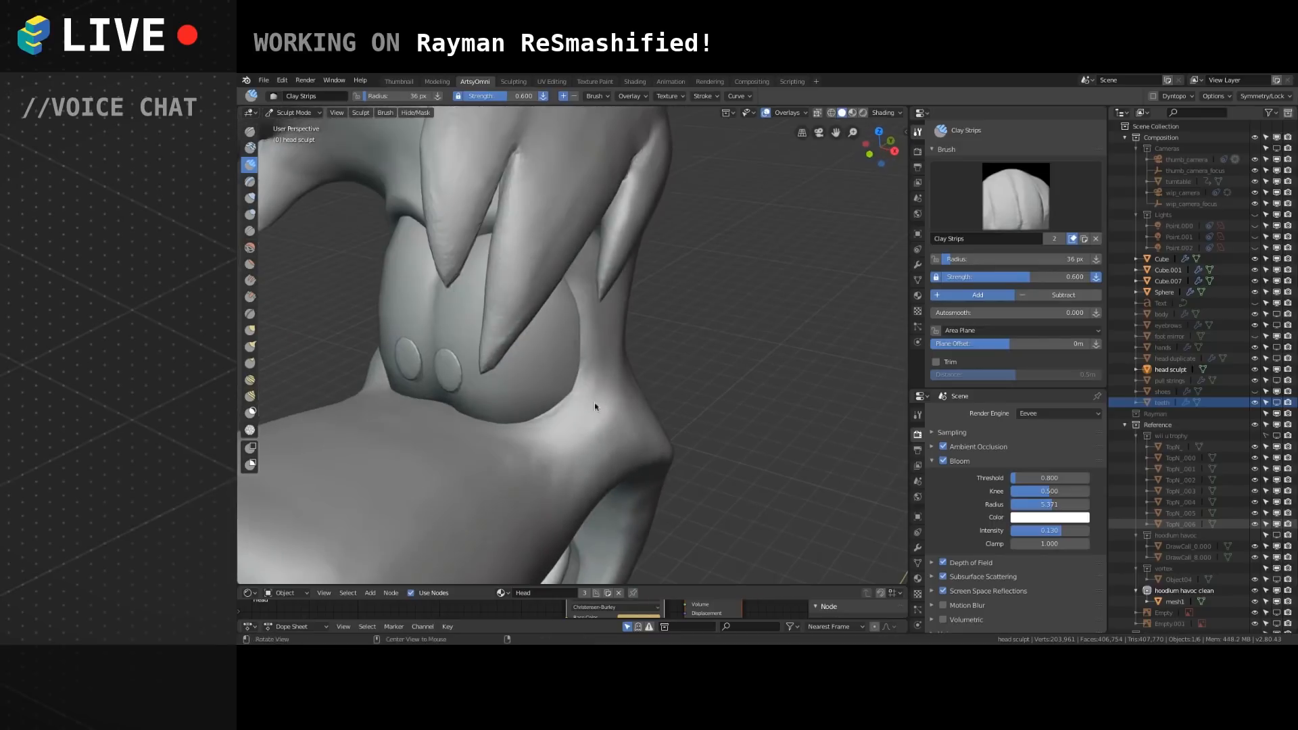
pyautogui.keyDown('shift'); pyautogui.moveTo(464, 412); pyautogui.dragTo(488, 427); pyautogui.keyUp('shift')
pyautogui.moveTo(545, 444); pyautogui.dragTo(524, 416, button='middle')
pyautogui.moveTo(525, 416)
pyautogui.mouseDown()
pyautogui.moveTo(533, 390)
pyautogui.moveTo(643, 367)
pyautogui.moveTo(534, 368)
pyautogui.mouseUp()
# Touch up the temple beside the eye and smooth the outer rim of the eye socket.
pyautogui.moveTo(618, 346)
pyautogui.mouseDown(button='middle')
pyautogui.moveTo(560, 331)
pyautogui.moveTo(603, 295)
pyautogui.moveTo(541, 289)
pyautogui.moveTo(532, 326)
pyautogui.moveTo(591, 293)
pyautogui.mouseUp(button='middle')
pyautogui.moveTo(648, 287); pyautogui.dragTo(652, 286)
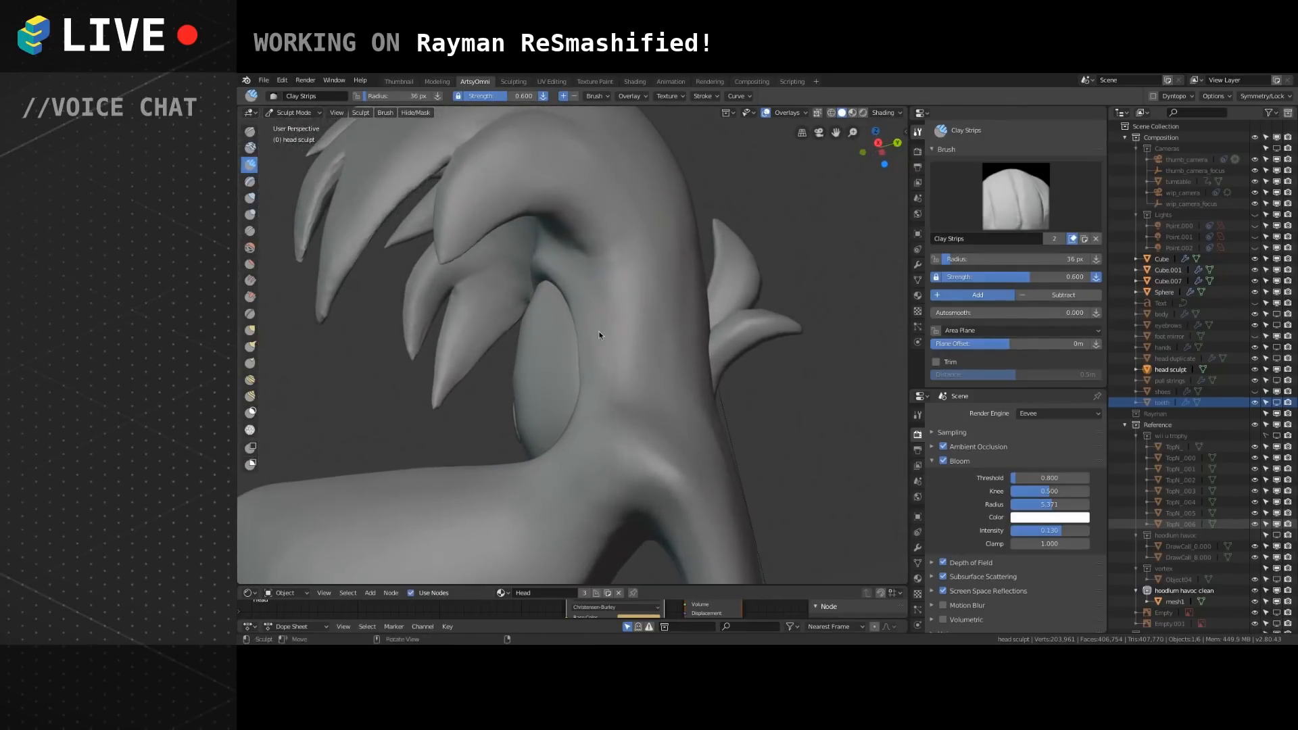
pyautogui.moveTo(564, 321); pyautogui.dragTo(598, 439, button='middle')
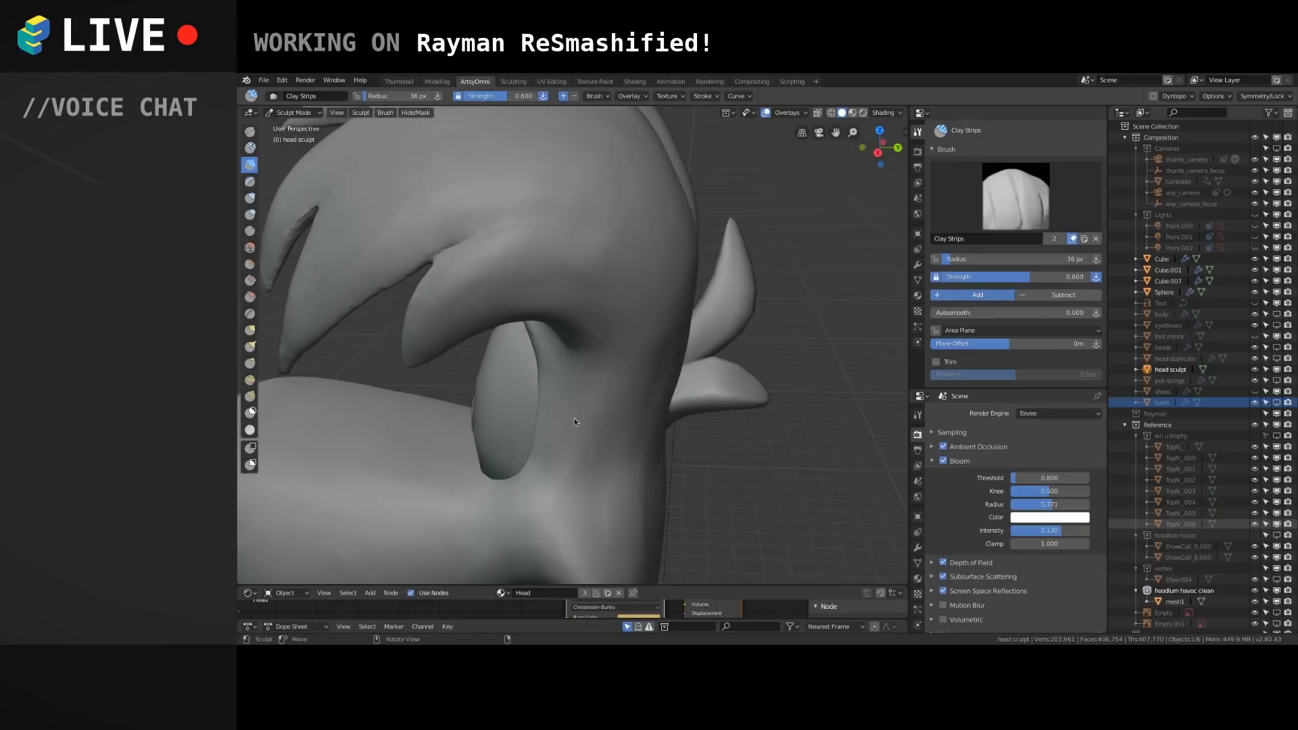
pyautogui.scroll(-2, 548, 380)
pyautogui.keyDown('shift'); pyautogui.moveTo(547, 366); pyautogui.dragTo(582, 384, button='middle'); pyautogui.keyUp('shift')
pyautogui.scroll(2, 543, 310)
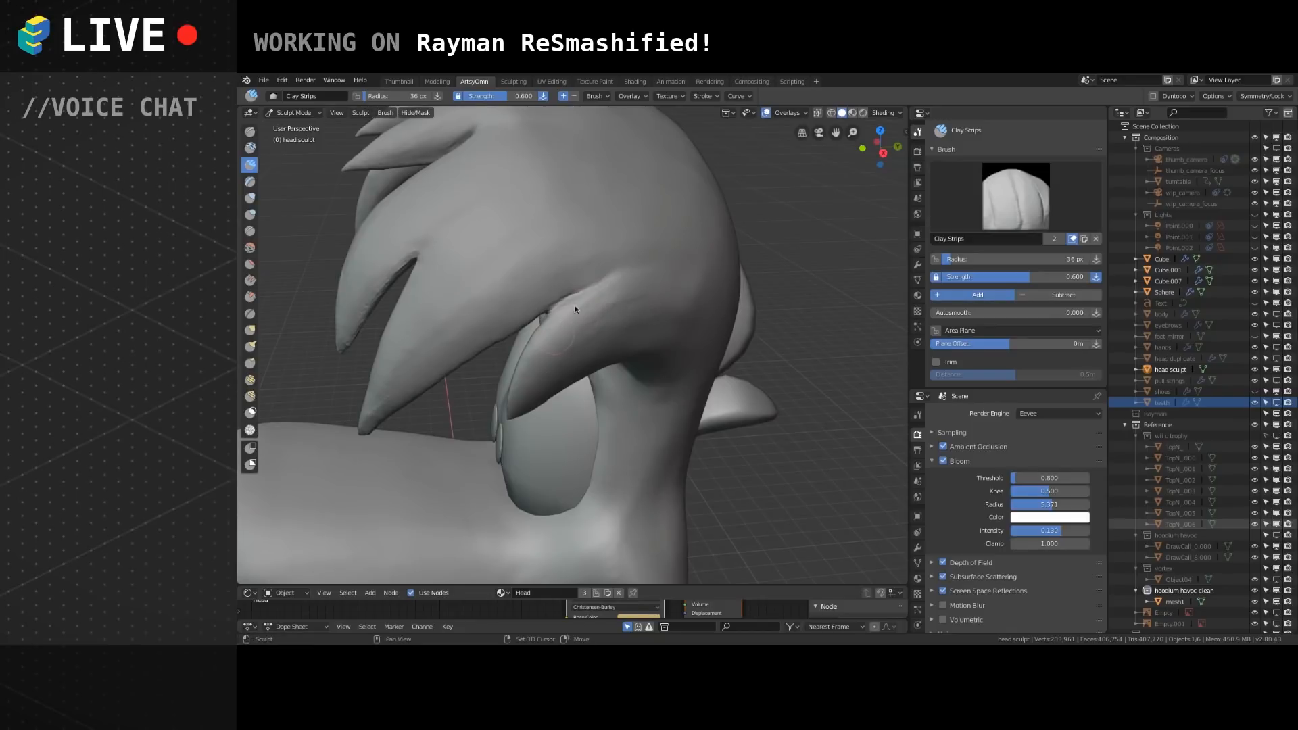
pyautogui.moveTo(590, 310); pyautogui.dragTo(638, 244, button='middle')
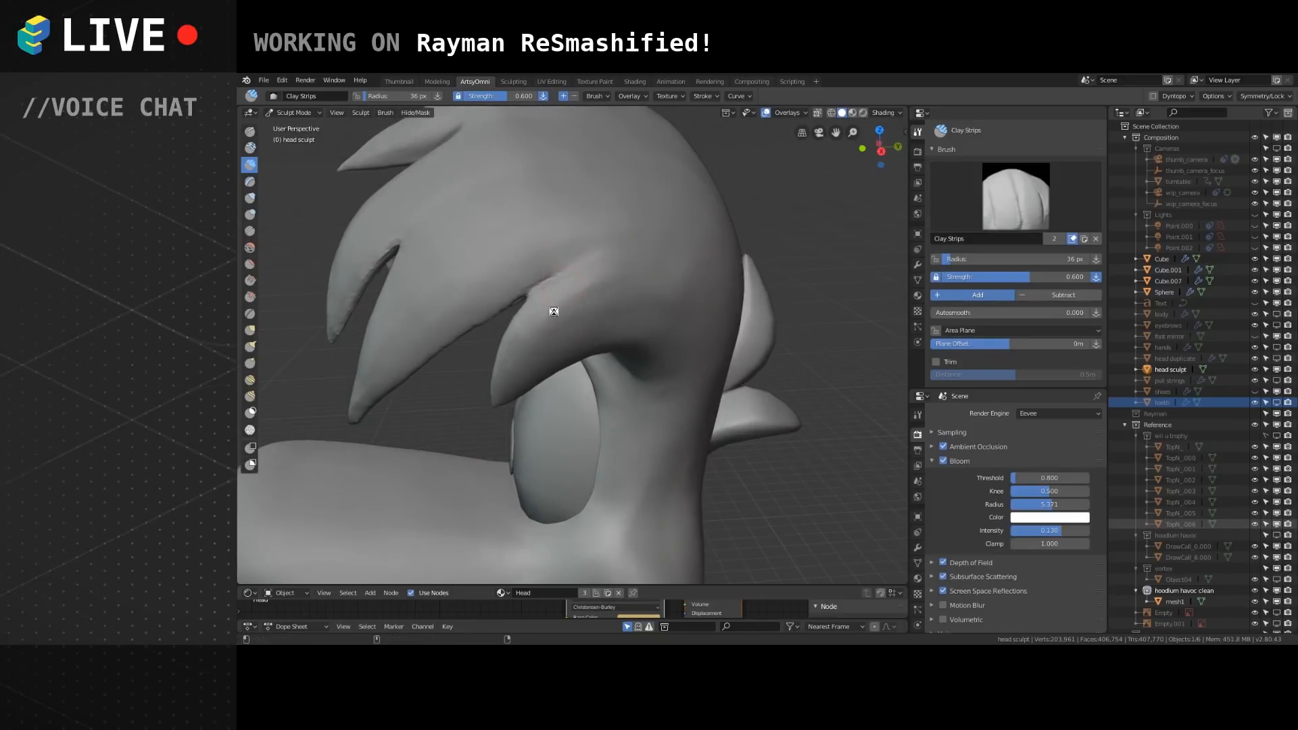
pyautogui.keyDown('alt'); pyautogui.keyDown('shift'); pyautogui.moveTo(548, 457); pyautogui.dragTo(566, 370); pyautogui.keyUp('shift'); pyautogui.keyUp('alt')
pyautogui.moveTo(565, 370)
pyautogui.mouseDown(button='middle')
pyautogui.moveTo(555, 291)
pyautogui.moveTo(611, 355)
pyautogui.moveTo(549, 315)
pyautogui.moveTo(602, 361)
pyautogui.moveTo(639, 182)
pyautogui.moveTo(635, 248)
pyautogui.mouseUp(button='middle')
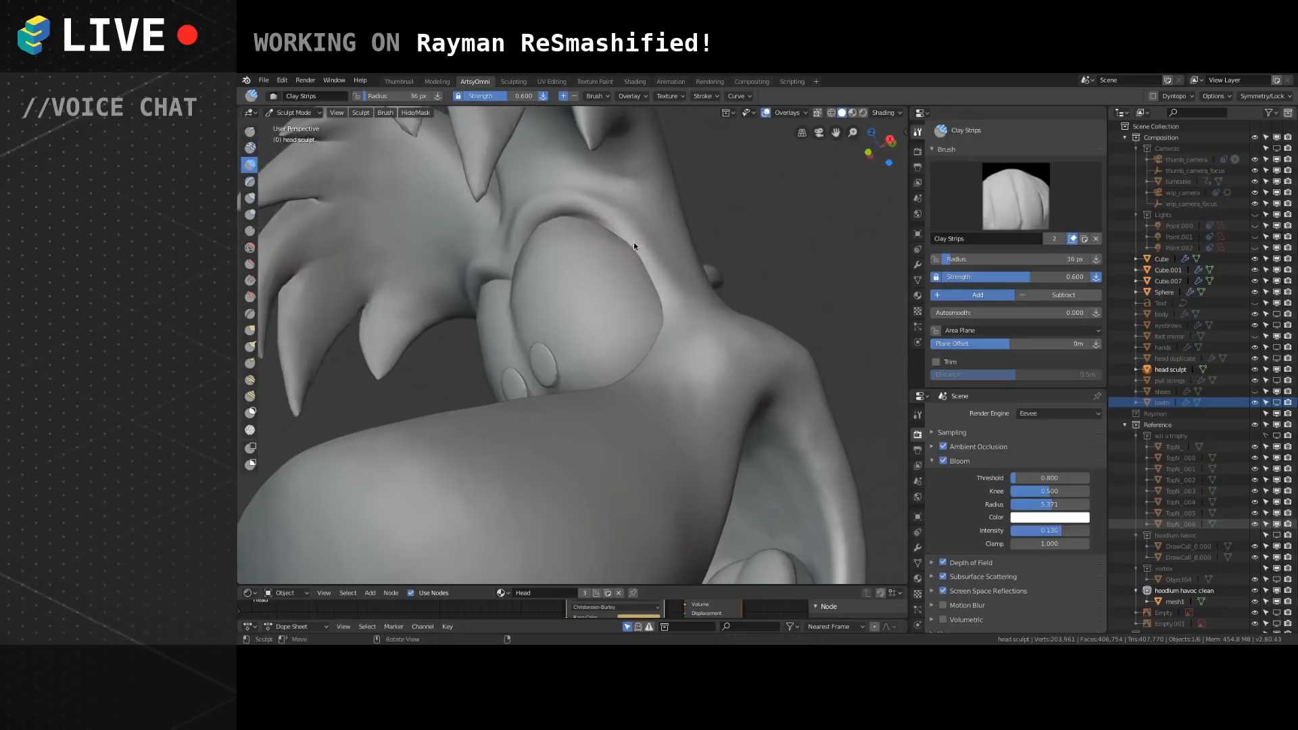
pyautogui.moveTo(651, 246)
pyautogui.keyDown('shift'); pyautogui.mouseDown()
pyautogui.moveTo(566, 205)
pyautogui.moveTo(659, 241)
pyautogui.moveTo(641, 190)
pyautogui.moveTo(622, 360)
pyautogui.mouseUp(); pyautogui.keyUp('shift')
# Add a short Clay Strips stroke to the brow area above the eyes.
pyautogui.scroll(-5, 588, 273)
pyautogui.moveTo(634, 262)
pyautogui.mouseDown(button='middle')
pyautogui.moveTo(641, 343)
pyautogui.moveTo(493, 371)
pyautogui.moveTo(509, 300)
pyautogui.moveTo(585, 350)
pyautogui.moveTo(585, 314)
pyautogui.moveTo(612, 363)
pyautogui.moveTo(604, 327)
pyautogui.mouseUp(button='middle')
pyautogui.scroll(2, 509, 301)
pyautogui.moveTo(587, 318)
pyautogui.mouseDown()
pyautogui.moveTo(642, 278)
pyautogui.moveTo(591, 314)
pyautogui.moveTo(632, 292)
pyautogui.moveTo(590, 330)
pyautogui.mouseUp()
pyautogui.moveTo(602, 299); pyautogui.dragTo(574, 301, button='middle')
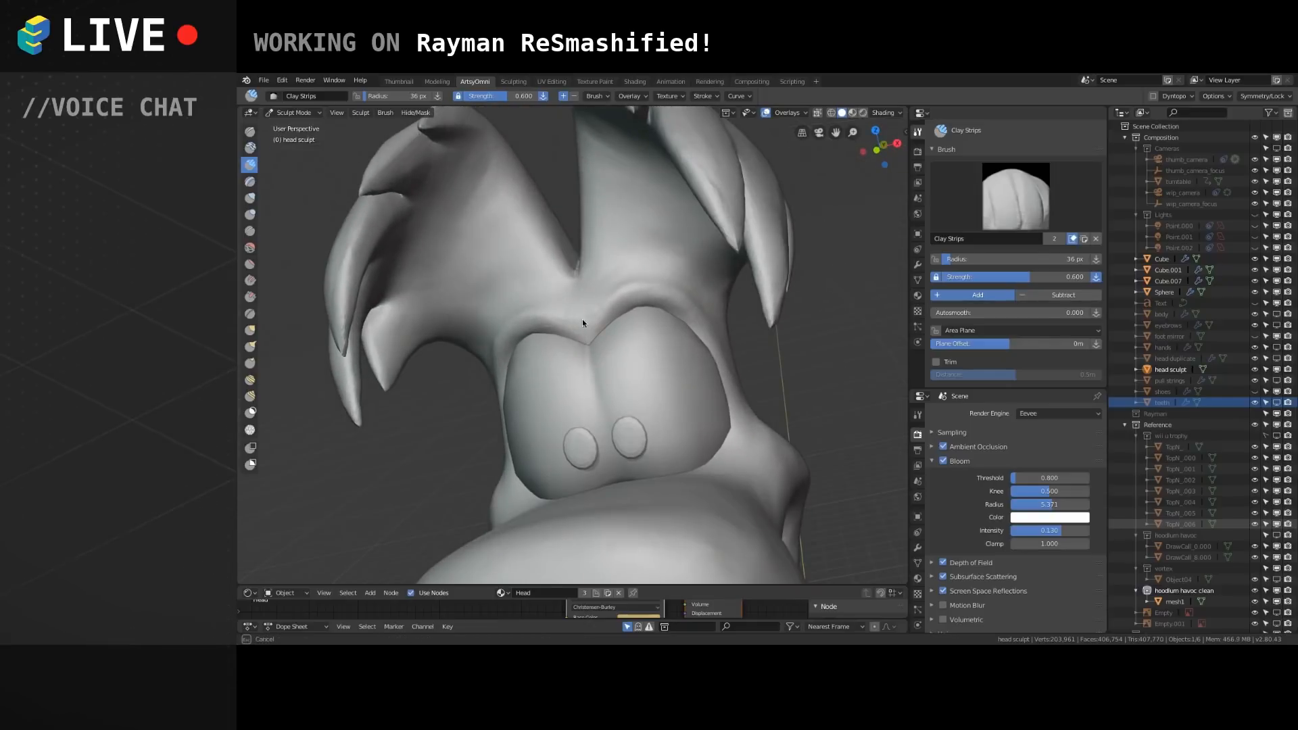
# Reduce the Clay Strips radius to 22 px and sculpt the forehead between the brows and the hair parting.
pyautogui.moveTo(646, 267); pyautogui.dragTo(629, 284, button='middle')
pyautogui.press('[')
pyautogui.press('[')
pyautogui.moveTo(614, 293)
pyautogui.mouseDown()
pyautogui.moveTo(584, 324)
pyautogui.moveTo(519, 335)
pyautogui.mouseUp()
pyautogui.moveTo(609, 302)
pyautogui.mouseDown()
pyautogui.moveTo(577, 335)
pyautogui.moveTo(541, 324)
pyautogui.moveTo(623, 298)
pyautogui.moveTo(585, 337)
pyautogui.mouseUp()
pyautogui.moveTo(583, 338)
pyautogui.mouseDown(button='middle')
pyautogui.moveTo(606, 343)
pyautogui.moveTo(616, 295)
pyautogui.moveTo(603, 346)
pyautogui.mouseUp(button='middle')
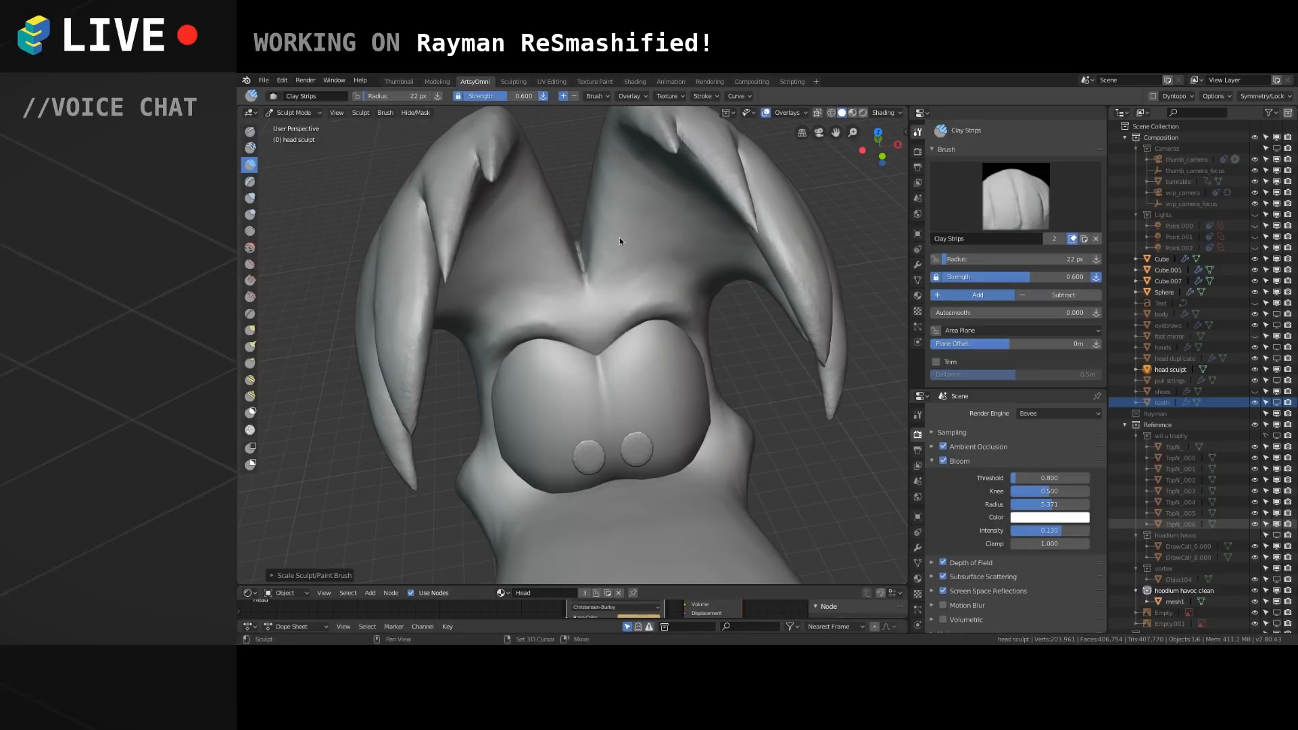
# Refine the brow ridge above the eyes with small Clay Strips strokes.
pyautogui.moveTo(597, 263); pyautogui.dragTo(591, 217, button='middle')
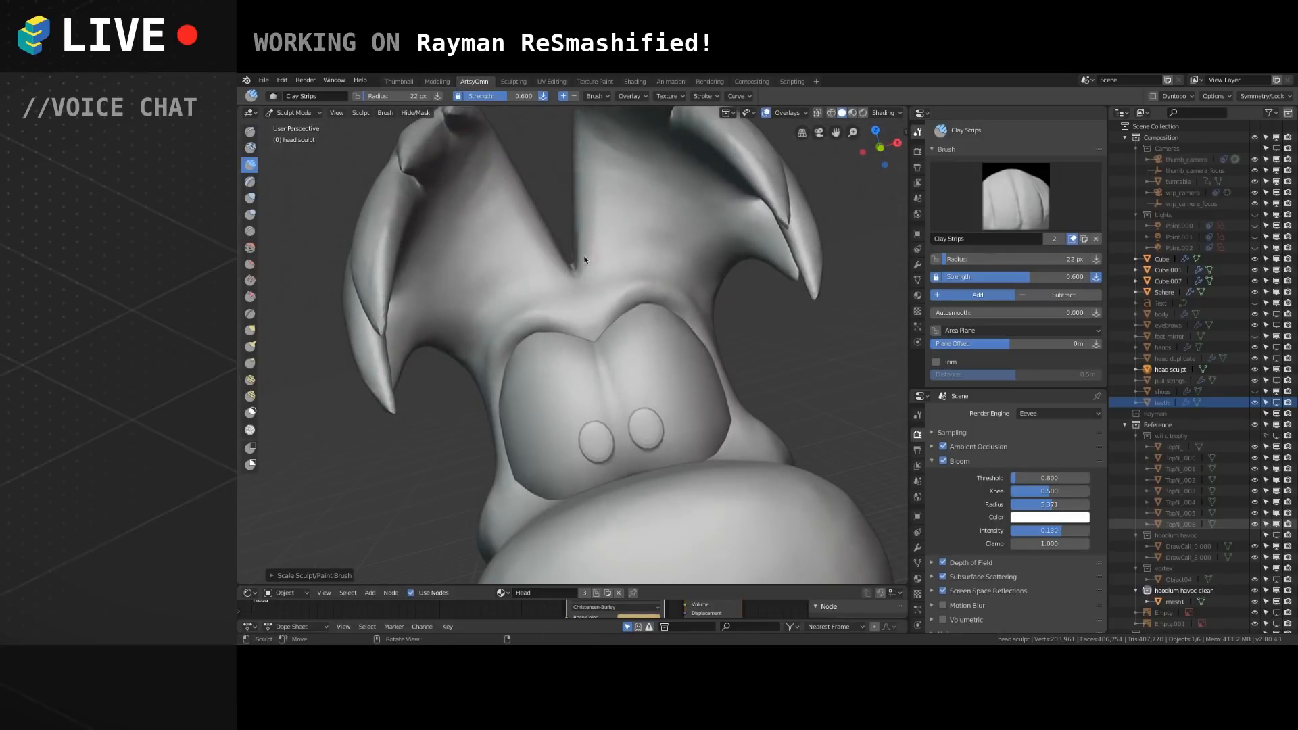
pyautogui.moveTo(568, 289)
pyautogui.mouseDown(button='middle')
pyautogui.moveTo(583, 332)
pyautogui.moveTo(617, 298)
pyautogui.moveTo(579, 286)
pyautogui.moveTo(646, 273)
pyautogui.moveTo(515, 364)
pyautogui.moveTo(569, 353)
pyautogui.moveTo(605, 326)
pyautogui.moveTo(687, 335)
pyautogui.moveTo(593, 320)
pyautogui.moveTo(607, 319)
pyautogui.mouseUp(button='middle')
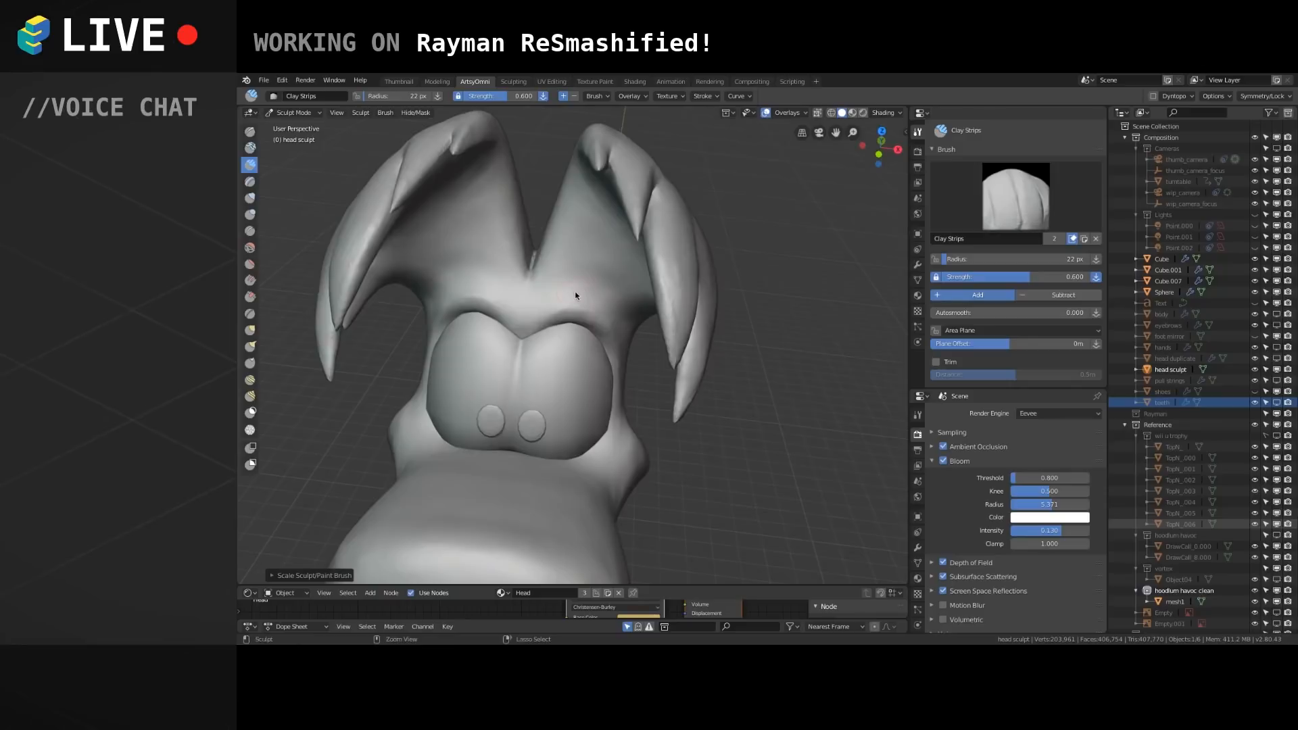
pyautogui.press('f')
pyautogui.moveTo(630, 292)
pyautogui.mouseDown()
pyautogui.moveTo(621, 281)
pyautogui.moveTo(631, 306)
pyautogui.moveTo(621, 306)
pyautogui.mouseUp()
pyautogui.scroll(2, 602, 313)
pyautogui.moveTo(622, 315)
pyautogui.mouseDown(button='middle')
pyautogui.moveTo(584, 292)
pyautogui.moveTo(570, 249)
pyautogui.moveTo(583, 335)
pyautogui.moveTo(611, 323)
pyautogui.mouseUp(button='middle')
pyautogui.moveTo(549, 309); pyautogui.dragTo(595, 312)
# Add short Clay Strips strokes where the hair tuft meets the area around the eyes.
pyautogui.moveTo(576, 310); pyautogui.dragTo(566, 363, button='middle')
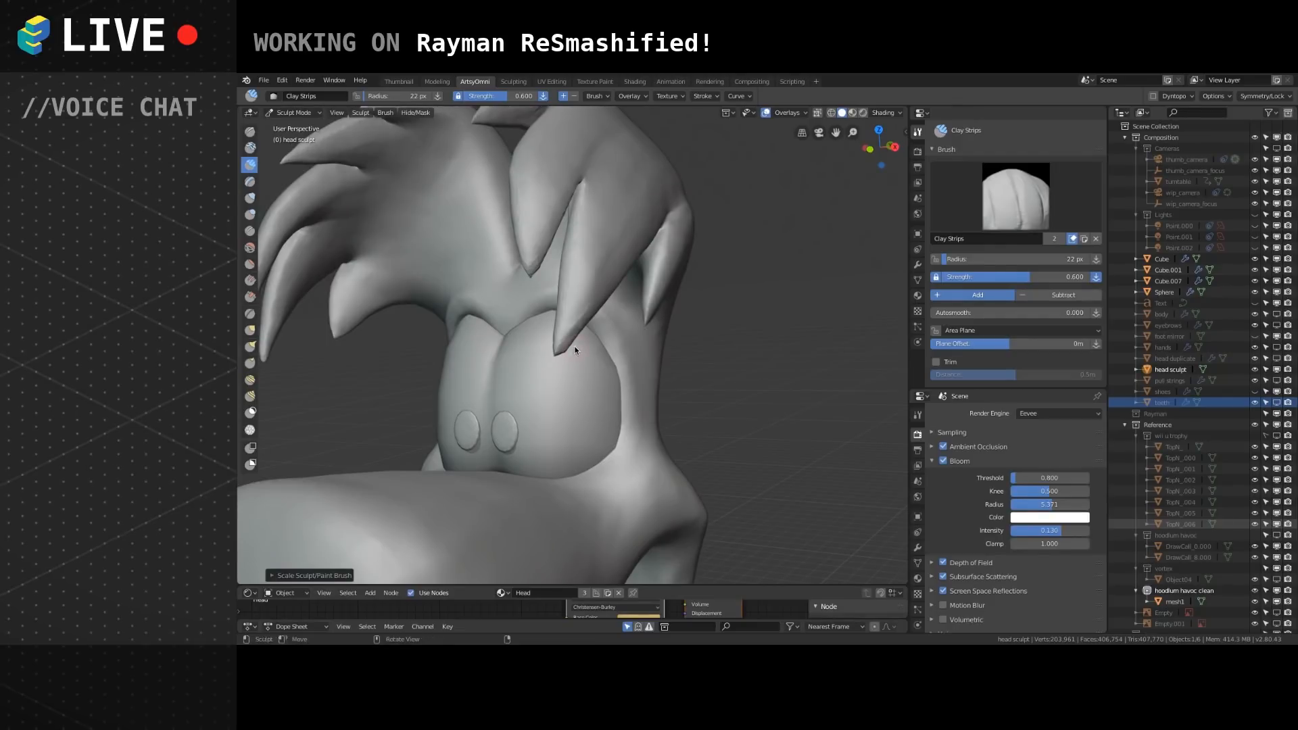
pyautogui.moveTo(576, 349)
pyautogui.mouseDown(button='middle')
pyautogui.moveTo(594, 327)
pyautogui.moveTo(535, 314)
pyautogui.moveTo(636, 325)
pyautogui.moveTo(595, 365)
pyautogui.moveTo(537, 319)
pyautogui.moveTo(573, 250)
pyautogui.moveTo(573, 218)
pyautogui.moveTo(553, 290)
pyautogui.moveTo(551, 270)
pyautogui.moveTo(608, 291)
pyautogui.moveTo(587, 242)
pyautogui.moveTo(652, 244)
pyautogui.moveTo(634, 237)
pyautogui.mouseUp(button='middle')
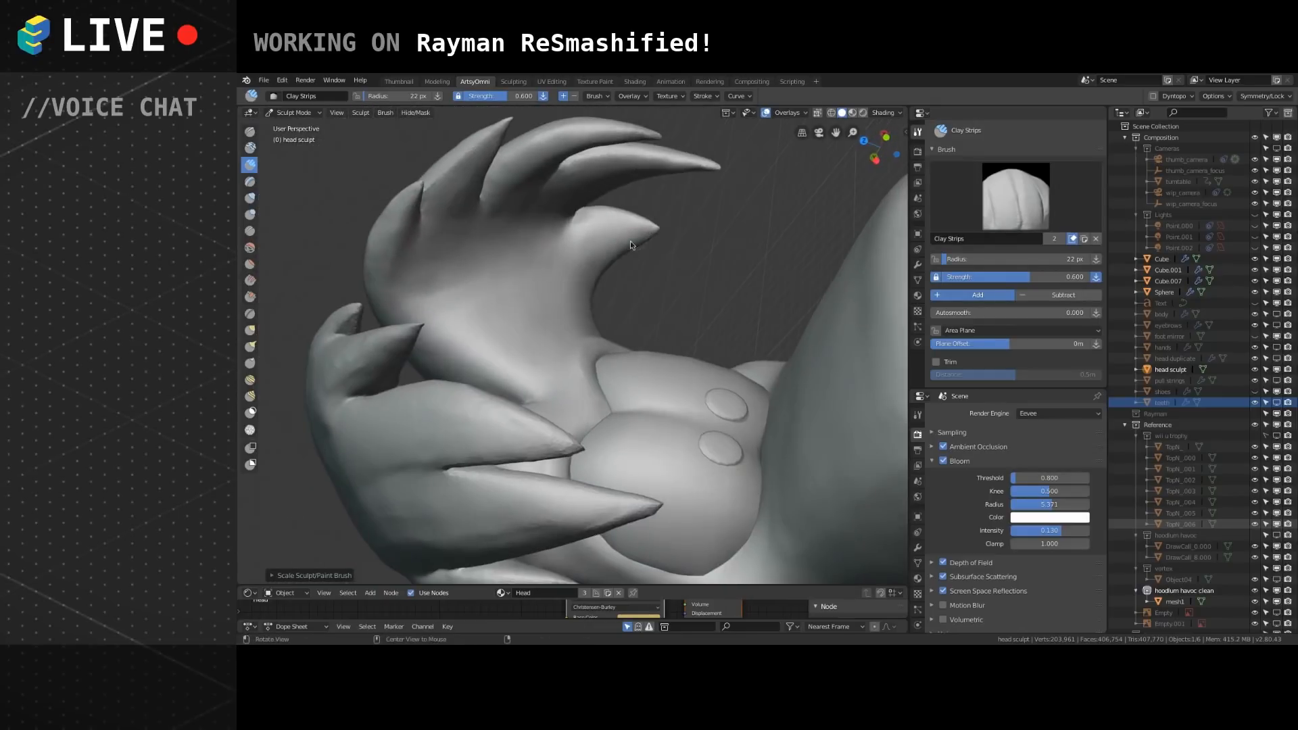
pyautogui.moveTo(498, 222)
pyautogui.mouseDown(button='middle')
pyautogui.moveTo(612, 246)
pyautogui.moveTo(592, 340)
pyautogui.mouseUp(button='middle')
pyautogui.moveTo(604, 354); pyautogui.dragTo(657, 340)
pyautogui.moveTo(612, 363)
pyautogui.mouseDown()
pyautogui.moveTo(680, 326)
pyautogui.moveTo(625, 350)
pyautogui.mouseUp()
# Enlarge the Clay Strips radius to 41 px and build up the cheek beside the eye's outer corner.
pyautogui.moveTo(643, 359); pyautogui.dragTo(597, 368, button='middle')
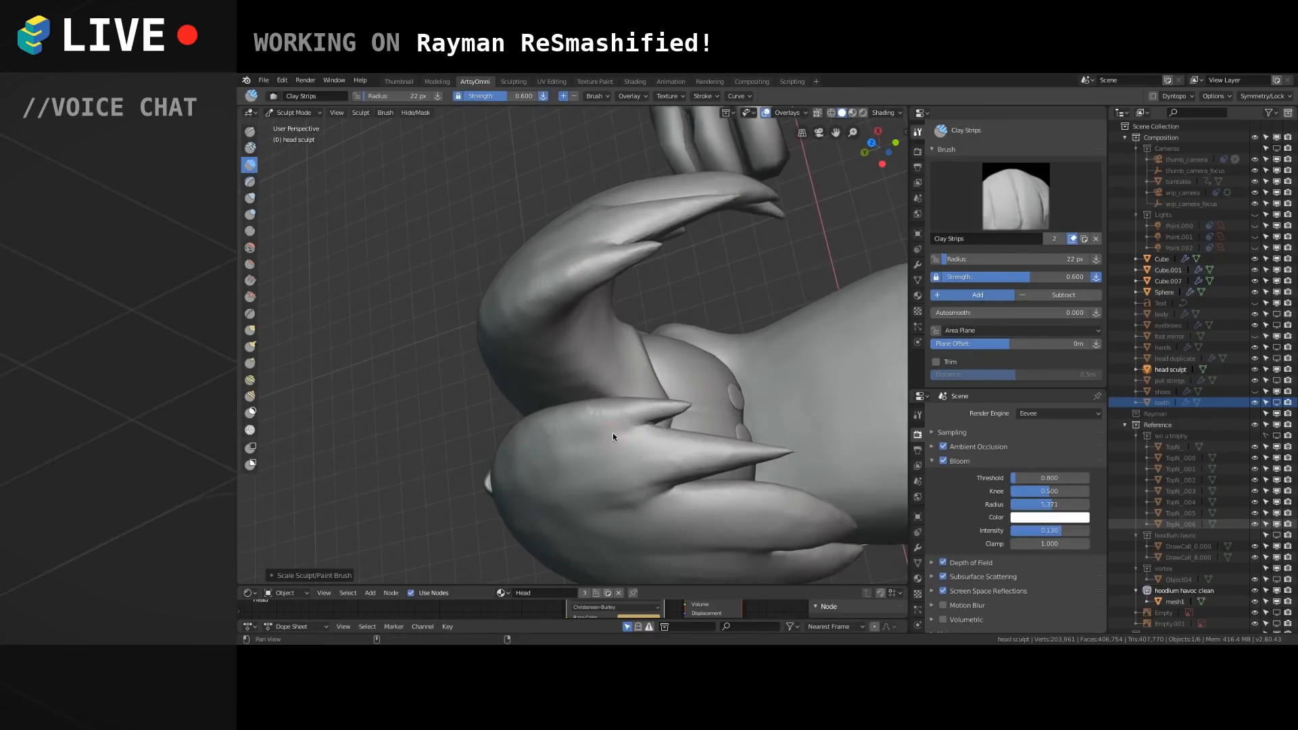
pyautogui.moveTo(554, 528)
pyautogui.mouseDown(button='middle')
pyautogui.moveTo(594, 519)
pyautogui.moveTo(570, 477)
pyautogui.moveTo(704, 395)
pyautogui.moveTo(656, 496)
pyautogui.moveTo(640, 378)
pyautogui.moveTo(660, 466)
pyautogui.moveTo(569, 412)
pyautogui.moveTo(587, 408)
pyautogui.mouseUp(button='middle')
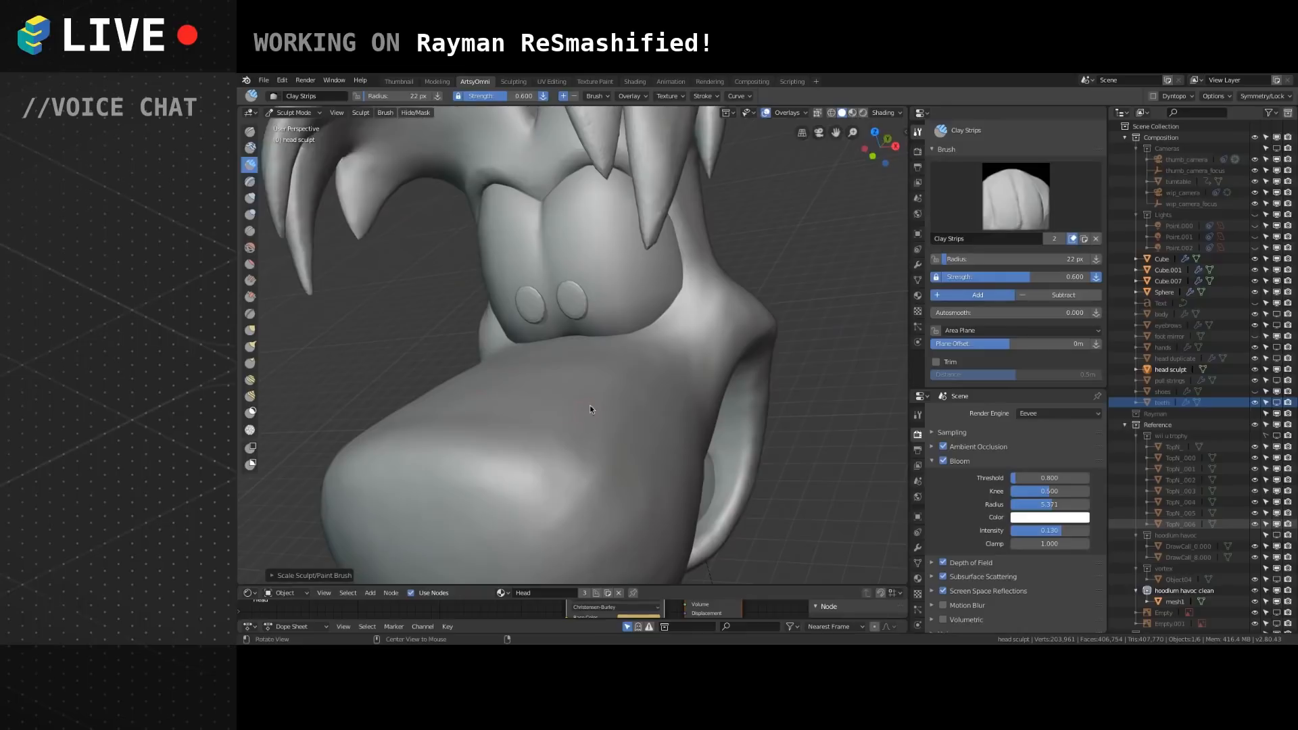
pyautogui.moveTo(643, 378)
pyautogui.mouseDown(button='middle')
pyautogui.moveTo(608, 412)
pyautogui.moveTo(557, 431)
pyautogui.moveTo(612, 373)
pyautogui.mouseUp(button='middle')
pyautogui.press(']')
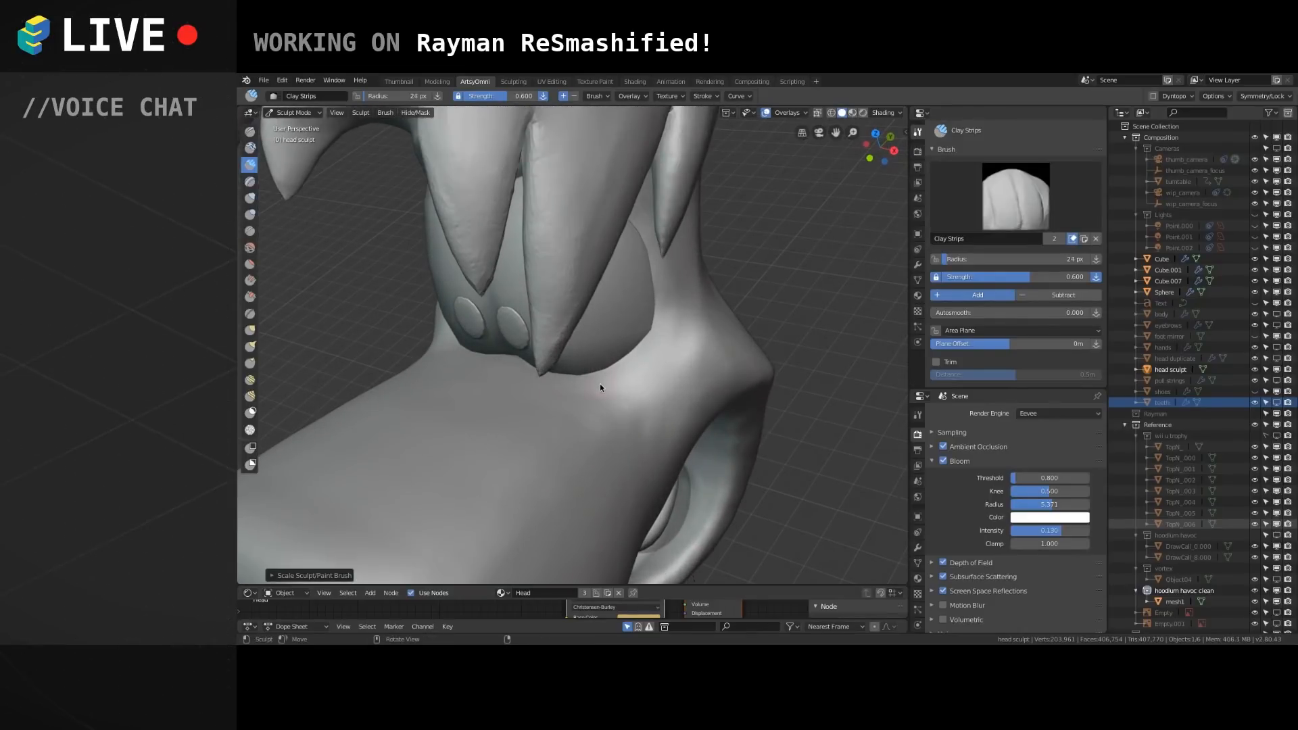
pyautogui.press(']')
pyautogui.press(']')
pyautogui.press(']')
pyautogui.moveTo(640, 371); pyautogui.dragTo(637, 377, button='middle')
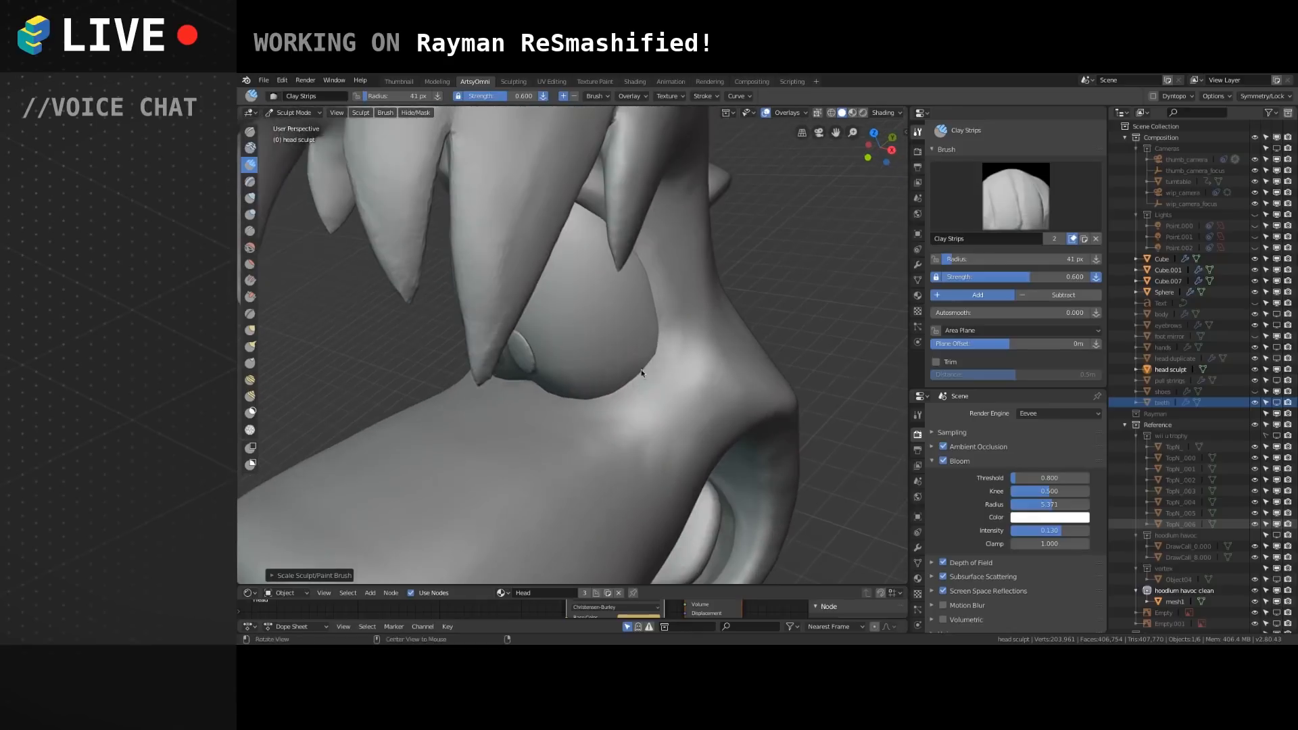
pyautogui.moveTo(675, 324)
pyautogui.mouseDown()
pyautogui.moveTo(642, 394)
pyautogui.moveTo(580, 409)
pyautogui.moveTo(681, 342)
pyautogui.mouseUp()
# Shape the cheek between the eye and the mouth corner with Clay Strips and smooth it.
pyautogui.moveTo(673, 307)
pyautogui.mouseDown(button='middle')
pyautogui.moveTo(646, 318)
pyautogui.moveTo(627, 301)
pyautogui.moveTo(637, 375)
pyautogui.moveTo(627, 357)
pyautogui.moveTo(642, 360)
pyautogui.mouseUp(button='middle')
pyautogui.moveTo(564, 325)
pyautogui.mouseDown()
pyautogui.moveTo(626, 330)
pyautogui.moveTo(601, 344)
pyautogui.moveTo(630, 350)
pyautogui.moveTo(635, 329)
pyautogui.moveTo(615, 315)
pyautogui.moveTo(549, 330)
pyautogui.moveTo(637, 315)
pyautogui.moveTo(580, 377)
pyautogui.mouseUp()
pyautogui.moveTo(580, 377)
pyautogui.mouseDown(button='middle')
pyautogui.moveTo(611, 354)
pyautogui.moveTo(575, 381)
pyautogui.mouseUp(button='middle')
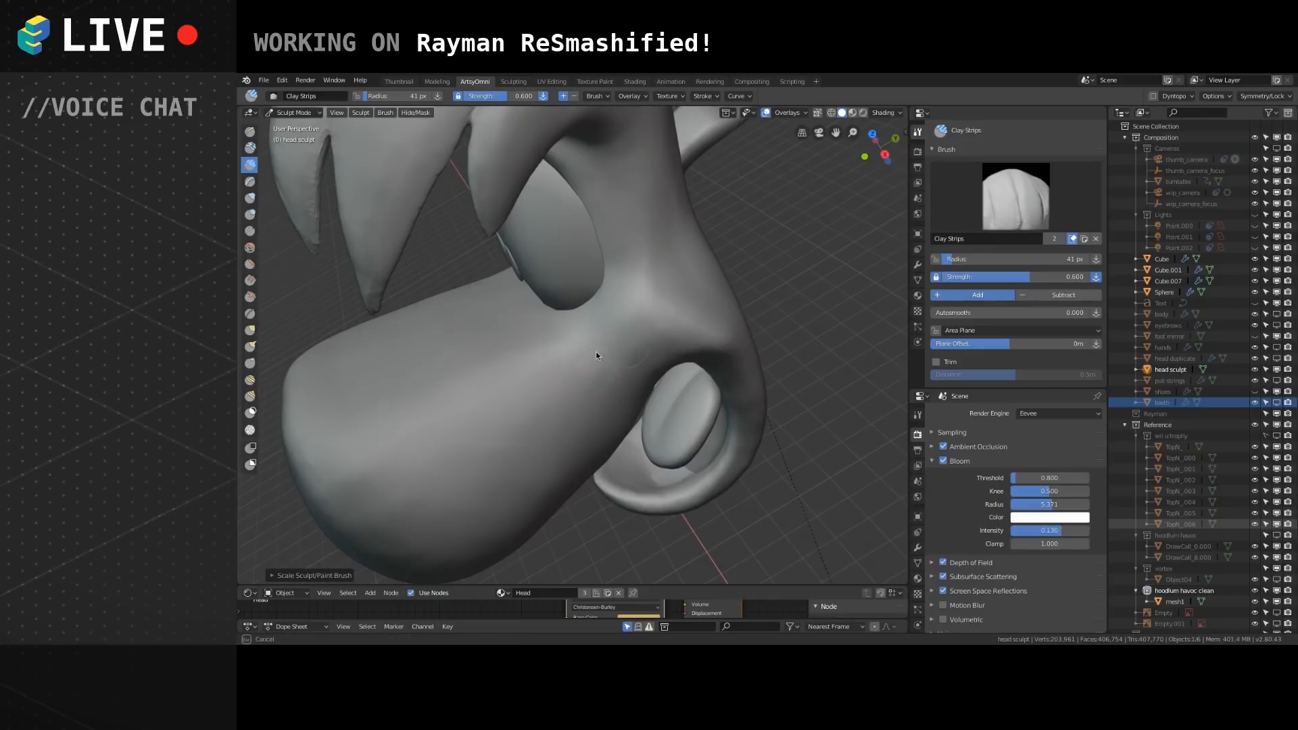
pyautogui.keyDown('shift'); pyautogui.moveTo(598, 346); pyautogui.dragTo(631, 368); pyautogui.keyUp('shift')
# Build up the top surface of the large nose with Clay Strips strokes.
pyautogui.moveTo(627, 337)
pyautogui.mouseDown(button='middle')
pyautogui.moveTo(637, 328)
pyautogui.moveTo(602, 338)
pyautogui.moveTo(599, 360)
pyautogui.moveTo(461, 350)
pyautogui.mouseUp(button='middle')
pyautogui.moveTo(436, 367)
pyautogui.mouseDown()
pyautogui.moveTo(488, 387)
pyautogui.moveTo(407, 377)
pyautogui.moveTo(453, 377)
pyautogui.moveTo(455, 353)
pyautogui.moveTo(478, 341)
pyautogui.moveTo(510, 357)
pyautogui.mouseUp()
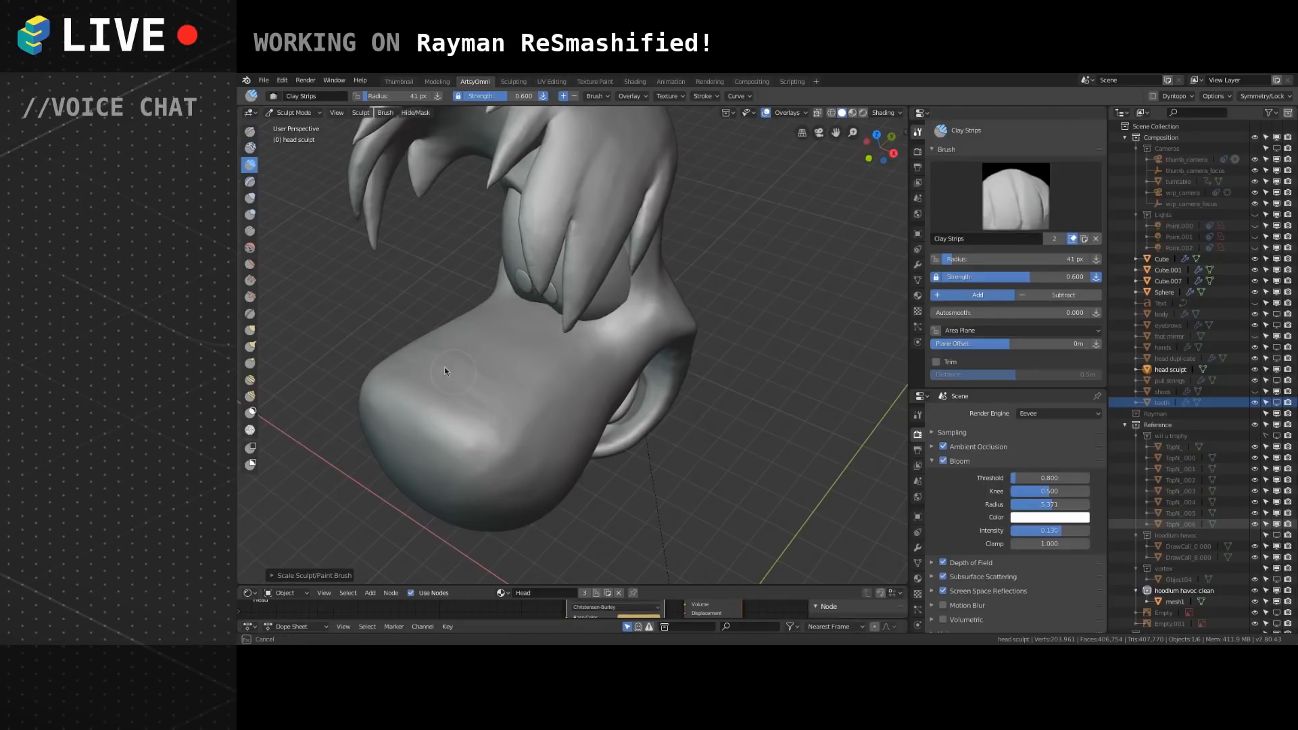
pyautogui.moveTo(465, 328); pyautogui.dragTo(498, 385, button='middle')
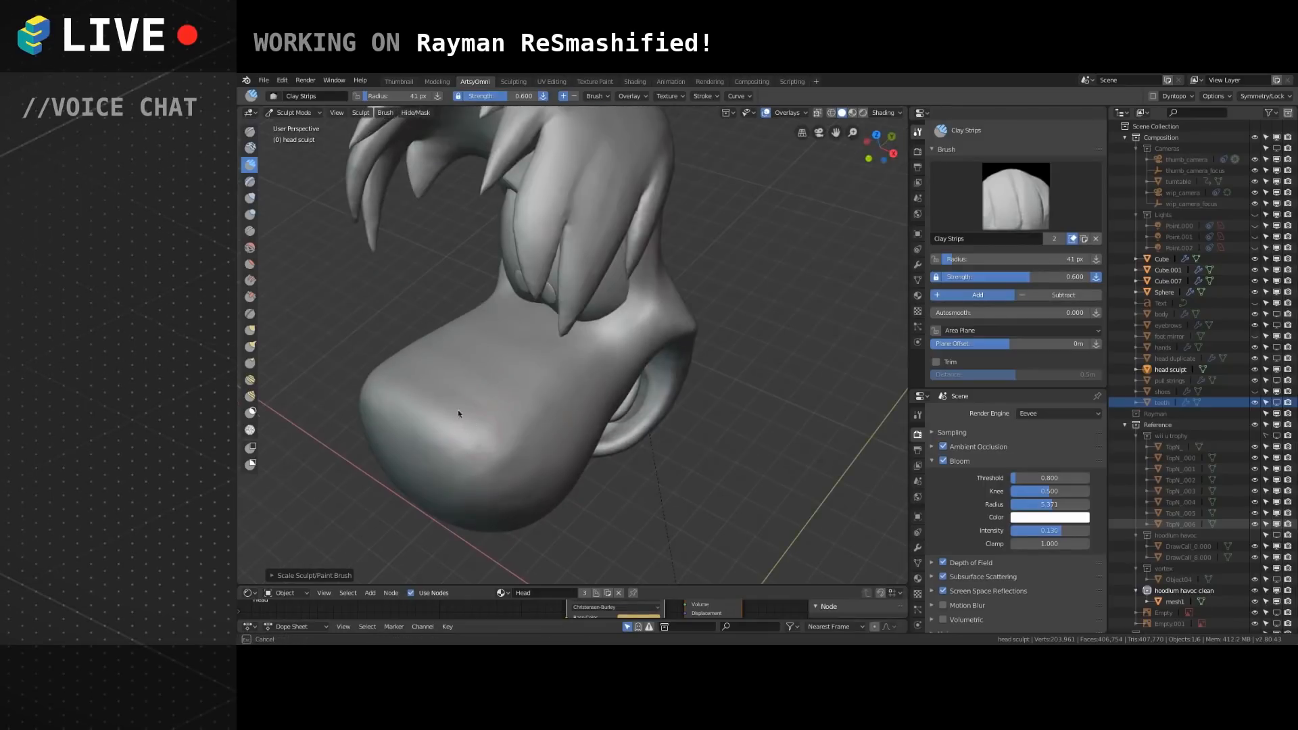
pyautogui.moveTo(489, 364); pyautogui.dragTo(504, 375)
pyautogui.moveTo(521, 387)
pyautogui.mouseDown(button='middle')
pyautogui.moveTo(476, 404)
pyautogui.moveTo(513, 424)
pyautogui.mouseUp(button='middle')
pyautogui.moveTo(527, 472)
pyautogui.mouseDown(button='middle')
pyautogui.moveTo(469, 367)
pyautogui.moveTo(508, 404)
pyautogui.mouseUp(button='middle')
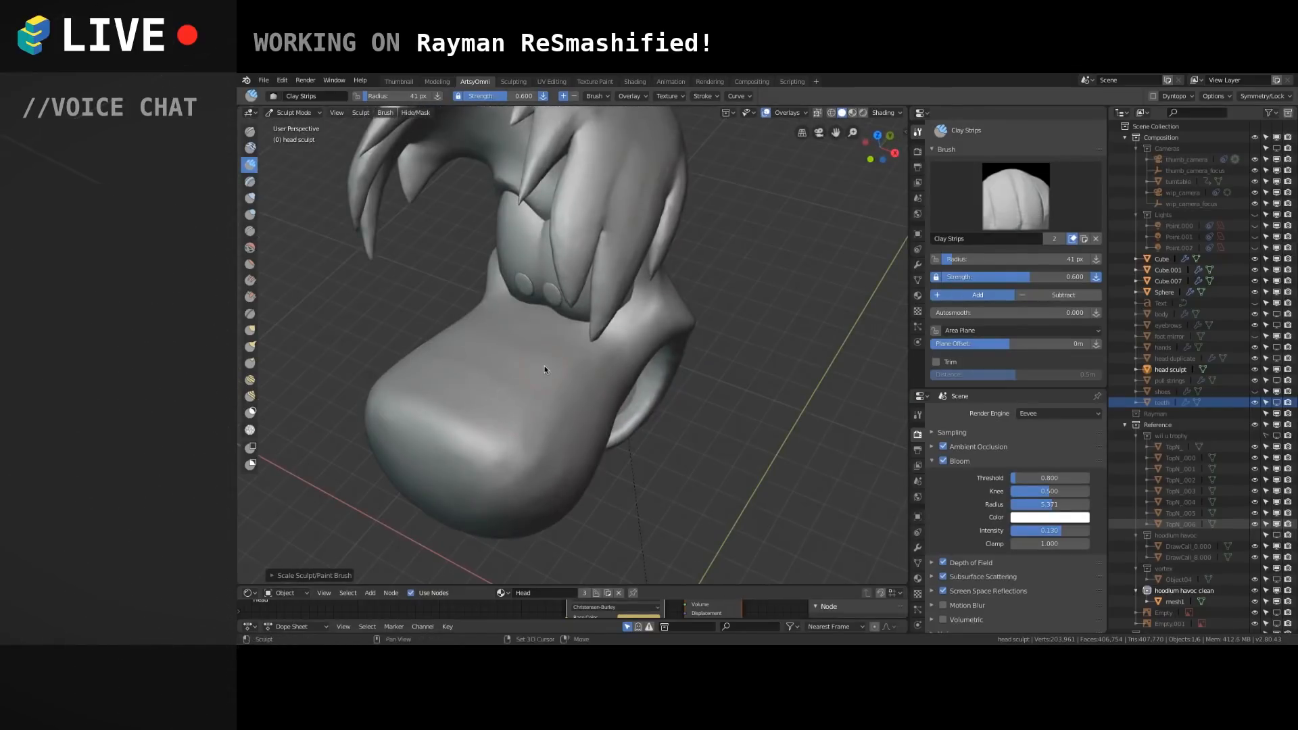
# Build up the nose's top and side toward the eye and cheek with further Clay Strips strokes.
pyautogui.moveTo(444, 399)
pyautogui.mouseDown()
pyautogui.moveTo(487, 427)
pyautogui.moveTo(486, 369)
pyautogui.moveTo(509, 383)
pyautogui.moveTo(488, 407)
pyautogui.moveTo(471, 398)
pyautogui.mouseUp()
pyautogui.moveTo(476, 396)
pyautogui.mouseDown()
pyautogui.moveTo(525, 347)
pyautogui.moveTo(476, 370)
pyautogui.moveTo(514, 431)
pyautogui.moveTo(537, 419)
pyautogui.moveTo(499, 429)
pyautogui.moveTo(522, 438)
pyautogui.mouseUp()
pyautogui.moveTo(536, 421)
pyautogui.mouseDown(button='middle')
pyautogui.moveTo(587, 312)
pyautogui.moveTo(530, 342)
pyautogui.mouseUp(button='middle')
pyautogui.moveTo(519, 351)
pyautogui.mouseDown()
pyautogui.moveTo(554, 358)
pyautogui.moveTo(613, 296)
pyautogui.moveTo(562, 335)
pyautogui.moveTo(623, 308)
pyautogui.moveTo(606, 334)
pyautogui.moveTo(644, 291)
pyautogui.mouseUp()
pyautogui.moveTo(603, 337); pyautogui.dragTo(567, 332, button='middle')
pyautogui.moveTo(579, 352); pyautogui.dragTo(628, 275)
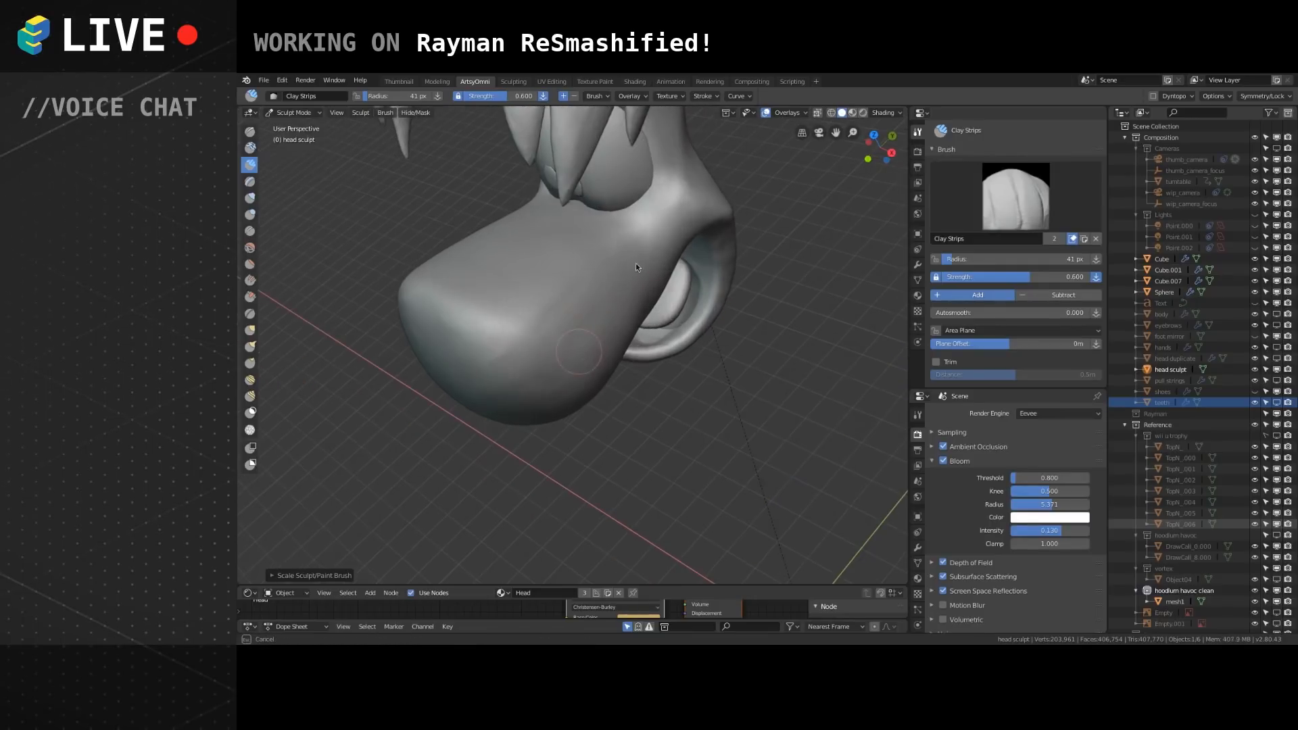
pyautogui.moveTo(565, 336)
pyautogui.mouseDown()
pyautogui.moveTo(537, 343)
pyautogui.moveTo(553, 303)
pyautogui.mouseUp()
pyautogui.moveTo(583, 327)
pyautogui.mouseDown(button='middle')
pyautogui.moveTo(571, 267)
pyautogui.moveTo(547, 342)
pyautogui.moveTo(516, 351)
pyautogui.moveTo(568, 326)
pyautogui.mouseUp(button='middle')
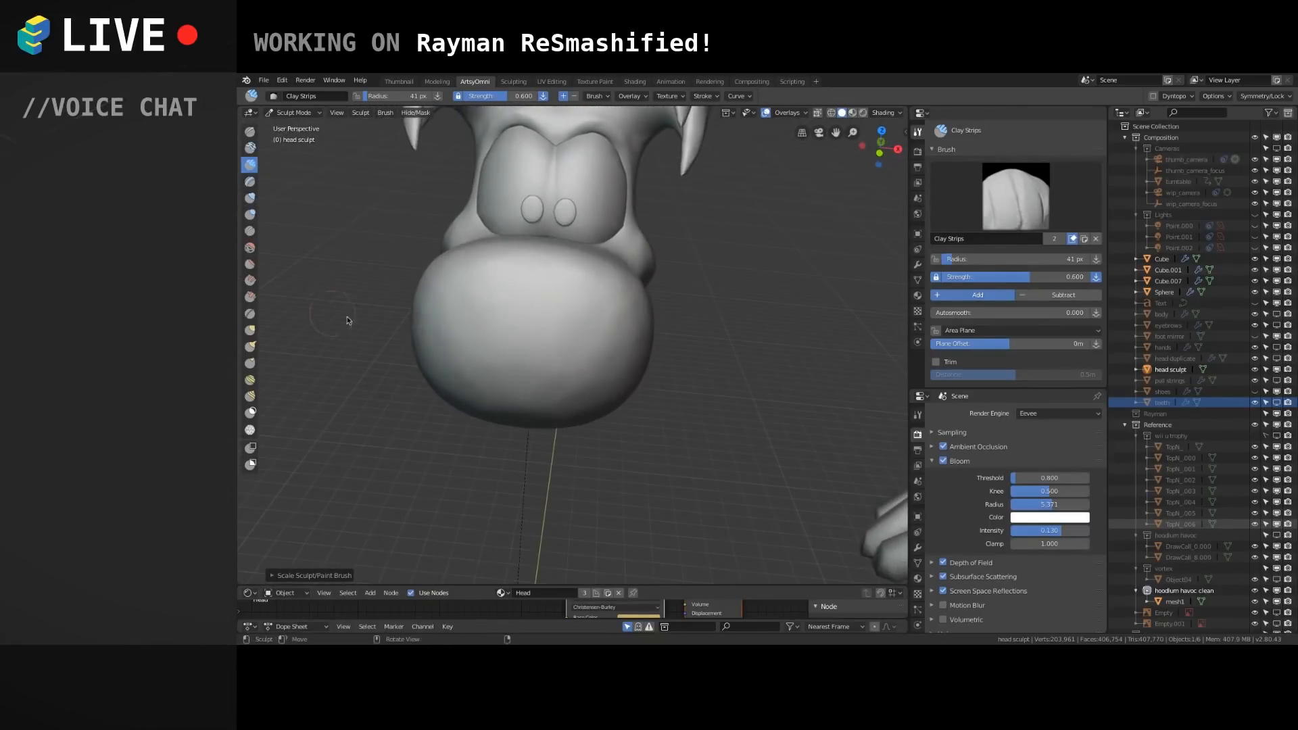
# Enlarge the brush radius to 186 px and pull the side contour of the nose with the Grab brush.
pyautogui.press(']')
pyautogui.press(']')
pyautogui.press(']')
pyautogui.press(']')
pyautogui.press(']')
pyautogui.press(']')
pyautogui.press(']')
pyautogui.press(']')
pyautogui.press(']')
pyautogui.press(']')
pyautogui.press(']')
pyautogui.press(']')
pyautogui.press(']')
pyautogui.press(']')
pyautogui.moveTo(626, 372); pyautogui.dragTo(633, 332, button='middle')
pyautogui.keyDown('shift'); pyautogui.moveTo(586, 276); pyautogui.dragTo(591, 342, button='middle'); pyautogui.keyUp('shift')
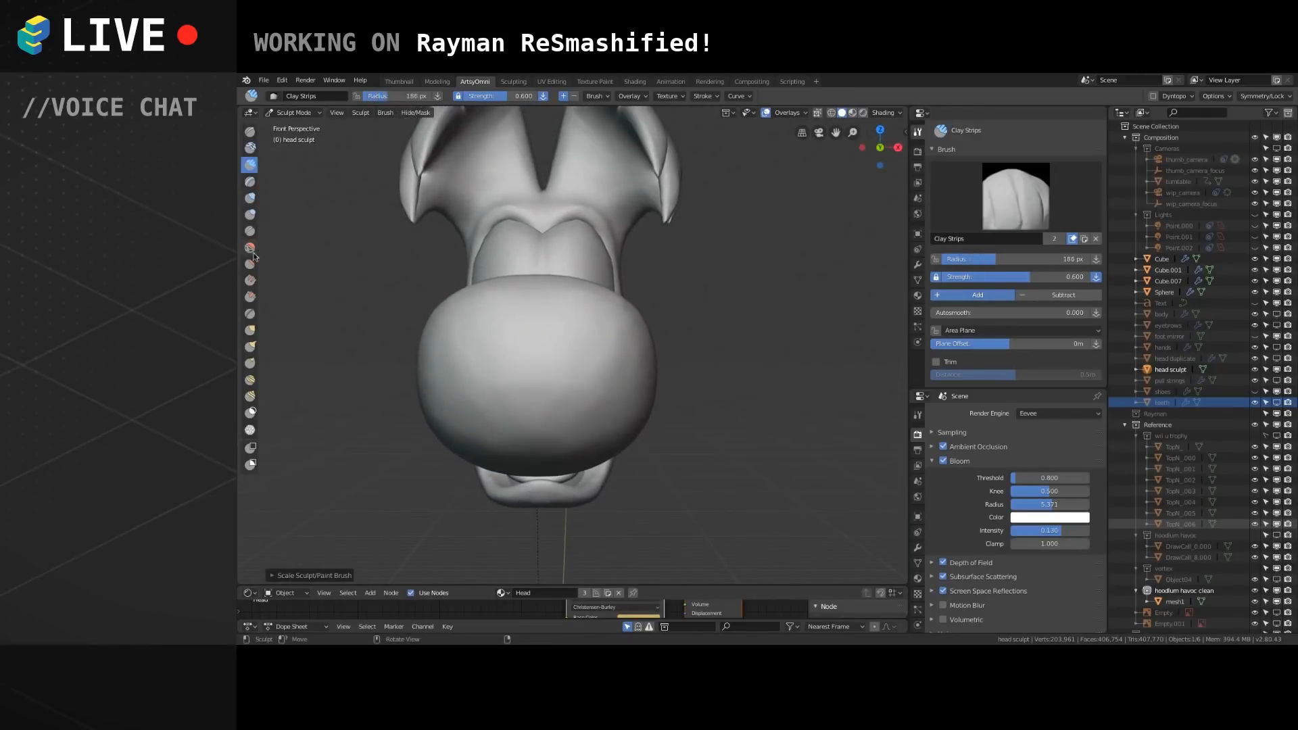
pyautogui.click(250, 329)
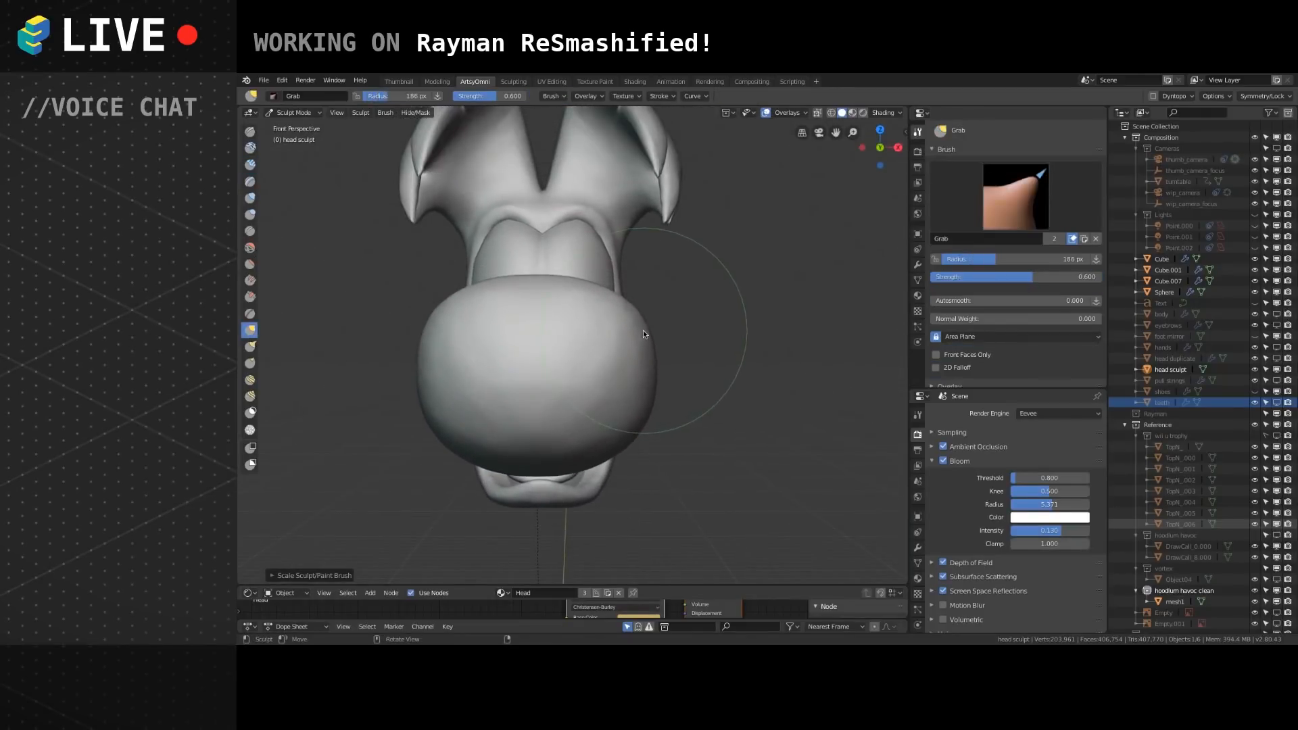
pyautogui.moveTo(646, 331); pyautogui.dragTo(664, 365)
pyautogui.moveTo(672, 347); pyautogui.dragTo(622, 375, button='middle')
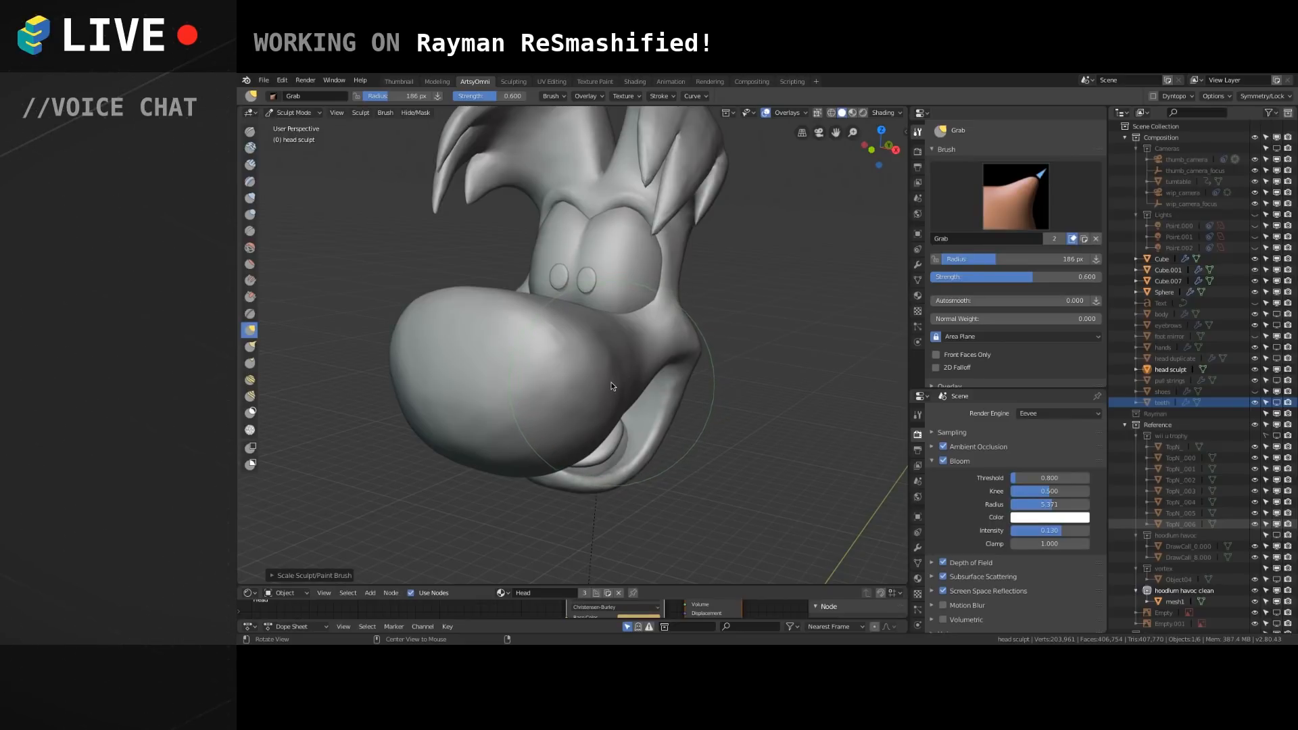
# Return to Clay Strips with a 45 px radius and build up the side of the nose toward the mouth.
pyautogui.moveTo(612, 380)
pyautogui.mouseDown(button='middle')
pyautogui.moveTo(578, 376)
pyautogui.moveTo(545, 396)
pyautogui.moveTo(526, 382)
pyautogui.mouseUp(button='middle')
pyautogui.press('[')
pyautogui.press('[')
pyautogui.press('[')
pyautogui.press('[')
pyautogui.press('[')
pyautogui.press('[')
pyautogui.press('[')
pyautogui.press('[')
pyautogui.press('[')
pyautogui.press('[')
pyautogui.click(250, 165)
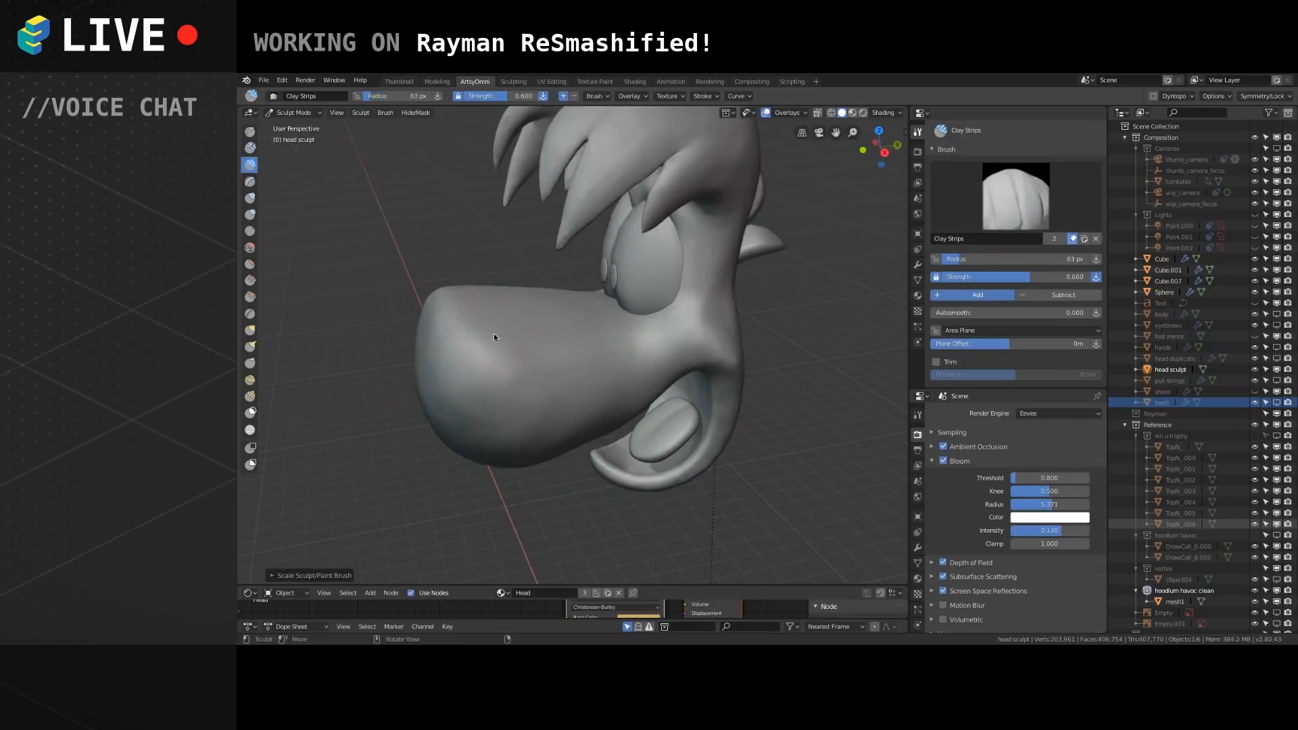
pyautogui.moveTo(542, 371)
pyautogui.mouseDown(button='middle')
pyautogui.moveTo(587, 363)
pyautogui.moveTo(541, 380)
pyautogui.mouseUp(button='middle')
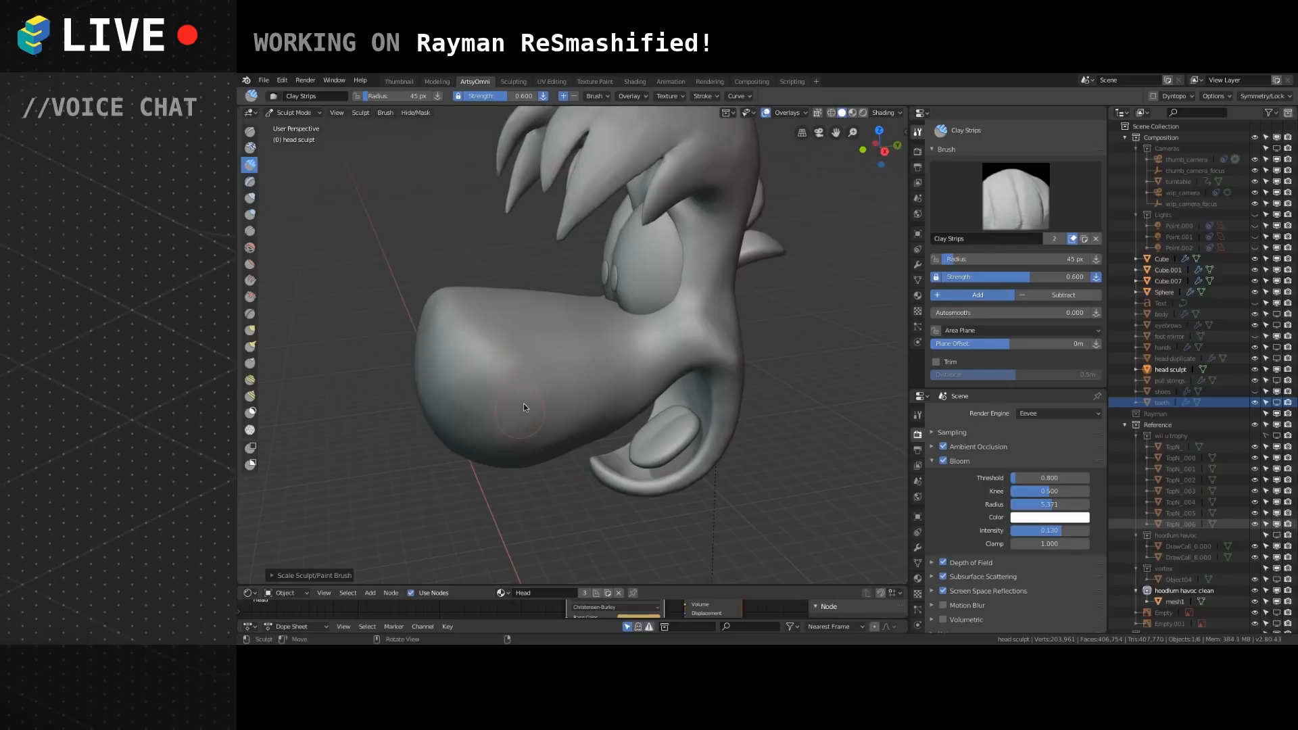
pyautogui.moveTo(586, 404)
pyautogui.mouseDown()
pyautogui.moveTo(509, 394)
pyautogui.moveTo(501, 379)
pyautogui.moveTo(538, 395)
pyautogui.moveTo(581, 359)
pyautogui.moveTo(613, 390)
pyautogui.moveTo(554, 431)
pyautogui.moveTo(626, 390)
pyautogui.mouseUp()
pyautogui.moveTo(571, 397); pyautogui.dragTo(560, 372, button='middle')
pyautogui.moveTo(561, 374); pyautogui.dragTo(531, 416)
pyautogui.moveTo(553, 353)
pyautogui.mouseDown()
pyautogui.moveTo(533, 407)
pyautogui.moveTo(556, 418)
pyautogui.mouseUp()
pyautogui.moveTo(576, 344); pyautogui.dragTo(557, 414)
pyautogui.moveTo(578, 341); pyautogui.dragTo(556, 417)
# Shape the rounded front and lower side of the nose with Clay Strips strokes.
pyautogui.moveTo(546, 365); pyautogui.dragTo(488, 390, button='middle')
pyautogui.moveTo(489, 390)
pyautogui.mouseDown()
pyautogui.moveTo(462, 408)
pyautogui.moveTo(467, 371)
pyautogui.moveTo(466, 406)
pyautogui.mouseUp()
pyautogui.moveTo(464, 346); pyautogui.dragTo(494, 348)
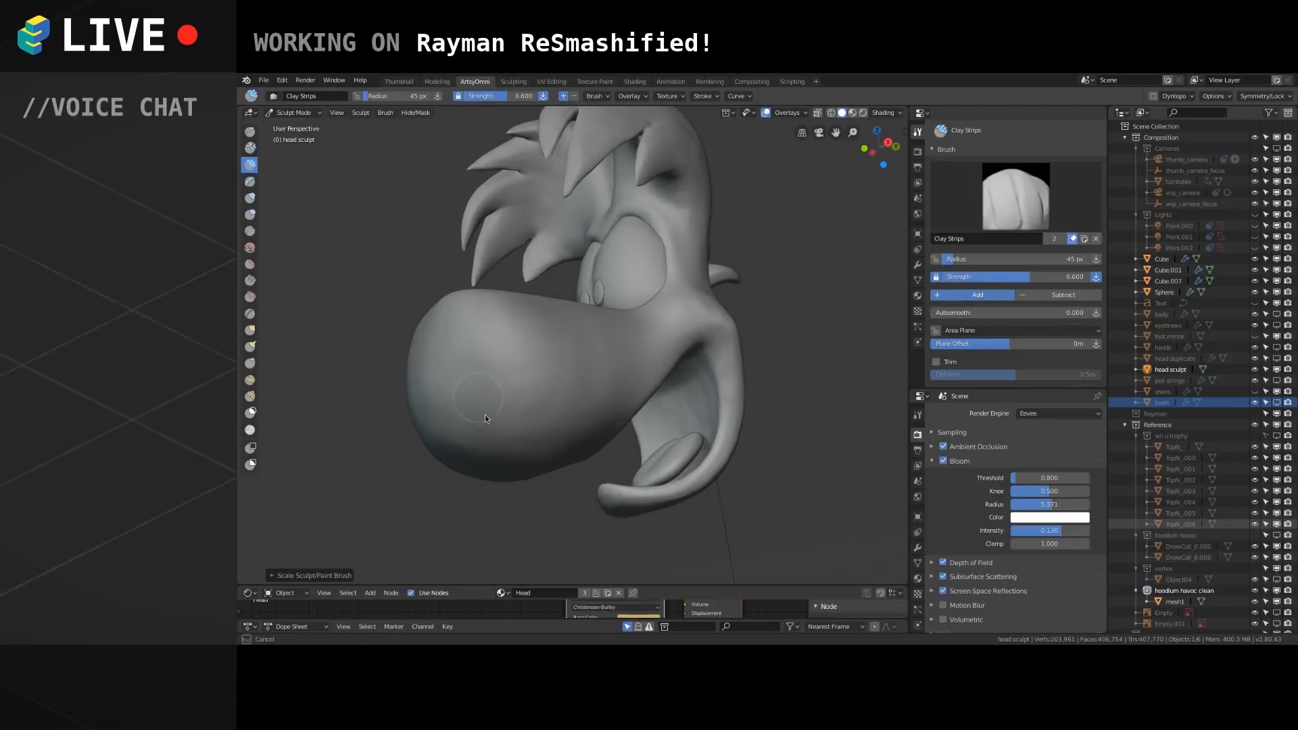
pyautogui.moveTo(518, 347); pyautogui.dragTo(526, 339, button='middle')
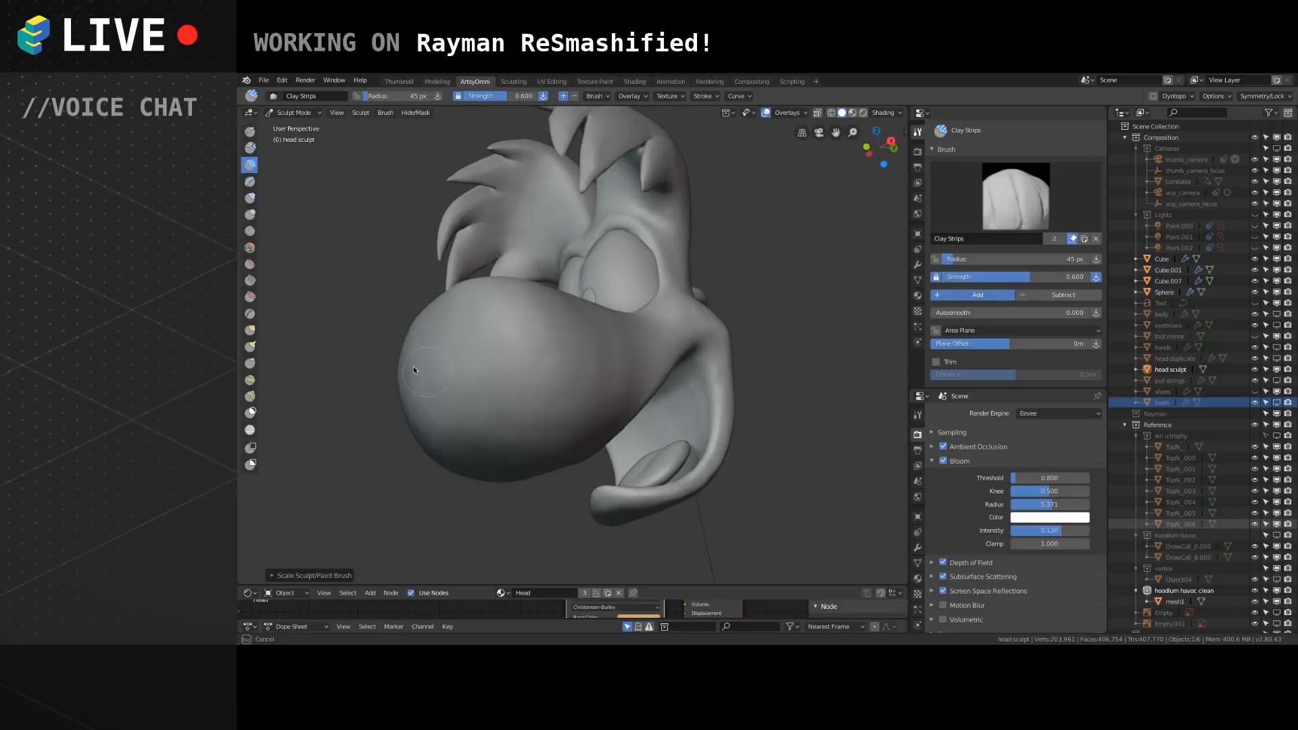
pyautogui.moveTo(423, 407); pyautogui.dragTo(433, 401, button='middle')
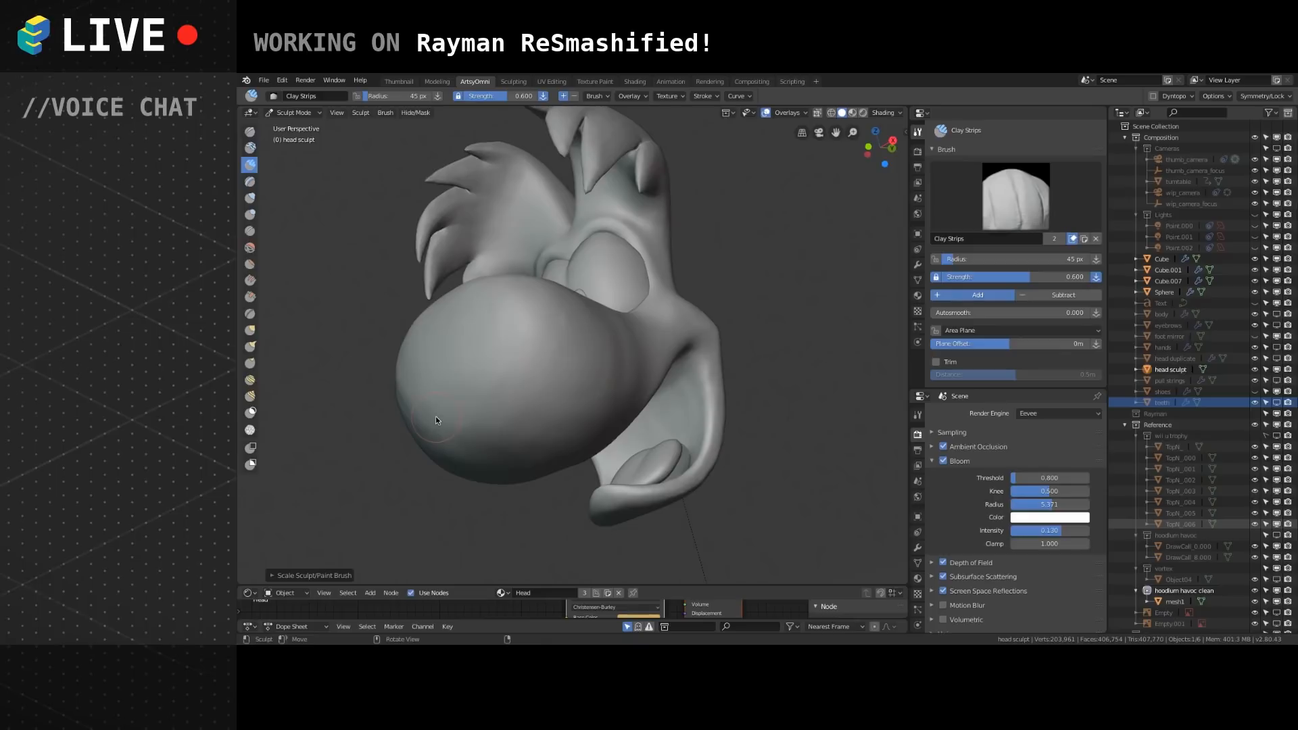
pyautogui.moveTo(435, 416); pyautogui.dragTo(584, 383, button='middle')
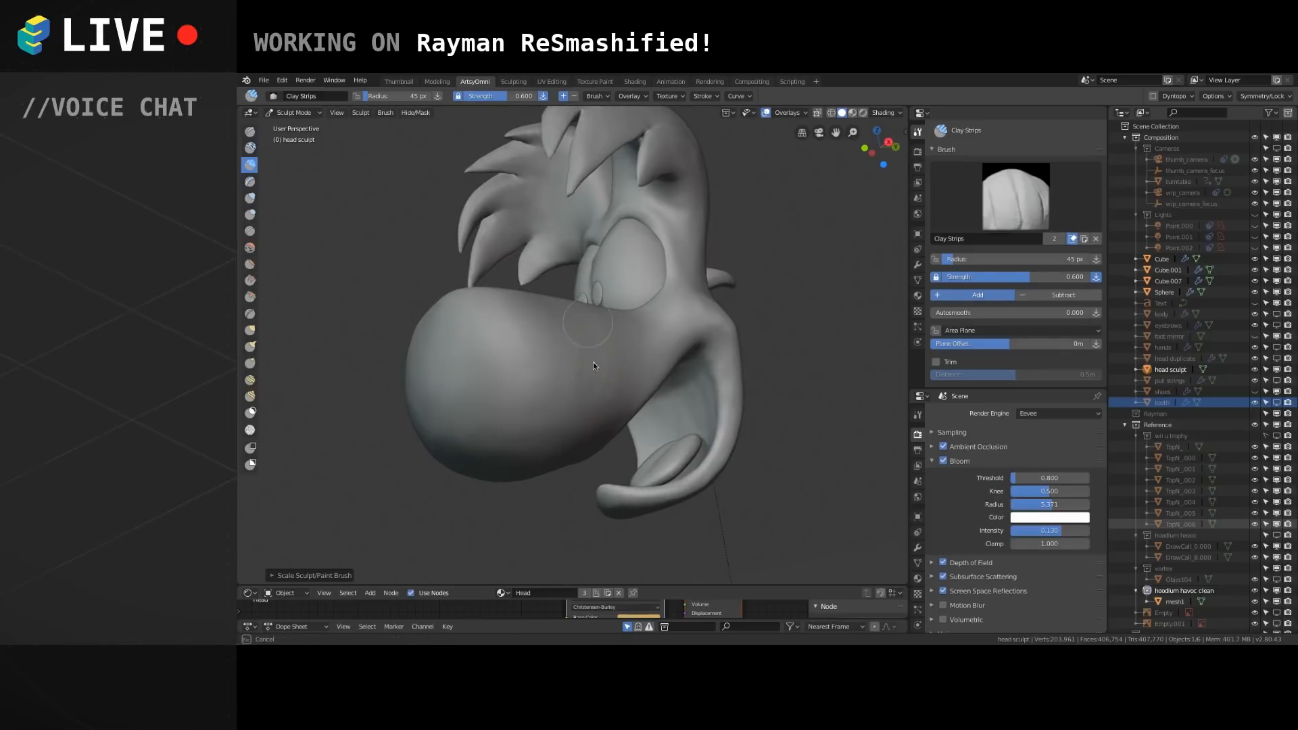
pyautogui.moveTo(598, 411); pyautogui.dragTo(593, 352, button='middle')
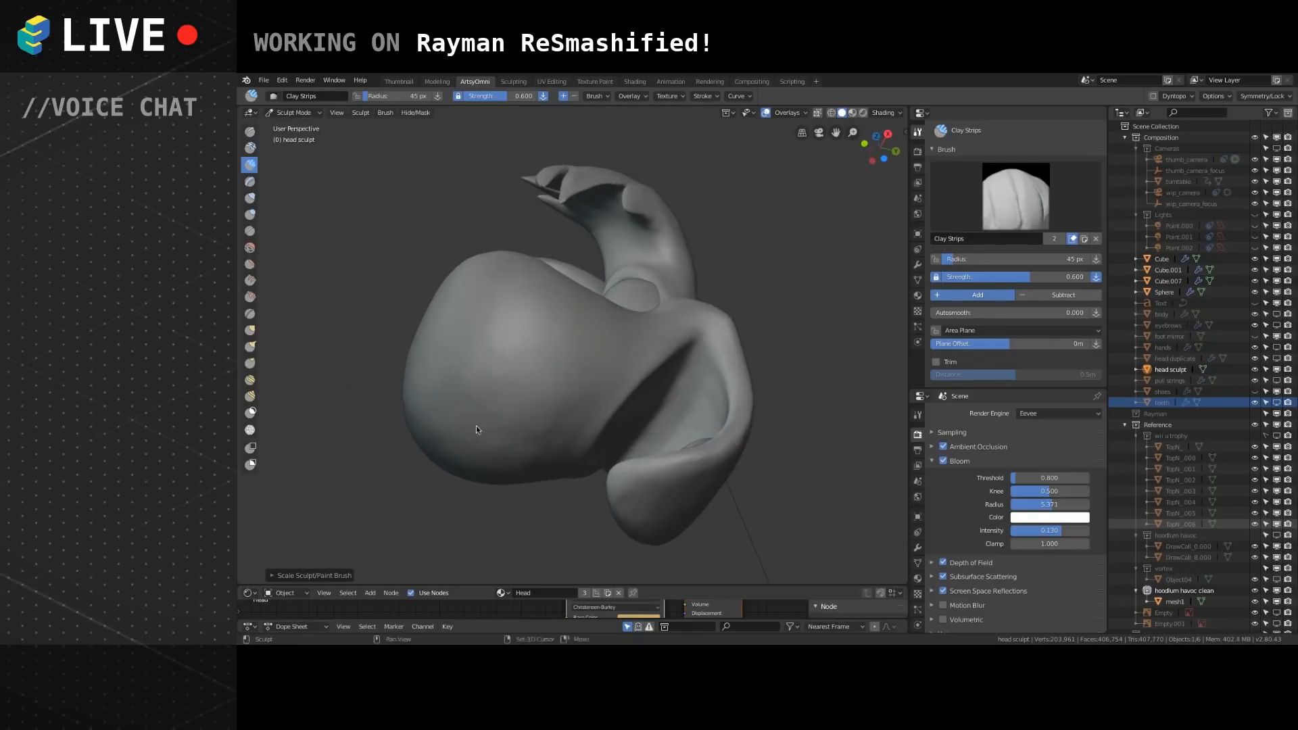
pyautogui.moveTo(498, 428); pyautogui.dragTo(471, 418, button='middle')
pyautogui.moveTo(469, 419)
pyautogui.mouseDown()
pyautogui.moveTo(453, 366)
pyautogui.moveTo(482, 346)
pyautogui.moveTo(467, 339)
pyautogui.mouseUp()
pyautogui.moveTo(467, 399)
pyautogui.mouseDown()
pyautogui.moveTo(557, 384)
pyautogui.moveTo(539, 419)
pyautogui.moveTo(556, 360)
pyautogui.mouseUp()
pyautogui.moveTo(514, 418); pyautogui.dragTo(520, 394)
pyautogui.moveTo(543, 380)
pyautogui.mouseDown(button='middle')
pyautogui.moveTo(517, 412)
pyautogui.moveTo(481, 408)
pyautogui.moveTo(496, 393)
pyautogui.moveTo(508, 431)
pyautogui.mouseUp(button='middle')
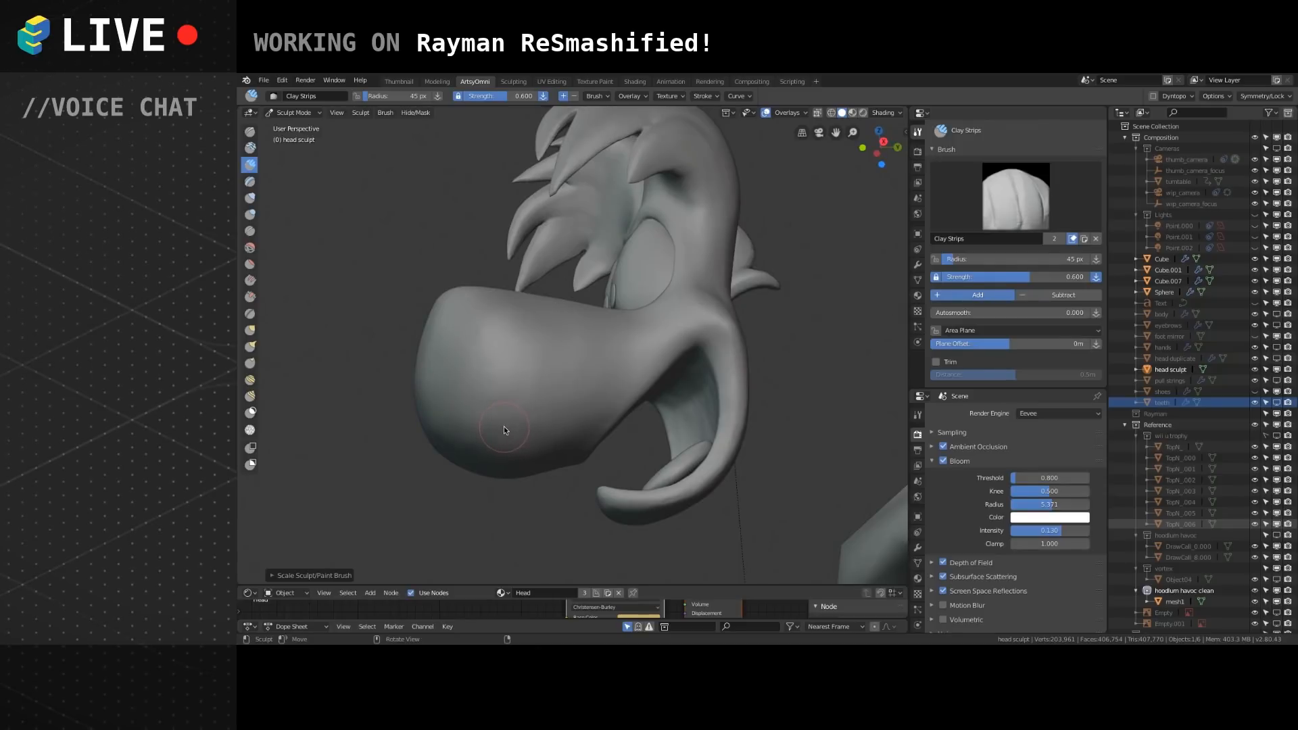
# Reduce the Clay Strips radius to 14 px and stroke strand detail from the temple along the lowest side hair tuft.
pyautogui.moveTo(577, 314)
pyautogui.mouseDown(button='middle')
pyautogui.moveTo(570, 408)
pyautogui.moveTo(518, 384)
pyautogui.moveTo(644, 364)
pyautogui.moveTo(530, 319)
pyautogui.moveTo(545, 295)
pyautogui.moveTo(603, 365)
pyautogui.moveTo(538, 336)
pyautogui.moveTo(582, 304)
pyautogui.moveTo(550, 333)
pyautogui.moveTo(562, 395)
pyautogui.moveTo(580, 408)
pyautogui.moveTo(553, 365)
pyautogui.moveTo(665, 386)
pyautogui.moveTo(534, 383)
pyautogui.moveTo(563, 436)
pyautogui.moveTo(511, 393)
pyautogui.moveTo(727, 371)
pyautogui.moveTo(591, 386)
pyautogui.moveTo(566, 335)
pyautogui.mouseUp(button='middle')
pyautogui.press('[')
pyautogui.press('[')
pyautogui.press('[')
pyautogui.press('[')
pyautogui.press('[')
pyautogui.press('[')
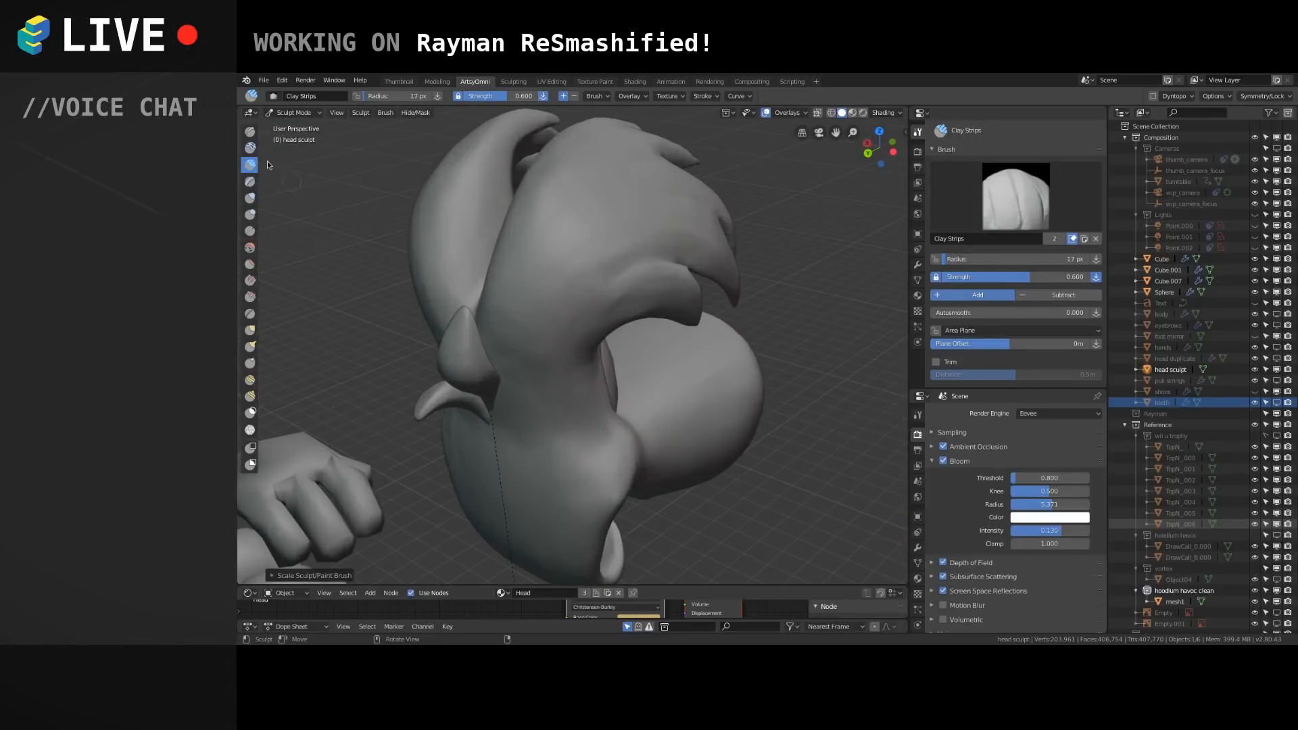
pyautogui.moveTo(352, 204)
pyautogui.mouseDown(button='middle')
pyautogui.moveTo(503, 338)
pyautogui.moveTo(525, 333)
pyautogui.moveTo(516, 377)
pyautogui.mouseUp(button='middle')
pyautogui.moveTo(517, 420); pyautogui.dragTo(530, 324)
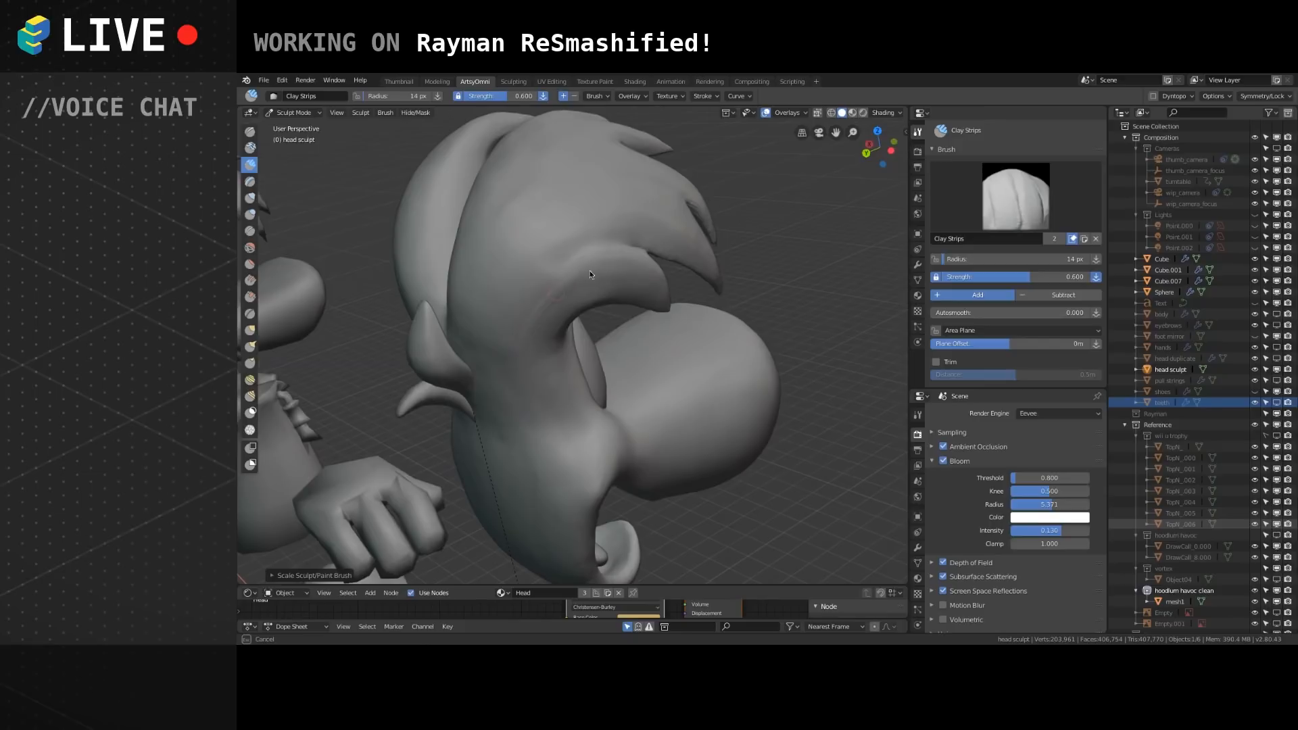
pyautogui.moveTo(653, 283); pyautogui.dragTo(664, 299)
pyautogui.moveTo(508, 388); pyautogui.dragTo(527, 326)
pyautogui.moveTo(588, 263)
pyautogui.mouseDown()
pyautogui.moveTo(657, 274)
pyautogui.moveTo(670, 297)
pyautogui.mouseUp()
pyautogui.moveTo(592, 271)
pyautogui.mouseDown(button='middle')
pyautogui.moveTo(588, 251)
pyautogui.moveTo(553, 393)
pyautogui.mouseUp(button='middle')
pyautogui.moveTo(554, 392); pyautogui.dragTo(636, 299)
pyautogui.moveTo(549, 280); pyautogui.dragTo(510, 327, button='middle')
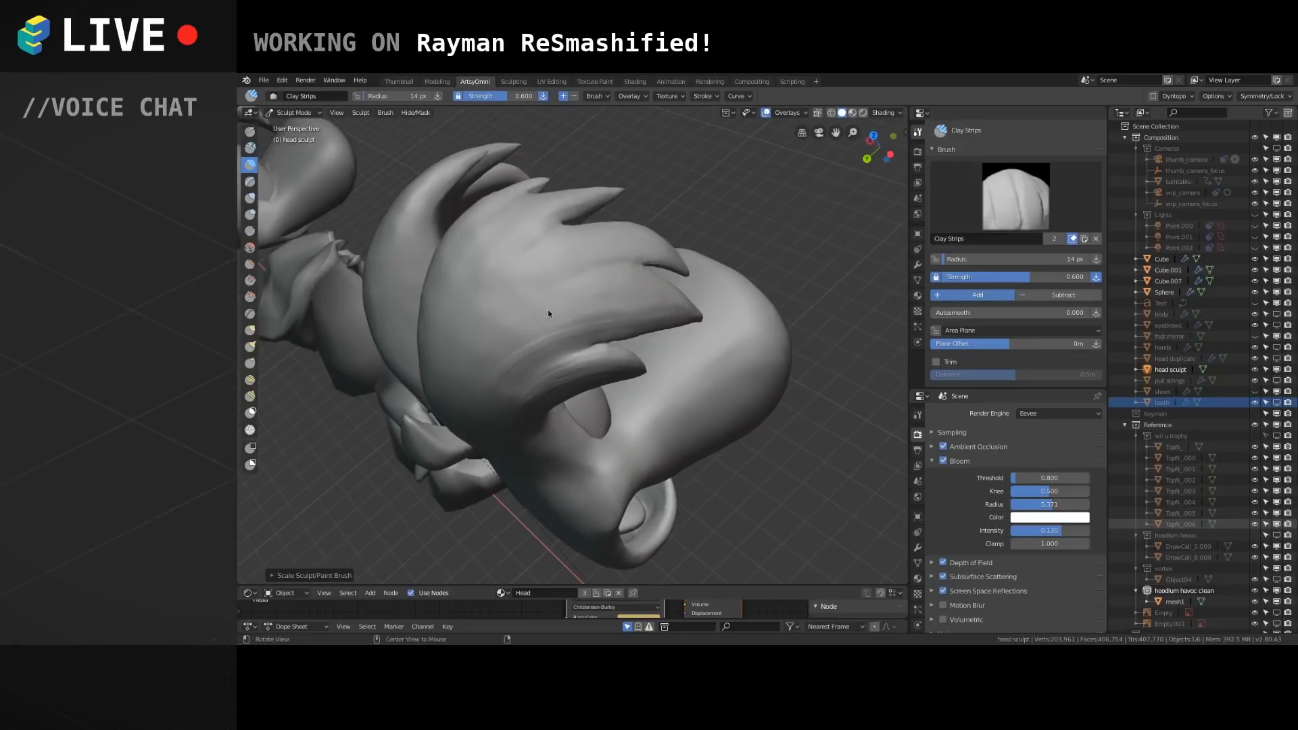
# Sculpt fine strand lines along the long side tuft above it, from the back of the head to the tip.
pyautogui.moveTo(537, 340)
pyautogui.mouseDown()
pyautogui.moveTo(632, 318)
pyautogui.moveTo(705, 319)
pyautogui.mouseUp()
pyautogui.moveTo(485, 421); pyautogui.dragTo(517, 380)
pyautogui.moveTo(595, 341); pyautogui.dragTo(595, 342)
pyautogui.moveTo(460, 396); pyautogui.dragTo(497, 433, button='middle')
pyautogui.moveTo(501, 449)
pyautogui.mouseDown()
pyautogui.moveTo(558, 380)
pyautogui.moveTo(509, 407)
pyautogui.moveTo(582, 339)
pyautogui.mouseUp()
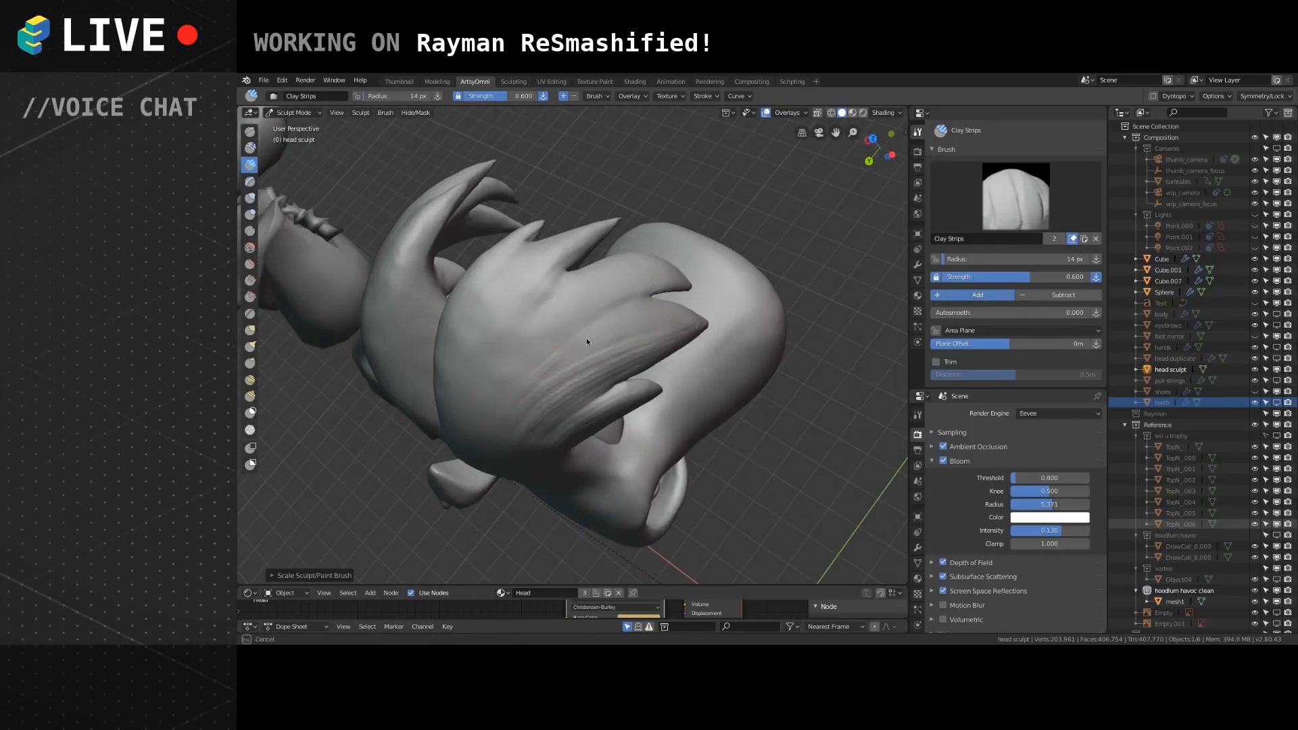
pyautogui.moveTo(657, 326)
pyautogui.mouseDown()
pyautogui.moveTo(639, 355)
pyautogui.moveTo(506, 416)
pyautogui.moveTo(601, 342)
pyautogui.moveTo(707, 324)
pyautogui.mouseUp()
pyautogui.moveTo(579, 370); pyautogui.dragTo(589, 363, button='middle')
pyautogui.moveTo(550, 418); pyautogui.dragTo(579, 398)
pyautogui.moveTo(648, 349); pyautogui.dragTo(642, 346)
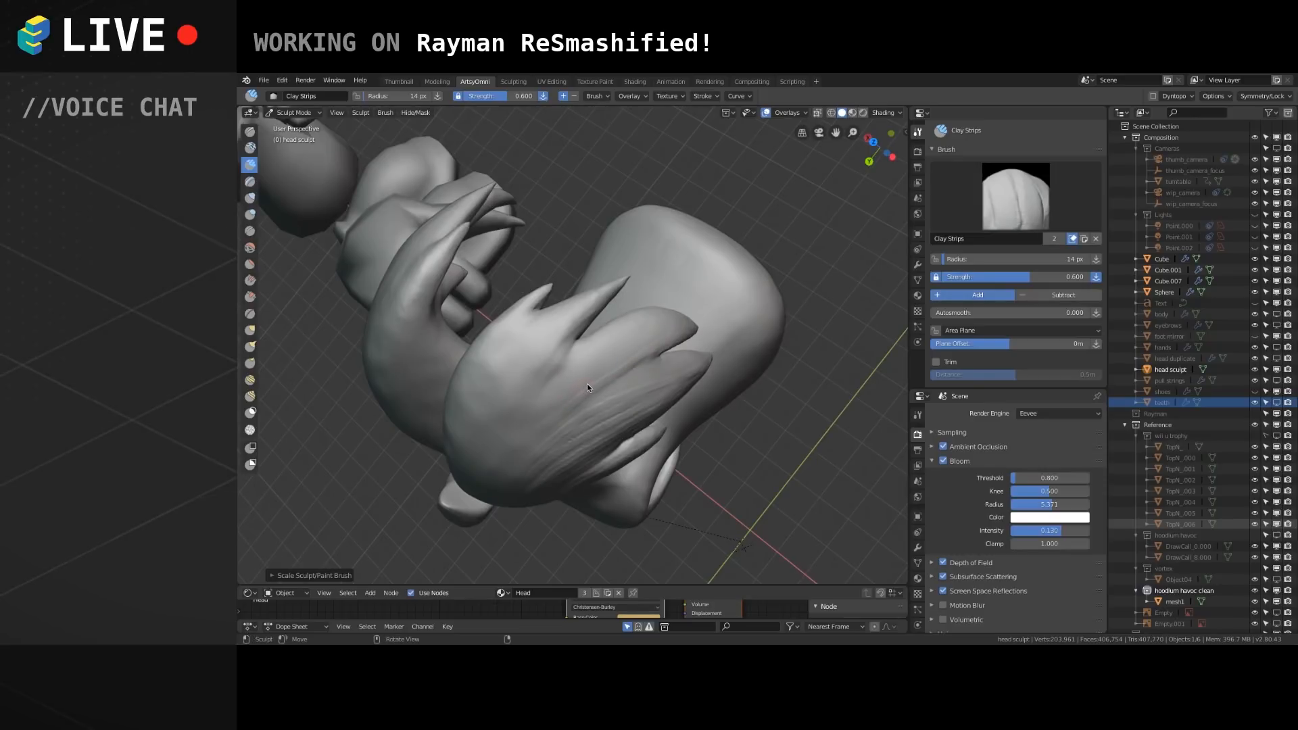
# Add fine Clay Strips strand lines to the next hair tuft up, following its curve to the tip.
pyautogui.moveTo(554, 412); pyautogui.dragTo(668, 332)
pyautogui.moveTo(565, 396)
pyautogui.mouseDown()
pyautogui.moveTo(667, 331)
pyautogui.moveTo(545, 396)
pyautogui.moveTo(586, 363)
pyautogui.mouseUp()
pyautogui.moveTo(680, 323)
pyautogui.mouseDown()
pyautogui.moveTo(541, 397)
pyautogui.moveTo(621, 330)
pyautogui.moveTo(665, 322)
pyautogui.mouseUp()
pyautogui.moveTo(519, 402)
pyautogui.mouseDown()
pyautogui.moveTo(594, 298)
pyautogui.moveTo(575, 317)
pyautogui.mouseUp()
pyautogui.moveTo(520, 377)
pyautogui.mouseDown(button='middle')
pyautogui.moveTo(441, 352)
pyautogui.moveTo(476, 310)
pyautogui.mouseUp(button='middle')
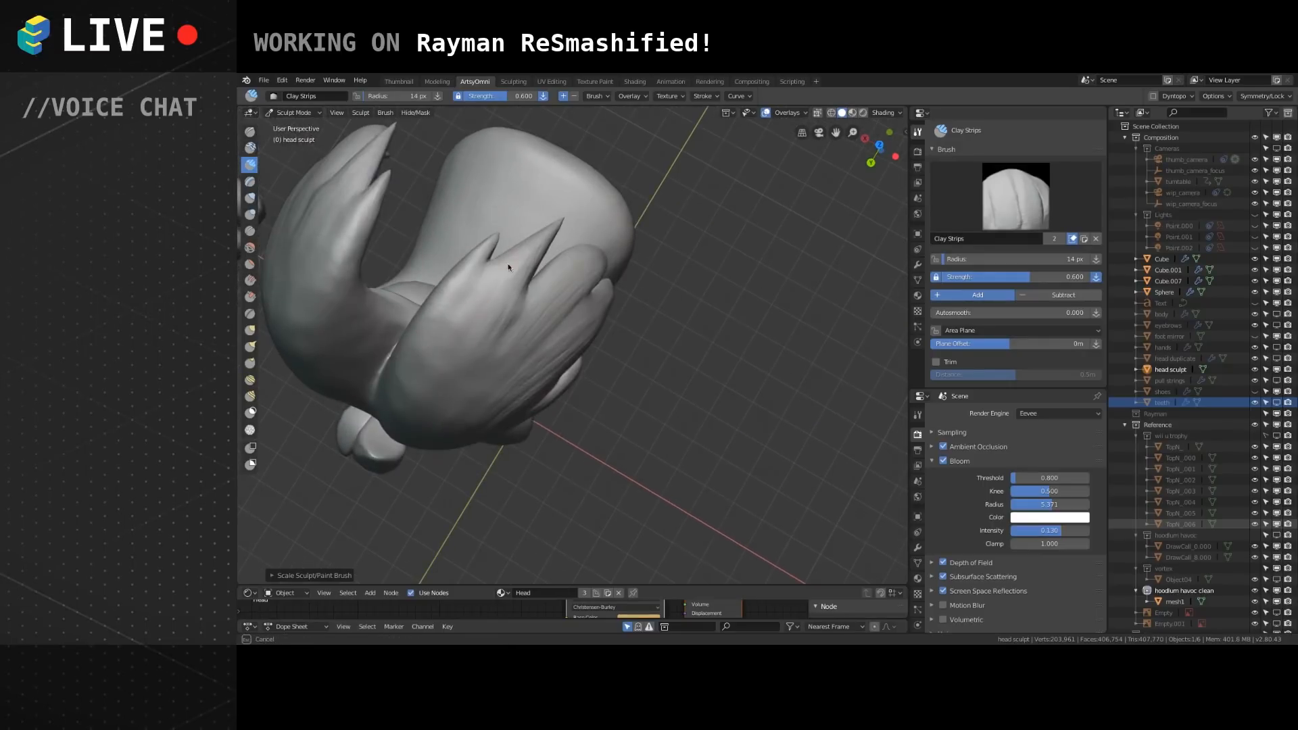
# Extend the strand strokes from the back of the head across the crown into the front tuft tips.
pyautogui.moveTo(516, 252); pyautogui.dragTo(530, 277, button='middle')
pyautogui.moveTo(444, 380); pyautogui.dragTo(474, 362)
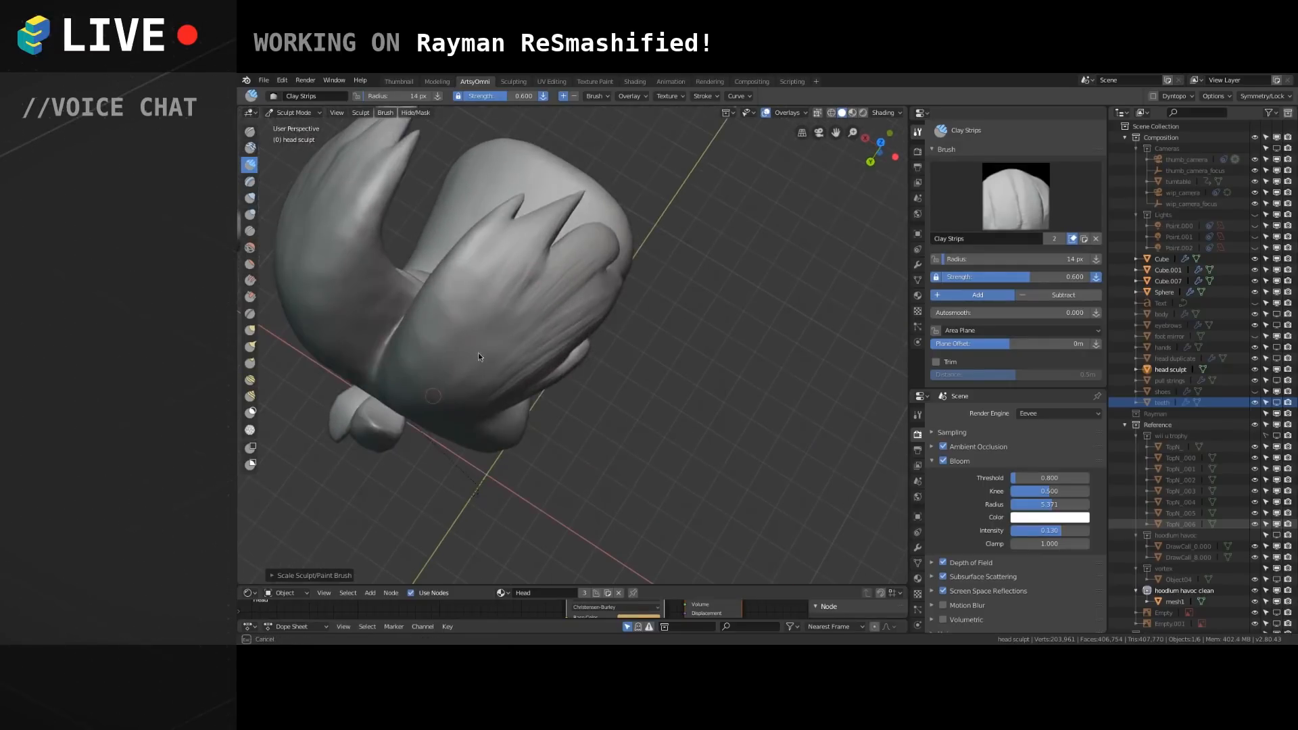
pyautogui.moveTo(563, 269); pyautogui.dragTo(570, 262)
pyautogui.moveTo(454, 390); pyautogui.dragTo(538, 303)
pyautogui.moveTo(470, 387); pyautogui.dragTo(582, 260)
pyautogui.moveTo(520, 317)
pyautogui.mouseDown(button='middle')
pyautogui.moveTo(517, 306)
pyautogui.moveTo(470, 314)
pyautogui.mouseUp(button='middle')
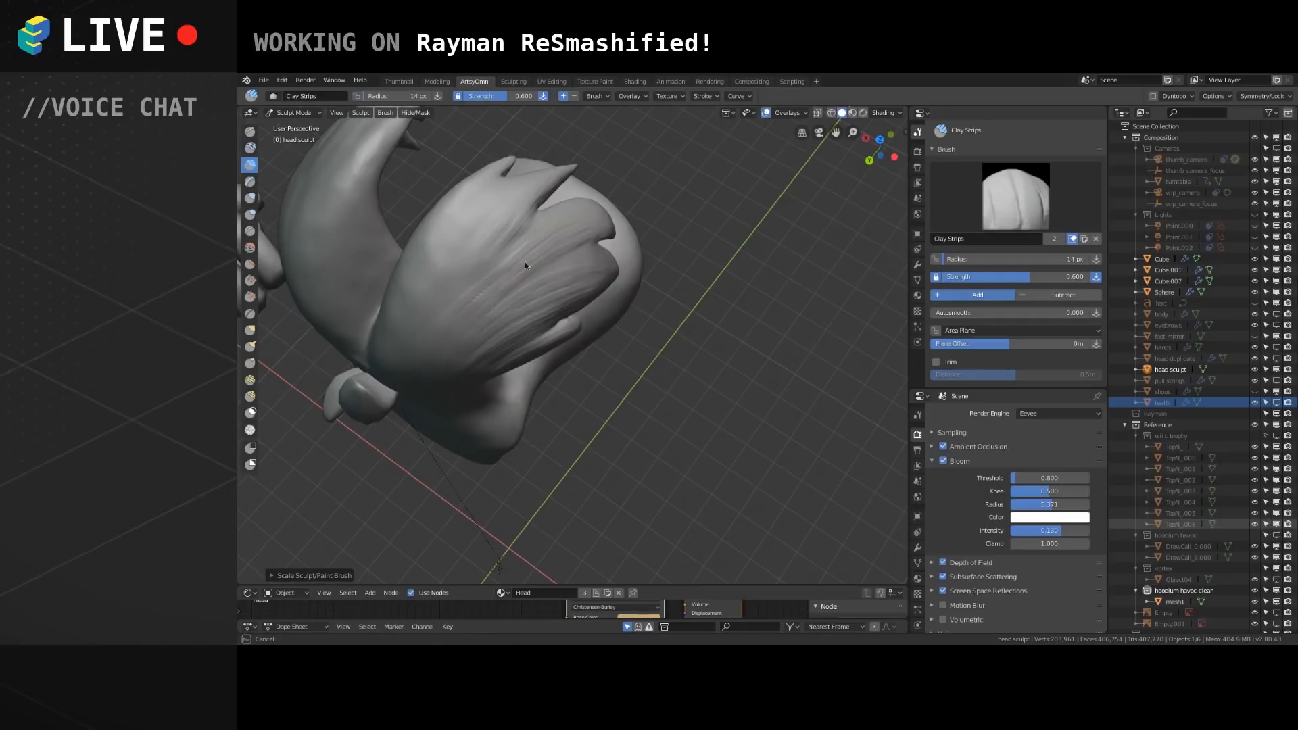
# Stroke strand lines along the uppermost tufts beside the central hair parting with Clay Strips.
pyautogui.moveTo(471, 286); pyautogui.dragTo(513, 240)
pyautogui.moveTo(424, 325); pyautogui.dragTo(446, 292)
pyautogui.moveTo(430, 303)
pyautogui.mouseDown()
pyautogui.moveTo(473, 255)
pyautogui.moveTo(433, 290)
pyautogui.mouseUp()
pyautogui.moveTo(516, 183); pyautogui.dragTo(518, 181)
pyautogui.moveTo(413, 306); pyautogui.dragTo(513, 181)
pyautogui.moveTo(404, 302); pyautogui.dragTo(513, 177)
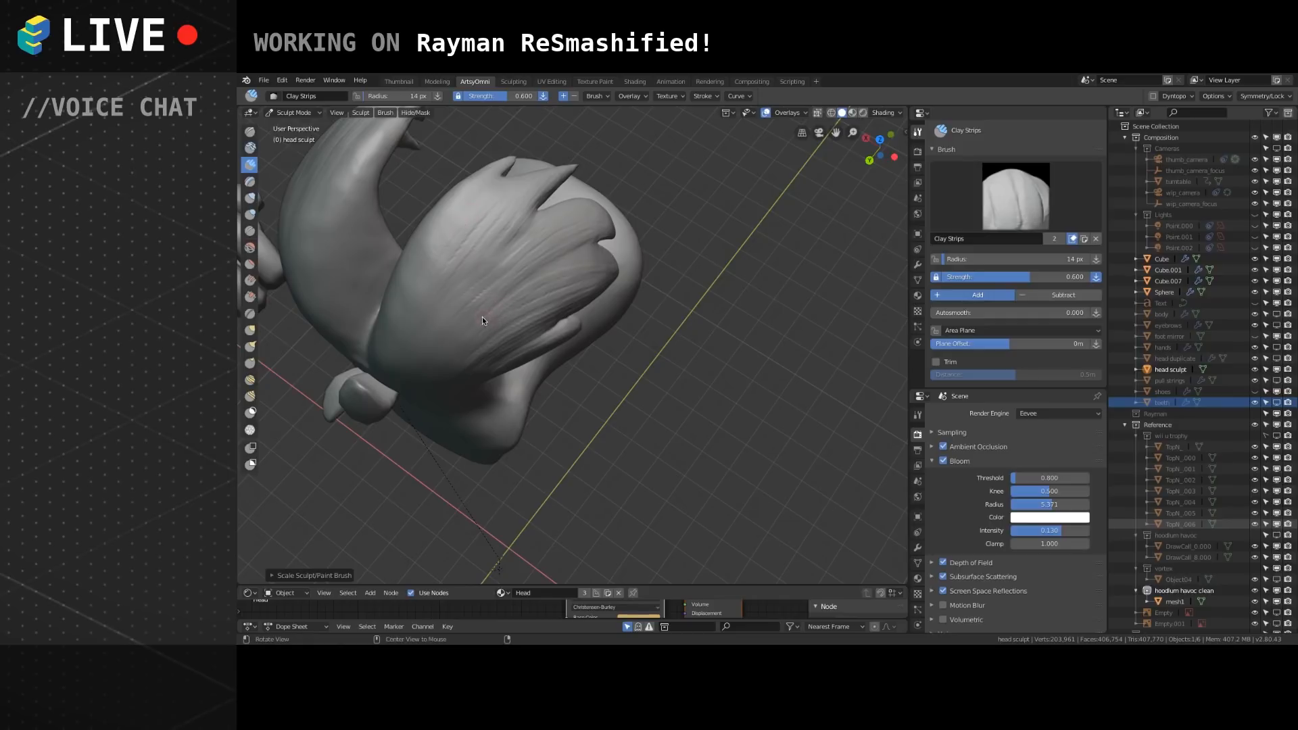
# Add fine Clay Strips strokes from the temple up into the curved side tuft and along its lower edge.
pyautogui.keyDown('alt'); pyautogui.moveTo(477, 325); pyautogui.dragTo(486, 328); pyautogui.keyUp('alt')
pyautogui.moveTo(519, 274)
pyautogui.keyDown('alt'); pyautogui.mouseDown()
pyautogui.moveTo(587, 226)
pyautogui.moveTo(488, 281)
pyautogui.moveTo(500, 303)
pyautogui.moveTo(421, 333)
pyautogui.moveTo(501, 337)
pyautogui.moveTo(478, 325)
pyautogui.mouseUp(); pyautogui.keyUp('alt')
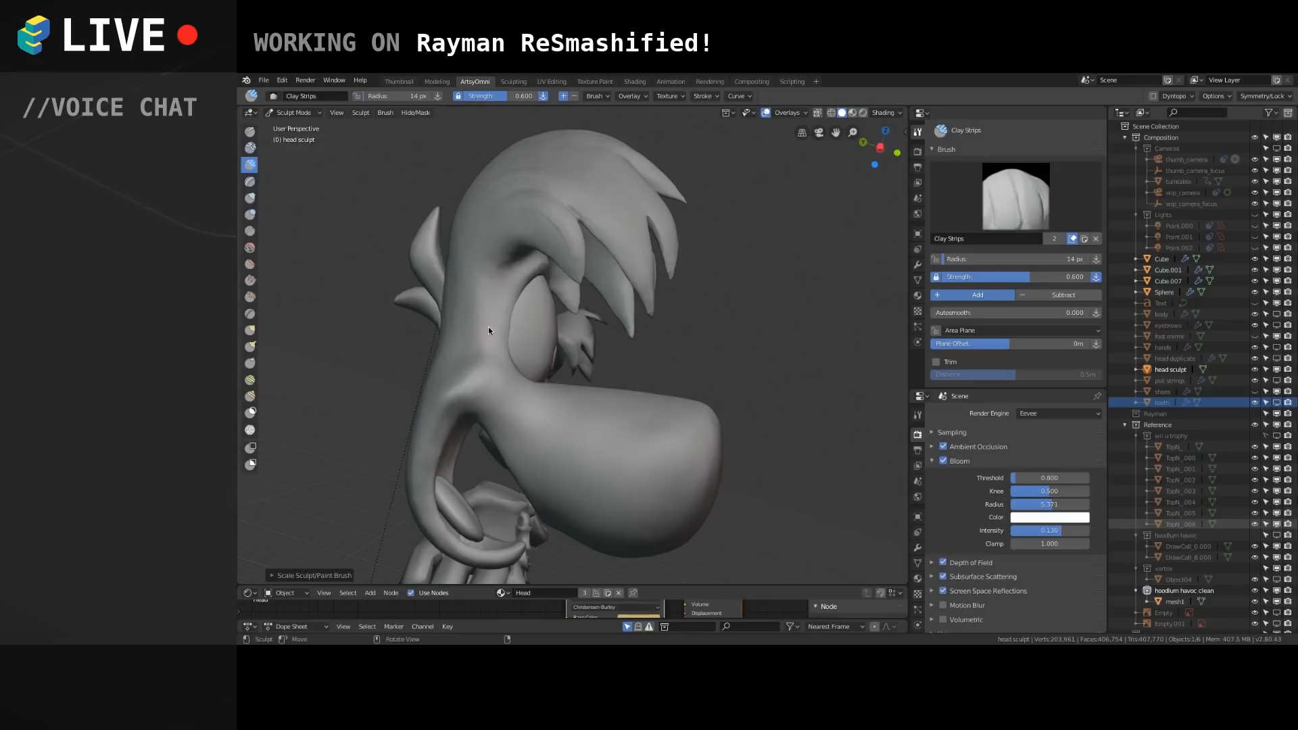
pyautogui.scroll(8, 488, 327)
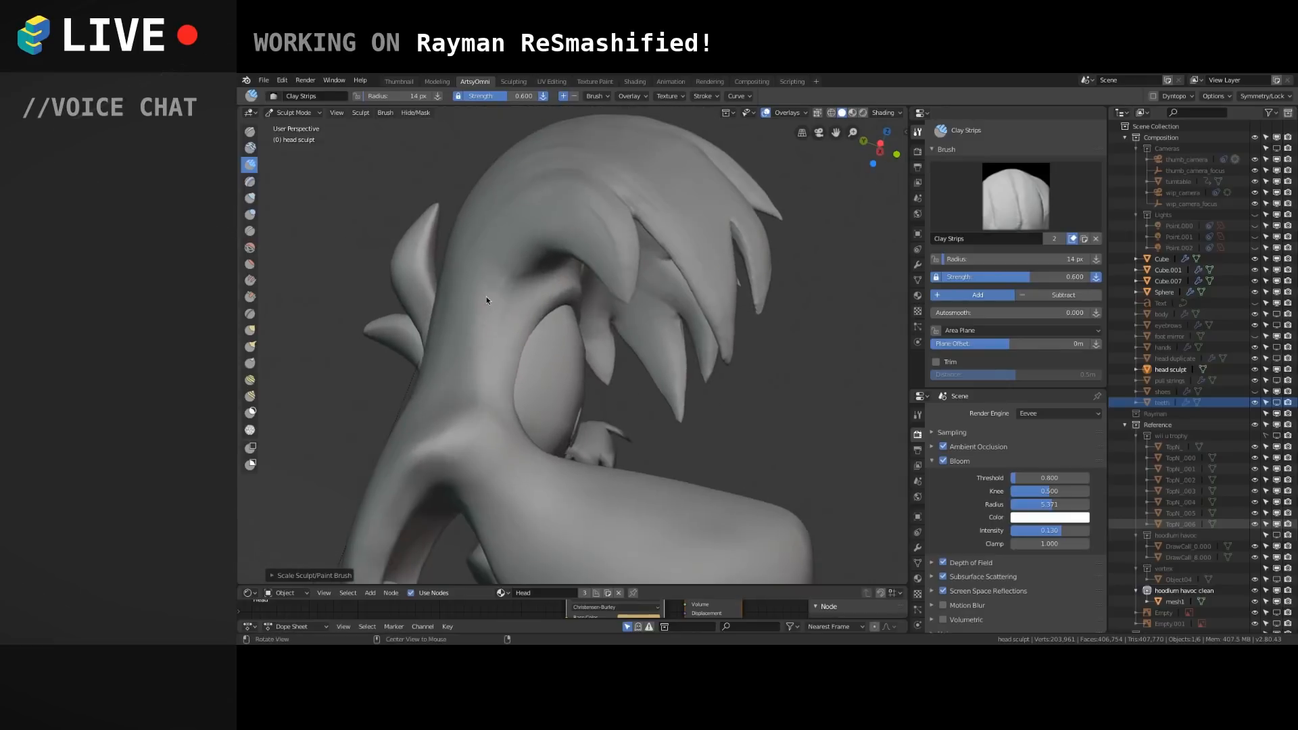
pyautogui.moveTo(481, 359); pyautogui.dragTo(520, 262)
pyautogui.moveTo(582, 242); pyautogui.dragTo(636, 223, button='middle')
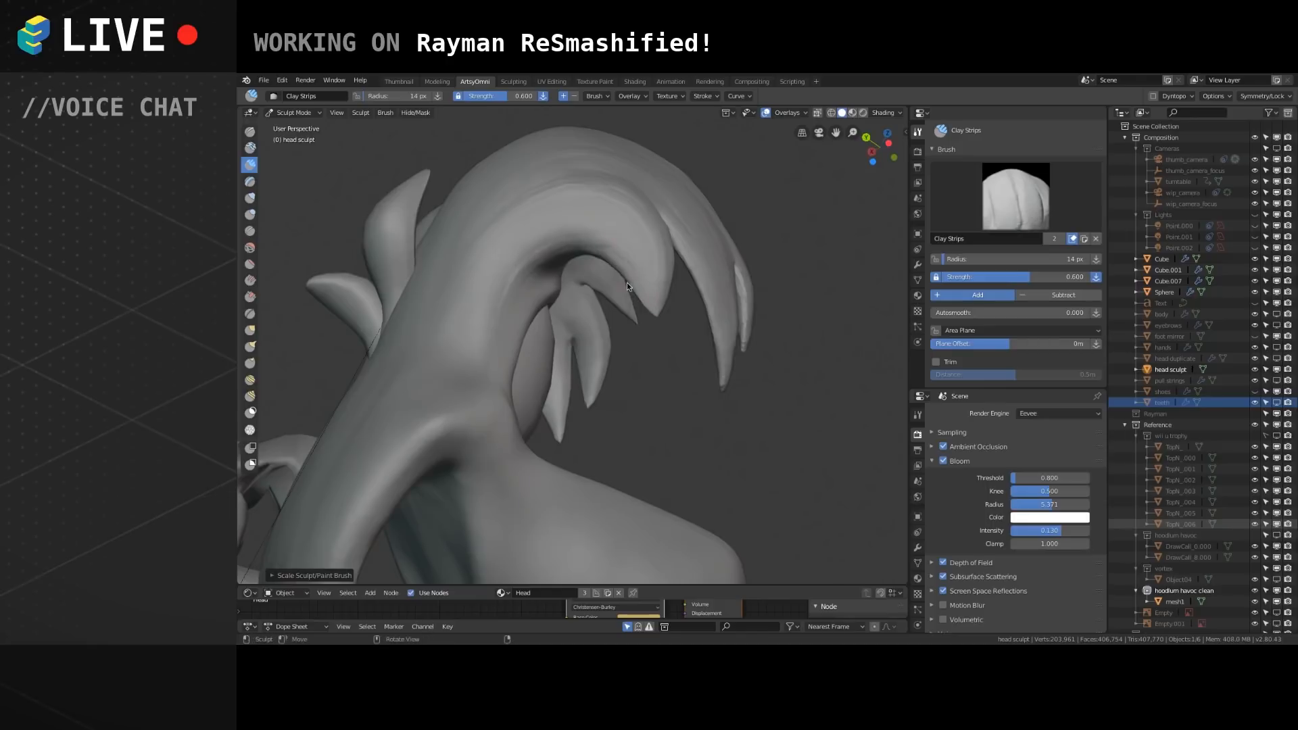
pyautogui.moveTo(643, 281); pyautogui.dragTo(566, 227)
pyautogui.moveTo(487, 346); pyautogui.dragTo(526, 242)
pyautogui.moveTo(638, 309)
pyautogui.mouseDown()
pyautogui.moveTo(603, 262)
pyautogui.moveTo(510, 289)
pyautogui.moveTo(506, 310)
pyautogui.moveTo(556, 312)
pyautogui.moveTo(536, 396)
pyautogui.moveTo(510, 290)
pyautogui.moveTo(528, 250)
pyautogui.mouseUp()
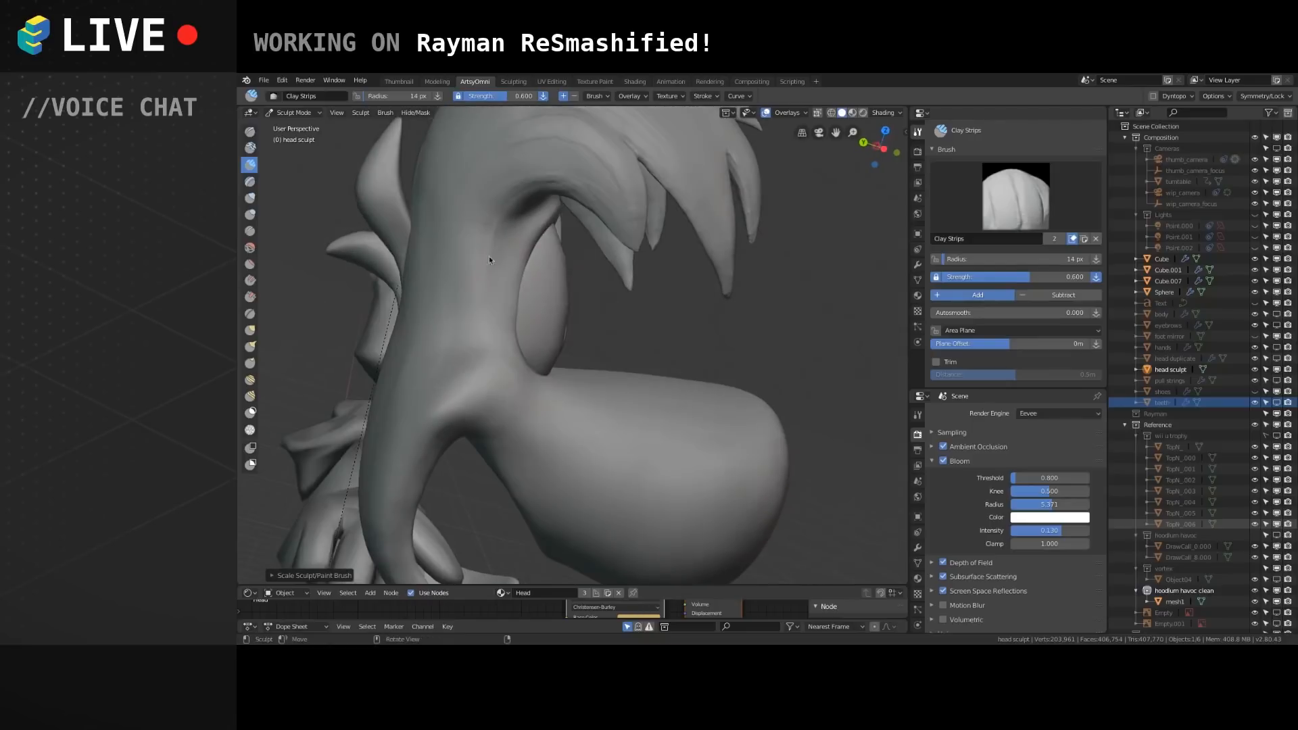
# Run a Clay Strips stroke down the side of the face behind the eye toward the cheek.
pyautogui.moveTo(549, 188)
pyautogui.keyDown('alt'); pyautogui.mouseDown()
pyautogui.moveTo(501, 144)
pyautogui.moveTo(516, 201)
pyautogui.mouseUp(); pyautogui.keyUp('alt')
pyautogui.moveTo(522, 283)
pyautogui.keyDown('alt'); pyautogui.mouseDown()
pyautogui.moveTo(610, 181)
pyautogui.moveTo(527, 298)
pyautogui.moveTo(527, 281)
pyautogui.moveTo(596, 263)
pyautogui.mouseUp(); pyautogui.keyUp('alt')
pyautogui.moveTo(483, 315)
pyautogui.mouseDown()
pyautogui.moveTo(553, 260)
pyautogui.moveTo(548, 311)
pyautogui.moveTo(472, 257)
pyautogui.moveTo(496, 222)
pyautogui.moveTo(468, 261)
pyautogui.moveTo(563, 220)
pyautogui.moveTo(506, 231)
pyautogui.moveTo(468, 327)
pyautogui.moveTo(558, 310)
pyautogui.moveTo(471, 250)
pyautogui.moveTo(505, 436)
pyautogui.moveTo(482, 427)
pyautogui.mouseUp()
pyautogui.keyDown('alt'); pyautogui.moveTo(721, 490); pyautogui.dragTo(503, 427); pyautogui.keyUp('alt')
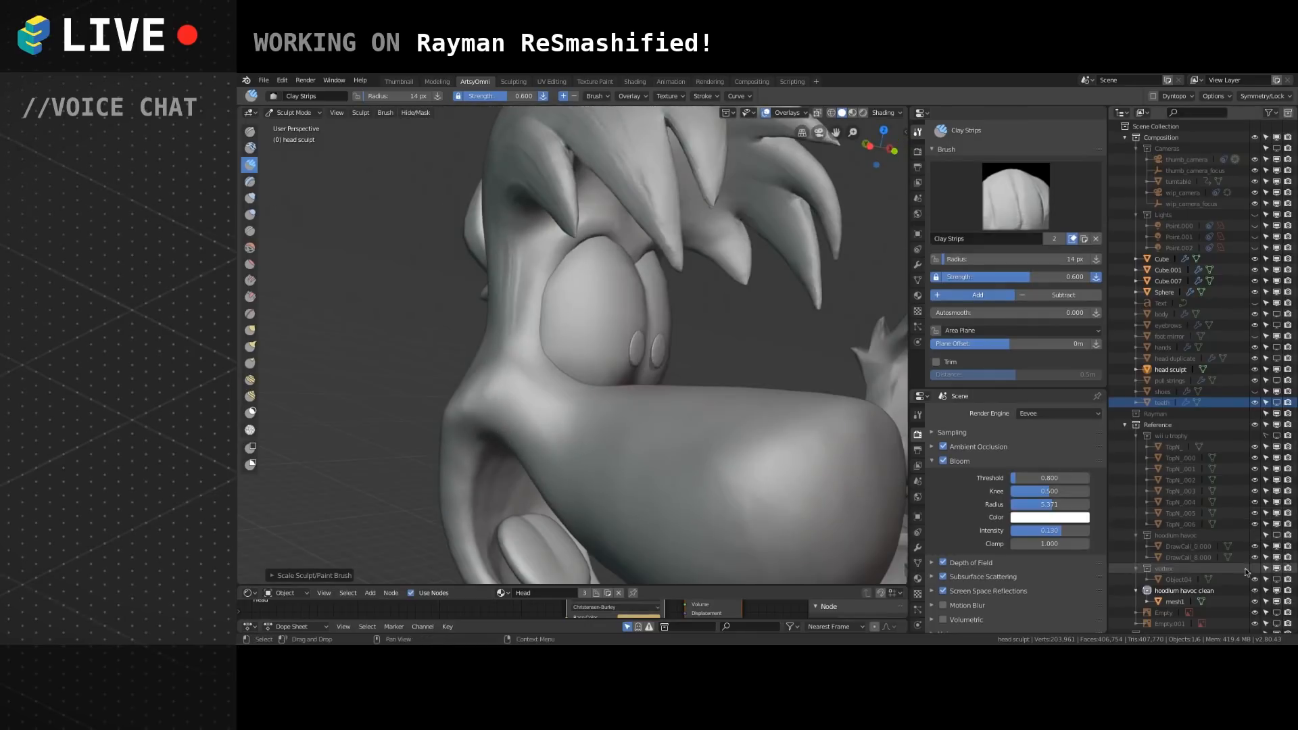
# Show the Rayman reference image in the scene and compare the sculpted head with it from several angles.
pyautogui.click(1277, 612)
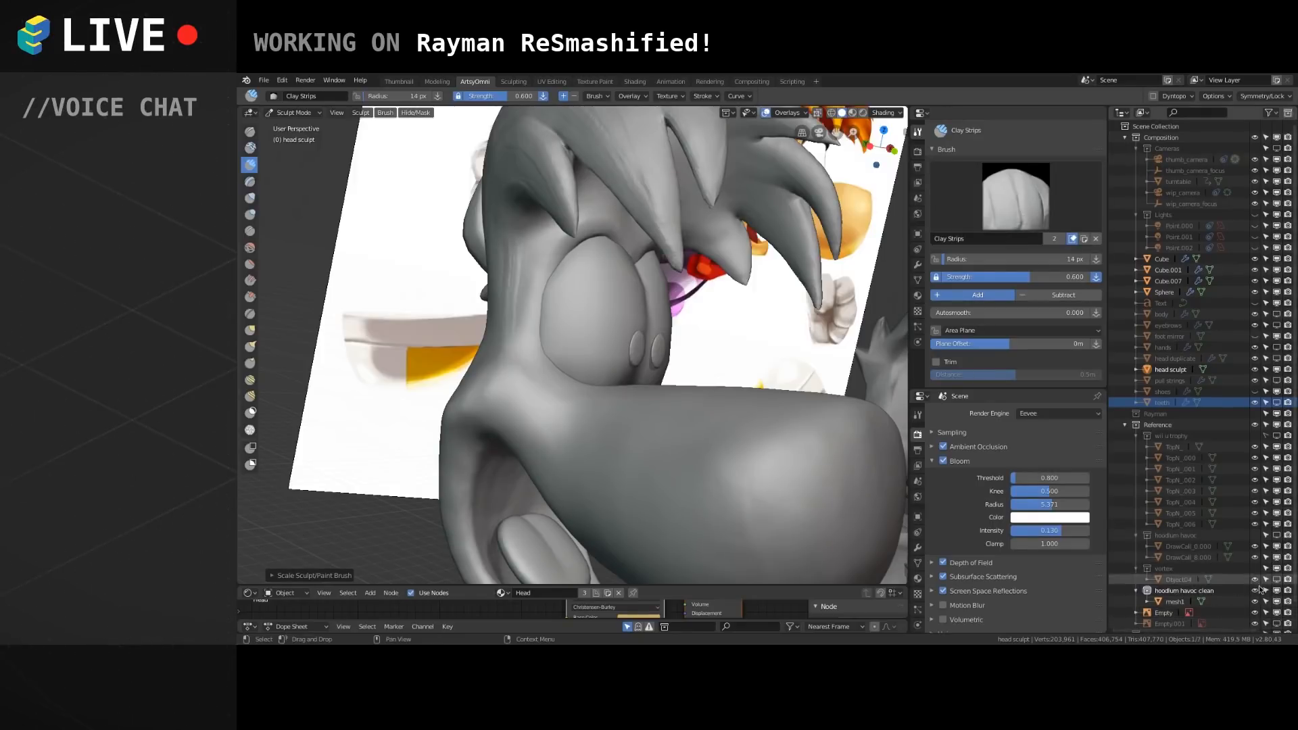
pyautogui.scroll(-2, 682, 373)
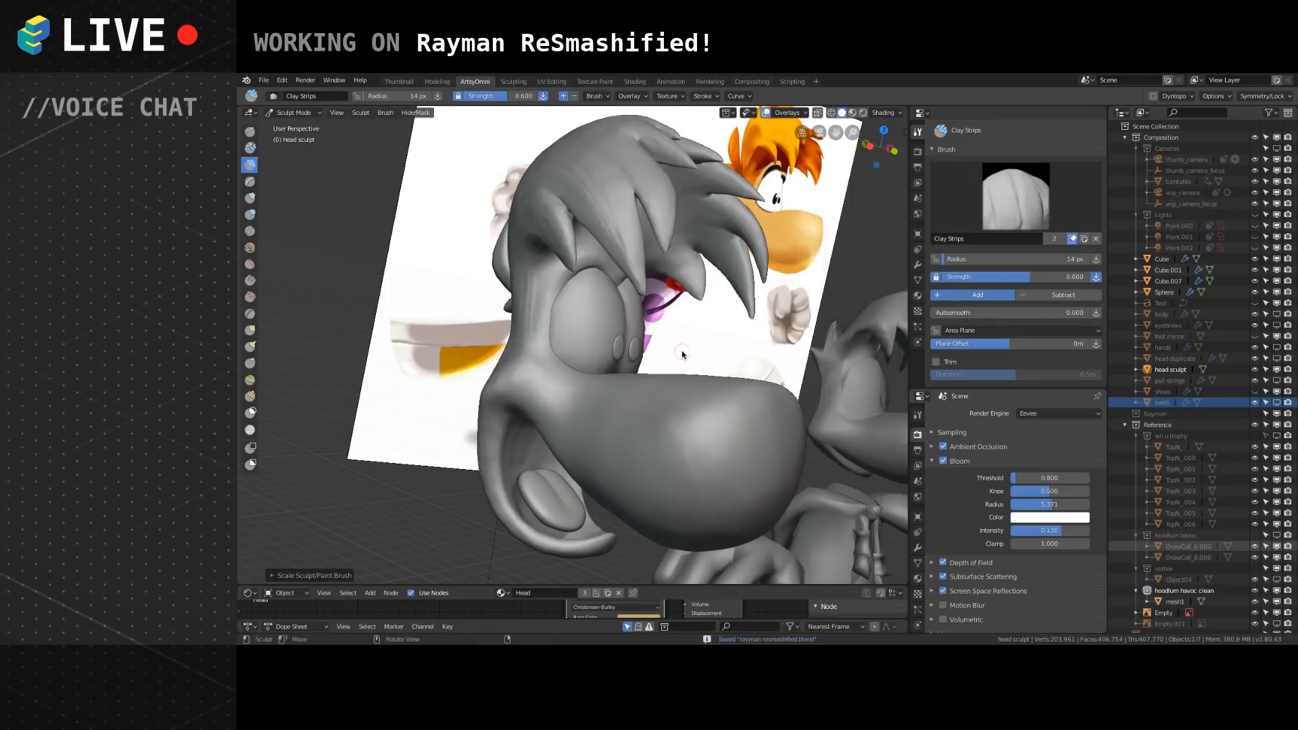
pyautogui.moveTo(728, 318)
pyautogui.mouseDown(button='middle')
pyautogui.moveTo(773, 332)
pyautogui.moveTo(716, 319)
pyautogui.moveTo(628, 334)
pyautogui.moveTo(652, 349)
pyautogui.moveTo(633, 356)
pyautogui.moveTo(546, 368)
pyautogui.mouseUp(button='middle')
pyautogui.scroll(2, 546, 368)
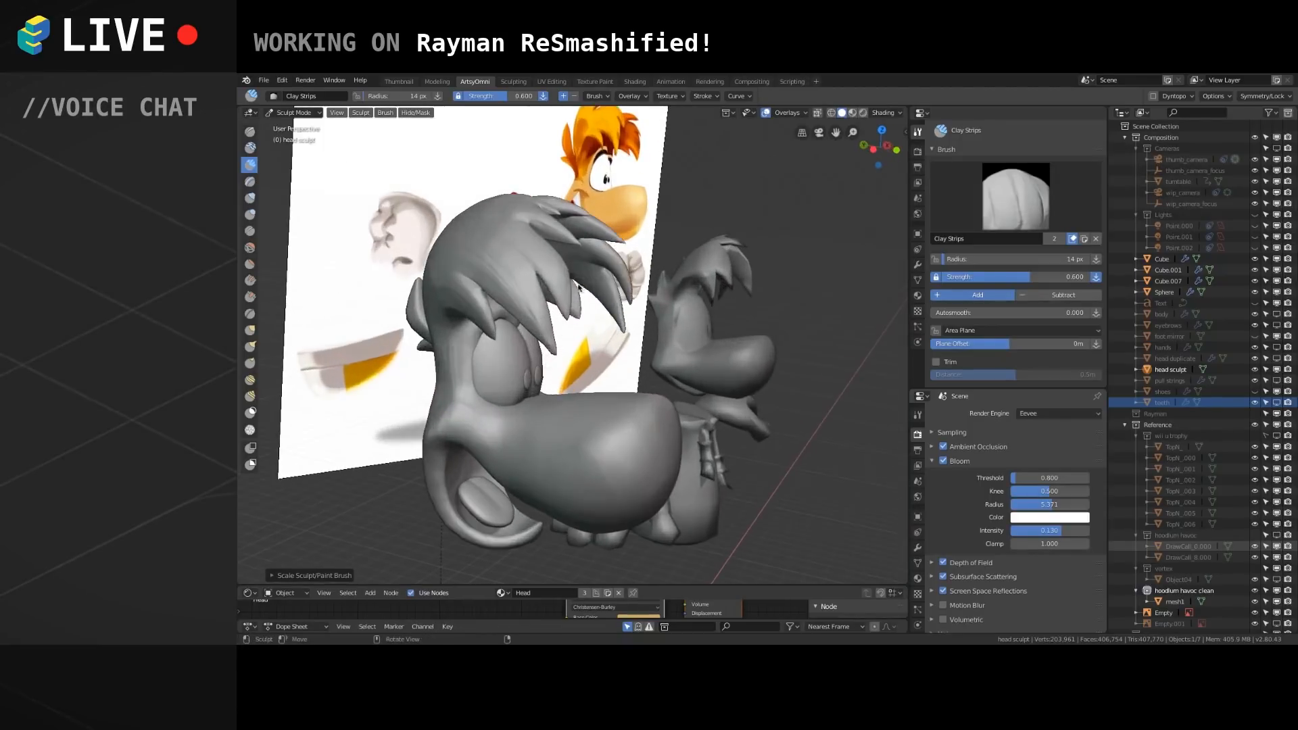
pyautogui.moveTo(573, 342); pyautogui.dragTo(592, 456, button='middle')
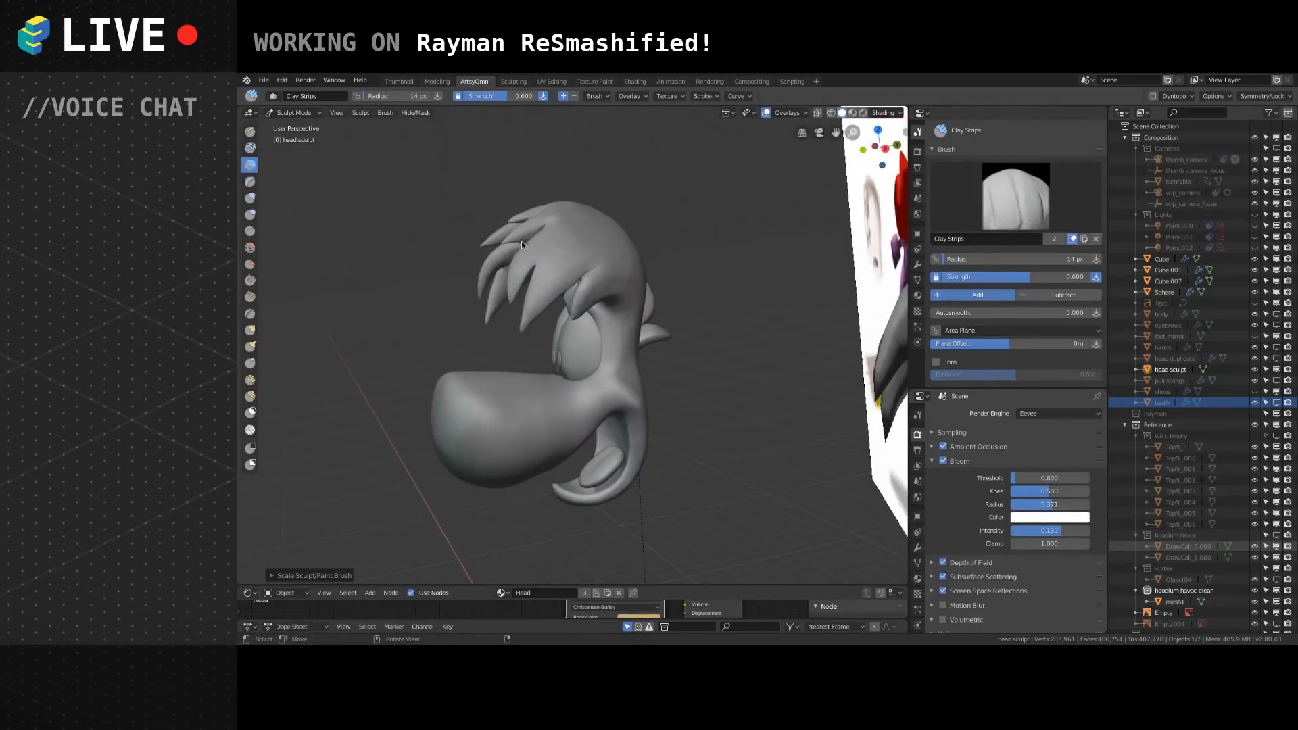
pyautogui.moveTo(482, 346)
pyautogui.mouseDown(button='middle')
pyautogui.moveTo(529, 363)
pyautogui.moveTo(570, 357)
pyautogui.moveTo(610, 304)
pyautogui.moveTo(580, 323)
pyautogui.moveTo(570, 270)
pyautogui.moveTo(627, 322)
pyautogui.moveTo(612, 378)
pyautogui.moveTo(620, 350)
pyautogui.moveTo(624, 387)
pyautogui.moveTo(638, 384)
pyautogui.mouseUp(button='middle')
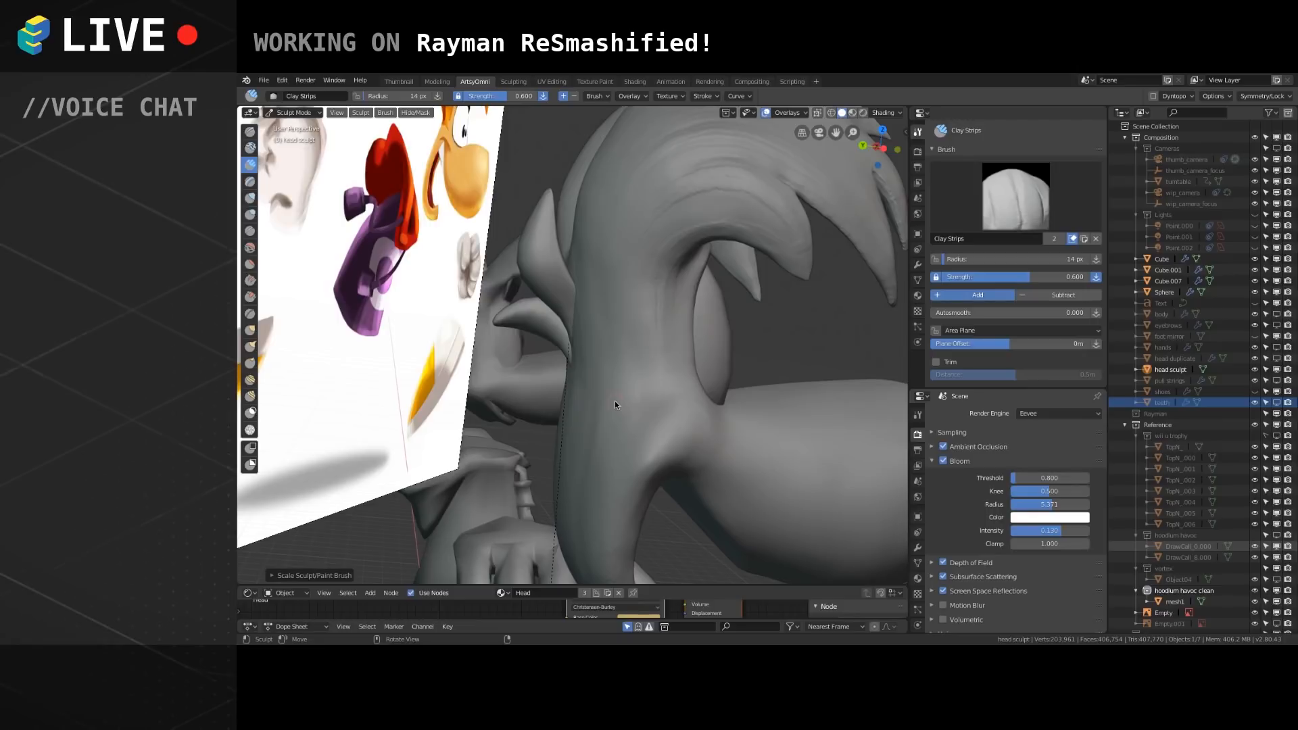
pyautogui.moveTo(616, 405)
pyautogui.mouseDown(button='middle')
pyautogui.moveTo(625, 363)
pyautogui.moveTo(605, 310)
pyautogui.mouseUp(button='middle')
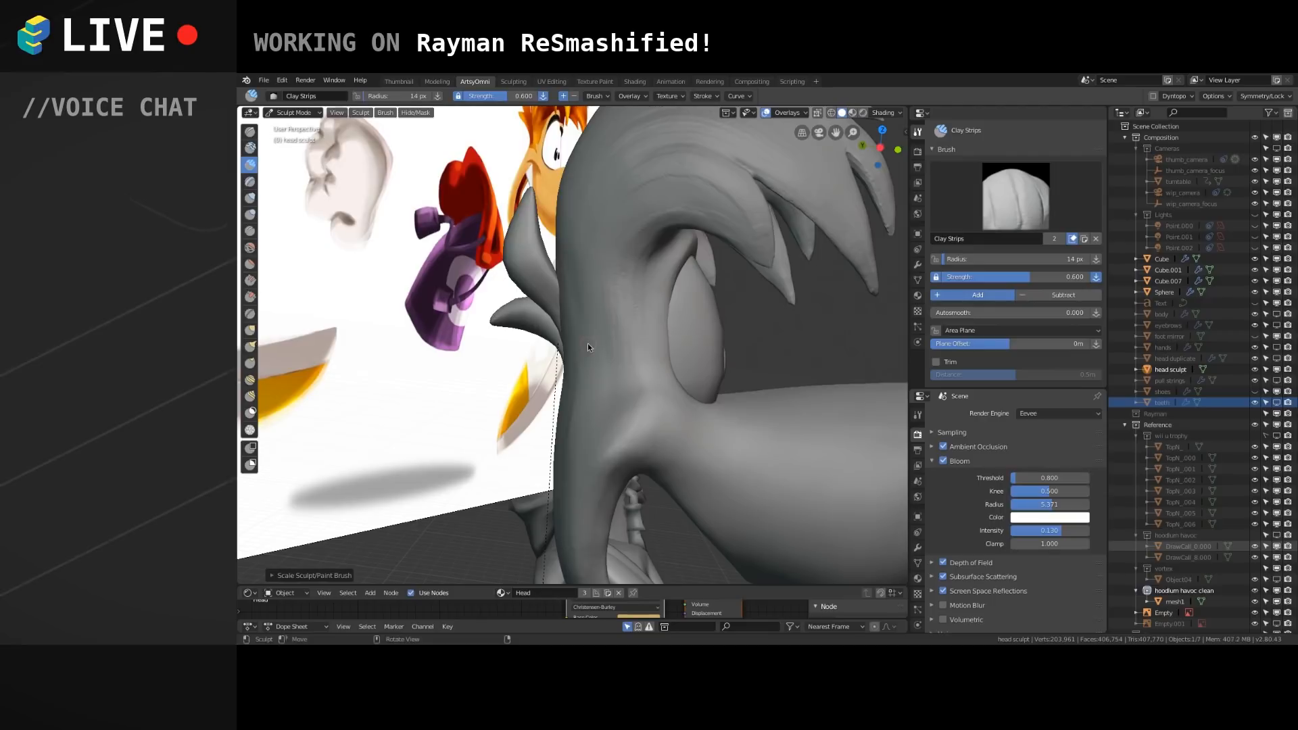
pyautogui.scroll(-2, 589, 348)
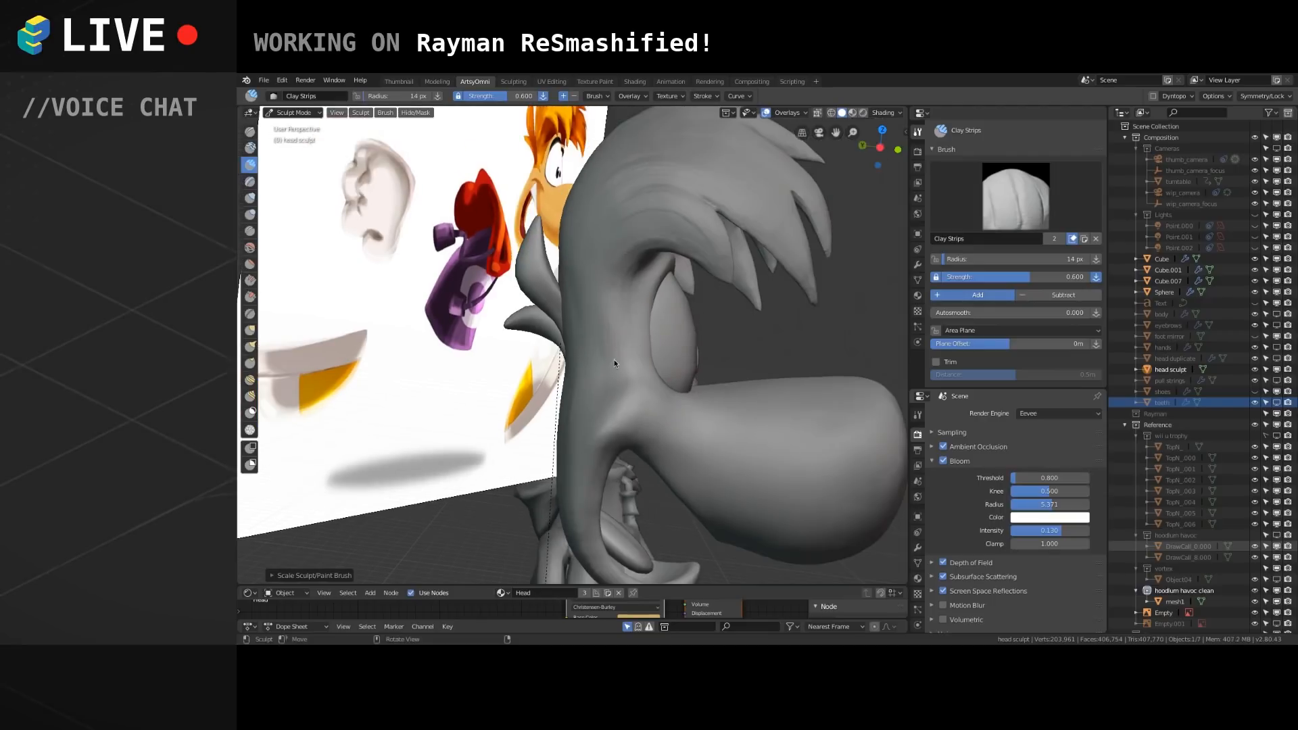
pyautogui.scroll(2, 615, 362)
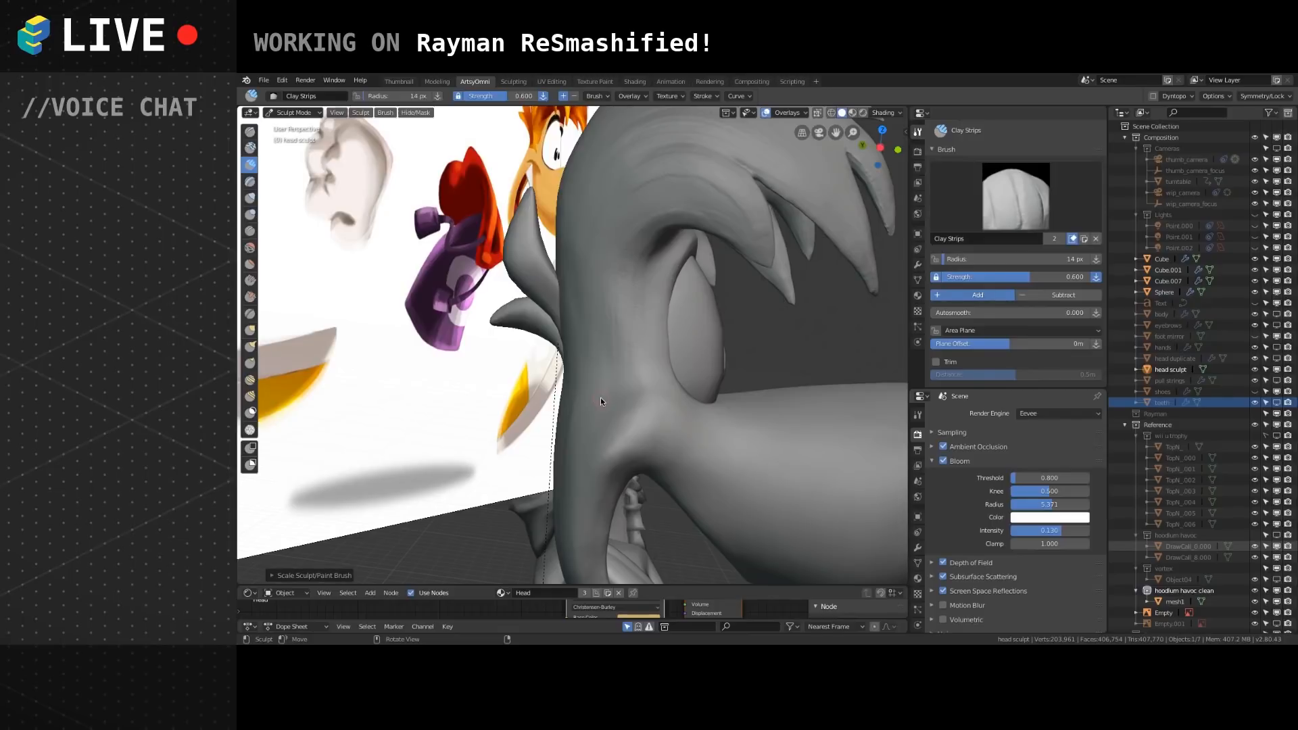
# Stroke thin ridges up the side of the eye socket toward the brow with Clay Strips at a 22 px radius.
pyautogui.moveTo(600, 397); pyautogui.dragTo(619, 346, button='middle')
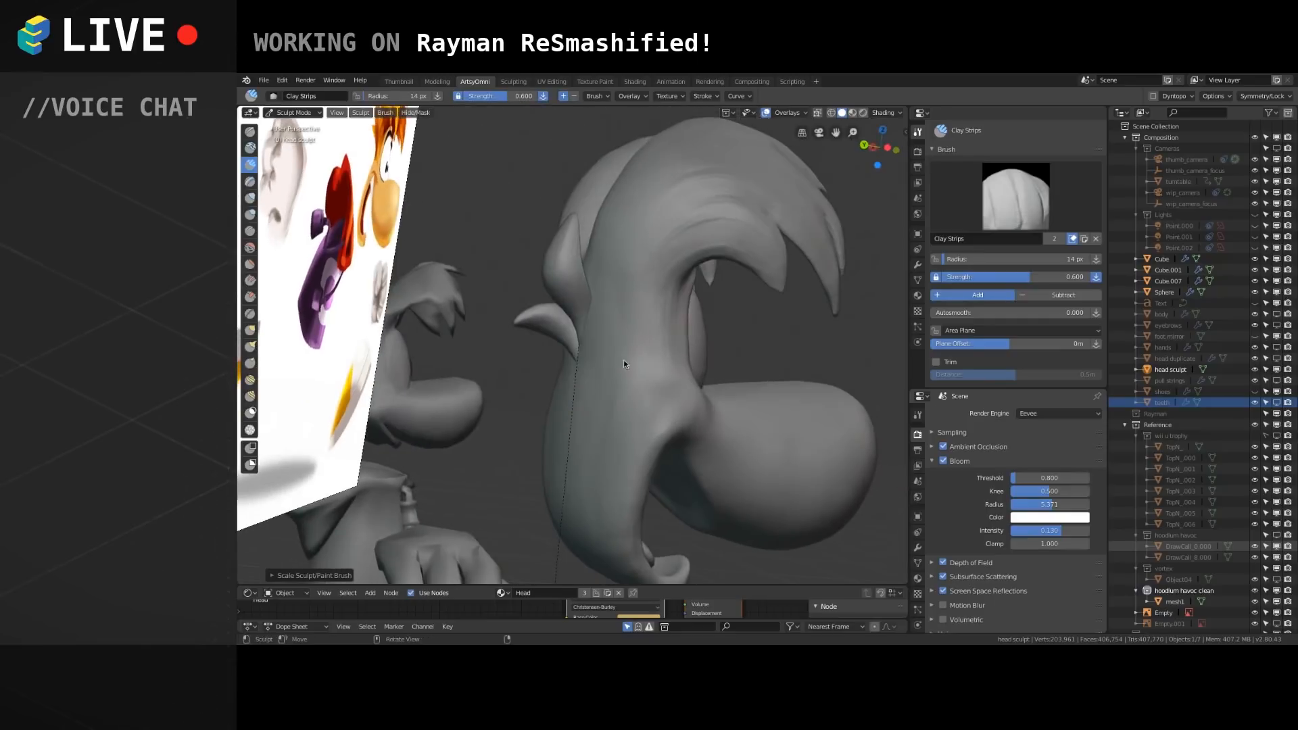
pyautogui.moveTo(634, 399)
pyautogui.mouseDown(button='middle')
pyautogui.moveTo(646, 388)
pyautogui.moveTo(651, 400)
pyautogui.moveTo(633, 355)
pyautogui.moveTo(644, 382)
pyautogui.moveTo(596, 372)
pyautogui.moveTo(591, 354)
pyautogui.moveTo(615, 385)
pyautogui.moveTo(558, 391)
pyautogui.mouseUp(button='middle')
pyautogui.scroll(-5, 587, 409)
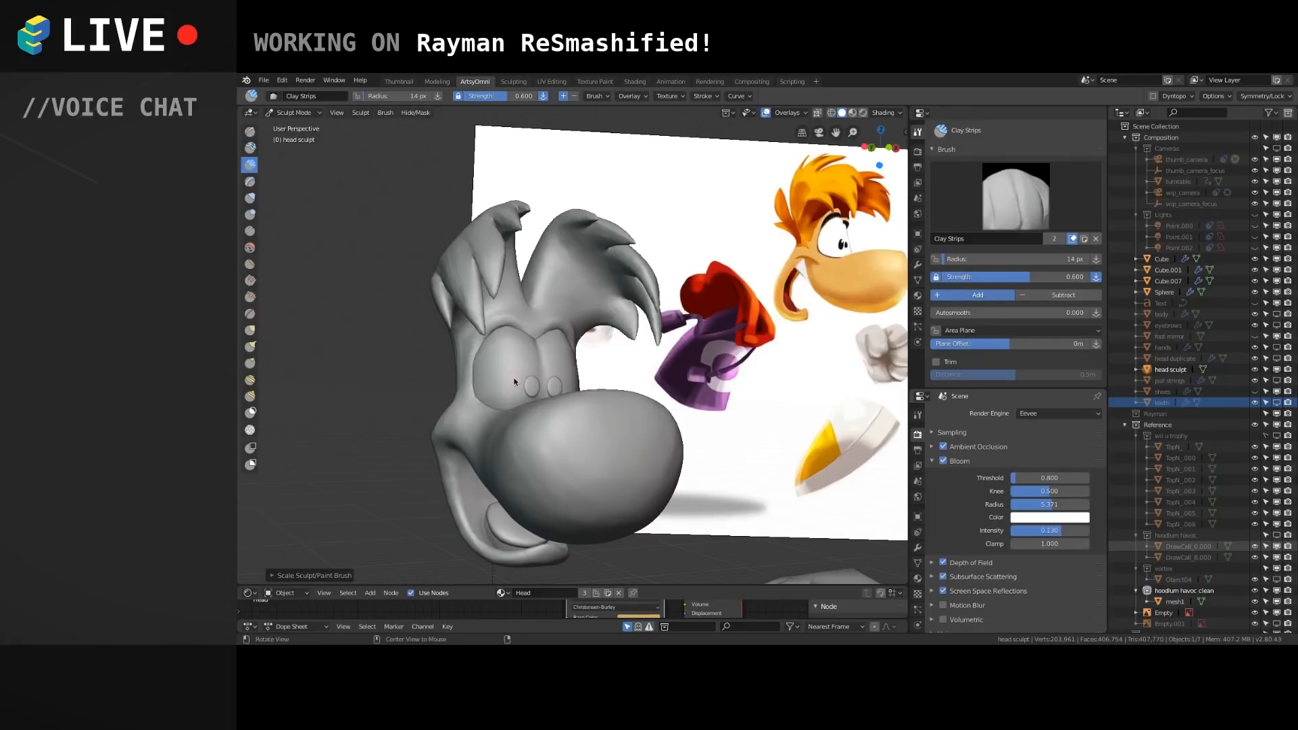
pyautogui.scroll(5, 477, 379)
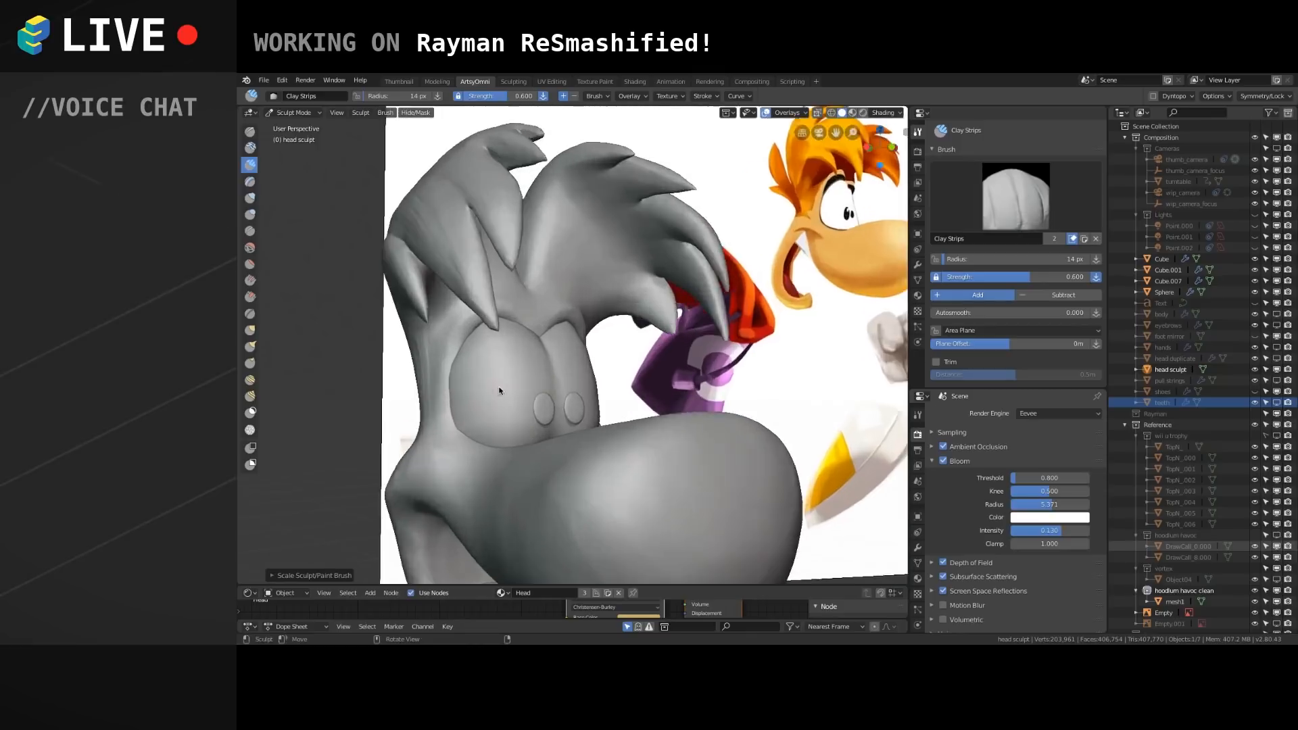
pyautogui.moveTo(493, 370); pyautogui.dragTo(493, 395, button='middle')
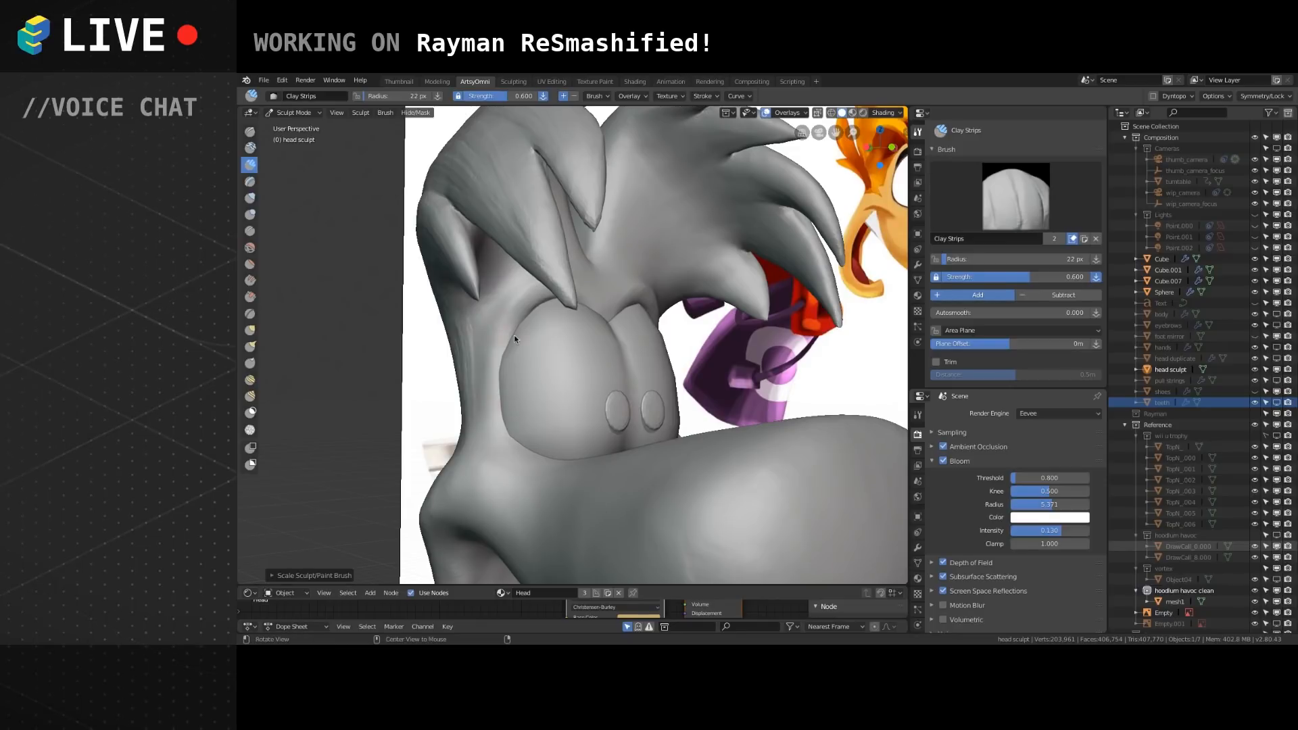
pyautogui.moveTo(524, 365); pyautogui.dragTo(534, 387, button='middle')
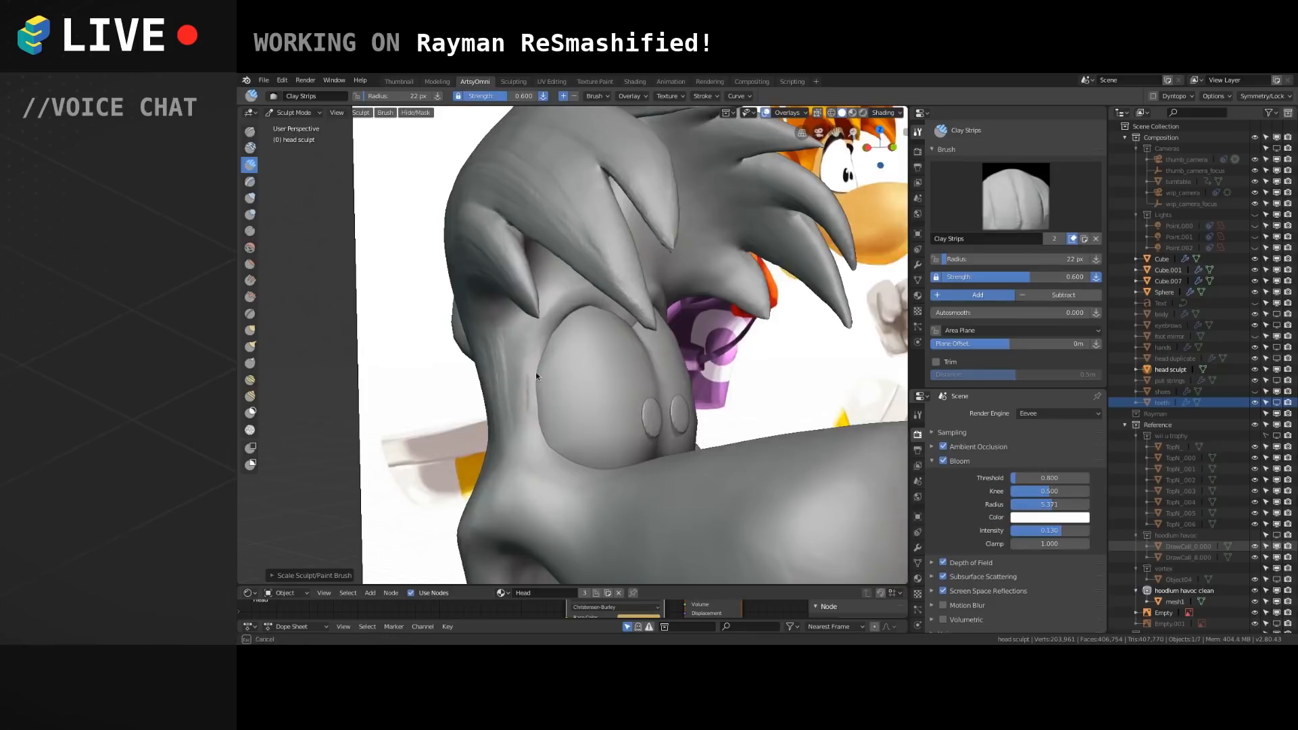
pyautogui.moveTo(531, 430); pyautogui.dragTo(539, 332)
pyautogui.moveTo(537, 391); pyautogui.dragTo(569, 307)
pyautogui.moveTo(538, 426); pyautogui.dragTo(560, 328)
pyautogui.moveTo(551, 344); pyautogui.dragTo(566, 321)
pyautogui.moveTo(557, 374)
pyautogui.mouseDown(button='middle')
pyautogui.moveTo(569, 399)
pyautogui.moveTo(541, 371)
pyautogui.mouseUp(button='middle')
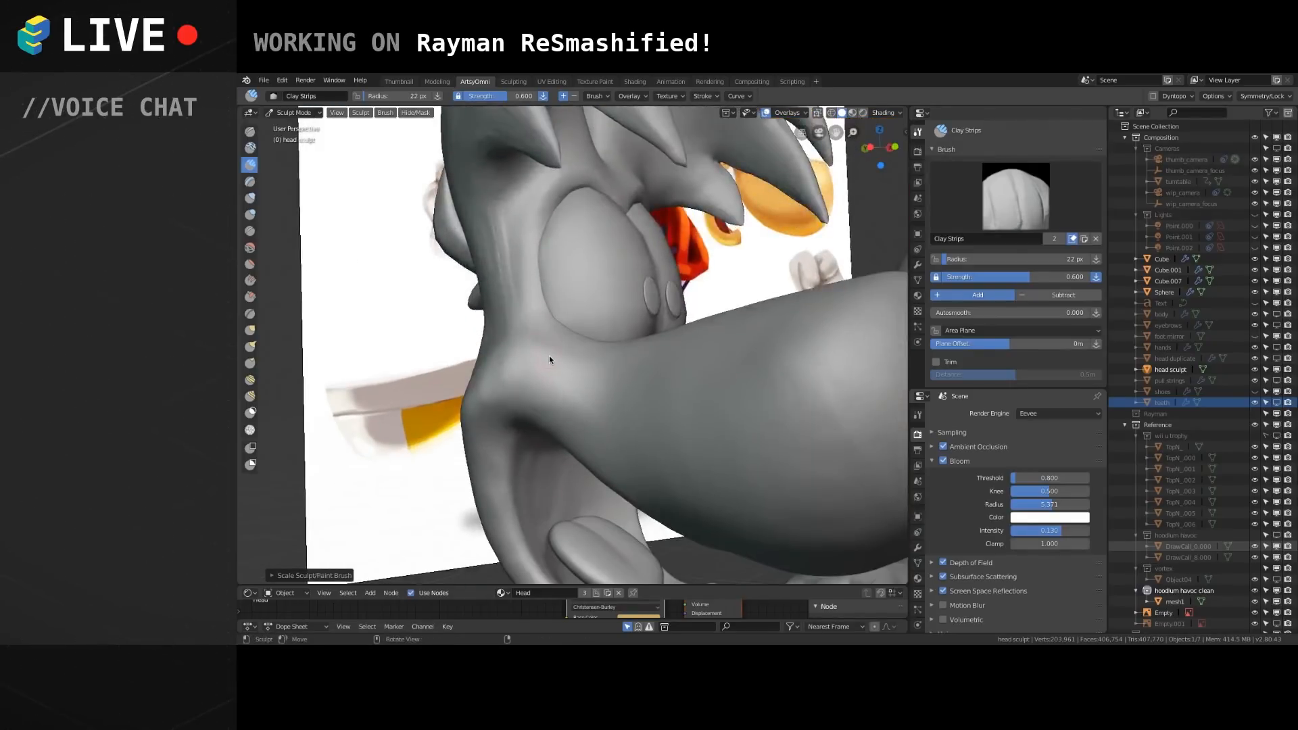
# Lay a hairline ridge from behind the cheek across the back of the head with Clay Strips at 15 px.
pyautogui.moveTo(586, 382)
pyautogui.keyDown('alt'); pyautogui.mouseDown()
pyautogui.moveTo(554, 327)
pyautogui.moveTo(583, 392)
pyautogui.moveTo(555, 301)
pyautogui.moveTo(575, 315)
pyautogui.moveTo(414, 367)
pyautogui.moveTo(447, 368)
pyautogui.moveTo(464, 439)
pyautogui.moveTo(409, 387)
pyautogui.moveTo(493, 340)
pyautogui.moveTo(457, 365)
pyautogui.moveTo(476, 387)
pyautogui.moveTo(587, 413)
pyautogui.moveTo(546, 397)
pyautogui.moveTo(644, 392)
pyautogui.mouseUp(); pyautogui.keyUp('alt')
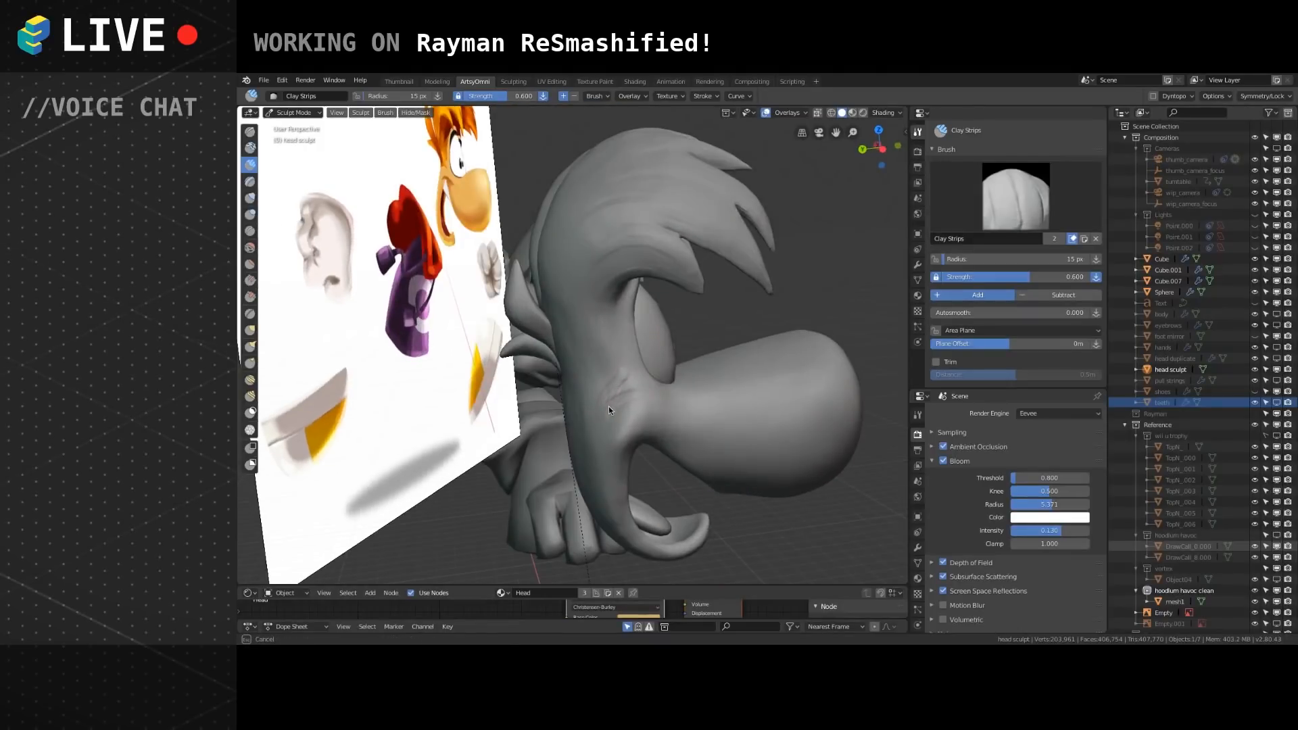
pyautogui.moveTo(623, 378)
pyautogui.keyDown('alt'); pyautogui.mouseDown()
pyautogui.moveTo(554, 376)
pyautogui.moveTo(606, 343)
pyautogui.moveTo(667, 395)
pyautogui.moveTo(647, 376)
pyautogui.moveTo(697, 361)
pyautogui.moveTo(684, 357)
pyautogui.mouseUp(); pyautogui.keyUp('alt')
pyautogui.moveTo(697, 323)
pyautogui.mouseDown()
pyautogui.moveTo(661, 349)
pyautogui.moveTo(626, 333)
pyautogui.mouseUp()
pyautogui.moveTo(629, 335); pyautogui.dragTo(631, 337)
# Draw strand lines from the back hairline up into the side tuft with Clay Strips.
pyautogui.moveTo(635, 202); pyautogui.dragTo(635, 194)
pyautogui.moveTo(647, 364); pyautogui.dragTo(630, 253)
pyautogui.moveTo(671, 161); pyautogui.dragTo(670, 157)
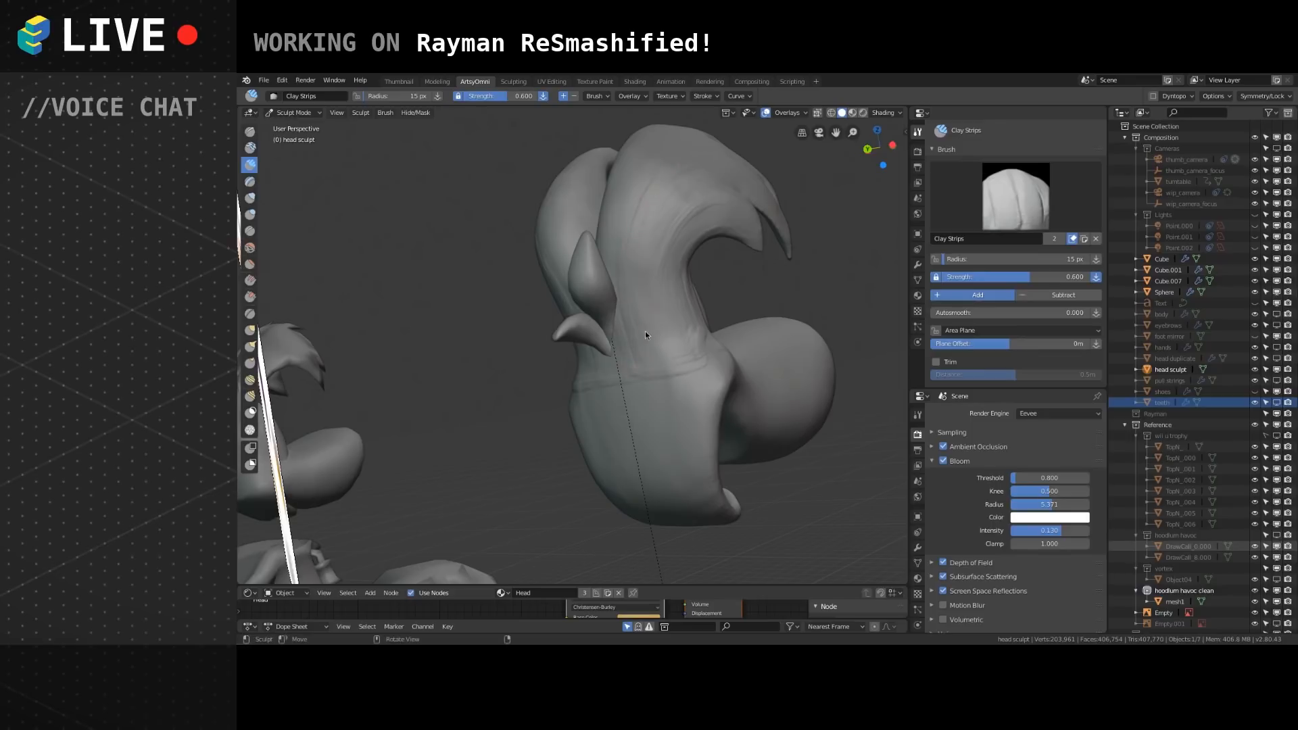
pyautogui.moveTo(653, 350); pyautogui.dragTo(647, 204)
pyautogui.moveTo(687, 162); pyautogui.dragTo(691, 158)
pyautogui.moveTo(670, 368)
pyautogui.mouseDown()
pyautogui.moveTo(650, 356)
pyautogui.moveTo(638, 243)
pyautogui.mouseUp()
pyautogui.moveTo(655, 371); pyautogui.dragTo(699, 346)
# Smooth the area behind the temple and build short Clay Strips strands upward from the hairline there.
pyautogui.moveTo(679, 331); pyautogui.dragTo(622, 307, button='middle')
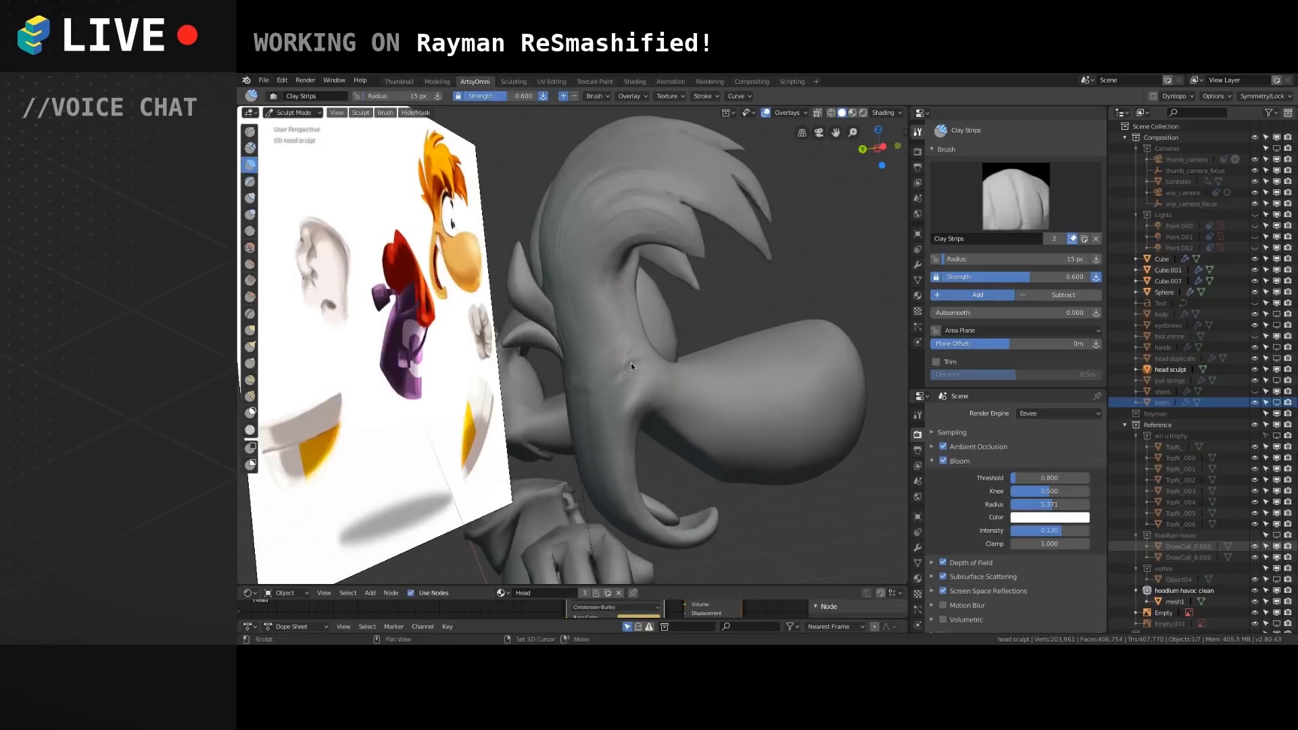
pyautogui.moveTo(626, 362); pyautogui.dragTo(622, 329, button='middle')
pyautogui.moveTo(652, 395)
pyautogui.keyDown('shift'); pyautogui.mouseDown()
pyautogui.moveTo(641, 404)
pyautogui.moveTo(623, 315)
pyautogui.mouseUp(); pyautogui.keyUp('shift')
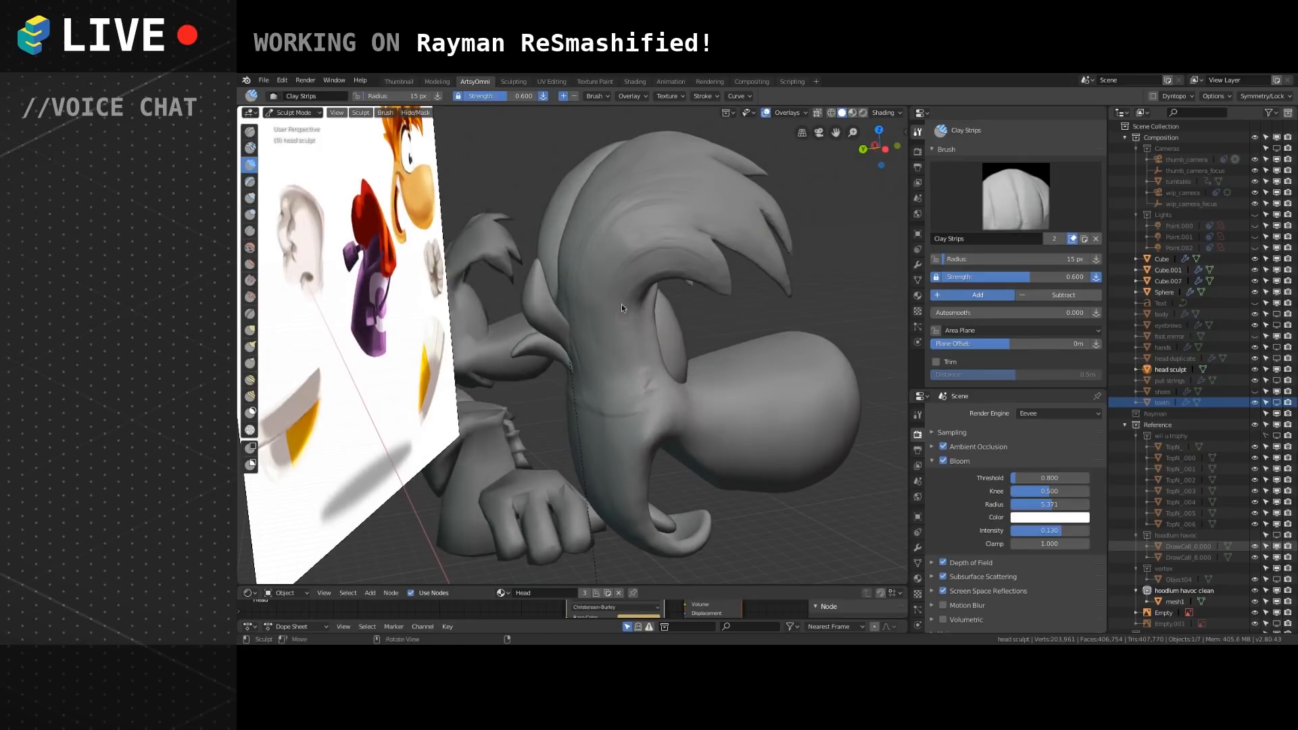
pyautogui.moveTo(640, 369); pyautogui.dragTo(626, 312)
pyautogui.moveTo(634, 376)
pyautogui.mouseDown()
pyautogui.moveTo(625, 320)
pyautogui.moveTo(626, 344)
pyautogui.mouseUp()
pyautogui.moveTo(627, 401); pyautogui.dragTo(613, 339)
pyautogui.moveTo(622, 385)
pyautogui.mouseDown()
pyautogui.moveTo(613, 331)
pyautogui.moveTo(627, 352)
pyautogui.mouseUp()
pyautogui.keyDown('shift'); pyautogui.moveTo(635, 407); pyautogui.dragTo(627, 354); pyautogui.keyUp('shift')
# Add Clay Strips strokes from the temple up along the curved underside of the side tuft, smoothing its edge.
pyautogui.moveTo(631, 357)
pyautogui.mouseDown(button='middle')
pyautogui.moveTo(610, 361)
pyautogui.moveTo(618, 303)
pyautogui.moveTo(598, 323)
pyautogui.moveTo(626, 331)
pyautogui.moveTo(636, 473)
pyautogui.mouseUp(button='middle')
pyautogui.moveTo(636, 438)
pyautogui.mouseDown()
pyautogui.moveTo(671, 331)
pyautogui.moveTo(641, 409)
pyautogui.moveTo(639, 387)
pyautogui.mouseUp()
pyautogui.moveTo(639, 387)
pyautogui.mouseDown(button='middle')
pyautogui.moveTo(600, 364)
pyautogui.moveTo(635, 400)
pyautogui.mouseUp(button='middle')
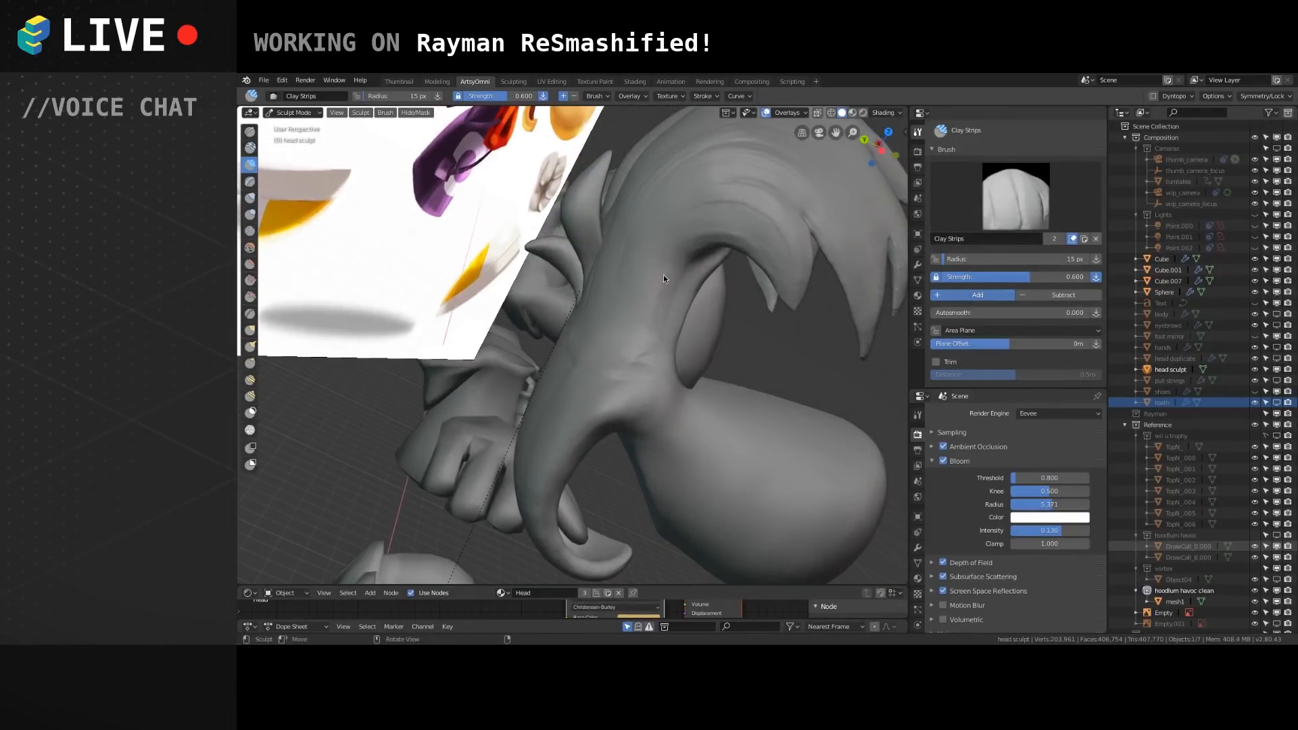
pyautogui.moveTo(676, 261)
pyautogui.mouseDown()
pyautogui.moveTo(695, 242)
pyautogui.moveTo(662, 279)
pyautogui.moveTo(658, 310)
pyautogui.moveTo(703, 240)
pyautogui.mouseUp()
pyautogui.moveTo(714, 230)
pyautogui.mouseDown()
pyautogui.moveTo(663, 277)
pyautogui.moveTo(663, 259)
pyautogui.moveTo(657, 284)
pyautogui.mouseUp()
pyautogui.moveTo(710, 230)
pyautogui.keyDown('shift'); pyautogui.mouseDown()
pyautogui.moveTo(727, 217)
pyautogui.moveTo(714, 237)
pyautogui.mouseUp(); pyautogui.keyUp('shift')
# Stroke long strand lines from the nape up over the outer surface of the side tuft with Clay Strips.
pyautogui.moveTo(650, 226); pyautogui.dragTo(640, 391, button='middle')
pyautogui.moveTo(624, 280); pyautogui.dragTo(640, 317, button='middle')
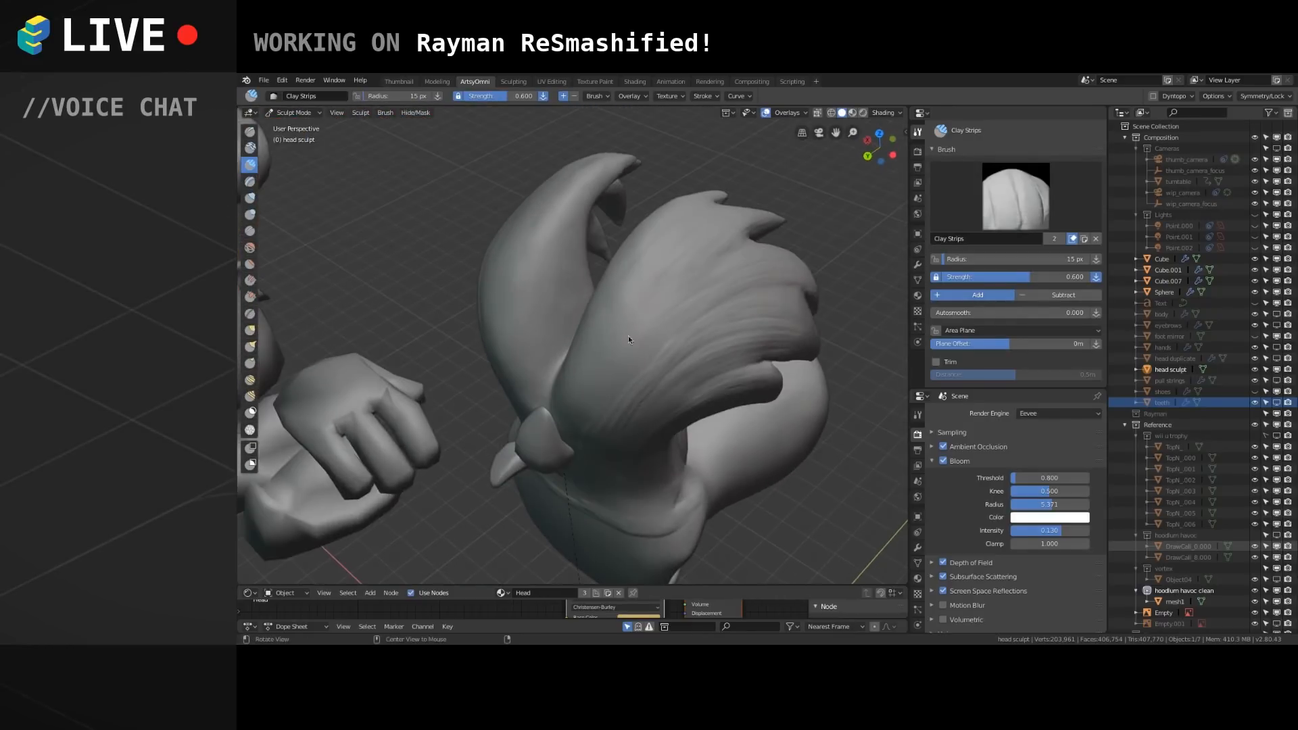
pyautogui.moveTo(581, 418)
pyautogui.mouseDown()
pyautogui.moveTo(667, 309)
pyautogui.moveTo(718, 276)
pyautogui.moveTo(630, 334)
pyautogui.moveTo(690, 278)
pyautogui.moveTo(629, 349)
pyautogui.mouseUp()
pyautogui.moveTo(666, 307); pyautogui.dragTo(682, 293)
pyautogui.moveTo(618, 359); pyautogui.dragTo(703, 315, button='middle')
pyautogui.moveTo(701, 332); pyautogui.dragTo(777, 205)
pyautogui.moveTo(731, 304); pyautogui.dragTo(699, 380, button='middle')
pyautogui.moveTo(670, 398); pyautogui.dragTo(701, 372)
pyautogui.moveTo(754, 300); pyautogui.dragTo(756, 298)
# Add Clay Strips strands along the inner edge of the tuft as seen from above, and save the file.
pyautogui.moveTo(635, 449)
pyautogui.mouseDown(button='middle')
pyautogui.moveTo(696, 406)
pyautogui.moveTo(570, 388)
pyautogui.moveTo(574, 329)
pyautogui.mouseUp(button='middle')
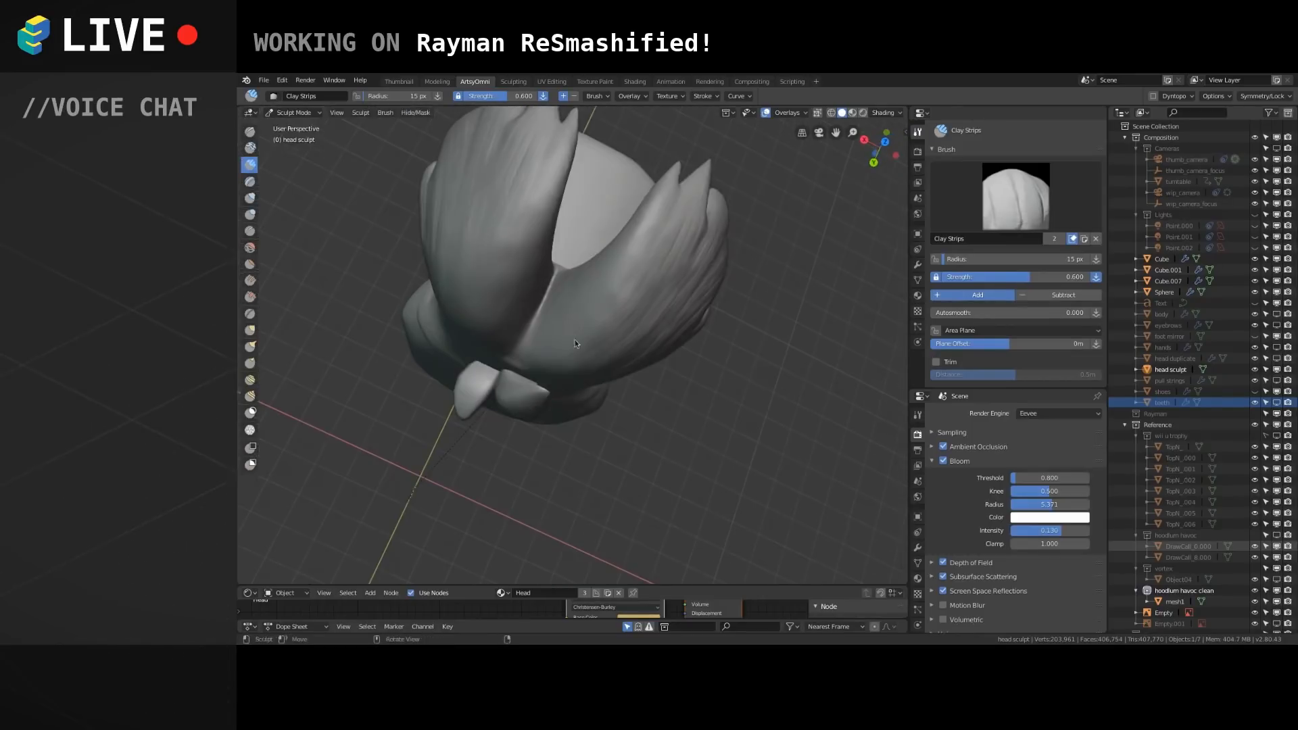
pyautogui.moveTo(379, 350)
pyautogui.mouseDown(button='middle')
pyautogui.moveTo(456, 495)
pyautogui.moveTo(464, 445)
pyautogui.moveTo(674, 226)
pyautogui.moveTo(543, 378)
pyautogui.mouseUp(button='middle')
pyautogui.moveTo(472, 444)
pyautogui.mouseDown()
pyautogui.moveTo(495, 411)
pyautogui.moveTo(486, 420)
pyautogui.mouseUp()
pyautogui.moveTo(530, 344)
pyautogui.mouseDown()
pyautogui.moveTo(471, 423)
pyautogui.moveTo(549, 325)
pyautogui.moveTo(466, 439)
pyautogui.moveTo(470, 413)
pyautogui.mouseUp()
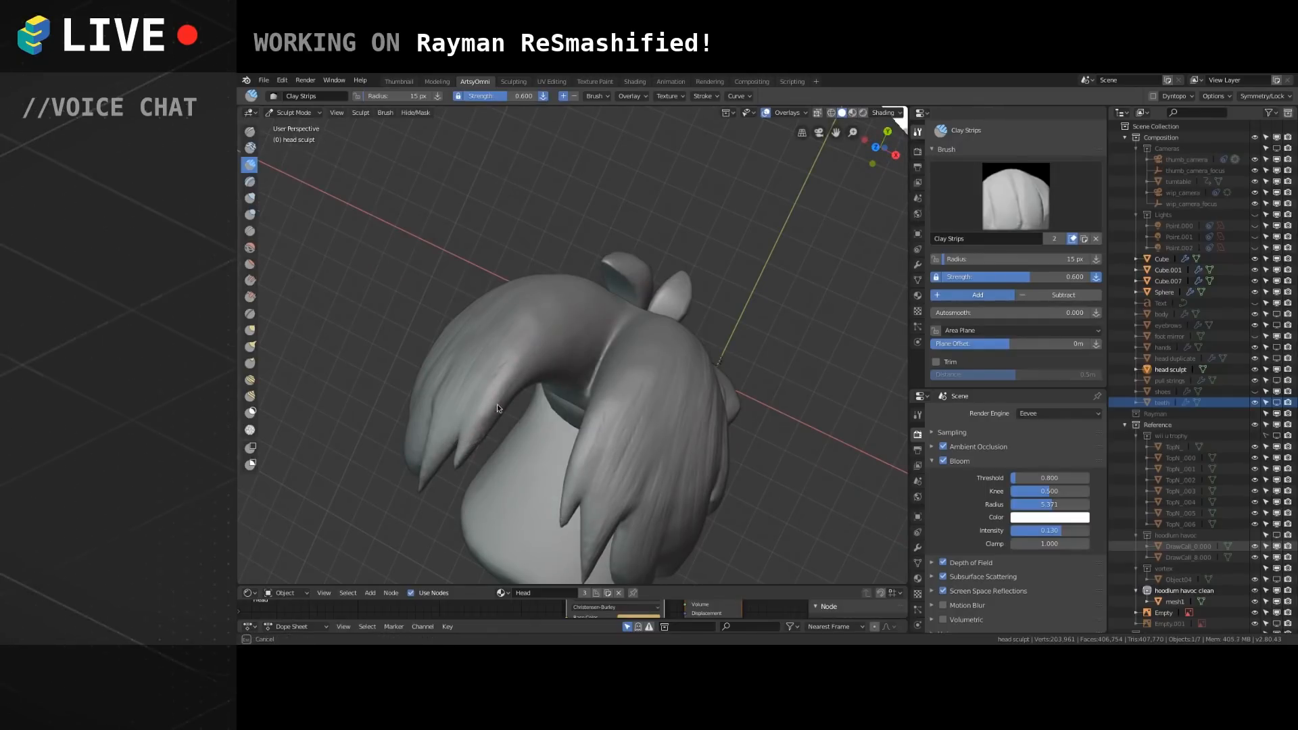
pyautogui.moveTo(456, 347)
pyautogui.mouseDown(button='middle')
pyautogui.moveTo(432, 437)
pyautogui.moveTo(491, 450)
pyautogui.mouseUp(button='middle')
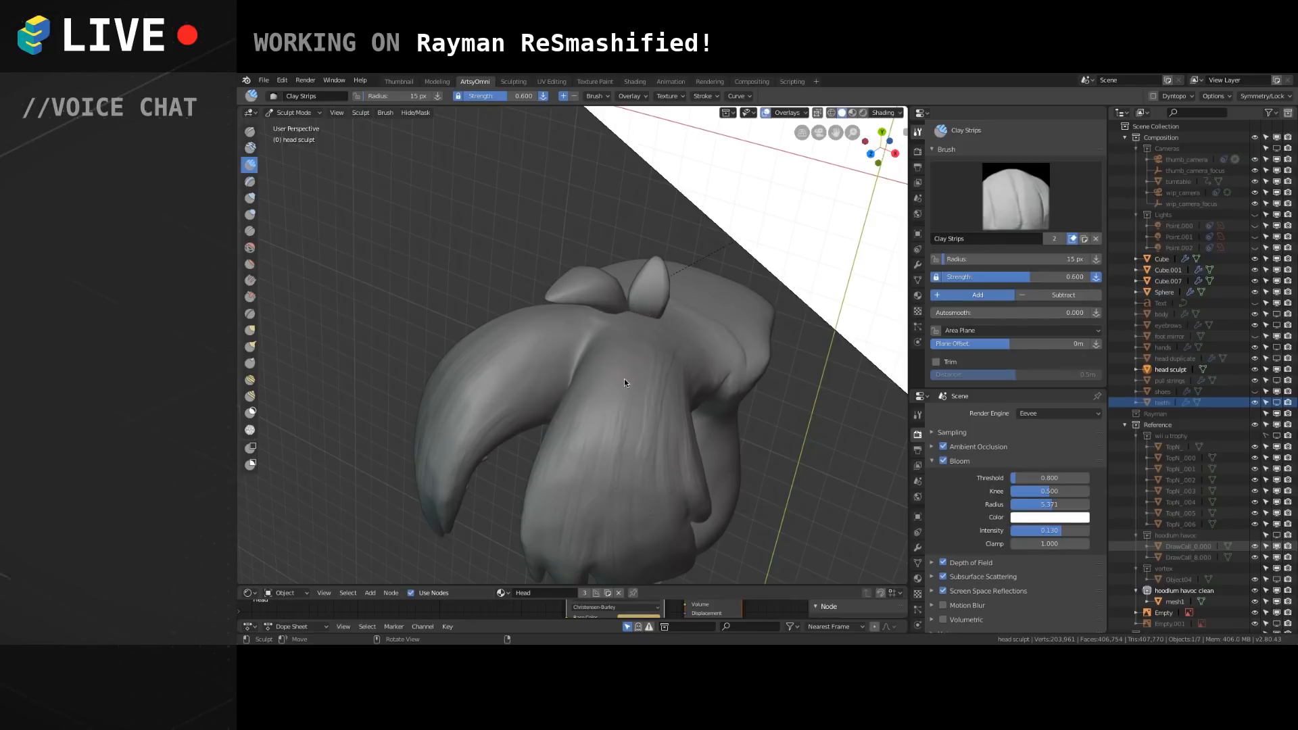
pyautogui.hotkey('ctrl', 's')
# Stroke hair strands and a hairline segment beneath the small nape tufts with Clay Strips at 18 px.
pyautogui.moveTo(622, 399)
pyautogui.mouseDown(button='middle')
pyautogui.moveTo(608, 436)
pyautogui.moveTo(624, 387)
pyautogui.moveTo(610, 452)
pyautogui.moveTo(565, 424)
pyautogui.moveTo(658, 340)
pyautogui.moveTo(600, 502)
pyautogui.moveTo(603, 446)
pyautogui.moveTo(748, 355)
pyautogui.moveTo(610, 386)
pyautogui.moveTo(623, 408)
pyautogui.moveTo(616, 310)
pyautogui.moveTo(634, 395)
pyautogui.moveTo(619, 394)
pyautogui.moveTo(648, 385)
pyautogui.moveTo(595, 388)
pyautogui.moveTo(618, 395)
pyautogui.moveTo(595, 387)
pyautogui.moveTo(566, 279)
pyautogui.moveTo(594, 326)
pyautogui.mouseUp(button='middle')
pyautogui.press(']')
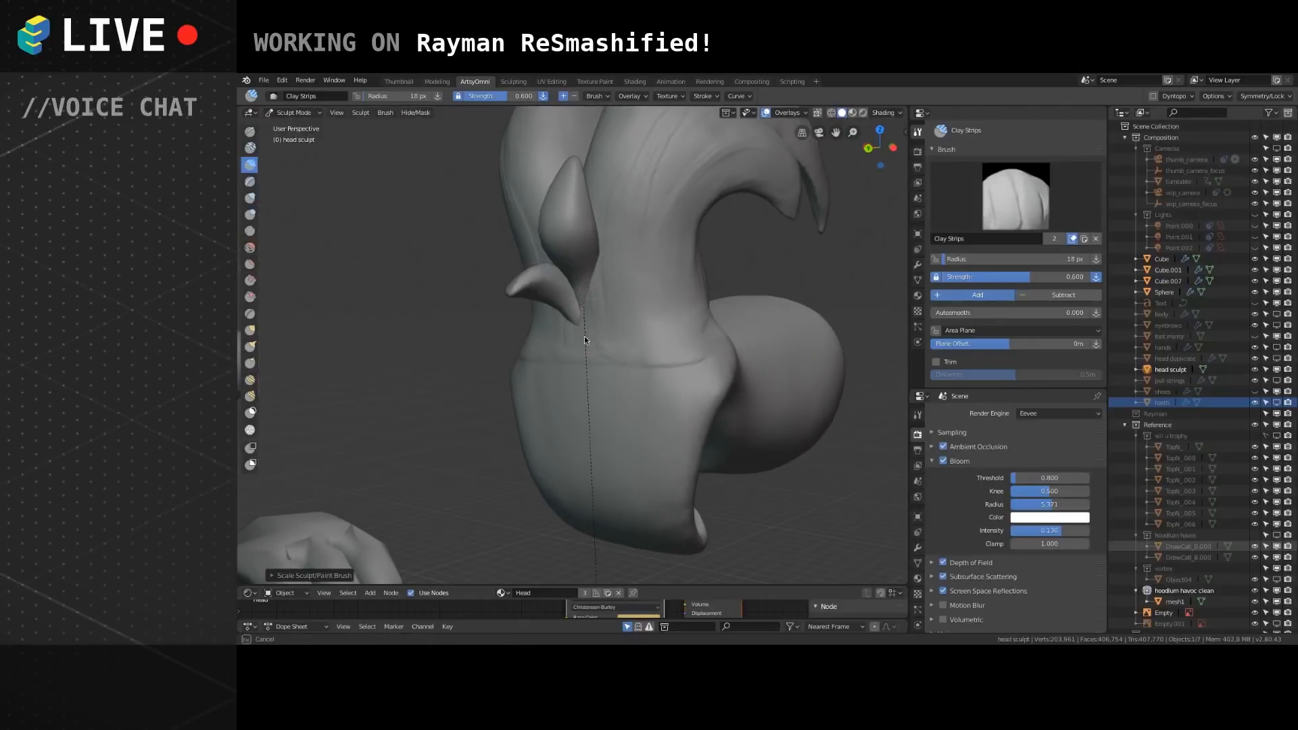
pyautogui.moveTo(600, 354); pyautogui.dragTo(599, 269)
pyautogui.moveTo(575, 343); pyautogui.dragTo(613, 352)
pyautogui.scroll(-5, 622, 360)
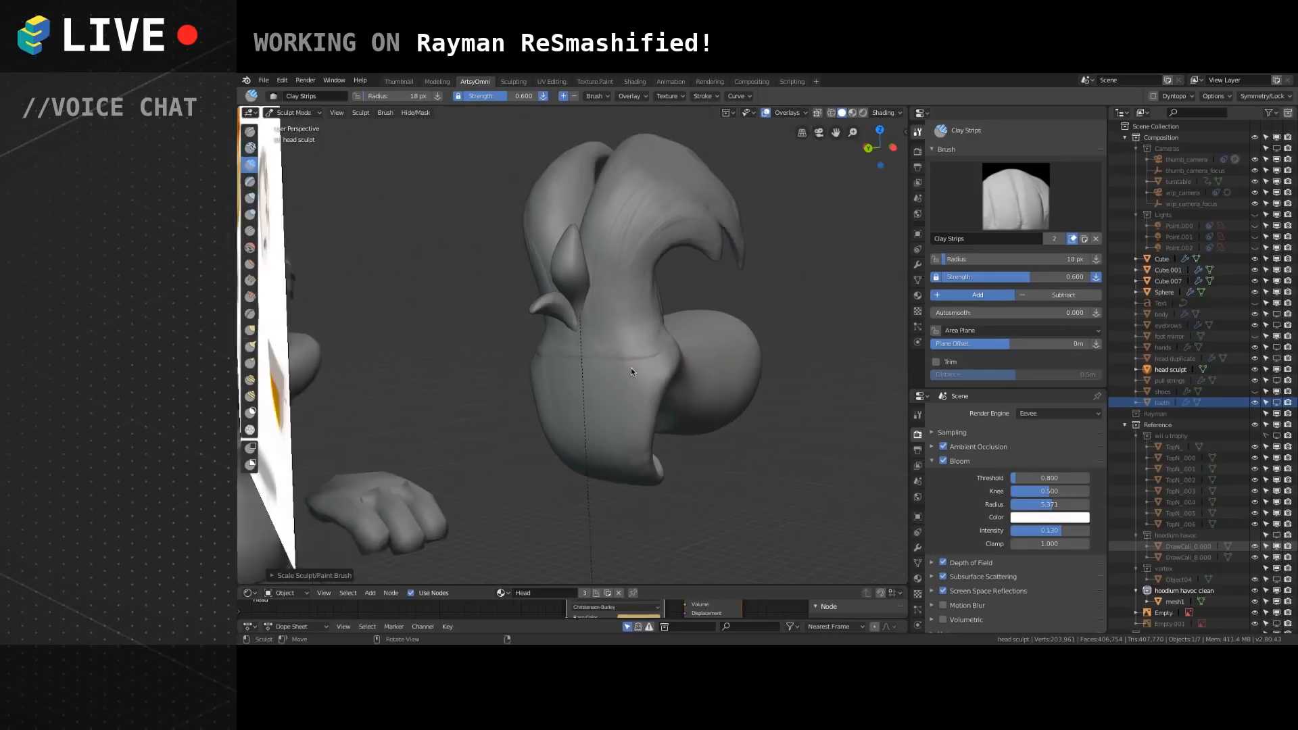
# Replace the hoodlum havoc clean model with the wii u trophy reference in material colours and compare its head with the sculpt.
pyautogui.moveTo(637, 377); pyautogui.dragTo(809, 280, button='middle')
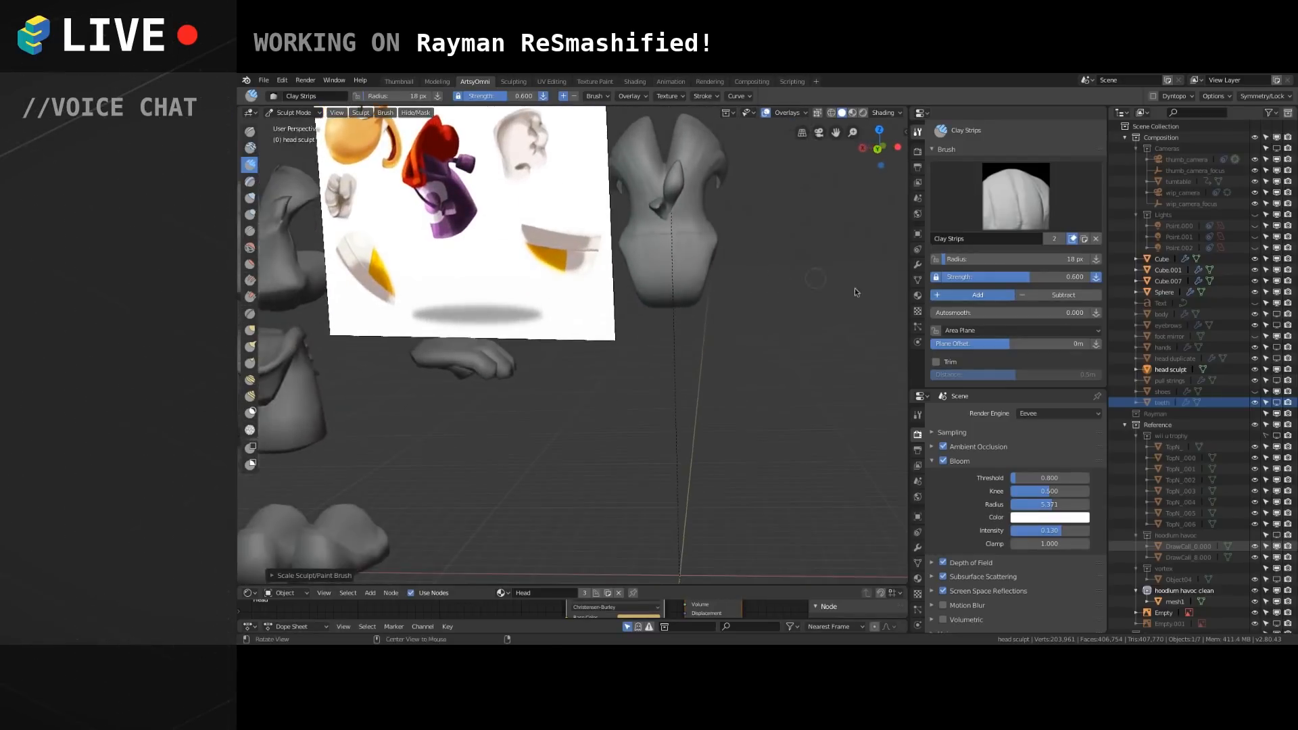
pyautogui.click(1277, 591)
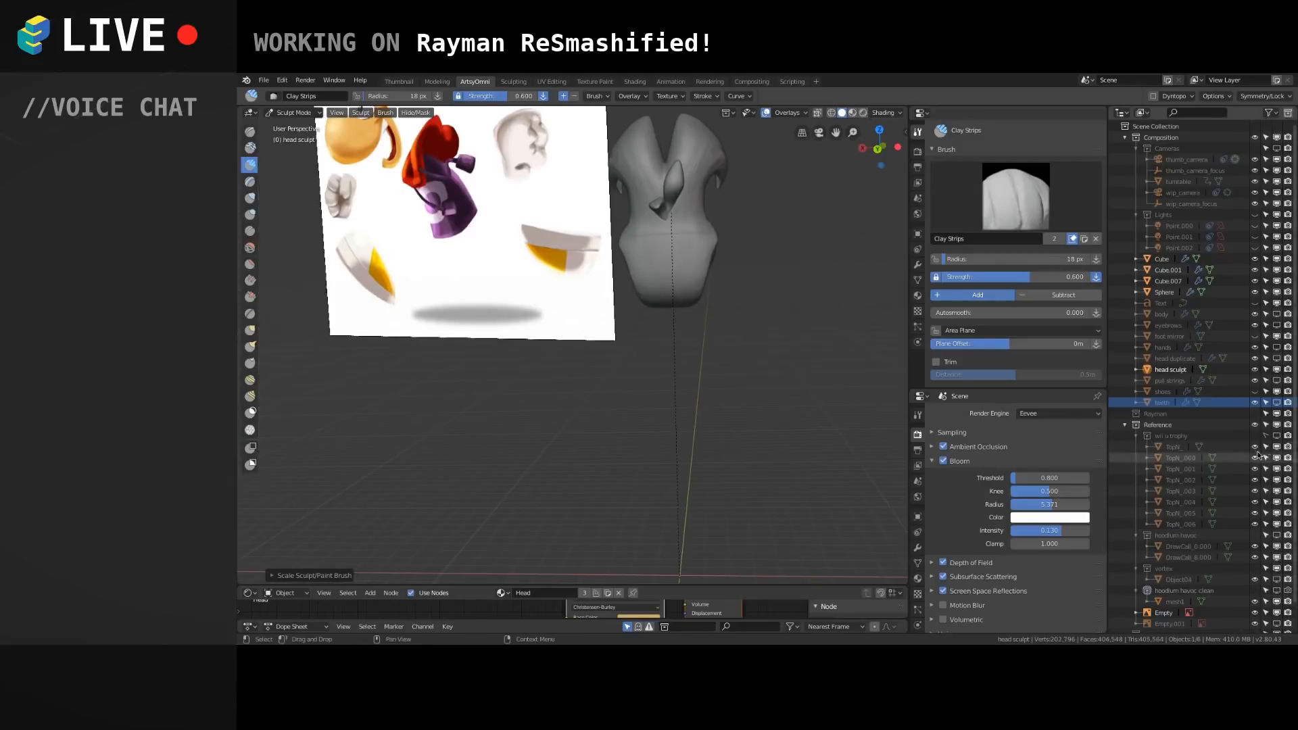
pyautogui.click(1276, 437)
pyautogui.moveTo(830, 289)
pyautogui.mouseDown(button='middle')
pyautogui.moveTo(713, 291)
pyautogui.moveTo(846, 115)
pyautogui.mouseUp(button='middle')
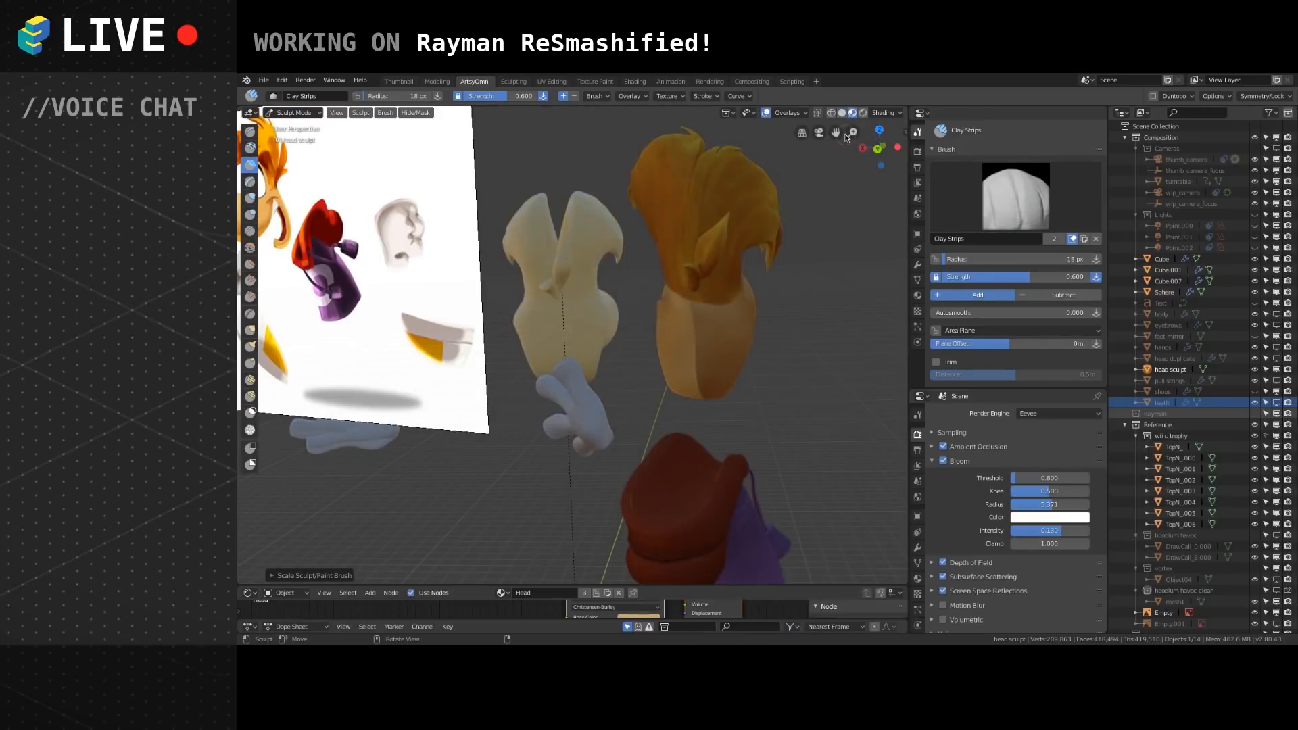
pyautogui.moveTo(683, 331); pyautogui.dragTo(668, 373, button='middle')
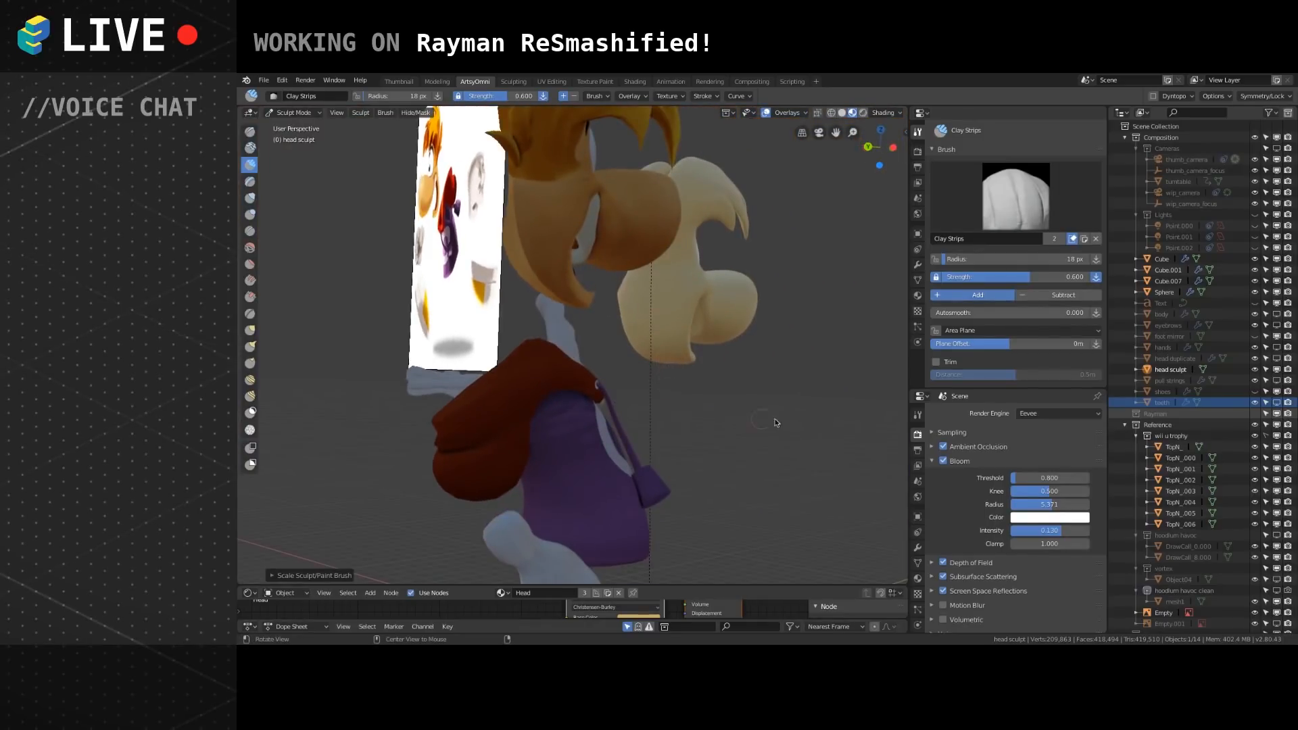
pyautogui.moveTo(655, 428)
pyautogui.mouseDown(button='middle')
pyautogui.moveTo(725, 412)
pyautogui.moveTo(664, 426)
pyautogui.moveTo(677, 417)
pyautogui.mouseUp(button='middle')
pyautogui.moveTo(634, 380); pyautogui.dragTo(509, 390, button='middle')
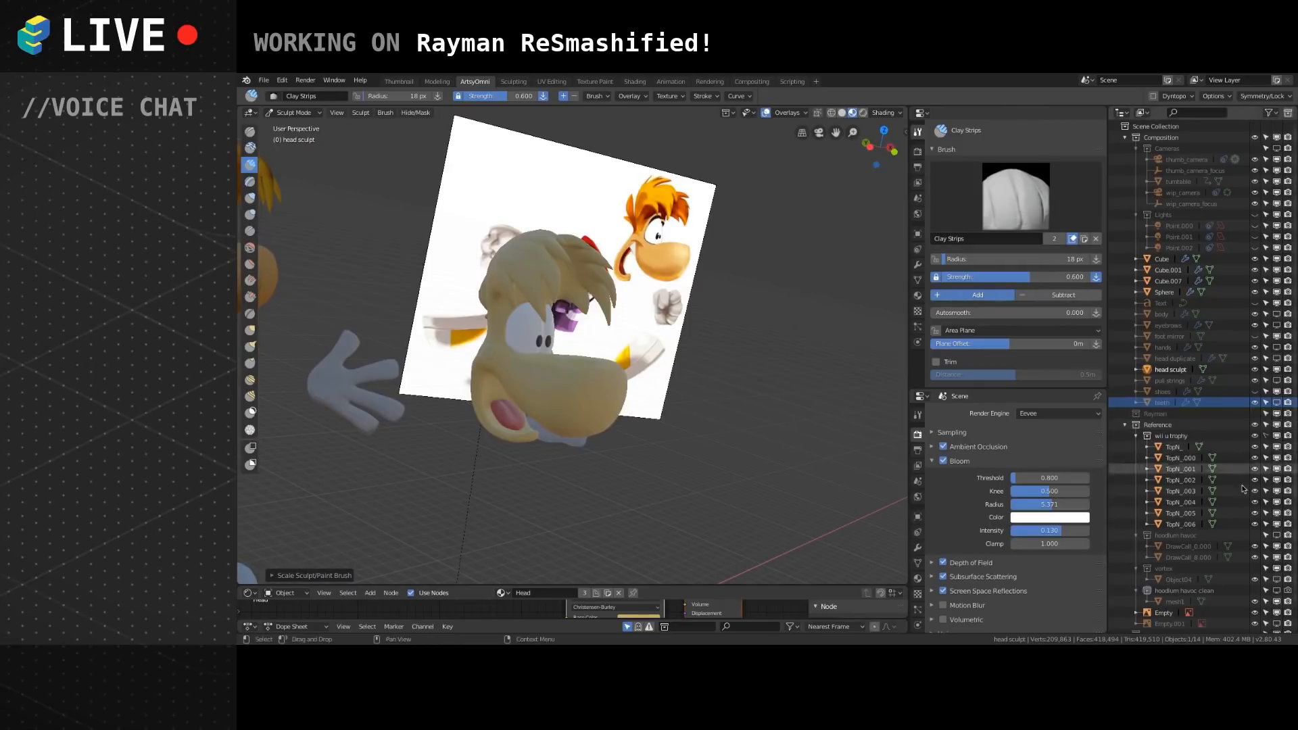
# Hide the wii u trophy reference and return the viewport to opaque solid shading.
pyautogui.click(1277, 436)
pyautogui.keyDown('shift'); pyautogui.moveTo(714, 137); pyautogui.dragTo(816, 130, button='middle'); pyautogui.keyUp('shift')
pyautogui.hotkey('alt', 'z')
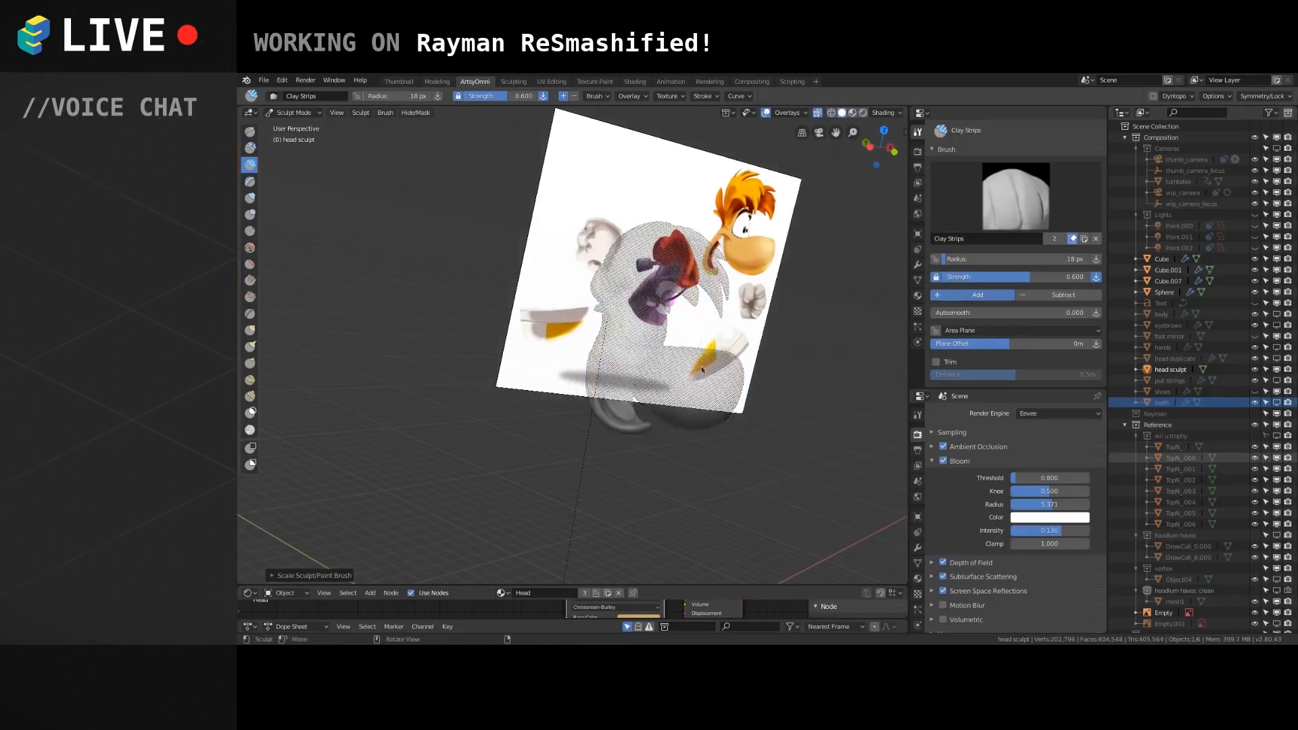
pyautogui.click(820, 116)
# Smooth the hairline ridge behind the cheek and rebuild the hair surface just above it with Clay Strips.
pyautogui.moveTo(541, 396); pyautogui.dragTo(460, 440, button='middle')
pyautogui.scroll(1, 549, 422)
pyautogui.scroll(3, 550, 422)
pyautogui.moveTo(575, 420)
pyautogui.mouseDown(button='middle')
pyautogui.moveTo(558, 370)
pyautogui.moveTo(688, 384)
pyautogui.moveTo(553, 383)
pyautogui.moveTo(571, 285)
pyautogui.mouseUp(button='middle')
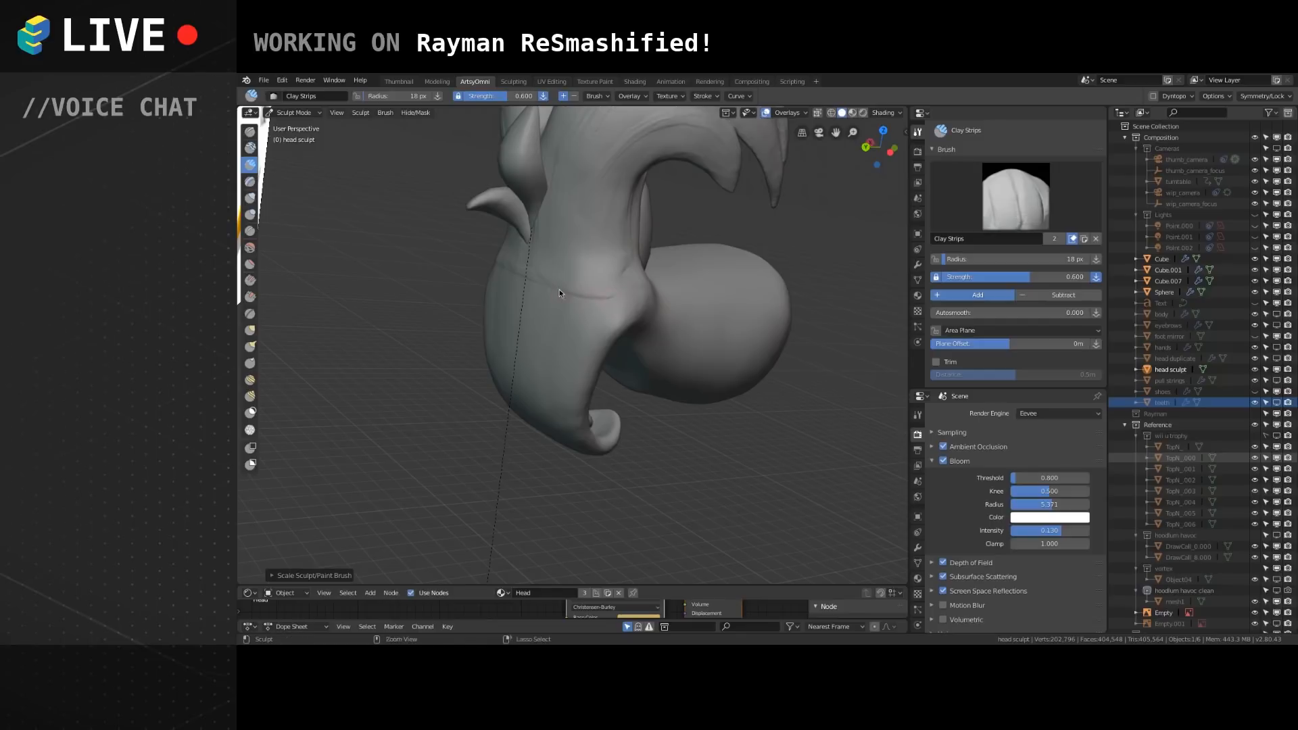
pyautogui.moveTo(584, 297)
pyautogui.keyDown('shift'); pyautogui.mouseDown()
pyautogui.moveTo(613, 294)
pyautogui.moveTo(566, 294)
pyautogui.mouseUp(); pyautogui.keyUp('shift')
pyautogui.moveTo(622, 264); pyautogui.dragTo(625, 258)
pyautogui.moveTo(625, 258)
pyautogui.mouseDown()
pyautogui.moveTo(559, 287)
pyautogui.moveTo(541, 278)
pyautogui.moveTo(625, 245)
pyautogui.moveTo(599, 254)
pyautogui.moveTo(579, 242)
pyautogui.moveTo(602, 230)
pyautogui.moveTo(602, 252)
pyautogui.mouseUp()
pyautogui.moveTo(612, 193); pyautogui.dragTo(620, 188)
pyautogui.moveTo(596, 231); pyautogui.dragTo(605, 258)
pyautogui.moveTo(606, 258); pyautogui.dragTo(560, 234, button='middle')
pyautogui.moveTo(582, 263); pyautogui.dragTo(594, 263)
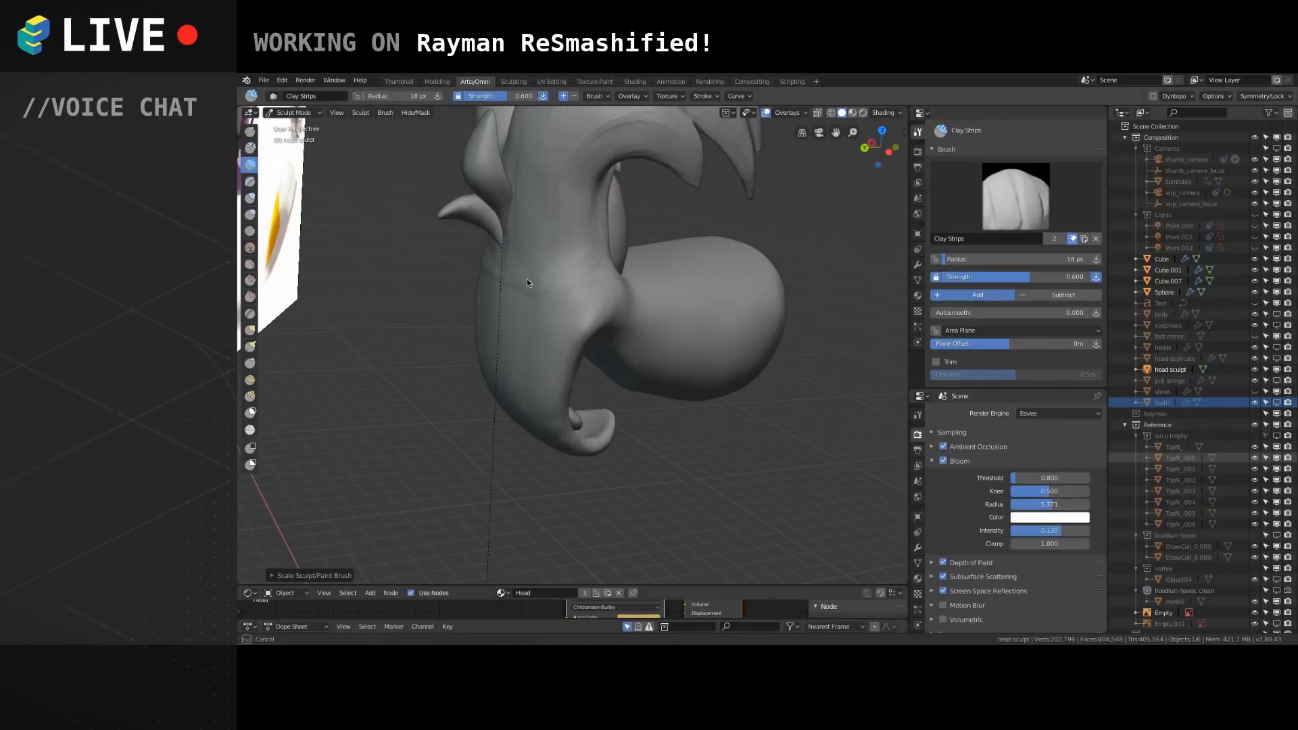
# Restroke the hairline across the back of the head and run long Clay Strips strands upward from it.
pyautogui.moveTo(585, 259); pyautogui.dragTo(564, 240, button='middle')
pyautogui.moveTo(619, 277); pyautogui.dragTo(587, 346, button='middle')
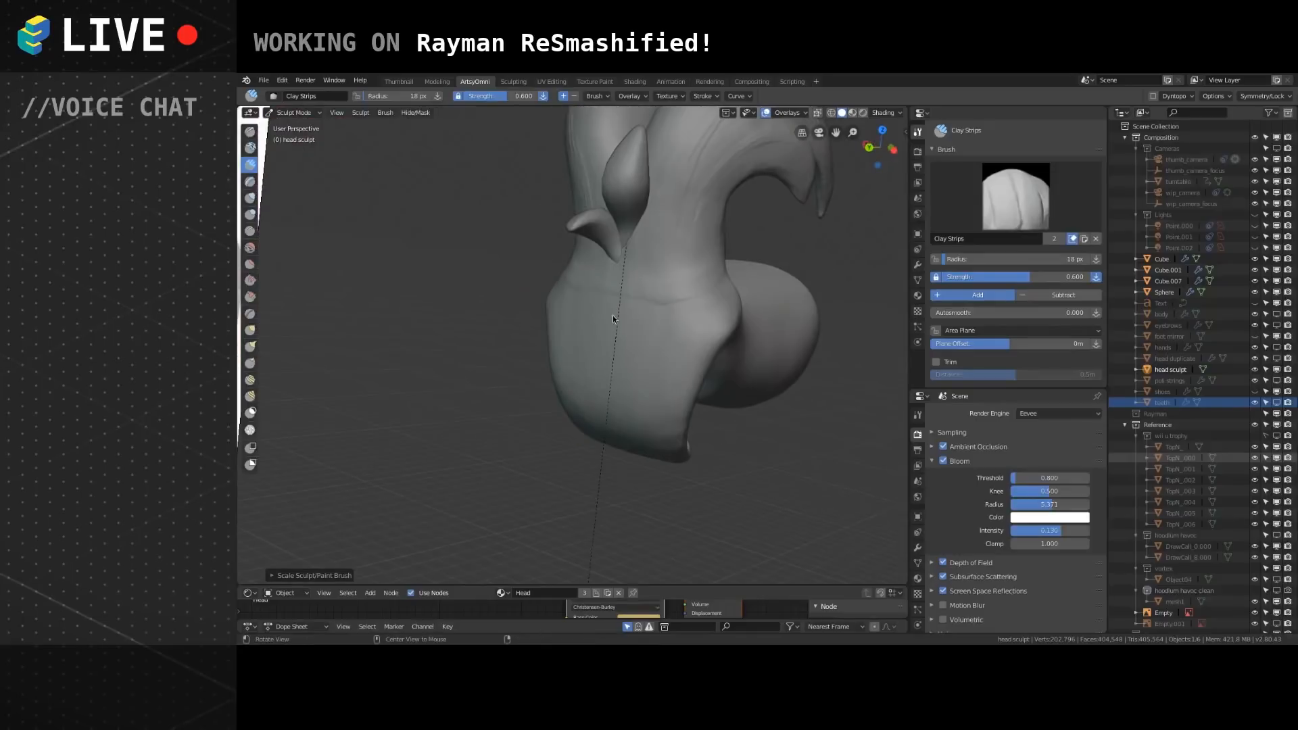
pyautogui.moveTo(628, 285)
pyautogui.mouseDown()
pyautogui.moveTo(637, 299)
pyautogui.moveTo(703, 301)
pyautogui.moveTo(676, 294)
pyautogui.mouseUp()
pyautogui.moveTo(676, 295); pyautogui.dragTo(570, 194, button='middle')
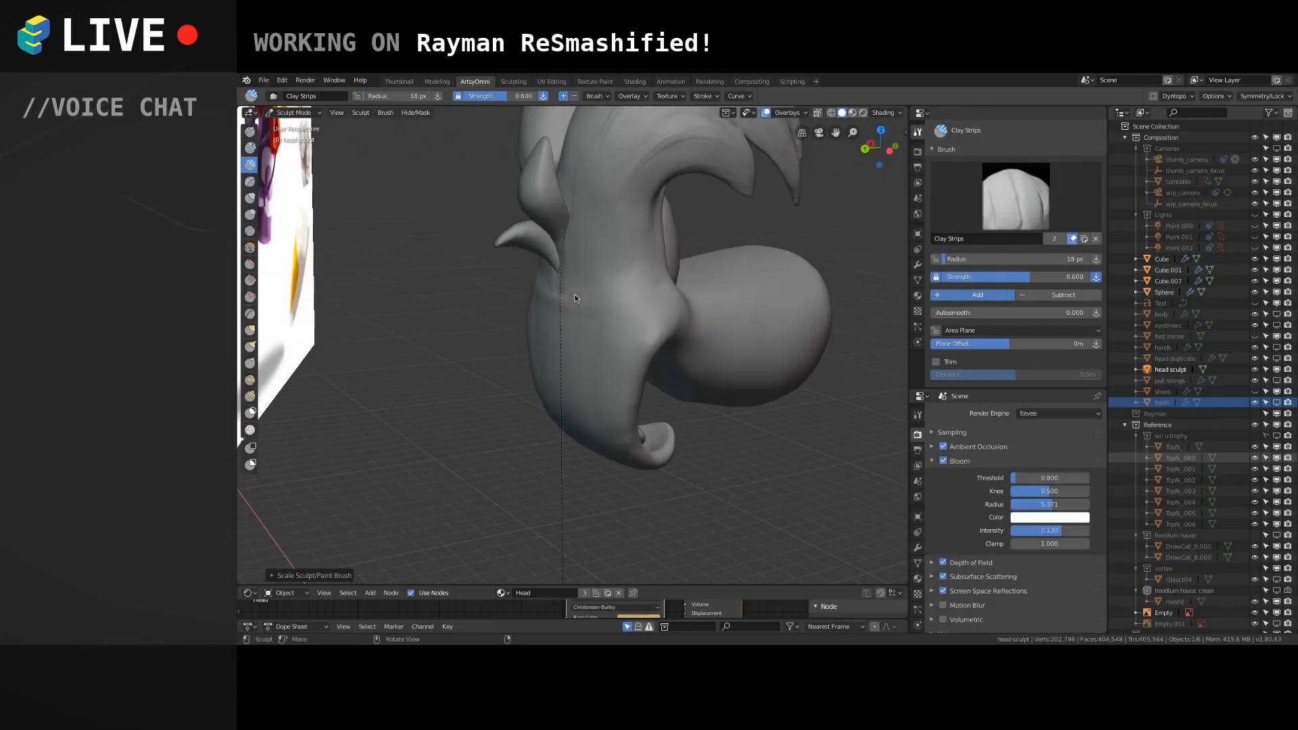
pyautogui.moveTo(587, 284); pyautogui.dragTo(597, 182)
pyautogui.moveTo(575, 287); pyautogui.dragTo(613, 183)
pyautogui.moveTo(614, 283); pyautogui.dragTo(635, 154)
pyautogui.moveTo(616, 240); pyautogui.dragTo(616, 210)
pyautogui.moveTo(670, 133); pyautogui.dragTo(530, 360, button='middle')
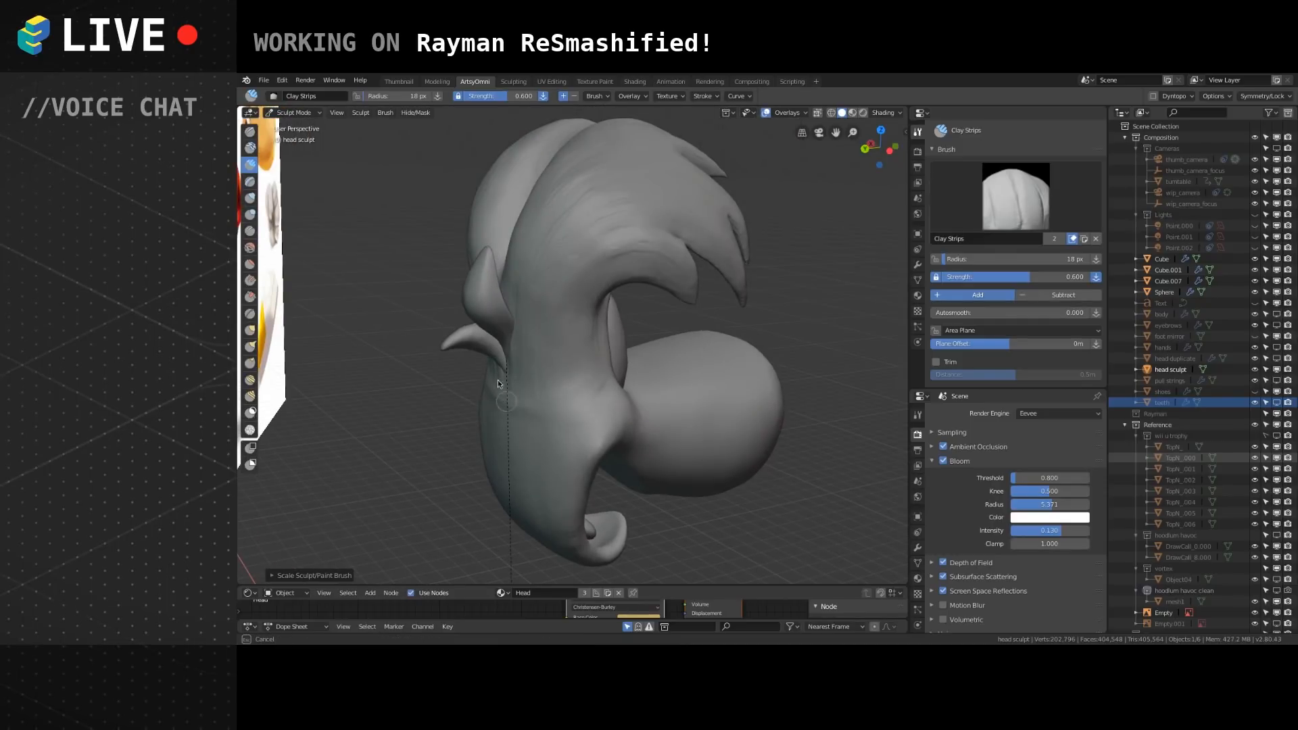
# Stroke strand lines from above the brow up the front faces of the hair tufts with Clay Strips.
pyautogui.moveTo(535, 395); pyautogui.dragTo(543, 314, button='middle')
pyautogui.moveTo(467, 268)
pyautogui.mouseDown(button='middle')
pyautogui.moveTo(574, 399)
pyautogui.moveTo(513, 359)
pyautogui.moveTo(582, 391)
pyautogui.moveTo(538, 353)
pyautogui.moveTo(553, 383)
pyautogui.moveTo(538, 391)
pyautogui.moveTo(555, 372)
pyautogui.moveTo(551, 317)
pyautogui.moveTo(533, 336)
pyautogui.moveTo(534, 351)
pyautogui.moveTo(547, 346)
pyautogui.moveTo(523, 323)
pyautogui.moveTo(493, 355)
pyautogui.moveTo(507, 289)
pyautogui.mouseUp(button='middle')
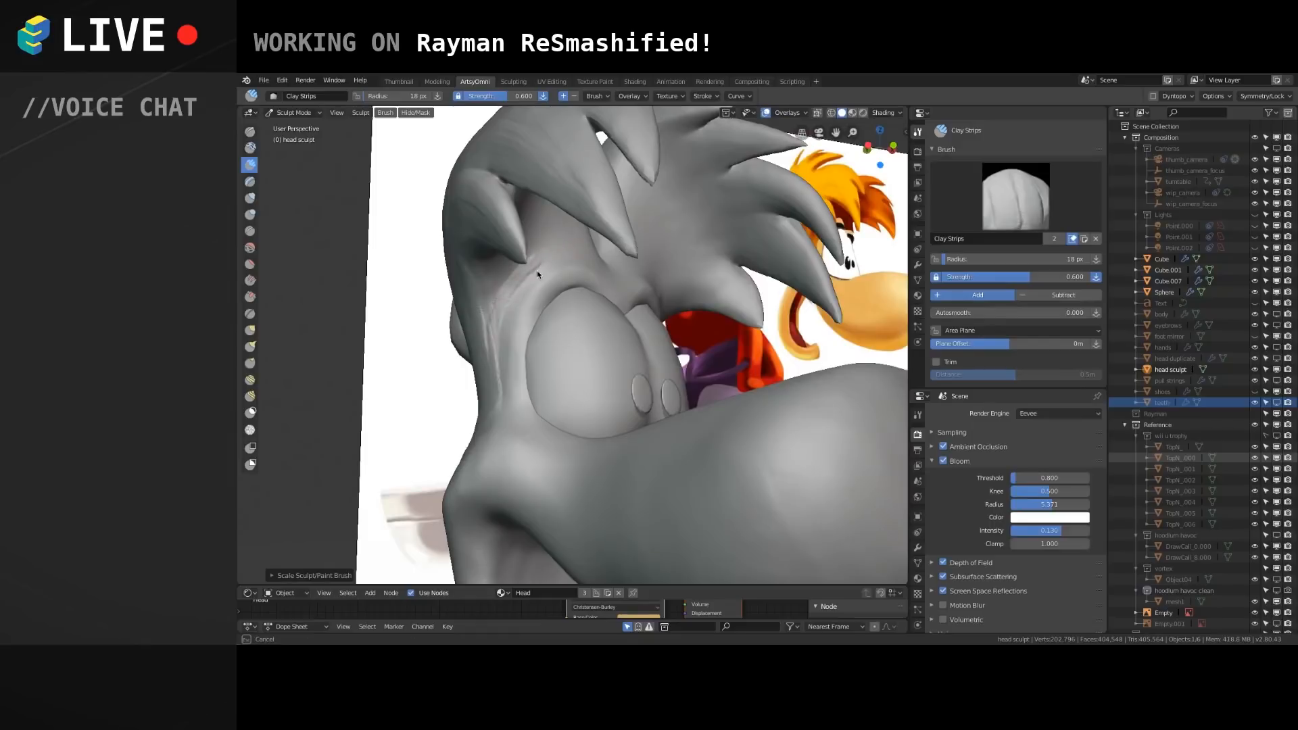
pyautogui.moveTo(496, 286)
pyautogui.mouseDown(button='middle')
pyautogui.moveTo(477, 258)
pyautogui.moveTo(447, 264)
pyautogui.mouseUp(button='middle')
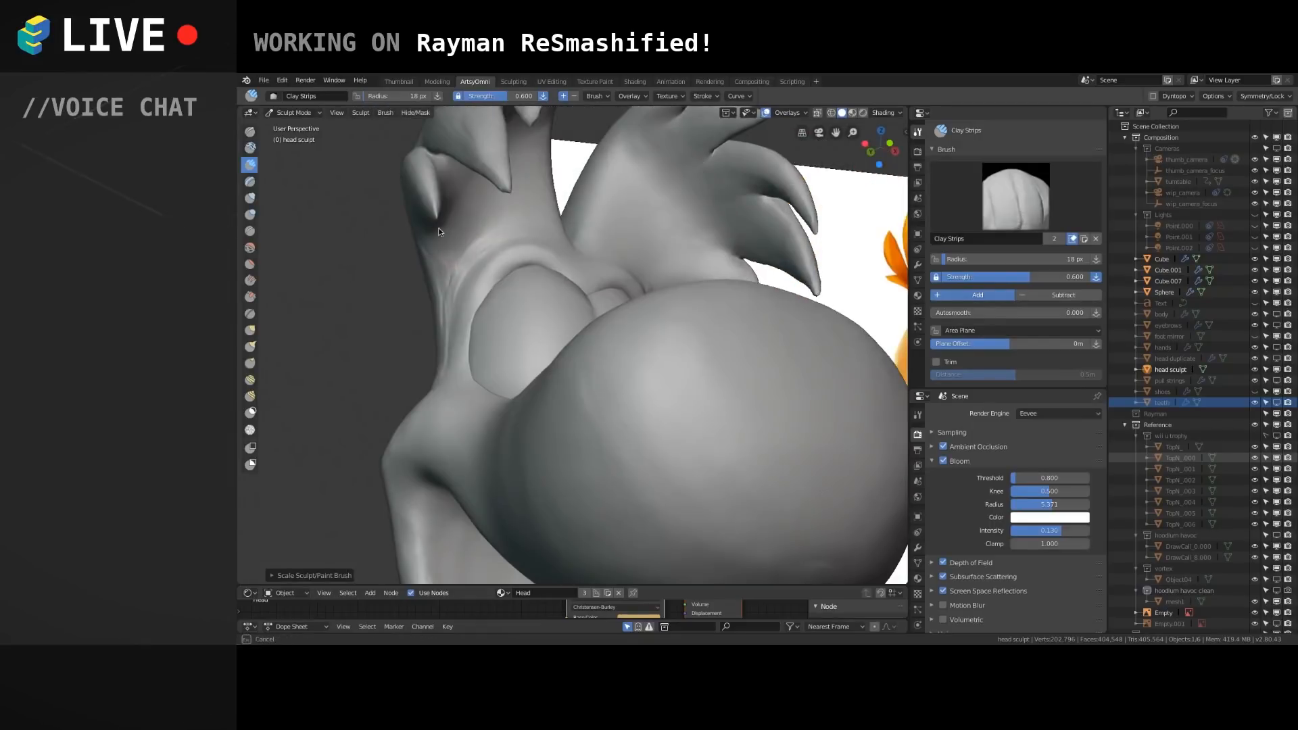
pyautogui.moveTo(464, 198)
pyautogui.mouseDown(button='middle')
pyautogui.moveTo(534, 266)
pyautogui.moveTo(516, 290)
pyautogui.mouseUp(button='middle')
pyautogui.moveTo(486, 309); pyautogui.dragTo(496, 263)
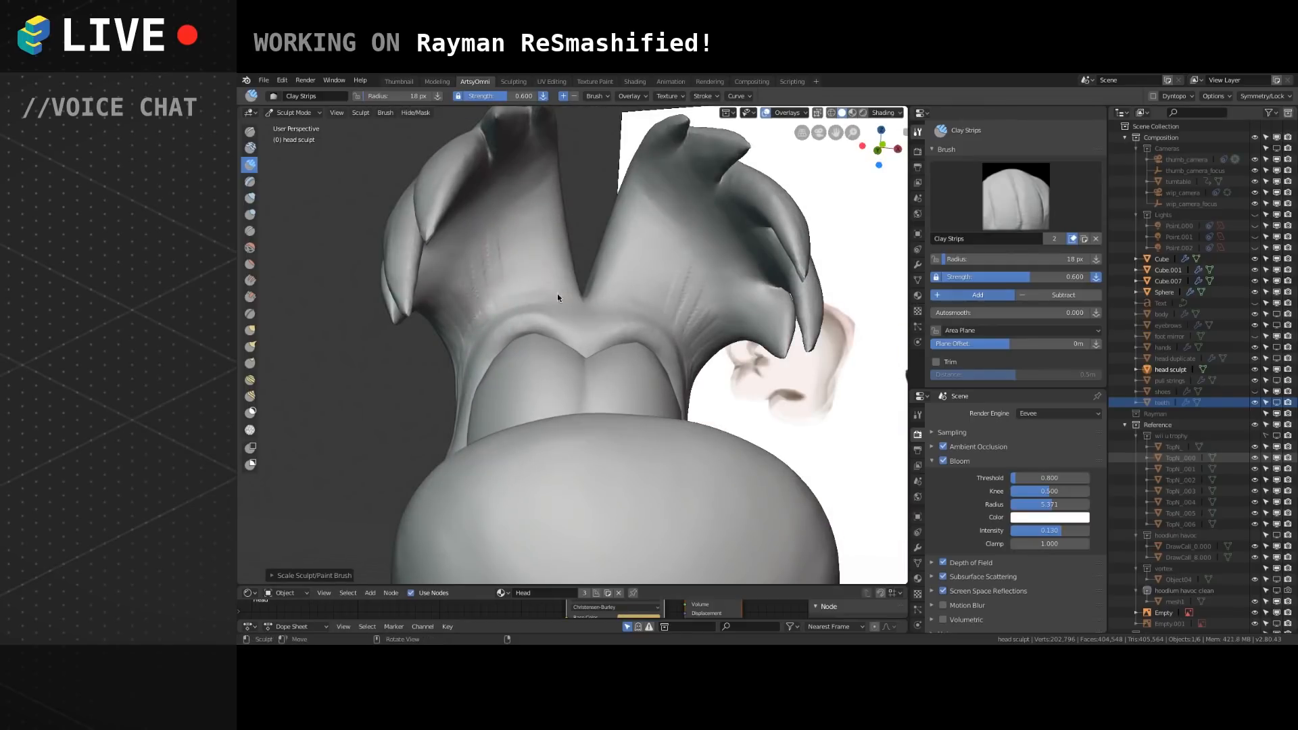
pyautogui.moveTo(555, 284); pyautogui.dragTo(522, 329, button='middle')
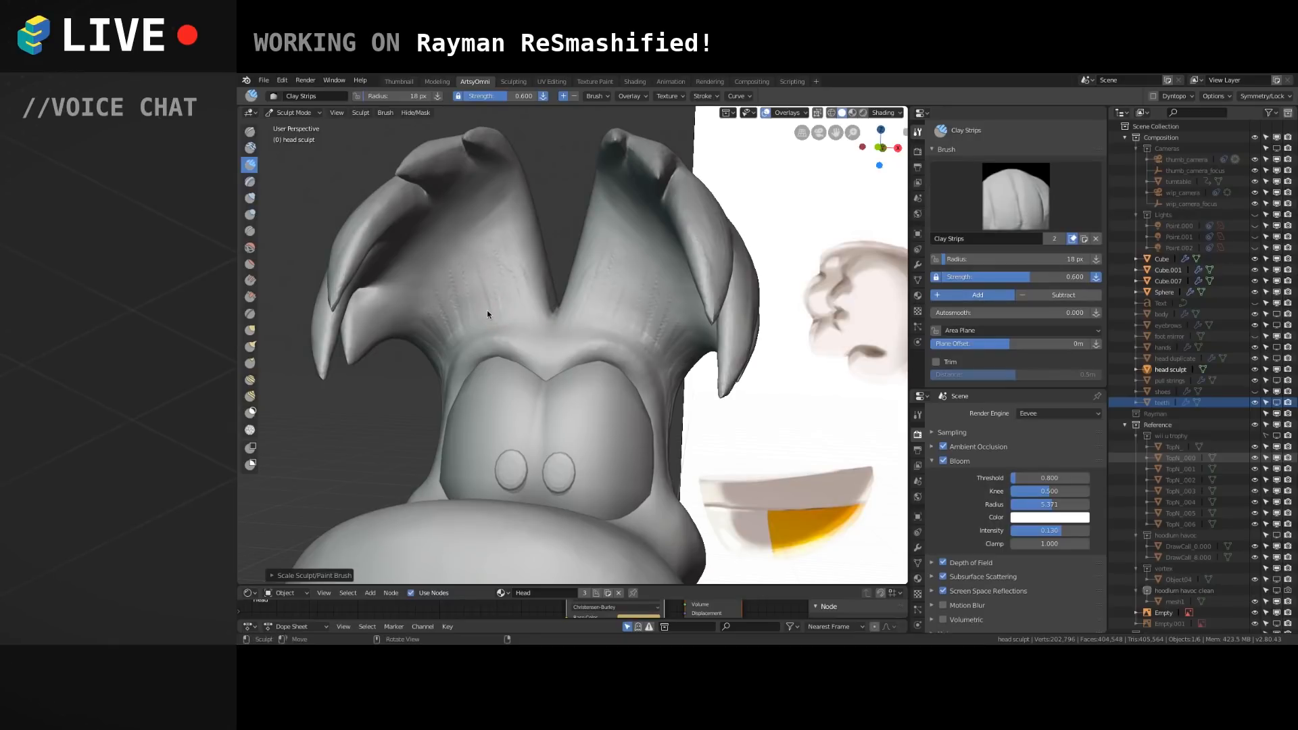
pyautogui.moveTo(461, 233)
pyautogui.mouseDown(button='middle')
pyautogui.moveTo(546, 297)
pyautogui.moveTo(492, 282)
pyautogui.mouseUp(button='middle')
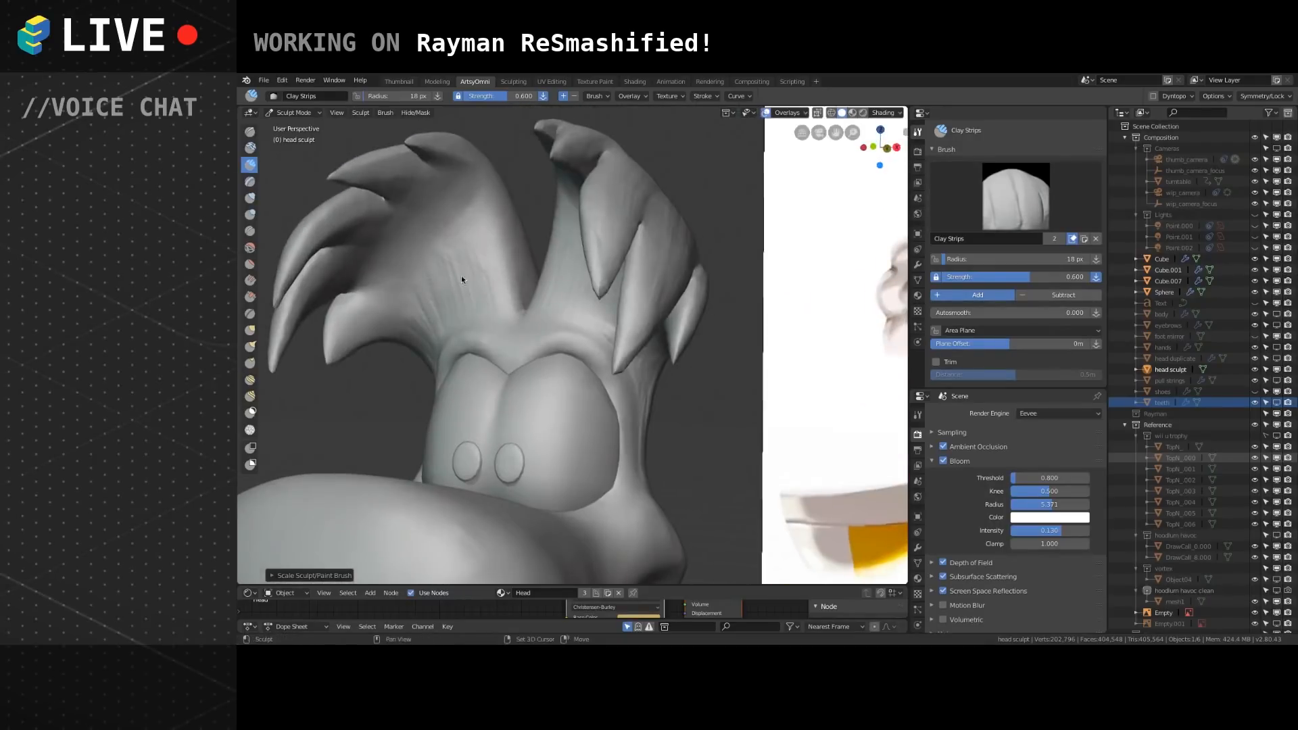
pyautogui.moveTo(495, 300)
pyautogui.mouseDown()
pyautogui.moveTo(426, 250)
pyautogui.moveTo(451, 310)
pyautogui.moveTo(475, 280)
pyautogui.moveTo(515, 276)
pyautogui.moveTo(470, 271)
pyautogui.moveTo(452, 376)
pyautogui.mouseUp()
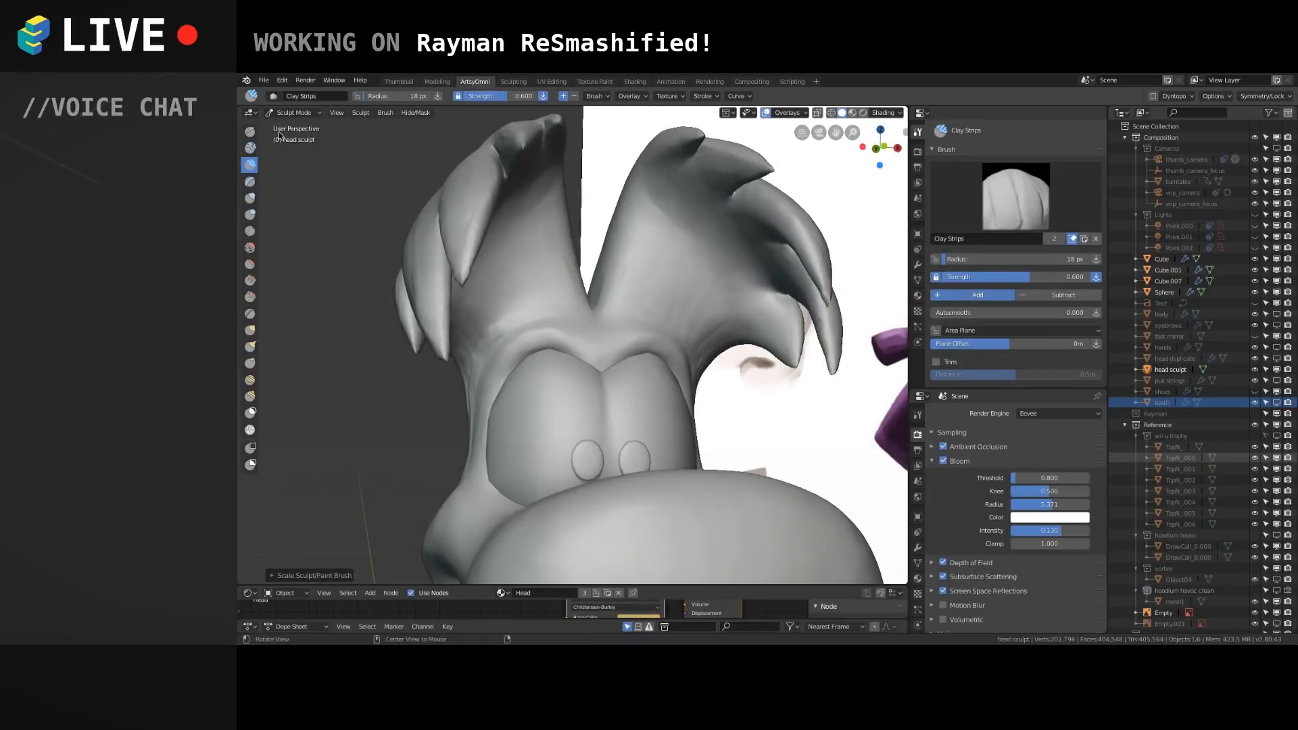
# Score the hair surface just outside the end of the brow with the Crease brush, using a 22 px radius.
pyautogui.click(250, 231)
pyautogui.keyDown('alt'); pyautogui.moveTo(532, 392); pyautogui.dragTo(534, 421); pyautogui.keyUp('alt')
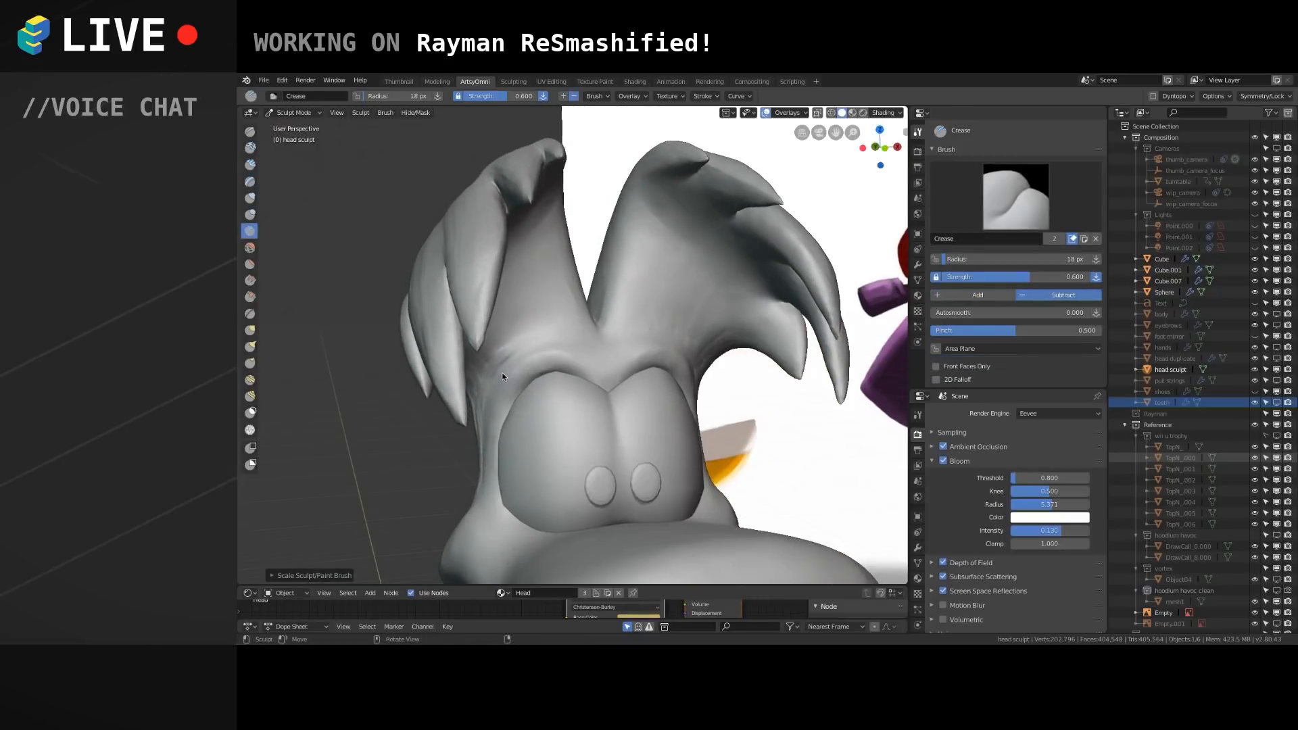
pyautogui.moveTo(491, 378)
pyautogui.mouseDown()
pyautogui.moveTo(557, 342)
pyautogui.moveTo(605, 351)
pyautogui.moveTo(517, 338)
pyautogui.moveTo(564, 221)
pyautogui.moveTo(485, 274)
pyautogui.moveTo(505, 357)
pyautogui.mouseUp()
pyautogui.moveTo(505, 388); pyautogui.dragTo(562, 264, button='middle')
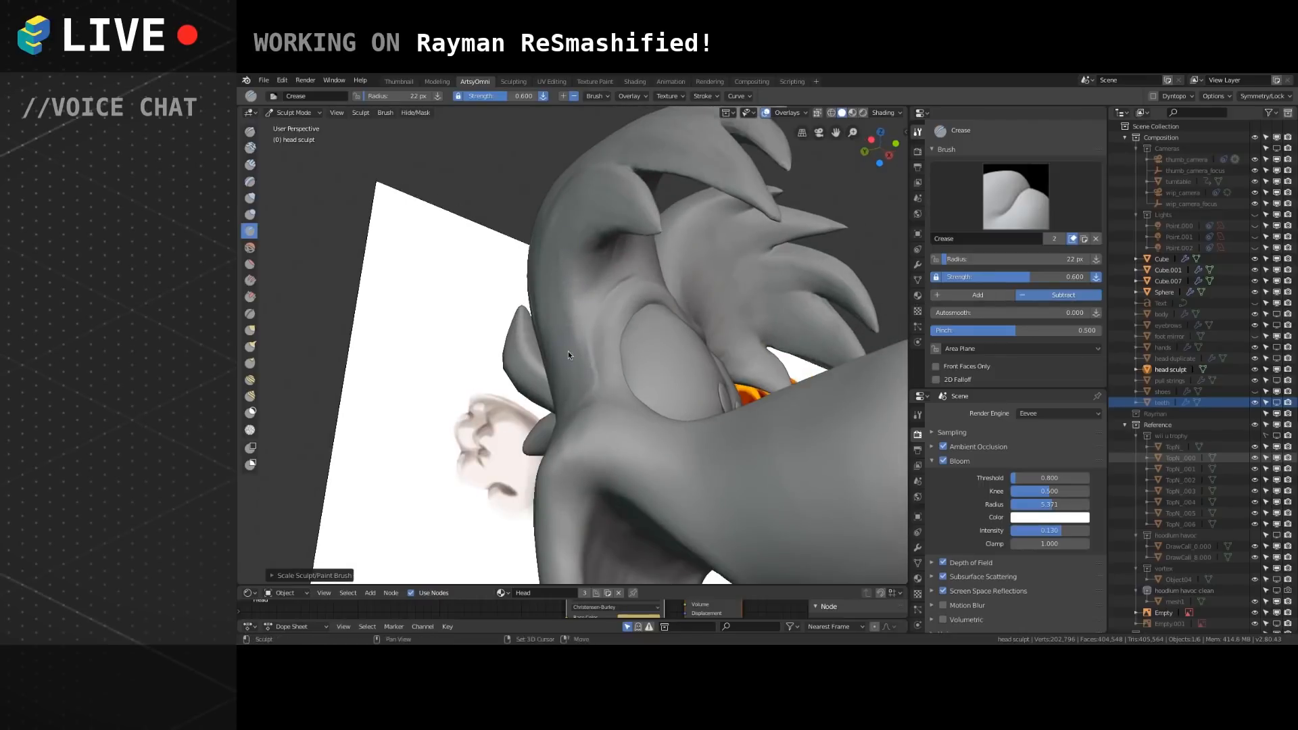
pyautogui.moveTo(570, 311); pyautogui.dragTo(521, 240, button='middle')
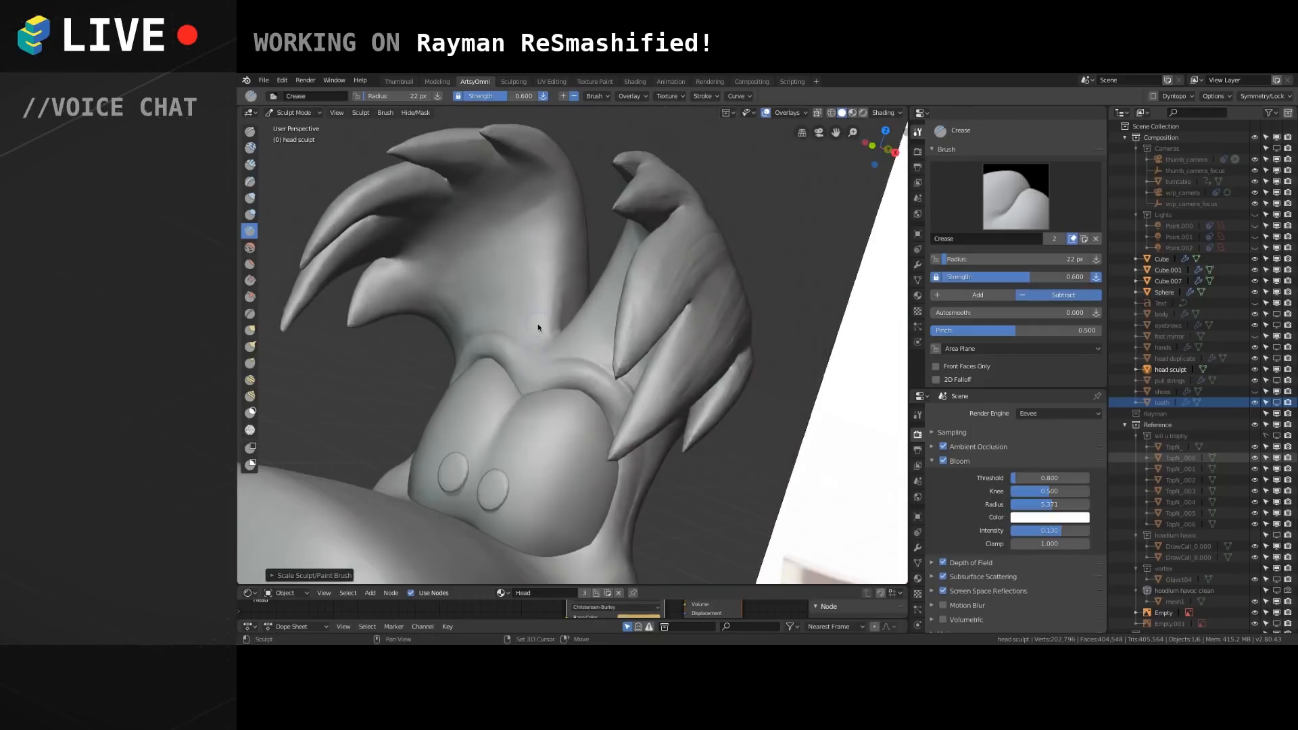
pyautogui.moveTo(553, 316); pyautogui.dragTo(618, 283, button='middle')
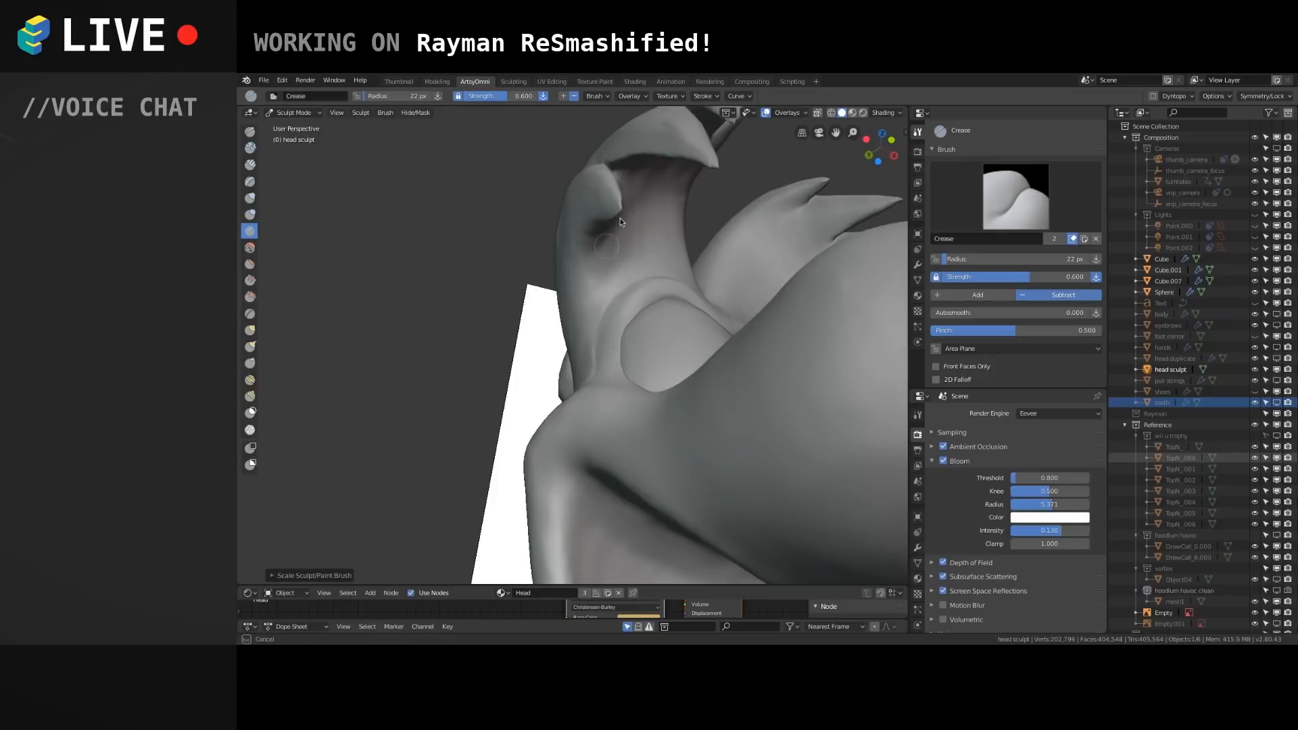
pyautogui.moveTo(585, 200); pyautogui.dragTo(647, 265, button='middle')
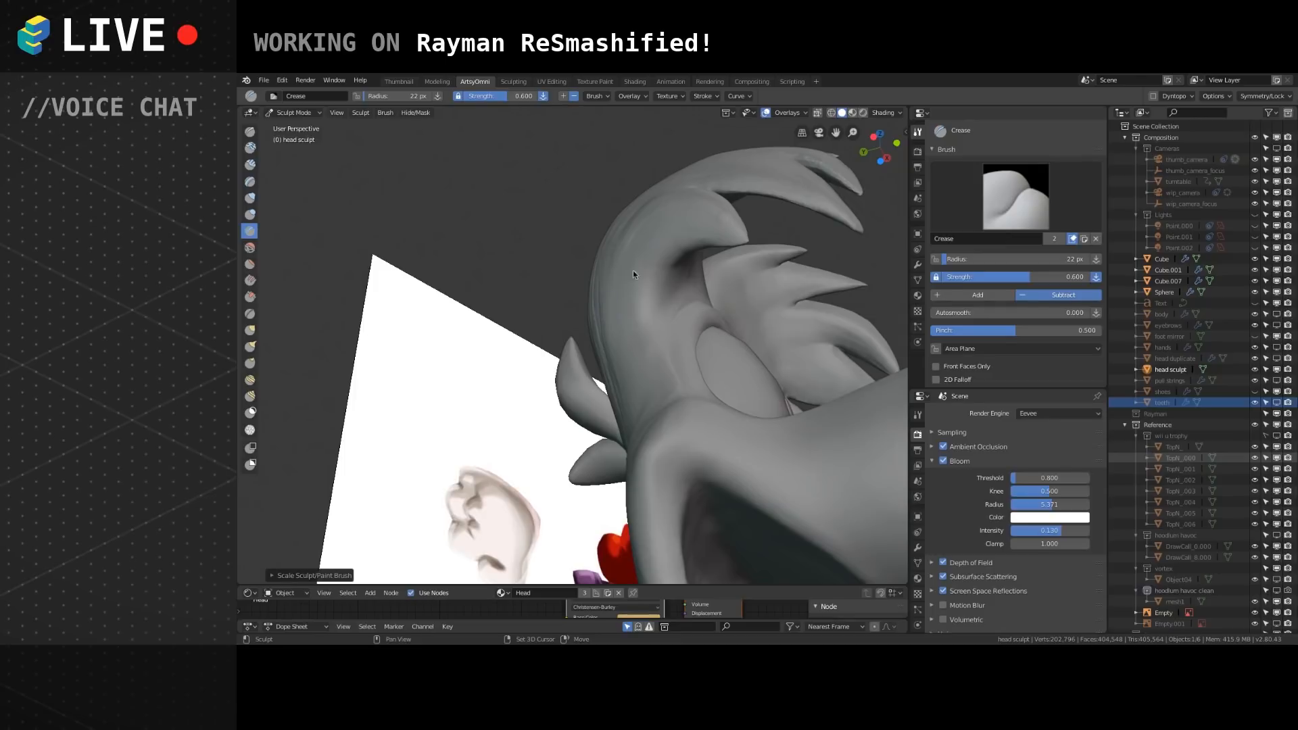
# Run further Crease strokes along the hair at the side of the head and around the brow.
pyautogui.moveTo(639, 330)
pyautogui.mouseDown(button='middle')
pyautogui.moveTo(596, 341)
pyautogui.moveTo(685, 382)
pyautogui.moveTo(575, 290)
pyautogui.moveTo(610, 317)
pyautogui.moveTo(635, 250)
pyautogui.mouseUp(button='middle')
pyautogui.moveTo(649, 244)
pyautogui.mouseDown()
pyautogui.moveTo(588, 255)
pyautogui.moveTo(637, 245)
pyautogui.moveTo(608, 253)
pyautogui.mouseUp()
pyautogui.moveTo(660, 245)
pyautogui.mouseDown()
pyautogui.moveTo(613, 254)
pyautogui.moveTo(646, 242)
pyautogui.moveTo(612, 271)
pyautogui.mouseUp()
pyautogui.moveTo(602, 277); pyautogui.dragTo(606, 231, button='middle')
pyautogui.moveTo(605, 231); pyautogui.dragTo(549, 246)
pyautogui.moveTo(558, 267)
pyautogui.mouseDown(button='middle')
pyautogui.moveTo(604, 270)
pyautogui.moveTo(521, 363)
pyautogui.mouseUp(button='middle')
pyautogui.moveTo(521, 364)
pyautogui.mouseDown()
pyautogui.moveTo(518, 340)
pyautogui.moveTo(571, 379)
pyautogui.mouseUp()
pyautogui.moveTo(571, 382)
pyautogui.mouseDown(button='middle')
pyautogui.moveTo(677, 390)
pyautogui.moveTo(569, 352)
pyautogui.moveTo(640, 333)
pyautogui.moveTo(618, 291)
pyautogui.moveTo(654, 266)
pyautogui.moveTo(688, 305)
pyautogui.moveTo(554, 309)
pyautogui.moveTo(554, 334)
pyautogui.moveTo(652, 267)
pyautogui.moveTo(519, 323)
pyautogui.moveTo(591, 330)
pyautogui.mouseUp(button='middle')
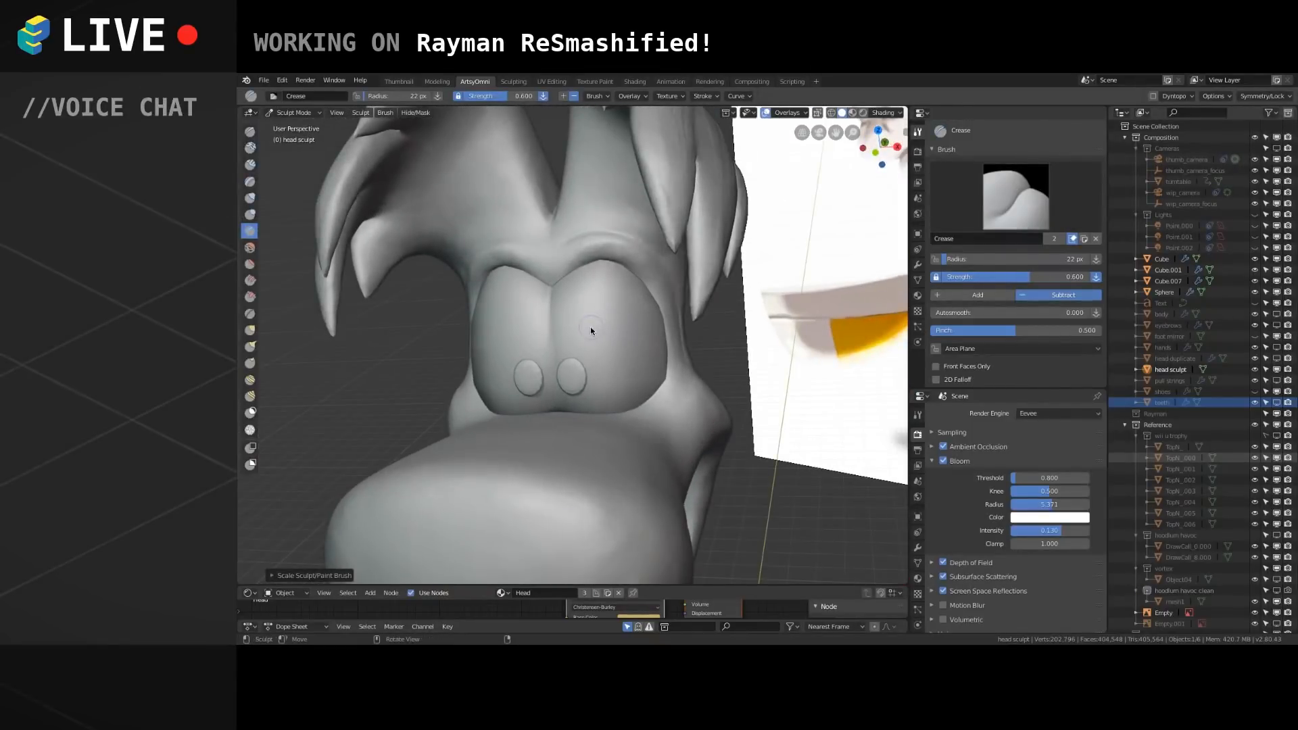
# Stroke curved ridges across the front faces of the hair tufts with Clay Strips at a 37 px radius.
pyautogui.click(250, 164)
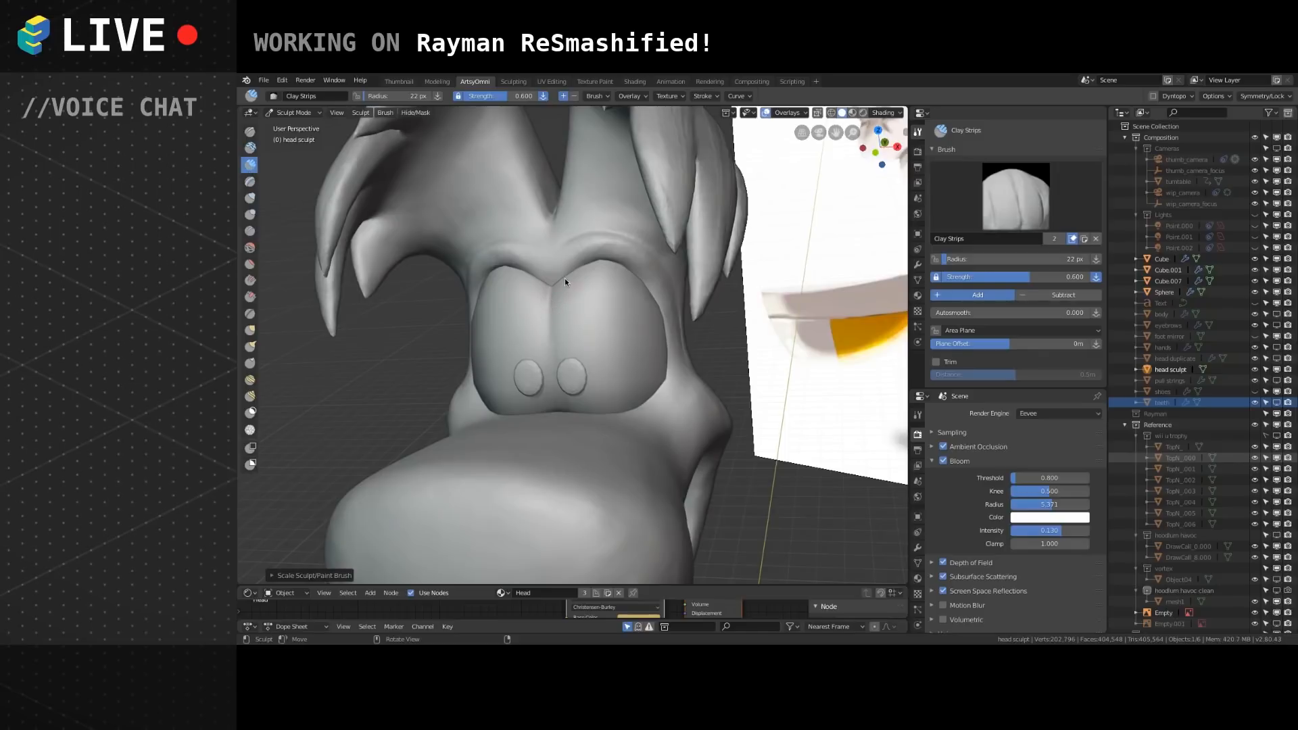
pyautogui.moveTo(561, 307); pyautogui.dragTo(581, 365, button='middle')
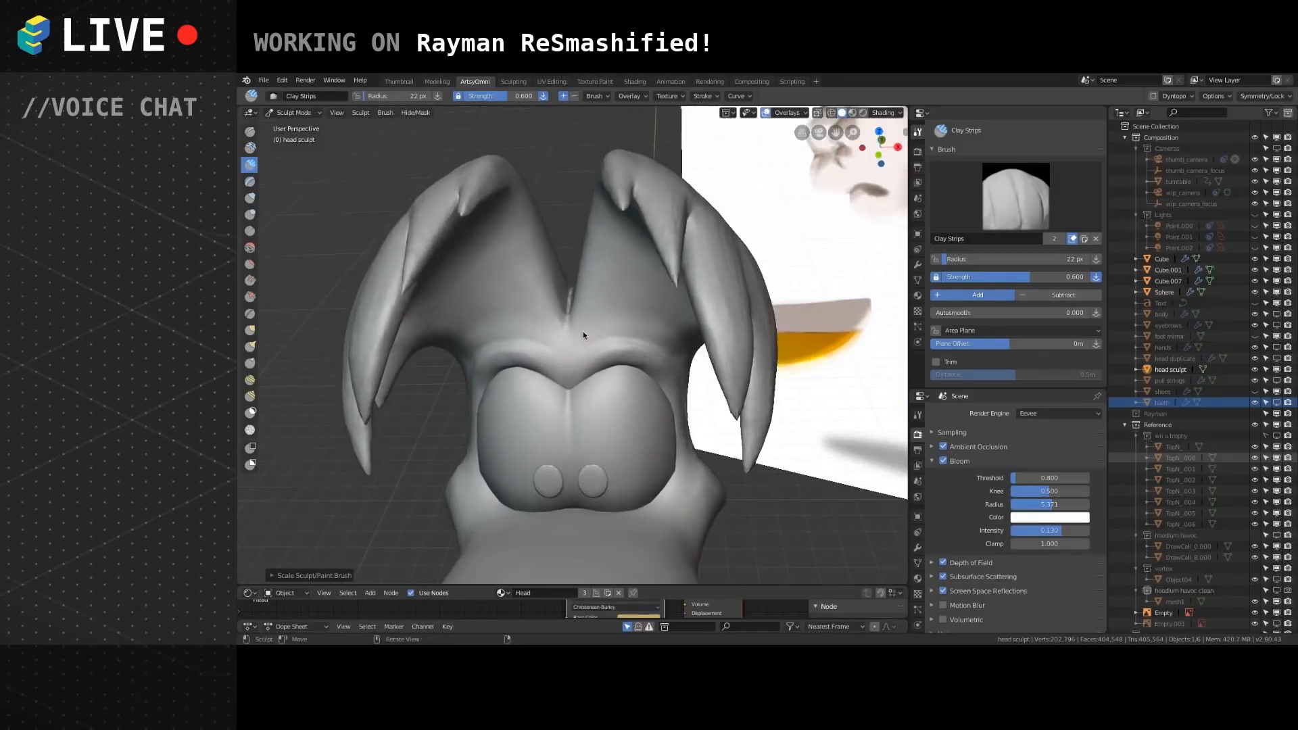
pyautogui.moveTo(593, 294); pyautogui.dragTo(687, 304, button='middle')
pyautogui.moveTo(681, 303)
pyautogui.mouseDown()
pyautogui.moveTo(652, 288)
pyautogui.moveTo(592, 293)
pyautogui.moveTo(612, 278)
pyautogui.moveTo(704, 290)
pyautogui.mouseUp()
pyautogui.moveTo(705, 290)
pyautogui.mouseDown()
pyautogui.moveTo(609, 247)
pyautogui.moveTo(669, 242)
pyautogui.moveTo(712, 285)
pyautogui.moveTo(692, 281)
pyautogui.mouseUp()
pyautogui.moveTo(692, 281)
pyautogui.mouseDown(button='middle')
pyautogui.moveTo(654, 254)
pyautogui.moveTo(595, 379)
pyautogui.moveTo(571, 379)
pyautogui.moveTo(626, 269)
pyautogui.moveTo(517, 319)
pyautogui.moveTo(515, 298)
pyautogui.mouseUp(button='middle')
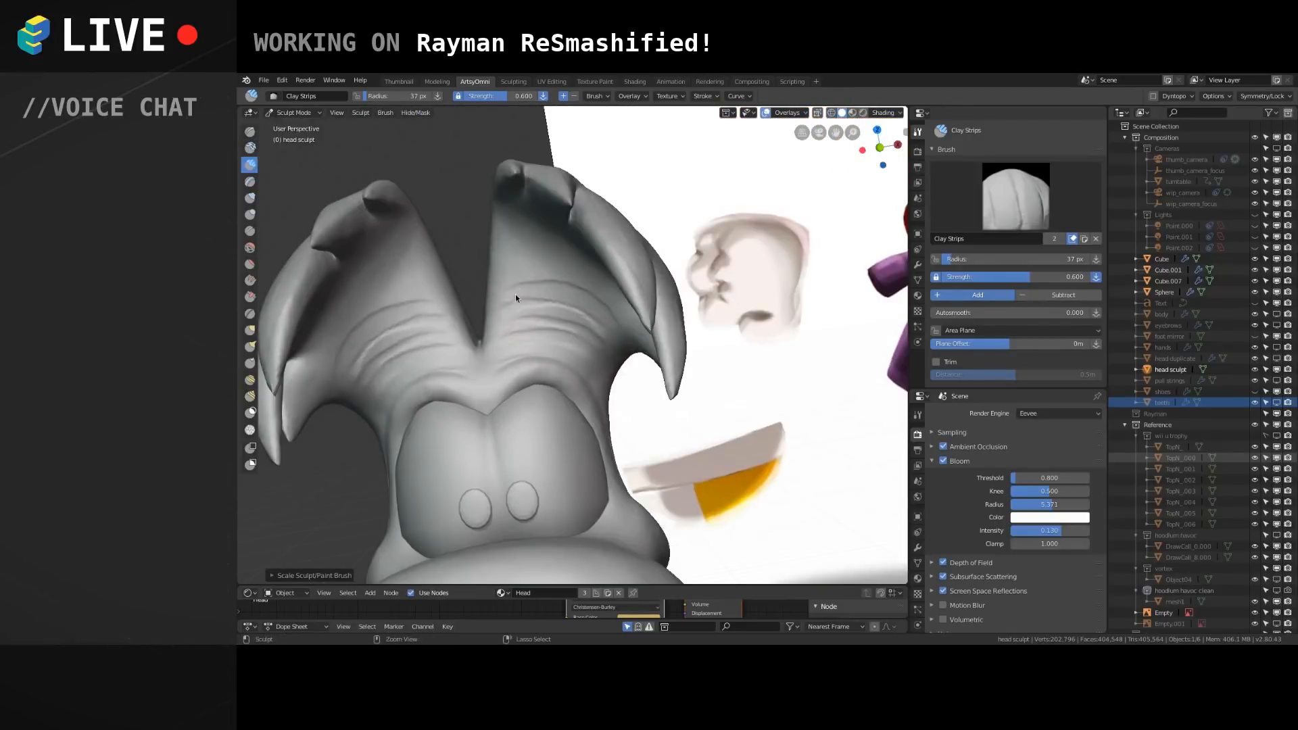
# Carve into the crosswise ridges on the front faces of the hair tufts and smooth them away.
pyautogui.moveTo(516, 284)
pyautogui.keyDown('ctrl'); pyautogui.mouseDown()
pyautogui.moveTo(568, 290)
pyautogui.moveTo(525, 320)
pyautogui.moveTo(575, 312)
pyautogui.moveTo(550, 345)
pyautogui.mouseUp(); pyautogui.keyUp('ctrl')
pyautogui.moveTo(567, 319)
pyautogui.keyDown('ctrl'); pyautogui.mouseDown()
pyautogui.moveTo(562, 349)
pyautogui.moveTo(594, 366)
pyautogui.mouseUp(); pyautogui.keyUp('ctrl')
pyautogui.moveTo(586, 346)
pyautogui.mouseDown(button='middle')
pyautogui.moveTo(580, 360)
pyautogui.moveTo(549, 358)
pyautogui.moveTo(520, 278)
pyautogui.mouseUp(button='middle')
pyautogui.keyDown('shift'); pyautogui.moveTo(518, 335); pyautogui.dragTo(526, 240); pyautogui.keyUp('shift')
pyautogui.moveTo(542, 302)
pyautogui.keyDown('shift'); pyautogui.mouseDown()
pyautogui.moveTo(565, 275)
pyautogui.moveTo(580, 284)
pyautogui.moveTo(606, 359)
pyautogui.mouseUp(); pyautogui.keyUp('shift')
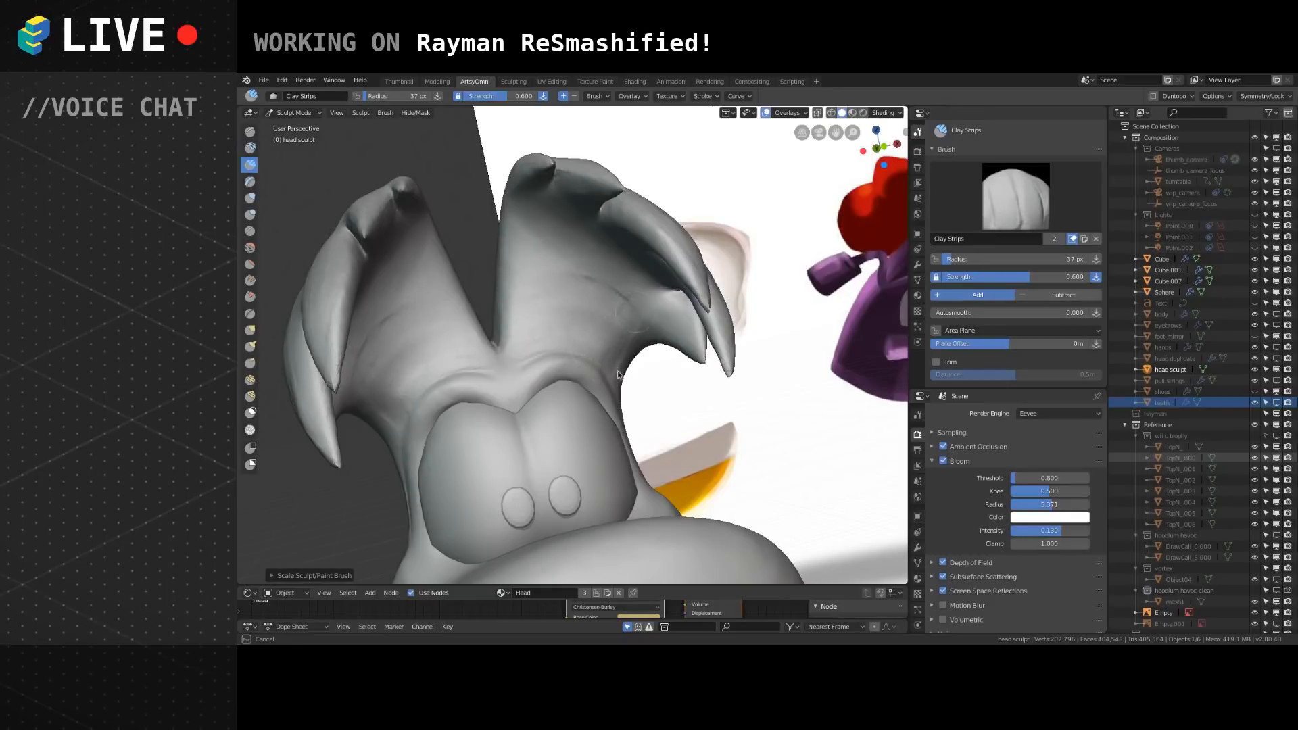
pyautogui.keyDown('shift'); pyautogui.moveTo(552, 290); pyautogui.dragTo(549, 305); pyautogui.keyUp('shift')
# Stroke upward hair strands from above the brow over the tuft's front face with Clay Strips.
pyautogui.moveTo(575, 304); pyautogui.dragTo(655, 314, button='middle')
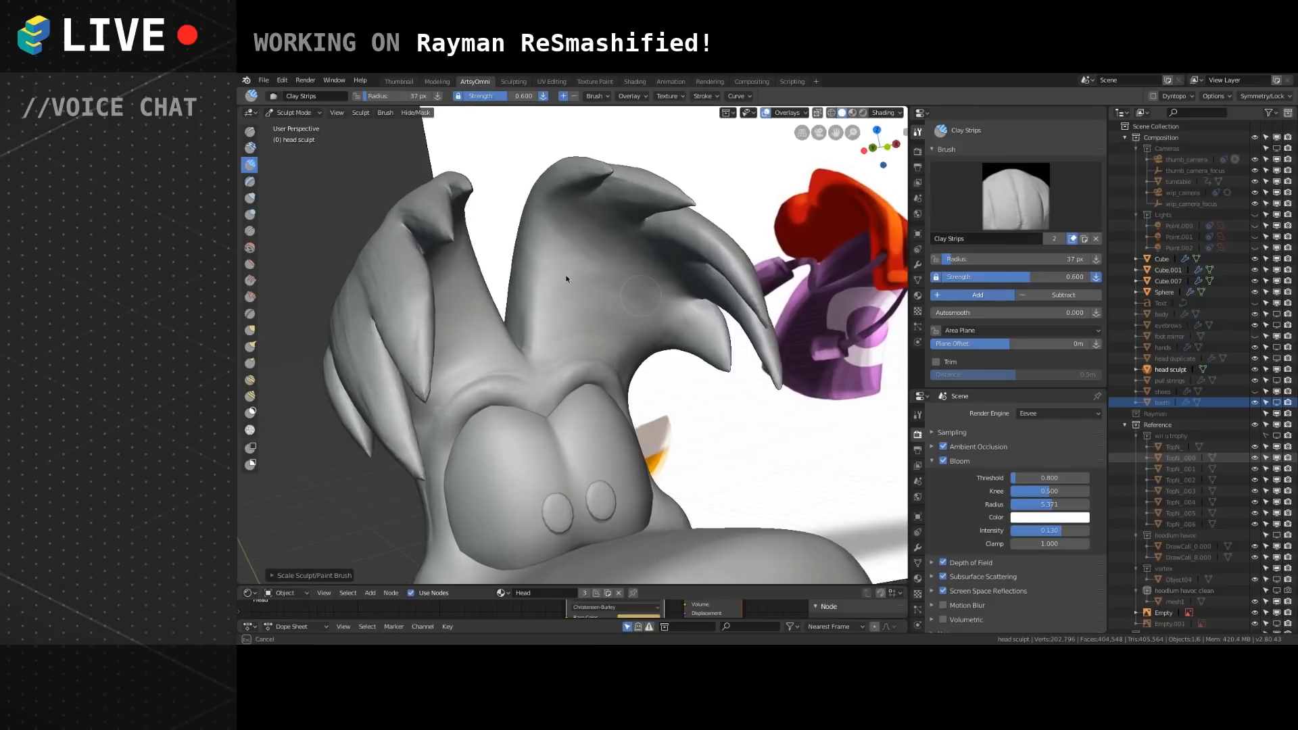
pyautogui.moveTo(627, 335); pyautogui.dragTo(609, 326)
pyautogui.moveTo(604, 313)
pyautogui.mouseDown(button='middle')
pyautogui.moveTo(565, 377)
pyautogui.moveTo(534, 314)
pyautogui.moveTo(576, 268)
pyautogui.mouseUp(button='middle')
pyautogui.moveTo(557, 242)
pyautogui.mouseDown()
pyautogui.moveTo(538, 323)
pyautogui.moveTo(570, 273)
pyautogui.moveTo(569, 327)
pyautogui.moveTo(586, 320)
pyautogui.mouseUp()
pyautogui.moveTo(602, 332)
pyautogui.mouseDown(button='middle')
pyautogui.moveTo(600, 220)
pyautogui.moveTo(578, 181)
pyautogui.mouseUp(button='middle')
pyautogui.moveTo(639, 140); pyautogui.dragTo(605, 191)
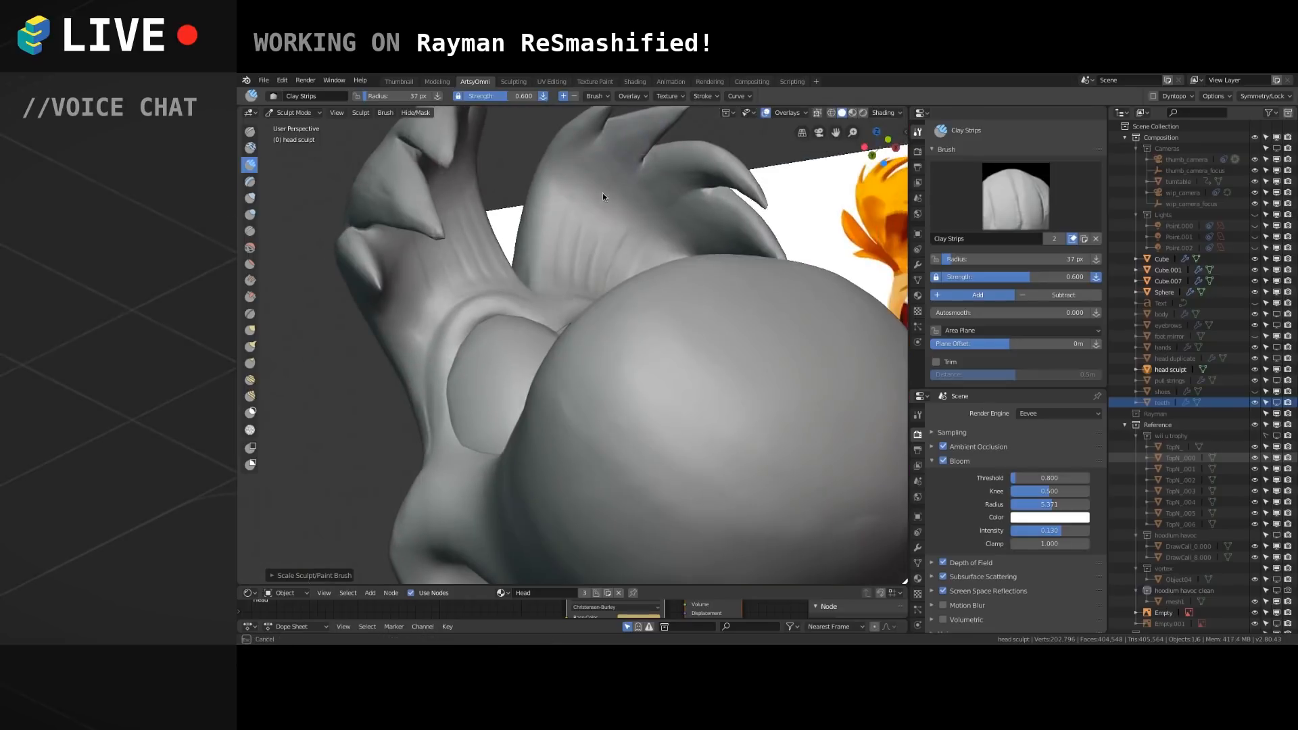
pyautogui.moveTo(585, 254); pyautogui.dragTo(580, 241)
pyautogui.moveTo(580, 240)
pyautogui.mouseDown(button='middle')
pyautogui.moveTo(597, 173)
pyautogui.moveTo(556, 292)
pyautogui.mouseUp(button='middle')
# Add thinner Clay Strips strands toward the hair spikes with the brush radius at 26 px.
pyautogui.press('[')
pyautogui.moveTo(551, 267)
pyautogui.mouseDown()
pyautogui.moveTo(539, 299)
pyautogui.moveTo(558, 220)
pyautogui.mouseUp()
pyautogui.moveTo(535, 372); pyautogui.dragTo(498, 270)
pyautogui.moveTo(498, 270)
pyautogui.mouseDown(button='middle')
pyautogui.moveTo(612, 331)
pyautogui.moveTo(719, 249)
pyautogui.mouseUp(button='middle')
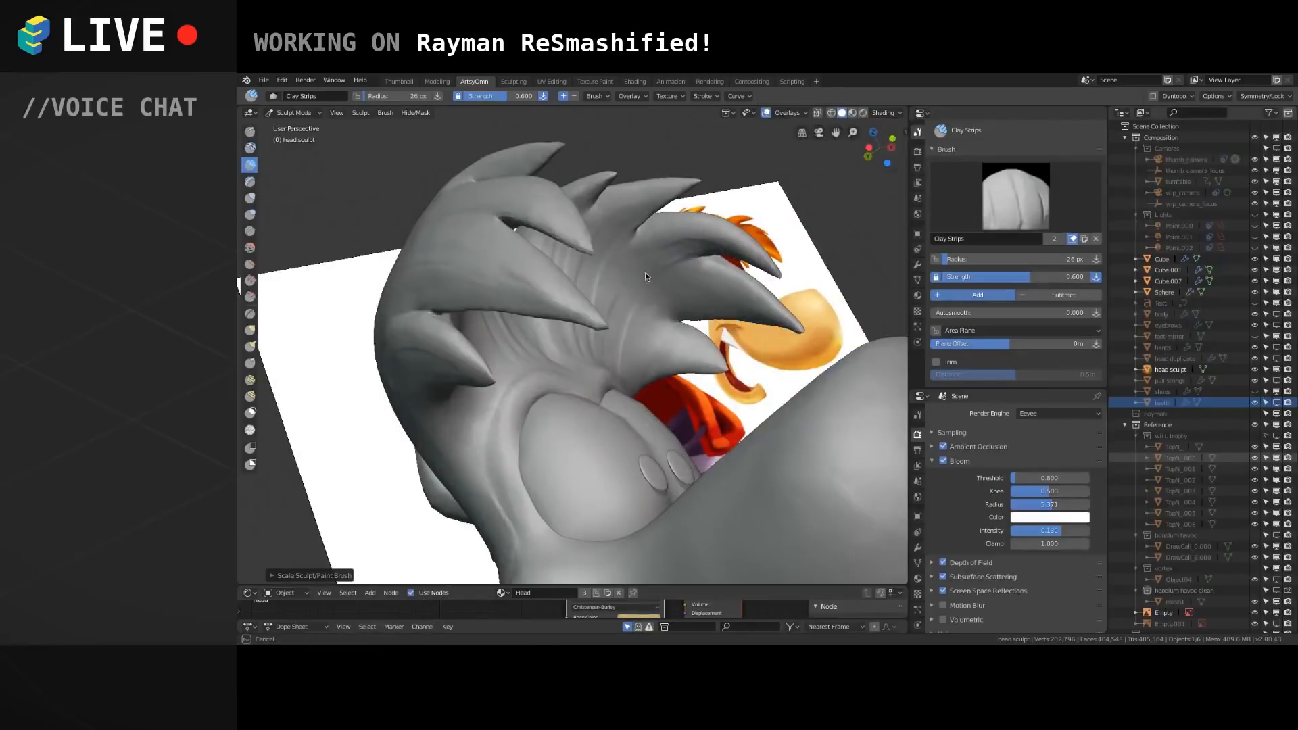
pyautogui.moveTo(616, 350); pyautogui.dragTo(545, 321, button='middle')
pyautogui.moveTo(642, 259); pyautogui.dragTo(592, 315)
pyautogui.moveTo(567, 359)
pyautogui.mouseDown(button='middle')
pyautogui.moveTo(581, 273)
pyautogui.moveTo(615, 376)
pyautogui.moveTo(651, 295)
pyautogui.moveTo(529, 383)
pyautogui.moveTo(629, 233)
pyautogui.mouseUp(button='middle')
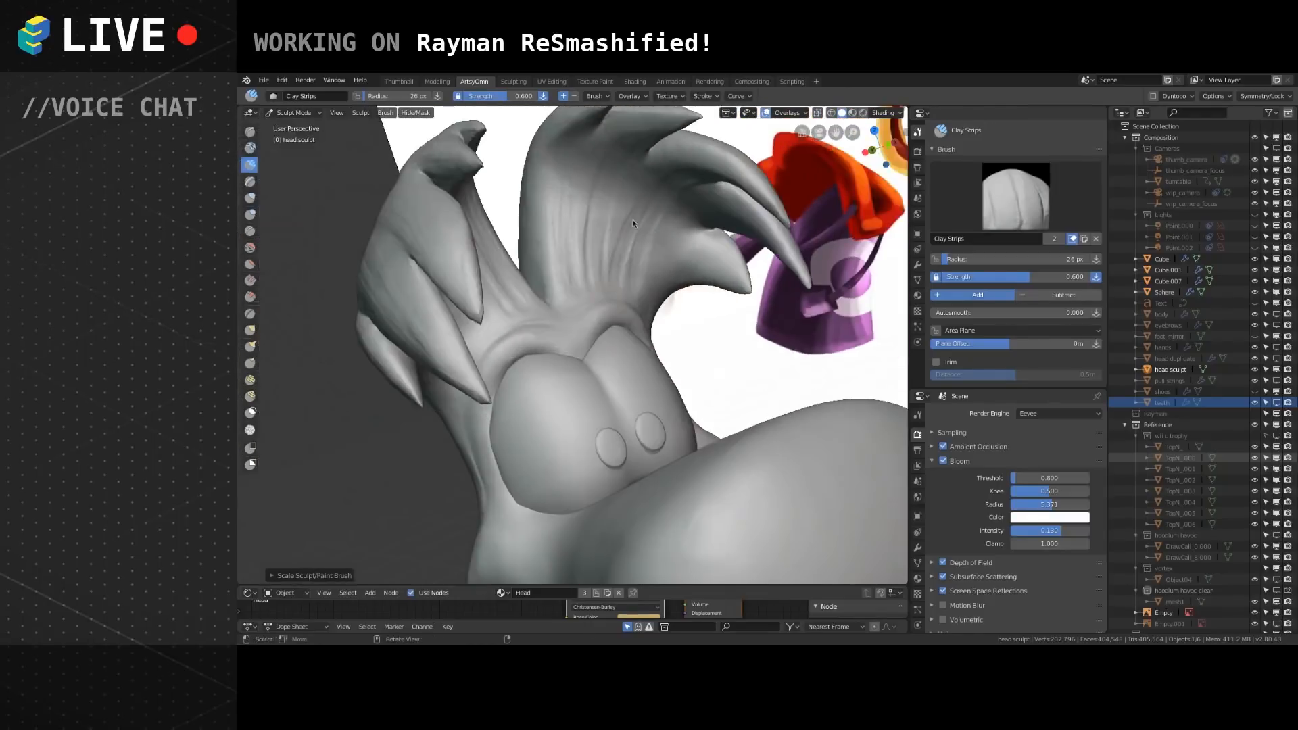
# Lay long Clay Strips strands along the inner part of the tuft's front face, down to the hairline.
pyautogui.moveTo(615, 167)
pyautogui.mouseDown()
pyautogui.moveTo(603, 250)
pyautogui.moveTo(603, 224)
pyautogui.mouseUp()
pyautogui.moveTo(603, 225)
pyautogui.mouseDown(button='middle')
pyautogui.moveTo(538, 332)
pyautogui.moveTo(547, 292)
pyautogui.mouseUp(button='middle')
pyautogui.moveTo(539, 310)
pyautogui.mouseDown()
pyautogui.moveTo(544, 388)
pyautogui.moveTo(537, 277)
pyautogui.moveTo(545, 393)
pyautogui.mouseUp()
pyautogui.moveTo(545, 393)
pyautogui.mouseDown(button='middle')
pyautogui.moveTo(464, 413)
pyautogui.moveTo(557, 347)
pyautogui.moveTo(512, 363)
pyautogui.moveTo(521, 335)
pyautogui.moveTo(575, 355)
pyautogui.moveTo(521, 308)
pyautogui.mouseUp(button='middle')
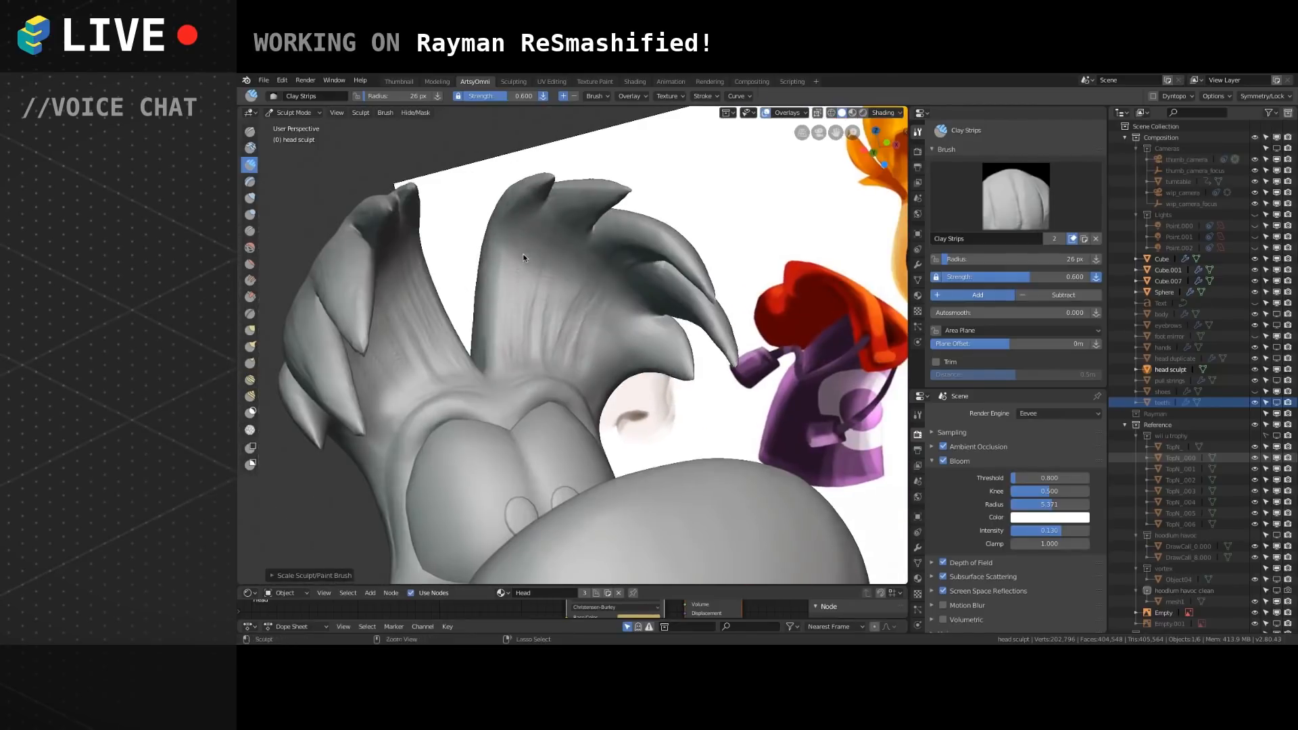
pyautogui.moveTo(503, 247); pyautogui.dragTo(499, 369)
pyautogui.moveTo(510, 278); pyautogui.dragTo(513, 322, button='middle')
pyautogui.moveTo(518, 273); pyautogui.dragTo(515, 357)
pyautogui.moveTo(508, 305); pyautogui.dragTo(506, 346)
pyautogui.moveTo(513, 401); pyautogui.dragTo(511, 406)
pyautogui.moveTo(499, 307)
pyautogui.mouseDown(button='middle')
pyautogui.moveTo(516, 347)
pyautogui.moveTo(541, 267)
pyautogui.mouseUp(button='middle')
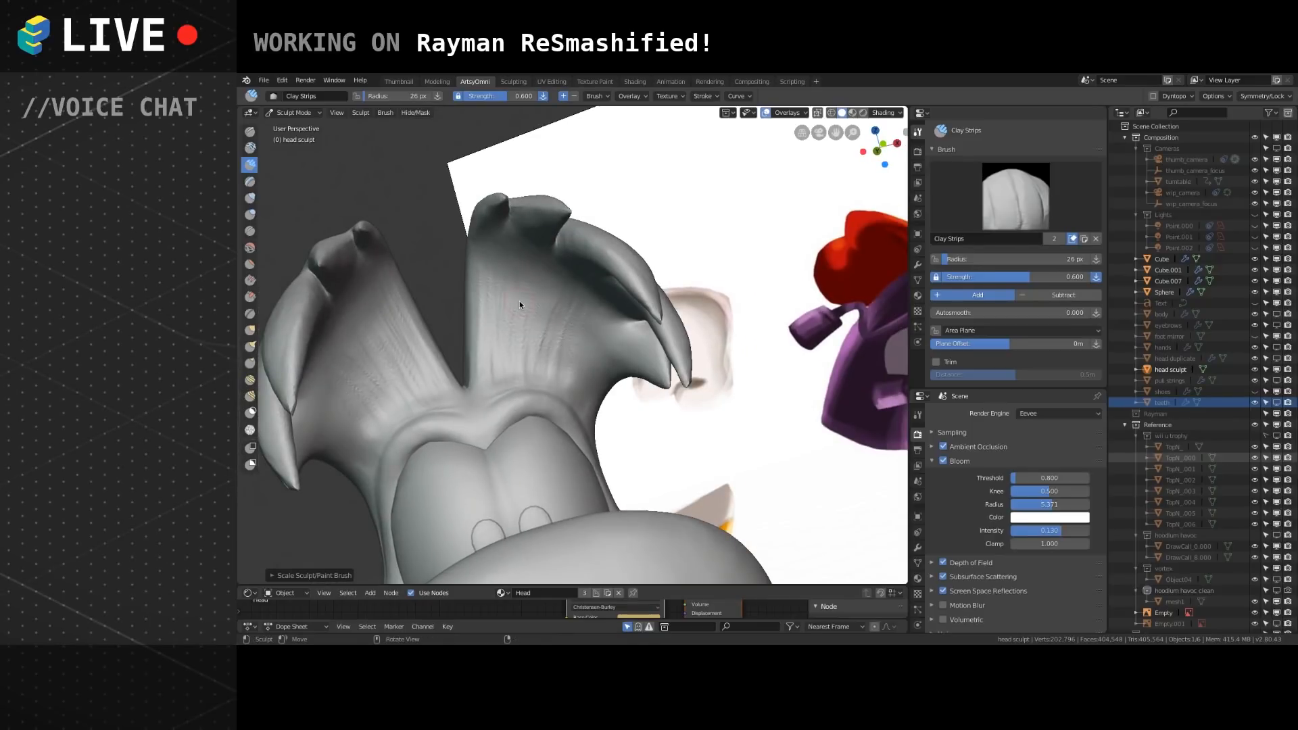
# Build another strand near the tuft's inner edge and carve its base with Clay Strips.
pyautogui.moveTo(442, 345); pyautogui.dragTo(440, 310, button='middle')
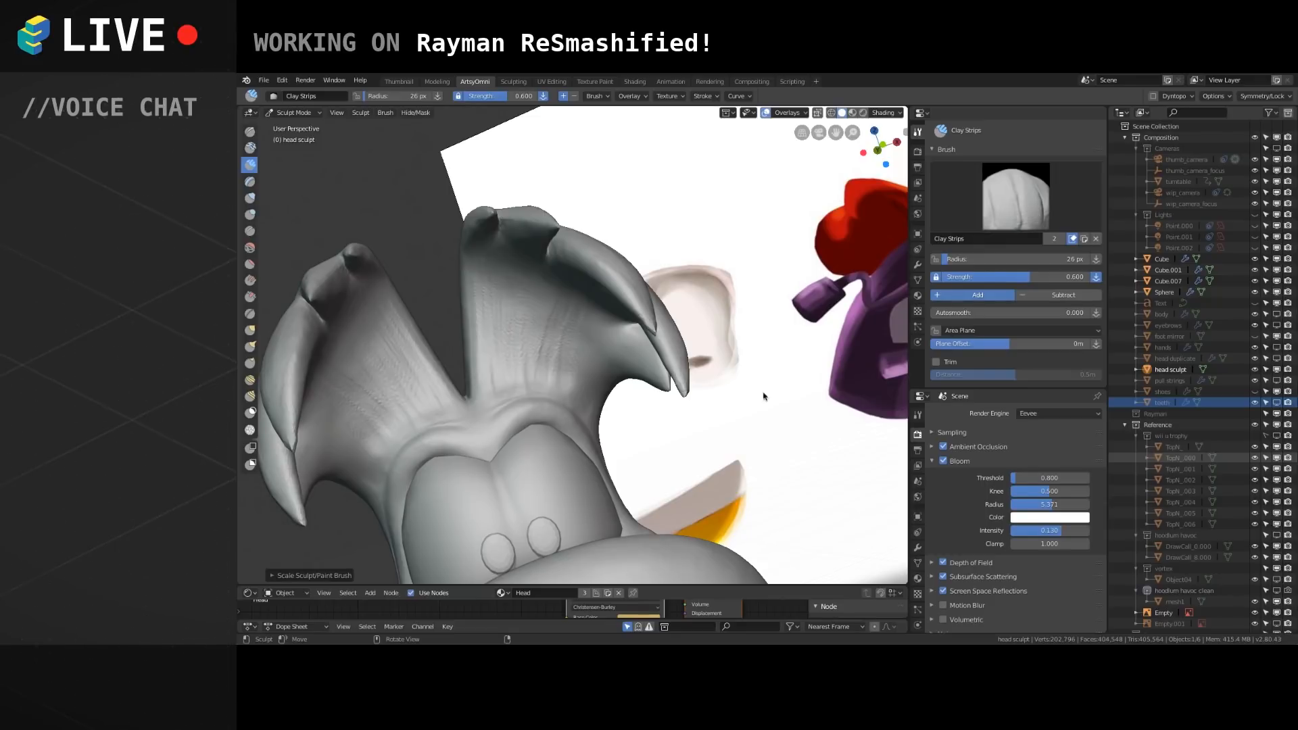
pyautogui.moveTo(542, 333)
pyautogui.mouseDown(button='middle')
pyautogui.moveTo(509, 360)
pyautogui.moveTo(523, 359)
pyautogui.moveTo(469, 250)
pyautogui.mouseUp(button='middle')
pyautogui.moveTo(470, 249); pyautogui.dragTo(461, 322)
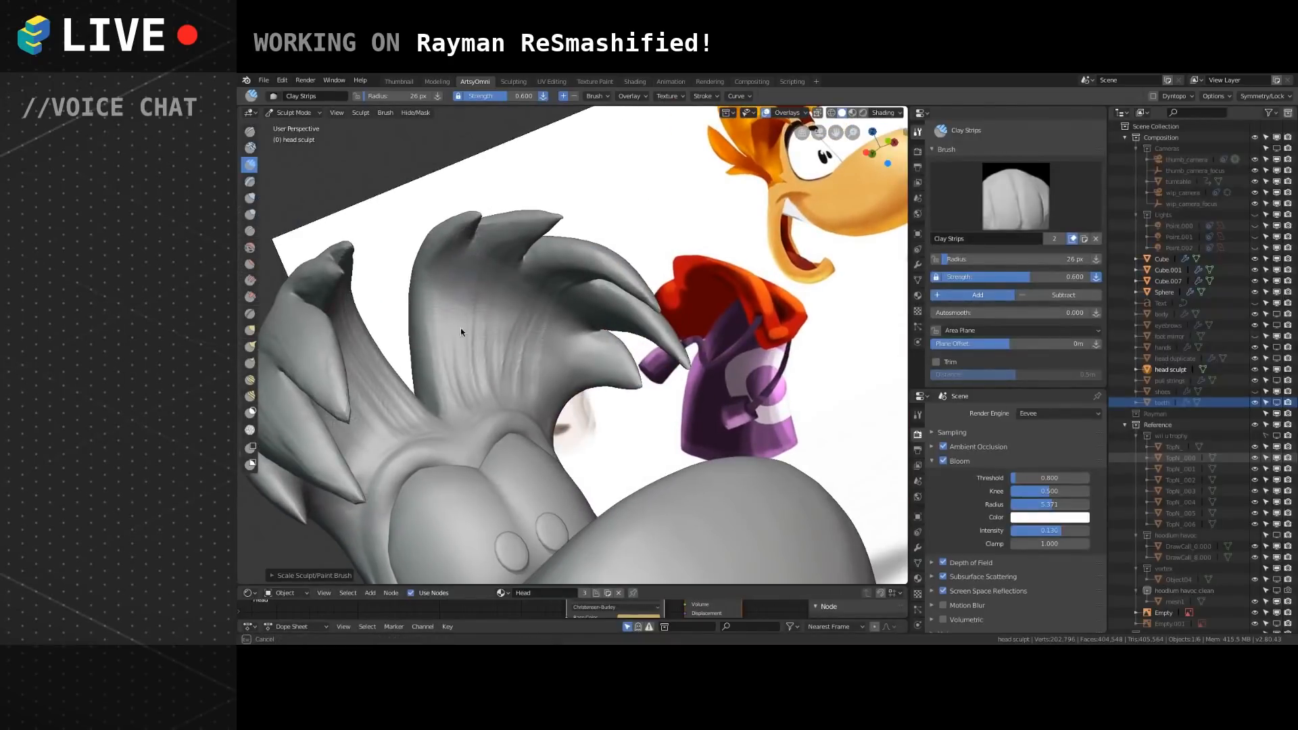
pyautogui.keyDown('ctrl'); pyautogui.moveTo(464, 392); pyautogui.dragTo(465, 399); pyautogui.keyUp('ctrl')
pyautogui.moveTo(497, 303); pyautogui.dragTo(484, 283, button='middle')
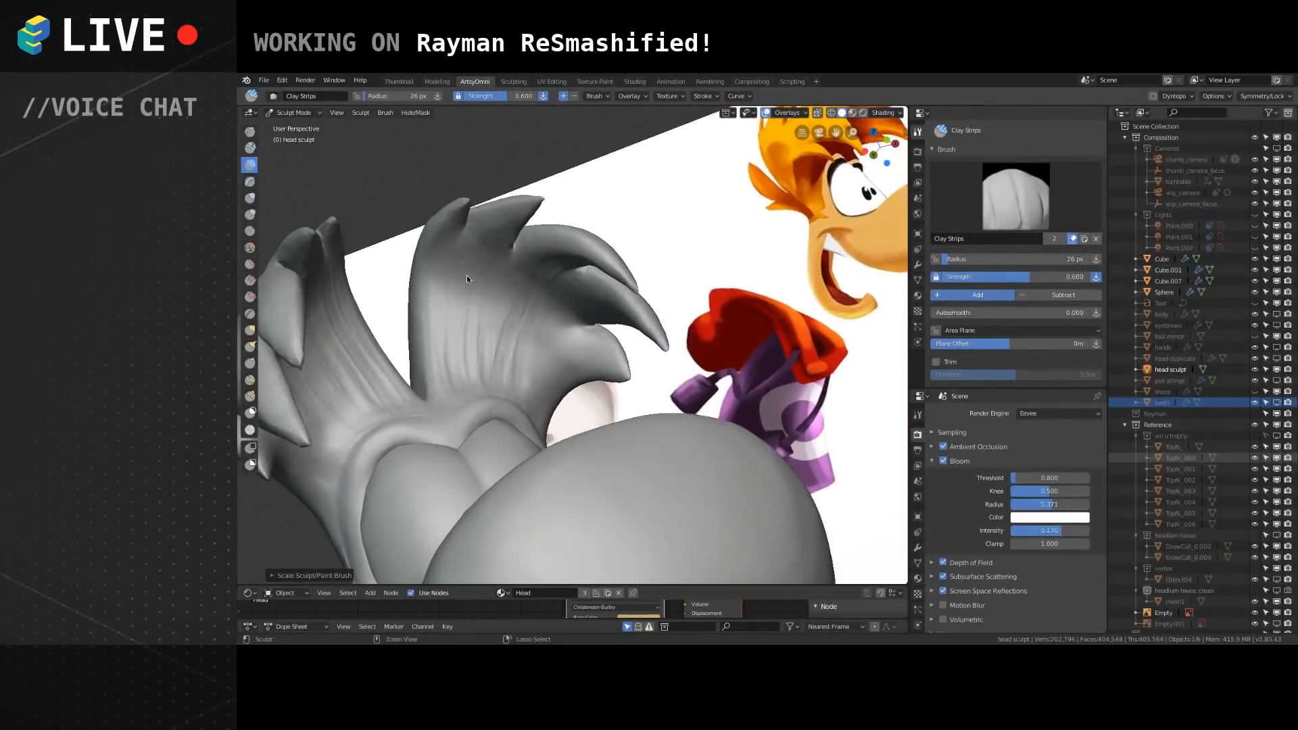
# Cut long grooves between the strands on the tuft's inner front face with the Crease brush.
pyautogui.hotkey('shift', 'c')
pyautogui.moveTo(477, 218)
pyautogui.mouseDown()
pyautogui.moveTo(451, 300)
pyautogui.moveTo(456, 385)
pyautogui.moveTo(452, 286)
pyautogui.moveTo(454, 385)
pyautogui.mouseUp()
pyautogui.moveTo(452, 353); pyautogui.dragTo(436, 381, button='middle')
pyautogui.moveTo(434, 287)
pyautogui.mouseDown()
pyautogui.moveTo(446, 385)
pyautogui.moveTo(441, 271)
pyautogui.mouseUp()
pyautogui.moveTo(542, 327); pyautogui.dragTo(575, 363, button='middle')
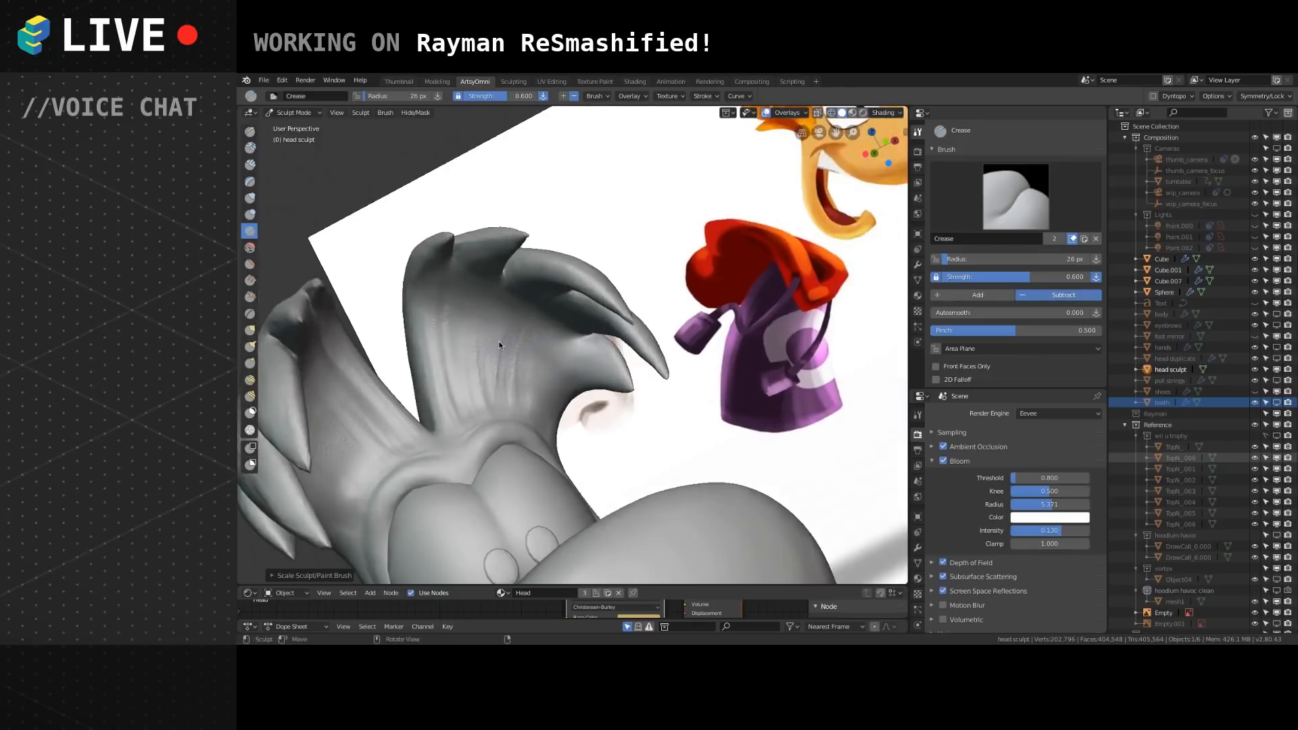
# Crease a line from the middle of the tuft's front face up to the tip of the second spike.
pyautogui.moveTo(504, 335); pyautogui.dragTo(518, 372, button='middle')
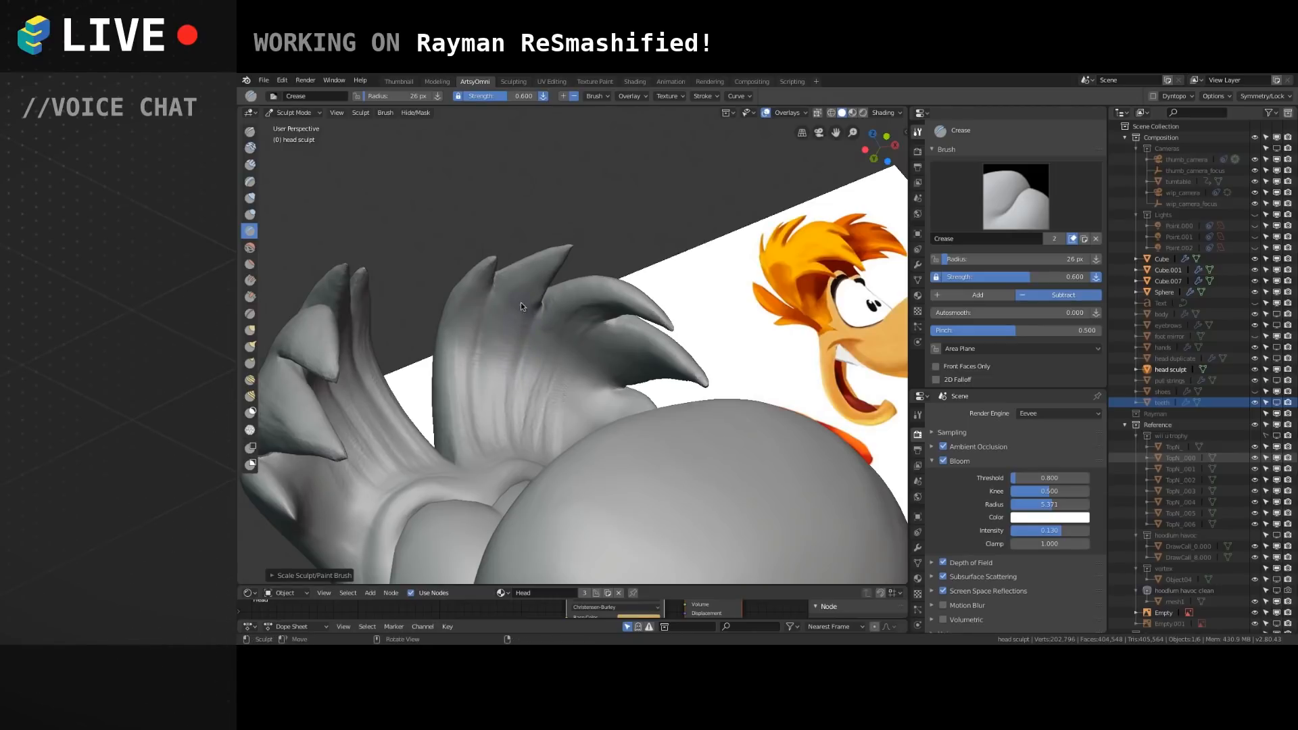
pyautogui.moveTo(509, 355); pyautogui.dragTo(533, 290)
pyautogui.moveTo(568, 242); pyautogui.dragTo(571, 237)
pyautogui.moveTo(508, 352)
pyautogui.mouseDown()
pyautogui.moveTo(525, 295)
pyautogui.moveTo(570, 241)
pyautogui.mouseUp()
pyautogui.moveTo(497, 339)
pyautogui.mouseDown(button='middle')
pyautogui.moveTo(465, 367)
pyautogui.moveTo(526, 403)
pyautogui.moveTo(596, 193)
pyautogui.mouseUp(button='middle')
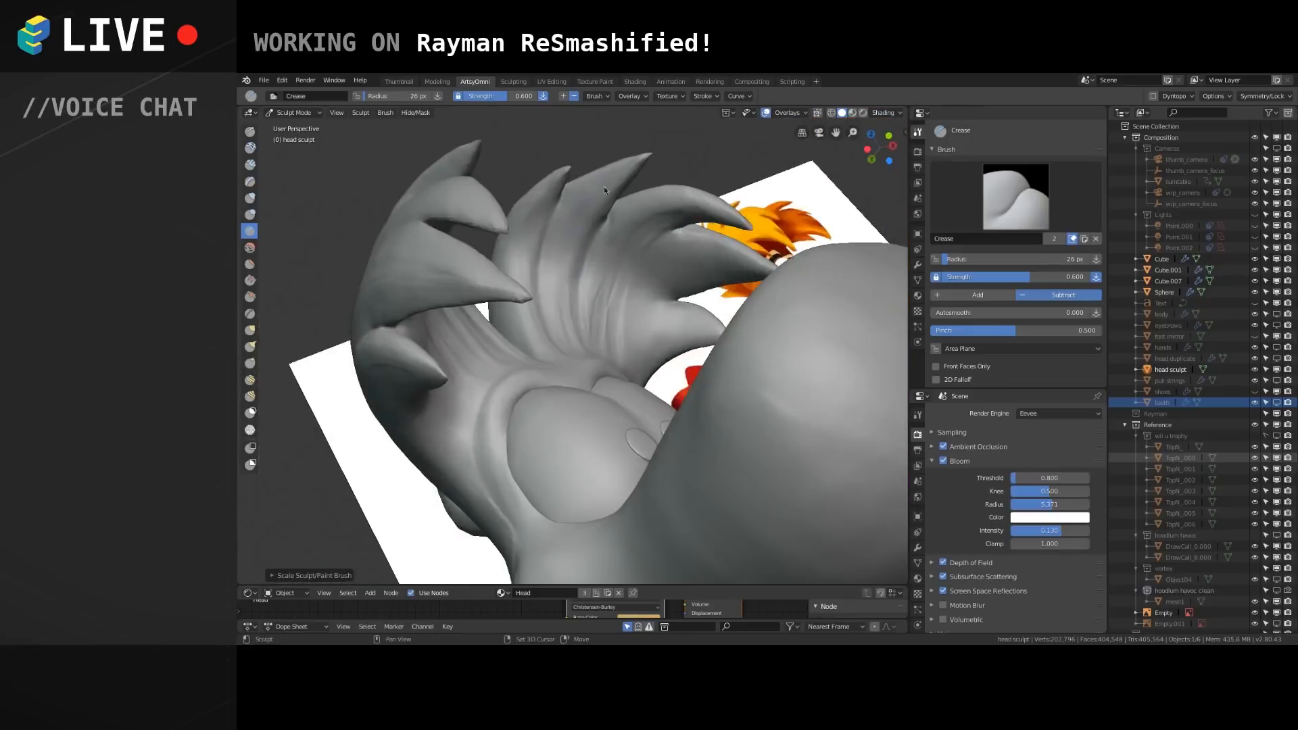
# Deepen the crease running to the second spike's tip and check the head through the scene camera.
pyautogui.moveTo(559, 284); pyautogui.dragTo(586, 224)
pyautogui.moveTo(637, 156); pyautogui.dragTo(646, 152)
pyautogui.moveTo(561, 271)
pyautogui.mouseDown()
pyautogui.moveTo(594, 200)
pyautogui.moveTo(639, 157)
pyautogui.mouseUp()
pyautogui.moveTo(560, 325); pyautogui.dragTo(556, 318)
pyautogui.moveTo(556, 318)
pyautogui.mouseDown(button='middle')
pyautogui.moveTo(530, 498)
pyautogui.moveTo(569, 355)
pyautogui.mouseUp(button='middle')
pyautogui.press('KP_0')
pyautogui.press('KP_0')
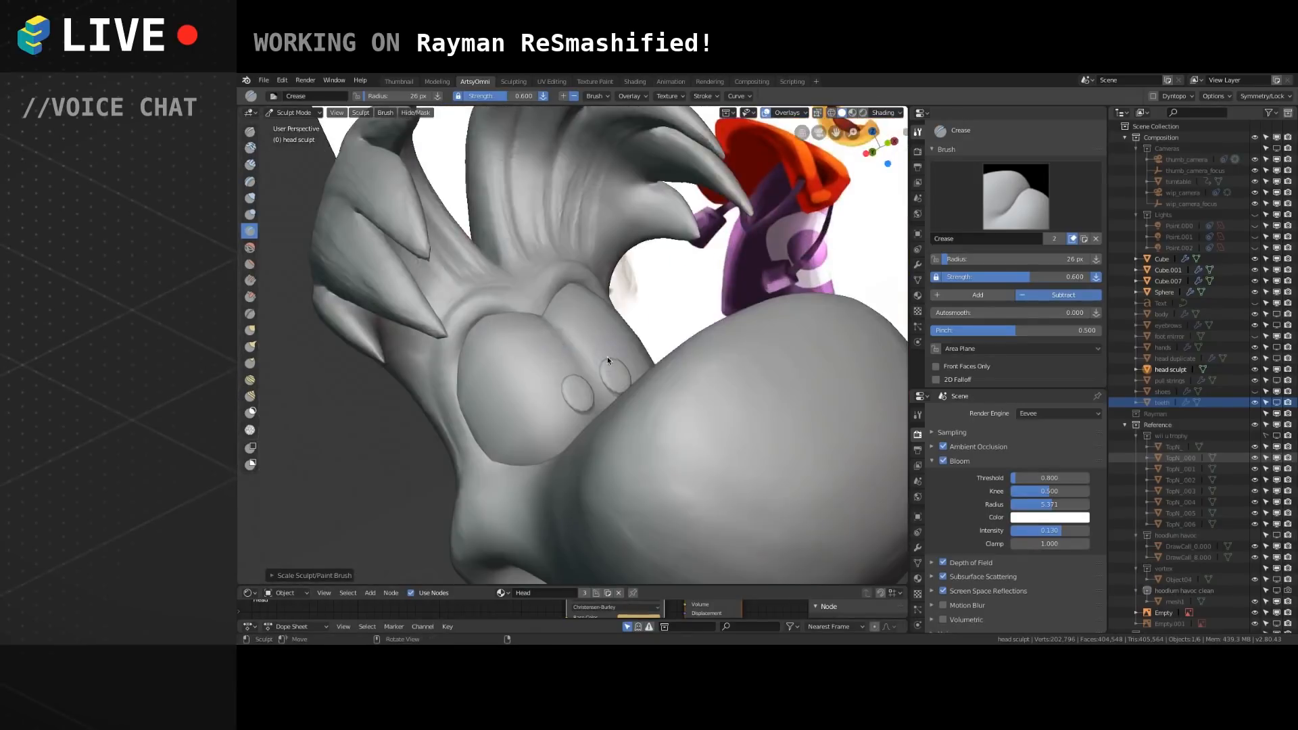
# Build up the surface above the outer end of the brow with Clay Strips.
pyautogui.scroll(-4, 606, 359)
pyautogui.moveTo(578, 338)
pyautogui.mouseDown(button='middle')
pyautogui.moveTo(722, 262)
pyautogui.moveTo(529, 371)
pyautogui.moveTo(539, 411)
pyautogui.moveTo(574, 392)
pyautogui.mouseUp(button='middle')
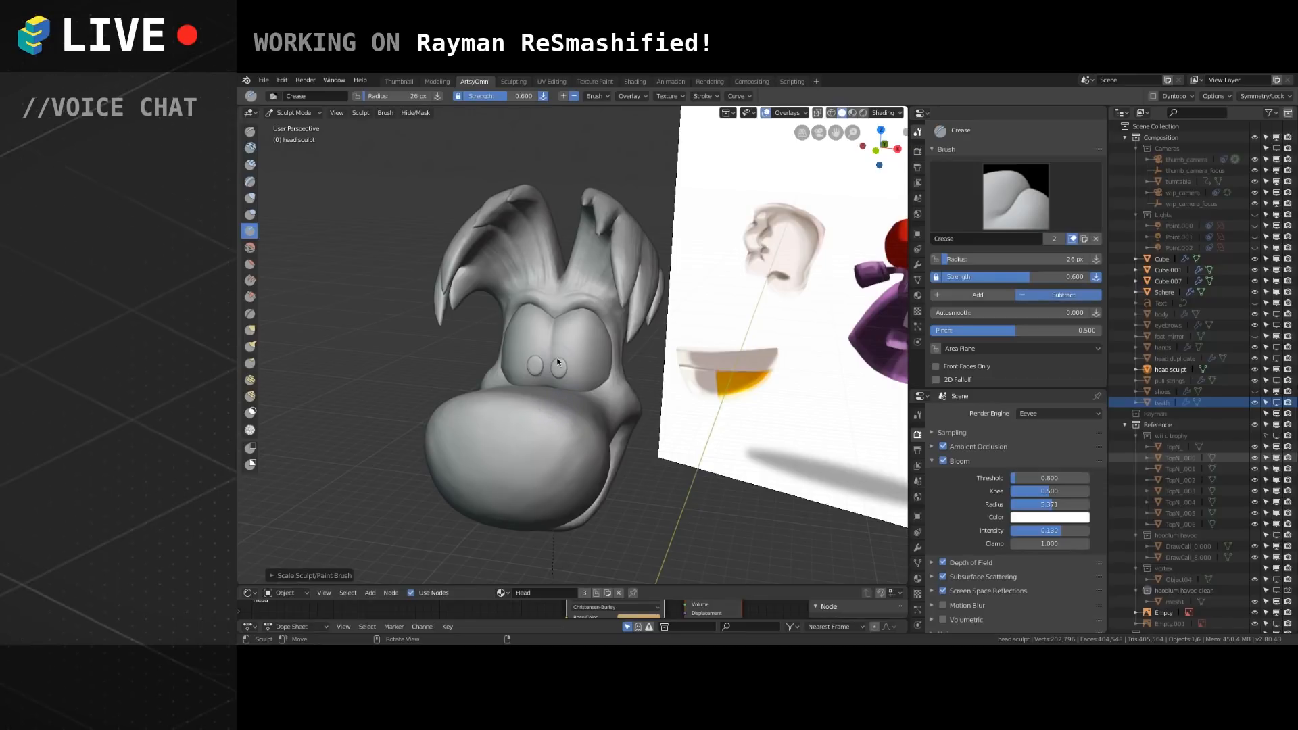
pyautogui.moveTo(602, 380); pyautogui.dragTo(549, 357, button='middle')
pyautogui.scroll(2, 566, 368)
pyautogui.scroll(3, 557, 444)
pyautogui.click(250, 165)
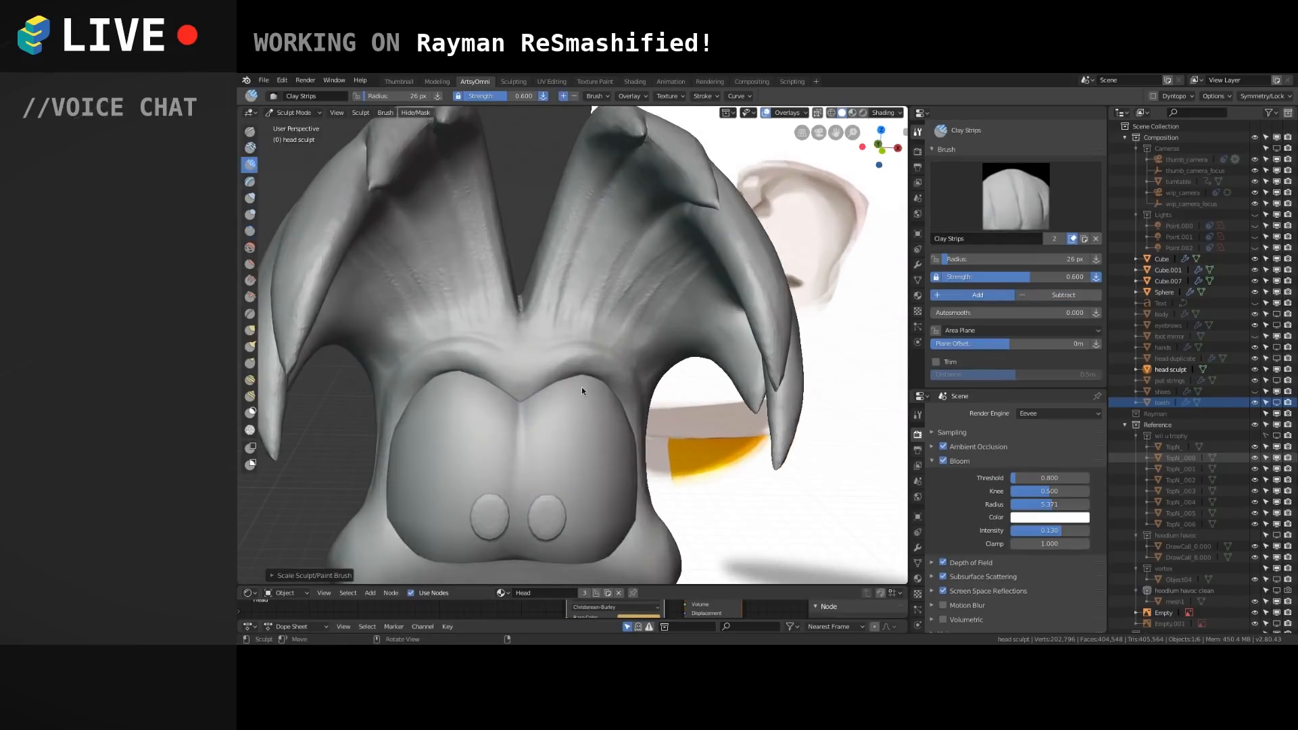
pyautogui.moveTo(573, 339)
pyautogui.keyDown('alt'); pyautogui.mouseDown()
pyautogui.moveTo(597, 351)
pyautogui.moveTo(554, 351)
pyautogui.mouseUp(); pyautogui.keyUp('alt')
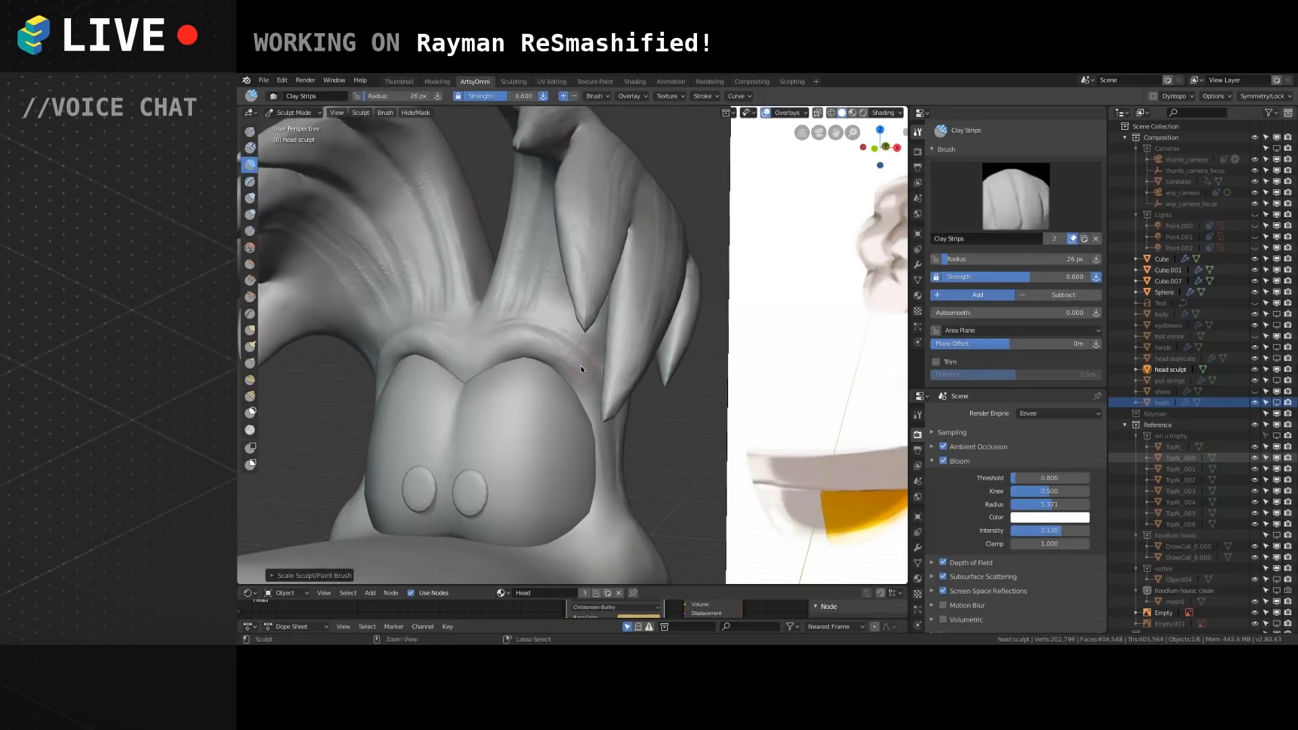
pyautogui.moveTo(574, 346)
pyautogui.keyDown('alt'); pyautogui.mouseDown()
pyautogui.moveTo(495, 285)
pyautogui.moveTo(534, 387)
pyautogui.moveTo(478, 302)
pyautogui.moveTo(520, 373)
pyautogui.moveTo(555, 339)
pyautogui.moveTo(536, 307)
pyautogui.mouseUp(); pyautogui.keyUp('alt')
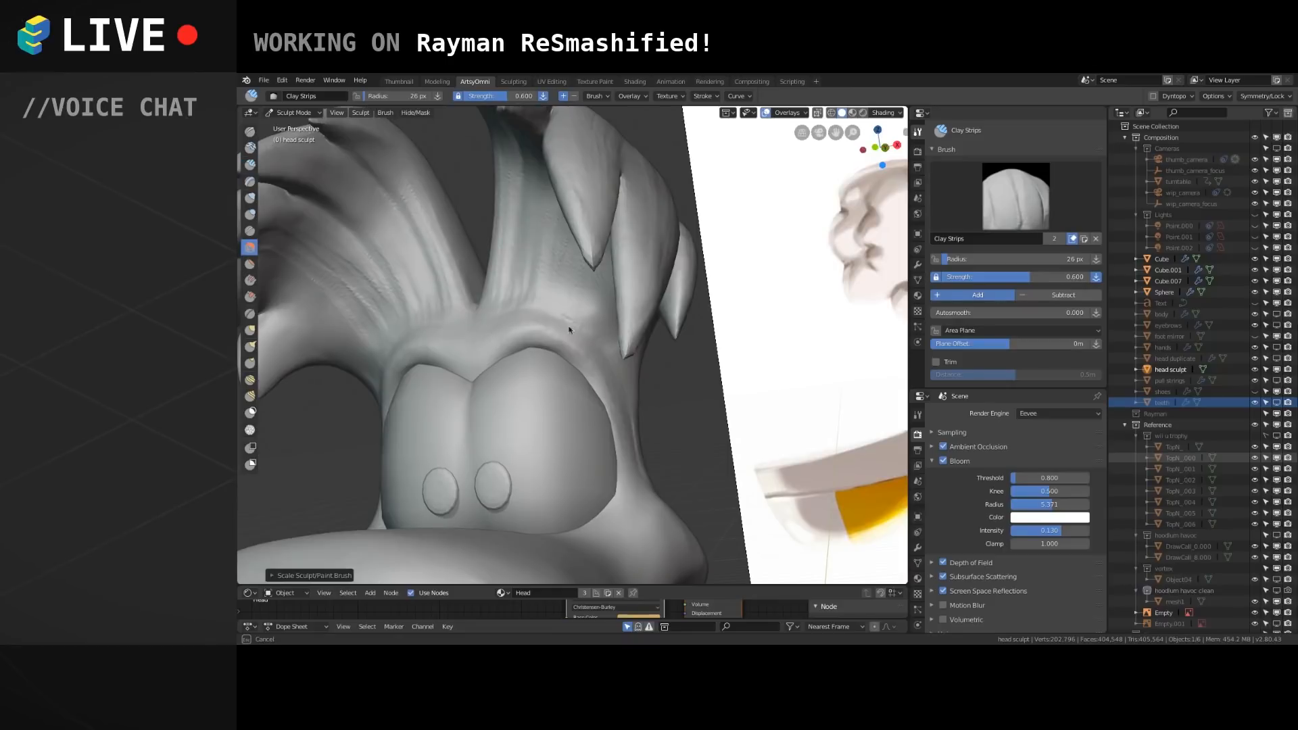
pyautogui.moveTo(569, 327)
pyautogui.keyDown('alt'); pyautogui.mouseDown()
pyautogui.moveTo(548, 403)
pyautogui.moveTo(583, 346)
pyautogui.mouseUp(); pyautogui.keyUp('alt')
# Review the whole head beside the reference image and save the rayman resmashified.blend file.
pyautogui.scroll(-5, 549, 404)
pyautogui.moveTo(583, 348)
pyautogui.mouseDown(button='middle')
pyautogui.moveTo(595, 314)
pyautogui.moveTo(603, 323)
pyautogui.moveTo(552, 325)
pyautogui.mouseUp(button='middle')
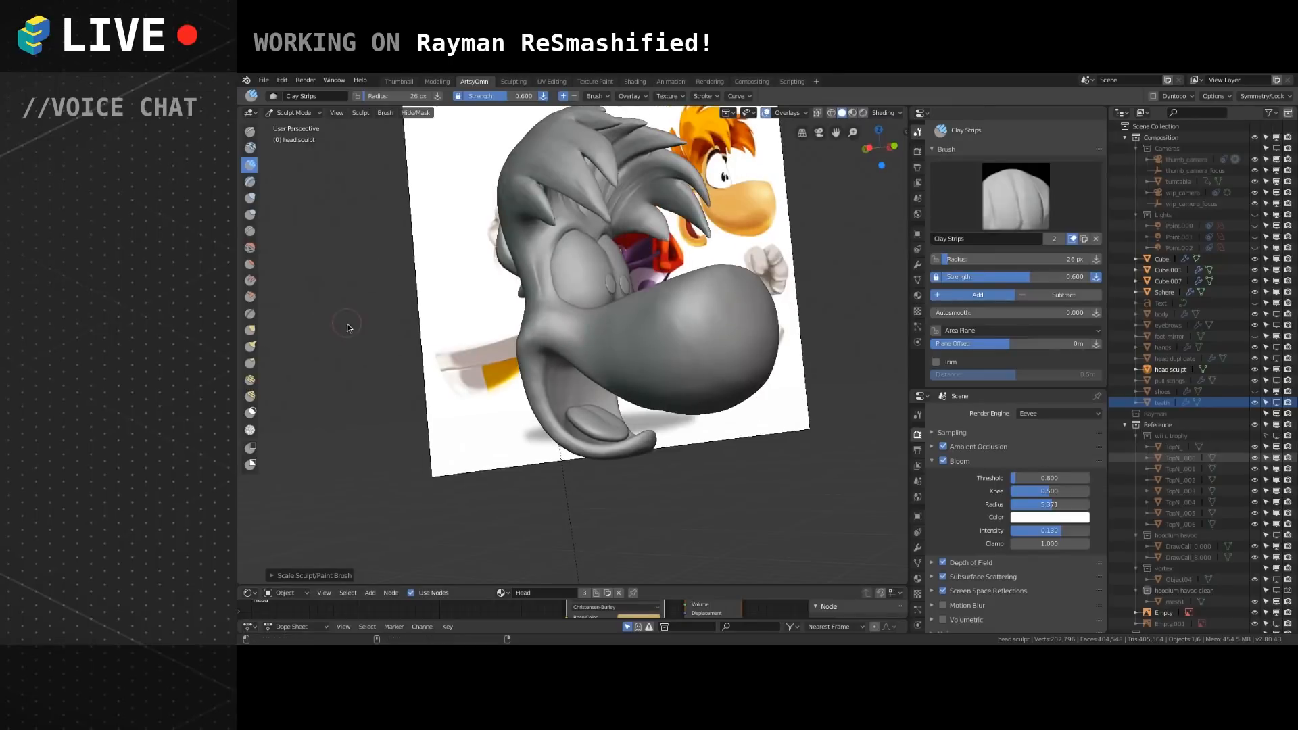
pyautogui.hotkey('ctrl', 's')
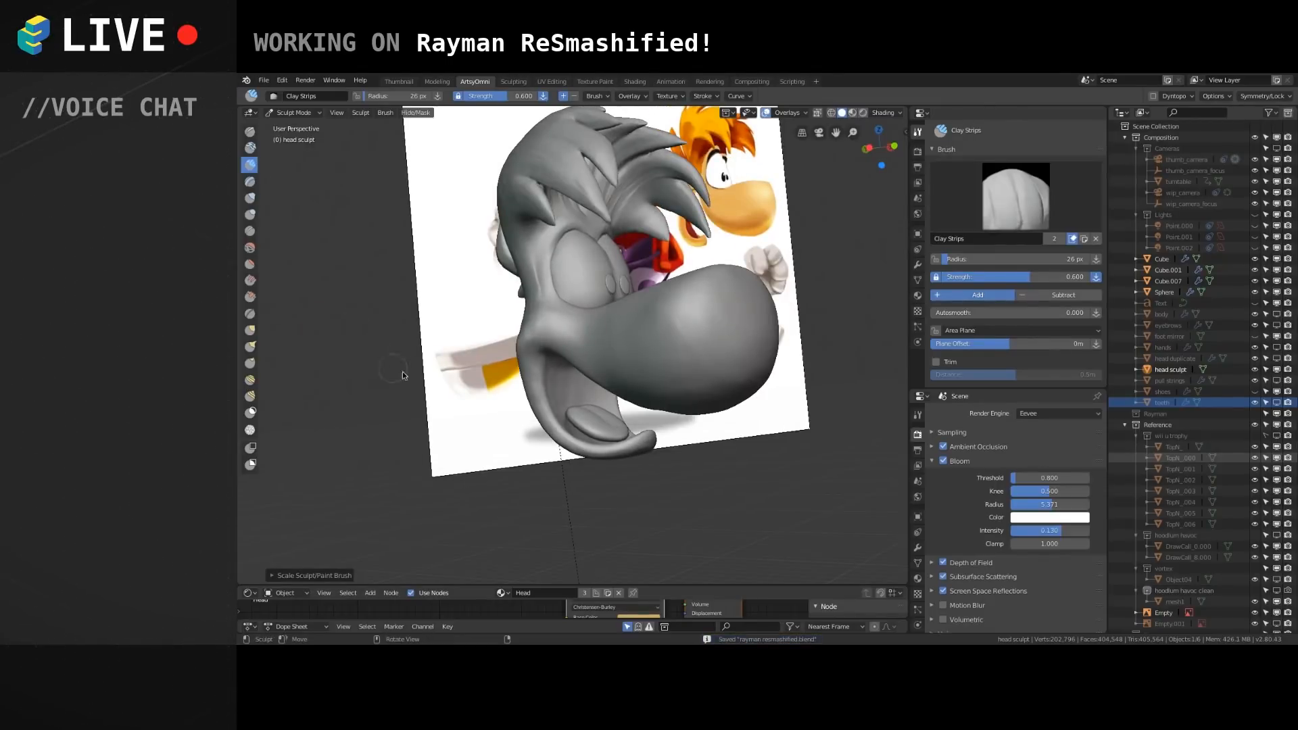
# Reshape the cheek at the mouth corner with the Grab brush, undoing a small pull and enlarging the radius to 112 px.
pyautogui.keyDown('shift'); pyautogui.moveTo(600, 356); pyautogui.dragTo(257, 263, button='middle'); pyautogui.keyUp('shift')
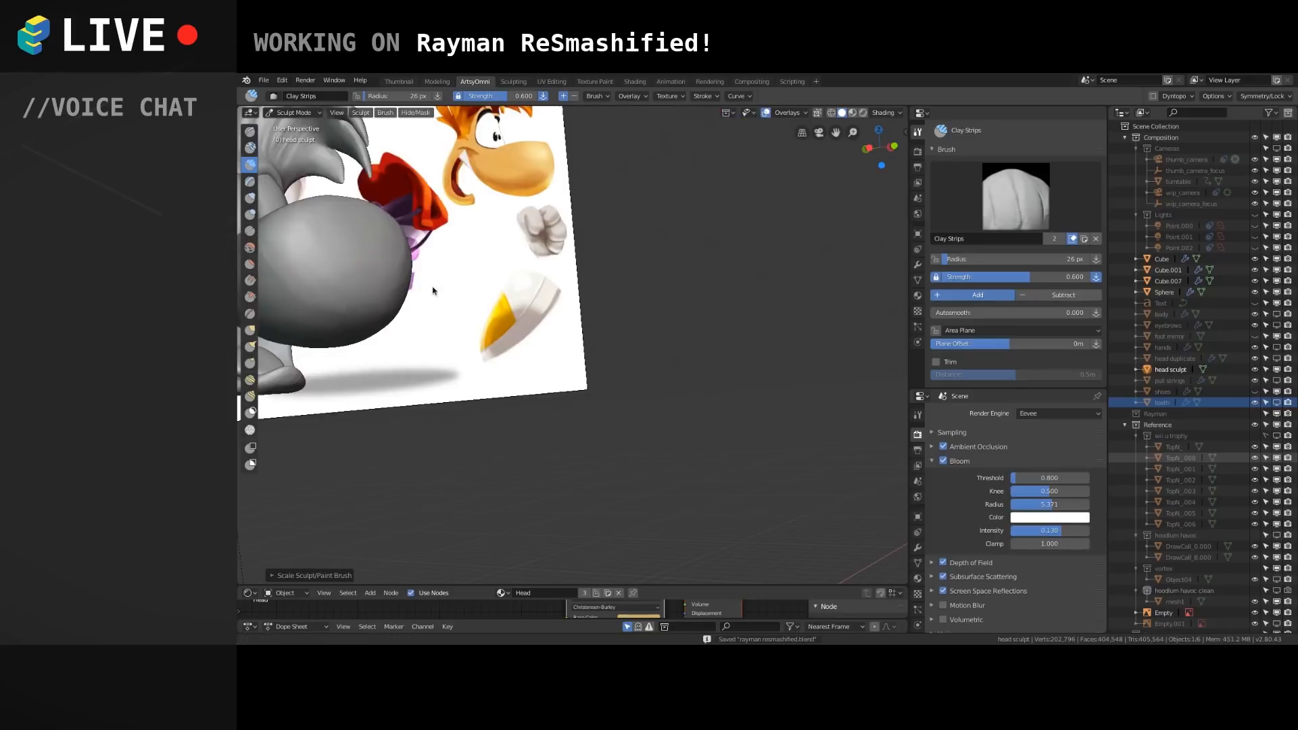
pyautogui.keyDown('shift'); pyautogui.moveTo(420, 284); pyautogui.dragTo(685, 324, button='middle'); pyautogui.keyUp('shift')
pyautogui.click(249, 330)
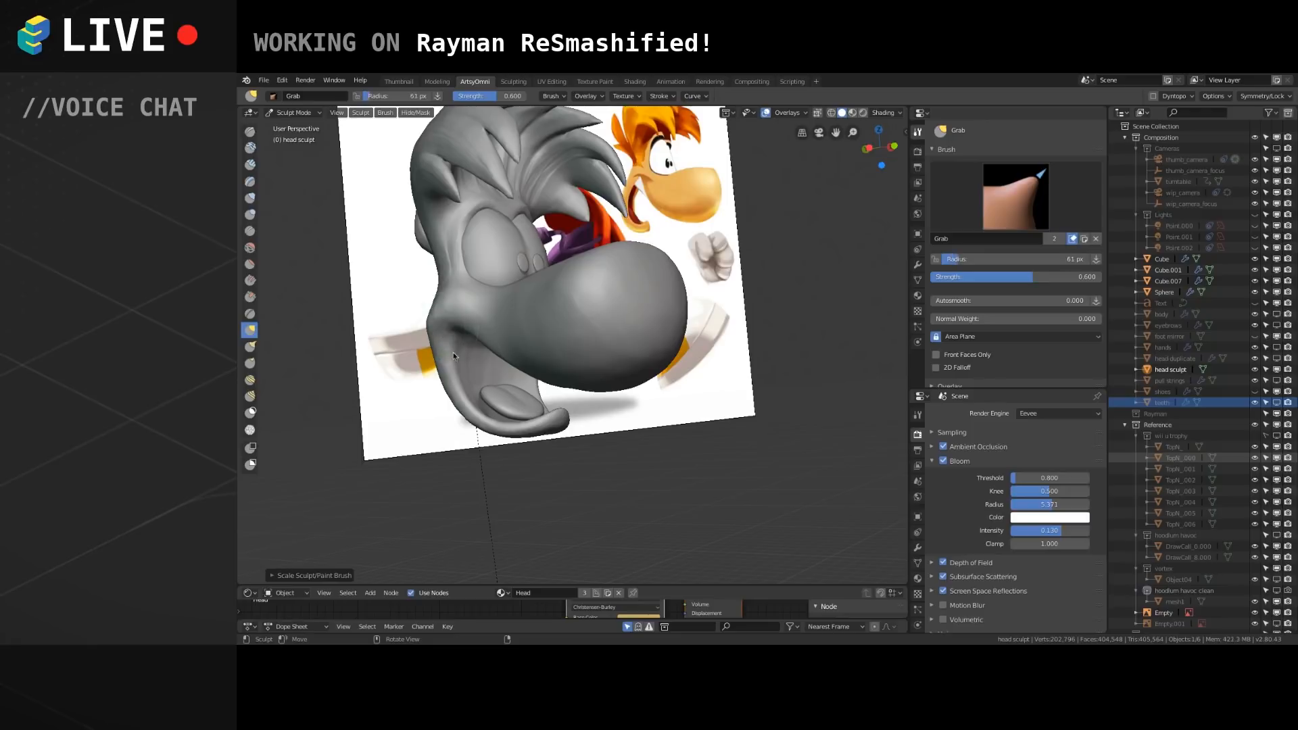
pyautogui.moveTo(606, 310)
pyautogui.mouseDown(button='middle')
pyautogui.moveTo(622, 328)
pyautogui.moveTo(562, 358)
pyautogui.moveTo(583, 327)
pyautogui.mouseUp(button='middle')
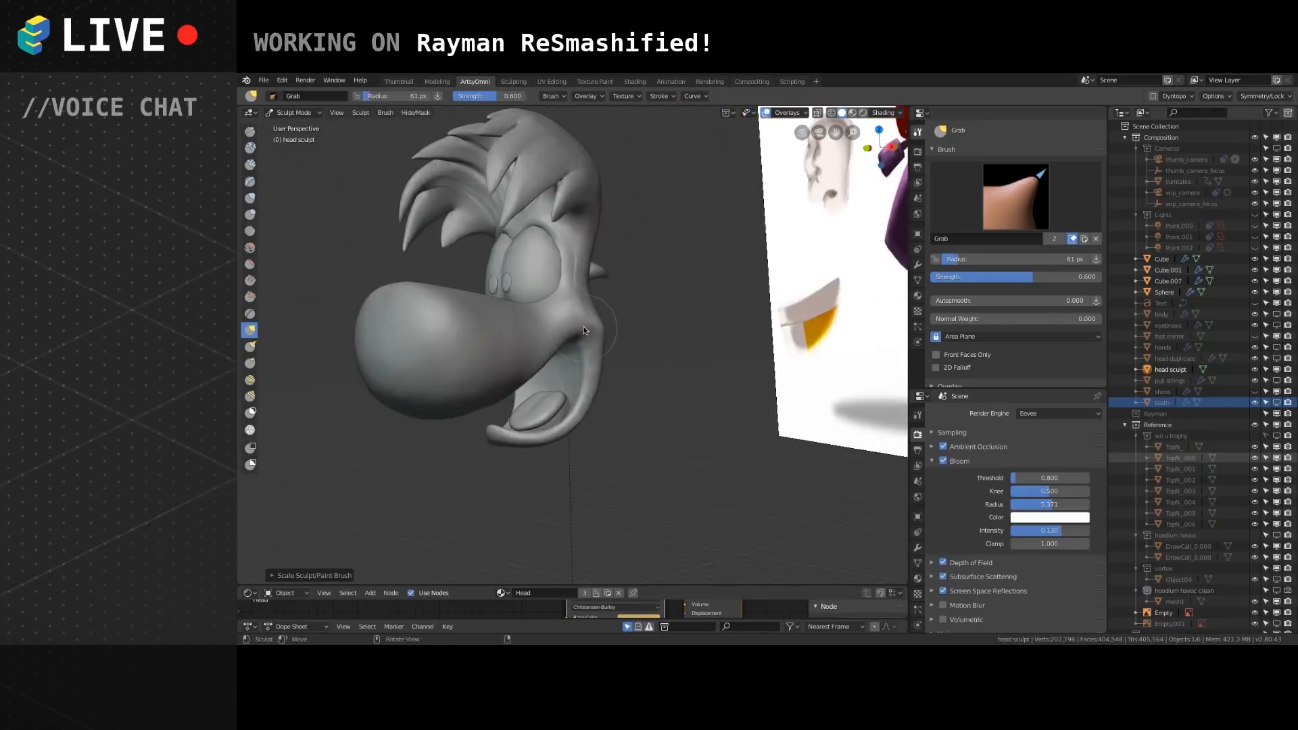
pyautogui.moveTo(578, 334); pyautogui.dragTo(581, 327)
pyautogui.moveTo(579, 334); pyautogui.dragTo(576, 331)
pyautogui.hotkey('ctrl', 'z')
pyautogui.press(']')
pyautogui.press(']')
pyautogui.press(']')
pyautogui.press(']')
pyautogui.press(']')
pyautogui.press(']')
pyautogui.moveTo(598, 330)
pyautogui.mouseDown(button='middle')
pyautogui.moveTo(627, 326)
pyautogui.moveTo(604, 334)
pyautogui.mouseUp(button='middle')
pyautogui.moveTo(604, 335); pyautogui.dragTo(603, 327)
pyautogui.moveTo(603, 327)
pyautogui.mouseDown(button='middle')
pyautogui.moveTo(509, 353)
pyautogui.moveTo(845, 335)
pyautogui.moveTo(670, 317)
pyautogui.moveTo(689, 314)
pyautogui.moveTo(619, 334)
pyautogui.moveTo(591, 371)
pyautogui.moveTo(546, 379)
pyautogui.moveTo(618, 349)
pyautogui.moveTo(574, 344)
pyautogui.moveTo(590, 334)
pyautogui.mouseUp(button='middle')
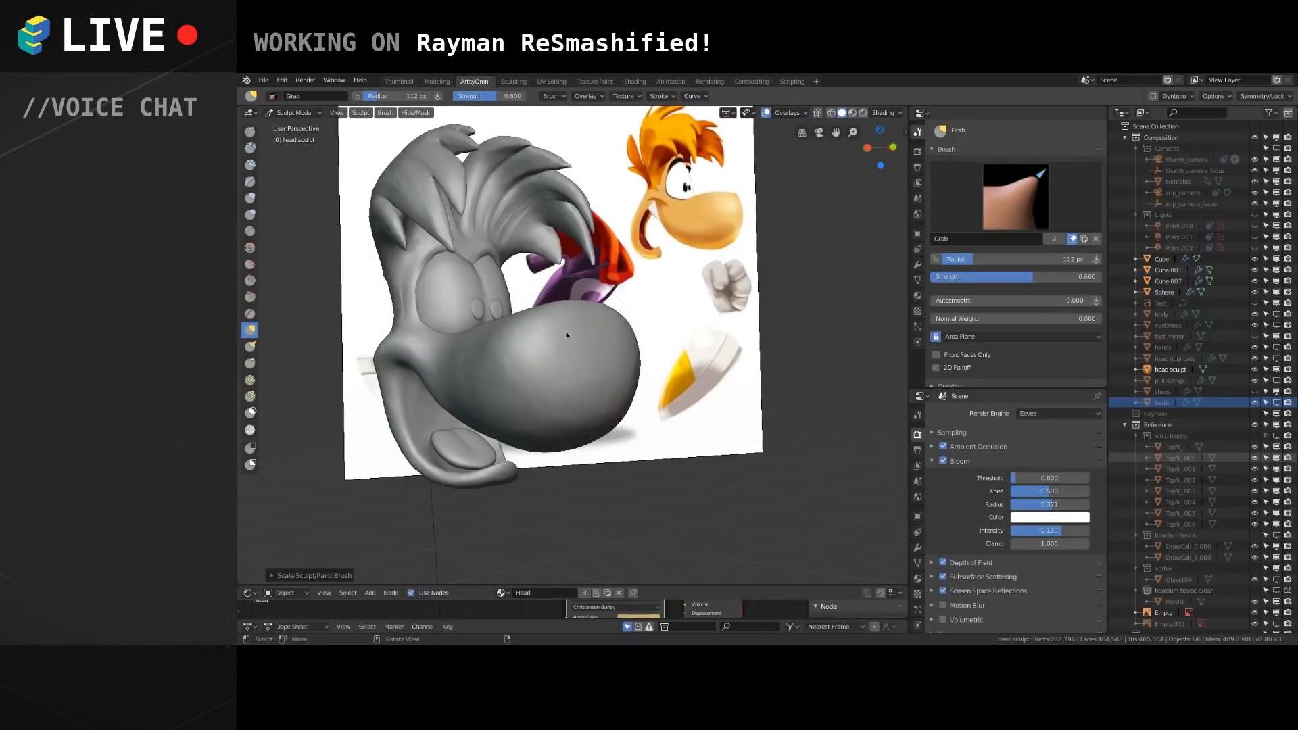
# Reshape the muzzle's lower edge near the mouth corner with the Grab brush, finishing at a radius of 109 px.
pyautogui.moveTo(476, 322)
pyautogui.mouseDown(button='middle')
pyautogui.moveTo(535, 327)
pyautogui.moveTo(508, 340)
pyautogui.moveTo(504, 294)
pyautogui.mouseUp(button='middle')
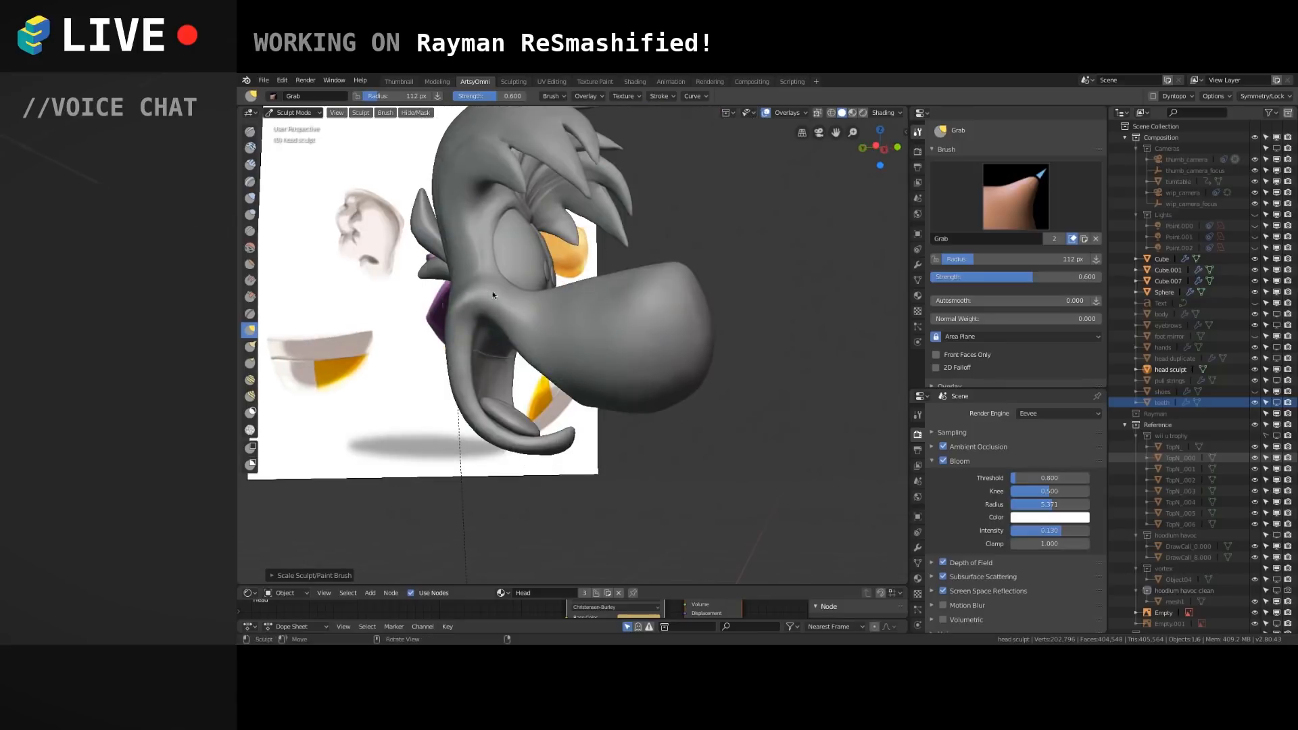
pyautogui.scroll(4, 488, 313)
pyautogui.press('[')
pyautogui.press('[')
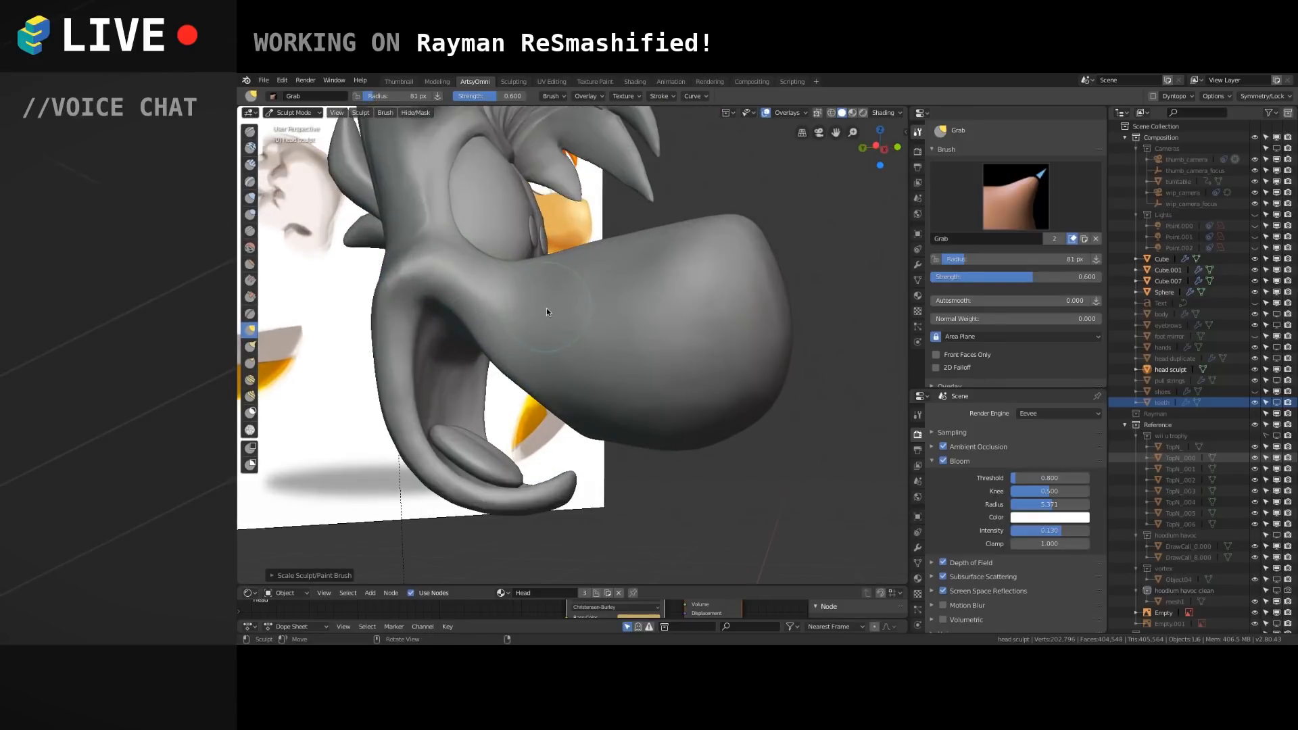
pyautogui.moveTo(530, 326); pyautogui.dragTo(641, 338, button='middle')
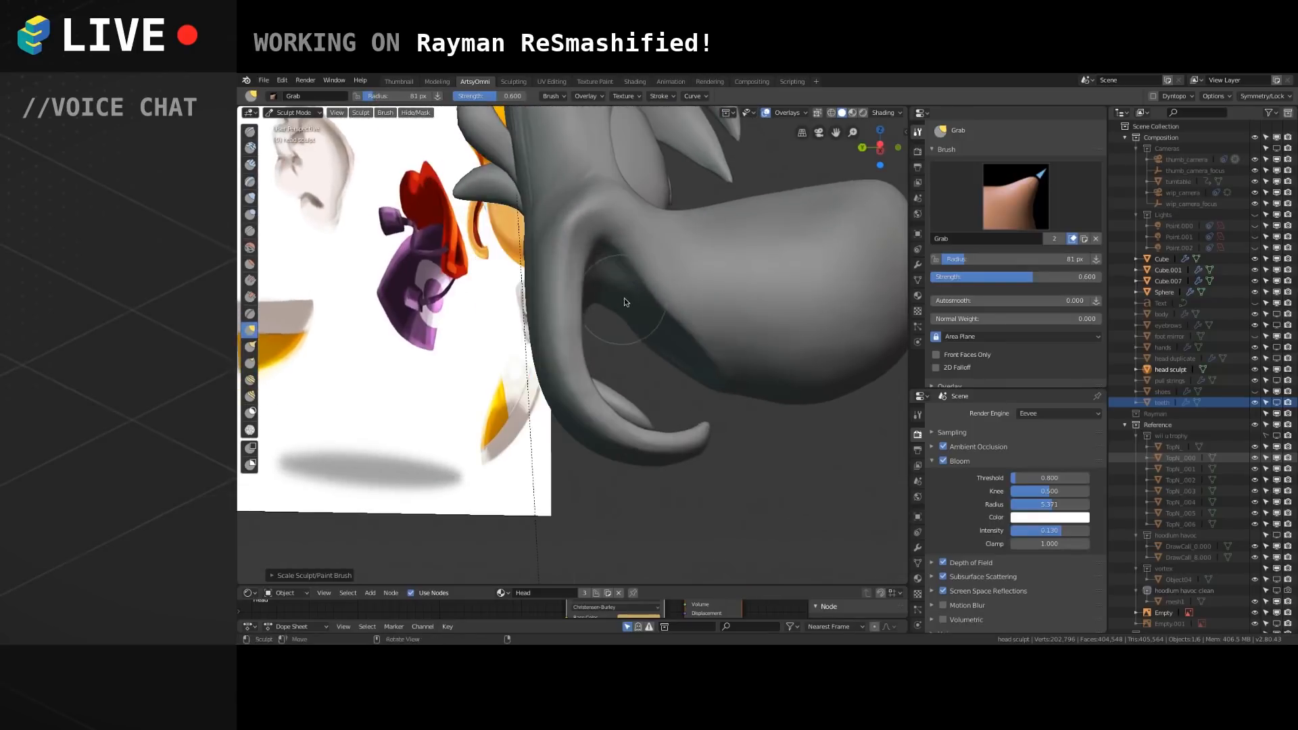
pyautogui.press(']')
pyautogui.press(']')
pyautogui.press(']')
pyautogui.press(']')
pyautogui.press(']')
pyautogui.moveTo(637, 343)
pyautogui.mouseDown(button='middle')
pyautogui.moveTo(619, 358)
pyautogui.moveTo(648, 356)
pyautogui.mouseUp(button='middle')
pyautogui.moveTo(648, 355); pyautogui.dragTo(643, 340)
pyautogui.press('[')
pyautogui.press('[')
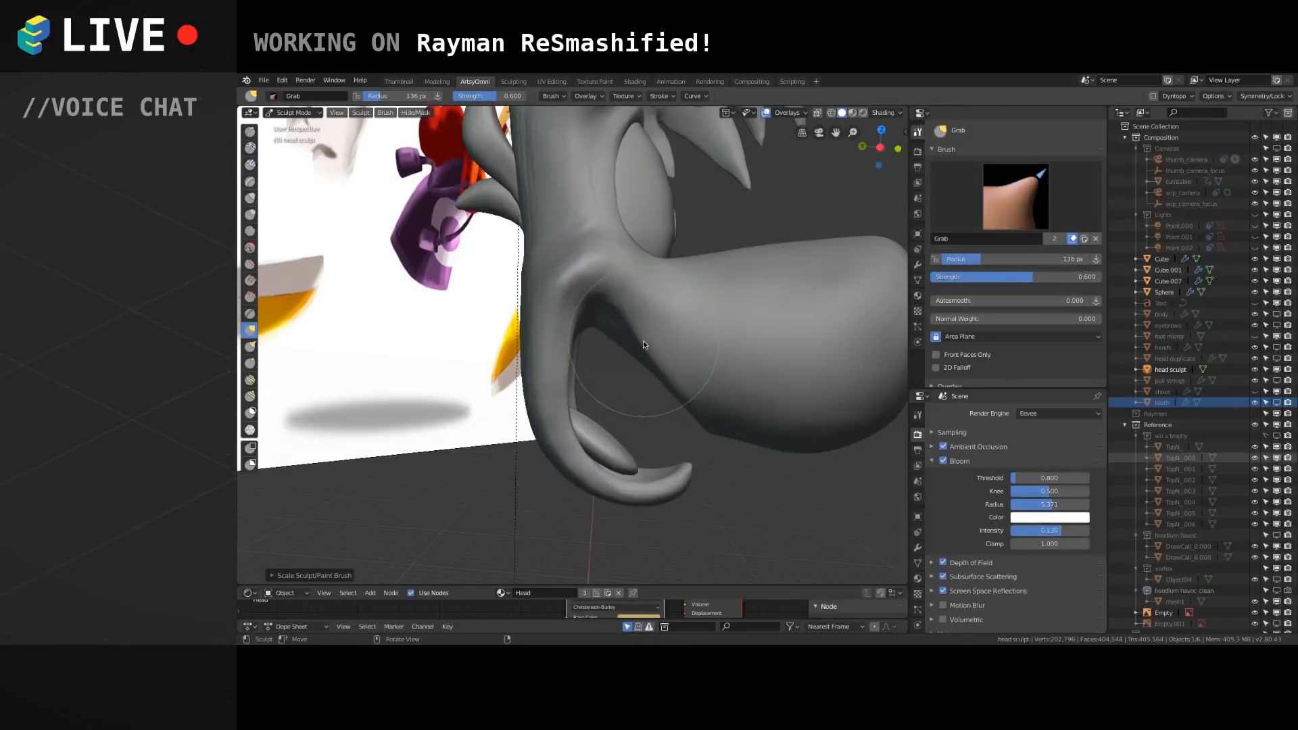
pyautogui.moveTo(643, 343); pyautogui.dragTo(644, 338)
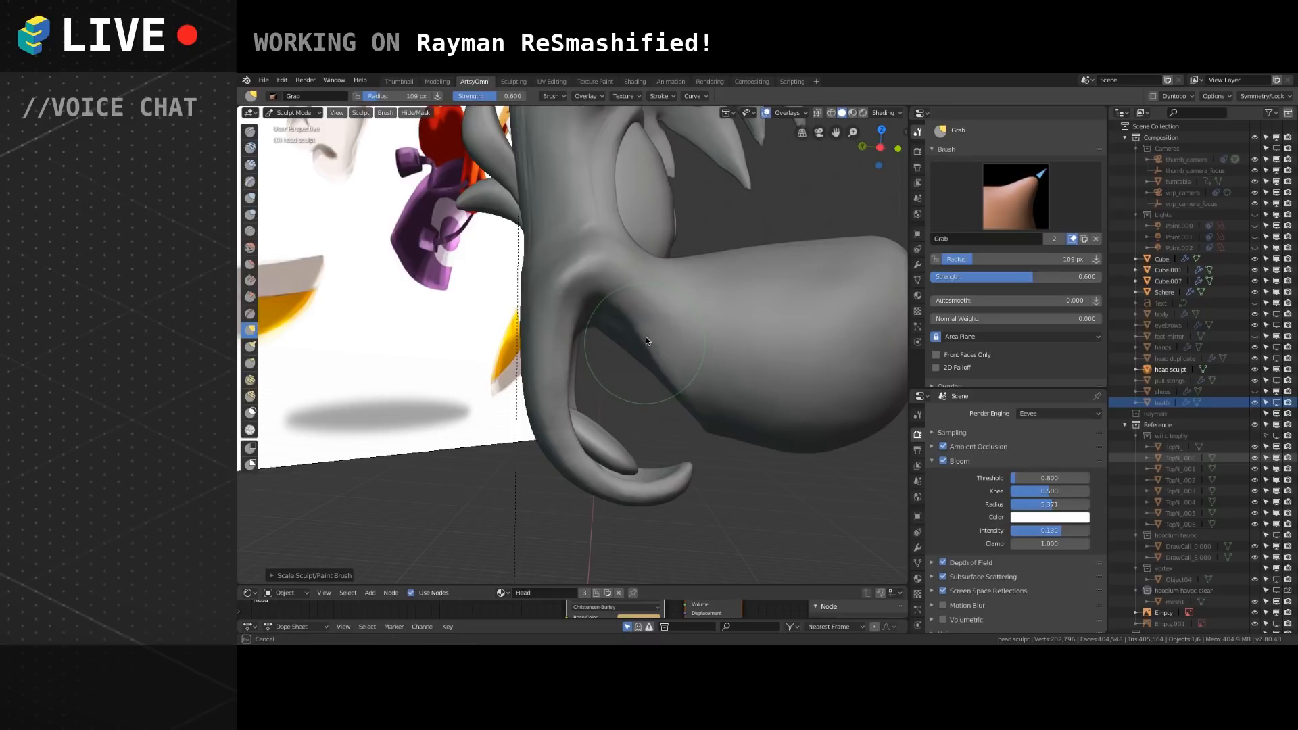
# Build up the underside of the muzzle beside the mouth corner with Clay Strips at a radius of 50 px.
pyautogui.moveTo(643, 342); pyautogui.dragTo(396, 222, button='middle')
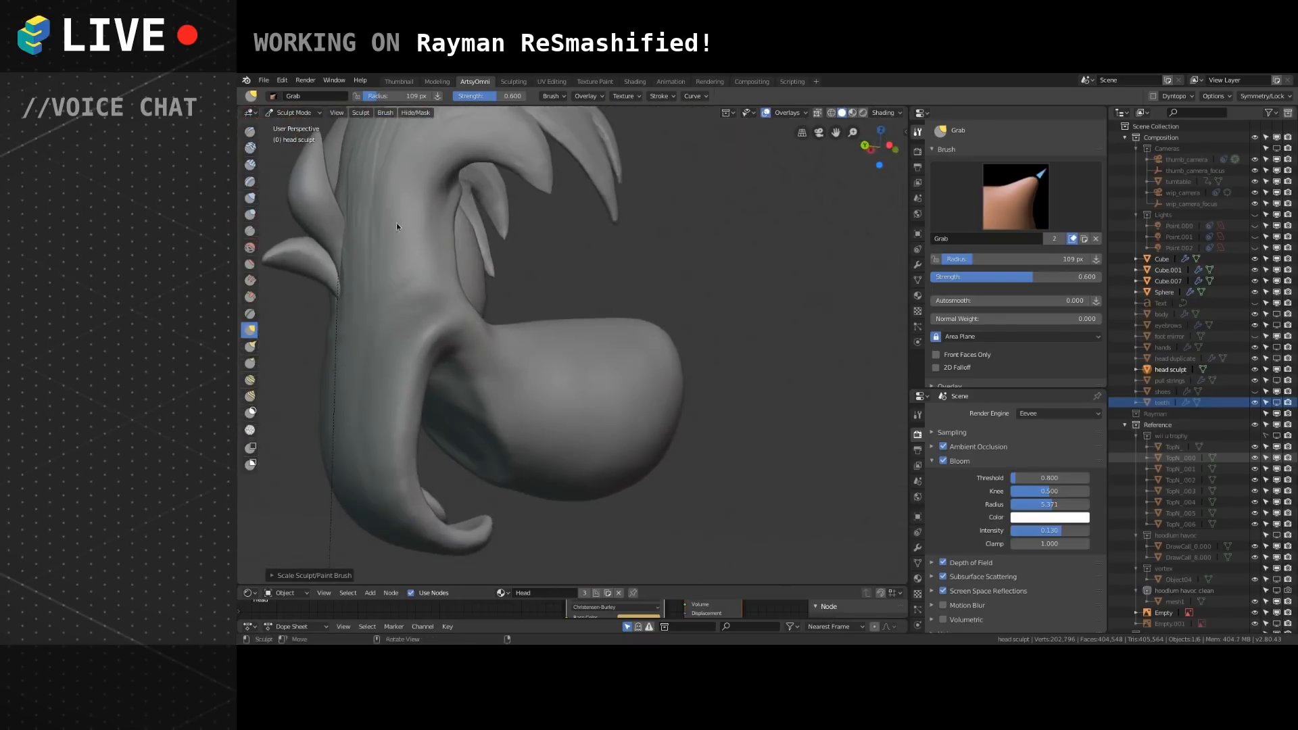
pyautogui.click(250, 164)
pyautogui.press('f')
pyautogui.click(461, 342)
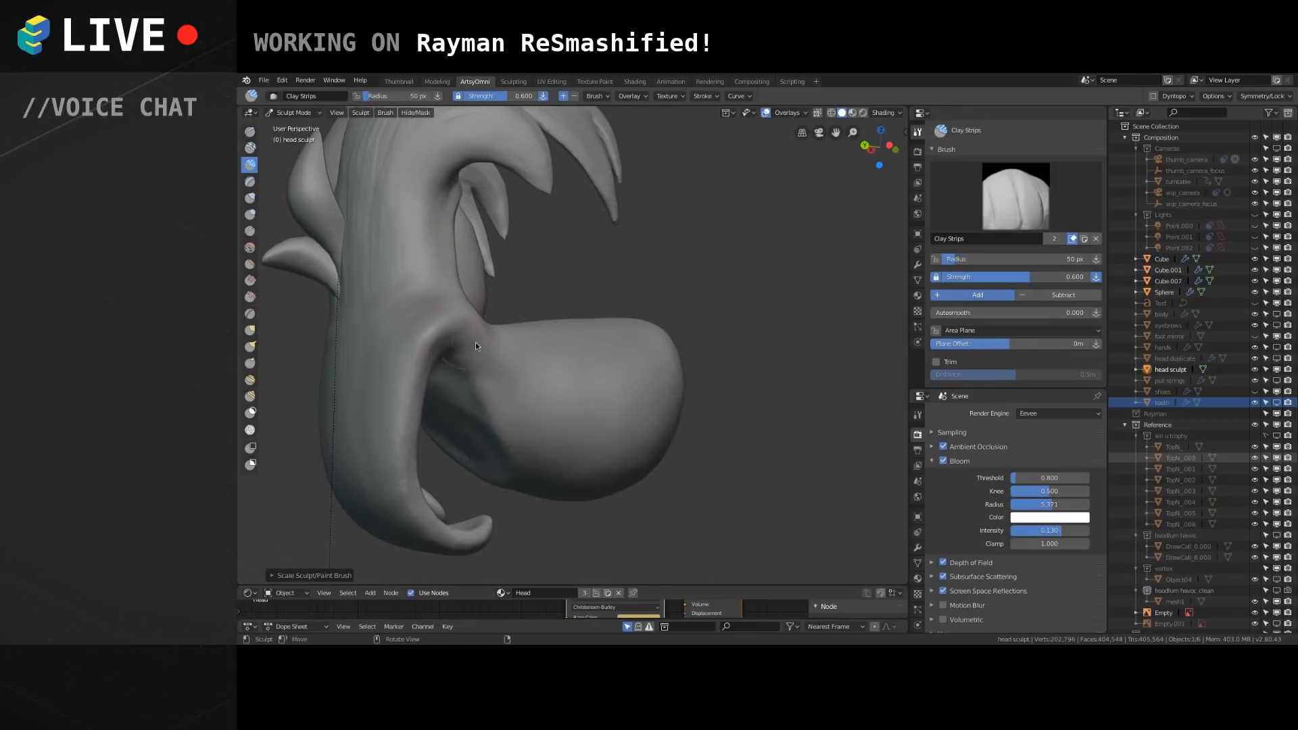
pyautogui.moveTo(472, 362); pyautogui.dragTo(499, 419)
pyautogui.moveTo(474, 369); pyautogui.dragTo(506, 433)
# Reduce the Clay Strips radius to 32 px and add clay along the upper lip edge near the mouth corner.
pyautogui.moveTo(484, 366)
pyautogui.mouseDown(button='middle')
pyautogui.moveTo(444, 336)
pyautogui.moveTo(528, 367)
pyautogui.moveTo(593, 364)
pyautogui.moveTo(597, 427)
pyautogui.mouseUp(button='middle')
pyautogui.scroll(1, 527, 363)
pyautogui.press('f')
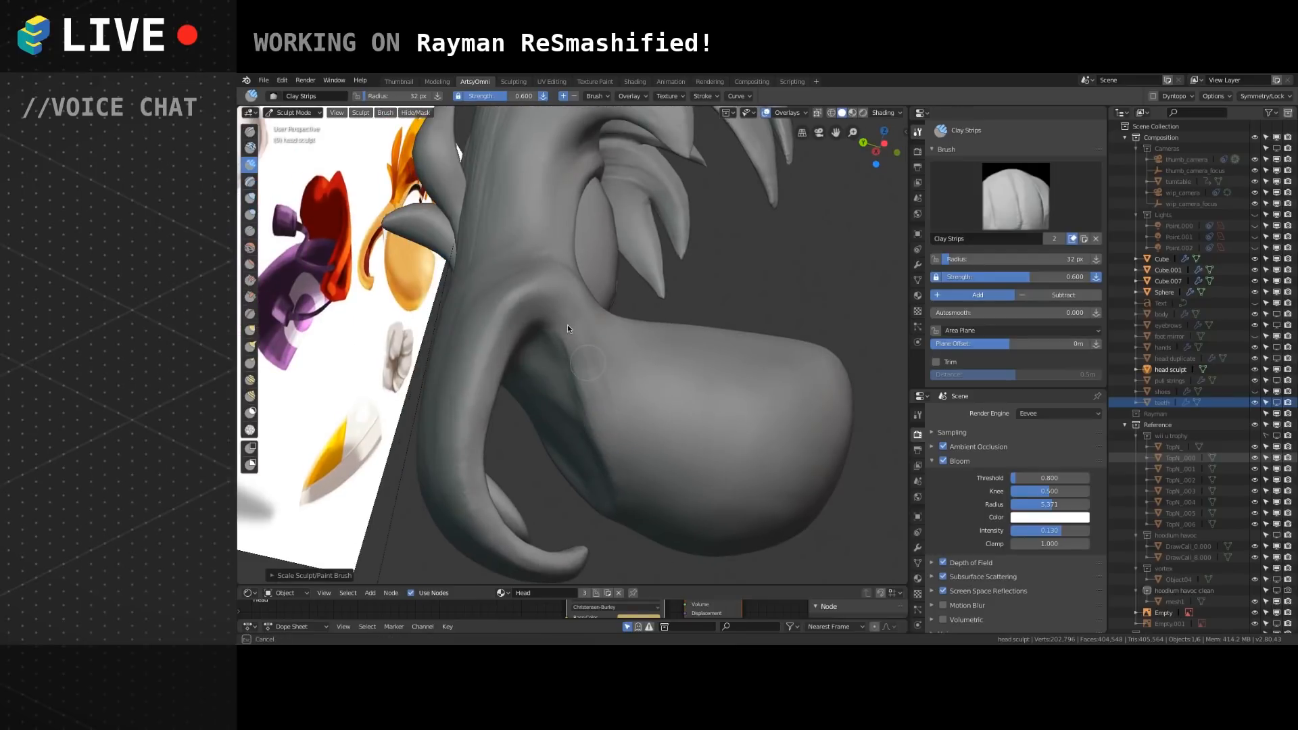
pyautogui.moveTo(574, 347); pyautogui.dragTo(591, 360)
pyautogui.moveTo(591, 360); pyautogui.dragTo(578, 359, button='middle')
pyautogui.moveTo(576, 354)
pyautogui.mouseDown()
pyautogui.moveTo(552, 296)
pyautogui.moveTo(583, 331)
pyautogui.mouseUp()
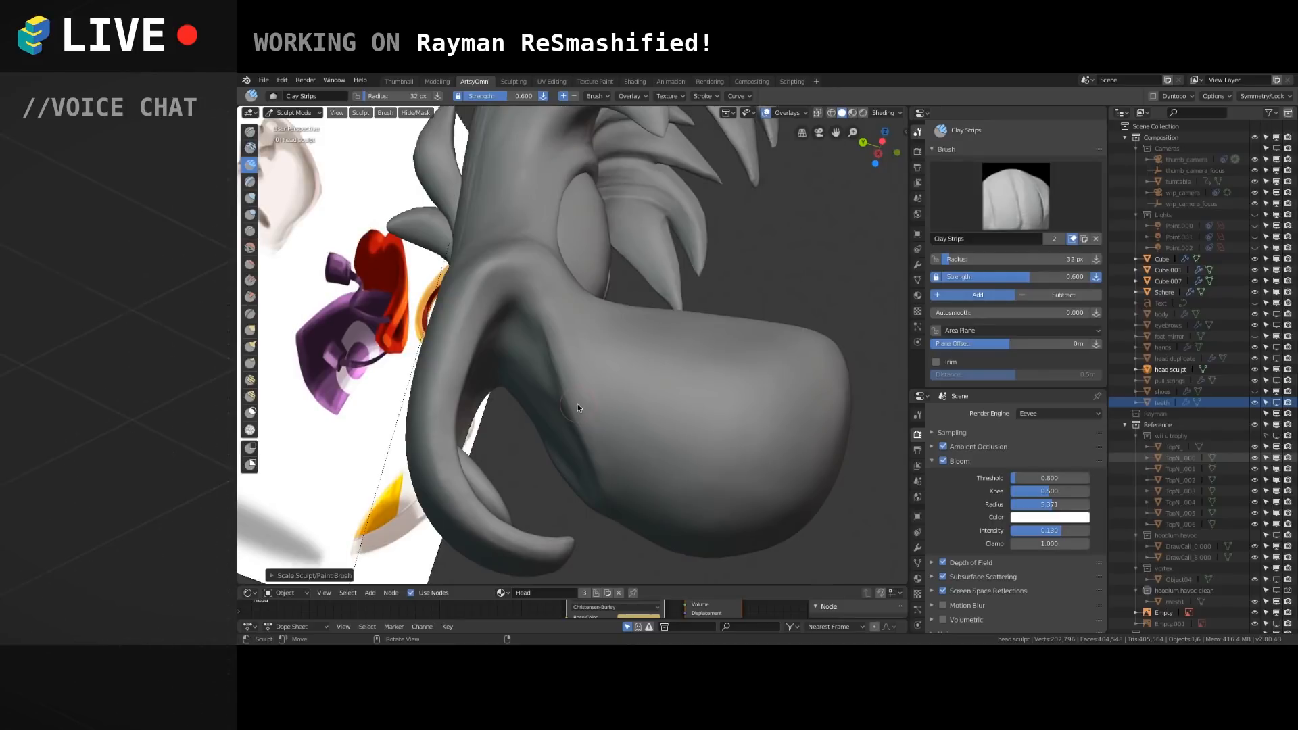
# Carve into the mouth roof behind the upper lip edge and smooth the carved strokes.
pyautogui.moveTo(581, 300); pyautogui.dragTo(558, 328, button='middle')
pyautogui.keyDown('ctrl'); pyautogui.moveTo(531, 316); pyautogui.dragTo(562, 363); pyautogui.keyUp('ctrl')
pyautogui.keyDown('ctrl'); pyautogui.moveTo(524, 311); pyautogui.dragTo(568, 362); pyautogui.keyUp('ctrl')
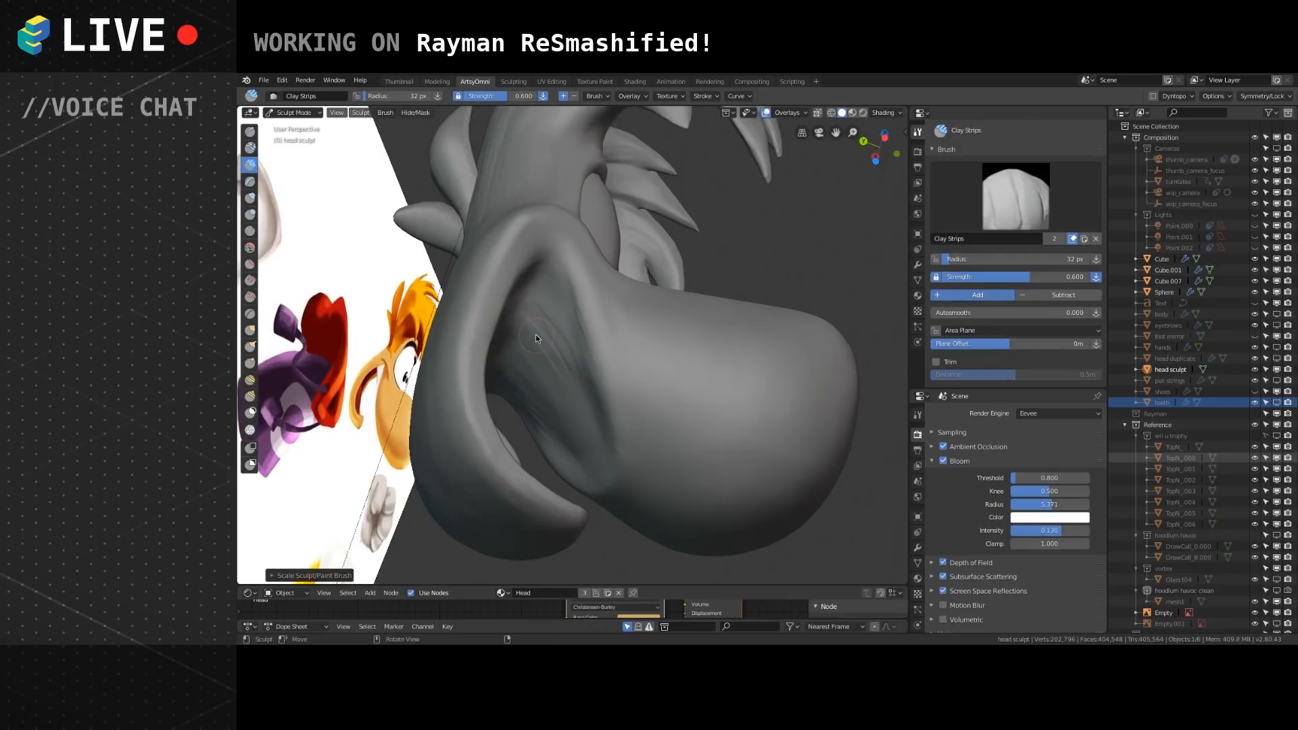
pyautogui.moveTo(520, 328)
pyautogui.keyDown('shift'); pyautogui.mouseDown()
pyautogui.moveTo(561, 392)
pyautogui.moveTo(534, 323)
pyautogui.moveTo(565, 379)
pyautogui.moveTo(551, 309)
pyautogui.moveTo(581, 393)
pyautogui.moveTo(579, 355)
pyautogui.moveTo(591, 390)
pyautogui.mouseUp(); pyautogui.keyUp('shift')
pyautogui.moveTo(564, 281)
pyautogui.mouseDown(button='middle')
pyautogui.moveTo(563, 366)
pyautogui.moveTo(533, 310)
pyautogui.moveTo(553, 398)
pyautogui.moveTo(579, 425)
pyautogui.moveTo(557, 364)
pyautogui.mouseUp(button='middle')
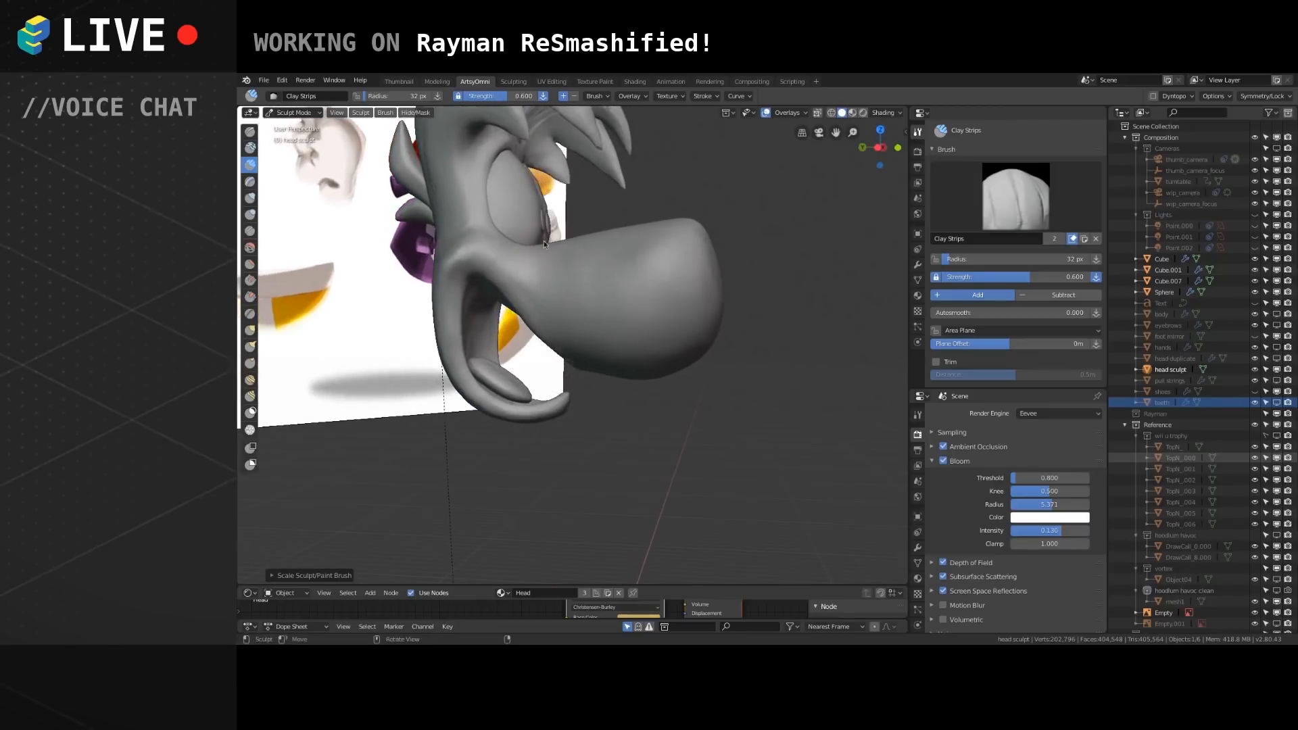
# Smooth and rework the mouth roof under the muzzle, enlarging the Clay Strips radius to 51 px.
pyautogui.moveTo(562, 273)
pyautogui.keyDown('shift'); pyautogui.mouseDown(button='middle')
pyautogui.moveTo(562, 358)
pyautogui.moveTo(555, 341)
pyautogui.mouseUp(button='middle'); pyautogui.keyUp('shift')
pyautogui.scroll(5, 557, 338)
pyautogui.moveTo(561, 405)
pyautogui.keyDown('alt'); pyautogui.keyDown('shift'); pyautogui.mouseDown()
pyautogui.moveTo(532, 332)
pyautogui.moveTo(651, 250)
pyautogui.moveTo(537, 250)
pyautogui.moveTo(564, 341)
pyautogui.mouseUp(); pyautogui.keyUp('shift'); pyautogui.keyUp('alt')
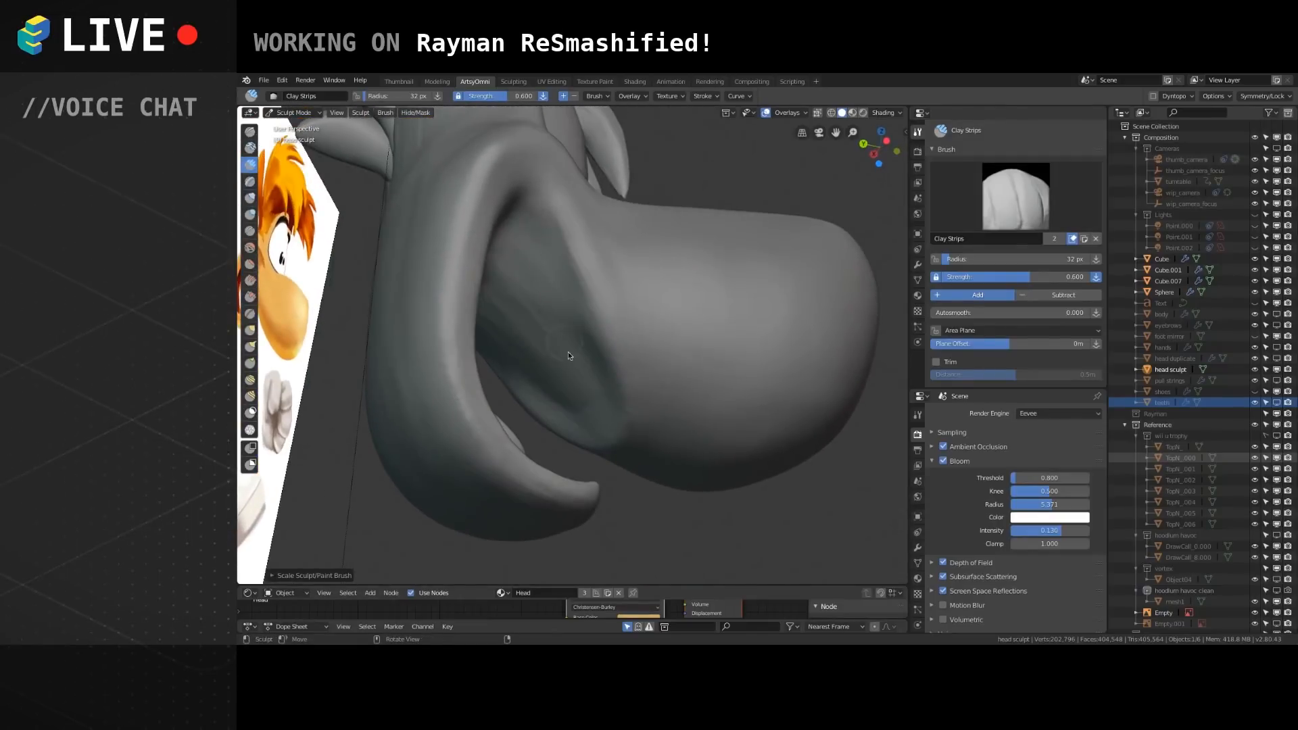
pyautogui.moveTo(514, 281)
pyautogui.mouseDown(button='middle')
pyautogui.moveTo(553, 340)
pyautogui.moveTo(530, 319)
pyautogui.mouseUp(button='middle')
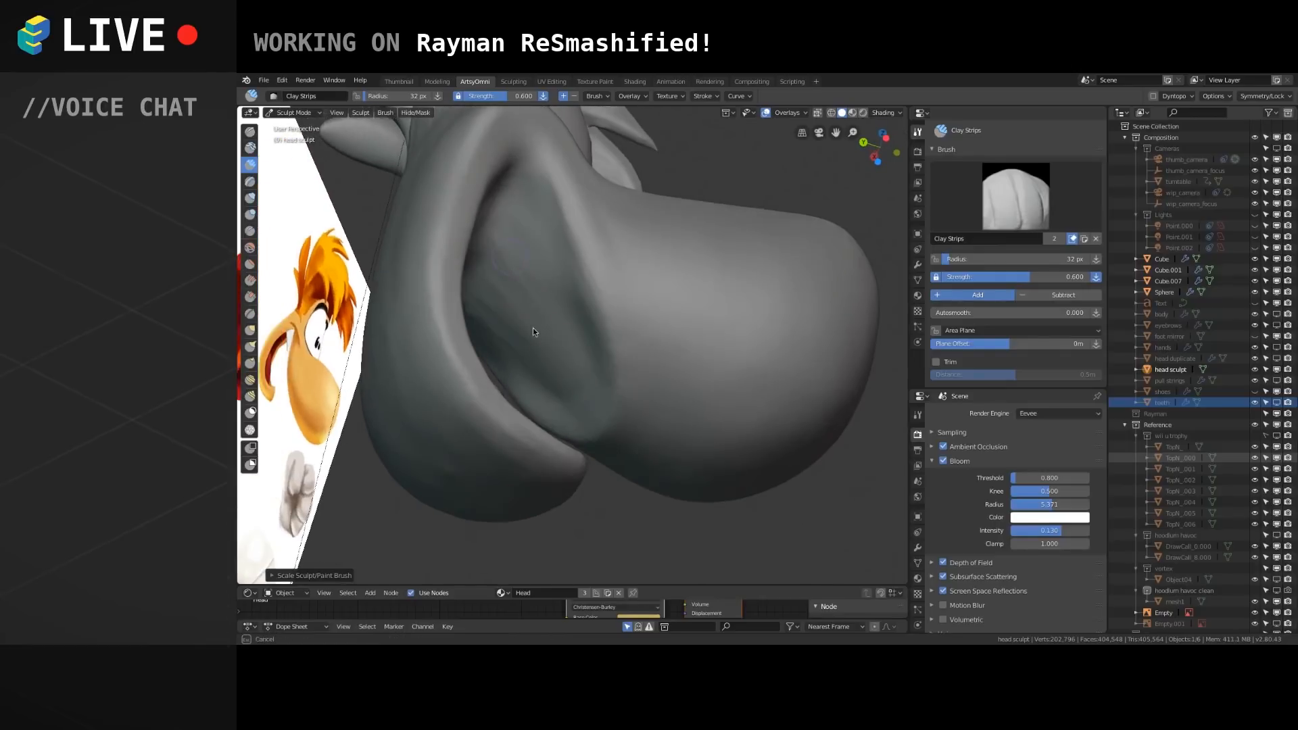
pyautogui.moveTo(548, 342); pyautogui.dragTo(572, 384)
pyautogui.moveTo(550, 303)
pyautogui.keyDown('alt'); pyautogui.mouseDown()
pyautogui.moveTo(598, 315)
pyautogui.moveTo(556, 310)
pyautogui.moveTo(569, 351)
pyautogui.mouseUp(); pyautogui.keyUp('alt')
pyautogui.moveTo(587, 398); pyautogui.dragTo(591, 404)
pyautogui.moveTo(550, 334)
pyautogui.mouseDown()
pyautogui.moveTo(584, 406)
pyautogui.moveTo(571, 381)
pyautogui.moveTo(583, 348)
pyautogui.moveTo(586, 383)
pyautogui.moveTo(546, 375)
pyautogui.mouseUp()
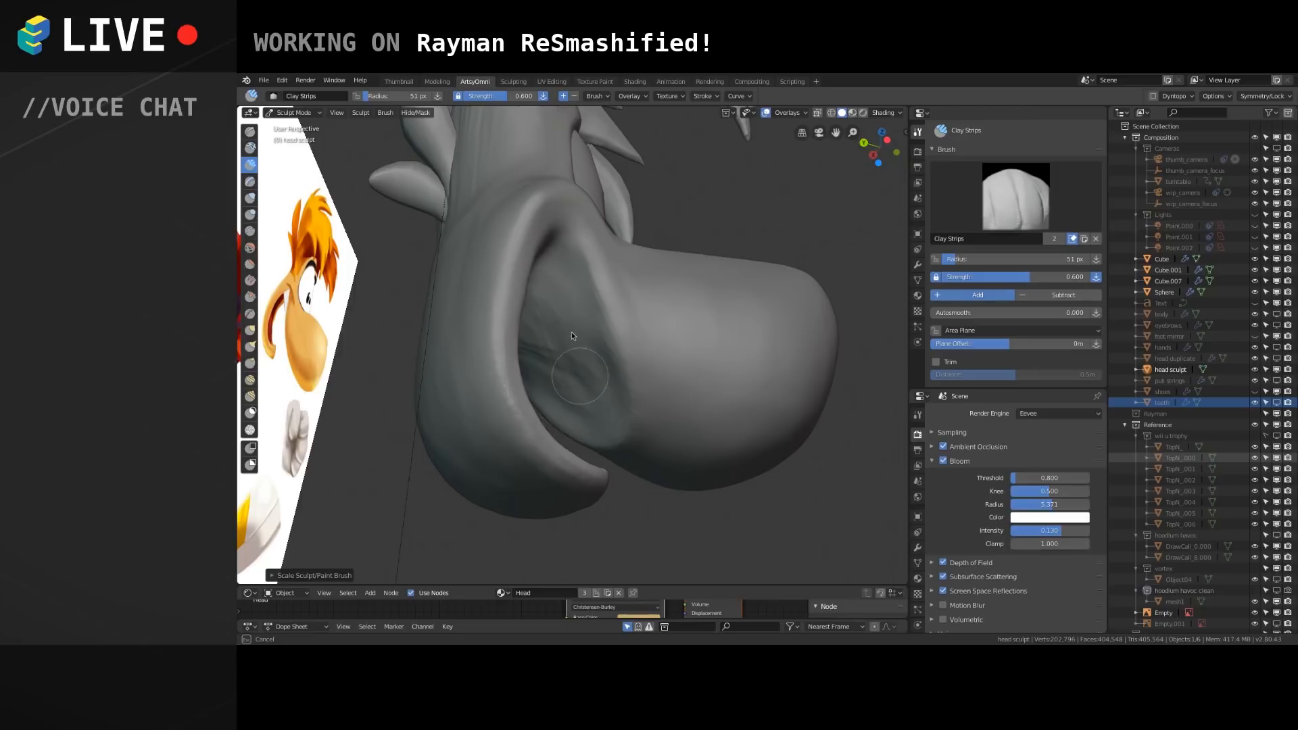
# Hollow out the middle of the mouth roof with subtracting Clay Strips and smooth the surface.
pyautogui.moveTo(553, 302)
pyautogui.mouseDown(button='middle')
pyautogui.moveTo(574, 332)
pyautogui.moveTo(514, 318)
pyautogui.moveTo(507, 277)
pyautogui.moveTo(703, 371)
pyautogui.moveTo(666, 319)
pyautogui.mouseUp(button='middle')
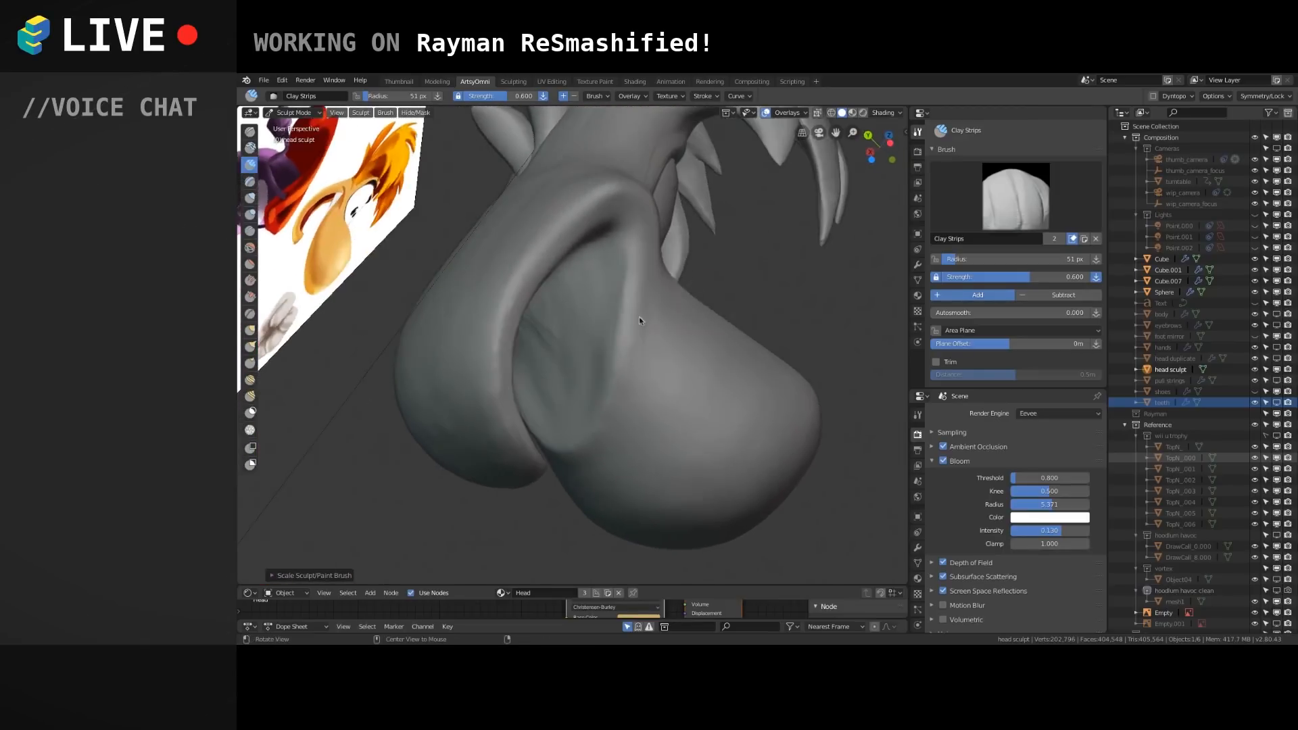
pyautogui.moveTo(549, 334)
pyautogui.keyDown('ctrl'); pyautogui.mouseDown()
pyautogui.moveTo(567, 366)
pyautogui.moveTo(580, 299)
pyautogui.moveTo(567, 386)
pyautogui.mouseUp(); pyautogui.keyUp('ctrl')
pyautogui.moveTo(599, 291)
pyautogui.keyDown('shift'); pyautogui.mouseDown()
pyautogui.moveTo(579, 345)
pyautogui.moveTo(565, 323)
pyautogui.moveTo(559, 358)
pyautogui.mouseUp(); pyautogui.keyUp('shift')
pyautogui.moveTo(556, 331)
pyautogui.keyDown('shift'); pyautogui.mouseDown()
pyautogui.moveTo(556, 302)
pyautogui.moveTo(551, 342)
pyautogui.mouseUp(); pyautogui.keyUp('shift')
pyautogui.moveTo(561, 359); pyautogui.dragTo(557, 296, button='middle')
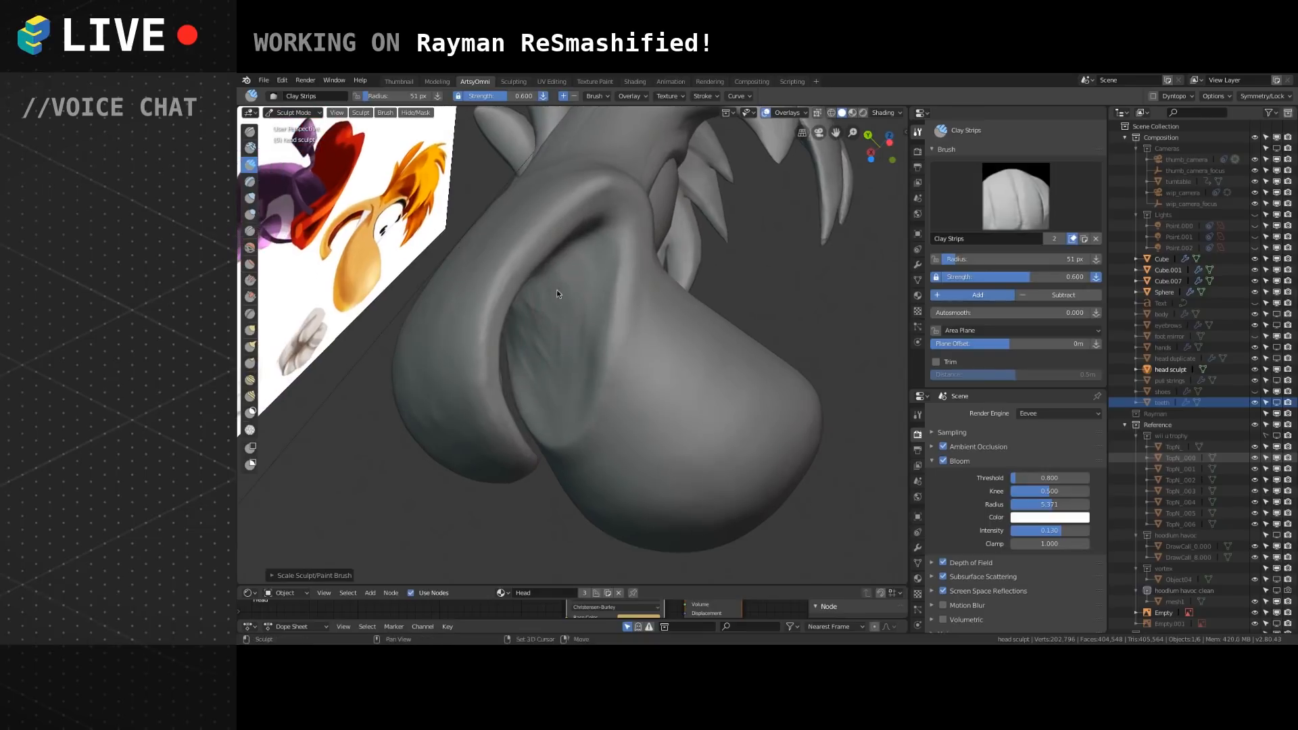
# Refine the mouth roof from the inner cheek to the upper lip edge with long Clay Strips strokes.
pyautogui.moveTo(562, 369); pyautogui.dragTo(551, 331, button='middle')
pyautogui.moveTo(551, 331); pyautogui.dragTo(540, 302)
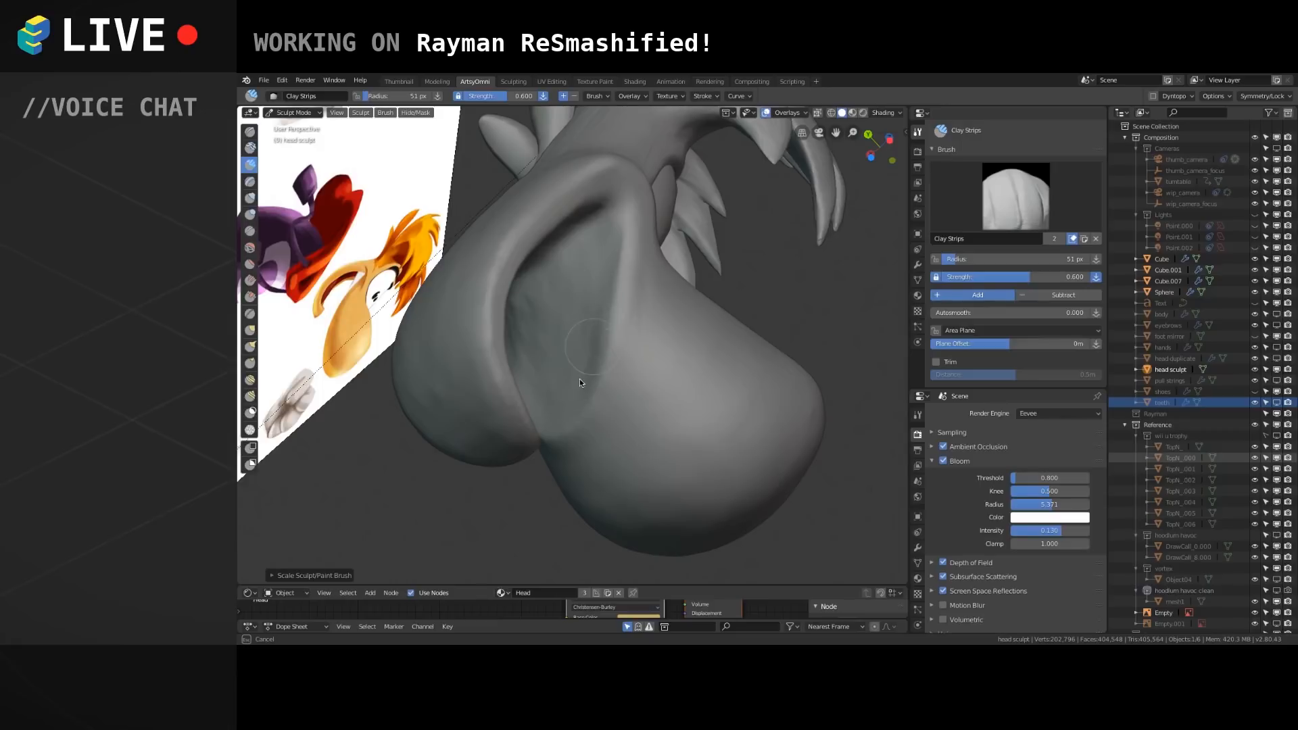
pyautogui.moveTo(521, 305); pyautogui.dragTo(584, 234)
pyautogui.moveTo(546, 344)
pyautogui.mouseDown()
pyautogui.moveTo(549, 319)
pyautogui.moveTo(549, 369)
pyautogui.mouseUp()
pyautogui.moveTo(570, 291); pyautogui.dragTo(565, 387)
pyautogui.moveTo(593, 257); pyautogui.dragTo(630, 297, button='middle')
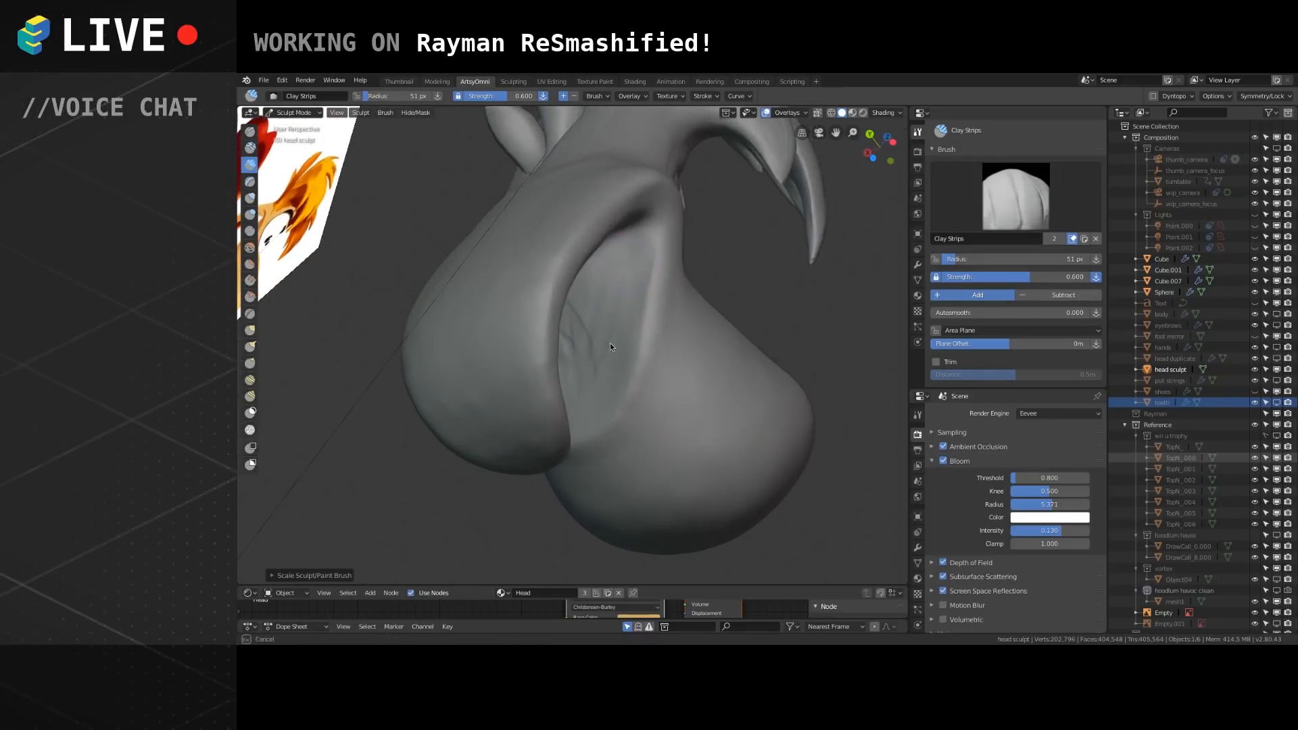
# Even out the mouth roof beside the lower jaw rim with further strokes from below.
pyautogui.moveTo(580, 388); pyautogui.dragTo(572, 383, button='middle')
pyautogui.moveTo(595, 296); pyautogui.dragTo(573, 350)
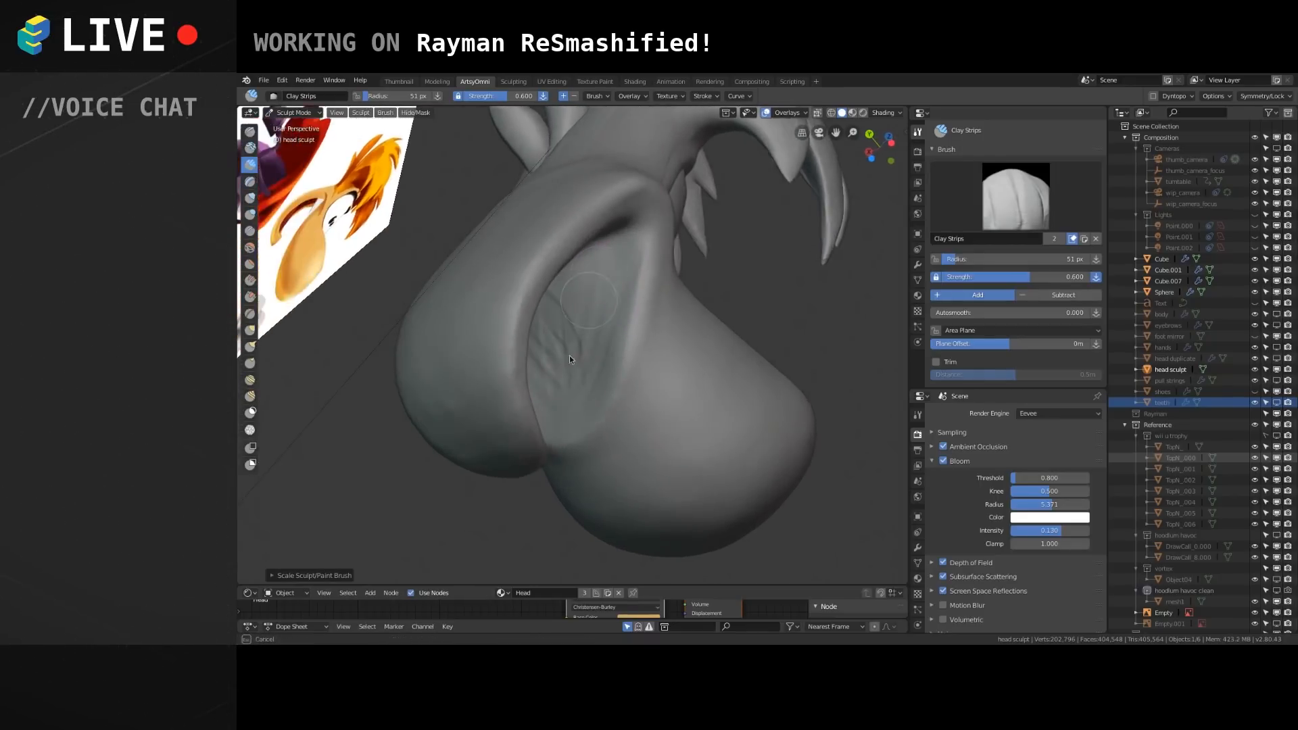
pyautogui.moveTo(574, 395); pyautogui.dragTo(610, 336)
pyautogui.moveTo(611, 310)
pyautogui.mouseDown(button='middle')
pyautogui.moveTo(541, 327)
pyautogui.moveTo(533, 282)
pyautogui.mouseUp(button='middle')
pyautogui.moveTo(542, 335)
pyautogui.mouseDown()
pyautogui.moveTo(539, 298)
pyautogui.moveTo(548, 340)
pyautogui.moveTo(579, 237)
pyautogui.moveTo(568, 318)
pyautogui.moveTo(557, 307)
pyautogui.moveTo(575, 252)
pyautogui.mouseUp()
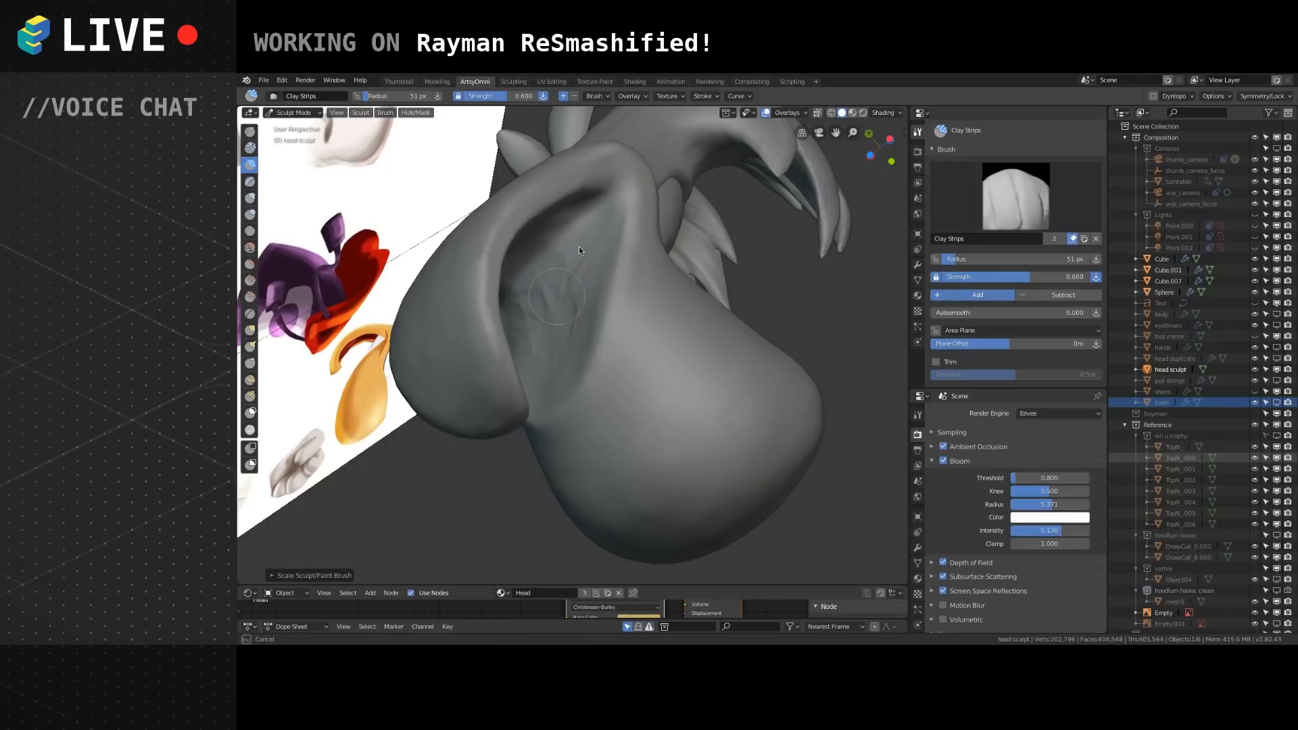
pyautogui.moveTo(573, 302); pyautogui.dragTo(573, 340)
# Layer dense Clay Strips strokes over the mouth roof next to the jaw rim, with a radius of 53 px.
pyautogui.moveTo(572, 274)
pyautogui.mouseDown(button='middle')
pyautogui.moveTo(579, 288)
pyautogui.moveTo(546, 338)
pyautogui.mouseUp(button='middle')
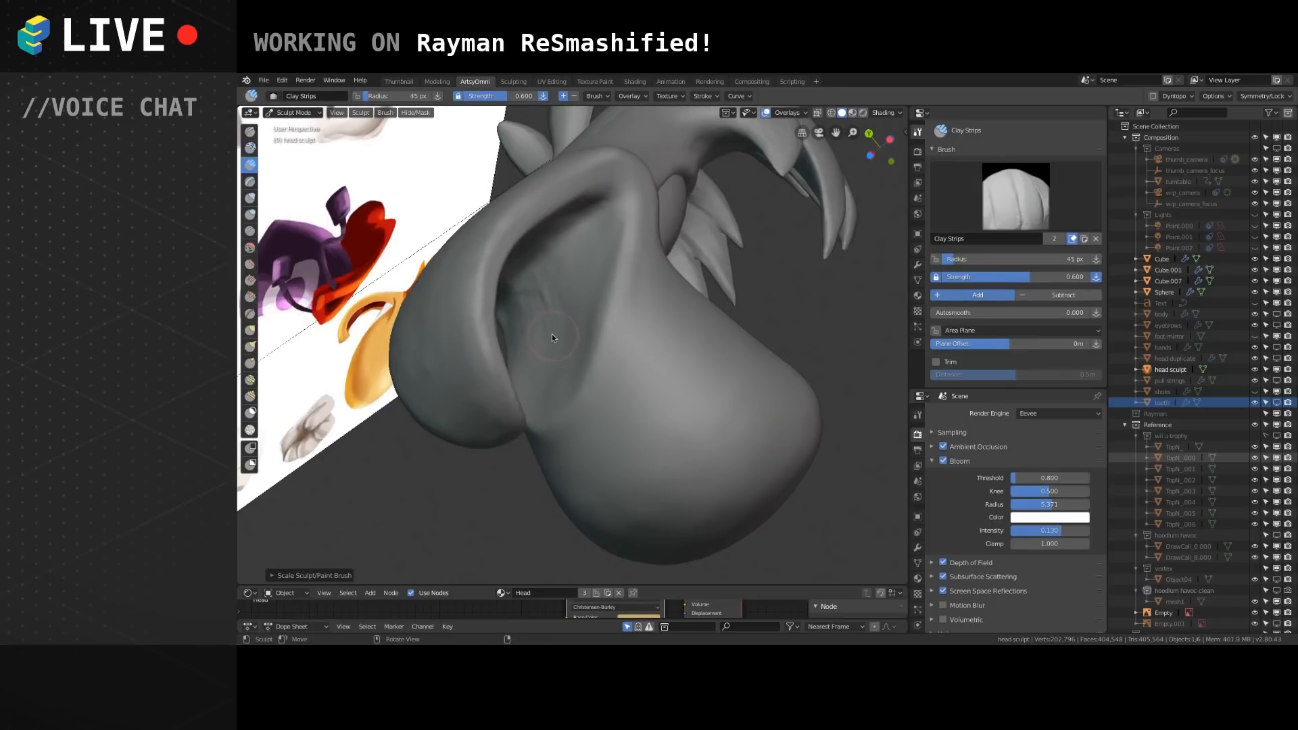
pyautogui.scroll(1, 541, 291)
pyautogui.press('[')
pyautogui.press('[')
pyautogui.moveTo(579, 287); pyautogui.dragTo(596, 322, button='middle')
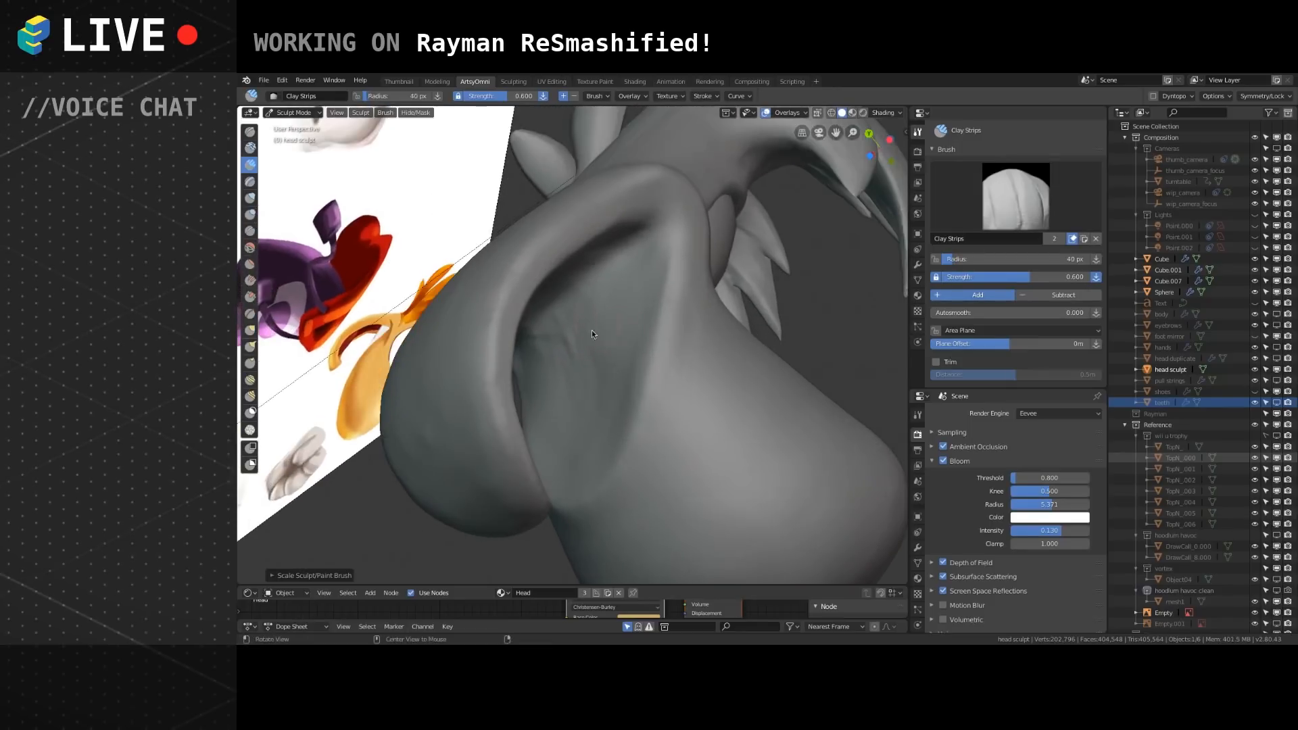
pyautogui.moveTo(559, 314); pyautogui.dragTo(574, 365)
pyautogui.moveTo(587, 287)
pyautogui.mouseDown()
pyautogui.moveTo(591, 388)
pyautogui.moveTo(592, 299)
pyautogui.mouseUp()
pyautogui.moveTo(569, 376); pyautogui.dragTo(564, 297)
pyautogui.moveTo(564, 297)
pyautogui.mouseDown(button='middle')
pyautogui.moveTo(594, 307)
pyautogui.moveTo(598, 294)
pyautogui.moveTo(574, 315)
pyautogui.moveTo(605, 258)
pyautogui.mouseUp(button='middle')
pyautogui.moveTo(594, 354); pyautogui.dragTo(605, 400, button='middle')
pyautogui.moveTo(605, 401)
pyautogui.mouseDown()
pyautogui.moveTo(611, 332)
pyautogui.moveTo(604, 365)
pyautogui.moveTo(597, 303)
pyautogui.moveTo(593, 358)
pyautogui.moveTo(569, 358)
pyautogui.moveTo(580, 381)
pyautogui.moveTo(570, 296)
pyautogui.moveTo(622, 314)
pyautogui.moveTo(615, 337)
pyautogui.moveTo(606, 278)
pyautogui.moveTo(600, 358)
pyautogui.mouseUp()
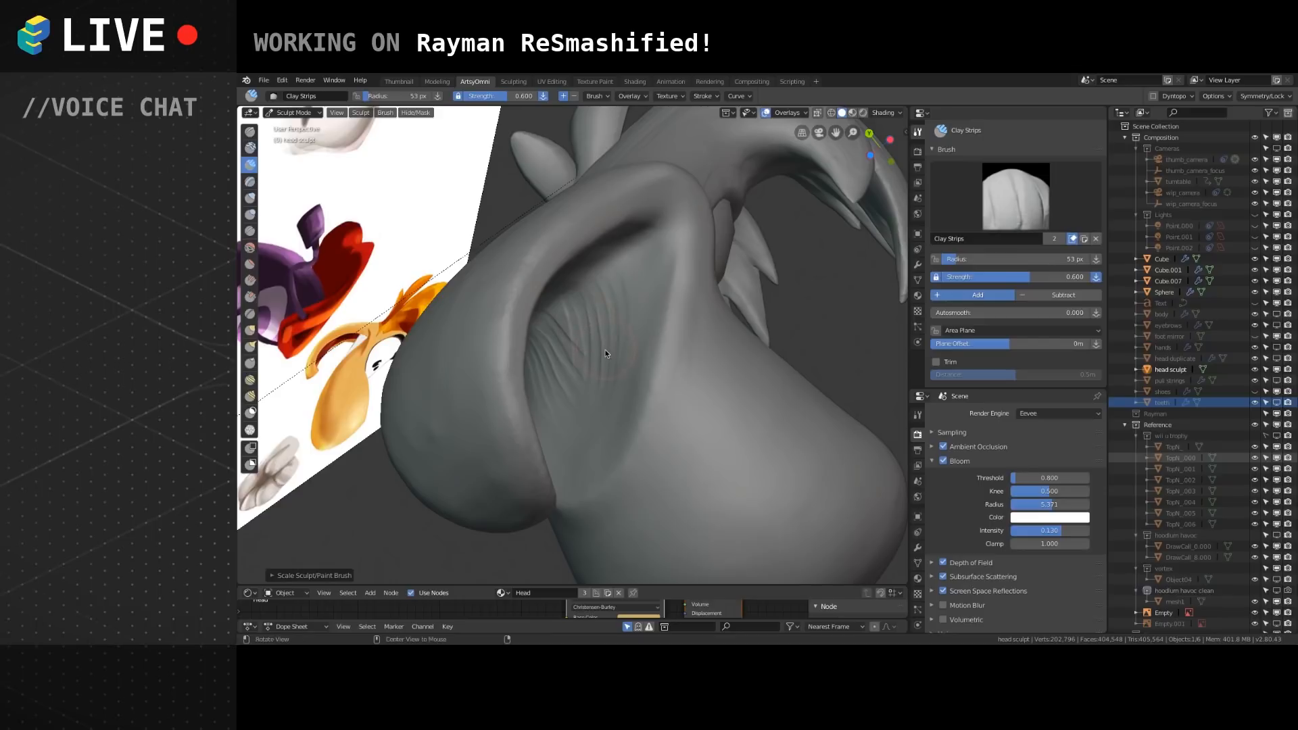
# Blend the ribbed clay strokes on the mouth roof into an even surface.
pyautogui.moveTo(606, 348); pyautogui.dragTo(604, 324, button='middle')
pyautogui.moveTo(594, 318); pyautogui.dragTo(630, 266)
pyautogui.moveTo(569, 323)
pyautogui.mouseDown()
pyautogui.moveTo(575, 353)
pyautogui.moveTo(619, 298)
pyautogui.moveTo(609, 393)
pyautogui.mouseUp()
pyautogui.moveTo(573, 321)
pyautogui.mouseDown()
pyautogui.moveTo(572, 304)
pyautogui.moveTo(594, 409)
pyautogui.moveTo(635, 315)
pyautogui.moveTo(595, 427)
pyautogui.mouseUp()
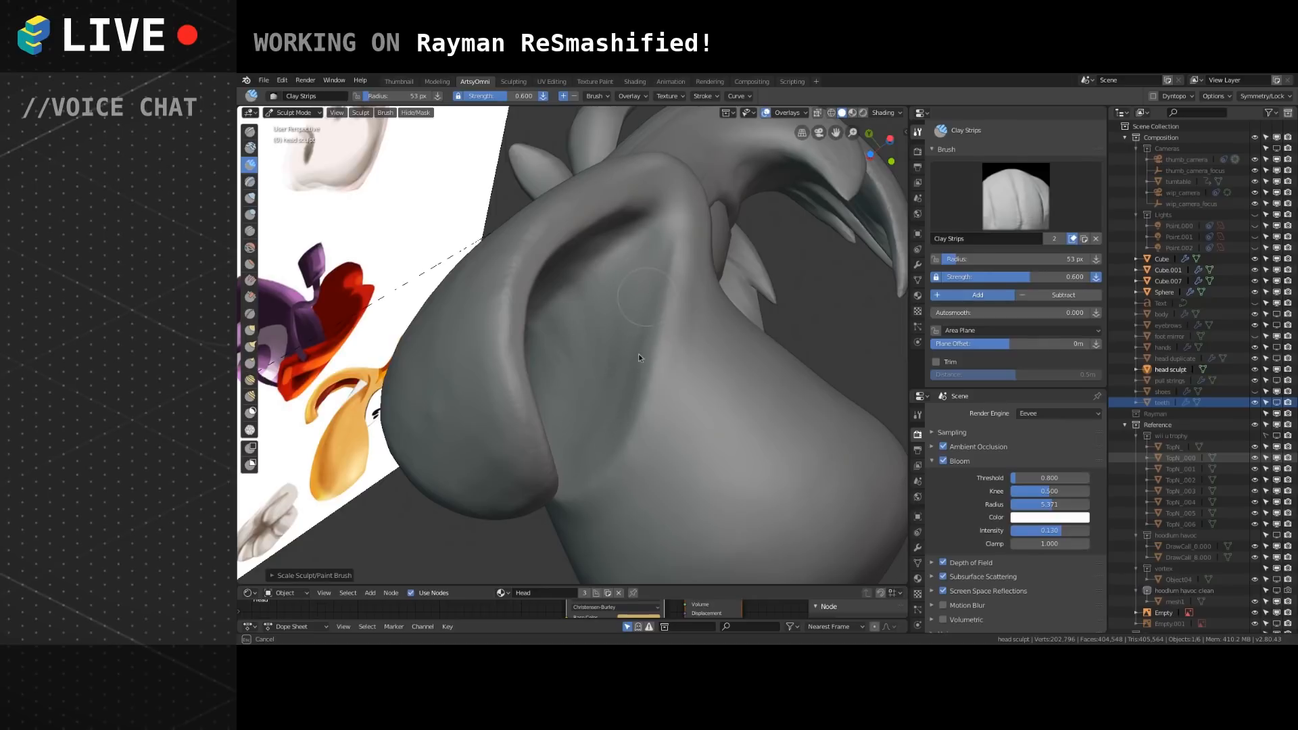
# Rework the inner cheek surface at the mouth corner and reduce the Clay Strips radius to 42 px.
pyautogui.moveTo(553, 314)
pyautogui.mouseDown(button='middle')
pyautogui.moveTo(477, 395)
pyautogui.moveTo(689, 360)
pyautogui.moveTo(622, 294)
pyautogui.mouseUp(button='middle')
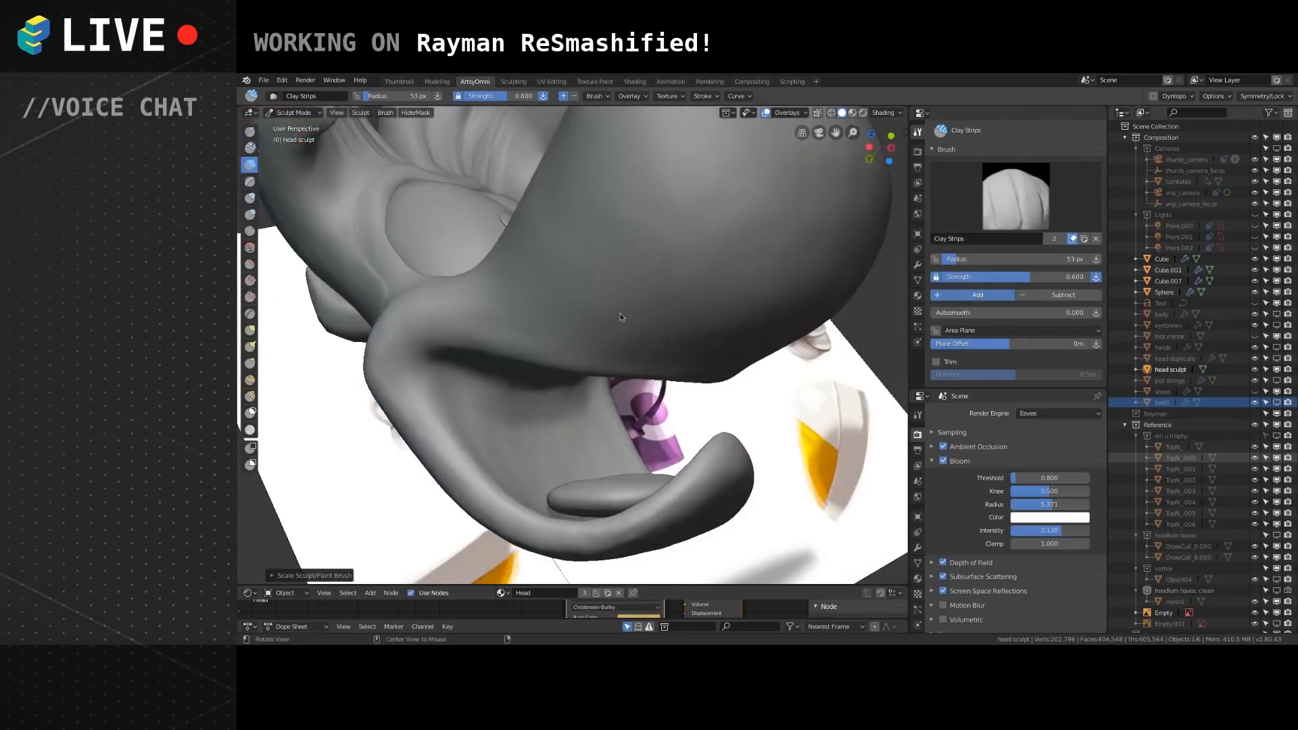
pyautogui.moveTo(606, 338); pyautogui.dragTo(598, 257, button='middle')
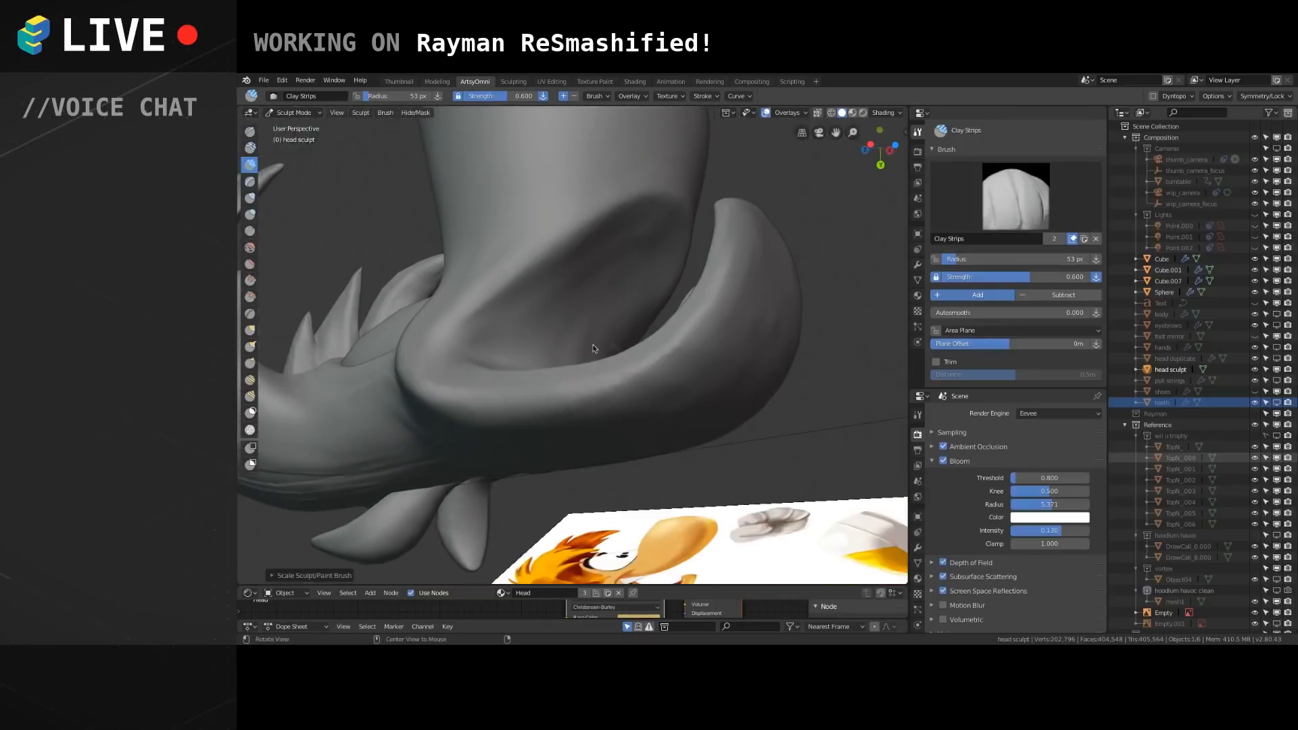
pyautogui.moveTo(598, 258)
pyautogui.mouseDown()
pyautogui.moveTo(626, 273)
pyautogui.moveTo(600, 265)
pyautogui.moveTo(624, 238)
pyautogui.moveTo(598, 317)
pyautogui.mouseUp()
pyautogui.moveTo(598, 314)
pyautogui.mouseDown(button='middle')
pyautogui.moveTo(632, 377)
pyautogui.moveTo(604, 360)
pyautogui.mouseUp(button='middle')
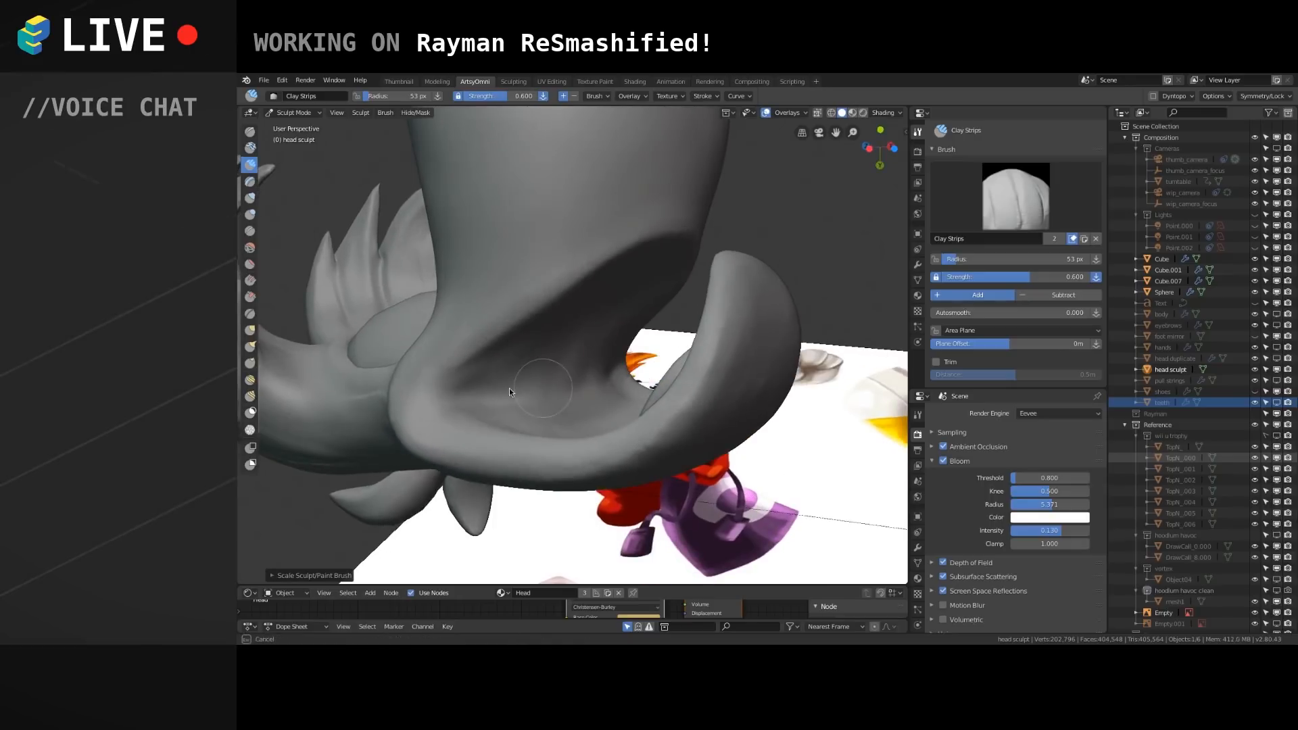
pyautogui.moveTo(569, 371)
pyautogui.mouseDown()
pyautogui.moveTo(570, 387)
pyautogui.moveTo(553, 352)
pyautogui.moveTo(504, 388)
pyautogui.moveTo(592, 381)
pyautogui.mouseUp()
pyautogui.moveTo(576, 376)
pyautogui.mouseDown(button='middle')
pyautogui.moveTo(546, 404)
pyautogui.moveTo(582, 351)
pyautogui.moveTo(565, 302)
pyautogui.moveTo(561, 363)
pyautogui.moveTo(558, 310)
pyautogui.mouseUp(button='middle')
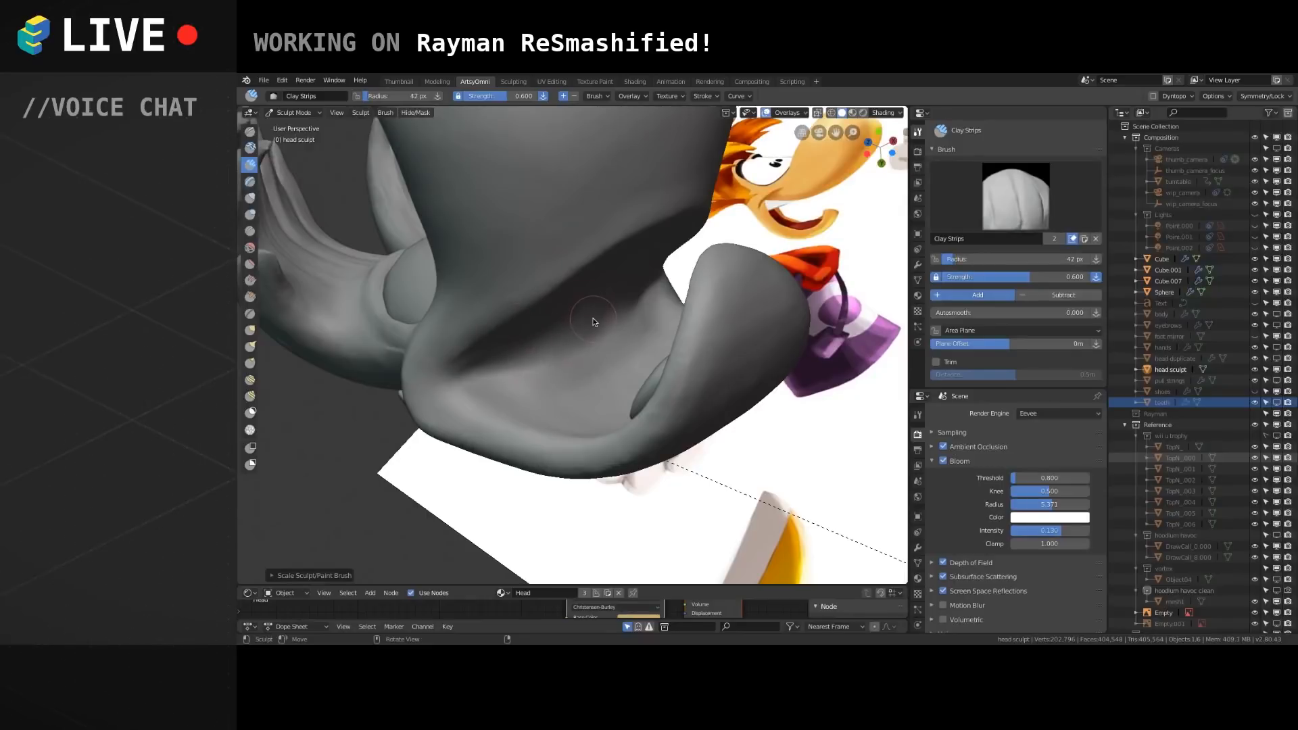
# Build up the inner cheek wall with long diagonal Clay Strips strokes from the mouth corner towards the throat.
pyautogui.moveTo(593, 323)
pyautogui.mouseDown(button='middle')
pyautogui.moveTo(538, 435)
pyautogui.moveTo(554, 372)
pyautogui.mouseUp(button='middle')
pyautogui.moveTo(627, 348)
pyautogui.mouseDown(button='middle')
pyautogui.moveTo(493, 420)
pyautogui.moveTo(537, 406)
pyautogui.mouseUp(button='middle')
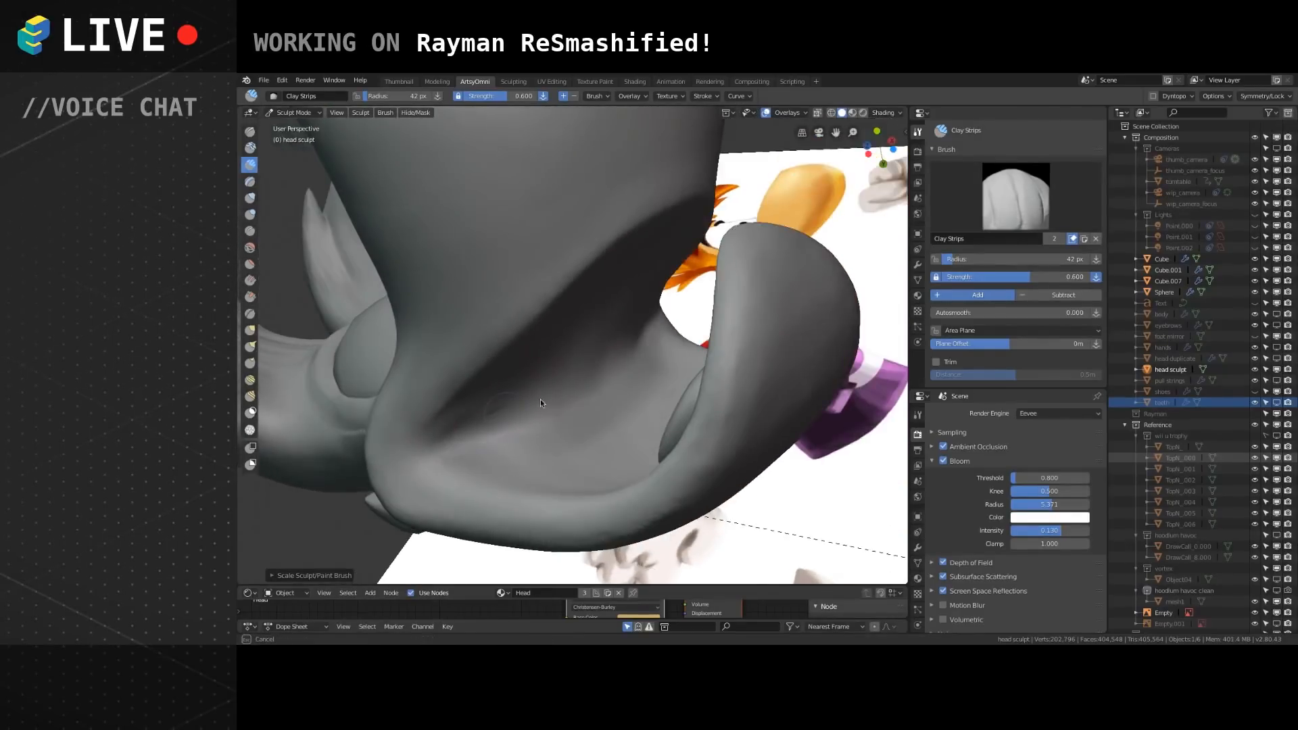
pyautogui.moveTo(603, 361); pyautogui.dragTo(639, 331)
pyautogui.moveTo(513, 408); pyautogui.dragTo(643, 324)
pyautogui.moveTo(480, 425)
pyautogui.mouseDown()
pyautogui.moveTo(598, 359)
pyautogui.moveTo(612, 348)
pyautogui.moveTo(512, 397)
pyautogui.moveTo(623, 321)
pyautogui.mouseUp()
# Carve a groove along the inner cheek below the muzzle and smooth it into the surrounding surface.
pyautogui.moveTo(623, 321); pyautogui.dragTo(595, 280, button='middle')
pyautogui.moveTo(477, 392)
pyautogui.keyDown('ctrl'); pyautogui.mouseDown()
pyautogui.moveTo(547, 333)
pyautogui.moveTo(618, 304)
pyautogui.mouseUp(); pyautogui.keyUp('ctrl')
pyautogui.moveTo(540, 348)
pyautogui.keyDown('shift'); pyautogui.mouseDown()
pyautogui.moveTo(605, 327)
pyautogui.moveTo(457, 399)
pyautogui.moveTo(556, 312)
pyautogui.moveTo(608, 304)
pyautogui.moveTo(499, 362)
pyautogui.moveTo(521, 333)
pyautogui.moveTo(468, 393)
pyautogui.moveTo(615, 295)
pyautogui.moveTo(501, 364)
pyautogui.moveTo(501, 347)
pyautogui.moveTo(477, 364)
pyautogui.moveTo(601, 294)
pyautogui.moveTo(536, 307)
pyautogui.moveTo(466, 370)
pyautogui.moveTo(608, 285)
pyautogui.moveTo(493, 392)
pyautogui.mouseUp(); pyautogui.keyUp('shift')
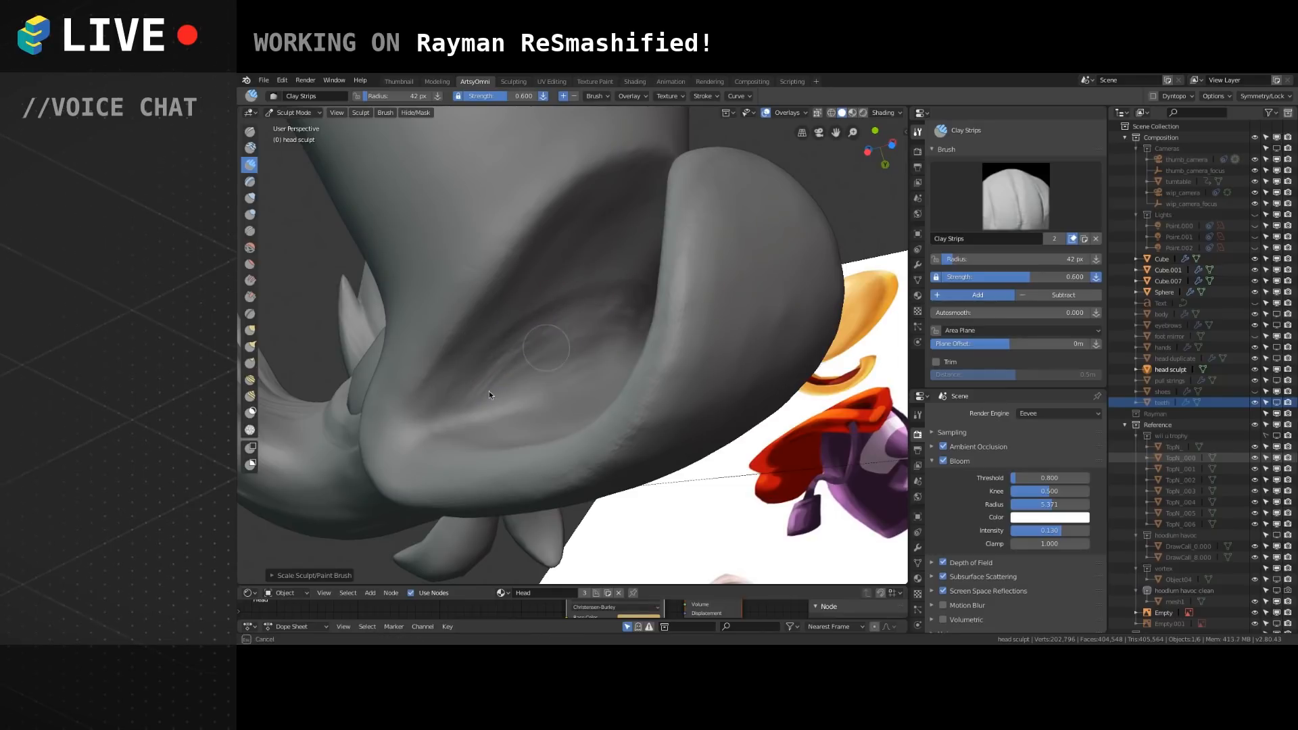
pyautogui.moveTo(593, 332)
pyautogui.keyDown('shift'); pyautogui.mouseDown()
pyautogui.moveTo(468, 381)
pyautogui.moveTo(589, 287)
pyautogui.moveTo(480, 388)
pyautogui.mouseUp(); pyautogui.keyUp('shift')
pyautogui.moveTo(537, 322)
pyautogui.keyDown('shift'); pyautogui.mouseDown()
pyautogui.moveTo(550, 303)
pyautogui.moveTo(614, 299)
pyautogui.moveTo(570, 306)
pyautogui.mouseUp(); pyautogui.keyUp('shift')
pyautogui.moveTo(570, 306)
pyautogui.mouseDown(button='middle')
pyautogui.moveTo(656, 340)
pyautogui.moveTo(559, 397)
pyautogui.mouseUp(button='middle')
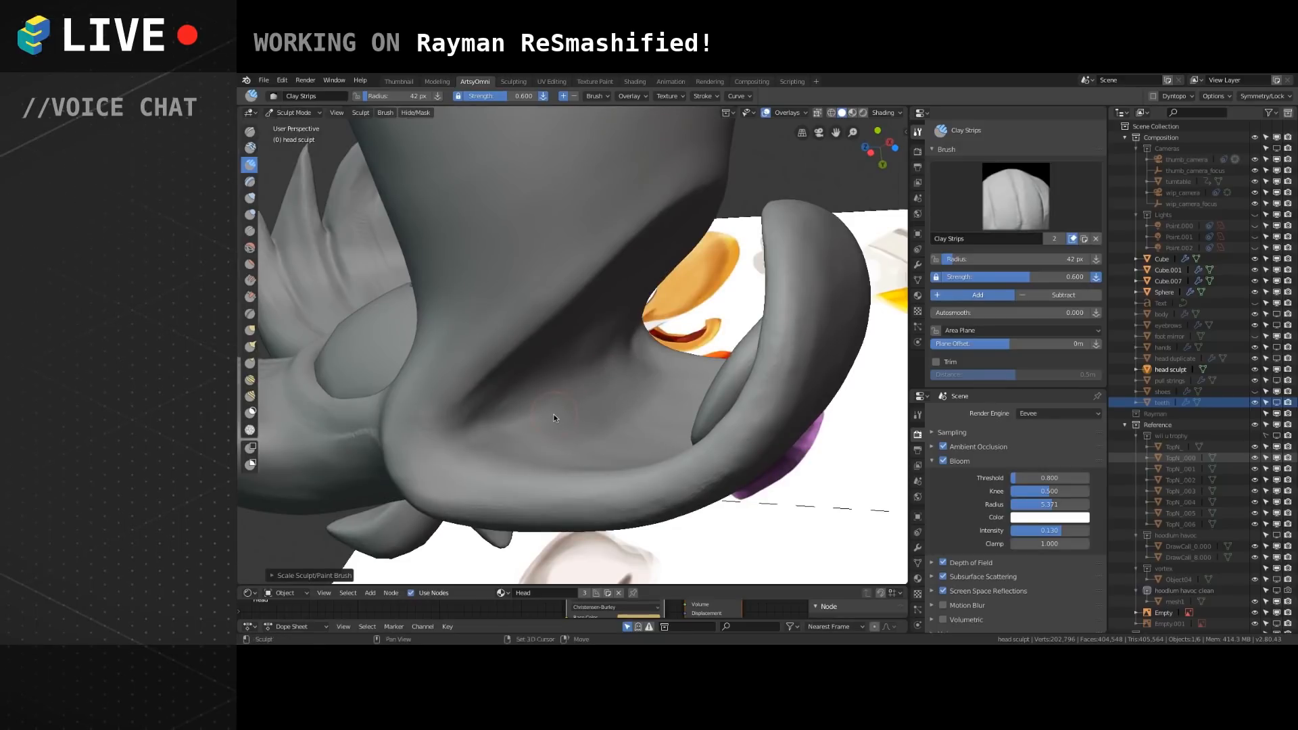
# Refine the inner cheek between the mouth corner and the throat with long strokes from several angles.
pyautogui.moveTo(567, 341)
pyautogui.mouseDown(button='middle')
pyautogui.moveTo(631, 431)
pyautogui.moveTo(563, 450)
pyautogui.moveTo(568, 391)
pyautogui.moveTo(542, 318)
pyautogui.moveTo(577, 351)
pyautogui.moveTo(563, 367)
pyautogui.moveTo(635, 342)
pyautogui.moveTo(572, 295)
pyautogui.moveTo(536, 384)
pyautogui.moveTo(586, 322)
pyautogui.moveTo(556, 341)
pyautogui.mouseUp(button='middle')
pyautogui.moveTo(555, 338); pyautogui.dragTo(488, 368)
pyautogui.moveTo(645, 284)
pyautogui.mouseDown()
pyautogui.moveTo(545, 364)
pyautogui.moveTo(521, 361)
pyautogui.mouseUp()
pyautogui.moveTo(521, 361); pyautogui.dragTo(587, 309, button='middle')
pyautogui.moveTo(486, 330)
pyautogui.mouseDown()
pyautogui.moveTo(612, 268)
pyautogui.moveTo(590, 298)
pyautogui.moveTo(608, 287)
pyautogui.mouseUp()
pyautogui.moveTo(534, 342)
pyautogui.mouseDown()
pyautogui.moveTo(508, 340)
pyautogui.moveTo(534, 332)
pyautogui.mouseUp()
pyautogui.moveTo(545, 333)
pyautogui.mouseDown(button='middle')
pyautogui.moveTo(605, 323)
pyautogui.moveTo(550, 346)
pyautogui.mouseUp(button='middle')
pyautogui.moveTo(550, 349)
pyautogui.mouseDown()
pyautogui.moveTo(633, 295)
pyautogui.moveTo(636, 251)
pyautogui.mouseUp()
# Inspect the mouth interior up close and turn off the shadow option in the viewport shading.
pyautogui.moveTo(623, 298)
pyautogui.mouseDown(button='middle')
pyautogui.moveTo(583, 293)
pyautogui.moveTo(571, 376)
pyautogui.moveTo(584, 387)
pyautogui.moveTo(545, 423)
pyautogui.moveTo(561, 370)
pyautogui.moveTo(615, 348)
pyautogui.moveTo(624, 370)
pyautogui.mouseUp(button='middle')
pyautogui.scroll(10, 613, 373)
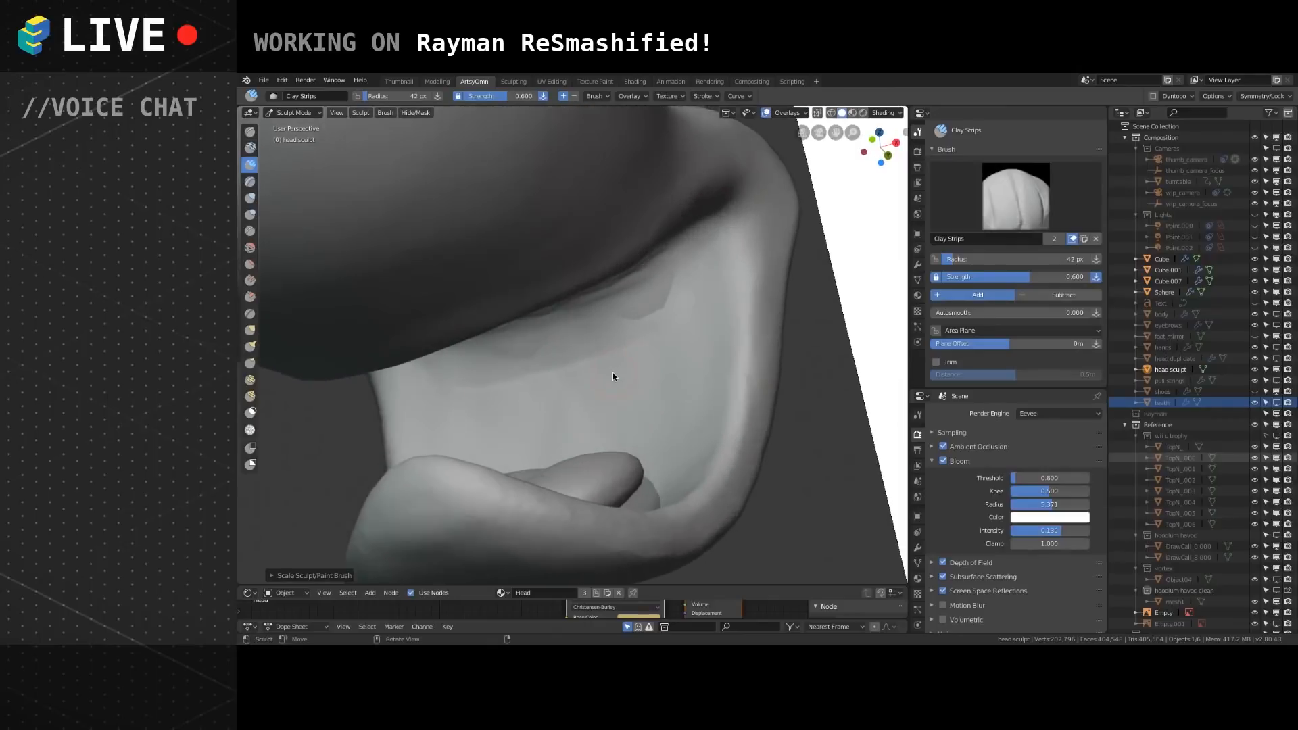
pyautogui.scroll(-8, 606, 376)
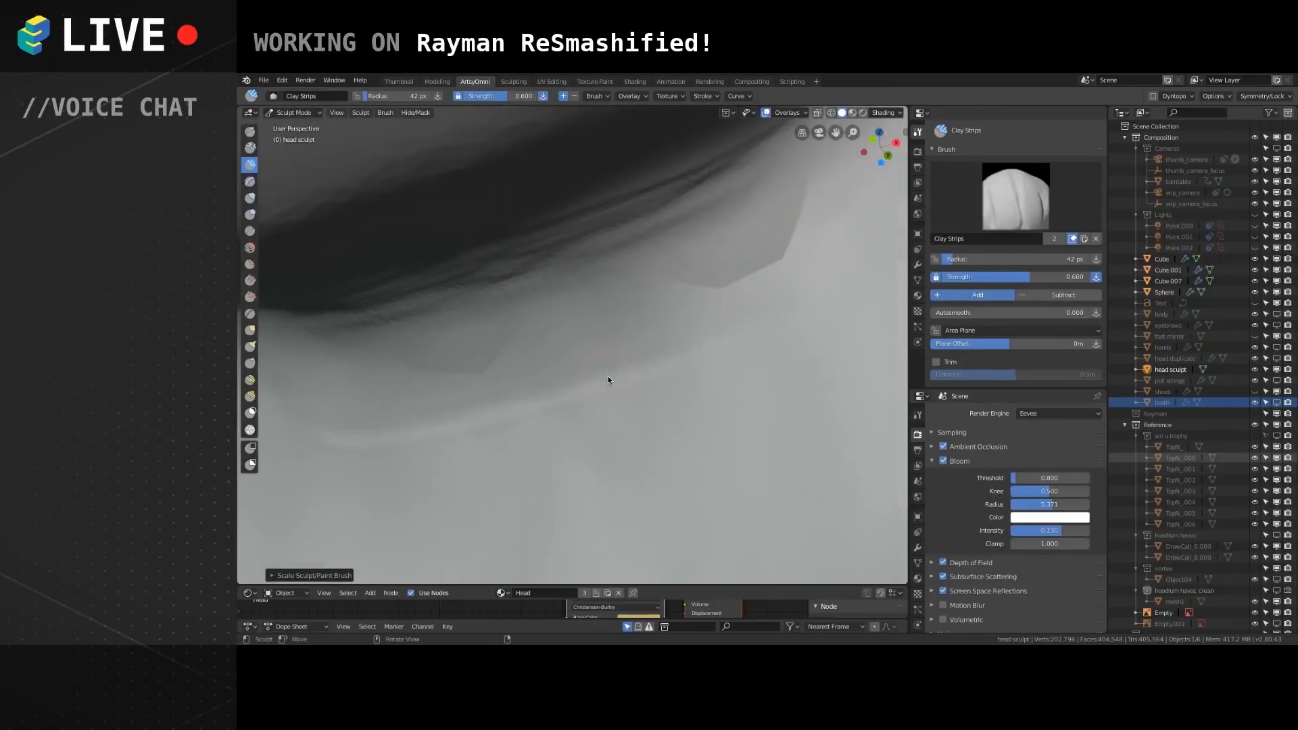
pyautogui.click(885, 112)
pyautogui.click(824, 306)
pyautogui.click(824, 306)
pyautogui.scroll(-1, 669, 299)
pyautogui.scroll(-1, 656, 308)
pyautogui.moveTo(642, 317); pyautogui.dragTo(599, 261, button='middle')
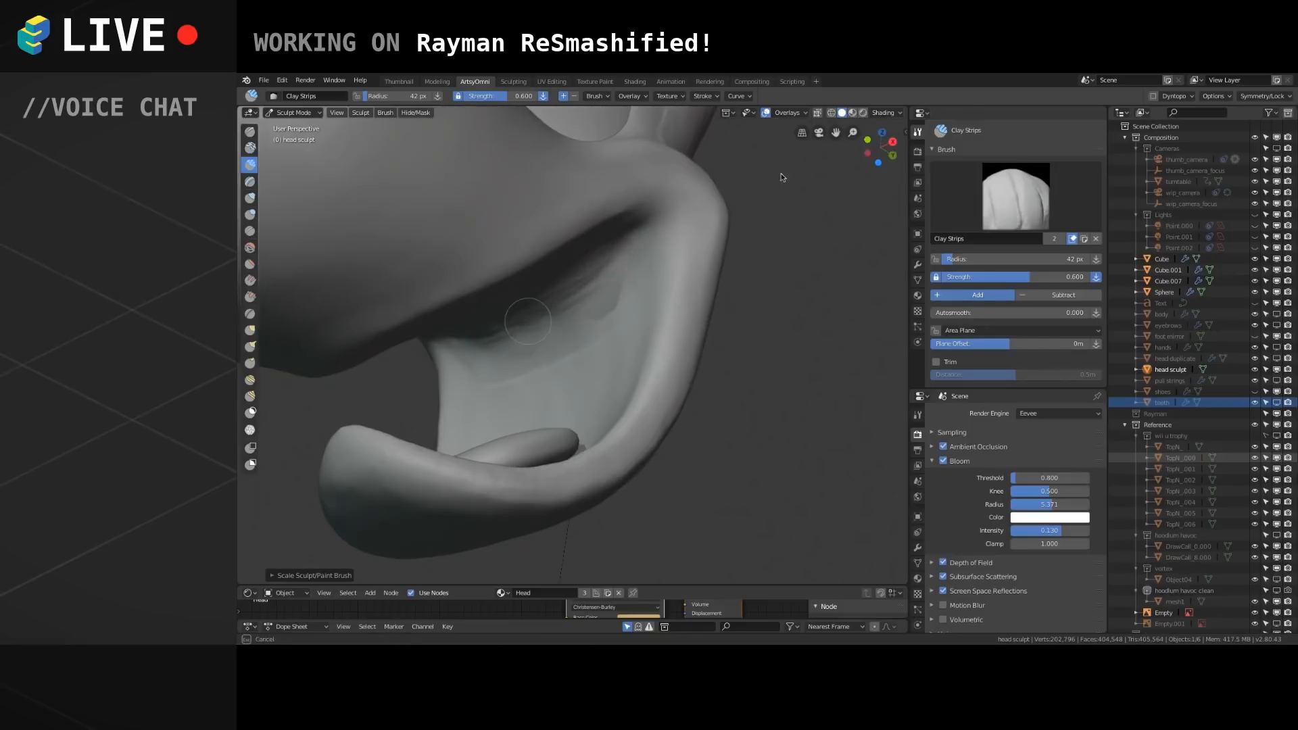
pyautogui.click(884, 112)
pyautogui.click(824, 305)
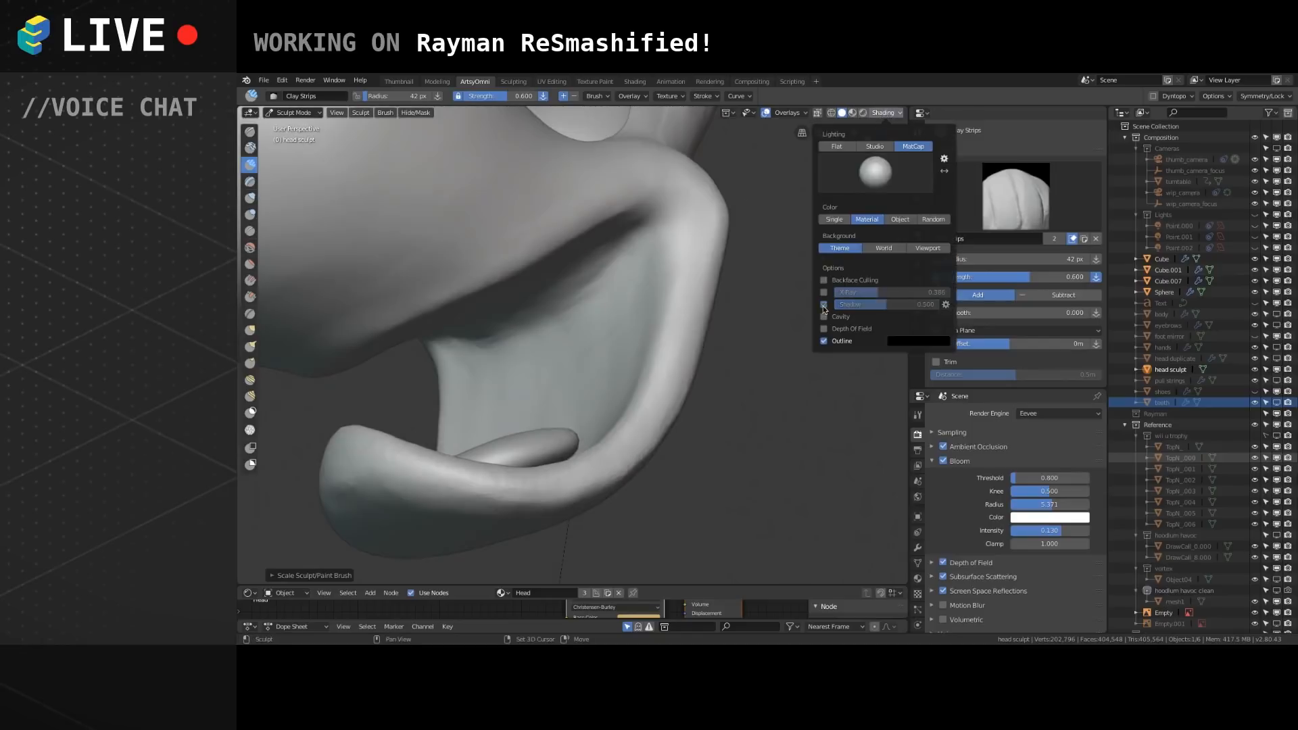
# Touch up the inner cheek below the mouth corner with a short Clay Strips stroke and smooth the area.
pyautogui.keyDown('shift'); pyautogui.moveTo(558, 287); pyautogui.dragTo(637, 298, button='middle'); pyautogui.keyUp('shift')
pyautogui.moveTo(634, 313); pyautogui.dragTo(640, 328)
pyautogui.moveTo(729, 227)
pyautogui.keyDown('shift'); pyautogui.mouseDown()
pyautogui.moveTo(559, 349)
pyautogui.moveTo(720, 278)
pyautogui.moveTo(671, 324)
pyautogui.mouseUp(); pyautogui.keyUp('shift')
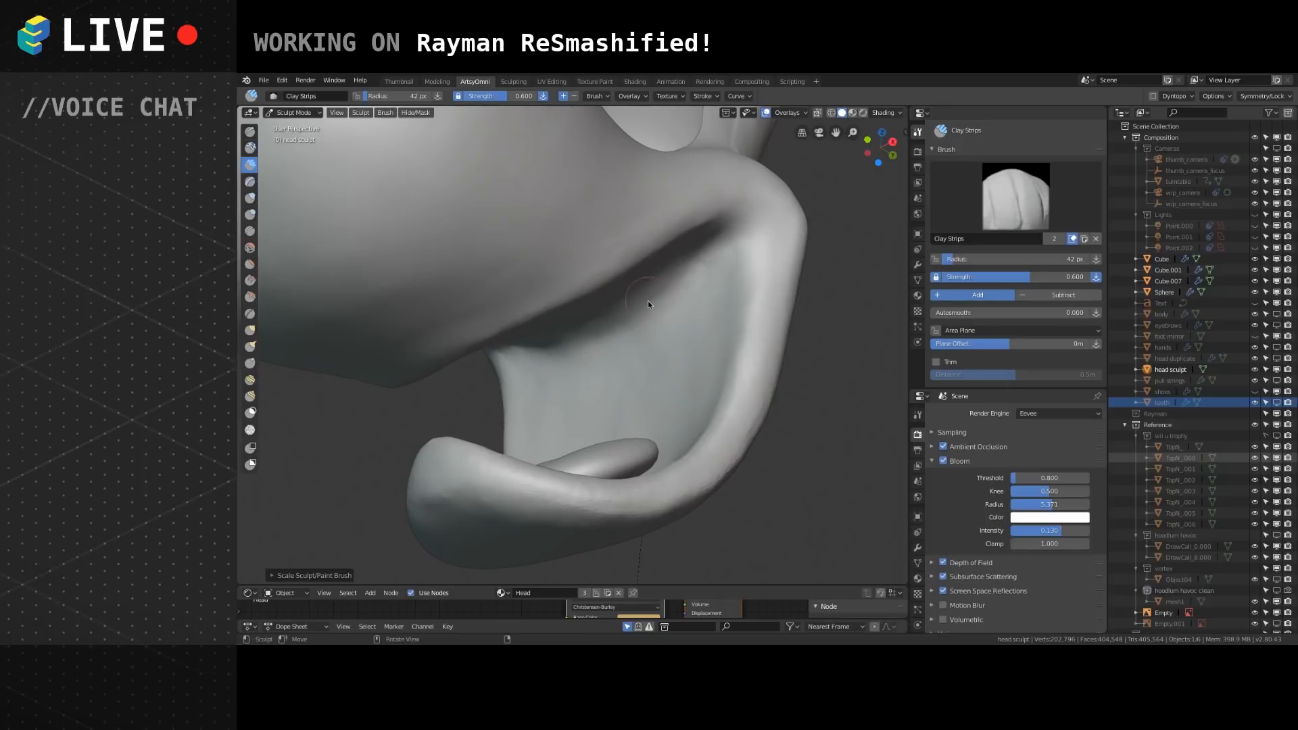
# Examine the muzzle, mouth corner and roof of the mouth from the side, front and below.
pyautogui.moveTo(651, 302)
pyautogui.mouseDown(button='middle')
pyautogui.moveTo(639, 348)
pyautogui.moveTo(664, 298)
pyautogui.moveTo(616, 350)
pyautogui.moveTo(595, 343)
pyautogui.moveTo(633, 302)
pyautogui.moveTo(627, 318)
pyautogui.mouseUp(button='middle')
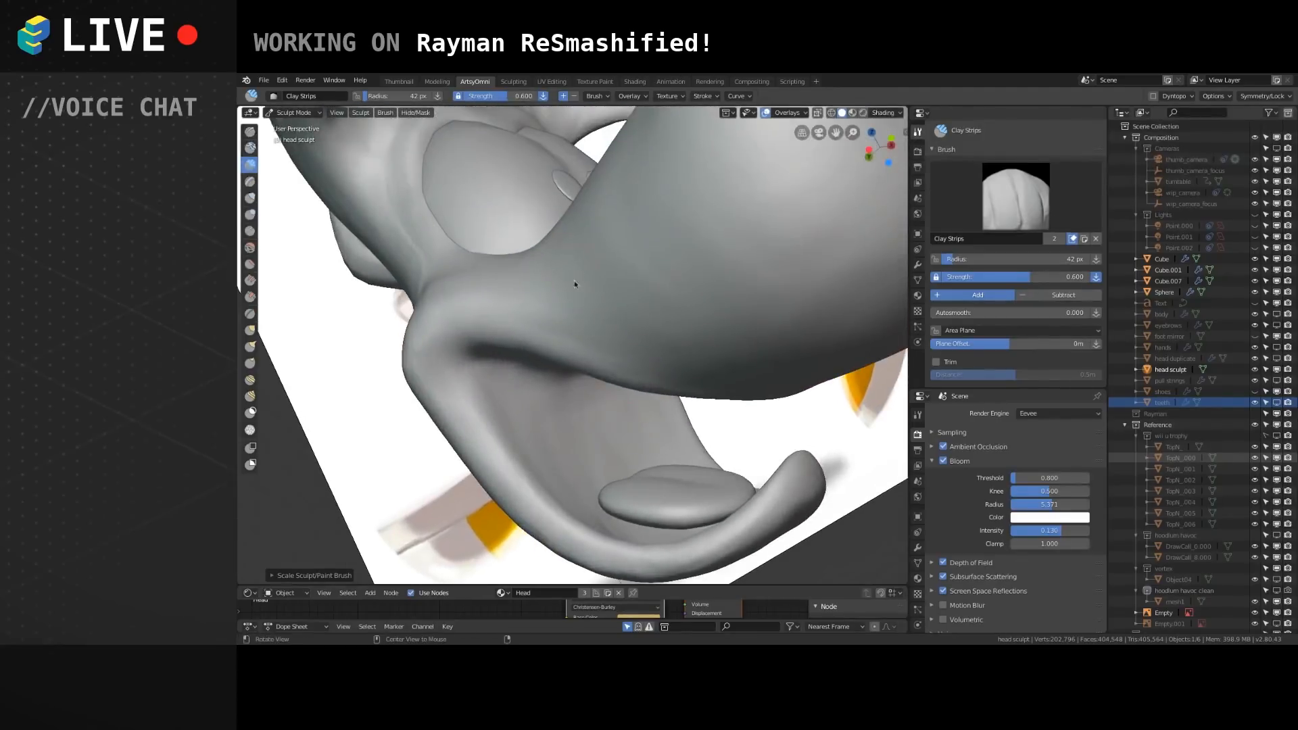
pyautogui.moveTo(573, 268); pyautogui.dragTo(605, 266, button='middle')
pyautogui.moveTo(656, 322); pyautogui.dragTo(679, 350, button='middle')
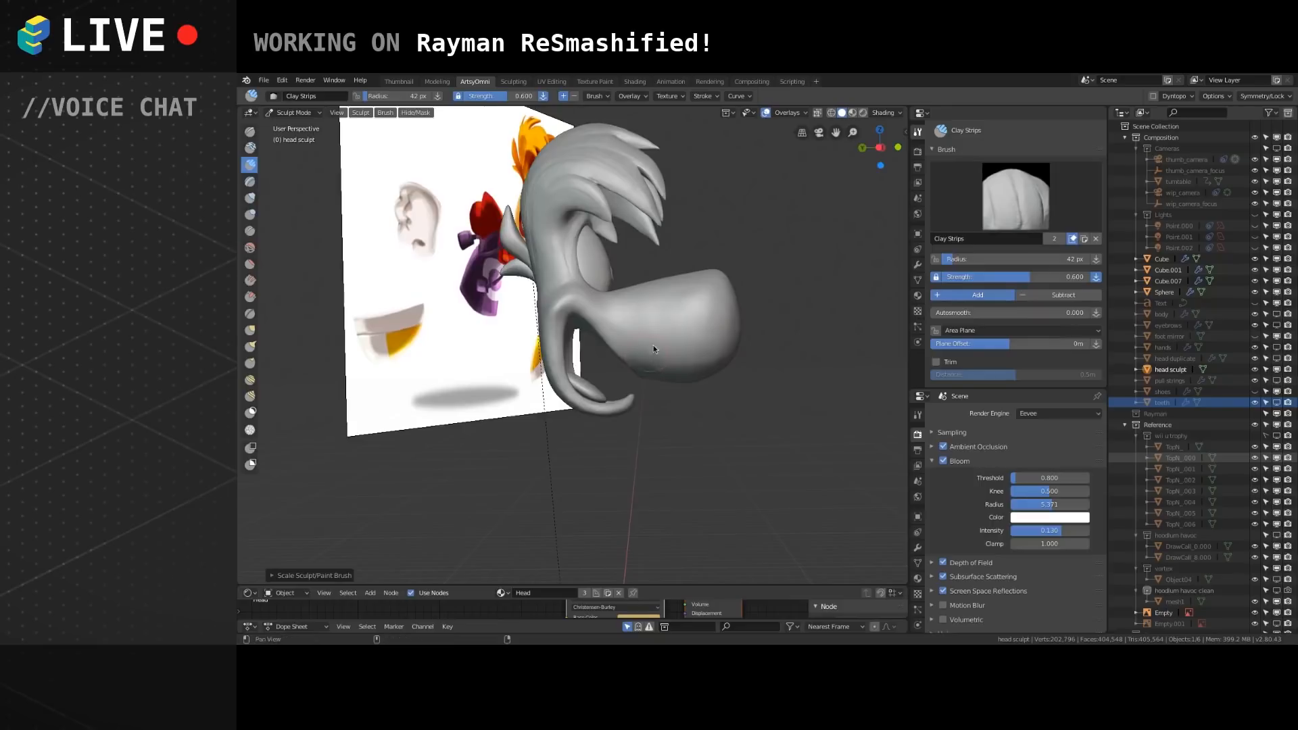
pyautogui.moveTo(648, 347); pyautogui.dragTo(626, 356, button='middle')
pyautogui.scroll(1, 604, 359)
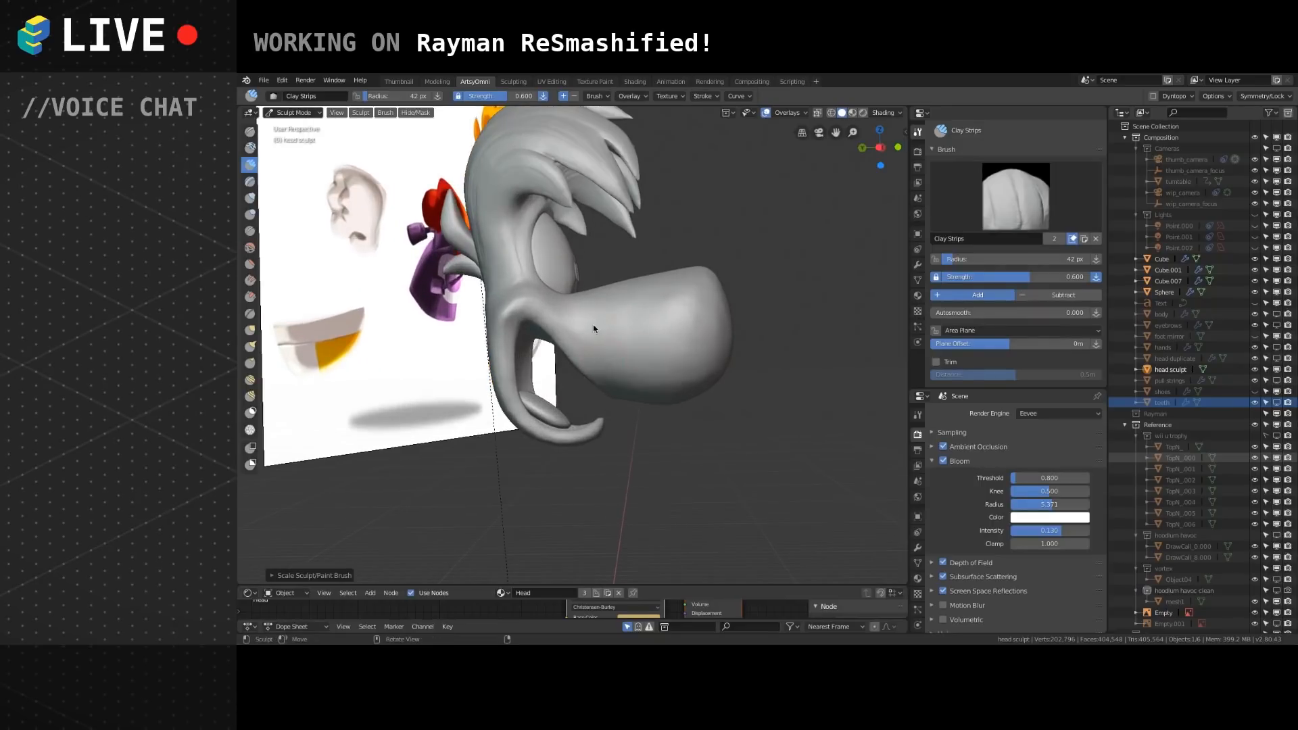
pyautogui.scroll(1, 594, 331)
pyautogui.scroll(1, 642, 354)
pyautogui.moveTo(664, 361)
pyautogui.mouseDown(button='middle')
pyautogui.moveTo(624, 366)
pyautogui.moveTo(656, 344)
pyautogui.mouseUp(button='middle')
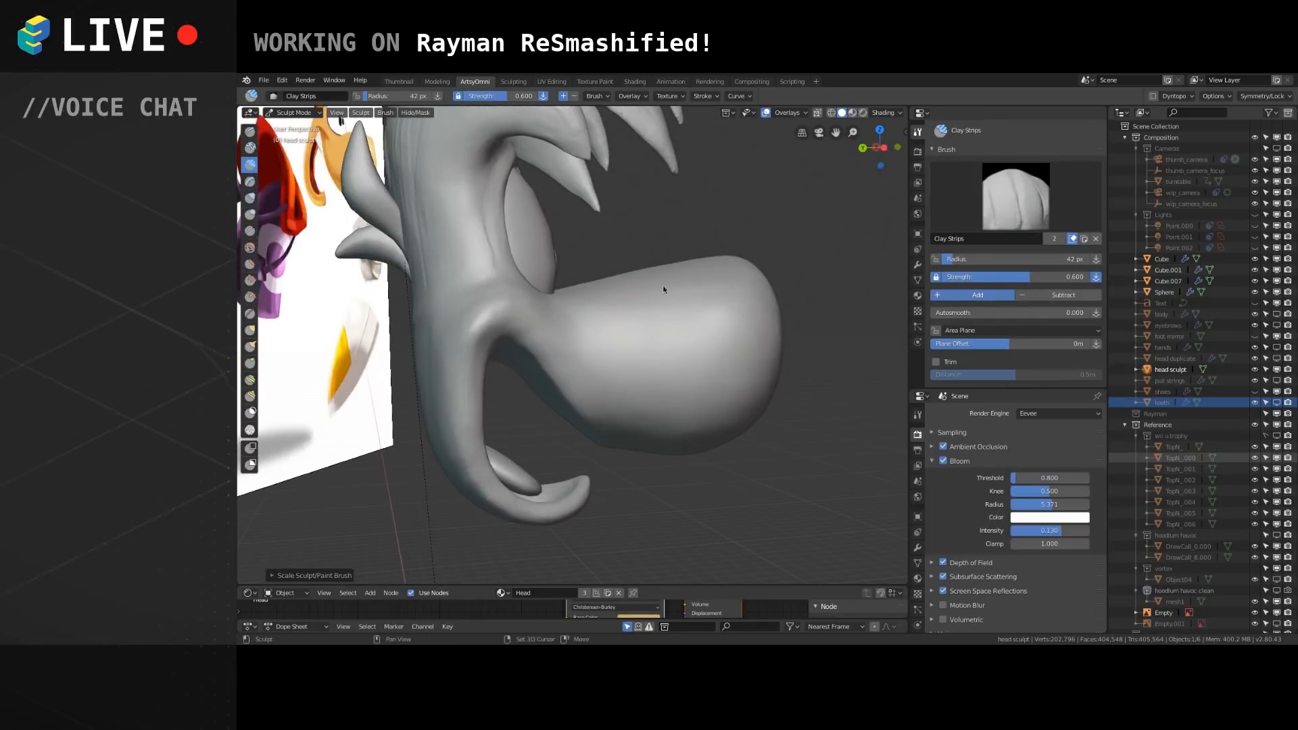
pyautogui.moveTo(629, 394); pyautogui.dragTo(508, 314, button='middle')
pyautogui.scroll(1, 531, 393)
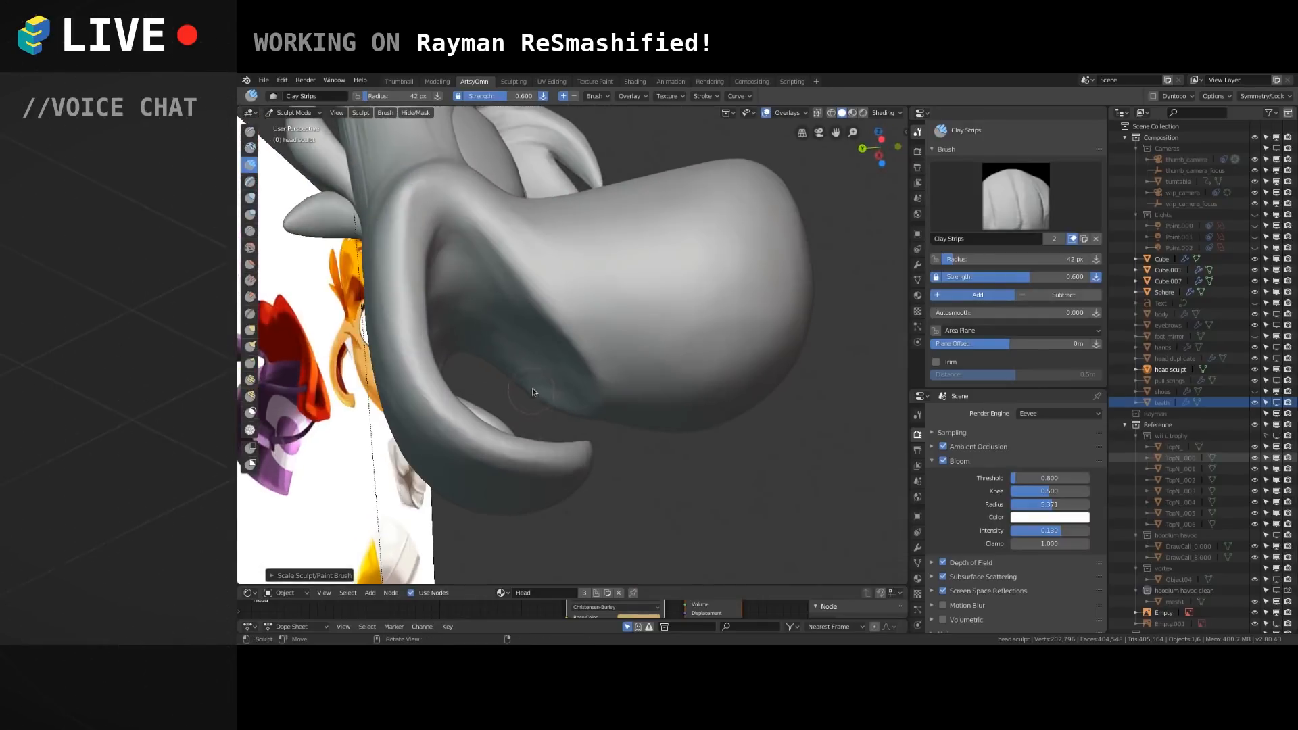
pyautogui.moveTo(547, 270); pyautogui.dragTo(716, 419, button='middle')
pyautogui.moveTo(569, 324)
pyautogui.mouseDown(button='middle')
pyautogui.moveTo(559, 409)
pyautogui.moveTo(537, 397)
pyautogui.moveTo(522, 304)
pyautogui.moveTo(626, 350)
pyautogui.moveTo(574, 314)
pyautogui.mouseUp(button='middle')
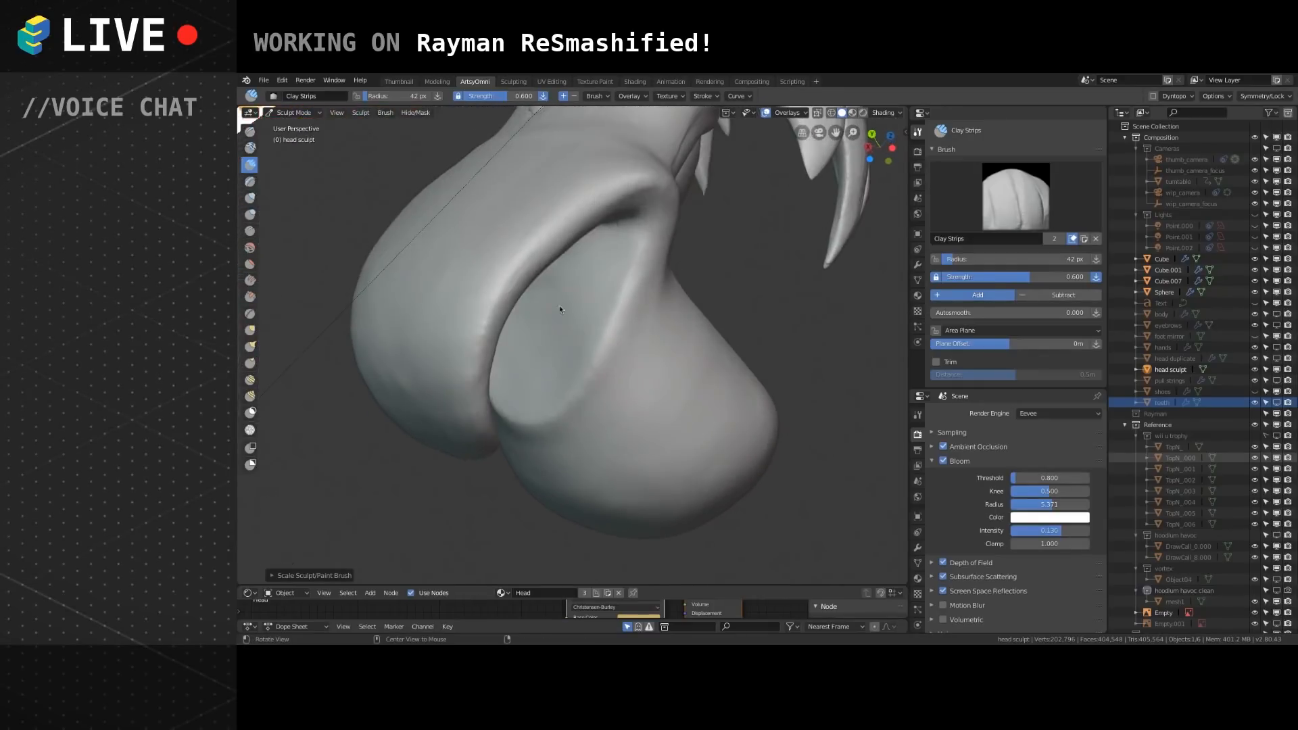
pyautogui.moveTo(534, 360)
pyautogui.mouseDown(button='middle')
pyautogui.moveTo(539, 301)
pyautogui.moveTo(633, 355)
pyautogui.mouseUp(button='middle')
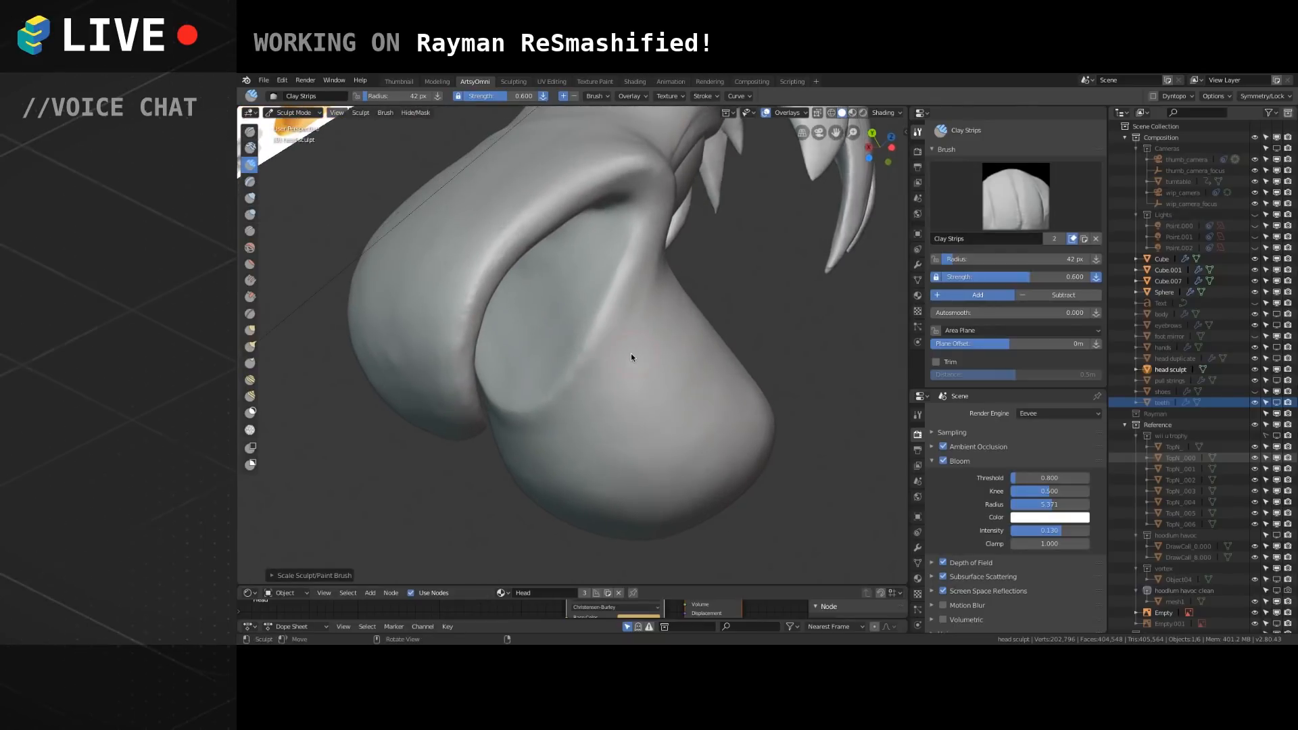
pyautogui.moveTo(588, 311); pyautogui.dragTo(610, 291, button='middle')
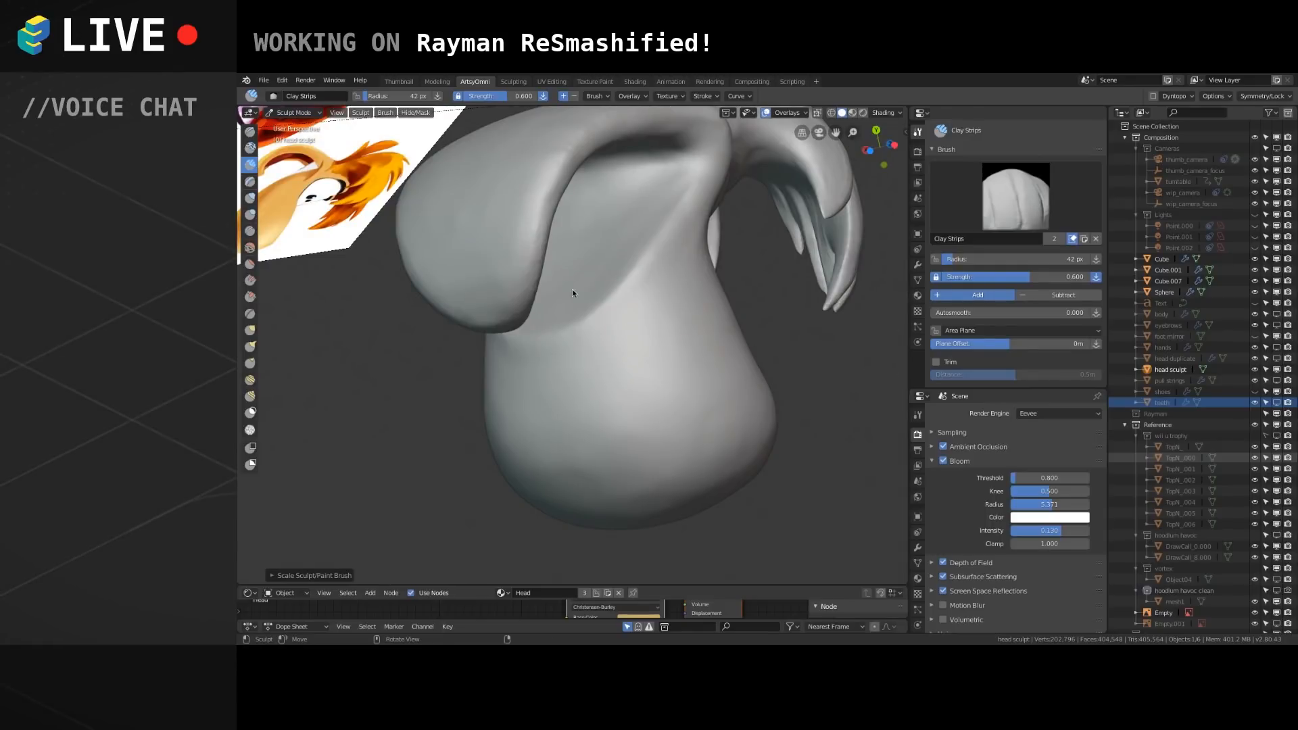
# Build up the roof of the mouth with lengthwise Clay Strips strokes and smooth them into the surface.
pyautogui.moveTo(612, 302)
pyautogui.mouseDown(button='middle')
pyautogui.moveTo(603, 308)
pyautogui.moveTo(602, 293)
pyautogui.moveTo(683, 337)
pyautogui.moveTo(657, 274)
pyautogui.moveTo(587, 363)
pyautogui.moveTo(509, 379)
pyautogui.moveTo(526, 245)
pyautogui.moveTo(549, 328)
pyautogui.mouseUp(button='middle')
pyautogui.moveTo(542, 363); pyautogui.dragTo(539, 379)
pyautogui.moveTo(538, 318); pyautogui.dragTo(528, 390)
pyautogui.moveTo(527, 321); pyautogui.dragTo(521, 385)
pyautogui.moveTo(558, 322); pyautogui.dragTo(553, 372)
pyautogui.moveTo(539, 343)
pyautogui.mouseDown(button='middle')
pyautogui.moveTo(500, 340)
pyautogui.moveTo(545, 357)
pyautogui.mouseUp(button='middle')
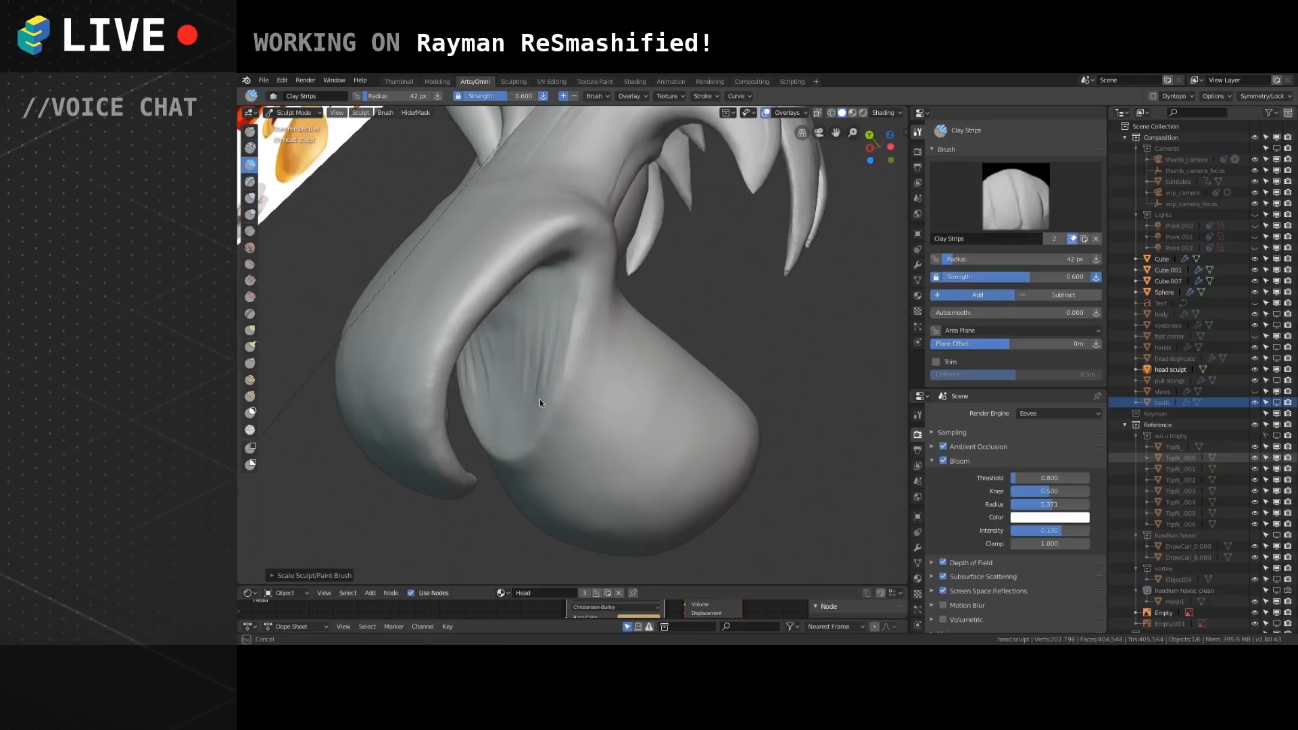
pyautogui.moveTo(531, 417)
pyautogui.mouseDown(button='middle')
pyautogui.moveTo(504, 379)
pyautogui.moveTo(490, 380)
pyautogui.moveTo(570, 338)
pyautogui.moveTo(558, 335)
pyautogui.mouseUp(button='middle')
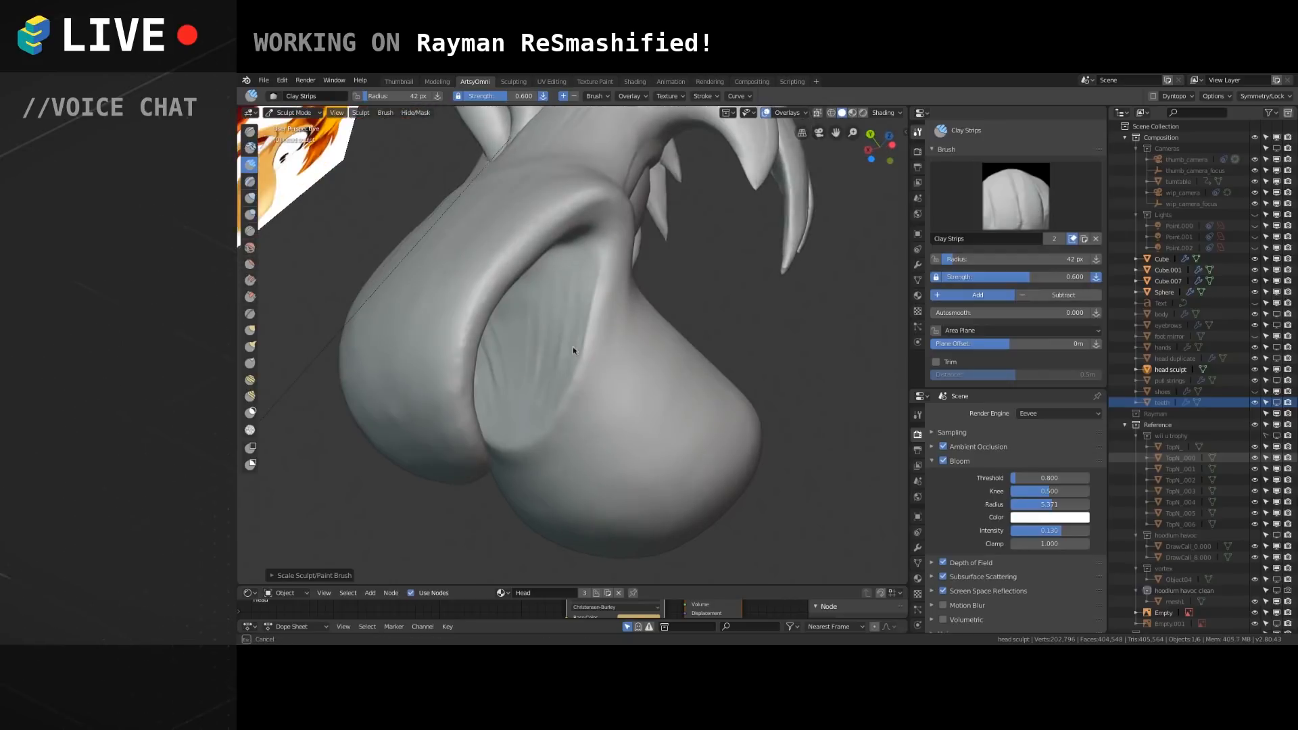
pyautogui.moveTo(549, 271)
pyautogui.mouseDown(button='middle')
pyautogui.moveTo(490, 299)
pyautogui.moveTo(533, 335)
pyautogui.mouseUp(button='middle')
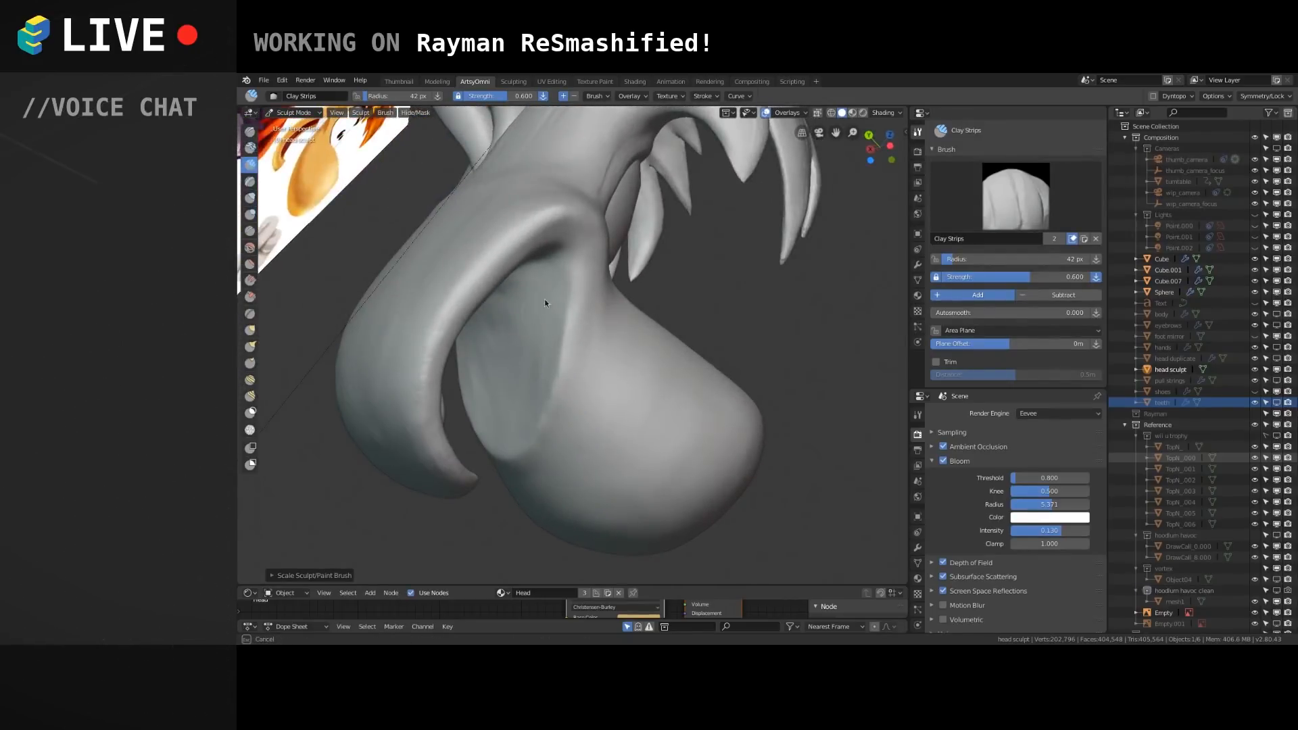
pyautogui.moveTo(530, 325)
pyautogui.mouseDown(button='middle')
pyautogui.moveTo(512, 324)
pyautogui.moveTo(573, 351)
pyautogui.moveTo(563, 326)
pyautogui.mouseUp(button='middle')
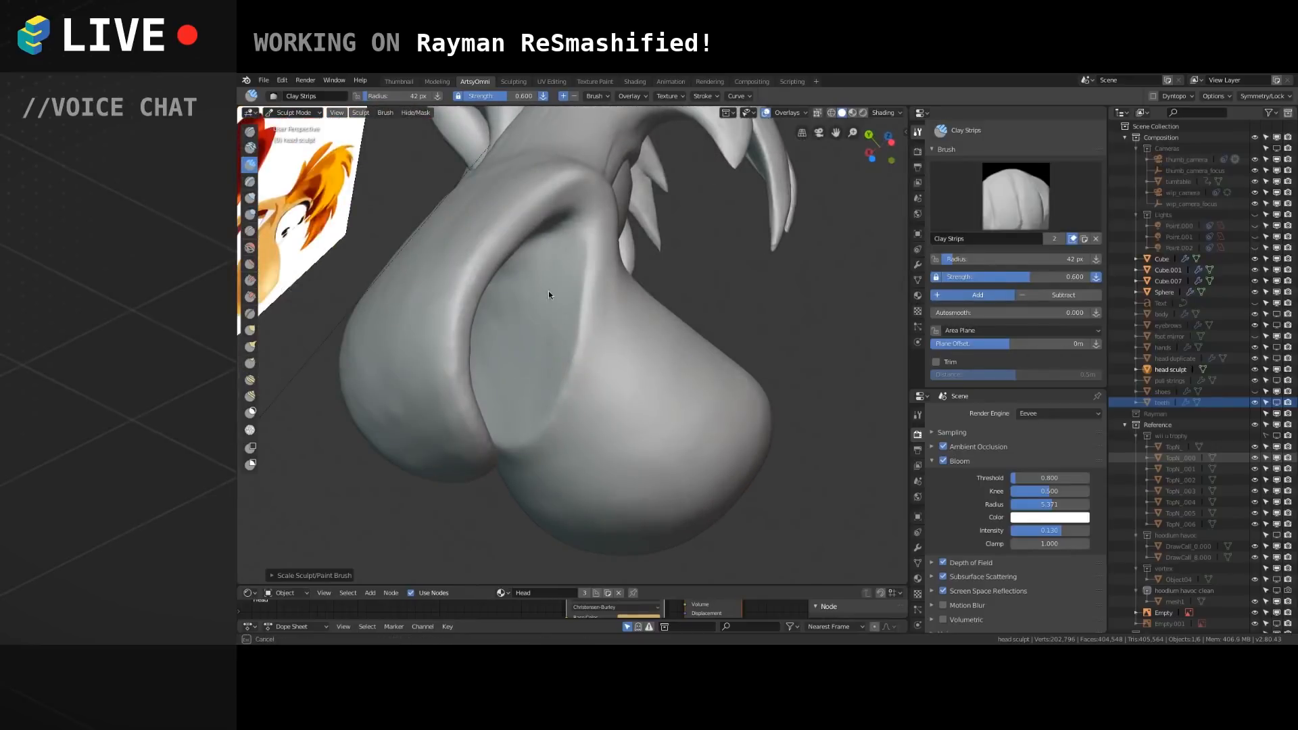
# Add Clay Strips strokes at the front of the mouth roof and blend them towards the muzzle.
pyautogui.moveTo(518, 307)
pyautogui.mouseDown(button='middle')
pyautogui.moveTo(578, 295)
pyautogui.moveTo(530, 434)
pyautogui.mouseUp(button='middle')
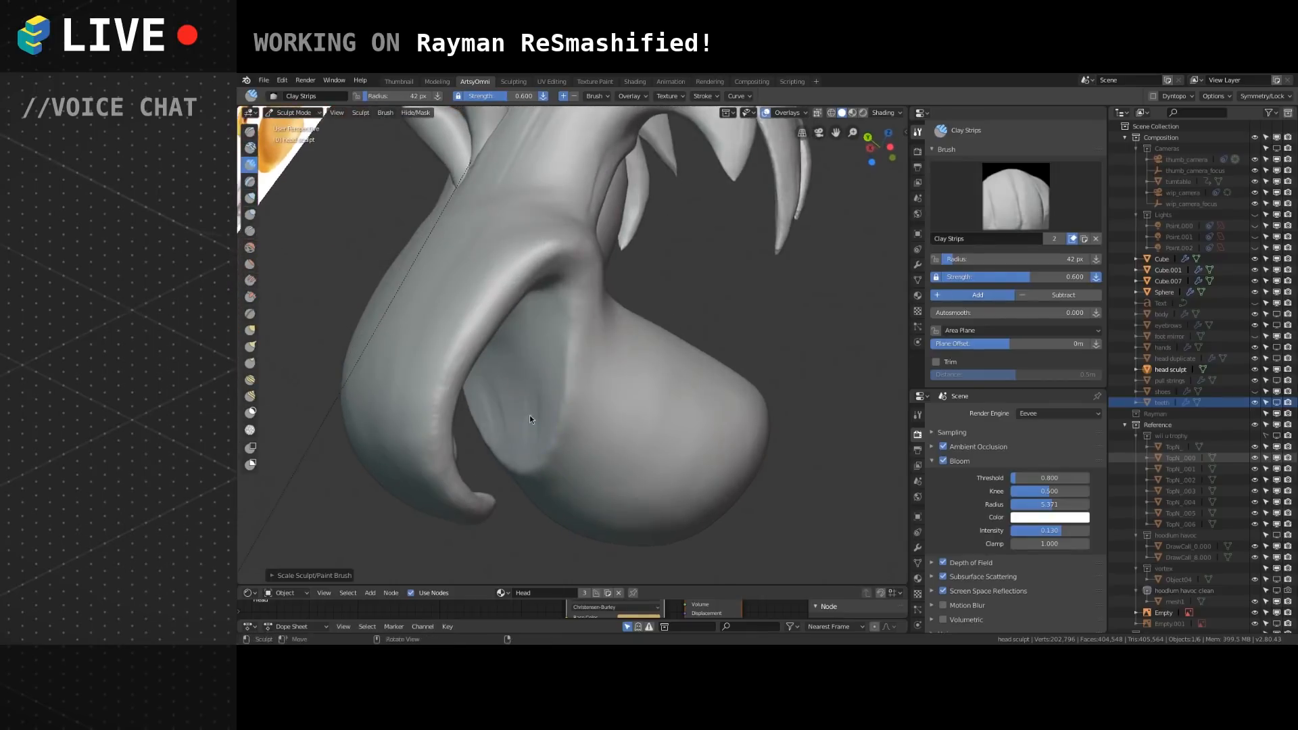
pyautogui.moveTo(529, 428); pyautogui.dragTo(541, 350)
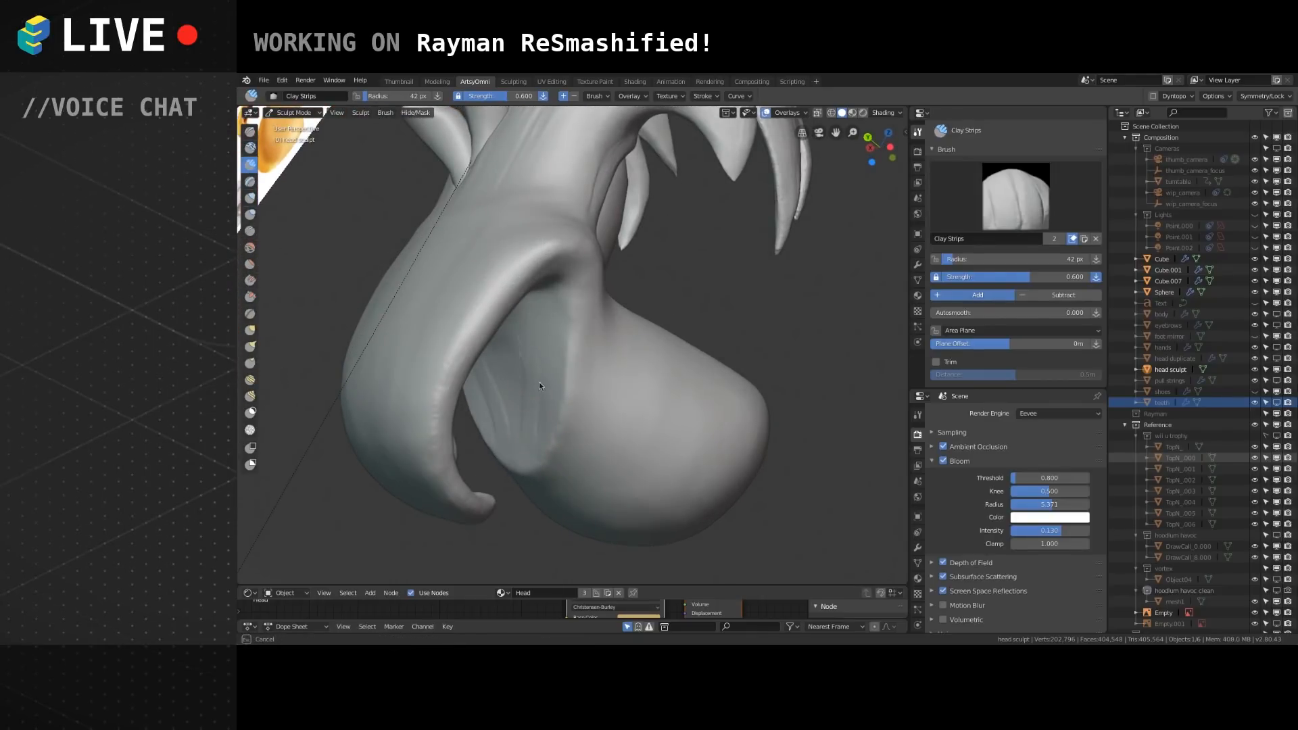
pyautogui.moveTo(539, 319); pyautogui.dragTo(504, 368, button='middle')
pyautogui.moveTo(498, 383); pyautogui.dragTo(495, 391)
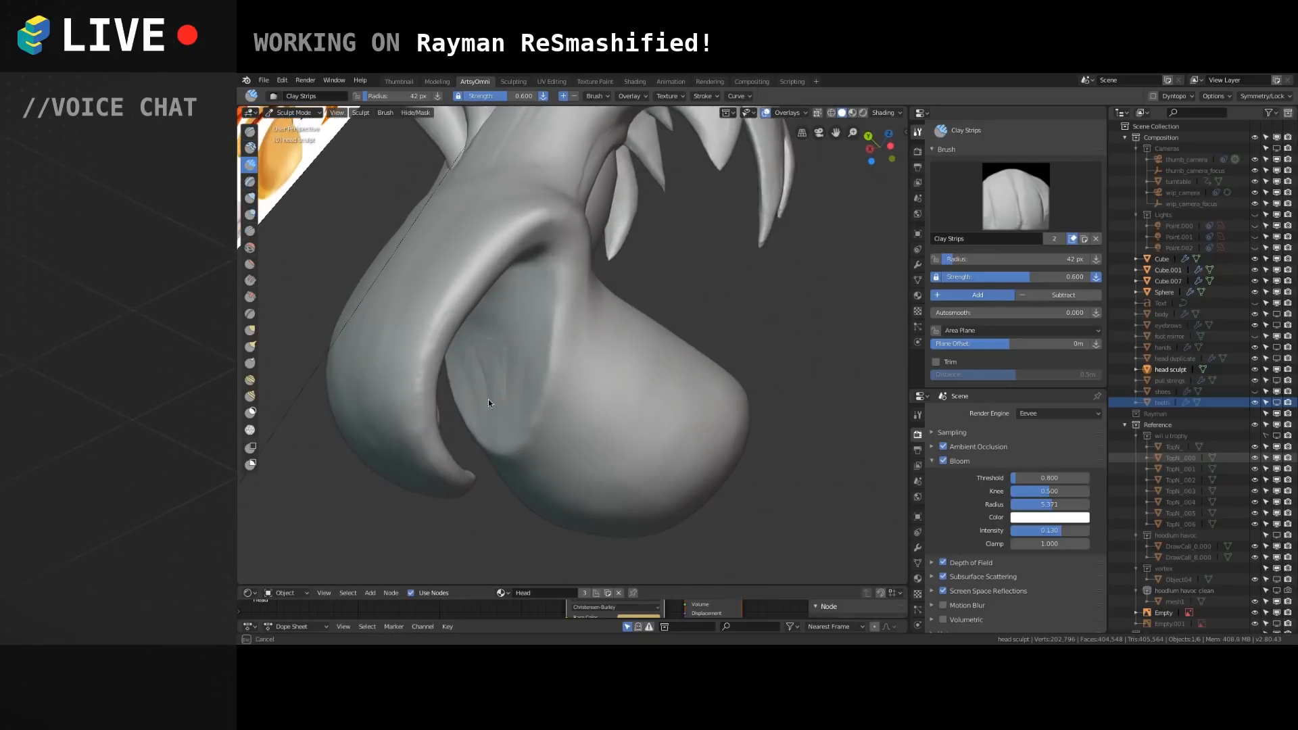
pyautogui.moveTo(505, 404); pyautogui.dragTo(494, 326, button='middle')
pyautogui.moveTo(529, 368); pyautogui.dragTo(526, 410, button='middle')
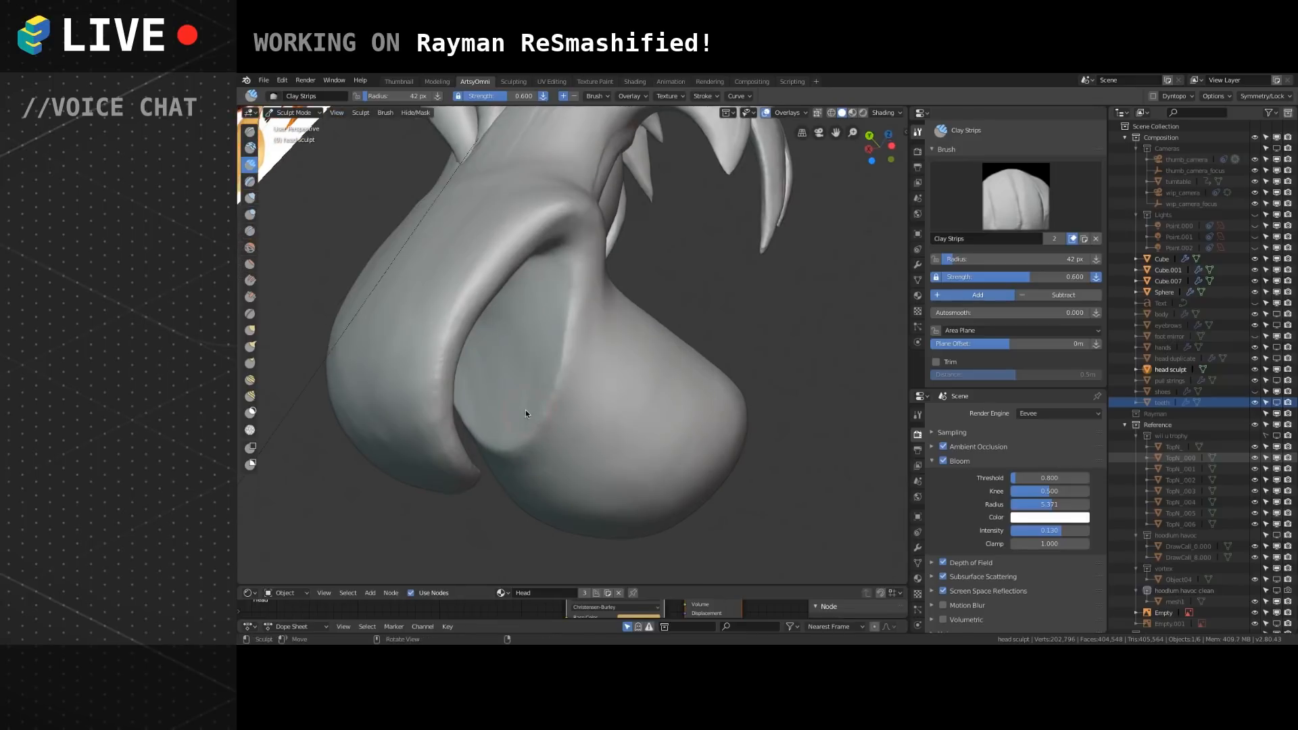
pyautogui.moveTo(524, 416); pyautogui.dragTo(528, 391)
pyautogui.moveTo(528, 391)
pyautogui.mouseDown(button='middle')
pyautogui.moveTo(496, 342)
pyautogui.moveTo(472, 250)
pyautogui.mouseUp(button='middle')
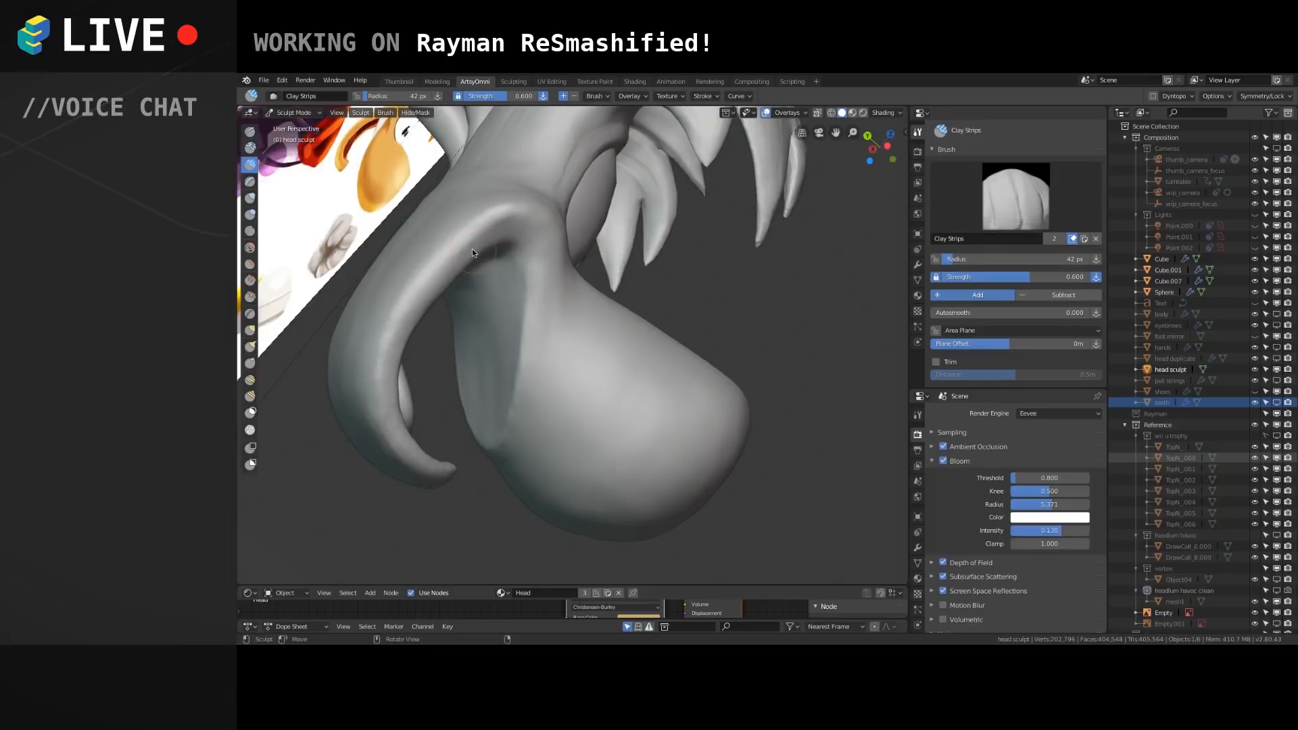
pyautogui.moveTo(472, 249)
pyautogui.mouseDown(button='middle')
pyautogui.moveTo(569, 355)
pyautogui.moveTo(516, 335)
pyautogui.moveTo(533, 346)
pyautogui.moveTo(541, 318)
pyautogui.moveTo(538, 371)
pyautogui.mouseUp(button='middle')
# Reduce the brush radius to 33 px and build up the edge between the mouth roof and the muzzle.
pyautogui.press('[')
pyautogui.press('[')
pyautogui.moveTo(528, 413); pyautogui.dragTo(558, 268)
pyautogui.moveTo(529, 401); pyautogui.dragTo(555, 311)
pyautogui.moveTo(555, 307); pyautogui.dragTo(562, 215, button='middle')
pyautogui.moveTo(552, 208); pyautogui.dragTo(543, 268)
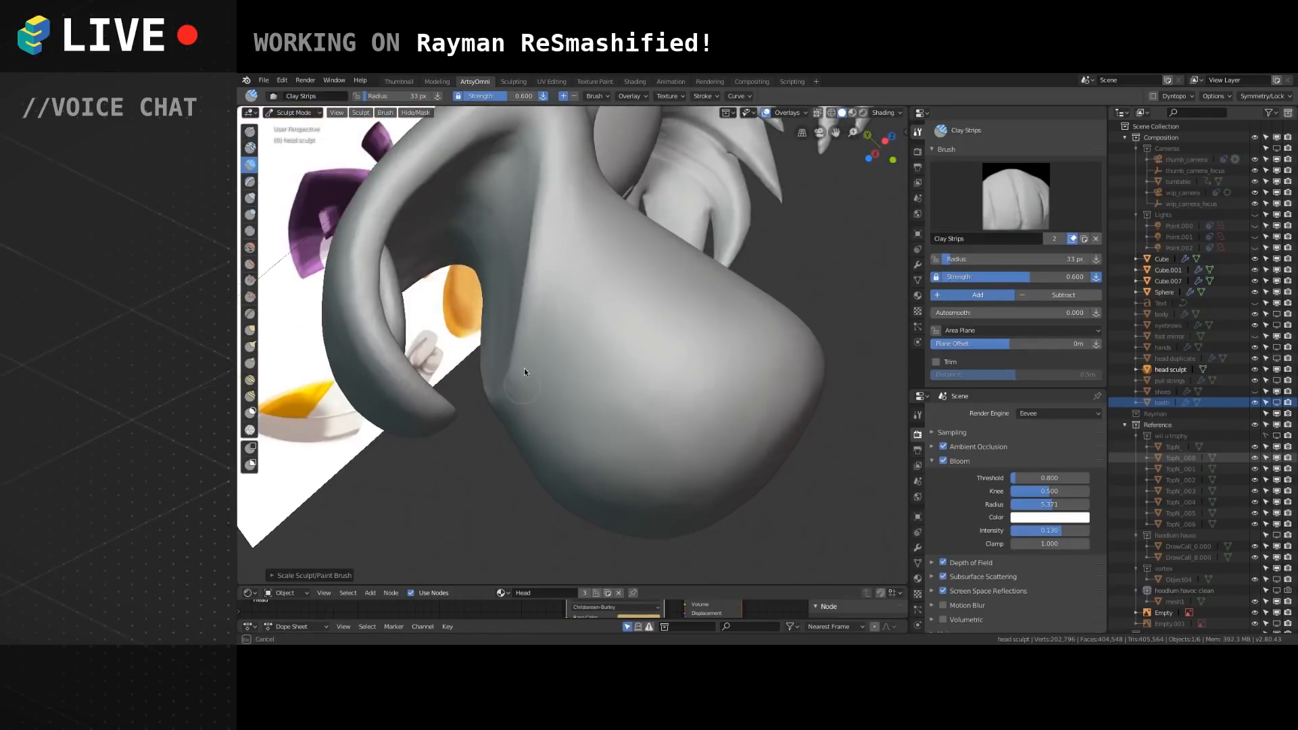
pyautogui.moveTo(522, 375); pyautogui.dragTo(567, 286, button='middle')
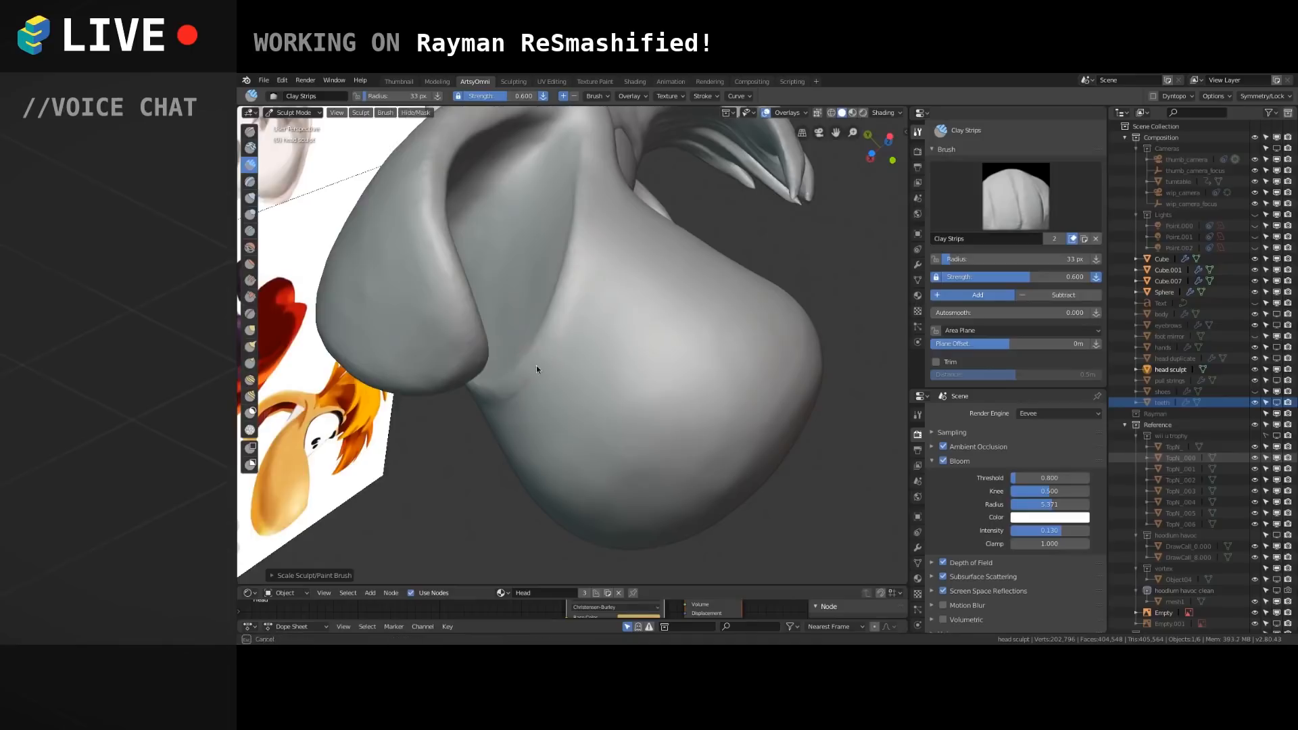
# Build up the muzzle's lower side along the upper mouth edge with diagonal Clay Strips strokes.
pyautogui.moveTo(545, 350)
pyautogui.mouseDown(button='middle')
pyautogui.moveTo(529, 354)
pyautogui.moveTo(514, 400)
pyautogui.moveTo(570, 244)
pyautogui.moveTo(525, 351)
pyautogui.moveTo(545, 422)
pyautogui.moveTo(572, 324)
pyautogui.moveTo(547, 412)
pyautogui.mouseUp(button='middle')
pyautogui.moveTo(474, 384); pyautogui.dragTo(607, 314, button='middle')
pyautogui.moveTo(643, 353); pyautogui.dragTo(733, 244)
pyautogui.keyDown('shift'); pyautogui.moveTo(673, 313); pyautogui.dragTo(670, 310); pyautogui.keyUp('shift')
pyautogui.moveTo(678, 328)
pyautogui.mouseDown(button='middle')
pyautogui.moveTo(696, 275)
pyautogui.moveTo(591, 380)
pyautogui.moveTo(646, 278)
pyautogui.moveTo(657, 351)
pyautogui.moveTo(613, 383)
pyautogui.moveTo(569, 329)
pyautogui.mouseUp(button='middle')
pyautogui.moveTo(585, 397); pyautogui.dragTo(580, 415)
pyautogui.moveTo(614, 342)
pyautogui.mouseDown()
pyautogui.moveTo(580, 384)
pyautogui.moveTo(576, 367)
pyautogui.mouseUp()
pyautogui.moveTo(640, 318); pyautogui.dragTo(632, 348)
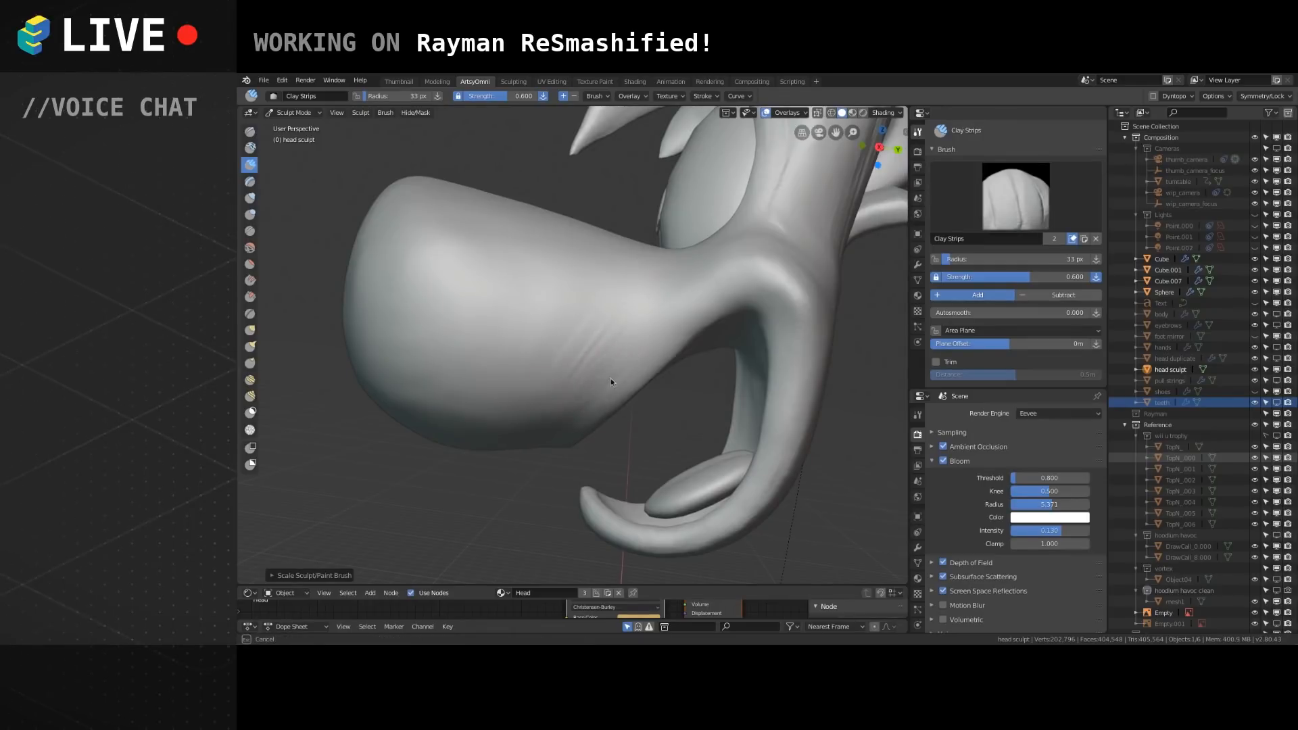
# Smooth the diagonal strokes on the muzzle's side and check the upper mouth edge from several angles.
pyautogui.keyDown('shift'); pyautogui.moveTo(642, 299); pyautogui.dragTo(660, 322); pyautogui.keyUp('shift')
pyautogui.moveTo(660, 322); pyautogui.dragTo(644, 320, button='middle')
pyautogui.keyDown('shift'); pyautogui.moveTo(586, 393); pyautogui.dragTo(648, 297); pyautogui.keyUp('shift')
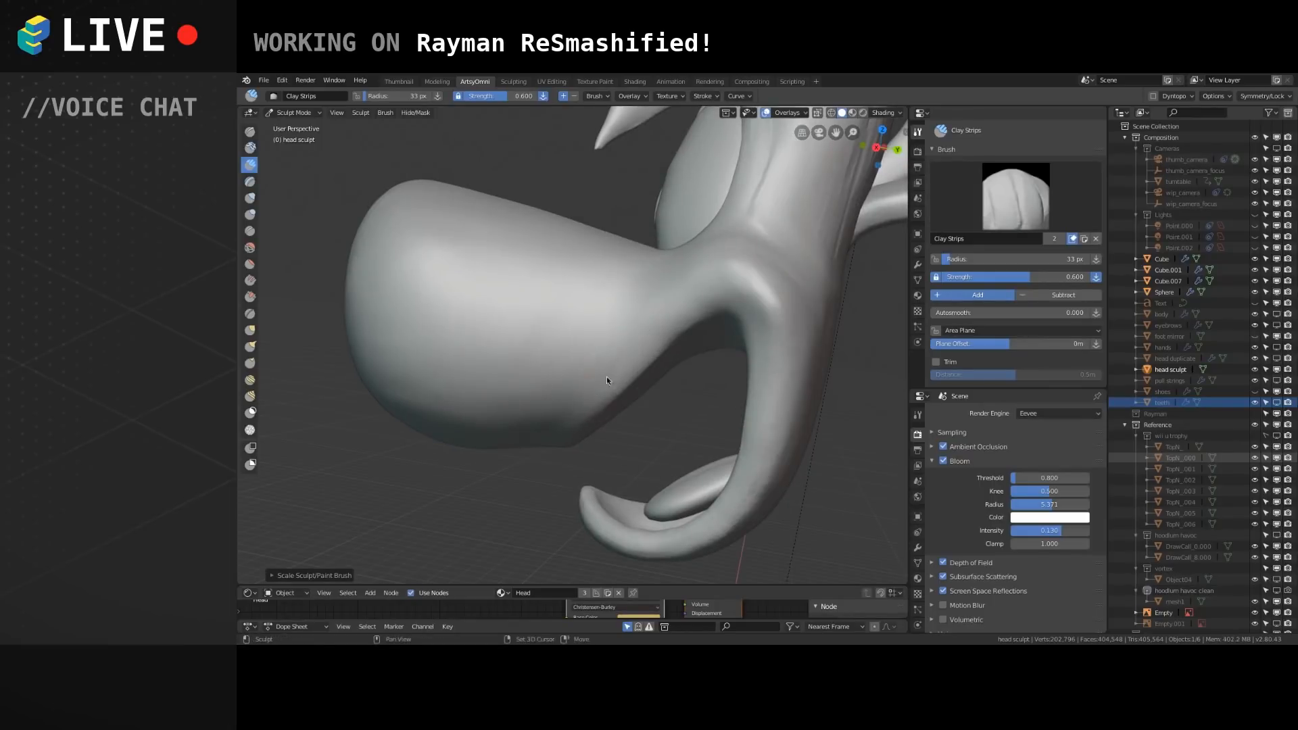
pyautogui.moveTo(597, 365); pyautogui.dragTo(643, 378, button='middle')
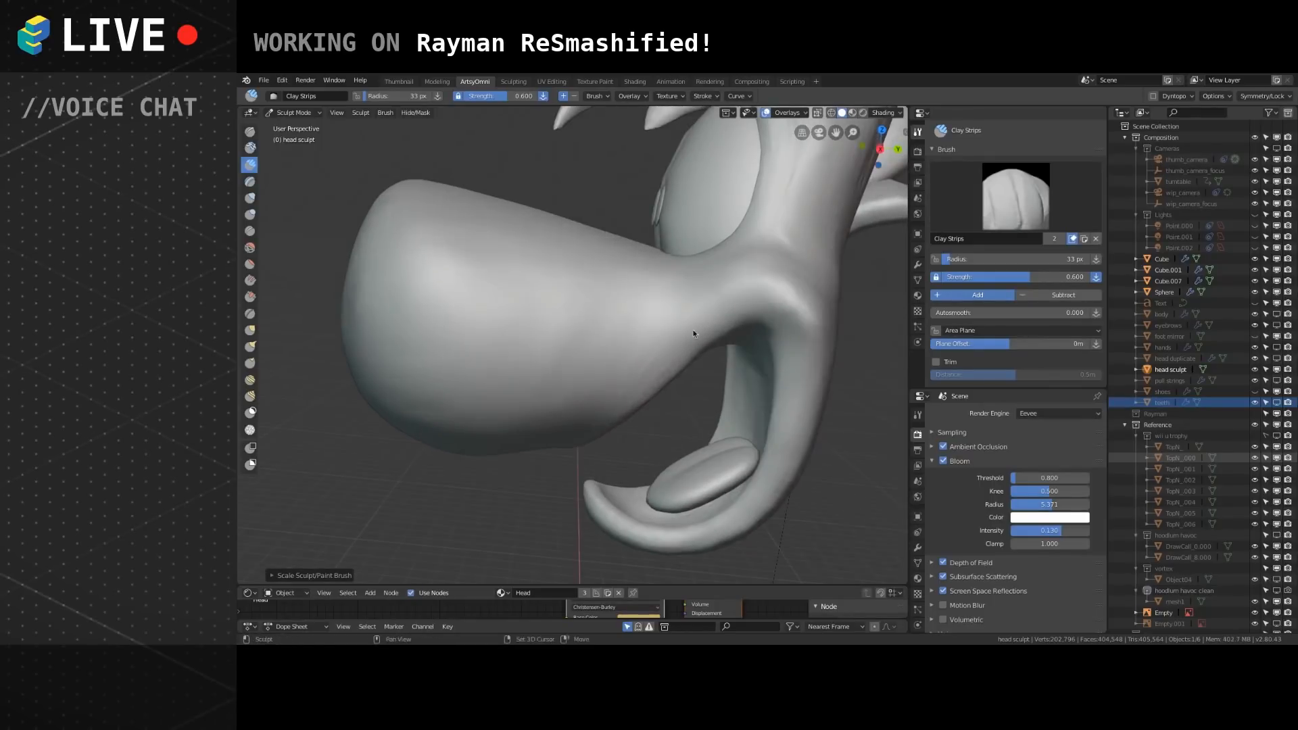
pyautogui.moveTo(733, 241); pyautogui.dragTo(603, 430, button='middle')
pyautogui.moveTo(675, 335)
pyautogui.mouseDown(button='middle')
pyautogui.moveTo(568, 364)
pyautogui.moveTo(647, 323)
pyautogui.moveTo(571, 310)
pyautogui.moveTo(549, 360)
pyautogui.mouseUp(button='middle')
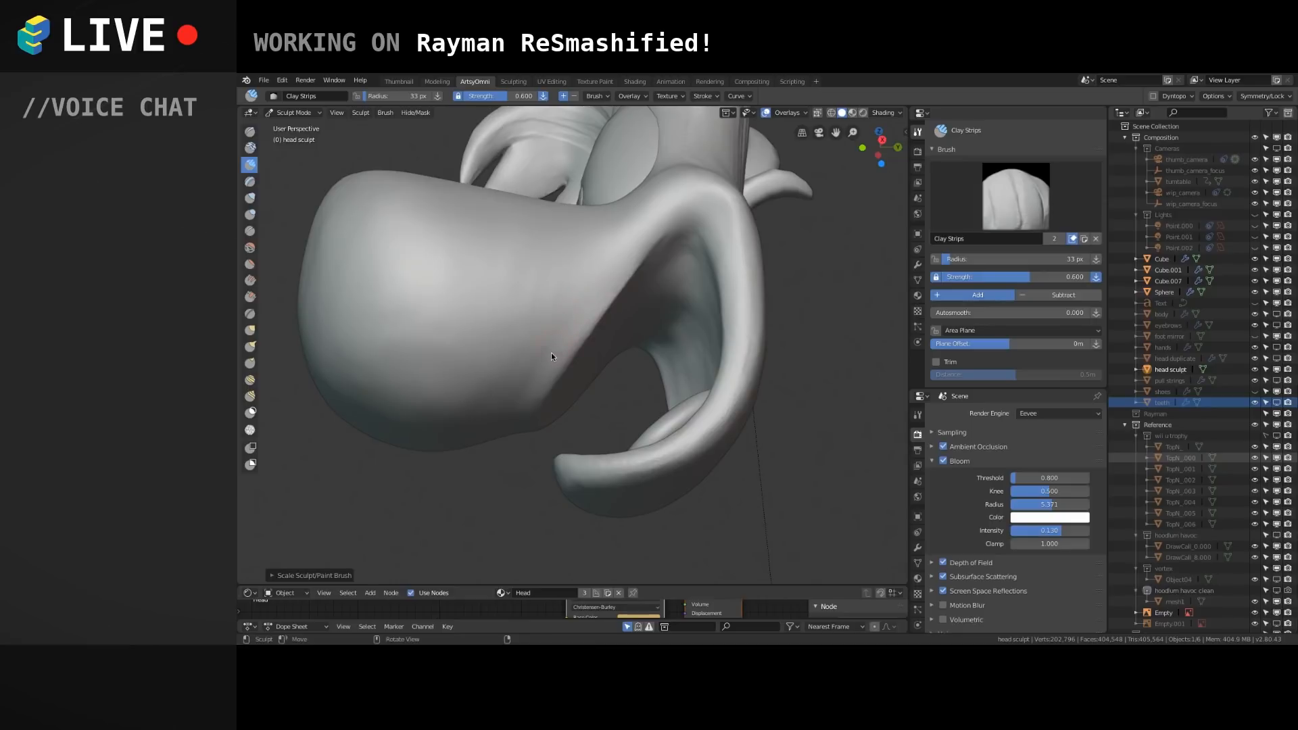
pyautogui.moveTo(567, 324)
pyautogui.mouseDown(button='middle')
pyautogui.moveTo(602, 366)
pyautogui.moveTo(592, 305)
pyautogui.moveTo(610, 278)
pyautogui.moveTo(591, 340)
pyautogui.mouseUp(button='middle')
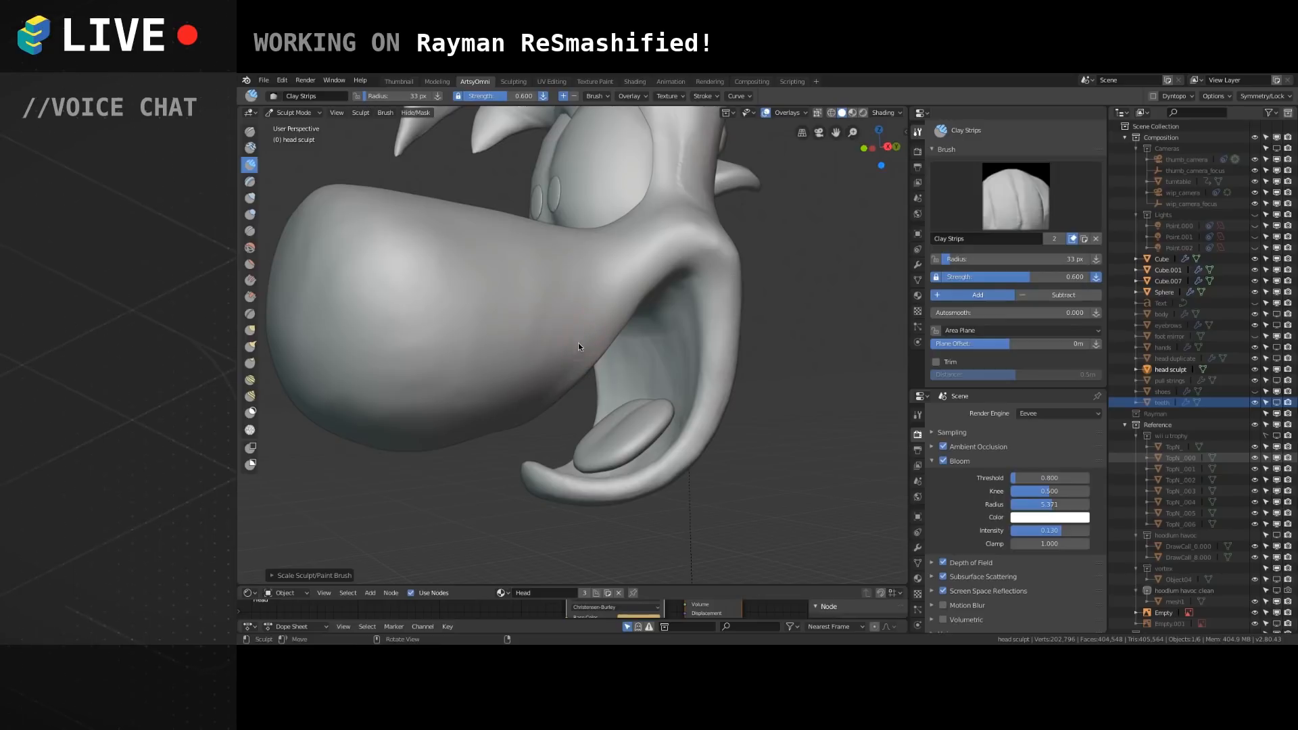
# Fill and smooth the muzzle's underside and lower side with short Clay Strips and smoothing strokes.
pyautogui.moveTo(596, 333)
pyautogui.mouseDown(button='middle')
pyautogui.moveTo(618, 318)
pyautogui.moveTo(570, 350)
pyautogui.moveTo(552, 408)
pyautogui.moveTo(574, 373)
pyautogui.mouseUp(button='middle')
pyautogui.moveTo(565, 363)
pyautogui.keyDown('shift'); pyautogui.mouseDown()
pyautogui.moveTo(581, 349)
pyautogui.moveTo(517, 376)
pyautogui.moveTo(566, 291)
pyautogui.moveTo(604, 282)
pyautogui.moveTo(545, 366)
pyautogui.mouseUp(); pyautogui.keyUp('shift')
pyautogui.keyDown('shift'); pyautogui.moveTo(457, 433); pyautogui.dragTo(436, 408); pyautogui.keyUp('shift')
pyautogui.moveTo(472, 354)
pyautogui.mouseDown(button='middle')
pyautogui.moveTo(474, 399)
pyautogui.moveTo(426, 333)
pyautogui.mouseUp(button='middle')
pyautogui.keyDown('shift'); pyautogui.moveTo(462, 398); pyautogui.dragTo(442, 421); pyautogui.keyUp('shift')
pyautogui.moveTo(433, 414)
pyautogui.keyDown('shift'); pyautogui.mouseDown()
pyautogui.moveTo(419, 401)
pyautogui.moveTo(451, 369)
pyautogui.moveTo(461, 393)
pyautogui.moveTo(432, 434)
pyautogui.mouseUp(); pyautogui.keyUp('shift')
pyautogui.moveTo(457, 389)
pyautogui.mouseDown()
pyautogui.moveTo(425, 410)
pyautogui.moveTo(458, 433)
pyautogui.mouseUp()
pyautogui.moveTo(456, 358)
pyautogui.mouseDown()
pyautogui.moveTo(412, 388)
pyautogui.moveTo(441, 407)
pyautogui.mouseUp()
pyautogui.moveTo(466, 352)
pyautogui.keyDown('shift'); pyautogui.mouseDown()
pyautogui.moveTo(397, 403)
pyautogui.moveTo(434, 387)
pyautogui.mouseUp(); pyautogui.keyUp('shift')
# Examine the muzzle's overall shape from the side, above and the front.
pyautogui.moveTo(482, 297)
pyautogui.keyDown('alt'); pyautogui.mouseDown()
pyautogui.moveTo(464, 339)
pyautogui.moveTo(480, 418)
pyautogui.moveTo(473, 477)
pyautogui.mouseUp(); pyautogui.keyUp('alt')
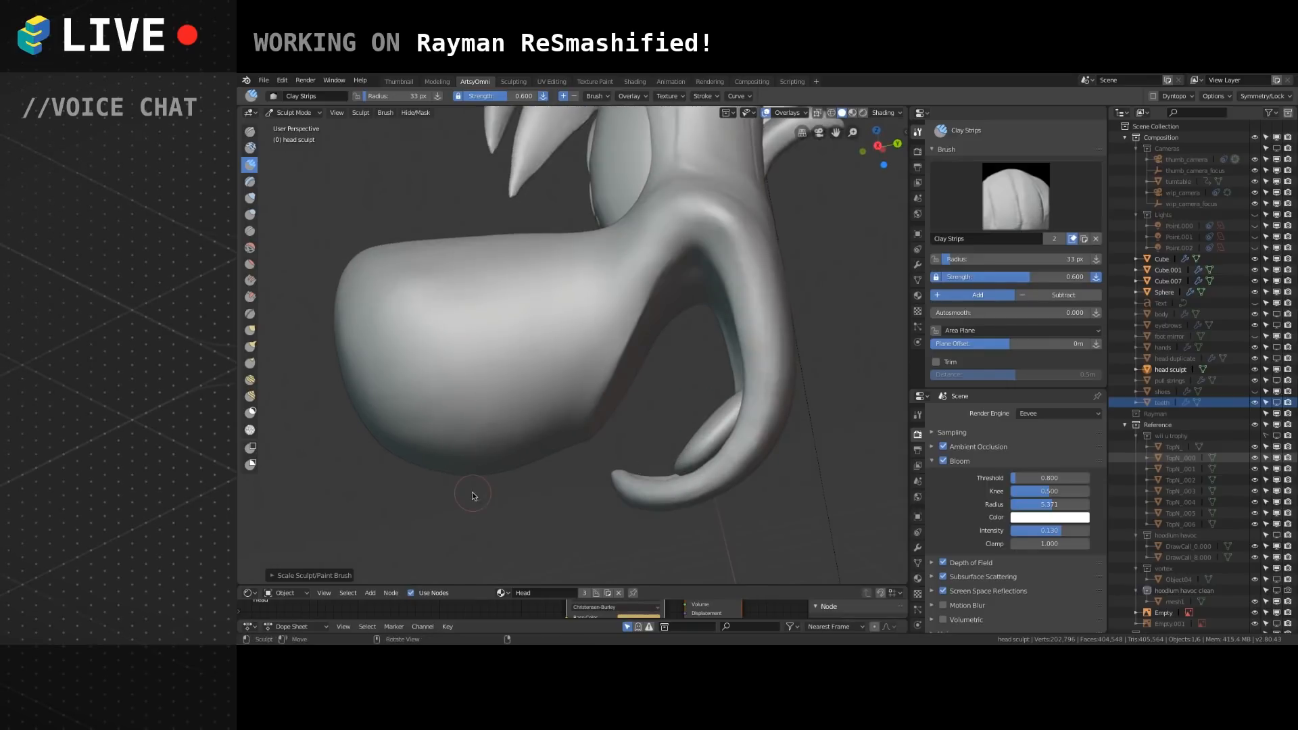
pyautogui.moveTo(579, 336)
pyautogui.keyDown('alt'); pyautogui.mouseDown()
pyautogui.moveTo(605, 363)
pyautogui.moveTo(545, 365)
pyautogui.moveTo(546, 452)
pyautogui.moveTo(484, 485)
pyautogui.mouseUp(); pyautogui.keyUp('alt')
pyautogui.keyDown('alt'); pyautogui.moveTo(468, 404); pyautogui.dragTo(543, 399); pyautogui.keyUp('alt')
pyautogui.moveTo(460, 522)
pyautogui.keyDown('alt'); pyautogui.mouseDown()
pyautogui.moveTo(539, 183)
pyautogui.moveTo(550, 261)
pyautogui.moveTo(539, 298)
pyautogui.moveTo(496, 260)
pyautogui.mouseUp(); pyautogui.keyUp('alt')
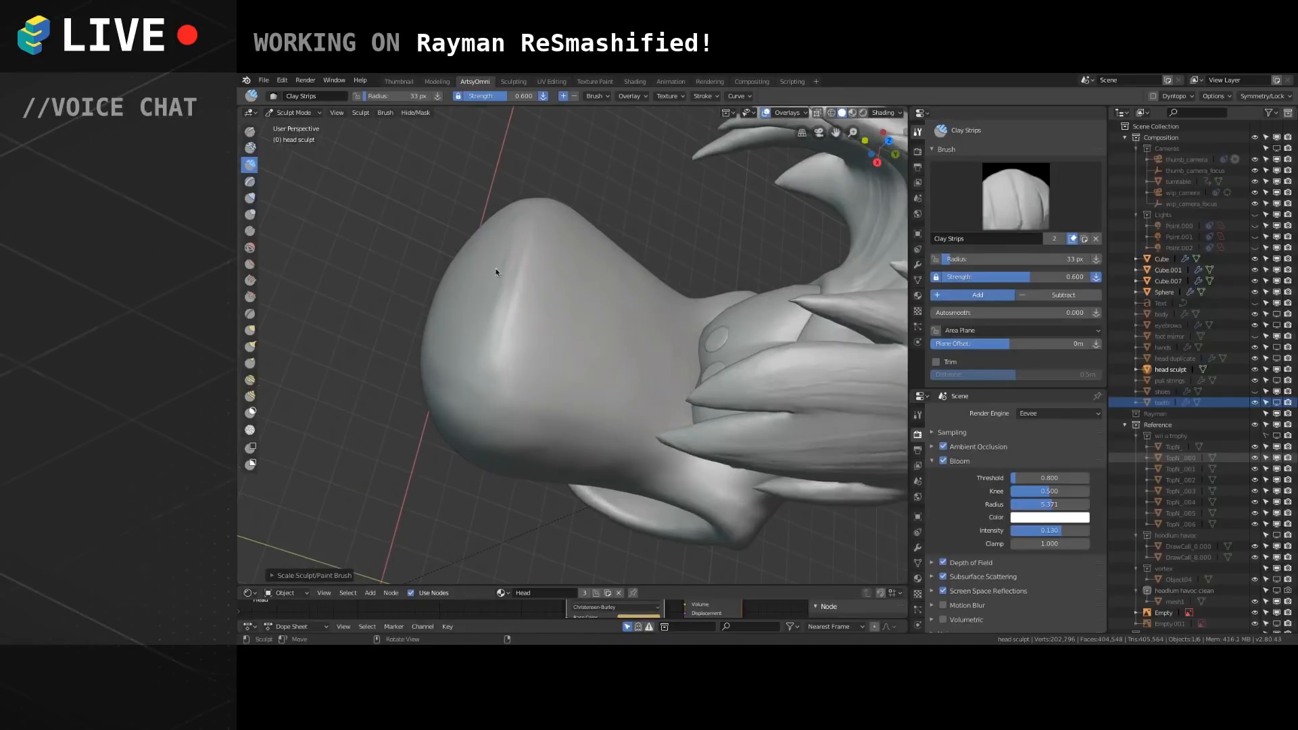
pyautogui.keyDown('alt'); pyautogui.moveTo(541, 326); pyautogui.dragTo(531, 344); pyautogui.keyUp('alt')
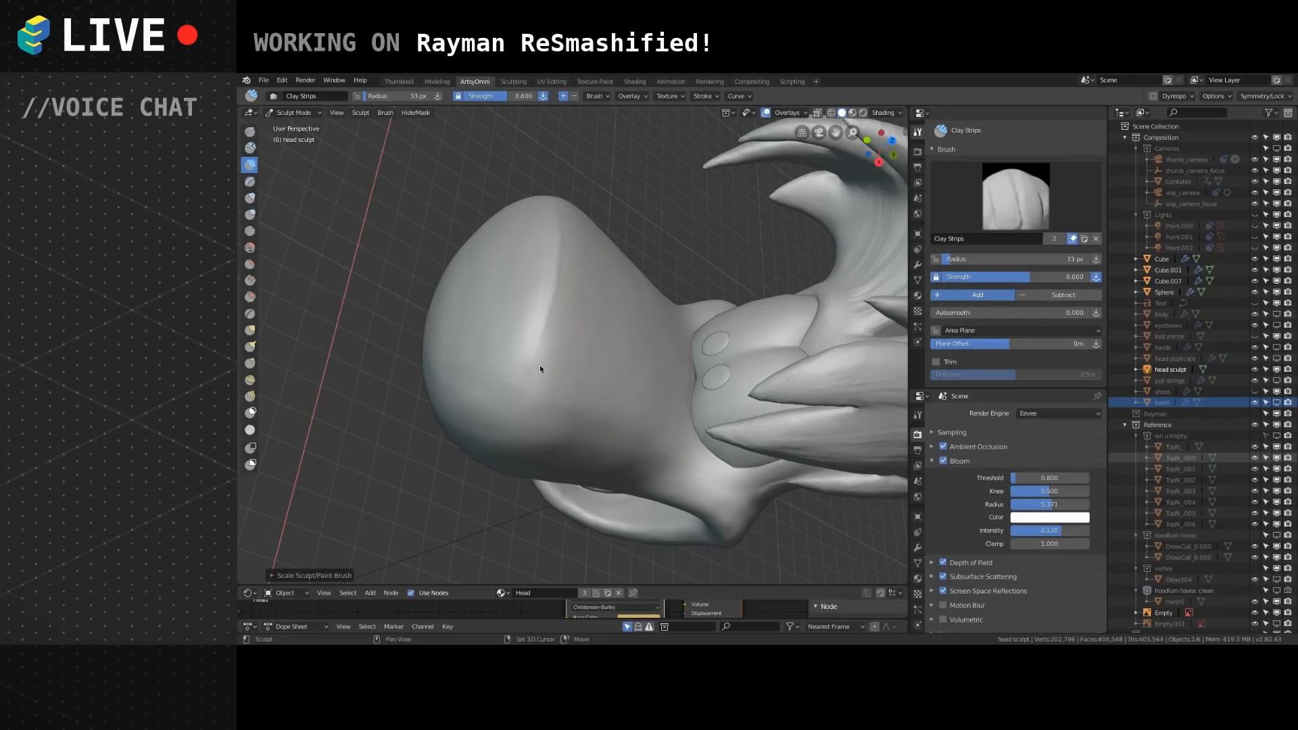
pyautogui.moveTo(554, 347)
pyautogui.mouseDown(button='middle')
pyautogui.moveTo(558, 222)
pyautogui.moveTo(541, 359)
pyautogui.mouseUp(button='middle')
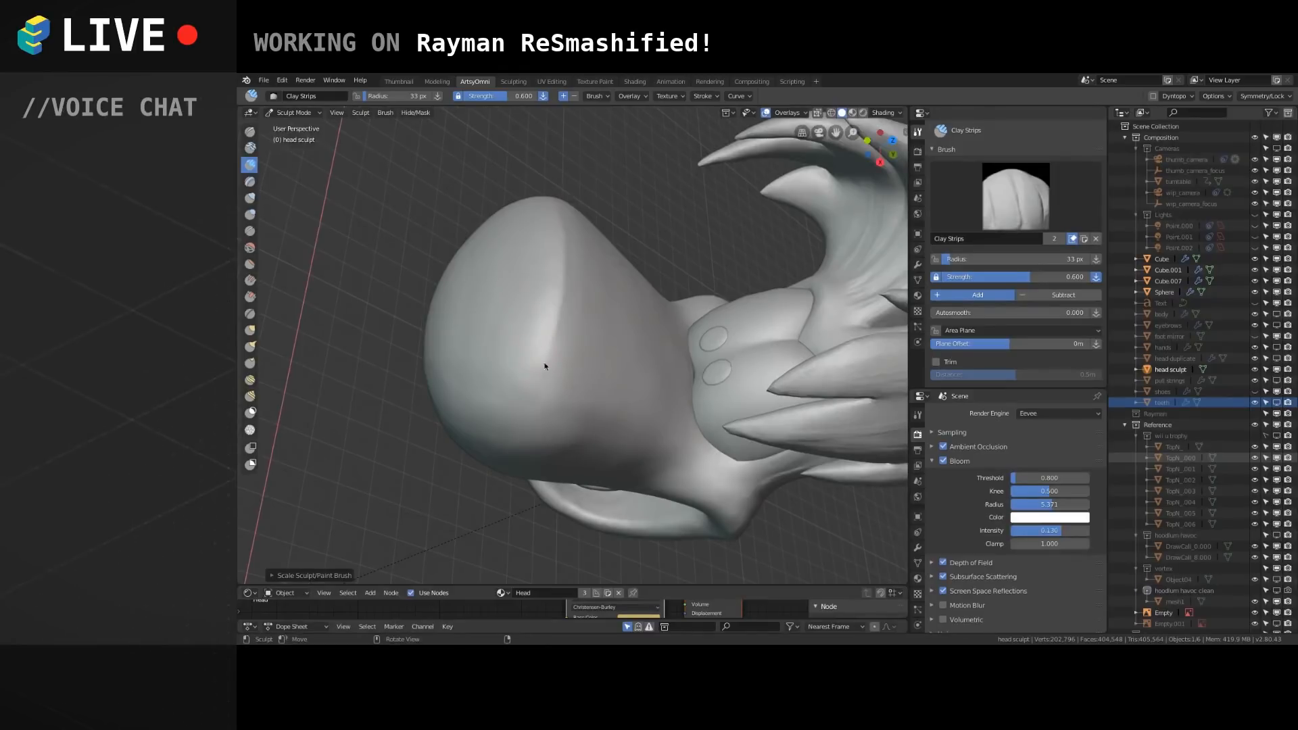
pyautogui.scroll(-3, 570, 363)
pyautogui.moveTo(588, 366)
pyautogui.mouseDown(button='middle')
pyautogui.moveTo(573, 329)
pyautogui.moveTo(603, 362)
pyautogui.moveTo(473, 347)
pyautogui.moveTo(594, 355)
pyautogui.moveTo(594, 397)
pyautogui.moveTo(525, 406)
pyautogui.moveTo(574, 370)
pyautogui.mouseUp(button='middle')
pyautogui.moveTo(581, 424); pyautogui.dragTo(580, 318, button='middle')
pyautogui.scroll(4, 566, 346)
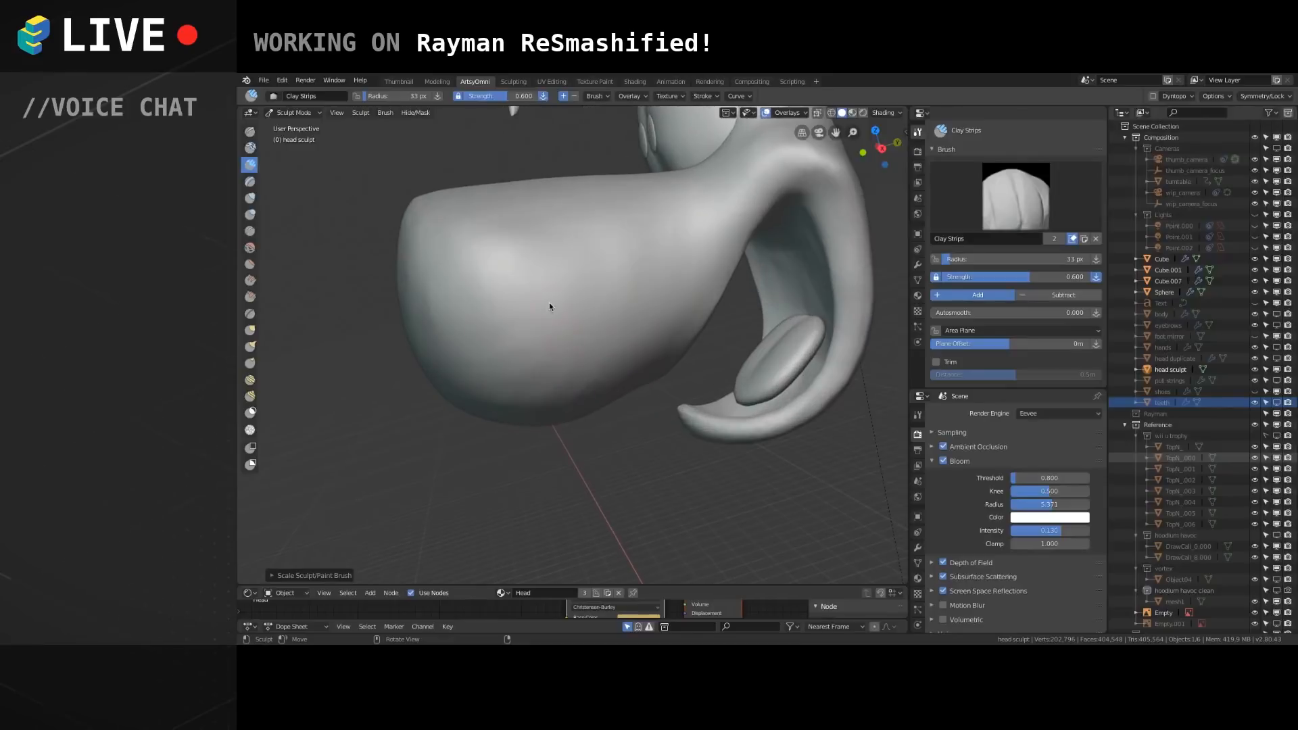
# Touch up the muzzle's lower side and smooth the inner rim at the top of the mouth corner.
pyautogui.moveTo(588, 399)
pyautogui.mouseDown()
pyautogui.moveTo(600, 365)
pyautogui.moveTo(568, 414)
pyautogui.moveTo(615, 372)
pyautogui.moveTo(593, 345)
pyautogui.mouseUp()
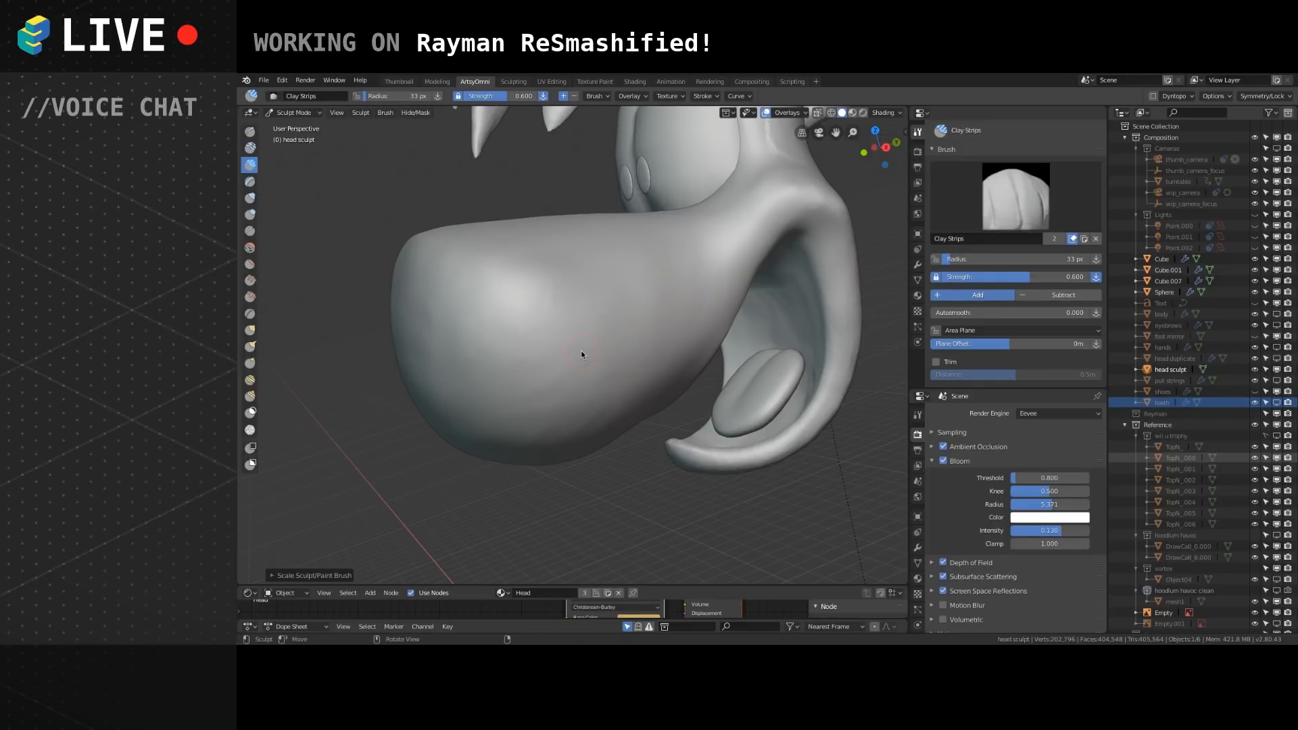
pyautogui.moveTo(649, 387)
pyautogui.keyDown('alt'); pyautogui.mouseDown()
pyautogui.moveTo(537, 360)
pyautogui.moveTo(577, 376)
pyautogui.moveTo(590, 368)
pyautogui.moveTo(568, 342)
pyautogui.mouseUp(); pyautogui.keyUp('alt')
pyautogui.moveTo(583, 271)
pyautogui.keyDown('alt'); pyautogui.mouseDown()
pyautogui.moveTo(590, 324)
pyautogui.moveTo(557, 336)
pyautogui.moveTo(659, 298)
pyautogui.mouseUp(); pyautogui.keyUp('alt')
pyautogui.scroll(2, 632, 298)
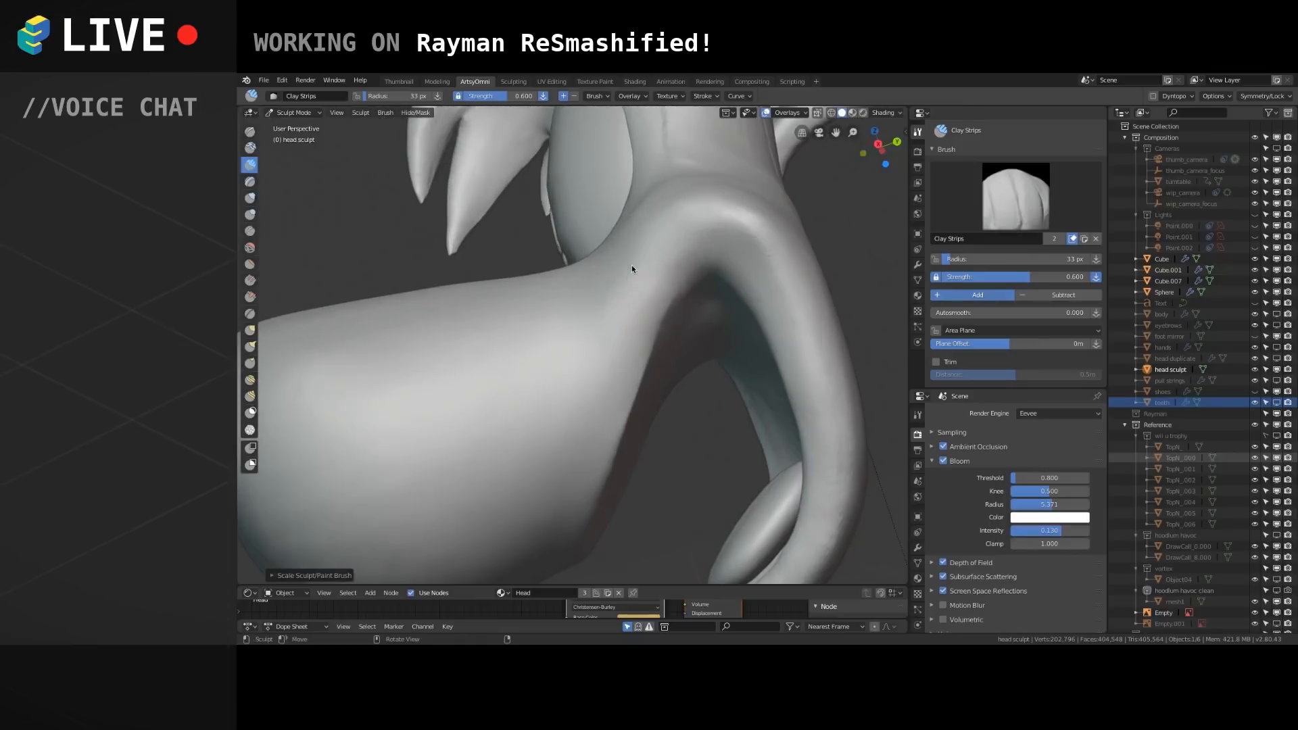
pyautogui.scroll(-2, 666, 271)
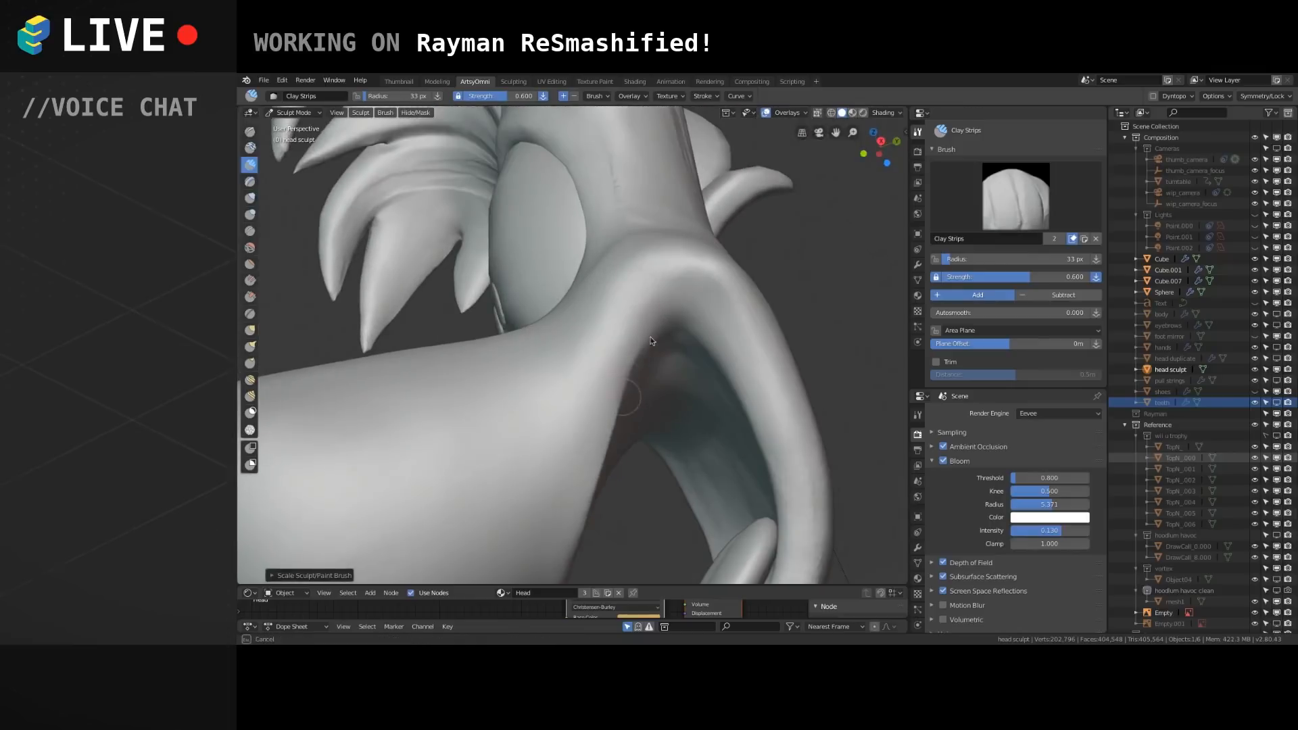
pyautogui.moveTo(638, 355)
pyautogui.keyDown('shift'); pyautogui.mouseDown()
pyautogui.moveTo(690, 287)
pyautogui.moveTo(618, 330)
pyautogui.moveTo(704, 308)
pyautogui.moveTo(617, 338)
pyautogui.moveTo(664, 300)
pyautogui.mouseUp(); pyautogui.keyUp('shift')
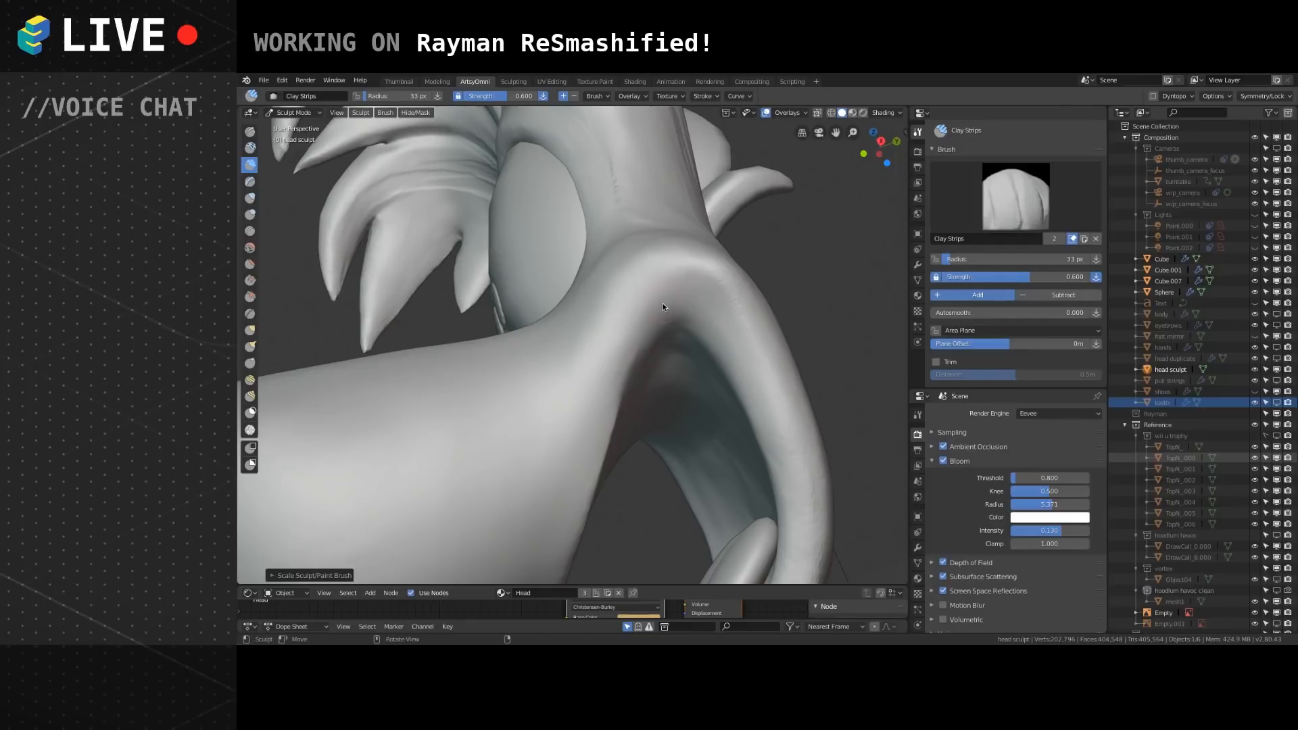
# Build up the side of the head behind the eye with long Clay Strips strokes running down toward the mouth corner.
pyautogui.scroll(-2, 649, 308)
pyautogui.moveTo(639, 305)
pyautogui.mouseDown(button='middle')
pyautogui.moveTo(615, 361)
pyautogui.moveTo(650, 297)
pyautogui.mouseUp(button='middle')
pyautogui.moveTo(652, 225)
pyautogui.mouseDown(button='middle')
pyautogui.moveTo(553, 429)
pyautogui.moveTo(561, 408)
pyautogui.mouseUp(button='middle')
pyautogui.scroll(2, 561, 405)
pyautogui.moveTo(580, 313)
pyautogui.mouseDown(button='middle')
pyautogui.moveTo(580, 334)
pyautogui.moveTo(564, 310)
pyautogui.moveTo(564, 391)
pyautogui.mouseUp(button='middle')
pyautogui.moveTo(564, 421); pyautogui.dragTo(555, 318)
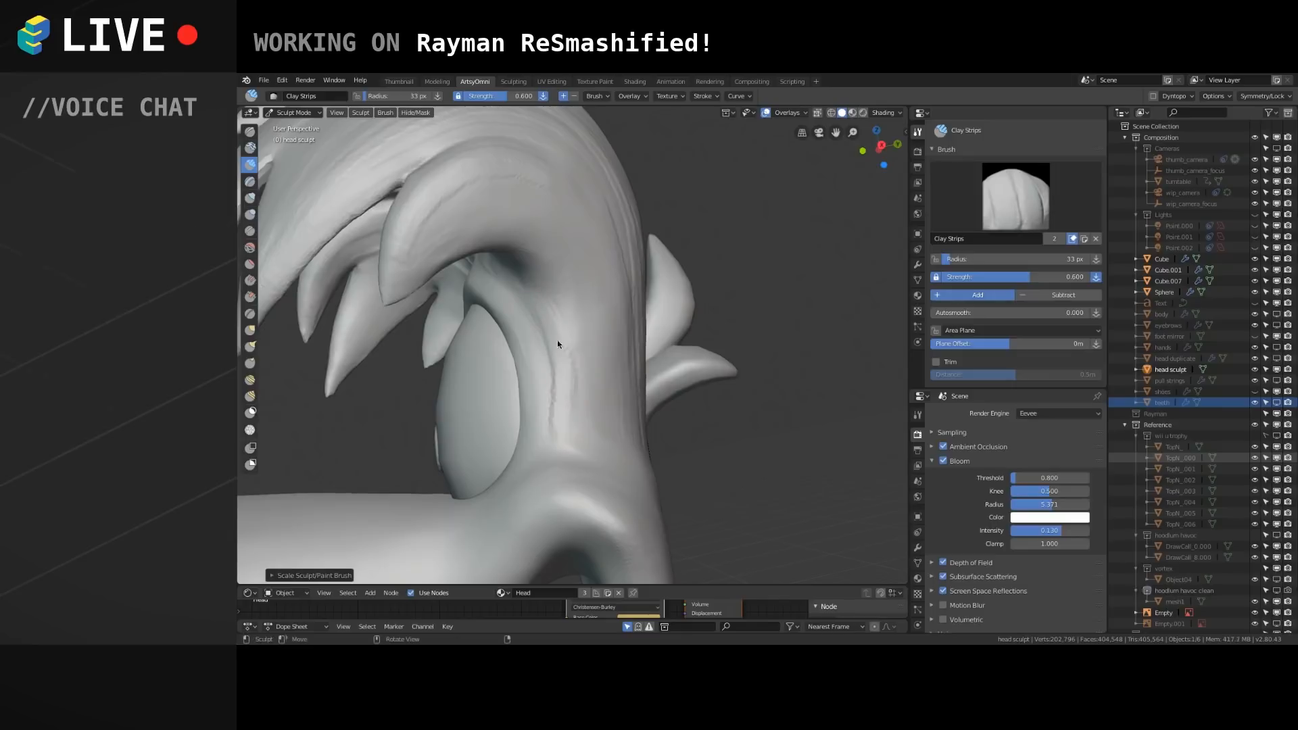
pyautogui.keyDown('shift'); pyautogui.moveTo(550, 318); pyautogui.dragTo(526, 264, button='middle'); pyautogui.keyUp('shift')
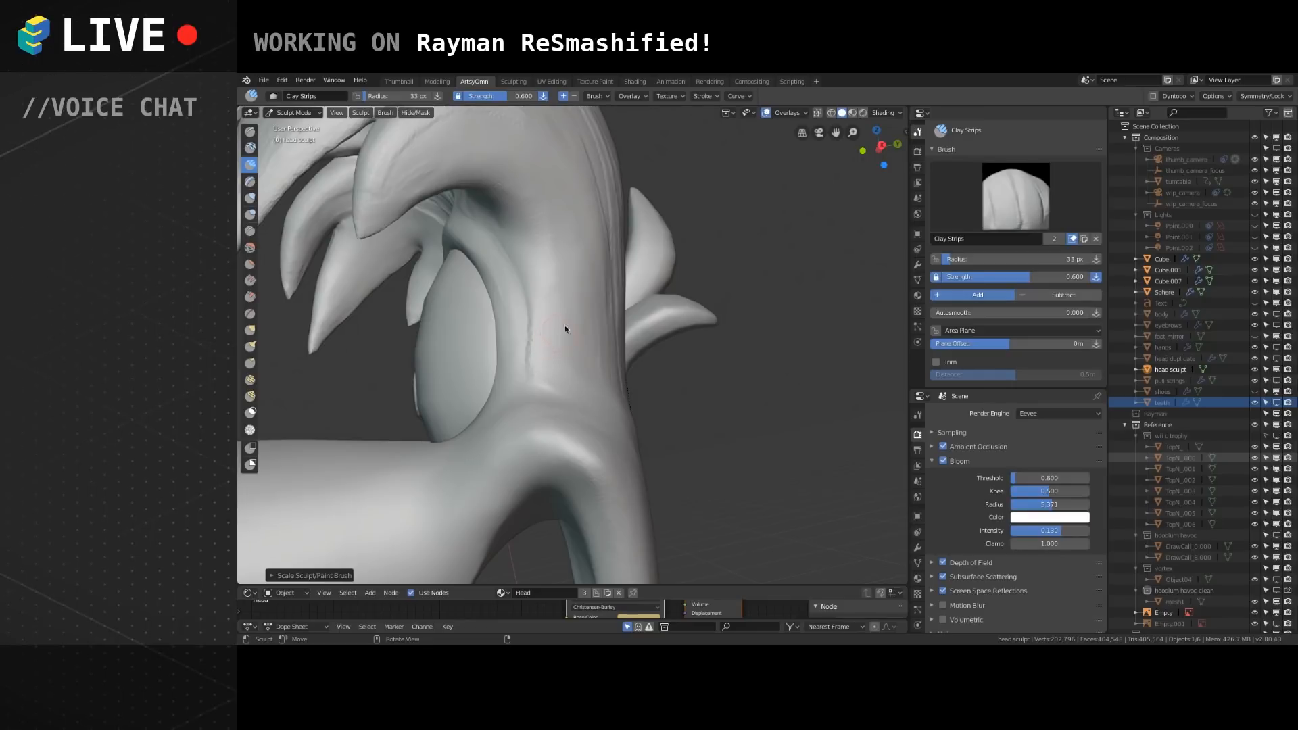
pyautogui.moveTo(603, 324)
pyautogui.mouseDown(button='middle')
pyautogui.moveTo(603, 346)
pyautogui.moveTo(651, 310)
pyautogui.mouseUp(button='middle')
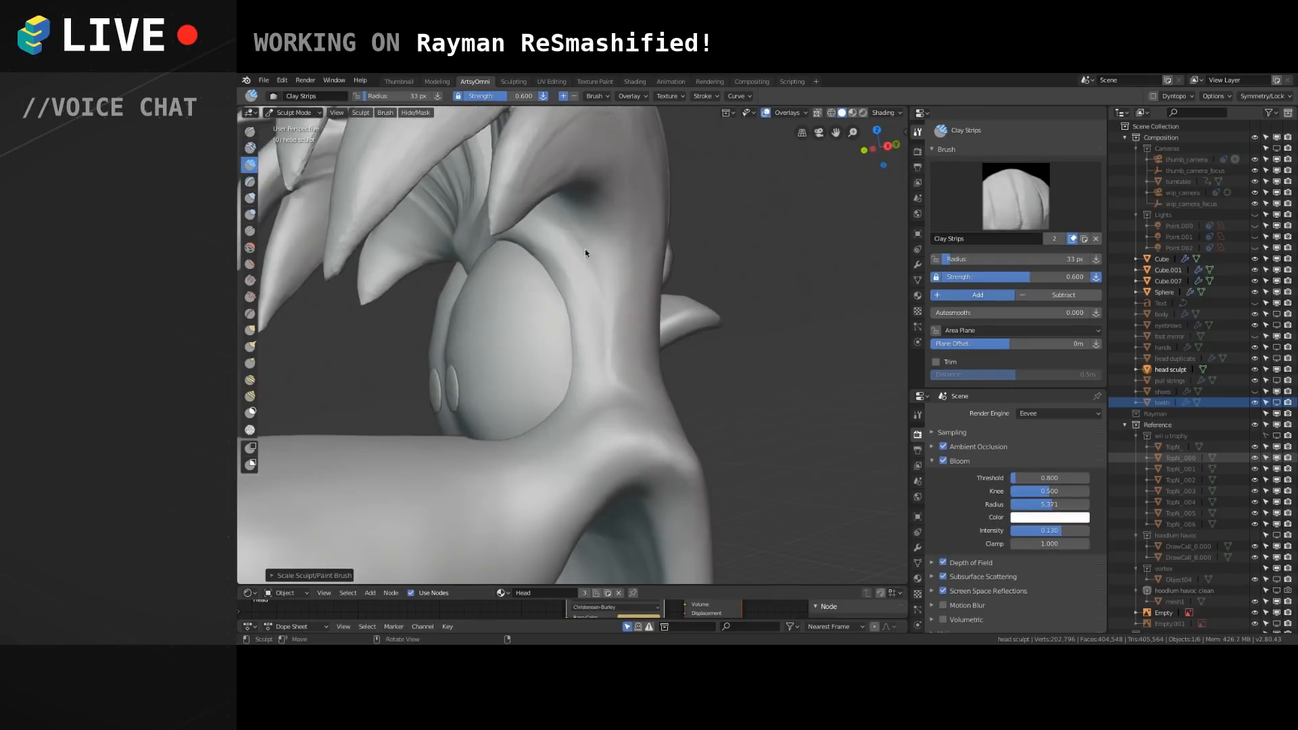
pyautogui.moveTo(576, 222); pyautogui.dragTo(623, 351)
pyautogui.moveTo(595, 247); pyautogui.dragTo(627, 350)
pyautogui.moveTo(576, 220); pyautogui.dragTo(619, 352)
# Add vertical Clay Strips strokes to the lower back of the head and smooth them.
pyautogui.moveTo(603, 249)
pyautogui.mouseDown(button='middle')
pyautogui.moveTo(571, 380)
pyautogui.moveTo(618, 377)
pyautogui.moveTo(567, 408)
pyautogui.moveTo(545, 403)
pyautogui.moveTo(571, 424)
pyautogui.moveTo(683, 408)
pyautogui.moveTo(489, 386)
pyautogui.mouseUp(button='middle')
pyautogui.moveTo(358, 380)
pyautogui.mouseDown(button='middle')
pyautogui.moveTo(619, 433)
pyautogui.moveTo(526, 324)
pyautogui.moveTo(498, 367)
pyautogui.mouseUp(button='middle')
pyautogui.moveTo(515, 281); pyautogui.dragTo(519, 360)
pyautogui.moveTo(530, 250)
pyautogui.mouseDown()
pyautogui.moveTo(537, 331)
pyautogui.moveTo(552, 311)
pyautogui.mouseUp()
pyautogui.moveTo(573, 237)
pyautogui.mouseDown()
pyautogui.moveTo(574, 327)
pyautogui.moveTo(594, 350)
pyautogui.mouseUp()
pyautogui.moveTo(598, 271); pyautogui.dragTo(602, 345)
pyautogui.keyDown('shift'); pyautogui.moveTo(506, 353); pyautogui.dragTo(508, 363); pyautogui.keyUp('shift')
pyautogui.keyDown('shift'); pyautogui.moveTo(531, 261); pyautogui.dragTo(550, 372); pyautogui.keyUp('shift')
pyautogui.moveTo(586, 210)
pyautogui.keyDown('shift'); pyautogui.mouseDown()
pyautogui.moveTo(588, 194)
pyautogui.moveTo(585, 347)
pyautogui.moveTo(540, 266)
pyautogui.mouseUp(); pyautogui.keyUp('shift')
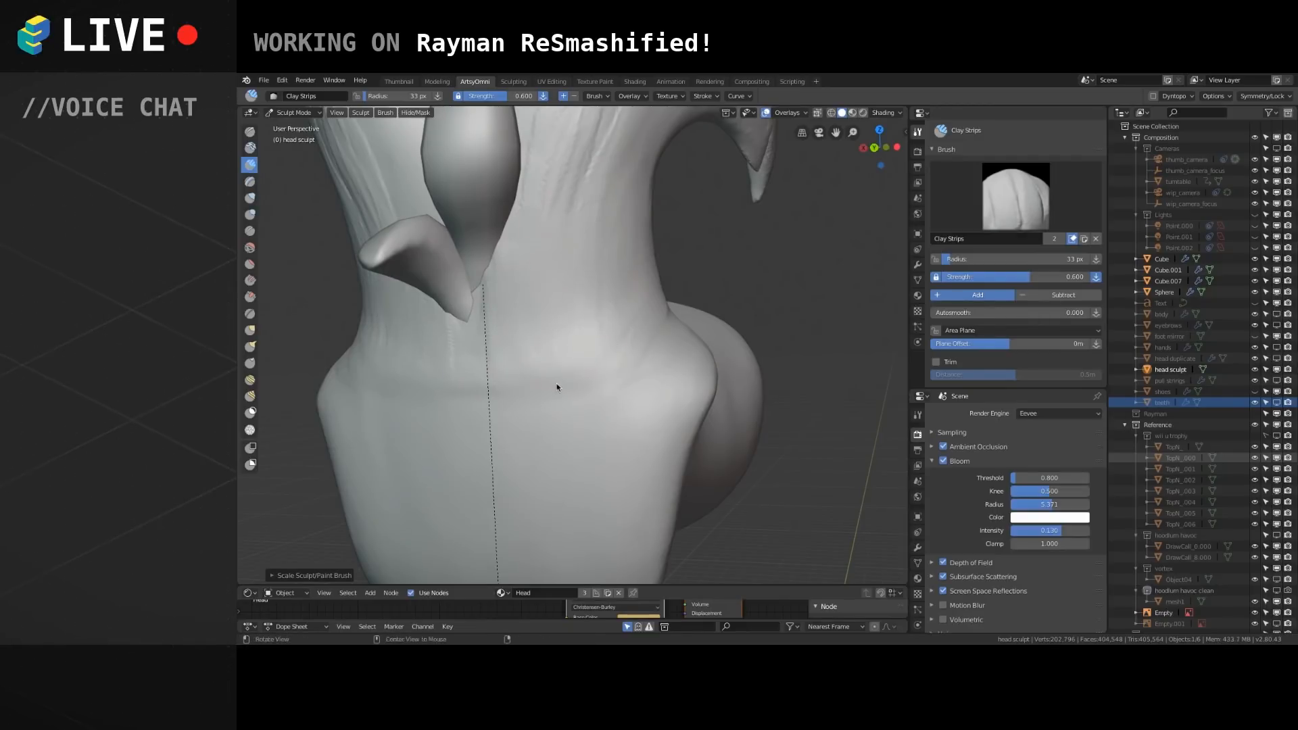
# Add short downward Clay Strips strokes to the back side of the head below the hair locks.
pyautogui.moveTo(553, 382); pyautogui.dragTo(614, 331, button='middle')
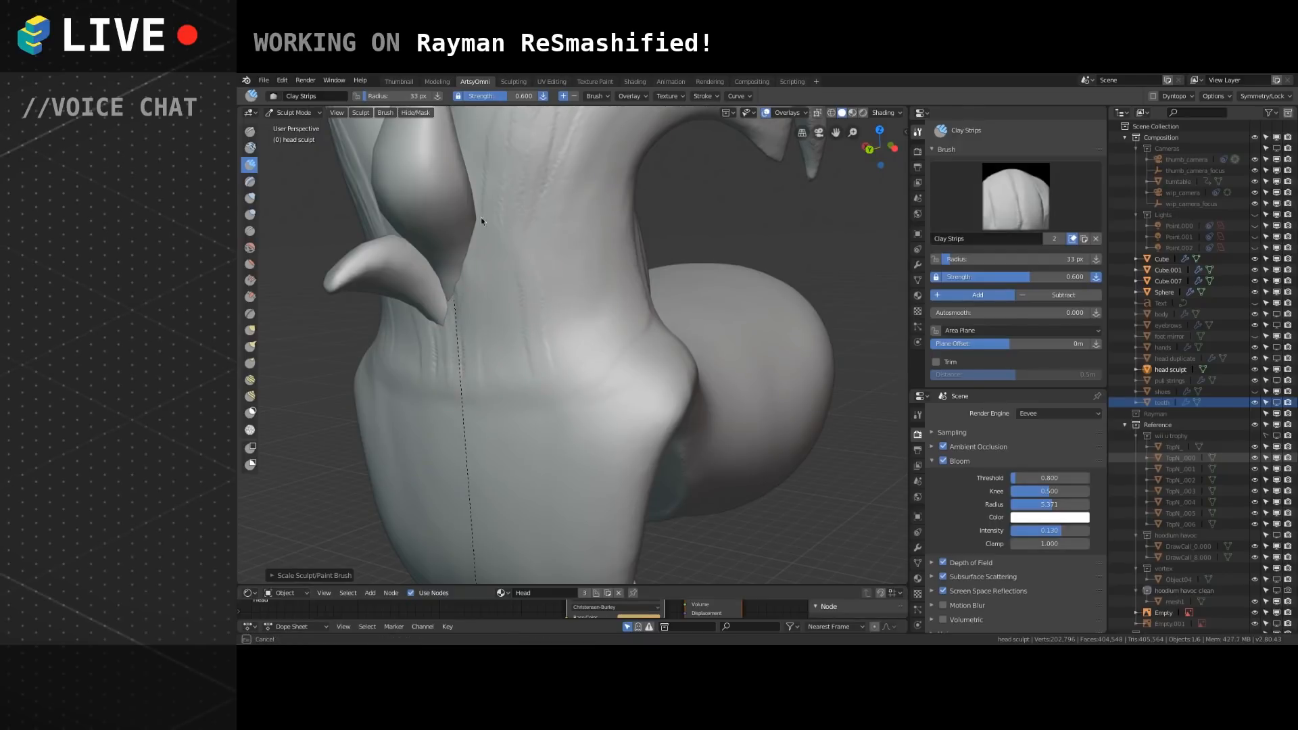
pyautogui.scroll(1, 541, 318)
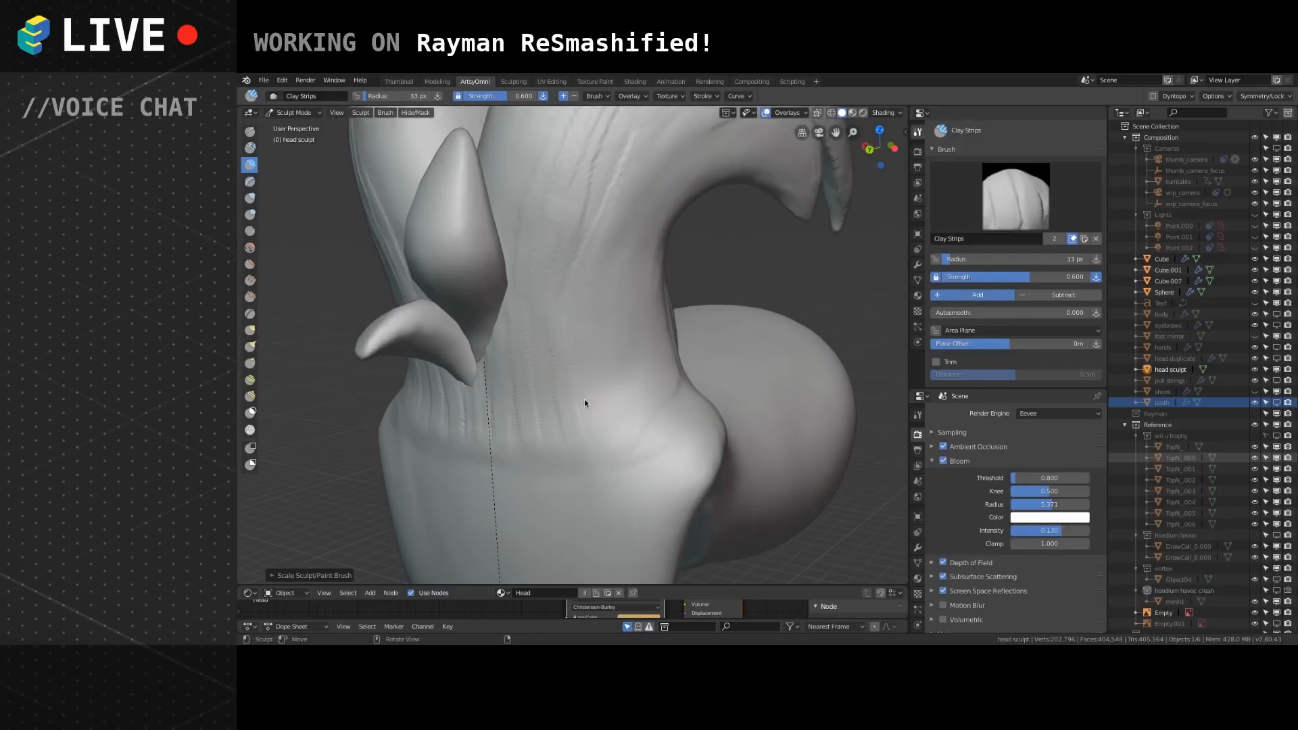
pyautogui.scroll(-3, 588, 395)
pyautogui.moveTo(584, 235); pyautogui.dragTo(575, 314)
pyautogui.moveTo(610, 254); pyautogui.dragTo(597, 302)
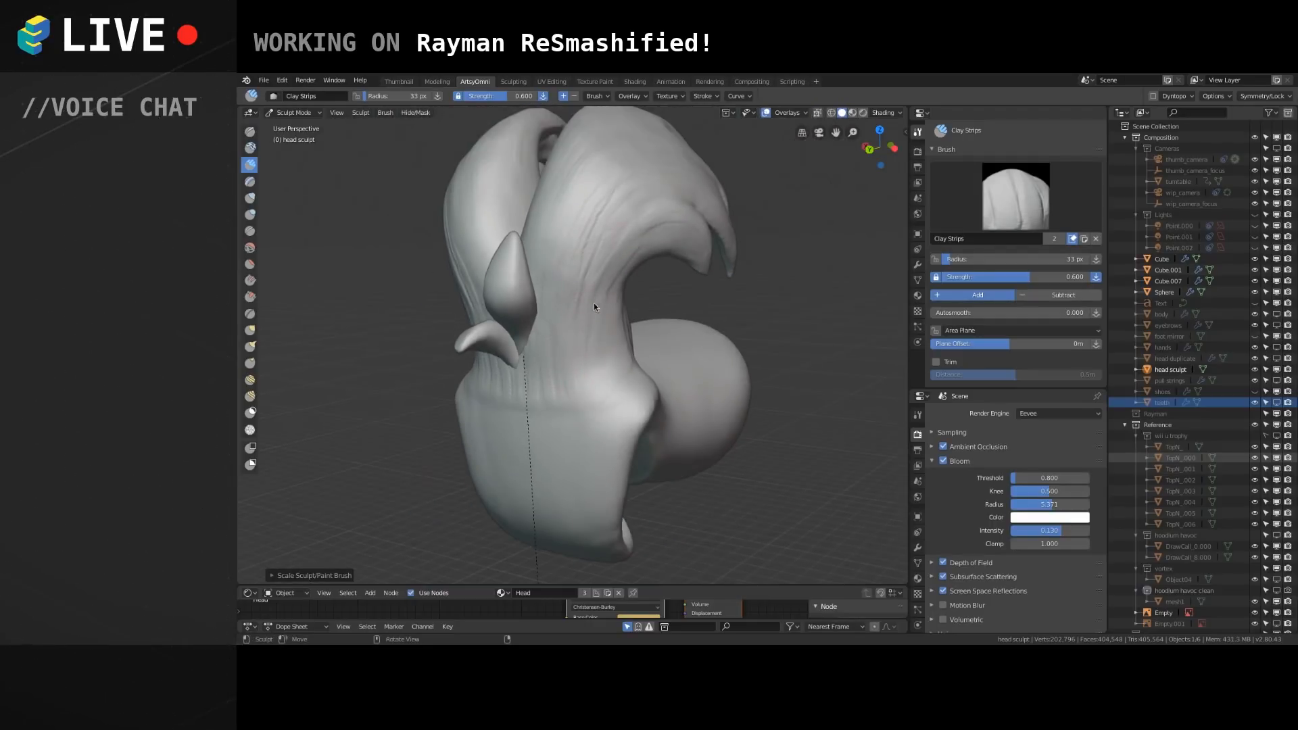
# Reduce the brush radius to 26 px and smooth along the lowest hair lock down to the back of the head.
pyautogui.moveTo(651, 249); pyautogui.dragTo(594, 231, button='middle')
pyautogui.scroll(3, 544, 280)
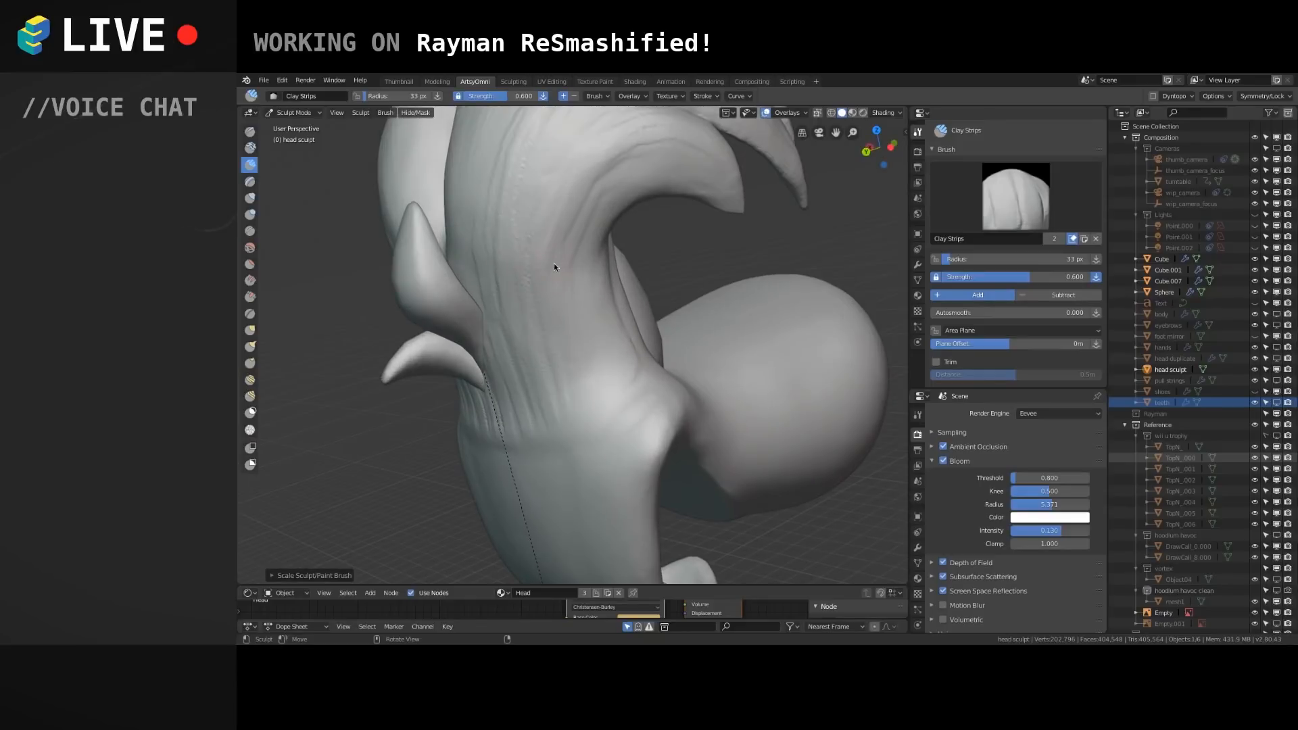
pyautogui.press('[')
pyautogui.moveTo(664, 298)
pyautogui.keyDown('shift'); pyautogui.mouseDown()
pyautogui.moveTo(593, 384)
pyautogui.moveTo(602, 357)
pyautogui.moveTo(586, 396)
pyautogui.mouseUp(); pyautogui.keyUp('shift')
pyautogui.keyDown('shift'); pyautogui.moveTo(657, 304); pyautogui.dragTo(578, 436); pyautogui.keyUp('shift')
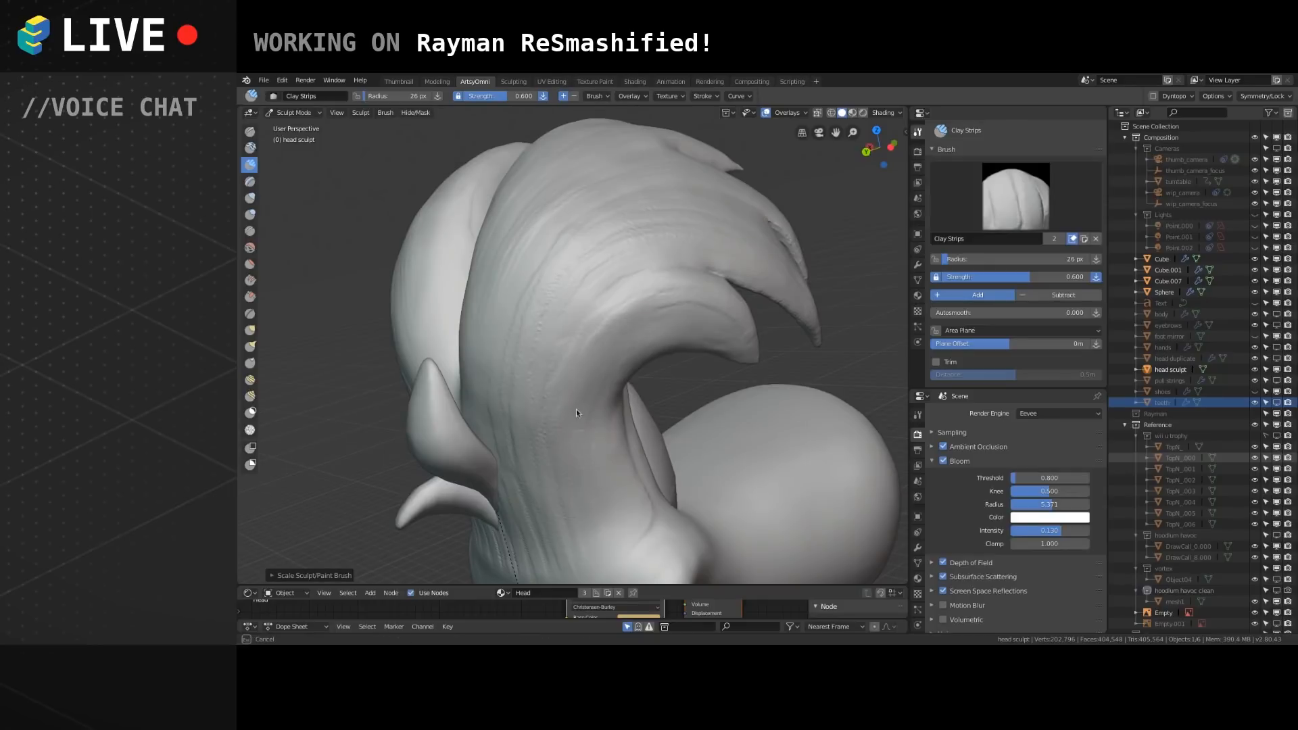
pyautogui.keyDown('shift'); pyautogui.moveTo(703, 322); pyautogui.dragTo(581, 424); pyautogui.keyUp('shift')
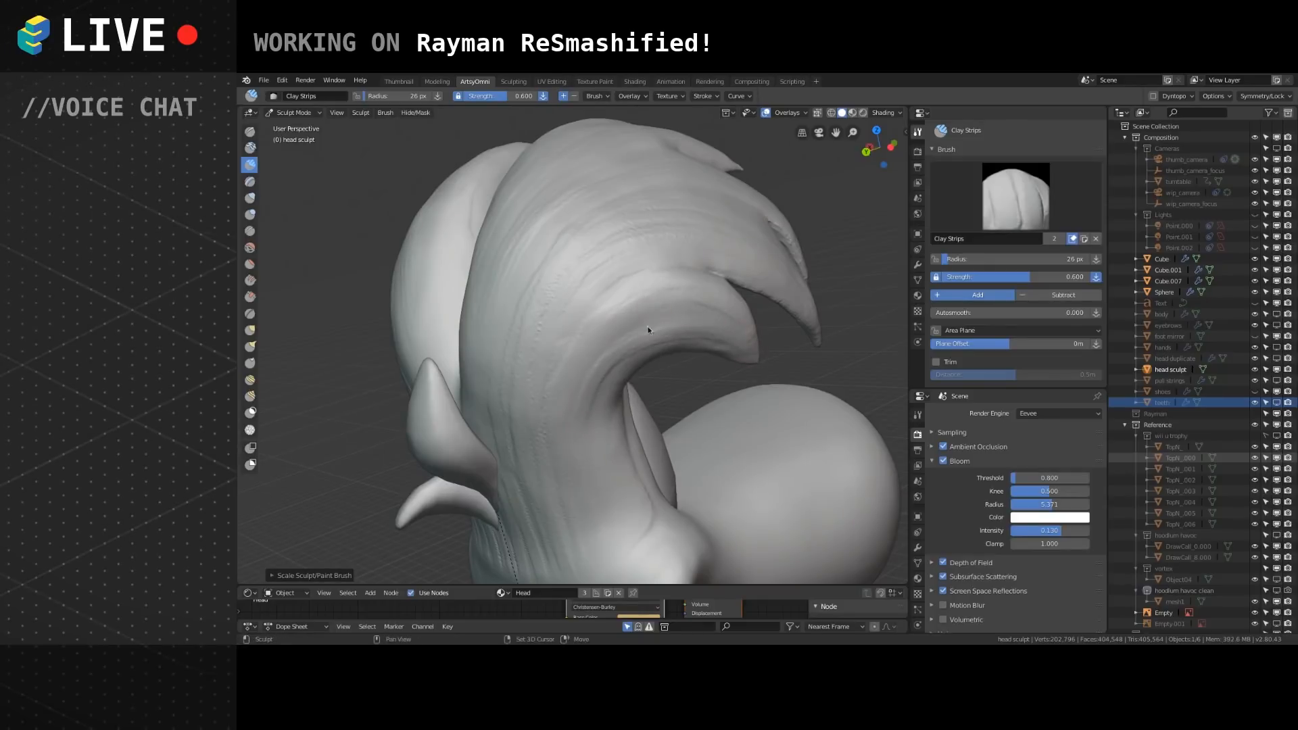
# Hide the reference image and run a long Clay Strips stroke down the back of the hair.
pyautogui.moveTo(619, 311)
pyautogui.mouseDown(button='middle')
pyautogui.moveTo(587, 221)
pyautogui.moveTo(524, 274)
pyautogui.moveTo(502, 347)
pyautogui.mouseUp(button='middle')
pyautogui.moveTo(647, 391)
pyautogui.mouseDown(button='middle')
pyautogui.moveTo(667, 298)
pyautogui.moveTo(671, 371)
pyautogui.mouseUp(button='middle')
pyautogui.moveTo(734, 318)
pyautogui.mouseDown(button='middle')
pyautogui.moveTo(704, 311)
pyautogui.moveTo(683, 333)
pyautogui.moveTo(740, 328)
pyautogui.moveTo(601, 323)
pyautogui.moveTo(586, 255)
pyautogui.mouseUp(button='middle')
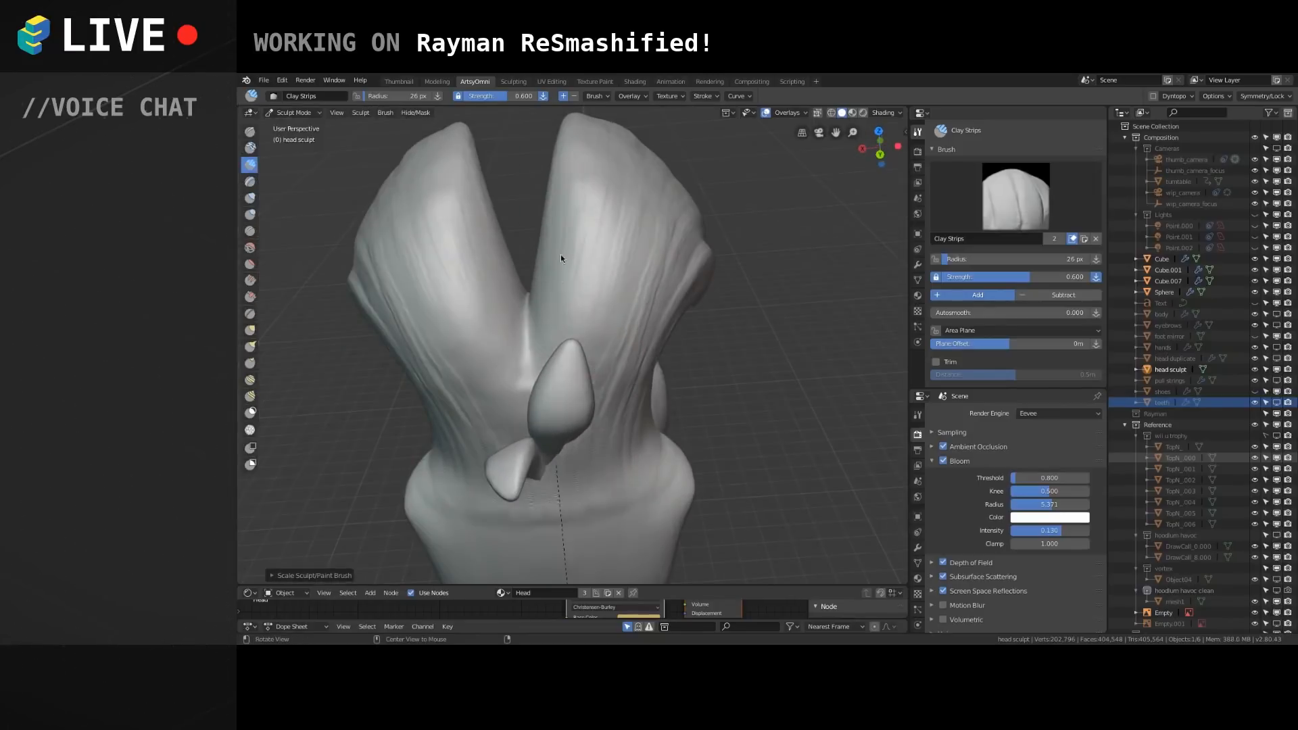
pyautogui.click(1277, 614)
pyautogui.moveTo(549, 305)
pyautogui.mouseDown(button='middle')
pyautogui.moveTo(588, 313)
pyautogui.moveTo(606, 287)
pyautogui.moveTo(629, 322)
pyautogui.mouseUp(button='middle')
pyautogui.scroll(1, 589, 266)
pyautogui.moveTo(604, 249); pyautogui.dragTo(562, 403)
pyautogui.moveTo(599, 332); pyautogui.dragTo(577, 270, button='middle')
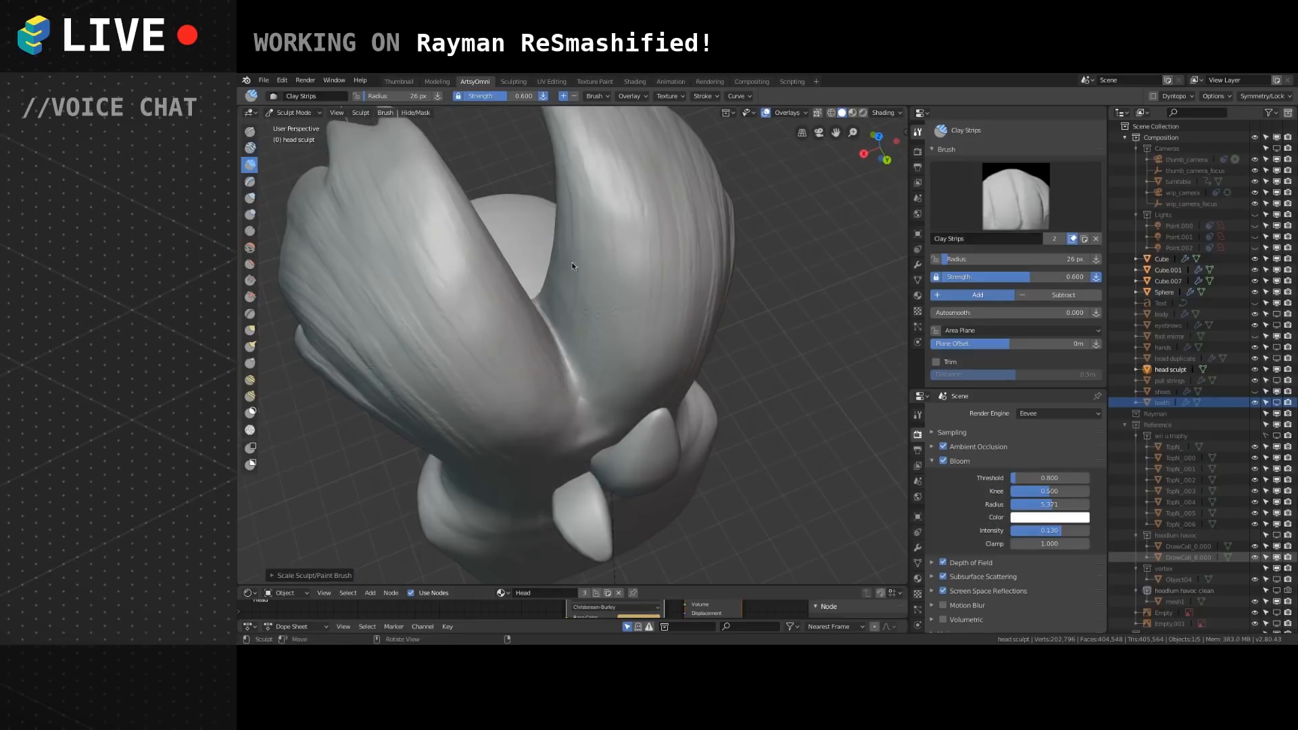
# Check the back of the hair and add long Clay Strips strokes across its top toward a lock's tip.
pyautogui.moveTo(601, 392); pyautogui.dragTo(624, 332, button='middle')
pyautogui.moveTo(602, 377)
pyautogui.mouseDown(button='middle')
pyautogui.moveTo(622, 309)
pyautogui.moveTo(551, 353)
pyautogui.mouseUp(button='middle')
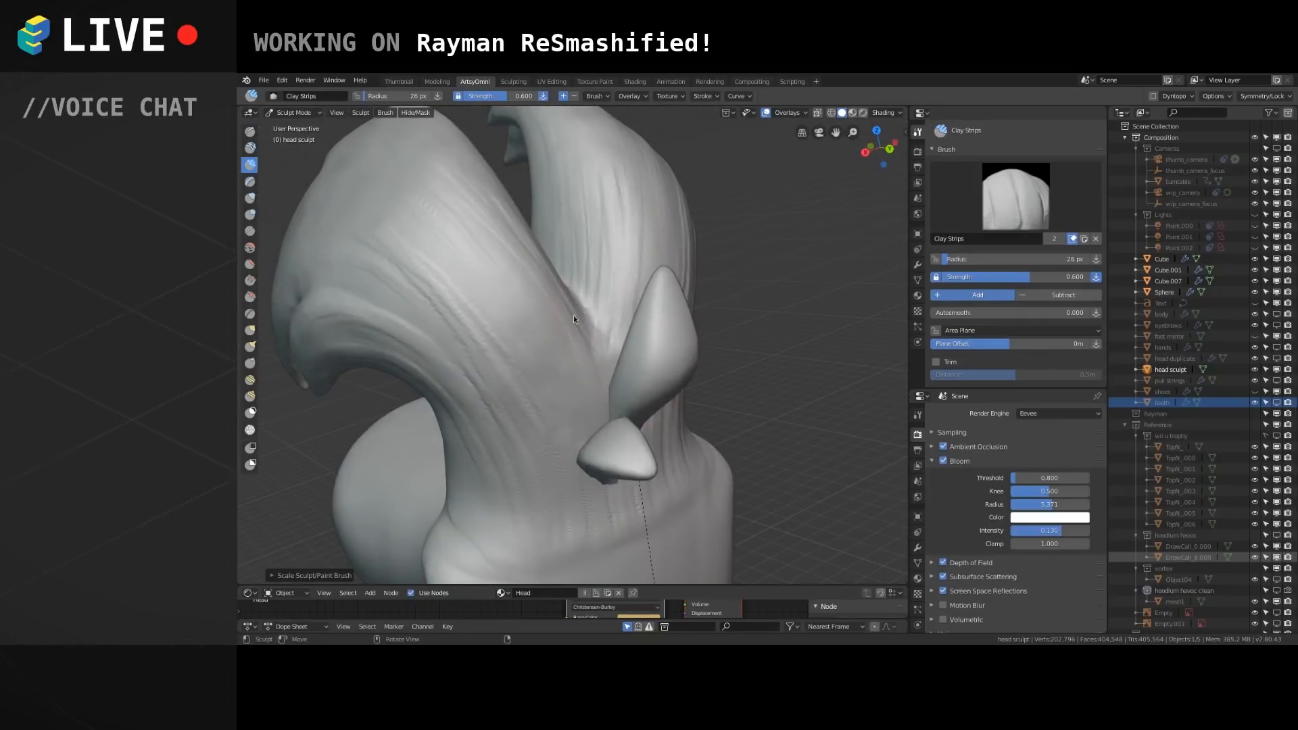
pyautogui.moveTo(567, 431); pyautogui.dragTo(609, 419, button='middle')
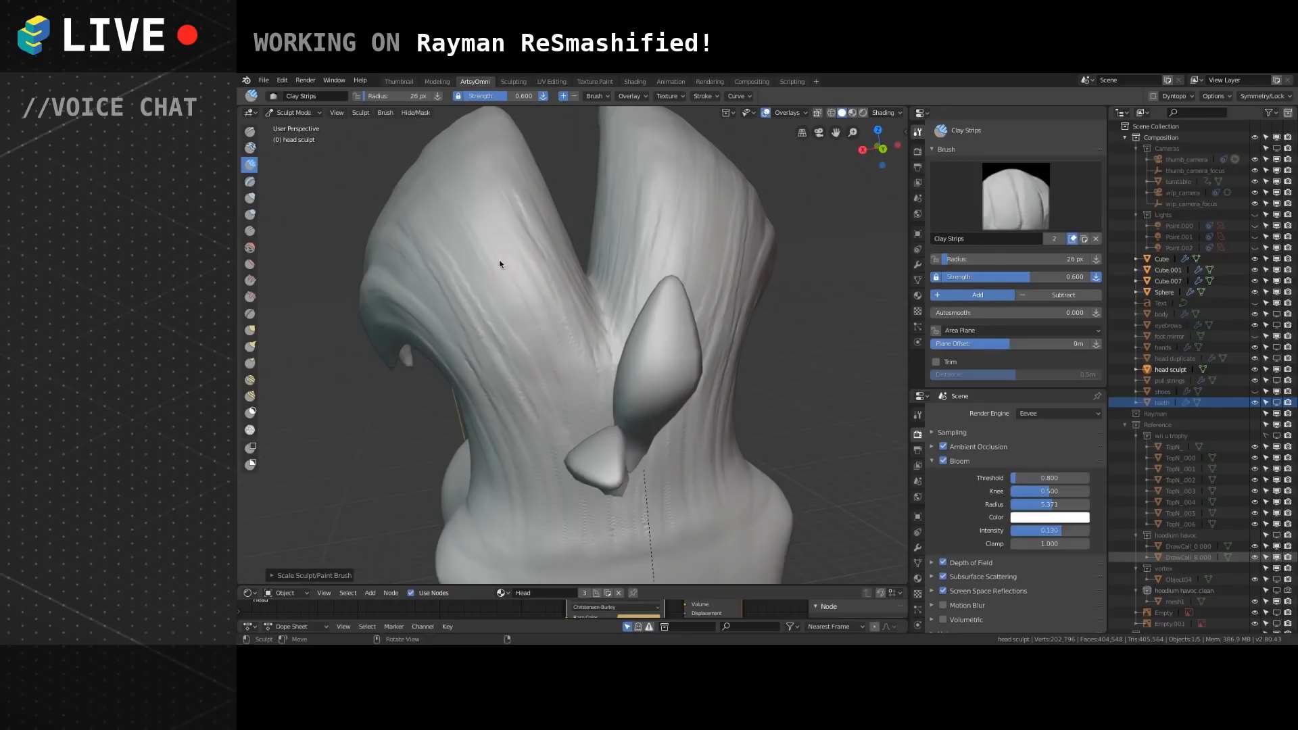
pyautogui.keyDown('shift'); pyautogui.moveTo(608, 341); pyautogui.dragTo(625, 448, button='middle'); pyautogui.keyUp('shift')
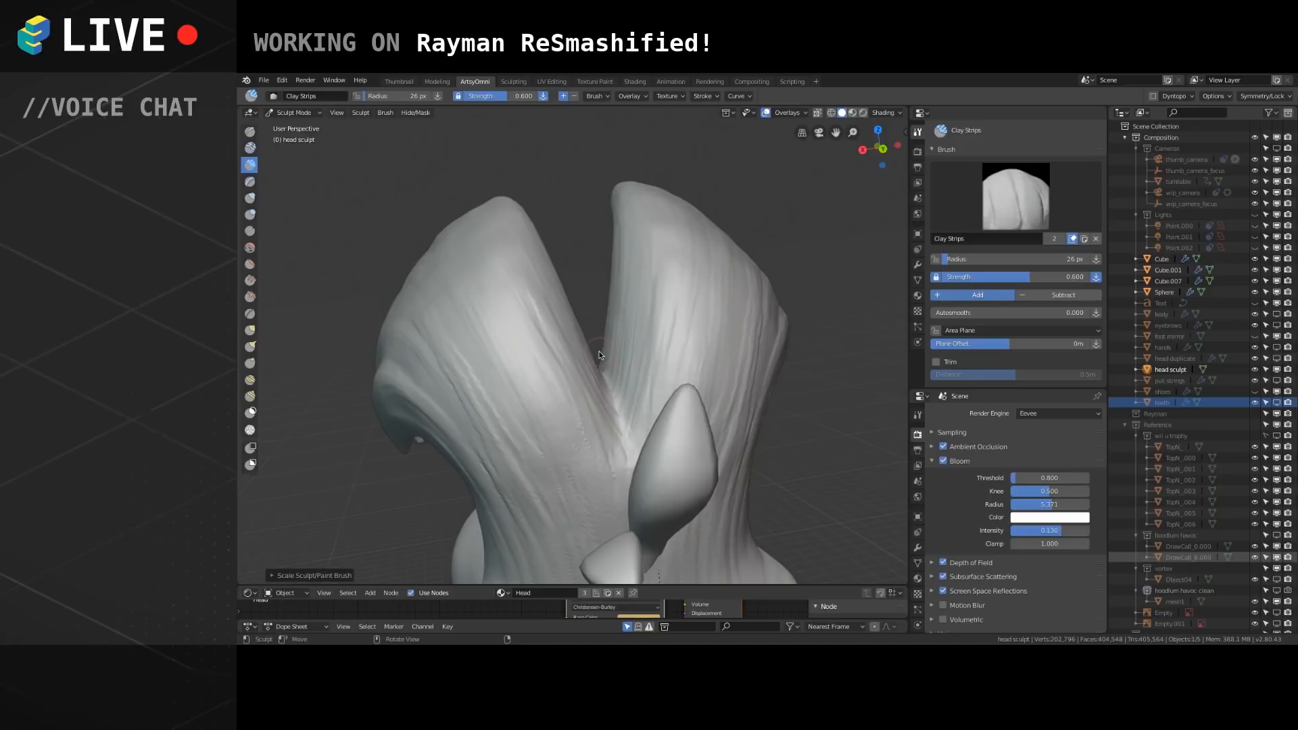
pyautogui.moveTo(728, 368)
pyautogui.mouseDown(button='middle')
pyautogui.moveTo(603, 363)
pyautogui.moveTo(522, 472)
pyautogui.moveTo(542, 206)
pyautogui.mouseUp(button='middle')
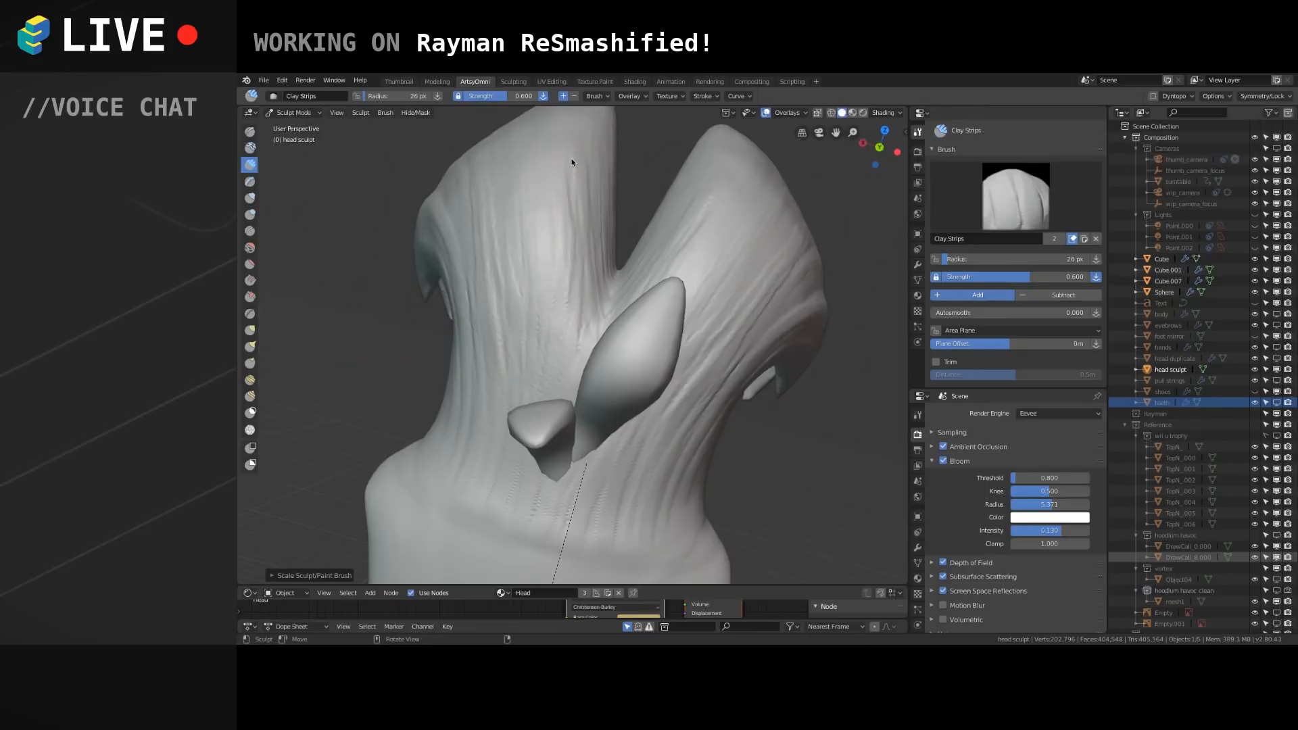
pyautogui.moveTo(570, 253); pyautogui.dragTo(576, 228, button='middle')
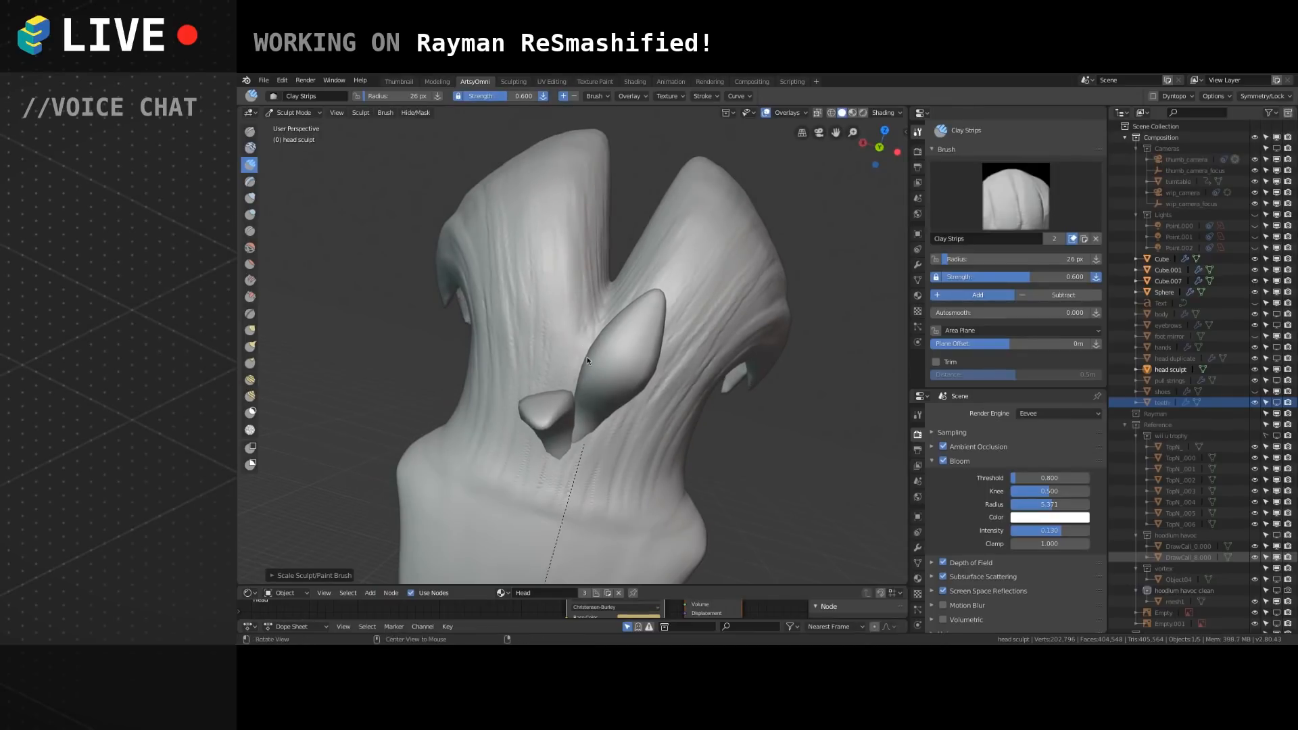
pyautogui.moveTo(586, 355); pyautogui.dragTo(600, 323, button='middle')
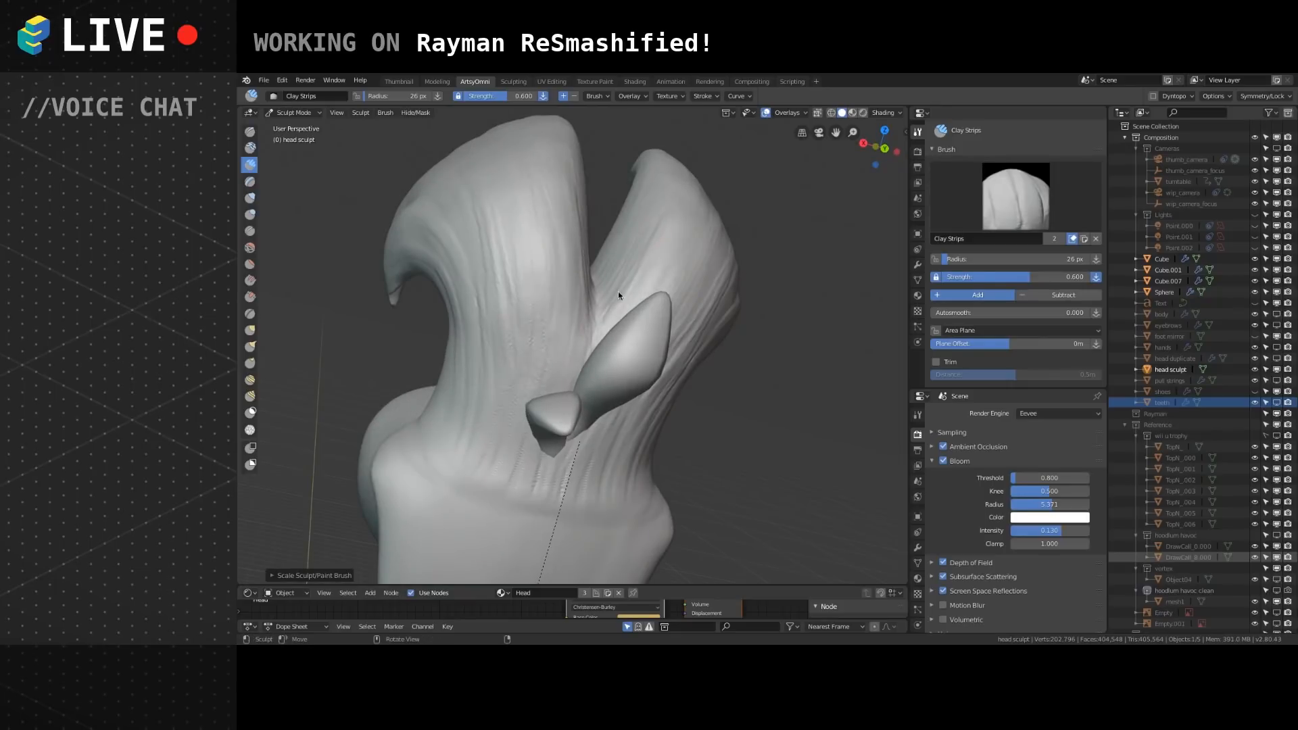
pyautogui.moveTo(657, 218)
pyautogui.mouseDown(button='middle')
pyautogui.moveTo(619, 342)
pyautogui.moveTo(594, 376)
pyautogui.moveTo(603, 354)
pyautogui.moveTo(551, 348)
pyautogui.moveTo(595, 320)
pyautogui.mouseUp(button='middle')
pyautogui.moveTo(597, 321); pyautogui.dragTo(779, 230)
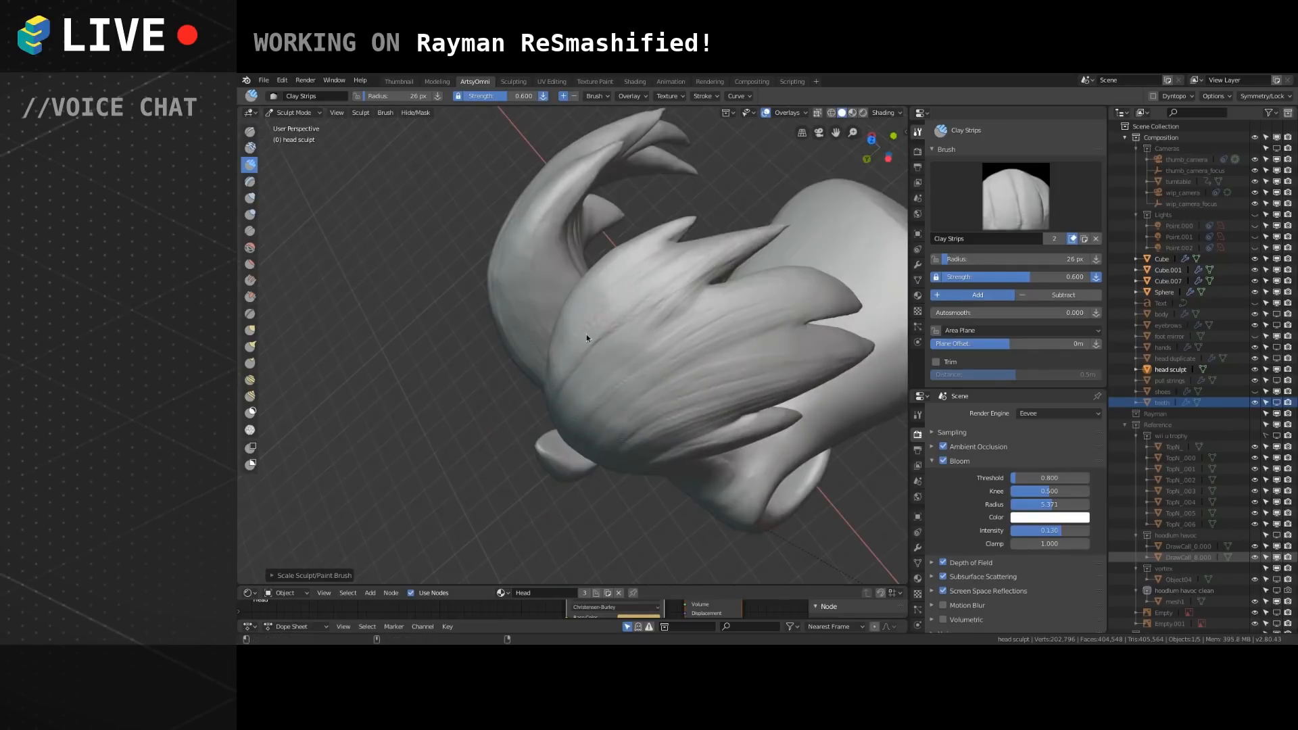
pyautogui.moveTo(570, 352); pyautogui.dragTo(791, 231)
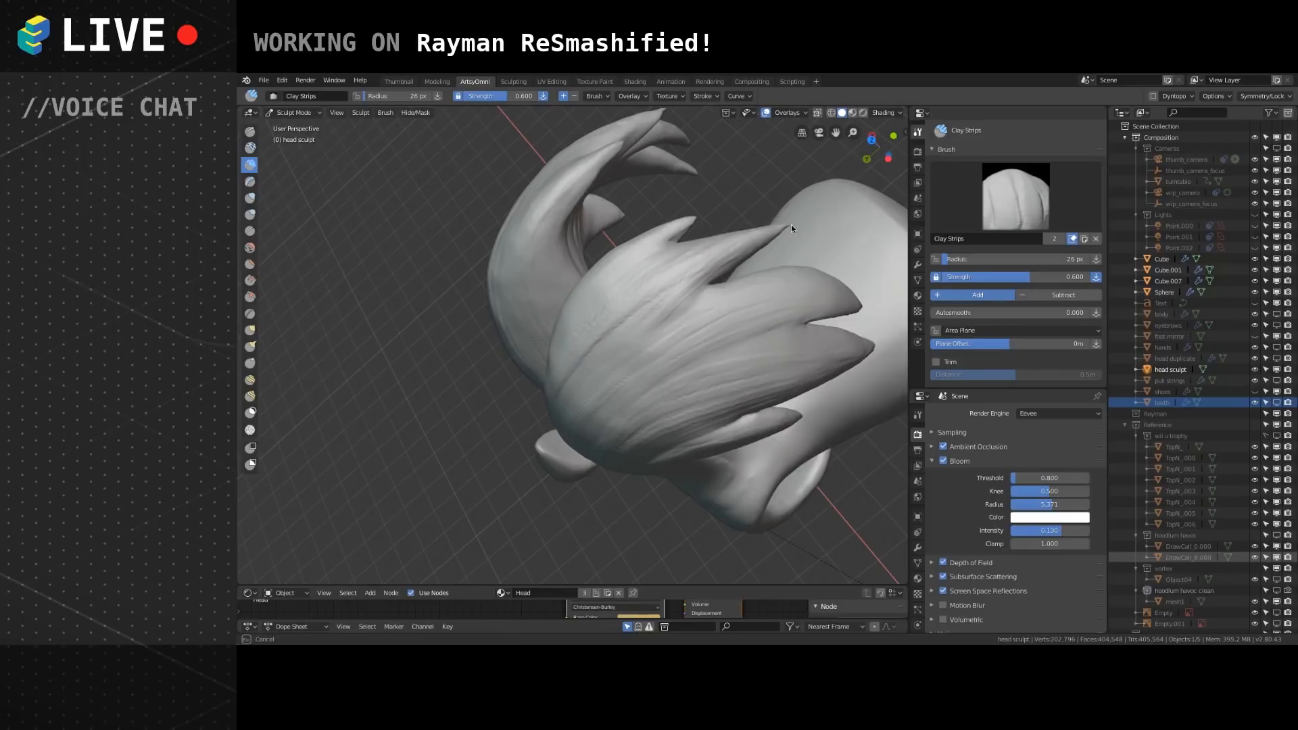
# Switch the head sculpt from Sculpt Mode to Object Mode and save the file.
pyautogui.scroll(-2, 603, 361)
pyautogui.moveTo(606, 493)
pyautogui.mouseDown(button='middle')
pyautogui.moveTo(498, 406)
pyautogui.moveTo(542, 432)
pyautogui.moveTo(590, 389)
pyautogui.moveTo(500, 375)
pyautogui.moveTo(733, 349)
pyautogui.moveTo(710, 330)
pyautogui.moveTo(643, 327)
pyautogui.moveTo(635, 371)
pyautogui.moveTo(763, 371)
pyautogui.mouseUp(button='middle')
pyautogui.scroll(-4, 617, 338)
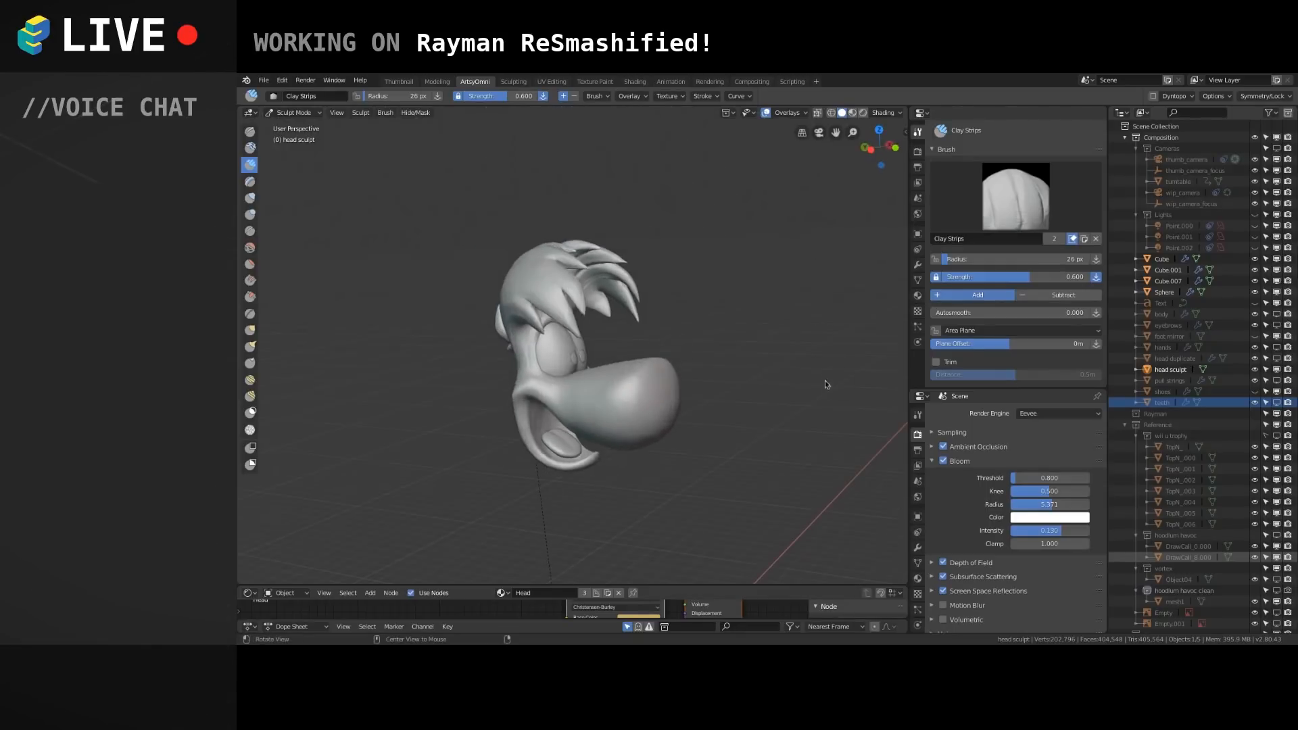
pyautogui.click(308, 111)
pyautogui.click(296, 126)
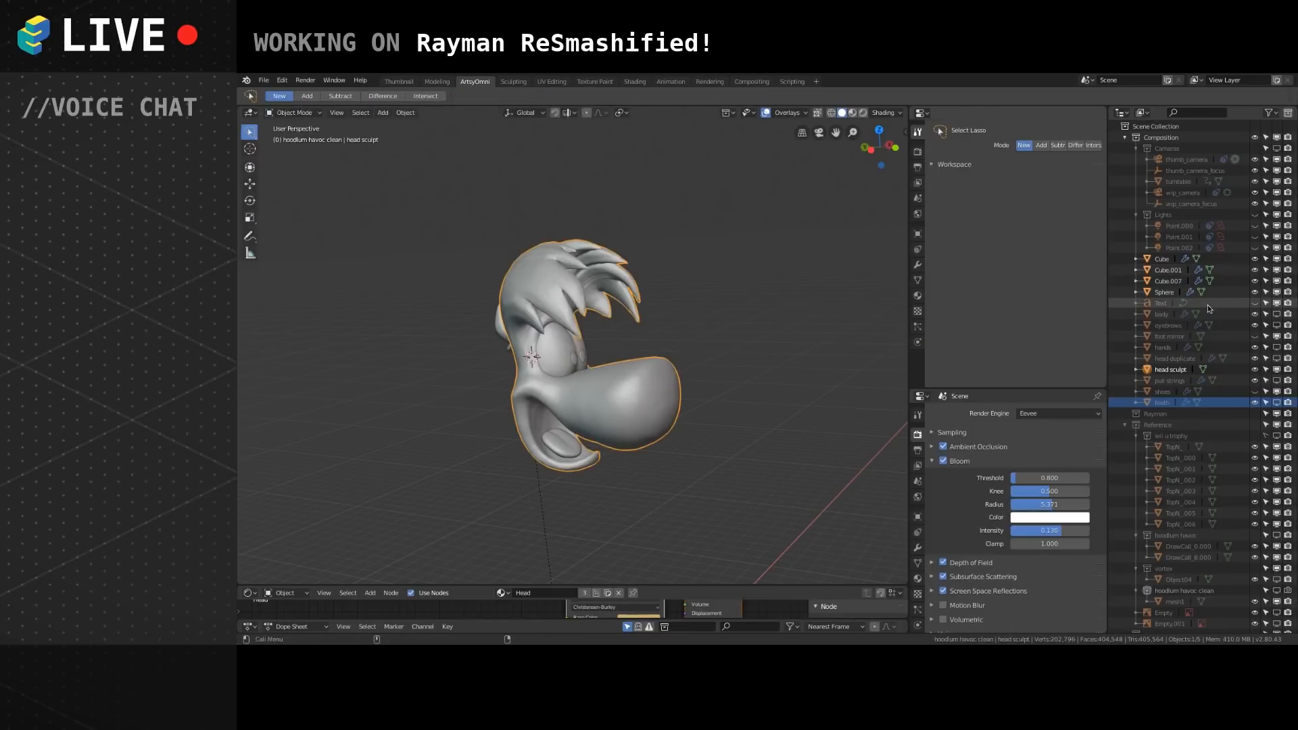
pyautogui.hotkey('ctrl', 's')
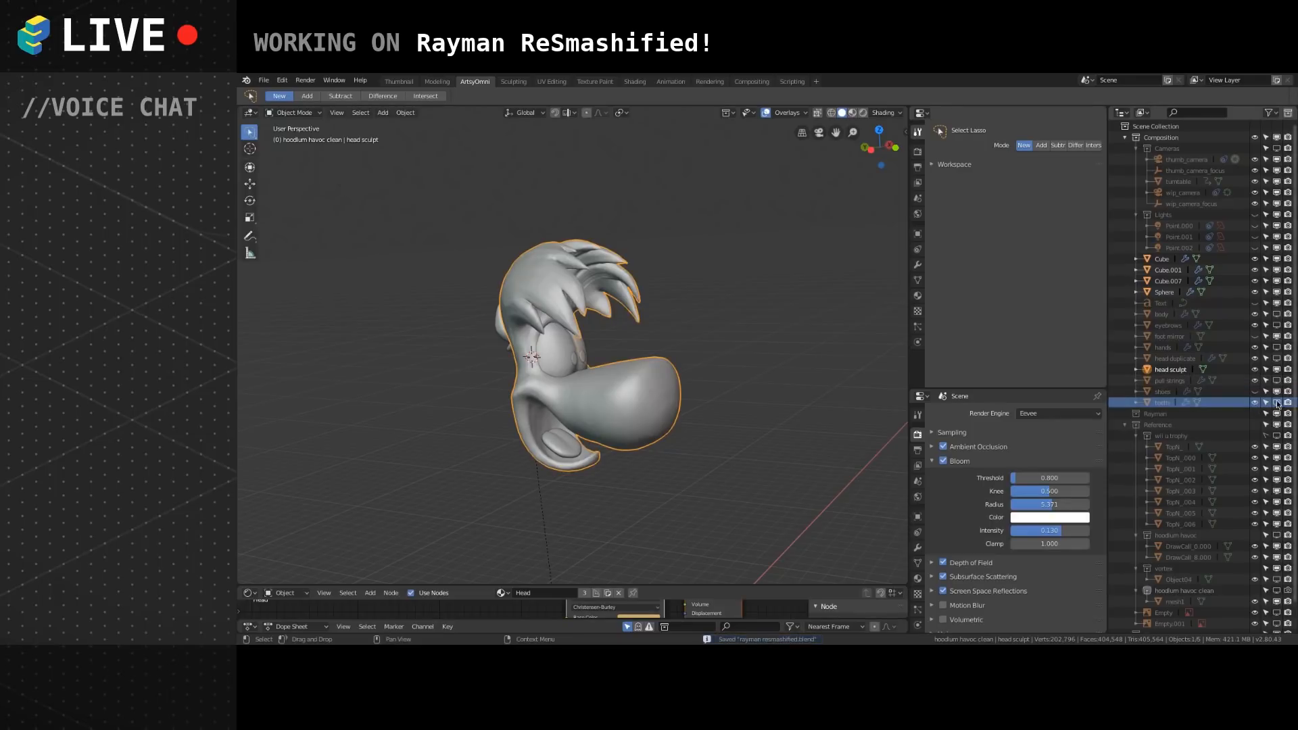
# Show the teeth object, select it, and move it up along Z toward the upper edge of the mouth.
pyautogui.keyDown('alt'); pyautogui.moveTo(705, 392); pyautogui.dragTo(645, 362, button='middle'); pyautogui.keyUp('alt')
pyautogui.click(539, 353)
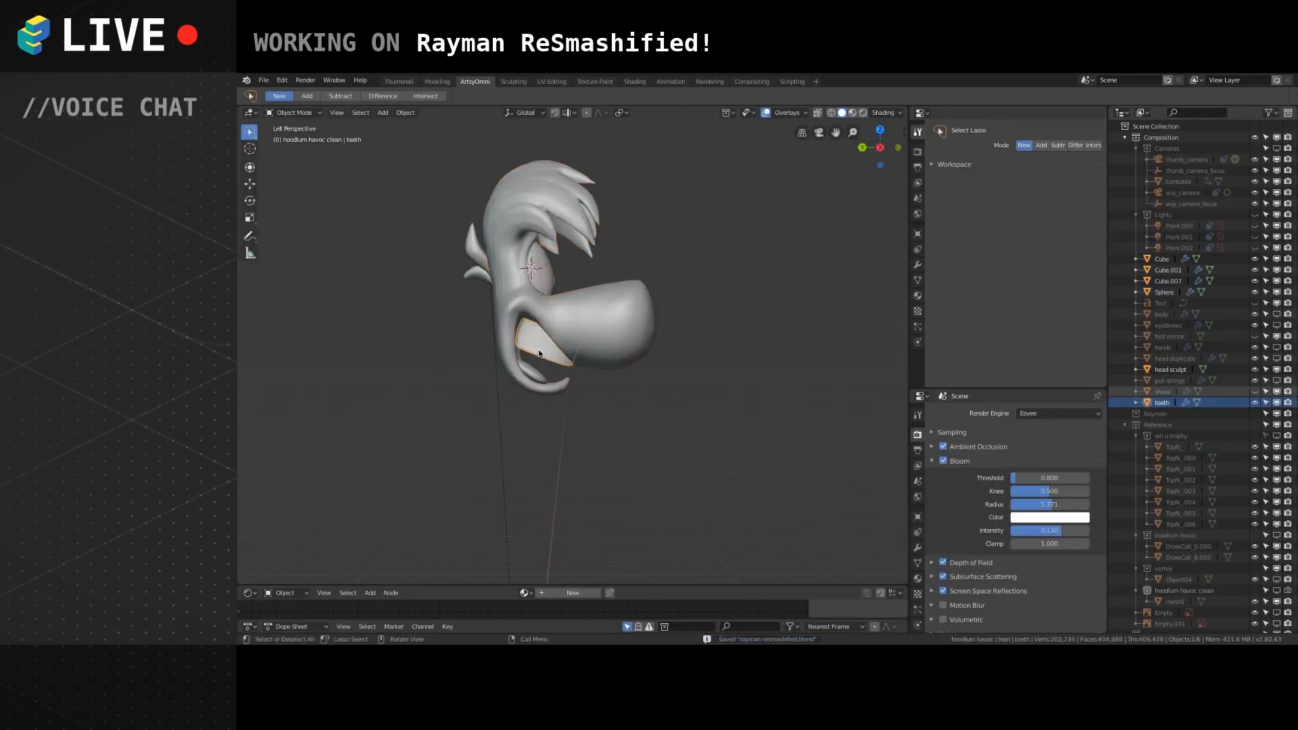
pyautogui.scroll(2, 563, 362)
pyautogui.press('g')
pyautogui.press('z')
pyautogui.click(560, 350)
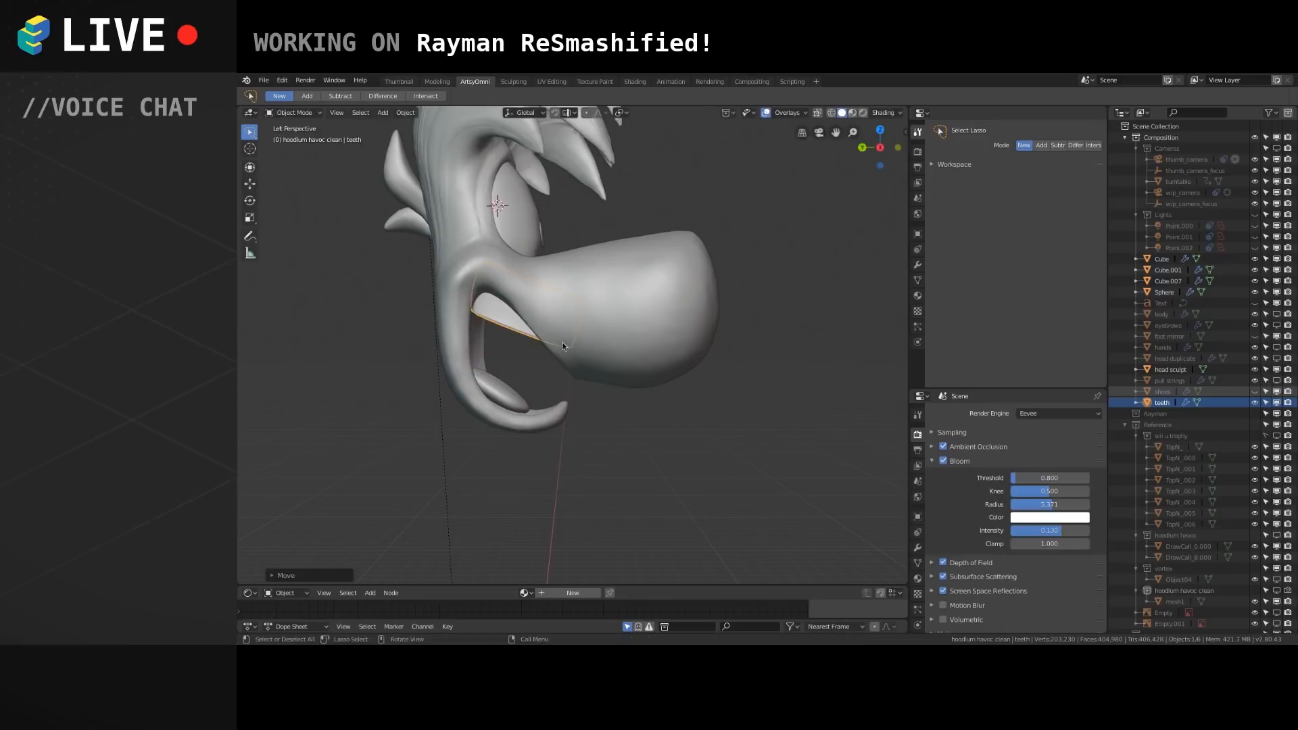
# Reposition the teeth slightly lower inside the mouth opening, viewing the head from the side.
pyautogui.keyDown('alt'); pyautogui.keyDown('shift'); pyautogui.moveTo(583, 326); pyautogui.dragTo(587, 298); pyautogui.keyUp('shift'); pyautogui.keyUp('alt')
pyautogui.keyDown('alt'); pyautogui.keyDown('shift'); pyautogui.moveTo(528, 365); pyautogui.dragTo(762, 472); pyautogui.keyUp('shift'); pyautogui.keyUp('alt')
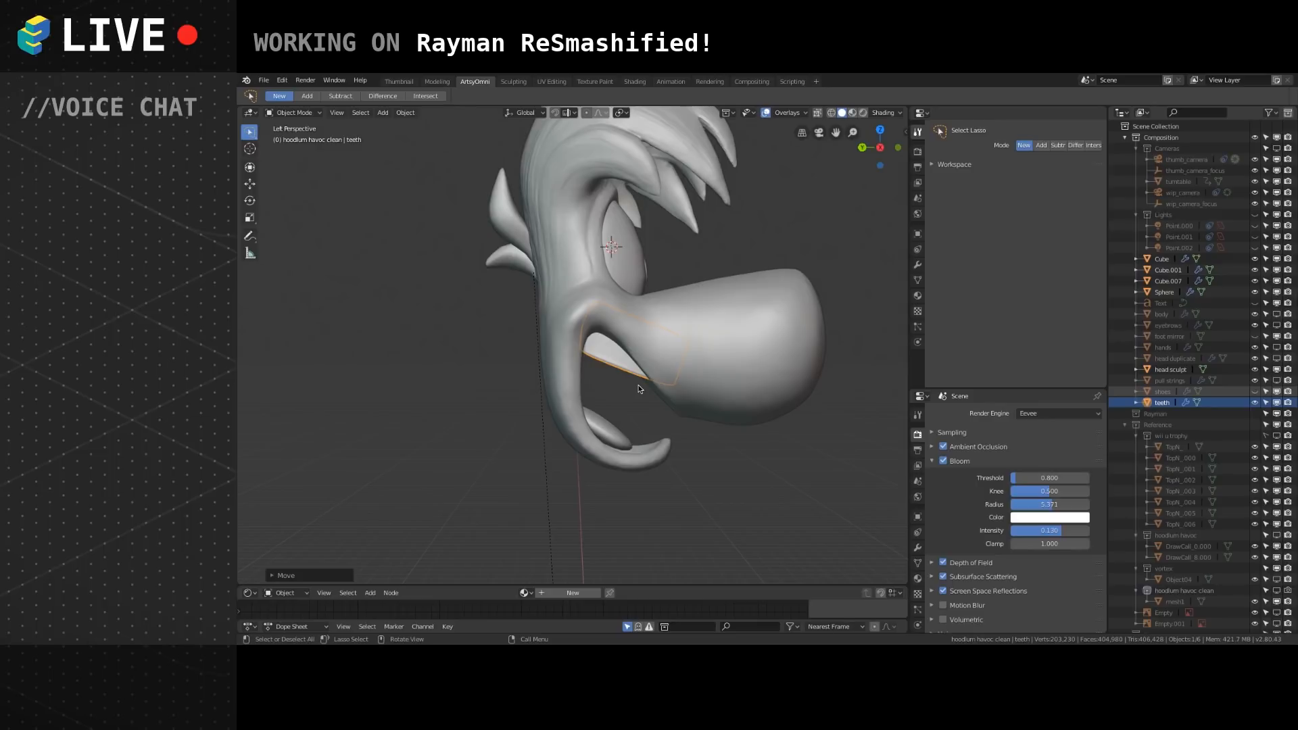
pyautogui.keyDown('shift'); pyautogui.moveTo(772, 388); pyautogui.dragTo(697, 314, button='middle'); pyautogui.keyUp('shift')
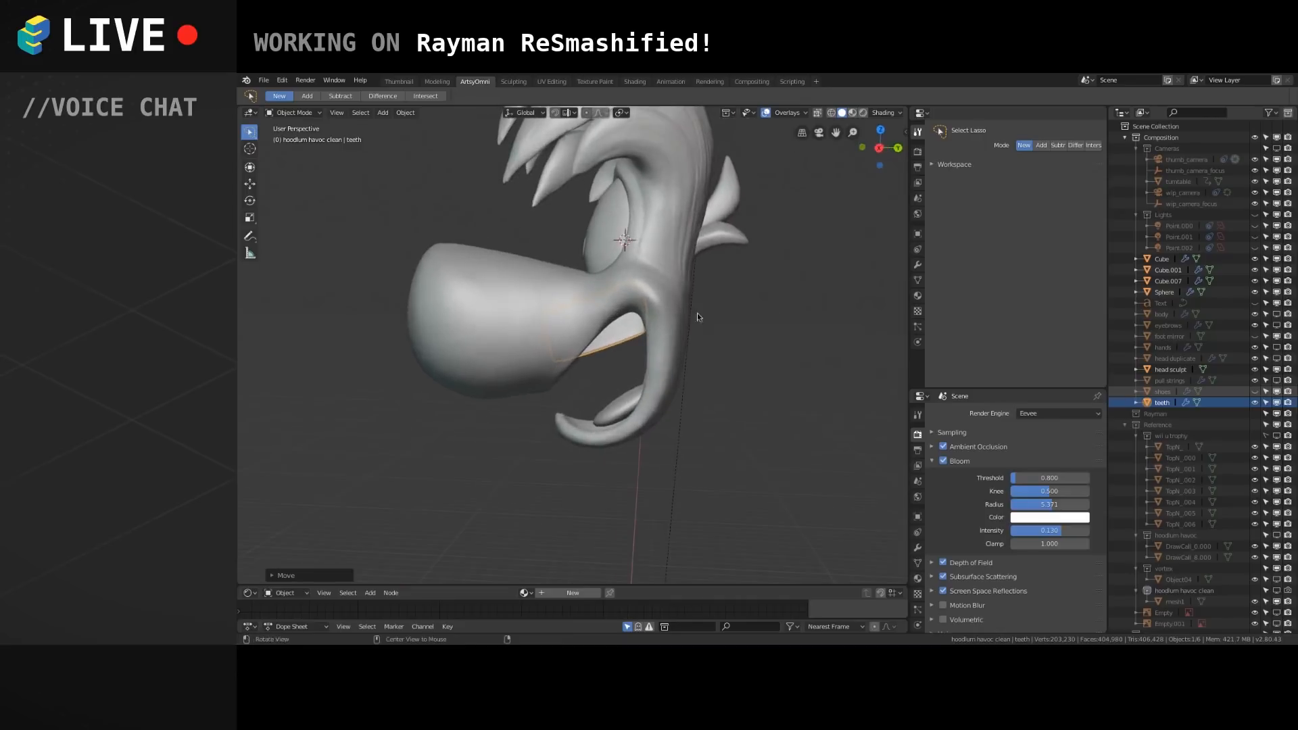
pyautogui.press('g')
pyautogui.click(590, 392)
pyautogui.moveTo(524, 367)
pyautogui.mouseDown(button='middle')
pyautogui.moveTo(561, 371)
pyautogui.moveTo(522, 352)
pyautogui.moveTo(538, 352)
pyautogui.mouseUp(button='middle')
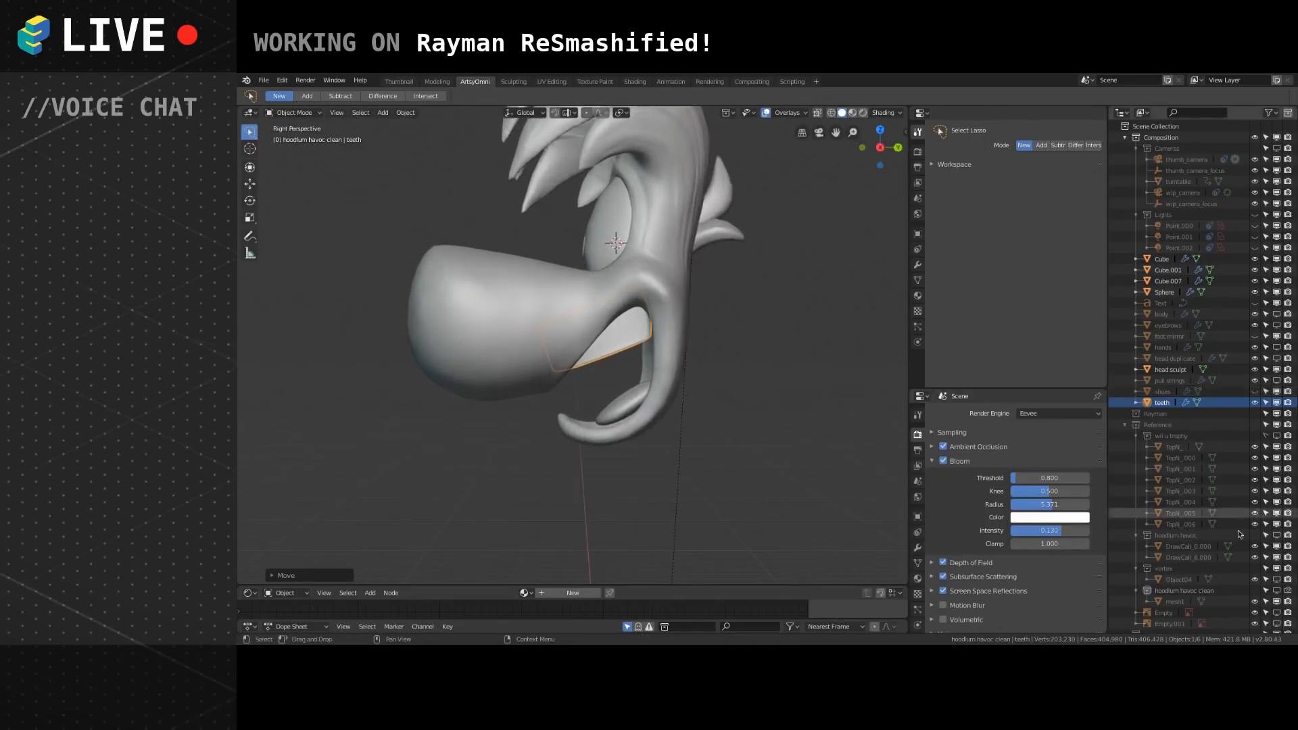
# Show the reference image again and examine the teeth and mouth from both sides of the head.
pyautogui.click(1276, 614)
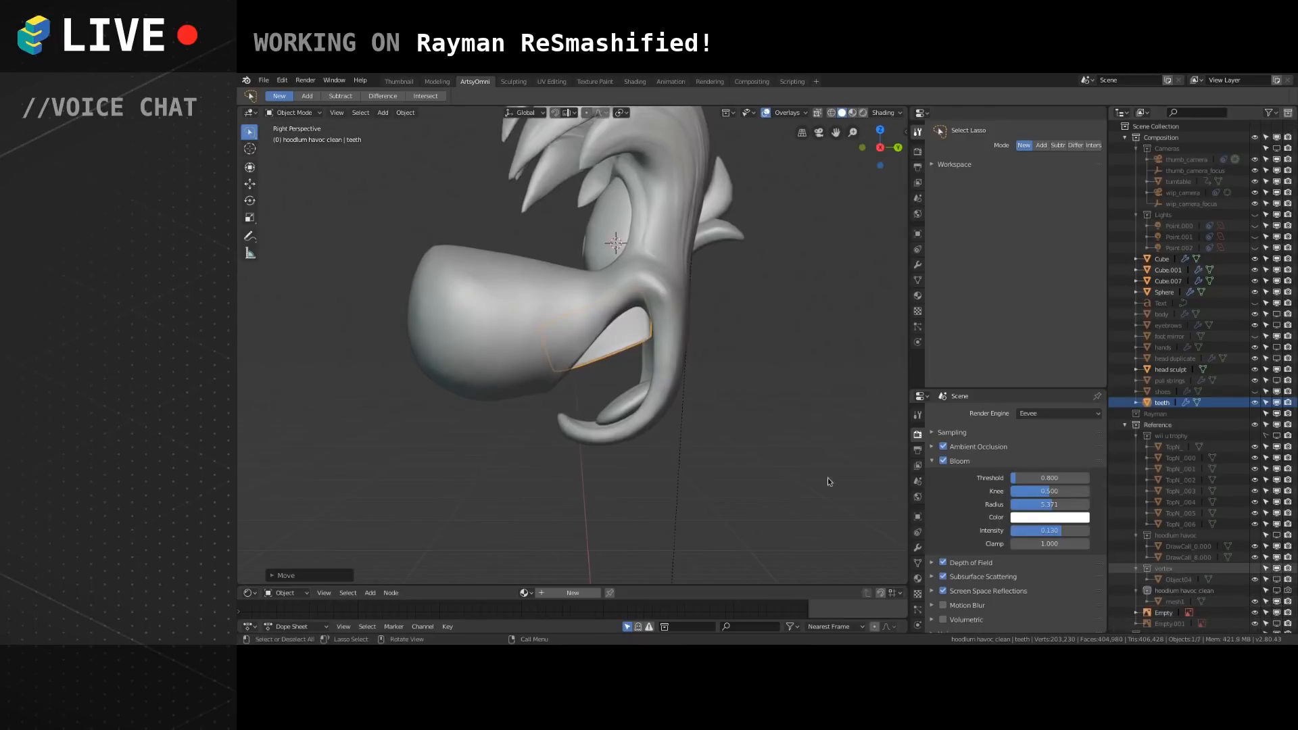
pyautogui.moveTo(513, 400); pyautogui.dragTo(514, 369, button='middle')
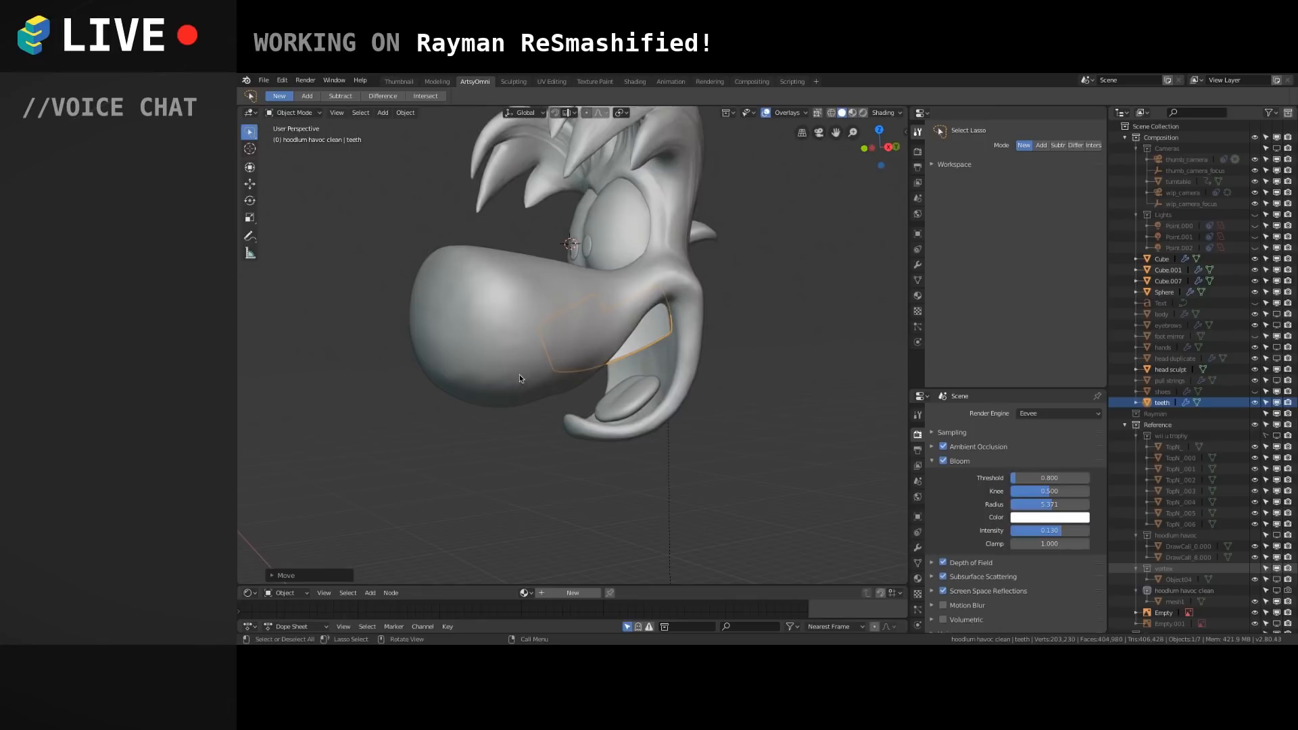
pyautogui.moveTo(725, 407); pyautogui.dragTo(725, 412, button='middle')
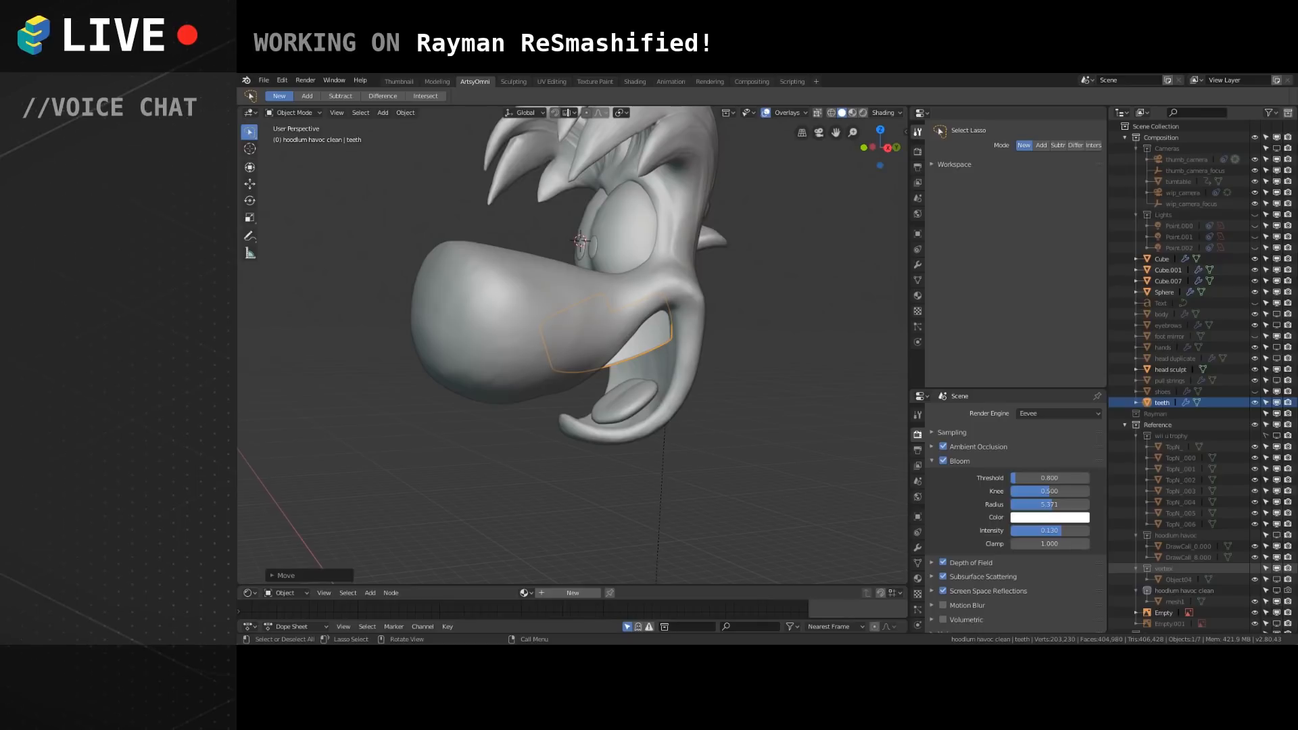
pyautogui.moveTo(615, 362); pyautogui.dragTo(676, 353, button='middle')
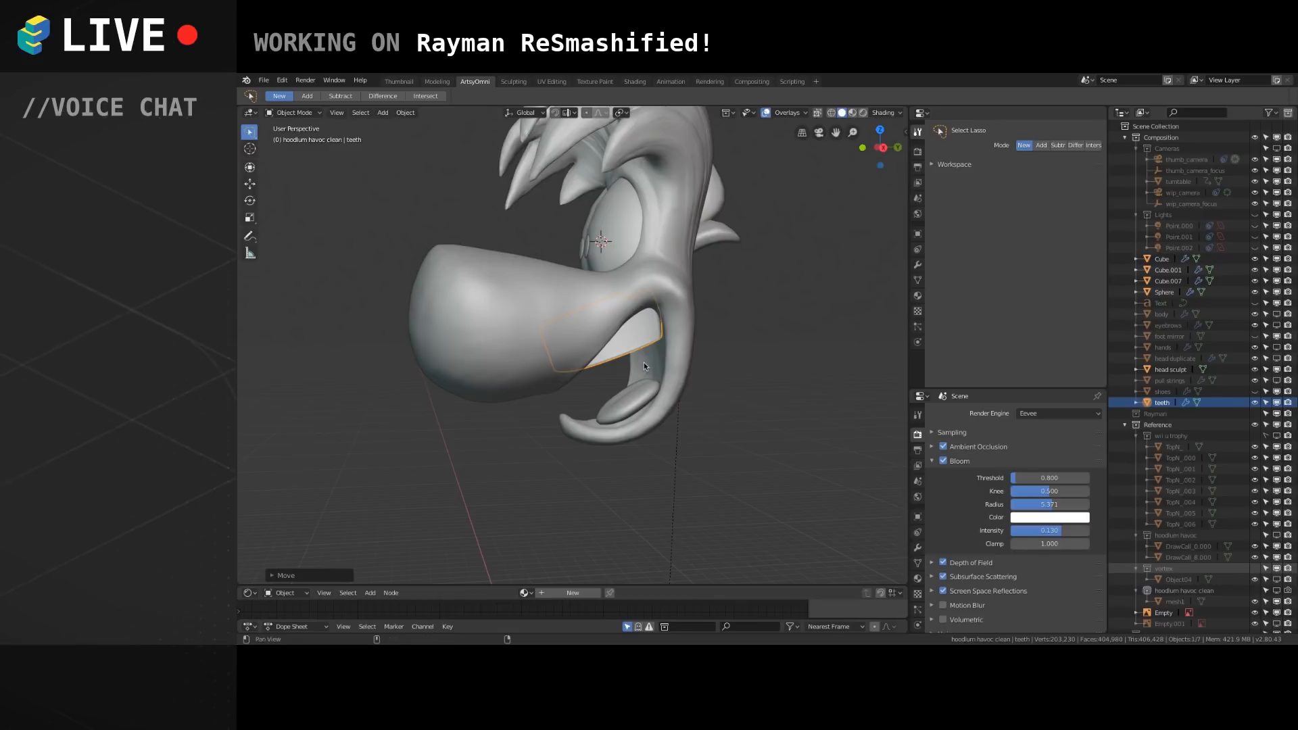
pyautogui.moveTo(647, 362)
pyautogui.mouseDown(button='middle')
pyautogui.moveTo(639, 398)
pyautogui.moveTo(597, 388)
pyautogui.moveTo(617, 345)
pyautogui.moveTo(687, 350)
pyautogui.moveTo(648, 346)
pyautogui.moveTo(639, 363)
pyautogui.mouseUp(button='middle')
pyautogui.scroll(2, 636, 384)
pyautogui.scroll(2, 675, 391)
pyautogui.scroll(1, 645, 364)
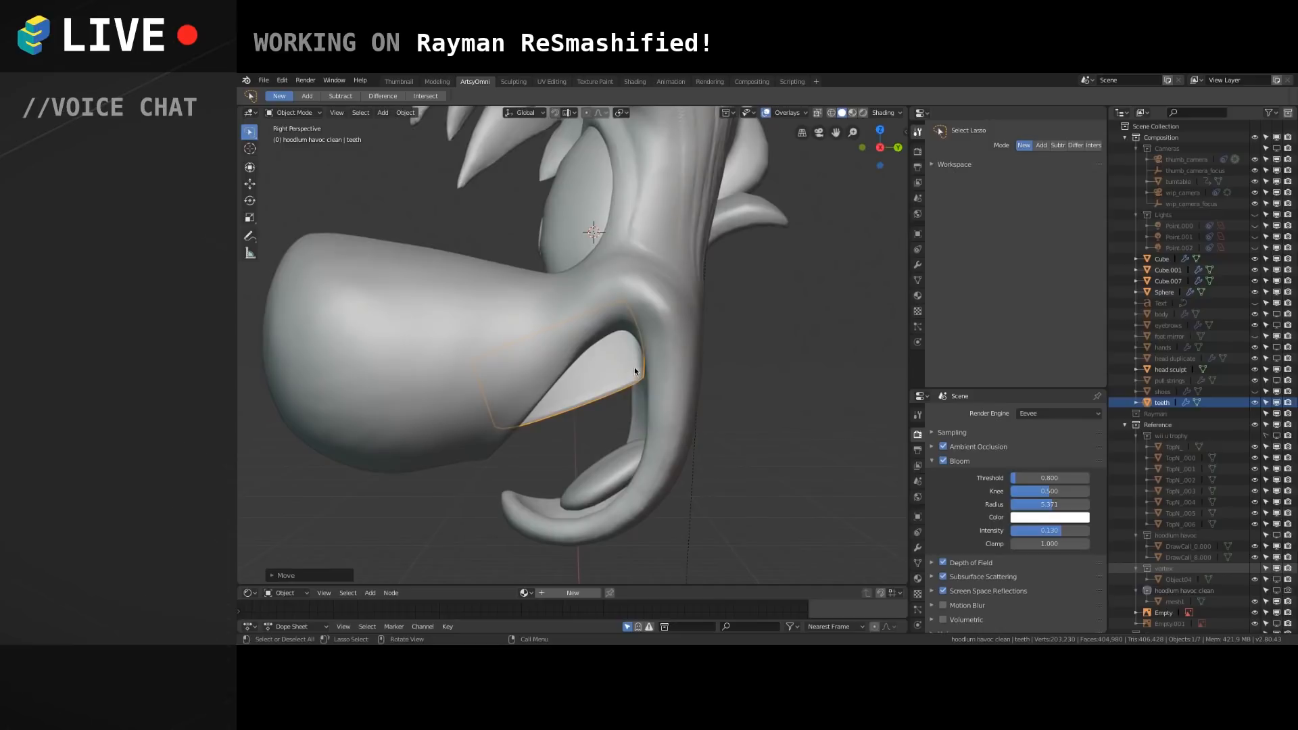
pyautogui.moveTo(634, 368); pyautogui.dragTo(645, 342, button='middle')
pyautogui.moveTo(495, 360); pyautogui.dragTo(592, 355, button='middle')
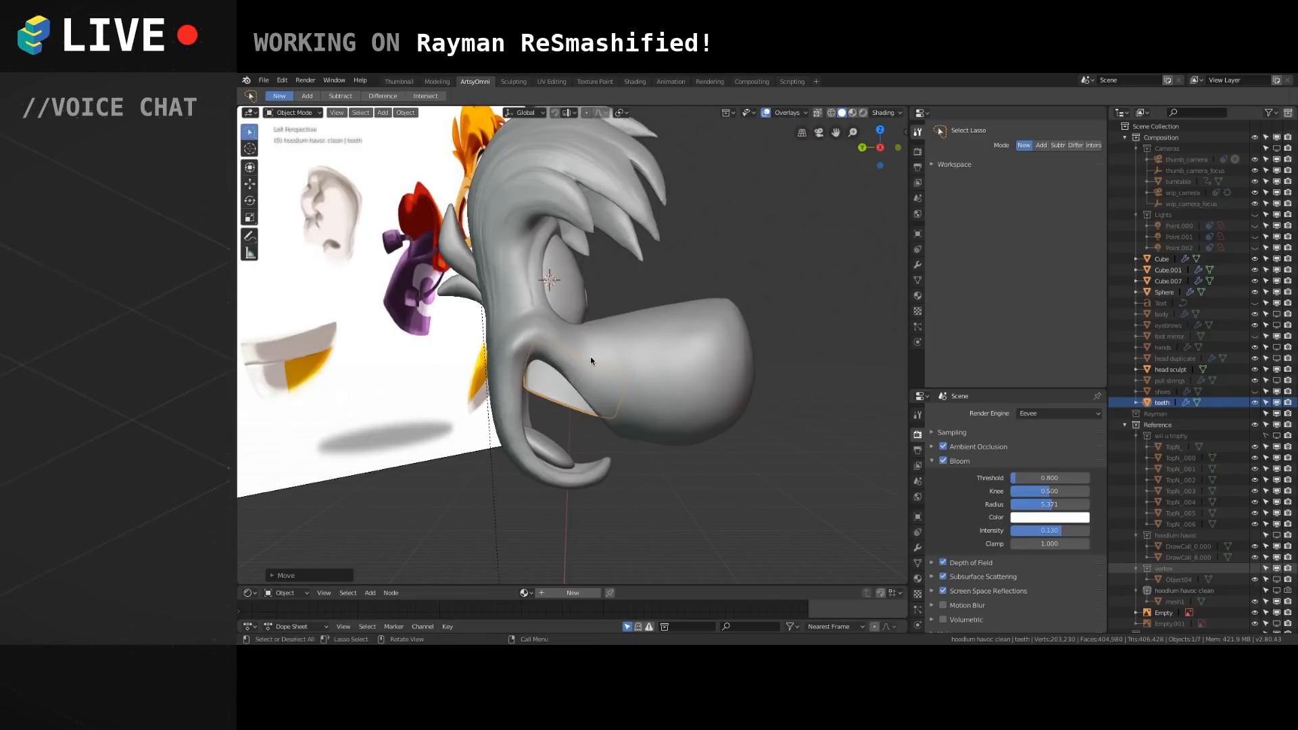
pyautogui.scroll(3, 632, 393)
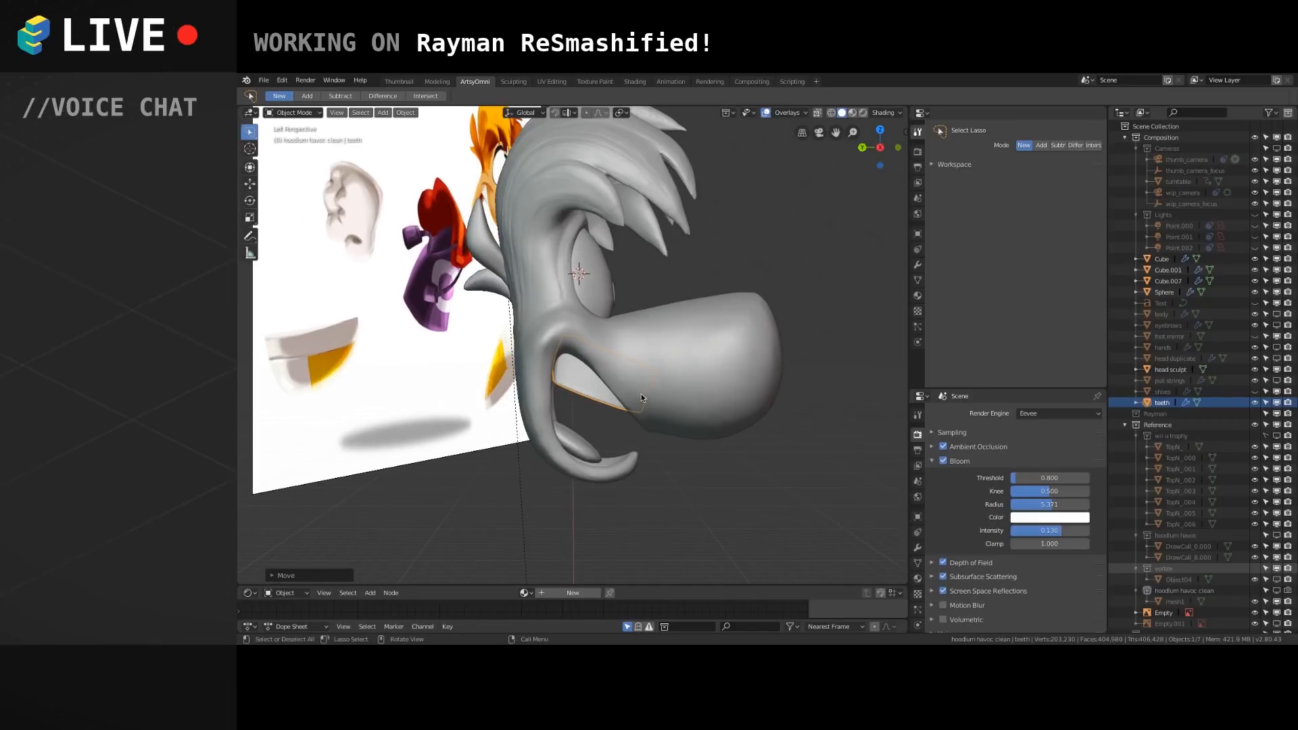
# Examine how the teeth sit inside the mouth from the side and from a three-quarter view.
pyautogui.keyDown('shift'); pyautogui.moveTo(631, 384); pyautogui.dragTo(679, 365, button='middle'); pyautogui.keyUp('shift')
pyautogui.click(637, 395)
pyautogui.click(636, 410)
pyautogui.click(630, 399)
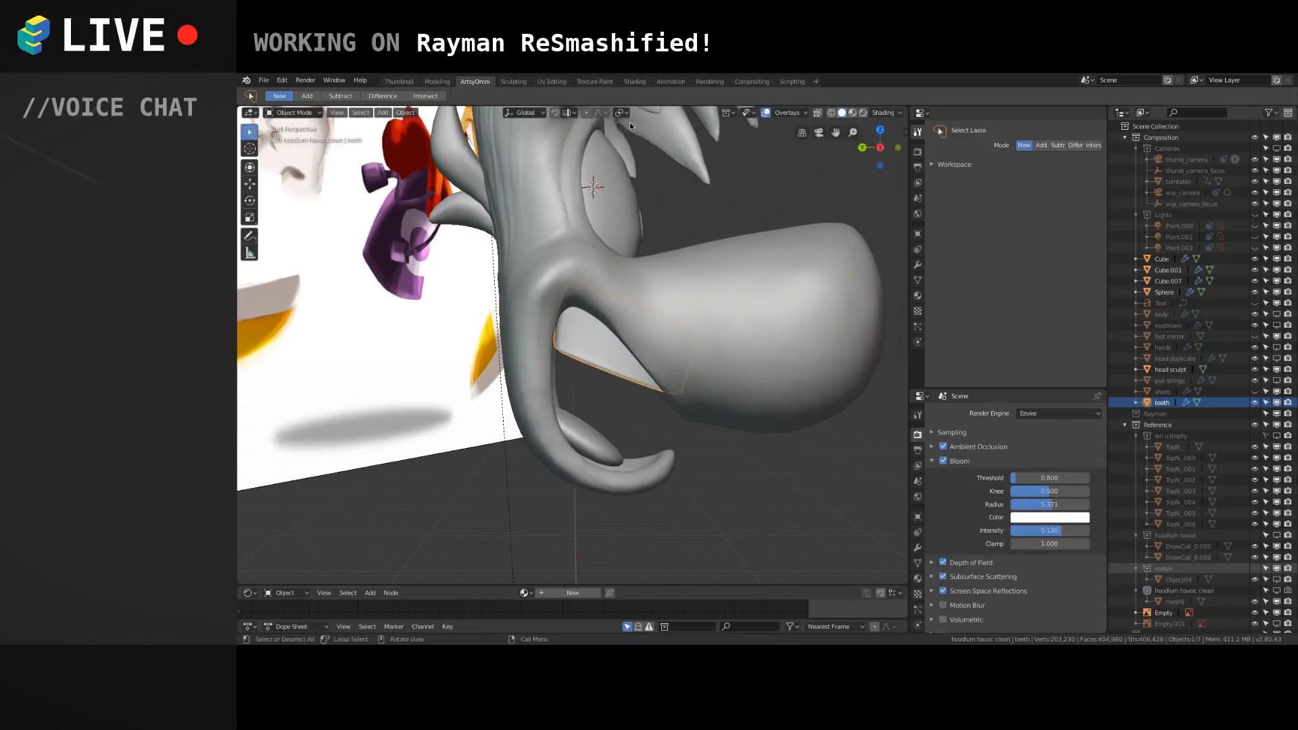
pyautogui.click(622, 115)
pyautogui.click(626, 157)
pyautogui.moveTo(668, 376); pyautogui.dragTo(644, 358, button='middle')
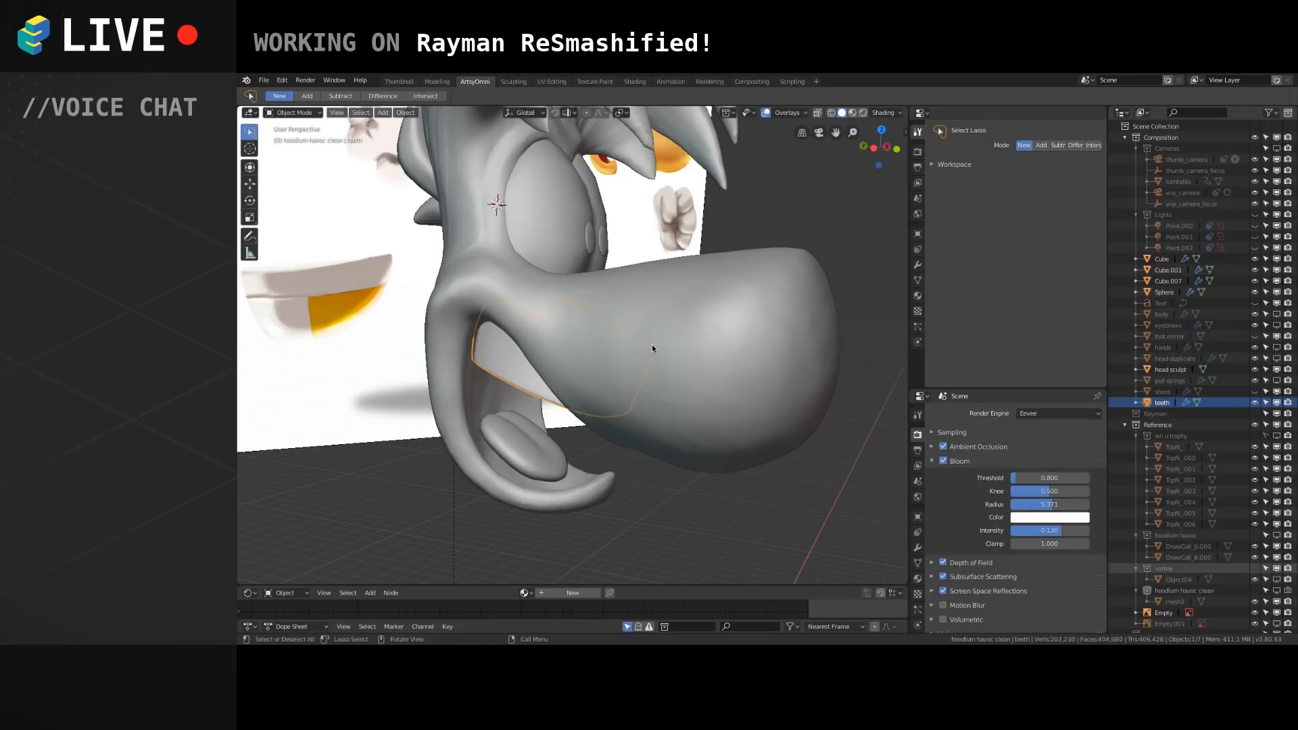
pyautogui.moveTo(655, 300); pyautogui.dragTo(652, 307, button='middle')
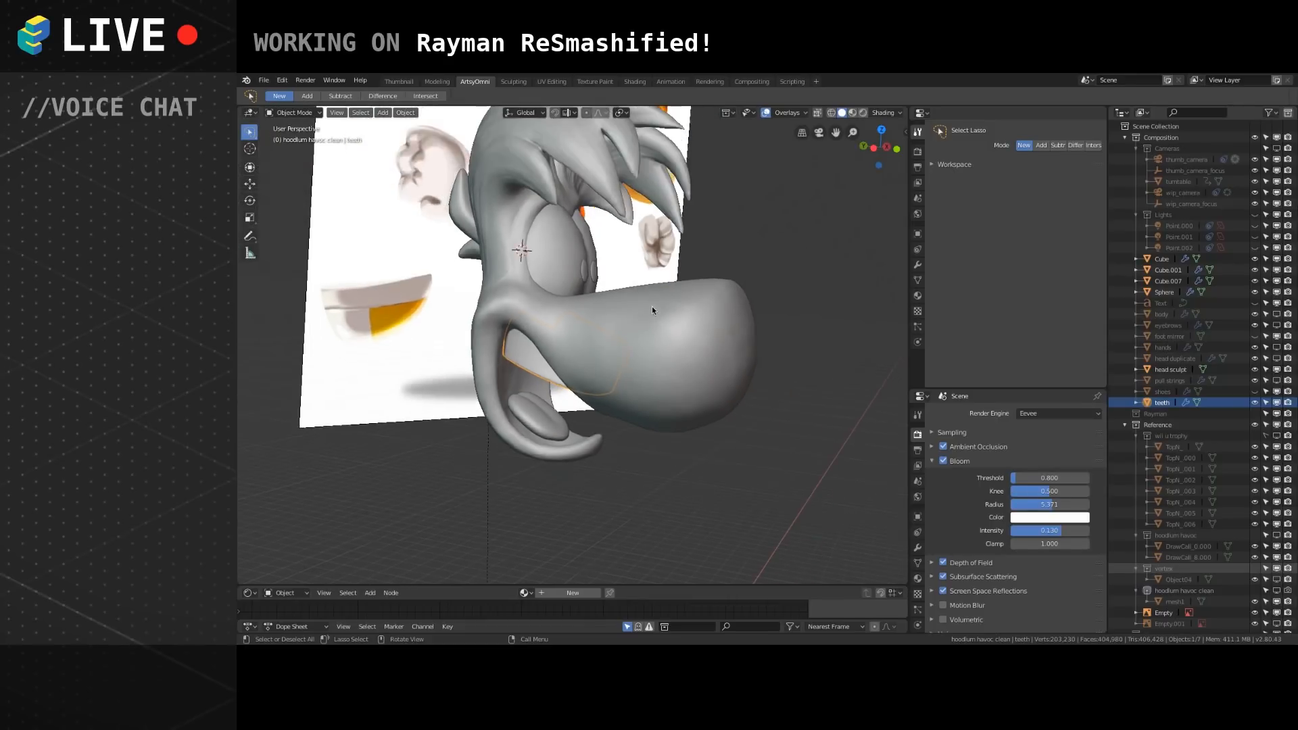
# Select the head sculpt instead of the teeth and check its mouth and profile from several angles.
pyautogui.keyDown('alt'); pyautogui.keyDown('shift'); pyautogui.moveTo(664, 349); pyautogui.dragTo(703, 353); pyautogui.keyUp('shift'); pyautogui.keyUp('alt')
pyautogui.click(699, 346)
pyautogui.click(677, 450)
pyautogui.keyDown('alt'); pyautogui.moveTo(680, 409); pyautogui.dragTo(602, 385); pyautogui.keyUp('alt')
pyautogui.keyDown('alt'); pyautogui.keyDown('shift'); pyautogui.moveTo(661, 354); pyautogui.dragTo(670, 382); pyautogui.keyUp('shift'); pyautogui.keyUp('alt')
pyautogui.click(668, 374)
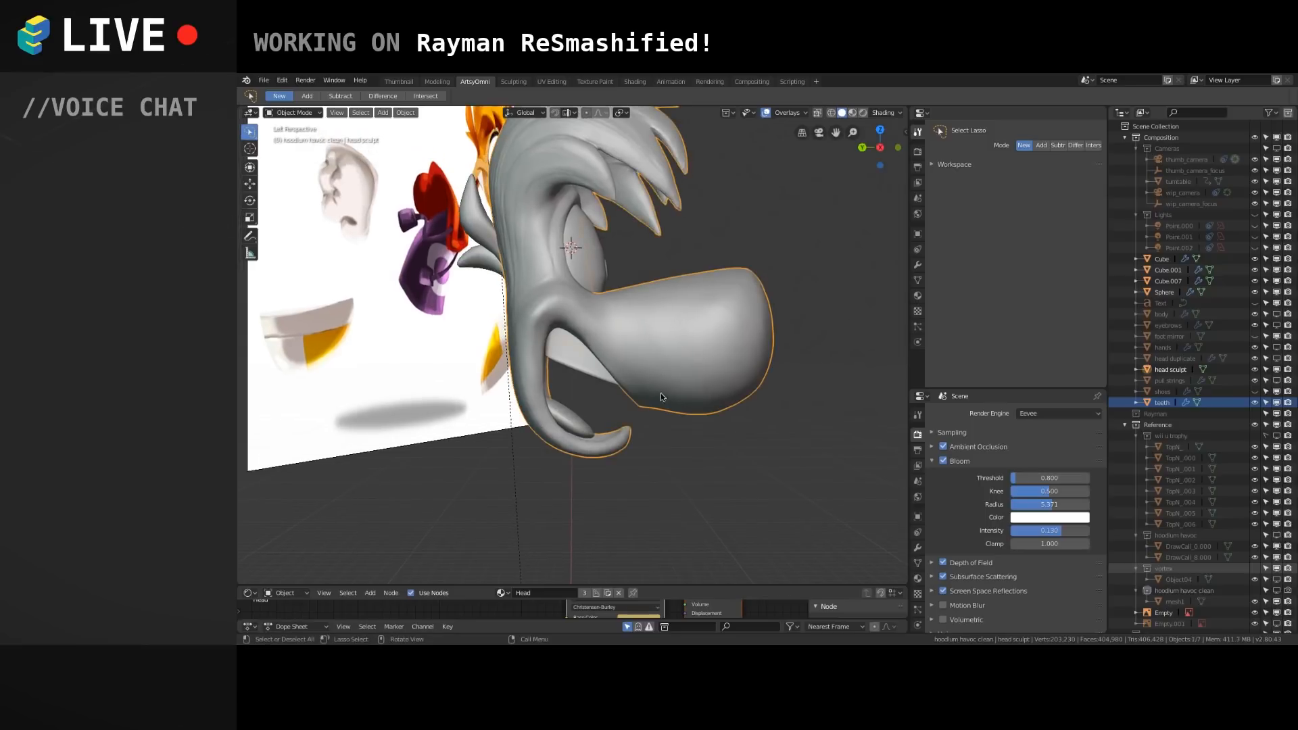
pyautogui.keyDown('alt'); pyautogui.moveTo(664, 395); pyautogui.dragTo(644, 418); pyautogui.keyUp('alt')
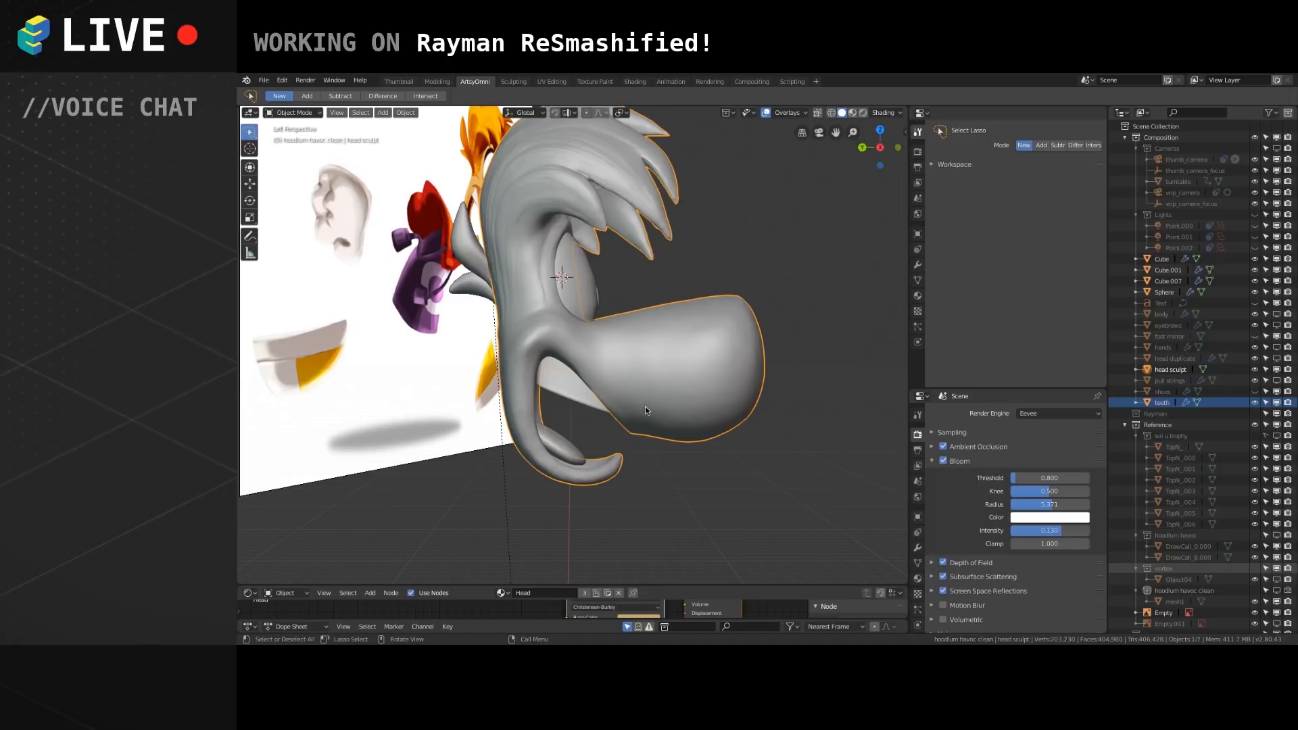
pyautogui.keyDown('alt'); pyautogui.moveTo(652, 407); pyautogui.dragTo(650, 373); pyautogui.keyUp('alt')
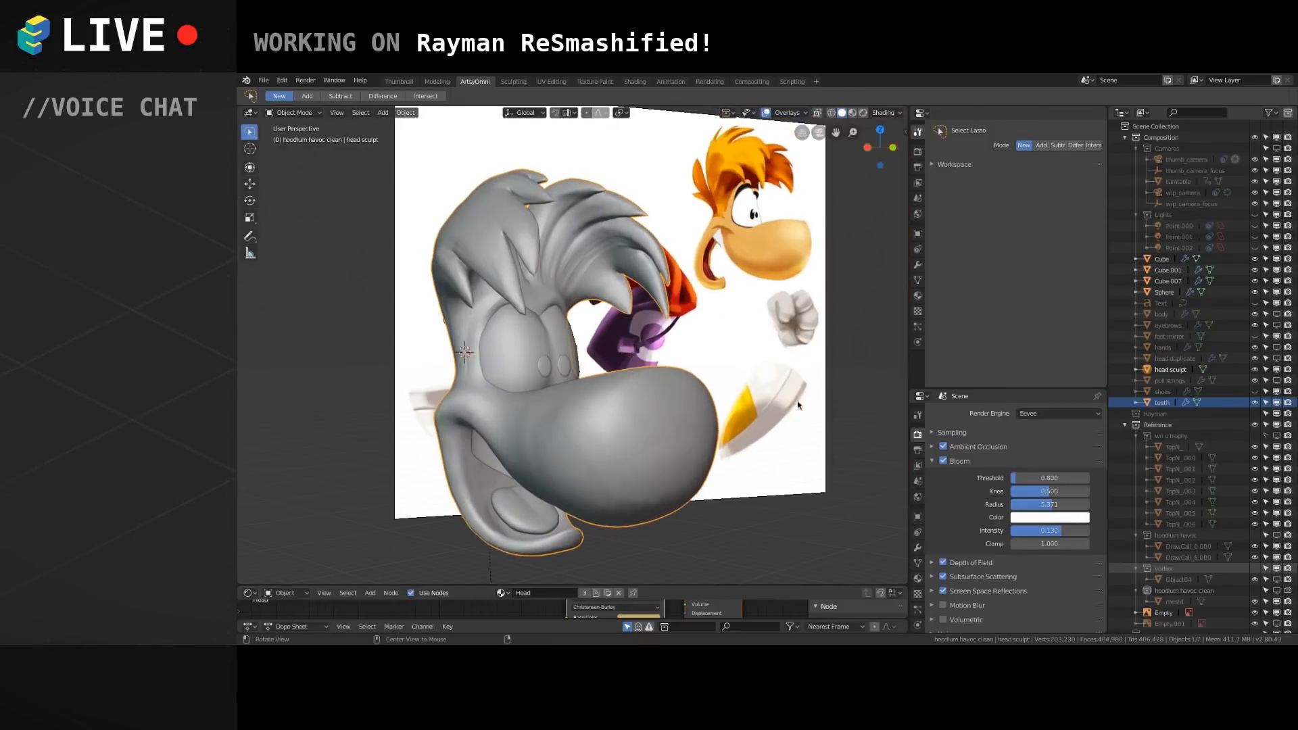
# Show the hoodlum havoc clean reference model, compare its head with the sculpt, and save the file.
pyautogui.click(1277, 592)
pyautogui.keyDown('alt'); pyautogui.keyDown('shift'); pyautogui.moveTo(739, 372); pyautogui.dragTo(686, 334); pyautogui.keyUp('shift'); pyautogui.keyUp('alt')
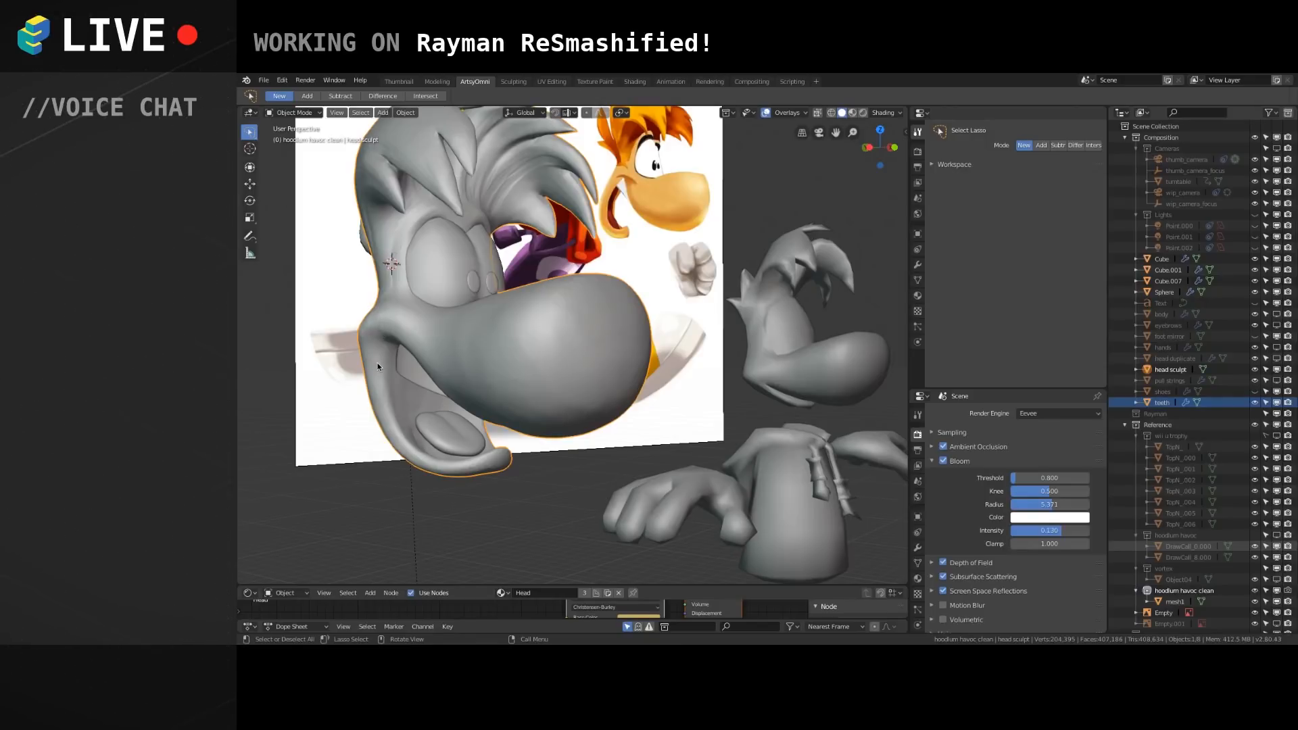
pyautogui.moveTo(413, 399); pyautogui.dragTo(399, 388, button='middle')
pyautogui.moveTo(444, 440); pyautogui.dragTo(414, 405, button='middle')
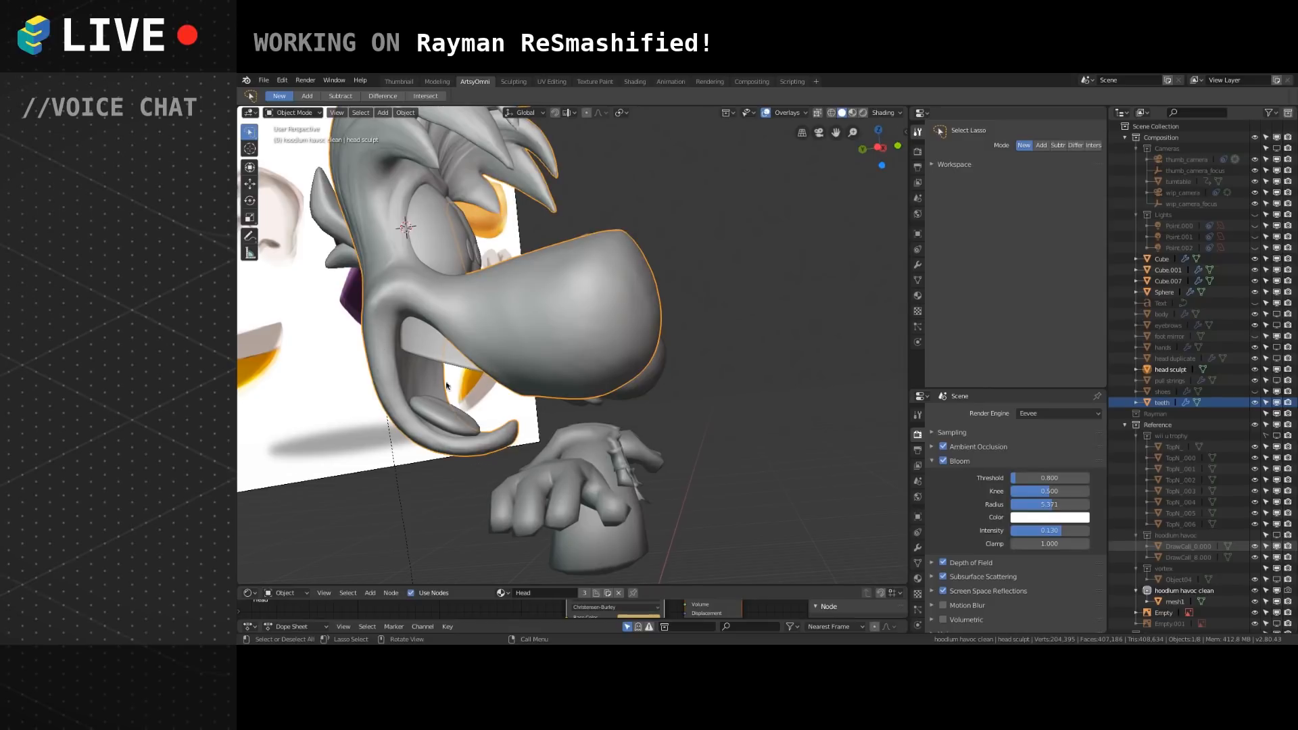
pyautogui.moveTo(501, 387); pyautogui.dragTo(584, 383, button='middle')
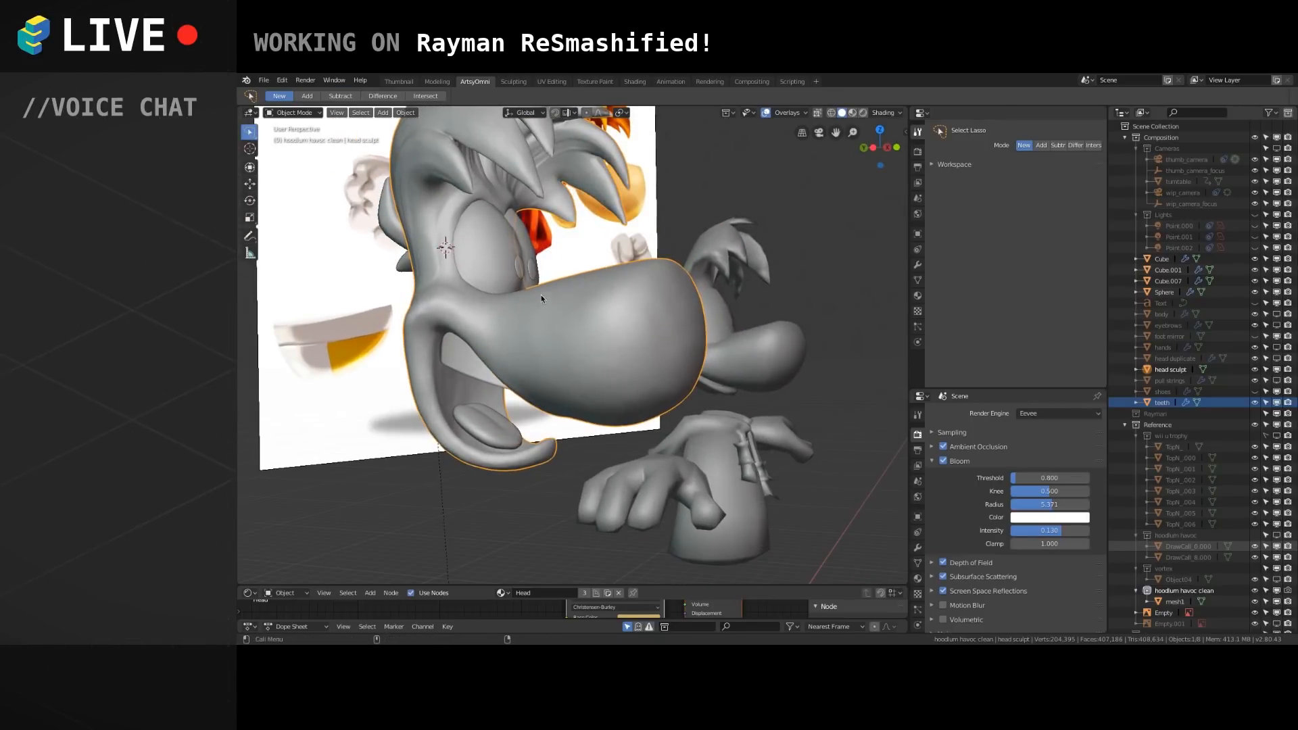
pyautogui.hotkey('ctrl', 's')
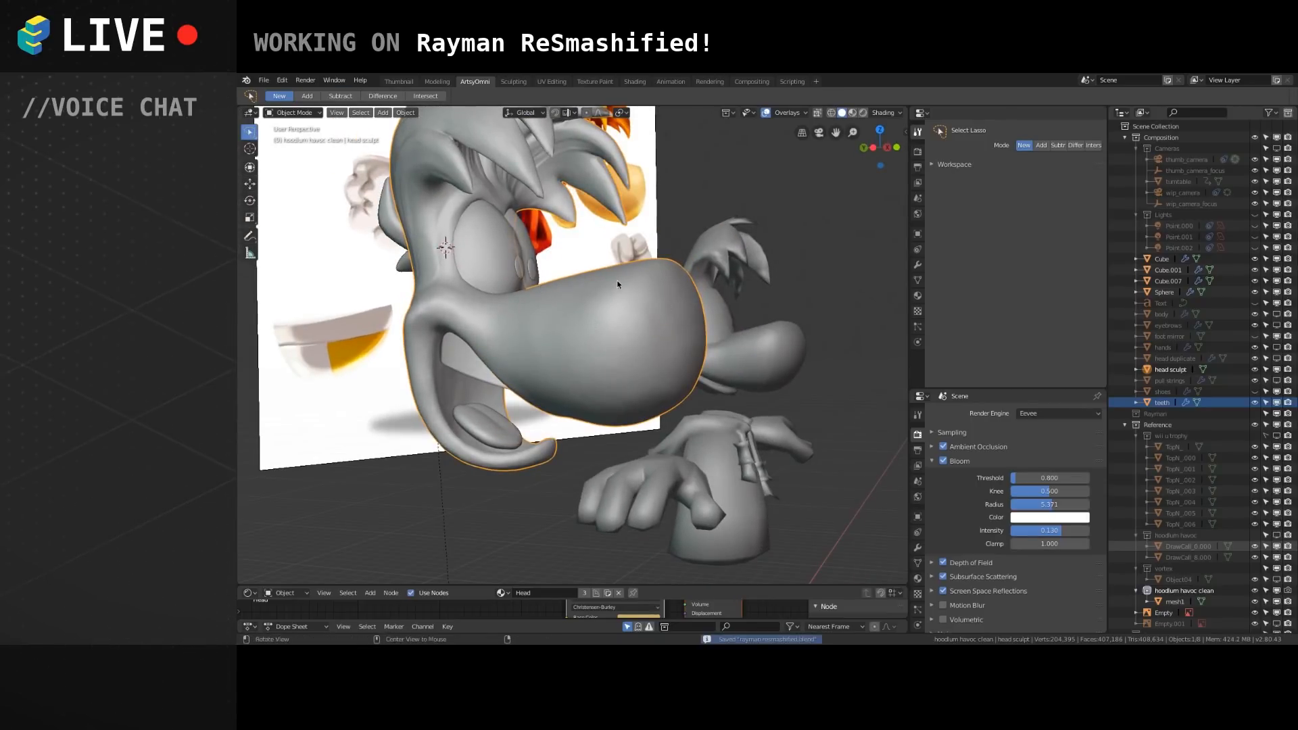
# Duplicate the head sculpt and place the copy about 5.2 m away in the negative X direction.
pyautogui.moveTo(607, 313); pyautogui.dragTo(737, 274, button='middle')
pyautogui.keyDown('alt'); pyautogui.moveTo(737, 273); pyautogui.dragTo(719, 343); pyautogui.keyUp('alt')
pyautogui.hotkey('shift', 'd')
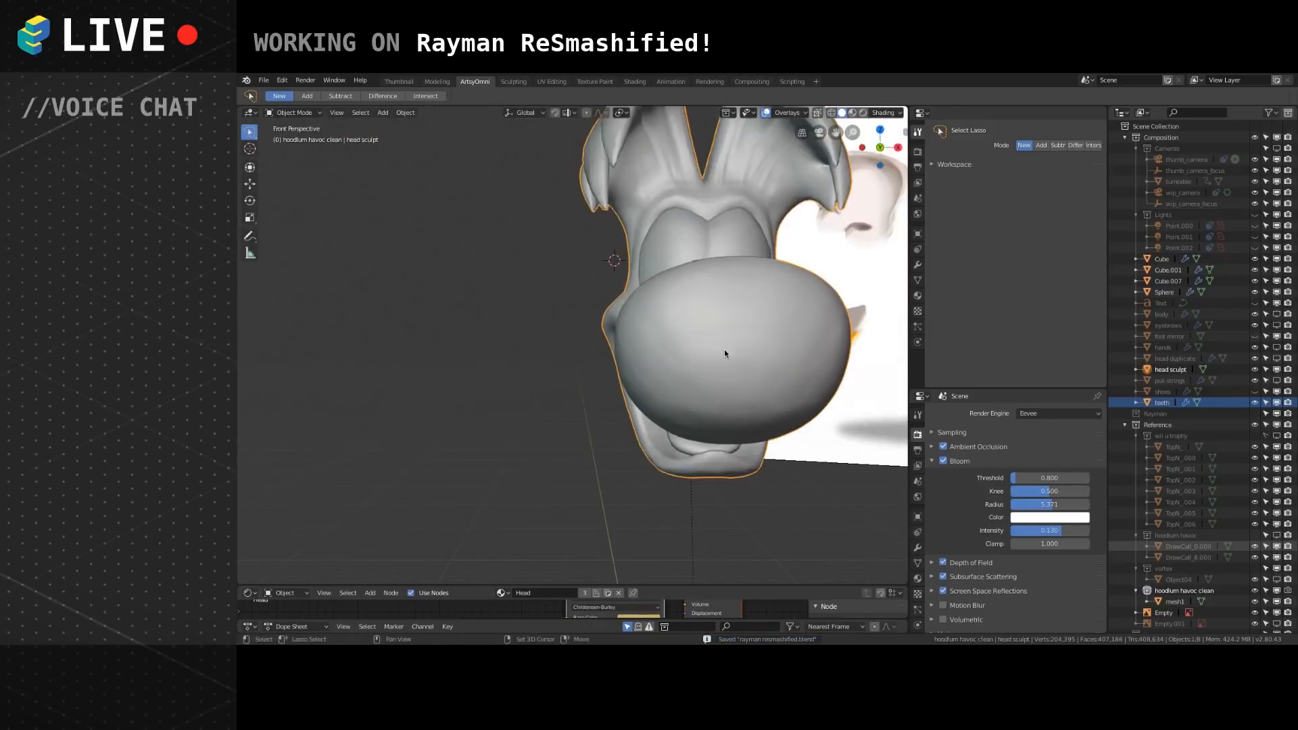
pyautogui.press('x')
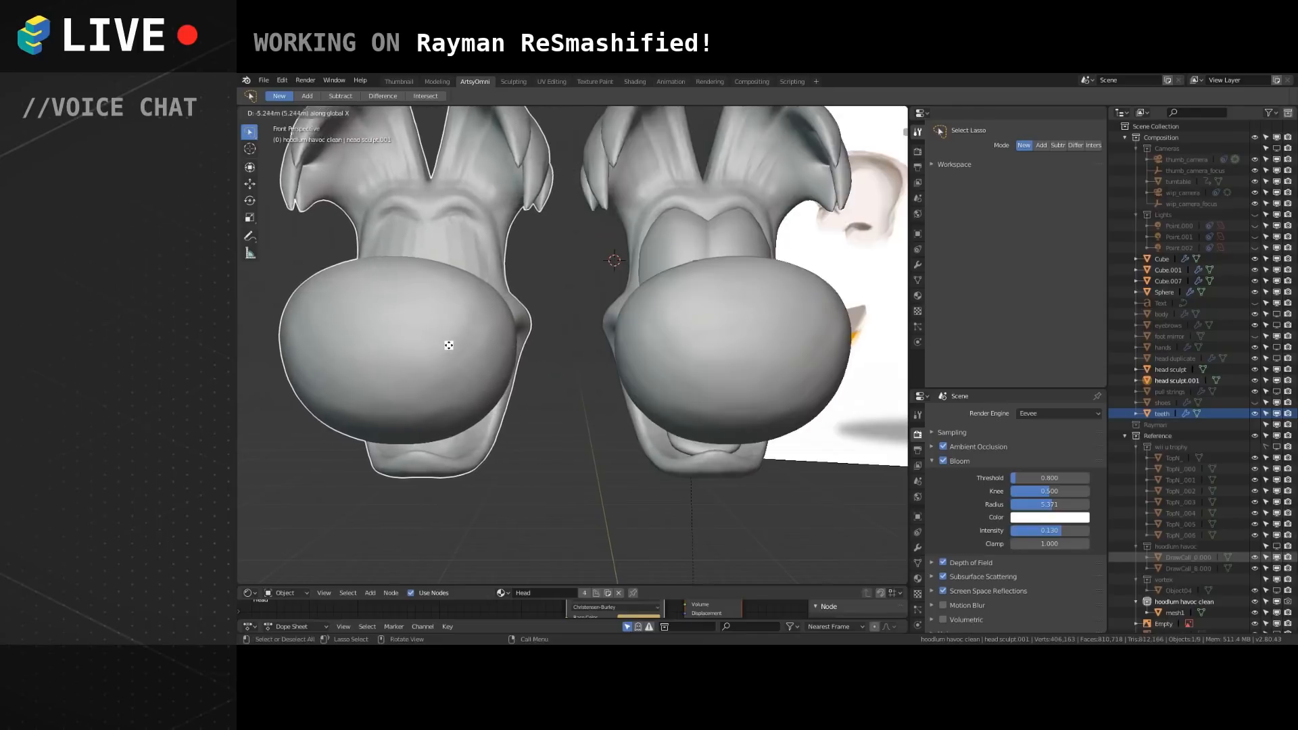
pyautogui.click(444, 347)
pyautogui.keyDown('alt'); pyautogui.moveTo(457, 348); pyautogui.dragTo(553, 366); pyautogui.keyUp('alt')
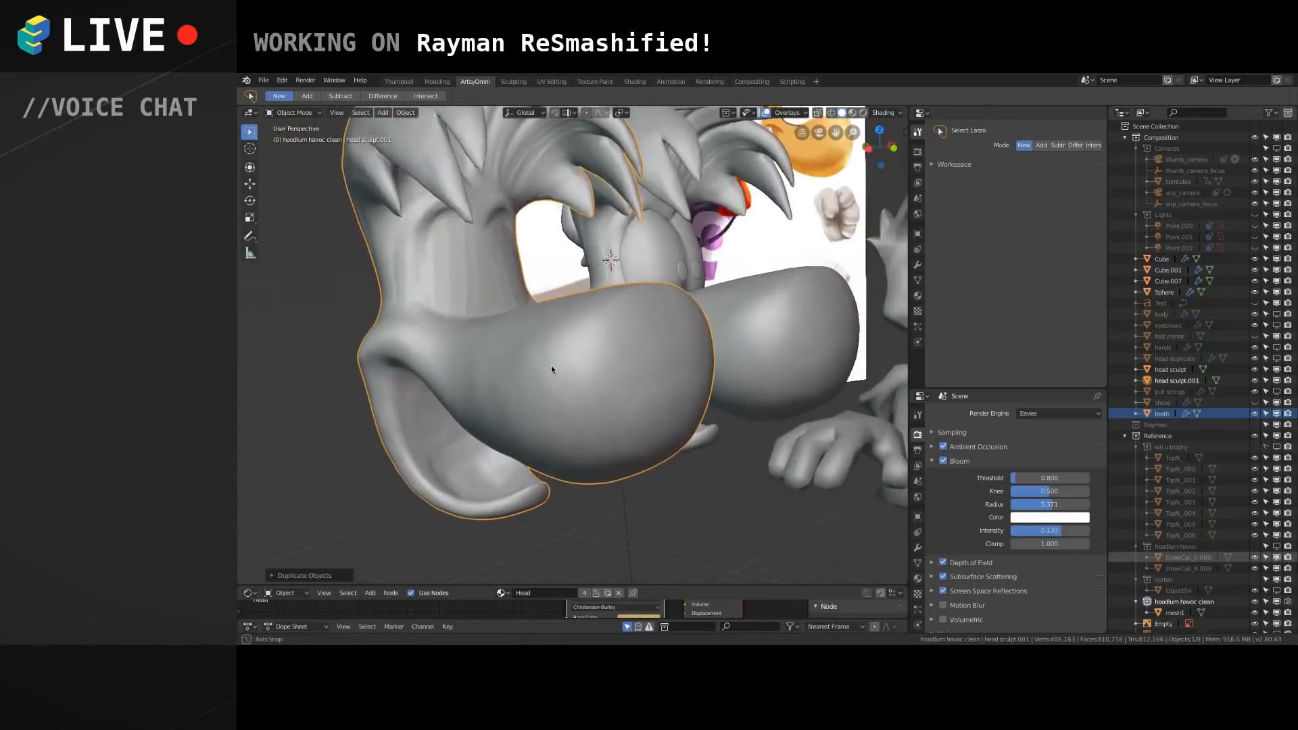
pyautogui.keyDown('alt'); pyautogui.moveTo(486, 270); pyautogui.dragTo(542, 303); pyautogui.keyUp('alt')
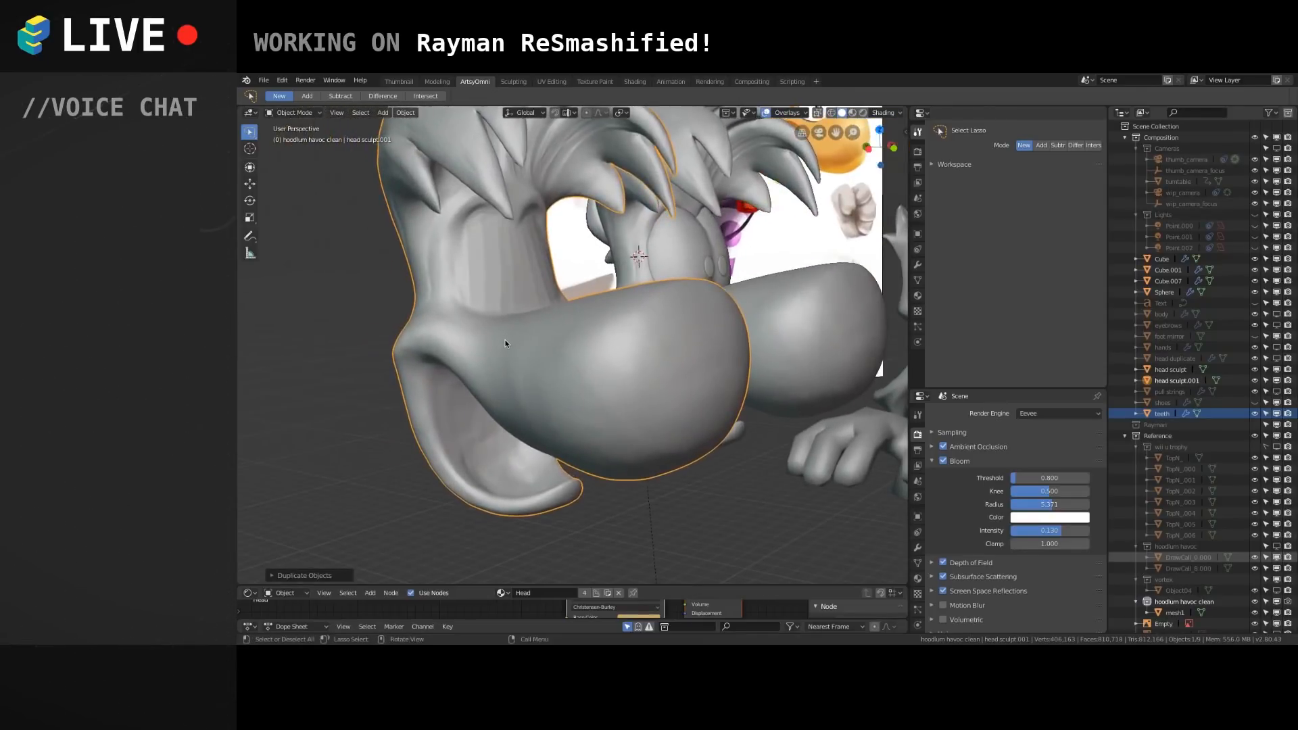
pyautogui.moveTo(500, 315); pyautogui.dragTo(614, 311, button='middle')
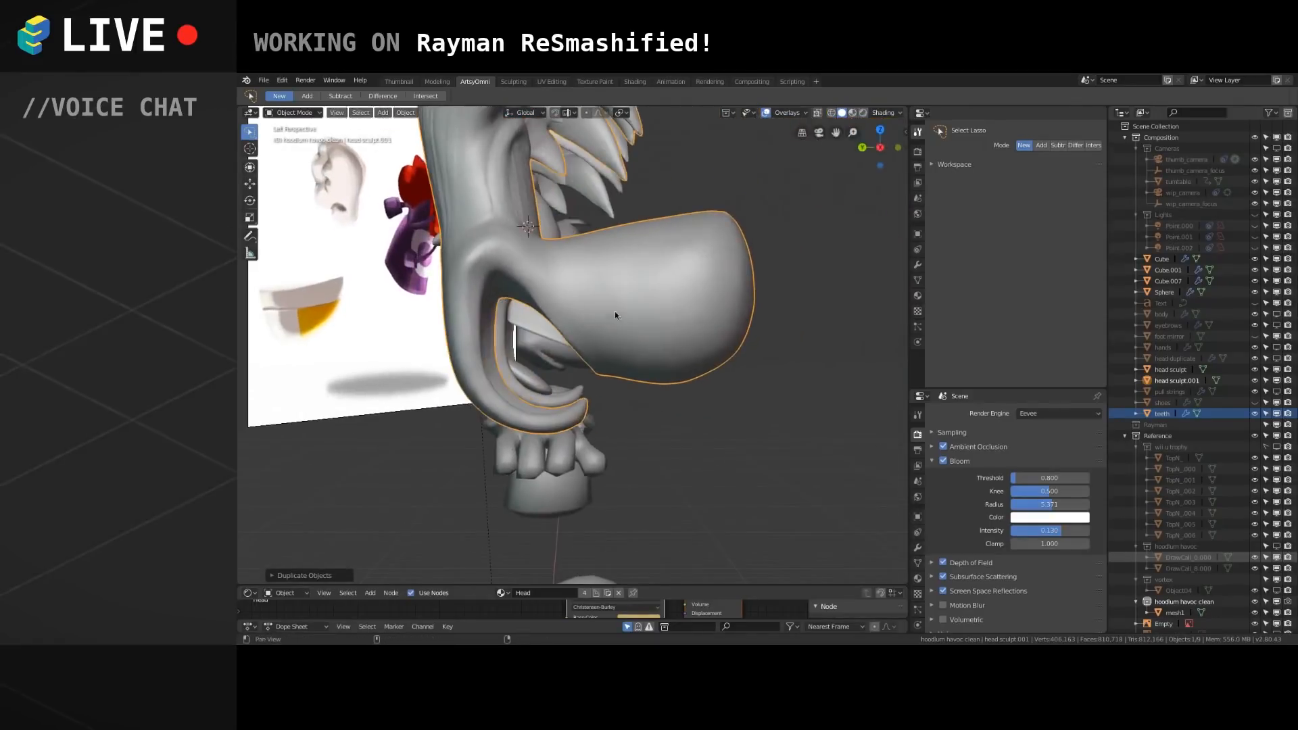
# Put the duplicated head in Sculpt Mode, enlarge the brush radius to 101 px, and choose the Grab brush.
pyautogui.click(293, 112)
pyautogui.click(295, 153)
pyautogui.press('f')
pyautogui.click(481, 318)
pyautogui.press(']')
pyautogui.press(']')
pyautogui.press(']')
pyautogui.press(']')
pyautogui.press(']')
pyautogui.press(']')
pyautogui.press(']')
pyautogui.press(']')
pyautogui.moveTo(477, 273)
pyautogui.keyDown('shift'); pyautogui.mouseDown(button='middle')
pyautogui.moveTo(508, 298)
pyautogui.moveTo(591, 258)
pyautogui.moveTo(541, 280)
pyautogui.moveTo(585, 410)
pyautogui.moveTo(509, 193)
pyautogui.moveTo(690, 298)
pyautogui.moveTo(734, 416)
pyautogui.moveTo(710, 405)
pyautogui.mouseUp(button='middle'); pyautogui.keyUp('shift')
pyautogui.press(']')
pyautogui.press(']')
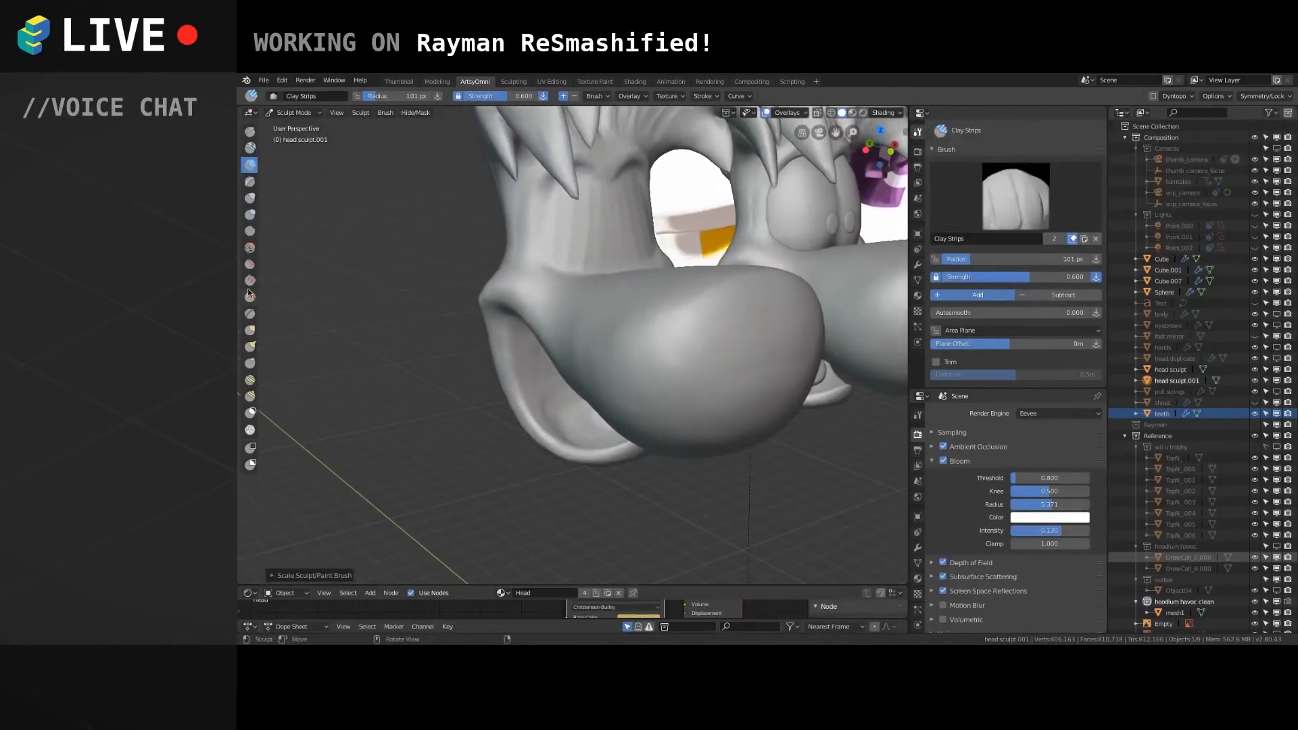
pyautogui.click(249, 330)
pyautogui.moveTo(373, 318)
pyautogui.mouseDown(button='middle')
pyautogui.moveTo(423, 306)
pyautogui.moveTo(407, 297)
pyautogui.moveTo(521, 318)
pyautogui.mouseUp(button='middle')
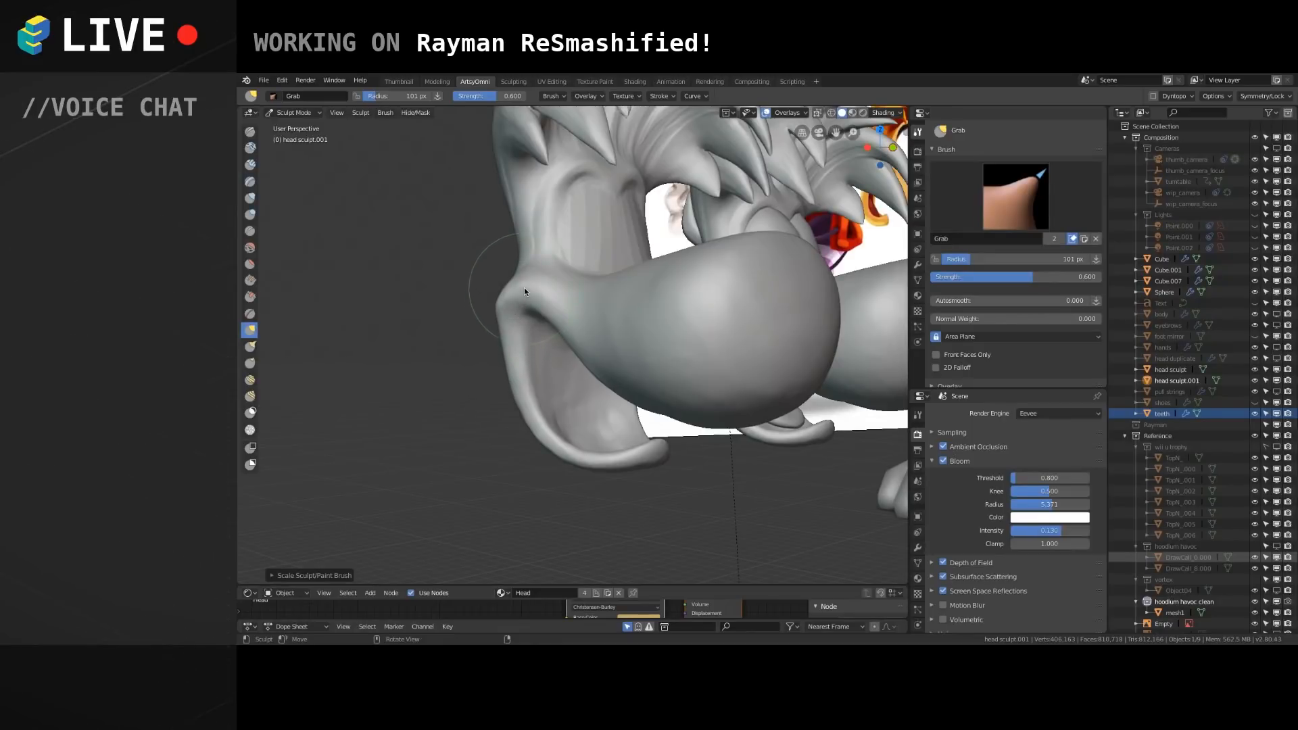
# Pull the corner of the duplicate's mouth inward and down with the Grab brush at a 124 px radius.
pyautogui.moveTo(534, 289); pyautogui.dragTo(527, 300, button='middle')
pyautogui.press(']')
pyautogui.press(']')
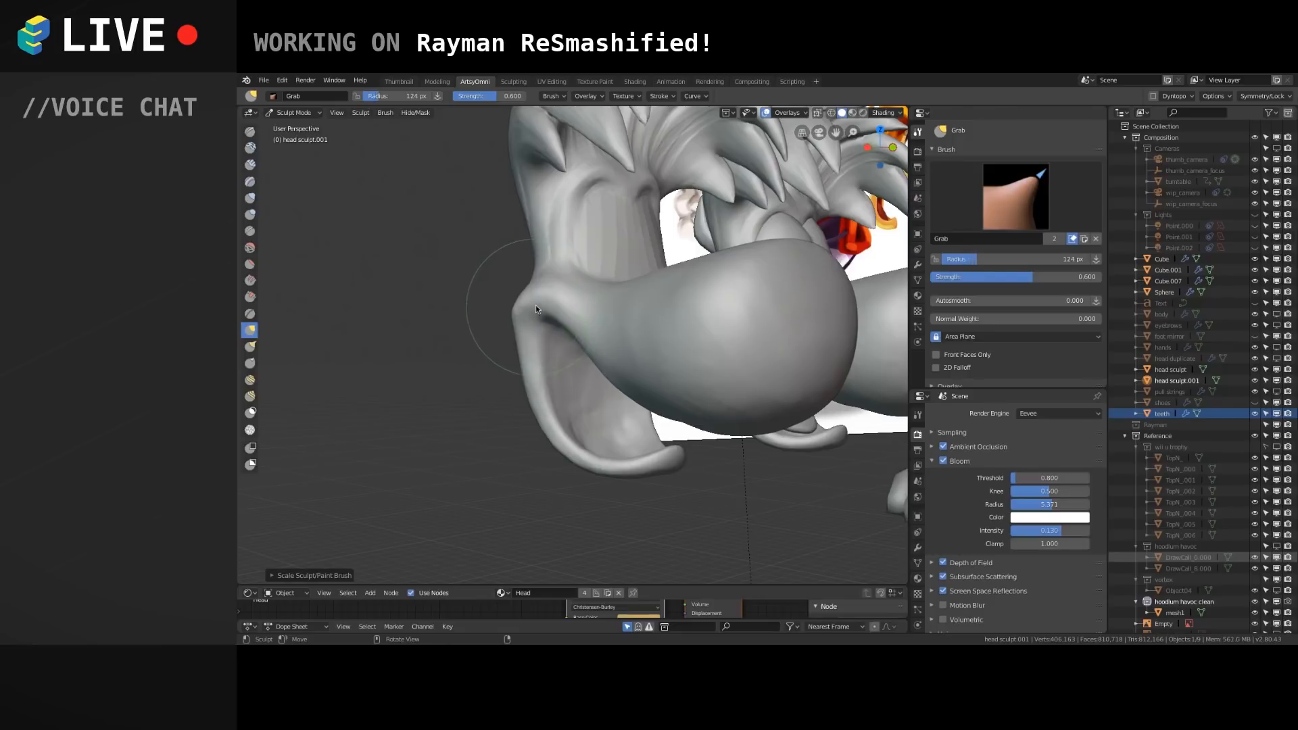
pyautogui.moveTo(538, 307)
pyautogui.mouseDown(button='middle')
pyautogui.moveTo(480, 325)
pyautogui.moveTo(518, 319)
pyautogui.mouseUp(button='middle')
pyautogui.press(']')
pyautogui.press(']')
pyautogui.press(']')
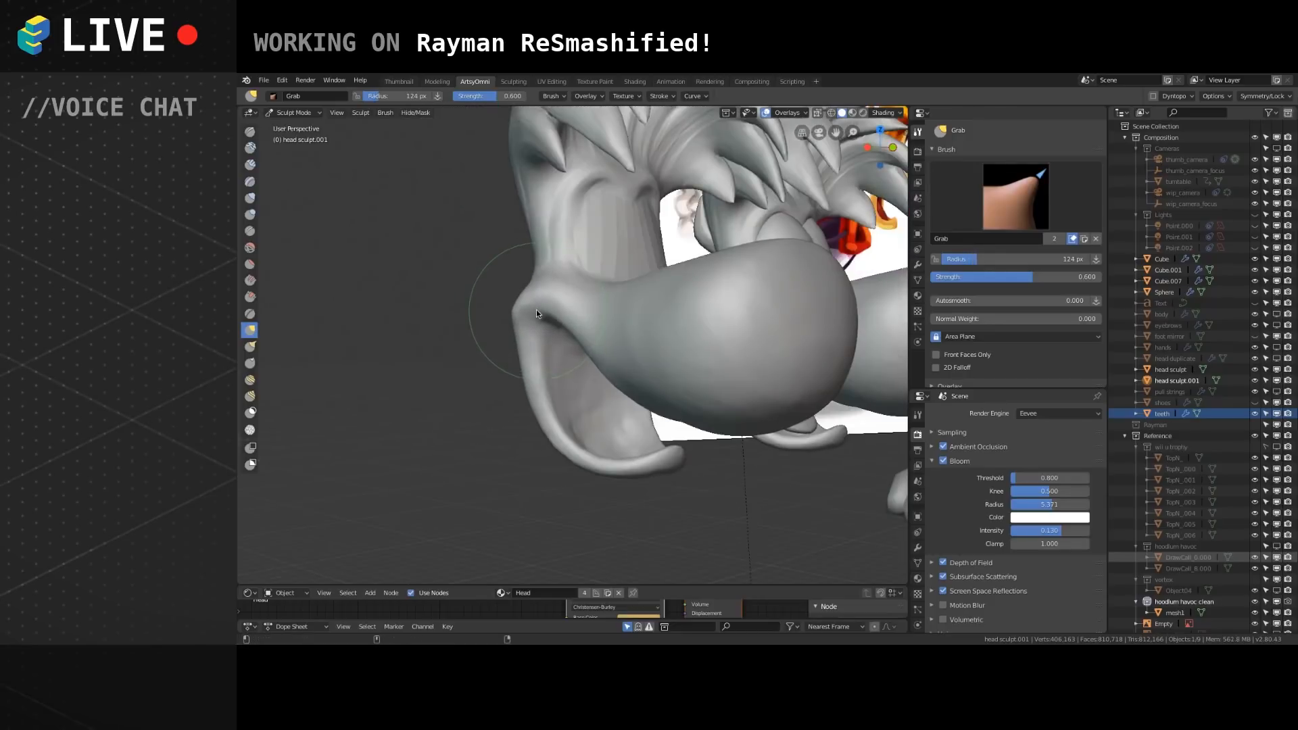
pyautogui.moveTo(541, 313)
pyautogui.mouseDown()
pyautogui.moveTo(541, 330)
pyautogui.moveTo(591, 361)
pyautogui.mouseUp()
# Reshape the upper lip edge near the duplicate's mouth corner with a smaller Grab brush, reducing its radius to 70 px.
pyautogui.press('[')
pyautogui.press('[')
pyautogui.press('[')
pyautogui.press('[')
pyautogui.press('[')
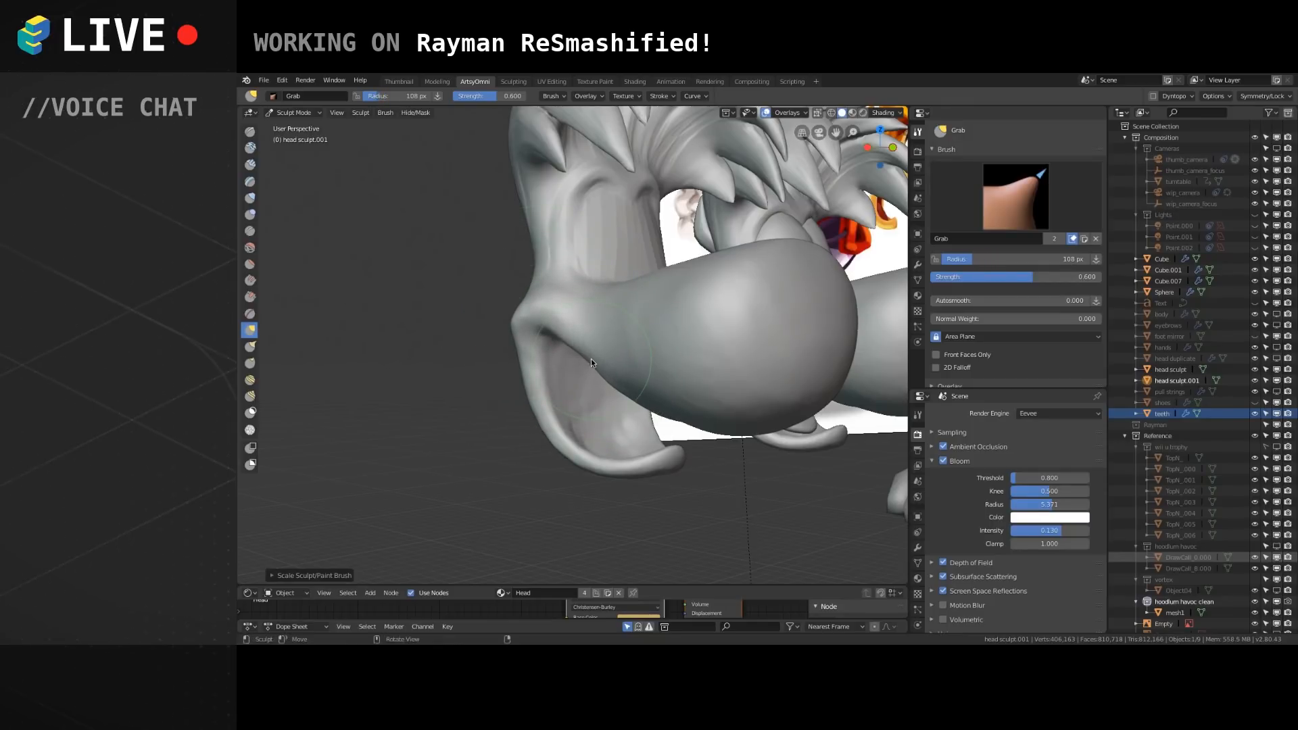
pyautogui.moveTo(550, 327); pyautogui.dragTo(585, 366)
pyautogui.press('[')
pyautogui.press('[')
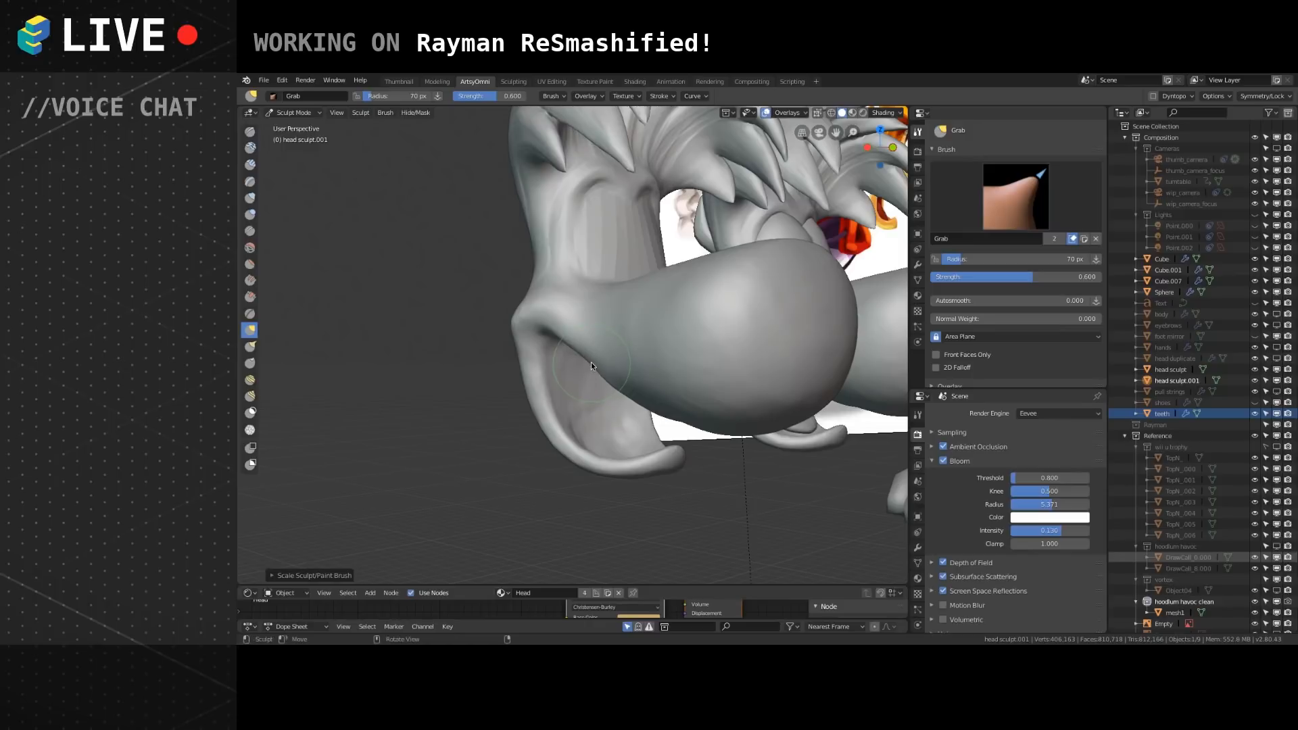
# Adjust the duplicate's lower jaw from the side with the Grab brush, enlarging its radius to about 358 px.
pyautogui.moveTo(590, 365)
pyautogui.mouseDown(button='middle')
pyautogui.moveTo(560, 359)
pyautogui.moveTo(624, 329)
pyautogui.mouseUp(button='middle')
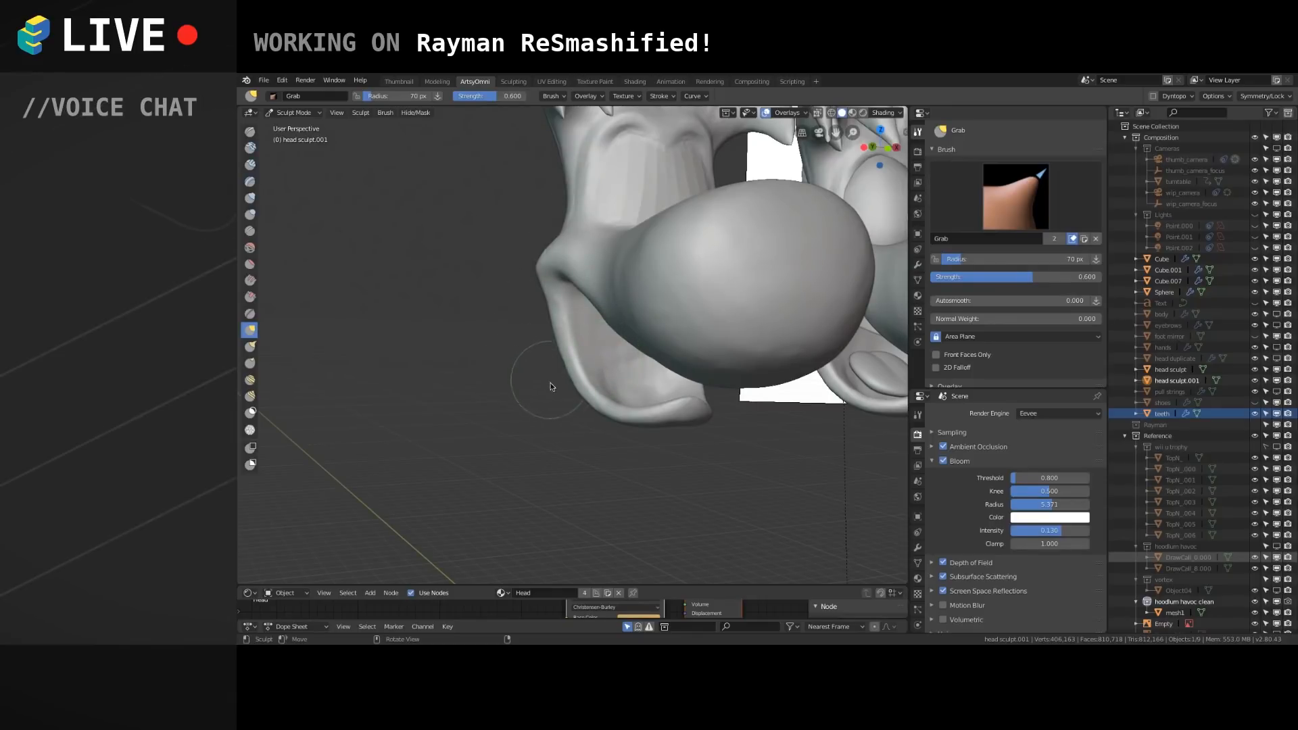
pyautogui.press('f')
pyautogui.click(587, 344)
pyautogui.moveTo(586, 344)
pyautogui.mouseDown(button='middle')
pyautogui.moveTo(629, 374)
pyautogui.moveTo(654, 349)
pyautogui.moveTo(625, 419)
pyautogui.moveTo(684, 370)
pyautogui.moveTo(643, 378)
pyautogui.mouseUp(button='middle')
pyautogui.press(']')
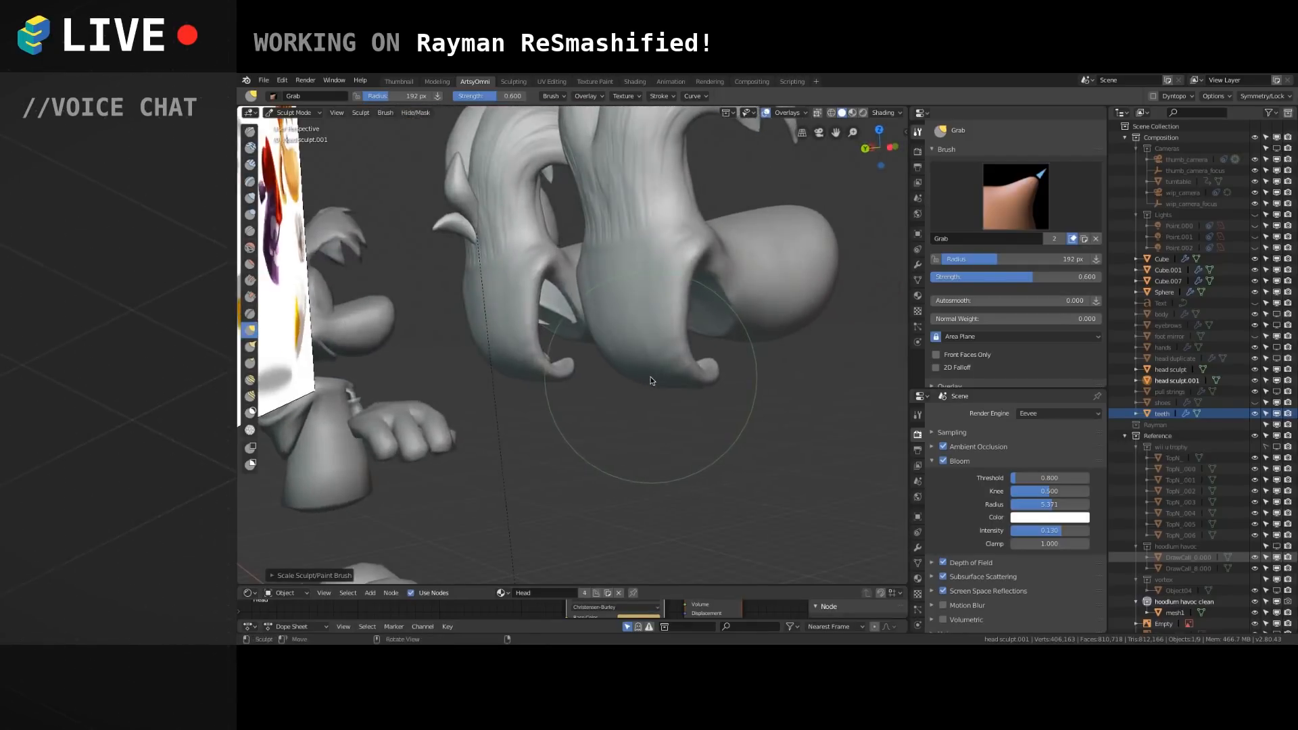
pyautogui.press(']')
pyautogui.press(']')
pyautogui.press(']')
pyautogui.moveTo(655, 378); pyautogui.dragTo(669, 384)
pyautogui.press(']')
pyautogui.press(']')
pyautogui.press(']')
pyautogui.moveTo(669, 387); pyautogui.dragTo(687, 399, button='middle')
pyautogui.moveTo(683, 391); pyautogui.dragTo(687, 385)
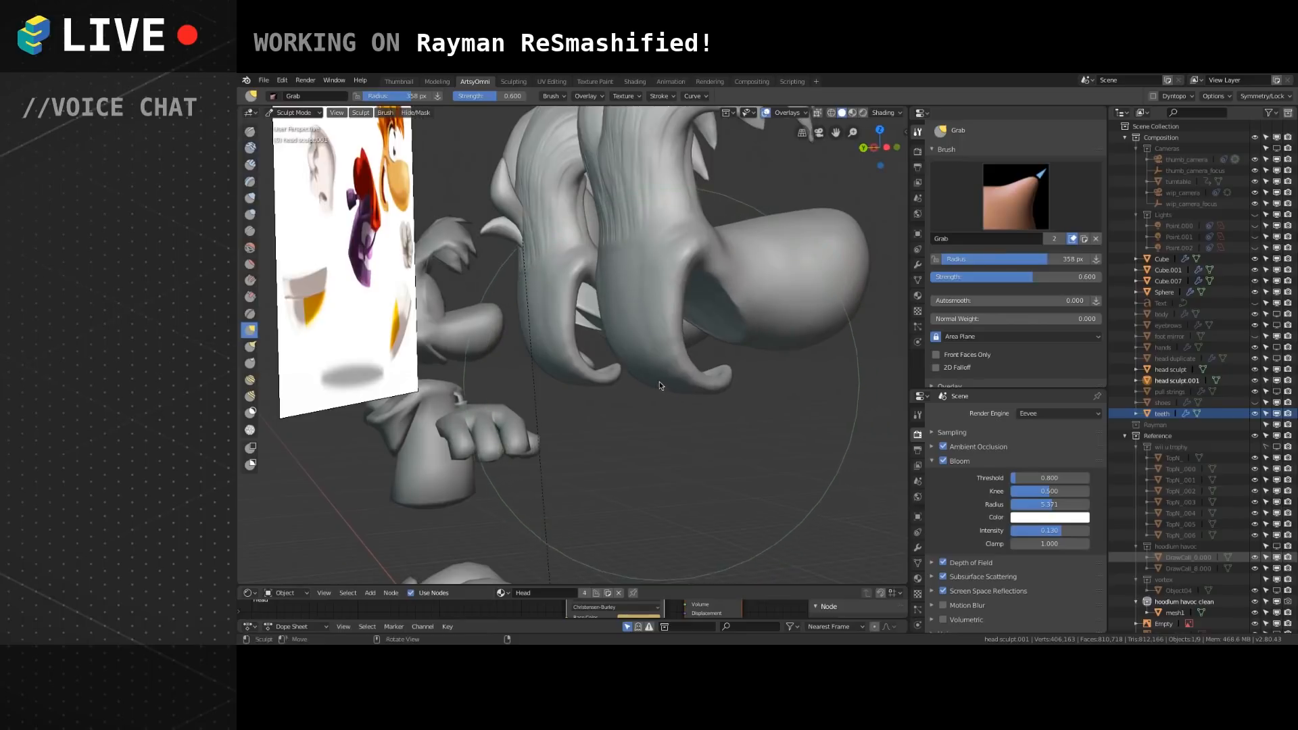
# Check the duplicate's mouth from the front and side, and return the duplicated head to Object Mode.
pyautogui.moveTo(703, 335); pyautogui.dragTo(652, 364, button='middle')
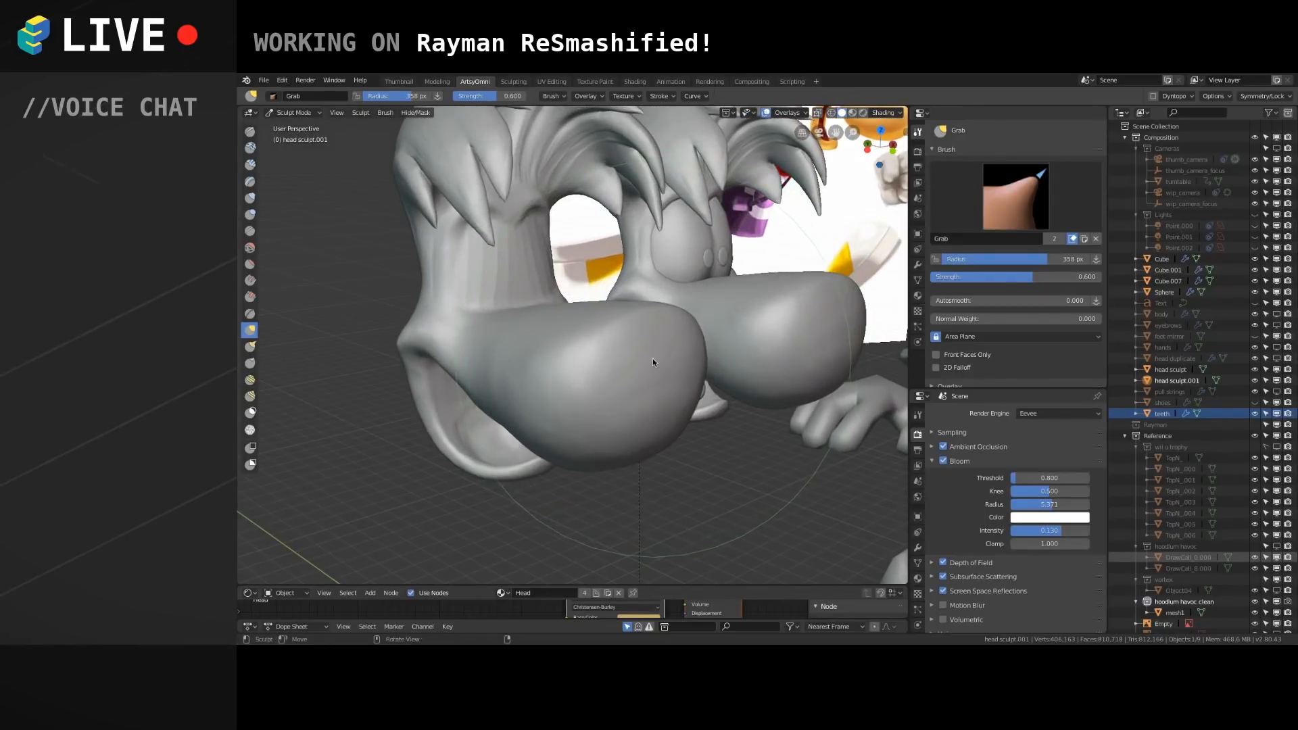
pyautogui.moveTo(628, 374)
pyautogui.mouseDown(button='middle')
pyautogui.moveTo(670, 366)
pyautogui.moveTo(631, 372)
pyautogui.moveTo(650, 372)
pyautogui.mouseUp(button='middle')
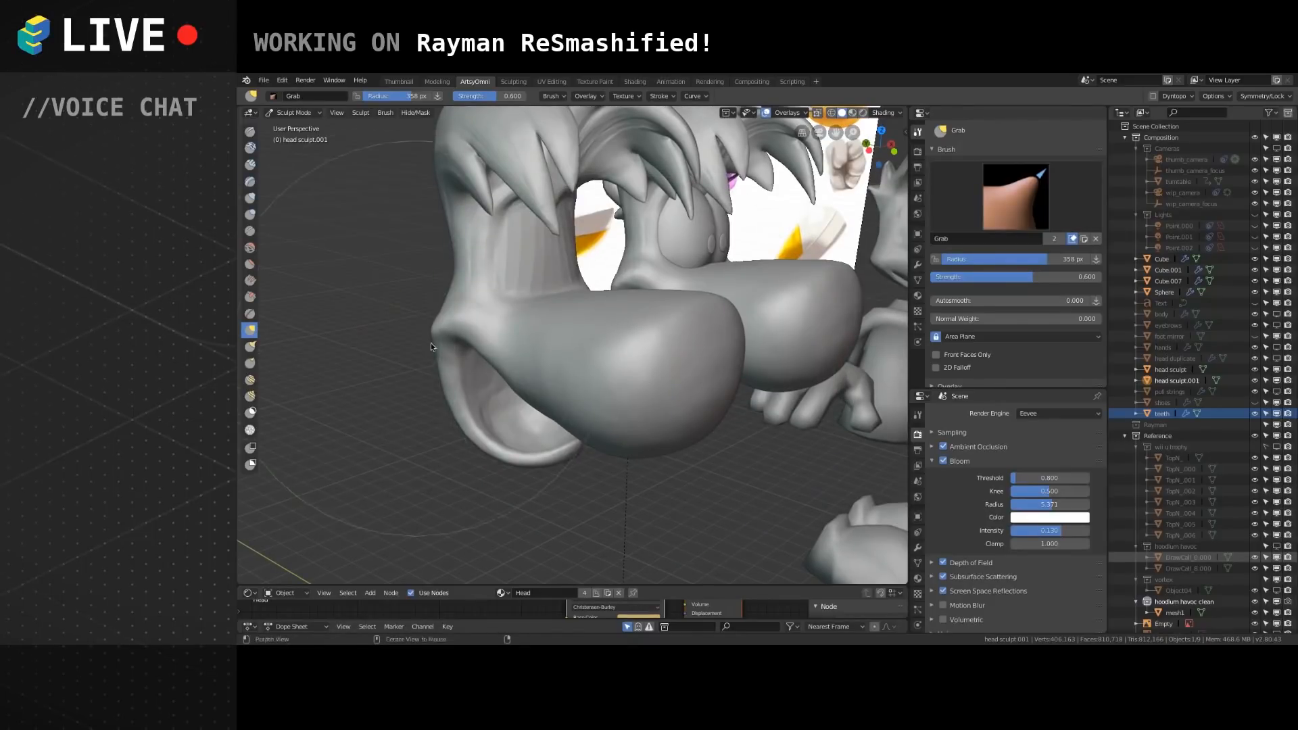
pyautogui.moveTo(411, 335); pyautogui.dragTo(455, 343, button='middle')
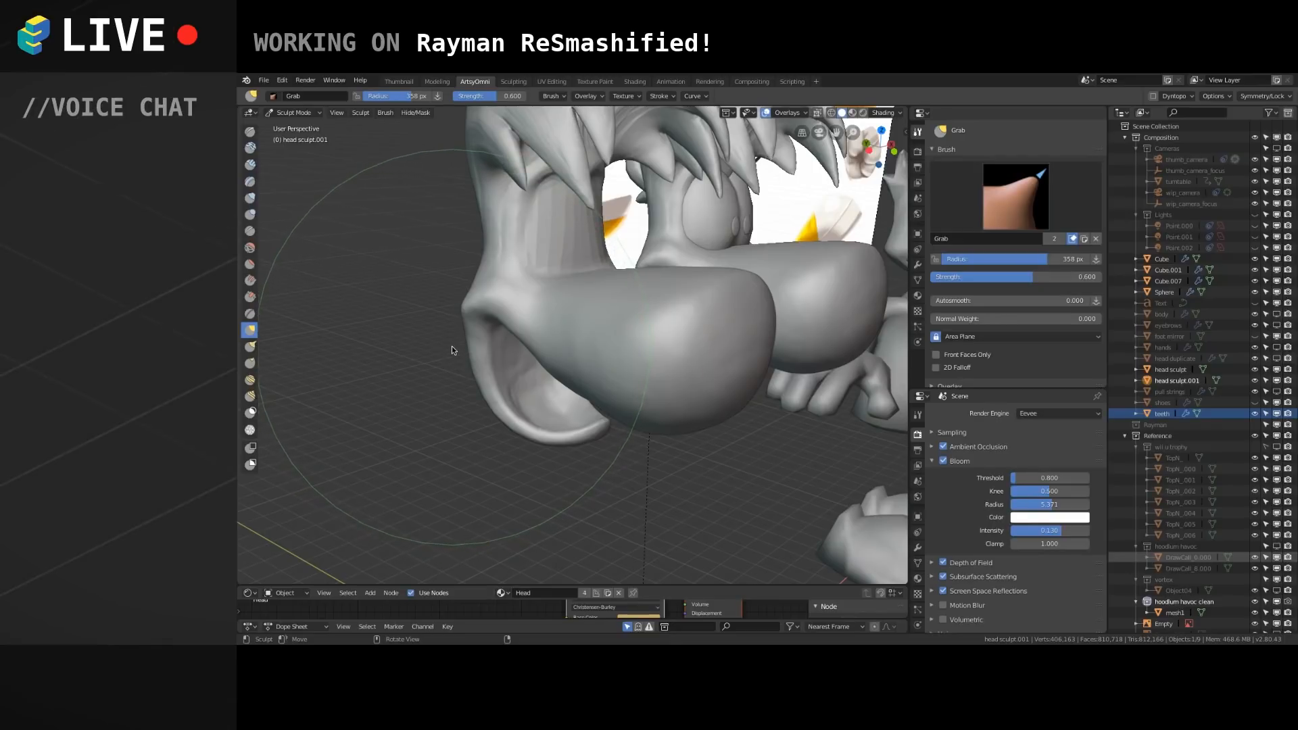
pyautogui.keyDown('alt'); pyautogui.moveTo(489, 346); pyautogui.dragTo(551, 334, button='middle'); pyautogui.keyUp('alt')
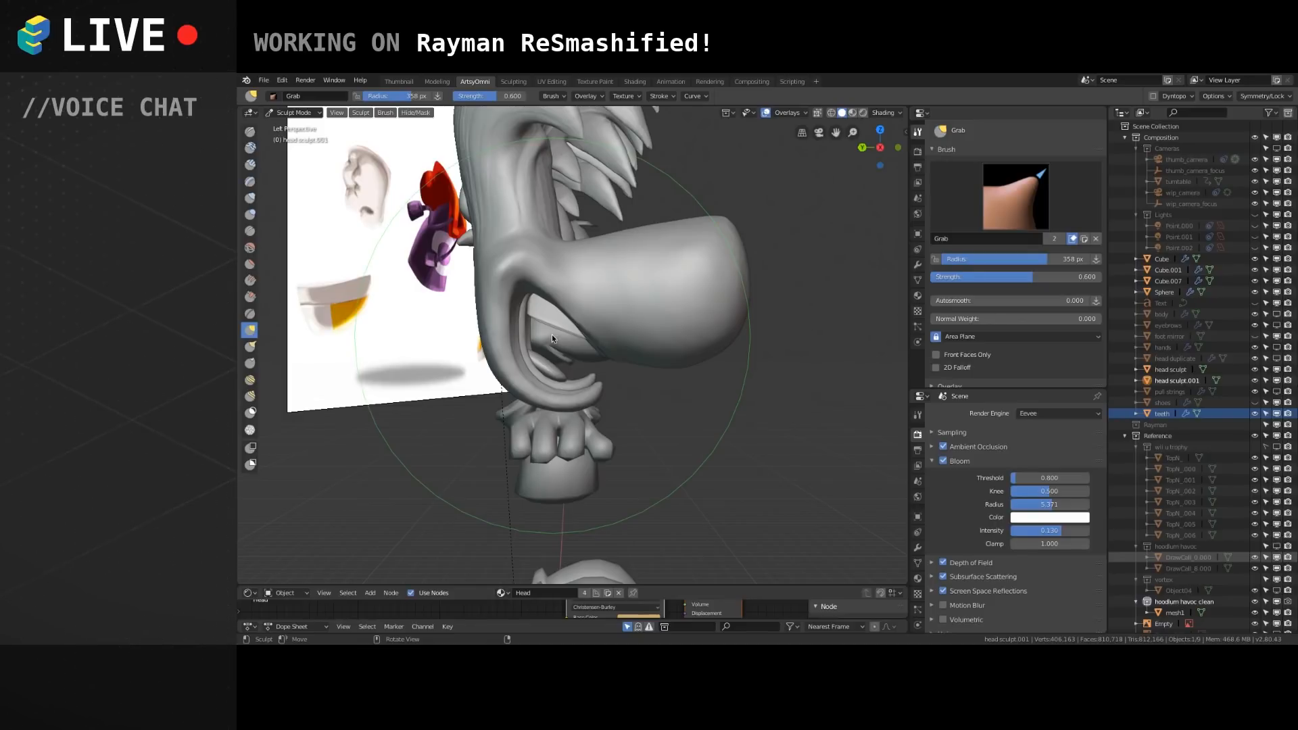
pyautogui.moveTo(580, 375); pyautogui.dragTo(284, 142, button='middle')
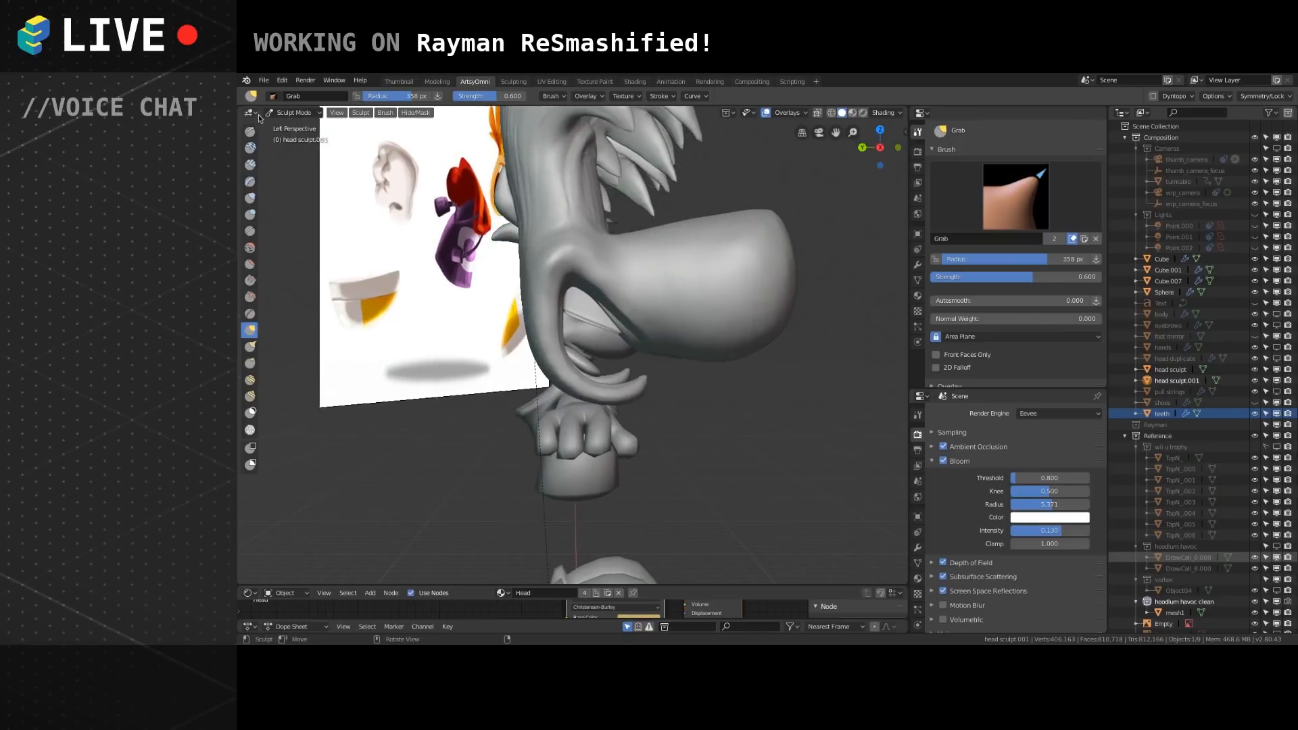
pyautogui.click(315, 100)
pyautogui.click(294, 113)
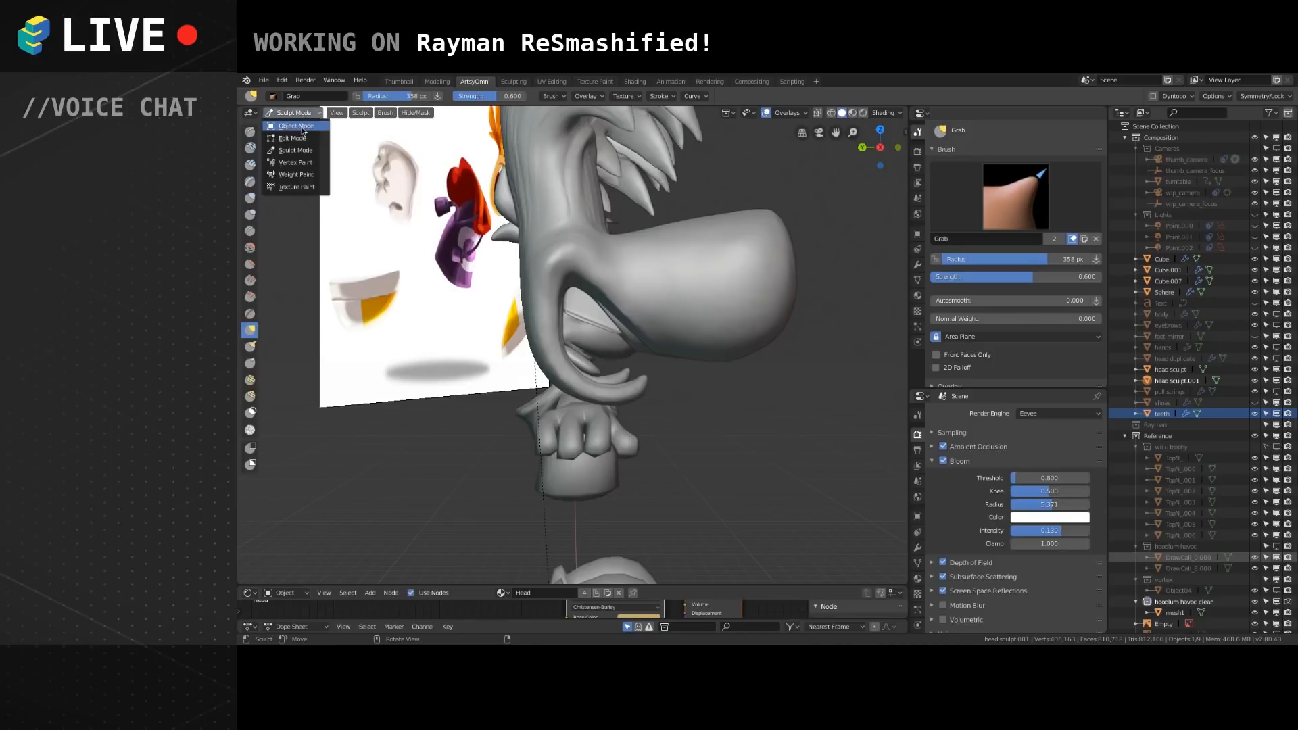
pyautogui.click(298, 125)
pyautogui.moveTo(553, 323); pyautogui.dragTo(620, 338, button='middle')
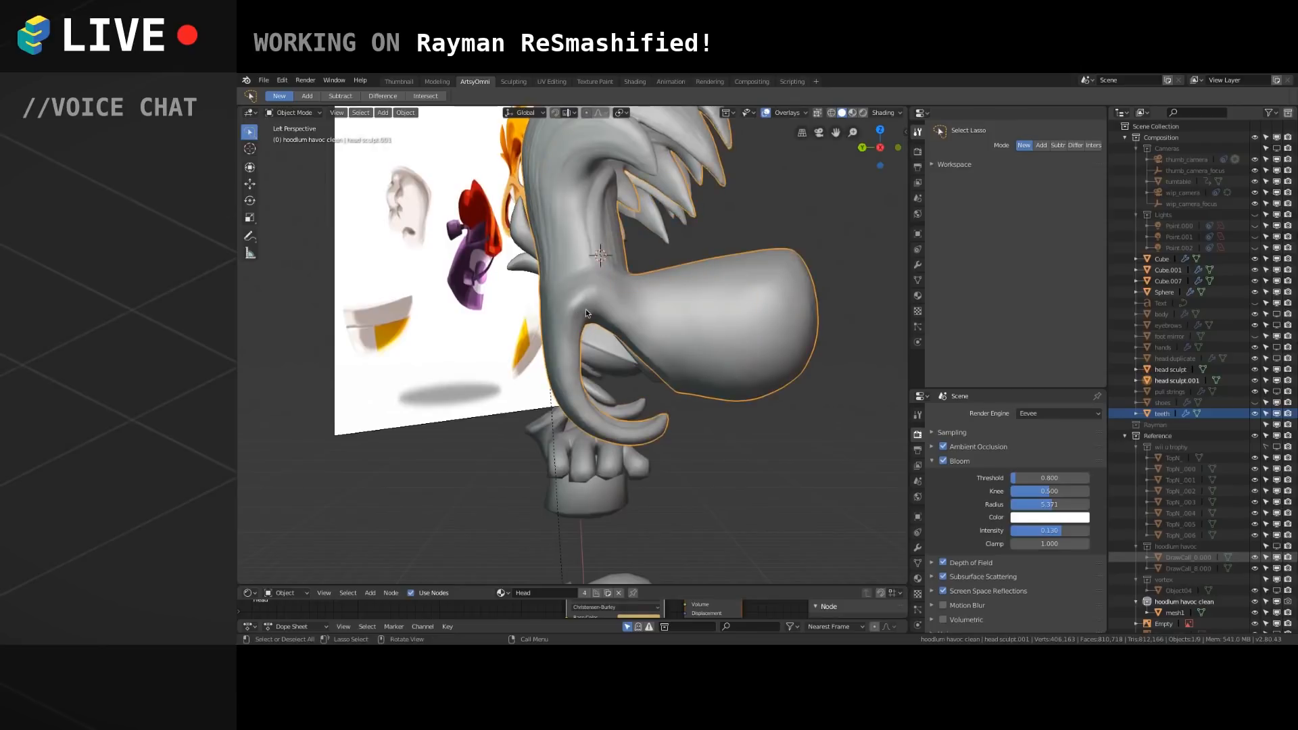
# Open the duplicated head in Edit Mode and set up an orthographic side view for a Bisect cut.
pyautogui.press('Tab')
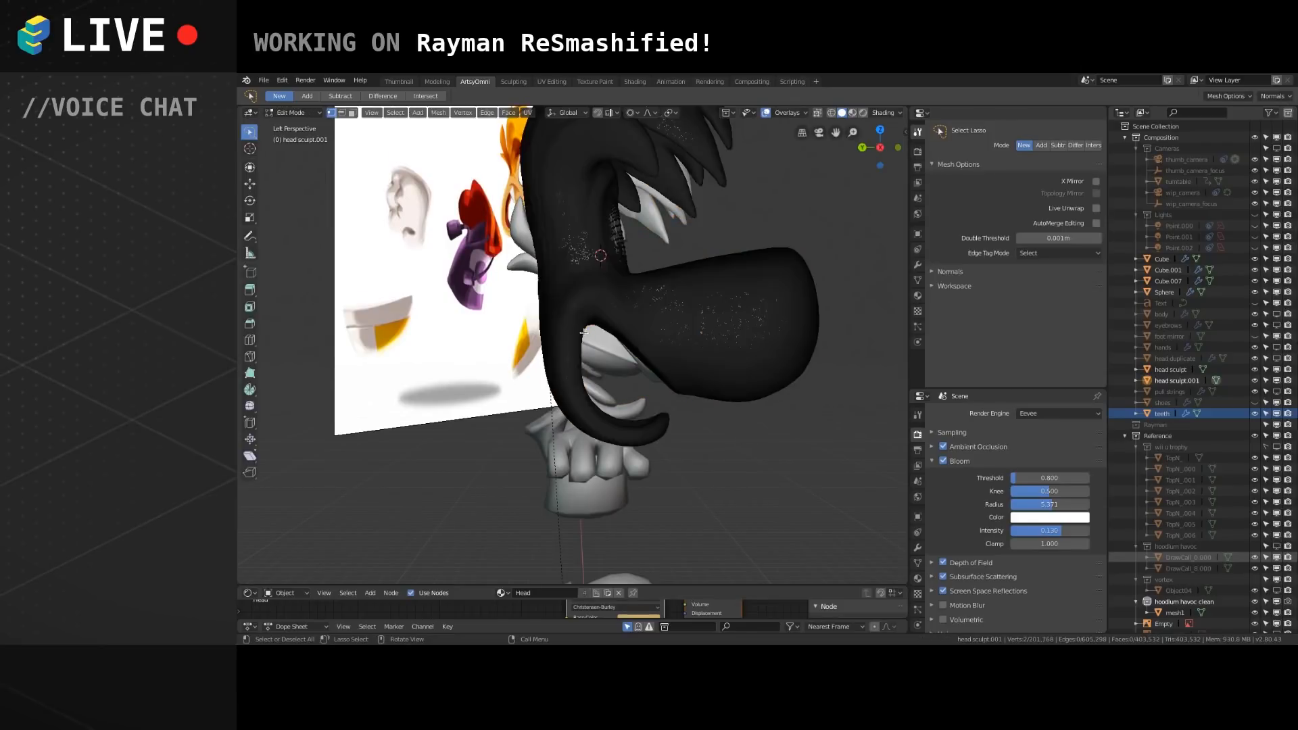
pyautogui.press('space')
pyautogui.write('bisec')
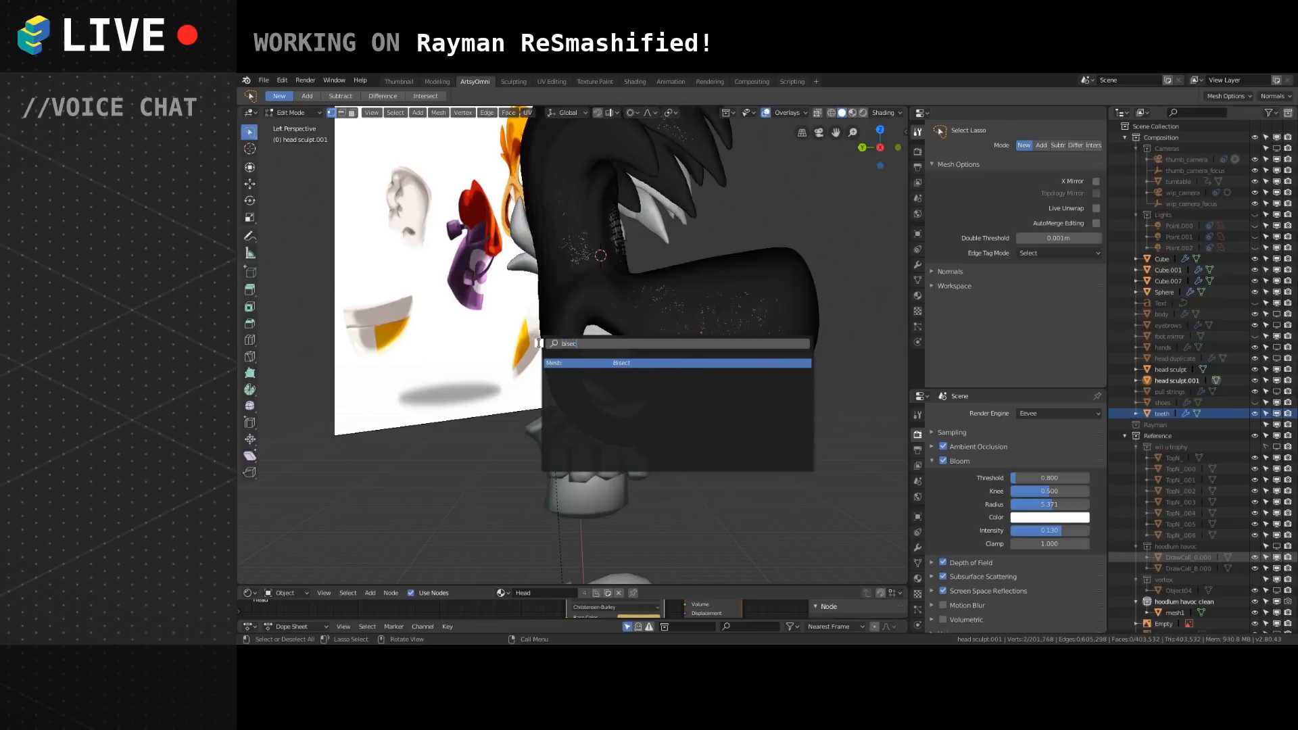
pyautogui.press('Return')
pyautogui.press('KP_5')
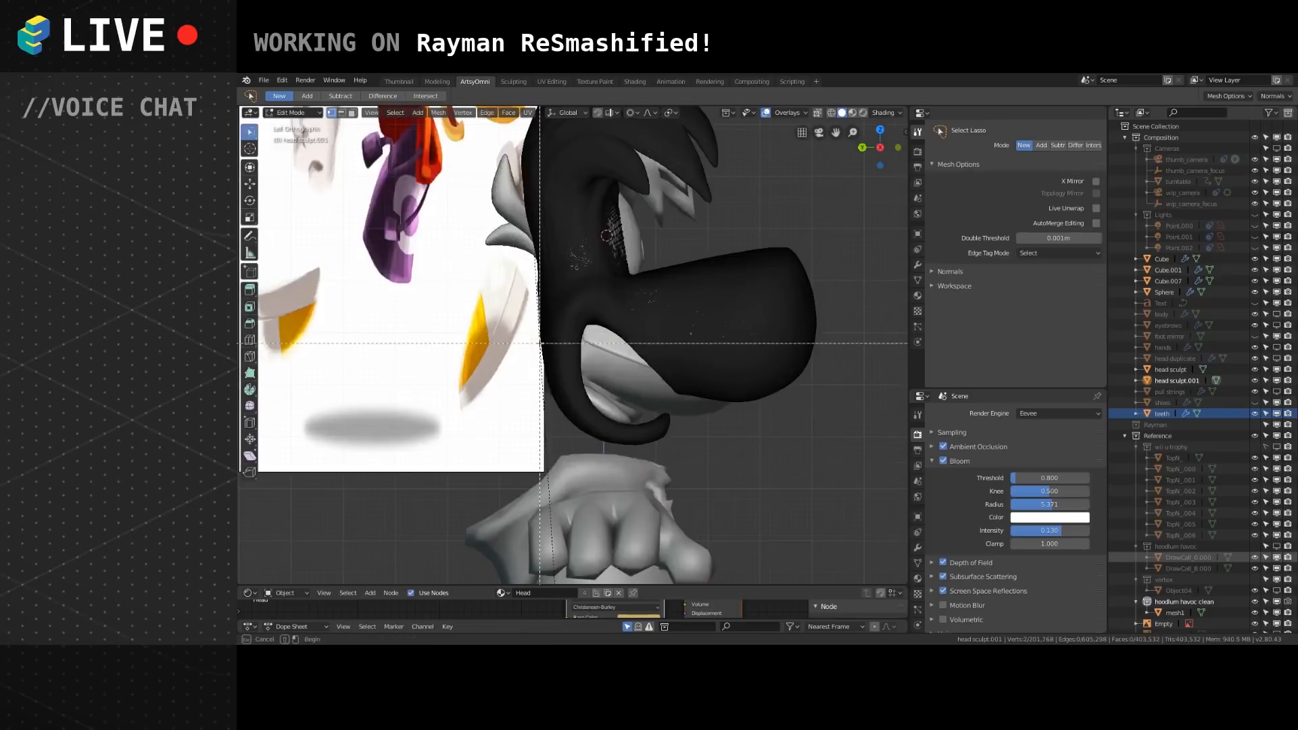
# Try to bisect the whole duplicated head with a straight cut line through the mouth corner.
pyautogui.press('Escape')
pyautogui.press('F3')
pyautogui.write('bisec')
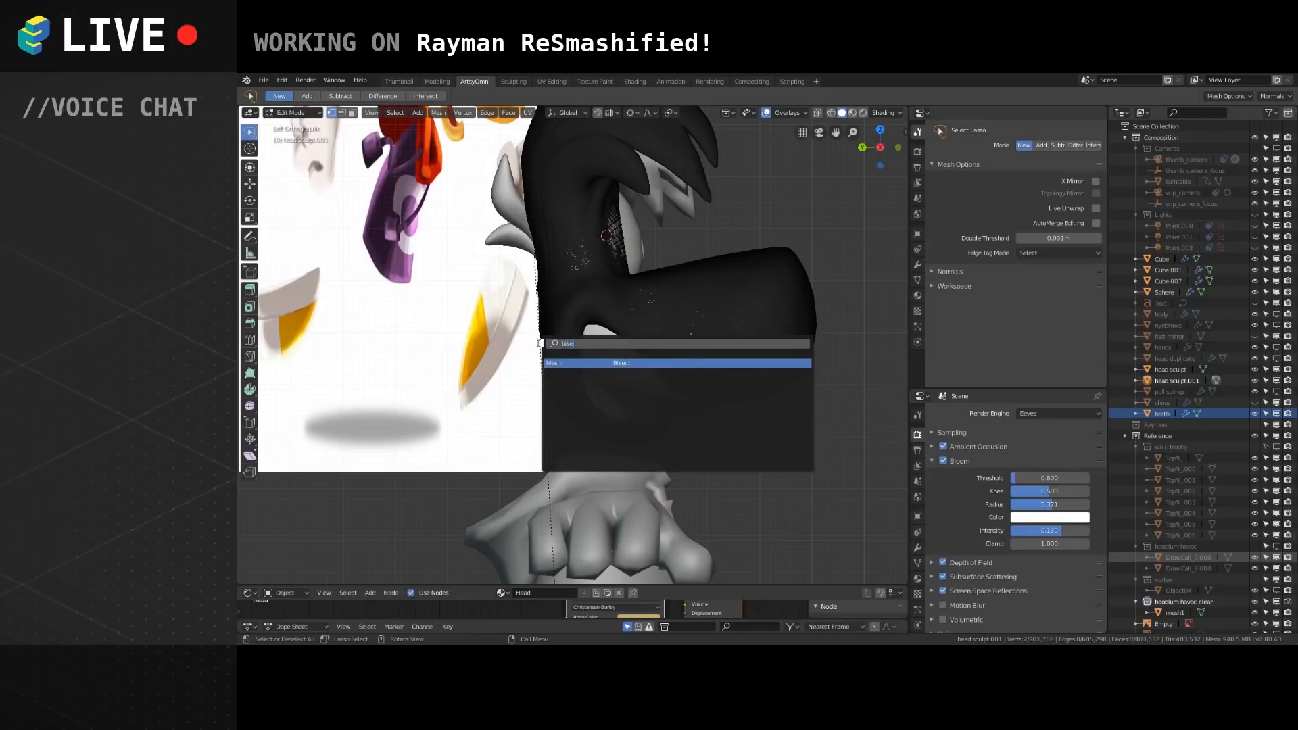
pyautogui.press('Return')
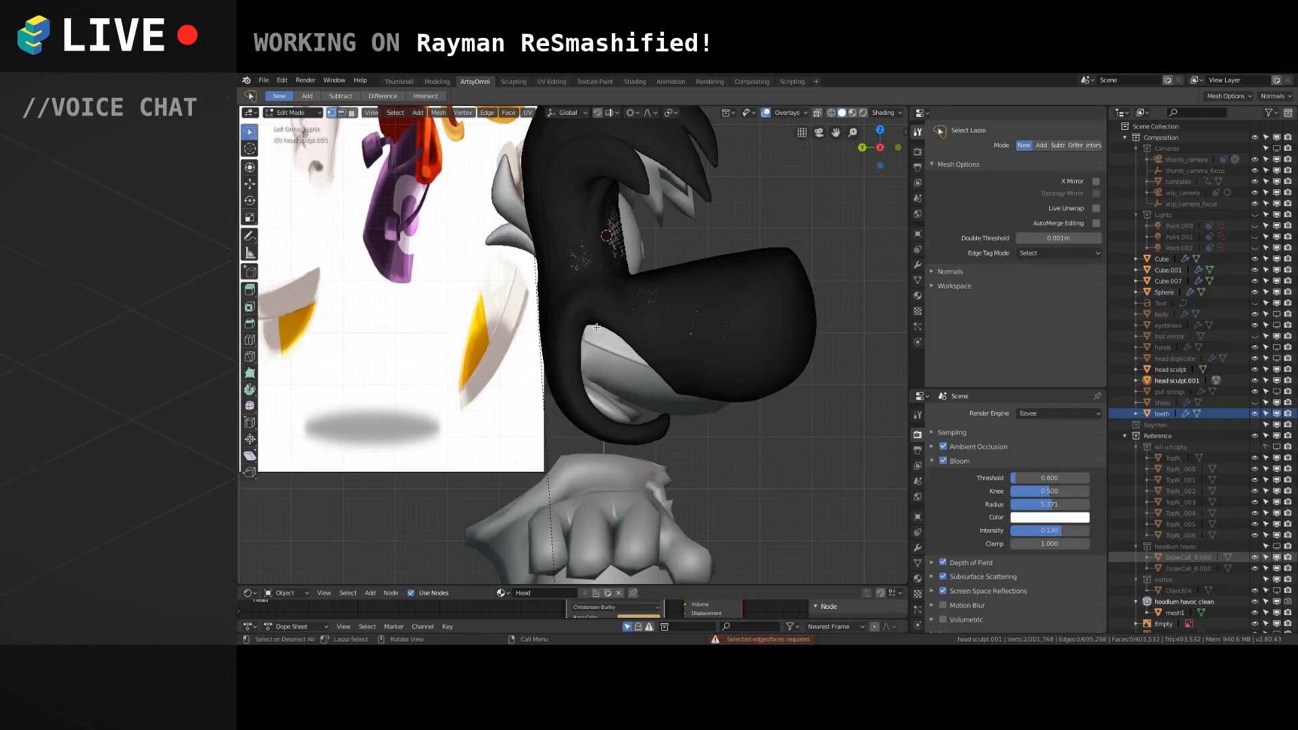
pyautogui.press('a')
pyautogui.press('F3')
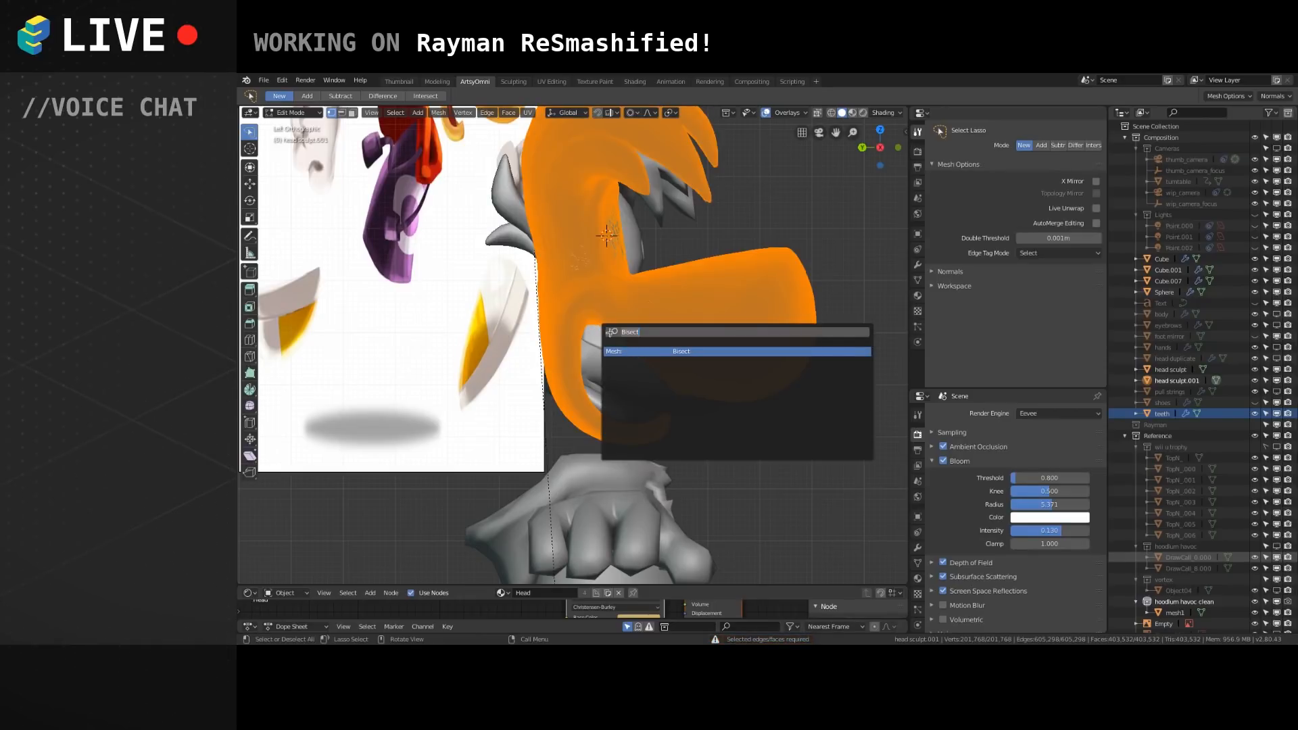
pyautogui.press('Return')
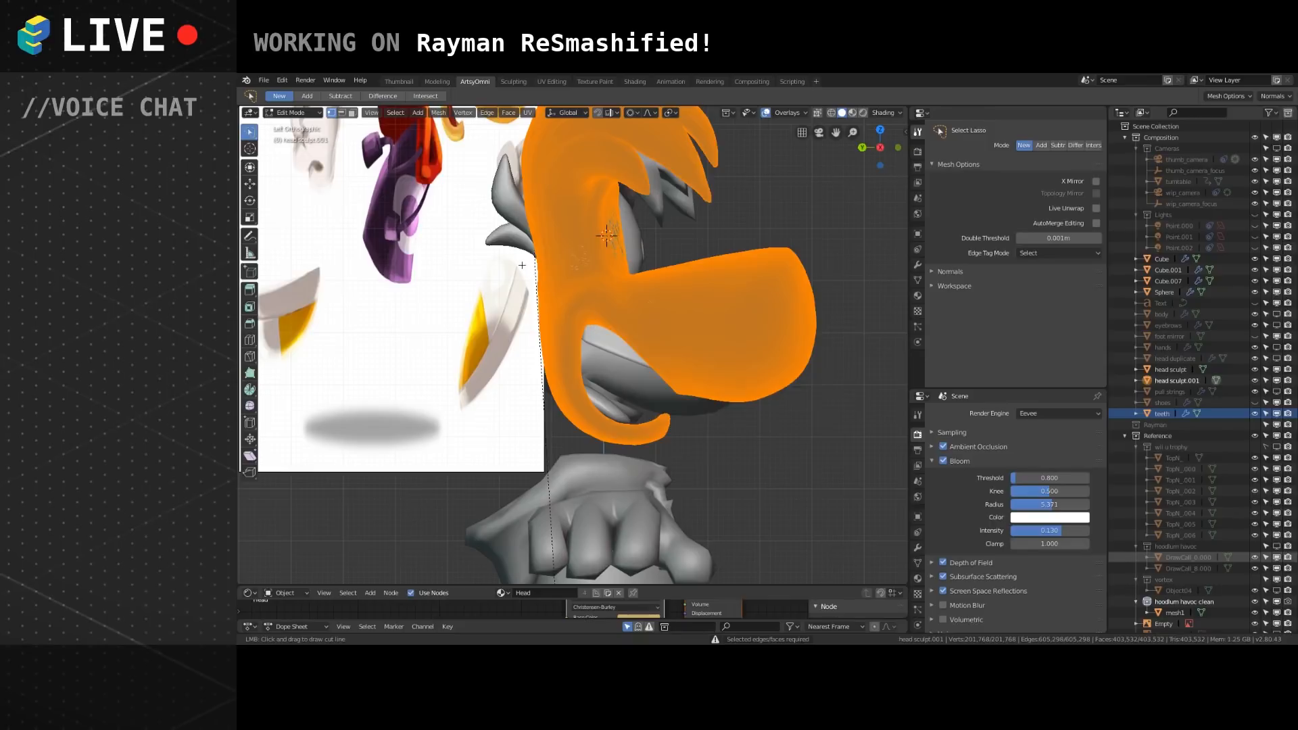
pyautogui.moveTo(533, 274)
pyautogui.mouseDown()
pyautogui.moveTo(593, 331)
pyautogui.moveTo(594, 350)
pyautogui.mouseUp()
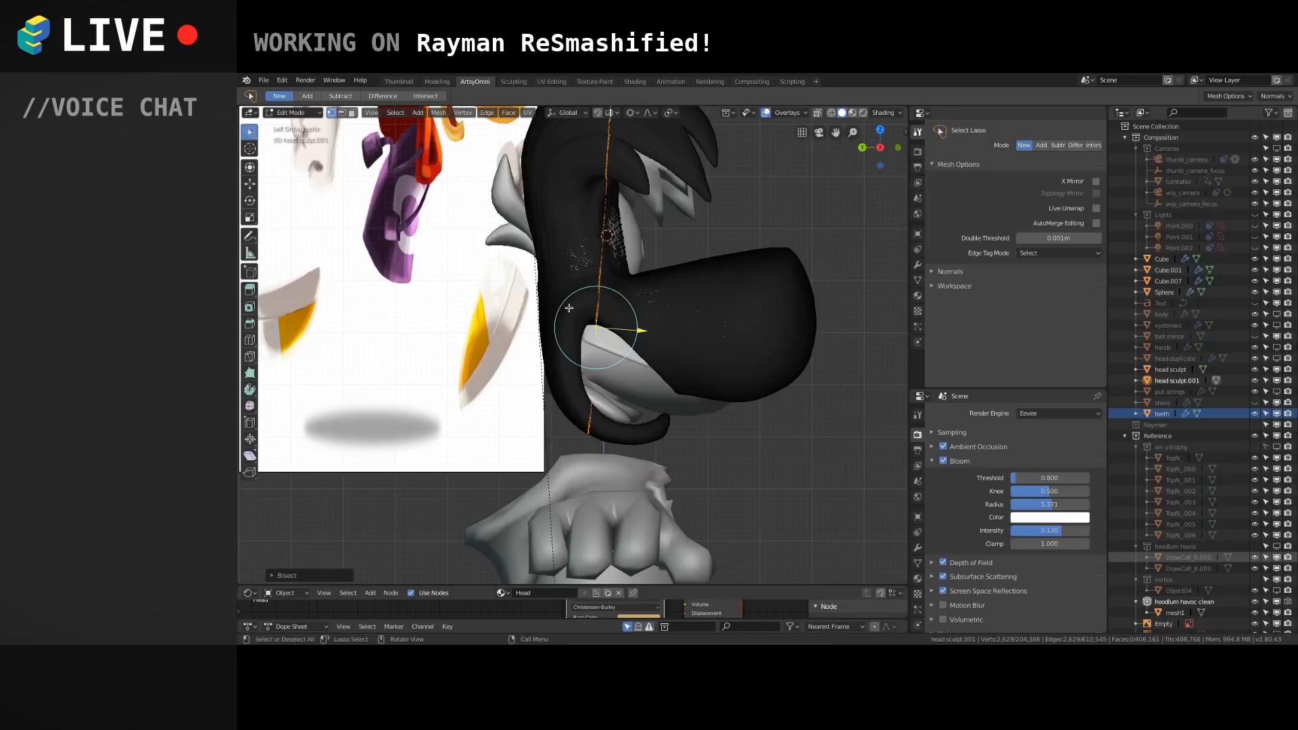
# Bisect the whole head mesh with a diagonal cut line running from the mouth corner up to the back of the head.
pyautogui.press('a')
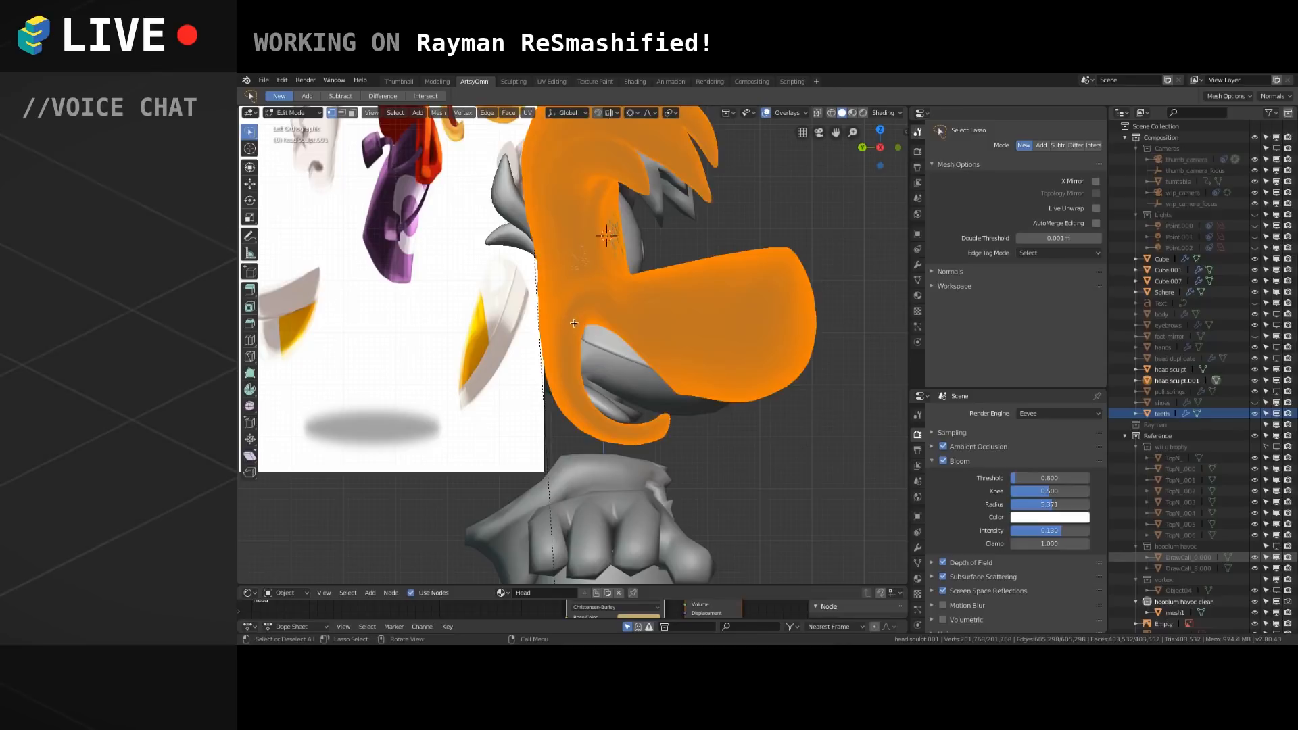
pyautogui.press('F3')
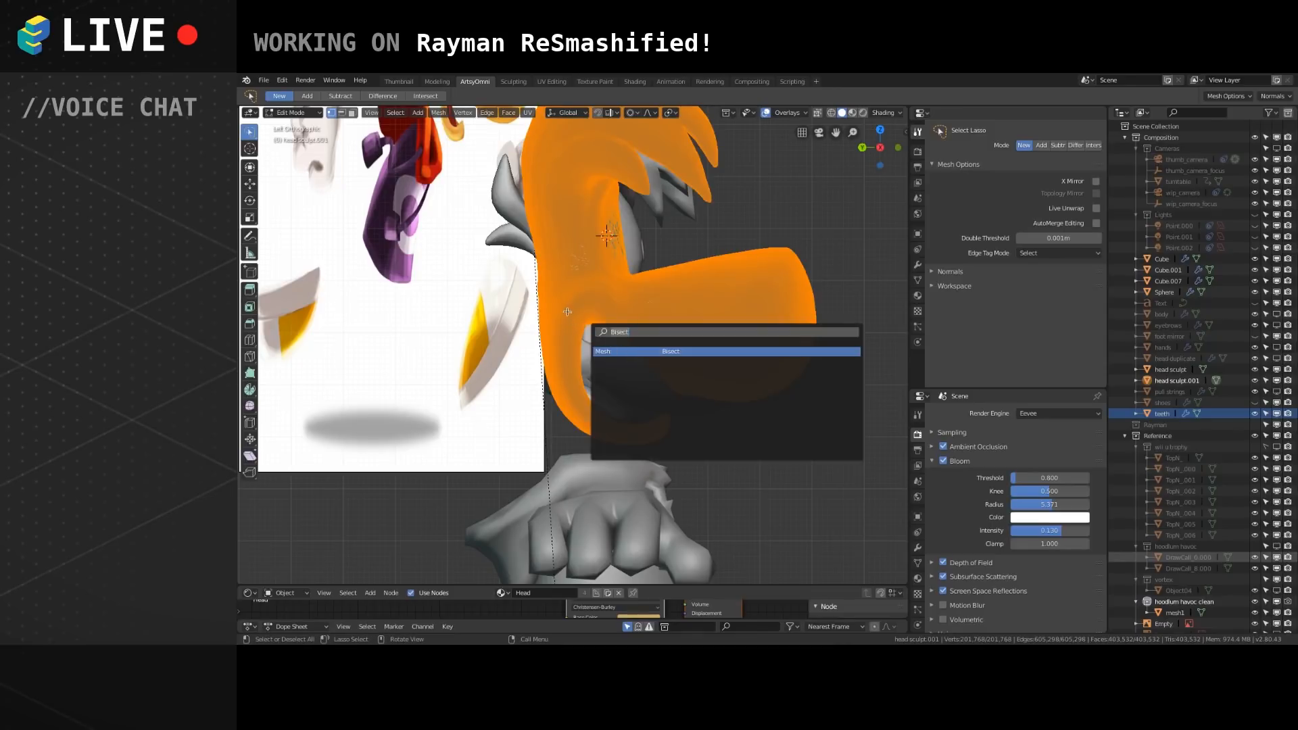
pyautogui.press('Return')
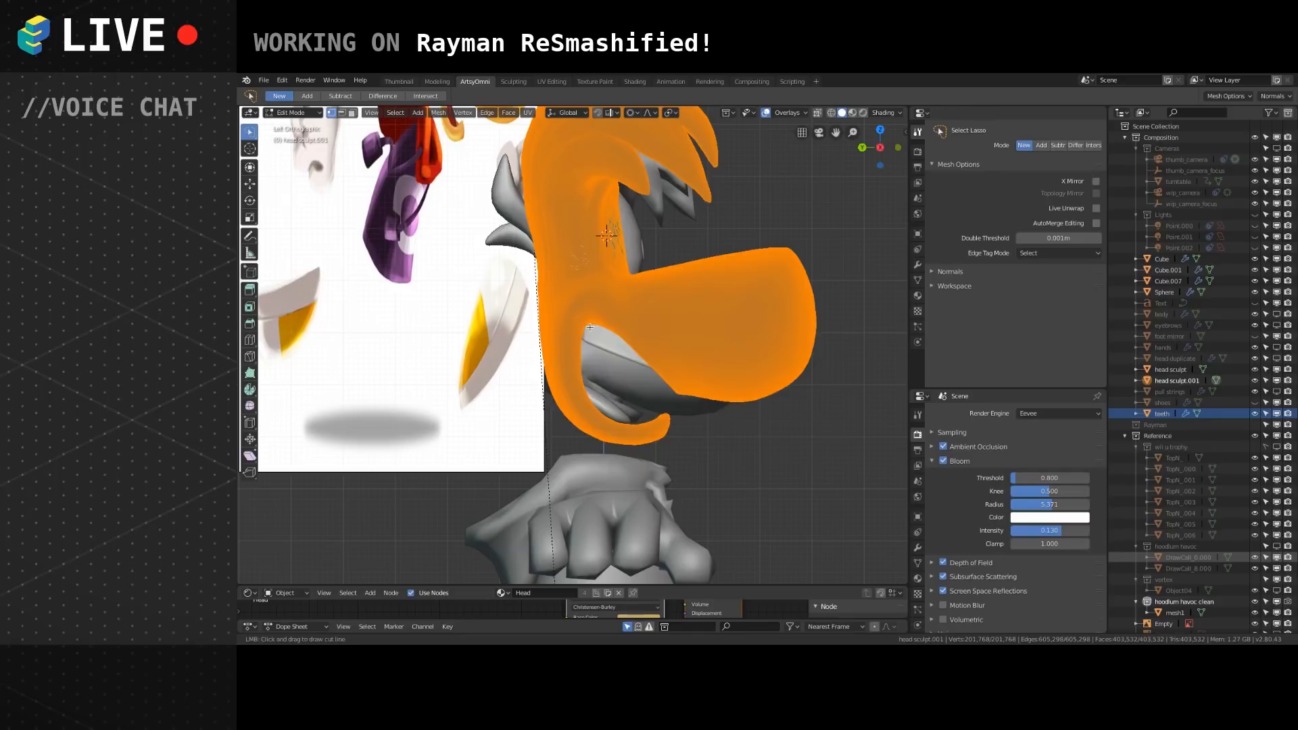
pyautogui.moveTo(590, 326); pyautogui.dragTo(589, 328)
pyautogui.moveTo(523, 276); pyautogui.dragTo(524, 275)
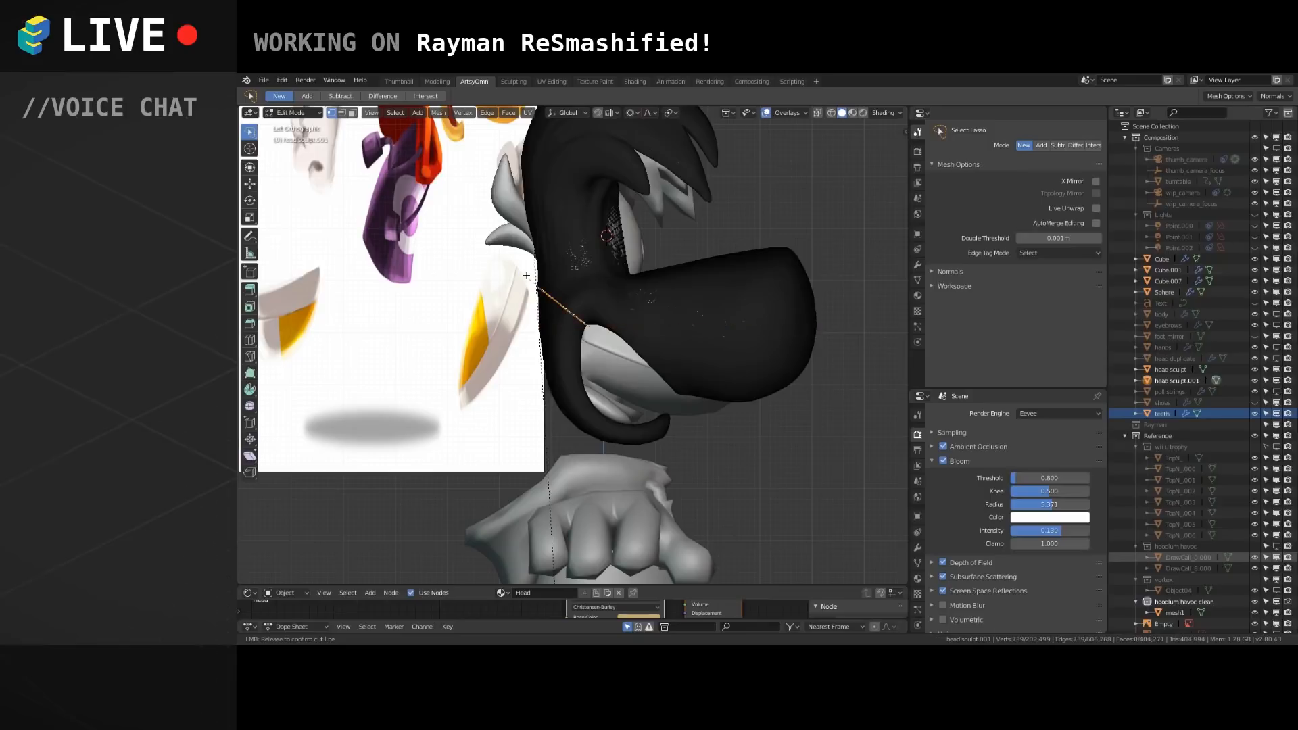
pyautogui.moveTo(526, 276); pyautogui.dragTo(529, 274)
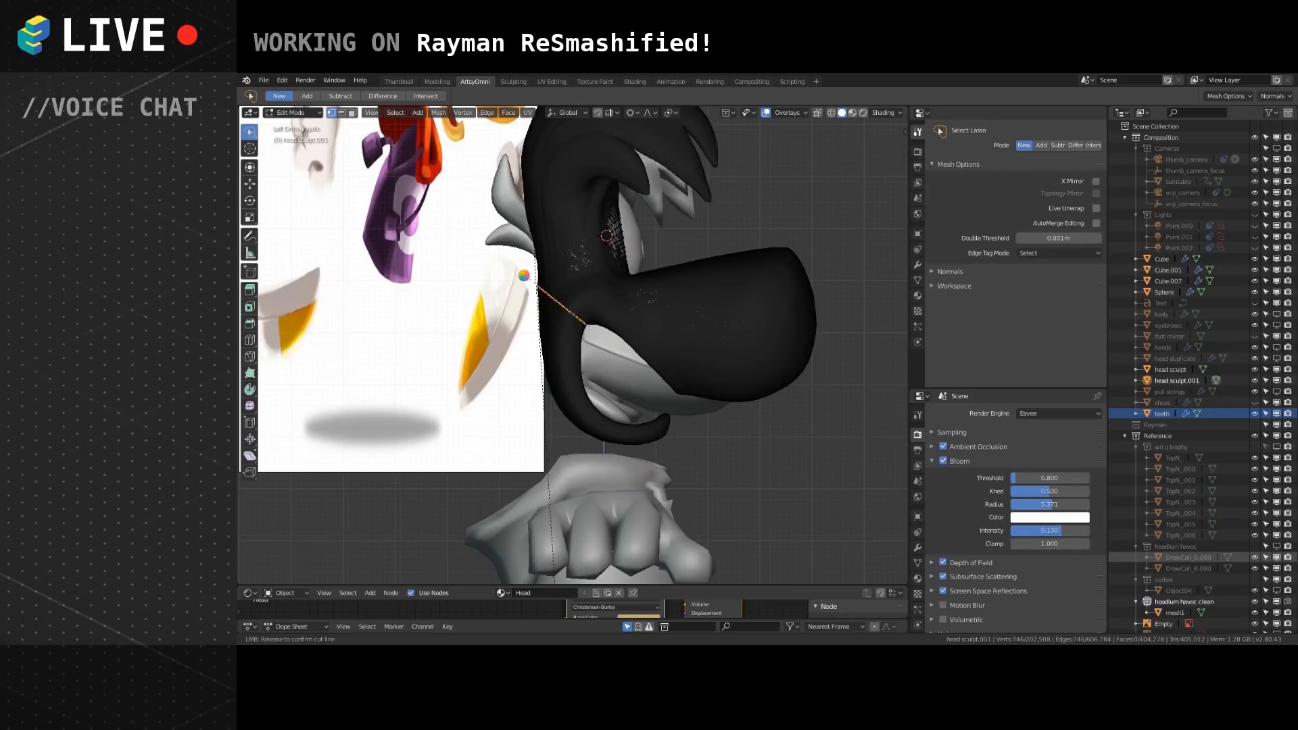
pyautogui.moveTo(524, 274); pyautogui.dragTo(522, 280)
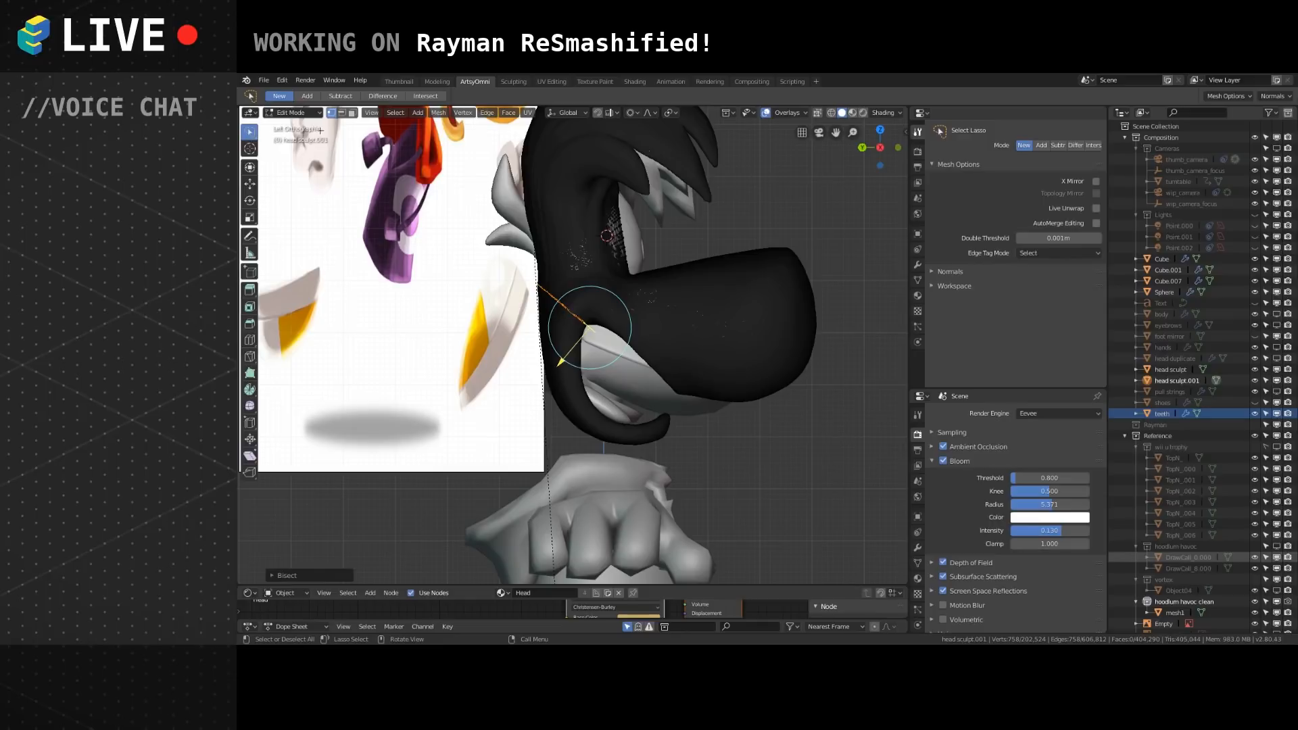
# Select the lower jaw faces below the diagonal cut with X-ray face selection and separate them into their own object.
pyautogui.press('3')
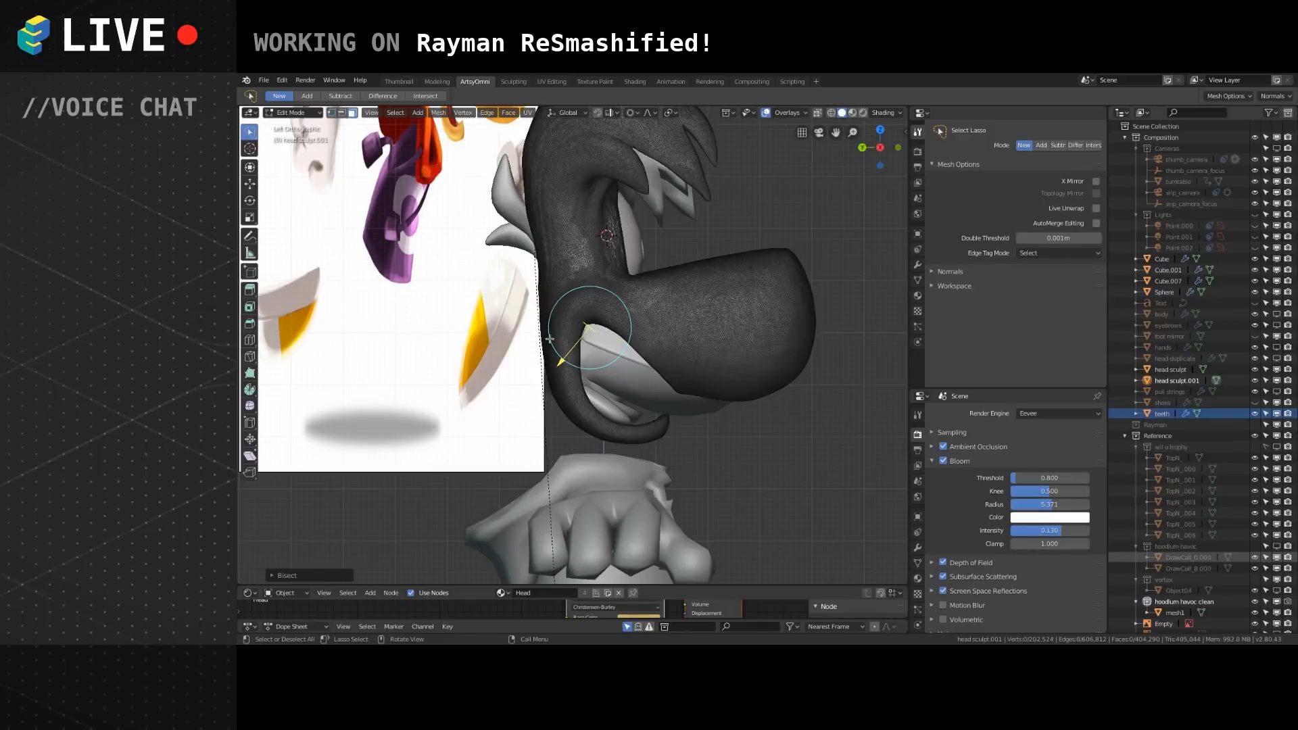
pyautogui.press('l')
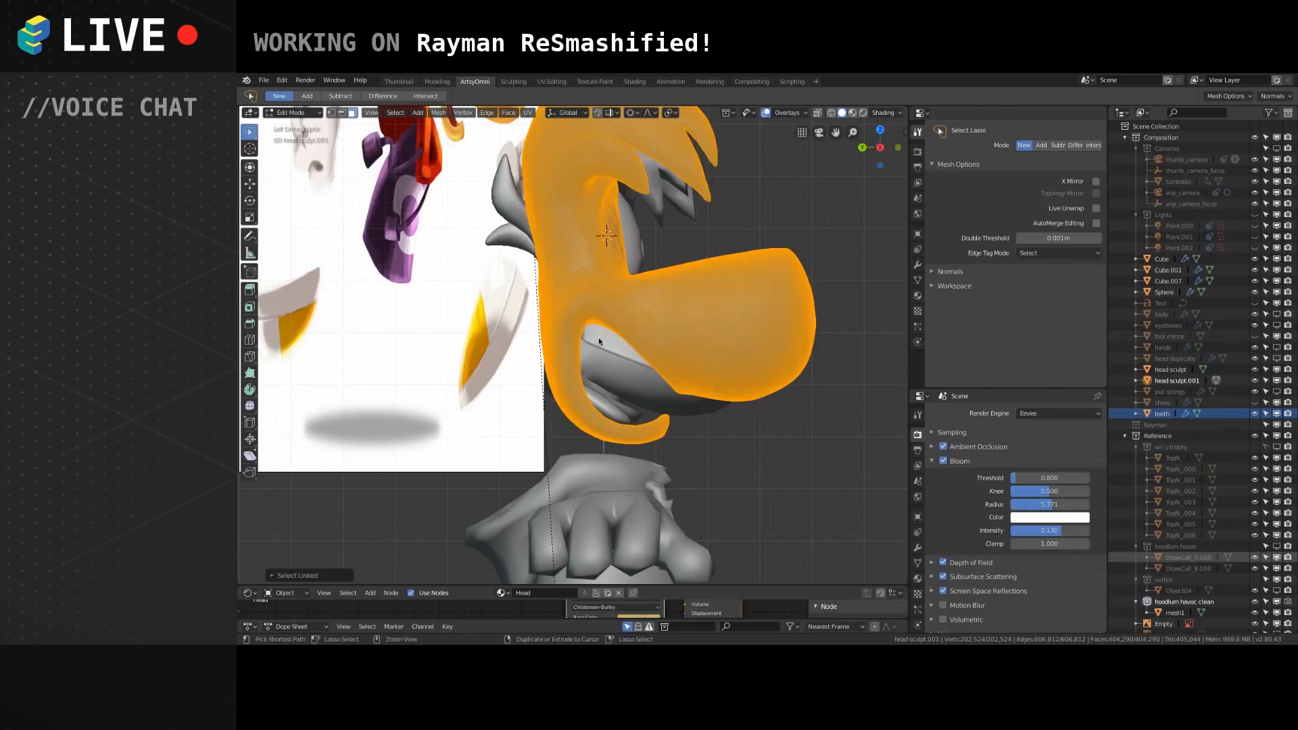
pyautogui.click(818, 113)
pyautogui.press('o')
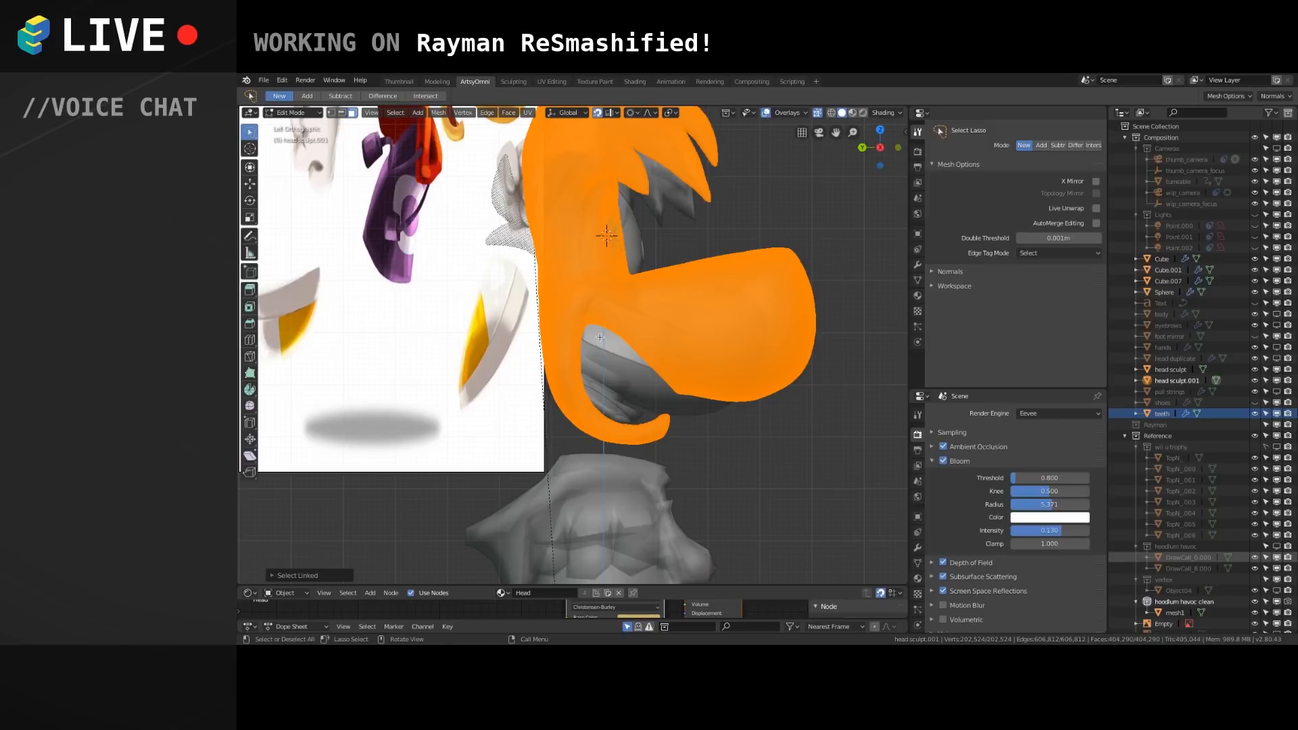
pyautogui.moveTo(614, 353)
pyautogui.mouseDown()
pyautogui.moveTo(687, 433)
pyautogui.moveTo(502, 389)
pyautogui.moveTo(518, 262)
pyautogui.moveTo(524, 292)
pyautogui.mouseUp()
pyautogui.click(591, 331)
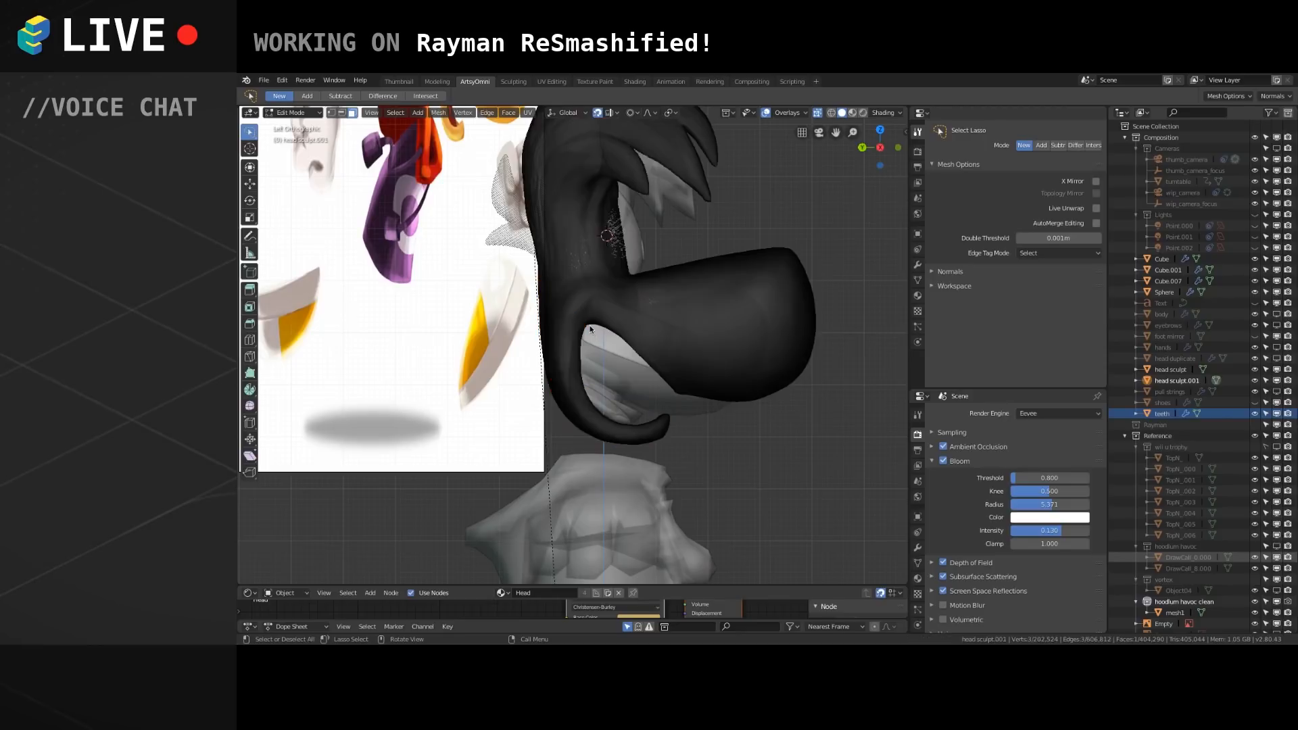
pyautogui.moveTo(670, 464)
pyautogui.mouseDown()
pyautogui.moveTo(486, 376)
pyautogui.moveTo(519, 304)
pyautogui.moveTo(515, 325)
pyautogui.moveTo(570, 313)
pyautogui.moveTo(583, 378)
pyautogui.mouseUp()
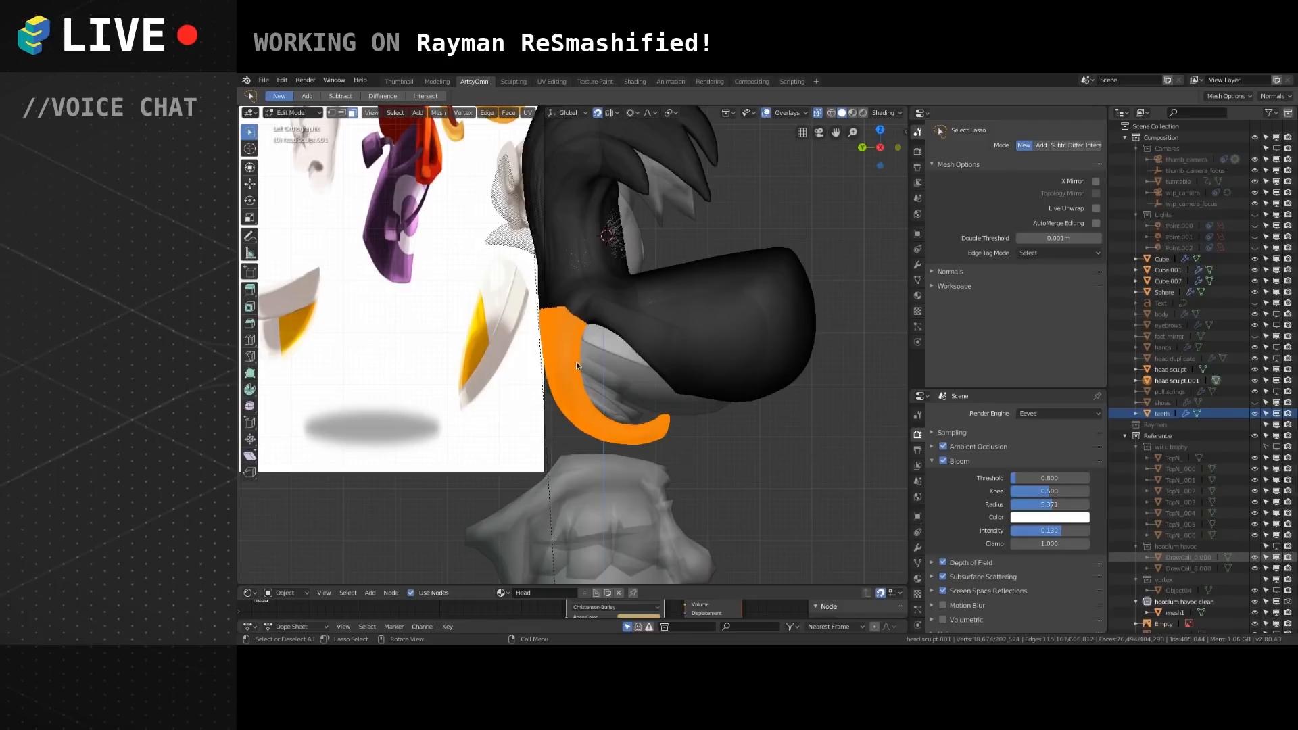
pyautogui.press('p')
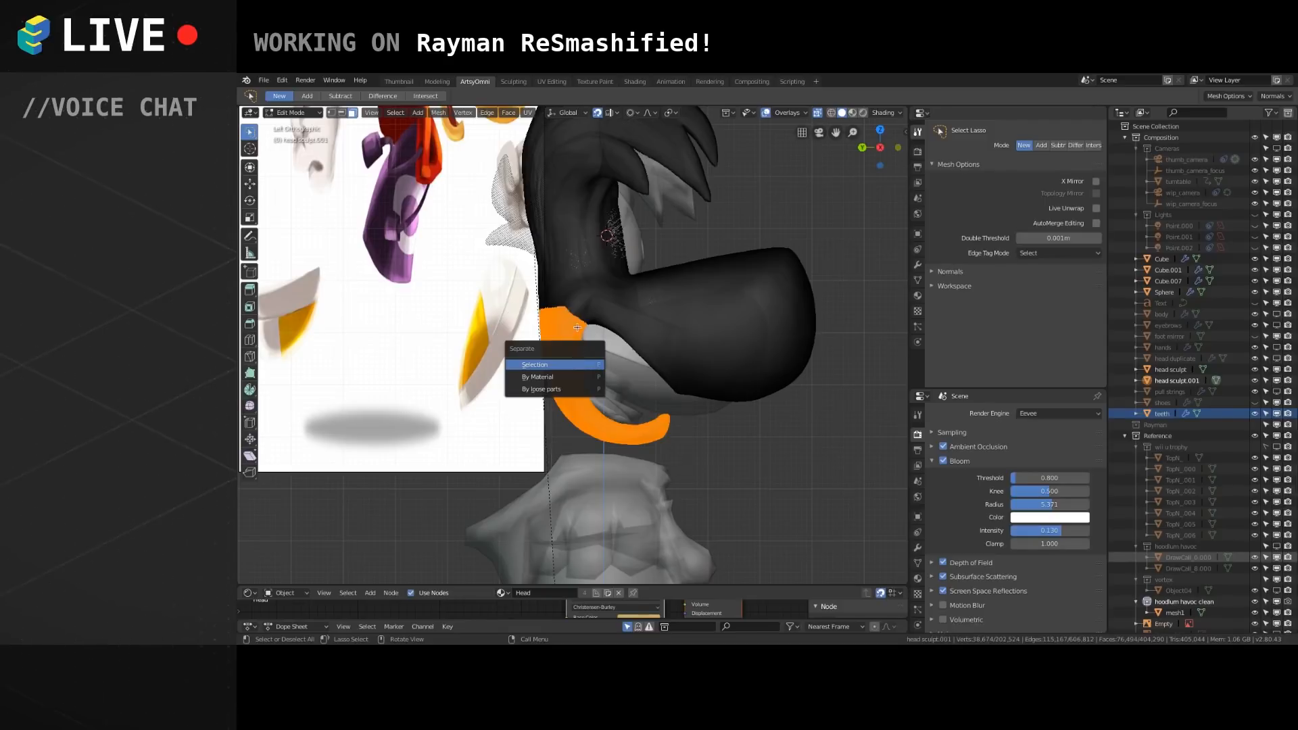
pyautogui.press('Return')
# Return to Object Mode with the separated jaw selected, try moving it down, and restore the side view.
pyautogui.moveTo(584, 335)
pyautogui.mouseDown(button='middle')
pyautogui.moveTo(605, 380)
pyautogui.moveTo(593, 345)
pyautogui.mouseUp(button='middle')
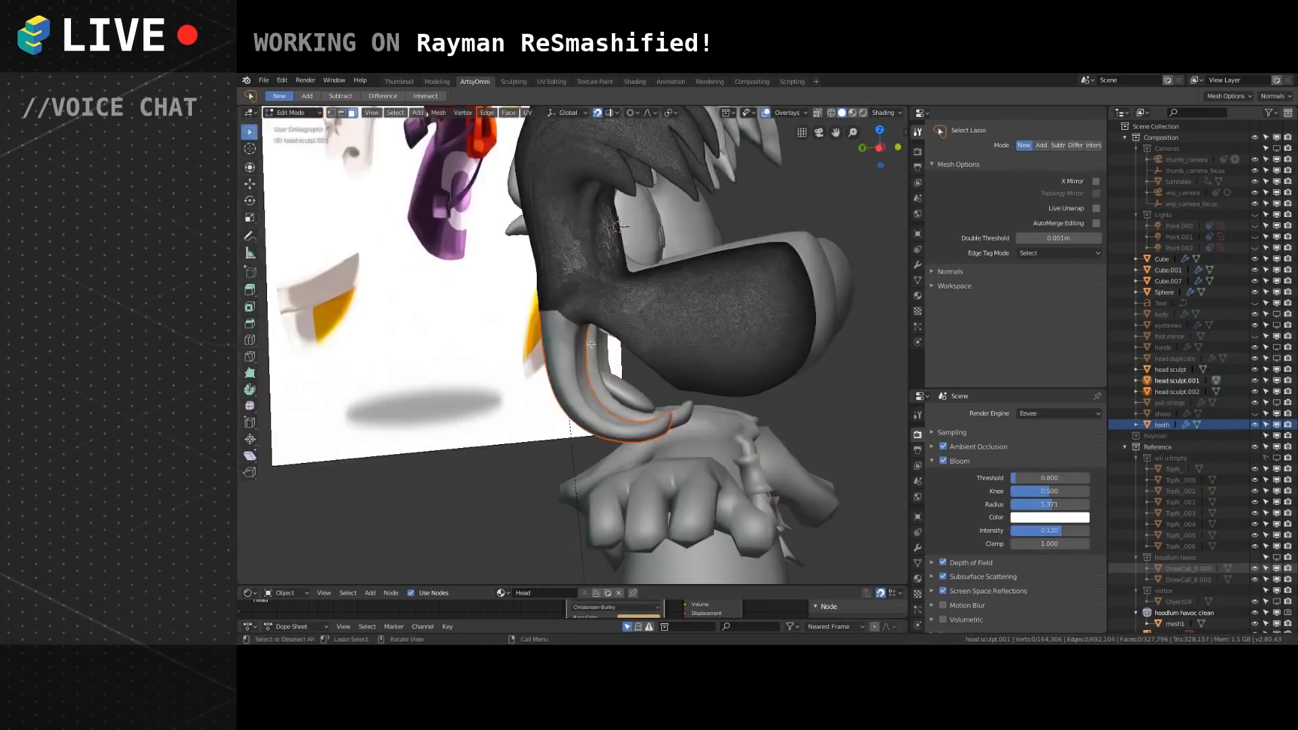
pyautogui.press('Tab')
pyautogui.moveTo(575, 347); pyautogui.dragTo(605, 361, button='middle')
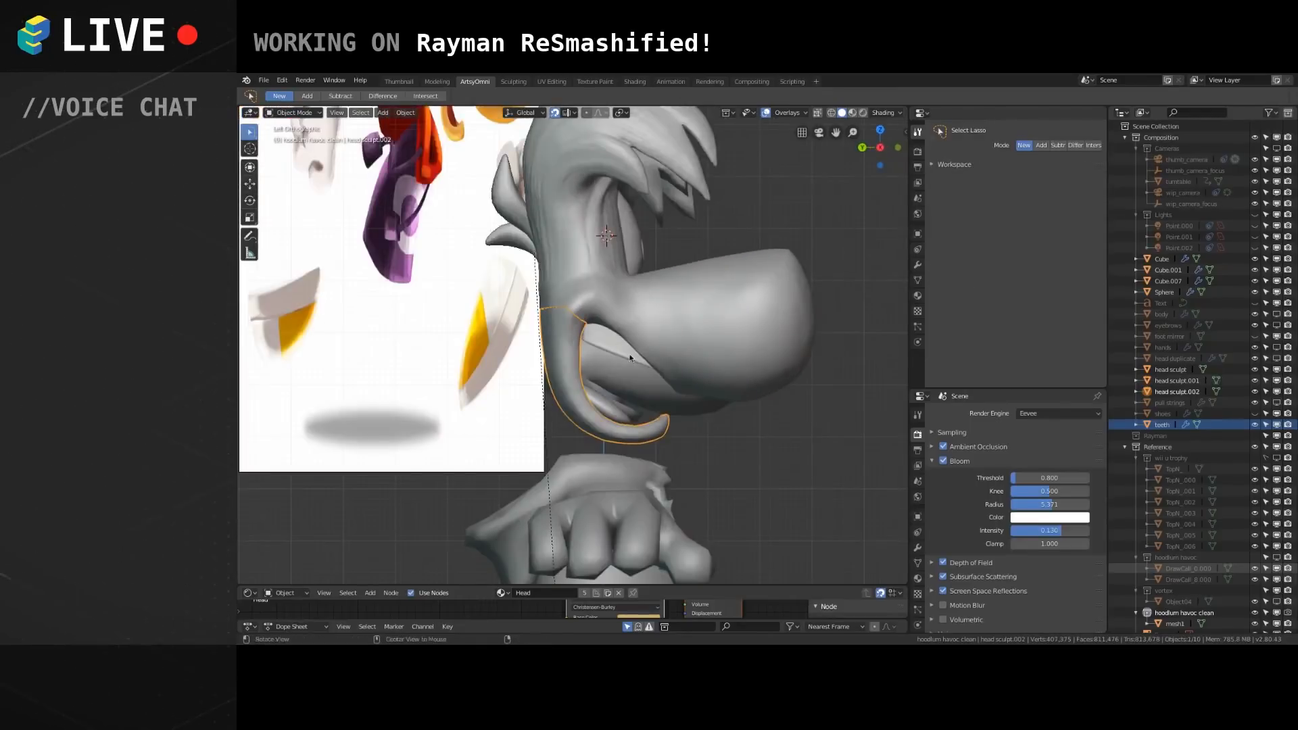
pyautogui.moveTo(596, 393); pyautogui.dragTo(585, 372, button='middle')
pyautogui.press('g')
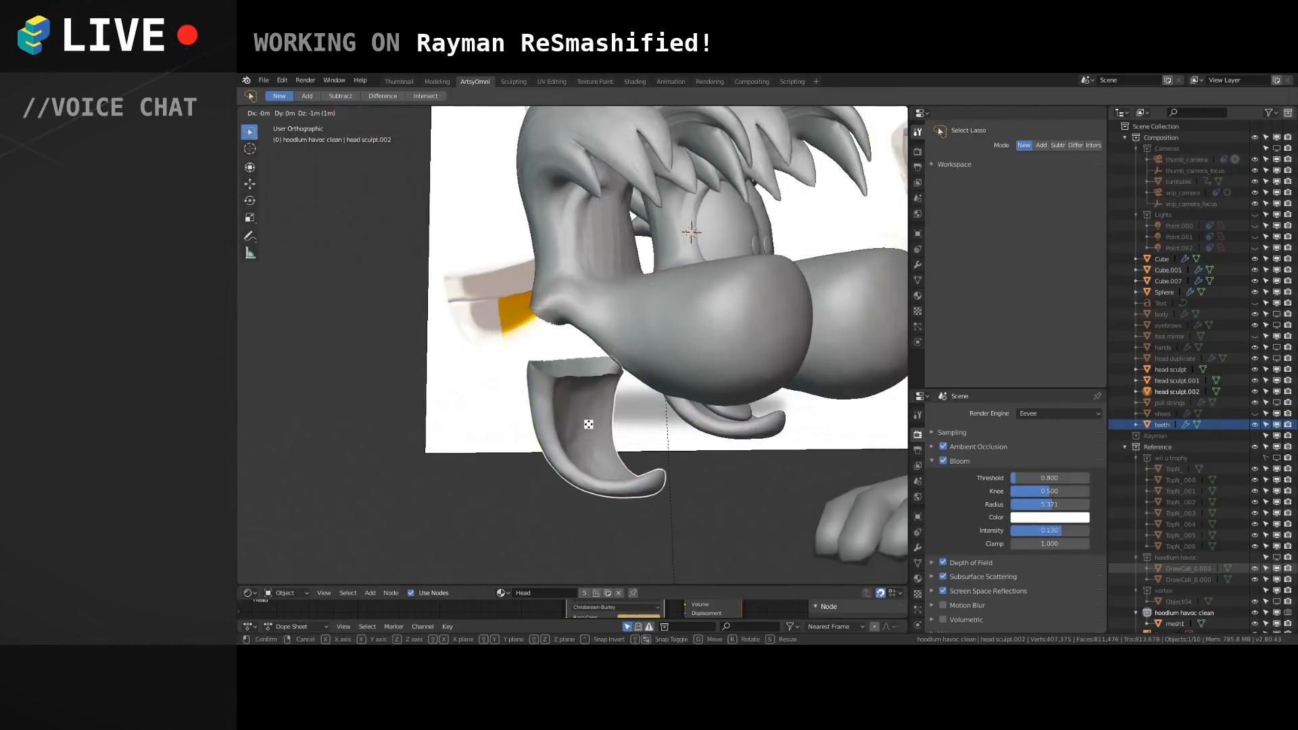
pyautogui.rightClick(588, 424)
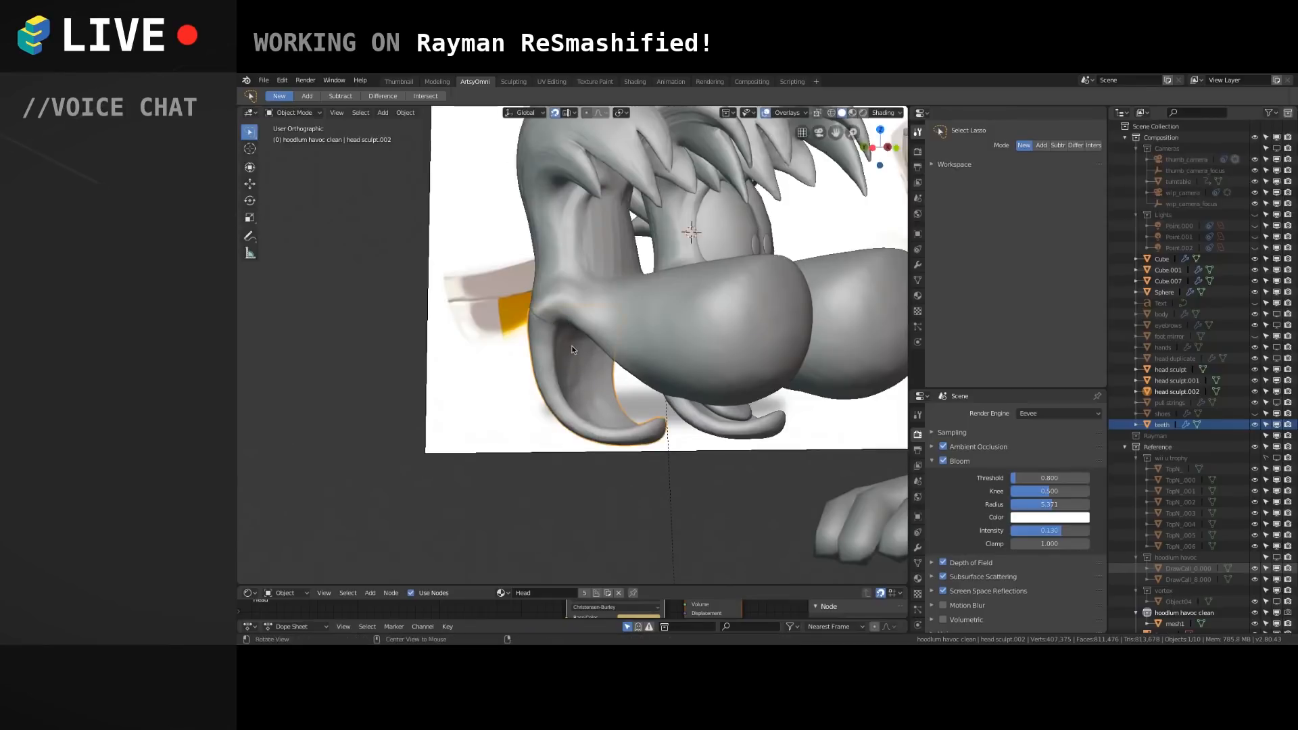
pyautogui.press('ctrl+KP_3')
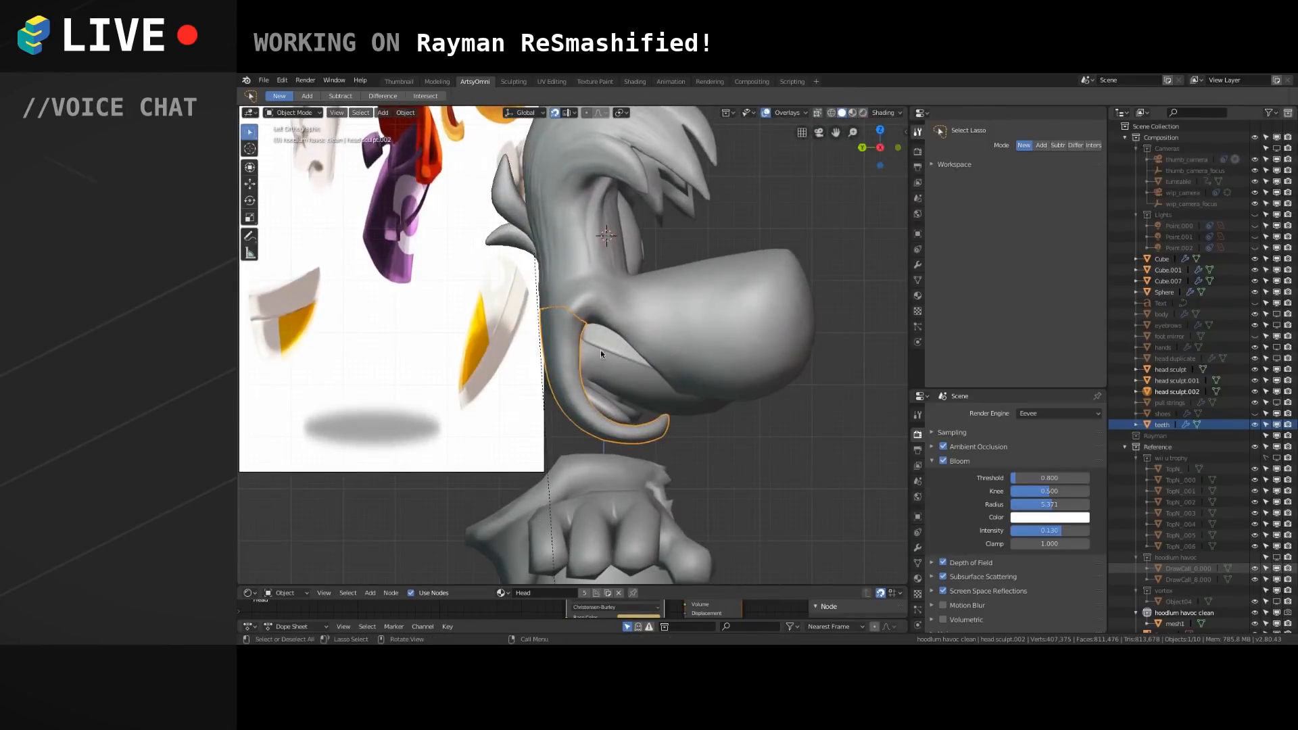
# Isolate the separated jaw in local view and try to select the boundary edges along its cut in Edit Mode.
pyautogui.press('KP_Divide')
pyautogui.moveTo(587, 307); pyautogui.dragTo(595, 342, button='middle')
pyautogui.press('Tab')
pyautogui.moveTo(574, 263); pyautogui.dragTo(568, 264, button='middle')
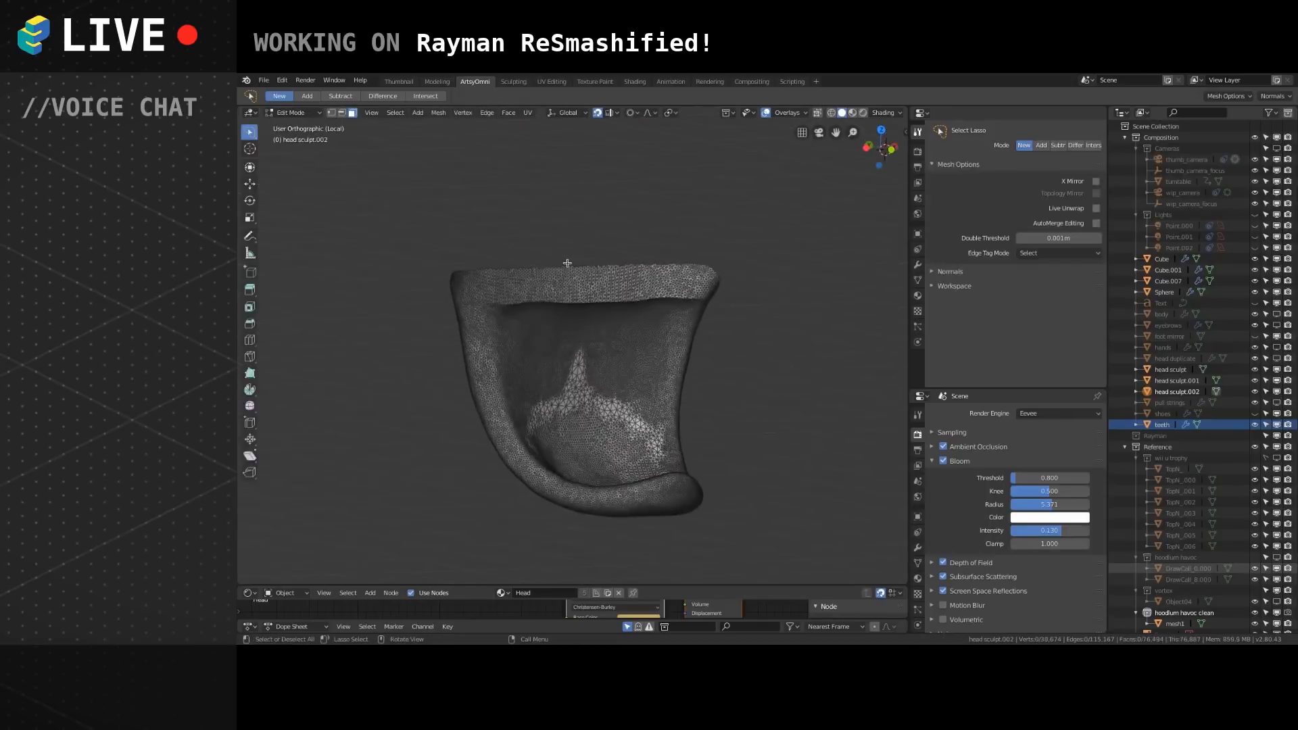
pyautogui.click(342, 112)
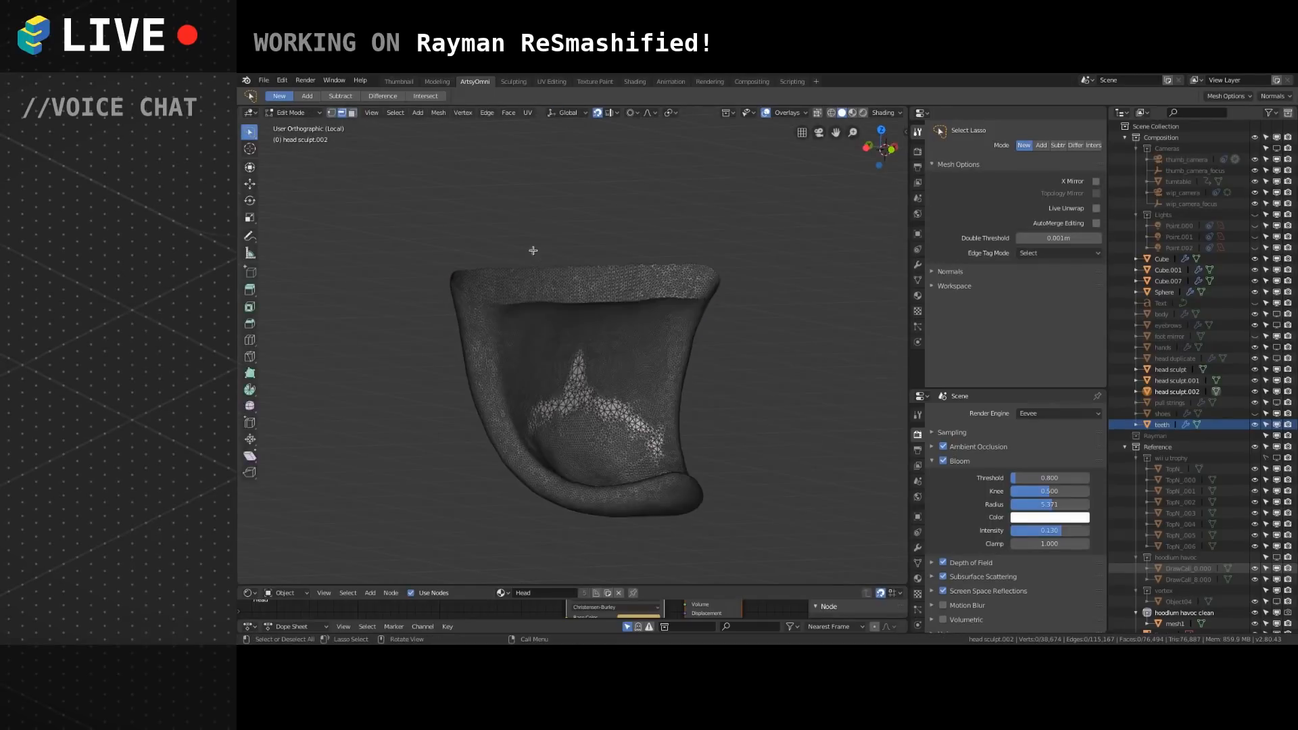
pyautogui.keyDown('ctrl'); pyautogui.click(534, 261); pyautogui.keyUp('ctrl')
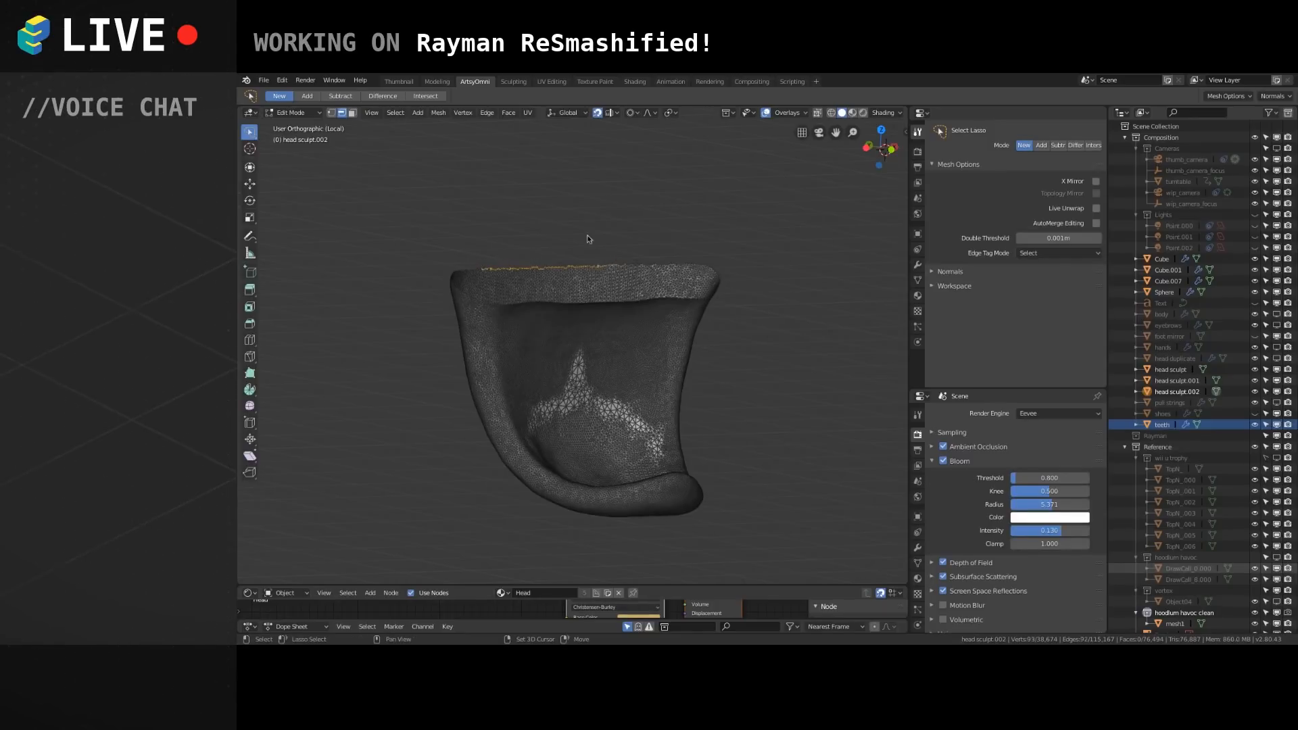
# Clear the edge selection and try selecting vertices along the jaw's cut rim in vertex mode.
pyautogui.click(332, 113)
pyautogui.press('3')
pyautogui.hotkey('alt', 'a')
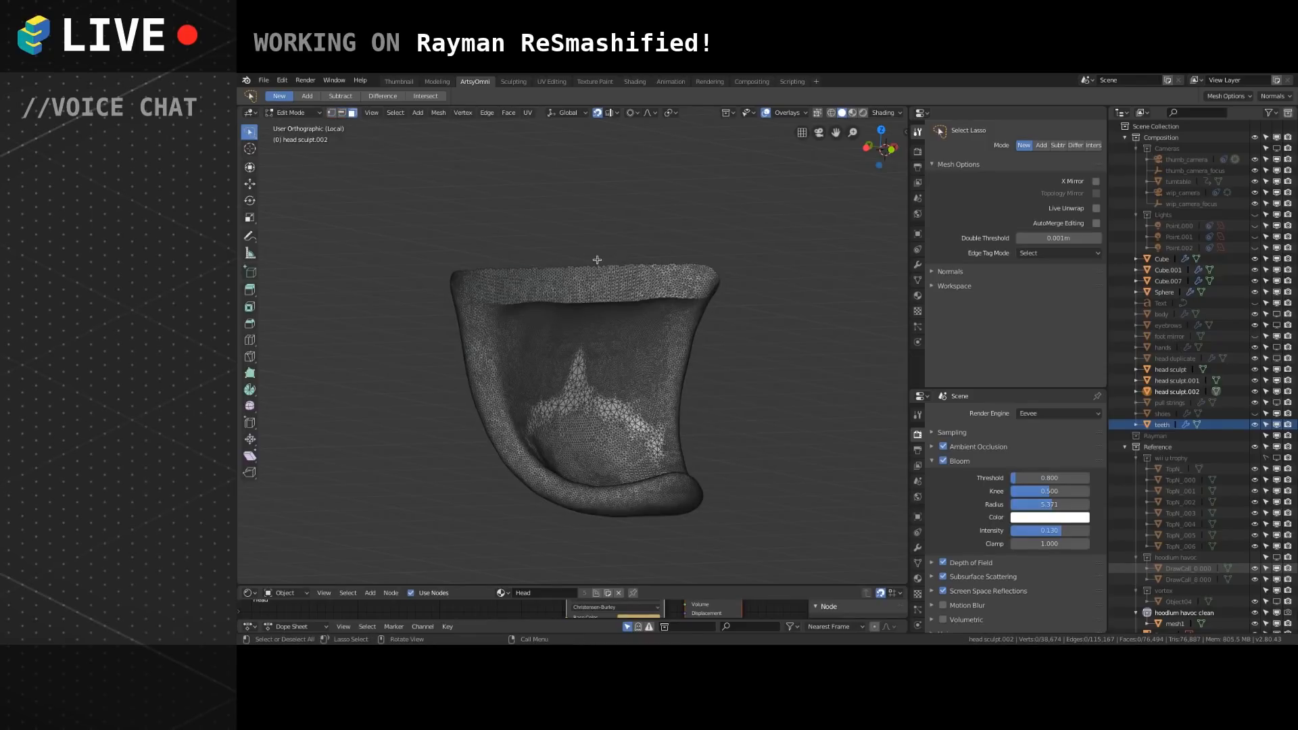
pyautogui.click(331, 113)
pyautogui.moveTo(514, 264); pyautogui.dragTo(516, 264)
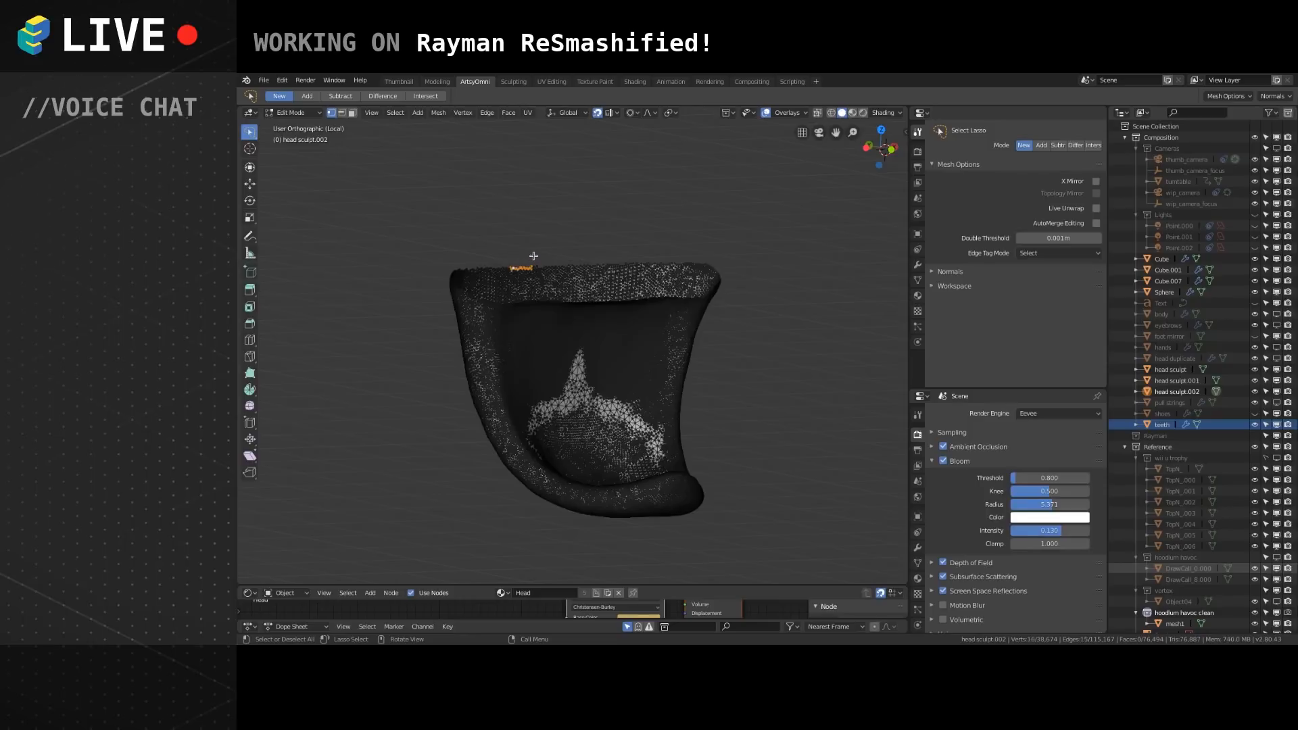
pyautogui.moveTo(568, 253); pyautogui.dragTo(672, 307, button='middle')
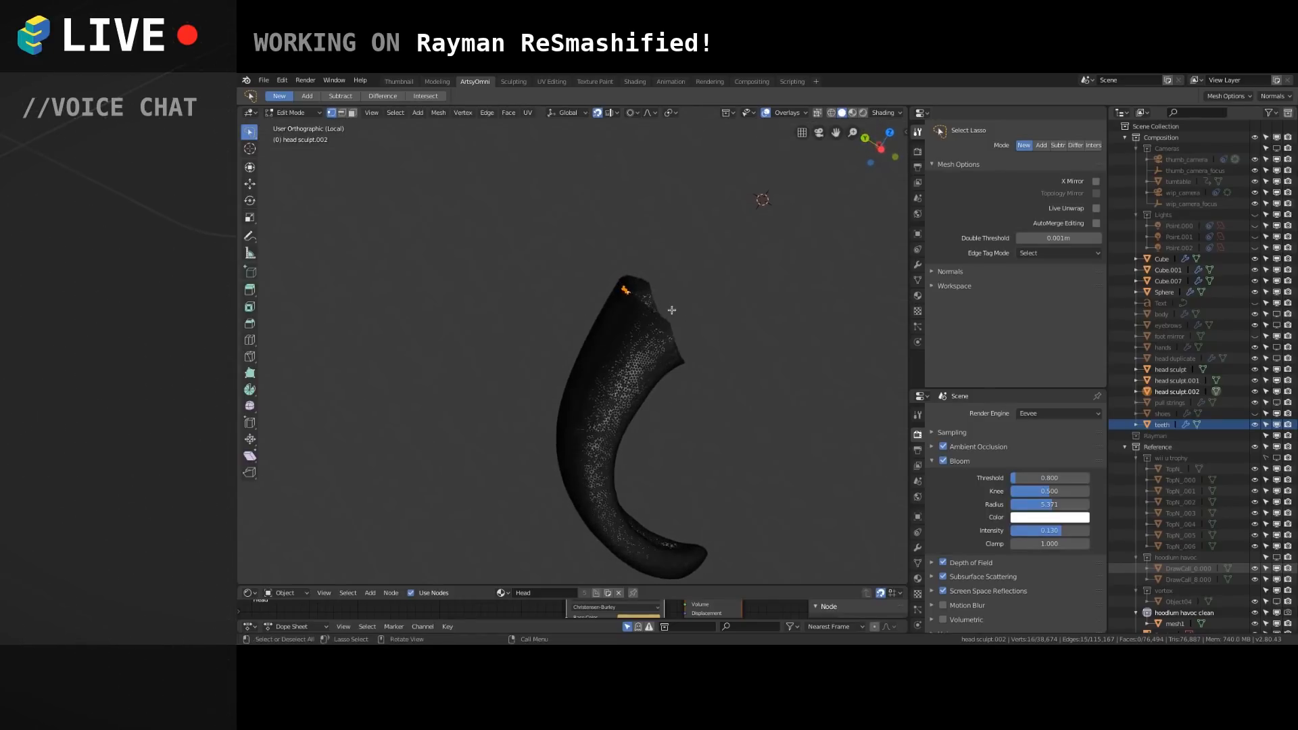
pyautogui.click(679, 329)
# Inspect the jaw's open cut end up close, and return to Object Mode with the full scene shown.
pyautogui.scroll(6, 677, 331)
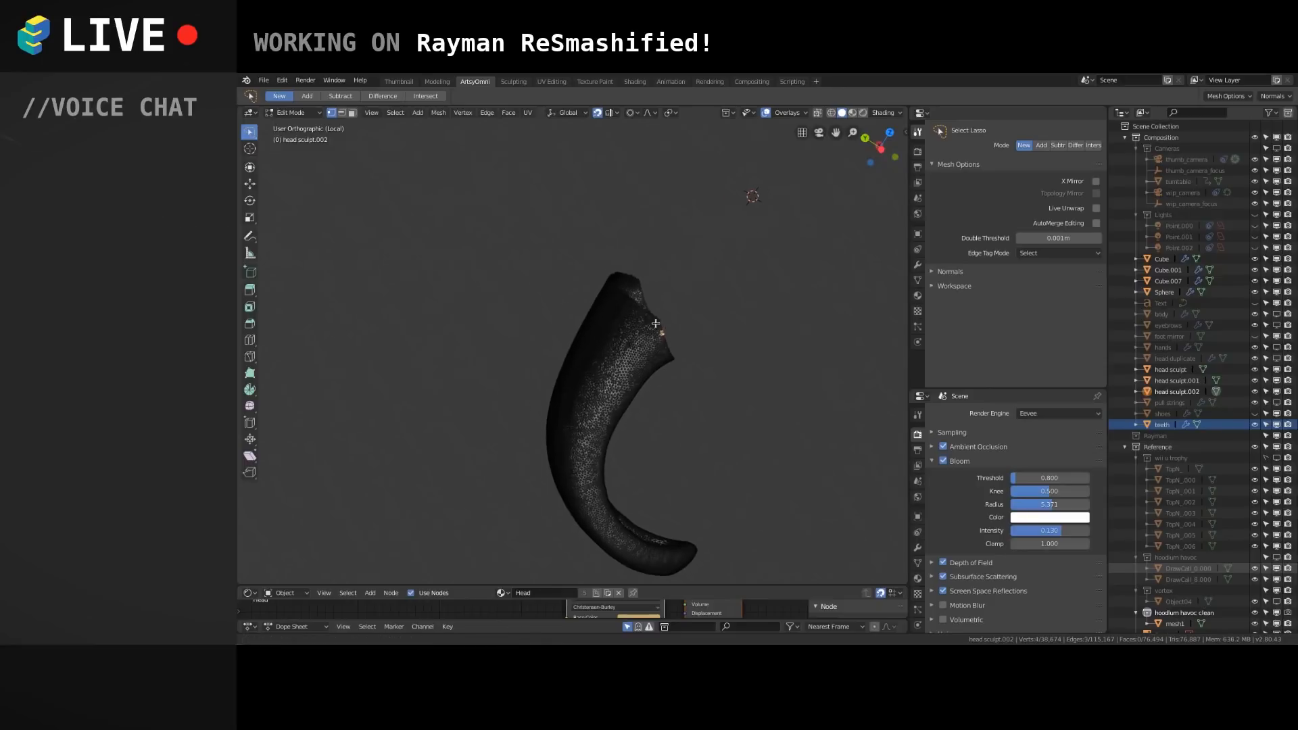
pyautogui.moveTo(581, 321); pyautogui.dragTo(593, 344, button='middle')
pyautogui.press('Tab')
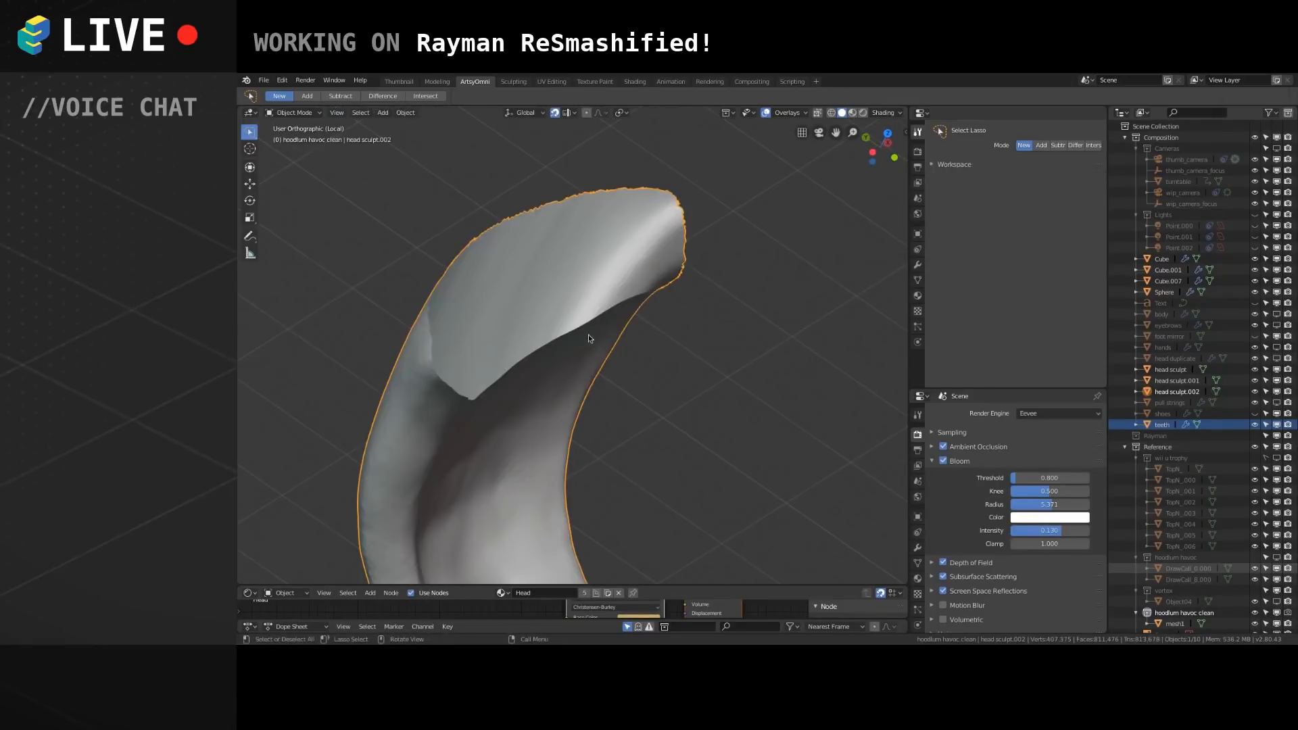
pyautogui.press('KP_Divide')
# Place the 3D cursor at the jaw hinge, use it as the pivot point, and rotate the separated jaw upward around it.
pyautogui.keyDown('shift'); pyautogui.moveTo(594, 332); pyautogui.dragTo(610, 325, button='middle'); pyautogui.keyUp('shift')
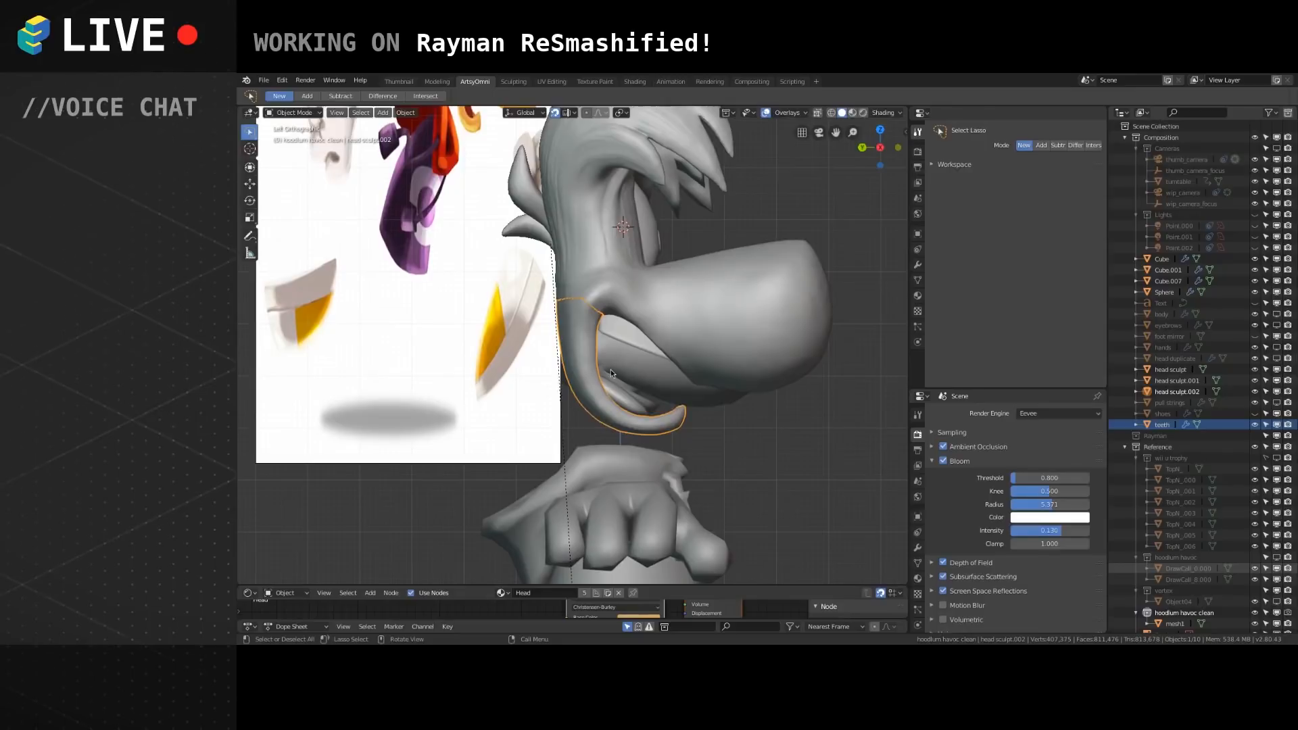
pyautogui.keyDown('shift'); pyautogui.rightClick(583, 298); pyautogui.keyUp('shift')
pyautogui.click(621, 112)
pyautogui.click(605, 157)
pyautogui.press('r')
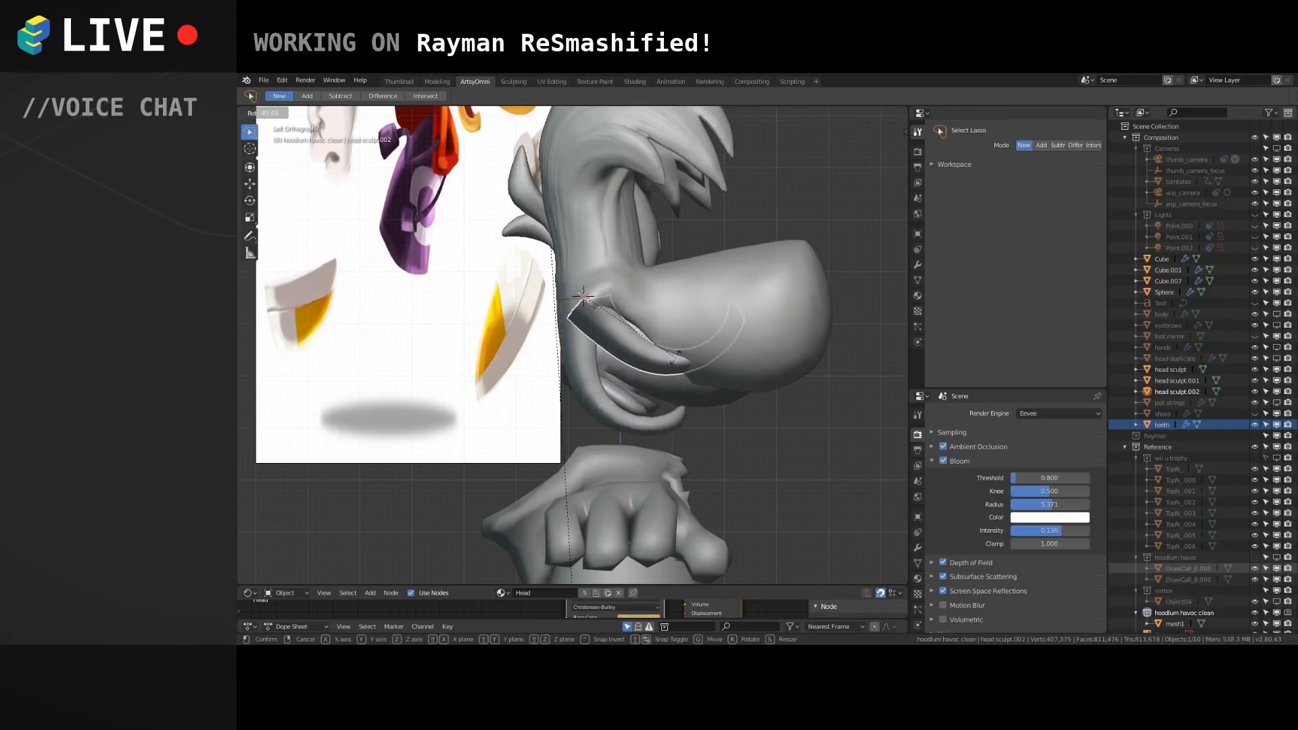
pyautogui.click(660, 380)
# Move the rotated jaw down and back so its cut end sits just below the mouth corner.
pyautogui.press('g')
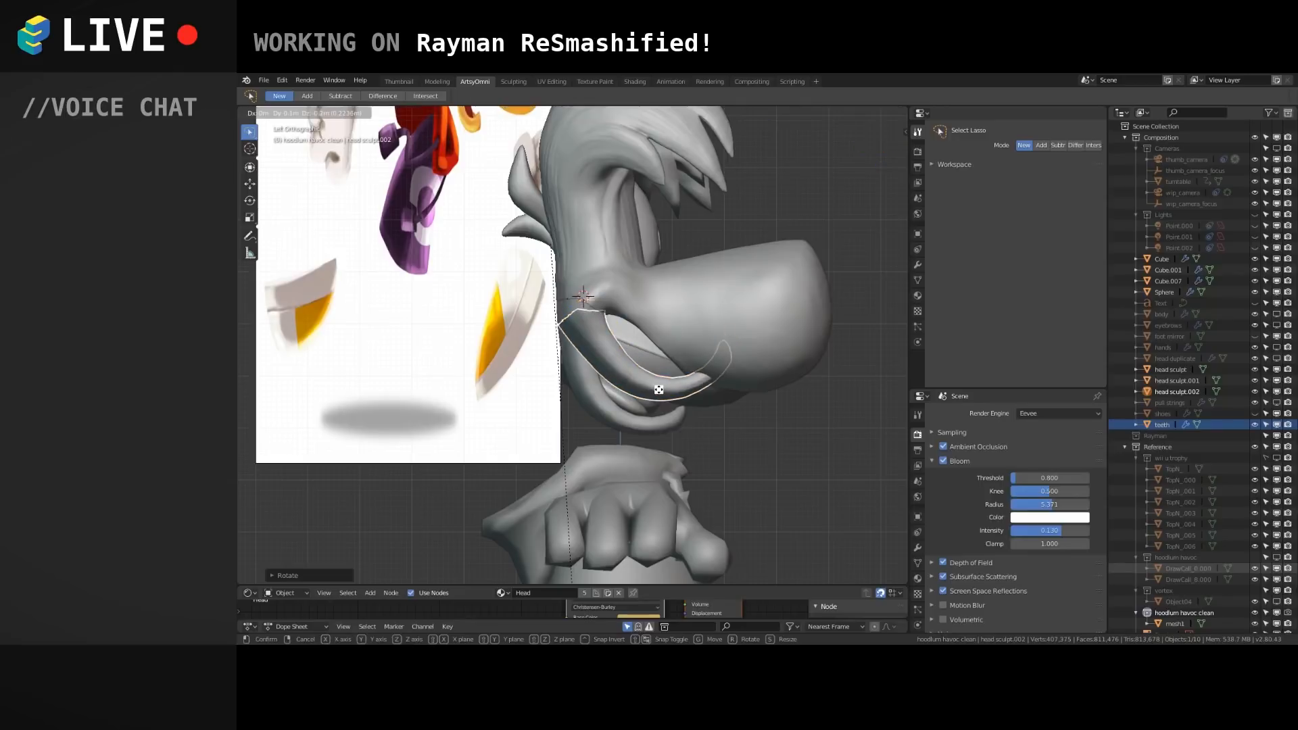
pyautogui.click(662, 392)
pyautogui.moveTo(661, 393); pyautogui.dragTo(639, 368, button='middle')
pyautogui.press('g')
pyautogui.click(651, 406)
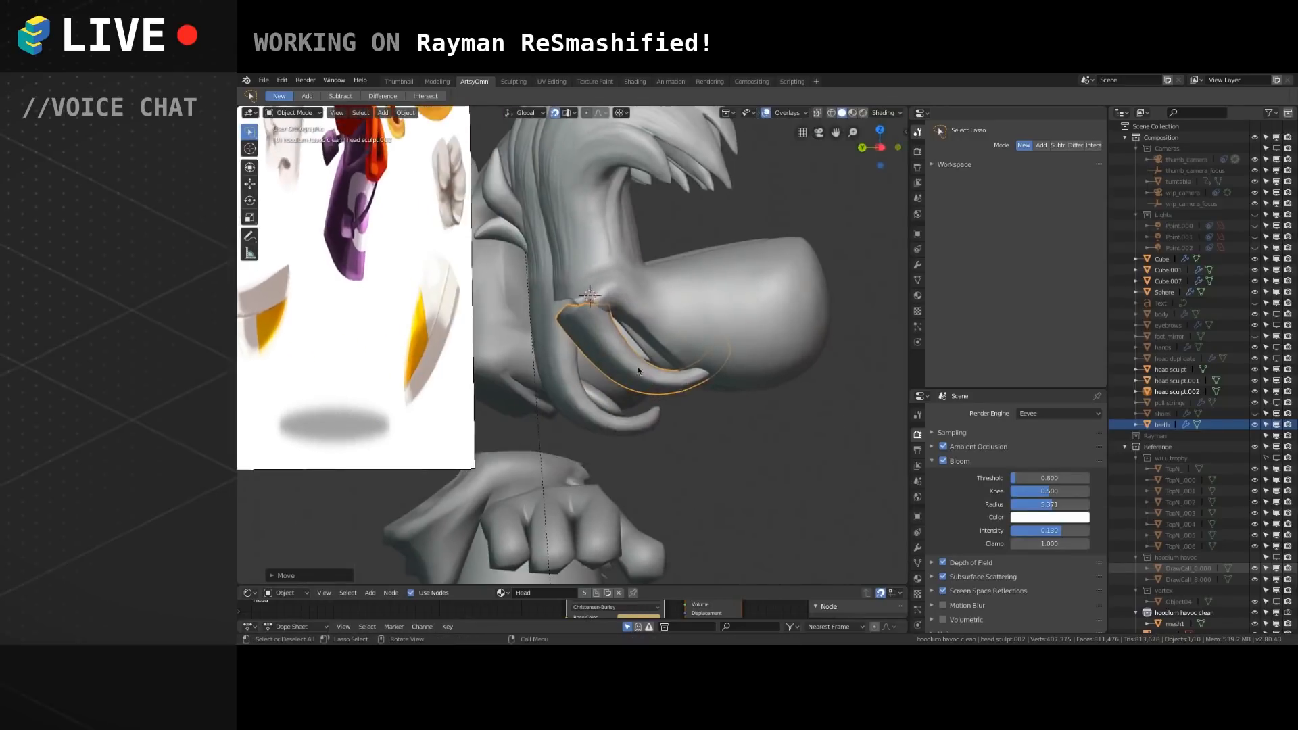
pyautogui.press('g')
pyautogui.click(640, 384)
# Rotate the jaw around the hinge along the global X axis to angle it up toward the muzzle.
pyautogui.moveTo(647, 347)
pyautogui.mouseDown(button='middle')
pyautogui.moveTo(435, 361)
pyautogui.moveTo(609, 353)
pyautogui.moveTo(640, 315)
pyautogui.moveTo(562, 339)
pyautogui.moveTo(612, 364)
pyautogui.moveTo(676, 329)
pyautogui.moveTo(610, 382)
pyautogui.moveTo(633, 302)
pyautogui.mouseUp(button='middle')
pyautogui.press('r')
pyautogui.click(614, 349)
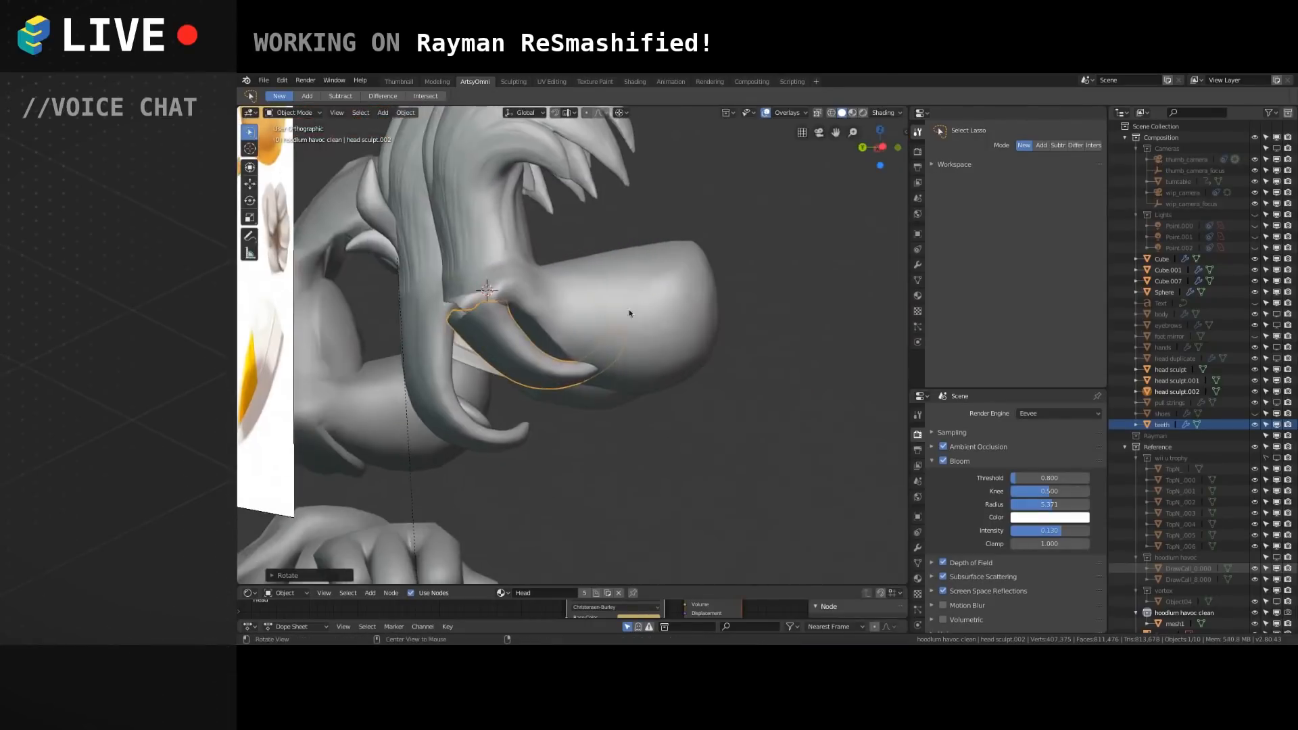
pyautogui.moveTo(618, 377); pyautogui.dragTo(620, 349, button='middle')
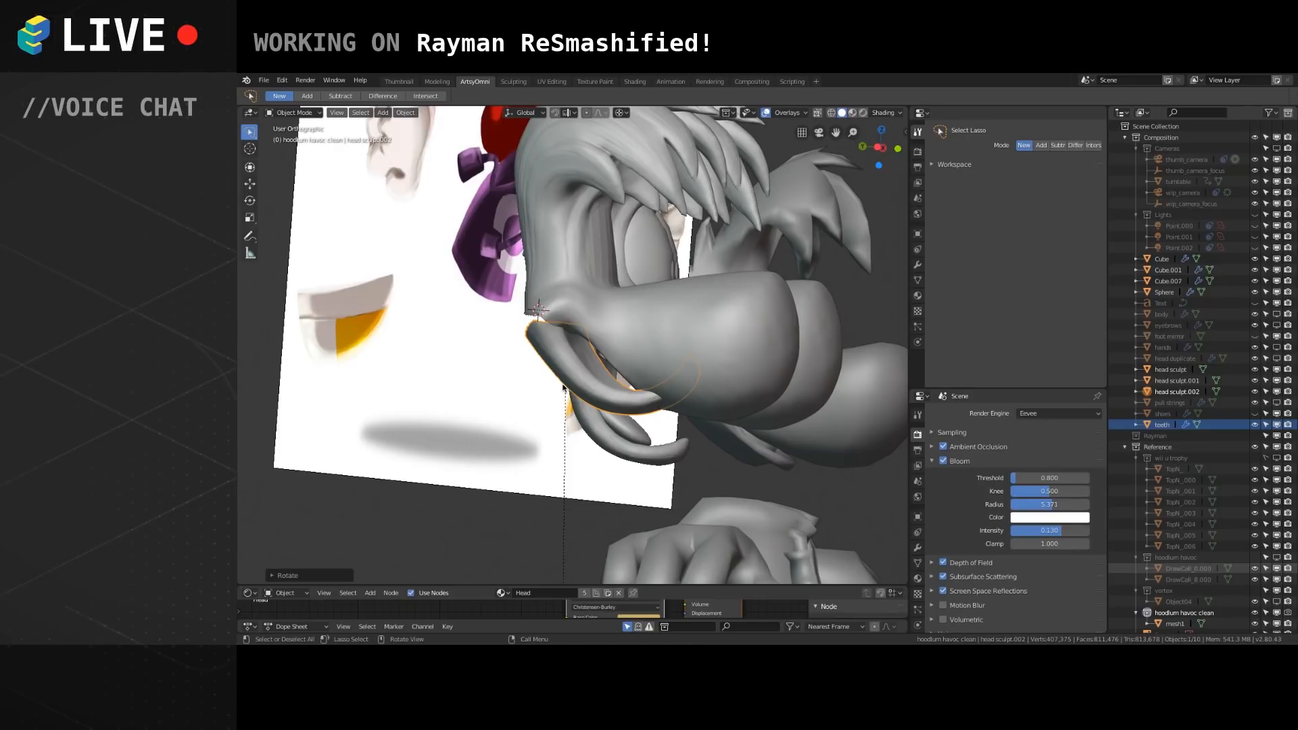
pyautogui.moveTo(604, 272); pyautogui.dragTo(578, 414, button='middle')
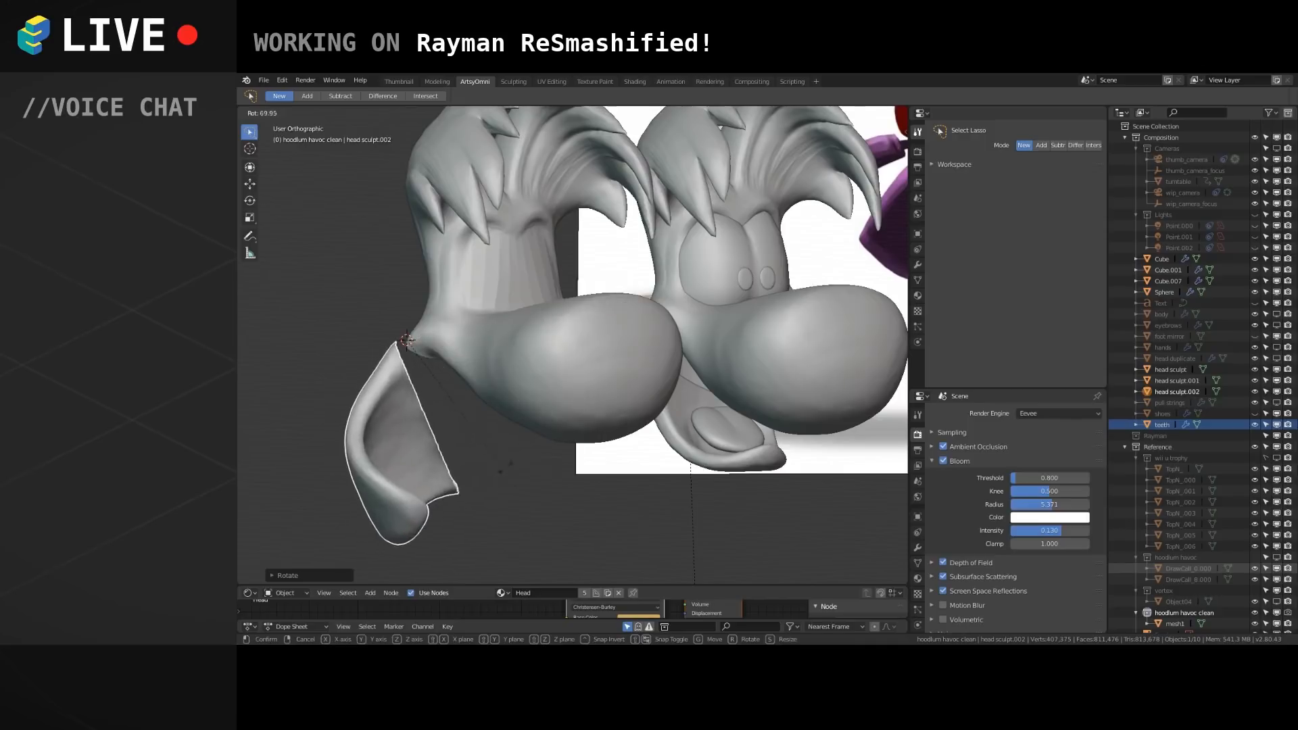
pyautogui.press('r')
pyautogui.press('x')
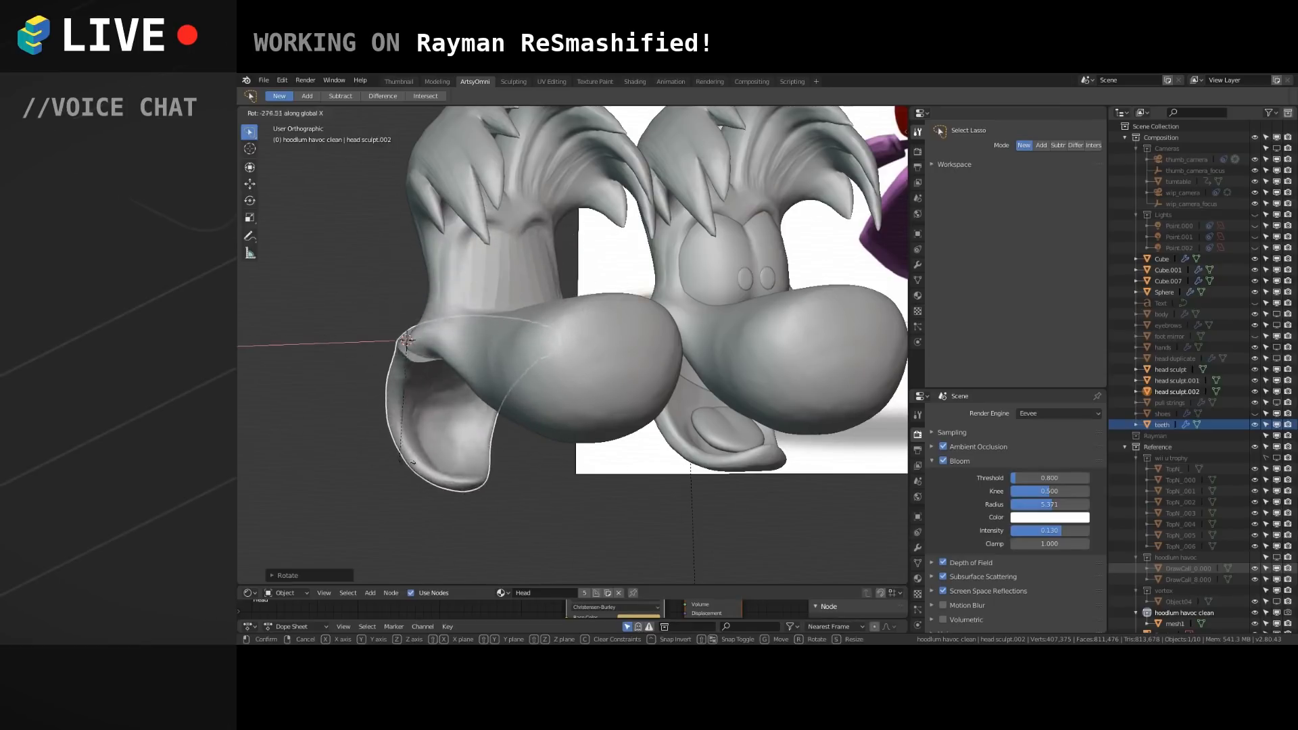
pyautogui.click(529, 370)
pyautogui.moveTo(529, 370); pyautogui.dragTo(576, 369, button='middle')
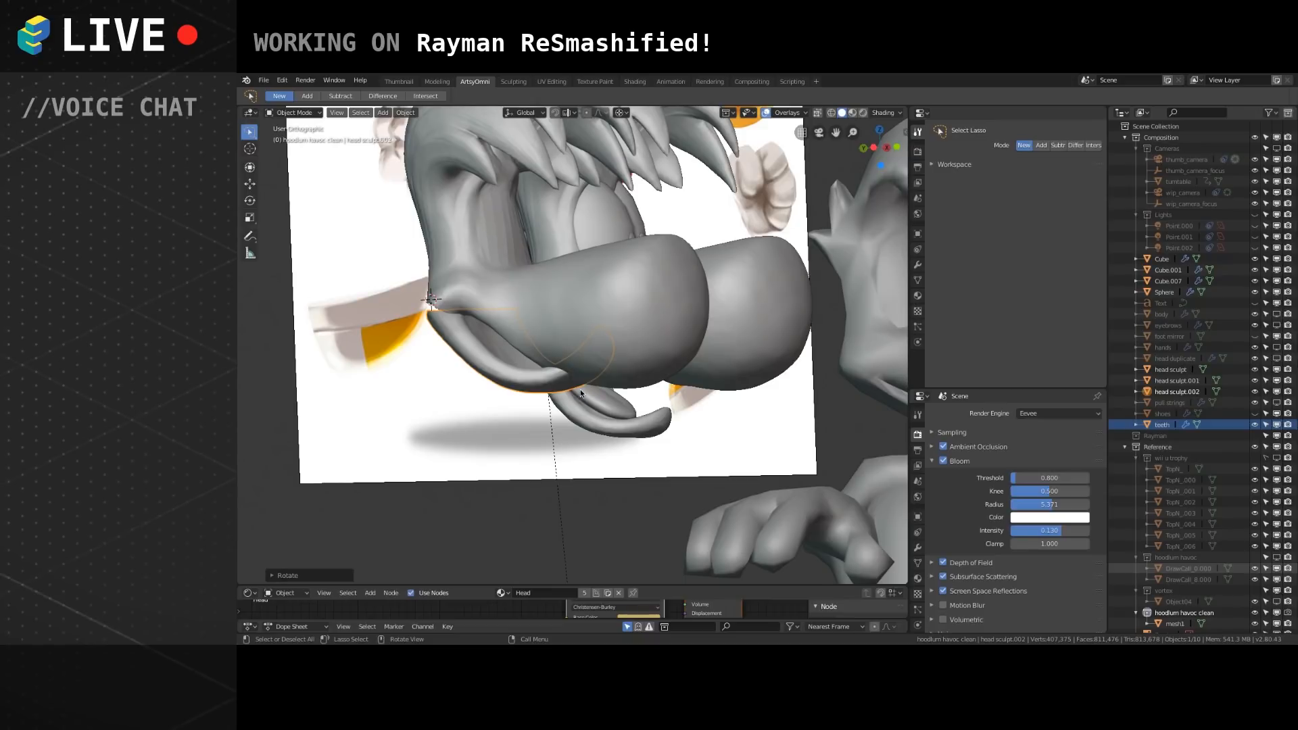
# Isolate the jaw in local view and enter Edit Mode with edge selection.
pyautogui.keyDown('alt'); pyautogui.moveTo(577, 304); pyautogui.dragTo(624, 288, button='middle'); pyautogui.keyUp('alt')
pyautogui.keyDown('alt'); pyautogui.keyDown('shift'); pyautogui.moveTo(546, 337); pyautogui.dragTo(595, 351); pyautogui.keyUp('shift'); pyautogui.keyUp('alt')
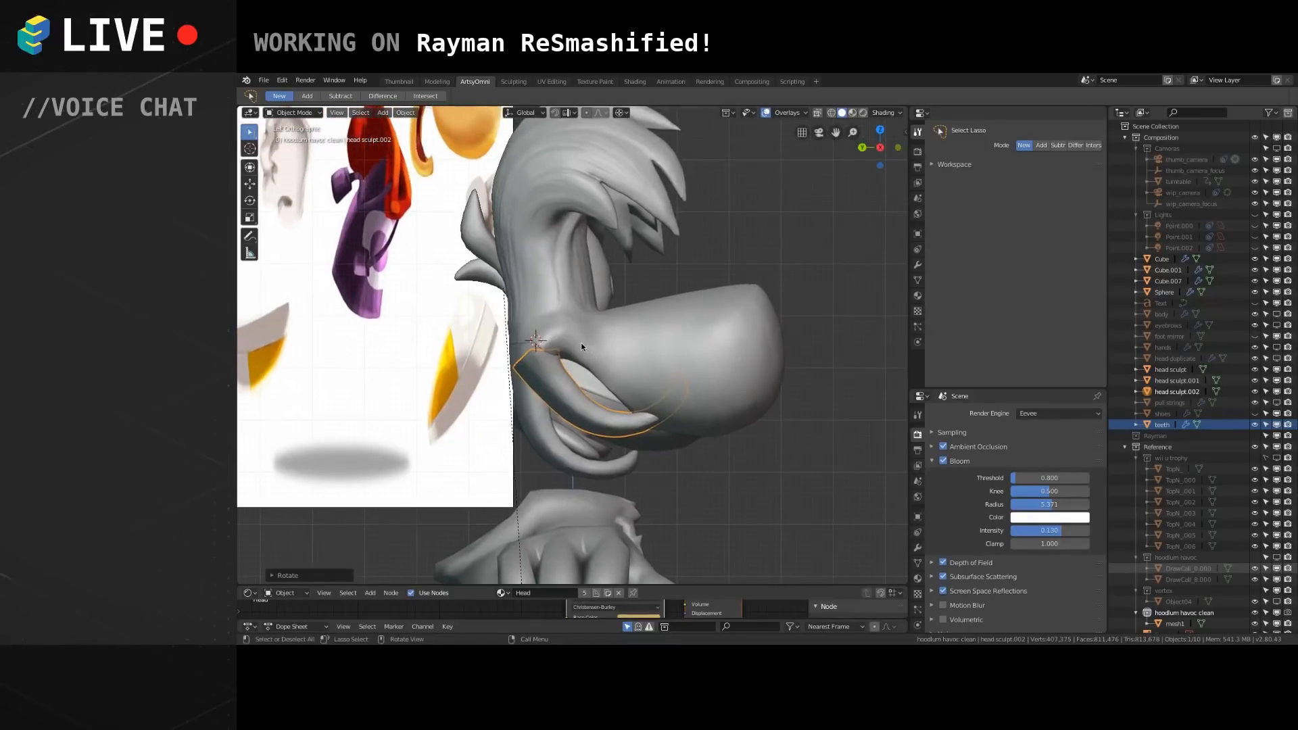
pyautogui.moveTo(581, 347)
pyautogui.keyDown('shift'); pyautogui.mouseDown(button='middle')
pyautogui.moveTo(587, 327)
pyautogui.moveTo(643, 303)
pyautogui.moveTo(603, 336)
pyautogui.mouseUp(button='middle'); pyautogui.keyUp('shift')
pyautogui.scroll(-2, 587, 328)
pyautogui.scroll(4, 590, 339)
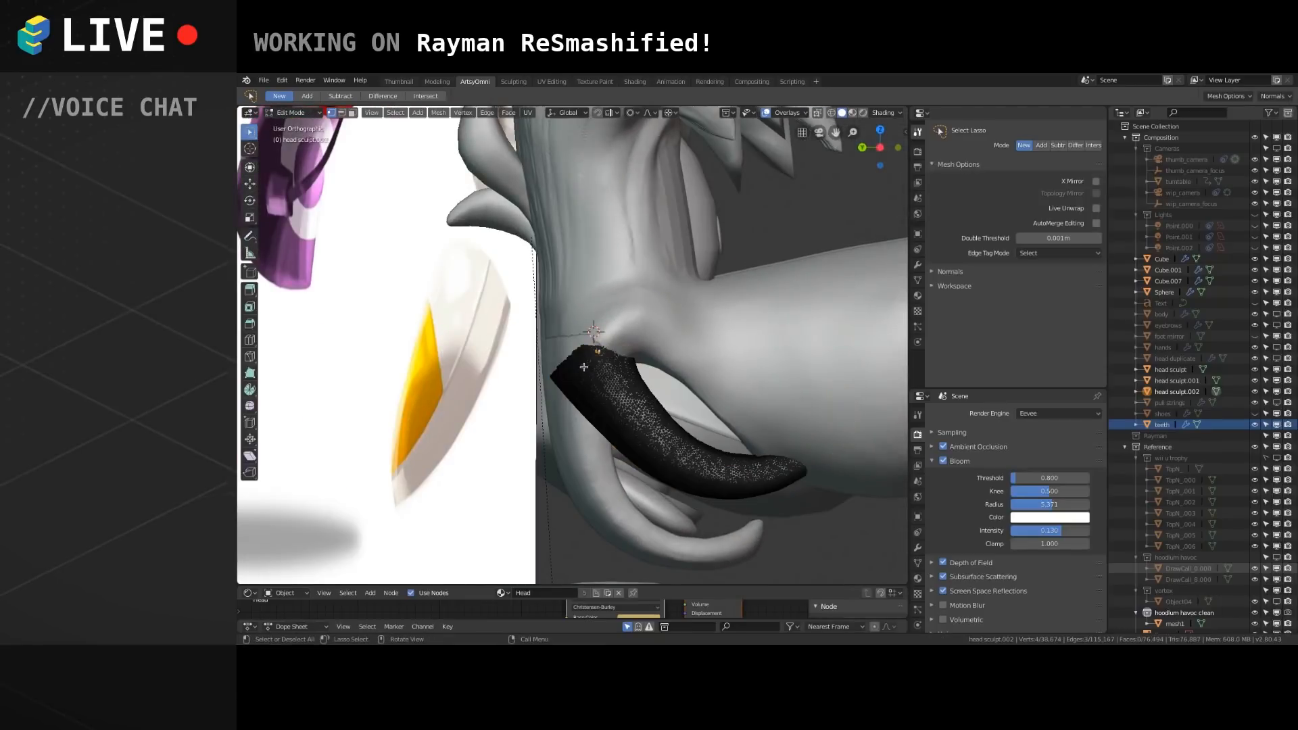
pyautogui.press('KP_Divide')
pyautogui.moveTo(528, 311); pyautogui.dragTo(577, 328, button='middle')
pyautogui.scroll(1, 577, 328)
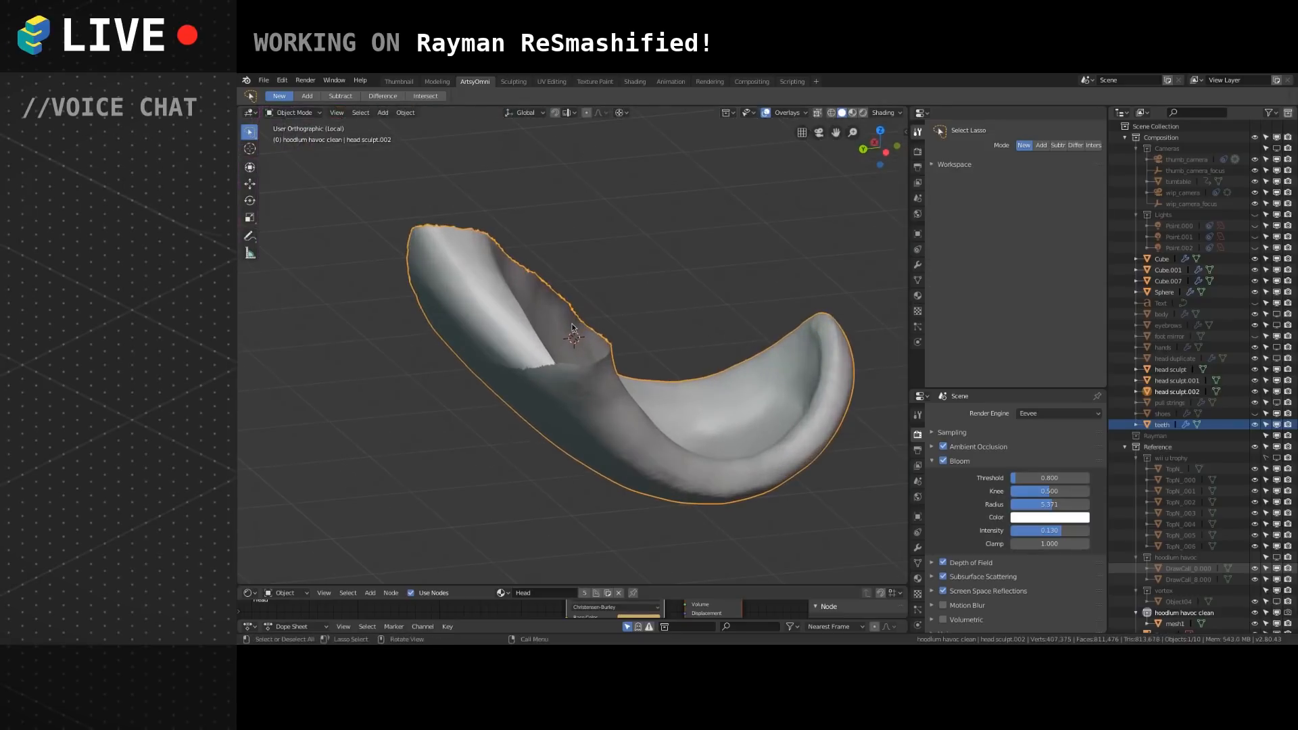
pyautogui.keyDown('alt'); pyautogui.keyDown('shift'); pyautogui.moveTo(575, 328); pyautogui.dragTo(618, 366); pyautogui.keyUp('shift'); pyautogui.keyUp('alt')
pyautogui.press('Tab')
pyautogui.keyDown('alt'); pyautogui.moveTo(600, 322); pyautogui.dragTo(582, 382); pyautogui.keyUp('alt')
pyautogui.keyDown('alt'); pyautogui.moveTo(582, 382); pyautogui.dragTo(536, 319); pyautogui.keyUp('alt')
pyautogui.click(342, 114)
# Try to select the boundary edges along the jaw's ragged cut with successive shortest-path picks.
pyautogui.keyDown('alt'); pyautogui.moveTo(536, 320); pyautogui.dragTo(541, 315); pyautogui.keyUp('alt')
pyautogui.doubleClick(521, 287)
pyautogui.keyDown('ctrl'); pyautogui.click(471, 371); pyautogui.keyUp('ctrl')
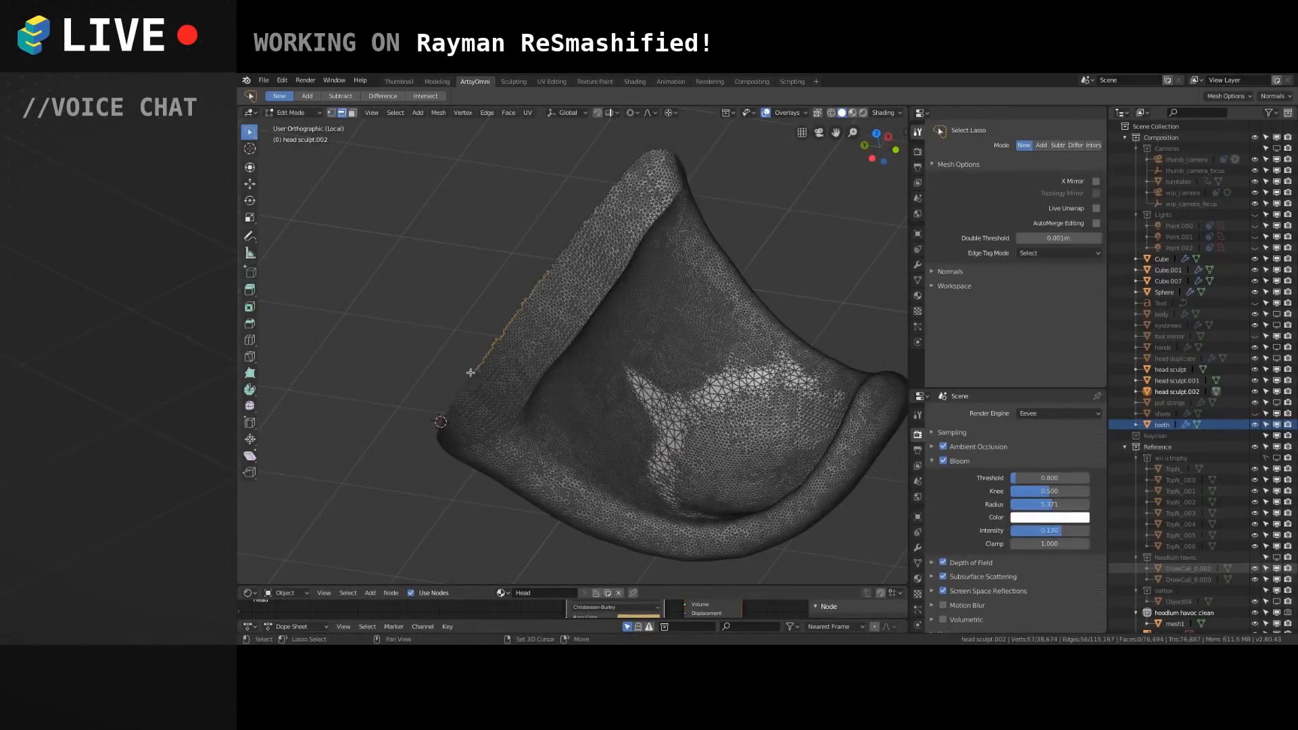
pyautogui.keyDown('ctrl'); pyautogui.click(438, 412); pyautogui.keyUp('ctrl')
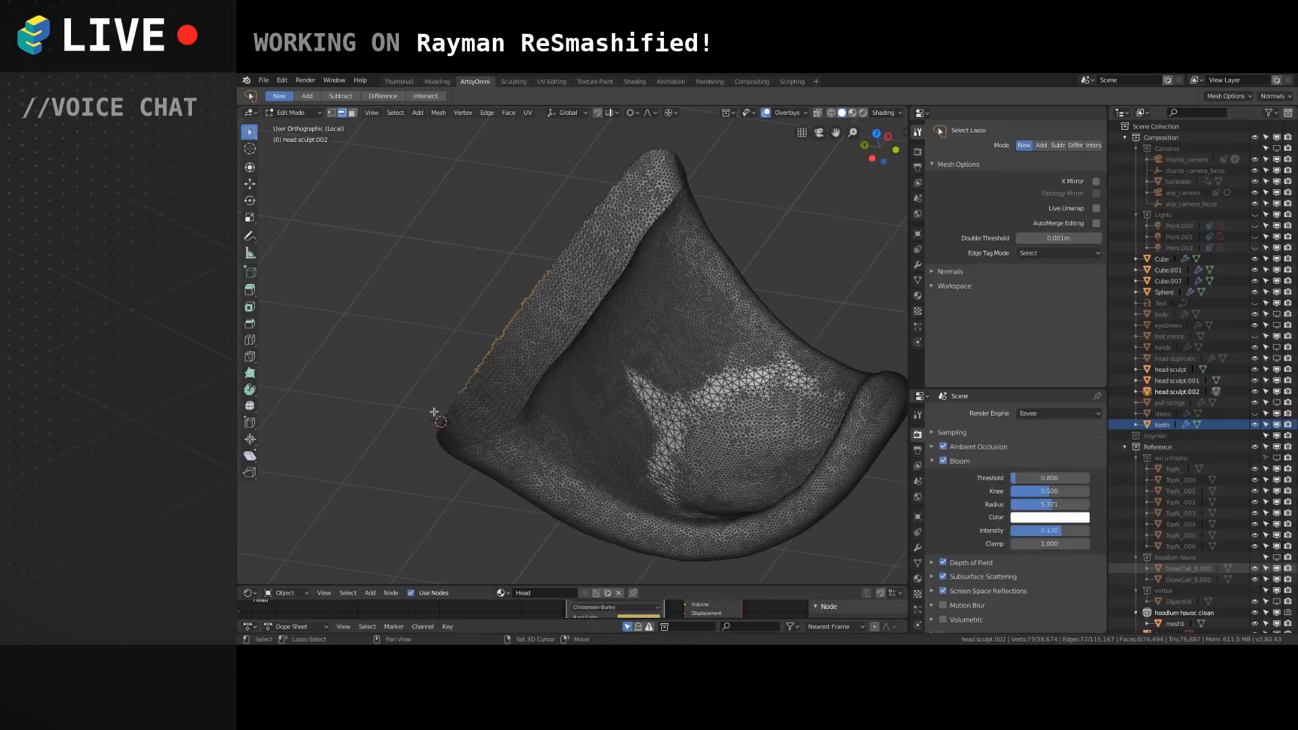
pyautogui.keyDown('ctrl'); pyautogui.click(455, 384); pyautogui.keyUp('ctrl')
pyautogui.keyDown('ctrl'); pyautogui.click(447, 402); pyautogui.keyUp('ctrl')
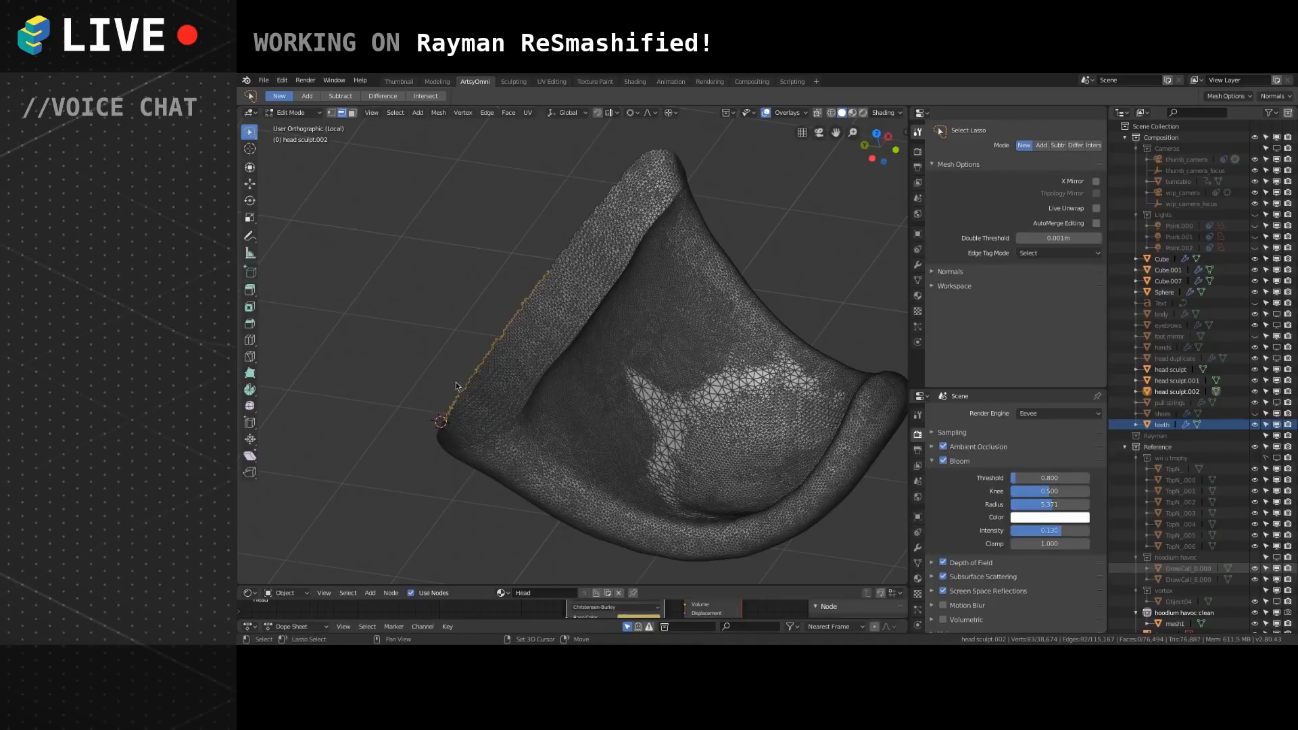
pyautogui.keyDown('ctrl'); pyautogui.click(567, 242); pyautogui.keyUp('ctrl')
pyautogui.keyDown('ctrl'); pyautogui.click(587, 215); pyautogui.keyUp('ctrl')
pyautogui.keyDown('shift'); pyautogui.click(581, 224); pyautogui.keyUp('shift')
# Try to extend the boundary edge selection around the far upper corner of the jaw's cut.
pyautogui.moveTo(602, 216); pyautogui.dragTo(649, 325, button='middle')
pyautogui.scroll(2, 649, 325)
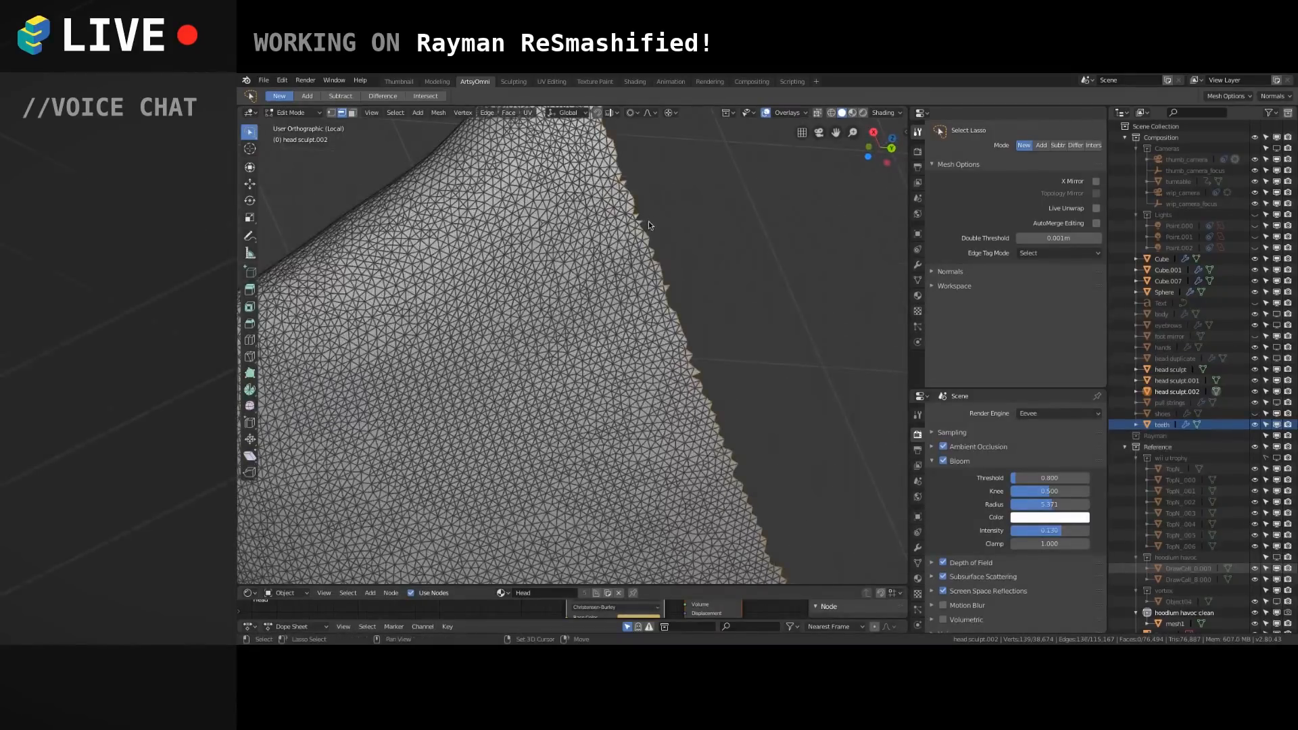
pyautogui.moveTo(645, 212); pyautogui.dragTo(445, 340, button='middle')
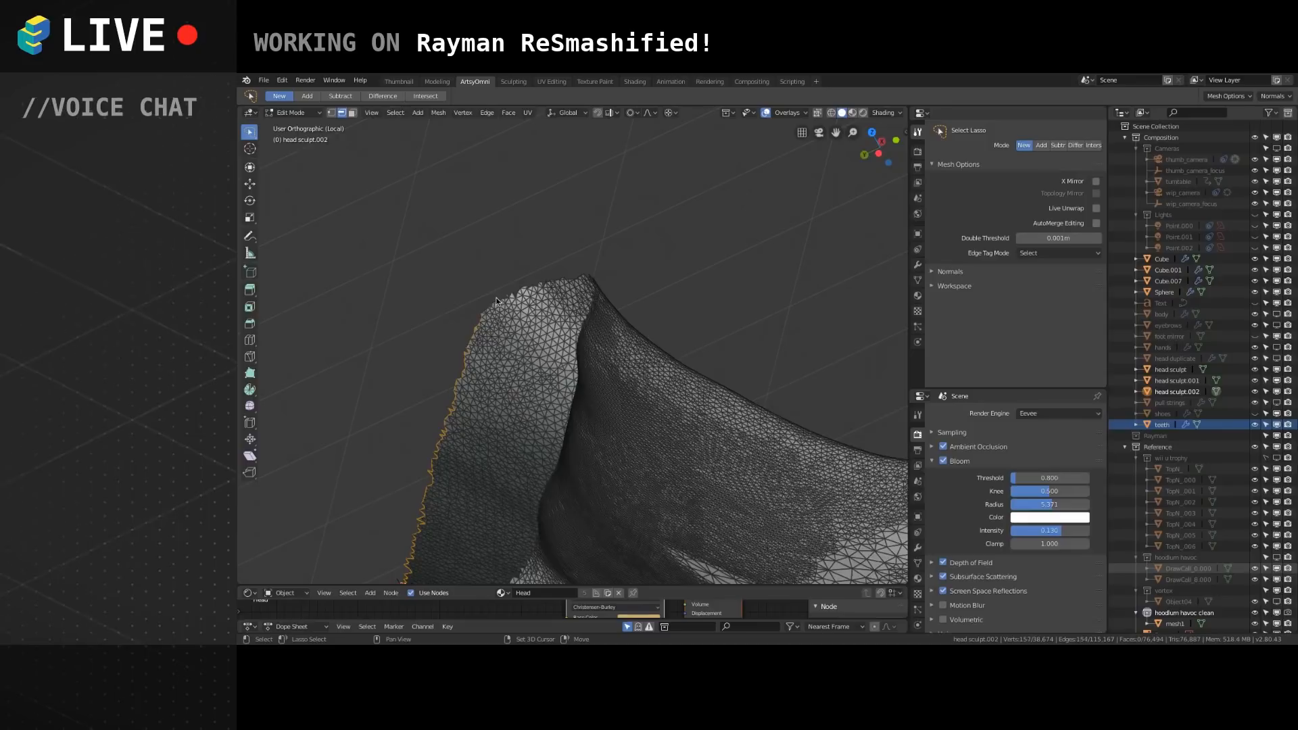
pyautogui.moveTo(511, 292)
pyautogui.mouseDown(button='middle')
pyautogui.moveTo(459, 292)
pyautogui.moveTo(469, 298)
pyautogui.moveTo(449, 310)
pyautogui.moveTo(518, 290)
pyautogui.mouseUp(button='middle')
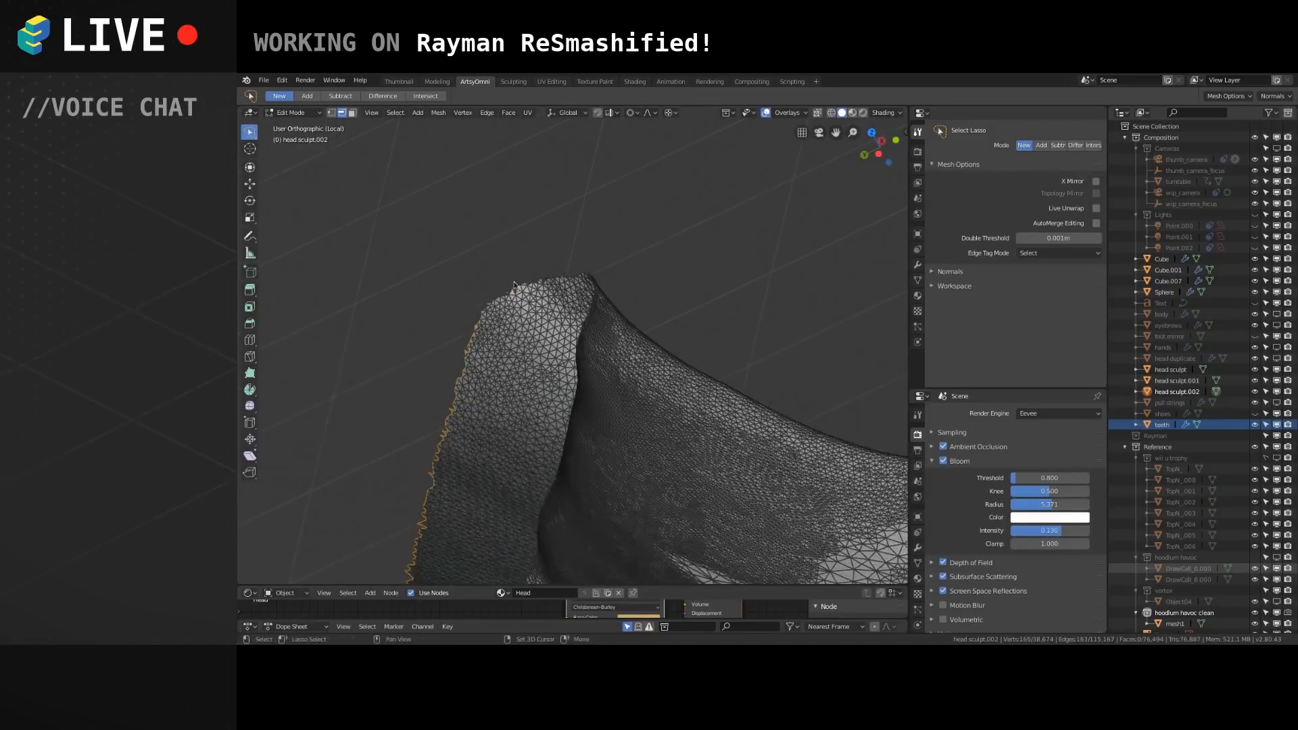
pyautogui.keyDown('shift'); pyautogui.click(491, 301); pyautogui.keyUp('shift')
pyautogui.keyDown('alt'); pyautogui.keyDown('shift'); pyautogui.click(572, 274); pyautogui.keyUp('shift'); pyautogui.keyUp('alt')
pyautogui.click(578, 285)
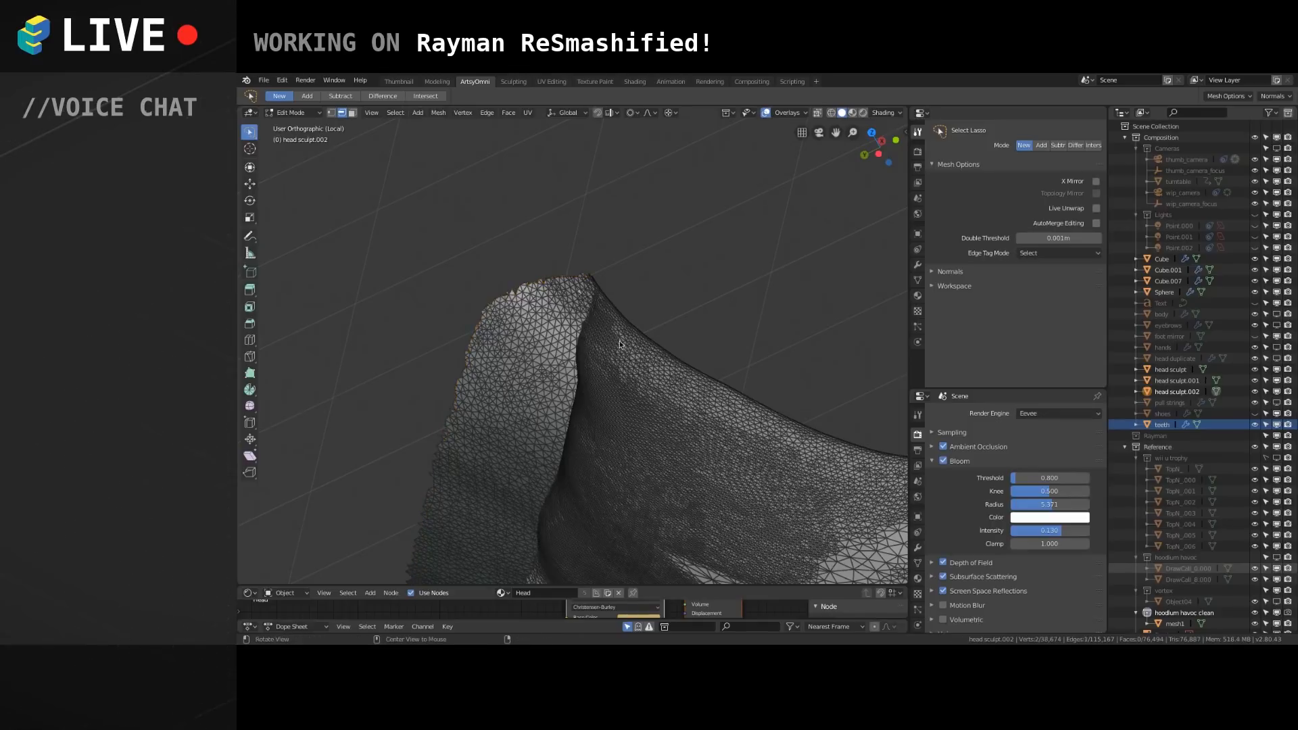
# Return to Object Mode and leave local view to show the jaw with the full scene.
pyautogui.scroll(-3, 623, 383)
pyautogui.press('Tab')
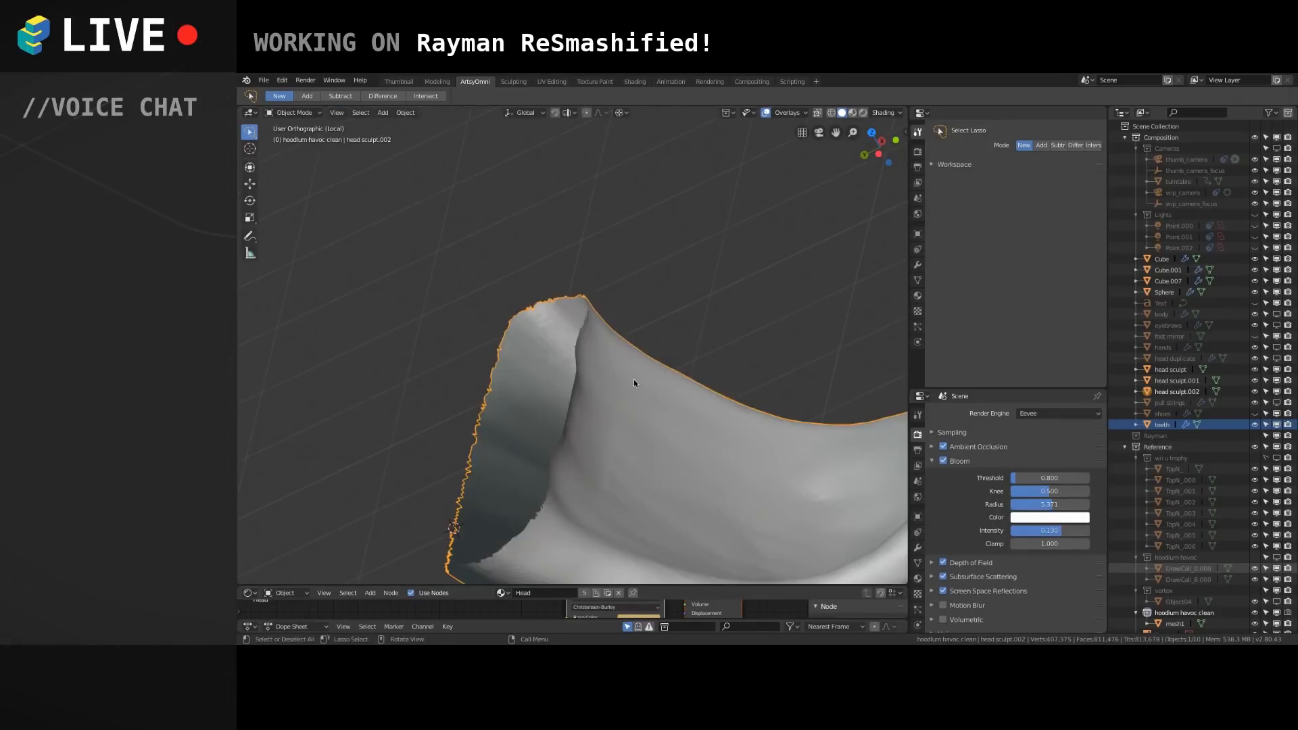
pyautogui.scroll(-1, 633, 378)
pyautogui.scroll(-2, 634, 372)
pyautogui.moveTo(622, 349)
pyautogui.mouseDown(button='middle')
pyautogui.moveTo(623, 374)
pyautogui.moveTo(636, 350)
pyautogui.mouseUp(button='middle')
pyautogui.moveTo(683, 311); pyautogui.dragTo(651, 354, button='middle')
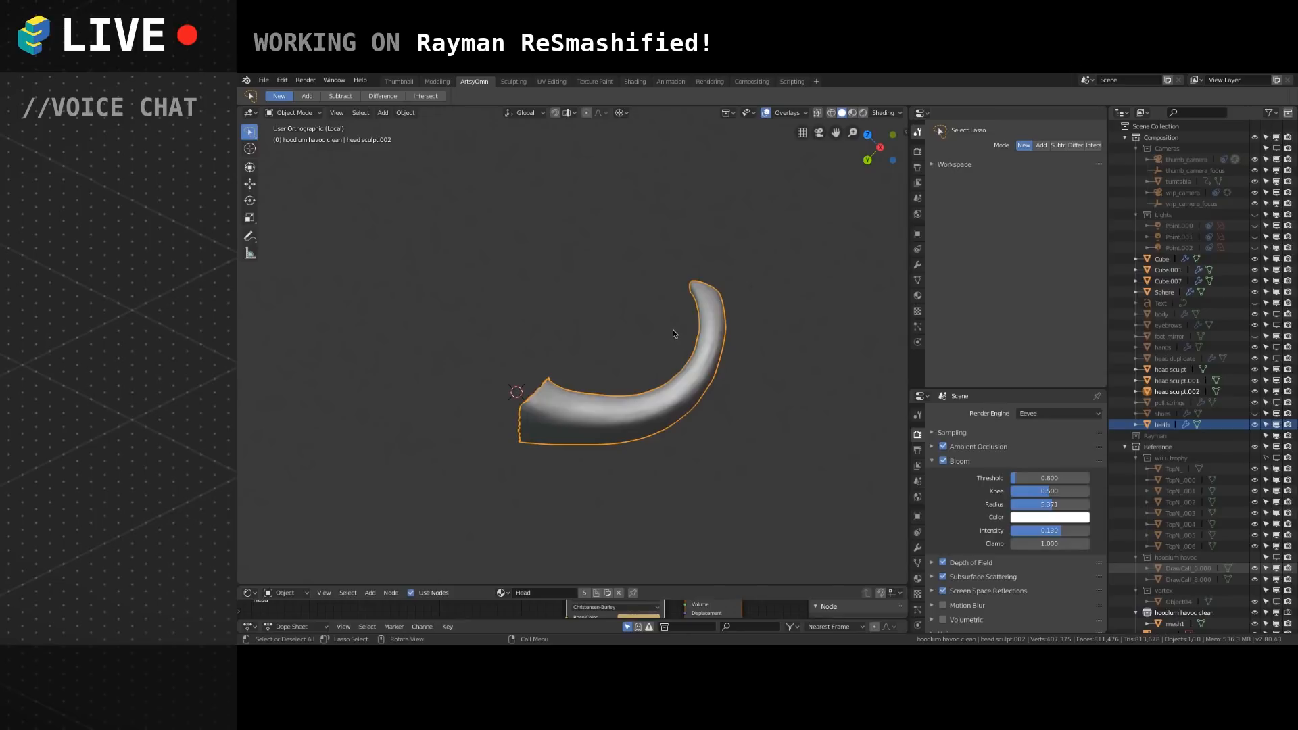
pyautogui.press('KP_Divide')
pyautogui.moveTo(680, 372); pyautogui.dragTo(718, 369, button='middle')
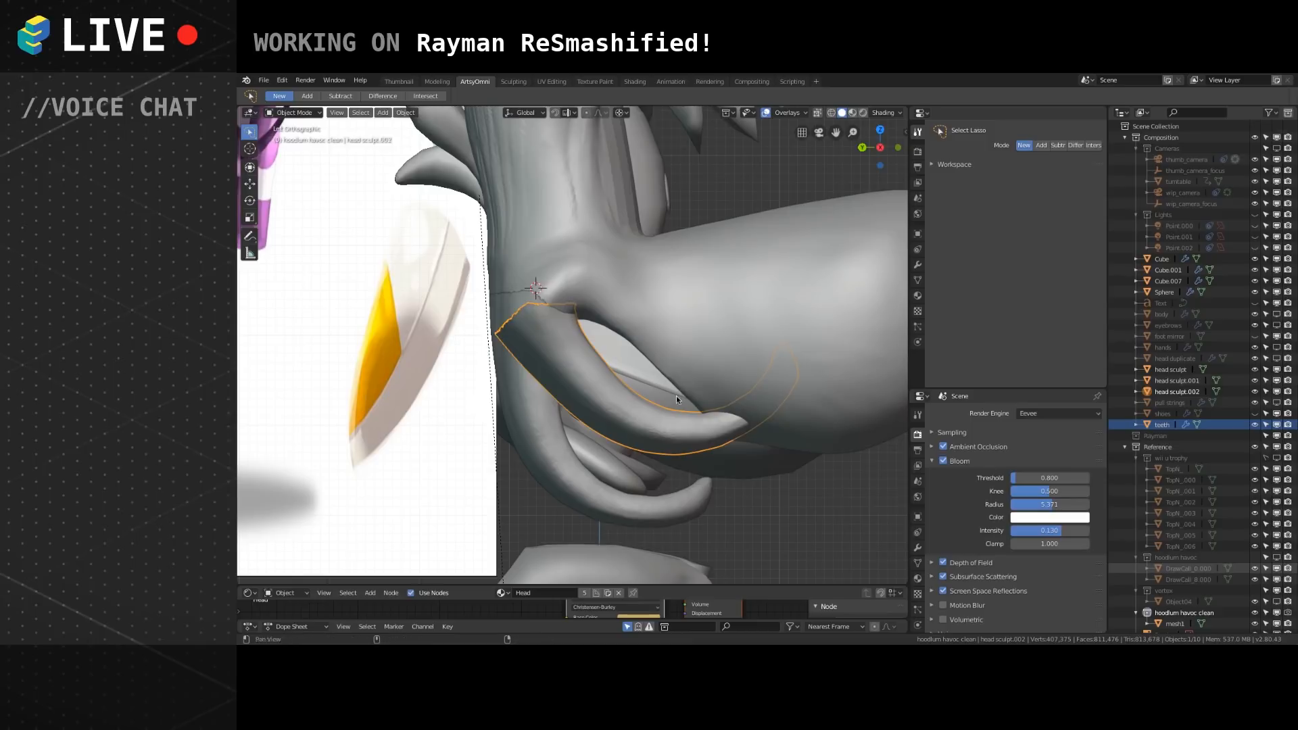
# Put the jaw in Sculpt Mode and pull its rear upper corner up to the cheek with a large Grab brush.
pyautogui.moveTo(676, 396); pyautogui.dragTo(647, 349, button='middle')
pyautogui.click(295, 113)
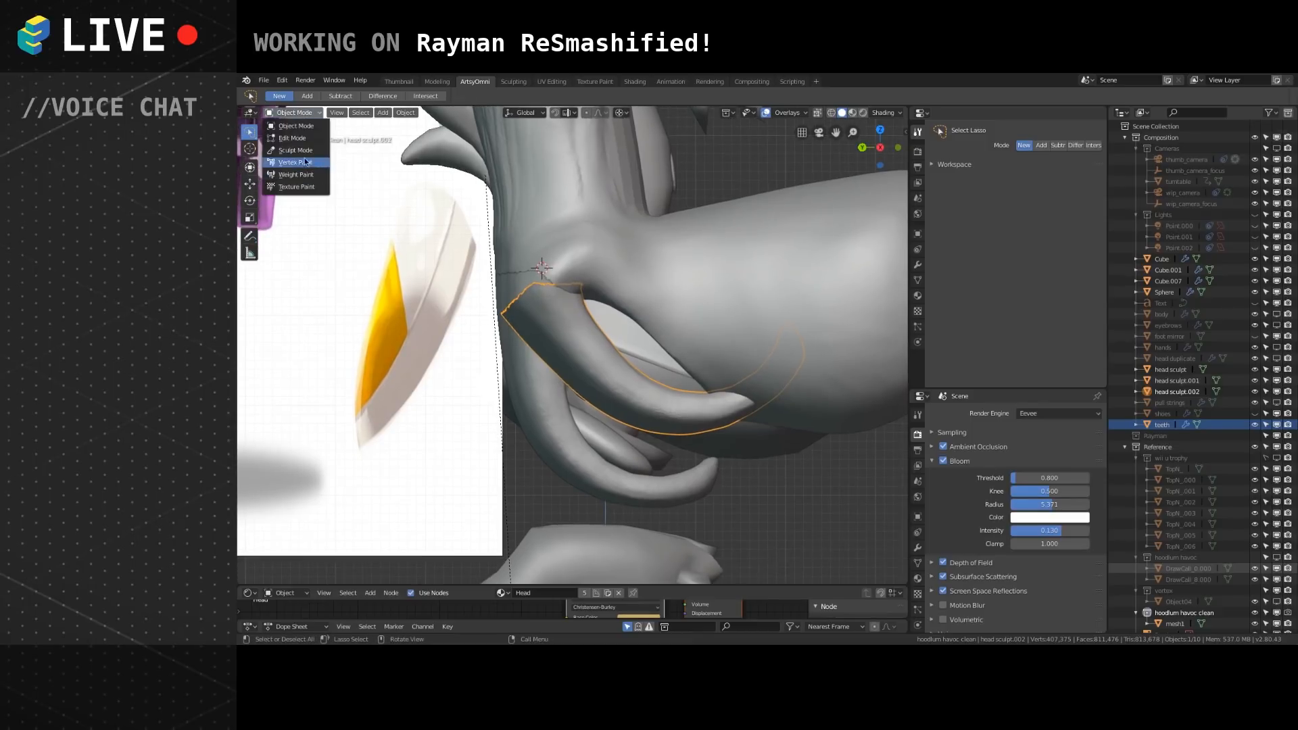
pyautogui.click(302, 150)
pyautogui.press('f')
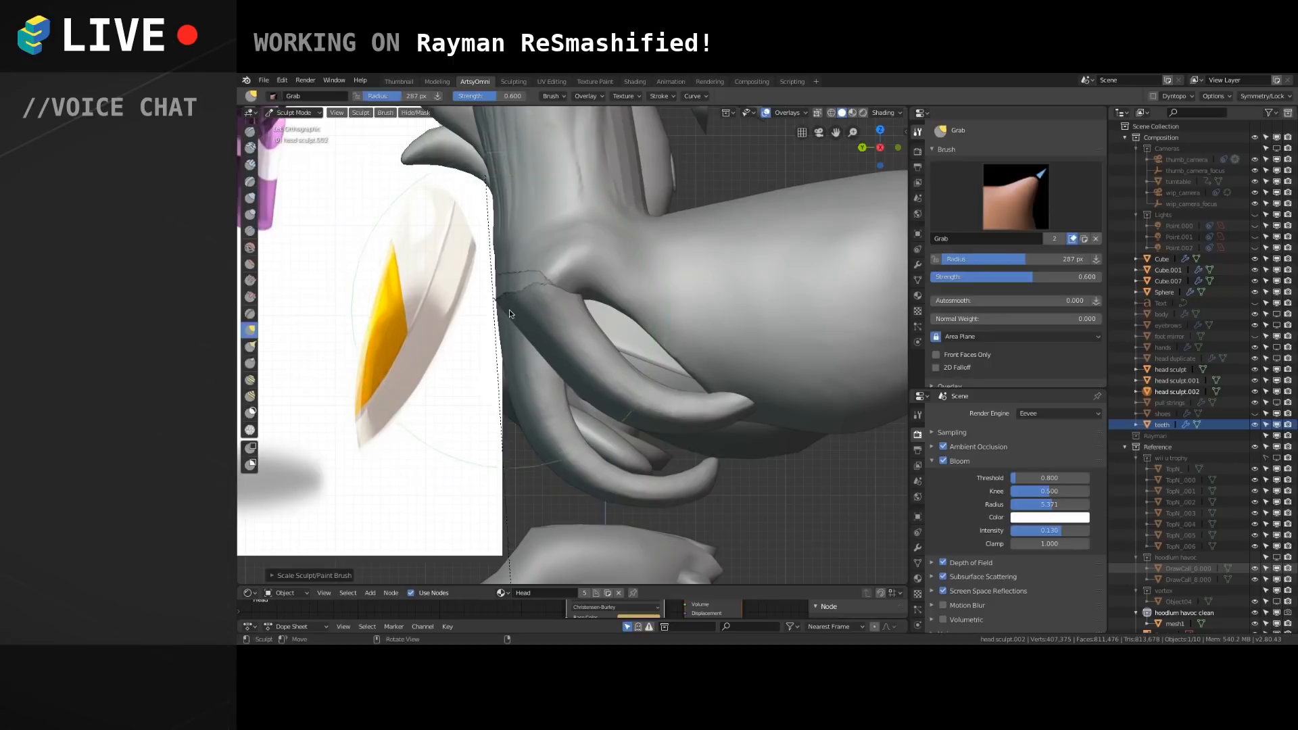
pyautogui.click(518, 307)
pyautogui.moveTo(518, 307); pyautogui.dragTo(522, 292)
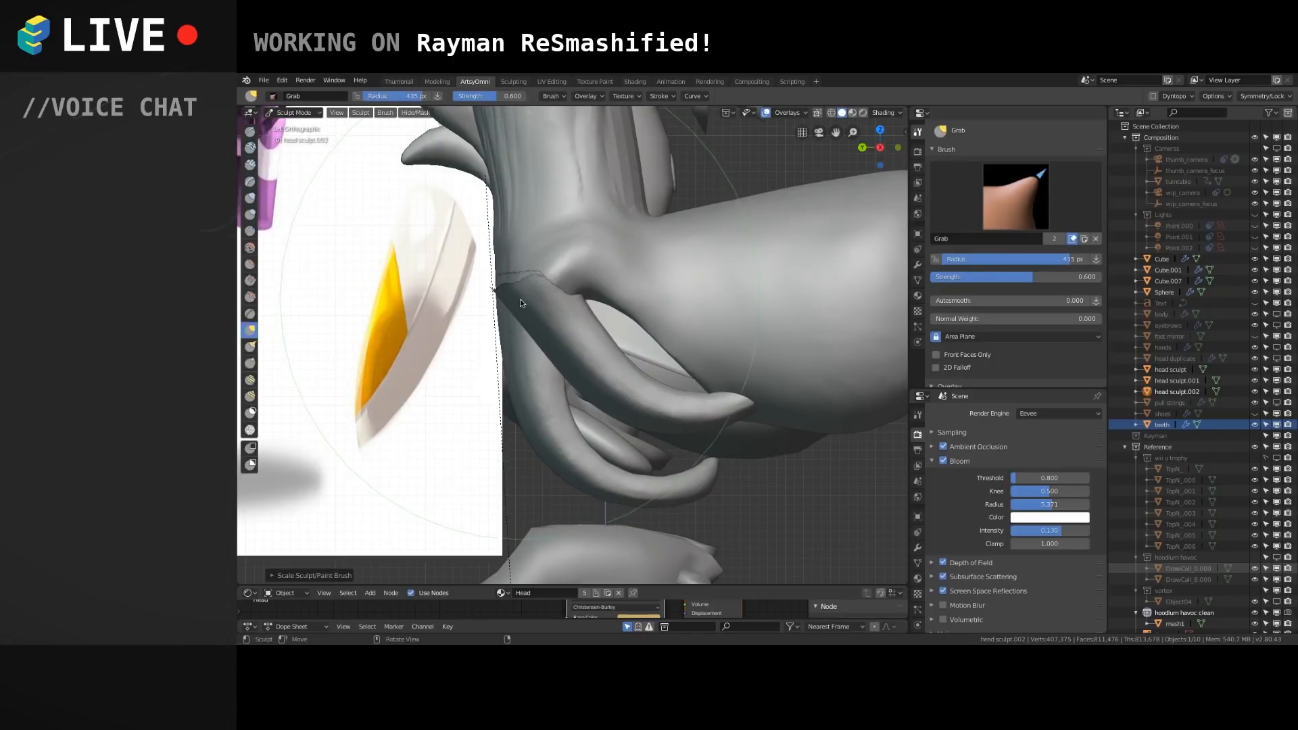
pyautogui.press('f')
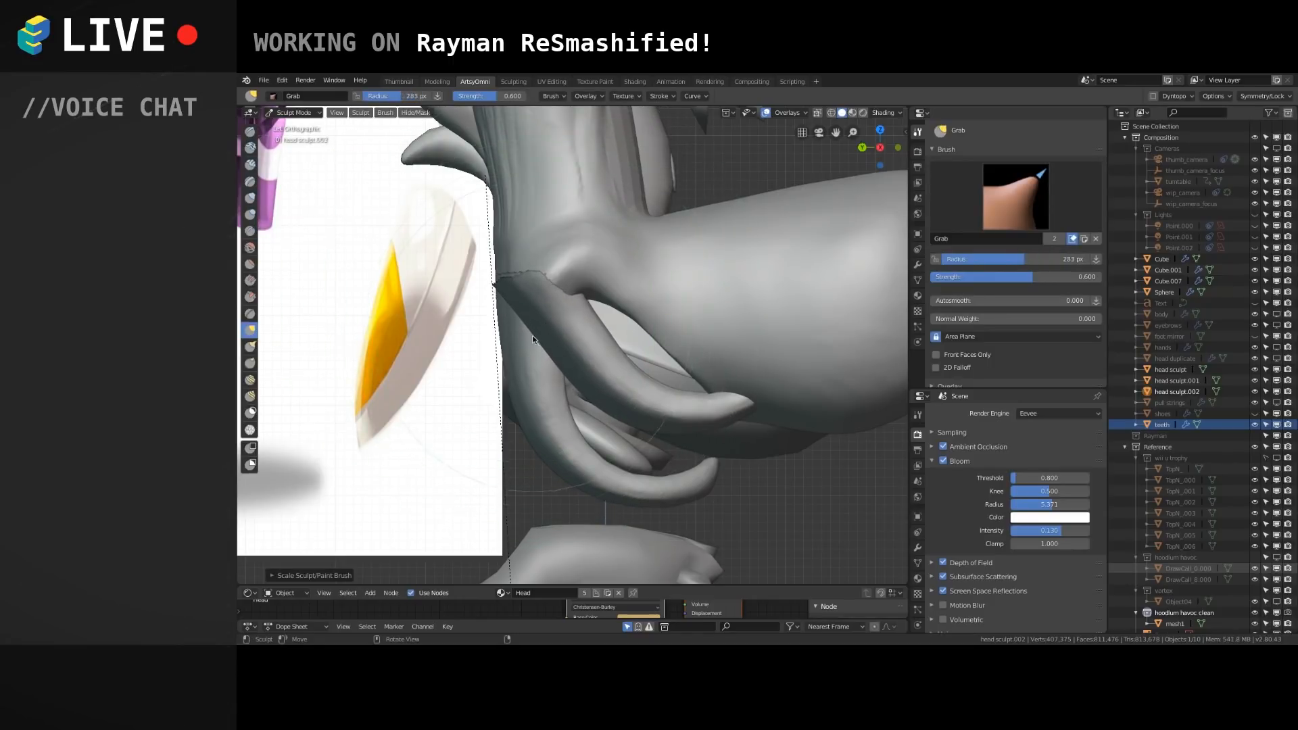
pyautogui.click(497, 289)
pyautogui.moveTo(497, 289); pyautogui.dragTo(510, 272)
# Nudge the jaw's rear edge back into line with the head using a smaller Grab brush.
pyautogui.moveTo(510, 272)
pyautogui.mouseDown(button='middle')
pyautogui.moveTo(541, 278)
pyautogui.moveTo(542, 333)
pyautogui.moveTo(520, 320)
pyautogui.mouseUp(button='middle')
pyautogui.press('[')
pyautogui.press('[')
pyautogui.press('[')
pyautogui.press('[')
pyautogui.moveTo(514, 303); pyautogui.dragTo(508, 300)
# Adjust the Grab brush size and reshape the front part of the jaw with short strokes from several angles.
pyautogui.moveTo(518, 307)
pyautogui.mouseDown(button='middle')
pyautogui.moveTo(553, 314)
pyautogui.moveTo(603, 297)
pyautogui.moveTo(583, 330)
pyautogui.moveTo(594, 330)
pyautogui.moveTo(561, 337)
pyautogui.mouseUp(button='middle')
pyautogui.press('[')
pyautogui.press('[')
pyautogui.press('[')
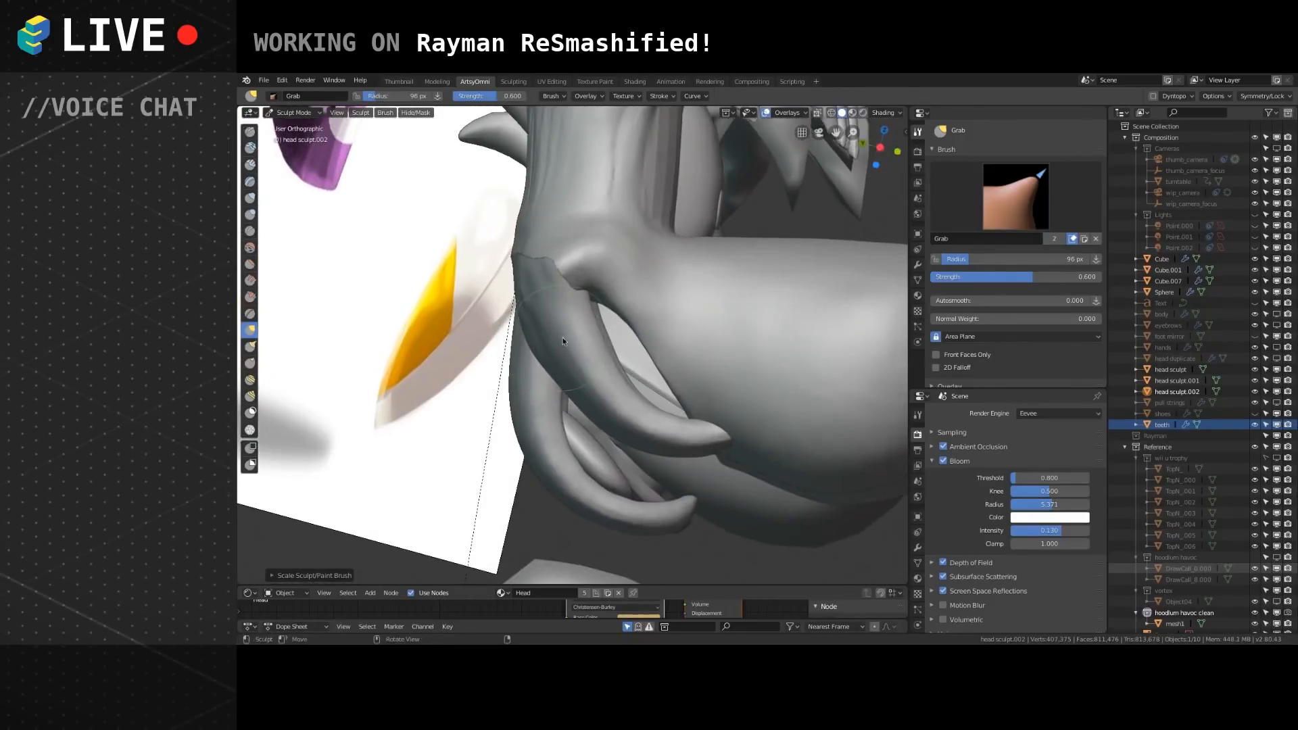
pyautogui.press('[')
pyautogui.press('[')
pyautogui.press('[')
pyautogui.press(']')
pyautogui.press(']')
pyautogui.press(']')
pyautogui.press(']')
pyautogui.press(']')
pyautogui.press(']')
pyautogui.press(']')
pyautogui.press(']')
pyautogui.press(']')
pyautogui.keyDown('shift'); pyautogui.moveTo(715, 341); pyautogui.dragTo(684, 285, button='middle'); pyautogui.keyUp('shift')
pyautogui.moveTo(685, 285)
pyautogui.keyDown('alt'); pyautogui.mouseDown()
pyautogui.moveTo(661, 347)
pyautogui.moveTo(589, 354)
pyautogui.mouseUp(); pyautogui.keyUp('alt')
pyautogui.moveTo(481, 365)
pyautogui.keyDown('alt'); pyautogui.mouseDown()
pyautogui.moveTo(687, 285)
pyautogui.moveTo(628, 304)
pyautogui.moveTo(660, 280)
pyautogui.moveTo(629, 321)
pyautogui.moveTo(582, 341)
pyautogui.moveTo(610, 331)
pyautogui.moveTo(600, 340)
pyautogui.mouseUp(); pyautogui.keyUp('alt')
pyautogui.moveTo(602, 338)
pyautogui.mouseDown(button='middle')
pyautogui.moveTo(656, 310)
pyautogui.moveTo(648, 327)
pyautogui.mouseUp(button='middle')
pyautogui.moveTo(647, 327); pyautogui.dragTo(653, 356)
pyautogui.moveTo(651, 344); pyautogui.dragTo(653, 353)
pyautogui.moveTo(639, 360); pyautogui.dragTo(583, 383, button='middle')
pyautogui.moveTo(619, 374); pyautogui.dragTo(611, 367)
# Pull the side of the jaw back and up with the Grab brush at a 163 px radius.
pyautogui.moveTo(626, 342); pyautogui.dragTo(617, 369, button='middle')
pyautogui.press('[')
pyautogui.press('[')
pyautogui.press('[')
pyautogui.press('[')
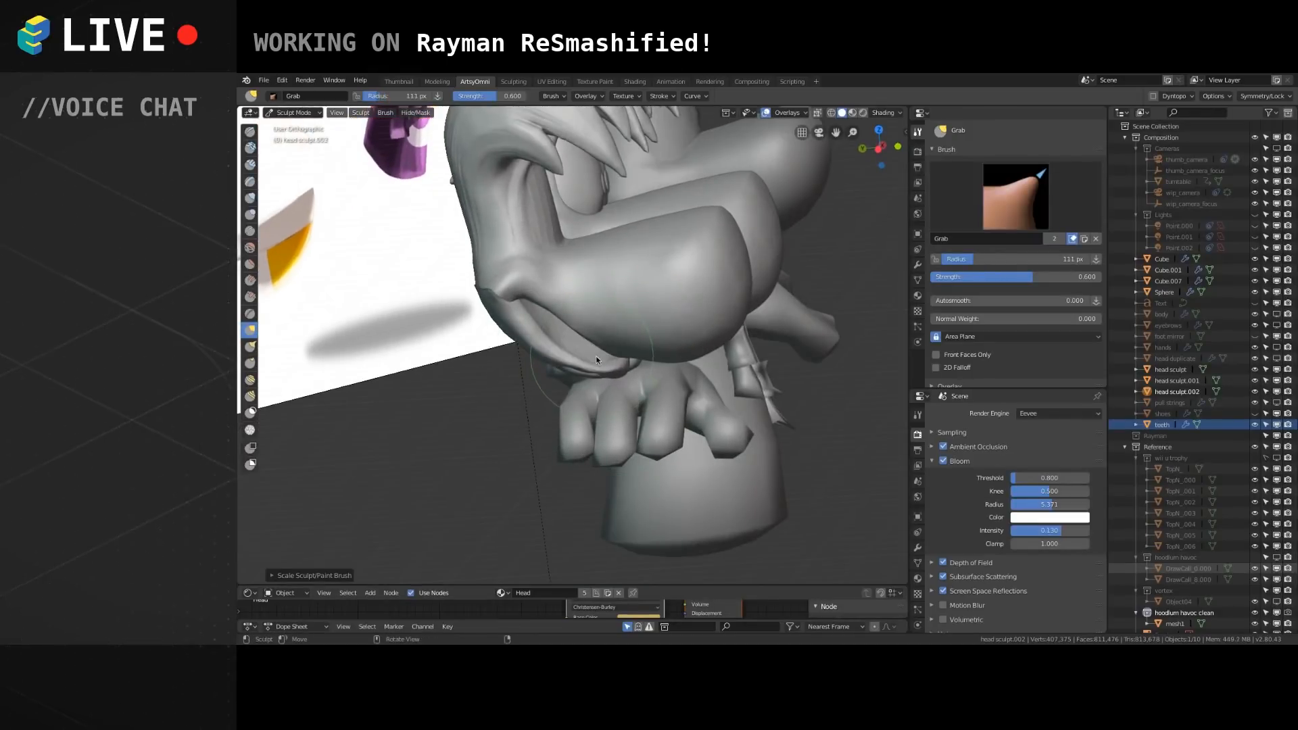
pyautogui.moveTo(590, 343)
pyautogui.mouseDown(button='middle')
pyautogui.moveTo(591, 306)
pyautogui.moveTo(586, 367)
pyautogui.moveTo(595, 325)
pyautogui.moveTo(622, 352)
pyautogui.mouseUp(button='middle')
pyautogui.press('[')
pyautogui.press('[')
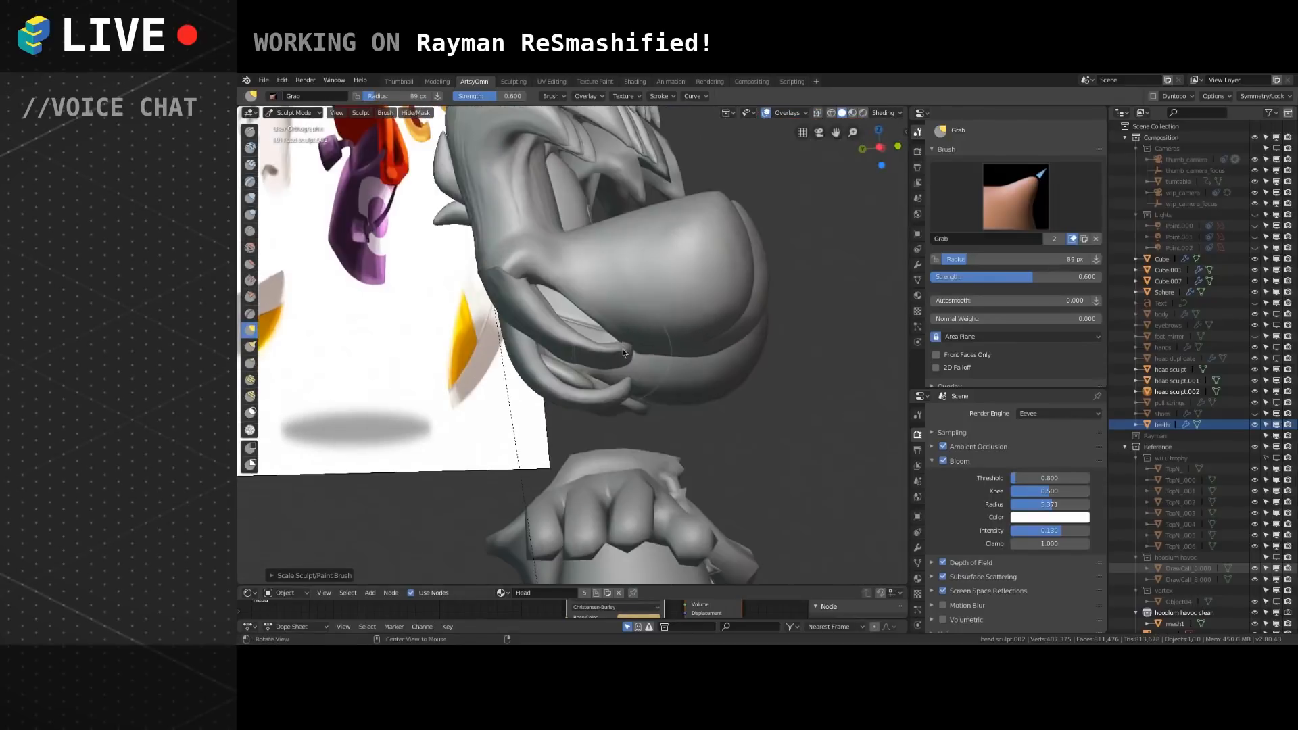
pyautogui.press('f')
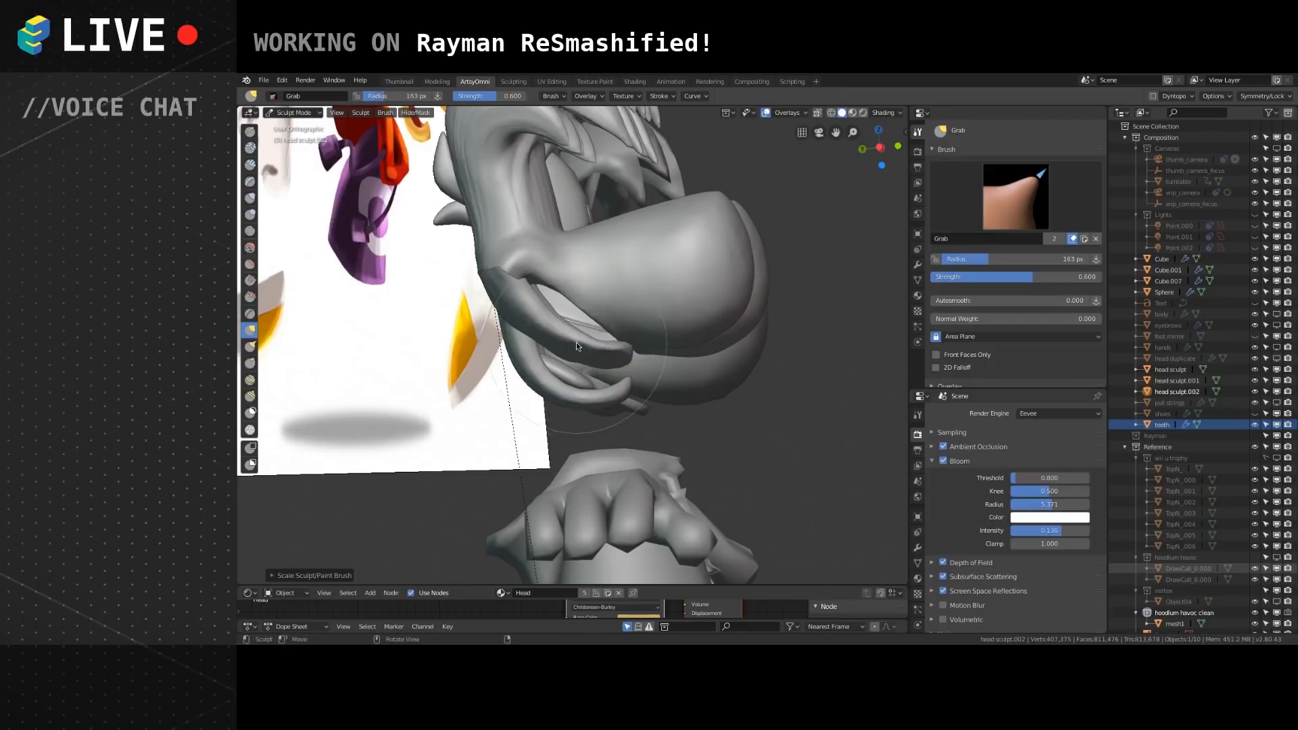
pyautogui.moveTo(571, 351); pyautogui.dragTo(567, 348)
pyautogui.moveTo(561, 351); pyautogui.dragTo(546, 339)
pyautogui.moveTo(580, 345)
pyautogui.mouseDown(button='middle')
pyautogui.moveTo(581, 304)
pyautogui.moveTo(599, 295)
pyautogui.mouseUp(button='middle')
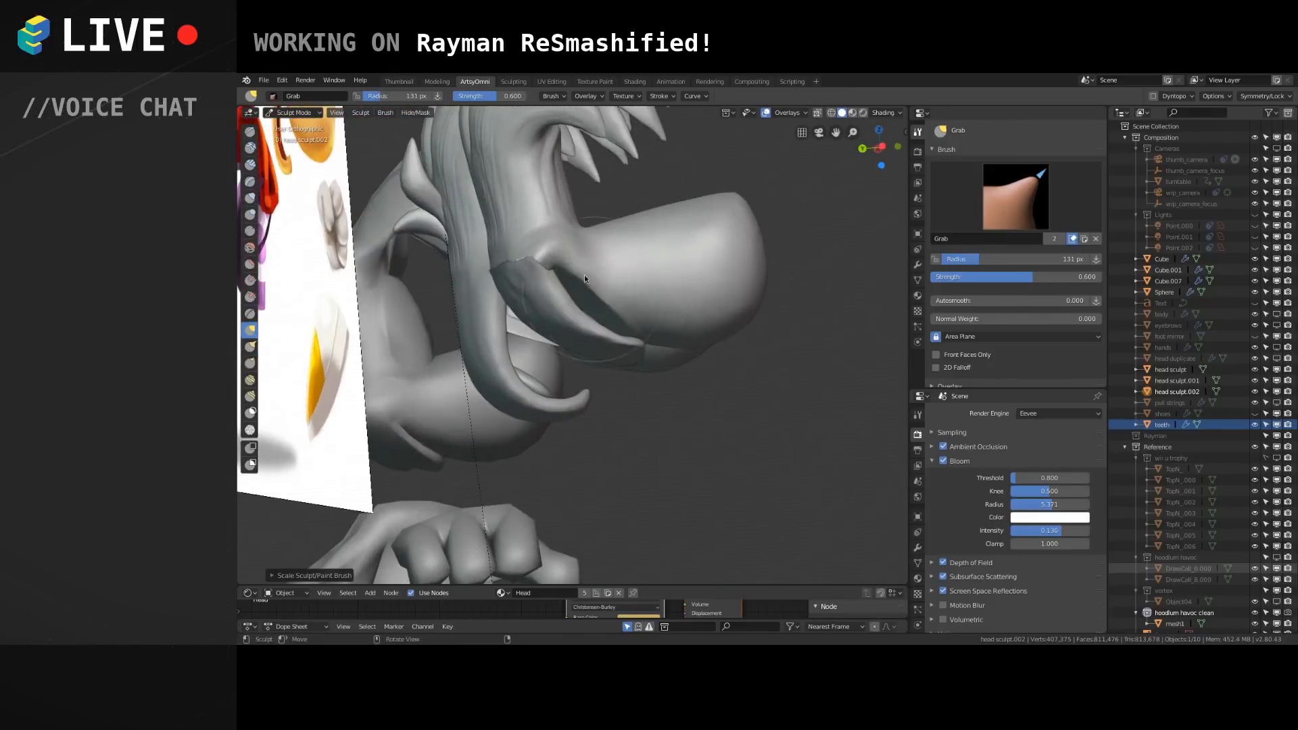
# Switch sculpting from the jaw to the upper head and set the Grab brush radius to 145 px.
pyautogui.click(293, 112)
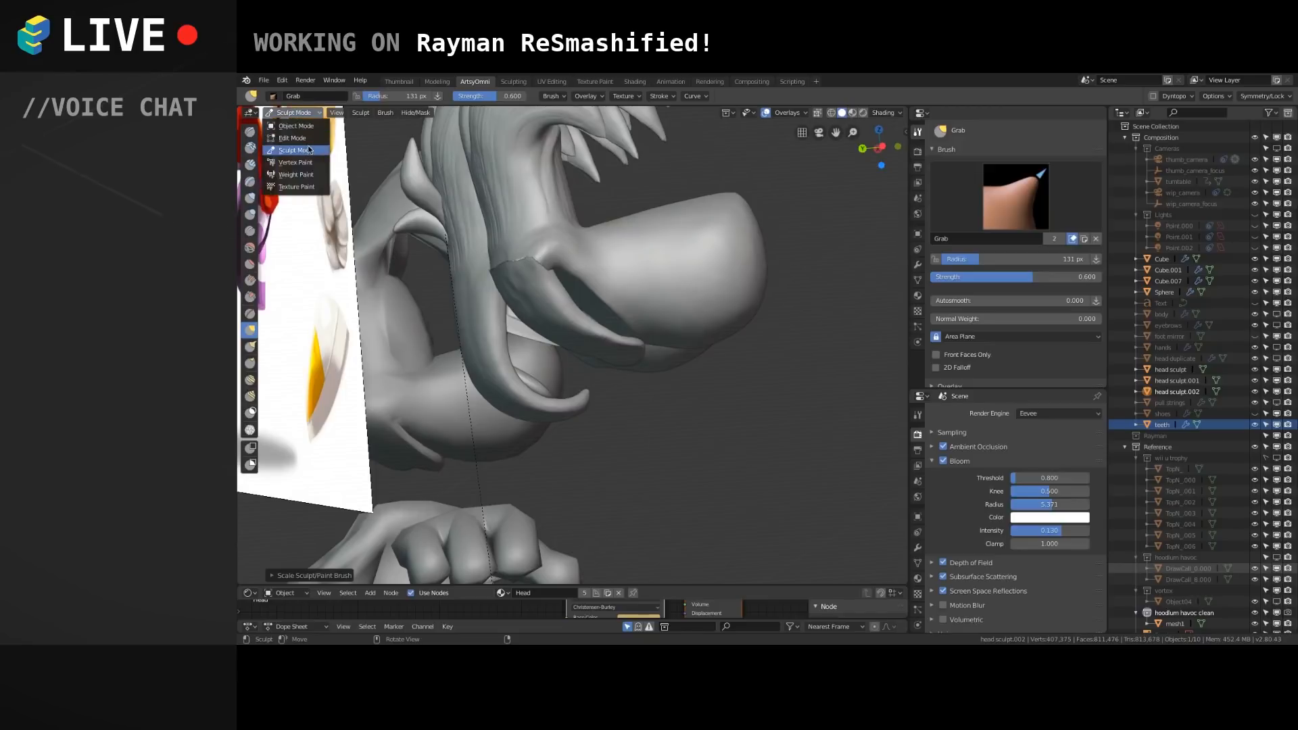
pyautogui.click(302, 126)
pyautogui.click(506, 245)
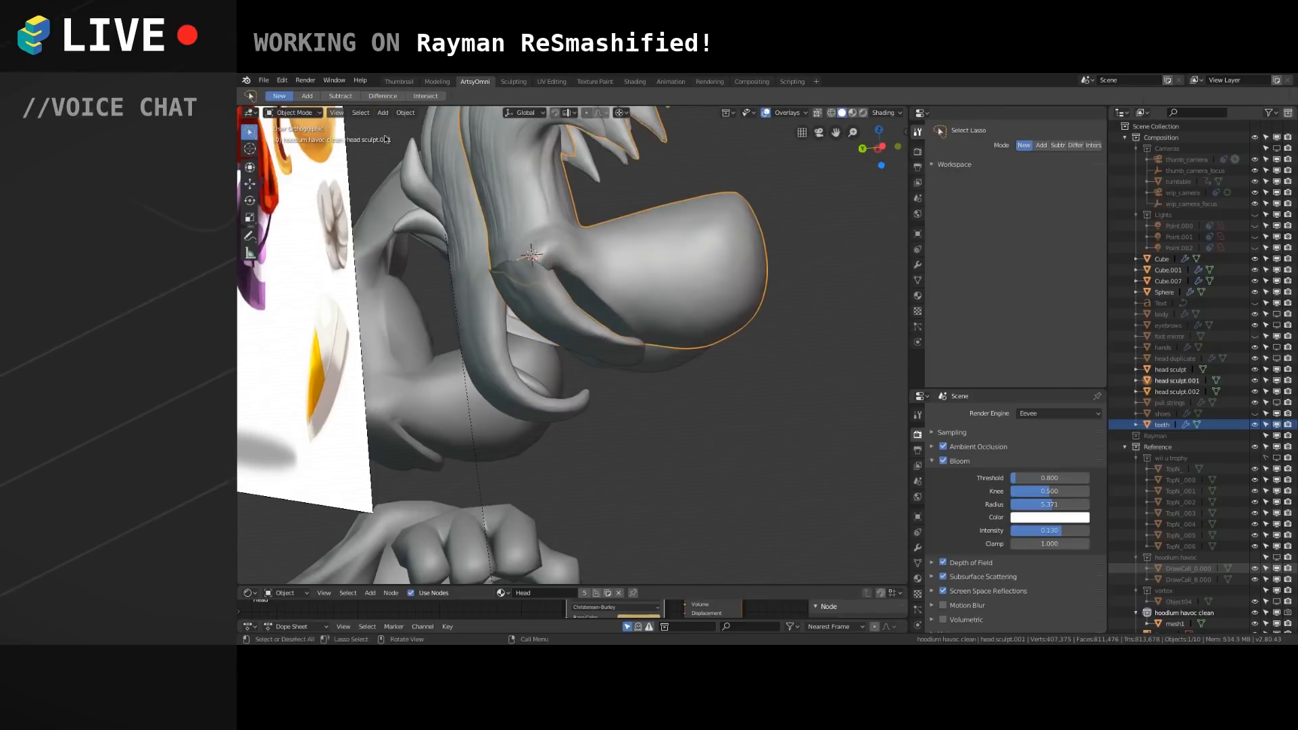
pyautogui.click(300, 113)
pyautogui.click(308, 150)
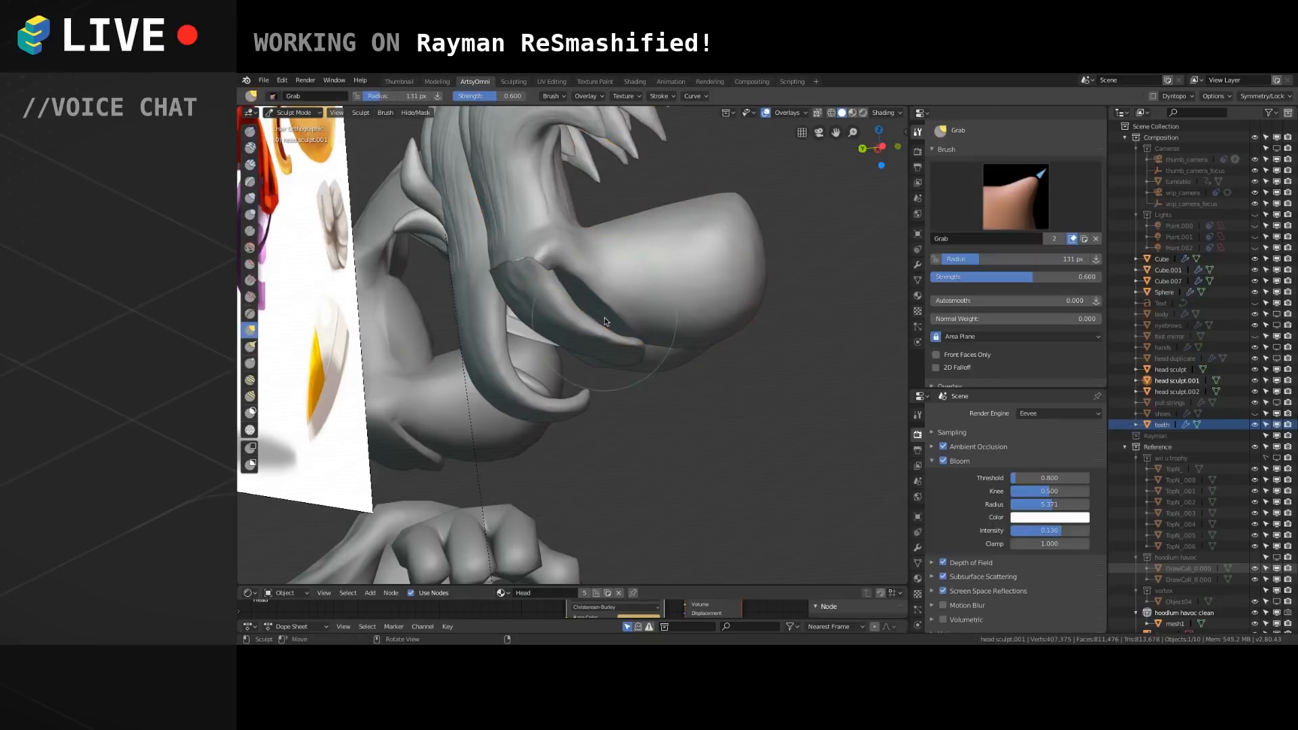
pyautogui.press(']')
pyautogui.moveTo(562, 273)
pyautogui.mouseDown(button='middle')
pyautogui.moveTo(578, 323)
pyautogui.moveTo(643, 299)
pyautogui.mouseUp(button='middle')
pyautogui.scroll(1, 580, 322)
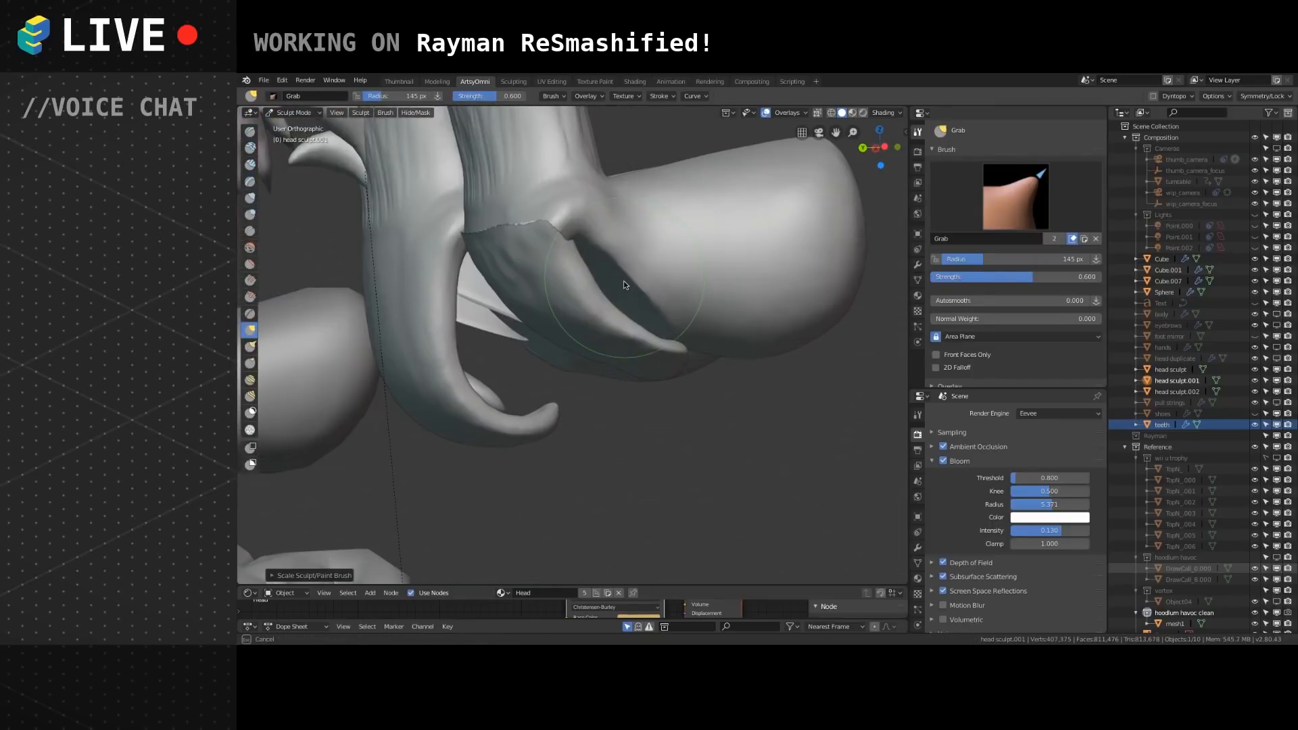
# Pull the upper head's mouth area up with one Grab stroke and switch sculpting back to the lower jaw.
pyautogui.moveTo(638, 305)
pyautogui.mouseDown()
pyautogui.moveTo(654, 314)
pyautogui.moveTo(611, 260)
pyautogui.mouseUp()
pyautogui.moveTo(638, 280)
pyautogui.mouseDown(button='middle')
pyautogui.moveTo(562, 317)
pyautogui.moveTo(642, 314)
pyautogui.moveTo(661, 331)
pyautogui.moveTo(498, 309)
pyautogui.moveTo(457, 323)
pyautogui.moveTo(565, 319)
pyautogui.moveTo(454, 371)
pyautogui.moveTo(608, 256)
pyautogui.mouseUp(button='middle')
pyautogui.click(296, 112)
pyautogui.click(296, 126)
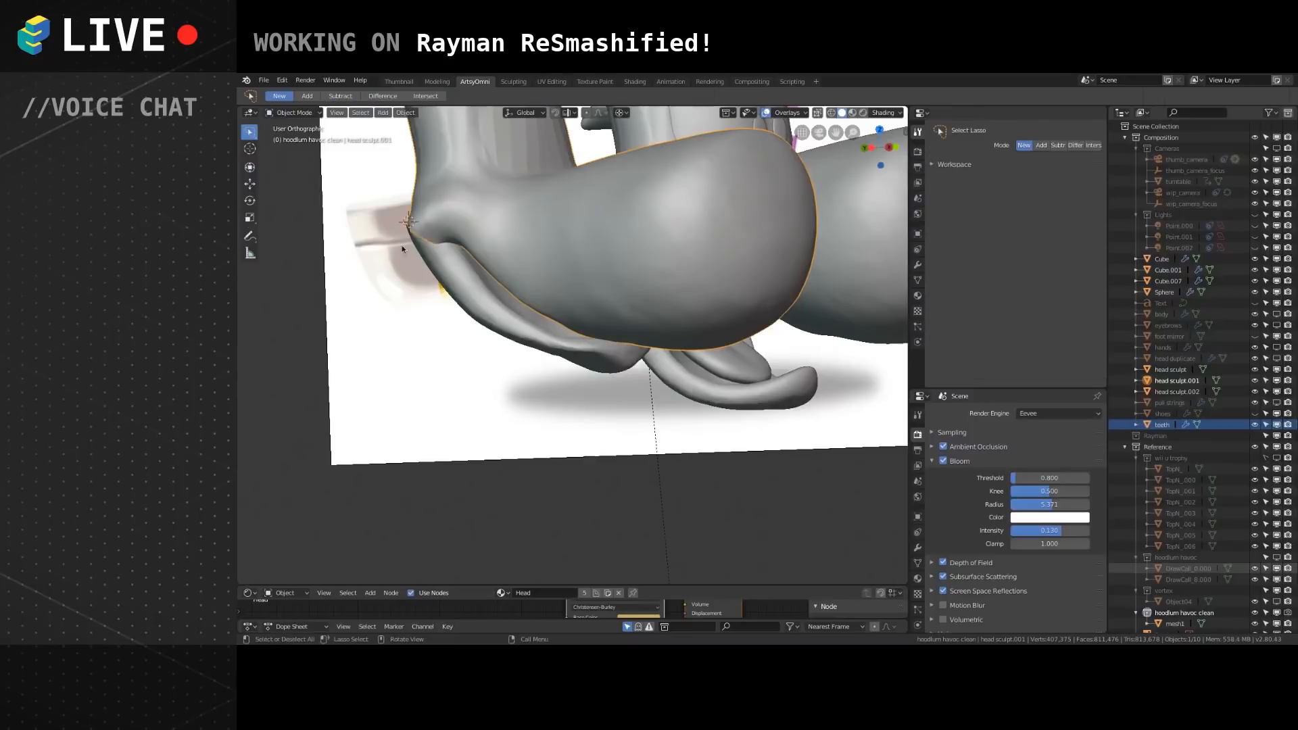
pyautogui.click(304, 118)
pyautogui.click(297, 154)
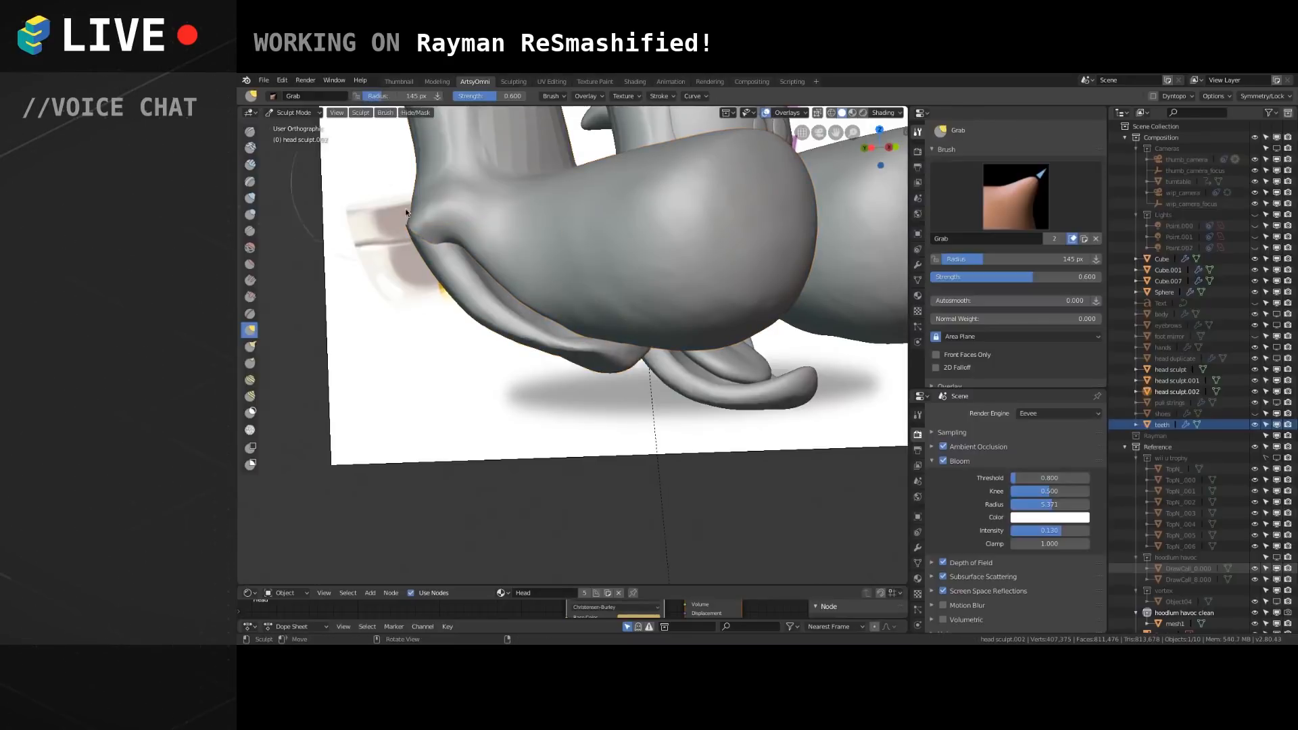
# Resize the Grab brush to 84 px and 114 px for reshaping the side of the lower jaw.
pyautogui.scroll(-2, 587, 331)
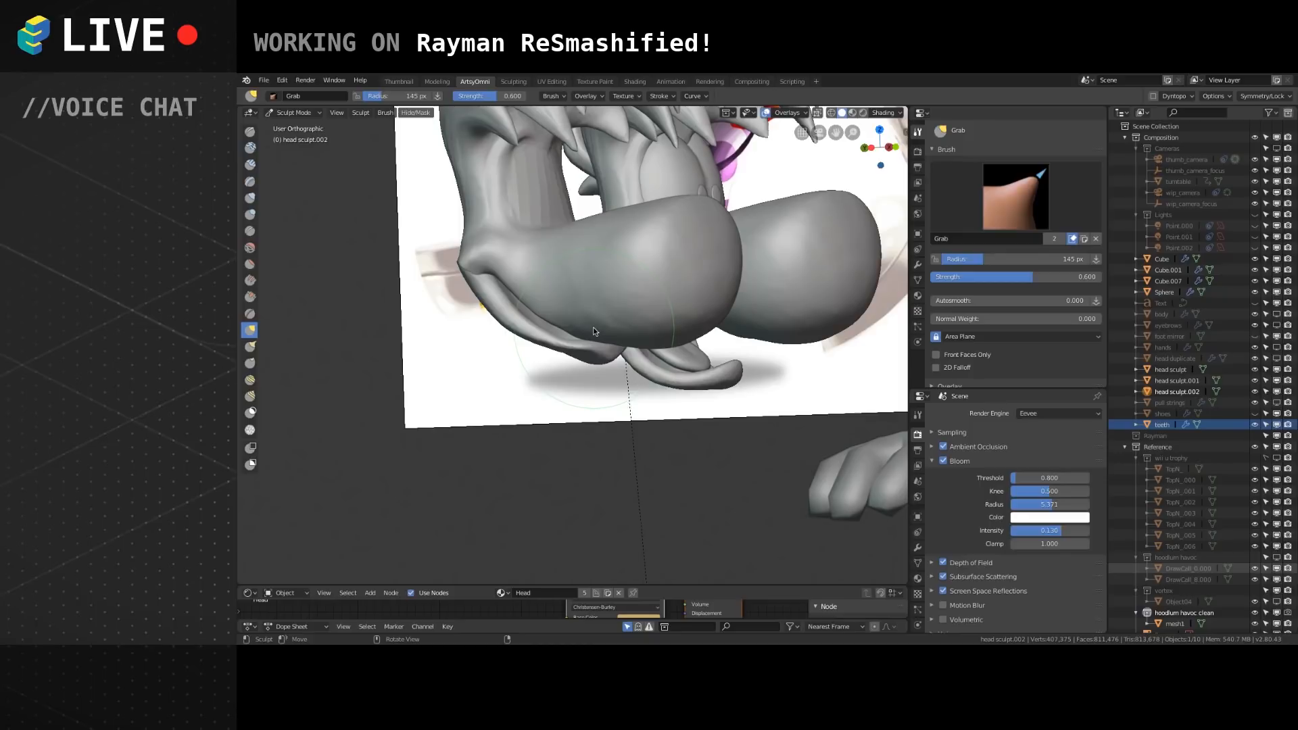
pyautogui.moveTo(587, 296)
pyautogui.mouseDown(button='middle')
pyautogui.moveTo(631, 330)
pyautogui.moveTo(578, 331)
pyautogui.moveTo(512, 302)
pyautogui.mouseUp(button='middle')
pyautogui.press('[')
pyautogui.press('[')
pyautogui.press('[')
pyautogui.press('[')
pyautogui.press('[')
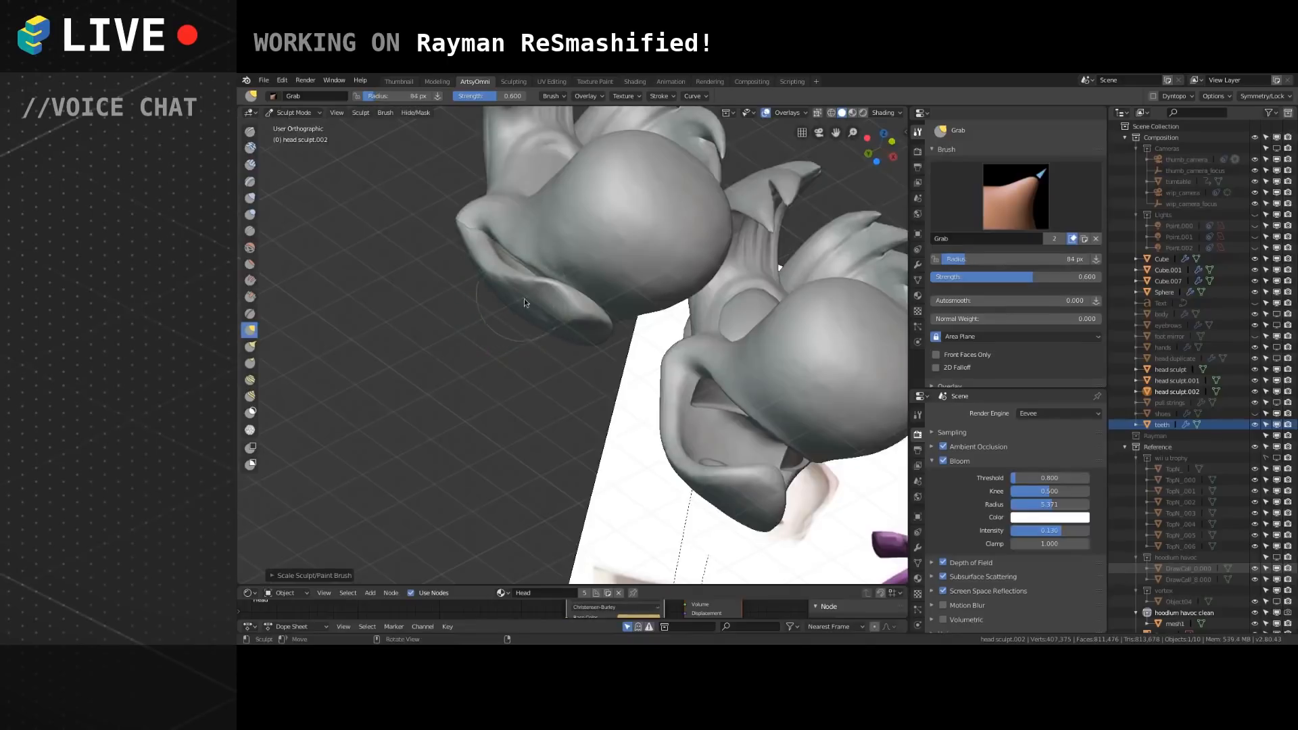
pyautogui.scroll(3, 522, 293)
pyautogui.moveTo(544, 282)
pyautogui.mouseDown(button='middle')
pyautogui.moveTo(564, 271)
pyautogui.moveTo(533, 269)
pyautogui.moveTo(701, 317)
pyautogui.moveTo(716, 365)
pyautogui.moveTo(678, 368)
pyautogui.moveTo(652, 323)
pyautogui.moveTo(660, 343)
pyautogui.moveTo(667, 332)
pyautogui.mouseUp(button='middle')
pyautogui.press('f')
pyautogui.click(611, 323)
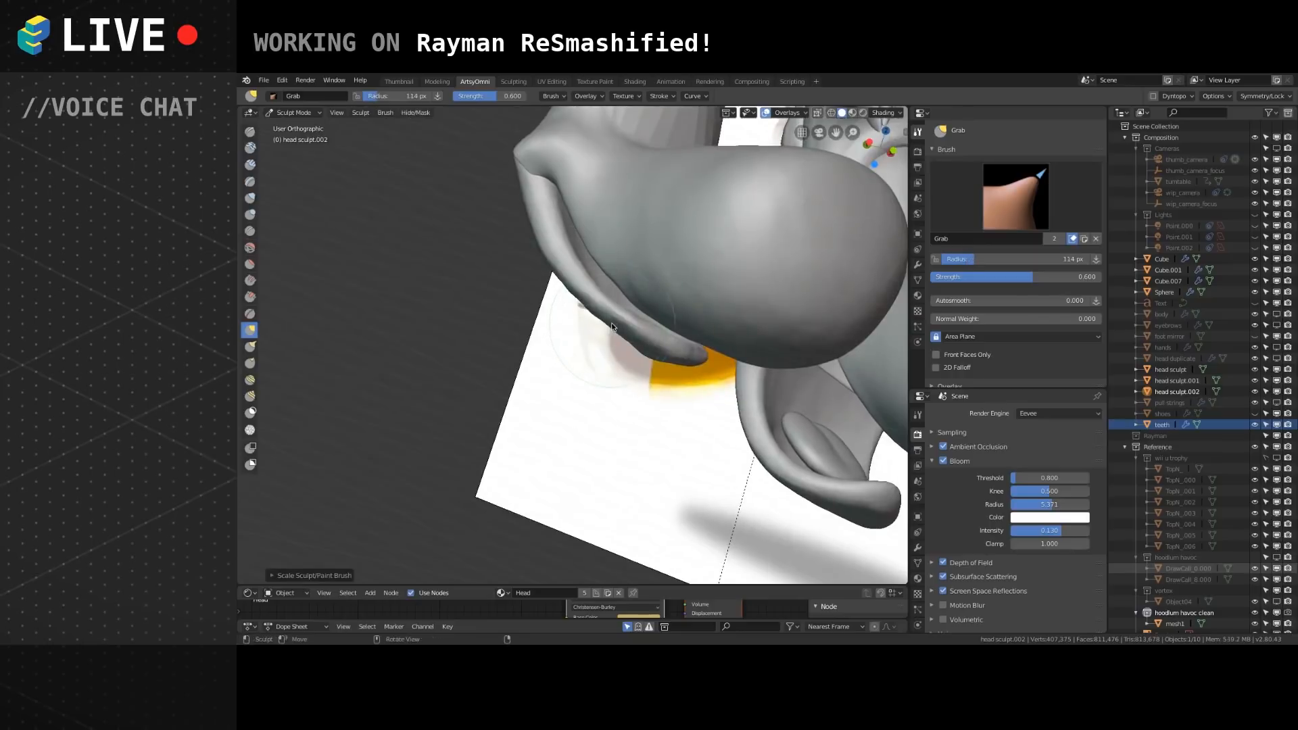
pyautogui.moveTo(585, 264)
pyautogui.mouseDown(button='middle')
pyautogui.moveTo(660, 303)
pyautogui.moveTo(701, 255)
pyautogui.moveTo(606, 293)
pyautogui.moveTo(580, 264)
pyautogui.moveTo(479, 286)
pyautogui.mouseUp(button='middle')
pyautogui.press('f')
pyautogui.click(635, 298)
# Even out the lumpy underside of the jaw with Clay Strips at a 40 px radius.
pyautogui.click(250, 164)
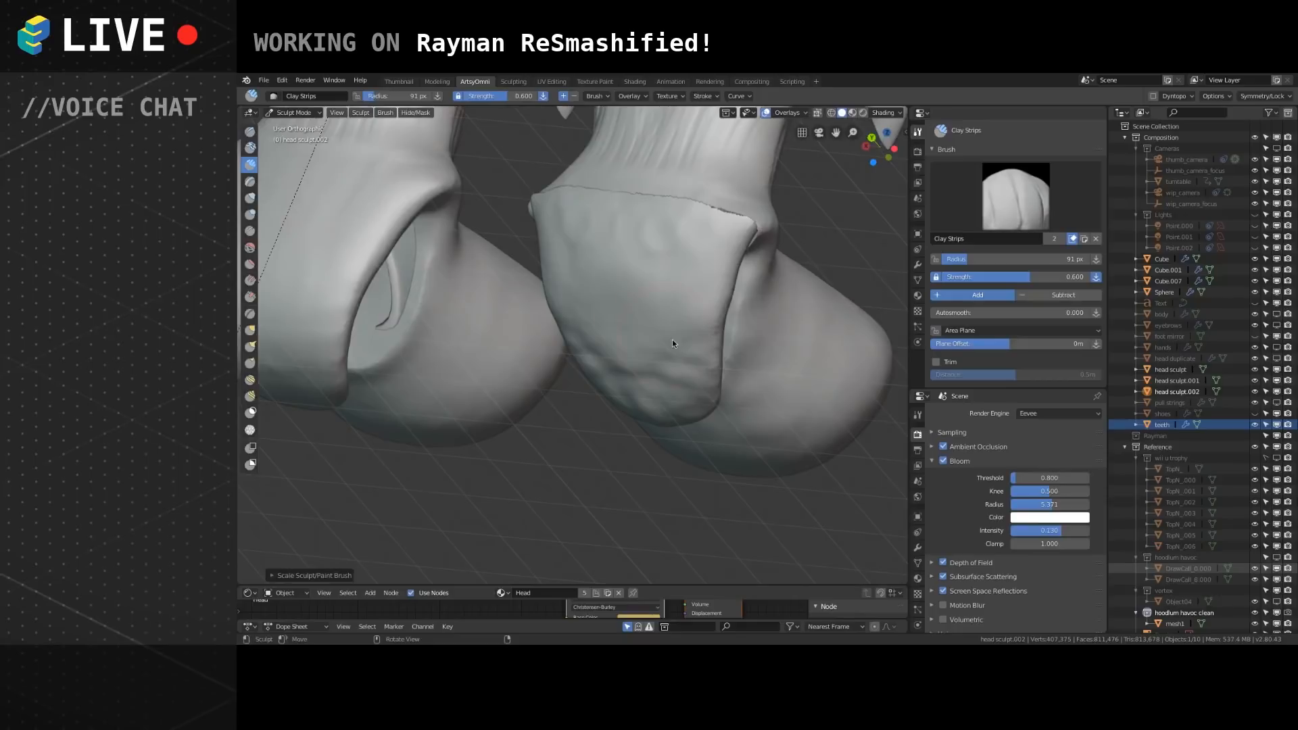
pyautogui.press('[')
pyautogui.press('[')
pyautogui.press('[')
pyautogui.press('[')
pyautogui.press('[')
pyautogui.press('[')
pyautogui.press('[')
pyautogui.moveTo(647, 342)
pyautogui.mouseDown(button='middle')
pyautogui.moveTo(648, 291)
pyautogui.moveTo(609, 368)
pyautogui.mouseUp(button='middle')
pyautogui.moveTo(576, 359); pyautogui.dragTo(635, 423)
pyautogui.moveTo(539, 344); pyautogui.dragTo(687, 316)
pyautogui.moveTo(564, 376)
pyautogui.mouseDown()
pyautogui.moveTo(652, 394)
pyautogui.moveTo(677, 297)
pyautogui.moveTo(635, 339)
pyautogui.moveTo(681, 278)
pyautogui.moveTo(697, 341)
pyautogui.mouseUp()
pyautogui.moveTo(609, 373); pyautogui.dragTo(667, 407, button='middle')
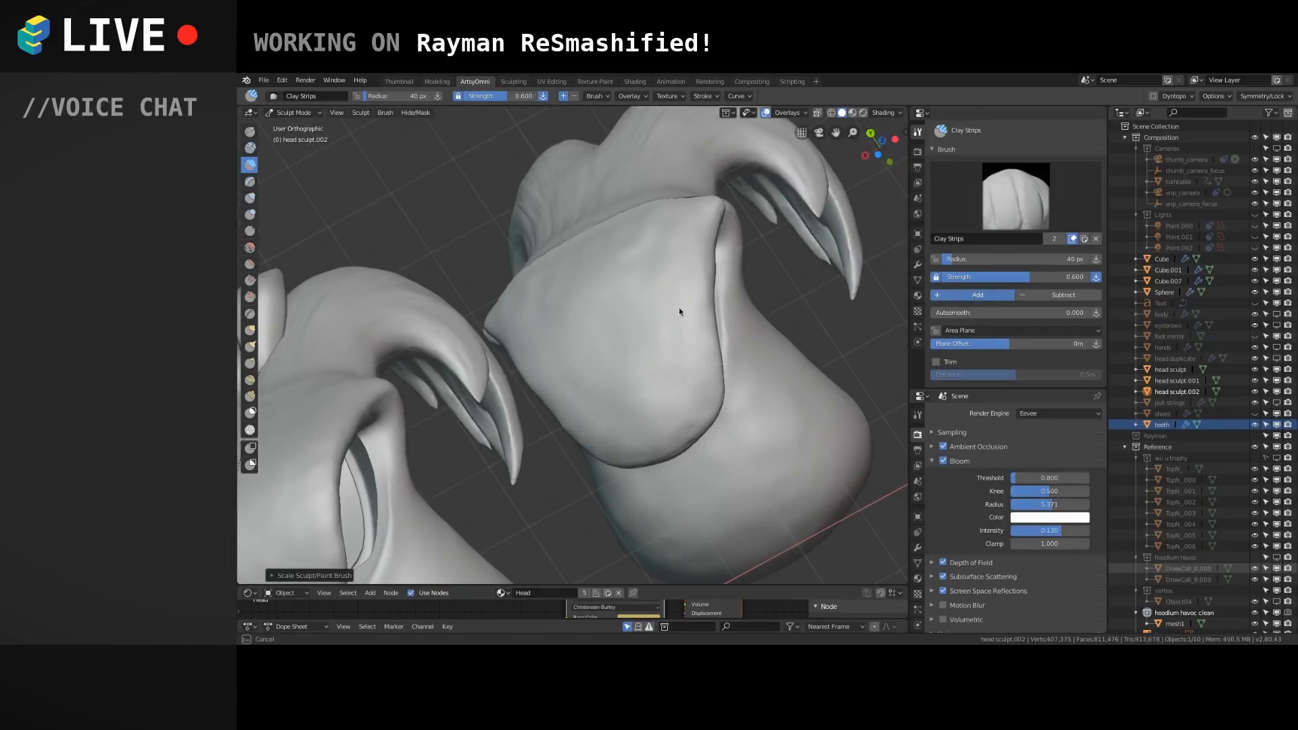
pyautogui.moveTo(675, 311); pyautogui.dragTo(684, 305, button='middle')
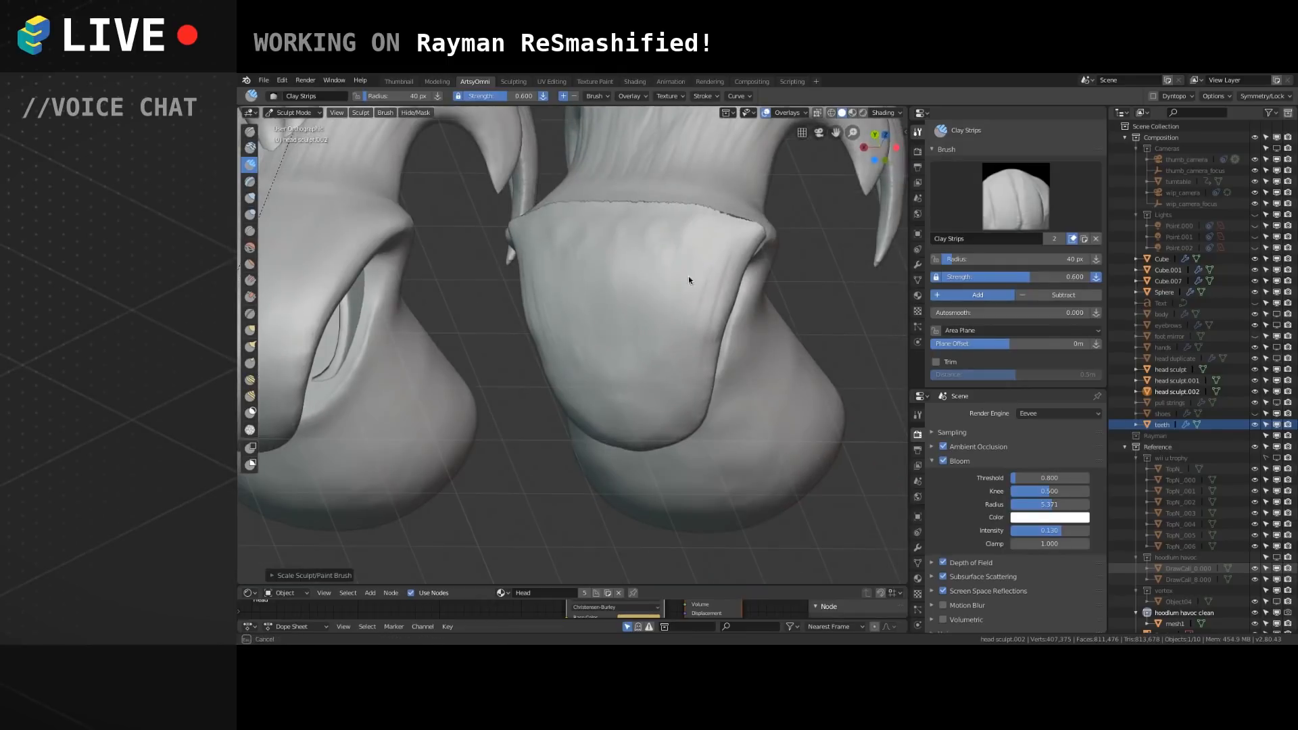
pyautogui.moveTo(648, 374); pyautogui.dragTo(658, 331, button='middle')
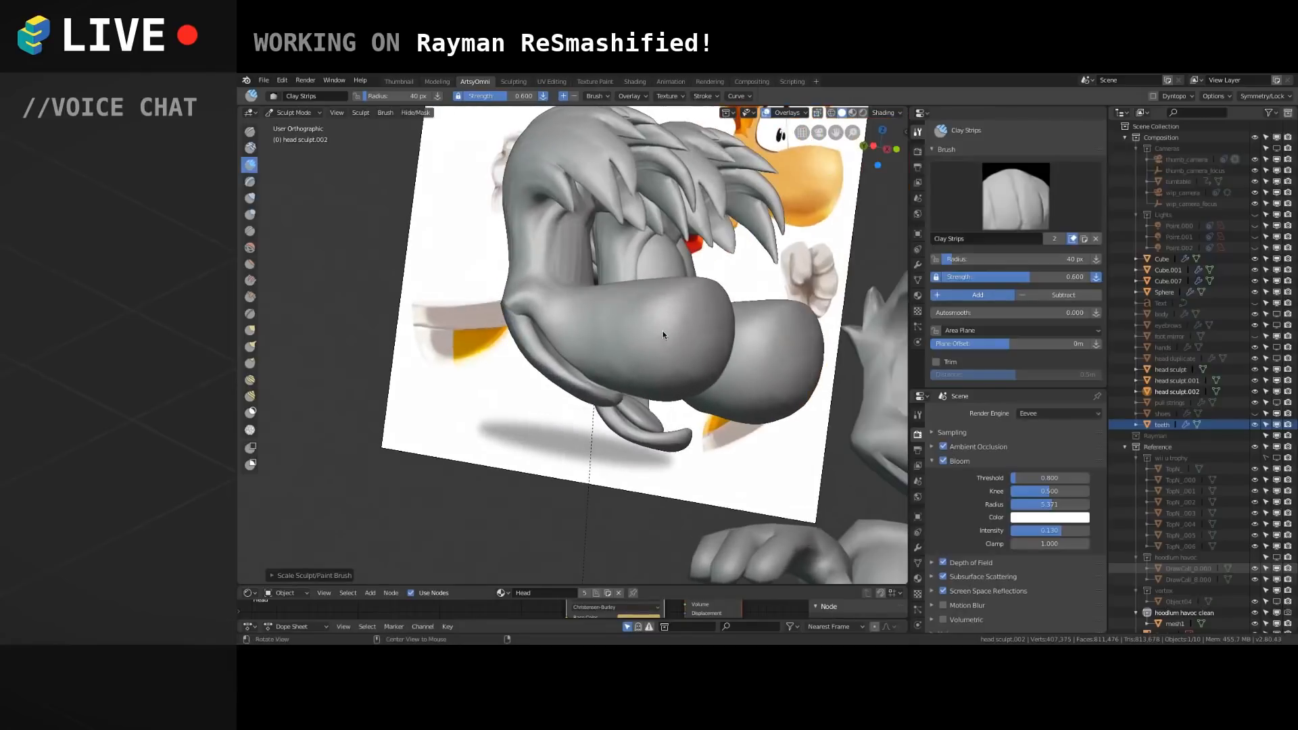
# Show the hoodlum havoc reference collection and compare the sculpted head and jaw with it from several angles.
pyautogui.click(1278, 558)
pyautogui.keyDown('shift'); pyautogui.moveTo(608, 399); pyautogui.dragTo(593, 432, button='middle'); pyautogui.keyUp('shift')
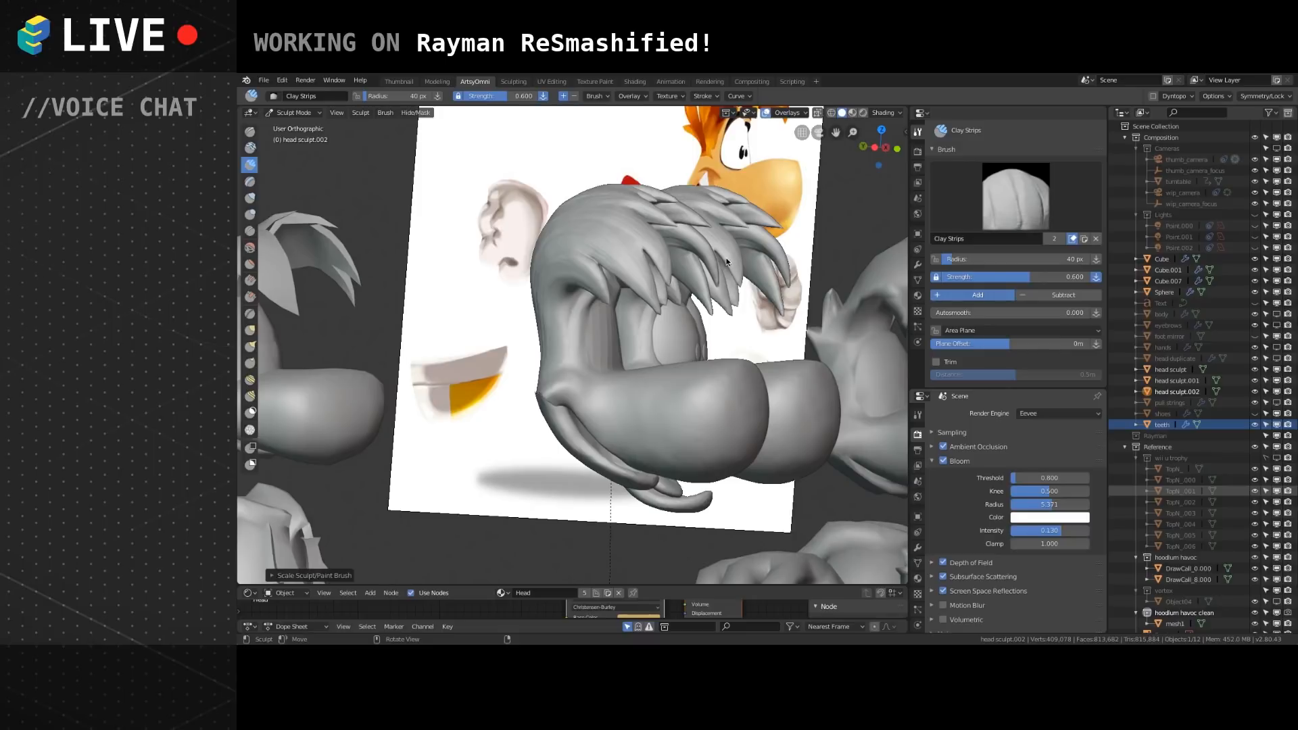
pyautogui.moveTo(701, 311); pyautogui.dragTo(595, 405, button='middle')
pyautogui.moveTo(595, 406)
pyautogui.keyDown('shift'); pyautogui.mouseDown(button='middle')
pyautogui.moveTo(687, 327)
pyautogui.moveTo(688, 343)
pyautogui.moveTo(670, 336)
pyautogui.mouseUp(button='middle'); pyautogui.keyUp('shift')
pyautogui.moveTo(361, 236); pyautogui.dragTo(311, 213, button='middle')
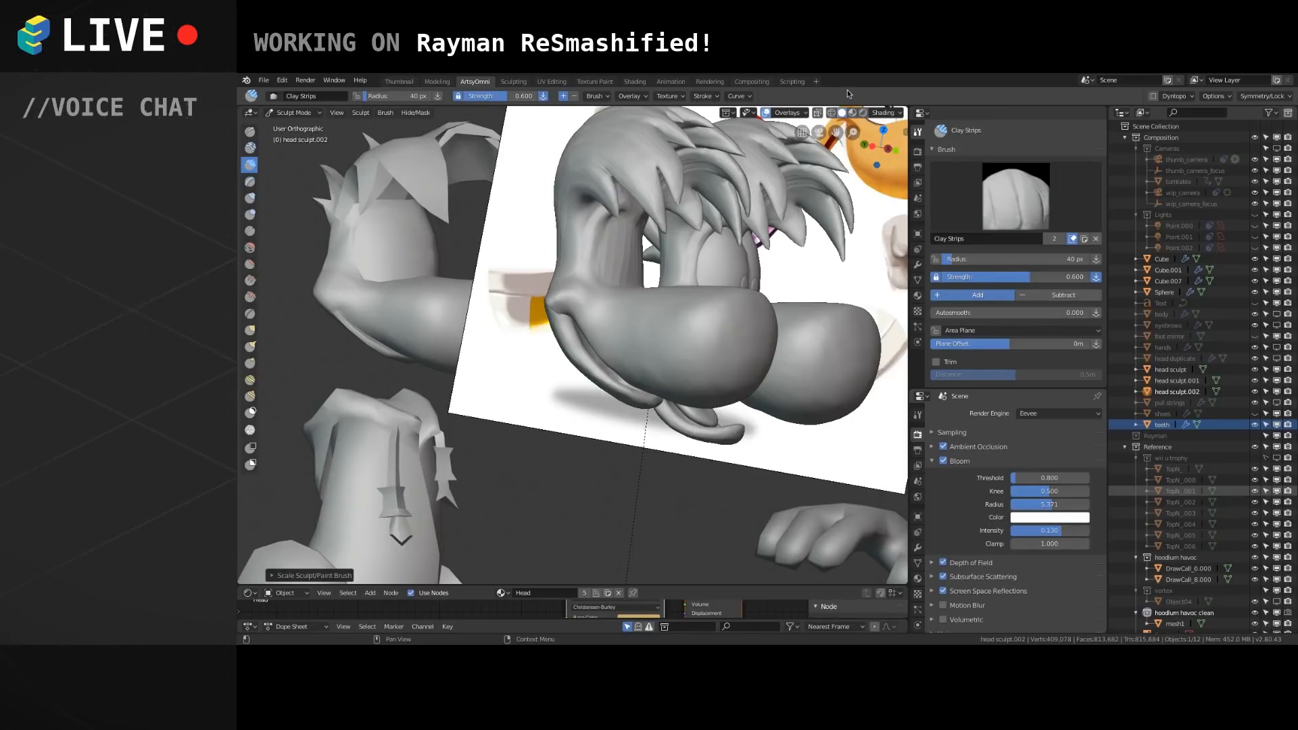
pyautogui.moveTo(615, 295)
pyautogui.mouseDown(button='middle')
pyautogui.moveTo(595, 290)
pyautogui.moveTo(614, 287)
pyautogui.moveTo(577, 331)
pyautogui.moveTo(579, 290)
pyautogui.moveTo(615, 395)
pyautogui.mouseUp(button='middle')
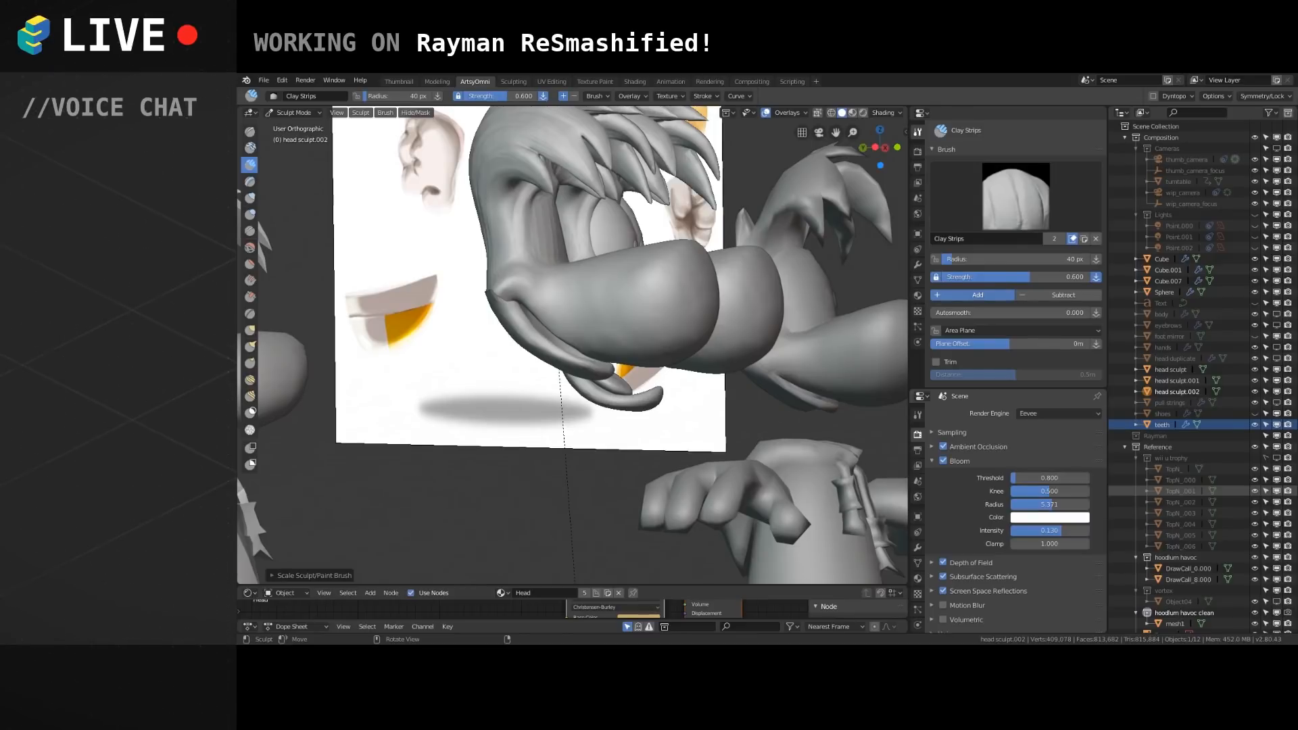
pyautogui.keyDown('shift'); pyautogui.moveTo(625, 311); pyautogui.dragTo(694, 322, button='middle'); pyautogui.keyUp('shift')
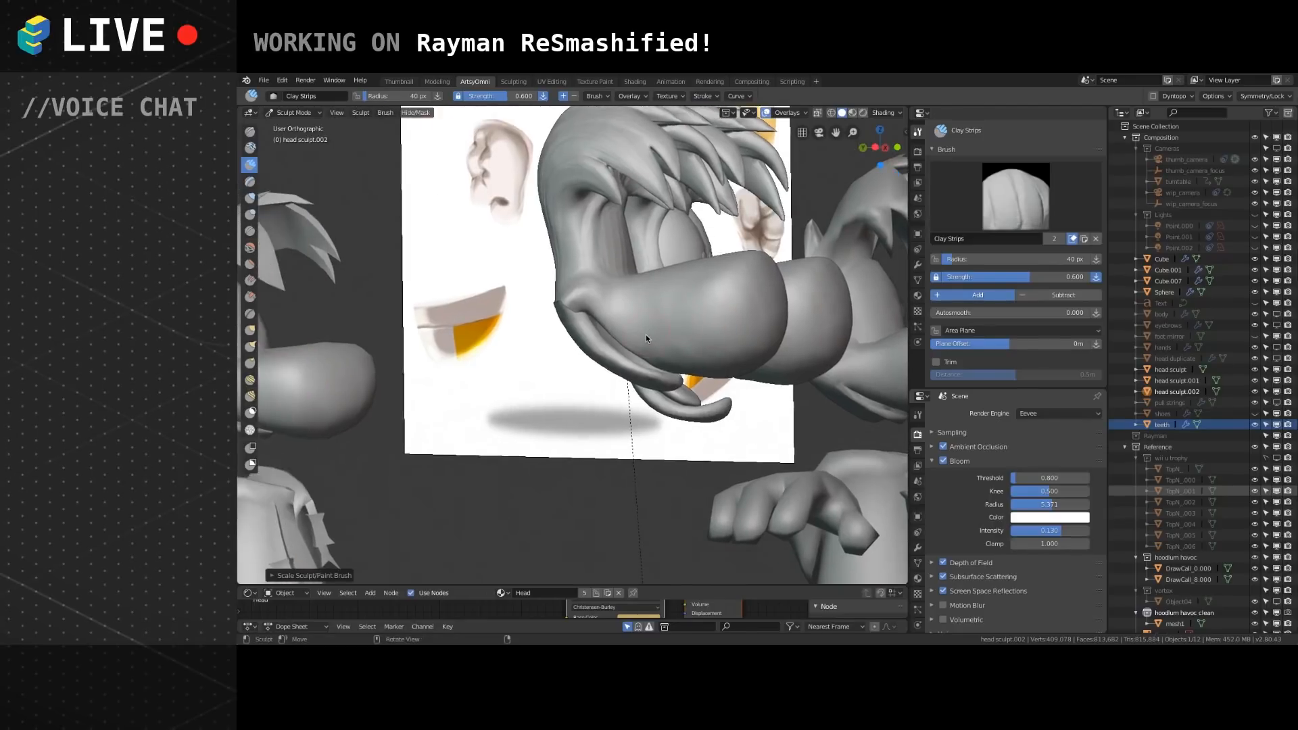
# Pull the rear of the jaw outward and up near the hinge with the Grab brush at a 128 px radius.
pyautogui.press('f')
pyautogui.click(599, 319)
pyautogui.moveTo(586, 335)
pyautogui.mouseDown(button='middle')
pyautogui.moveTo(620, 337)
pyautogui.moveTo(554, 365)
pyautogui.moveTo(537, 357)
pyautogui.moveTo(611, 318)
pyautogui.moveTo(579, 320)
pyautogui.moveTo(568, 264)
pyautogui.mouseUp(button='middle')
pyautogui.scroll(2, 610, 332)
pyautogui.press(']')
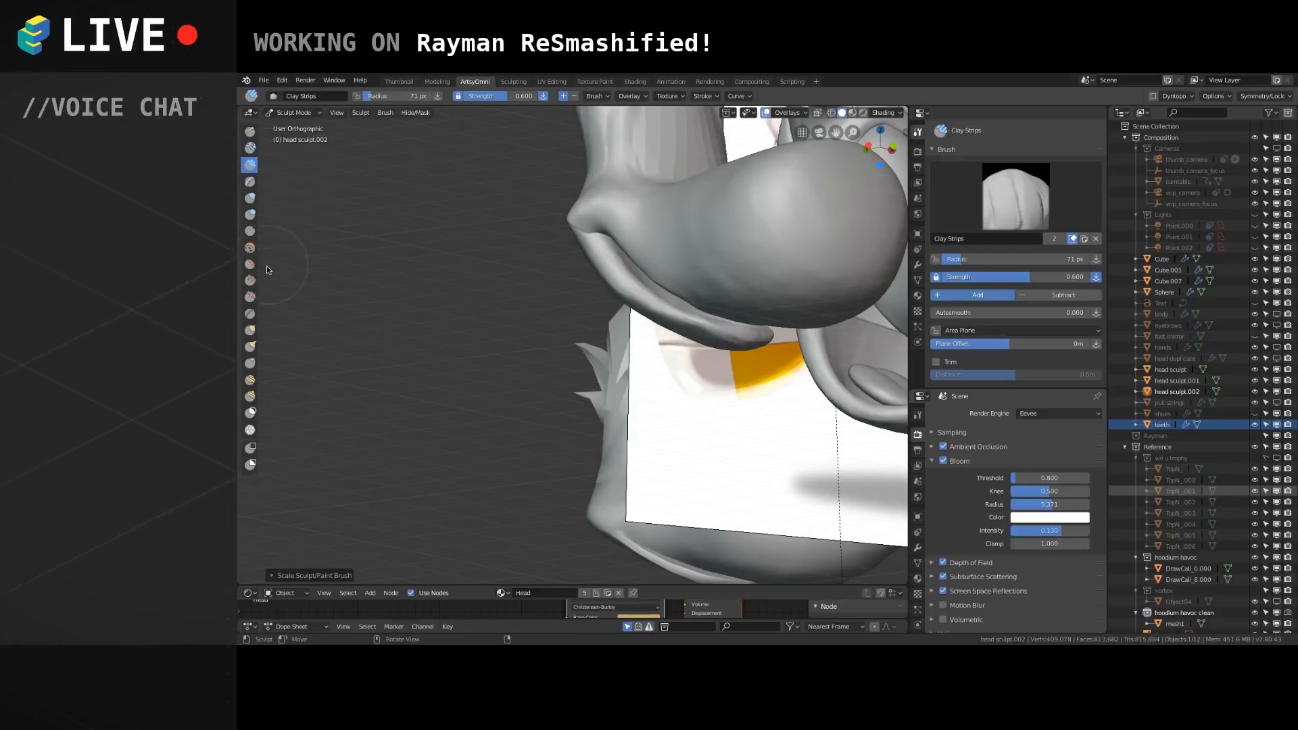
pyautogui.click(249, 330)
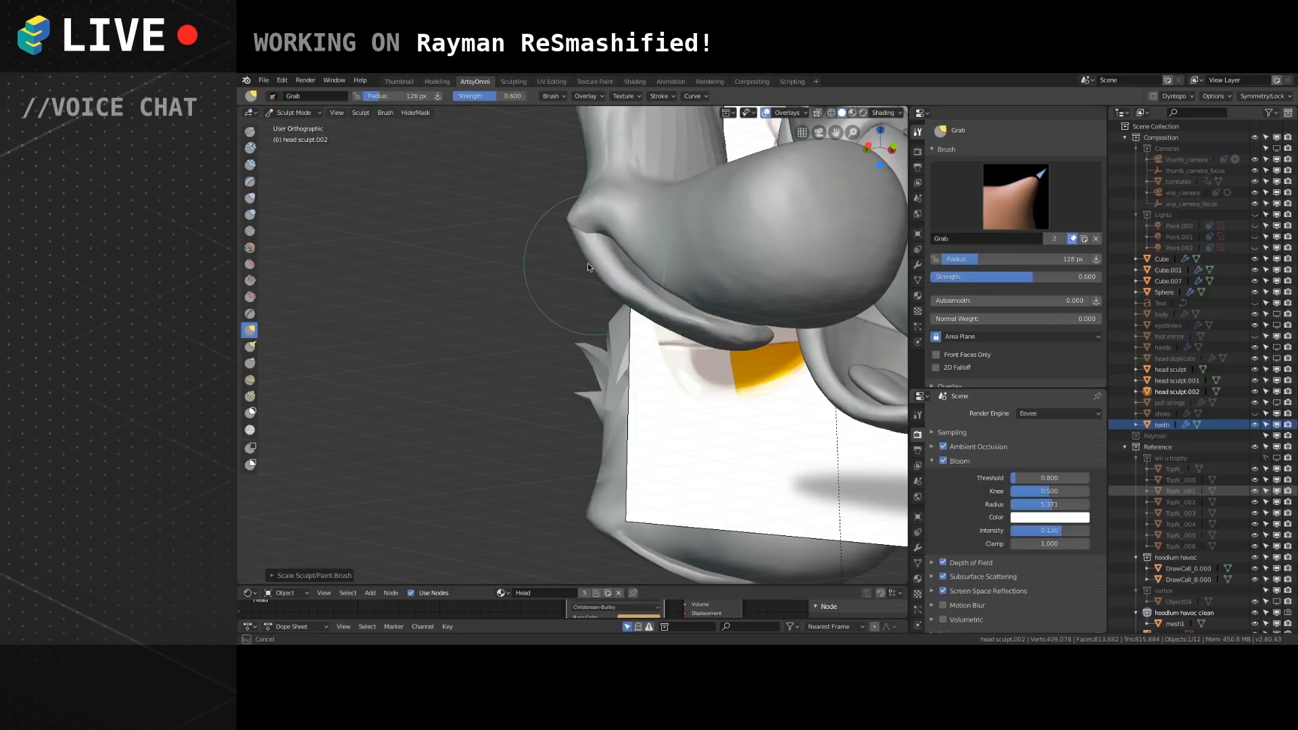
pyautogui.moveTo(587, 263); pyautogui.dragTo(573, 270, button='middle')
pyautogui.moveTo(566, 253); pyautogui.dragTo(537, 232)
# Reshape the back edge of the jaw with the Grab brush at 103 px and reduce the brush for finer adjustments.
pyautogui.press('[')
pyautogui.press('[')
pyautogui.moveTo(537, 231)
pyautogui.mouseDown(button='middle')
pyautogui.moveTo(647, 242)
pyautogui.moveTo(605, 266)
pyautogui.moveTo(648, 269)
pyautogui.mouseUp(button='middle')
pyautogui.scroll(2, 604, 270)
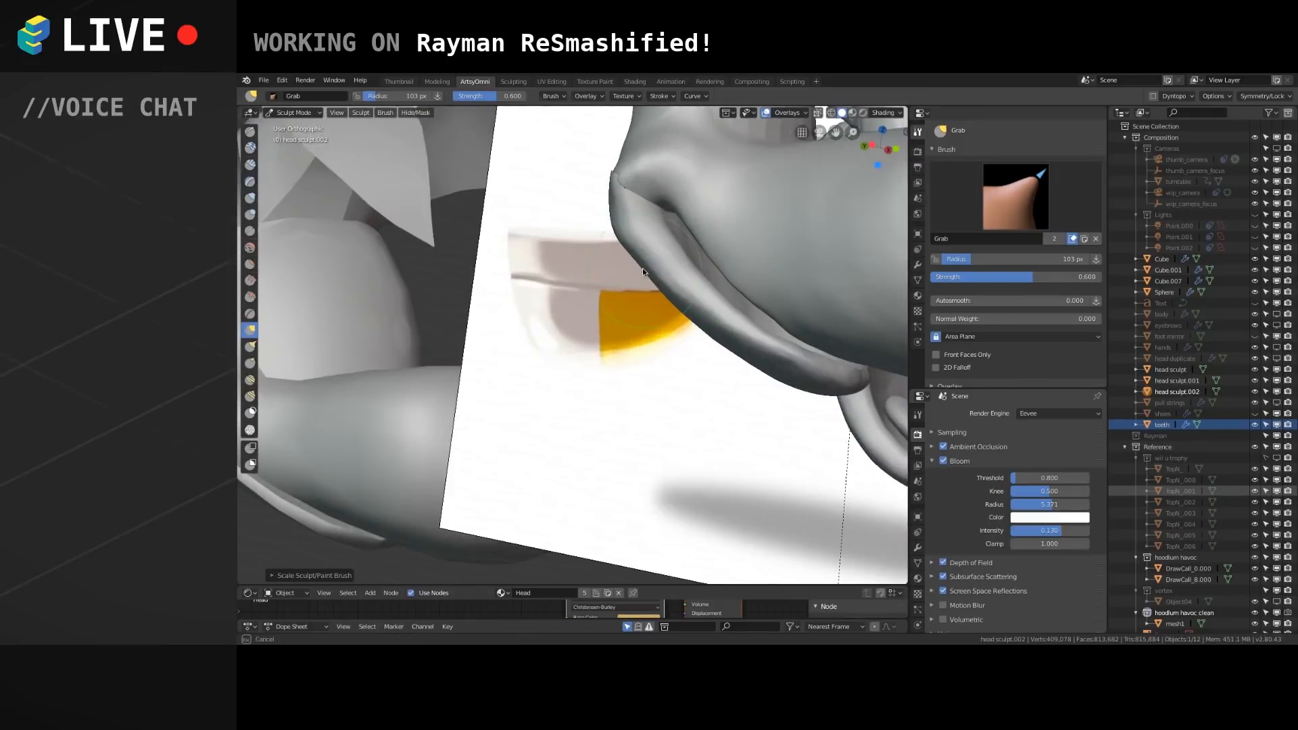
pyautogui.moveTo(600, 217); pyautogui.dragTo(668, 242, button='middle')
pyautogui.moveTo(669, 243); pyautogui.dragTo(662, 271)
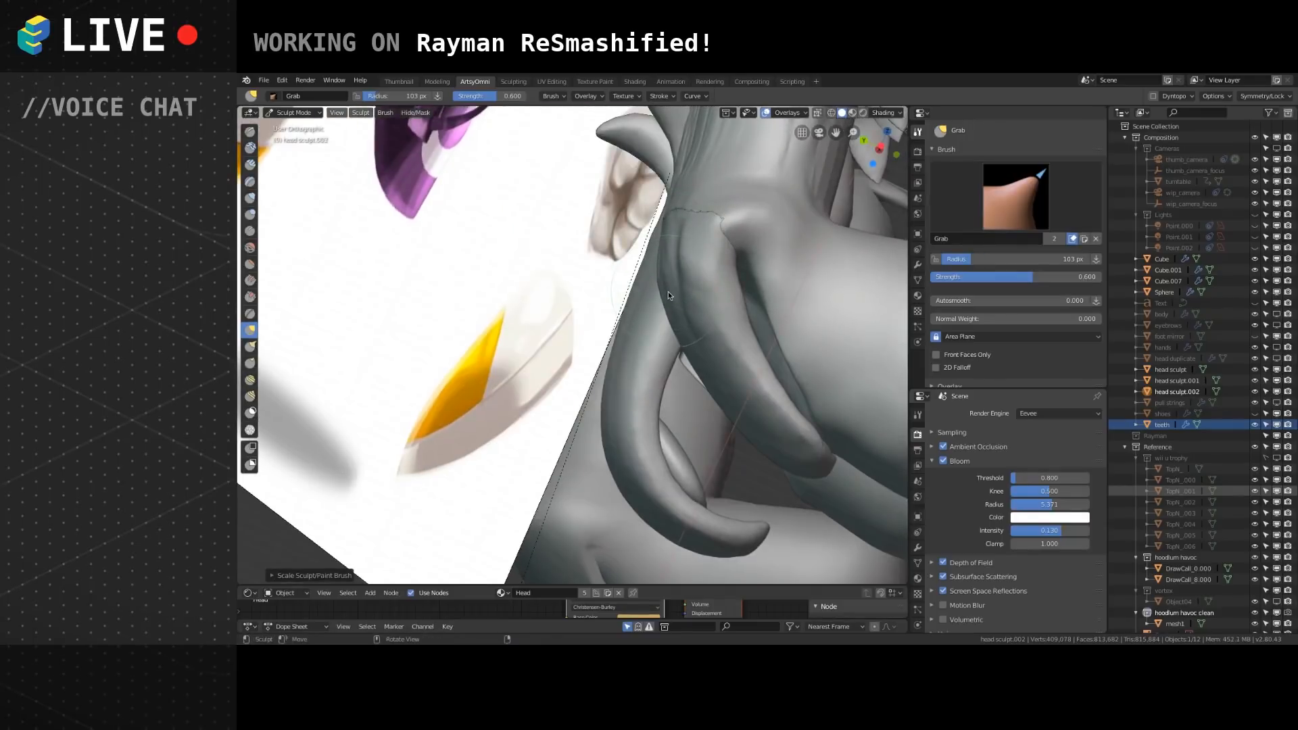
pyautogui.moveTo(667, 270); pyautogui.dragTo(560, 281, button='middle')
pyautogui.press('[')
pyautogui.press('[')
pyautogui.press('[')
pyautogui.press('[')
pyautogui.press('[')
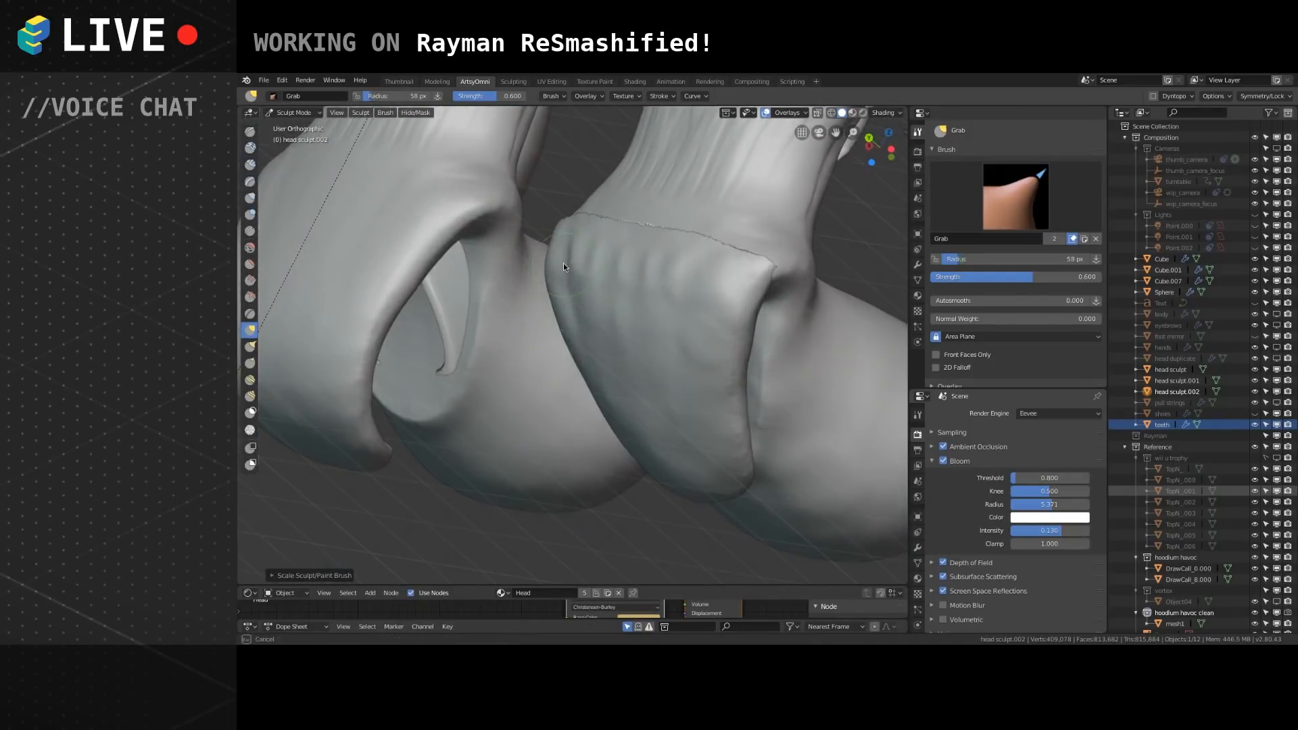
pyautogui.moveTo(579, 304); pyautogui.dragTo(656, 256, button='middle')
# Fill and blend the uneven underside of the jaw with Clay Strips strokes at a 45 px radius.
pyautogui.click(250, 165)
pyautogui.moveTo(675, 301)
pyautogui.mouseDown(button='middle')
pyautogui.moveTo(713, 287)
pyautogui.moveTo(638, 311)
pyautogui.moveTo(614, 285)
pyautogui.moveTo(607, 315)
pyautogui.mouseUp(button='middle')
pyautogui.press('[')
pyautogui.press('[')
pyautogui.press('[')
pyautogui.press('[')
pyautogui.moveTo(638, 254)
pyautogui.mouseDown()
pyautogui.moveTo(628, 344)
pyautogui.moveTo(618, 262)
pyautogui.moveTo(606, 339)
pyautogui.mouseUp()
pyautogui.moveTo(534, 218); pyautogui.dragTo(533, 289)
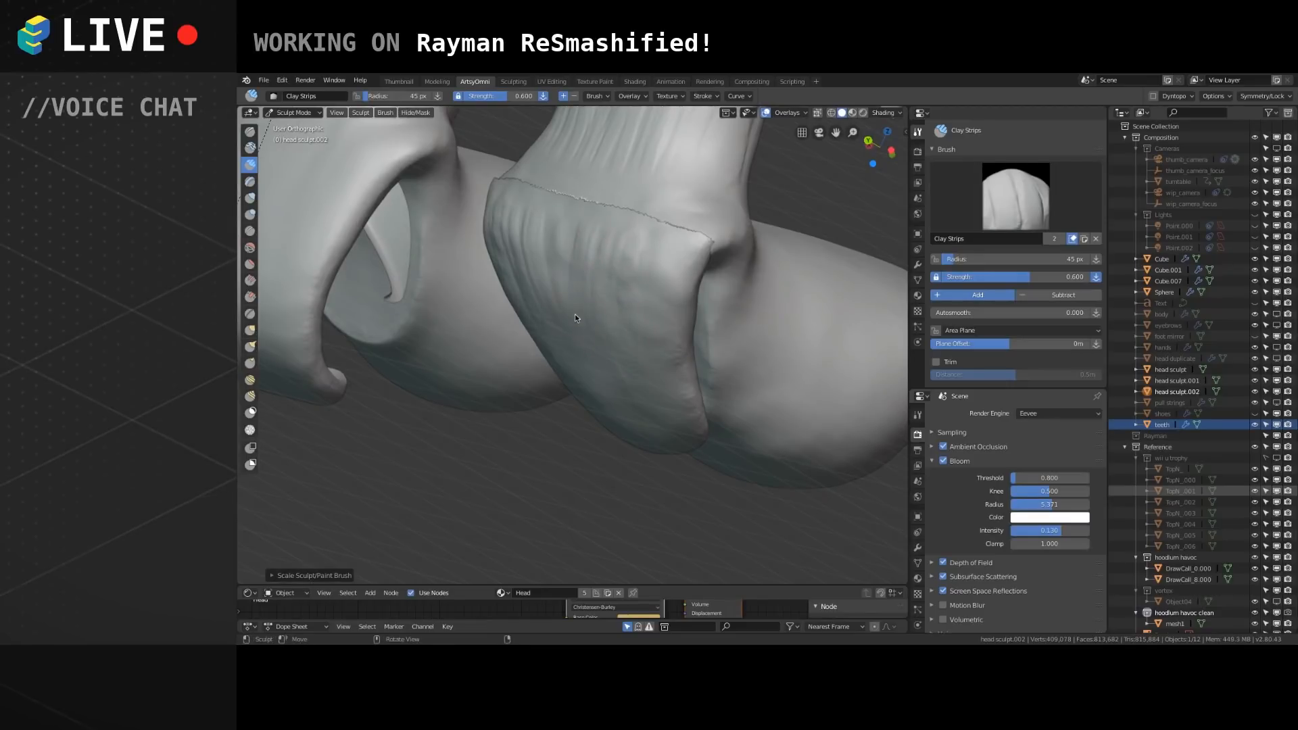
pyautogui.moveTo(576, 233); pyautogui.dragTo(590, 318)
pyautogui.moveTo(563, 281); pyautogui.dragTo(602, 374)
pyautogui.moveTo(607, 264); pyautogui.dragTo(622, 341)
pyautogui.moveTo(641, 295)
pyautogui.mouseDown()
pyautogui.moveTo(650, 340)
pyautogui.moveTo(633, 290)
pyautogui.moveTo(617, 323)
pyautogui.moveTo(598, 246)
pyautogui.moveTo(582, 291)
pyautogui.mouseUp()
pyautogui.moveTo(570, 216); pyautogui.dragTo(578, 277)
pyautogui.moveTo(575, 229)
pyautogui.keyDown('alt'); pyautogui.mouseDown()
pyautogui.moveTo(622, 321)
pyautogui.moveTo(634, 258)
pyautogui.moveTo(595, 270)
pyautogui.moveTo(647, 261)
pyautogui.mouseUp(); pyautogui.keyUp('alt')
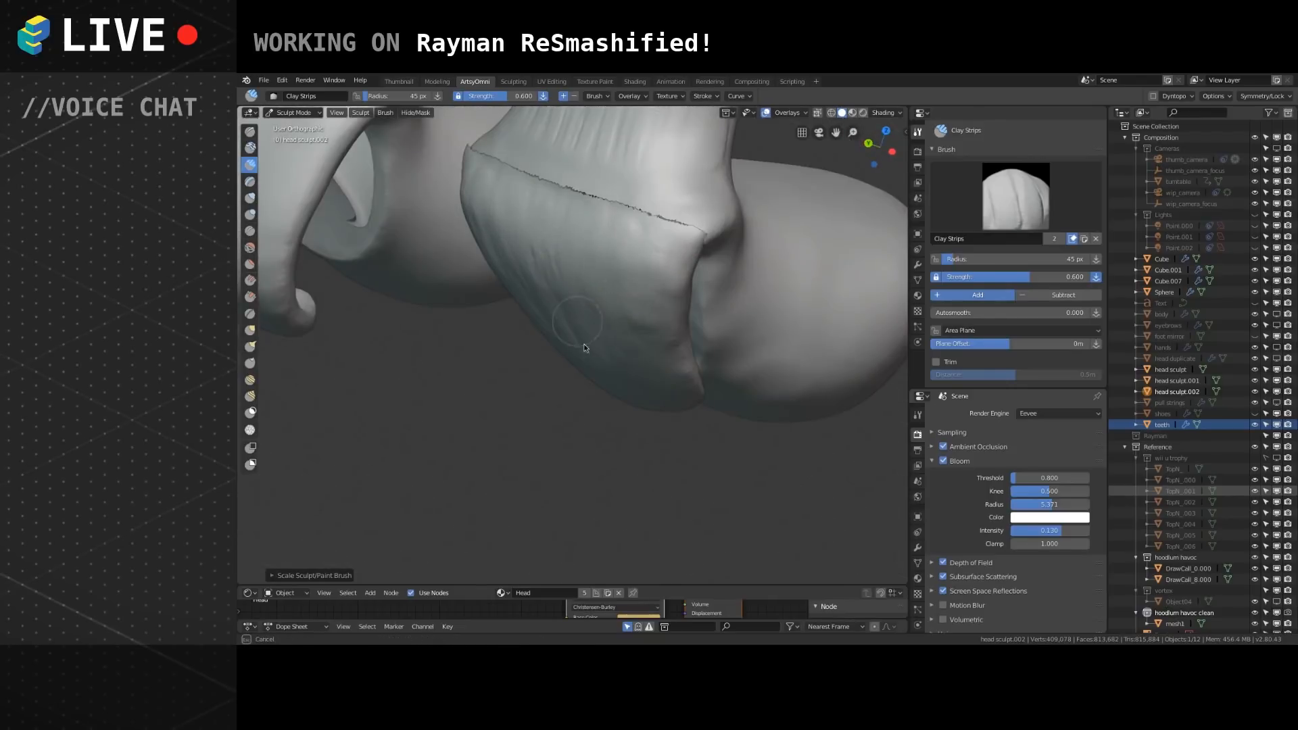
pyautogui.keyDown('alt'); pyautogui.moveTo(561, 335); pyautogui.dragTo(589, 354); pyautogui.keyUp('alt')
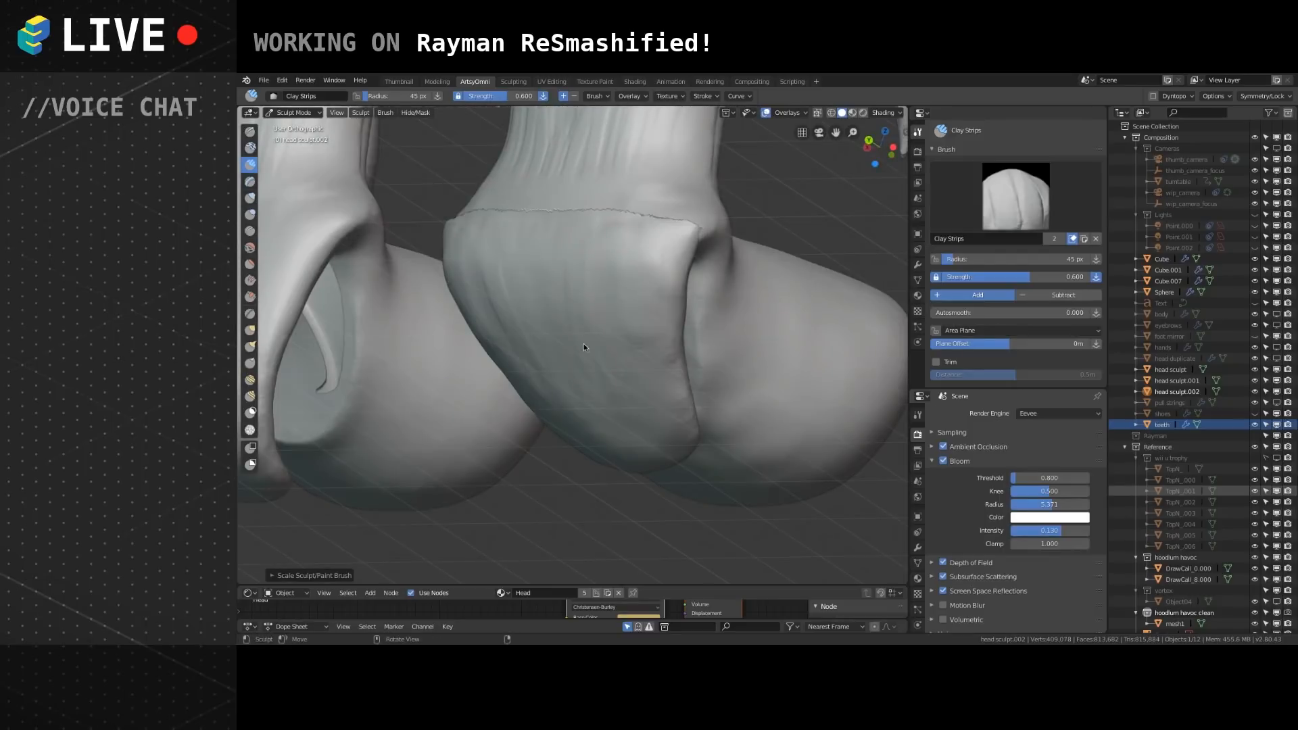
# Finish evening out the jaw's underside and rear side with more Clay Strips strokes and check the overall shape.
pyautogui.moveTo(578, 309)
pyautogui.mouseDown()
pyautogui.moveTo(603, 274)
pyautogui.moveTo(648, 264)
pyautogui.moveTo(649, 296)
pyautogui.mouseUp()
pyautogui.moveTo(649, 383)
pyautogui.keyDown('alt'); pyautogui.mouseDown()
pyautogui.moveTo(610, 290)
pyautogui.moveTo(610, 415)
pyautogui.moveTo(570, 228)
pyautogui.mouseUp(); pyautogui.keyUp('alt')
pyautogui.moveTo(558, 270); pyautogui.dragTo(540, 245)
pyautogui.moveTo(587, 358); pyautogui.dragTo(621, 330)
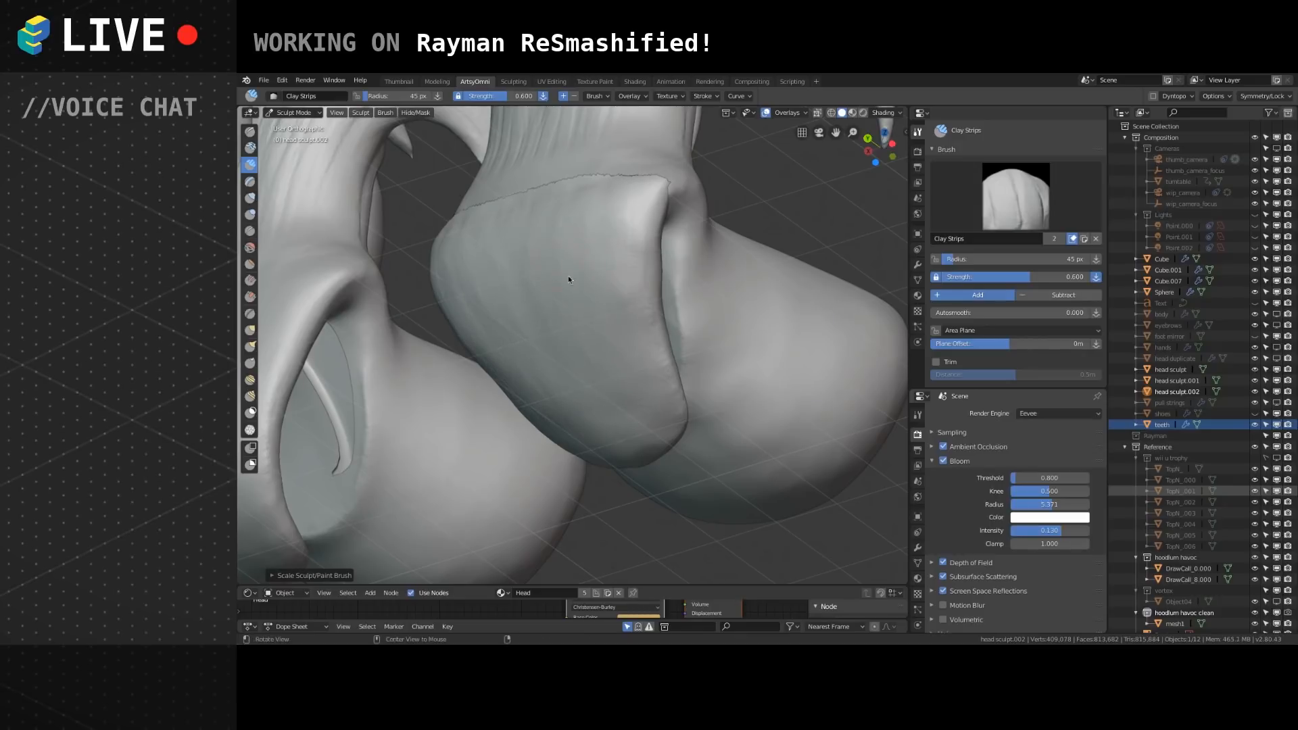
pyautogui.keyDown('alt'); pyautogui.moveTo(560, 264); pyautogui.dragTo(558, 319); pyautogui.keyUp('alt')
pyautogui.moveTo(562, 253)
pyautogui.keyDown('alt'); pyautogui.mouseDown()
pyautogui.moveTo(588, 237)
pyautogui.moveTo(587, 265)
pyautogui.moveTo(620, 266)
pyautogui.moveTo(606, 287)
pyautogui.mouseUp(); pyautogui.keyUp('alt')
pyautogui.scroll(-5, 606, 290)
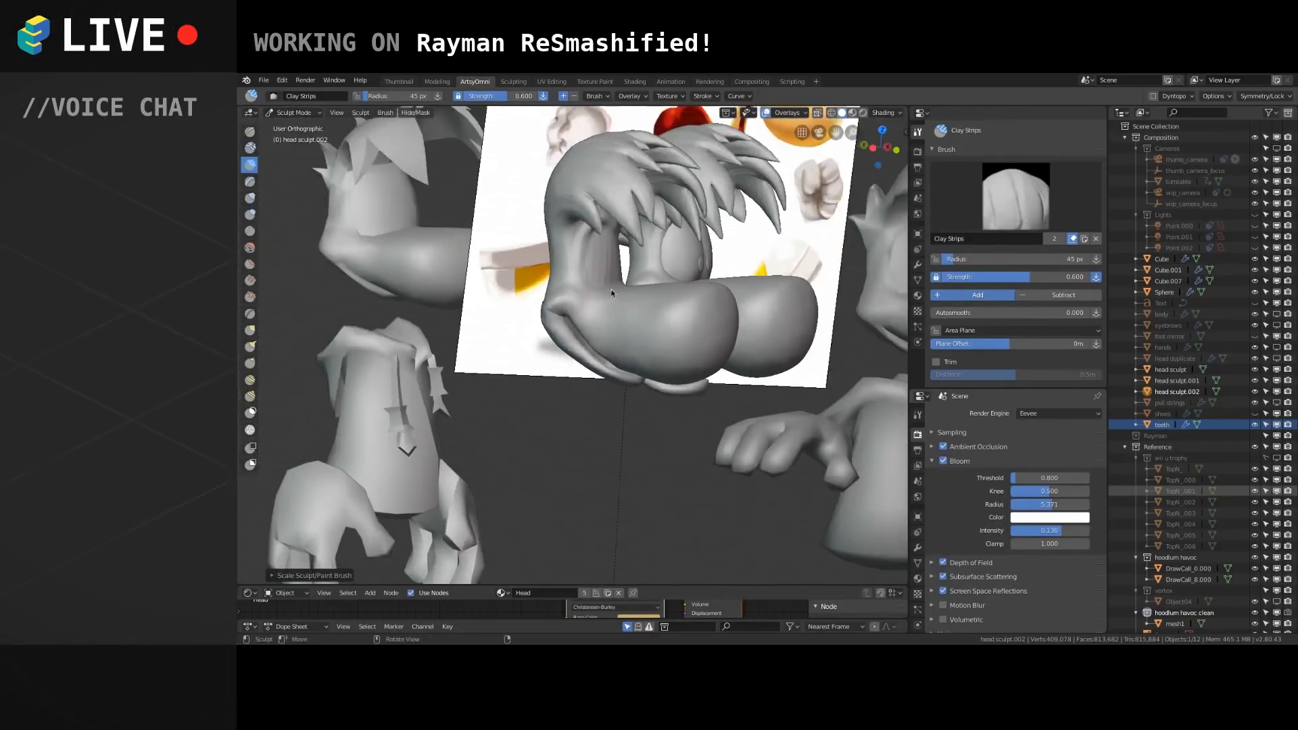
pyautogui.moveTo(603, 344)
pyautogui.keyDown('alt'); pyautogui.keyDown('shift'); pyautogui.mouseDown()
pyautogui.moveTo(664, 291)
pyautogui.moveTo(639, 287)
pyautogui.mouseUp(); pyautogui.keyUp('shift'); pyautogui.keyUp('alt')
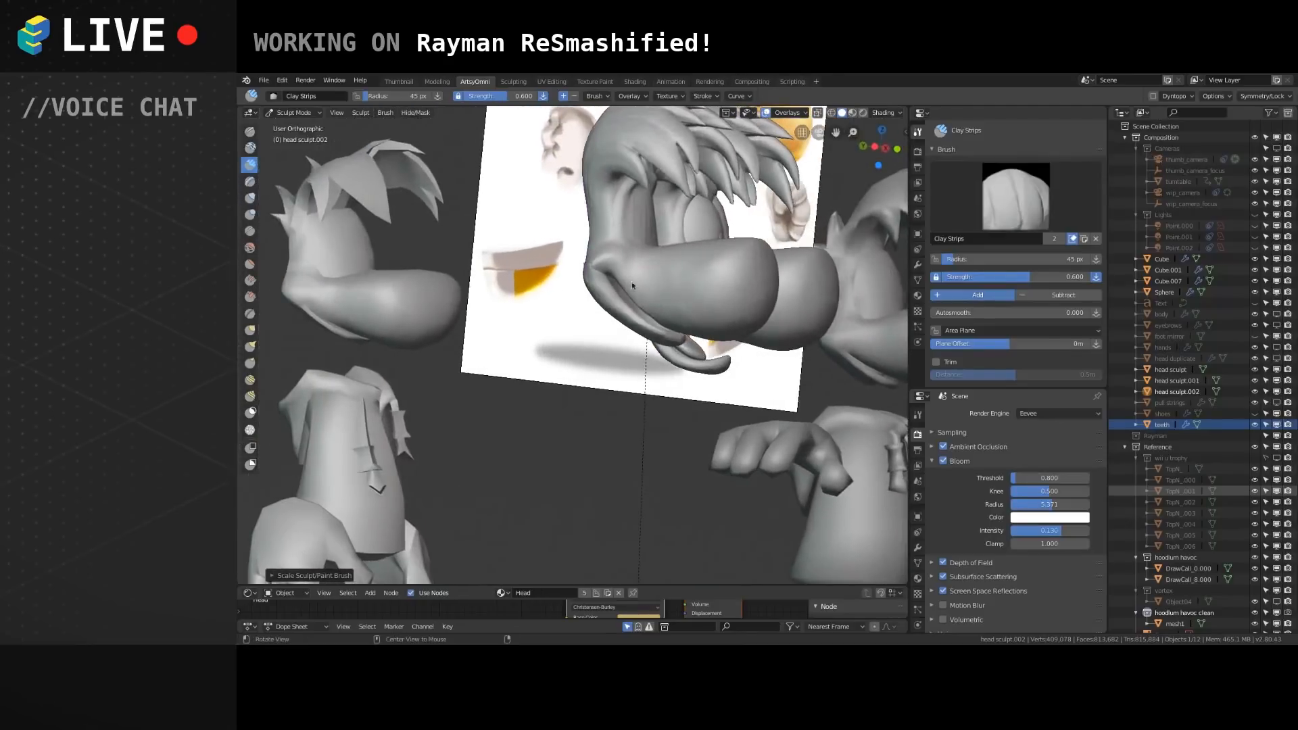
# Leave Sculpt Mode for Object Mode and select the lower jaw object.
pyautogui.click(293, 112)
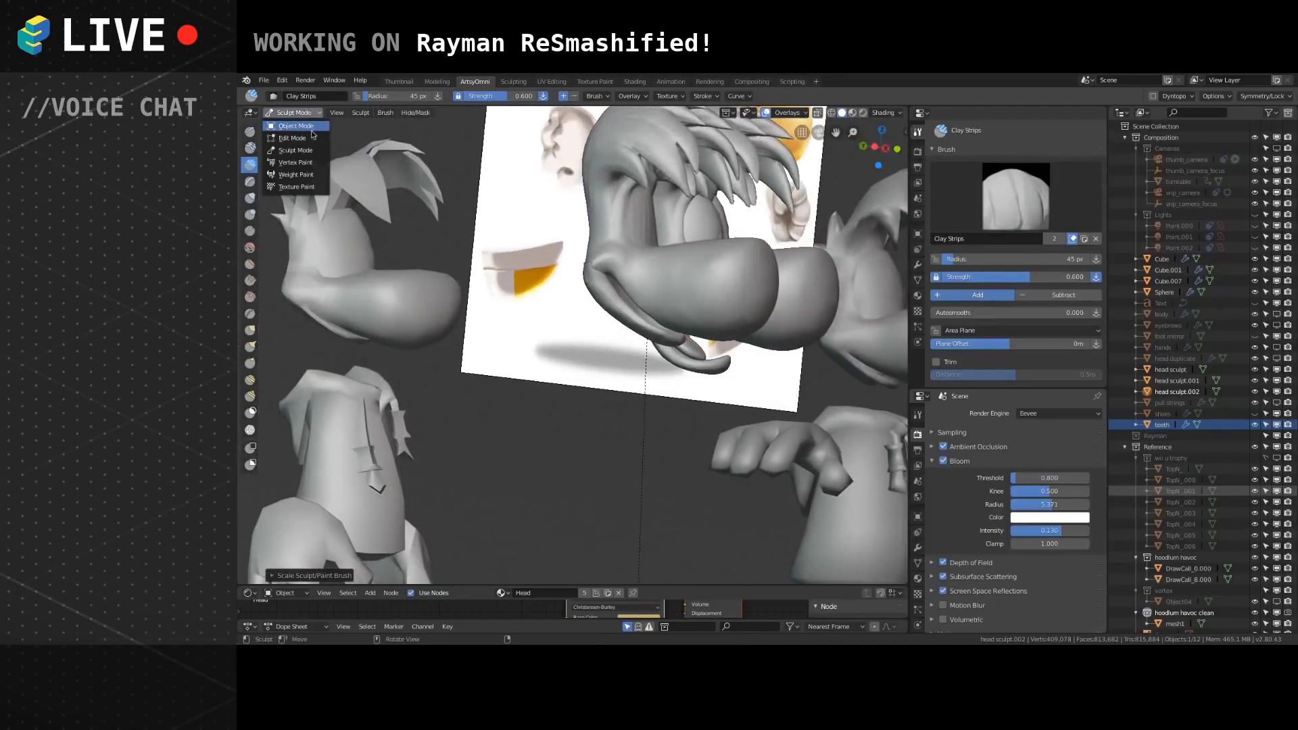
pyautogui.click(291, 126)
pyautogui.keyDown('alt'); pyautogui.moveTo(632, 295); pyautogui.dragTo(637, 408); pyautogui.keyUp('alt')
pyautogui.click(636, 378)
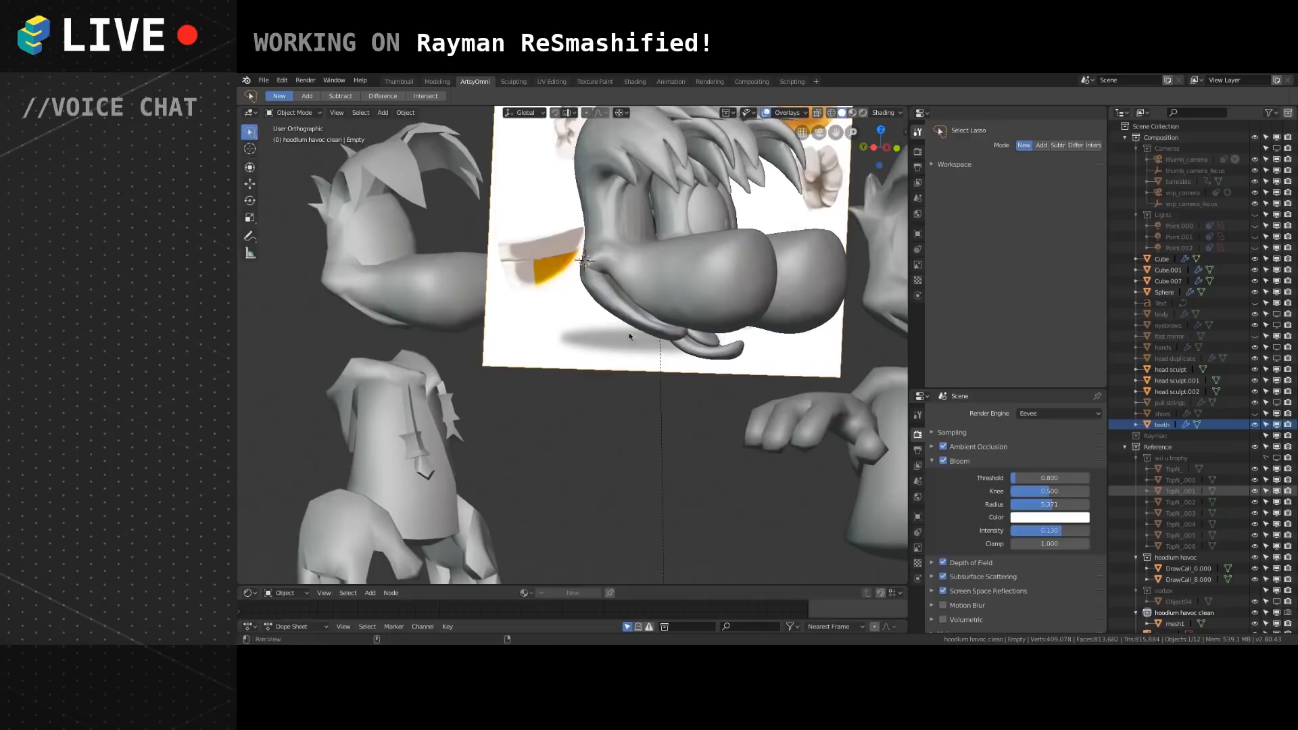
pyautogui.keyDown('alt'); pyautogui.keyDown('shift'); pyautogui.moveTo(632, 336); pyautogui.dragTo(591, 376); pyautogui.keyUp('shift'); pyautogui.keyUp('alt')
pyautogui.keyDown('alt'); pyautogui.moveTo(565, 328); pyautogui.dragTo(674, 374); pyautogui.keyUp('alt')
pyautogui.moveTo(674, 374); pyautogui.dragTo(580, 312, button='middle')
pyautogui.scroll(3, 401, 201)
pyautogui.moveTo(562, 258)
pyautogui.keyDown('shift'); pyautogui.mouseDown(button='middle')
pyautogui.moveTo(558, 280)
pyautogui.moveTo(598, 282)
pyautogui.moveTo(554, 352)
pyautogui.mouseUp(button='middle'); pyautogui.keyUp('shift')
pyautogui.click(531, 322)
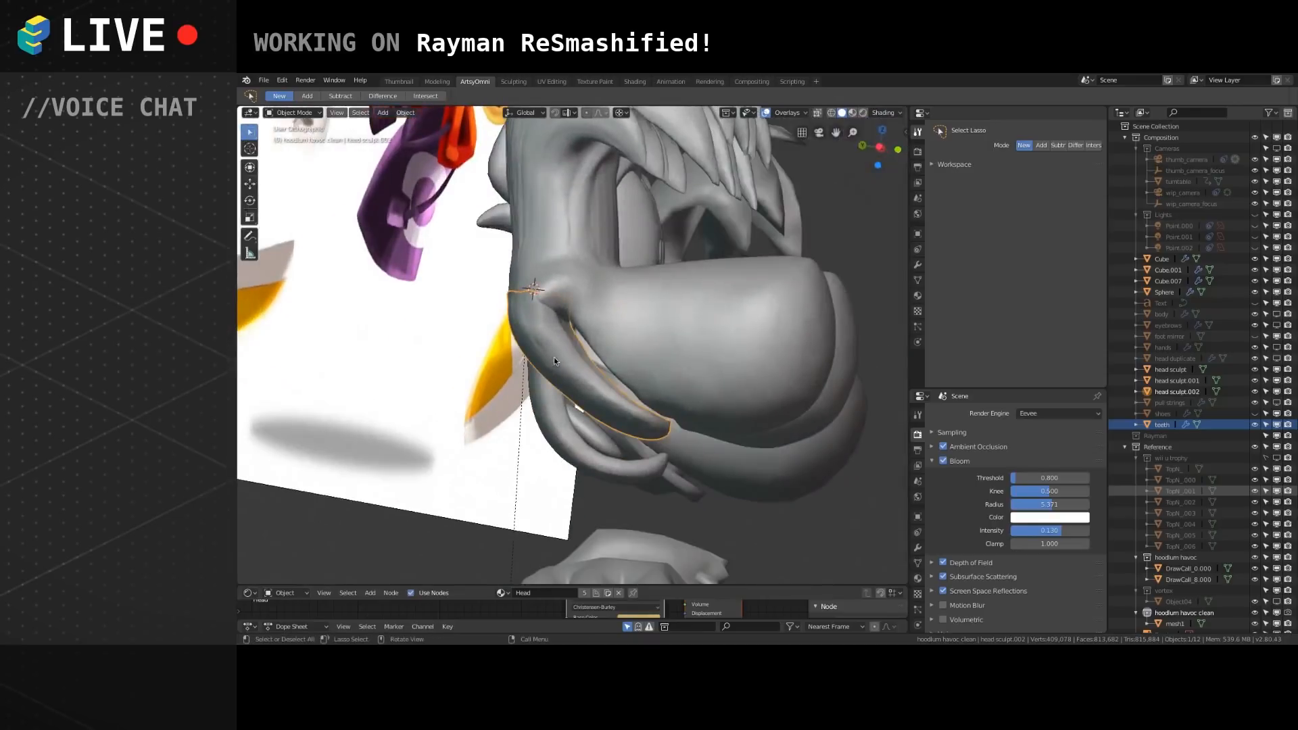
pyautogui.press('g')
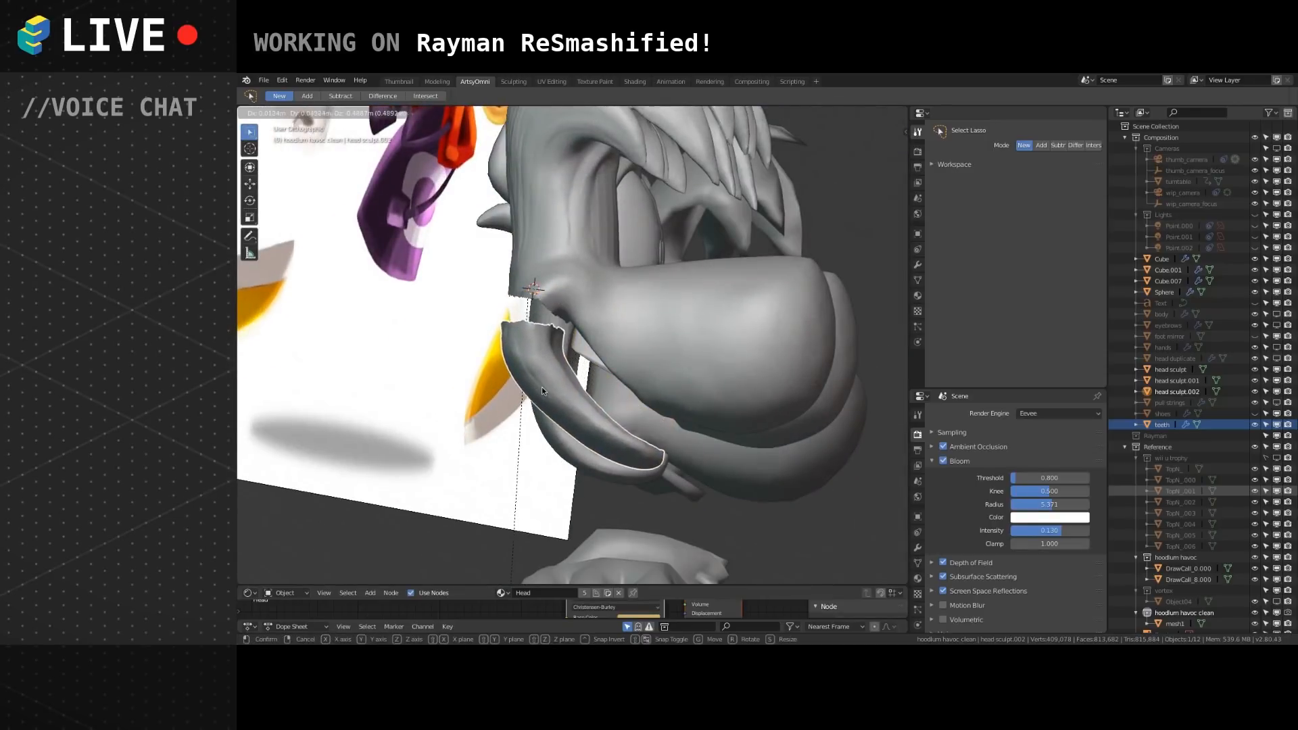
pyautogui.click(550, 331)
pyautogui.moveTo(550, 331); pyautogui.dragTo(560, 358, button='middle')
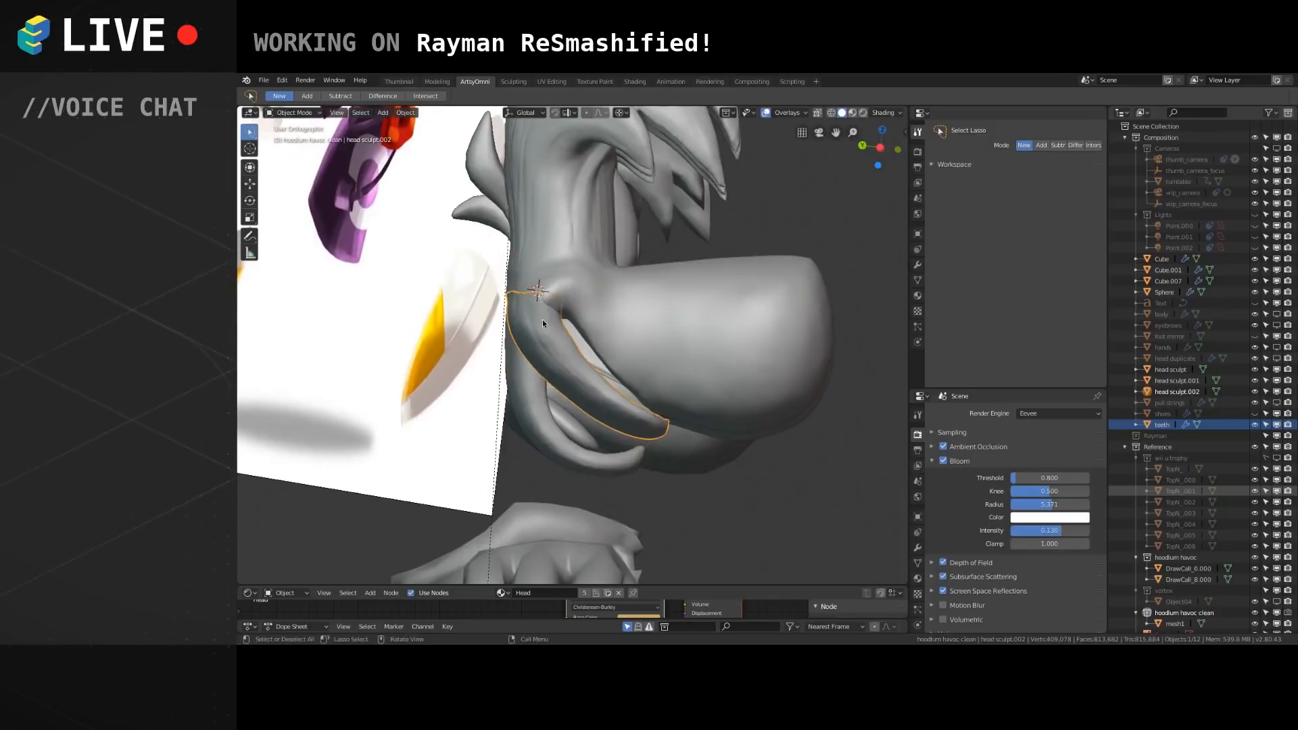
pyautogui.moveTo(553, 317); pyautogui.dragTo(504, 332, button='middle')
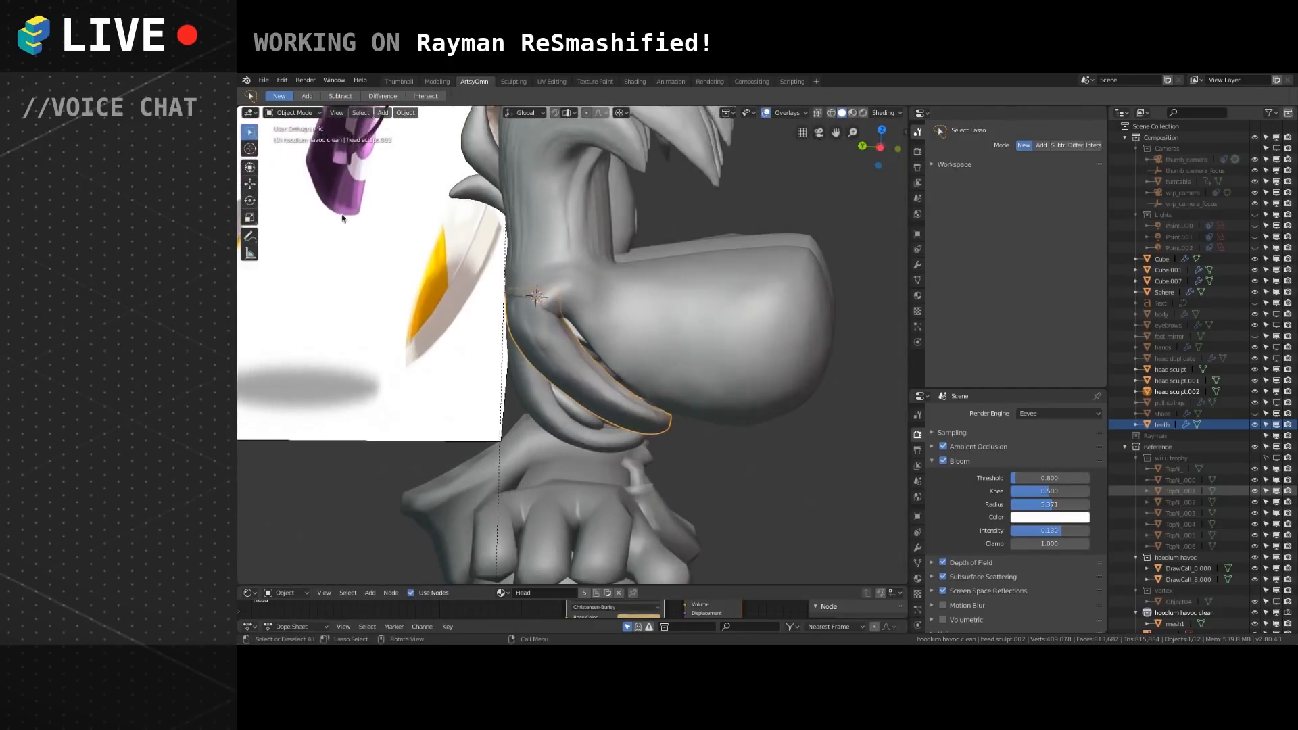
# Join the lower jaw and the upper head into a single object.
pyautogui.moveTo(514, 280); pyautogui.dragTo(593, 320, button='middle')
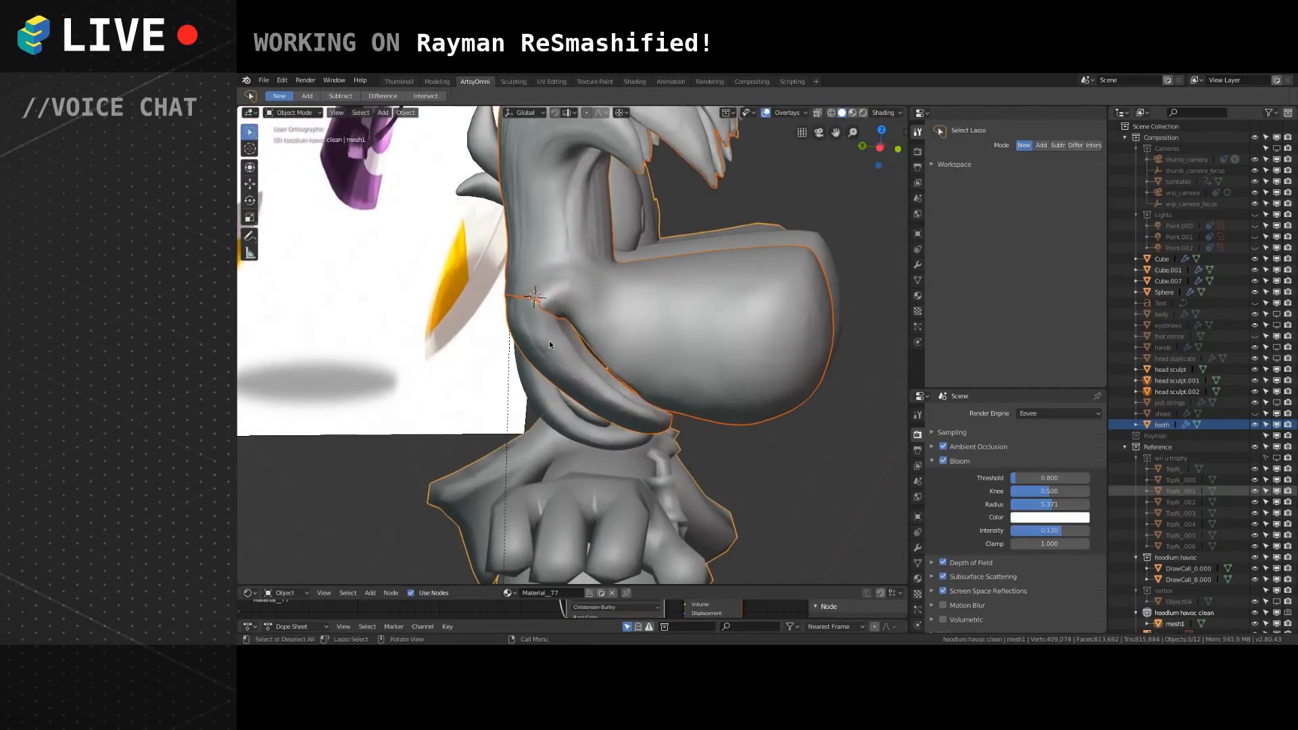
pyautogui.keyDown('shift'); pyautogui.click(587, 317); pyautogui.keyUp('shift')
pyautogui.moveTo(579, 327); pyautogui.dragTo(555, 326, button='middle')
pyautogui.press('Delete')
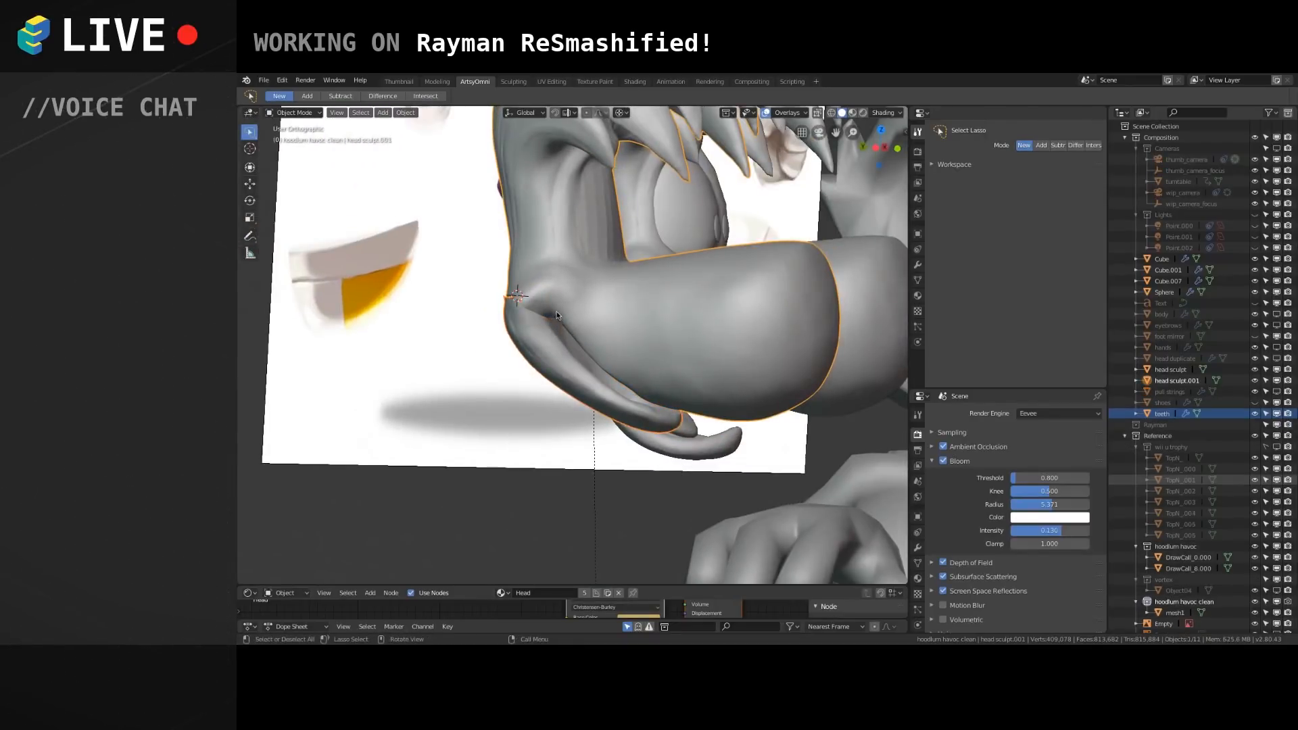
pyautogui.keyDown('alt'); pyautogui.moveTo(587, 312); pyautogui.dragTo(560, 296); pyautogui.keyUp('alt')
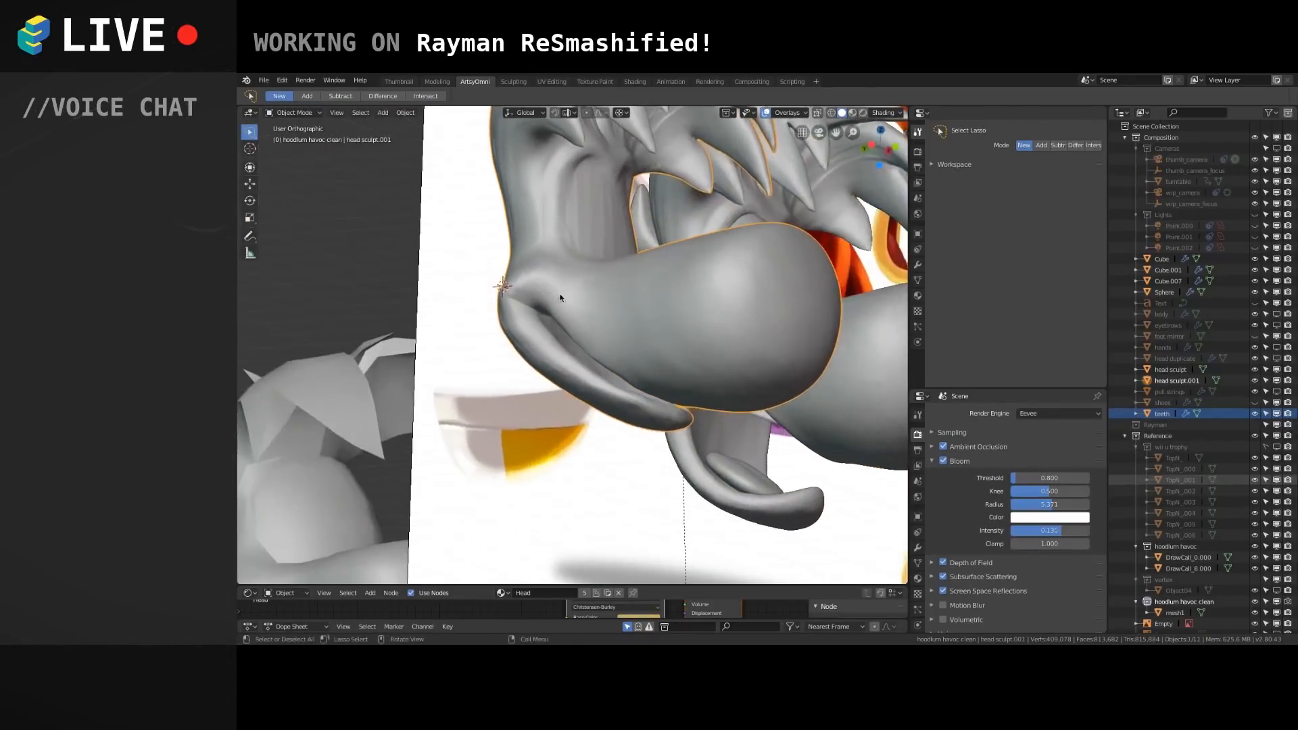
# Return the joined head to Sculpt Mode and nudge the mouth corner with the Grab brush at a 112 px radius.
pyautogui.click(294, 115)
pyautogui.click(295, 150)
pyautogui.moveTo(609, 312)
pyautogui.mouseDown(button='middle')
pyautogui.moveTo(545, 321)
pyautogui.moveTo(525, 285)
pyautogui.mouseUp(button='middle')
pyautogui.click(250, 330)
pyautogui.press(']')
pyautogui.press(']')
pyautogui.press(']')
pyautogui.press(']')
pyautogui.press(']')
pyautogui.press(']')
pyautogui.press(']')
pyautogui.press(']')
pyautogui.moveTo(541, 383); pyautogui.dragTo(468, 360, button='middle')
pyautogui.moveTo(502, 300); pyautogui.dragTo(504, 301)
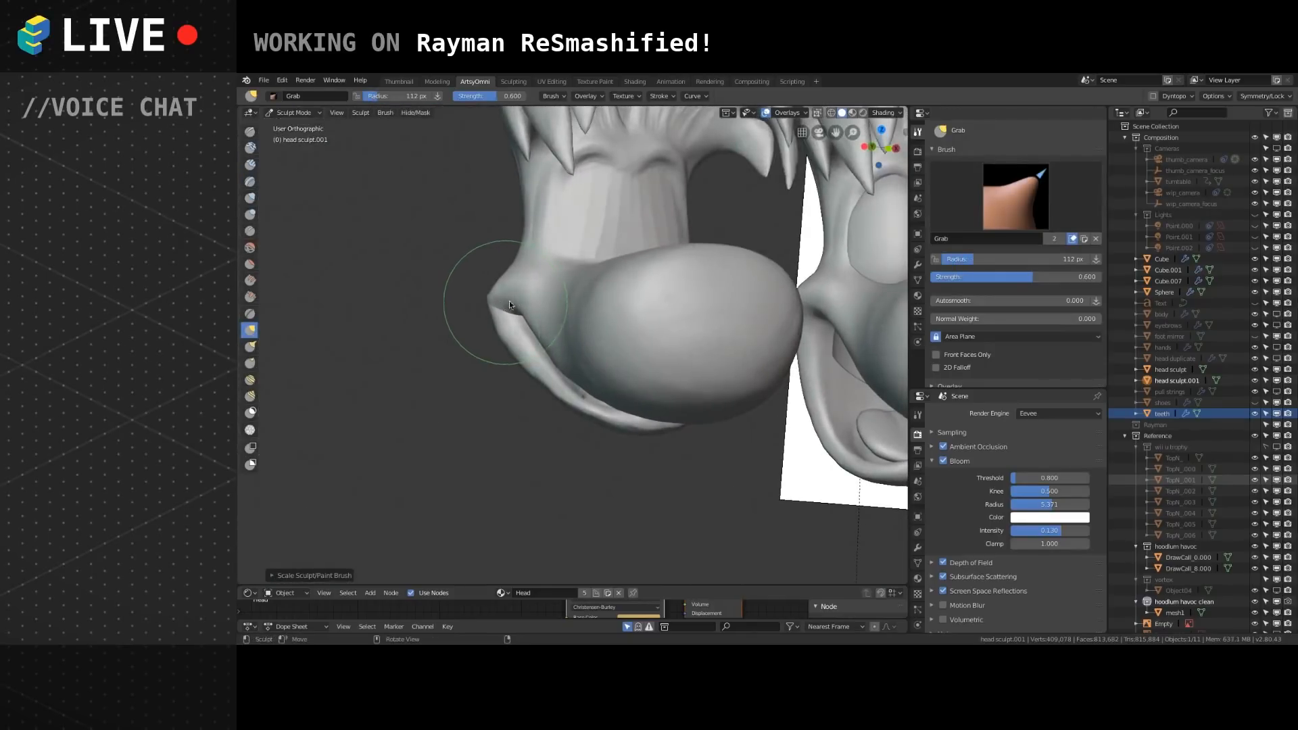
# Refine the mouth corner with short Grab strokes, reducing the brush radius to 70 px.
pyautogui.moveTo(527, 312); pyautogui.dragTo(551, 315, button='middle')
pyautogui.moveTo(543, 309); pyautogui.dragTo(530, 305)
pyautogui.press('[')
pyautogui.press(']')
pyautogui.press(']')
pyautogui.press(']')
pyautogui.press(']')
pyautogui.press(']')
pyautogui.press('[')
pyautogui.press('[')
pyautogui.press('[')
pyautogui.press('[')
pyautogui.press('[')
pyautogui.press('[')
pyautogui.moveTo(526, 315); pyautogui.dragTo(526, 314)
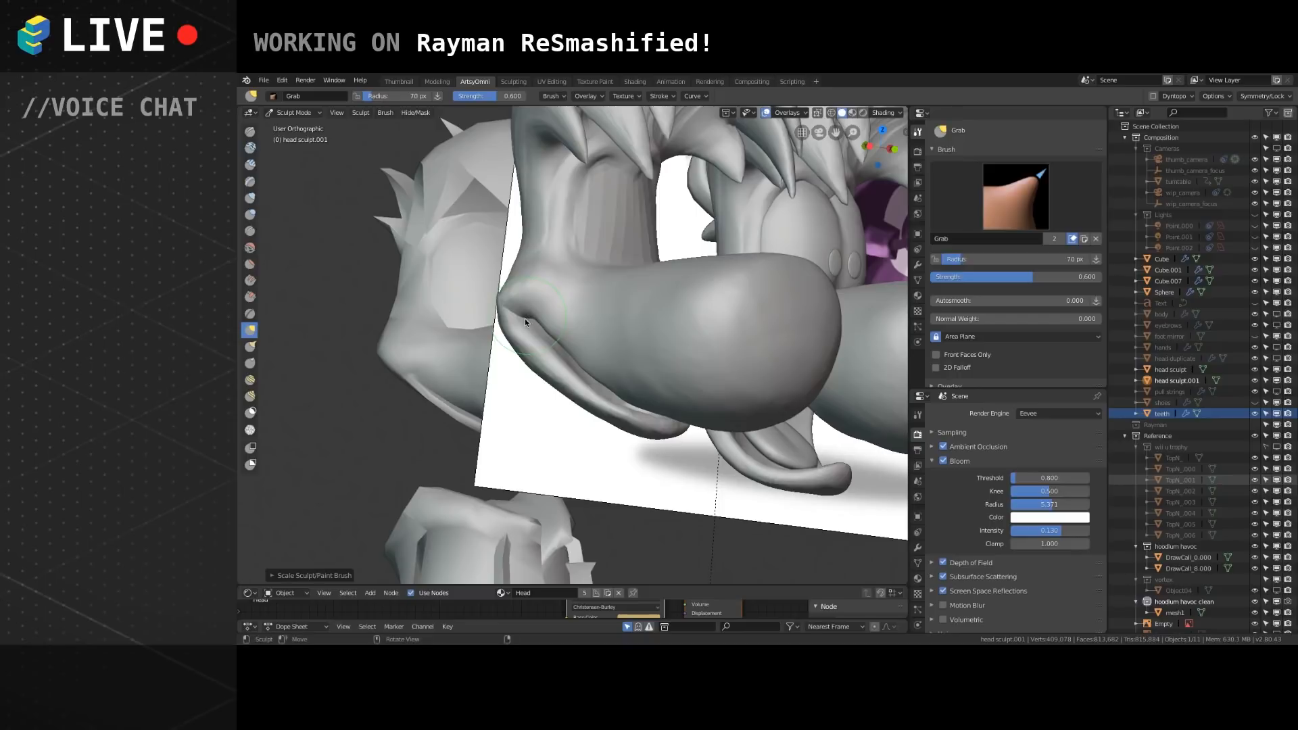
# Adjust the Grab brush radius to 94 px and 43 px for working on the side of the lower lip.
pyautogui.moveTo(536, 312)
pyautogui.mouseDown(button='middle')
pyautogui.moveTo(556, 376)
pyautogui.moveTo(572, 378)
pyautogui.moveTo(536, 351)
pyautogui.mouseUp(button='middle')
pyautogui.press(']')
pyautogui.press(']')
pyautogui.press(']')
pyautogui.moveTo(570, 404)
pyautogui.keyDown('alt'); pyautogui.keyDown('shift'); pyautogui.mouseDown()
pyautogui.moveTo(558, 318)
pyautogui.moveTo(560, 344)
pyautogui.mouseUp(); pyautogui.keyUp('shift'); pyautogui.keyUp('alt')
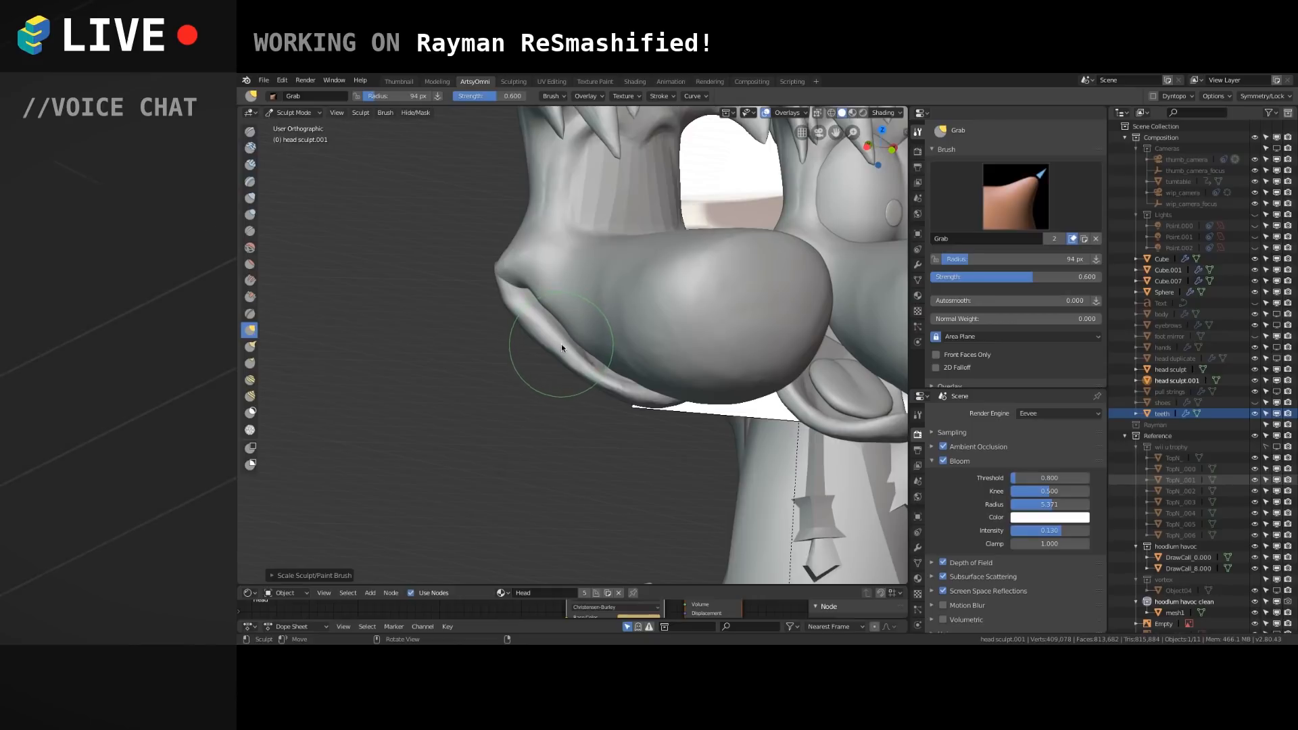
pyautogui.moveTo(563, 333)
pyautogui.keyDown('alt'); pyautogui.mouseDown()
pyautogui.moveTo(543, 331)
pyautogui.moveTo(530, 307)
pyautogui.moveTo(533, 363)
pyautogui.moveTo(572, 399)
pyautogui.mouseUp(); pyautogui.keyUp('alt')
pyautogui.press('[')
pyautogui.press('[')
pyautogui.press('[')
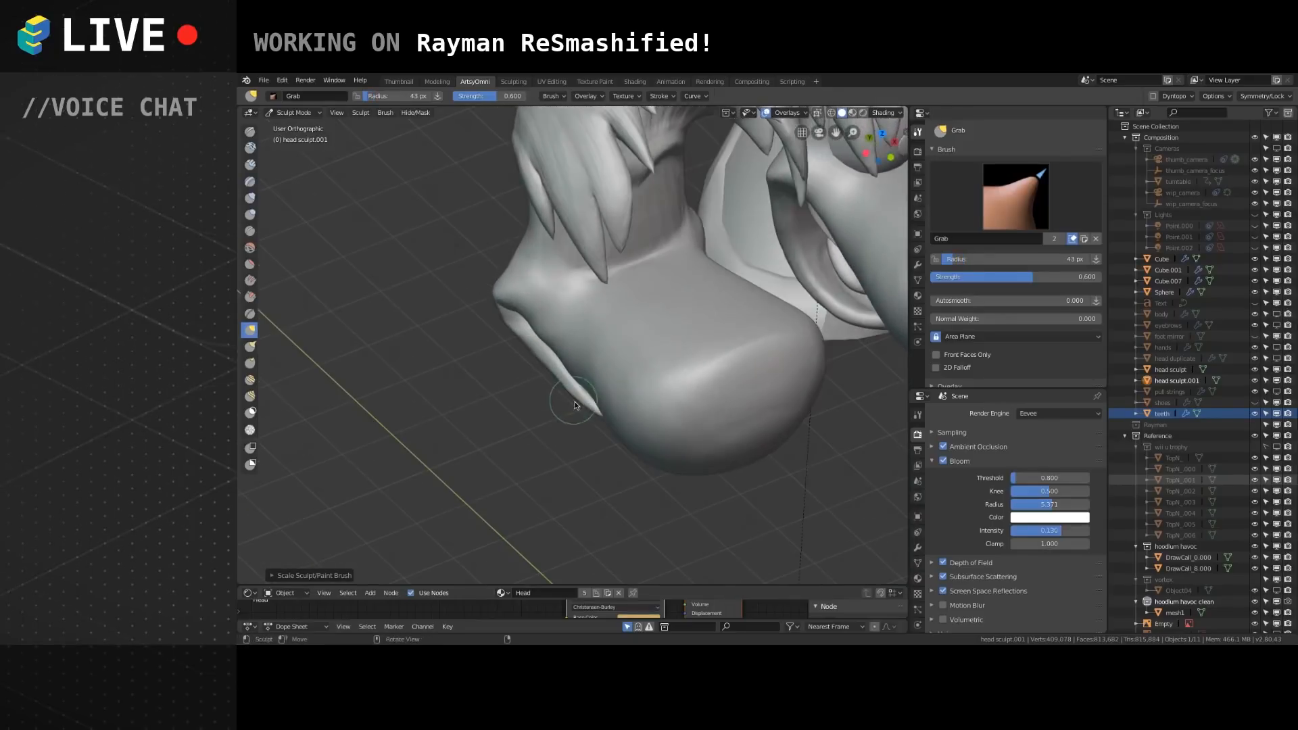
# Build up and carve the head's mouth corner with the Clay Strips brush at a 28 px radius.
pyautogui.press('[')
pyautogui.press('[')
pyautogui.moveTo(574, 355)
pyautogui.keyDown('alt'); pyautogui.mouseDown()
pyautogui.moveTo(586, 315)
pyautogui.moveTo(592, 359)
pyautogui.moveTo(568, 329)
pyautogui.moveTo(570, 367)
pyautogui.moveTo(415, 237)
pyautogui.mouseUp(); pyautogui.keyUp('alt')
pyautogui.click(250, 164)
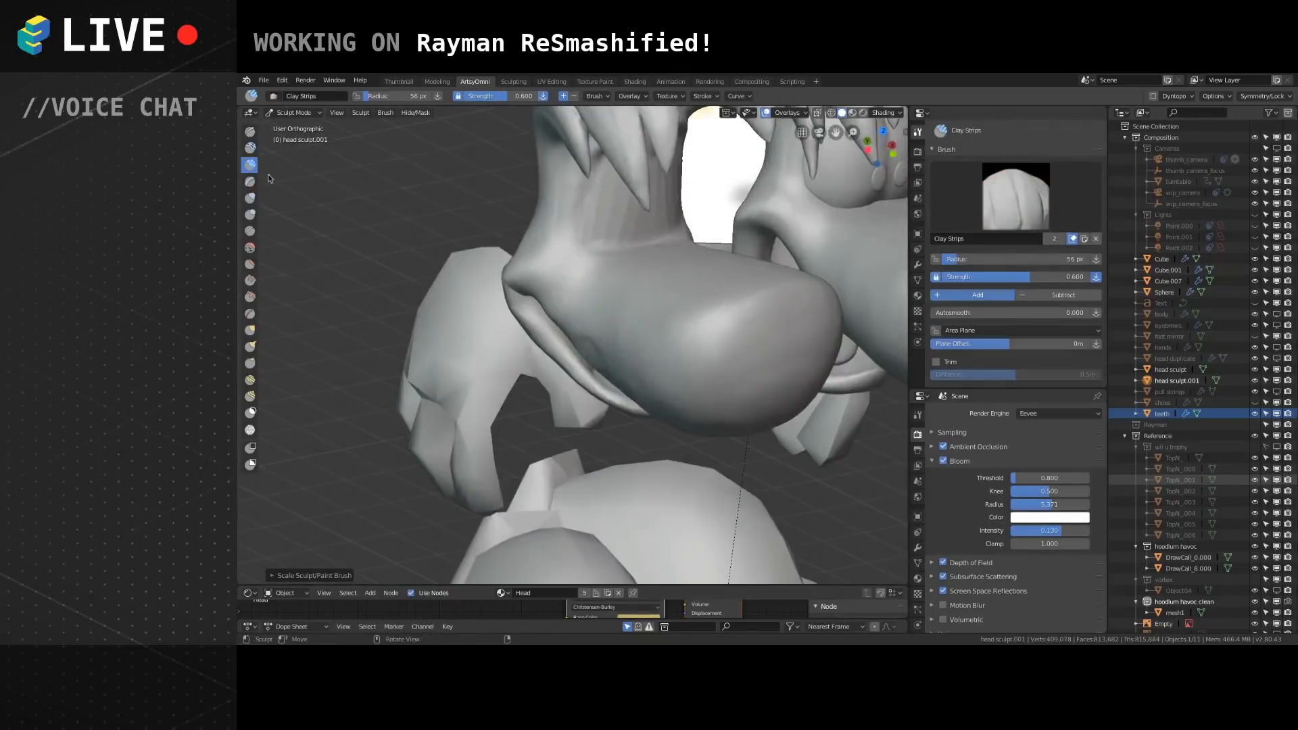
pyautogui.press('[')
pyautogui.press('[')
pyautogui.press('[')
pyautogui.press('[')
pyautogui.scroll(1, 566, 355)
pyautogui.moveTo(566, 355)
pyautogui.keyDown('alt'); pyautogui.mouseDown()
pyautogui.moveTo(579, 317)
pyautogui.moveTo(587, 339)
pyautogui.moveTo(735, 359)
pyautogui.moveTo(465, 285)
pyautogui.moveTo(652, 429)
pyautogui.moveTo(545, 264)
pyautogui.moveTo(486, 302)
pyautogui.moveTo(497, 274)
pyautogui.mouseUp(); pyautogui.keyUp('alt')
pyautogui.moveTo(535, 211)
pyautogui.mouseDown()
pyautogui.moveTo(505, 332)
pyautogui.moveTo(539, 213)
pyautogui.mouseUp()
pyautogui.keyDown('ctrl'); pyautogui.moveTo(502, 315); pyautogui.dragTo(501, 325); pyautogui.keyUp('ctrl')
pyautogui.keyDown('ctrl'); pyautogui.moveTo(530, 224); pyautogui.dragTo(518, 274); pyautogui.keyUp('ctrl')
# Carve the crease between the lower lip and the muzzle, and add clay to the muzzle beside it.
pyautogui.moveTo(535, 279); pyautogui.dragTo(527, 208, button='middle')
pyautogui.moveTo(490, 254); pyautogui.dragTo(554, 214, button='middle')
pyautogui.moveTo(557, 257); pyautogui.dragTo(528, 215, button='middle')
pyautogui.keyDown('ctrl'); pyautogui.moveTo(527, 215); pyautogui.dragTo(521, 275); pyautogui.keyUp('ctrl')
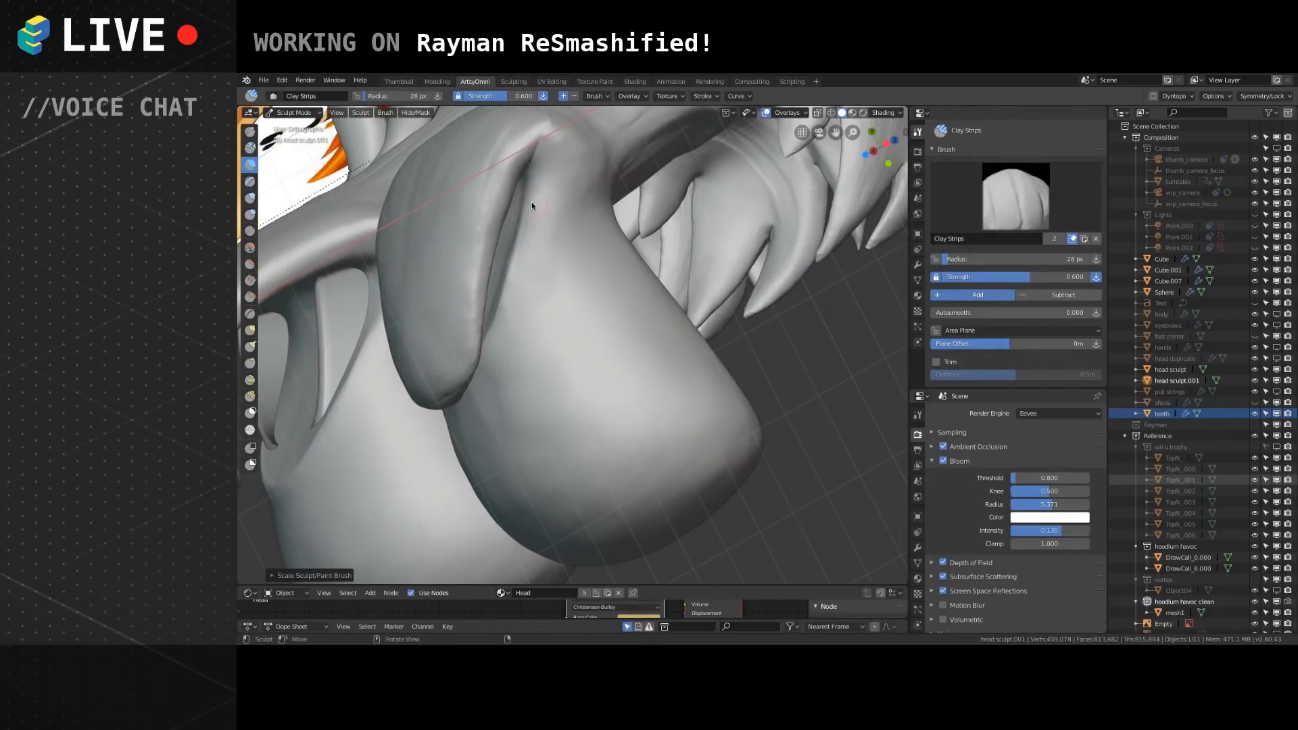
pyautogui.moveTo(550, 194)
pyautogui.mouseDown(button='middle')
pyautogui.moveTo(492, 284)
pyautogui.moveTo(464, 298)
pyautogui.moveTo(509, 285)
pyautogui.mouseUp(button='middle')
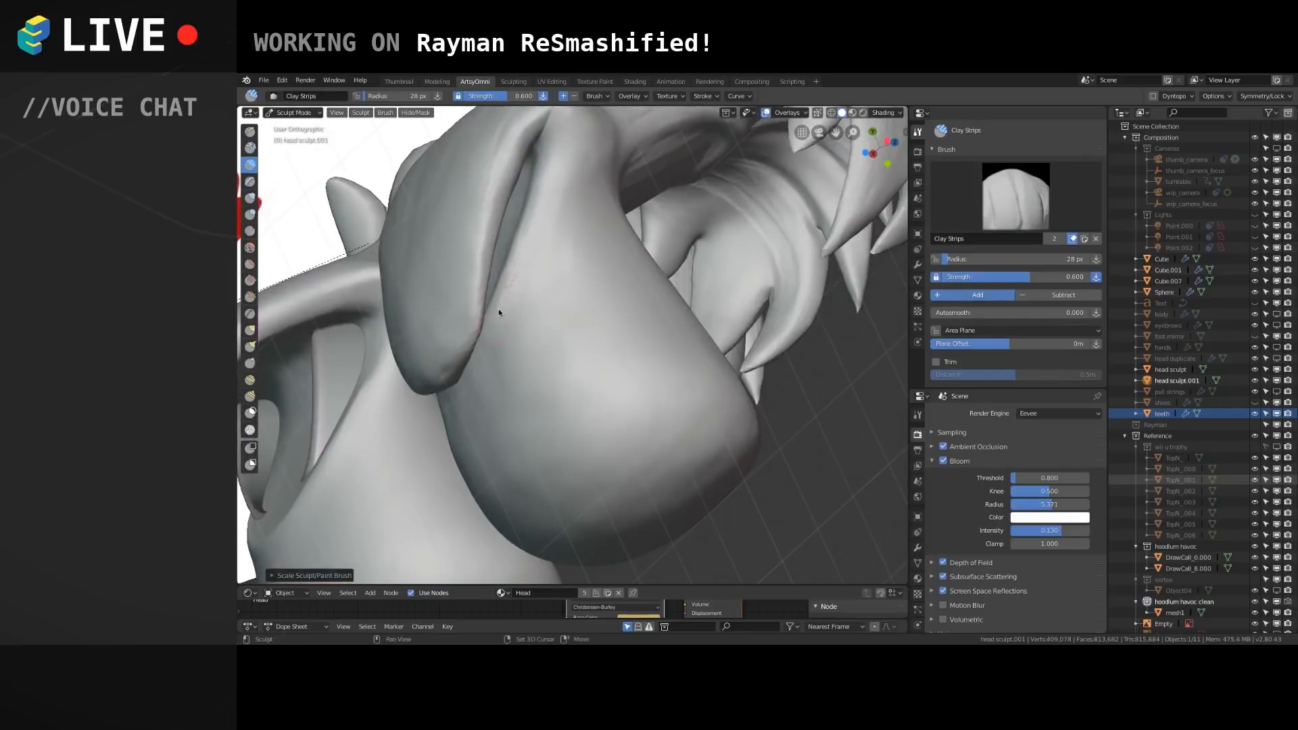
pyautogui.moveTo(545, 215)
pyautogui.mouseDown(button='middle')
pyautogui.moveTo(478, 291)
pyautogui.moveTo(492, 212)
pyautogui.mouseUp(button='middle')
pyautogui.moveTo(485, 251); pyautogui.dragTo(486, 246)
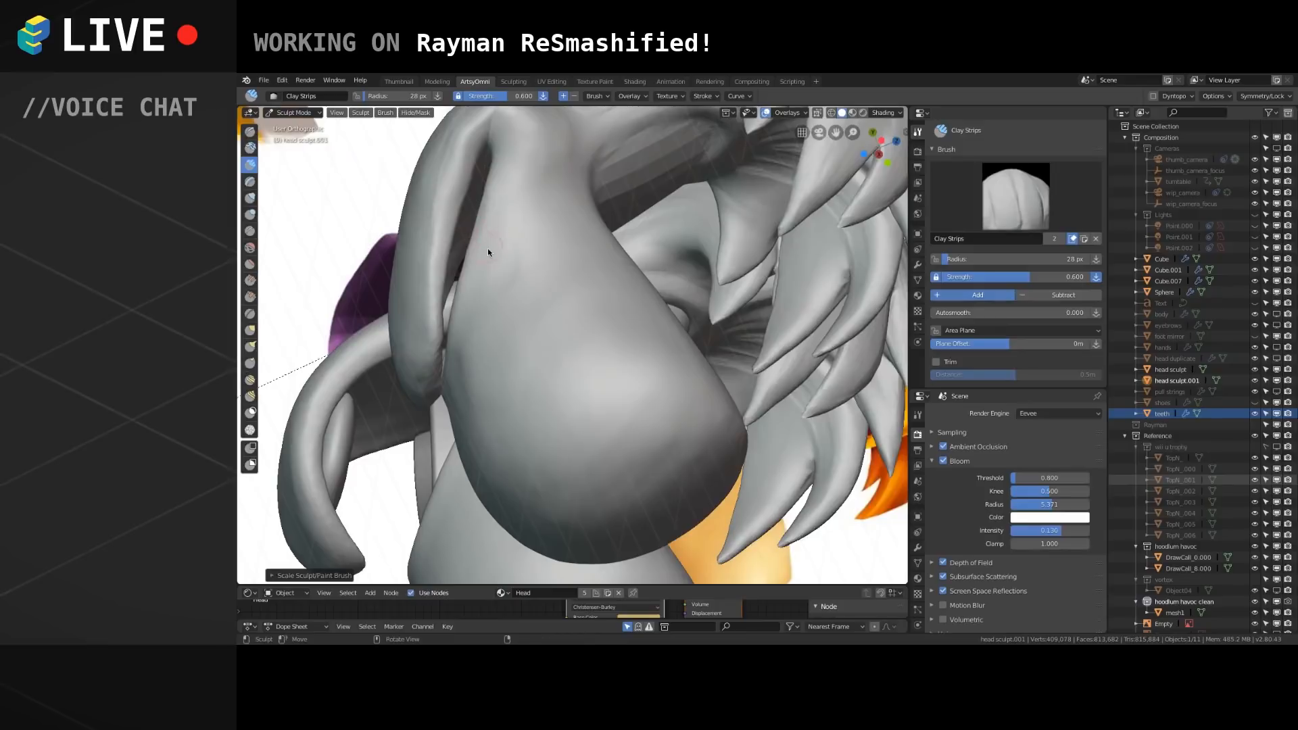
# Add clay along the muzzle's edge above the lip crease and smooth it, redoing the first stroke.
pyautogui.moveTo(445, 326)
pyautogui.mouseDown(button='middle')
pyautogui.moveTo(408, 330)
pyautogui.moveTo(484, 304)
pyautogui.moveTo(419, 449)
pyautogui.mouseUp(button='middle')
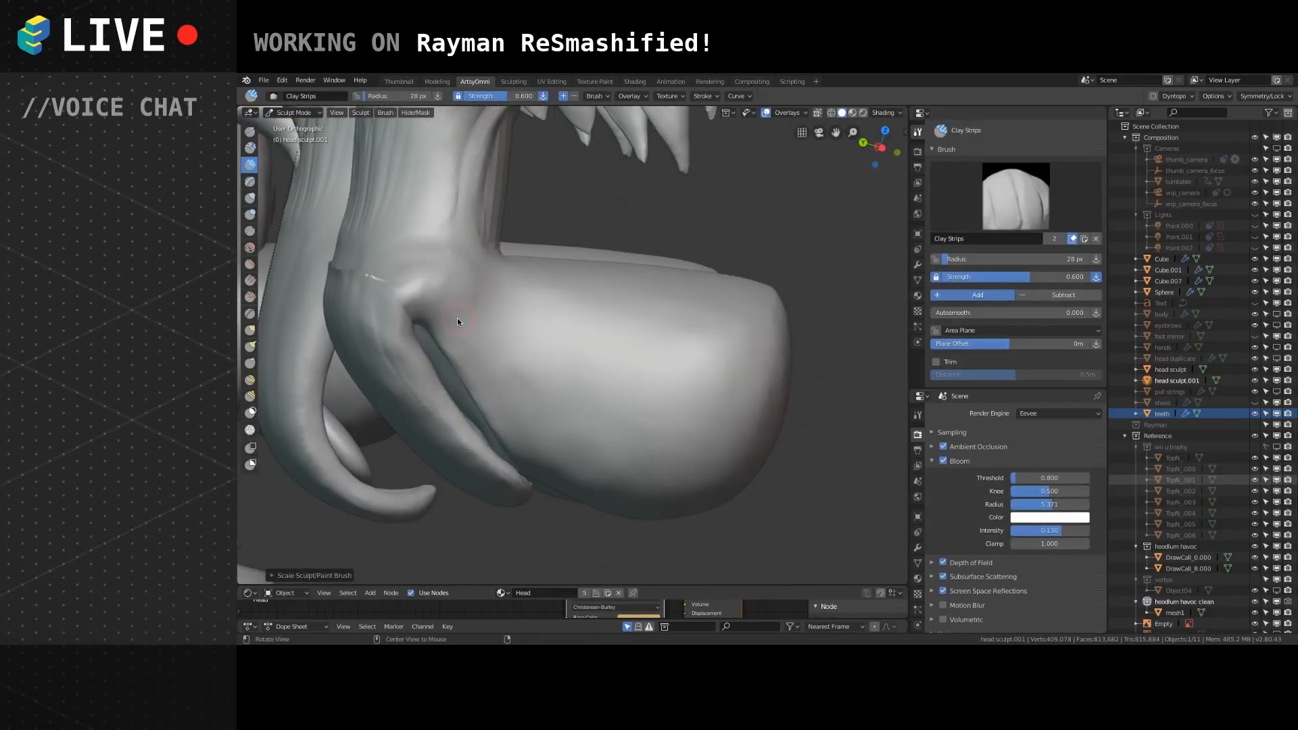
pyautogui.moveTo(499, 319)
pyautogui.mouseDown(button='middle')
pyautogui.moveTo(551, 322)
pyautogui.moveTo(539, 327)
pyautogui.moveTo(579, 313)
pyautogui.moveTo(550, 359)
pyautogui.moveTo(594, 298)
pyautogui.moveTo(539, 290)
pyautogui.moveTo(546, 311)
pyautogui.mouseUp(button='middle')
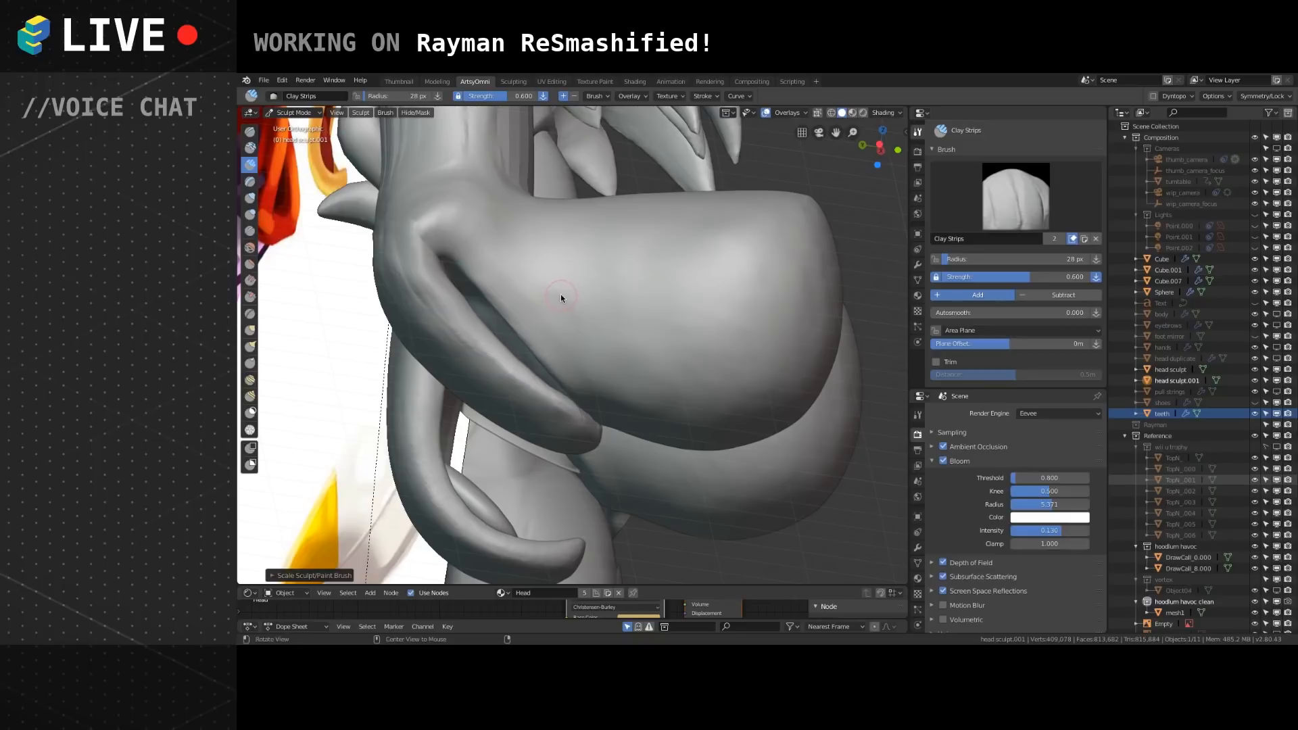
pyautogui.moveTo(571, 336)
pyautogui.mouseDown(button='middle')
pyautogui.moveTo(567, 368)
pyautogui.moveTo(509, 392)
pyautogui.moveTo(635, 298)
pyautogui.moveTo(620, 306)
pyautogui.moveTo(690, 342)
pyautogui.moveTo(686, 282)
pyautogui.moveTo(718, 400)
pyautogui.moveTo(555, 269)
pyautogui.mouseUp(button='middle')
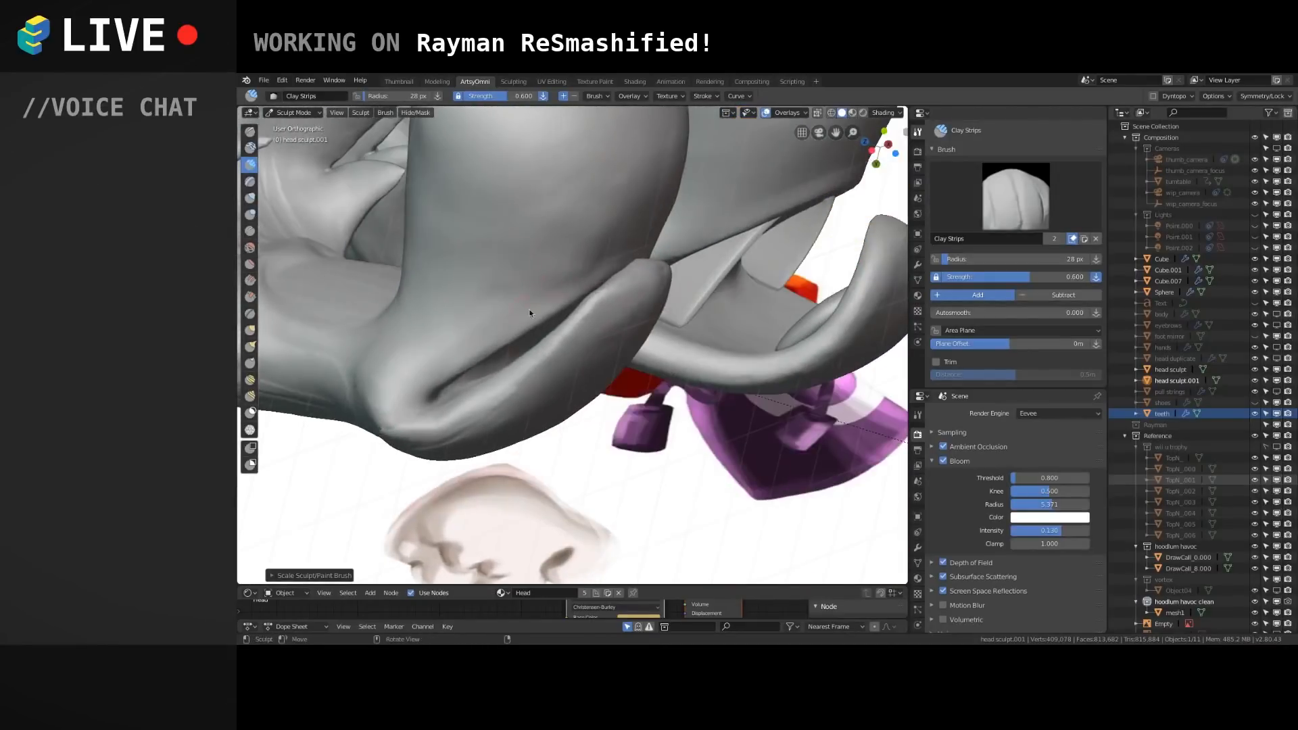
pyautogui.moveTo(580, 277); pyautogui.dragTo(625, 257)
pyautogui.hotkey('ctrl', 'z')
pyautogui.moveTo(503, 320); pyautogui.dragTo(528, 286)
pyautogui.keyDown('shift'); pyautogui.moveTo(541, 291); pyautogui.dragTo(608, 264); pyautogui.keyUp('shift')
pyautogui.moveTo(513, 321); pyautogui.dragTo(565, 318, button='middle')
pyautogui.moveTo(595, 305)
pyautogui.mouseDown()
pyautogui.moveTo(534, 340)
pyautogui.moveTo(609, 286)
pyautogui.mouseUp()
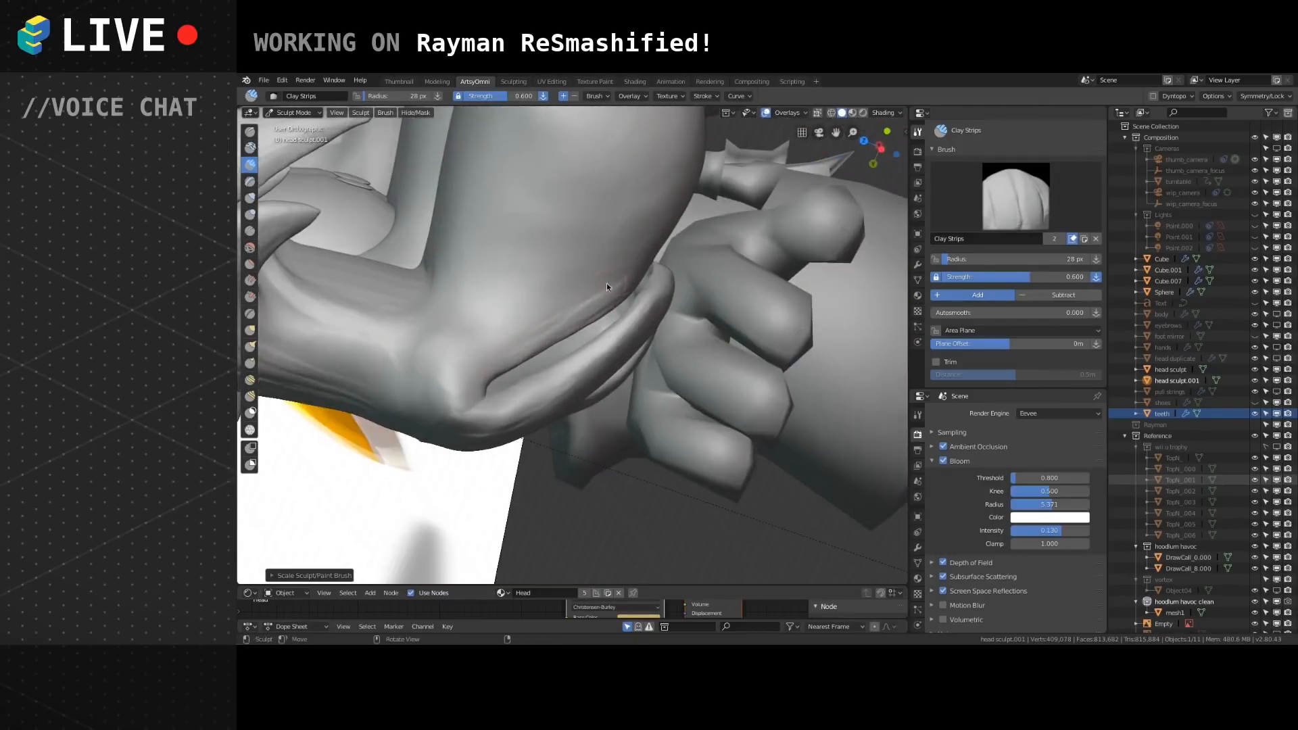
# Fill the rough, uneven surface of the mouth area using Clay Strips at a 67 px radius.
pyautogui.moveTo(537, 331)
pyautogui.mouseDown(button='middle')
pyautogui.moveTo(612, 279)
pyautogui.moveTo(623, 331)
pyautogui.moveTo(612, 327)
pyautogui.moveTo(634, 308)
pyautogui.moveTo(607, 342)
pyautogui.moveTo(651, 288)
pyautogui.mouseUp(button='middle')
pyautogui.moveTo(606, 326)
pyautogui.mouseDown(button='middle')
pyautogui.moveTo(691, 261)
pyautogui.moveTo(616, 344)
pyautogui.moveTo(632, 363)
pyautogui.moveTo(675, 330)
pyautogui.moveTo(631, 362)
pyautogui.moveTo(533, 314)
pyautogui.moveTo(477, 311)
pyautogui.moveTo(524, 325)
pyautogui.moveTo(525, 290)
pyautogui.moveTo(566, 377)
pyautogui.moveTo(481, 365)
pyautogui.moveTo(534, 333)
pyautogui.moveTo(583, 344)
pyautogui.moveTo(501, 358)
pyautogui.moveTo(603, 307)
pyautogui.moveTo(578, 249)
pyautogui.moveTo(537, 327)
pyautogui.moveTo(554, 342)
pyautogui.moveTo(624, 301)
pyautogui.moveTo(675, 334)
pyautogui.mouseUp(button='middle')
pyautogui.scroll(5, 639, 332)
pyautogui.scroll(5, 521, 322)
pyautogui.moveTo(736, 488); pyautogui.dragTo(704, 396)
pyautogui.moveTo(725, 221)
pyautogui.mouseDown()
pyautogui.moveTo(623, 403)
pyautogui.moveTo(597, 327)
pyautogui.moveTo(557, 455)
pyautogui.moveTo(612, 479)
pyautogui.moveTo(652, 531)
pyautogui.moveTo(710, 538)
pyautogui.mouseUp()
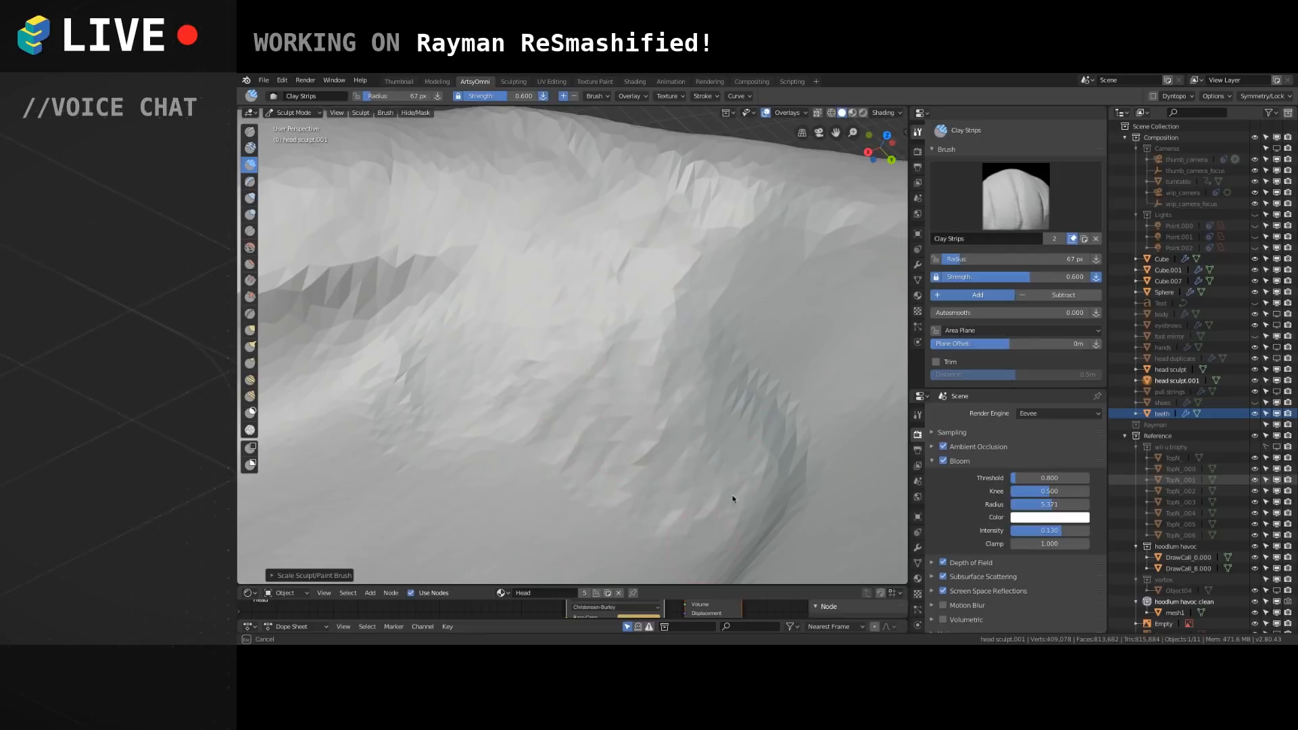
pyautogui.moveTo(664, 464); pyautogui.dragTo(639, 415)
# Enlarge the Clay Strips brush to 101 px and even out the ridges and hollows across the mouth surface.
pyautogui.press(']')
pyautogui.moveTo(664, 481)
pyautogui.mouseDown()
pyautogui.moveTo(574, 427)
pyautogui.moveTo(632, 398)
pyautogui.moveTo(800, 243)
pyautogui.moveTo(648, 209)
pyautogui.moveTo(490, 150)
pyautogui.moveTo(354, 298)
pyautogui.moveTo(420, 246)
pyautogui.moveTo(325, 243)
pyautogui.moveTo(765, 220)
pyautogui.moveTo(359, 150)
pyautogui.moveTo(662, 292)
pyautogui.moveTo(744, 444)
pyautogui.moveTo(676, 339)
pyautogui.mouseUp()
pyautogui.moveTo(675, 339)
pyautogui.mouseDown(button='middle')
pyautogui.moveTo(609, 493)
pyautogui.moveTo(661, 477)
pyautogui.mouseUp(button='middle')
pyautogui.keyDown('alt'); pyautogui.moveTo(661, 474); pyautogui.dragTo(653, 413); pyautogui.keyUp('alt')
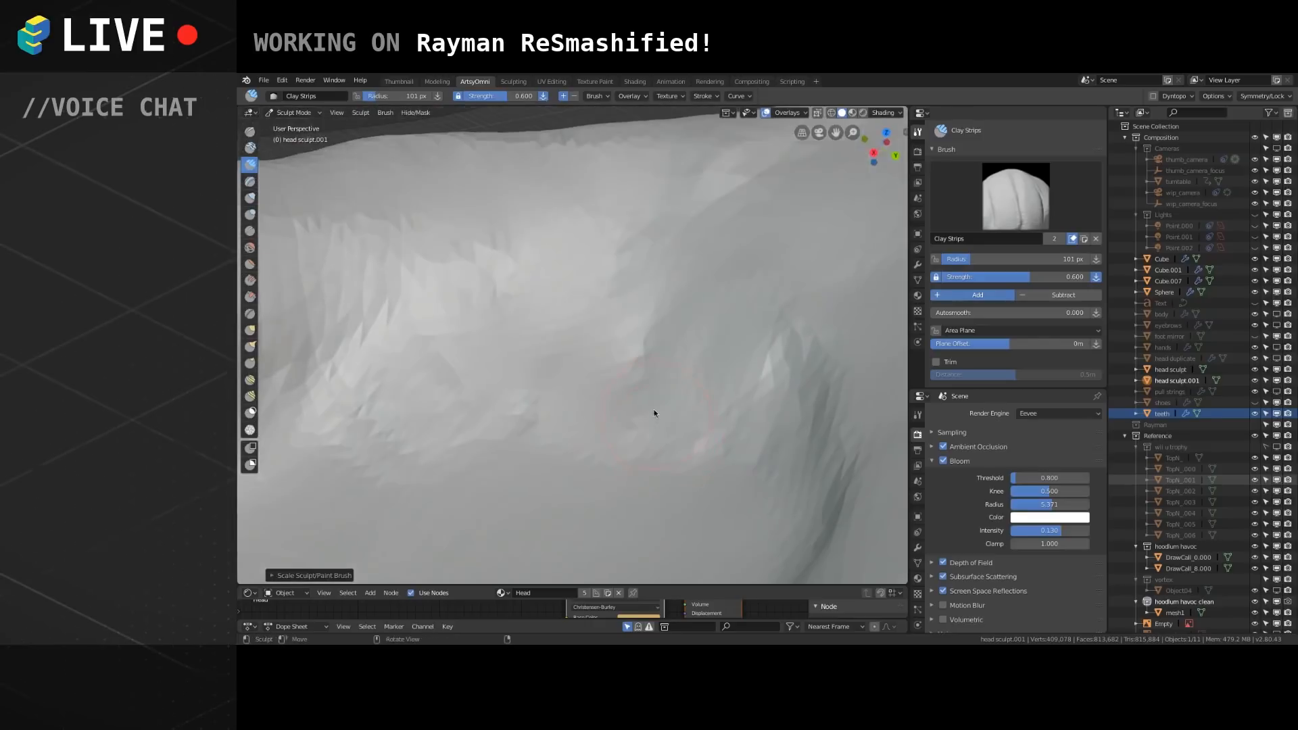
pyautogui.moveTo(746, 350); pyautogui.dragTo(836, 466)
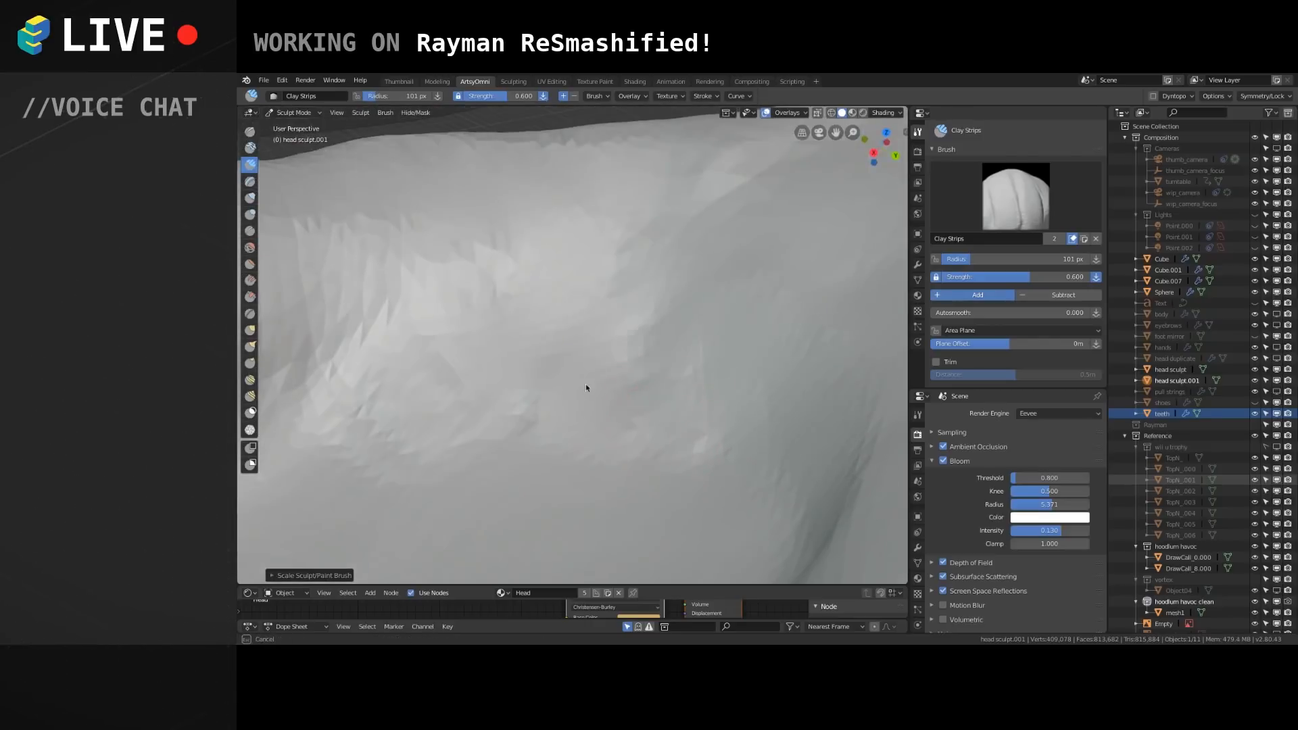
pyautogui.moveTo(626, 365); pyautogui.dragTo(676, 244)
pyautogui.moveTo(426, 278)
pyautogui.mouseDown()
pyautogui.moveTo(525, 382)
pyautogui.moveTo(759, 371)
pyautogui.moveTo(843, 473)
pyautogui.moveTo(646, 447)
pyautogui.moveTo(534, 414)
pyautogui.moveTo(803, 469)
pyautogui.moveTo(595, 426)
pyautogui.moveTo(778, 323)
pyautogui.moveTo(756, 466)
pyautogui.moveTo(474, 387)
pyautogui.moveTo(683, 158)
pyautogui.moveTo(562, 179)
pyautogui.moveTo(802, 223)
pyautogui.moveTo(759, 335)
pyautogui.moveTo(790, 356)
pyautogui.moveTo(825, 446)
pyautogui.moveTo(595, 423)
pyautogui.moveTo(593, 396)
pyautogui.moveTo(371, 393)
pyautogui.moveTo(550, 207)
pyautogui.moveTo(733, 273)
pyautogui.moveTo(810, 434)
pyautogui.moveTo(523, 431)
pyautogui.moveTo(333, 472)
pyautogui.moveTo(372, 253)
pyautogui.mouseUp()
pyautogui.moveTo(276, 383)
pyautogui.mouseDown()
pyautogui.moveTo(658, 328)
pyautogui.moveTo(652, 256)
pyautogui.mouseUp()
pyautogui.moveTo(745, 210)
pyautogui.mouseDown()
pyautogui.moveTo(817, 391)
pyautogui.moveTo(507, 438)
pyautogui.mouseUp()
pyautogui.moveTo(507, 438)
pyautogui.mouseDown(button='middle')
pyautogui.moveTo(649, 449)
pyautogui.moveTo(465, 404)
pyautogui.mouseUp(button='middle')
pyautogui.moveTo(464, 404)
pyautogui.mouseDown()
pyautogui.moveTo(371, 469)
pyautogui.moveTo(408, 344)
pyautogui.moveTo(687, 320)
pyautogui.moveTo(480, 447)
pyautogui.moveTo(414, 408)
pyautogui.moveTo(374, 342)
pyautogui.moveTo(444, 223)
pyautogui.moveTo(463, 318)
pyautogui.moveTo(377, 319)
pyautogui.moveTo(493, 250)
pyautogui.moveTo(550, 342)
pyautogui.moveTo(387, 266)
pyautogui.moveTo(443, 282)
pyautogui.moveTo(510, 351)
pyautogui.moveTo(467, 521)
pyautogui.moveTo(430, 472)
pyautogui.moveTo(359, 252)
pyautogui.moveTo(600, 287)
pyautogui.mouseUp()
pyautogui.moveTo(600, 287)
pyautogui.mouseDown(button='middle')
pyautogui.moveTo(621, 379)
pyautogui.moveTo(690, 334)
pyautogui.moveTo(679, 340)
pyautogui.moveTo(720, 370)
pyautogui.moveTo(559, 376)
pyautogui.moveTo(582, 400)
pyautogui.moveTo(566, 226)
pyautogui.moveTo(600, 232)
pyautogui.moveTo(579, 333)
pyautogui.mouseUp(button='middle')
# Reduce the Clay Strips radius to 64 px and add diagonal strokes across the centre of the rounded mouth surface.
pyautogui.press('[')
pyautogui.press('[')
pyautogui.moveTo(481, 381)
pyautogui.mouseDown()
pyautogui.moveTo(464, 389)
pyautogui.moveTo(612, 336)
pyautogui.moveTo(630, 310)
pyautogui.moveTo(594, 351)
pyautogui.moveTo(480, 392)
pyautogui.moveTo(547, 387)
pyautogui.moveTo(633, 327)
pyautogui.moveTo(609, 318)
pyautogui.mouseUp()
pyautogui.moveTo(488, 332)
pyautogui.mouseDown()
pyautogui.moveTo(522, 311)
pyautogui.moveTo(594, 306)
pyautogui.mouseUp()
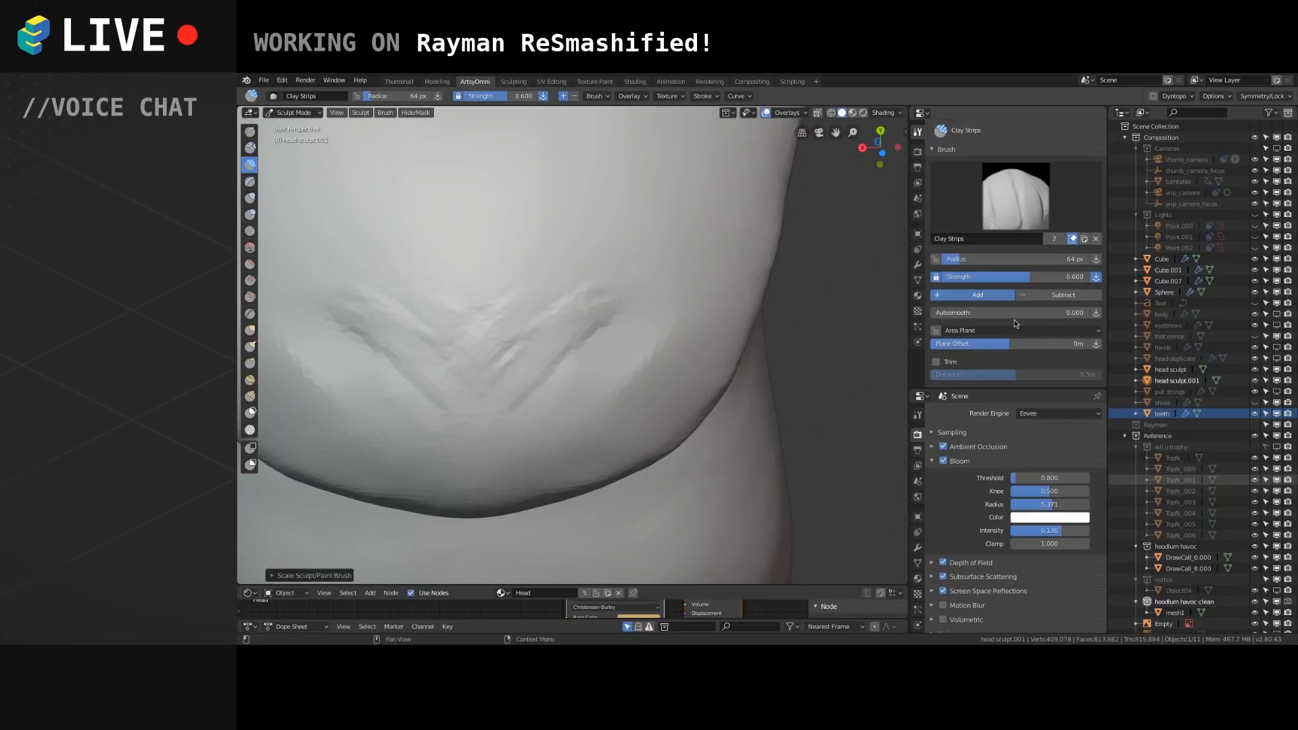
# Enable Front Faces Only for the Clay Strips brush and sculpt over the centre of the mouth surface.
pyautogui.scroll(-3, 1010, 351)
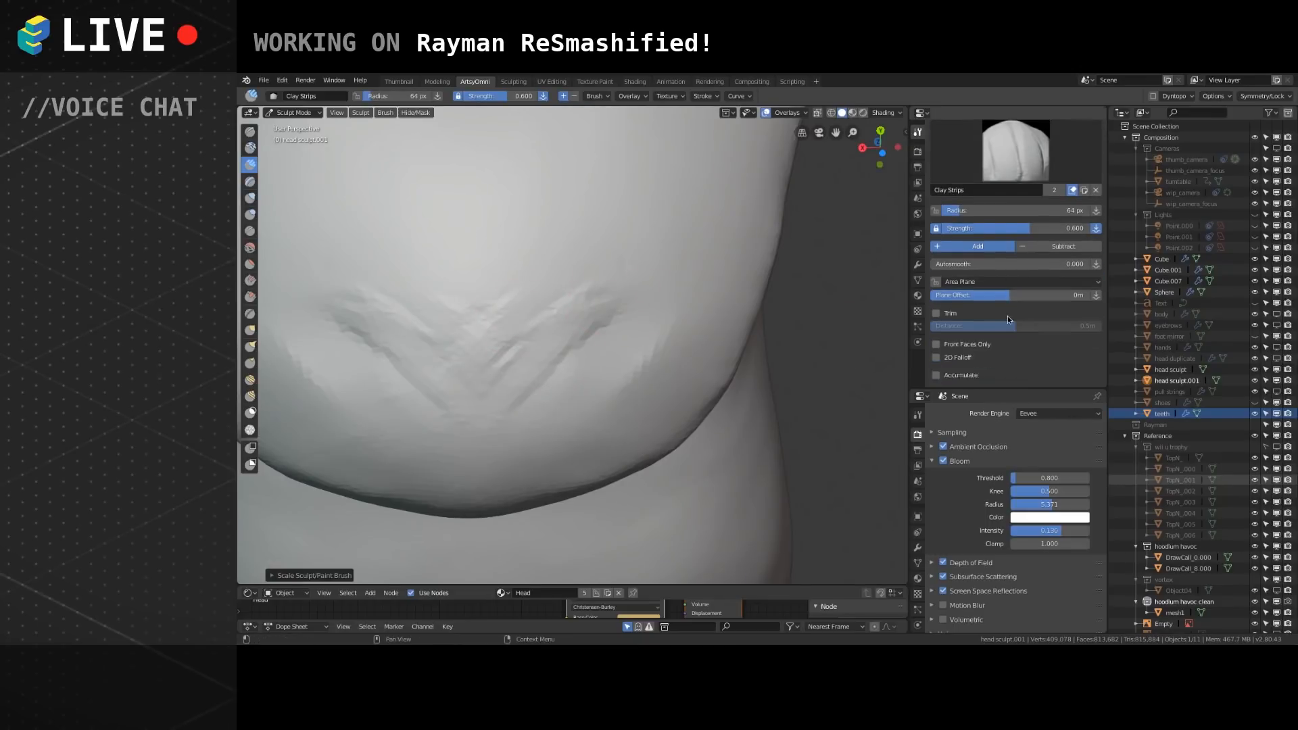
pyautogui.click(967, 314)
pyautogui.moveTo(476, 315)
pyautogui.mouseDown()
pyautogui.moveTo(537, 258)
pyautogui.moveTo(514, 284)
pyautogui.moveTo(507, 381)
pyautogui.moveTo(660, 290)
pyautogui.moveTo(545, 334)
pyautogui.moveTo(632, 293)
pyautogui.moveTo(534, 425)
pyautogui.mouseUp()
pyautogui.moveTo(534, 425)
pyautogui.mouseDown(button='middle')
pyautogui.moveTo(606, 289)
pyautogui.moveTo(641, 295)
pyautogui.moveTo(575, 342)
pyautogui.moveTo(620, 353)
pyautogui.moveTo(600, 357)
pyautogui.moveTo(588, 324)
pyautogui.mouseUp(button='middle')
pyautogui.moveTo(573, 238)
pyautogui.mouseDown(button='middle')
pyautogui.moveTo(589, 294)
pyautogui.moveTo(582, 326)
pyautogui.mouseUp(button='middle')
pyautogui.moveTo(591, 212)
pyautogui.mouseDown(button='middle')
pyautogui.moveTo(681, 229)
pyautogui.moveTo(570, 284)
pyautogui.moveTo(596, 295)
pyautogui.moveTo(595, 322)
pyautogui.mouseUp(button='middle')
pyautogui.press('f')
pyautogui.moveTo(590, 277)
pyautogui.mouseDown(button='middle')
pyautogui.moveTo(582, 358)
pyautogui.moveTo(586, 307)
pyautogui.mouseUp(button='middle')
pyautogui.moveTo(564, 256)
pyautogui.mouseDown(button='middle')
pyautogui.moveTo(590, 227)
pyautogui.moveTo(608, 165)
pyautogui.moveTo(608, 290)
pyautogui.mouseUp(button='middle')
pyautogui.moveTo(623, 184)
pyautogui.mouseDown(button='middle')
pyautogui.moveTo(603, 319)
pyautogui.moveTo(615, 250)
pyautogui.mouseUp(button='middle')
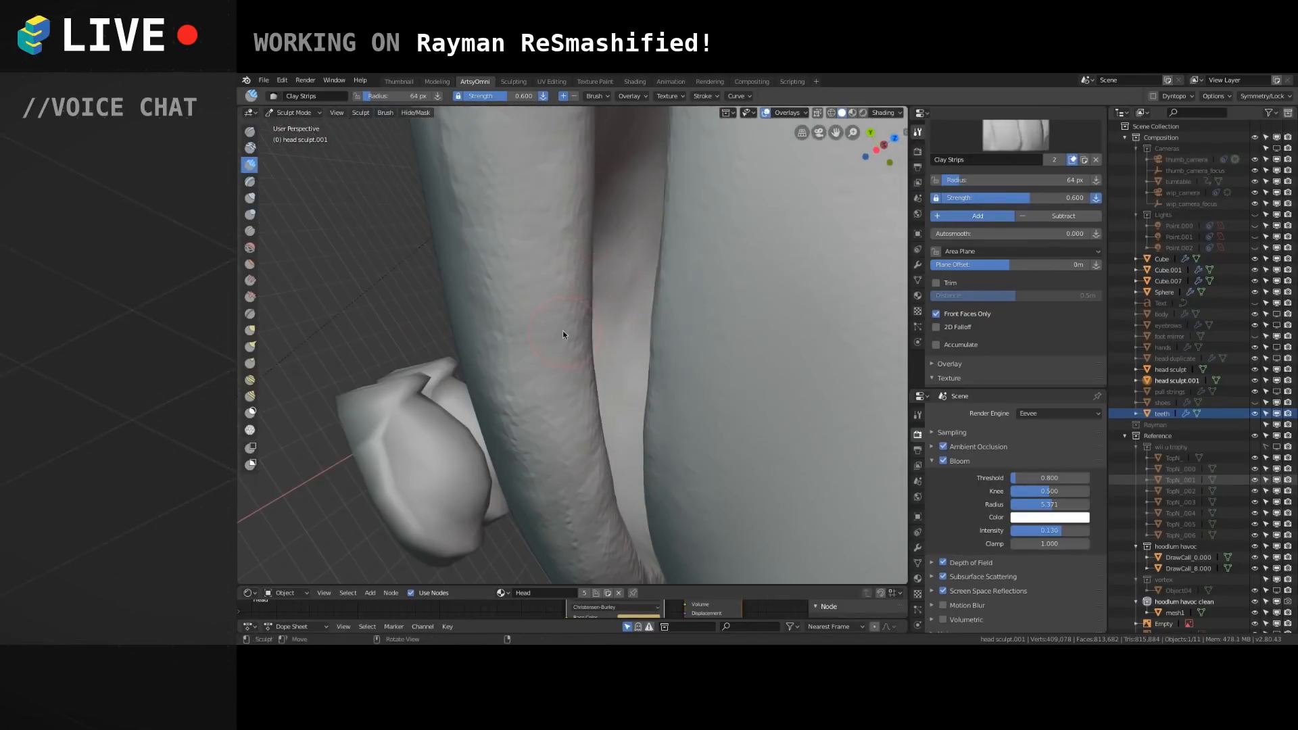
# Reduce the Clay Strips radius to 51 px and add clay to the lower jaw below the mouth corner.
pyautogui.moveTo(576, 360); pyautogui.dragTo(582, 352, button='middle')
pyautogui.moveTo(434, 246)
pyautogui.mouseDown(button='middle')
pyautogui.moveTo(560, 406)
pyautogui.moveTo(690, 277)
pyautogui.moveTo(614, 403)
pyautogui.moveTo(583, 356)
pyautogui.moveTo(647, 332)
pyautogui.moveTo(655, 221)
pyautogui.moveTo(639, 298)
pyautogui.moveTo(574, 353)
pyautogui.moveTo(592, 338)
pyautogui.mouseUp(button='middle')
pyautogui.press('[')
pyautogui.press('[')
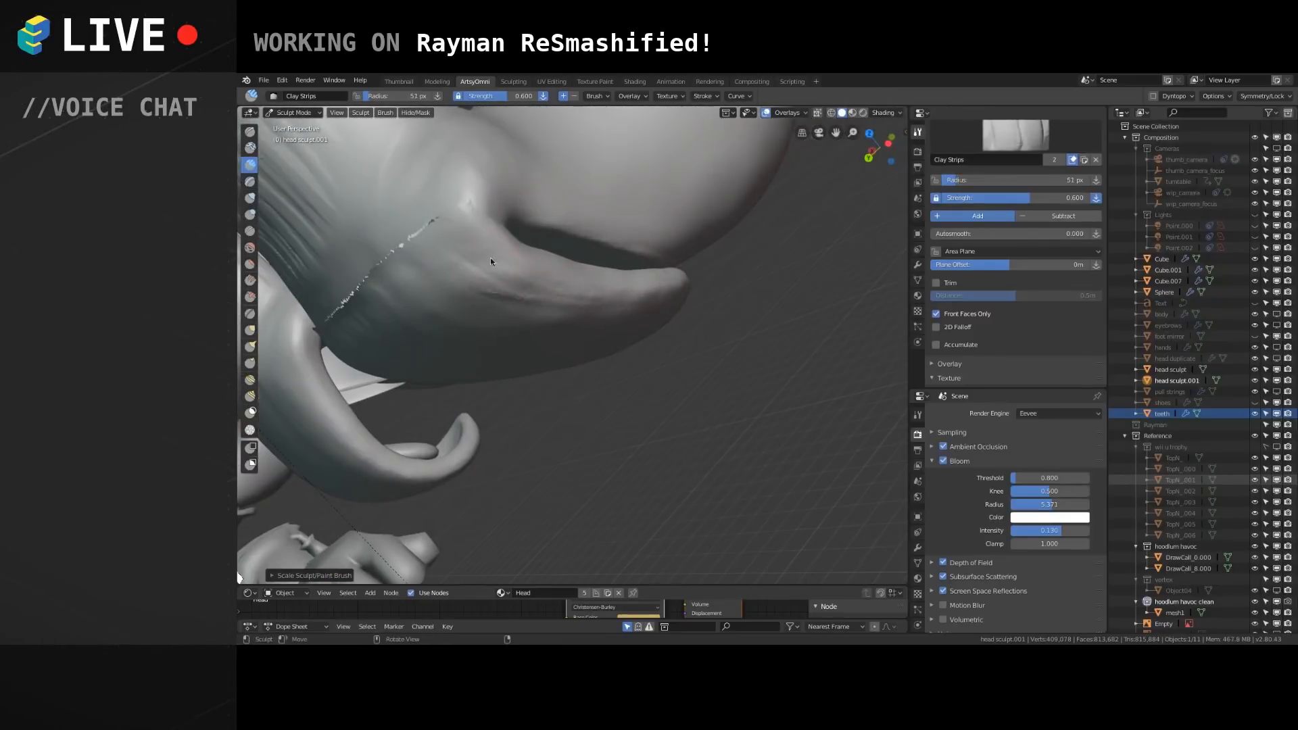
pyautogui.moveTo(469, 267)
pyautogui.mouseDown()
pyautogui.moveTo(514, 284)
pyautogui.moveTo(464, 303)
pyautogui.moveTo(525, 258)
pyautogui.mouseUp()
pyautogui.moveTo(526, 258)
pyautogui.mouseDown(button='middle')
pyautogui.moveTo(522, 277)
pyautogui.moveTo(565, 264)
pyautogui.moveTo(495, 362)
pyautogui.moveTo(440, 351)
pyautogui.moveTo(487, 348)
pyautogui.mouseUp(button='middle')
pyautogui.moveTo(487, 305)
pyautogui.mouseDown(button='middle')
pyautogui.moveTo(550, 323)
pyautogui.moveTo(530, 298)
pyautogui.moveTo(568, 350)
pyautogui.mouseUp(button='middle')
pyautogui.moveTo(558, 399); pyautogui.dragTo(440, 379, button='middle')
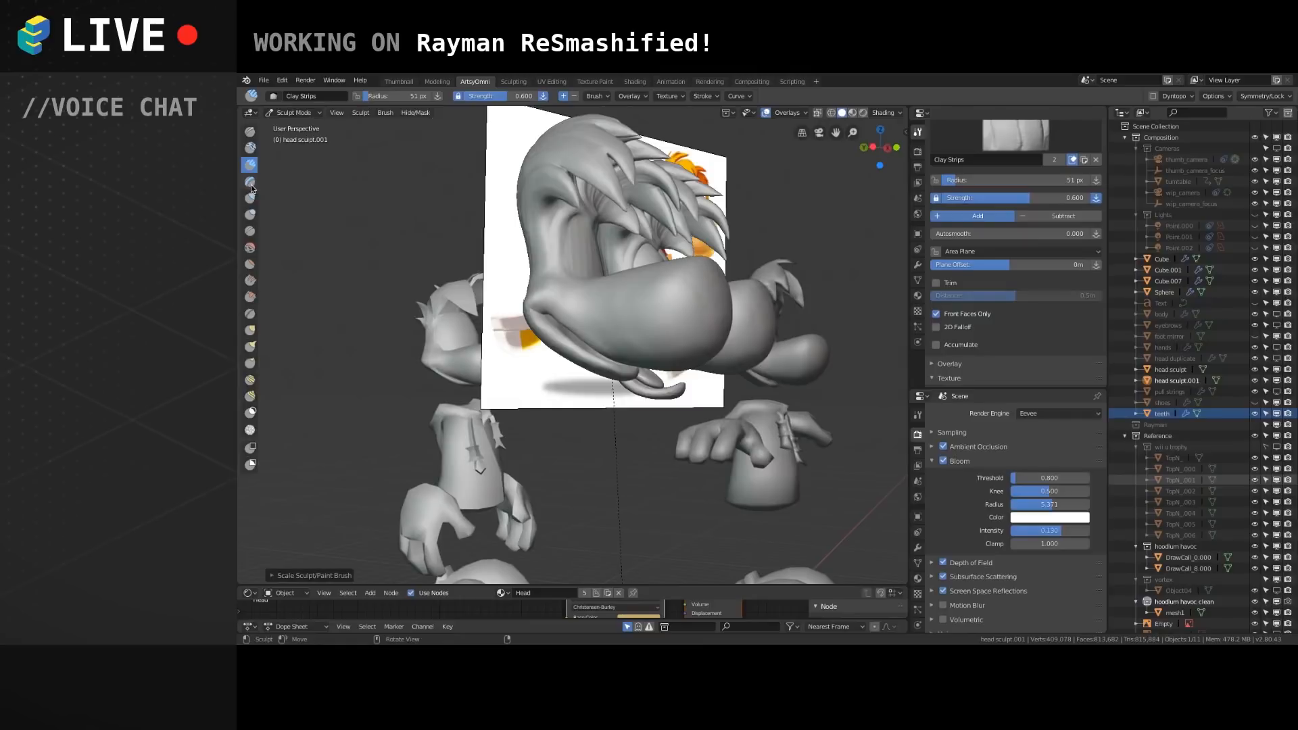
# Switch to the Grab brush and adjust its radius for reshaping the lower jaw.
pyautogui.click(250, 329)
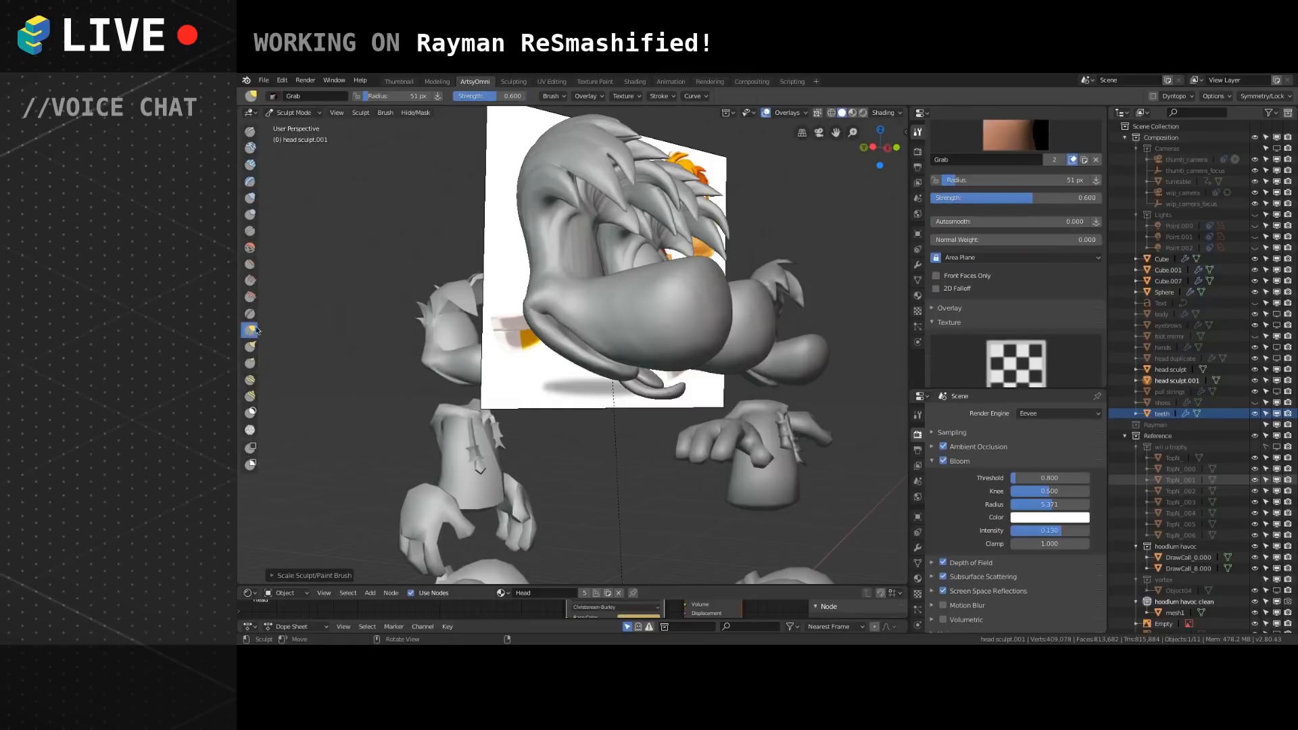
pyautogui.moveTo(574, 342)
pyautogui.mouseDown(button='middle')
pyautogui.moveTo(600, 352)
pyautogui.moveTo(597, 339)
pyautogui.mouseUp(button='middle')
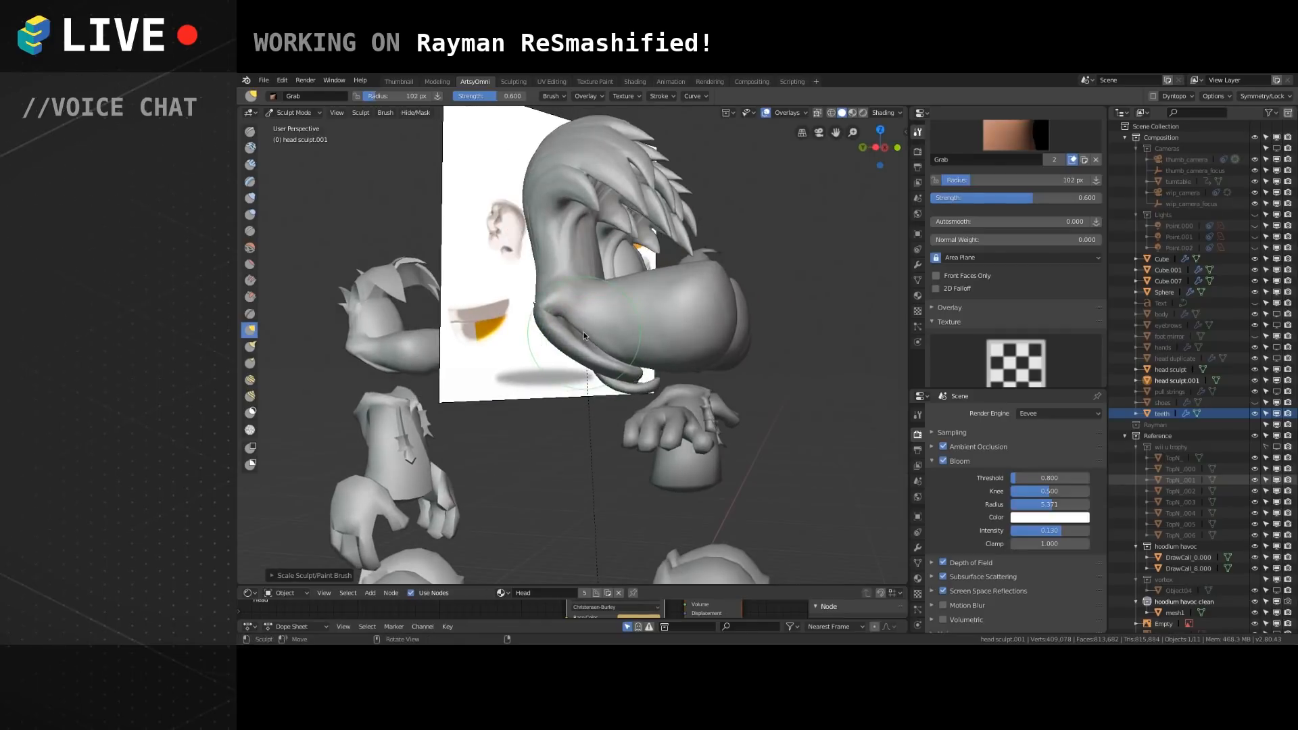
pyautogui.moveTo(612, 344)
pyautogui.mouseDown(button='middle')
pyautogui.moveTo(549, 342)
pyautogui.moveTo(655, 340)
pyautogui.moveTo(554, 363)
pyautogui.moveTo(631, 392)
pyautogui.moveTo(623, 363)
pyautogui.mouseUp(button='middle')
pyautogui.scroll(3, 592, 397)
pyautogui.moveTo(624, 364)
pyautogui.mouseDown(button='middle')
pyautogui.moveTo(627, 381)
pyautogui.moveTo(698, 299)
pyautogui.moveTo(649, 189)
pyautogui.moveTo(600, 238)
pyautogui.moveTo(576, 221)
pyautogui.mouseUp(button='middle')
pyautogui.press('[')
pyautogui.press('[')
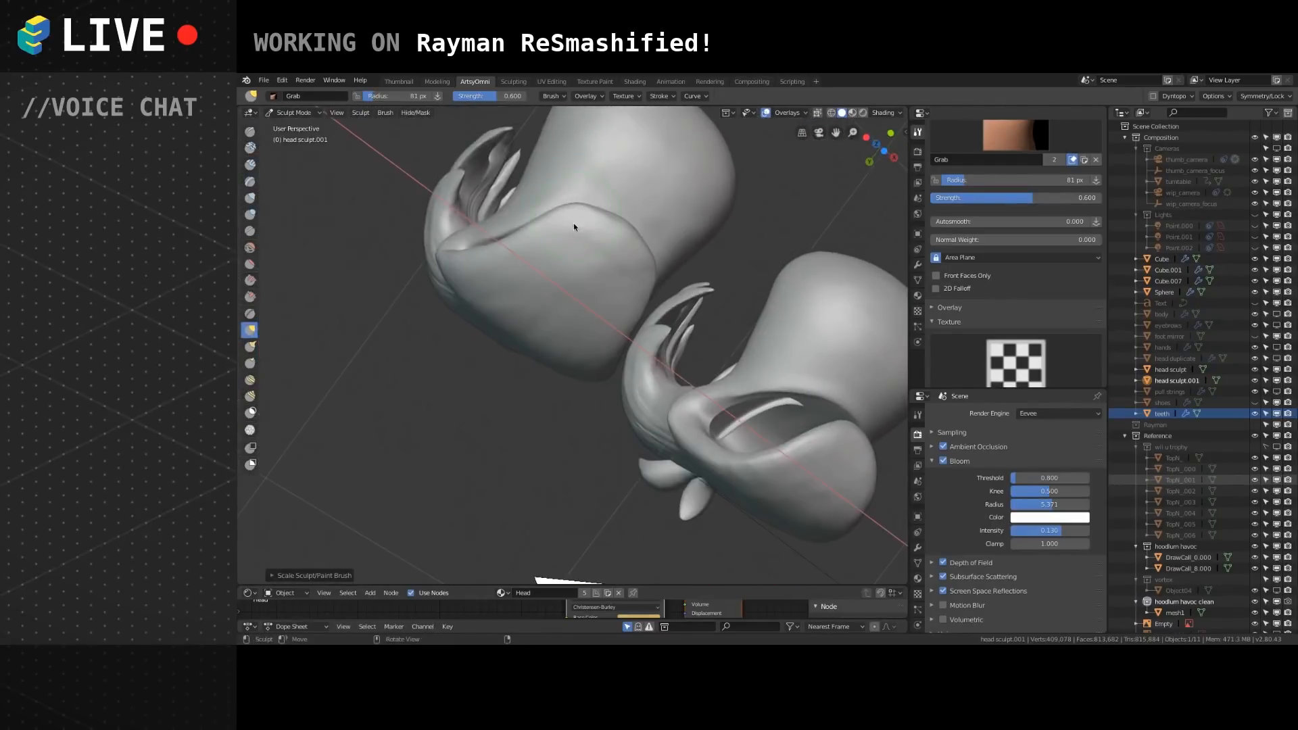
# Separate the lower jaw from the sculpted head into its own object by loose parts.
pyautogui.click(299, 113)
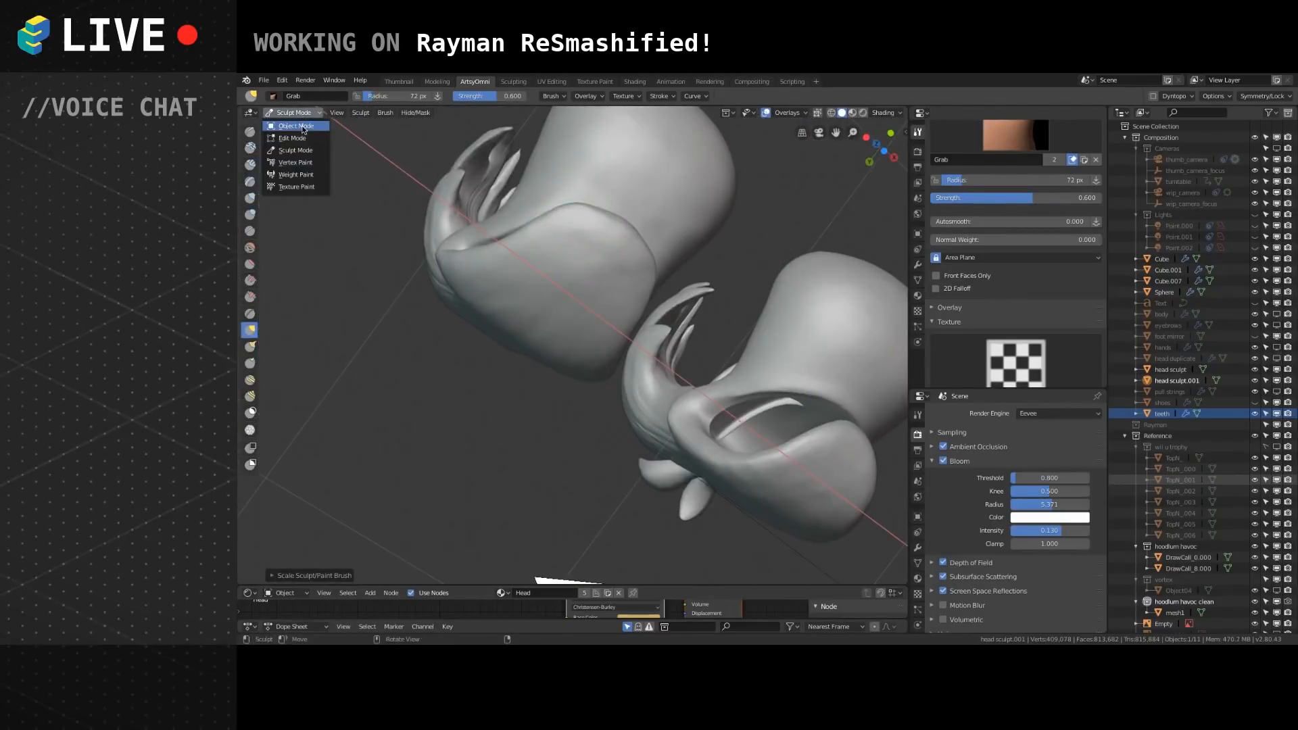
pyautogui.click(303, 129)
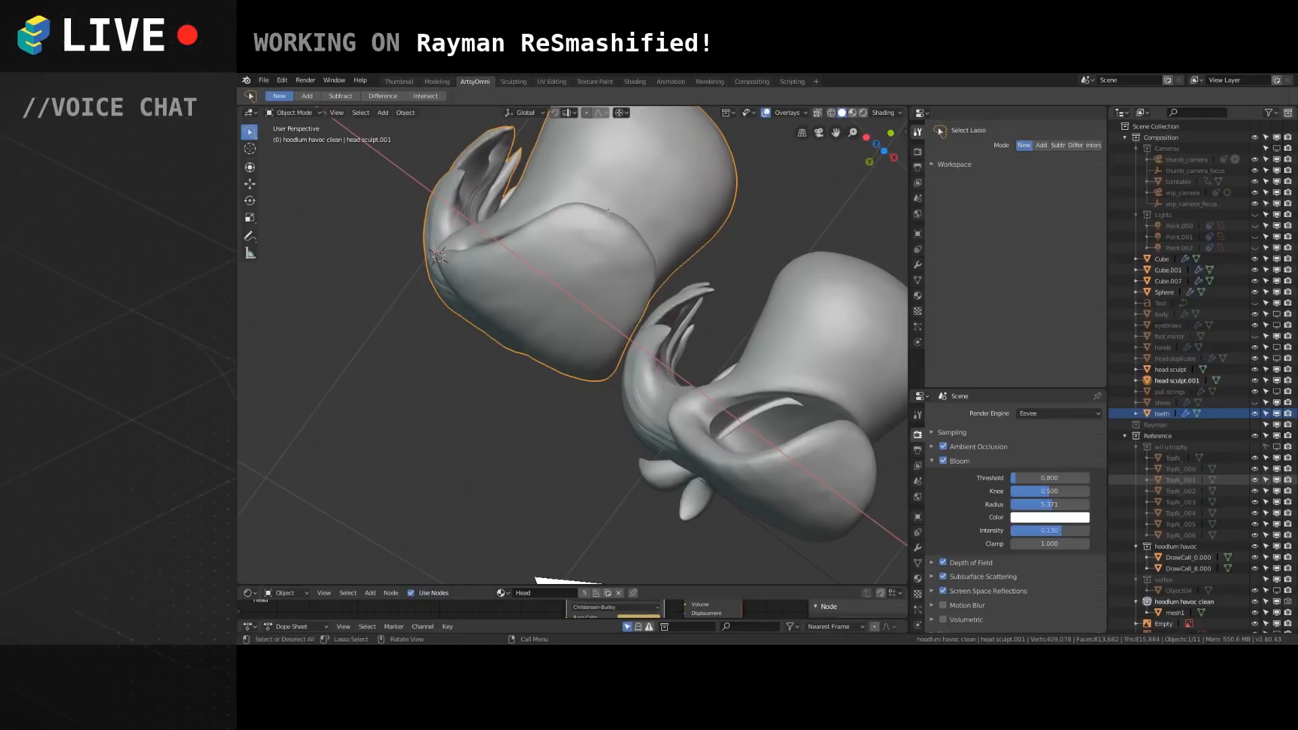
pyautogui.press('Tab')
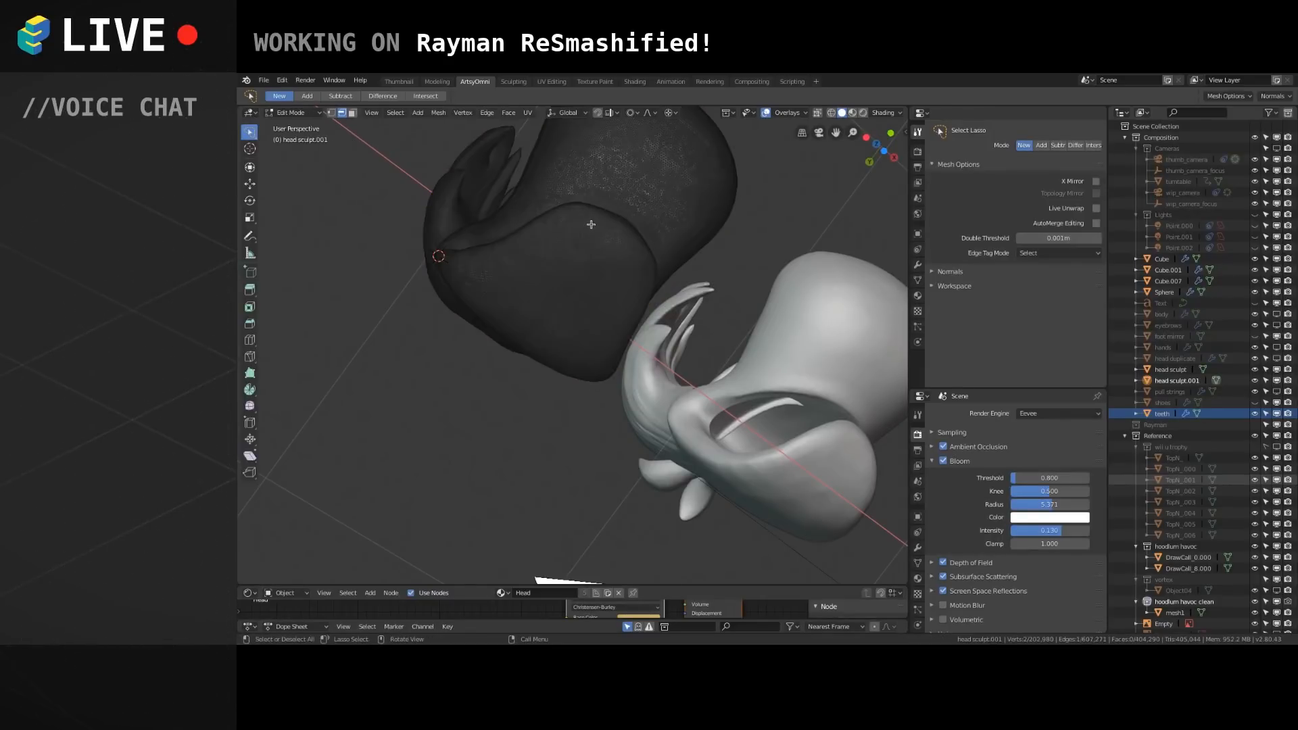
pyautogui.press('l')
pyautogui.press('p')
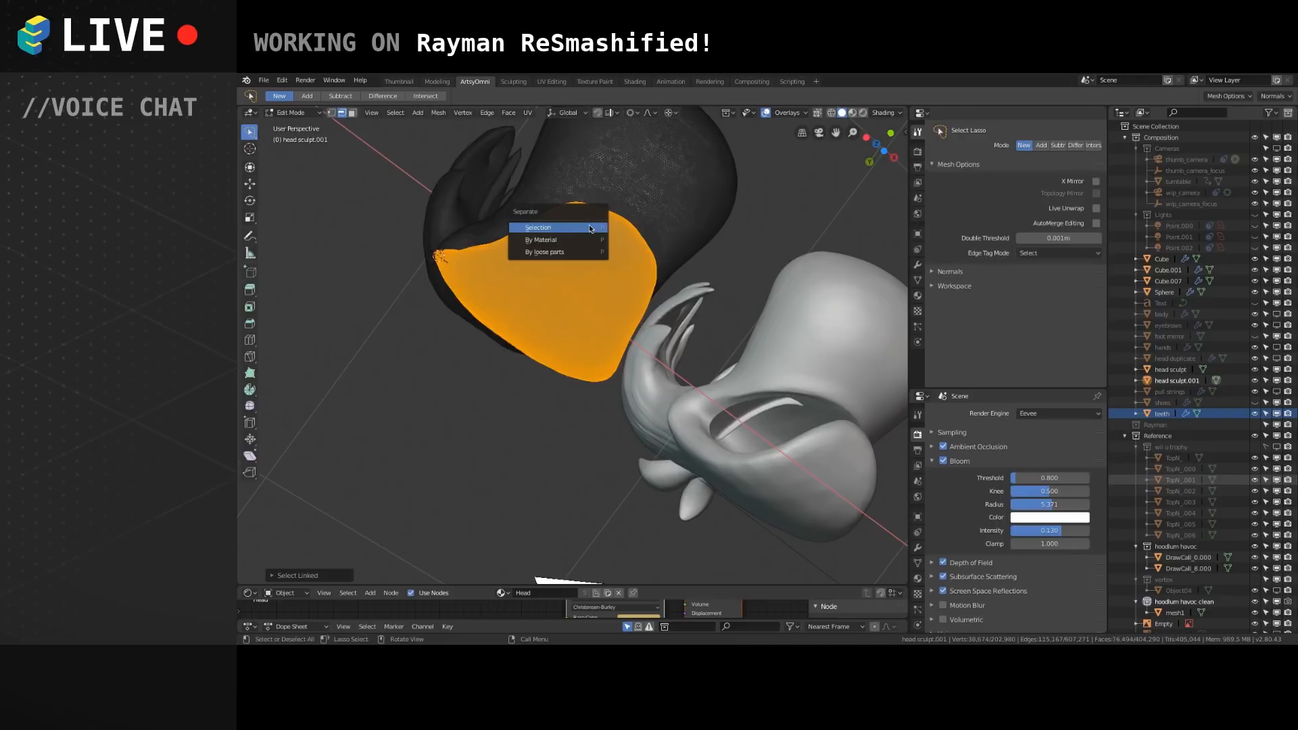
pyautogui.click(581, 251)
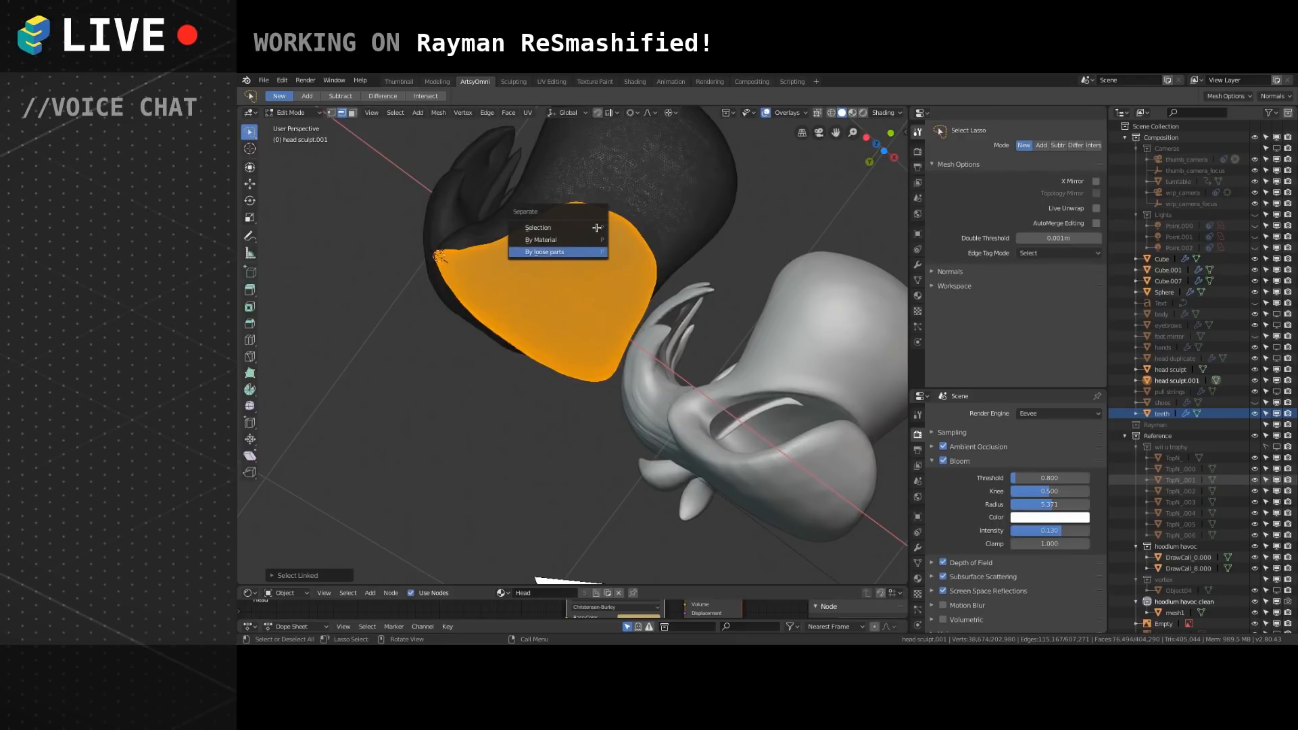
pyautogui.press('Tab')
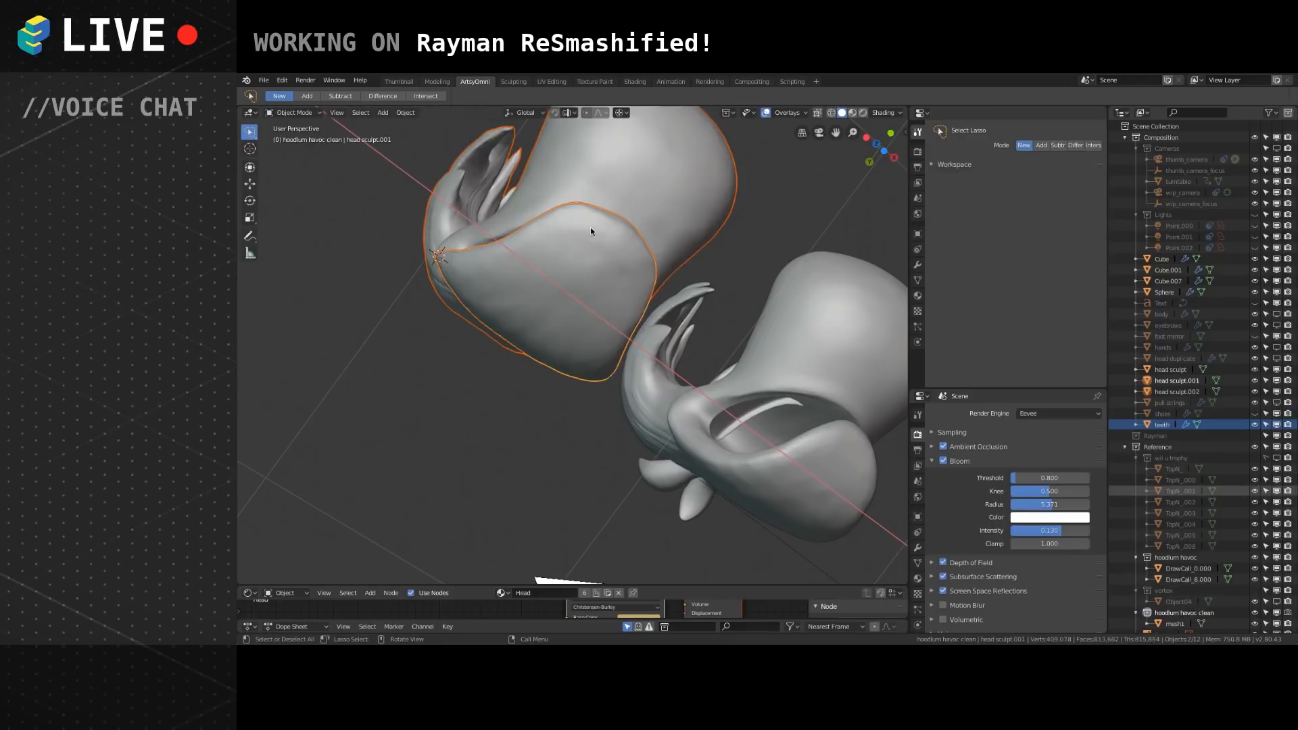
# Sculpt only the separated lower jaw, pulling its side edge inward with the Grab brush at a 97 px radius.
pyautogui.moveTo(631, 181); pyautogui.dragTo(672, 245, button='middle')
pyautogui.click(528, 248)
pyautogui.moveTo(504, 239); pyautogui.dragTo(482, 333, button='middle')
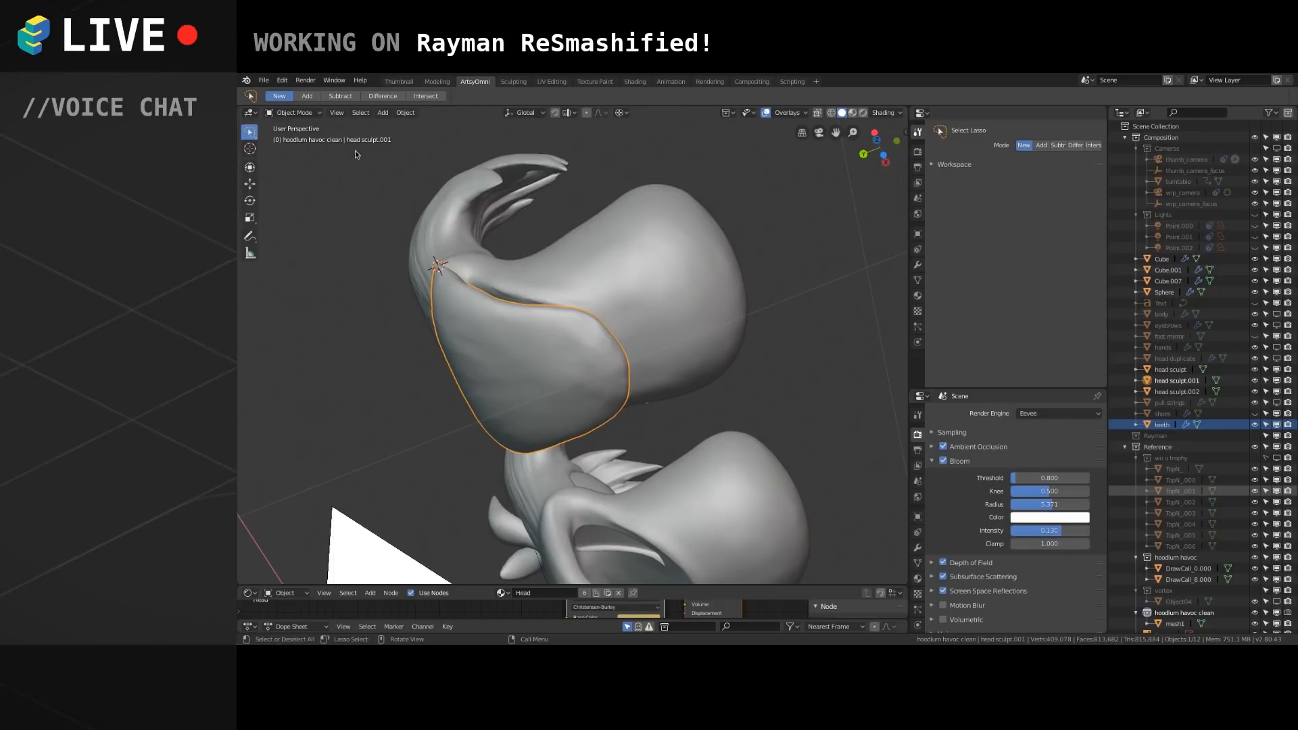
pyautogui.click(309, 113)
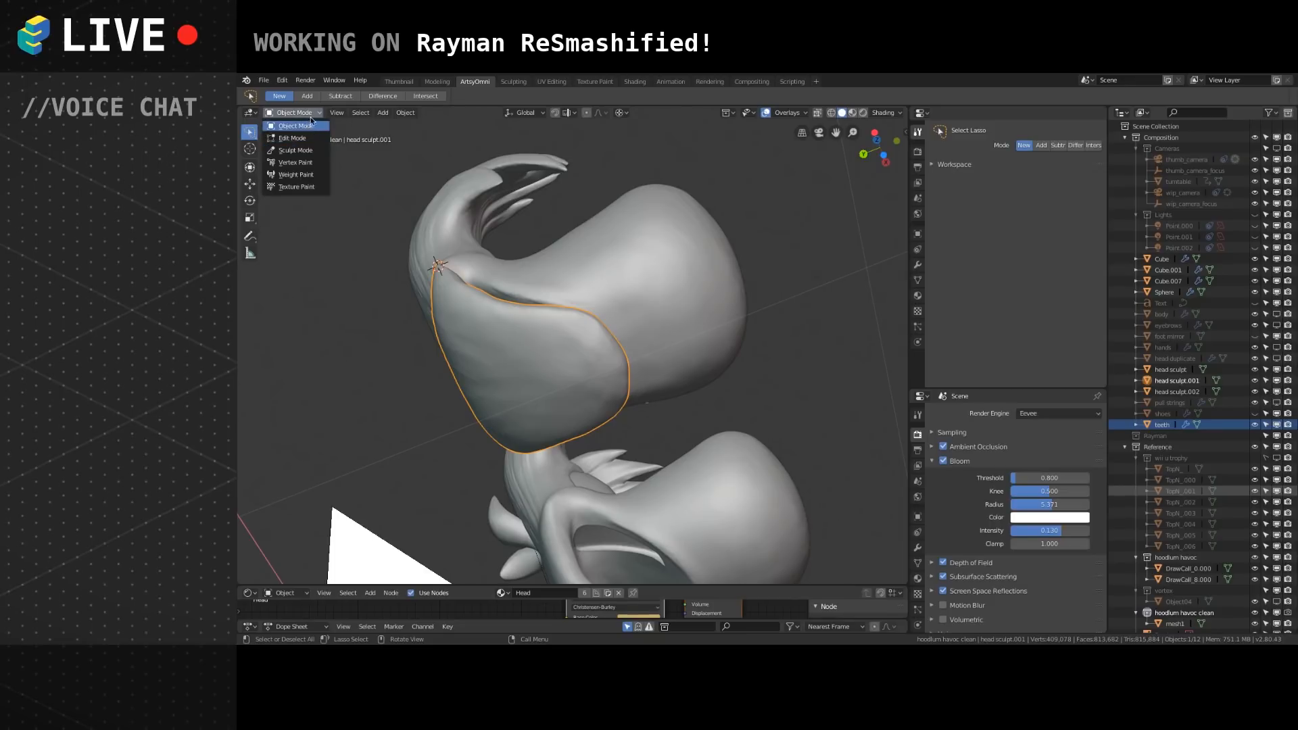
pyautogui.click(295, 150)
pyautogui.moveTo(473, 269)
pyautogui.mouseDown(button='middle')
pyautogui.moveTo(558, 277)
pyautogui.moveTo(590, 307)
pyautogui.mouseUp(button='middle')
pyautogui.press('f')
pyautogui.click(576, 335)
pyautogui.moveTo(589, 303); pyautogui.dragTo(563, 307)
pyautogui.moveTo(584, 307); pyautogui.dragTo(559, 309)
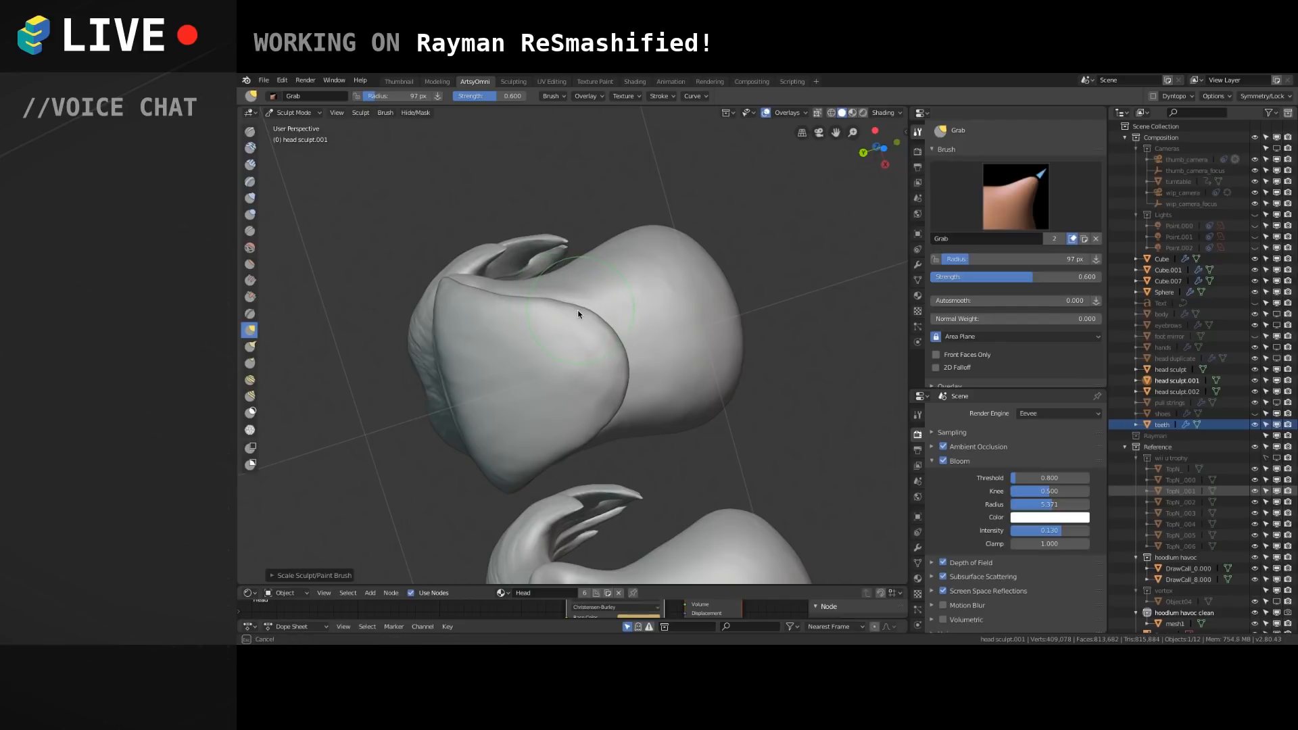
pyautogui.moveTo(552, 303); pyautogui.dragTo(575, 338, button='middle')
# Separate the hoodlum havoc clean reference character mesh1 into individual objects by loose parts.
pyautogui.keyDown('shift'); pyautogui.moveTo(592, 430); pyautogui.dragTo(566, 232, button='middle'); pyautogui.keyUp('shift')
pyautogui.scroll(-5, 580, 369)
pyautogui.moveTo(594, 432)
pyautogui.mouseDown(button='middle')
pyautogui.moveTo(561, 253)
pyautogui.moveTo(611, 455)
pyautogui.moveTo(603, 480)
pyautogui.moveTo(568, 306)
pyautogui.moveTo(446, 222)
pyautogui.mouseUp(button='middle')
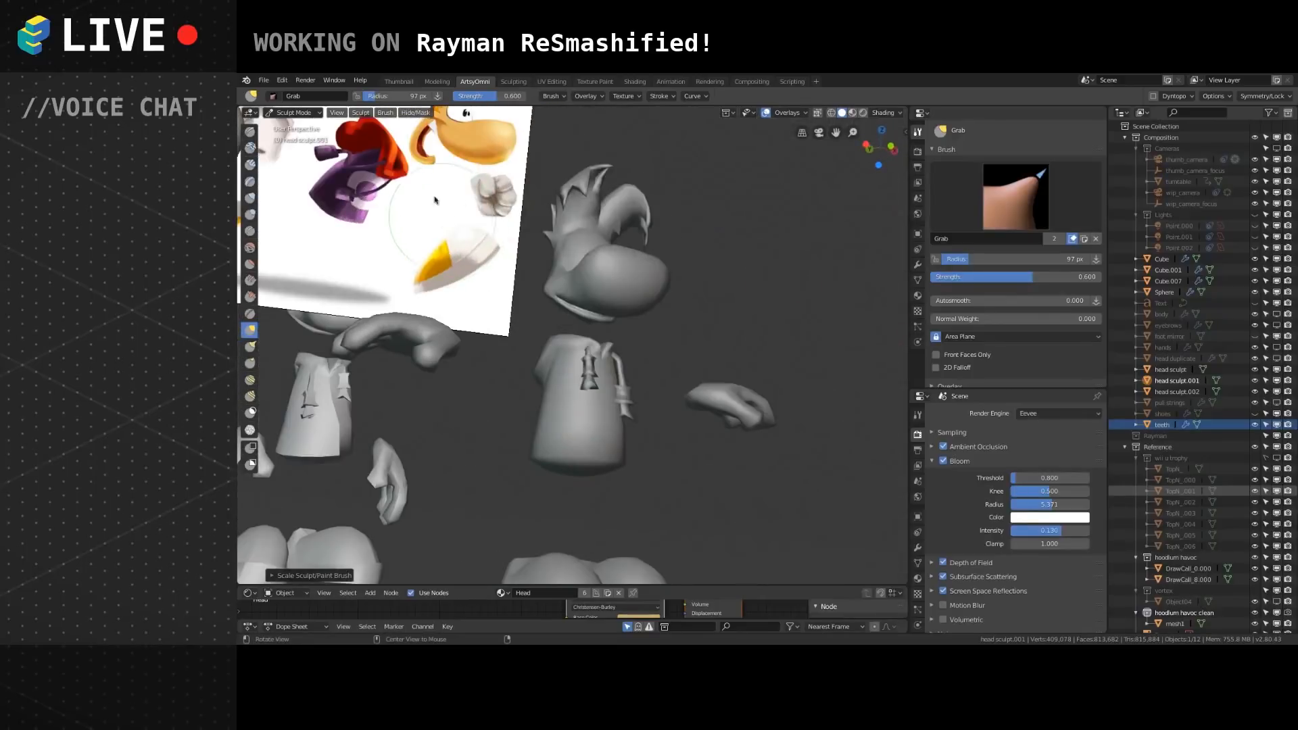
pyautogui.click(296, 113)
pyautogui.click(297, 126)
pyautogui.click(583, 370)
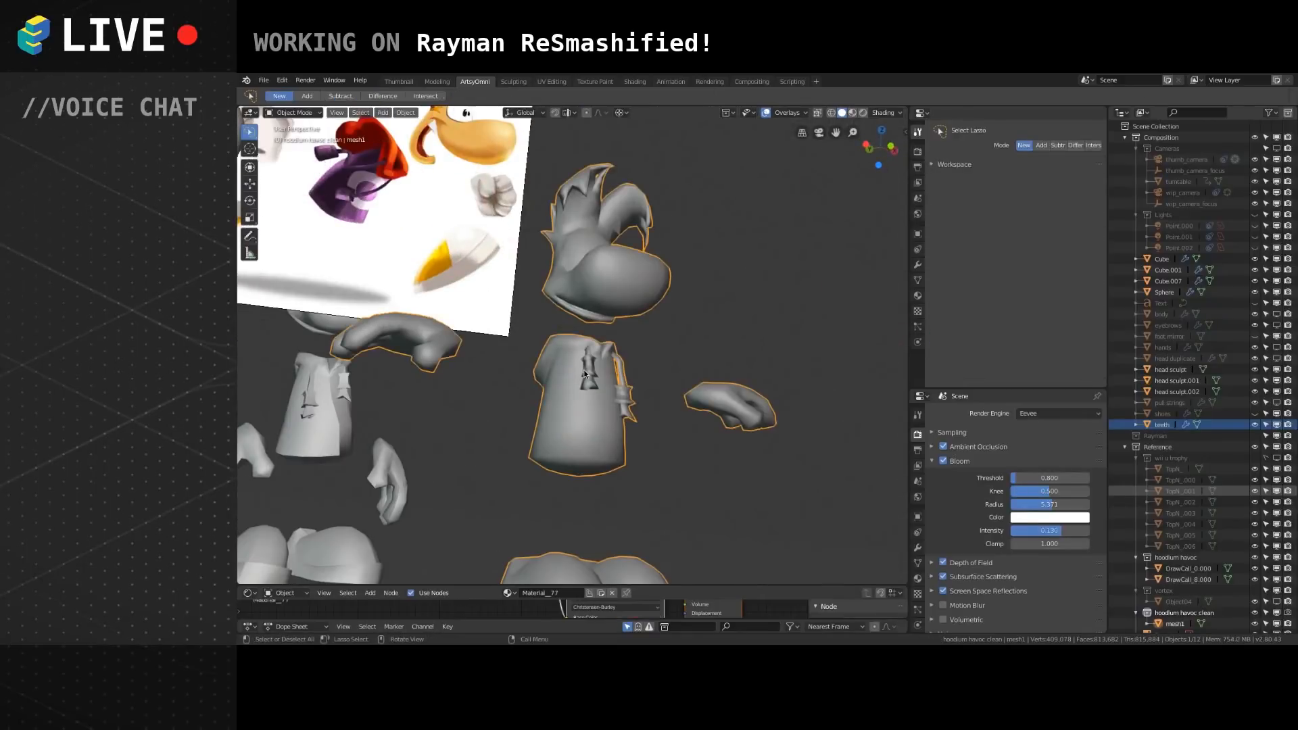
pyautogui.press('KP_Decimal')
pyautogui.press('Tab')
pyautogui.moveTo(567, 351); pyautogui.dragTo(593, 347, button='middle')
pyautogui.press('p')
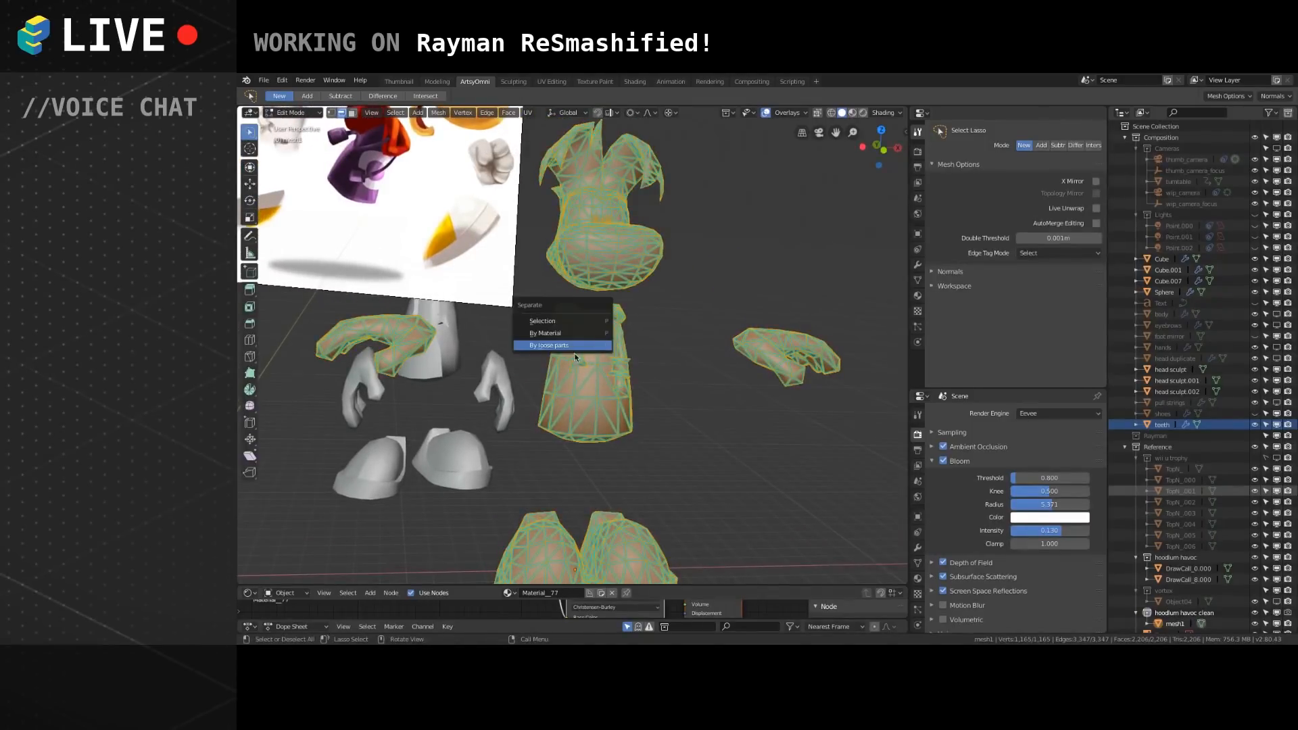
pyautogui.click(593, 345)
pyautogui.press('Tab')
# Delete the separated reference character's torso, both hands and both feet.
pyautogui.click(591, 352)
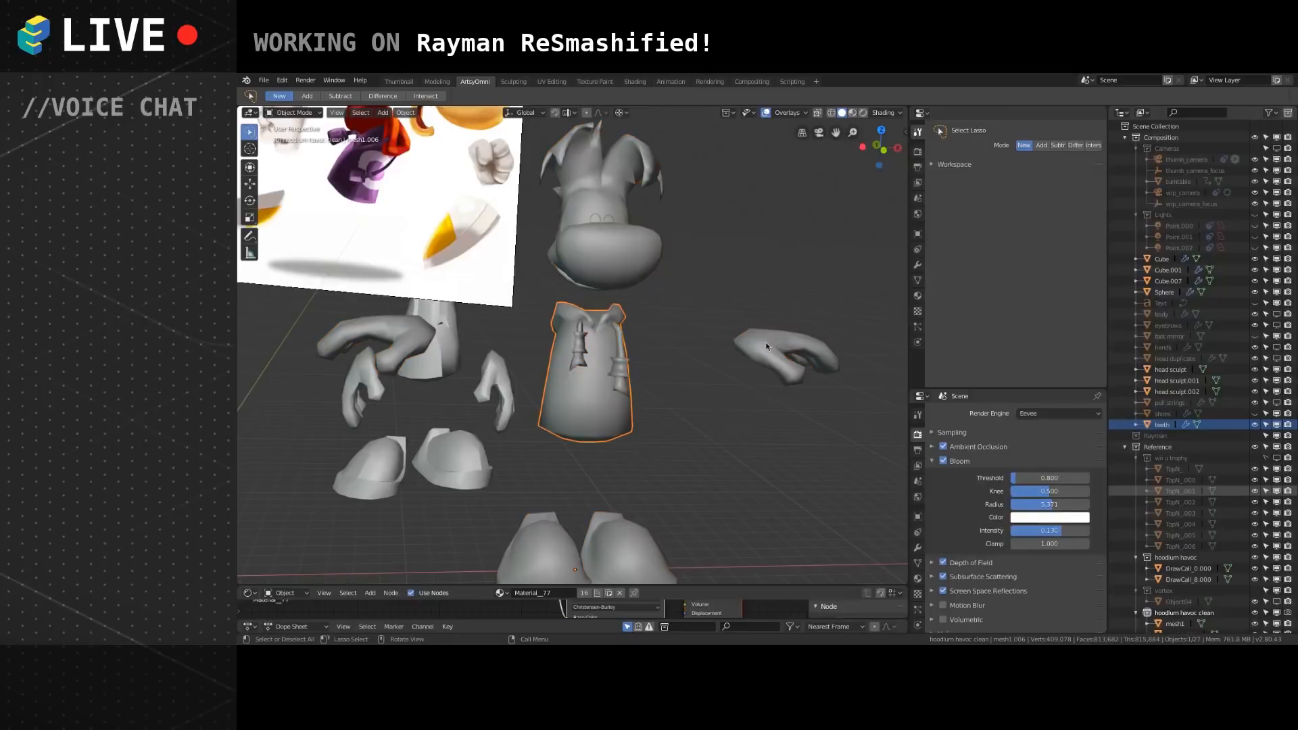
pyautogui.keyDown('shift'); pyautogui.click(760, 356); pyautogui.keyUp('shift')
pyautogui.keyDown('shift'); pyautogui.click(616, 536); pyautogui.keyUp('shift')
pyautogui.keyDown('shift'); pyautogui.click(548, 530); pyautogui.keyUp('shift')
pyautogui.keyDown('shift'); pyautogui.click(379, 331); pyautogui.keyUp('shift')
pyautogui.press('Delete')
# Delete the leftover drawstring pieces of the reference character and select its remaining head.
pyautogui.click(584, 338)
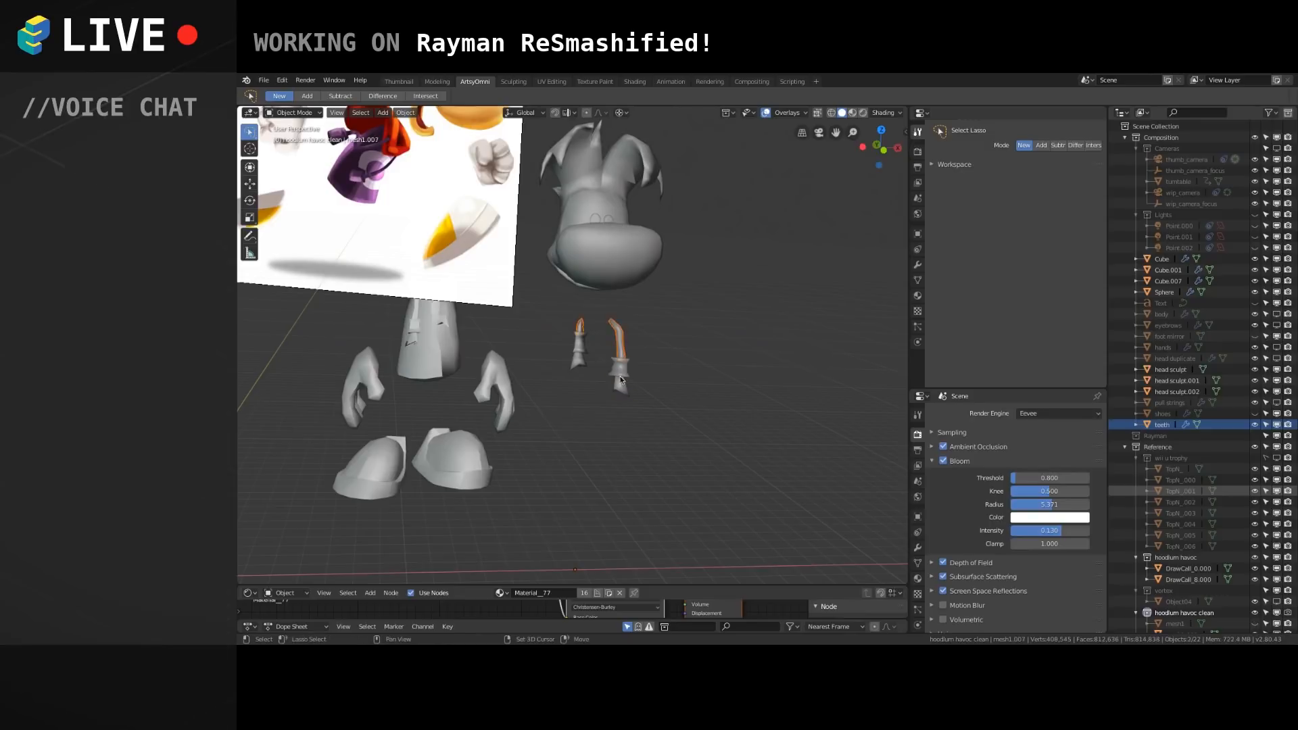
pyautogui.keyDown('shift'); pyautogui.click(580, 349); pyautogui.keyUp('shift')
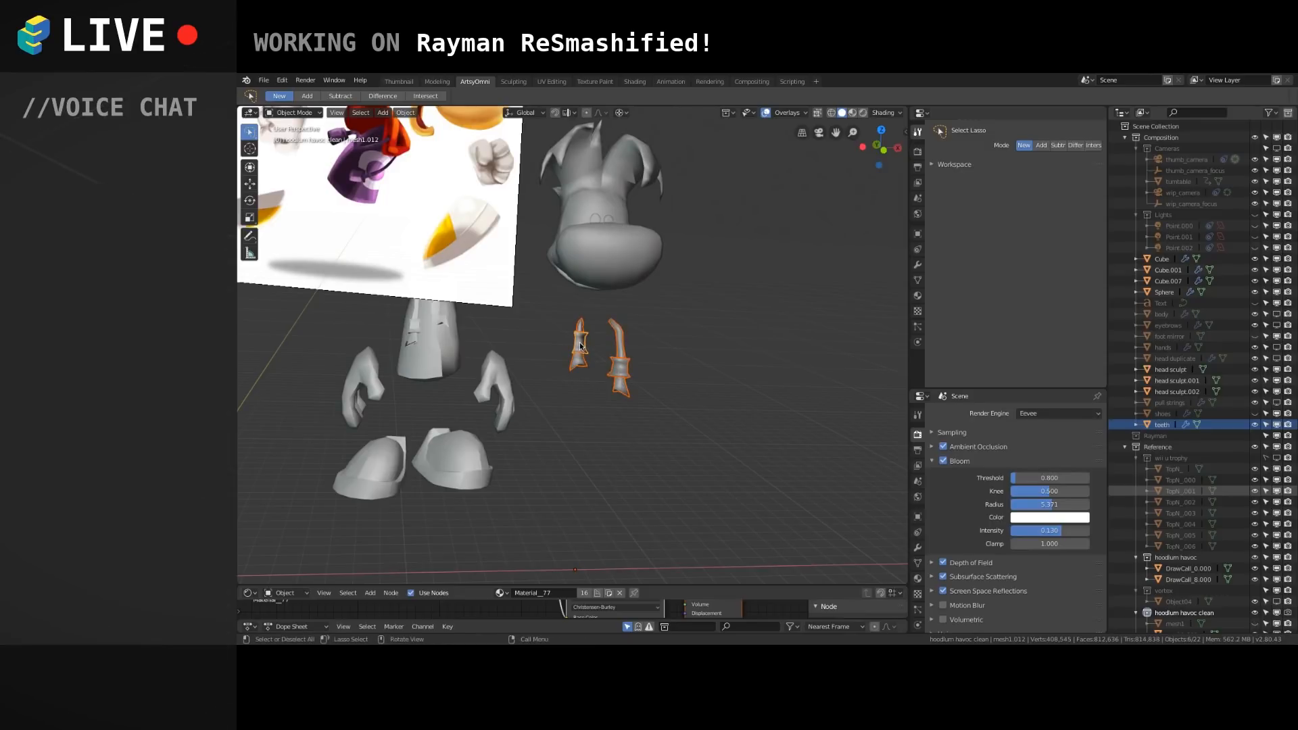
pyautogui.press('Delete')
pyautogui.click(599, 275)
pyautogui.moveTo(595, 339); pyautogui.dragTo(506, 319, button='middle')
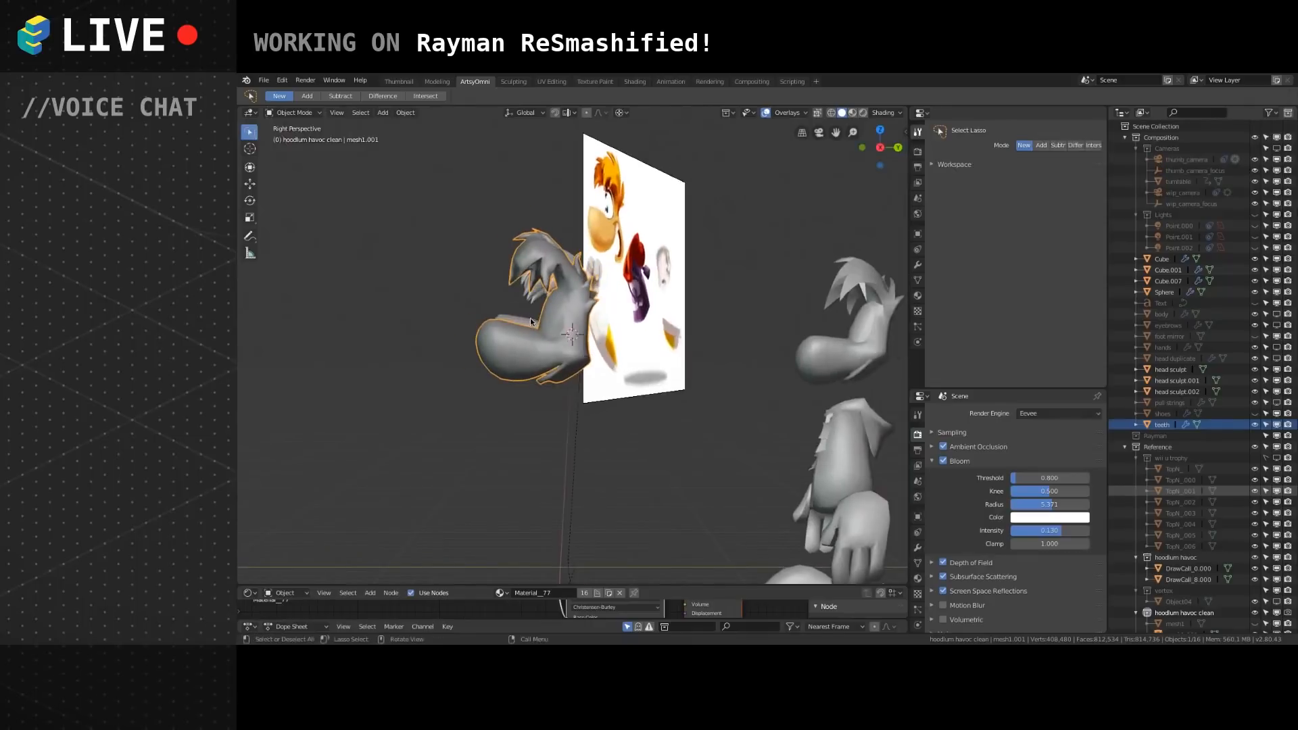
pyautogui.scroll(3, 595, 333)
pyautogui.scroll(4, 595, 333)
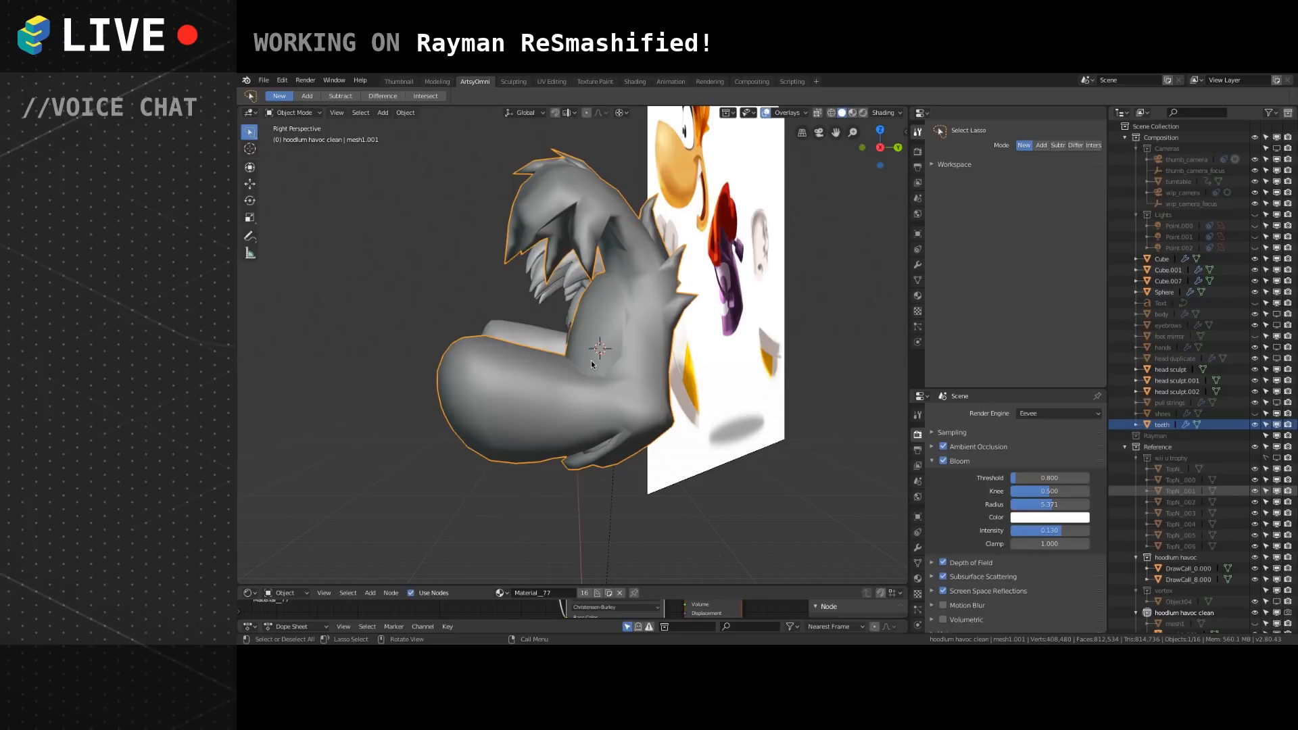
pyautogui.keyDown('shift'); pyautogui.moveTo(619, 411); pyautogui.dragTo(632, 336, button='middle'); pyautogui.keyUp('shift')
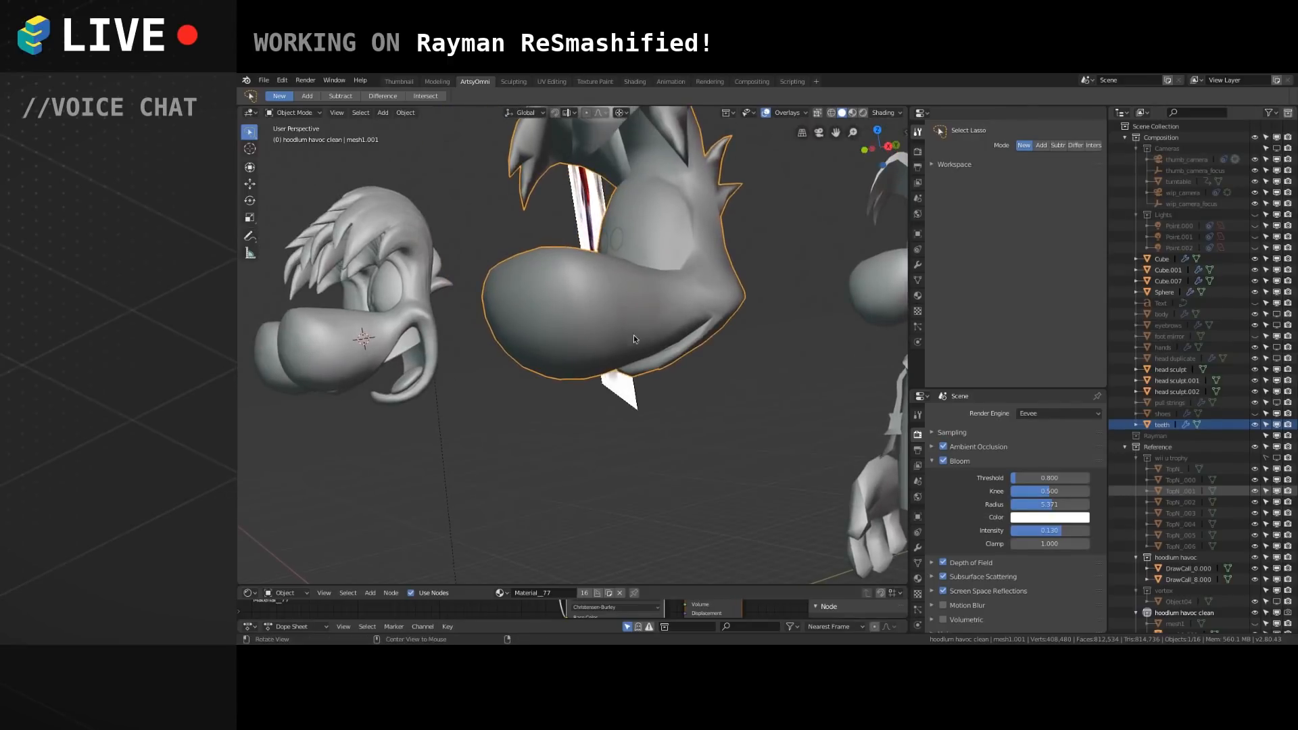
pyautogui.scroll(-6, 633, 336)
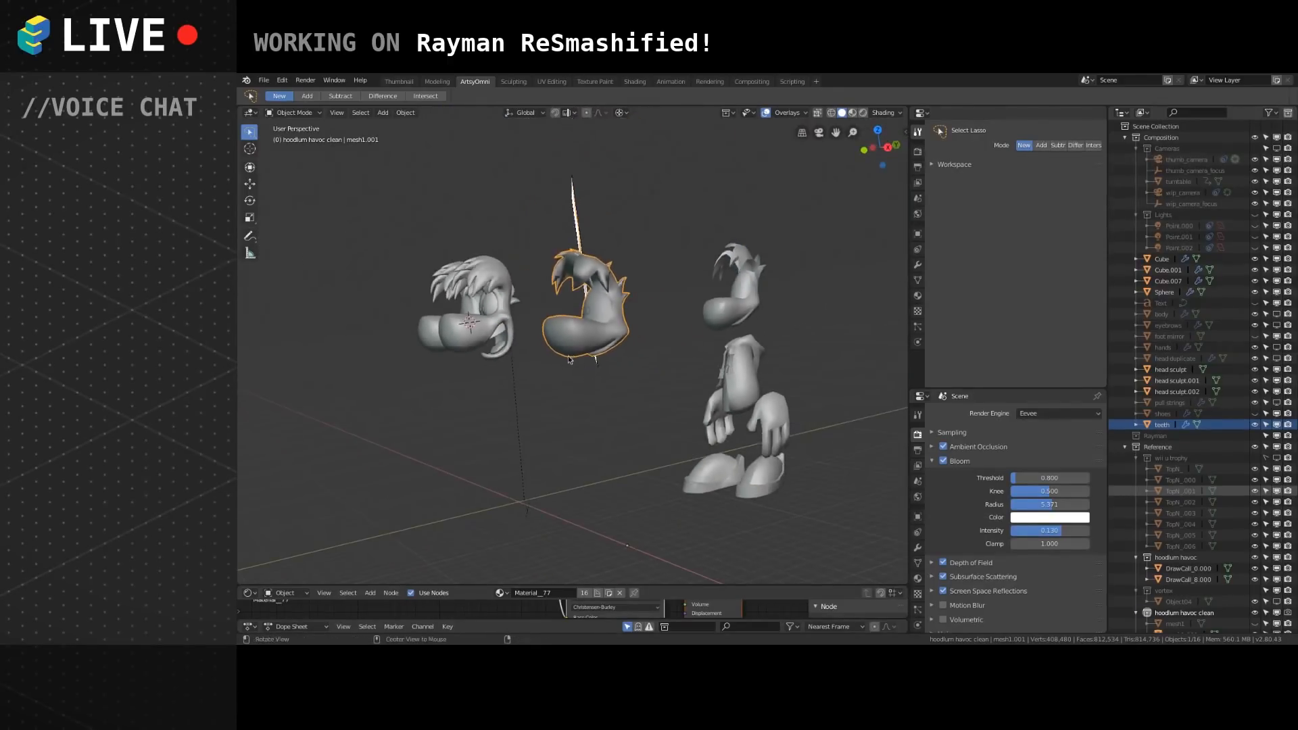
pyautogui.press('KP_1')
pyautogui.press('g')
pyautogui.press('x')
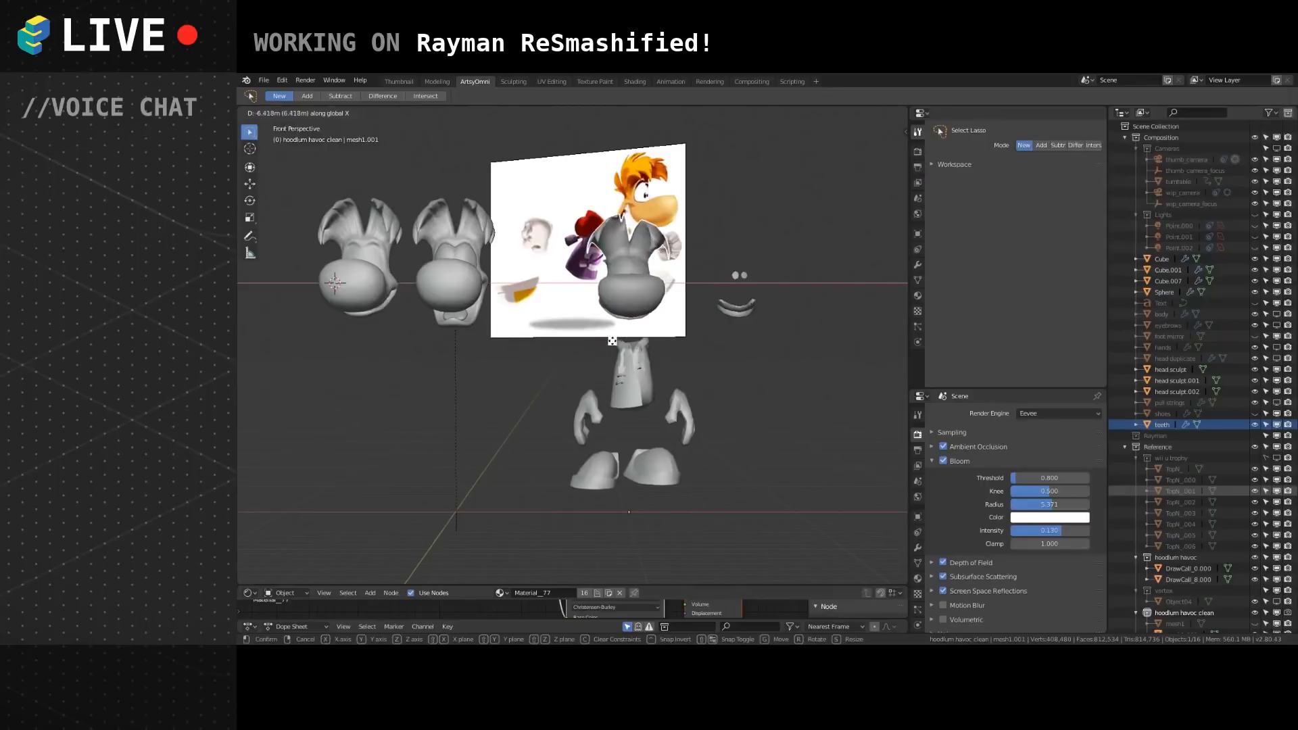
pyautogui.click(692, 318)
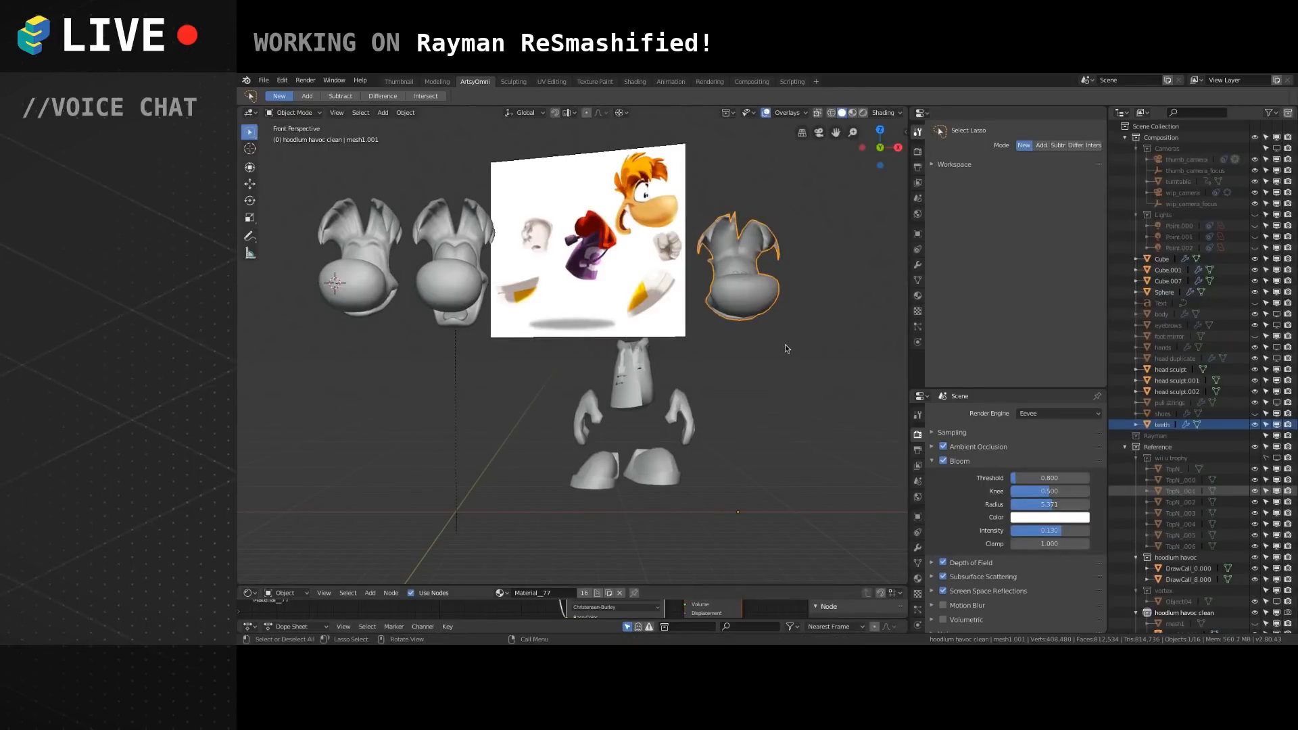
# Select the reference head together with its separate eye and mouth pieces and place it beside the two sculpted heads.
pyautogui.moveTo(729, 533)
pyautogui.mouseDown()
pyautogui.moveTo(742, 485)
pyautogui.moveTo(752, 545)
pyautogui.mouseUp()
pyautogui.press('g')
pyautogui.press('x')
pyautogui.click(289, 380)
pyautogui.keyDown('shift'); pyautogui.moveTo(391, 376); pyautogui.dragTo(652, 408, button='middle'); pyautogui.keyUp('shift')
pyautogui.press('g')
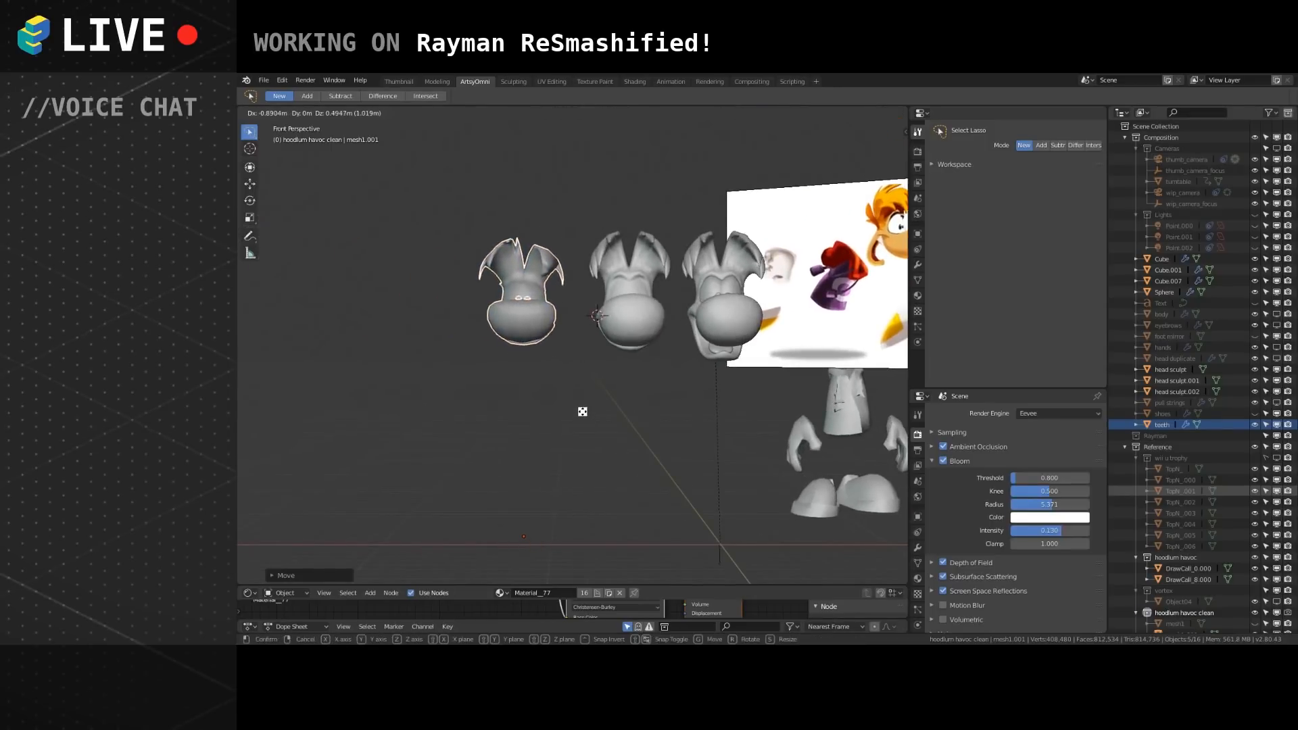
pyautogui.click(577, 410)
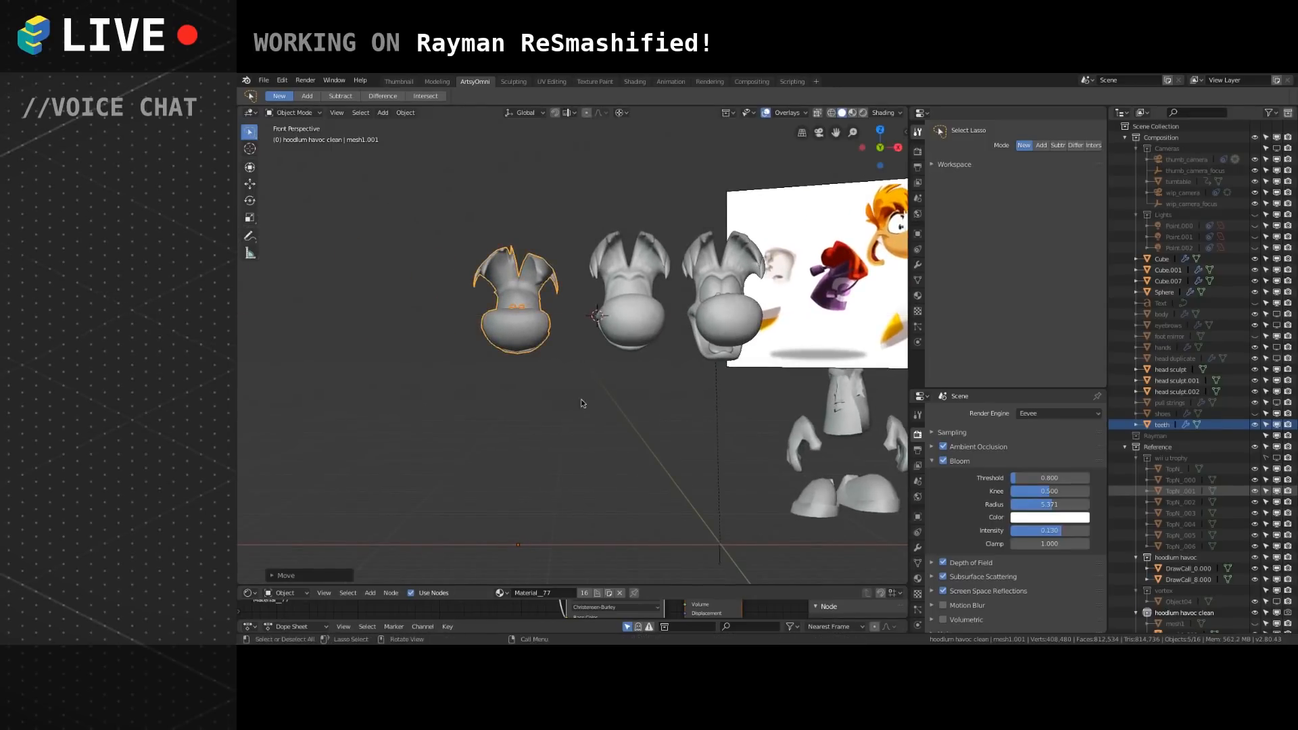
pyautogui.scroll(1, 627, 374)
pyautogui.scroll(4, 614, 392)
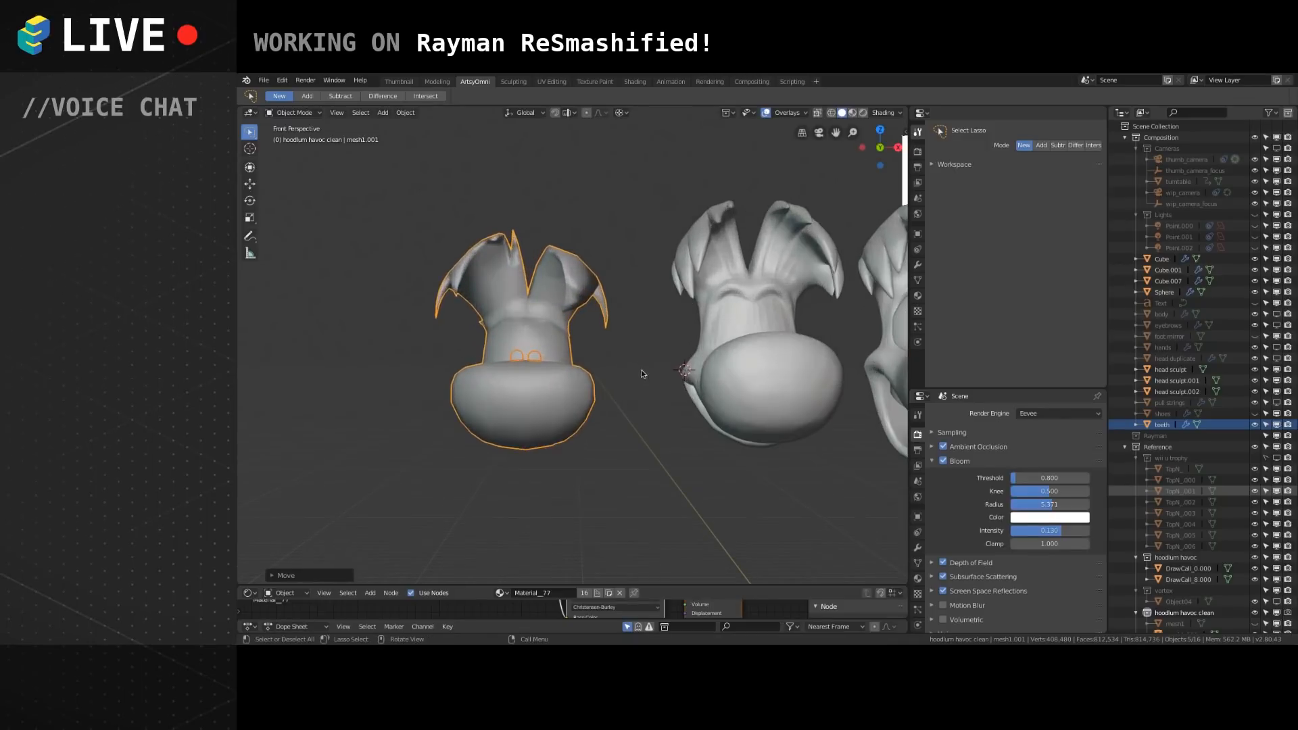
pyautogui.keyDown('shift'); pyautogui.moveTo(693, 324); pyautogui.dragTo(579, 300, button='middle'); pyautogui.keyUp('shift')
pyautogui.click(619, 441)
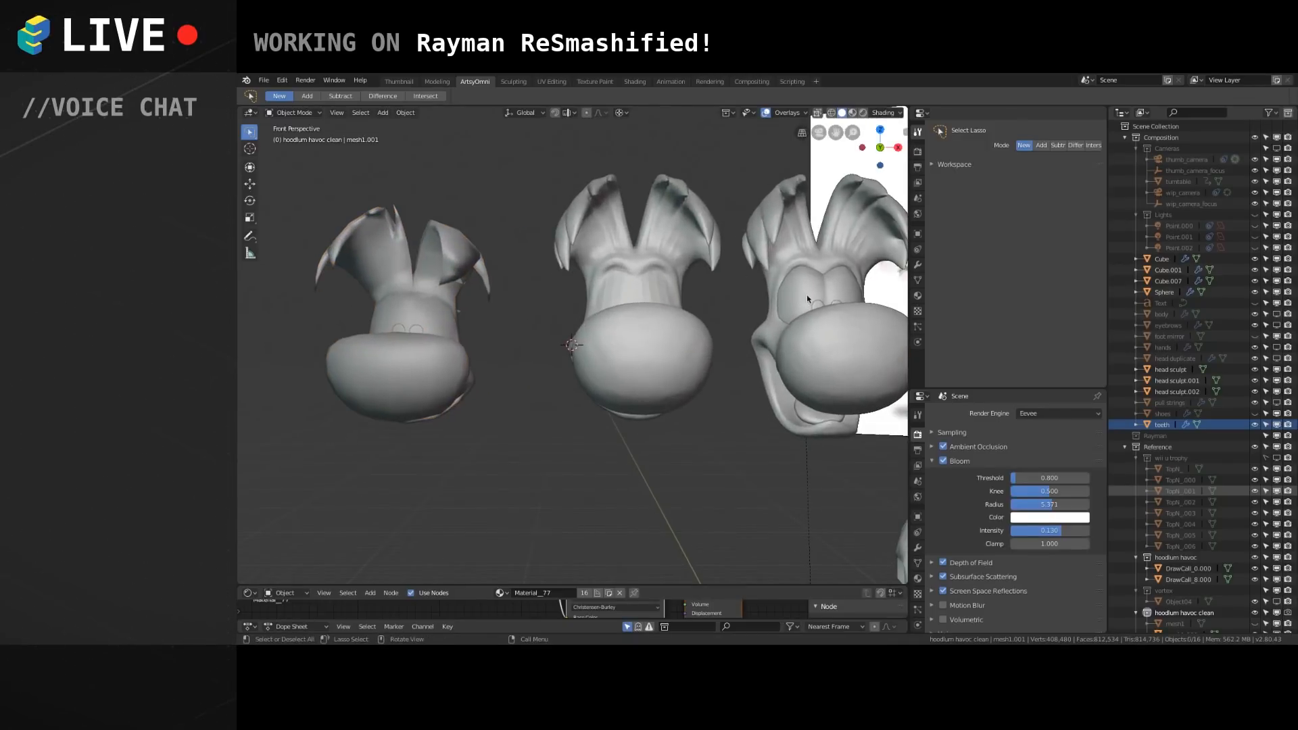
# Duplicate the open-mouth head's eyes and pupils and move the copy about -5.2 m along X onto the middle head.
pyautogui.moveTo(798, 300); pyautogui.dragTo(818, 311, button='middle')
pyautogui.moveTo(524, 329); pyautogui.dragTo(832, 337, button='middle')
pyautogui.click(838, 346)
pyautogui.click(837, 347)
pyautogui.hotkey('shift', 'd')
pyautogui.press('x')
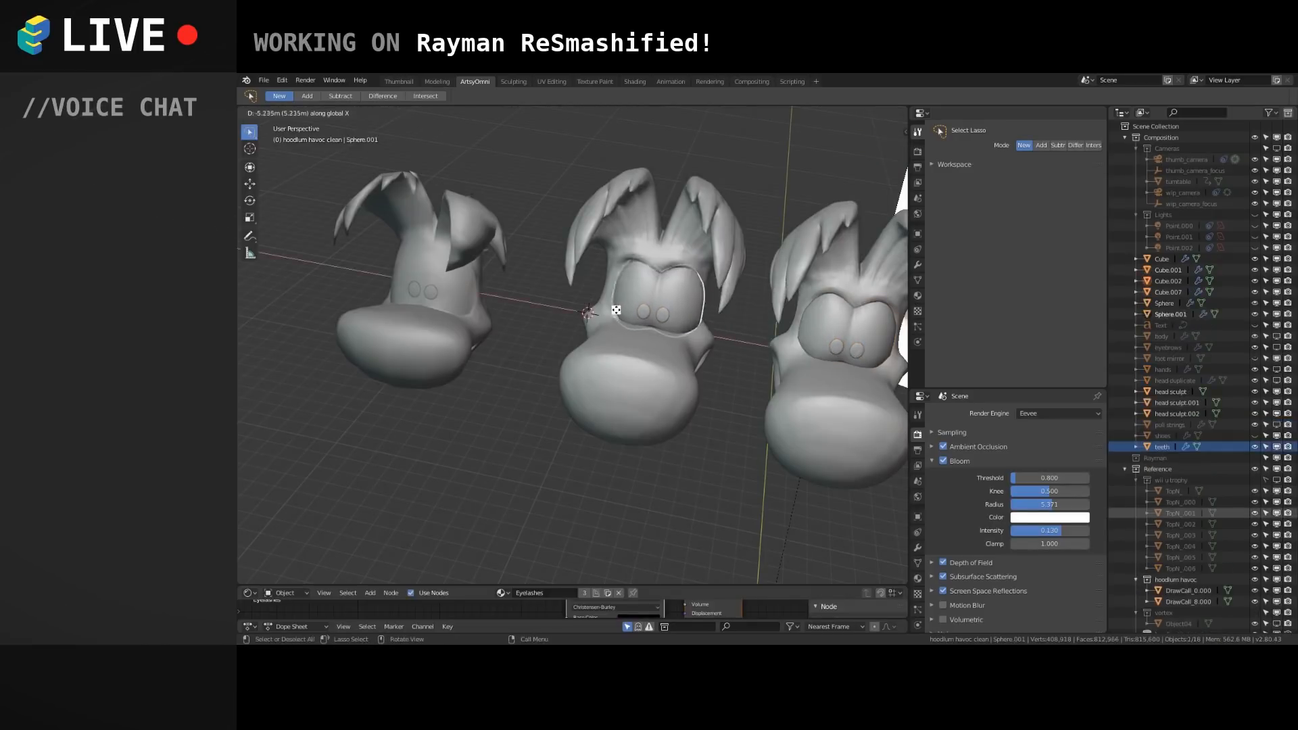
pyautogui.click(615, 305)
pyautogui.moveTo(616, 304); pyautogui.dragTo(618, 339, button='middle')
pyautogui.click(641, 461)
# Select the middle head's separate lower jaw, head sculpt.001, and switch it to Sculpt Mode.
pyautogui.moveTo(641, 461); pyautogui.dragTo(567, 395, button='middle')
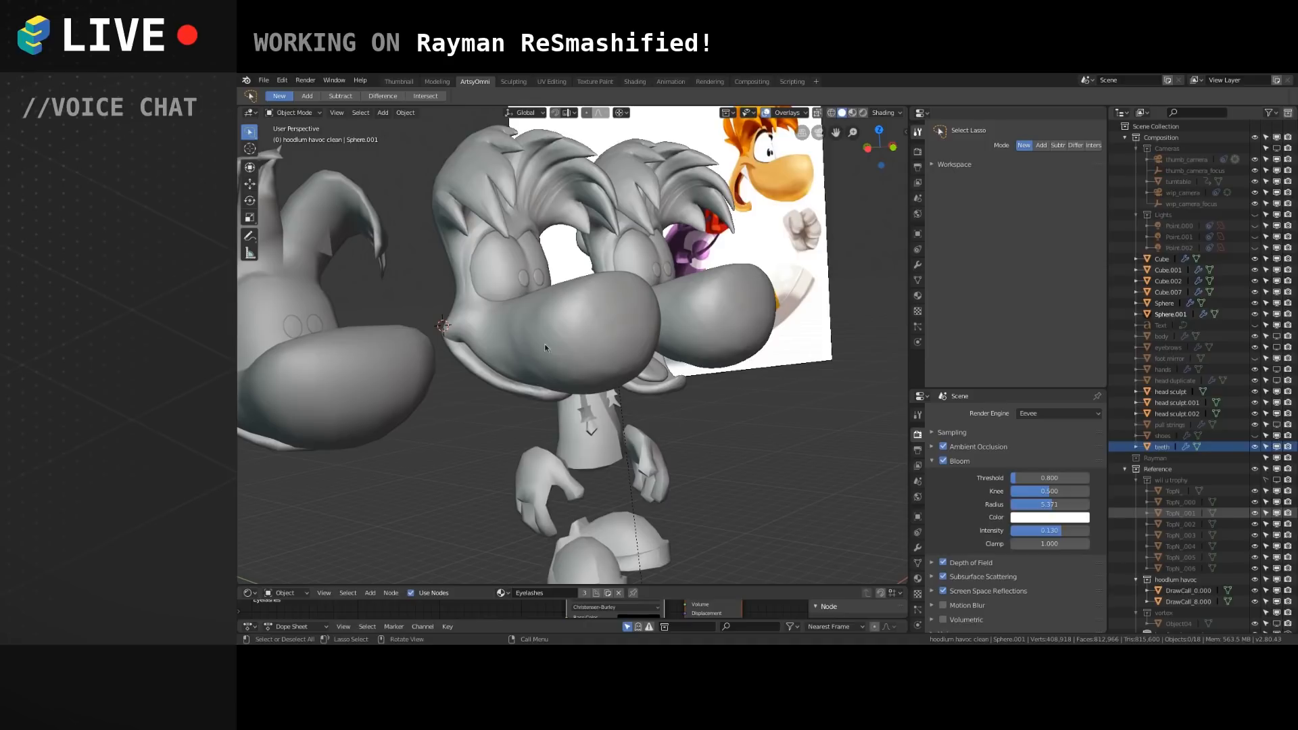
pyautogui.moveTo(508, 344); pyautogui.dragTo(497, 444, button='middle')
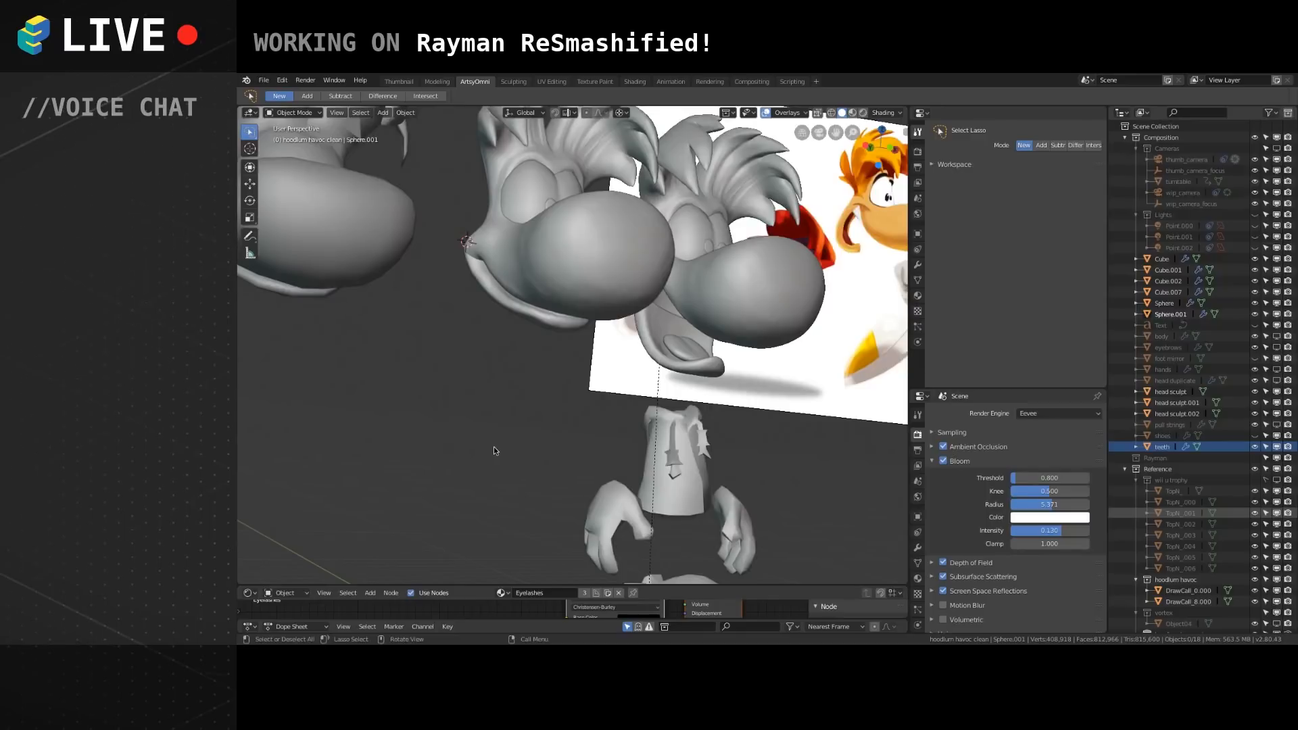
pyautogui.scroll(2, 660, 379)
pyautogui.keyDown('shift'); pyautogui.moveTo(589, 372); pyautogui.dragTo(582, 321, button='middle'); pyautogui.keyUp('shift')
pyautogui.click(311, 113)
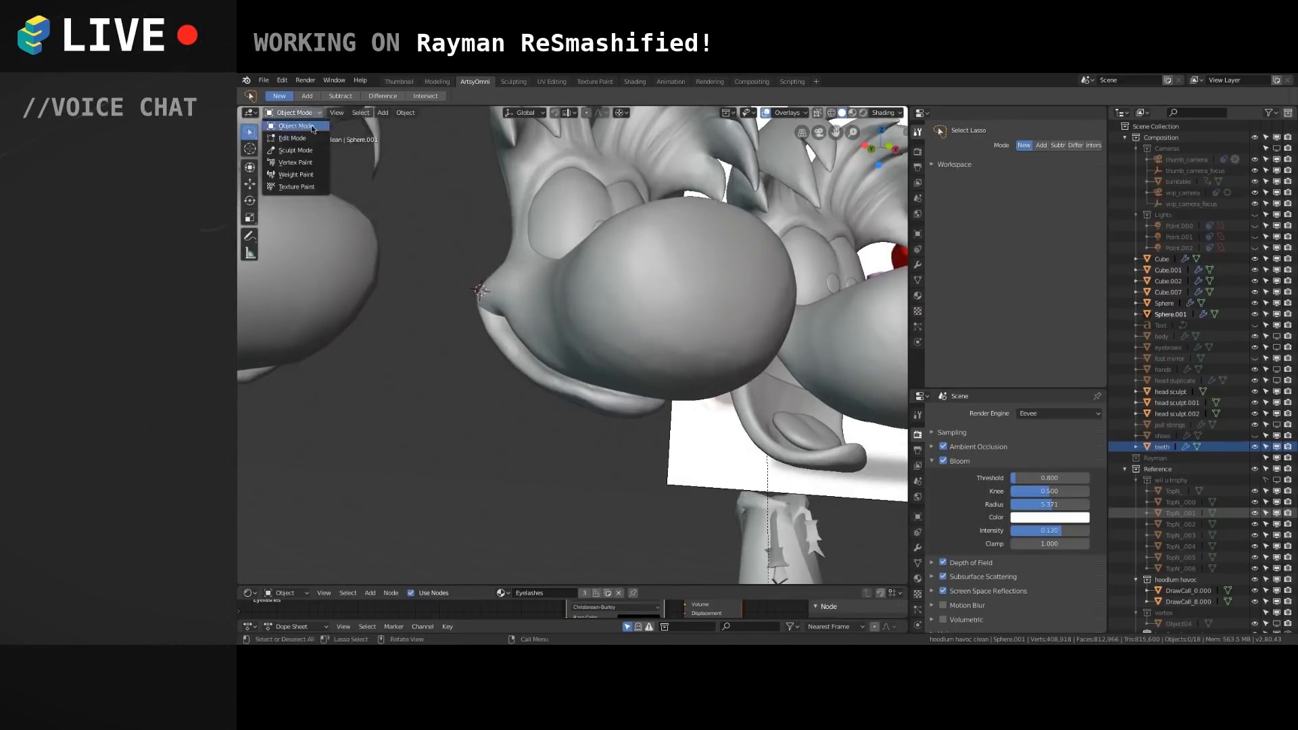
pyautogui.click(498, 342)
pyautogui.click(310, 121)
pyautogui.click(308, 114)
pyautogui.click(400, 221)
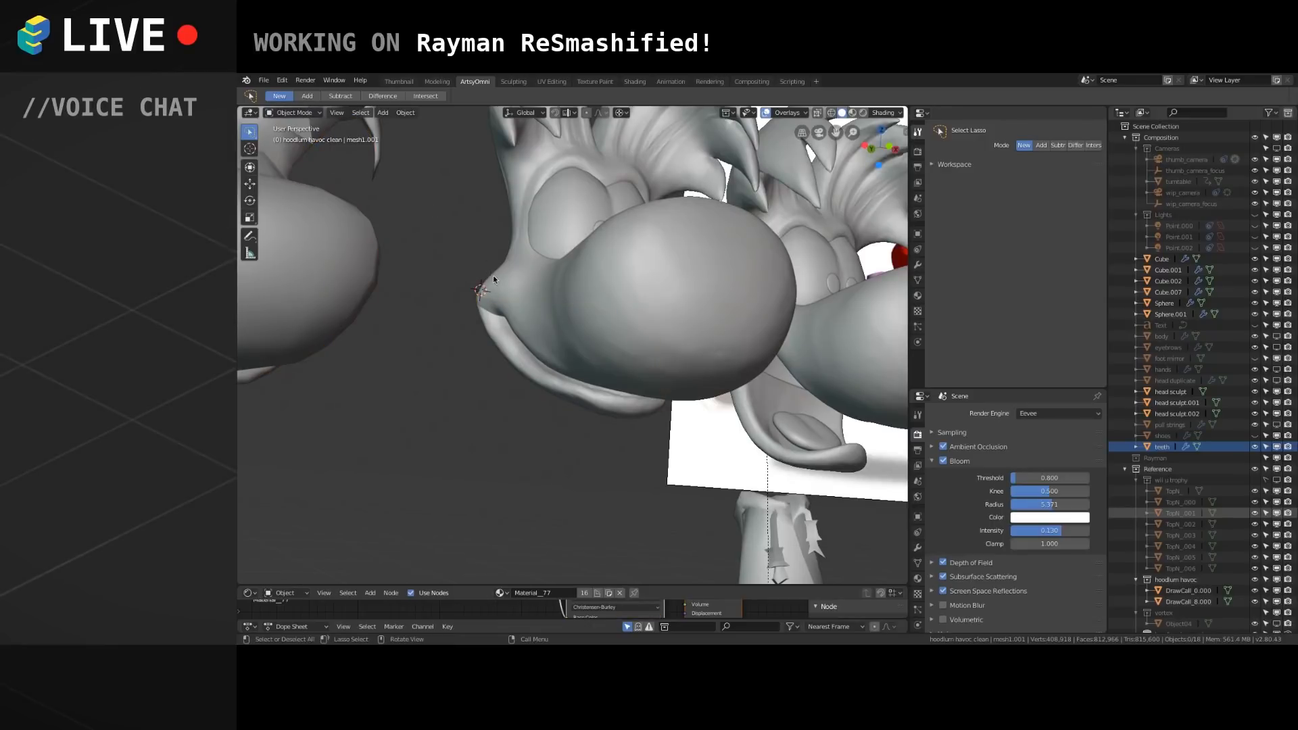
pyautogui.click(517, 355)
pyautogui.click(294, 112)
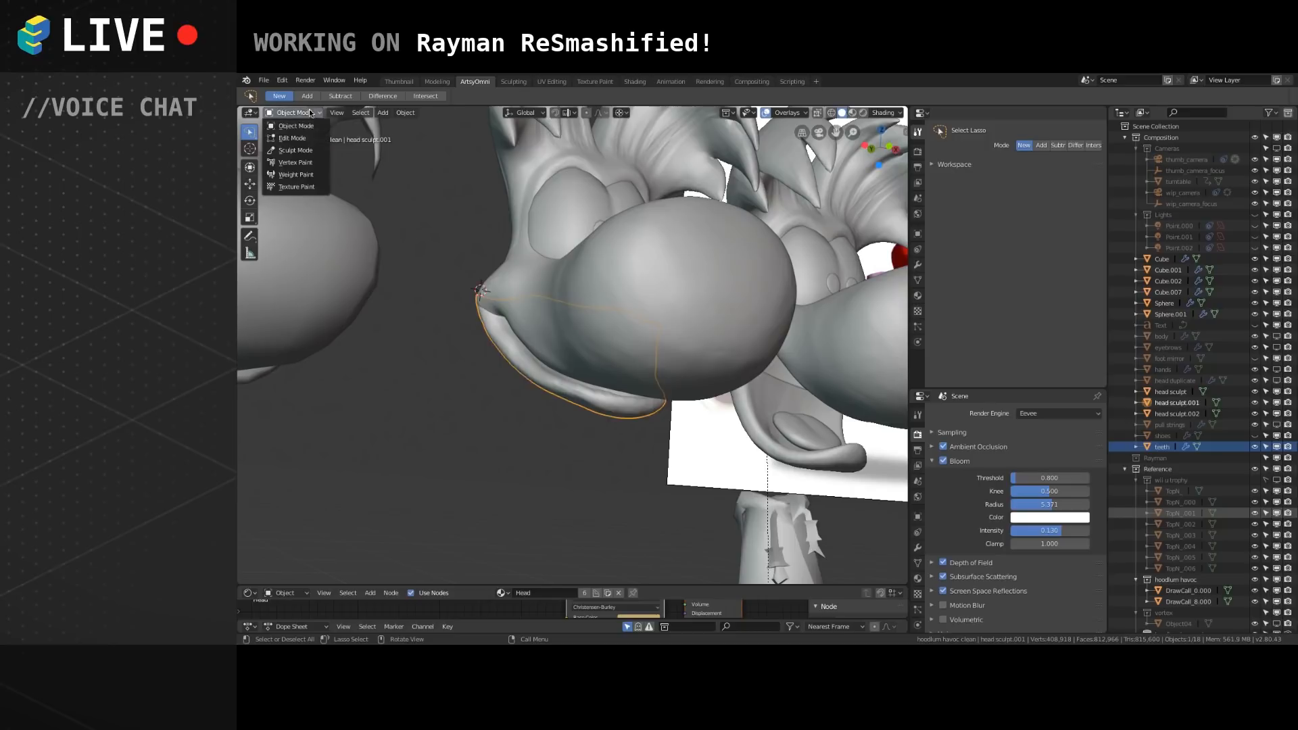
pyautogui.click(318, 152)
# Pull the lower jaw's front edge inward from below with the Grab brush, using radii of 178 px and 144 px.
pyautogui.moveTo(530, 318)
pyautogui.mouseDown(button='middle')
pyautogui.moveTo(590, 253)
pyautogui.moveTo(621, 358)
pyautogui.moveTo(599, 443)
pyautogui.moveTo(529, 389)
pyautogui.moveTo(521, 298)
pyautogui.moveTo(534, 318)
pyautogui.moveTo(518, 329)
pyautogui.mouseUp(button='middle')
pyautogui.press('f')
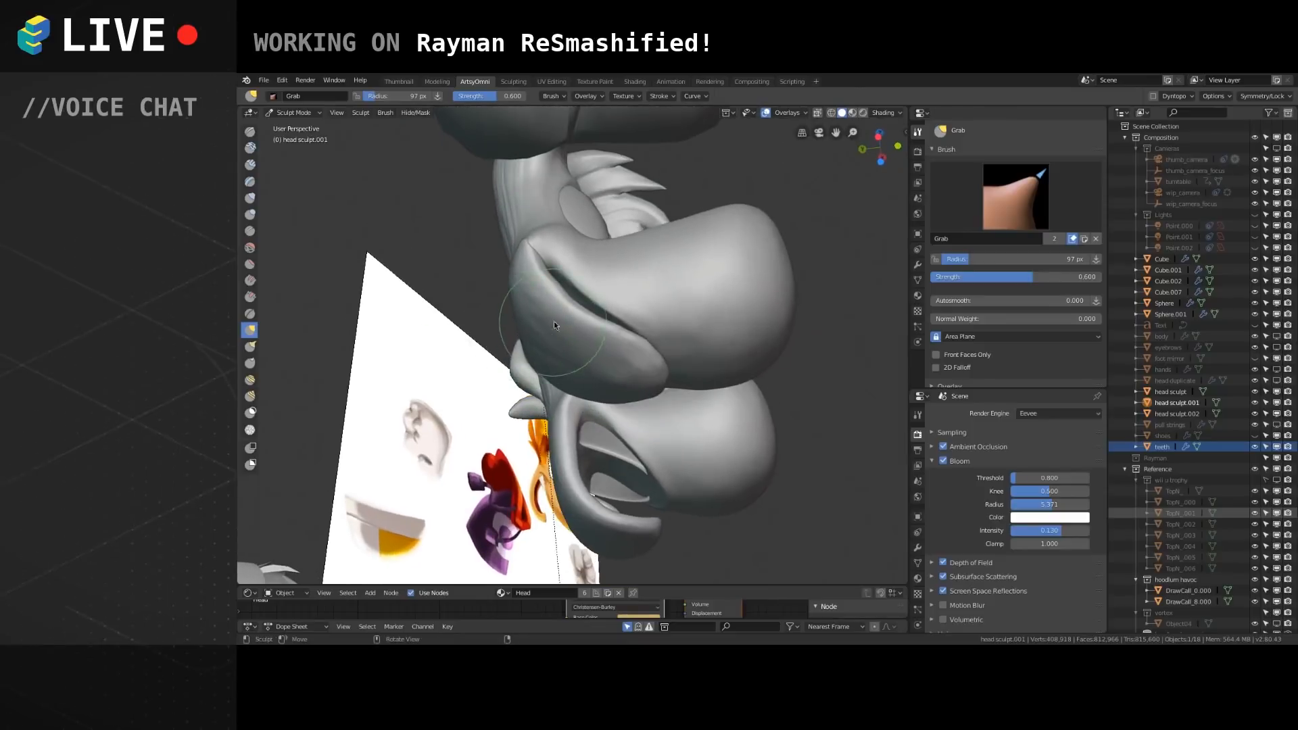
pyautogui.click(631, 376)
pyautogui.moveTo(631, 373)
pyautogui.mouseDown(button='middle')
pyautogui.moveTo(604, 322)
pyautogui.moveTo(636, 340)
pyautogui.moveTo(629, 301)
pyautogui.mouseUp(button='middle')
pyautogui.press('f')
pyautogui.click(663, 349)
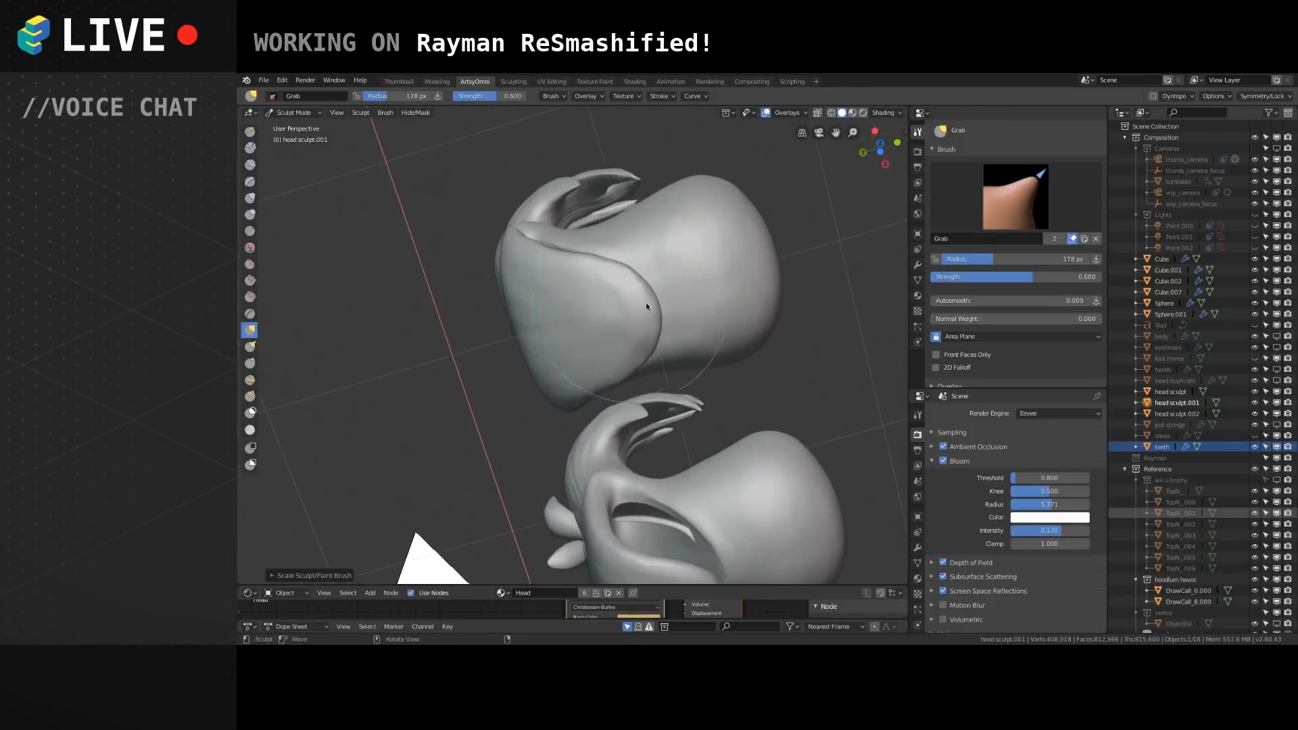
pyautogui.press('f')
pyautogui.click(612, 268)
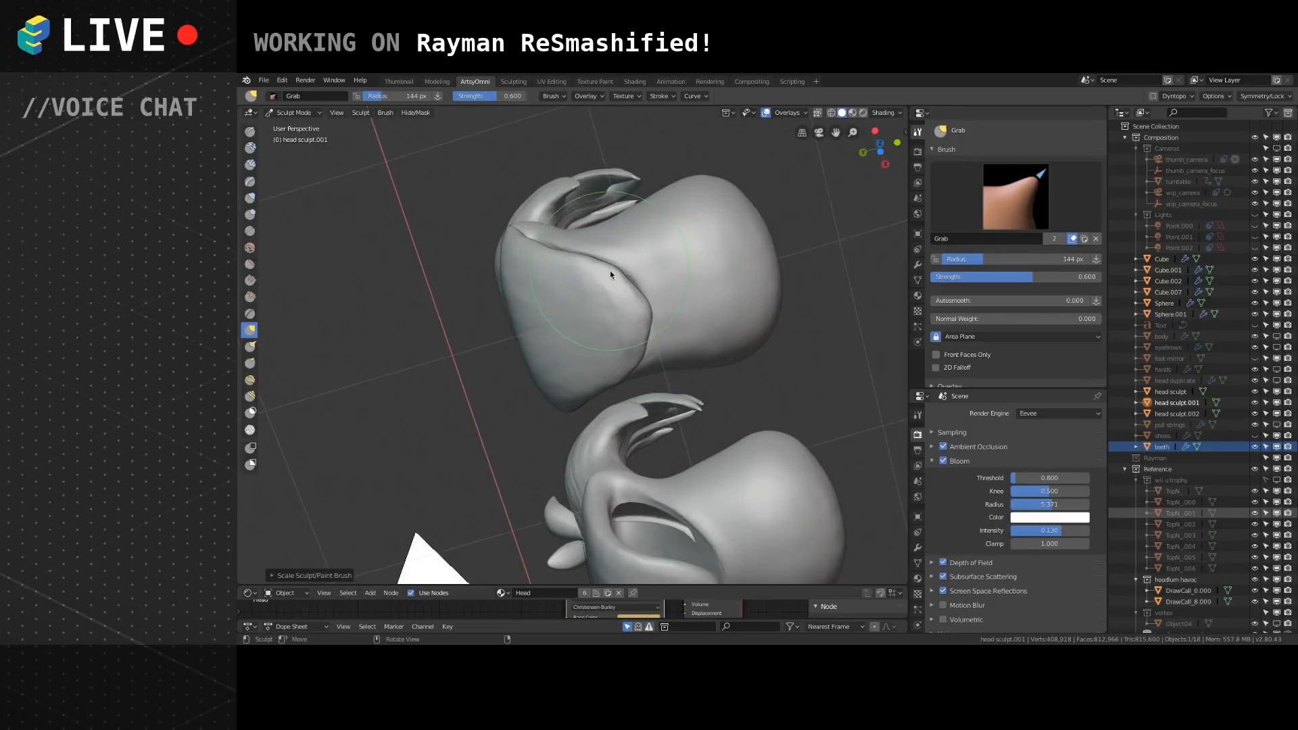
# Nudge the front tip of the lower jaw slightly upward with the Grab brush, enlarging its radius from 86 px.
pyautogui.press('f')
pyautogui.click(631, 285)
pyautogui.moveTo(615, 277)
pyautogui.mouseDown(button='middle')
pyautogui.moveTo(606, 367)
pyautogui.moveTo(507, 375)
pyautogui.moveTo(646, 271)
pyautogui.moveTo(565, 351)
pyautogui.moveTo(595, 308)
pyautogui.mouseUp(button='middle')
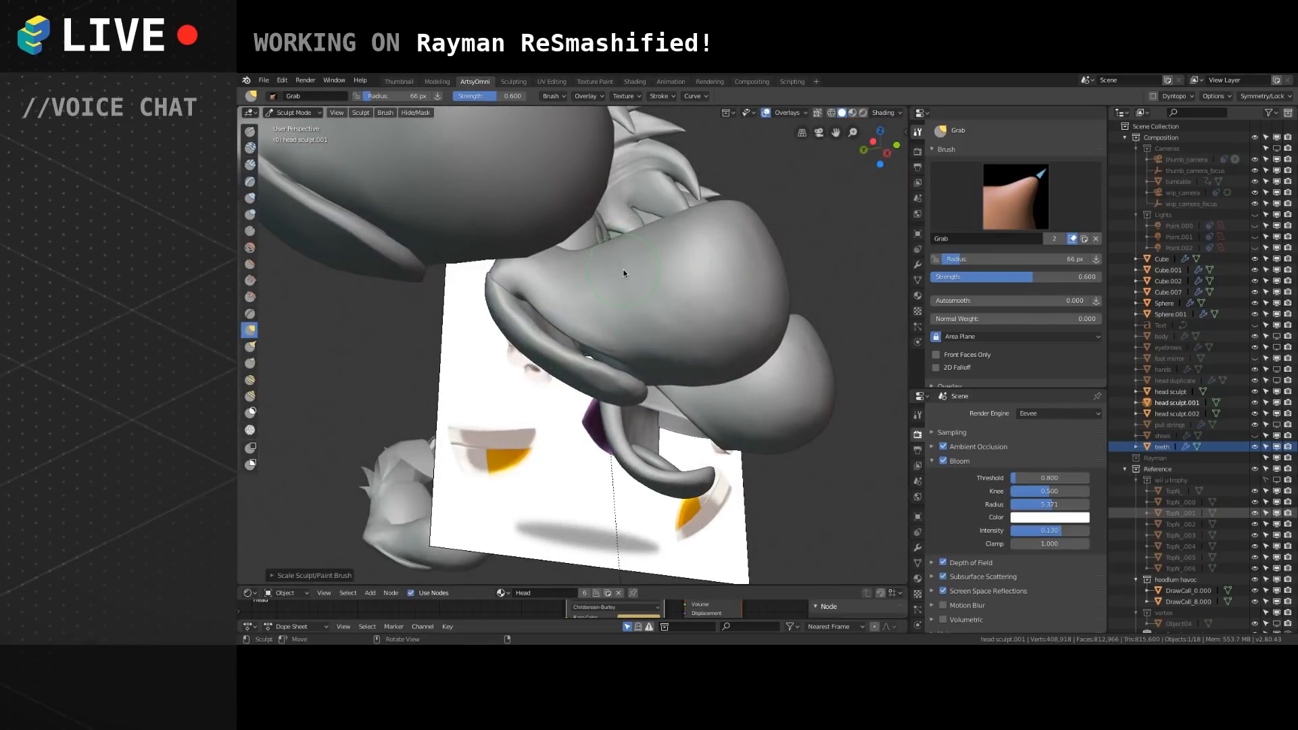
pyautogui.moveTo(622, 268)
pyautogui.mouseDown(button='middle')
pyautogui.moveTo(610, 313)
pyautogui.moveTo(590, 315)
pyautogui.moveTo(598, 303)
pyautogui.mouseUp(button='middle')
pyautogui.press(']')
pyautogui.press(']')
pyautogui.press(']')
pyautogui.press(']')
pyautogui.moveTo(603, 428); pyautogui.dragTo(601, 421)
pyautogui.moveTo(601, 421)
pyautogui.mouseDown(button='middle')
pyautogui.moveTo(599, 406)
pyautogui.moveTo(618, 428)
pyautogui.mouseUp(button='middle')
pyautogui.moveTo(618, 428); pyautogui.dragTo(616, 426)
# Grab the lower jaw near the mouth corner and at its front tip with a 123 px brush radius.
pyautogui.press(']')
pyautogui.press(']')
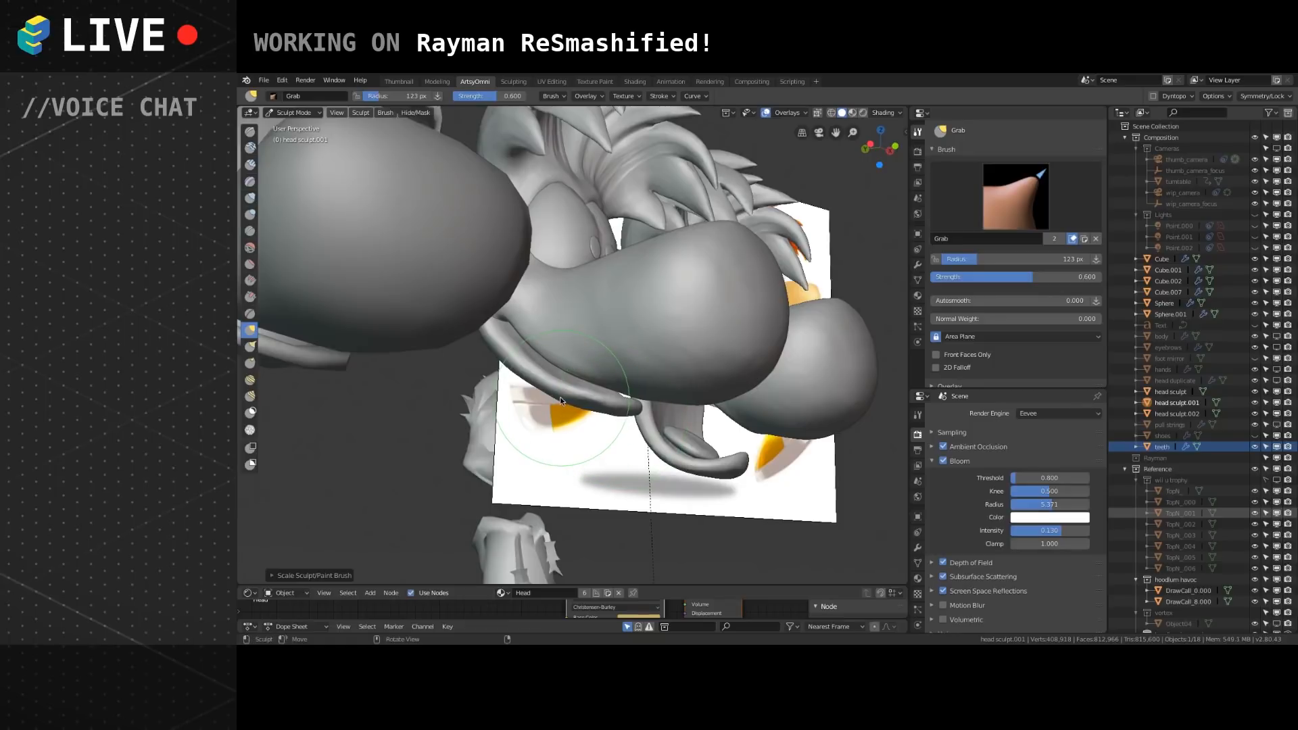
pyautogui.moveTo(560, 396)
pyautogui.mouseDown(button='middle')
pyautogui.moveTo(554, 365)
pyautogui.moveTo(597, 272)
pyautogui.moveTo(602, 395)
pyautogui.moveTo(524, 371)
pyautogui.moveTo(610, 394)
pyautogui.moveTo(576, 248)
pyautogui.moveTo(619, 363)
pyautogui.moveTo(508, 348)
pyautogui.mouseUp(button='middle')
pyautogui.moveTo(509, 348); pyautogui.dragTo(483, 317)
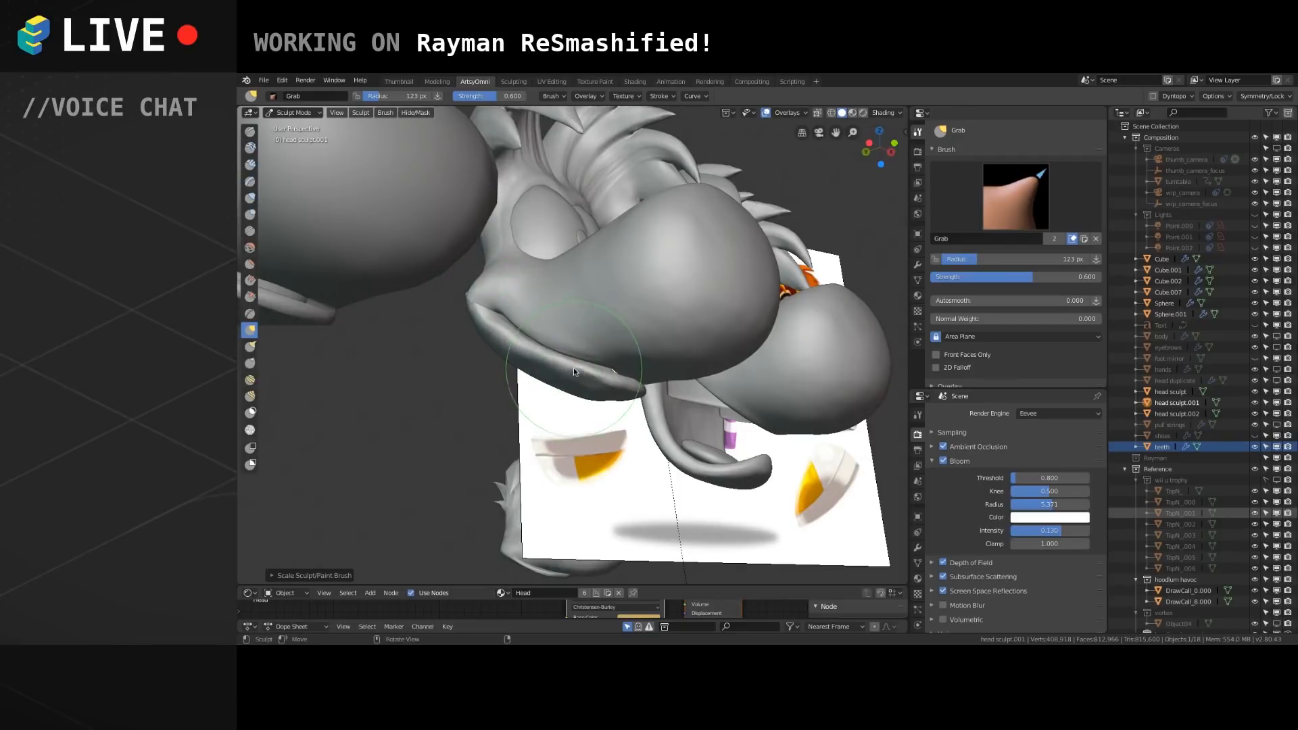
pyautogui.moveTo(608, 376); pyautogui.dragTo(613, 370)
pyautogui.moveTo(608, 375)
pyautogui.mouseDown(button='middle')
pyautogui.moveTo(639, 312)
pyautogui.moveTo(550, 313)
pyautogui.moveTo(600, 354)
pyautogui.moveTo(568, 385)
pyautogui.mouseUp(button='middle')
# Refine the lower jaw's front tip with small Grab strokes at an 89 px radius.
pyautogui.press('[')
pyautogui.press('[')
pyautogui.press('[')
pyautogui.moveTo(618, 399); pyautogui.dragTo(614, 395)
pyautogui.moveTo(621, 395)
pyautogui.mouseDown()
pyautogui.moveTo(585, 353)
pyautogui.moveTo(542, 342)
pyautogui.moveTo(534, 307)
pyautogui.moveTo(659, 358)
pyautogui.moveTo(576, 359)
pyautogui.moveTo(663, 357)
pyautogui.moveTo(614, 387)
pyautogui.mouseUp()
# Return the lower jaw to Object Mode and save the blend file.
pyautogui.scroll(-6, 595, 330)
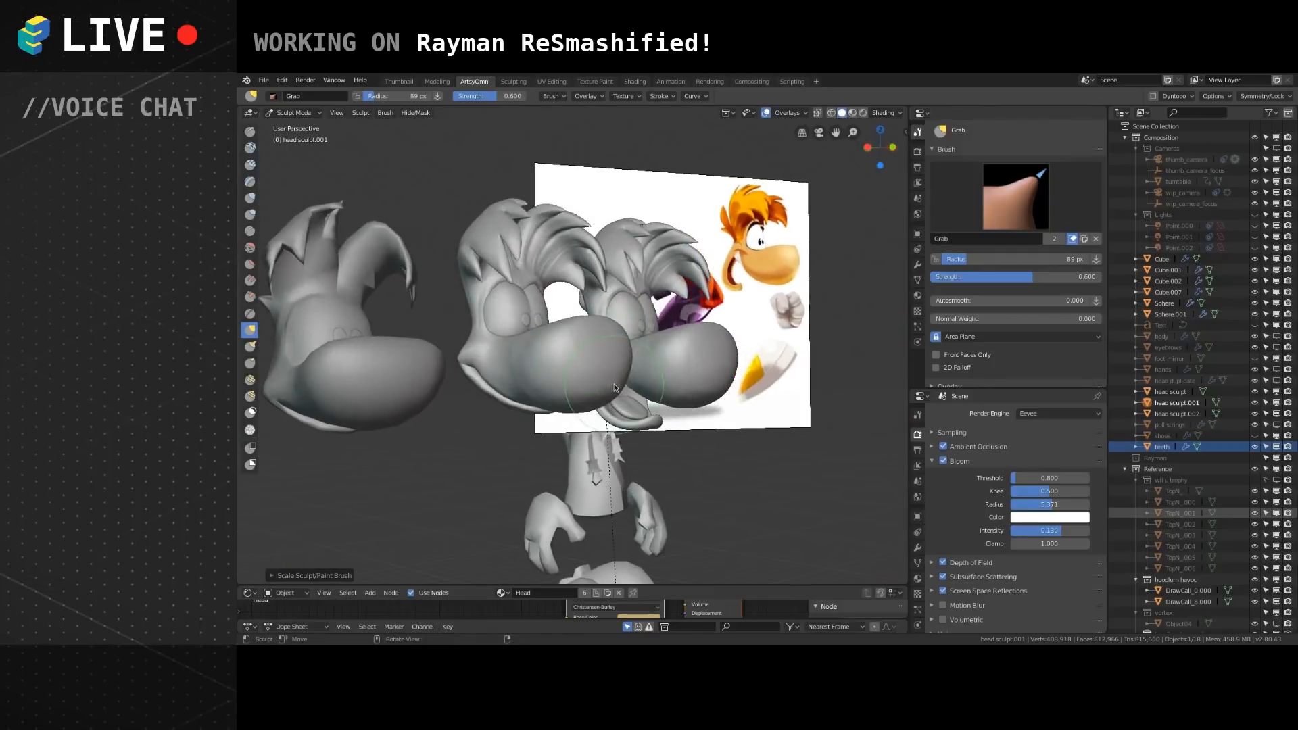
pyautogui.scroll(1, 614, 387)
pyautogui.click(313, 112)
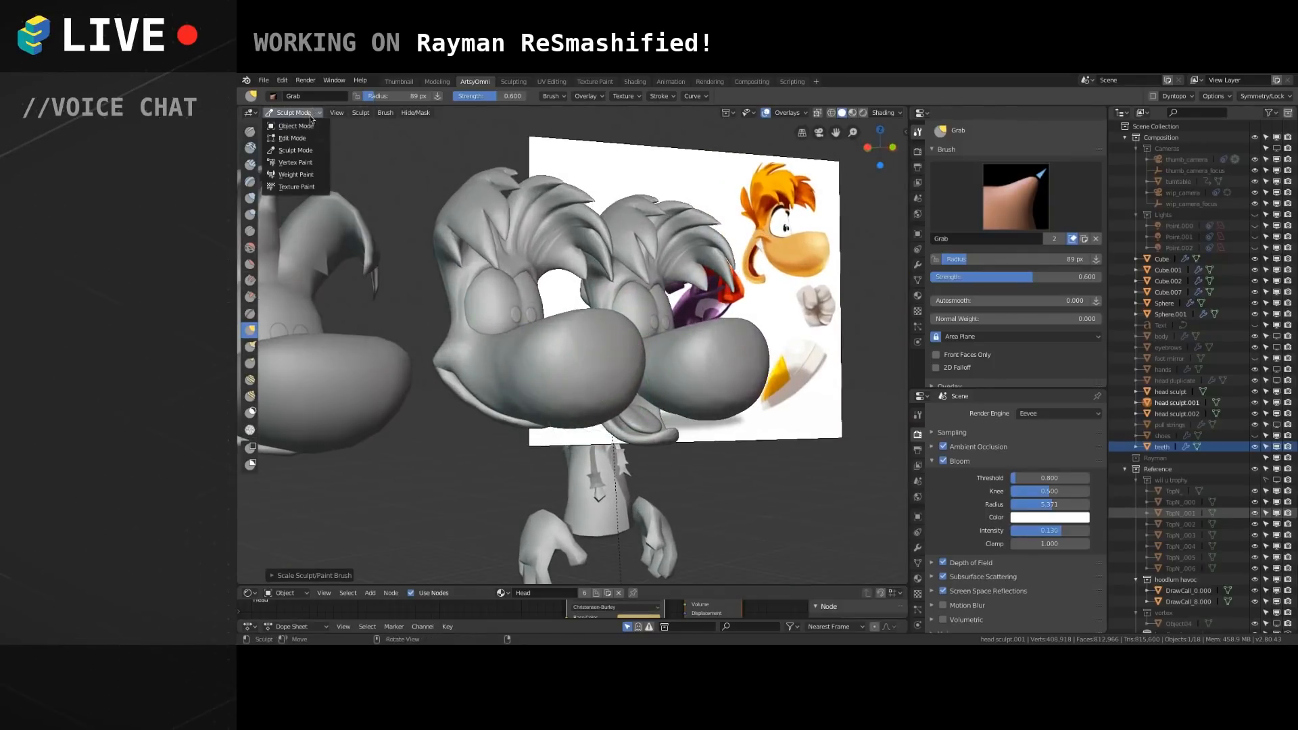
pyautogui.click(296, 126)
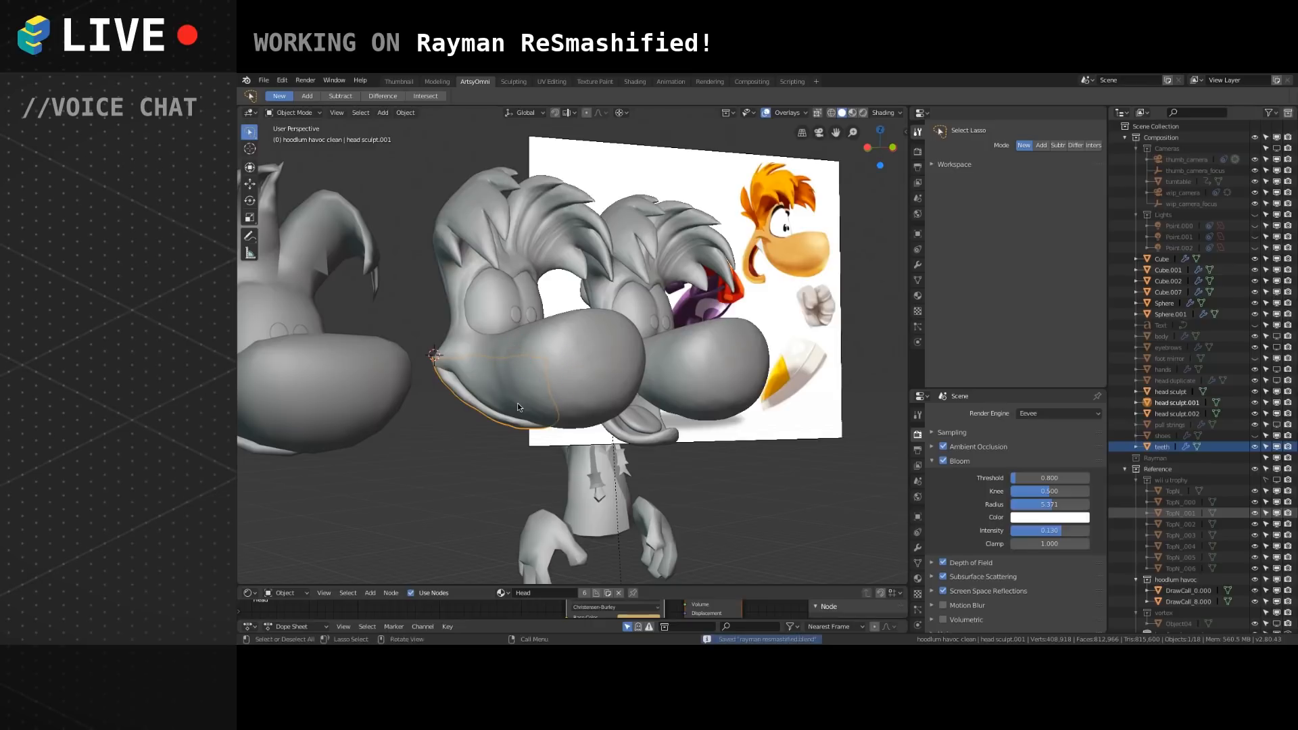
# Put the lower jaw back into Sculpt Mode and reduce the Grab brush radius to 22 px.
pyautogui.moveTo(518, 407)
pyautogui.mouseDown(button='middle')
pyautogui.moveTo(493, 376)
pyautogui.moveTo(530, 366)
pyautogui.moveTo(528, 411)
pyautogui.mouseUp(button='middle')
pyautogui.scroll(3, 541, 407)
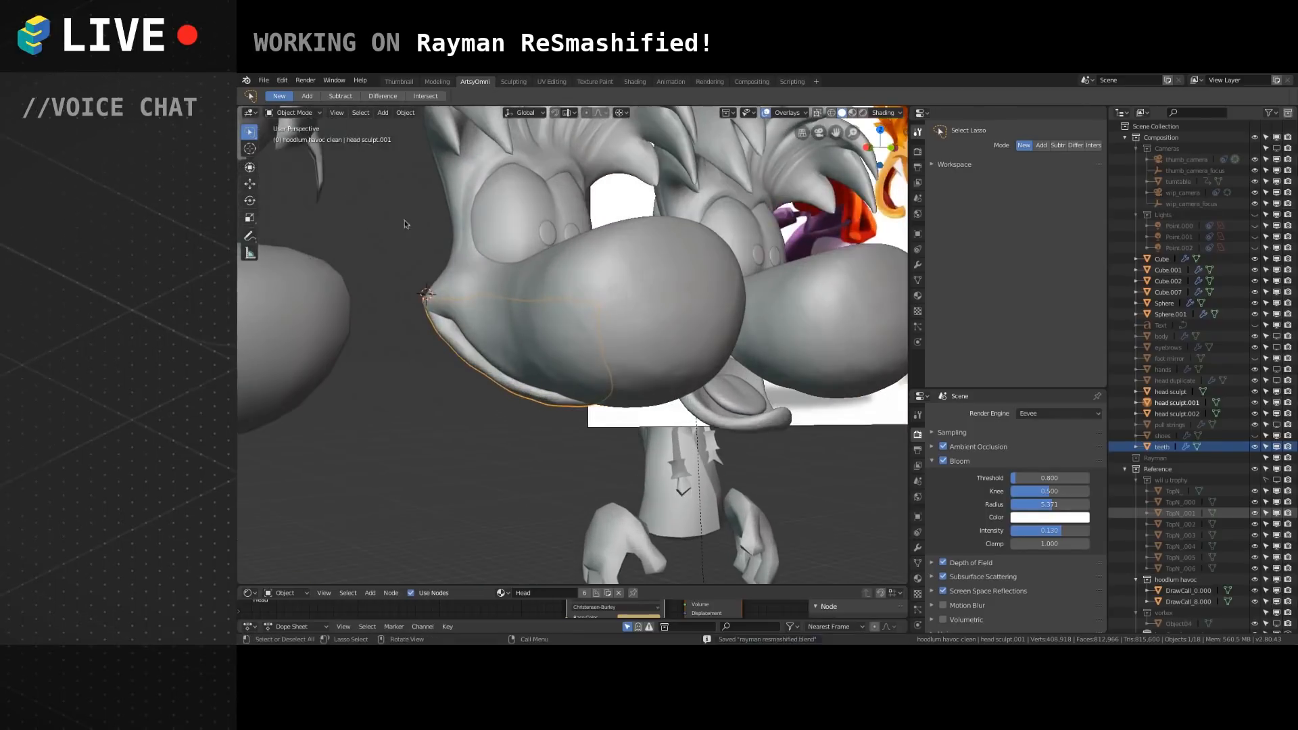
pyautogui.keyDown('shift'); pyautogui.moveTo(549, 295); pyautogui.dragTo(559, 314, button='middle'); pyautogui.keyUp('shift')
pyautogui.click(292, 112)
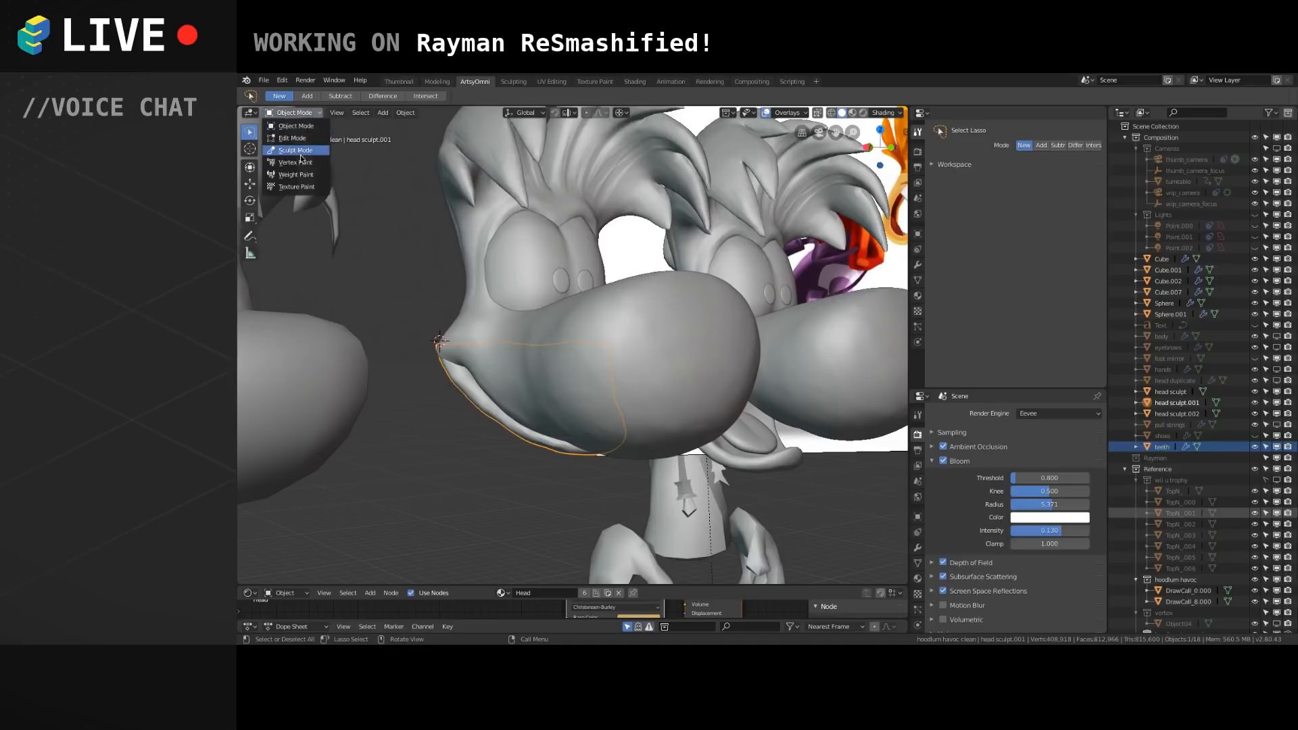
pyautogui.click(522, 350)
pyautogui.moveTo(514, 338); pyautogui.dragTo(473, 383, button='middle')
pyautogui.click(472, 382)
pyautogui.keyDown('shift'); pyautogui.moveTo(511, 278); pyautogui.dragTo(528, 332, button='middle'); pyautogui.keyUp('shift')
pyautogui.click(303, 112)
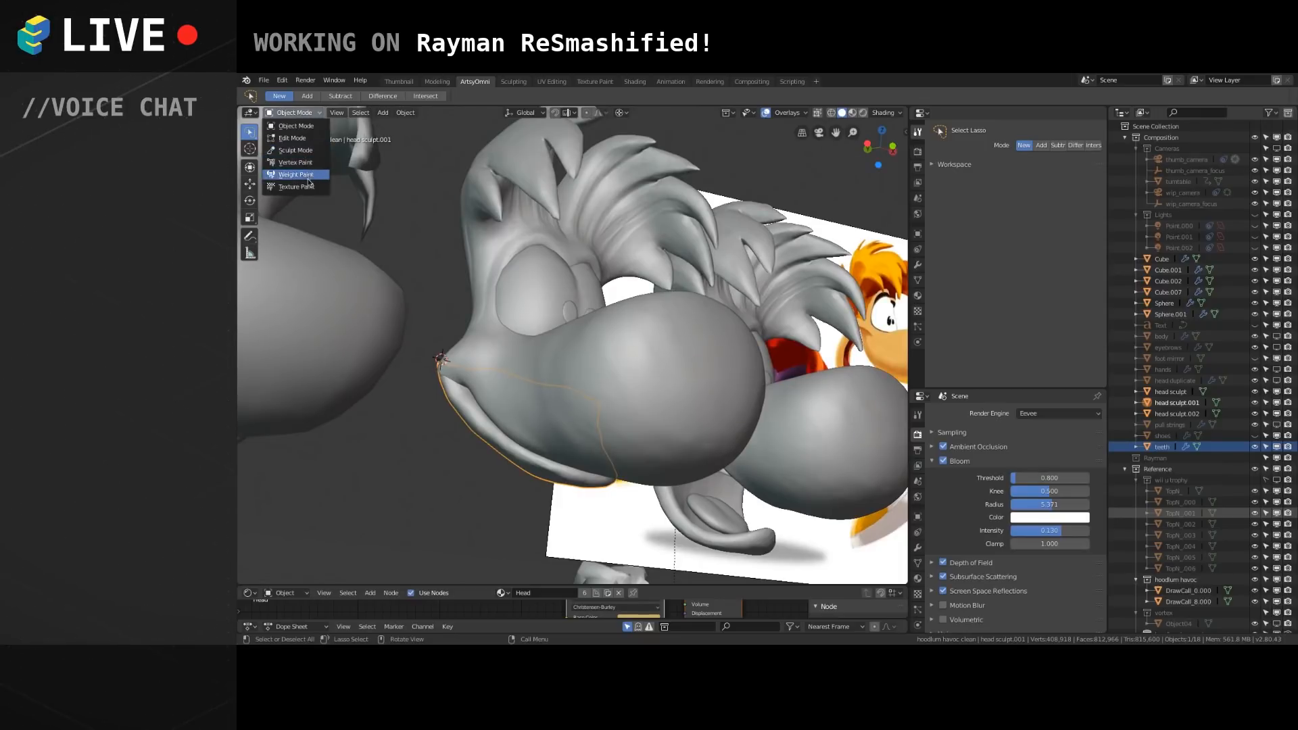
pyautogui.click(301, 150)
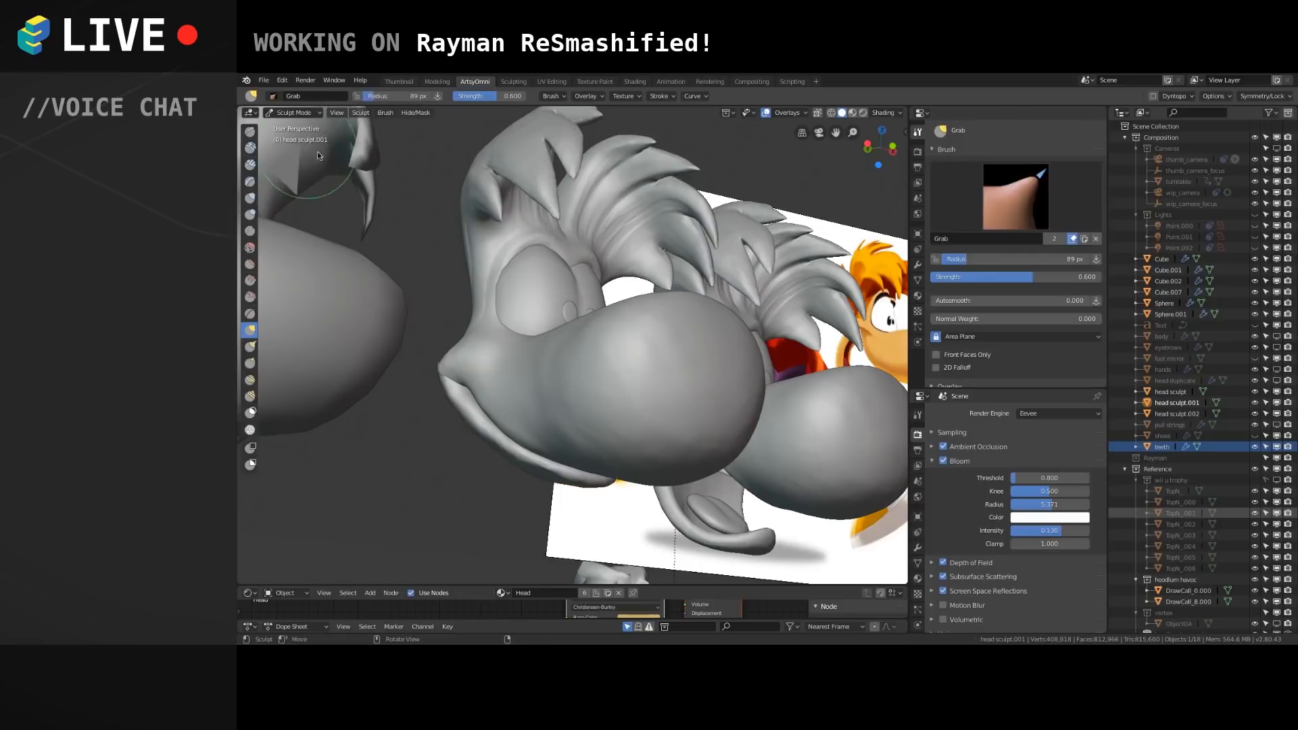
pyautogui.press('[')
pyautogui.press('[')
pyautogui.press('[')
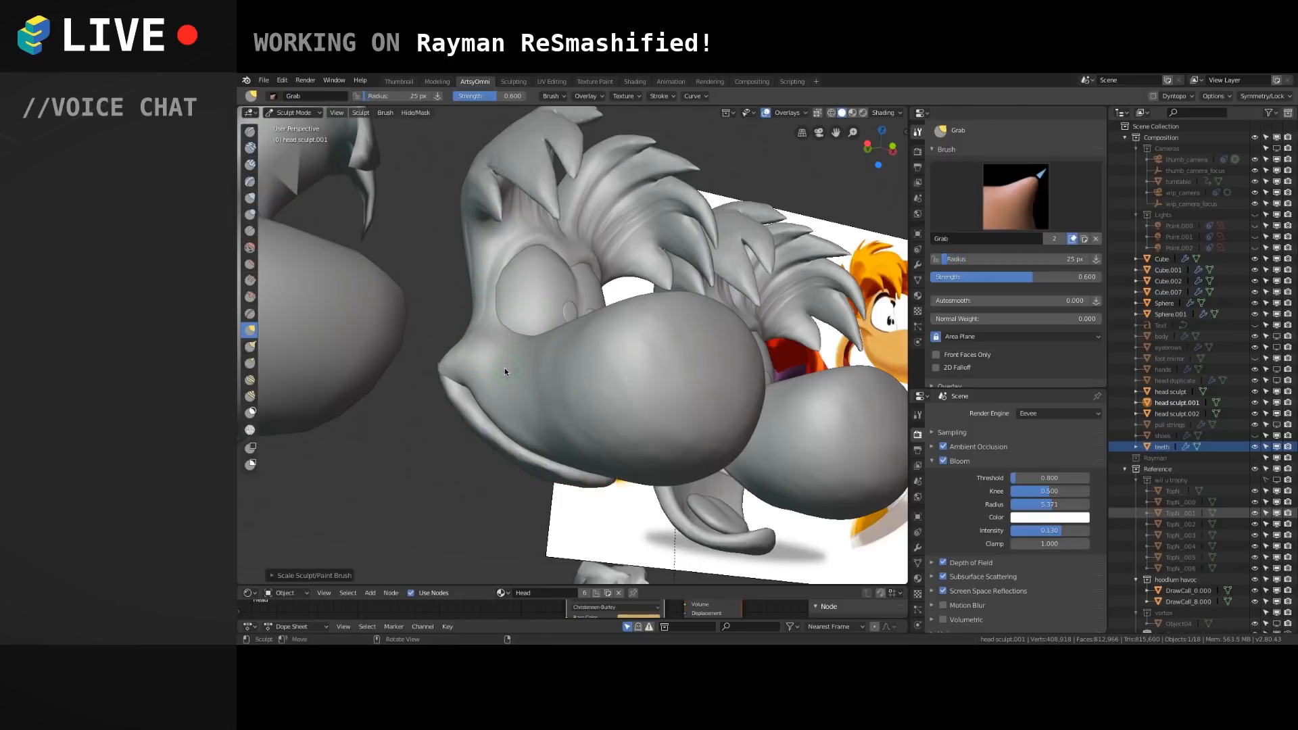
pyautogui.moveTo(599, 388)
pyautogui.mouseDown(button='middle')
pyautogui.moveTo(586, 382)
pyautogui.moveTo(621, 477)
pyautogui.moveTo(524, 472)
pyautogui.mouseUp(button='middle')
pyautogui.scroll(2, 497, 415)
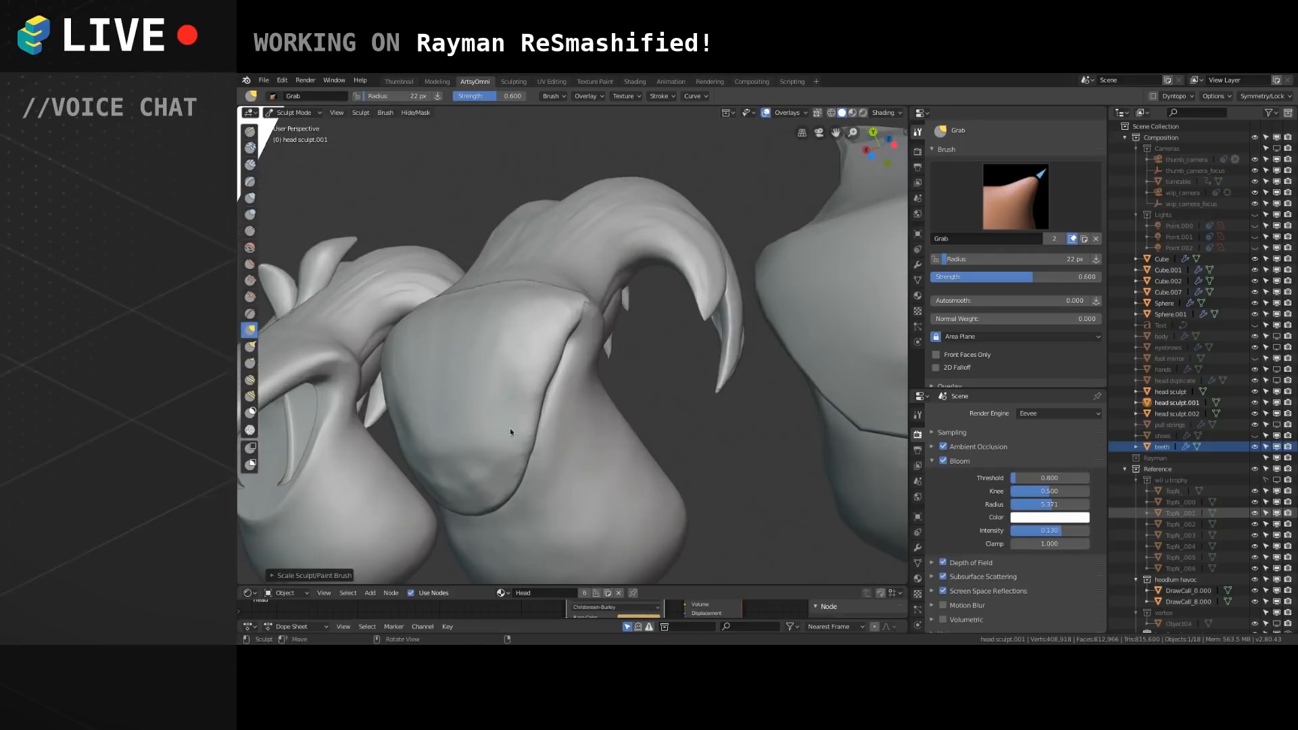
# Build up the underside of the lower jaw along its side edge with Clay Strips at a 26 px radius.
pyautogui.press(']')
pyautogui.press(']')
pyautogui.moveTo(504, 474); pyautogui.dragTo(501, 482)
pyautogui.hotkey('ctrl', 'z')
pyautogui.click(250, 164)
pyautogui.moveTo(577, 325); pyautogui.dragTo(509, 483)
pyautogui.moveTo(561, 352); pyautogui.dragTo(497, 495)
pyautogui.moveTo(532, 409)
pyautogui.mouseDown()
pyautogui.moveTo(502, 479)
pyautogui.moveTo(499, 460)
pyautogui.moveTo(481, 487)
pyautogui.mouseUp()
pyautogui.moveTo(512, 440)
pyautogui.mouseDown()
pyautogui.moveTo(469, 440)
pyautogui.moveTo(466, 467)
pyautogui.mouseUp()
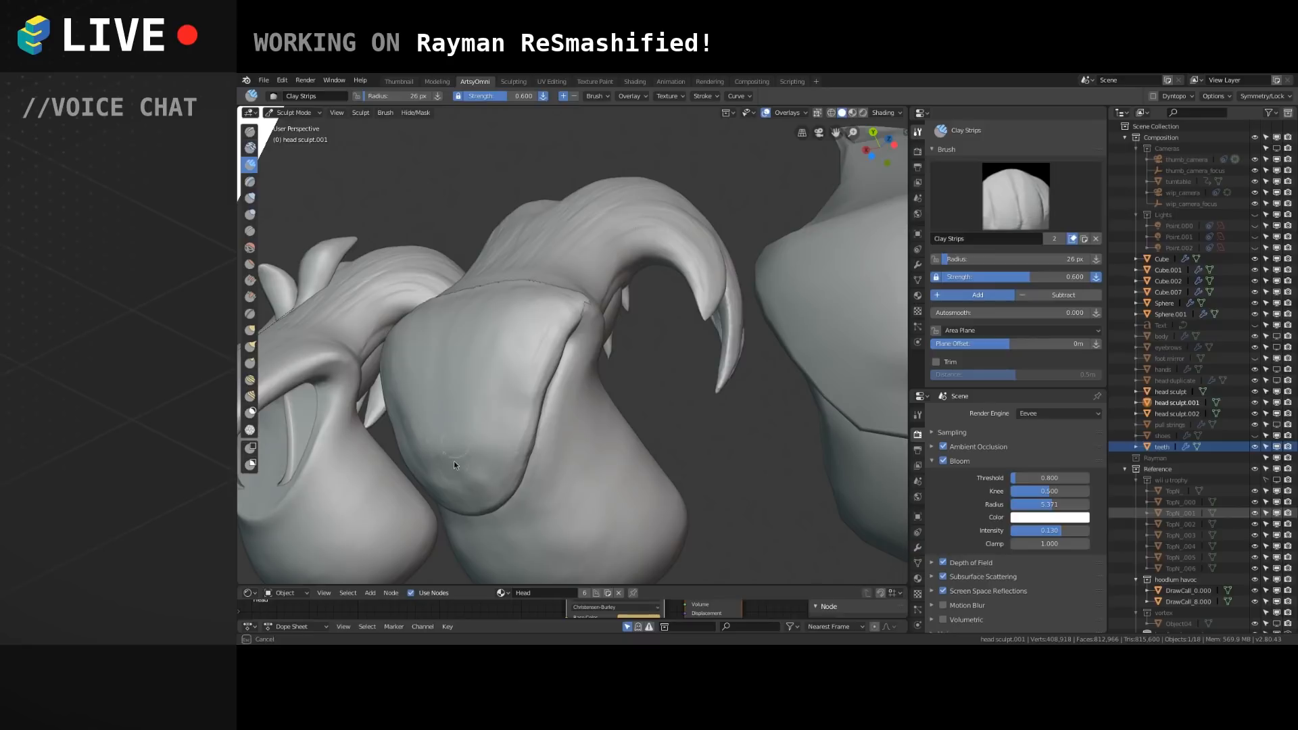
# Nudge the back of the lower jaw below the head seam with the Grab brush at an 82 px radius.
pyautogui.moveTo(476, 359)
pyautogui.mouseDown(button='middle')
pyautogui.moveTo(493, 400)
pyautogui.moveTo(579, 377)
pyautogui.moveTo(620, 300)
pyautogui.moveTo(588, 338)
pyautogui.mouseUp(button='middle')
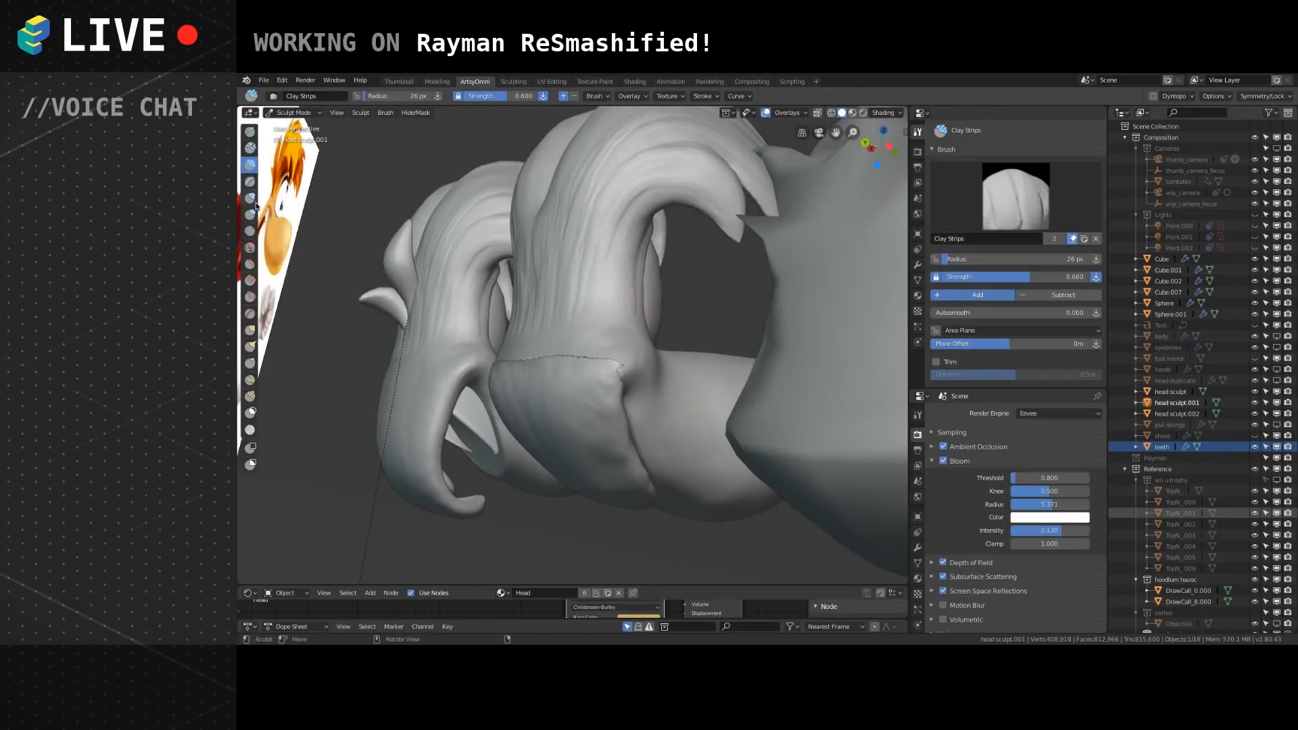
pyautogui.press('f')
pyautogui.click(581, 352)
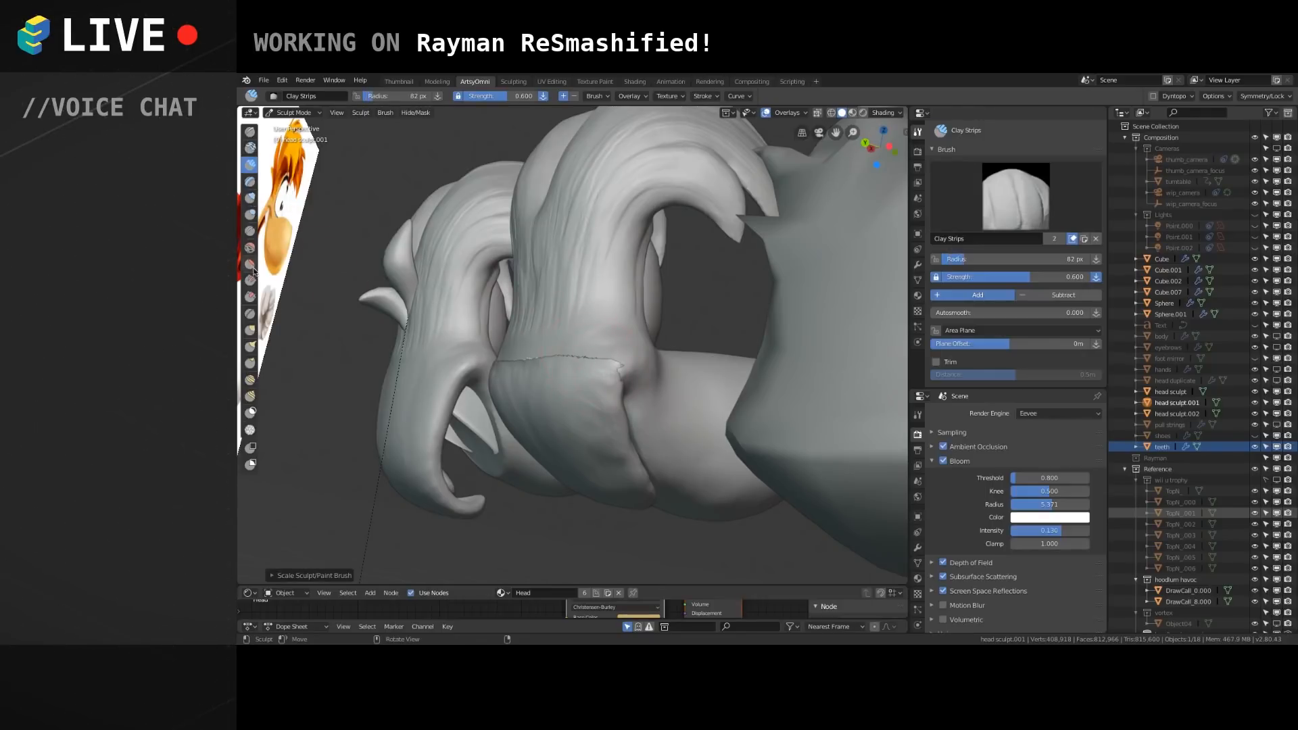
pyautogui.click(250, 330)
pyautogui.moveTo(550, 438)
pyautogui.mouseDown(button='middle')
pyautogui.moveTo(530, 463)
pyautogui.moveTo(554, 453)
pyautogui.moveTo(550, 430)
pyautogui.mouseUp(button='middle')
pyautogui.moveTo(550, 428); pyautogui.dragTo(555, 423)
pyautogui.moveTo(552, 425); pyautogui.dragTo(545, 432)
pyautogui.moveTo(549, 421); pyautogui.dragTo(566, 399, button='middle')
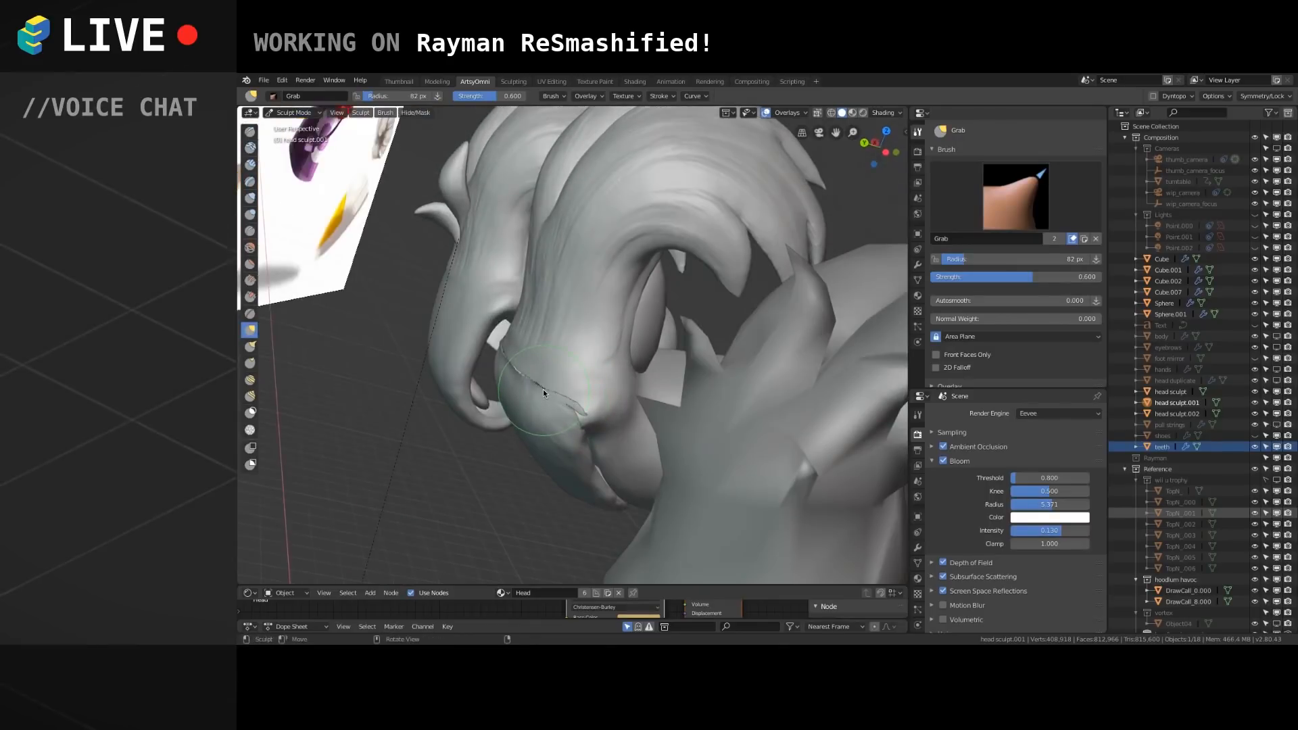
# Pull the back of the lower jaw along the head seam with the Grab brush at a 152 px radius.
pyautogui.press(']')
pyautogui.press(']')
pyautogui.press(']')
pyautogui.press(']')
pyautogui.press(']')
pyautogui.press(']')
pyautogui.press(']')
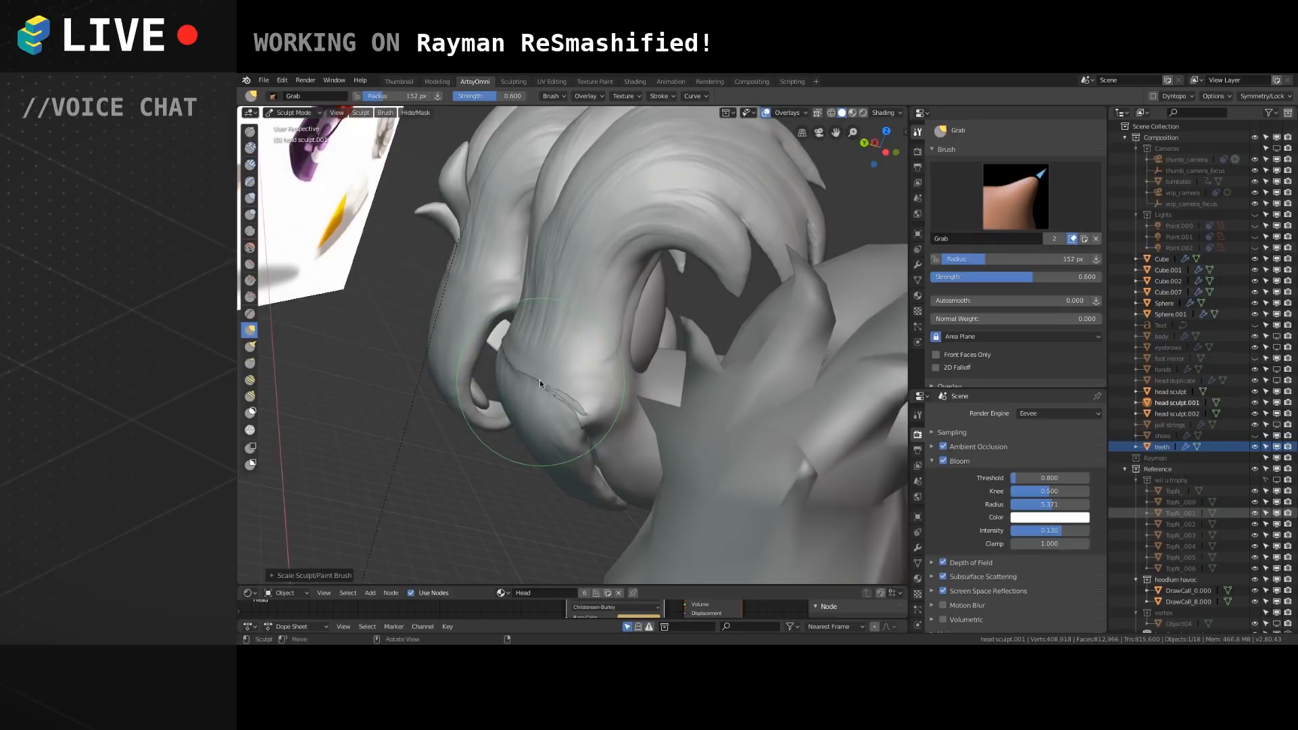
pyautogui.moveTo(525, 368)
pyautogui.mouseDown()
pyautogui.moveTo(513, 361)
pyautogui.moveTo(581, 405)
pyautogui.moveTo(539, 365)
pyautogui.moveTo(590, 389)
pyautogui.mouseUp()
# Nudge the mouth corner of the lower jaw with the Grab brush reduced to a 56 px radius.
pyautogui.press('[')
pyautogui.press('[')
pyautogui.press('[')
pyautogui.press('[')
pyautogui.press('[')
pyautogui.press('[')
pyautogui.press('[')
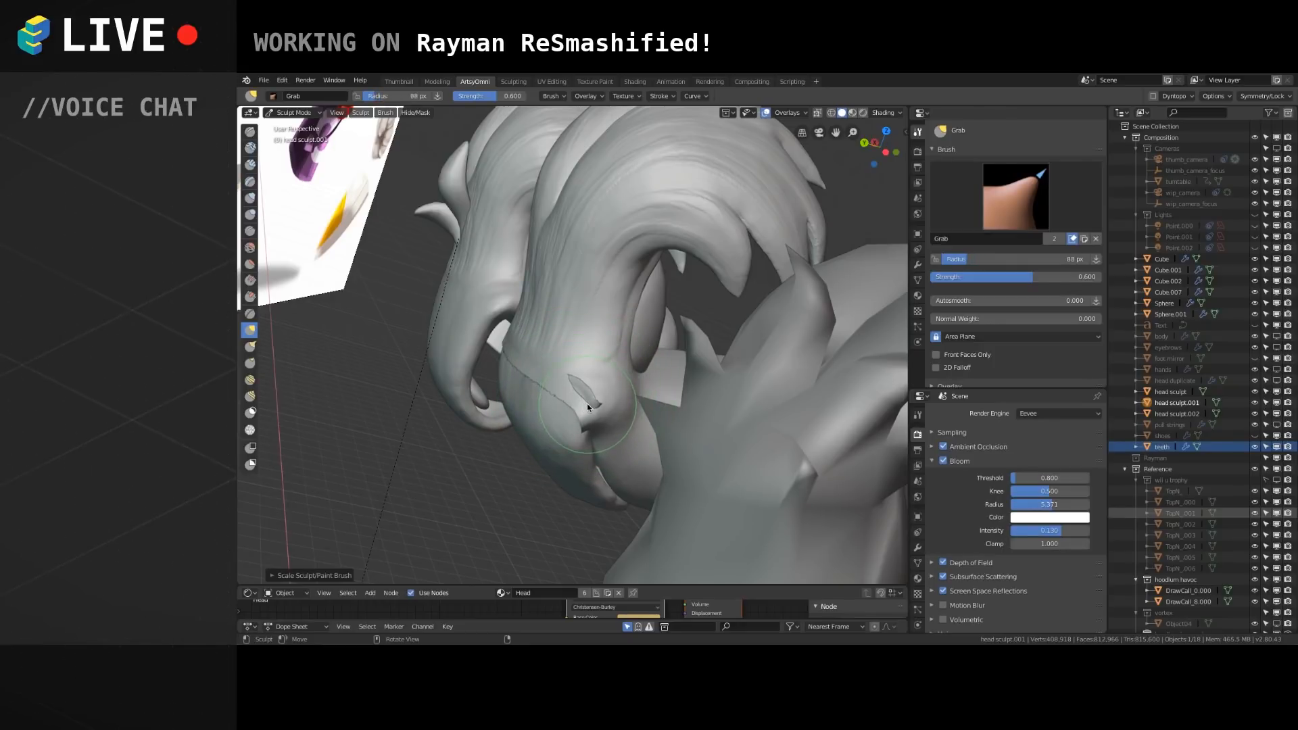
pyautogui.moveTo(578, 387); pyautogui.dragTo(526, 299, button='middle')
pyautogui.moveTo(527, 300); pyautogui.dragTo(533, 277)
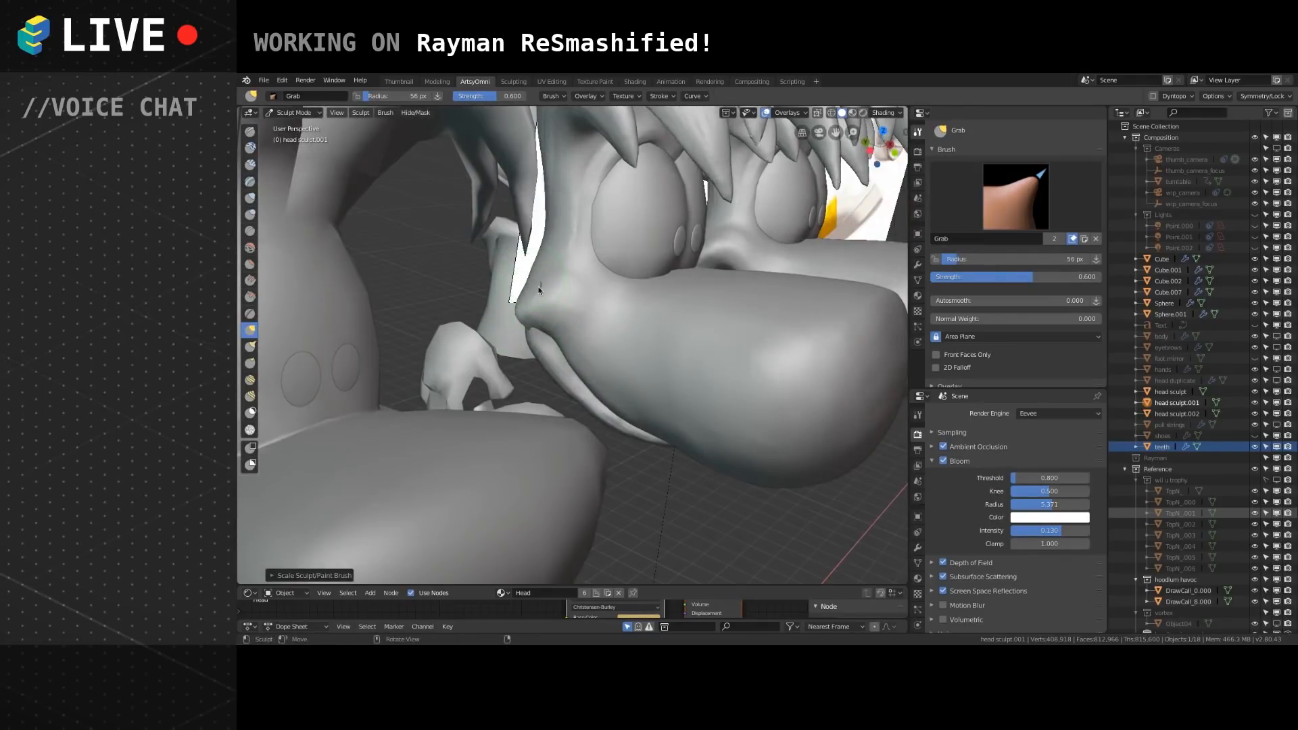
pyautogui.moveTo(549, 295)
pyautogui.mouseDown(button='middle')
pyautogui.moveTo(730, 363)
pyautogui.moveTo(506, 323)
pyautogui.moveTo(555, 385)
pyautogui.moveTo(403, 146)
pyautogui.mouseUp(button='middle')
# Leave the lower jaw and put the main head, head sculpt.002, into Sculpt Mode.
pyautogui.click(295, 112)
pyautogui.click(294, 124)
pyautogui.click(643, 324)
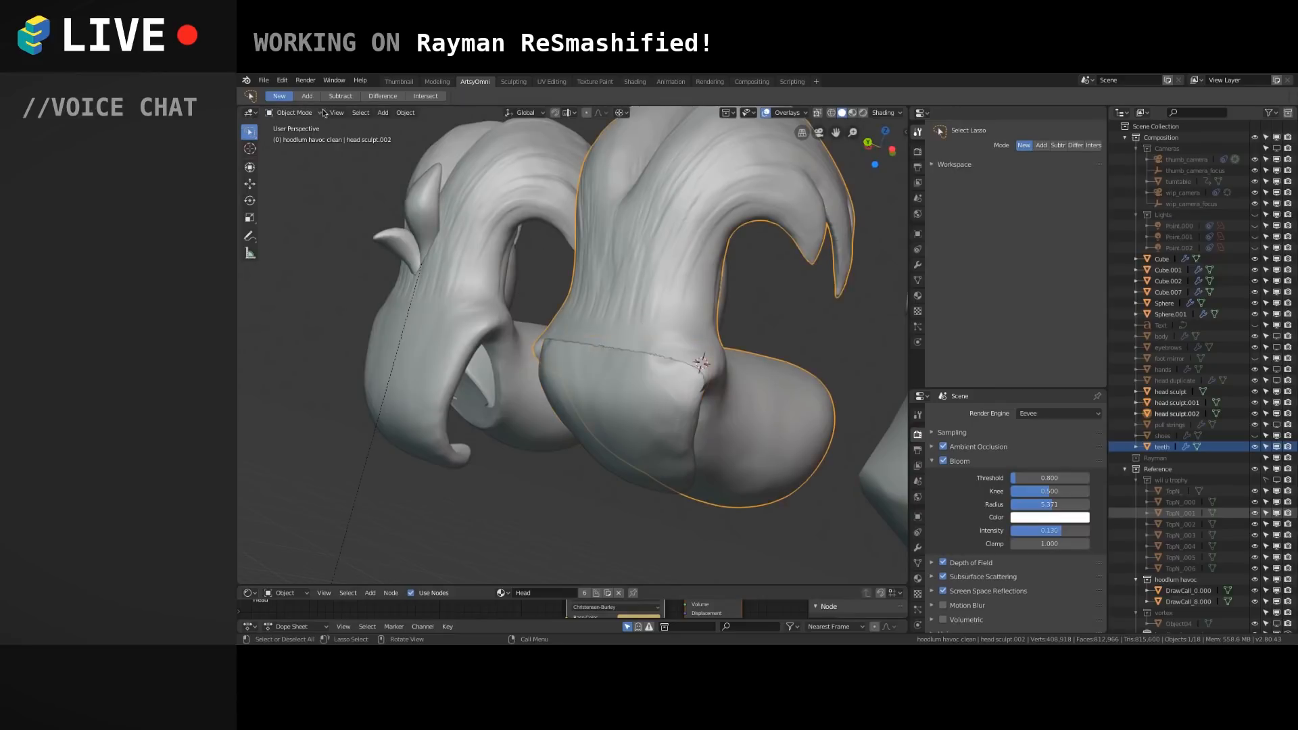
pyautogui.click(294, 112)
pyautogui.click(295, 153)
# Pull the head's back edge down over the jaw seam with the Grab brush at a 59 px radius.
pyautogui.moveTo(576, 344)
pyautogui.mouseDown(button='middle')
pyautogui.moveTo(536, 300)
pyautogui.moveTo(624, 333)
pyautogui.moveTo(595, 274)
pyautogui.moveTo(602, 311)
pyautogui.moveTo(576, 423)
pyautogui.mouseUp(button='middle')
pyautogui.press('f')
pyautogui.click(628, 350)
pyautogui.moveTo(592, 351)
pyautogui.mouseDown()
pyautogui.moveTo(658, 347)
pyautogui.moveTo(632, 352)
pyautogui.mouseUp()
pyautogui.press('f')
pyautogui.click(596, 336)
pyautogui.moveTo(589, 309)
pyautogui.keyDown('alt'); pyautogui.mouseDown()
pyautogui.moveTo(578, 338)
pyautogui.moveTo(599, 367)
pyautogui.mouseUp(); pyautogui.keyUp('alt')
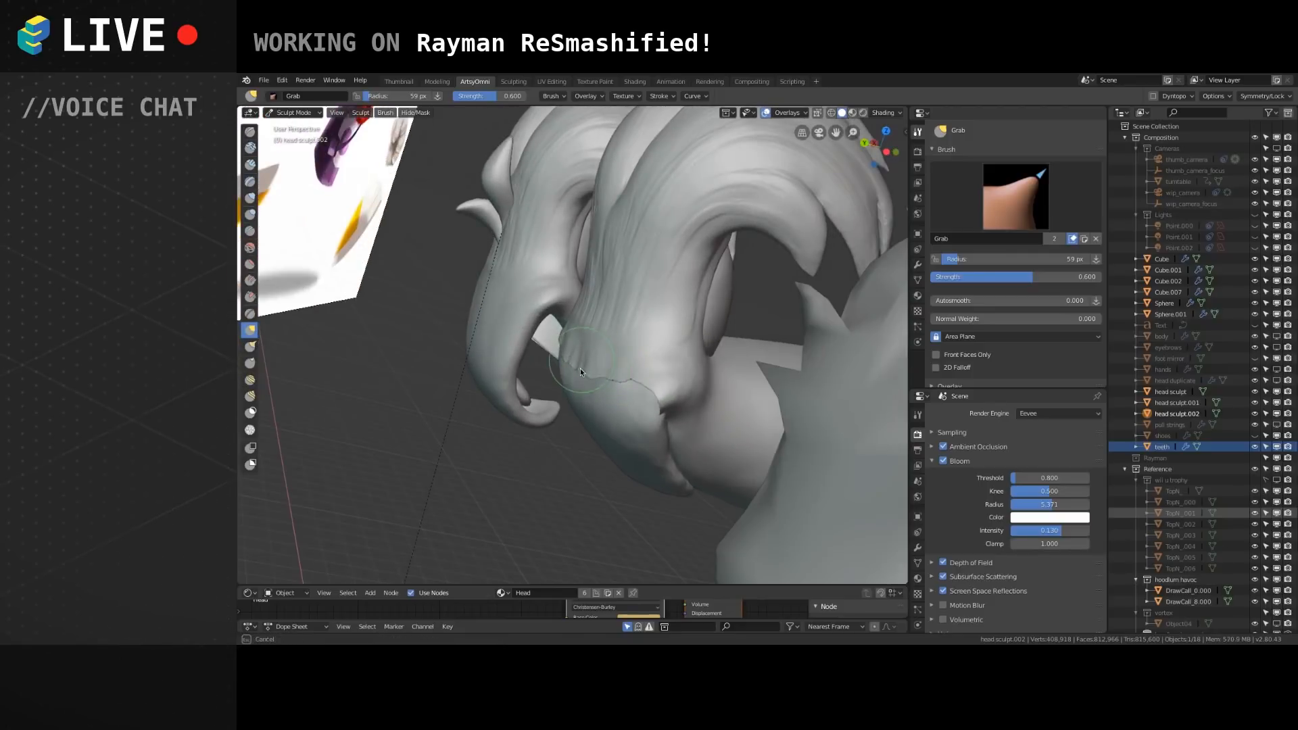
pyautogui.moveTo(618, 361)
pyautogui.keyDown('alt'); pyautogui.mouseDown()
pyautogui.moveTo(603, 346)
pyautogui.moveTo(618, 327)
pyautogui.moveTo(581, 318)
pyautogui.moveTo(606, 315)
pyautogui.moveTo(575, 374)
pyautogui.moveTo(577, 348)
pyautogui.moveTo(647, 406)
pyautogui.moveTo(611, 388)
pyautogui.moveTo(596, 409)
pyautogui.mouseUp(); pyautogui.keyUp('alt')
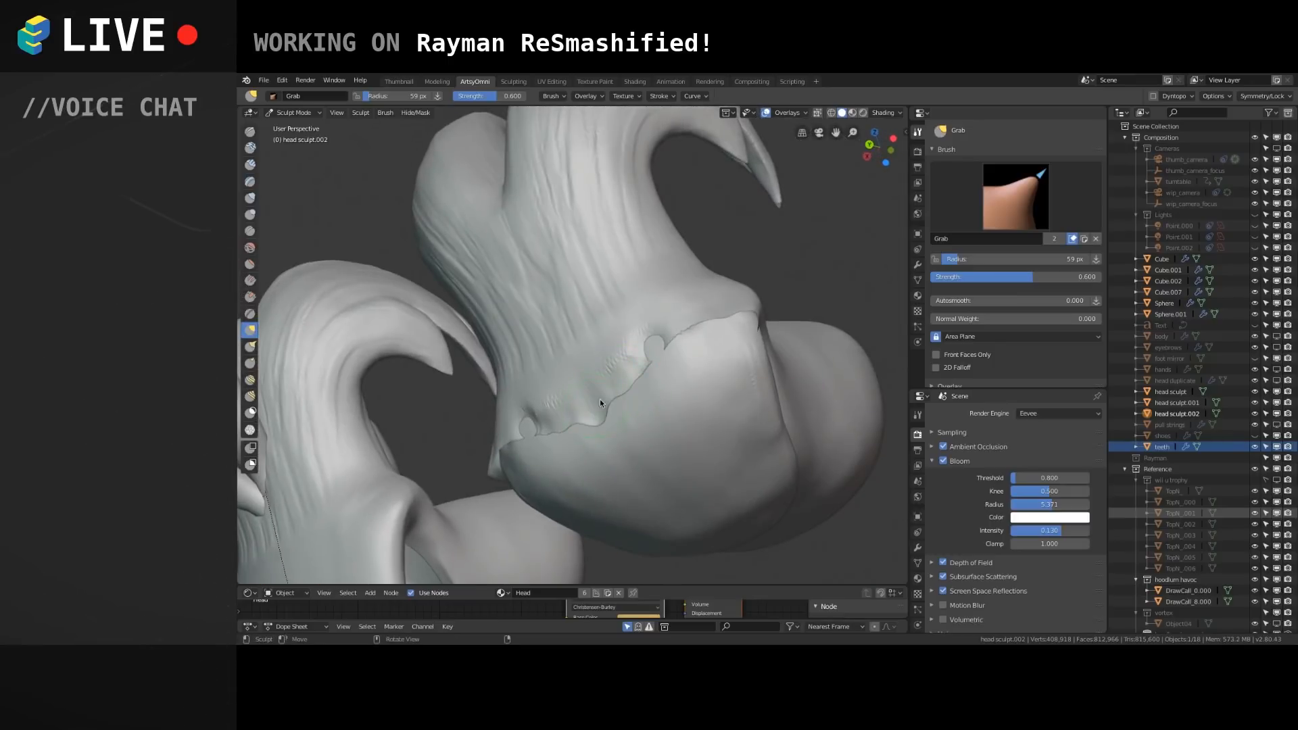
# Extend the rest of the head's lower edge over the jaw toward the mouth corner with the Grab brush.
pyautogui.moveTo(670, 334)
pyautogui.mouseDown()
pyautogui.moveTo(622, 385)
pyautogui.moveTo(647, 380)
pyautogui.mouseUp()
pyautogui.moveTo(705, 320)
pyautogui.mouseDown()
pyautogui.moveTo(733, 332)
pyautogui.moveTo(699, 341)
pyautogui.mouseUp()
pyautogui.moveTo(622, 405); pyautogui.dragTo(612, 413)
pyautogui.moveTo(639, 380)
pyautogui.mouseDown(button='middle')
pyautogui.moveTo(588, 356)
pyautogui.moveTo(652, 377)
pyautogui.moveTo(573, 393)
pyautogui.mouseUp(button='middle')
pyautogui.moveTo(562, 414); pyautogui.dragTo(607, 326)
pyautogui.moveTo(640, 284)
pyautogui.mouseDown()
pyautogui.moveTo(701, 261)
pyautogui.moveTo(683, 273)
pyautogui.moveTo(703, 276)
pyautogui.mouseUp()
pyautogui.moveTo(639, 387); pyautogui.dragTo(643, 376, button='middle')
# Choose the Clay Strips brush for the head's stretched seam edge and set its radius to 37 px.
pyautogui.click(250, 164)
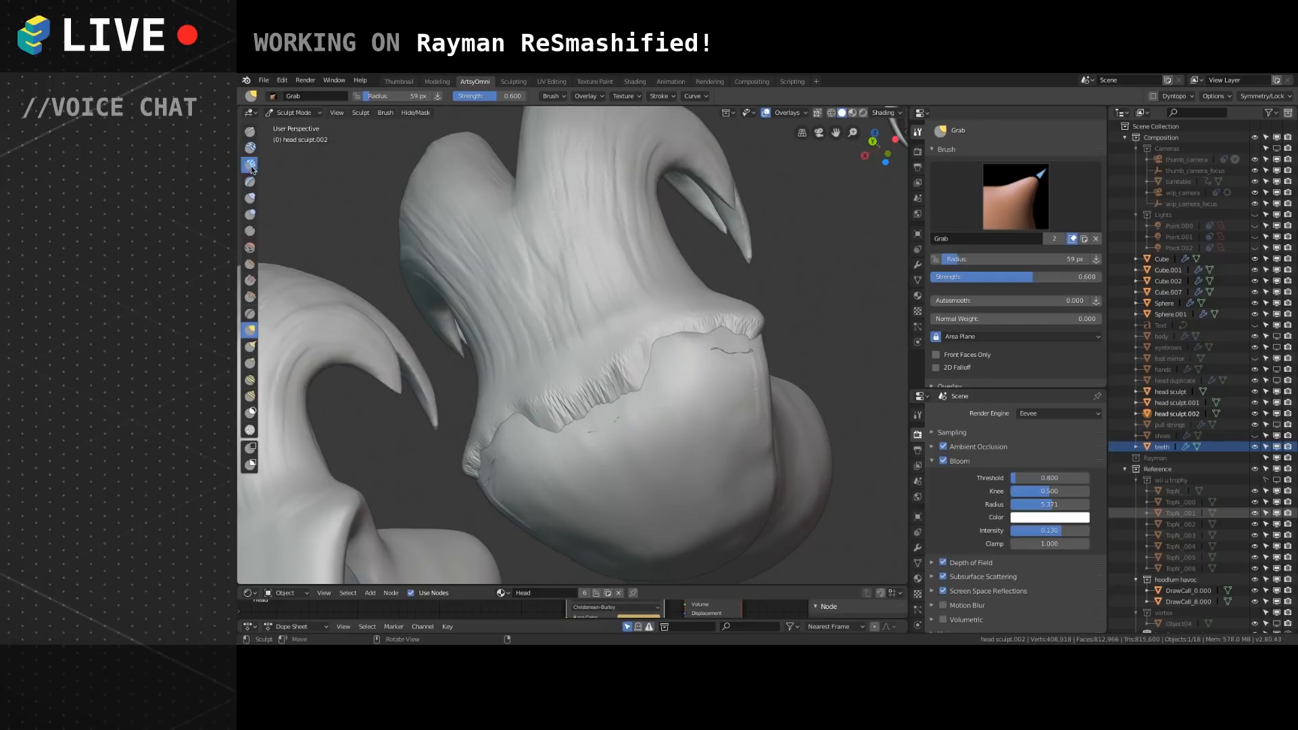
pyautogui.moveTo(608, 378); pyautogui.dragTo(631, 364)
pyautogui.press('f')
pyautogui.click(612, 380)
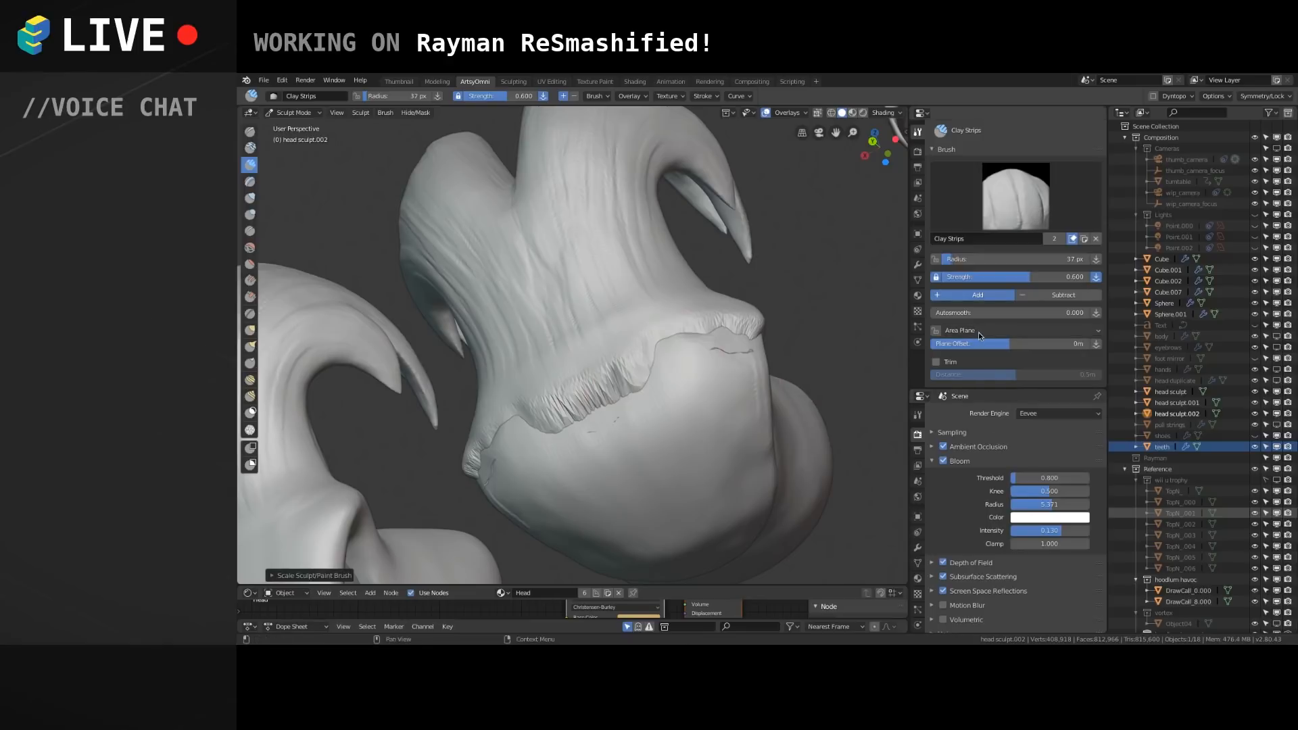
# Enable Dyntopo for the head and save the blend file.
pyautogui.scroll(-10, 982, 337)
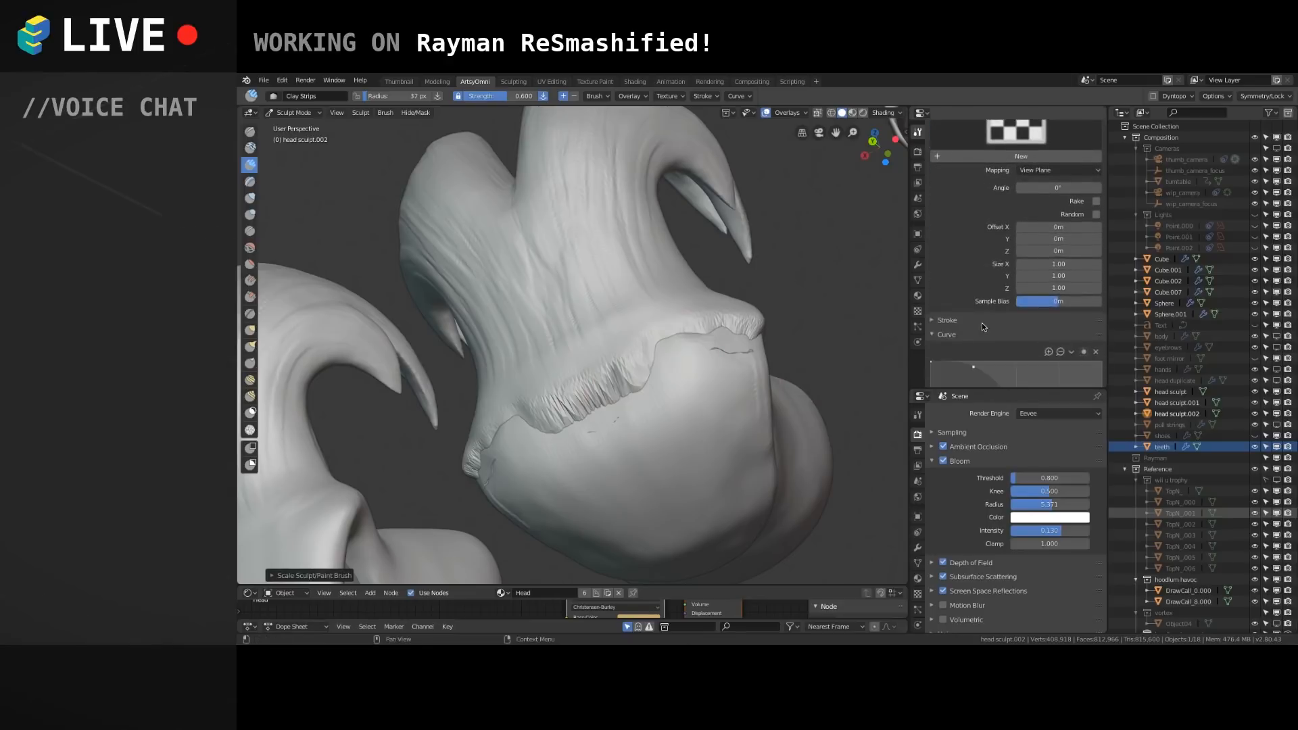
pyautogui.click(944, 220)
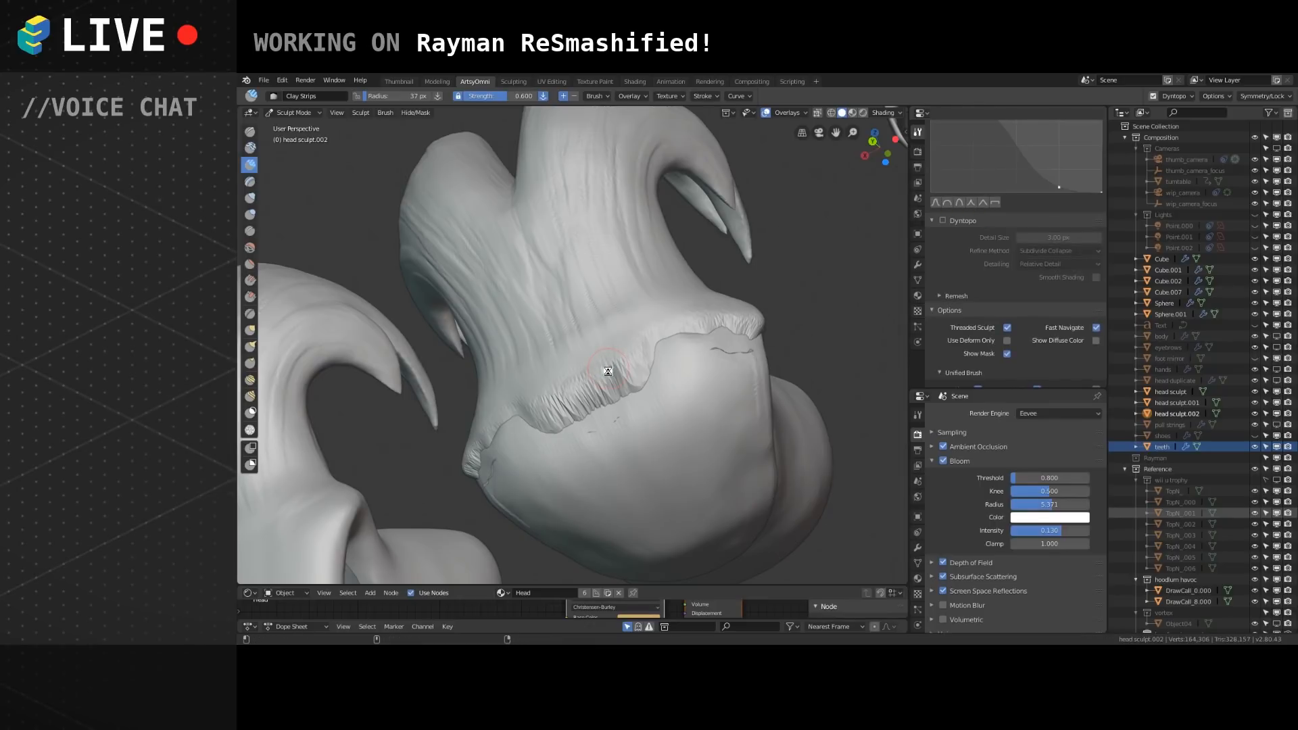
pyautogui.hotkey('ctrl', 's')
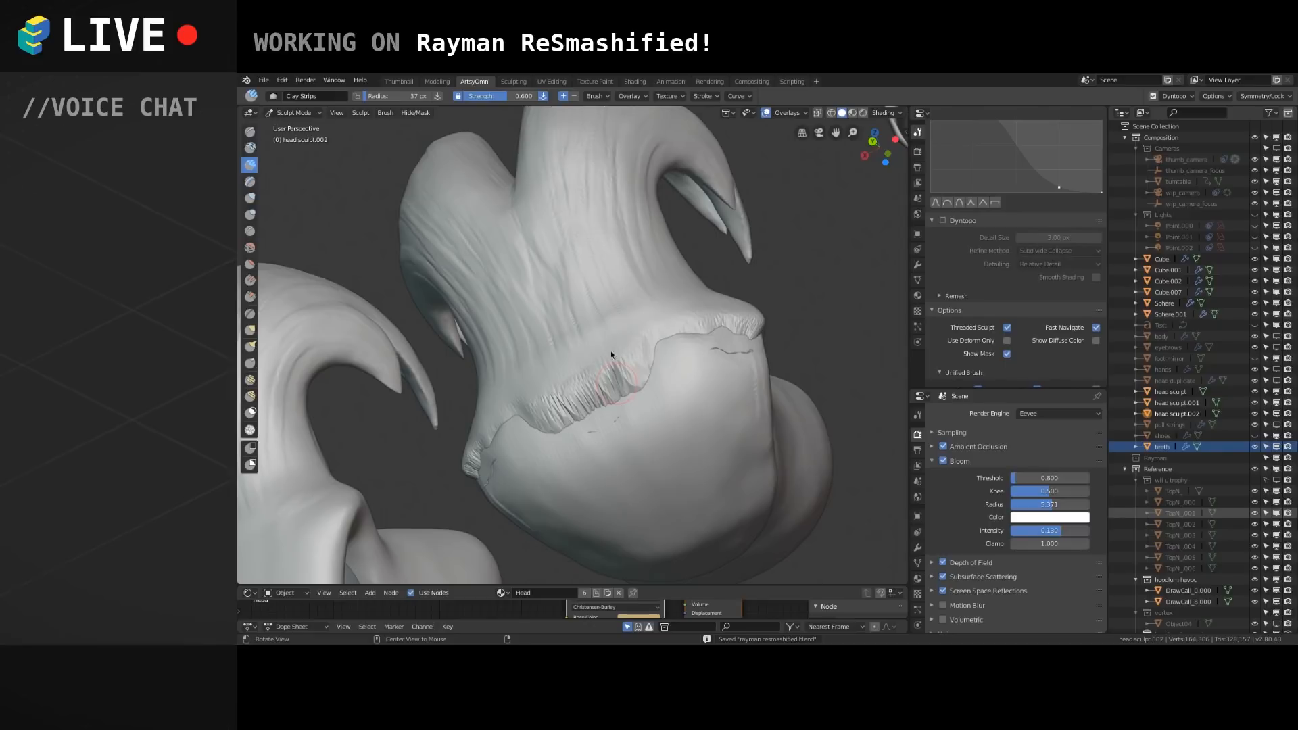
# Fill and smooth the stretched folds along the head's seam edge up to the mouth corner with Clay Strips.
pyautogui.moveTo(628, 374)
pyautogui.keyDown('alt'); pyautogui.mouseDown()
pyautogui.moveTo(668, 359)
pyautogui.moveTo(604, 383)
pyautogui.moveTo(657, 354)
pyautogui.mouseUp(); pyautogui.keyUp('alt')
pyautogui.moveTo(595, 380)
pyautogui.mouseDown()
pyautogui.moveTo(703, 313)
pyautogui.moveTo(754, 310)
pyautogui.moveTo(710, 331)
pyautogui.moveTo(683, 318)
pyautogui.moveTo(752, 331)
pyautogui.moveTo(669, 369)
pyautogui.mouseUp()
pyautogui.moveTo(676, 367)
pyautogui.keyDown('shift'); pyautogui.mouseDown()
pyautogui.moveTo(733, 324)
pyautogui.moveTo(666, 361)
pyautogui.moveTo(704, 330)
pyautogui.mouseUp(); pyautogui.keyUp('shift')
pyautogui.moveTo(704, 330); pyautogui.dragTo(648, 355, button='middle')
pyautogui.keyDown('shift'); pyautogui.moveTo(648, 355); pyautogui.dragTo(684, 336); pyautogui.keyUp('shift')
pyautogui.moveTo(611, 331); pyautogui.dragTo(584, 386, button='middle')
pyautogui.moveTo(587, 392); pyautogui.dragTo(670, 358)
pyautogui.moveTo(757, 308); pyautogui.dragTo(714, 325)
pyautogui.moveTo(714, 325)
pyautogui.mouseDown()
pyautogui.moveTo(602, 370)
pyautogui.moveTo(680, 314)
pyautogui.mouseUp()
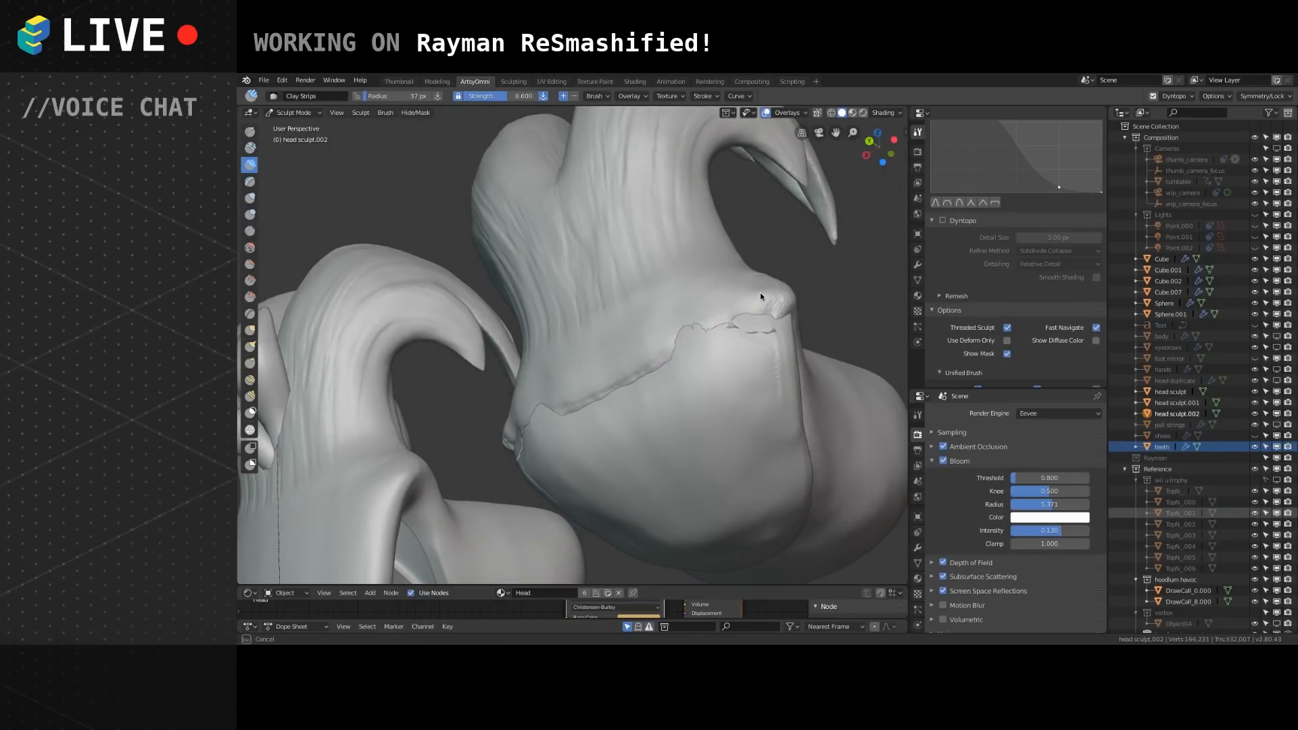
# Smooth the remaining bumps on the head's surface just above the jaw seam.
pyautogui.moveTo(698, 335); pyautogui.dragTo(624, 332, button='middle')
pyautogui.moveTo(625, 332); pyautogui.dragTo(578, 362)
pyautogui.moveTo(576, 350)
pyautogui.mouseDown(button='middle')
pyautogui.moveTo(542, 396)
pyautogui.moveTo(659, 330)
pyautogui.moveTo(594, 346)
pyautogui.moveTo(612, 328)
pyautogui.moveTo(664, 322)
pyautogui.moveTo(558, 364)
pyautogui.moveTo(589, 392)
pyautogui.moveTo(654, 379)
pyautogui.moveTo(597, 360)
pyautogui.mouseUp(button='middle')
pyautogui.moveTo(597, 361)
pyautogui.keyDown('shift'); pyautogui.mouseDown()
pyautogui.moveTo(607, 349)
pyautogui.moveTo(517, 415)
pyautogui.moveTo(524, 362)
pyautogui.mouseUp(); pyautogui.keyUp('shift')
pyautogui.moveTo(601, 342)
pyautogui.mouseDown(button='middle')
pyautogui.moveTo(503, 339)
pyautogui.moveTo(572, 386)
pyautogui.moveTo(629, 304)
pyautogui.mouseUp(button='middle')
# Put the lower jaw into Sculpt Mode and build up its back edge along the seam with Clay Strips.
pyautogui.click(295, 112)
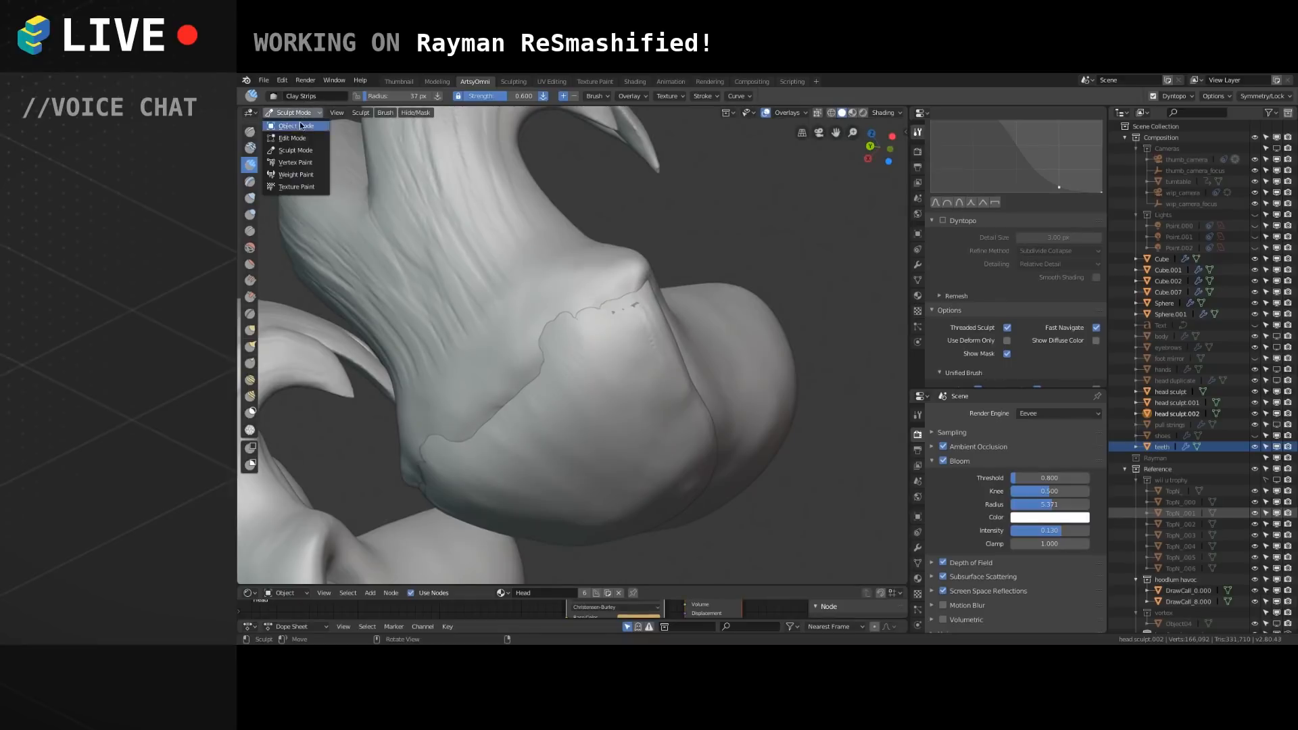
pyautogui.click(575, 366)
pyautogui.click(295, 112)
pyautogui.click(296, 154)
pyautogui.moveTo(541, 363); pyautogui.dragTo(499, 410)
pyautogui.moveTo(526, 383); pyautogui.dragTo(473, 430)
pyautogui.moveTo(461, 441); pyautogui.dragTo(556, 353)
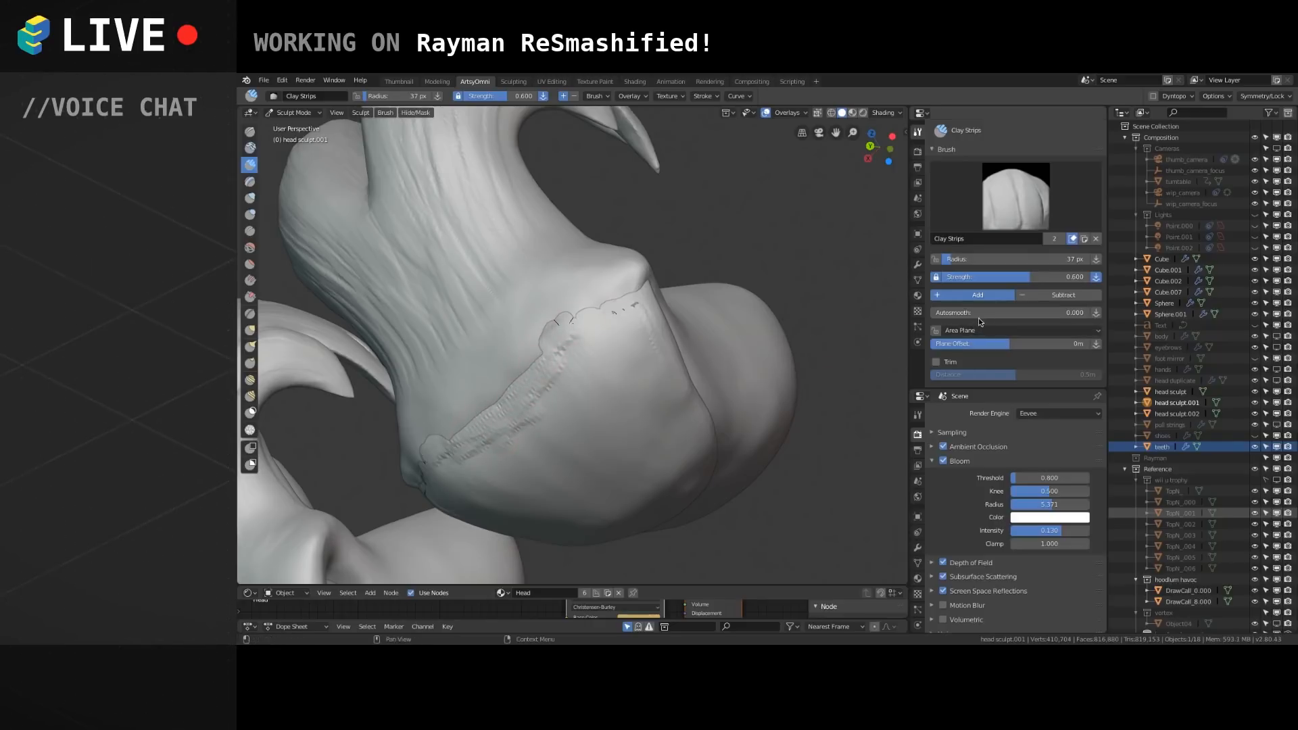
# Enable Dyntopo for the lower jaw, accepting the loss of vertex data.
pyautogui.scroll(-10, 979, 317)
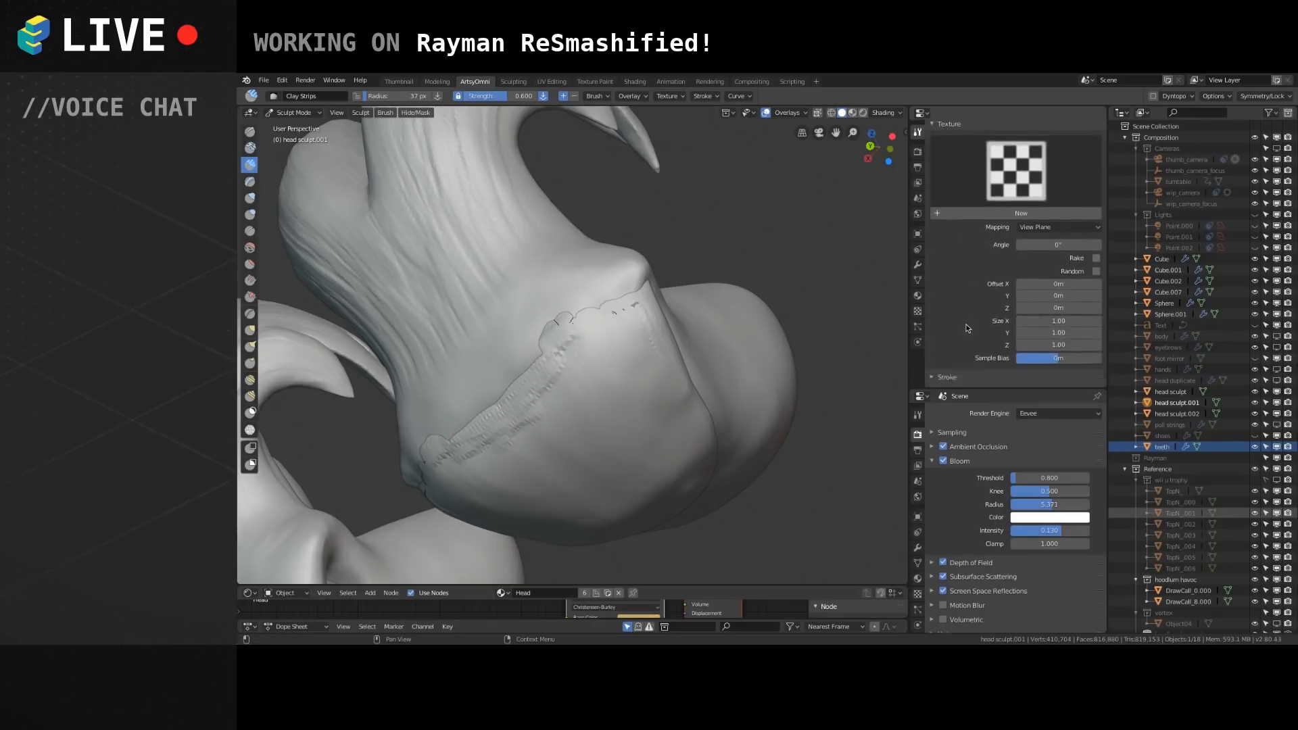
pyautogui.scroll(-8, 973, 317)
pyautogui.click(939, 299)
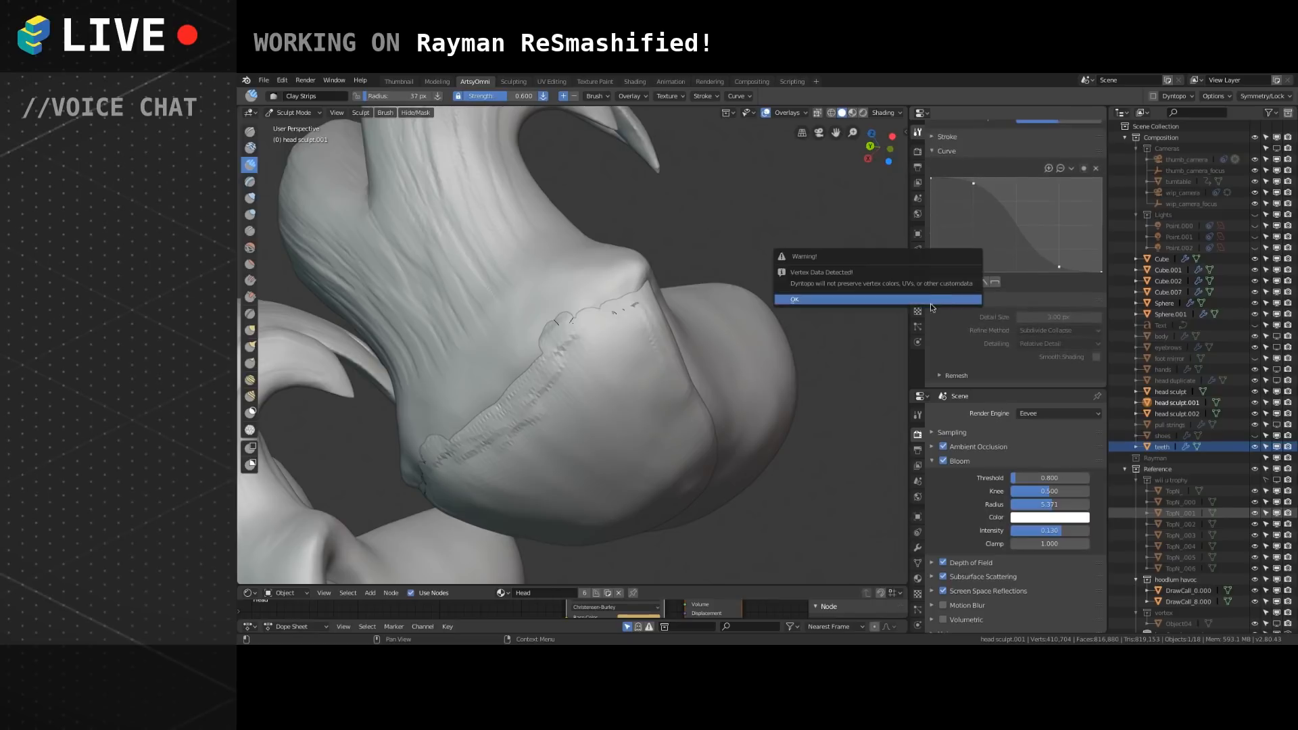
pyautogui.click(933, 300)
pyautogui.scroll(1, 944, 301)
pyautogui.click(946, 301)
pyautogui.click(935, 299)
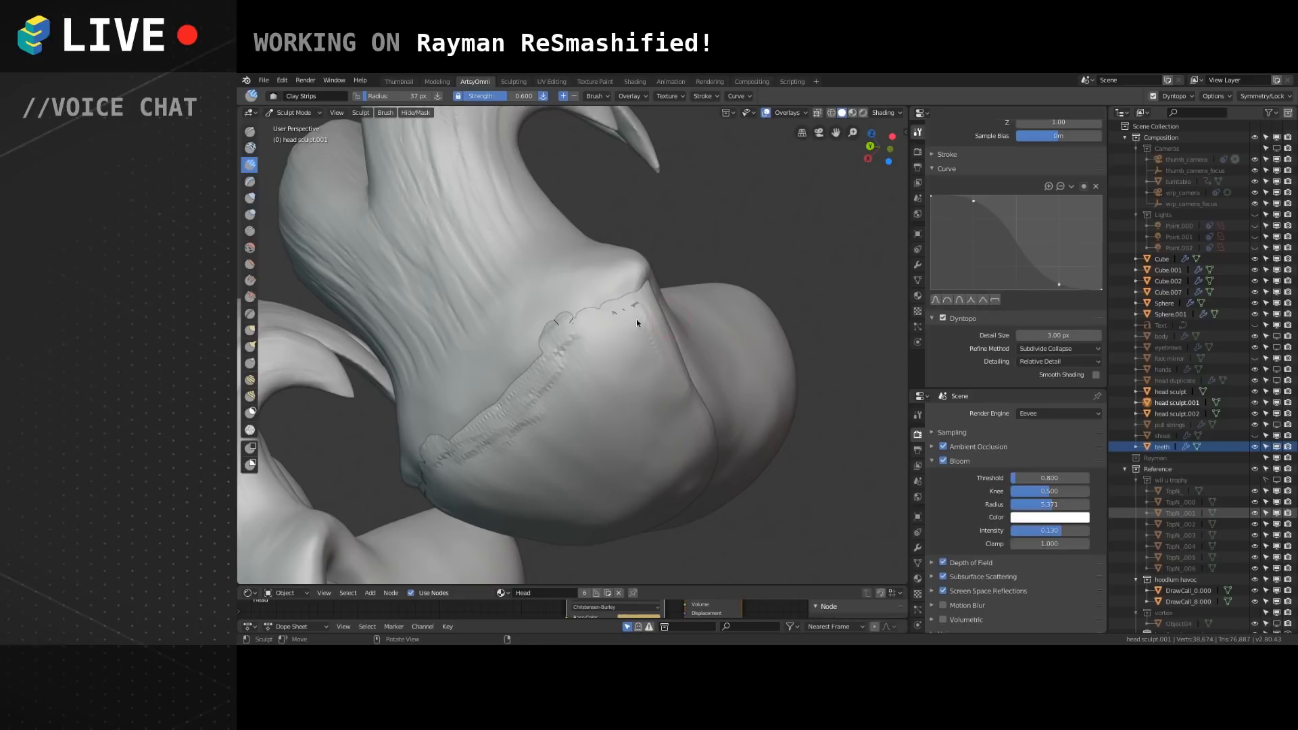
# Even out the lower jaw's ragged back edge against the head seam with dynamic Clay Strips strokes.
pyautogui.moveTo(567, 308); pyautogui.dragTo(611, 297)
pyautogui.moveTo(521, 445); pyautogui.dragTo(524, 441)
pyautogui.moveTo(544, 428)
pyautogui.mouseDown(button='middle')
pyautogui.moveTo(520, 420)
pyautogui.moveTo(565, 399)
pyautogui.mouseUp(button='middle')
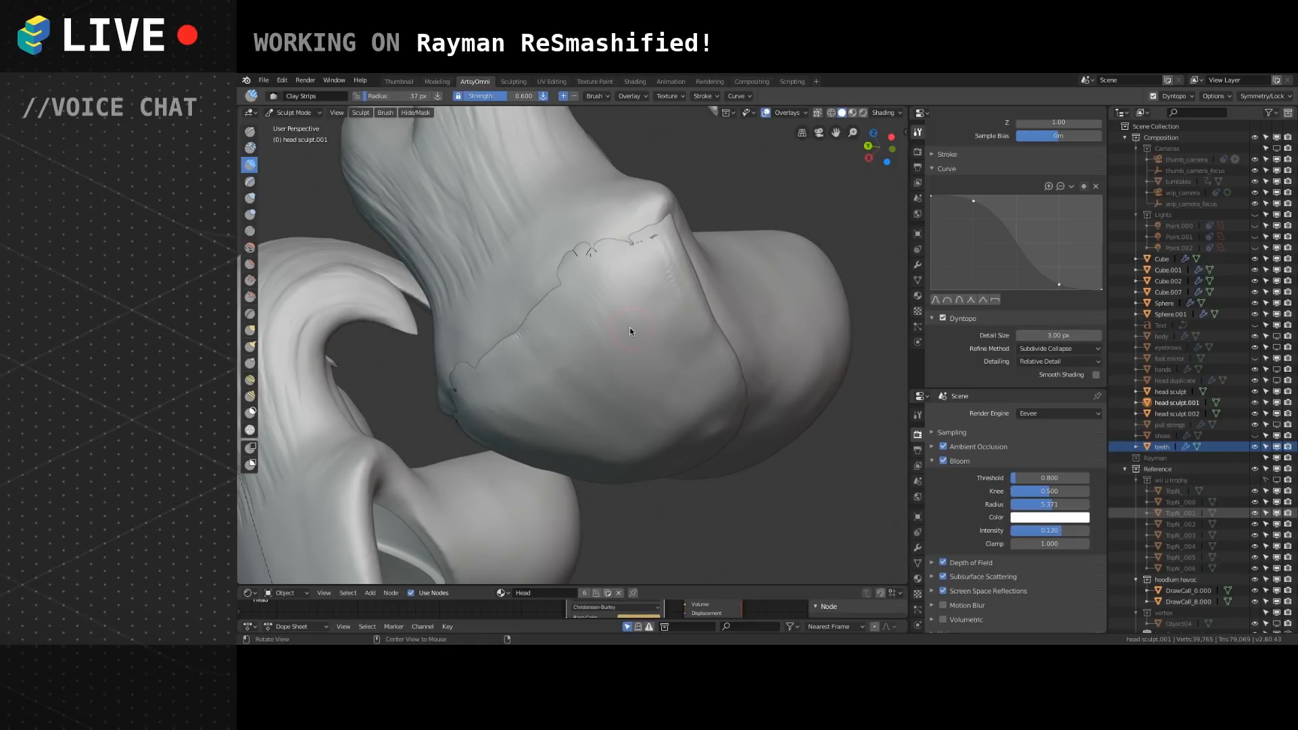
pyautogui.moveTo(622, 330); pyautogui.dragTo(654, 262, button='middle')
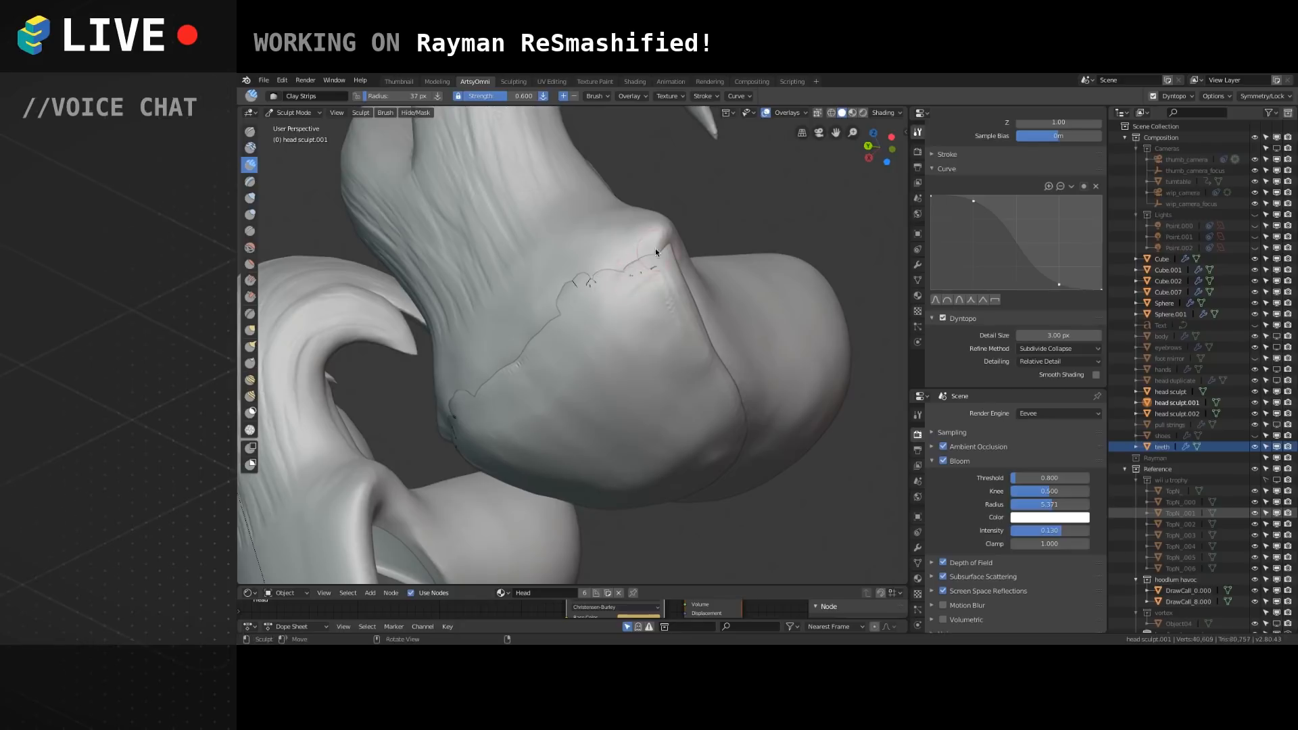
pyautogui.moveTo(646, 246)
pyautogui.mouseDown()
pyautogui.moveTo(501, 360)
pyautogui.moveTo(514, 355)
pyautogui.mouseUp()
pyautogui.moveTo(567, 286)
pyautogui.mouseDown()
pyautogui.moveTo(508, 358)
pyautogui.moveTo(542, 304)
pyautogui.mouseUp()
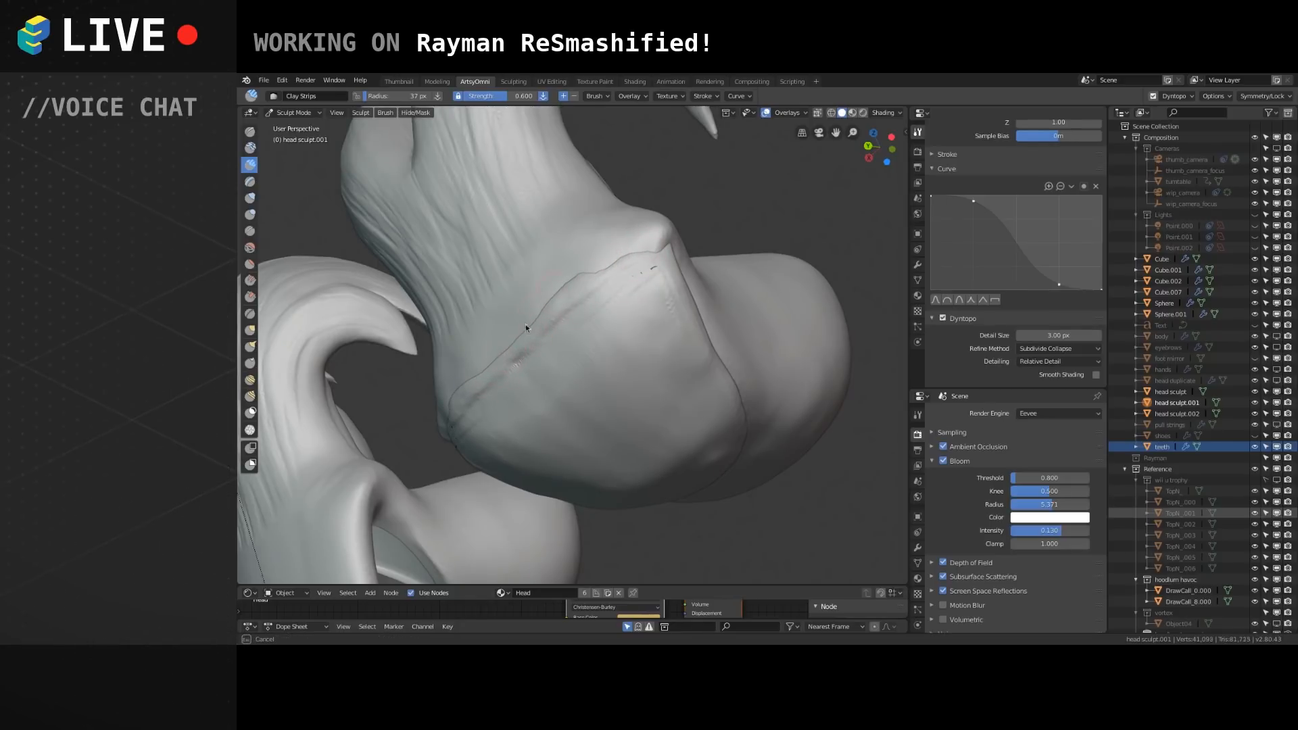
pyautogui.moveTo(628, 261)
pyautogui.mouseDown()
pyautogui.moveTo(655, 245)
pyautogui.moveTo(505, 389)
pyautogui.mouseUp()
pyautogui.moveTo(614, 305); pyautogui.dragTo(494, 419)
pyautogui.moveTo(609, 326); pyautogui.dragTo(508, 423)
# Refine the back surface of the lower jaw just below the seam with further Clay Strips strokes.
pyautogui.moveTo(477, 316); pyautogui.dragTo(606, 298, button='middle')
pyautogui.moveTo(606, 299); pyautogui.dragTo(580, 350)
pyautogui.moveTo(633, 282); pyautogui.dragTo(586, 281)
pyautogui.moveTo(627, 275); pyautogui.dragTo(607, 336, button='middle')
pyautogui.moveTo(567, 327)
pyautogui.mouseDown()
pyautogui.moveTo(611, 287)
pyautogui.moveTo(602, 311)
pyautogui.moveTo(599, 293)
pyautogui.moveTo(490, 375)
pyautogui.moveTo(506, 390)
pyautogui.moveTo(549, 378)
pyautogui.mouseUp()
pyautogui.moveTo(500, 418)
pyautogui.mouseDown()
pyautogui.moveTo(642, 293)
pyautogui.moveTo(542, 399)
pyautogui.mouseUp()
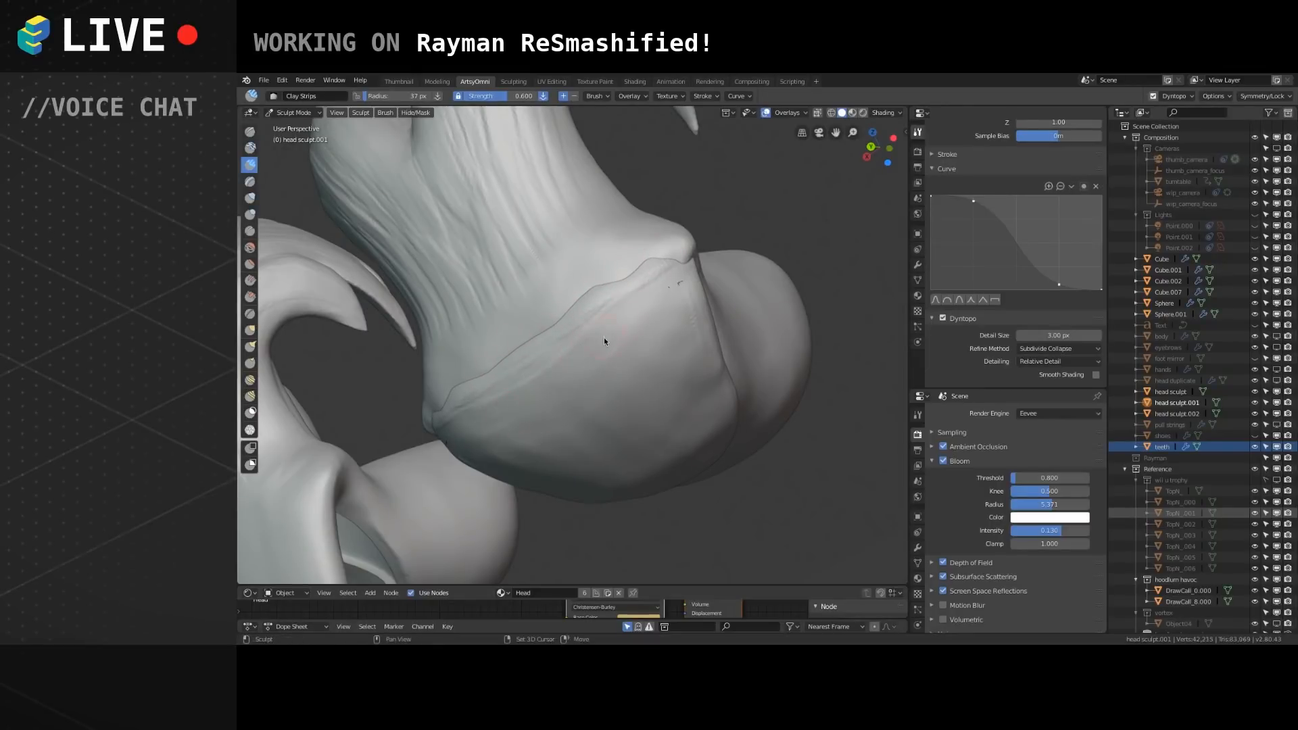
# Shape the side and underside of the lower jaw beneath the mouth line with Clay Strips.
pyautogui.moveTo(650, 286); pyautogui.dragTo(594, 350, button='middle')
pyautogui.moveTo(572, 280)
pyautogui.mouseDown()
pyautogui.moveTo(558, 314)
pyautogui.moveTo(572, 314)
pyautogui.moveTo(560, 340)
pyautogui.moveTo(575, 325)
pyautogui.moveTo(565, 385)
pyautogui.mouseUp()
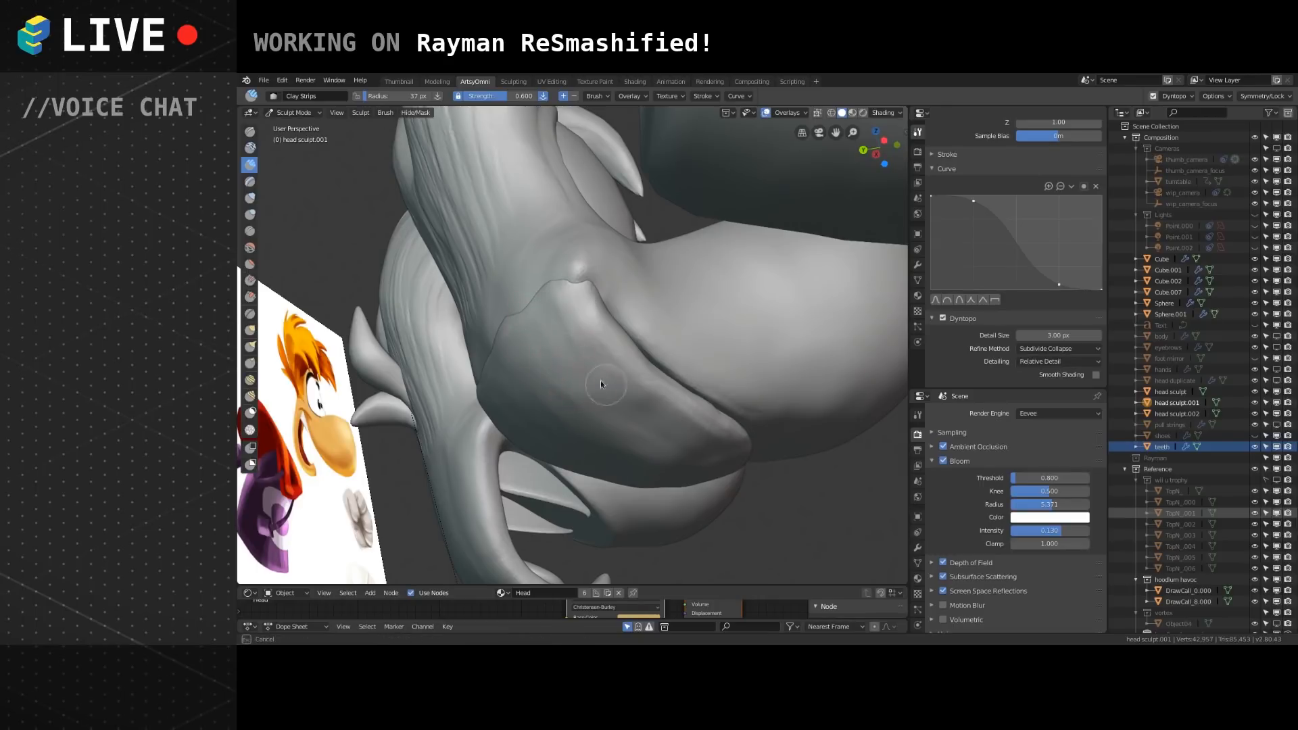
pyautogui.moveTo(643, 421)
pyautogui.mouseDown()
pyautogui.moveTo(688, 443)
pyautogui.moveTo(649, 441)
pyautogui.moveTo(620, 398)
pyautogui.mouseUp()
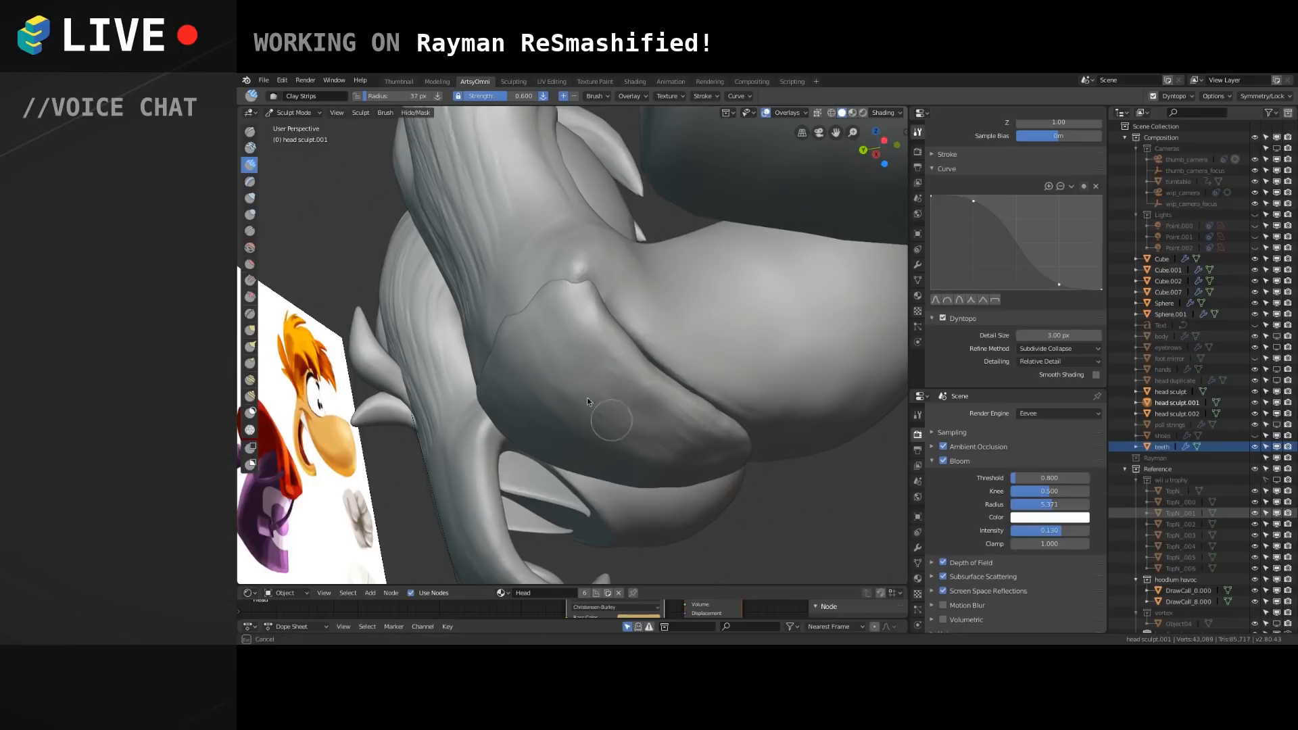
pyautogui.moveTo(618, 426); pyautogui.dragTo(590, 389, button='middle')
pyautogui.moveTo(626, 383)
pyautogui.mouseDown()
pyautogui.moveTo(680, 433)
pyautogui.moveTo(664, 433)
pyautogui.moveTo(606, 371)
pyautogui.moveTo(662, 427)
pyautogui.mouseUp()
pyautogui.moveTo(574, 400); pyautogui.dragTo(606, 476)
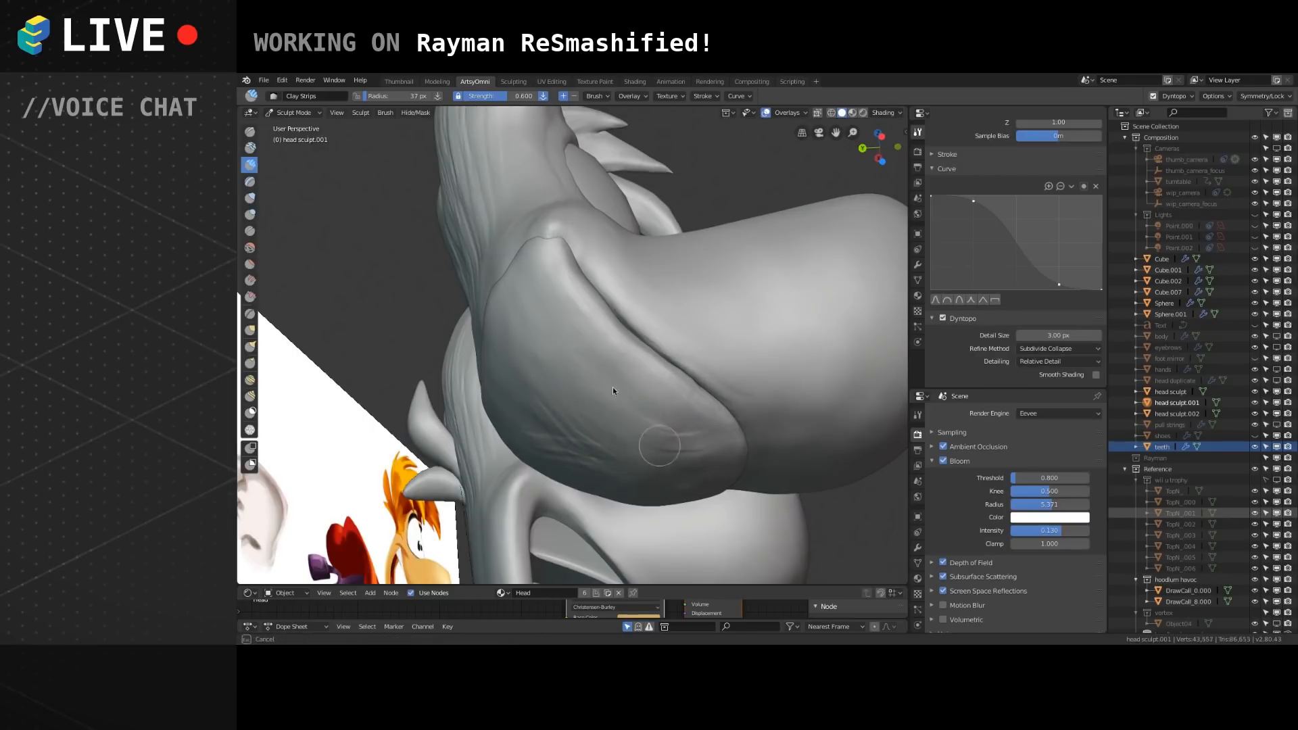
pyautogui.moveTo(511, 350); pyautogui.dragTo(585, 443, button='middle')
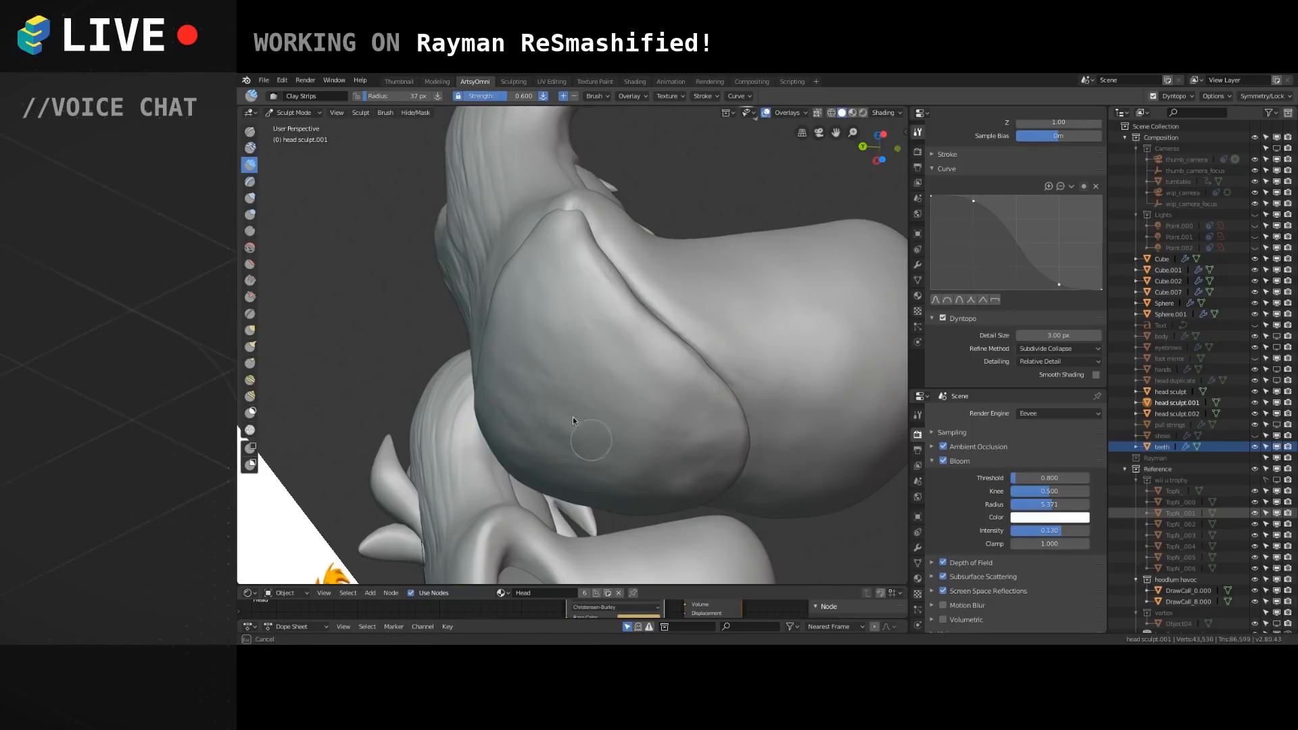
# Compare the closed-mouth head and its jaw with the neighbouring heads and the reference picture from several angles.
pyautogui.moveTo(629, 392)
pyautogui.mouseDown(button='middle')
pyautogui.moveTo(493, 387)
pyautogui.moveTo(562, 379)
pyautogui.moveTo(499, 386)
pyautogui.moveTo(599, 355)
pyautogui.moveTo(455, 404)
pyautogui.moveTo(604, 388)
pyautogui.moveTo(556, 379)
pyautogui.moveTo(523, 314)
pyautogui.moveTo(639, 289)
pyautogui.moveTo(598, 350)
pyautogui.moveTo(607, 337)
pyautogui.moveTo(603, 402)
pyautogui.mouseUp(button='middle')
pyautogui.scroll(-6, 603, 402)
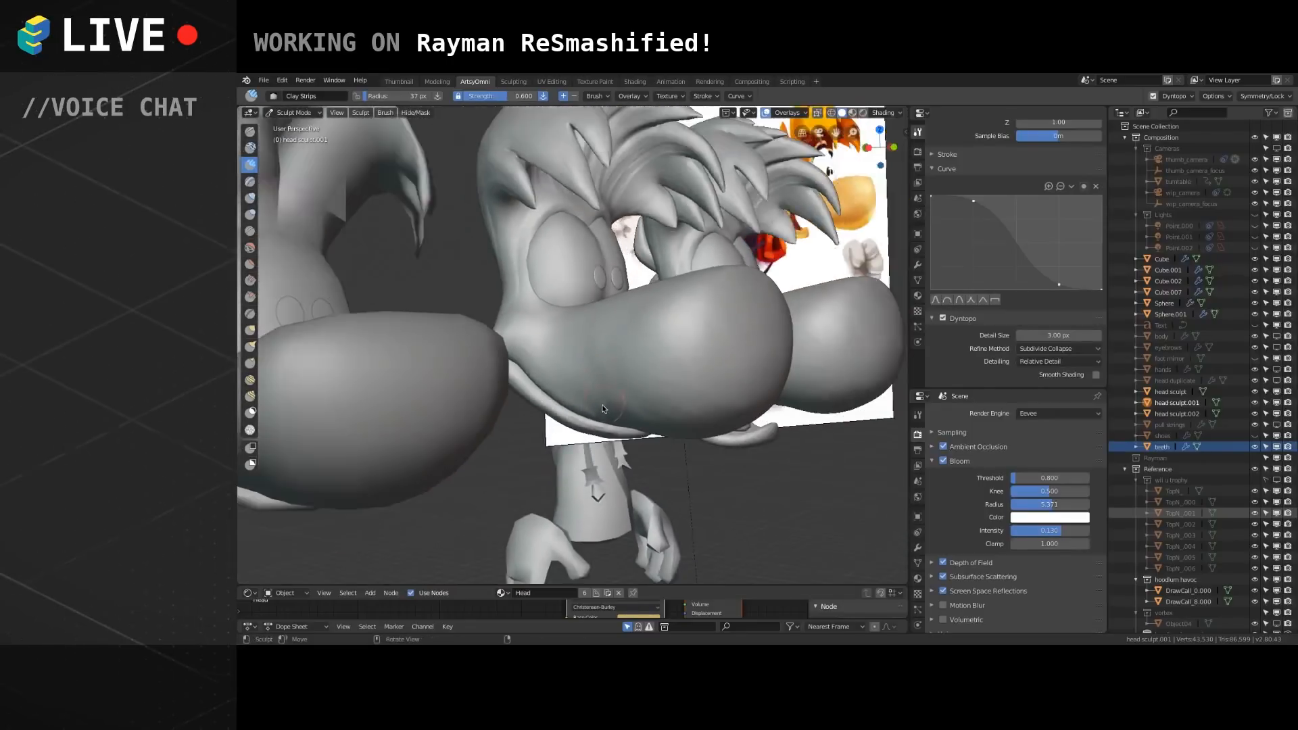
pyautogui.moveTo(615, 326); pyautogui.dragTo(538, 351, button='middle')
pyautogui.moveTo(537, 351)
pyautogui.keyDown('shift'); pyautogui.mouseDown(button='middle')
pyautogui.moveTo(504, 356)
pyautogui.moveTo(683, 324)
pyautogui.moveTo(668, 334)
pyautogui.moveTo(689, 339)
pyautogui.moveTo(558, 334)
pyautogui.moveTo(501, 355)
pyautogui.moveTo(549, 363)
pyautogui.moveTo(578, 340)
pyautogui.moveTo(525, 371)
pyautogui.mouseUp(button='middle'); pyautogui.keyUp('shift')
pyautogui.scroll(-3, 548, 366)
pyautogui.scroll(5, 524, 371)
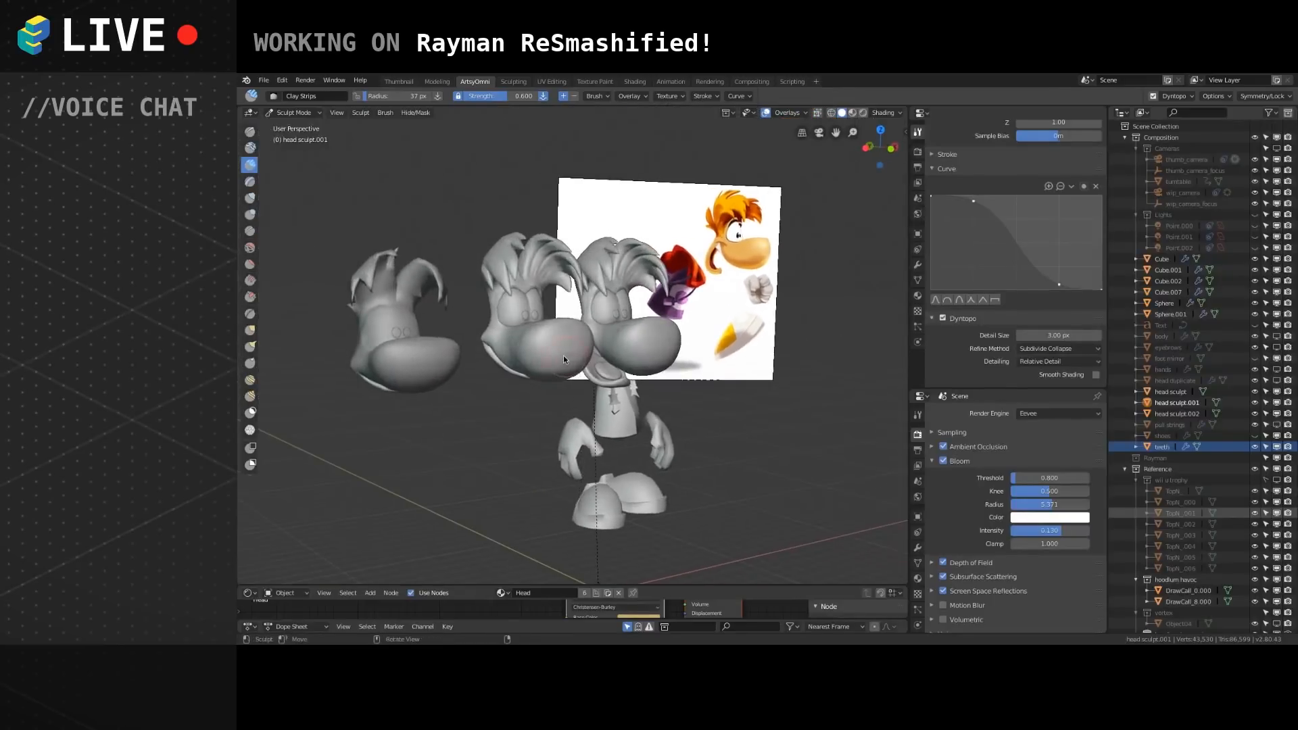
pyautogui.moveTo(602, 341)
pyautogui.mouseDown(button='middle')
pyautogui.moveTo(521, 325)
pyautogui.moveTo(574, 322)
pyautogui.moveTo(568, 287)
pyautogui.moveTo(474, 330)
pyautogui.moveTo(613, 362)
pyautogui.mouseUp(button='middle')
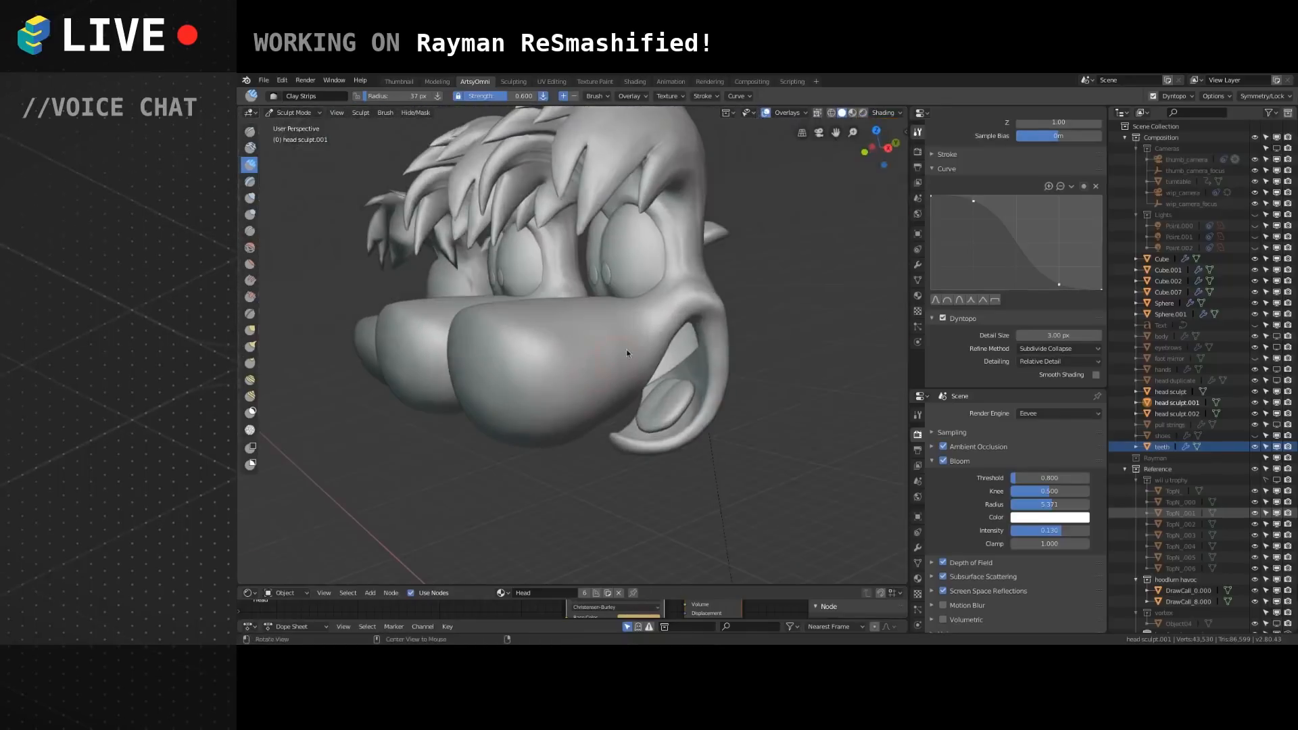
pyautogui.moveTo(664, 424)
pyautogui.mouseDown(button='middle')
pyautogui.moveTo(562, 482)
pyautogui.moveTo(470, 292)
pyautogui.moveTo(539, 363)
pyautogui.moveTo(545, 331)
pyautogui.moveTo(474, 343)
pyautogui.moveTo(570, 346)
pyautogui.moveTo(527, 371)
pyautogui.moveTo(464, 370)
pyautogui.moveTo(499, 425)
pyautogui.moveTo(504, 414)
pyautogui.mouseUp(button='middle')
pyautogui.moveTo(667, 361)
pyautogui.mouseDown(button='middle')
pyautogui.moveTo(609, 396)
pyautogui.moveTo(562, 364)
pyautogui.mouseUp(button='middle')
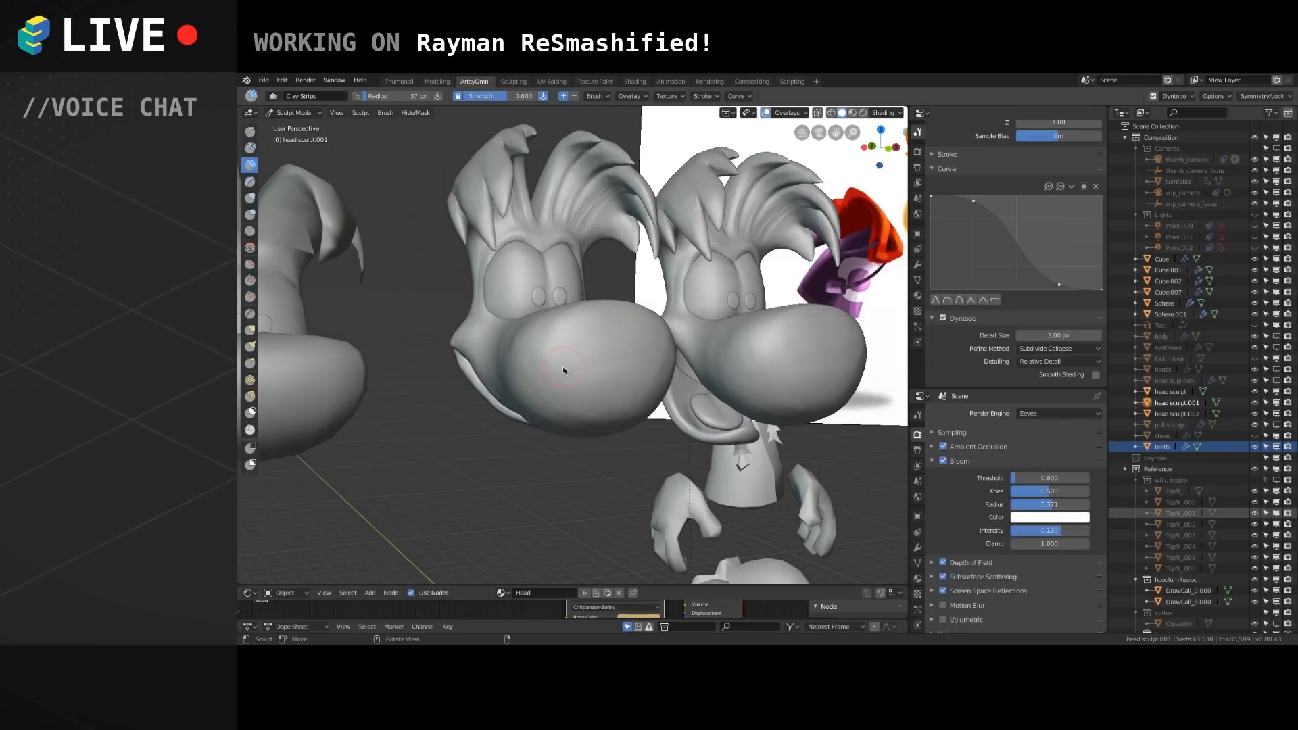
pyautogui.keyDown('alt'); pyautogui.moveTo(564, 360); pyautogui.dragTo(480, 354); pyautogui.keyUp('alt')
pyautogui.moveTo(487, 297)
pyautogui.keyDown('alt'); pyautogui.mouseDown()
pyautogui.moveTo(529, 323)
pyautogui.moveTo(540, 375)
pyautogui.mouseUp(); pyautogui.keyUp('alt')
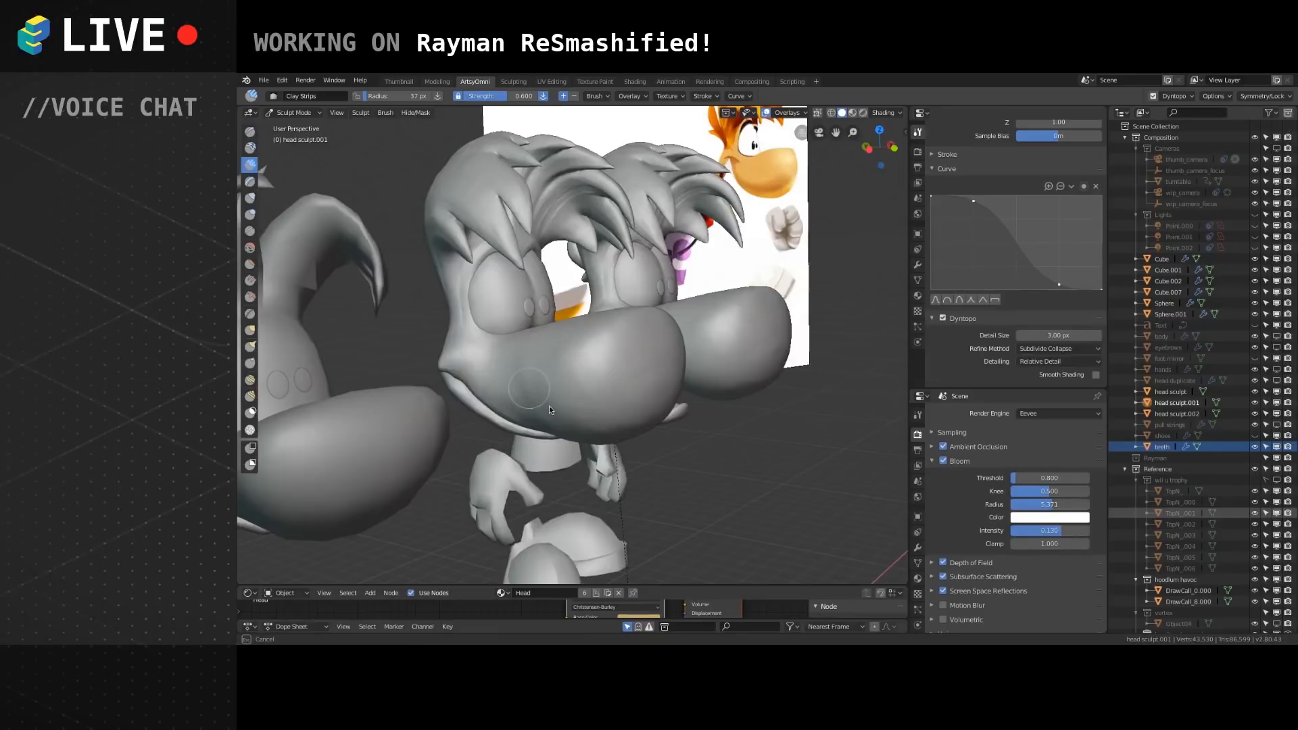
pyautogui.moveTo(564, 407)
pyautogui.mouseDown(button='middle')
pyautogui.moveTo(521, 302)
pyautogui.moveTo(512, 327)
pyautogui.mouseUp(button='middle')
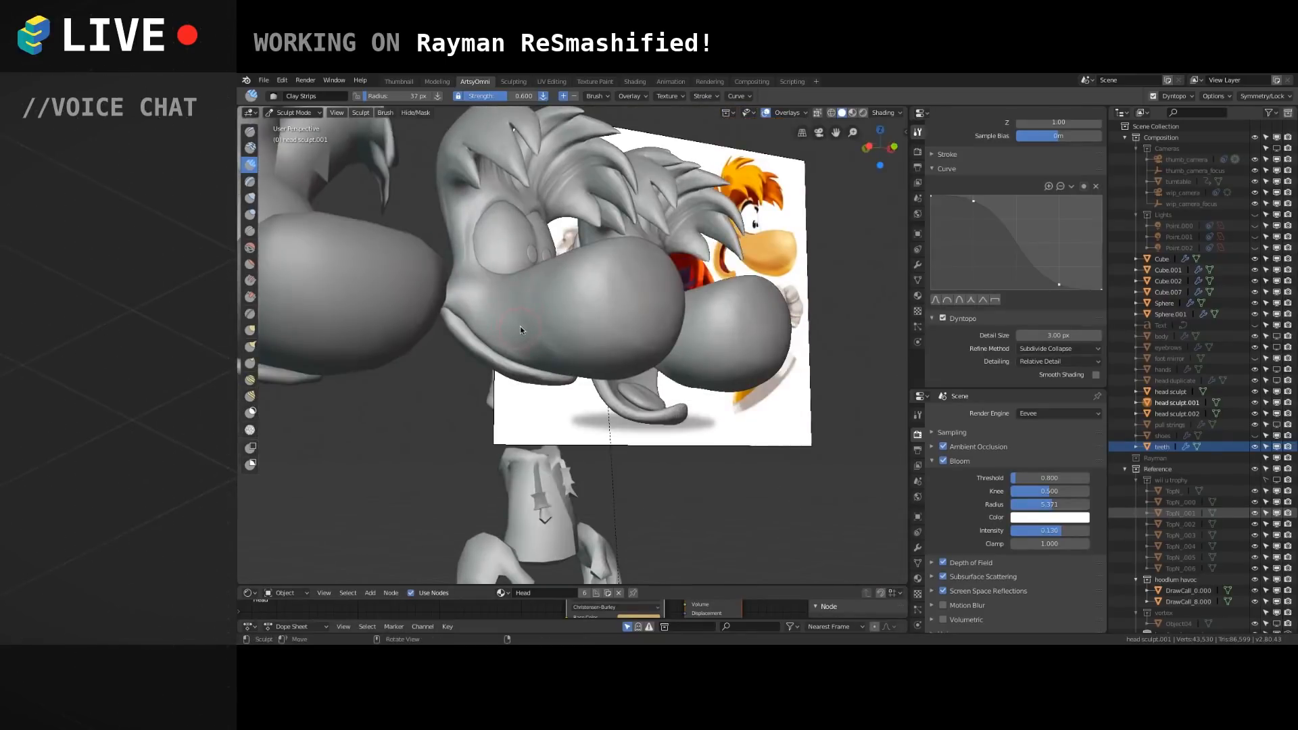
pyautogui.scroll(5, 521, 327)
pyautogui.scroll(-4, 506, 300)
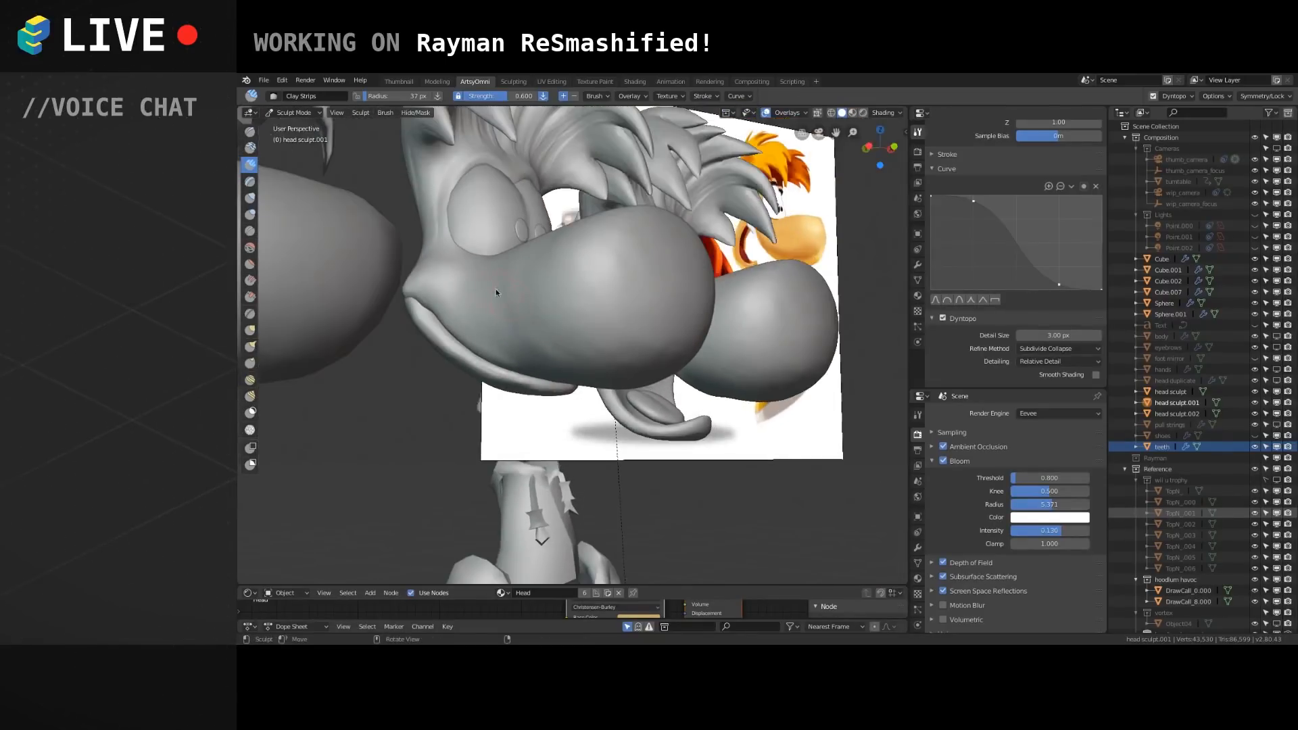
pyautogui.moveTo(509, 322); pyautogui.dragTo(524, 347, button='middle')
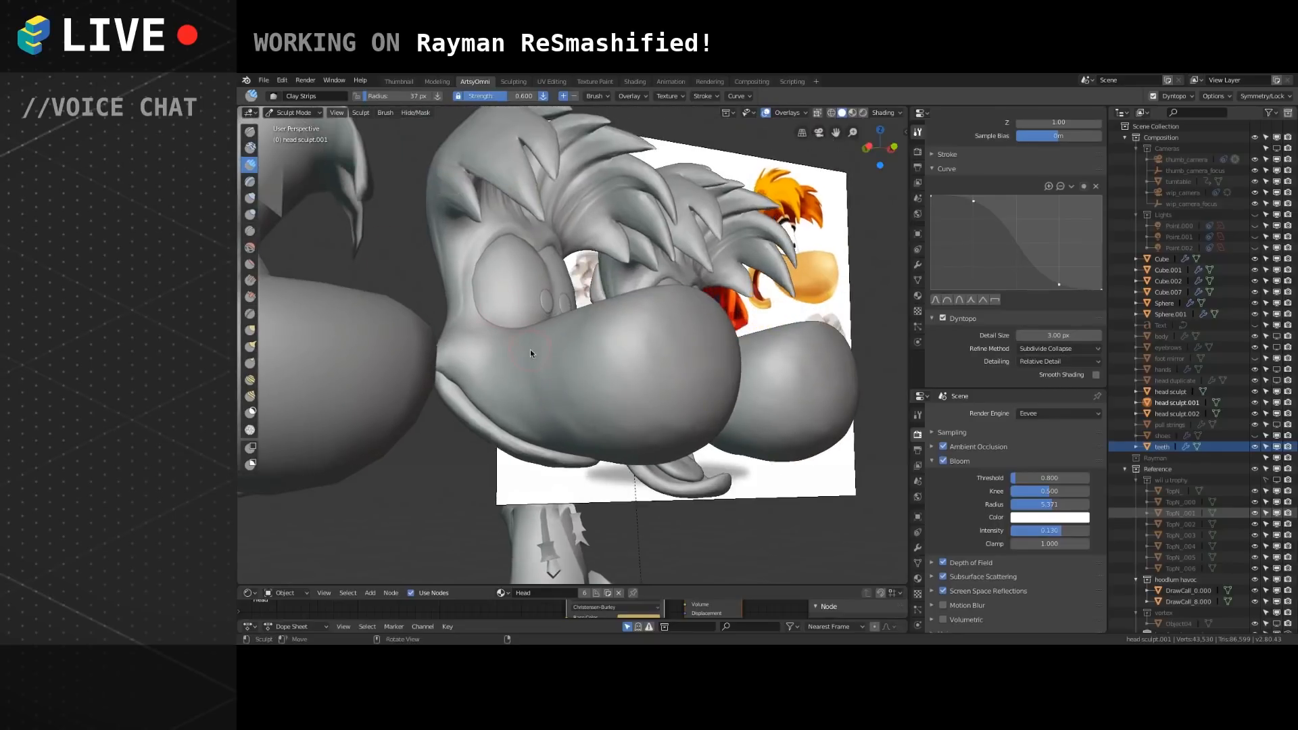
# Switch from the jaw to the upper head mesh head sculpt.002, enter Sculpt Mode on it and save the file.
pyautogui.moveTo(528, 410); pyautogui.dragTo(527, 389)
pyautogui.click(293, 112)
pyautogui.click(291, 126)
pyautogui.click(541, 378)
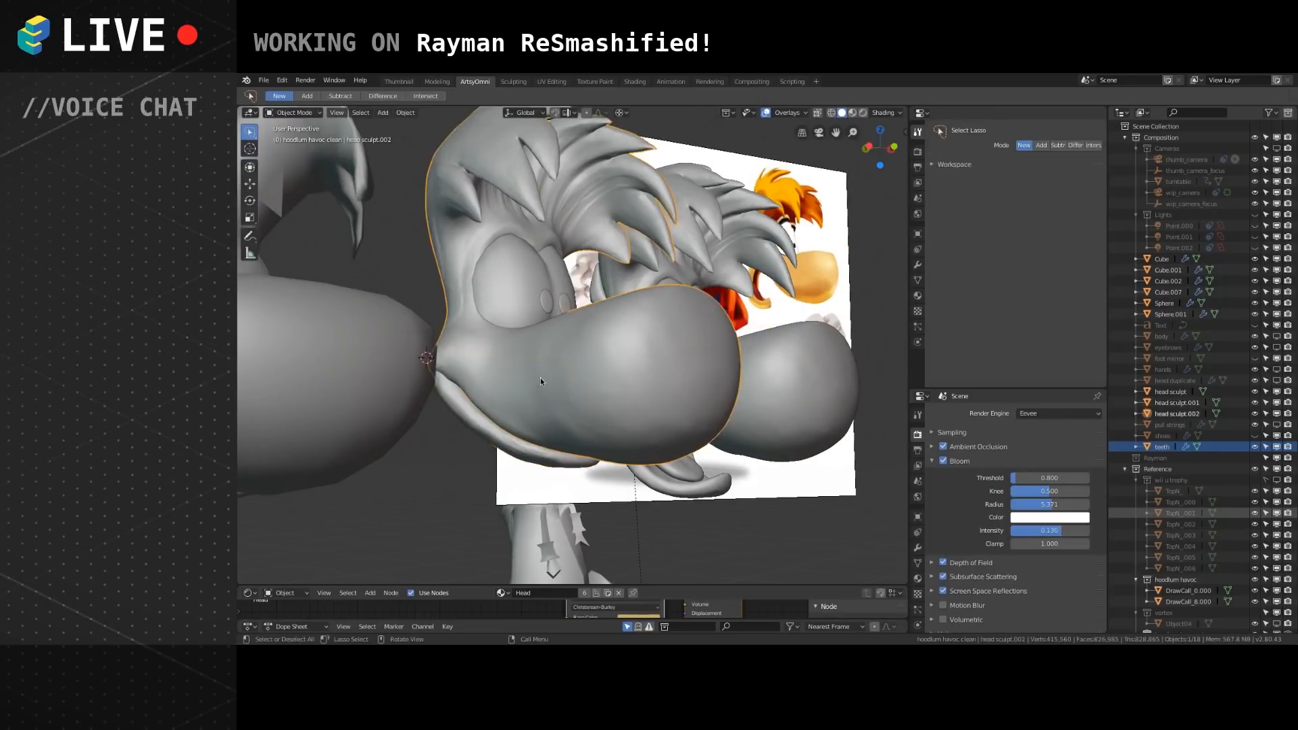
pyautogui.click(295, 112)
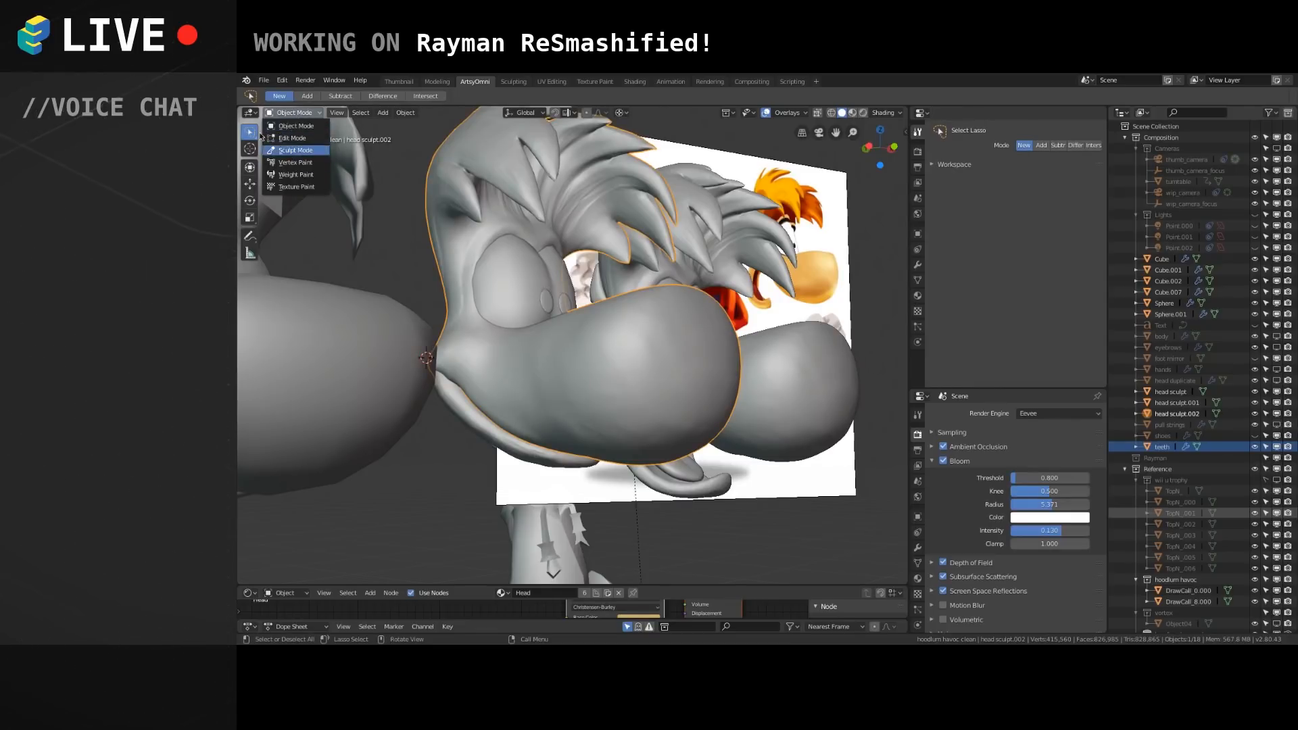
pyautogui.click(291, 150)
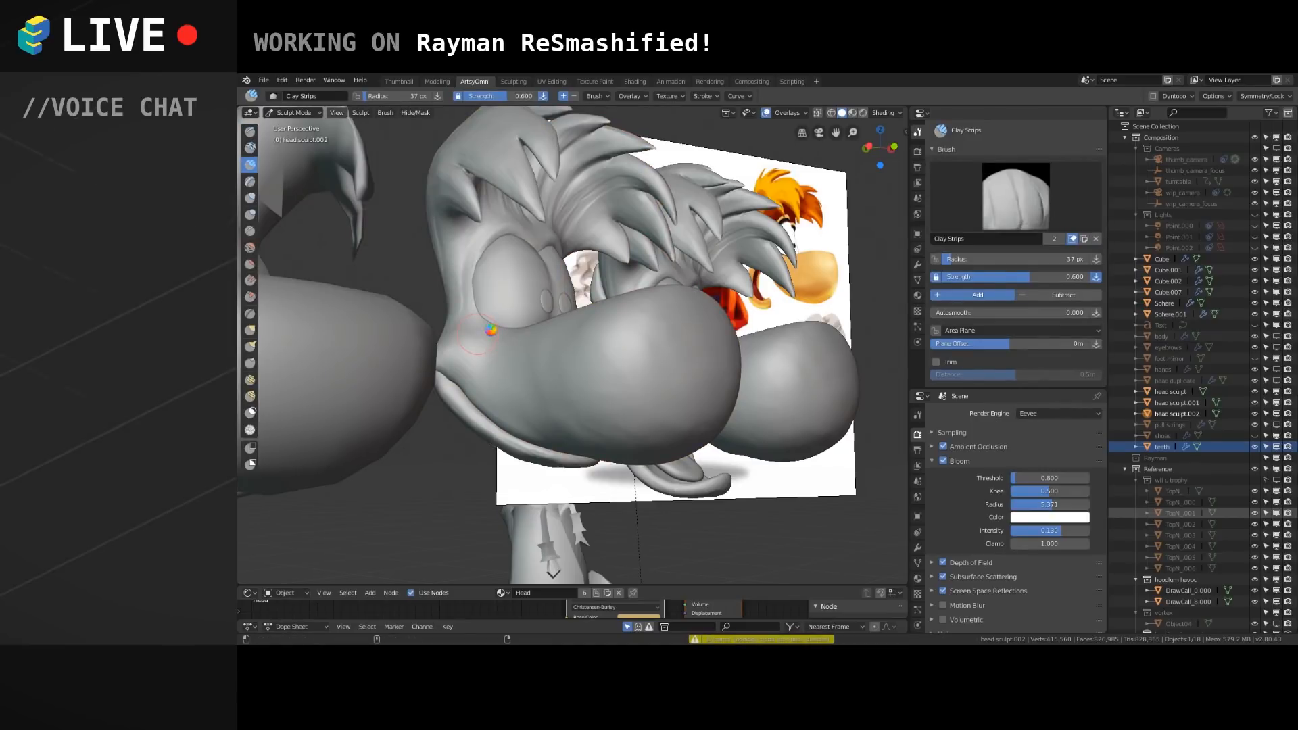
pyautogui.hotkey('ctrl', 's')
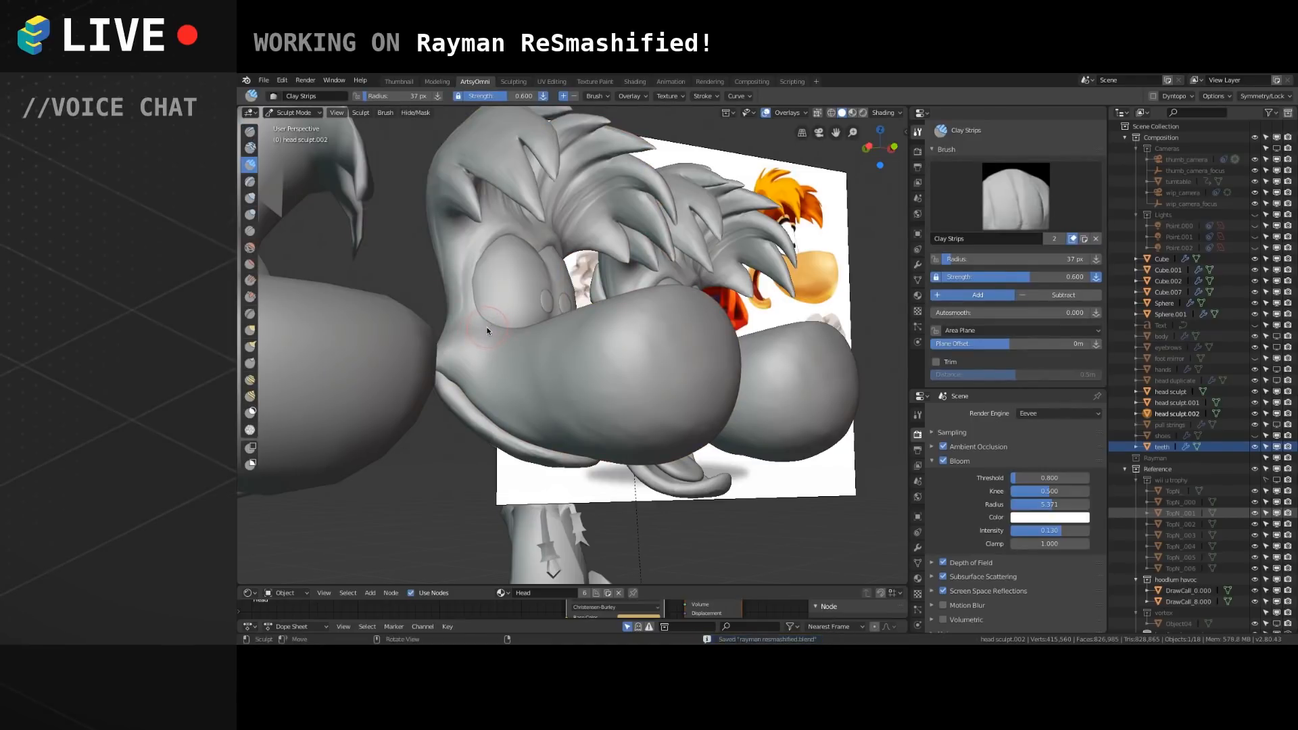
# Shape the upper head's cheek and the muzzle side above the mouth line with Clay Strips strokes.
pyautogui.moveTo(583, 367)
pyautogui.mouseDown(button='middle')
pyautogui.moveTo(543, 385)
pyautogui.moveTo(587, 386)
pyautogui.moveTo(553, 419)
pyautogui.moveTo(546, 394)
pyautogui.mouseUp(button='middle')
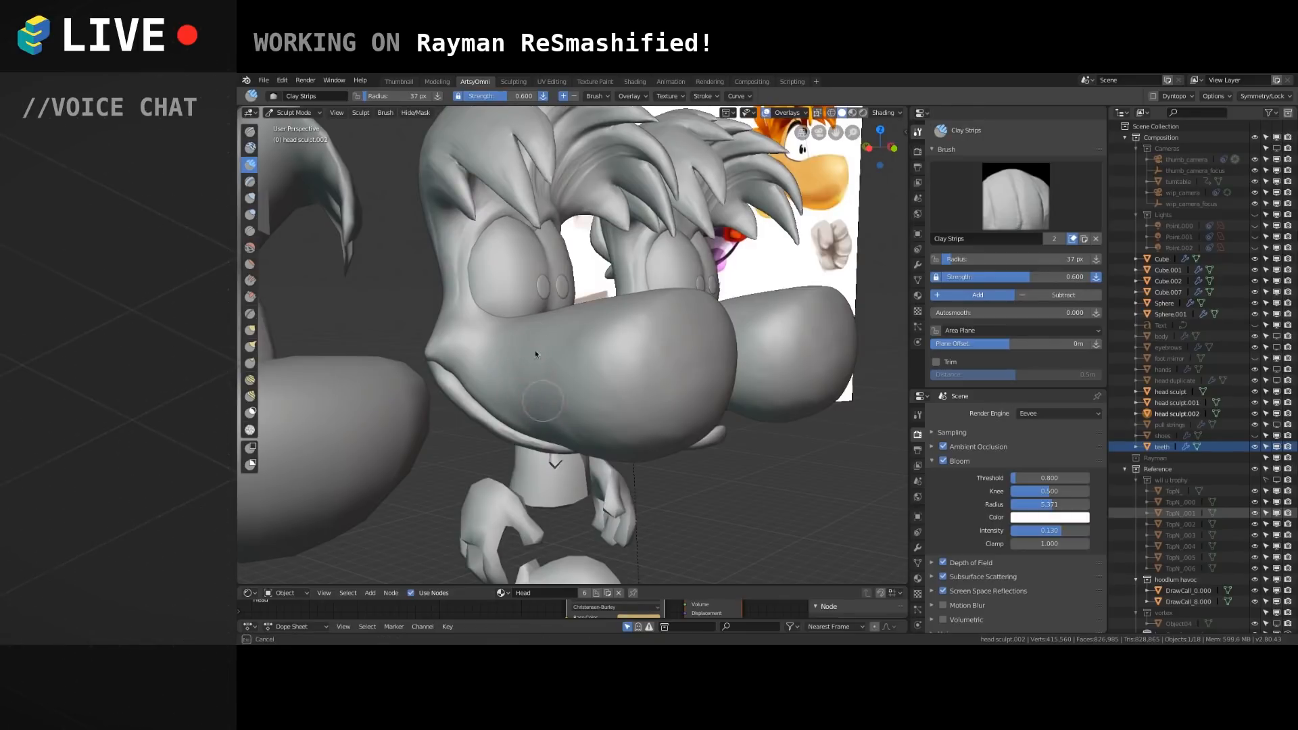
pyautogui.moveTo(526, 408)
pyautogui.mouseDown()
pyautogui.moveTo(507, 394)
pyautogui.moveTo(505, 357)
pyautogui.moveTo(520, 392)
pyautogui.moveTo(527, 354)
pyautogui.moveTo(502, 340)
pyautogui.mouseUp()
pyautogui.moveTo(492, 391)
pyautogui.mouseDown()
pyautogui.moveTo(547, 384)
pyautogui.moveTo(542, 353)
pyautogui.moveTo(537, 399)
pyautogui.moveTo(551, 364)
pyautogui.moveTo(533, 351)
pyautogui.moveTo(578, 356)
pyautogui.mouseUp()
pyautogui.moveTo(578, 355); pyautogui.dragTo(562, 313, button='middle')
pyautogui.moveTo(548, 312)
pyautogui.mouseDown()
pyautogui.moveTo(559, 317)
pyautogui.moveTo(526, 314)
pyautogui.mouseUp()
pyautogui.moveTo(526, 313)
pyautogui.mouseDown(button='middle')
pyautogui.moveTo(589, 341)
pyautogui.moveTo(582, 383)
pyautogui.moveTo(549, 326)
pyautogui.moveTo(609, 327)
pyautogui.moveTo(628, 399)
pyautogui.moveTo(541, 403)
pyautogui.moveTo(616, 368)
pyautogui.mouseUp(button='middle')
pyautogui.scroll(2, 616, 368)
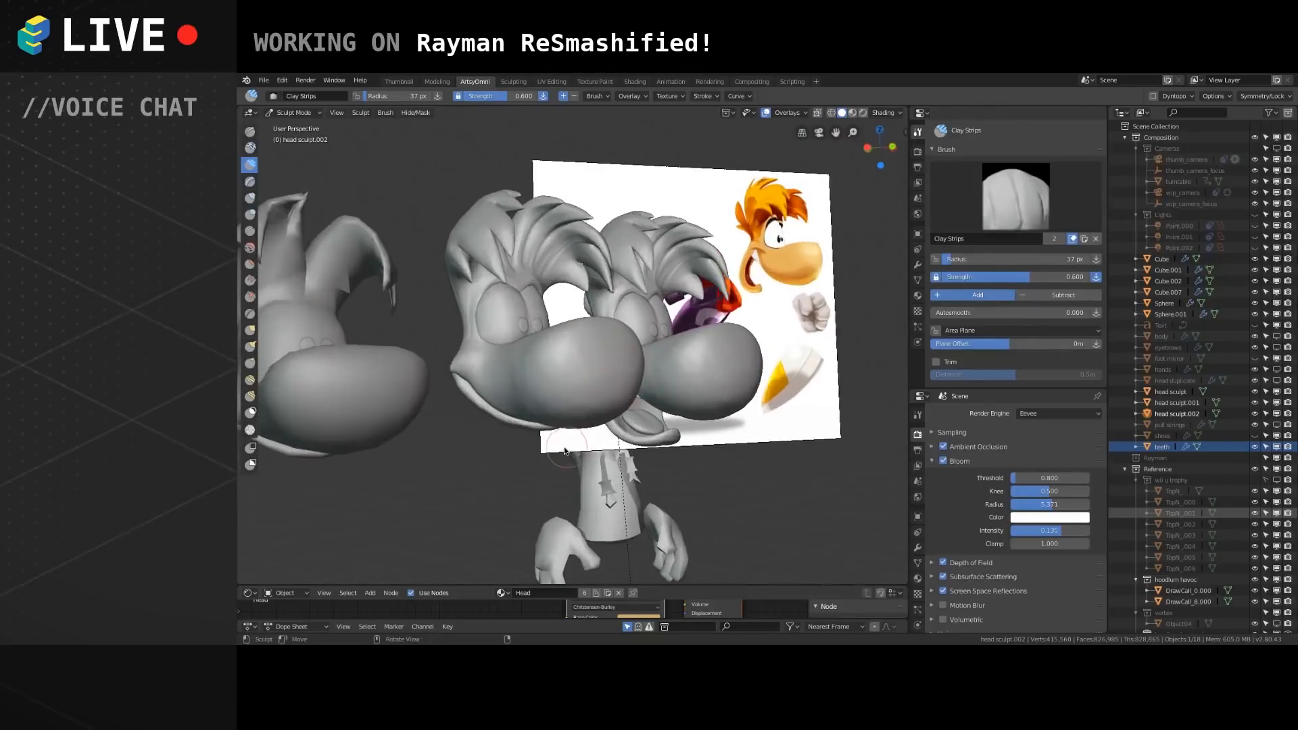
# Examine the closed-mouth head's cheek, muzzle and jaw beside the neighbouring heads and the reference picture from several angles.
pyautogui.scroll(1, 474, 312)
pyautogui.moveTo(516, 354)
pyautogui.mouseDown(button='middle')
pyautogui.moveTo(557, 328)
pyautogui.moveTo(538, 324)
pyautogui.moveTo(560, 327)
pyautogui.mouseUp(button='middle')
pyautogui.scroll(-2, 514, 308)
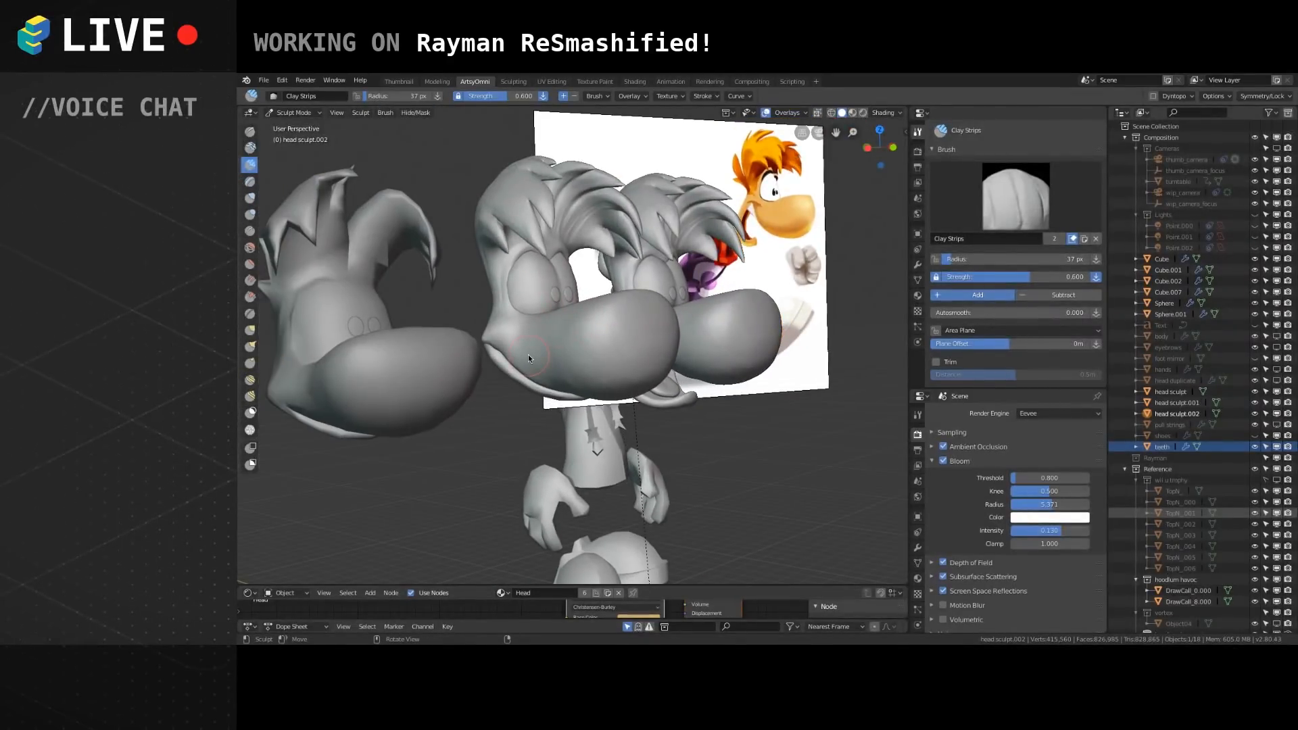
pyautogui.moveTo(534, 334)
pyautogui.mouseDown(button='middle')
pyautogui.moveTo(509, 367)
pyautogui.moveTo(584, 392)
pyautogui.moveTo(497, 399)
pyautogui.moveTo(498, 474)
pyautogui.moveTo(703, 367)
pyautogui.moveTo(566, 478)
pyautogui.mouseUp(button='middle')
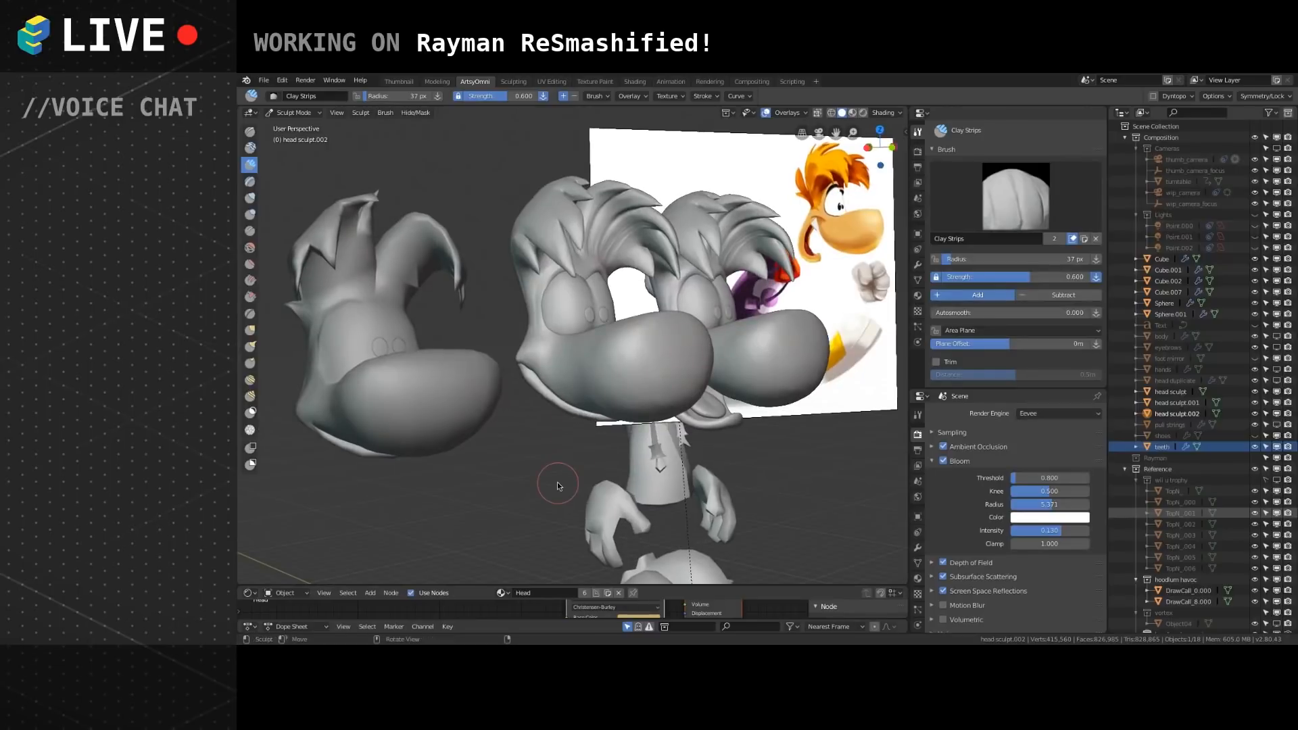
pyautogui.moveTo(557, 482)
pyautogui.mouseDown(button='middle')
pyautogui.moveTo(574, 420)
pyautogui.moveTo(572, 501)
pyautogui.mouseUp(button='middle')
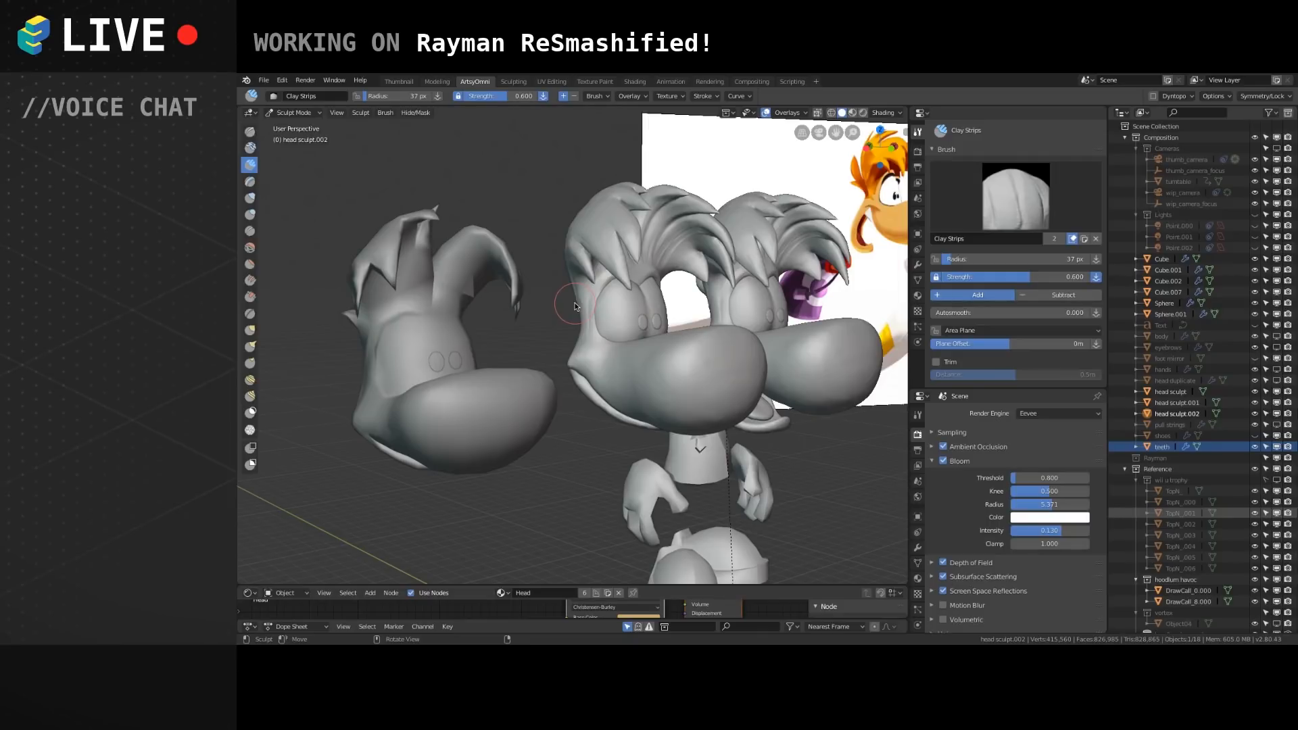
pyautogui.moveTo(600, 359); pyautogui.dragTo(559, 359, button='middle')
pyautogui.moveTo(503, 292); pyautogui.dragTo(503, 424, button='middle')
pyautogui.scroll(2, 501, 425)
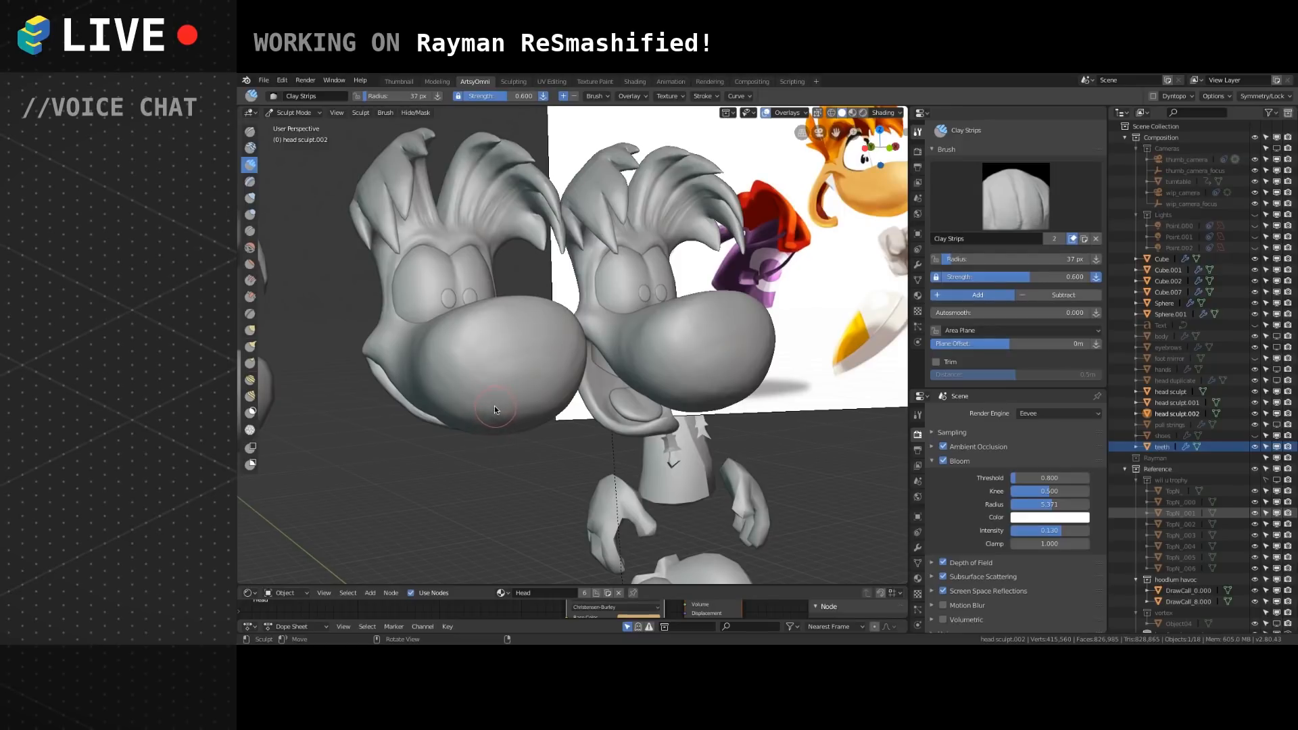
pyautogui.moveTo(509, 368)
pyautogui.mouseDown(button='middle')
pyautogui.moveTo(533, 347)
pyautogui.moveTo(509, 358)
pyautogui.moveTo(608, 410)
pyautogui.moveTo(575, 433)
pyautogui.mouseUp(button='middle')
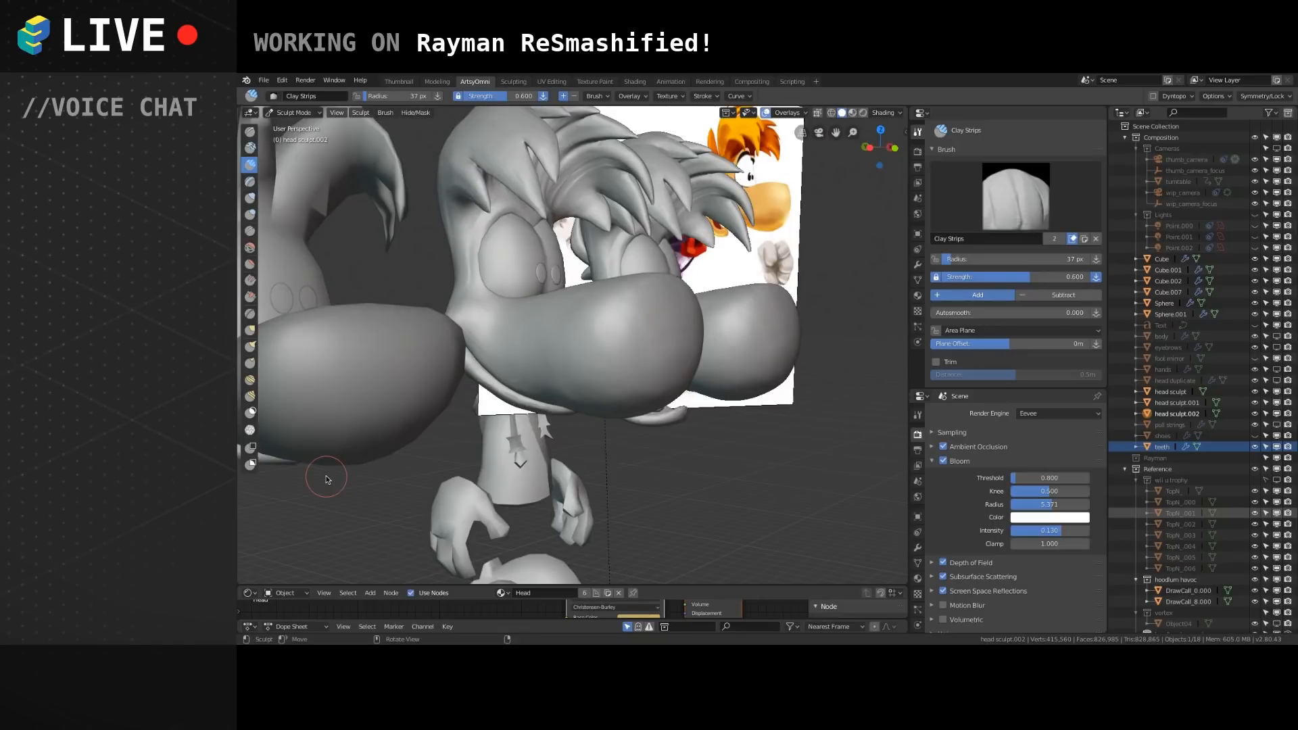
pyautogui.moveTo(517, 376)
pyautogui.mouseDown(button='middle')
pyautogui.moveTo(443, 358)
pyautogui.moveTo(502, 367)
pyautogui.moveTo(485, 358)
pyautogui.moveTo(487, 373)
pyautogui.moveTo(458, 386)
pyautogui.moveTo(489, 374)
pyautogui.moveTo(445, 419)
pyautogui.mouseUp(button='middle')
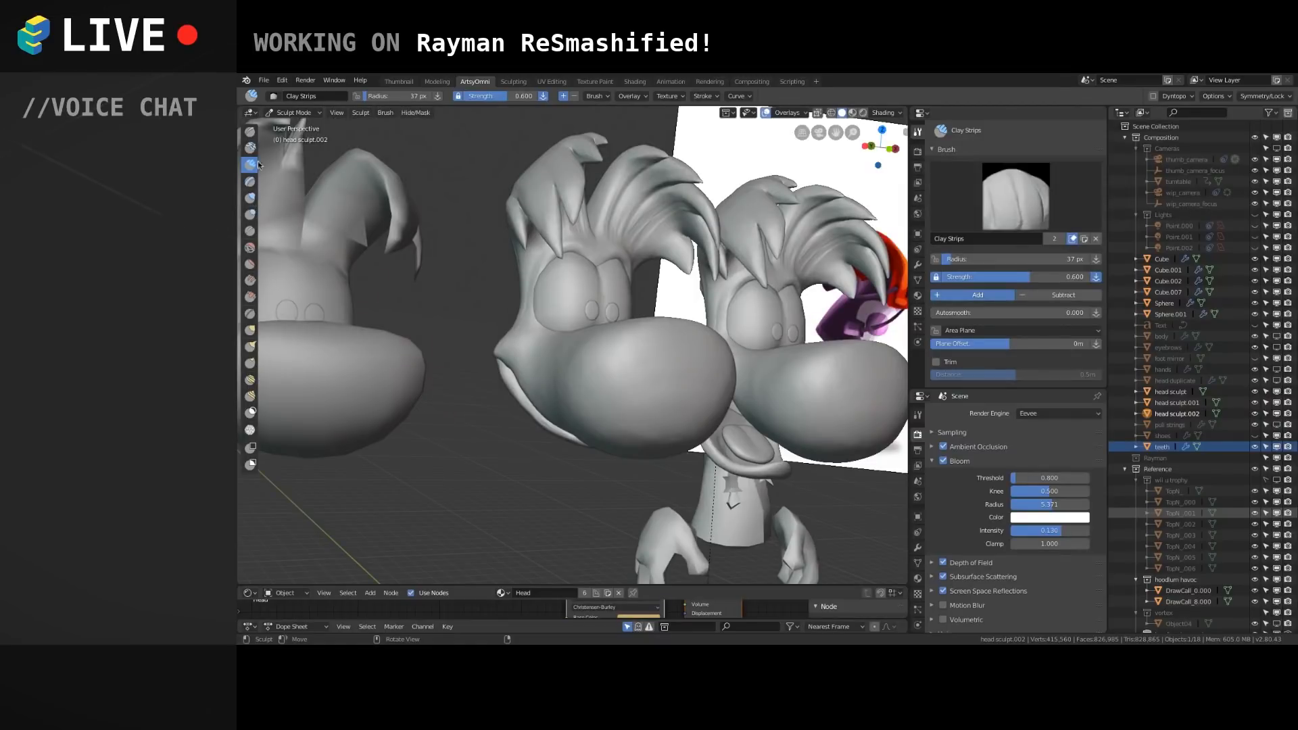
# Join the upper head and the lower jaw into the single object head sculpt.001 and enter Sculpt Mode on it.
pyautogui.click(292, 112)
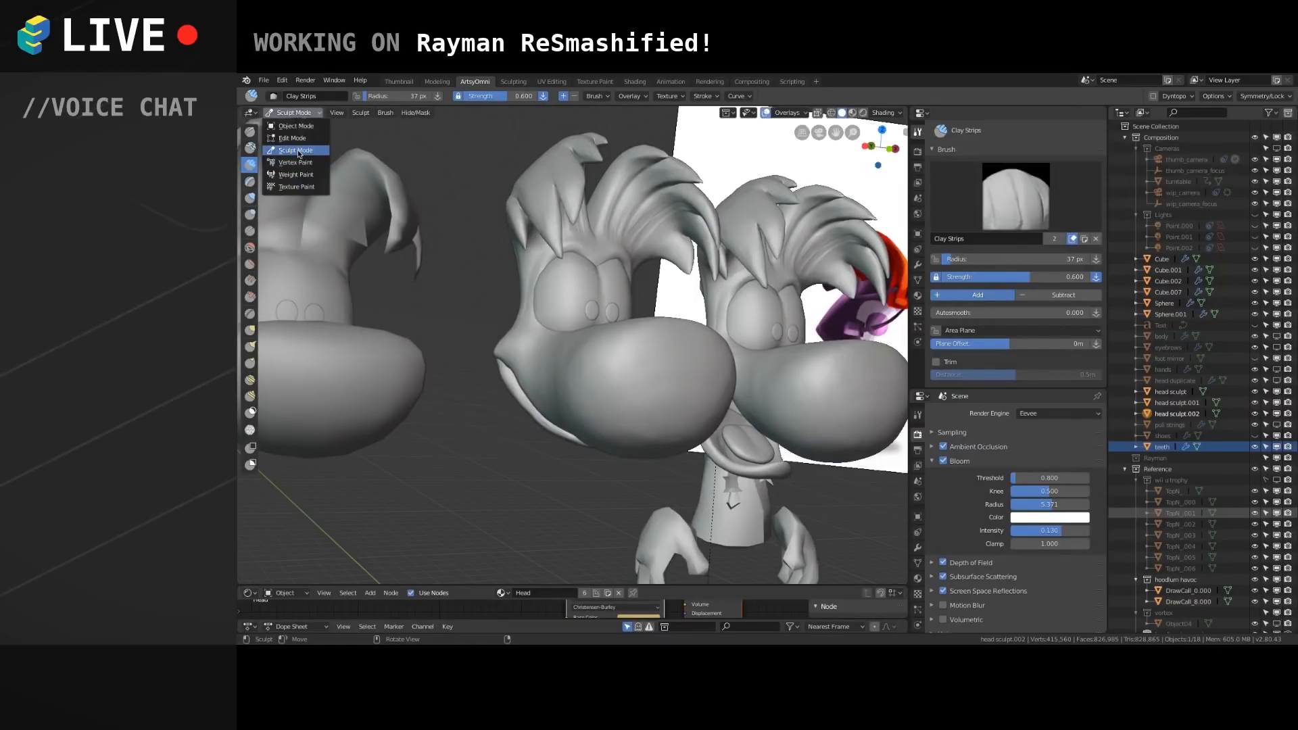
pyautogui.click(296, 149)
pyautogui.click(294, 113)
pyautogui.click(317, 126)
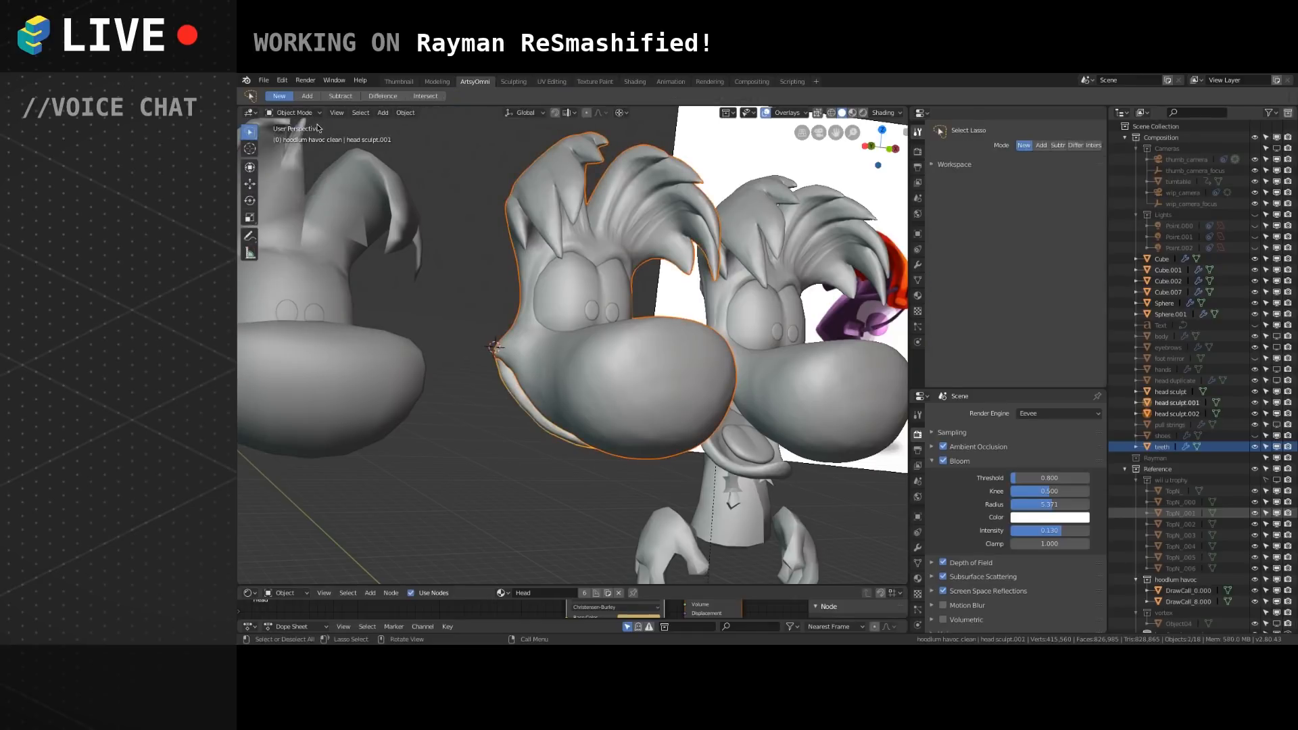
pyautogui.hotkey('ctrl', 'j')
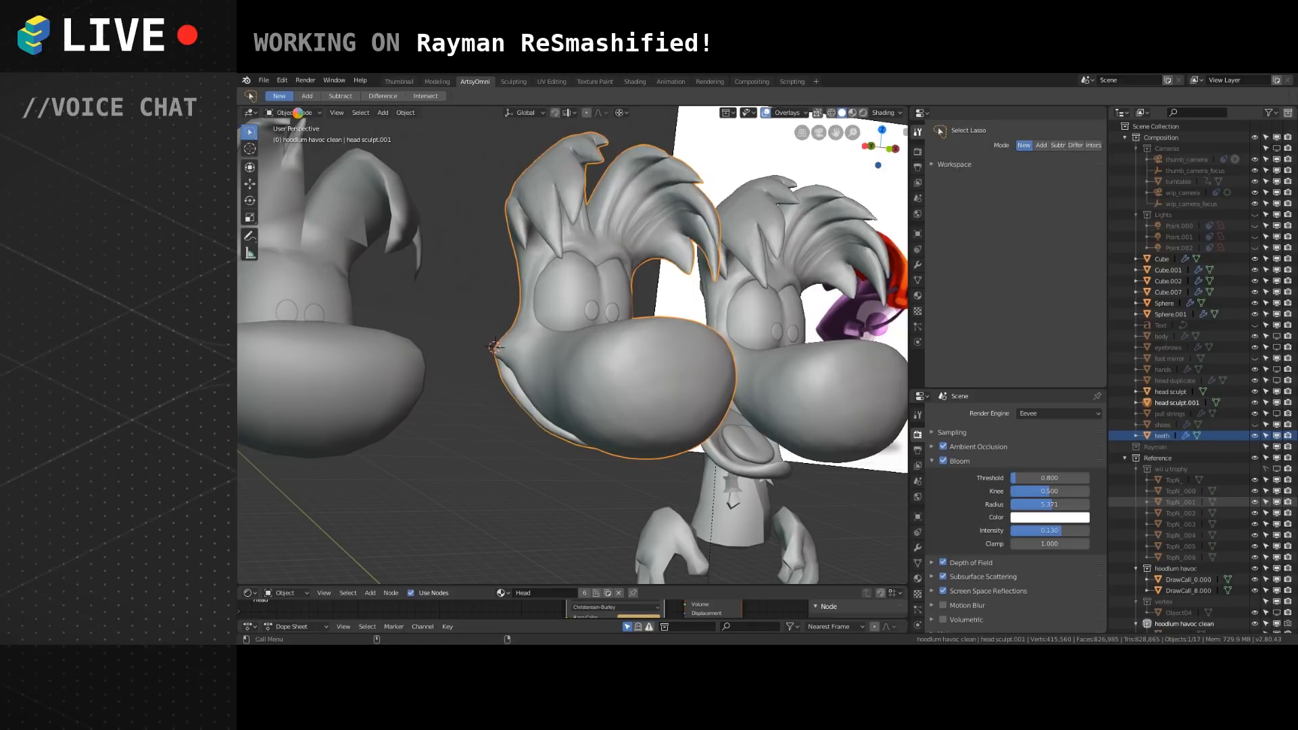
pyautogui.click(296, 113)
pyautogui.click(306, 150)
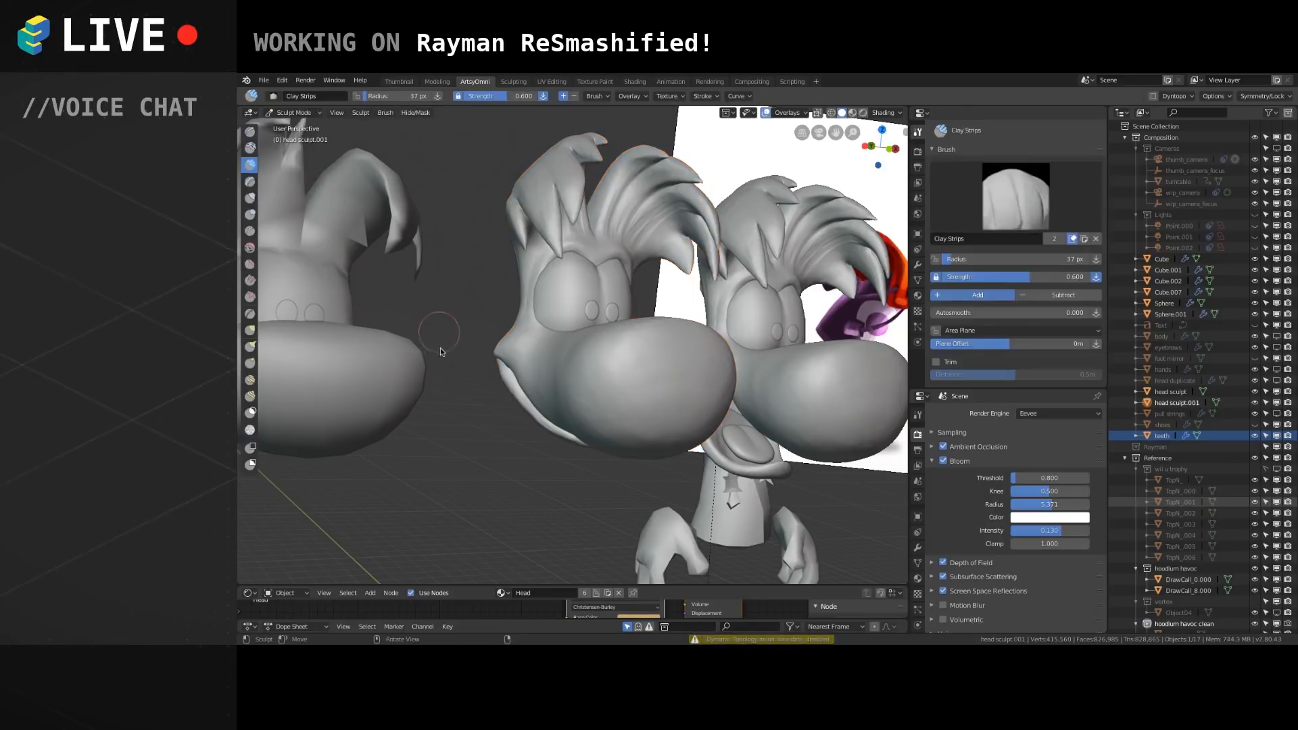
# Adjust the corner of the mouth where the jaw meets the cheek using the Grab brush at about 72 px radius.
pyautogui.scroll(4, 466, 368)
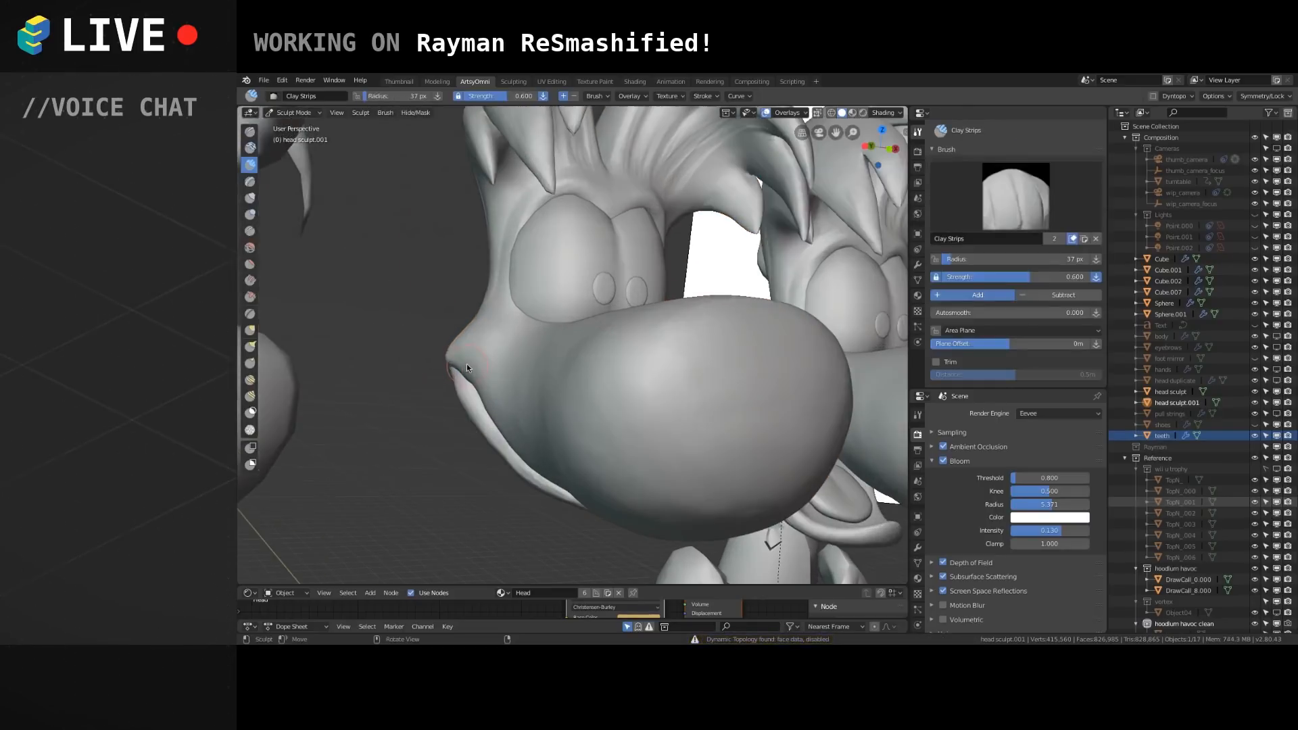
pyautogui.press(']')
pyautogui.press(']')
pyautogui.press(']')
pyautogui.press(']')
pyautogui.press(']')
pyautogui.press(']')
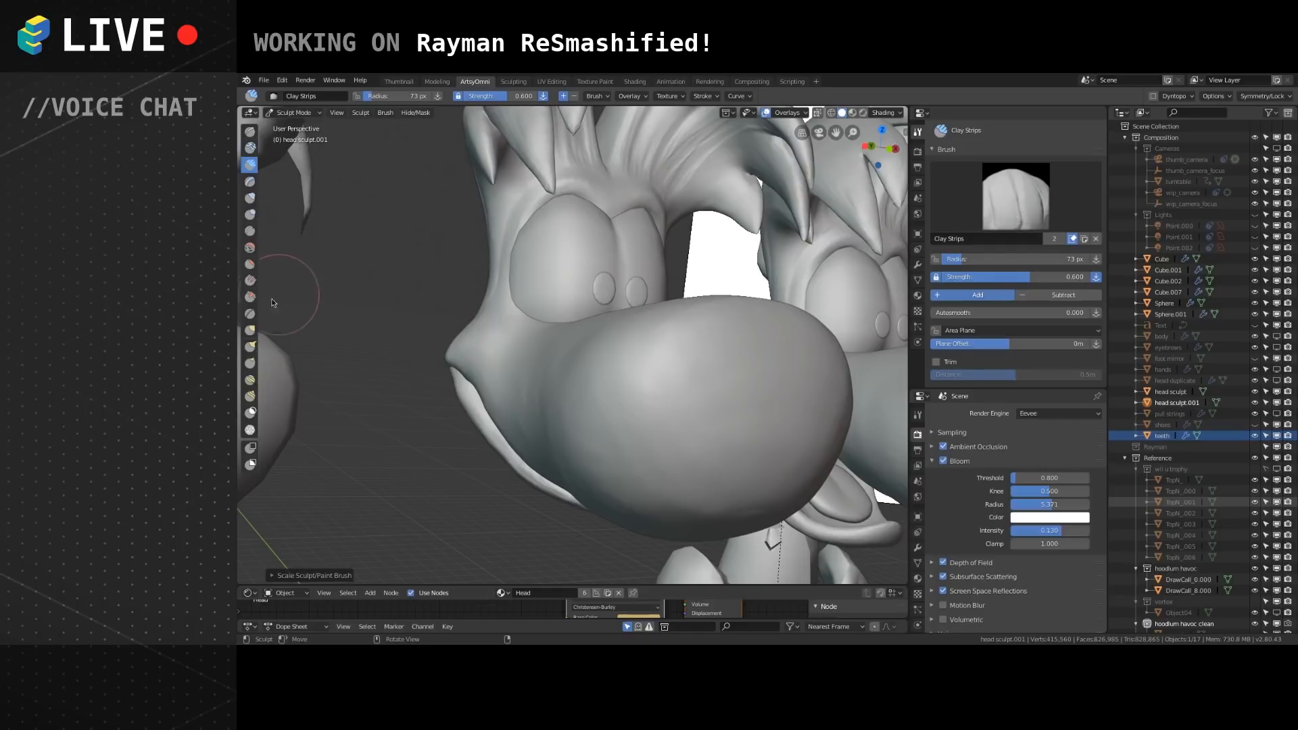
pyautogui.click(251, 330)
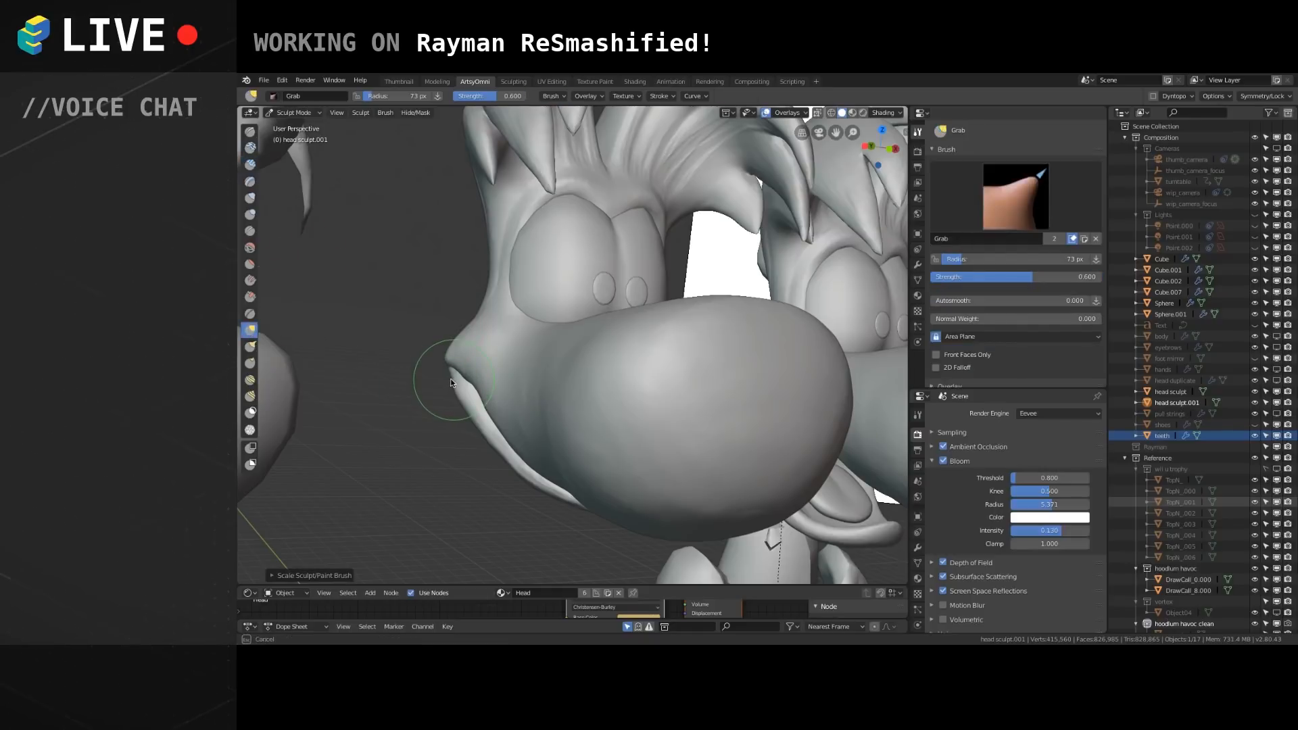
pyautogui.press('f')
pyautogui.click(449, 355)
pyautogui.press('f')
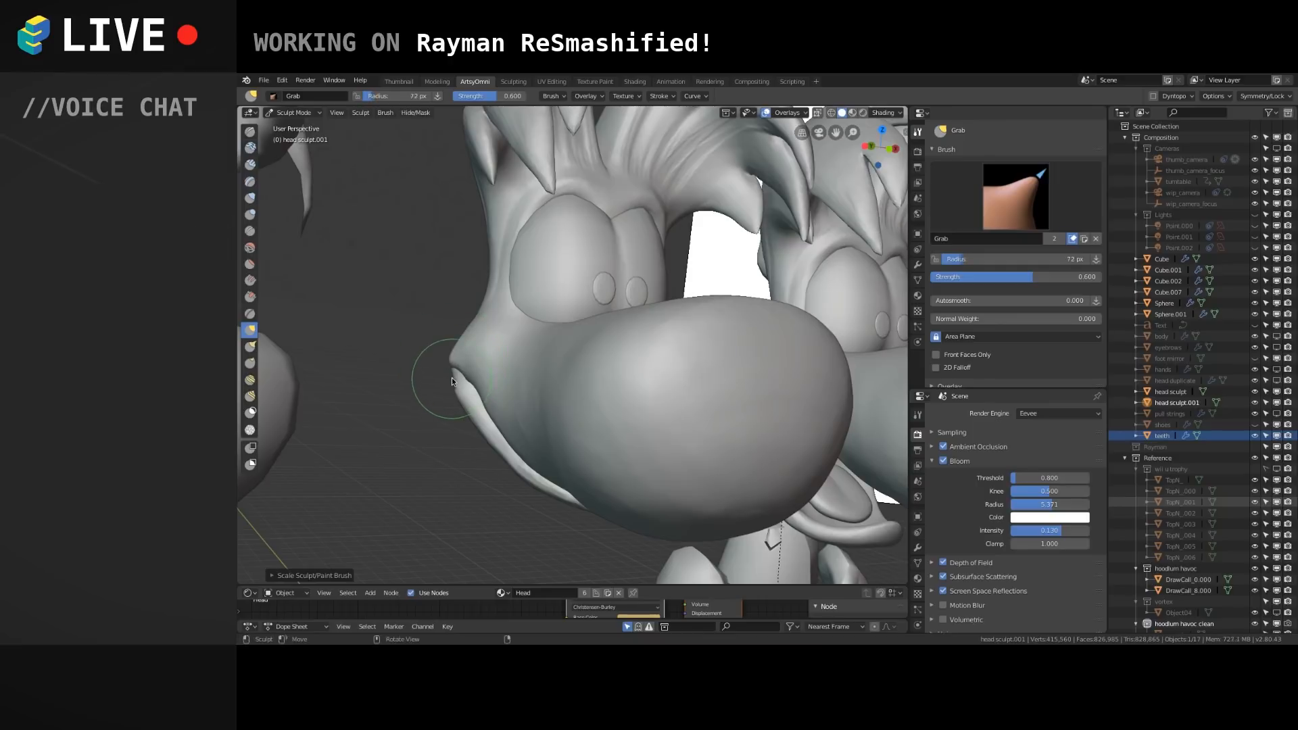
pyautogui.press('f')
pyautogui.moveTo(451, 376); pyautogui.dragTo(448, 375)
pyautogui.click(446, 373)
# Reduce the Grab brush to a 56 px radius and adjust the mouth corner and the back end of the lip.
pyautogui.moveTo(485, 361)
pyautogui.mouseDown(button='middle')
pyautogui.moveTo(522, 297)
pyautogui.moveTo(516, 266)
pyautogui.moveTo(527, 283)
pyautogui.mouseUp(button='middle')
pyautogui.press('f')
pyautogui.click(535, 229)
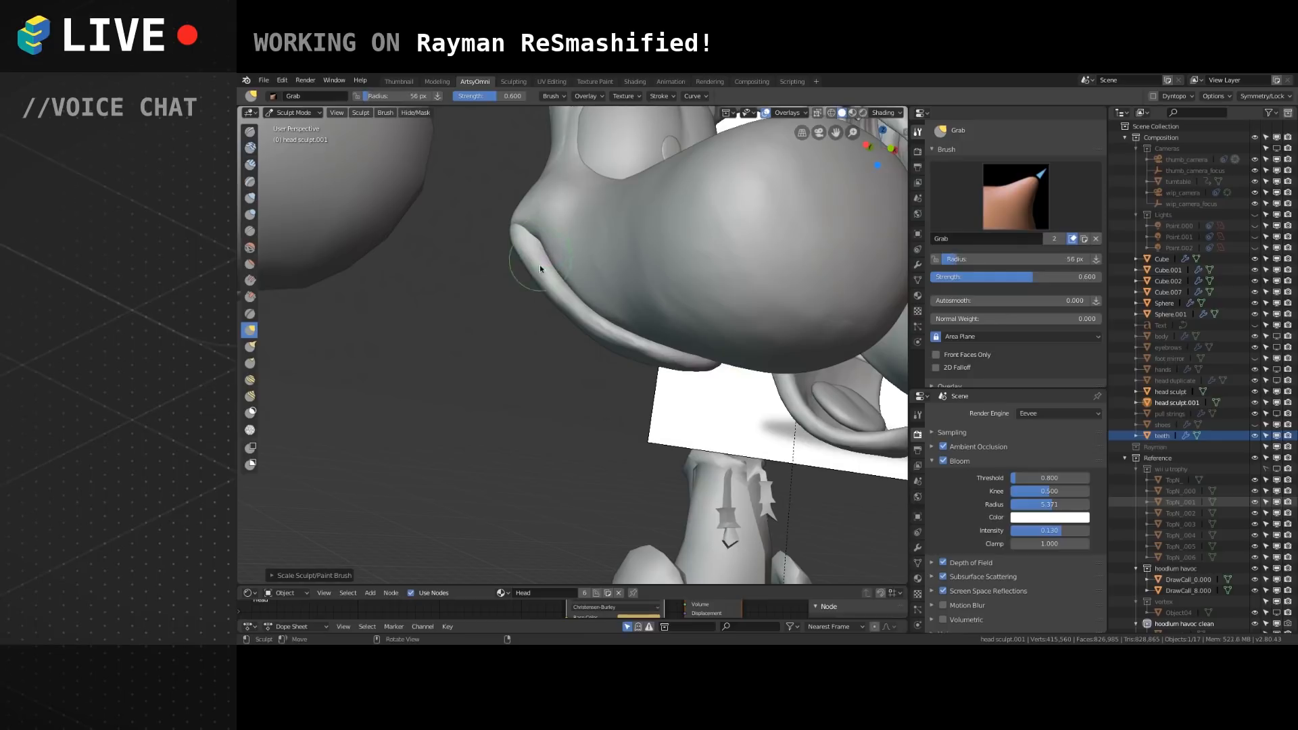
pyautogui.moveTo(539, 257); pyautogui.dragTo(590, 233, button='middle')
pyautogui.press('f')
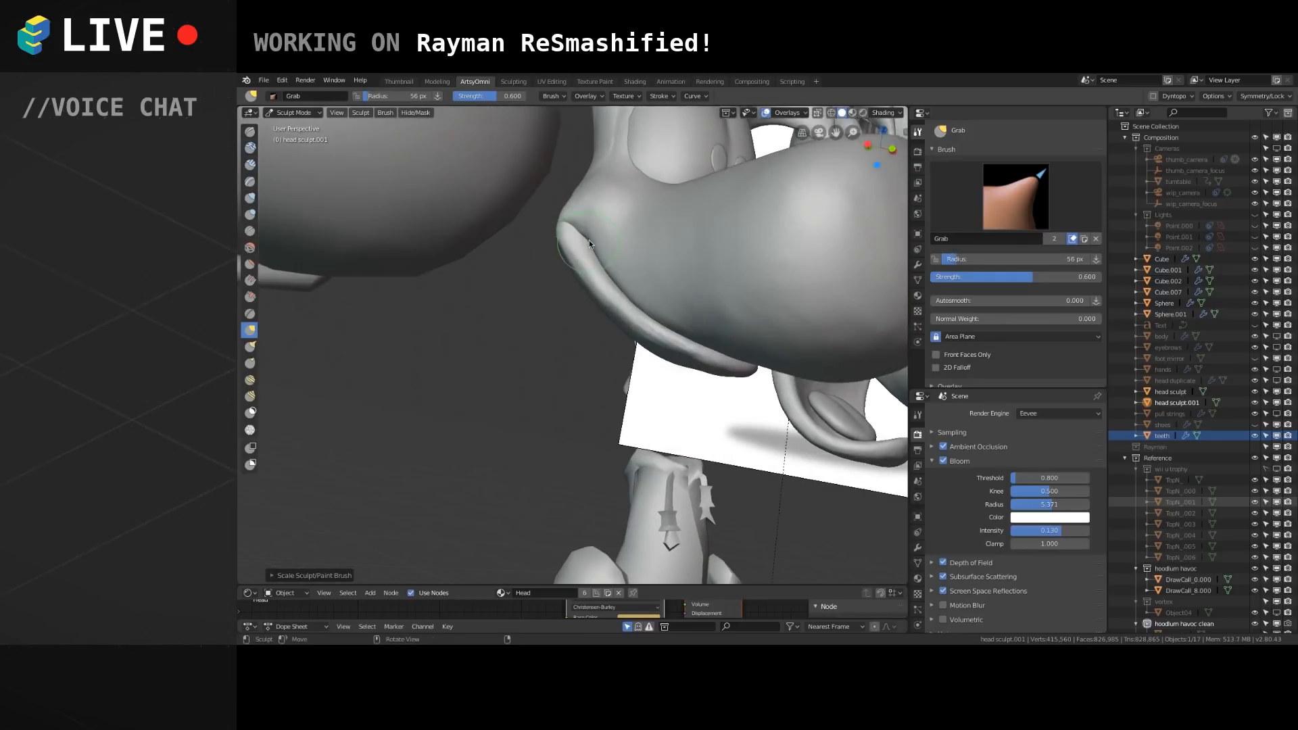
pyautogui.click(589, 242)
pyautogui.moveTo(588, 244)
pyautogui.mouseDown(button='middle')
pyautogui.moveTo(534, 286)
pyautogui.moveTo(513, 359)
pyautogui.moveTo(475, 406)
pyautogui.moveTo(508, 388)
pyautogui.mouseUp(button='middle')
pyautogui.scroll(-5, 494, 399)
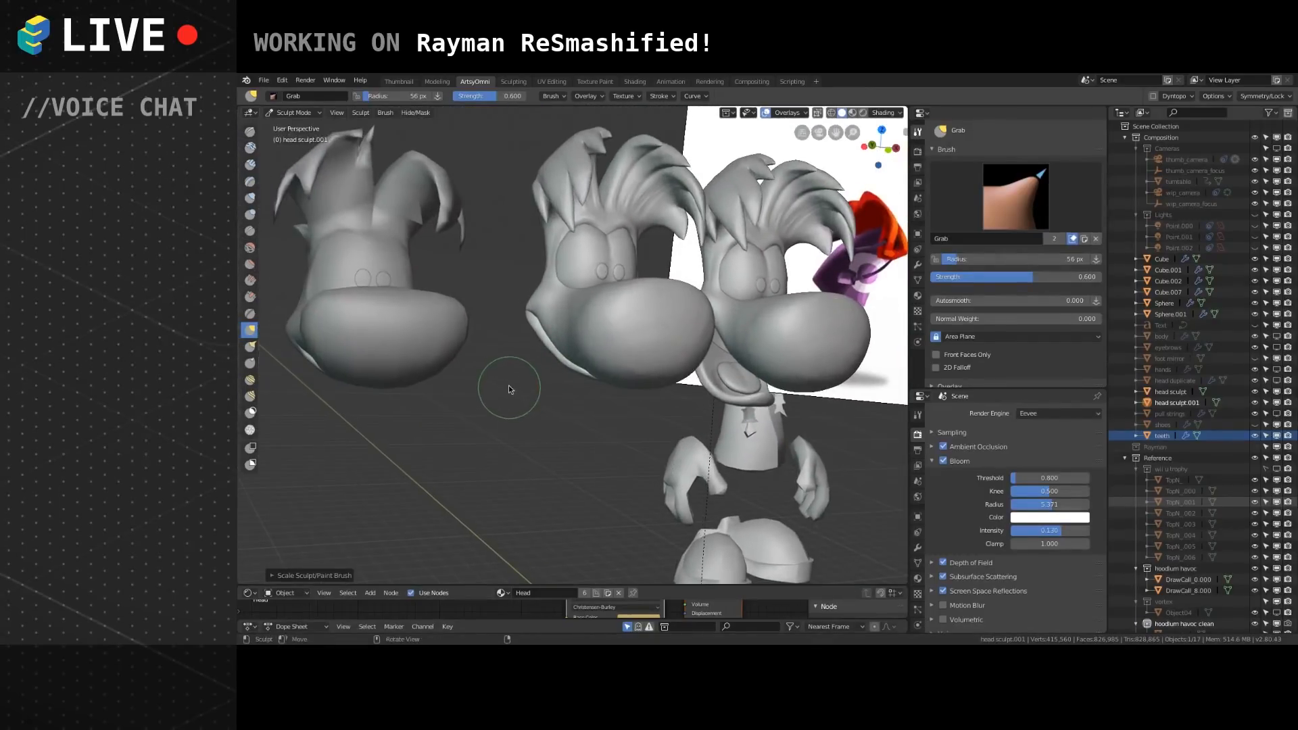
pyautogui.scroll(6, 470, 338)
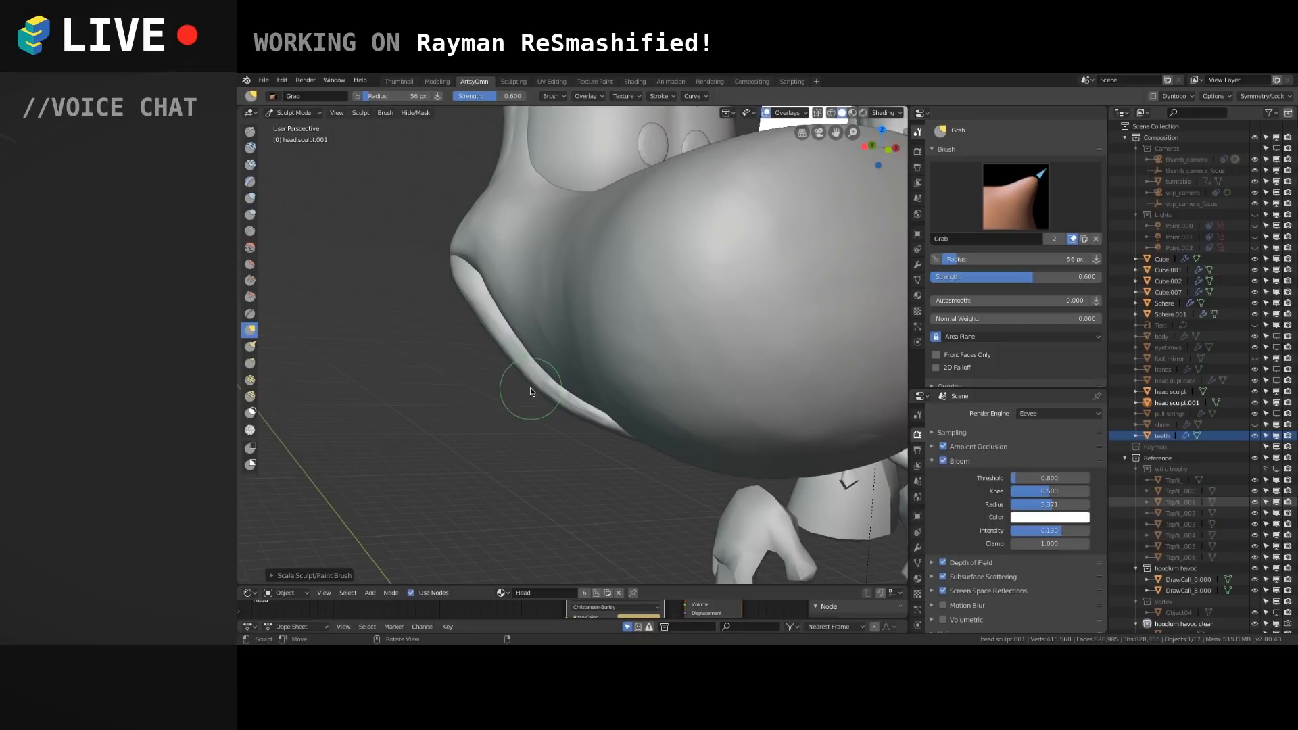
# Reduce the brush radius to 28 px and build up the lower lip and jaw side with Clay Strips.
pyautogui.moveTo(532, 389)
pyautogui.mouseDown(button='middle')
pyautogui.moveTo(517, 371)
pyautogui.moveTo(570, 358)
pyautogui.moveTo(530, 270)
pyautogui.moveTo(389, 248)
pyautogui.mouseUp(button='middle')
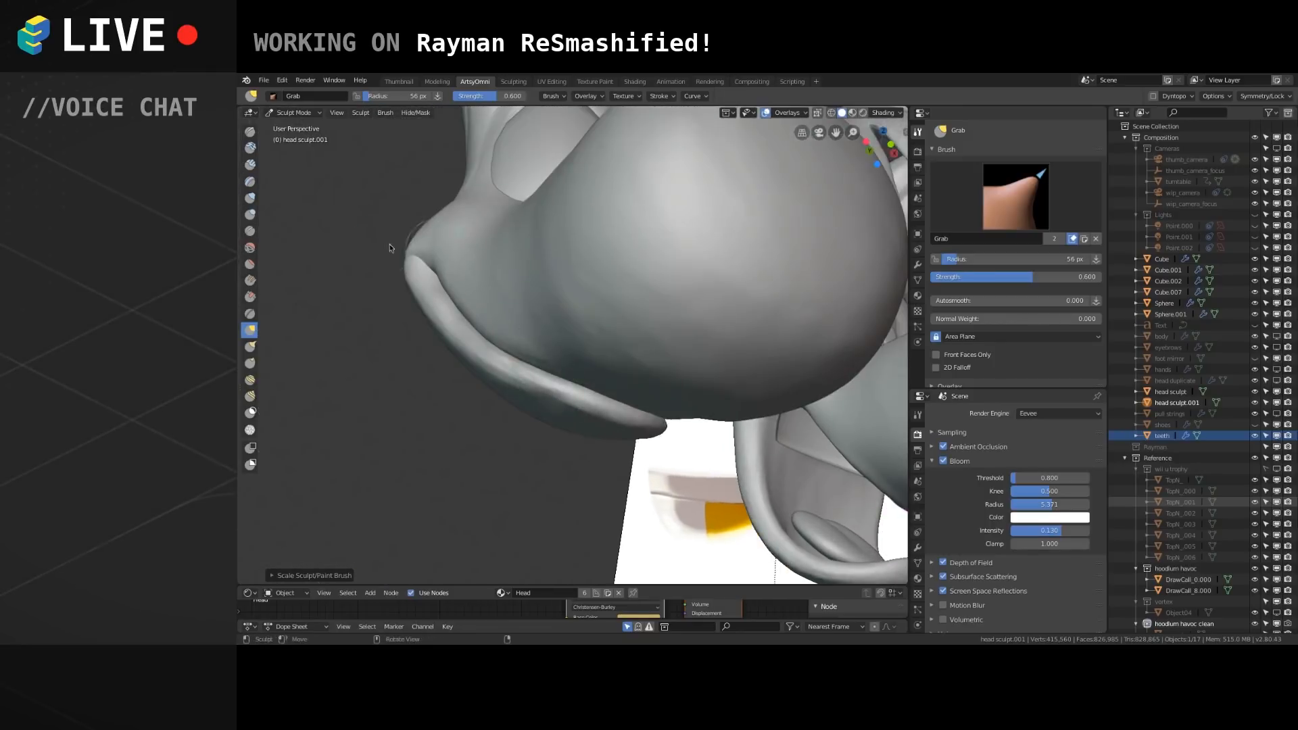
pyautogui.click(250, 164)
pyautogui.press('[')
pyautogui.press('[')
pyautogui.press('[')
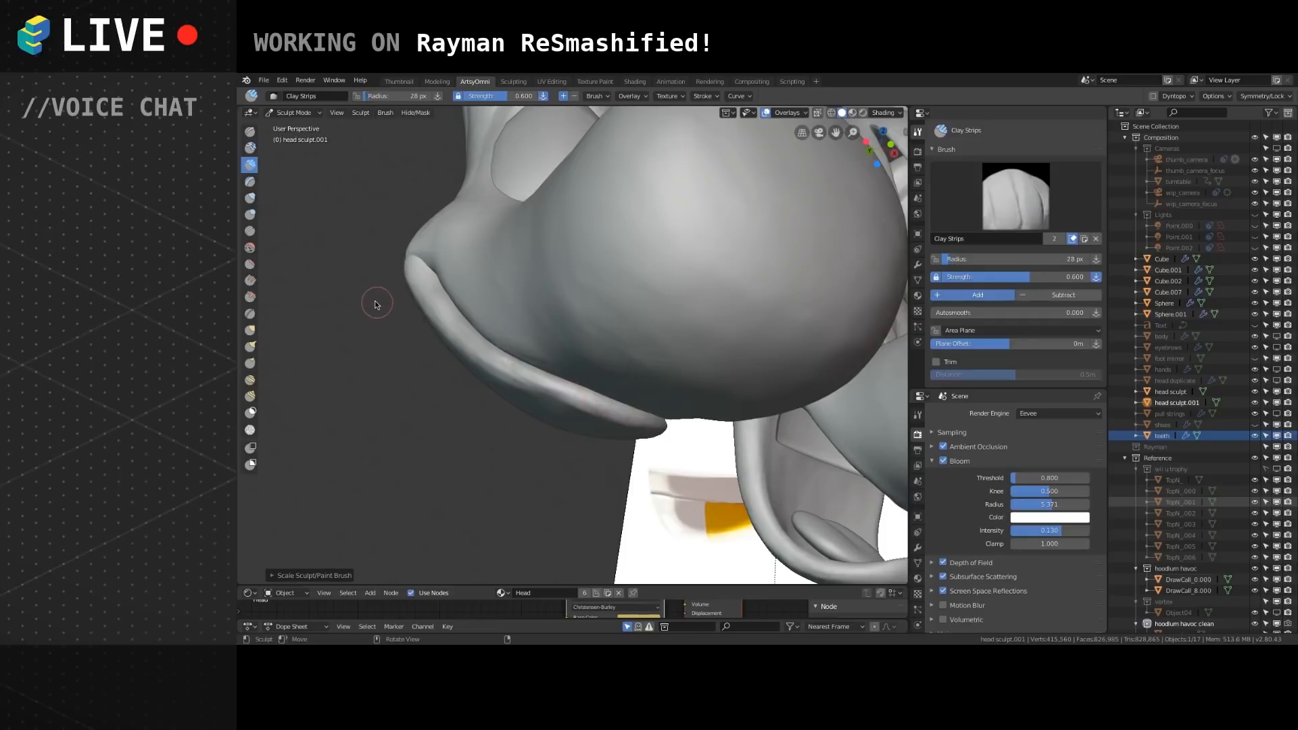
pyautogui.moveTo(327, 264)
pyautogui.keyDown('alt'); pyautogui.mouseDown()
pyautogui.moveTo(733, 351)
pyautogui.moveTo(678, 311)
pyautogui.mouseUp(); pyautogui.keyUp('alt')
pyautogui.moveTo(499, 393); pyautogui.dragTo(624, 311)
pyautogui.moveTo(554, 378)
pyautogui.keyDown('alt'); pyautogui.mouseDown()
pyautogui.moveTo(530, 223)
pyautogui.moveTo(531, 271)
pyautogui.moveTo(559, 259)
pyautogui.moveTo(531, 292)
pyautogui.moveTo(585, 278)
pyautogui.moveTo(506, 312)
pyautogui.moveTo(532, 278)
pyautogui.moveTo(504, 286)
pyautogui.moveTo(568, 251)
pyautogui.moveTo(546, 184)
pyautogui.mouseUp(); pyautogui.keyUp('alt')
pyautogui.moveTo(534, 233)
pyautogui.mouseDown()
pyautogui.moveTo(518, 255)
pyautogui.moveTo(583, 200)
pyautogui.moveTo(541, 236)
pyautogui.moveTo(494, 226)
pyautogui.moveTo(426, 292)
pyautogui.moveTo(522, 220)
pyautogui.moveTo(488, 273)
pyautogui.moveTo(402, 305)
pyautogui.moveTo(549, 225)
pyautogui.moveTo(550, 201)
pyautogui.moveTo(474, 233)
pyautogui.mouseUp()
pyautogui.moveTo(478, 218)
pyautogui.mouseDown()
pyautogui.moveTo(528, 152)
pyautogui.moveTo(521, 211)
pyautogui.mouseUp()
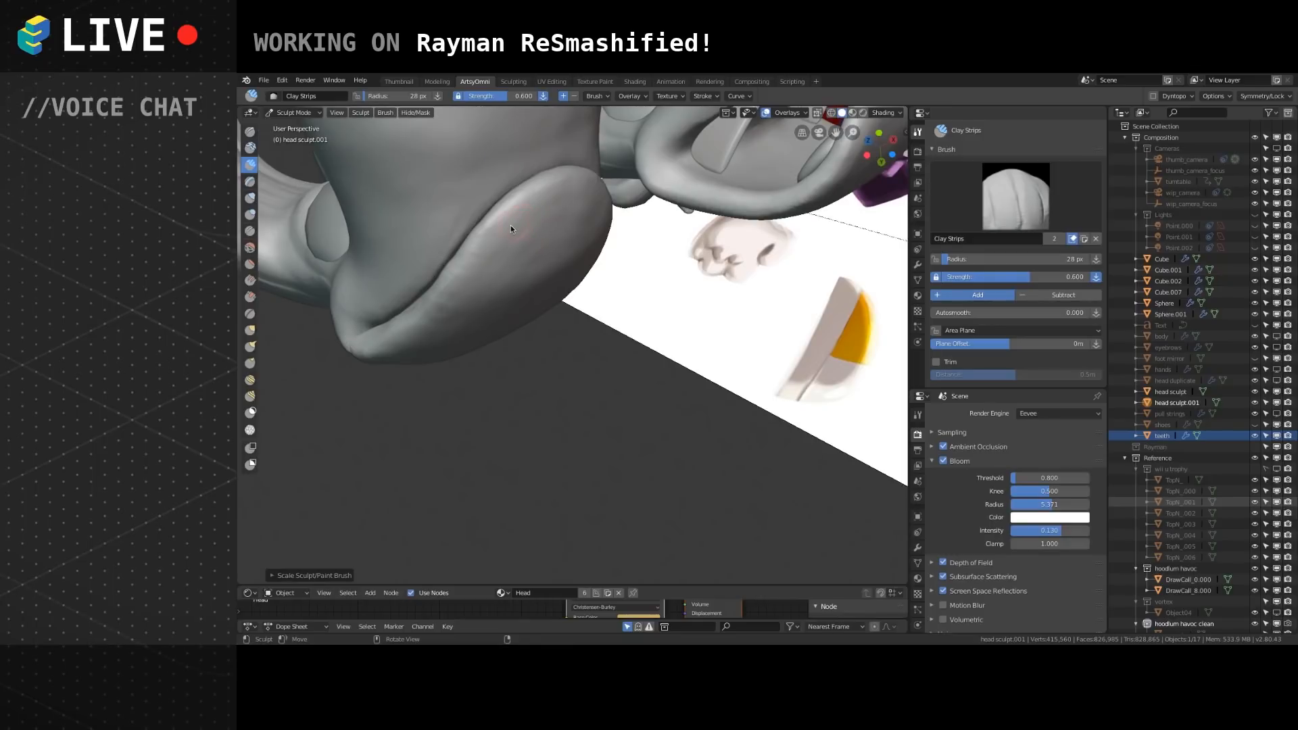
# Even out the lower lip's upper edge from the mouth corner to the front with long Clay Strips strokes.
pyautogui.moveTo(537, 220)
pyautogui.keyDown('alt'); pyautogui.mouseDown()
pyautogui.moveTo(524, 253)
pyautogui.moveTo(563, 268)
pyautogui.moveTo(486, 301)
pyautogui.moveTo(522, 286)
pyautogui.mouseUp(); pyautogui.keyUp('alt')
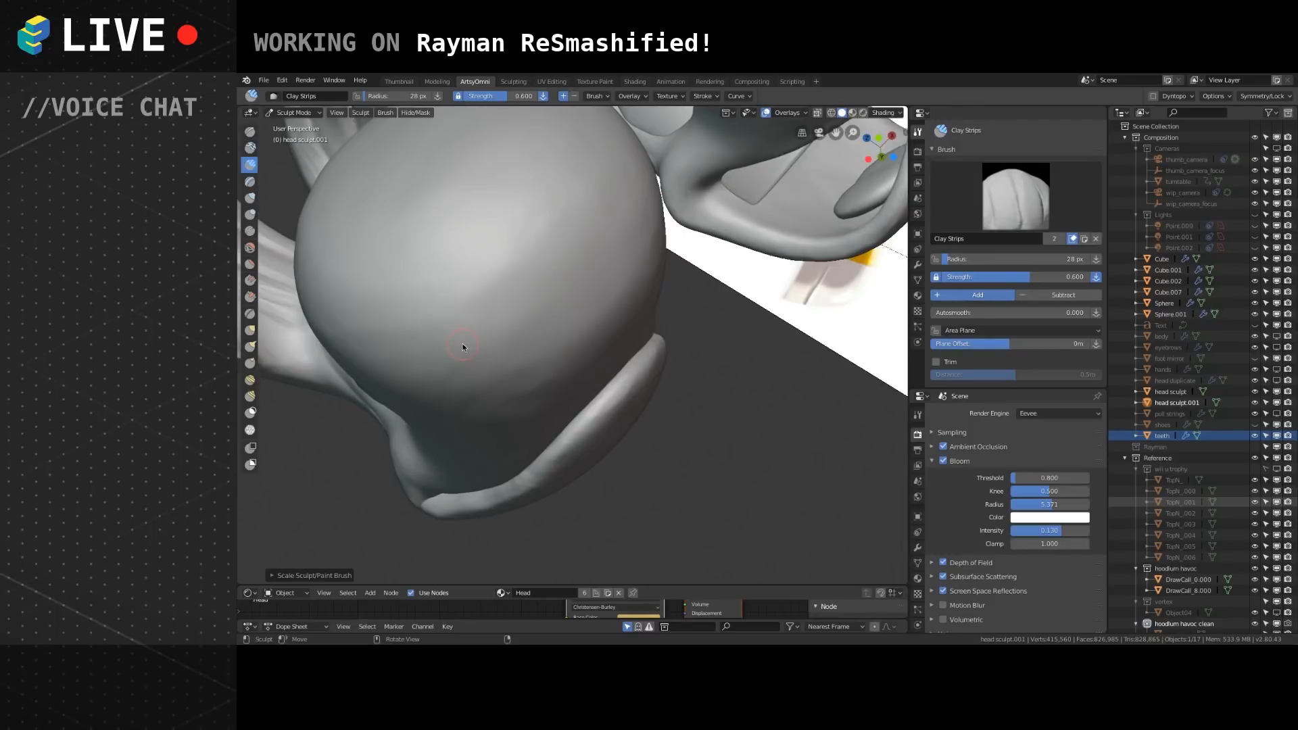
pyautogui.keyDown('alt'); pyautogui.keyDown('shift'); pyautogui.moveTo(446, 415); pyautogui.dragTo(385, 303); pyautogui.keyUp('shift'); pyautogui.keyUp('alt')
pyautogui.keyDown('ctrl'); pyautogui.keyDown('alt'); pyautogui.moveTo(434, 340); pyautogui.dragTo(553, 296); pyautogui.keyUp('alt'); pyautogui.keyUp('ctrl')
pyautogui.moveTo(505, 347)
pyautogui.mouseDown()
pyautogui.moveTo(630, 253)
pyautogui.moveTo(653, 218)
pyautogui.mouseUp()
pyautogui.moveTo(476, 357)
pyautogui.mouseDown()
pyautogui.moveTo(634, 237)
pyautogui.moveTo(545, 339)
pyautogui.moveTo(651, 218)
pyautogui.moveTo(503, 354)
pyautogui.moveTo(652, 208)
pyautogui.mouseUp()
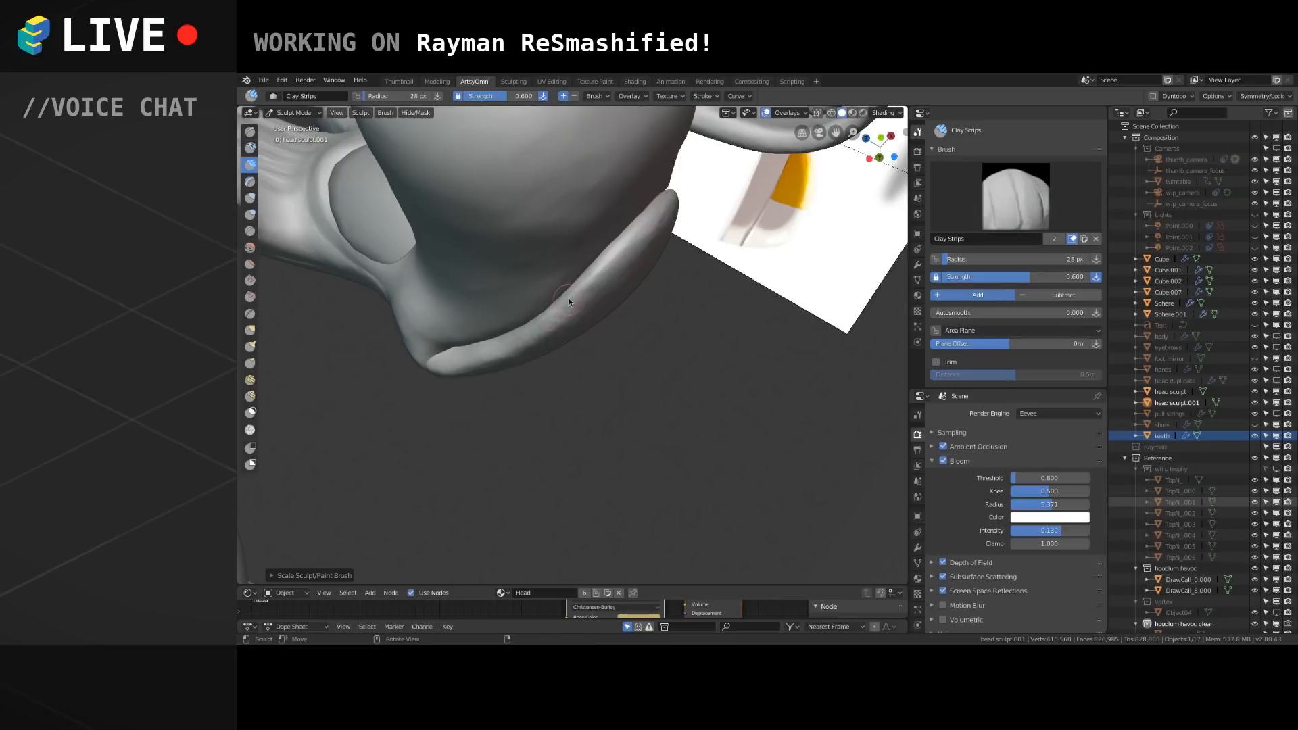
pyautogui.moveTo(492, 351)
pyautogui.mouseDown()
pyautogui.moveTo(626, 253)
pyautogui.moveTo(650, 215)
pyautogui.moveTo(643, 238)
pyautogui.mouseUp()
pyautogui.moveTo(643, 238); pyautogui.dragTo(534, 266, button='middle')
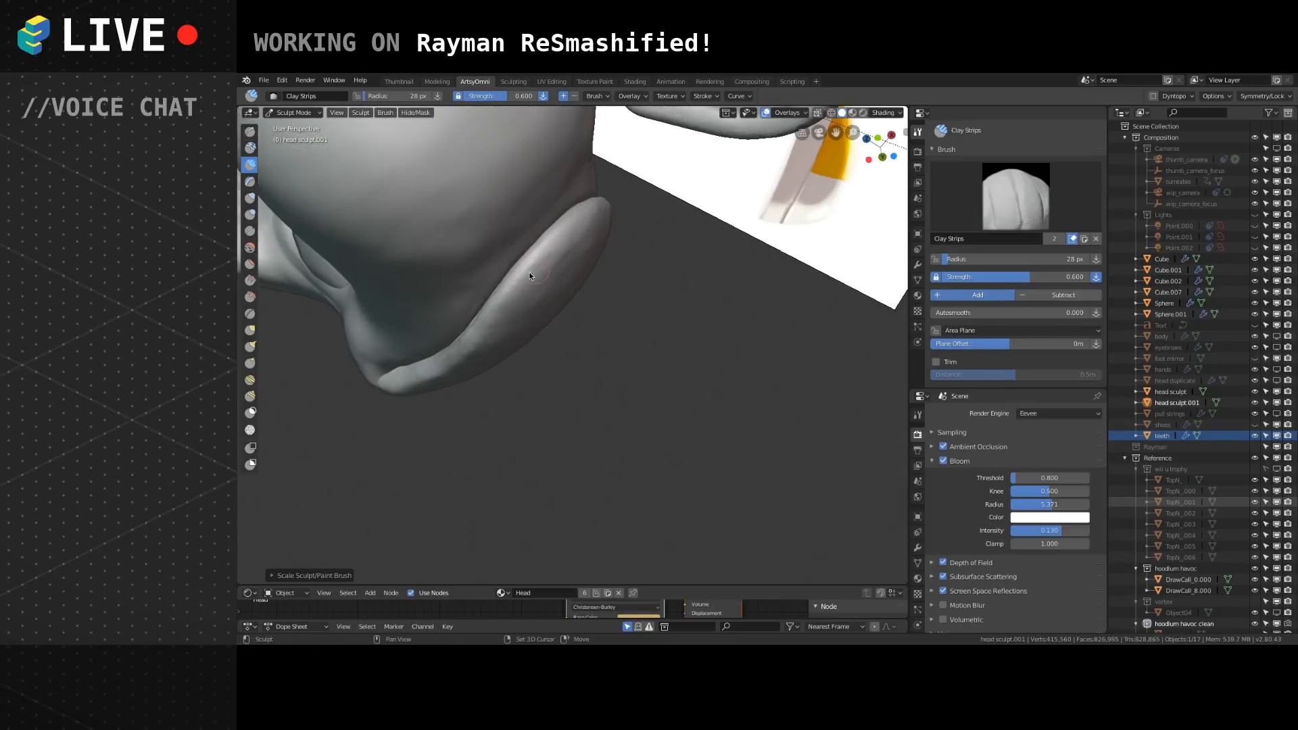
pyautogui.moveTo(567, 233); pyautogui.dragTo(583, 218)
pyautogui.moveTo(530, 296)
pyautogui.mouseDown()
pyautogui.moveTo(583, 227)
pyautogui.moveTo(526, 271)
pyautogui.moveTo(531, 287)
pyautogui.mouseUp()
# Fill out the lower jaw's outer side beneath the lip with Clay Strips strokes.
pyautogui.moveTo(533, 295); pyautogui.dragTo(518, 220, button='middle')
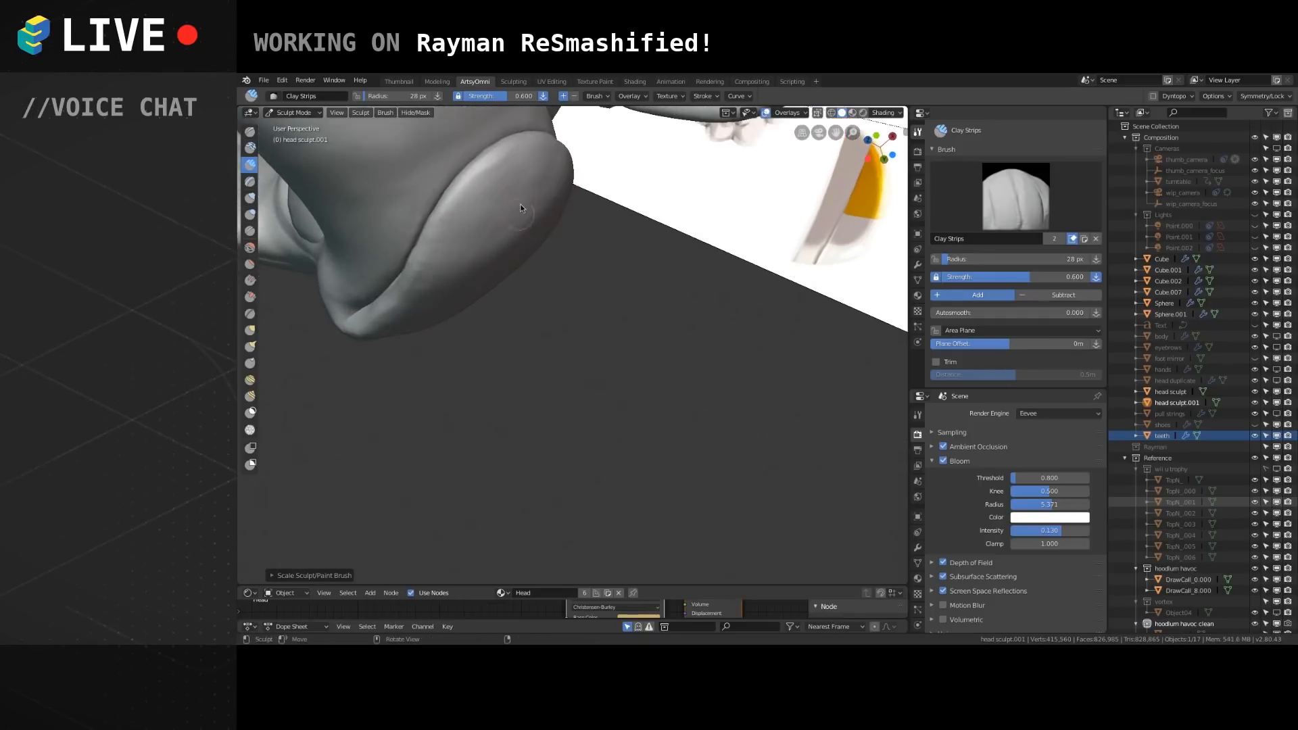
pyautogui.moveTo(465, 266)
pyautogui.mouseDown()
pyautogui.moveTo(512, 179)
pyautogui.moveTo(526, 186)
pyautogui.moveTo(521, 220)
pyautogui.moveTo(525, 210)
pyautogui.mouseUp()
pyautogui.moveTo(525, 210)
pyautogui.mouseDown(button='middle')
pyautogui.moveTo(515, 177)
pyautogui.moveTo(484, 291)
pyautogui.mouseUp(button='middle')
pyautogui.moveTo(433, 308); pyautogui.dragTo(489, 213)
pyautogui.moveTo(493, 268)
pyautogui.mouseDown(button='middle')
pyautogui.moveTo(587, 193)
pyautogui.moveTo(640, 192)
pyautogui.moveTo(505, 216)
pyautogui.moveTo(565, 305)
pyautogui.moveTo(551, 404)
pyautogui.mouseUp(button='middle')
pyautogui.moveTo(558, 399)
pyautogui.mouseDown()
pyautogui.moveTo(613, 328)
pyautogui.moveTo(621, 366)
pyautogui.moveTo(630, 346)
pyautogui.moveTo(595, 403)
pyautogui.moveTo(579, 406)
pyautogui.mouseUp()
# Smooth the underside of the lower jaw and refine its front end with Clay Strips.
pyautogui.moveTo(585, 353)
pyautogui.keyDown('shift'); pyautogui.mouseDown()
pyautogui.moveTo(586, 376)
pyautogui.moveTo(620, 379)
pyautogui.moveTo(603, 405)
pyautogui.mouseUp(); pyautogui.keyUp('shift')
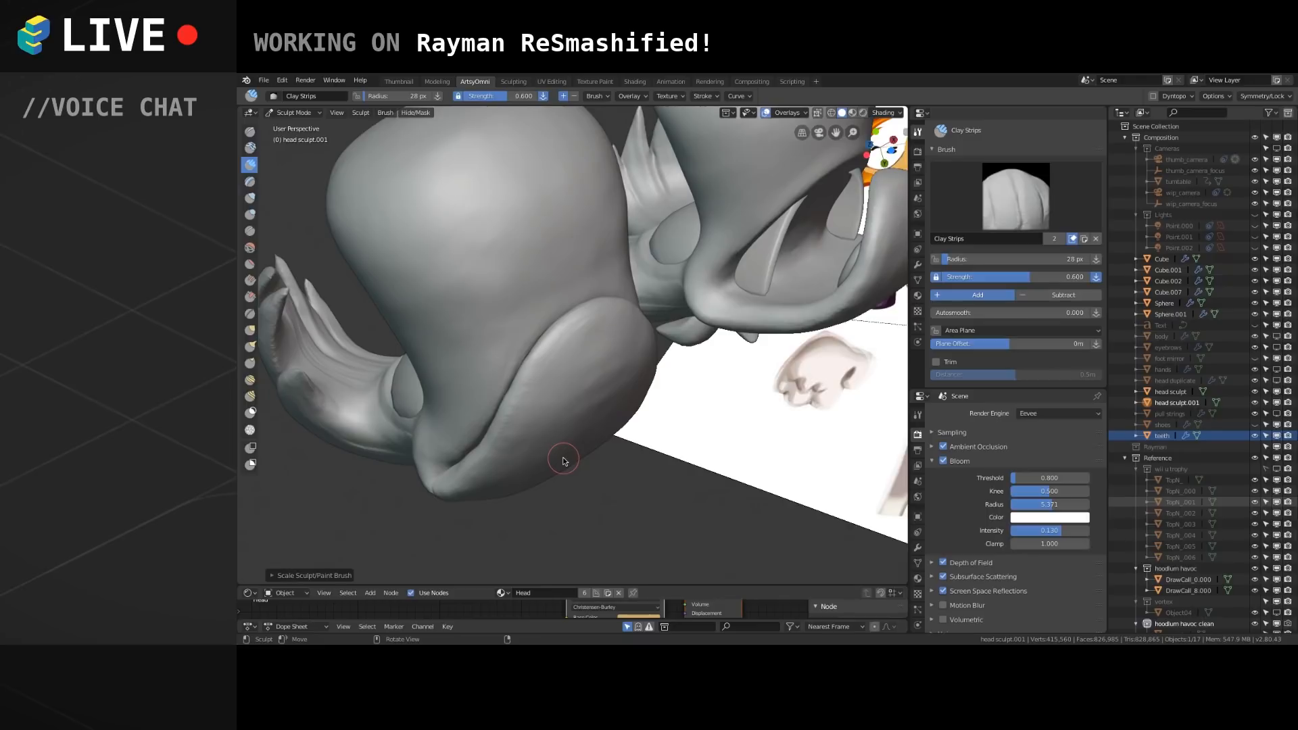
pyautogui.moveTo(590, 401)
pyautogui.keyDown('shift'); pyautogui.mouseDown()
pyautogui.moveTo(616, 352)
pyautogui.moveTo(609, 335)
pyautogui.moveTo(582, 326)
pyautogui.moveTo(545, 365)
pyautogui.mouseUp(); pyautogui.keyUp('shift')
pyautogui.moveTo(578, 326)
pyautogui.mouseDown()
pyautogui.moveTo(517, 412)
pyautogui.moveTo(551, 399)
pyautogui.mouseUp()
pyautogui.moveTo(628, 320); pyautogui.dragTo(637, 356)
# Work over the jaw surface just behind and below the mouth corner with Clay Strips.
pyautogui.moveTo(586, 401); pyautogui.dragTo(540, 164, button='middle')
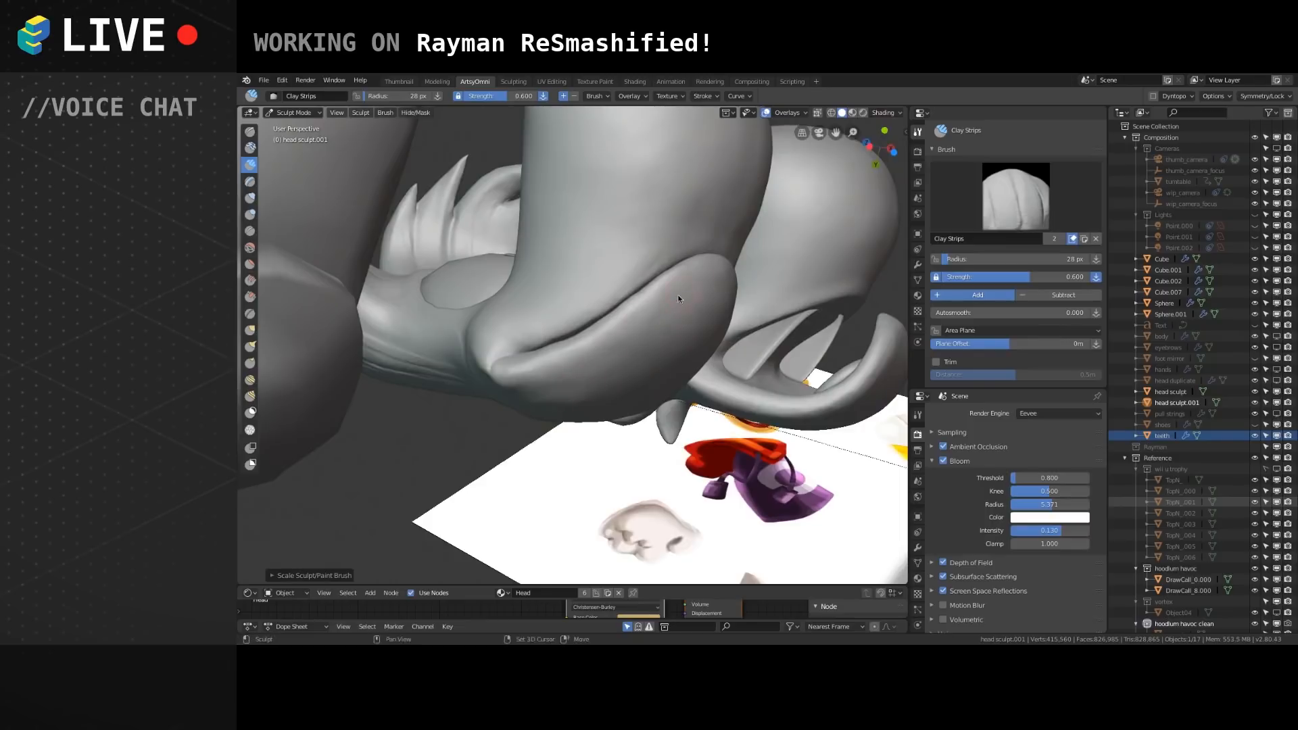
pyautogui.moveTo(662, 334)
pyautogui.mouseDown(button='middle')
pyautogui.moveTo(559, 298)
pyautogui.moveTo(497, 323)
pyautogui.moveTo(515, 328)
pyautogui.moveTo(578, 194)
pyautogui.moveTo(526, 354)
pyautogui.mouseUp(button='middle')
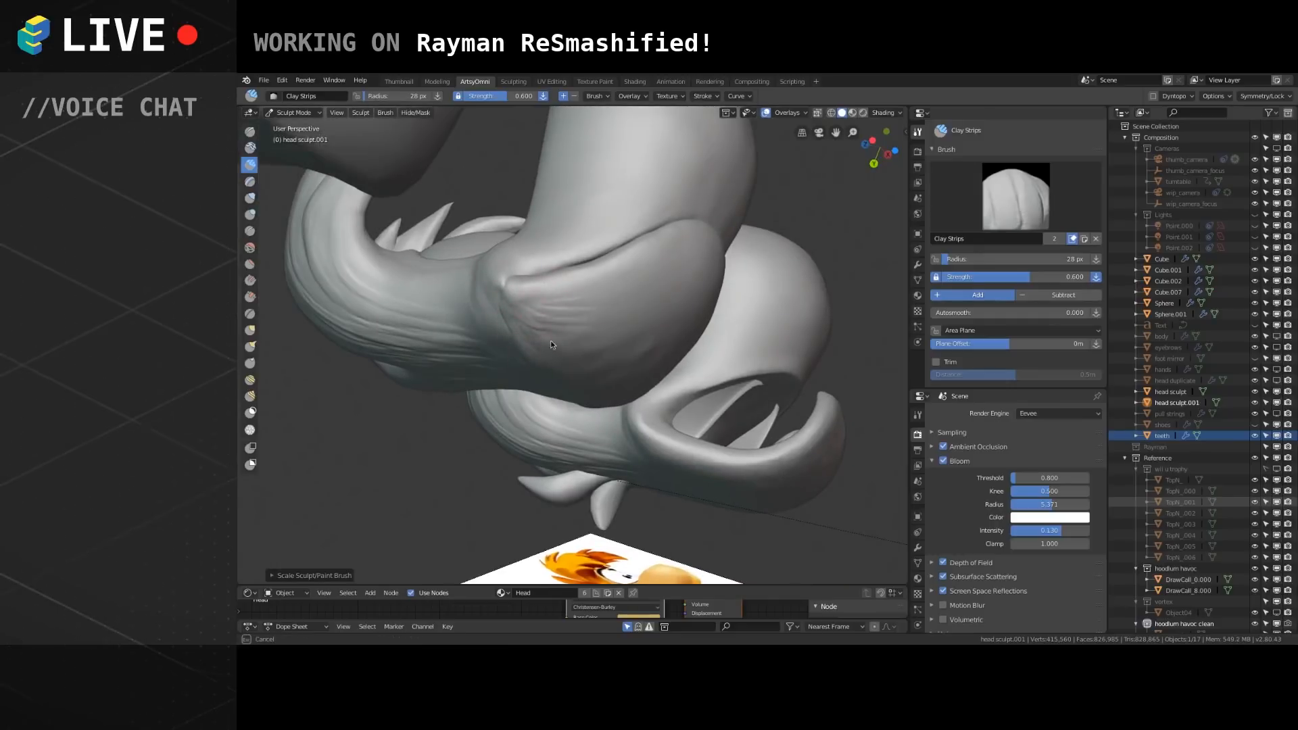
pyautogui.moveTo(564, 315)
pyautogui.mouseDown(button='middle')
pyautogui.moveTo(542, 313)
pyautogui.moveTo(528, 261)
pyautogui.moveTo(343, 307)
pyautogui.moveTo(609, 328)
pyautogui.moveTo(546, 306)
pyautogui.mouseUp(button='middle')
pyautogui.moveTo(547, 307)
pyautogui.mouseDown()
pyautogui.moveTo(604, 300)
pyautogui.moveTo(582, 359)
pyautogui.mouseUp()
pyautogui.moveTo(619, 344)
pyautogui.mouseDown(button='middle')
pyautogui.moveTo(545, 306)
pyautogui.moveTo(550, 262)
pyautogui.mouseUp(button='middle')
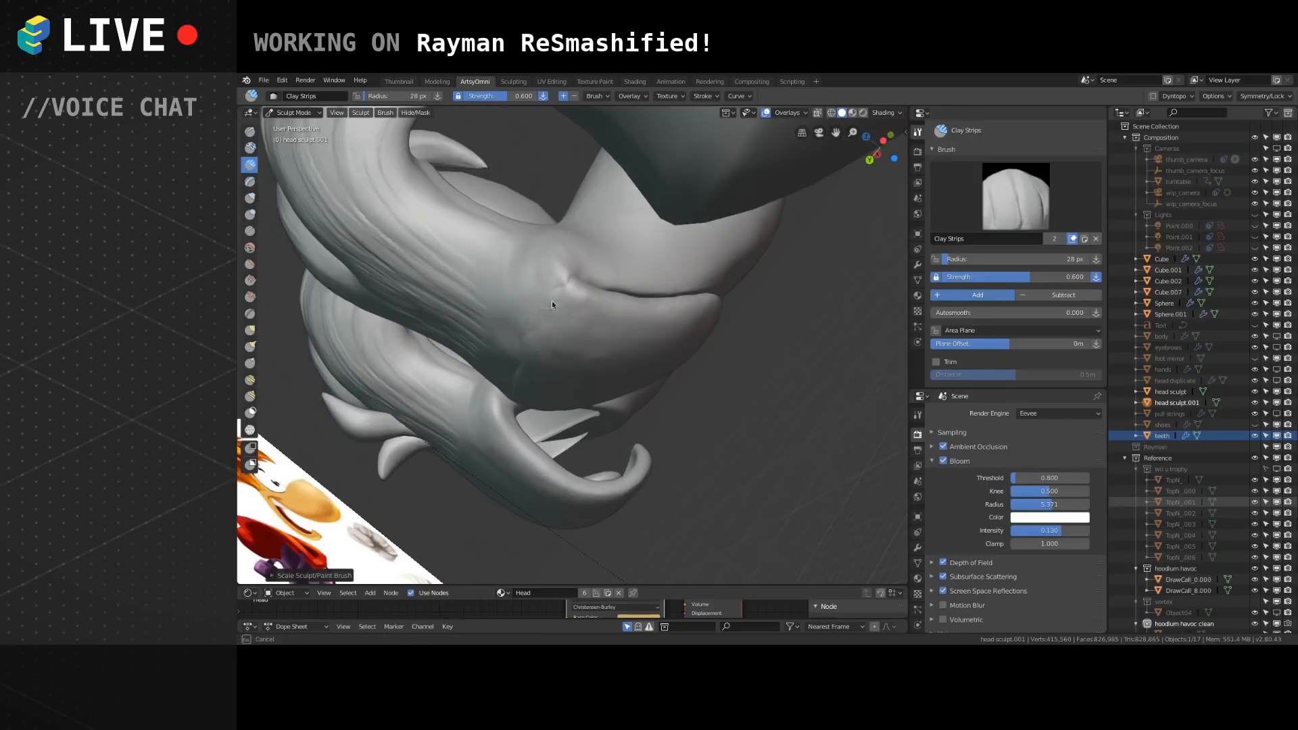
# Fill out the side of the jaw from the mouth corner down towards the chin with parallel Clay Strips strokes.
pyautogui.moveTo(529, 322); pyautogui.dragTo(584, 226, button='middle')
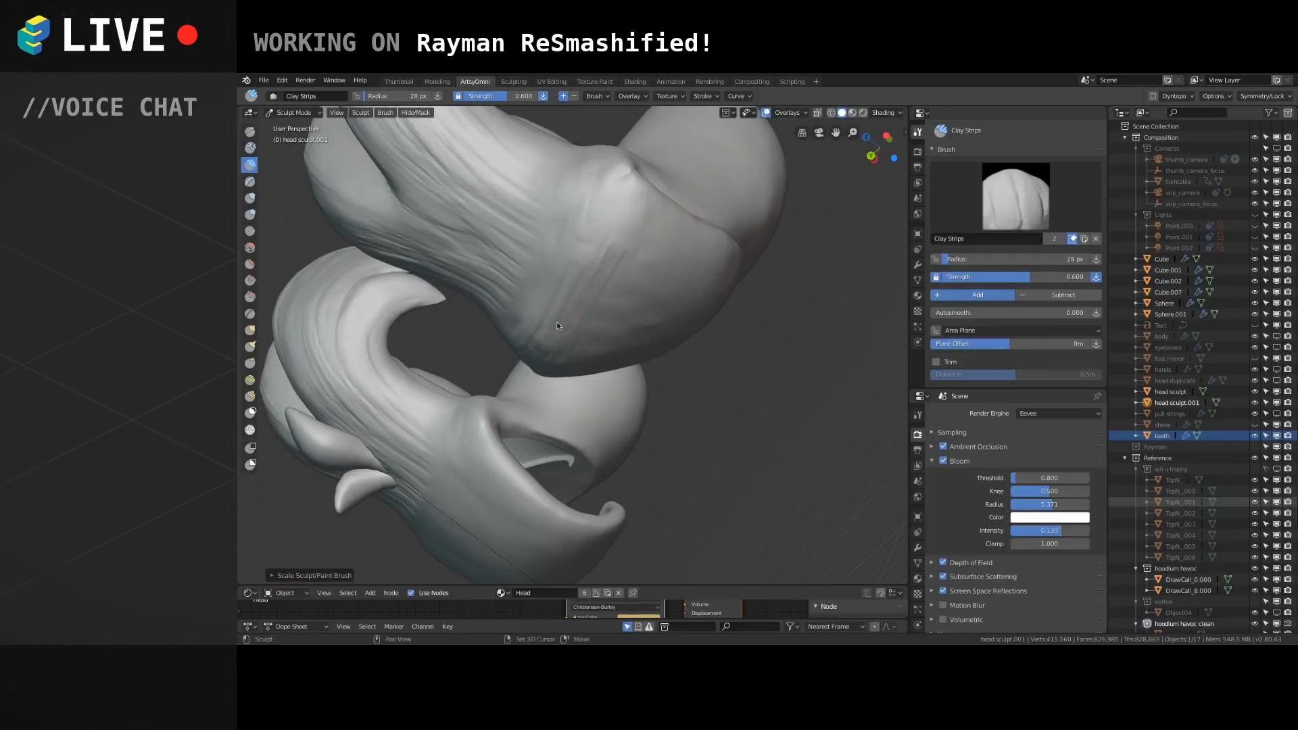
pyautogui.moveTo(591, 197)
pyautogui.mouseDown()
pyautogui.moveTo(566, 224)
pyautogui.moveTo(551, 290)
pyautogui.mouseUp()
pyautogui.moveTo(622, 241); pyautogui.dragTo(594, 306)
pyautogui.moveTo(642, 266); pyautogui.dragTo(596, 354)
pyautogui.moveTo(655, 298); pyautogui.dragTo(626, 338)
pyautogui.moveTo(632, 314)
pyautogui.mouseDown()
pyautogui.moveTo(607, 350)
pyautogui.moveTo(594, 345)
pyautogui.mouseUp()
# Even out the jaw's underside and the area below the mouth corner with short Clay Strips strokes.
pyautogui.moveTo(675, 286); pyautogui.dragTo(633, 239, button='middle')
pyautogui.moveTo(609, 320)
pyautogui.mouseDown()
pyautogui.moveTo(629, 313)
pyautogui.moveTo(615, 308)
pyautogui.moveTo(617, 248)
pyautogui.moveTo(678, 264)
pyautogui.moveTo(606, 312)
pyautogui.mouseUp()
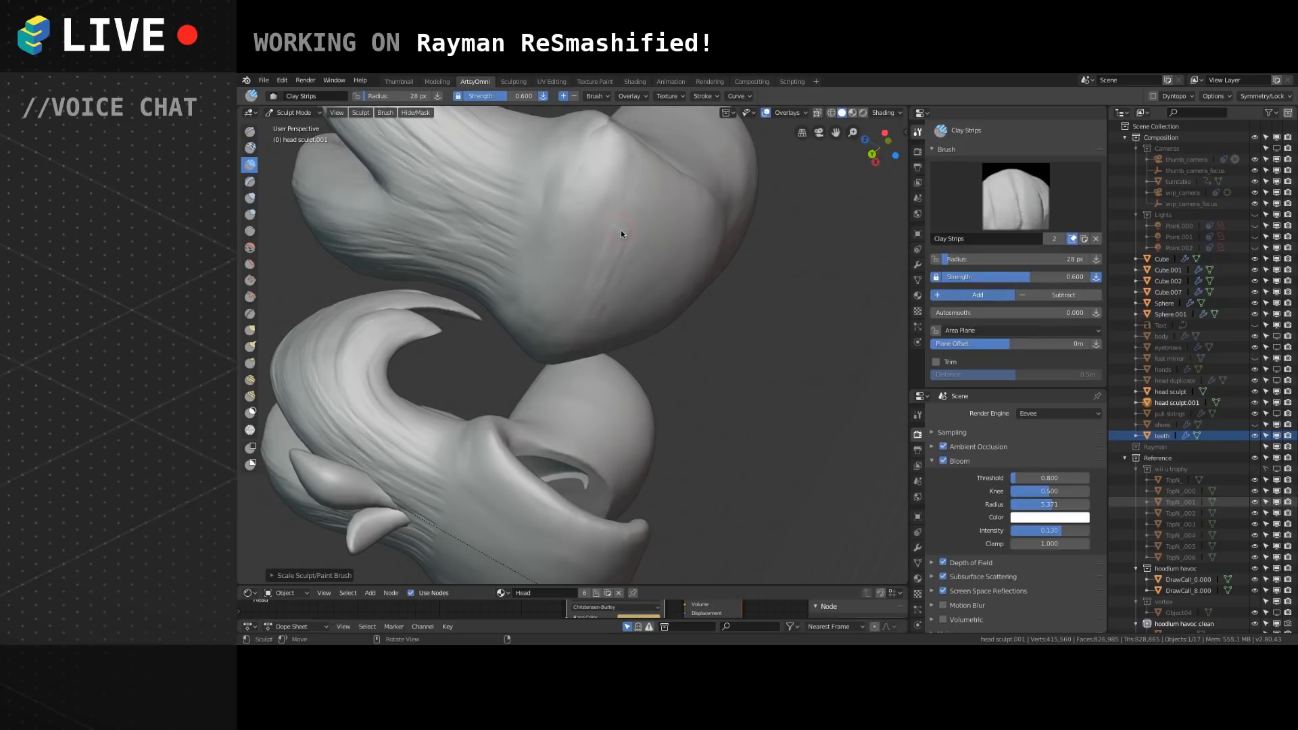
pyautogui.moveTo(611, 203); pyautogui.dragTo(631, 205)
pyautogui.moveTo(593, 316); pyautogui.dragTo(602, 305)
pyautogui.moveTo(602, 305); pyautogui.dragTo(624, 263, button='middle')
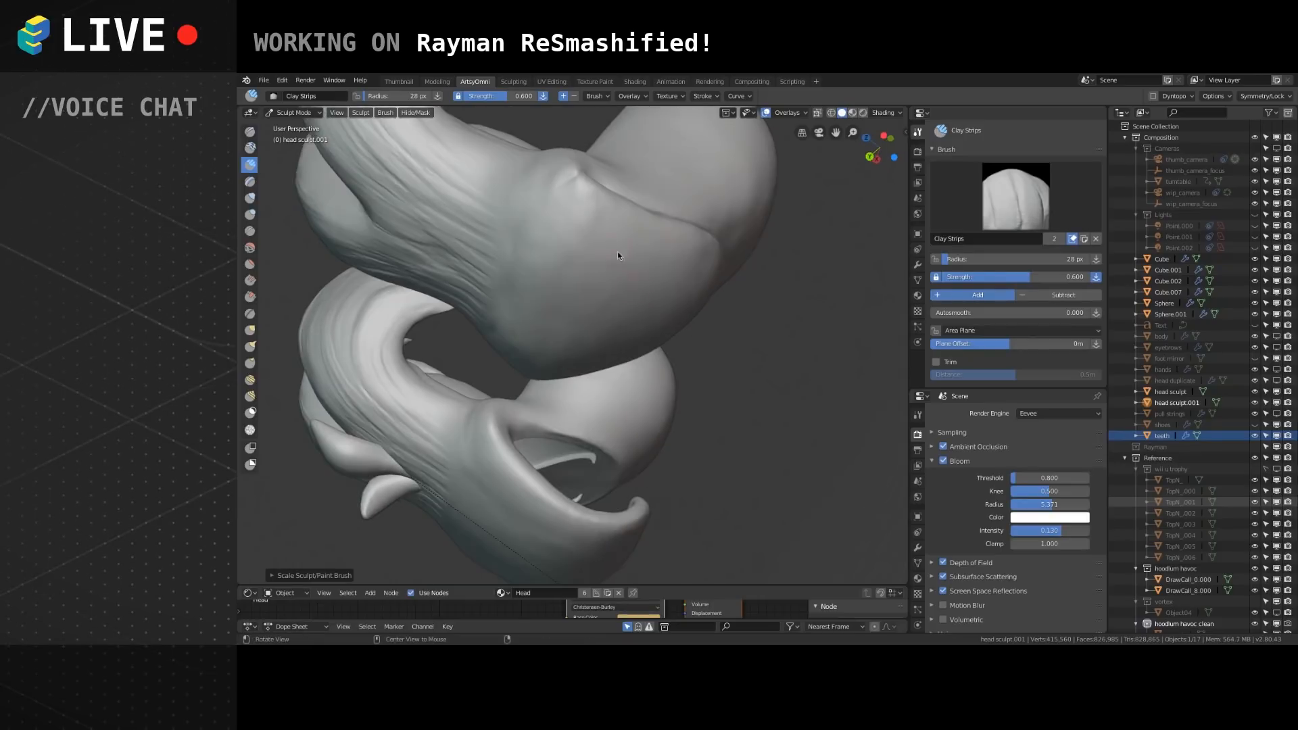
pyautogui.moveTo(599, 215)
pyautogui.mouseDown()
pyautogui.moveTo(597, 261)
pyautogui.moveTo(569, 264)
pyautogui.mouseUp()
pyautogui.moveTo(618, 274)
pyautogui.mouseDown(button='middle')
pyautogui.moveTo(600, 307)
pyautogui.moveTo(528, 286)
pyautogui.moveTo(687, 464)
pyautogui.moveTo(391, 304)
pyautogui.moveTo(558, 416)
pyautogui.moveTo(505, 331)
pyautogui.moveTo(642, 342)
pyautogui.moveTo(659, 319)
pyautogui.mouseUp(button='middle')
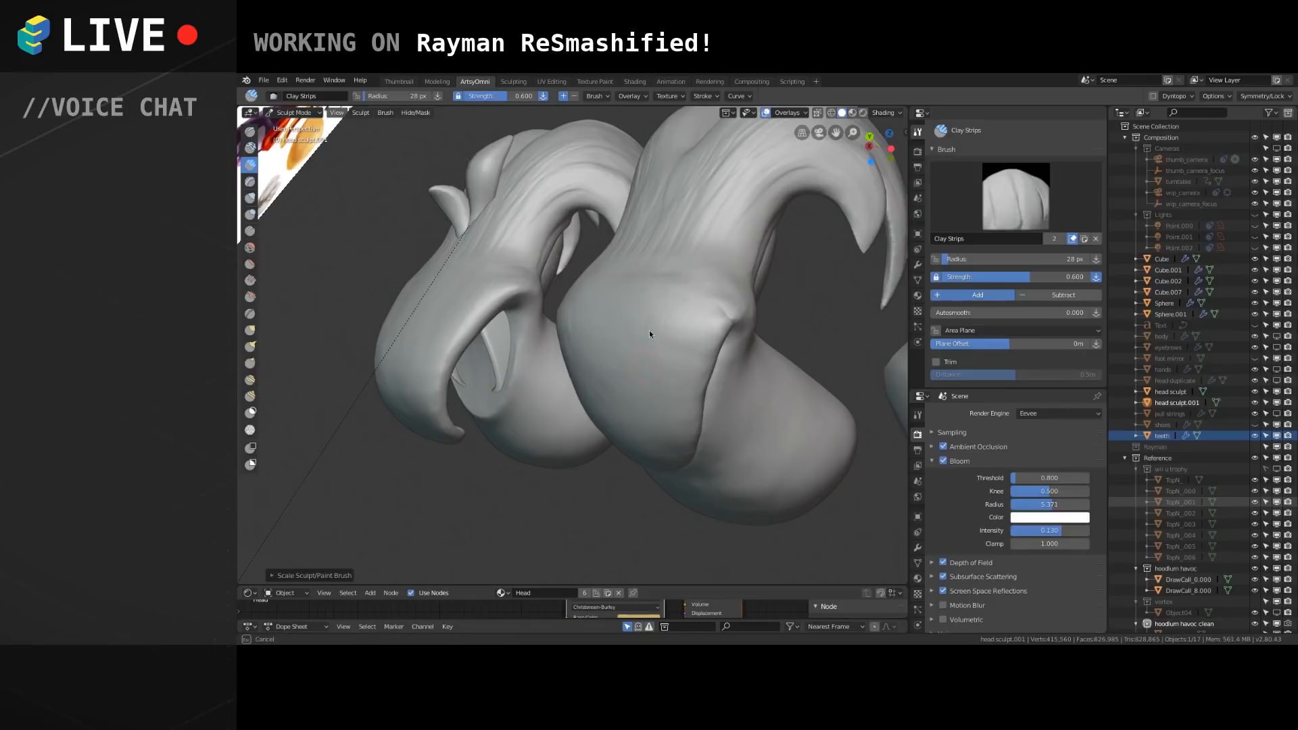
pyautogui.moveTo(605, 346)
pyautogui.mouseDown()
pyautogui.moveTo(602, 308)
pyautogui.moveTo(671, 346)
pyautogui.mouseUp()
# Round out the lower lip and its outer face with long Clay Strips strokes running along the mouth line.
pyautogui.moveTo(676, 238); pyautogui.dragTo(579, 325, button='middle')
pyautogui.scroll(4, 579, 325)
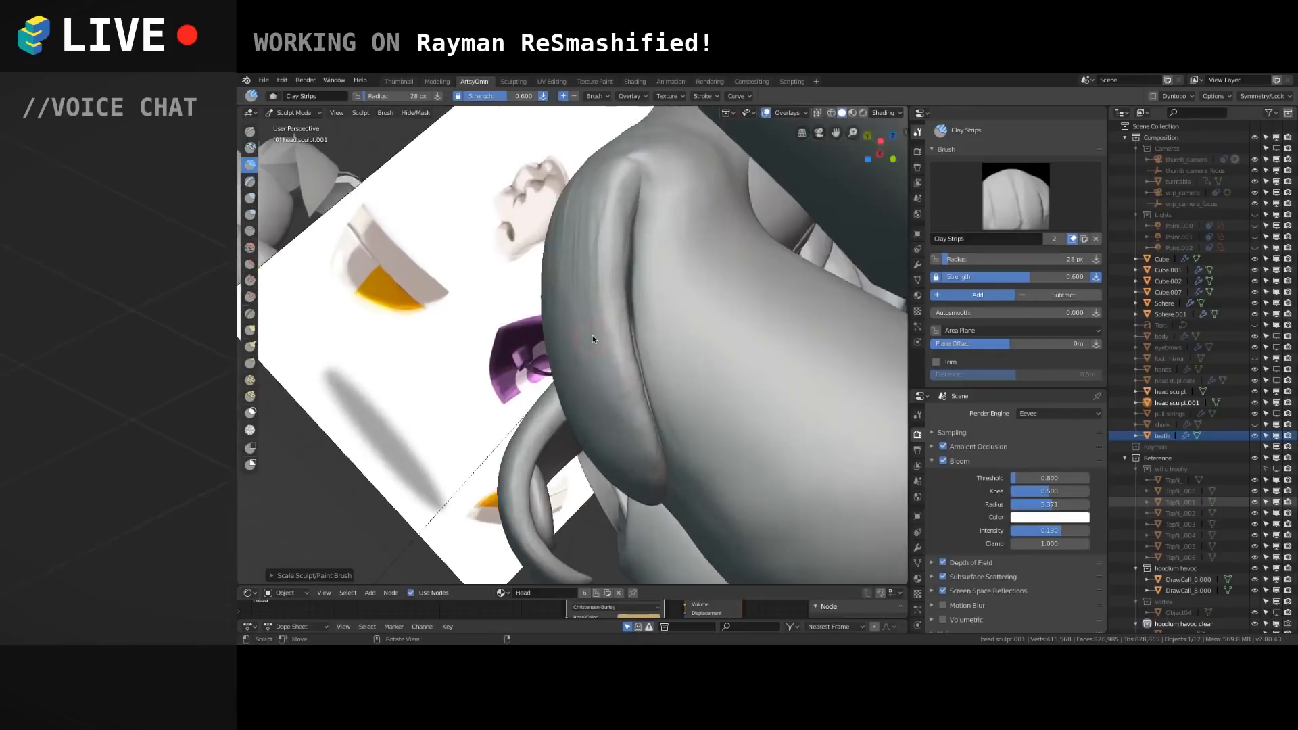
pyautogui.scroll(2, 633, 316)
pyautogui.scroll(-4, 635, 319)
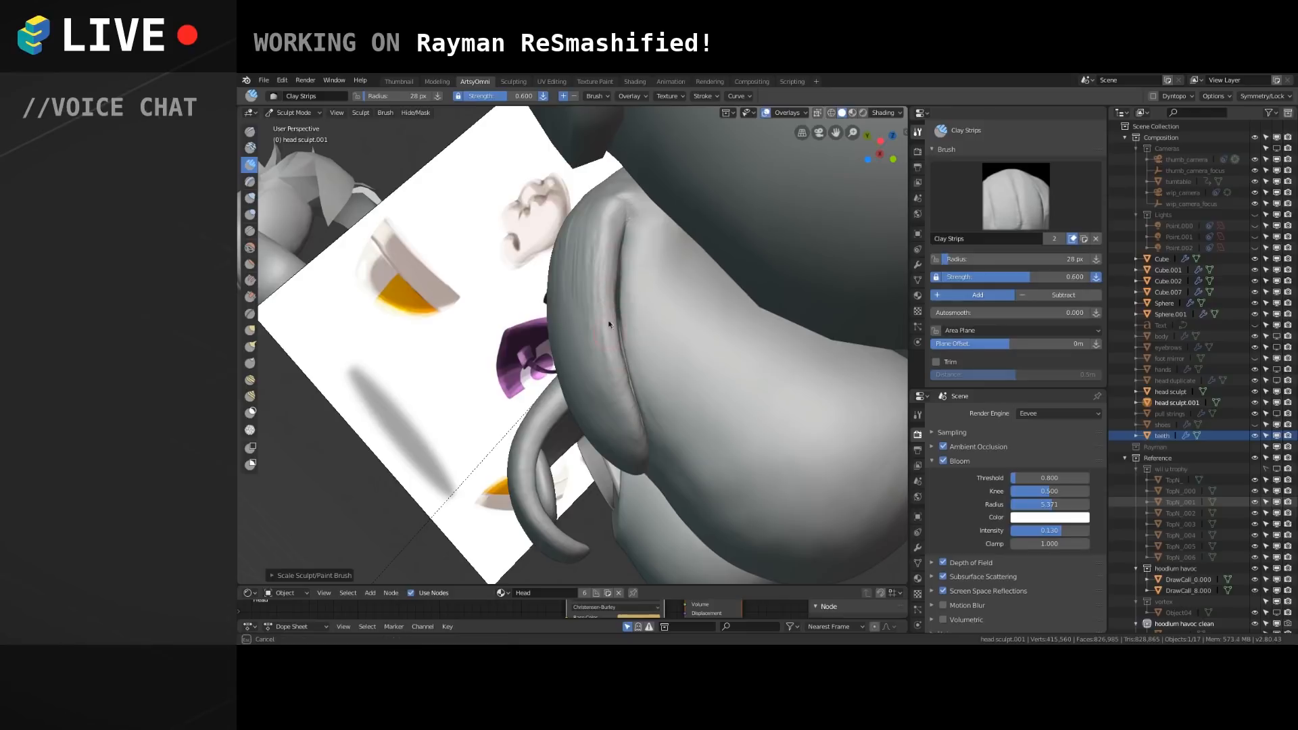
pyautogui.moveTo(603, 318); pyautogui.dragTo(616, 203)
pyautogui.moveTo(603, 362)
pyautogui.mouseDown()
pyautogui.moveTo(601, 244)
pyautogui.moveTo(590, 282)
pyautogui.moveTo(591, 262)
pyautogui.mouseUp()
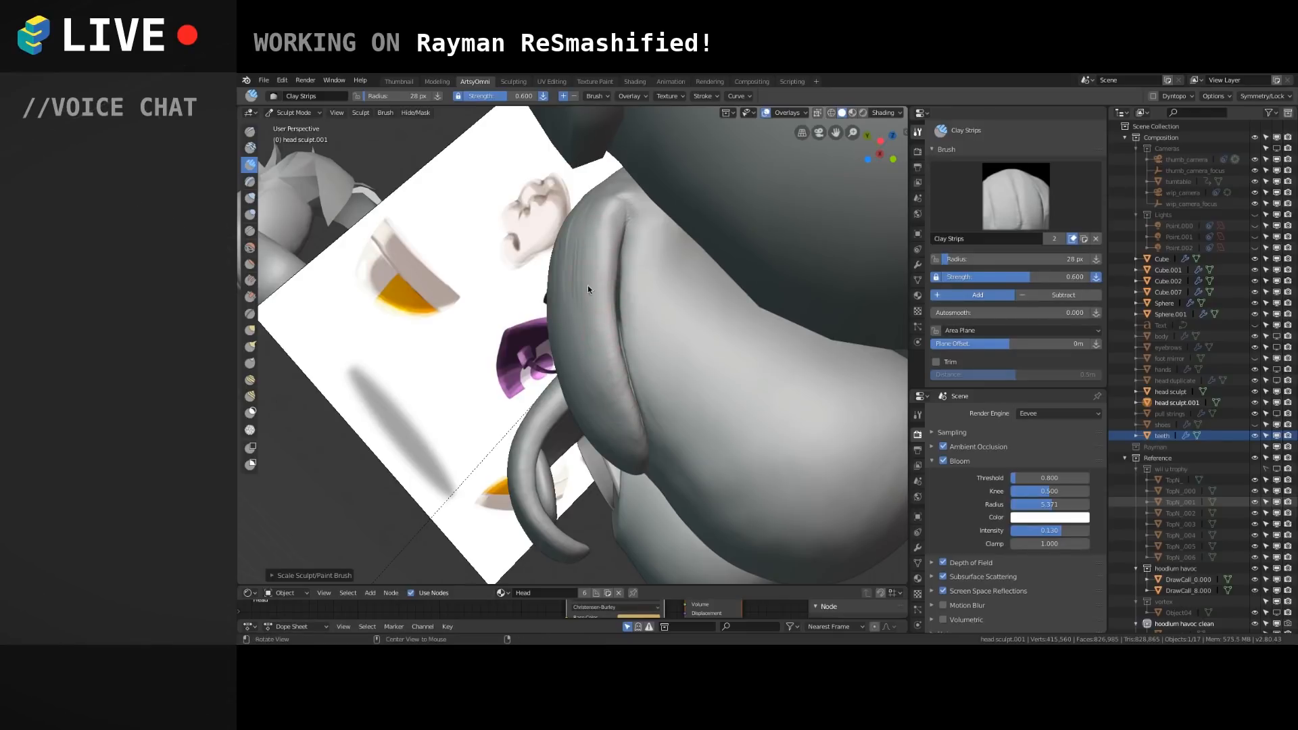
pyautogui.moveTo(575, 332)
pyautogui.mouseDown(button='middle')
pyautogui.moveTo(622, 295)
pyautogui.moveTo(573, 321)
pyautogui.mouseUp(button='middle')
pyautogui.moveTo(589, 323); pyautogui.dragTo(583, 265)
pyautogui.moveTo(578, 355); pyautogui.dragTo(564, 264)
# Touch up the jaw side, the mouth corner and the adjoining cheek with Clay Strips strokes.
pyautogui.moveTo(572, 273); pyautogui.dragTo(606, 249, button='middle')
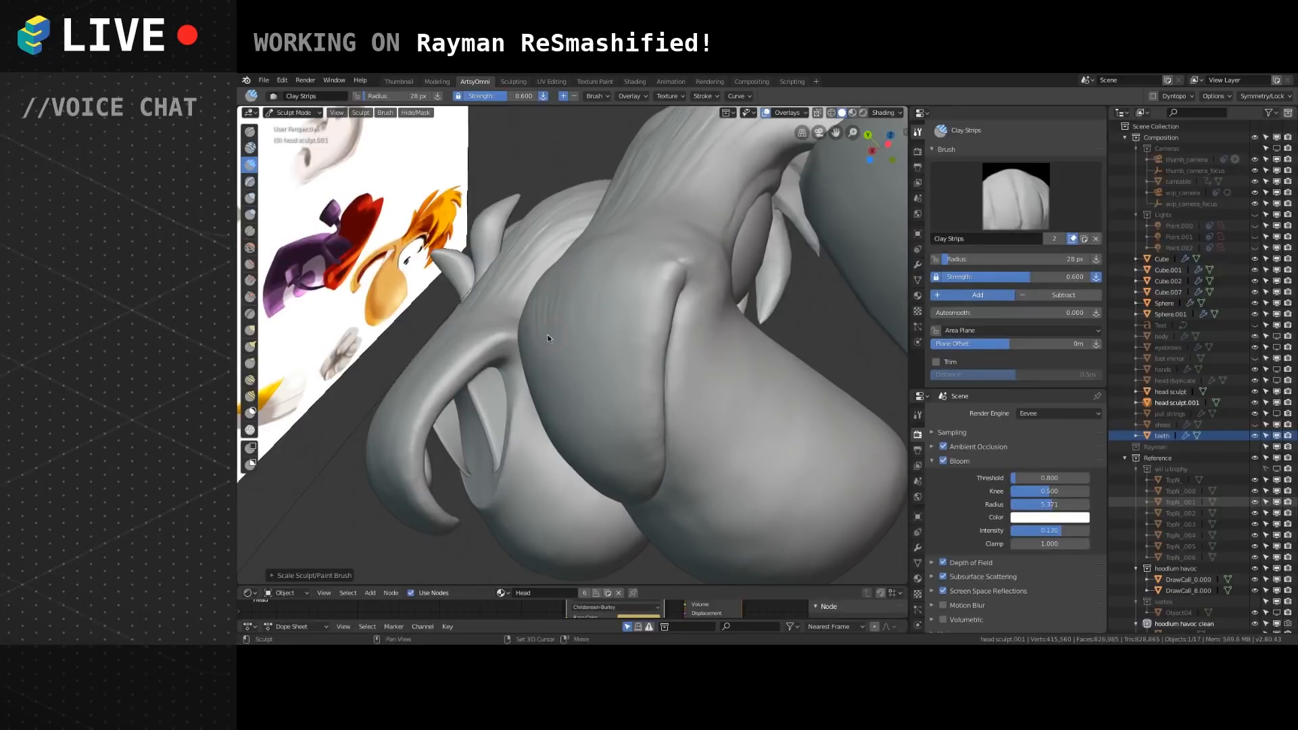
pyautogui.moveTo(561, 325); pyautogui.dragTo(593, 336, button='middle')
pyautogui.moveTo(583, 309)
pyautogui.mouseDown()
pyautogui.moveTo(597, 293)
pyautogui.moveTo(617, 335)
pyautogui.moveTo(611, 295)
pyautogui.moveTo(639, 298)
pyautogui.mouseUp()
pyautogui.moveTo(641, 274); pyautogui.dragTo(629, 301, button='middle')
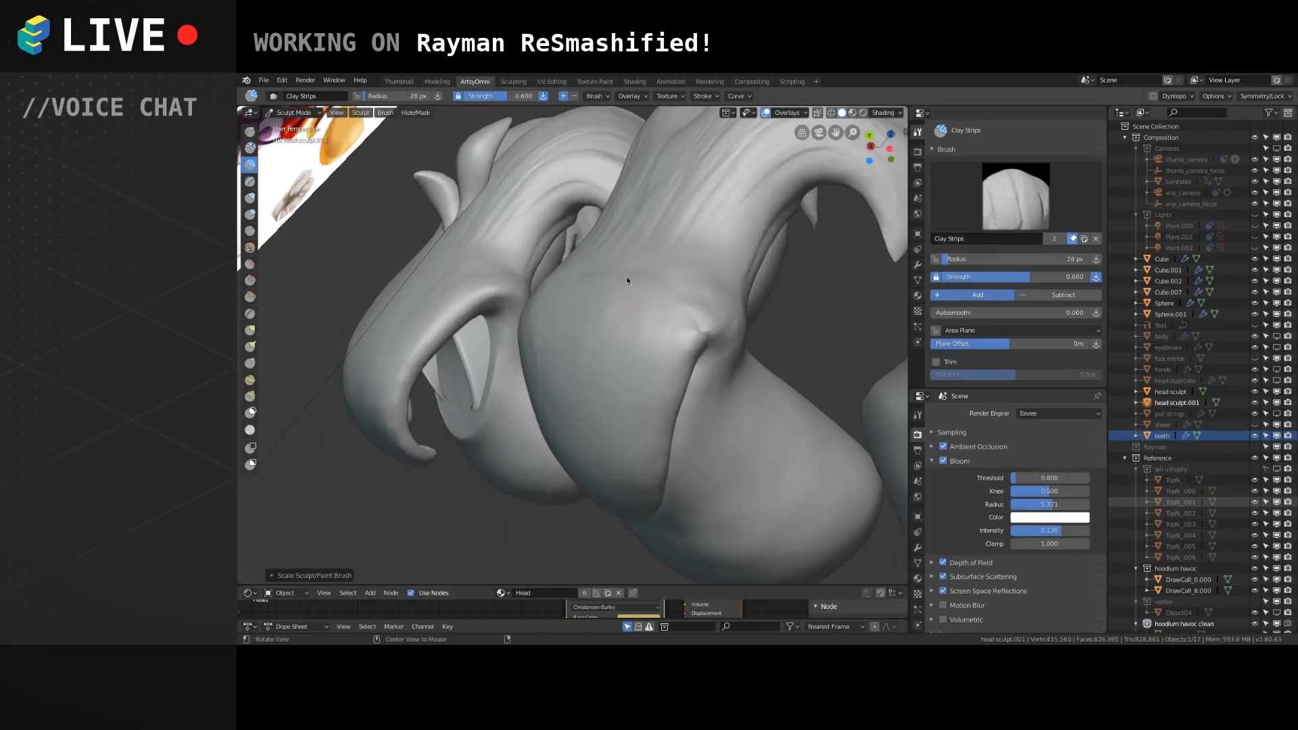
pyautogui.moveTo(693, 331); pyautogui.dragTo(705, 319)
pyautogui.moveTo(686, 335)
pyautogui.mouseDown(button='middle')
pyautogui.moveTo(579, 314)
pyautogui.moveTo(659, 363)
pyautogui.mouseUp(button='middle')
pyautogui.moveTo(643, 359)
pyautogui.mouseDown()
pyautogui.moveTo(603, 322)
pyautogui.moveTo(662, 336)
pyautogui.moveTo(603, 318)
pyautogui.moveTo(608, 309)
pyautogui.moveTo(650, 330)
pyautogui.mouseUp()
pyautogui.moveTo(651, 330); pyautogui.dragTo(492, 252, button='middle')
pyautogui.moveTo(484, 262)
pyautogui.mouseDown()
pyautogui.moveTo(482, 290)
pyautogui.moveTo(527, 330)
pyautogui.mouseUp()
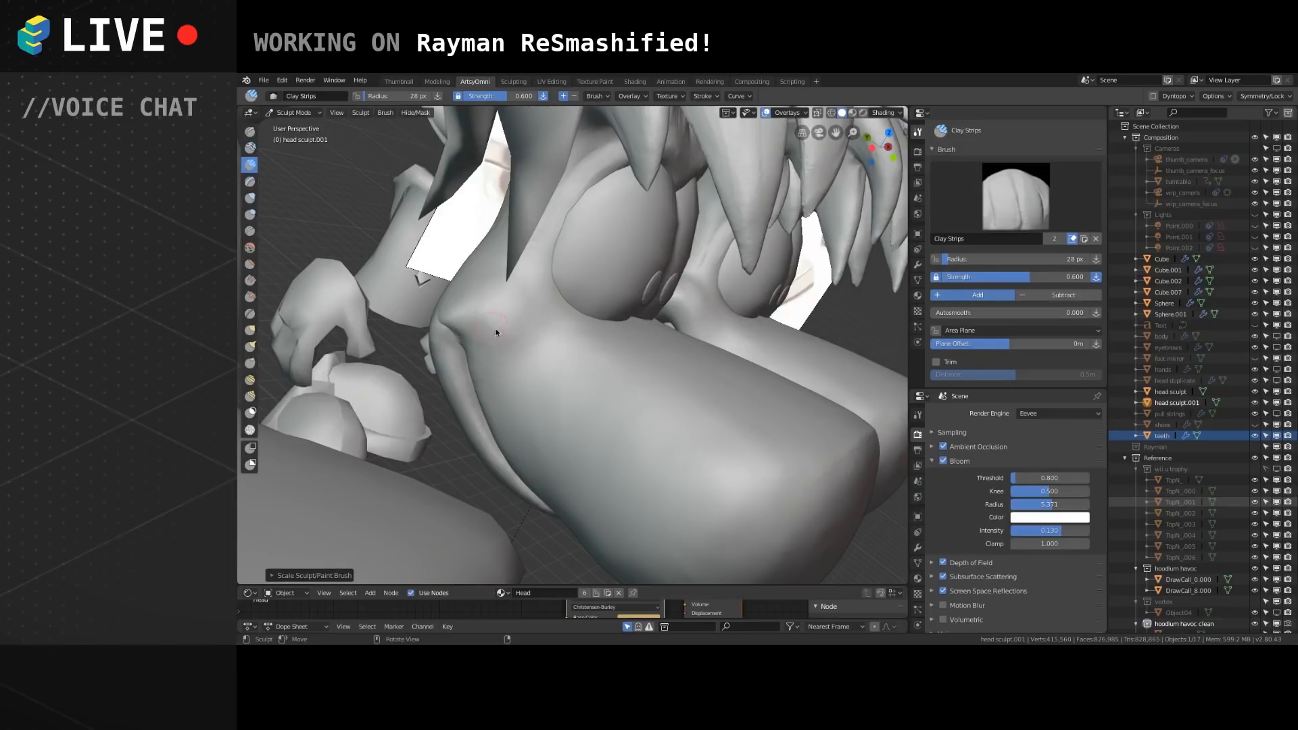
# Switch the closed-mouth head from sculpting to Object Mode and save the file.
pyautogui.moveTo(561, 349)
pyautogui.mouseDown(button='middle')
pyautogui.moveTo(610, 371)
pyautogui.moveTo(687, 338)
pyautogui.moveTo(634, 350)
pyautogui.mouseUp(button='middle')
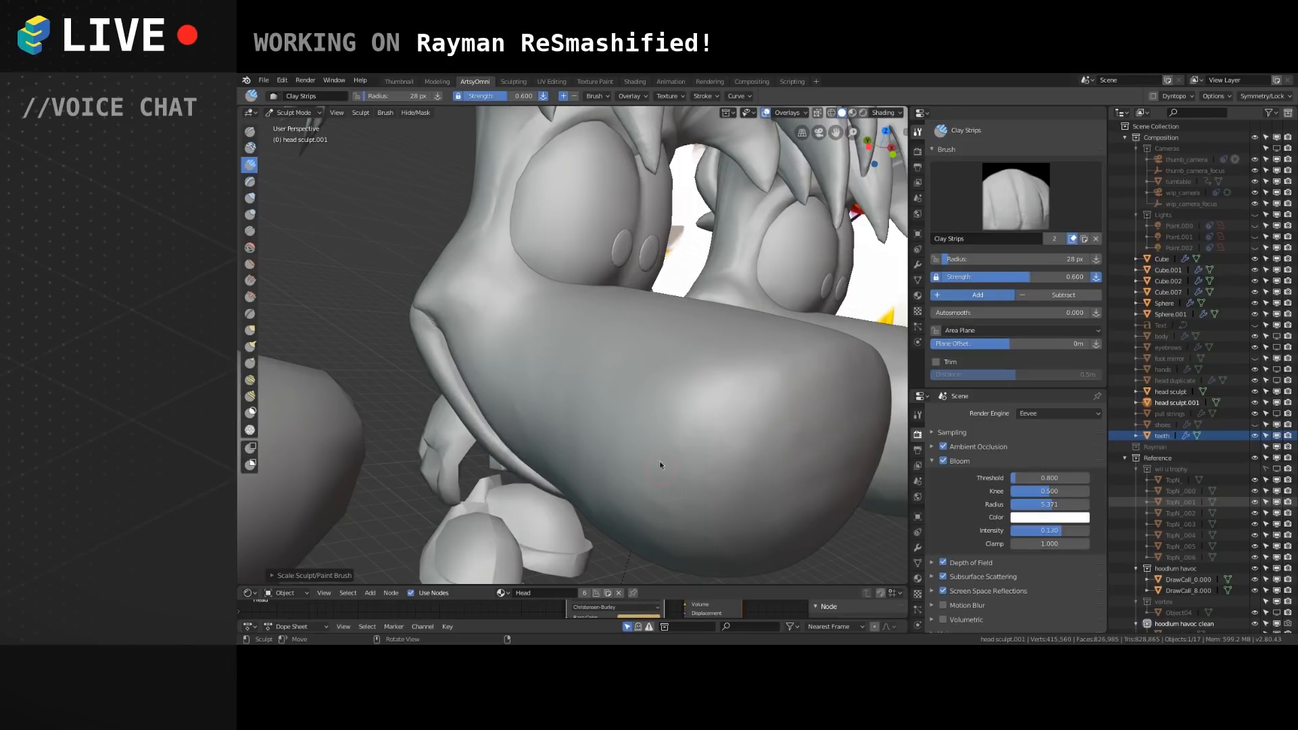
pyautogui.scroll(-4, 580, 440)
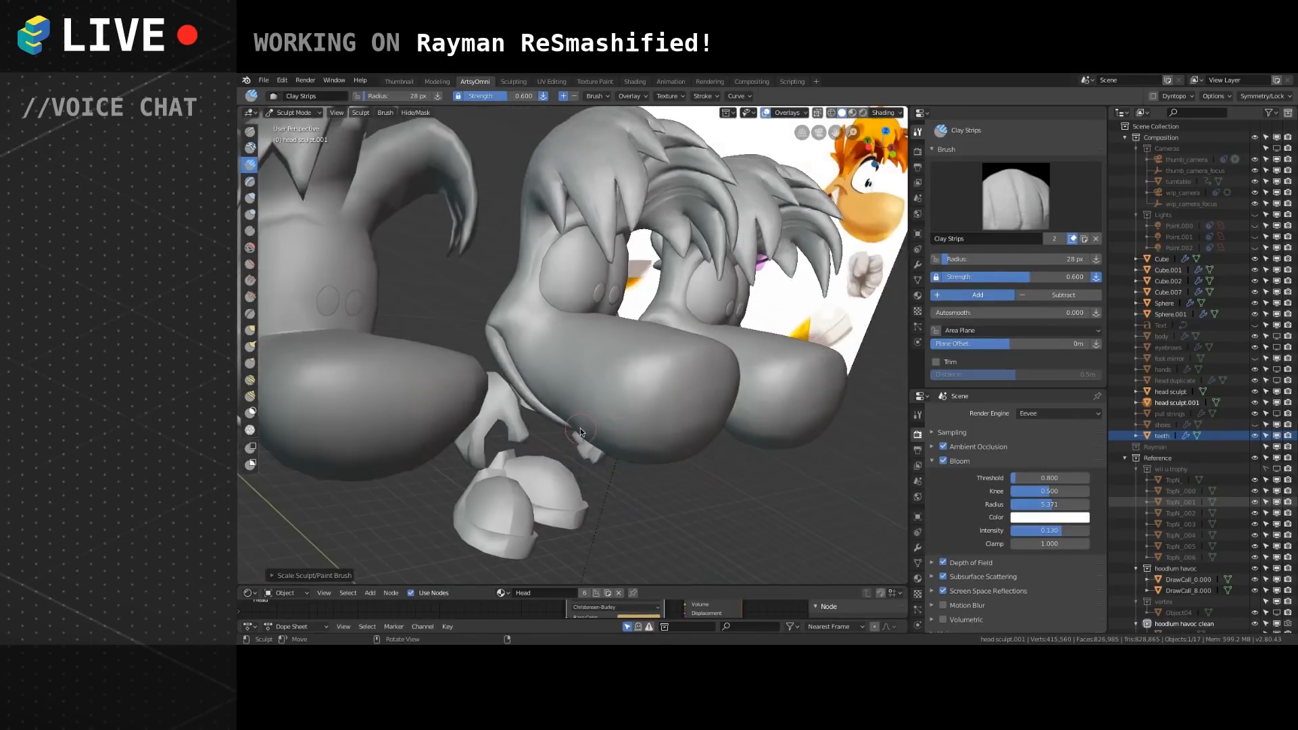
pyautogui.click(311, 112)
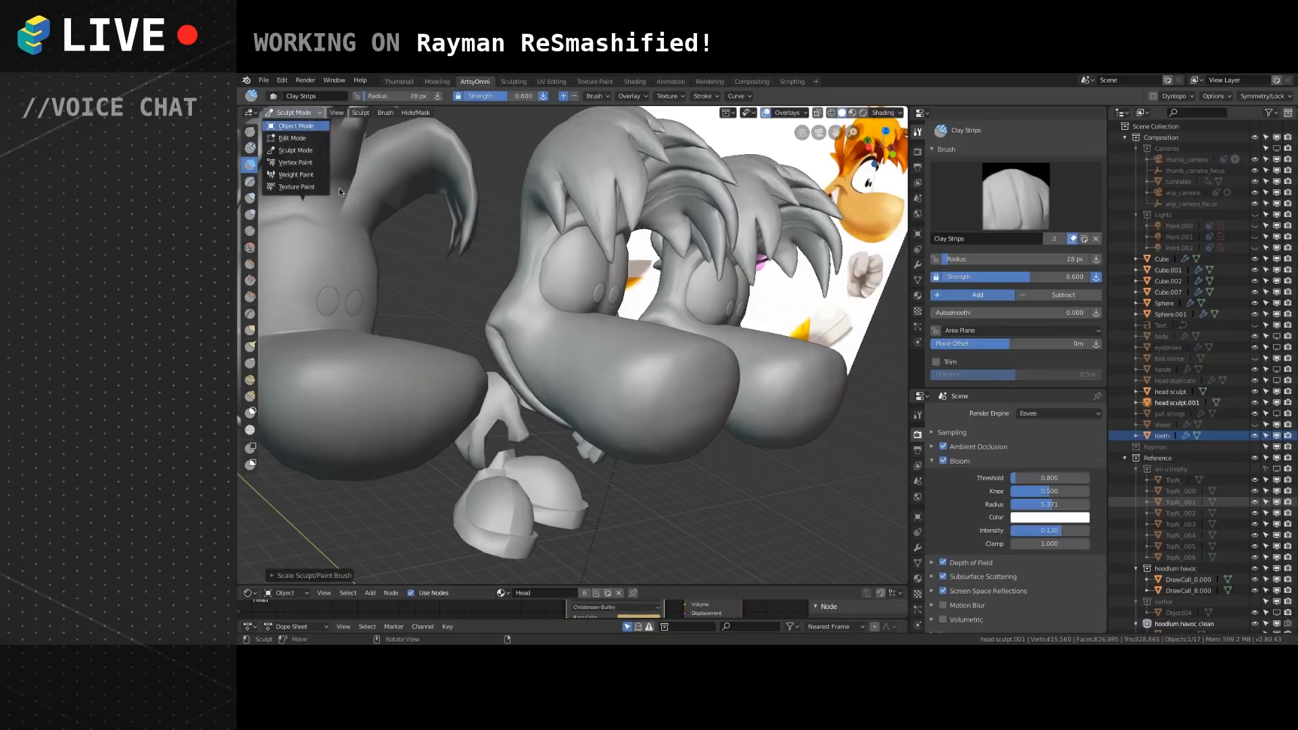
pyautogui.click(296, 126)
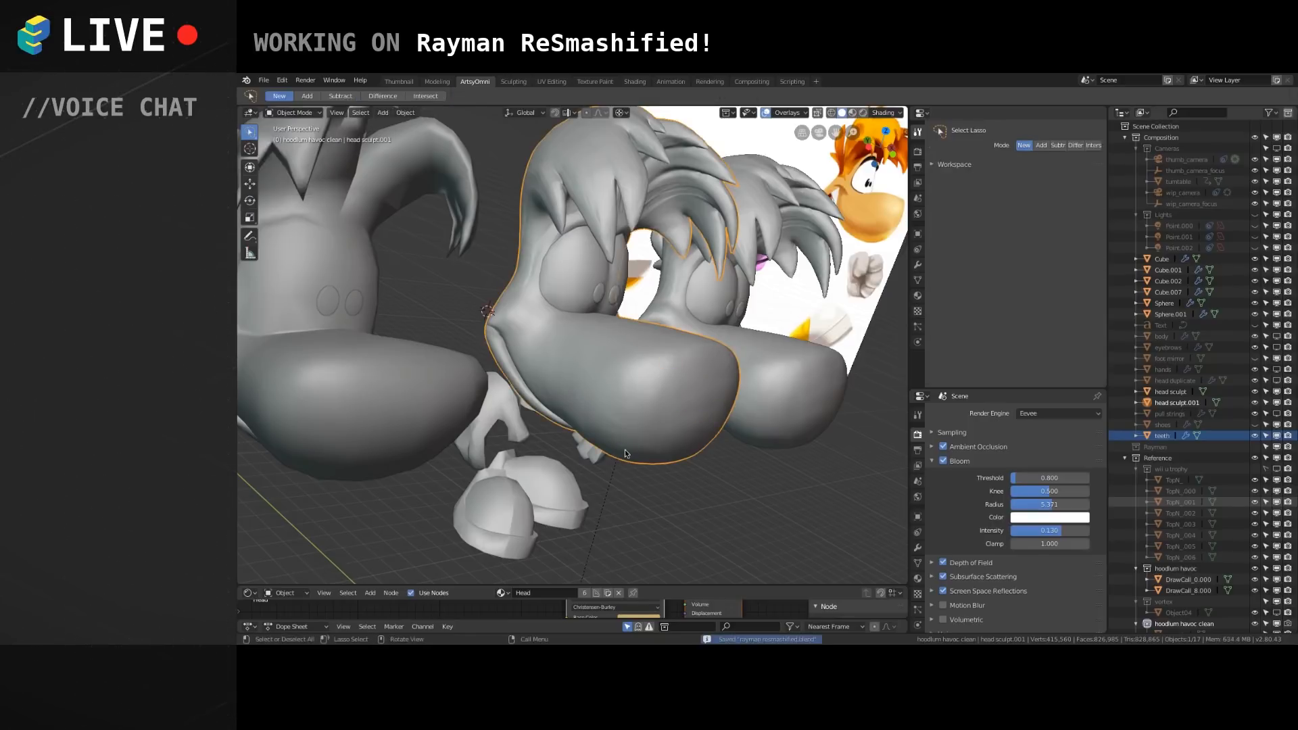
# Compare the closed-mouth head with the open-mouth head and the reference image from front and three-quarter views.
pyautogui.moveTo(624, 449); pyautogui.dragTo(464, 421, button='middle')
pyautogui.scroll(2, 464, 422)
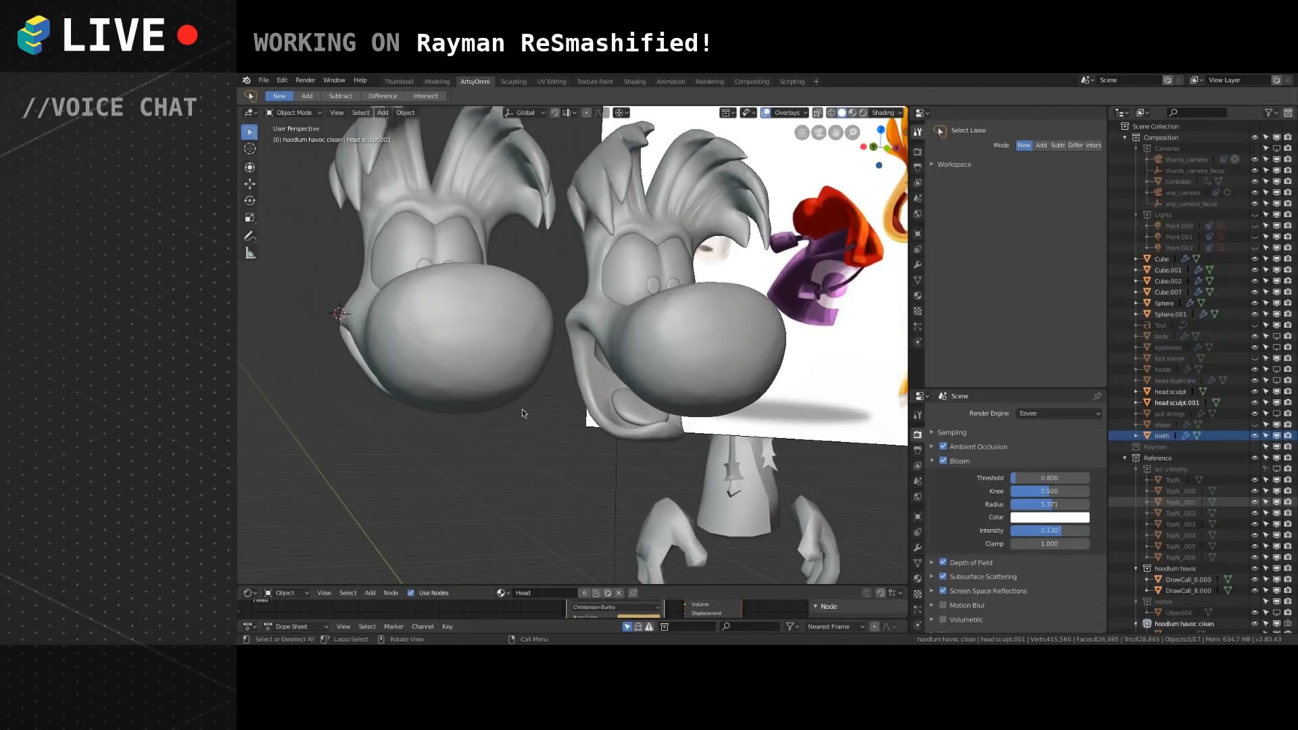
pyautogui.moveTo(489, 339); pyautogui.dragTo(515, 406, button='middle')
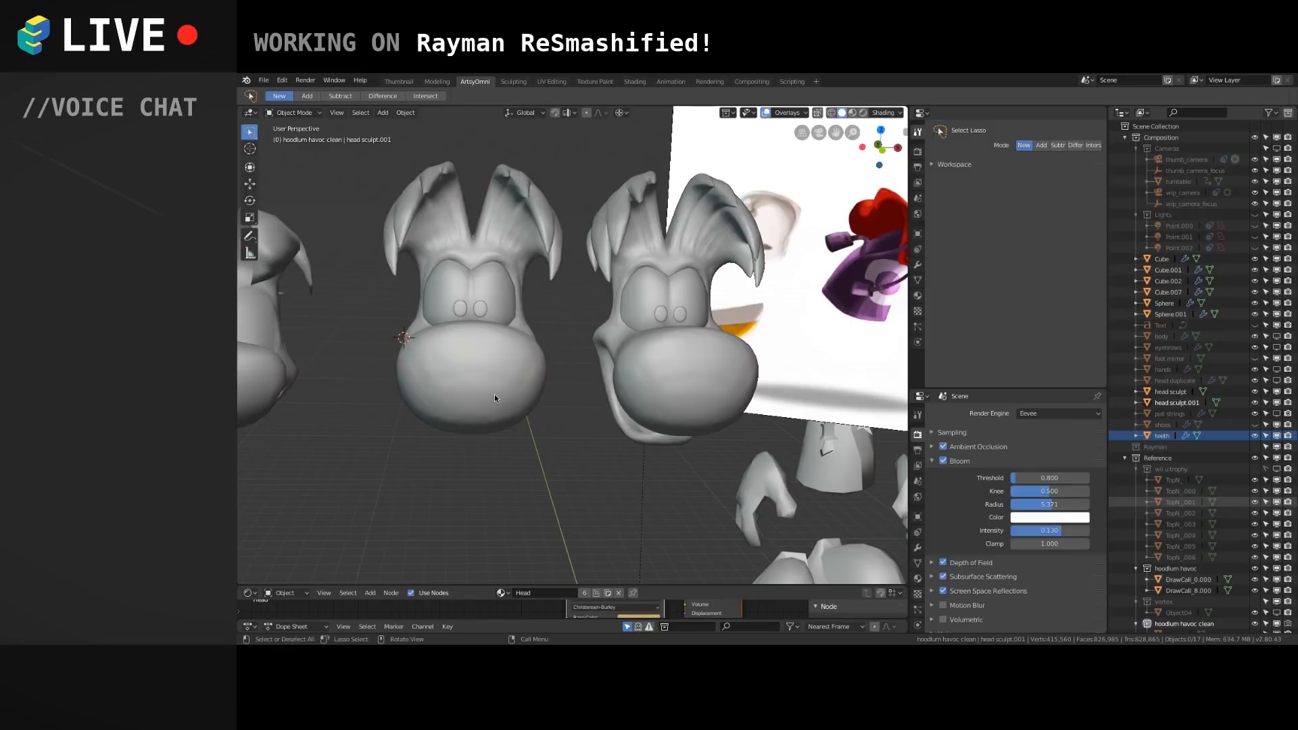
pyautogui.moveTo(493, 383)
pyautogui.mouseDown(button='middle')
pyautogui.moveTo(505, 371)
pyautogui.moveTo(501, 406)
pyautogui.mouseUp(button='middle')
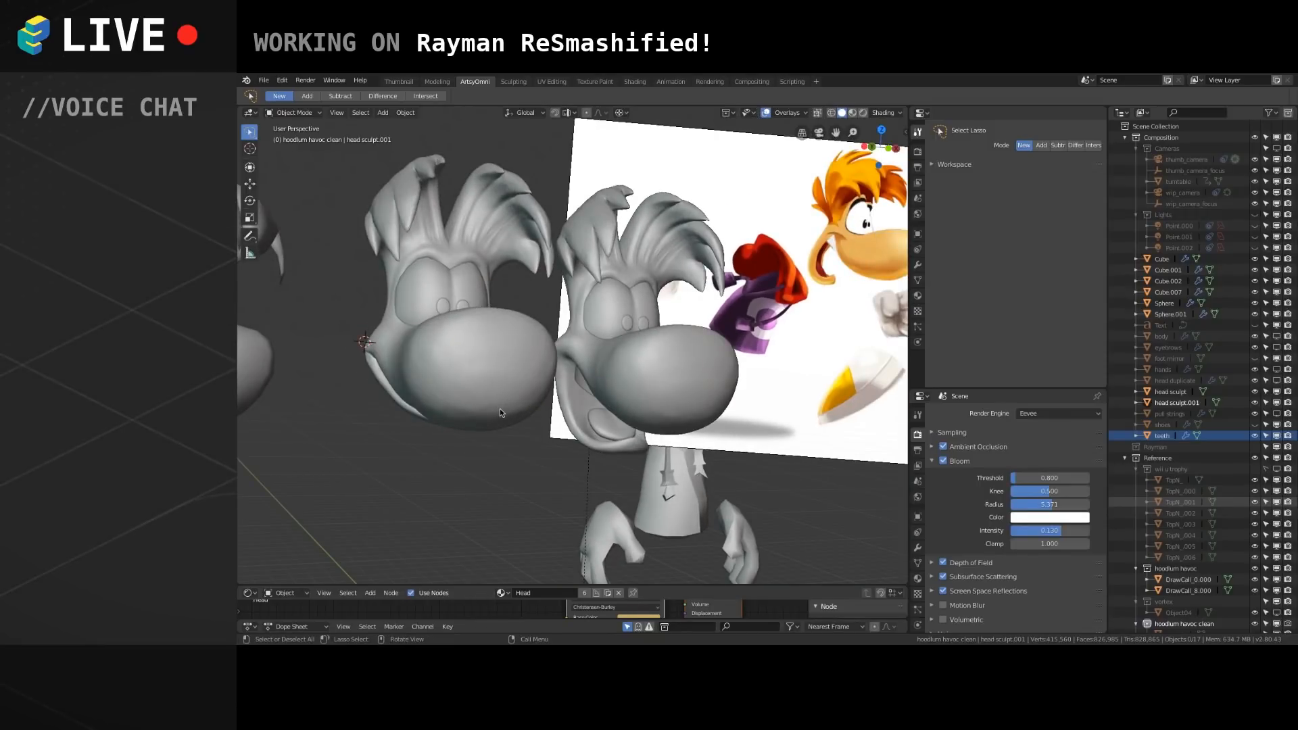
pyautogui.moveTo(489, 405)
pyautogui.mouseDown(button='middle')
pyautogui.moveTo(503, 367)
pyautogui.moveTo(524, 380)
pyautogui.moveTo(507, 392)
pyautogui.mouseUp(button='middle')
pyautogui.scroll(1, 510, 392)
pyautogui.keyDown('alt'); pyautogui.moveTo(512, 392); pyautogui.dragTo(612, 362); pyautogui.keyUp('alt')
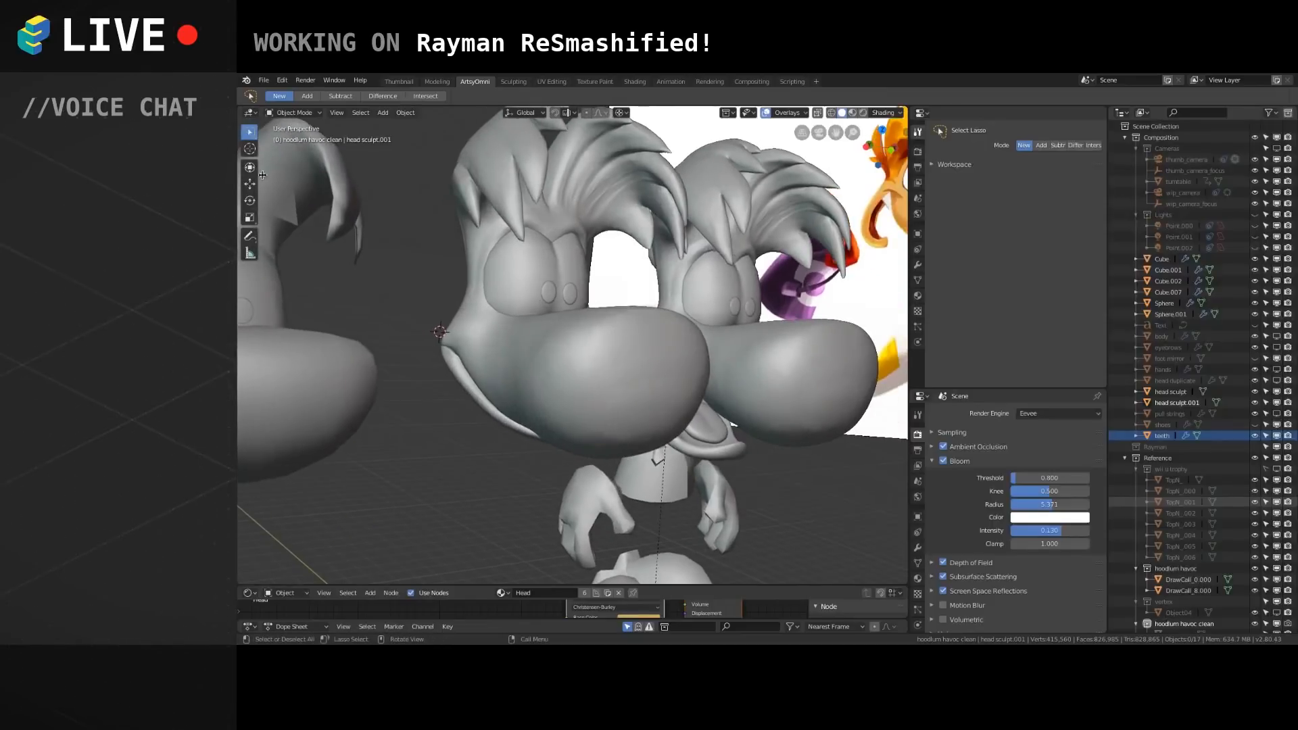
# Return the closed-mouth head to Sculpt Mode and even out the ridged muzzle side above the lip with Clay Strips.
pyautogui.click(539, 390)
pyautogui.click(296, 112)
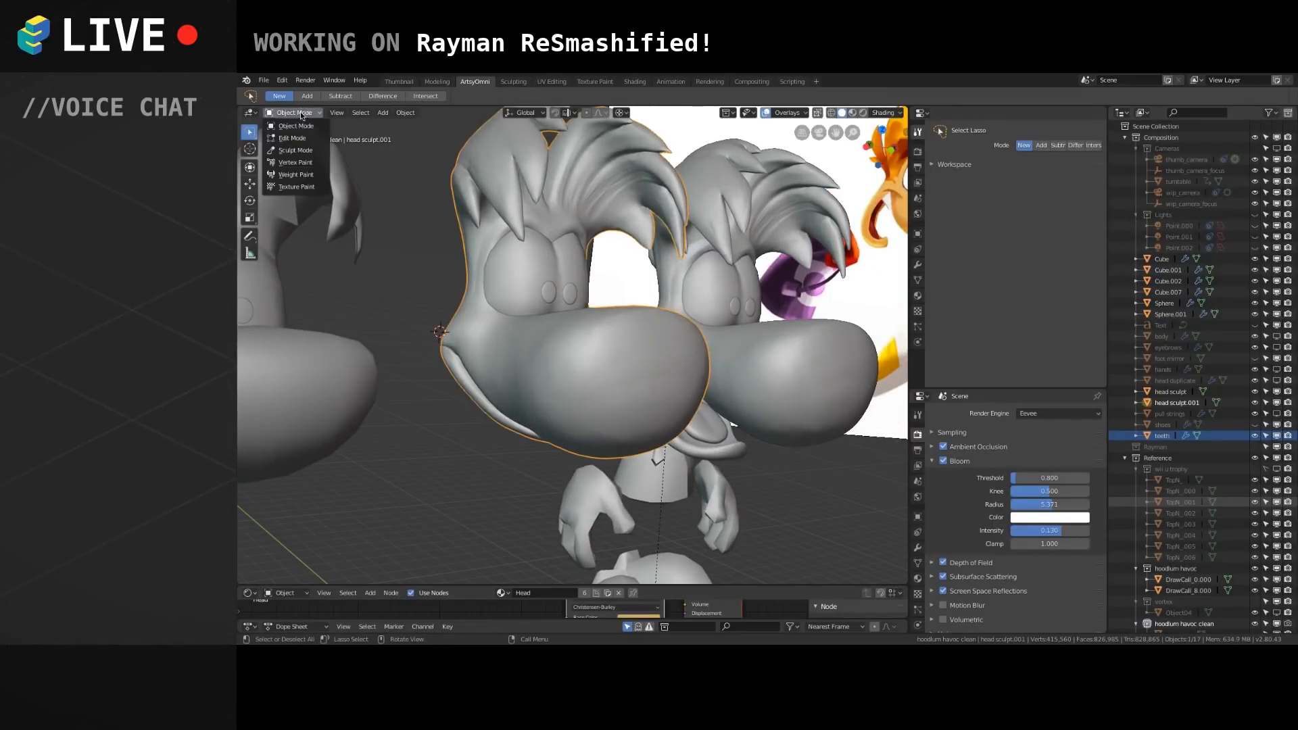
pyautogui.click(293, 128)
pyautogui.click(287, 115)
pyautogui.click(292, 150)
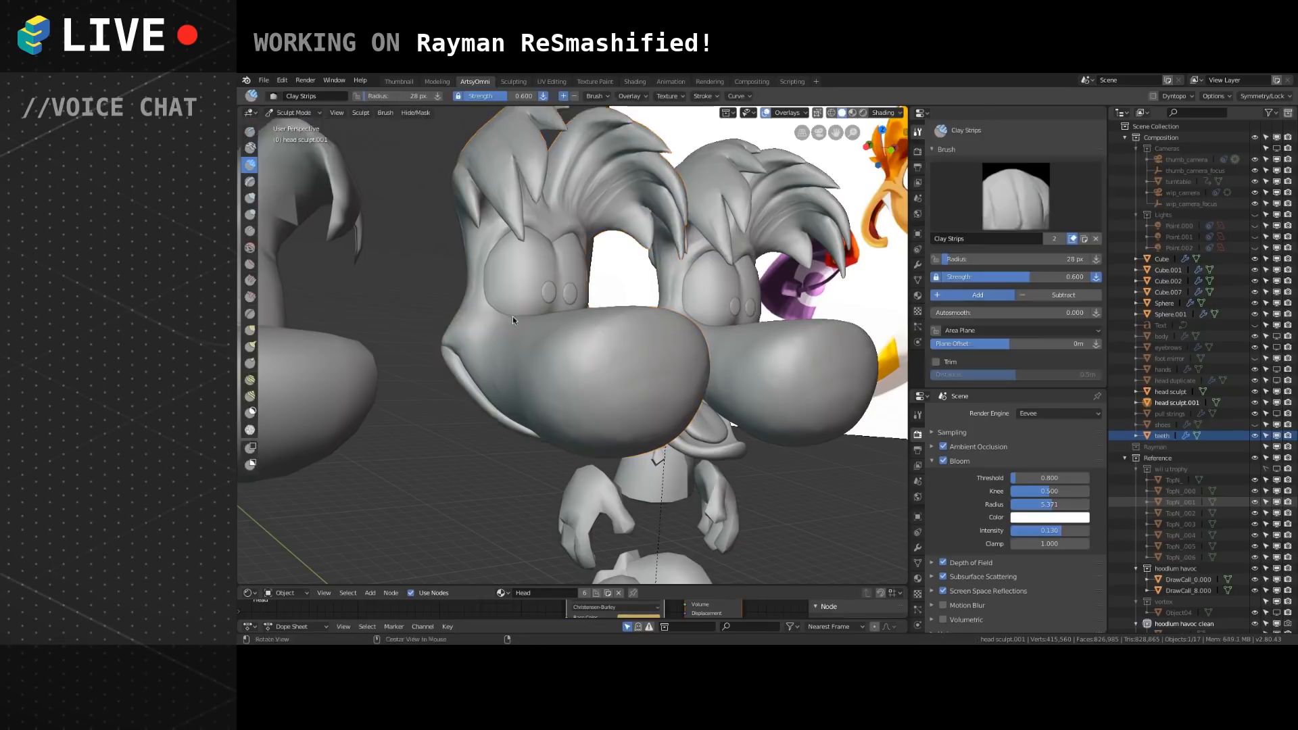
pyautogui.moveTo(512, 316); pyautogui.dragTo(555, 253, button='middle')
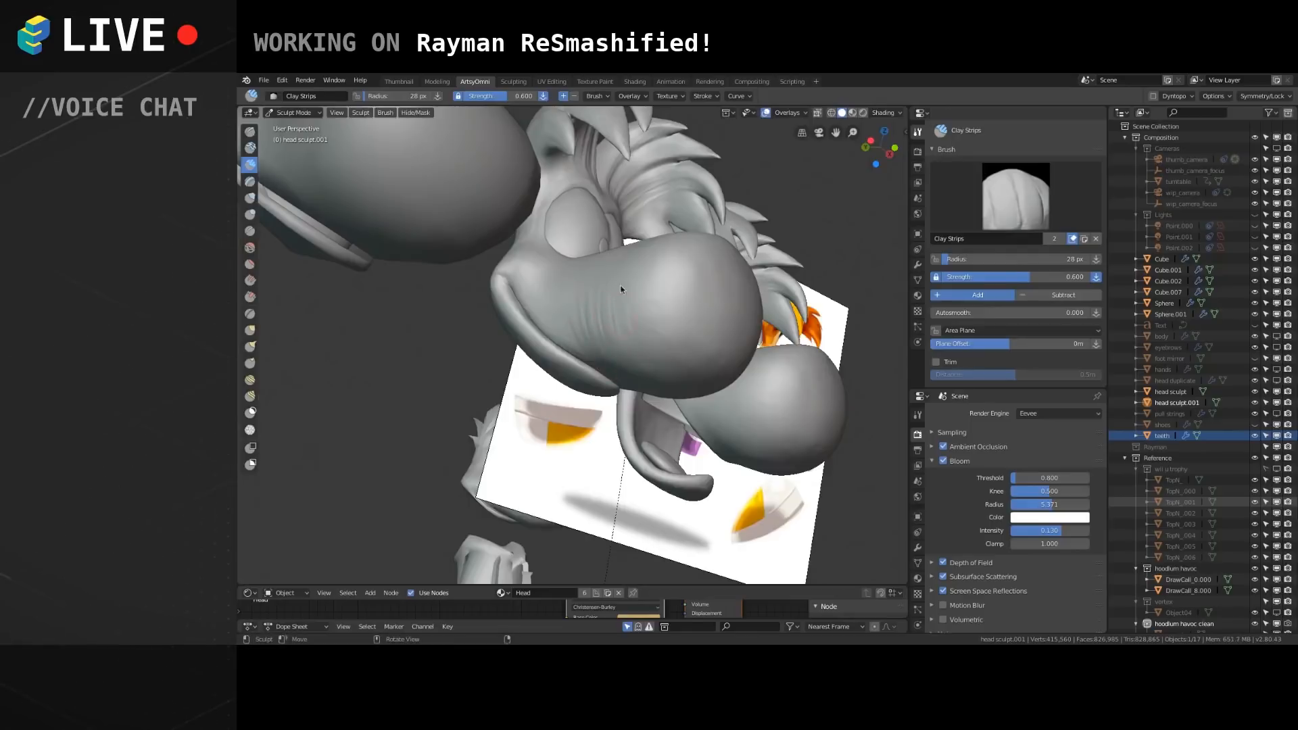
pyautogui.moveTo(577, 340)
pyautogui.mouseDown(button='middle')
pyautogui.moveTo(599, 391)
pyautogui.moveTo(622, 313)
pyautogui.mouseUp(button='middle')
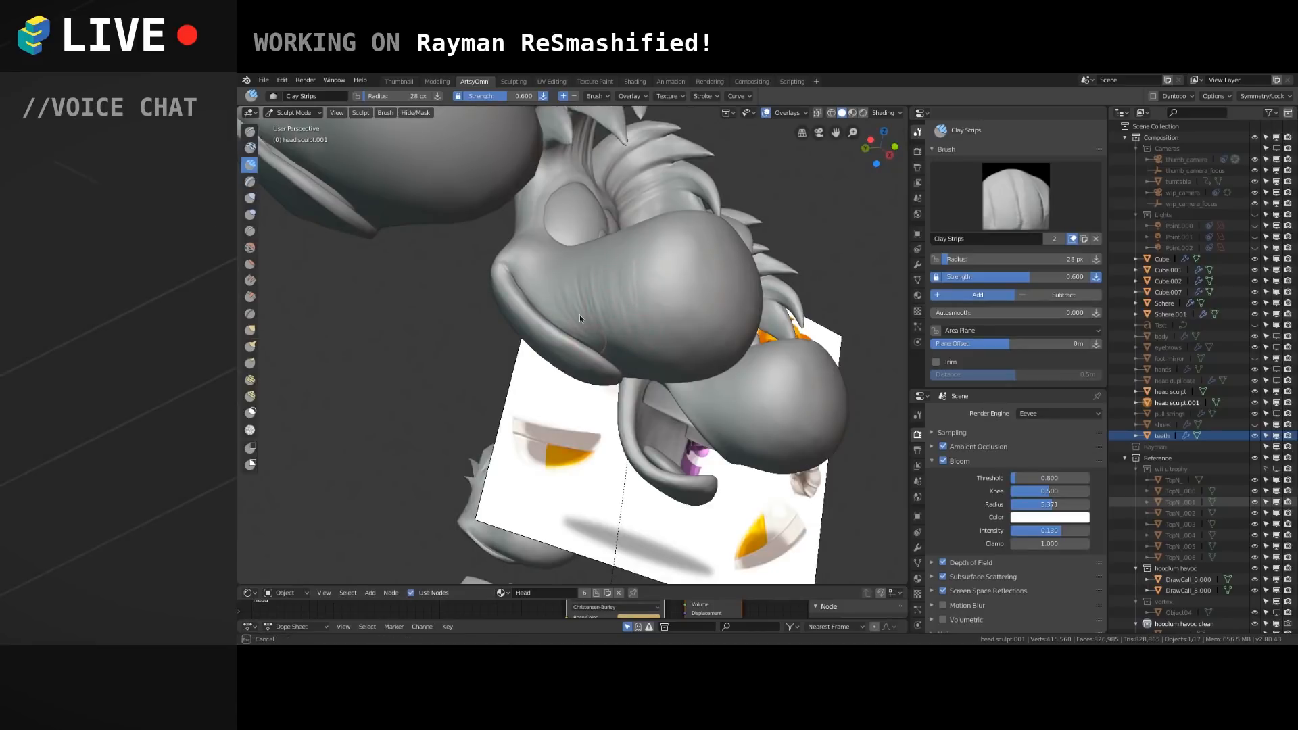
pyautogui.moveTo(614, 334)
pyautogui.mouseDown()
pyautogui.moveTo(592, 311)
pyautogui.moveTo(625, 269)
pyautogui.moveTo(607, 254)
pyautogui.mouseUp()
pyautogui.moveTo(601, 331); pyautogui.dragTo(598, 304)
# Blend the underside of the nose into the muzzle above the mouth line with Clay Strips strokes.
pyautogui.moveTo(626, 313); pyautogui.dragTo(675, 271, button='middle')
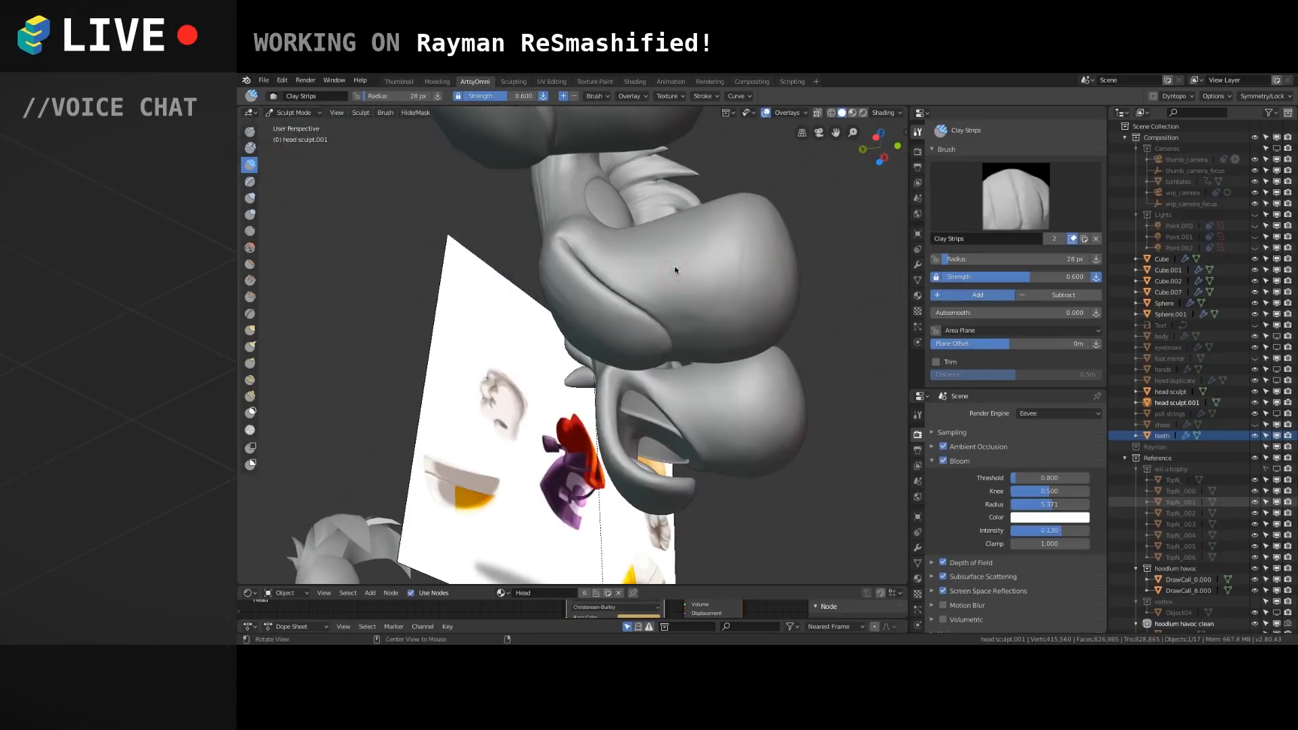
pyautogui.moveTo(737, 317); pyautogui.dragTo(695, 343, button='middle')
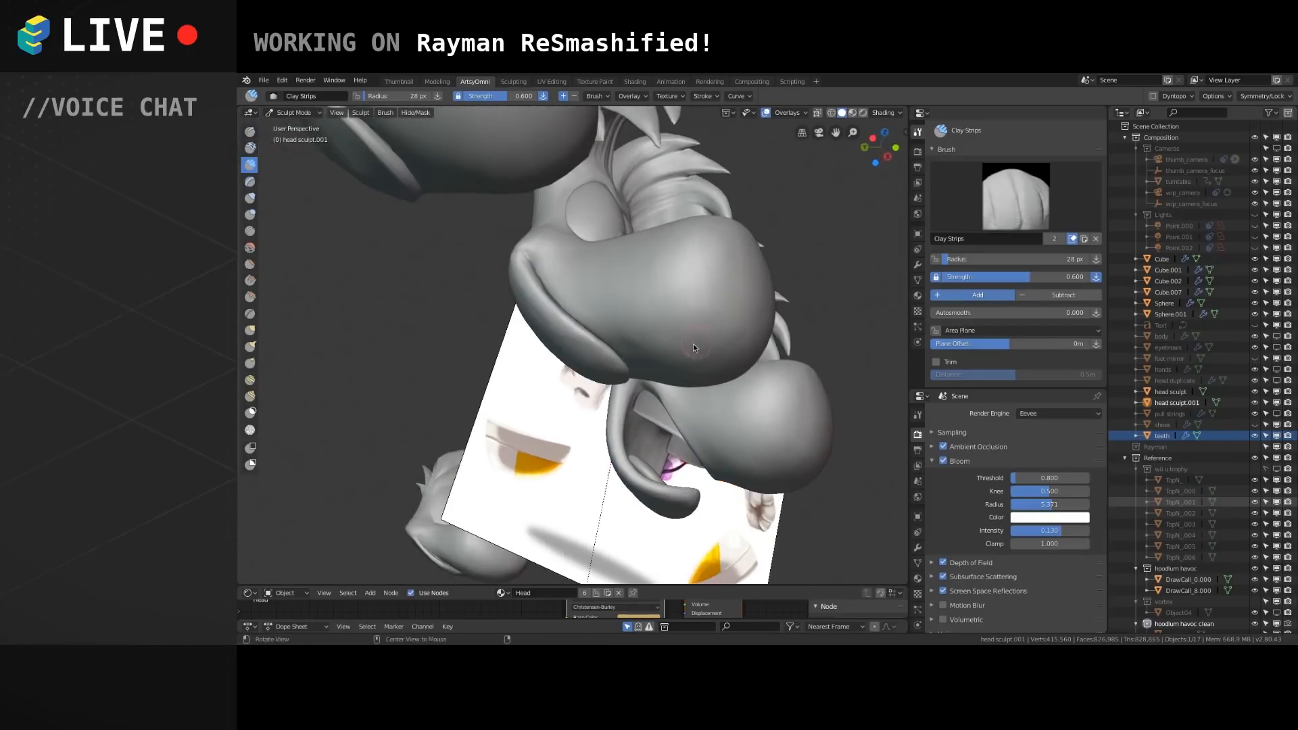
pyautogui.moveTo(641, 364); pyautogui.dragTo(643, 346)
pyautogui.moveTo(610, 332); pyautogui.dragTo(624, 222, button='middle')
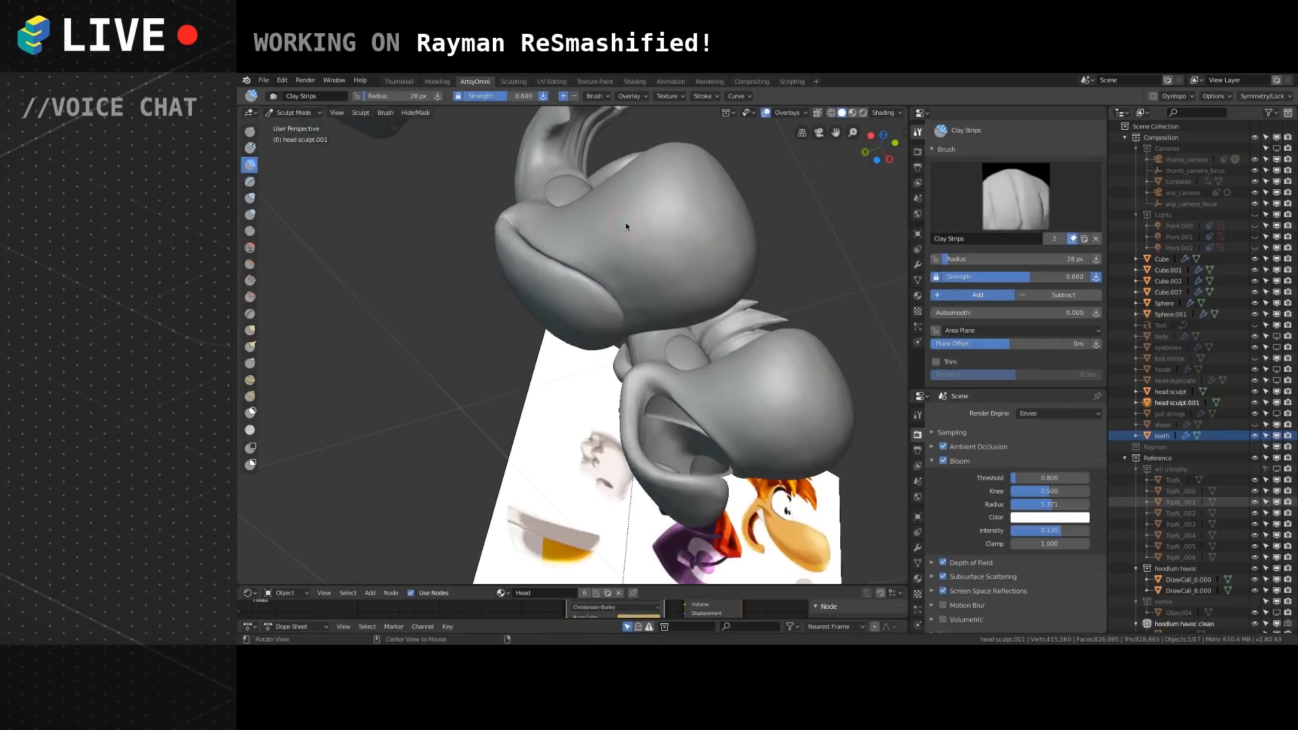
pyautogui.moveTo(631, 302)
pyautogui.mouseDown()
pyautogui.moveTo(622, 278)
pyautogui.moveTo(572, 251)
pyautogui.mouseUp()
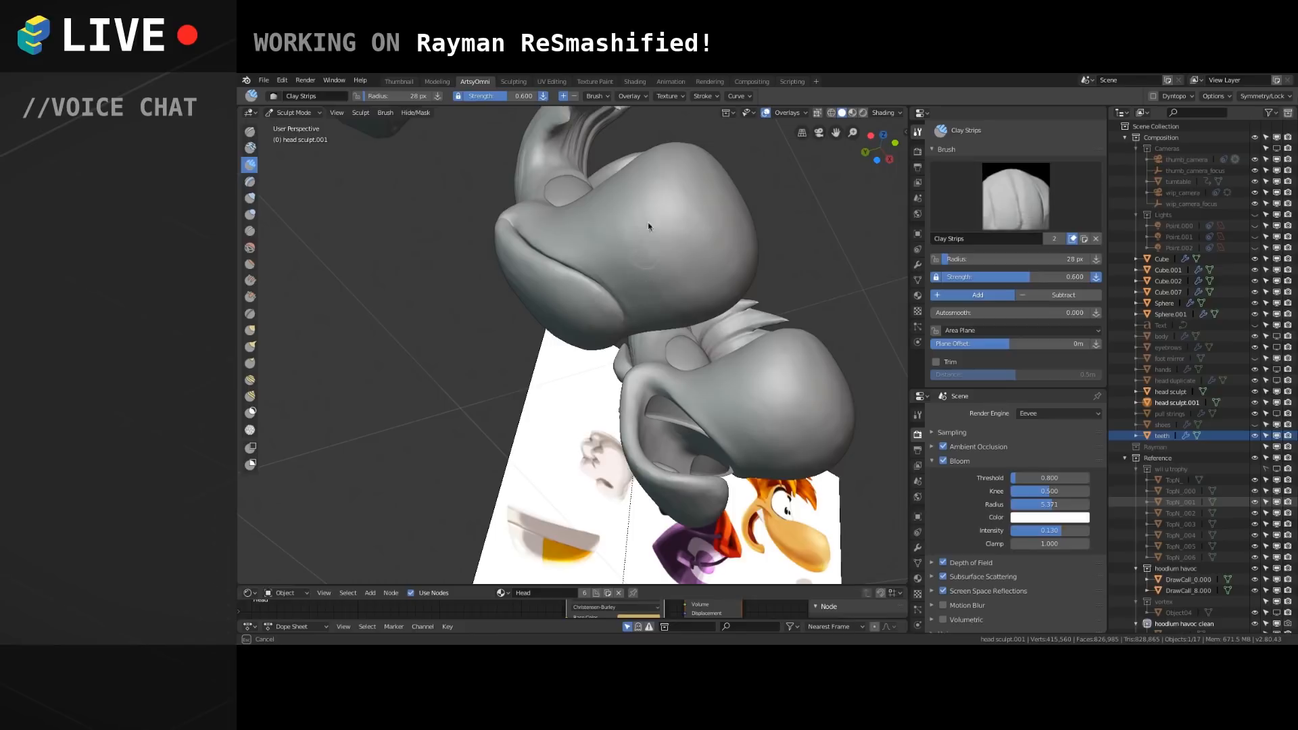
# Put the closed-mouth head back into Object Mode and clear the selection.
pyautogui.moveTo(599, 245); pyautogui.dragTo(702, 275, button='middle')
pyautogui.scroll(-1, 607, 301)
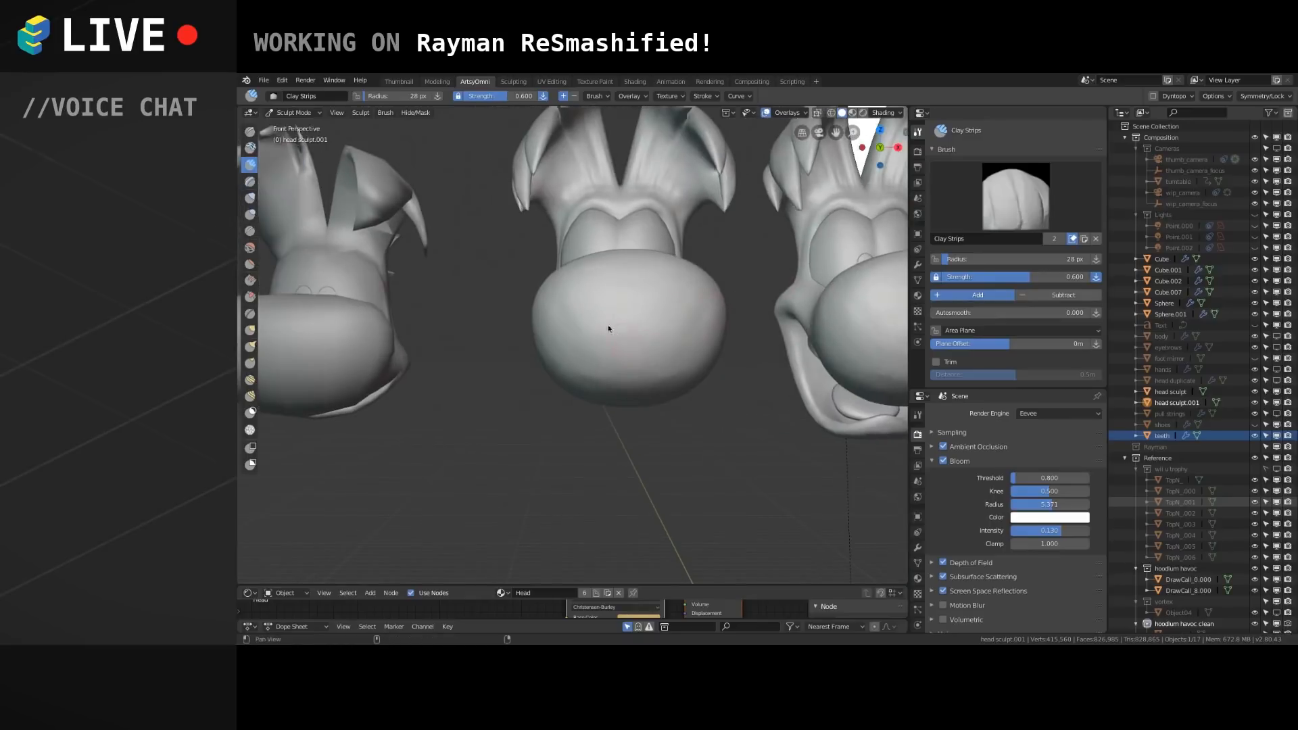
pyautogui.scroll(-3, 592, 302)
pyautogui.moveTo(704, 320)
pyautogui.mouseDown(button='middle')
pyautogui.moveTo(558, 327)
pyautogui.moveTo(679, 323)
pyautogui.moveTo(605, 331)
pyautogui.moveTo(670, 334)
pyautogui.moveTo(593, 327)
pyautogui.moveTo(685, 354)
pyautogui.mouseUp(button='middle')
pyautogui.scroll(2, 606, 331)
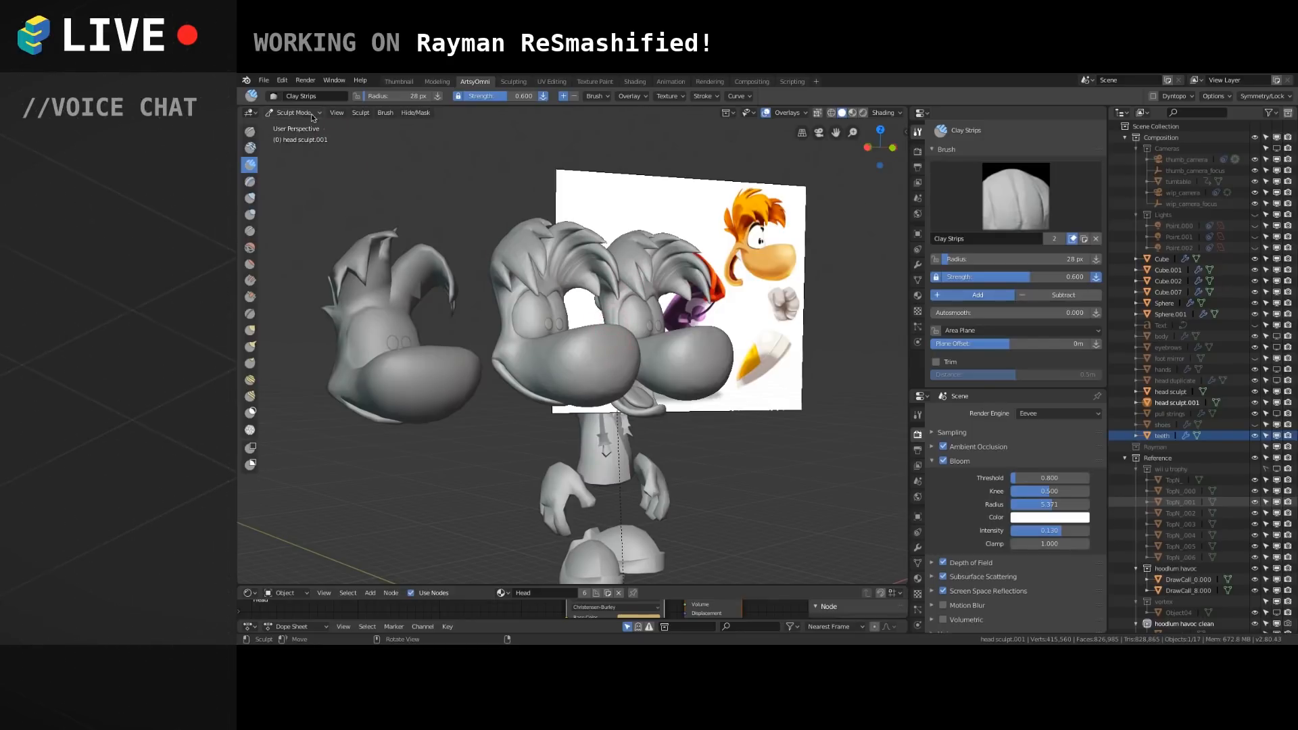
pyautogui.click(291, 112)
pyautogui.click(288, 123)
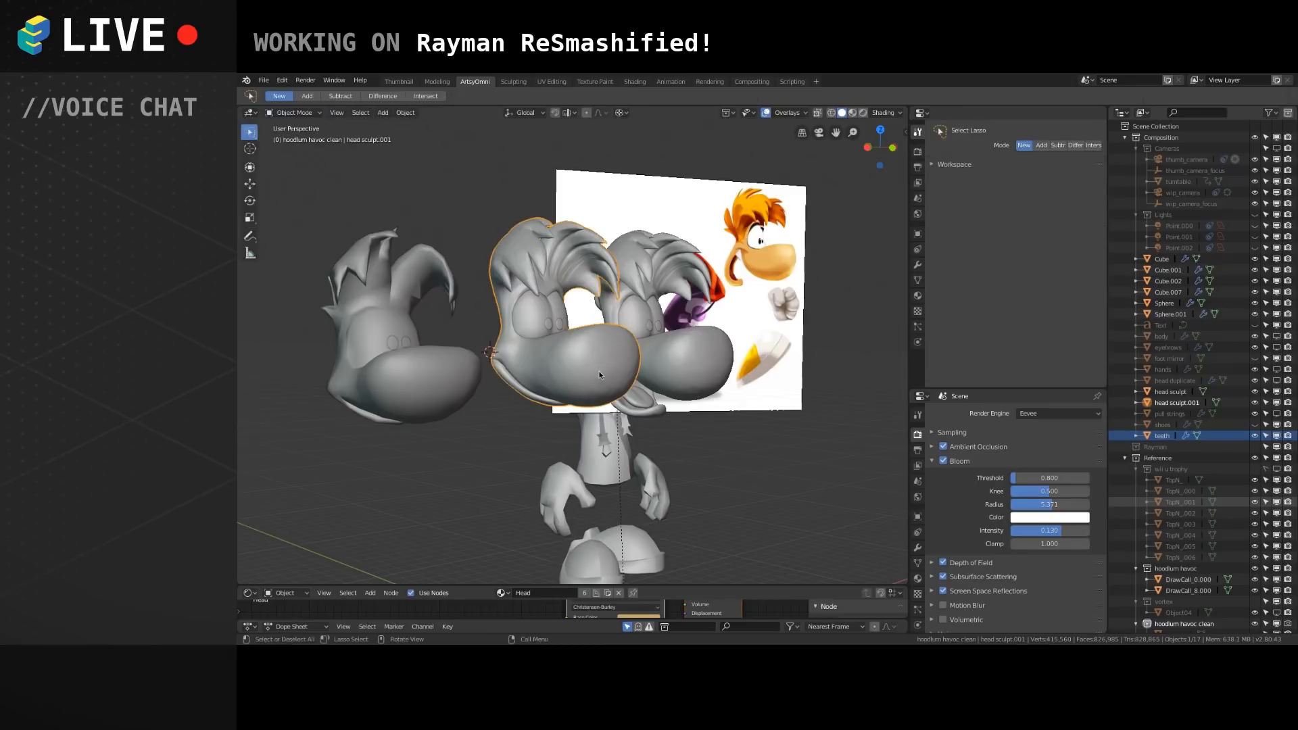
pyautogui.click(541, 416)
# Examine the closed-mouth head's mouth and jaw shape beside the open-mouth head and the reference from several angles.
pyautogui.moveTo(596, 372)
pyautogui.keyDown('alt'); pyautogui.keyDown('shift'); pyautogui.mouseDown()
pyautogui.moveTo(572, 366)
pyautogui.moveTo(588, 356)
pyautogui.moveTo(594, 376)
pyautogui.moveTo(636, 359)
pyautogui.moveTo(591, 410)
pyautogui.mouseUp(); pyautogui.keyUp('shift'); pyautogui.keyUp('alt')
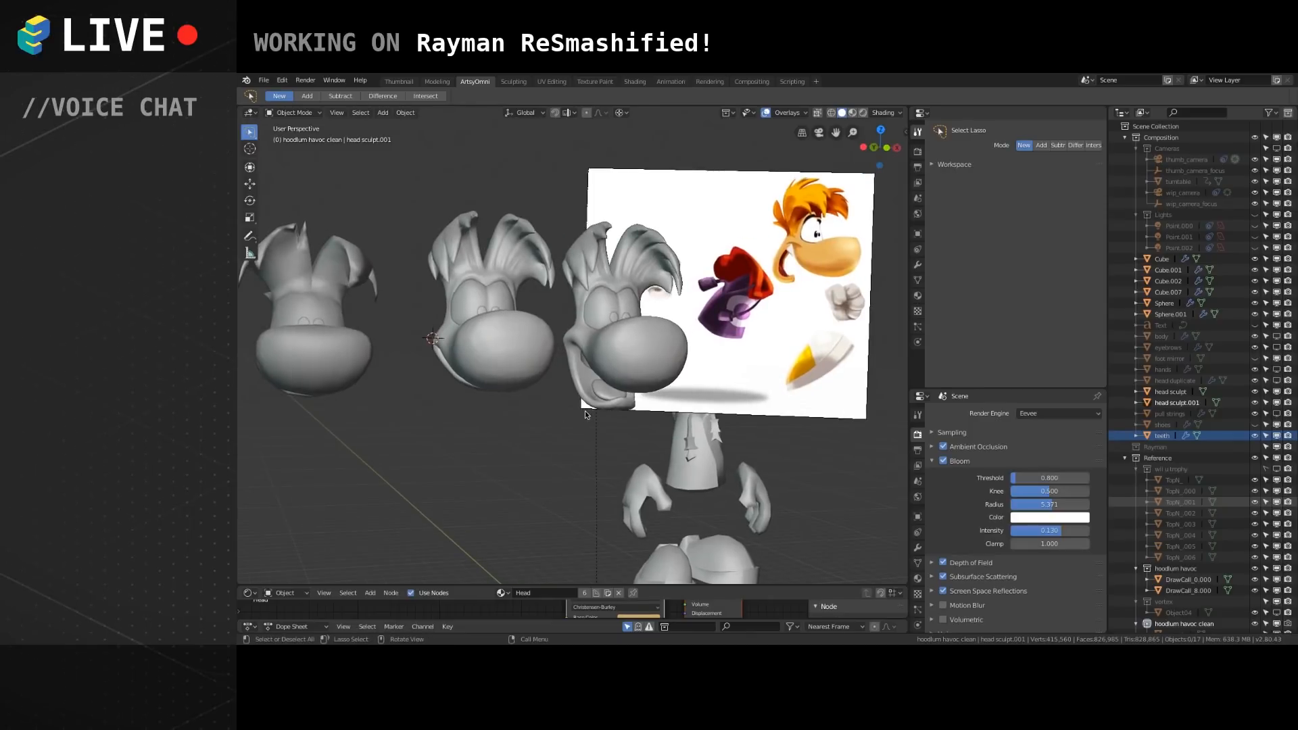
pyautogui.keyDown('alt'); pyautogui.moveTo(591, 409); pyautogui.dragTo(542, 356); pyautogui.keyUp('alt')
pyautogui.scroll(3, 604, 355)
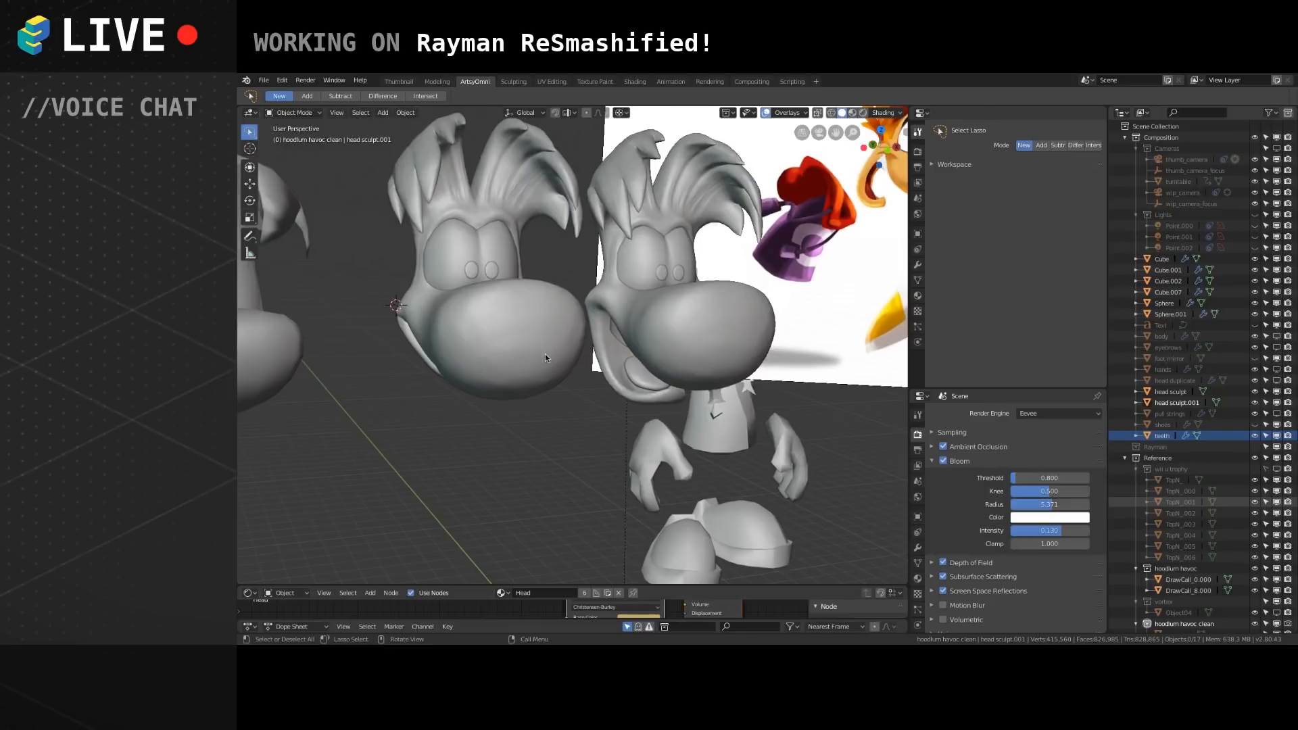
pyautogui.moveTo(551, 328)
pyautogui.keyDown('alt'); pyautogui.keyDown('shift'); pyautogui.mouseDown()
pyautogui.moveTo(550, 348)
pyautogui.moveTo(591, 358)
pyautogui.moveTo(541, 344)
pyautogui.moveTo(560, 356)
pyautogui.mouseUp(); pyautogui.keyUp('shift'); pyautogui.keyUp('alt')
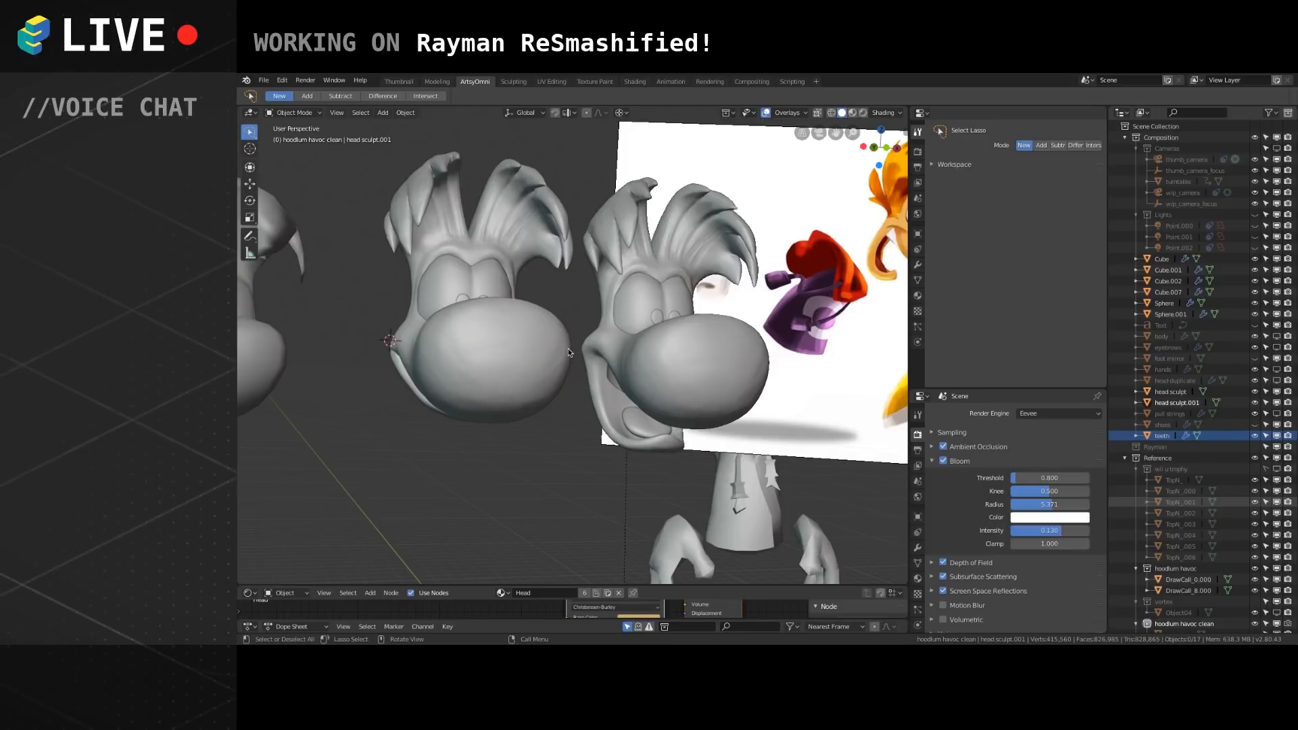
pyautogui.keyDown('shift'); pyautogui.moveTo(574, 339); pyautogui.dragTo(643, 355, button='middle'); pyautogui.keyUp('shift')
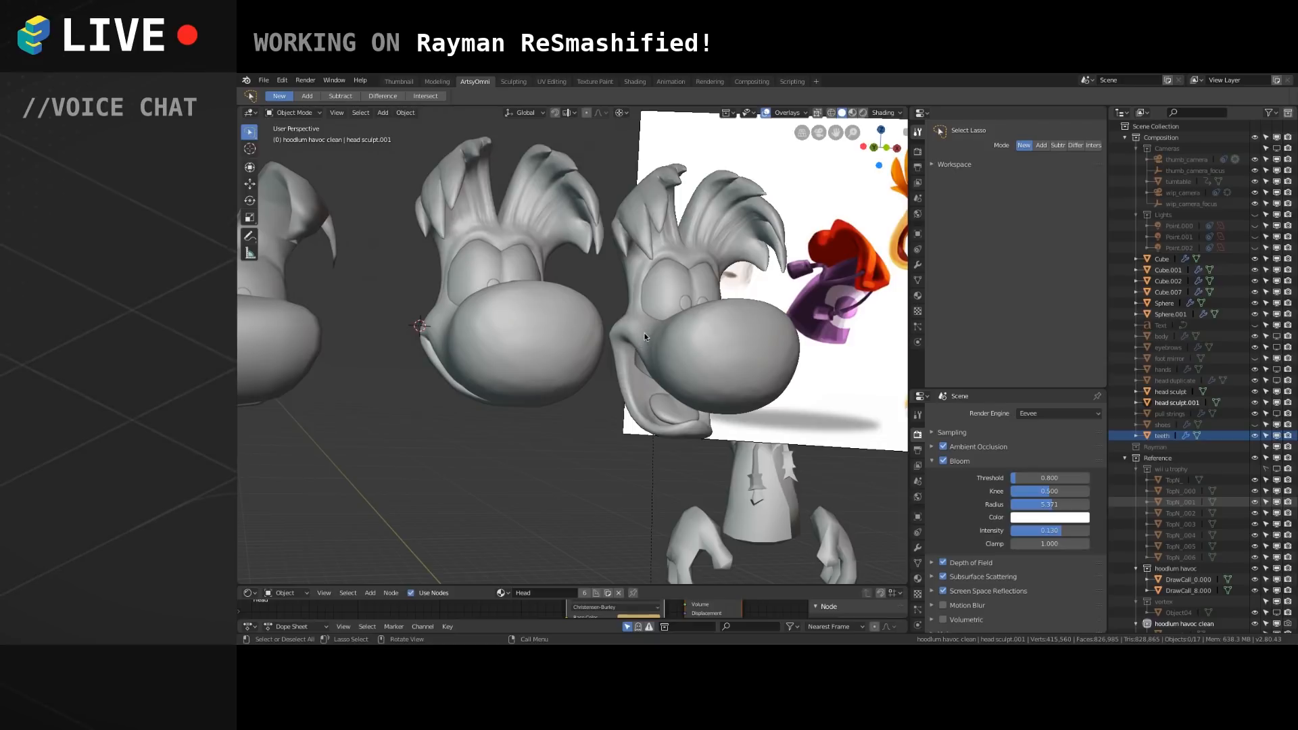
pyautogui.keyDown('alt'); pyautogui.keyDown('shift'); pyautogui.moveTo(615, 326); pyautogui.dragTo(576, 367); pyautogui.keyUp('shift'); pyautogui.keyUp('alt')
pyautogui.keyDown('alt'); pyautogui.moveTo(709, 344); pyautogui.dragTo(727, 354); pyautogui.keyUp('alt')
pyautogui.keyDown('alt'); pyautogui.moveTo(479, 358); pyautogui.dragTo(503, 382); pyautogui.keyUp('alt')
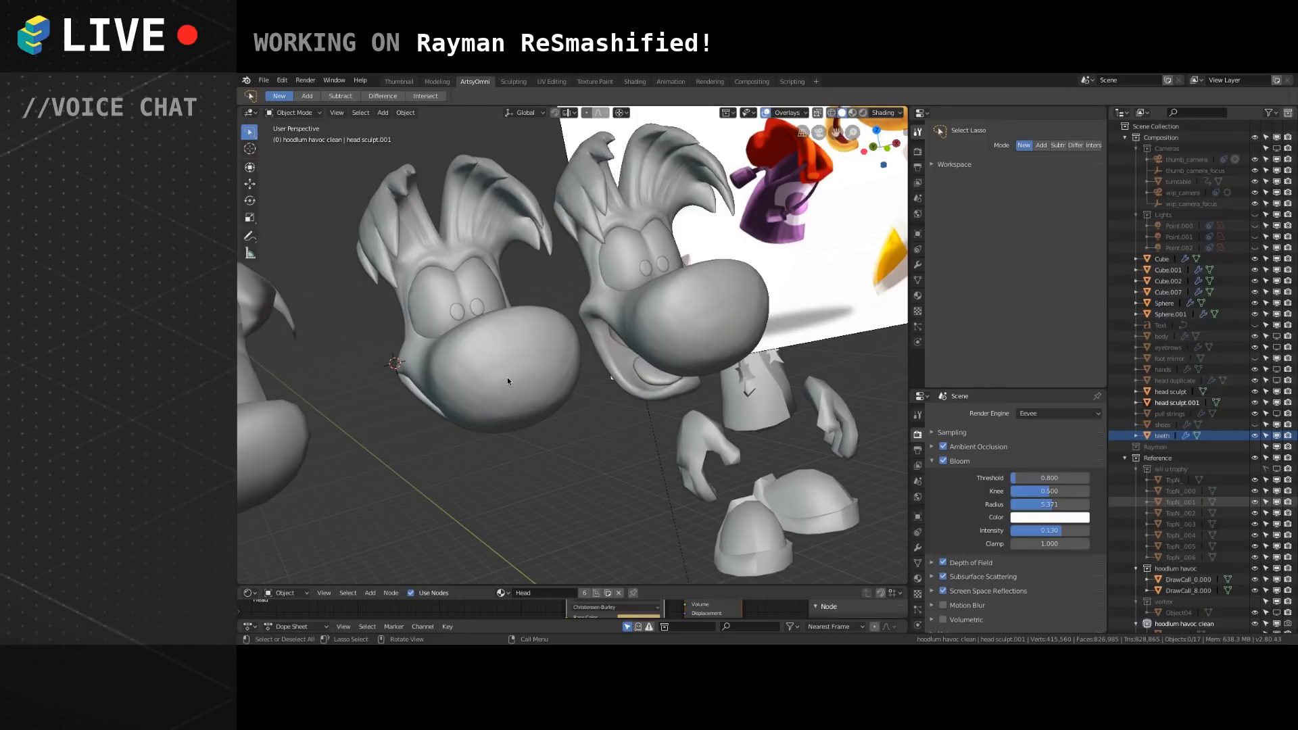
pyautogui.moveTo(561, 335); pyautogui.dragTo(535, 340, button='middle')
pyautogui.moveTo(528, 341)
pyautogui.mouseDown(button='middle')
pyautogui.moveTo(510, 342)
pyautogui.moveTo(494, 249)
pyautogui.moveTo(485, 347)
pyautogui.moveTo(493, 222)
pyautogui.moveTo(514, 323)
pyautogui.moveTo(489, 383)
pyautogui.moveTo(567, 287)
pyautogui.moveTo(470, 424)
pyautogui.moveTo(628, 405)
pyautogui.moveTo(519, 319)
pyautogui.moveTo(549, 361)
pyautogui.moveTo(637, 396)
pyautogui.moveTo(520, 393)
pyautogui.moveTo(501, 413)
pyautogui.mouseUp(button='middle')
pyautogui.scroll(3, 453, 337)
# Leave sculpting for Object Mode and deselect the head to view its profile against the reference image.
pyautogui.click(313, 113)
pyautogui.click(307, 127)
pyautogui.click(426, 222)
pyautogui.moveTo(426, 222)
pyautogui.mouseDown(button='middle')
pyautogui.moveTo(508, 314)
pyautogui.moveTo(483, 355)
pyautogui.moveTo(539, 395)
pyautogui.moveTo(510, 414)
pyautogui.moveTo(585, 390)
pyautogui.moveTo(532, 329)
pyautogui.moveTo(654, 328)
pyautogui.mouseUp(button='middle')
pyautogui.click(500, 368)
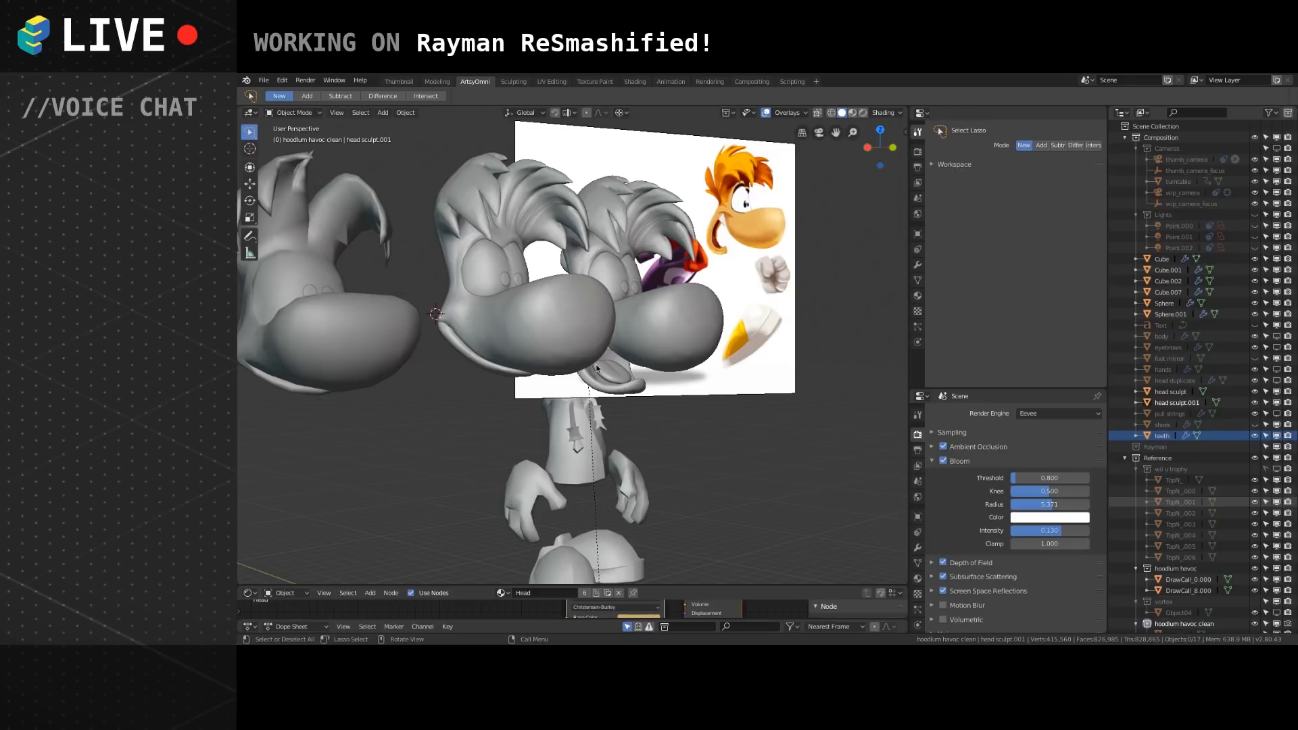
# Try loading hurt face.jpg into the scene as a reference image.
pyautogui.scroll(-4, 735, 437)
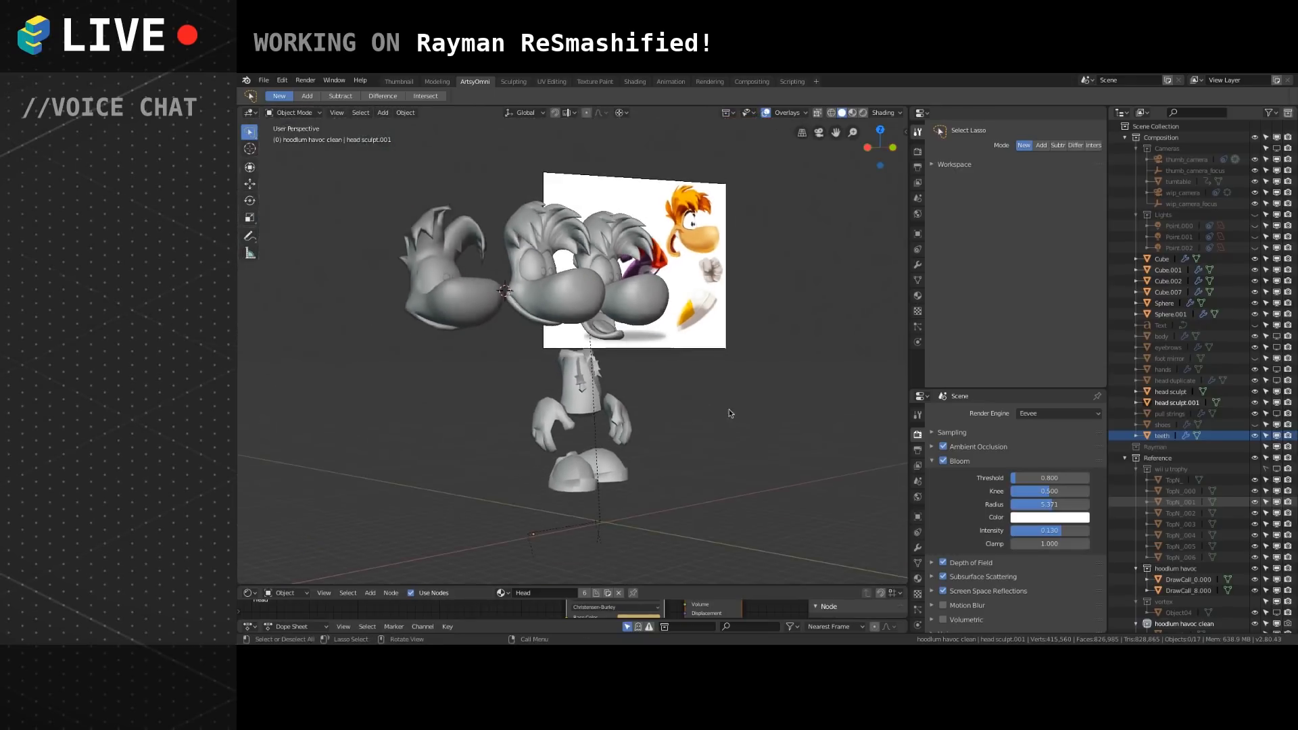
pyautogui.scroll(-3, 718, 436)
pyautogui.hotkey('shift', 'a')
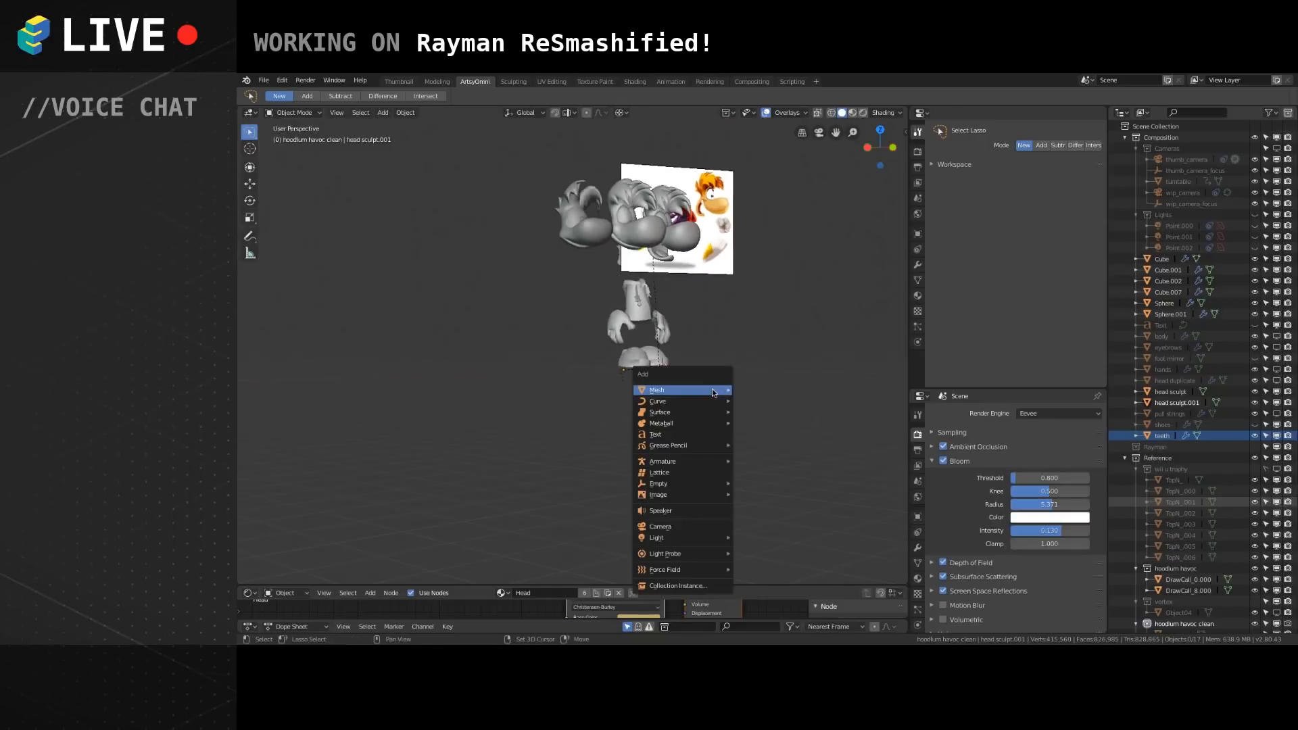
pyautogui.moveTo(707, 495)
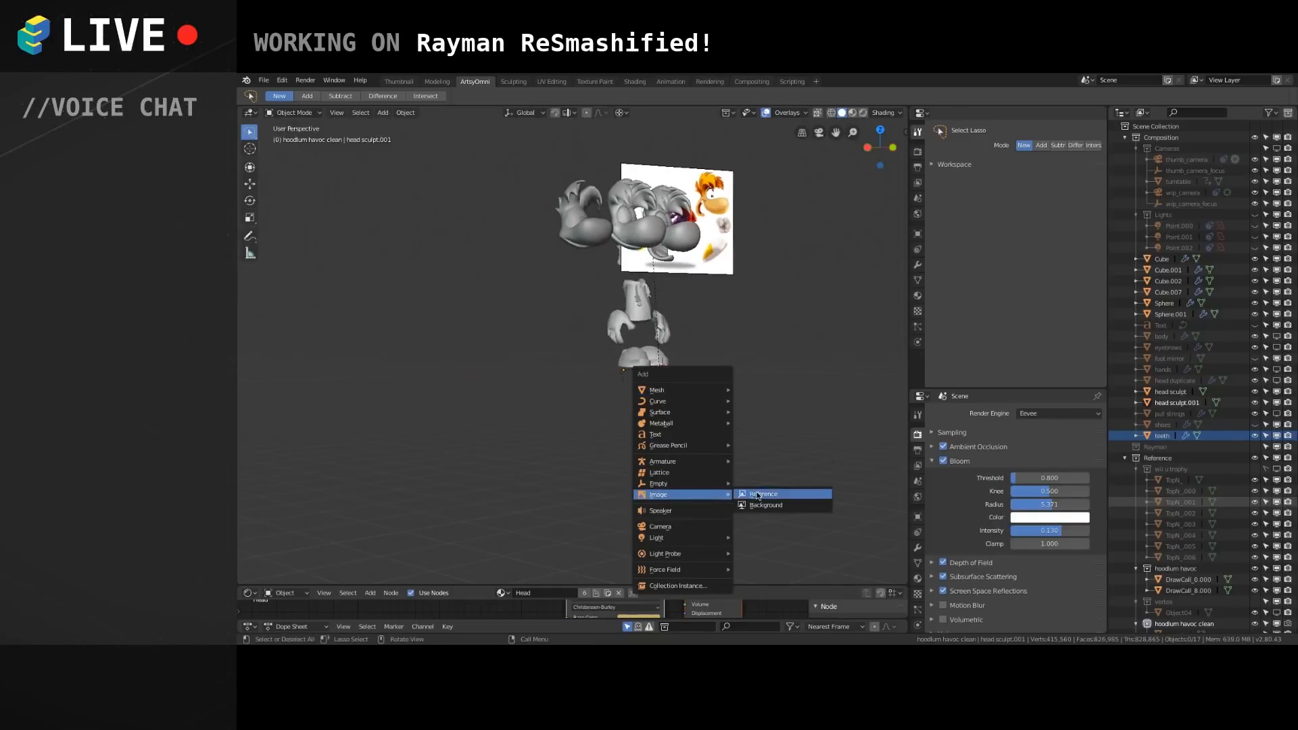
pyautogui.click(756, 495)
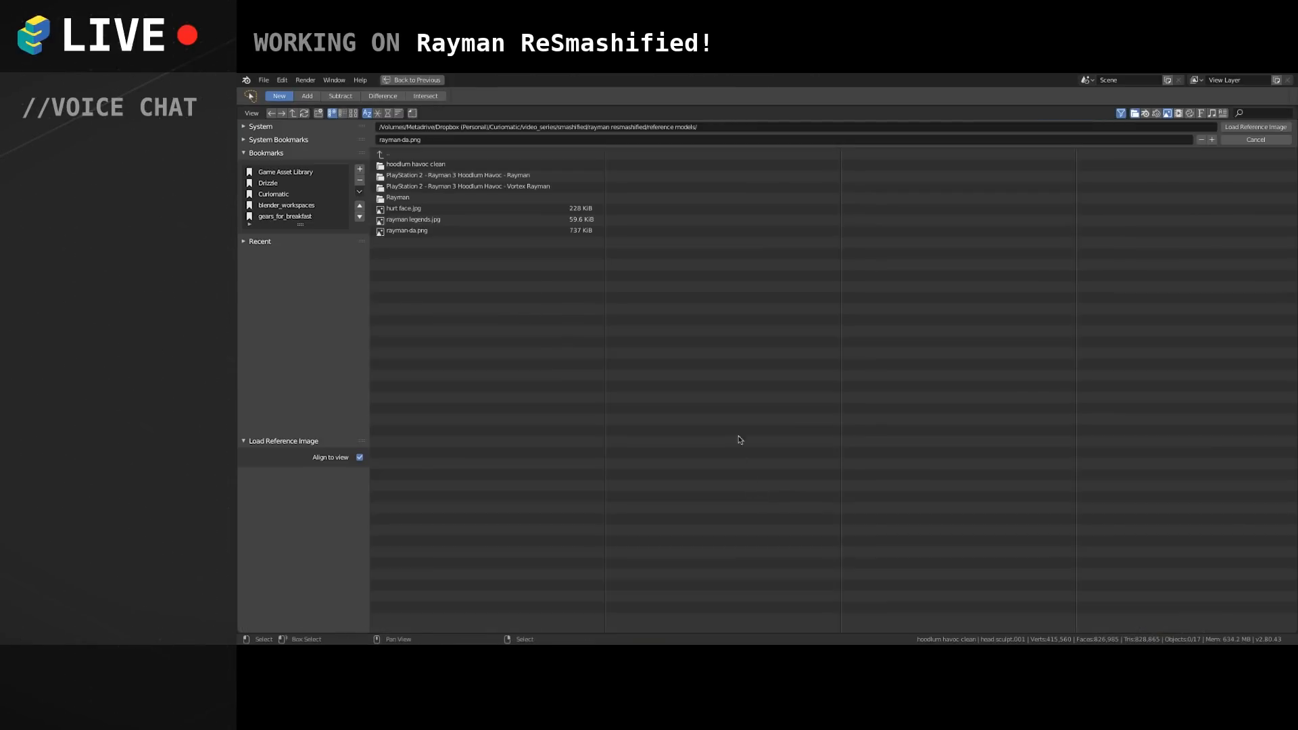
pyautogui.doubleClick(431, 208)
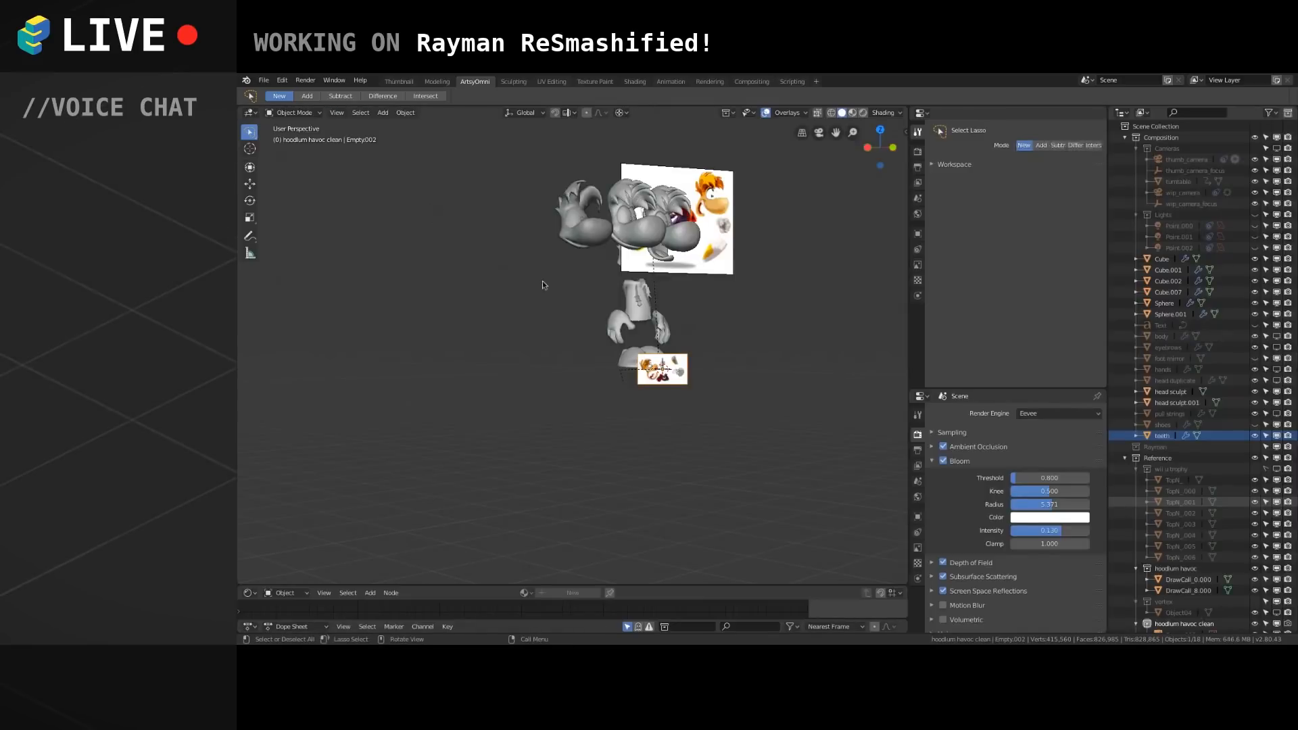
# Try placing the hurt face reference image just below the game model's head, and save the file.
pyautogui.click(610, 322)
pyautogui.scroll(4, 608, 325)
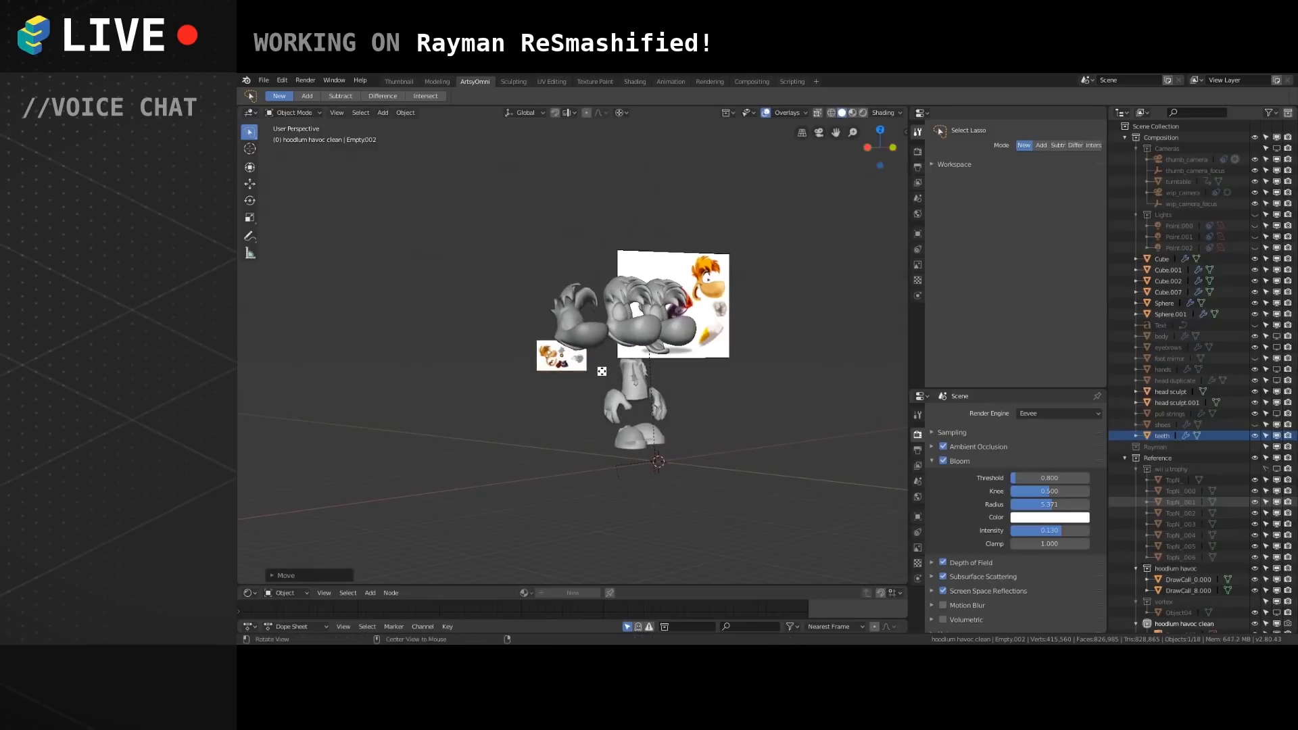
pyautogui.press('g')
pyautogui.click(555, 338)
pyautogui.press('s')
pyautogui.rightClick(598, 407)
pyautogui.press('g')
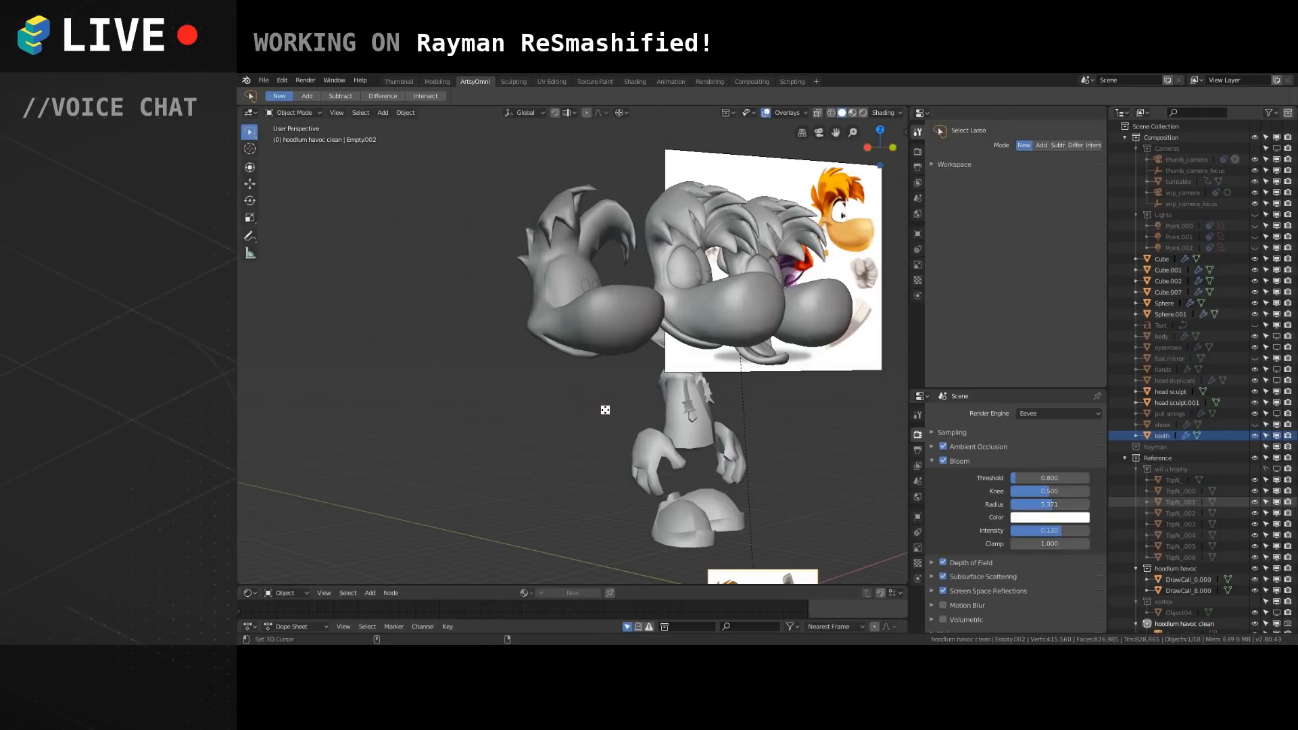
pyautogui.click(606, 410)
pyautogui.hotkey('ctrl', 's')
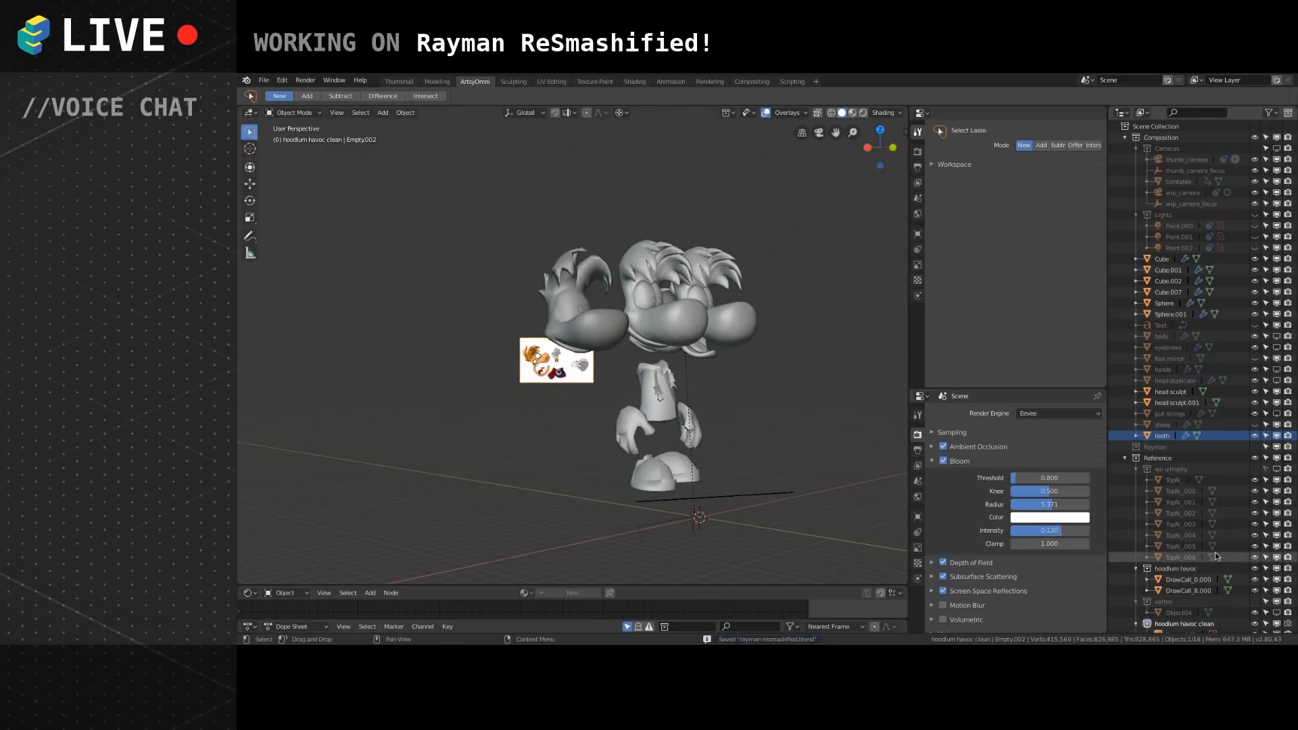
# Undo the recent reference image changes back to before the hurt face image was loaded.
pyautogui.scroll(-4, 1217, 556)
pyautogui.scroll(-5, 1221, 552)
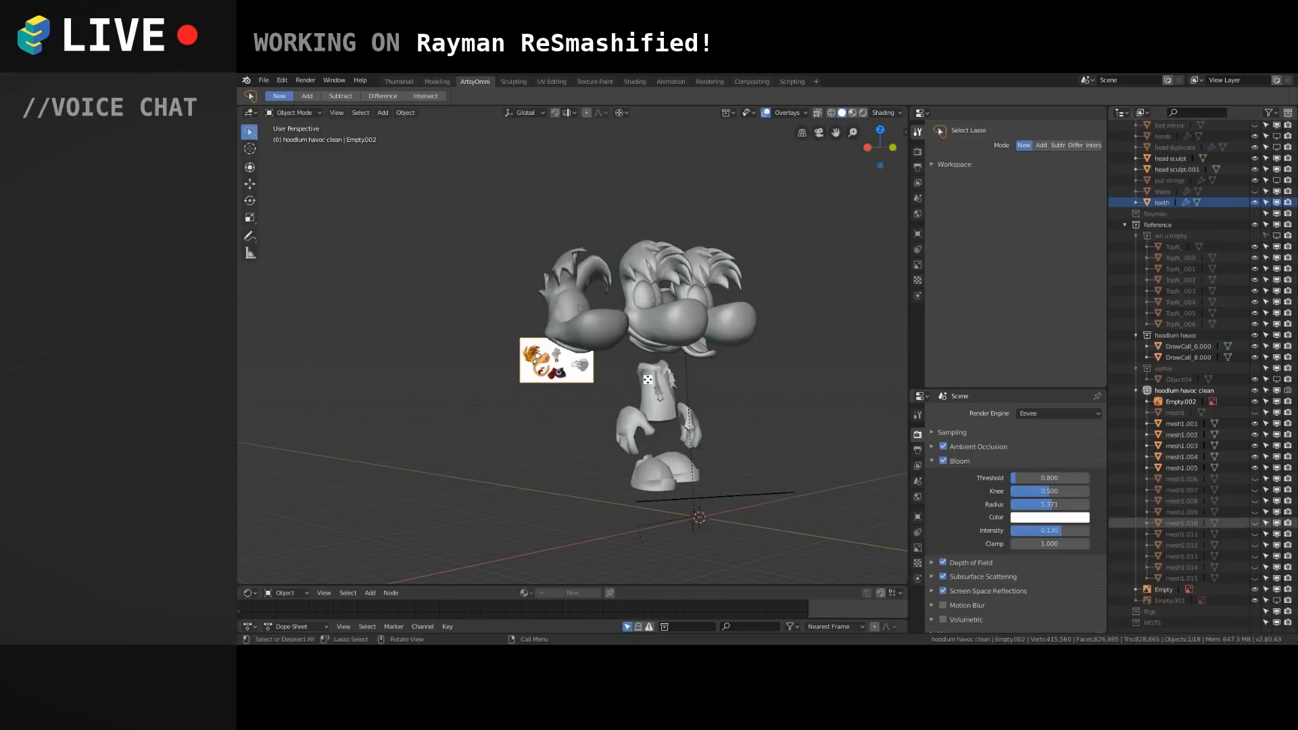
pyautogui.moveTo(693, 399); pyautogui.dragTo(666, 401, button='middle')
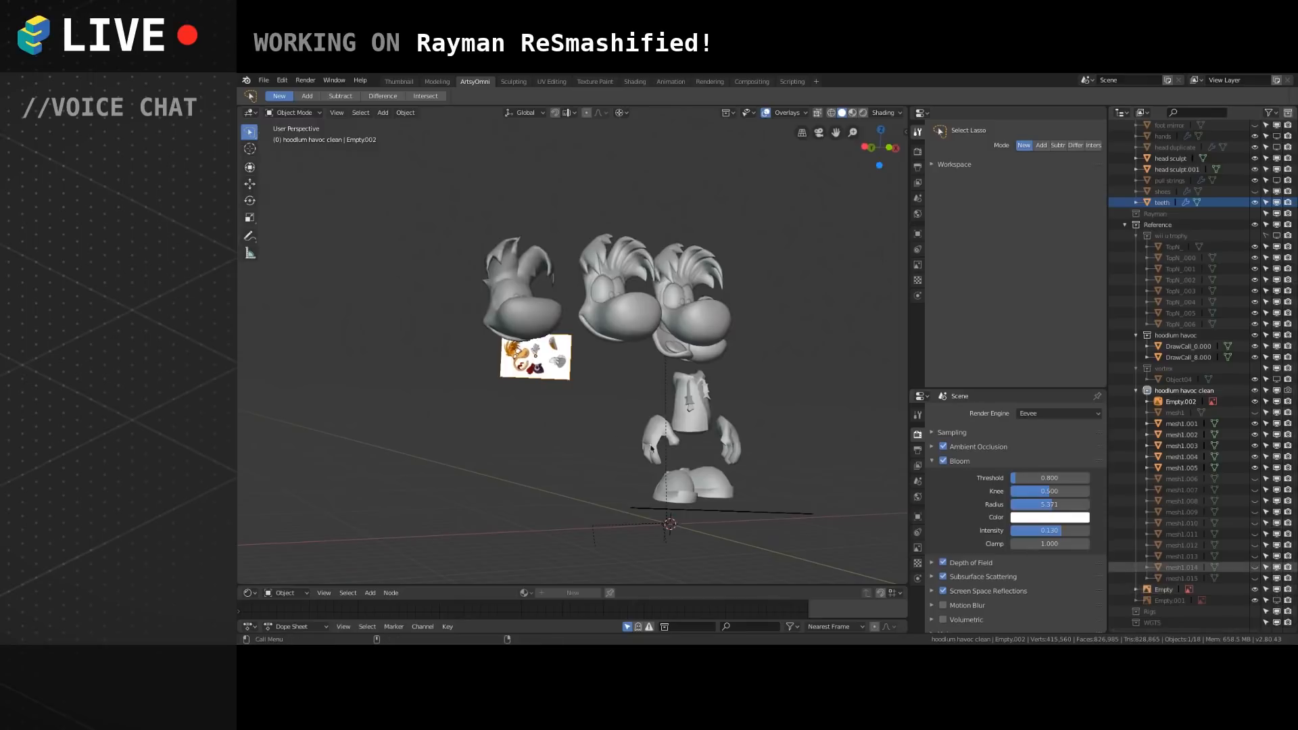
pyautogui.hotkey('ctrl', 'z')
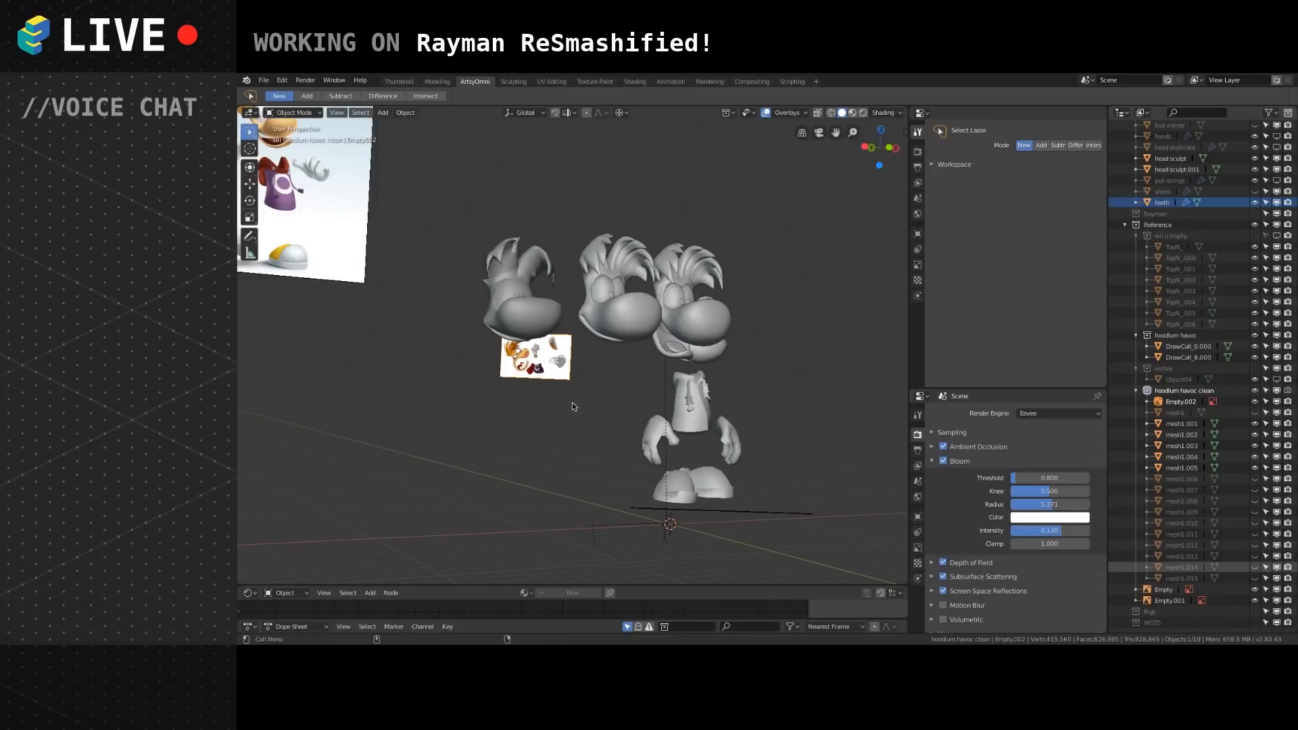
pyautogui.hotkey('ctrl', 'z')
pyautogui.hotkey('ctrl', 'z')
pyautogui.hotkey('ctrl', 'z')
pyautogui.hotkey('ctrl', 'z')
pyautogui.hotkey('ctrl', 'z')
pyautogui.hotkey('ctrl', 'shift', 'z')
pyautogui.moveTo(566, 391)
pyautogui.mouseDown(button='middle')
pyautogui.moveTo(573, 420)
pyautogui.moveTo(566, 412)
pyautogui.mouseUp(button='middle')
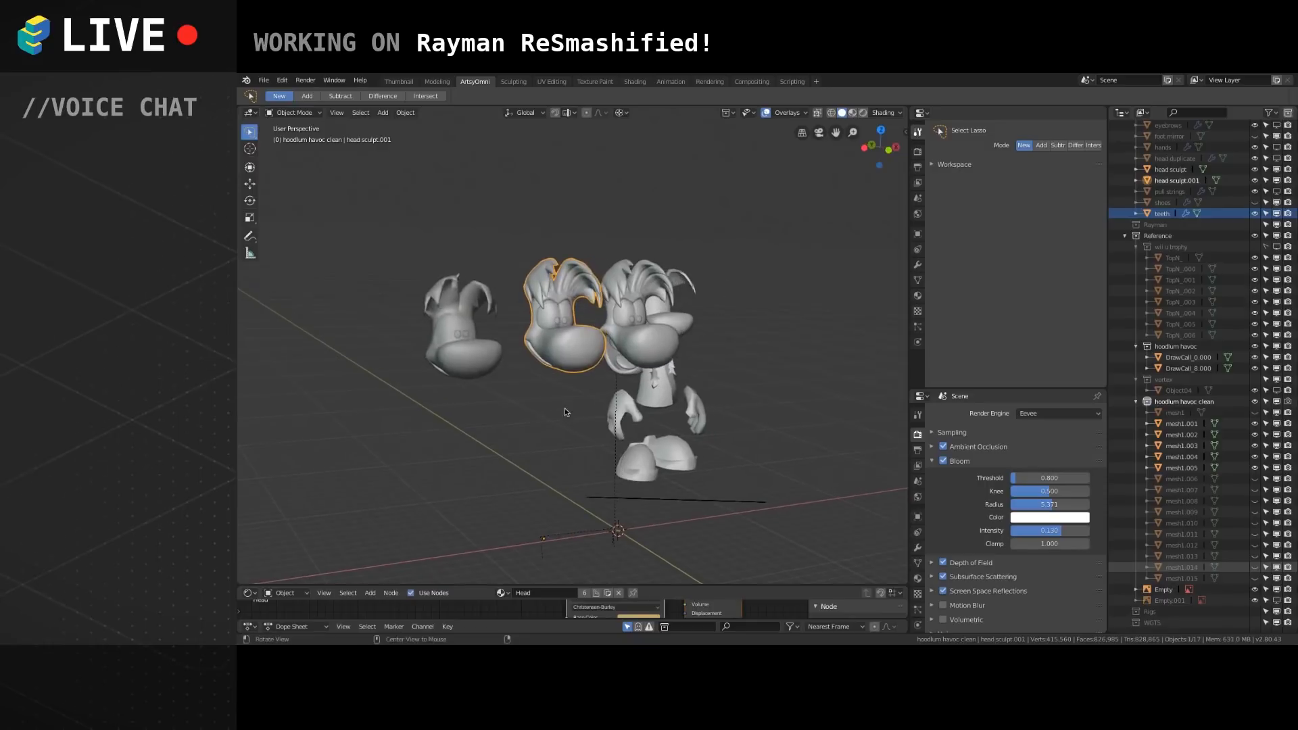
# Clear the scale of the reference image lying flat beneath the character and deselect it.
pyautogui.click(734, 508)
pyautogui.press('g')
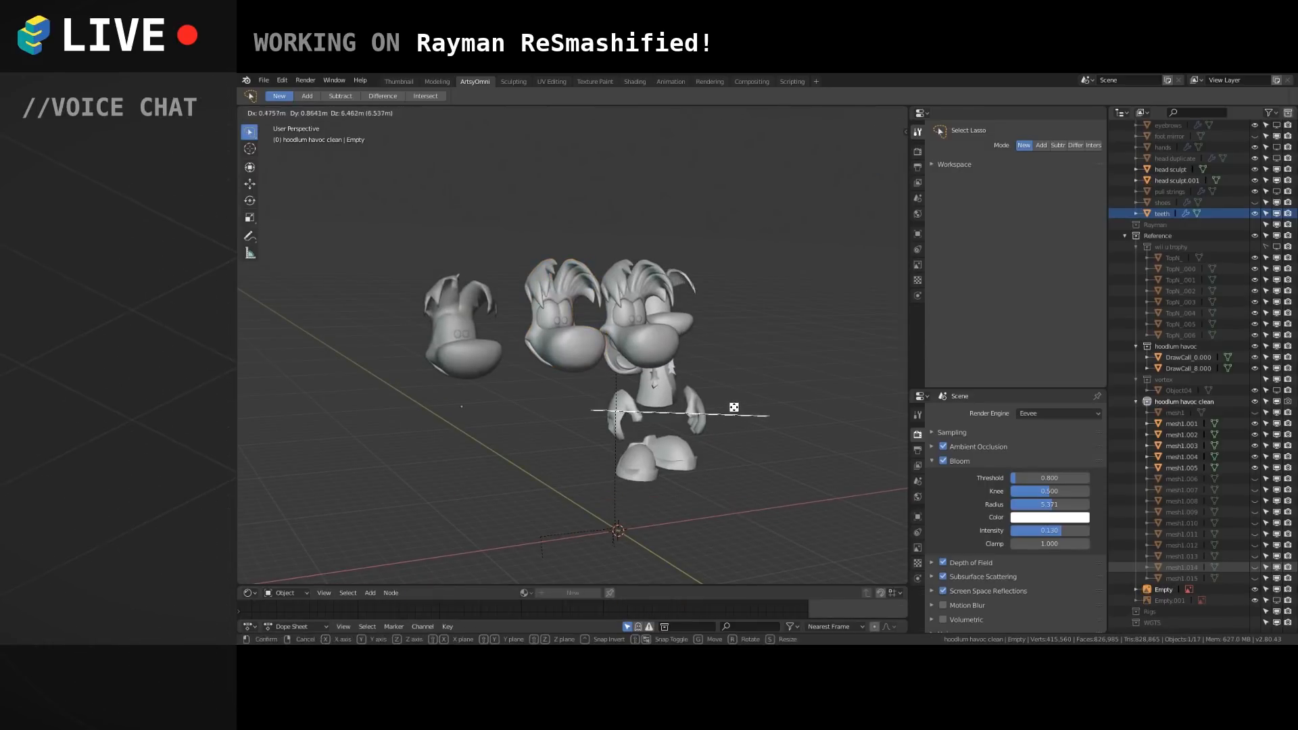
pyautogui.rightClick(730, 424)
pyautogui.hotkey('alt', 's')
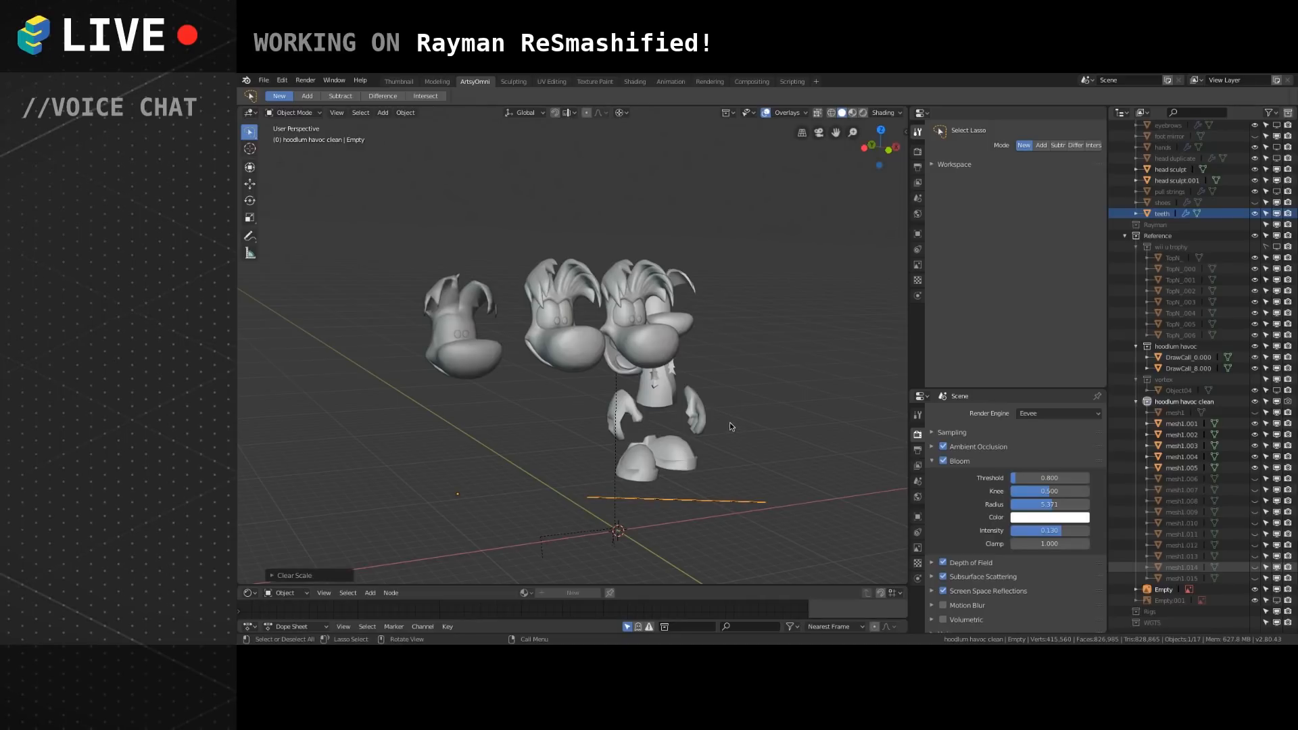
pyautogui.click(711, 283)
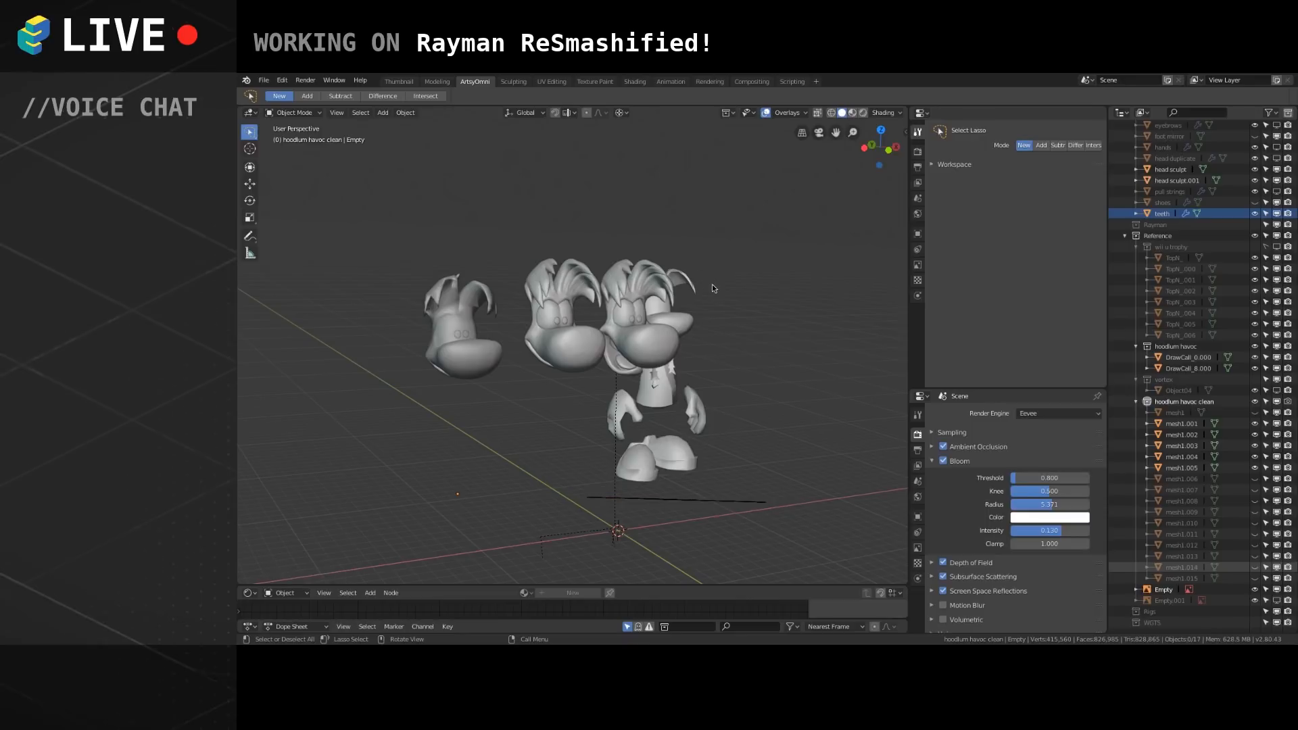
# Add hurt face.jpg as a view-aligned reference image and enlarge it to roughly the size of the existing reference.
pyautogui.moveTo(750, 313)
pyautogui.moveTo(746, 310); pyautogui.dragTo(606, 368, button='middle')
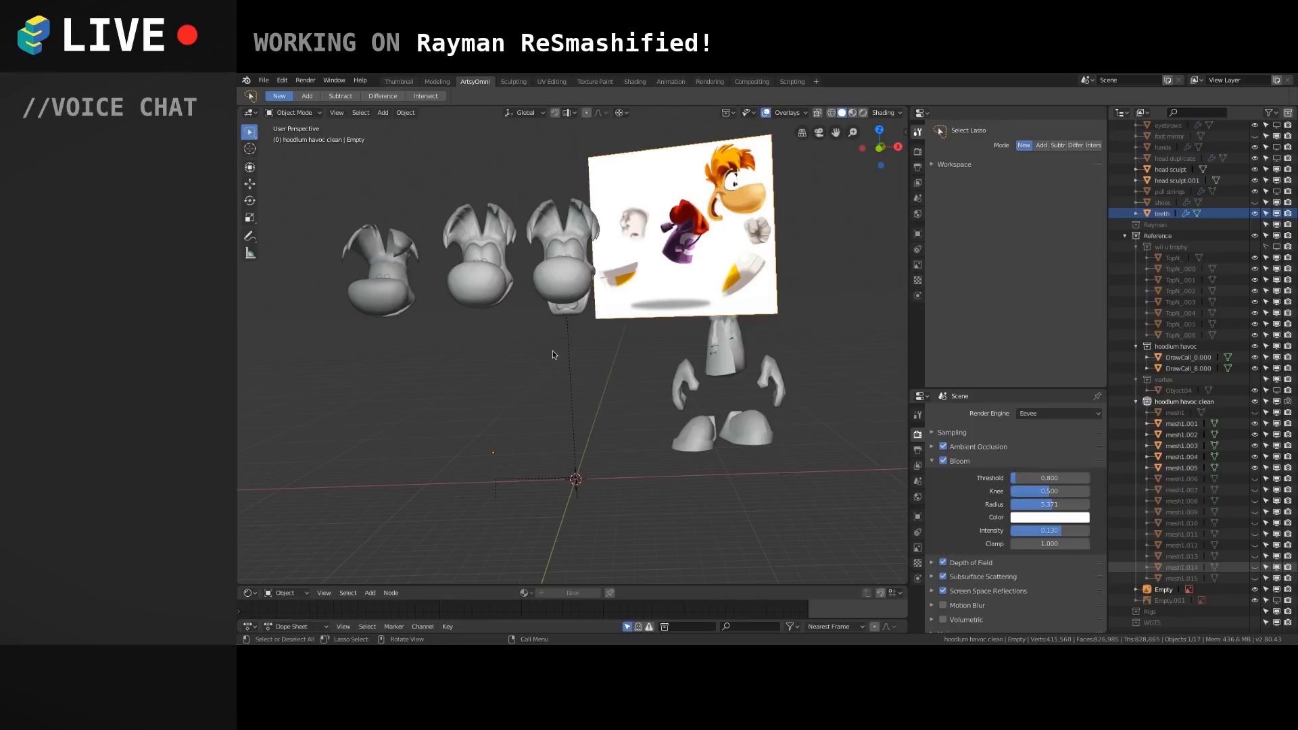
pyautogui.keyDown('shift'); pyautogui.moveTo(556, 313); pyautogui.dragTo(477, 299, button='middle'); pyautogui.keyUp('shift')
pyautogui.scroll(2, 559, 351)
pyautogui.keyDown('shift'); pyautogui.moveTo(553, 355); pyautogui.dragTo(557, 314, button='middle'); pyautogui.keyUp('shift')
pyautogui.scroll(-1, 553, 347)
pyautogui.scroll(-2, 553, 347)
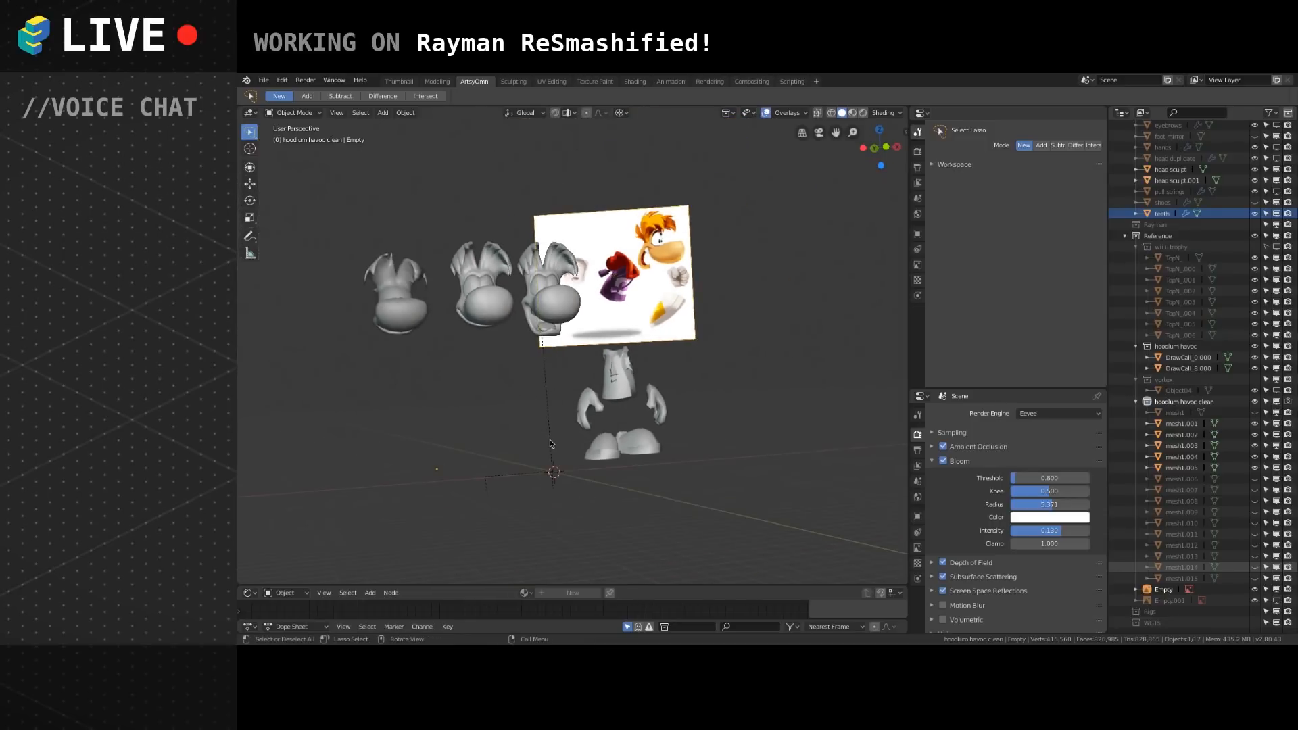
pyautogui.hotkey('shift', 'a')
pyautogui.hotkey('shift', 'a')
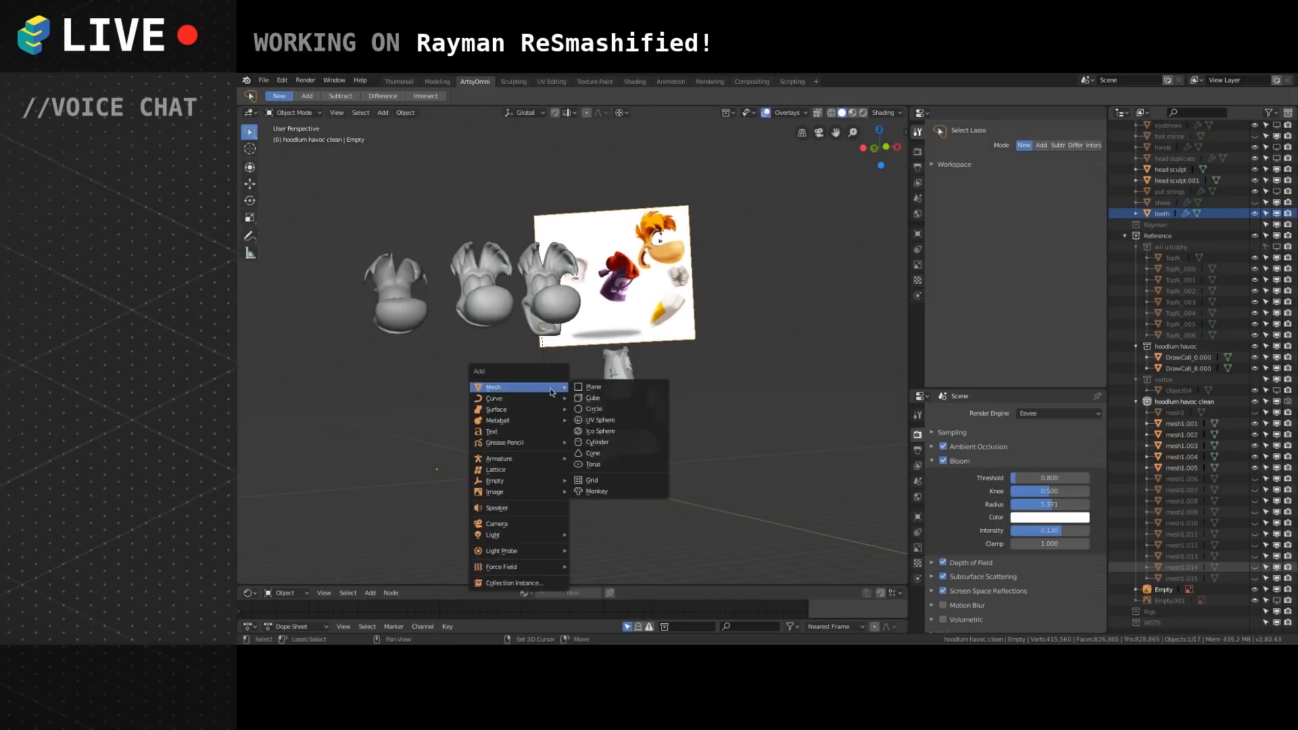
pyautogui.moveTo(553, 493)
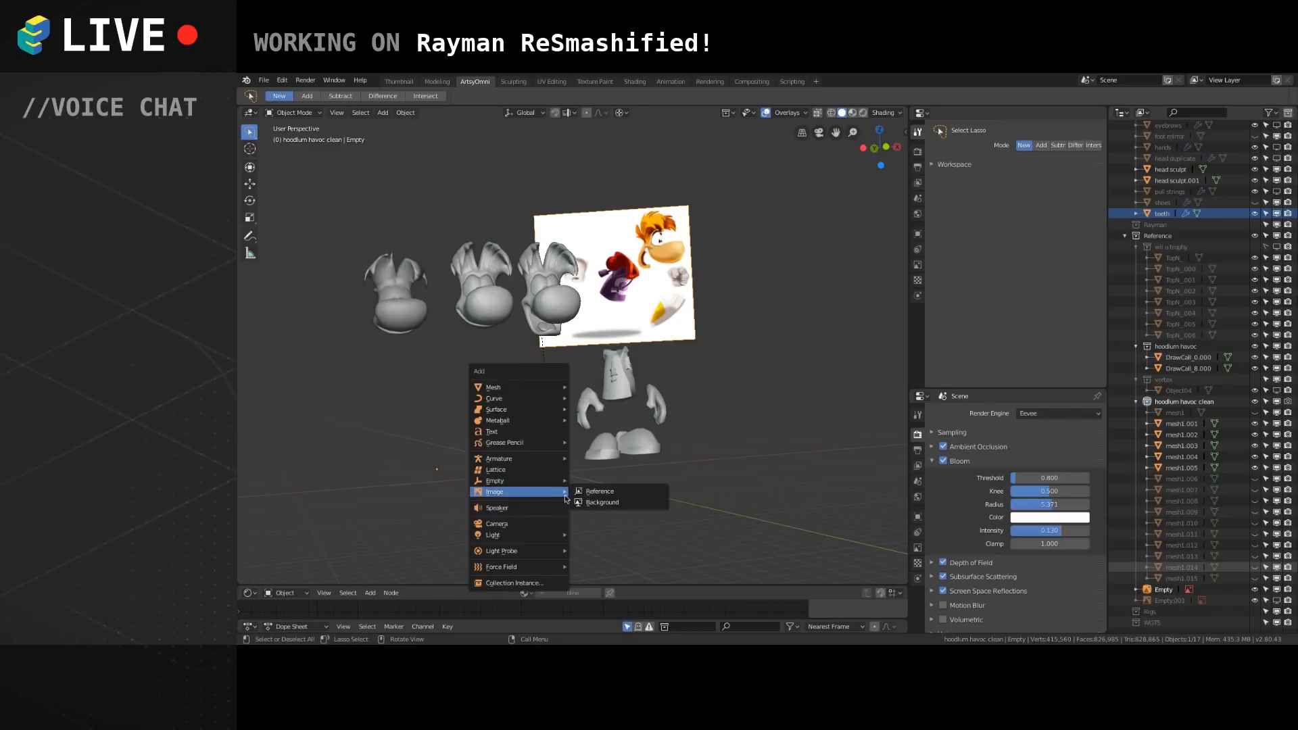
pyautogui.click(599, 491)
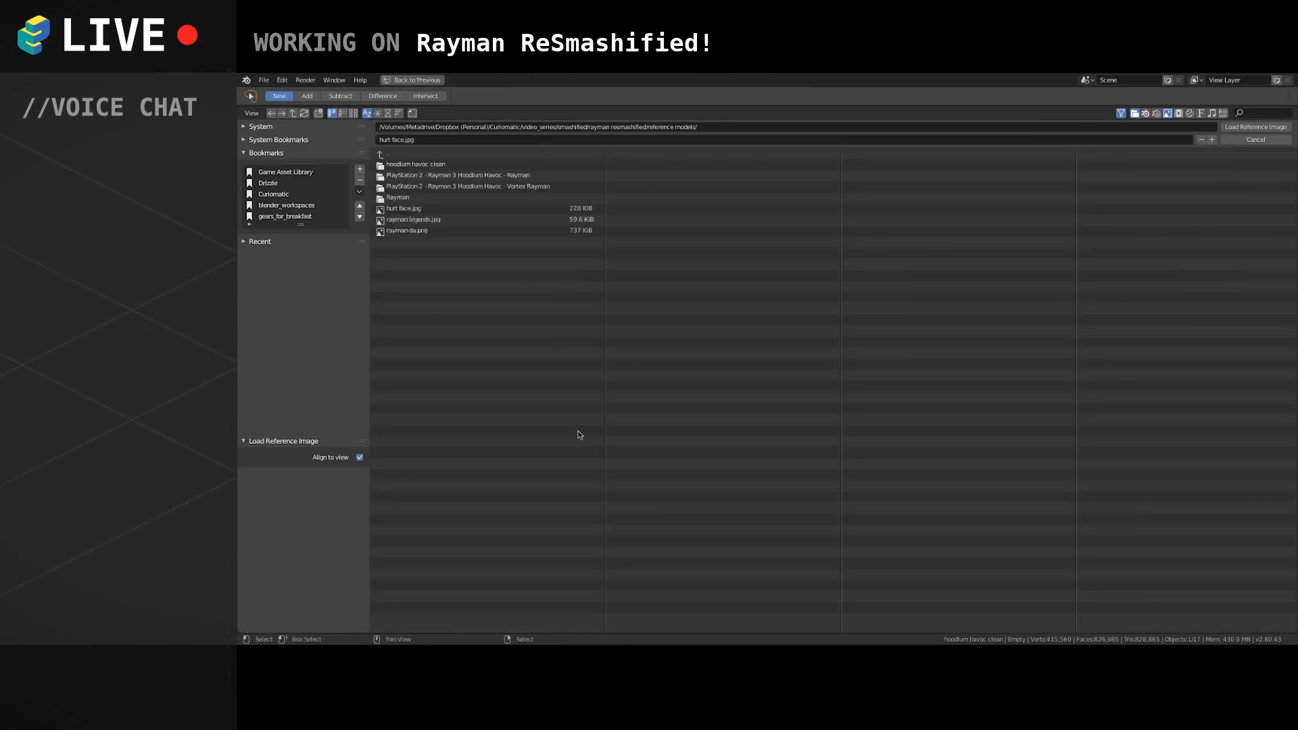
pyautogui.doubleClick(429, 209)
pyautogui.press('s')
pyautogui.click(632, 531)
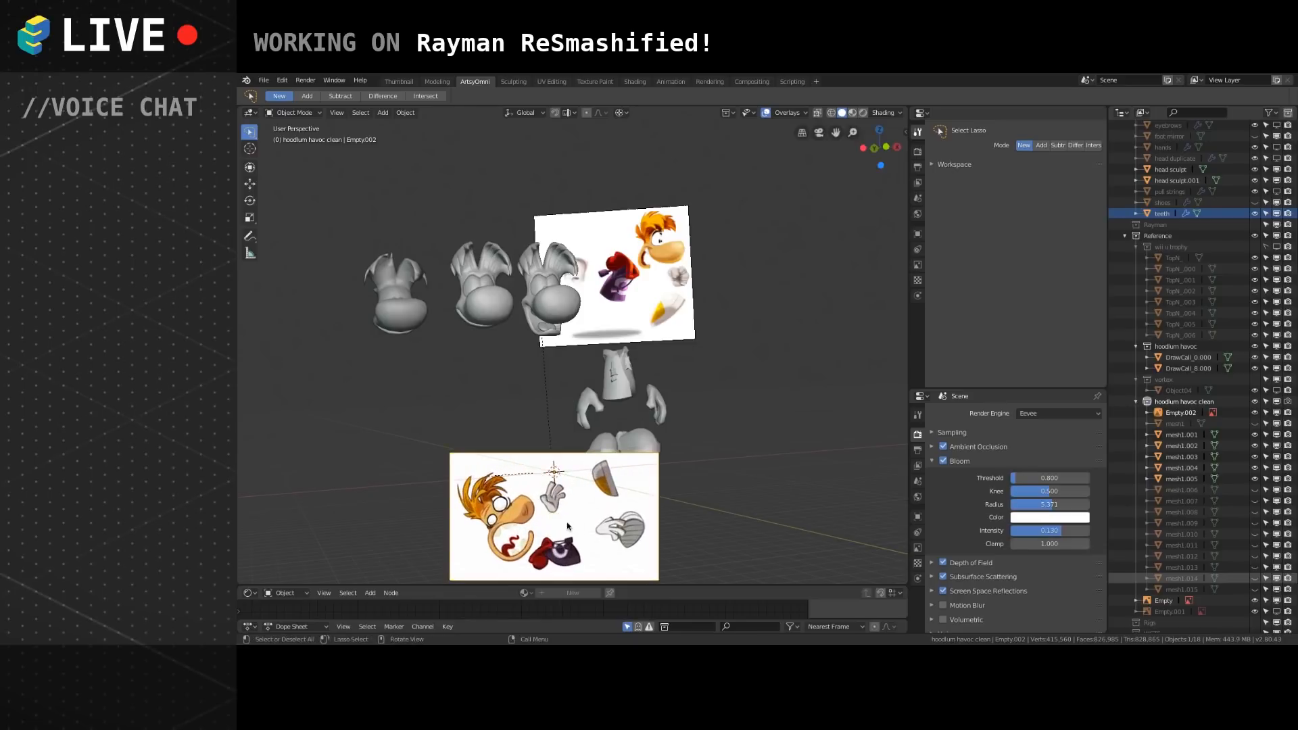
# Move the hurt face reference image up to the row of heads and adjust its height along Z.
pyautogui.press('g')
pyautogui.click(450, 245)
pyautogui.moveTo(449, 244); pyautogui.dragTo(690, 220, button='middle')
pyautogui.press('g')
pyautogui.press('z')
pyautogui.click(452, 389)
pyautogui.moveTo(690, 219)
pyautogui.mouseDown()
pyautogui.moveTo(573, 285)
pyautogui.moveTo(688, 221)
pyautogui.mouseUp()
# Place the hurt face reference image beside the row of heads, in front of the other reference, and deselect it.
pyautogui.moveTo(688, 222); pyautogui.dragTo(529, 359, button='middle')
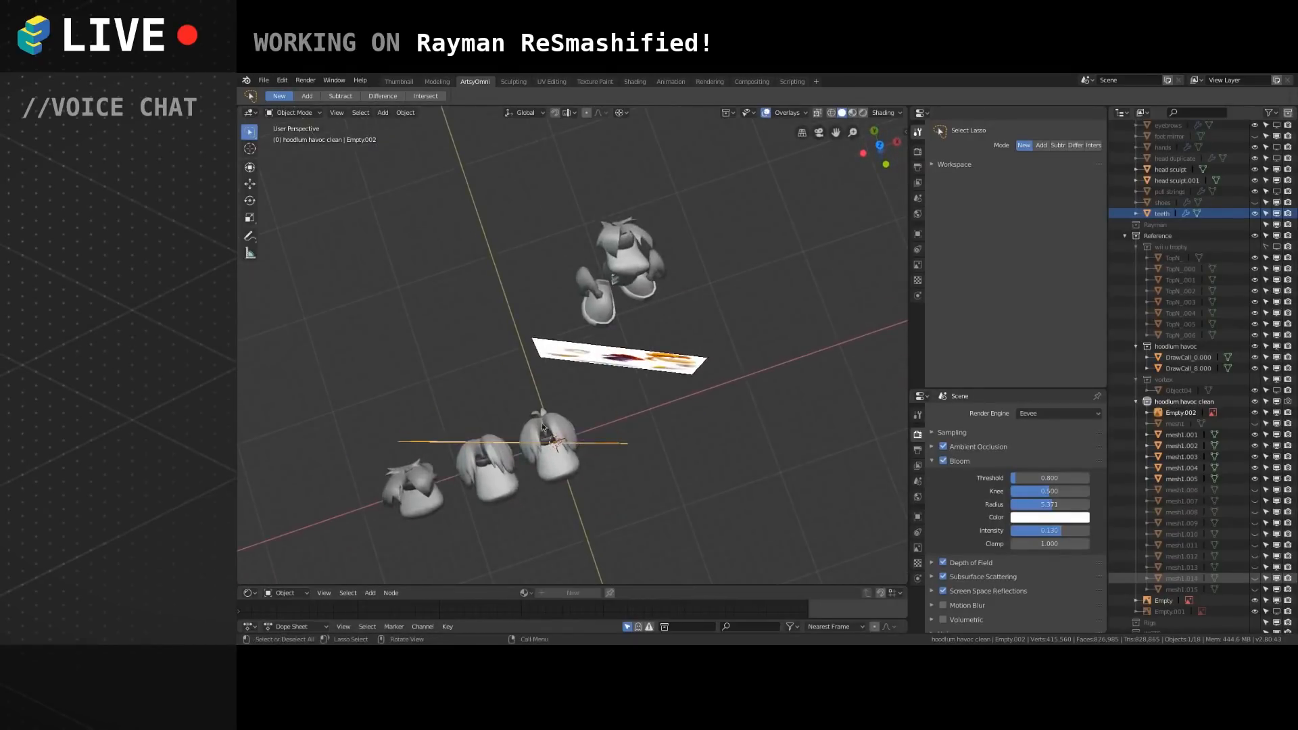
pyautogui.moveTo(574, 480); pyautogui.dragTo(522, 396, button='middle')
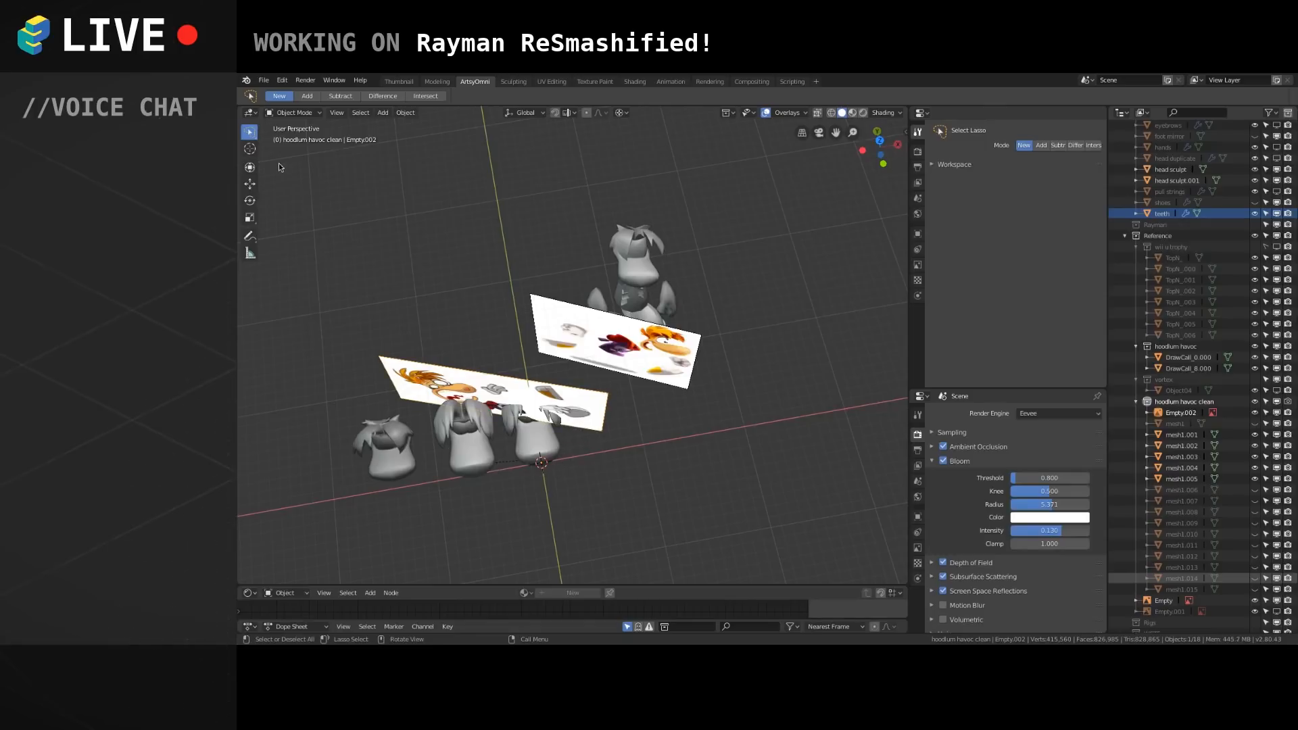
pyautogui.click(306, 191)
pyautogui.moveTo(489, 334)
pyautogui.mouseDown(button='middle')
pyautogui.moveTo(544, 342)
pyautogui.moveTo(699, 409)
pyautogui.moveTo(627, 412)
pyautogui.mouseUp(button='middle')
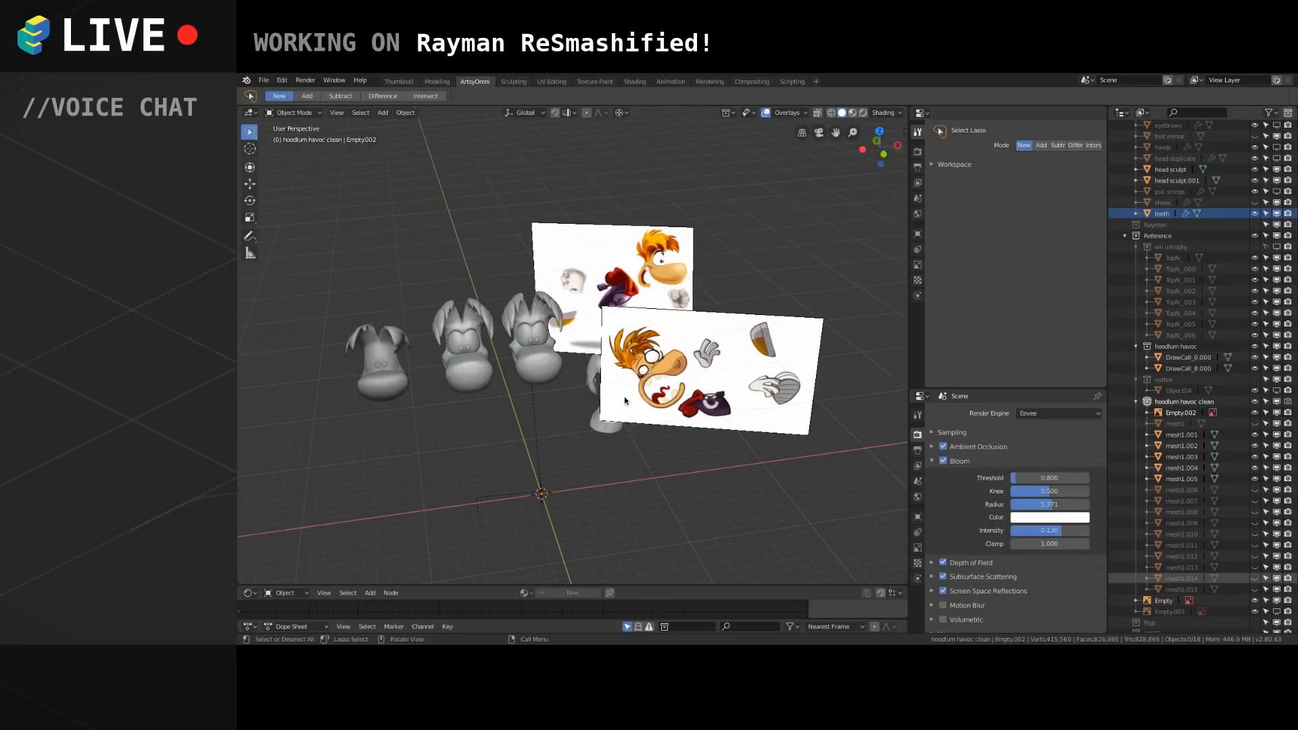
pyautogui.moveTo(640, 401); pyautogui.dragTo(629, 388, button='middle')
pyautogui.scroll(2, 629, 388)
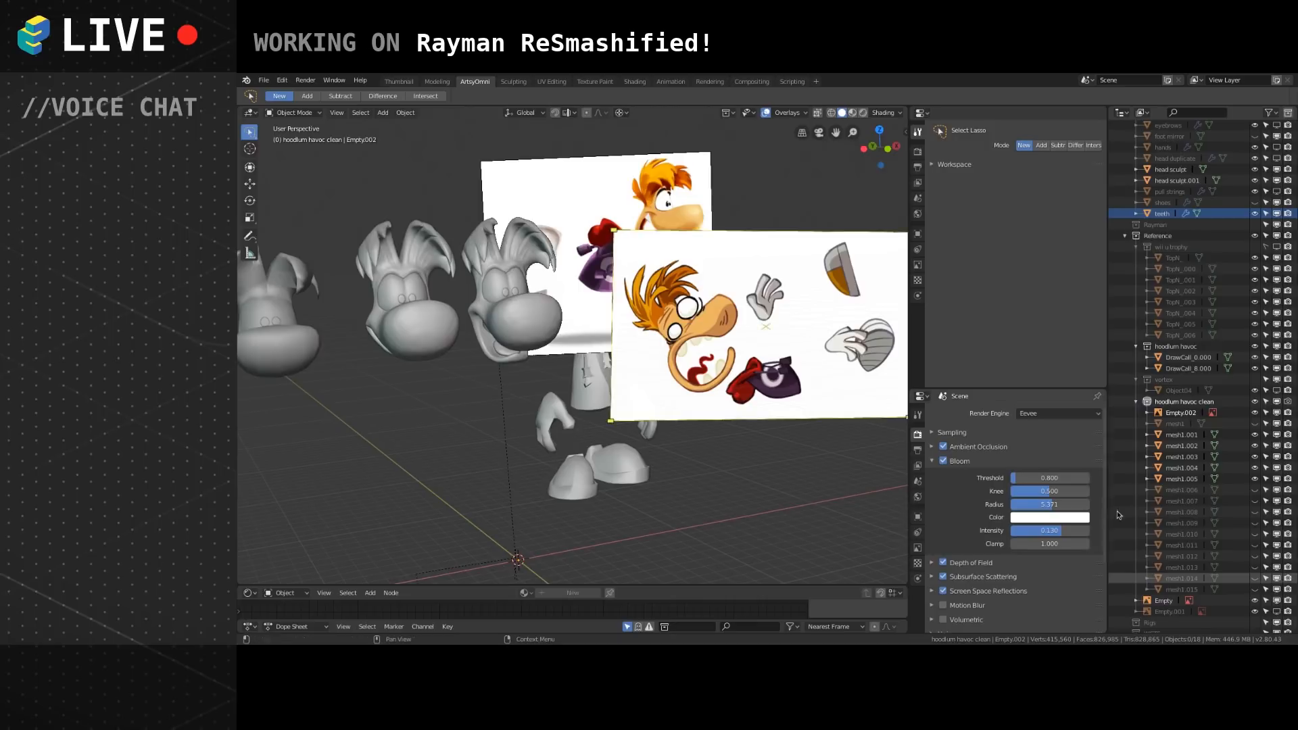
# Move the hurt face image, Empty.002, directly into the Reference collection beside the other image empties and disable it in the viewport.
pyautogui.click(799, 341)
pyautogui.moveTo(1182, 413); pyautogui.dragTo(1153, 236)
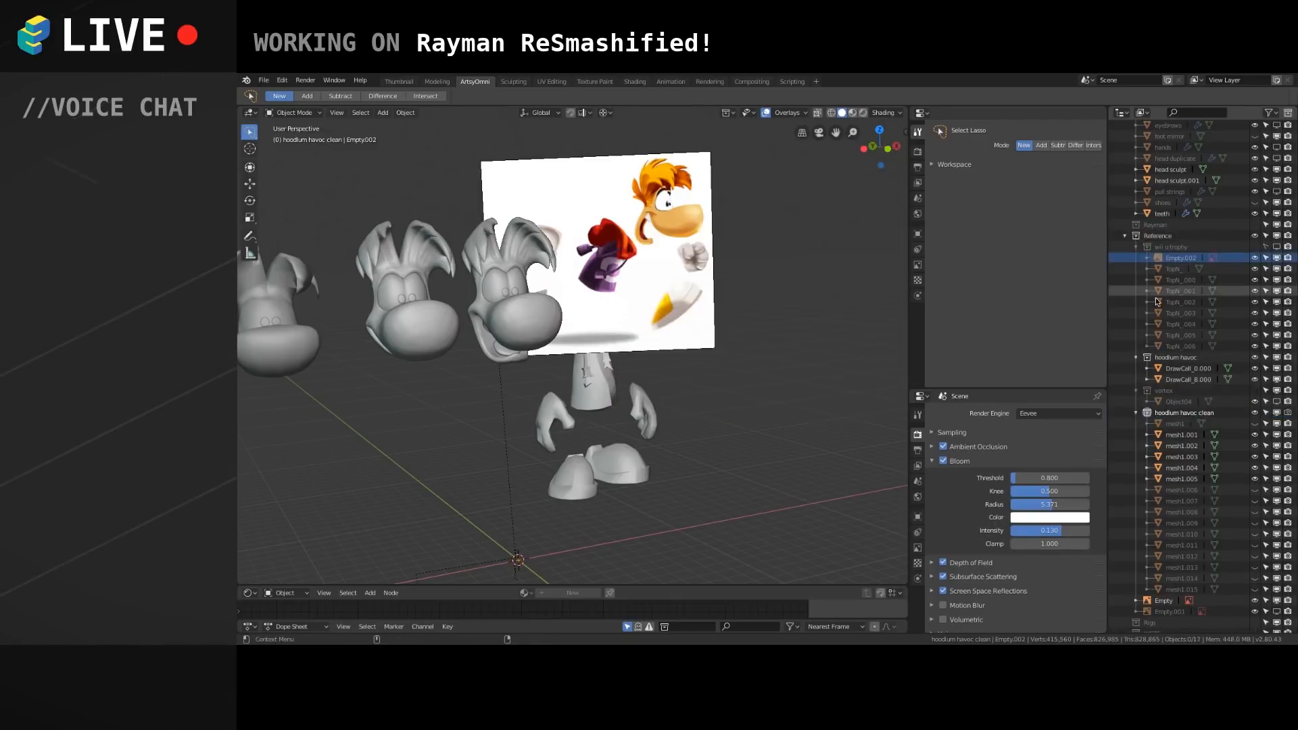
pyautogui.hotkey('ctrl', 'z')
pyautogui.moveTo(1173, 414); pyautogui.dragTo(1190, 596)
pyautogui.click(1276, 612)
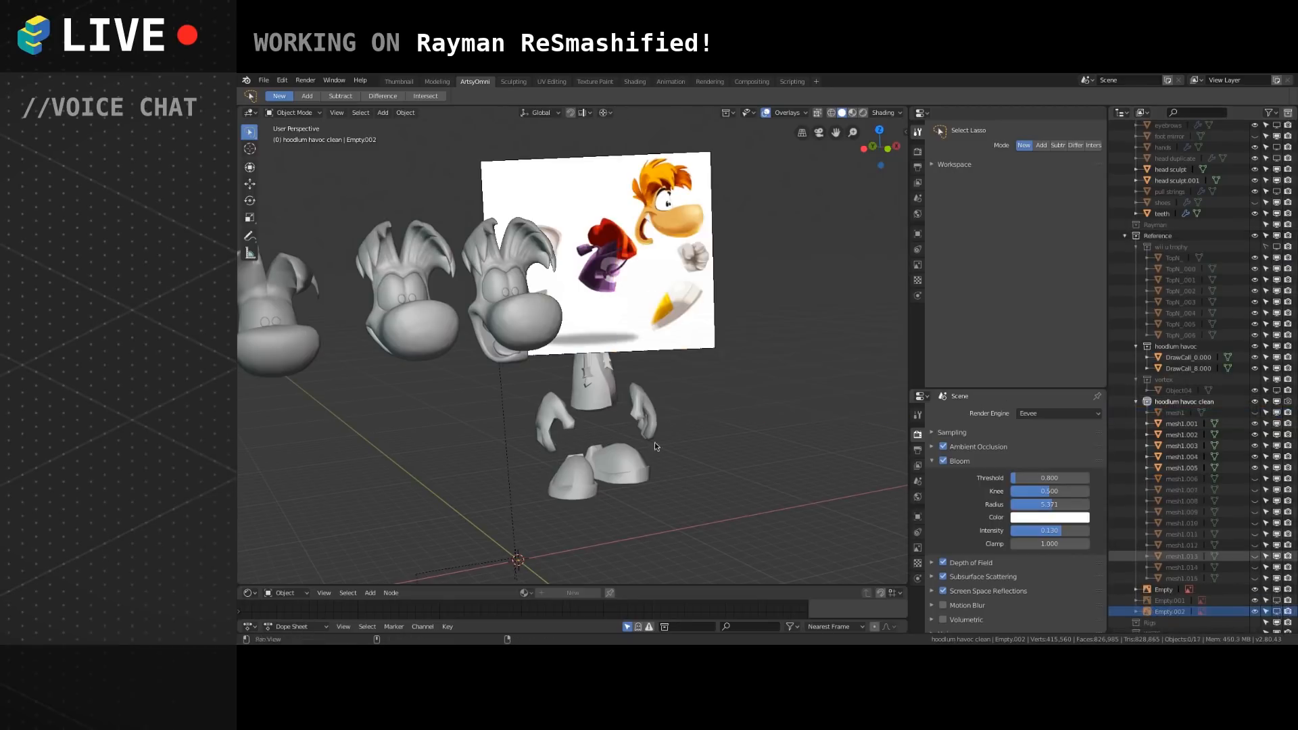
# Compare the row of heads with the remaining reference image from several angles.
pyautogui.keyDown('shift'); pyautogui.moveTo(619, 448); pyautogui.dragTo(687, 437, button='middle'); pyautogui.keyUp('shift')
pyautogui.keyDown('shift'); pyautogui.moveTo(549, 399); pyautogui.dragTo(567, 375, button='middle'); pyautogui.keyUp('shift')
pyautogui.scroll(3, 572, 384)
pyautogui.scroll(-3, 558, 391)
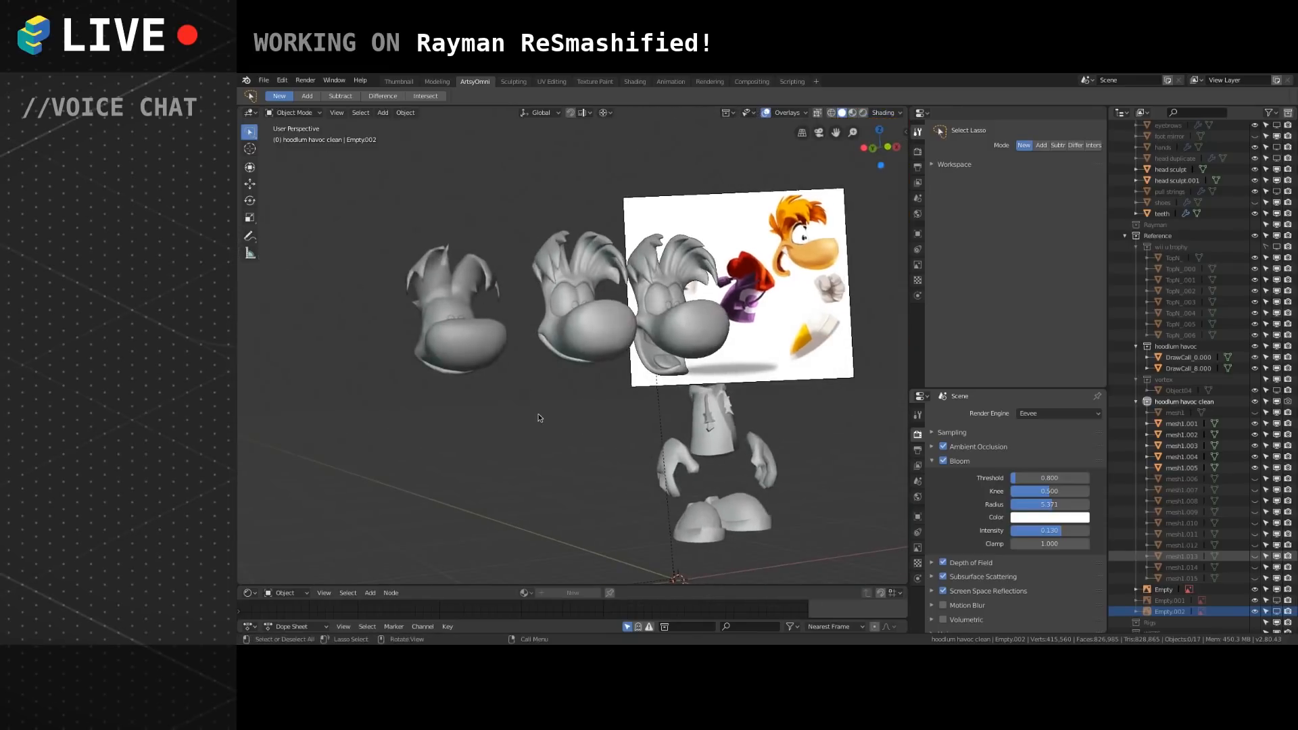
pyautogui.moveTo(543, 486); pyautogui.dragTo(518, 423, button='middle')
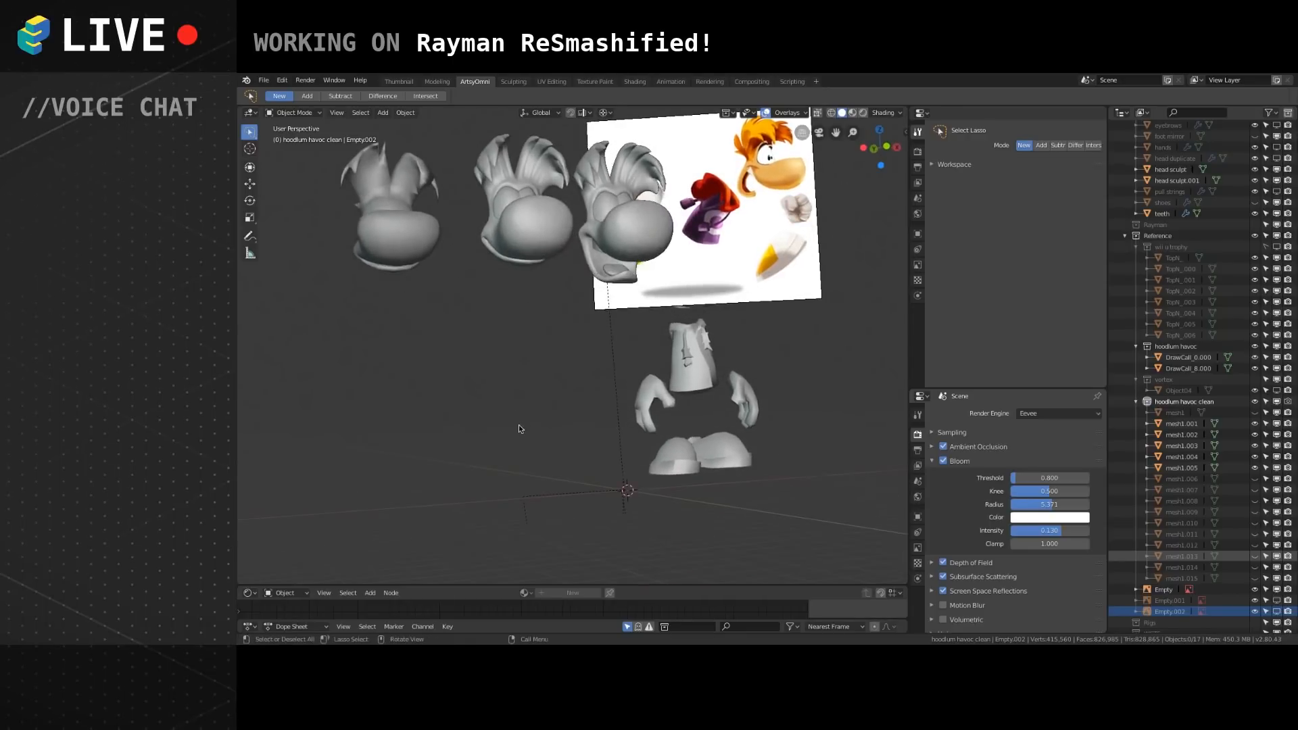
pyautogui.press('KP_1')
pyautogui.moveTo(575, 372)
pyautogui.mouseDown(button='middle')
pyautogui.moveTo(597, 448)
pyautogui.moveTo(580, 424)
pyautogui.moveTo(617, 427)
pyautogui.moveTo(703, 386)
pyautogui.moveTo(656, 393)
pyautogui.moveTo(595, 366)
pyautogui.mouseUp(button='middle')
# Duplicate the small hair tufts behind the open-mouth head and slide the copy along global X to the closed-mouth head.
pyautogui.click(554, 347)
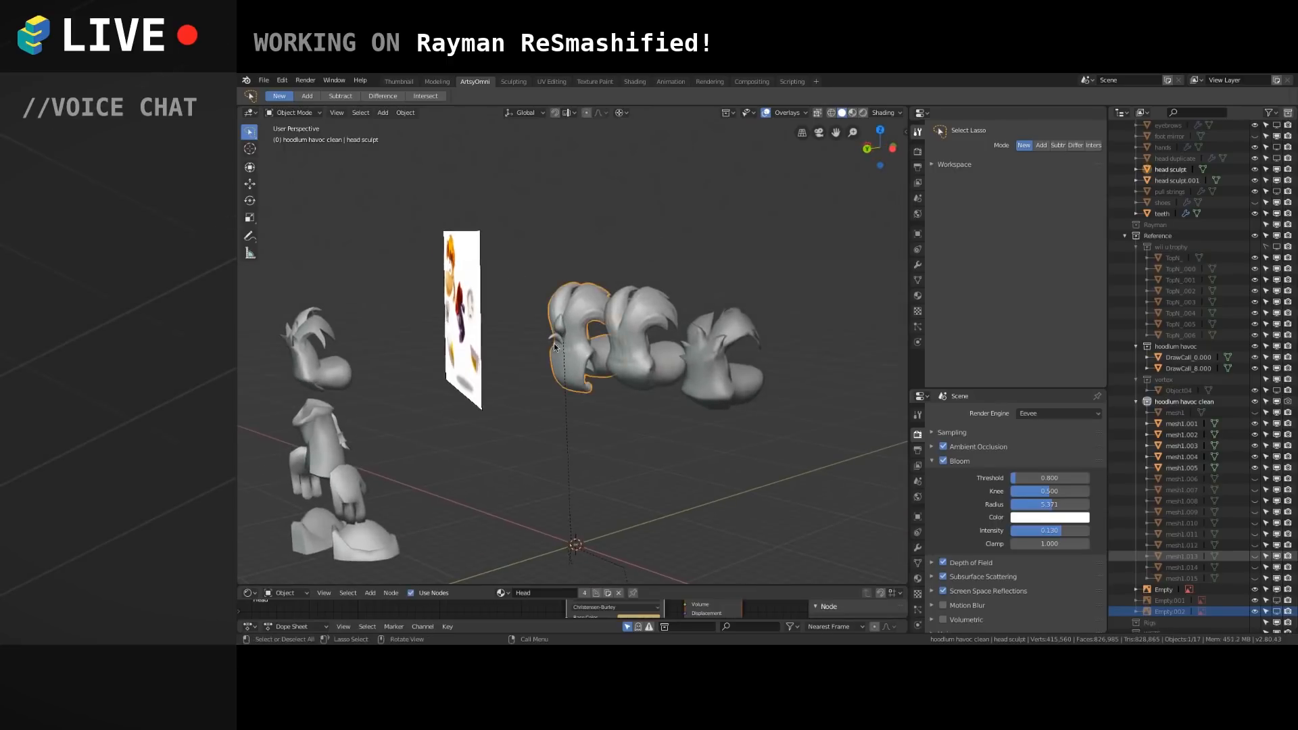
pyautogui.scroll(2, 566, 354)
pyautogui.keyDown('shift'); pyautogui.moveTo(624, 366); pyautogui.dragTo(573, 381, button='middle'); pyautogui.keyUp('shift')
pyautogui.scroll(3, 574, 388)
pyautogui.click(461, 326)
pyautogui.moveTo(472, 322)
pyautogui.mouseDown(button='middle')
pyautogui.moveTo(530, 339)
pyautogui.moveTo(667, 339)
pyautogui.moveTo(590, 343)
pyautogui.moveTo(756, 216)
pyautogui.moveTo(733, 219)
pyautogui.mouseUp(button='middle')
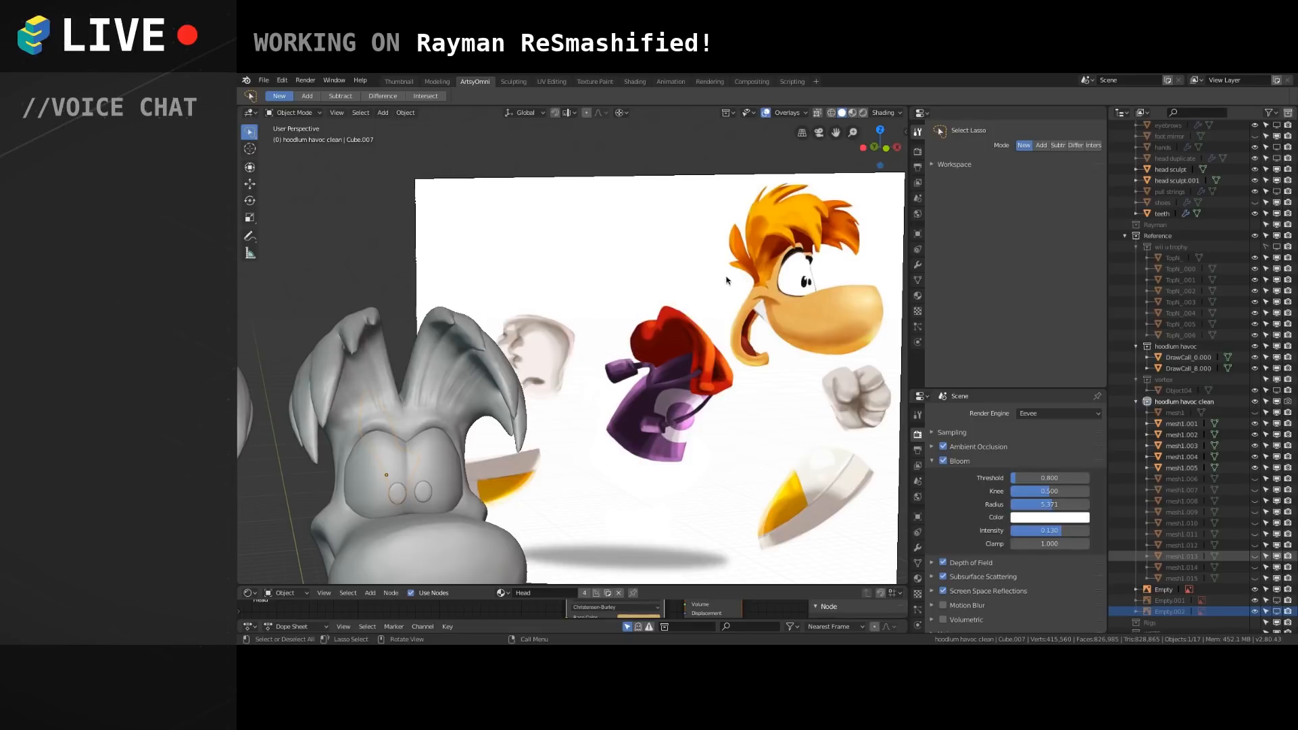
pyautogui.moveTo(515, 422)
pyautogui.mouseDown(button='middle')
pyautogui.moveTo(729, 428)
pyautogui.moveTo(525, 432)
pyautogui.moveTo(584, 424)
pyautogui.moveTo(565, 437)
pyautogui.moveTo(542, 397)
pyautogui.moveTo(634, 380)
pyautogui.moveTo(525, 403)
pyautogui.mouseUp(button='middle')
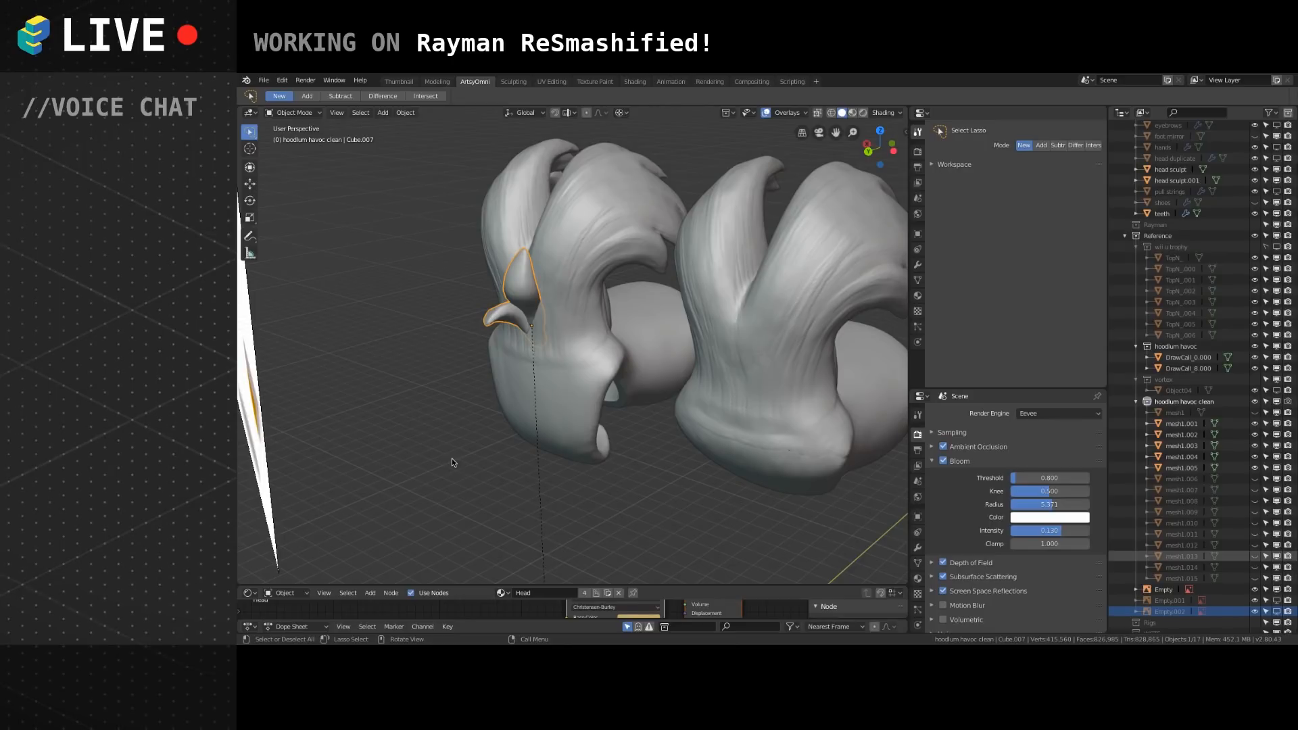
pyautogui.moveTo(667, 344)
pyautogui.mouseDown(button='middle')
pyautogui.moveTo(615, 365)
pyautogui.moveTo(541, 362)
pyautogui.moveTo(629, 355)
pyautogui.moveTo(683, 331)
pyautogui.moveTo(640, 314)
pyautogui.moveTo(683, 332)
pyautogui.moveTo(572, 334)
pyautogui.moveTo(664, 338)
pyautogui.moveTo(652, 421)
pyautogui.moveTo(633, 395)
pyautogui.moveTo(667, 343)
pyautogui.moveTo(648, 314)
pyautogui.mouseUp(button='middle')
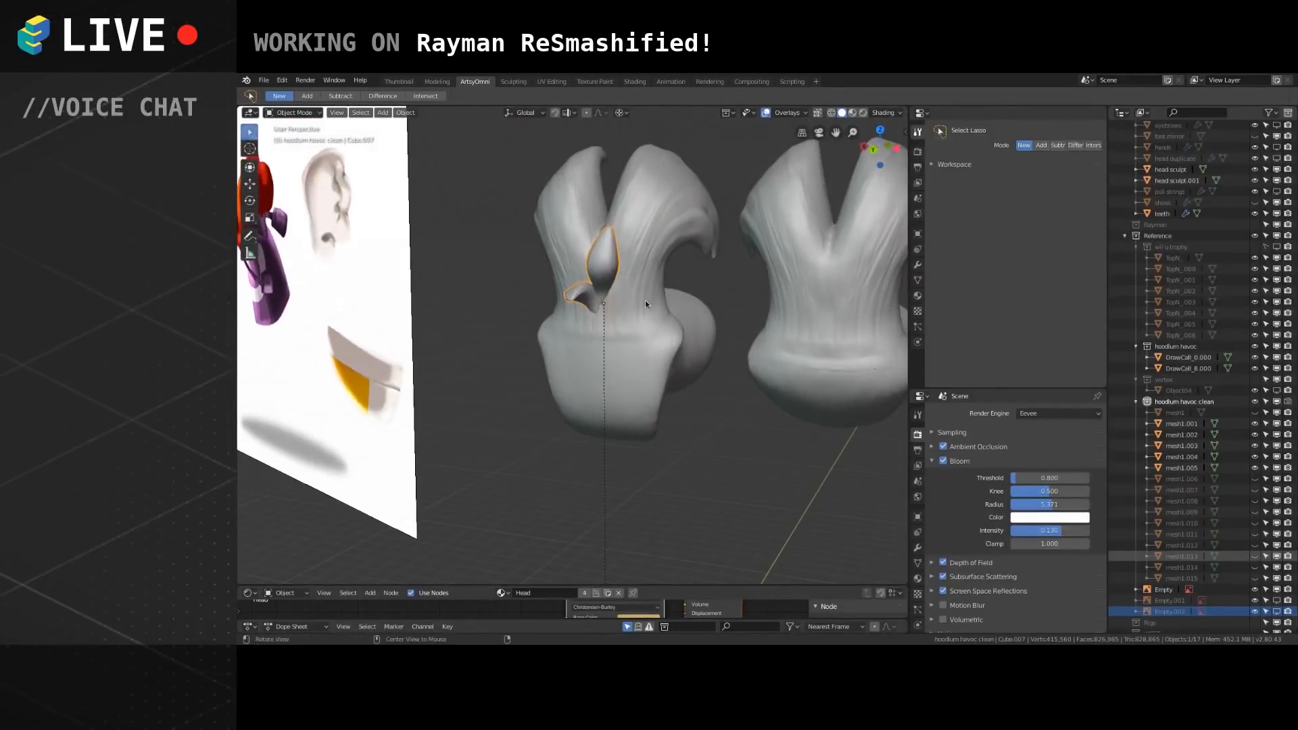
pyautogui.moveTo(631, 262); pyautogui.dragTo(617, 355, button='middle')
pyautogui.hotkey('shift', 'd')
pyautogui.press('x')
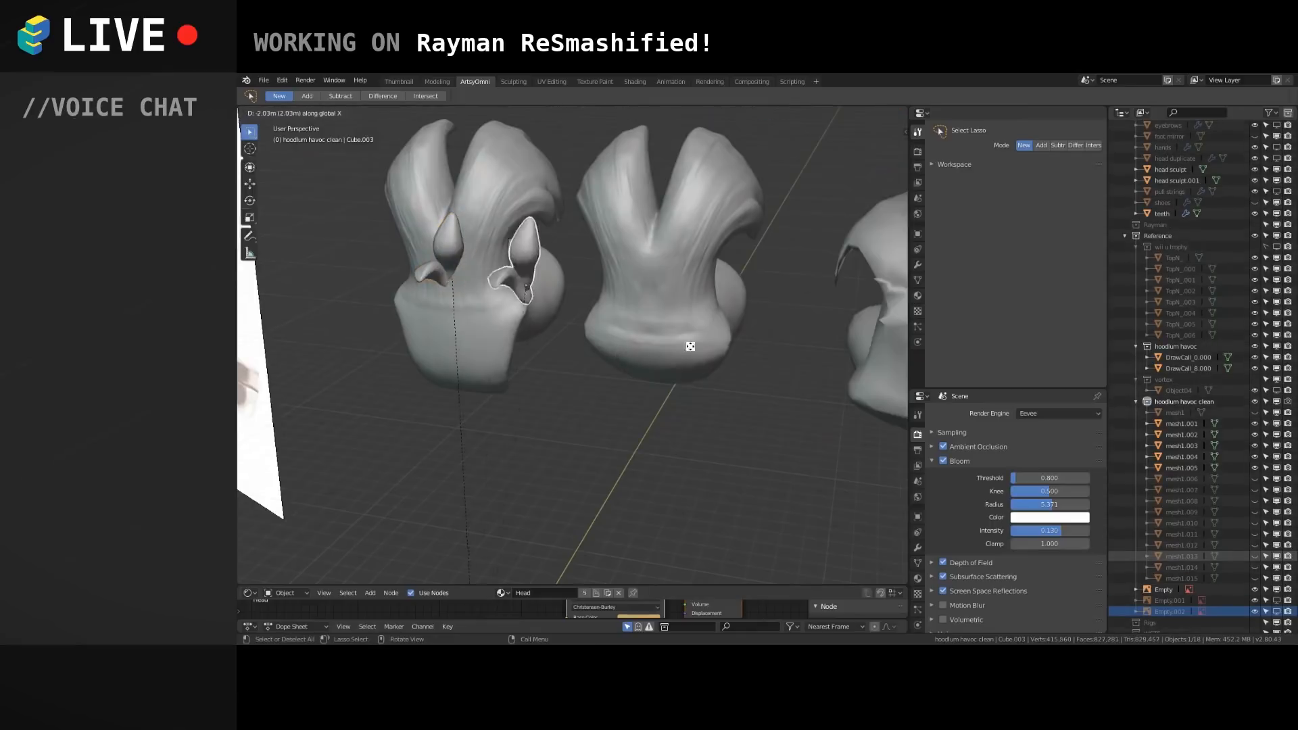
pyautogui.click(777, 354)
# Select the separate low-poly reference head's meshes and move them above the low-poly reference body.
pyautogui.moveTo(697, 337); pyautogui.dragTo(439, 400, button='middle')
pyautogui.scroll(-3, 562, 316)
pyautogui.click(473, 446)
pyautogui.scroll(-3, 455, 442)
pyautogui.keyDown('shift'); pyautogui.moveTo(537, 470); pyautogui.dragTo(527, 367, button='middle'); pyautogui.keyUp('shift')
pyautogui.keyDown('shift'); pyautogui.moveTo(521, 481); pyautogui.dragTo(470, 479); pyautogui.keyUp('shift')
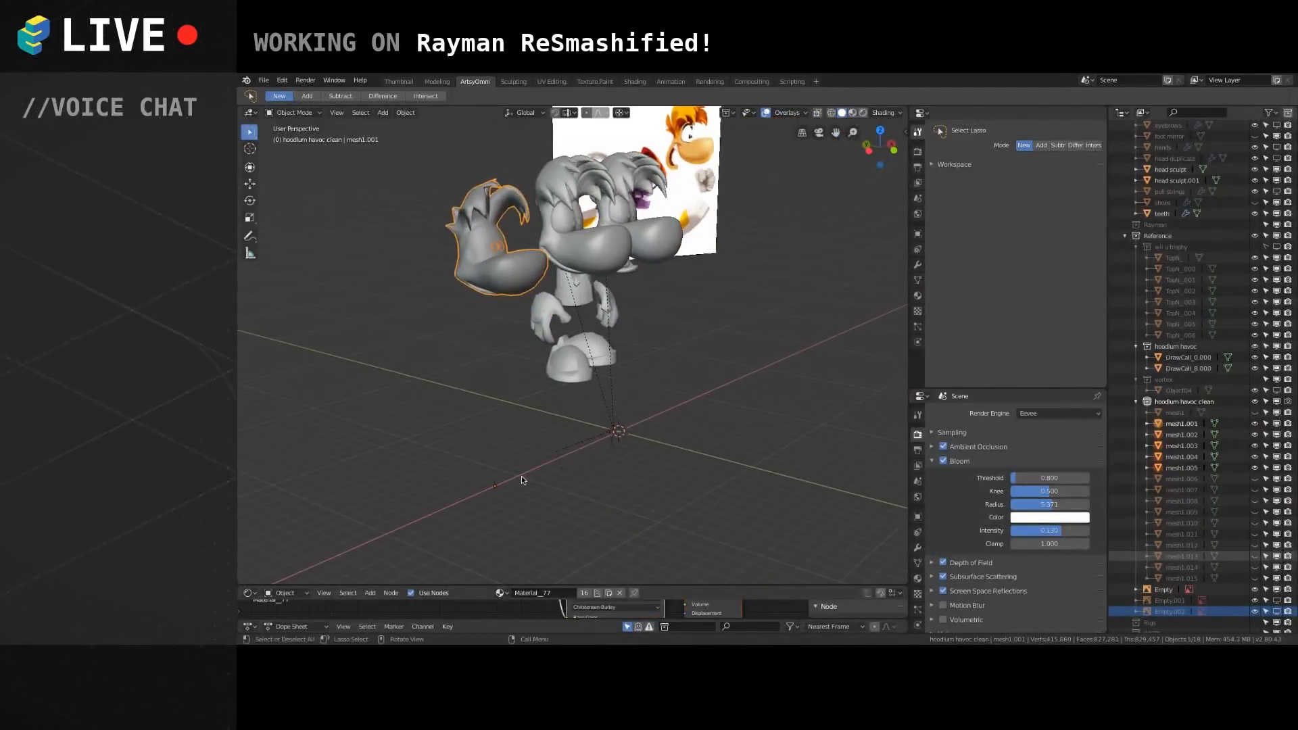
pyautogui.press('g')
pyautogui.click(649, 346)
# Rotate the reference image about -20° around global Z behind the sculpted heads.
pyautogui.keyDown('shift'); pyautogui.moveTo(649, 347); pyautogui.dragTo(636, 424, button='middle'); pyautogui.keyUp('shift')
pyautogui.moveTo(569, 327)
pyautogui.keyDown('alt'); pyautogui.mouseDown()
pyautogui.moveTo(554, 298)
pyautogui.moveTo(574, 321)
pyautogui.mouseUp(); pyautogui.keyUp('alt')
pyautogui.click(554, 298)
pyautogui.press('r')
pyautogui.press('z')
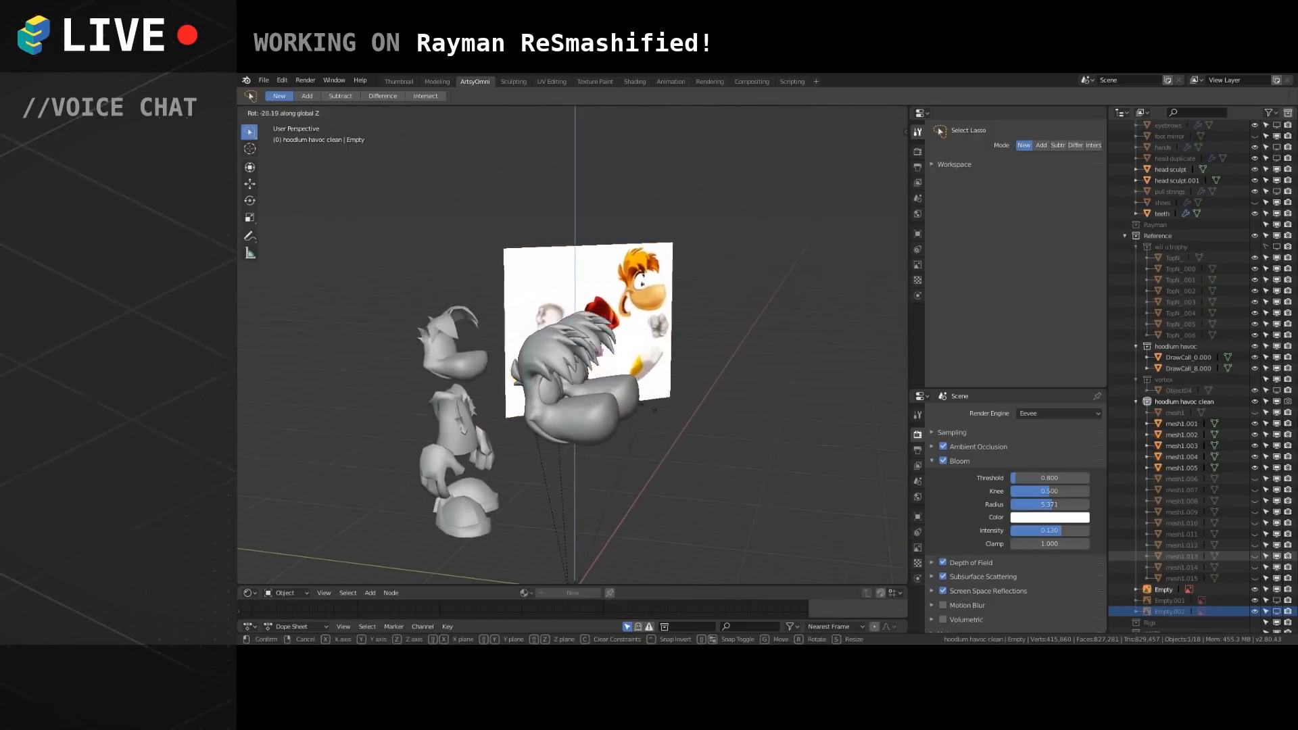
pyautogui.click(745, 523)
pyautogui.moveTo(745, 524); pyautogui.dragTo(636, 419, button='middle')
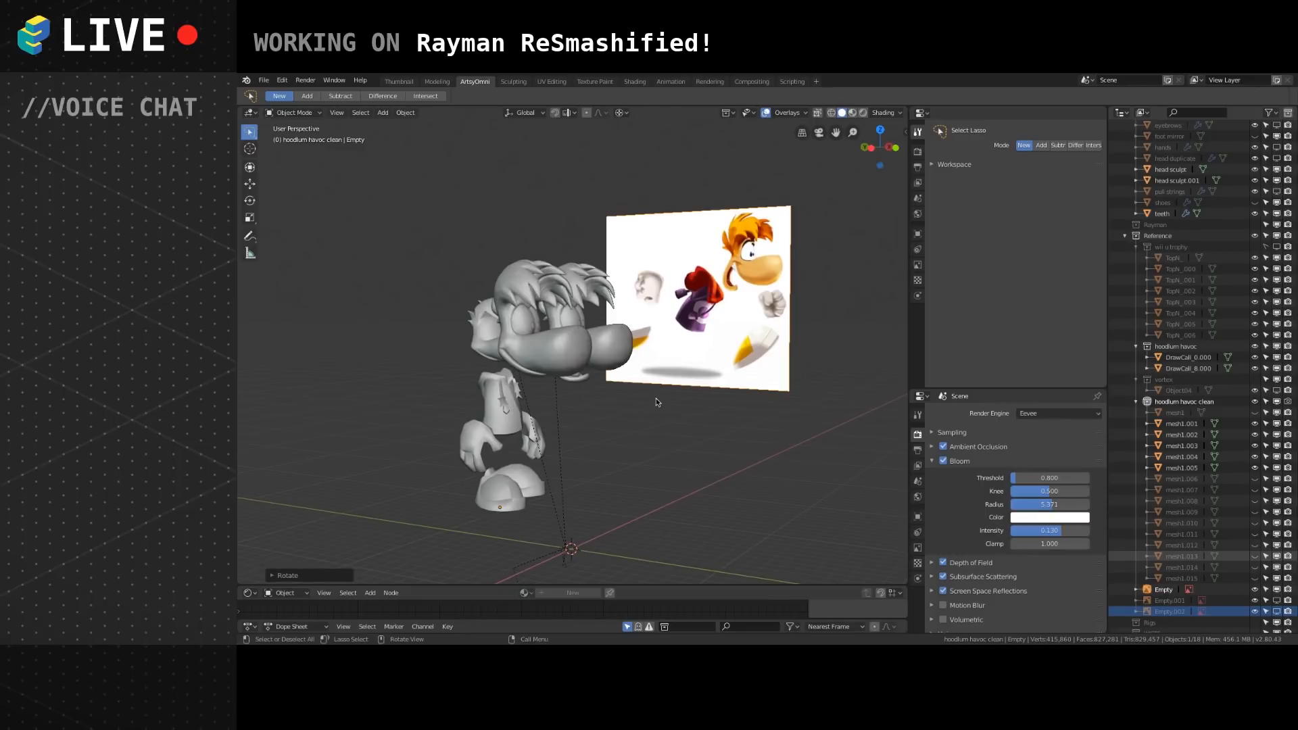
pyautogui.scroll(5, 625, 354)
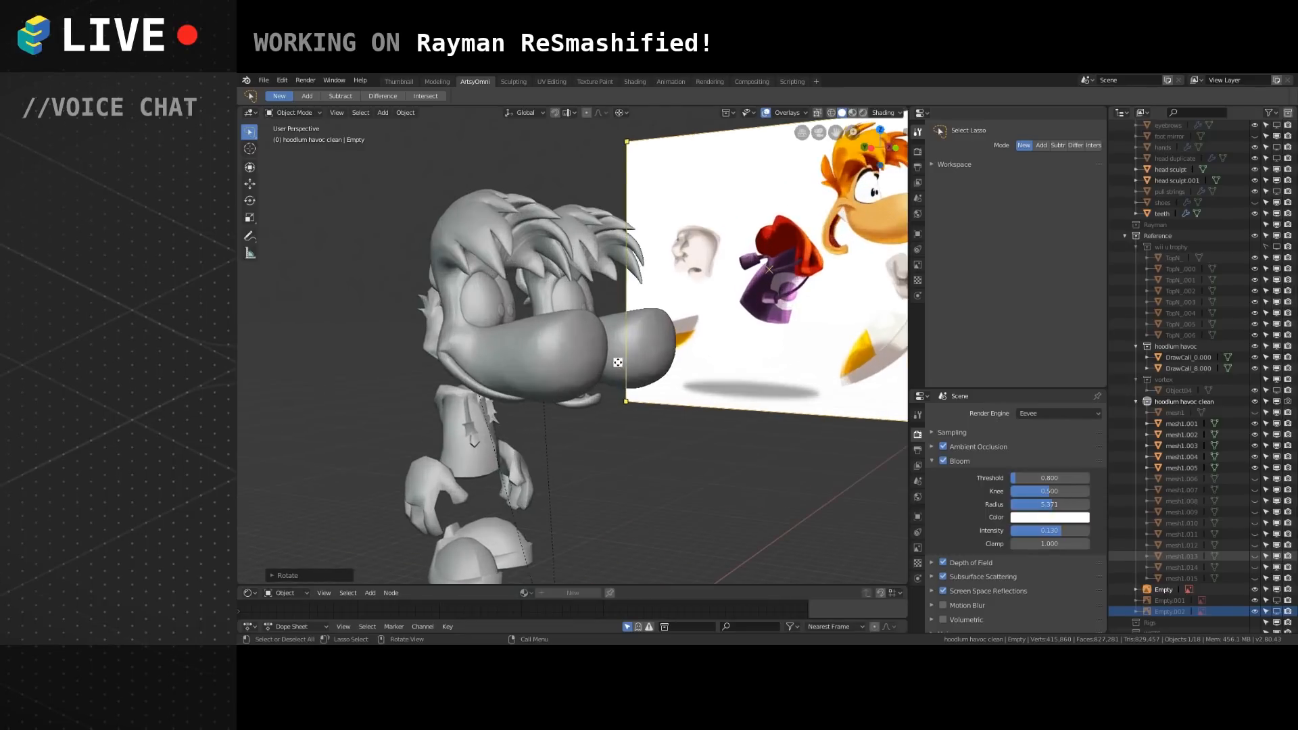
pyautogui.moveTo(567, 348); pyautogui.dragTo(632, 360, button='middle')
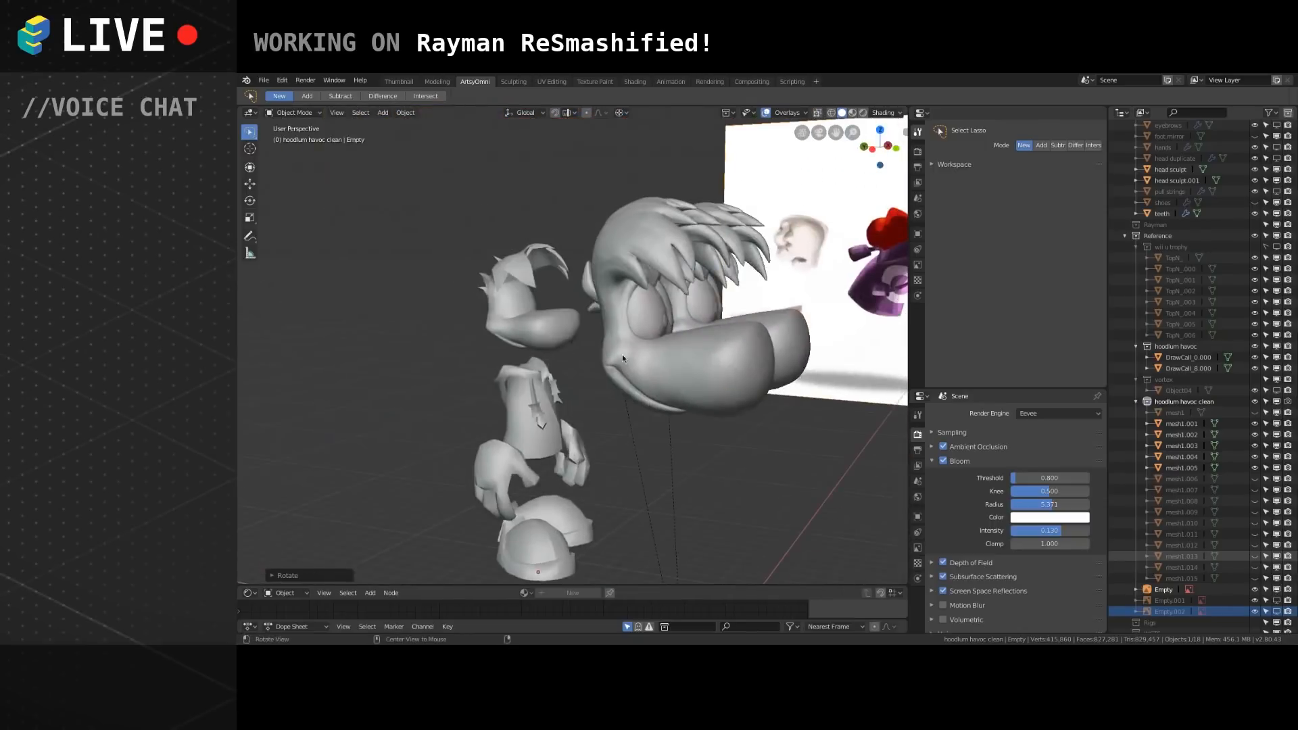
# Duplicate the small tuft on the closed-mouth head's back and place the copy on the opposite side of the head.
pyautogui.moveTo(594, 297)
pyautogui.mouseDown(button='middle')
pyautogui.moveTo(746, 338)
pyautogui.moveTo(642, 289)
pyautogui.mouseUp(button='middle')
pyautogui.click(644, 286)
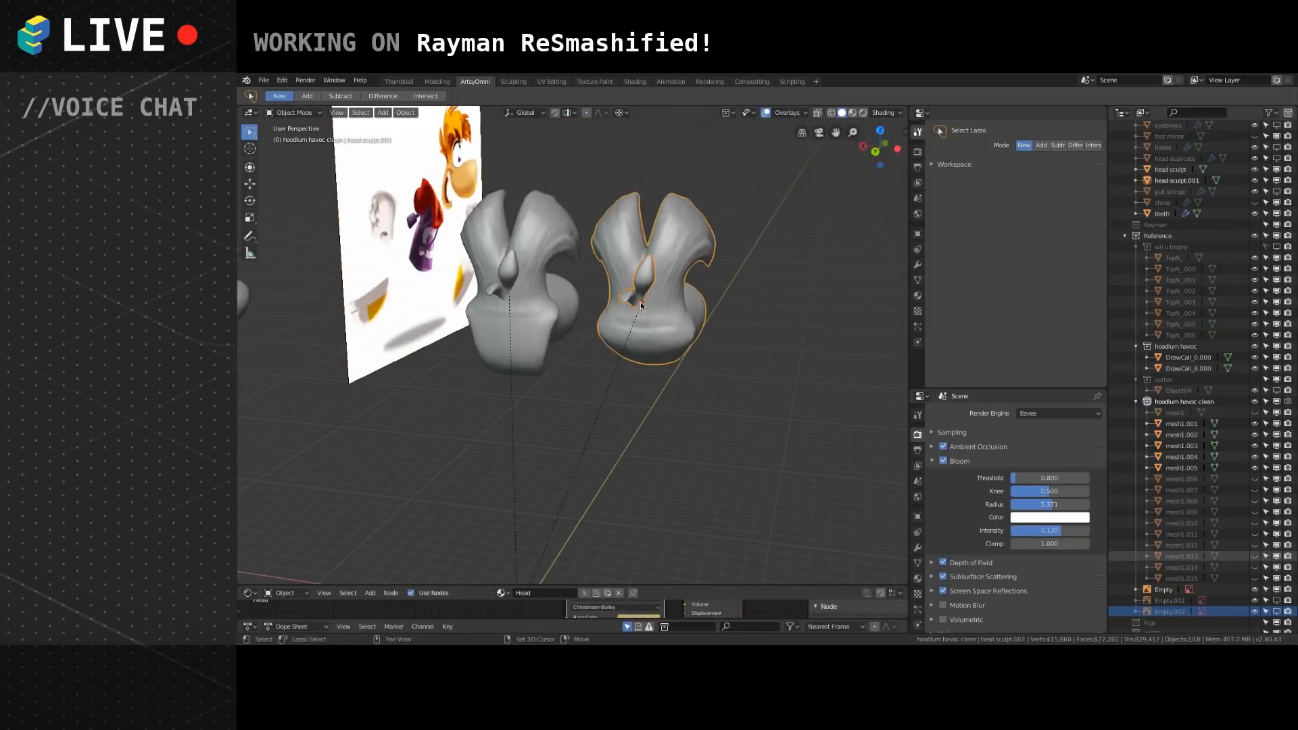
pyautogui.hotkey('shift', 'd')
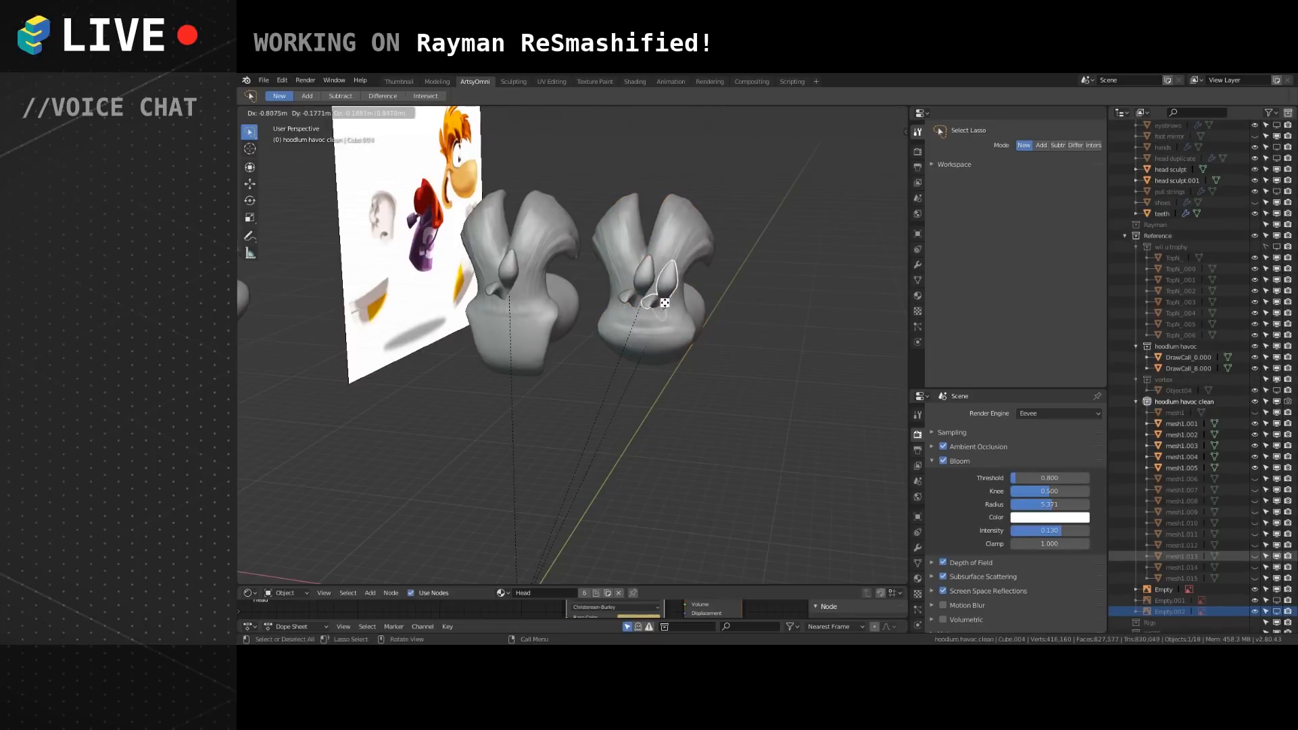
pyautogui.click(664, 302)
pyautogui.press('g')
pyautogui.click(621, 296)
pyautogui.moveTo(622, 296); pyautogui.dragTo(642, 346, button='middle')
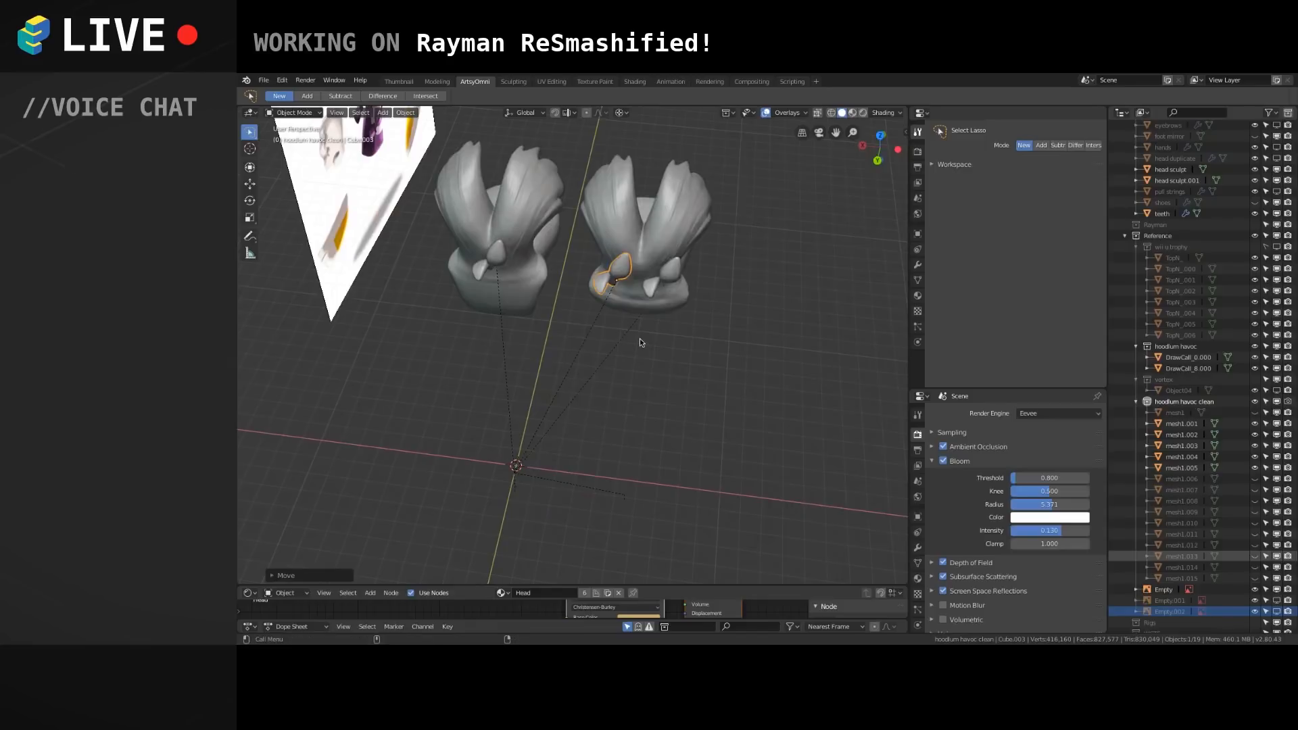
pyautogui.press('g')
pyautogui.click(622, 324)
pyautogui.moveTo(622, 325); pyautogui.dragTo(600, 290, button='middle')
# Try to mirror the copied tuft across the head with a scale factor of -1 along X.
pyautogui.write('s')
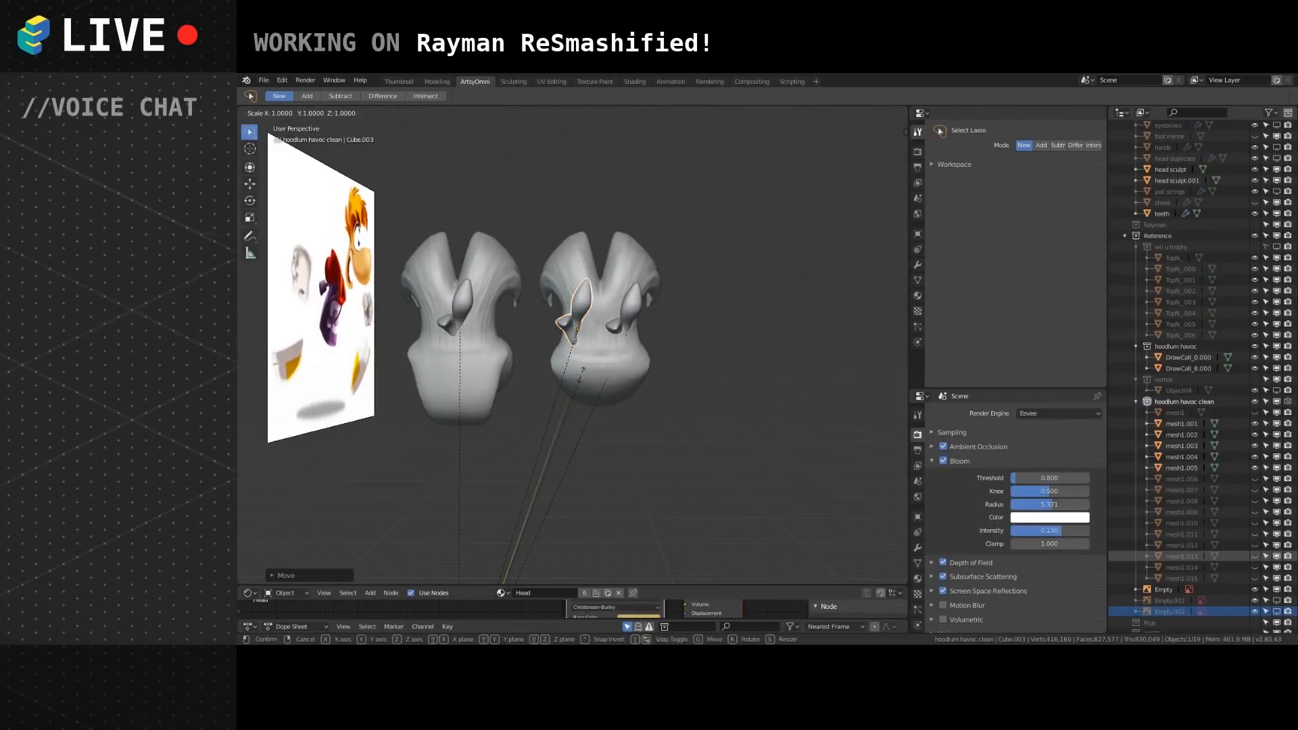
pyautogui.write('-1')
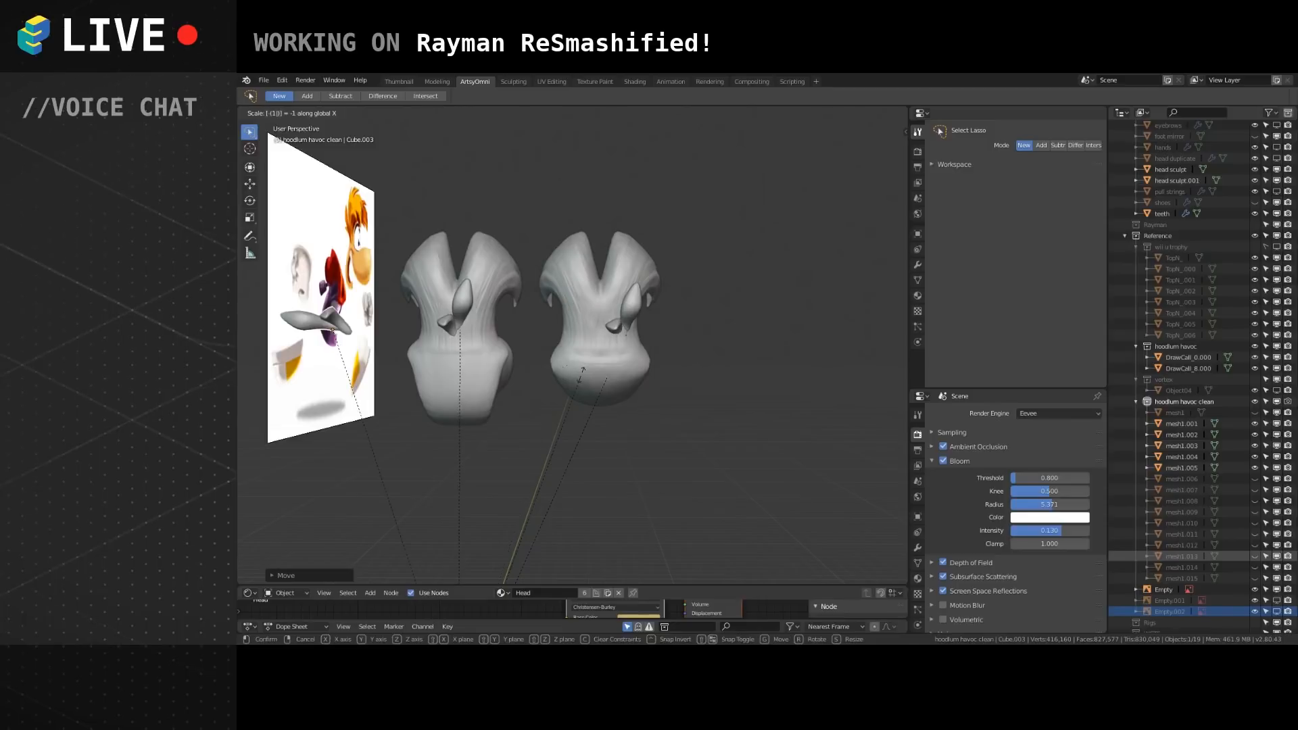
pyautogui.press('Return')
pyautogui.keyDown('shift'); pyautogui.moveTo(704, 385); pyautogui.dragTo(750, 375, button='middle'); pyautogui.keyUp('shift')
# Show the object transform values and apply the copied tuft's rotation.
pyautogui.press('n')
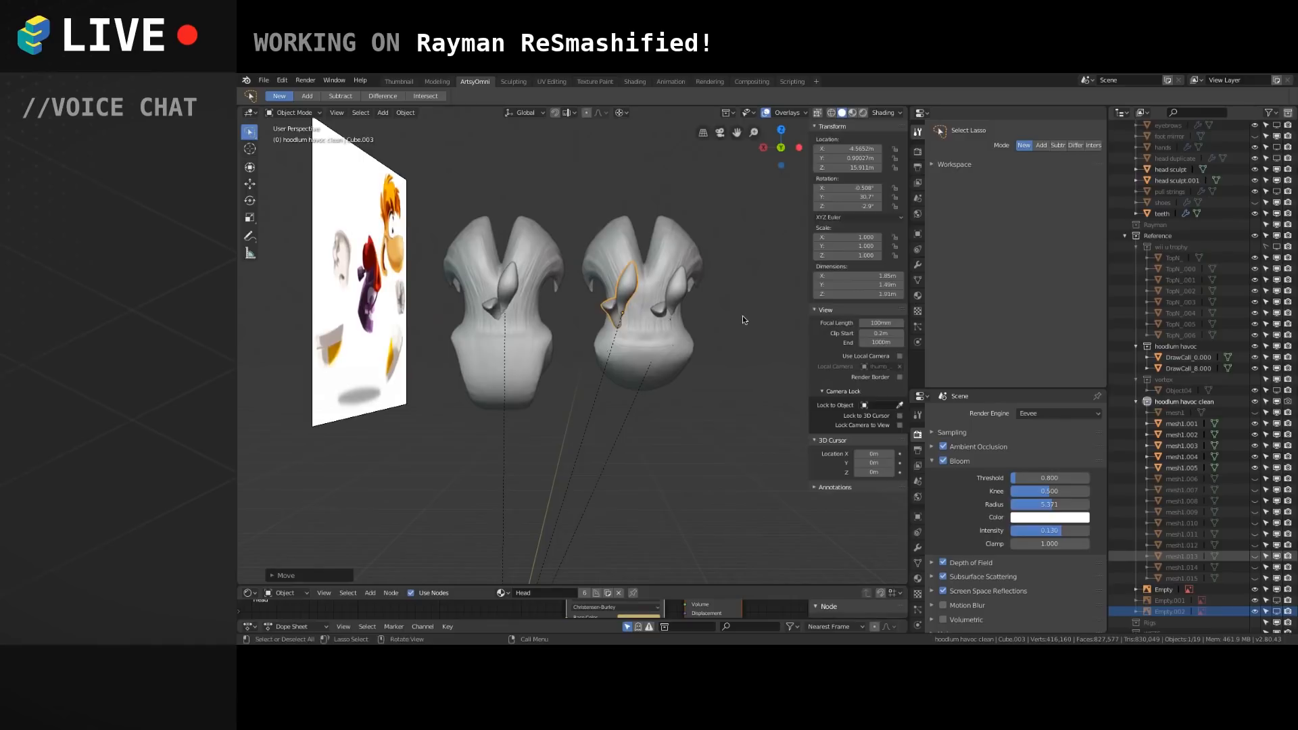
pyautogui.hotkey('ctrl', 'a')
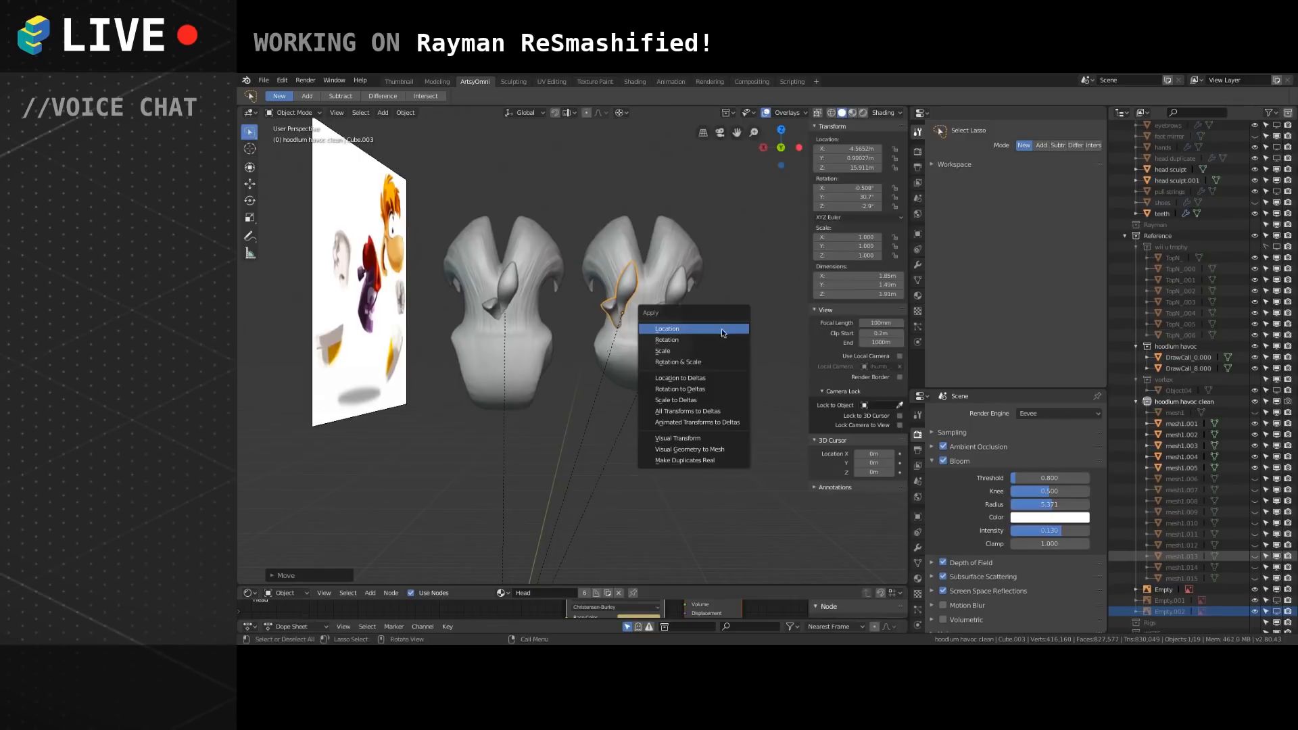
pyautogui.click(715, 339)
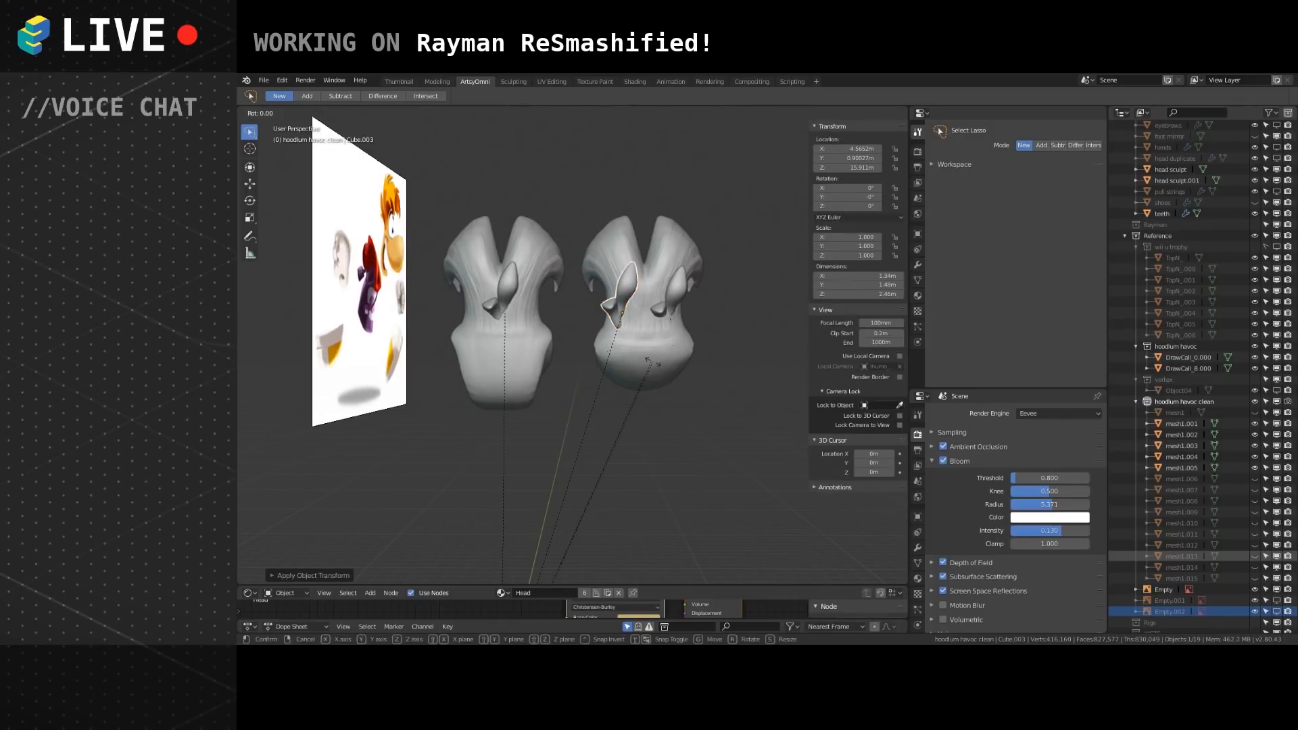
# Mirror the copied tuft with an X scale of -1 and slide it along global X back to the closed-mouth head.
pyautogui.press('s')
pyautogui.press('x')
pyautogui.press('-')
pyautogui.press('1')
pyautogui.press('Return')
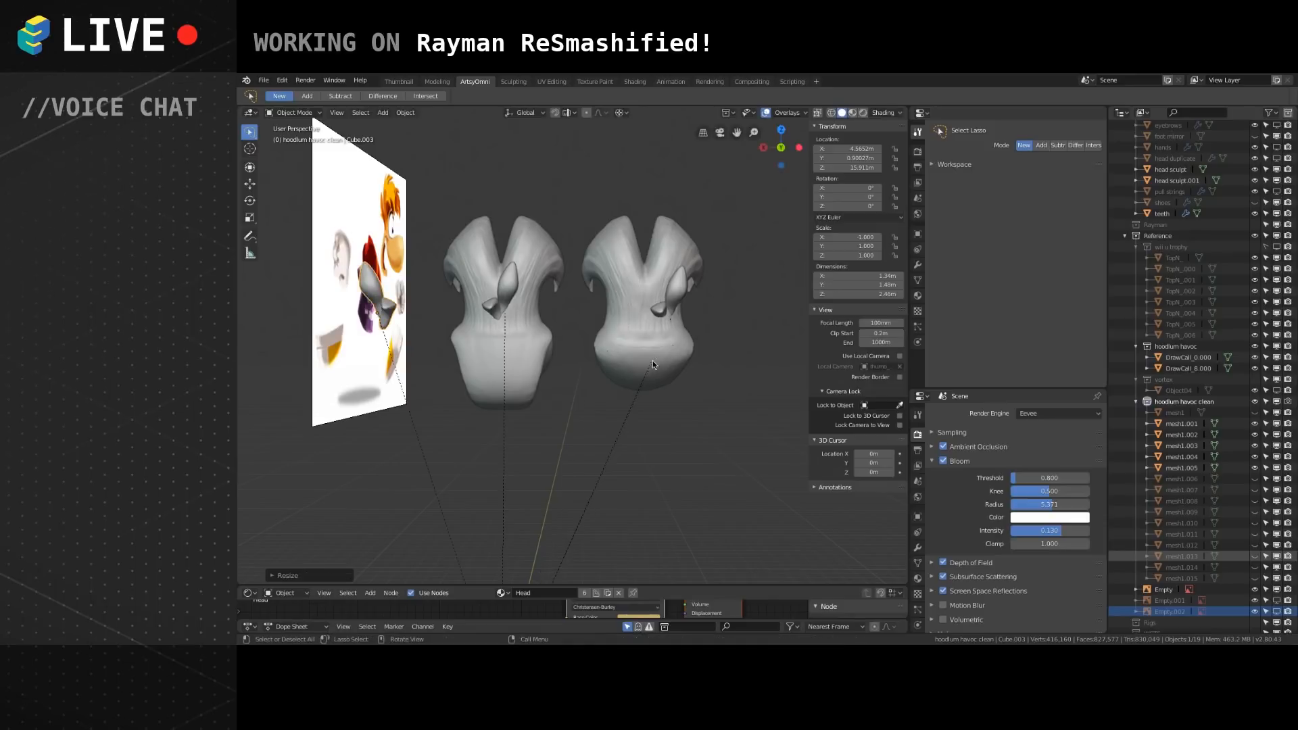
pyautogui.press('g')
pyautogui.press('x')
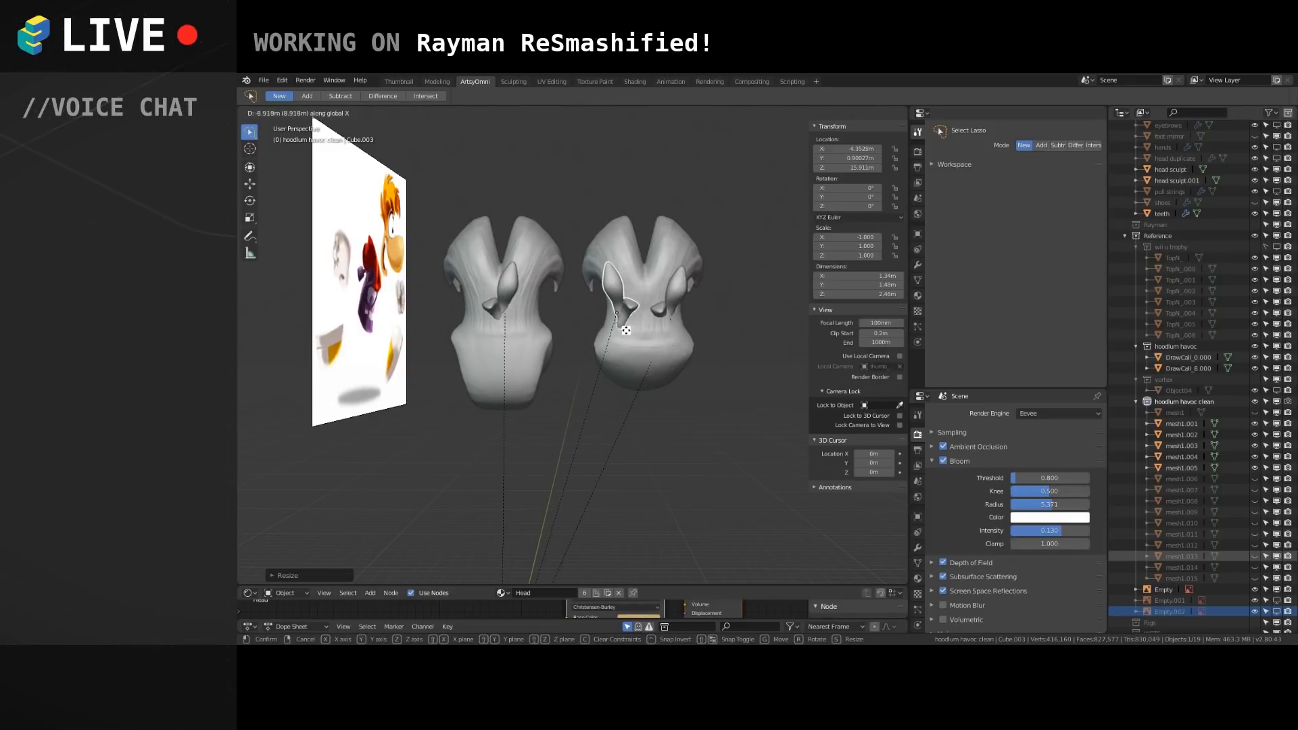
pyautogui.click(624, 321)
# Fit the mirrored tuft against the back of the closed-mouth head, moving it along global Y and then freely.
pyautogui.moveTo(623, 318); pyautogui.dragTo(530, 410, button='middle')
pyautogui.press('g')
pyautogui.press('y')
pyautogui.click(598, 407)
pyautogui.press('g')
pyautogui.click(532, 420)
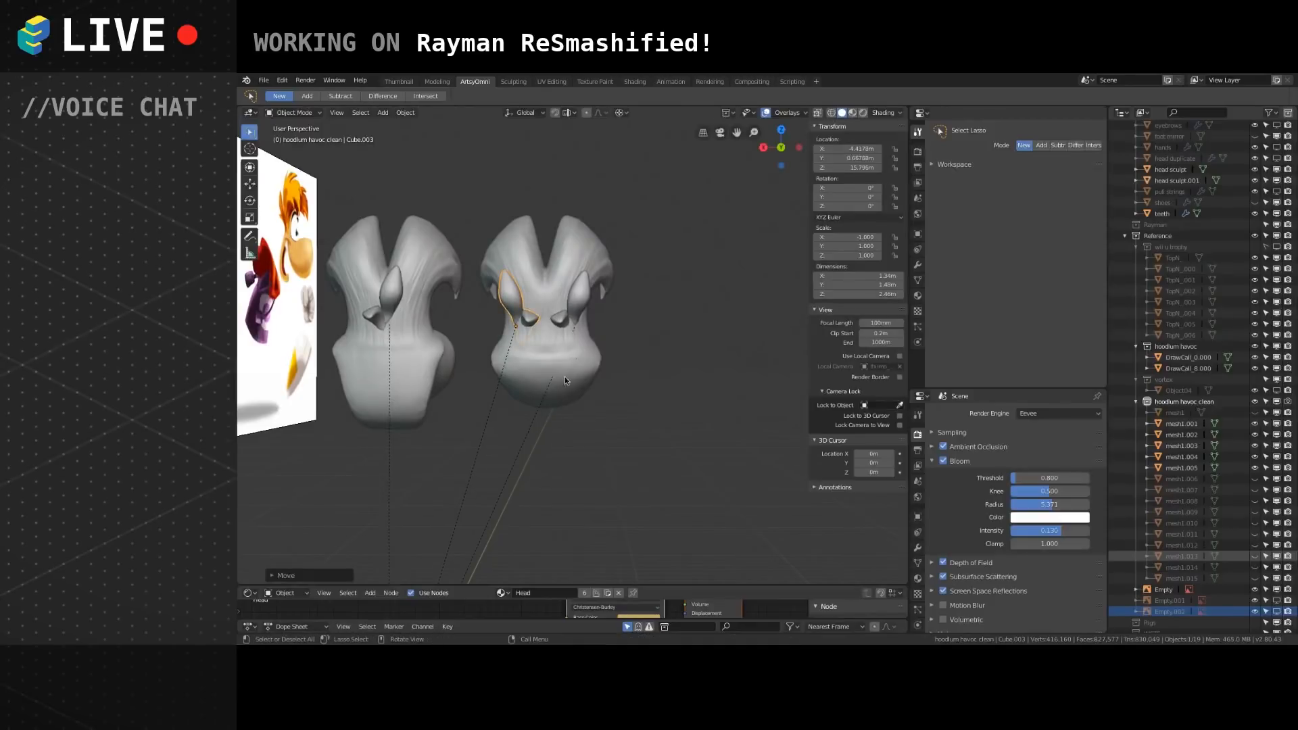
# Adjust the spacing of the two opposing tufts along global X on the back of the closed-mouth head.
pyautogui.moveTo(561, 375); pyautogui.dragTo(532, 371, button='middle')
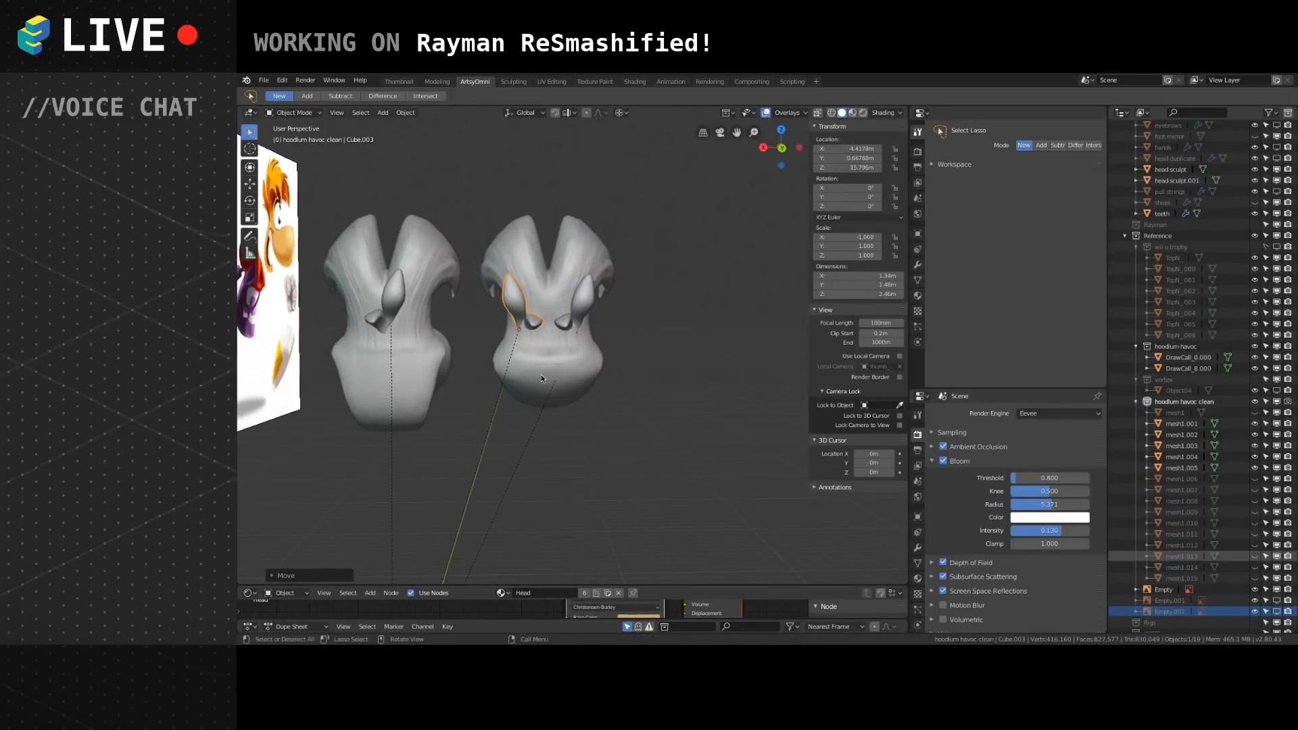
pyautogui.moveTo(622, 343)
pyautogui.mouseDown(button='middle')
pyautogui.moveTo(643, 356)
pyautogui.moveTo(575, 359)
pyautogui.moveTo(596, 407)
pyautogui.moveTo(626, 343)
pyautogui.moveTo(622, 363)
pyautogui.moveTo(558, 346)
pyautogui.moveTo(639, 356)
pyautogui.mouseUp(button='middle')
pyautogui.click(518, 311)
pyautogui.click(516, 309)
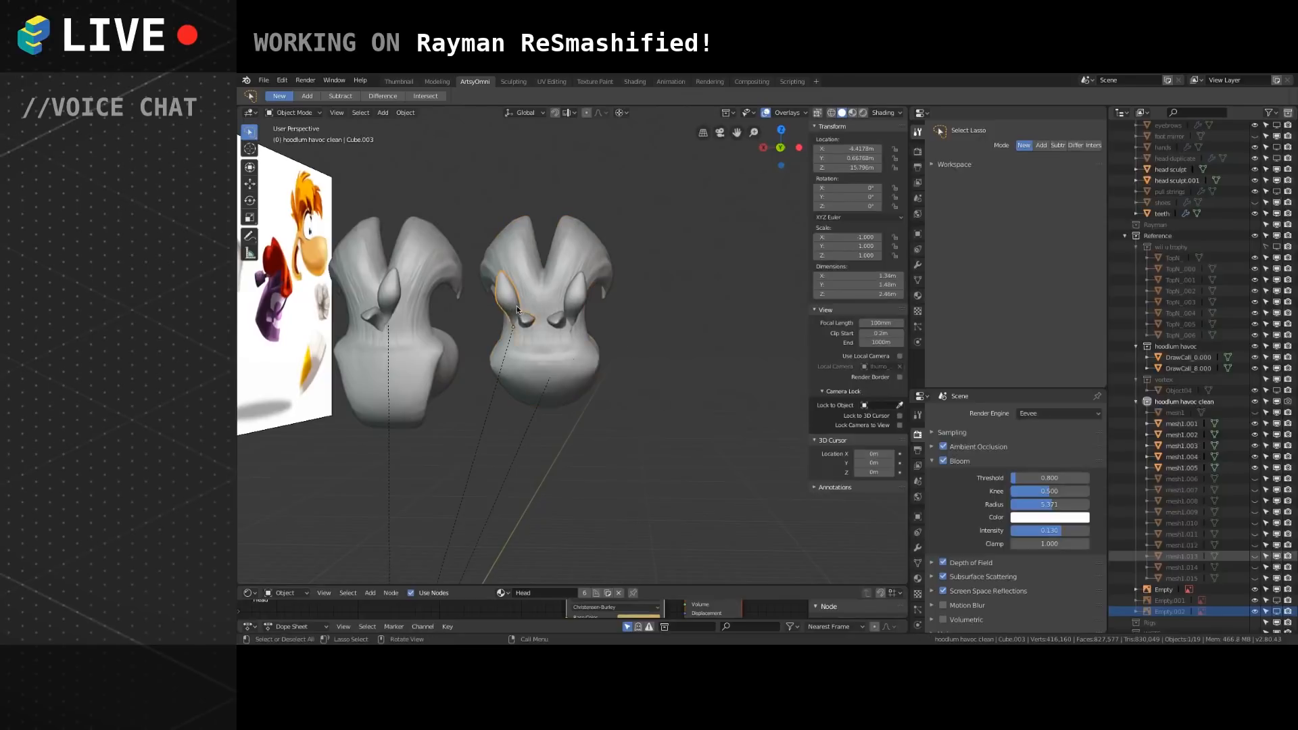
pyautogui.press('g')
pyautogui.press('x')
pyautogui.click(578, 318)
pyautogui.click(580, 301)
pyautogui.press('g')
pyautogui.press('x')
pyautogui.click(531, 301)
# Delete the mirrored tuft and keep only the original tuft on the closed-mouth head.
pyautogui.moveTo(569, 337)
pyautogui.mouseDown(button='middle')
pyautogui.moveTo(418, 337)
pyautogui.moveTo(603, 336)
pyautogui.moveTo(509, 363)
pyautogui.moveTo(528, 410)
pyautogui.moveTo(524, 341)
pyautogui.moveTo(495, 366)
pyautogui.moveTo(562, 363)
pyautogui.mouseUp(button='middle')
pyautogui.press('x')
pyautogui.click(534, 362)
pyautogui.click(561, 352)
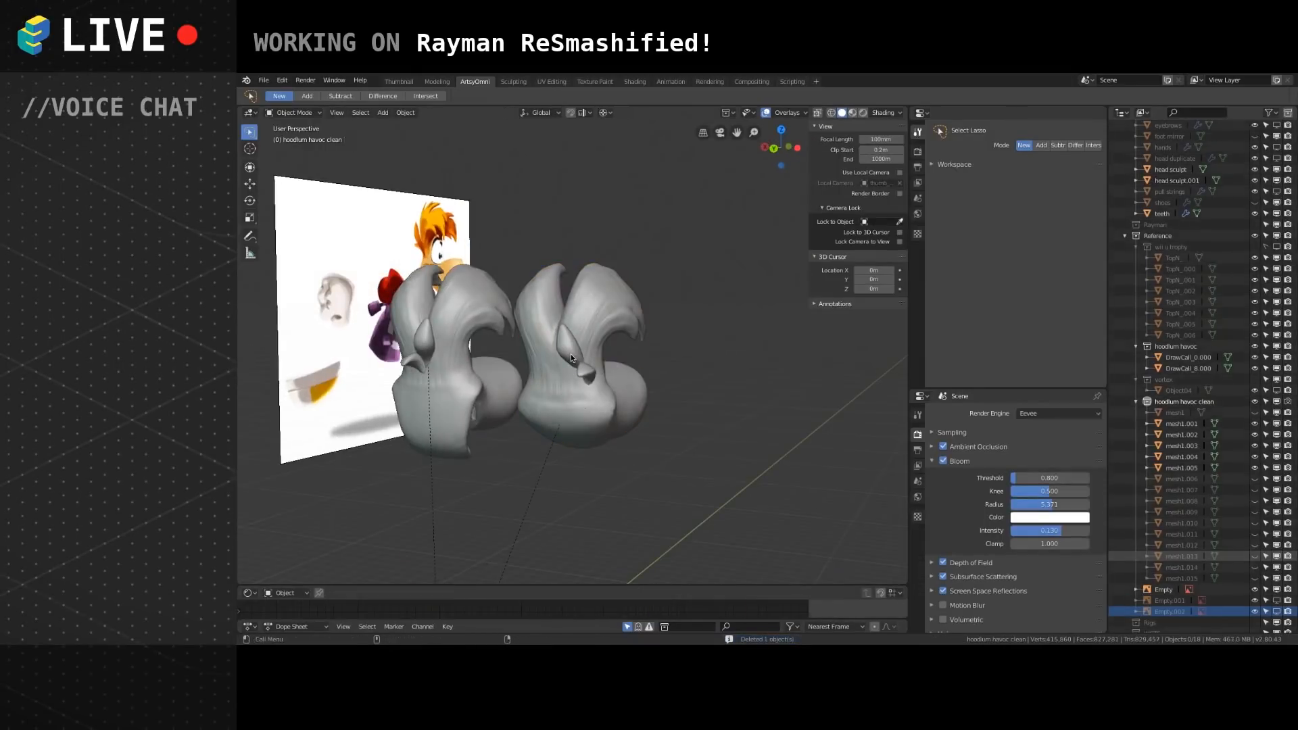
pyautogui.click(571, 354)
pyautogui.click(559, 363)
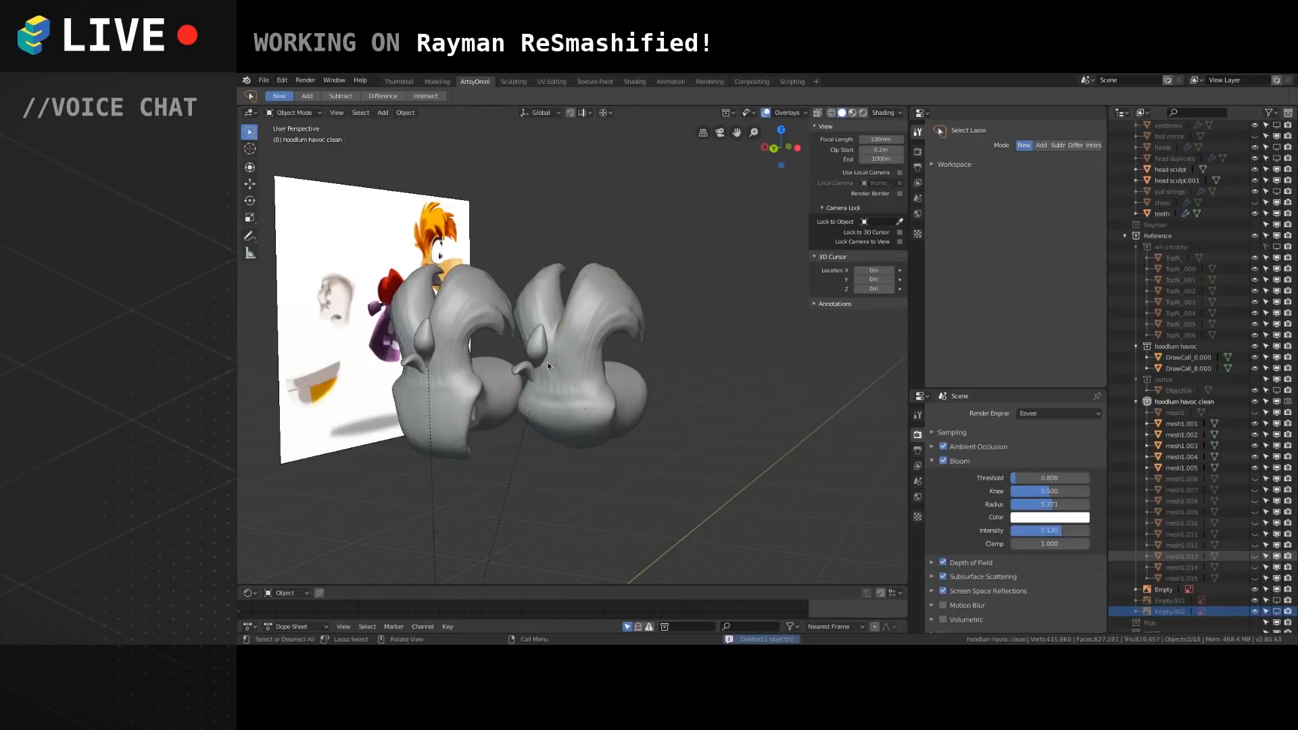
# Move the remaining tuft along global X and then Y against the middle of the closed-mouth head's back.
pyautogui.press('g')
pyautogui.press('x')
pyautogui.click(578, 355)
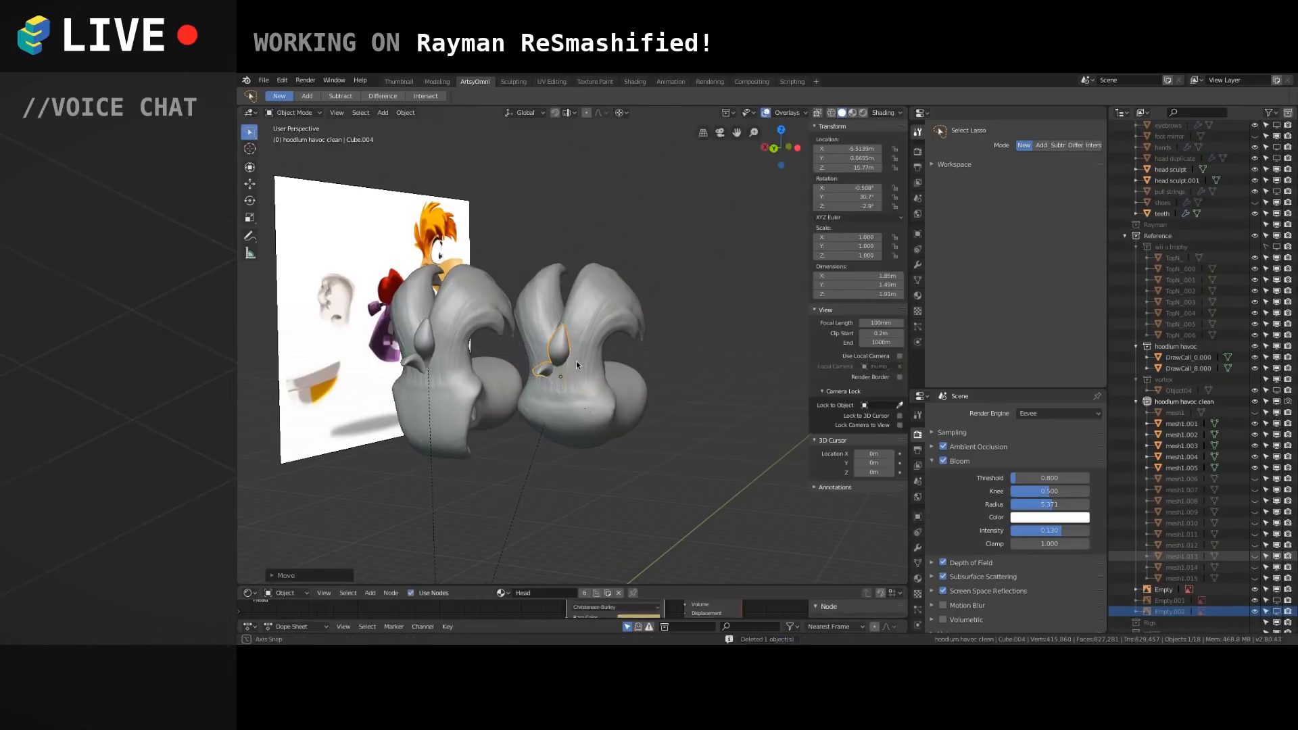
pyautogui.moveTo(579, 359); pyautogui.dragTo(538, 369, button='middle')
pyautogui.press('g')
pyautogui.press('y')
pyautogui.click(532, 370)
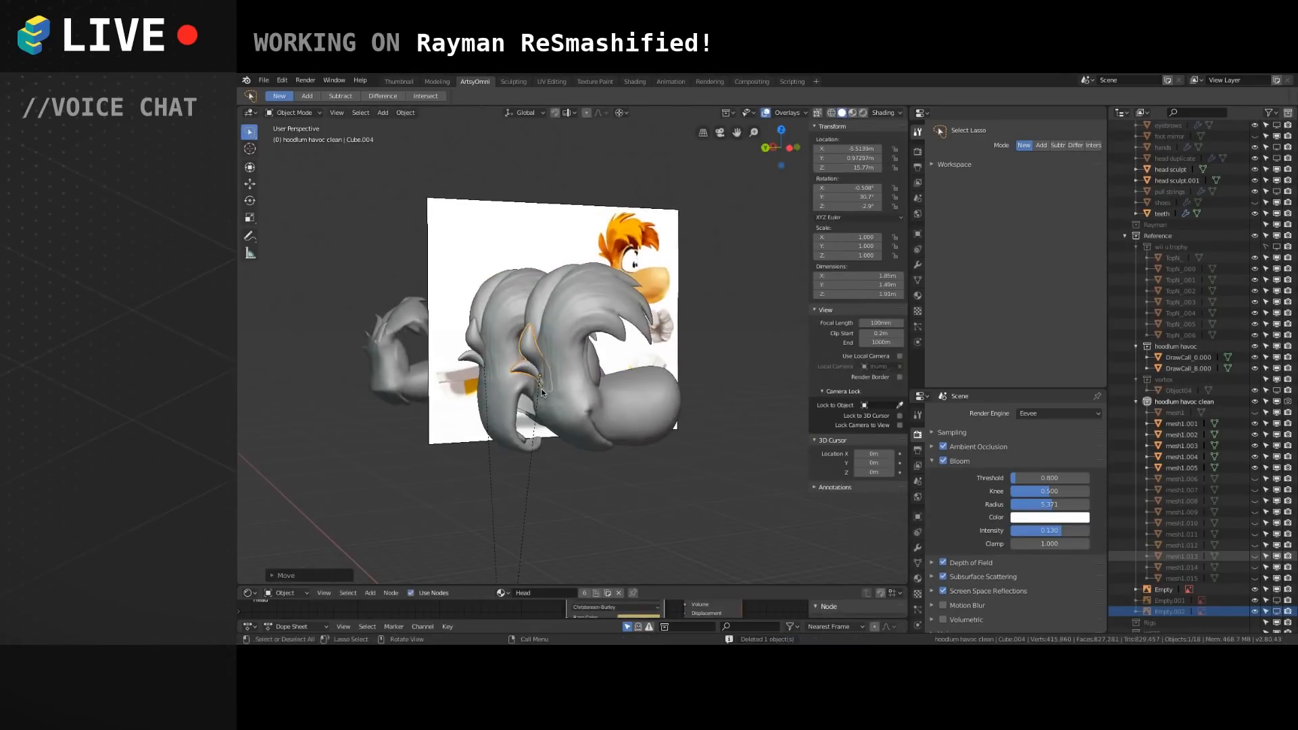
# Replace the closed-mouth head's tuft with a fresh duplicate of the open-mouth head's tuft, shifted along global X.
pyautogui.click(534, 379)
pyautogui.click(507, 372)
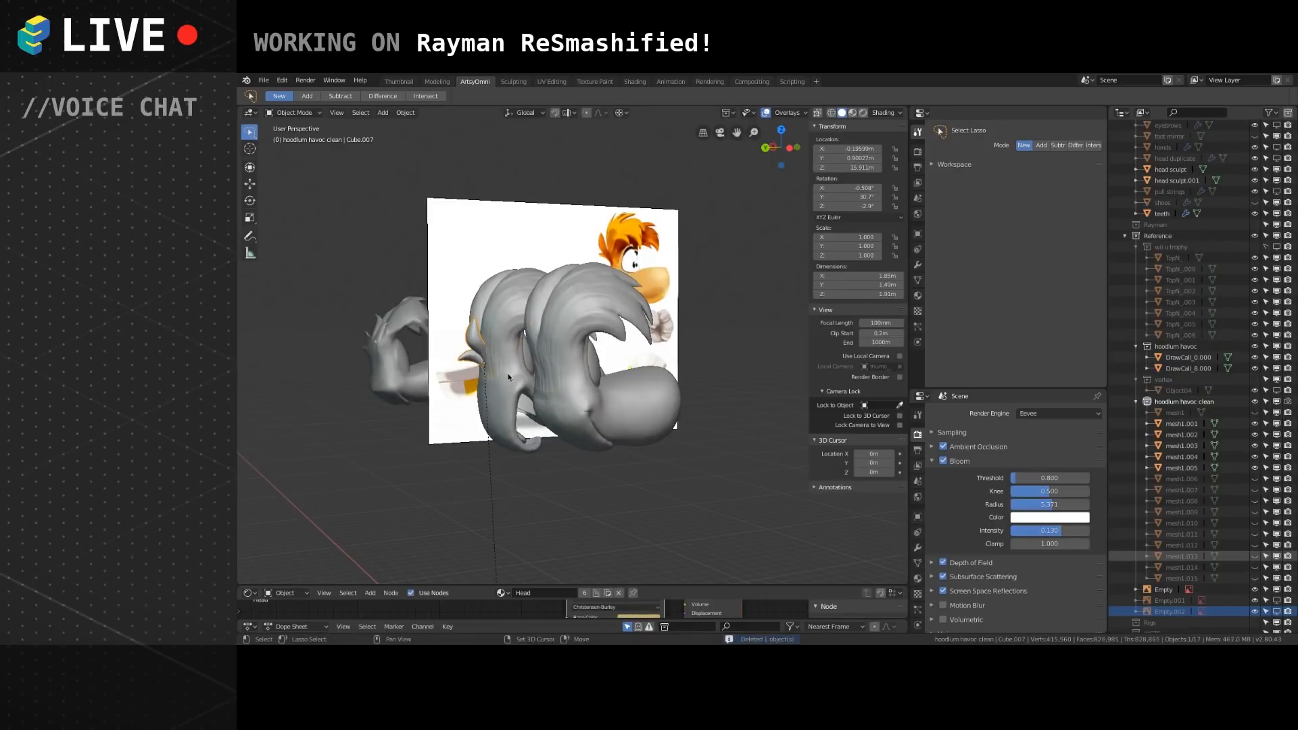
pyautogui.press('g')
pyautogui.press('x')
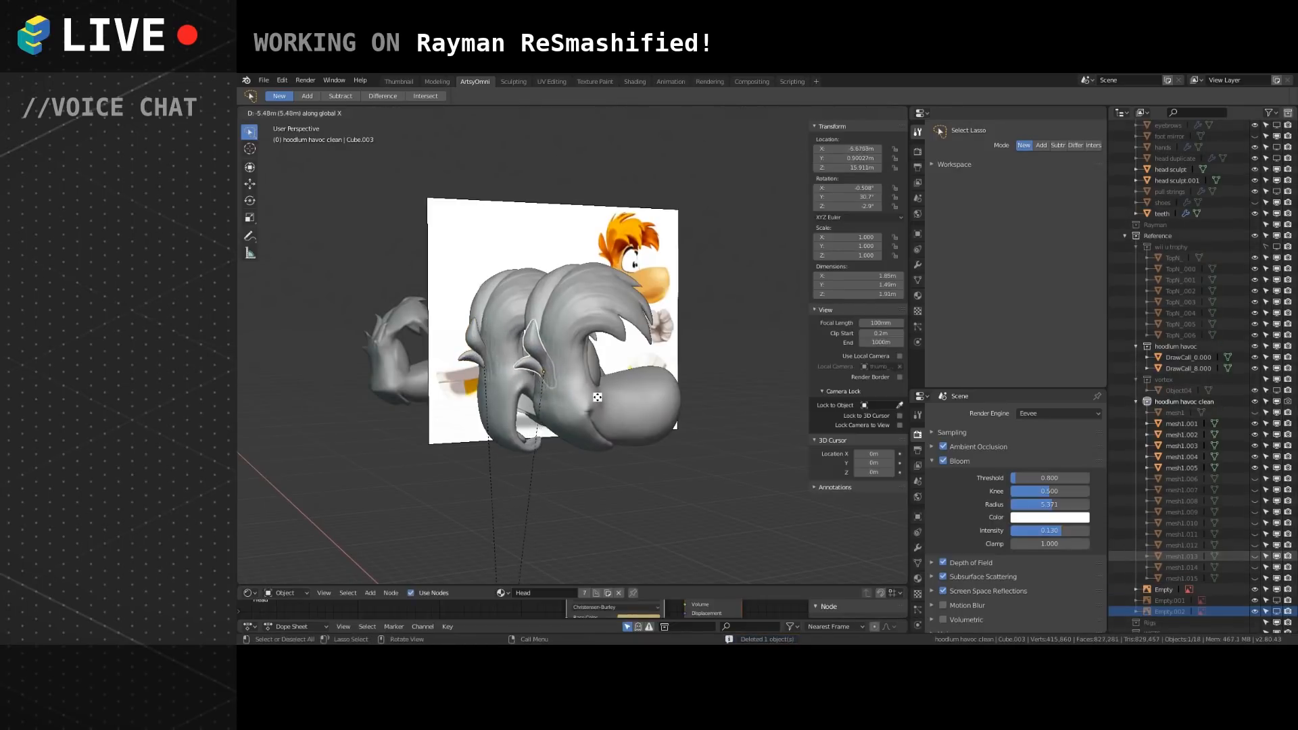
pyautogui.click(598, 397)
# Set the pivot point to Individual Origins and enlarge the duplicated tuft to a scale of about 1.172.
pyautogui.moveTo(591, 400); pyautogui.dragTo(561, 393, button='middle')
pyautogui.press('s')
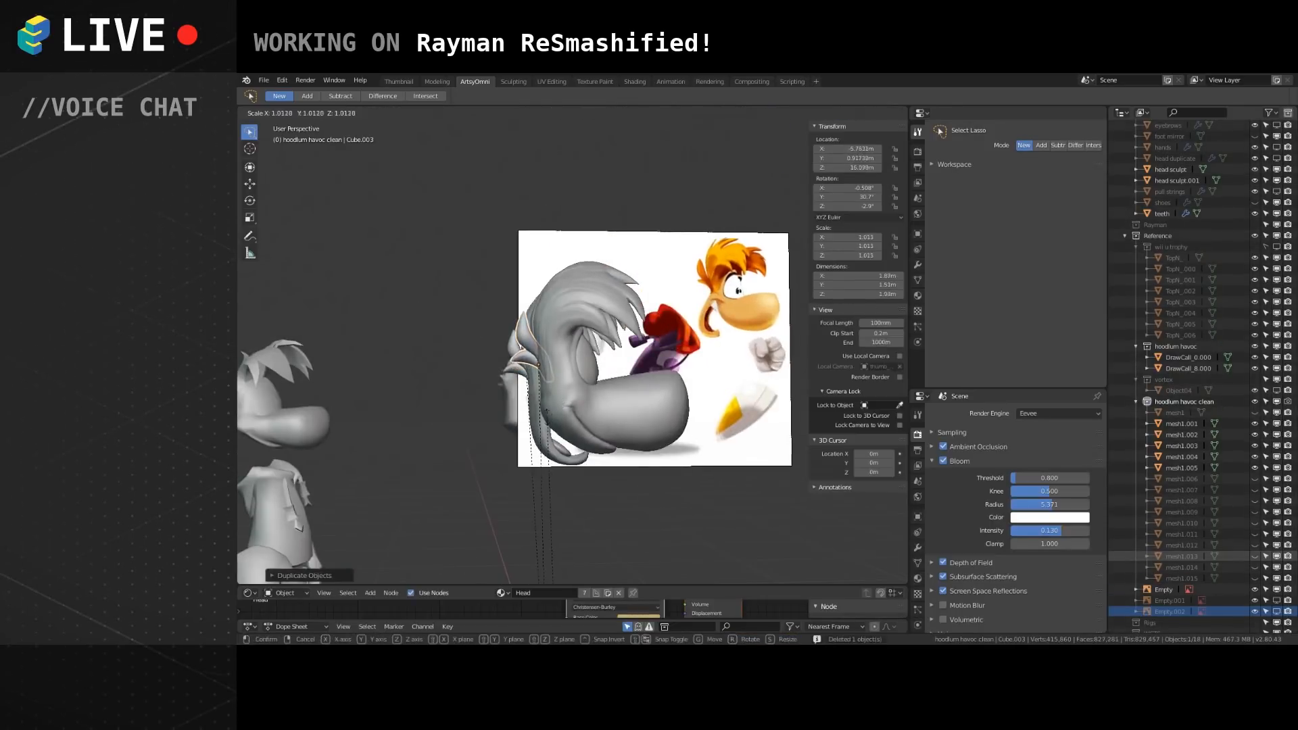
pyautogui.press('Escape')
pyautogui.click(621, 113)
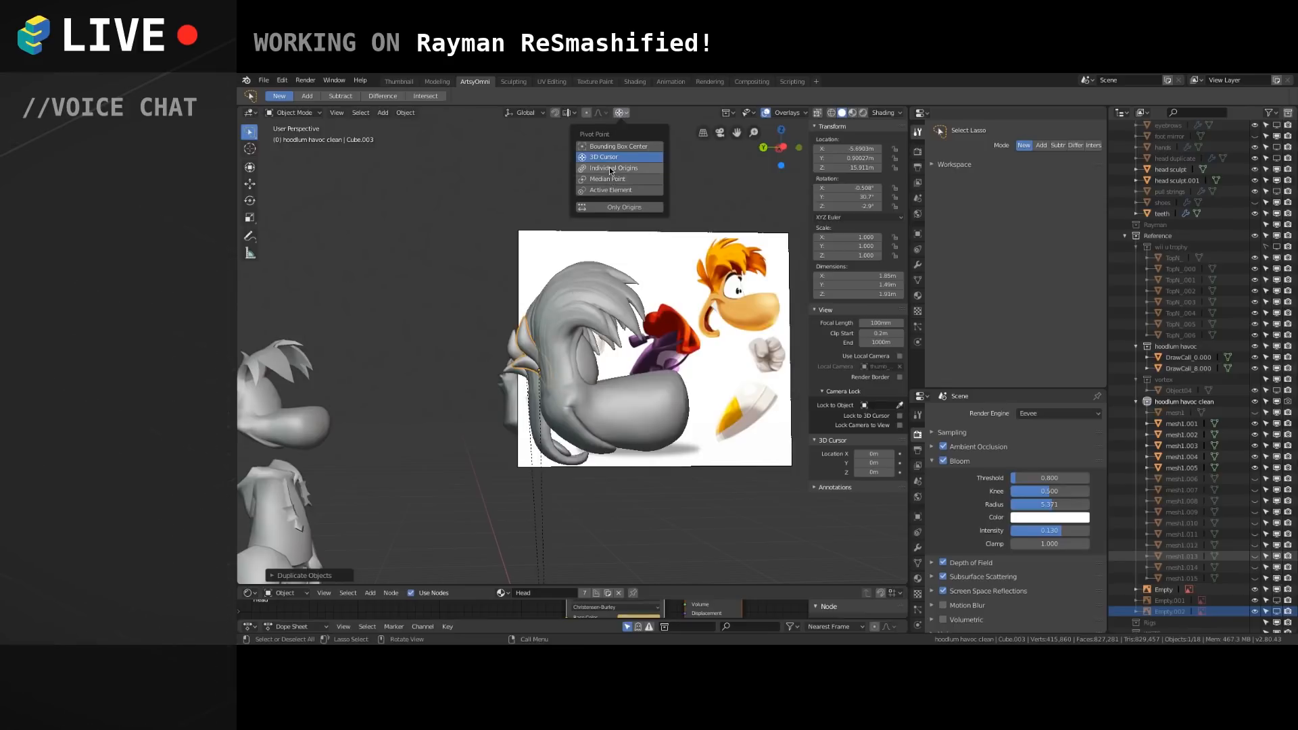
pyautogui.click(610, 169)
pyautogui.press('s')
pyautogui.click(465, 346)
# Try flipping the enlarged tuft along X by a factor of -1 without applying its rotation, and undo it.
pyautogui.moveTo(465, 348)
pyautogui.mouseDown(button='middle')
pyautogui.moveTo(498, 398)
pyautogui.moveTo(557, 409)
pyautogui.moveTo(497, 418)
pyautogui.moveTo(493, 368)
pyautogui.moveTo(685, 369)
pyautogui.moveTo(677, 355)
pyautogui.moveTo(534, 373)
pyautogui.moveTo(583, 349)
pyautogui.moveTo(603, 302)
pyautogui.mouseUp(button='middle')
pyautogui.click(603, 301)
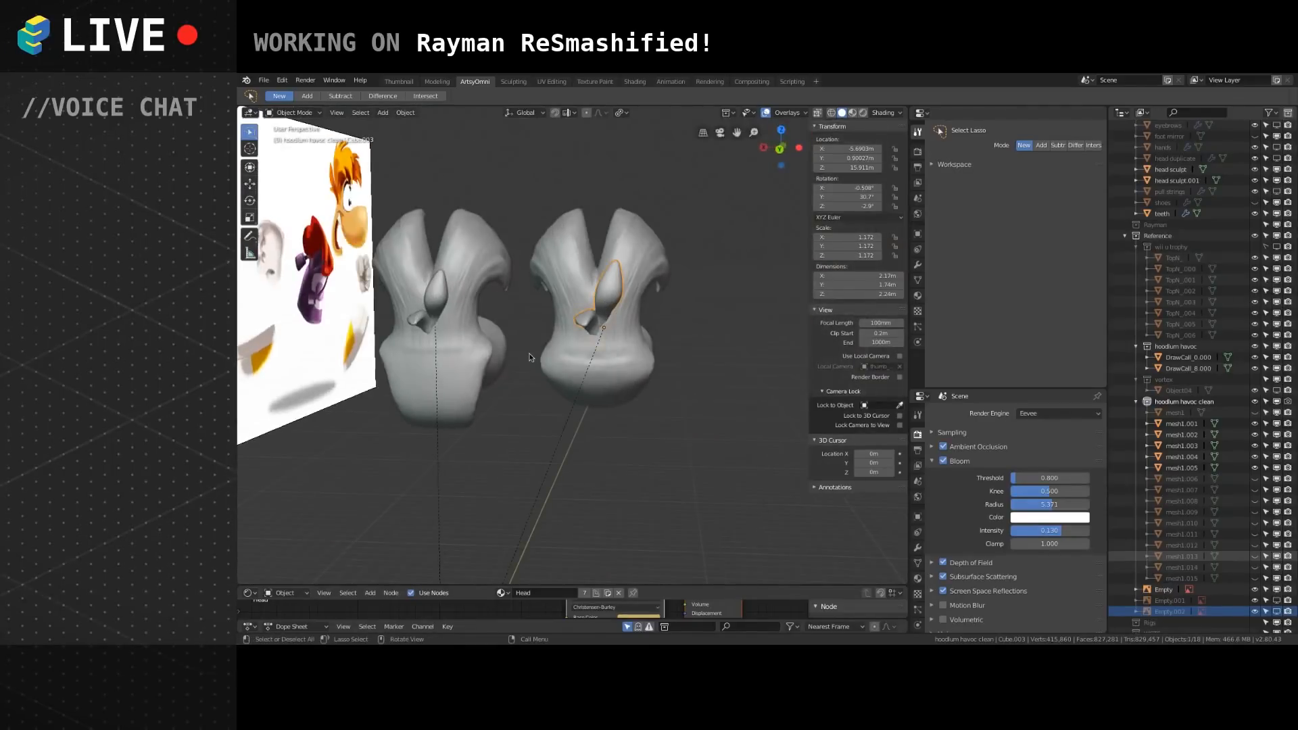
pyautogui.write('sx-1')
pyautogui.press('Return')
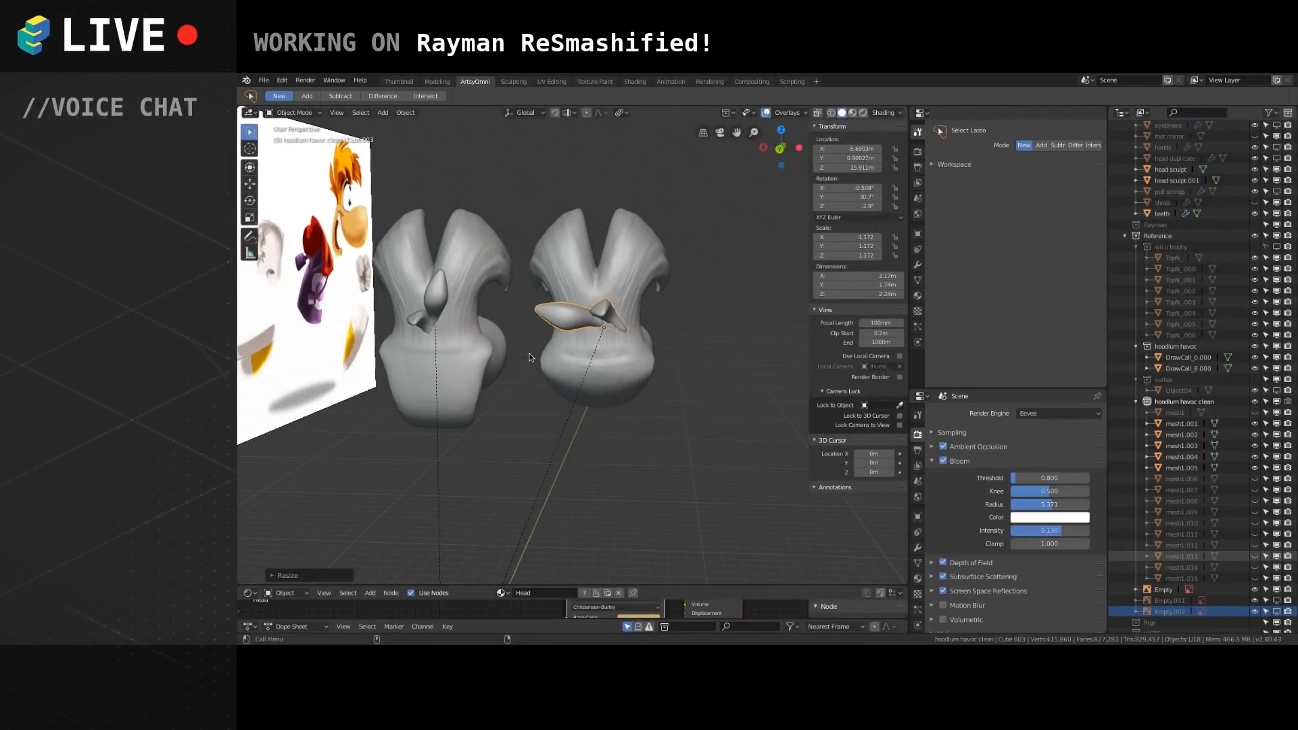
pyautogui.hotkey('ctrl', 'z')
# Apply the enlarged tuft's rotation and mirror it with a scale factor of -1 along X.
pyautogui.hotkey('ctrl', 'a')
pyautogui.click(645, 400)
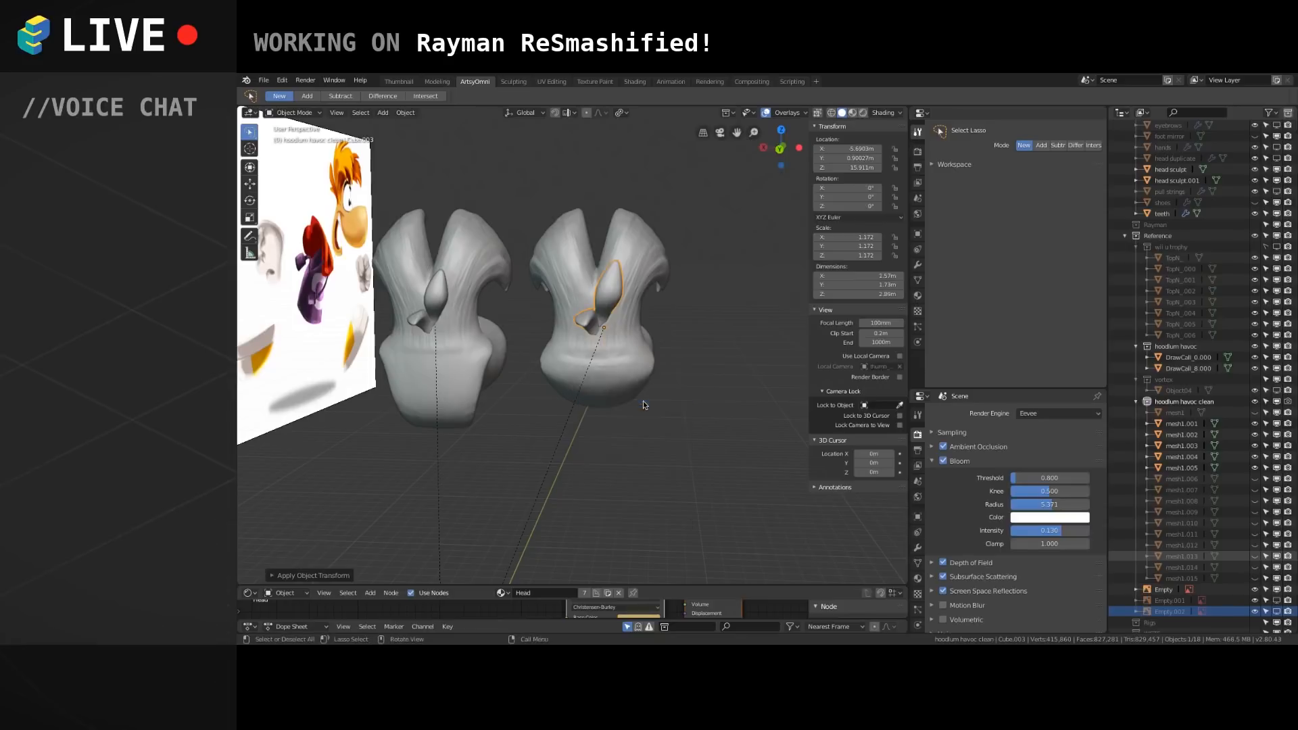
pyautogui.write('s')
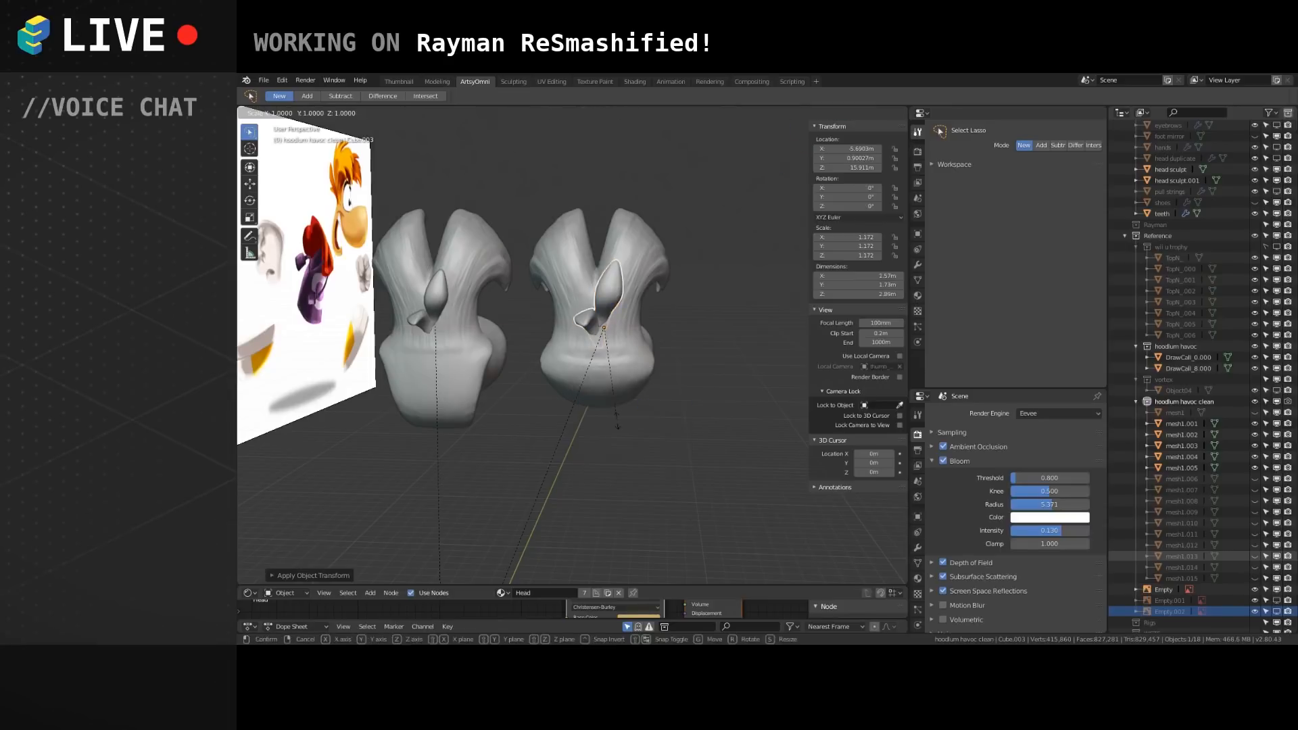
pyautogui.write('x-1')
pyautogui.press('Return')
# Slide the mirrored tuft along global X to the middle of the closed-mouth head's back.
pyautogui.press('g')
pyautogui.press('x')
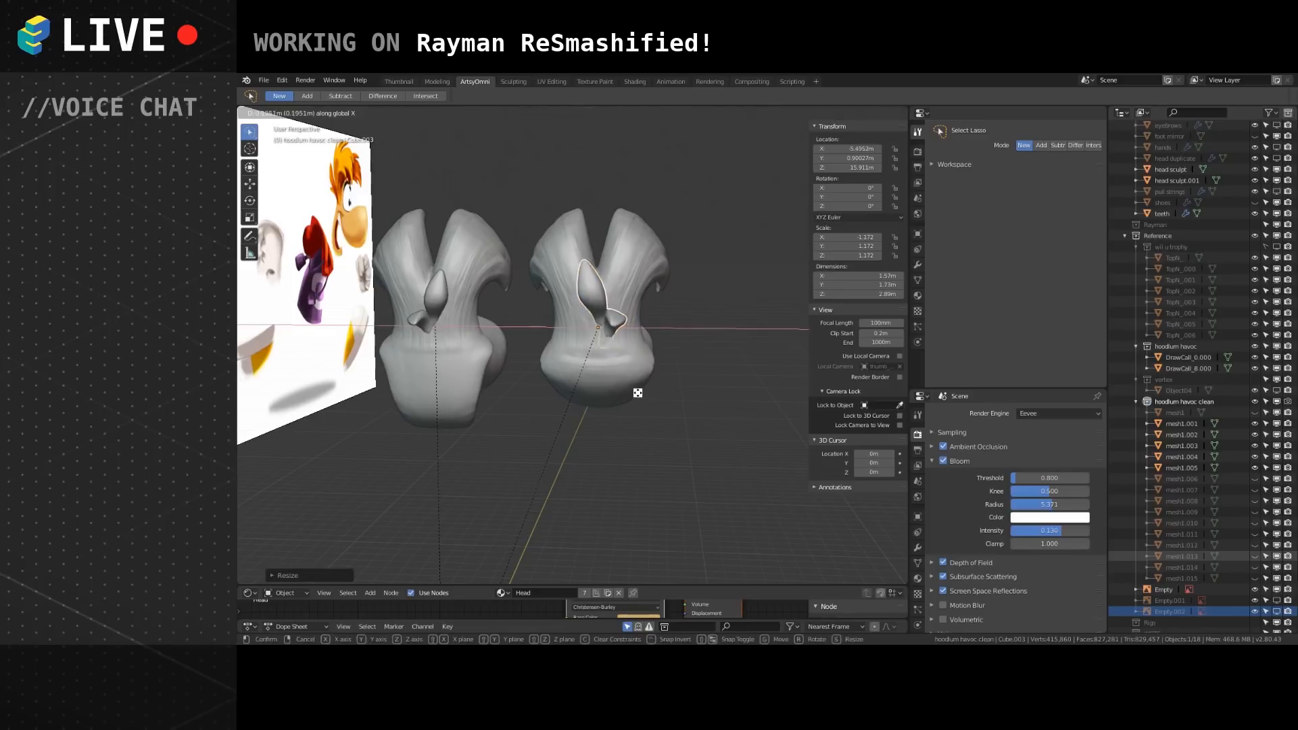
pyautogui.click(634, 391)
pyautogui.moveTo(634, 391); pyautogui.dragTo(639, 382, button='middle')
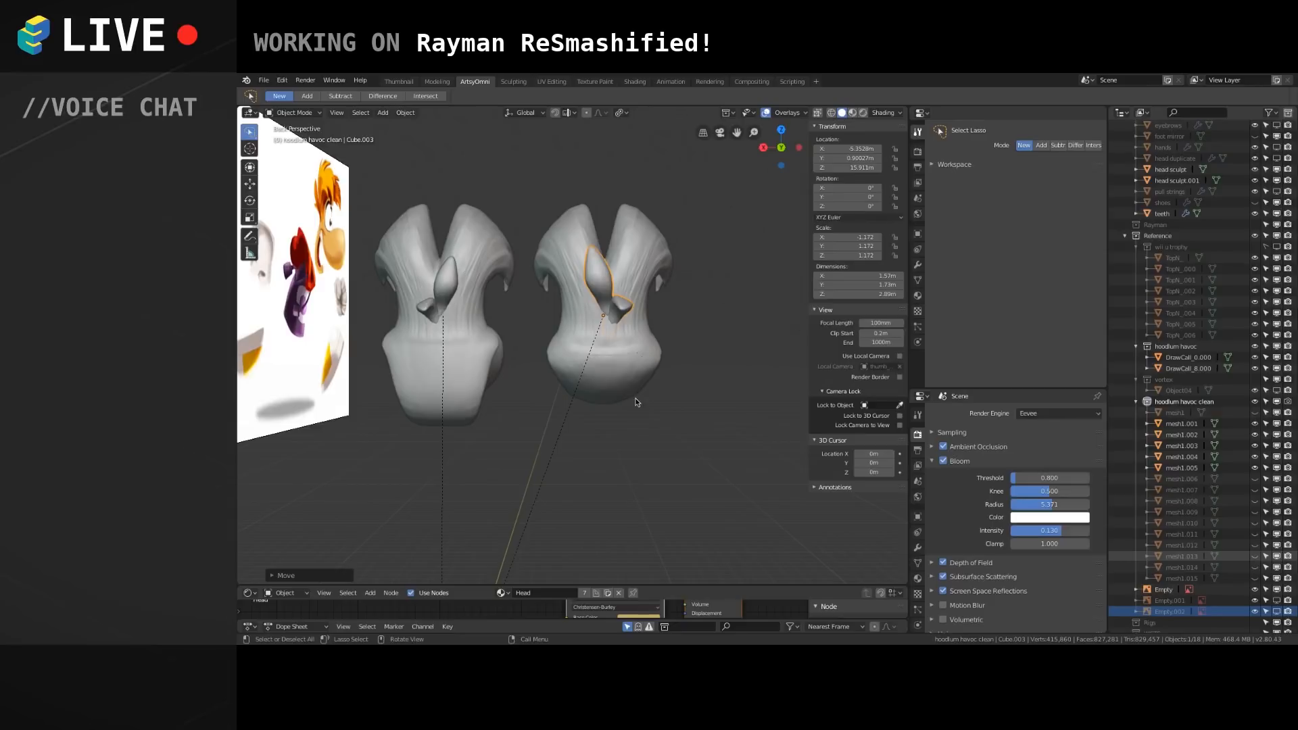
pyautogui.moveTo(514, 283); pyautogui.dragTo(575, 340, button='middle')
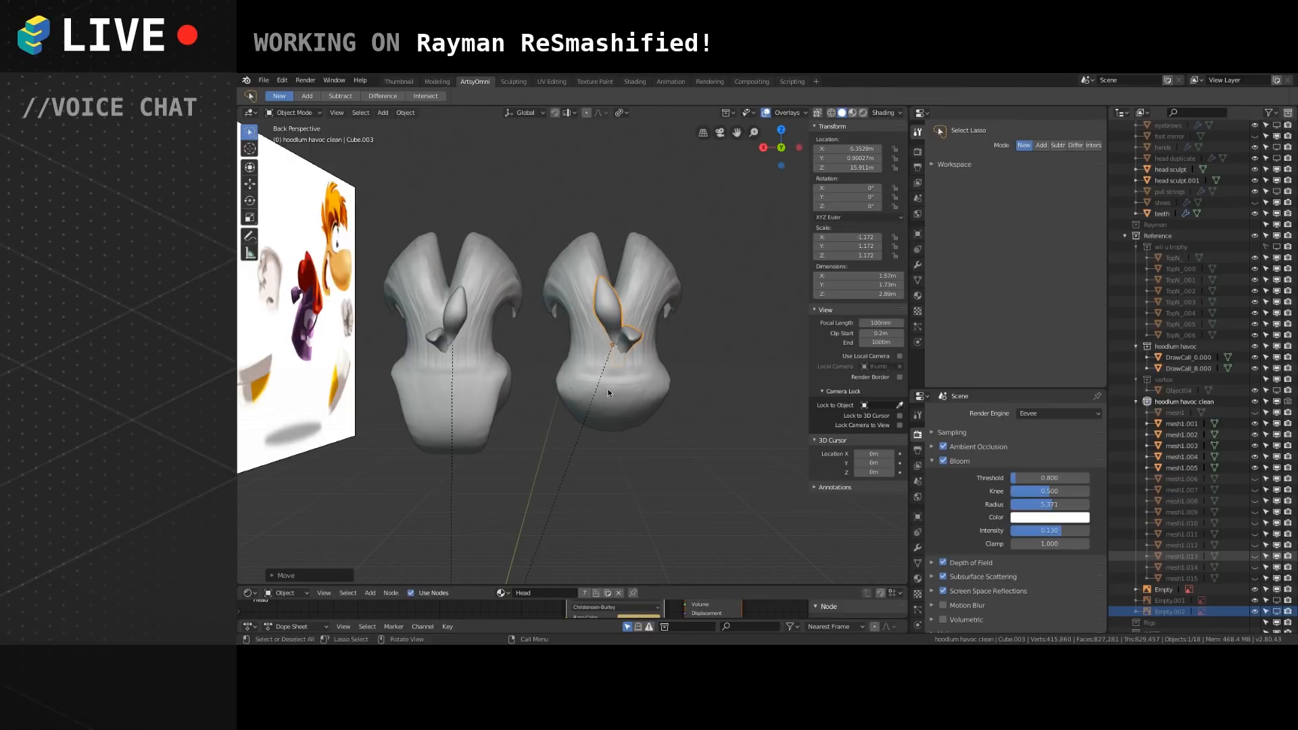
pyautogui.scroll(-4, 629, 399)
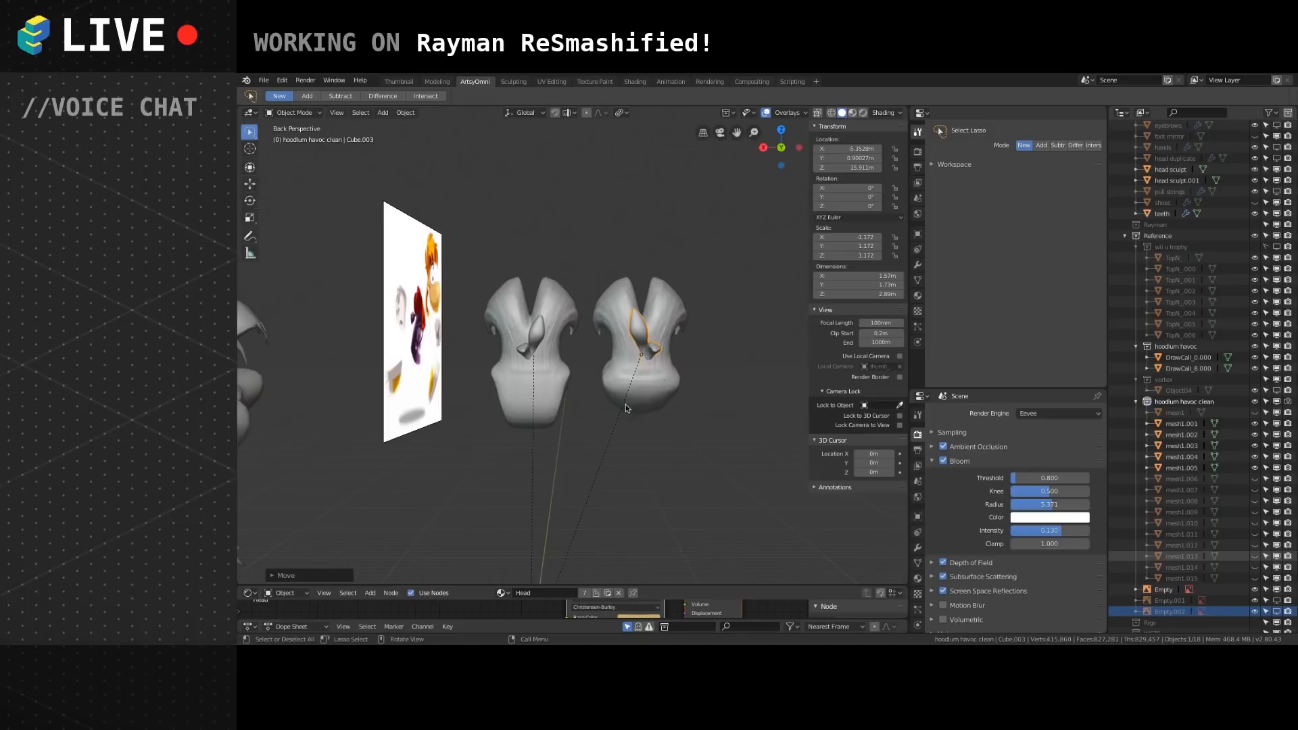
pyautogui.moveTo(625, 411); pyautogui.dragTo(571, 380, button='middle')
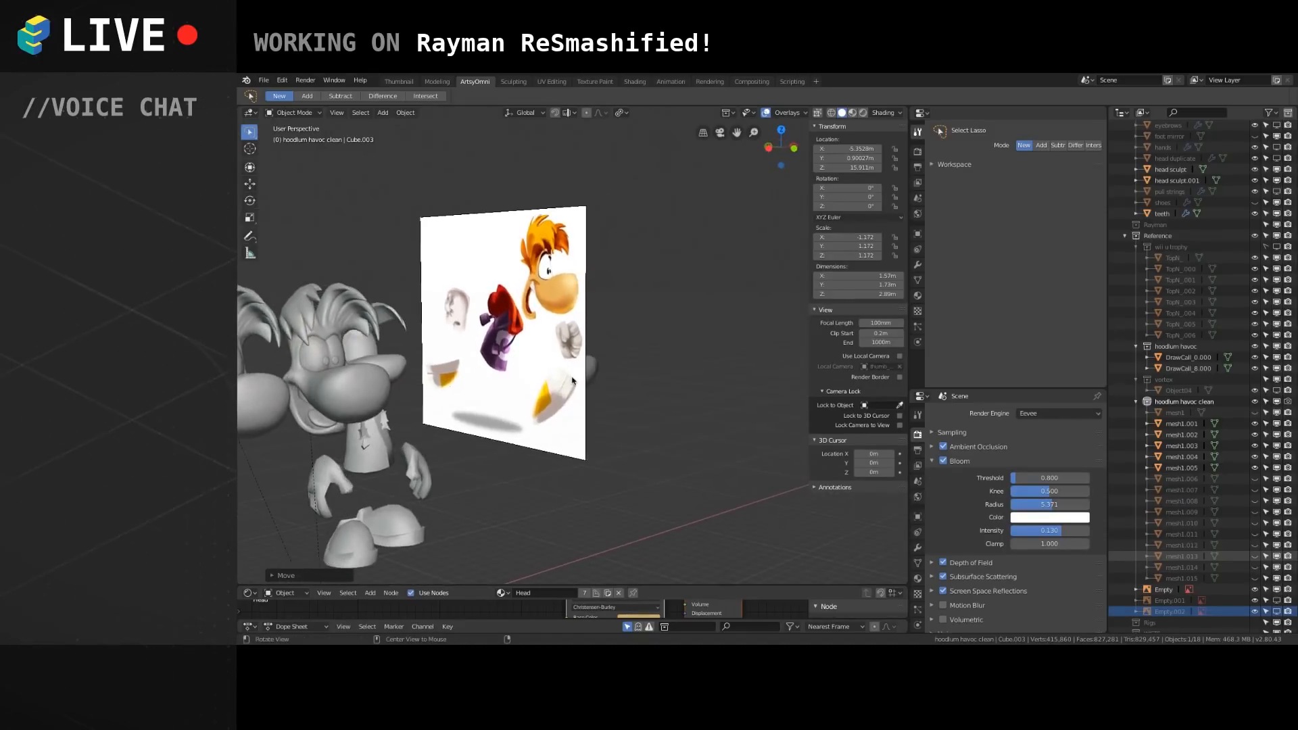
# Slide the mirrored tuft along global X so it sits left of centre on the closed-mouth head's back.
pyautogui.keyDown('alt'); pyautogui.keyDown('shift'); pyautogui.moveTo(482, 320); pyautogui.dragTo(602, 345); pyautogui.keyUp('shift'); pyautogui.keyUp('alt')
pyautogui.keyDown('alt'); pyautogui.moveTo(497, 341); pyautogui.dragTo(541, 277); pyautogui.keyUp('alt')
pyautogui.keyDown('alt'); pyautogui.moveTo(509, 334); pyautogui.dragTo(648, 401); pyautogui.keyUp('alt')
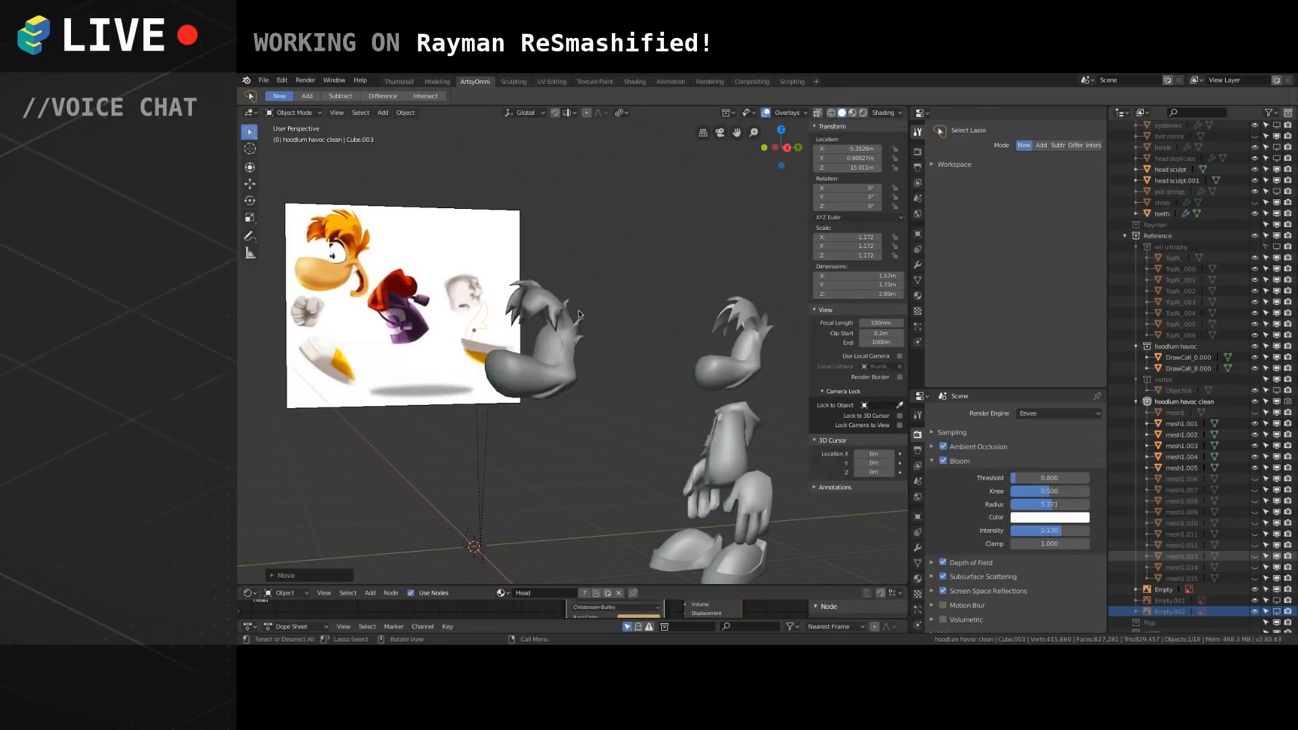
pyautogui.keyDown('alt'); pyautogui.moveTo(668, 368); pyautogui.dragTo(635, 374); pyautogui.keyUp('alt')
pyautogui.scroll(2, 632, 346)
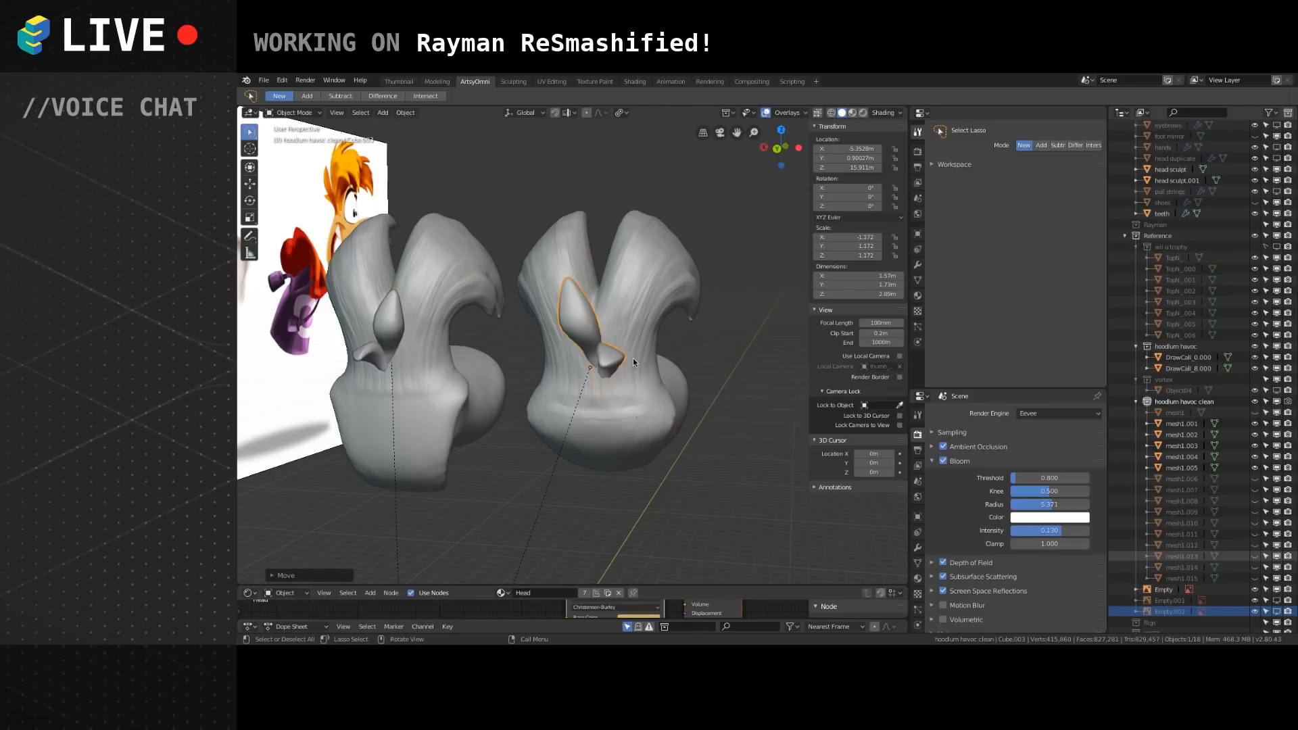
pyautogui.moveTo(621, 340); pyautogui.dragTo(602, 375, button='middle')
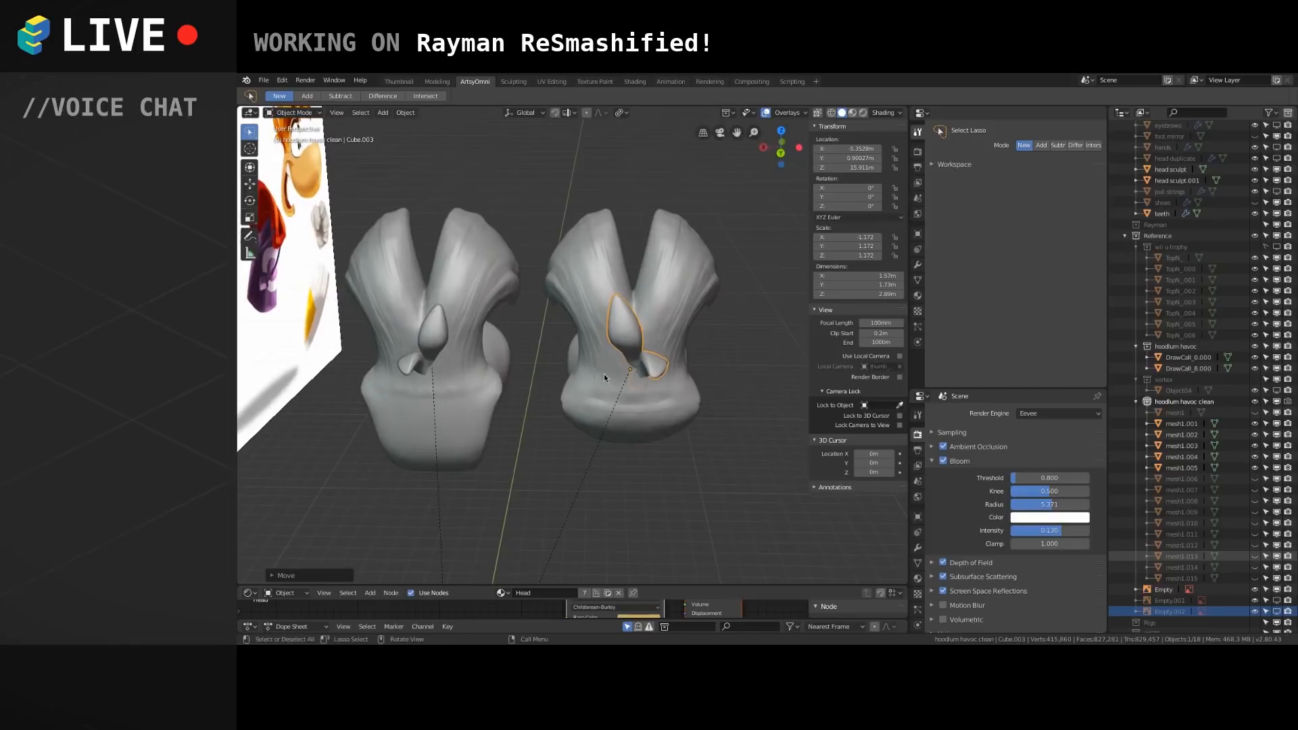
pyautogui.scroll(2, 601, 376)
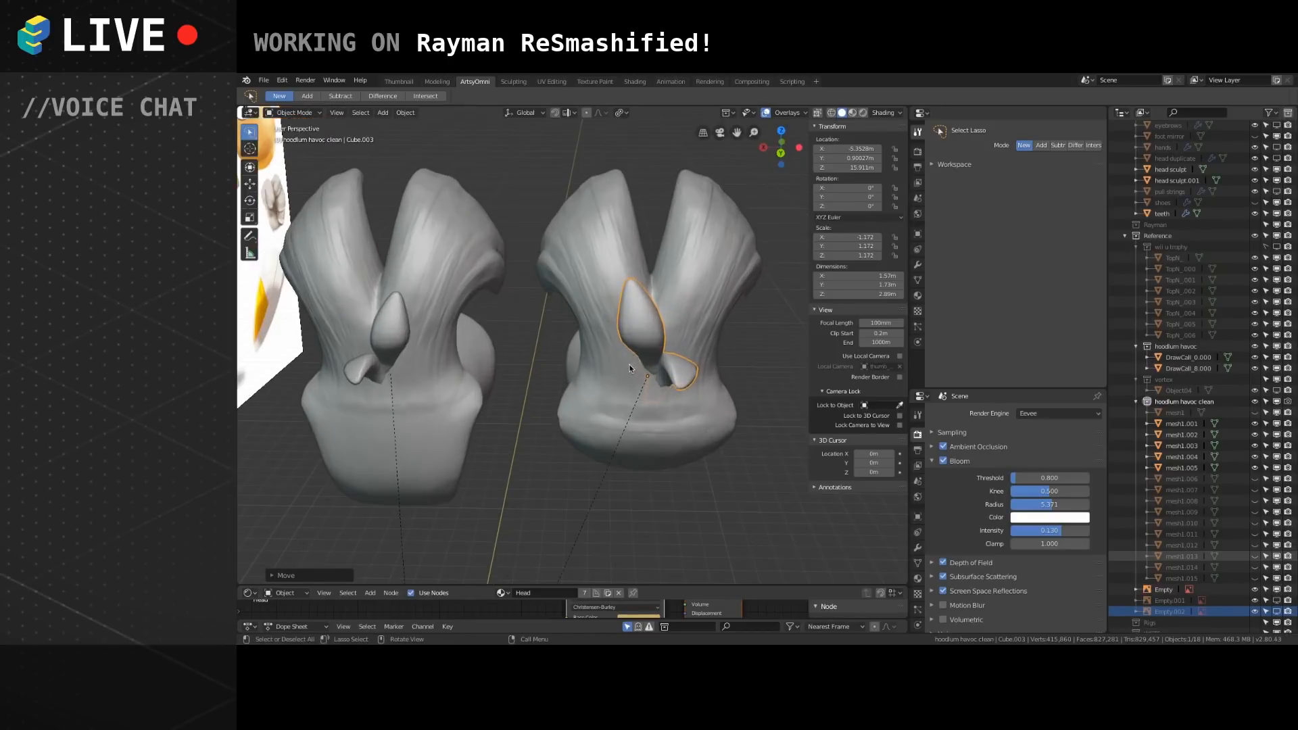
pyautogui.moveTo(634, 348)
pyautogui.keyDown('shift'); pyautogui.mouseDown(button='middle')
pyautogui.moveTo(585, 375)
pyautogui.moveTo(600, 390)
pyautogui.moveTo(595, 465)
pyautogui.moveTo(632, 407)
pyautogui.moveTo(590, 319)
pyautogui.moveTo(582, 353)
pyautogui.mouseUp(button='middle'); pyautogui.keyUp('shift')
pyautogui.click(596, 369)
pyautogui.click(595, 374)
pyautogui.press('g')
pyautogui.press('x')
pyautogui.click(564, 466)
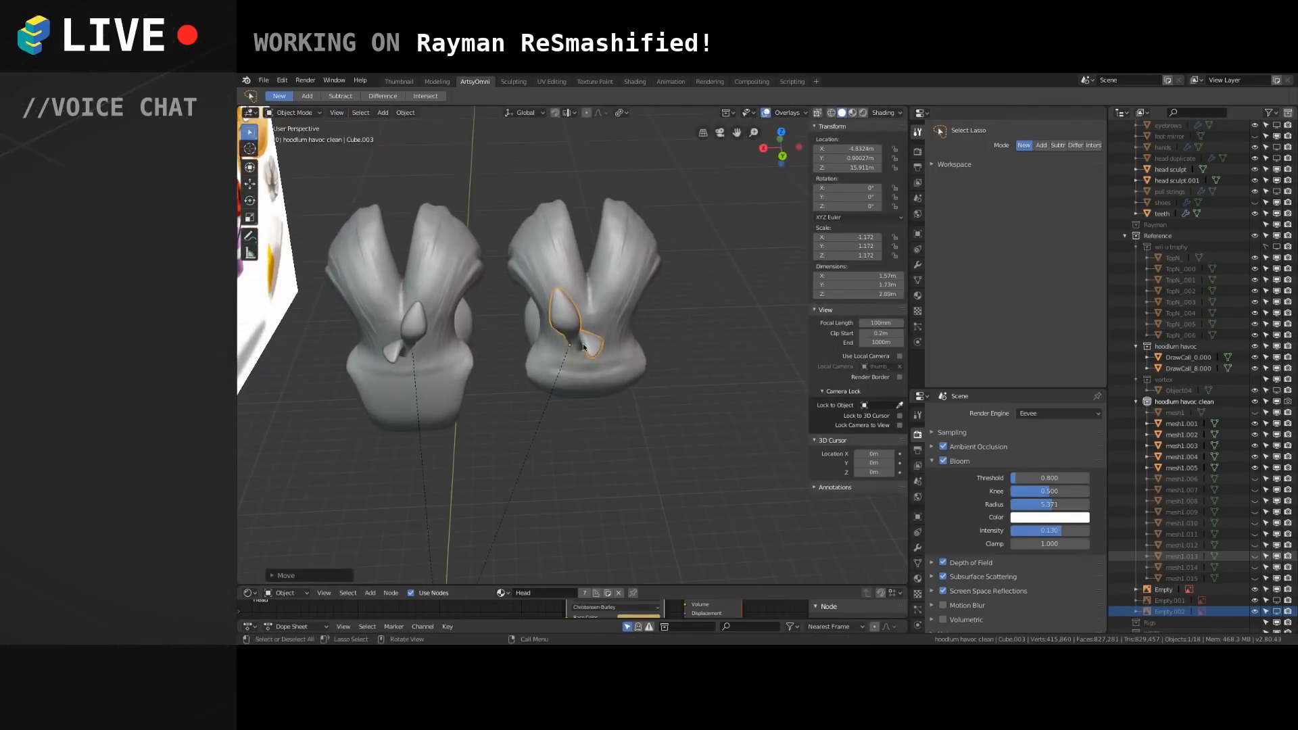
# Push the mirrored tuft along global Y against the back surface of the closed-mouth head.
pyautogui.scroll(5, 588, 369)
pyautogui.press('g')
pyautogui.press('y')
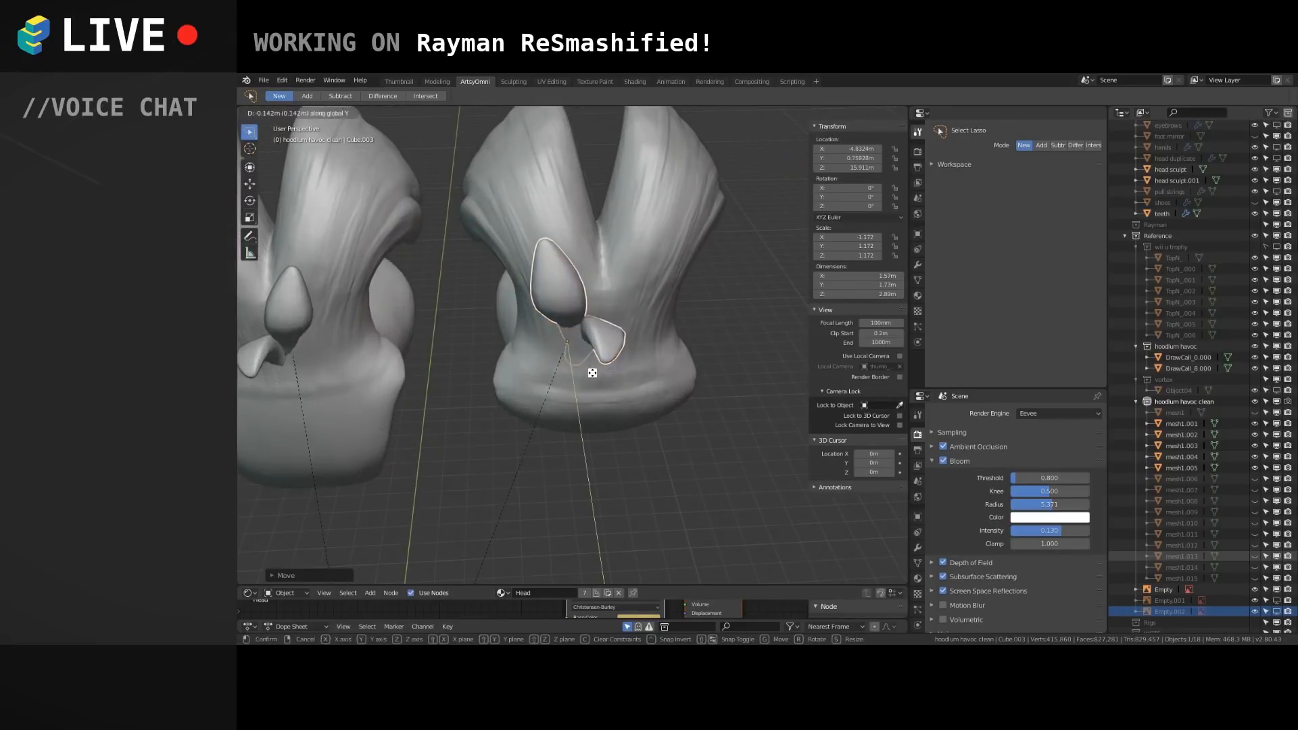
pyautogui.click(601, 349)
# Separate the tuft's small lower spike from the upper spike into its own object.
pyautogui.press('Tab')
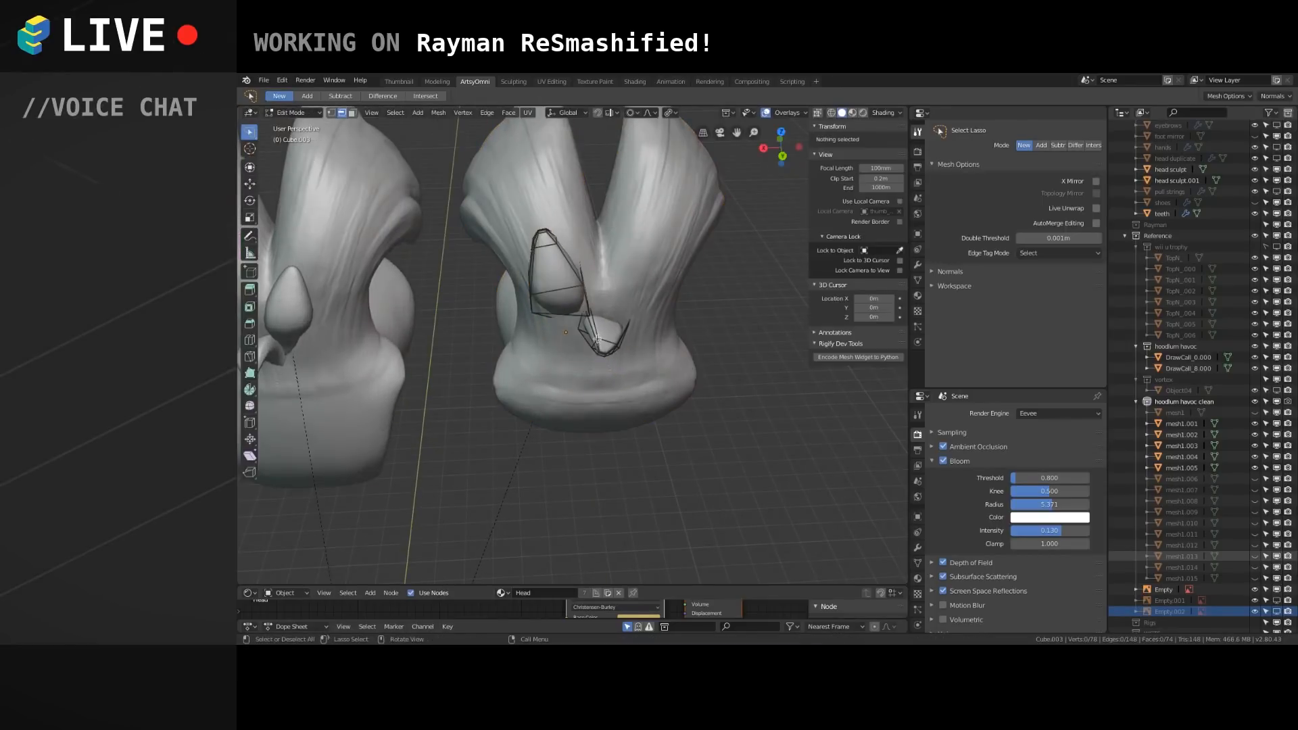
pyautogui.press('l')
pyautogui.press('p')
pyautogui.click(595, 340)
pyautogui.press('Tab')
# Rotate the separated lower spike and move it beneath the upper spike on the head's back.
pyautogui.click(602, 346)
pyautogui.scroll(2, 604, 347)
pyautogui.press('r')
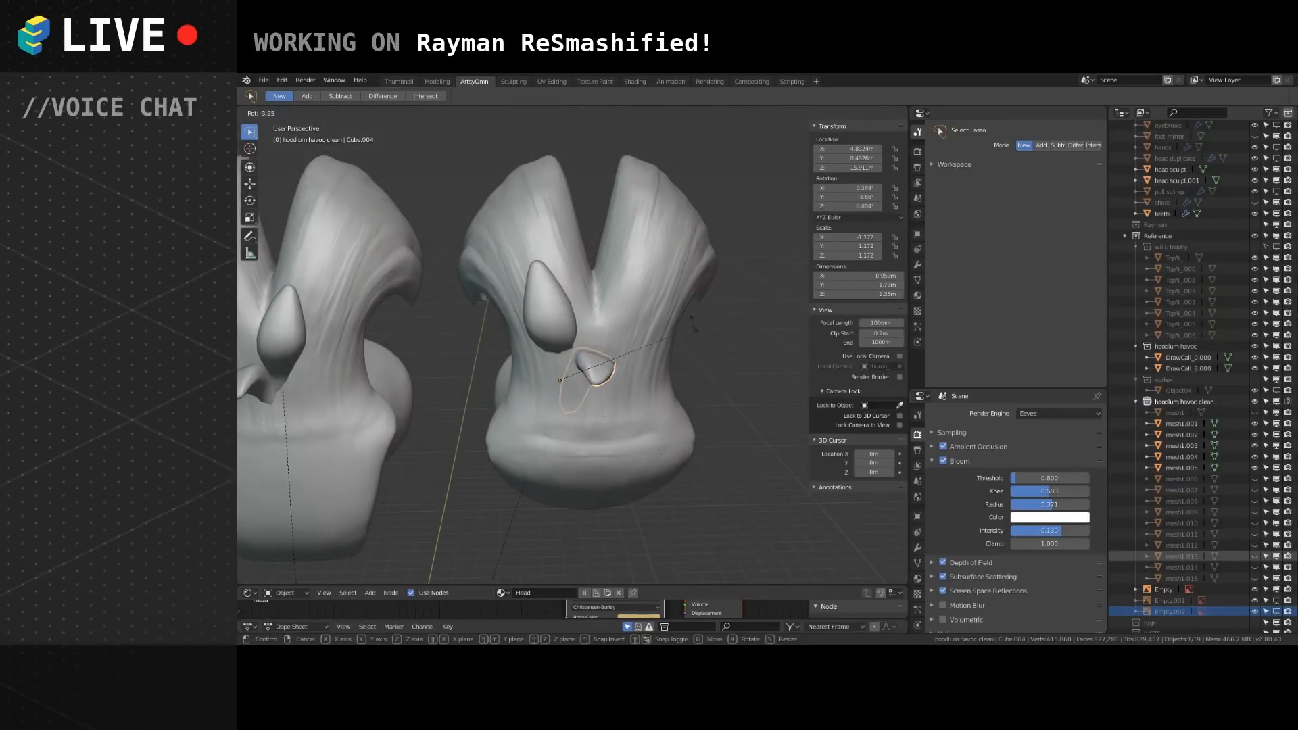
pyautogui.click(628, 287)
pyautogui.press('g')
pyautogui.click(566, 370)
pyautogui.moveTo(566, 372); pyautogui.dragTo(593, 419, button='middle')
pyautogui.press('r')
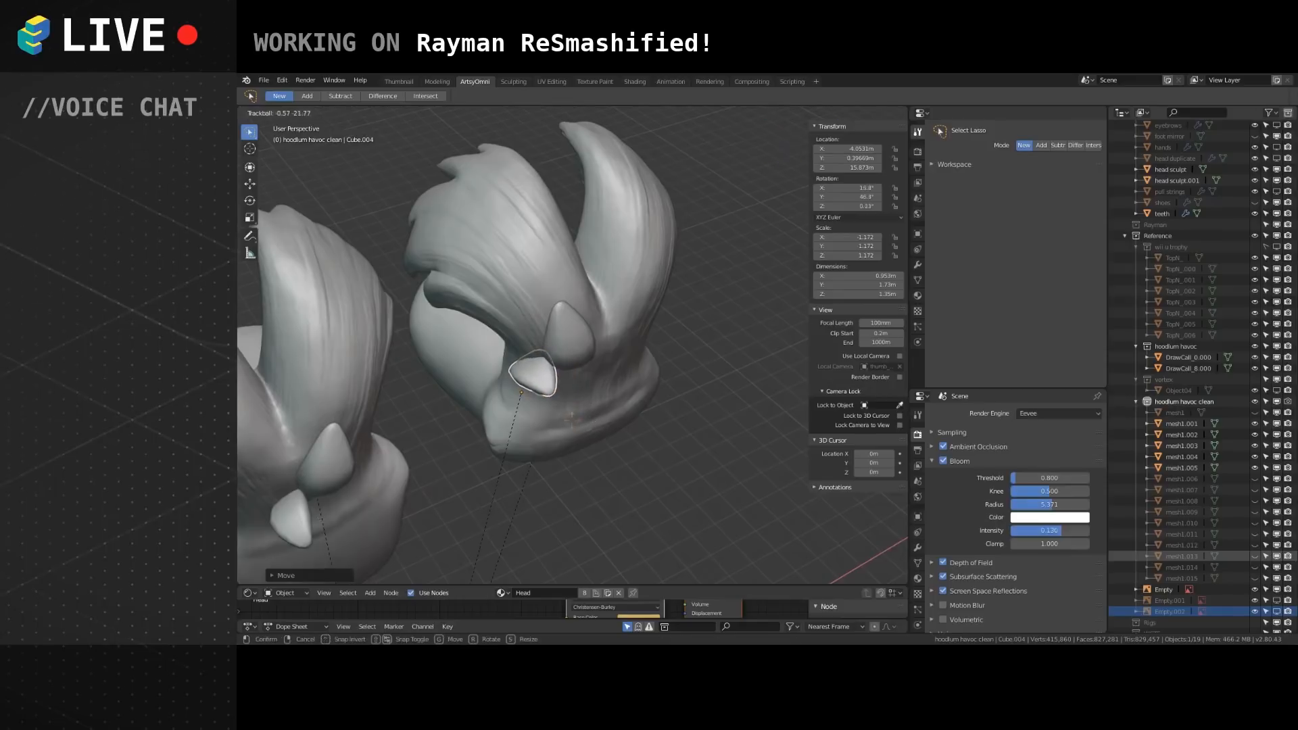
pyautogui.click(560, 420)
# Adjust the lower spike's rotation and shift its base into the head below the upper spike.
pyautogui.moveTo(579, 417); pyautogui.dragTo(511, 385, button='middle')
pyautogui.press('r')
pyautogui.click(586, 351)
pyautogui.click(547, 334)
pyautogui.moveTo(570, 345); pyautogui.dragTo(606, 374, button='middle')
pyautogui.press('g')
pyautogui.click(585, 371)
pyautogui.keyDown('alt'); pyautogui.moveTo(587, 376); pyautogui.dragTo(601, 412); pyautogui.keyUp('alt')
pyautogui.press('g')
pyautogui.click(561, 364)
# Trackball-rotate the lower spike so it curves outward, and reposition it on the left rear of the head.
pyautogui.moveTo(600, 413); pyautogui.dragTo(513, 364, button='middle')
pyautogui.press('r')
pyautogui.press('r')
pyautogui.click(565, 407)
pyautogui.press('s')
pyautogui.click(561, 401)
pyautogui.press('g')
pyautogui.click(550, 372)
pyautogui.press('g')
pyautogui.click(559, 406)
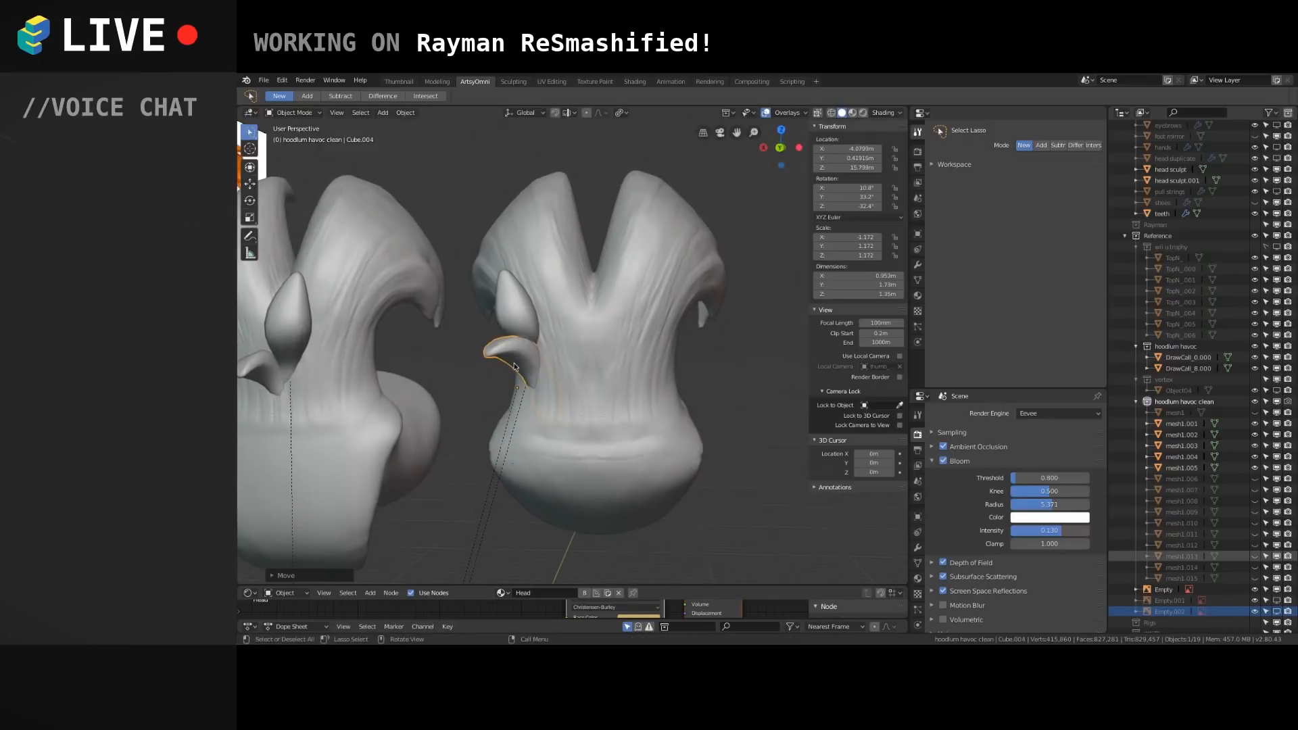
# Duplicate the lower spike to the opposite side of the head's back and rotate the copy.
pyautogui.hotkey('shift', 'd')
pyautogui.click(606, 365)
pyautogui.press('r')
pyautogui.press('r')
pyautogui.click(636, 382)
pyautogui.press('r')
pyautogui.click(663, 379)
# Reposition the duplicated lower spike and turn it with trackball and global Z rotation to point backward.
pyautogui.moveTo(662, 379); pyautogui.dragTo(639, 430, button='middle')
pyautogui.press('g')
pyautogui.click(649, 452)
pyautogui.press('r')
pyautogui.press('r')
pyautogui.click(682, 445)
pyautogui.press('r')
pyautogui.press('r')
pyautogui.click(596, 466)
pyautogui.press('r')
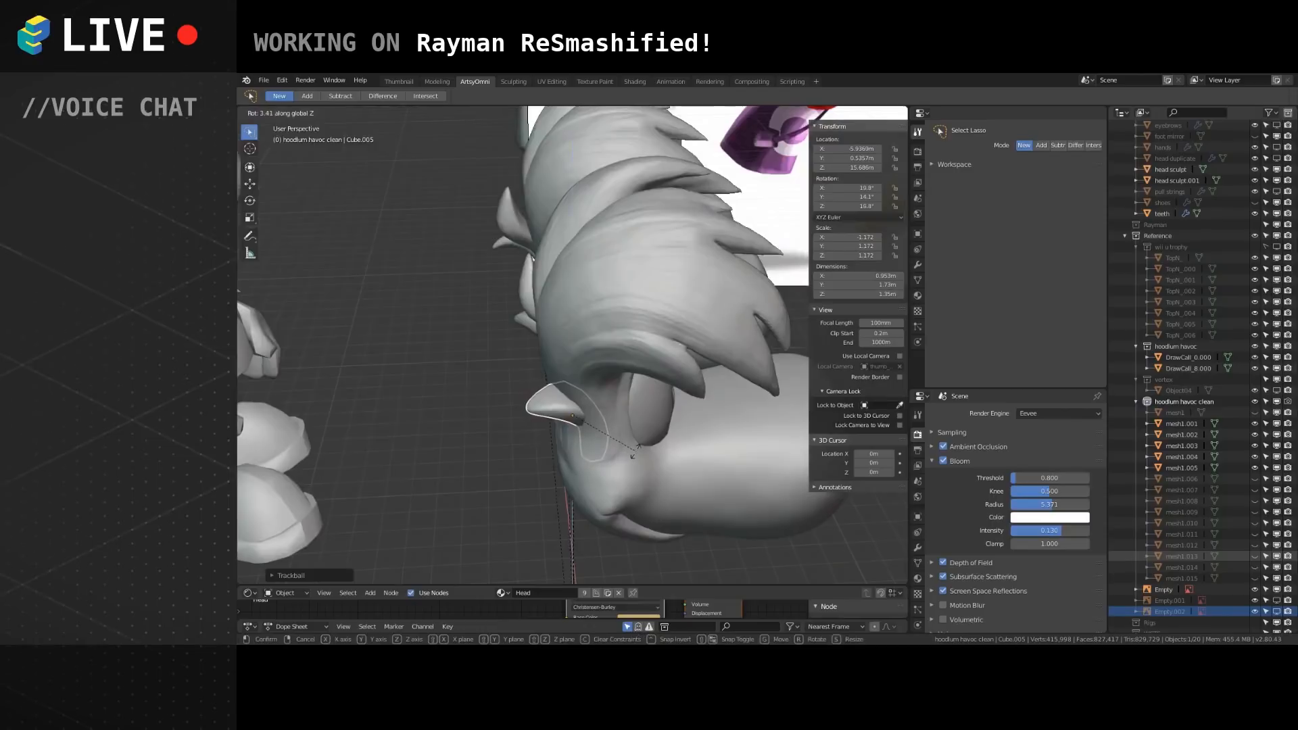
pyautogui.click(642, 444)
# Move the duplicated lower spike onto the head's right rear surface and fine-tune its angle.
pyautogui.press('g')
pyautogui.click(611, 435)
pyautogui.moveTo(612, 435); pyautogui.dragTo(598, 407, button='middle')
pyautogui.press('g')
pyautogui.click(608, 402)
pyautogui.press('r')
pyautogui.click(560, 435)
pyautogui.moveTo(587, 407); pyautogui.dragTo(647, 380, button='middle')
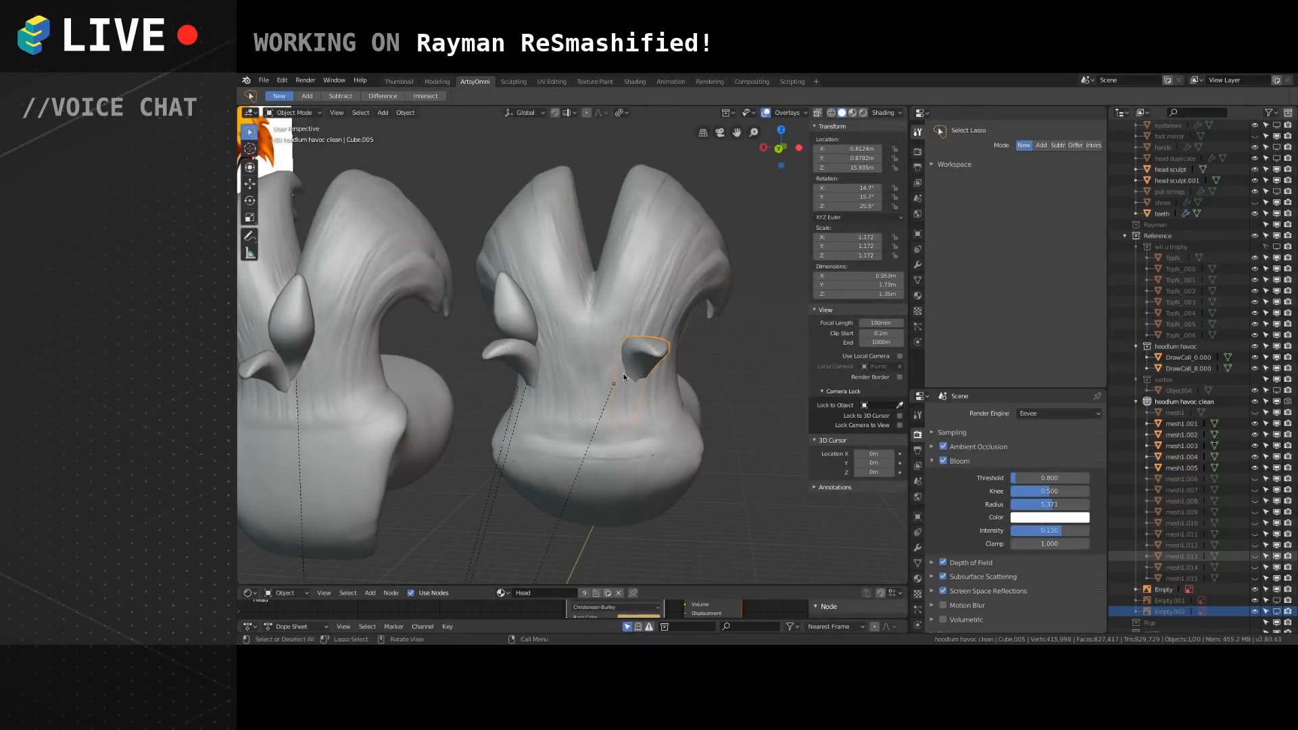
# Trackball-rotate the duplicated lower spike outward and set its base into the head, mirroring the opposite spike.
pyautogui.moveTo(633, 408); pyautogui.dragTo(620, 424, button='middle')
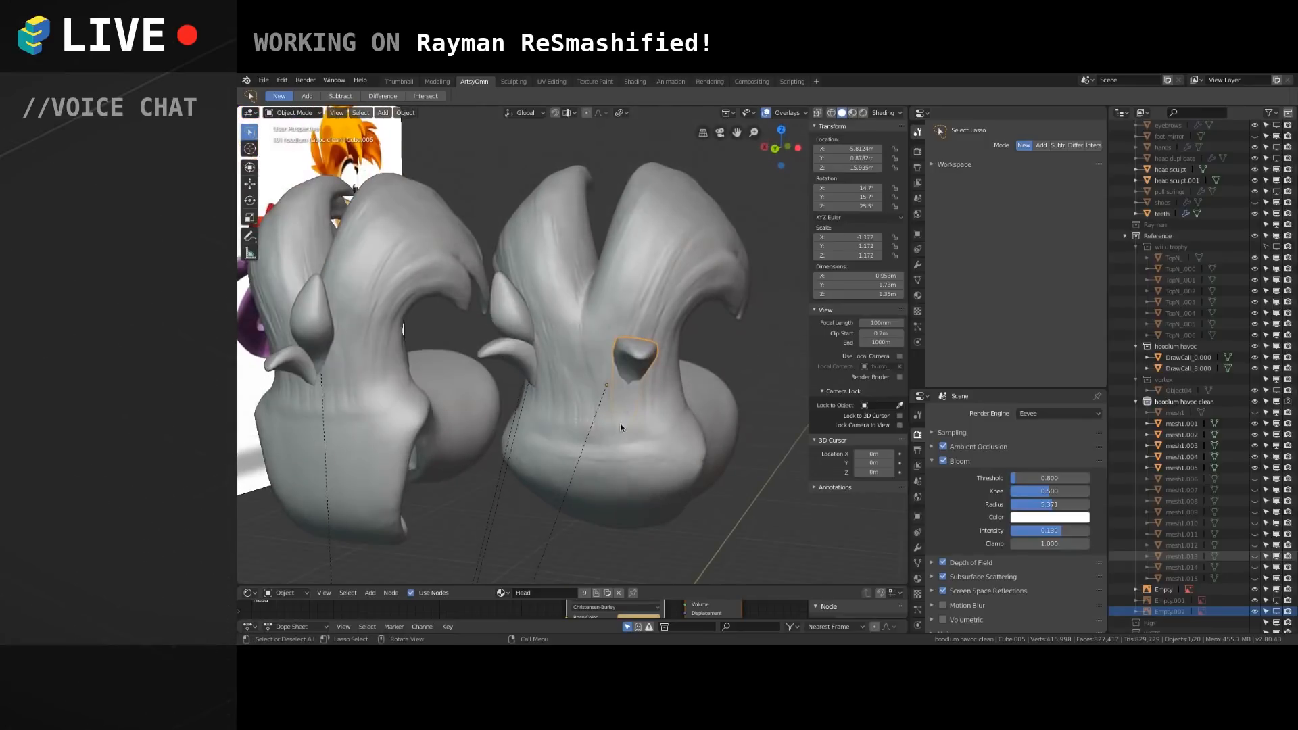
pyautogui.press('r')
pyautogui.press('r')
pyautogui.click(637, 418)
pyautogui.moveTo(639, 372); pyautogui.dragTo(490, 360, button='middle')
pyautogui.press('g')
pyautogui.click(639, 439)
pyautogui.press('r')
pyautogui.click(684, 388)
pyautogui.press('g')
pyautogui.click(623, 389)
# Select the closed-mouth head with its hair spikes and slide them along global X away from the open-mouth head.
pyautogui.keyDown('shift'); pyautogui.click(610, 352); pyautogui.keyUp('shift')
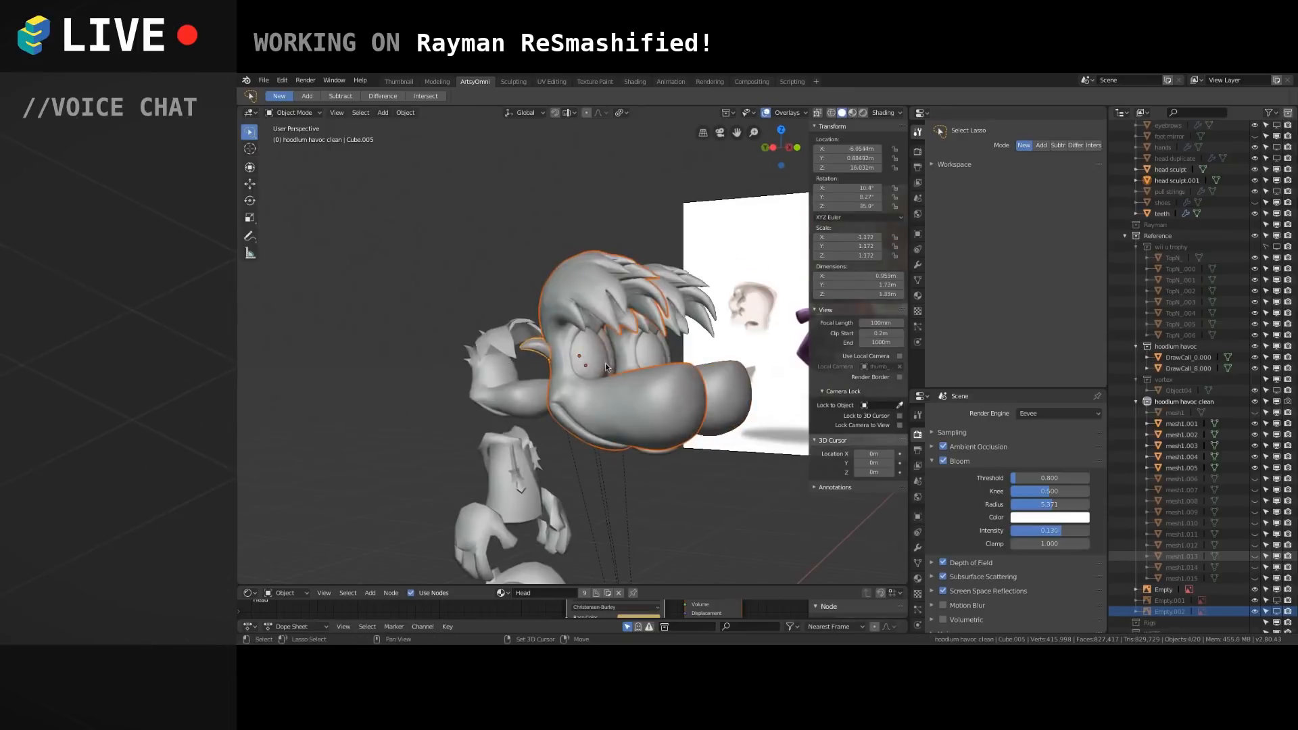
pyautogui.moveTo(602, 365); pyautogui.dragTo(629, 383, button='middle')
pyautogui.keyDown('shift'); pyautogui.click(599, 375); pyautogui.keyUp('shift')
pyautogui.press('g')
pyautogui.press('x')
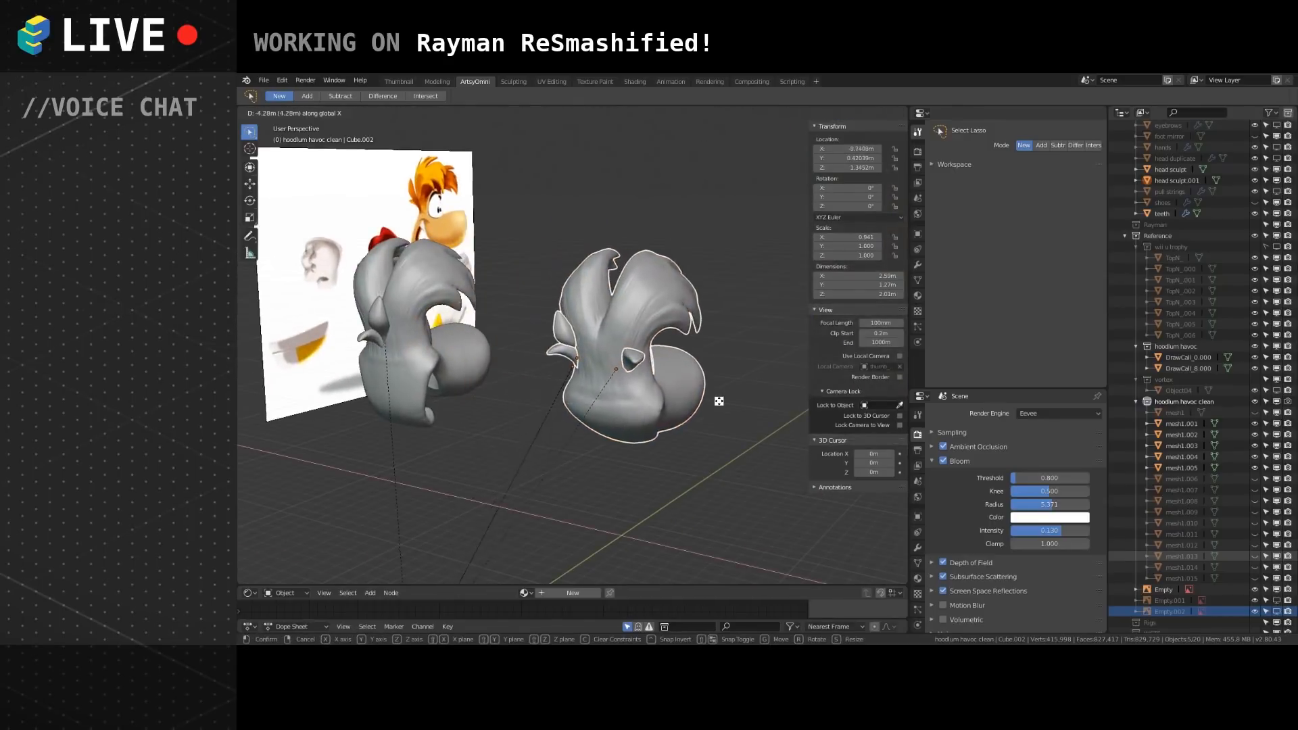
pyautogui.click(733, 403)
pyautogui.moveTo(733, 403); pyautogui.dragTo(554, 392, button='middle')
# Select the duplicated lower spike and shrink it along global Y.
pyautogui.click(693, 396)
pyautogui.click(466, 346)
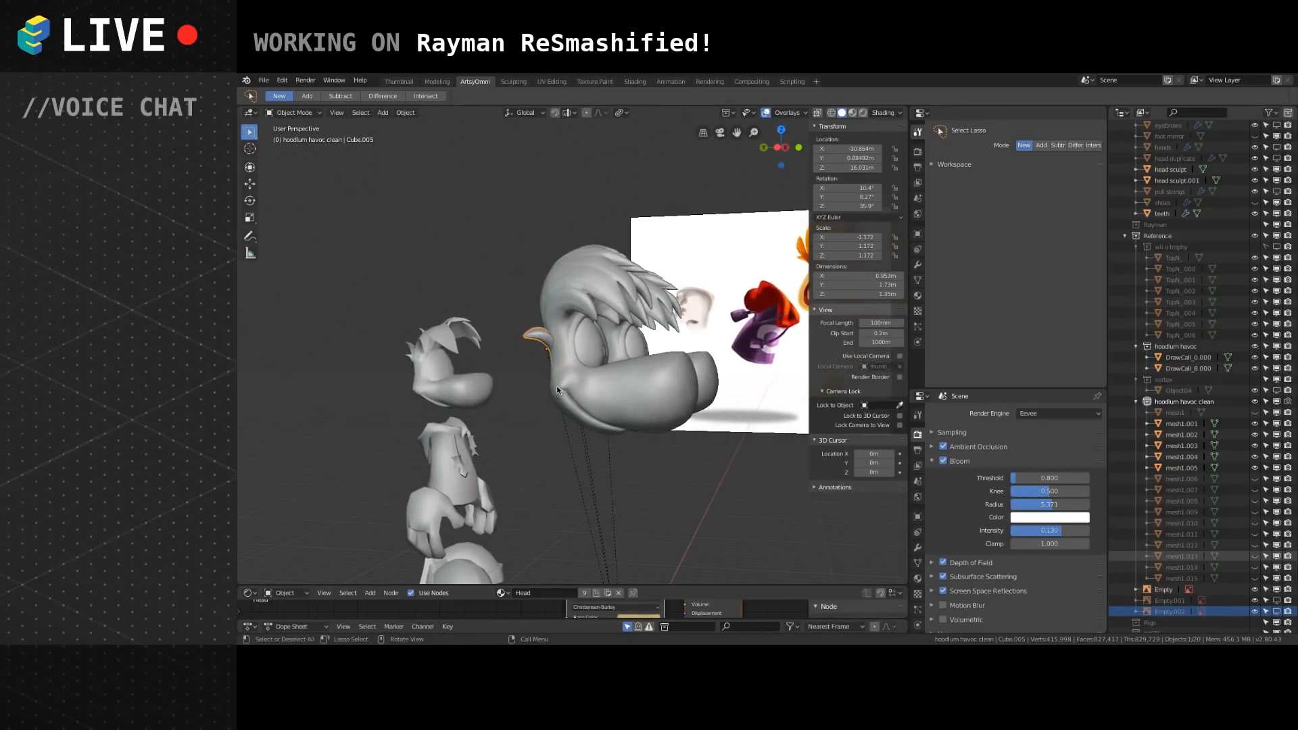
pyautogui.scroll(2, 557, 390)
pyautogui.press('s')
pyautogui.press('y')
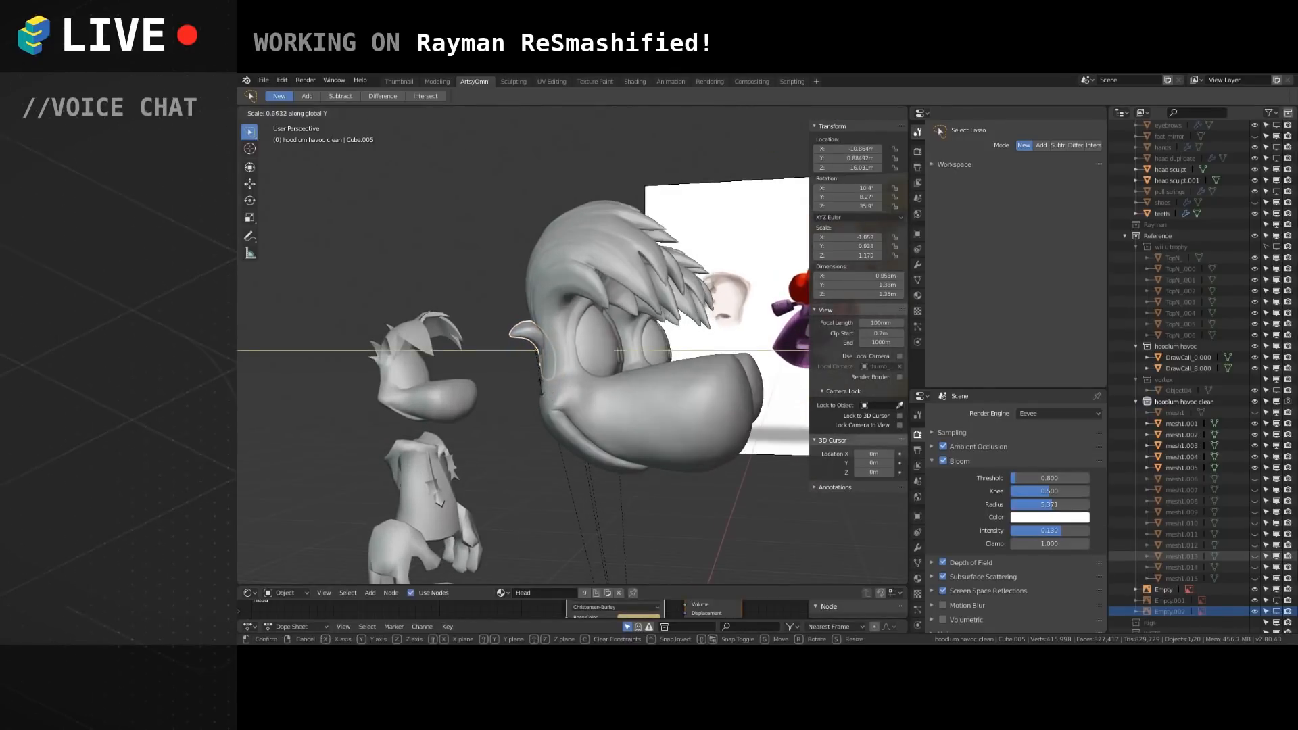
pyautogui.click(538, 384)
# Nudge the shortened lower spike against the head and refine its tilt with a trackball rotation.
pyautogui.press('g')
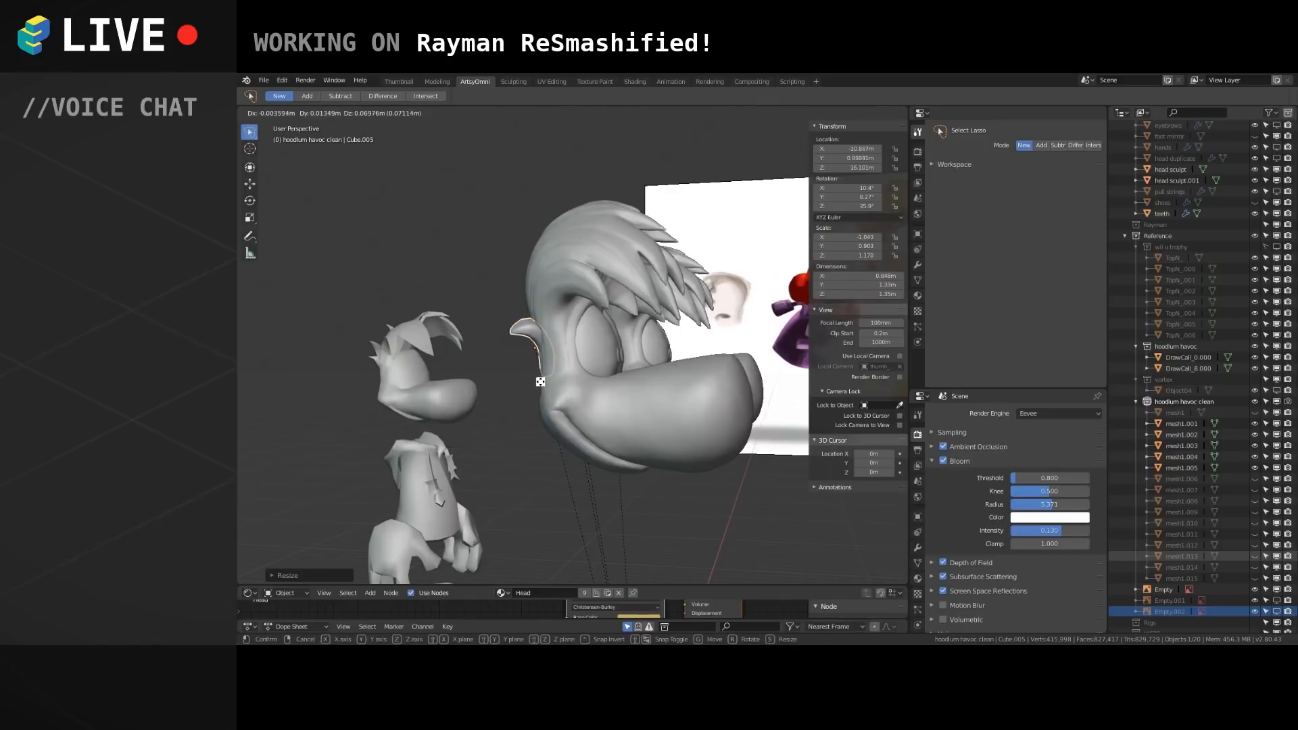
pyautogui.click(540, 380)
pyautogui.moveTo(540, 380)
pyautogui.mouseDown(button='middle')
pyautogui.moveTo(610, 375)
pyautogui.moveTo(465, 407)
pyautogui.moveTo(603, 391)
pyautogui.moveTo(555, 353)
pyautogui.moveTo(551, 399)
pyautogui.mouseUp(button='middle')
pyautogui.press('r')
pyautogui.press('r')
pyautogui.click(549, 388)
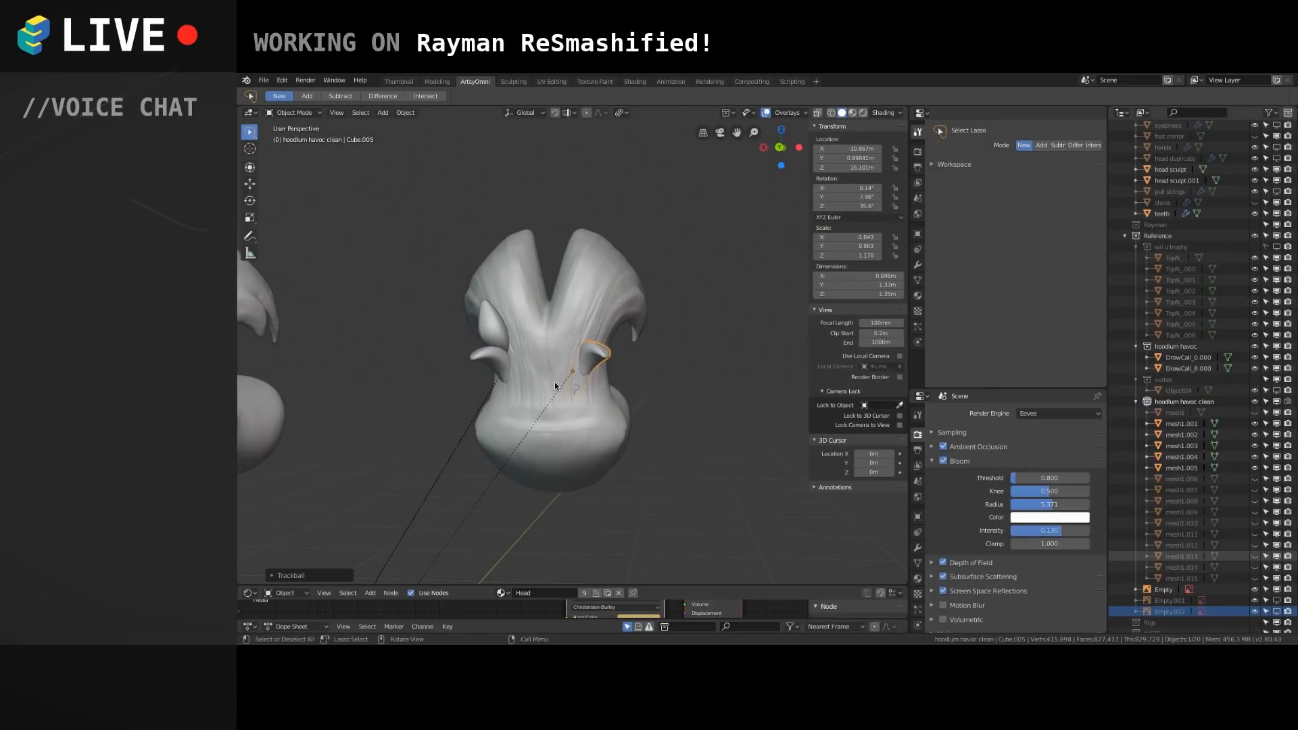
# Duplicate the upper spike to the head's other side and rotate the copy to face the opposite way.
pyautogui.click(498, 332)
pyautogui.moveTo(506, 327); pyautogui.dragTo(569, 412, button='middle')
pyautogui.hotkey('shift', 'd')
pyautogui.click(588, 365)
pyautogui.press('r')
pyautogui.press('r')
pyautogui.click(567, 331)
pyautogui.press('r')
pyautogui.click(530, 441)
pyautogui.press('r')
pyautogui.press('r')
pyautogui.click(524, 432)
# Place the duplicated upper spike above the right lower spike and tilt it to follow the head.
pyautogui.moveTo(525, 432); pyautogui.dragTo(630, 369, button='middle')
pyautogui.press('g')
pyautogui.click(559, 339)
pyautogui.press('r')
pyautogui.press('r')
pyautogui.click(633, 355)
pyautogui.press('r')
pyautogui.click(550, 364)
pyautogui.press('g')
pyautogui.click(574, 353)
# Shift the duplicated upper spike closer to the head's back surface and adjust its rotation.
pyautogui.press('g')
pyautogui.click(541, 384)
pyautogui.press('g')
pyautogui.click(585, 343)
pyautogui.press('r')
pyautogui.click(602, 372)
pyautogui.press('g')
pyautogui.click(595, 368)
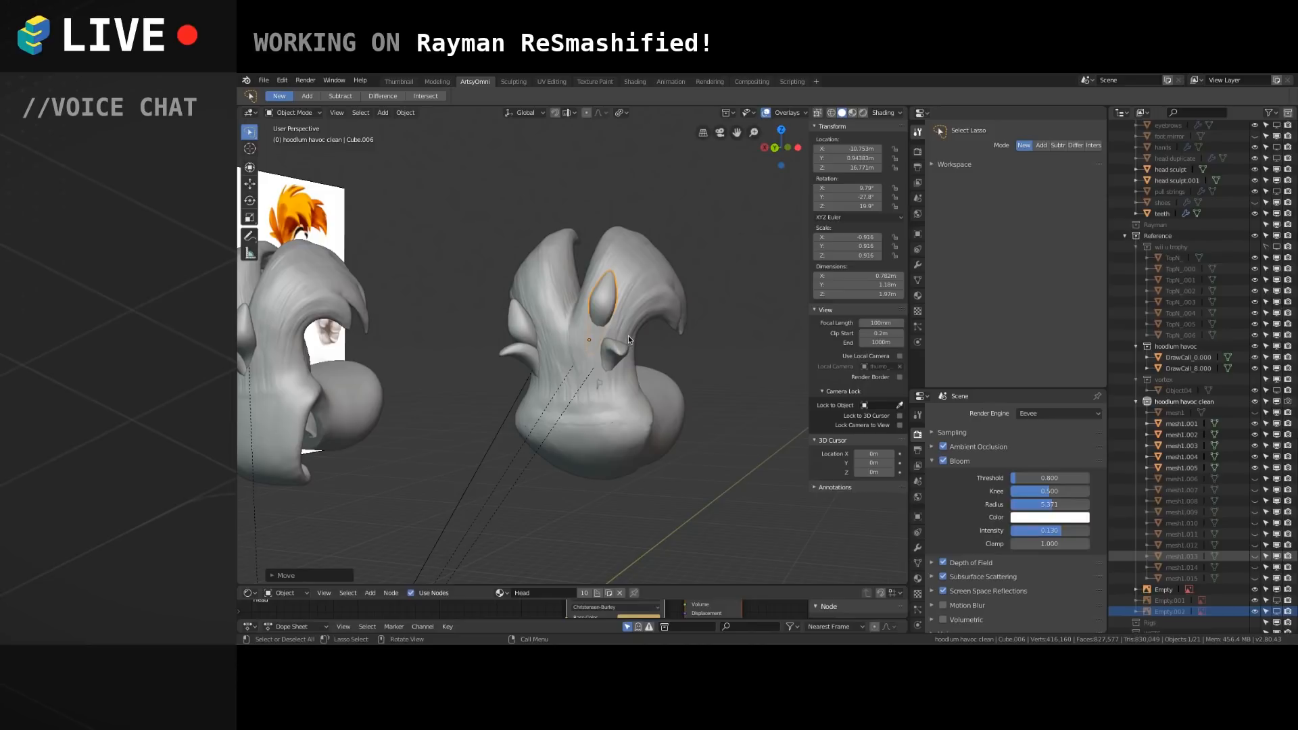
# Trackball-rotate the duplicated upper spike so its tip flares out behind the head.
pyautogui.moveTo(627, 339)
pyautogui.mouseDown(button='middle')
pyautogui.moveTo(635, 356)
pyautogui.moveTo(553, 365)
pyautogui.moveTo(539, 330)
pyautogui.moveTo(635, 327)
pyautogui.moveTo(619, 318)
pyautogui.mouseUp(button='middle')
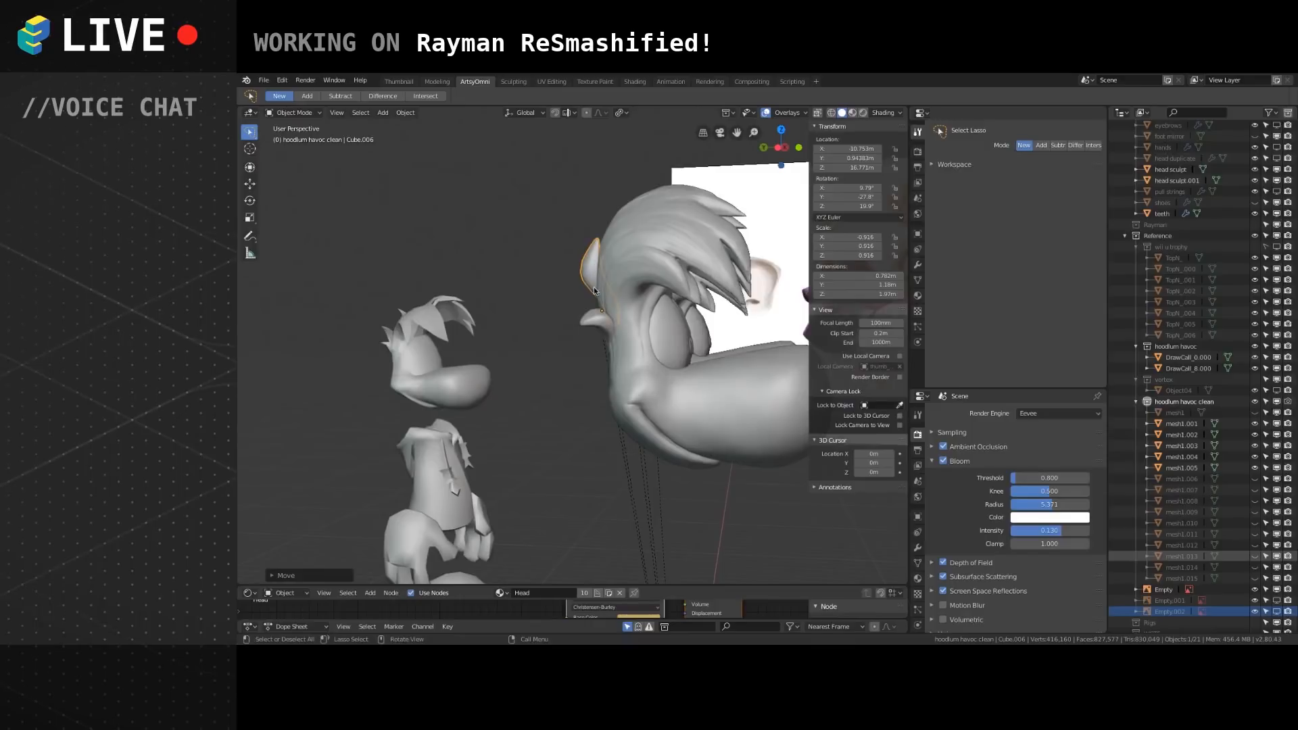
pyautogui.press('Tab')
pyautogui.press('Tab')
pyautogui.click(588, 278)
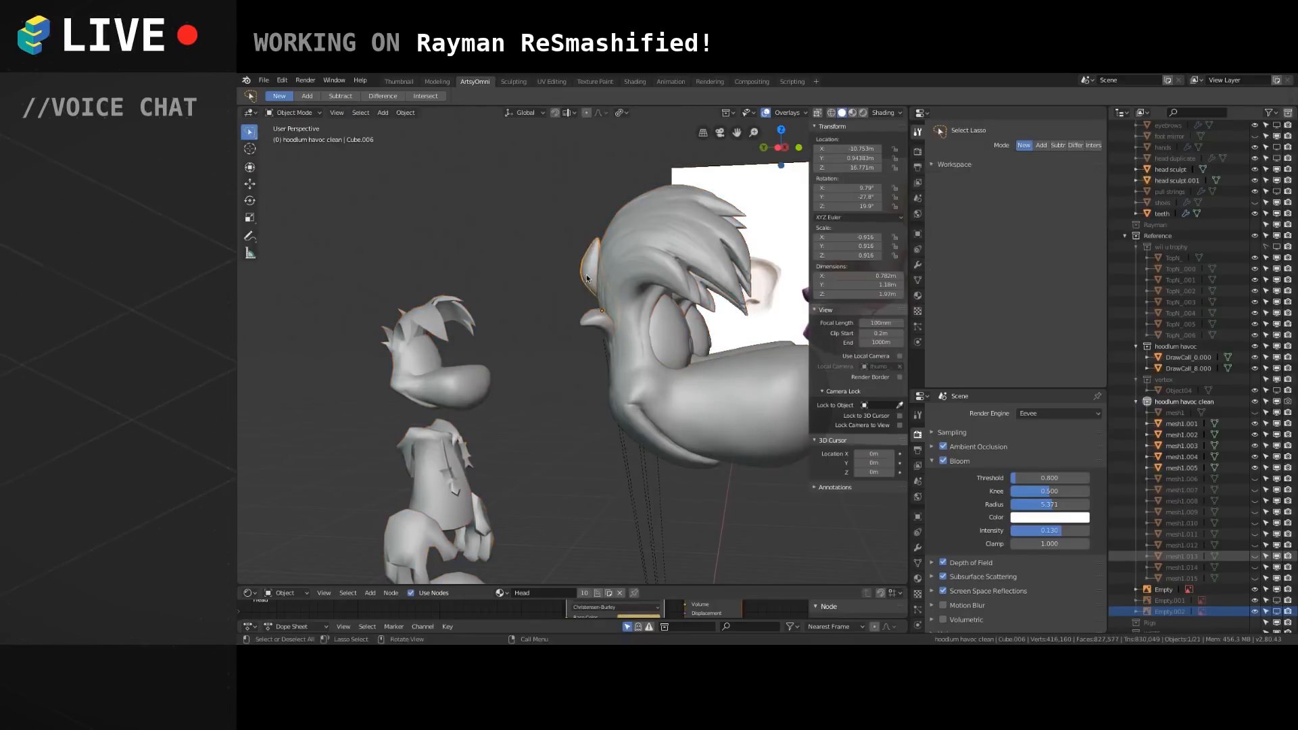
pyautogui.press('r')
pyautogui.press('r')
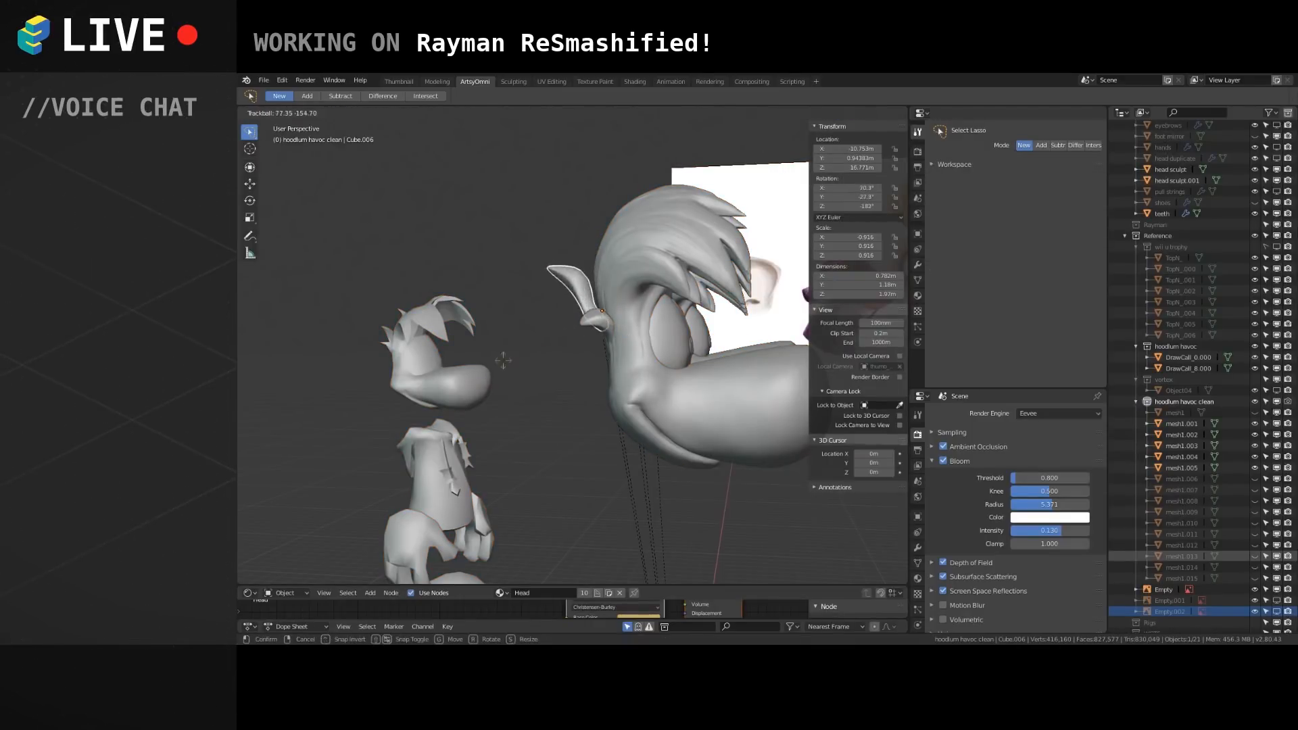
pyautogui.click(508, 364)
pyautogui.press('r')
pyautogui.press('r')
pyautogui.click(510, 362)
# Move and rotate the duplicated upper spike into place above the right lower spike, matching the left pair.
pyautogui.moveTo(512, 358); pyautogui.dragTo(561, 378, button='middle')
pyautogui.press('g')
pyautogui.click(641, 334)
pyautogui.press('g')
pyautogui.click(626, 382)
pyautogui.press('r')
pyautogui.click(599, 354)
pyautogui.click(596, 358)
pyautogui.press('g')
pyautogui.click(608, 342)
pyautogui.scroll(3, 561, 379)
pyautogui.click(560, 306)
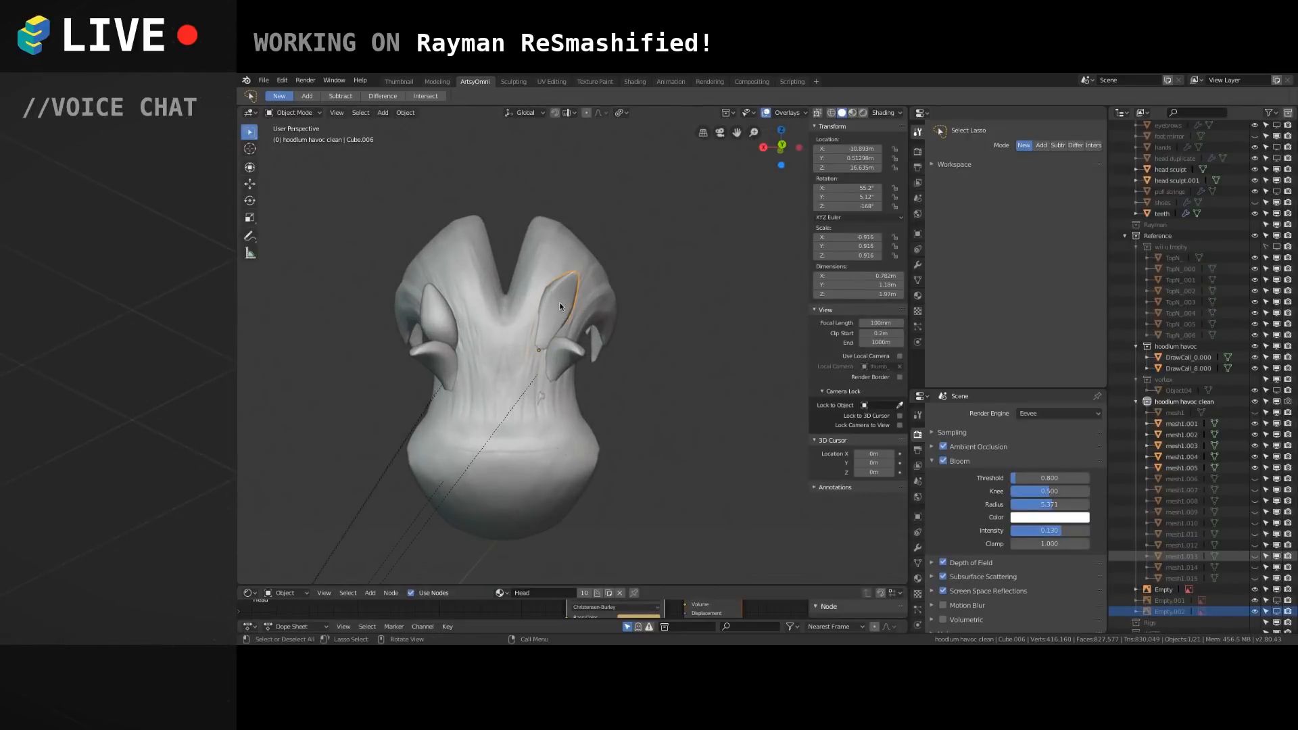
# Widen the right upper spike along global X and move it back against the rear of the head.
pyautogui.press('s')
pyautogui.press('x')
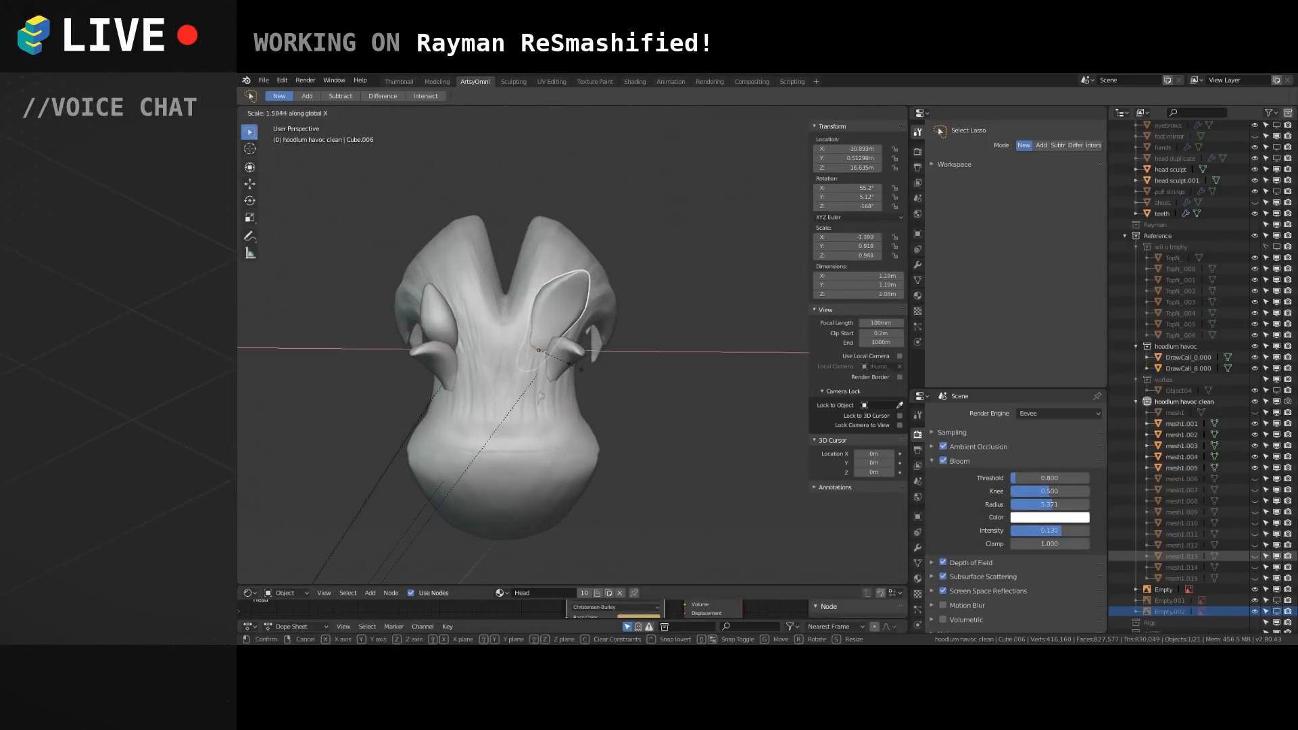
pyautogui.click(580, 370)
pyautogui.press('g')
pyautogui.click(560, 363)
pyautogui.moveTo(560, 362); pyautogui.dragTo(548, 387, button='middle')
# Scale the left upper spike wider along global X to match the right one, then reposition it on the head.
pyautogui.click(464, 366)
pyautogui.press('s')
pyautogui.press('x')
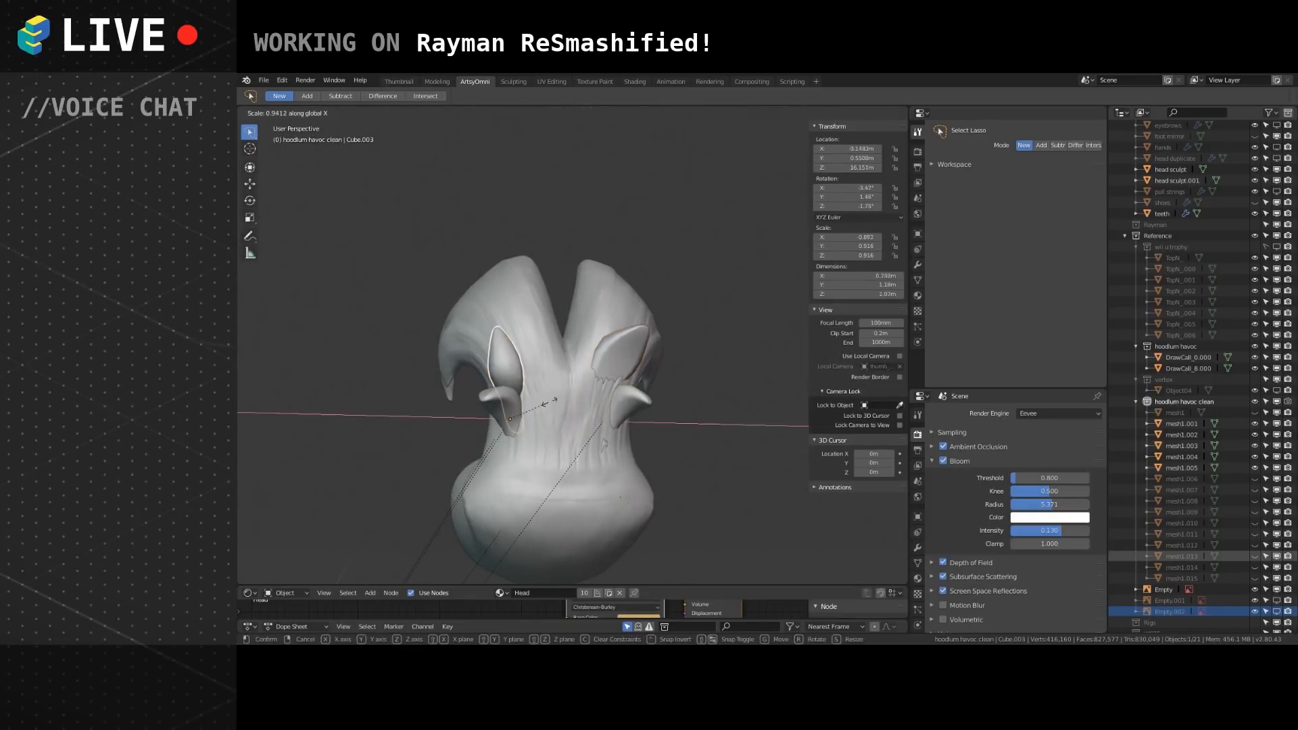
pyautogui.click(545, 365)
pyautogui.press('g')
pyautogui.click(556, 359)
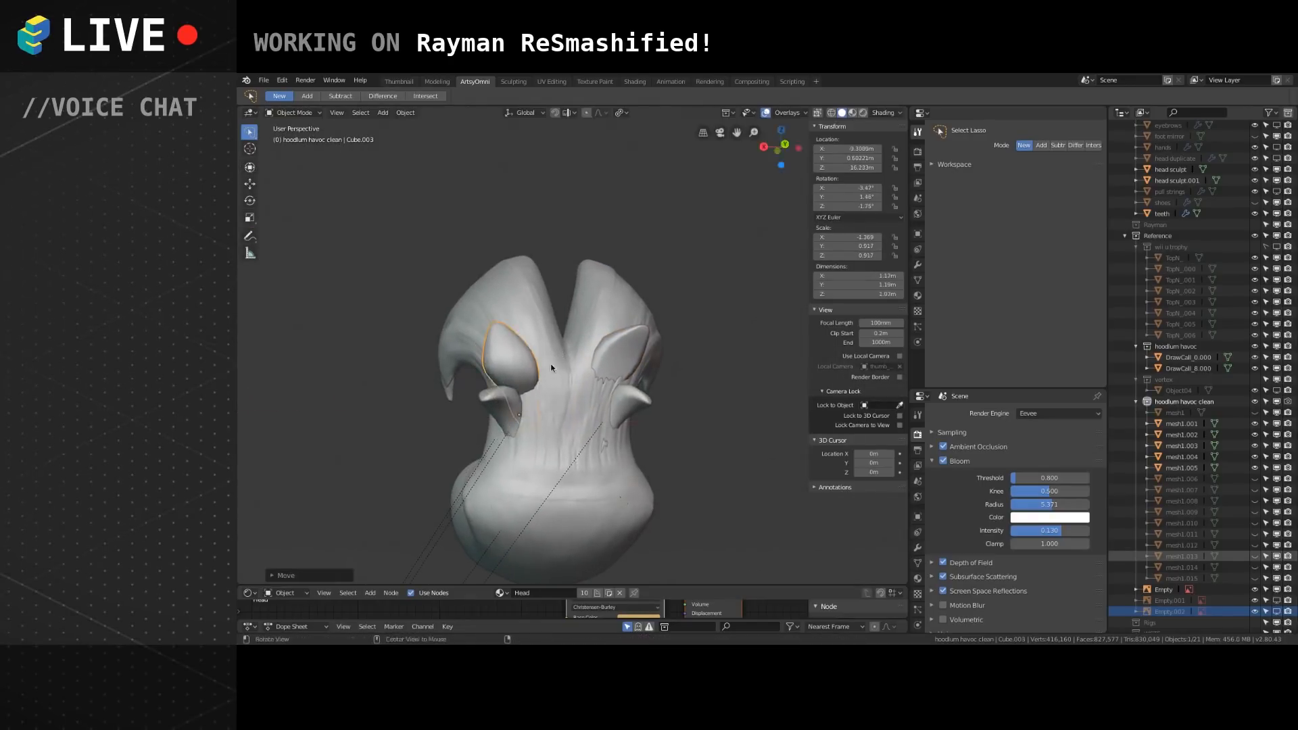
# Move and rotate the widened left upper spike so its base sits against the head above the lower spike.
pyautogui.moveTo(557, 359); pyautogui.dragTo(629, 394, button='middle')
pyautogui.keyDown('shift'); pyautogui.moveTo(439, 355); pyautogui.dragTo(607, 369, button='middle'); pyautogui.keyUp('shift')
pyautogui.press('g')
pyautogui.click(658, 368)
pyautogui.keyDown('alt'); pyautogui.moveTo(658, 368); pyautogui.dragTo(624, 392); pyautogui.keyUp('alt')
pyautogui.press('r')
pyautogui.click(639, 365)
pyautogui.moveTo(623, 392); pyautogui.dragTo(627, 390, button='middle')
pyautogui.press('r')
pyautogui.click(633, 379)
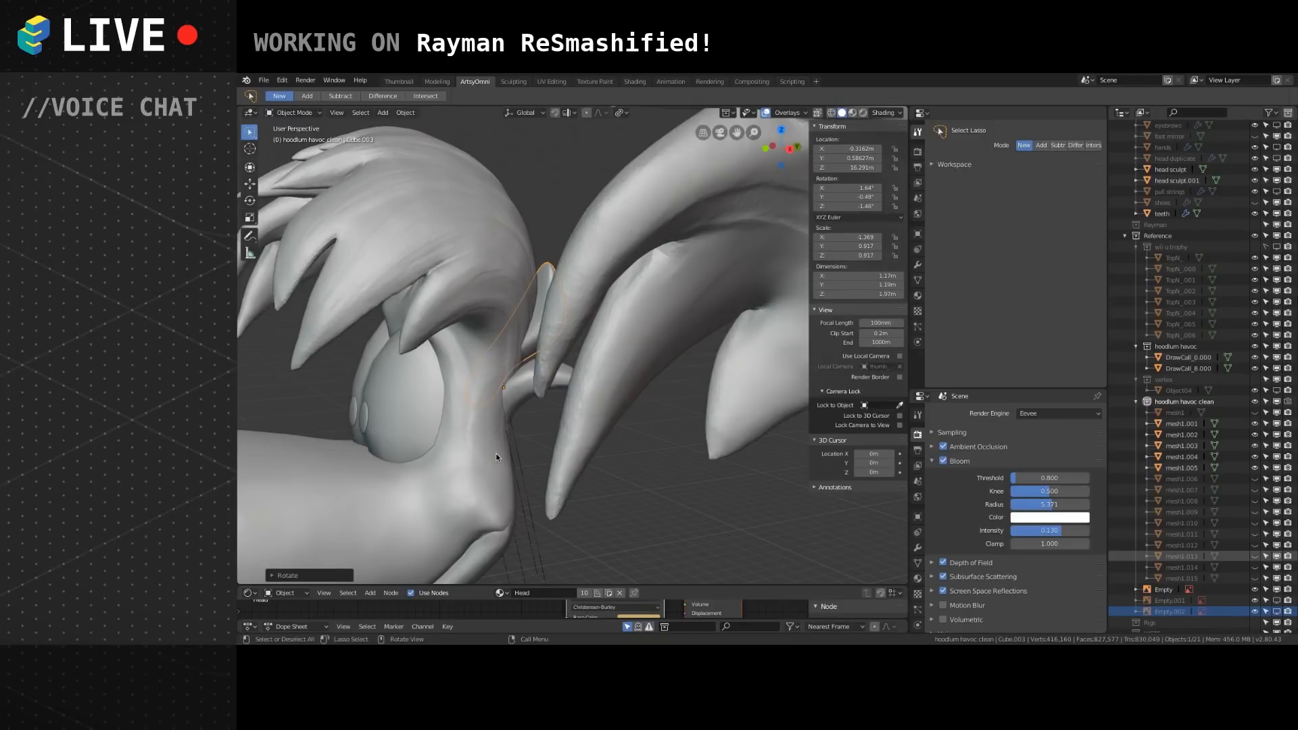
pyautogui.keyDown('alt'); pyautogui.moveTo(496, 453); pyautogui.dragTo(599, 344); pyautogui.keyUp('alt')
pyautogui.press('g')
pyautogui.click(596, 334)
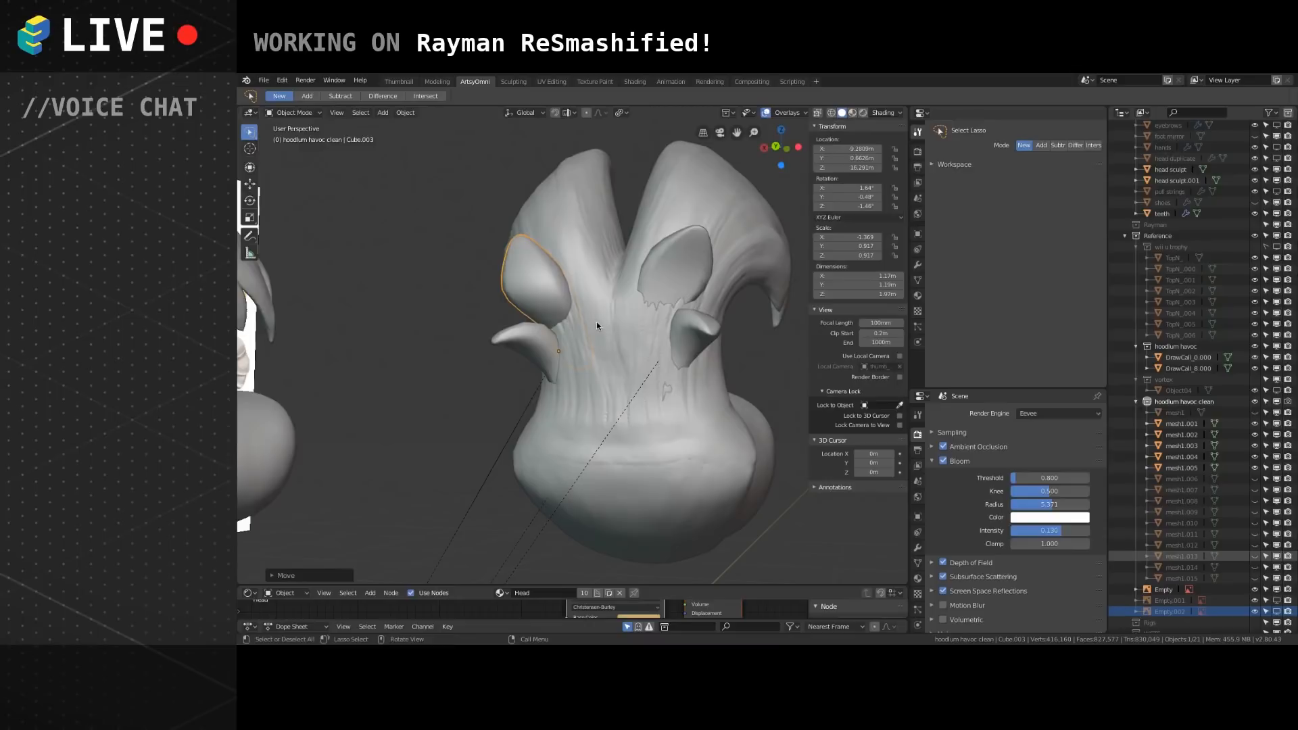
# Examine the sculpted heads and back spikes from the front, sides and rear against the reference models and picture.
pyautogui.scroll(-1, 597, 320)
pyautogui.click(529, 398)
pyautogui.moveTo(529, 398)
pyautogui.keyDown('alt'); pyautogui.mouseDown()
pyautogui.moveTo(600, 353)
pyautogui.moveTo(562, 399)
pyautogui.moveTo(560, 310)
pyautogui.moveTo(650, 364)
pyautogui.moveTo(600, 355)
pyautogui.moveTo(603, 375)
pyautogui.moveTo(545, 351)
pyautogui.moveTo(556, 403)
pyautogui.moveTo(476, 396)
pyautogui.moveTo(567, 403)
pyautogui.moveTo(544, 397)
pyautogui.mouseUp(); pyautogui.keyUp('alt')
pyautogui.click(560, 310)
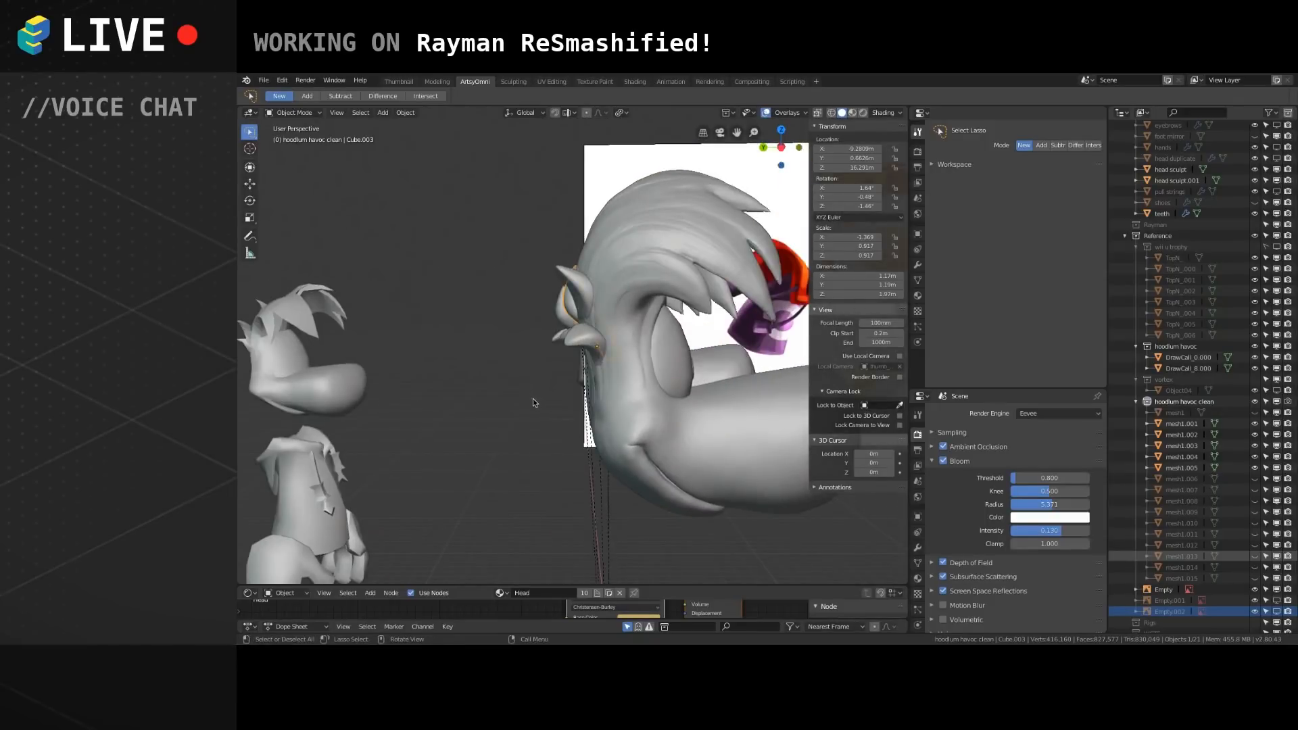
pyautogui.moveTo(594, 383); pyautogui.dragTo(549, 362, button='middle')
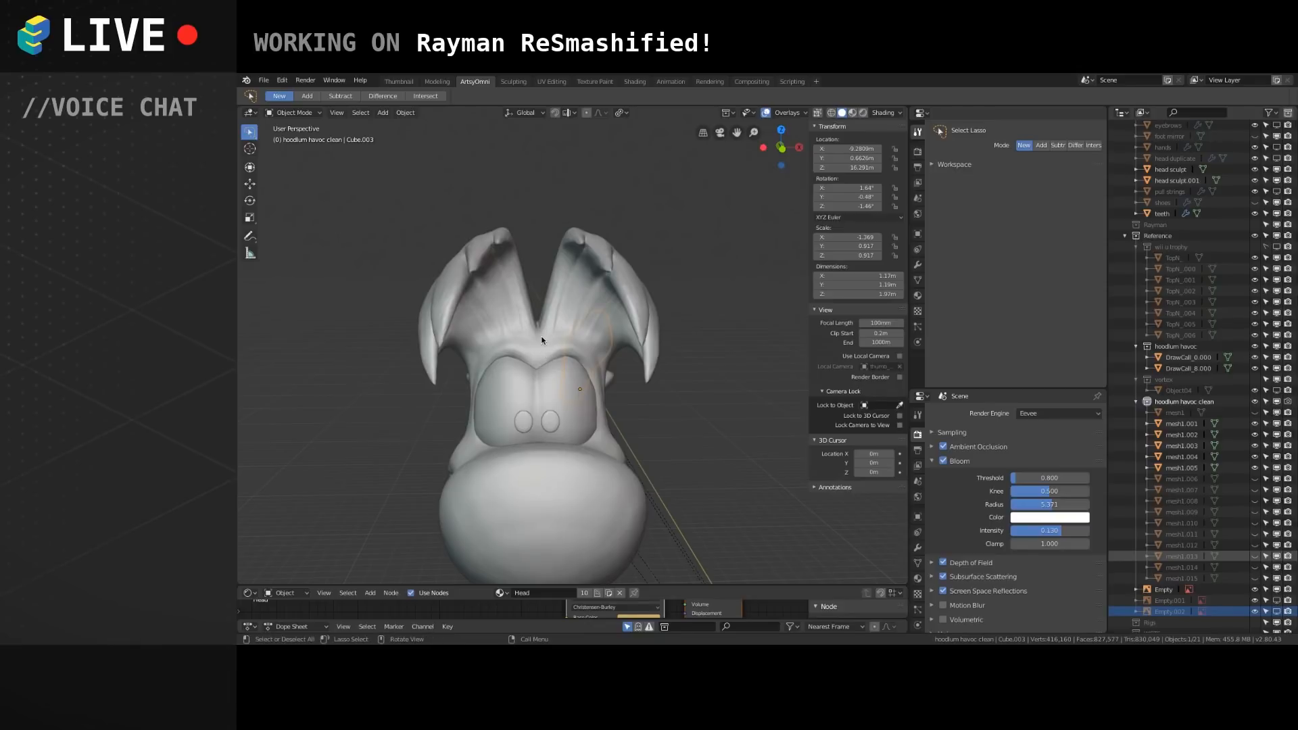
pyautogui.moveTo(619, 327); pyautogui.dragTo(481, 238, button='middle')
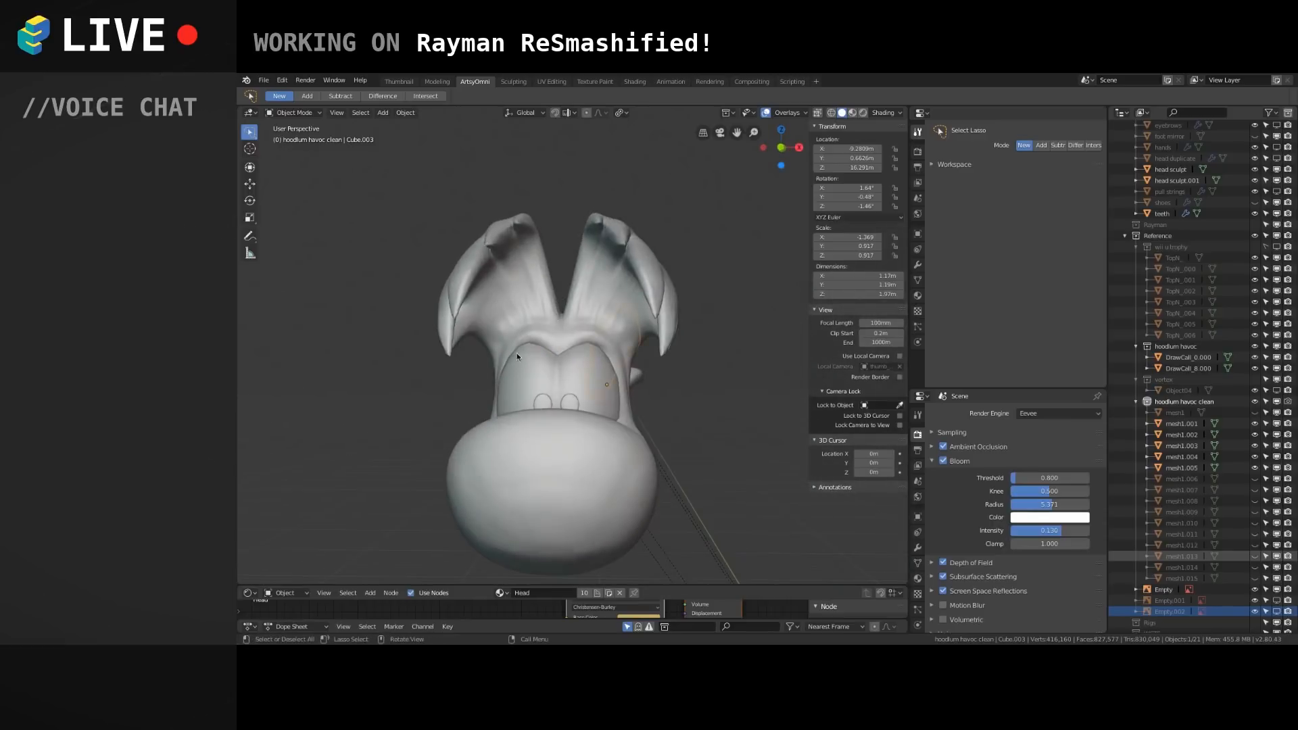
pyautogui.moveTo(553, 347)
pyautogui.mouseDown(button='middle')
pyautogui.moveTo(607, 347)
pyautogui.moveTo(553, 355)
pyautogui.moveTo(532, 330)
pyautogui.moveTo(500, 327)
pyautogui.moveTo(583, 330)
pyautogui.moveTo(606, 295)
pyautogui.moveTo(652, 331)
pyautogui.moveTo(550, 327)
pyautogui.moveTo(510, 286)
pyautogui.moveTo(562, 335)
pyautogui.mouseUp(button='middle')
pyautogui.scroll(-2, 554, 351)
pyautogui.scroll(2, 531, 330)
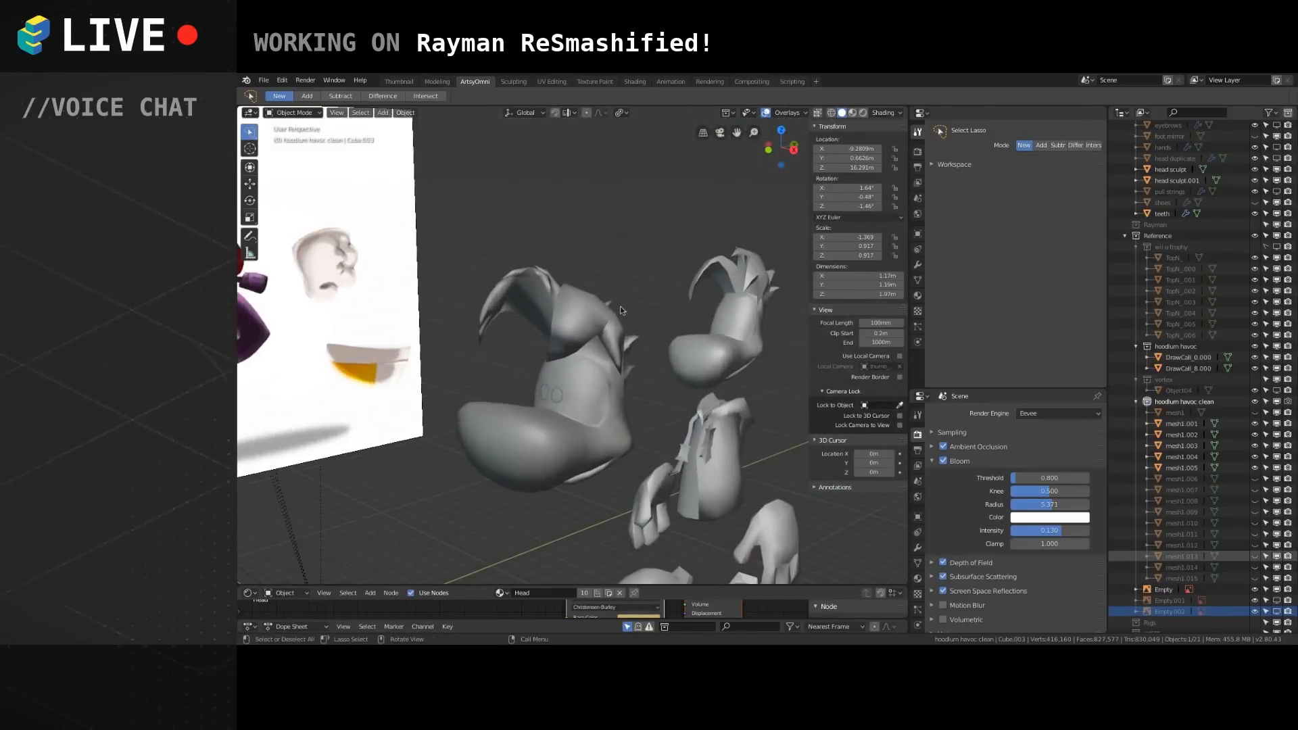
pyautogui.moveTo(582, 286); pyautogui.dragTo(612, 259, button='middle')
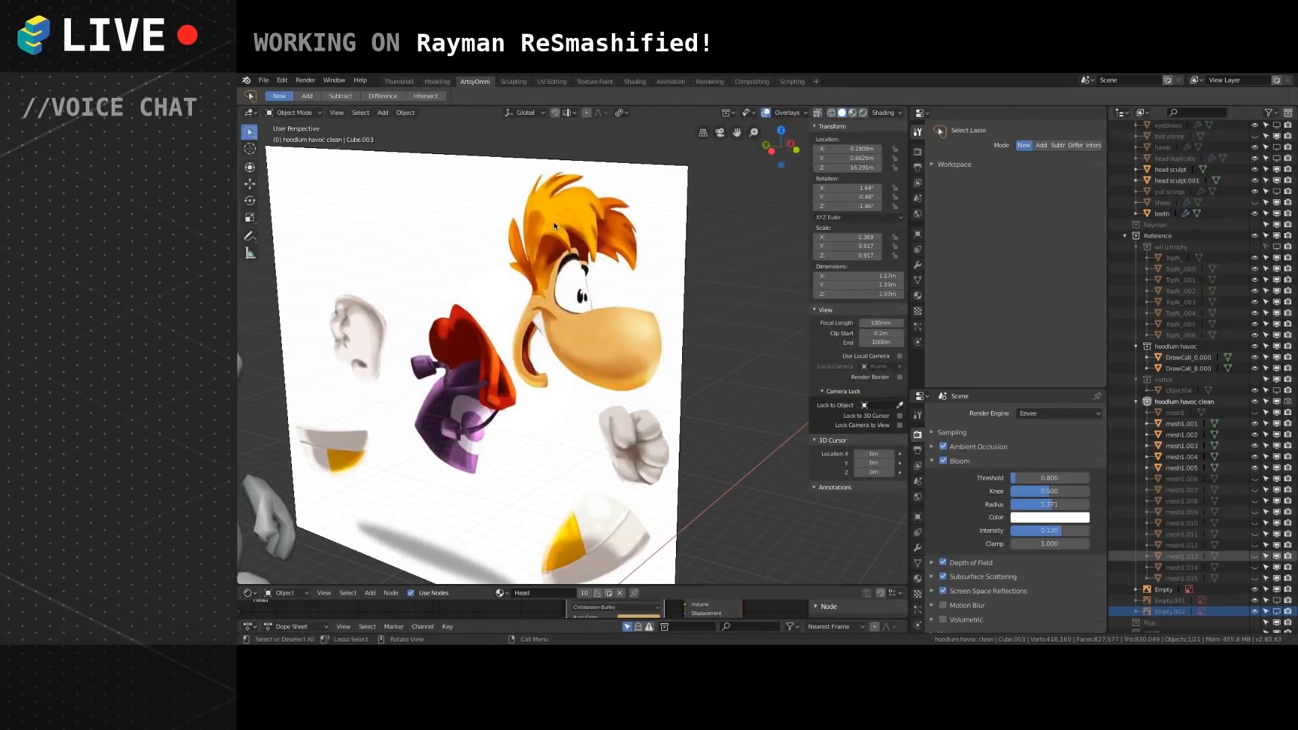
pyautogui.moveTo(560, 280)
pyautogui.keyDown('shift'); pyautogui.mouseDown(button='middle')
pyautogui.moveTo(511, 392)
pyautogui.moveTo(614, 373)
pyautogui.moveTo(580, 362)
pyautogui.mouseUp(button='middle'); pyautogui.keyUp('shift')
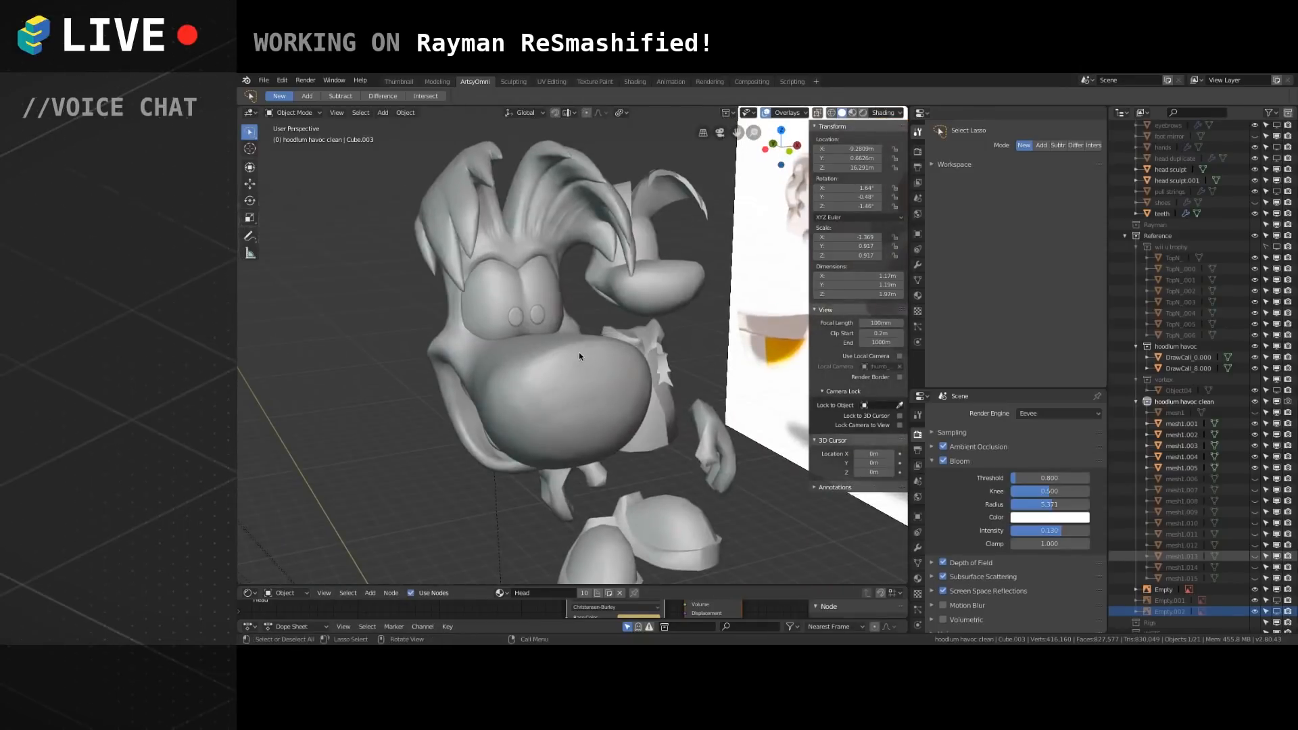
pyautogui.moveTo(528, 348); pyautogui.dragTo(522, 359, button='middle')
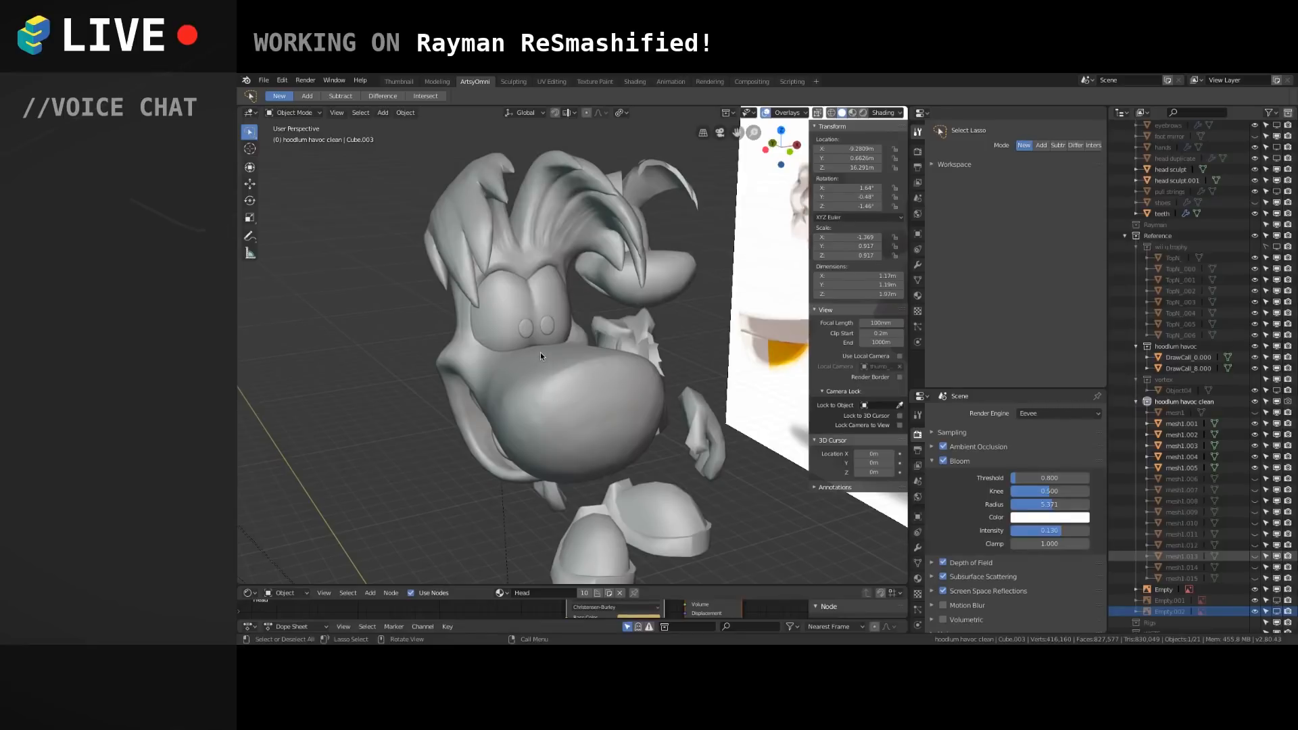
pyautogui.moveTo(539, 340)
pyautogui.mouseDown(button='middle')
pyautogui.moveTo(513, 324)
pyautogui.moveTo(600, 316)
pyautogui.moveTo(541, 330)
pyautogui.moveTo(564, 314)
pyautogui.moveTo(573, 345)
pyautogui.moveTo(529, 343)
pyautogui.mouseUp(button='middle')
pyautogui.scroll(-4, 520, 359)
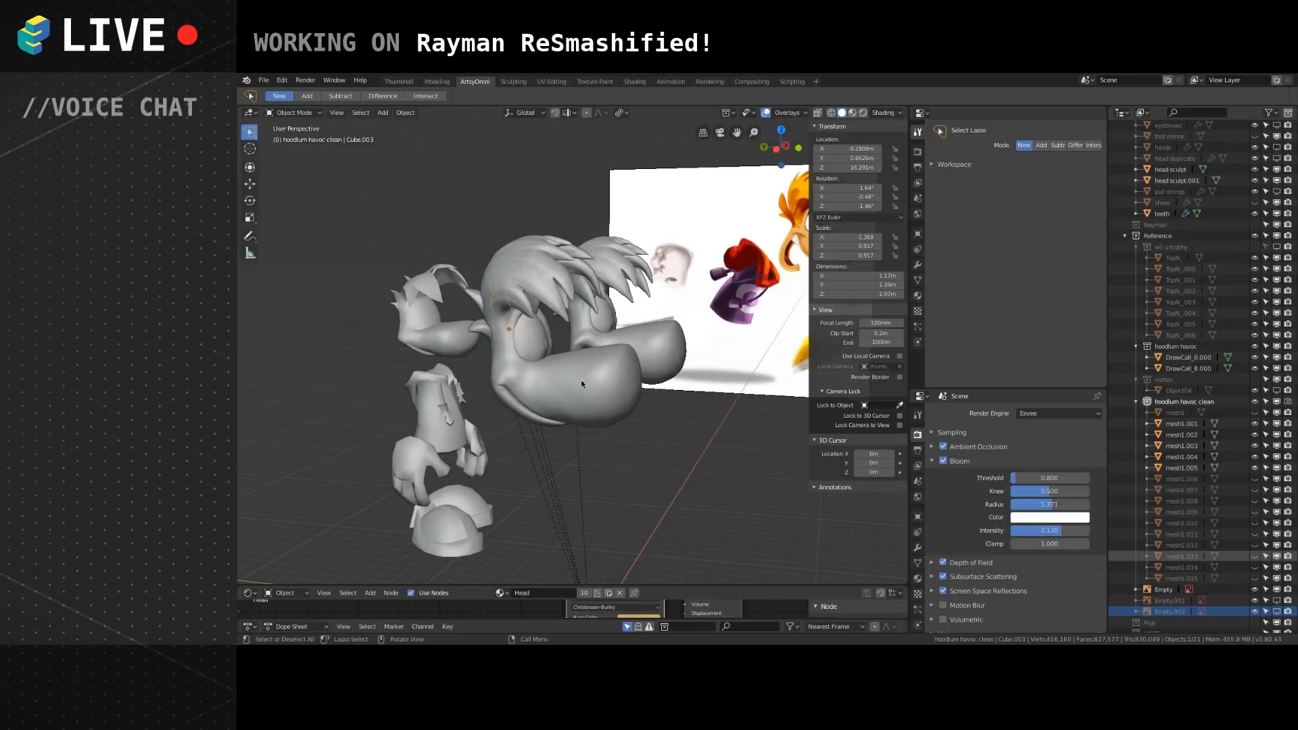
pyautogui.scroll(4, 570, 386)
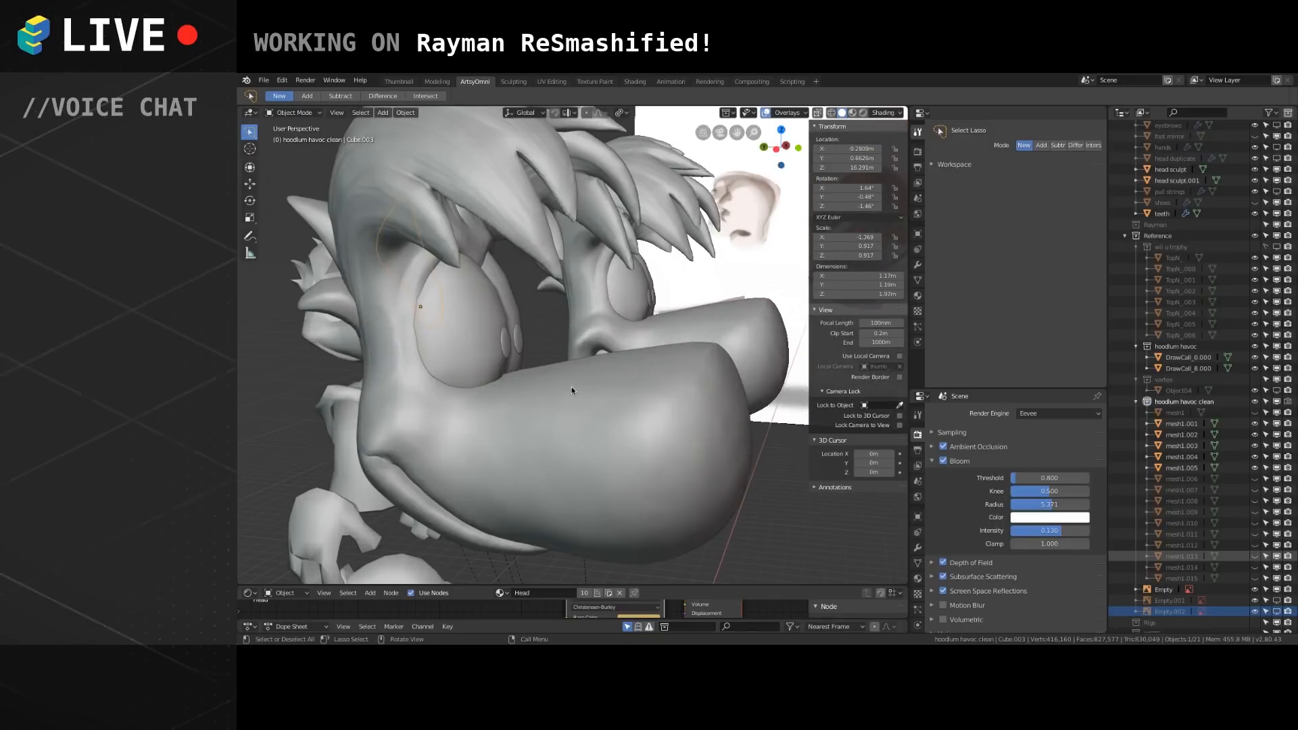
pyautogui.scroll(2, 596, 392)
pyautogui.scroll(-3, 602, 398)
pyautogui.moveTo(565, 370); pyautogui.dragTo(505, 422, button='middle')
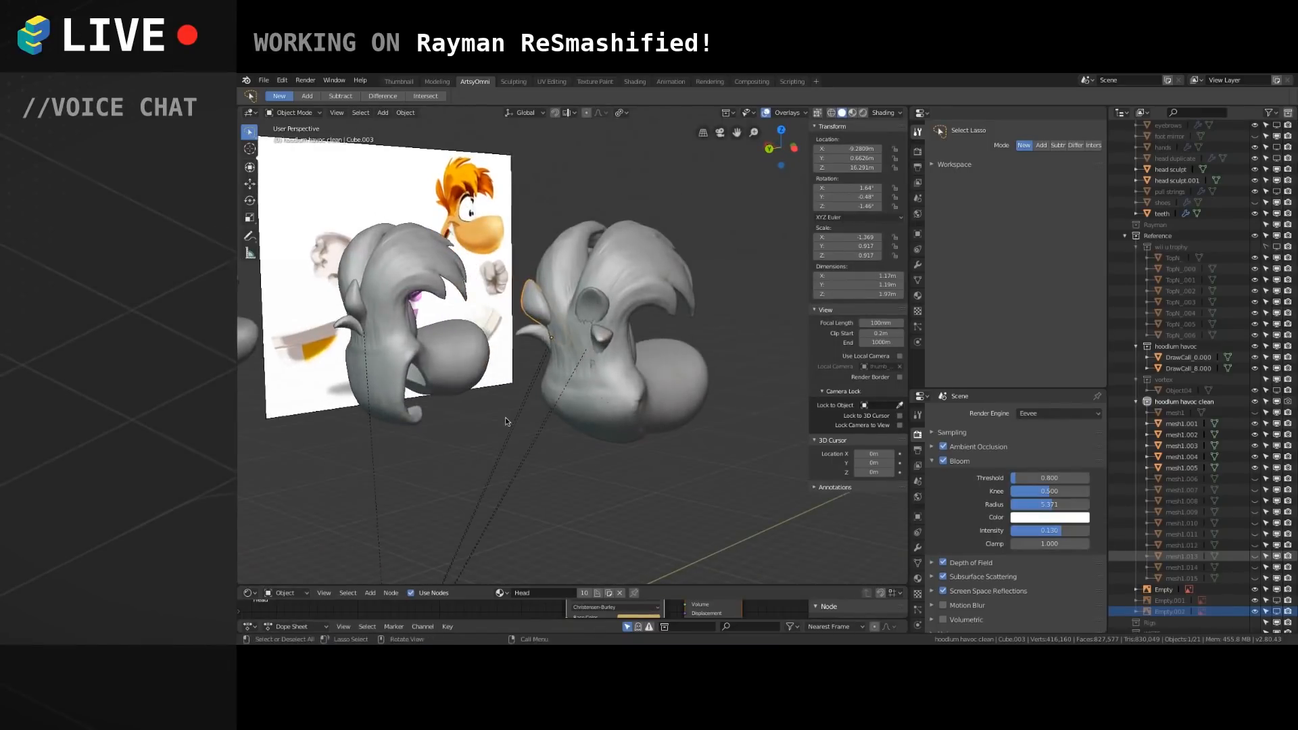
pyautogui.scroll(2, 665, 471)
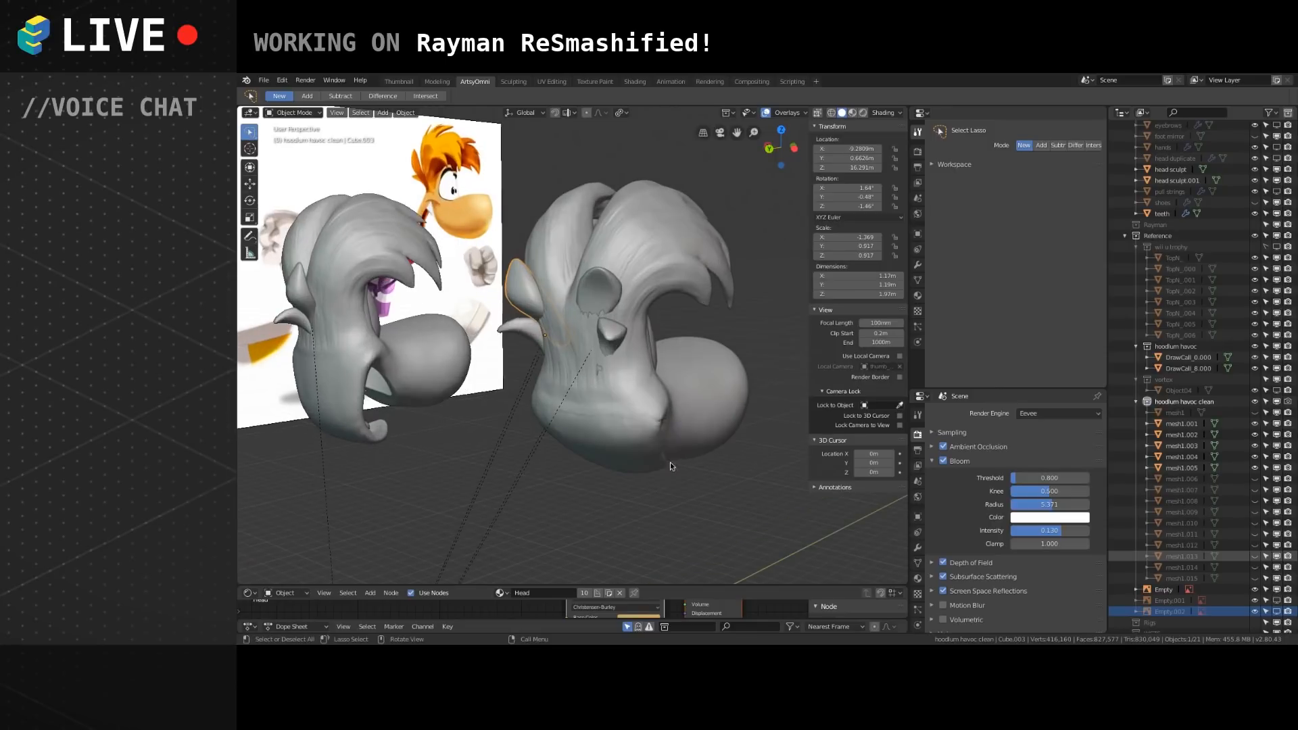
# In Edit Mode, select the right upper spike's linked geometry and shift it closer to the head.
pyautogui.click(615, 289)
pyautogui.moveTo(615, 290); pyautogui.dragTo(525, 376, button='middle')
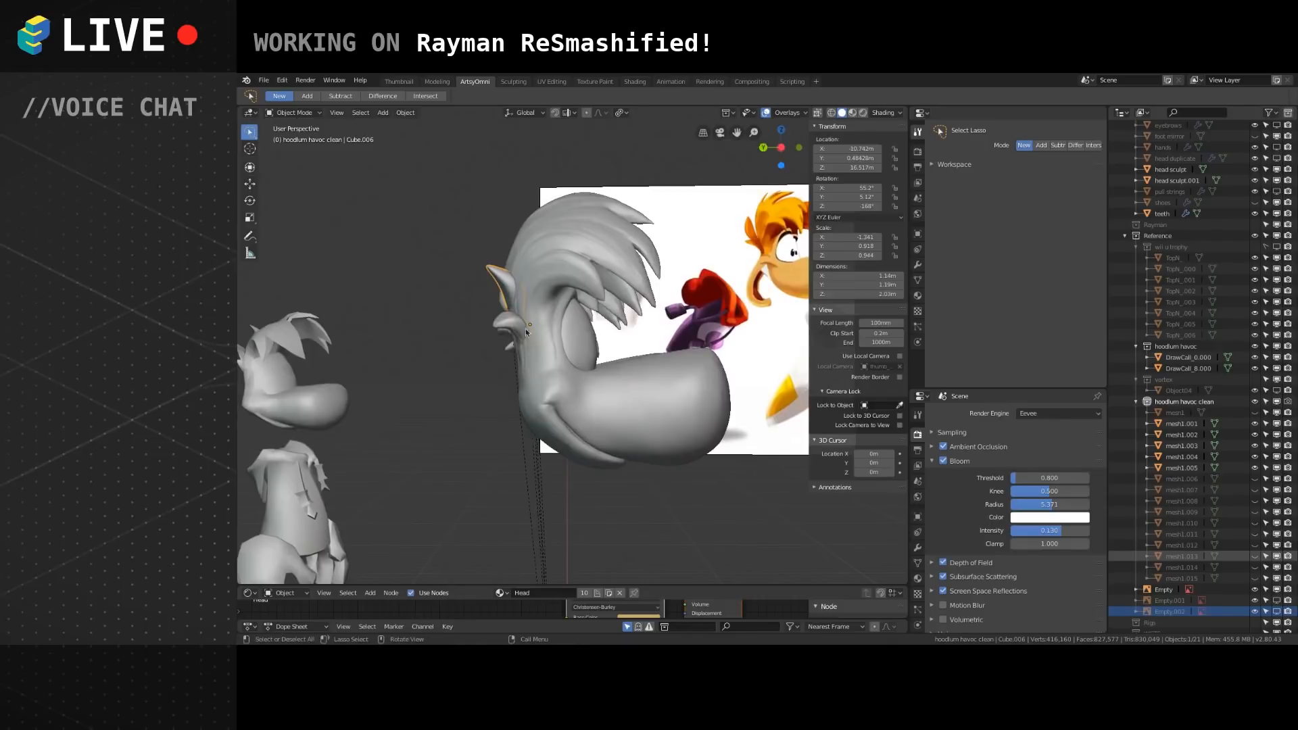
pyautogui.press('Tab')
pyautogui.press('l')
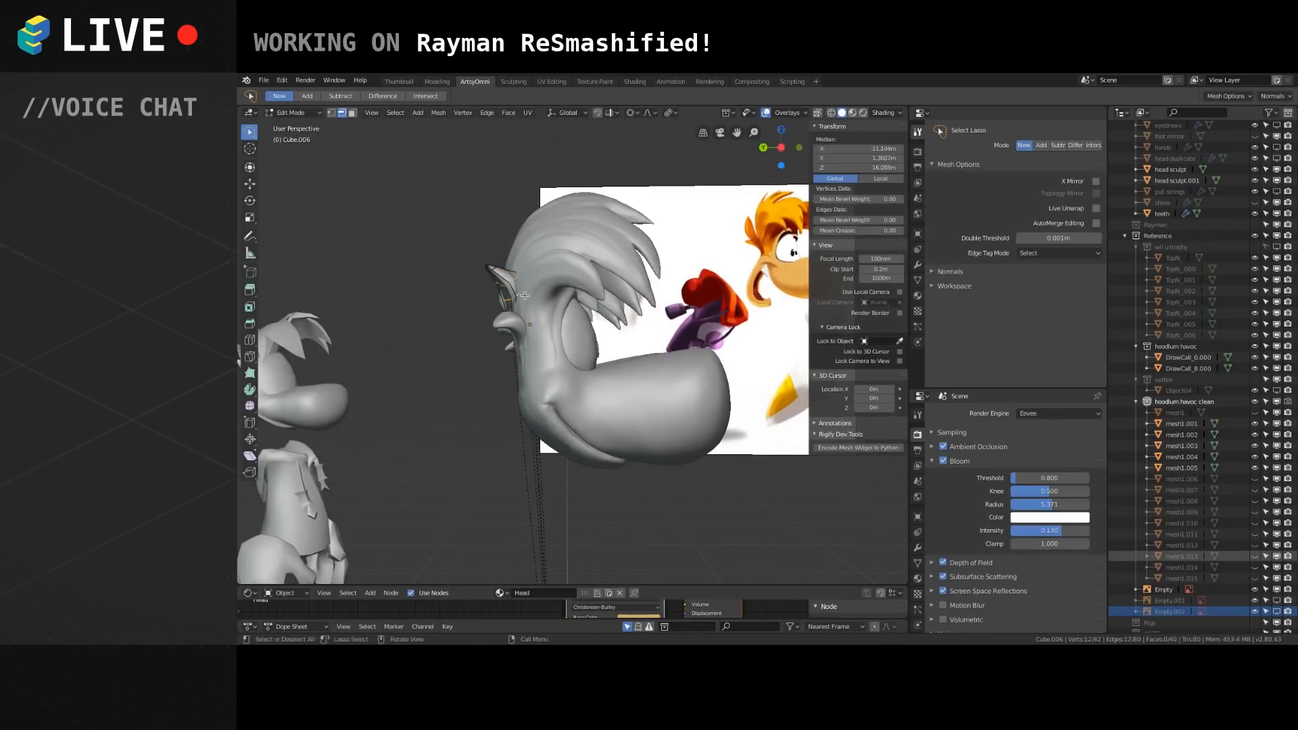
pyautogui.press('g')
pyautogui.click(516, 298)
pyautogui.press('Tab')
pyautogui.moveTo(516, 297); pyautogui.dragTo(475, 351, button='middle')
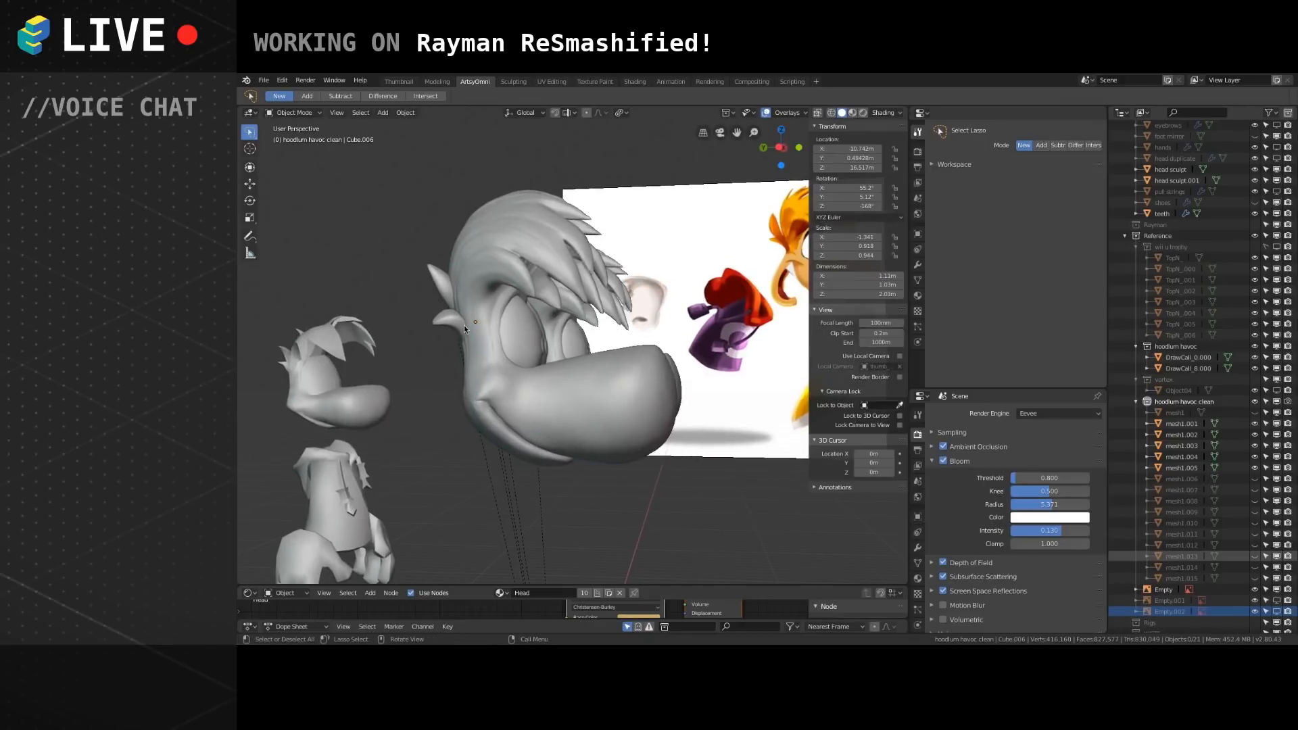
# Select the tip vertices of the right upper spike and pull the tip in towards the head.
pyautogui.press('Tab')
pyautogui.moveTo(438, 245); pyautogui.dragTo(419, 274)
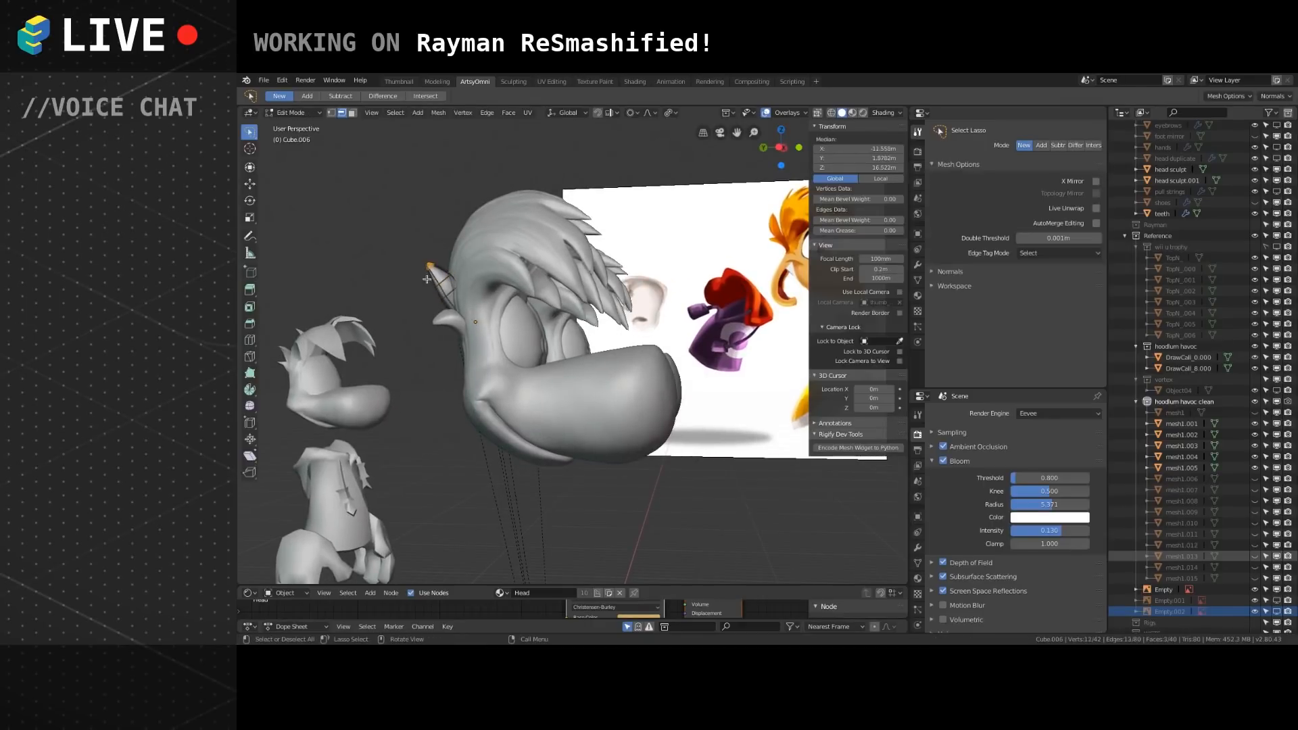
pyautogui.press('g')
pyautogui.click(442, 273)
pyautogui.press('Tab')
# Duplicate an upper spike and place the copy beside the left upper spike at the back of the head.
pyautogui.moveTo(492, 269); pyautogui.dragTo(506, 320, button='middle')
pyautogui.moveTo(594, 353); pyautogui.dragTo(658, 327, button='middle')
pyautogui.click(655, 323)
pyautogui.hotkey('shift', 'd')
pyautogui.click(609, 331)
# Trackball-rotate the duplicated spike to fit the head's curve and adjust its overall scale.
pyautogui.press('r')
pyautogui.press('r')
pyautogui.click(647, 312)
pyautogui.press('r')
pyautogui.click(647, 316)
pyautogui.moveTo(648, 315); pyautogui.dragTo(667, 380, button='middle')
pyautogui.press('s')
pyautogui.click(619, 389)
# Hide the "hoodlum havoc" reference collection to clear the view around the sculpted heads.
pyautogui.scroll(-2, 604, 421)
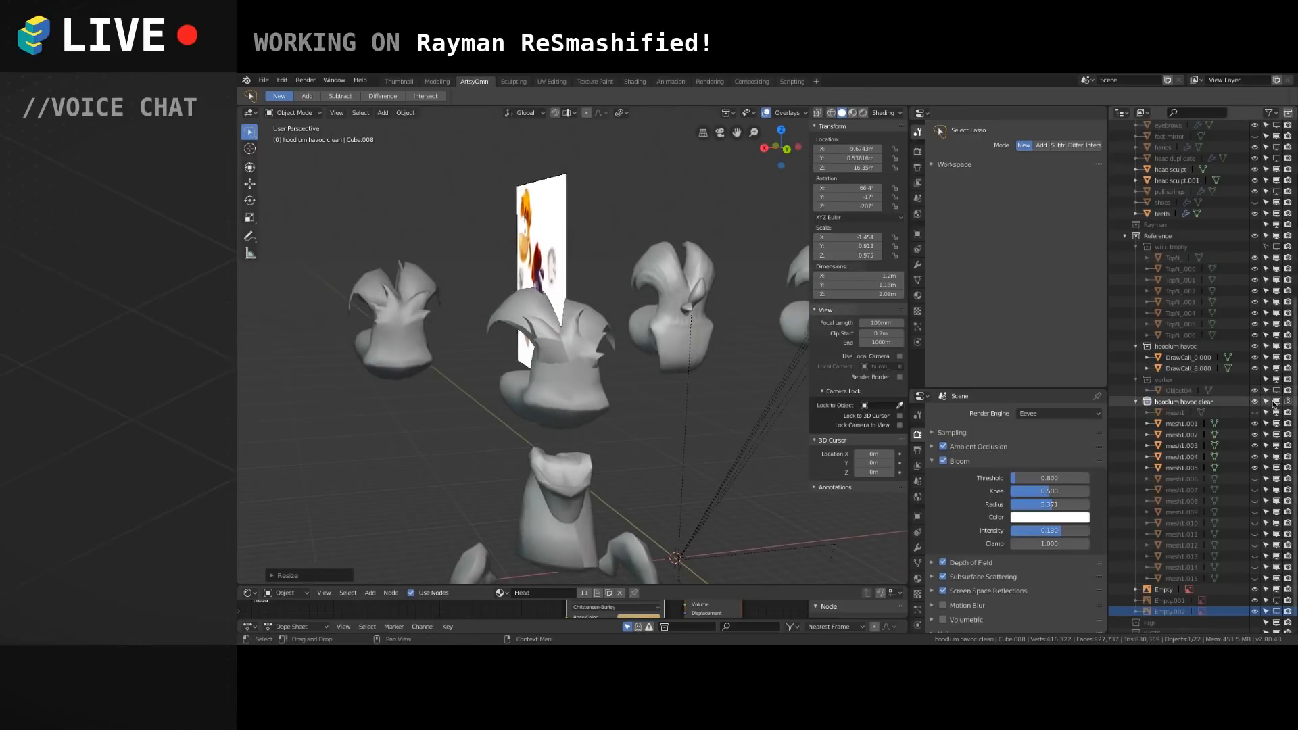
pyautogui.click(1276, 346)
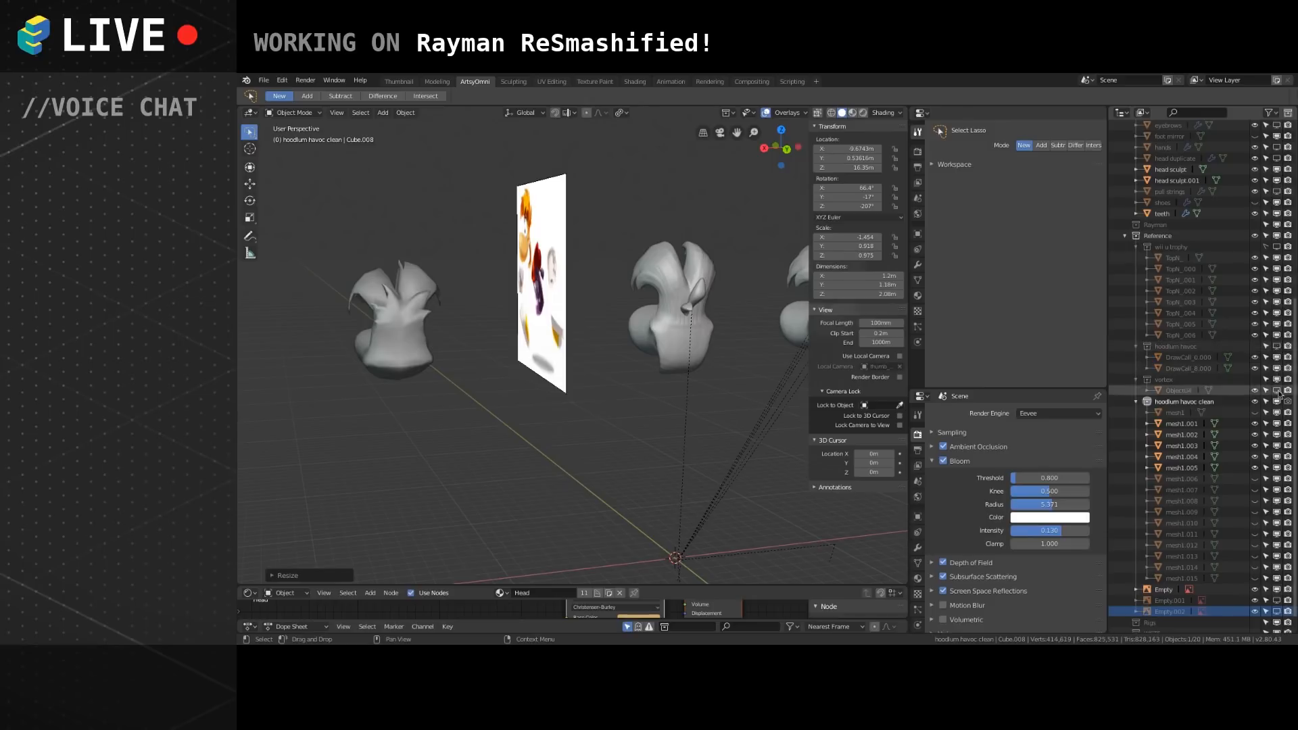
pyautogui.moveTo(708, 400); pyautogui.dragTo(447, 385, button='middle')
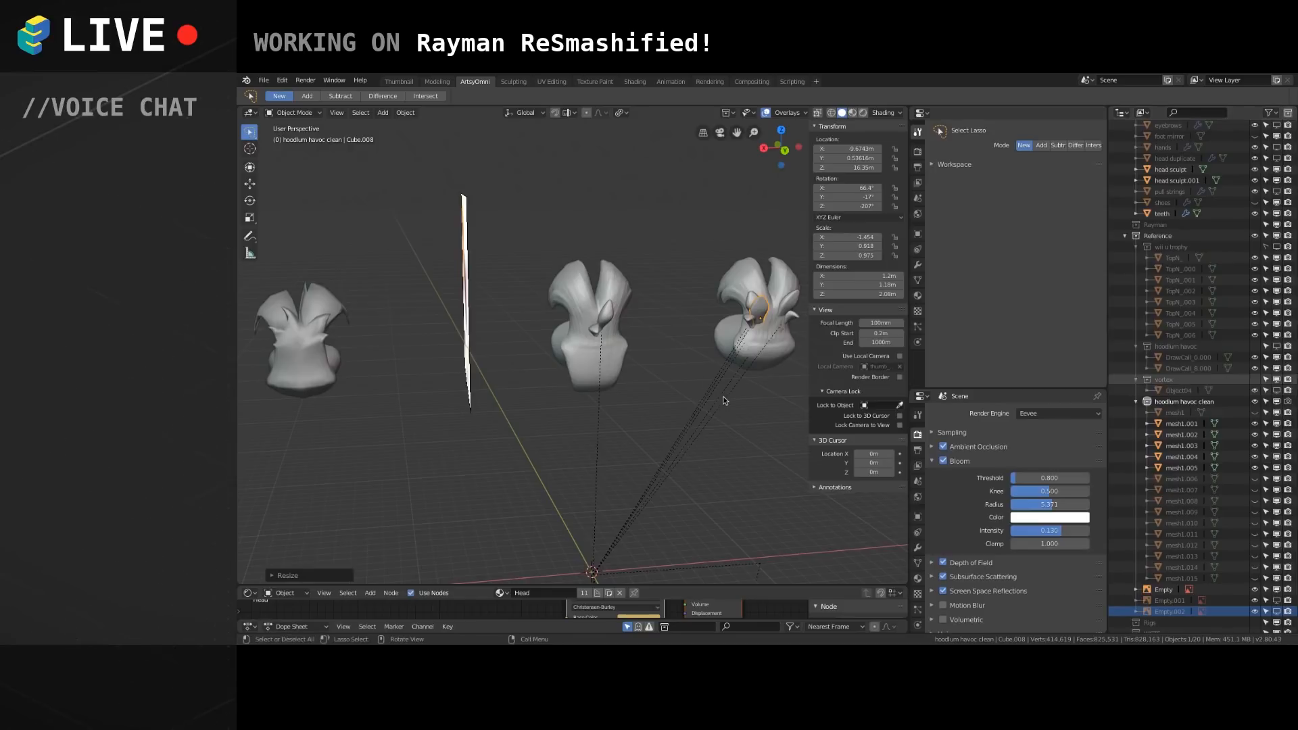
pyautogui.moveTo(736, 378); pyautogui.dragTo(526, 427, button='middle')
pyautogui.scroll(7, 541, 436)
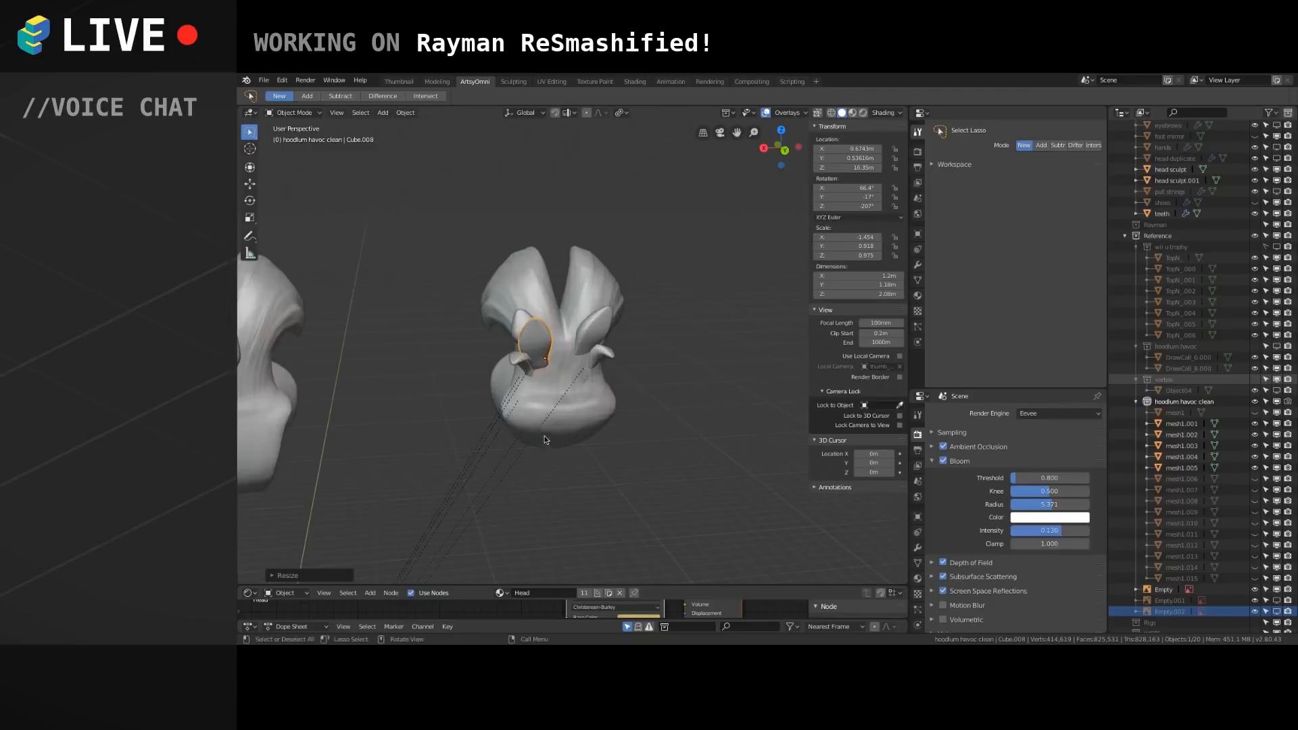
# Rescale the left lower spike and move it into place beneath the left upper spike.
pyautogui.moveTo(505, 366); pyautogui.dragTo(614, 330, button='middle')
pyautogui.click(572, 332)
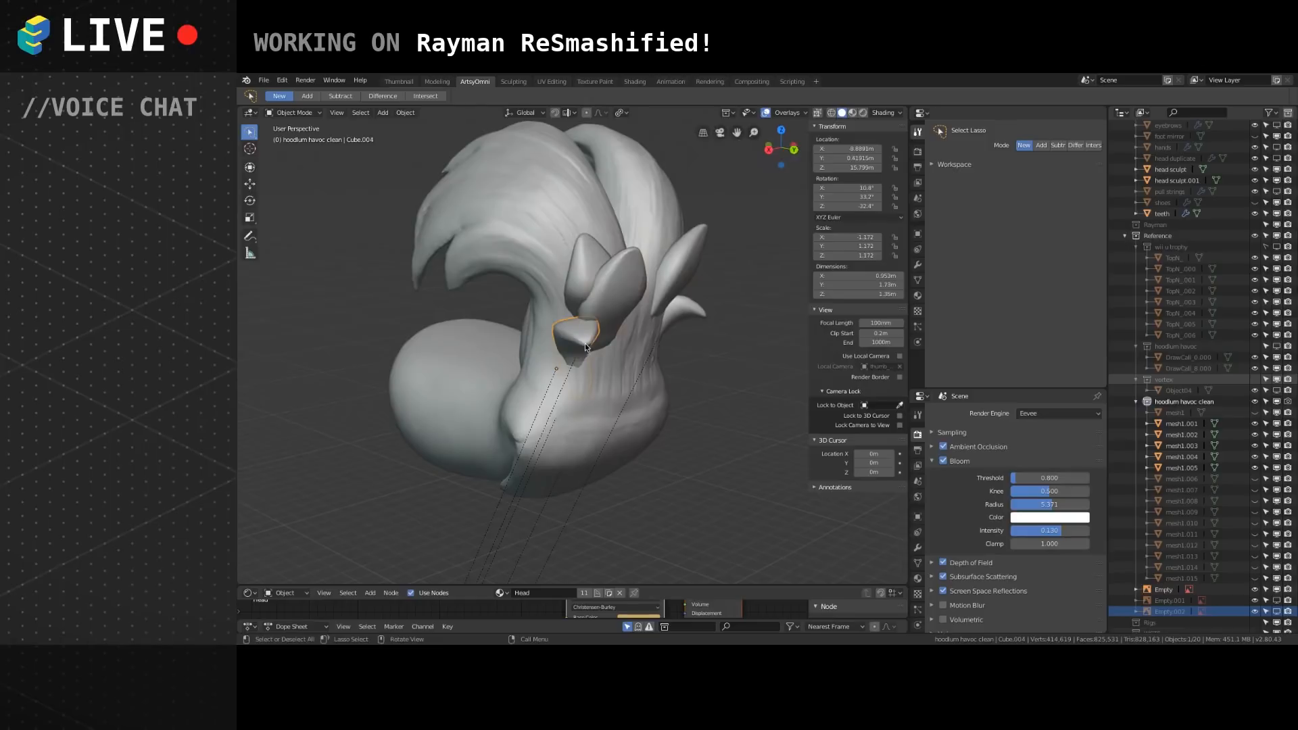
pyautogui.moveTo(571, 399)
pyautogui.mouseDown(button='middle')
pyautogui.moveTo(645, 394)
pyautogui.moveTo(630, 358)
pyautogui.moveTo(577, 371)
pyautogui.moveTo(566, 454)
pyautogui.moveTo(536, 502)
pyautogui.moveTo(538, 410)
pyautogui.moveTo(551, 452)
pyautogui.moveTo(541, 421)
pyautogui.moveTo(621, 400)
pyautogui.moveTo(578, 451)
pyautogui.moveTo(592, 388)
pyautogui.moveTo(530, 314)
pyautogui.mouseUp(button='middle')
pyautogui.press('s')
pyautogui.click(614, 363)
pyautogui.press('g')
pyautogui.click(611, 354)
# Move the new duplicated spike towards the middle of the head's back and trackball-rotate it upright.
pyautogui.click(525, 508)
pyautogui.press('g')
pyautogui.click(559, 468)
pyautogui.press('r')
pyautogui.press('r')
pyautogui.click(551, 410)
pyautogui.press('g')
pyautogui.click(528, 403)
# Reposition the new spike above the side spikes and rotate its tip to point upwards.
pyautogui.press('g')
pyautogui.click(576, 456)
pyautogui.press('r')
pyautogui.press('r')
pyautogui.click(539, 332)
pyautogui.press('r')
pyautogui.click(530, 373)
# Nudge the upright spike left of the hair parting and settle it against the head's back surface.
pyautogui.moveTo(530, 374); pyautogui.dragTo(576, 371, button='middle')
pyautogui.press('g')
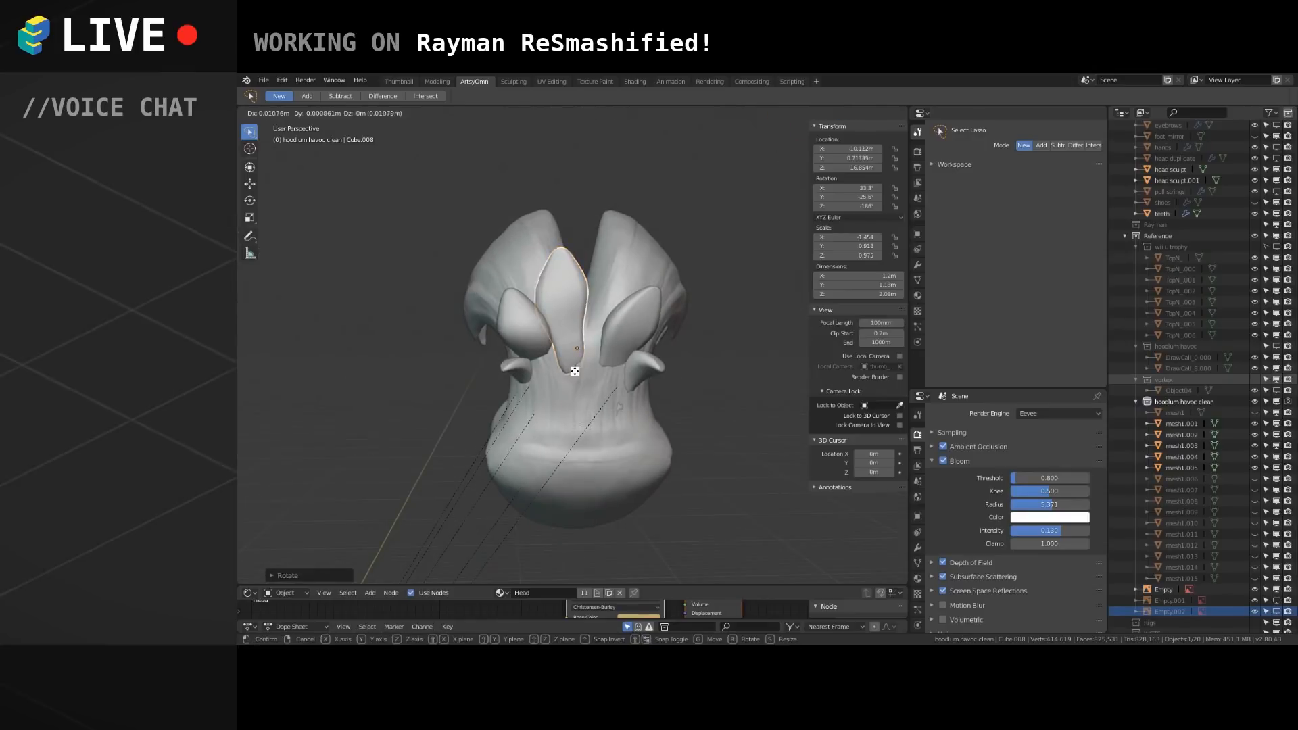
pyautogui.click(565, 370)
pyautogui.click(576, 375)
pyautogui.click(562, 367)
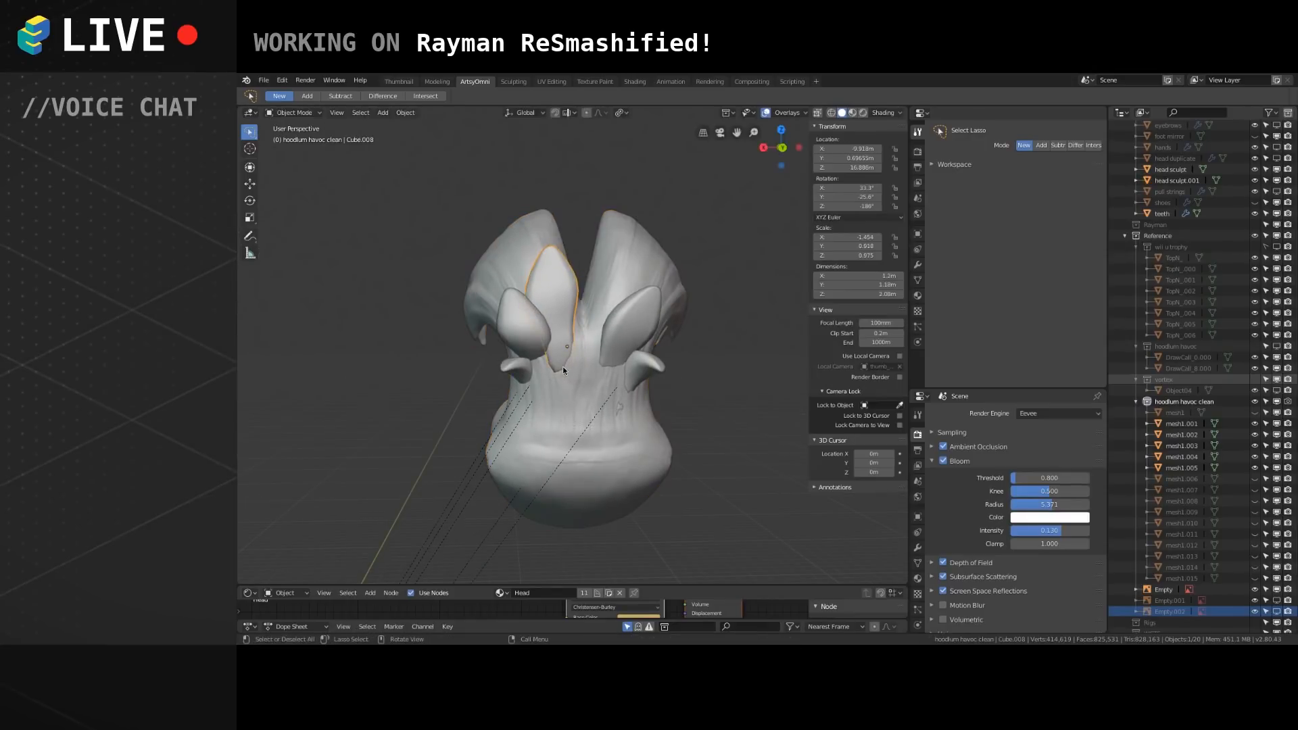
pyautogui.moveTo(572, 384); pyautogui.dragTo(545, 270, button='middle')
pyautogui.press('g')
pyautogui.click(533, 376)
# Enter Edit Mode on the upright spike and move the vertices along its inner side edge.
pyautogui.press('Tab')
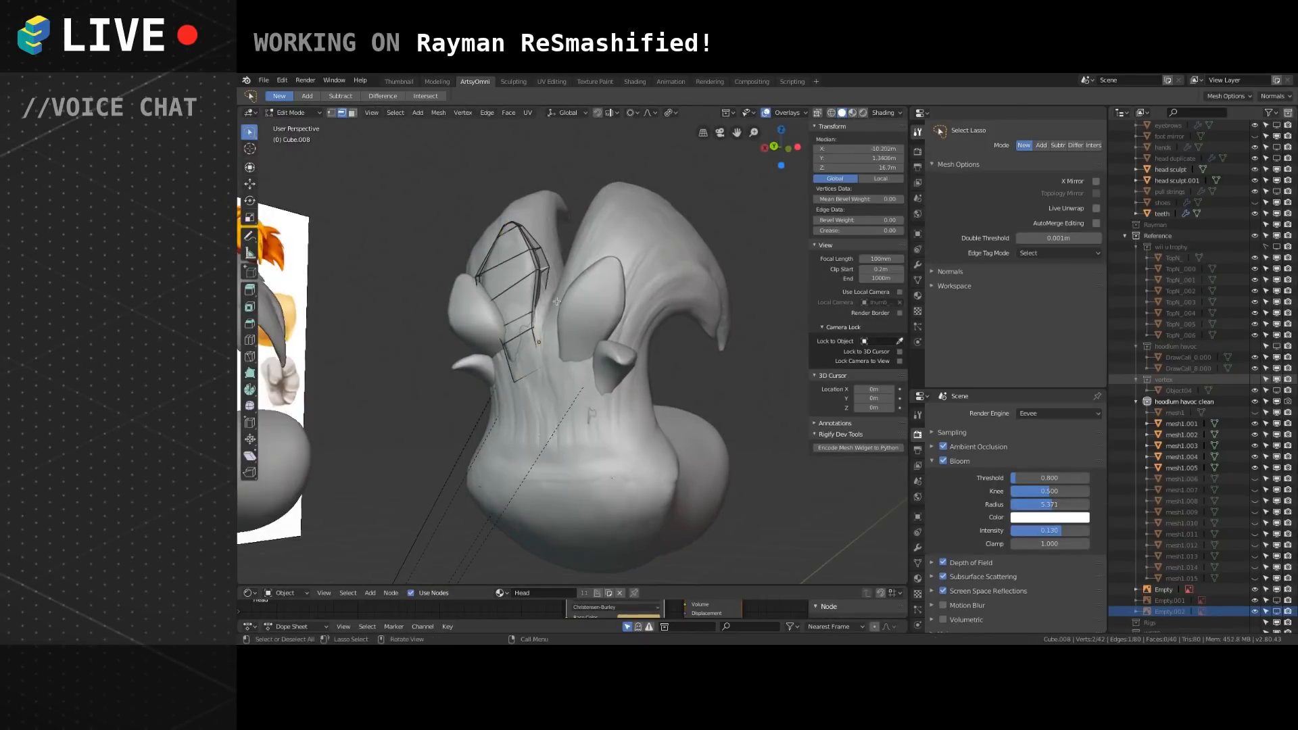
pyautogui.click(352, 113)
pyautogui.click(508, 273)
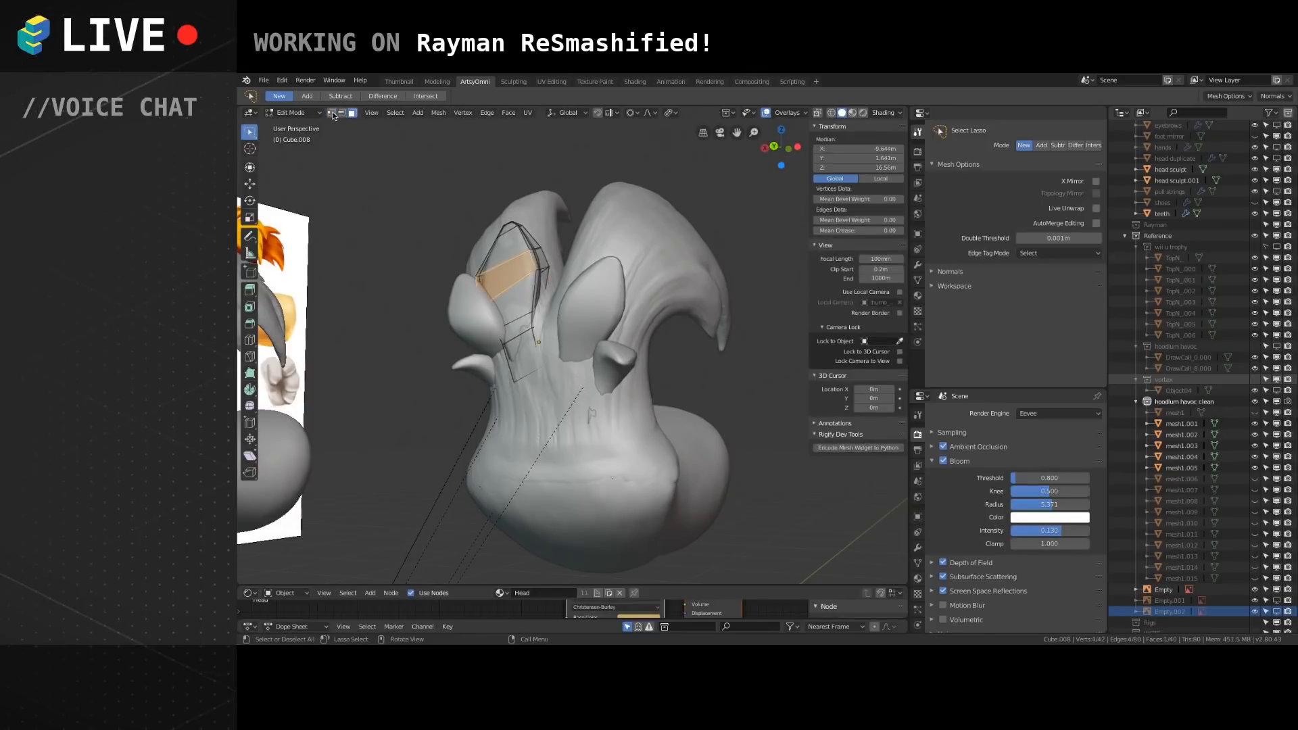
pyautogui.click(540, 272)
pyautogui.keyDown('ctrl'); pyautogui.click(549, 268); pyautogui.keyUp('ctrl')
pyautogui.press('g')
pyautogui.click(538, 273)
# Select three vertices near the base of the upright spike's inner edge and move them towards the head.
pyautogui.click(538, 311)
pyautogui.keyDown('shift'); pyautogui.click(534, 314); pyautogui.keyUp('shift')
pyautogui.keyDown('shift'); pyautogui.click(534, 329); pyautogui.keyUp('shift')
pyautogui.press('g')
pyautogui.click(548, 324)
# Move three vertices across the middle of the upright spike, then shift them along global X with proportional editing.
pyautogui.moveTo(544, 318)
pyautogui.keyDown('alt'); pyautogui.mouseDown()
pyautogui.moveTo(568, 333)
pyautogui.moveTo(524, 316)
pyautogui.moveTo(554, 301)
pyautogui.mouseUp(); pyautogui.keyUp('alt')
pyautogui.click(544, 292)
pyautogui.keyDown('shift'); pyautogui.click(531, 301); pyautogui.keyUp('shift')
pyautogui.keyDown('shift'); pyautogui.click(514, 295); pyautogui.keyUp('shift')
pyautogui.press('g')
pyautogui.click(525, 305)
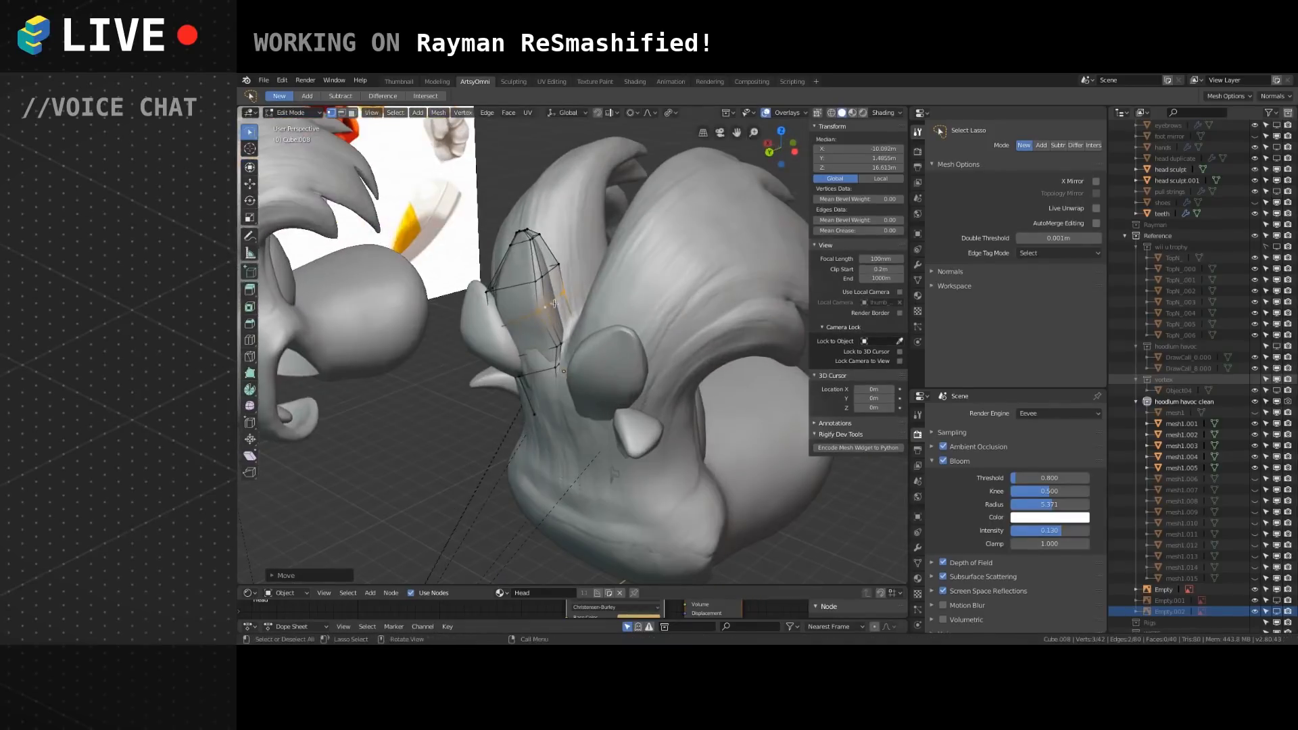
pyautogui.press('g')
pyautogui.press('x')
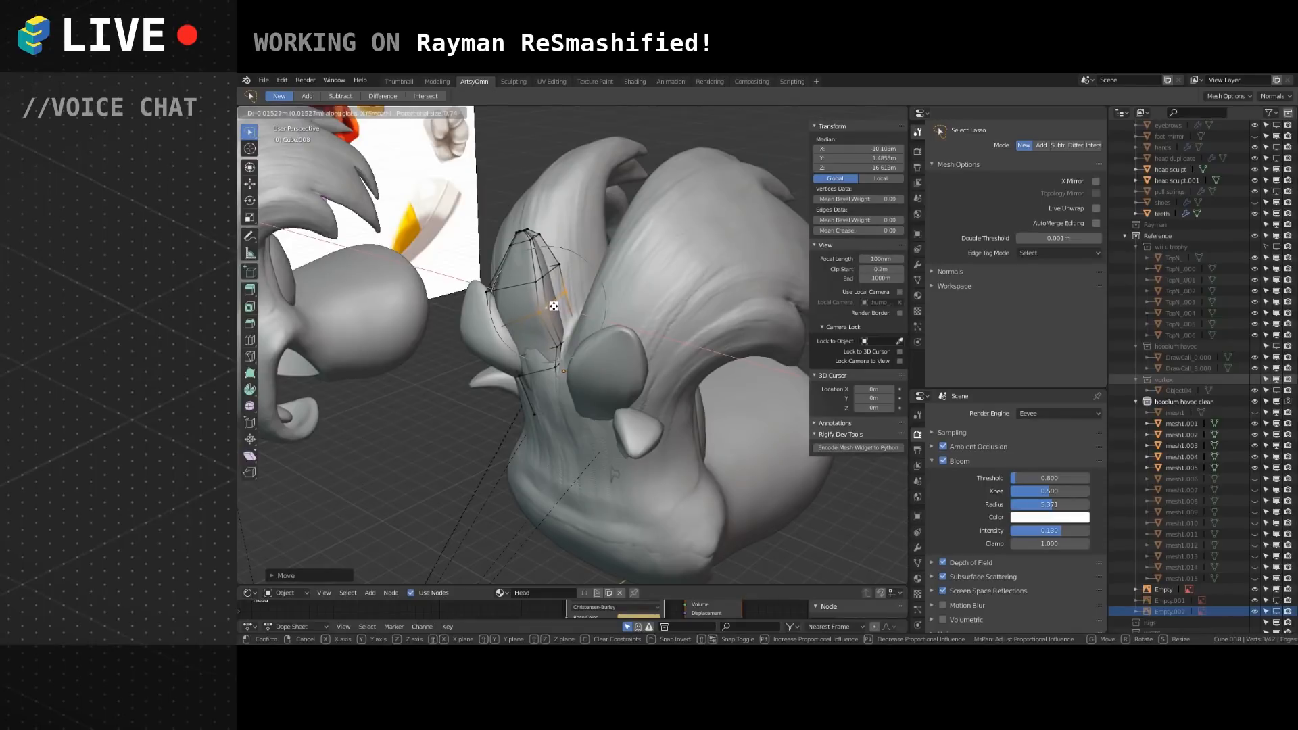
pyautogui.click(551, 308)
# Refine the selected middle vertices of the upright spike with further moves from other viewing angles.
pyautogui.moveTo(555, 310)
pyautogui.keyDown('alt'); pyautogui.mouseDown()
pyautogui.moveTo(509, 360)
pyautogui.moveTo(482, 237)
pyautogui.mouseUp(); pyautogui.keyUp('alt')
pyautogui.press('g')
pyautogui.click(516, 357)
pyautogui.moveTo(493, 233)
pyautogui.mouseDown(button='middle')
pyautogui.moveTo(643, 222)
pyautogui.moveTo(696, 279)
pyautogui.moveTo(698, 255)
pyautogui.mouseUp(button='middle')
pyautogui.press('g')
pyautogui.click(704, 249)
# Select additional vertices on the upright spike's lower edge and move them to blend into the head.
pyautogui.keyDown('alt'); pyautogui.moveTo(704, 250); pyautogui.dragTo(666, 260); pyautogui.keyUp('alt')
pyautogui.click(661, 306)
pyautogui.keyDown('alt'); pyautogui.moveTo(662, 306); pyautogui.dragTo(559, 216); pyautogui.keyUp('alt')
pyautogui.keyDown('shift'); pyautogui.click(632, 340); pyautogui.keyUp('shift')
pyautogui.press('g')
pyautogui.click(586, 365)
# Narrow the upright spike's tip along global X, move it into line, and return to Object Mode.
pyautogui.moveTo(527, 172); pyautogui.dragTo(530, 177)
pyautogui.press('s')
pyautogui.press('x')
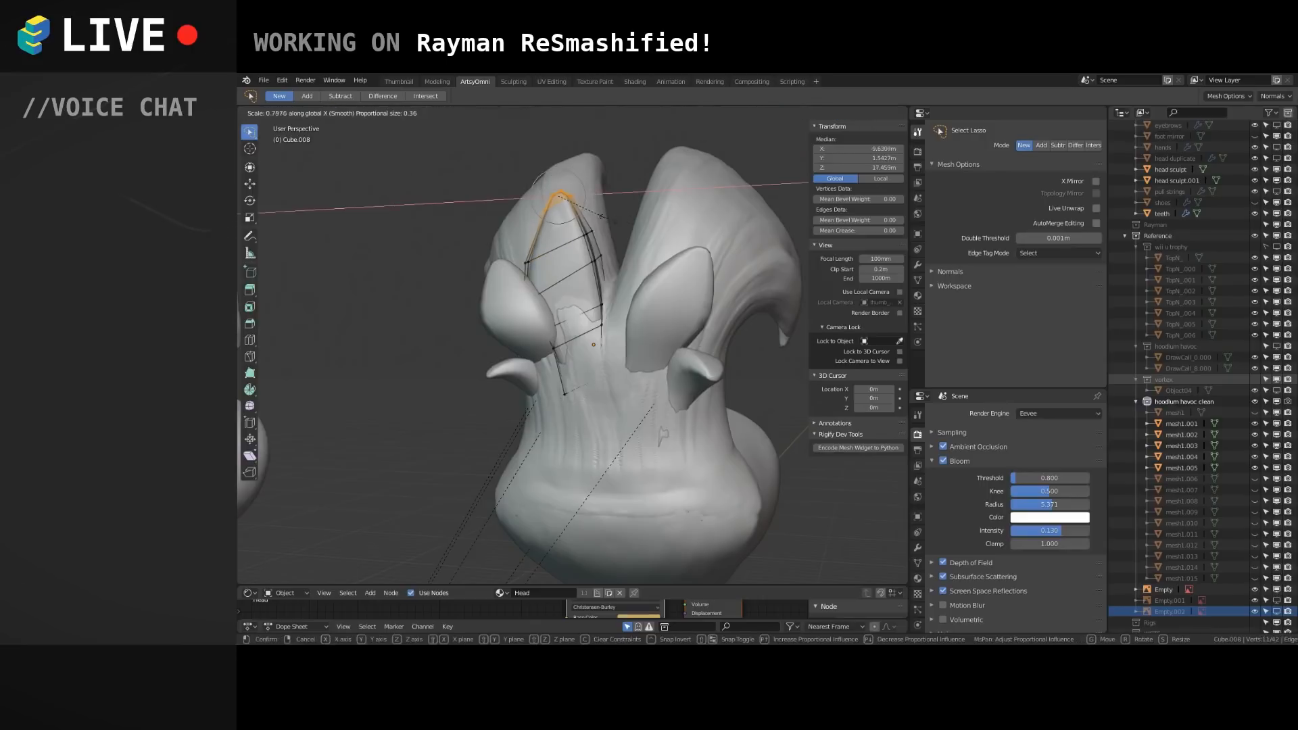
pyautogui.click(579, 244)
pyautogui.press('g')
pyautogui.click(572, 233)
pyautogui.moveTo(573, 234); pyautogui.dragTo(676, 366, button='middle')
pyautogui.press('Tab')
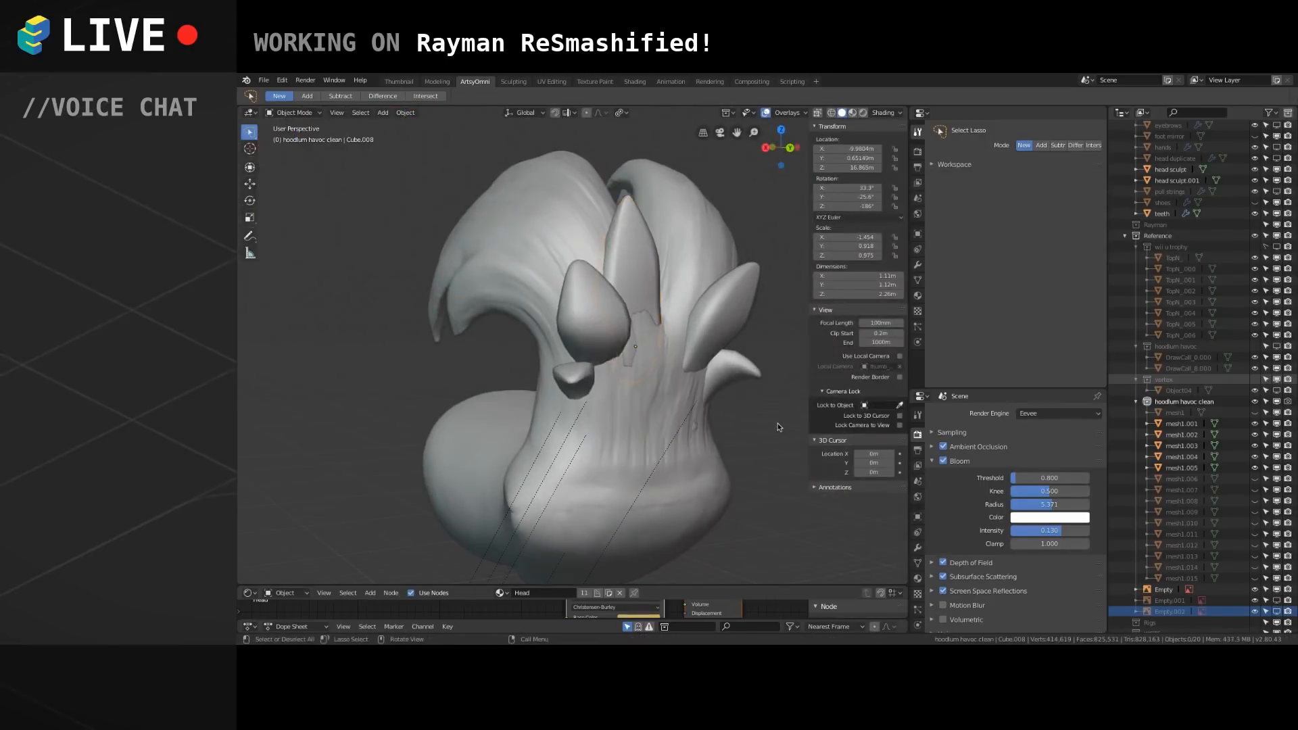
# Examine the reshaped upright spike alongside the left upper spike from several angles behind the head.
pyautogui.scroll(-4, 690, 352)
pyautogui.moveTo(569, 360); pyautogui.dragTo(518, 346, button='middle')
pyautogui.scroll(3, 521, 325)
pyautogui.keyDown('alt'); pyautogui.keyDown('shift'); pyautogui.moveTo(524, 302); pyautogui.dragTo(569, 309); pyautogui.keyUp('shift'); pyautogui.keyUp('alt')
pyautogui.keyDown('alt'); pyautogui.moveTo(570, 310); pyautogui.dragTo(622, 358); pyautogui.keyUp('alt')
pyautogui.press('Tab')
pyautogui.press('Tab')
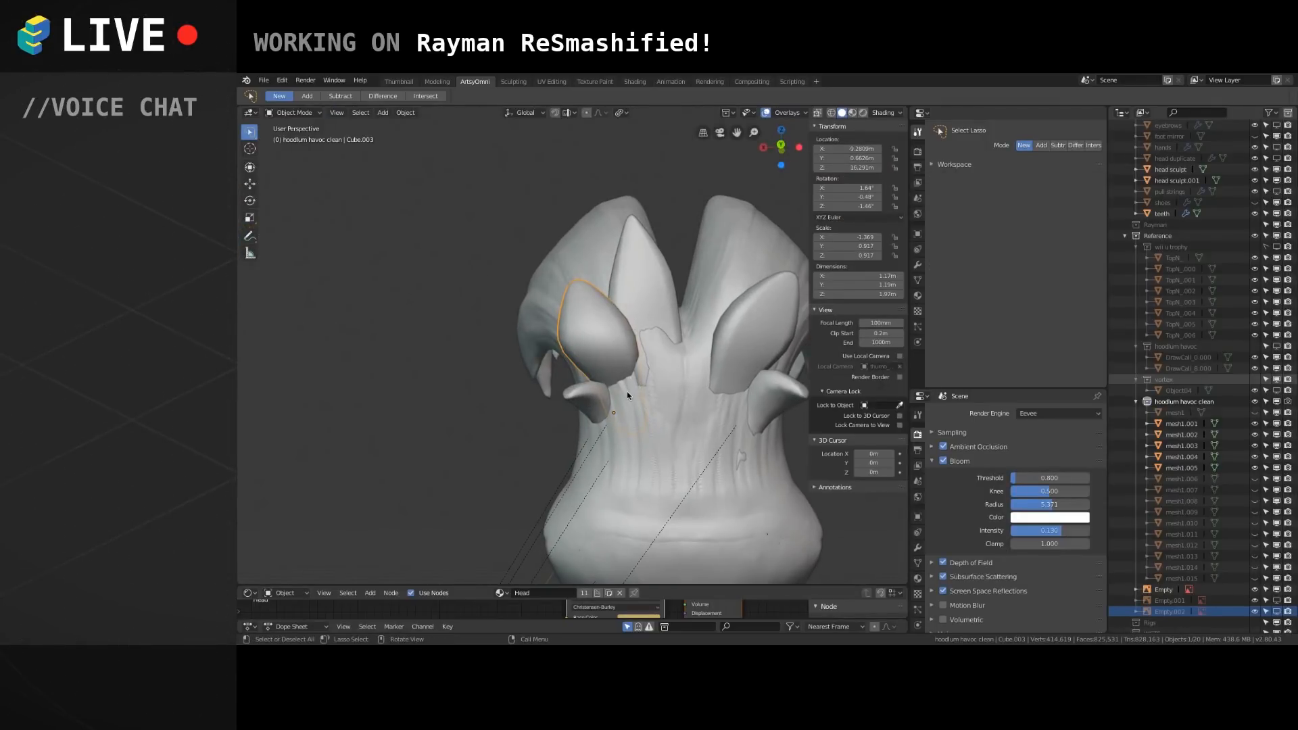
# Select the right upper spike behind the closed-mouth head and move it against the back of the hair.
pyautogui.scroll(-8, 628, 395)
pyautogui.keyDown('alt'); pyautogui.keyDown('shift'); pyautogui.moveTo(475, 376); pyautogui.dragTo(647, 371); pyautogui.keyUp('shift'); pyautogui.keyUp('alt')
pyautogui.scroll(6, 760, 294)
pyautogui.click(760, 294)
pyautogui.keyDown('shift'); pyautogui.moveTo(760, 294); pyautogui.dragTo(497, 421, button='middle'); pyautogui.keyUp('shift')
pyautogui.scroll(2, 587, 404)
pyautogui.keyDown('alt'); pyautogui.moveTo(497, 425); pyautogui.dragTo(603, 422); pyautogui.keyUp('alt')
pyautogui.press('g')
pyautogui.click(542, 409)
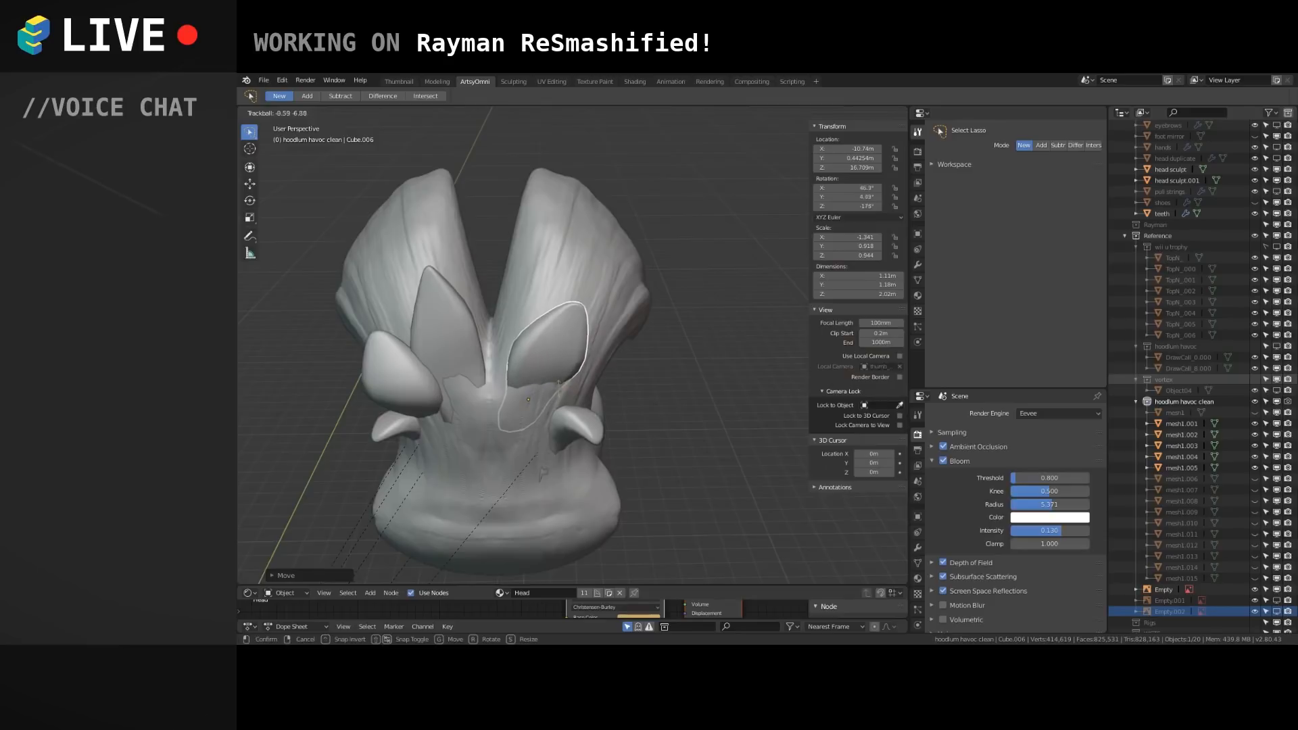
# In Edit Mode, narrow the right upper spike along global X and move its inner-edge vertices with proportional editing.
pyautogui.press('Tab')
pyautogui.keyDown('alt'); pyautogui.moveTo(604, 350); pyautogui.dragTo(582, 319); pyautogui.keyUp('alt')
pyautogui.press('s')
pyautogui.press('x')
pyautogui.click(567, 315)
pyautogui.keyDown('ctrl'); pyautogui.click(564, 315); pyautogui.keyUp('ctrl')
pyautogui.keyDown('ctrl'); pyautogui.click(558, 340); pyautogui.keyUp('ctrl')
pyautogui.keyDown('alt'); pyautogui.moveTo(626, 338); pyautogui.dragTo(573, 352); pyautogui.keyUp('alt')
pyautogui.press('g')
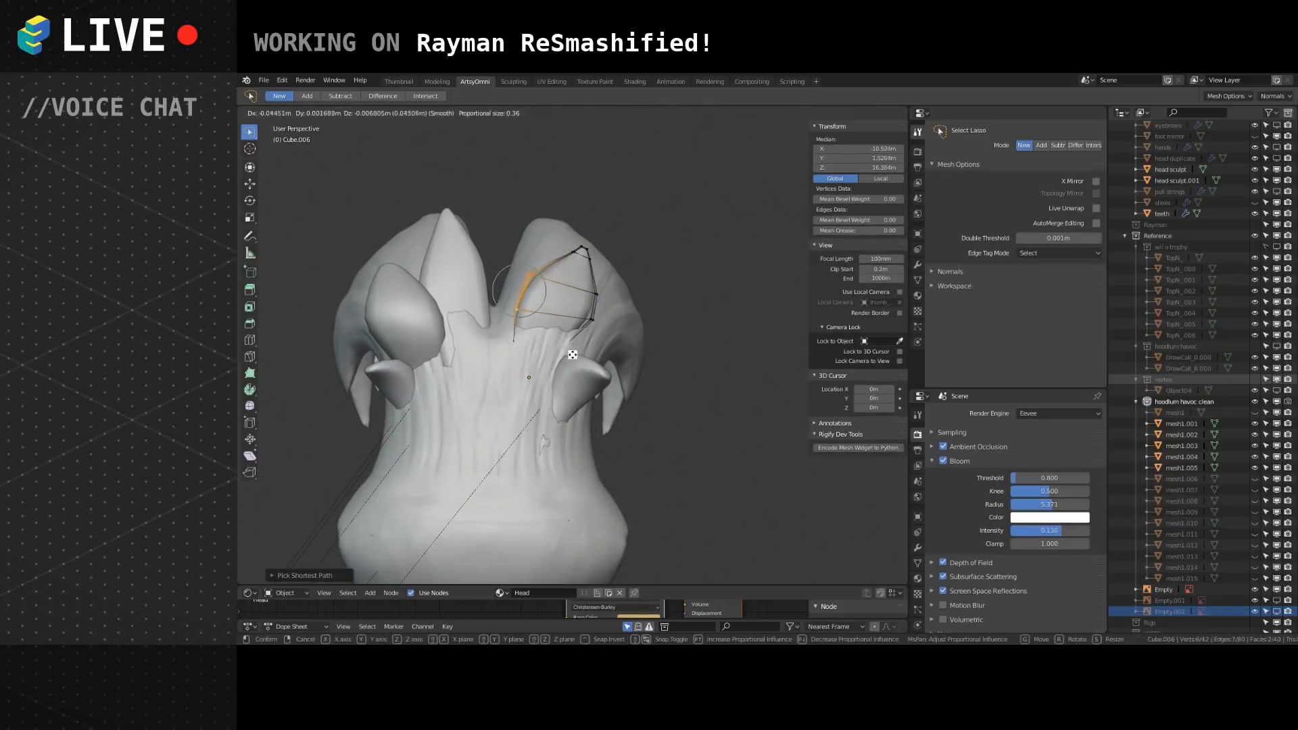
pyautogui.click(578, 358)
# Select the vertices at the right upper spike's base and move them downward and outward to blend into the head.
pyautogui.moveTo(587, 327); pyautogui.dragTo(504, 344, button='middle')
pyautogui.click(521, 372)
pyautogui.keyDown('ctrl'); pyautogui.click(530, 374); pyautogui.keyUp('ctrl')
pyautogui.press('g')
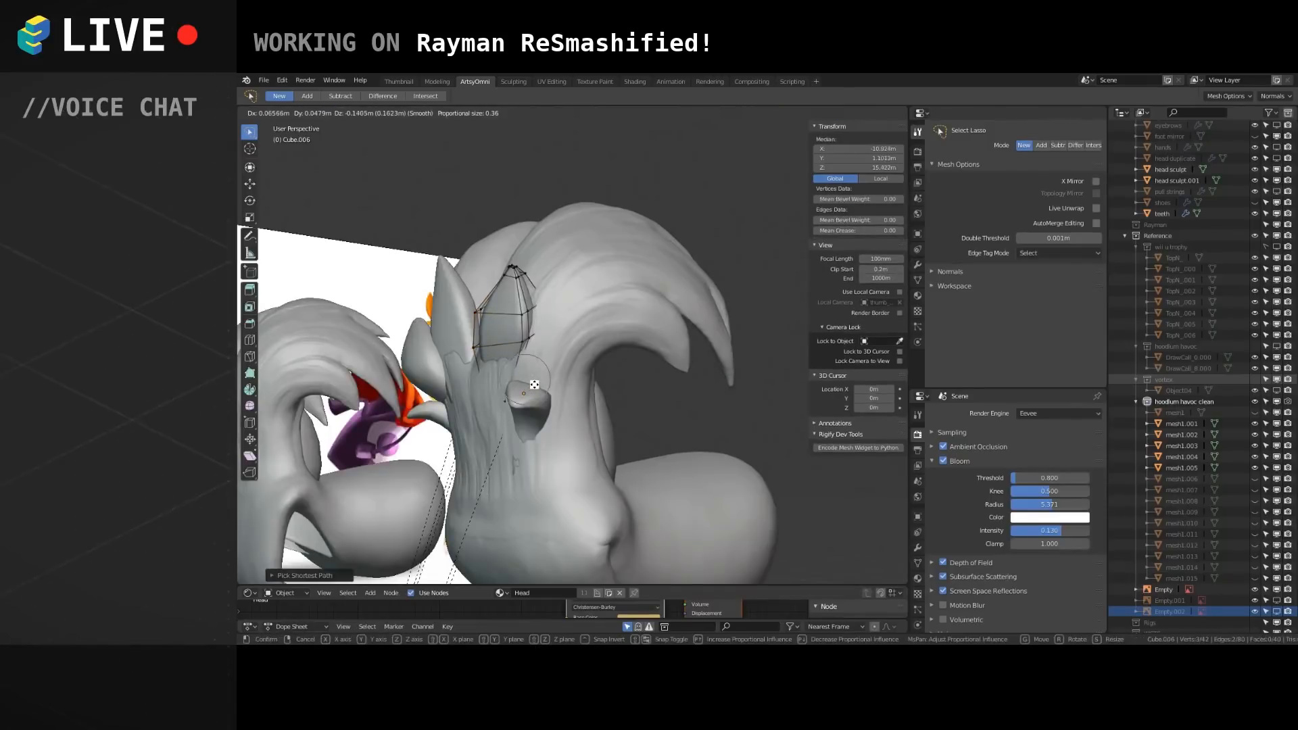
pyautogui.click(535, 385)
pyautogui.click(527, 348)
pyautogui.keyDown('ctrl'); pyautogui.click(537, 337); pyautogui.keyUp('ctrl')
pyautogui.press('g')
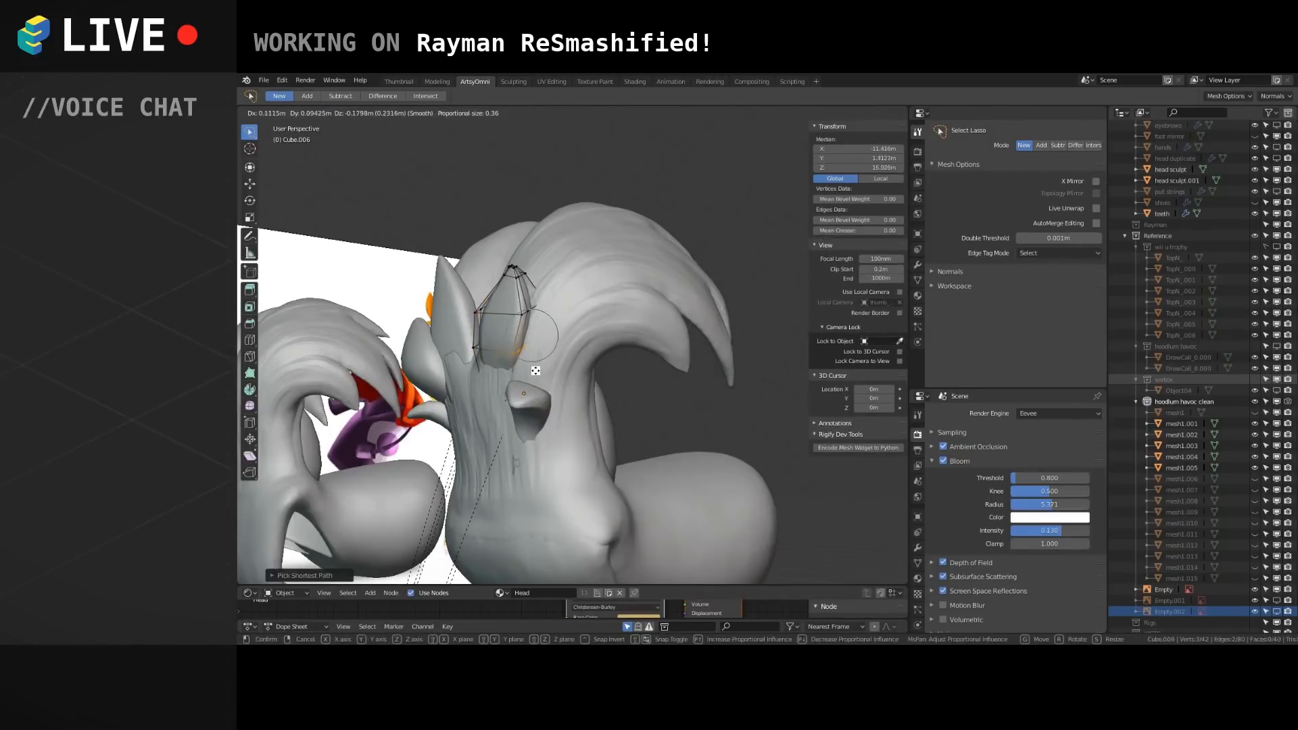
pyautogui.click(541, 363)
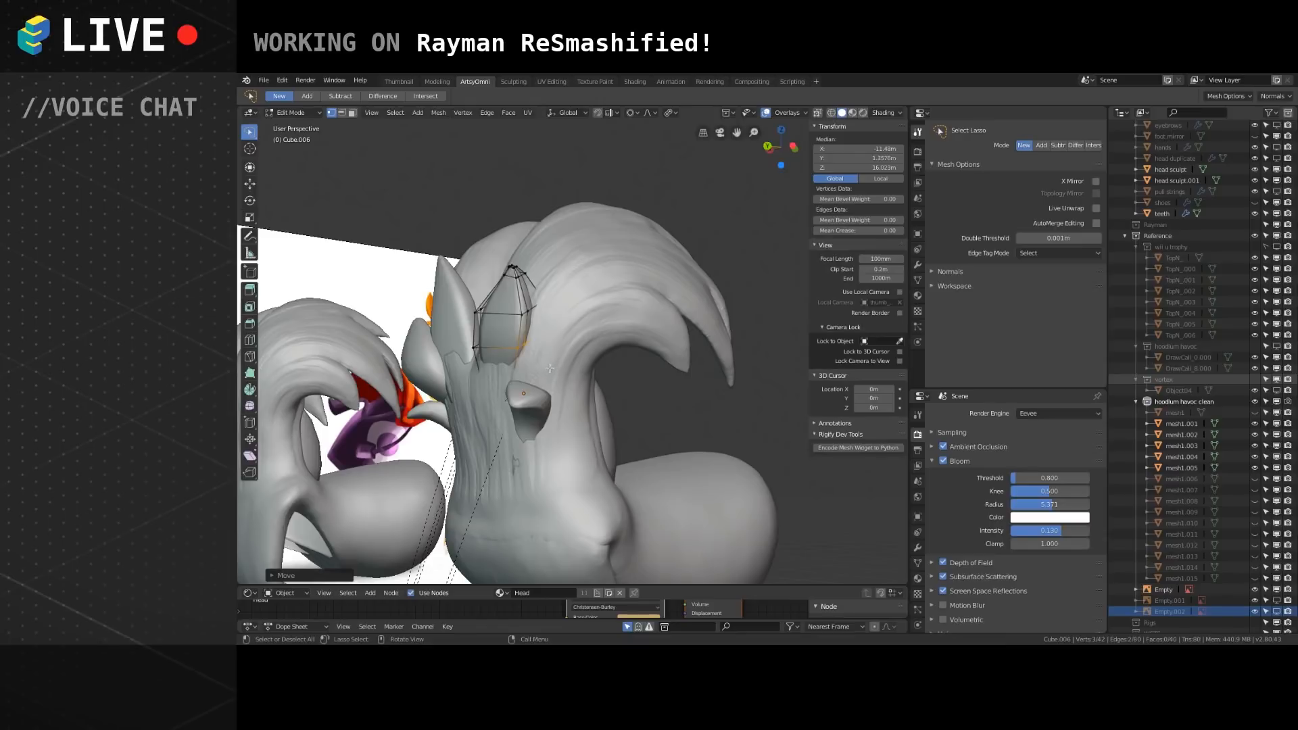
pyautogui.moveTo(543, 335); pyautogui.dragTo(578, 363, button='middle')
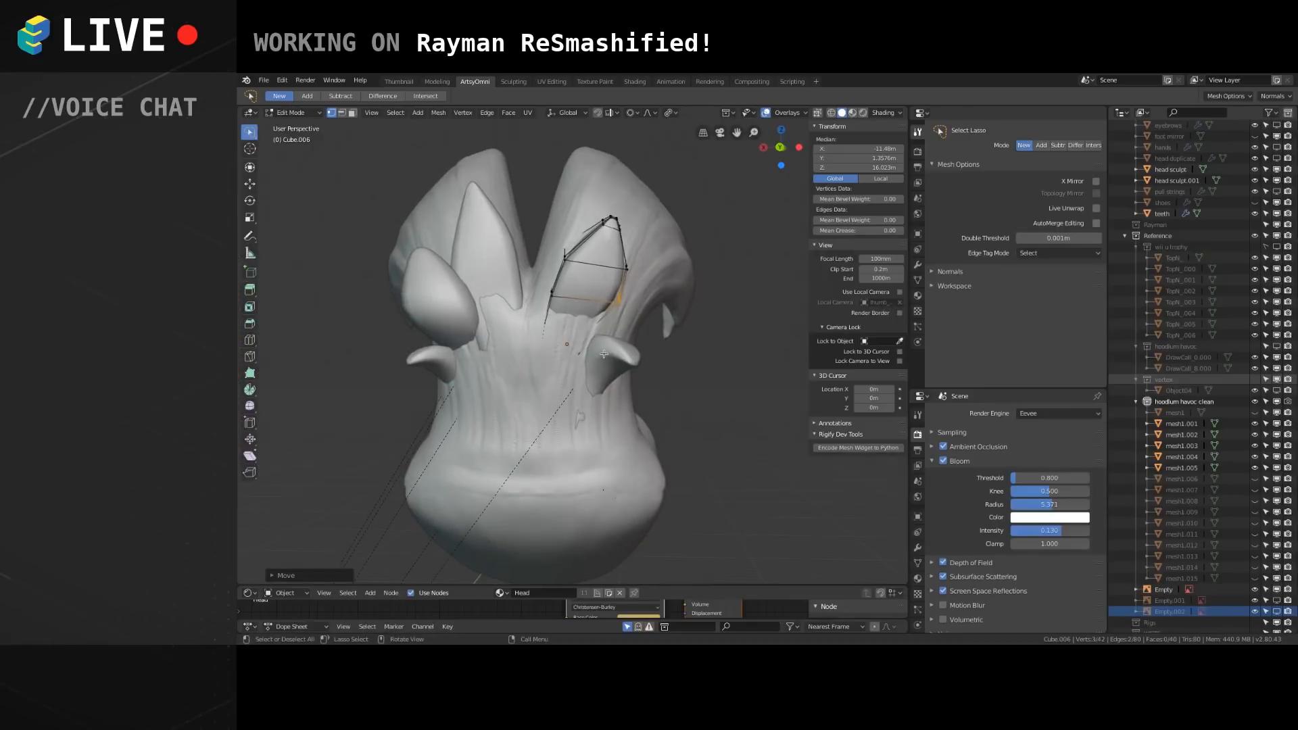
# Return to Object Mode and reposition the right upper spike above the lower spike.
pyautogui.press('Tab')
pyautogui.moveTo(601, 347); pyautogui.dragTo(617, 390, button='middle')
pyautogui.press('g')
pyautogui.click(663, 374)
pyautogui.press('g')
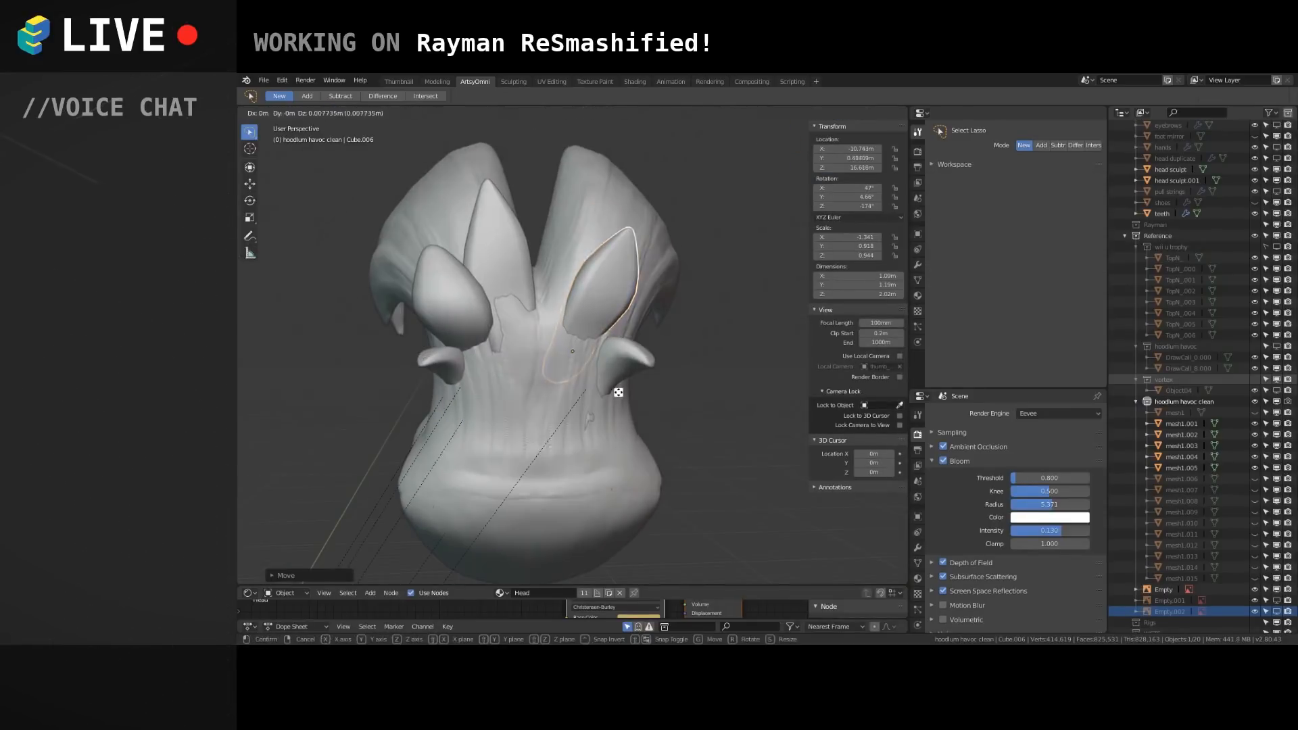
pyautogui.click(611, 382)
# Reposition the small lower spikes on both sides of the head beneath the upper spikes.
pyautogui.click(618, 371)
pyautogui.press('g')
pyautogui.click(613, 356)
pyautogui.click(452, 382)
pyautogui.press('g')
pyautogui.rightClick(455, 384)
pyautogui.click(452, 374)
pyautogui.press('g')
pyautogui.click(461, 387)
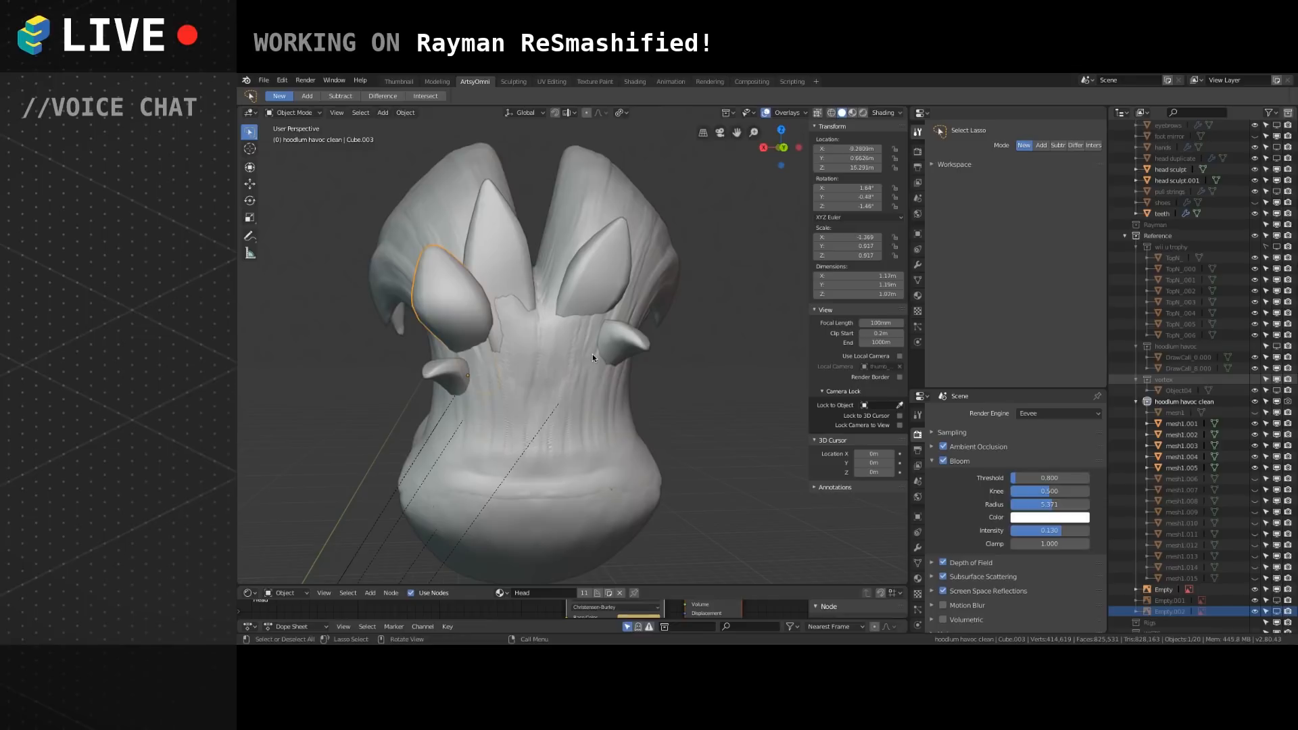
pyautogui.press('g')
pyautogui.click(610, 367)
# Lower the right upper spike toward the small spike and shift it along global Y.
pyautogui.click(599, 294)
pyautogui.press('g')
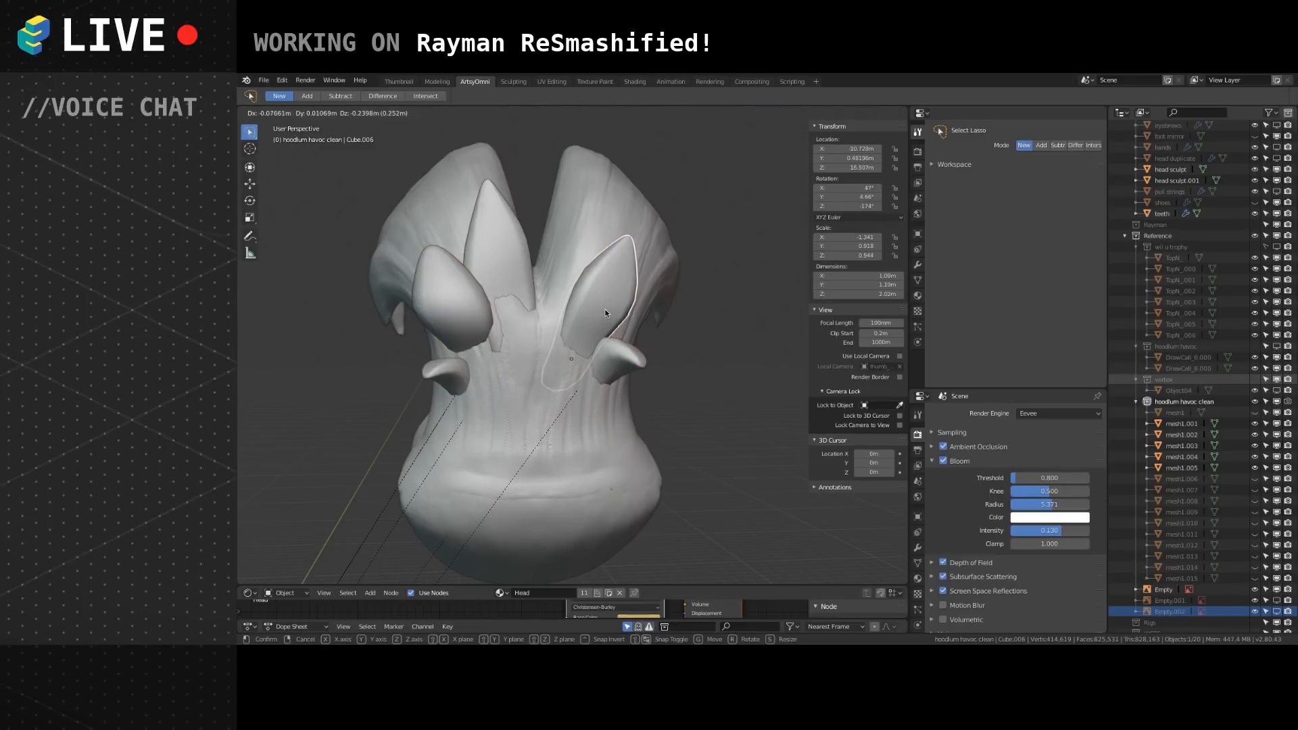
pyautogui.click(599, 318)
pyautogui.scroll(-2, 596, 339)
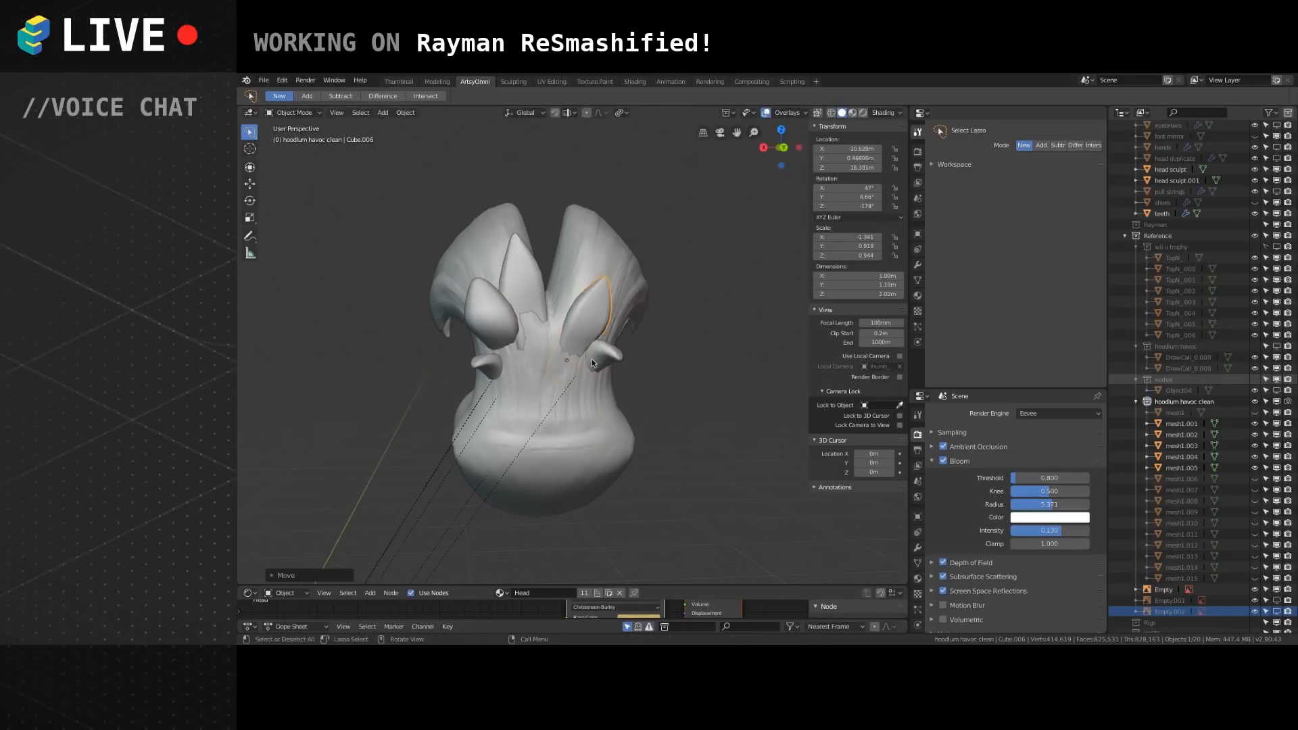
pyautogui.press('g')
pyautogui.press('y')
pyautogui.click(583, 356)
# Move the left upper spike slightly lower and the upright spike closer to the middle of the head.
pyautogui.press('g')
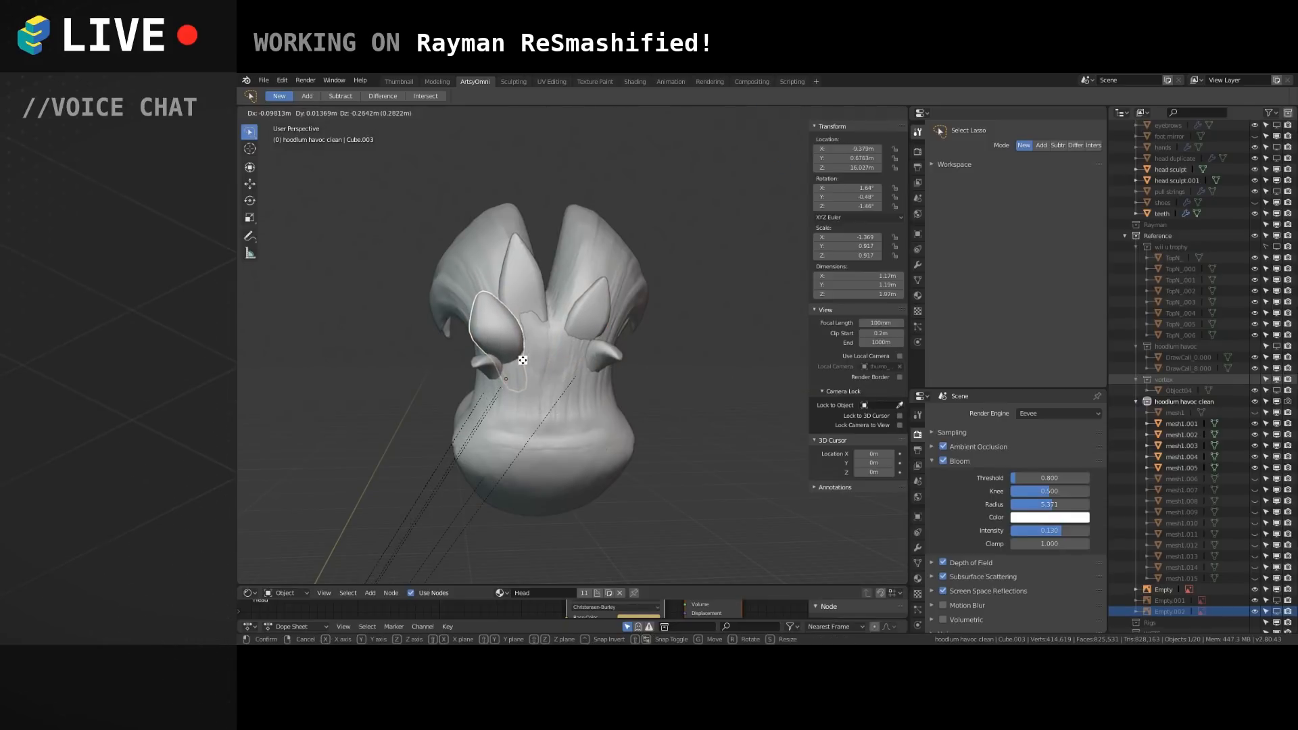
pyautogui.click(522, 360)
pyautogui.click(531, 291)
pyautogui.press('g')
pyautogui.click(559, 343)
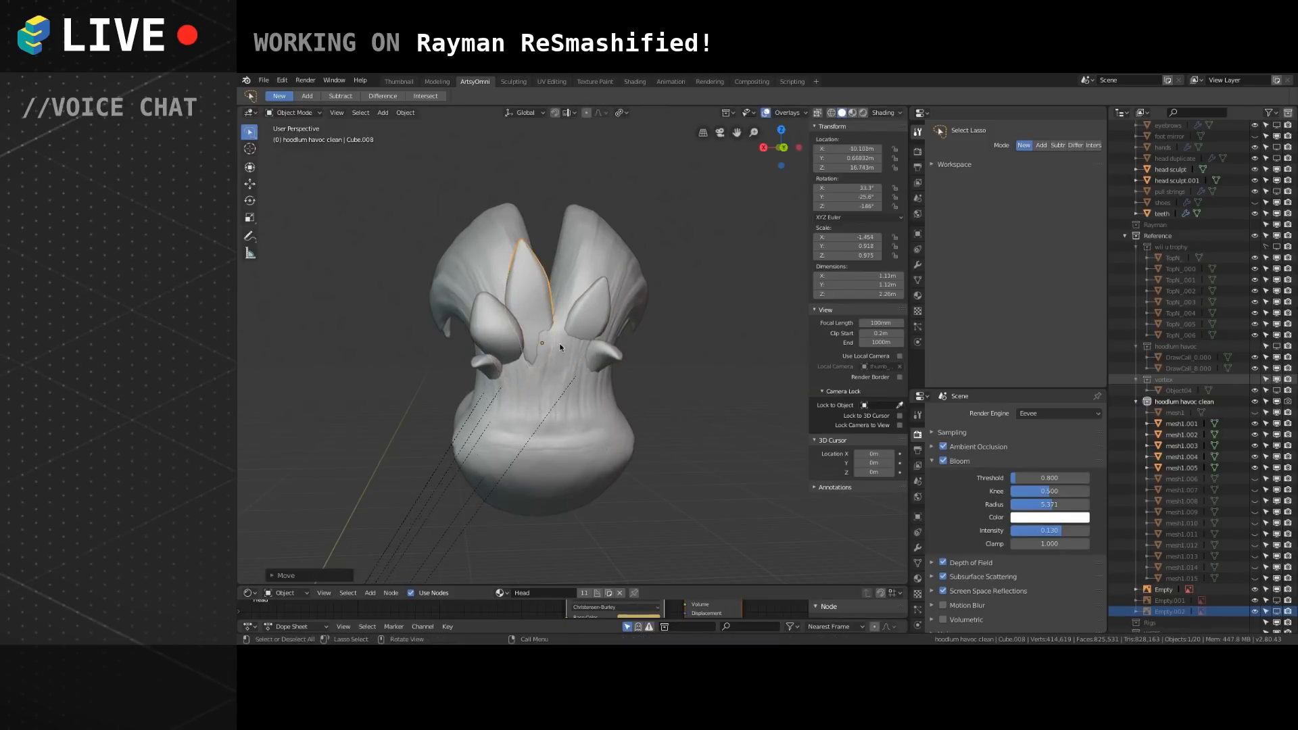
# Shift the upright spike along global Y and refine its position against the hair from the side.
pyautogui.moveTo(552, 343); pyautogui.dragTo(567, 410, button='middle')
pyautogui.scroll(2, 566, 410)
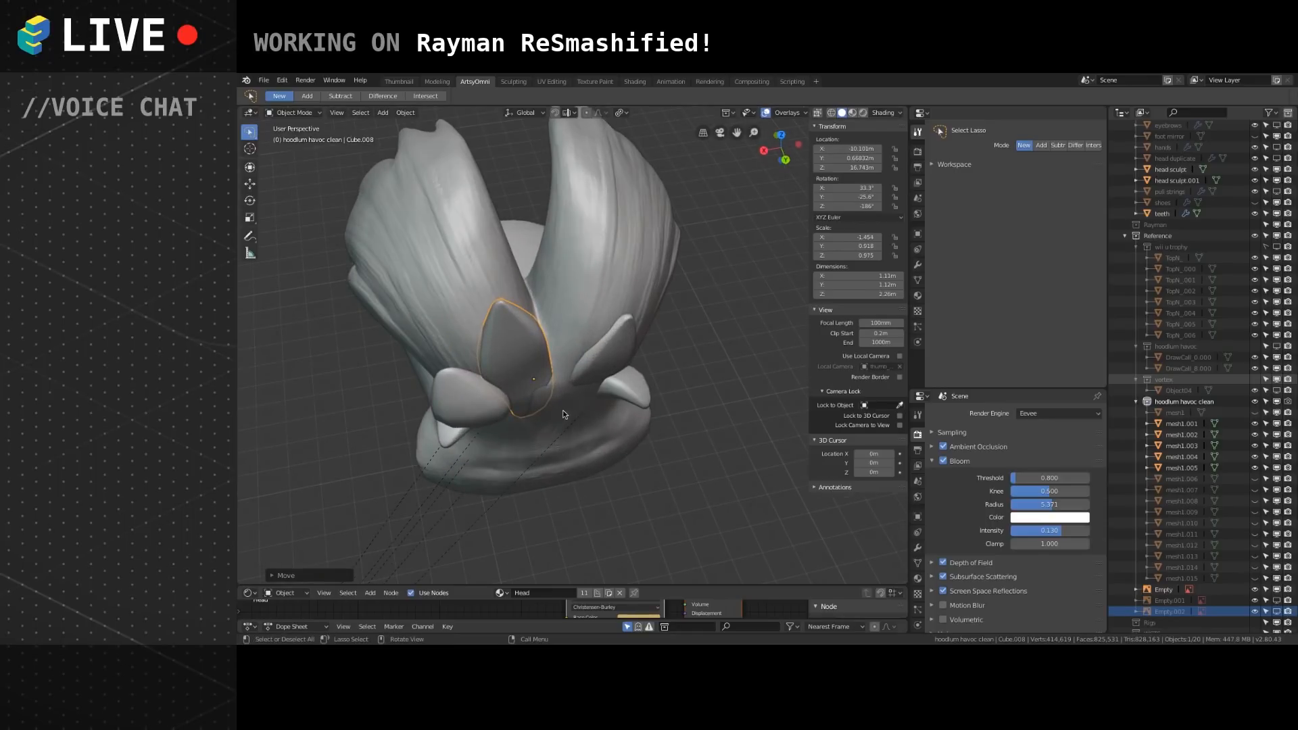
pyautogui.press('g')
pyautogui.press('x')
pyautogui.press('y')
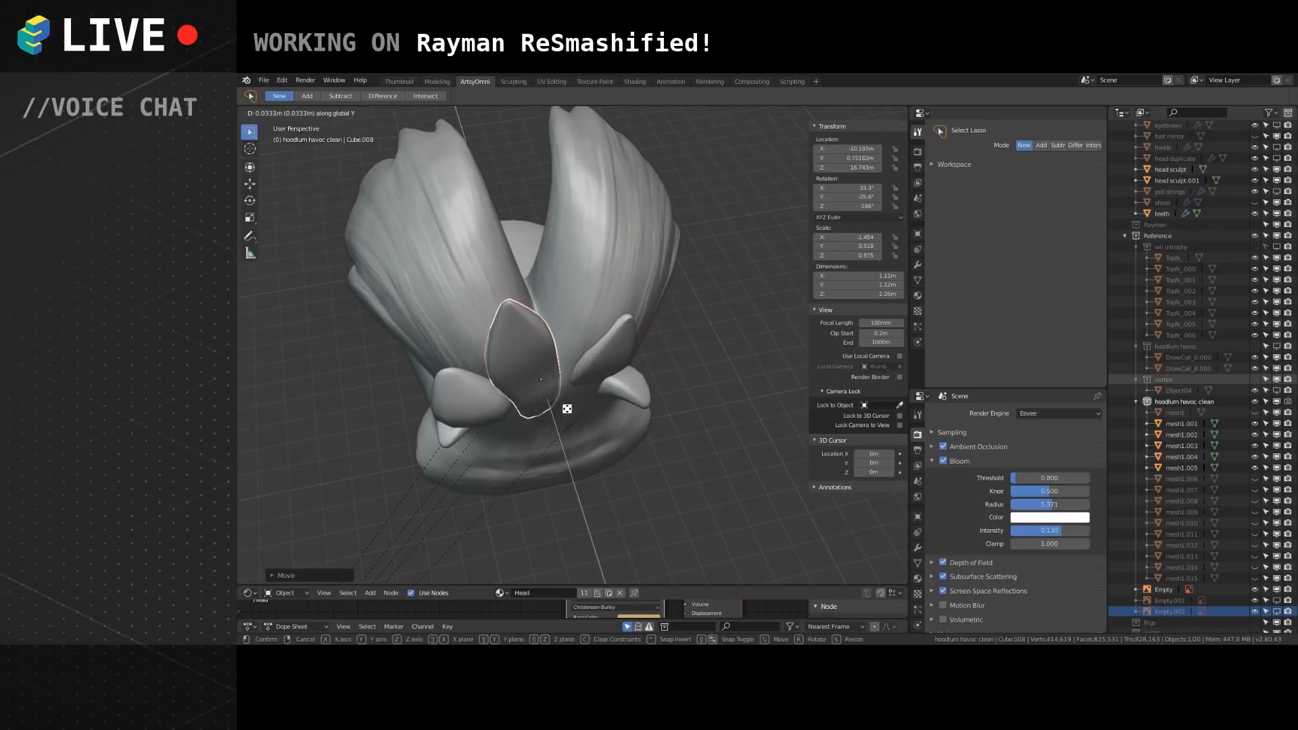
pyautogui.click(568, 404)
pyautogui.moveTo(566, 404)
pyautogui.mouseDown(button='middle')
pyautogui.moveTo(516, 347)
pyautogui.moveTo(454, 368)
pyautogui.moveTo(612, 387)
pyautogui.moveTo(599, 369)
pyautogui.moveTo(544, 387)
pyautogui.moveTo(542, 364)
pyautogui.moveTo(582, 324)
pyautogui.moveTo(559, 370)
pyautogui.moveTo(530, 374)
pyautogui.mouseUp(button='middle')
pyautogui.press('g')
pyautogui.click(555, 376)
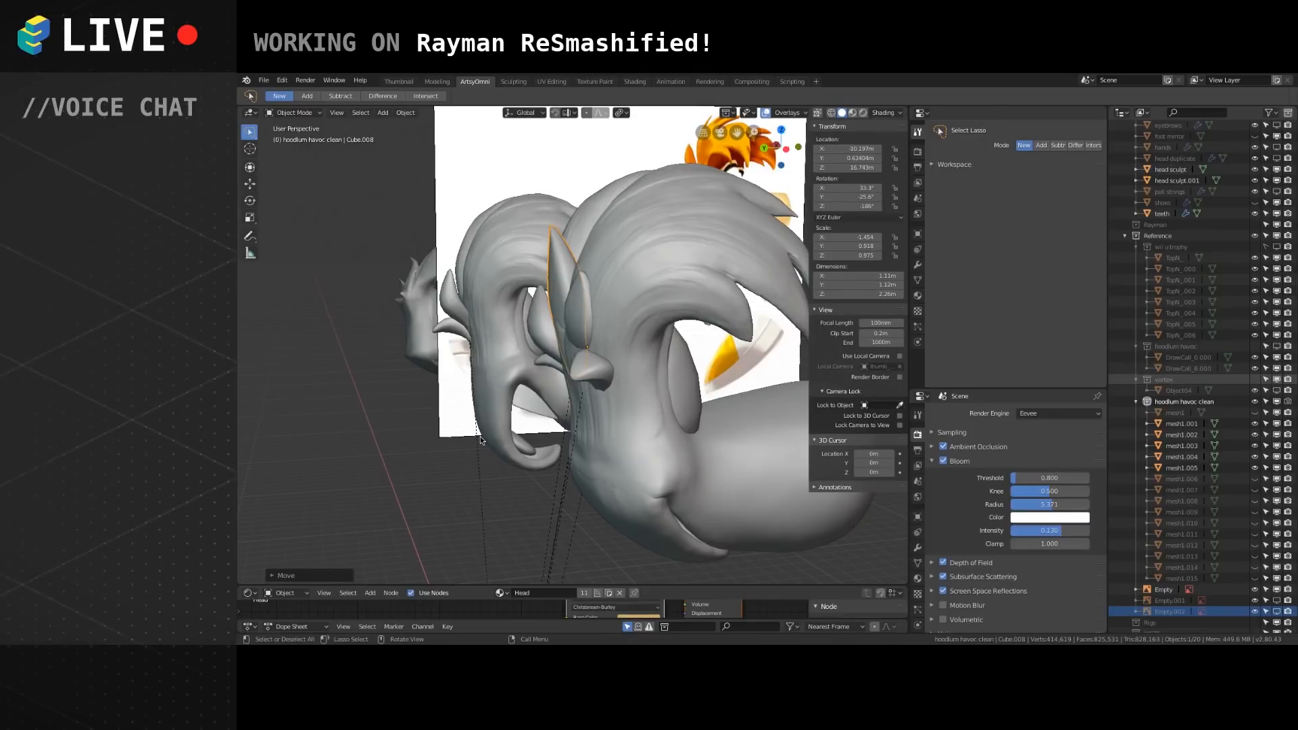
# Select the left upper spike and rotate it about global Z to angle it away from the head.
pyautogui.moveTo(579, 371); pyautogui.dragTo(497, 308, button='middle')
pyautogui.click(476, 360)
pyautogui.scroll(2, 554, 444)
pyautogui.press('r')
pyautogui.press('z')
pyautogui.click(542, 452)
# In Edit Mode, select the left upper spike's tip vertices, scale them and narrow them along global X.
pyautogui.press('Tab')
pyautogui.click(522, 368)
pyautogui.moveTo(454, 304); pyautogui.dragTo(459, 309)
pyautogui.moveTo(458, 308)
pyautogui.mouseDown(button='middle')
pyautogui.moveTo(598, 327)
pyautogui.moveTo(611, 306)
pyautogui.moveTo(507, 353)
pyautogui.moveTo(566, 343)
pyautogui.moveTo(567, 362)
pyautogui.mouseUp(button='middle')
pyautogui.press('s')
pyautogui.click(560, 342)
pyautogui.press('s')
pyautogui.press('y')
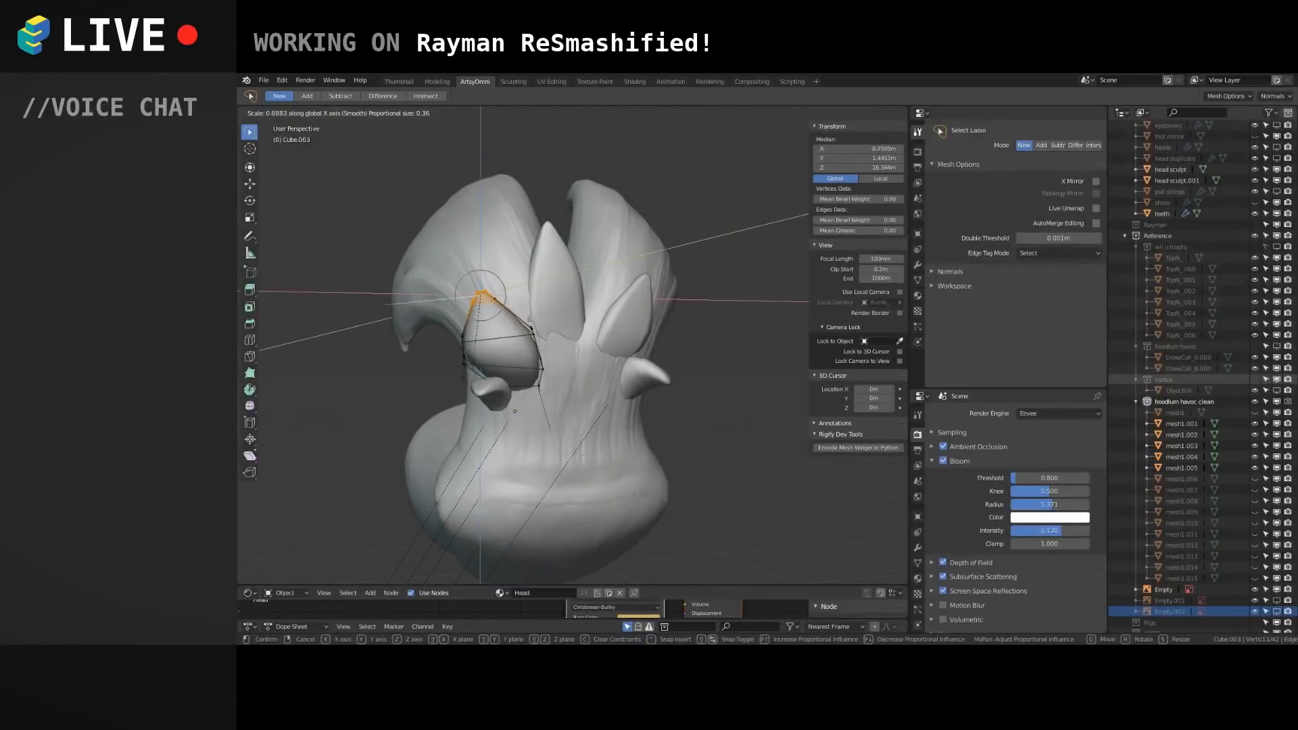
pyautogui.rightClick(490, 366)
pyautogui.moveTo(476, 367); pyautogui.dragTo(534, 355, button='middle')
pyautogui.press('s')
pyautogui.press('x')
pyautogui.click(552, 343)
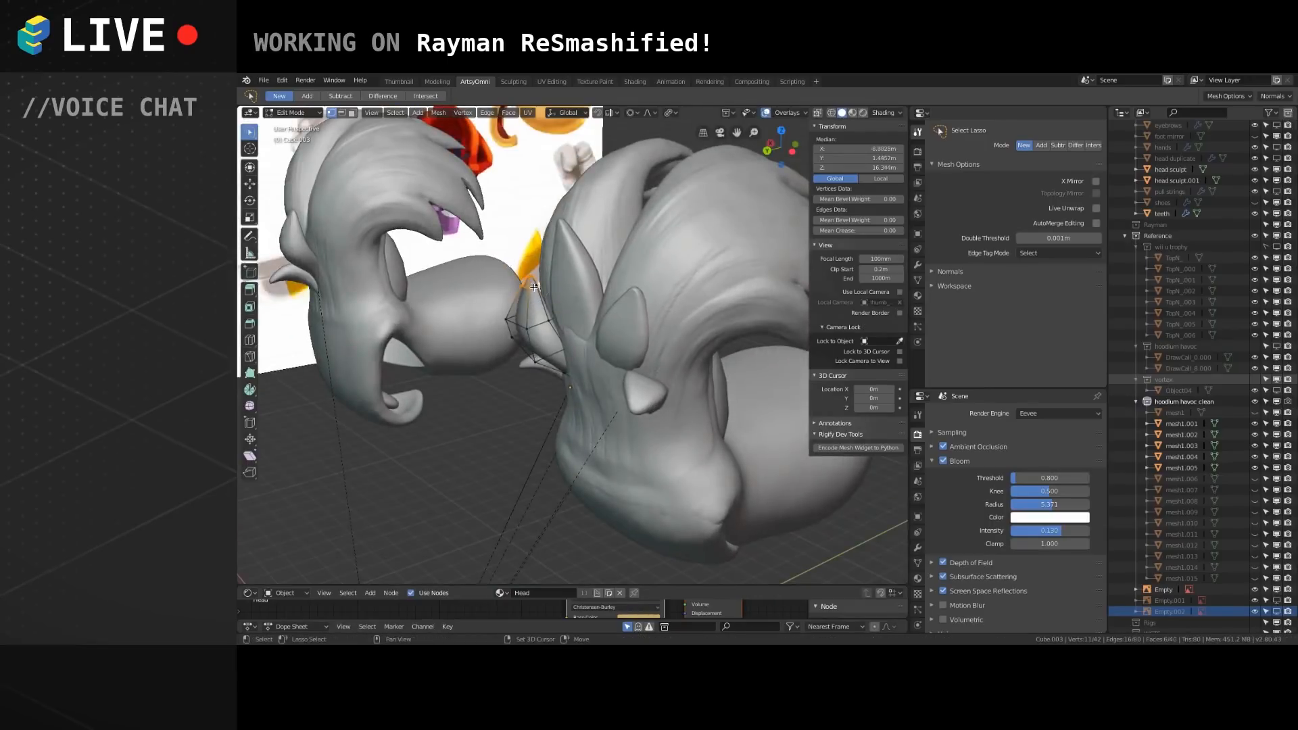
# Move the left upper spike's tip and one of its edge loops along global Y to curve the spike.
pyautogui.press('g')
pyautogui.press('y')
pyautogui.click(542, 331)
pyautogui.moveTo(542, 331); pyautogui.dragTo(501, 355, button='middle')
pyautogui.keyDown('alt'); pyautogui.click(539, 332); pyautogui.keyUp('alt')
pyautogui.press('g')
pyautogui.press('y')
pyautogui.click(539, 331)
pyautogui.moveTo(501, 356)
pyautogui.keyDown('alt'); pyautogui.mouseDown()
pyautogui.moveTo(544, 347)
pyautogui.moveTo(524, 340)
pyautogui.moveTo(467, 358)
pyautogui.moveTo(499, 342)
pyautogui.mouseUp(); pyautogui.keyUp('alt')
# Select three vertices on the left upper spike's outer side and move them along global X.
pyautogui.click(522, 330)
pyautogui.keyDown('shift'); pyautogui.click(497, 327); pyautogui.keyUp('shift')
pyautogui.keyDown('shift'); pyautogui.click(488, 347); pyautogui.keyUp('shift')
pyautogui.press('g')
pyautogui.press('x')
pyautogui.click(479, 363)
# Move another path of vertices on the left upper spike along global X and return to Object Mode.
pyautogui.click(484, 341)
pyautogui.keyDown('ctrl'); pyautogui.click(505, 341); pyautogui.keyUp('ctrl')
pyautogui.moveTo(505, 342)
pyautogui.mouseDown(button='middle')
pyautogui.moveTo(493, 367)
pyautogui.moveTo(467, 372)
pyautogui.moveTo(494, 480)
pyautogui.moveTo(532, 408)
pyautogui.moveTo(630, 375)
pyautogui.moveTo(555, 342)
pyautogui.moveTo(429, 360)
pyautogui.moveTo(474, 376)
pyautogui.moveTo(504, 359)
pyautogui.mouseUp(button='middle')
pyautogui.press('g')
pyautogui.press('x')
pyautogui.click(497, 368)
pyautogui.press('Tab')
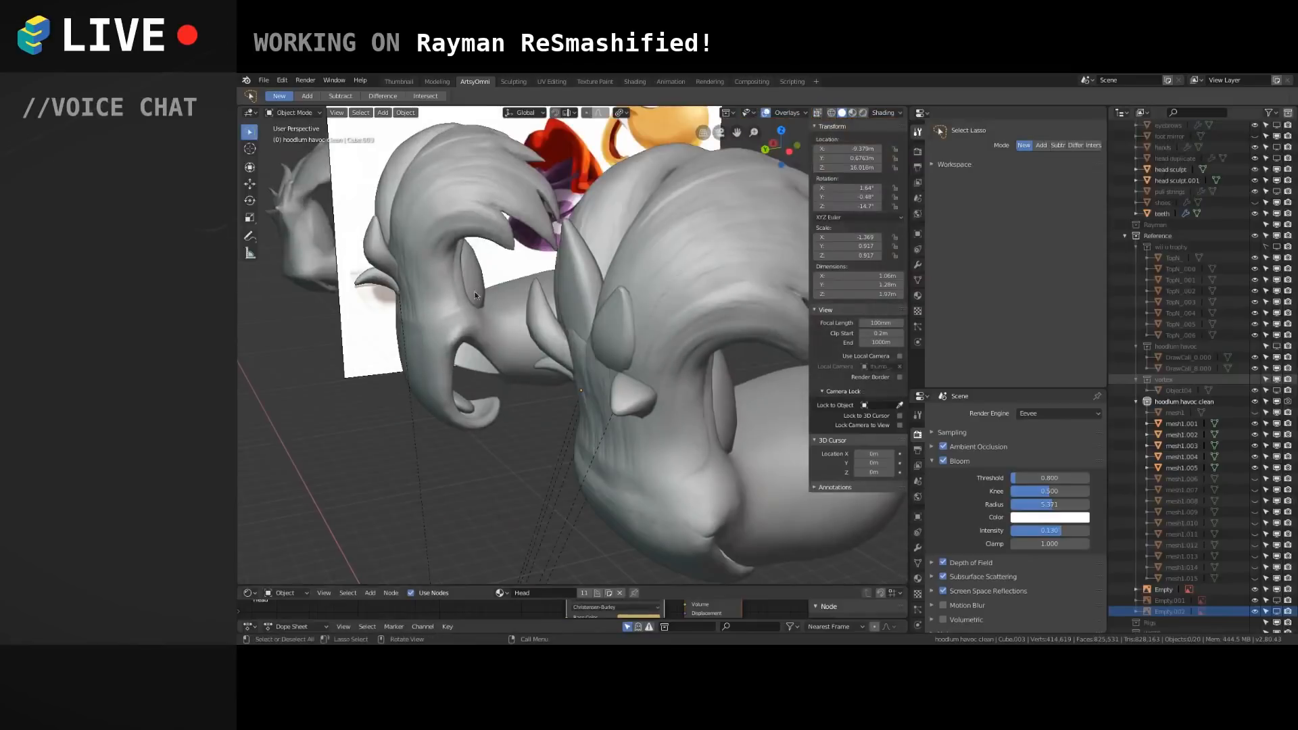
# Duplicate one of the upper back spikes in place and narrow the copy along global X.
pyautogui.scroll(-3, 540, 316)
pyautogui.click(600, 325)
pyautogui.moveTo(599, 325); pyautogui.dragTo(637, 362, button='middle')
pyautogui.hotkey('shift', 'd')
pyautogui.rightClick(654, 306)
pyautogui.press('s')
pyautogui.press('x')
pyautogui.click(628, 307)
# Move the narrow duplicate spike and tilt it with a trackball rotation.
pyautogui.press('g')
pyautogui.click(616, 318)
pyautogui.press('r')
pyautogui.press('r')
pyautogui.click(617, 302)
# Raise the narrow duplicate spike between the two top hair locks and rotate it upright.
pyautogui.moveTo(617, 303); pyautogui.dragTo(591, 343, button='middle')
pyautogui.press('g')
pyautogui.click(611, 407)
pyautogui.press('g')
pyautogui.click(639, 359)
pyautogui.press('r')
pyautogui.click(671, 338)
pyautogui.press('g')
pyautogui.click(600, 345)
# Refine the narrow spike's position and rotation so it sits beside the upright spike at the back hair.
pyautogui.click(570, 321)
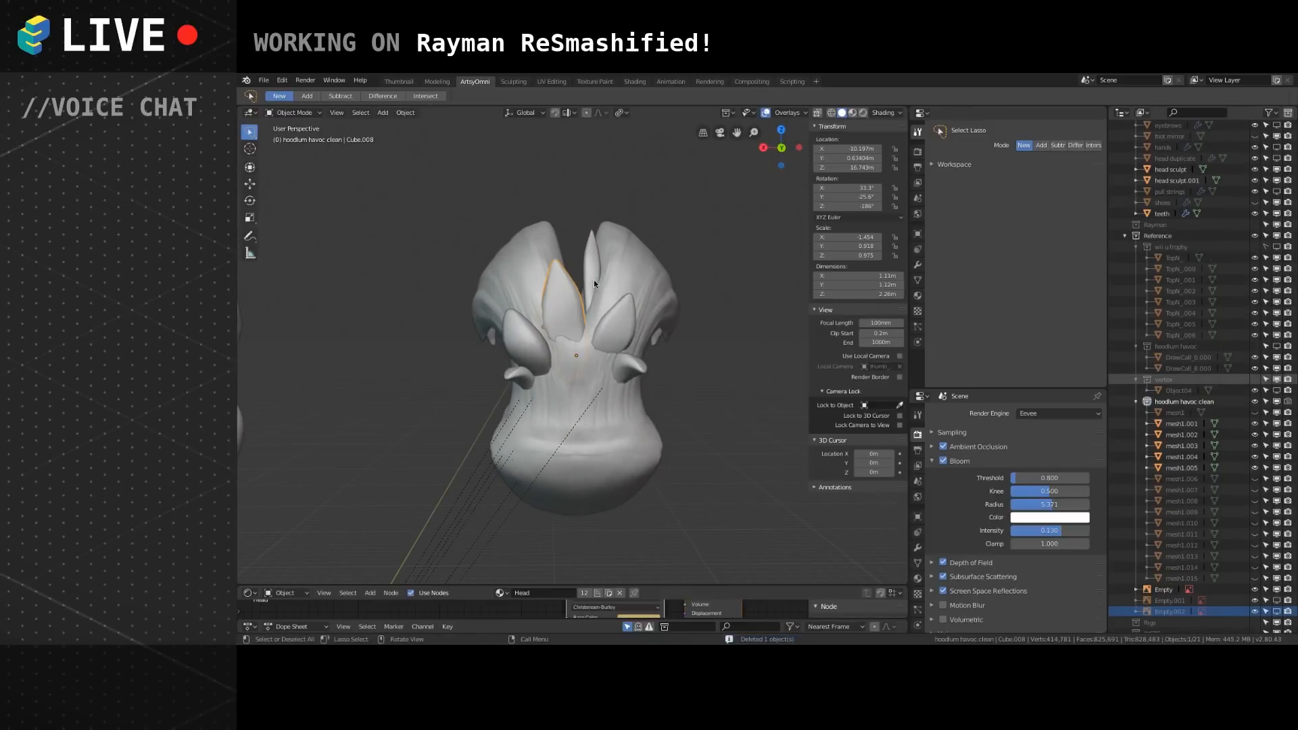
pyautogui.moveTo(586, 291); pyautogui.dragTo(602, 315, button='middle')
pyautogui.click(574, 265)
pyautogui.moveTo(575, 265); pyautogui.dragTo(588, 321, button='middle')
pyautogui.click(584, 326)
pyautogui.press('g')
pyautogui.click(587, 345)
pyautogui.press('r')
pyautogui.click(580, 332)
pyautogui.press('g')
pyautogui.click(600, 334)
pyautogui.press('g')
pyautogui.click(570, 388)
# In Edit Mode, move the narrow spike's lower vertices, shift them along global Y, and return to Object Mode.
pyautogui.press('Tab')
pyautogui.press('KP_Divide')
pyautogui.press('g')
pyautogui.click(556, 325)
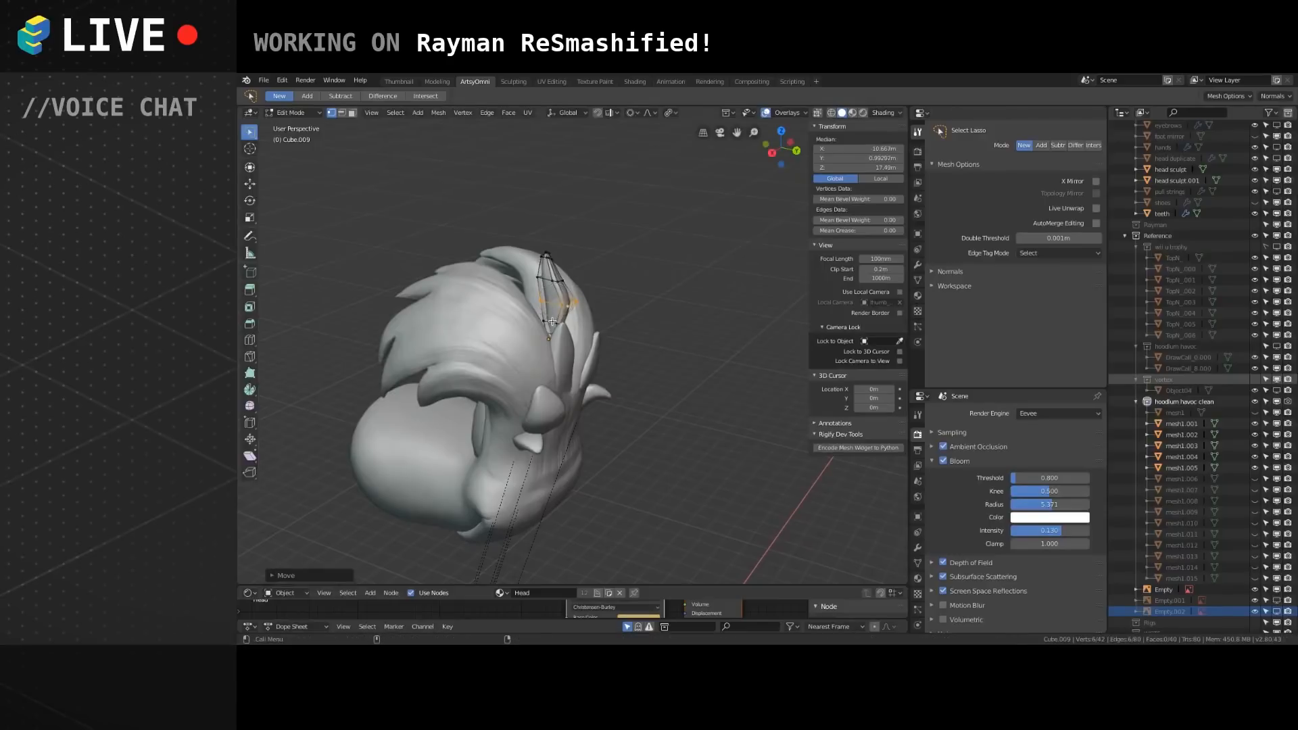
pyautogui.press('g')
pyautogui.press('y')
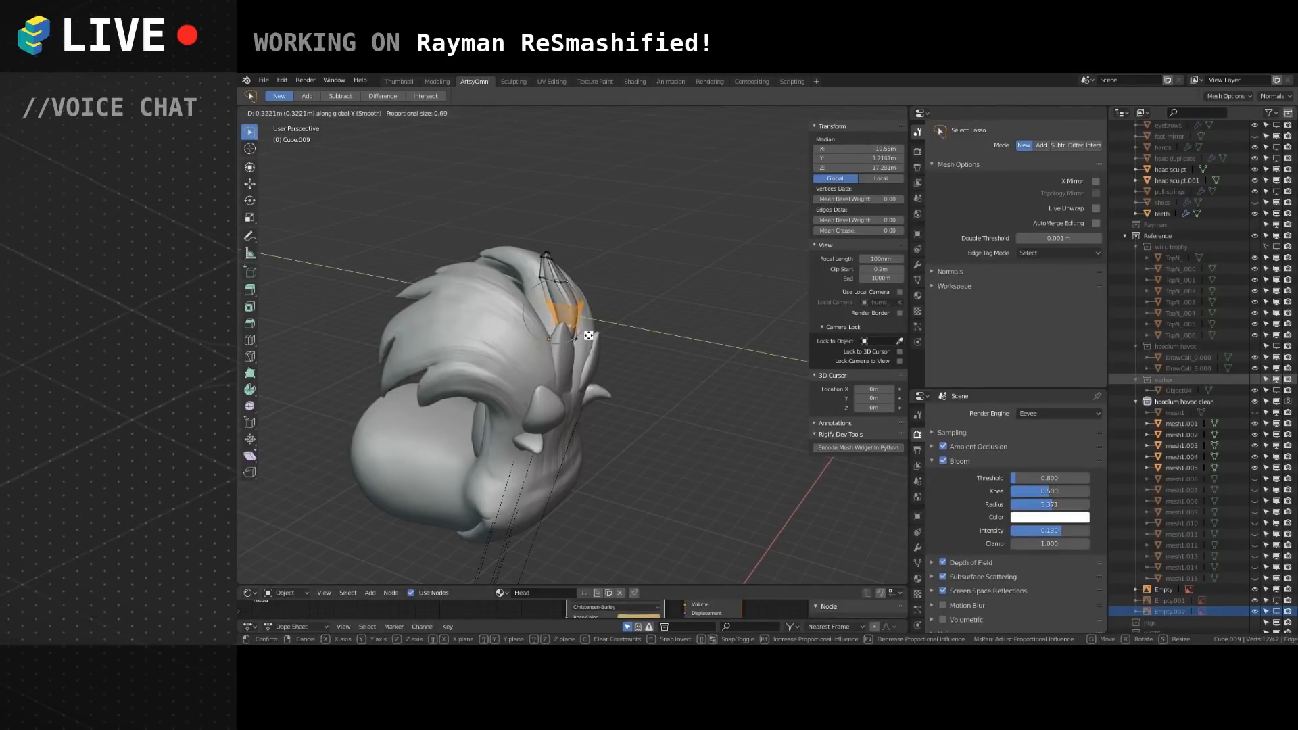
pyautogui.click(587, 336)
pyautogui.press('Tab')
pyautogui.press('KP_Divide')
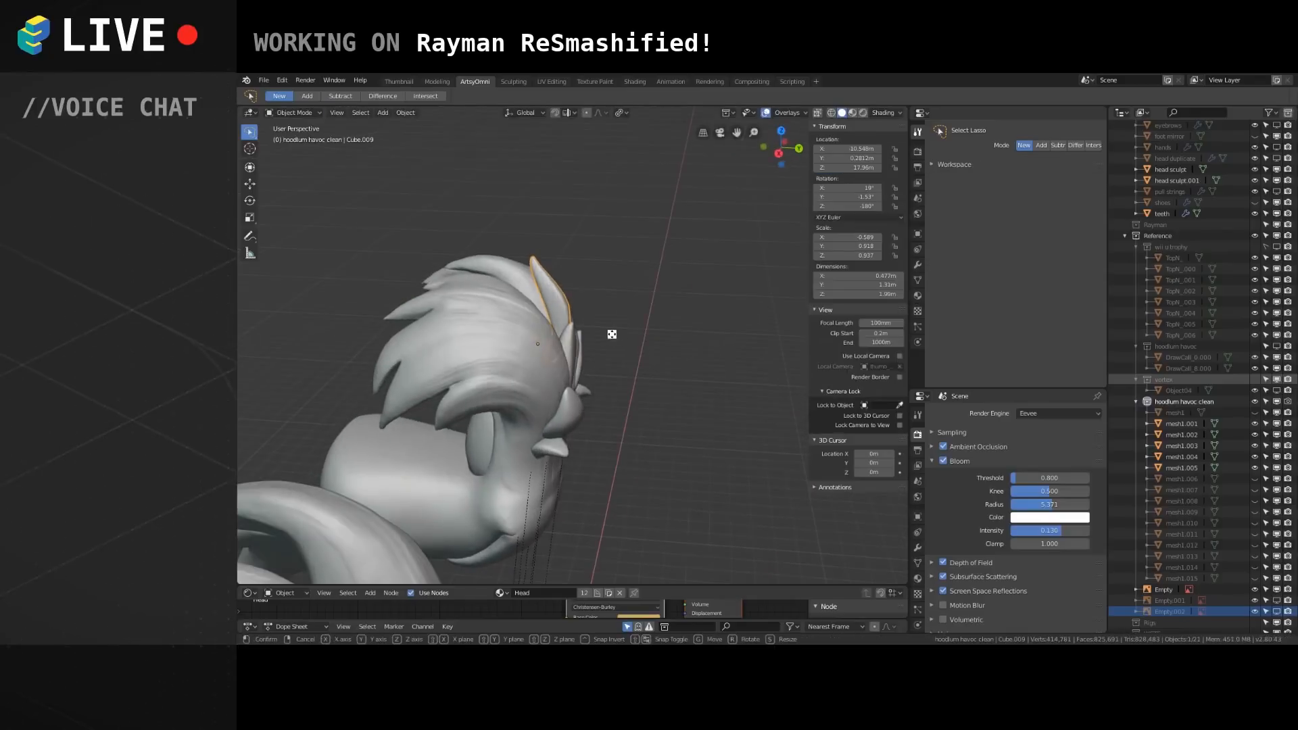
# Rotate the narrow spike with a trackball rotation and move it into place between the two top hair locks.
pyautogui.moveTo(604, 346); pyautogui.dragTo(563, 367, button='middle')
pyautogui.click(569, 362)
pyautogui.press('r')
pyautogui.press('r')
pyautogui.click(657, 334)
pyautogui.press('g')
pyautogui.click(646, 339)
pyautogui.click(669, 259)
pyautogui.moveTo(670, 259); pyautogui.dragTo(541, 420, button='middle')
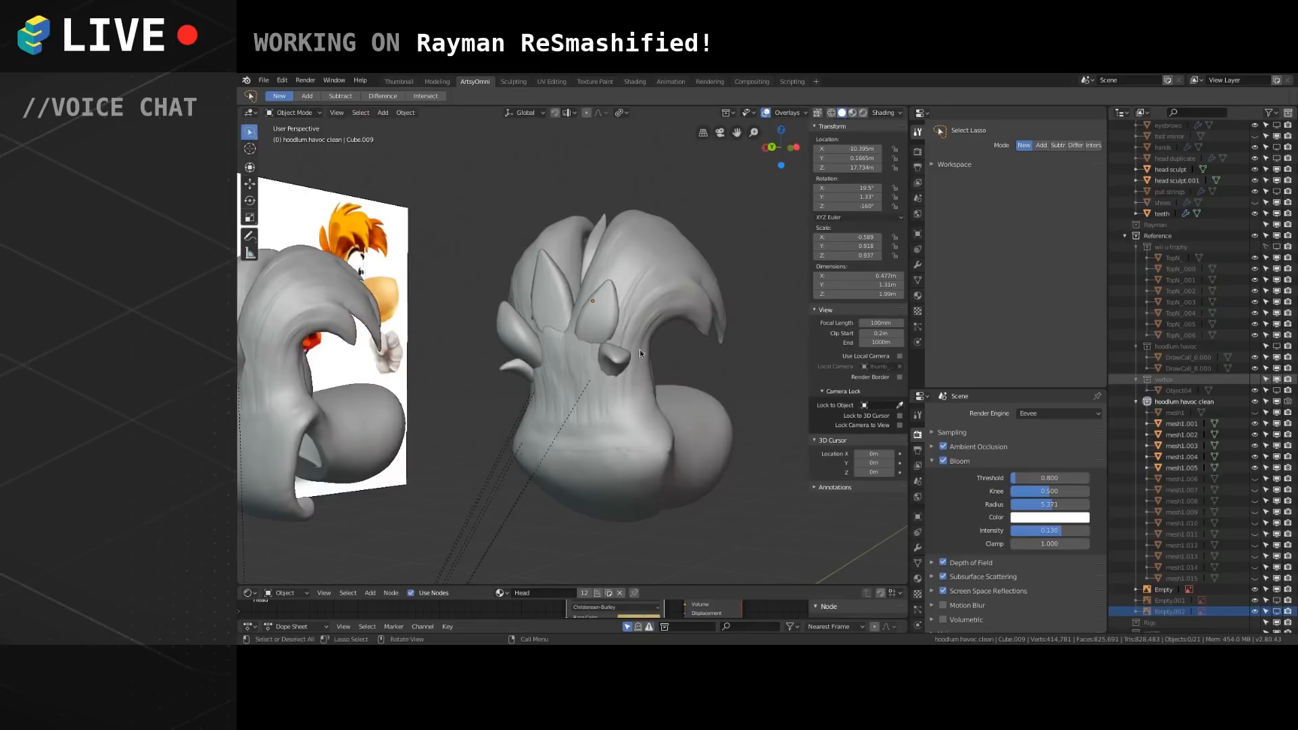
pyautogui.moveTo(634, 349); pyautogui.dragTo(676, 373, button='middle')
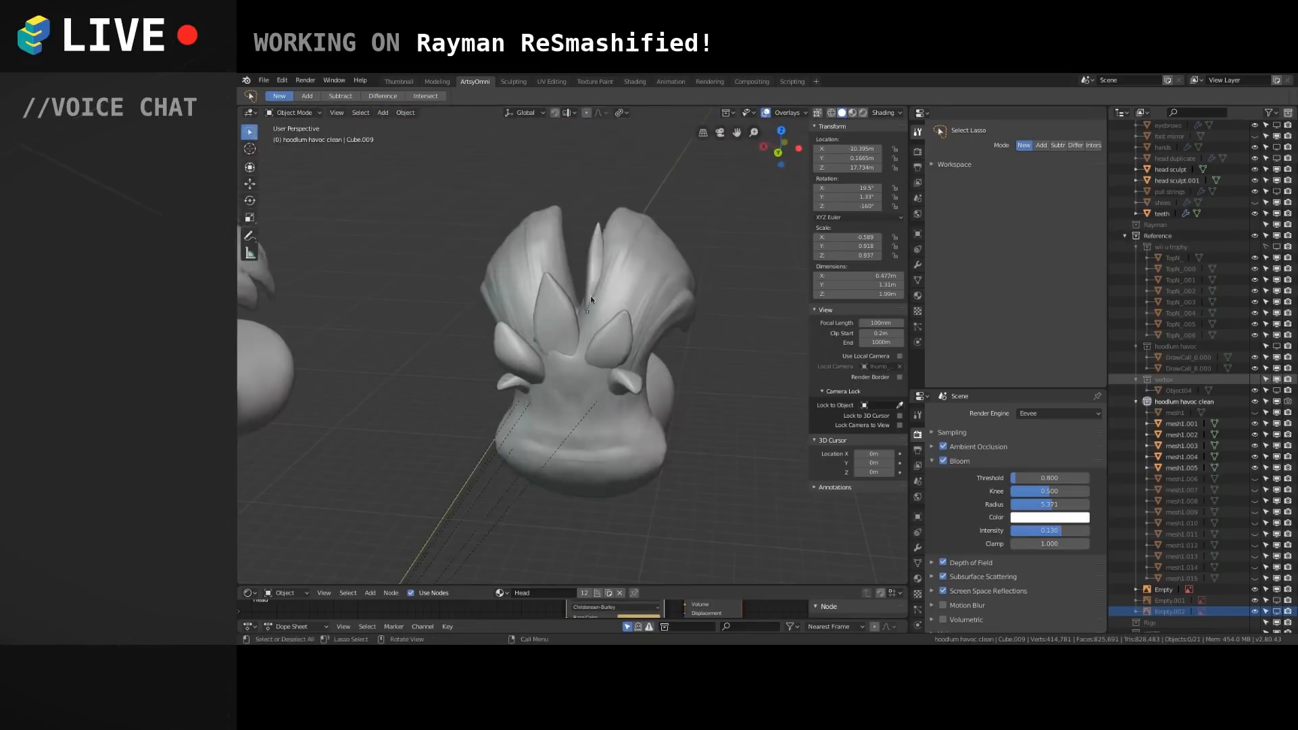
# In Edit Mode, add a centered edge loop to the wider upright spike on the back of the head.
pyautogui.scroll(2, 590, 310)
pyautogui.scroll(1, 578, 299)
pyautogui.click(548, 376)
pyautogui.moveTo(548, 375)
pyautogui.mouseDown(button='middle')
pyautogui.moveTo(580, 383)
pyautogui.moveTo(583, 424)
pyautogui.moveTo(545, 367)
pyautogui.mouseUp(button='middle')
pyautogui.press('Tab')
pyautogui.scroll(2, 535, 392)
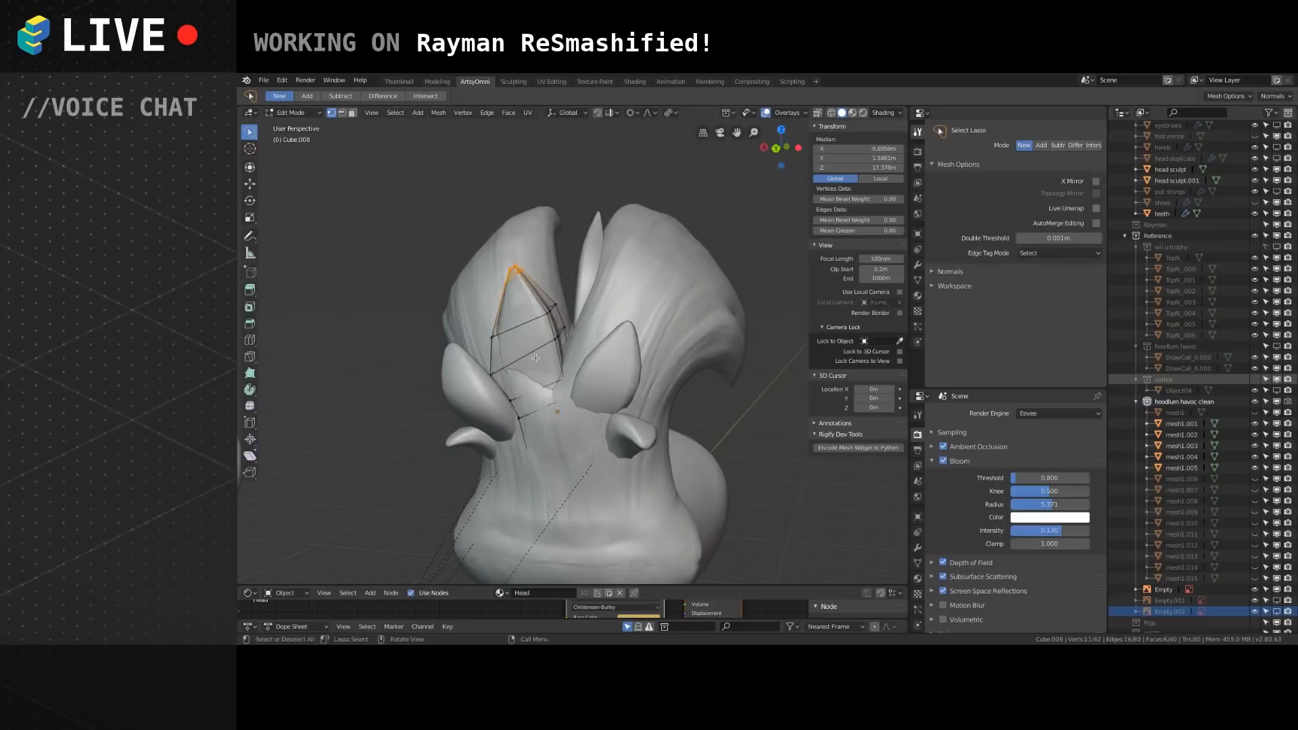
pyautogui.hotkey('ctrl', 'r')
pyautogui.click(531, 353)
pyautogui.rightClick(522, 356)
# Shift the wider spike's lower vertices along global Y with proportional editing, first a vertex path and then a single vertex.
pyautogui.click(523, 357)
pyautogui.keyDown('ctrl'); pyautogui.click(538, 410); pyautogui.keyUp('ctrl')
pyautogui.moveTo(539, 411); pyautogui.dragTo(534, 460, button='middle')
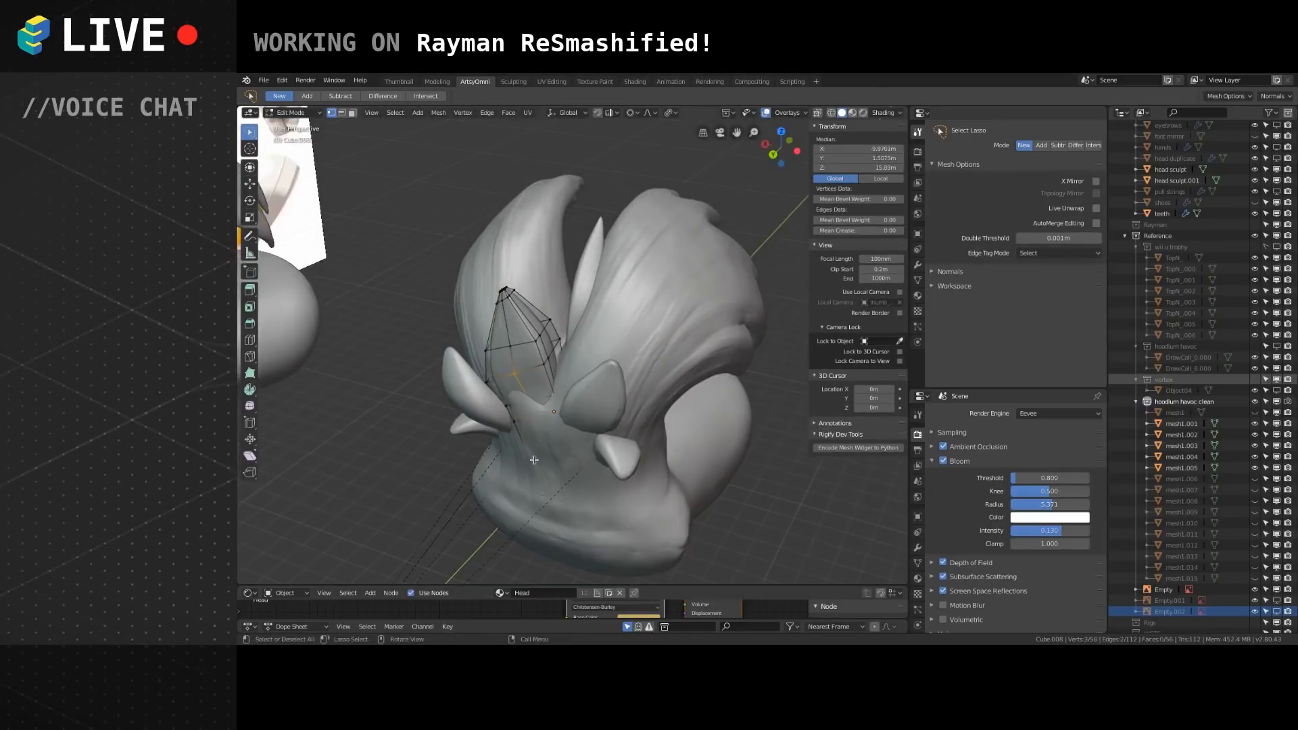
pyautogui.press('g')
pyautogui.press('y')
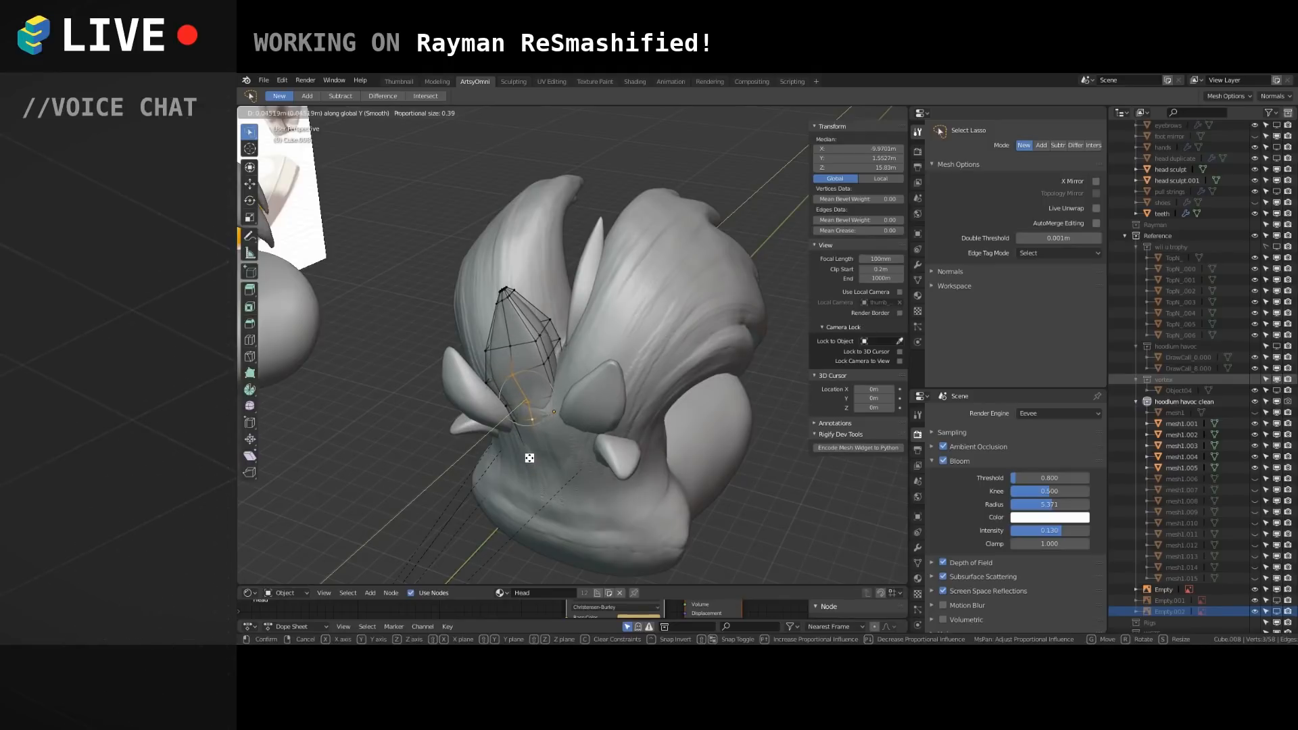
pyautogui.click(524, 430)
pyautogui.click(525, 403)
pyautogui.click(512, 375)
pyautogui.press('g')
pyautogui.press('y')
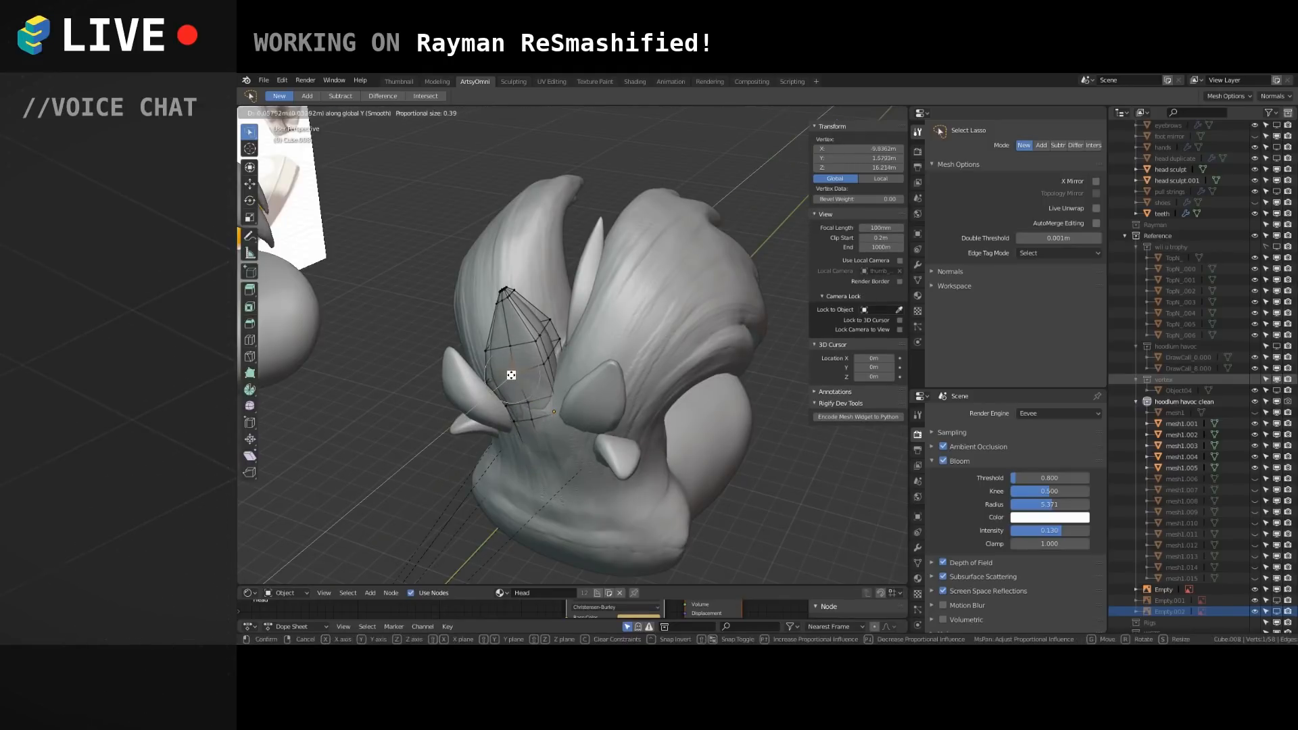
pyautogui.click(512, 375)
# Reposition the vertices near the base of the wider upright spike to smooth its lower surface.
pyautogui.moveTo(534, 390); pyautogui.dragTo(541, 409, button='middle')
pyautogui.press('g')
pyautogui.click(545, 407)
pyautogui.click(531, 371)
pyautogui.press('g')
pyautogui.click(542, 390)
# Slide an edge in the middle of the wider spike and a vertex near its base along the mesh.
pyautogui.click(525, 347)
pyautogui.moveTo(552, 404); pyautogui.dragTo(536, 356, button='middle')
pyautogui.press('g')
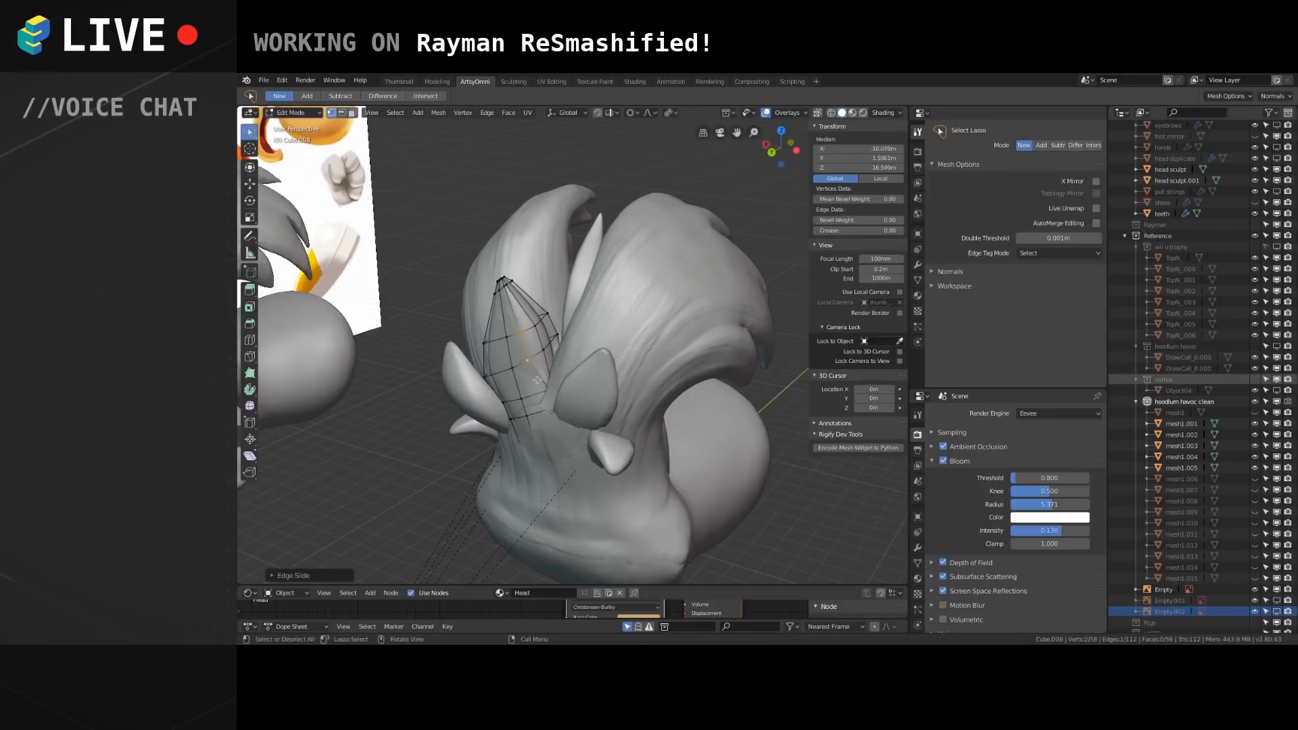
pyautogui.press('g')
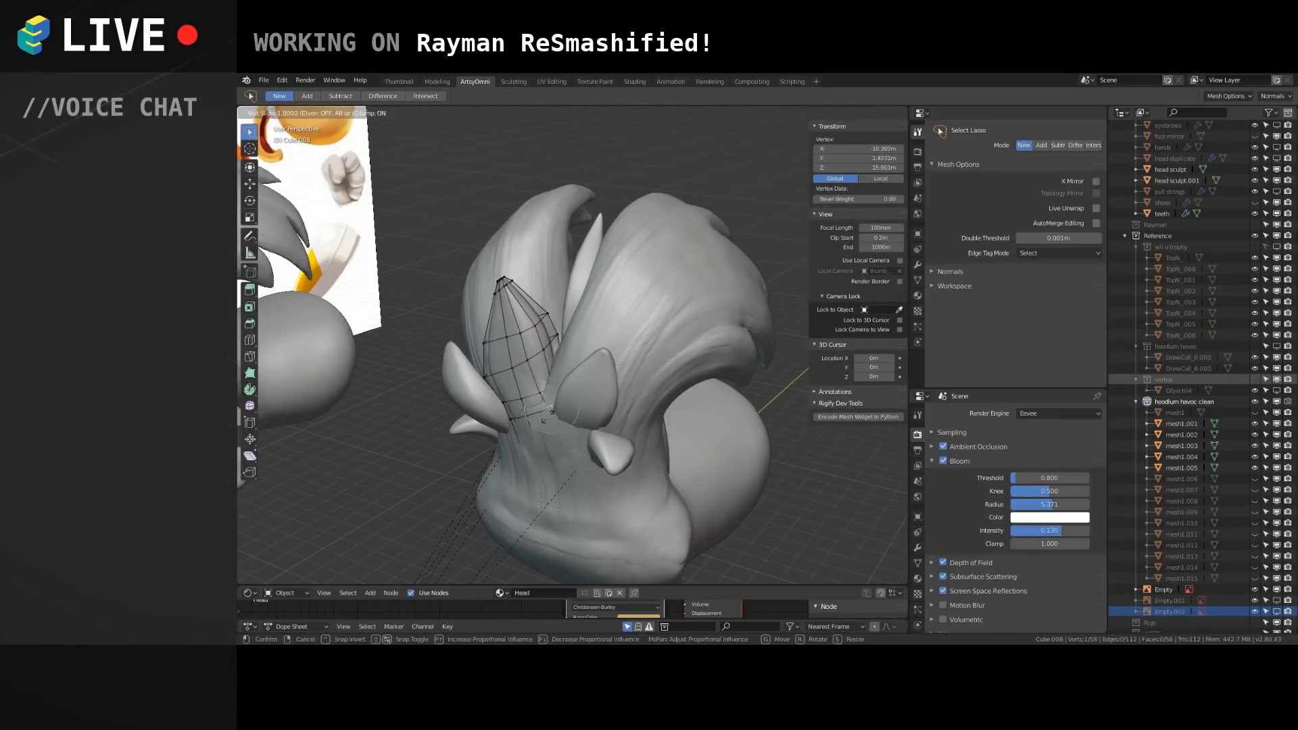
pyautogui.click(539, 420)
pyautogui.moveTo(539, 420)
pyautogui.mouseDown(button='middle')
pyautogui.moveTo(593, 368)
pyautogui.moveTo(537, 396)
pyautogui.mouseUp(button='middle')
pyautogui.press('g')
pyautogui.press('g')
pyautogui.click(596, 397)
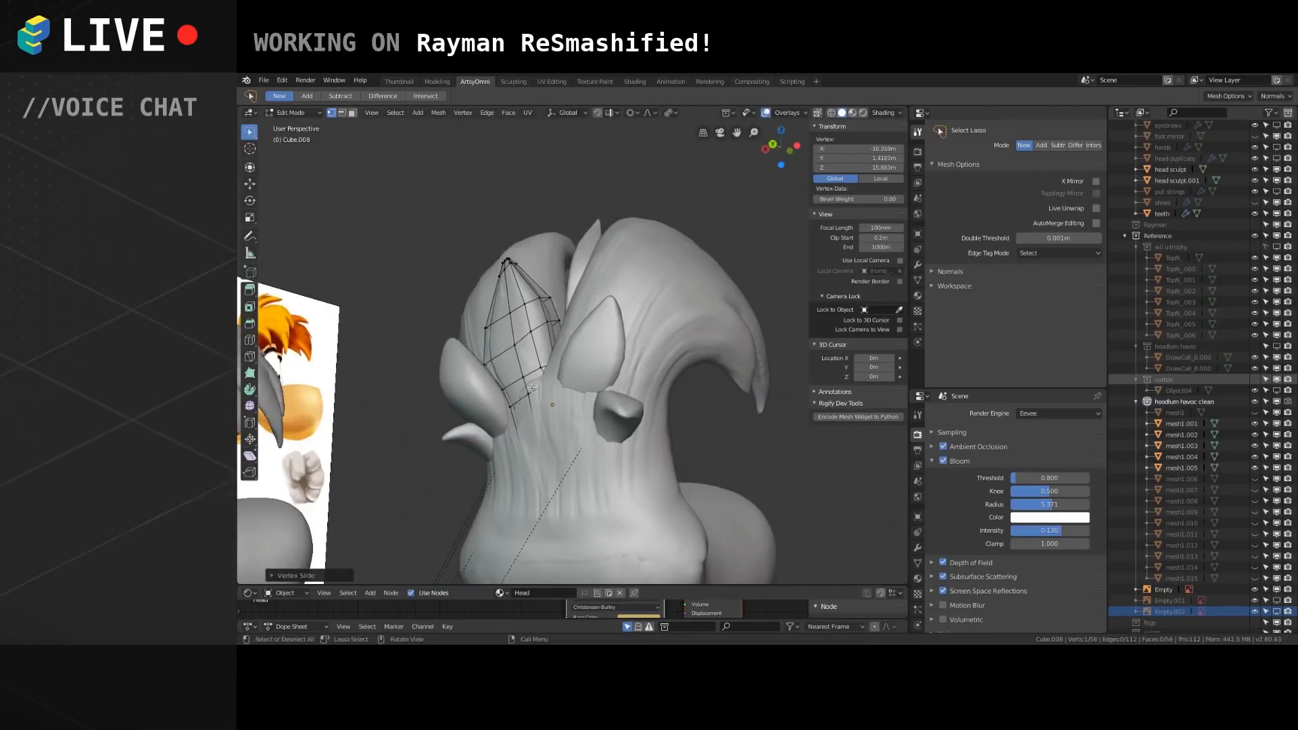
# Select the wider spike's side edge loop, shift it along global X with proportional editing, and return to Object Mode.
pyautogui.press('Tab')
pyautogui.moveTo(523, 353)
pyautogui.mouseDown(button='middle')
pyautogui.moveTo(558, 391)
pyautogui.moveTo(697, 381)
pyautogui.moveTo(569, 404)
pyautogui.moveTo(595, 445)
pyautogui.moveTo(588, 389)
pyautogui.moveTo(586, 419)
pyautogui.mouseUp(button='middle')
pyautogui.press('Tab')
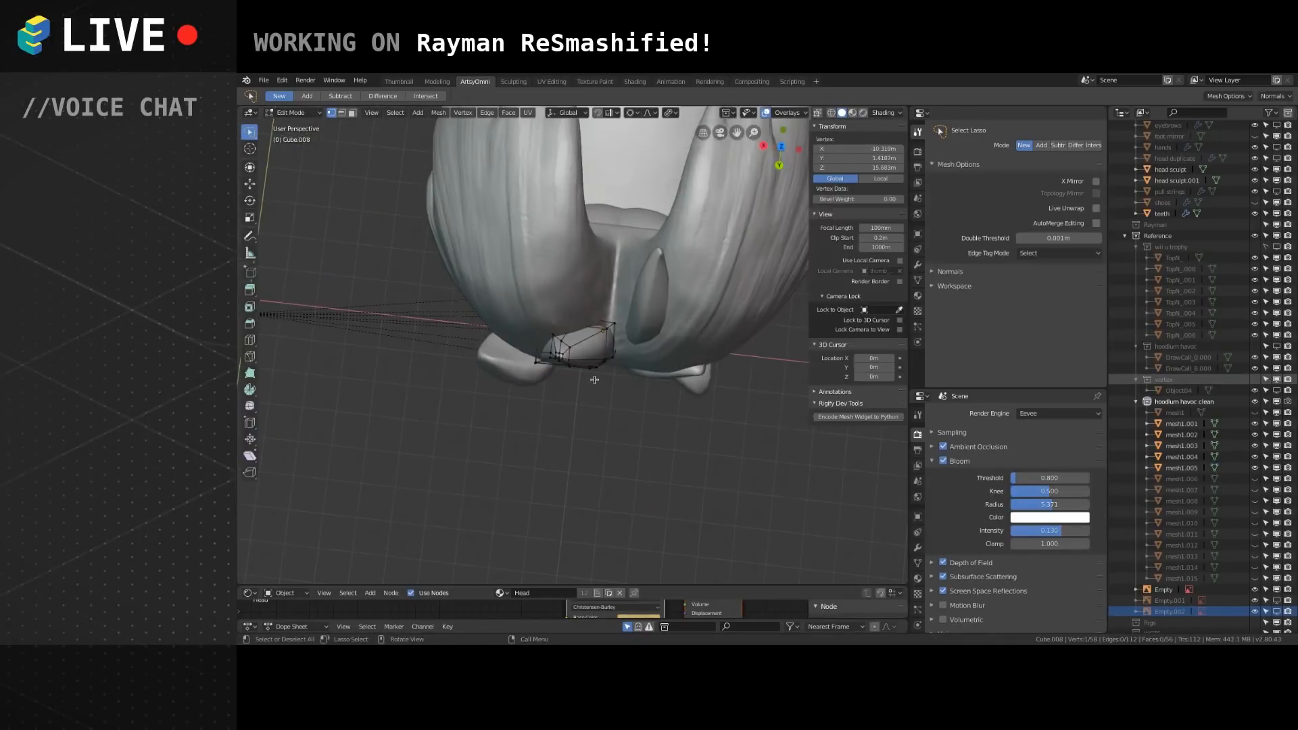
pyautogui.click(604, 332)
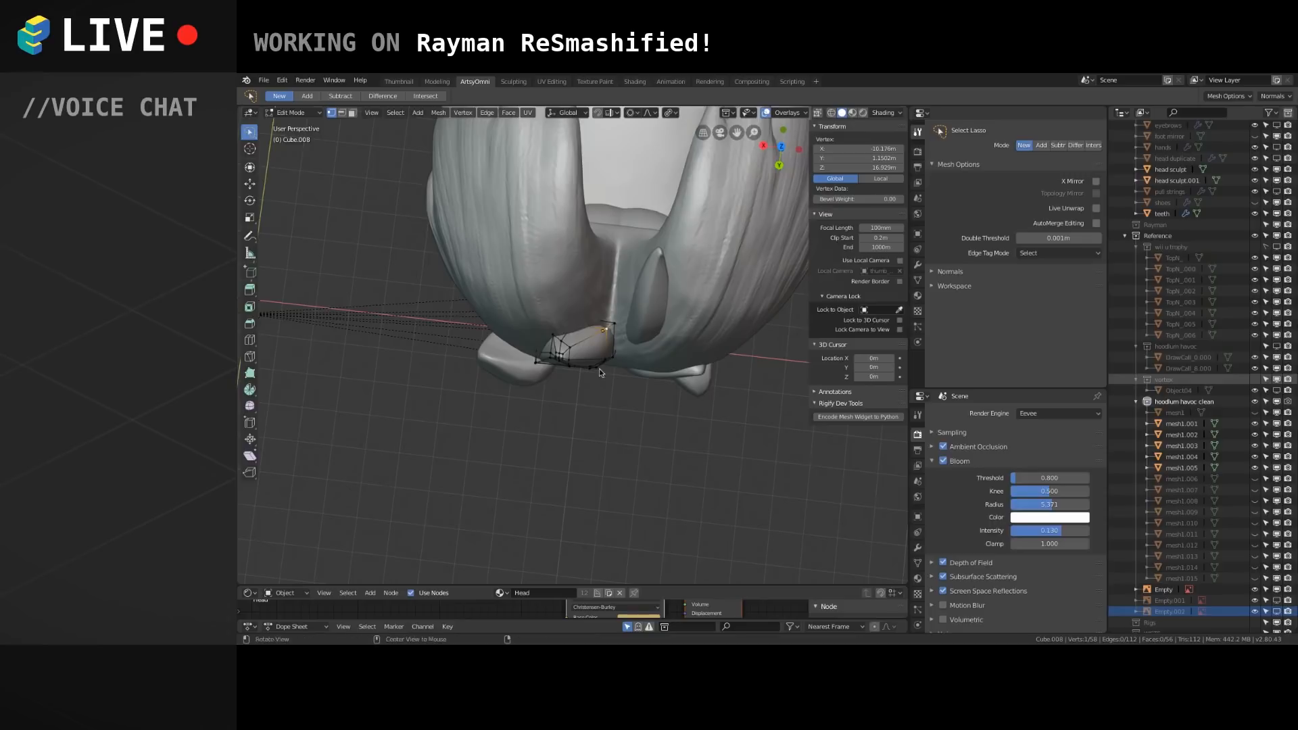
pyautogui.moveTo(599, 390); pyautogui.dragTo(600, 359, button='middle')
pyautogui.keyDown('alt'); pyautogui.click(608, 350); pyautogui.keyUp('alt')
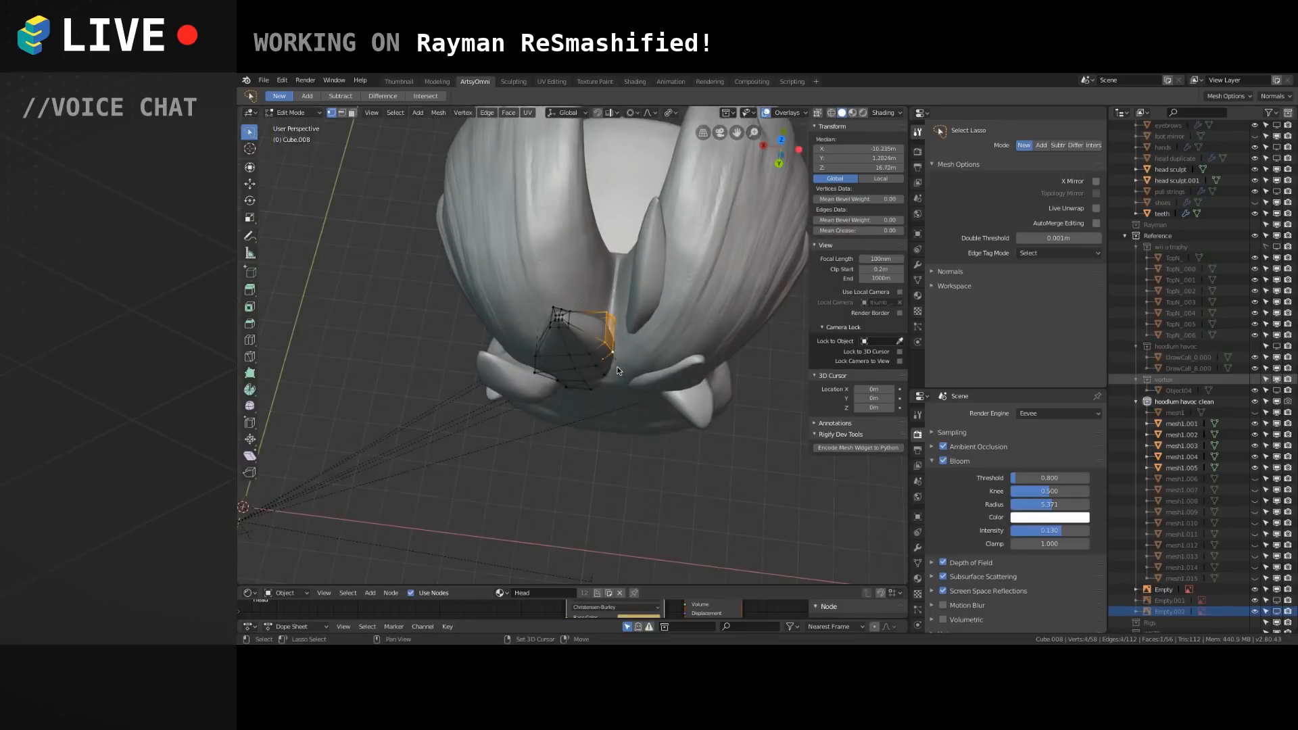
pyautogui.press('g')
pyautogui.press('y')
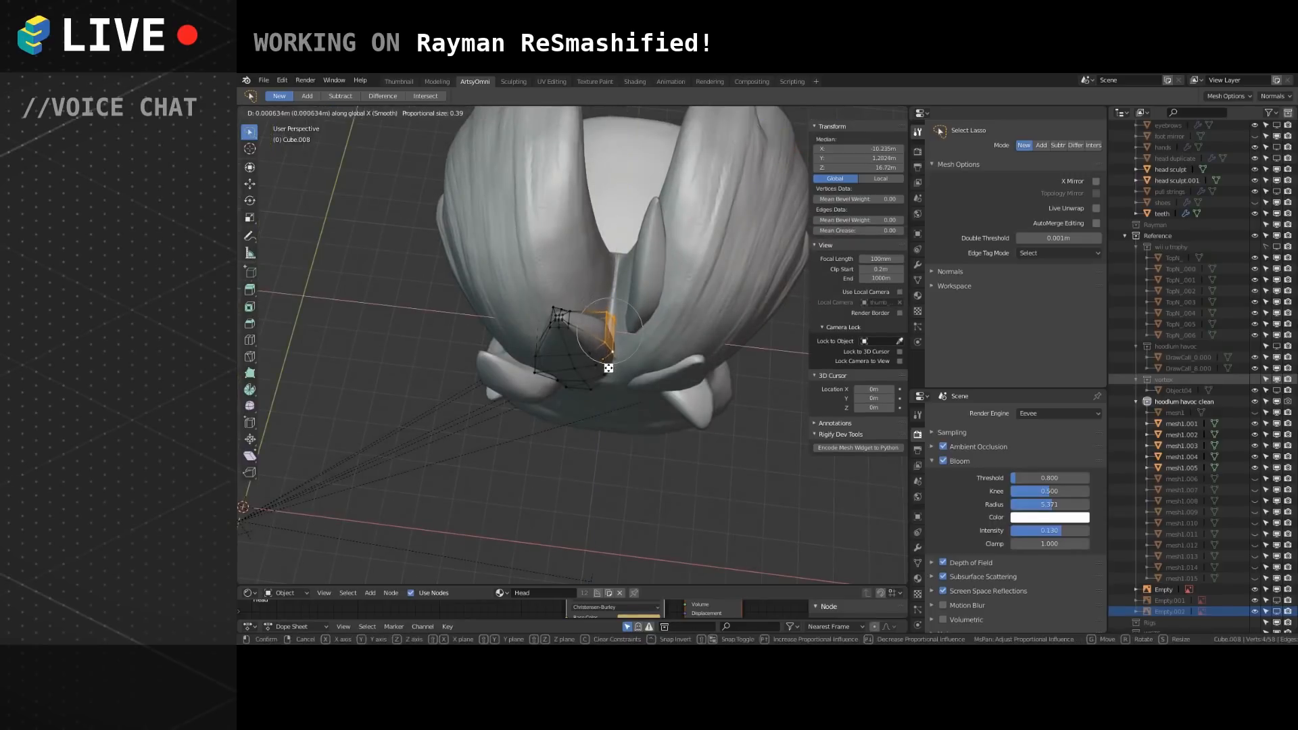
pyautogui.click(605, 385)
pyautogui.press('Tab')
# Move the wider upright spike in Object Mode to seat it against the back of the hair.
pyautogui.moveTo(605, 386)
pyautogui.mouseDown(button='middle')
pyautogui.moveTo(596, 351)
pyautogui.moveTo(579, 428)
pyautogui.moveTo(690, 464)
pyautogui.moveTo(661, 440)
pyautogui.moveTo(746, 424)
pyautogui.moveTo(607, 422)
pyautogui.moveTo(602, 365)
pyautogui.moveTo(590, 372)
pyautogui.mouseUp(button='middle')
pyautogui.press('g')
pyautogui.click(607, 412)
pyautogui.click(543, 326)
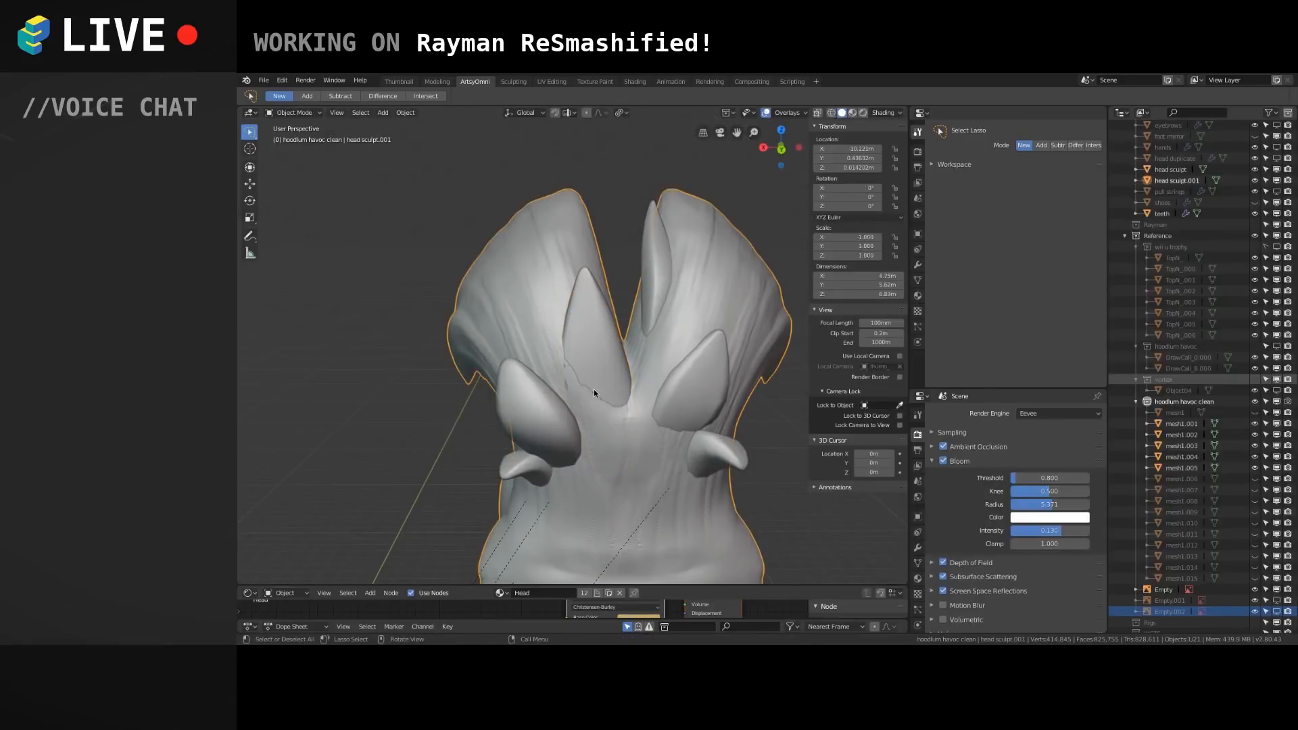
pyautogui.press('Tab')
pyautogui.press('Tab')
pyautogui.scroll(-2, 585, 299)
pyautogui.moveTo(586, 295); pyautogui.dragTo(517, 282, button='middle')
pyautogui.scroll(2, 550, 297)
pyautogui.click(546, 314)
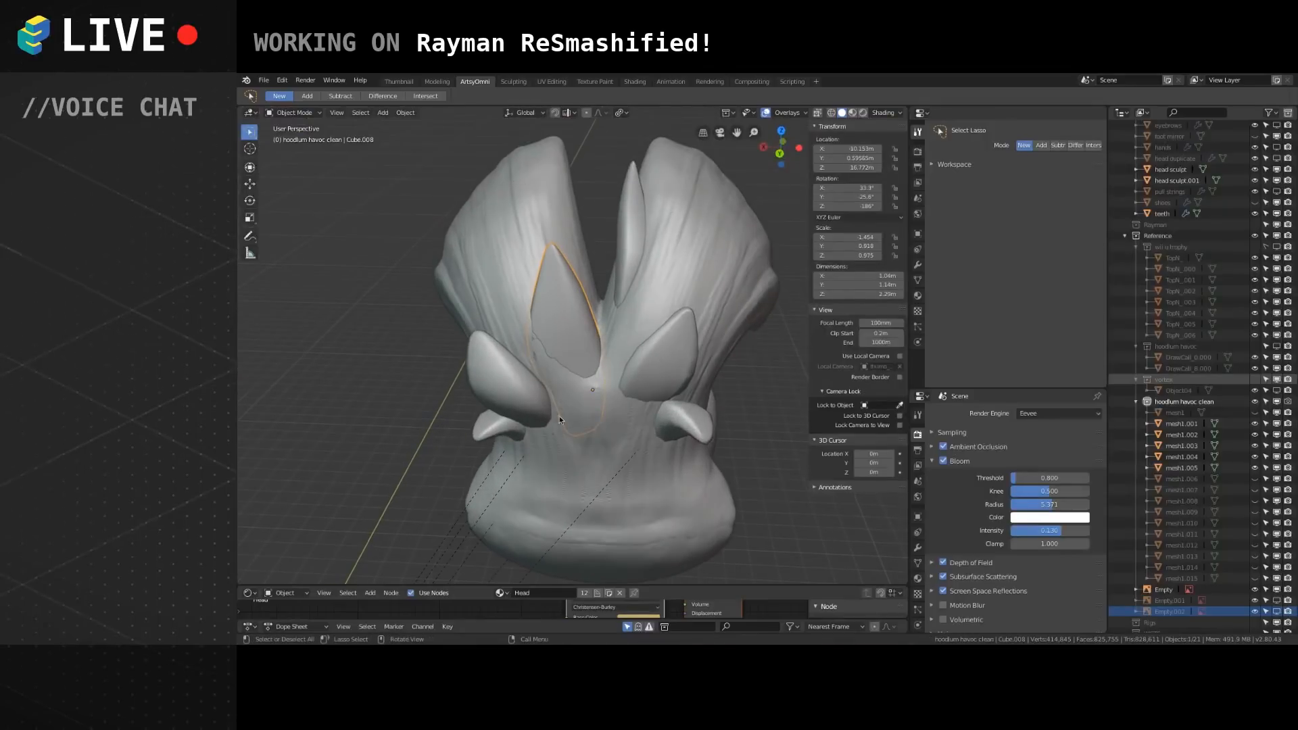
# Select the back hair spikes in turn and examine their placement from several angles.
pyautogui.click(630, 238)
pyautogui.moveTo(661, 281); pyautogui.dragTo(597, 295, button='middle')
pyautogui.click(605, 262)
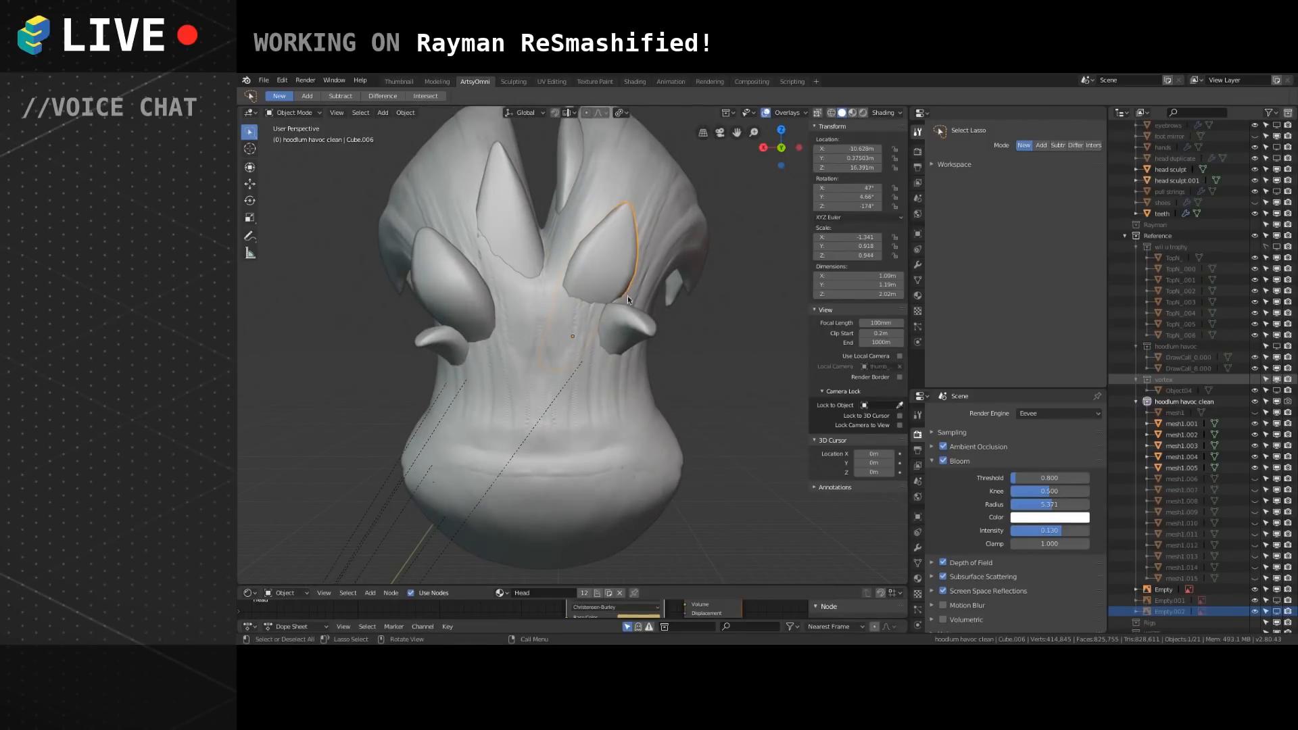
pyautogui.click(623, 330)
pyautogui.keyDown('shift'); pyautogui.click(432, 298); pyautogui.keyUp('shift')
pyautogui.keyDown('shift'); pyautogui.click(453, 346); pyautogui.keyUp('shift')
pyautogui.keyDown('alt'); pyautogui.moveTo(522, 380); pyautogui.dragTo(585, 426); pyautogui.keyUp('alt')
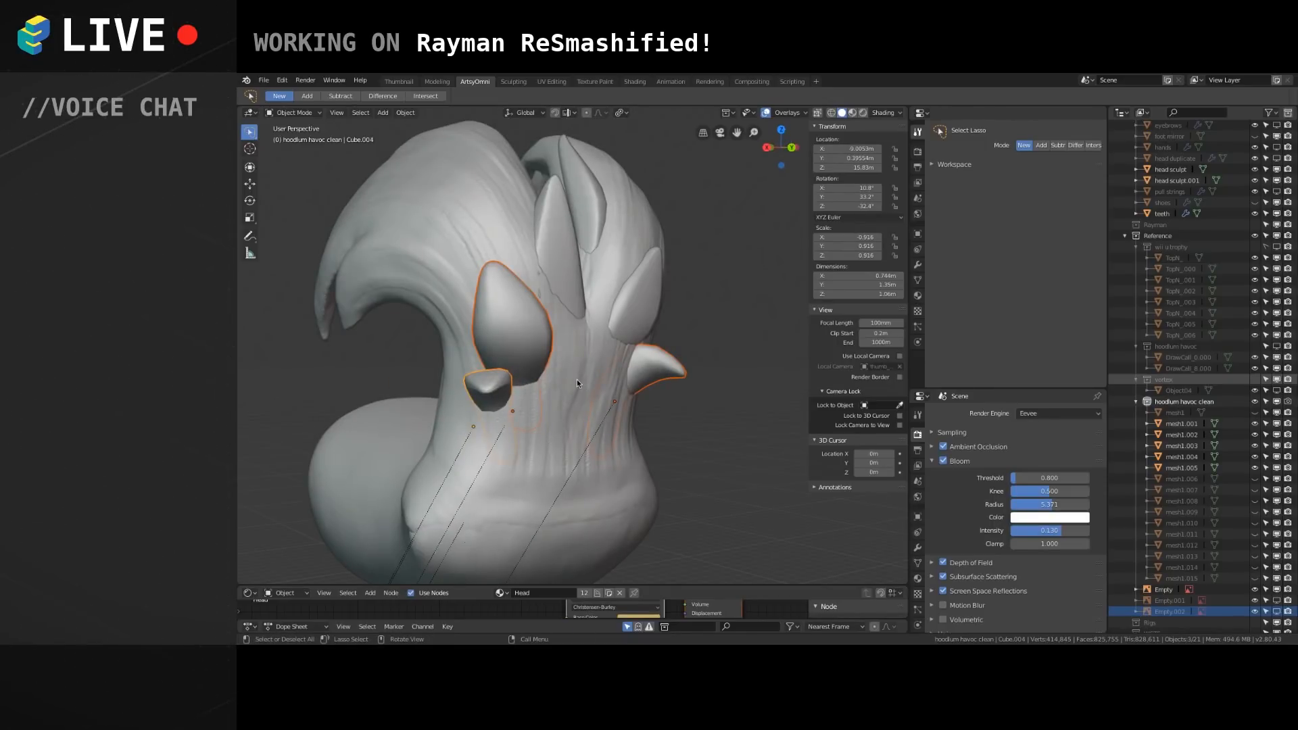
pyautogui.keyDown('alt'); pyautogui.moveTo(621, 362); pyautogui.dragTo(560, 406); pyautogui.keyUp('alt')
pyautogui.keyDown('shift'); pyautogui.moveTo(597, 385); pyautogui.dragTo(612, 336, button='middle'); pyautogui.keyUp('shift')
pyautogui.click(708, 306)
pyautogui.scroll(-2, 621, 325)
pyautogui.moveTo(612, 281); pyautogui.dragTo(631, 334, button='middle')
# Move the small lower side spike and tilt it with a trackball rotation.
pyautogui.click(602, 302)
pyautogui.keyDown('alt'); pyautogui.moveTo(611, 354); pyautogui.dragTo(554, 322); pyautogui.keyUp('alt')
pyautogui.press('g')
pyautogui.click(557, 382)
pyautogui.press('r')
pyautogui.press('r')
pyautogui.click(608, 331)
pyautogui.click(558, 464)
pyautogui.keyDown('alt'); pyautogui.moveTo(558, 464); pyautogui.dragTo(541, 379); pyautogui.keyUp('alt')
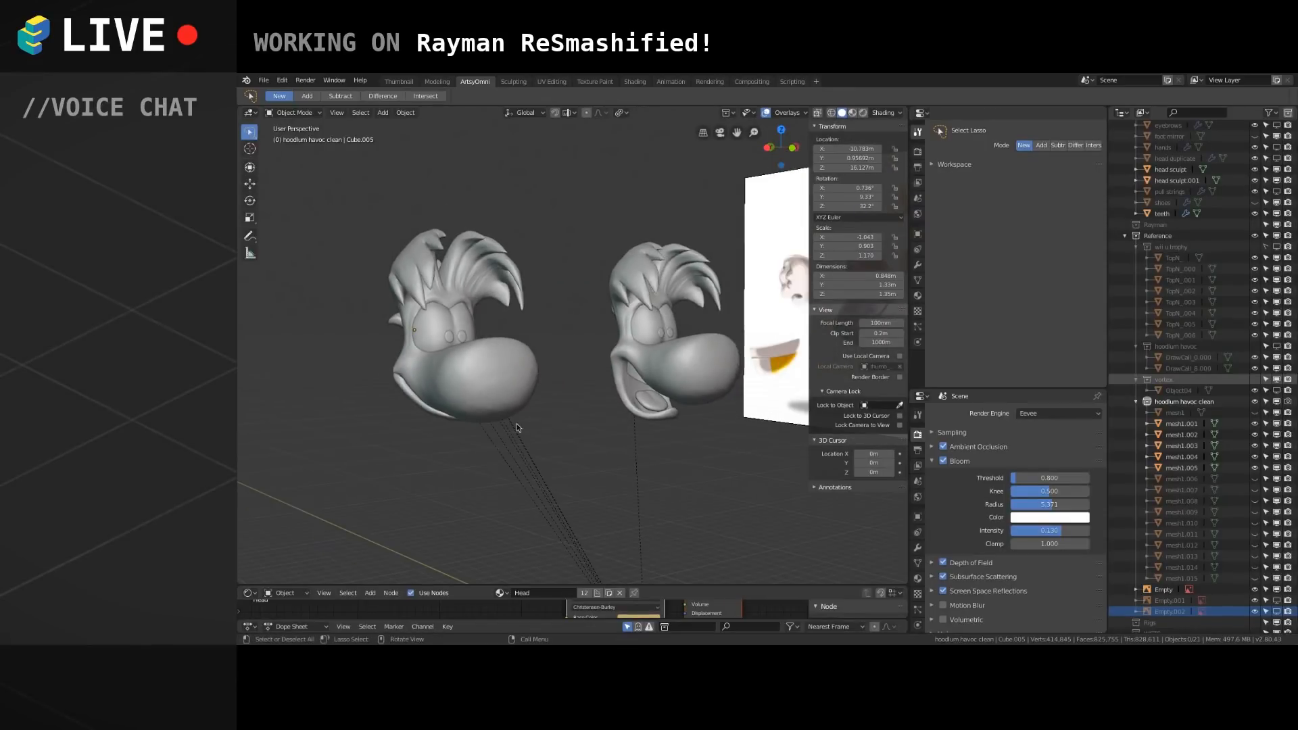
# Examine the closed-mouth head beside the open-mouth head and the Rayman reference image.
pyautogui.keyDown('alt'); pyautogui.moveTo(483, 399); pyautogui.dragTo(441, 508); pyautogui.keyUp('alt')
pyautogui.scroll(-2, 549, 436)
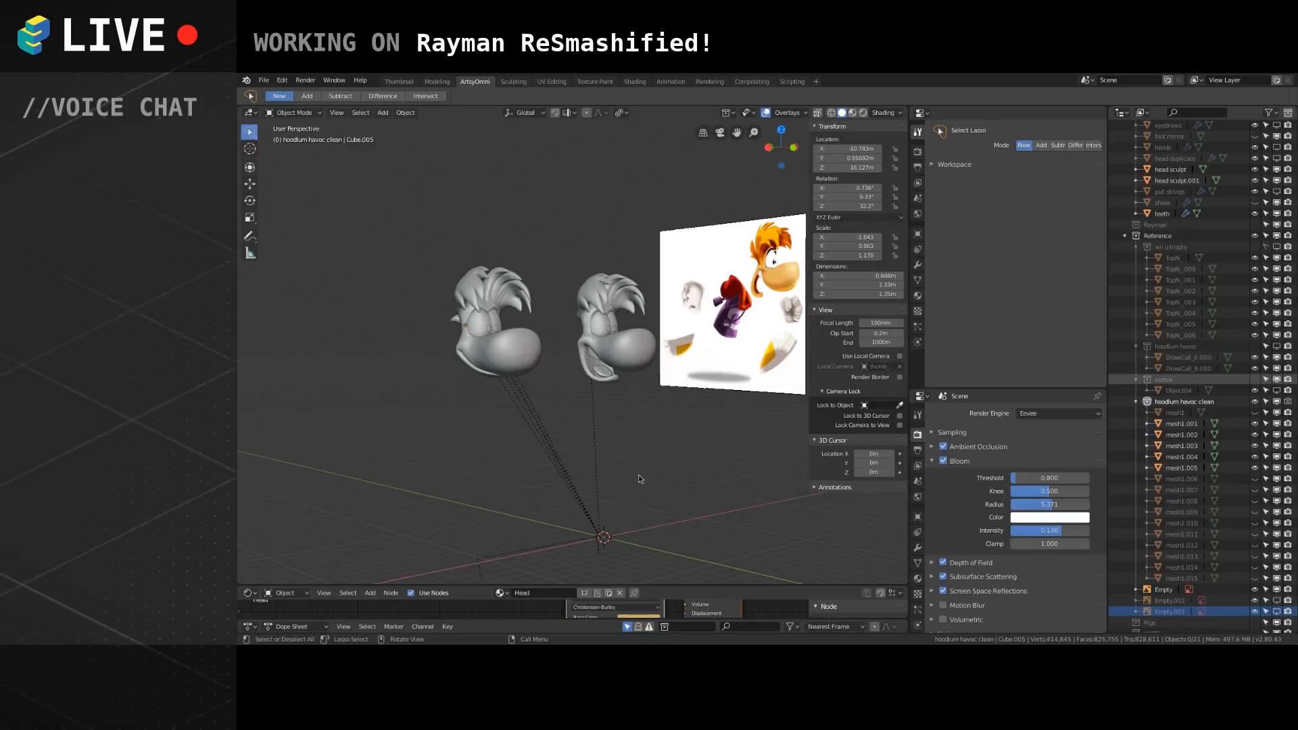
pyautogui.moveTo(442, 510); pyautogui.dragTo(576, 427, button='middle')
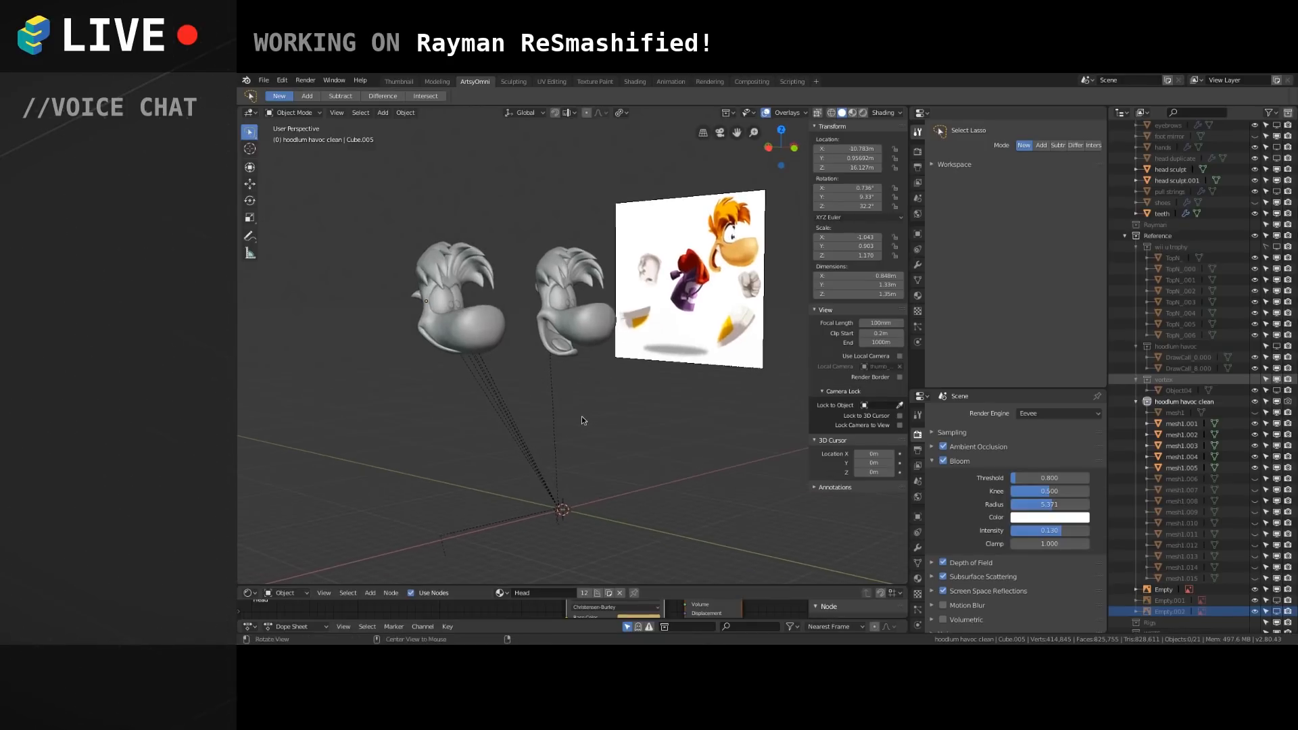
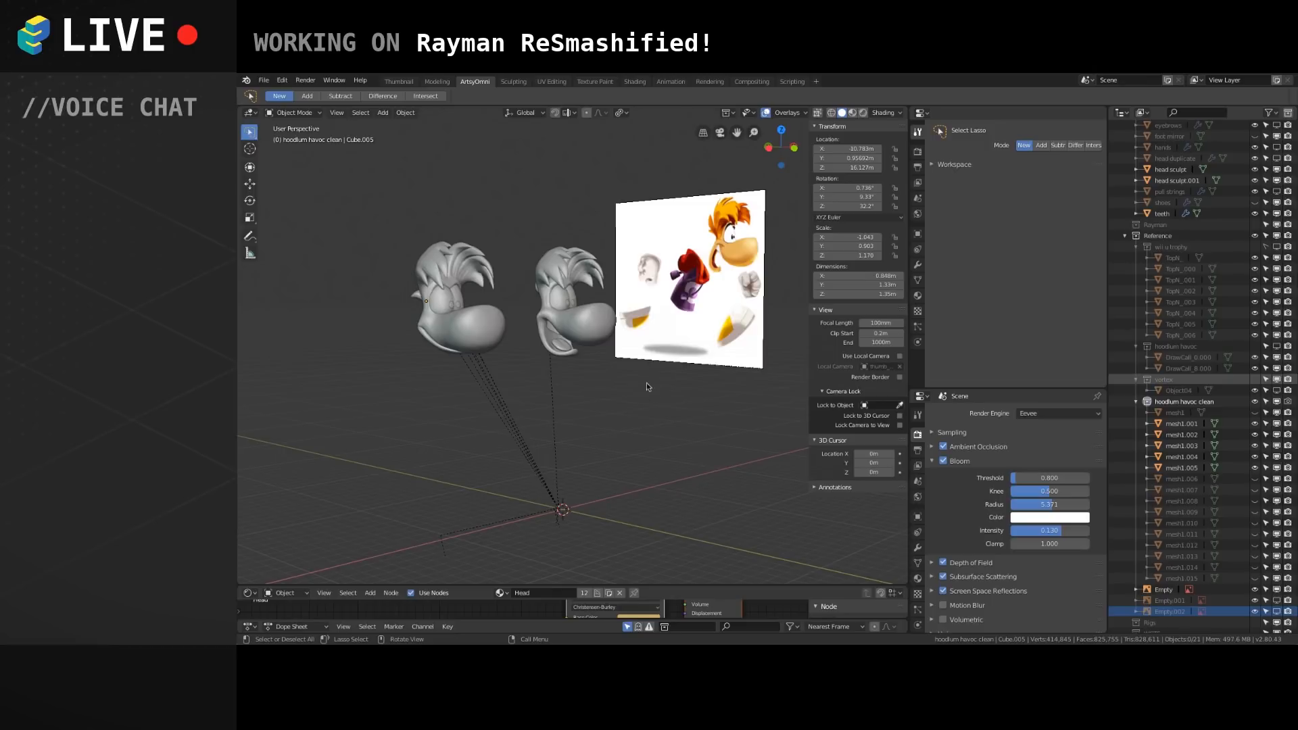
pyautogui.scroll(2, 610, 391)
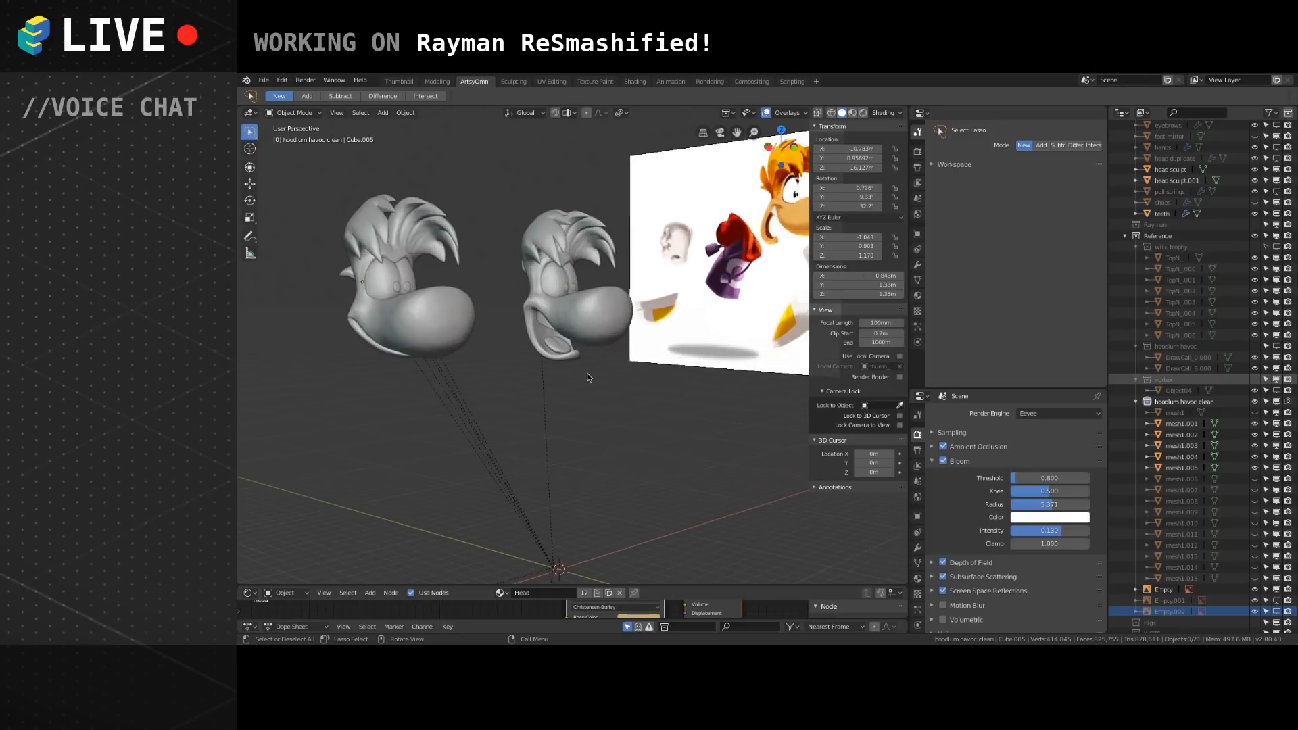
pyautogui.scroll(4, 655, 412)
pyautogui.keyDown('shift'); pyautogui.moveTo(619, 383); pyautogui.dragTo(660, 351, button='middle'); pyautogui.keyUp('shift')
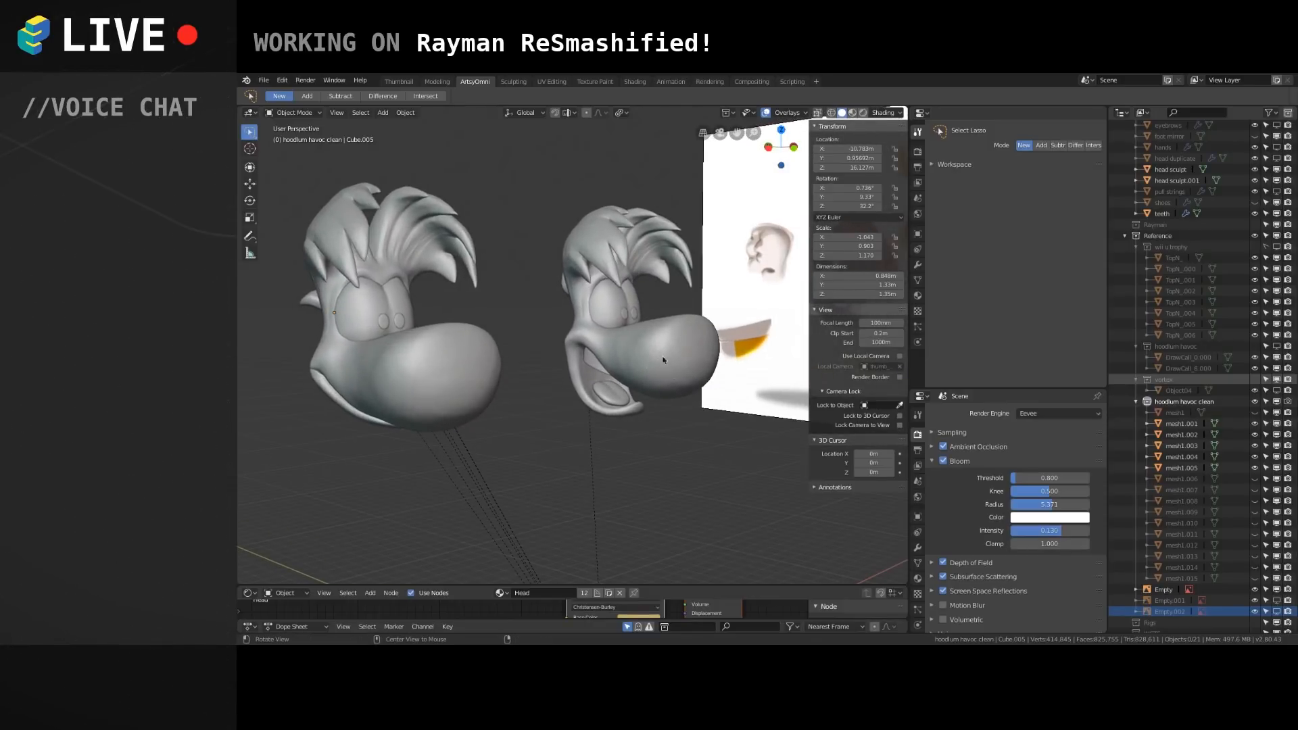
pyautogui.moveTo(617, 281); pyautogui.dragTo(464, 410, button='middle')
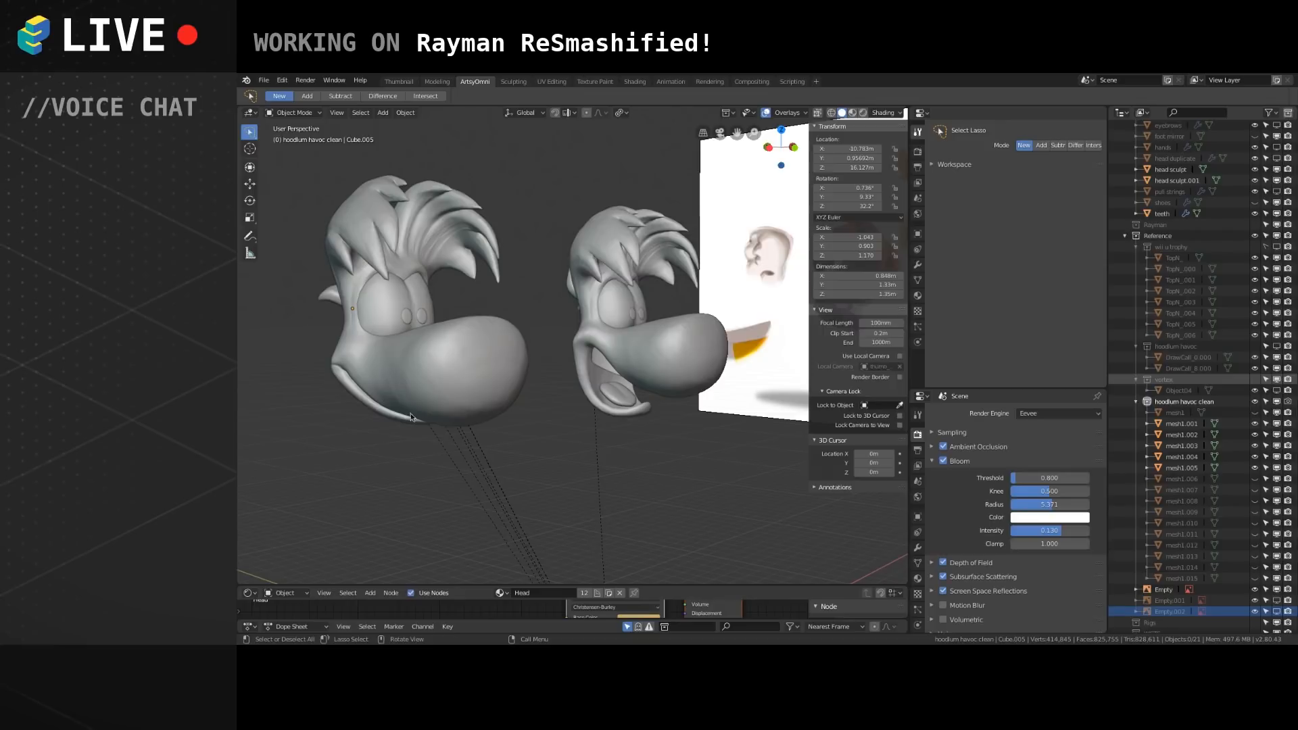
# Select the open-mouth and closed-mouth heads alternately, clear the selection, and compare the two from several angles.
pyautogui.click(594, 367)
pyautogui.moveTo(642, 368); pyautogui.dragTo(604, 424, button='middle')
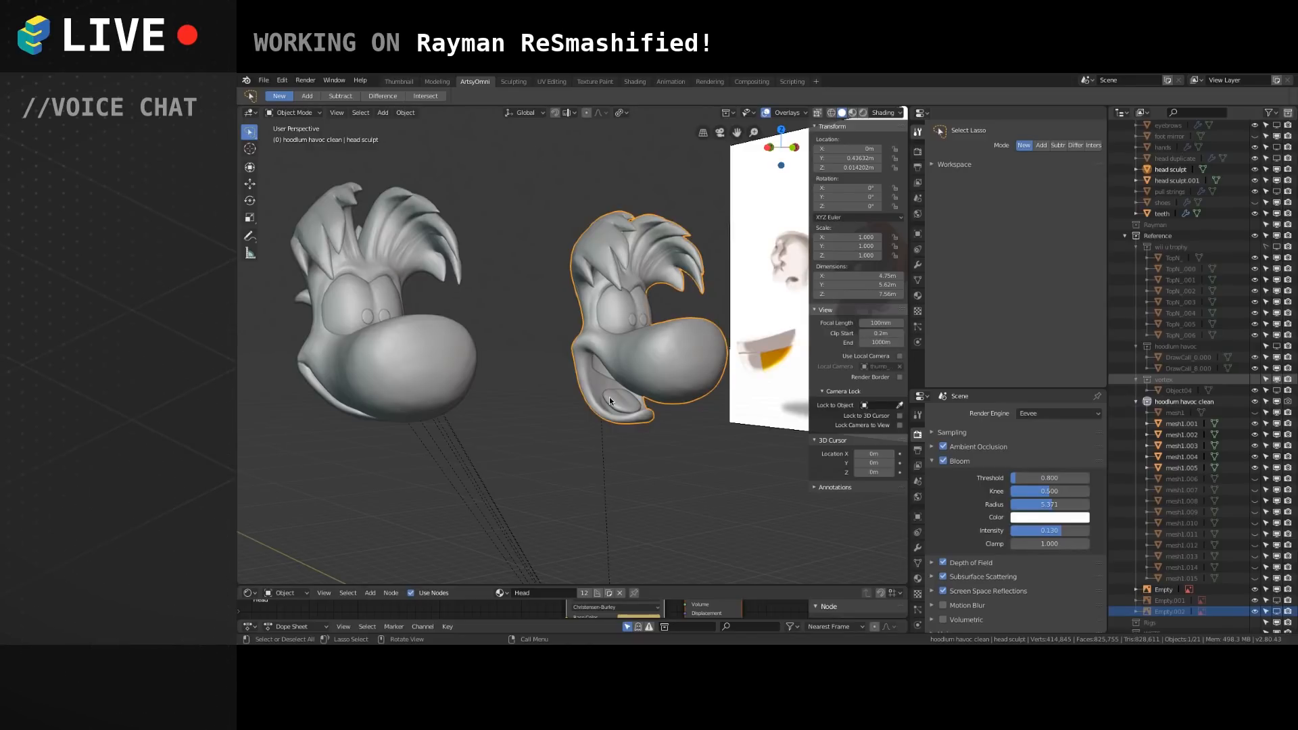
pyautogui.moveTo(610, 401)
pyautogui.mouseDown(button='middle')
pyautogui.moveTo(594, 273)
pyautogui.moveTo(598, 388)
pyautogui.moveTo(666, 358)
pyautogui.moveTo(509, 452)
pyautogui.moveTo(584, 402)
pyautogui.moveTo(510, 438)
pyautogui.mouseUp(button='middle')
pyautogui.scroll(-4, 563, 415)
pyautogui.click(478, 353)
pyautogui.click(551, 366)
pyautogui.click(466, 379)
pyautogui.click(561, 375)
pyautogui.click(464, 396)
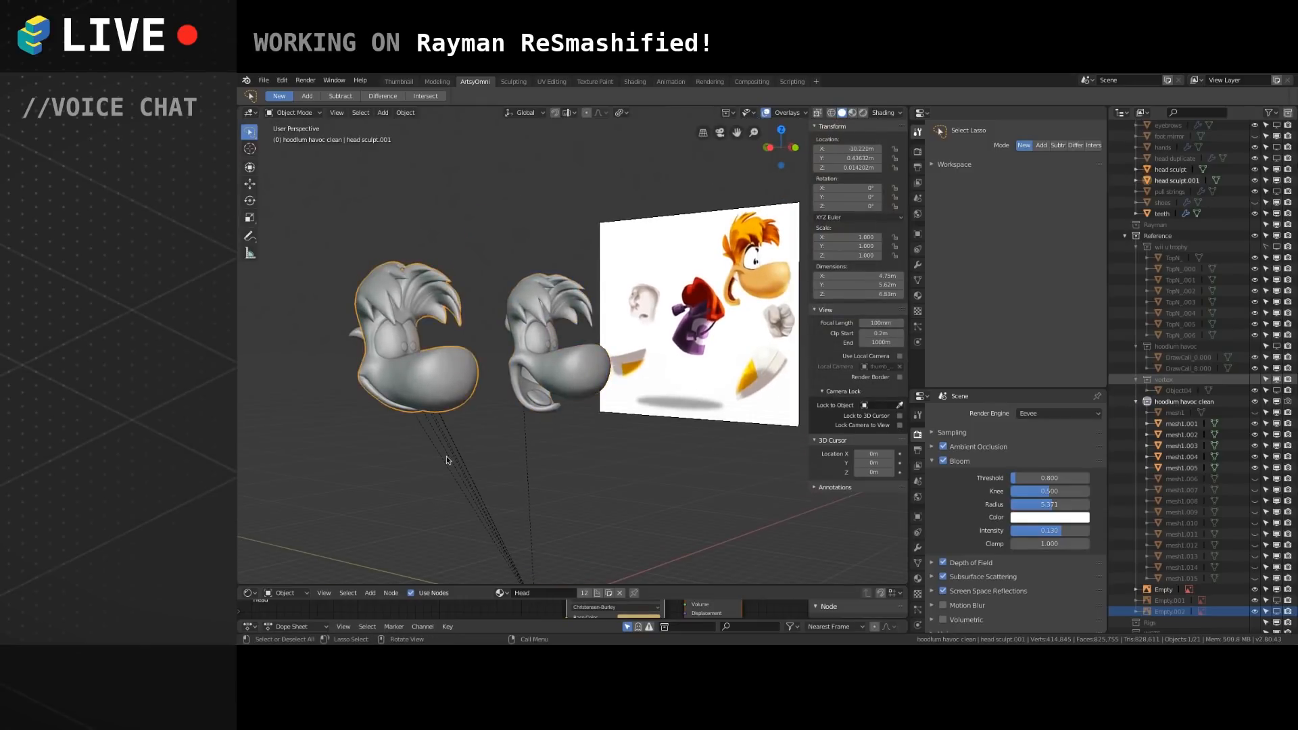
pyautogui.click(720, 484)
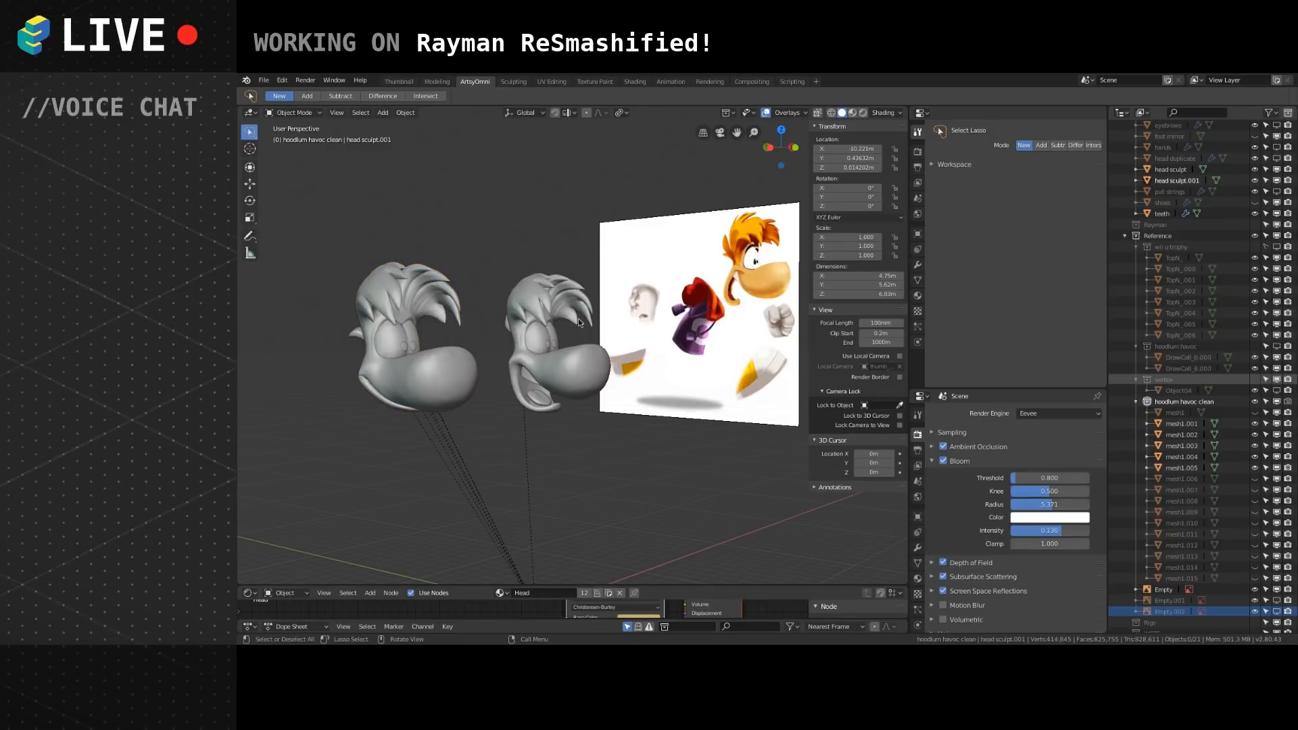
pyautogui.moveTo(474, 388); pyautogui.dragTo(514, 384, button='middle')
pyautogui.keyDown('alt'); pyautogui.moveTo(515, 389); pyautogui.dragTo(545, 400); pyautogui.keyUp('alt')
pyautogui.scroll(1, 546, 401)
pyautogui.moveTo(535, 386); pyautogui.dragTo(499, 424, button='middle')
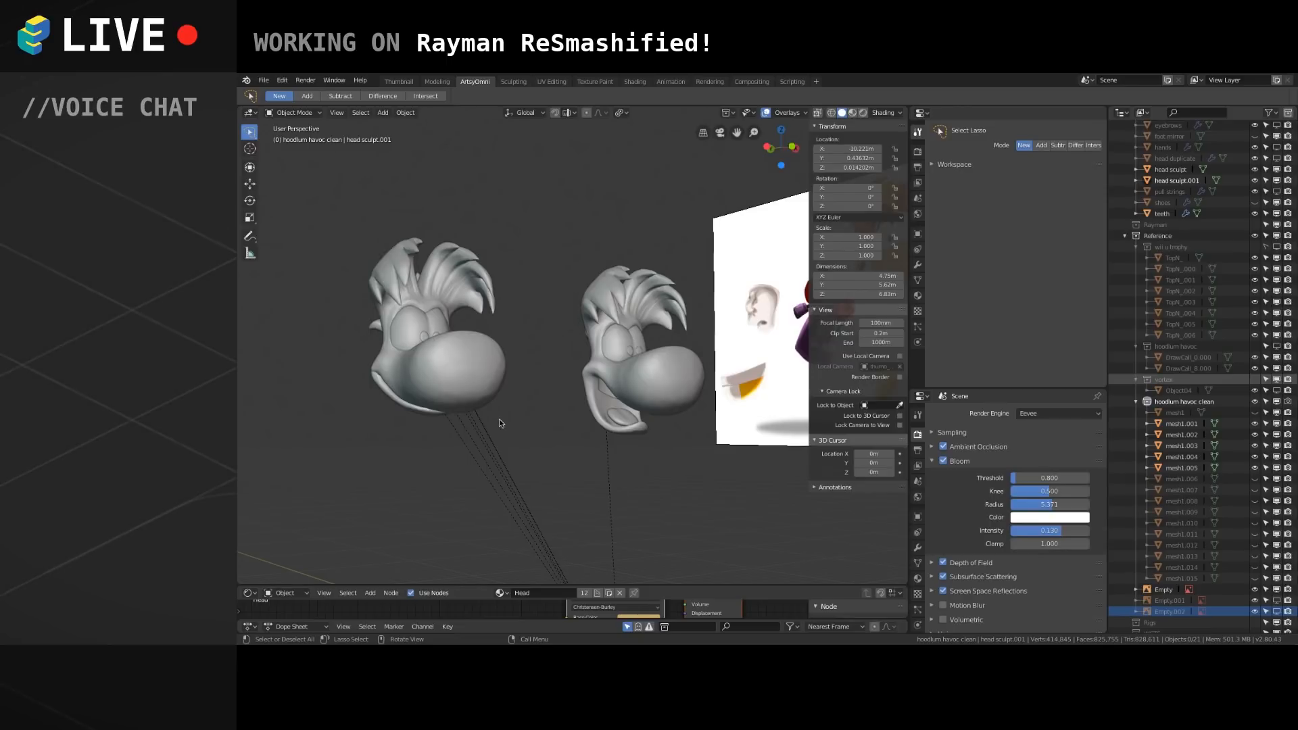
pyautogui.moveTo(499, 423); pyautogui.dragTo(677, 348, button='middle')
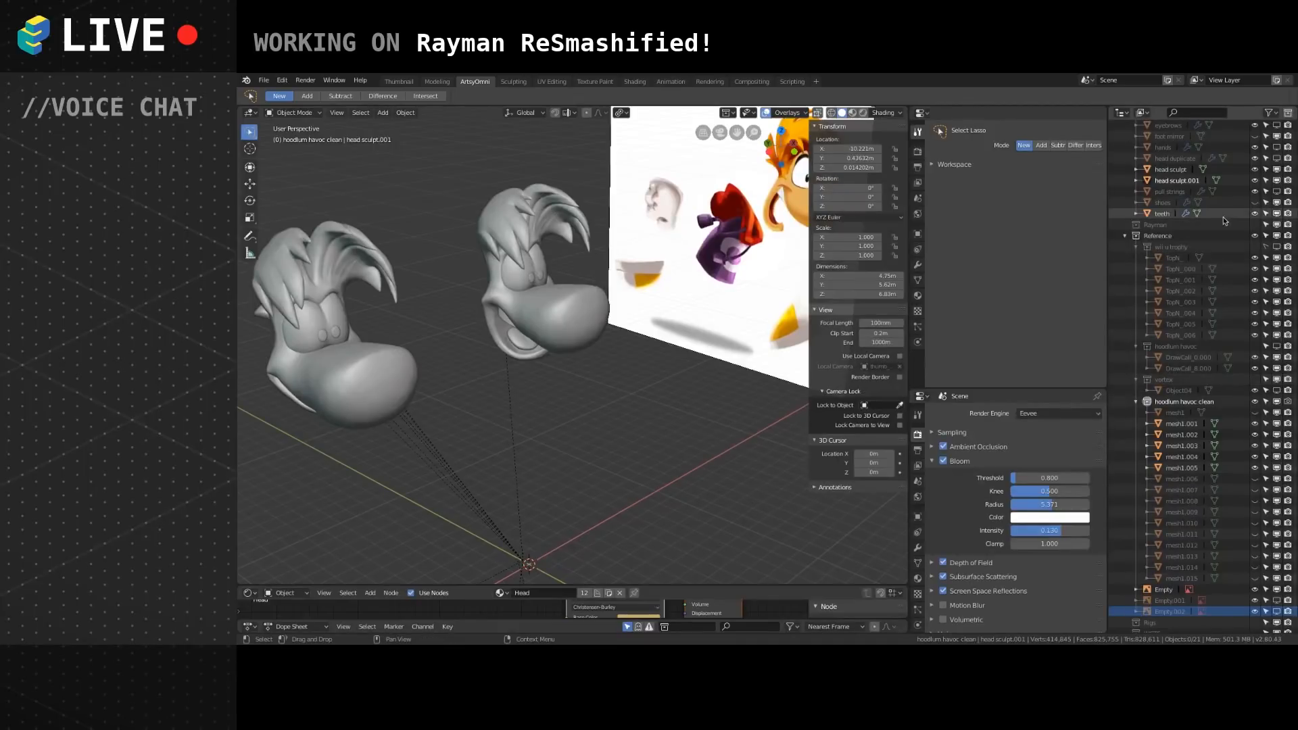
# Show the body, eyebrows, hands and pull strings objects in the viewport.
pyautogui.scroll(5, 1225, 216)
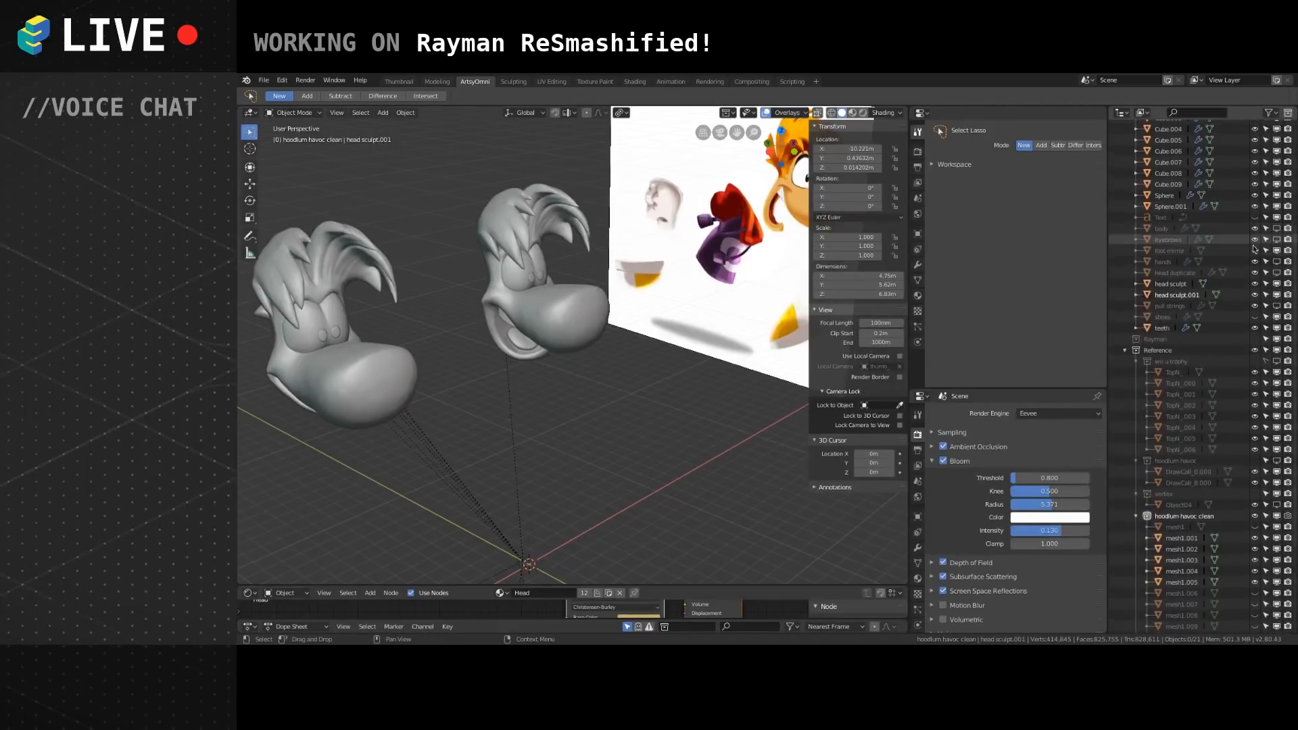
pyautogui.click(1276, 228)
pyautogui.click(1277, 239)
pyautogui.click(1276, 261)
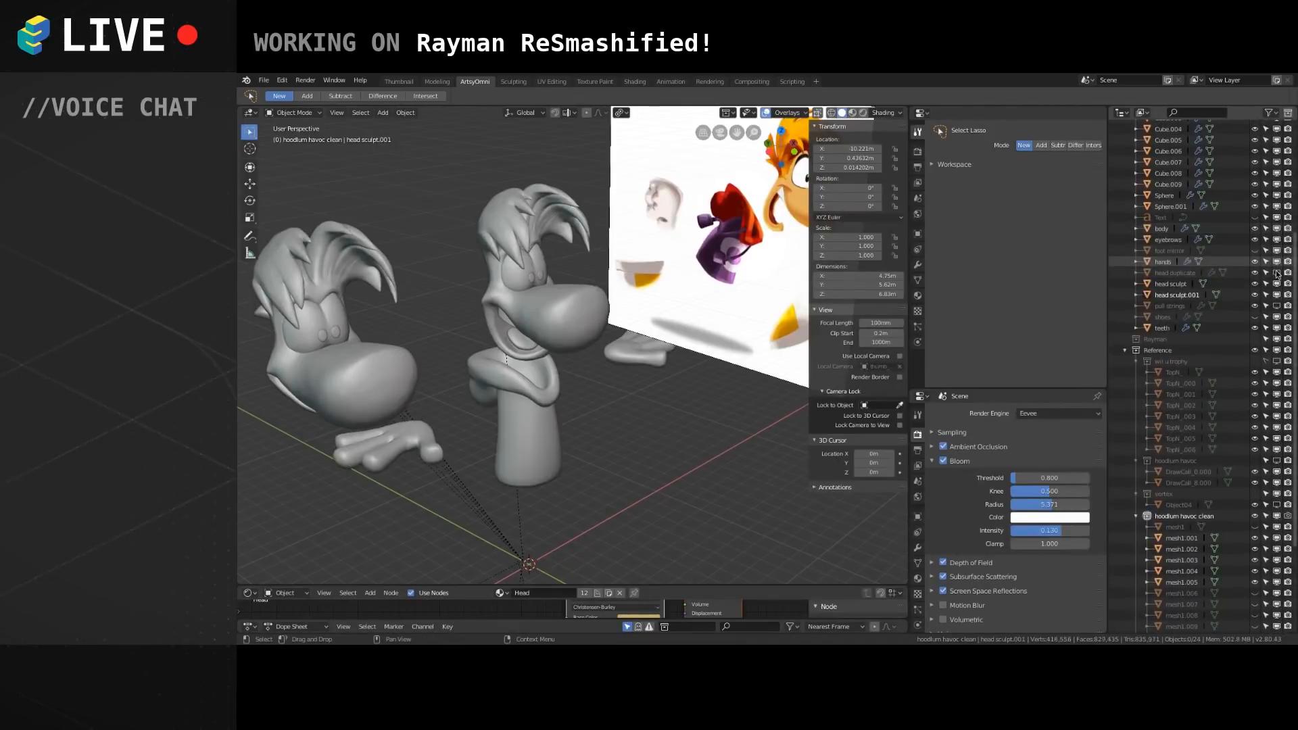
pyautogui.click(1276, 272)
pyautogui.click(1277, 306)
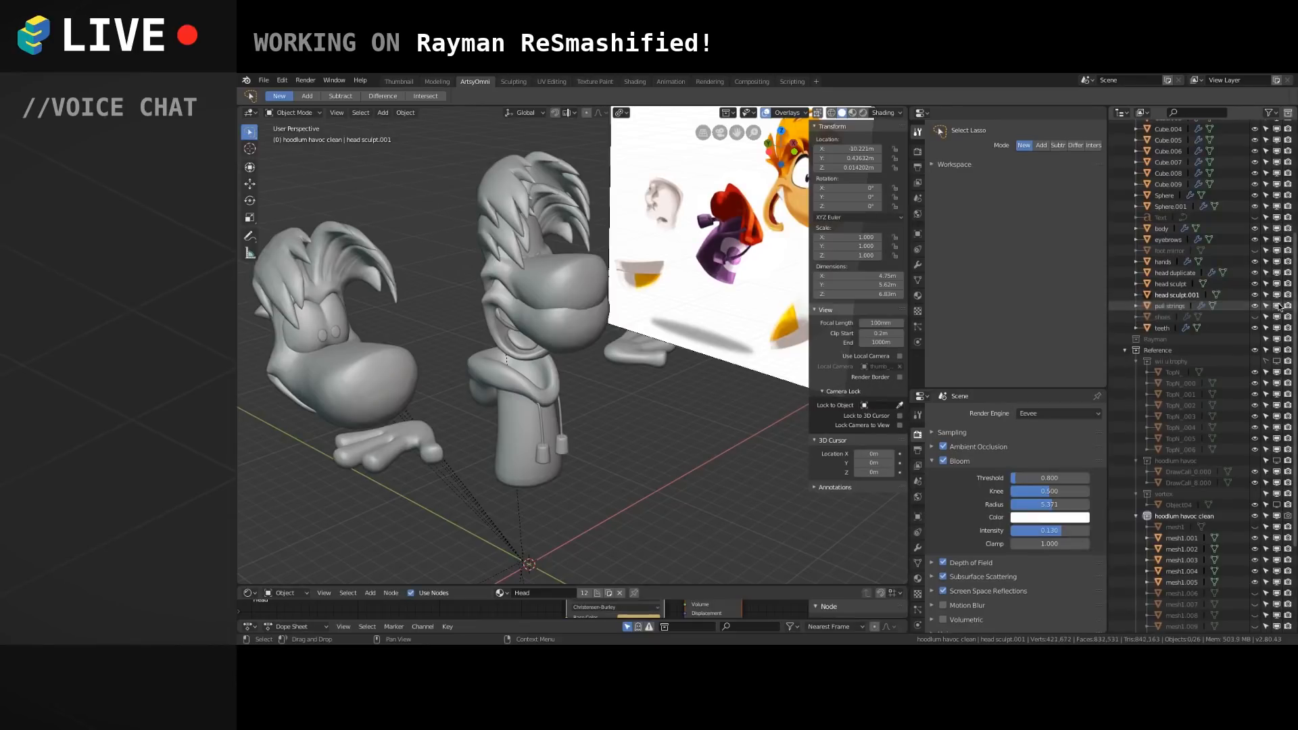
pyautogui.click(1277, 273)
# Show the shoes object as well and save the Blender file.
pyautogui.moveTo(777, 369); pyautogui.dragTo(883, 368, button='middle')
pyautogui.click(1255, 317)
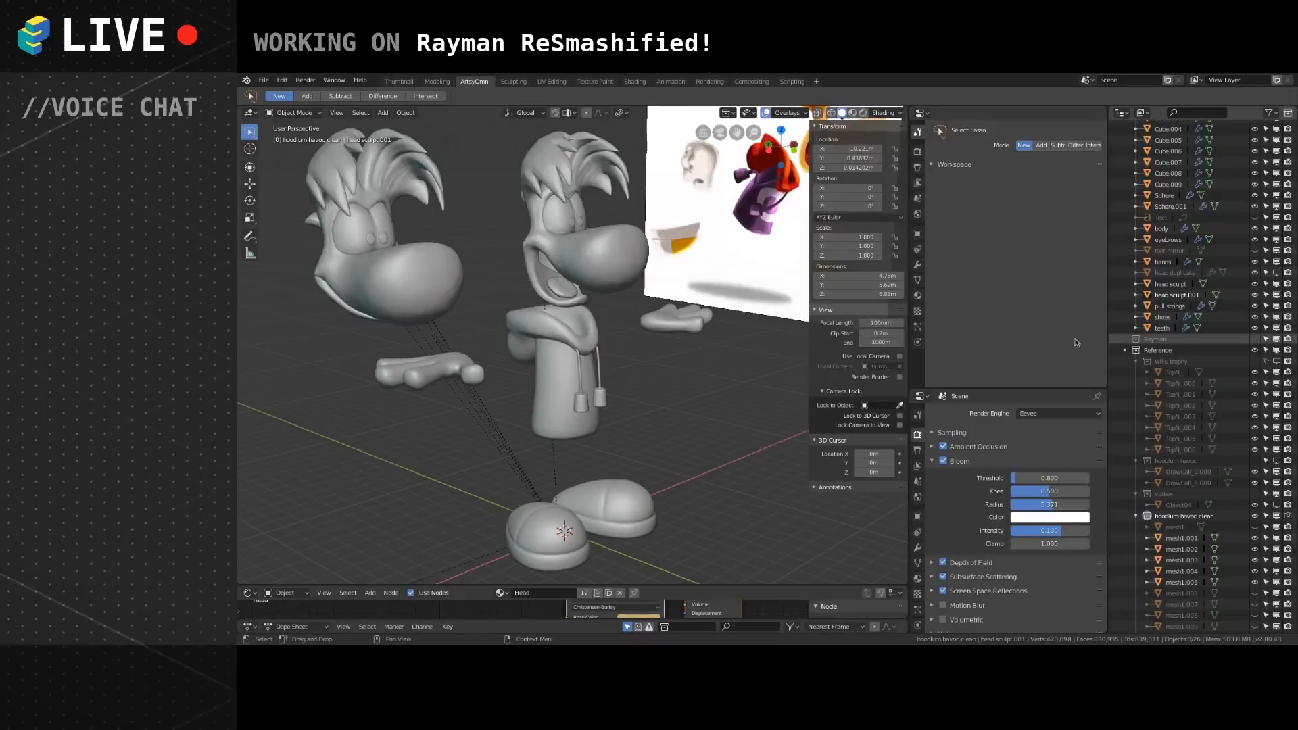
pyautogui.moveTo(622, 393); pyautogui.dragTo(703, 376, button='middle')
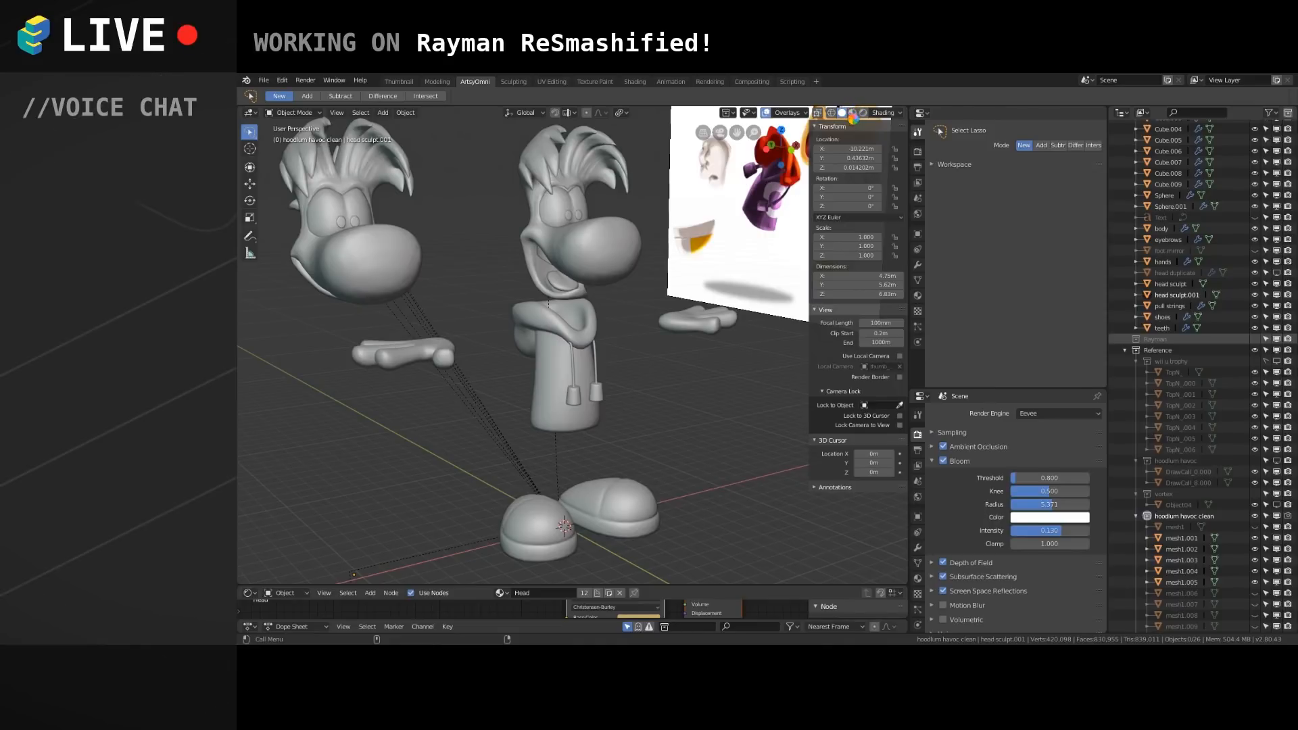
pyautogui.hotkey('ctrl', 's')
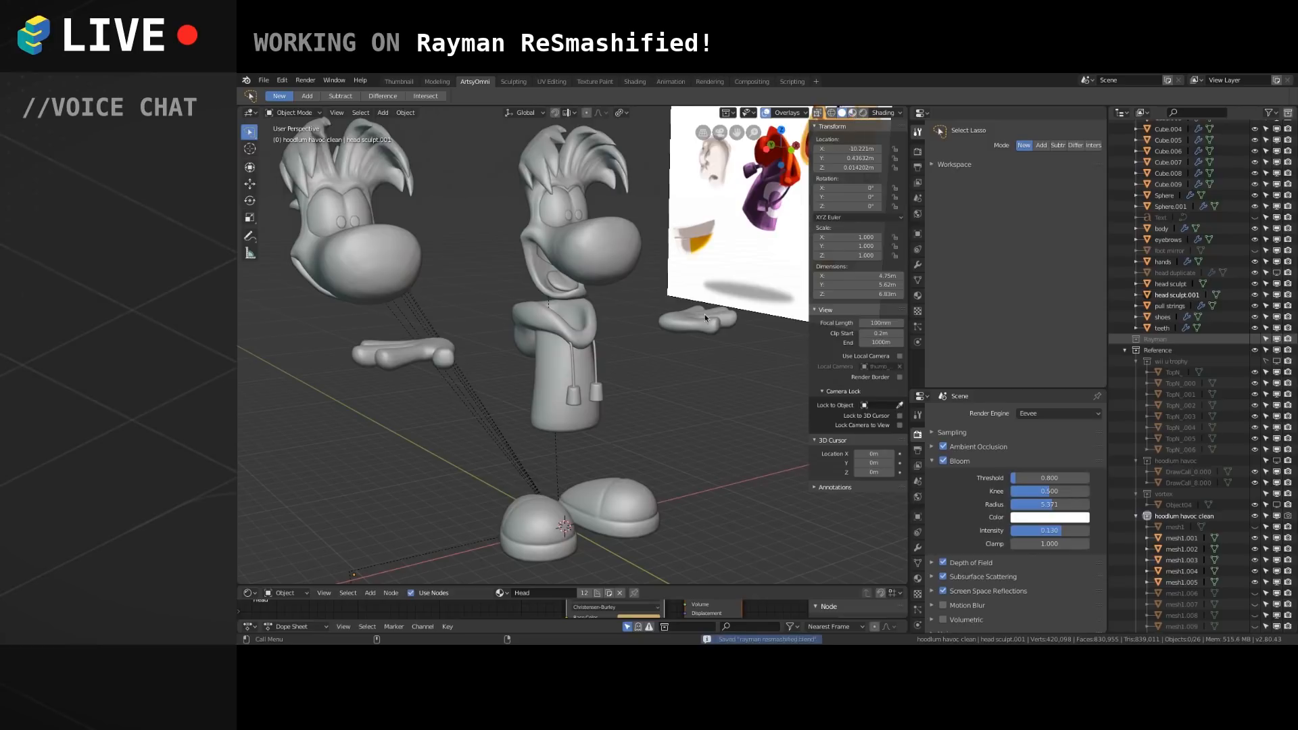
# Switch the viewport from solid shading to the coloured material display and select the open-mouth head's eyes.
pyautogui.press('z')
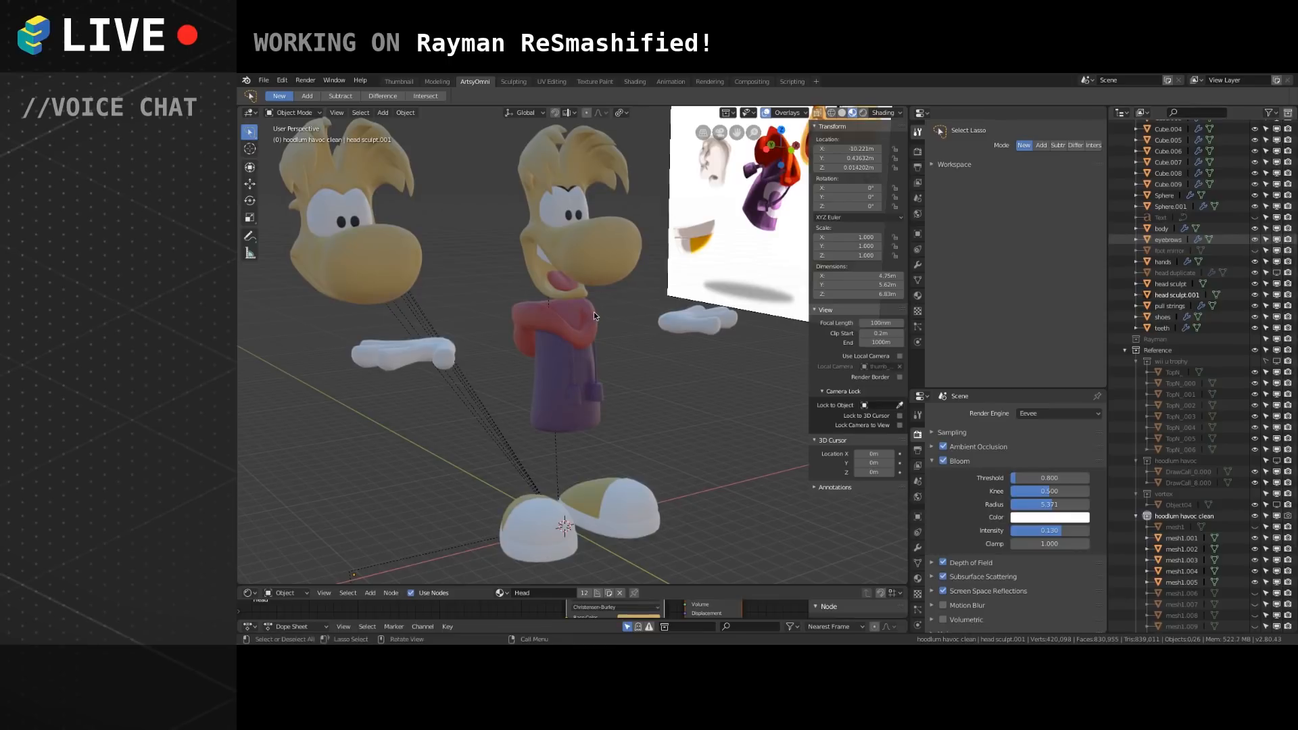
pyautogui.click(572, 195)
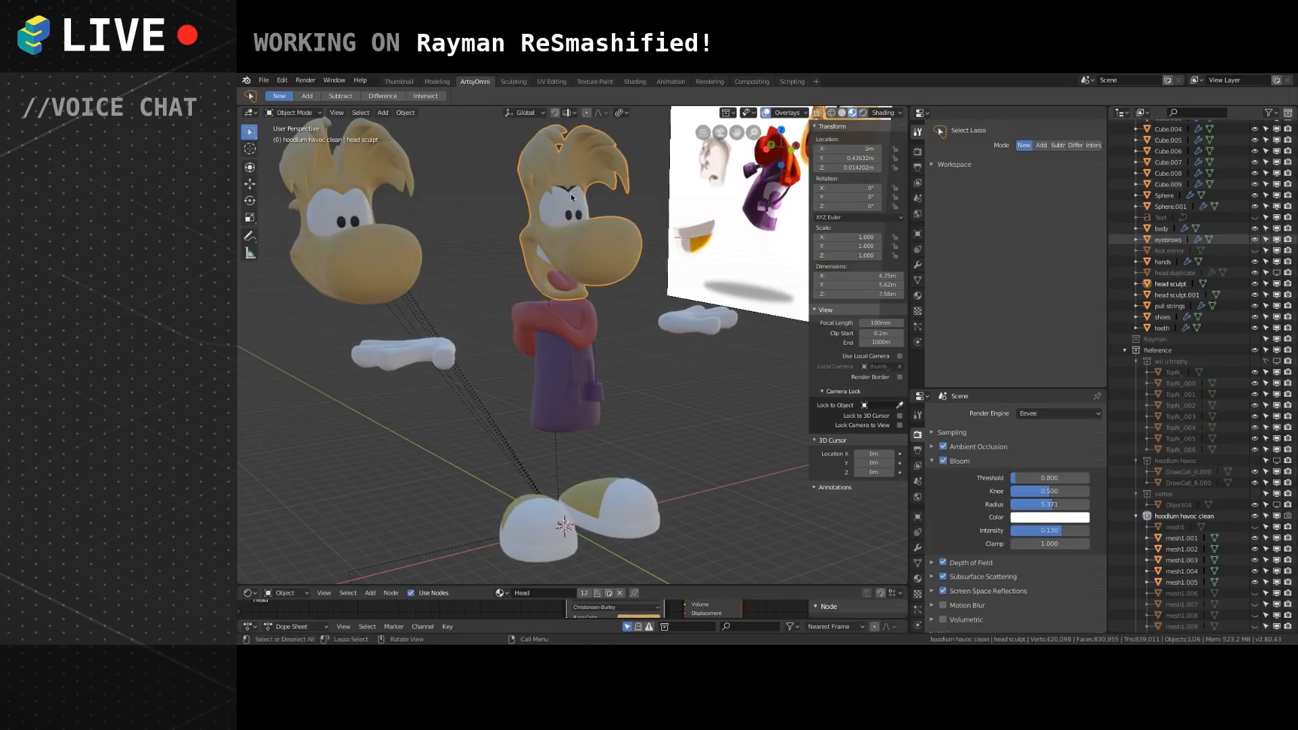
pyautogui.click(572, 191)
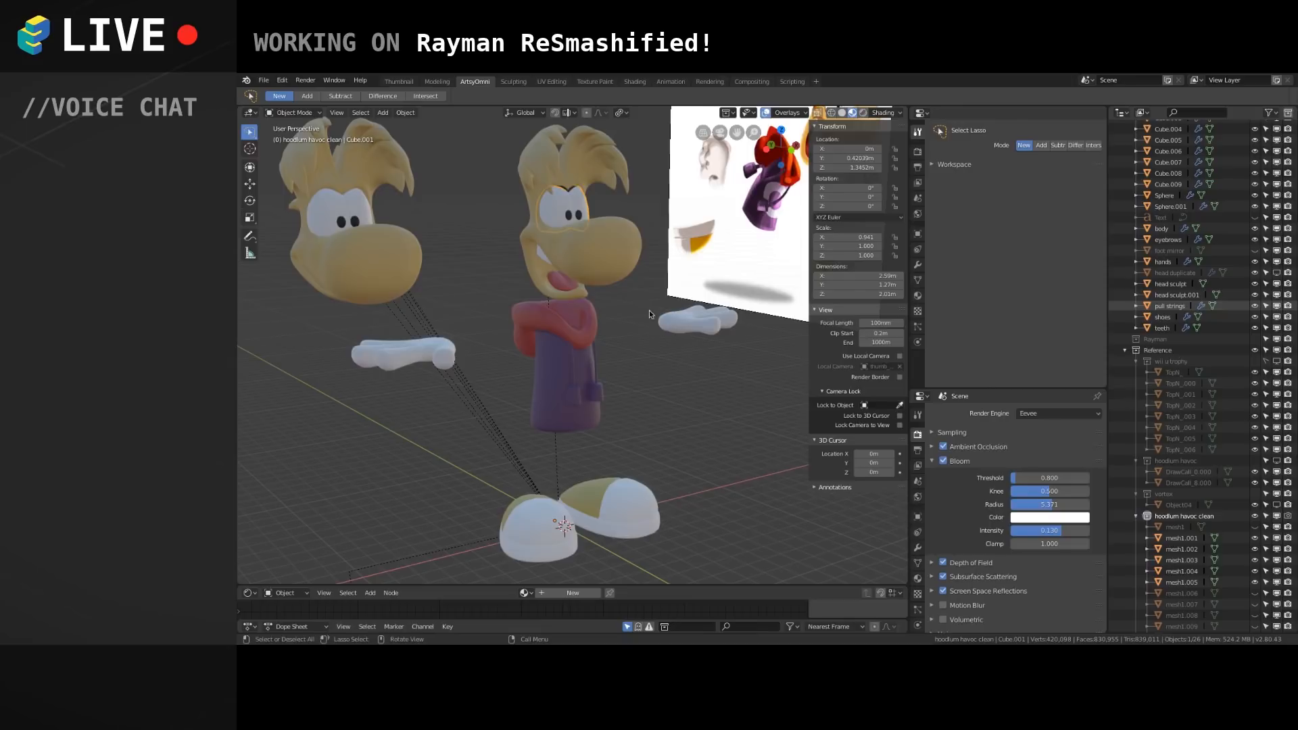
pyautogui.moveTo(642, 311); pyautogui.dragTo(604, 337, button='middle')
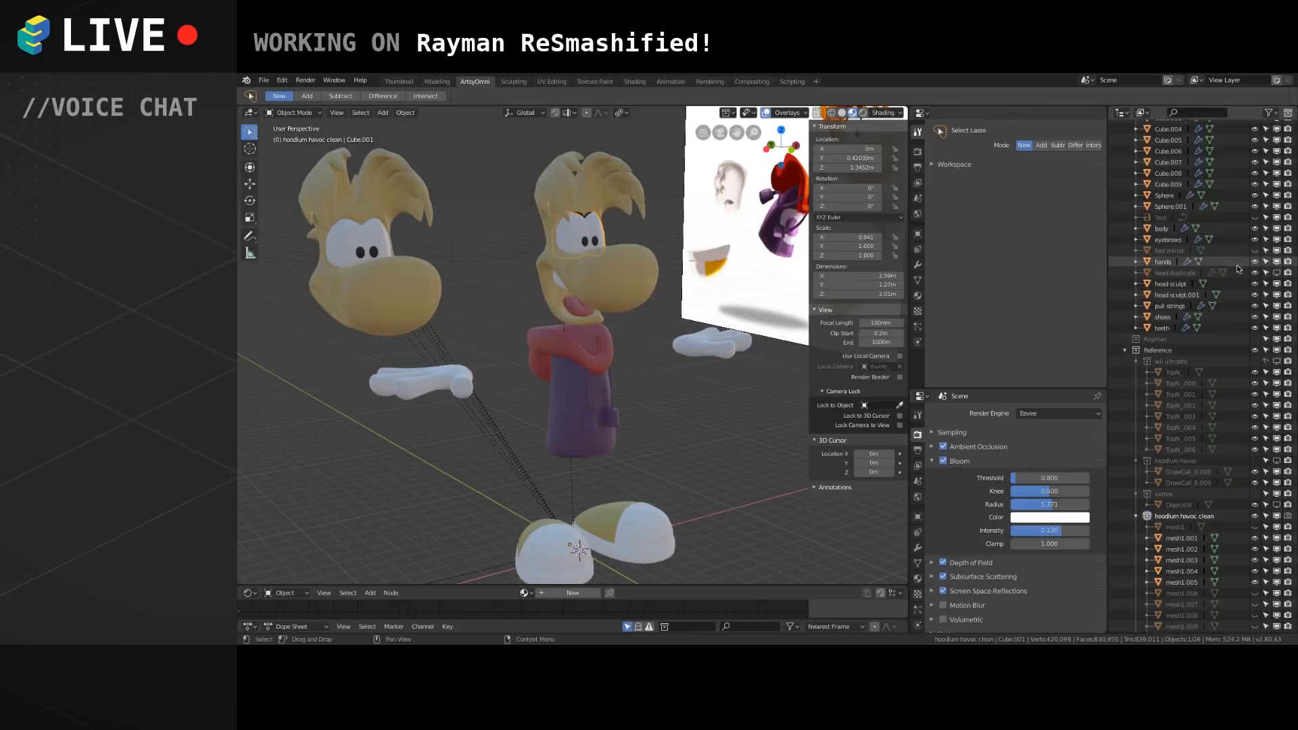
# Move the eyebrows along the global Y axis and slightly down along their local Z axis to fit them on the open-mouth head.
pyautogui.click(1180, 241)
pyautogui.press('g')
pyautogui.press('y')
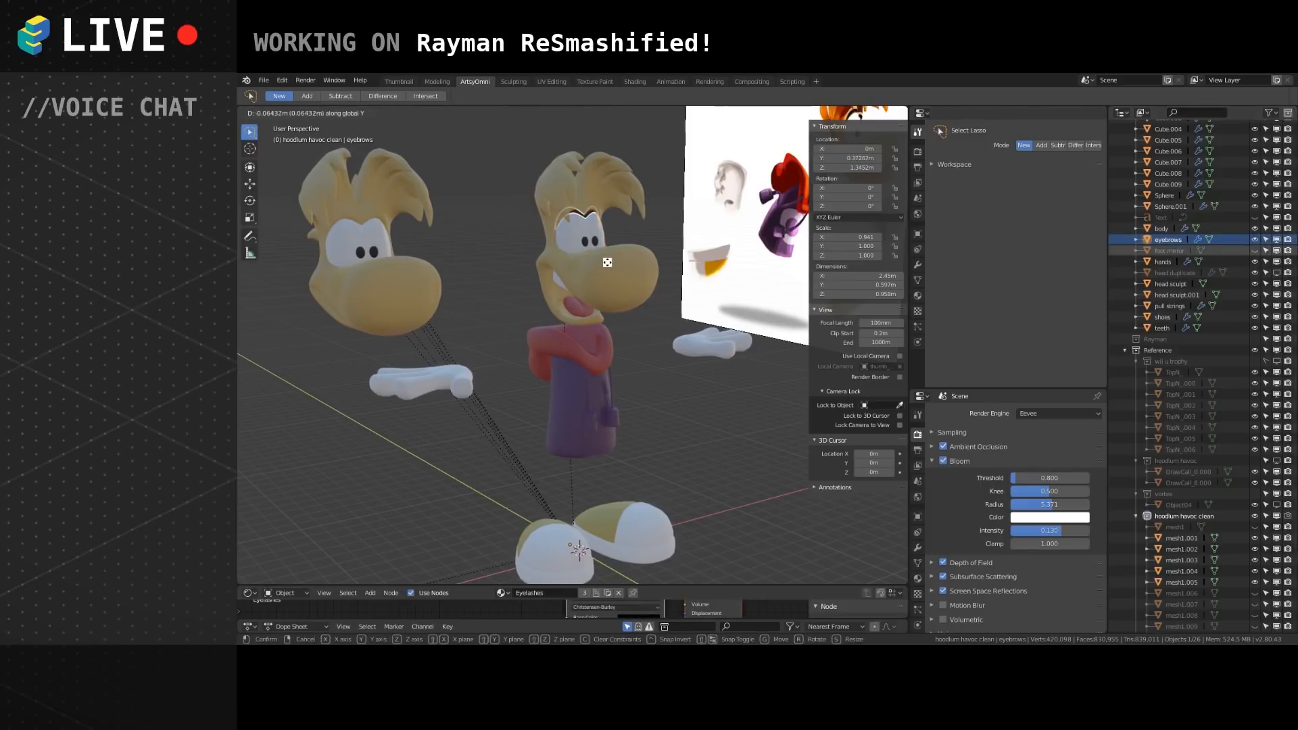
pyautogui.click(608, 263)
pyautogui.press('g')
pyautogui.press('z')
pyautogui.press('z')
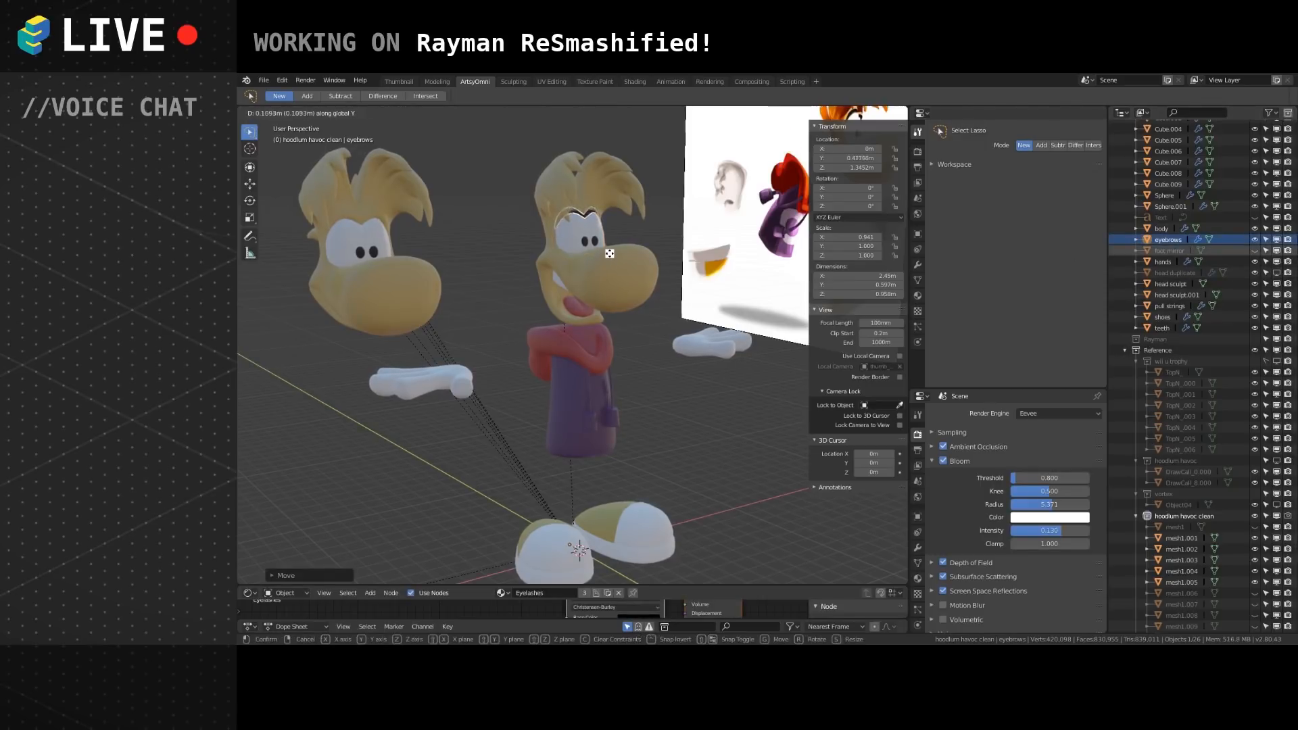
pyautogui.click(608, 260)
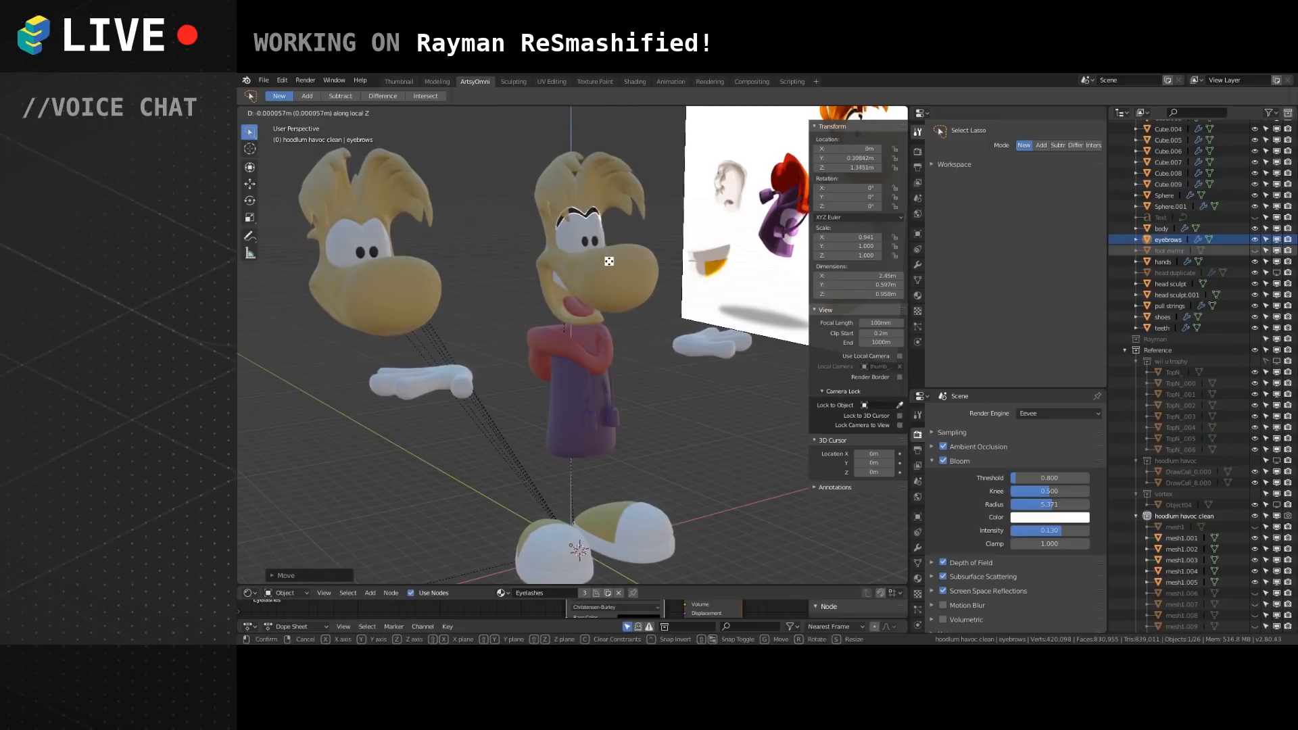
pyautogui.press('Tab')
pyautogui.press('Tab')
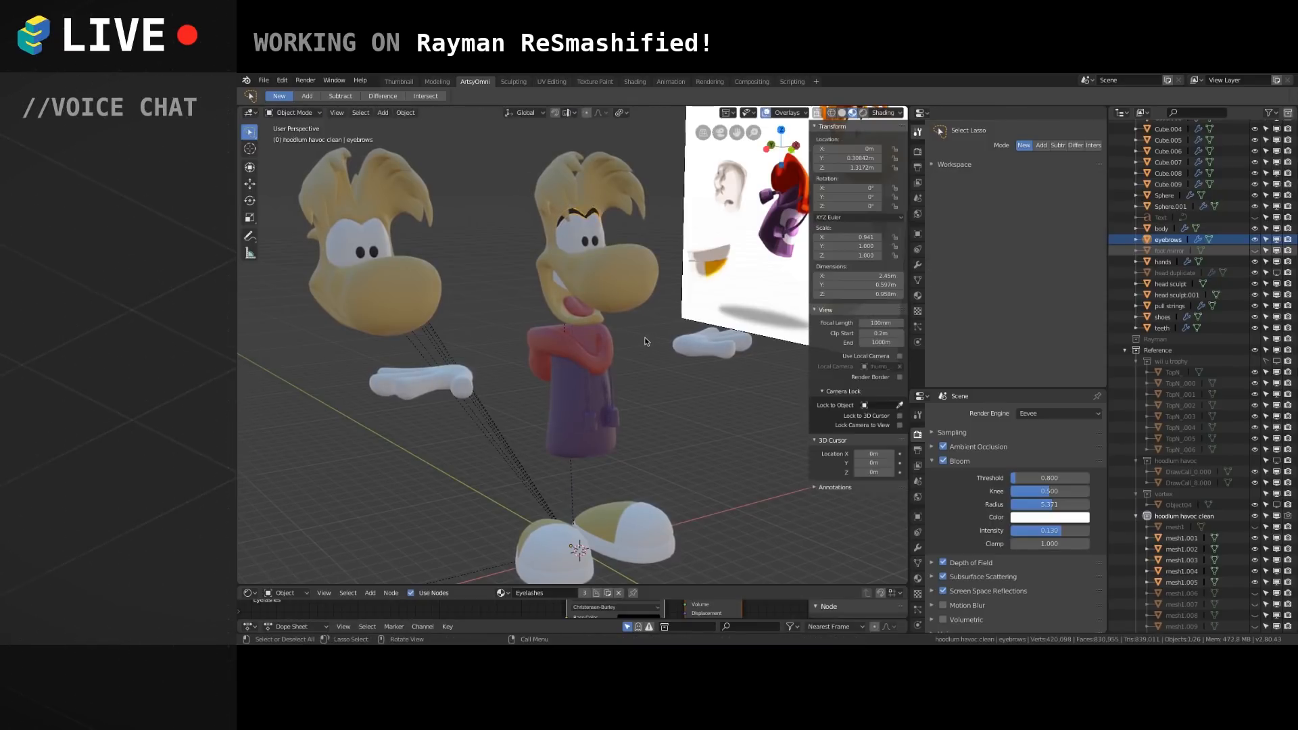
# Duplicate the open-mouth head's eyebrows and move the copy along X over the eyes of the closed-mouth head.
pyautogui.moveTo(636, 331); pyautogui.dragTo(601, 383, button='middle')
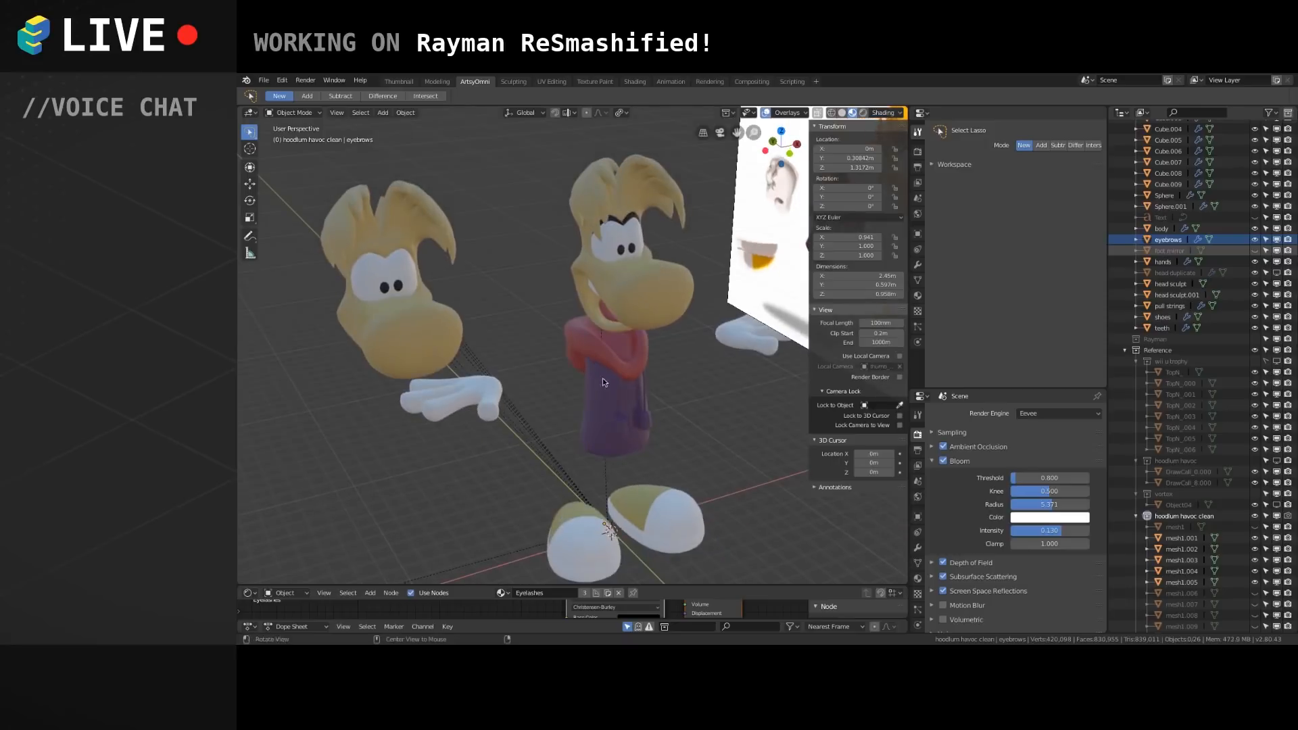
pyautogui.click(631, 221)
pyautogui.click(631, 222)
pyautogui.click(636, 225)
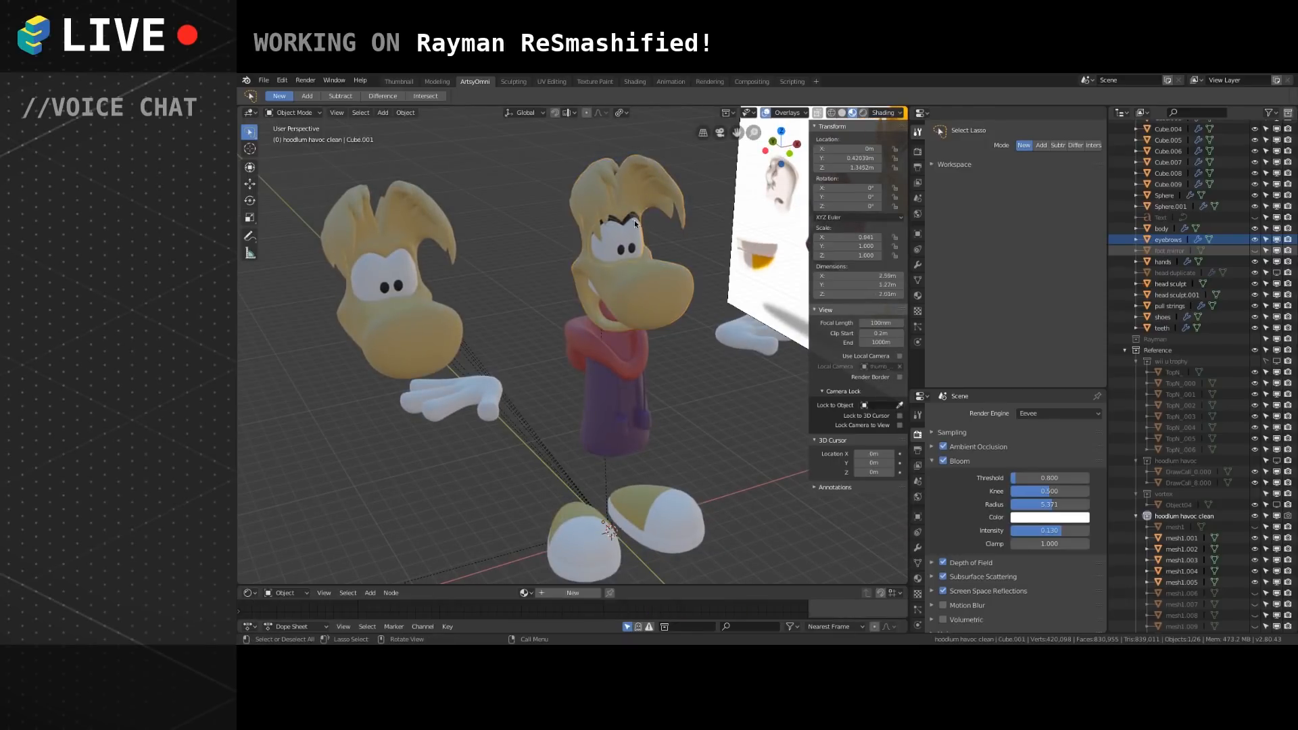
pyautogui.click(1168, 240)
pyautogui.hotkey('shift', 'd')
pyautogui.press('x')
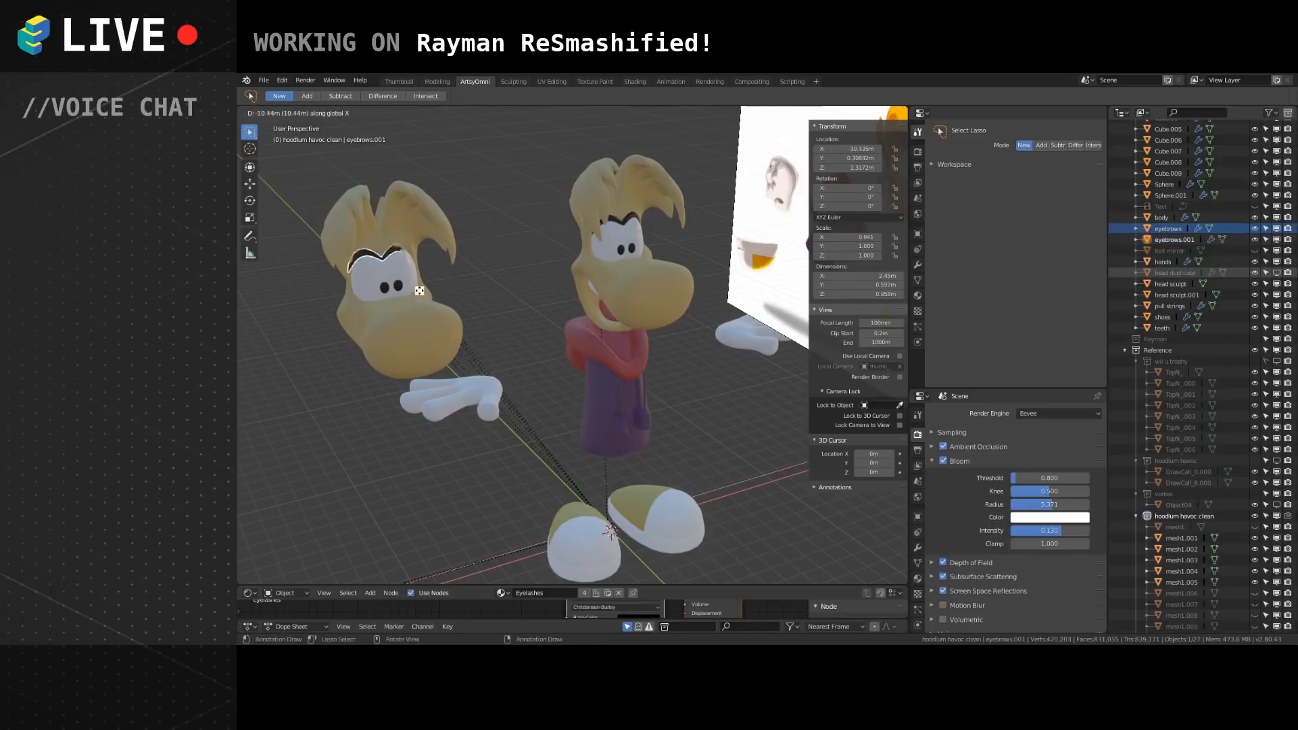
pyautogui.click(434, 280)
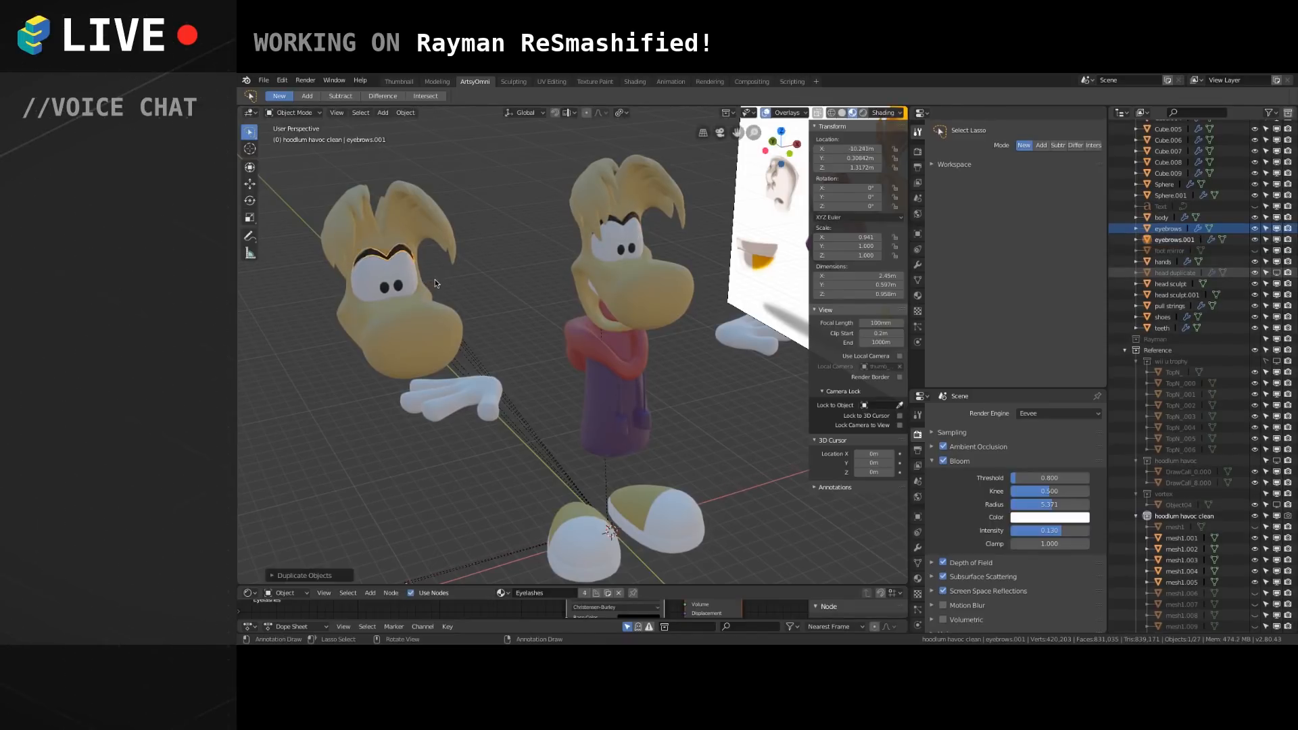
# Fine-tune the duplicated eyebrows along X until they align with the closed-mouth head's eyes, at about -10.24 m.
pyautogui.press('g')
pyautogui.press('x')
pyautogui.click(433, 280)
pyautogui.press('g')
pyautogui.press('x')
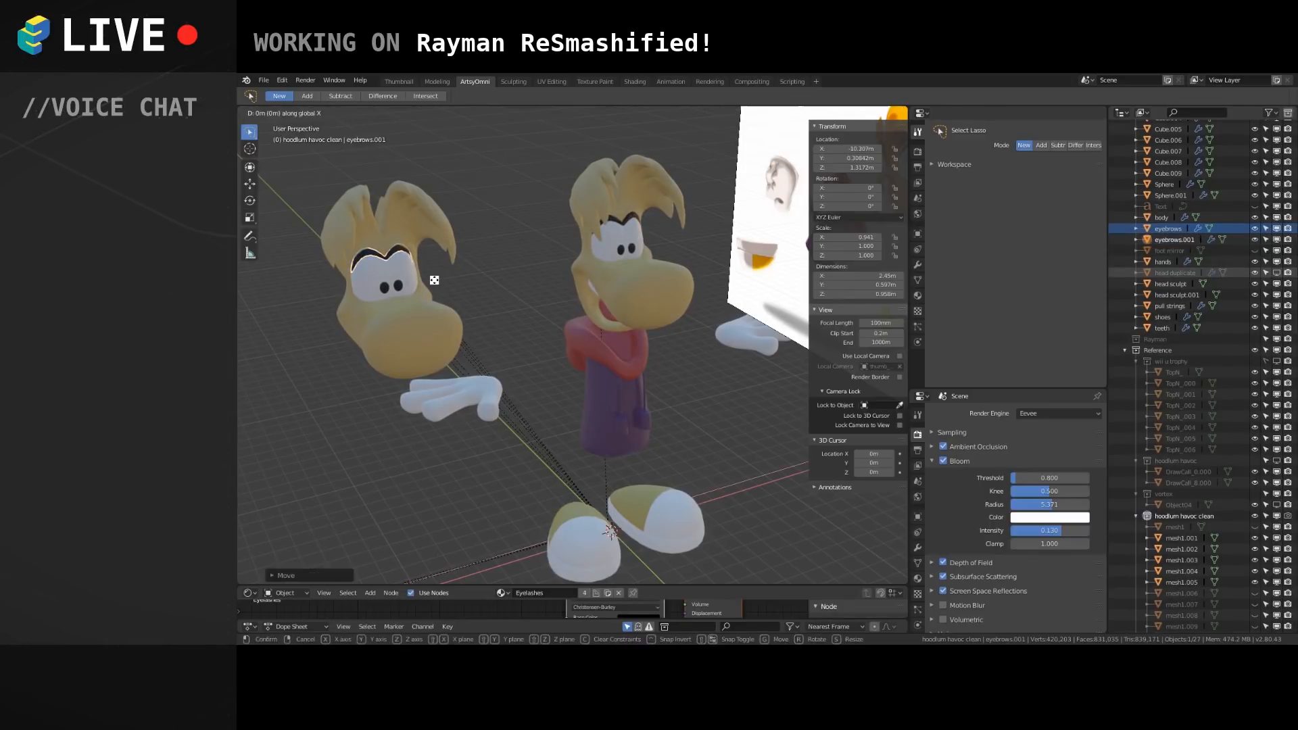
pyautogui.click(439, 280)
pyautogui.press('g')
pyautogui.press('x')
pyautogui.click(446, 284)
pyautogui.moveTo(497, 295); pyautogui.dragTo(505, 282, button='middle')
pyautogui.moveTo(505, 341); pyautogui.dragTo(500, 400, button='middle')
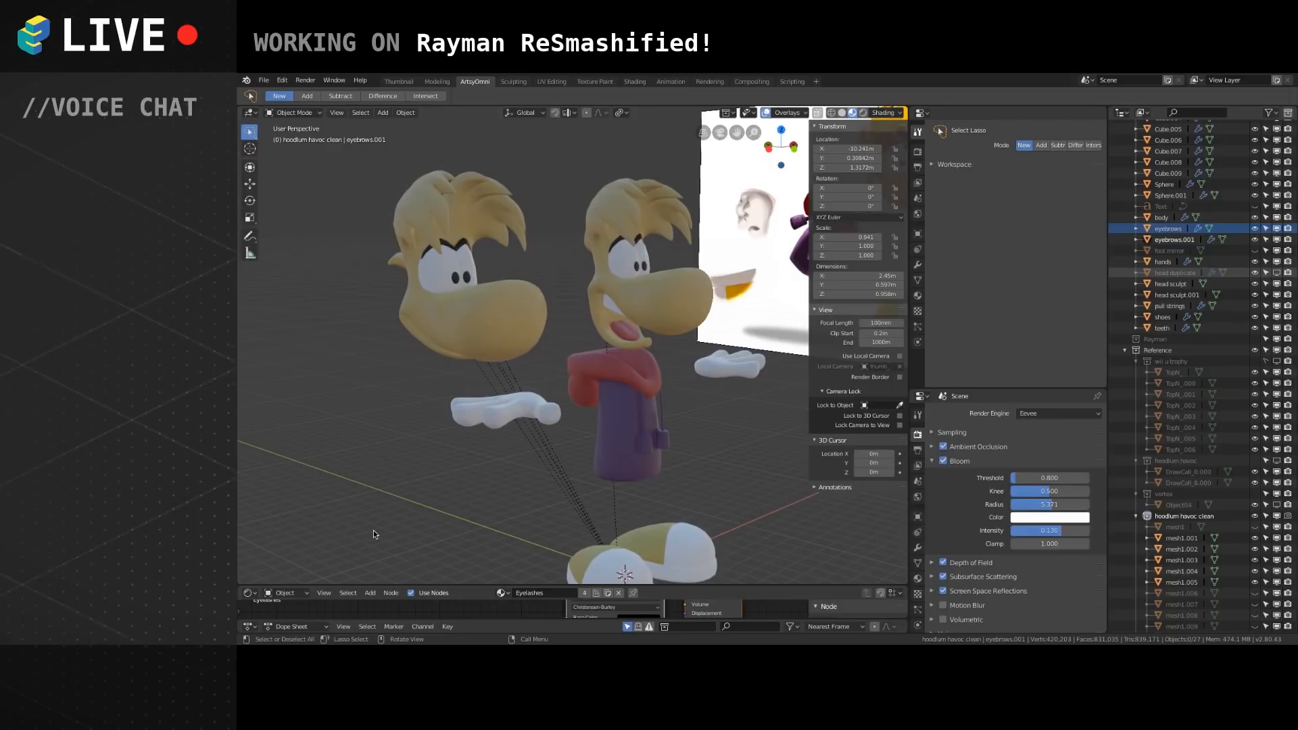
pyautogui.moveTo(687, 368); pyautogui.dragTo(688, 452, button='middle')
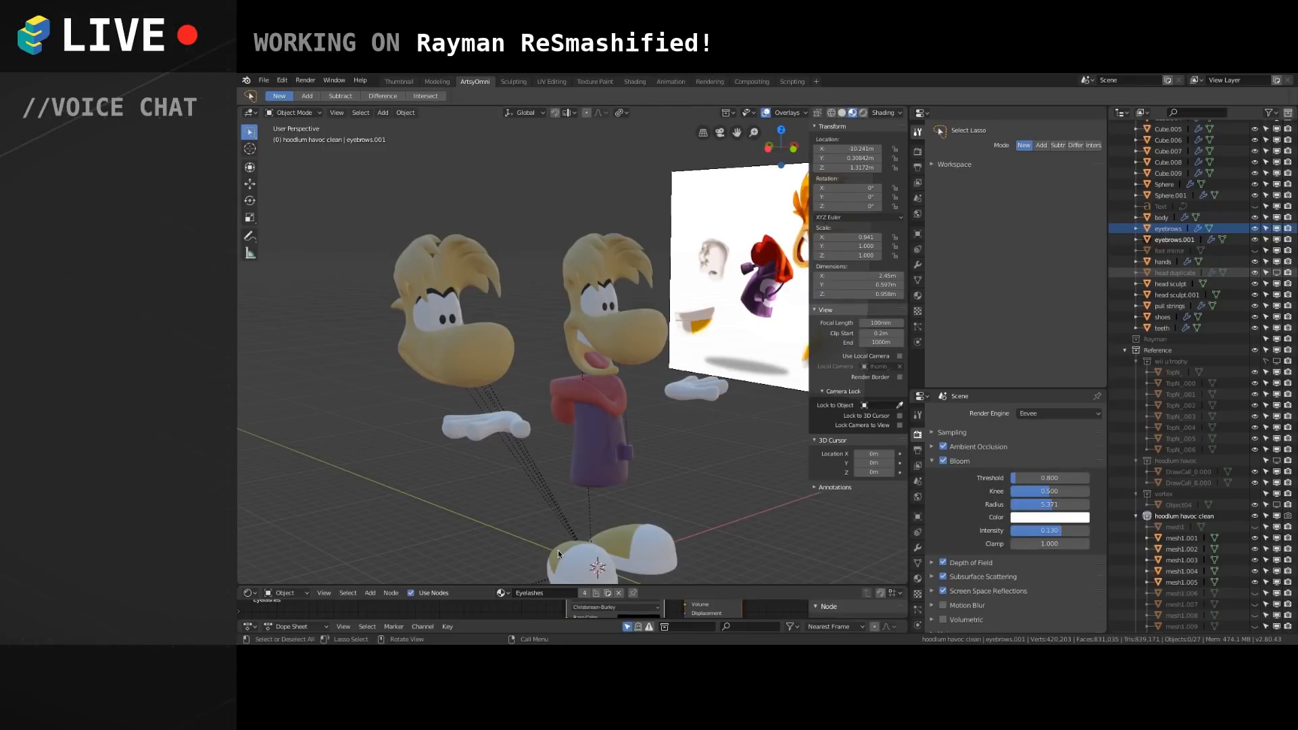
# Select the Rayman reference image behind the models and hide it in the viewport.
pyautogui.moveTo(583, 335); pyautogui.dragTo(729, 361, button='middle')
pyautogui.click(739, 318)
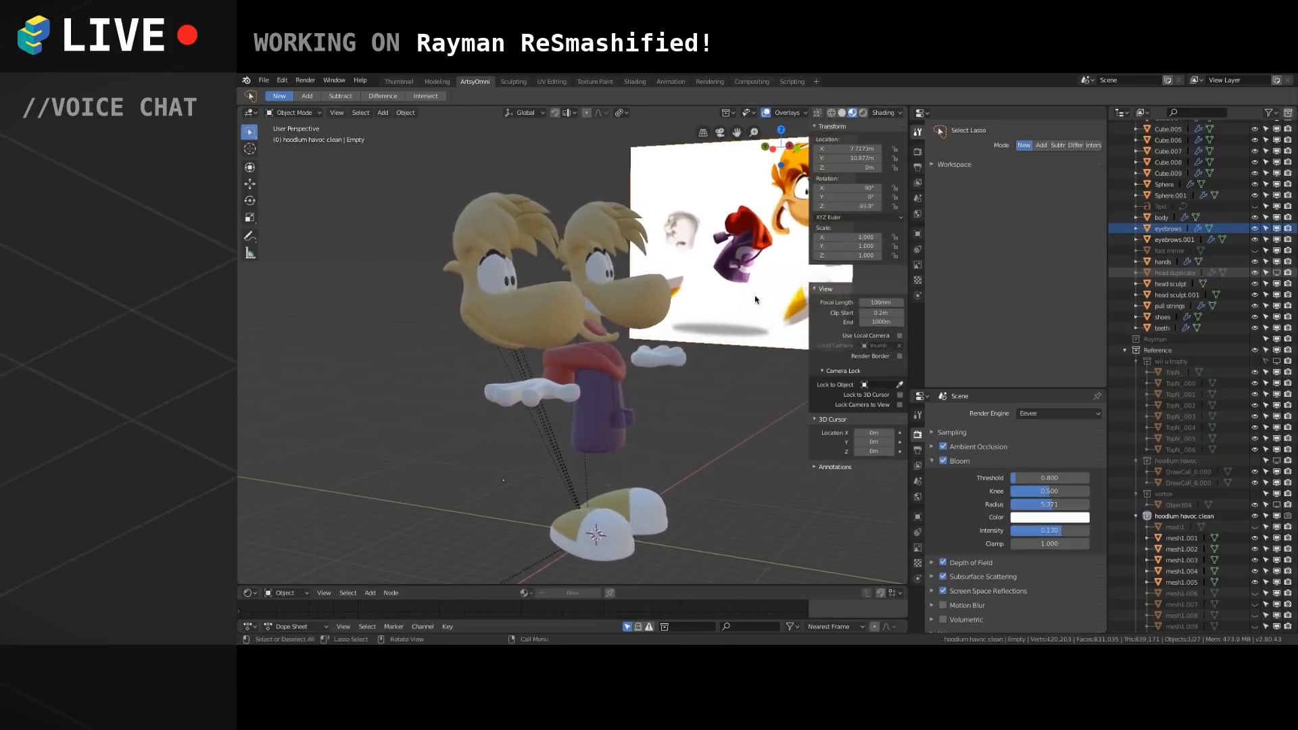
pyautogui.scroll(-4, 1235, 570)
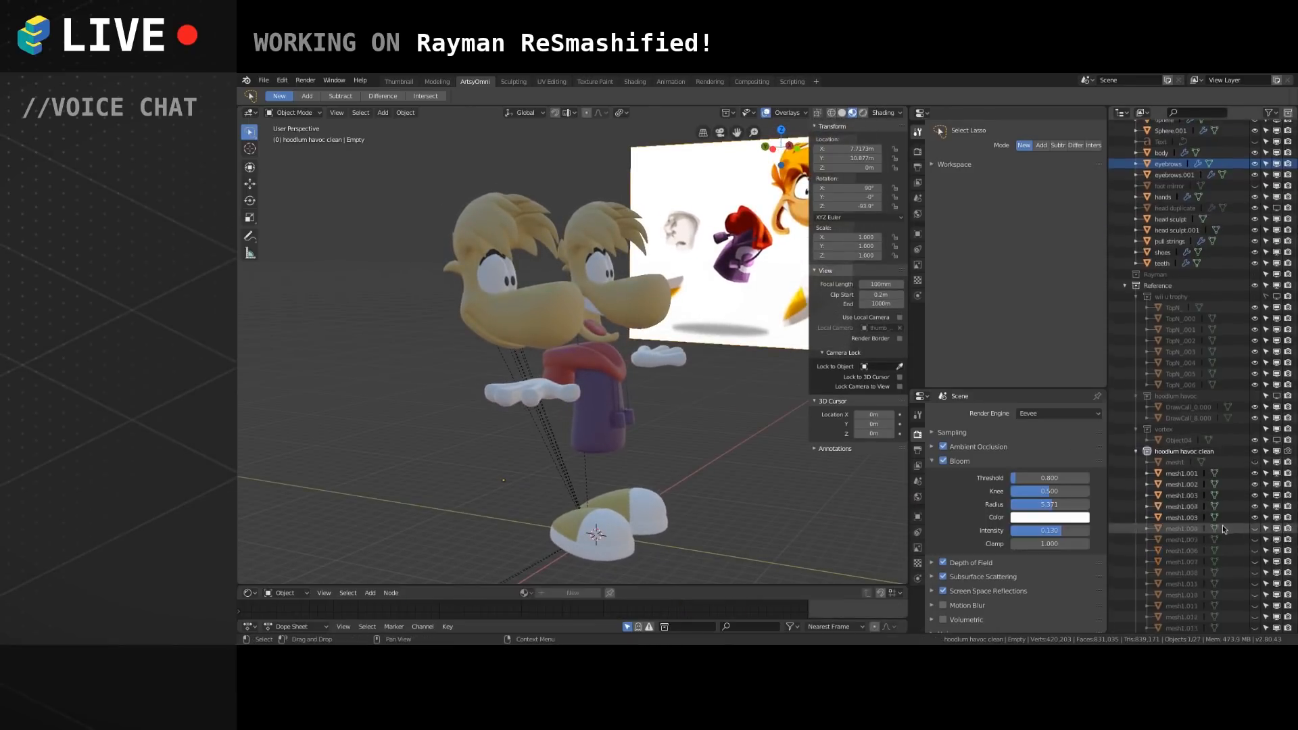
pyautogui.scroll(-1, 1236, 567)
pyautogui.click(1255, 579)
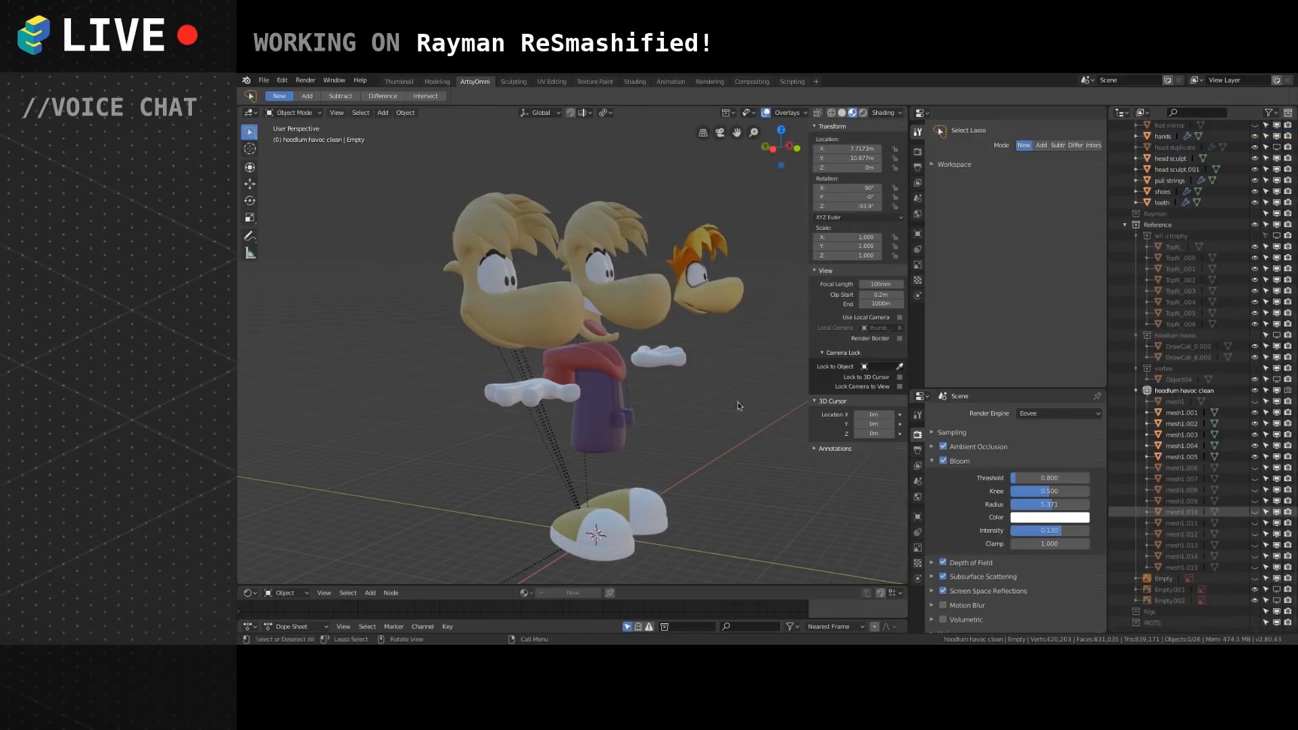
# Compare both sculpted heads with the orange-haired reference head, selecting the reference head and the shoes, and clear the selection.
pyautogui.moveTo(692, 334); pyautogui.dragTo(741, 311, button='middle')
pyautogui.click(740, 311)
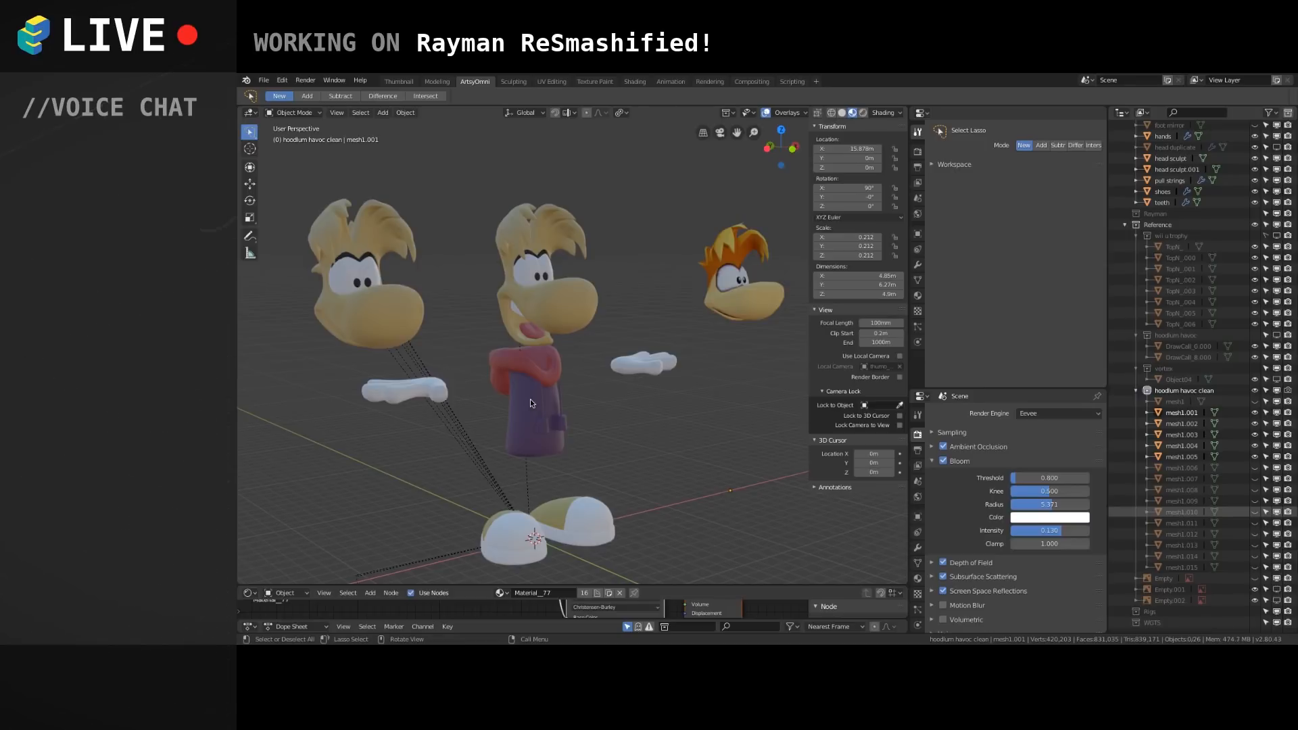
pyautogui.click(498, 389)
pyautogui.click(514, 546)
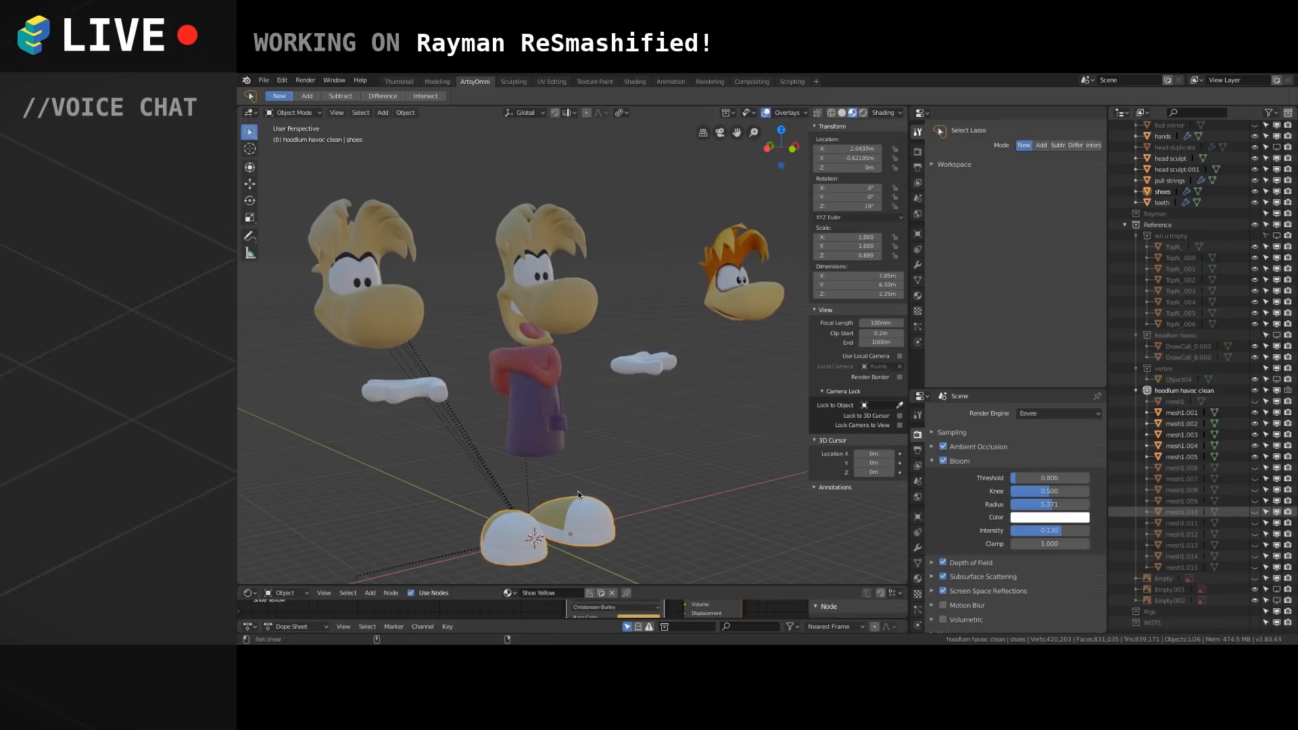
pyautogui.keyDown('shift'); pyautogui.moveTo(579, 489); pyautogui.dragTo(598, 448, button='middle'); pyautogui.keyUp('shift')
pyautogui.click(672, 411)
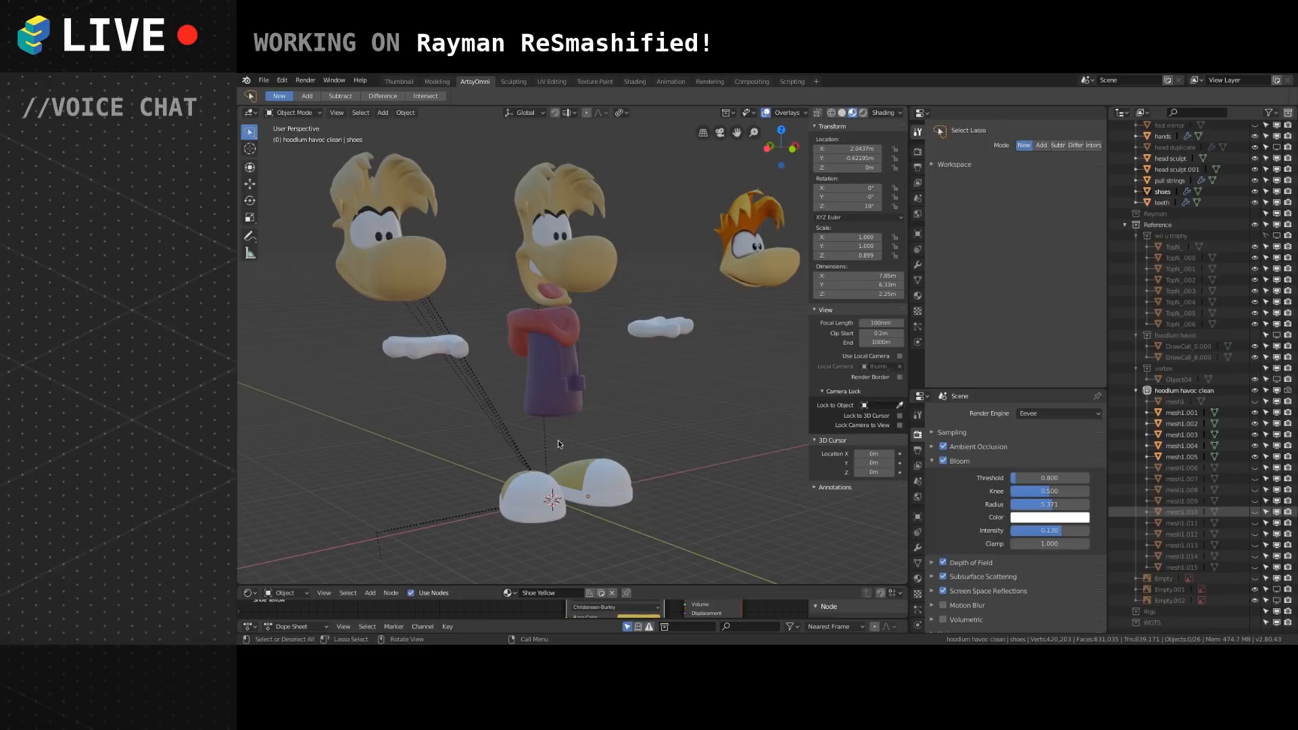
pyautogui.keyDown('shift'); pyautogui.moveTo(626, 397); pyautogui.dragTo(677, 428, button='middle'); pyautogui.keyUp('shift')
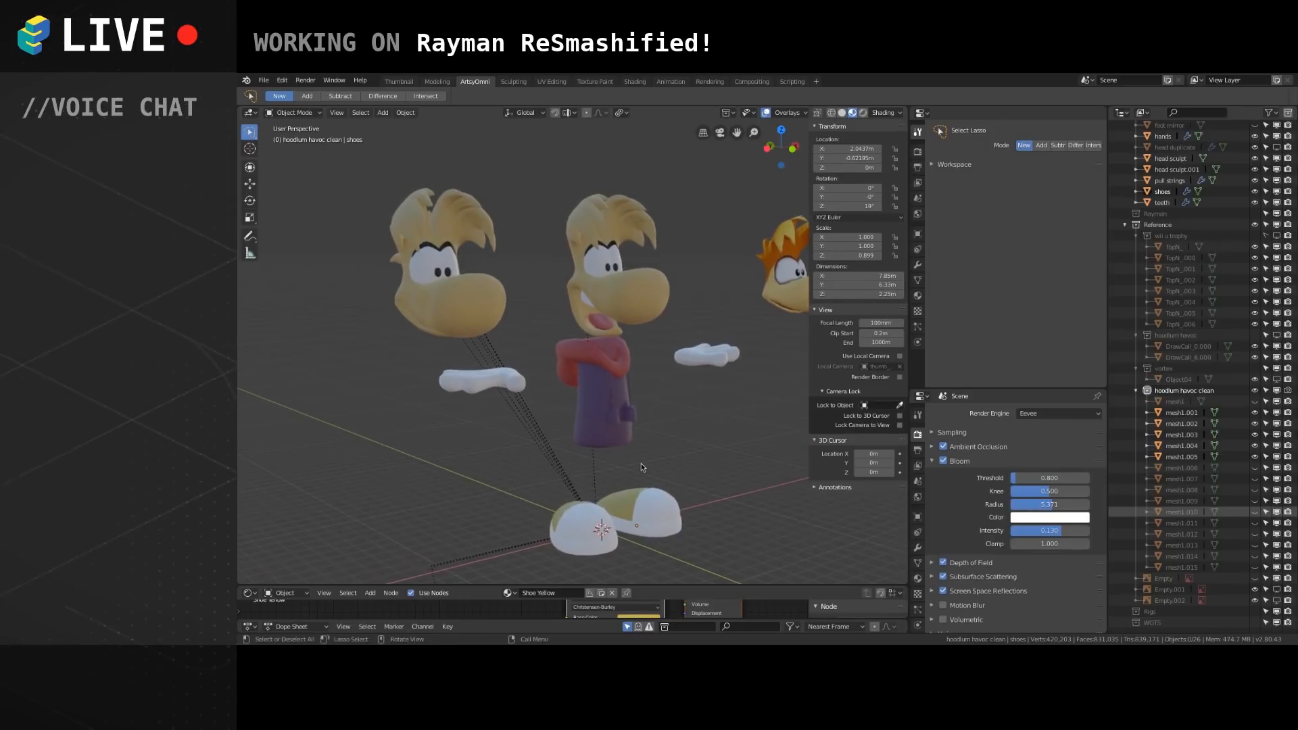